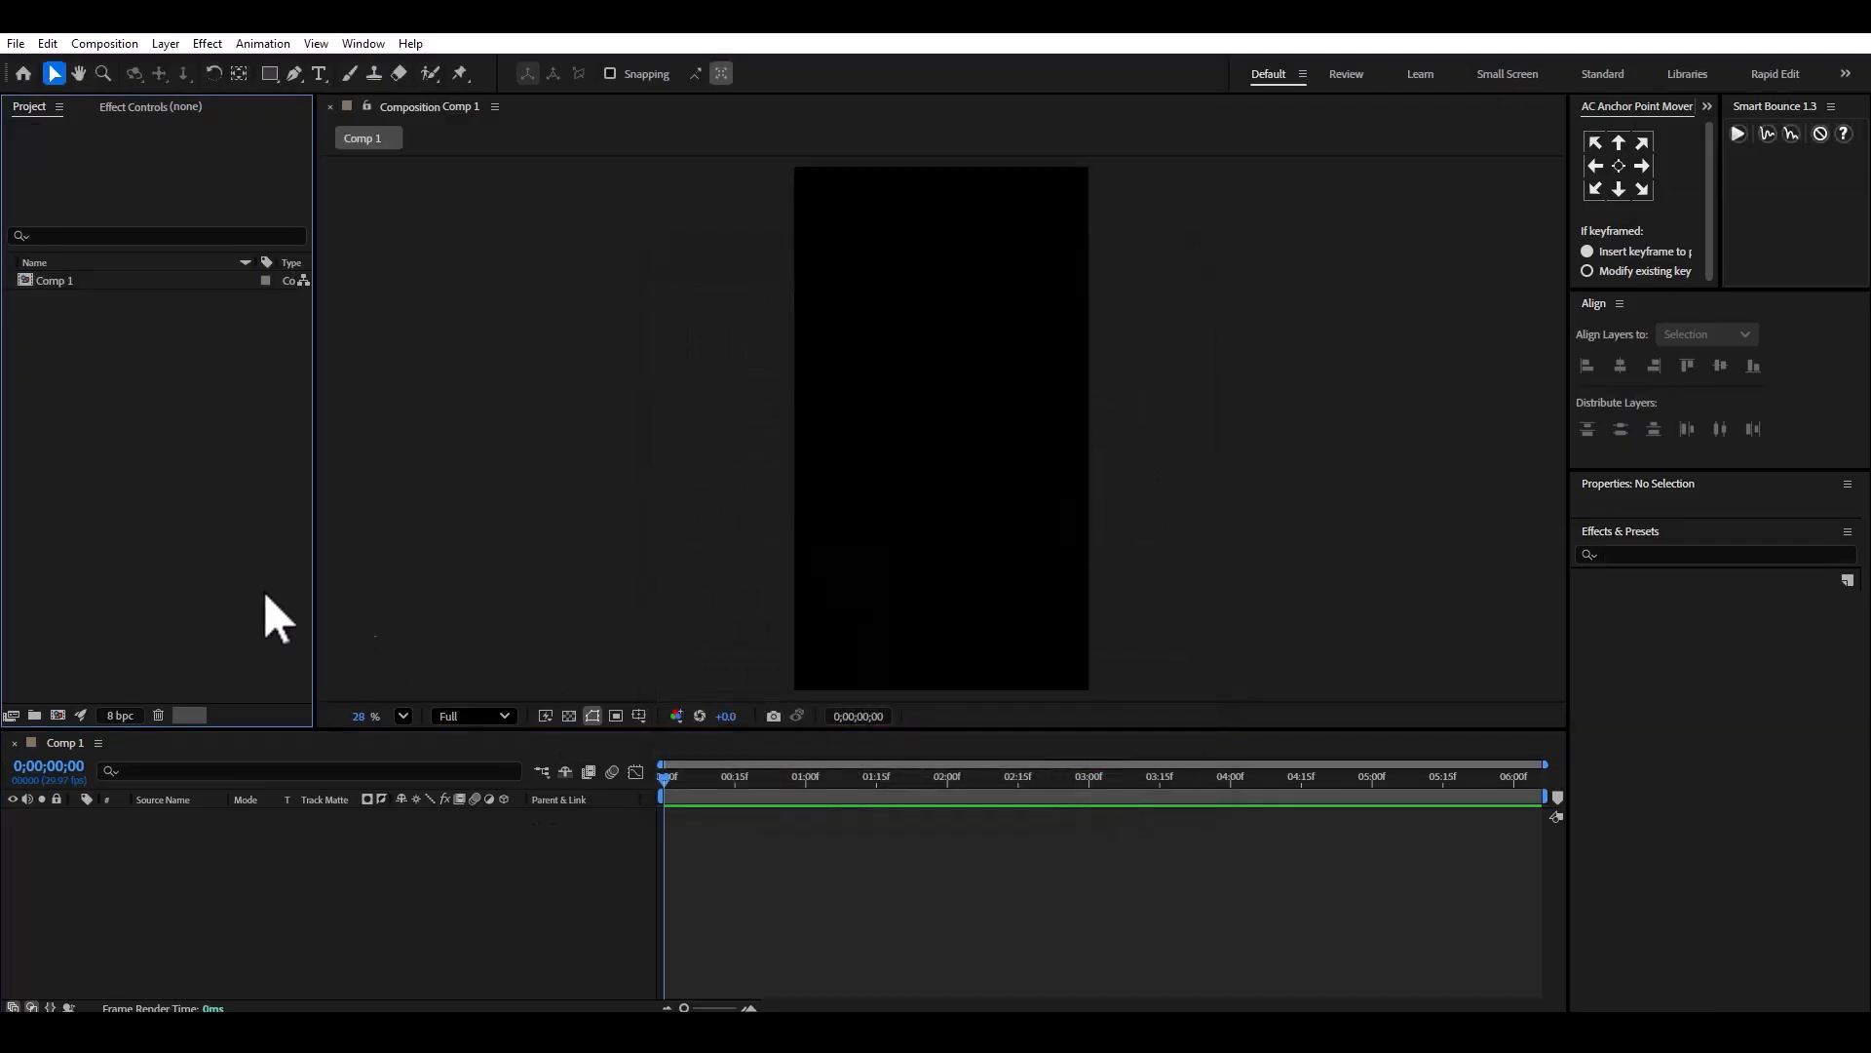
# Create a black solid layer of 1080 × 1920 px in Comp 1.
pyautogui.rightClick(351, 862)
pyautogui.click(404, 605)
pyautogui.rightClick(323, 891)
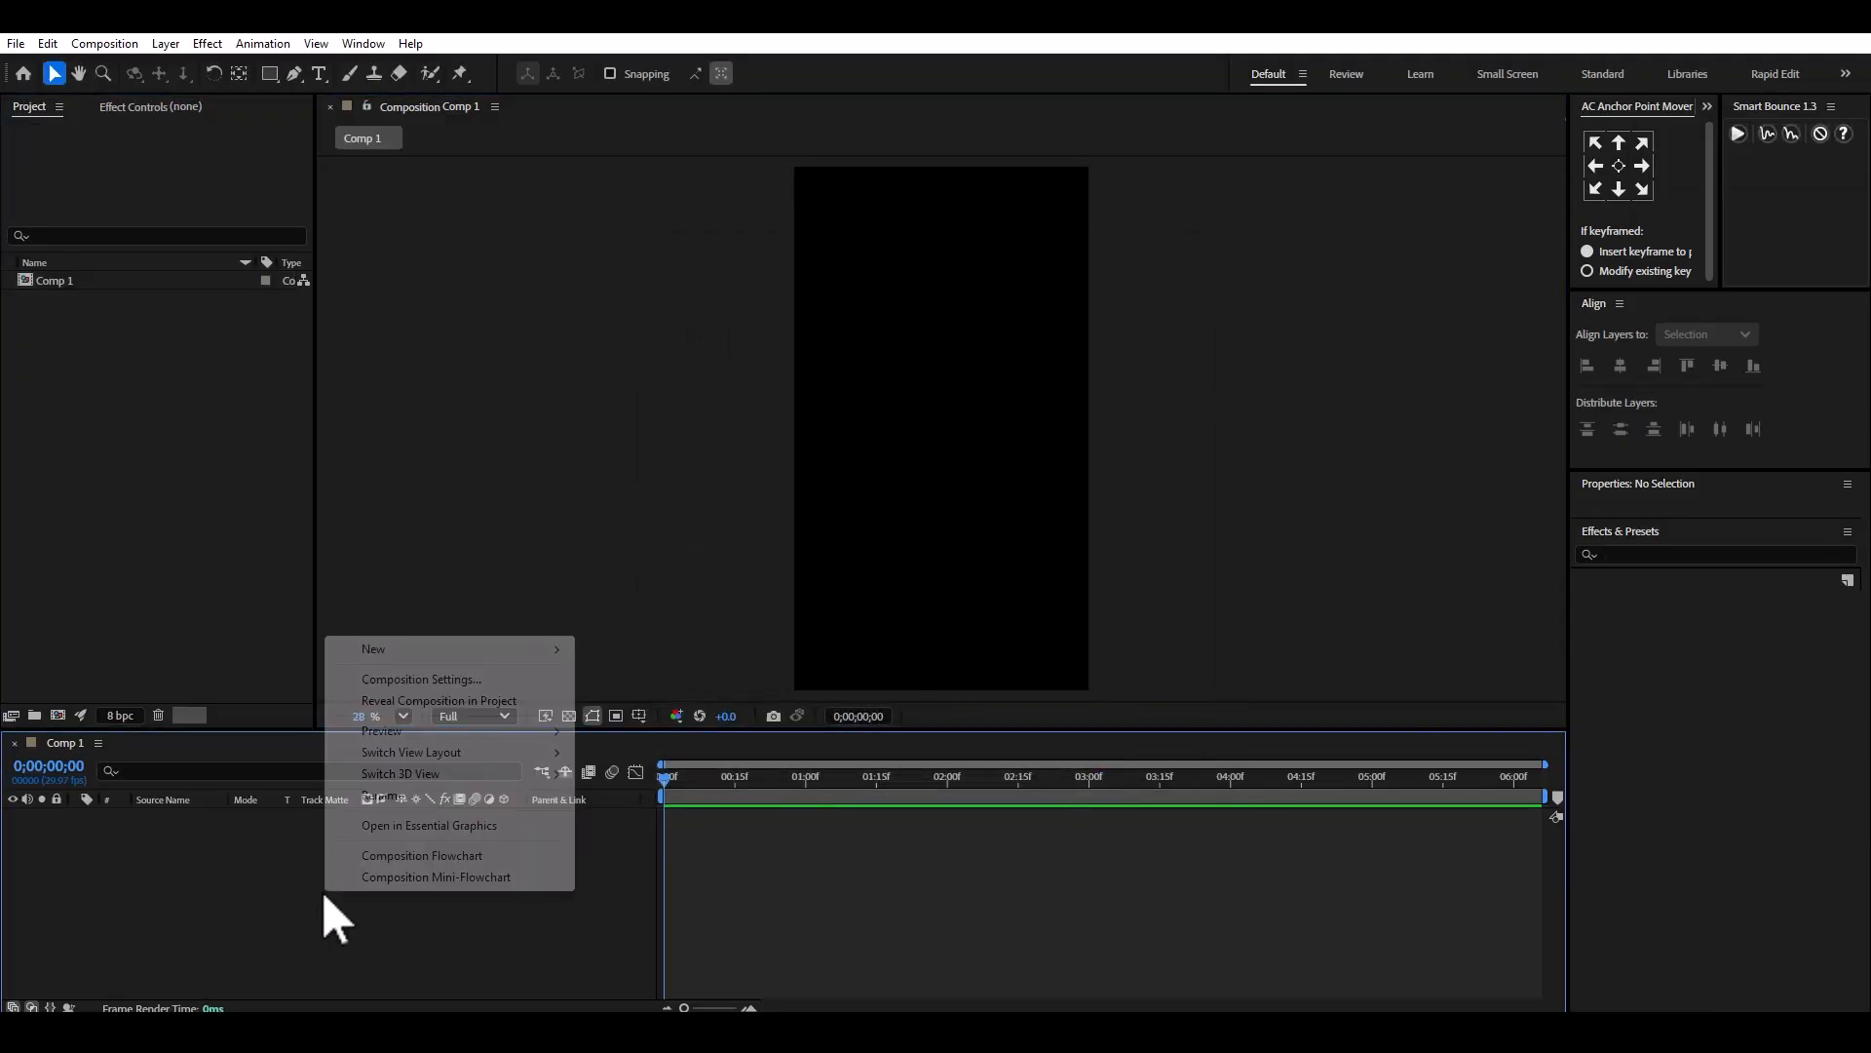
pyautogui.moveTo(458, 648)
pyautogui.click(616, 700)
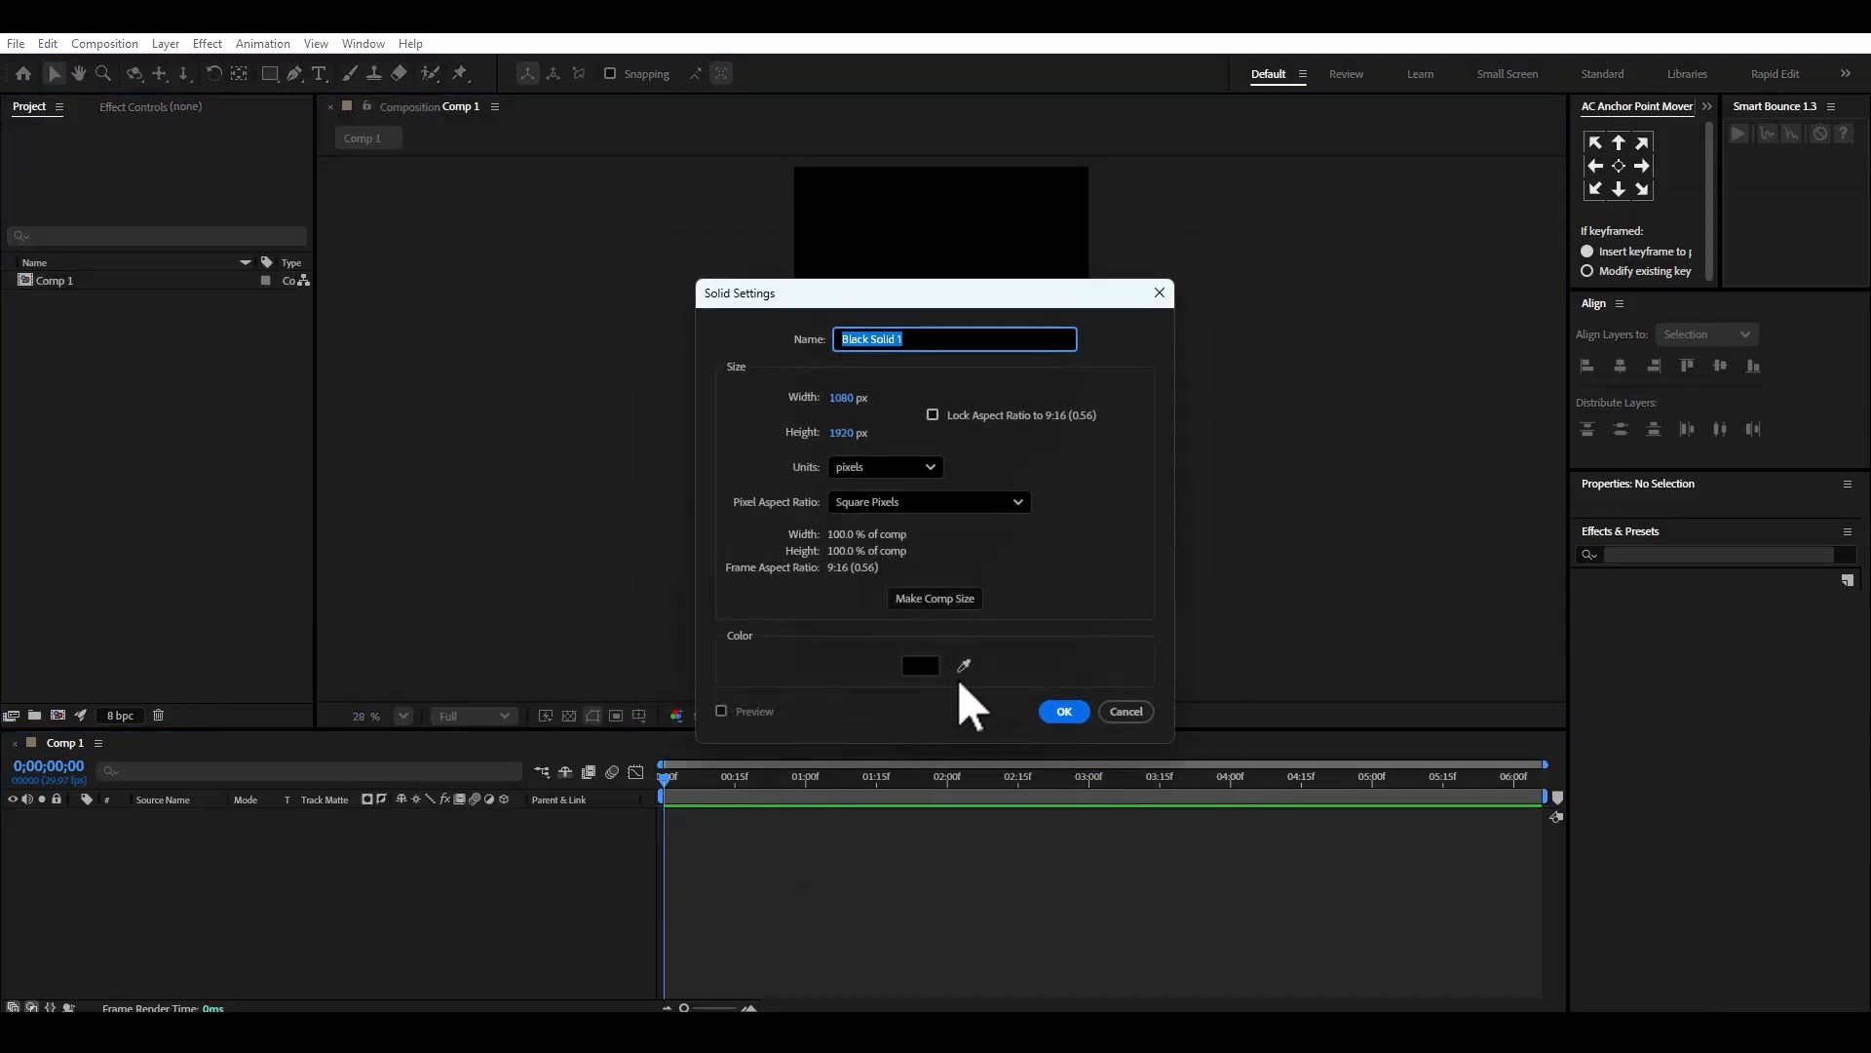
pyautogui.click(1064, 710)
# Apply the 4-Color Gradient effect to the black solid.
pyautogui.hotkey('ctrl', 'space')
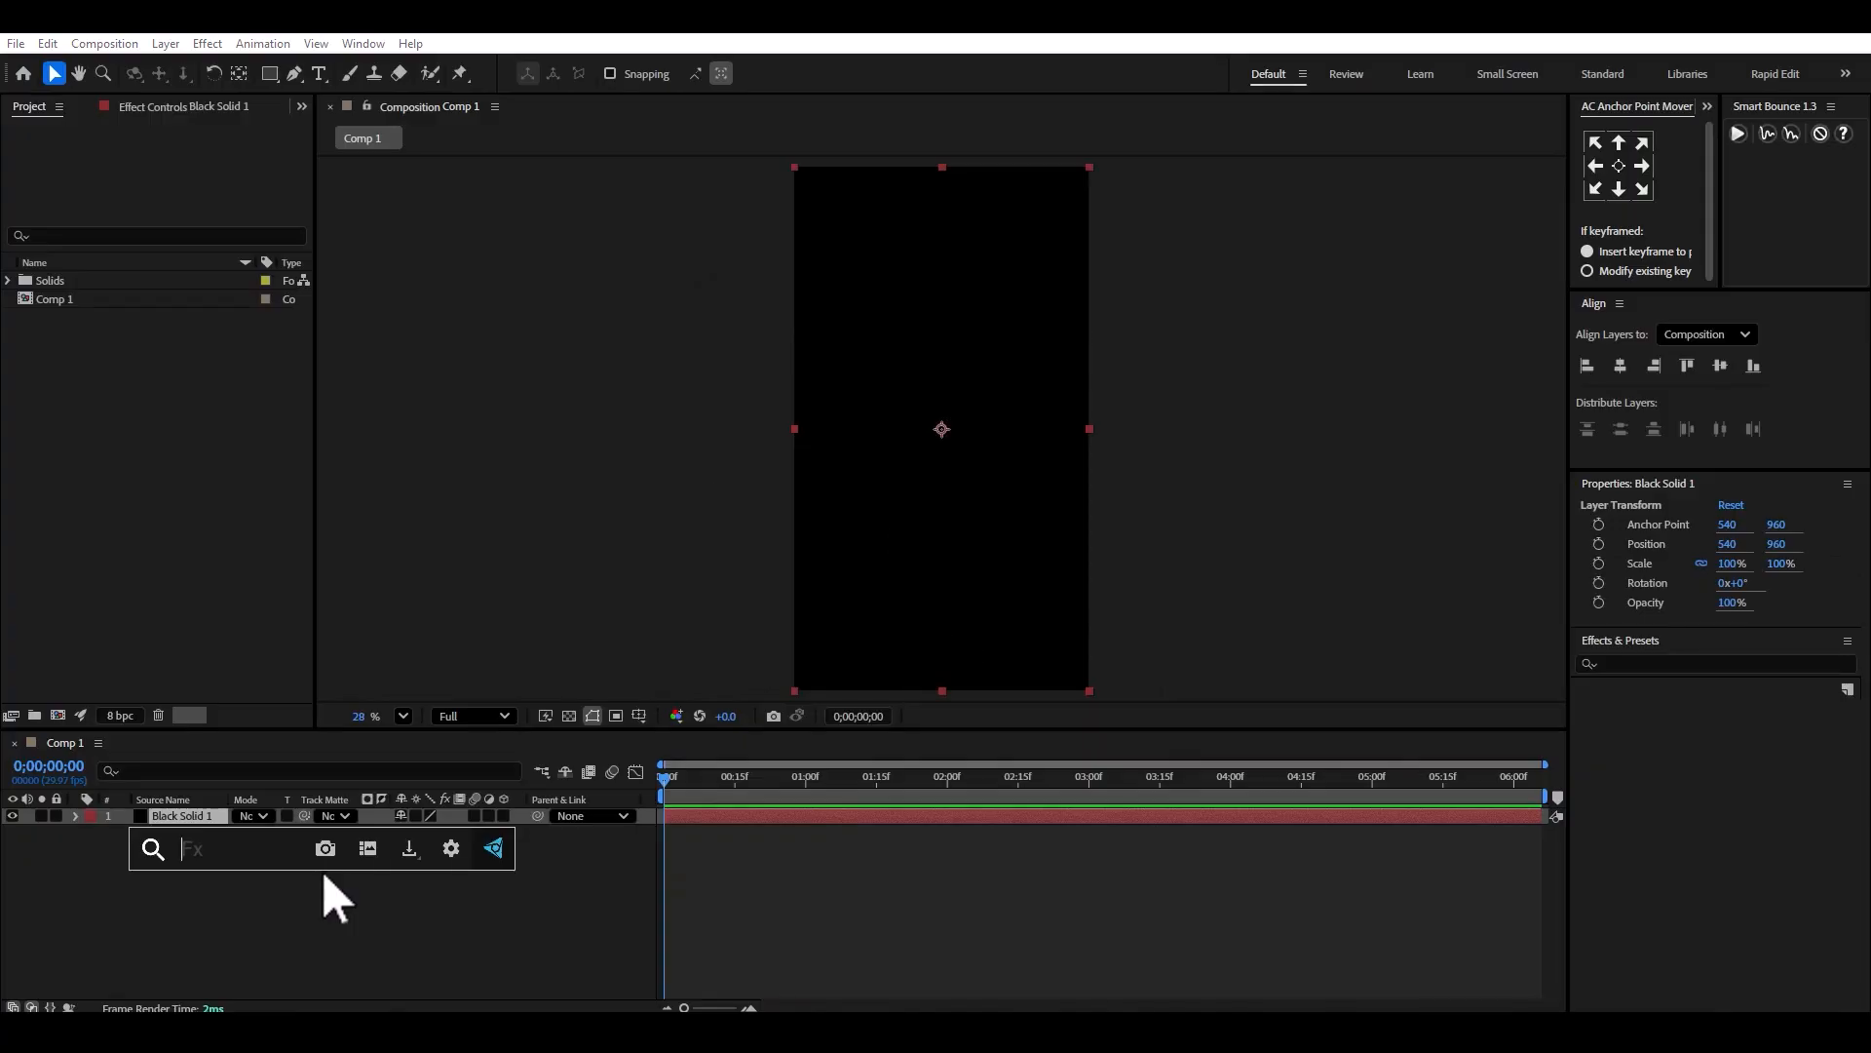
pyautogui.write('4')
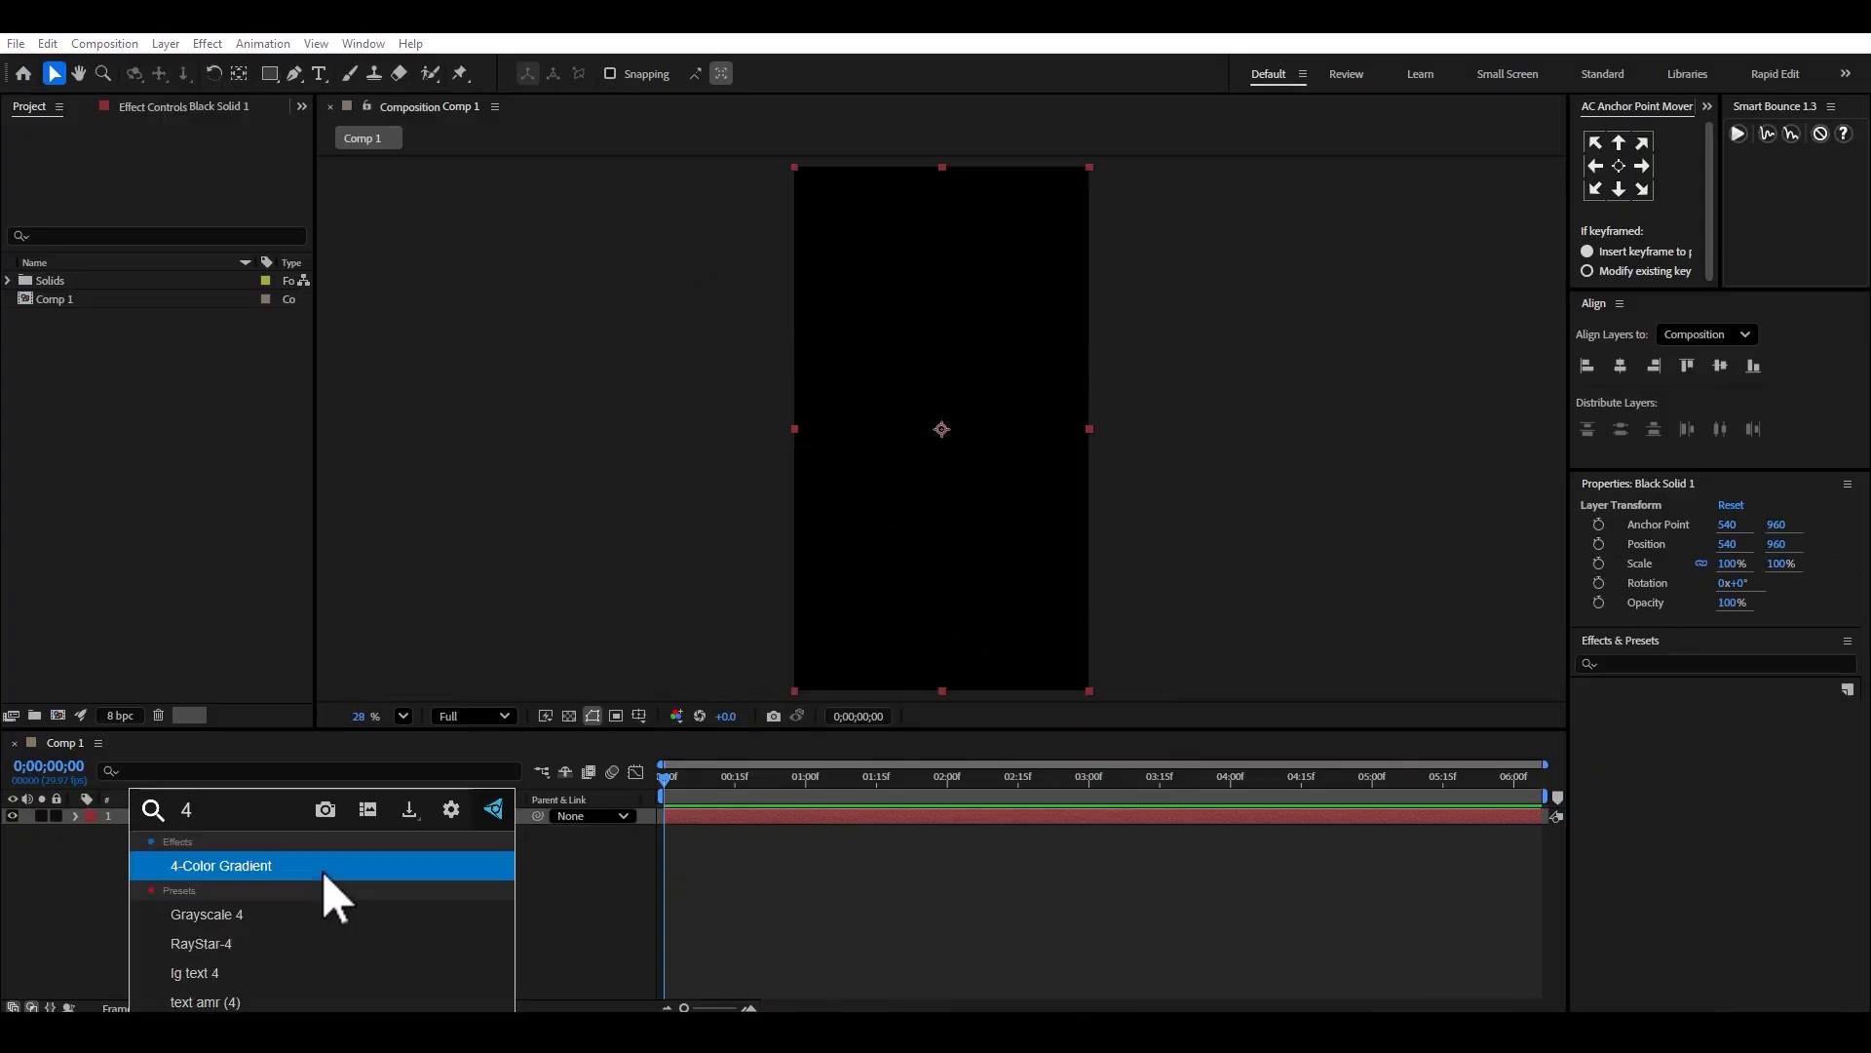
pyautogui.press('Return')
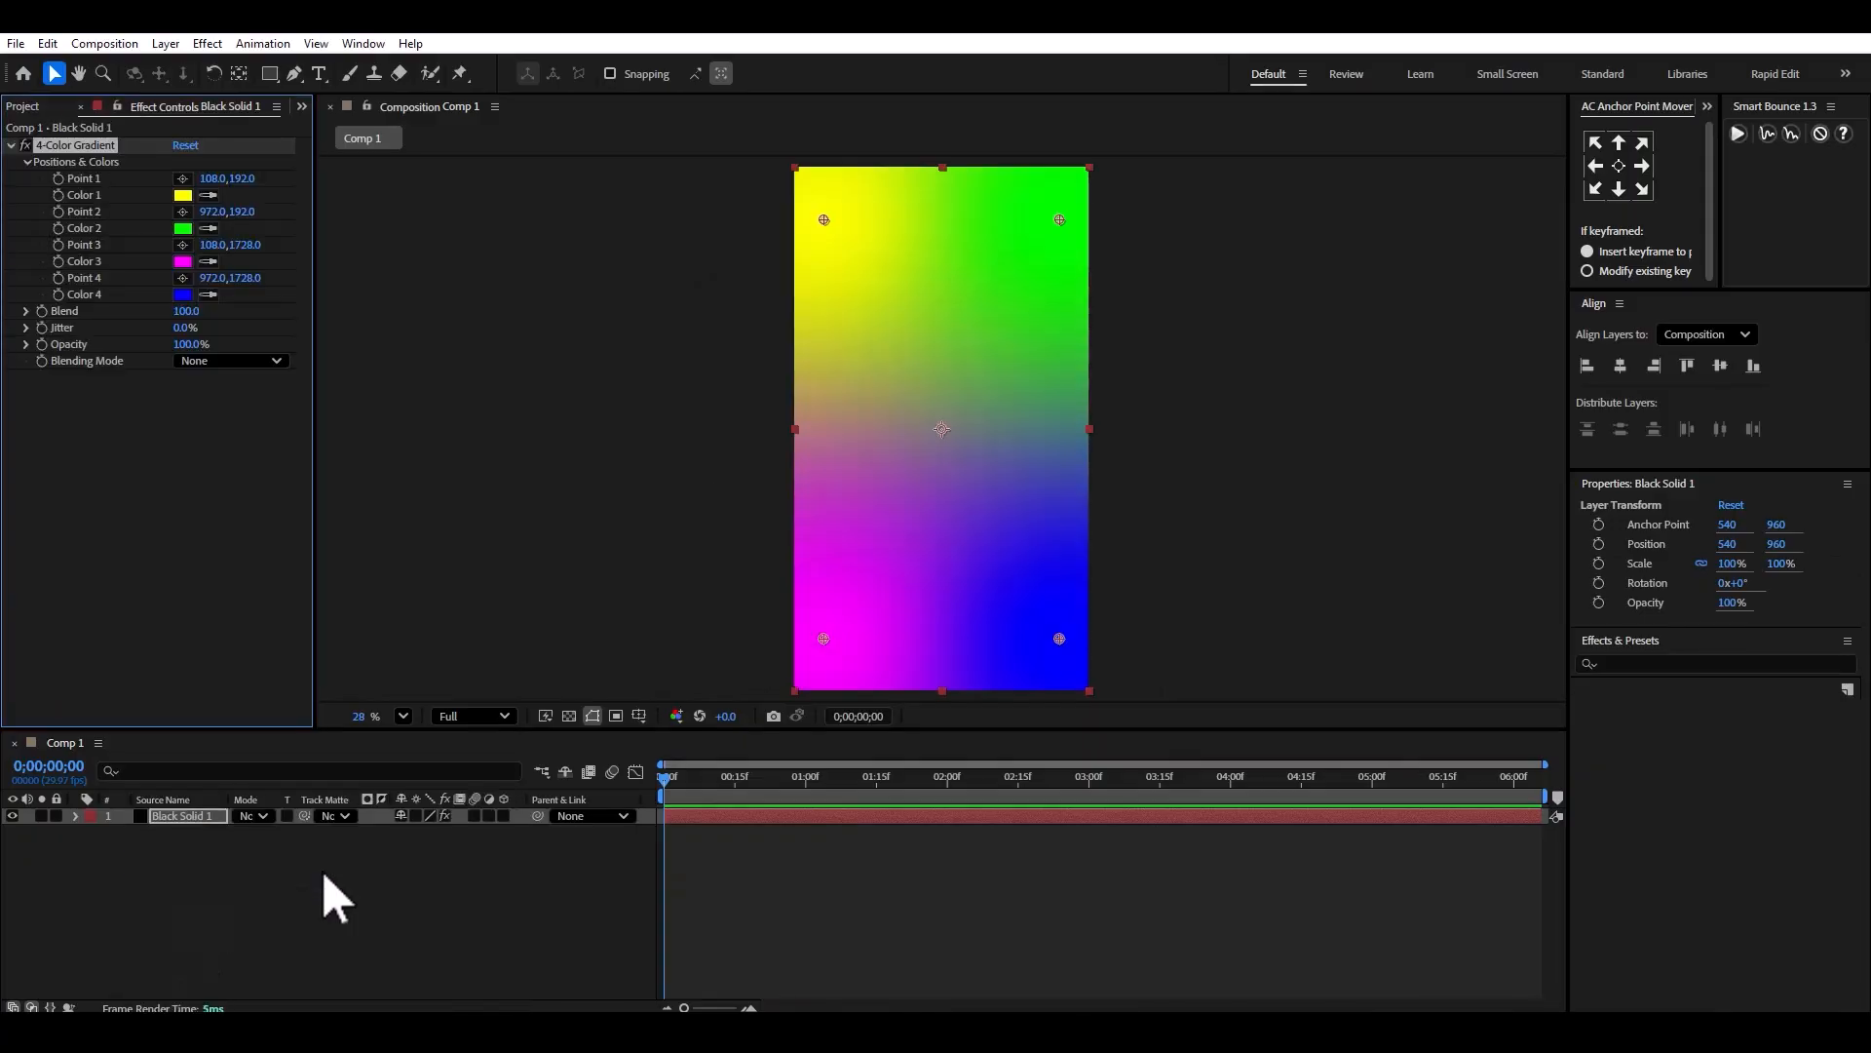
# Set Color 1 and Color 4 of the 4-Color Gradient to black (000000).
pyautogui.click(185, 197)
pyautogui.click(945, 649)
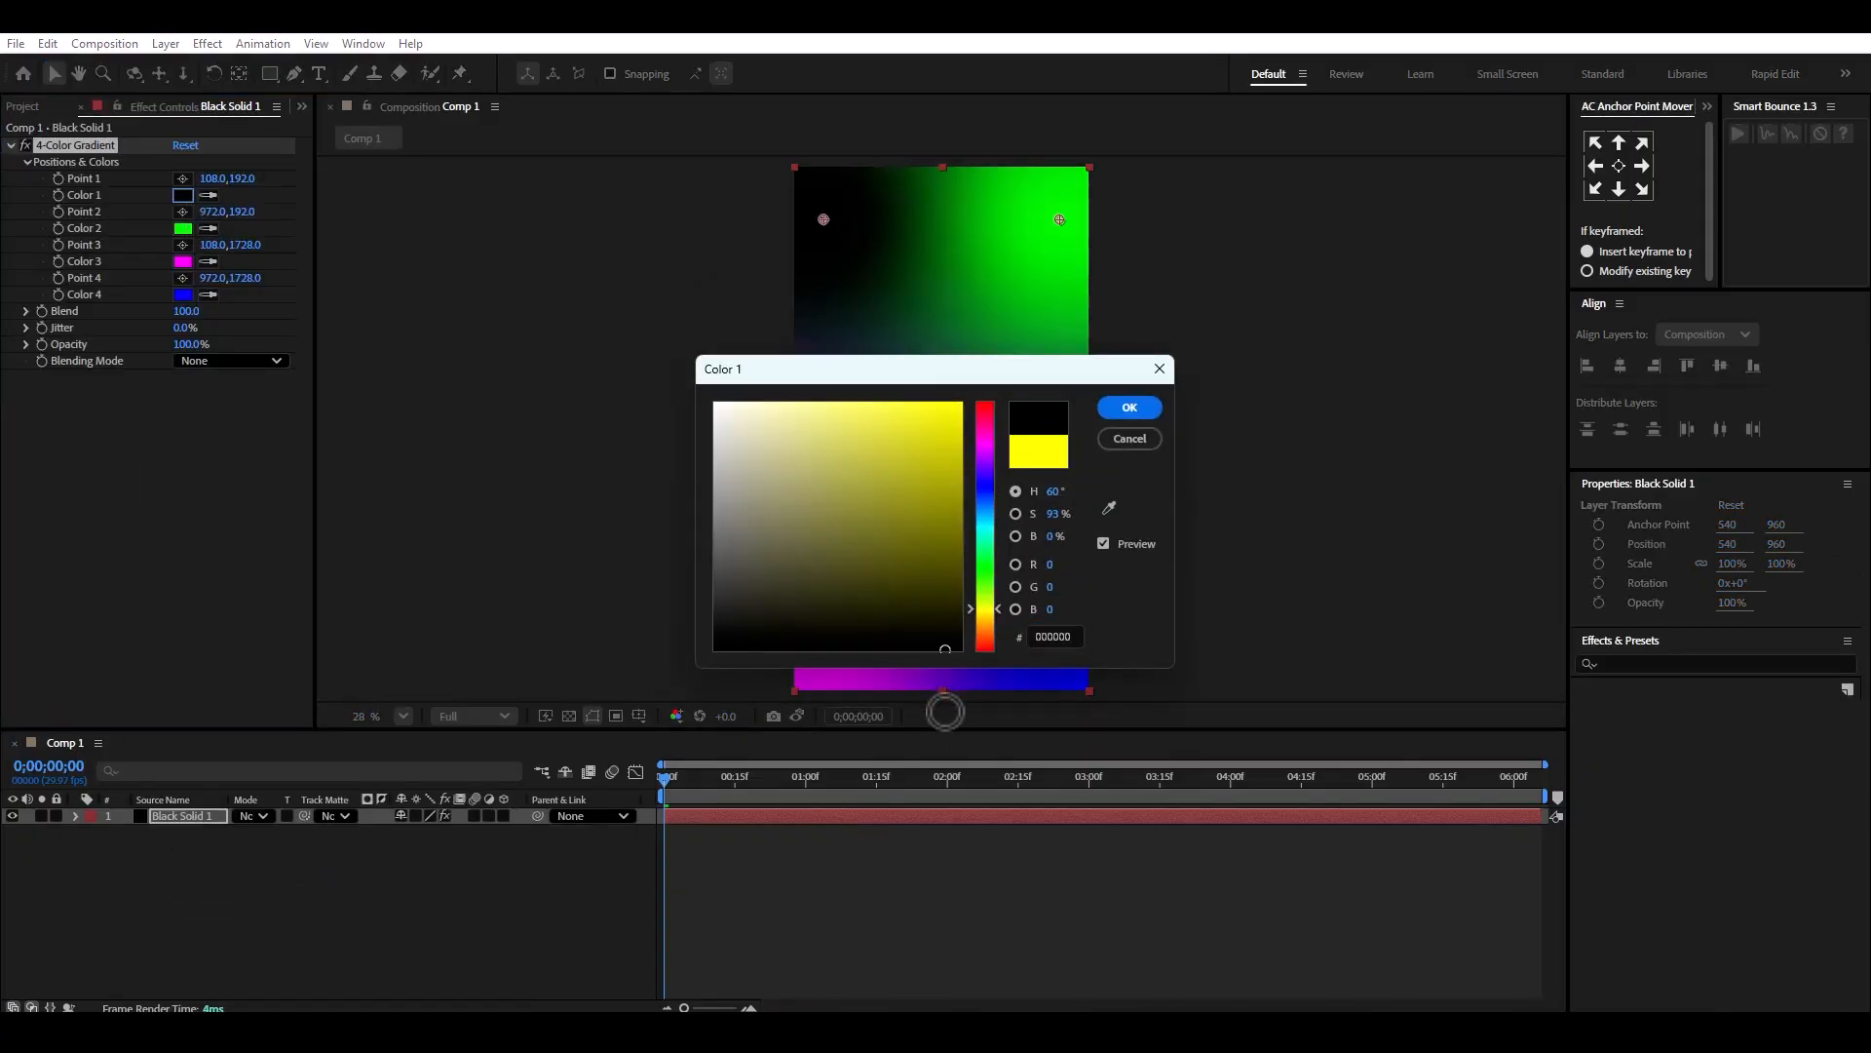
pyautogui.click(1131, 407)
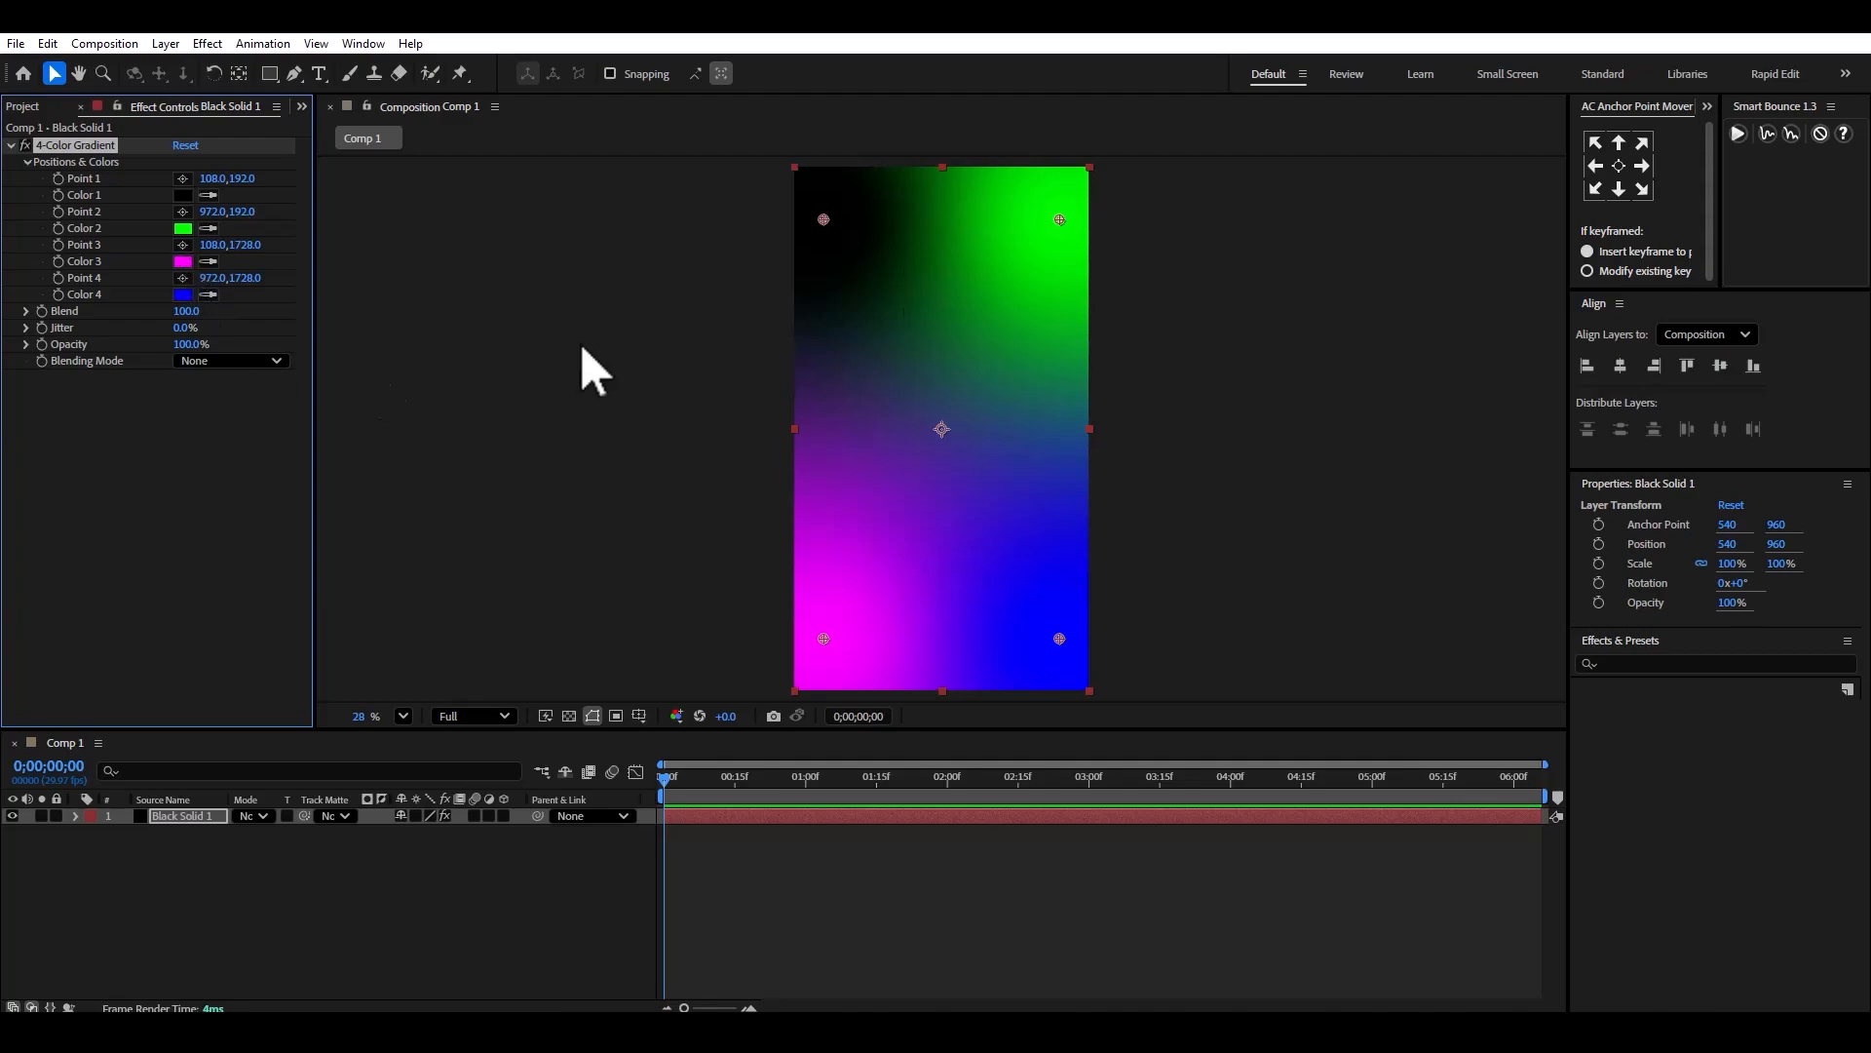
pyautogui.click(182, 294)
pyautogui.click(960, 648)
pyautogui.click(1123, 407)
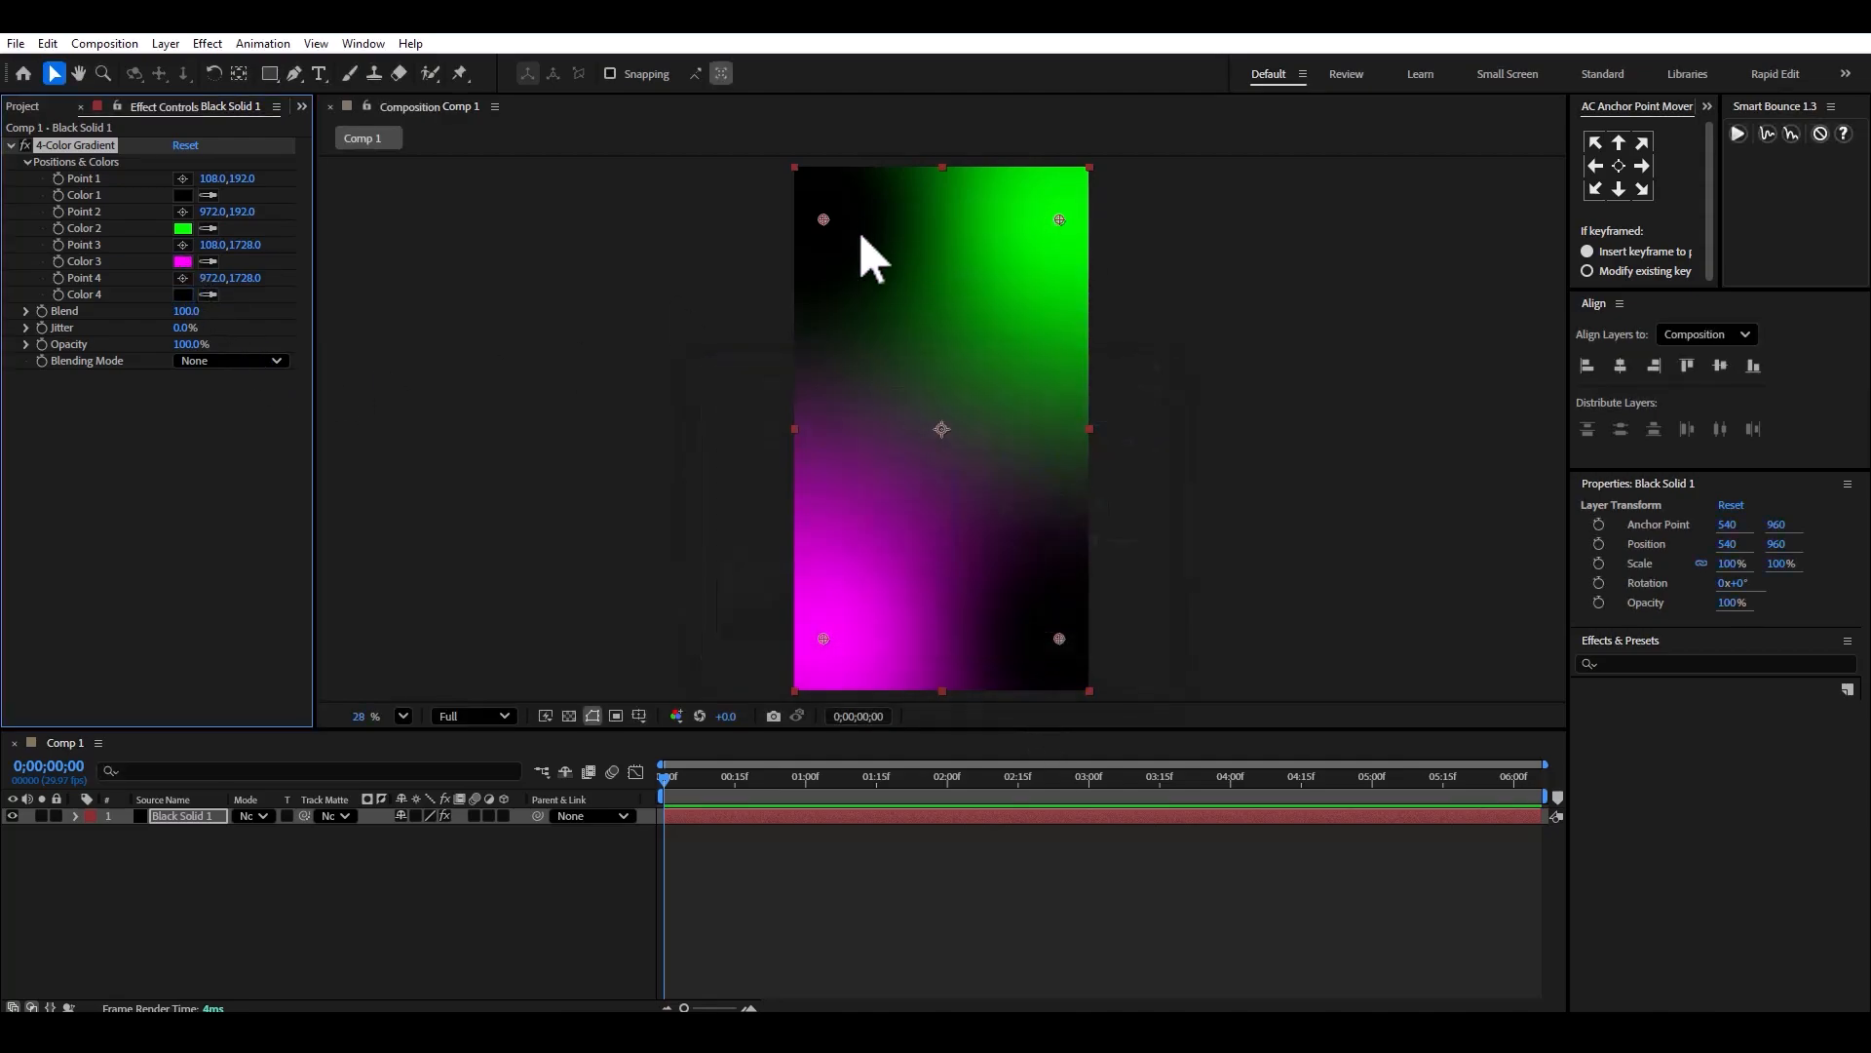
# Move gradient Point 1 to about 97, 131, Point 2 to about 937, -538 and Point 3 to about -834, 2716.
pyautogui.moveTo(821, 222); pyautogui.dragTo(820, 216)
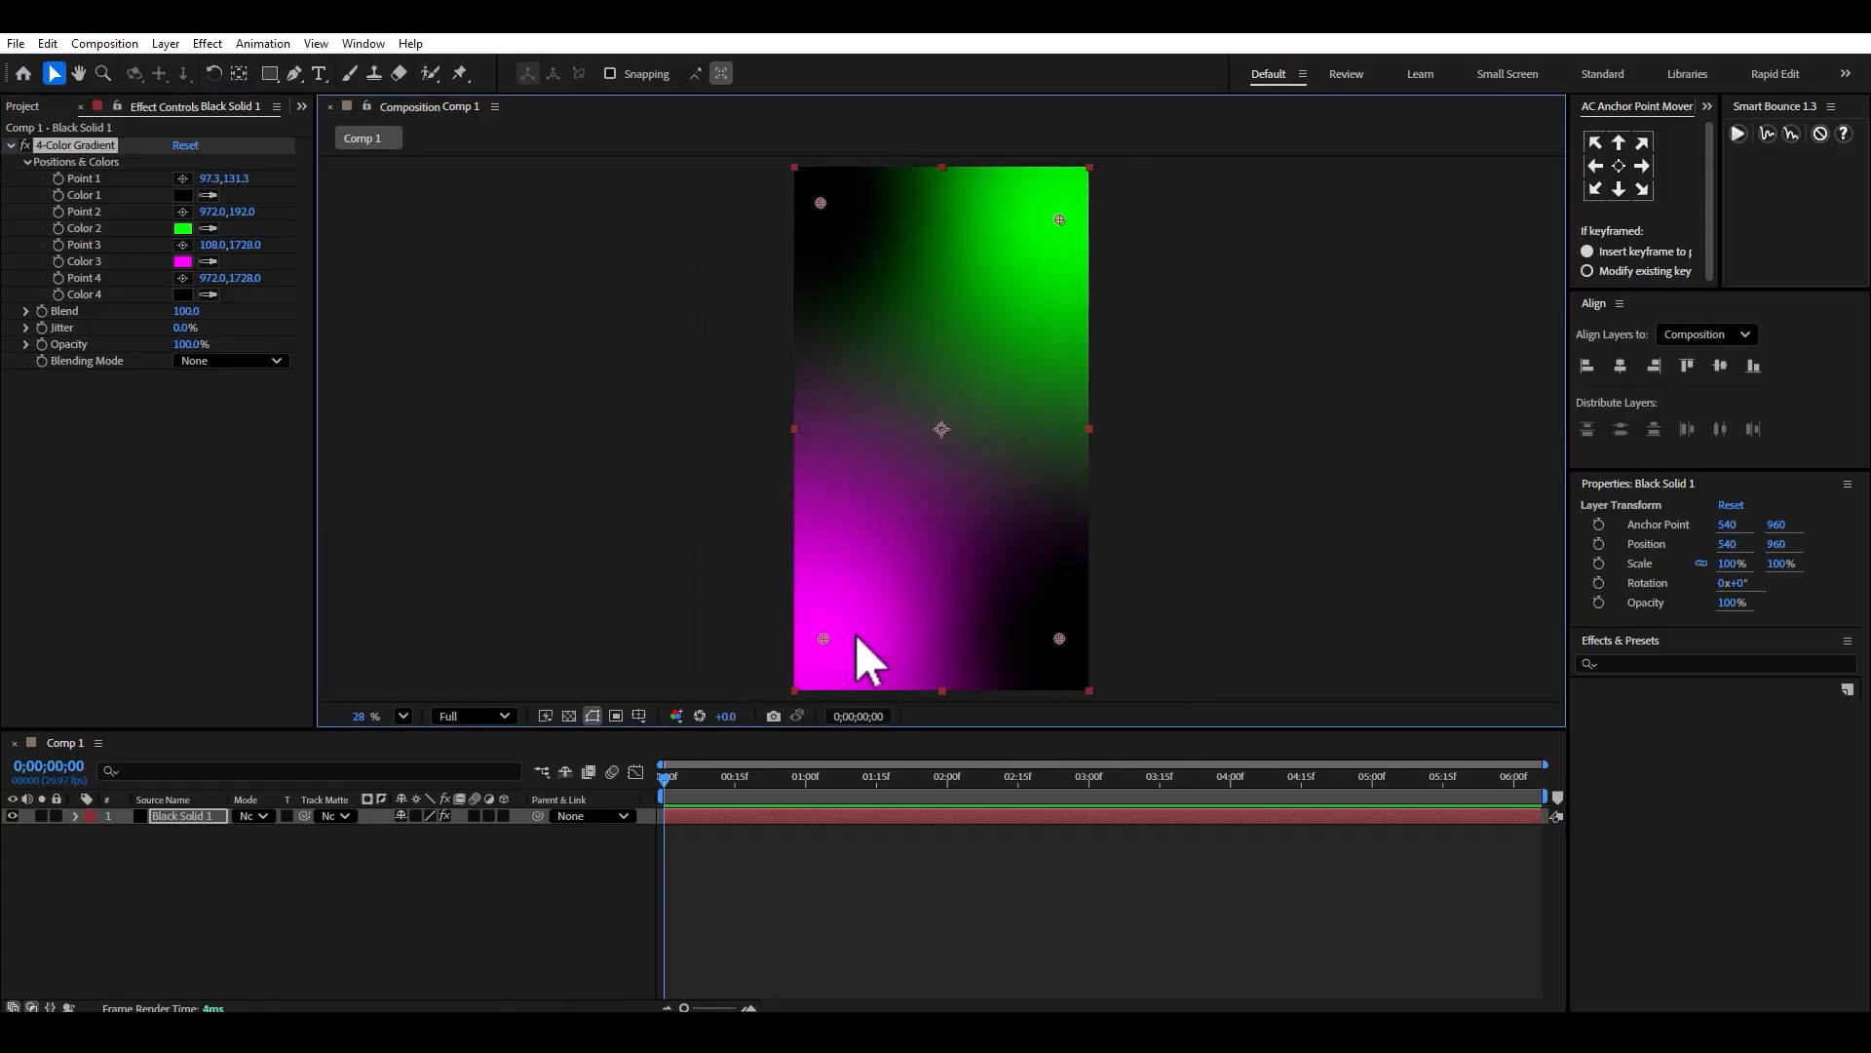
pyautogui.moveTo(824, 641); pyautogui.dragTo(659, 836)
pyautogui.moveTo(1060, 219); pyautogui.dragTo(1241, 42)
pyautogui.scroll(-4, 1009, 327)
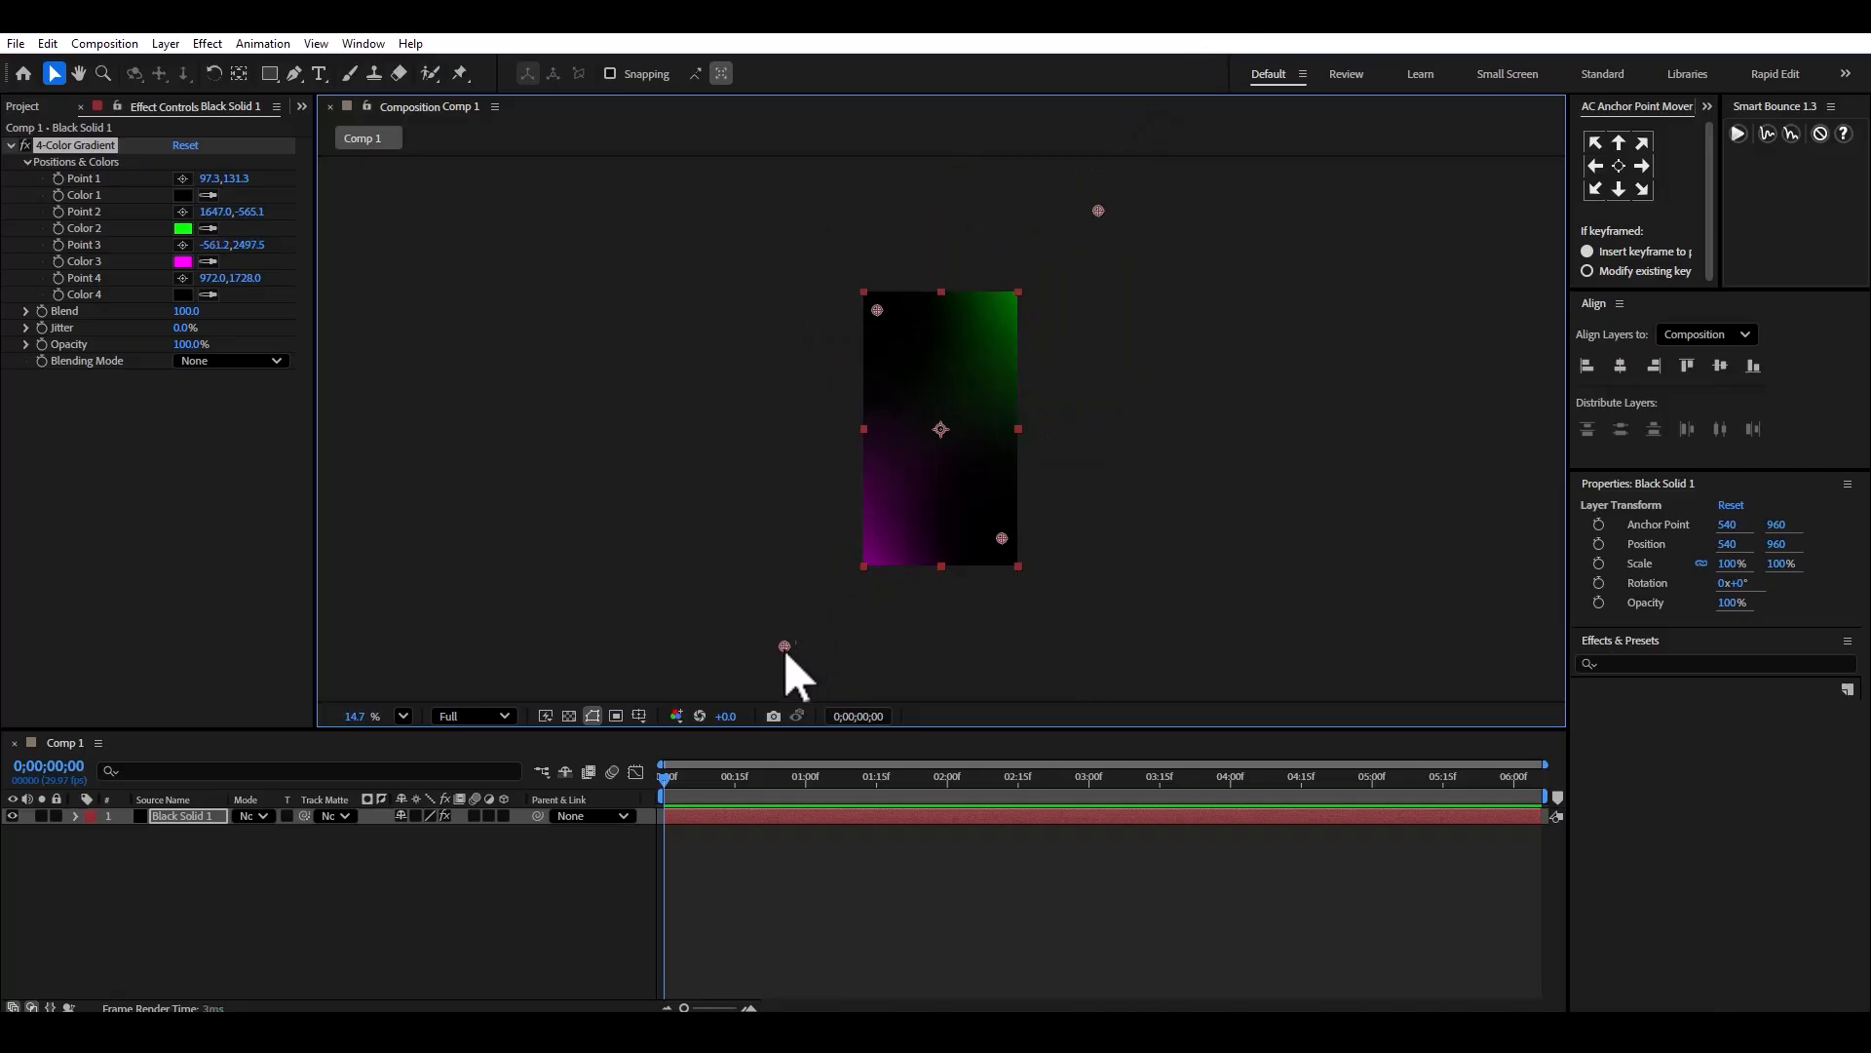
pyautogui.moveTo(786, 651); pyautogui.dragTo(747, 683)
pyautogui.moveTo(1100, 211); pyautogui.dragTo(1009, 209)
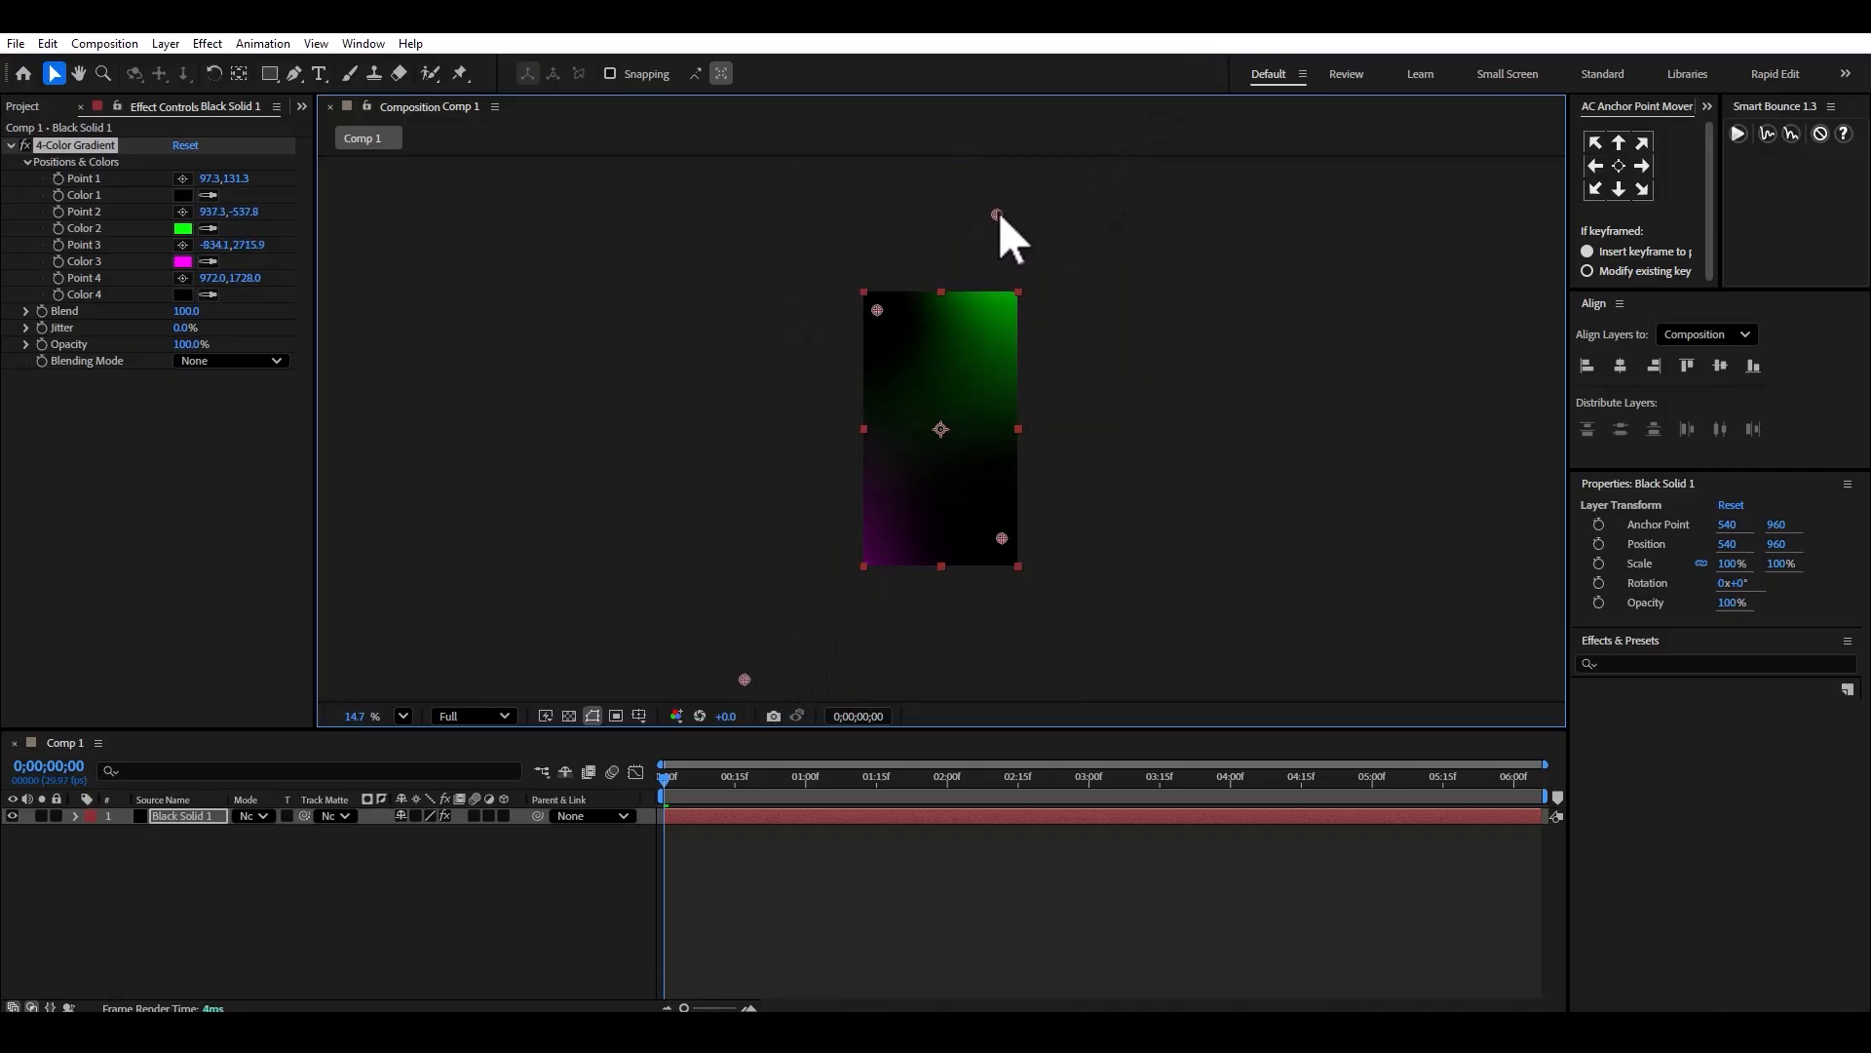
# Set Color 2 of the gradient to a very dark green.
pyautogui.click(182, 228)
pyautogui.click(986, 537)
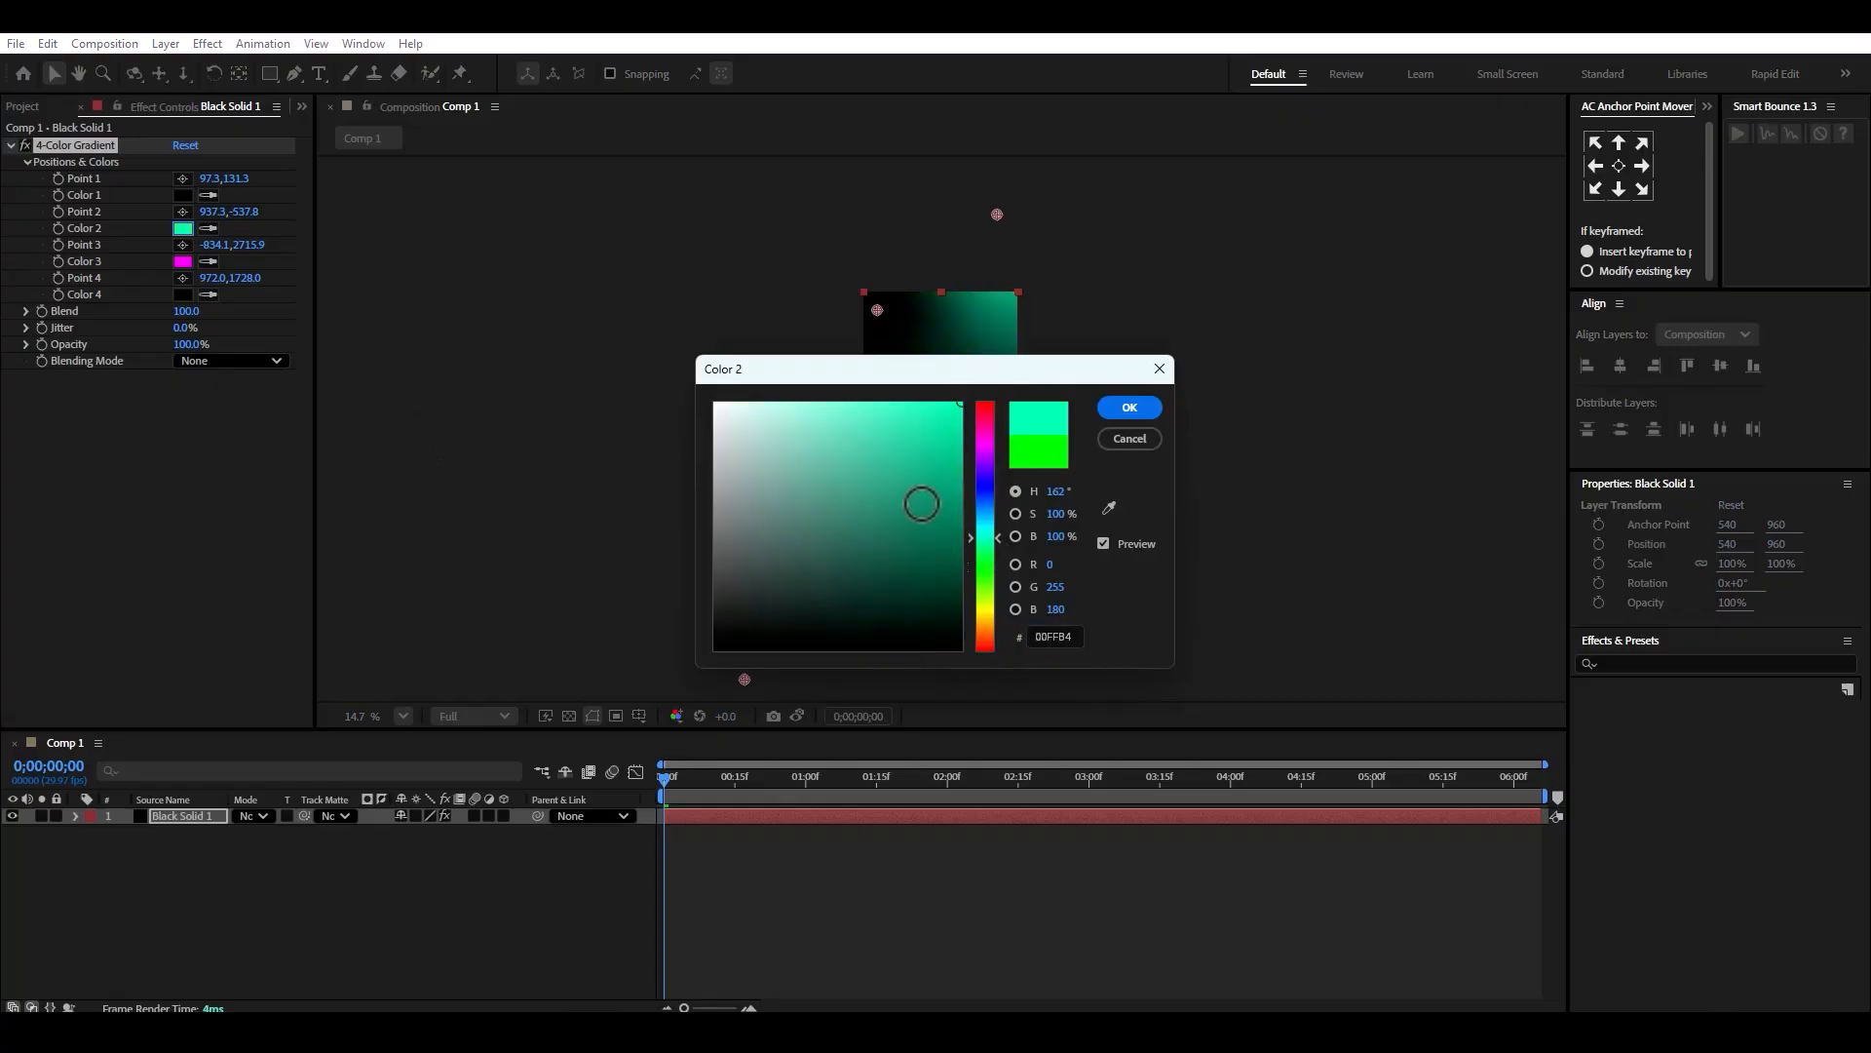
pyautogui.click(962, 511)
pyautogui.moveTo(979, 538); pyautogui.dragTo(989, 567)
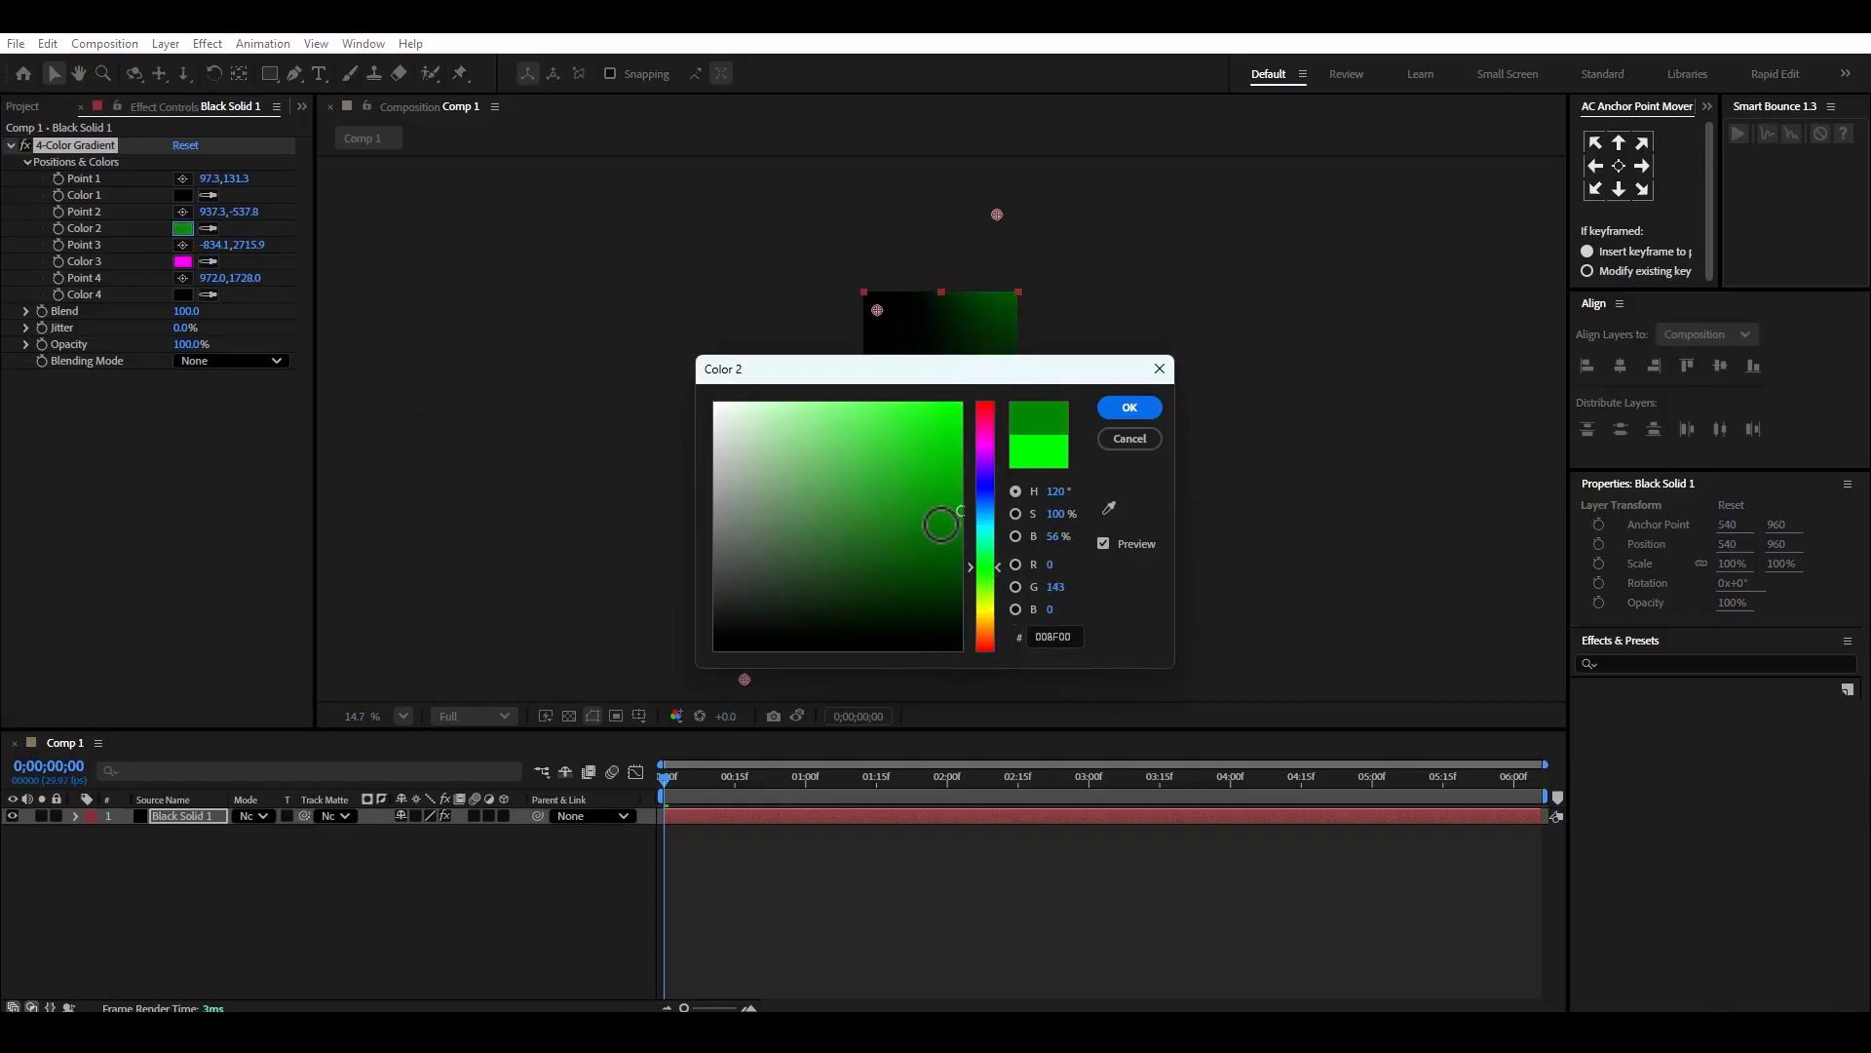
pyautogui.click(1111, 410)
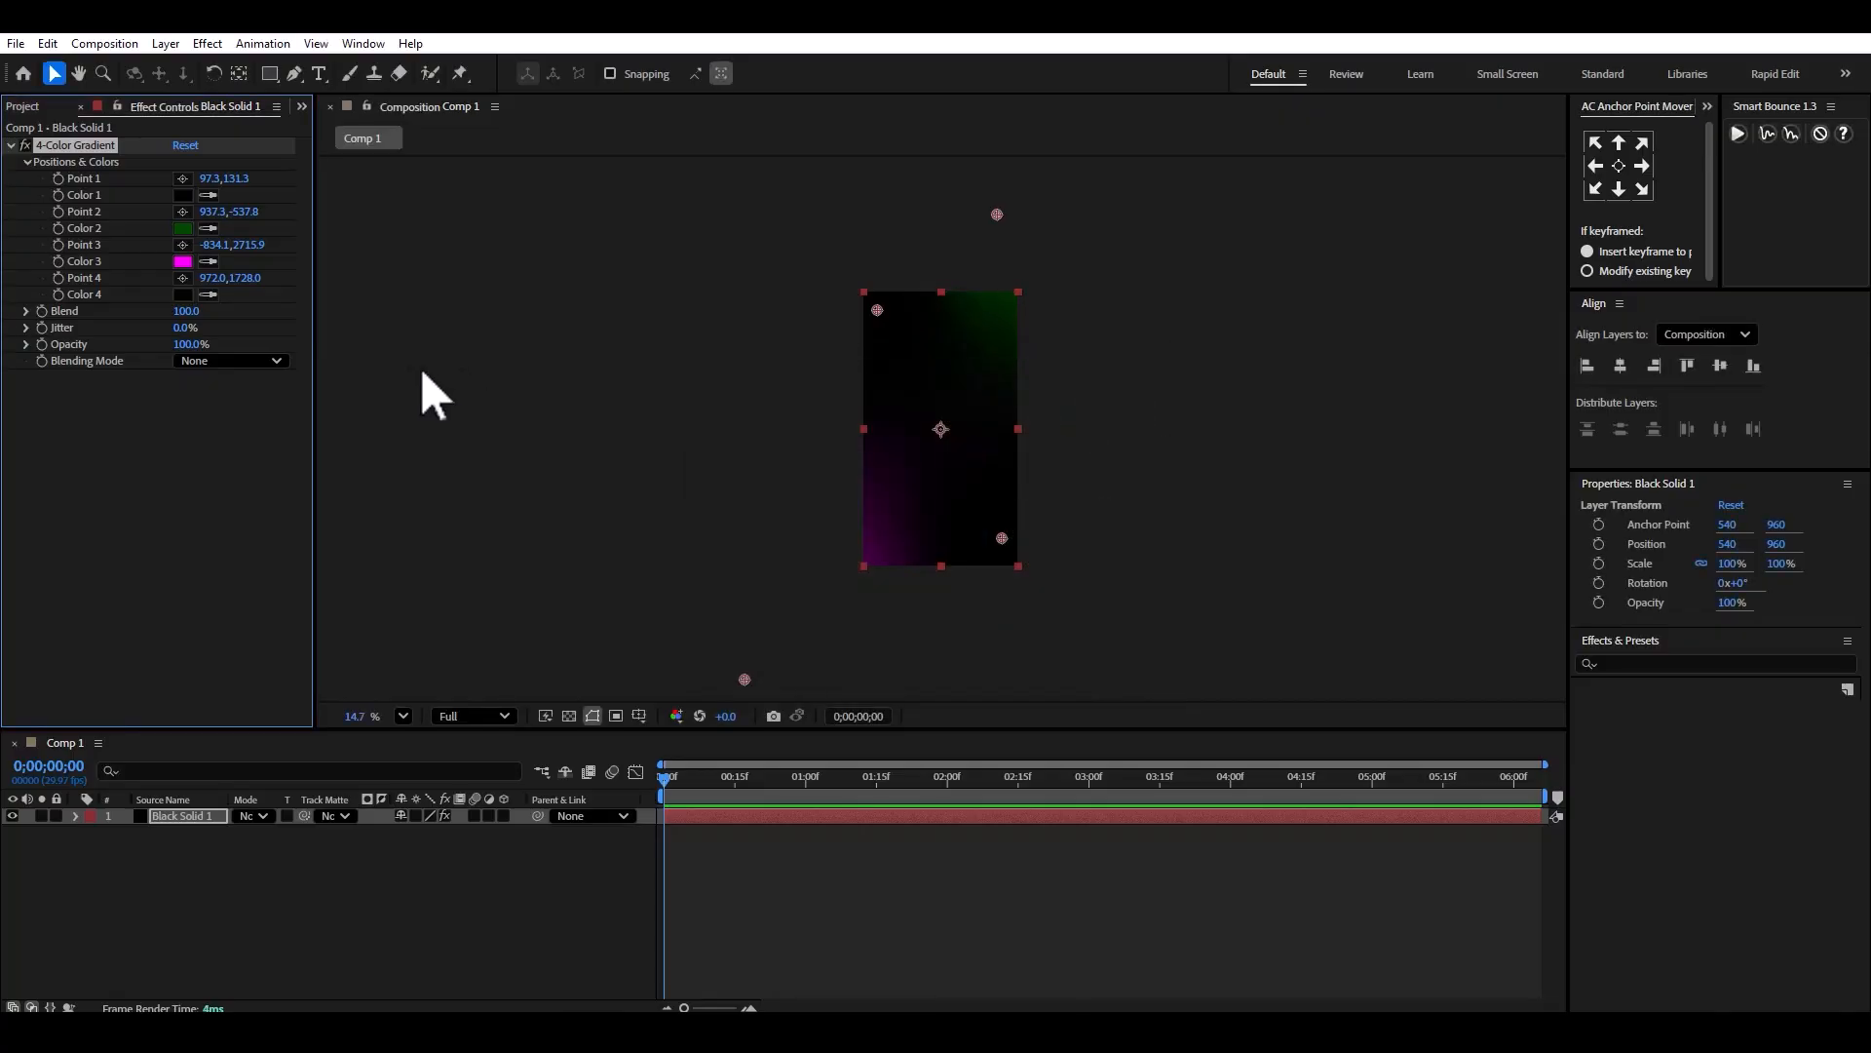
# Set Color 3 of the gradient to bright green 00FF36 and deselect the solid layer.
pyautogui.click(182, 262)
pyautogui.click(991, 553)
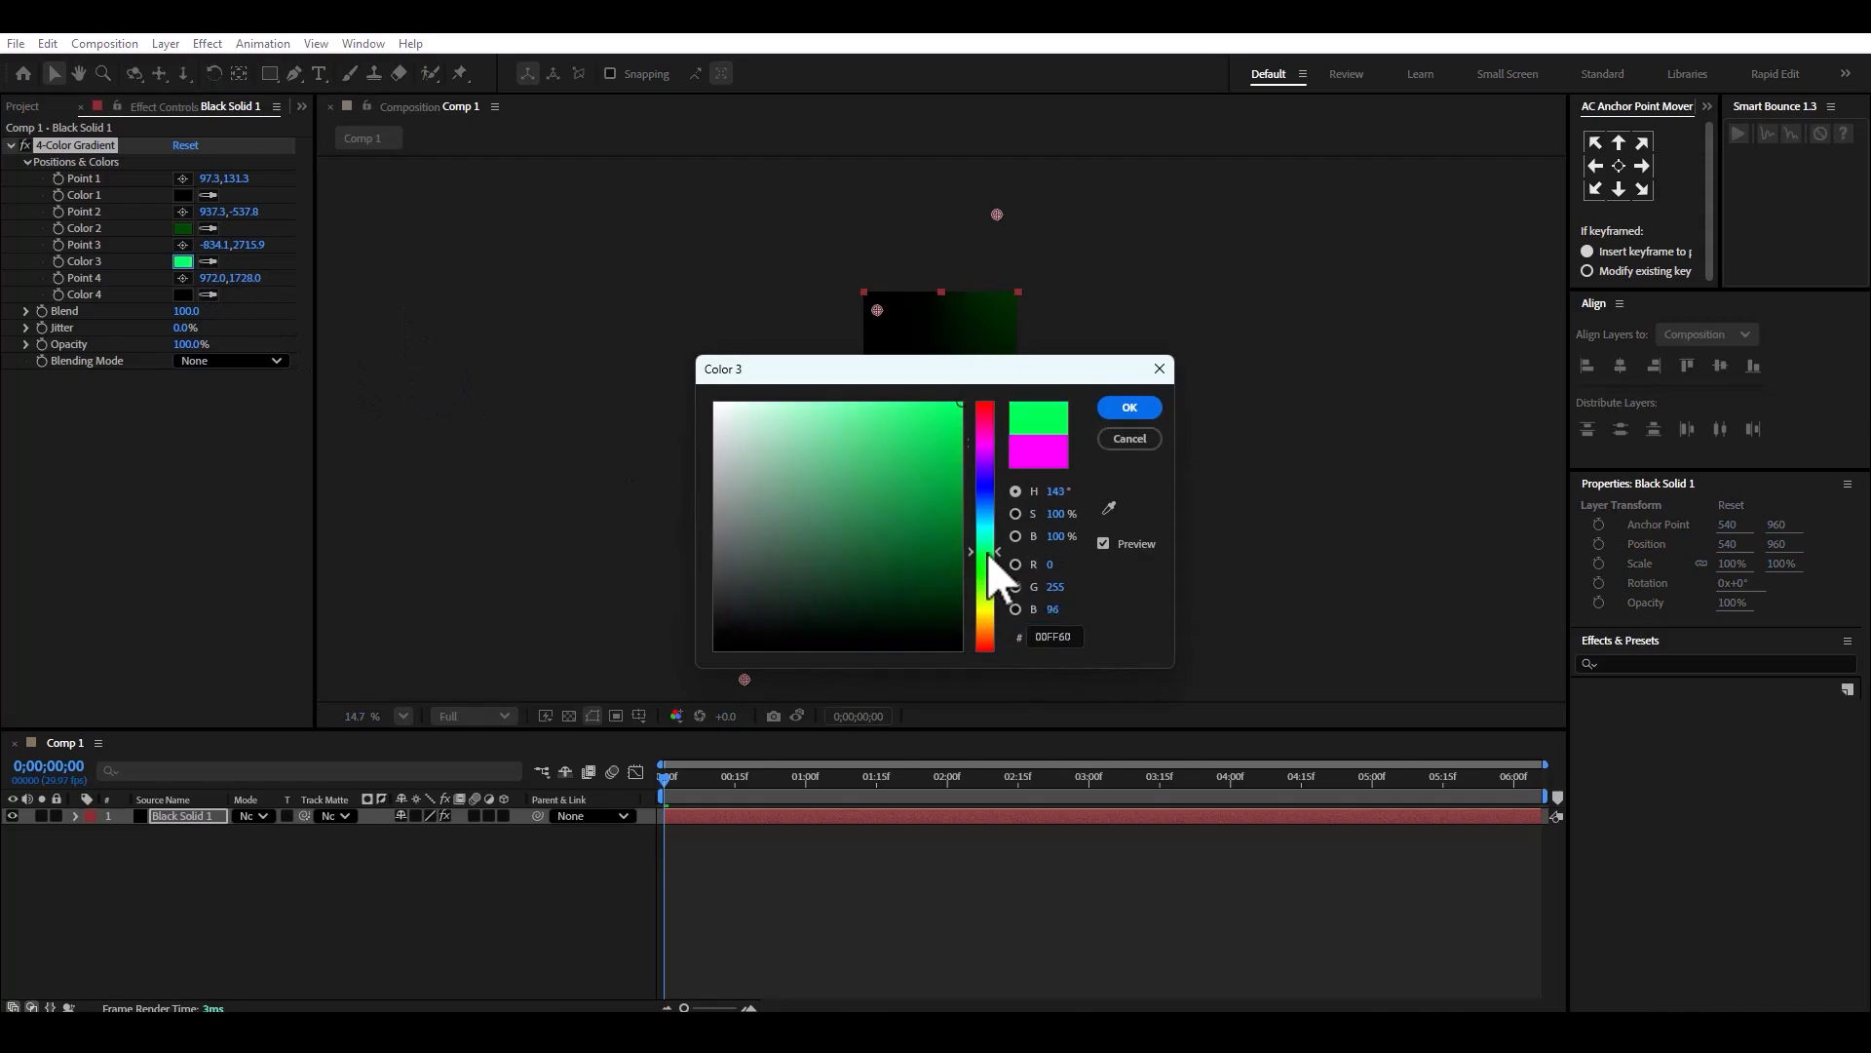
pyautogui.moveTo(988, 554); pyautogui.dragTo(984, 559)
pyautogui.moveTo(917, 426); pyautogui.dragTo(968, 381)
pyautogui.moveTo(969, 377); pyautogui.dragTo(930, 683)
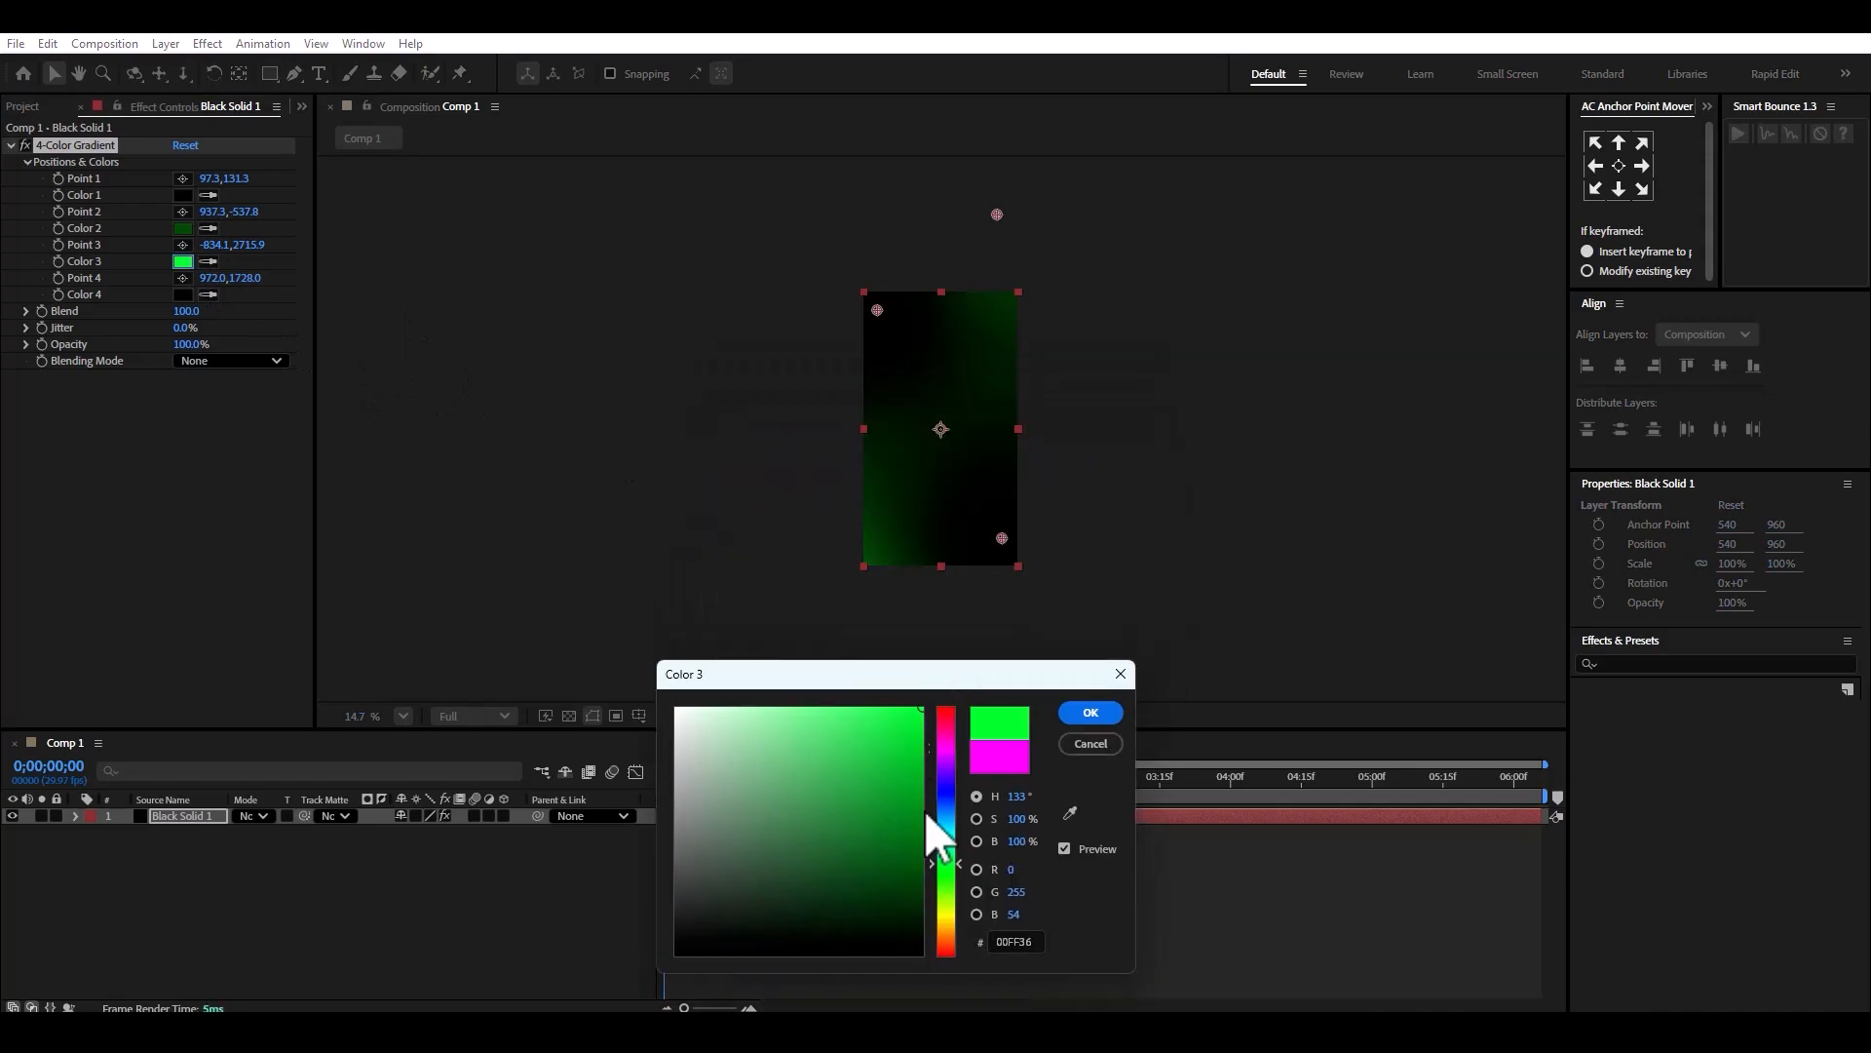
pyautogui.click(1088, 713)
pyautogui.moveTo(363, 716); pyautogui.dragTo(374, 716)
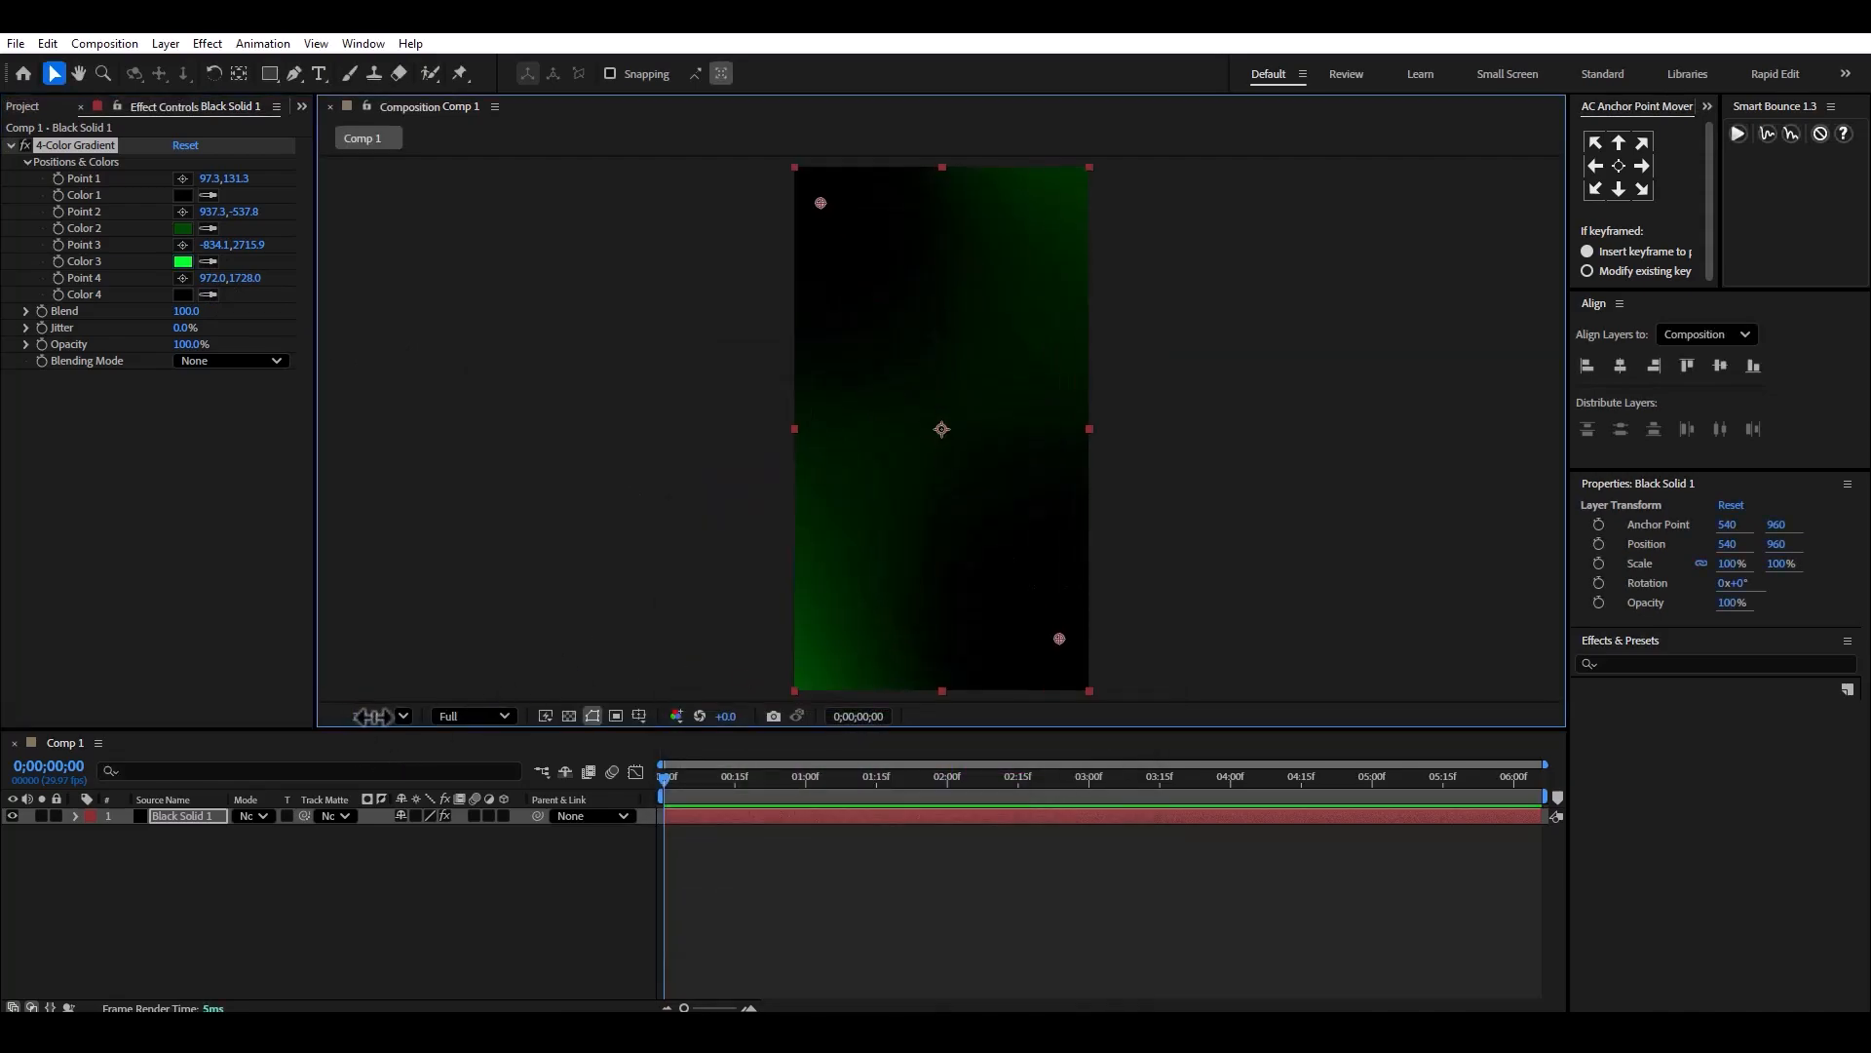
pyautogui.click(581, 510)
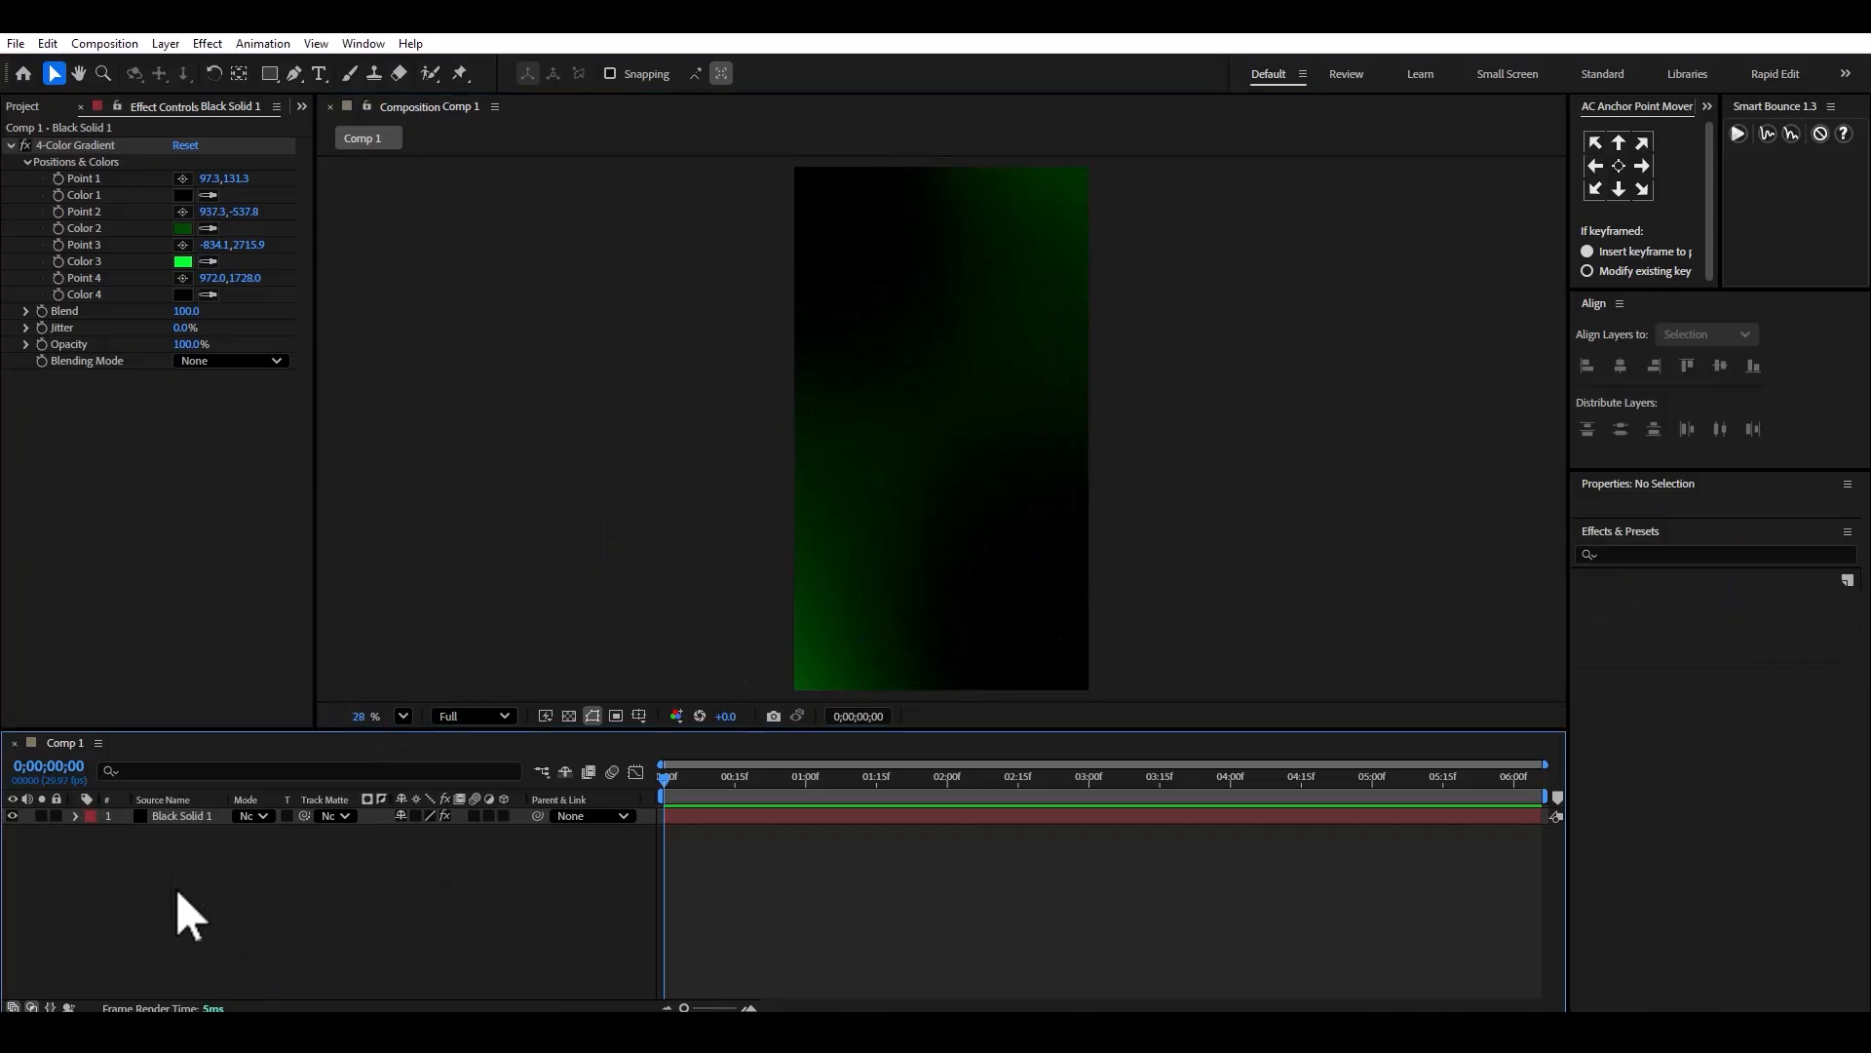
# Rename the solid layer as BG, deselect it and bring the project contents back into view.
pyautogui.rightClick(166, 817)
pyautogui.click(242, 764)
pyautogui.write('BG')
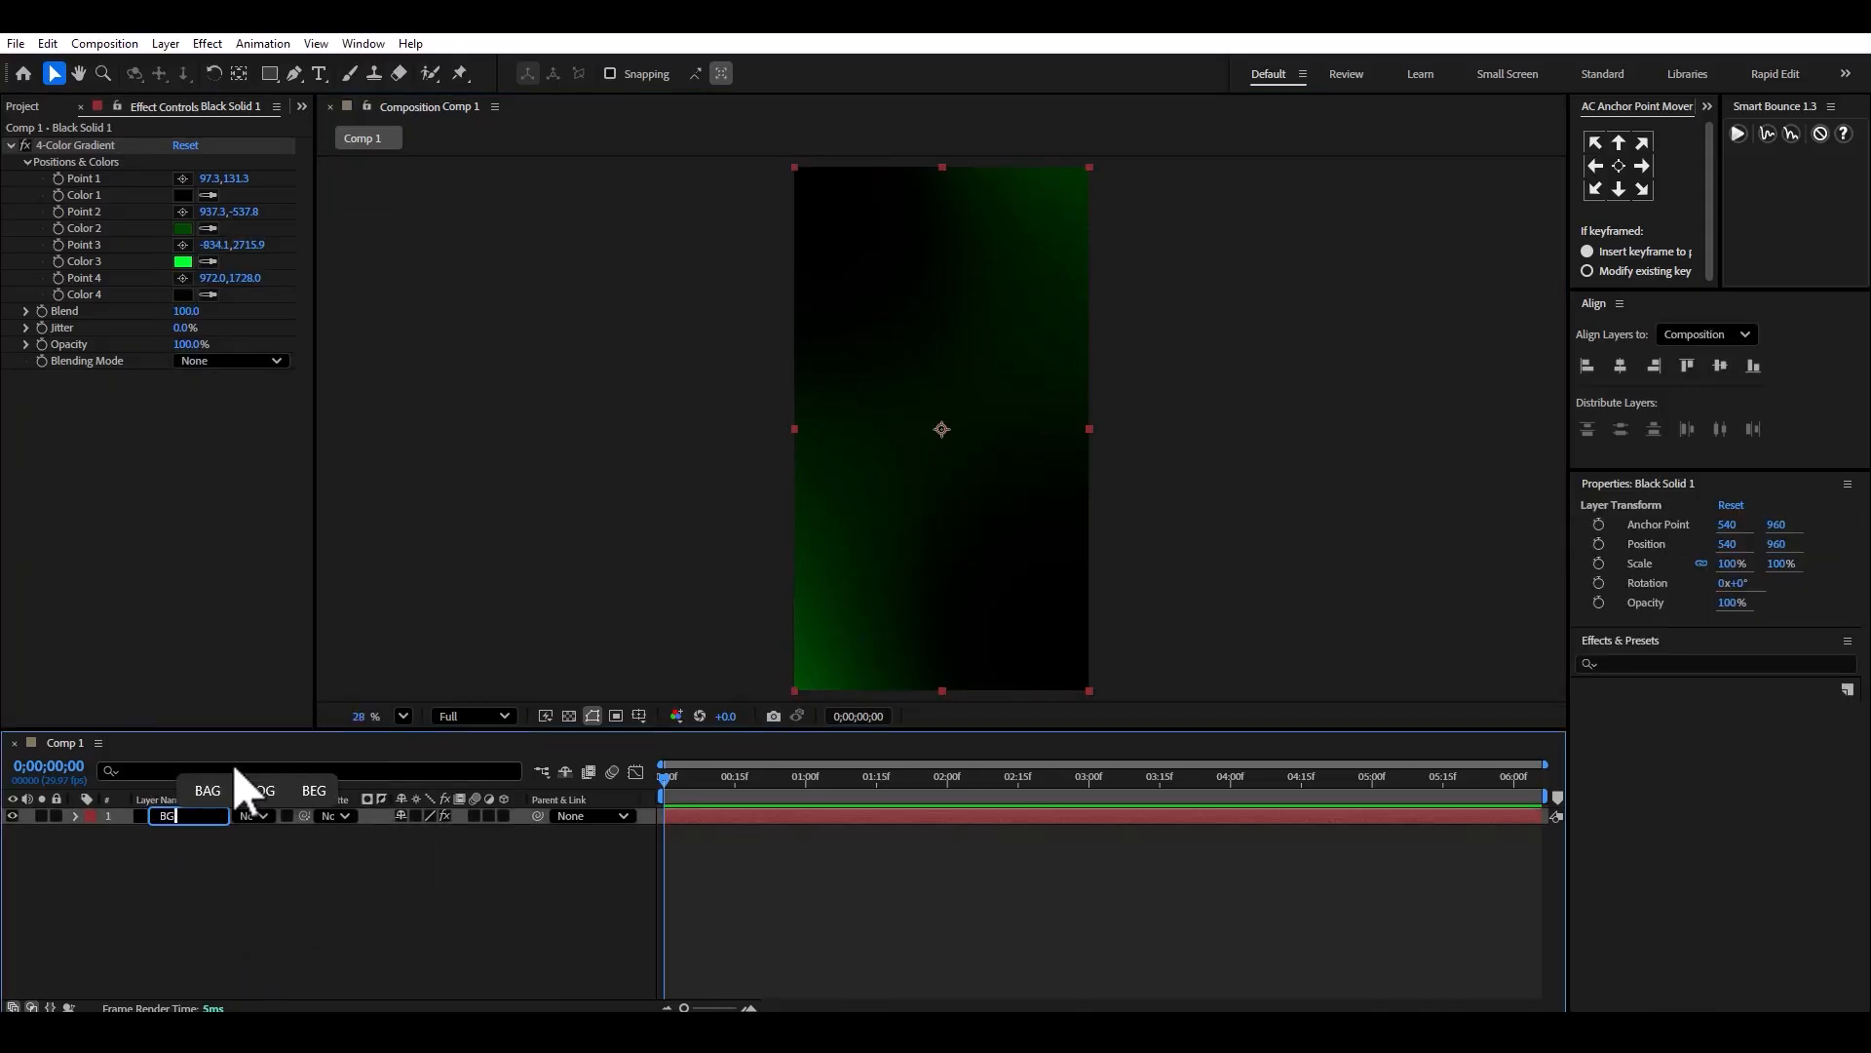
pyautogui.press('Return')
pyautogui.click(33, 864)
pyautogui.click(27, 106)
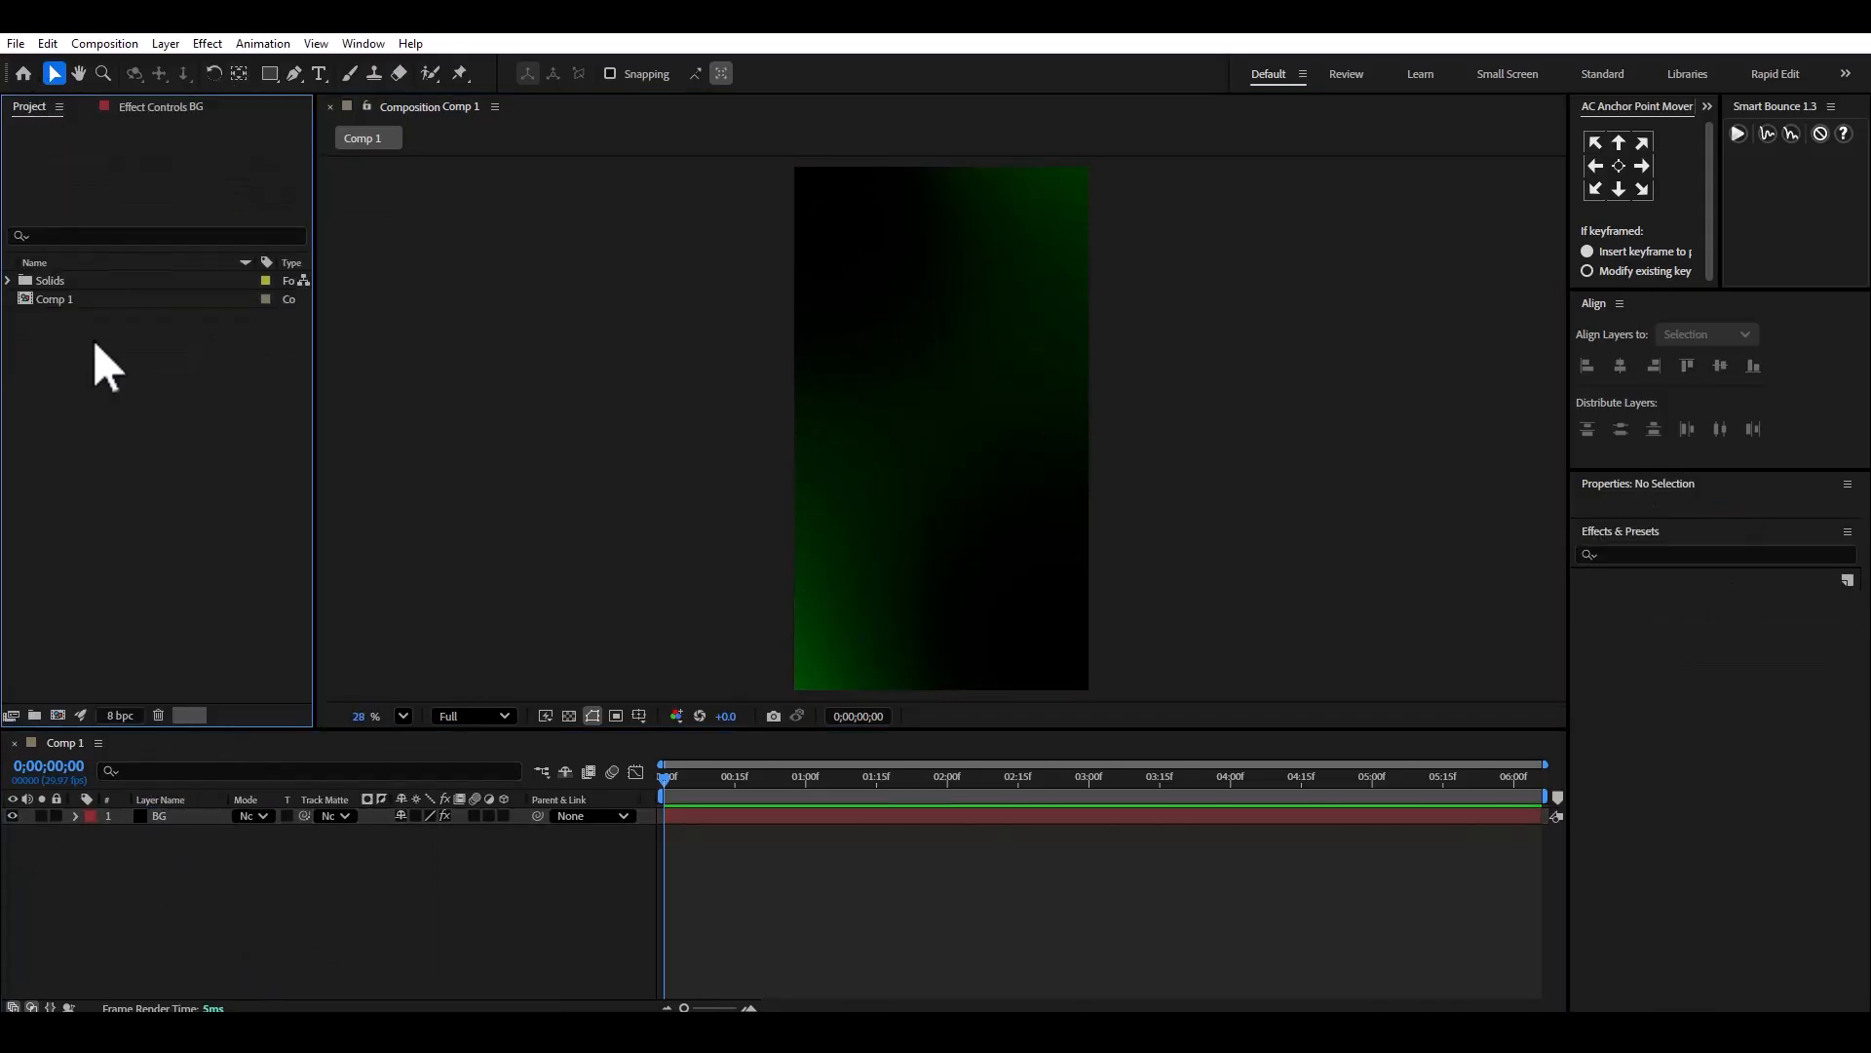
# Draw a rounded square about 346 px wide near the middle of the composition as a new shape layer.
pyautogui.click(269, 73)
pyautogui.click(376, 98)
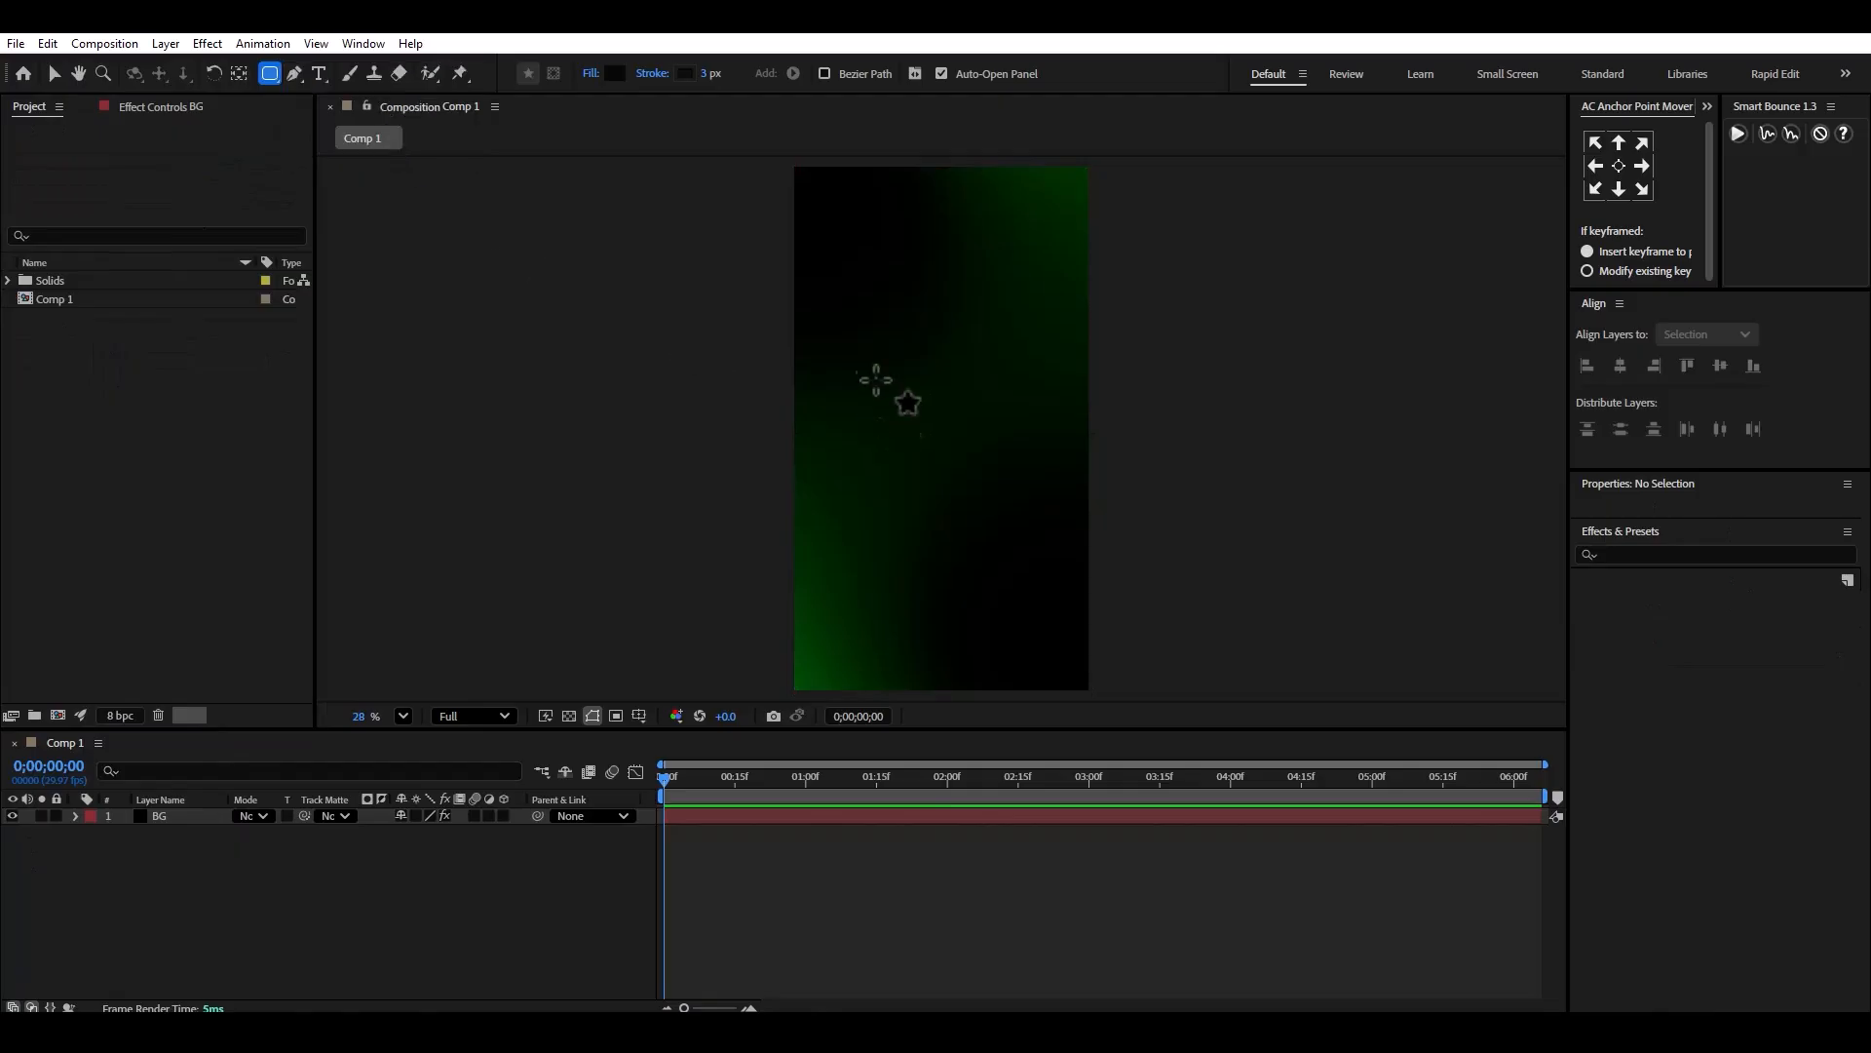
pyautogui.moveTo(881, 380); pyautogui.dragTo(976, 475)
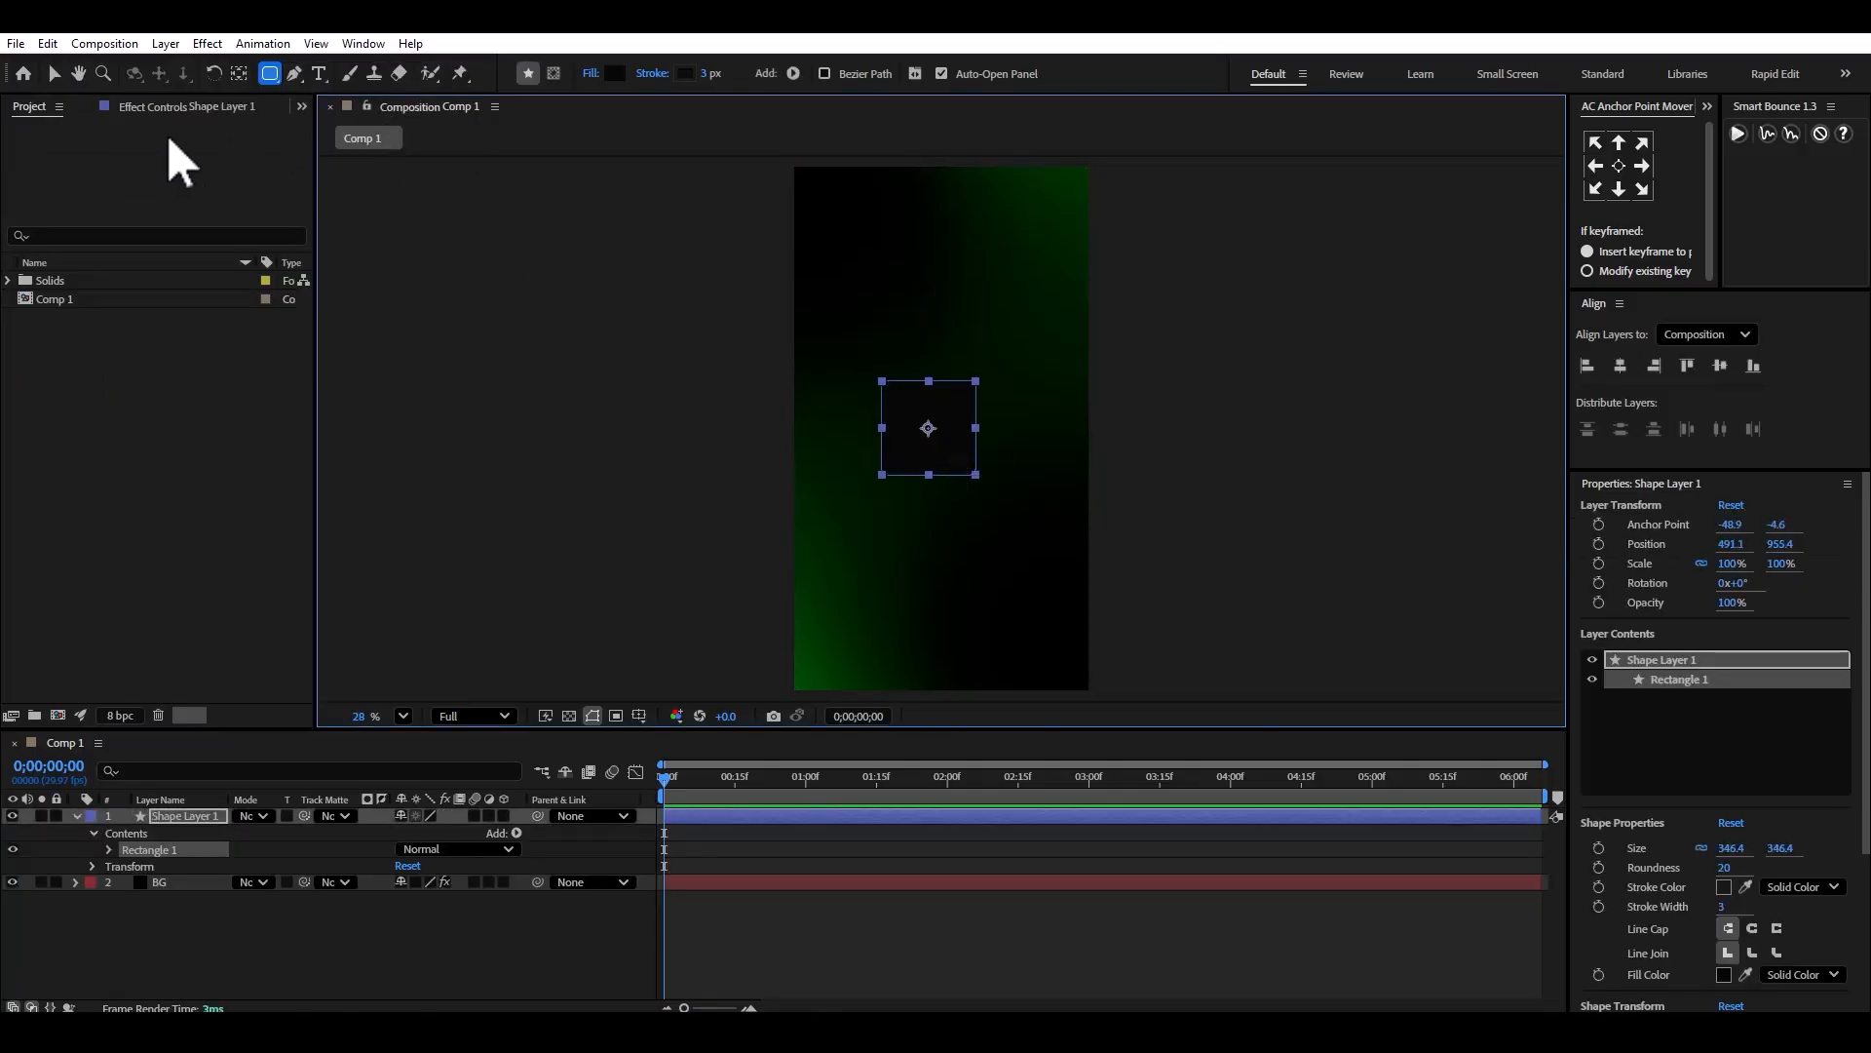
pyautogui.click(55, 76)
pyautogui.scroll(3, 1011, 489)
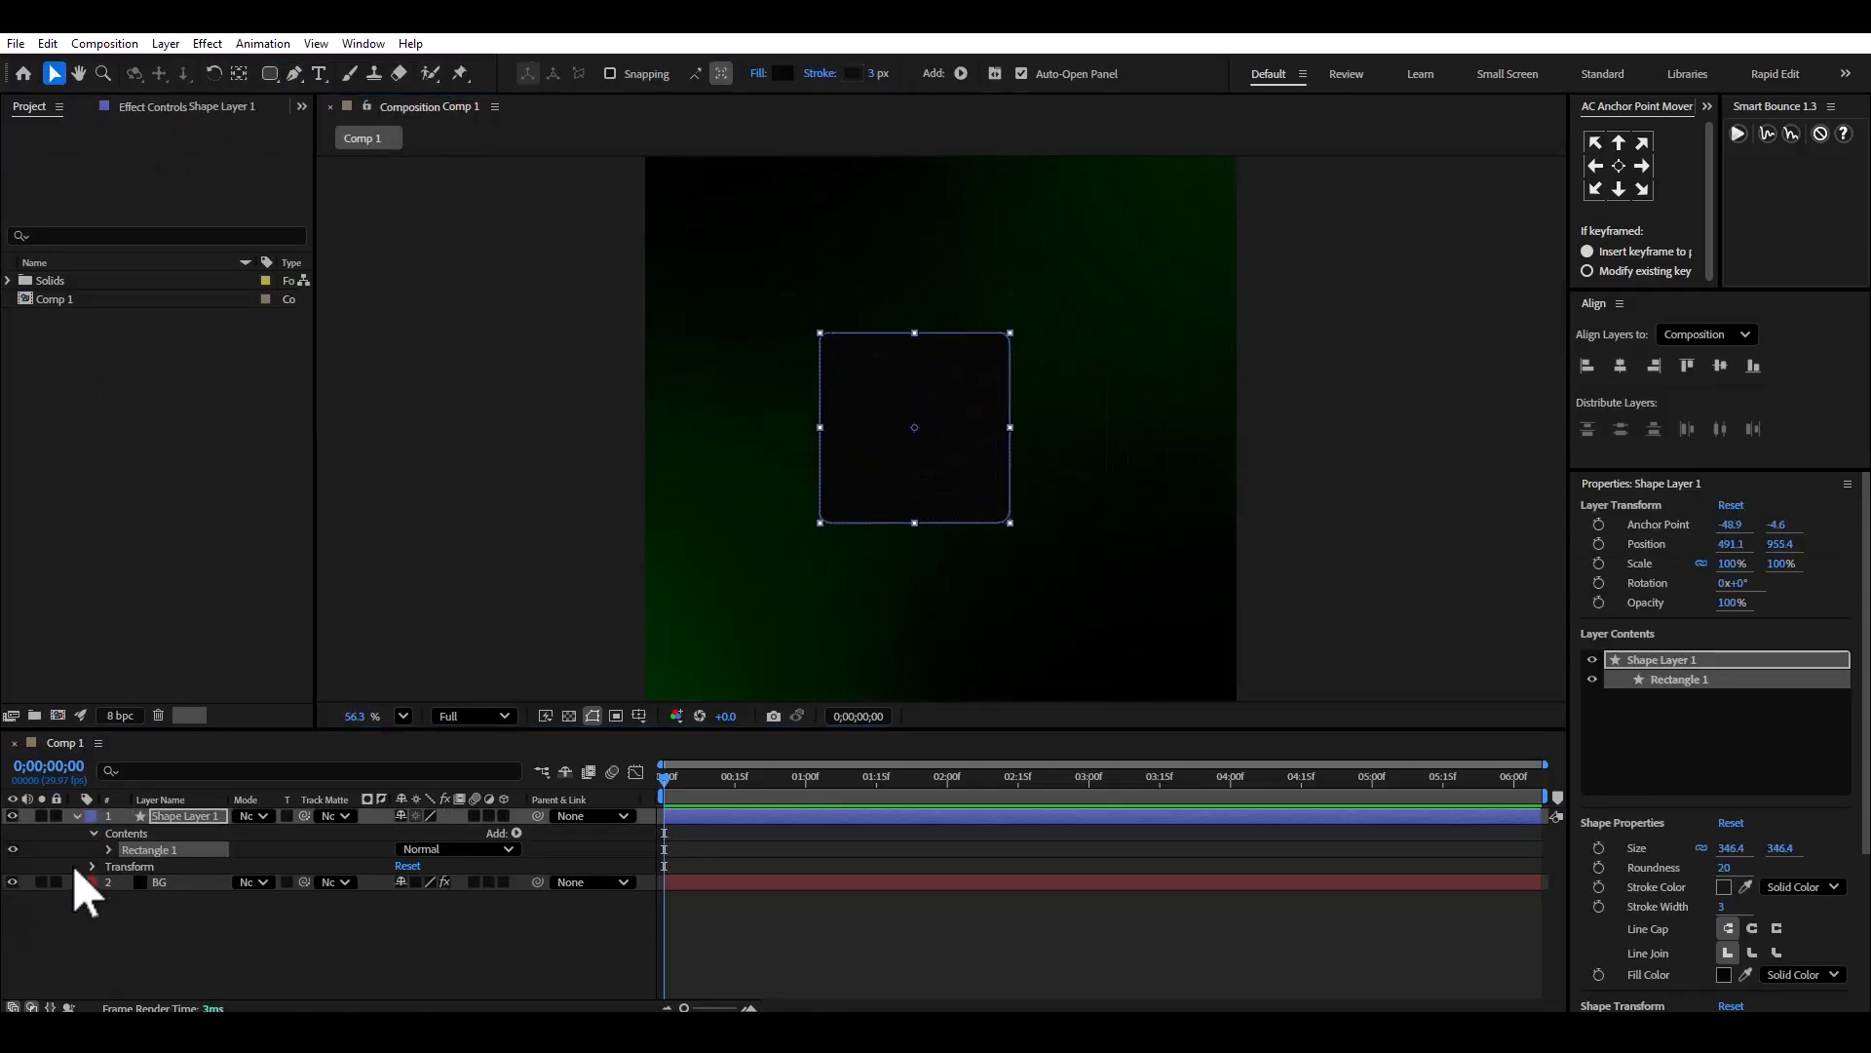
# Set the rectangle path's roundness to 59 and shift the rectangle slightly down and to the right.
pyautogui.click(108, 849)
pyautogui.click(126, 866)
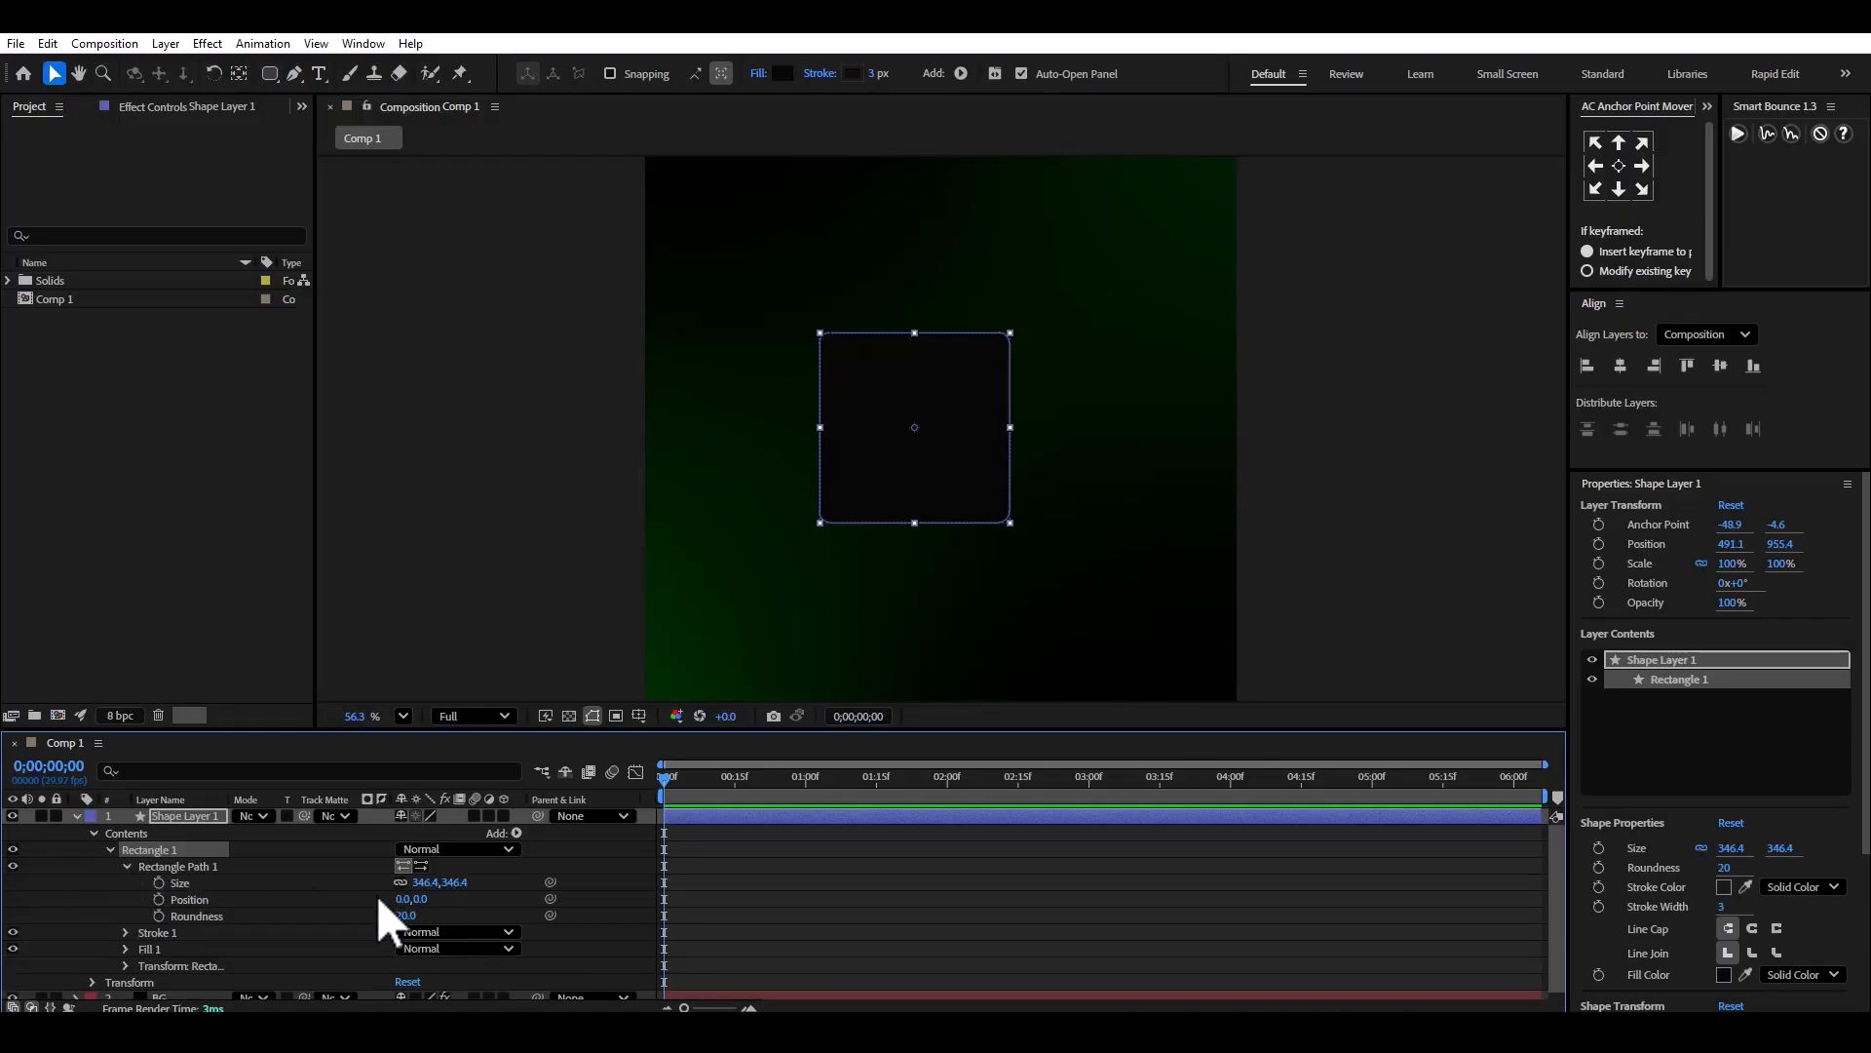
pyautogui.moveTo(402, 917); pyautogui.dragTo(431, 915)
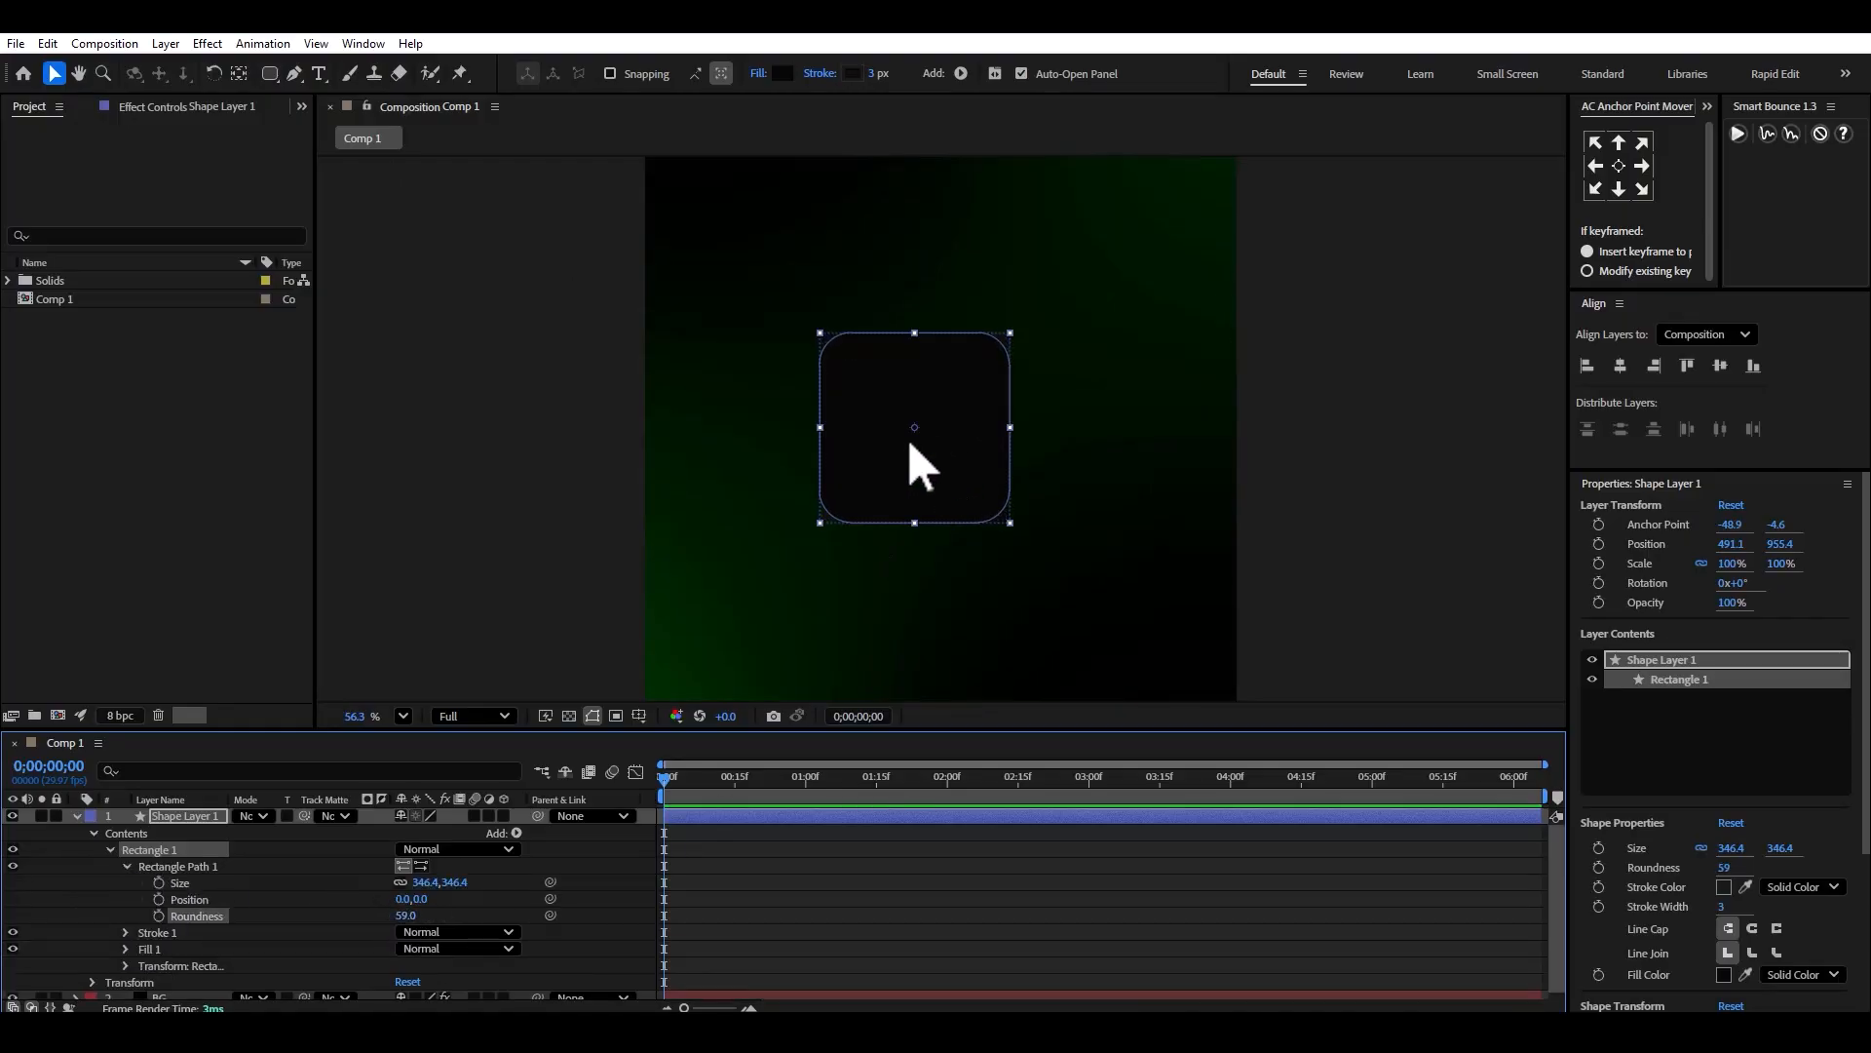
pyautogui.moveTo(901, 475); pyautogui.dragTo(915, 531)
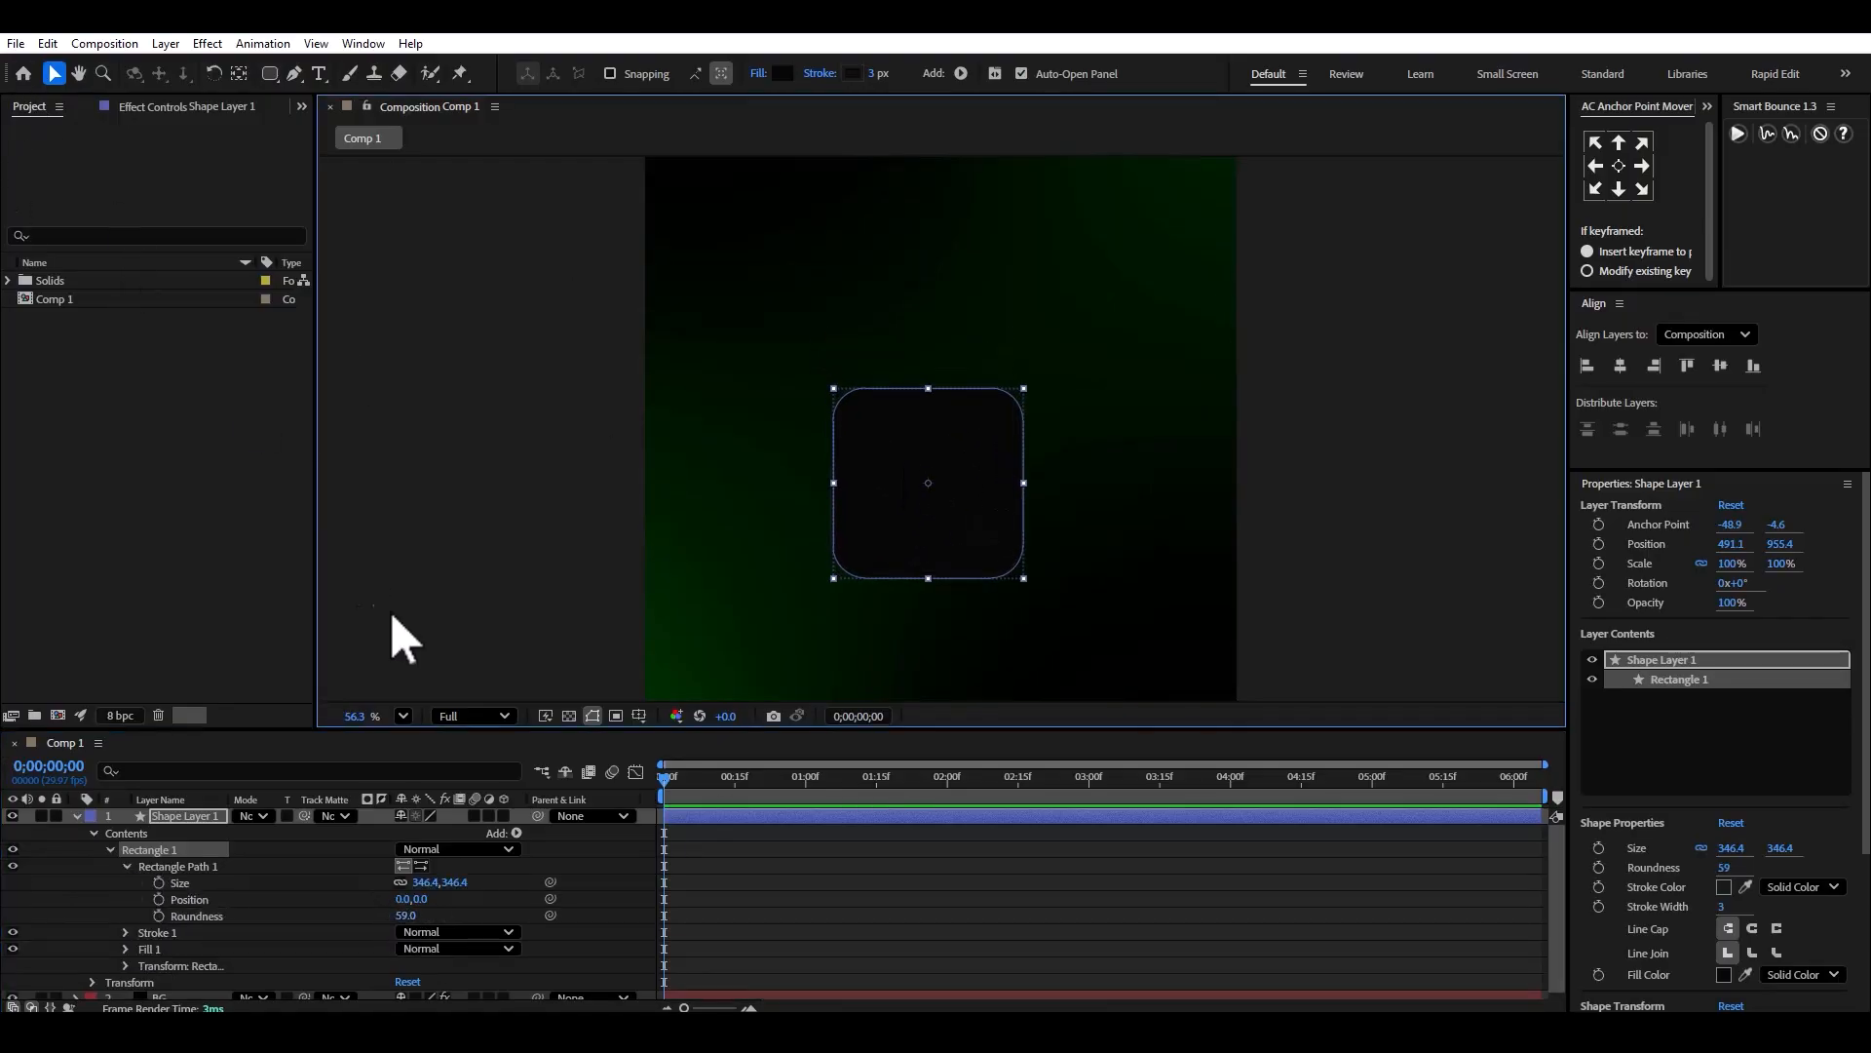
pyautogui.scroll(-5, 647, 572)
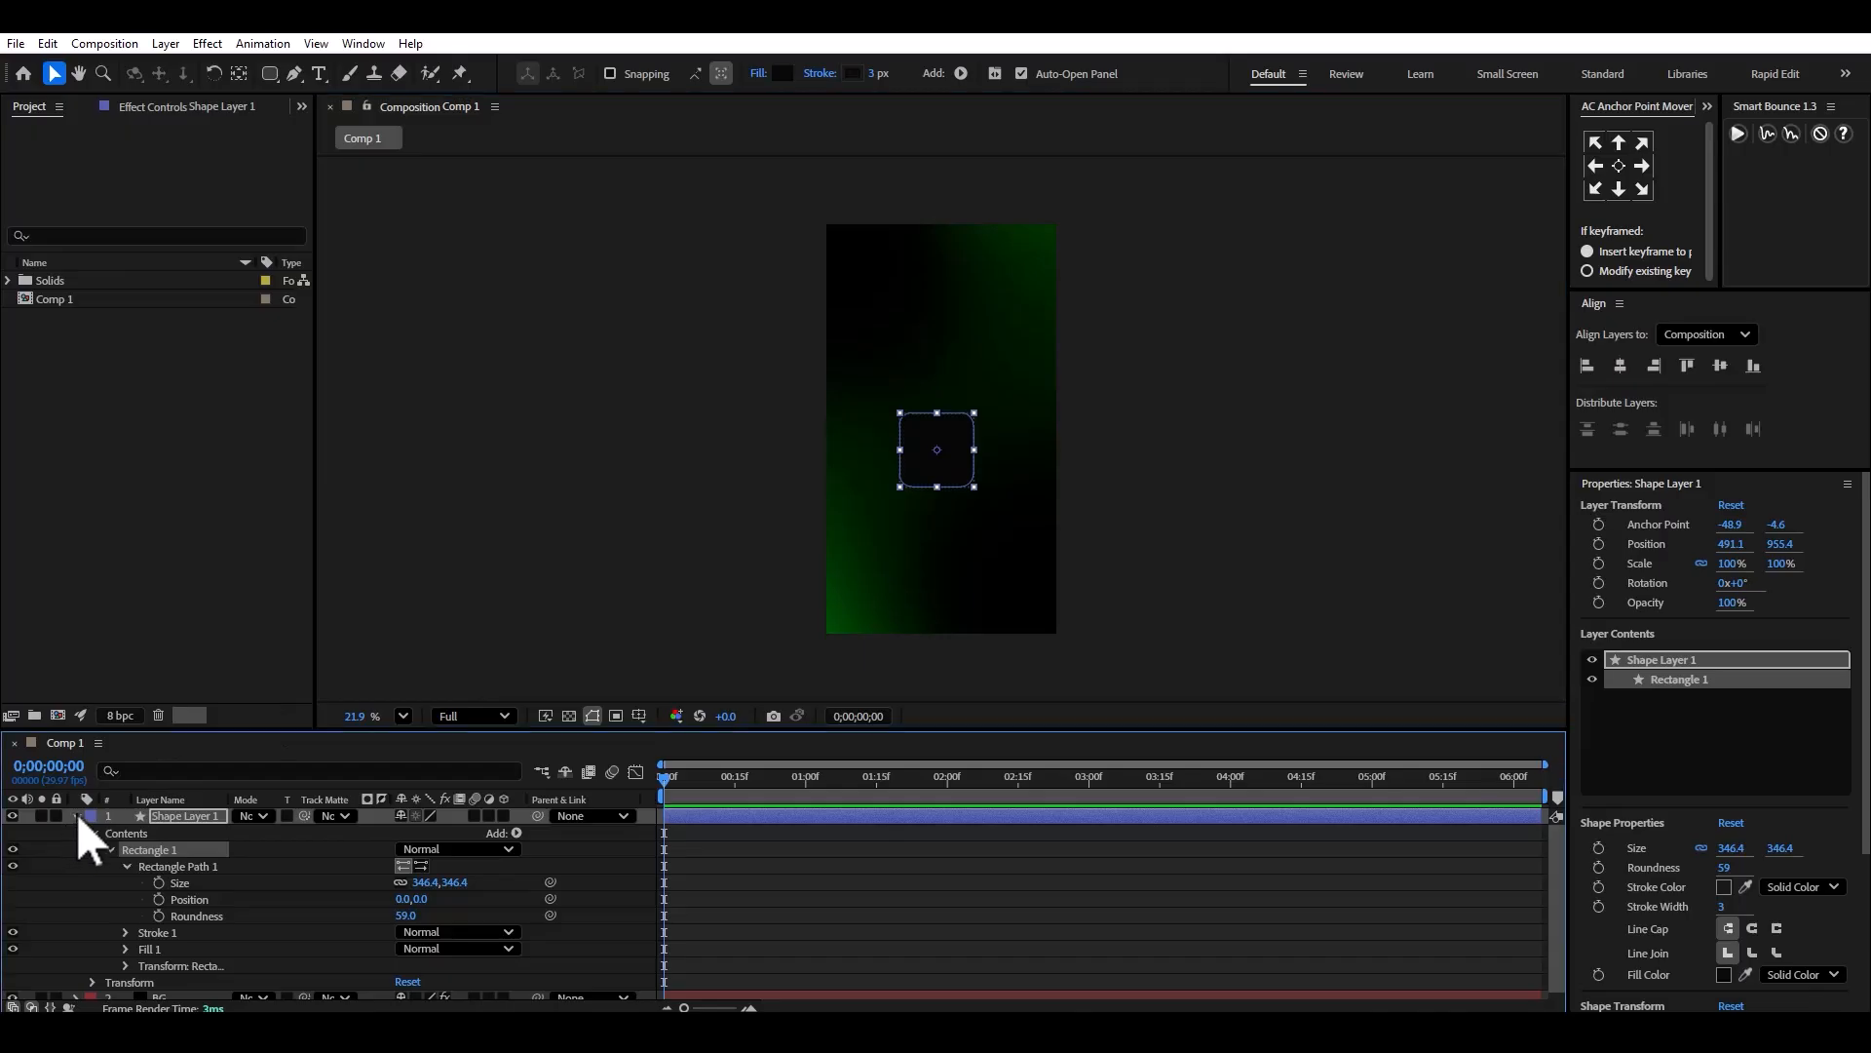
pyautogui.click(77, 816)
# Set the rounded square's stroke width to 4 px and deselect the layer.
pyautogui.click(876, 74)
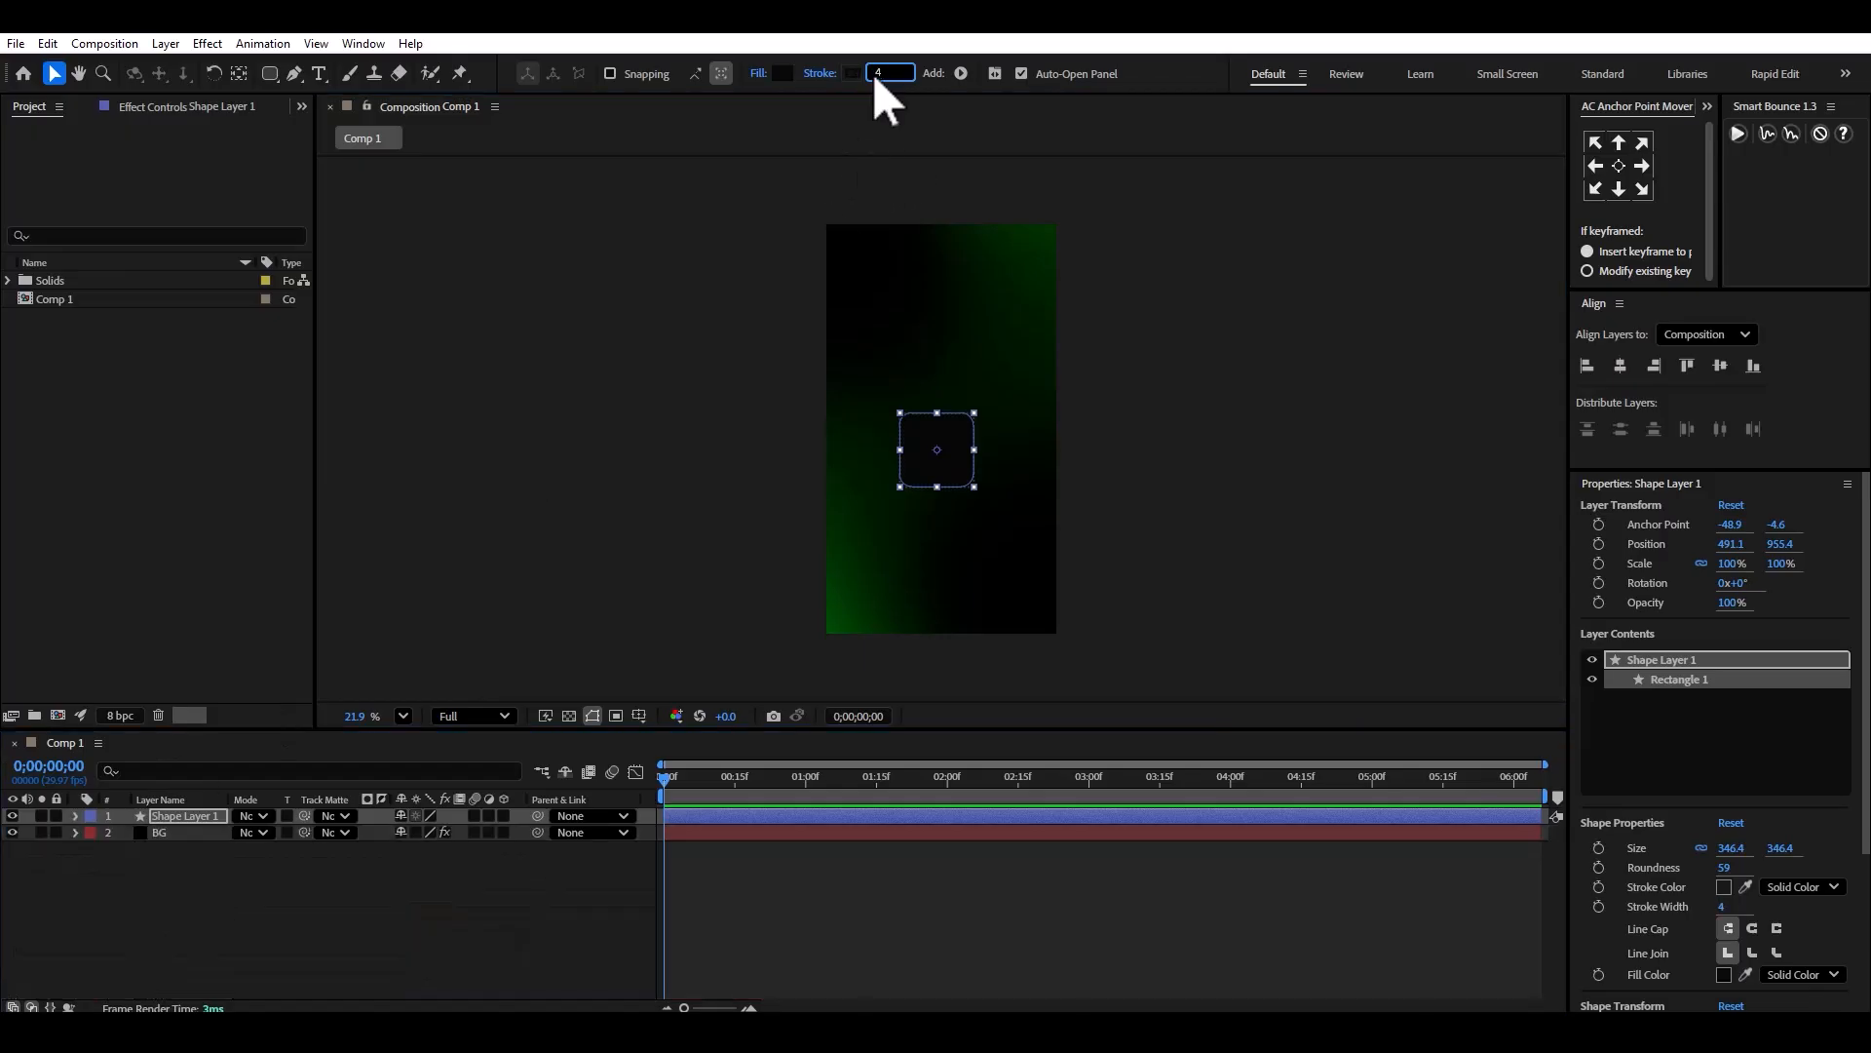
pyautogui.write('4')
pyautogui.press('Return')
pyautogui.scroll(6, 953, 468)
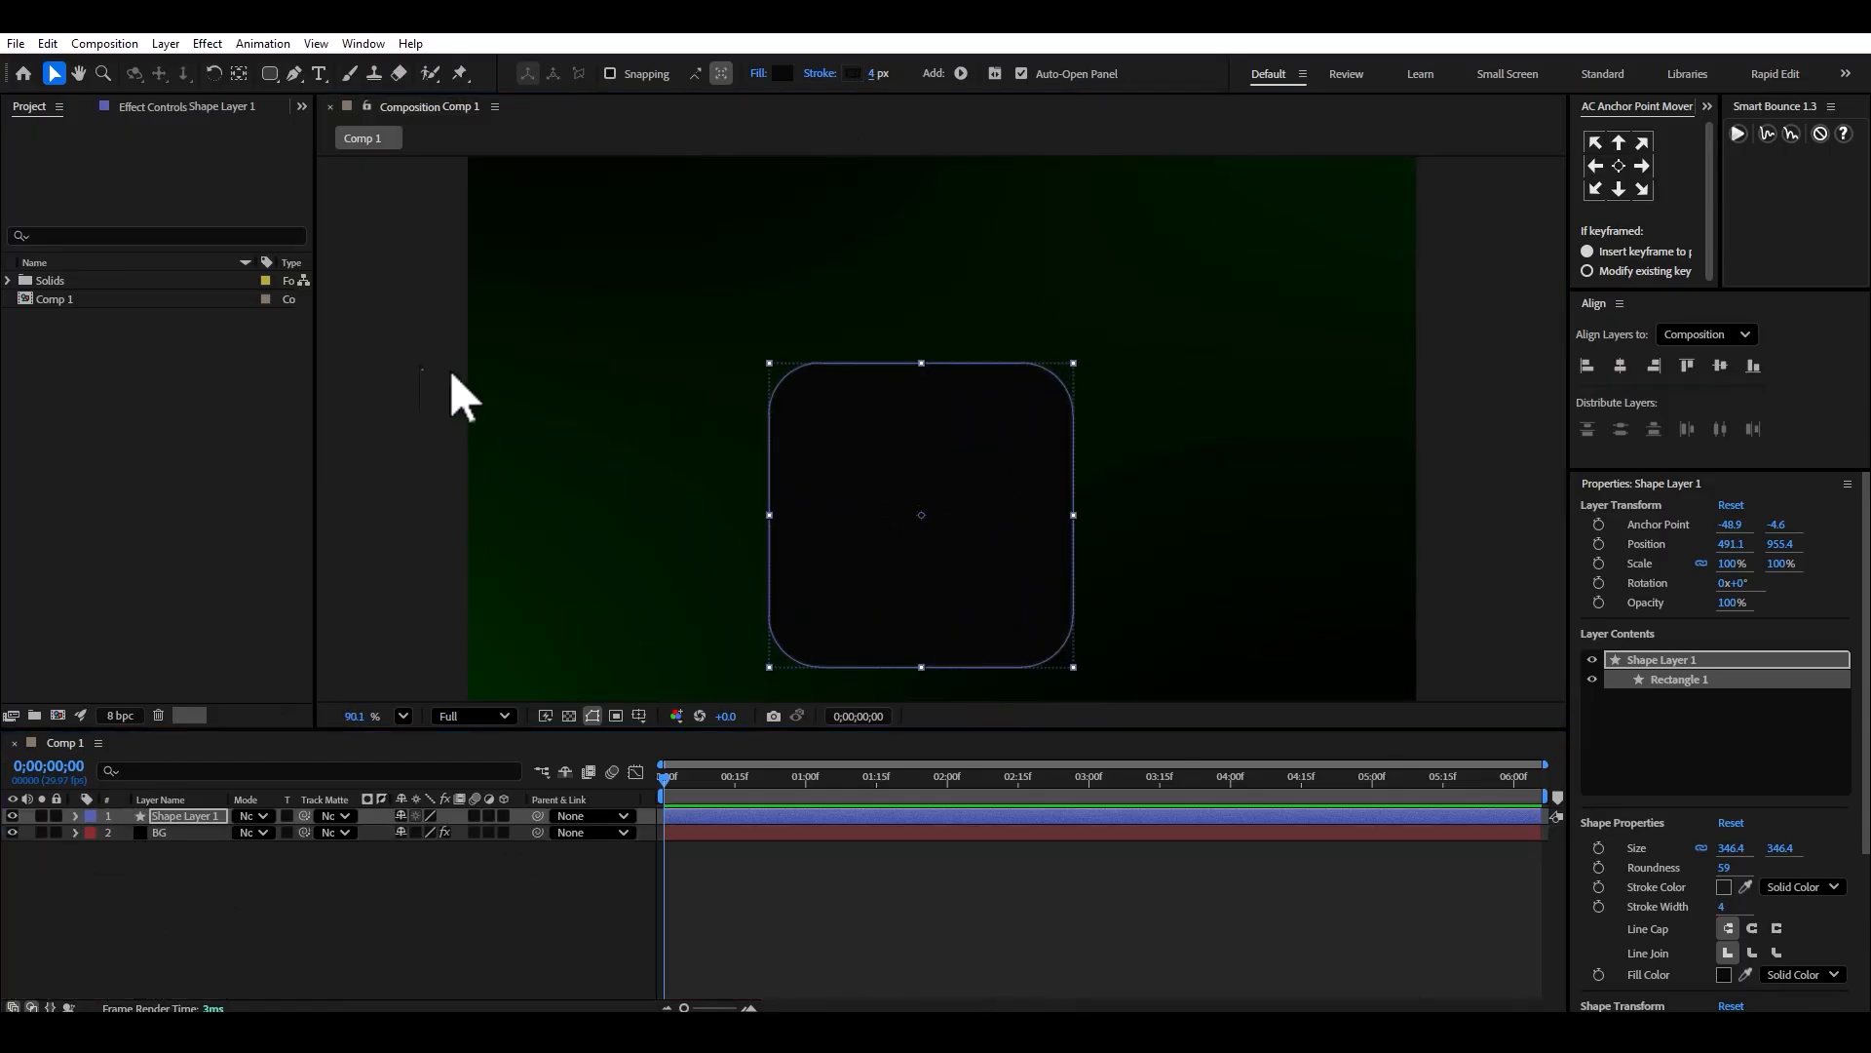
pyautogui.click(417, 365)
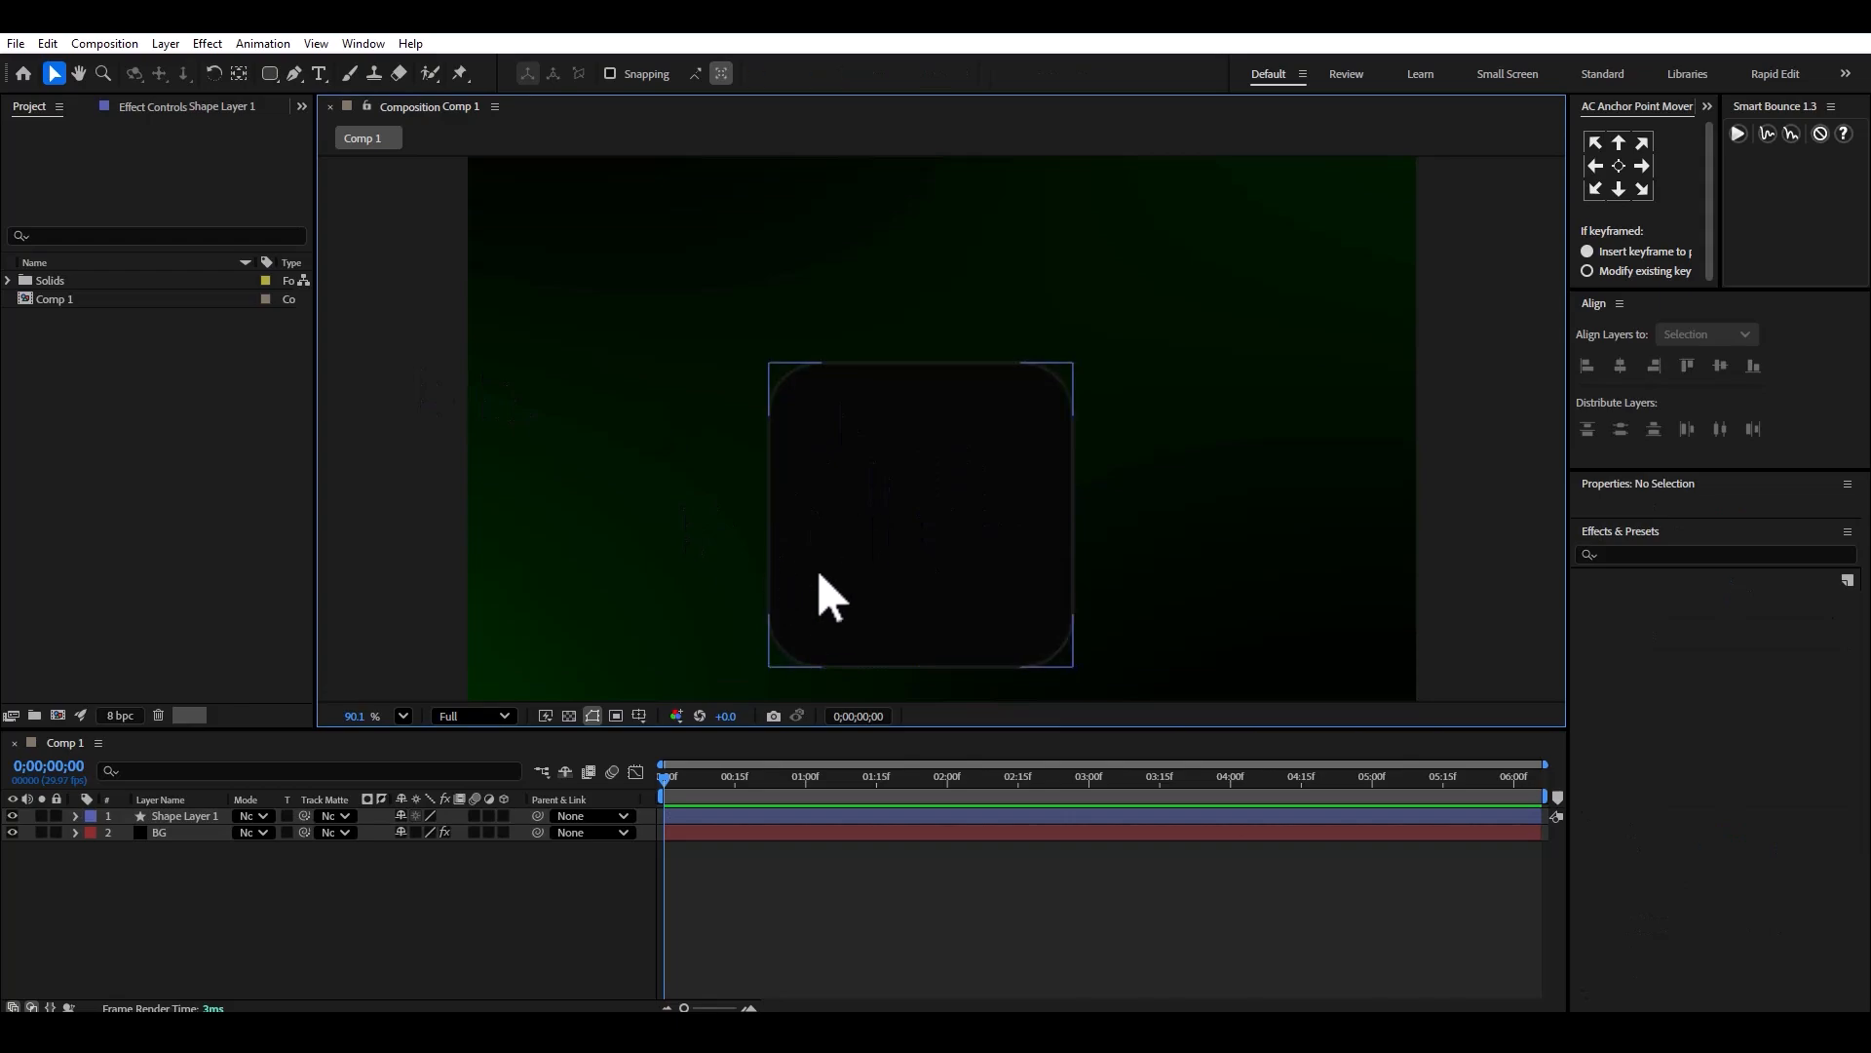
# Center the shape layer's anchor point on the rounded square and align the layer to the composition's horizontal and vertical center.
pyautogui.click(911, 547)
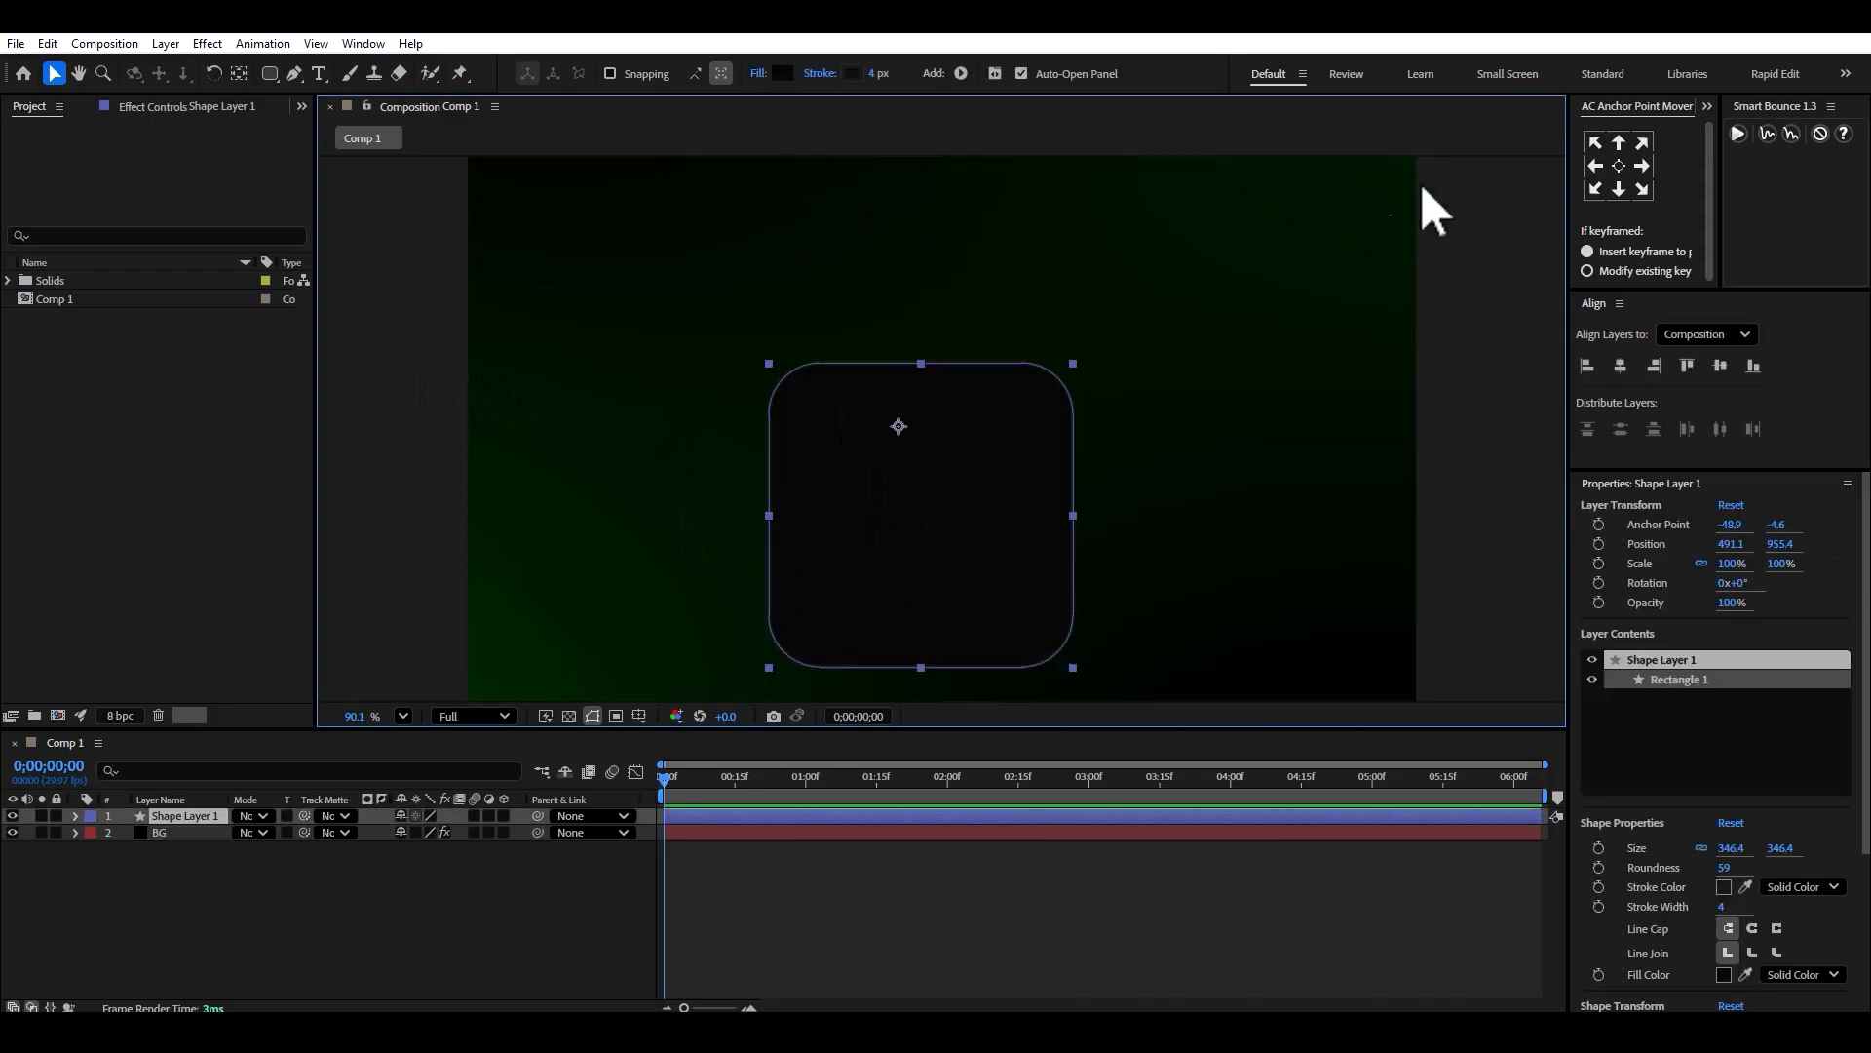
pyautogui.click(1621, 168)
pyautogui.click(1621, 367)
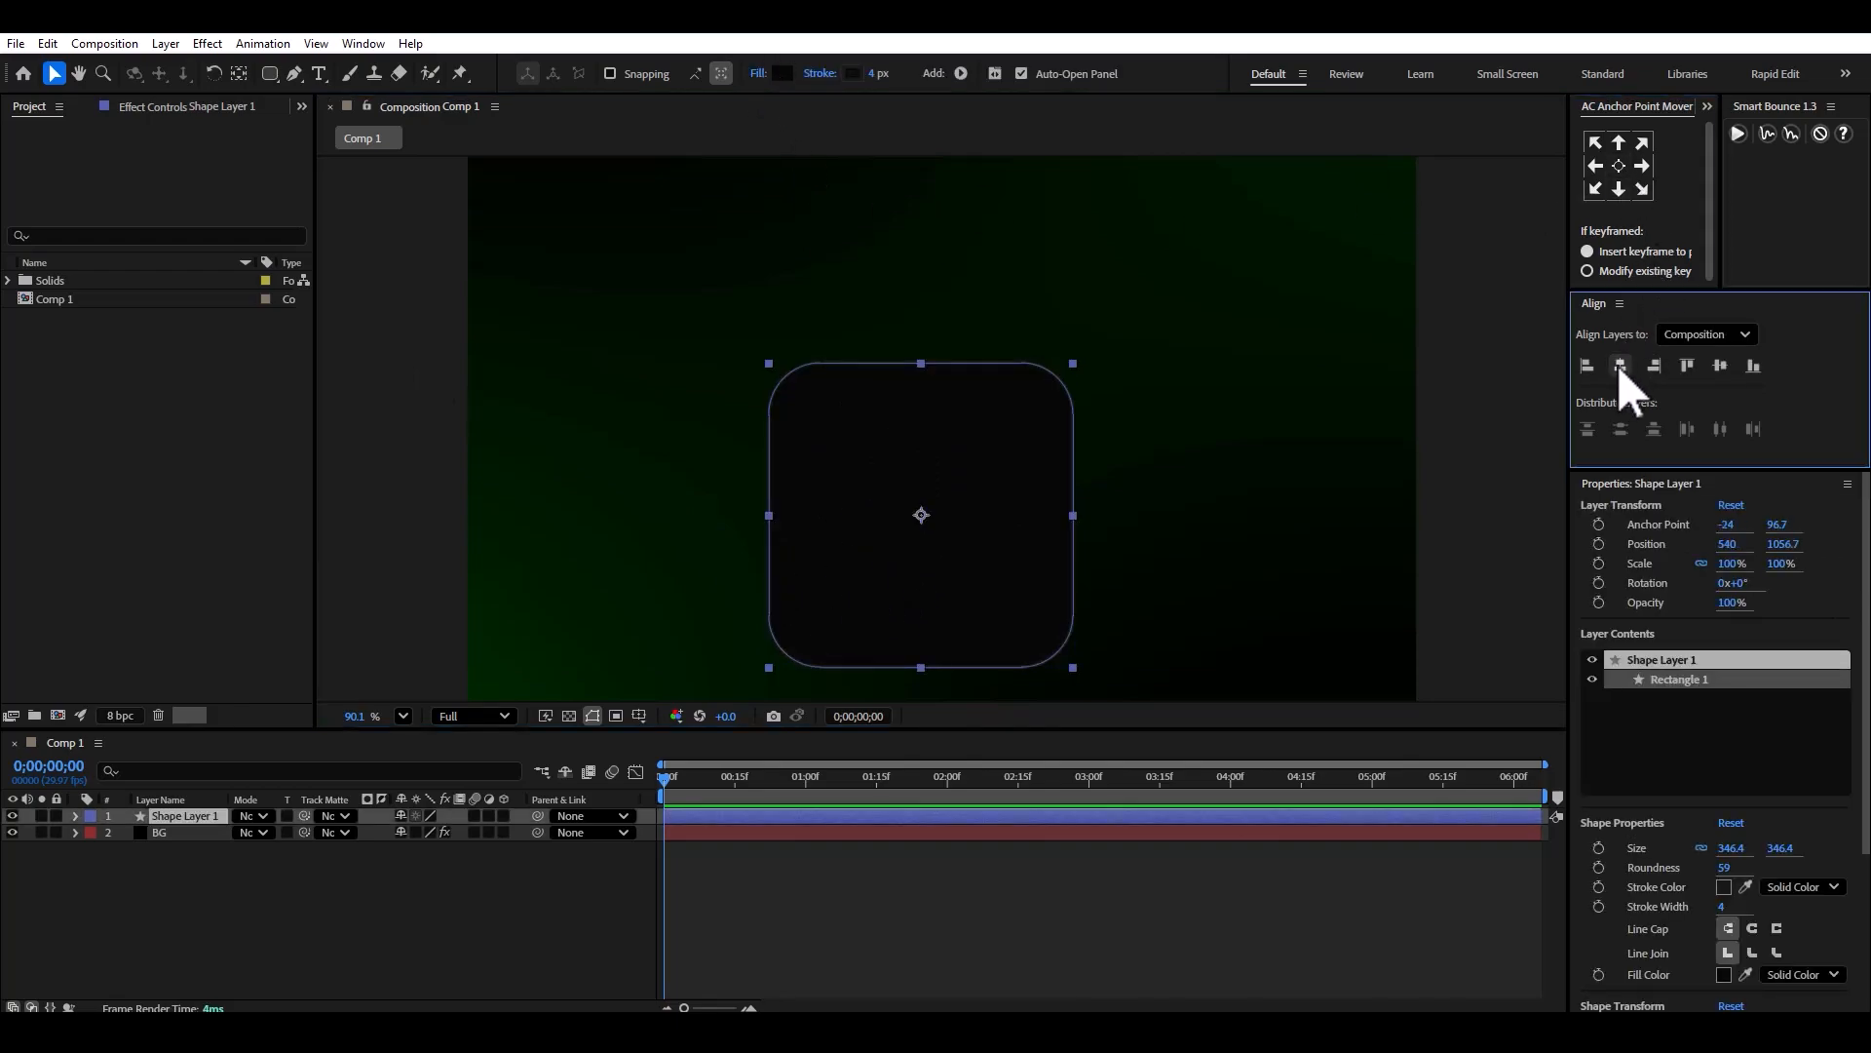
pyautogui.click(1720, 367)
# Scale the rounded square's shape layer down to 79%.
pyautogui.scroll(-4, 797, 459)
pyautogui.scroll(-1, 797, 443)
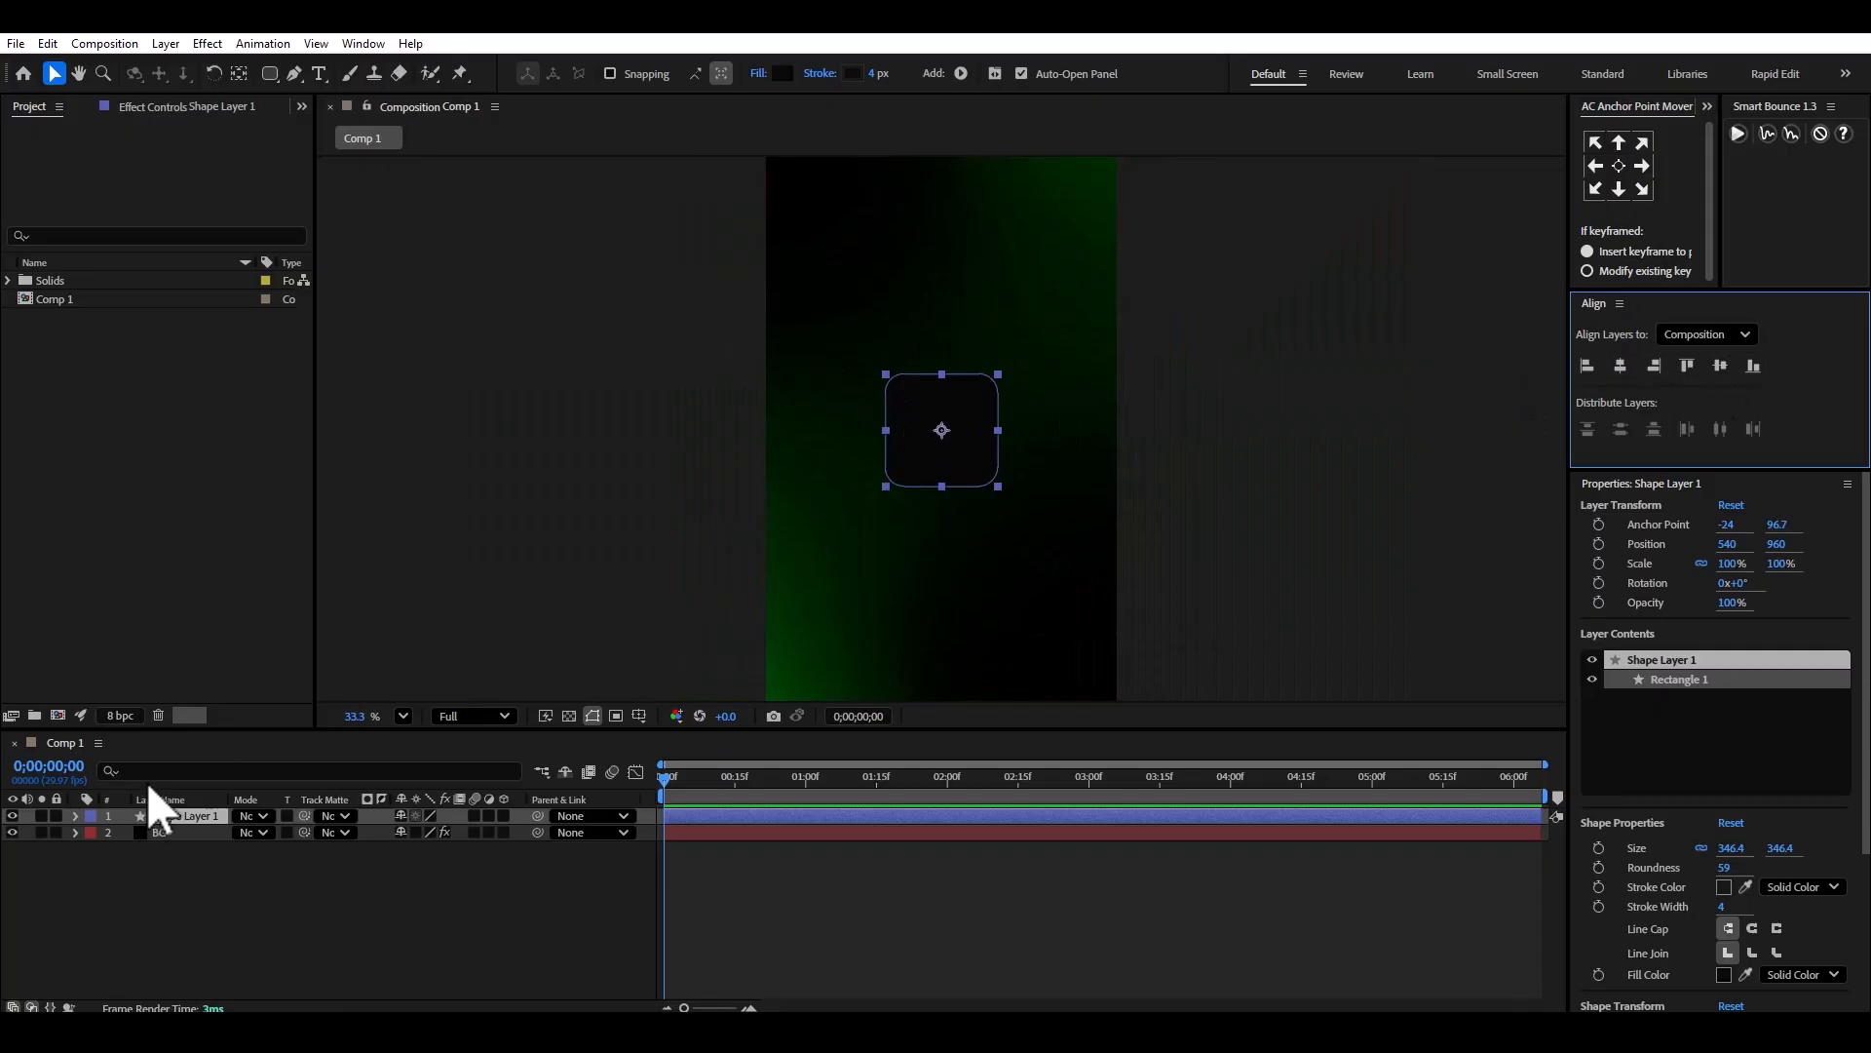
pyautogui.press('s')
pyautogui.moveTo(424, 835); pyautogui.dragTo(399, 834)
pyautogui.press('s')
# Rename the shape layer as Box.
pyautogui.rightClick(201, 820)
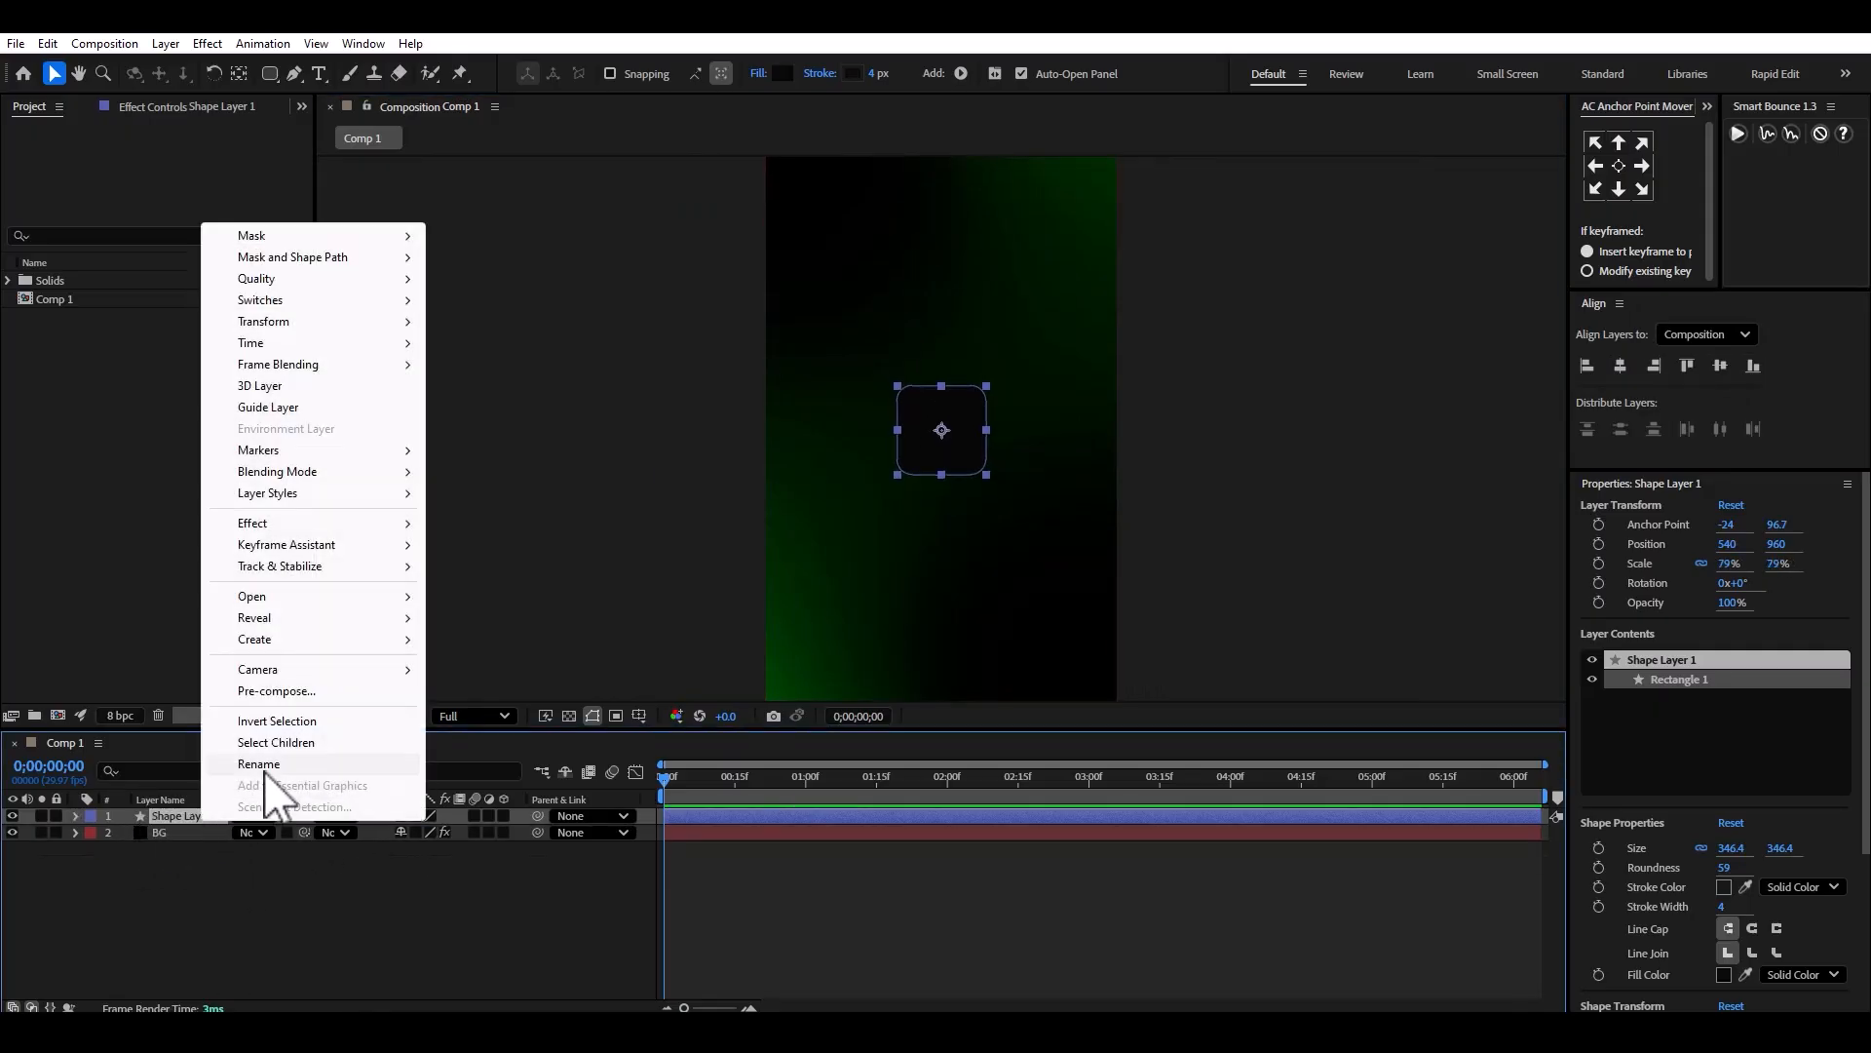
pyautogui.click(265, 763)
pyautogui.write('Box')
pyautogui.press('Return')
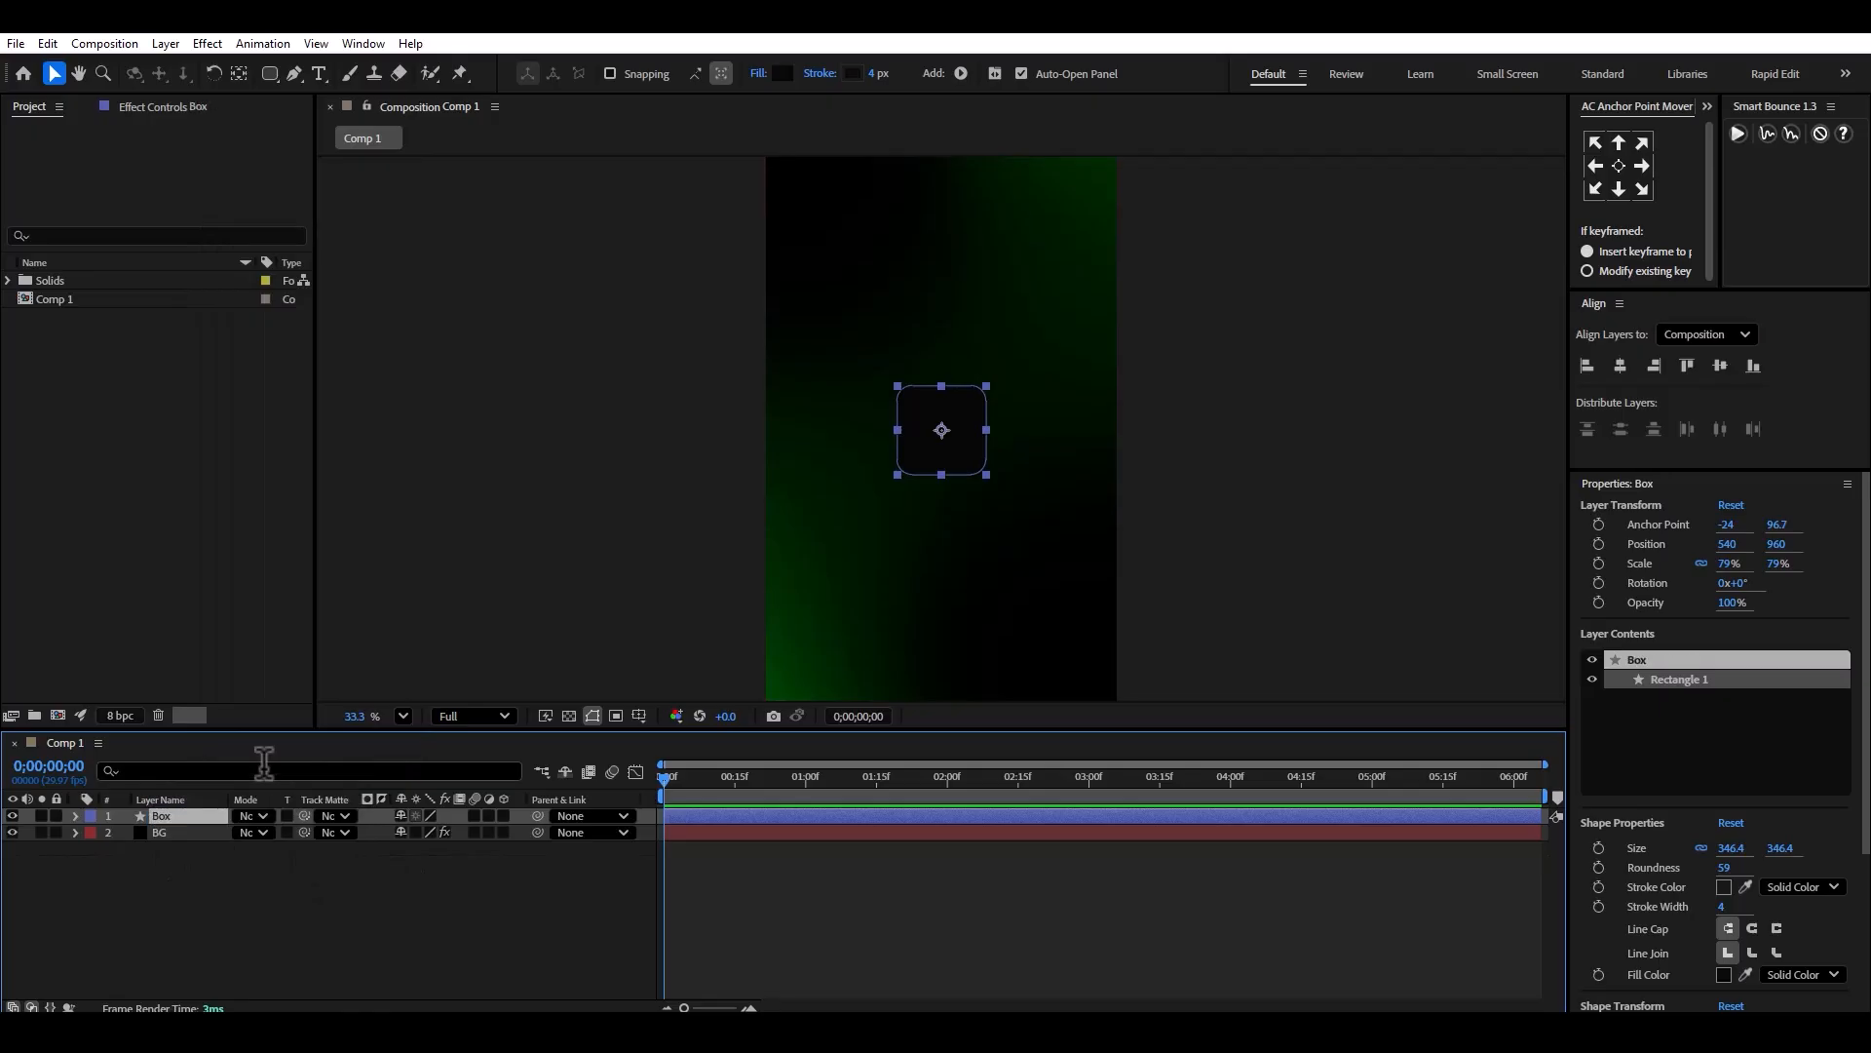
# Unlink the Box layer's scale dimensions, try stretching its width to 232%, and undo the stretch.
pyautogui.click(74, 816)
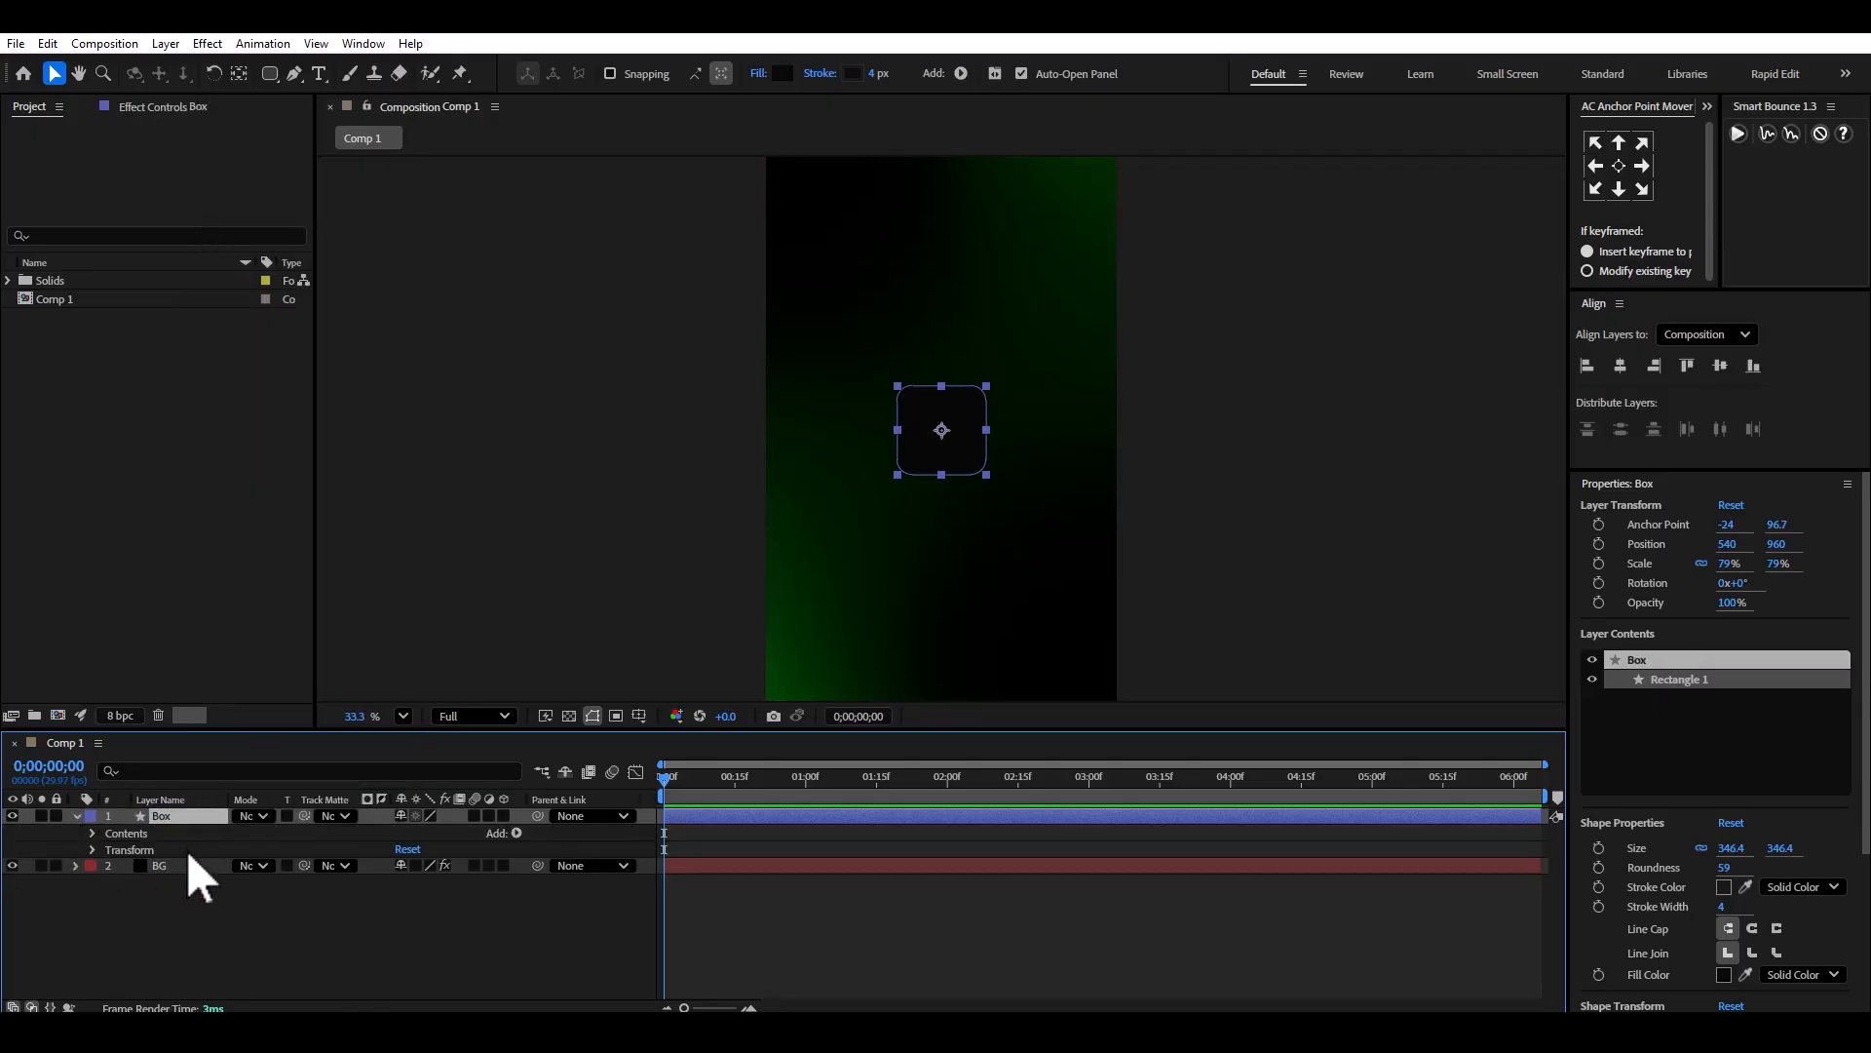
pyautogui.scroll(7, 898, 470)
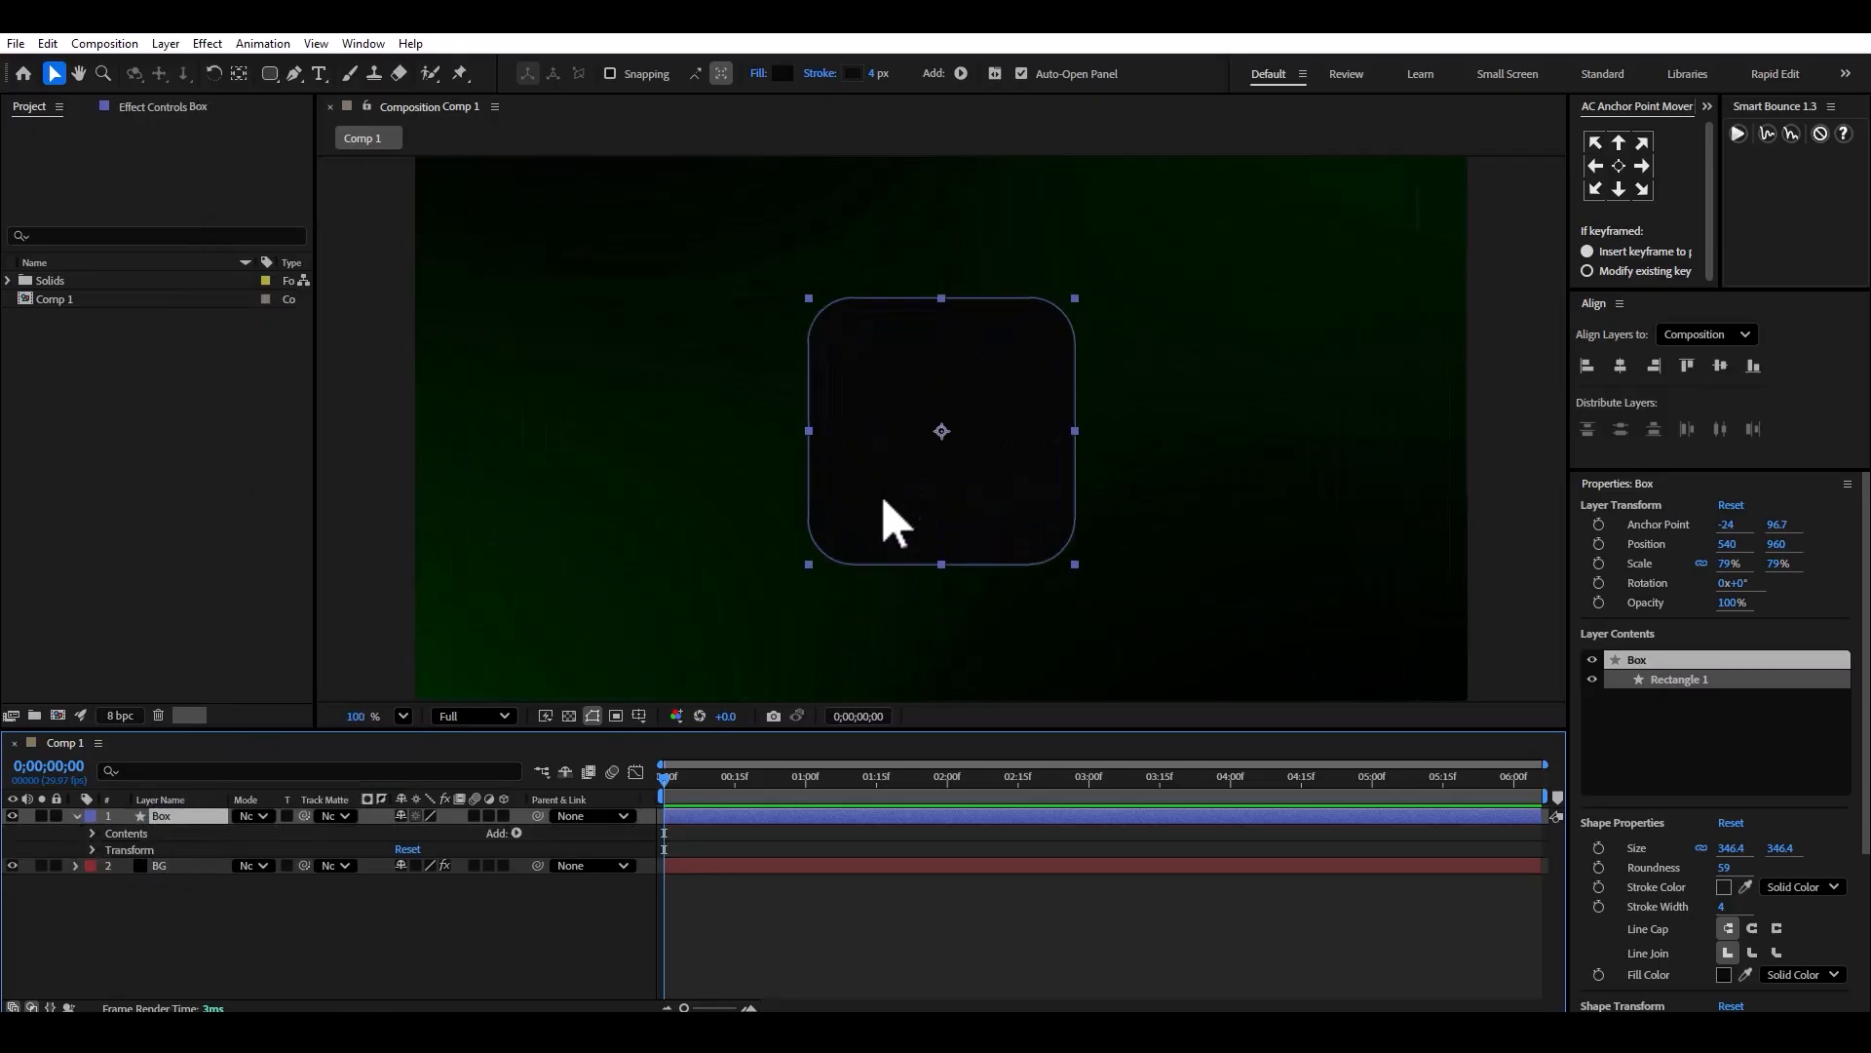
pyautogui.click(92, 832)
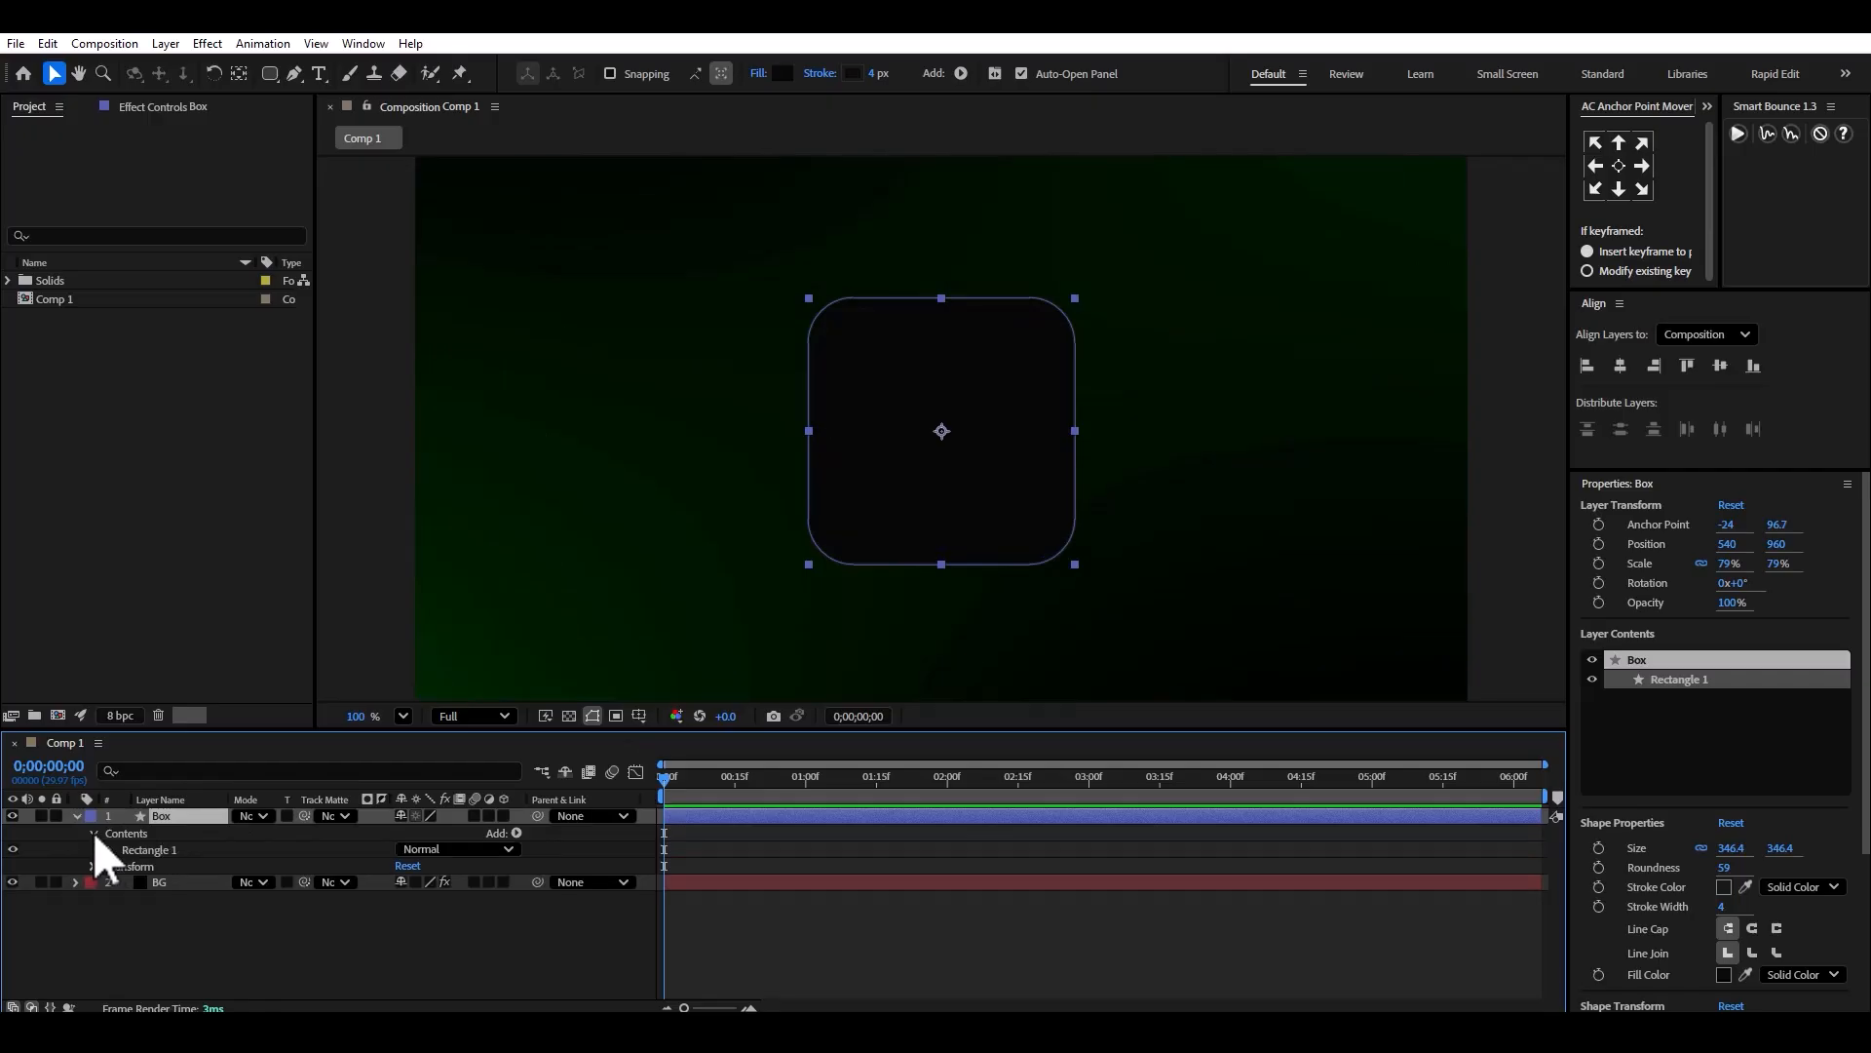
pyautogui.click(97, 863)
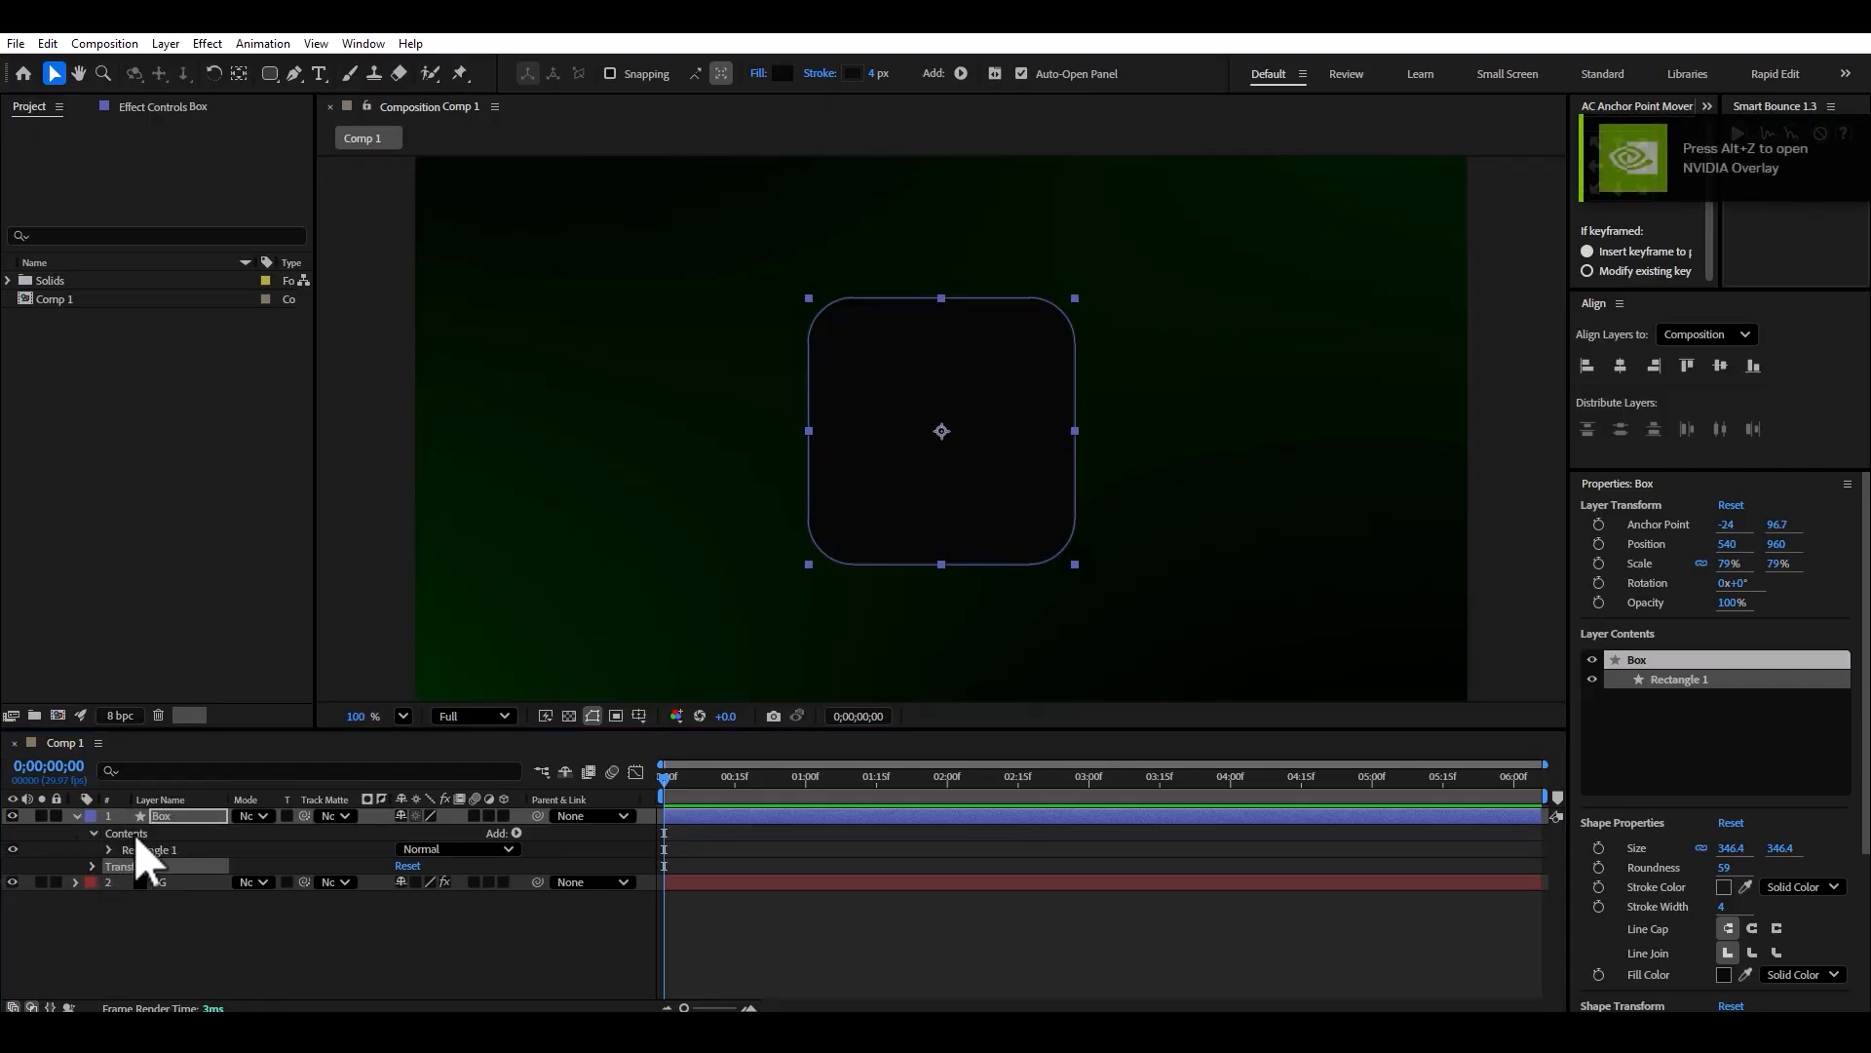
pyautogui.press('s')
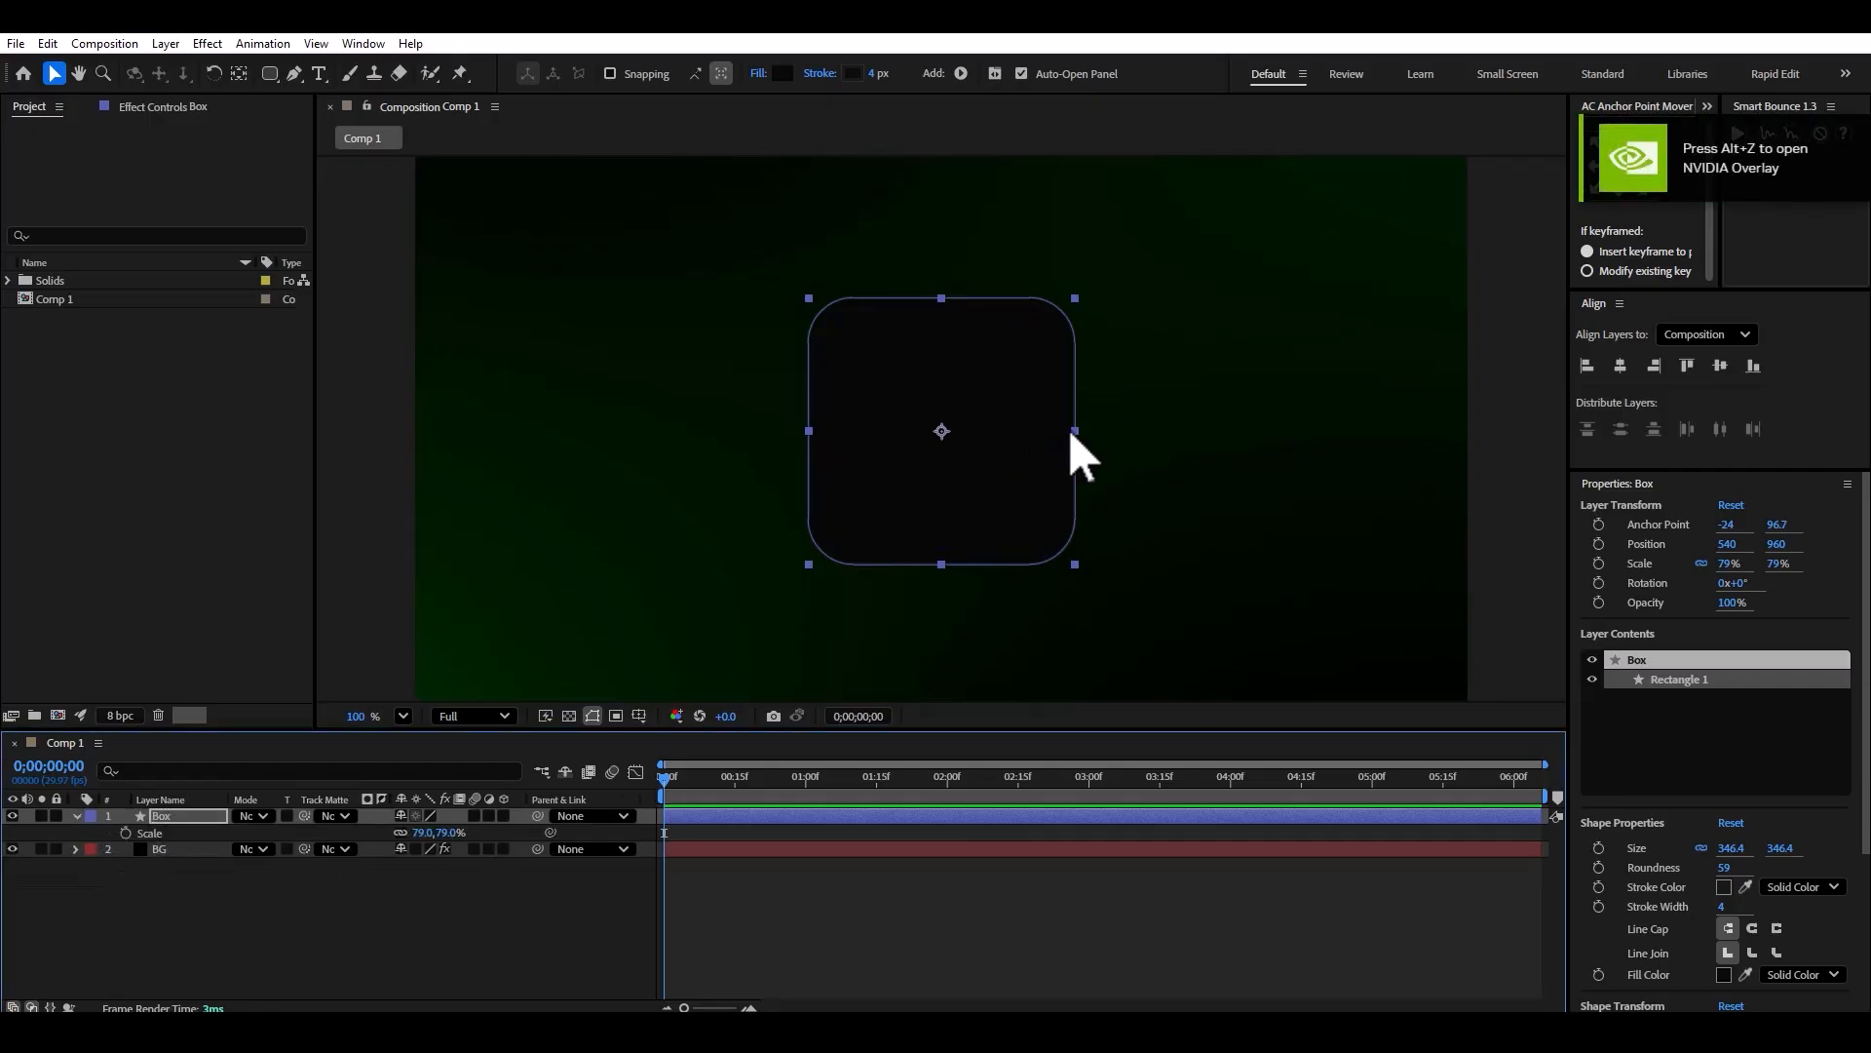
pyautogui.moveTo(1075, 430); pyautogui.dragTo(981, 460)
pyautogui.hotkey('ctrl', 'z')
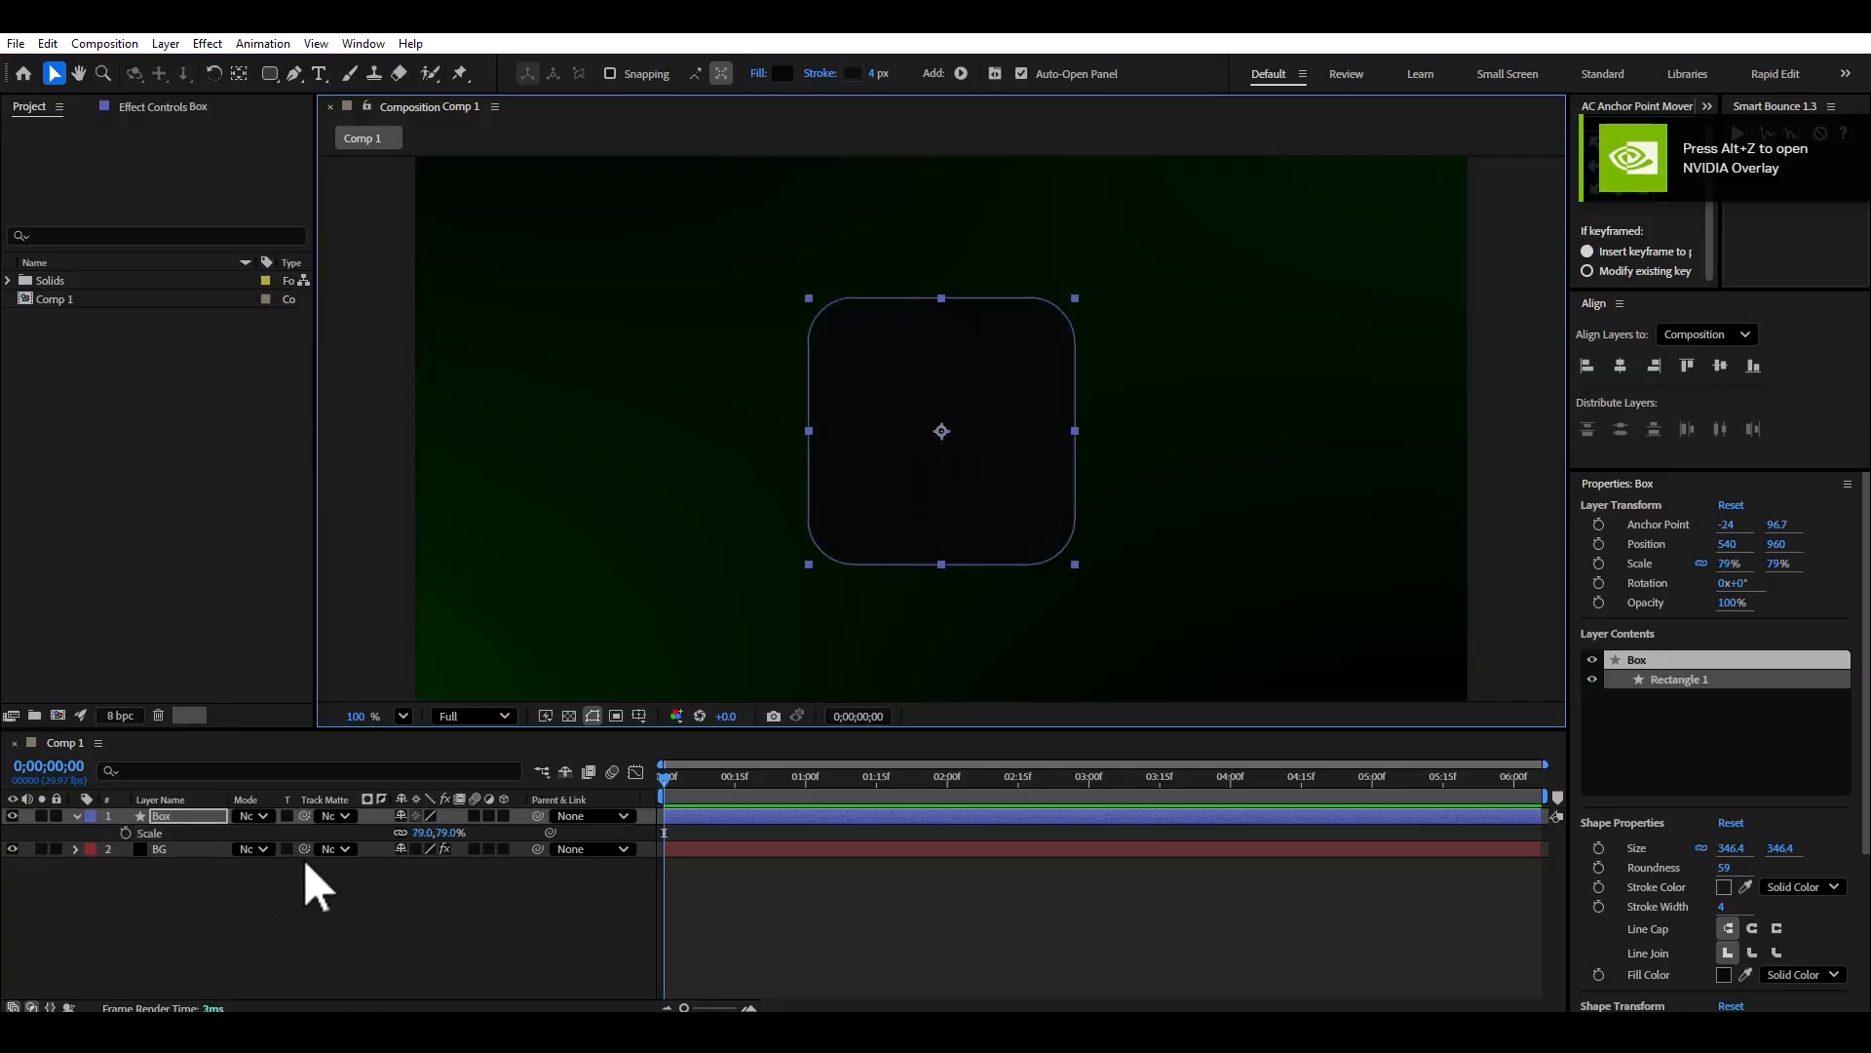
pyautogui.click(401, 834)
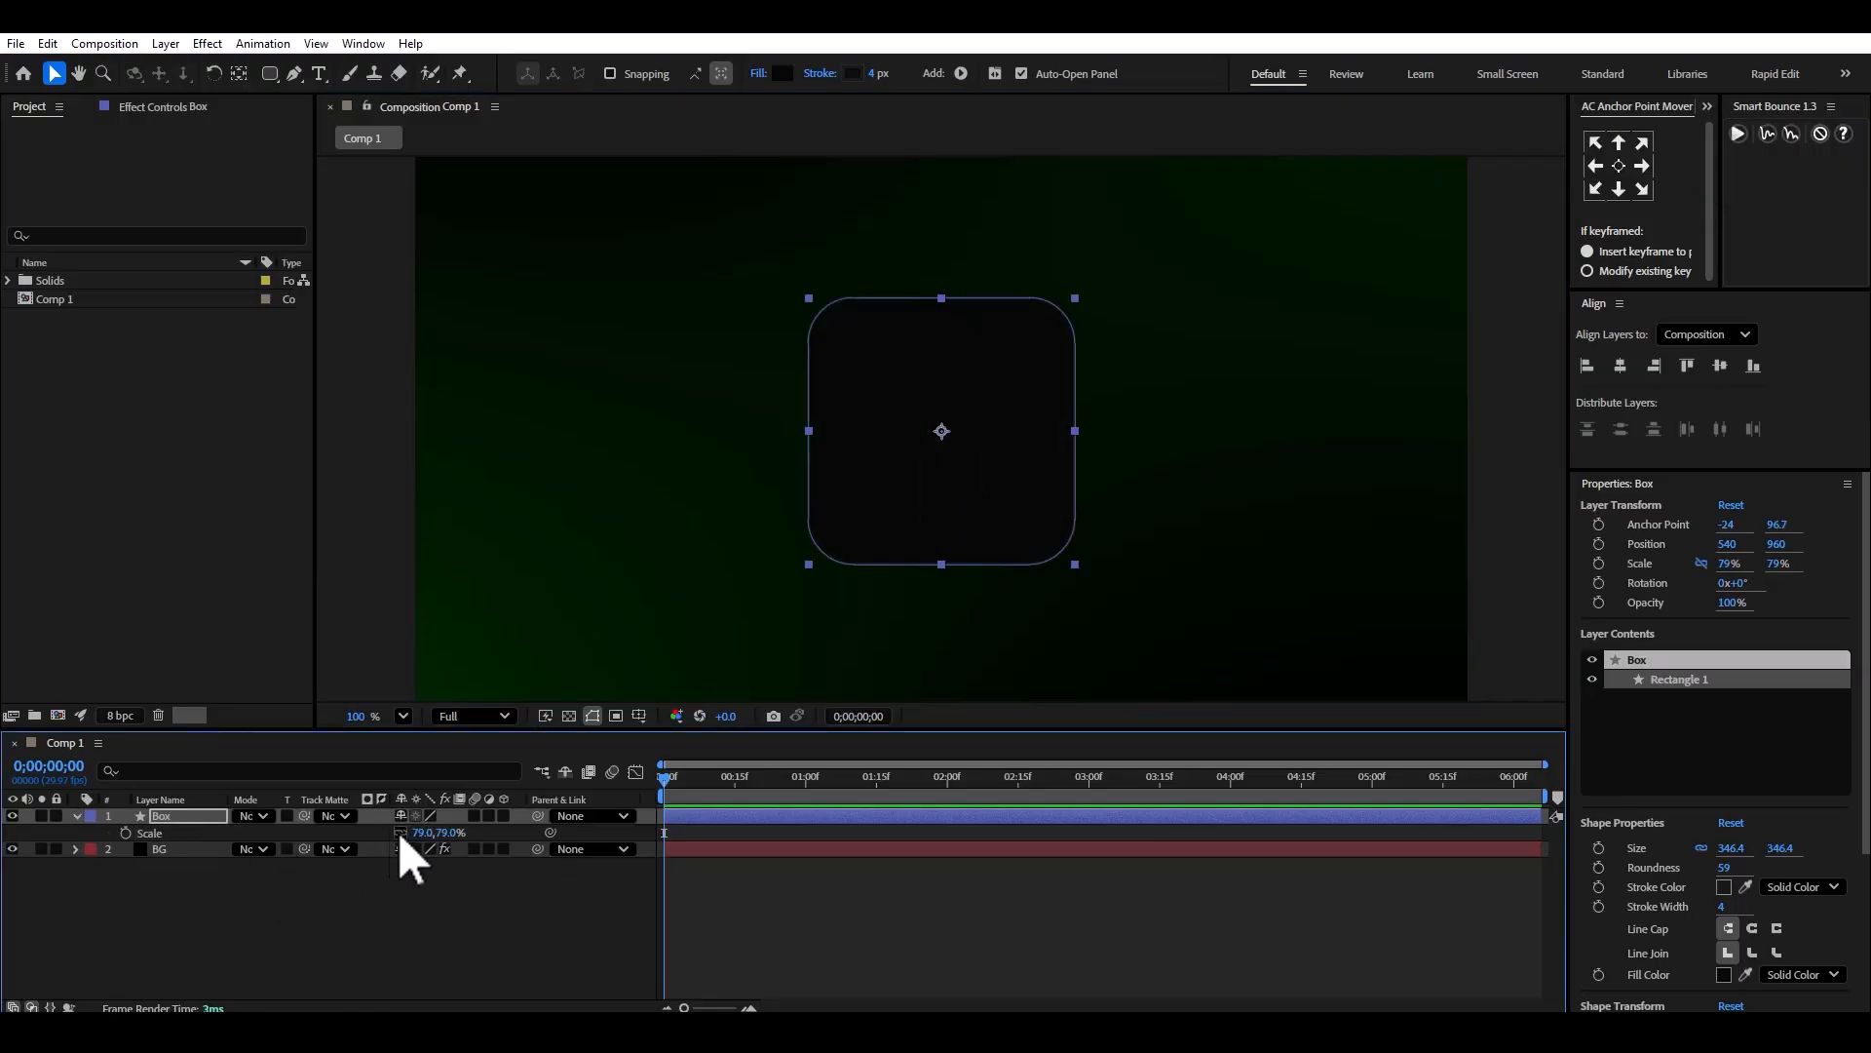
pyautogui.moveTo(420, 833); pyautogui.dragTo(571, 831)
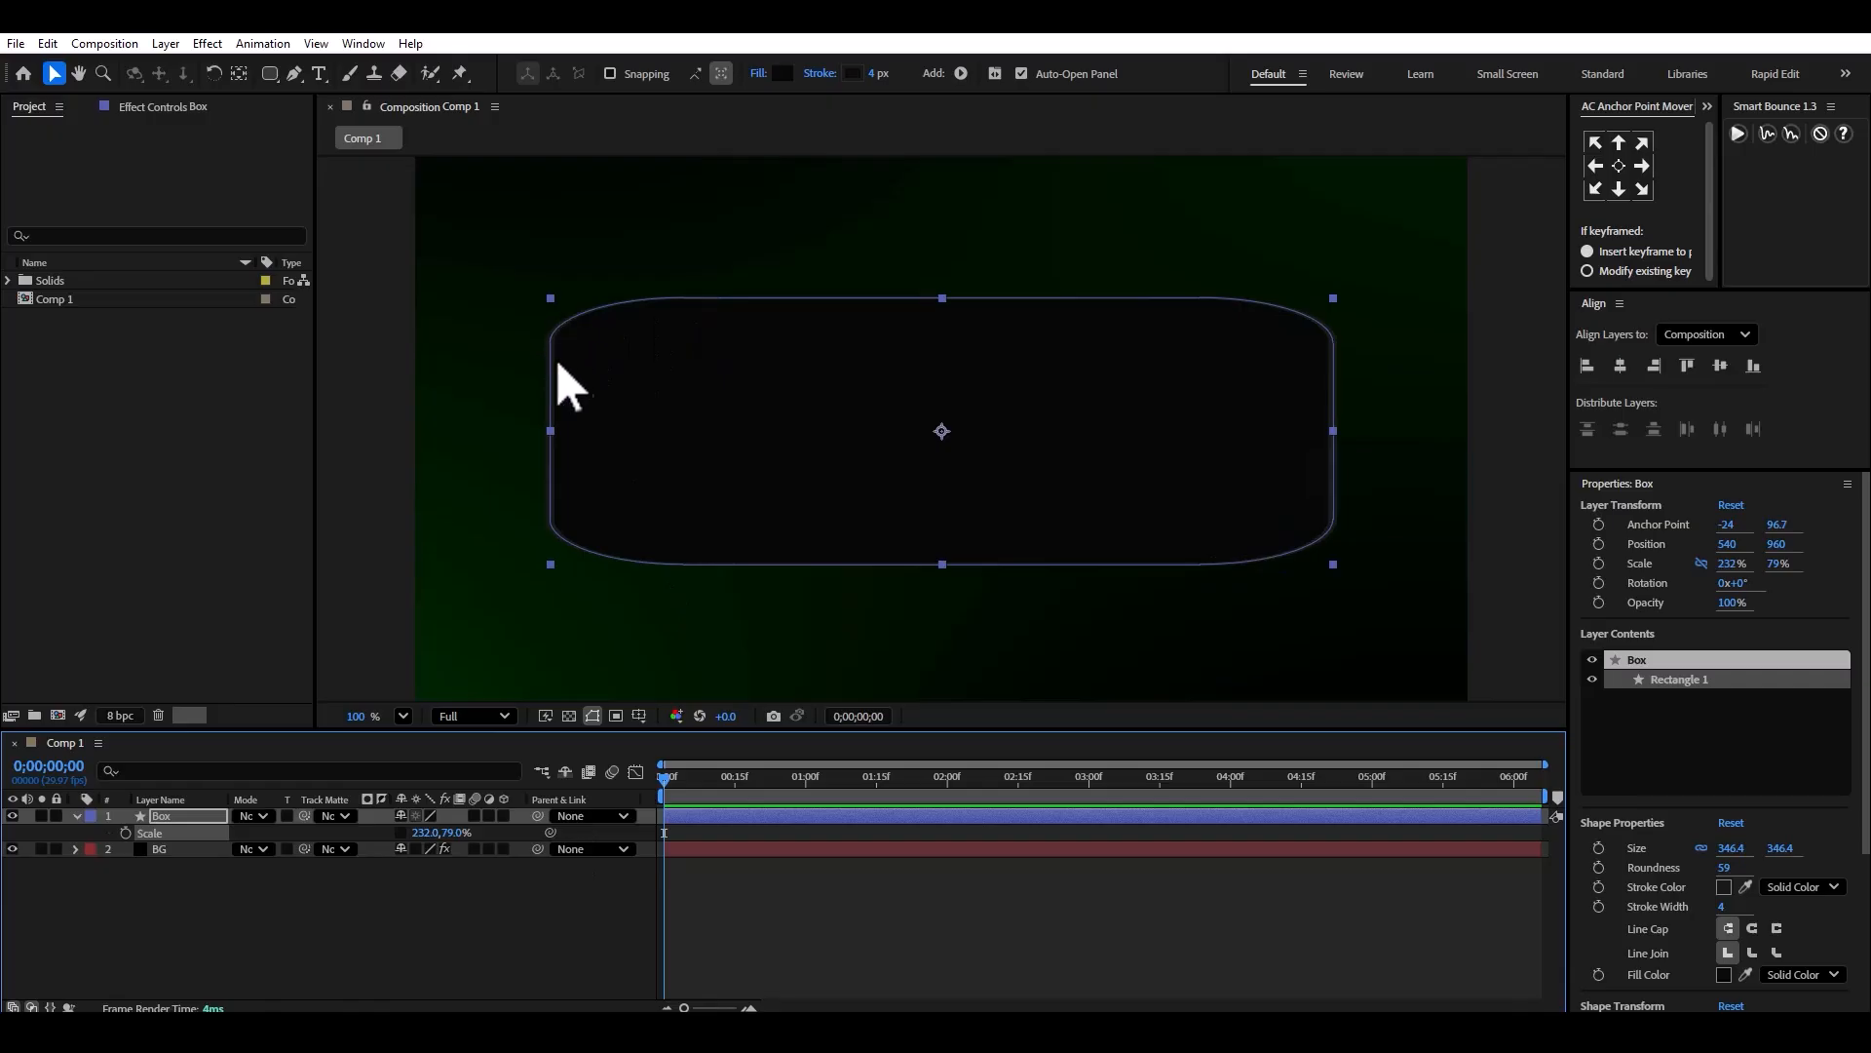
pyautogui.hotkey('ctrl', 'z')
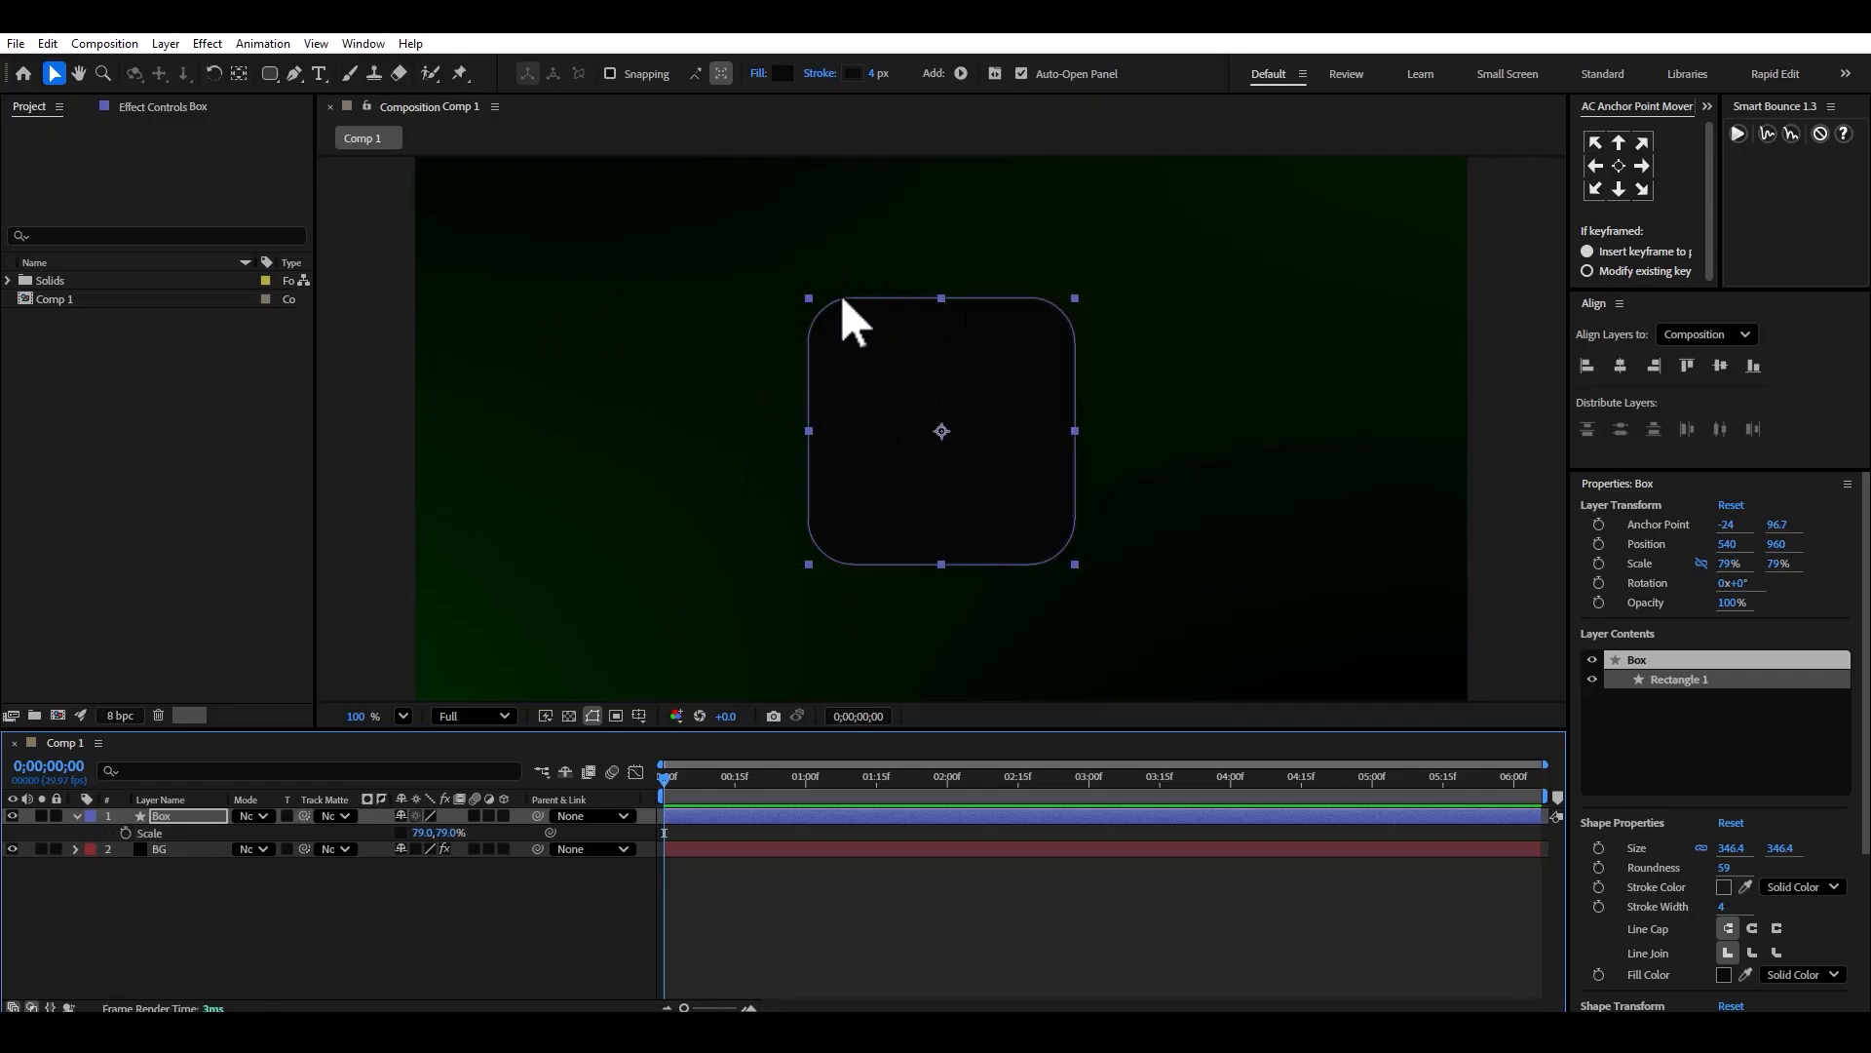
# Lock the BG layer so it cannot be selected and collapse the Box layer's properties.
pyautogui.click(794, 292)
pyautogui.hotkey('ctrl', 'z')
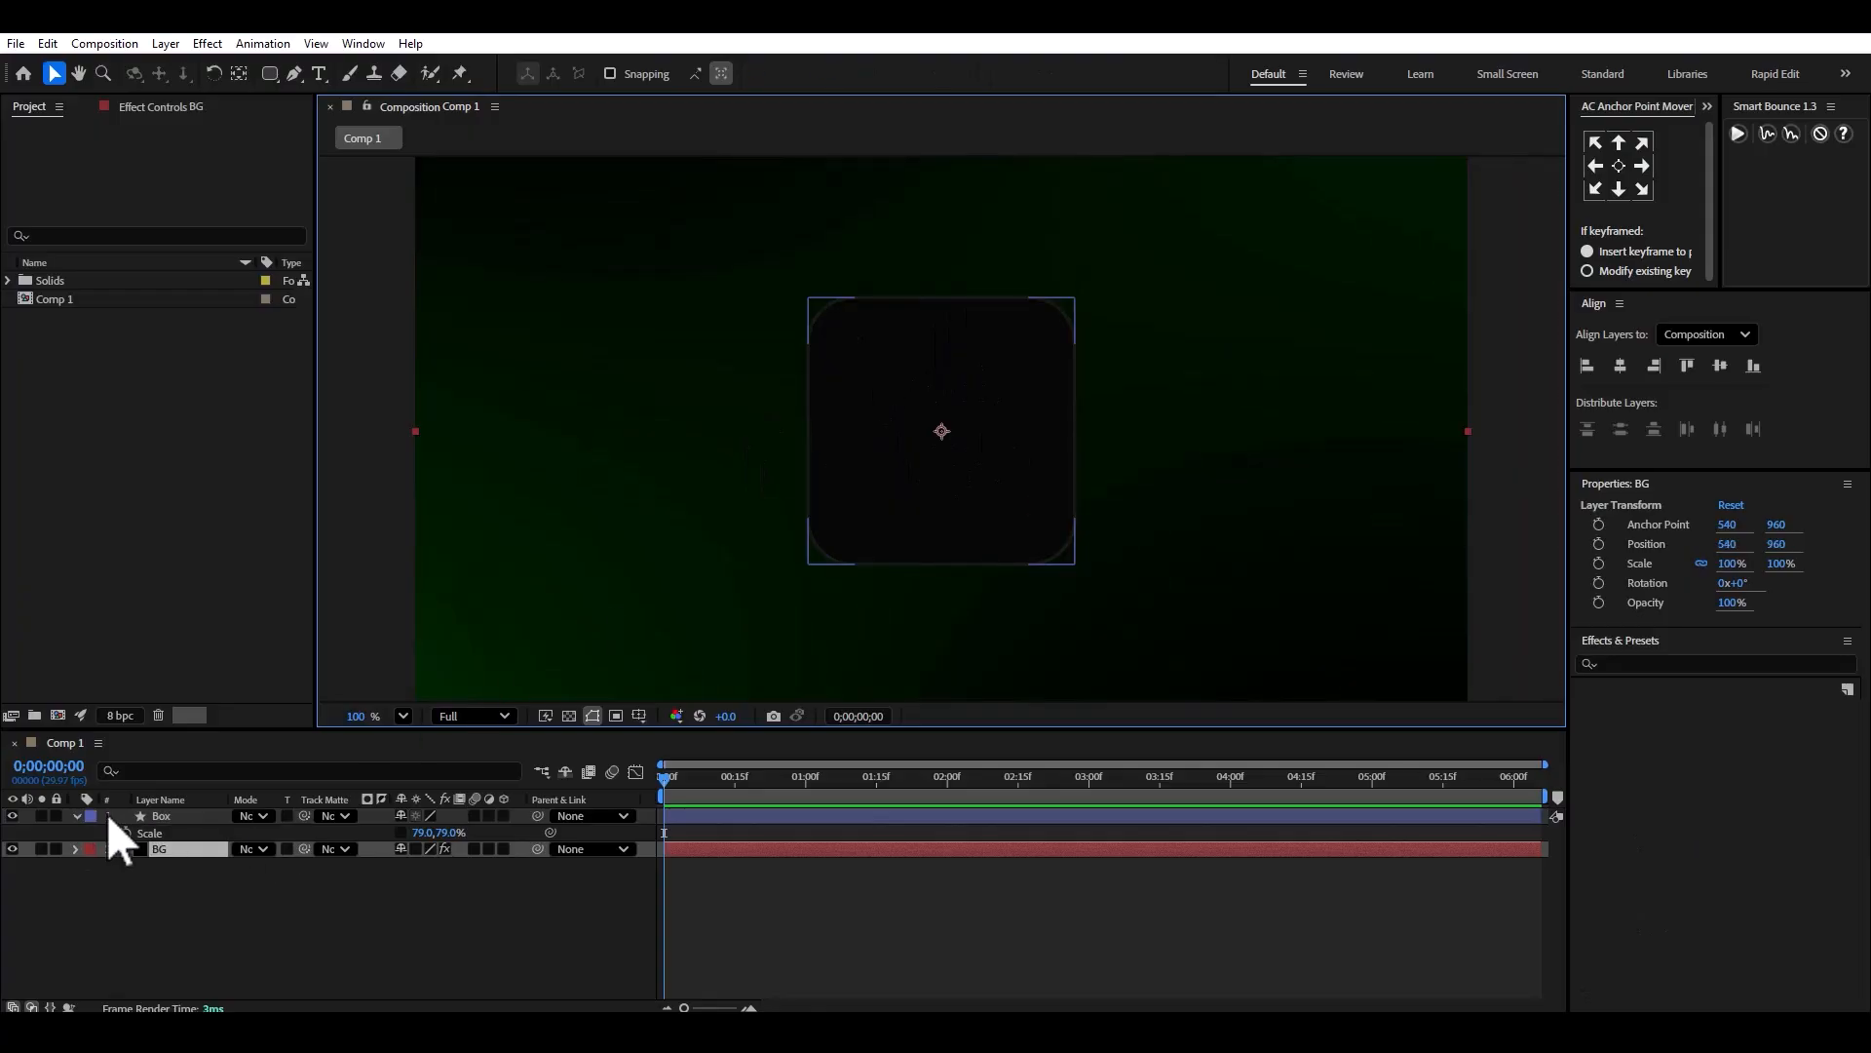
pyautogui.click(56, 848)
pyautogui.click(78, 816)
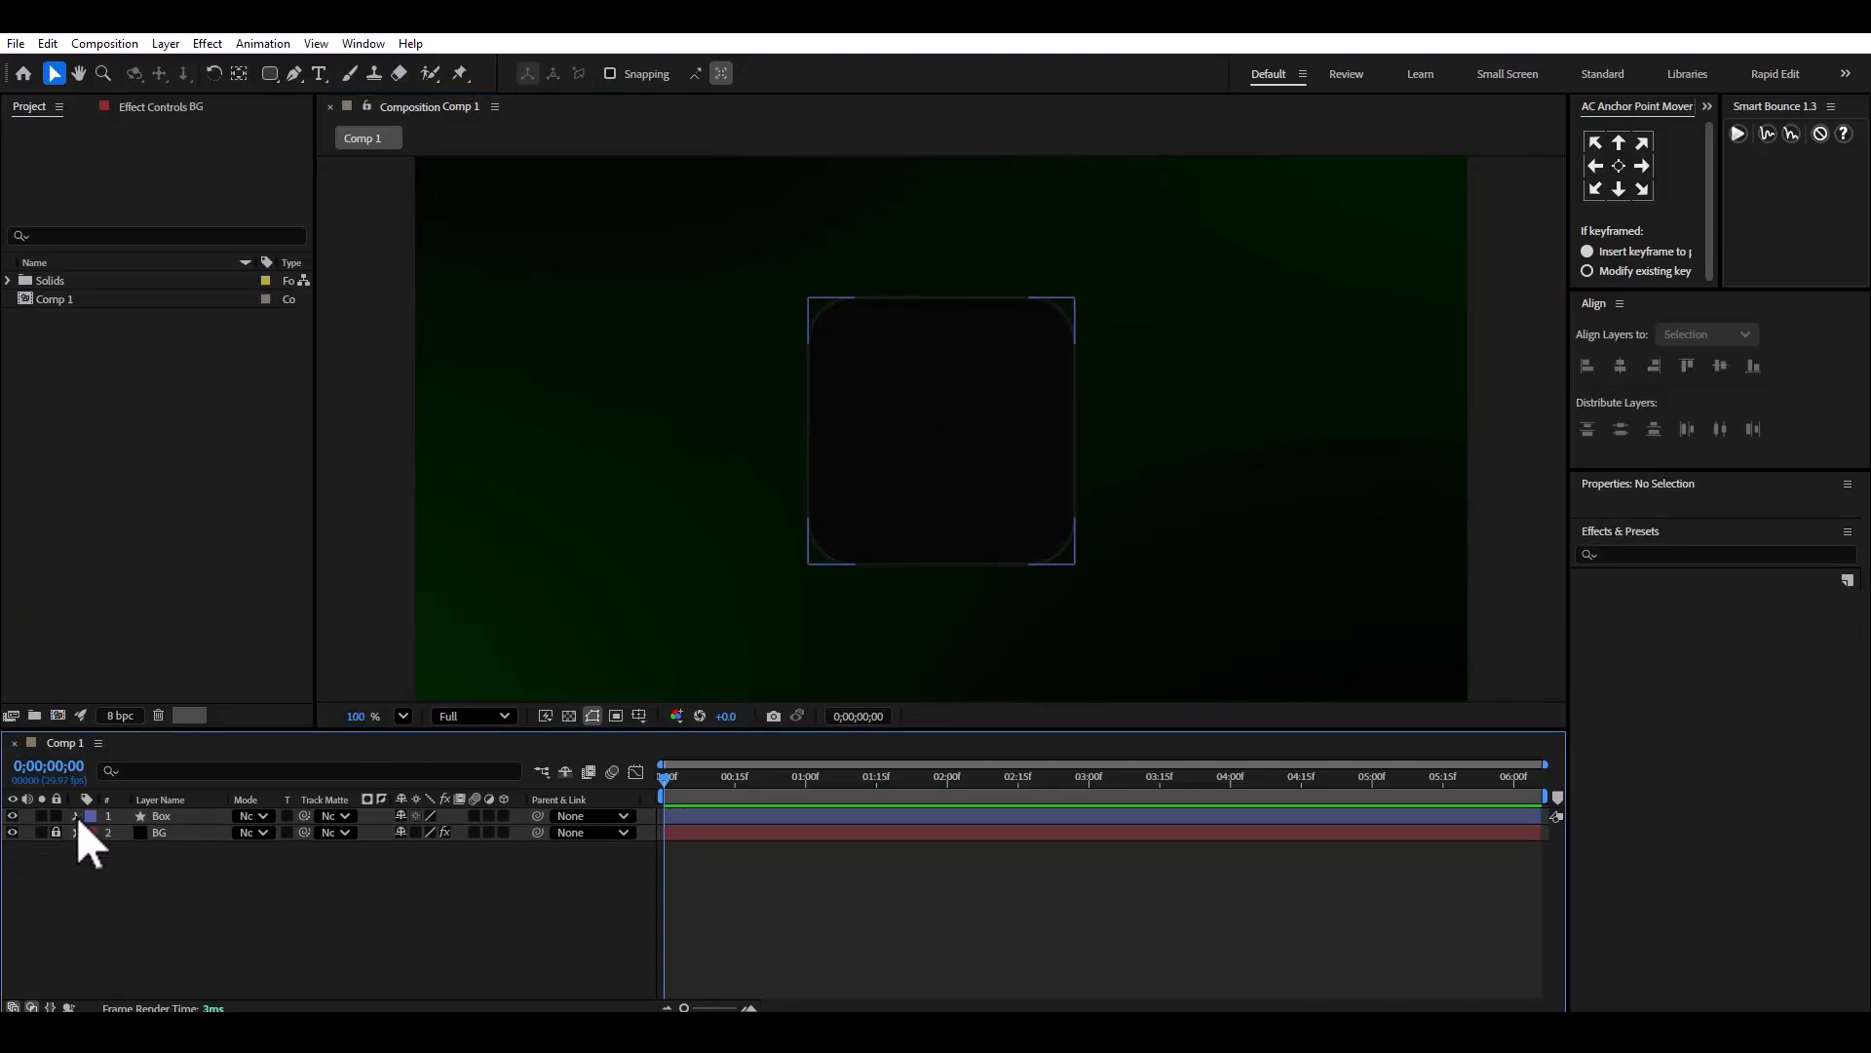
# Resize the Box layer's rectangle path to about 279.4 by 271.4 and fit the composition in the viewer.
pyautogui.click(77, 815)
pyautogui.click(94, 833)
pyautogui.click(109, 848)
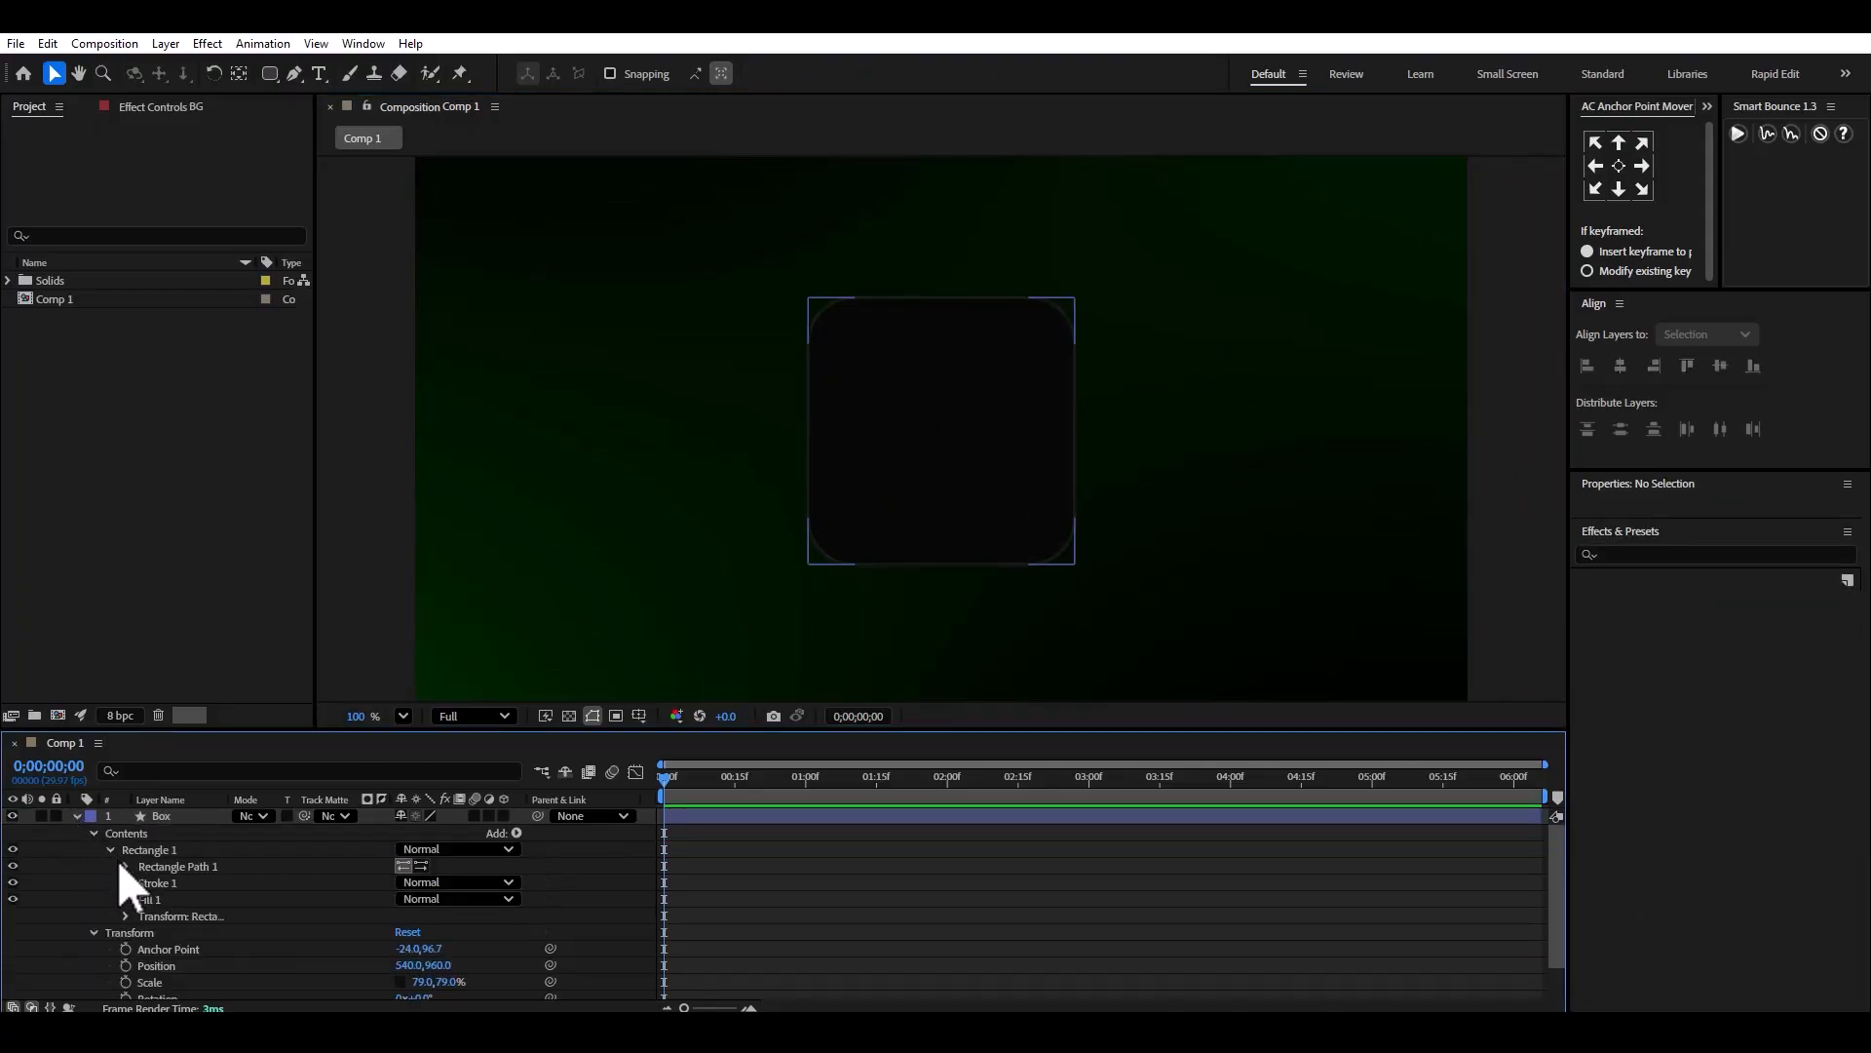
pyautogui.click(127, 865)
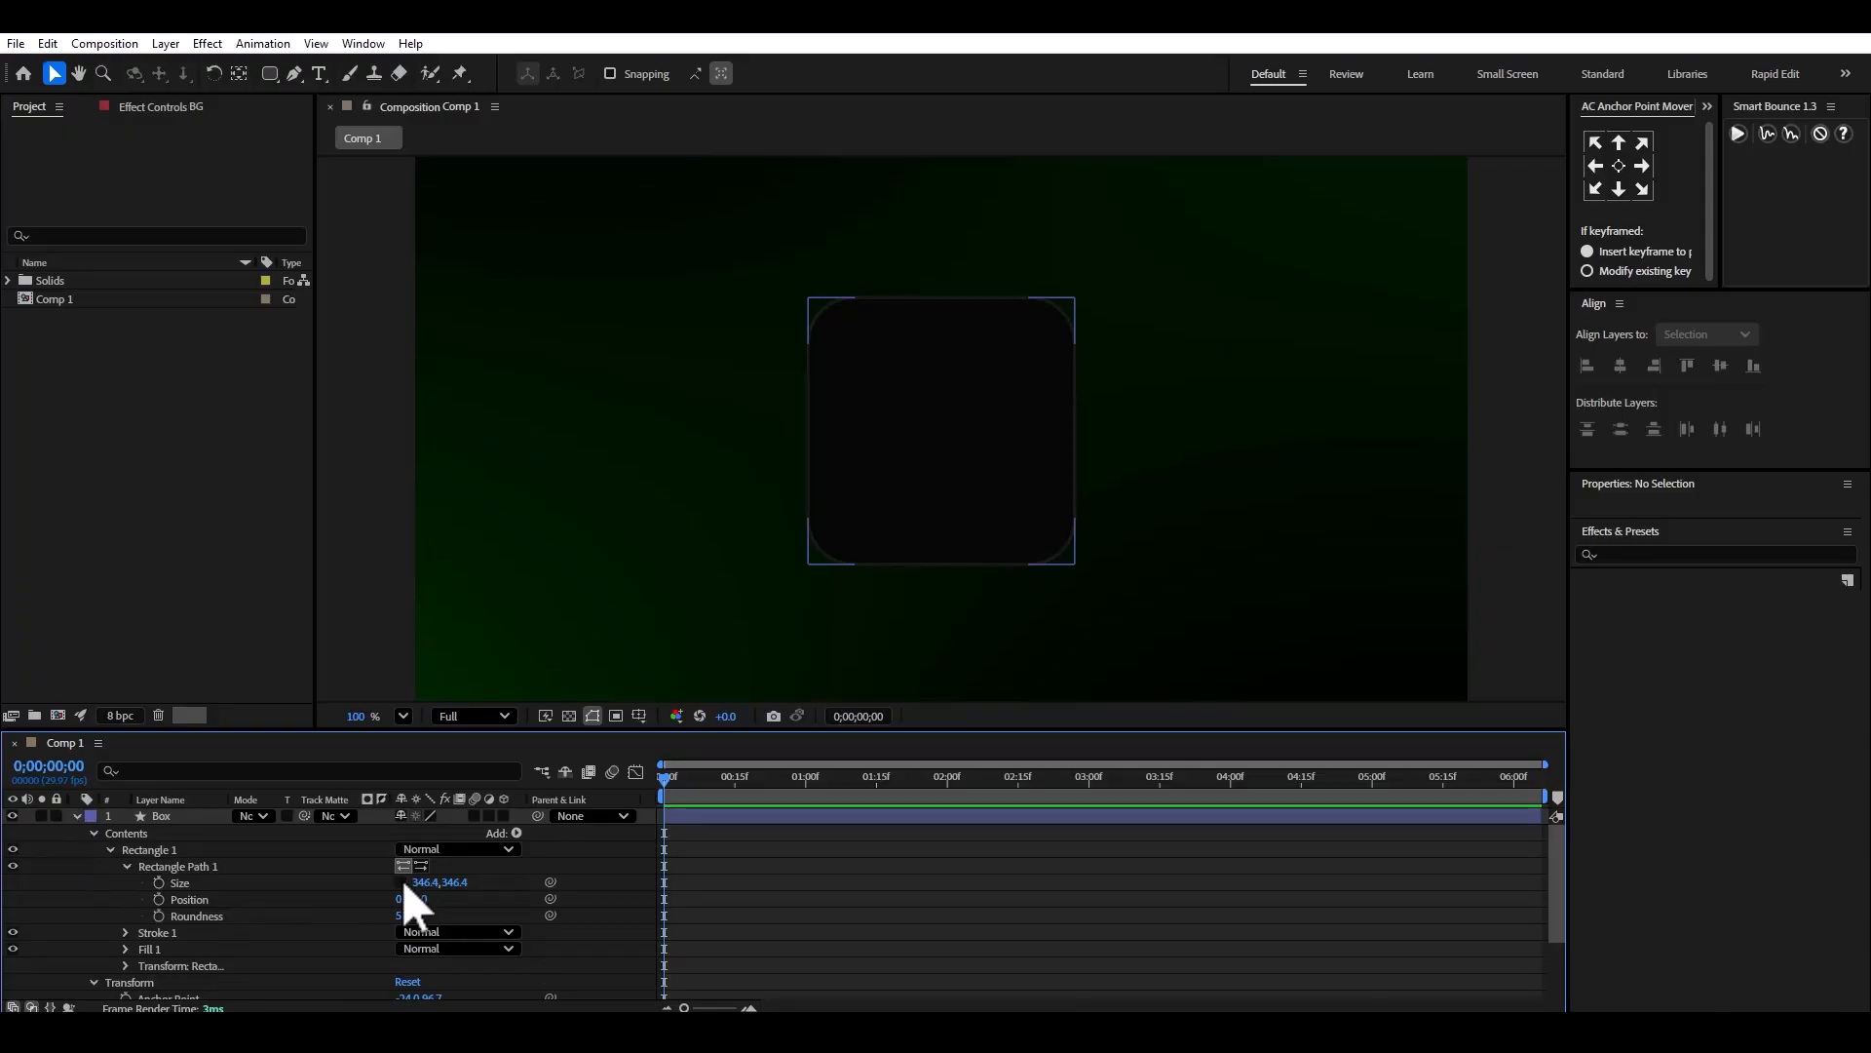
pyautogui.moveTo(426, 882); pyautogui.dragTo(459, 977)
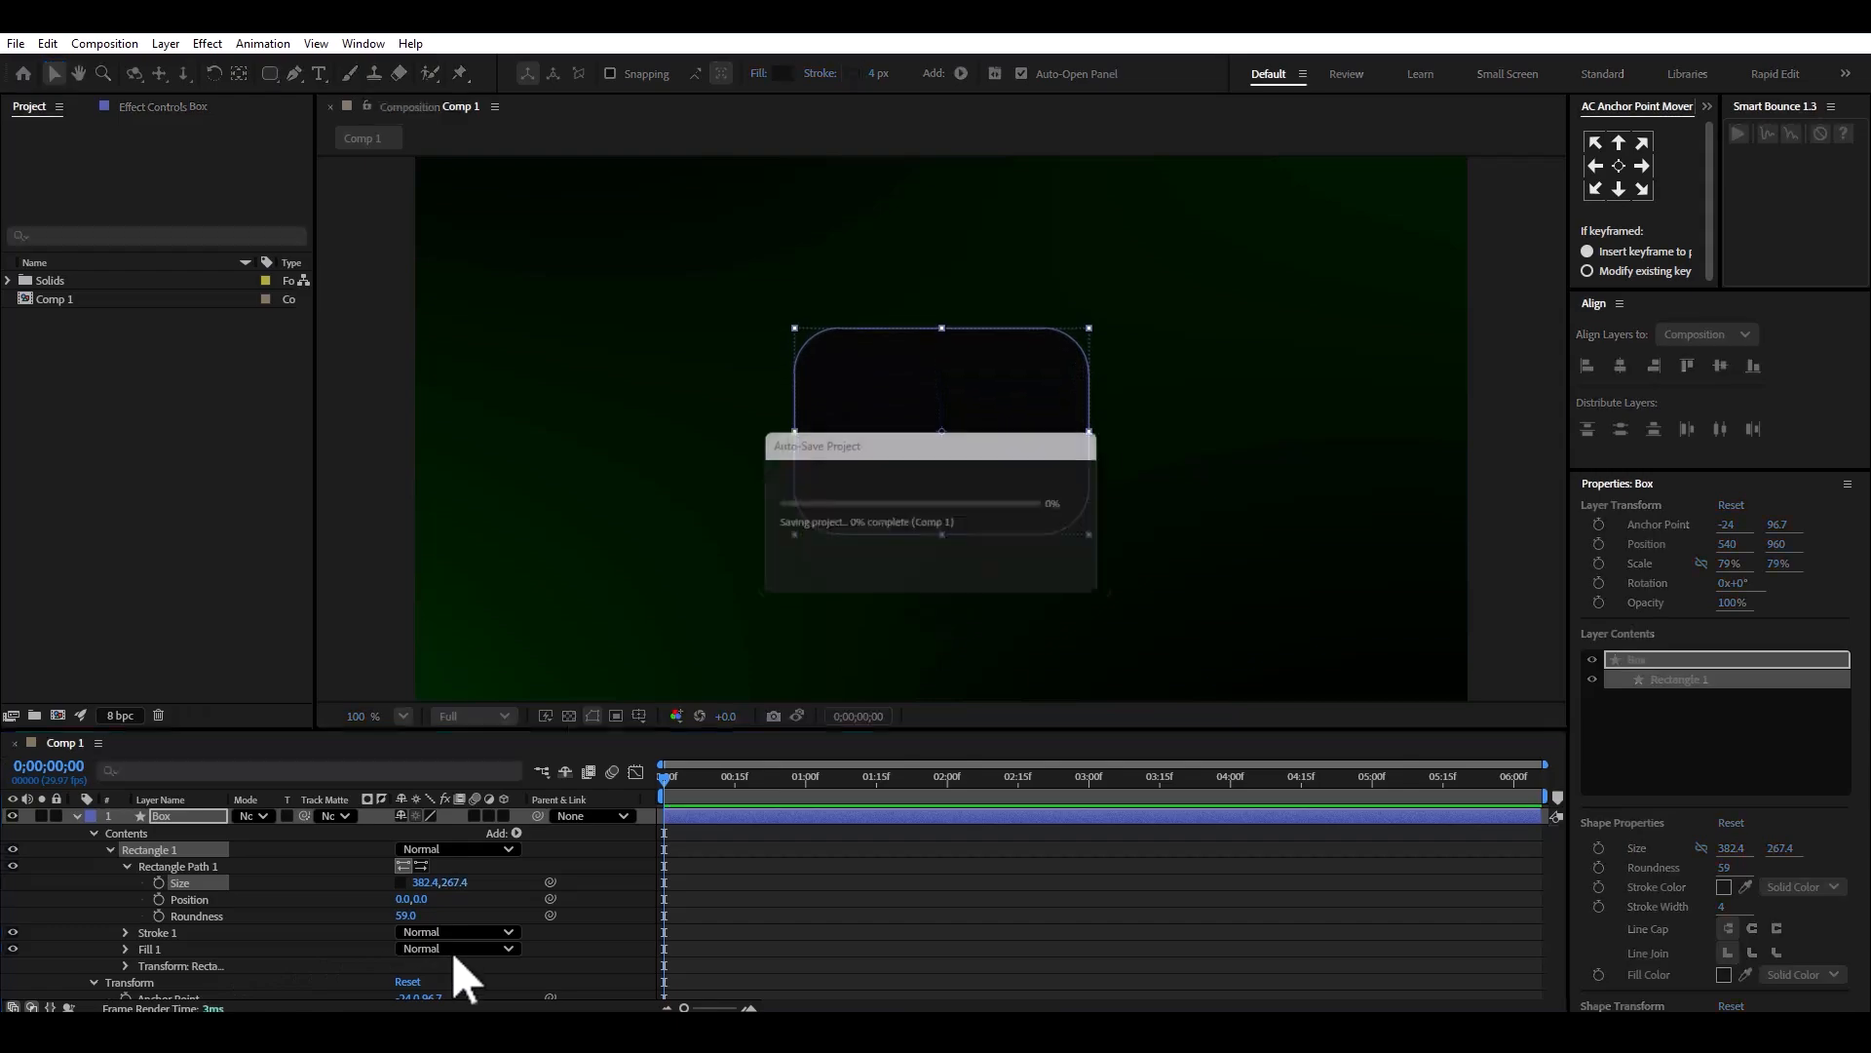
pyautogui.moveTo(427, 883)
pyautogui.mouseDown()
pyautogui.moveTo(327, 903)
pyautogui.moveTo(460, 892)
pyautogui.mouseUp()
pyautogui.scroll(-2, 930, 368)
pyautogui.scroll(2, 957, 477)
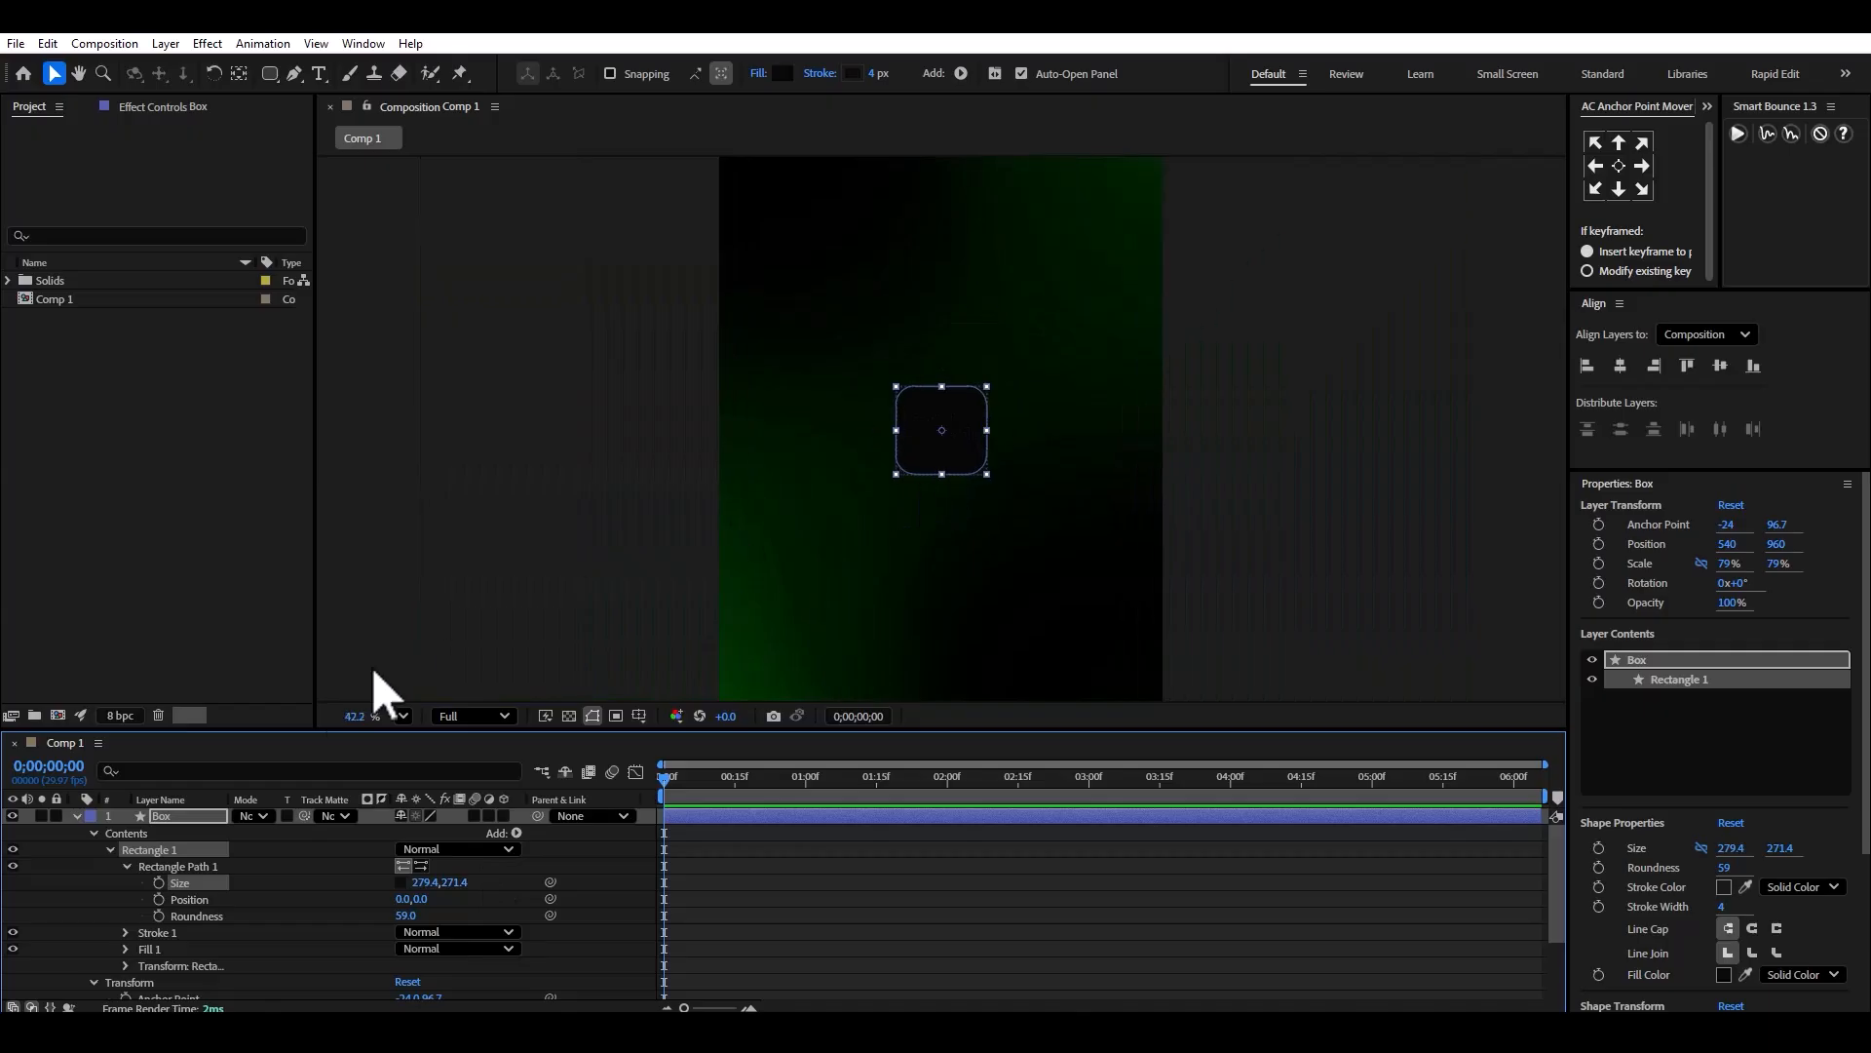
pyautogui.click(402, 716)
pyautogui.click(438, 353)
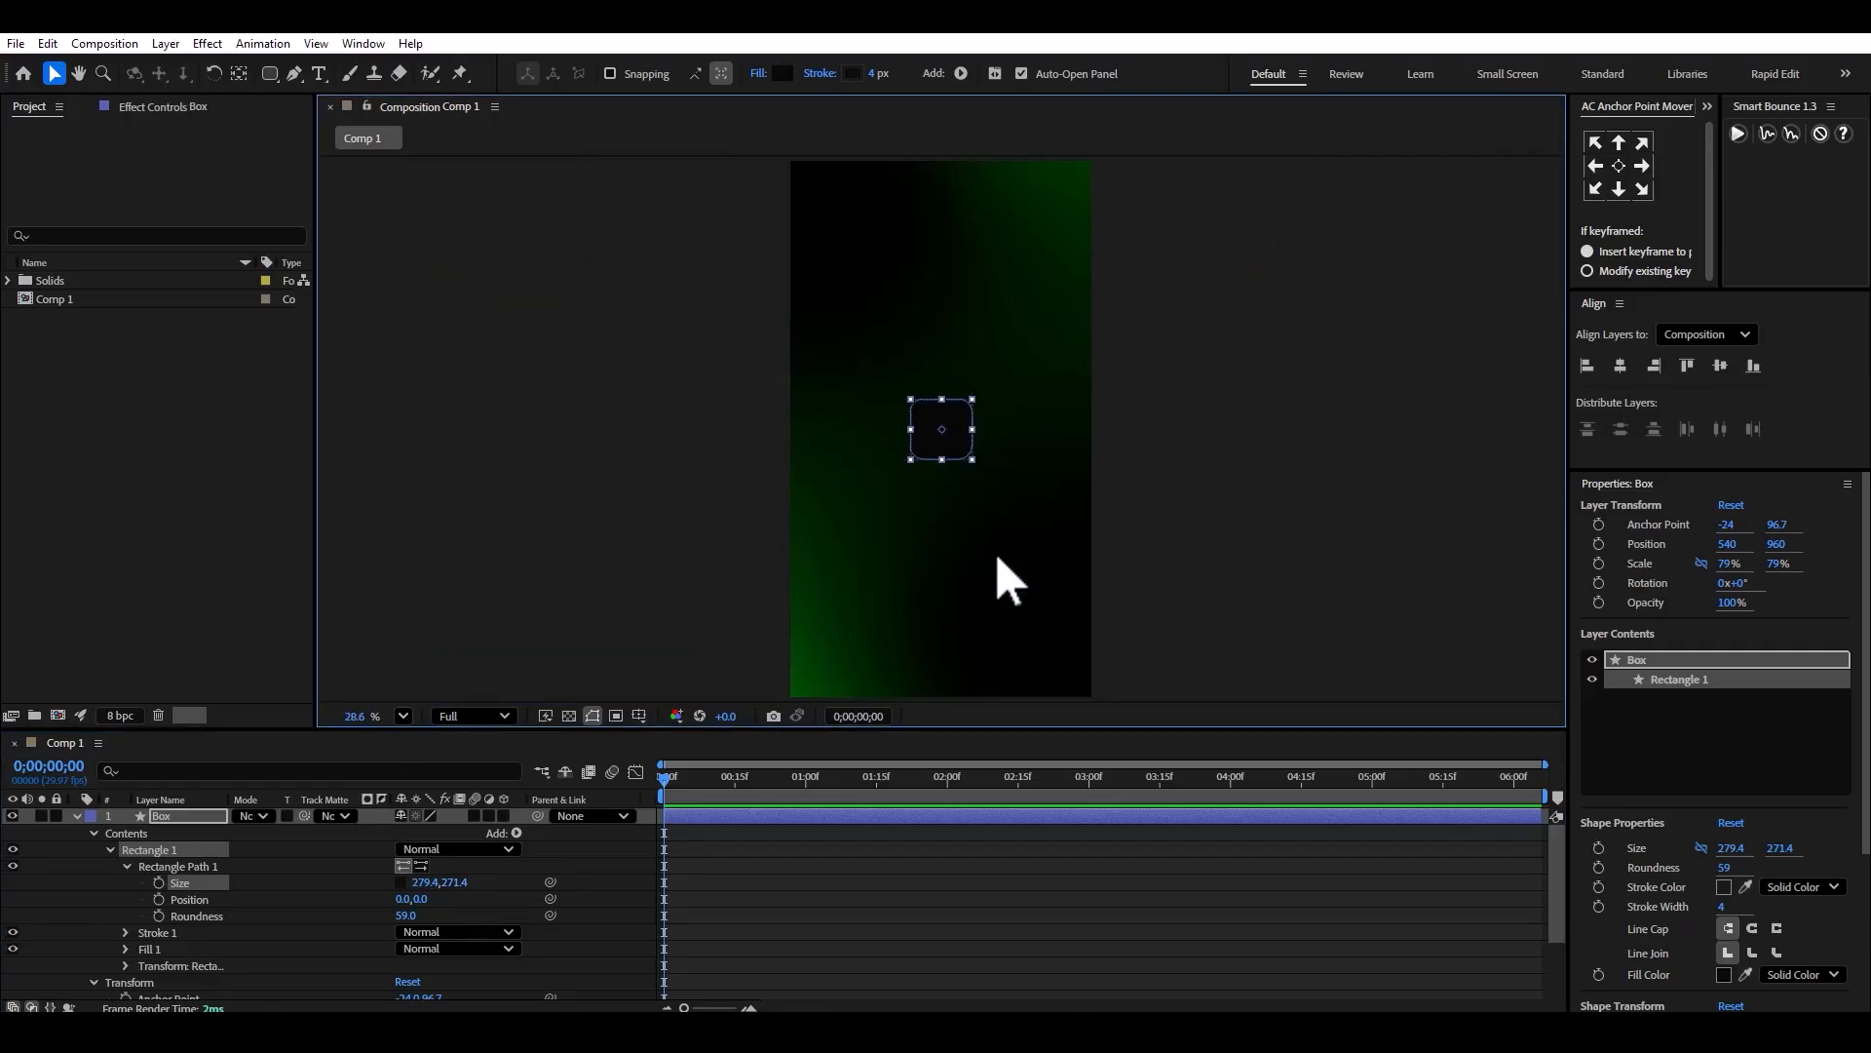
pyautogui.moveTo(693, 785); pyautogui.dragTo(777, 784)
pyautogui.scroll(2, 951, 458)
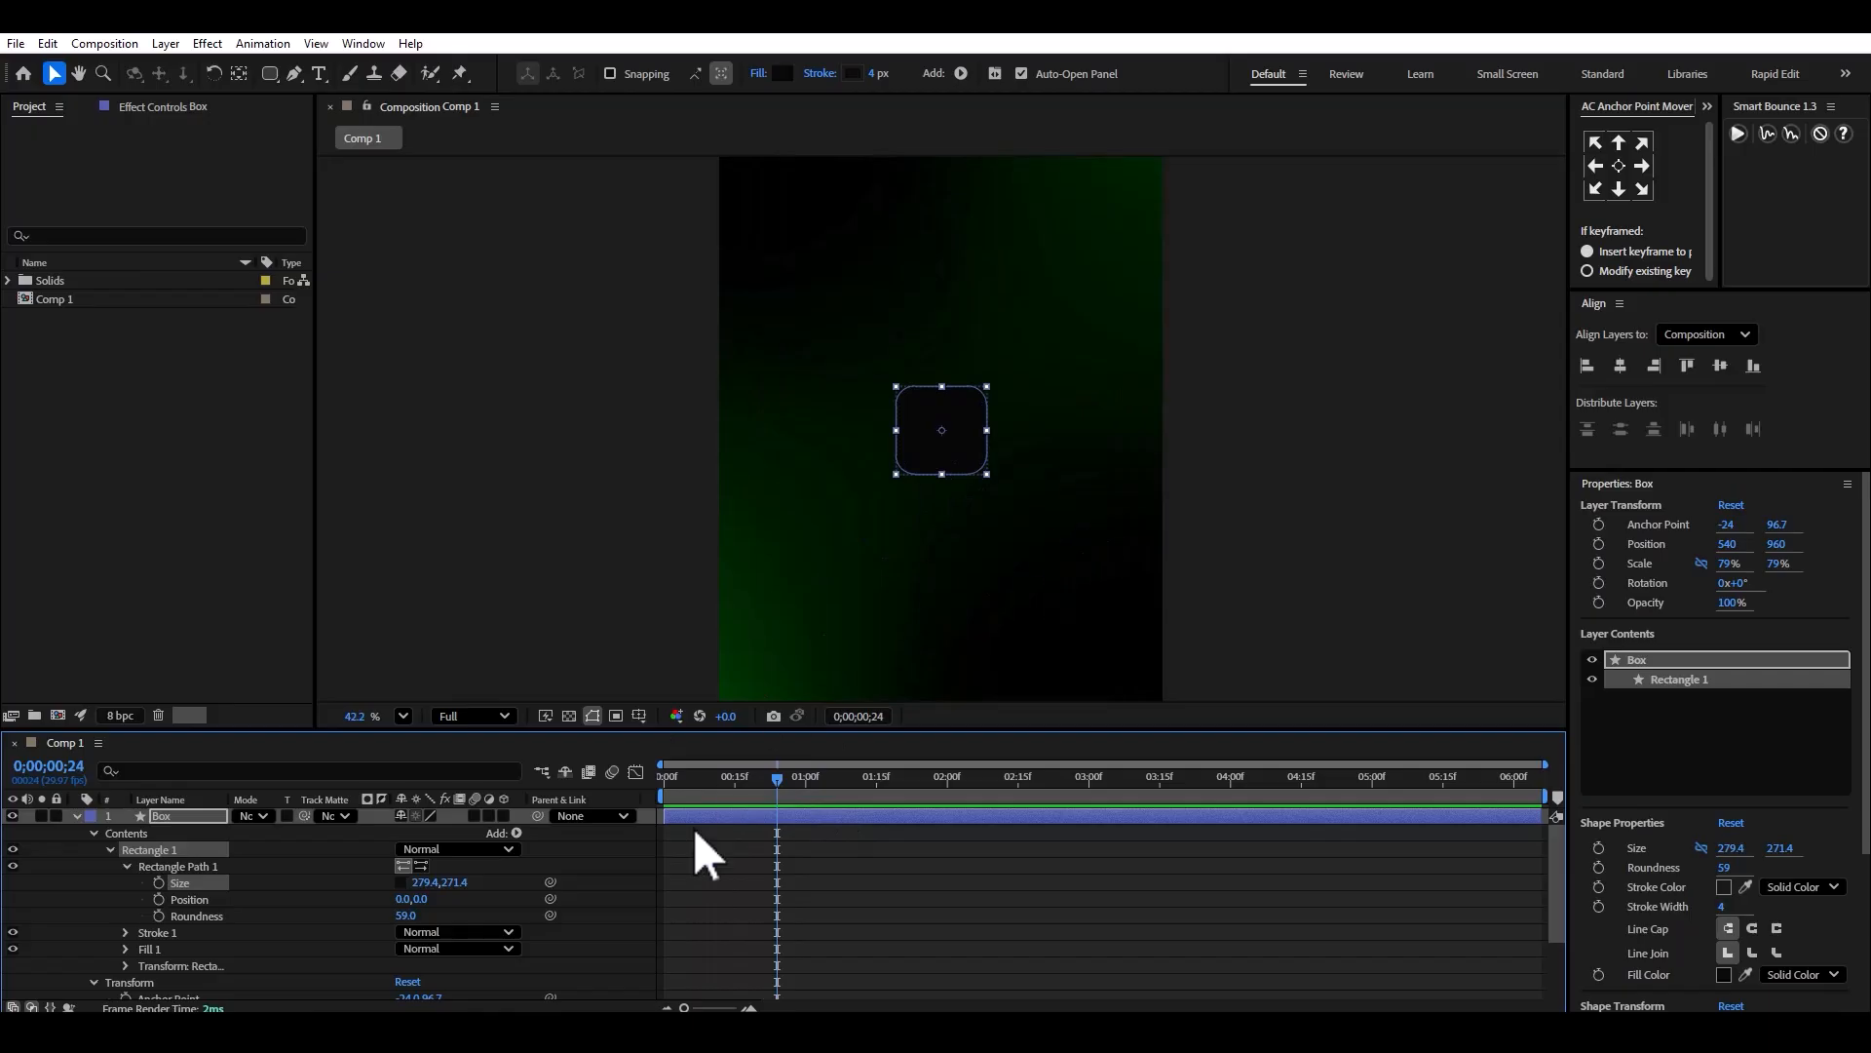
pyautogui.click(74, 817)
pyautogui.scroll(3, 748, 799)
# Animate the Box layer's position from about 540, 1341 at frame 0 to 540, 960 at frame 22.
pyautogui.moveTo(768, 787); pyautogui.dragTo(437, 786)
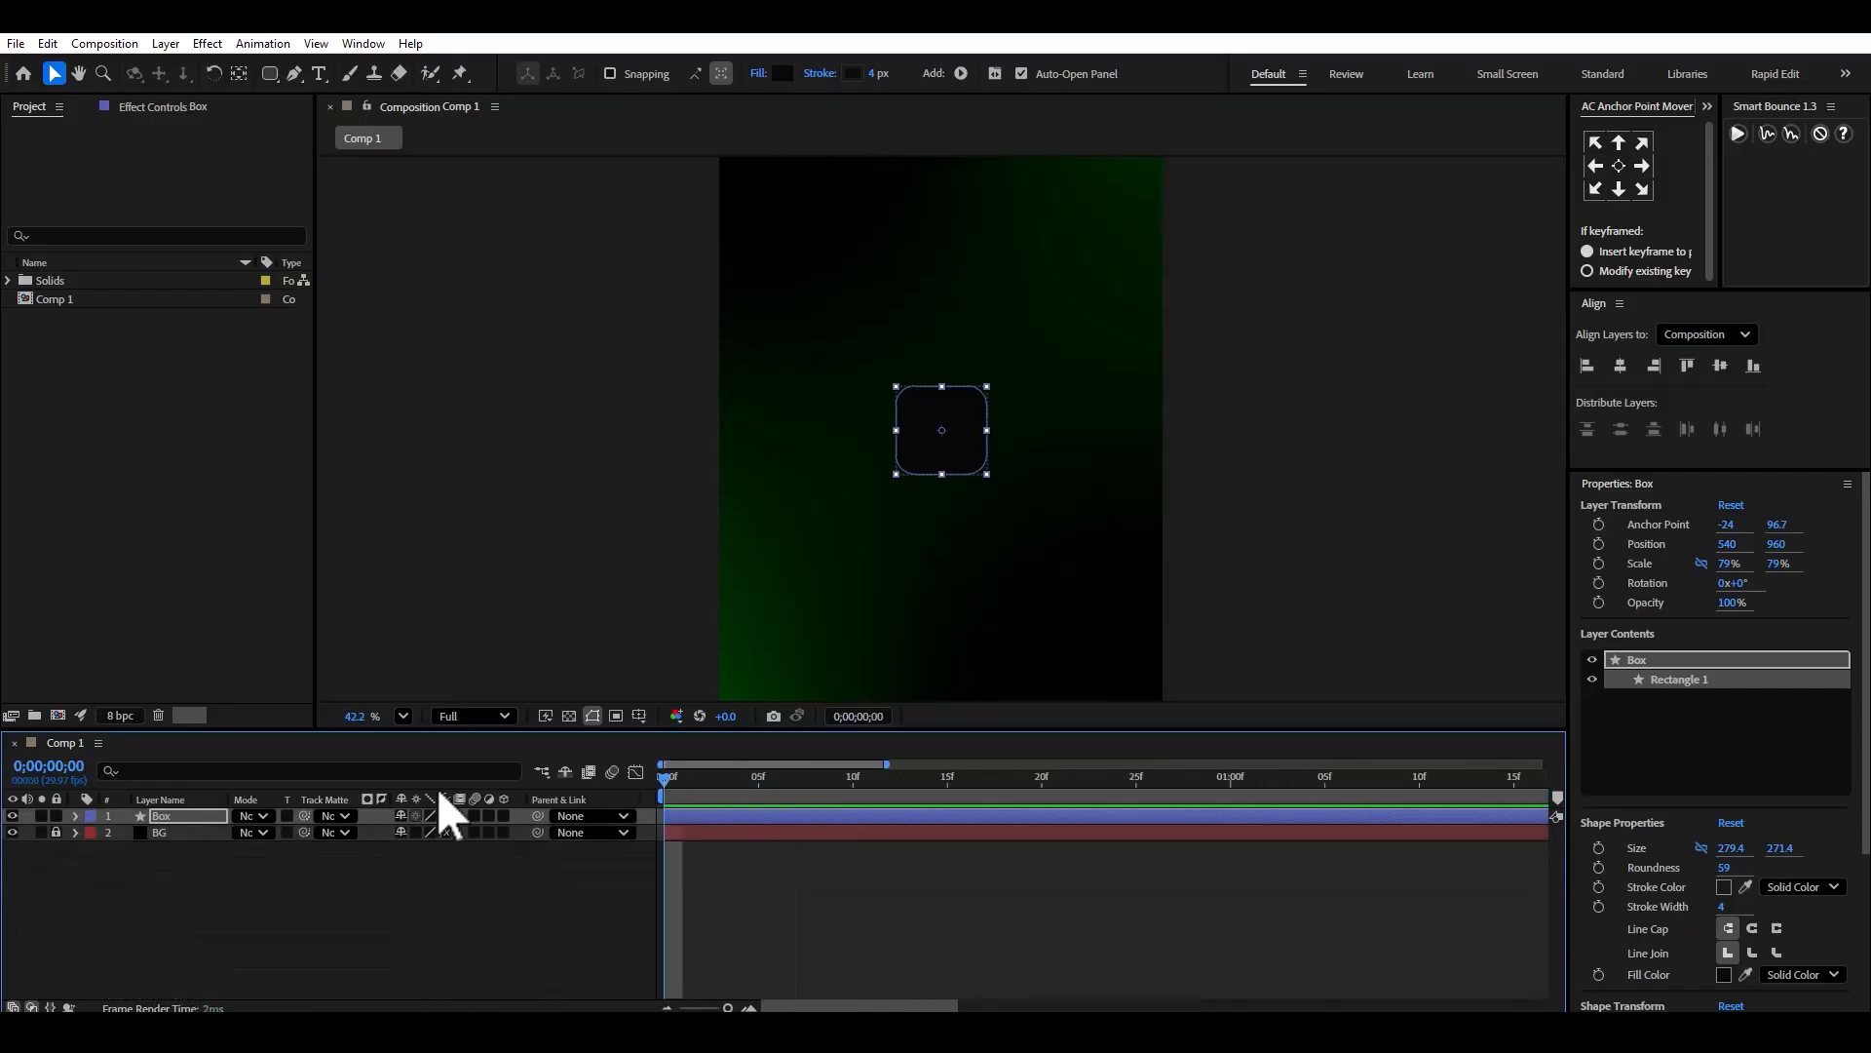
pyautogui.press('space')
pyautogui.scroll(-2, 862, 529)
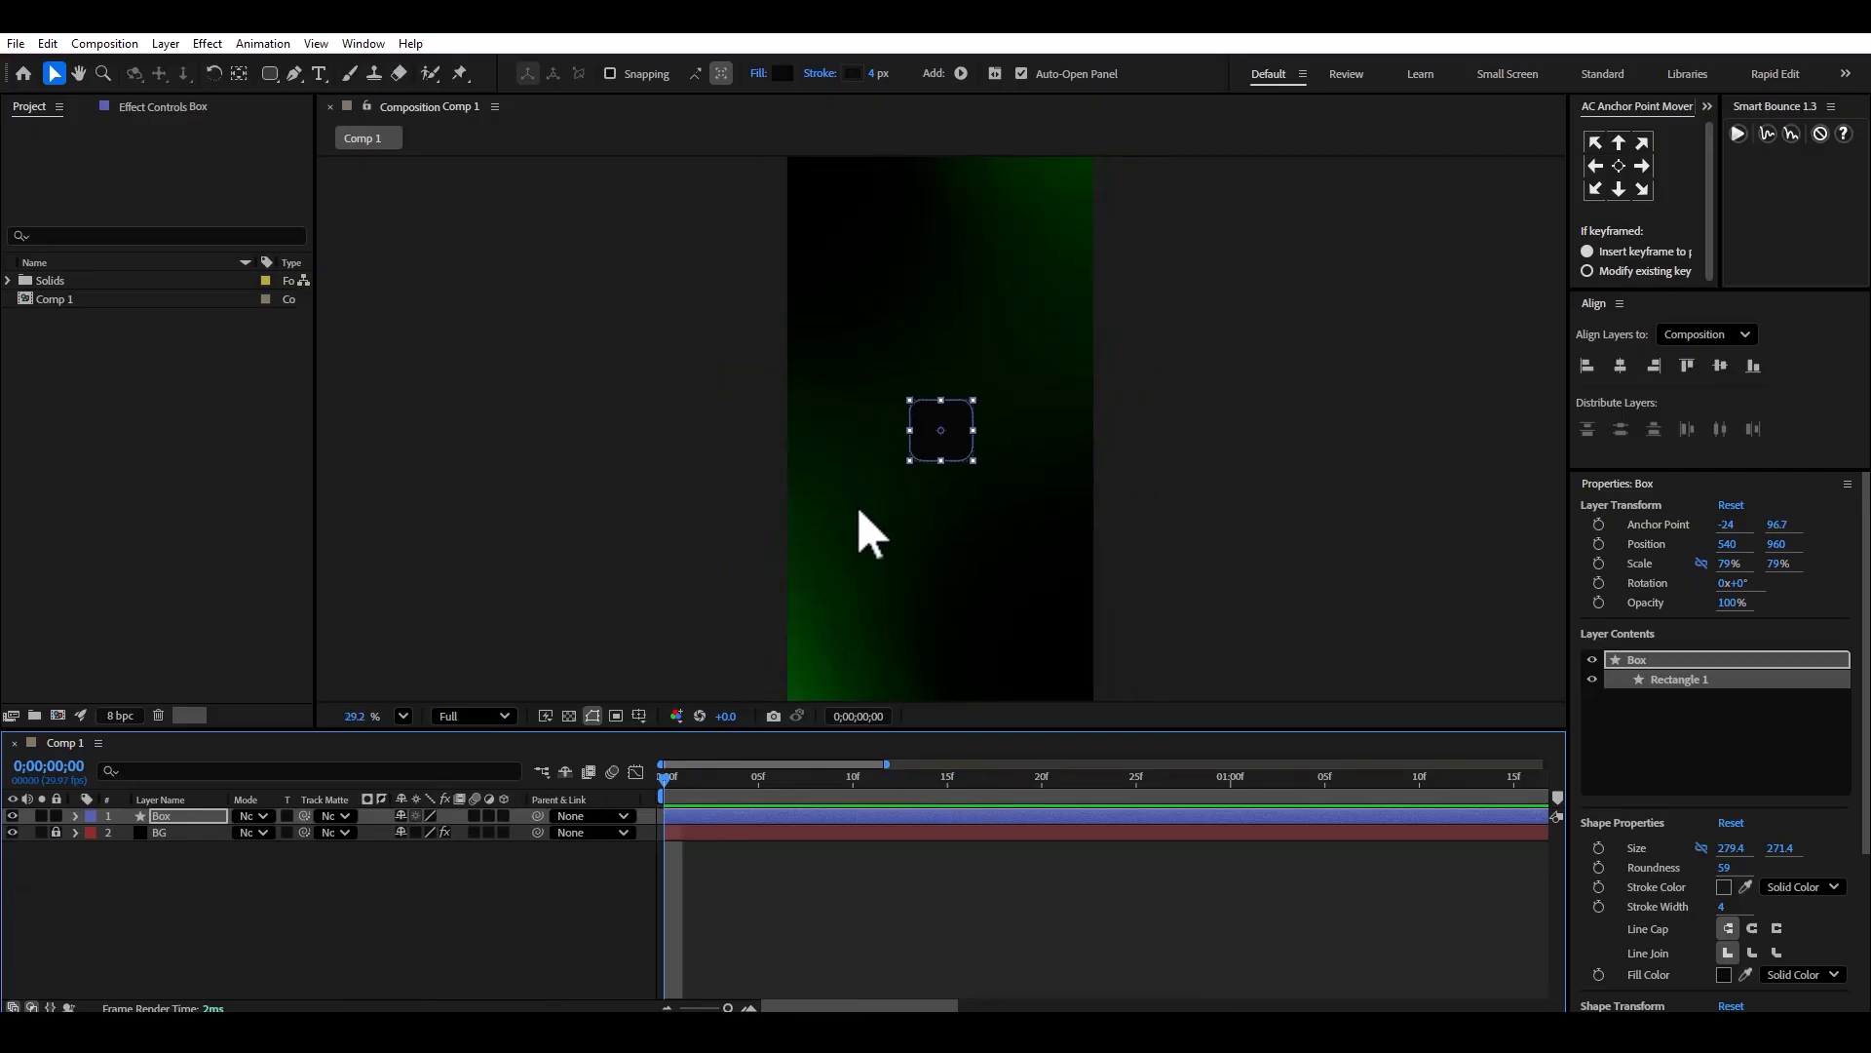
pyautogui.press('p')
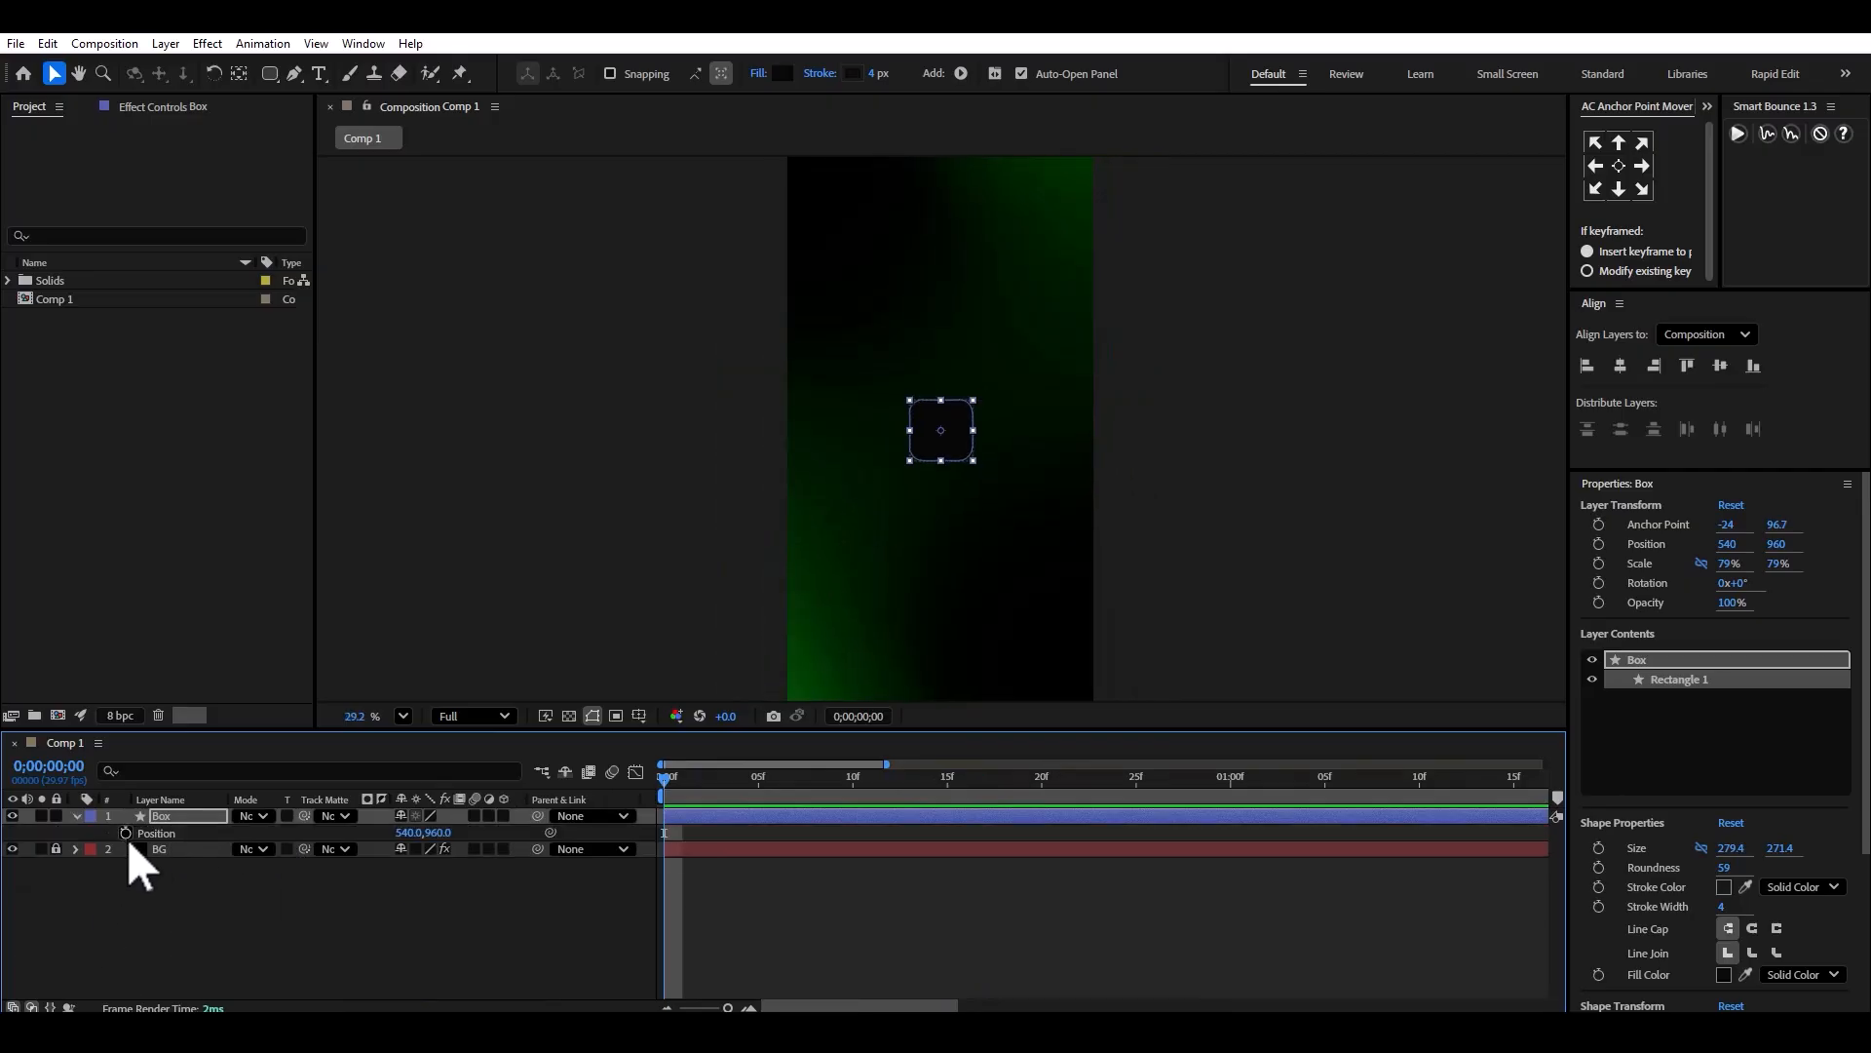
pyautogui.click(126, 834)
pyautogui.moveTo(663, 834); pyautogui.dragTo(1079, 840)
pyautogui.moveTo(437, 835); pyautogui.dragTo(812, 827)
pyautogui.press('space')
pyautogui.press('space')
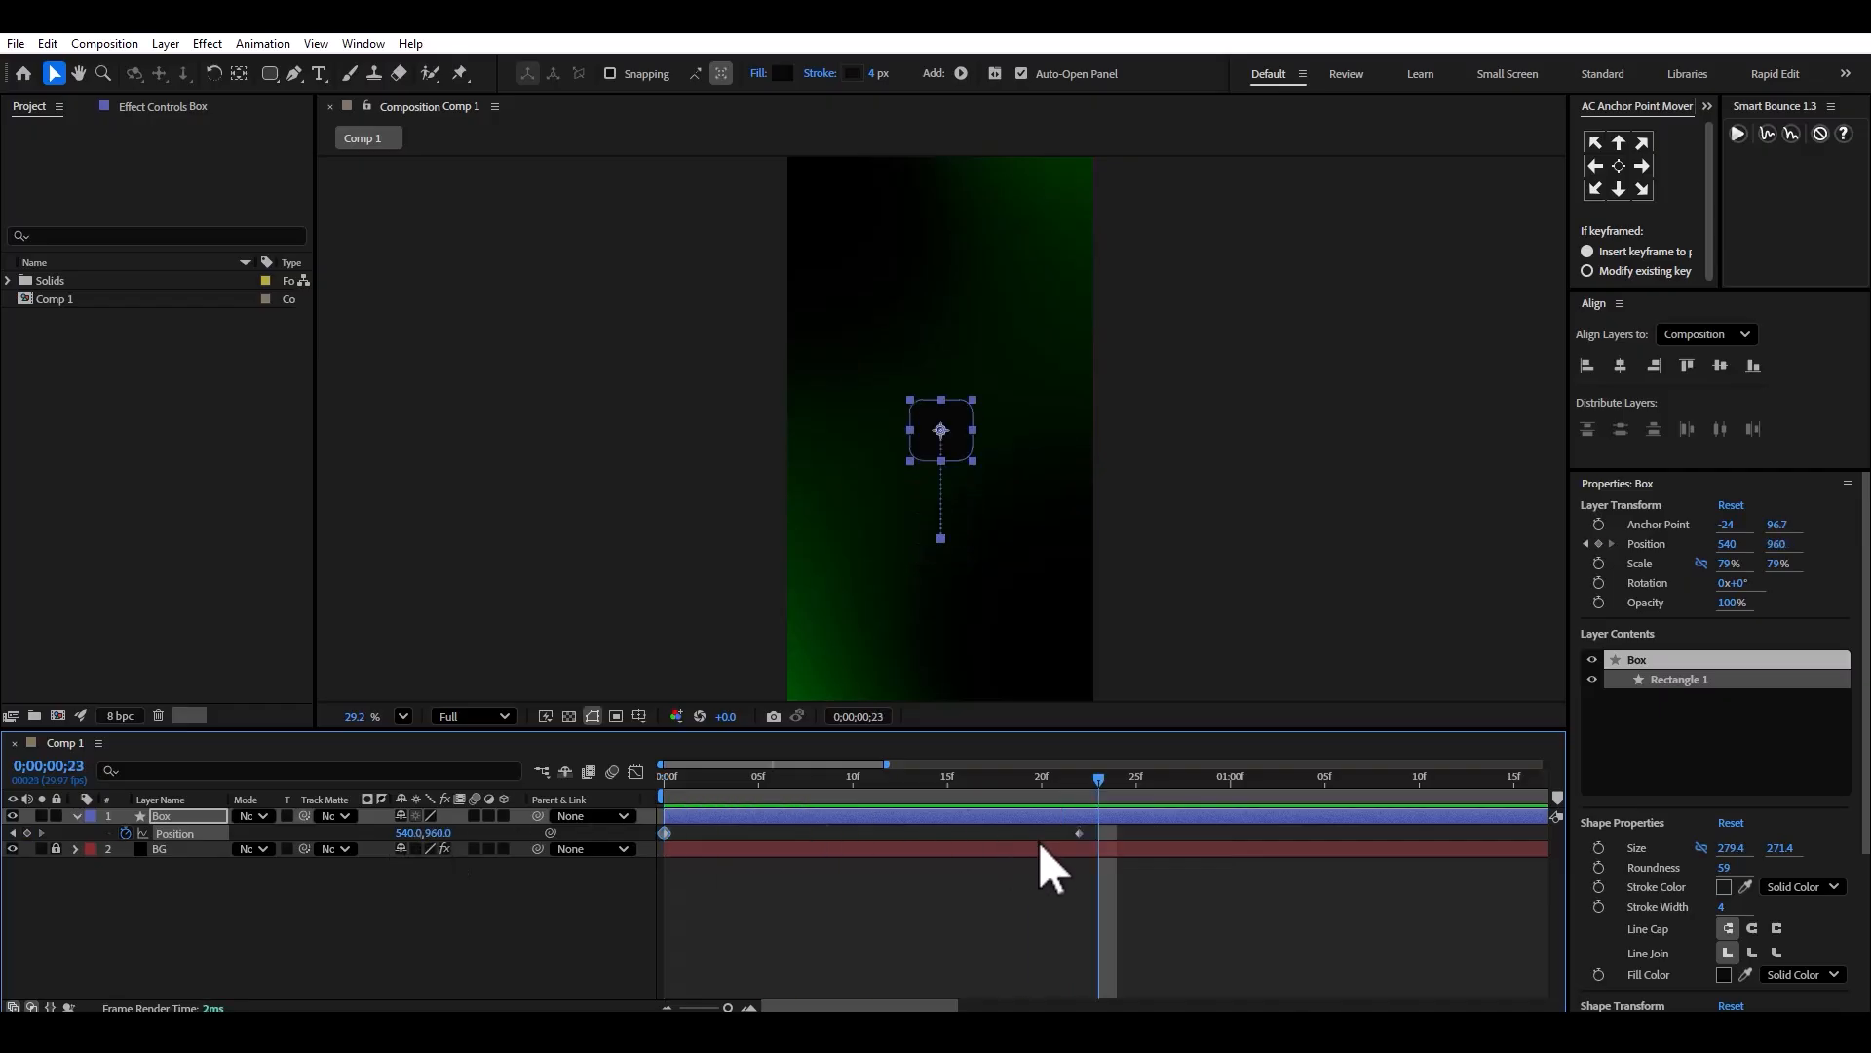
# Move the Box layer's second position keyframe to frame 6 and play back the animation from the start.
pyautogui.moveTo(1078, 834); pyautogui.dragTo(780, 834)
pyautogui.click(655, 779)
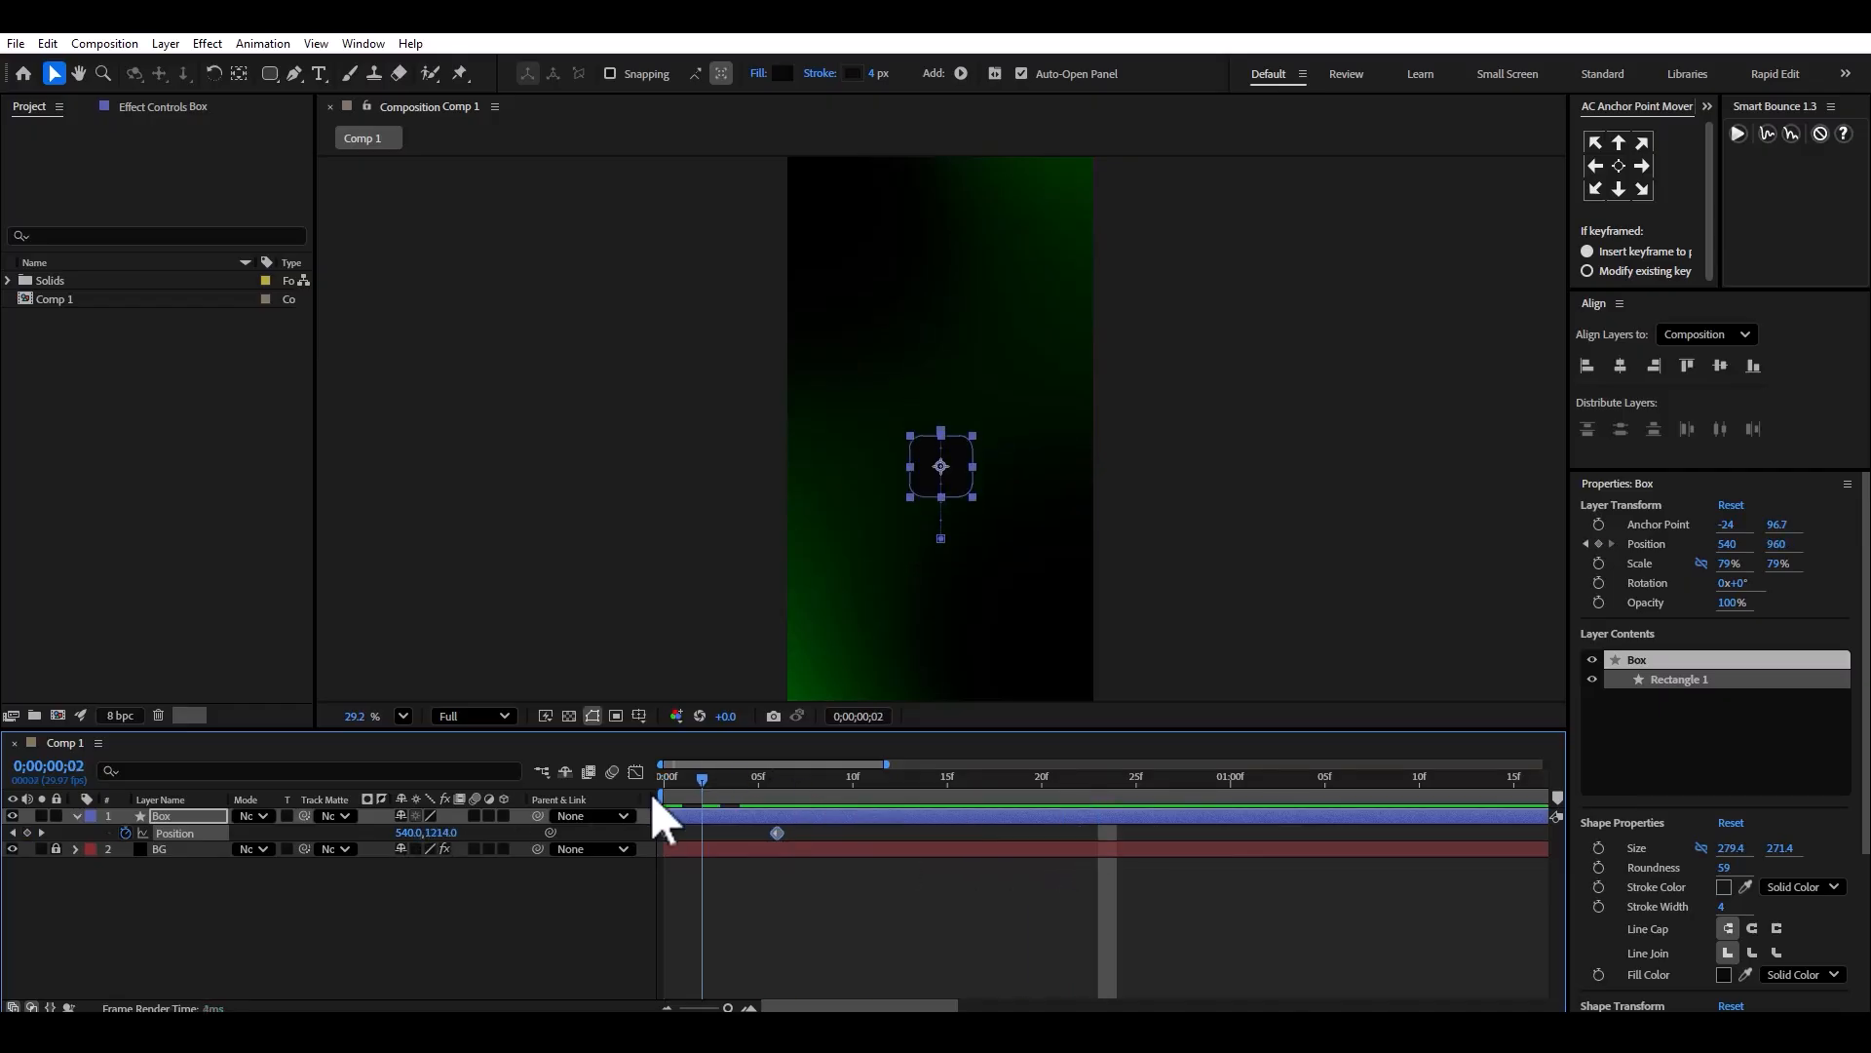
pyautogui.press('space')
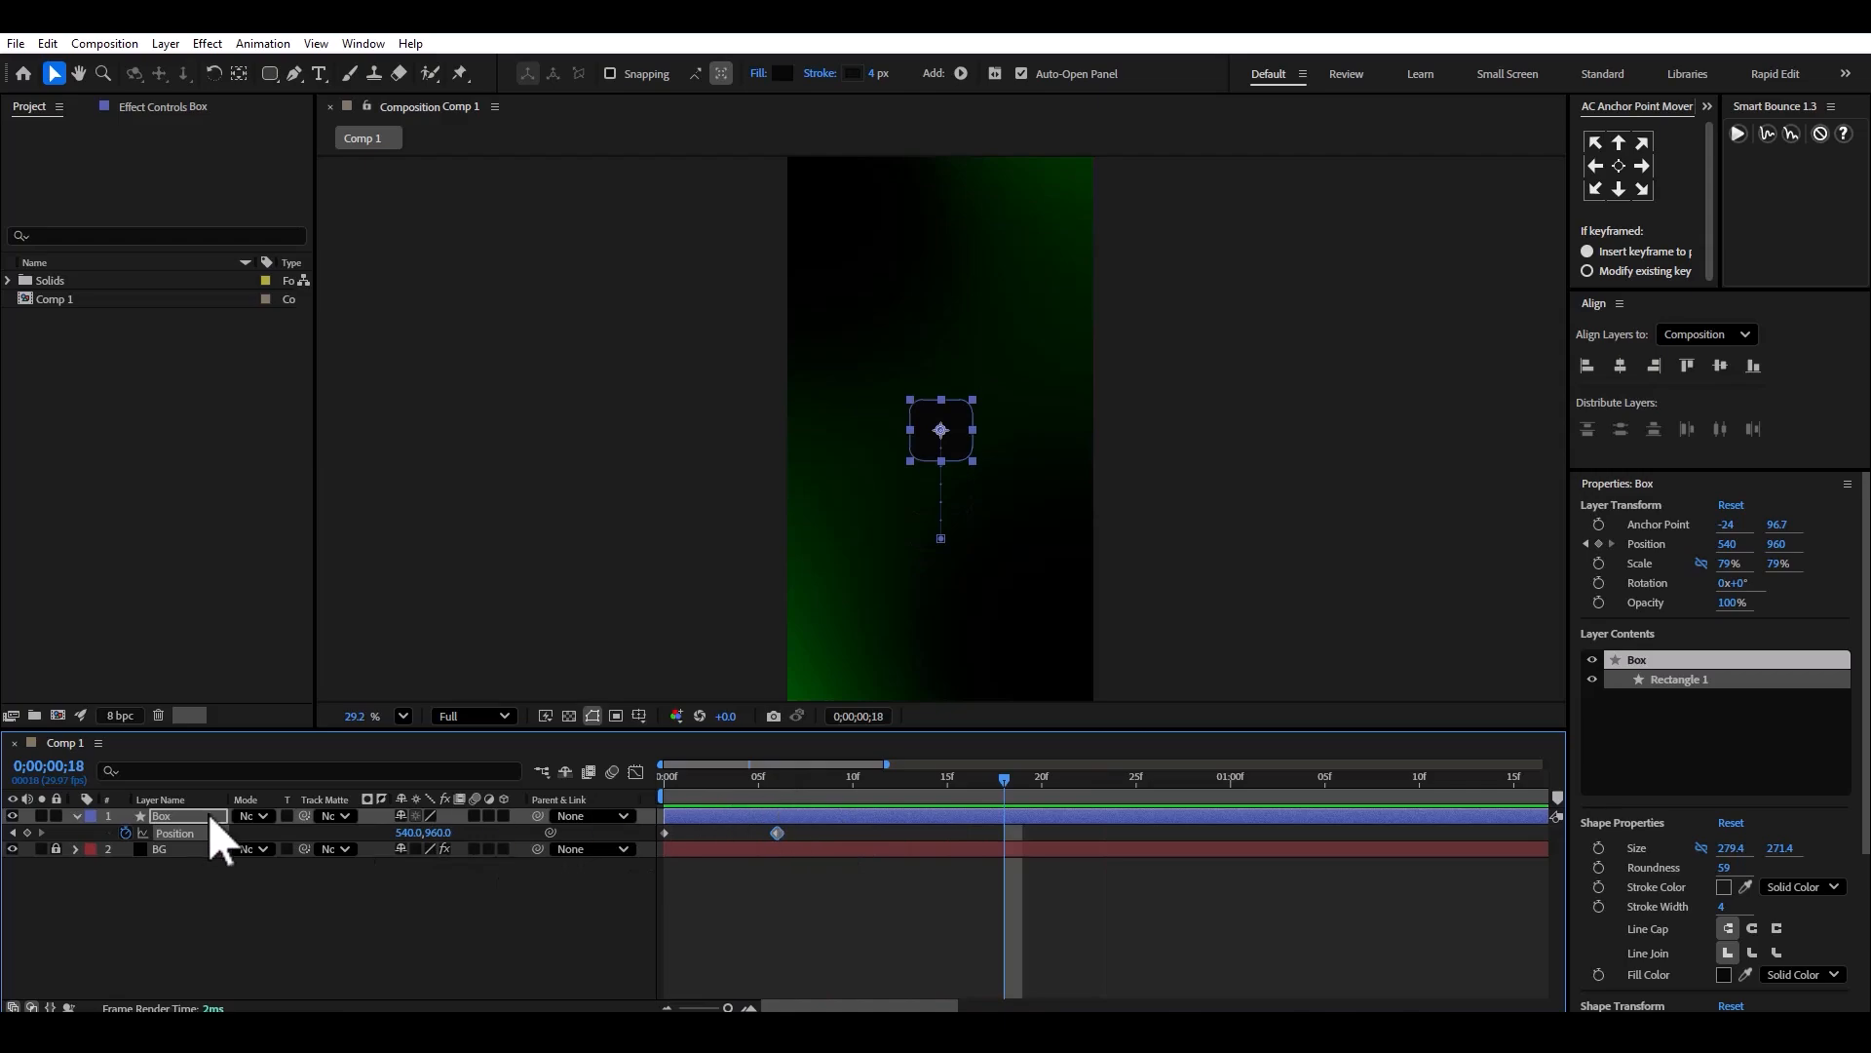
# Keyframe the Box's rectangle path size at about 132.4 by 43.4 on frame 0, removing the extra size keyframe.
pyautogui.click(76, 817)
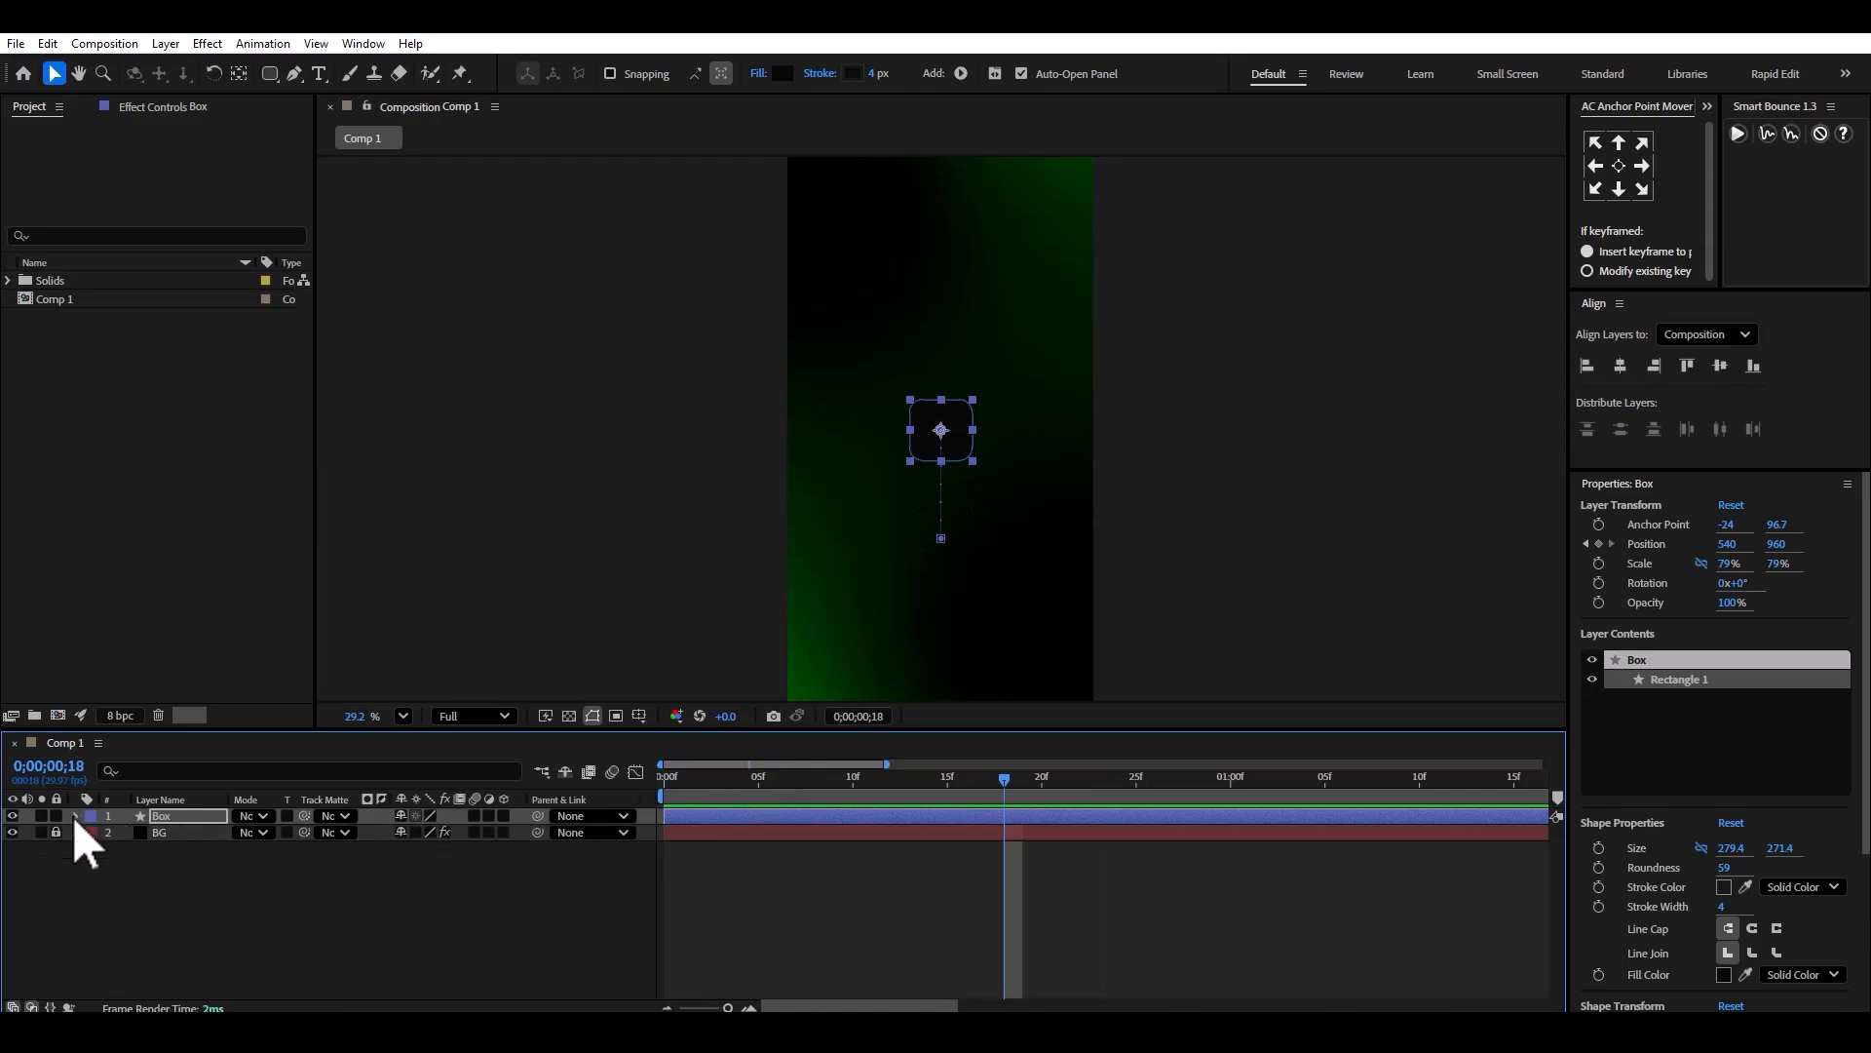
pyautogui.click(76, 817)
pyautogui.click(94, 834)
pyautogui.click(110, 850)
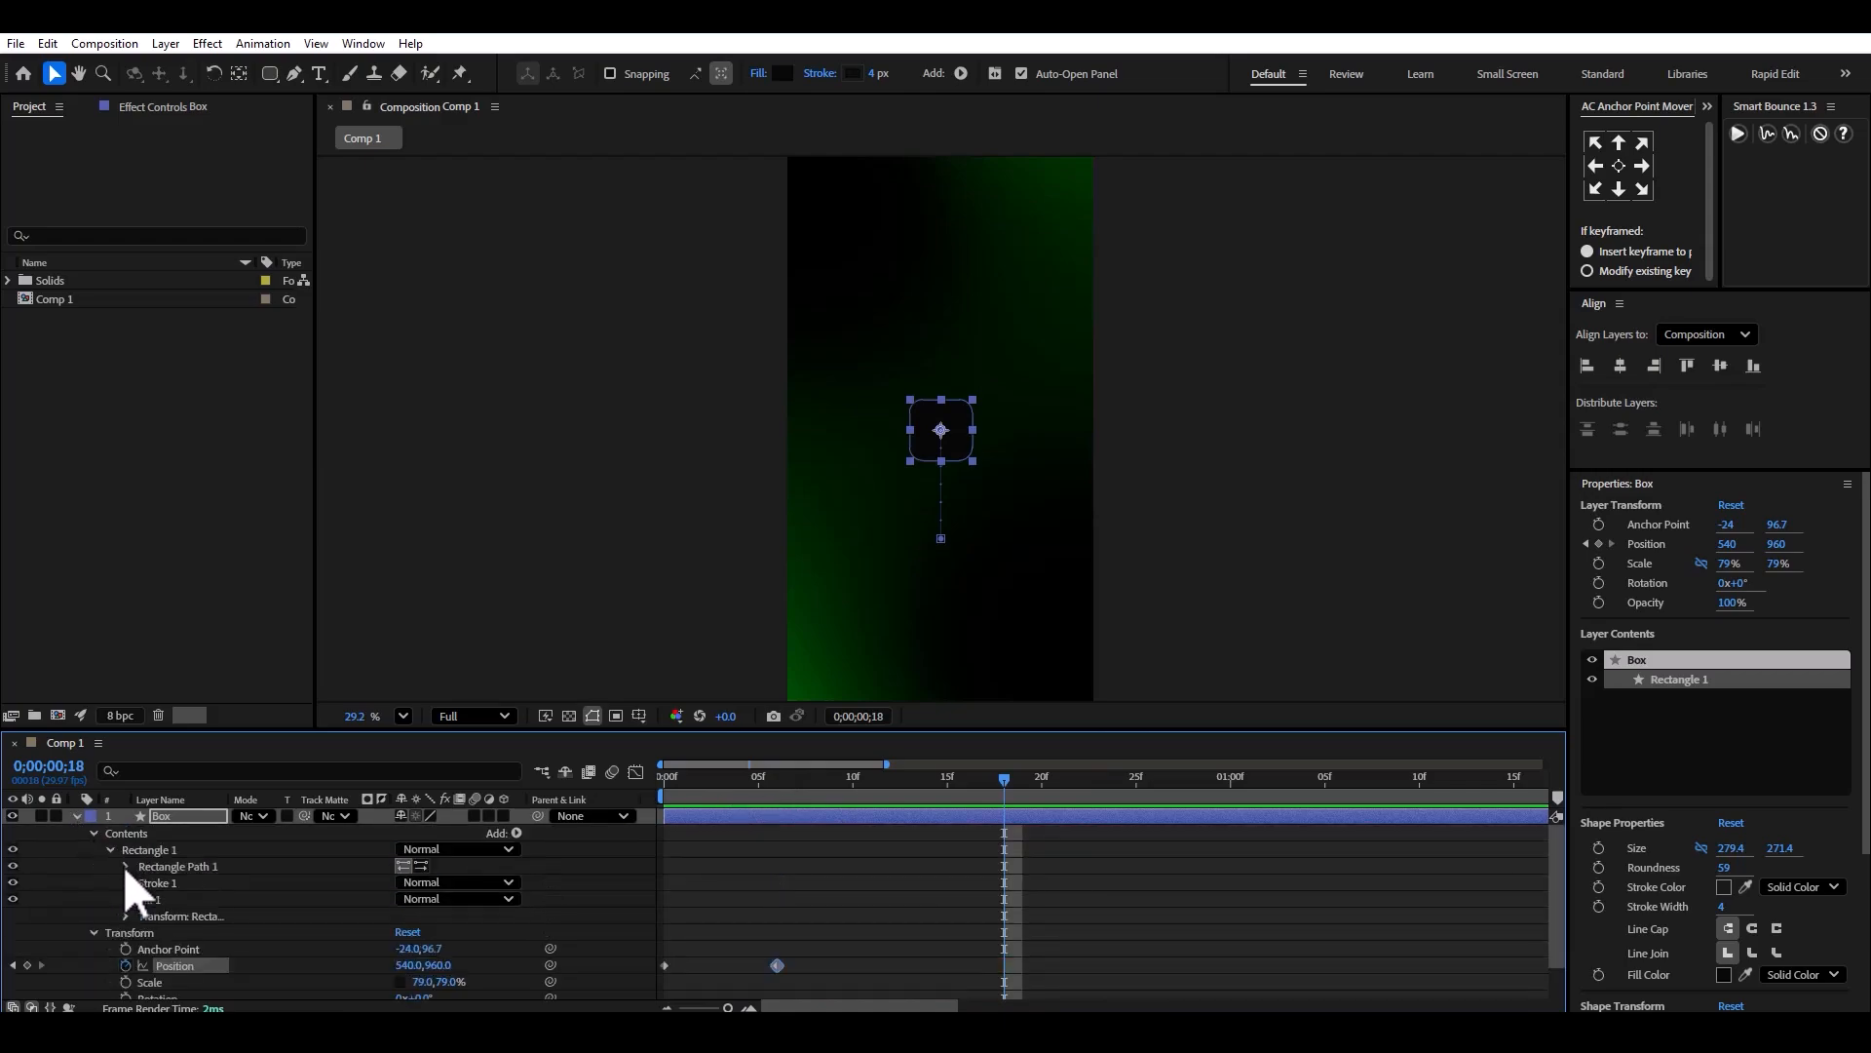
pyautogui.click(125, 866)
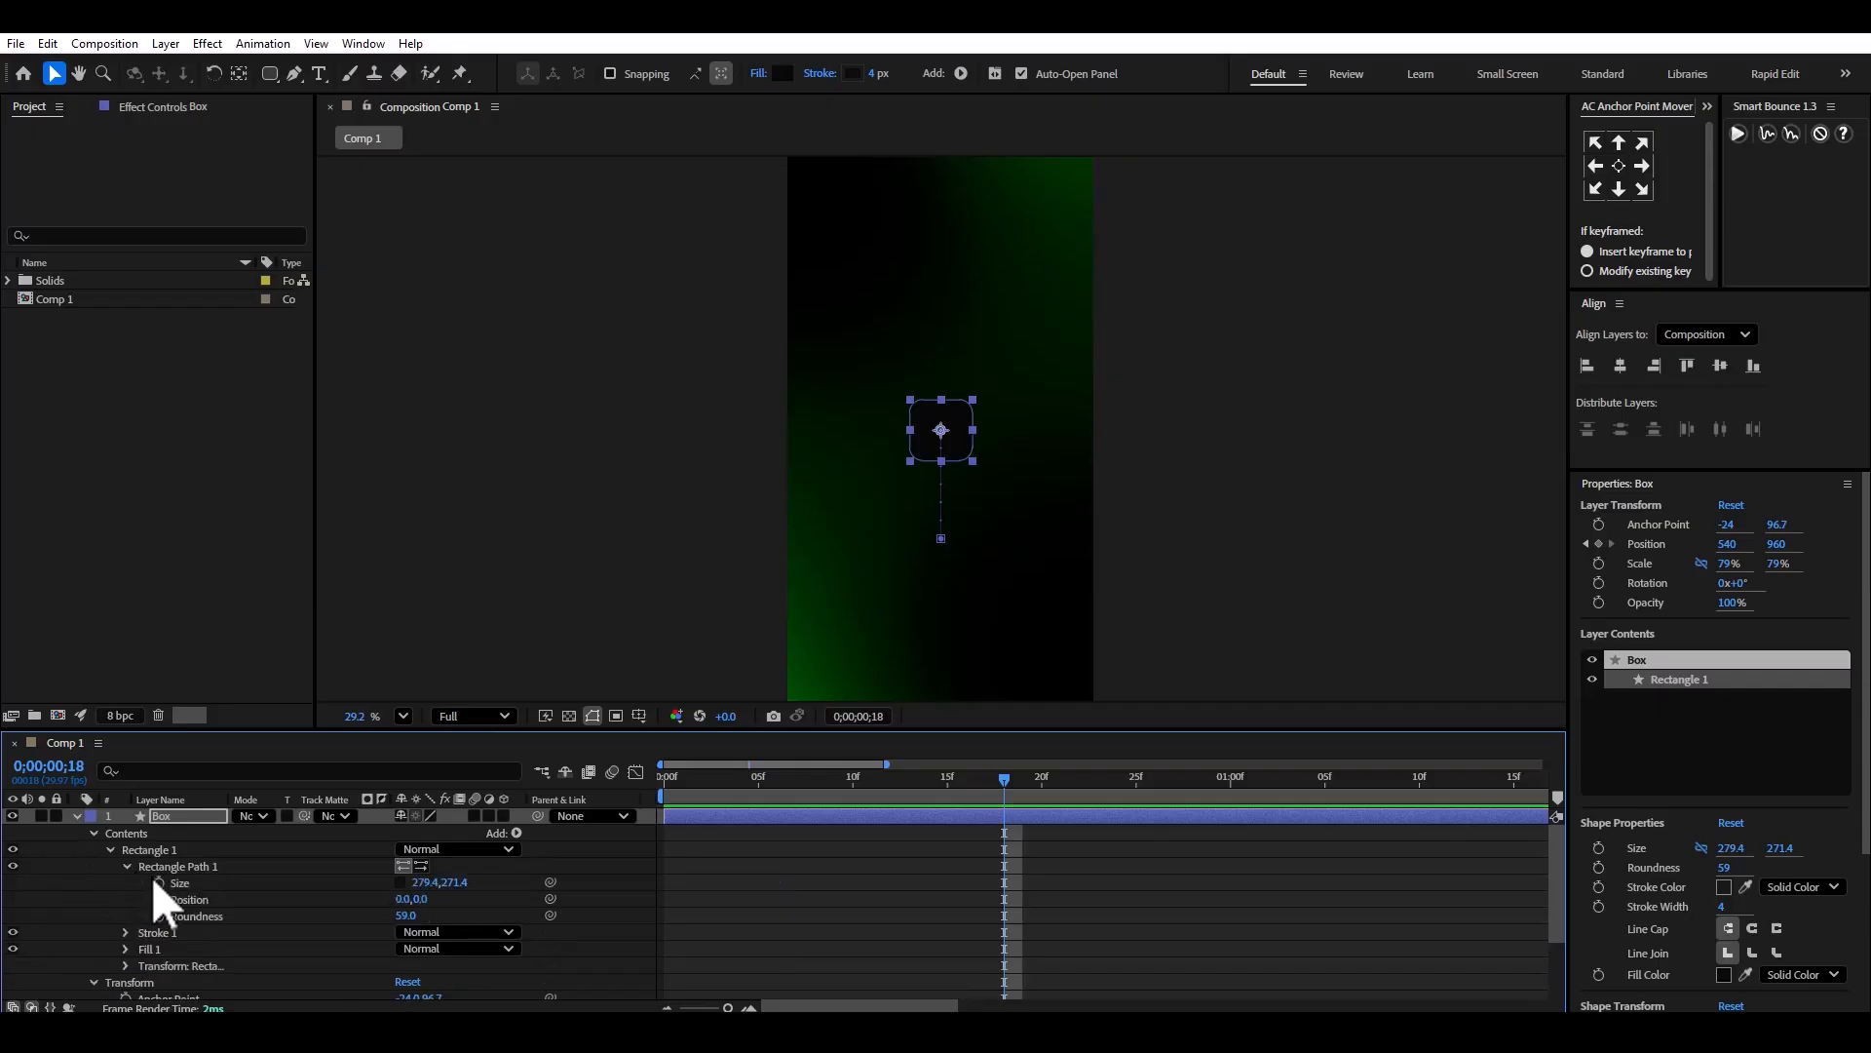
pyautogui.click(159, 882)
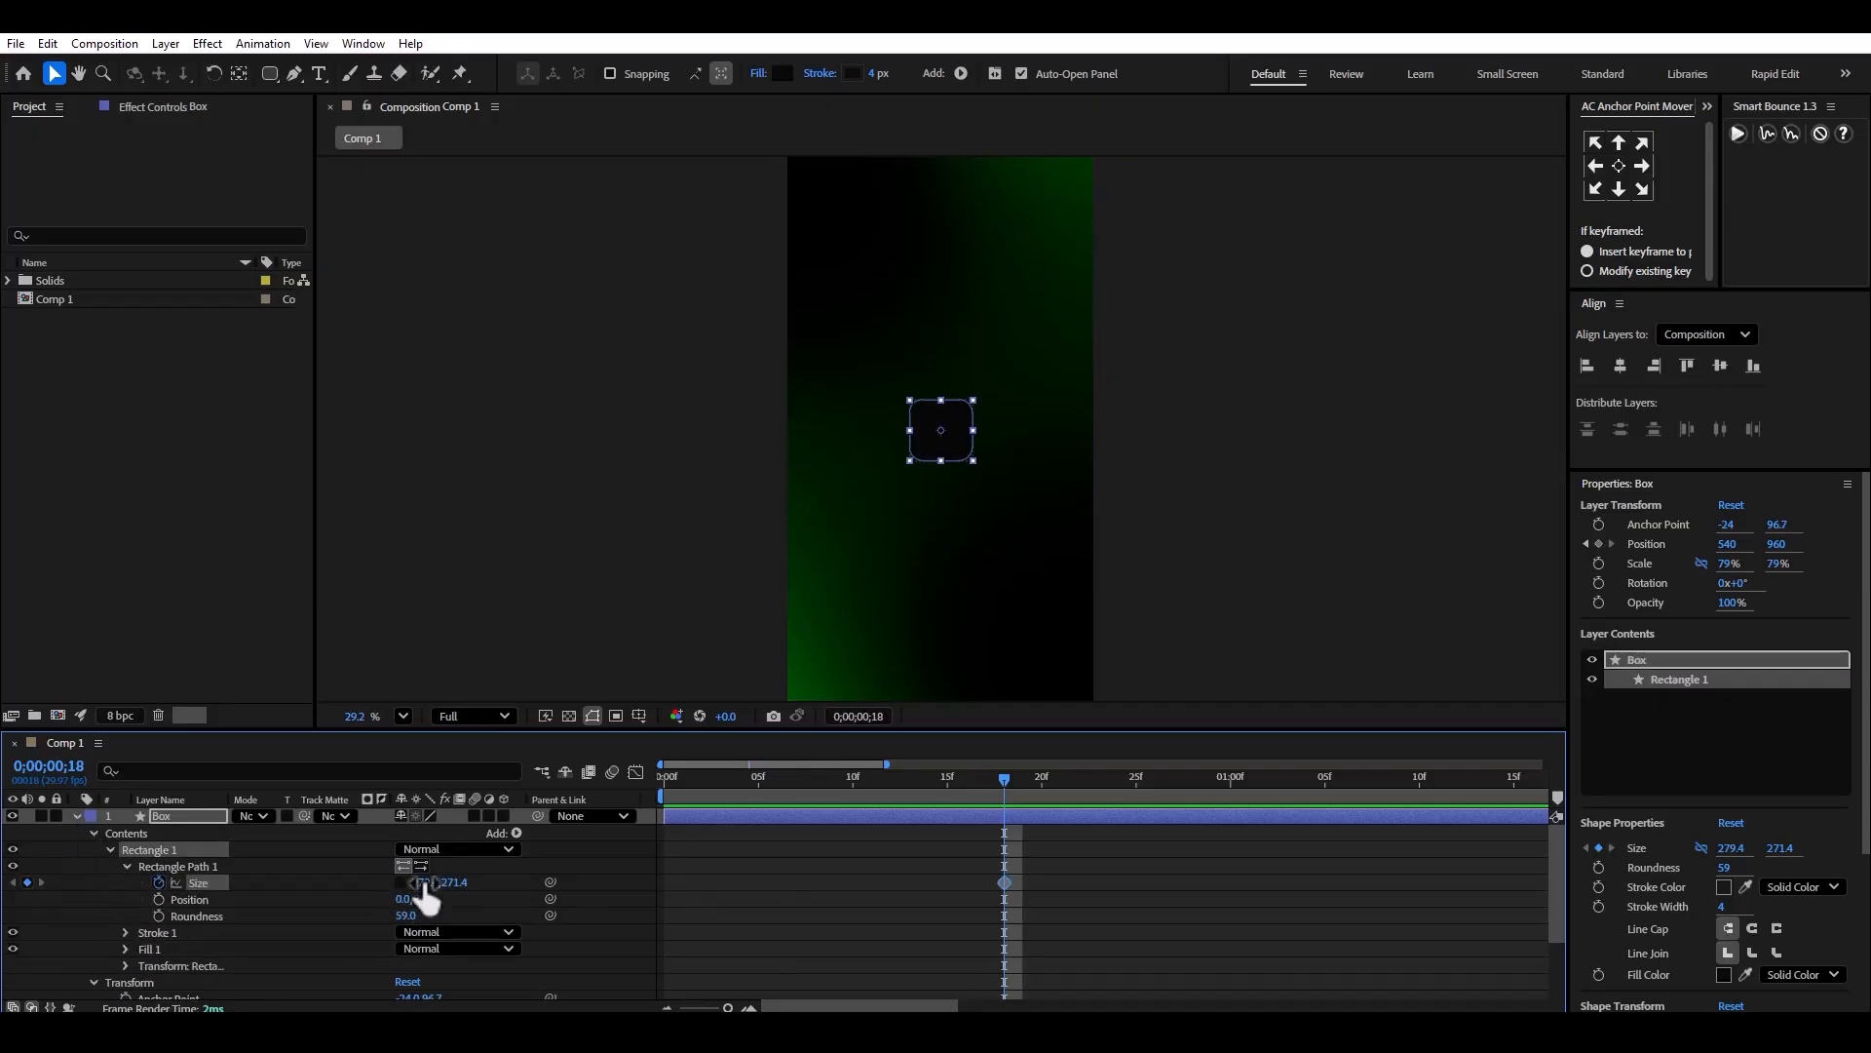
pyautogui.moveTo(424, 883); pyautogui.dragTo(292, 904)
pyautogui.moveTo(942, 865); pyautogui.dragTo(1029, 896)
pyautogui.press('Delete')
pyautogui.press('Home')
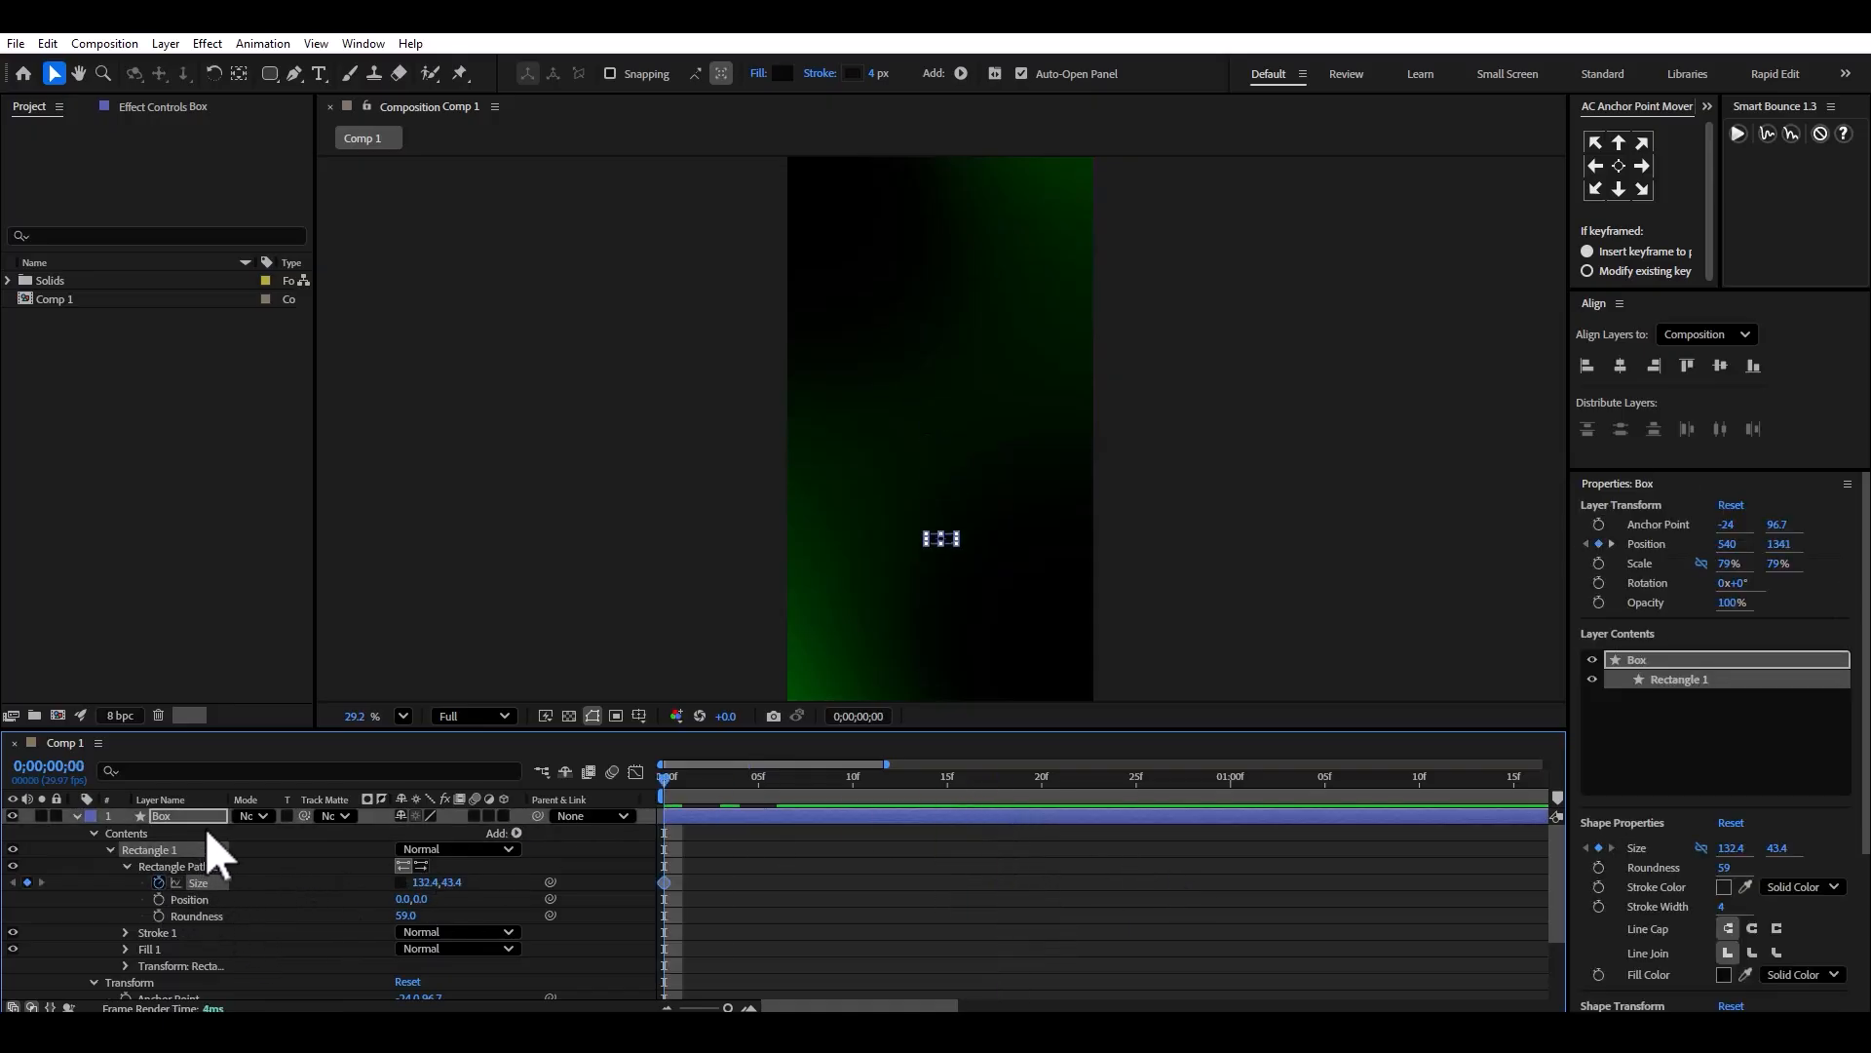
# Set the Box layer's rotation to -90° and show its keyframed properties.
pyautogui.press('r')
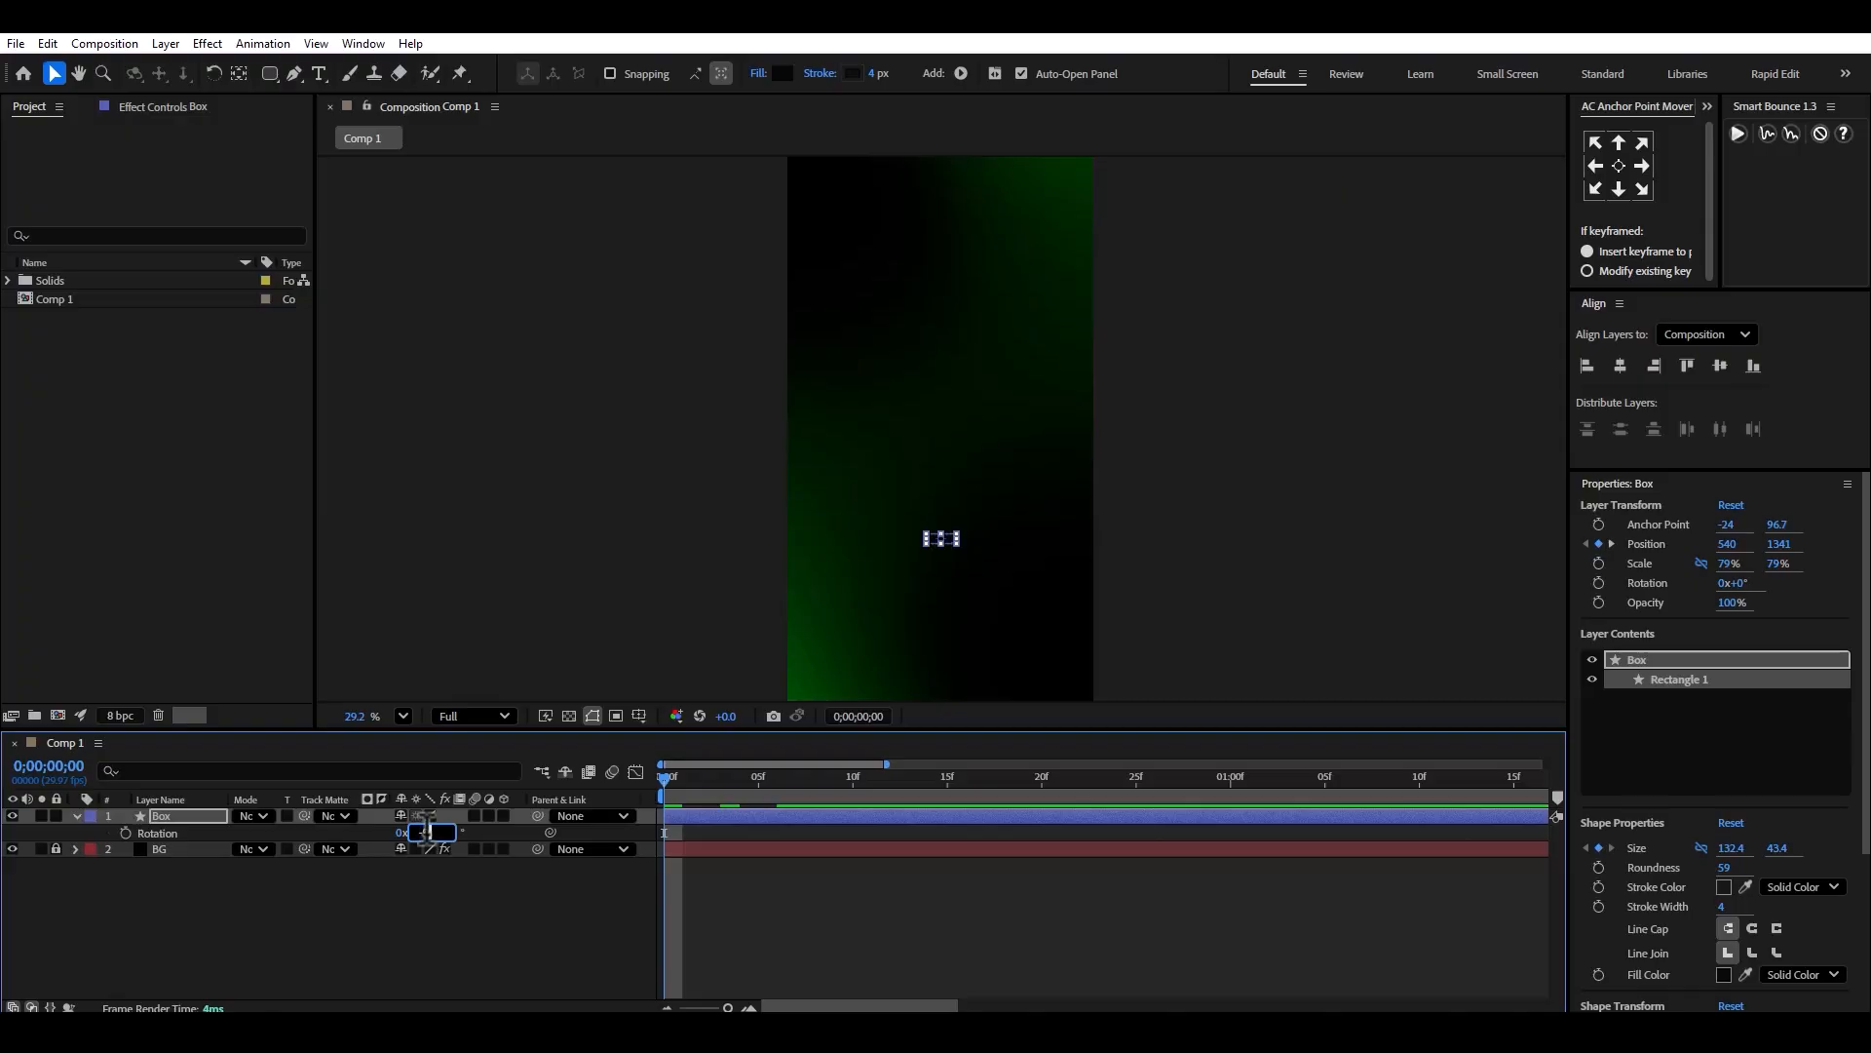
pyautogui.press('u')
pyautogui.click(745, 908)
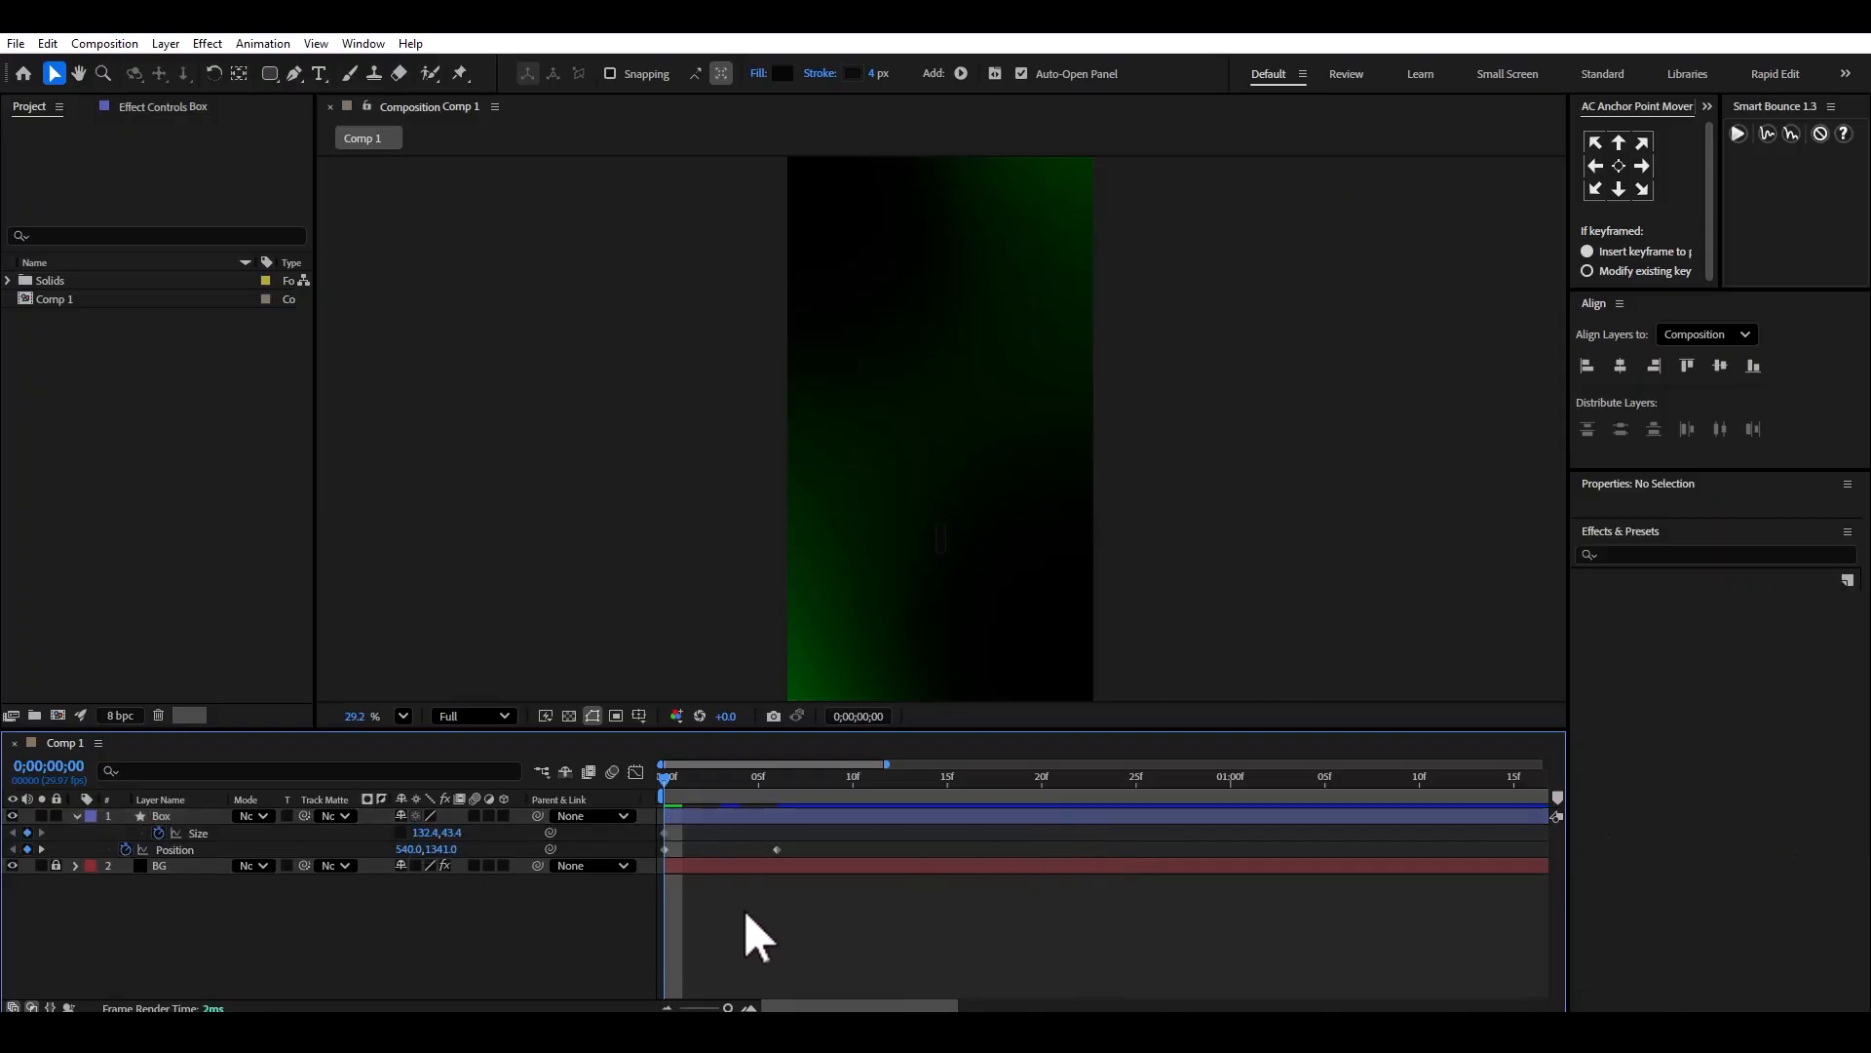
# Play back the rotated box's upward movement from the first frame to check its motion.
pyautogui.press('=')
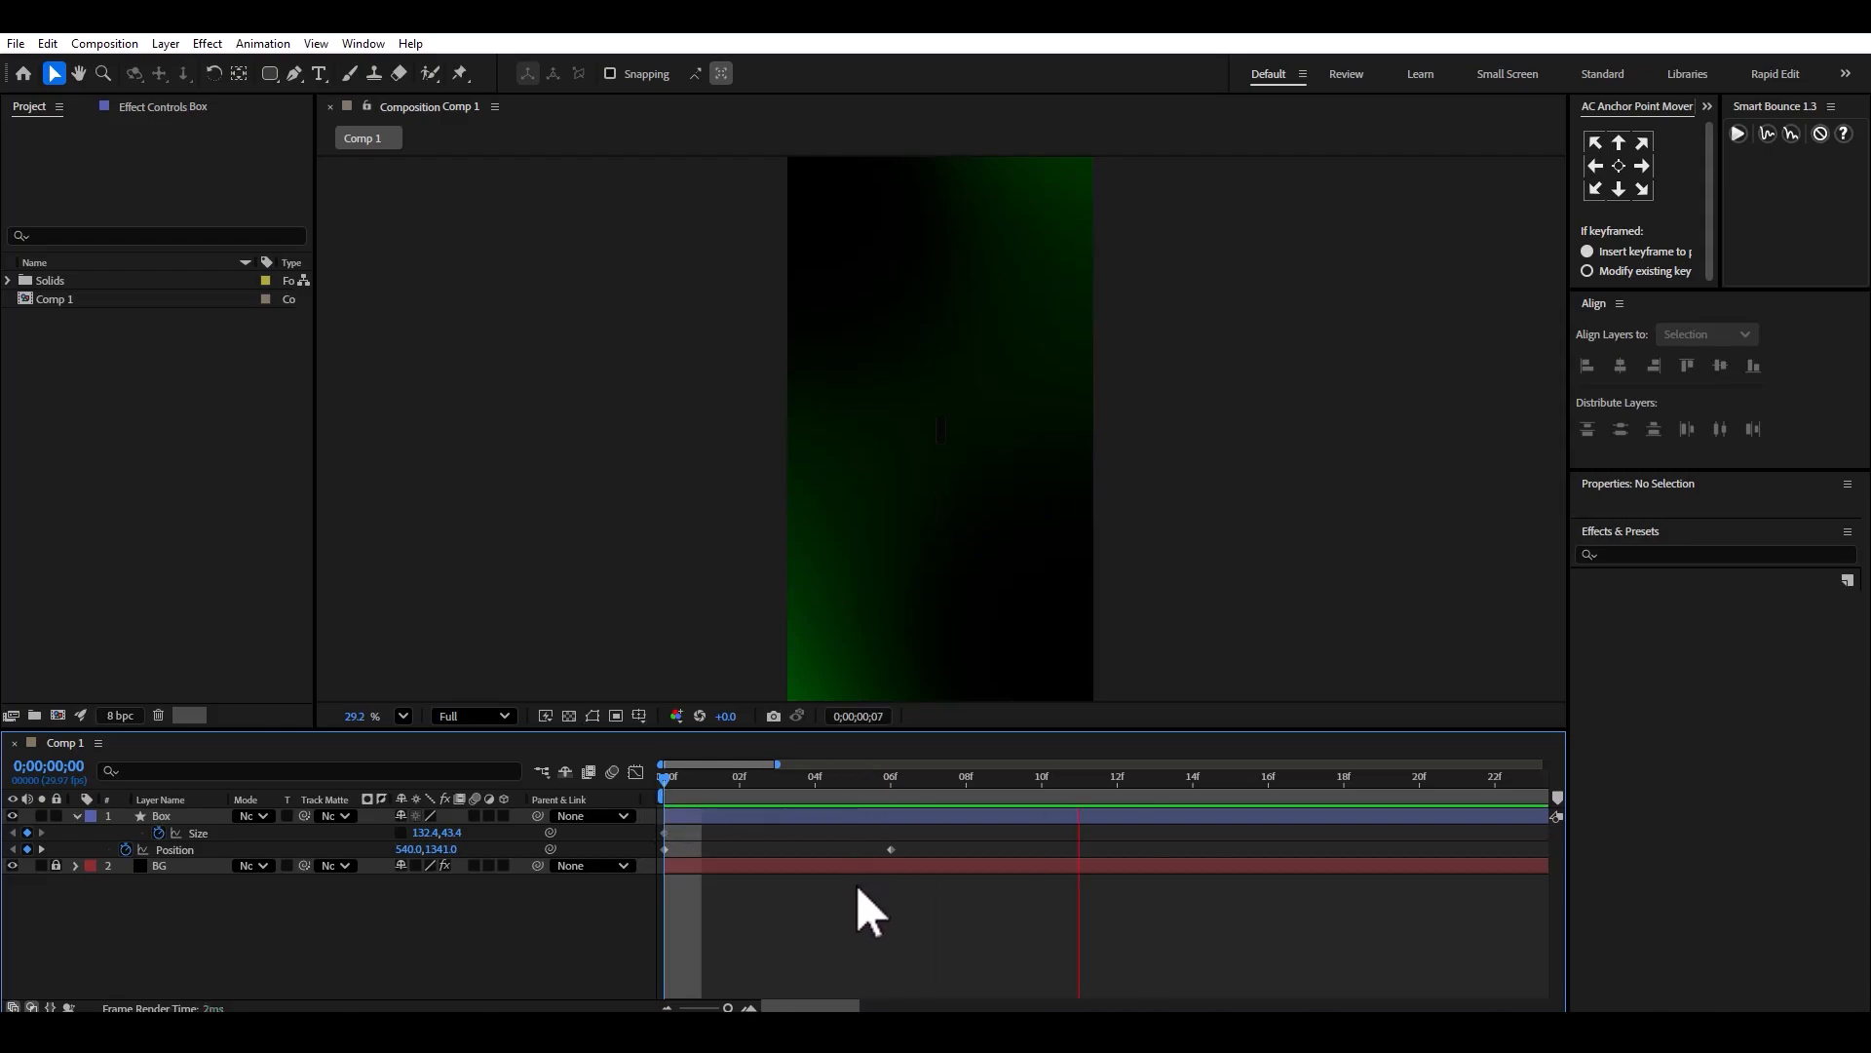
pyautogui.click(945, 437)
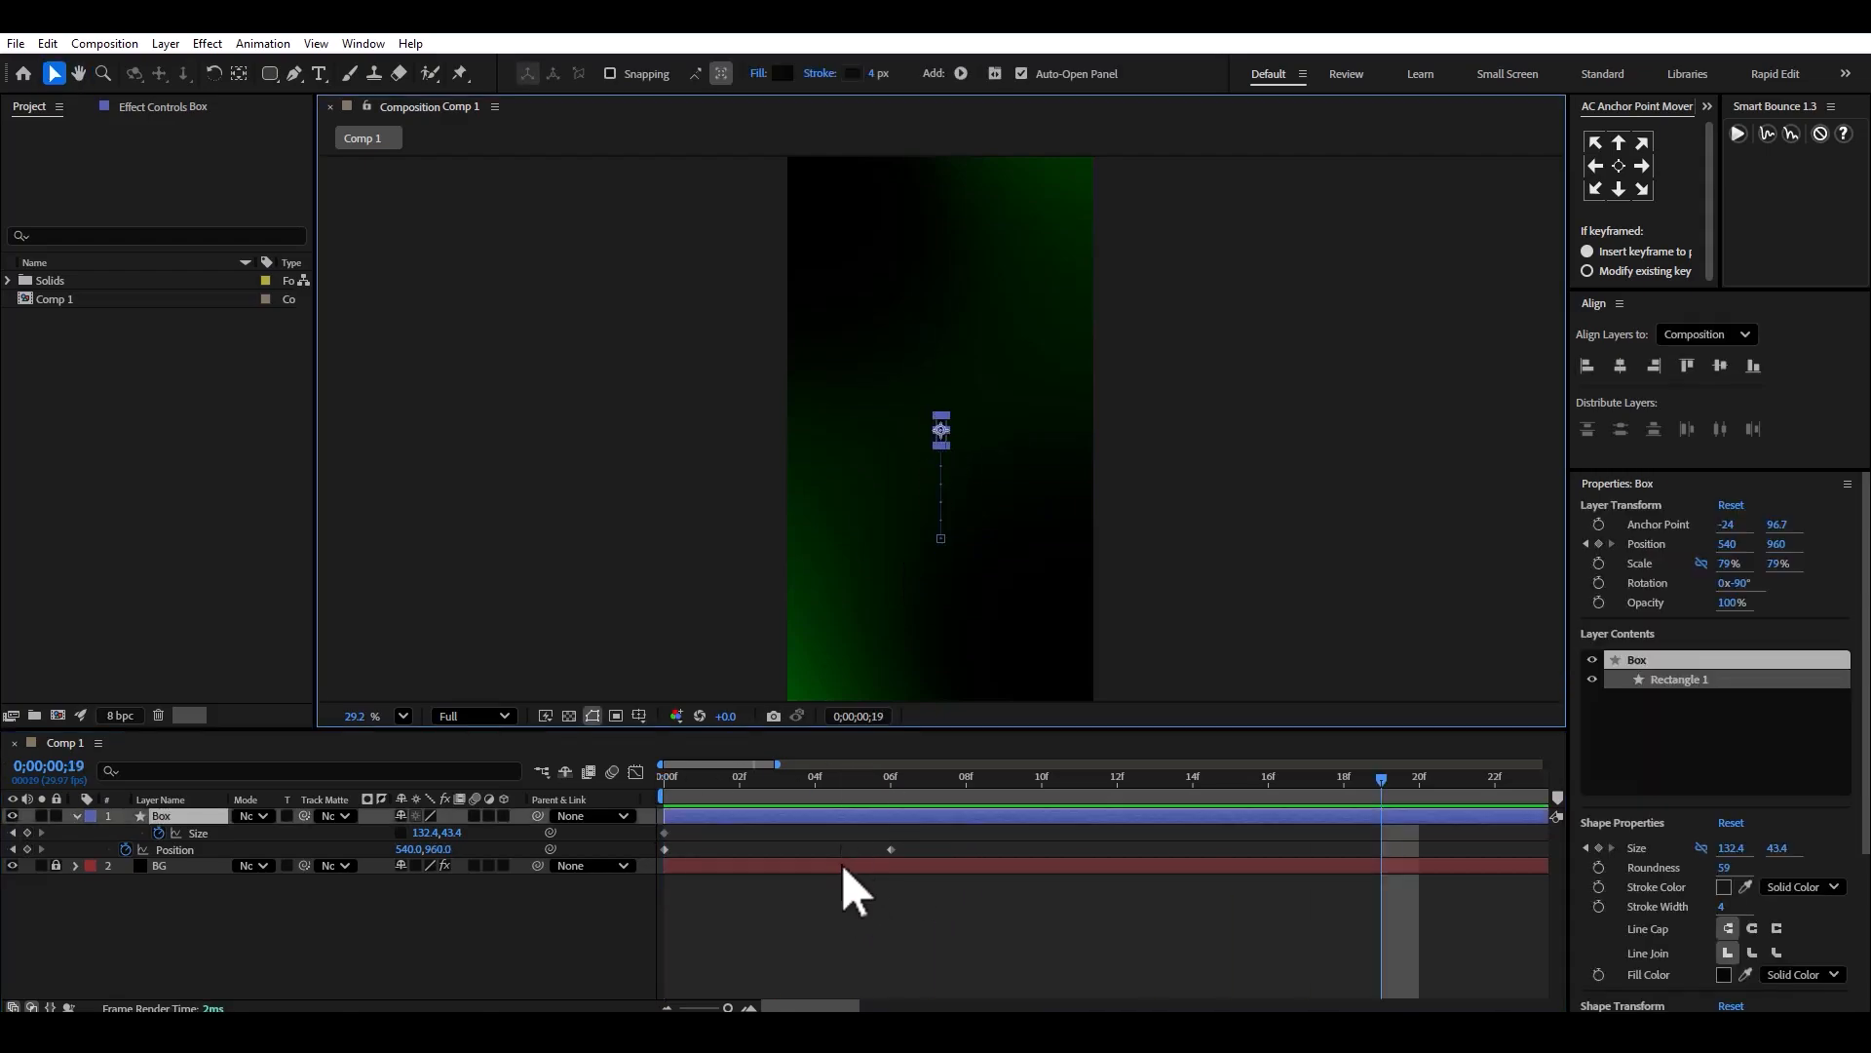
pyautogui.moveTo(819, 779); pyautogui.dragTo(663, 800)
pyautogui.click(815, 951)
pyautogui.press('space')
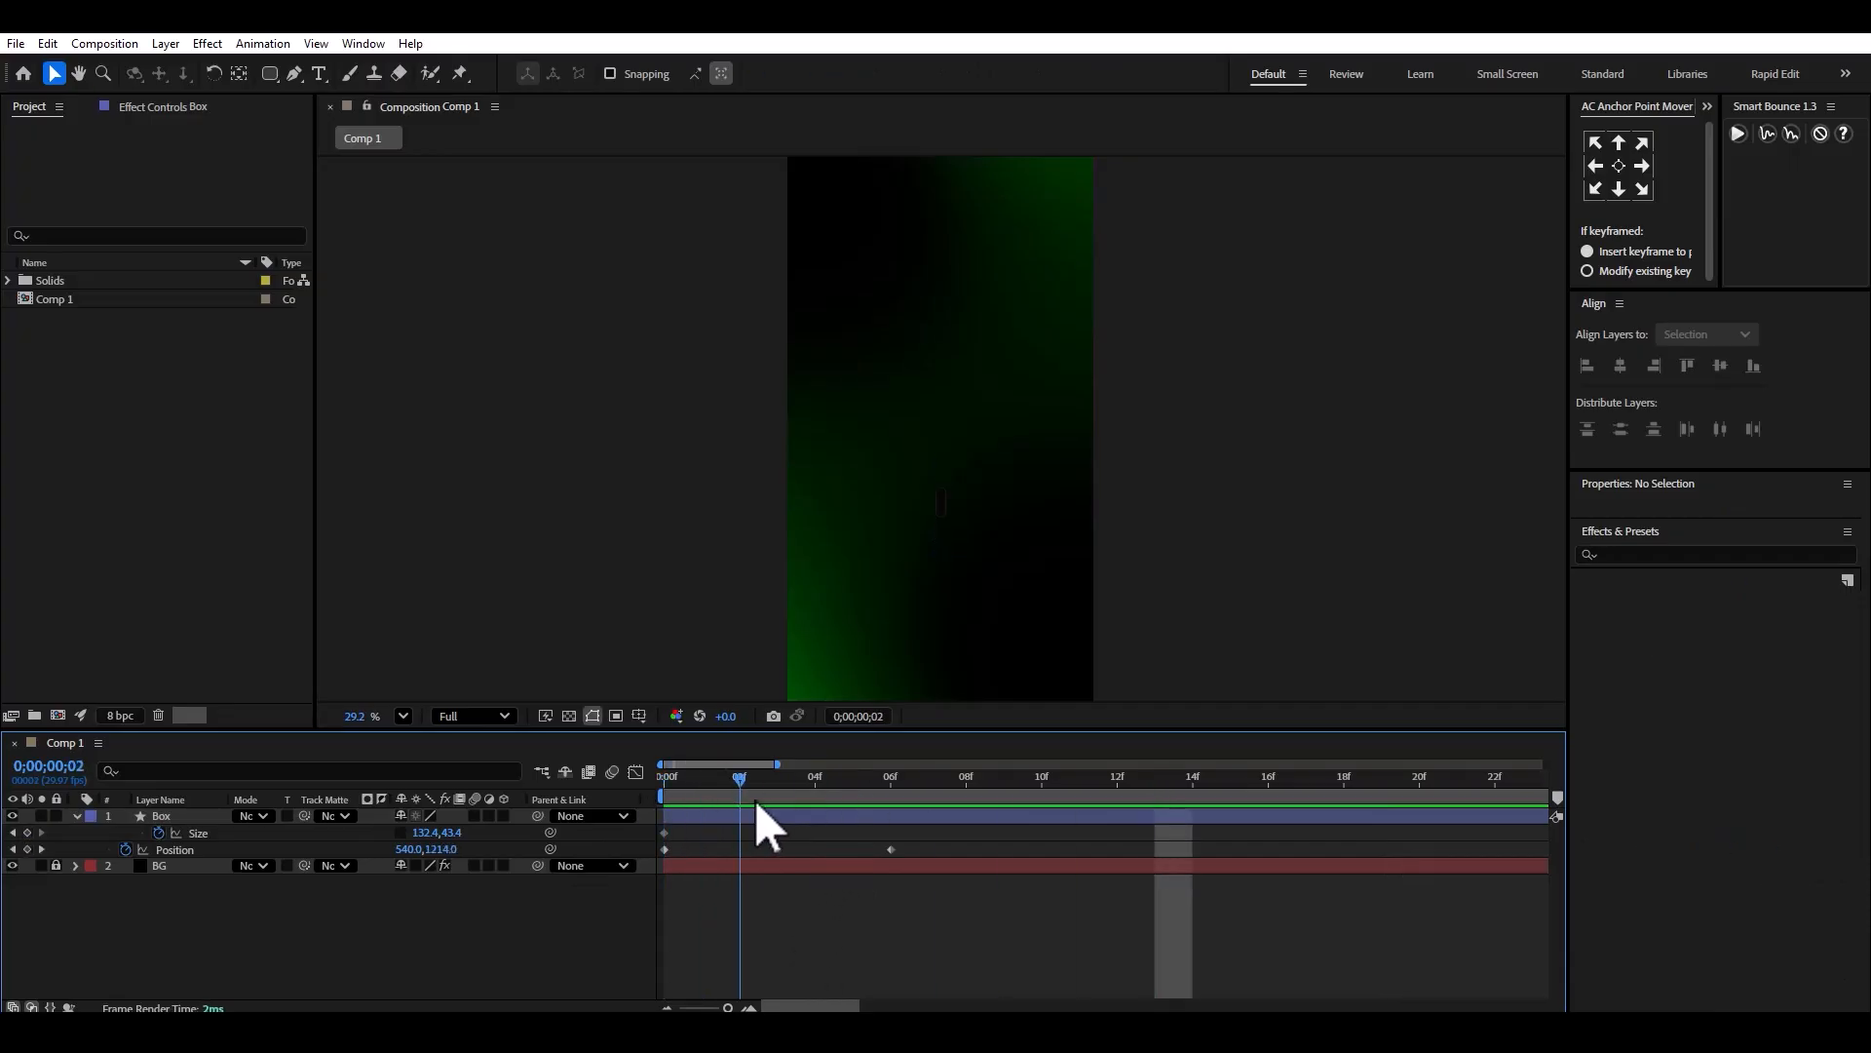
# Add a rotation keyframe of -90° to the Box layer at frame 2.
pyautogui.press('r')
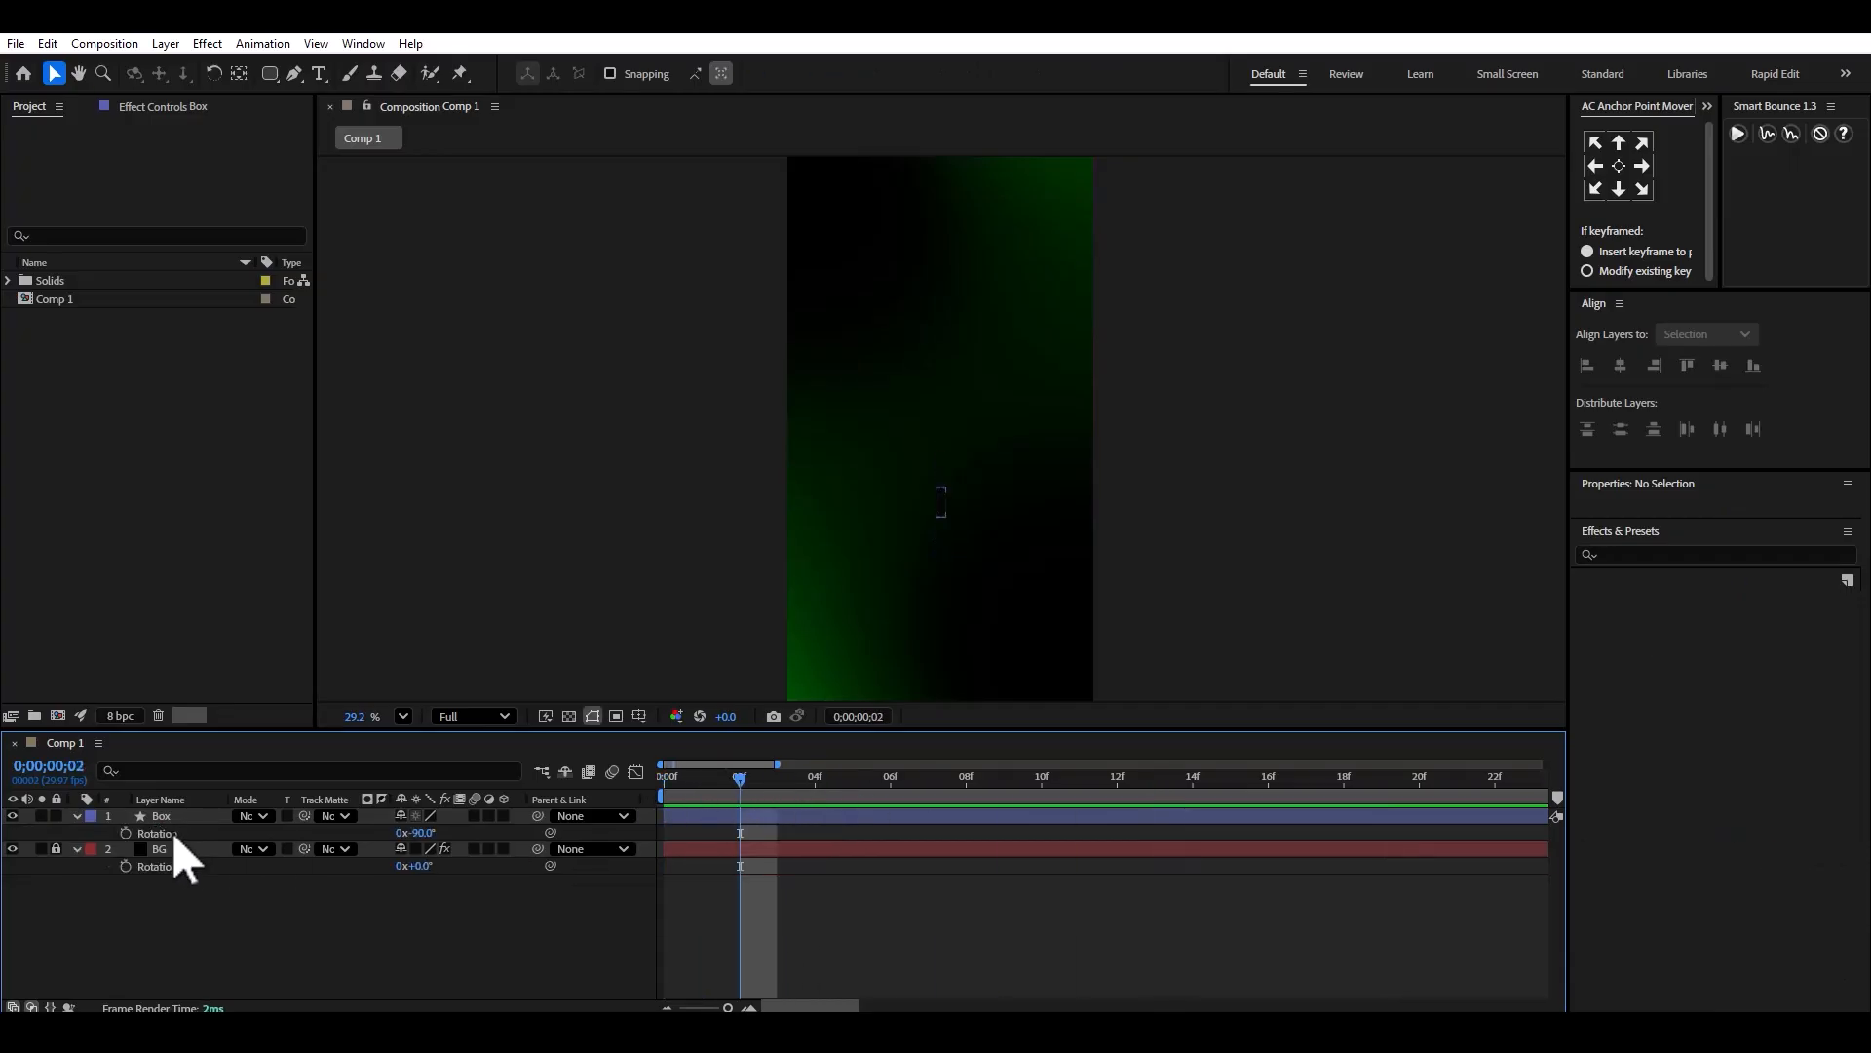
pyautogui.click(172, 815)
pyautogui.click(148, 829)
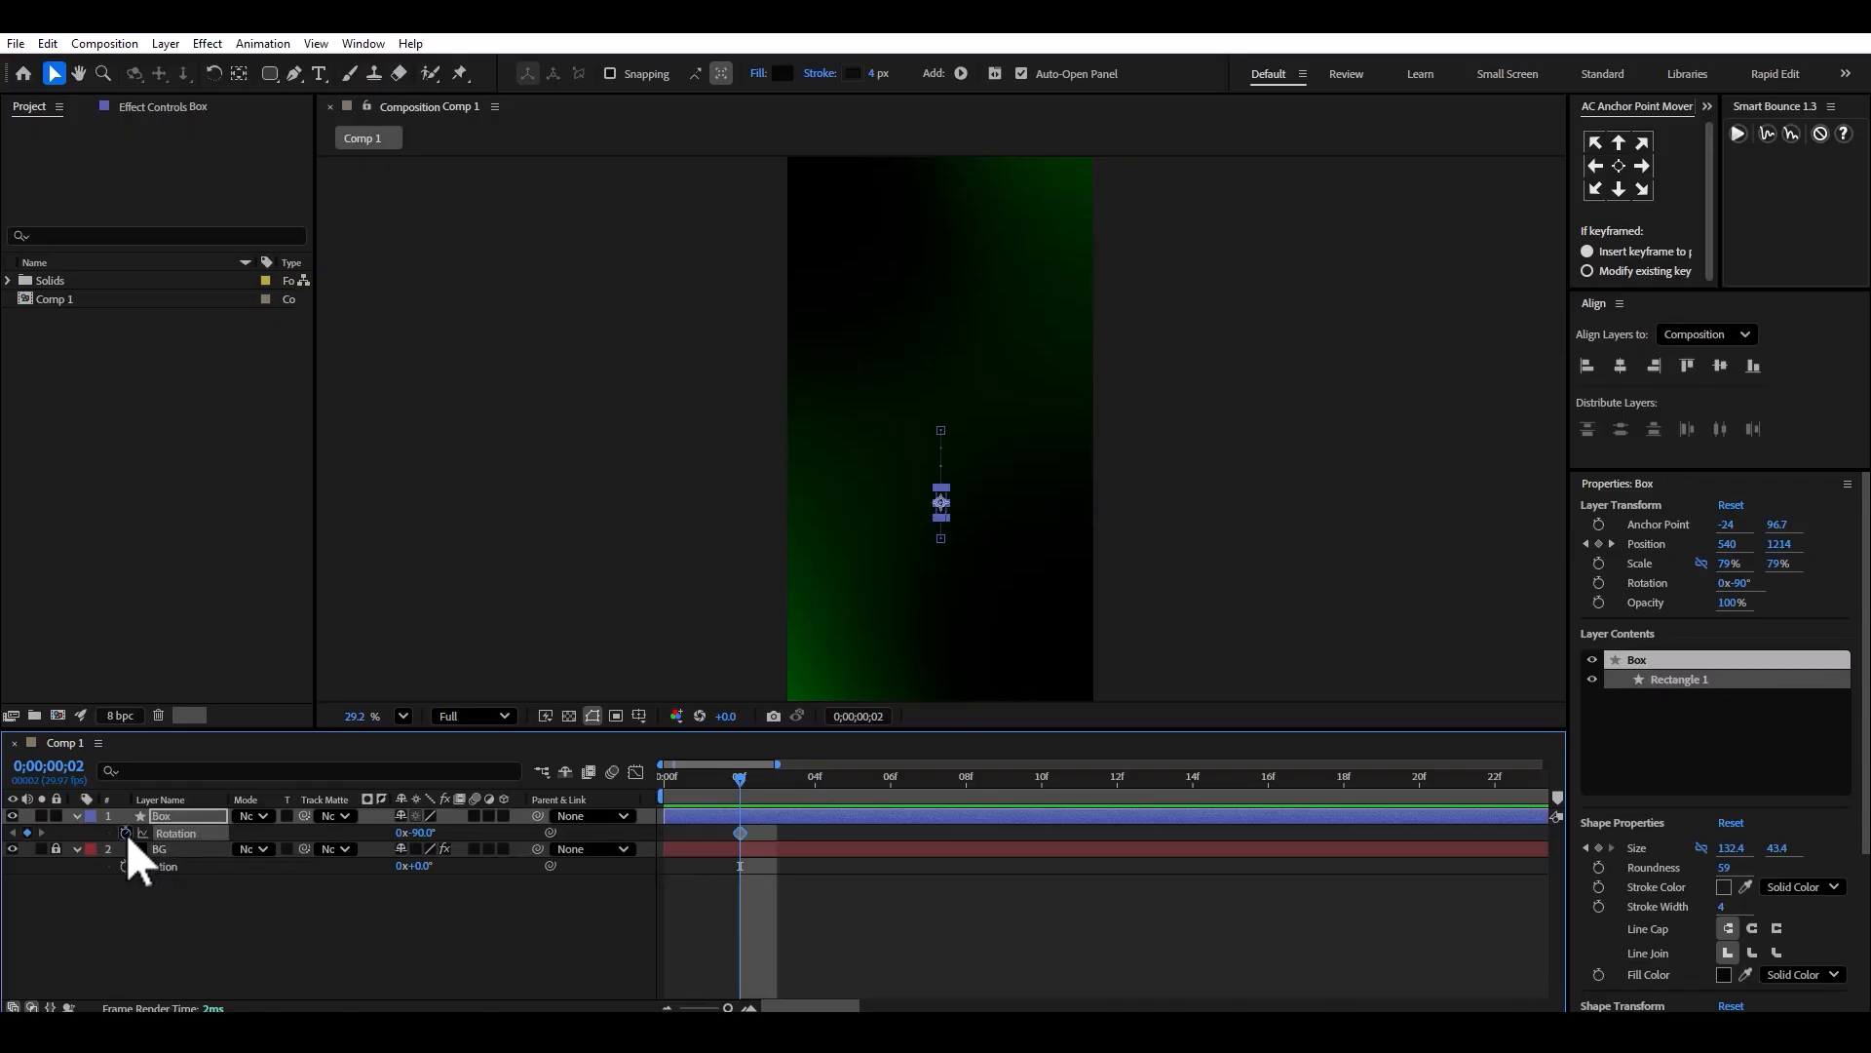
# Show all keyframed Box properties, keyframe its rotation at 0° on frame 6, and play back the motion from the start.
pyautogui.click(154, 852)
pyautogui.press('u')
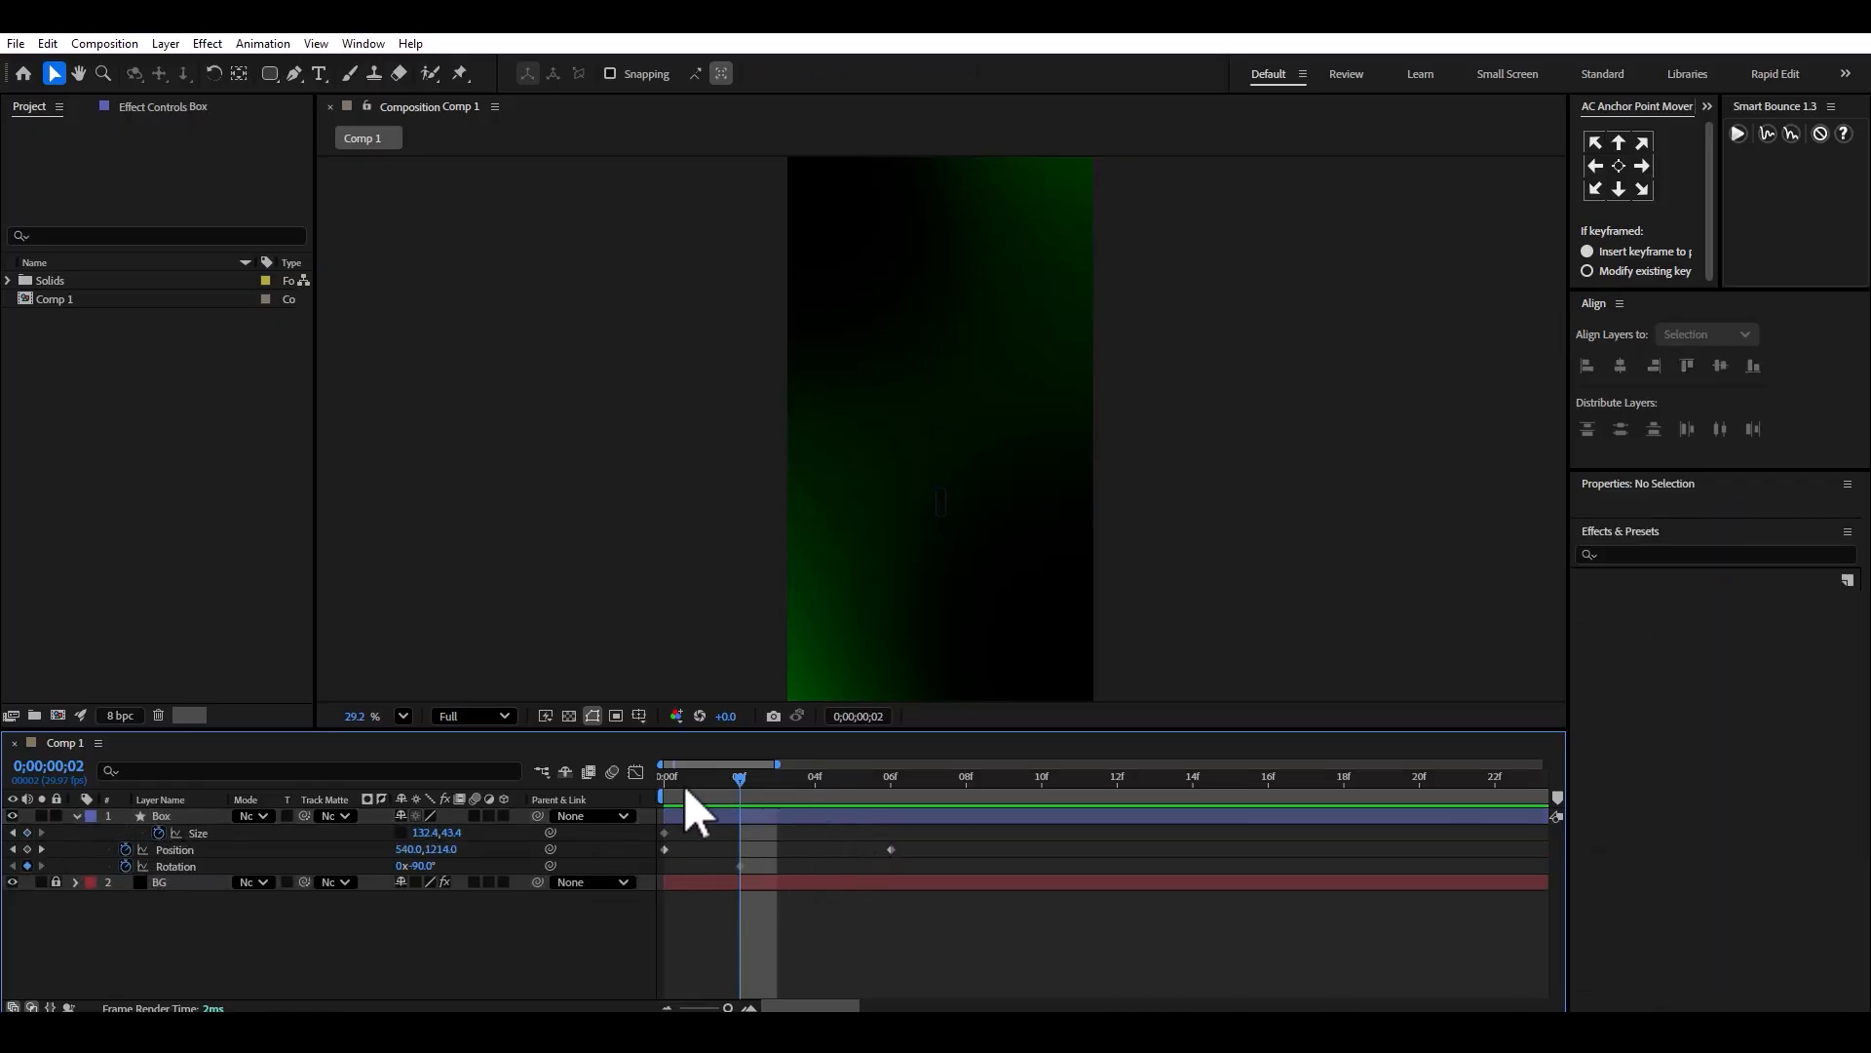
pyautogui.moveTo(868, 797); pyautogui.dragTo(888, 799)
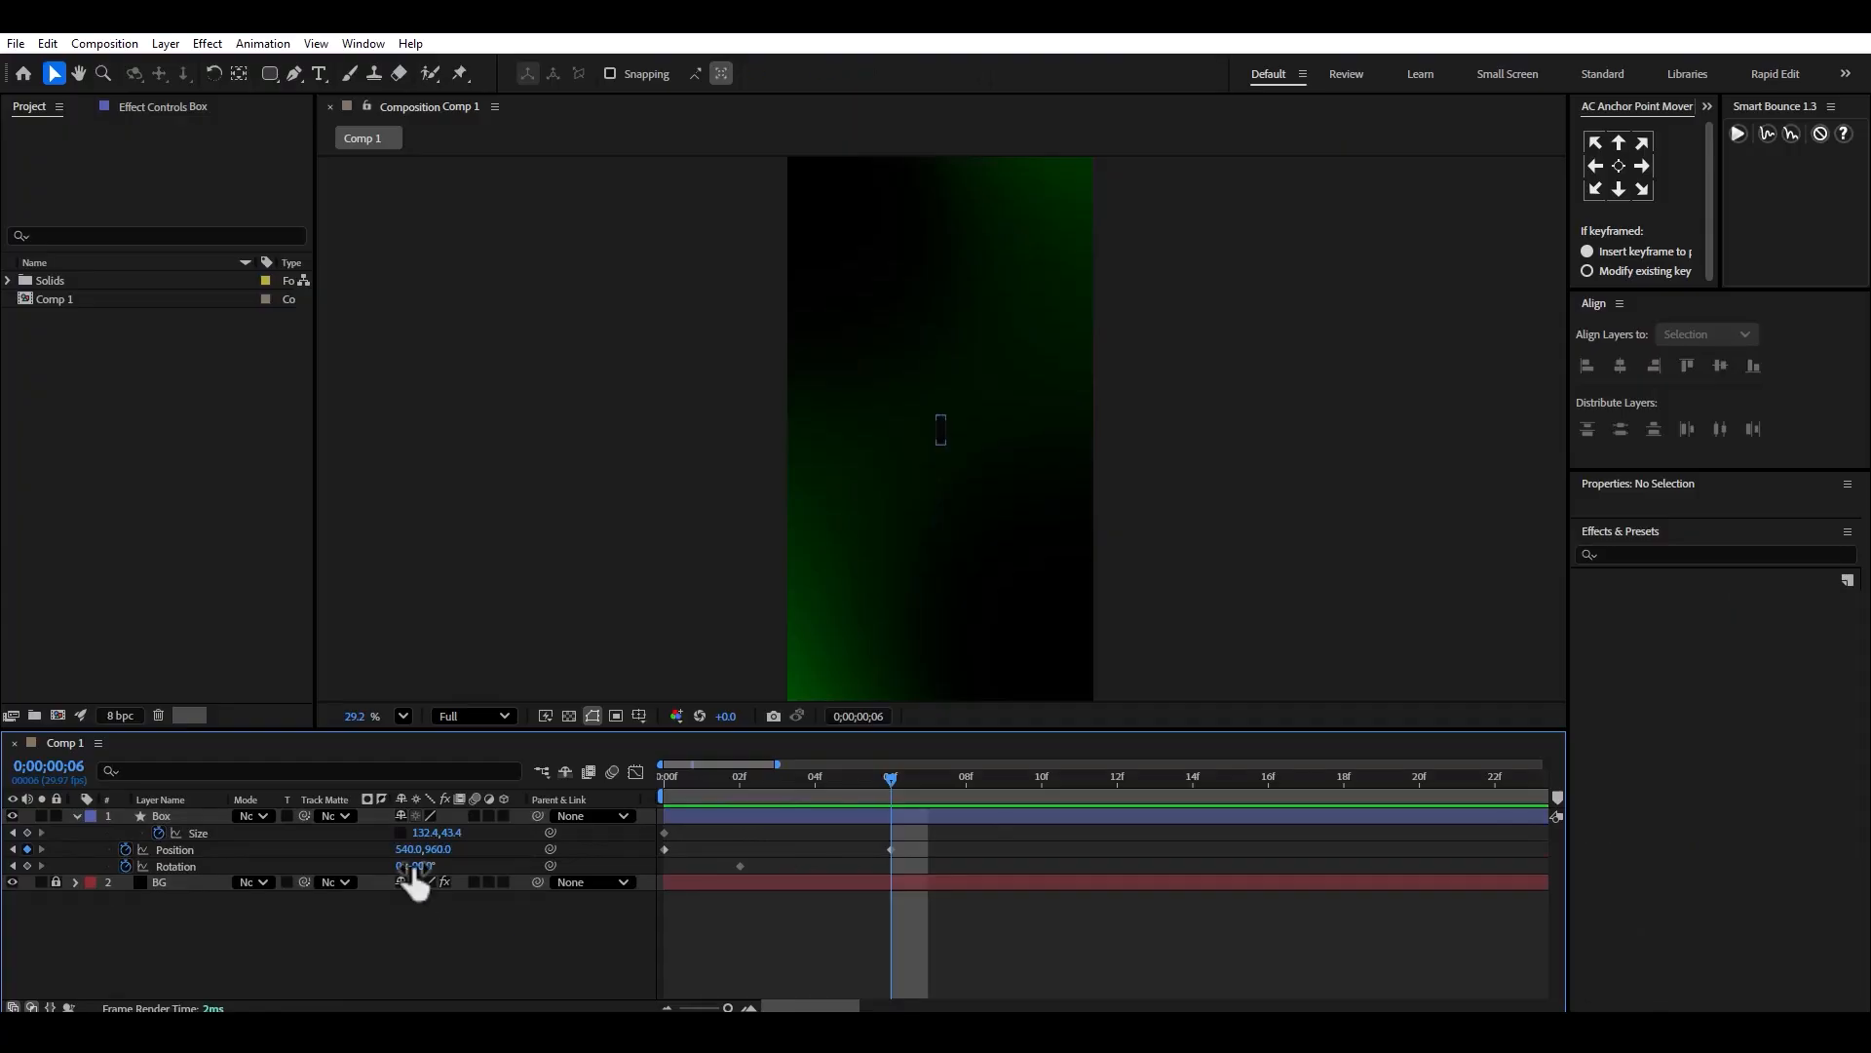
pyautogui.press('Return')
pyautogui.press('Home')
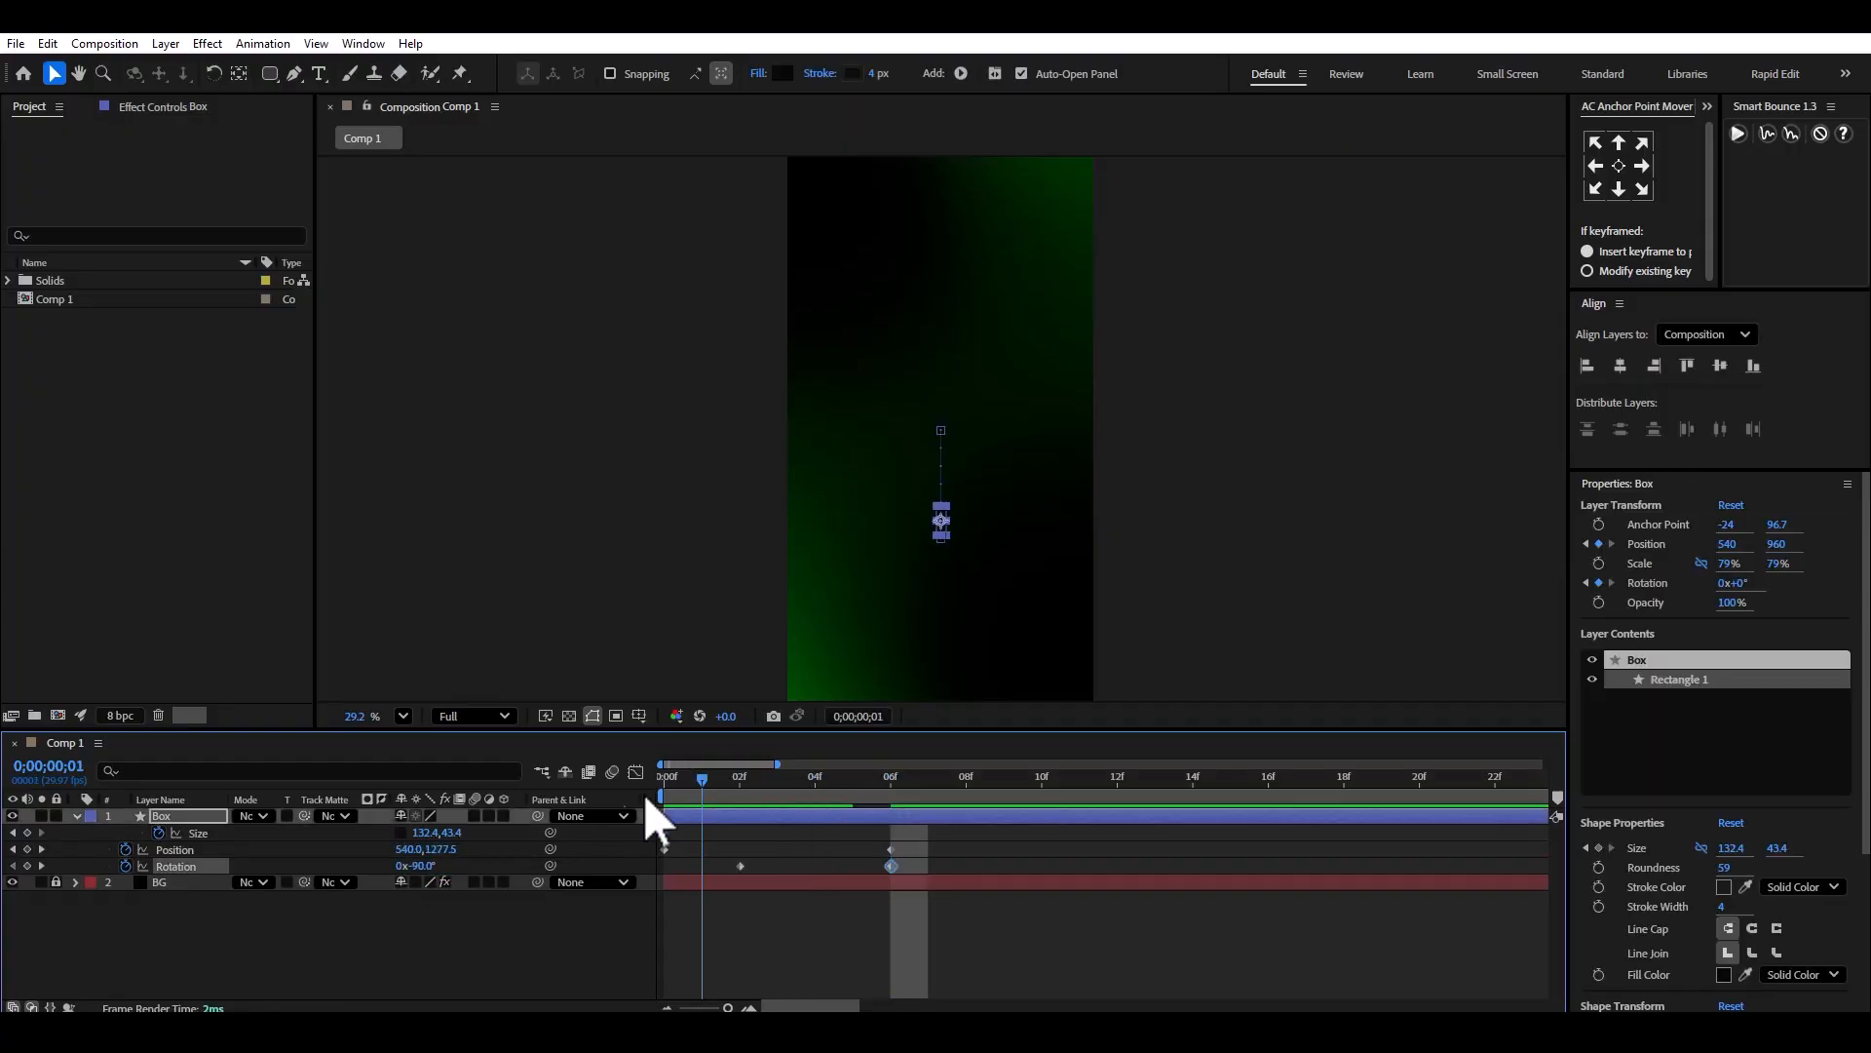
pyautogui.press('space')
pyautogui.press('space')
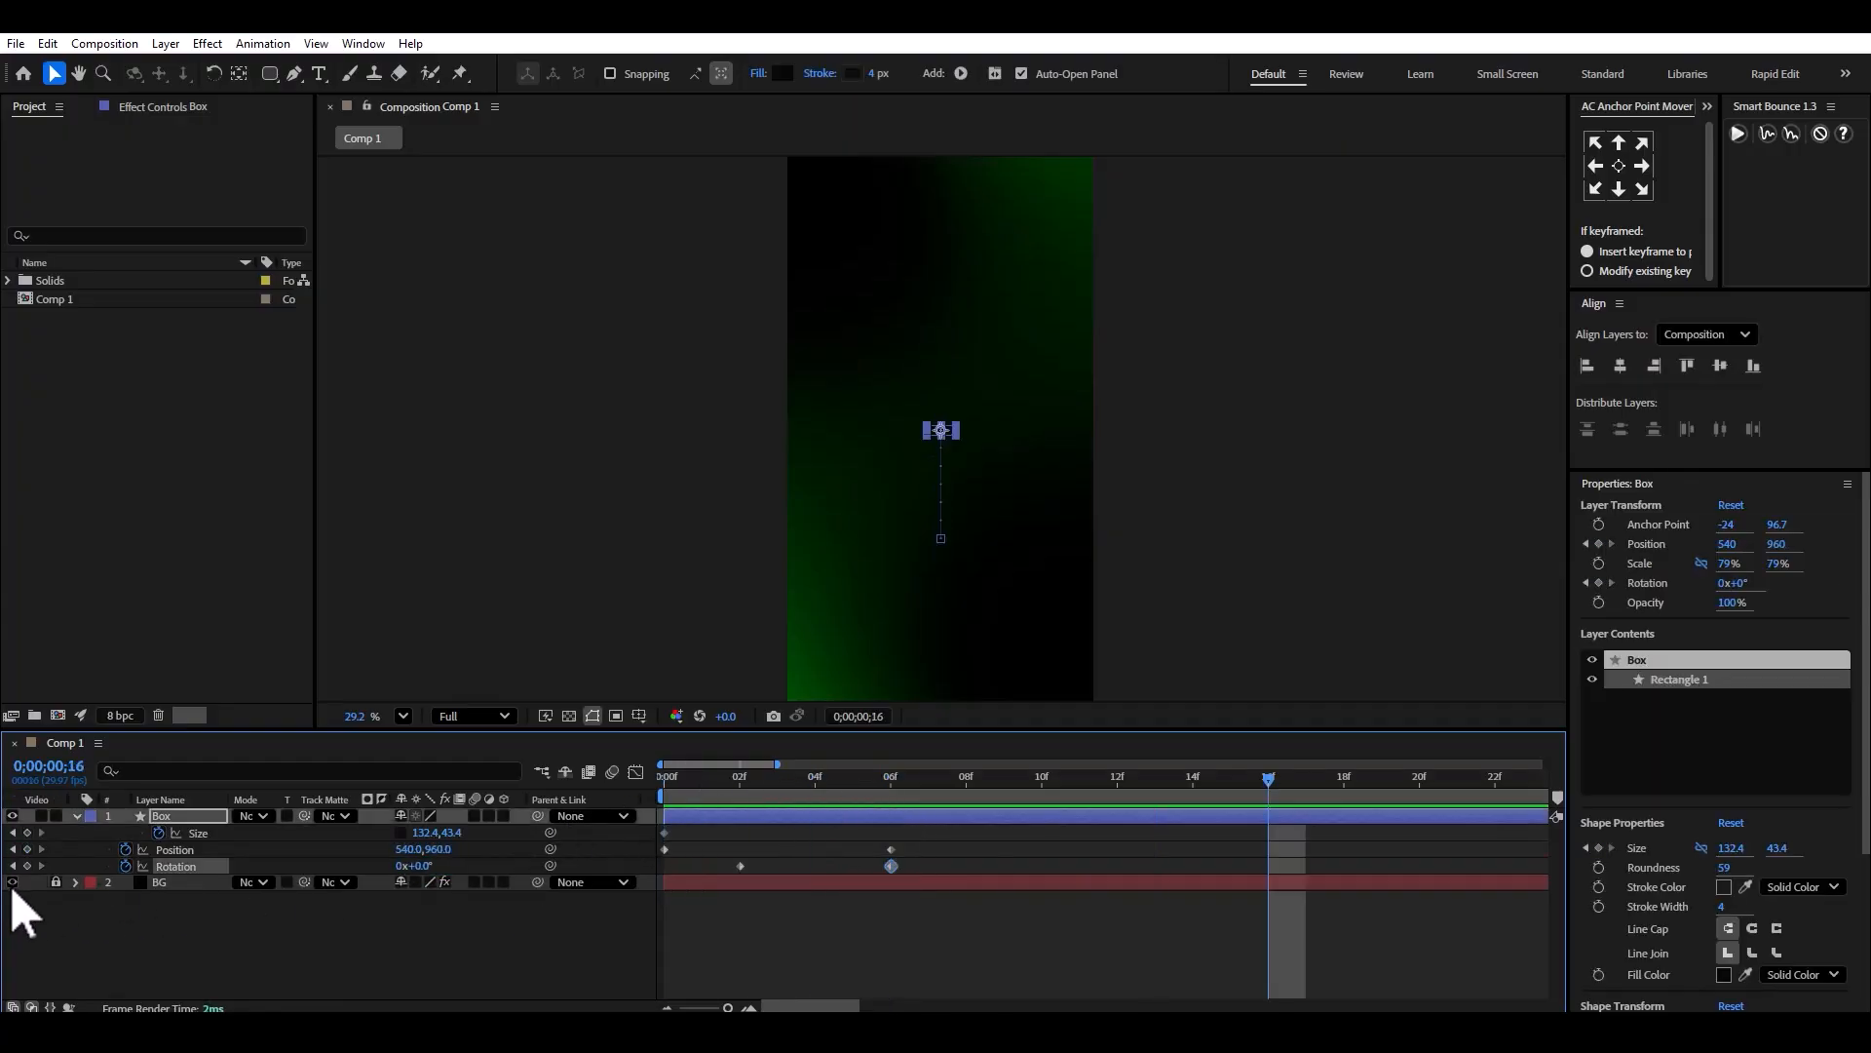
# Hide the BG layer, turn on the transparency grid, and preview the Box animation from the first frame.
pyautogui.click(12, 883)
pyautogui.click(569, 715)
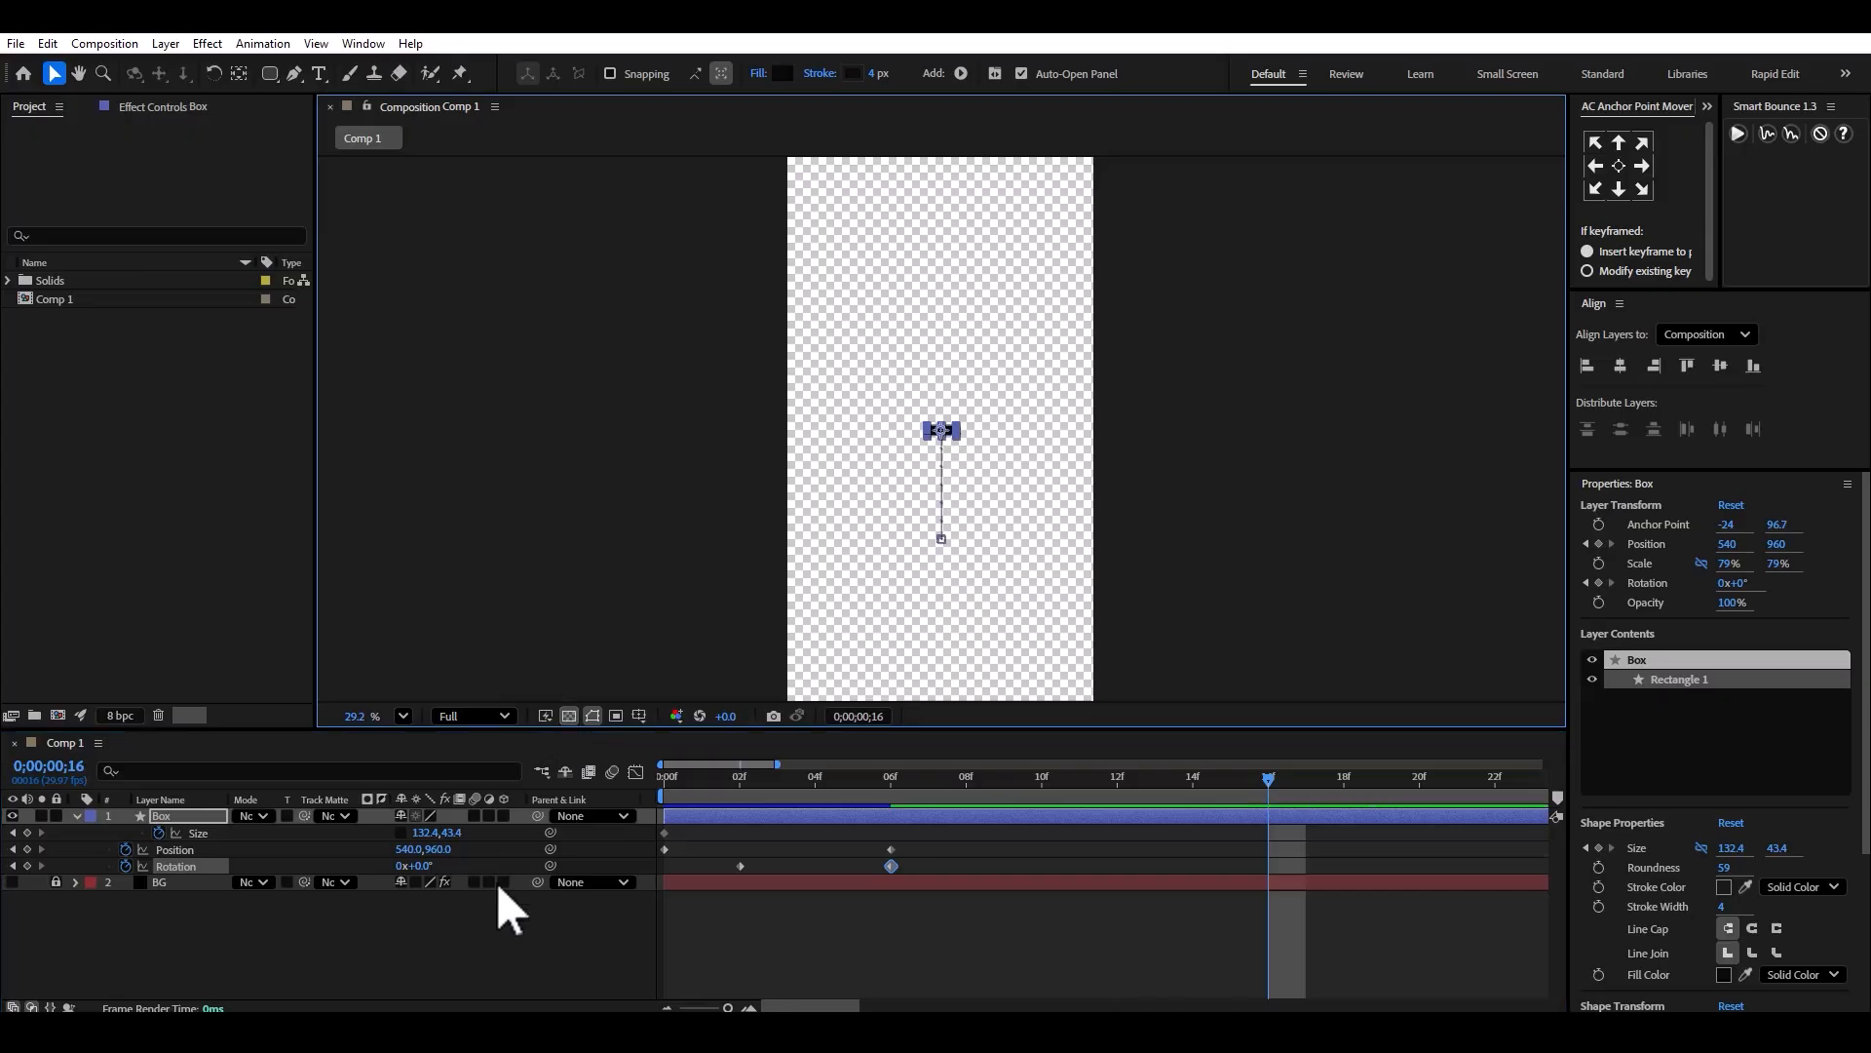
pyautogui.click(530, 970)
pyautogui.click(835, 785)
pyautogui.press('Home')
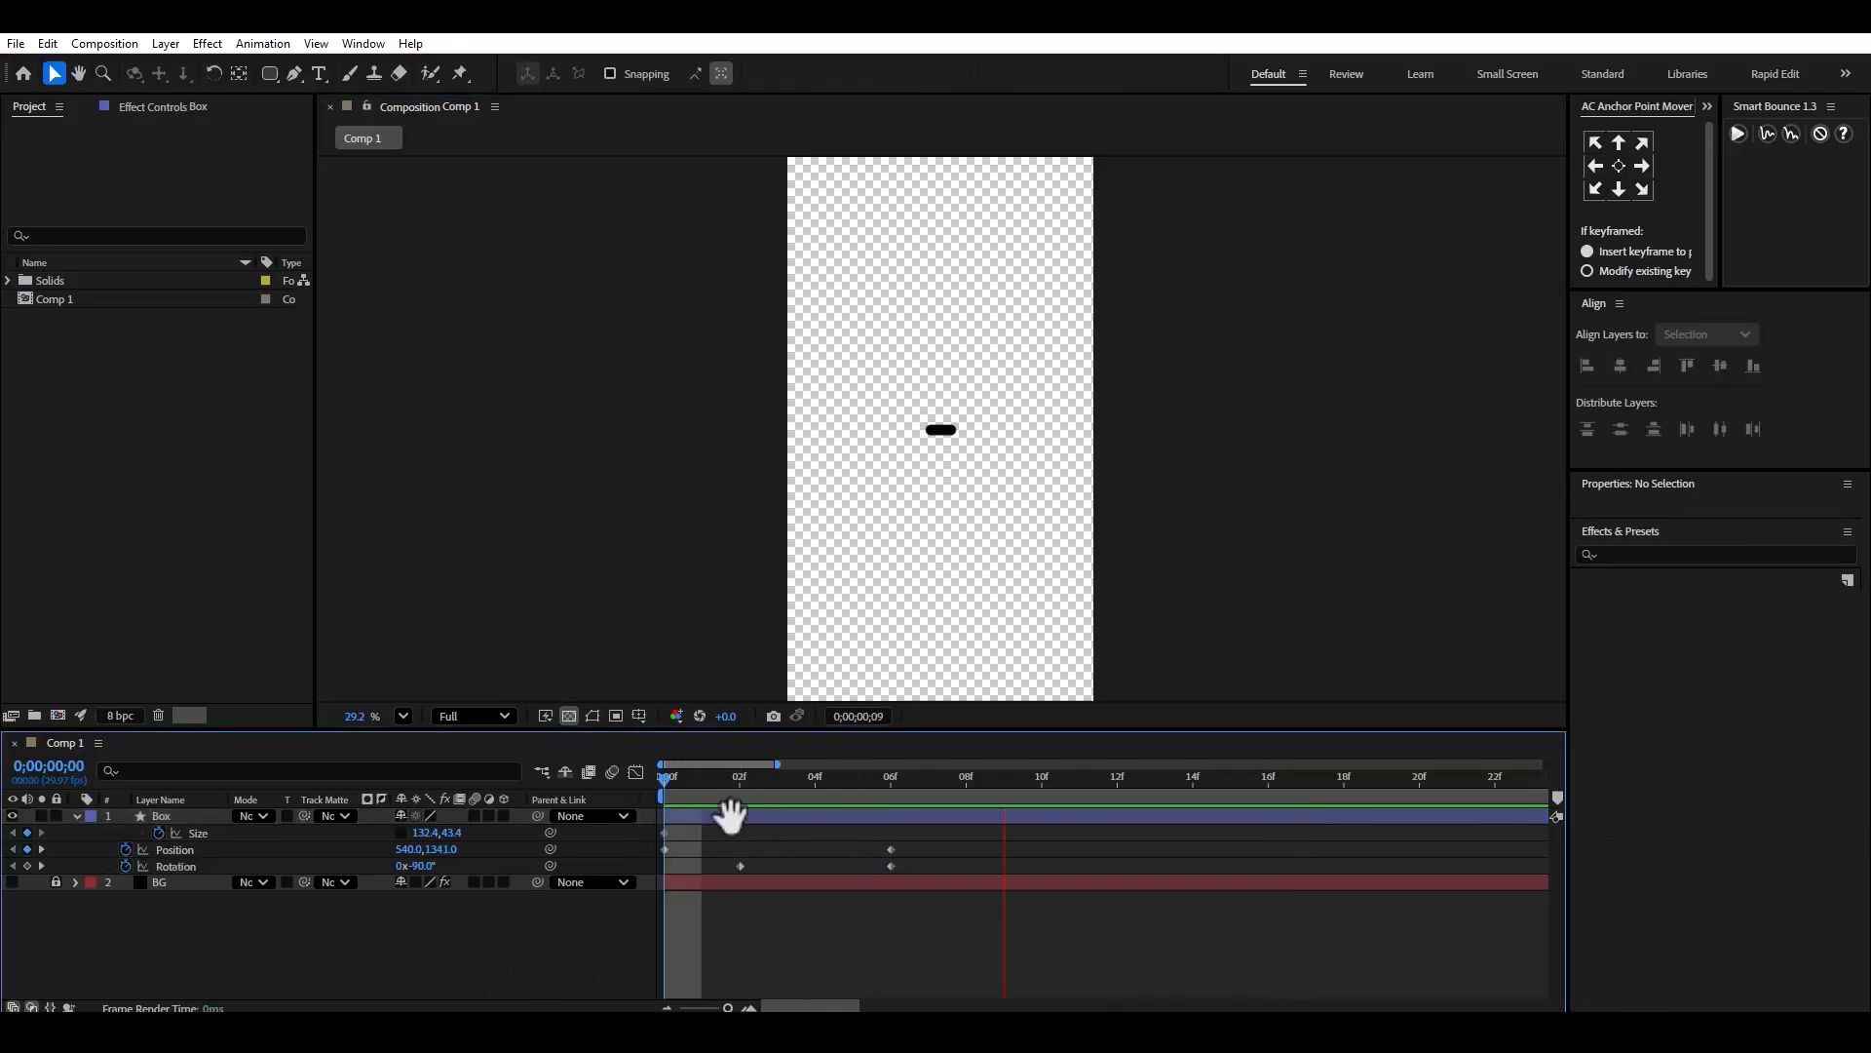
# Retime the Box's two rotation keyframes to frames 1 and 8, and select both position keyframes.
pyautogui.moveTo(741, 866); pyautogui.dragTo(703, 867)
pyautogui.moveTo(889, 866); pyautogui.dragTo(623, 850)
pyautogui.keyDown('shift'); pyautogui.click(702, 866); pyautogui.keyUp('shift')
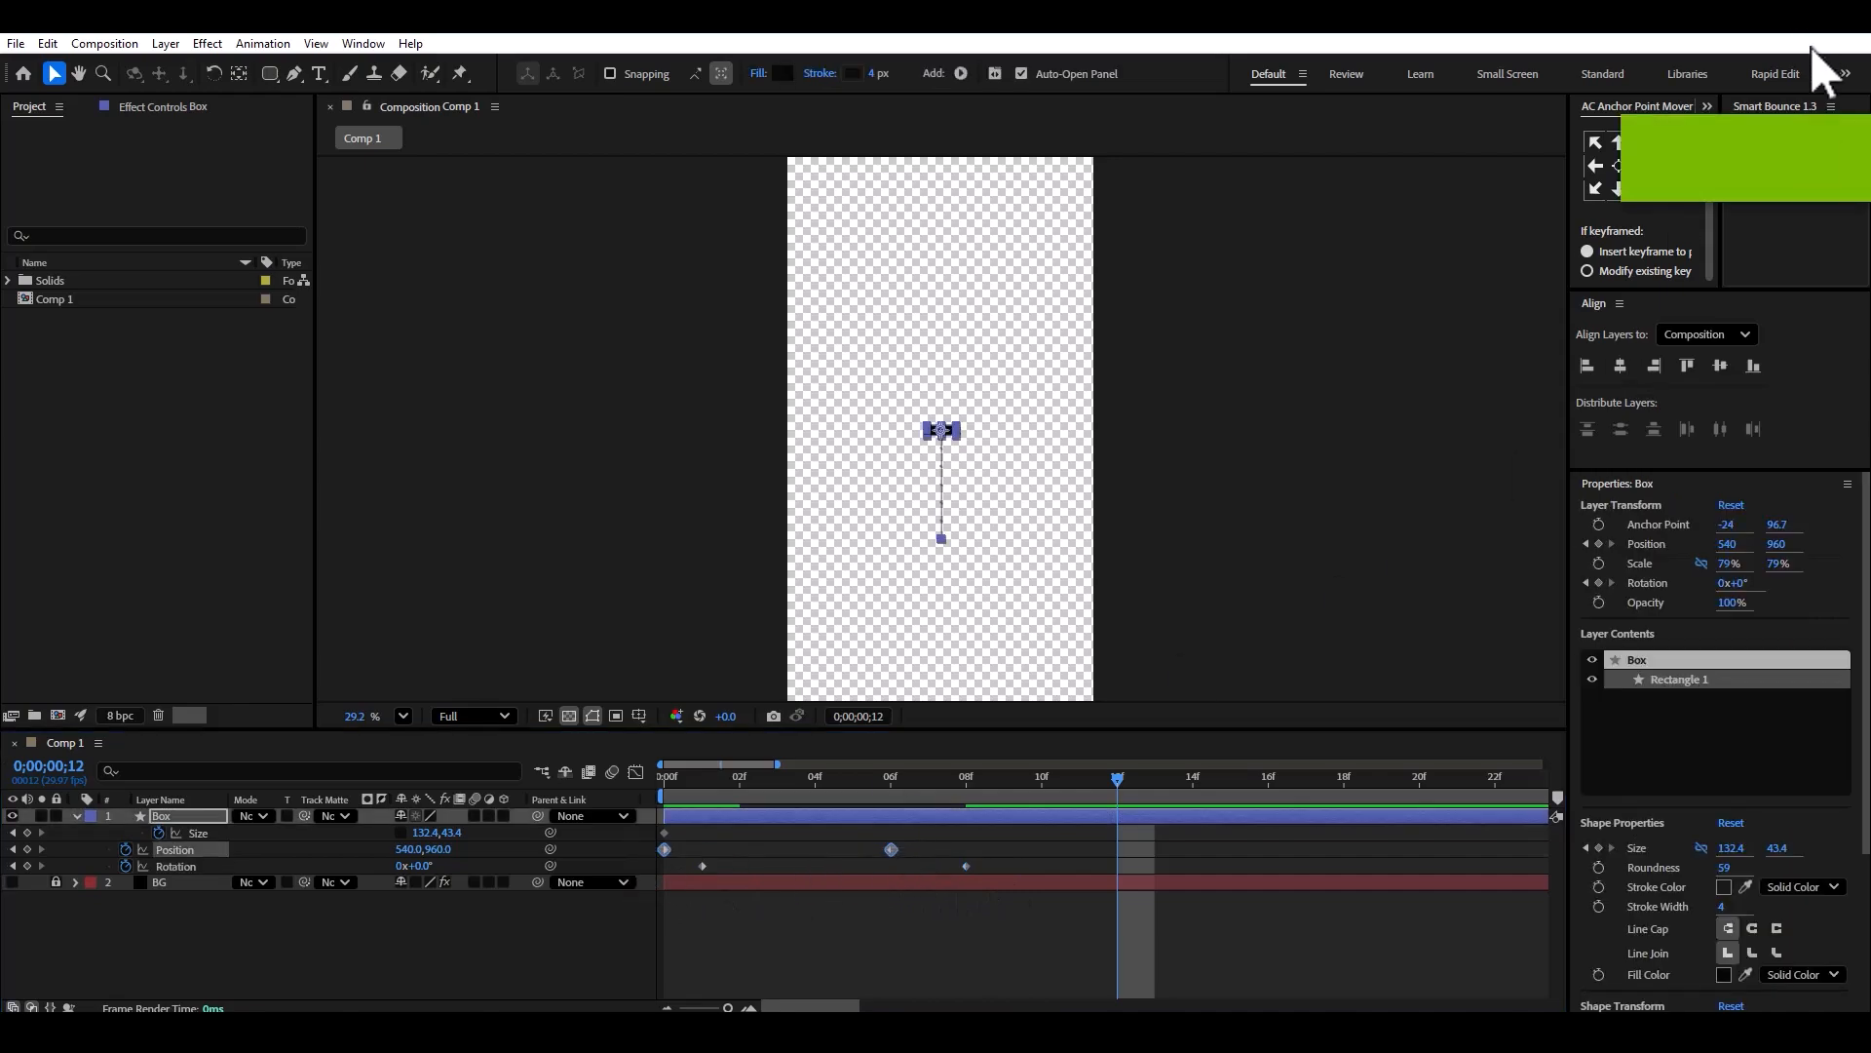
# Apply the Smart Bounce Elastic animation to the Box's selected position keyframes and play it back.
pyautogui.click(1745, 161)
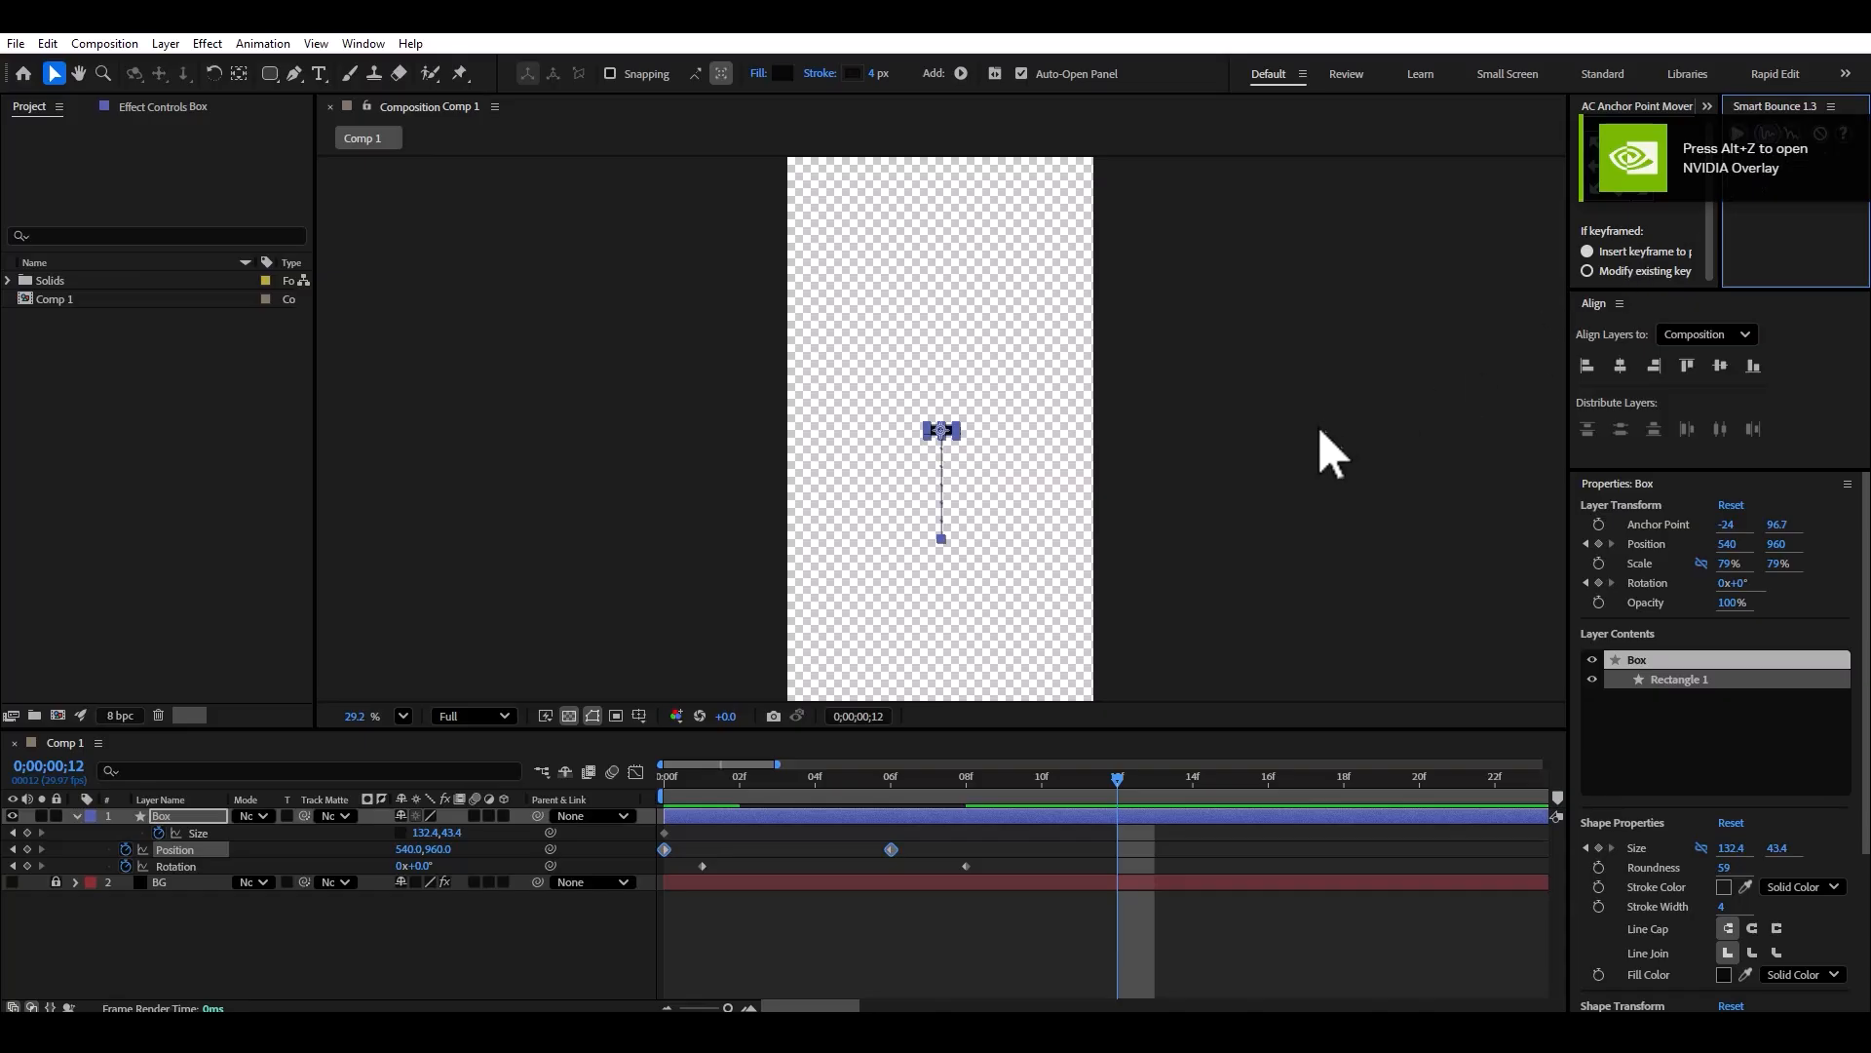
pyautogui.click(1767, 138)
pyautogui.press('space')
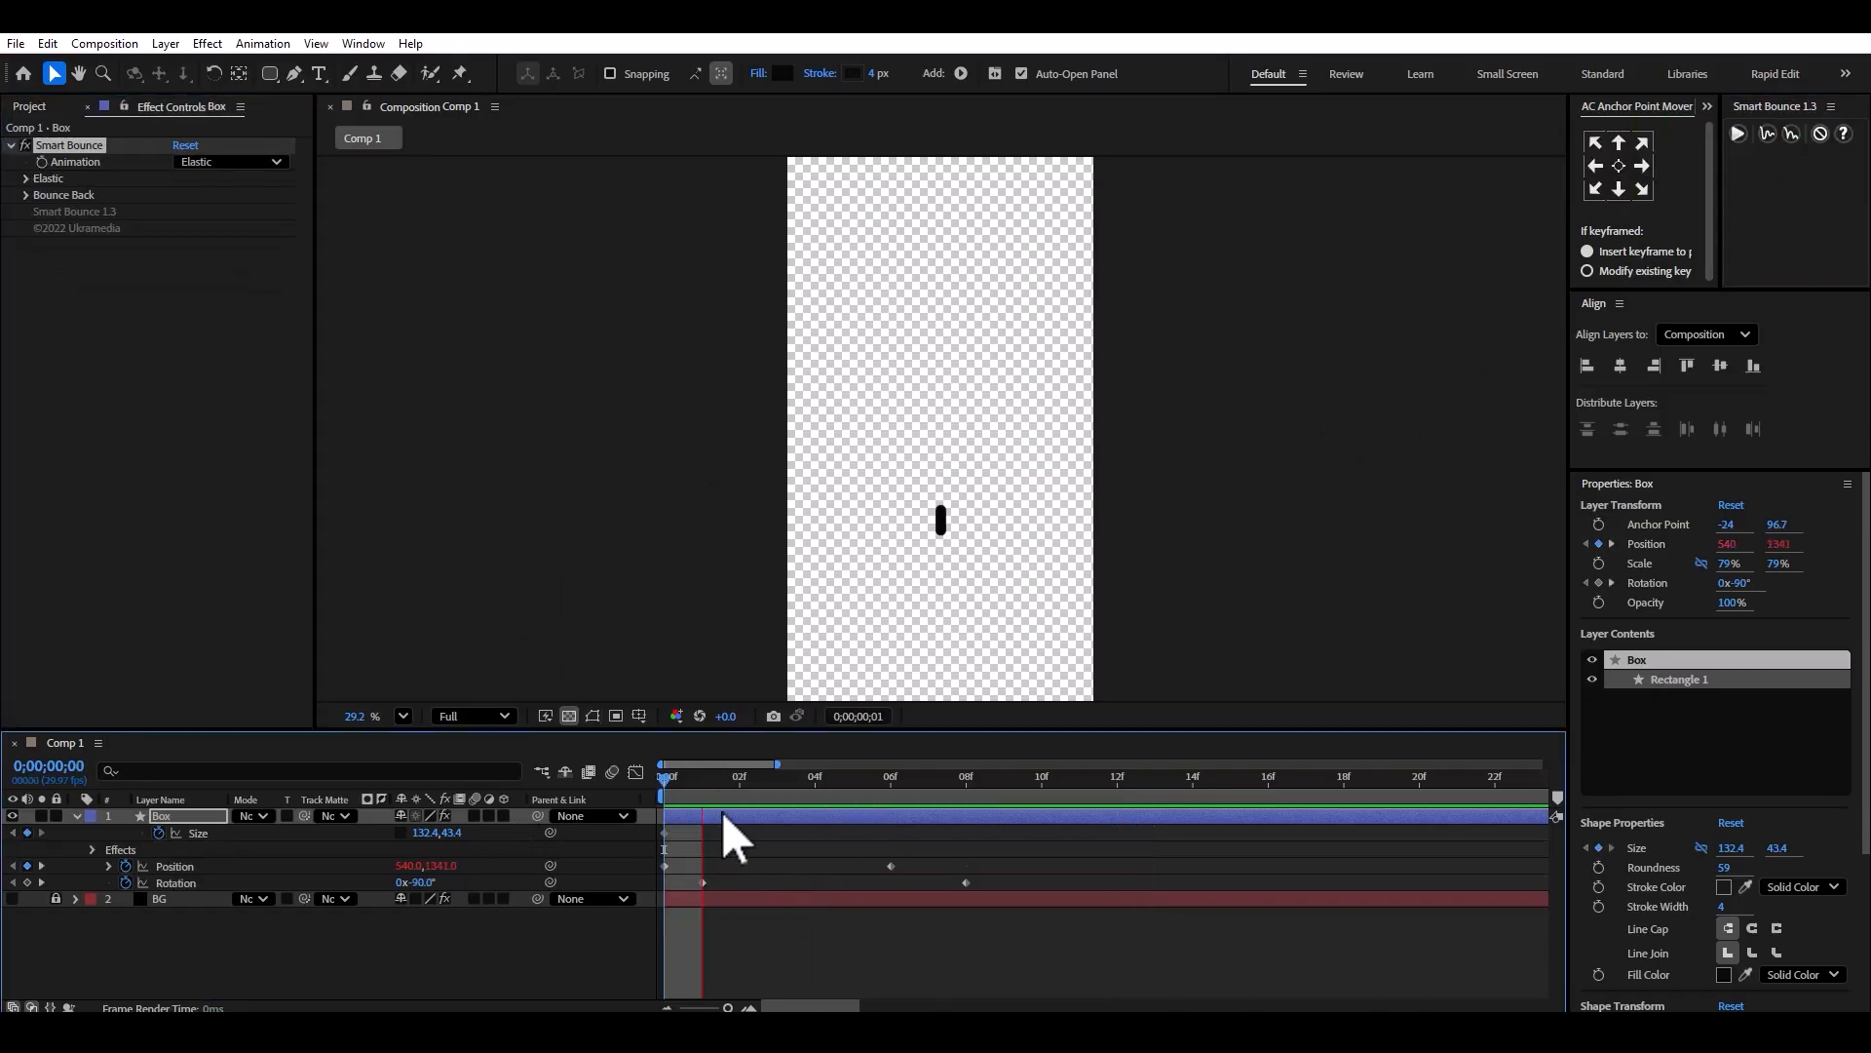
pyautogui.press('space')
# Move the Box's last position keyframe to frame 5 and play back the bounce.
pyautogui.moveTo(982, 889); pyautogui.dragTo(638, 885)
pyautogui.moveTo(922, 847); pyautogui.dragTo(646, 864)
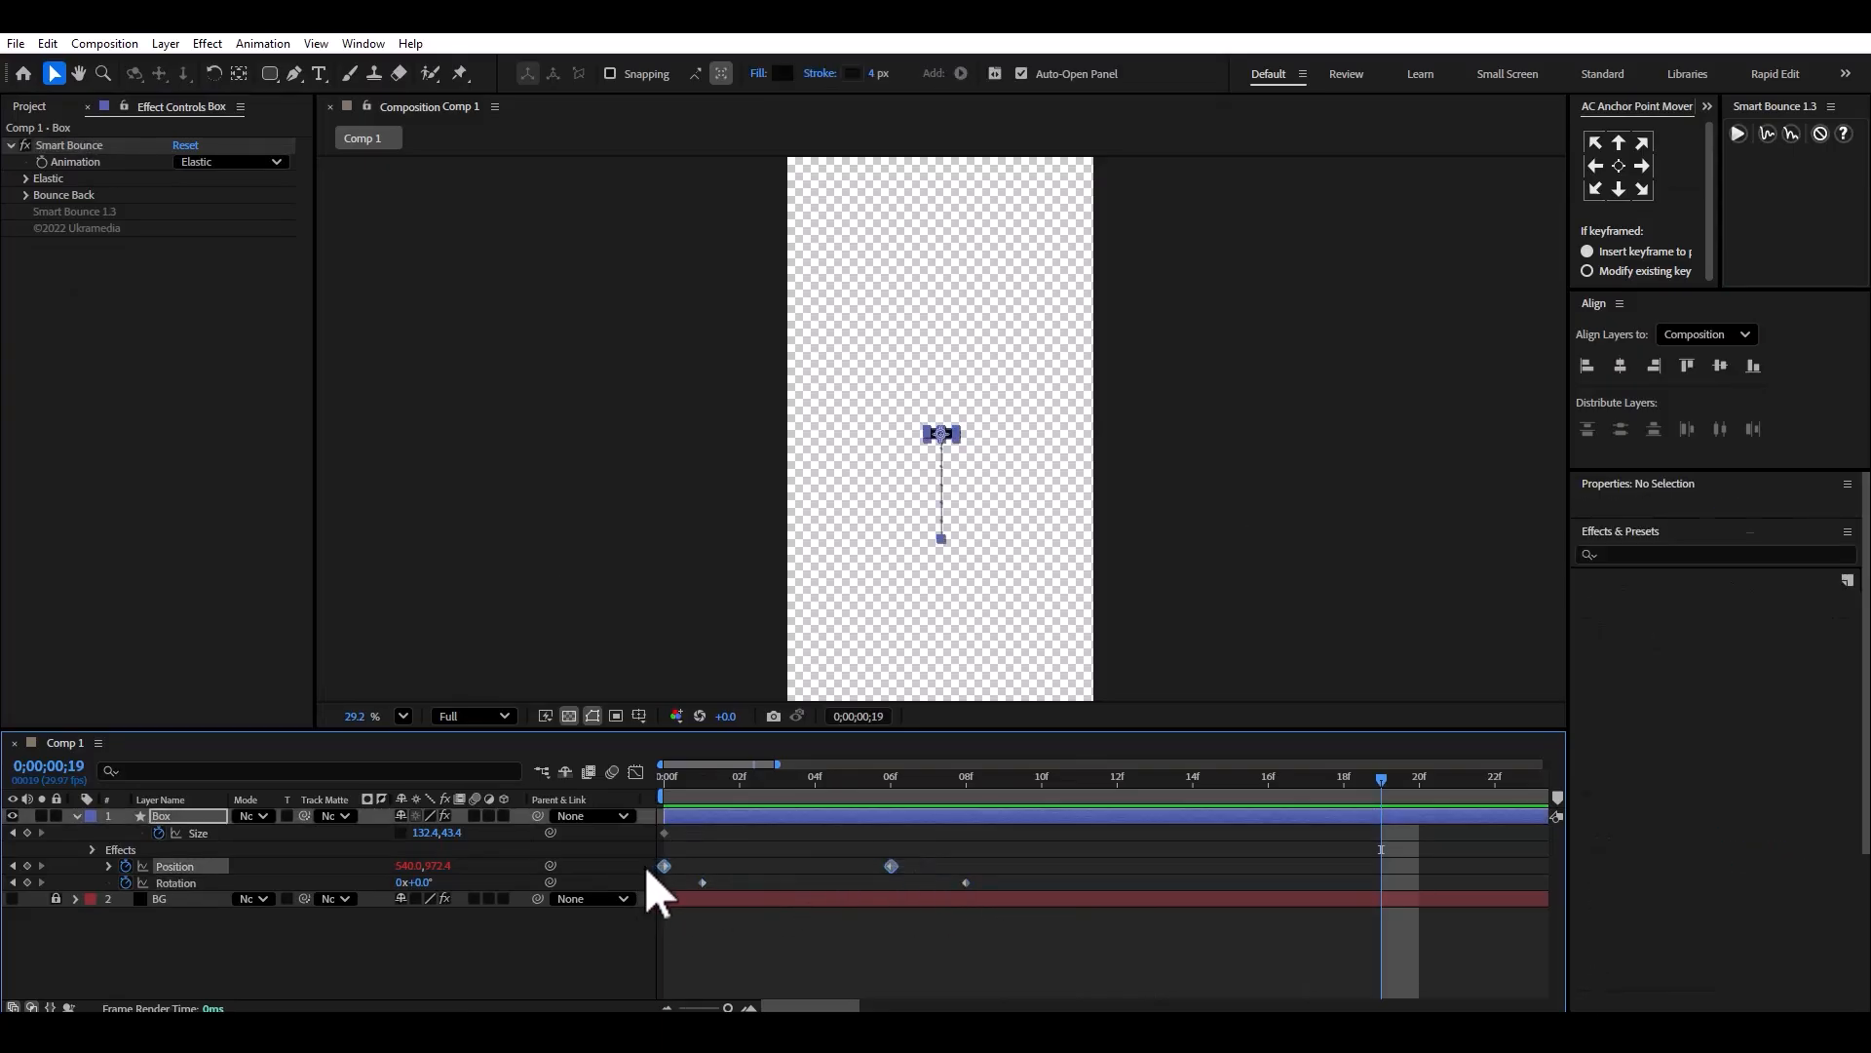
pyautogui.click(898, 864)
pyautogui.moveTo(889, 865); pyautogui.dragTo(848, 866)
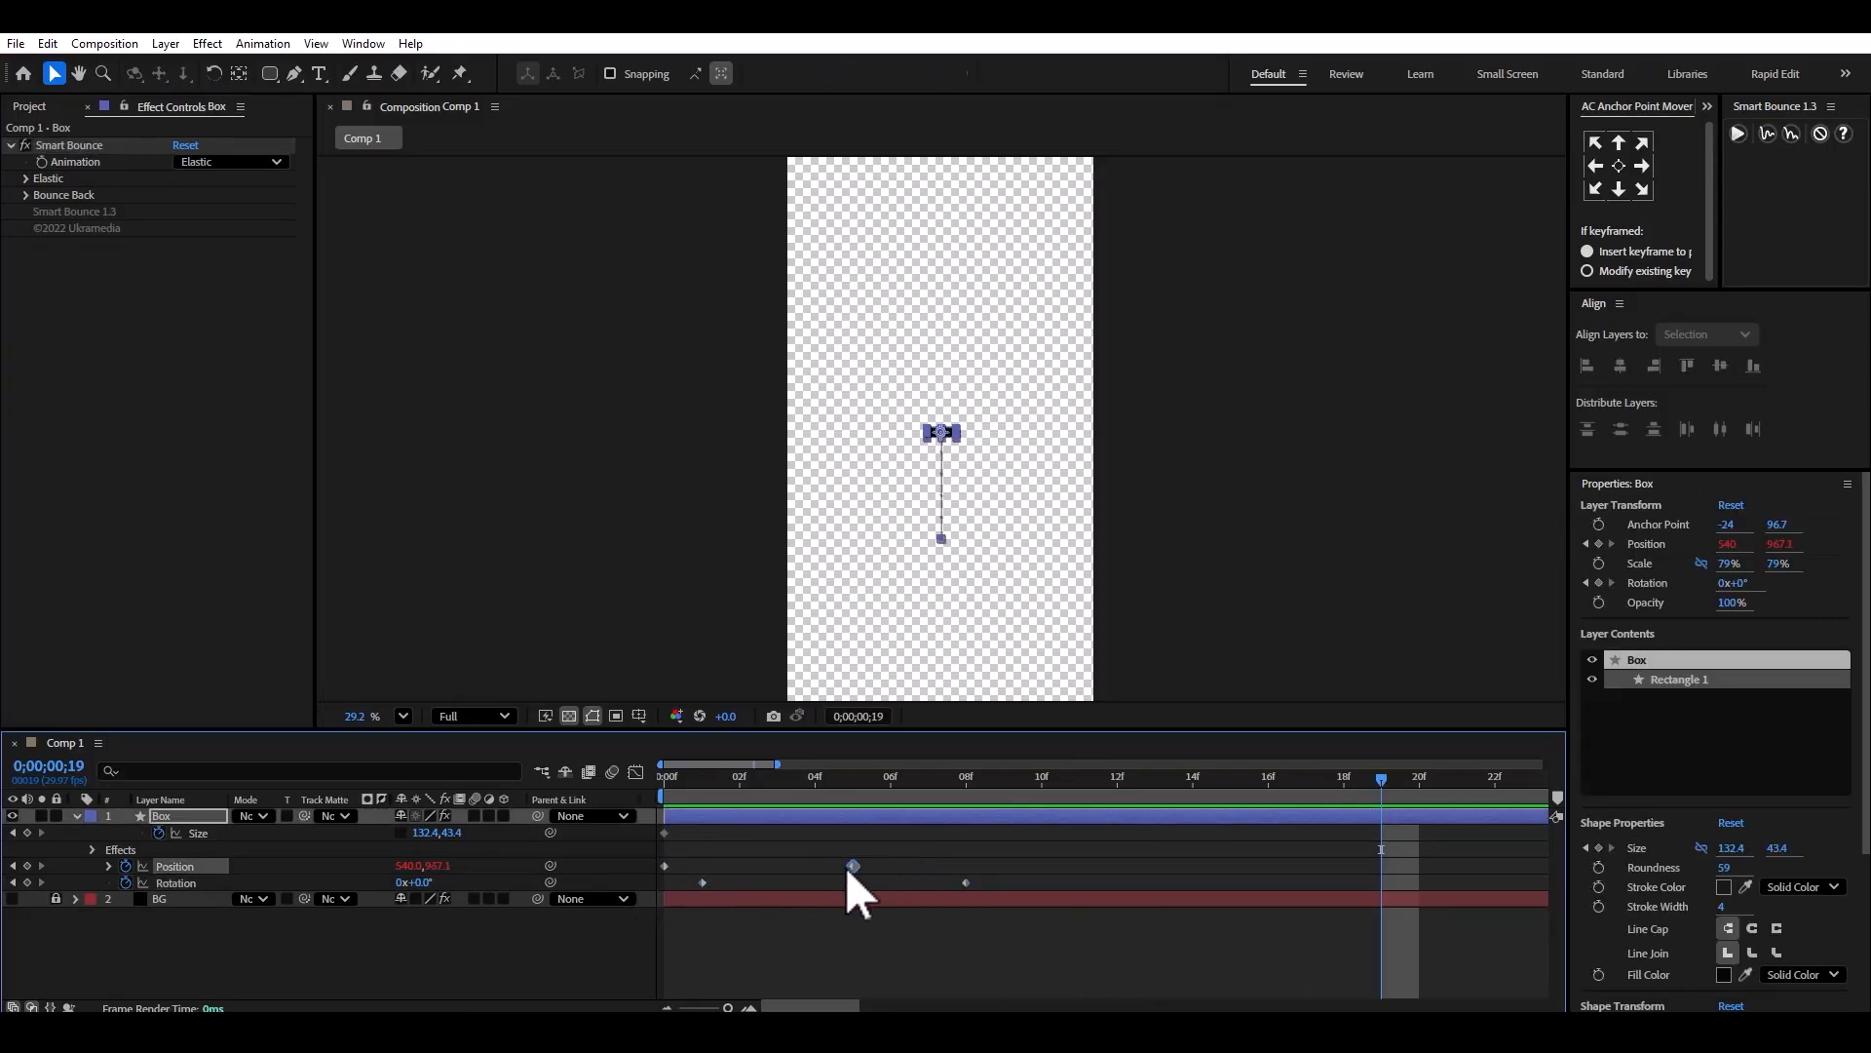
pyautogui.press('space')
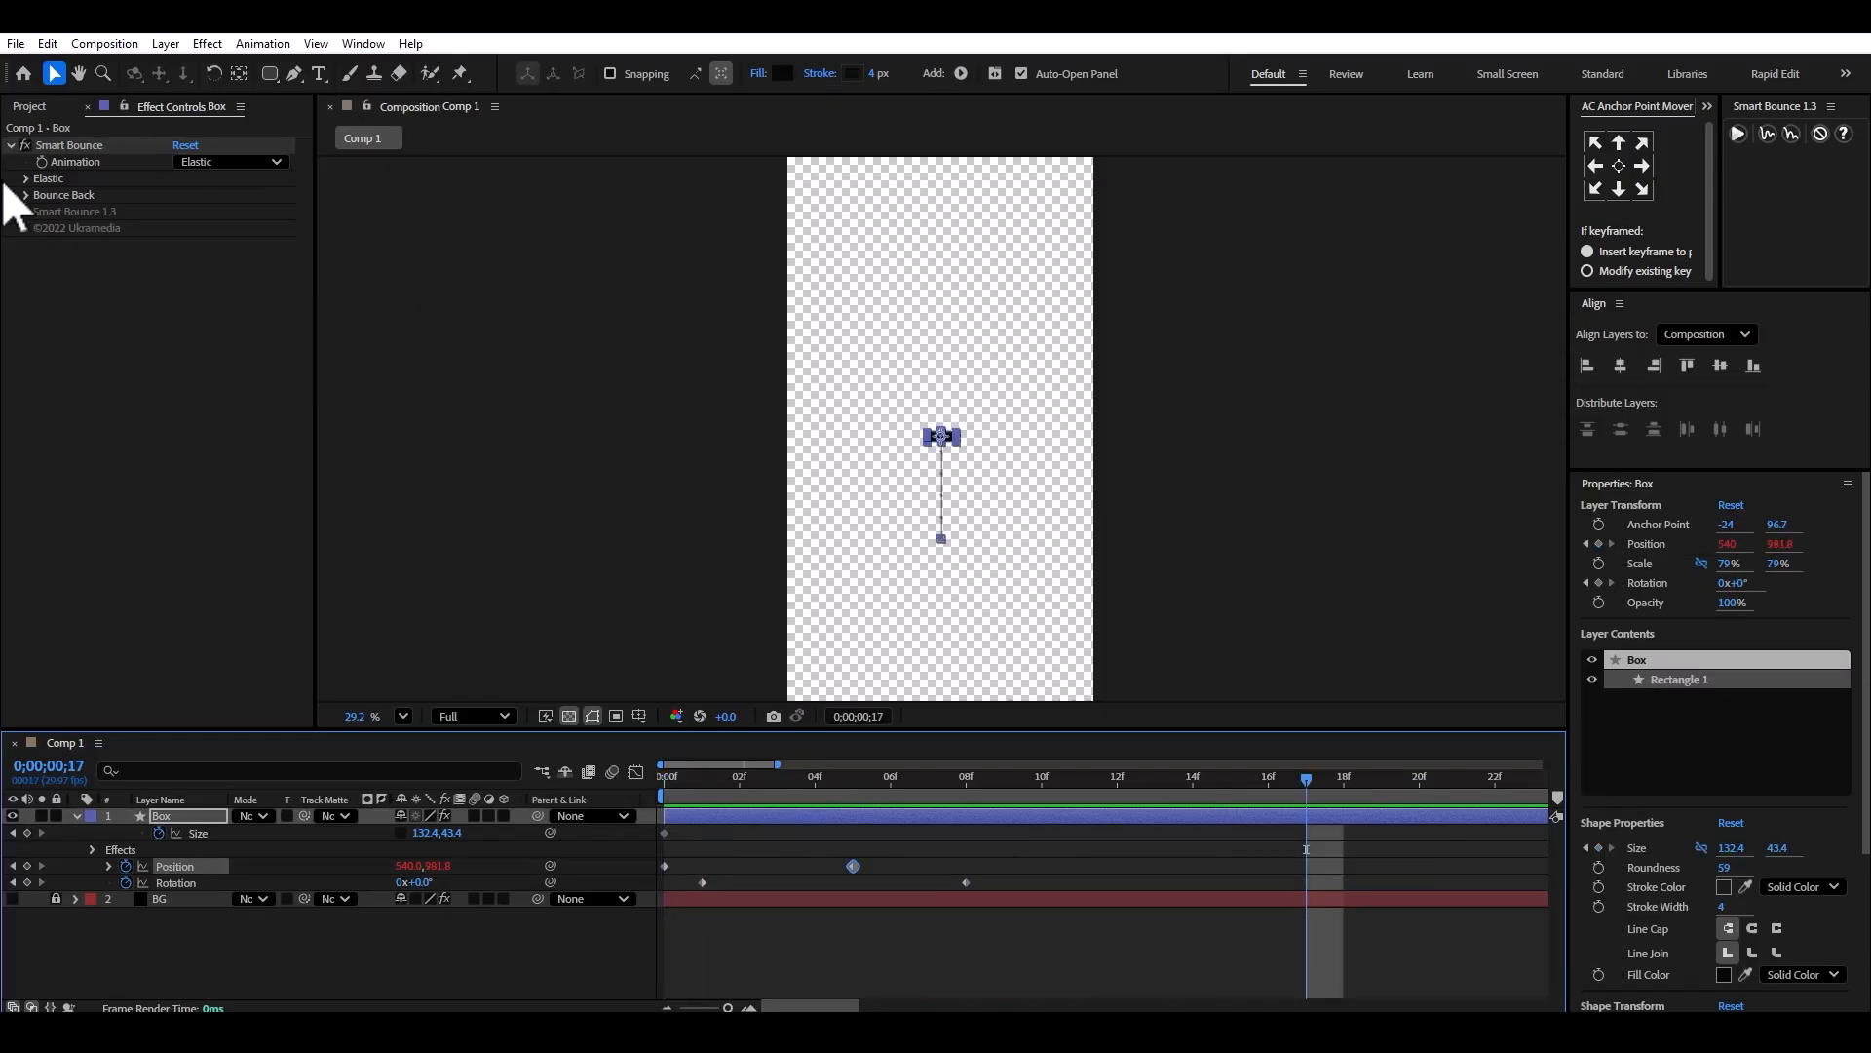
# Set the Smart Bounce Elastic amplitude to 25 and play back the Box's movement.
pyautogui.click(26, 178)
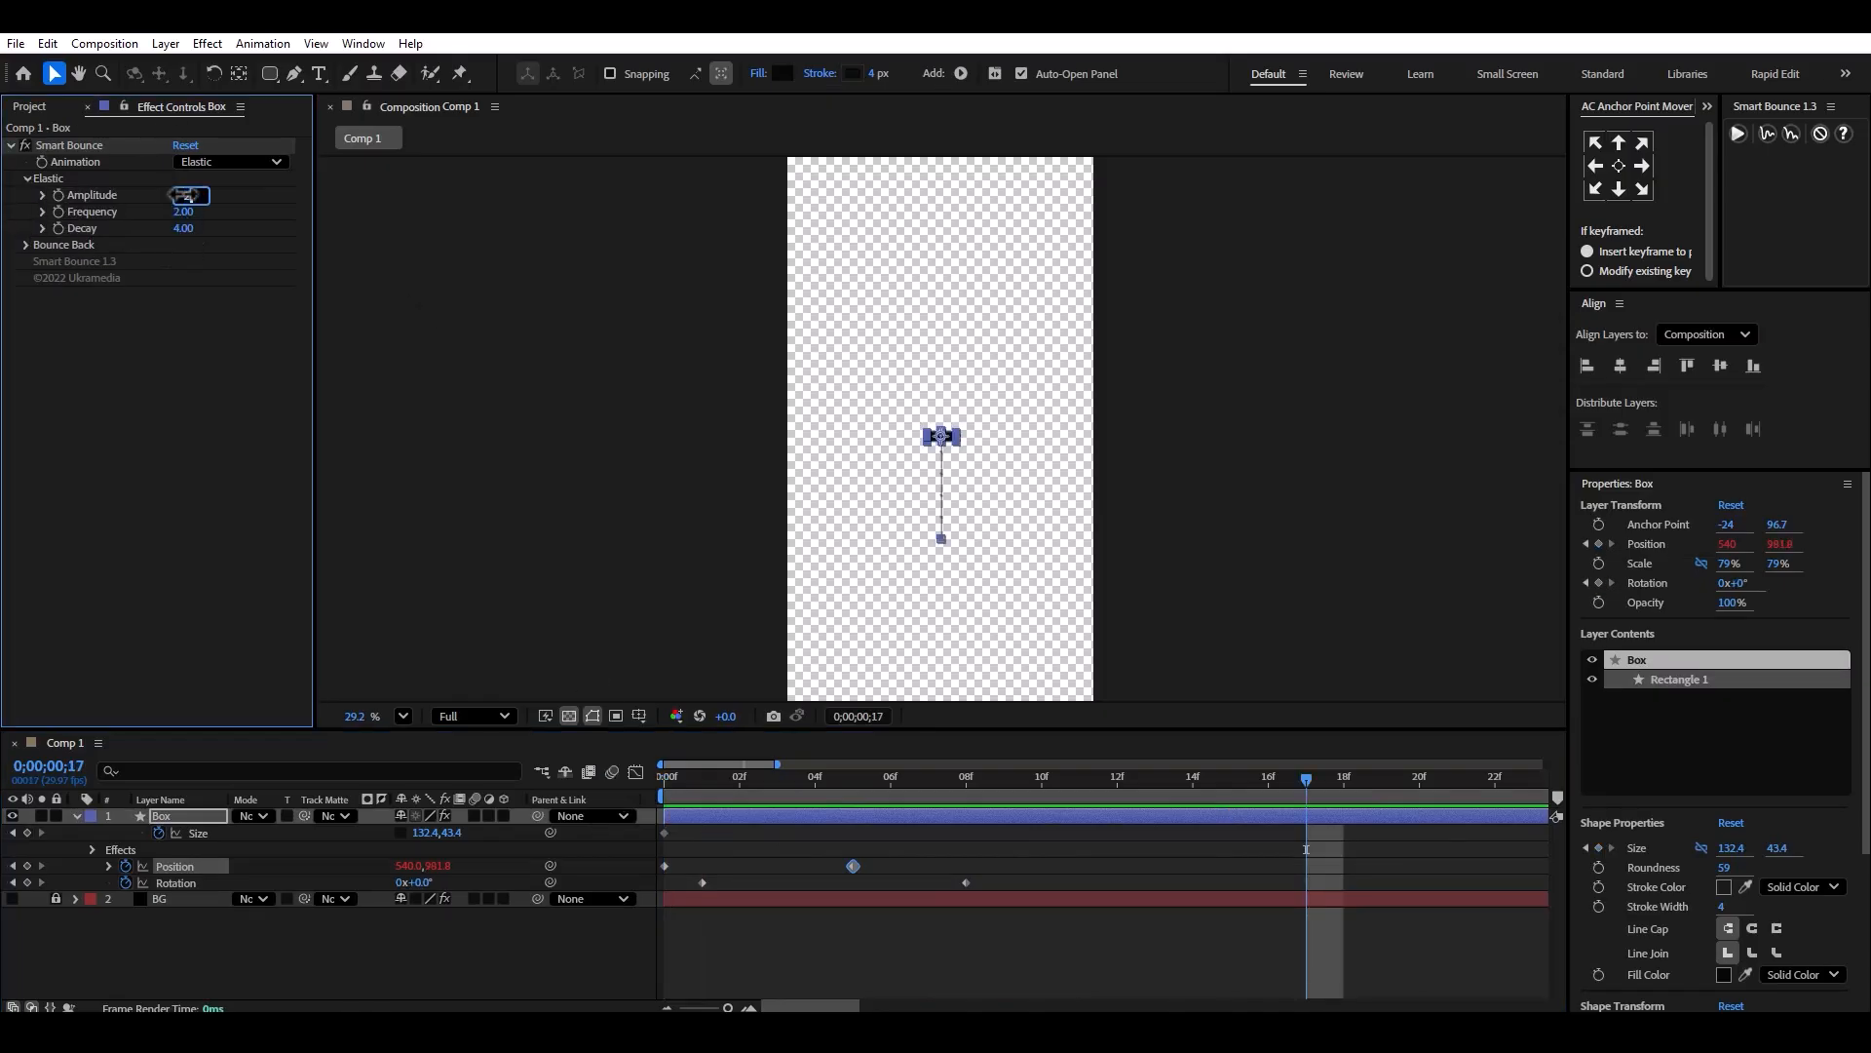
pyautogui.press('Return')
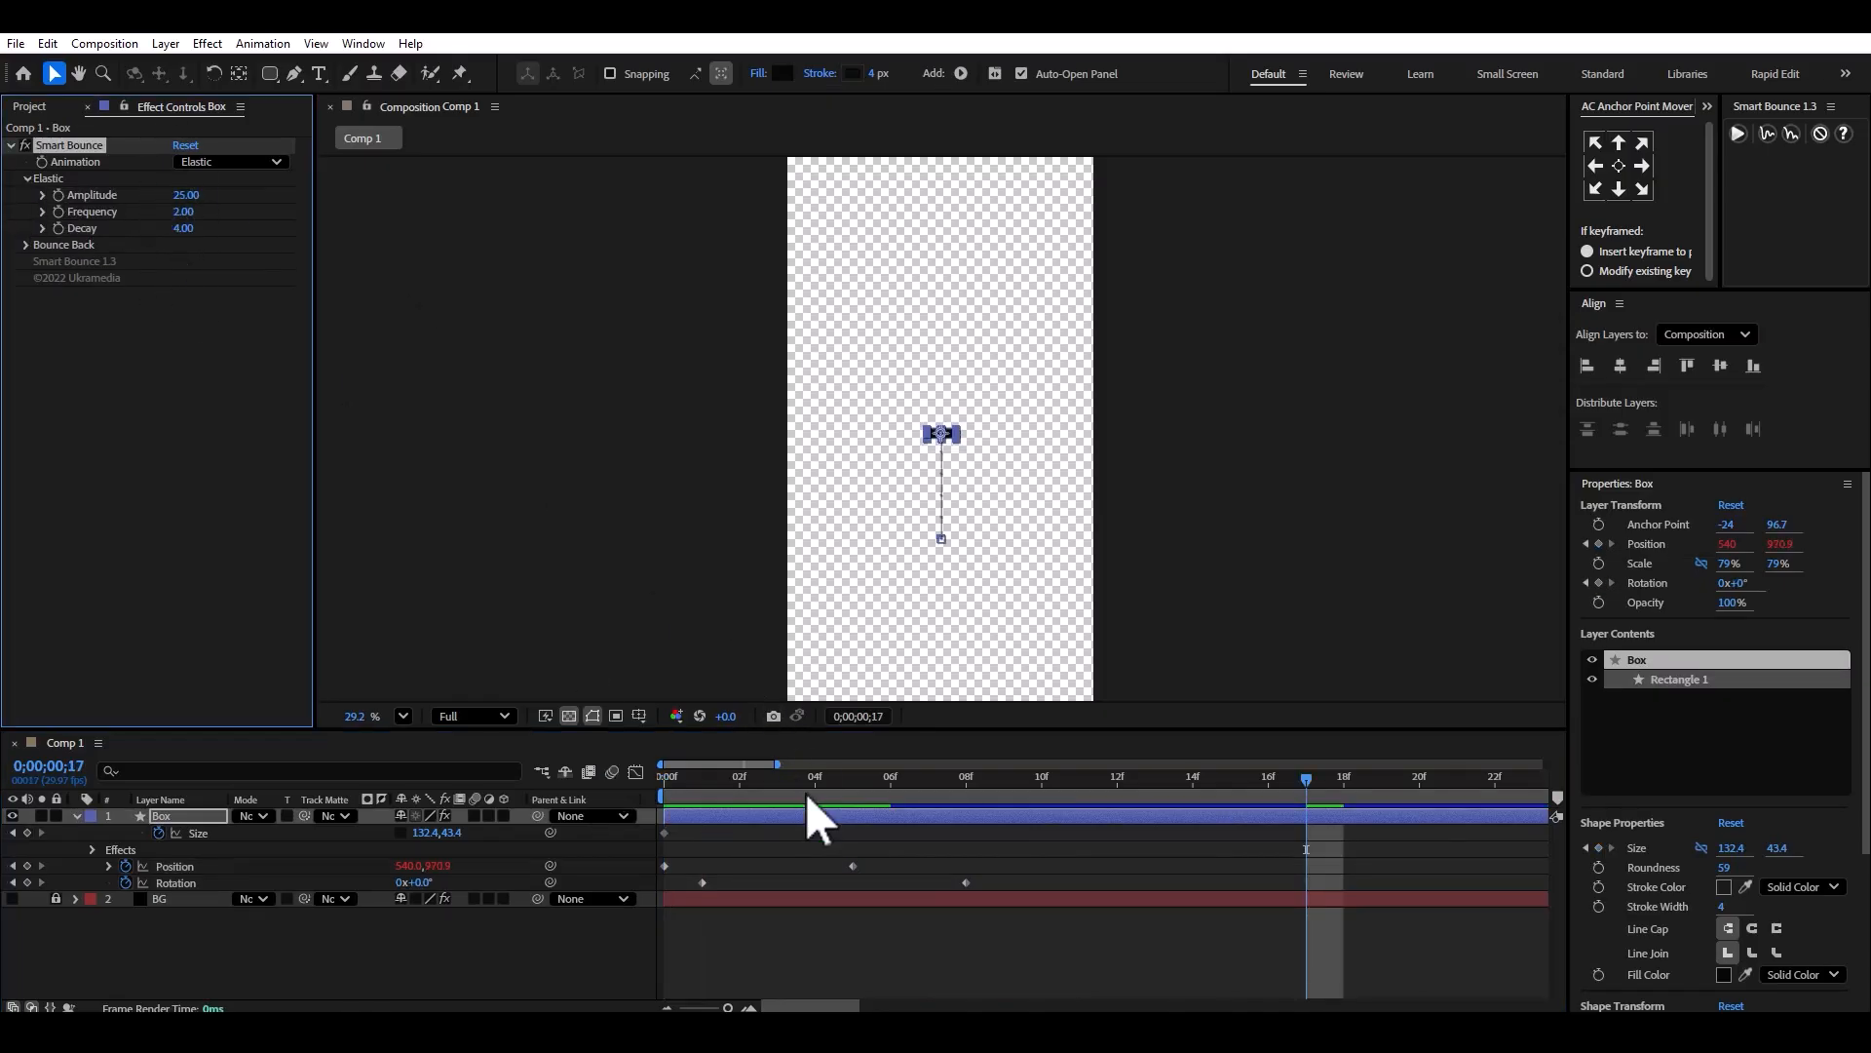
pyautogui.click(805, 819)
pyautogui.press('space')
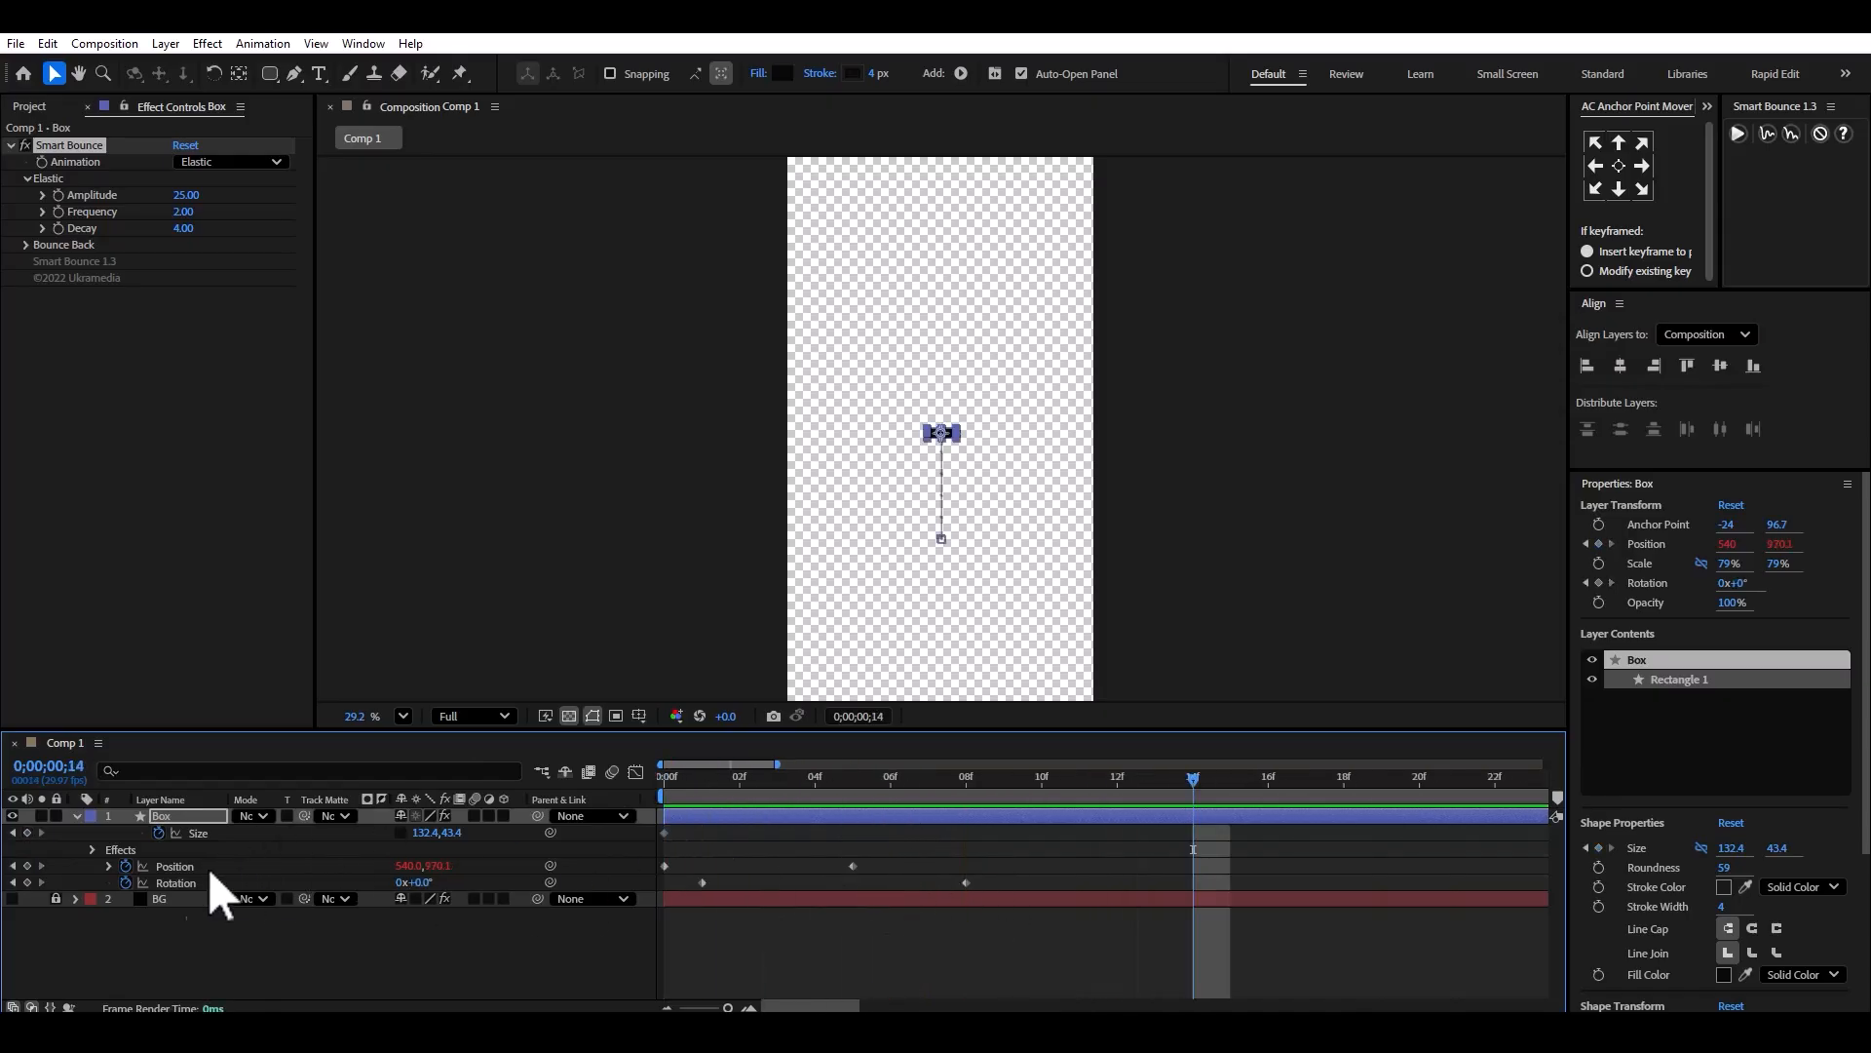
# Move the Box's first rotation keyframe to frame 0 and its last rotation keyframe to frame 6.
pyautogui.moveTo(986, 885); pyautogui.dragTo(662, 885)
pyautogui.click(942, 881)
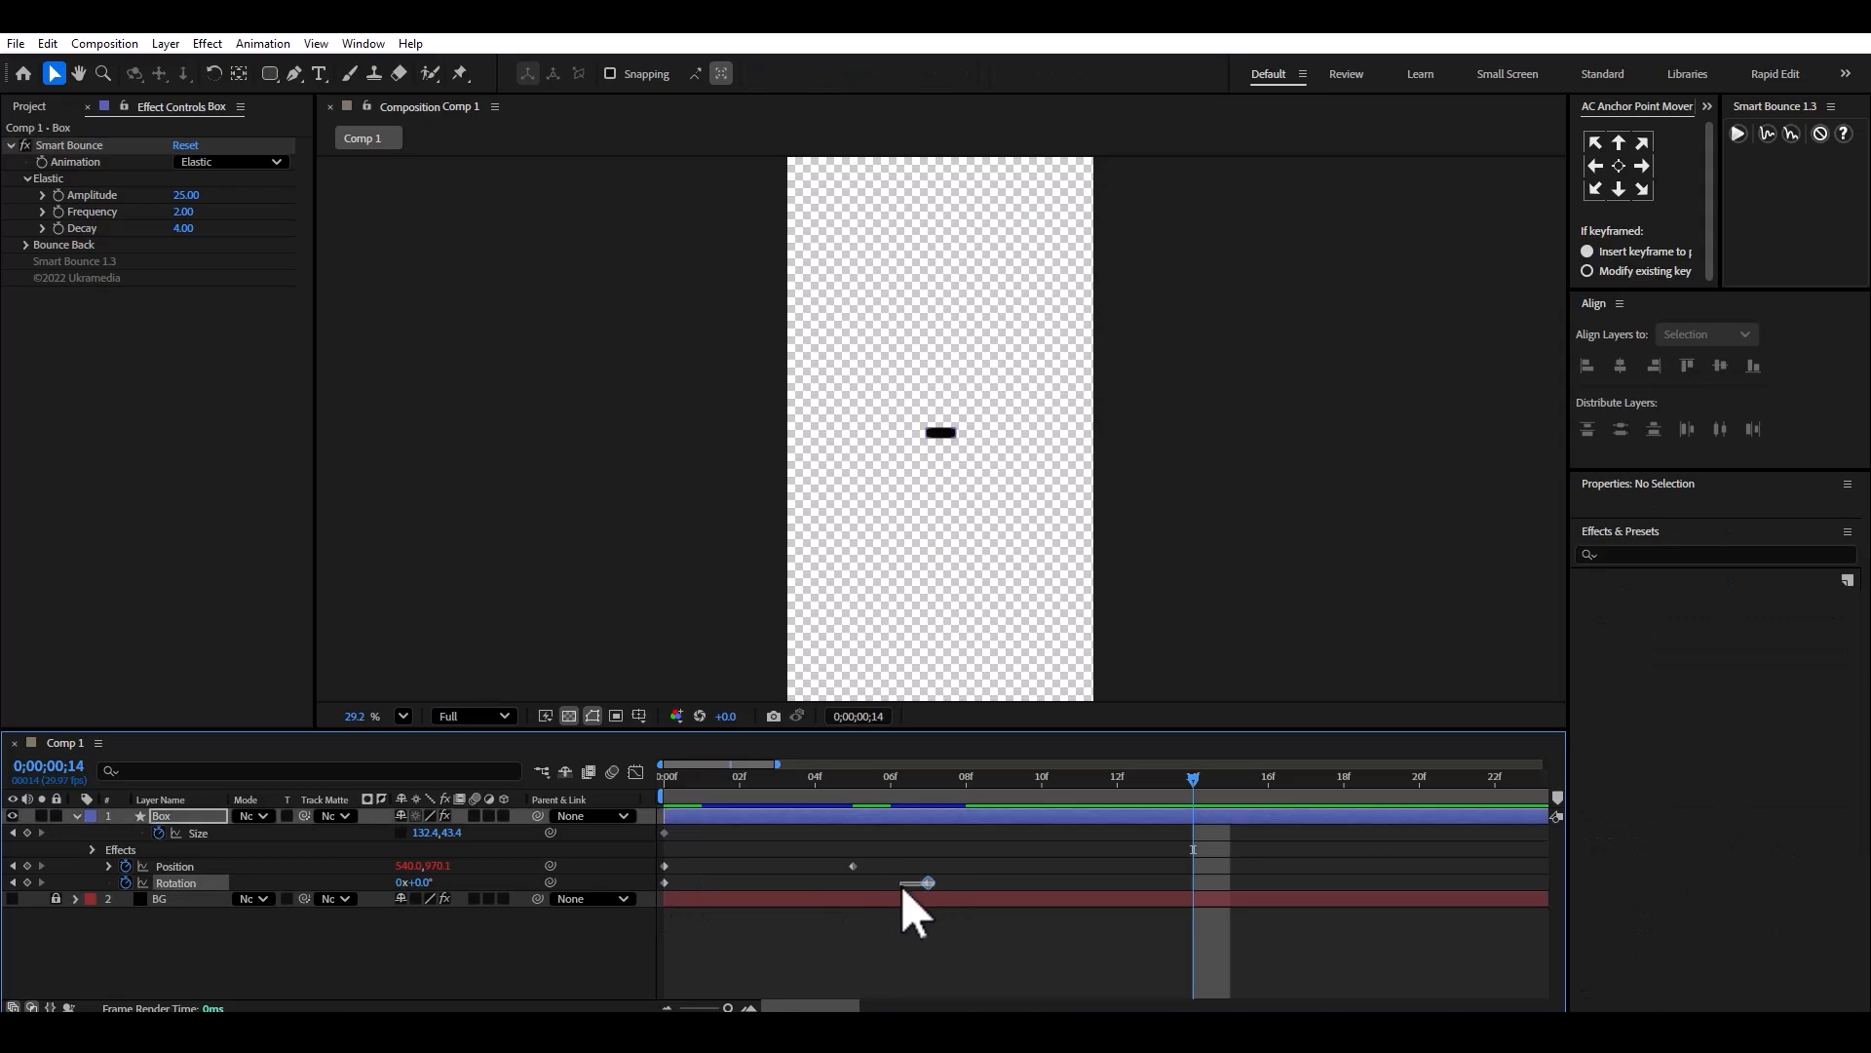
pyautogui.click(928, 882)
pyautogui.moveTo(928, 882); pyautogui.dragTo(891, 882)
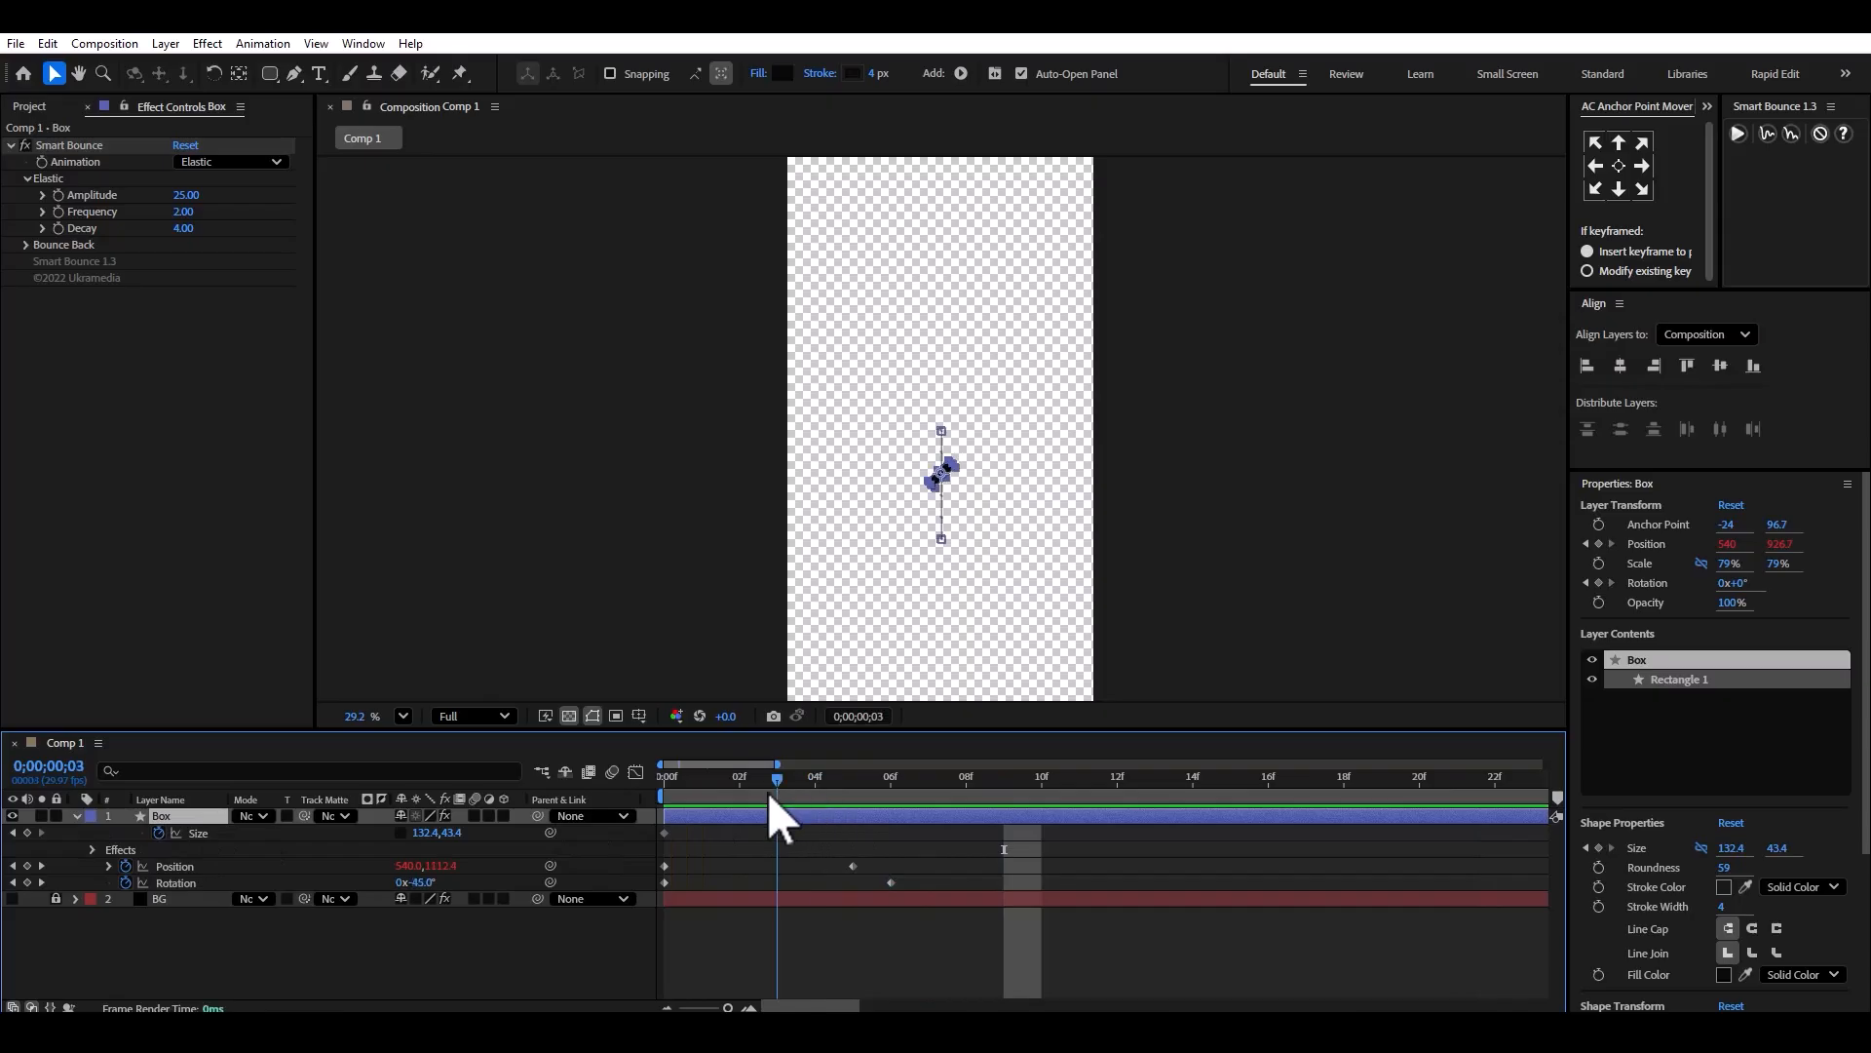
# Move the Box's initial size keyframe to frame 3 and play back the animation.
pyautogui.moveTo(660, 841); pyautogui.dragTo(788, 832)
pyautogui.click(817, 828)
pyautogui.press('space')
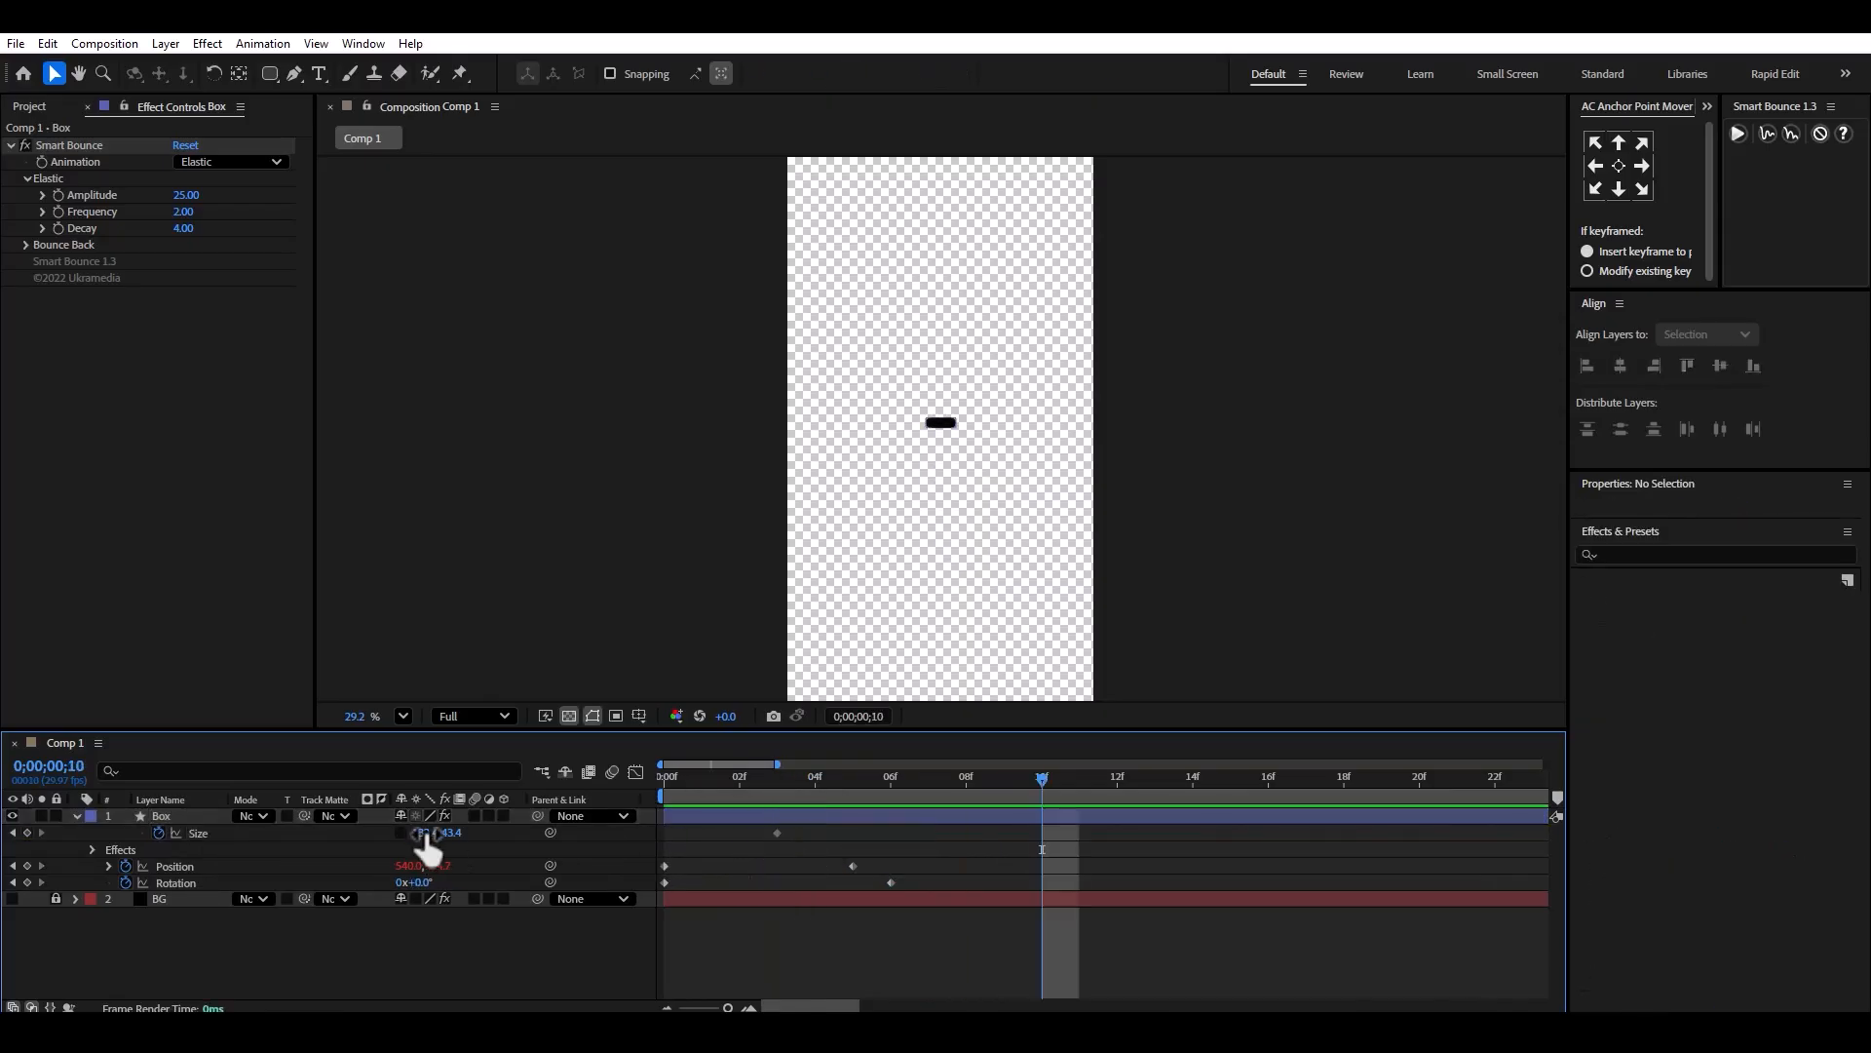
# Keyframe the Box's rectangle size at about 302.4 by 43.4, preview it, and place that keyframe on frame 8.
pyautogui.moveTo(425, 834); pyautogui.dragTo(577, 829)
pyautogui.moveTo(765, 782); pyautogui.dragTo(483, 787)
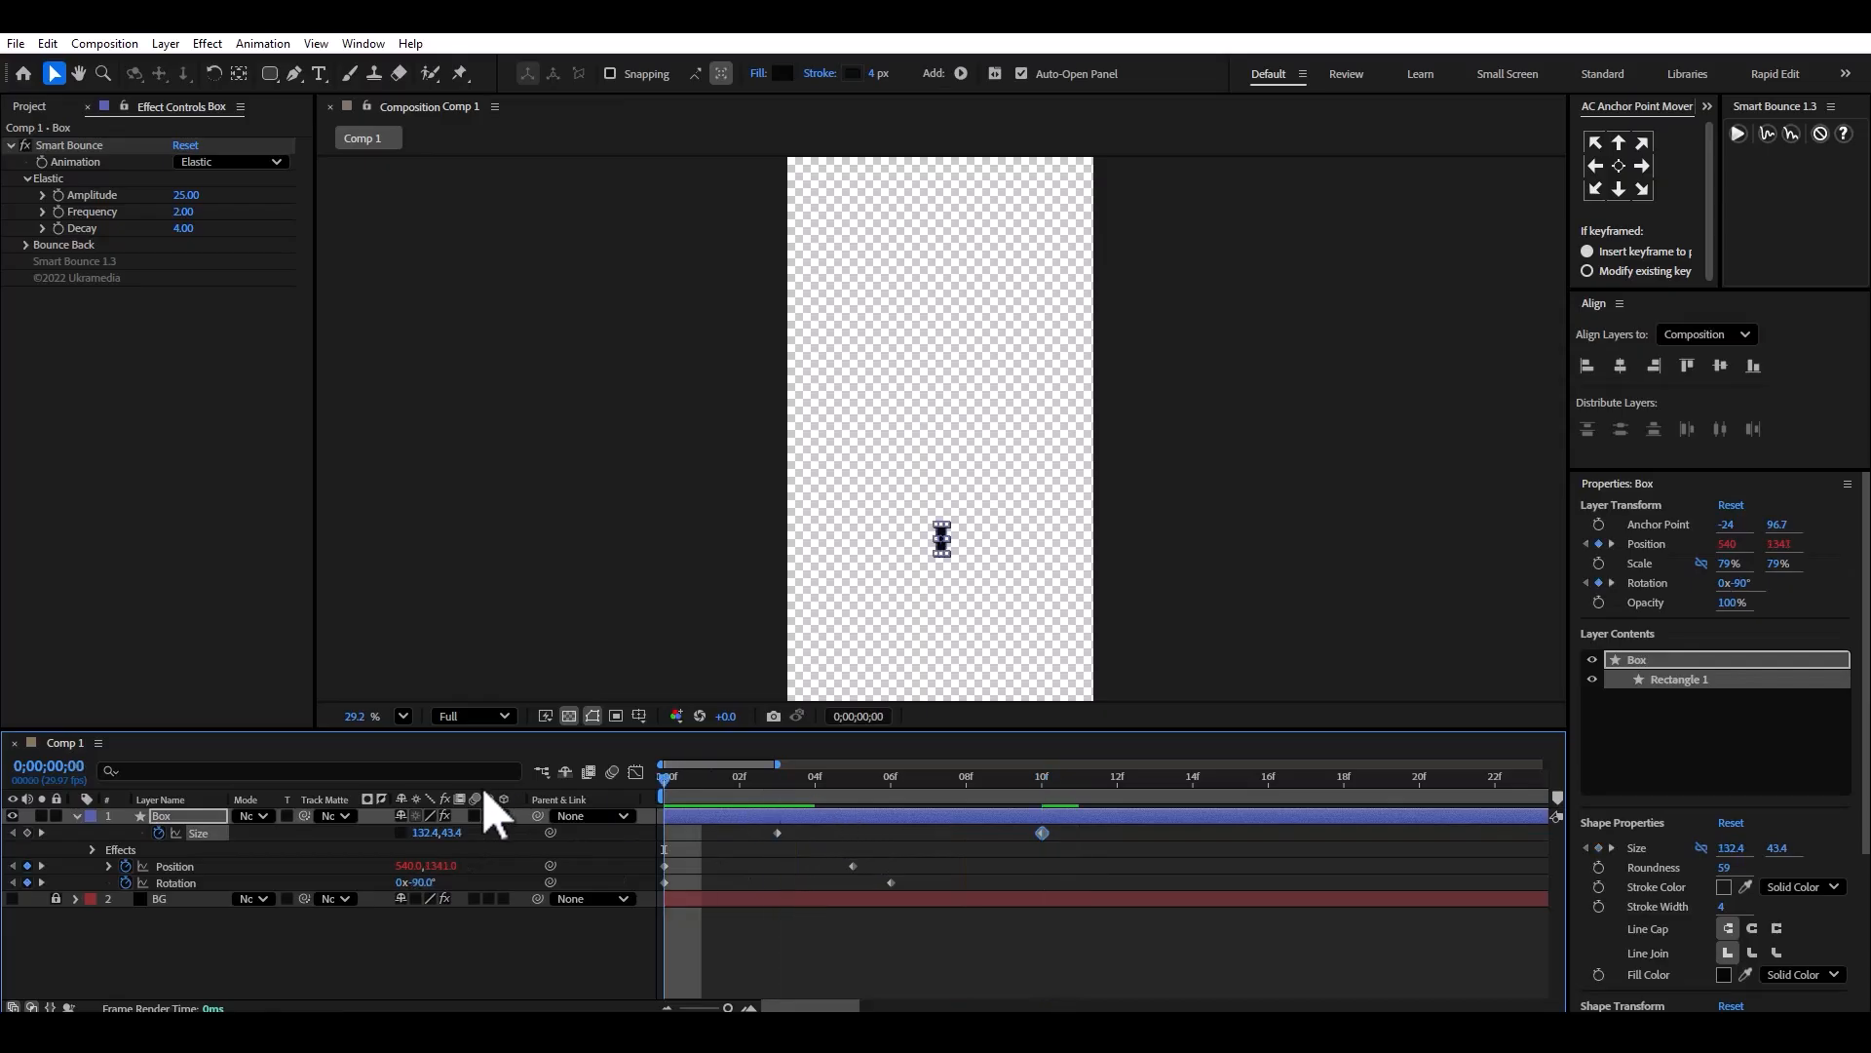
pyautogui.press('space')
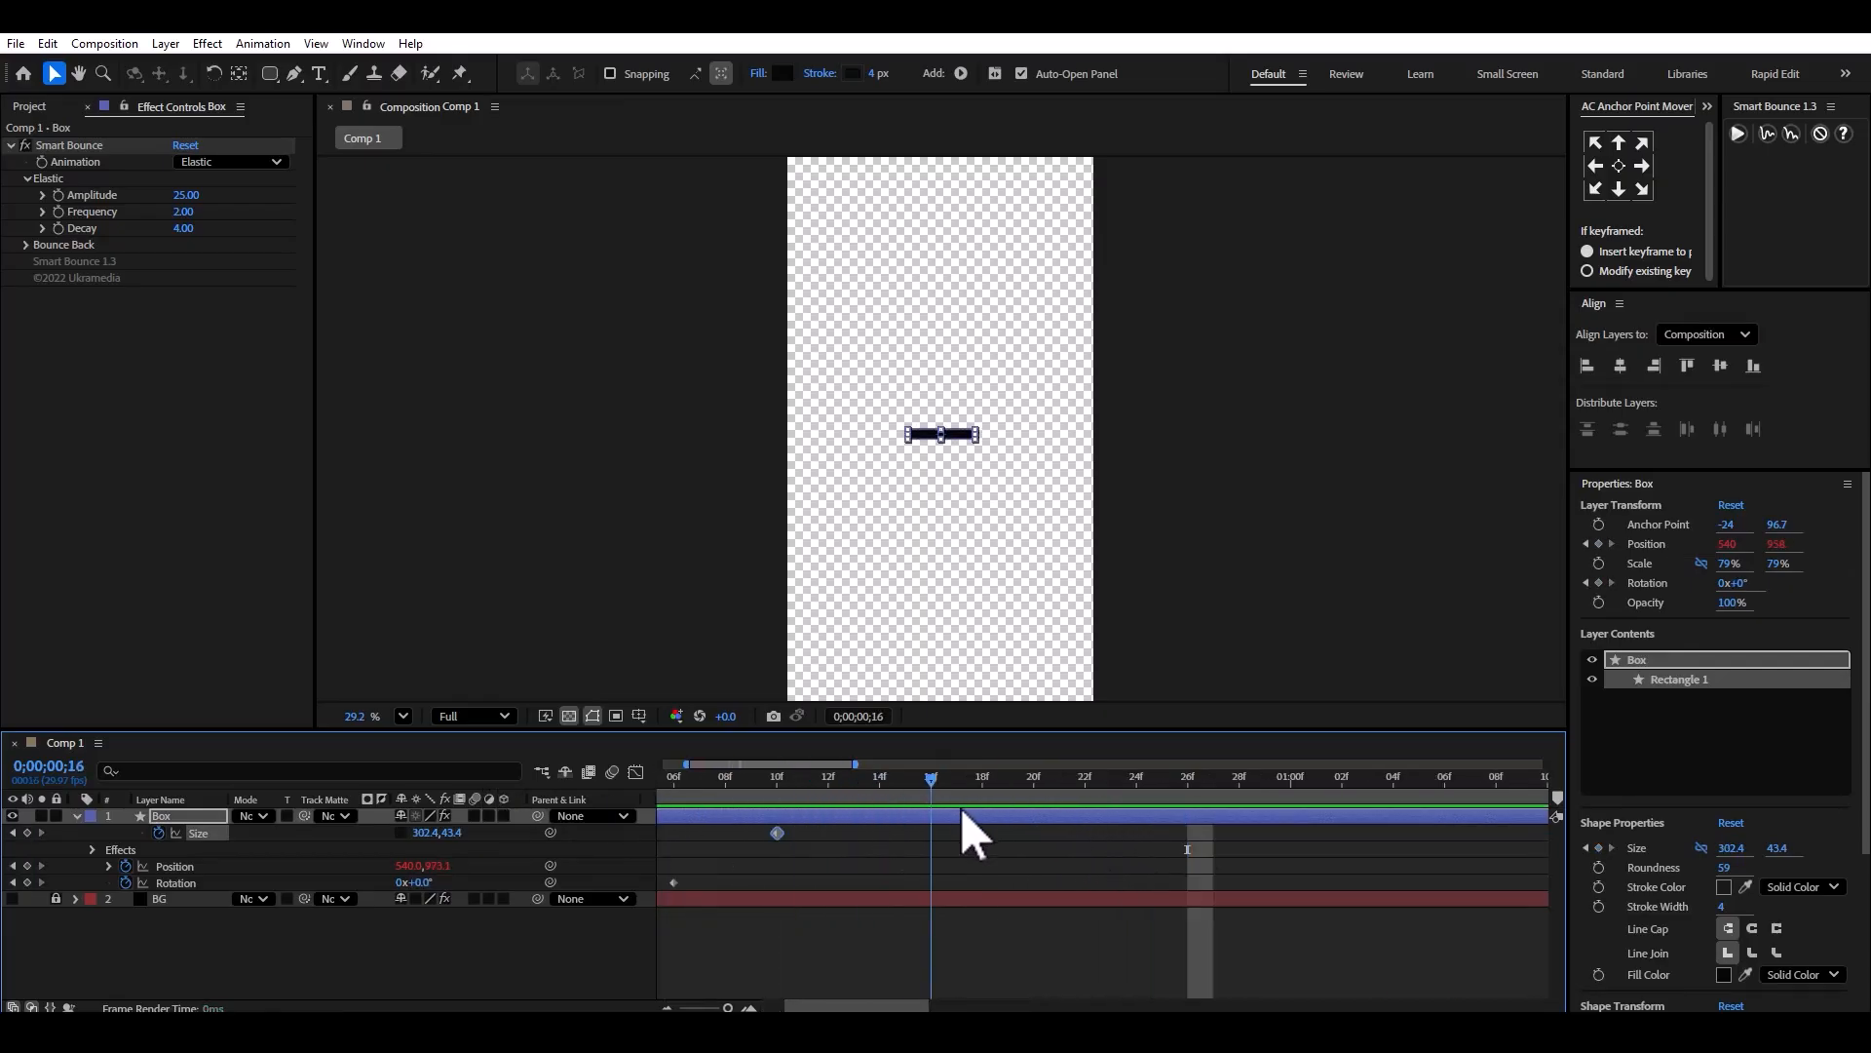
pyautogui.press('space')
pyautogui.click(980, 864)
pyautogui.moveTo(776, 832); pyautogui.dragTo(725, 833)
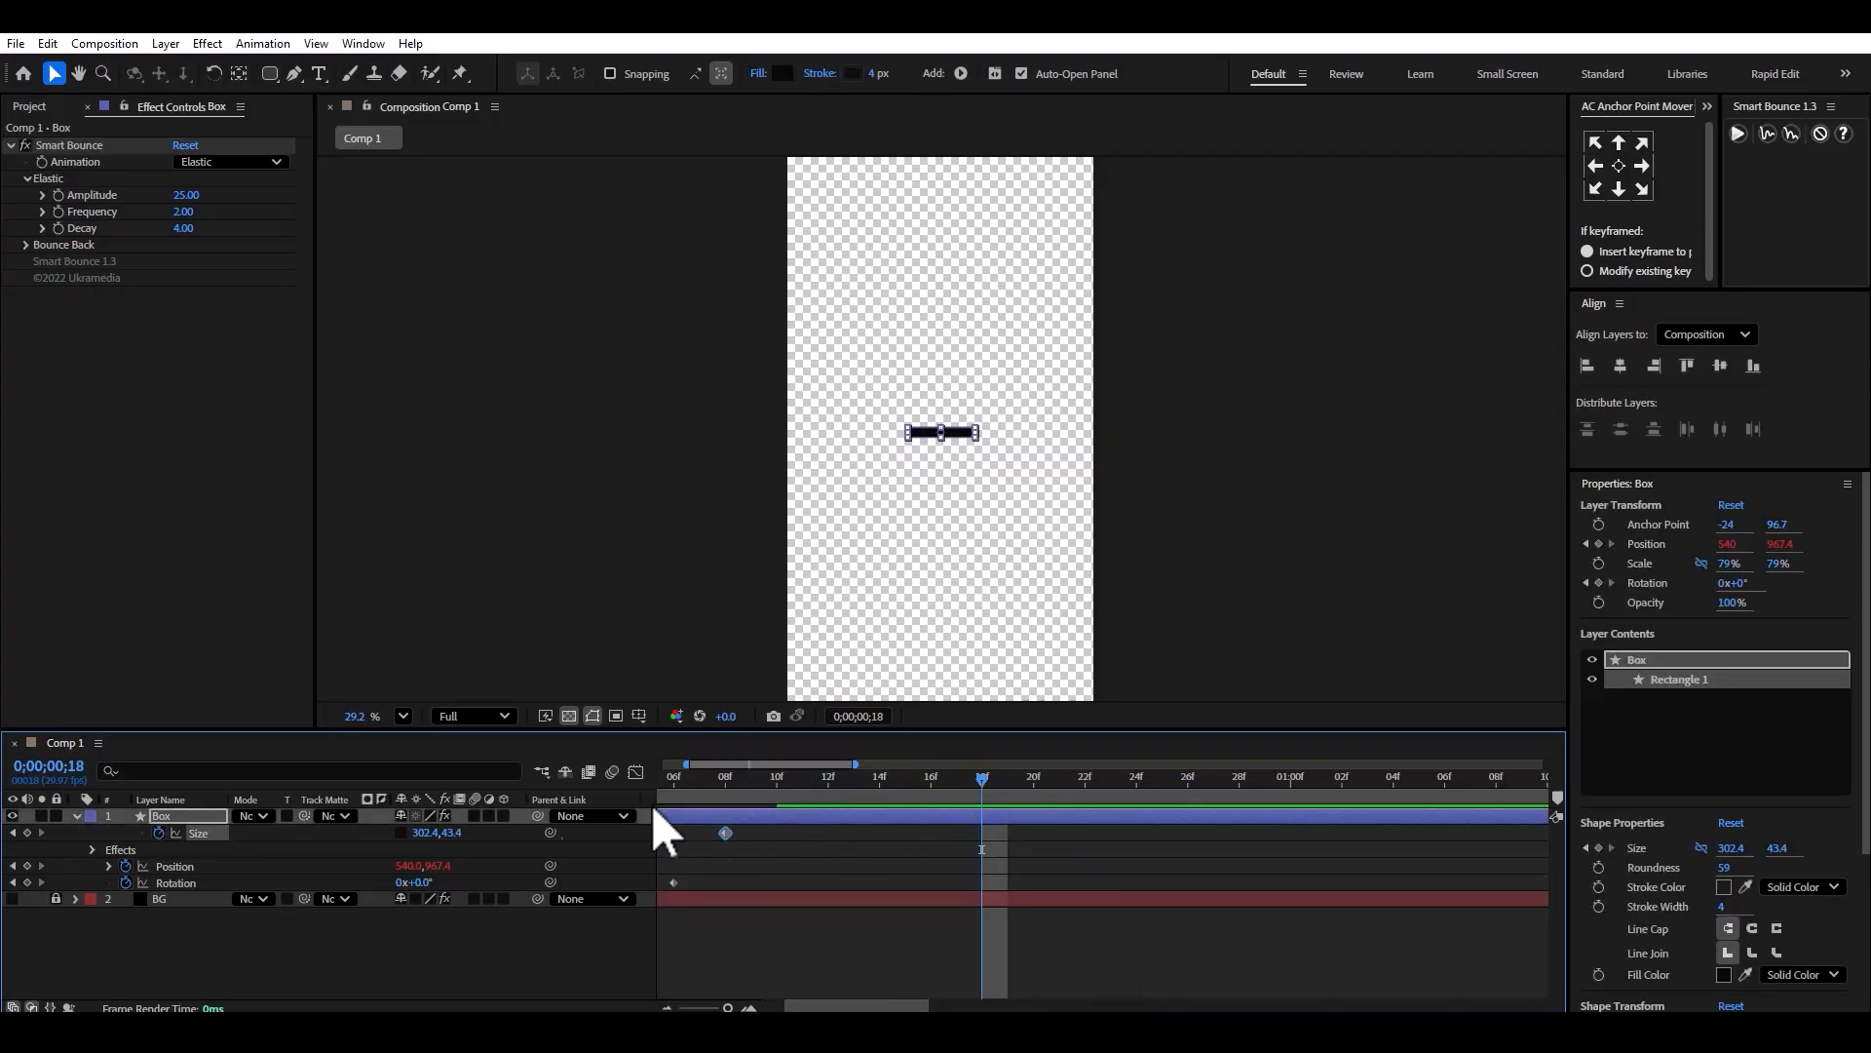
# Add a size keyframe holding the Box's shape at frame 14, keyframe its height at about 329.4 on frame 18, and preview.
pyautogui.click(26, 833)
pyautogui.moveTo(450, 832); pyautogui.dragTo(710, 812)
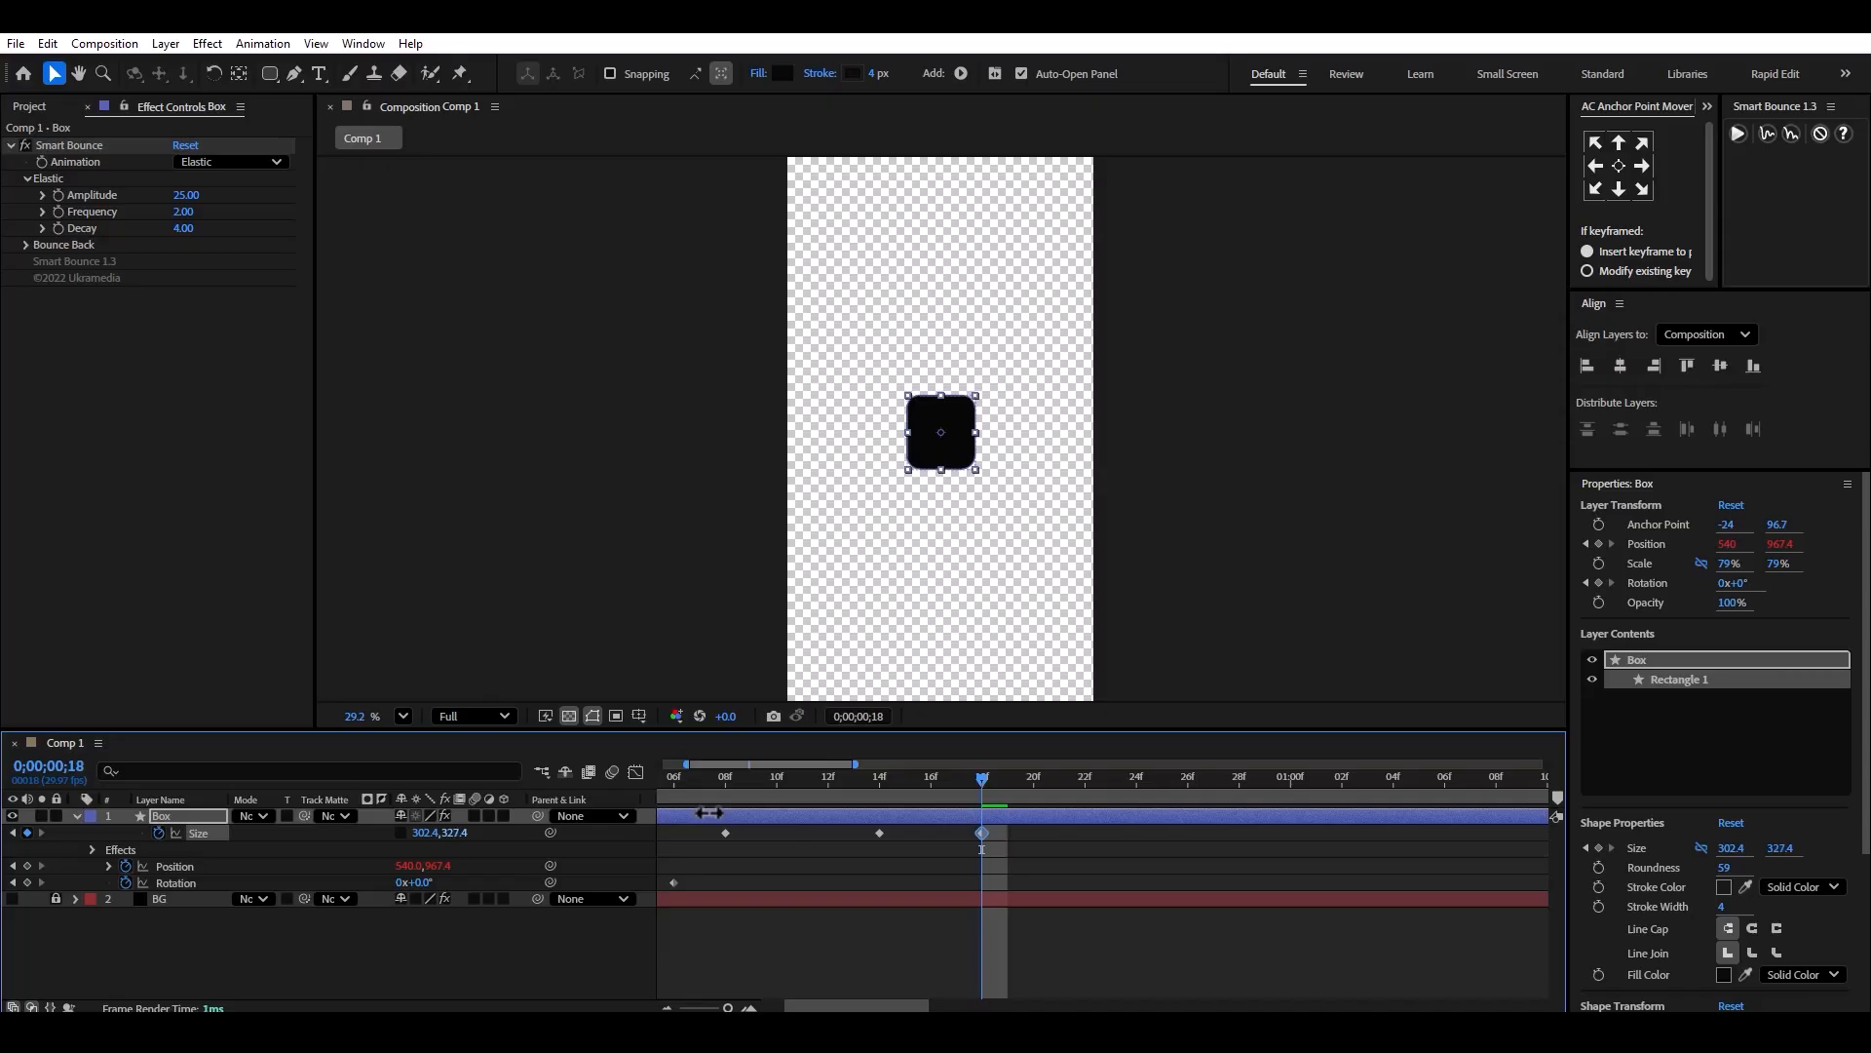
pyautogui.press('Home')
pyautogui.press('space')
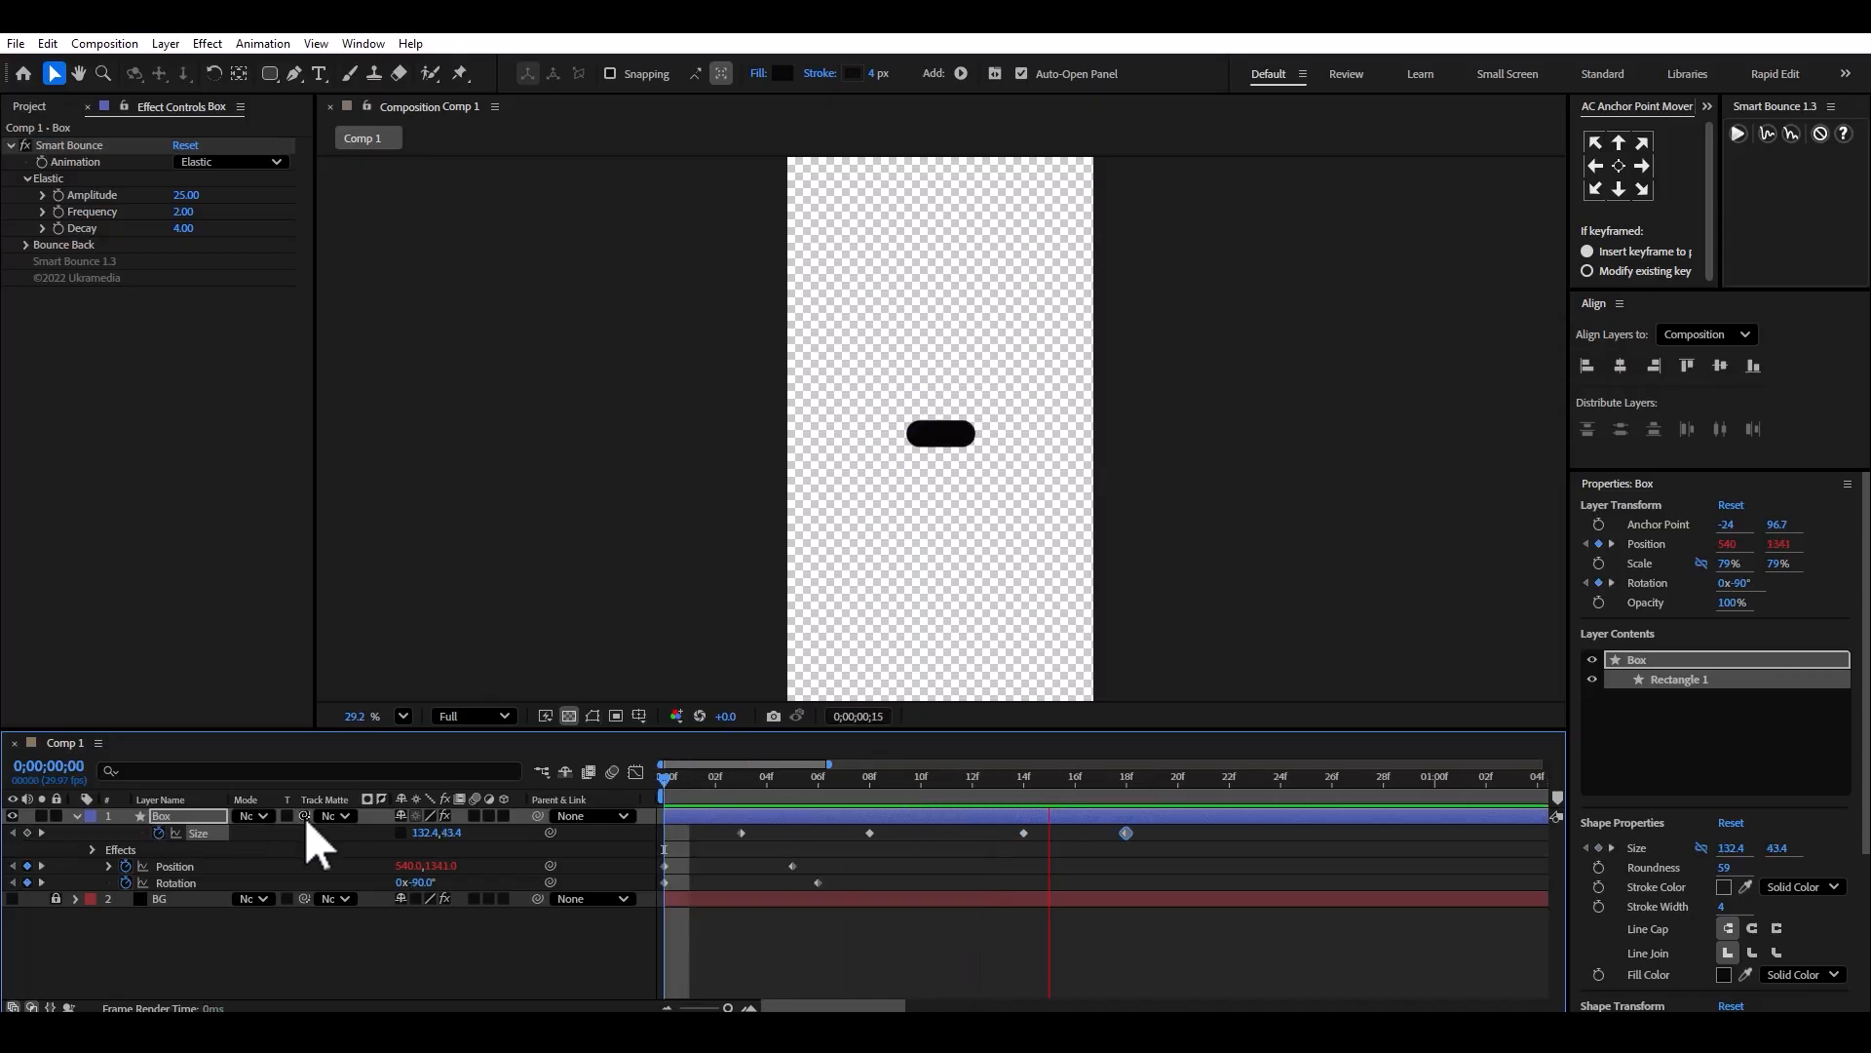
# Move the Box's last two size keyframes to frames 9 and 16, and play back the expansion from the start.
pyautogui.moveTo(1004, 825); pyautogui.dragTo(898, 833)
pyautogui.click(940, 832)
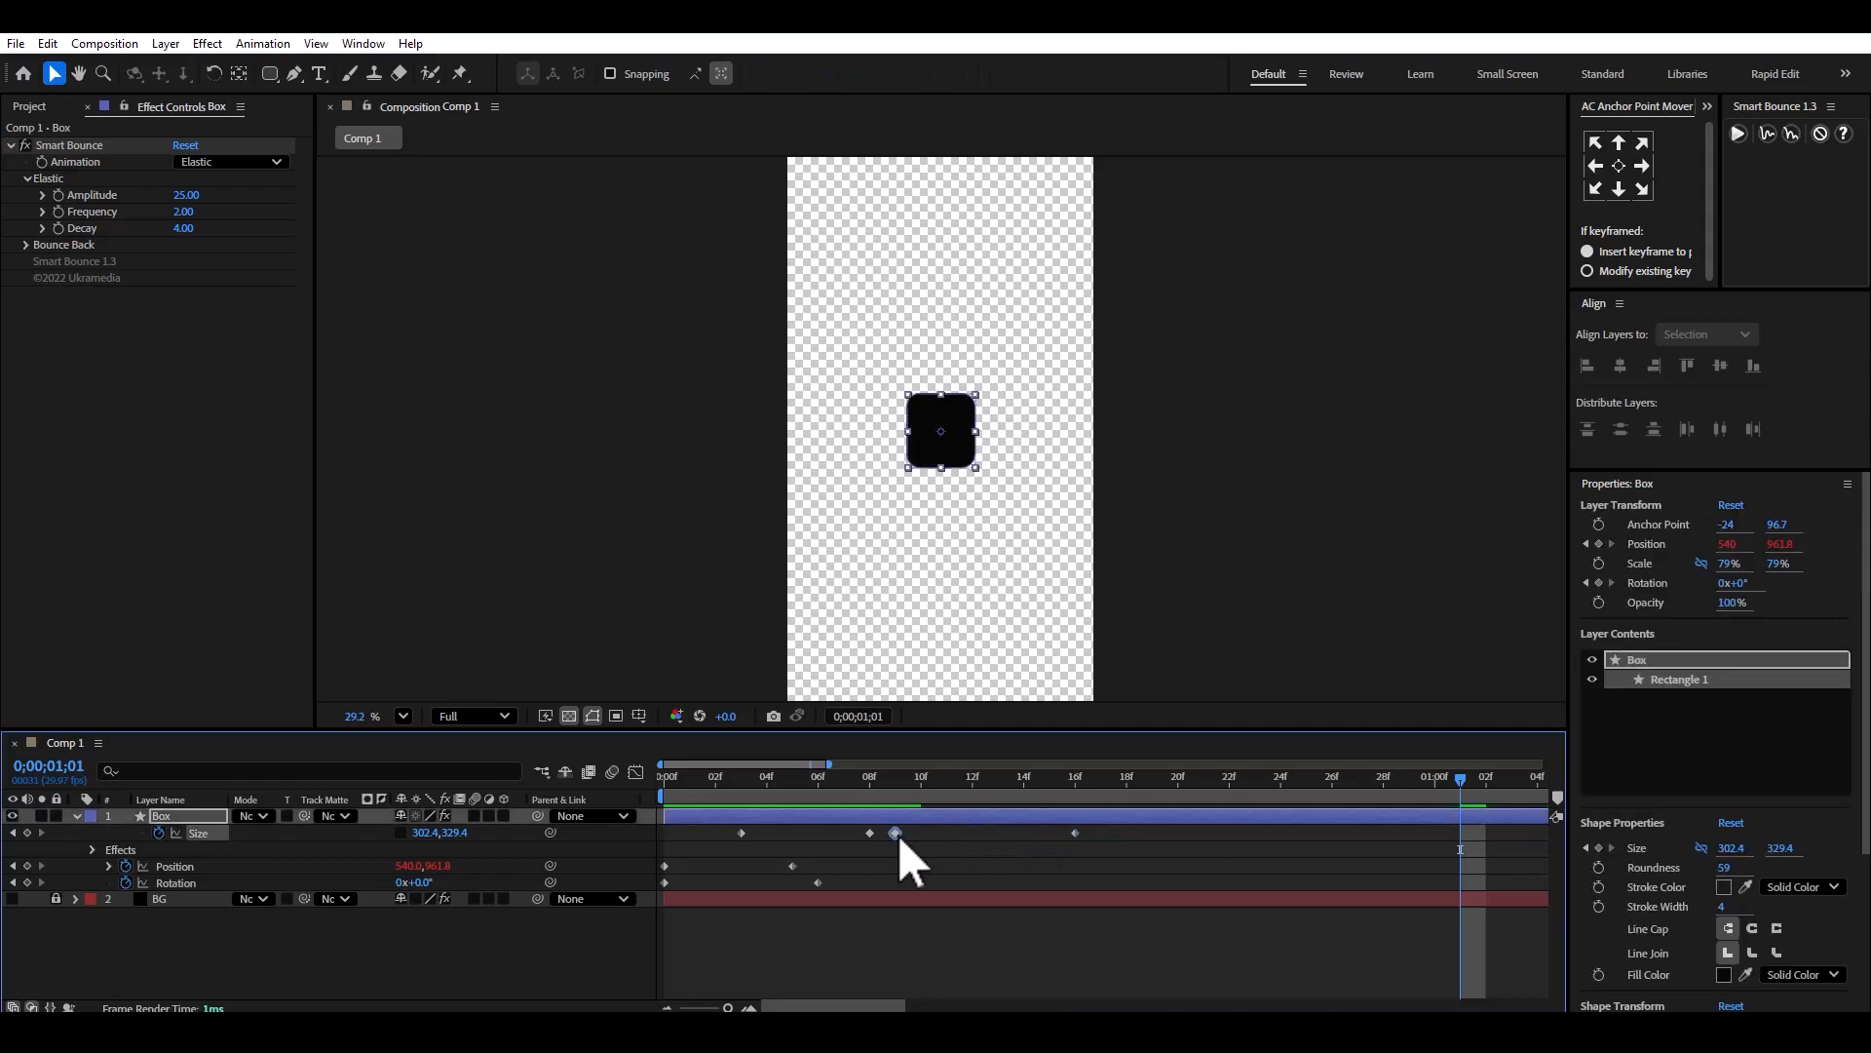
pyautogui.press('Home')
pyautogui.press('space')
pyautogui.press('space')
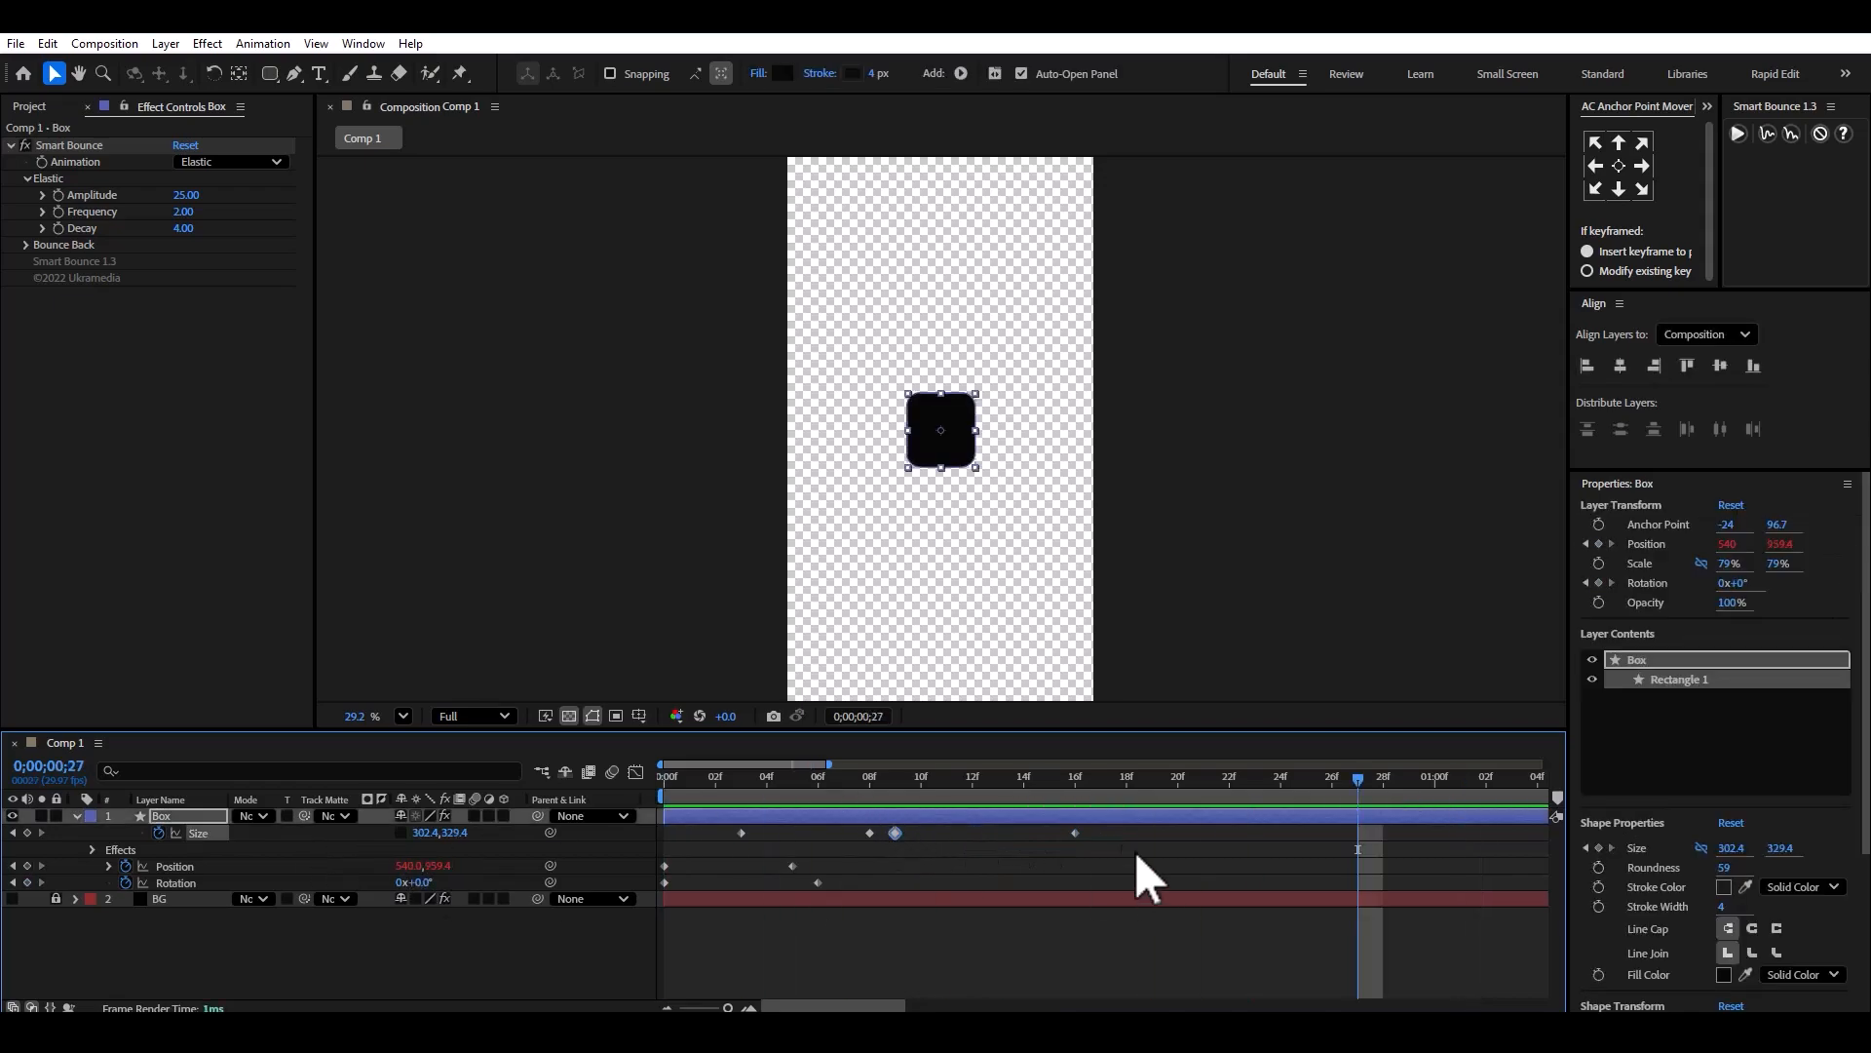
# Set the Box's width to about 327.4 on the last size keyframe at frame 16, and replay the whole animation.
pyautogui.click(12, 834)
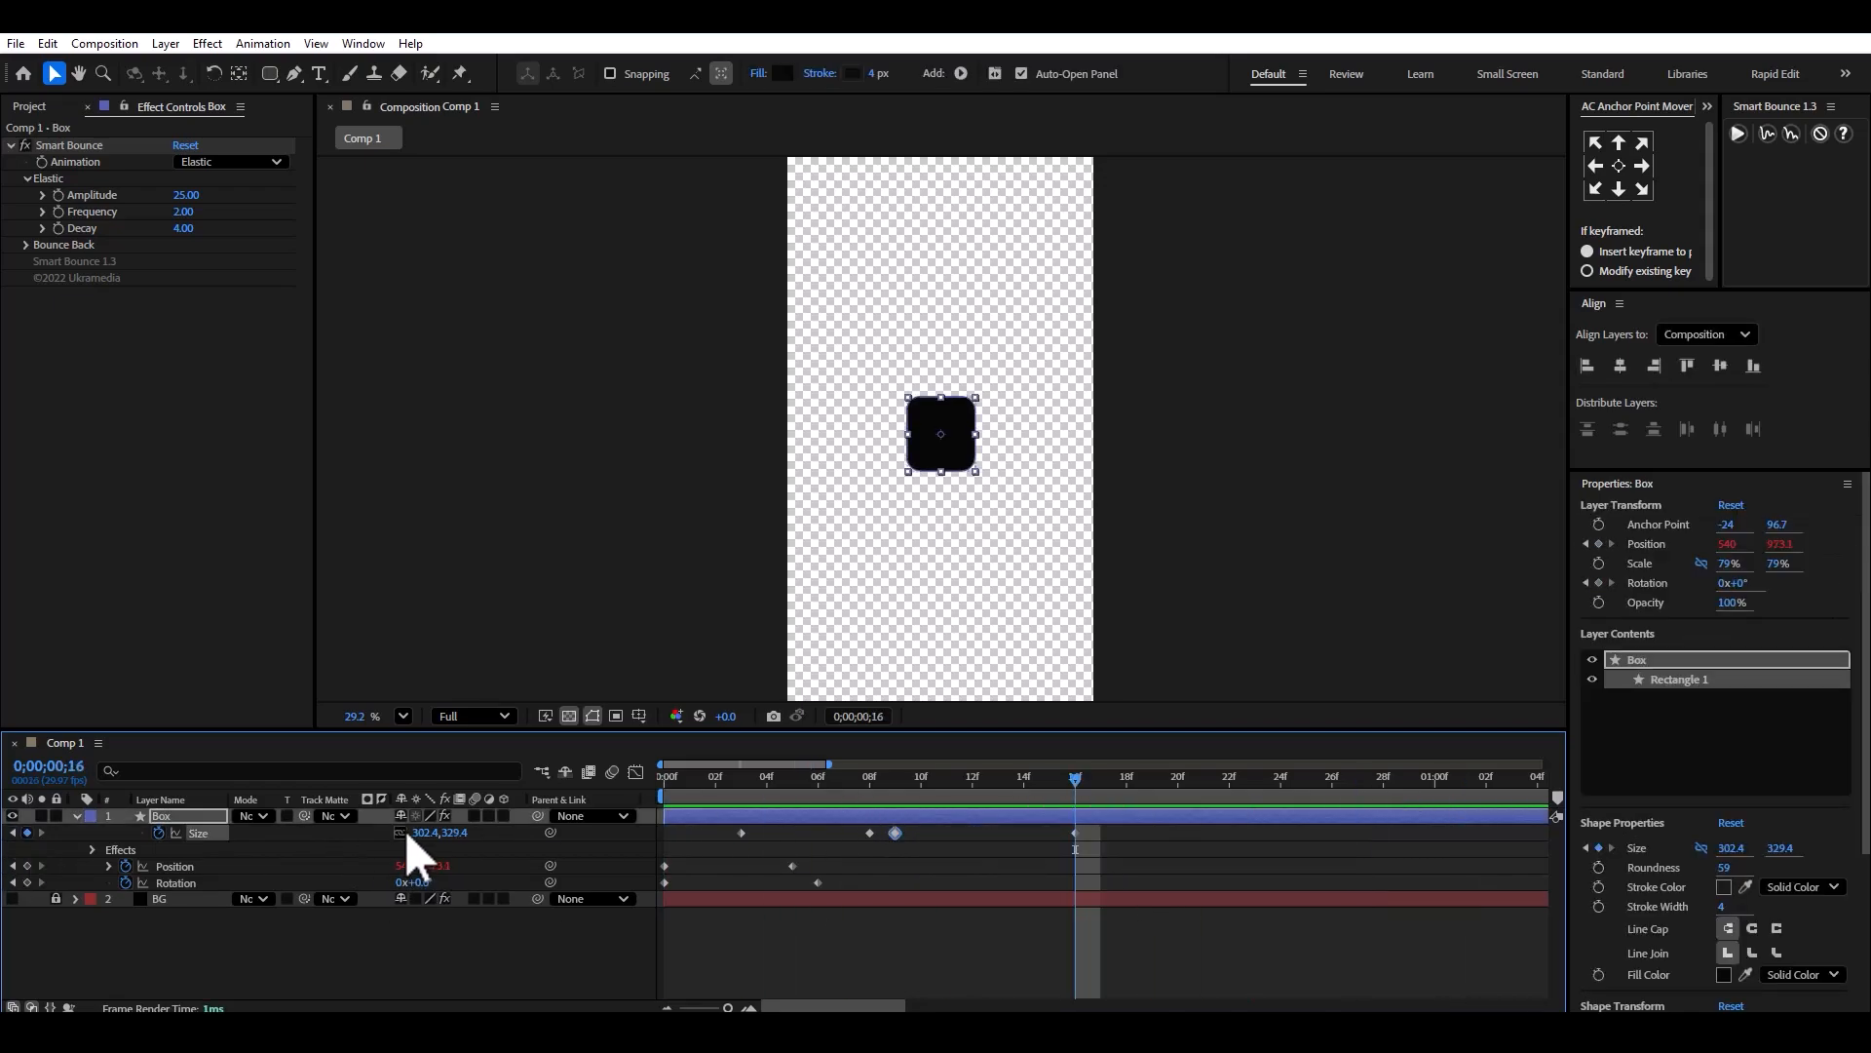
pyautogui.moveTo(424, 833); pyautogui.dragTo(449, 834)
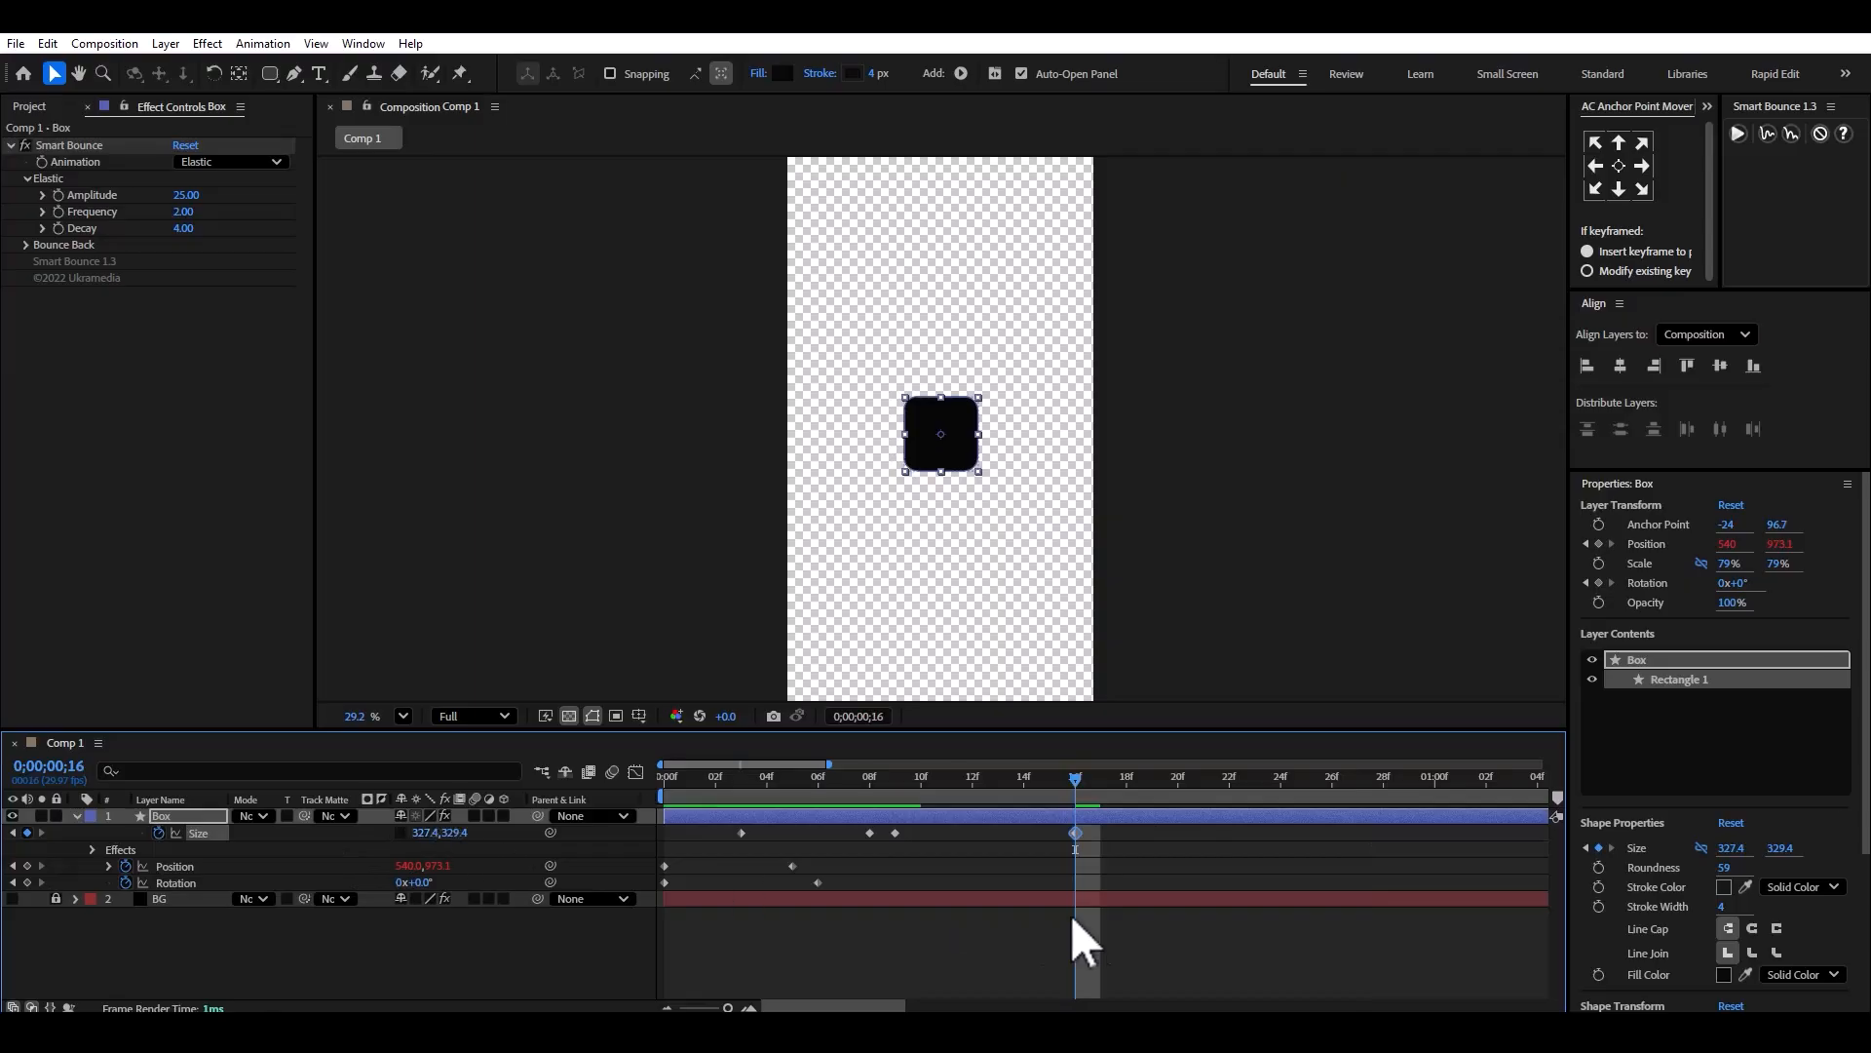
pyautogui.click(1074, 914)
pyautogui.press('Home')
pyautogui.press('space')
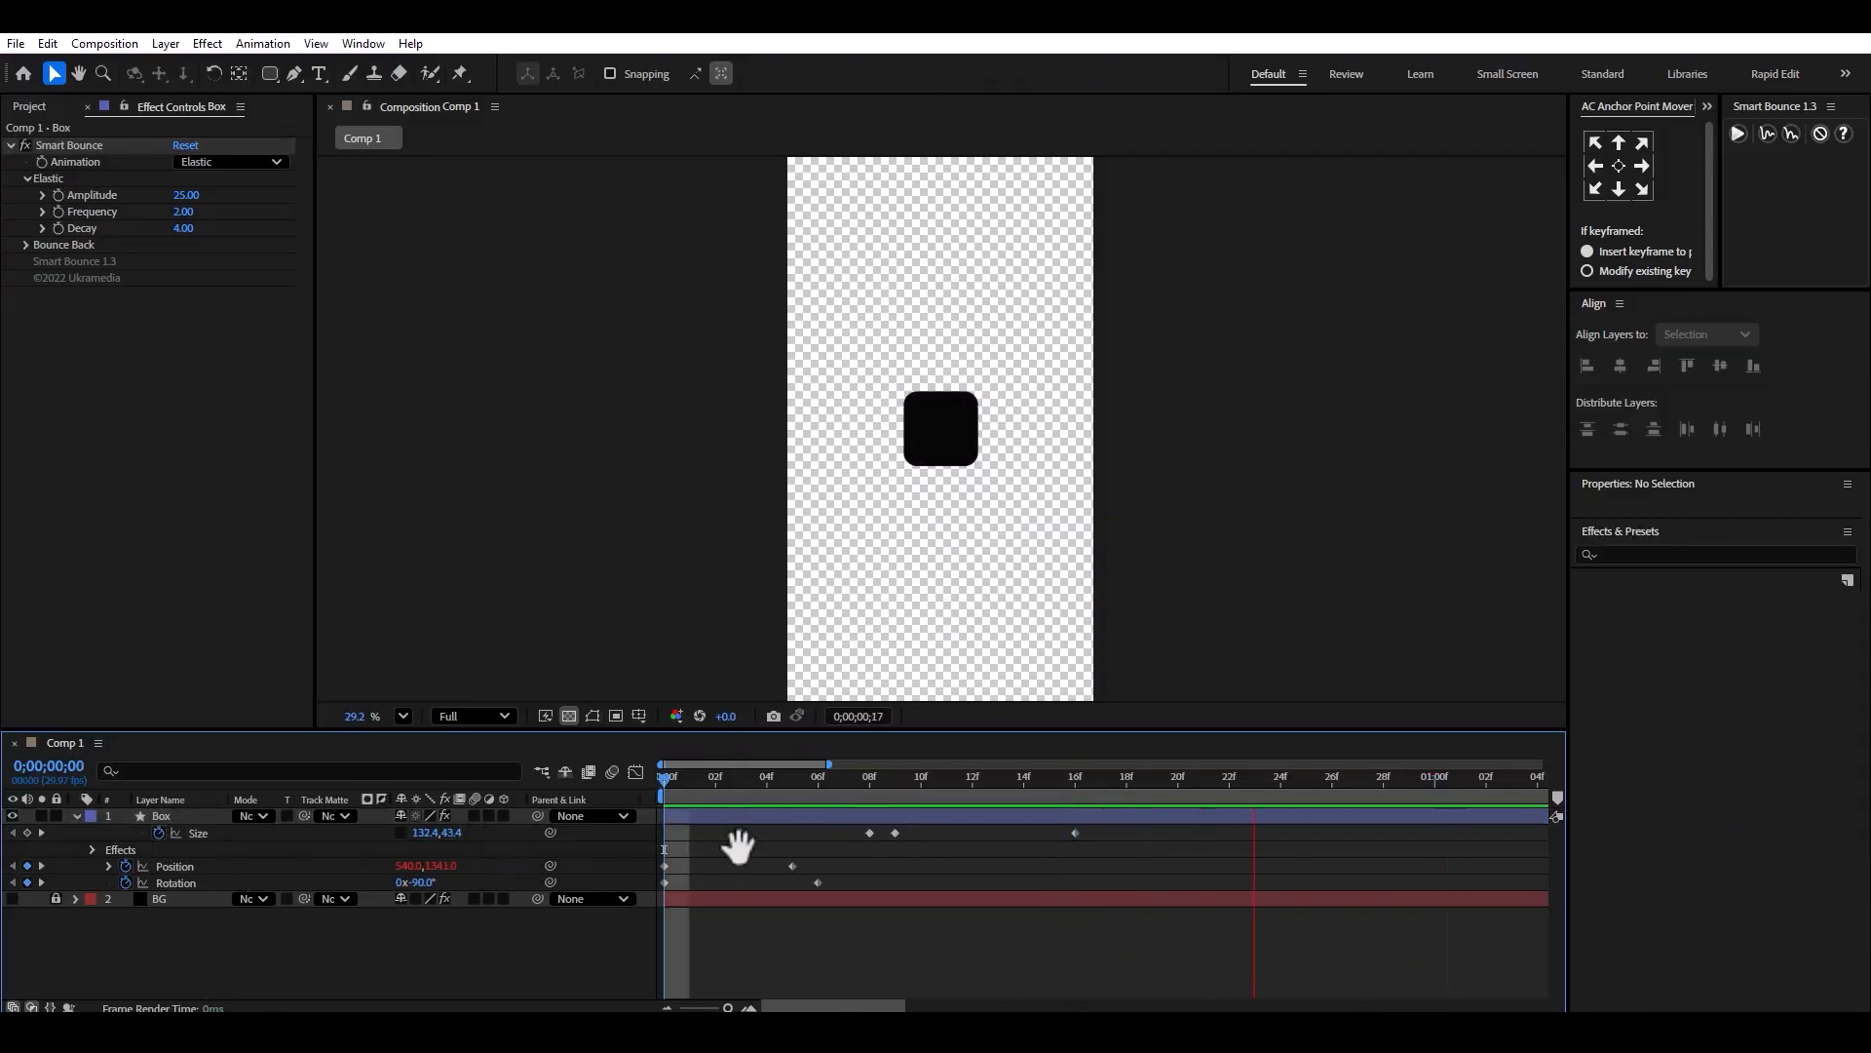
pyautogui.press('space')
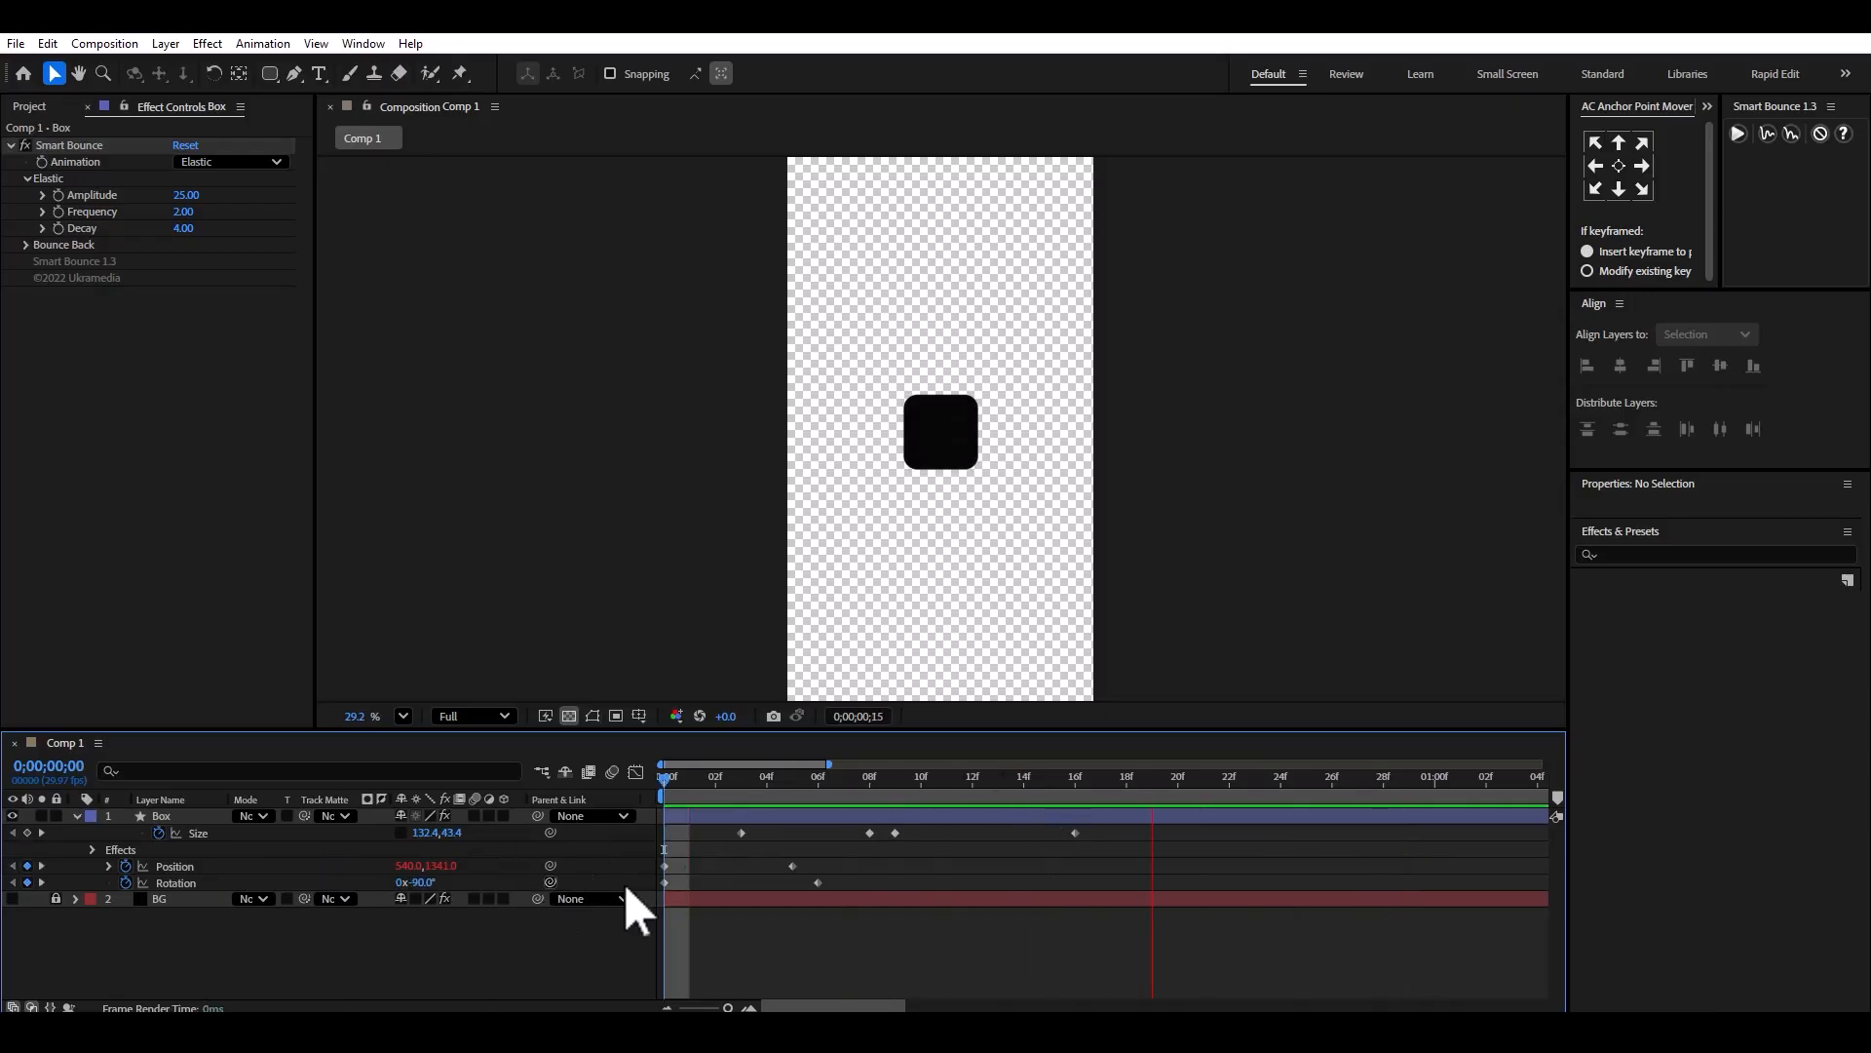
pyautogui.press('space')
# Set the Smart Bounce Elastic amplitude to 89 and play back the stronger bounce.
pyautogui.click(188, 208)
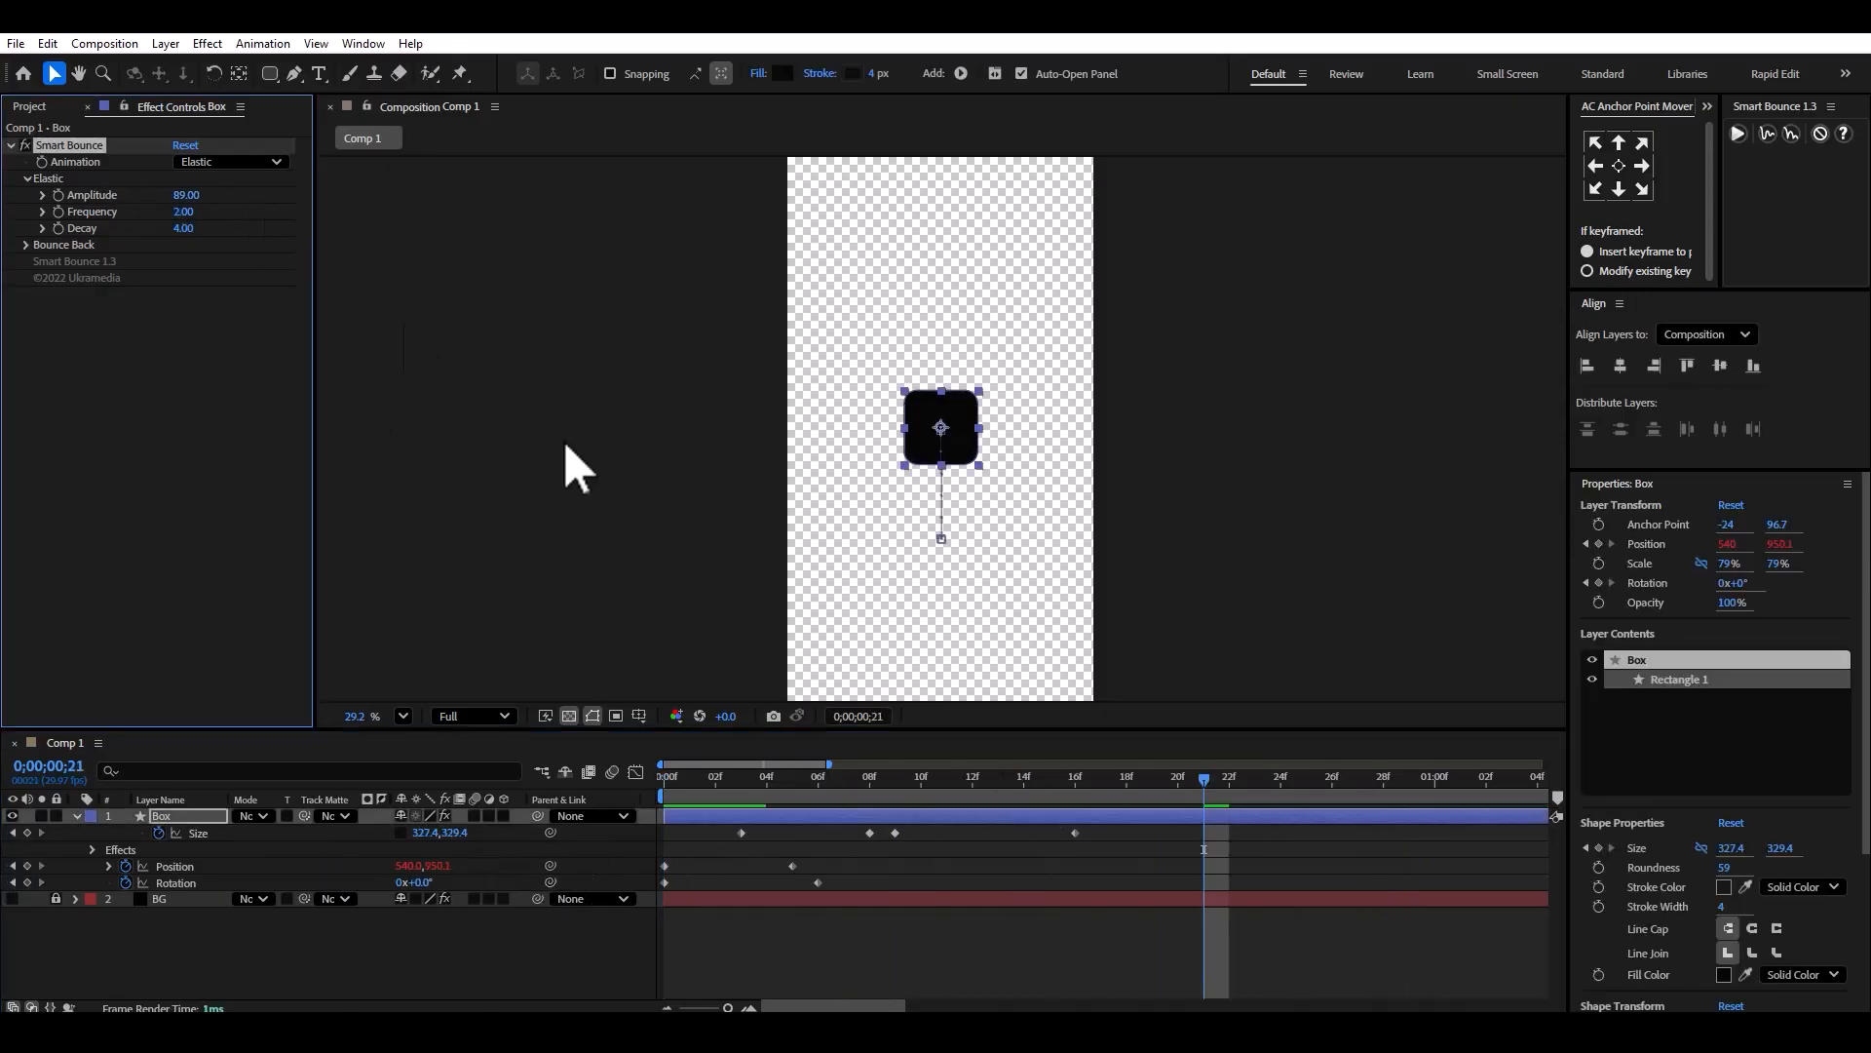
pyautogui.press('space')
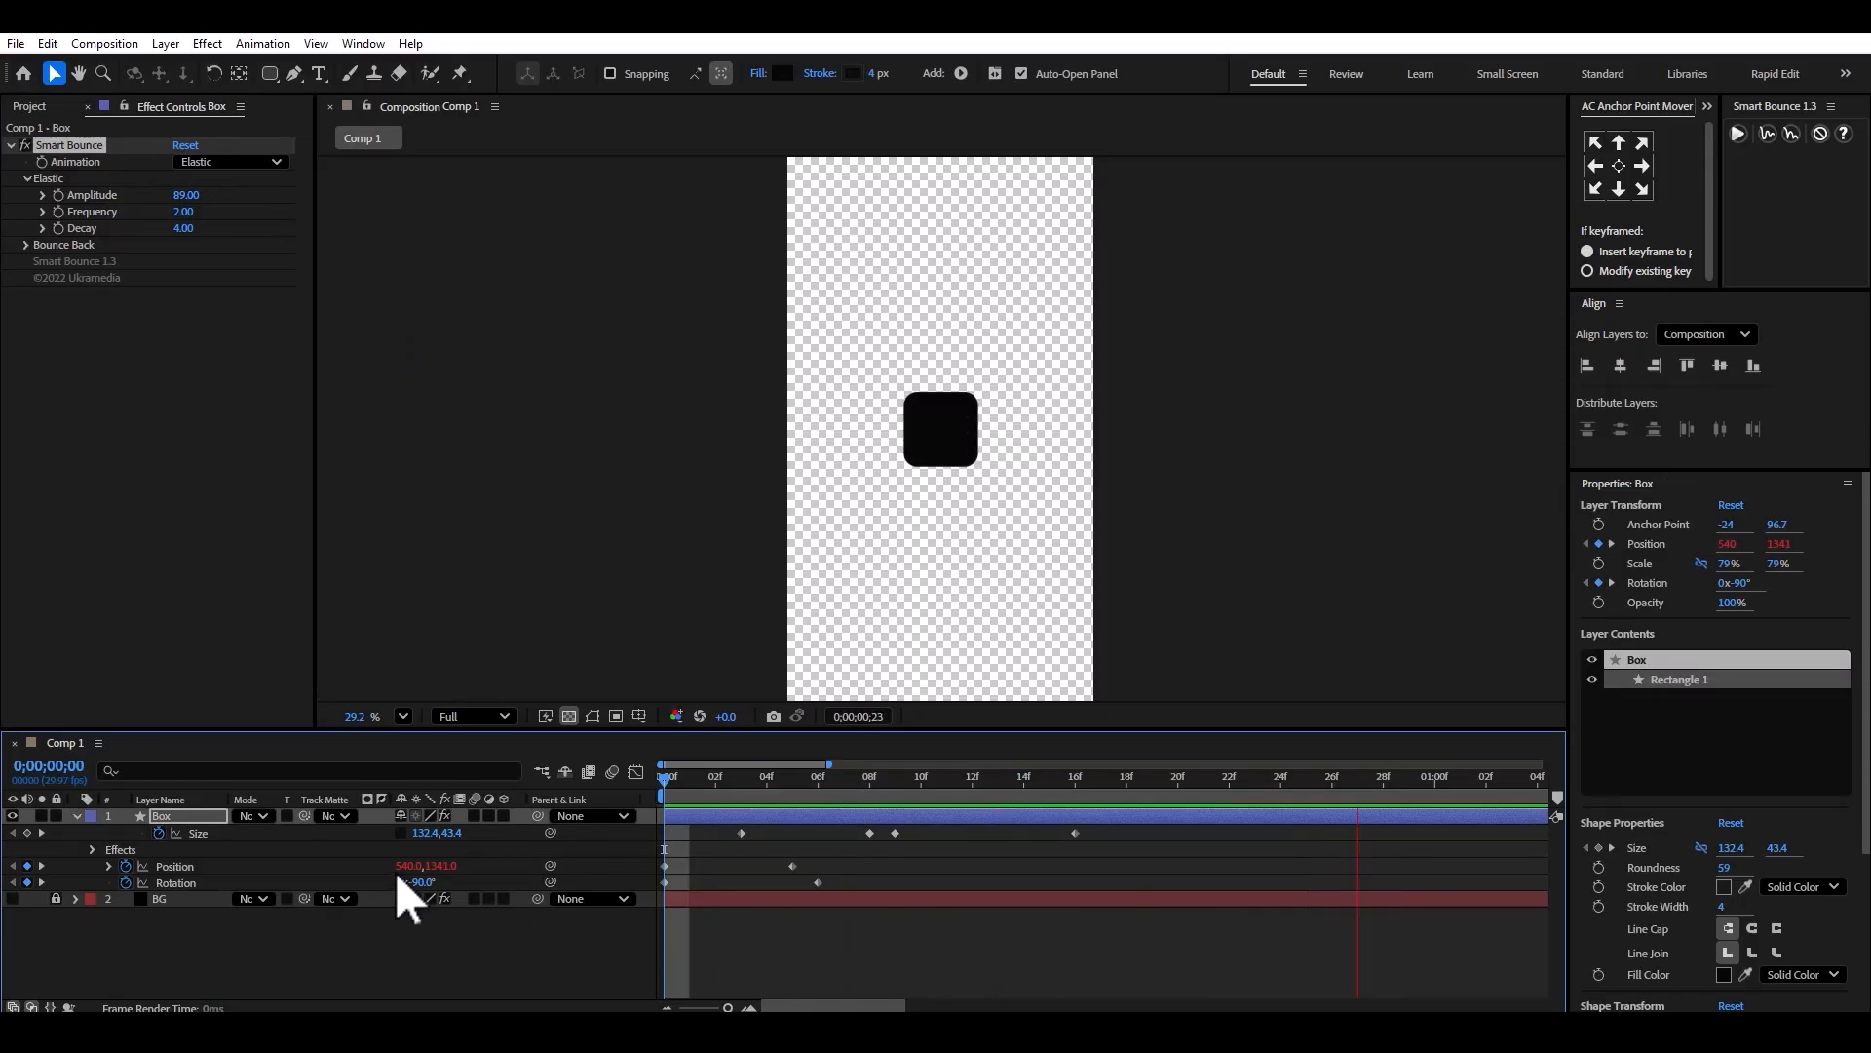
pyautogui.press('space')
# Collapse the Box layer's properties, turn off the transparency grid, and make the BG layer visible again.
pyautogui.press(';')
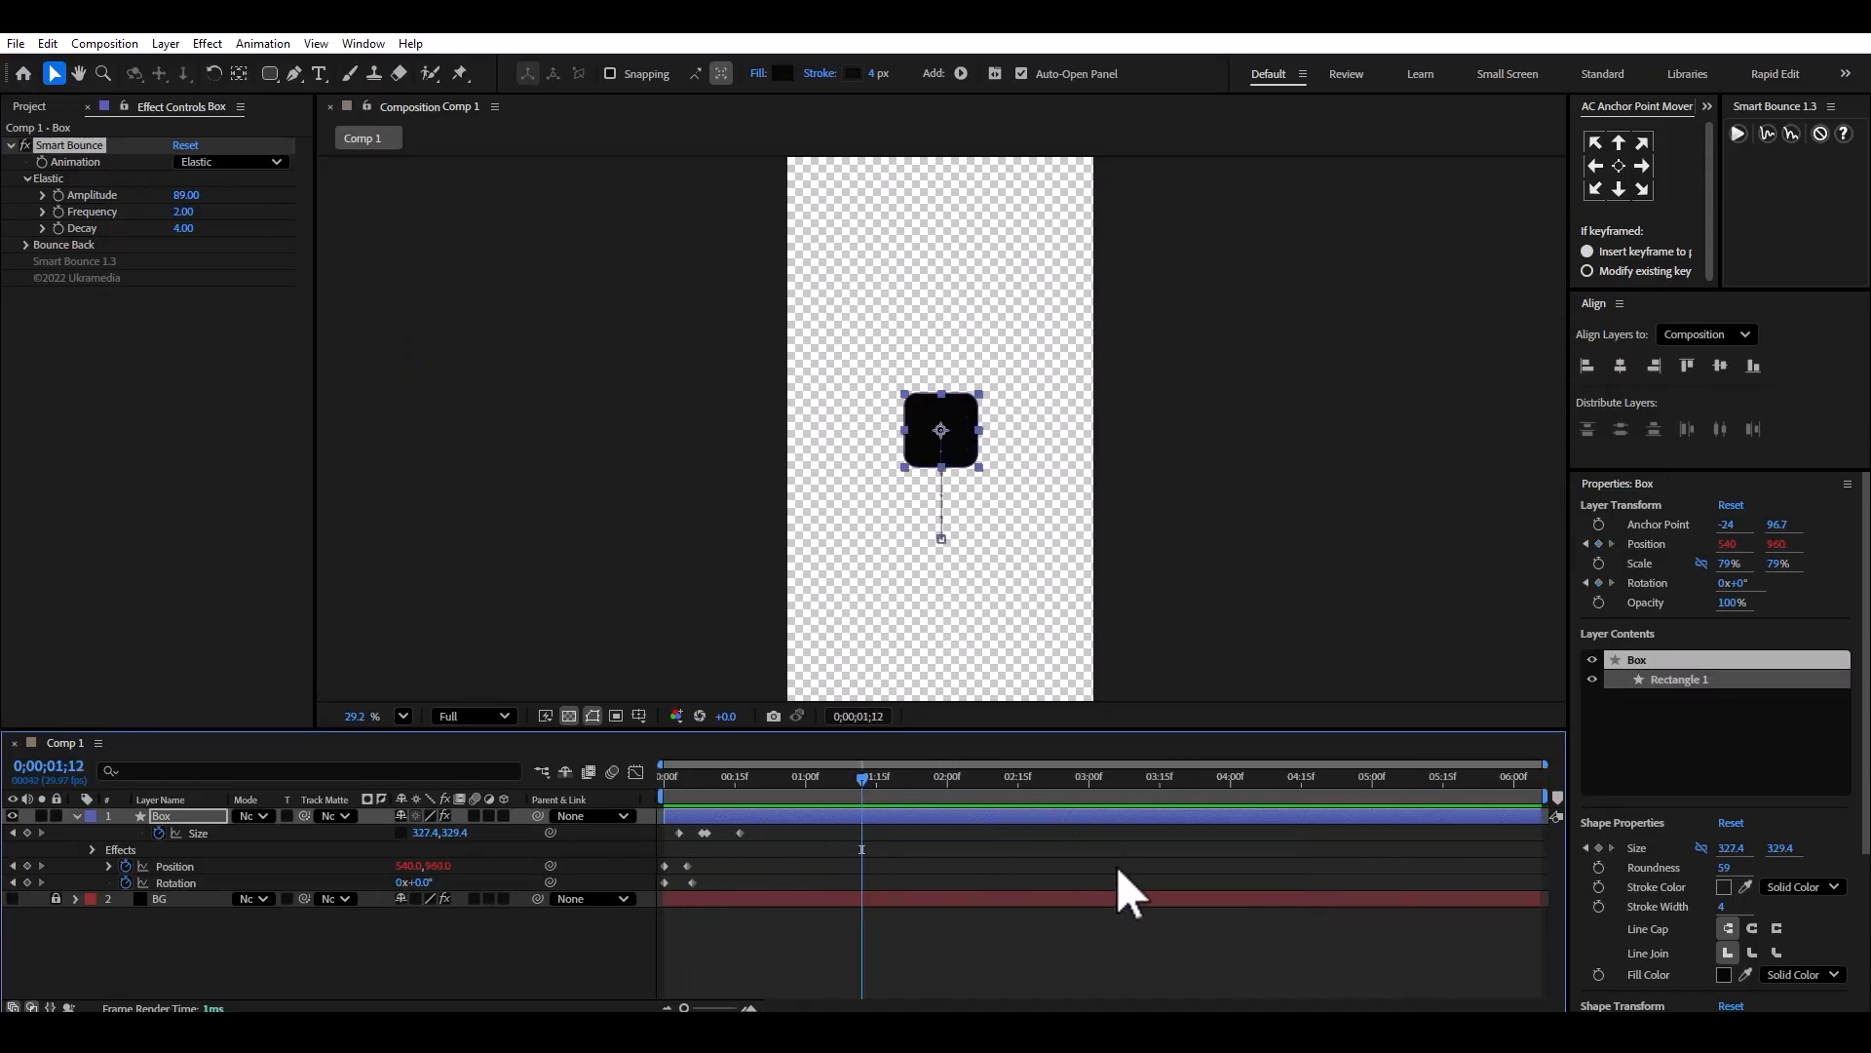
pyautogui.click(75, 816)
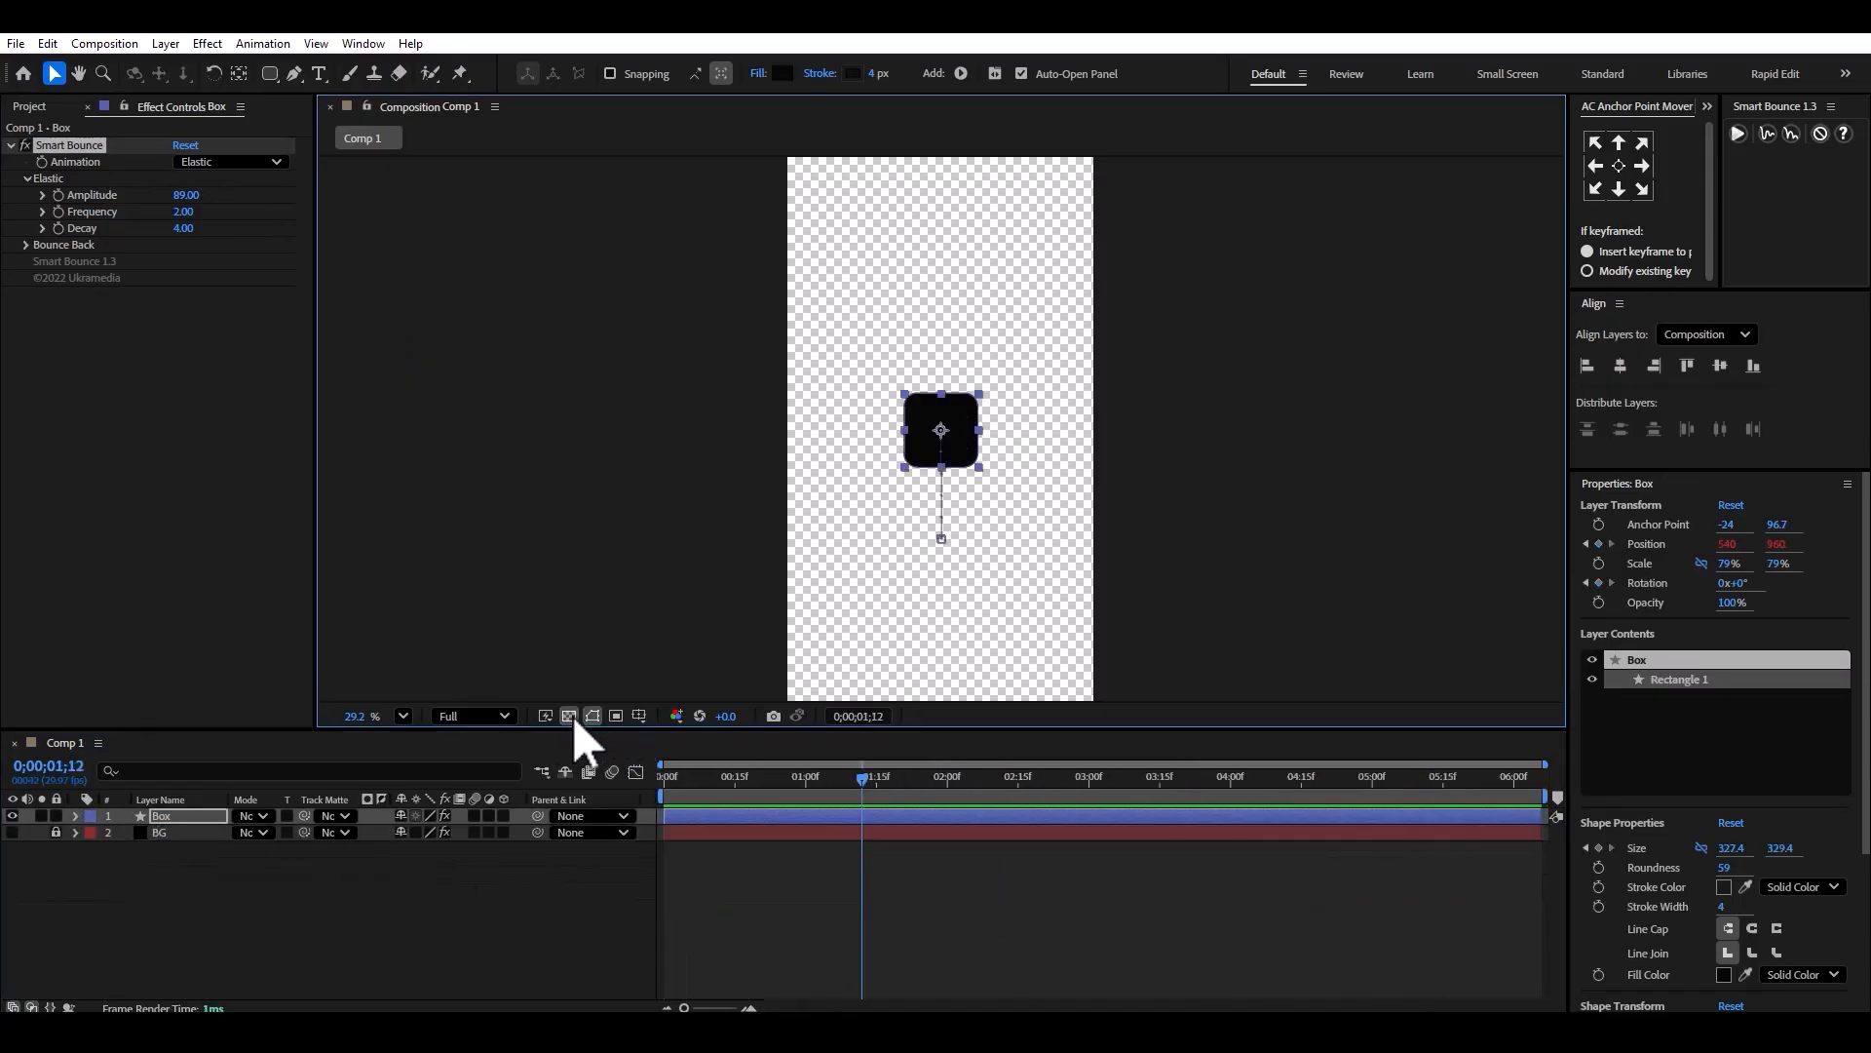
pyautogui.click(569, 715)
pyautogui.click(28, 105)
pyautogui.click(710, 446)
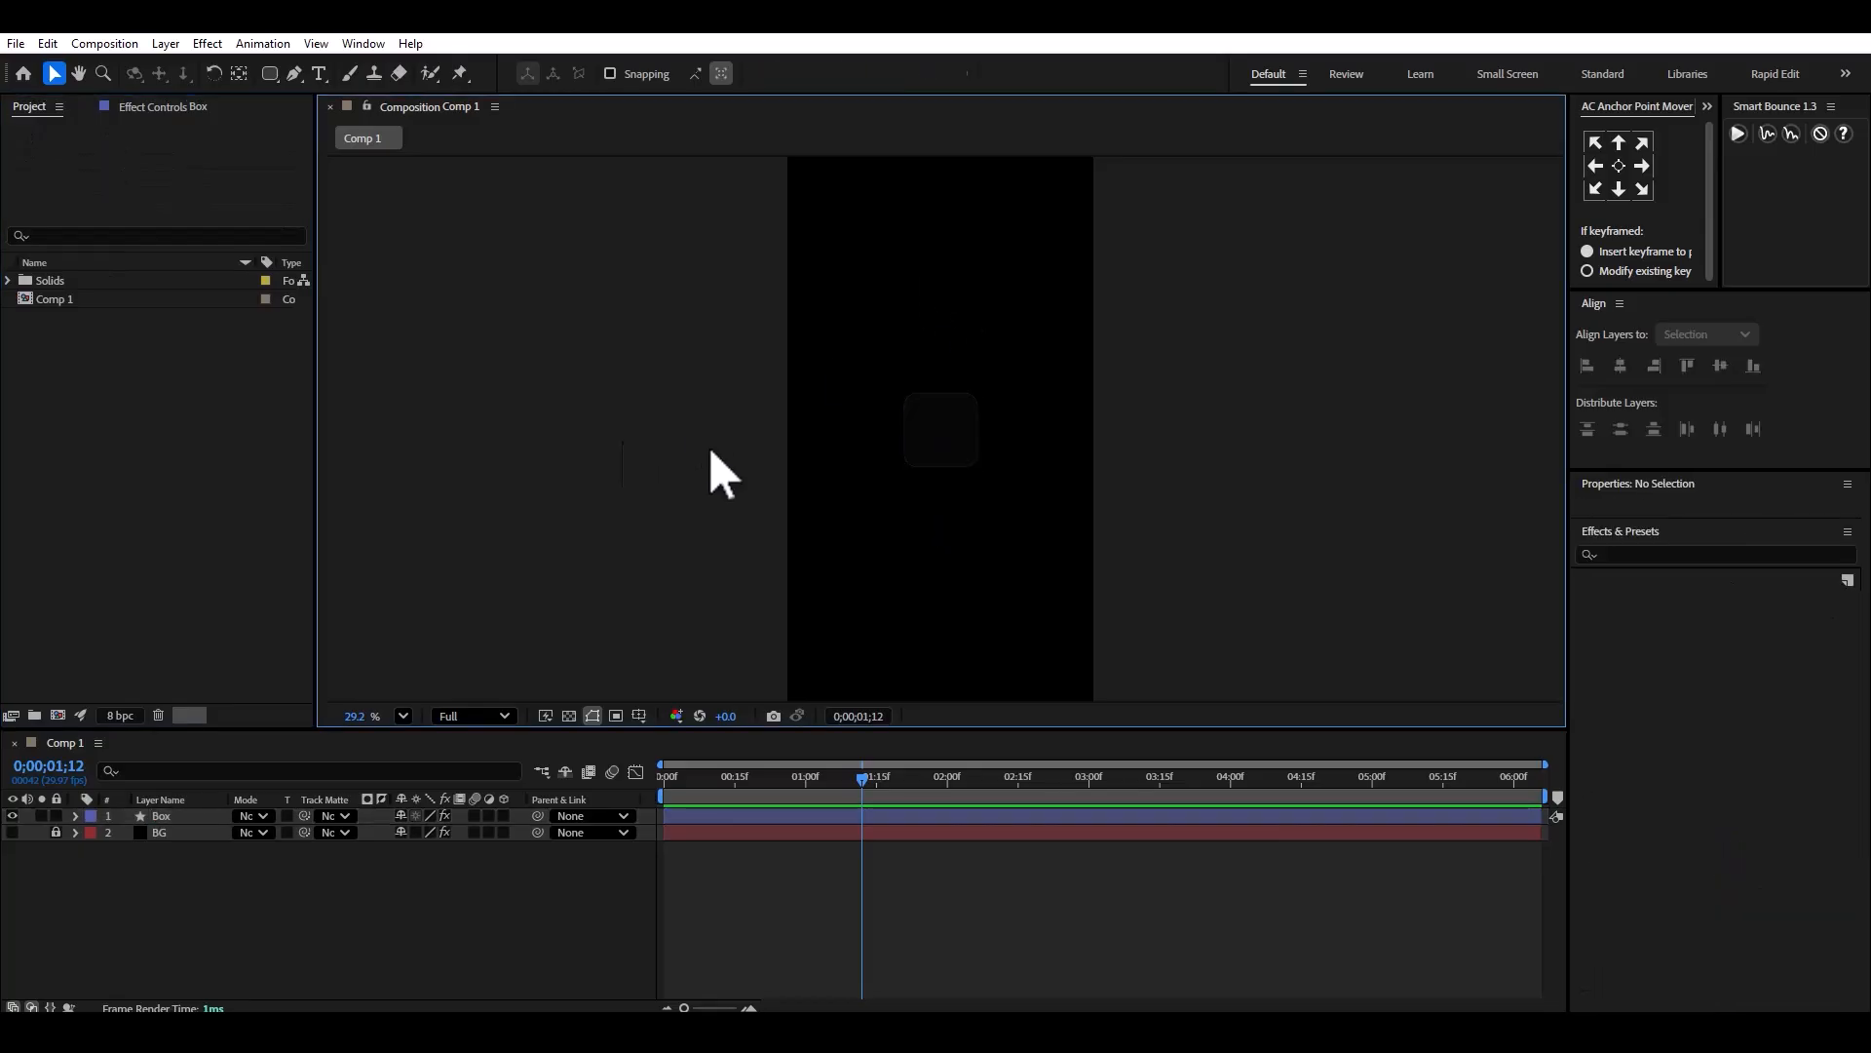
pyautogui.click(12, 833)
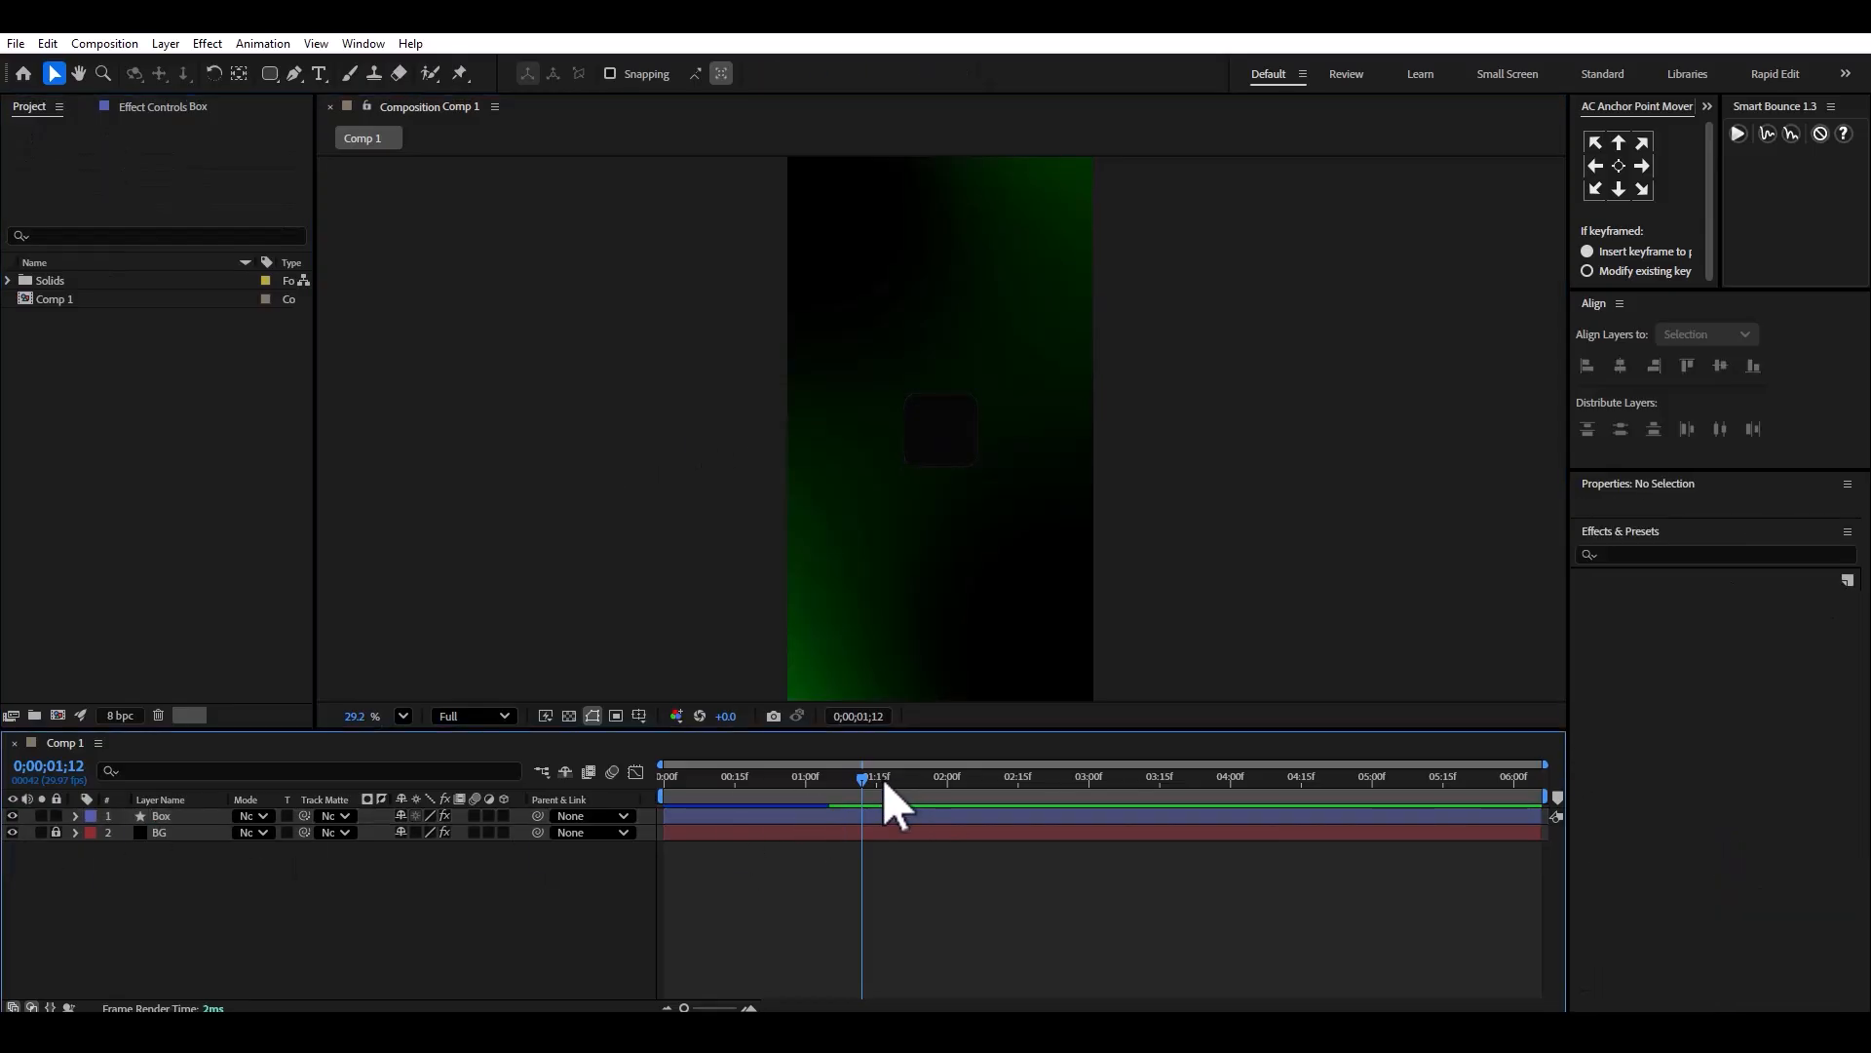
# Set Color 1 and Color 4 of the BG layer's 4-Color Gradient to white.
pyautogui.press('Home')
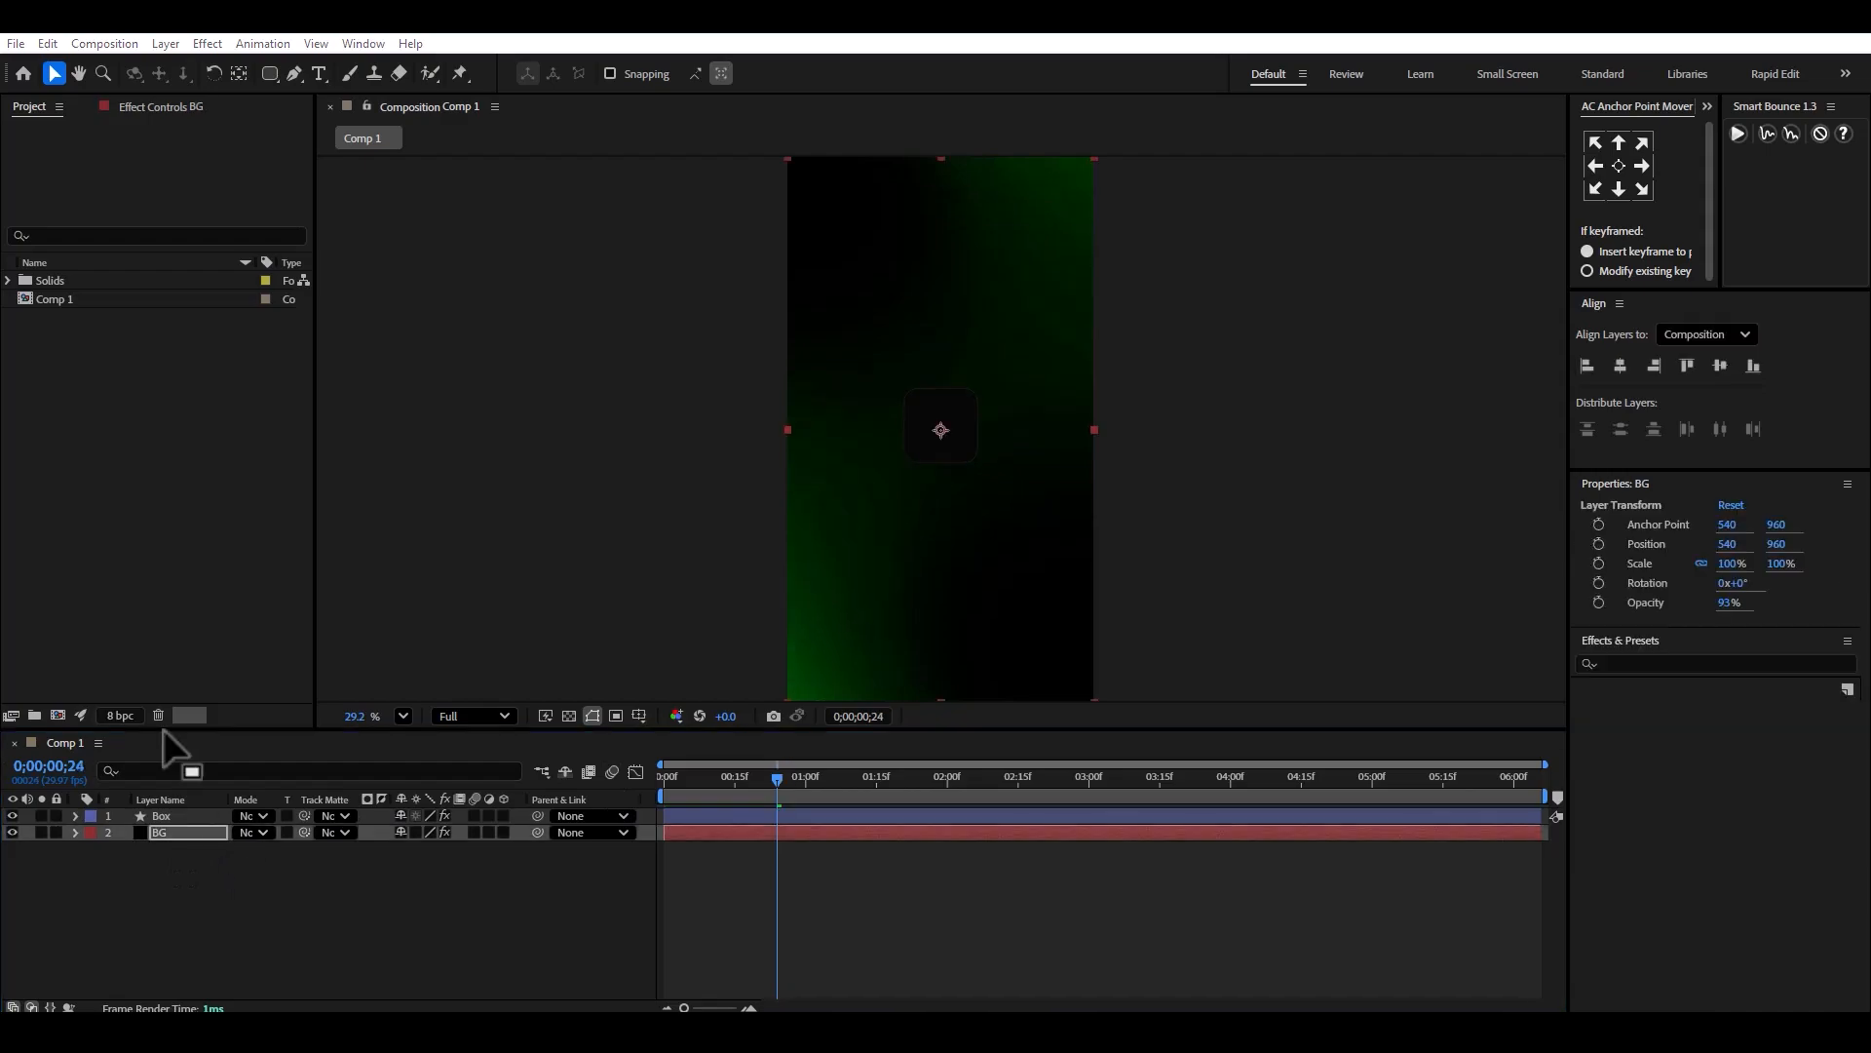
pyautogui.click(1245, 510)
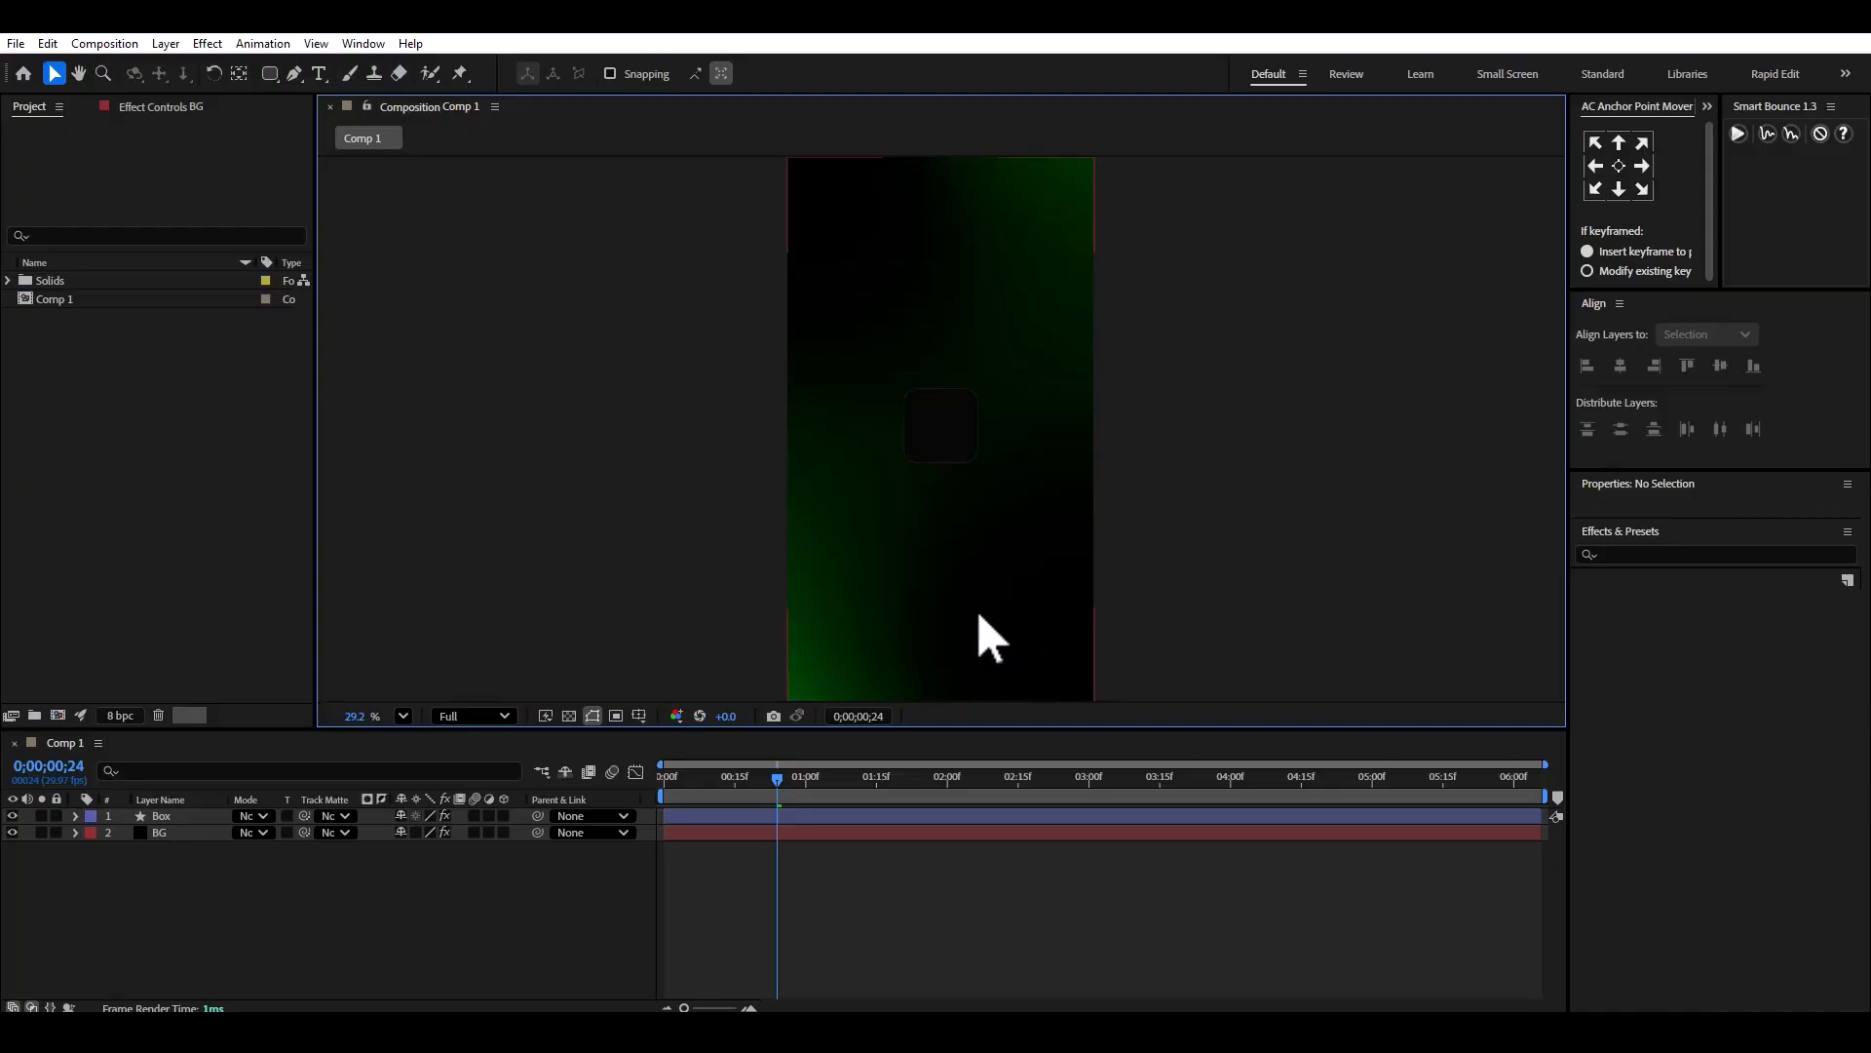
pyautogui.click(182, 831)
pyautogui.click(173, 107)
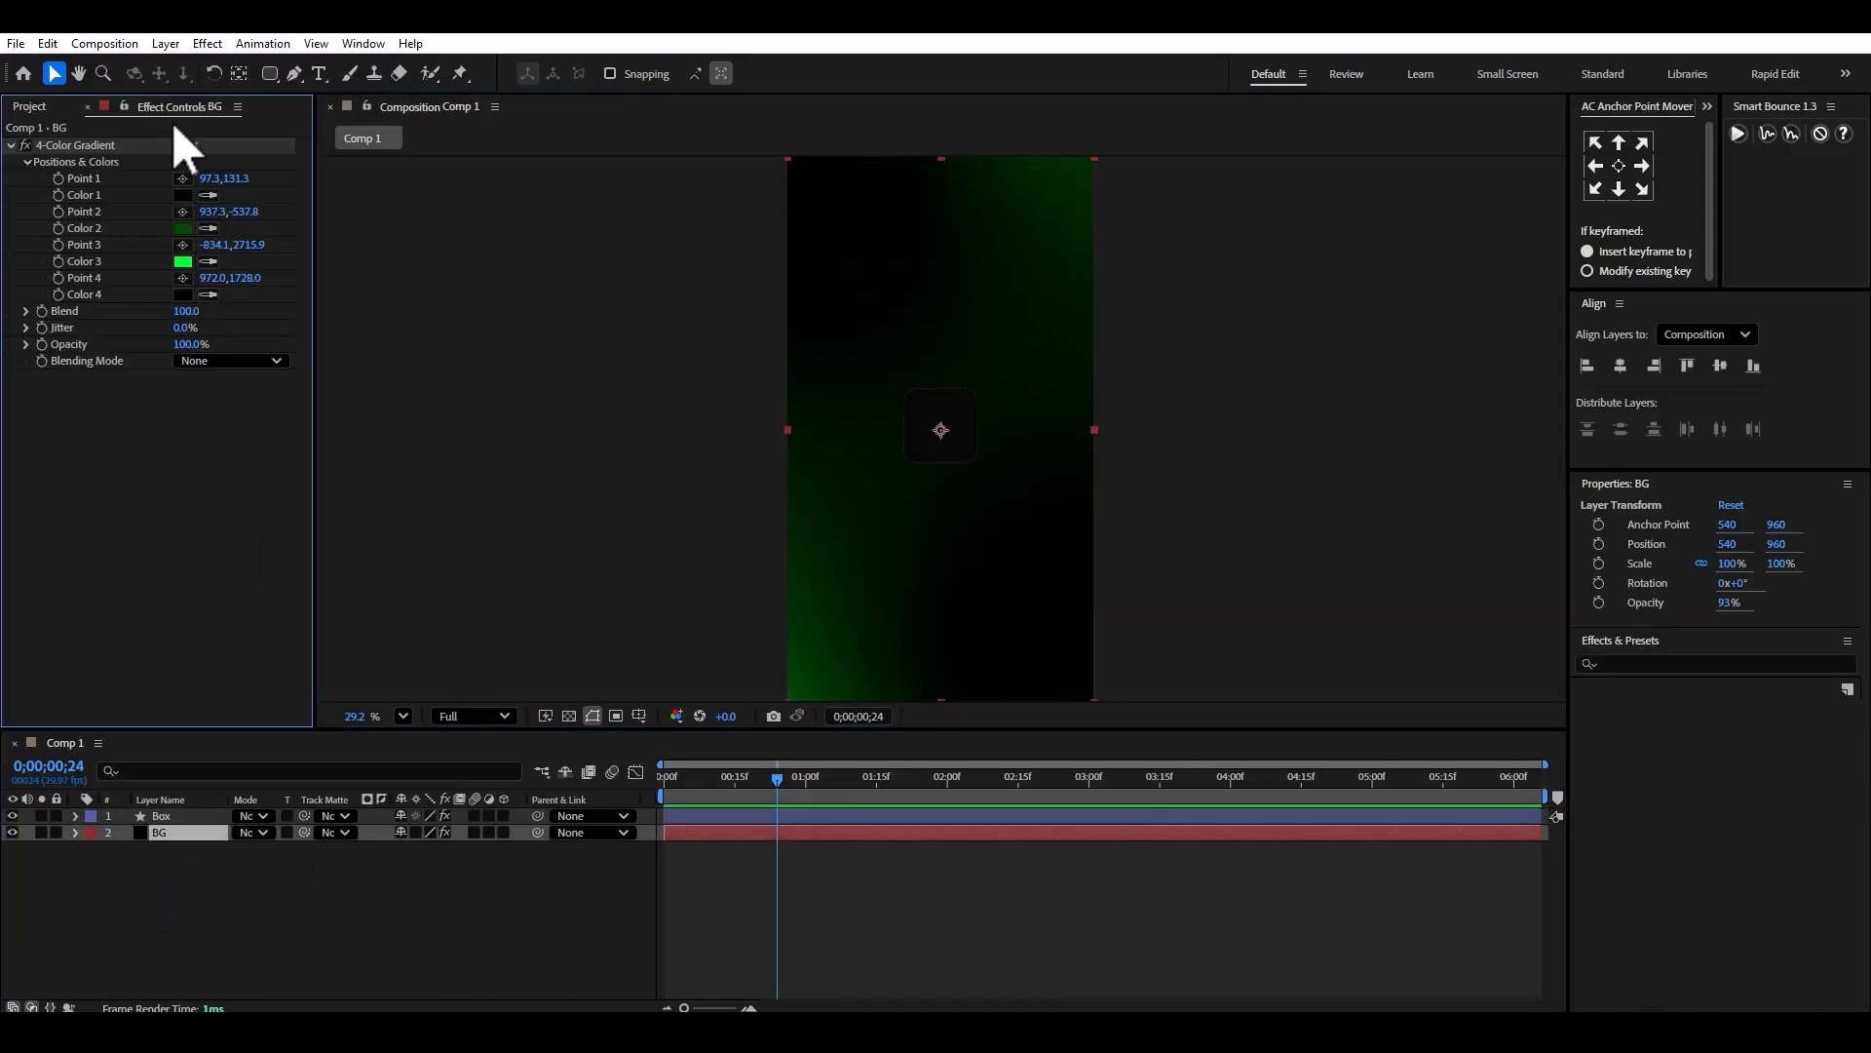
pyautogui.click(184, 195)
pyautogui.moveTo(815, 488); pyautogui.dragTo(668, 377)
pyautogui.click(1136, 414)
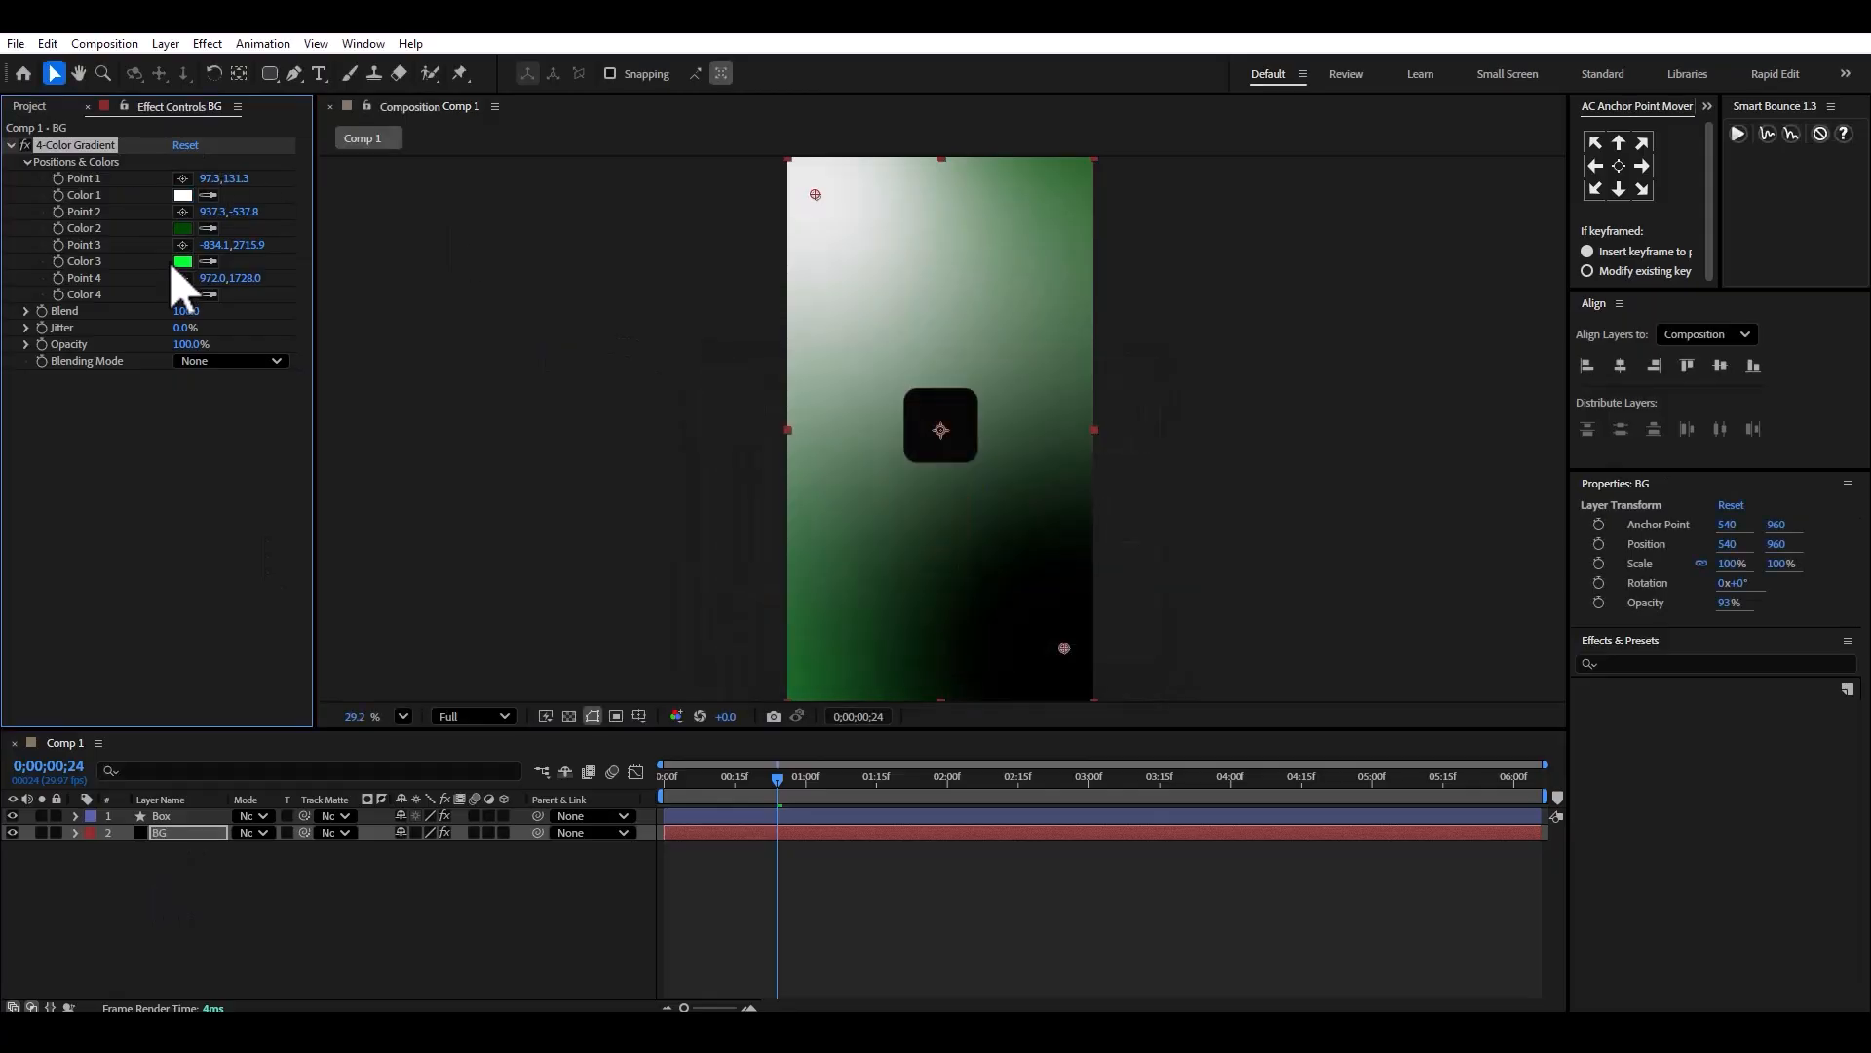
pyautogui.click(183, 295)
pyautogui.moveTo(914, 501); pyautogui.dragTo(756, 343)
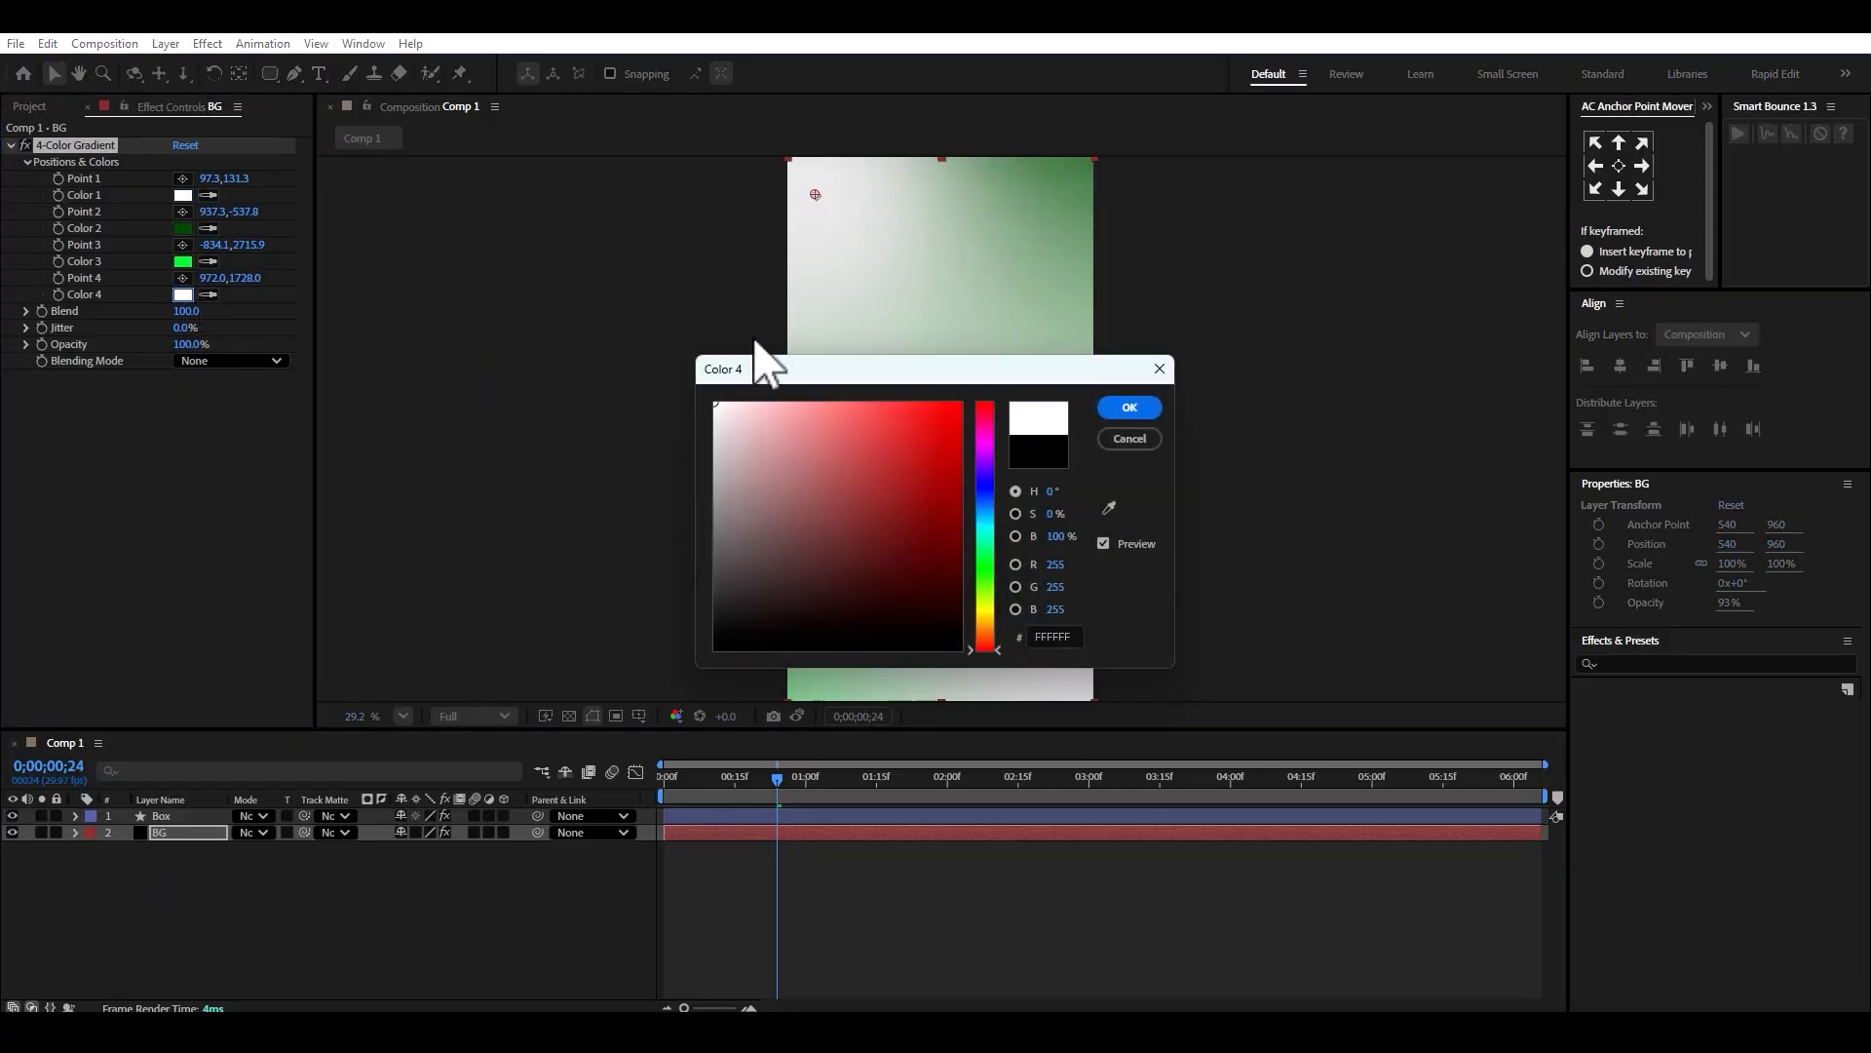
pyautogui.click(1131, 409)
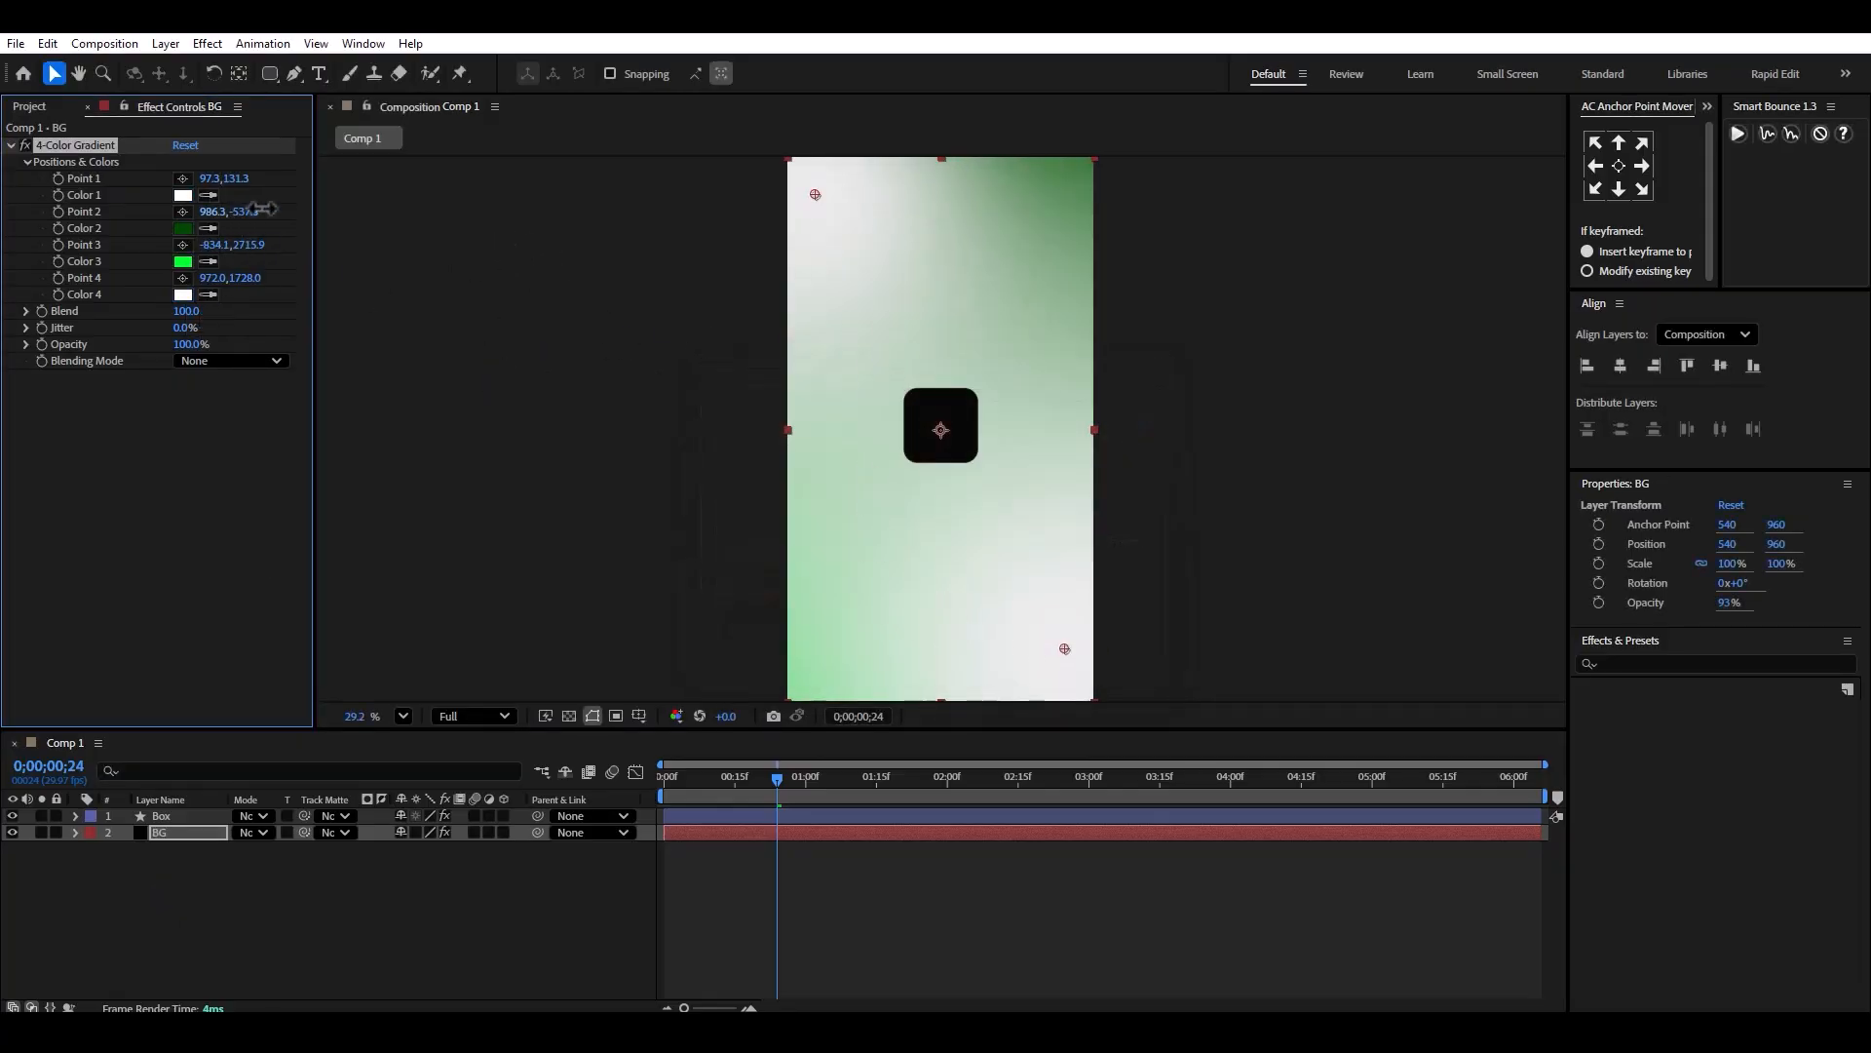
# Set the gradient's Color 2 to light green ABFFAB and move Point 2 into the frame at about 936, 246.
pyautogui.moveTo(261, 210); pyautogui.dragTo(468, 217)
pyautogui.click(183, 229)
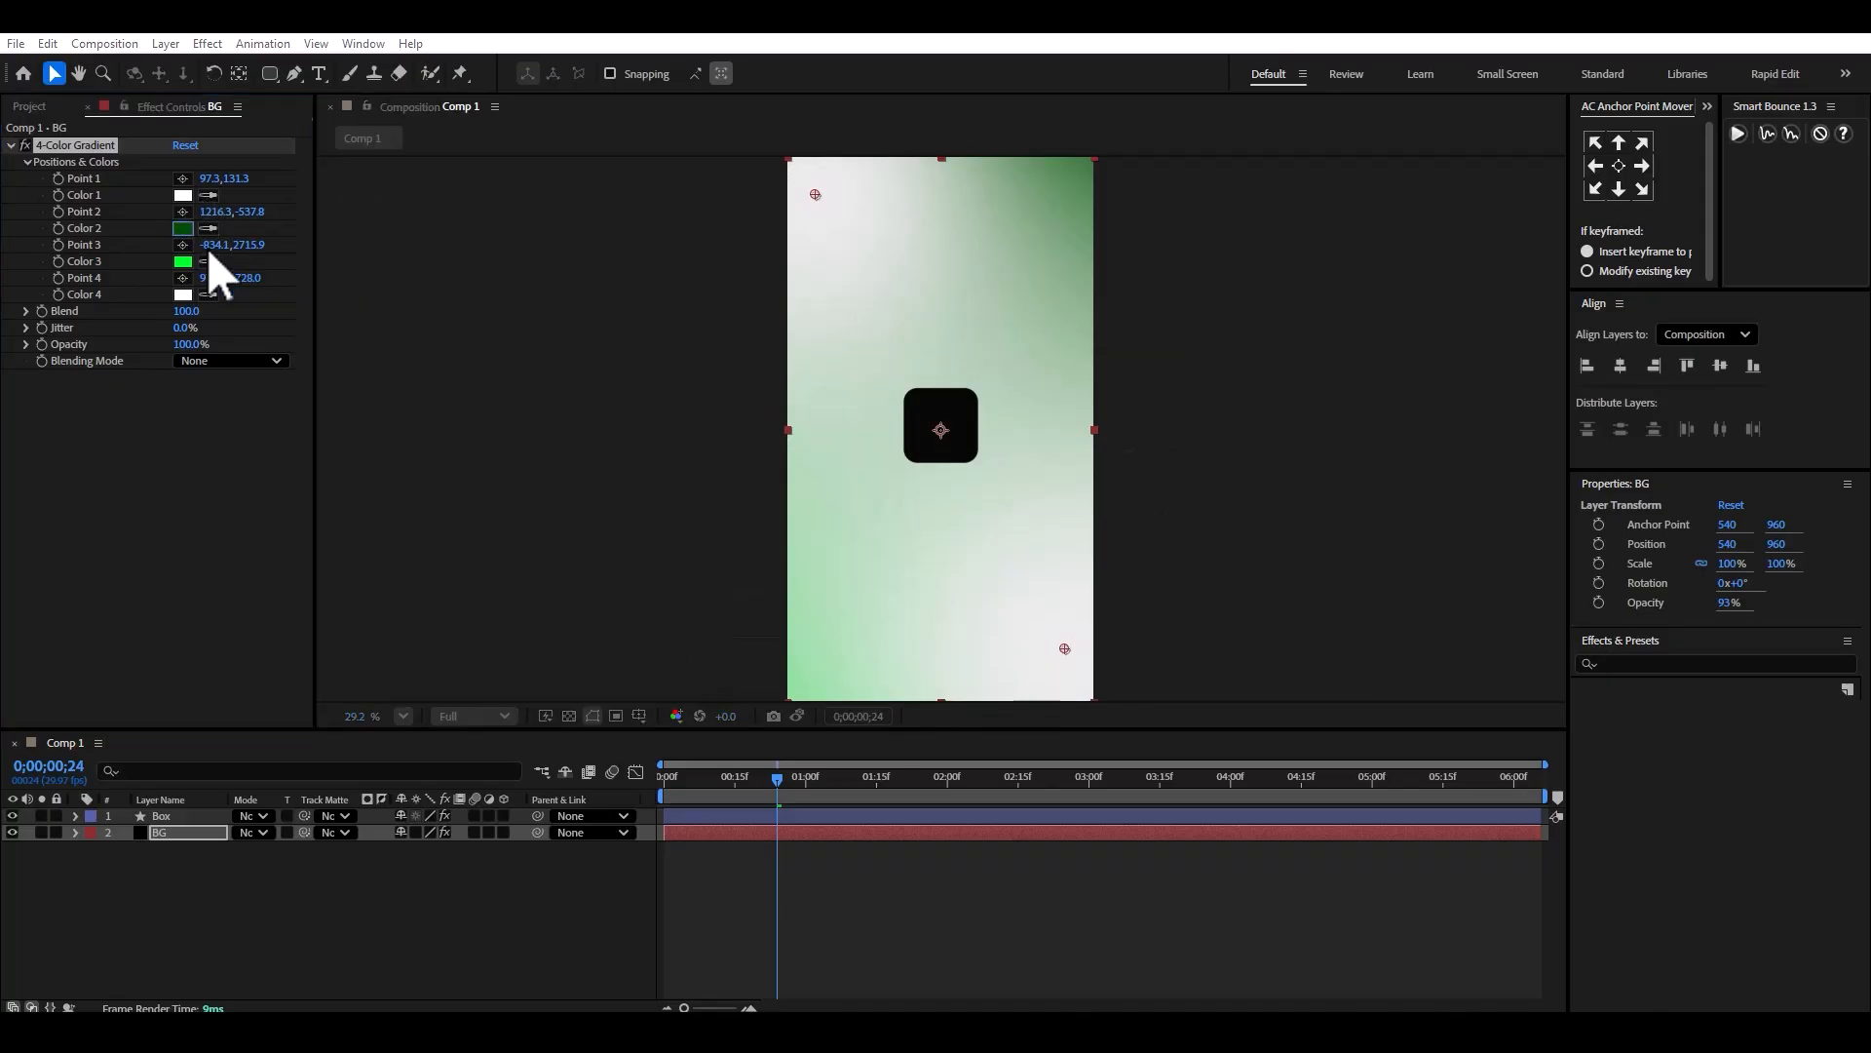
pyautogui.moveTo(936, 564); pyautogui.dragTo(795, 402)
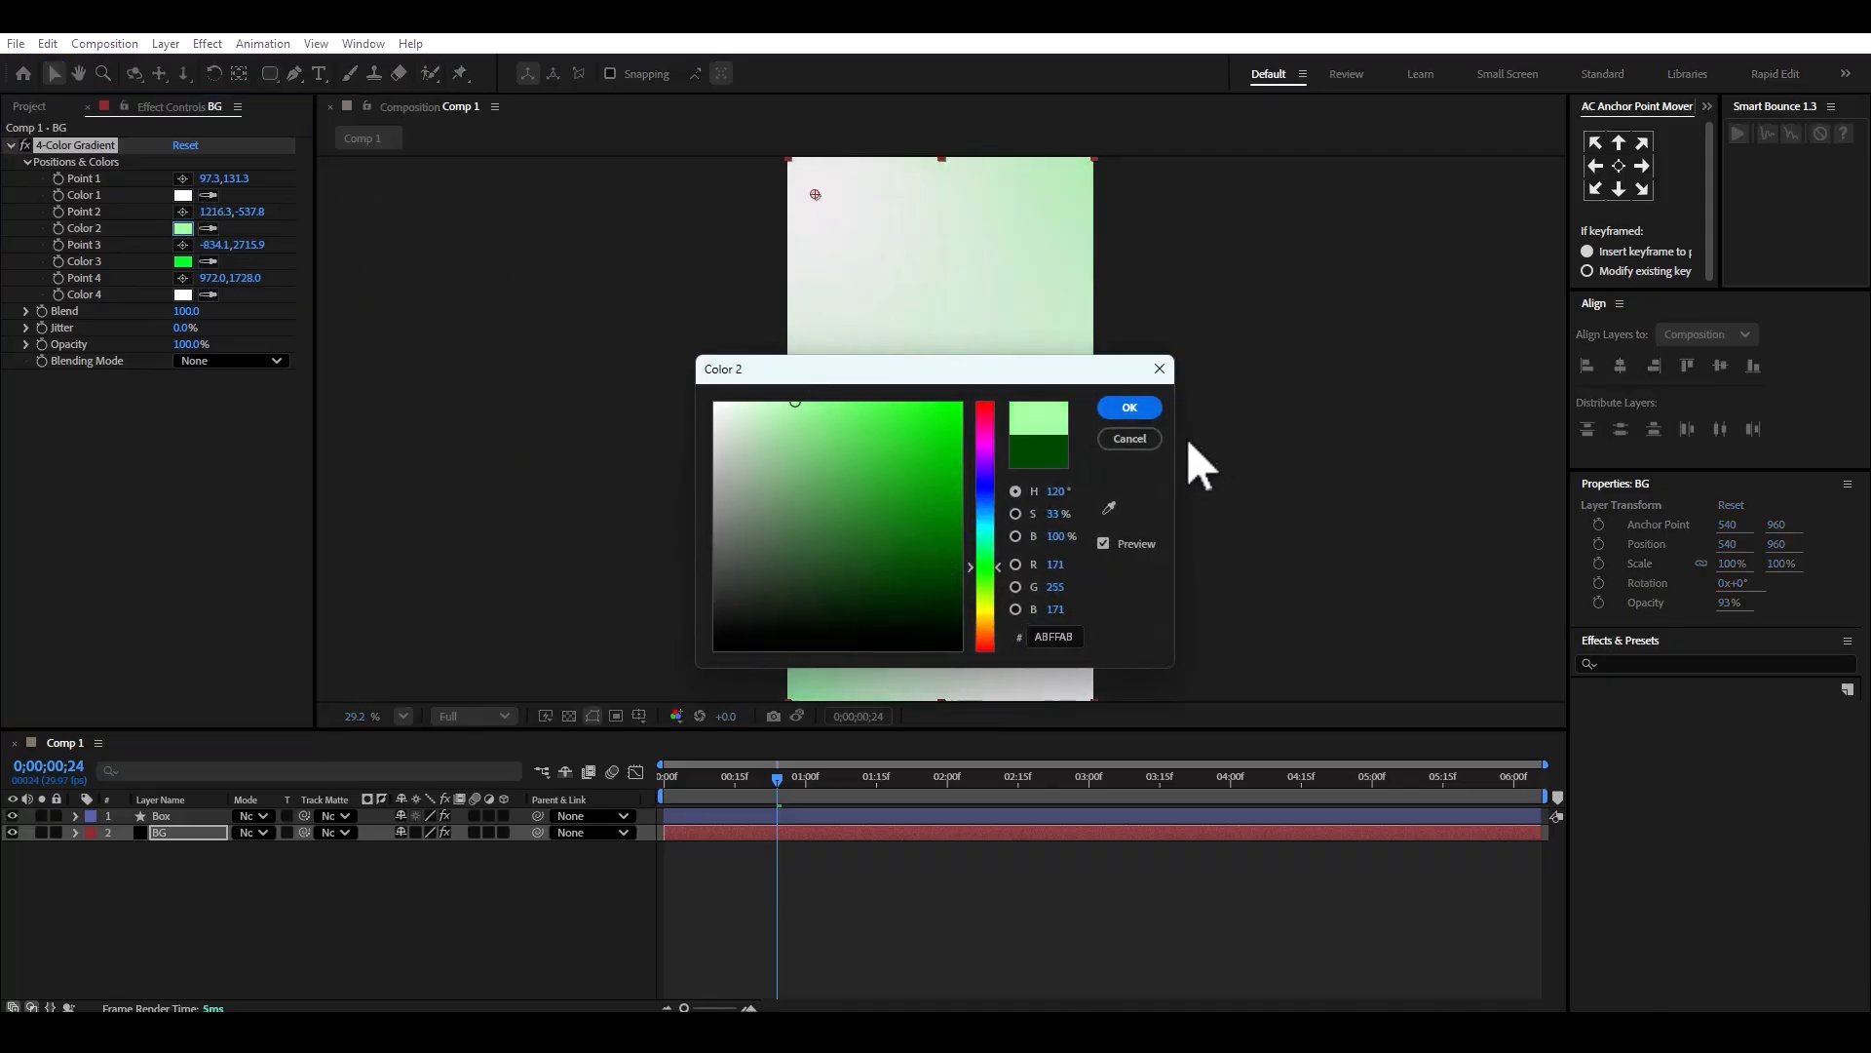
pyautogui.click(1130, 407)
pyautogui.scroll(-3, 1219, 249)
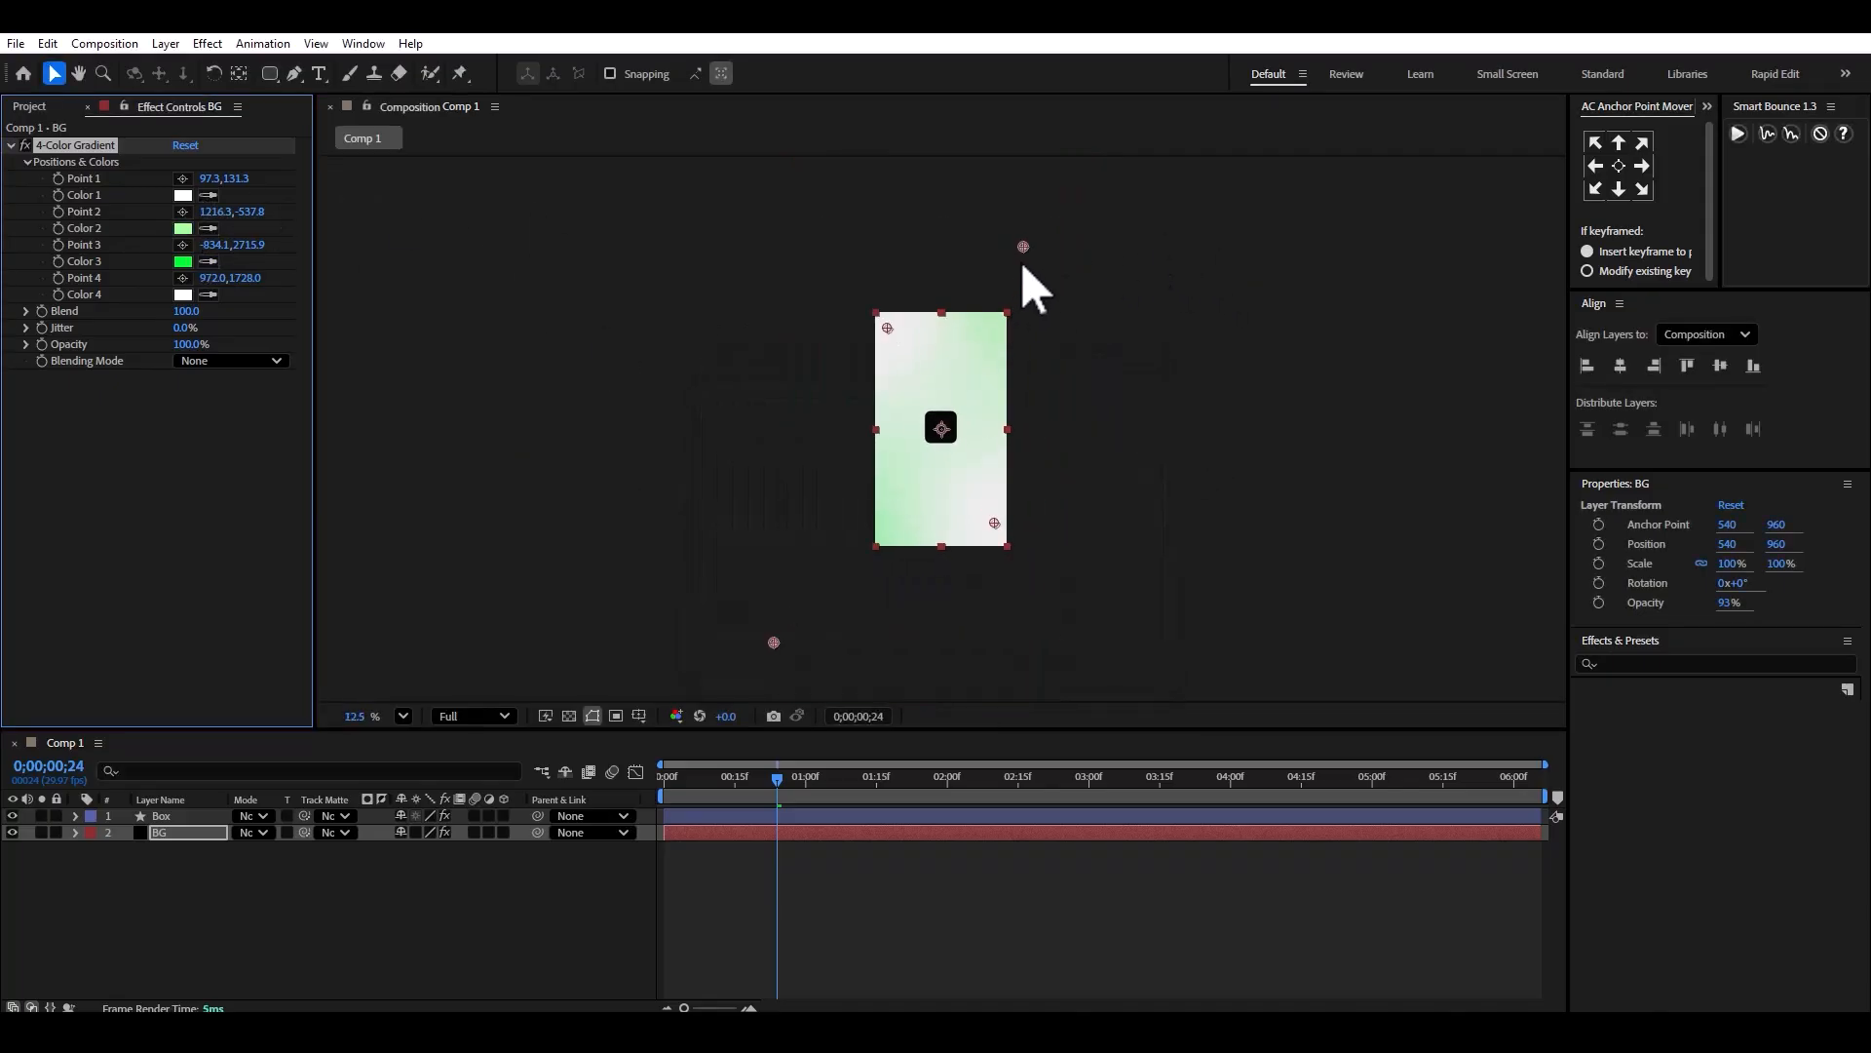
pyautogui.moveTo(1018, 249); pyautogui.dragTo(989, 342)
pyautogui.click(897, 630)
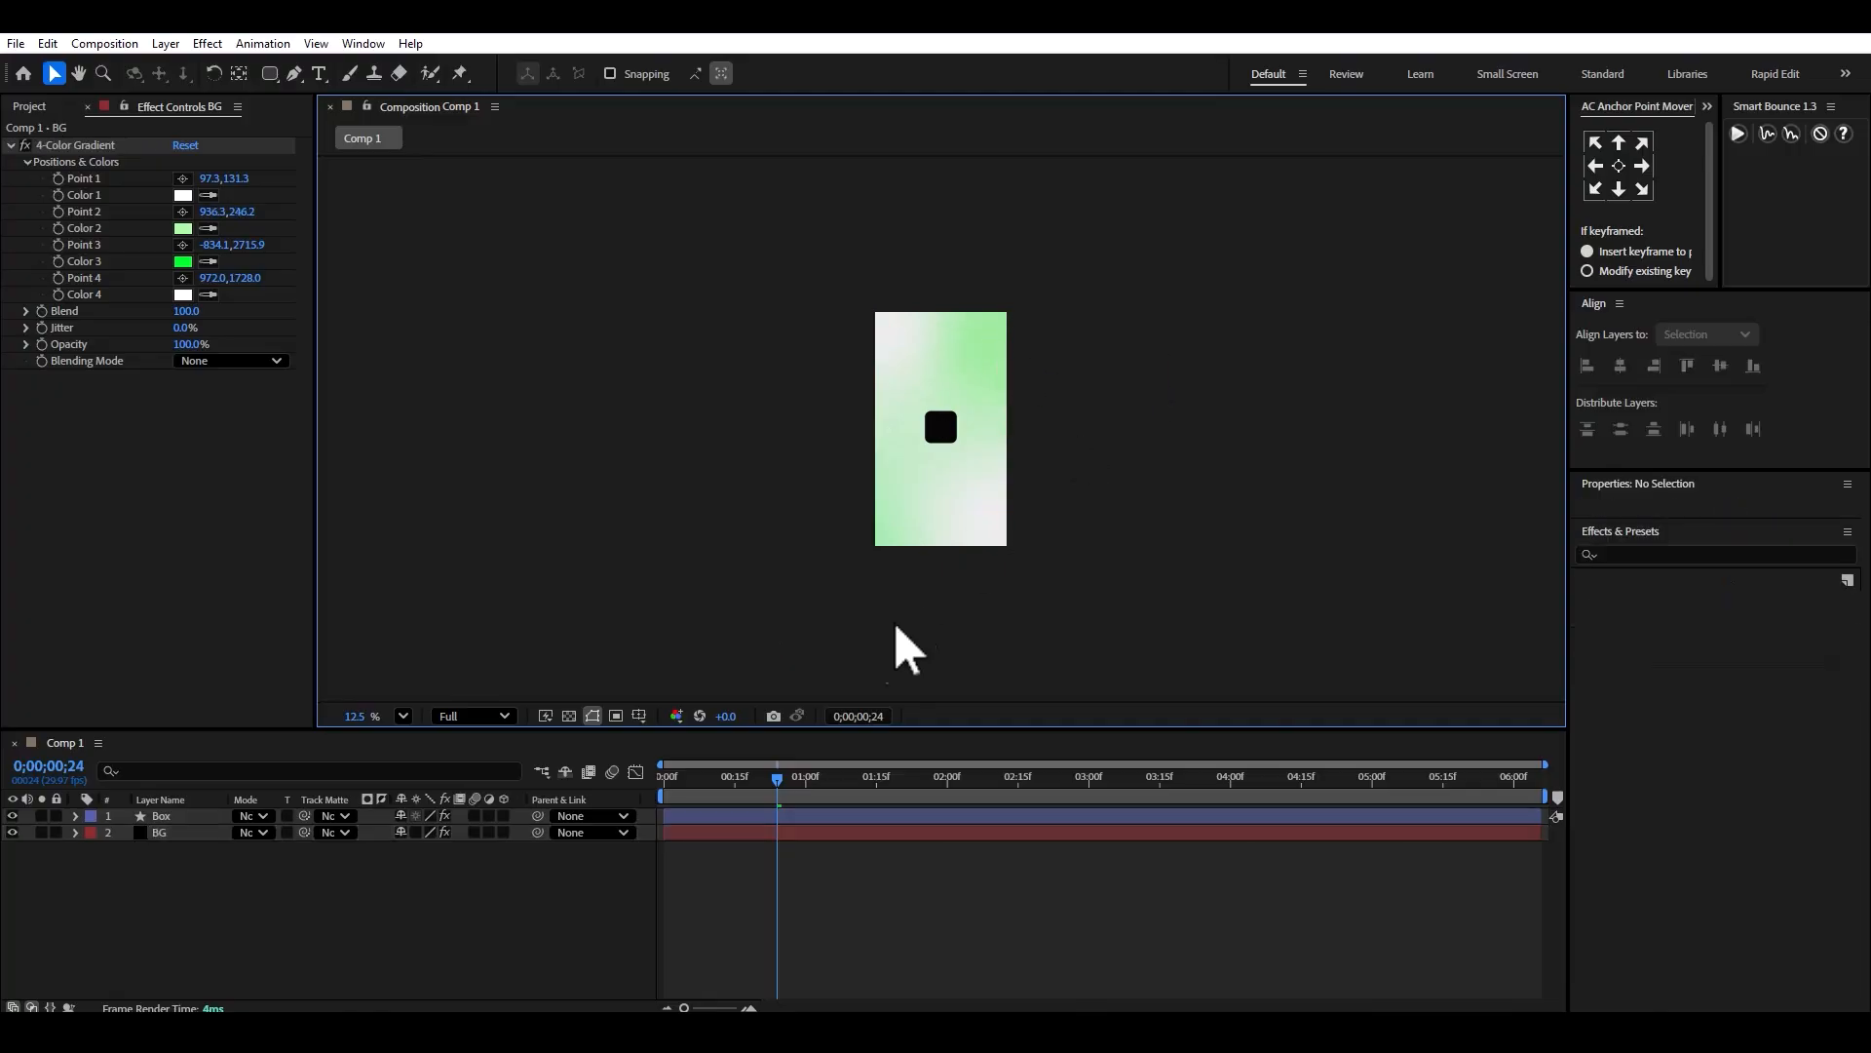
# Play back the box animation from the start over the light gradient background.
pyautogui.moveTo(735, 777); pyautogui.dragTo(664, 777)
pyautogui.scroll(3, 858, 531)
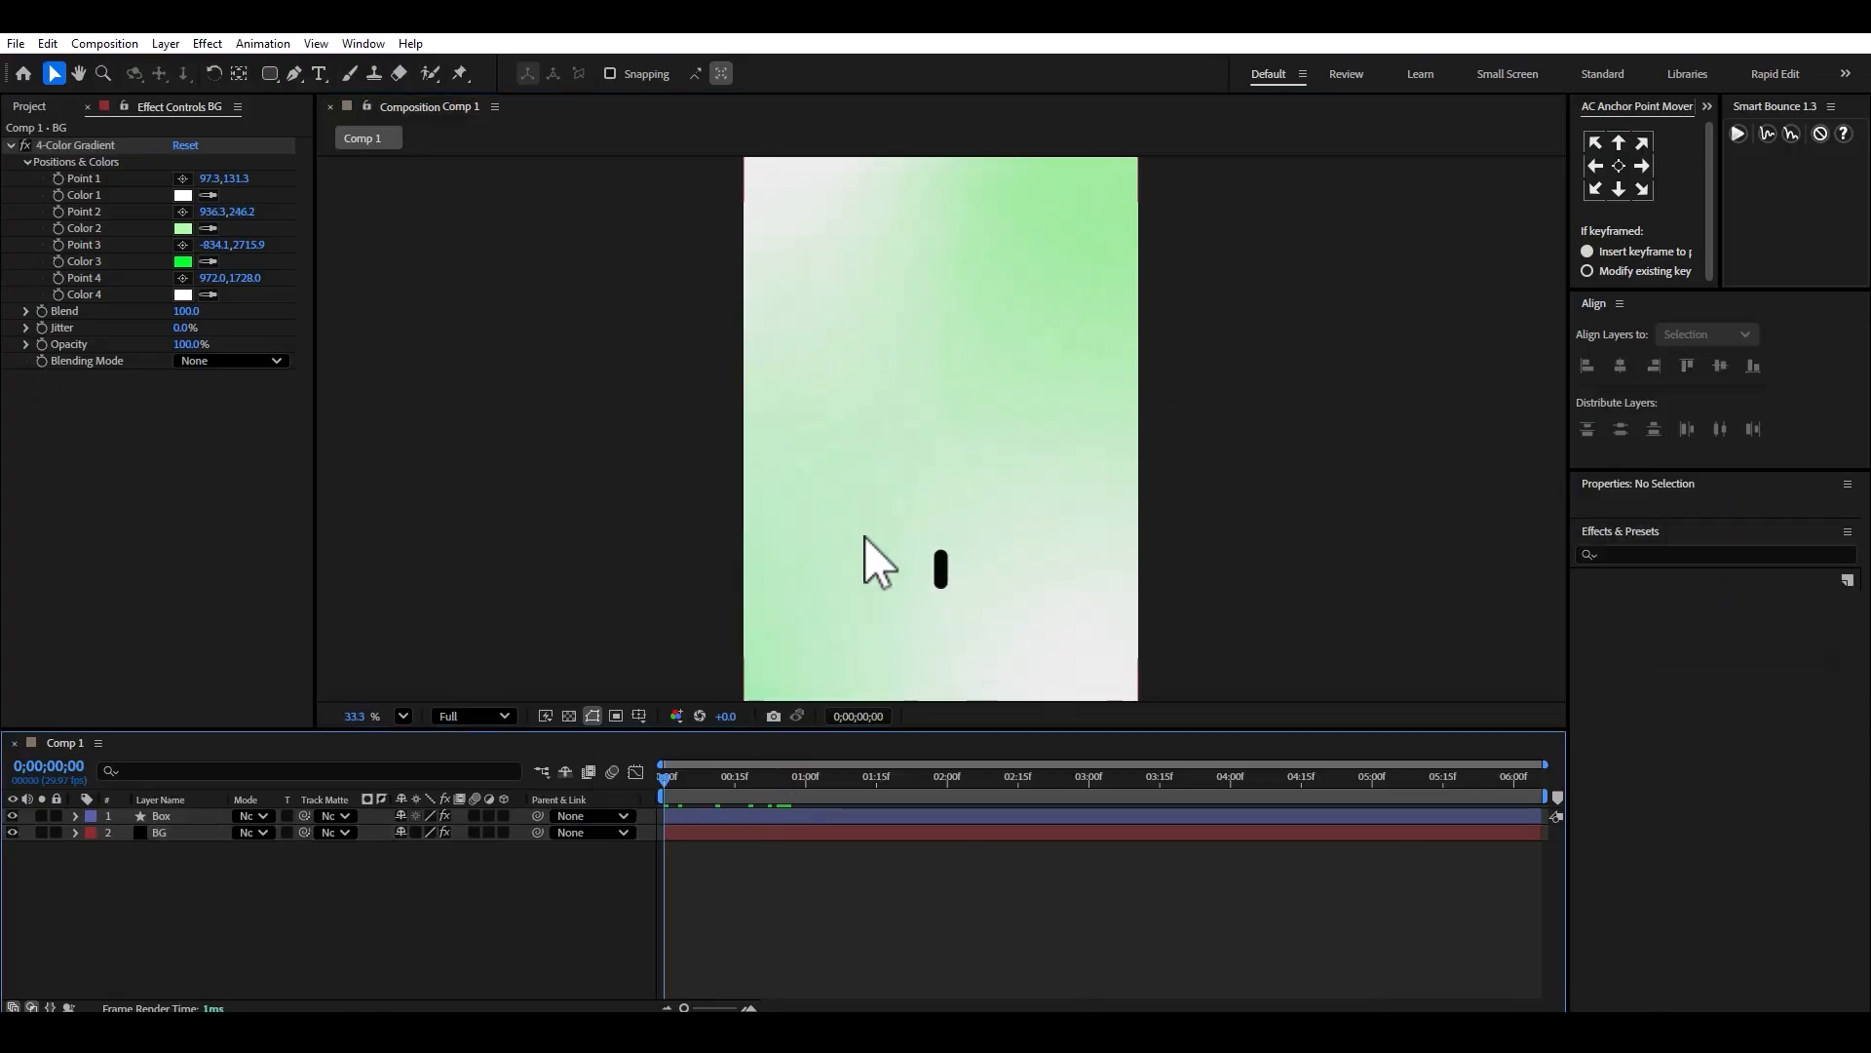
pyautogui.scroll(-1, 863, 536)
pyautogui.press('space')
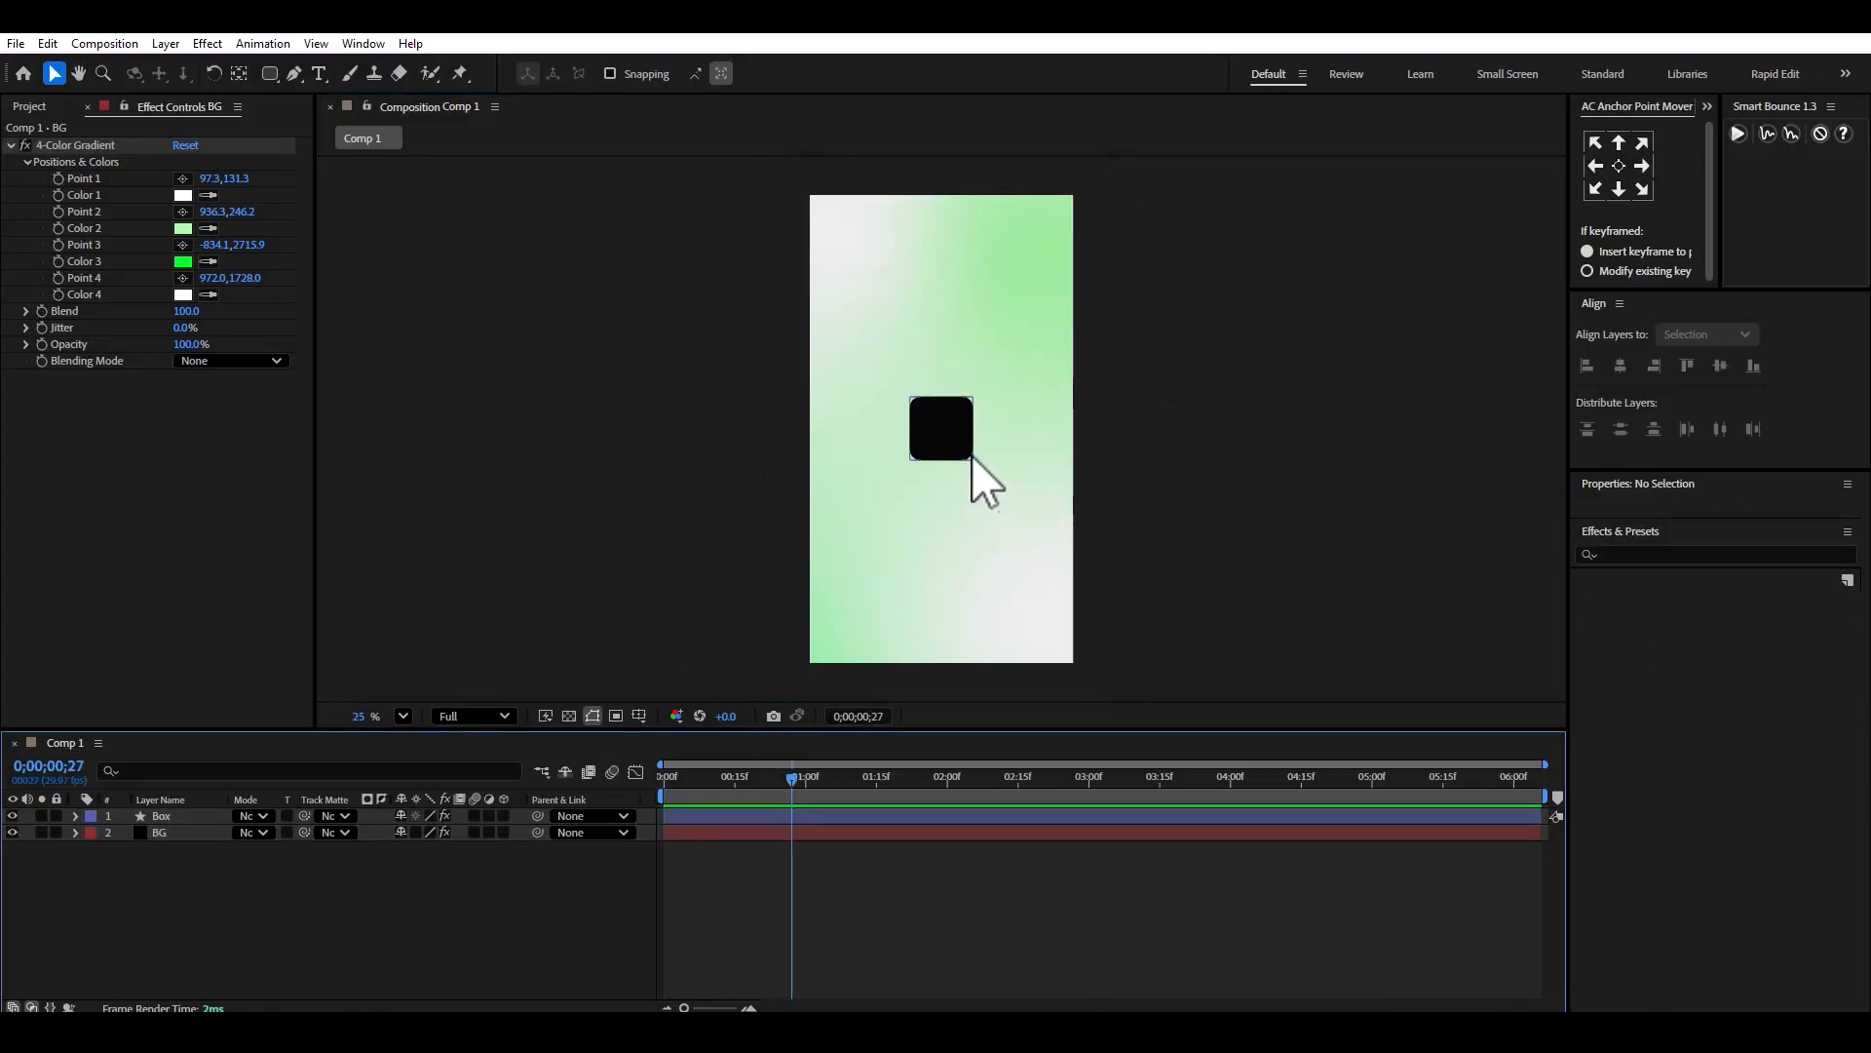
# Set the Box's fill colour to dark grey 1D1D1D.
pyautogui.click(950, 432)
pyautogui.click(785, 73)
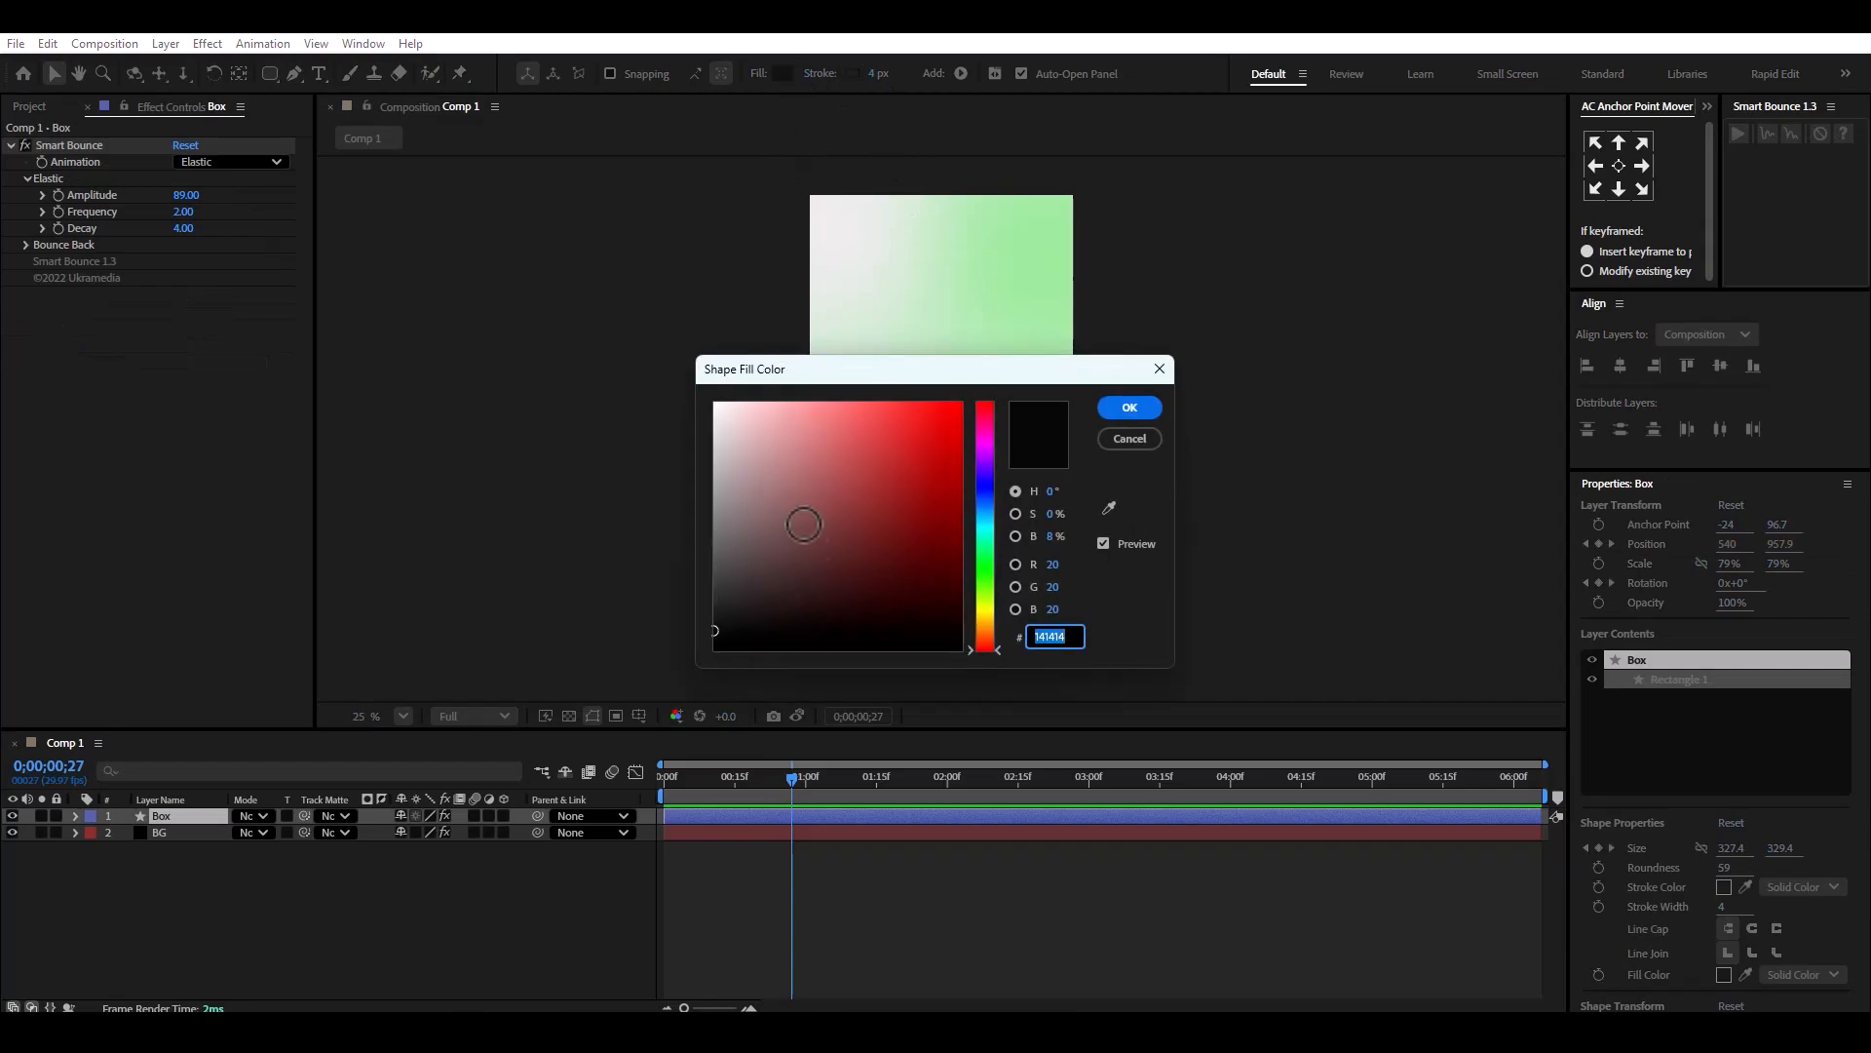
pyautogui.moveTo(811, 378); pyautogui.dragTo(1440, 357)
pyautogui.moveTo(1441, 546); pyautogui.dragTo(1300, 569)
pyautogui.click(1774, 388)
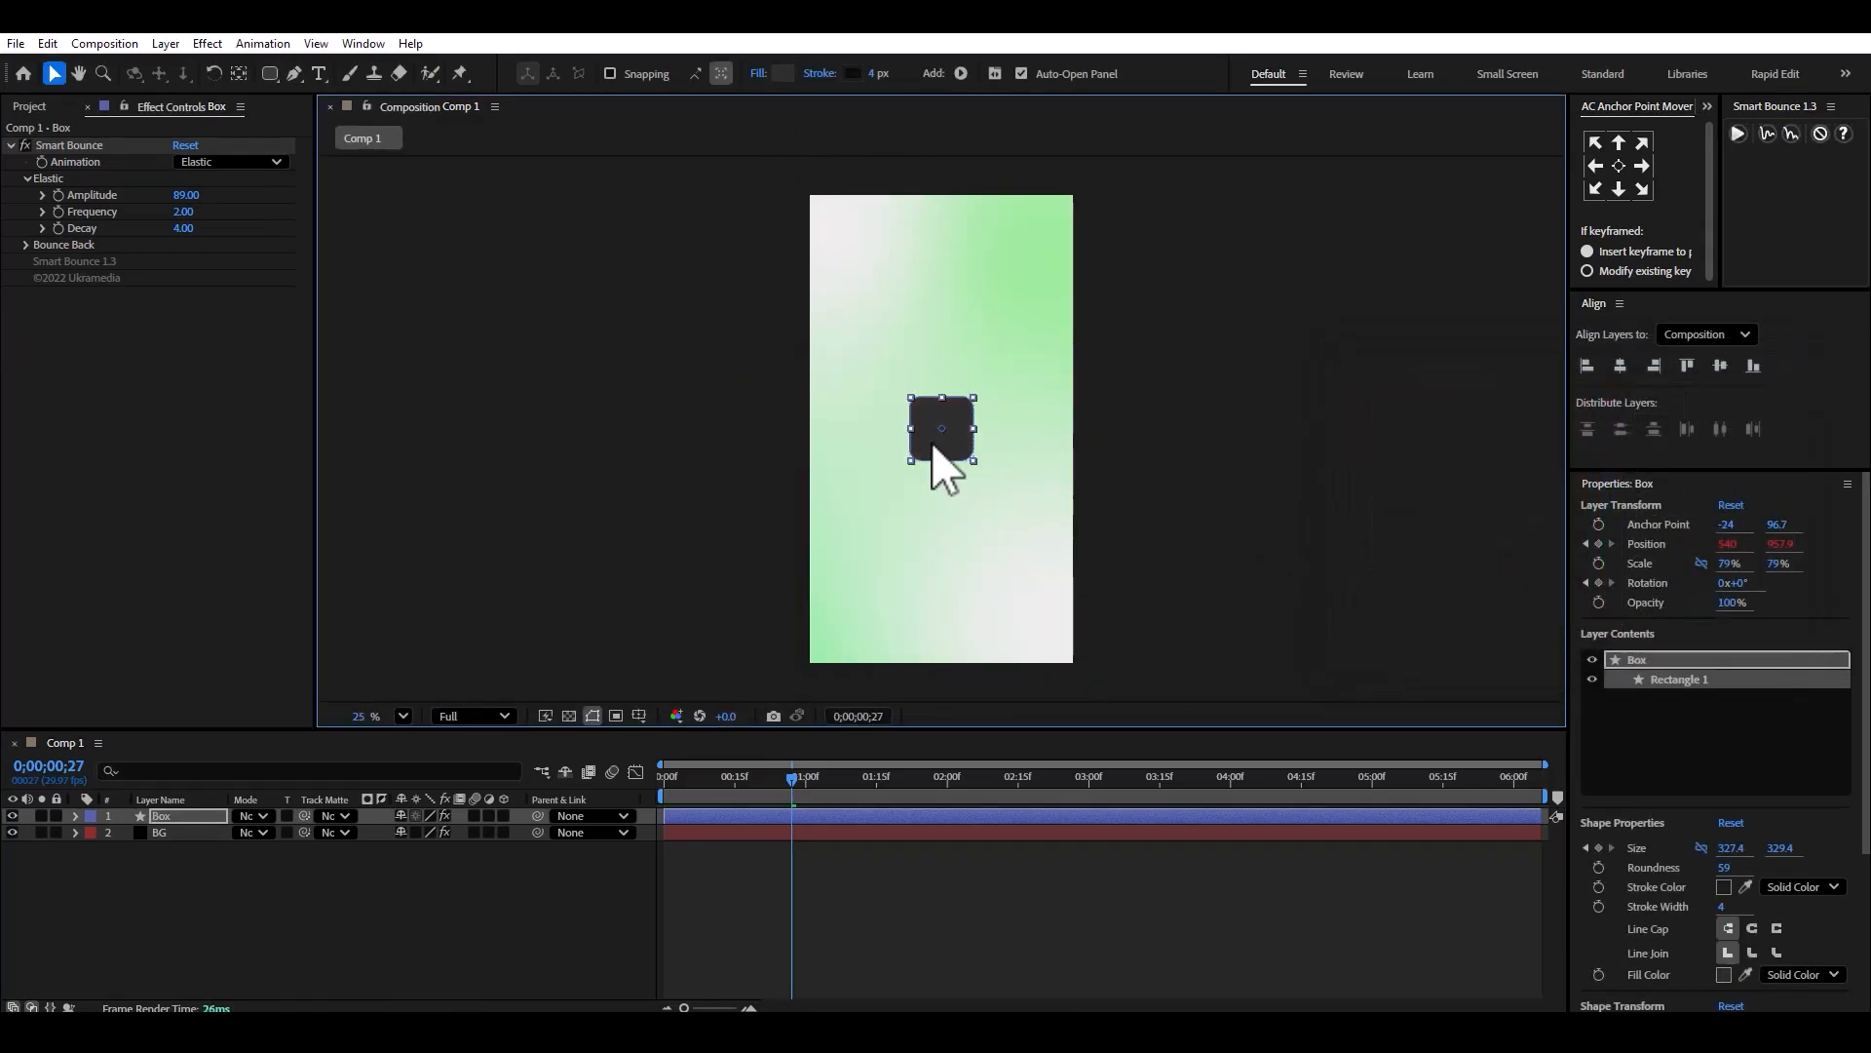
pyautogui.scroll(2, 944, 451)
pyautogui.click(784, 74)
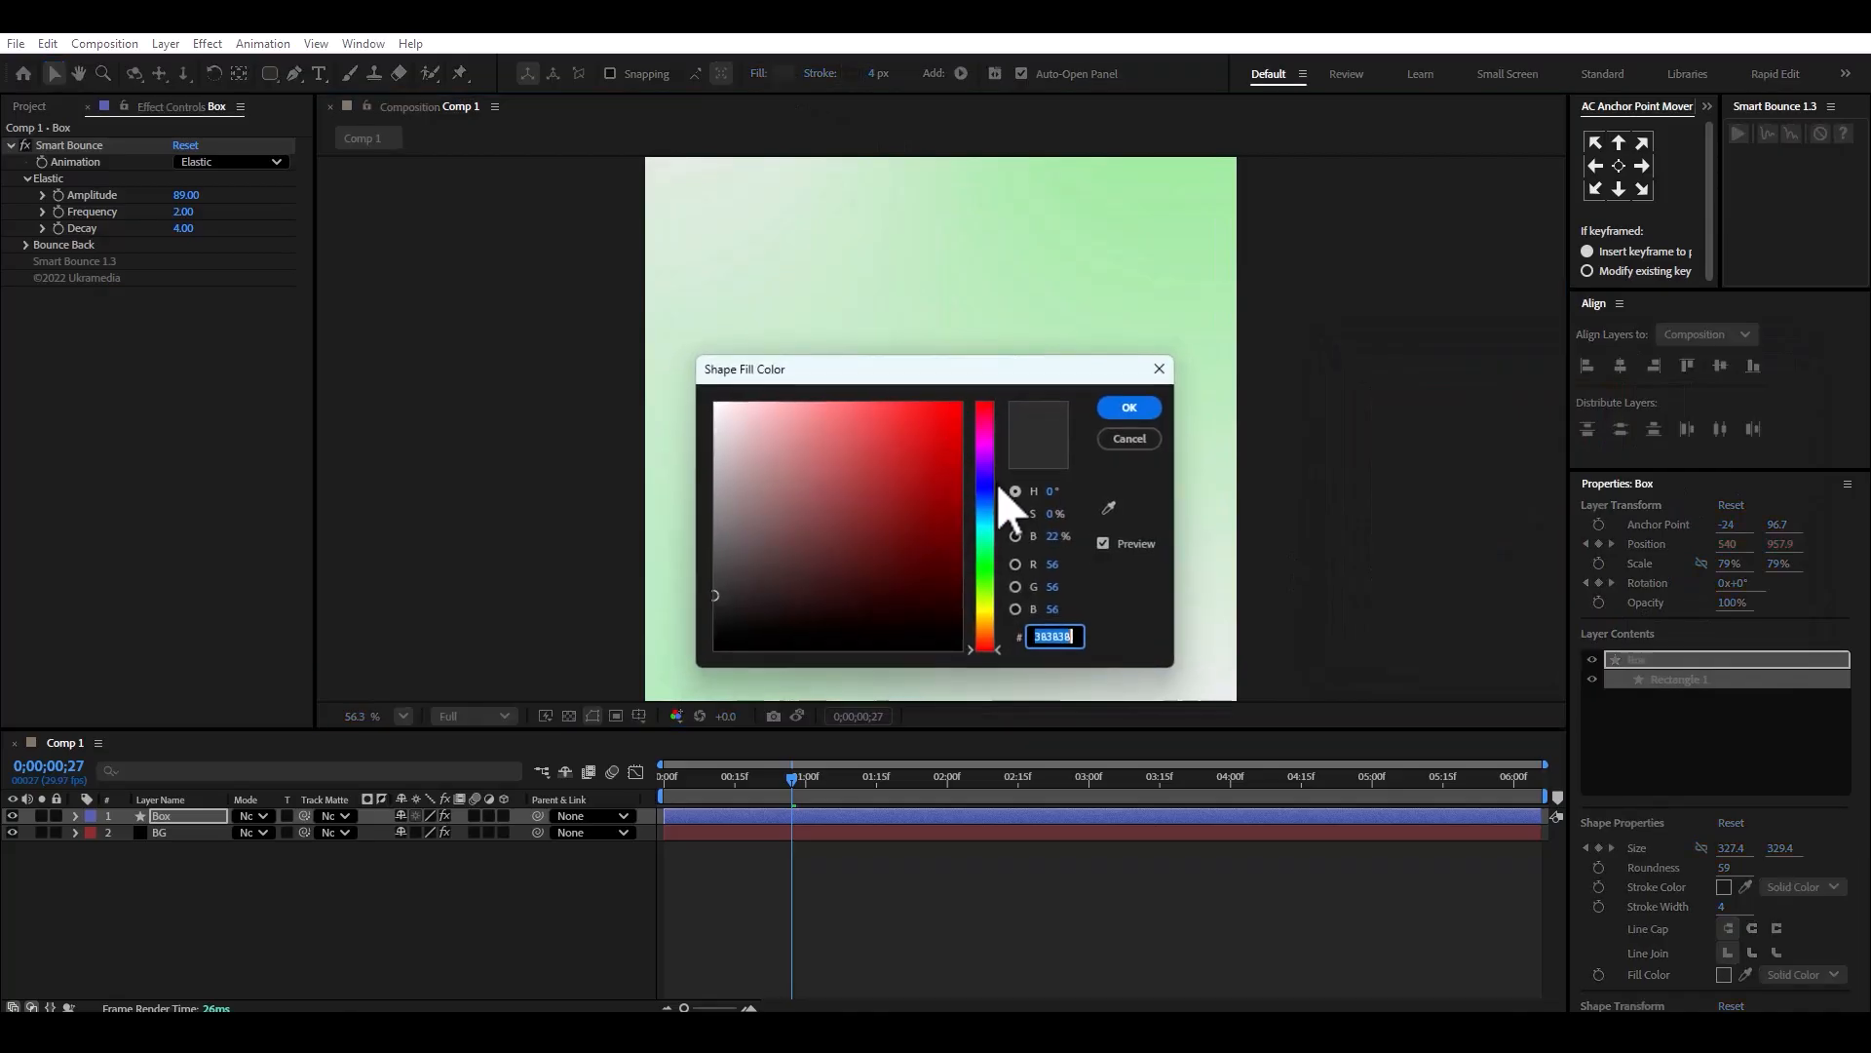
pyautogui.moveTo(719, 594); pyautogui.dragTo(707, 622)
pyautogui.press('Return')
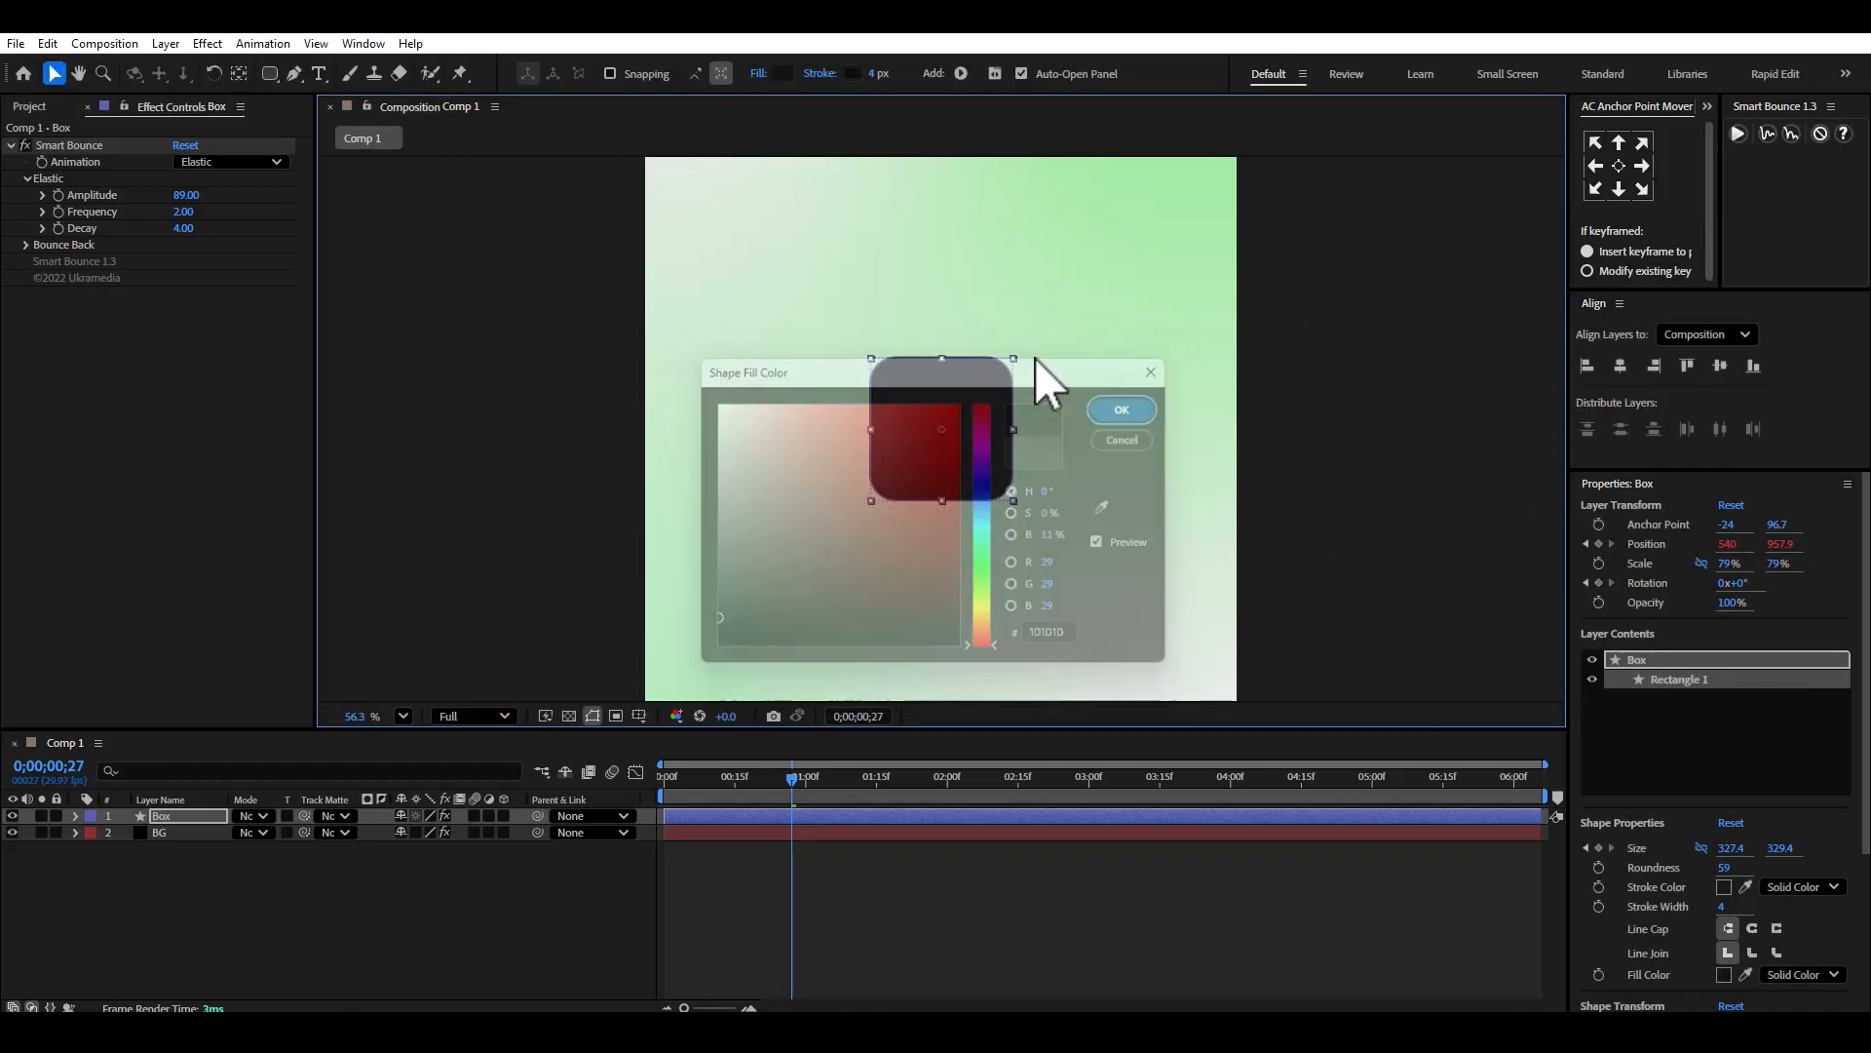
# Set the Box's stroke colour to the lighter grey 3F3F3F and check the outline up close.
pyautogui.click(856, 73)
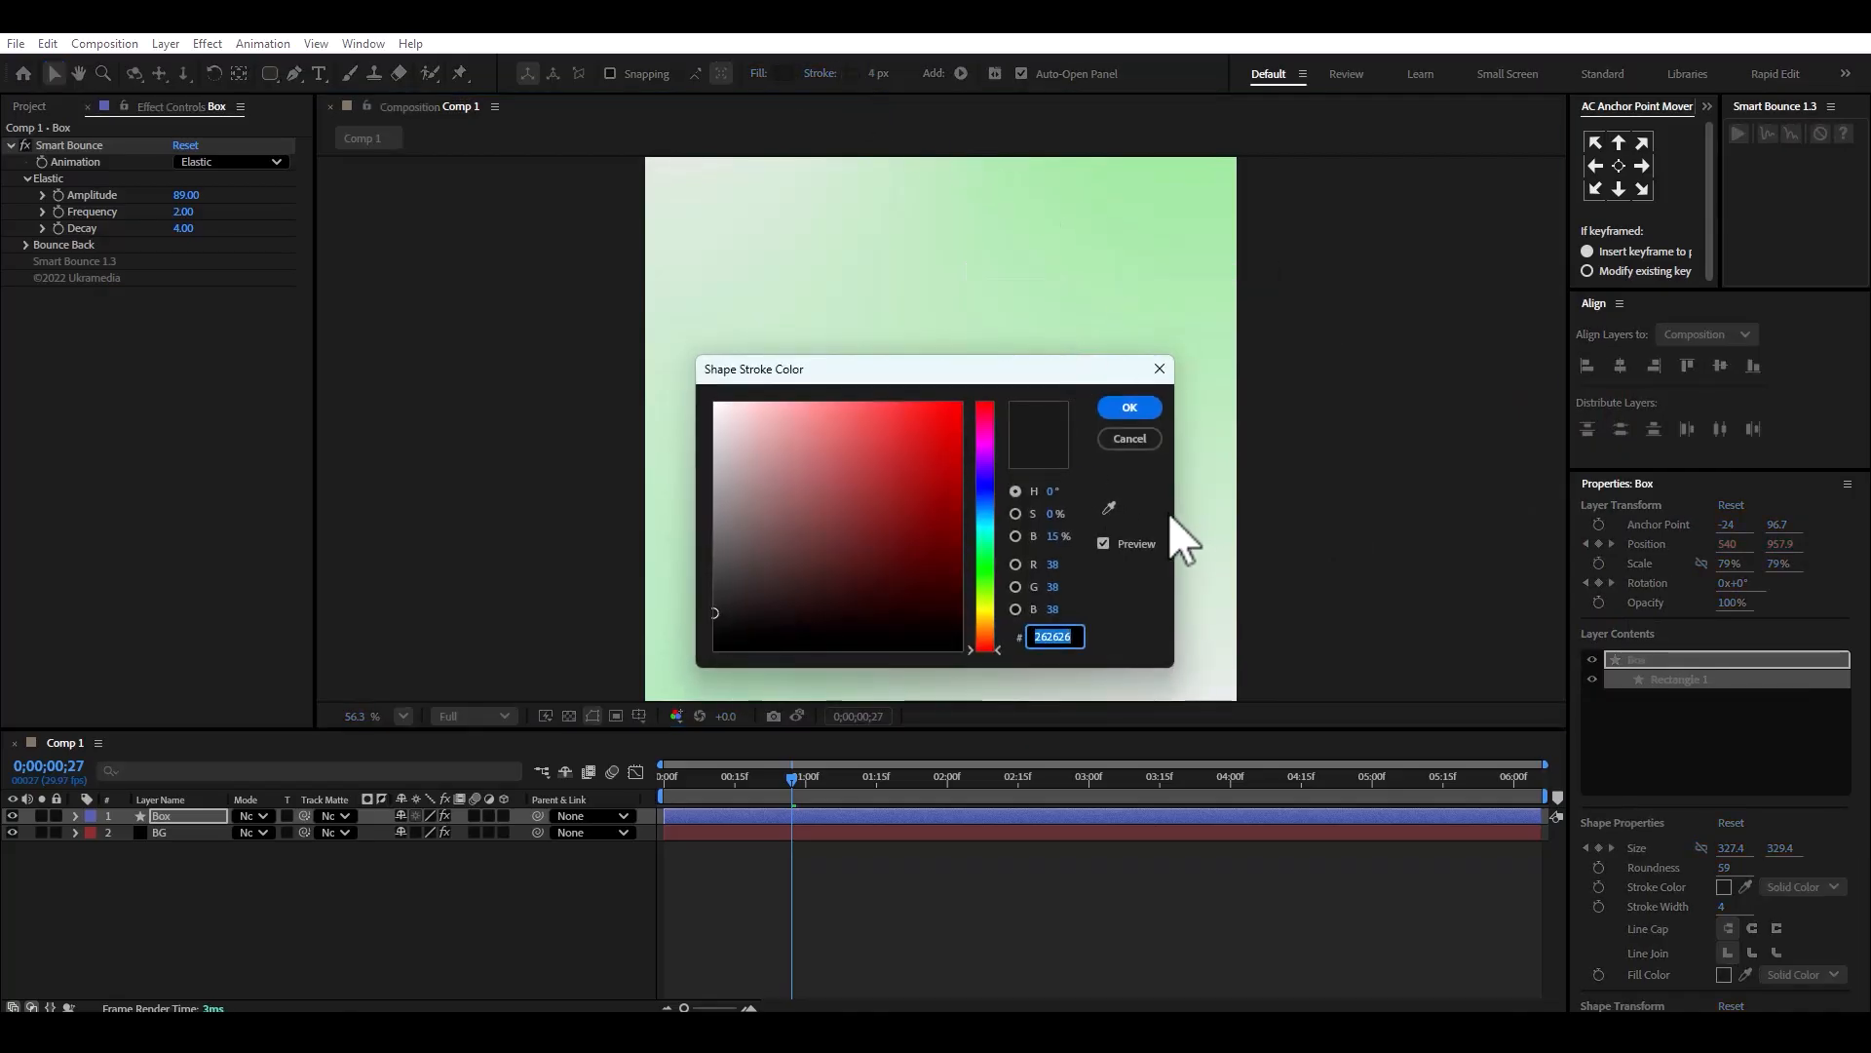
pyautogui.moveTo(1061, 368); pyautogui.dragTo(1153, 630)
pyautogui.click(1202, 769)
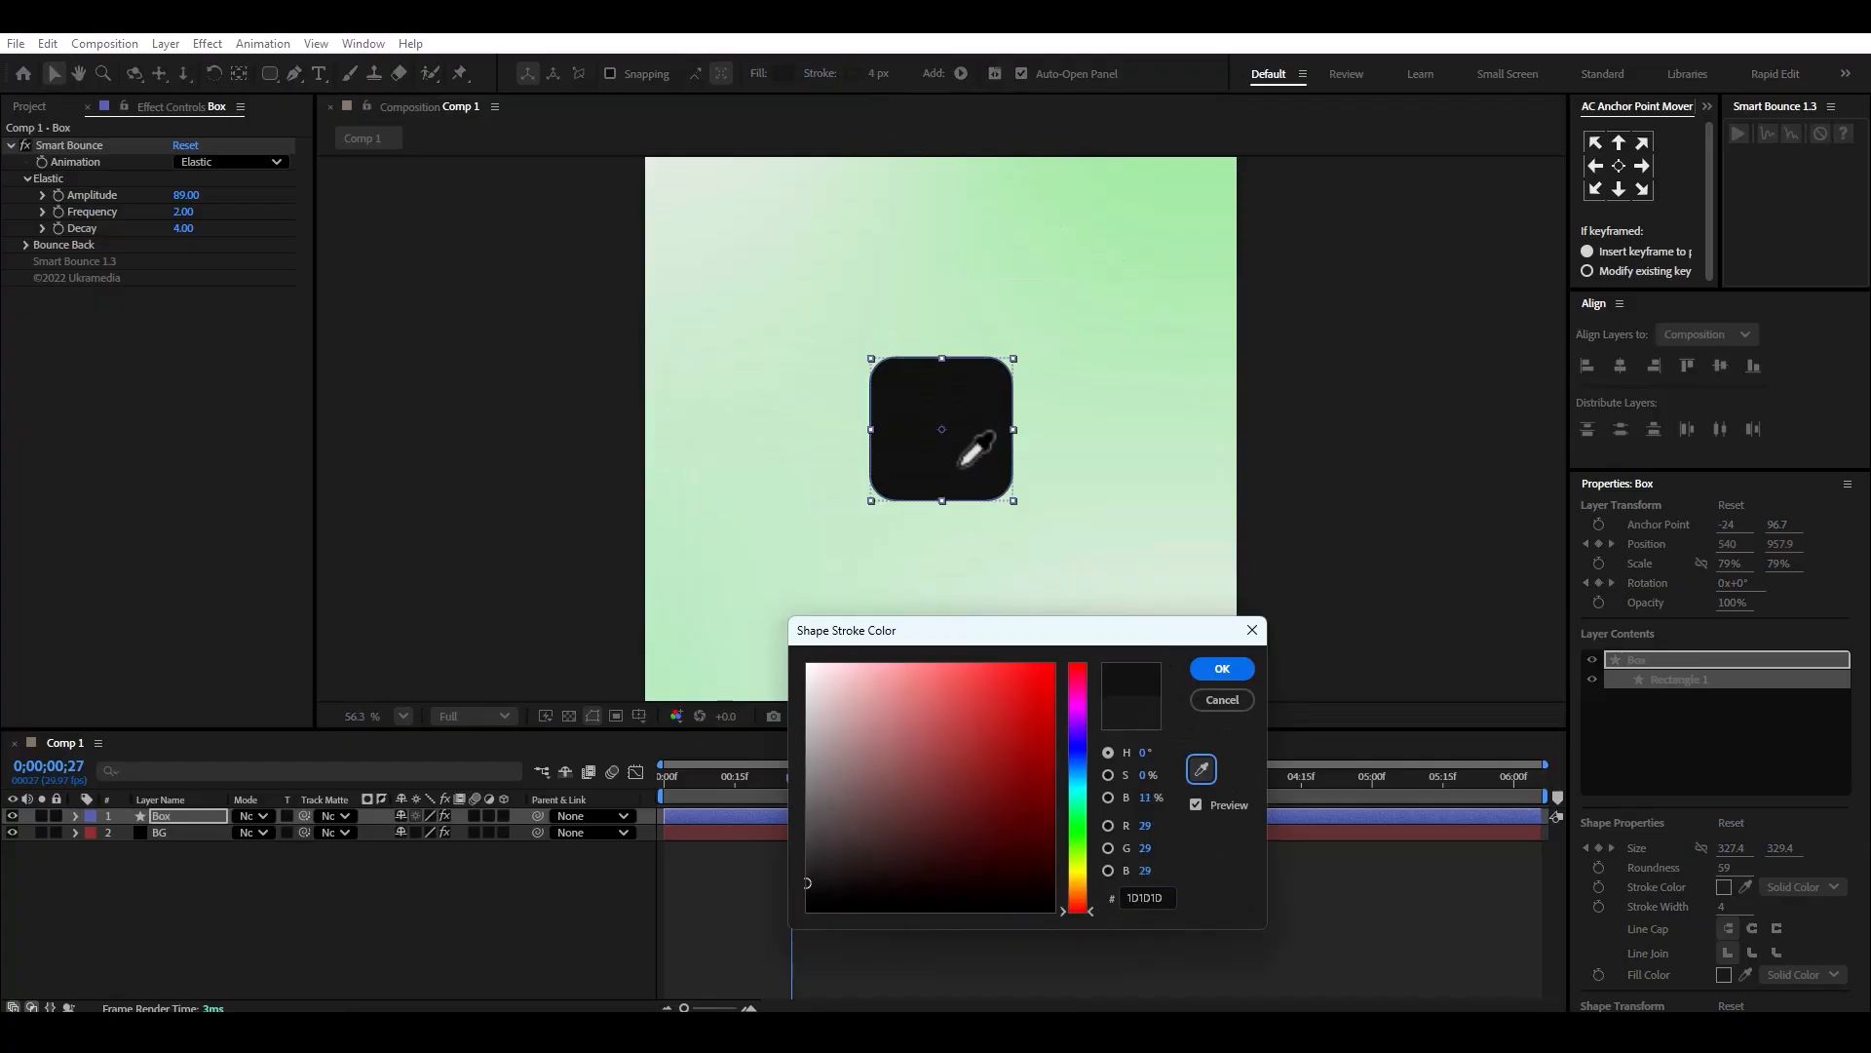
pyautogui.click(963, 483)
pyautogui.moveTo(817, 868); pyautogui.dragTo(805, 849)
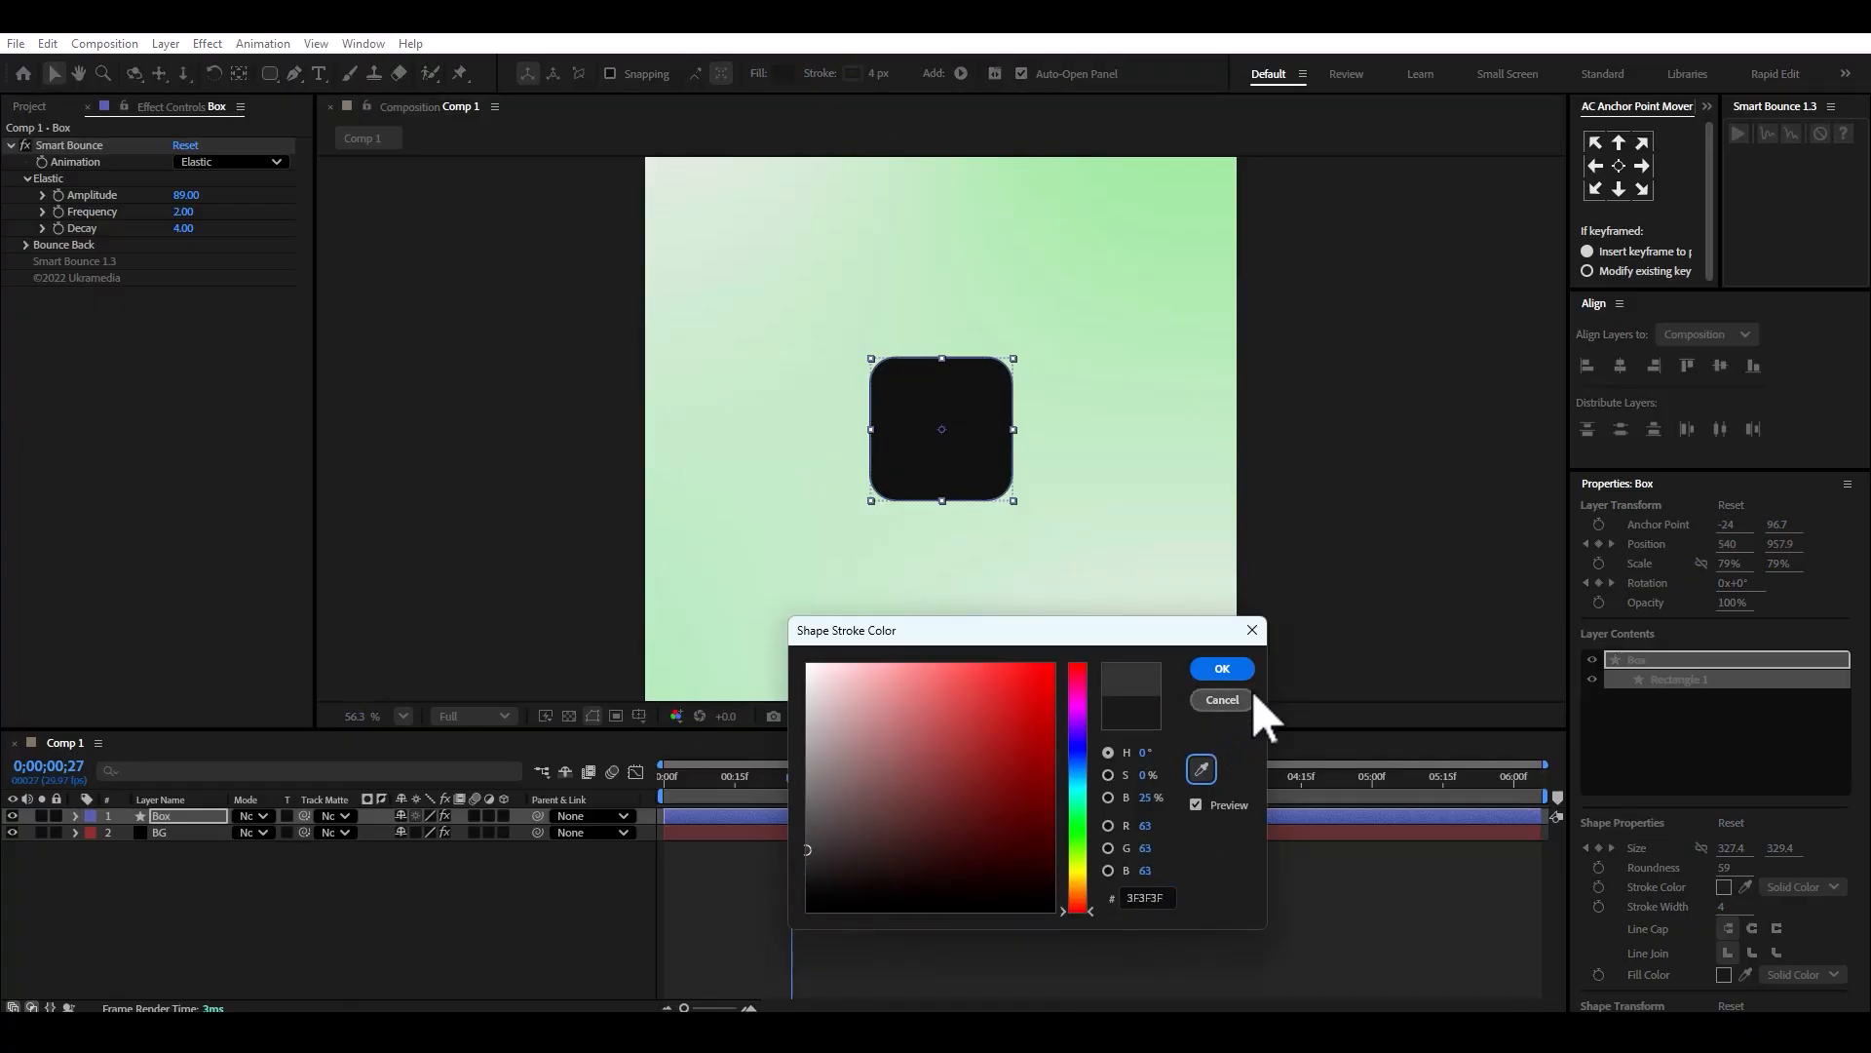
pyautogui.click(1225, 670)
pyautogui.click(1343, 599)
pyautogui.scroll(2, 918, 412)
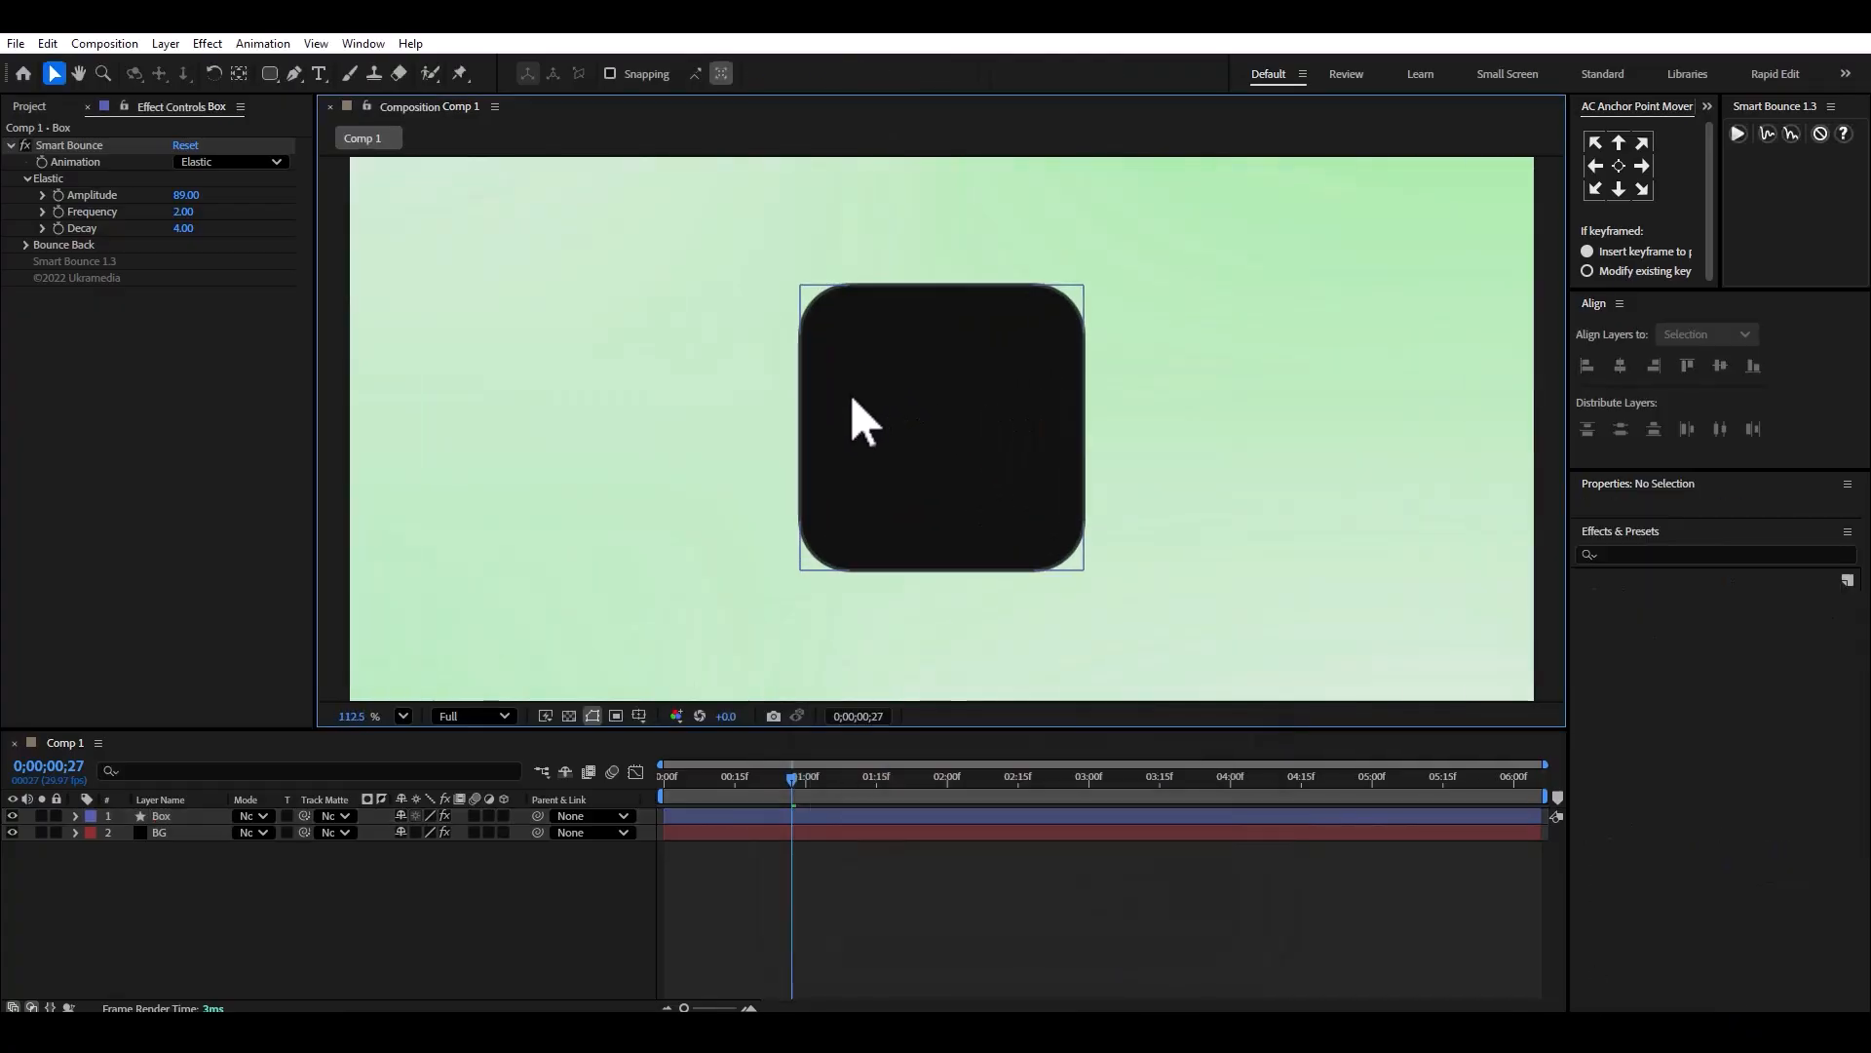
pyautogui.scroll(1, 852, 399)
# Import the Spotify logo png file and place it in the composition above the Box.
pyautogui.scroll(-6, 877, 370)
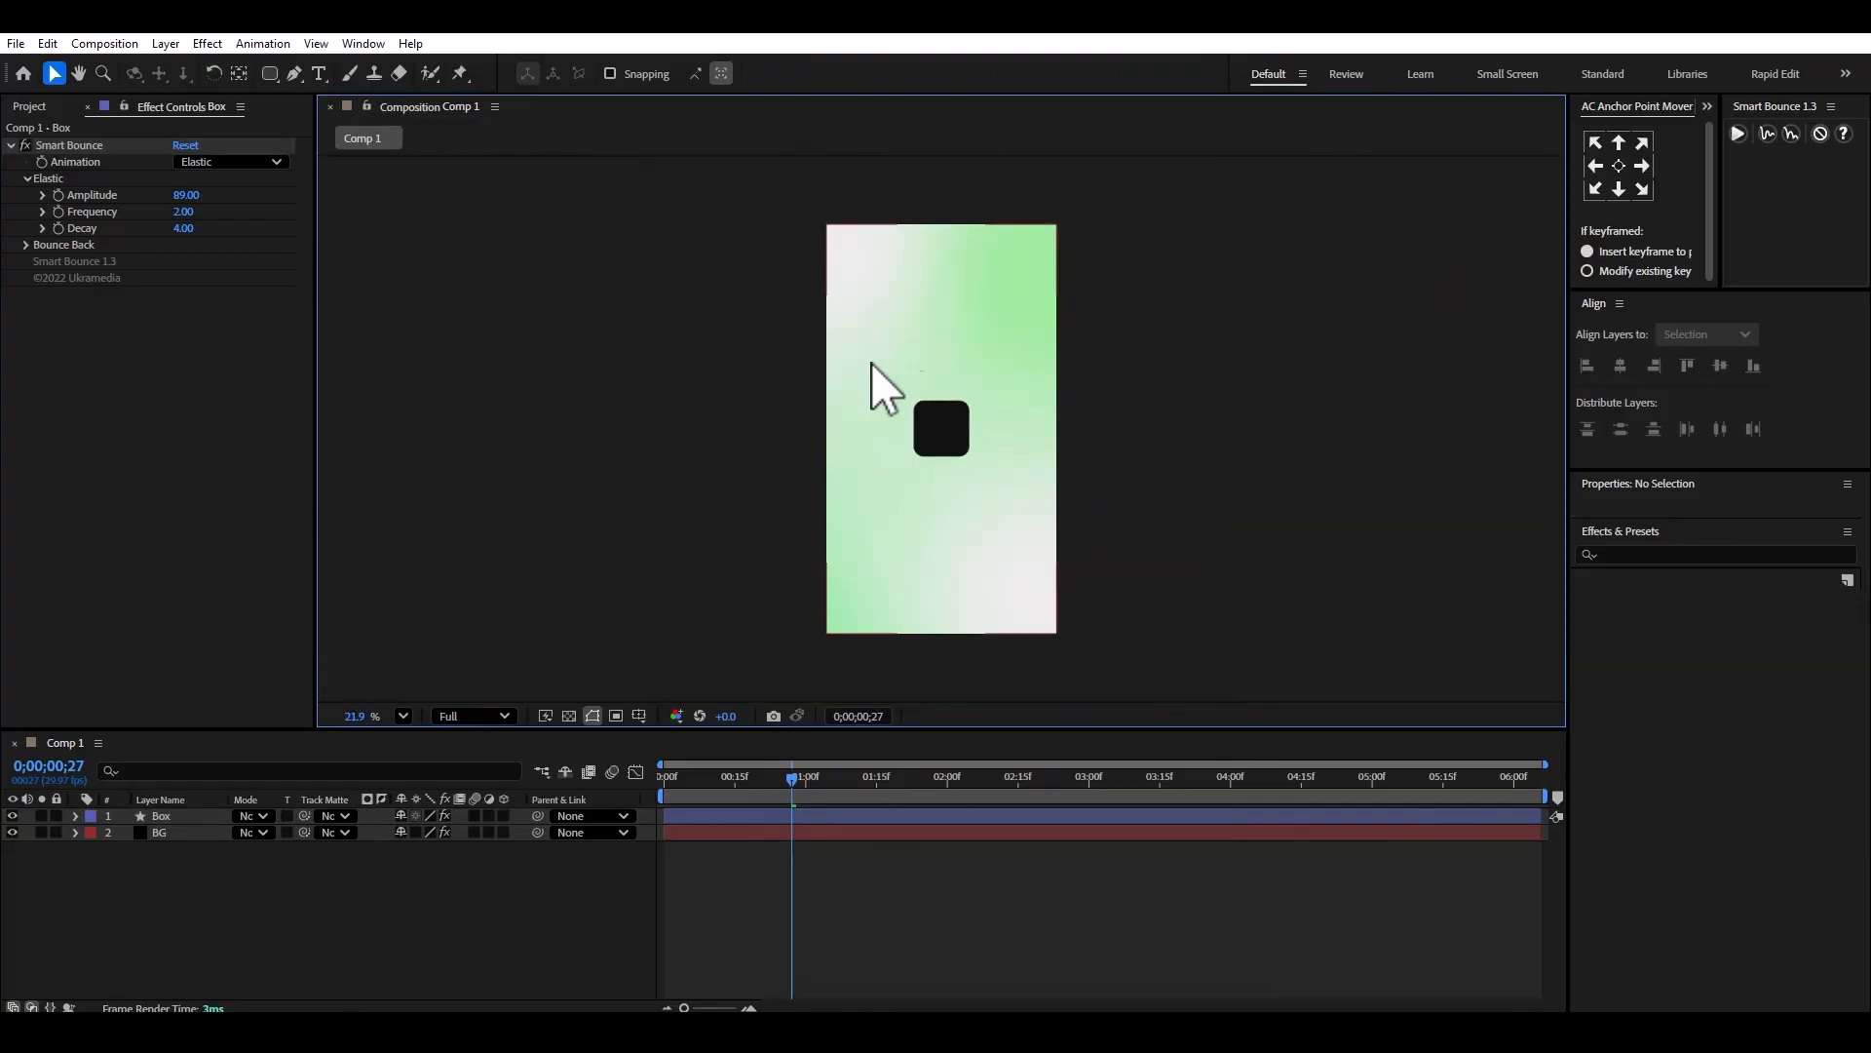
pyautogui.scroll(1, 901, 448)
pyautogui.click(403, 715)
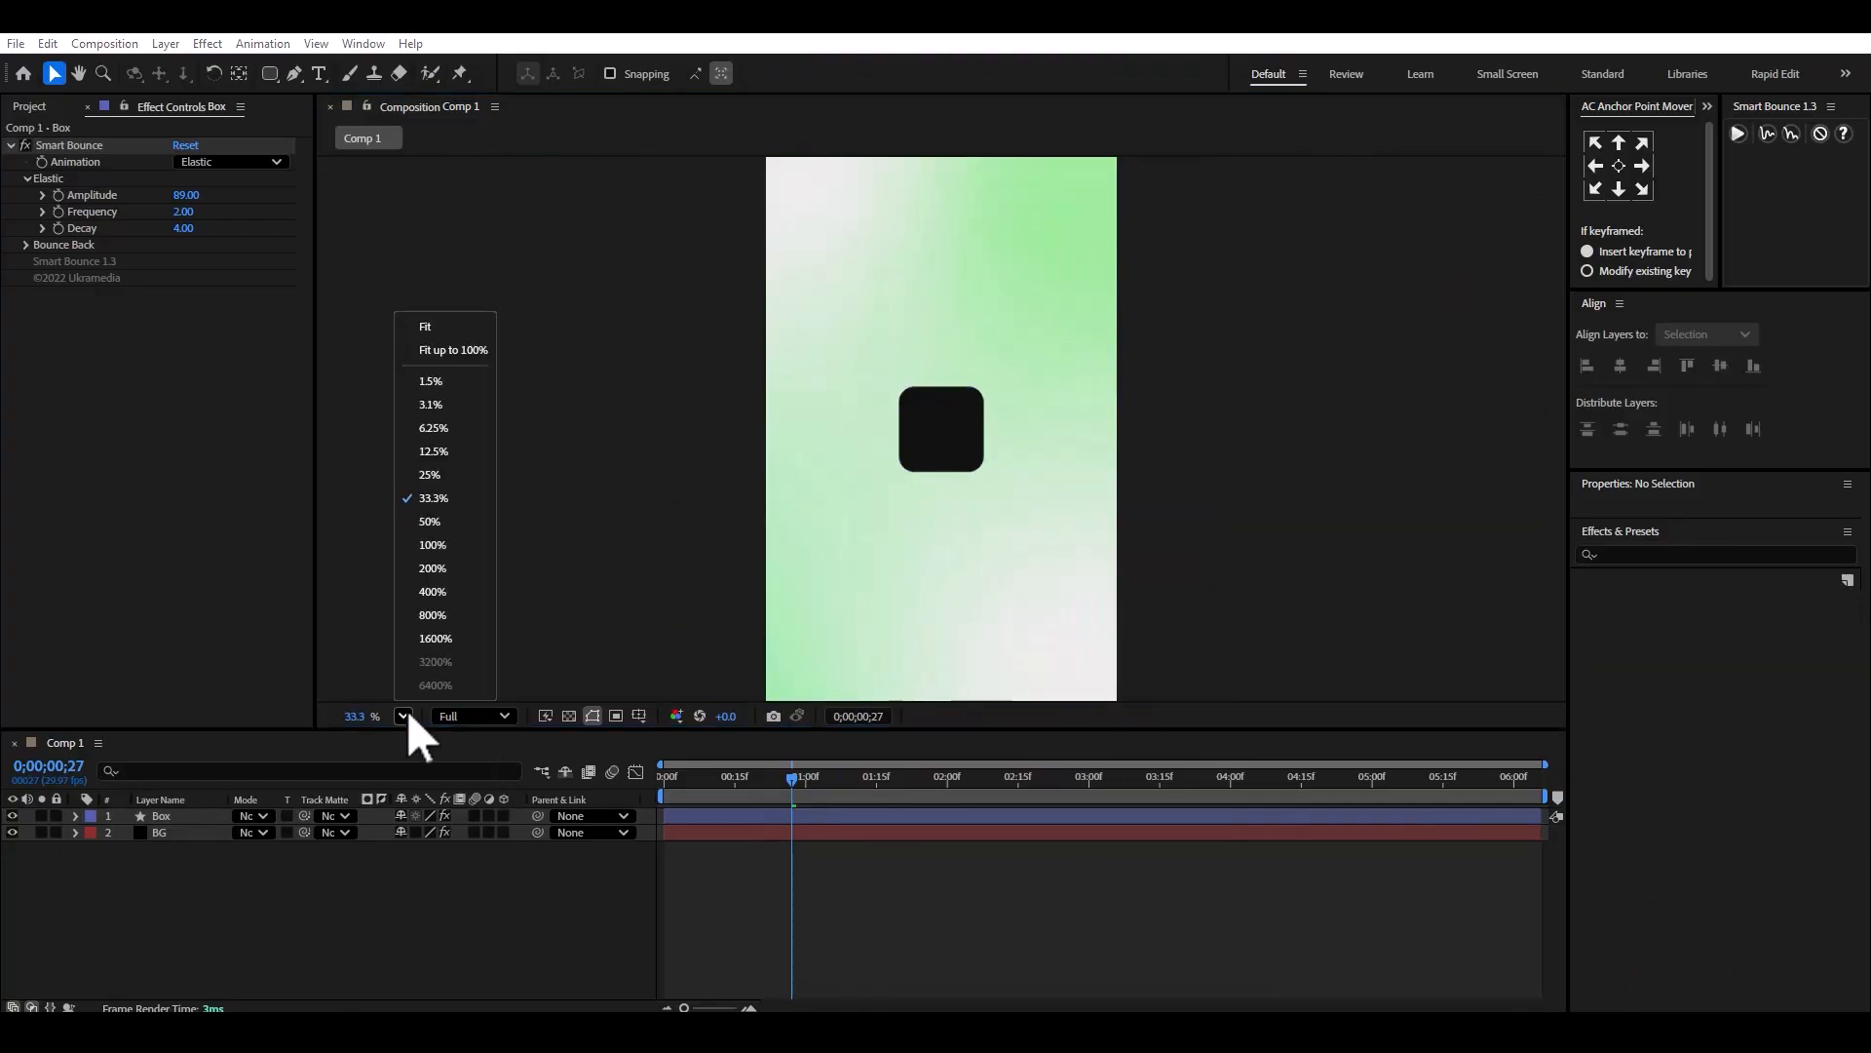
pyautogui.click(426, 327)
pyautogui.click(19, 107)
pyautogui.doubleClick(223, 478)
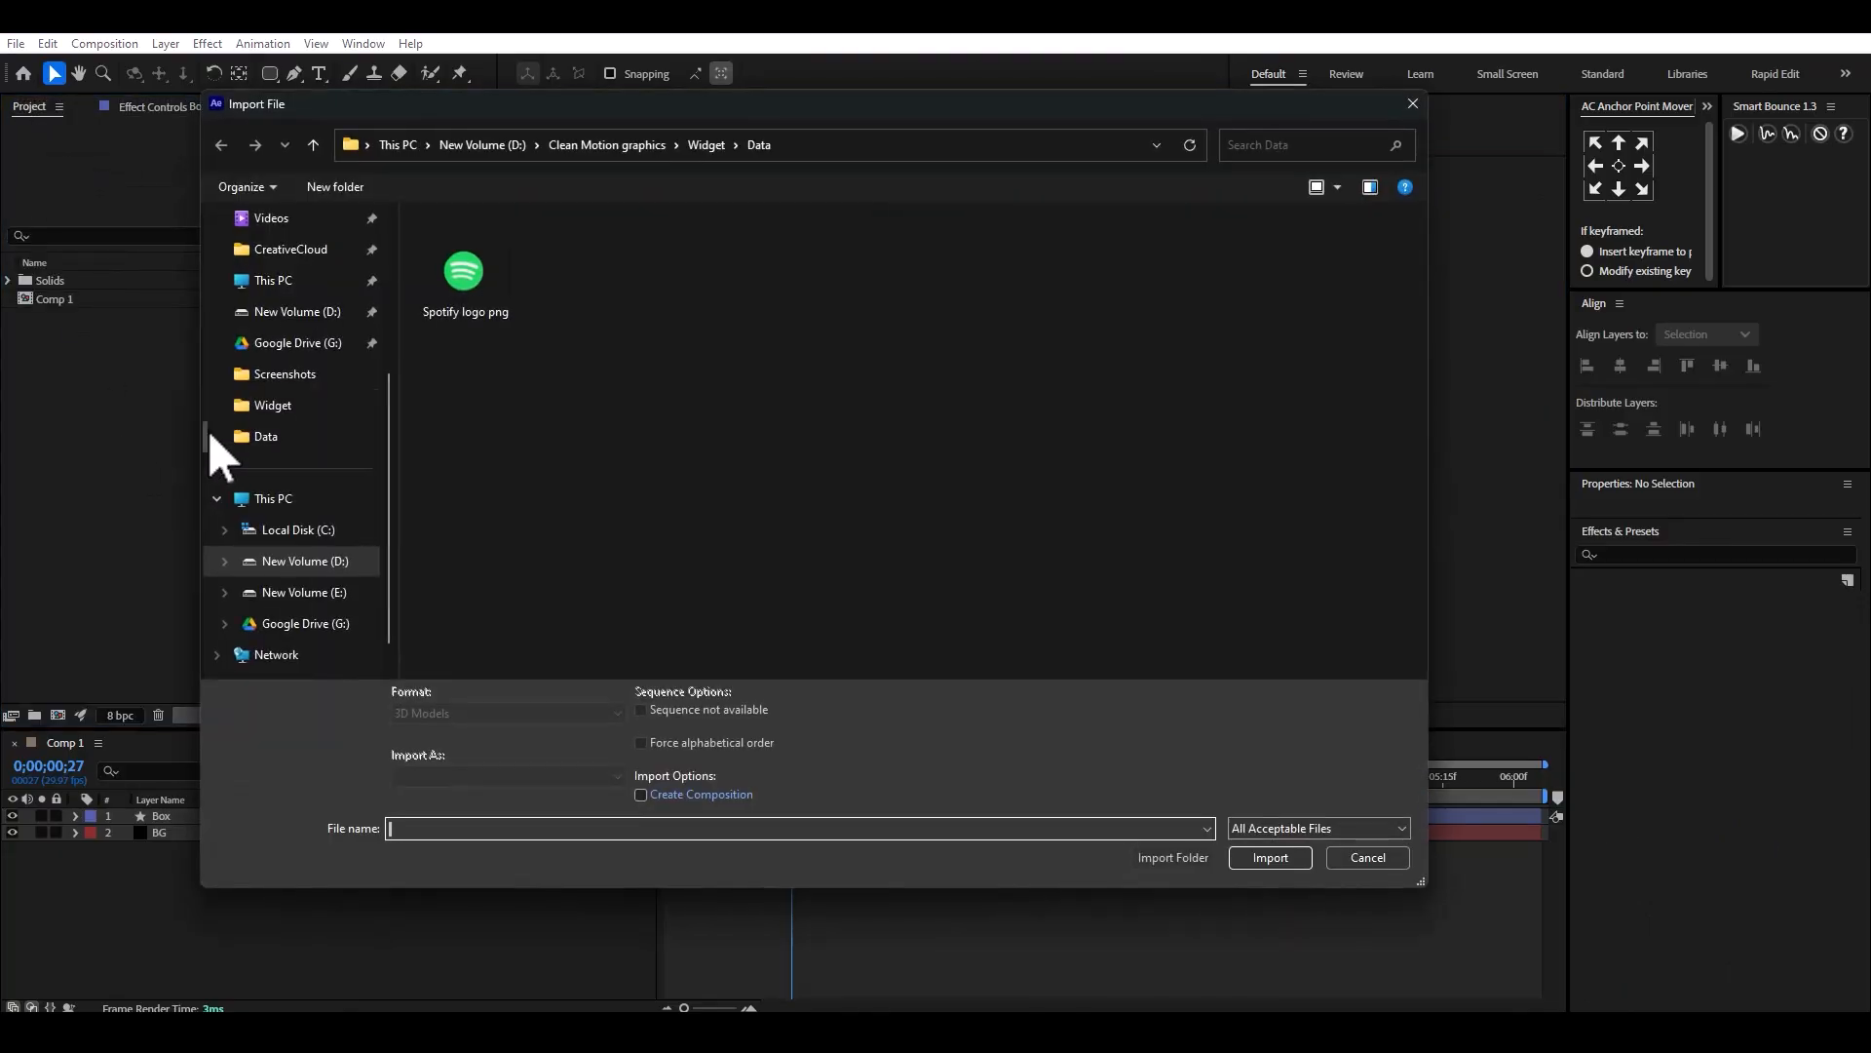
pyautogui.doubleClick(464, 280)
pyautogui.moveTo(76, 303); pyautogui.dragTo(955, 412)
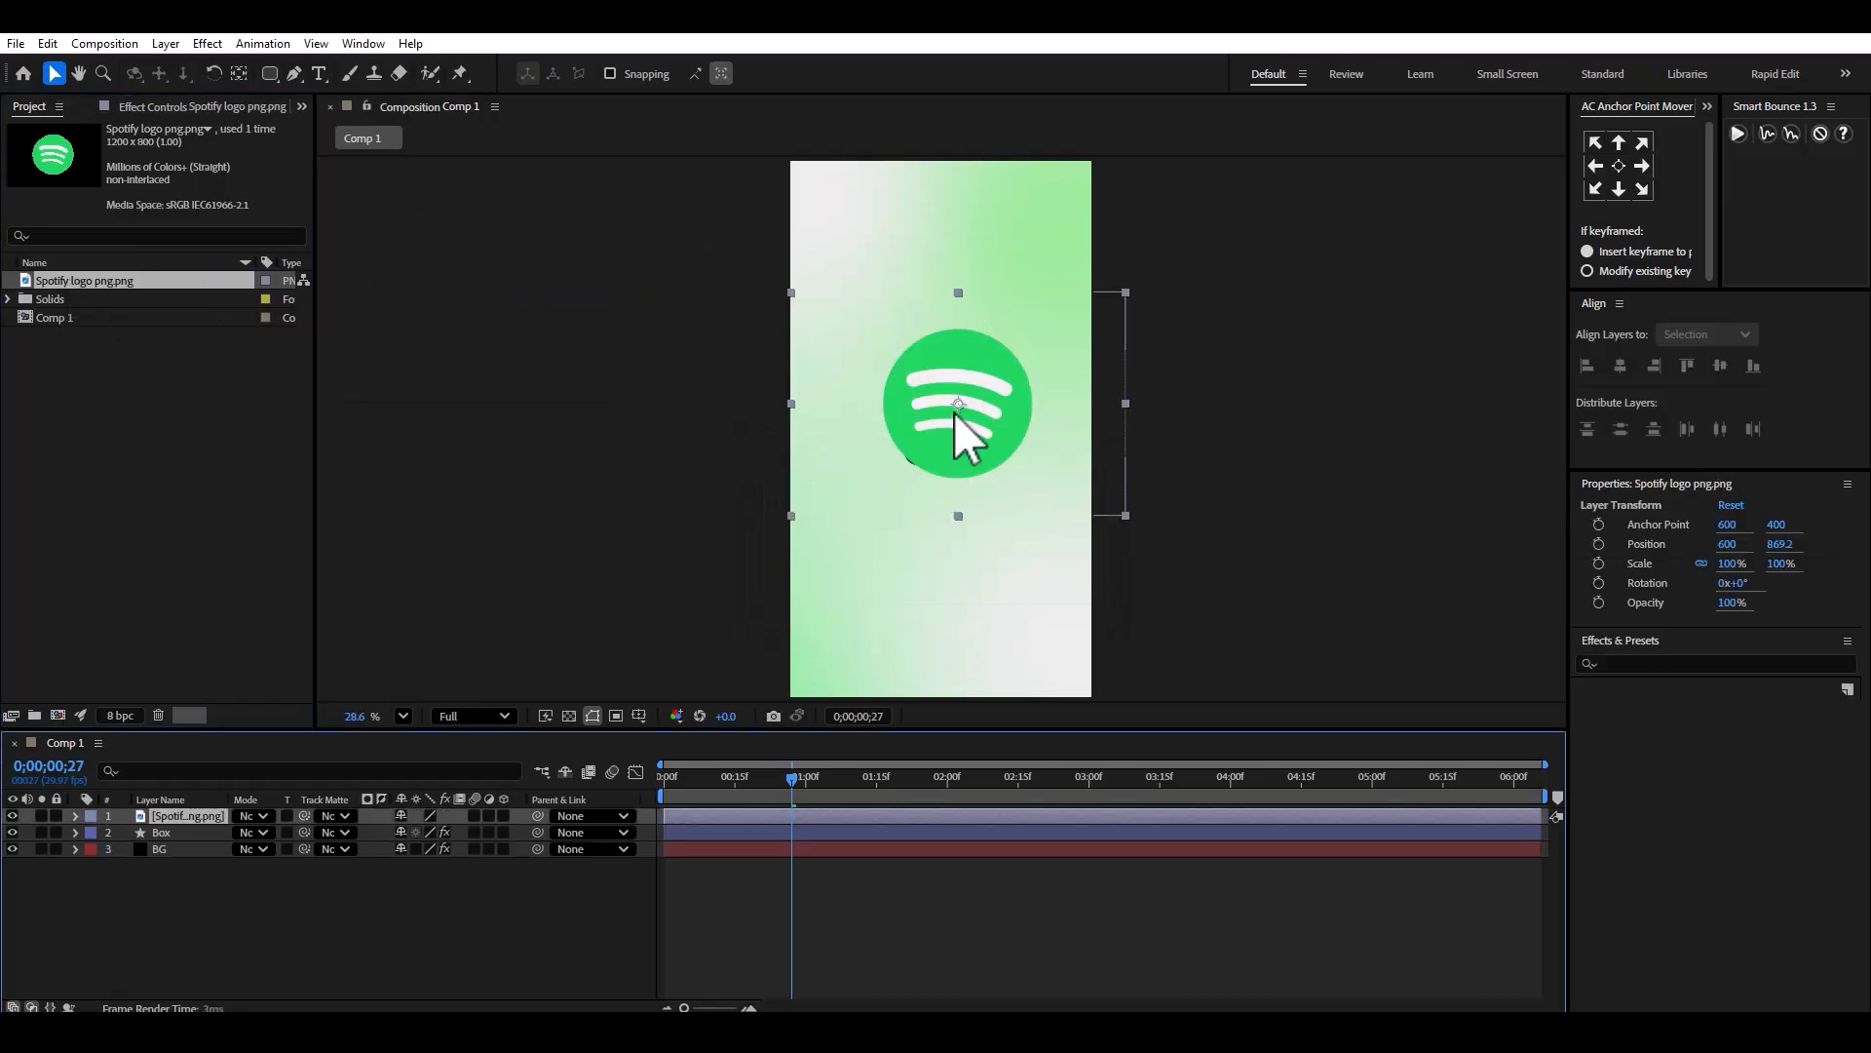
# Scale the Spotify logo to 40% and move it over the Box's lower part, at about 541.5, 1022.5.
pyautogui.press('s')
pyautogui.moveTo(430, 834); pyautogui.dragTo(369, 835)
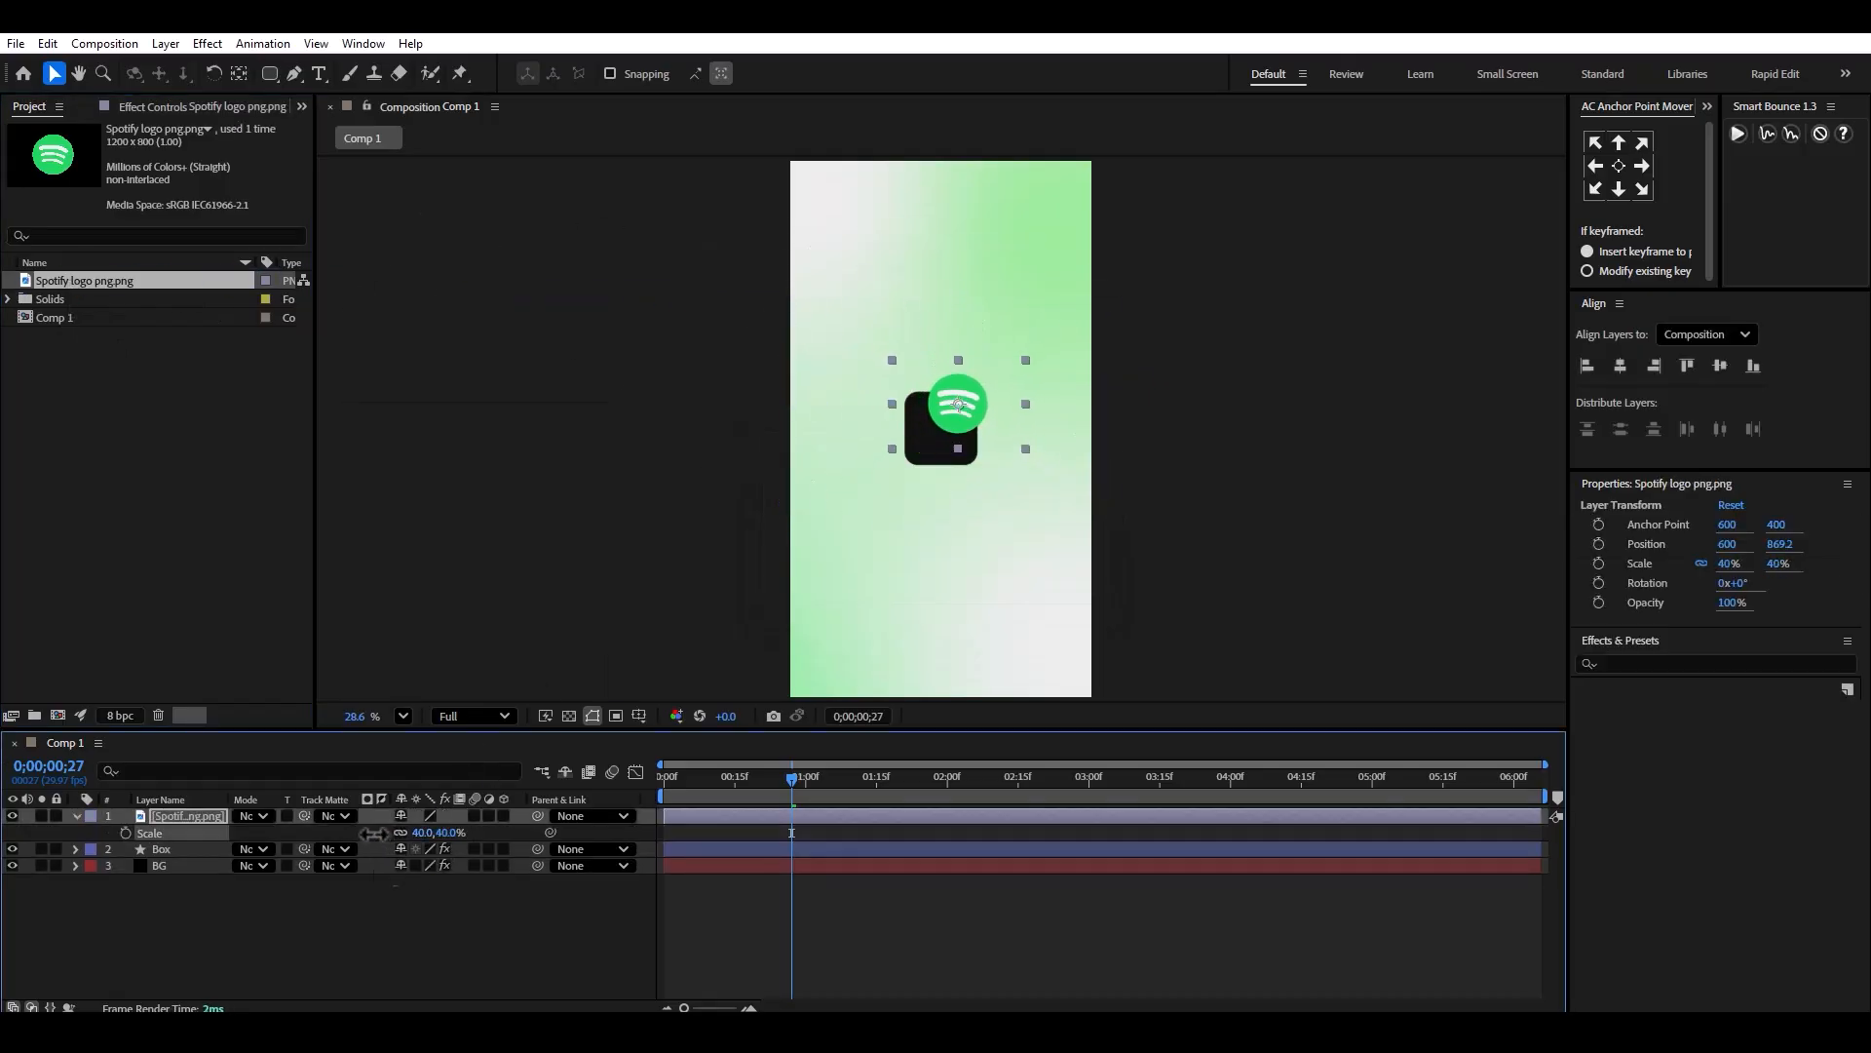
pyautogui.scroll(5, 961, 480)
pyautogui.moveTo(968, 470); pyautogui.dragTo(982, 481)
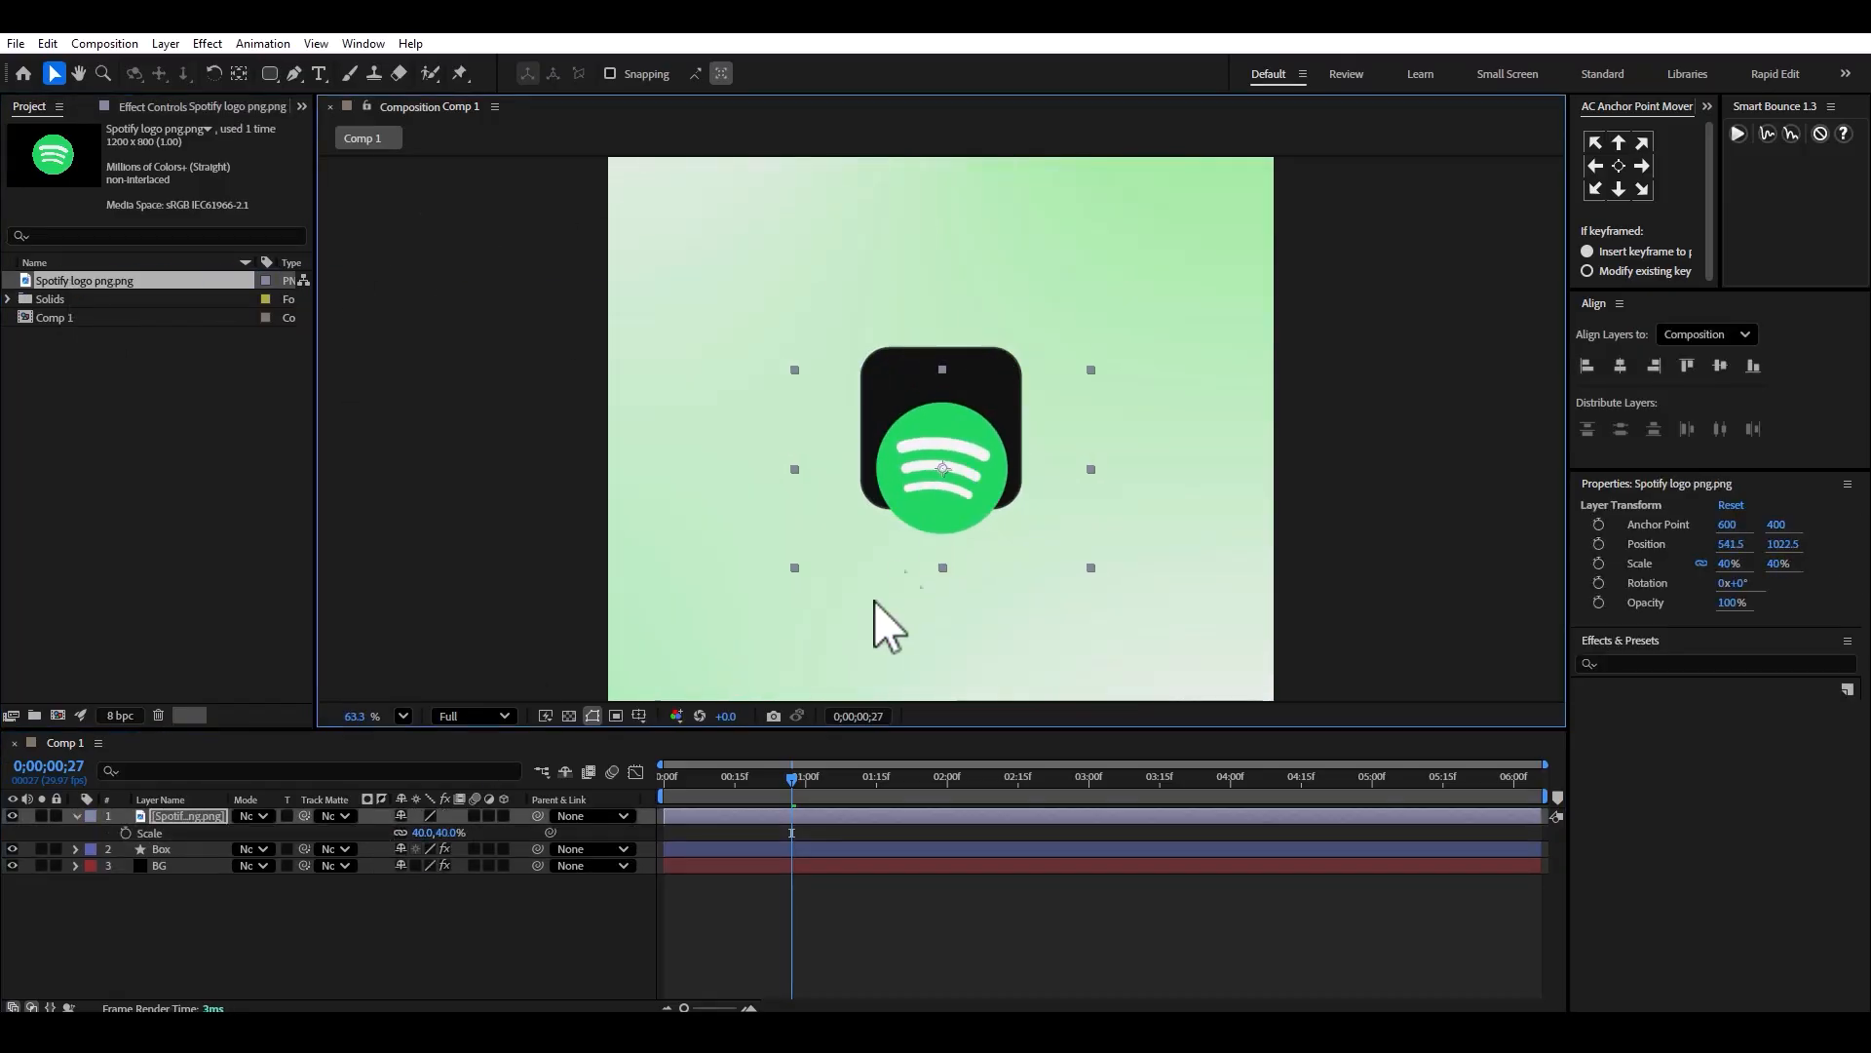
# Apply the Curves effect to the Spotify logo and pull the RGB curve's midpoint down to darken it.
pyautogui.hotkey('ctrl', 'space')
pyautogui.write('curv')
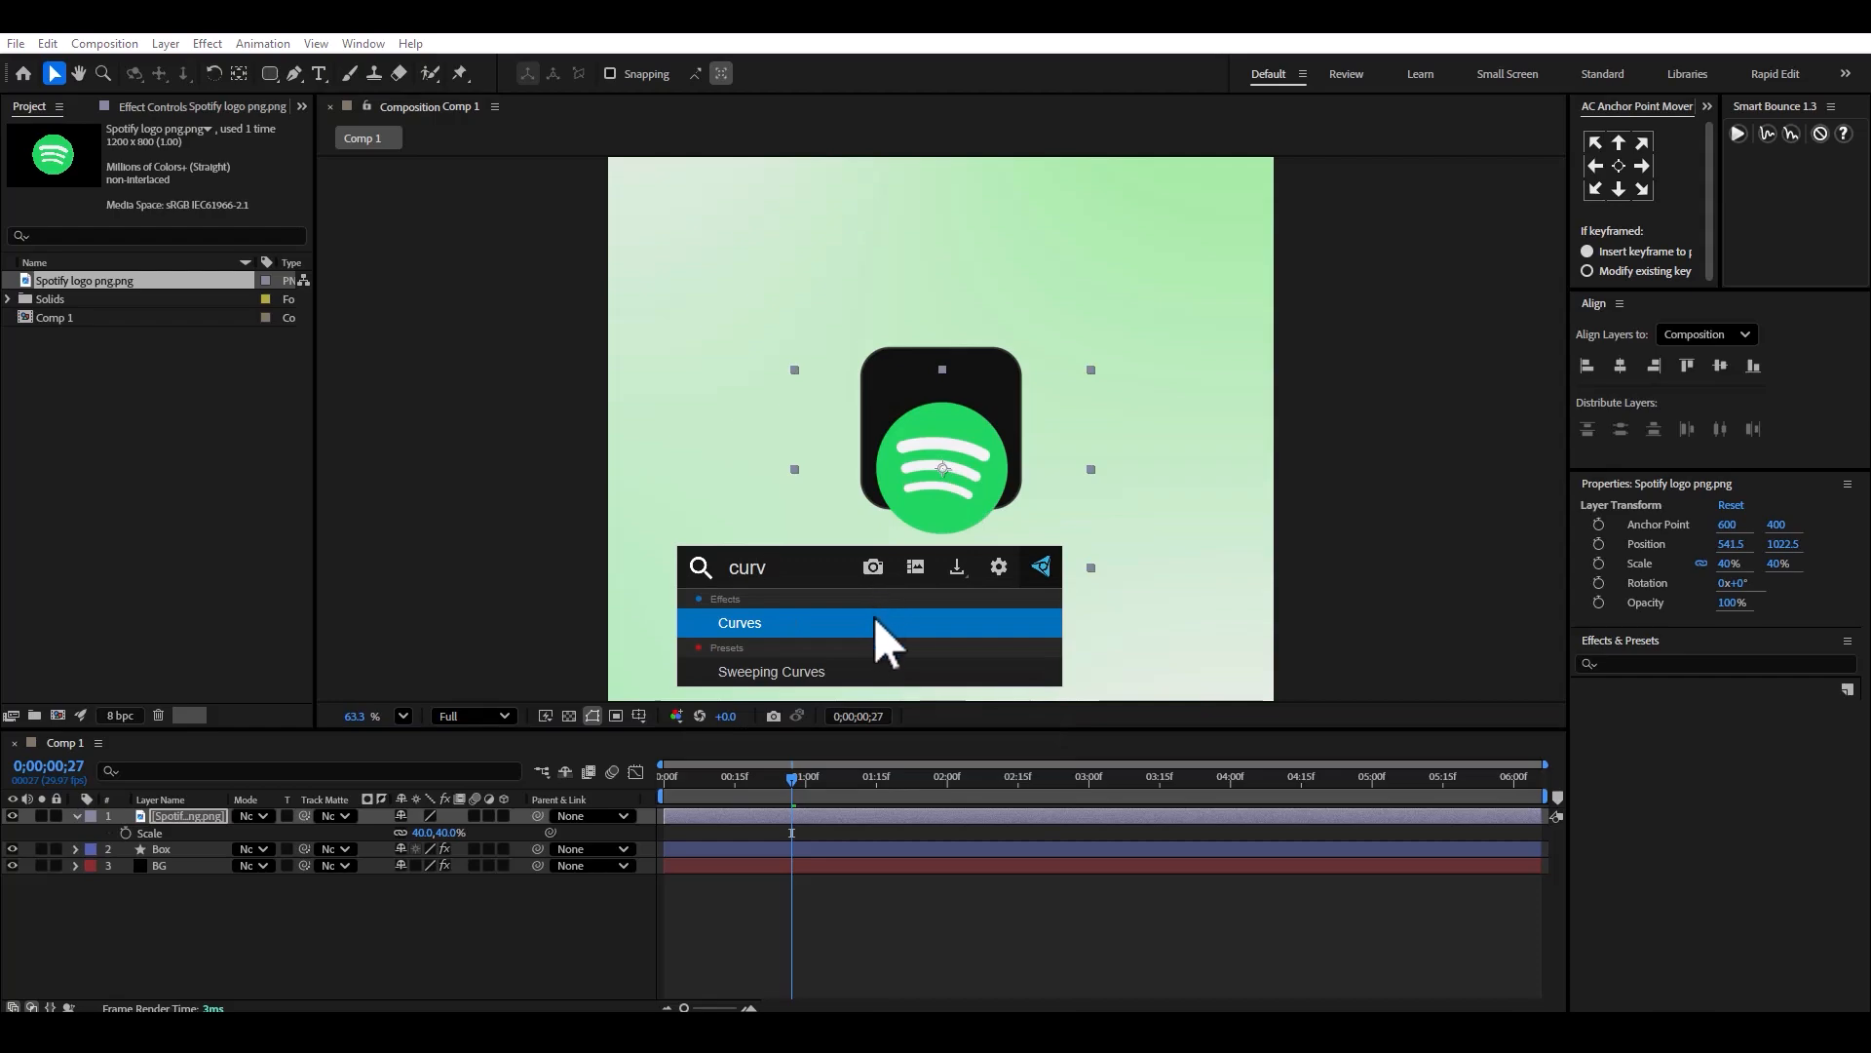
pyautogui.click(874, 618)
pyautogui.moveTo(160, 353)
pyautogui.mouseDown()
pyautogui.moveTo(208, 396)
pyautogui.moveTo(181, 368)
pyautogui.mouseUp()
pyautogui.hotkey('ctrl', 'space')
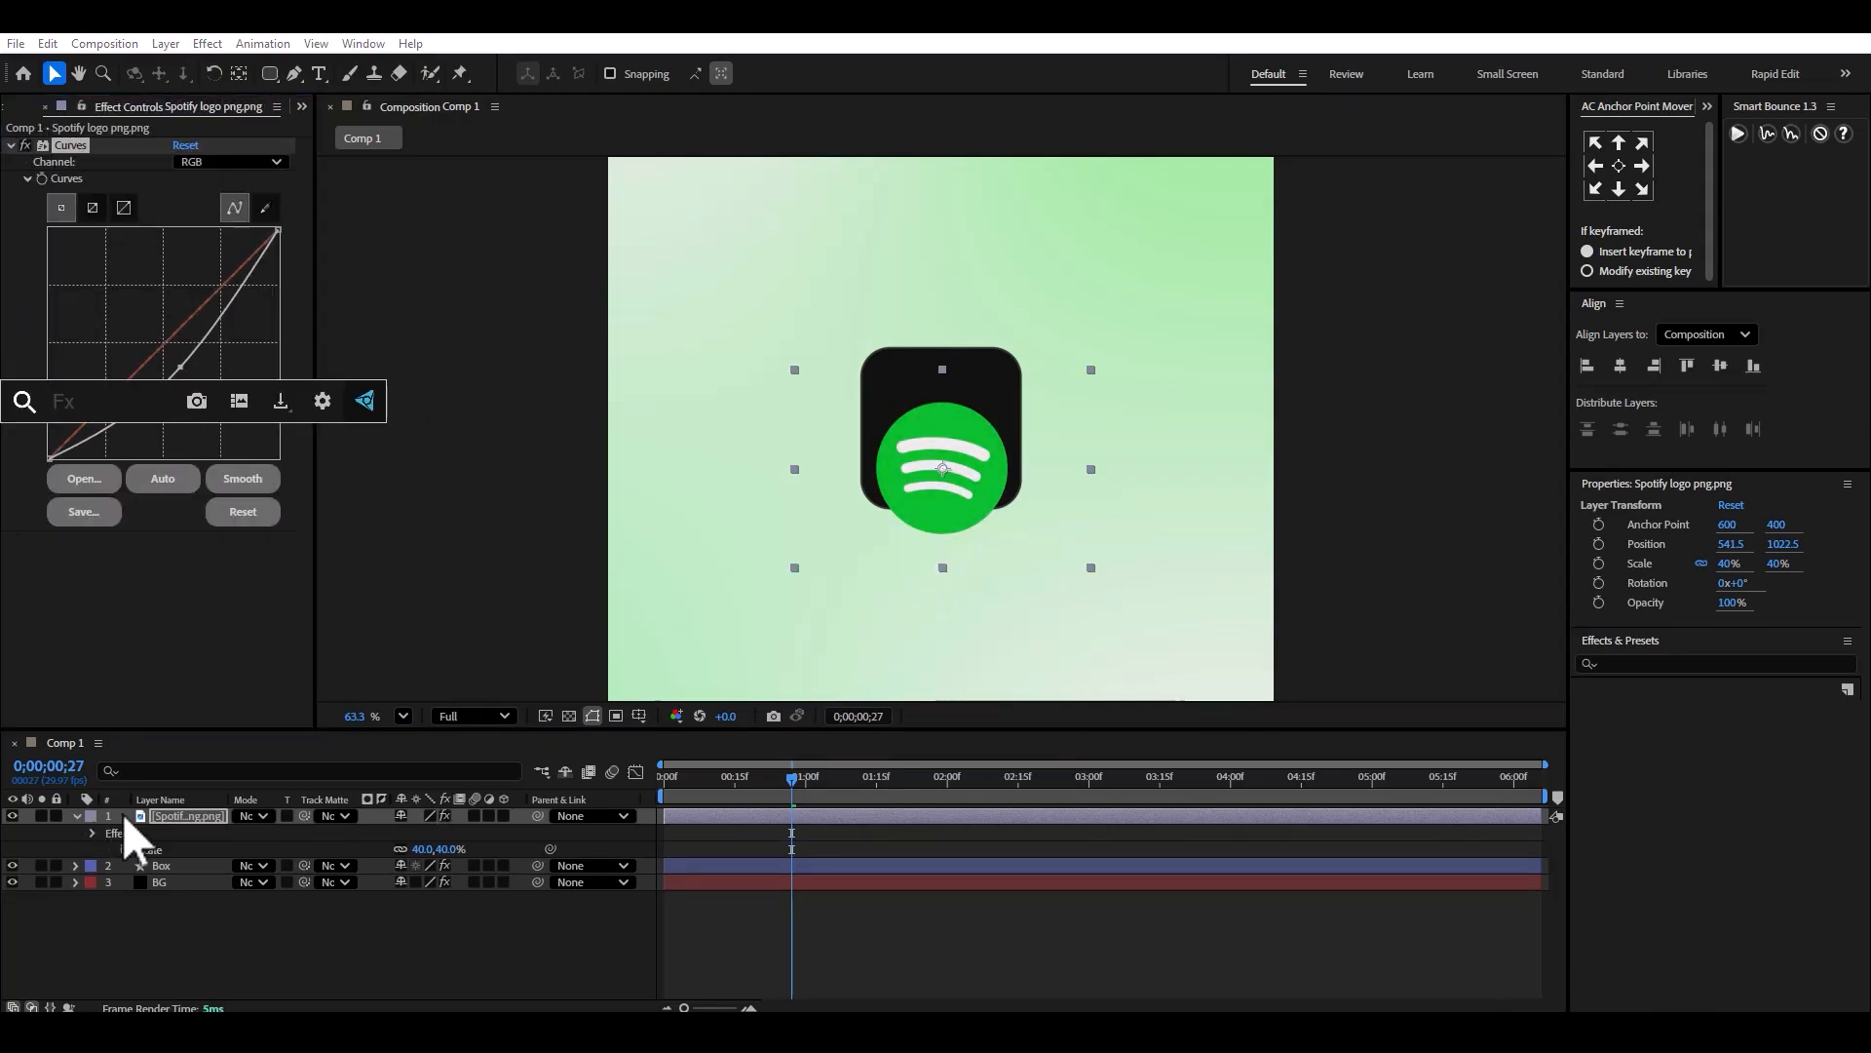
# Add a Gradient Overlay layer style to the Spotify logo layer.
pyautogui.rightClick(190, 816)
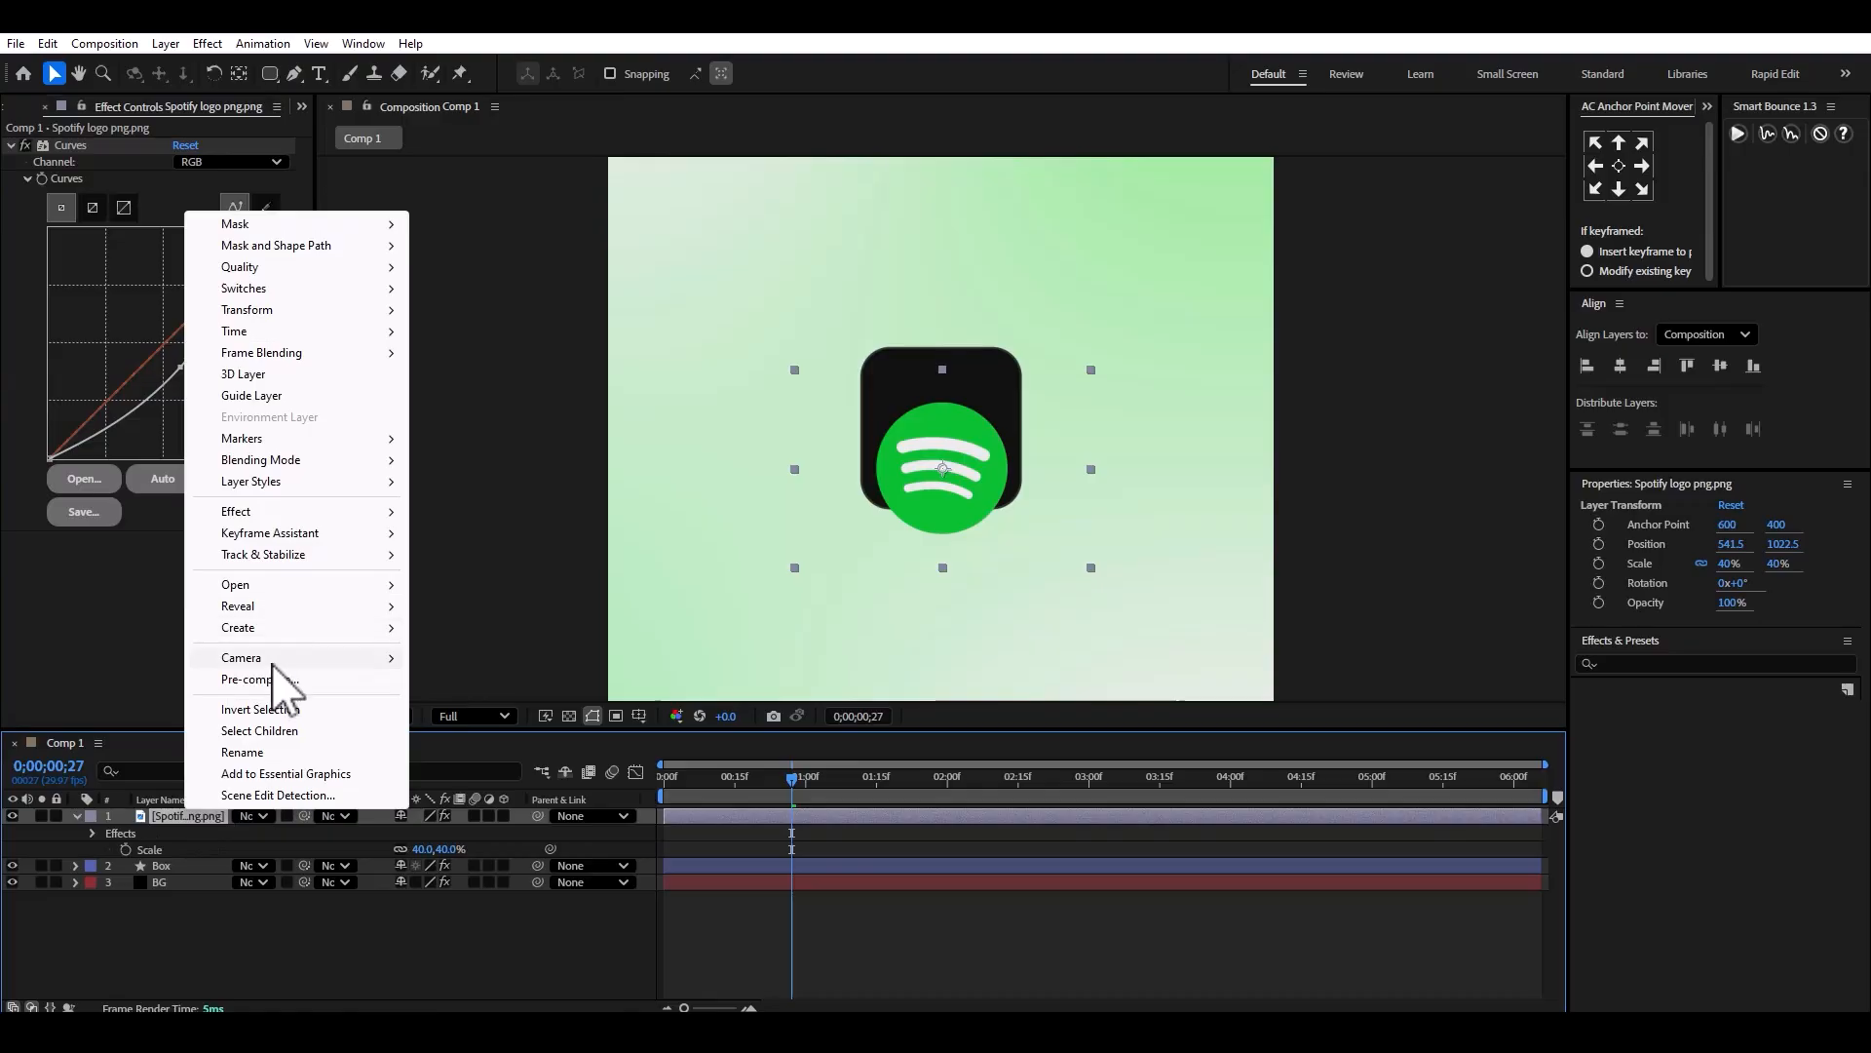
pyautogui.moveTo(288, 482)
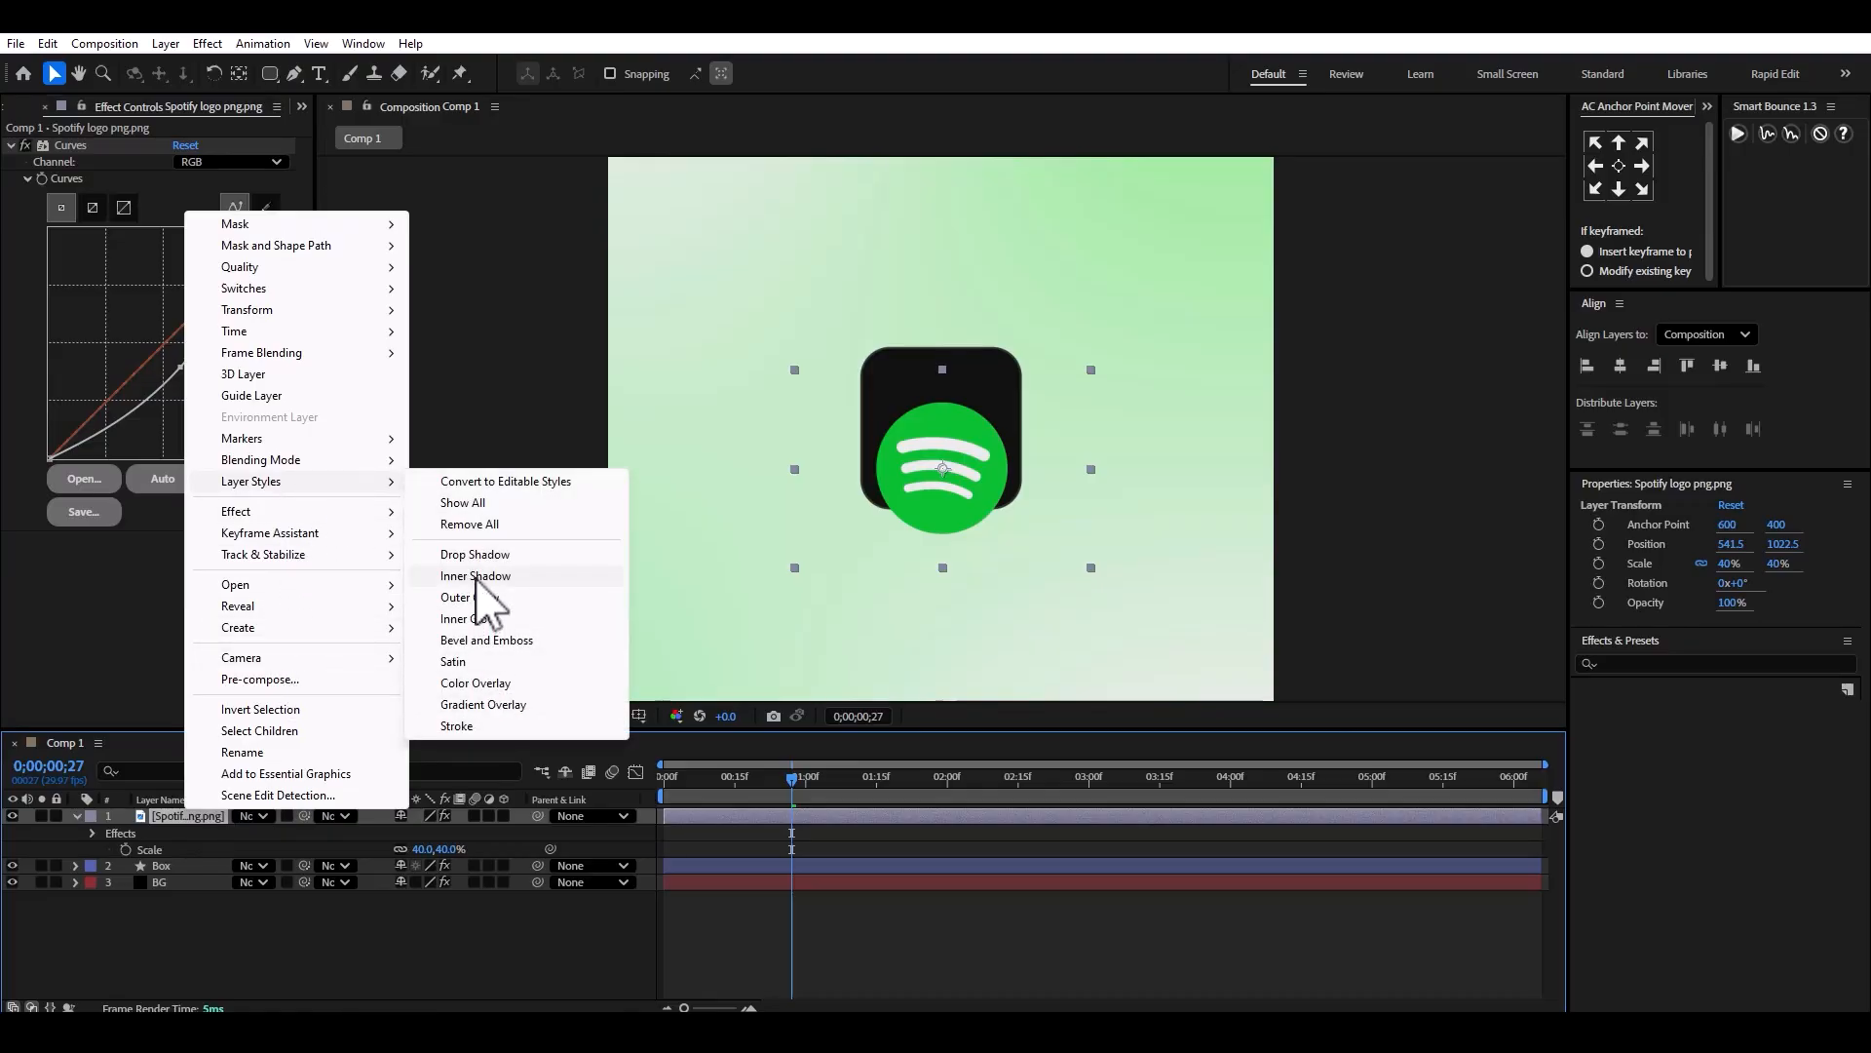
pyautogui.click(488, 706)
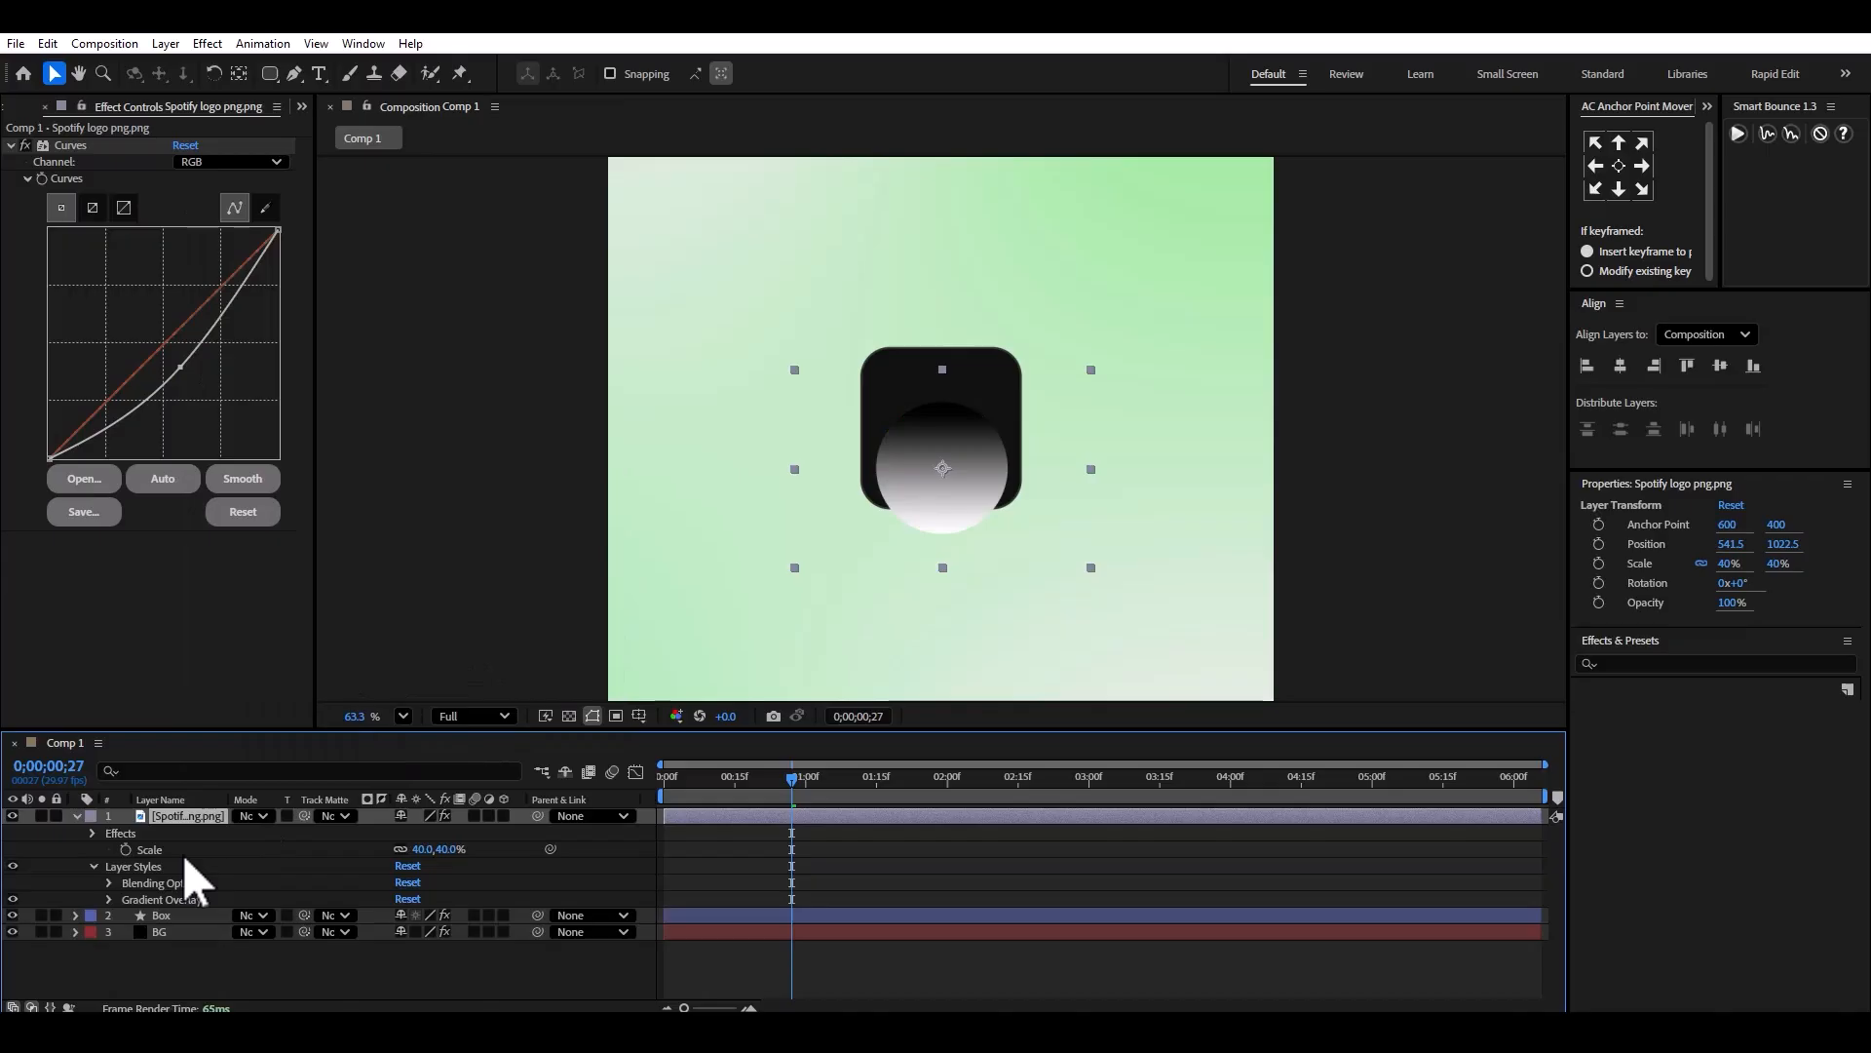
# Open the Gradient Overlay's color gradient and set its end opacity stop to 0%.
pyautogui.click(108, 899)
pyautogui.click(429, 948)
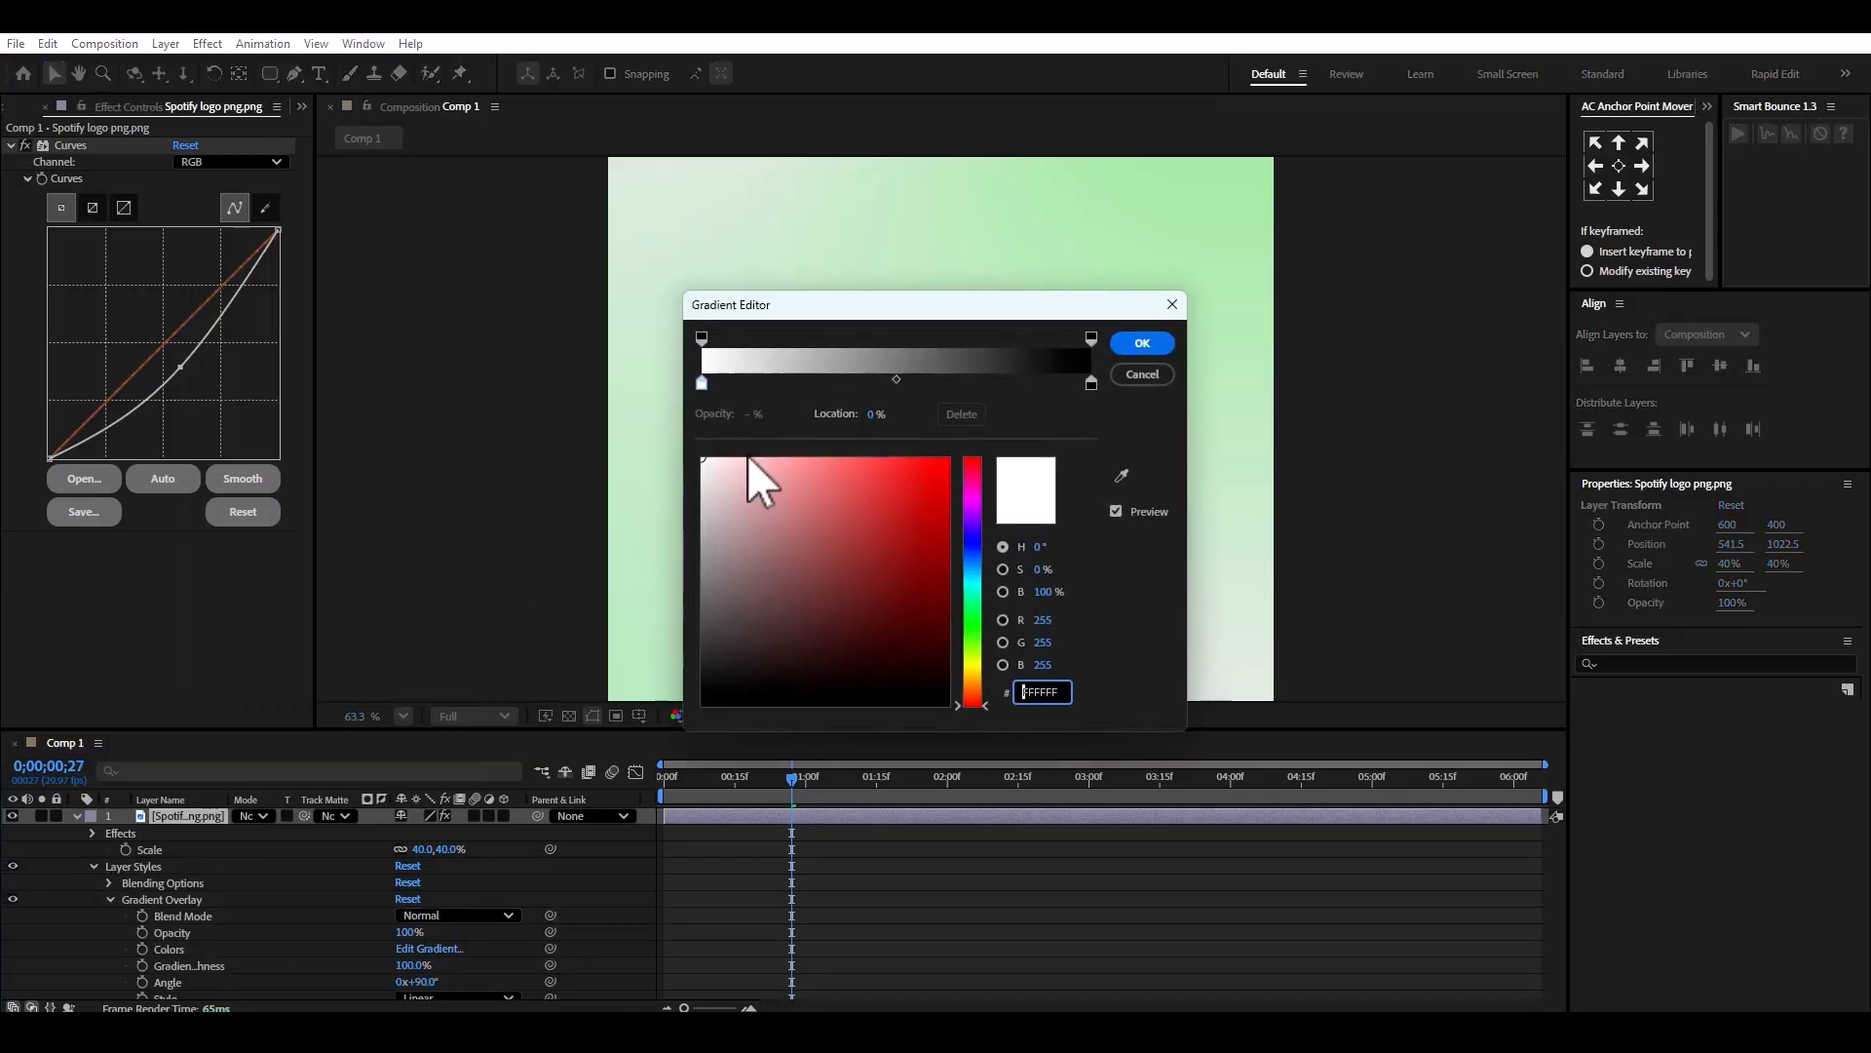
pyautogui.moveTo(793, 306); pyautogui.dragTo(1155, 493)
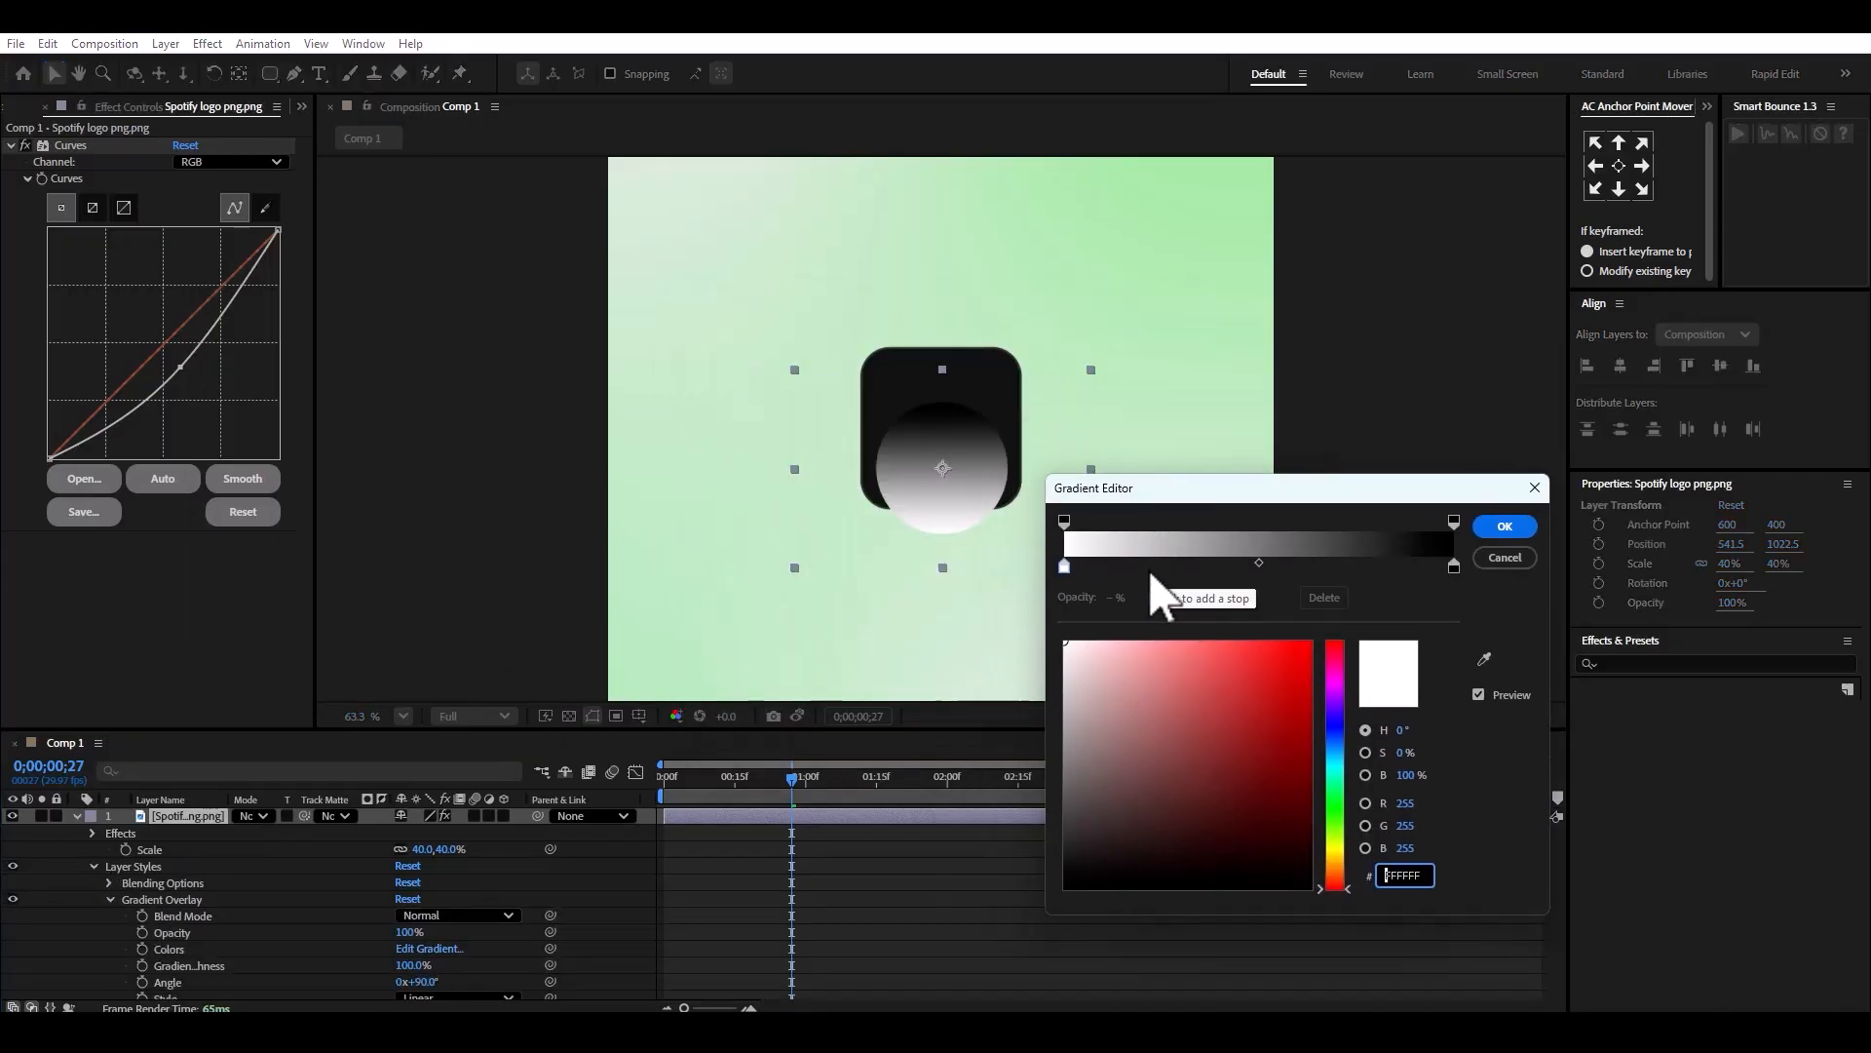
pyautogui.click(1454, 521)
pyautogui.moveTo(1130, 609); pyautogui.dragTo(975, 624)
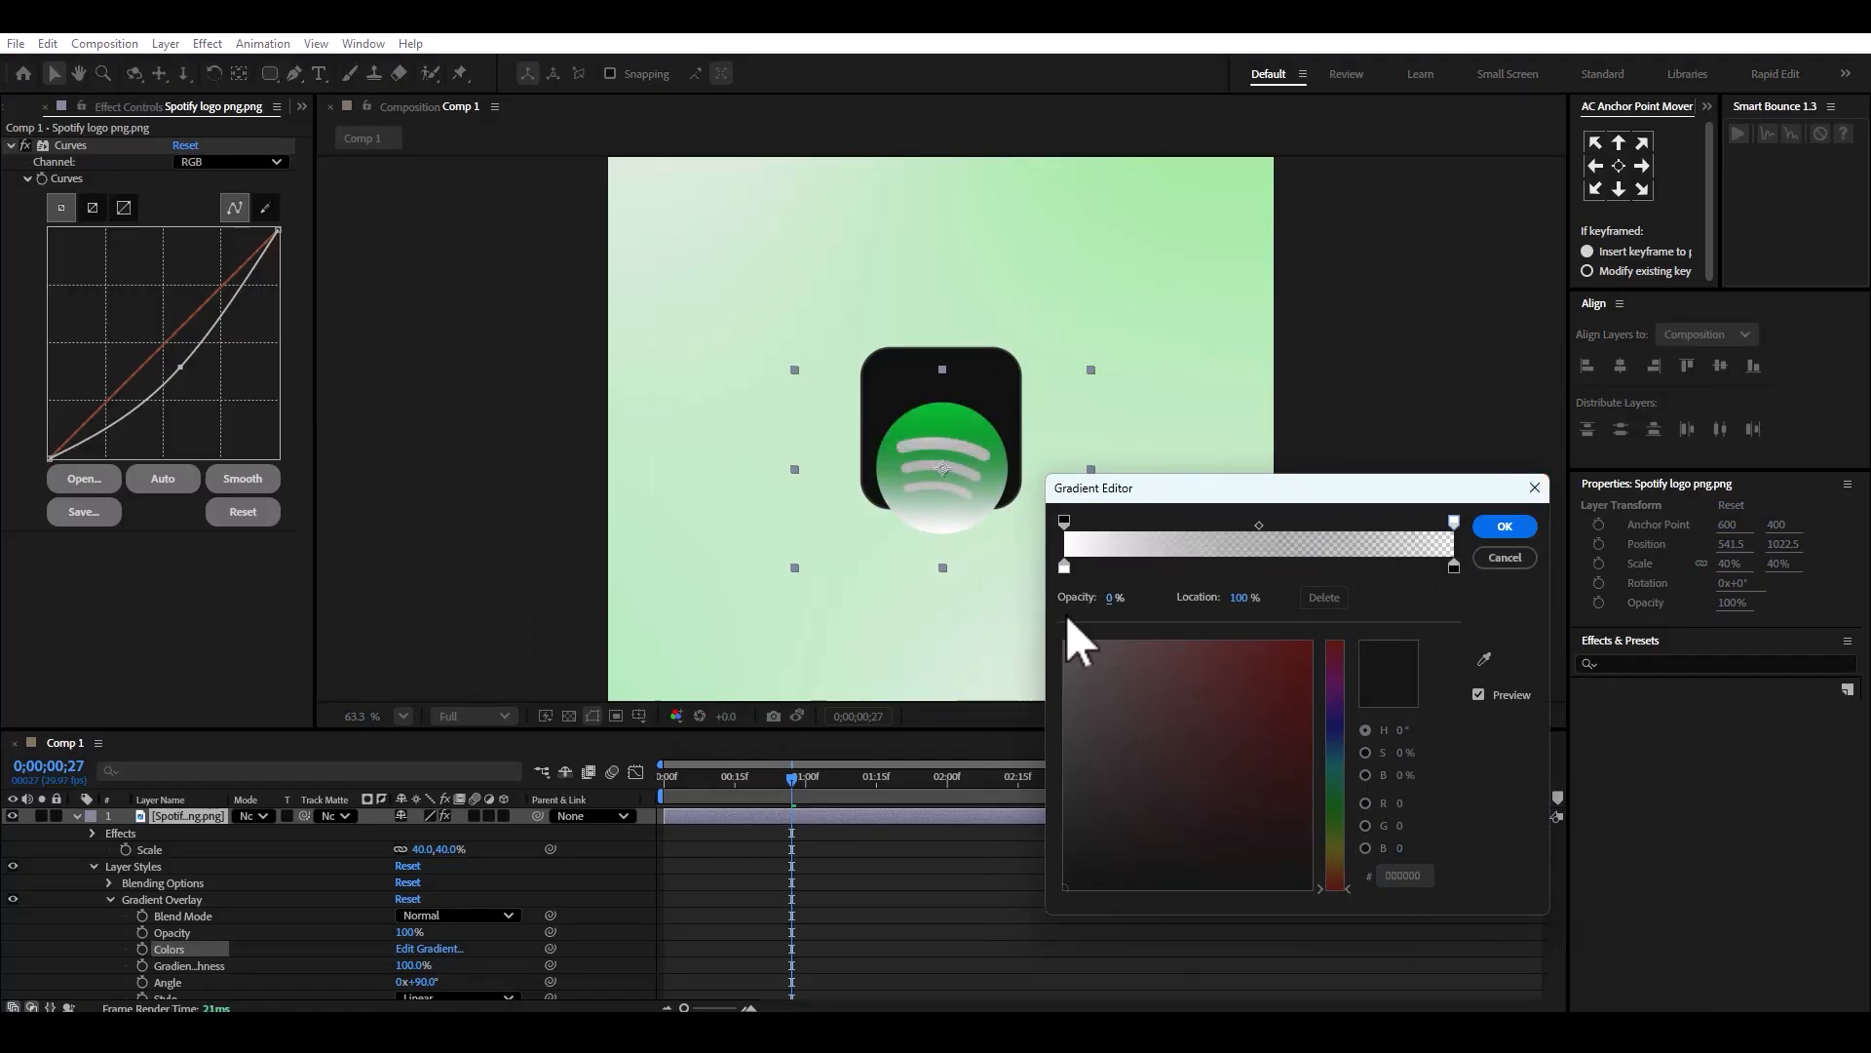
# Try black 000000 as the color of the gradient's start stop.
pyautogui.click(1064, 565)
pyautogui.moveTo(1430, 928)
pyautogui.mouseDown()
pyautogui.moveTo(1247, 866)
pyautogui.moveTo(1018, 894)
pyautogui.moveTo(1004, 828)
pyautogui.moveTo(1000, 889)
pyautogui.mouseUp()
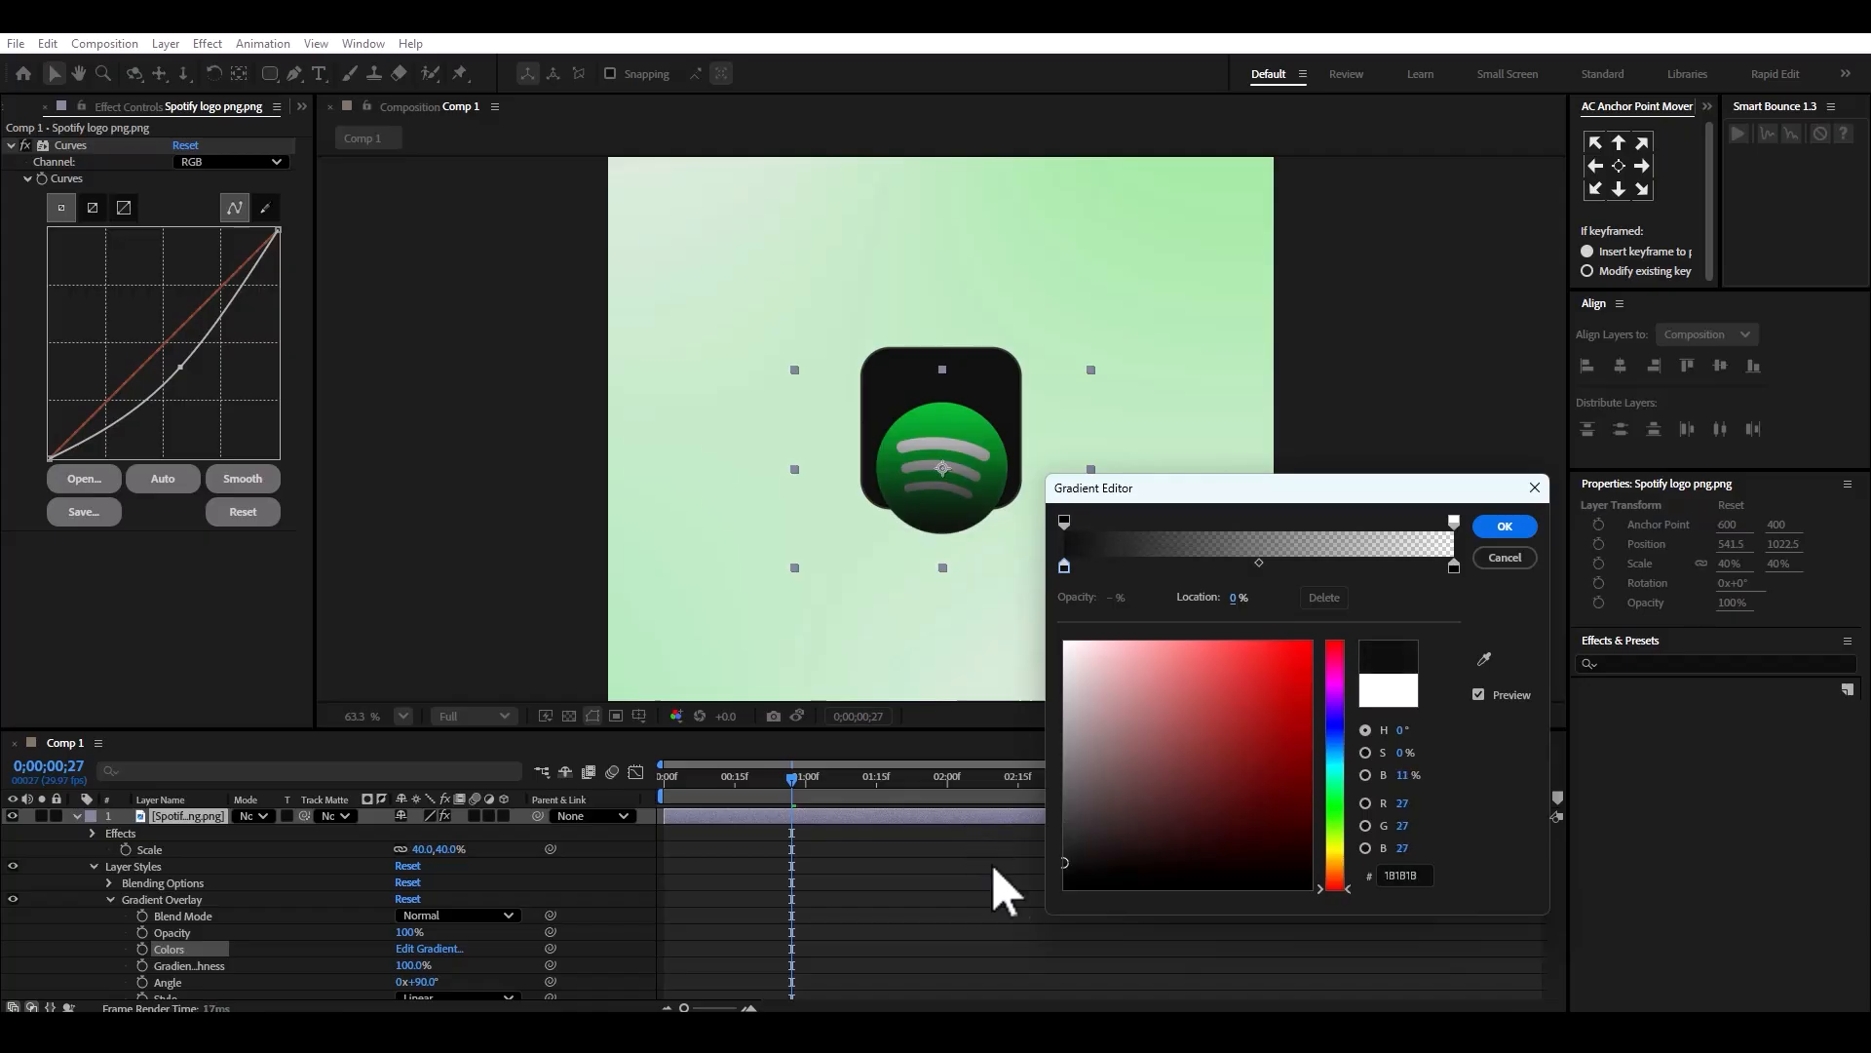
pyautogui.moveTo(1033, 678)
pyautogui.mouseDown()
pyautogui.moveTo(1133, 660)
pyautogui.moveTo(984, 622)
pyautogui.mouseUp()
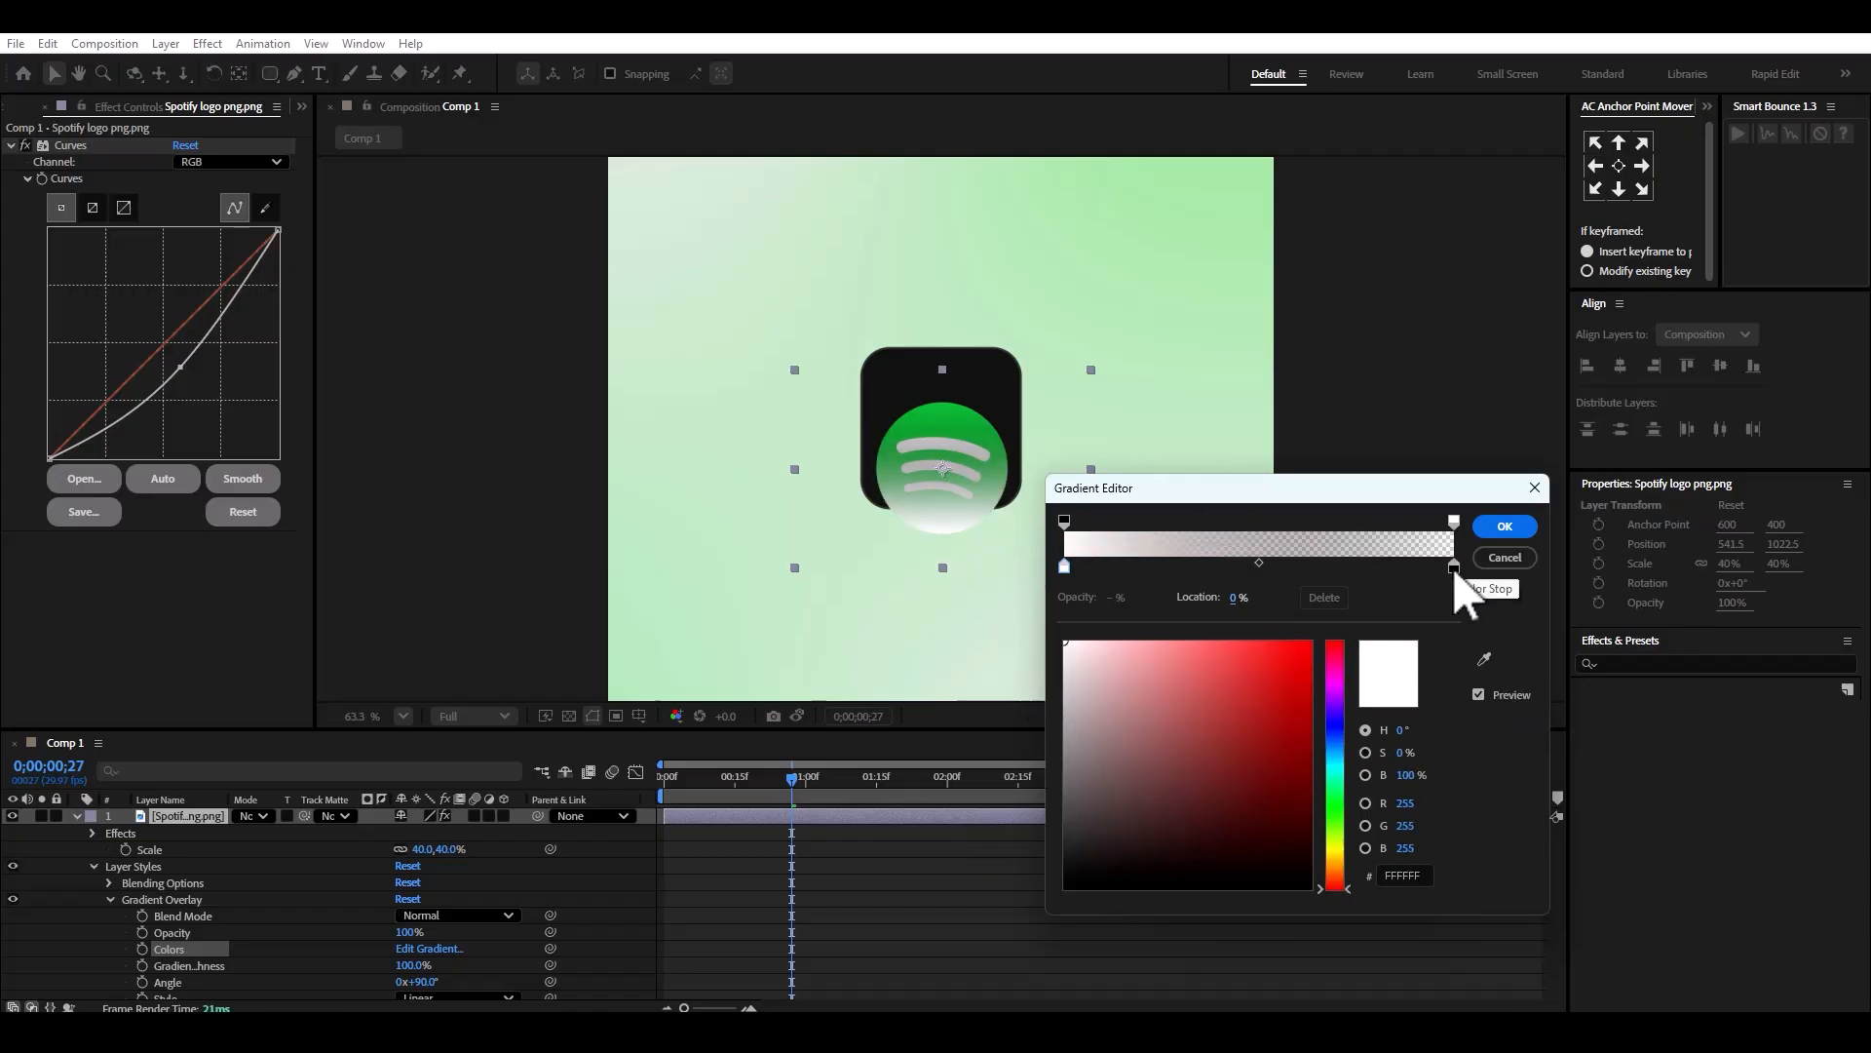
pyautogui.moveTo(1167, 777)
pyautogui.mouseDown()
pyautogui.moveTo(953, 823)
pyautogui.moveTo(895, 946)
pyautogui.mouseUp()
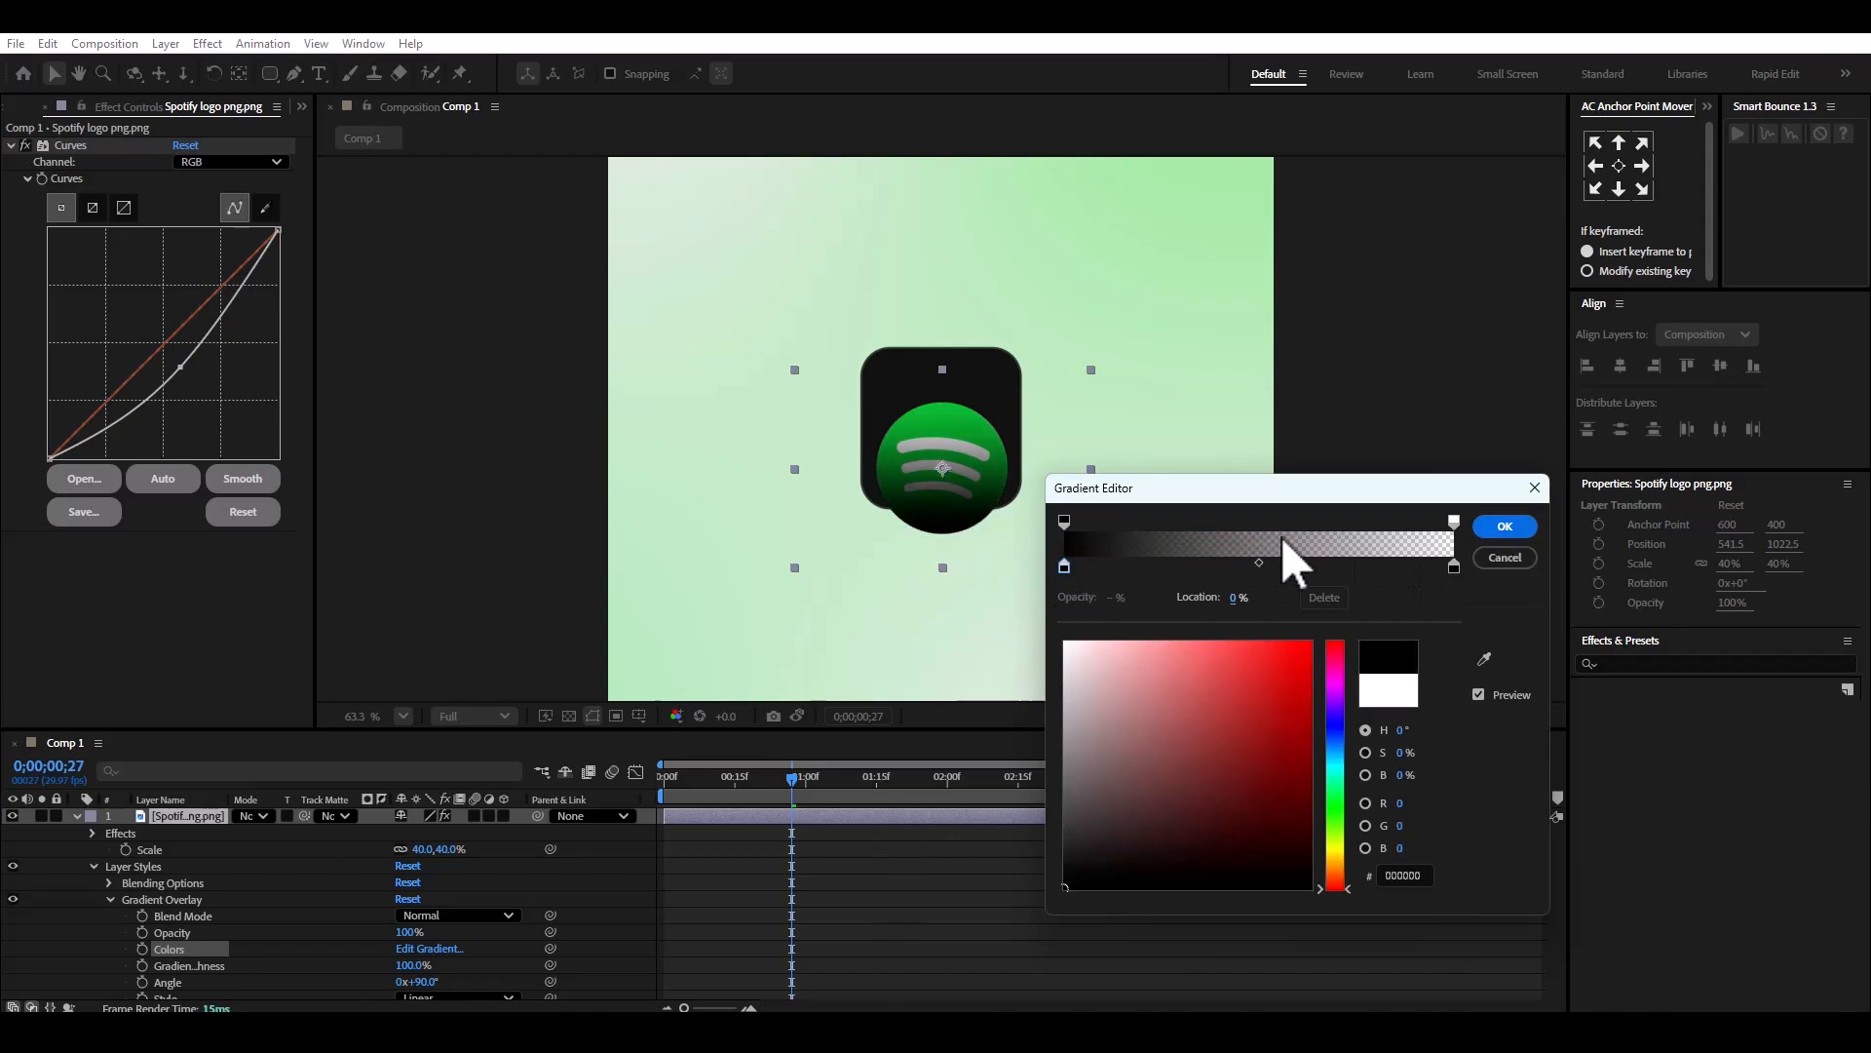
# Set the gradient's start stop to 48% opacity and dark green, about 0F3400, and apply the gradient.
pyautogui.click(1067, 525)
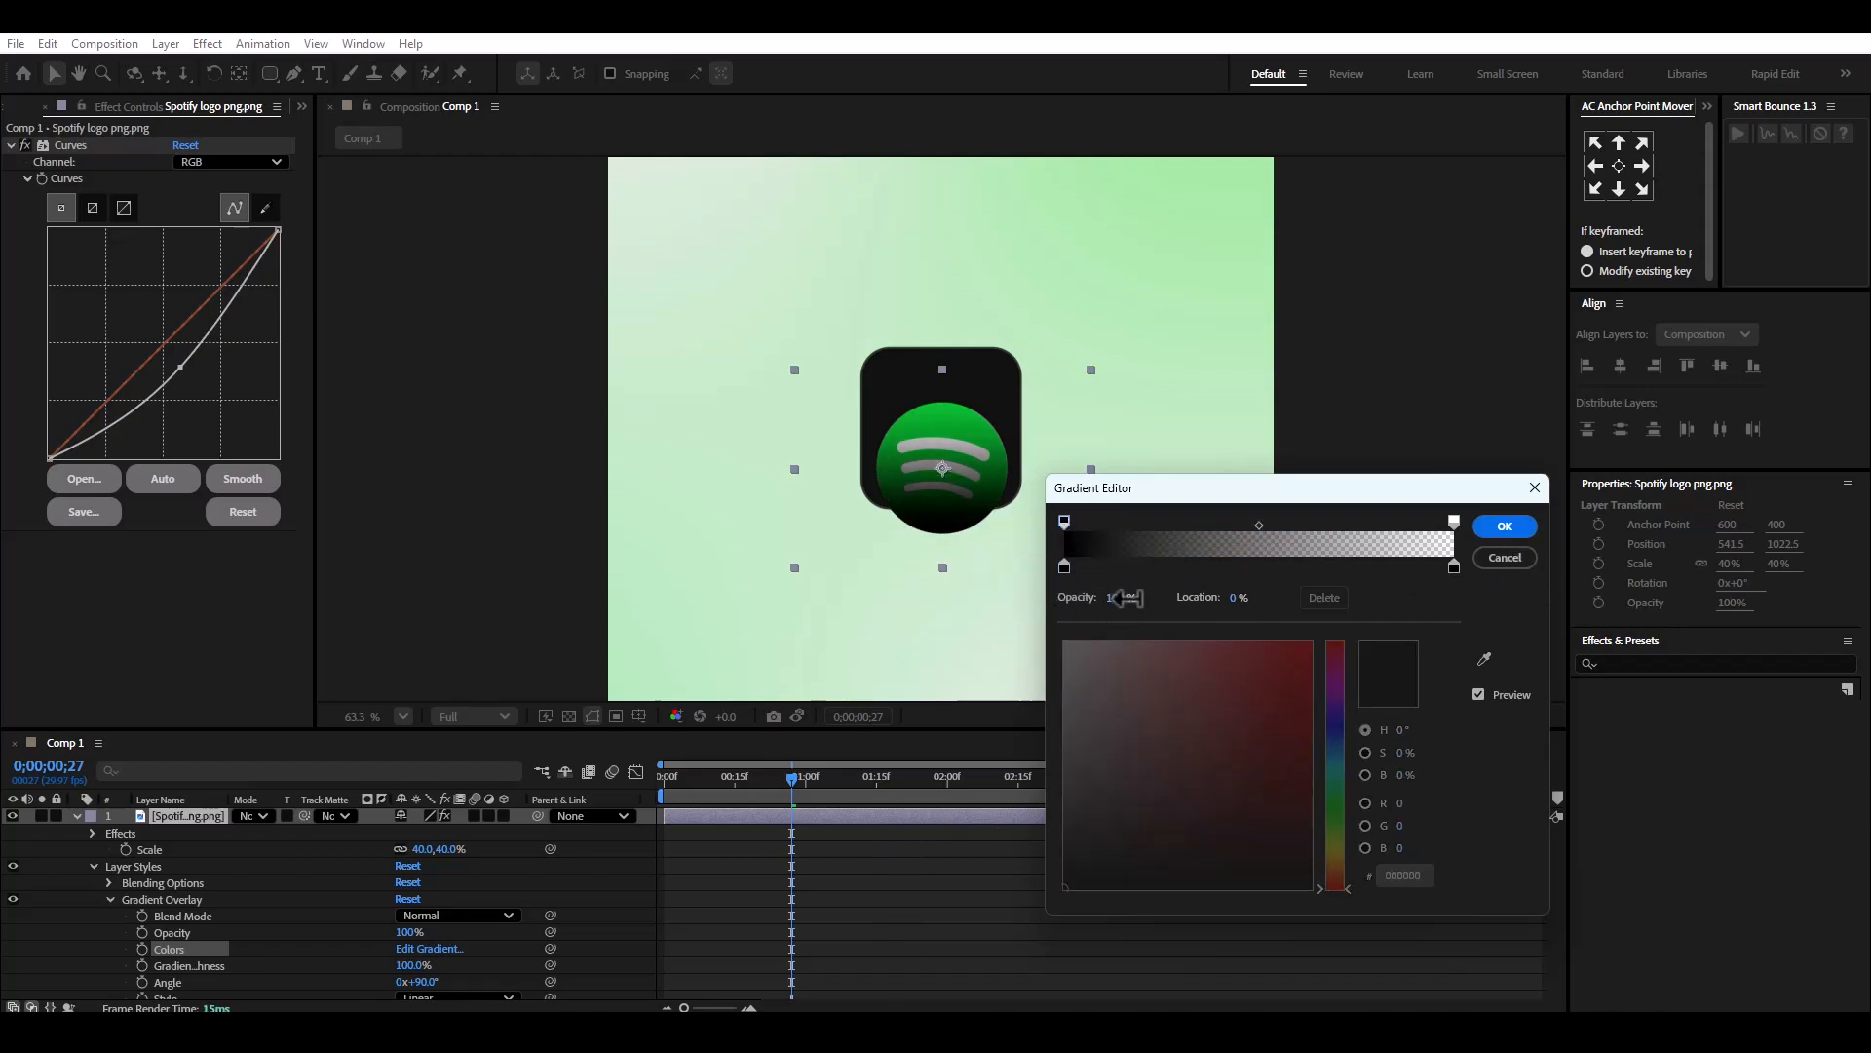
pyautogui.moveTo(1126, 599); pyautogui.dragTo(1057, 611)
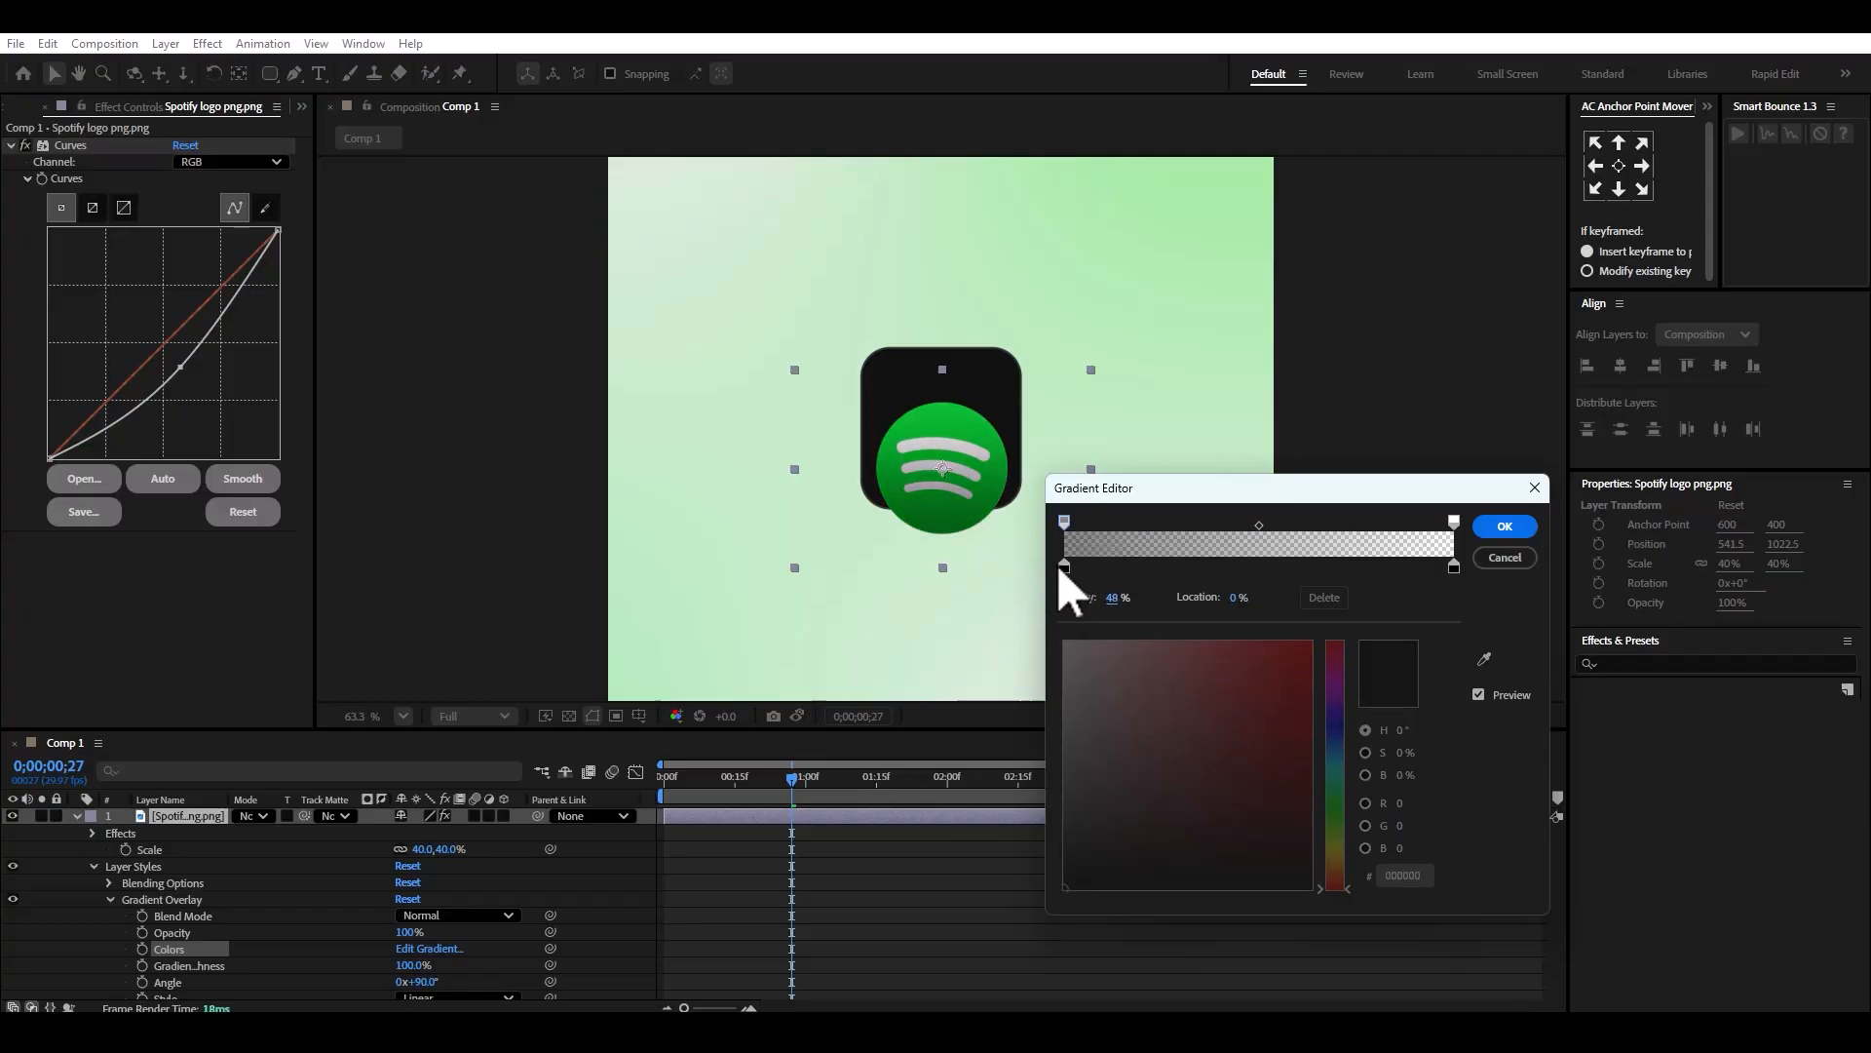
pyautogui.click(1065, 566)
pyautogui.click(1335, 821)
pyautogui.click(1313, 838)
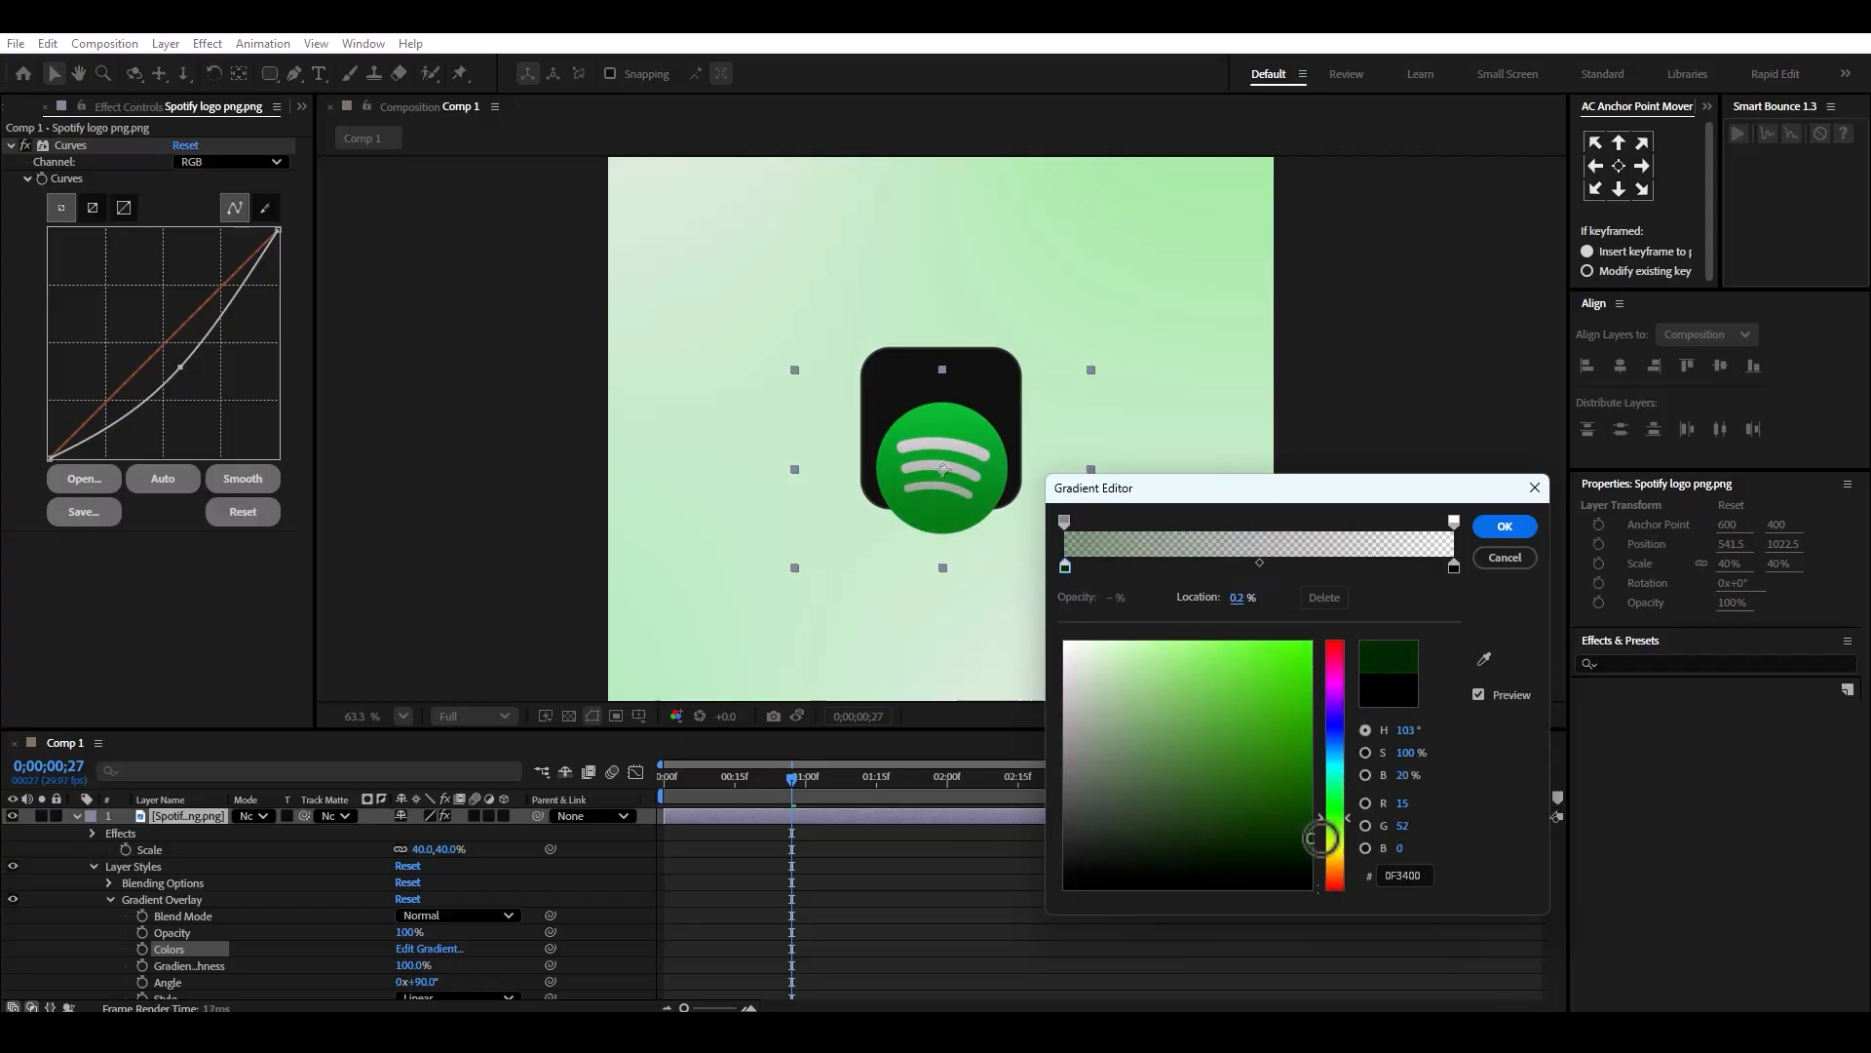
pyautogui.click(1505, 527)
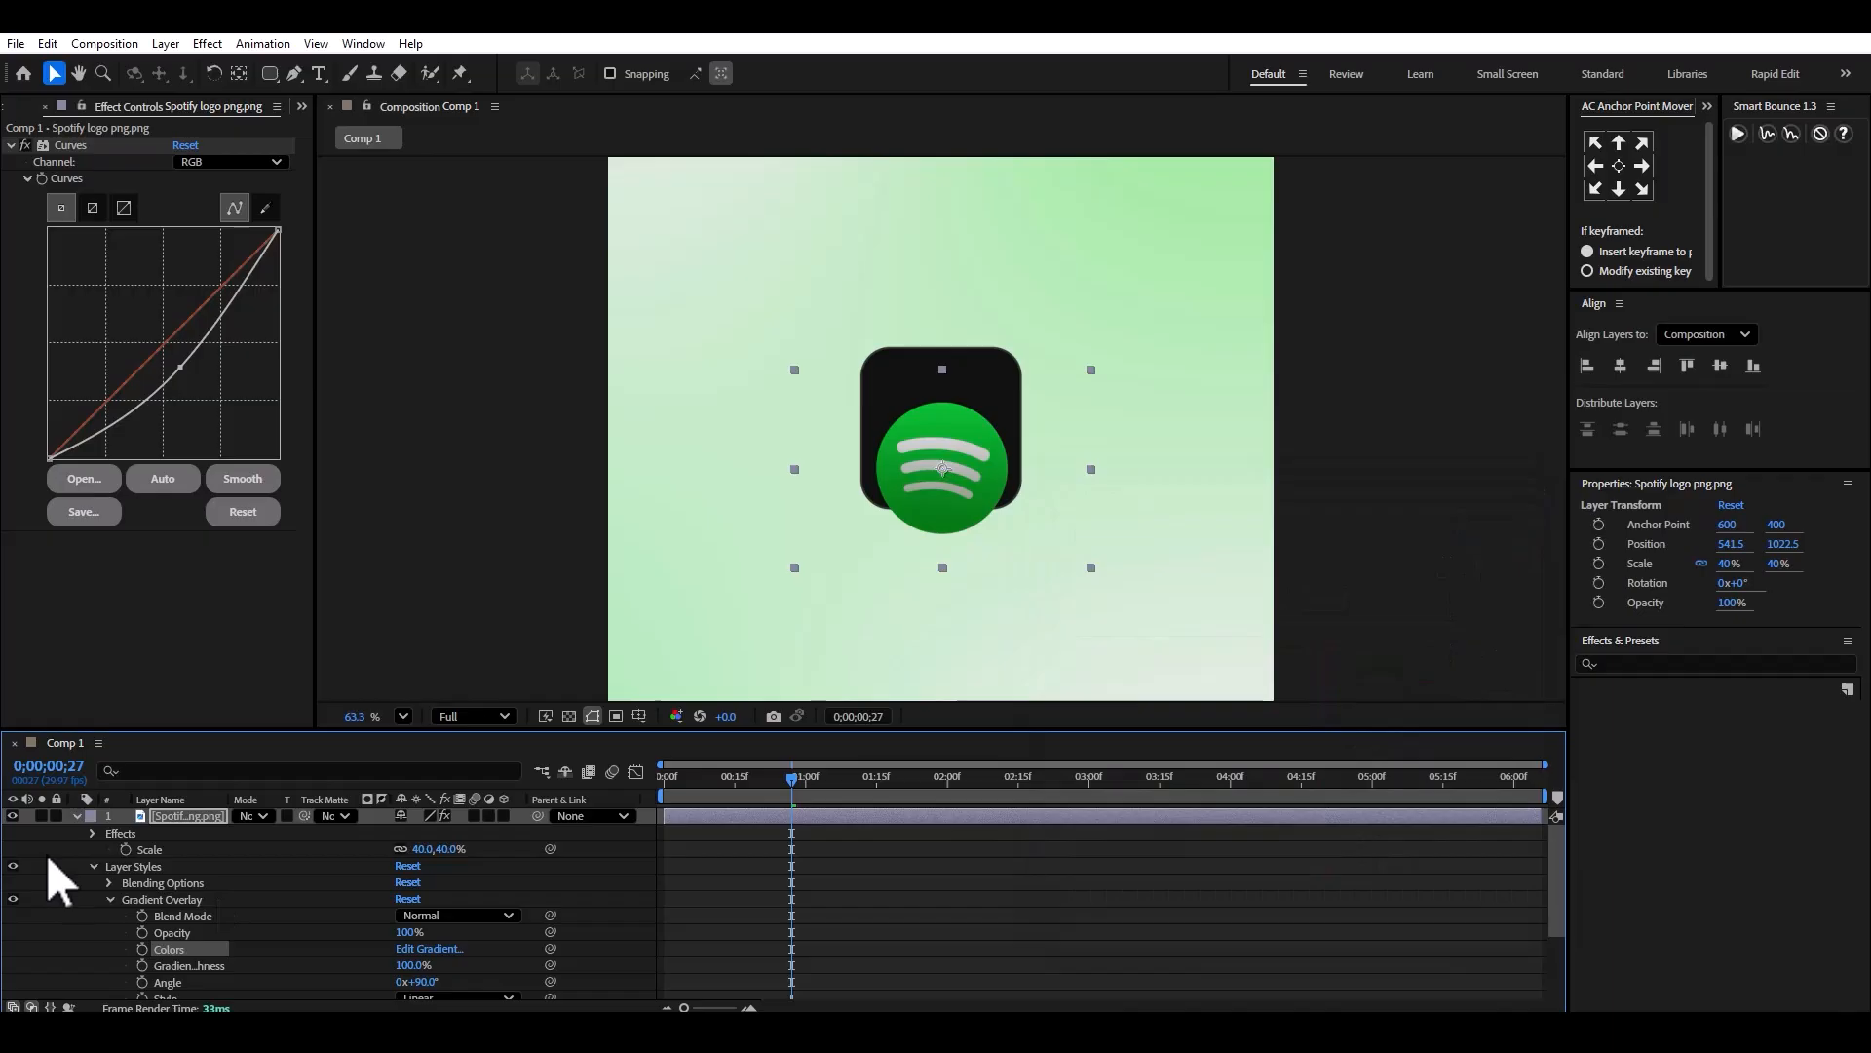
# Add an Inner Shadow layer style to the Spotify logo layer.
pyautogui.rightClick(192, 836)
pyautogui.moveTo(327, 489)
pyautogui.click(472, 582)
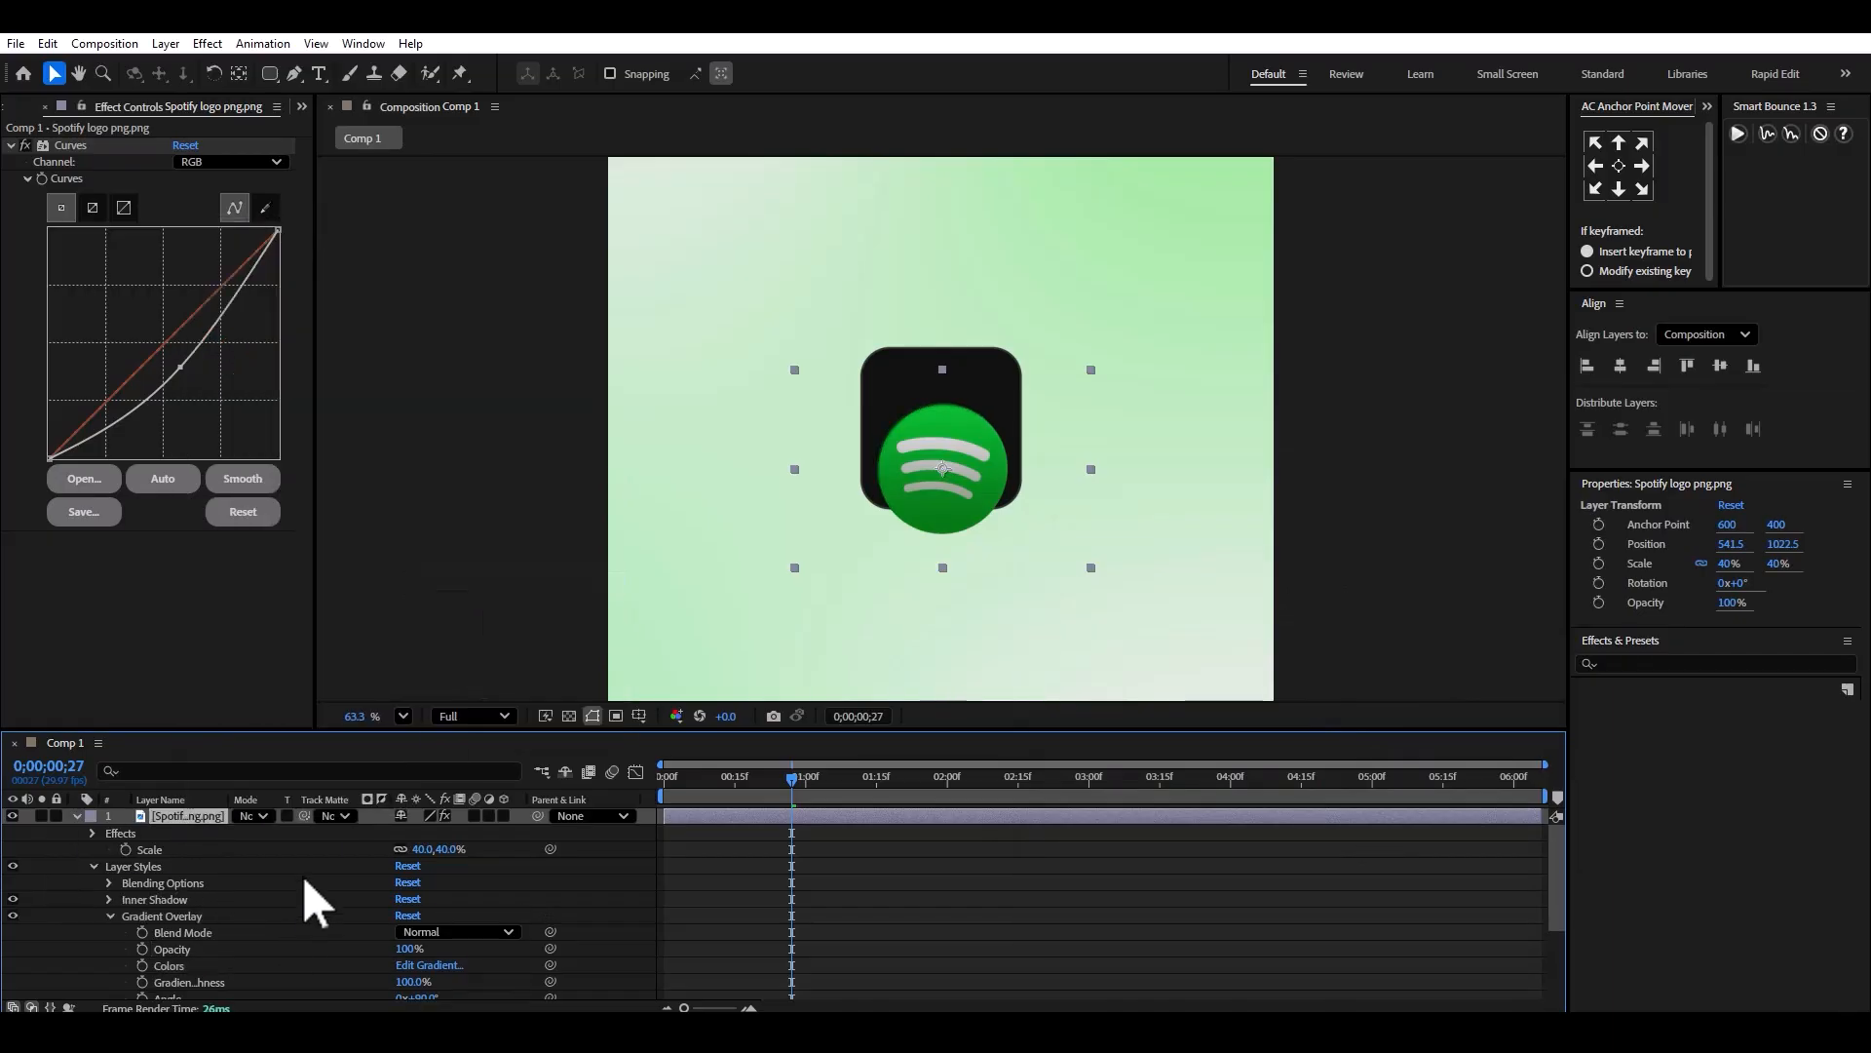
pyautogui.scroll(-3, 211, 894)
pyautogui.scroll(3, 268, 921)
# Set the logo's inner shadow to Normal blend mode and white FFFFFF color.
pyautogui.click(108, 899)
pyautogui.scroll(-2, 406, 910)
pyautogui.click(434, 858)
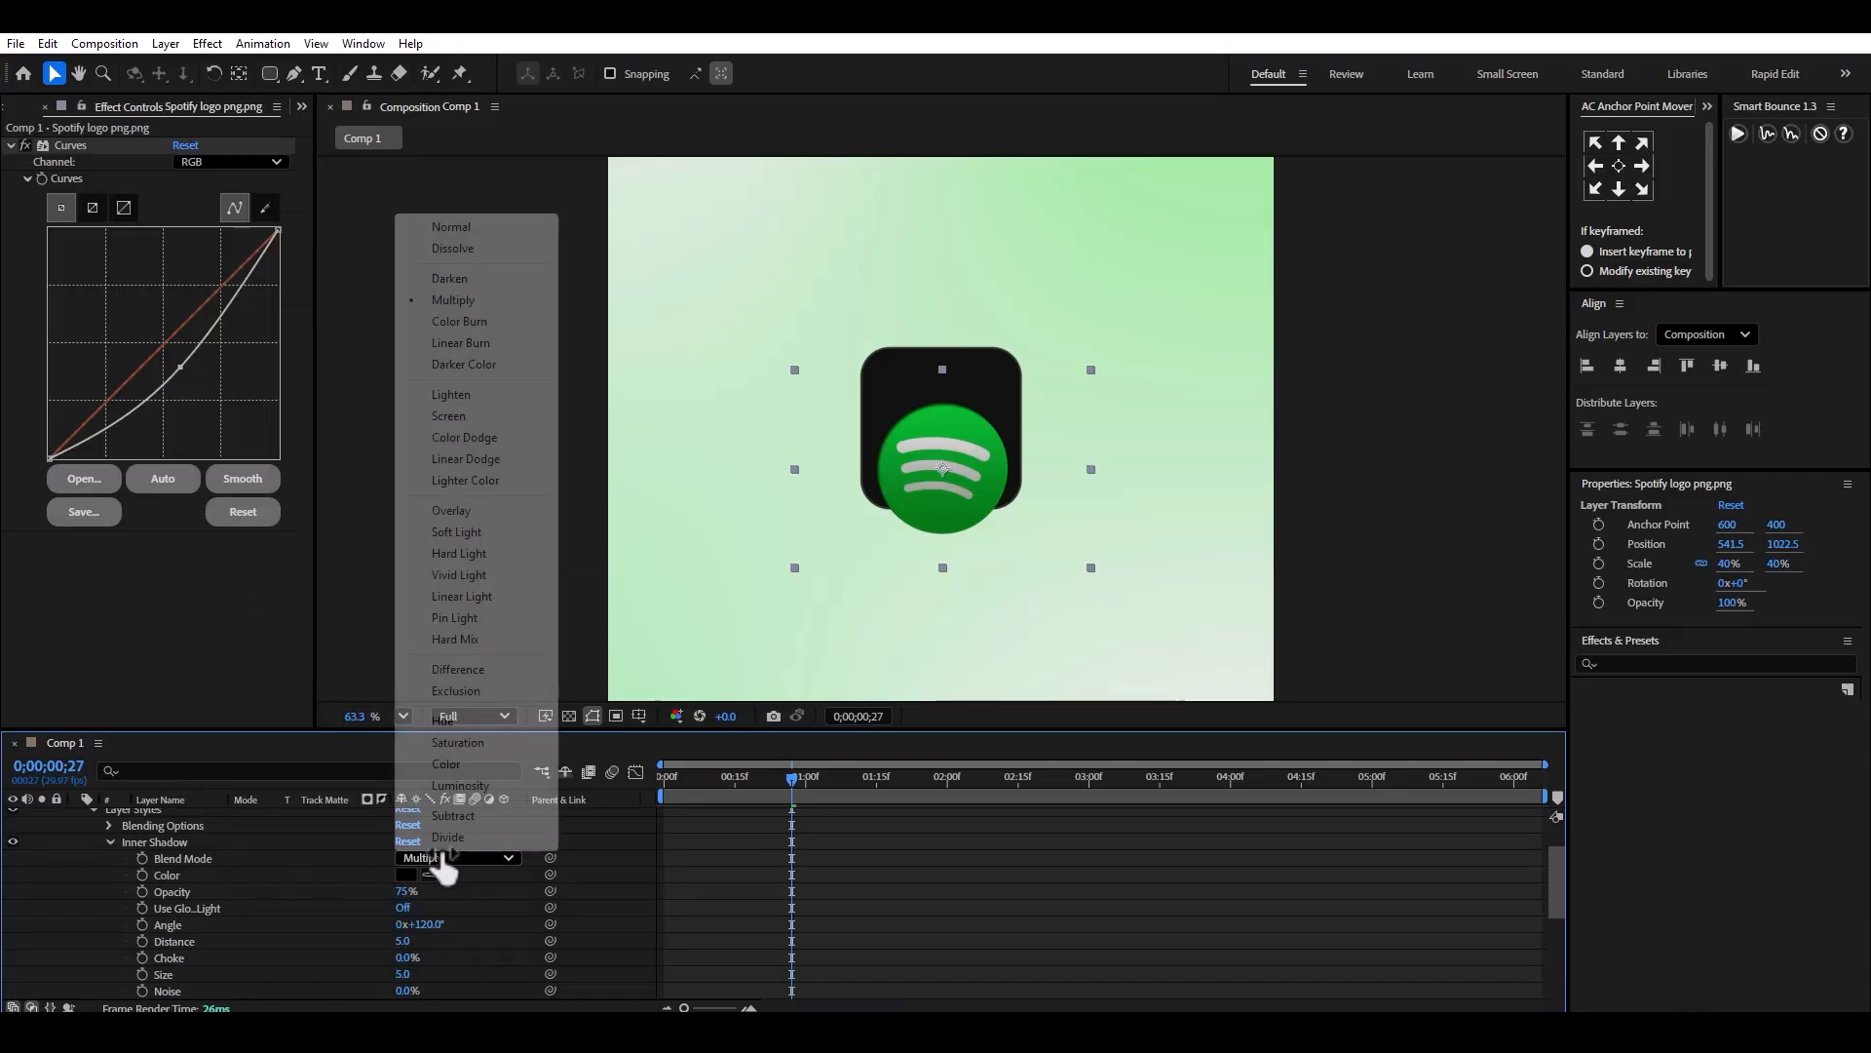
pyautogui.click(458, 226)
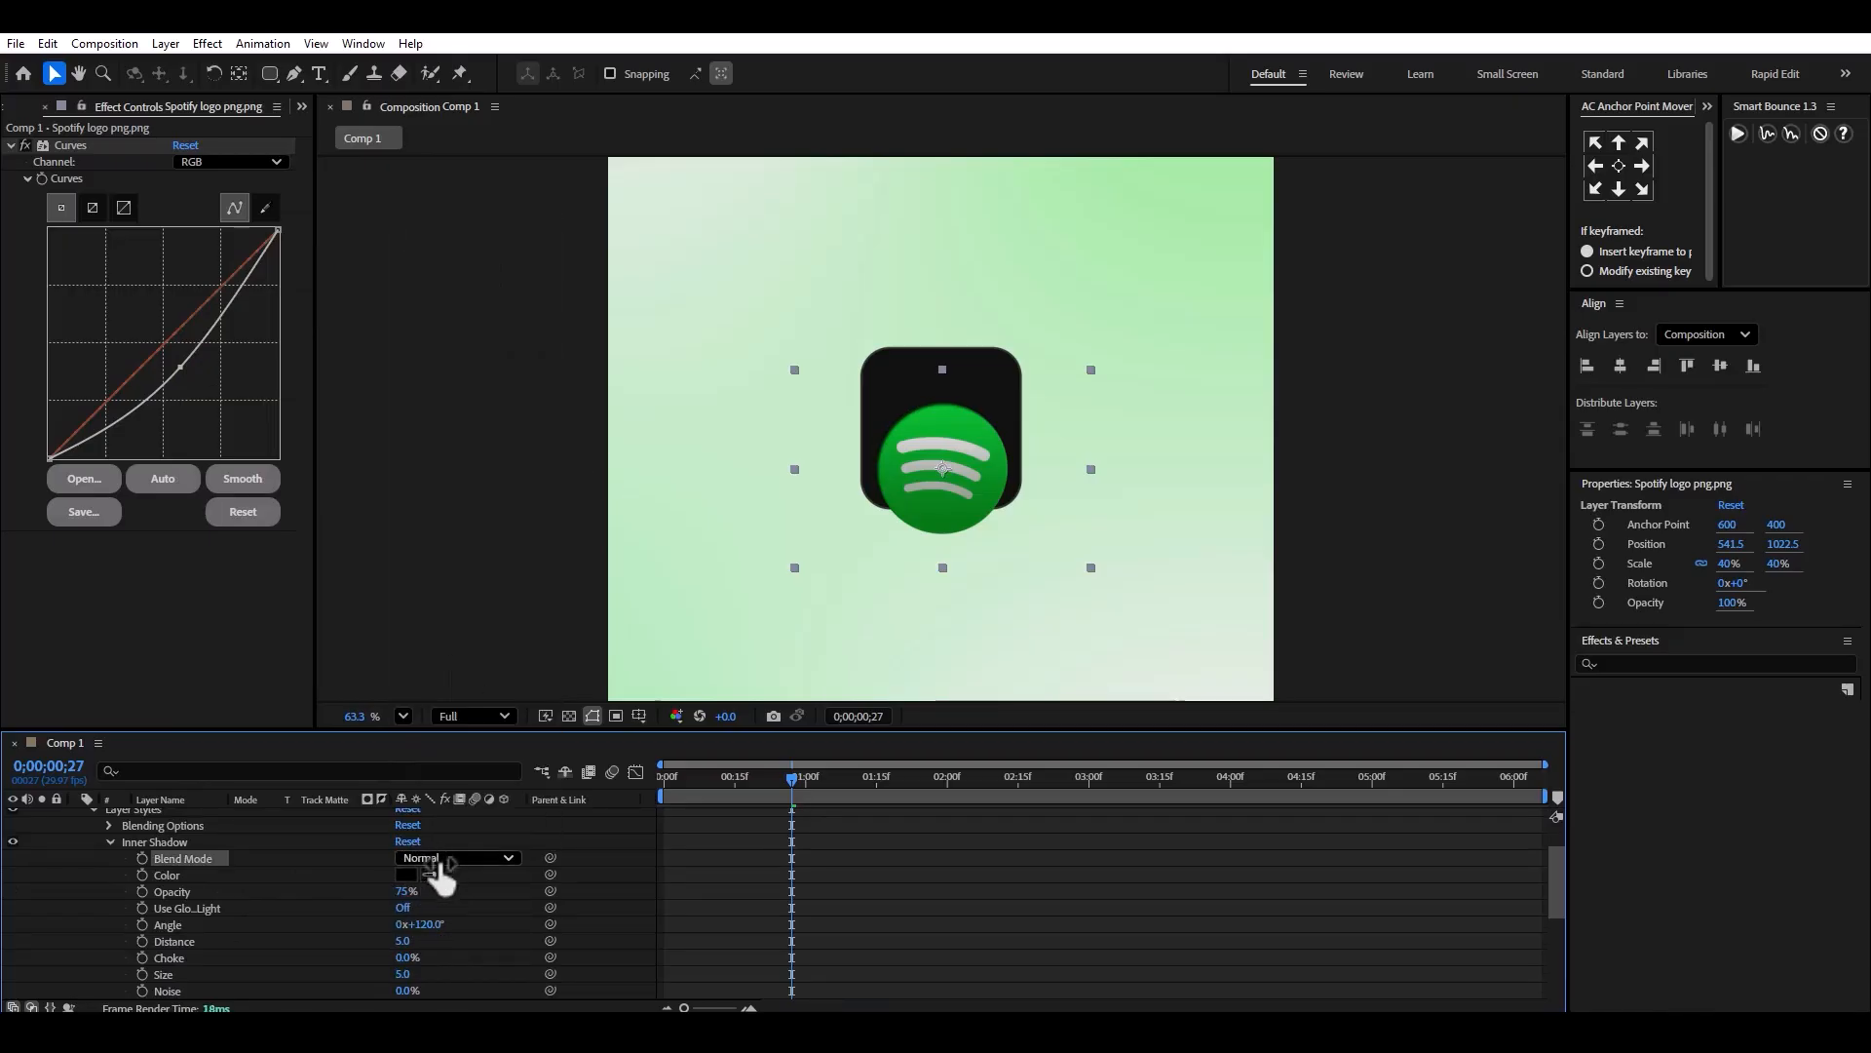
pyautogui.click(406, 874)
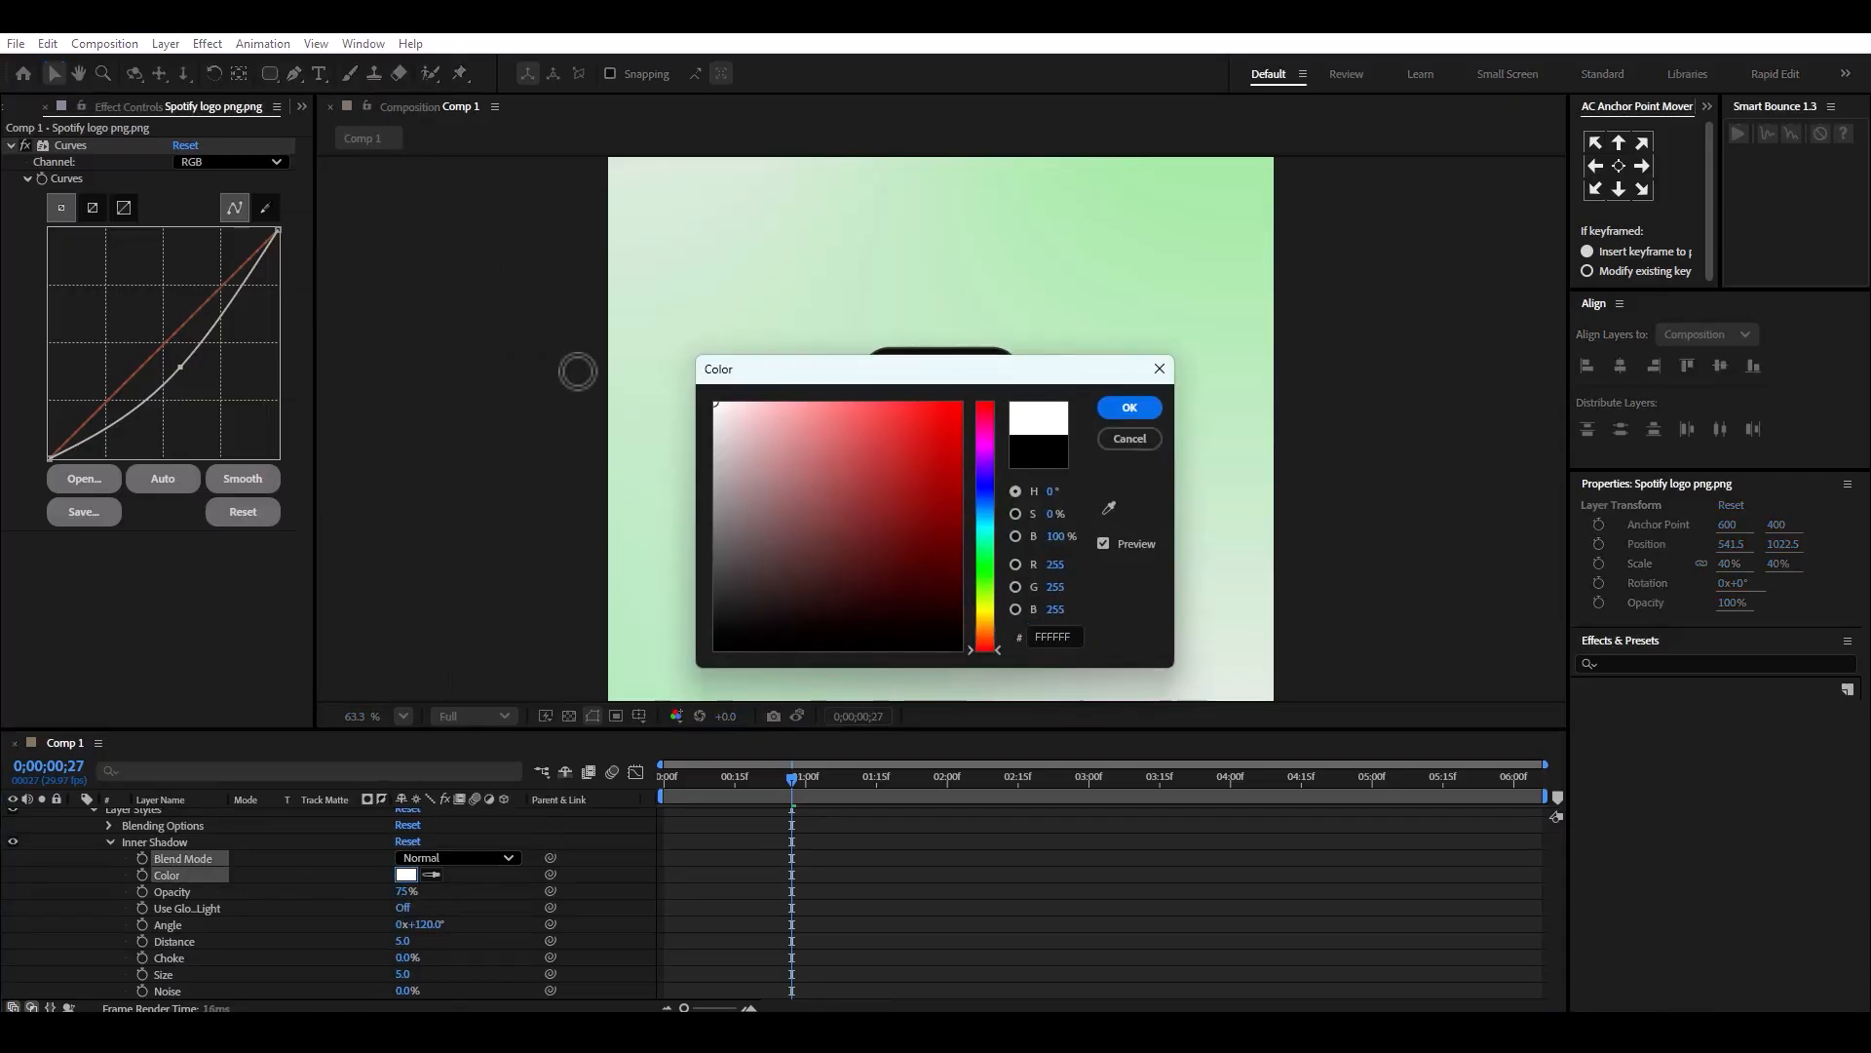
pyautogui.click(1102, 408)
# Raise the inner shadow's distance to about 9 and increase its size for a softer highlight, and collapse the logo layer.
pyautogui.scroll(5, 926, 439)
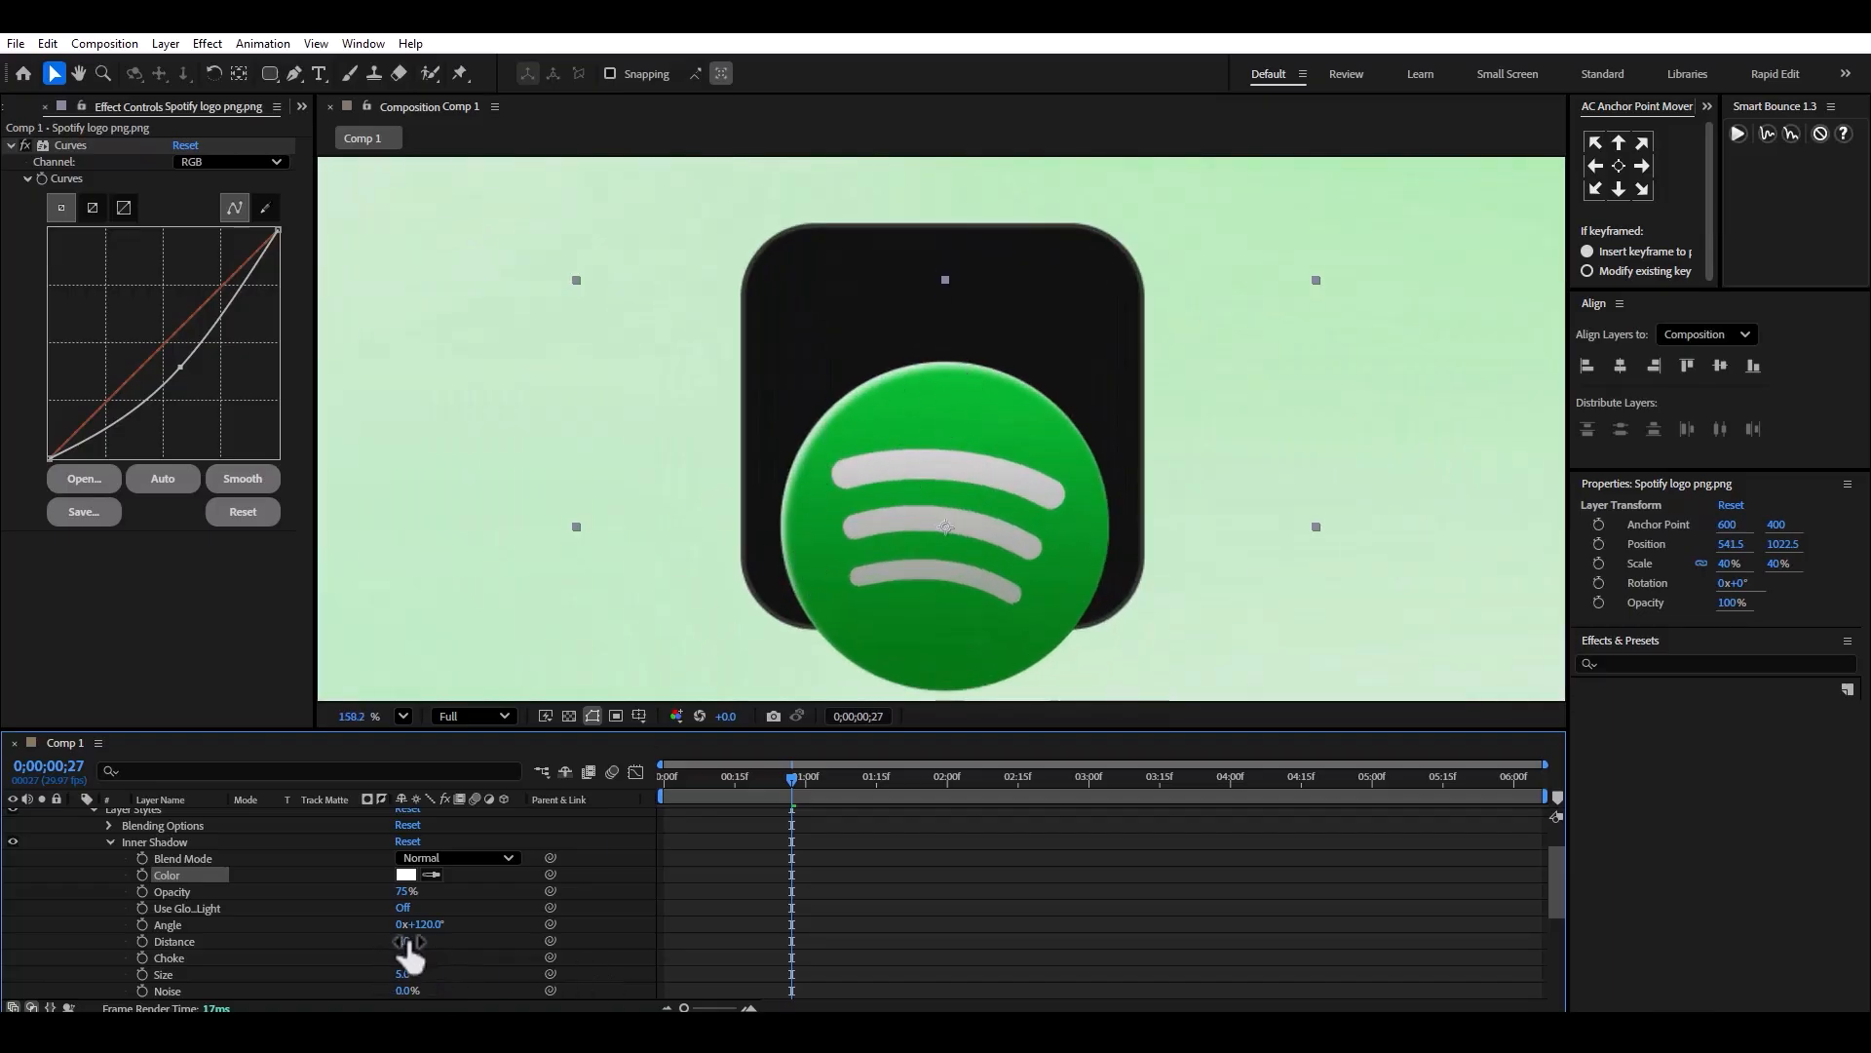
pyautogui.moveTo(408, 942); pyautogui.dragTo(426, 975)
pyautogui.scroll(2, 180, 882)
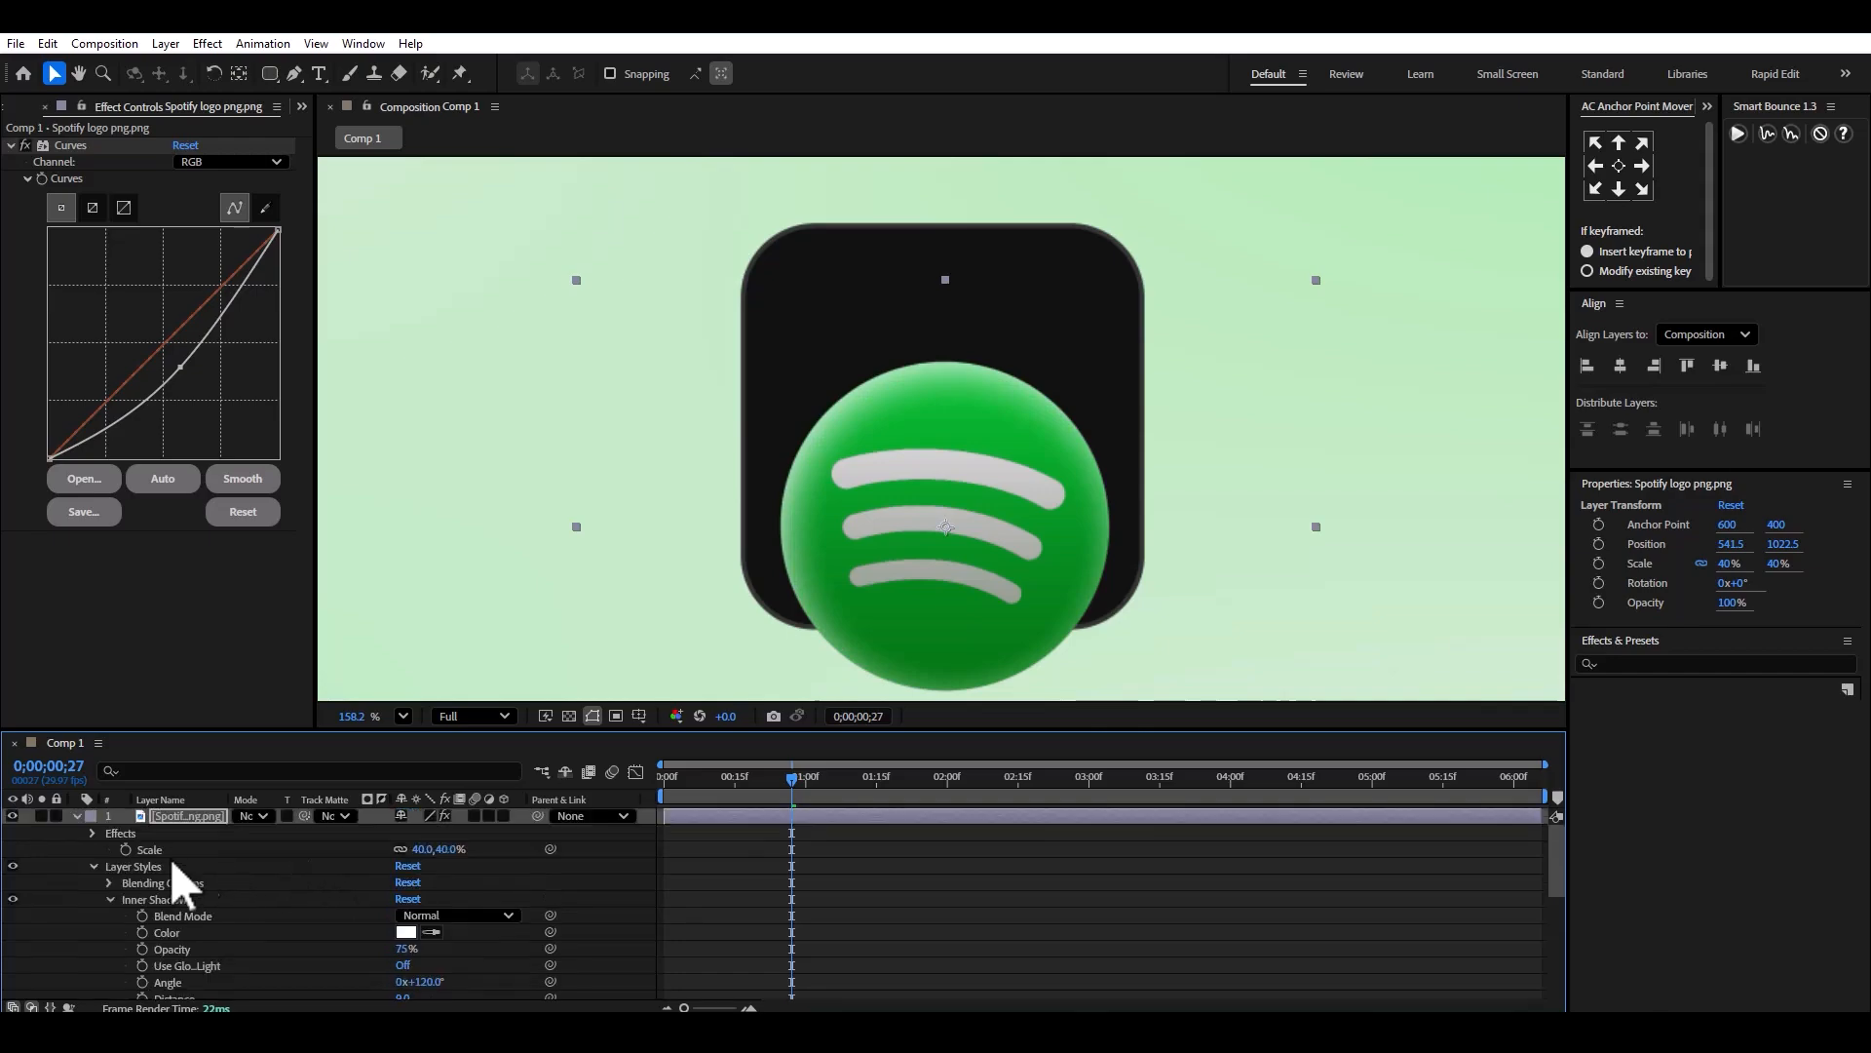
pyautogui.click(78, 818)
# Apply the CC Light Sweep effect to the Spotify logo with a width of 183 and a Smooth shape.
pyautogui.hotkey('ctrl', 'space')
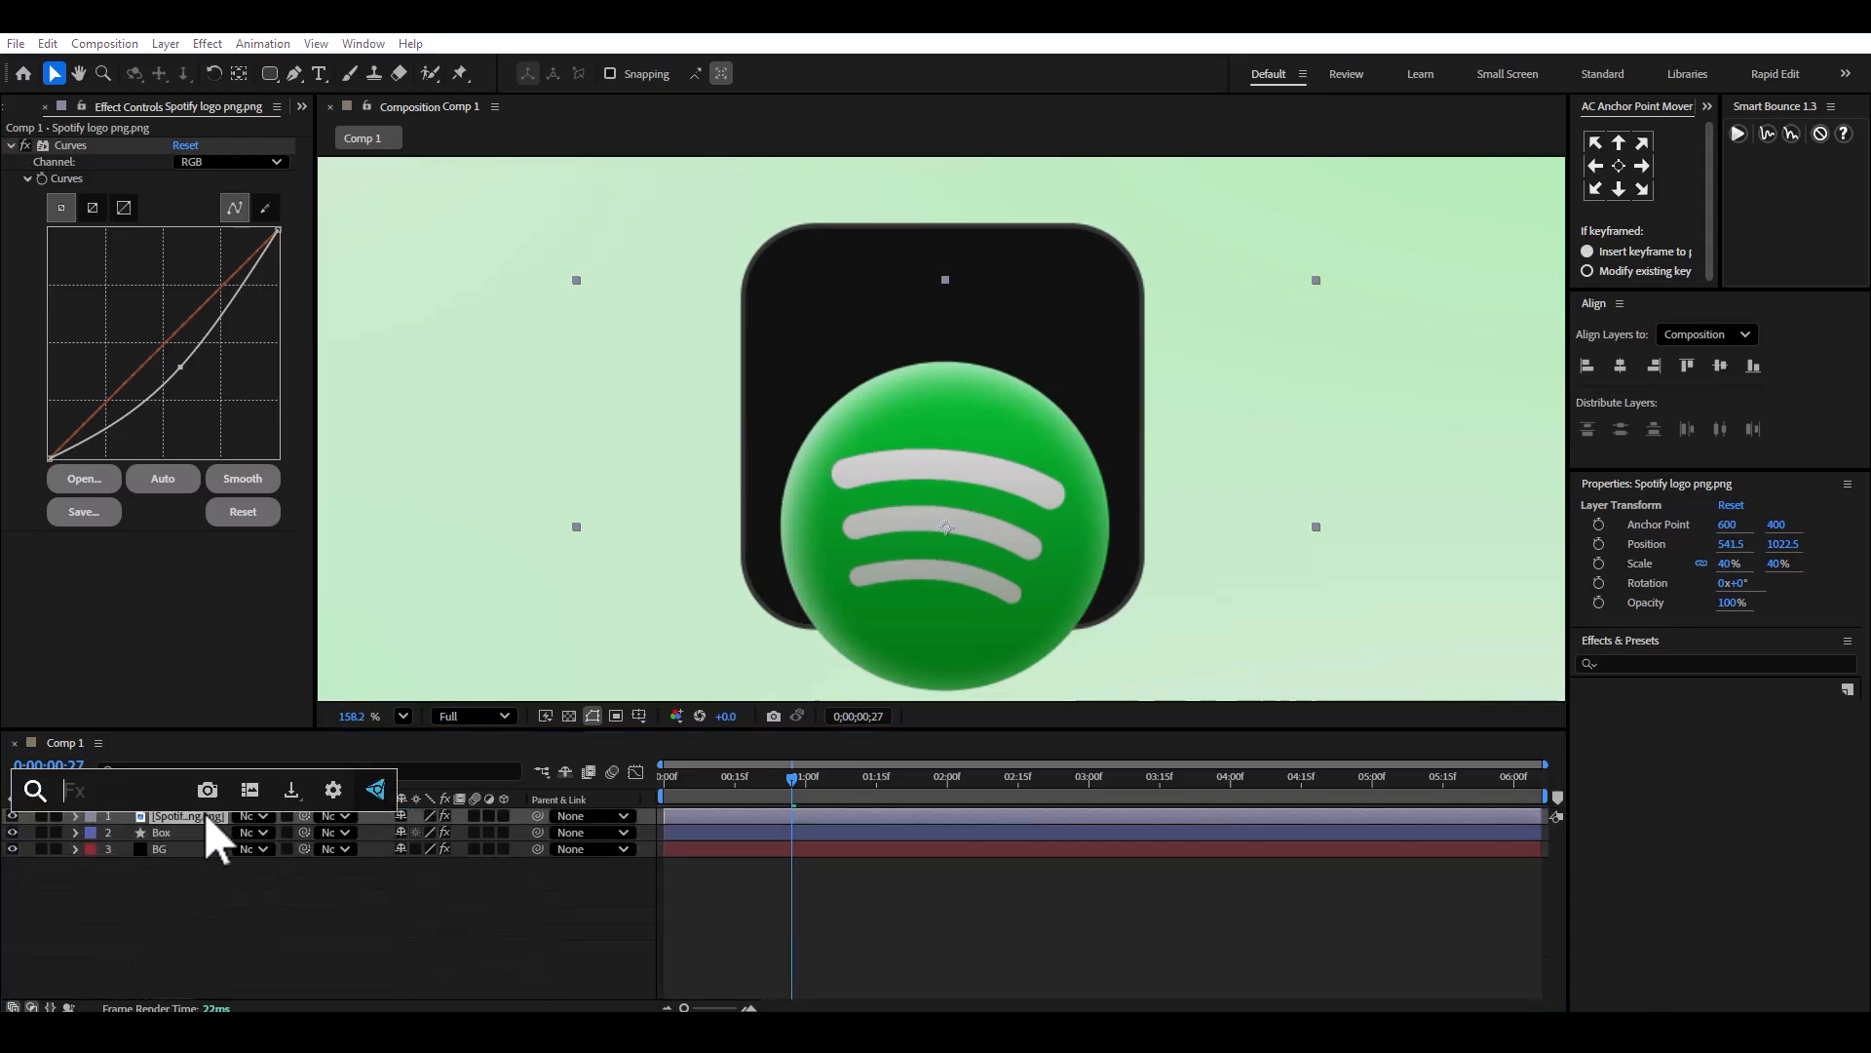
pyautogui.write('light')
pyautogui.click(133, 883)
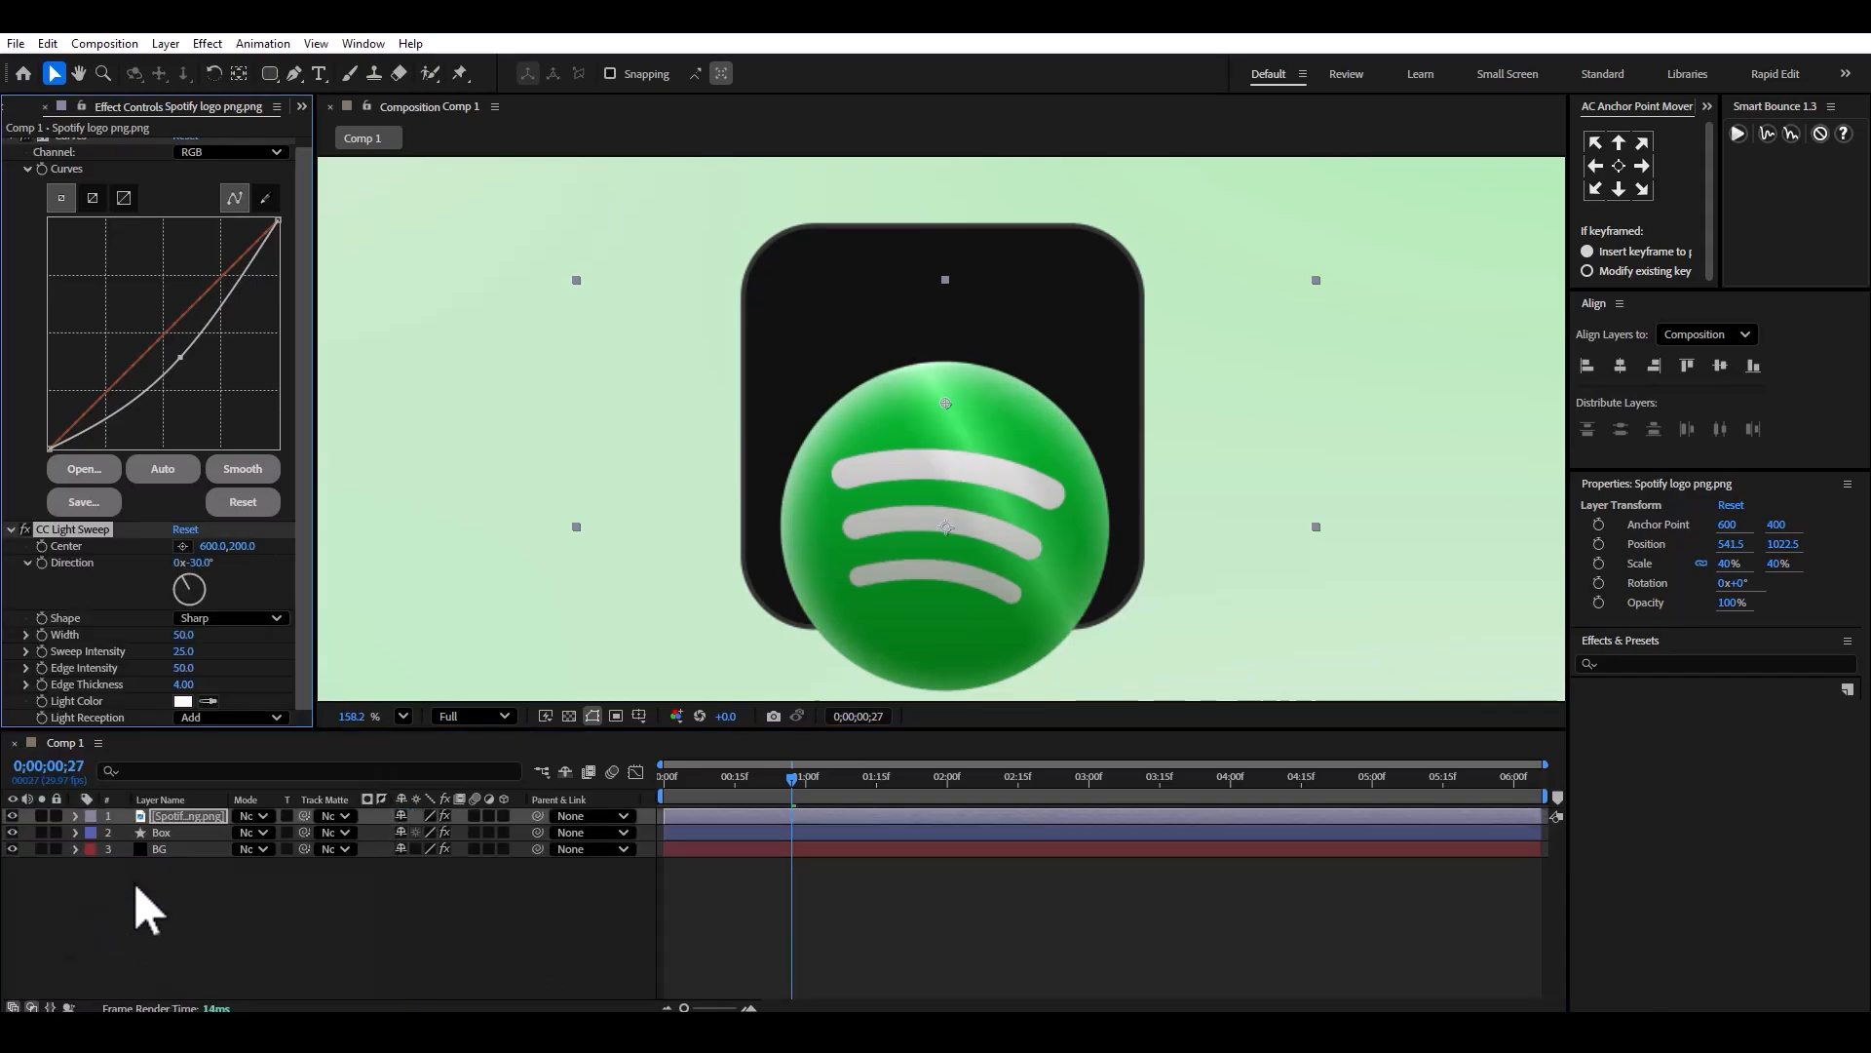
pyautogui.moveTo(182, 634); pyautogui.dragTo(273, 616)
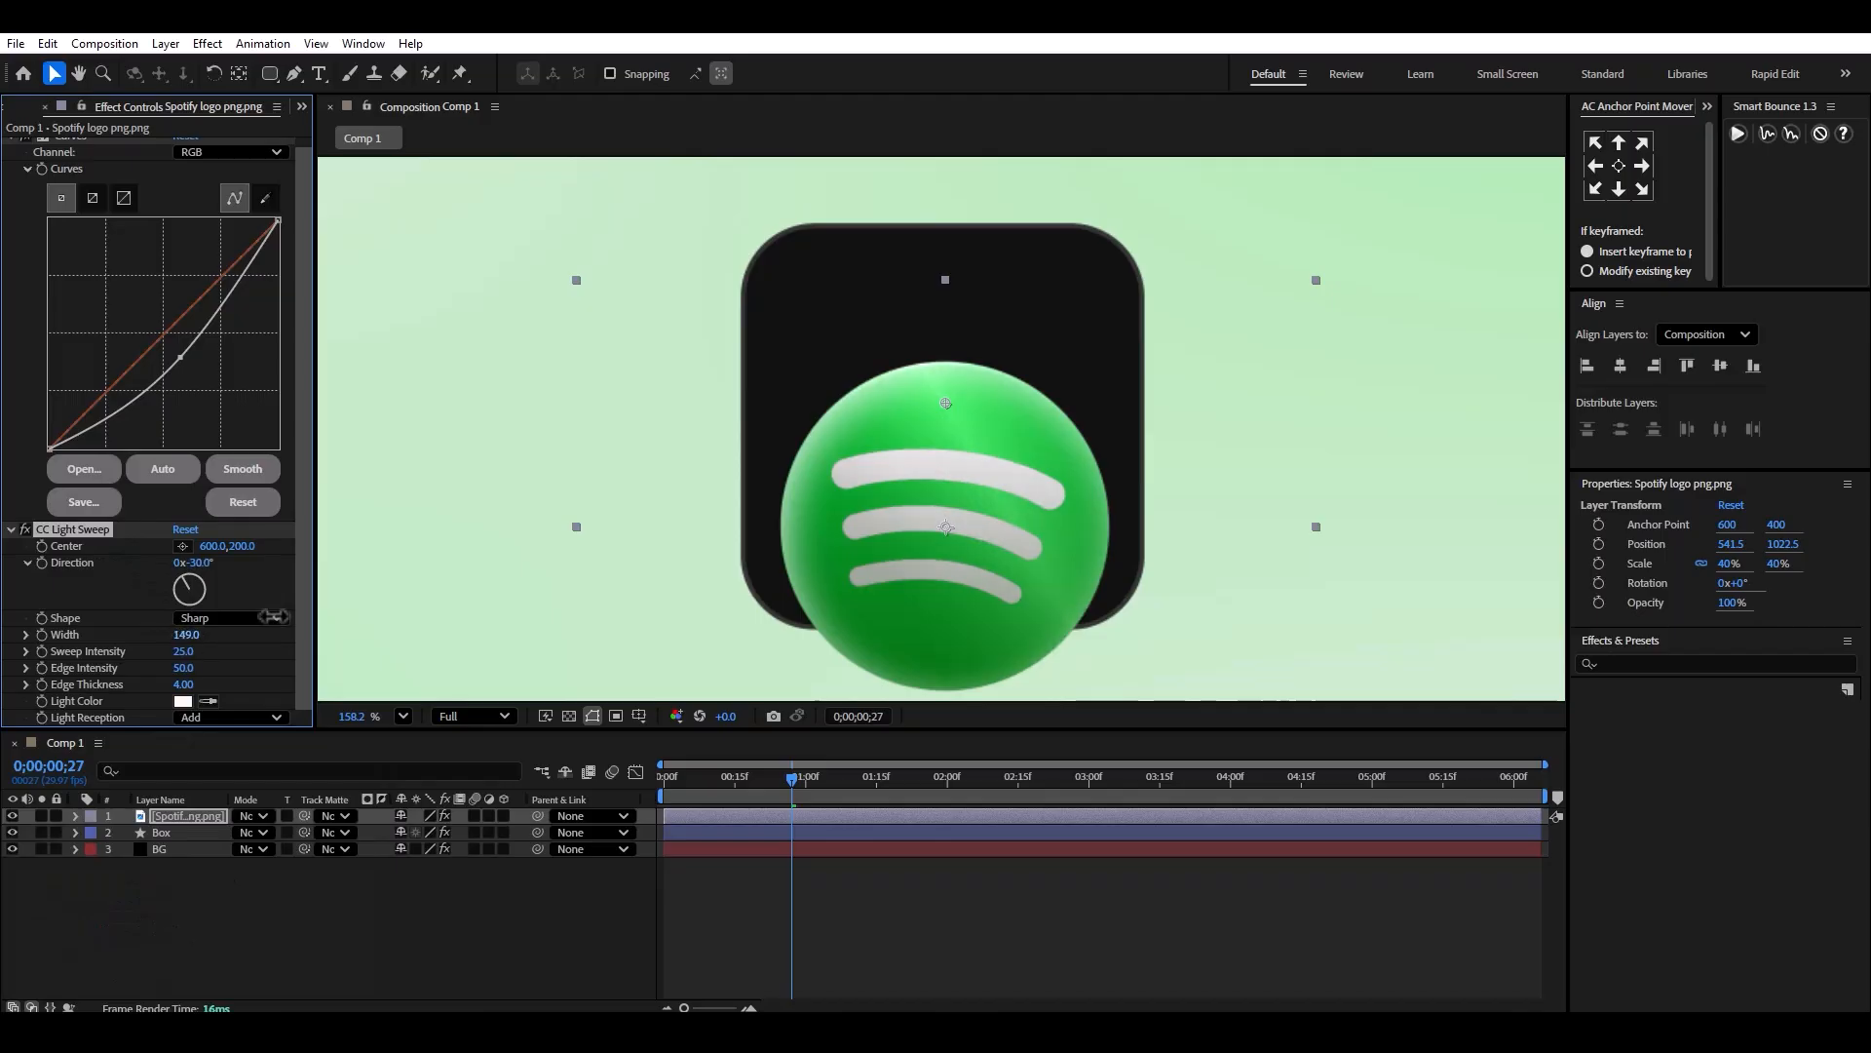
pyautogui.click(213, 618)
pyautogui.click(214, 653)
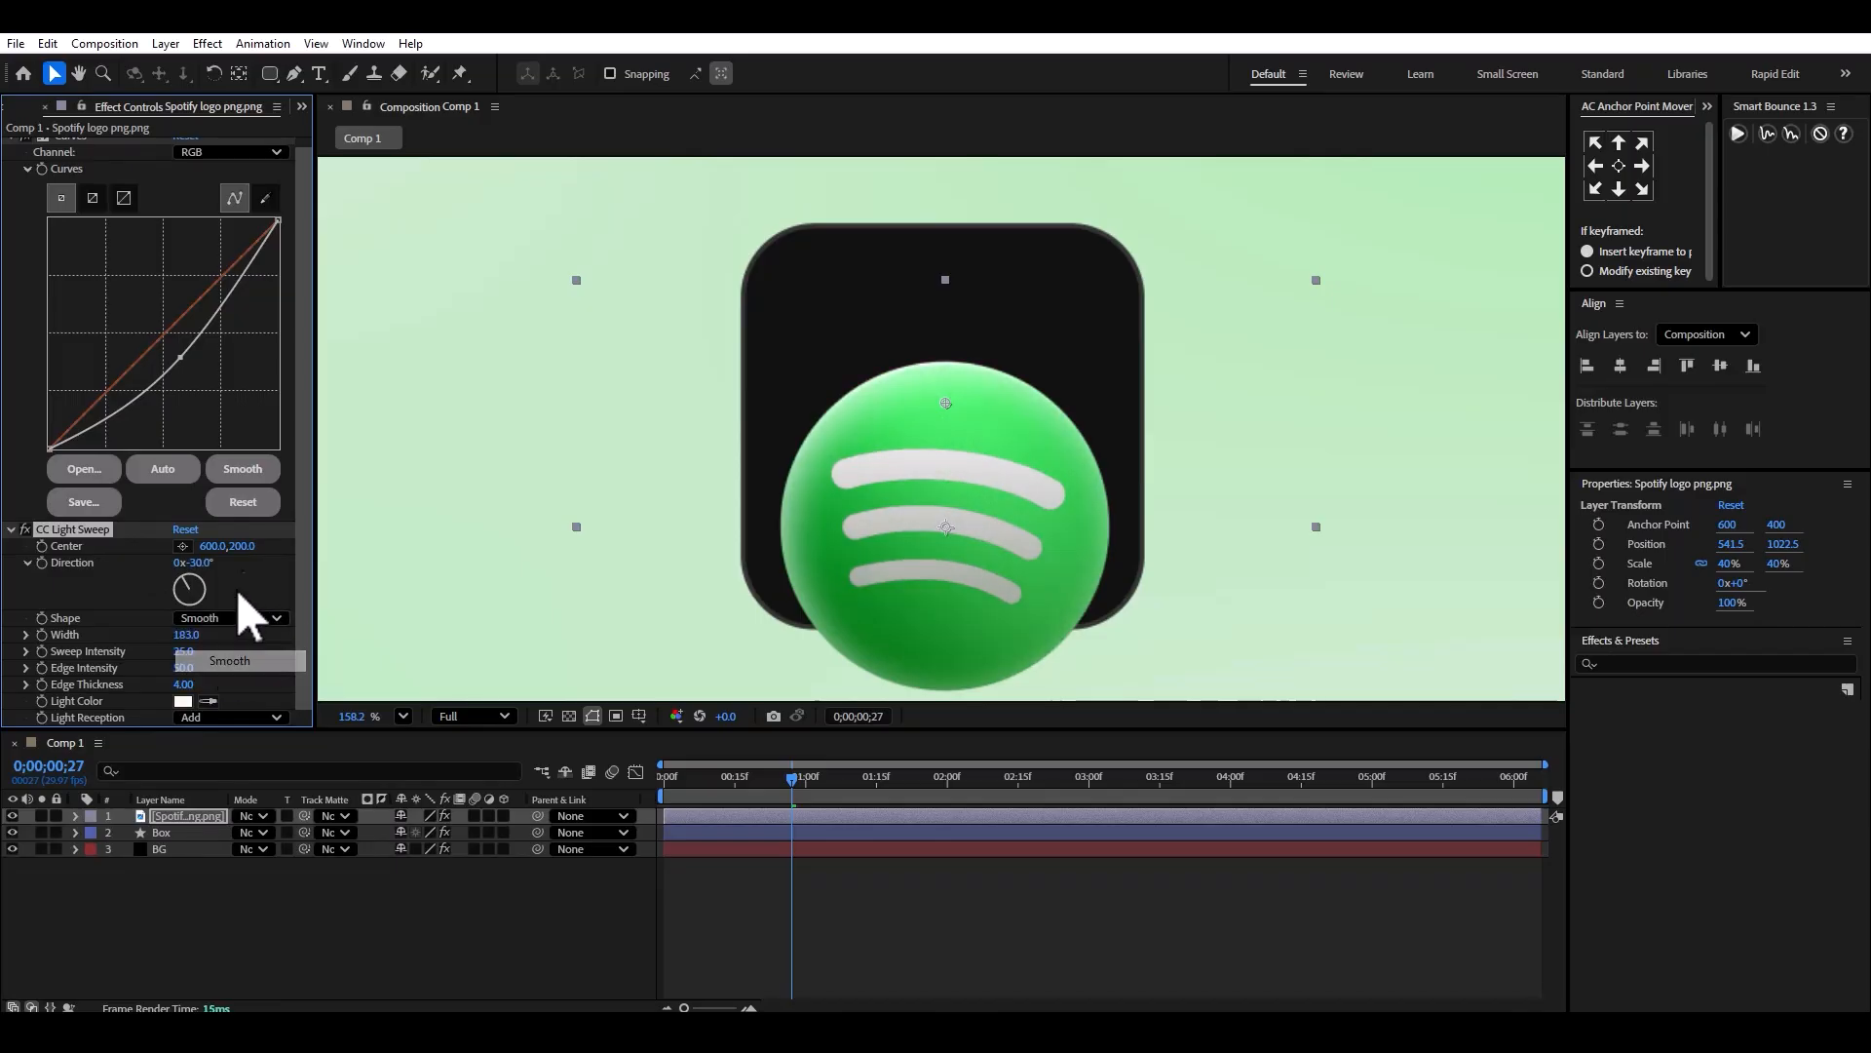
# Set the light sweep's intensity to 43 and shift its center to 485, 200.
pyautogui.moveTo(183, 651)
pyautogui.mouseDown()
pyautogui.moveTo(239, 643)
pyautogui.moveTo(197, 638)
pyautogui.mouseUp()
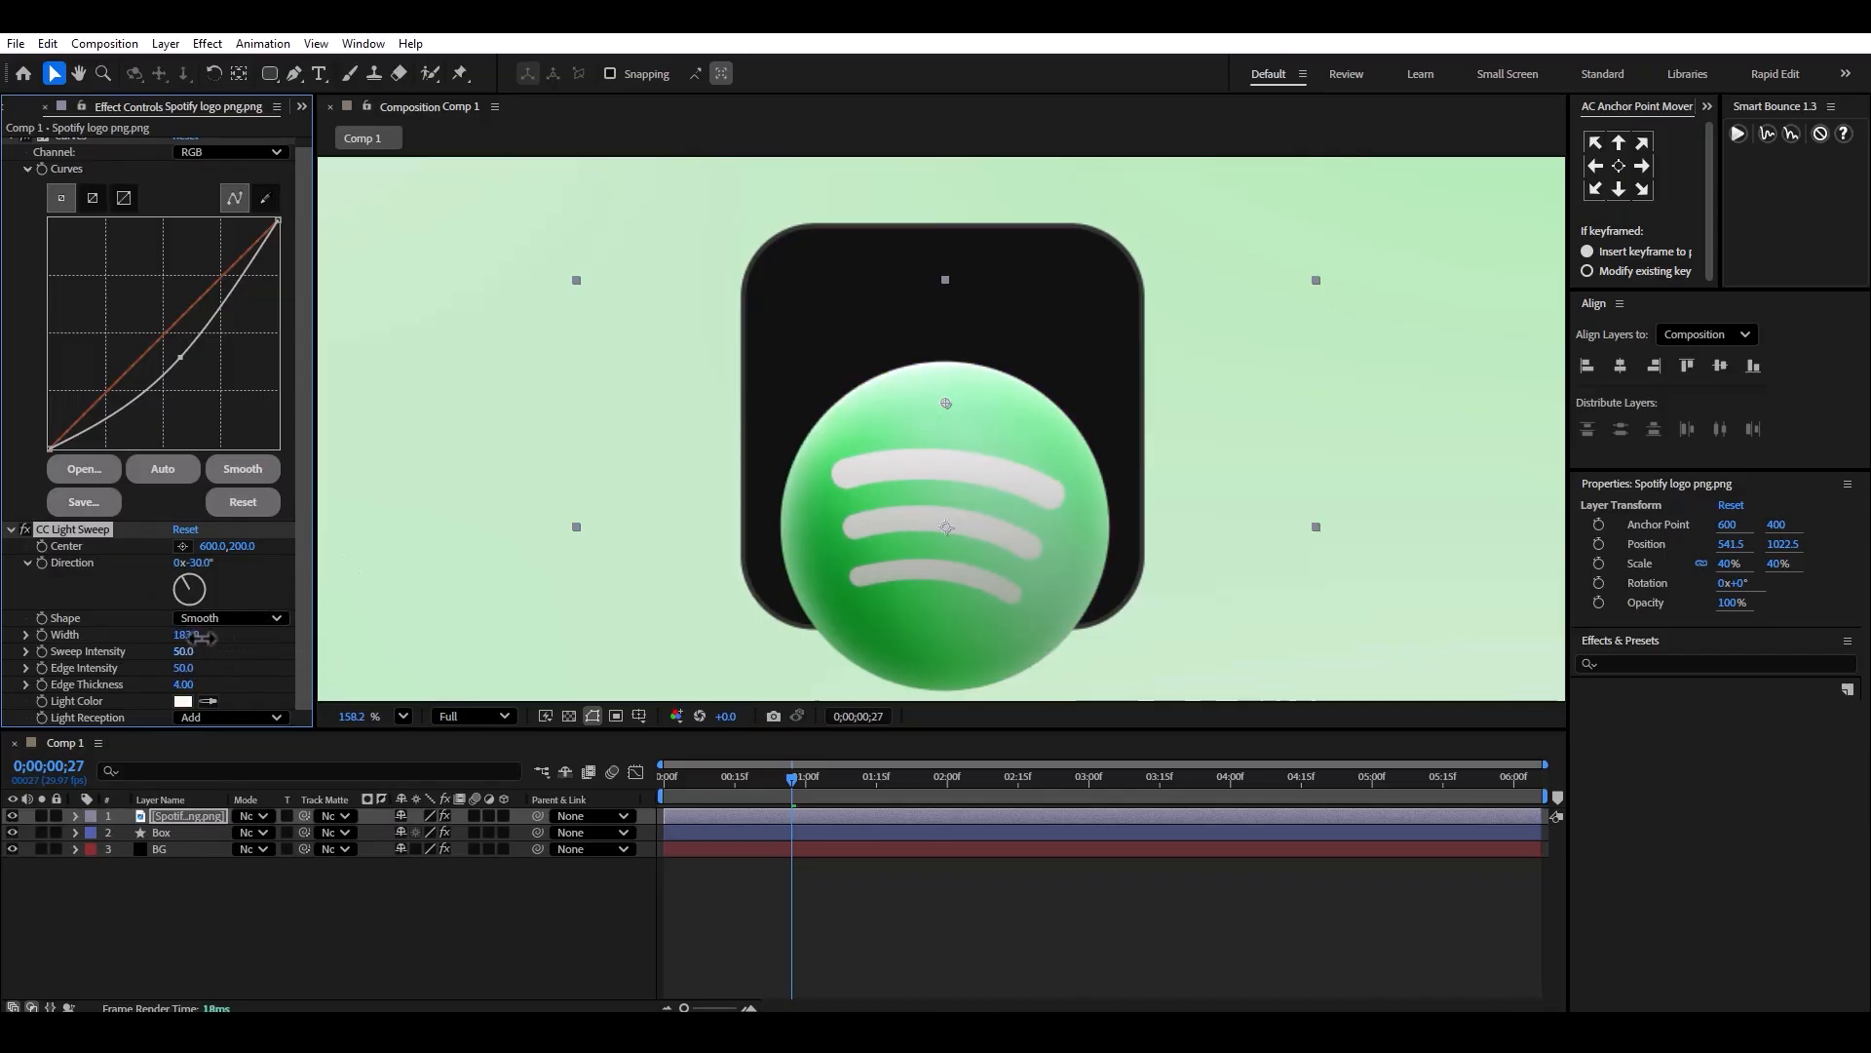
pyautogui.scroll(-4, 936, 449)
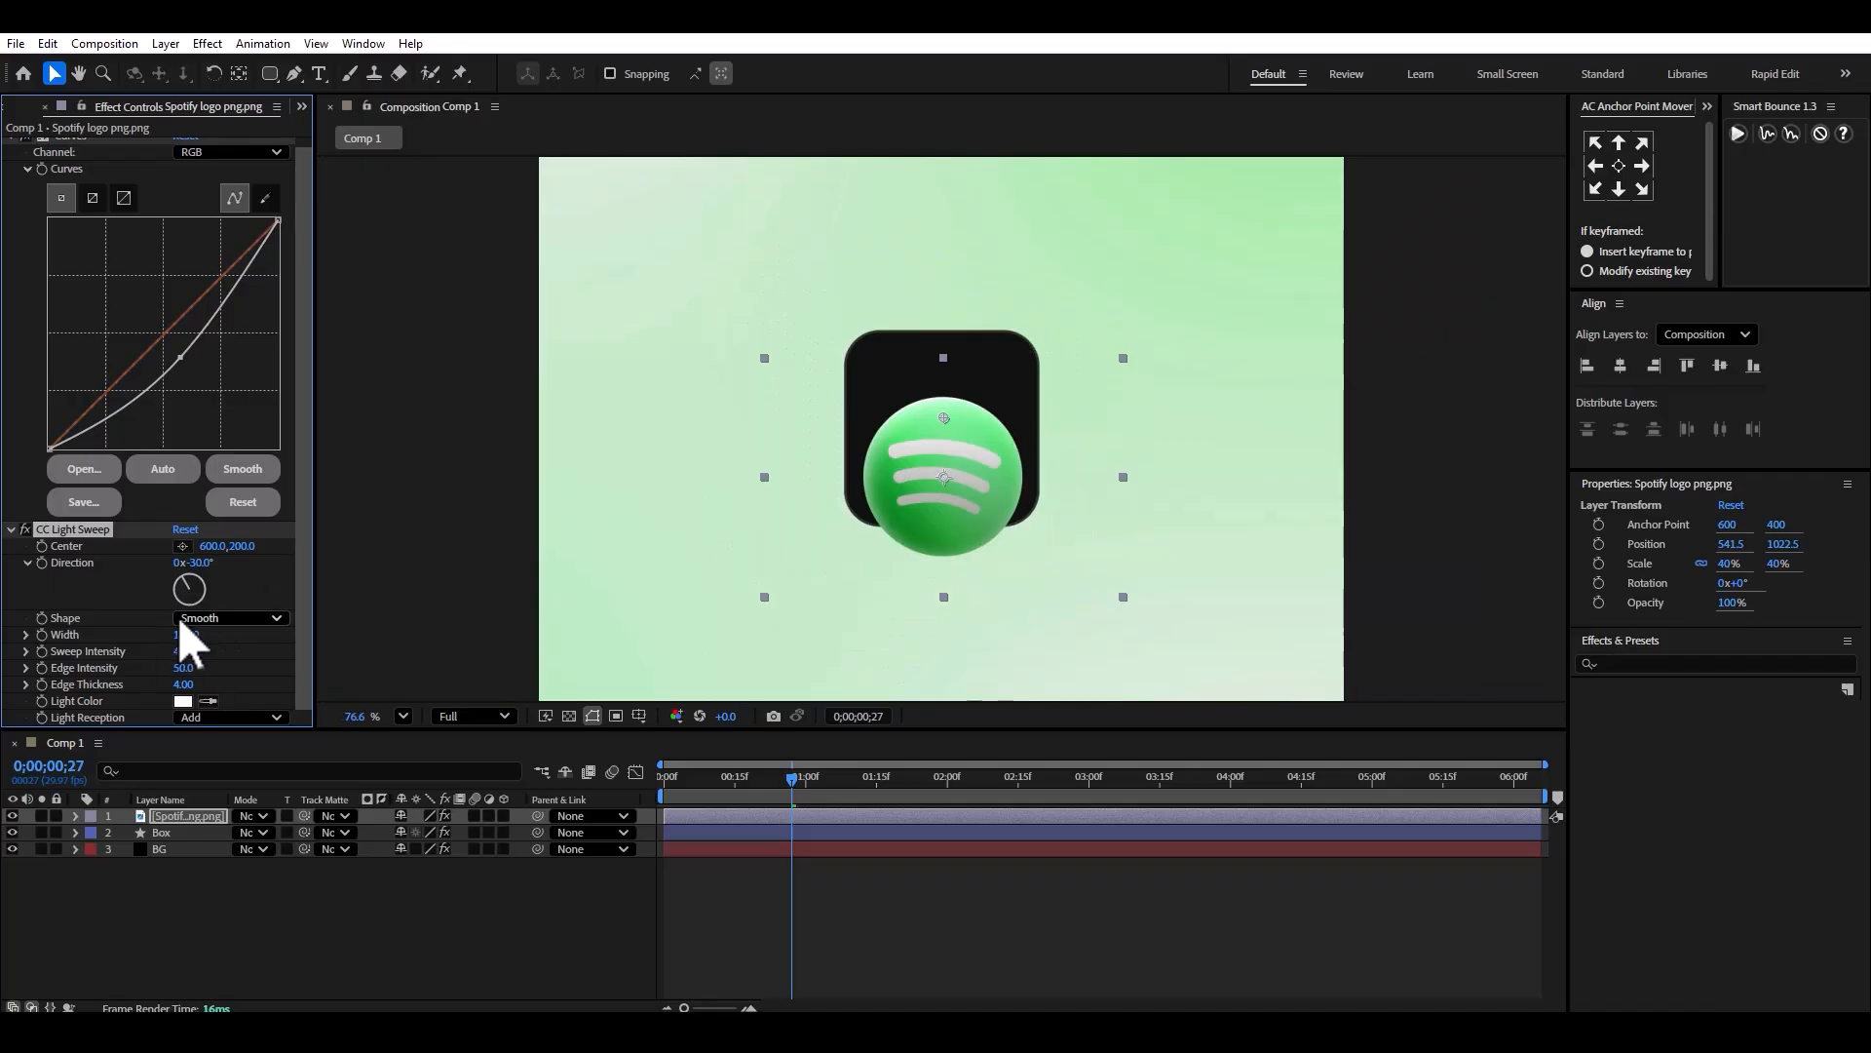
pyautogui.moveTo(212, 545); pyautogui.dragTo(123, 571)
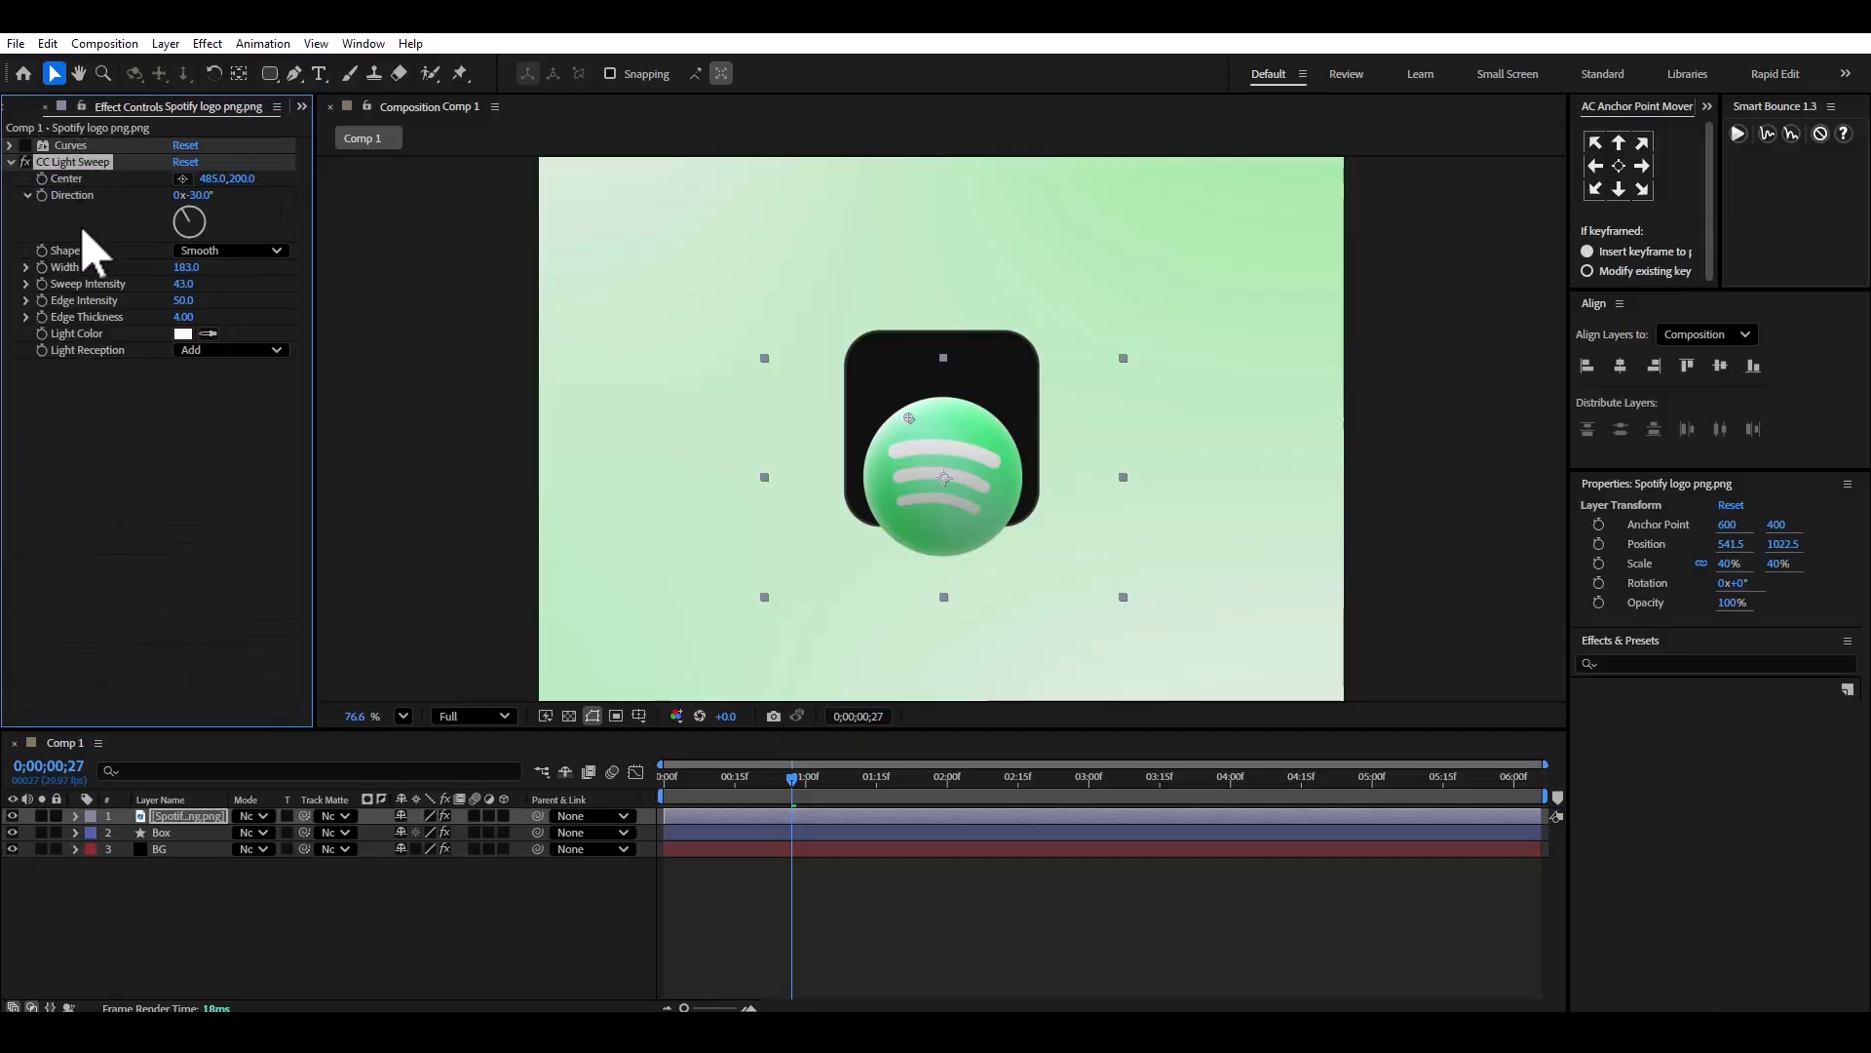
# Try placing Curves below CC Light Sweep in the logo's effect order and undo the reordering.
pyautogui.moveTo(70, 142); pyautogui.dragTo(39, 326)
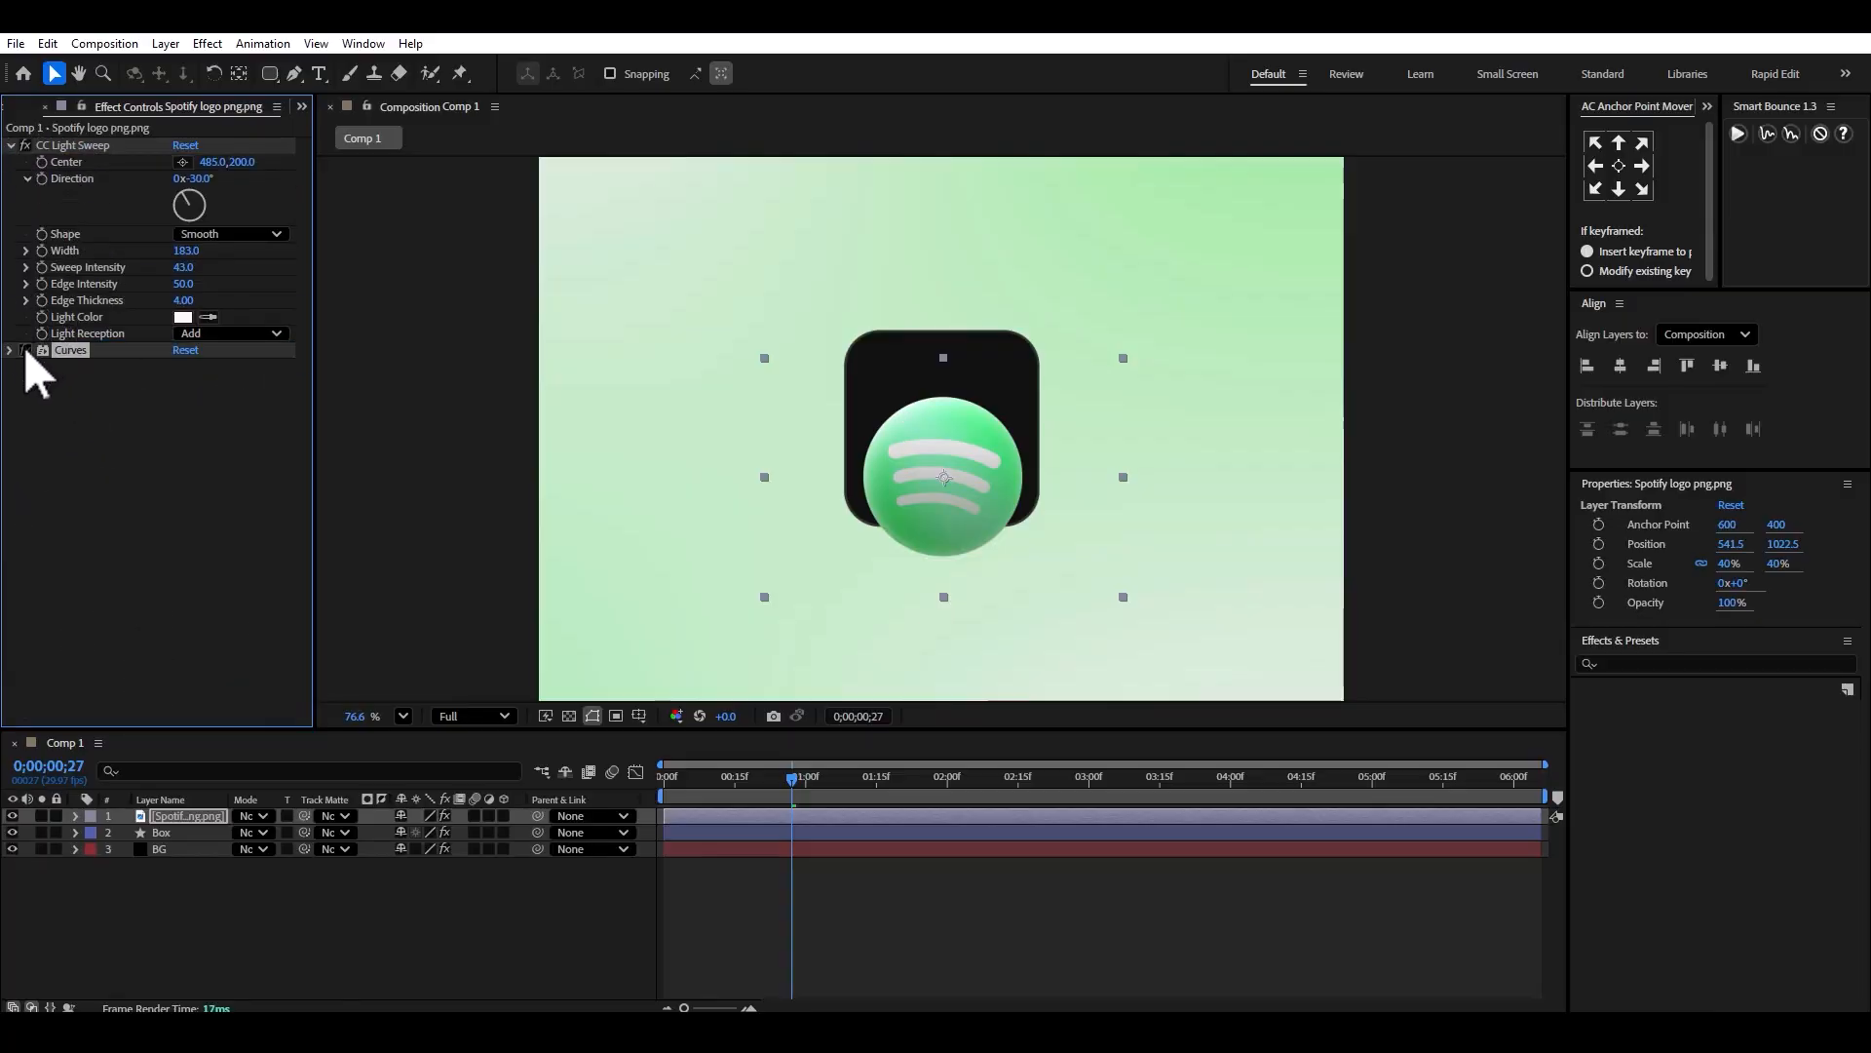
pyautogui.click(67, 146)
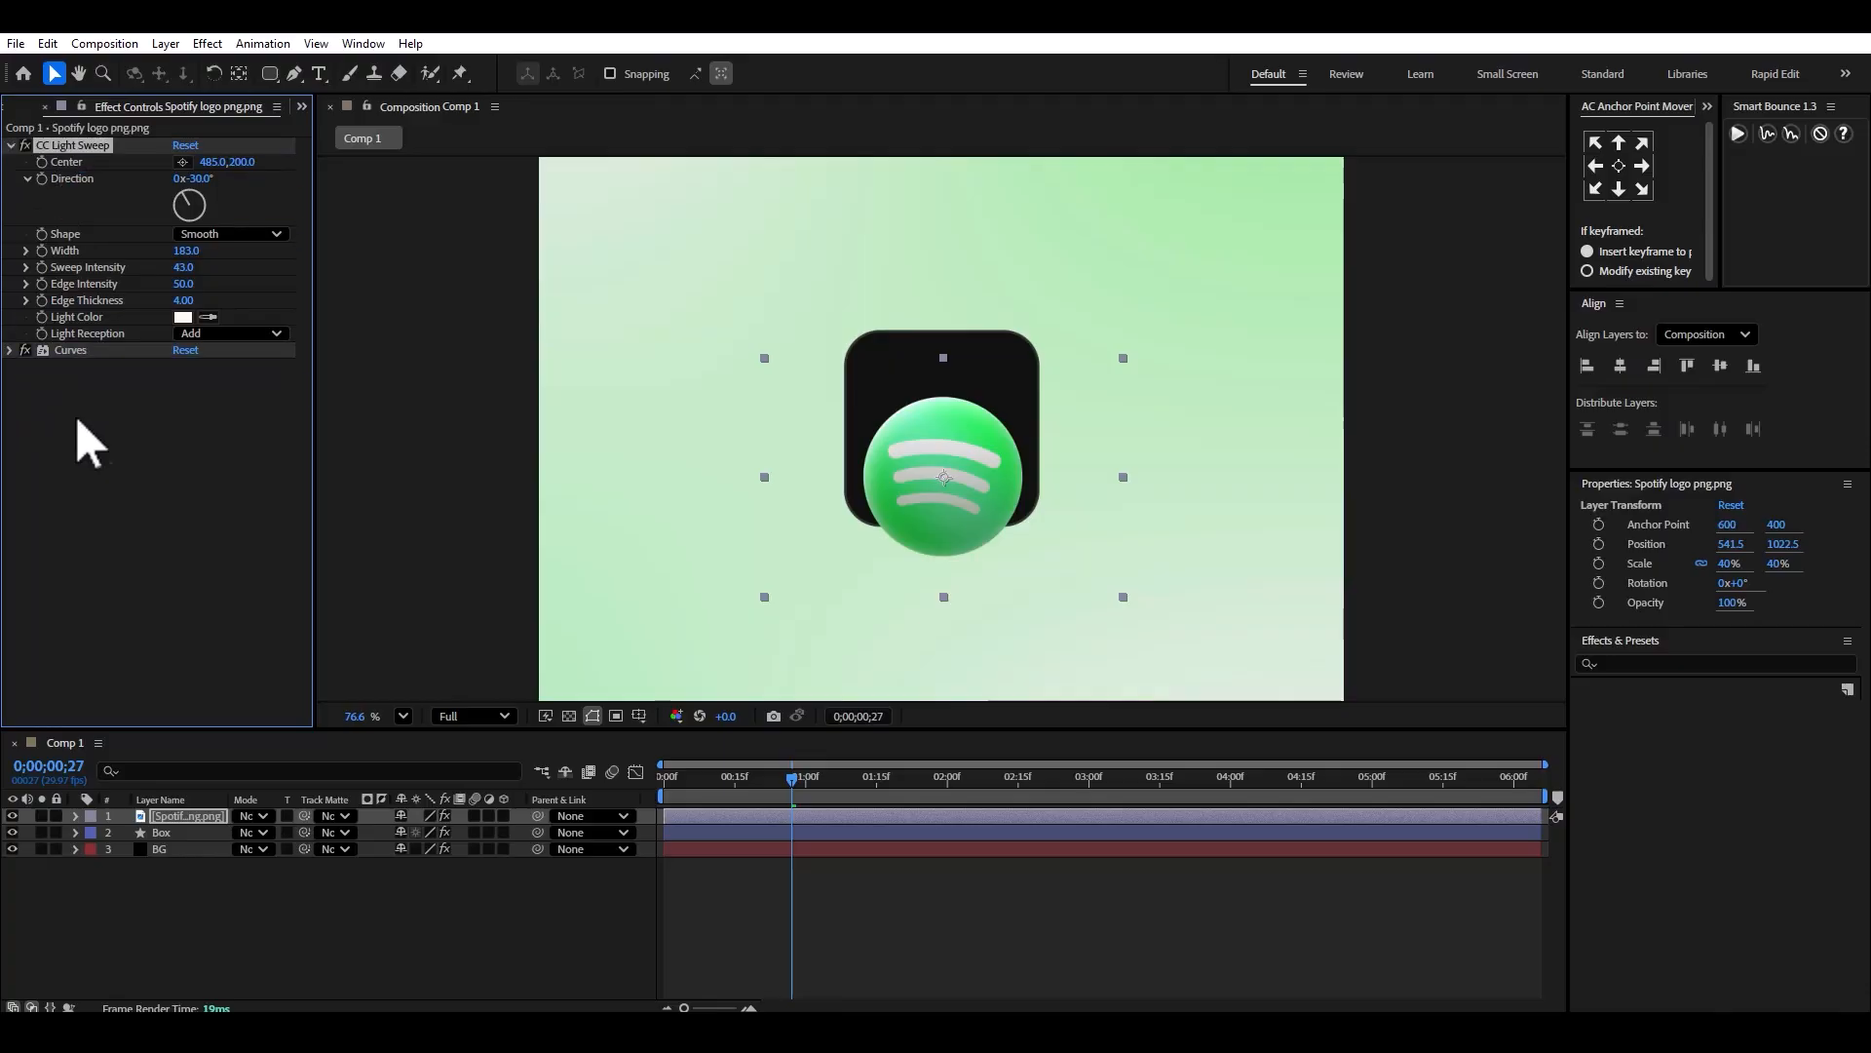
pyautogui.hotkey('ctrl', 'z')
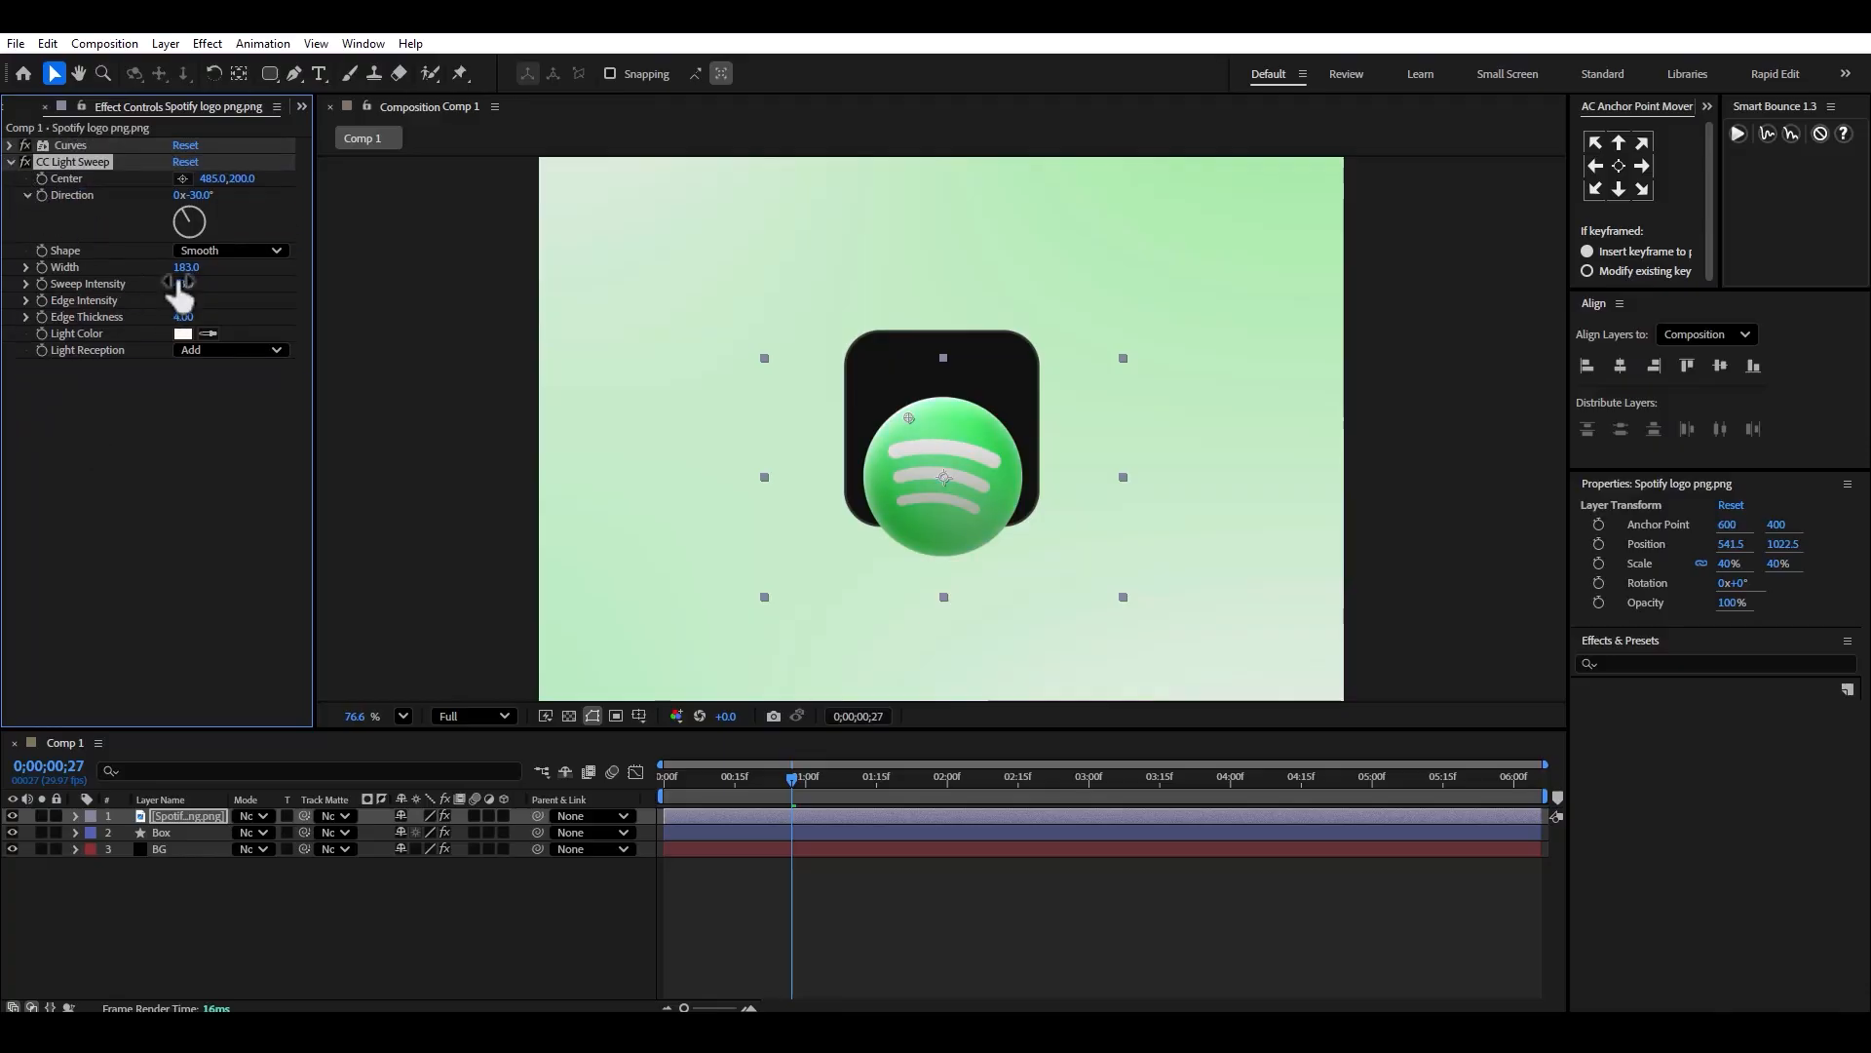
# Set the light sweep's sweep intensity to 17, edge intensity to 83, edge thickness to 7.5, direction to 50° and center to 617, 485.
pyautogui.moveTo(180, 296); pyautogui.dragTo(142, 290)
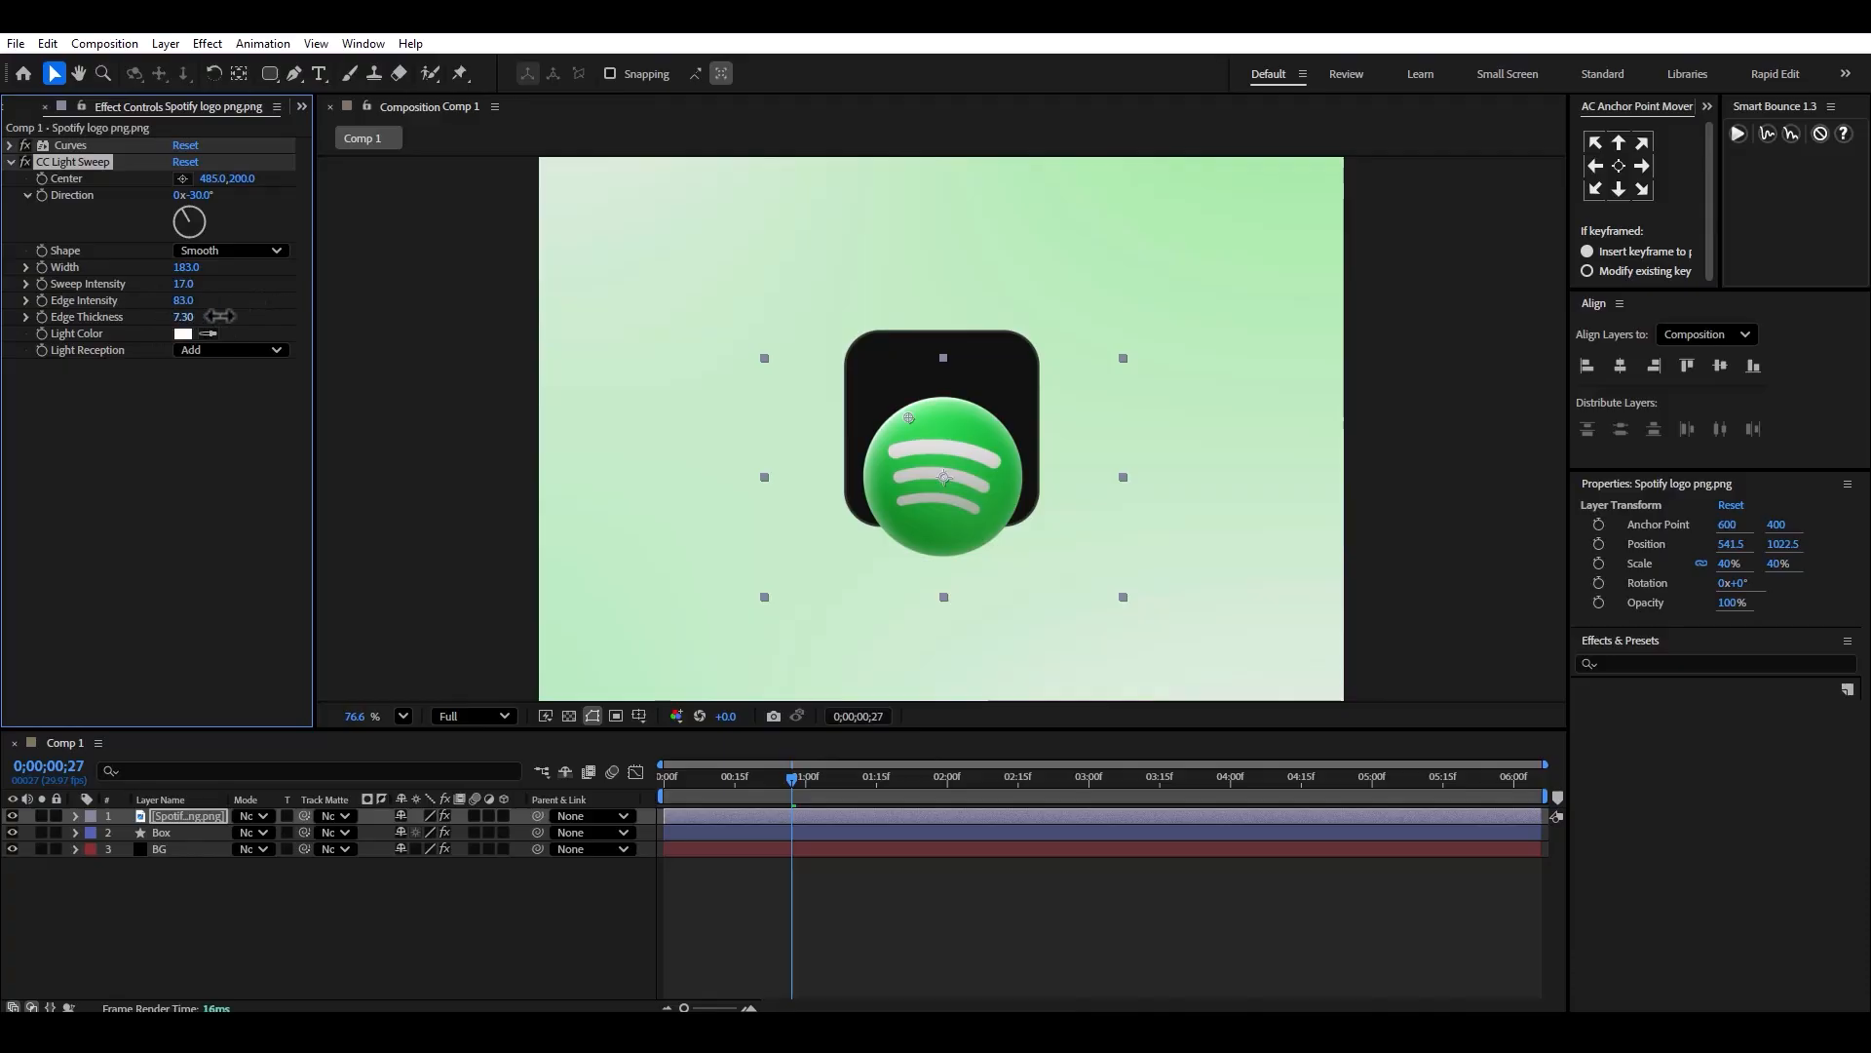
pyautogui.moveTo(181, 210); pyautogui.dragTo(452, 201)
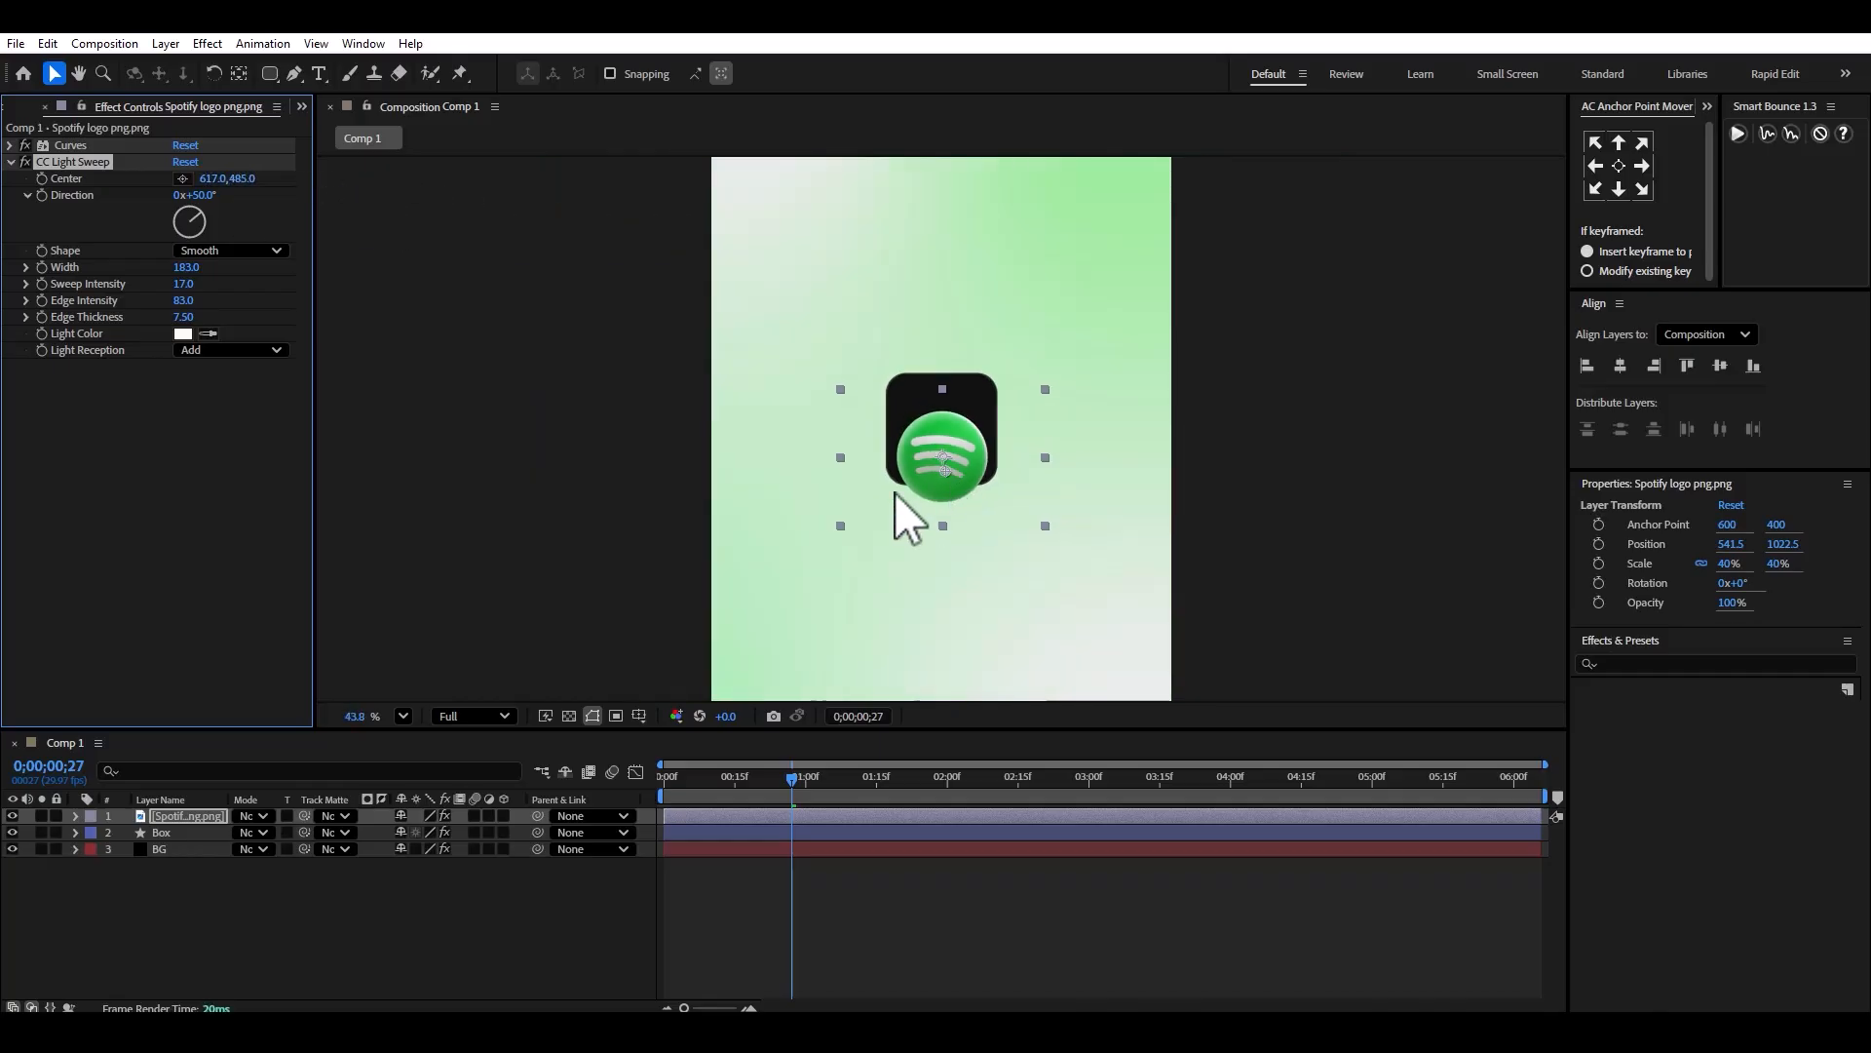
# Disable the logo's Curves, CC Light Sweep and layer styles to compare its look, restore them and collapse the layer.
pyautogui.click(881, 489)
pyautogui.click(914, 474)
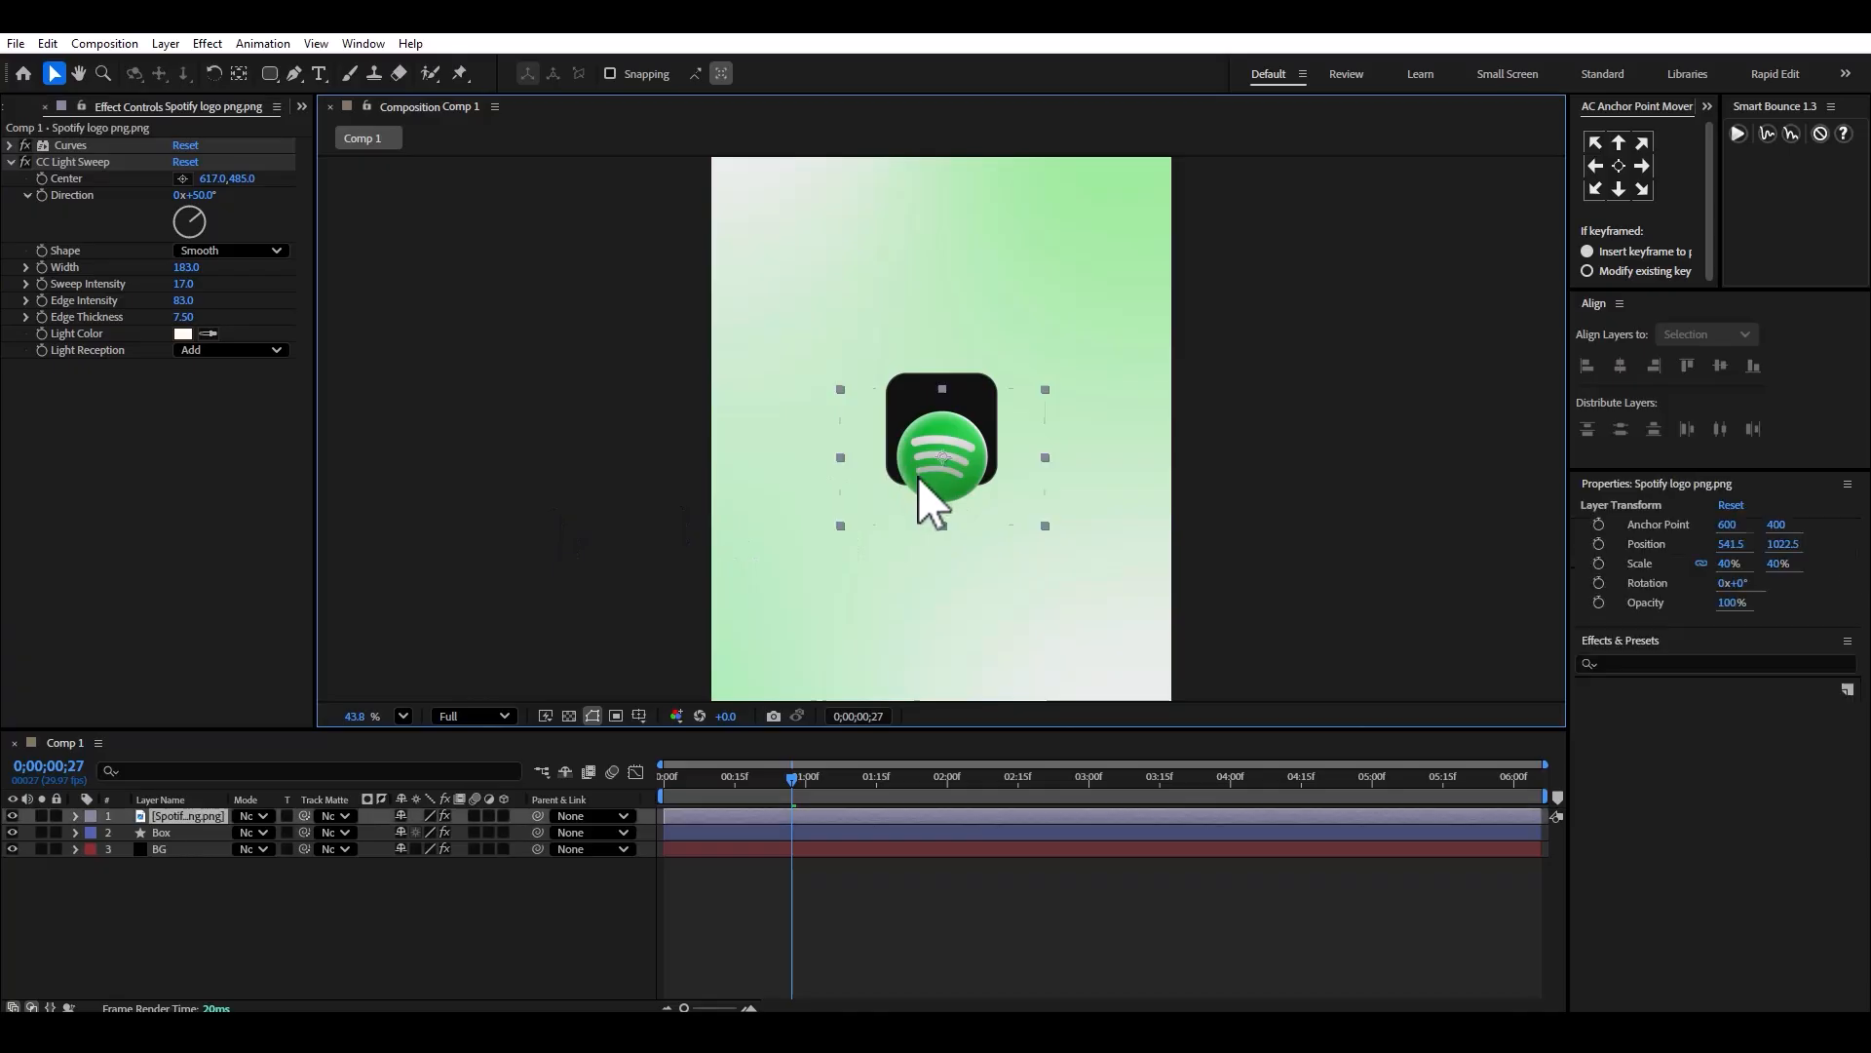
pyautogui.click(75, 816)
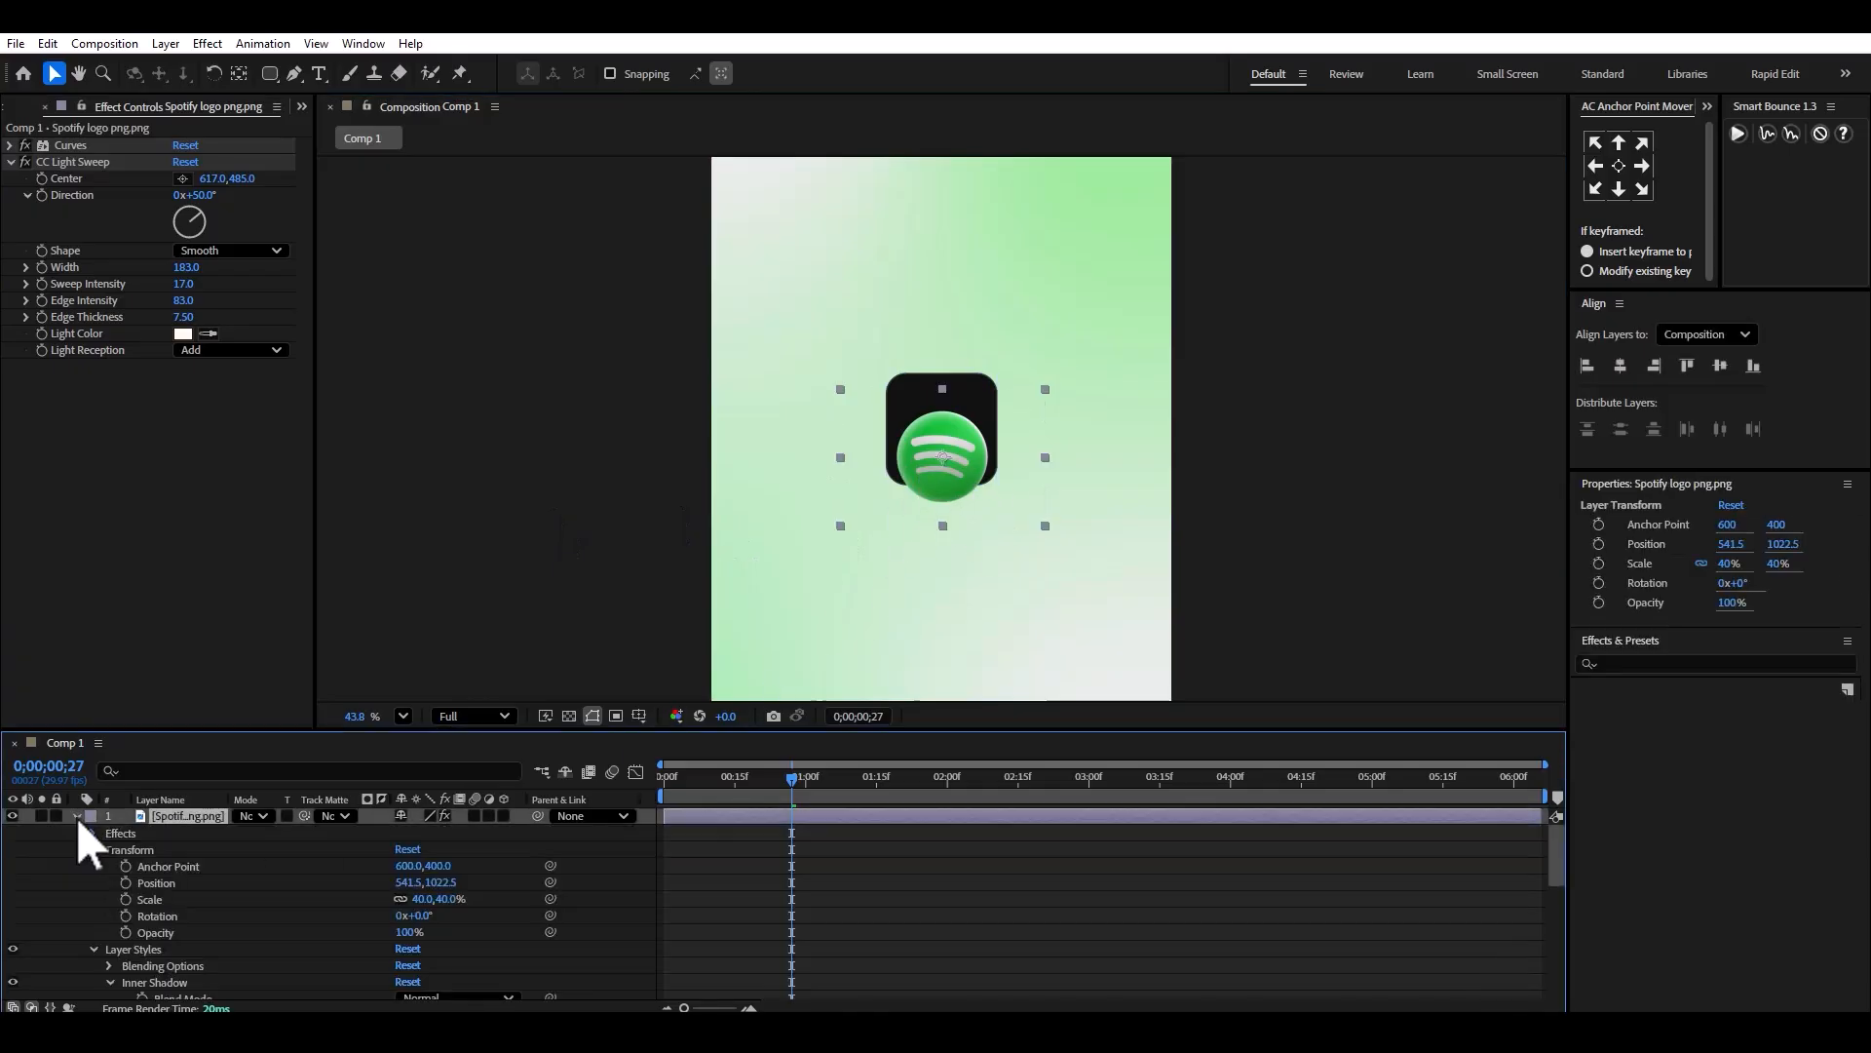
pyautogui.click(22, 185)
pyautogui.click(11, 163)
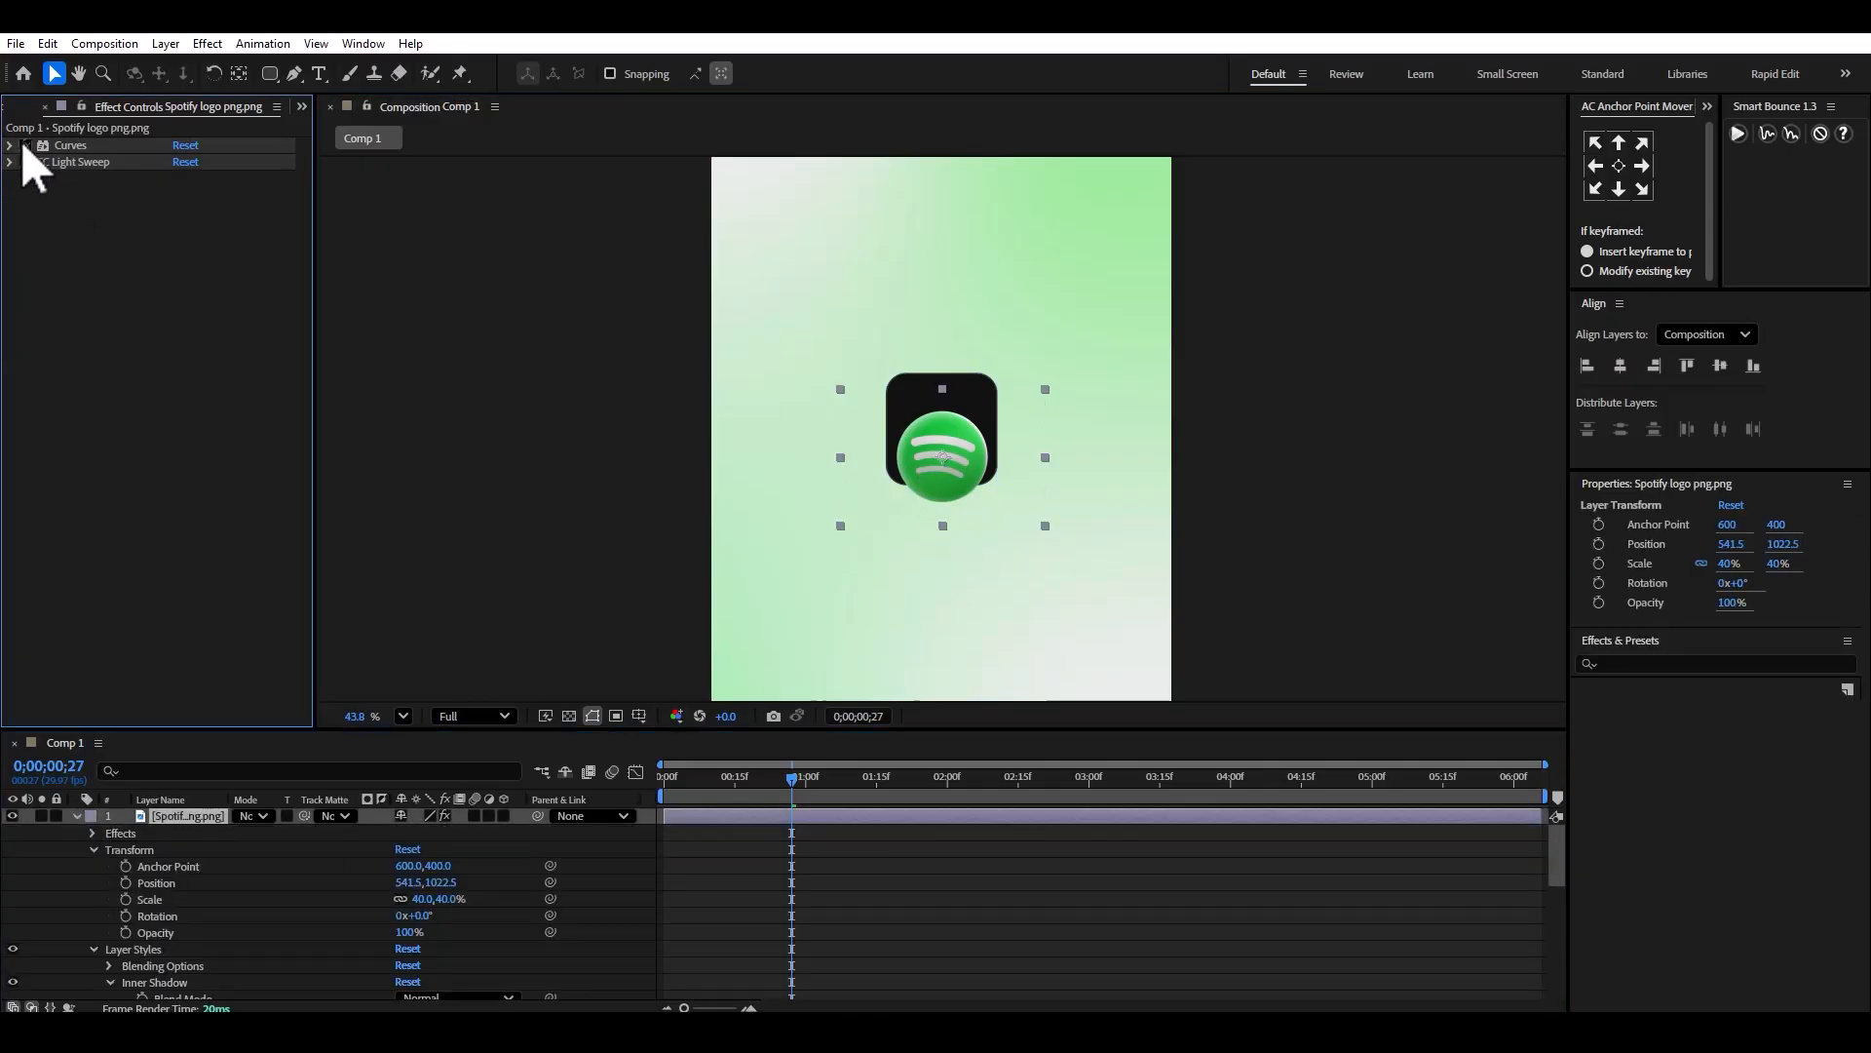
pyautogui.scroll(-5, 64, 931)
pyautogui.scroll(5, 64, 931)
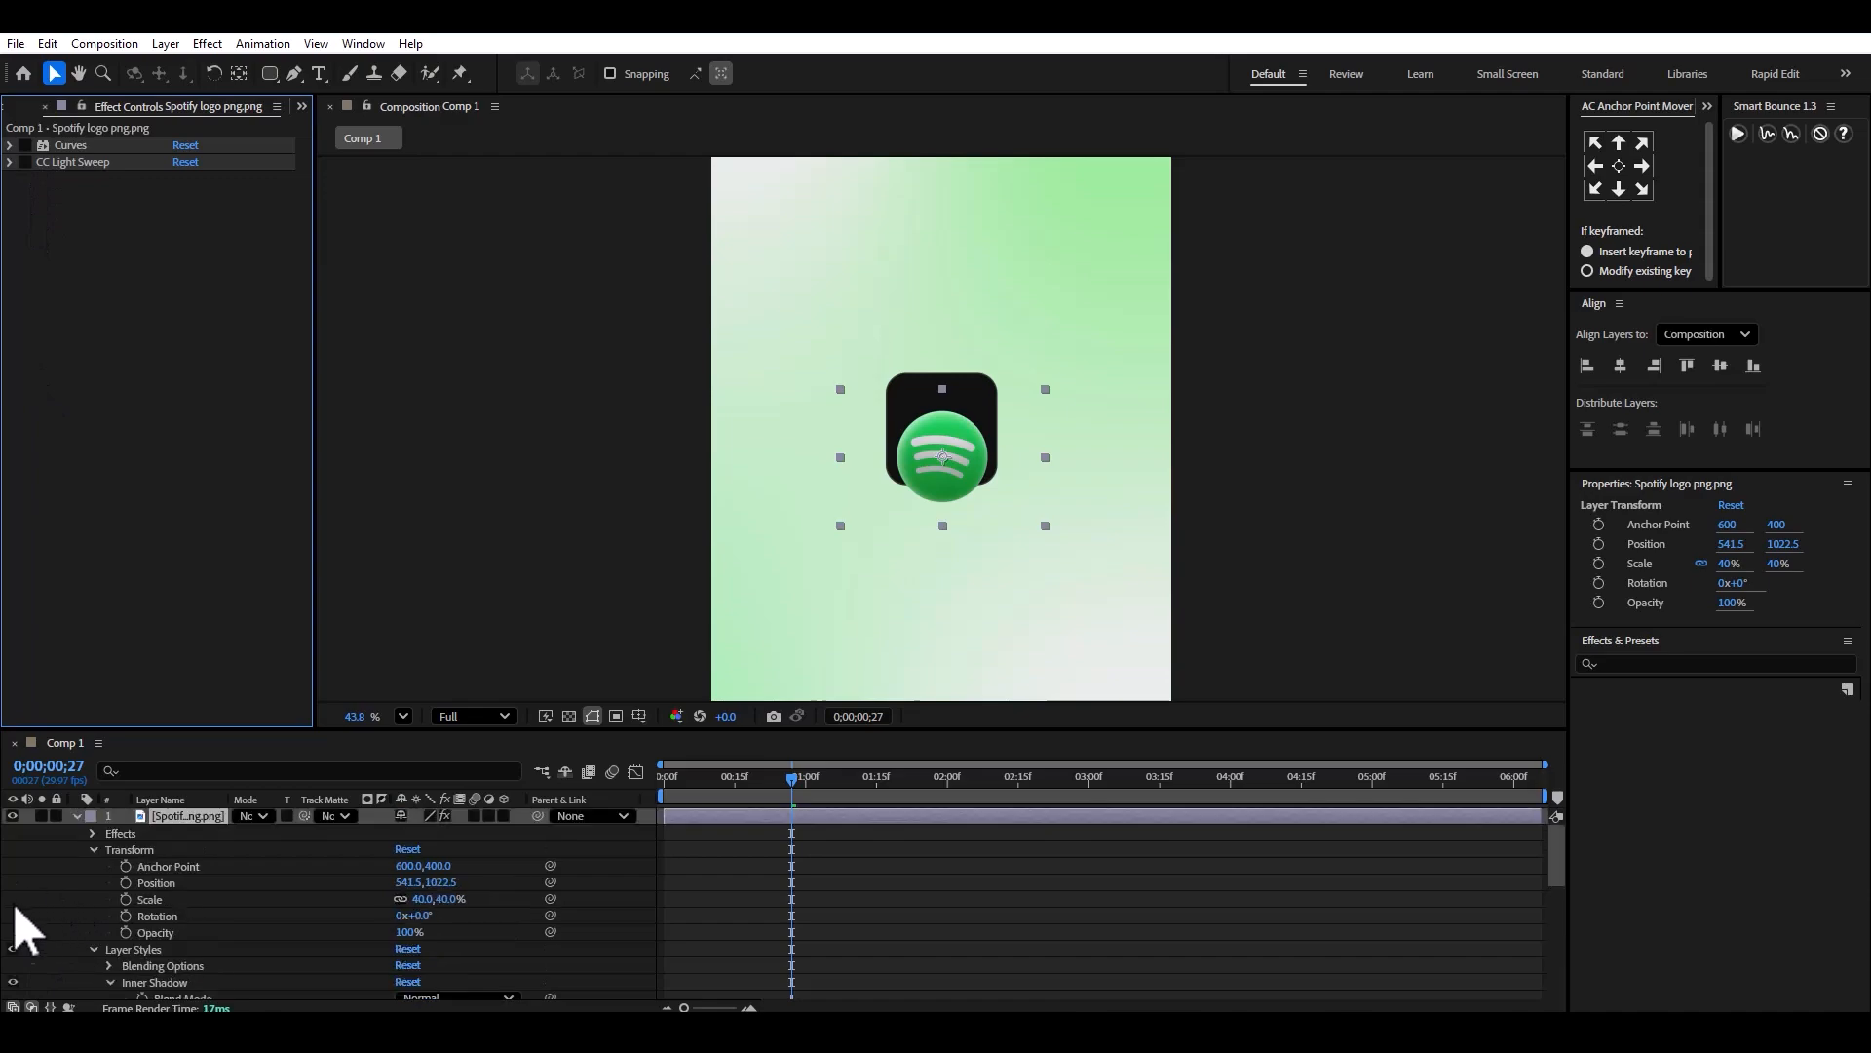
pyautogui.click(13, 949)
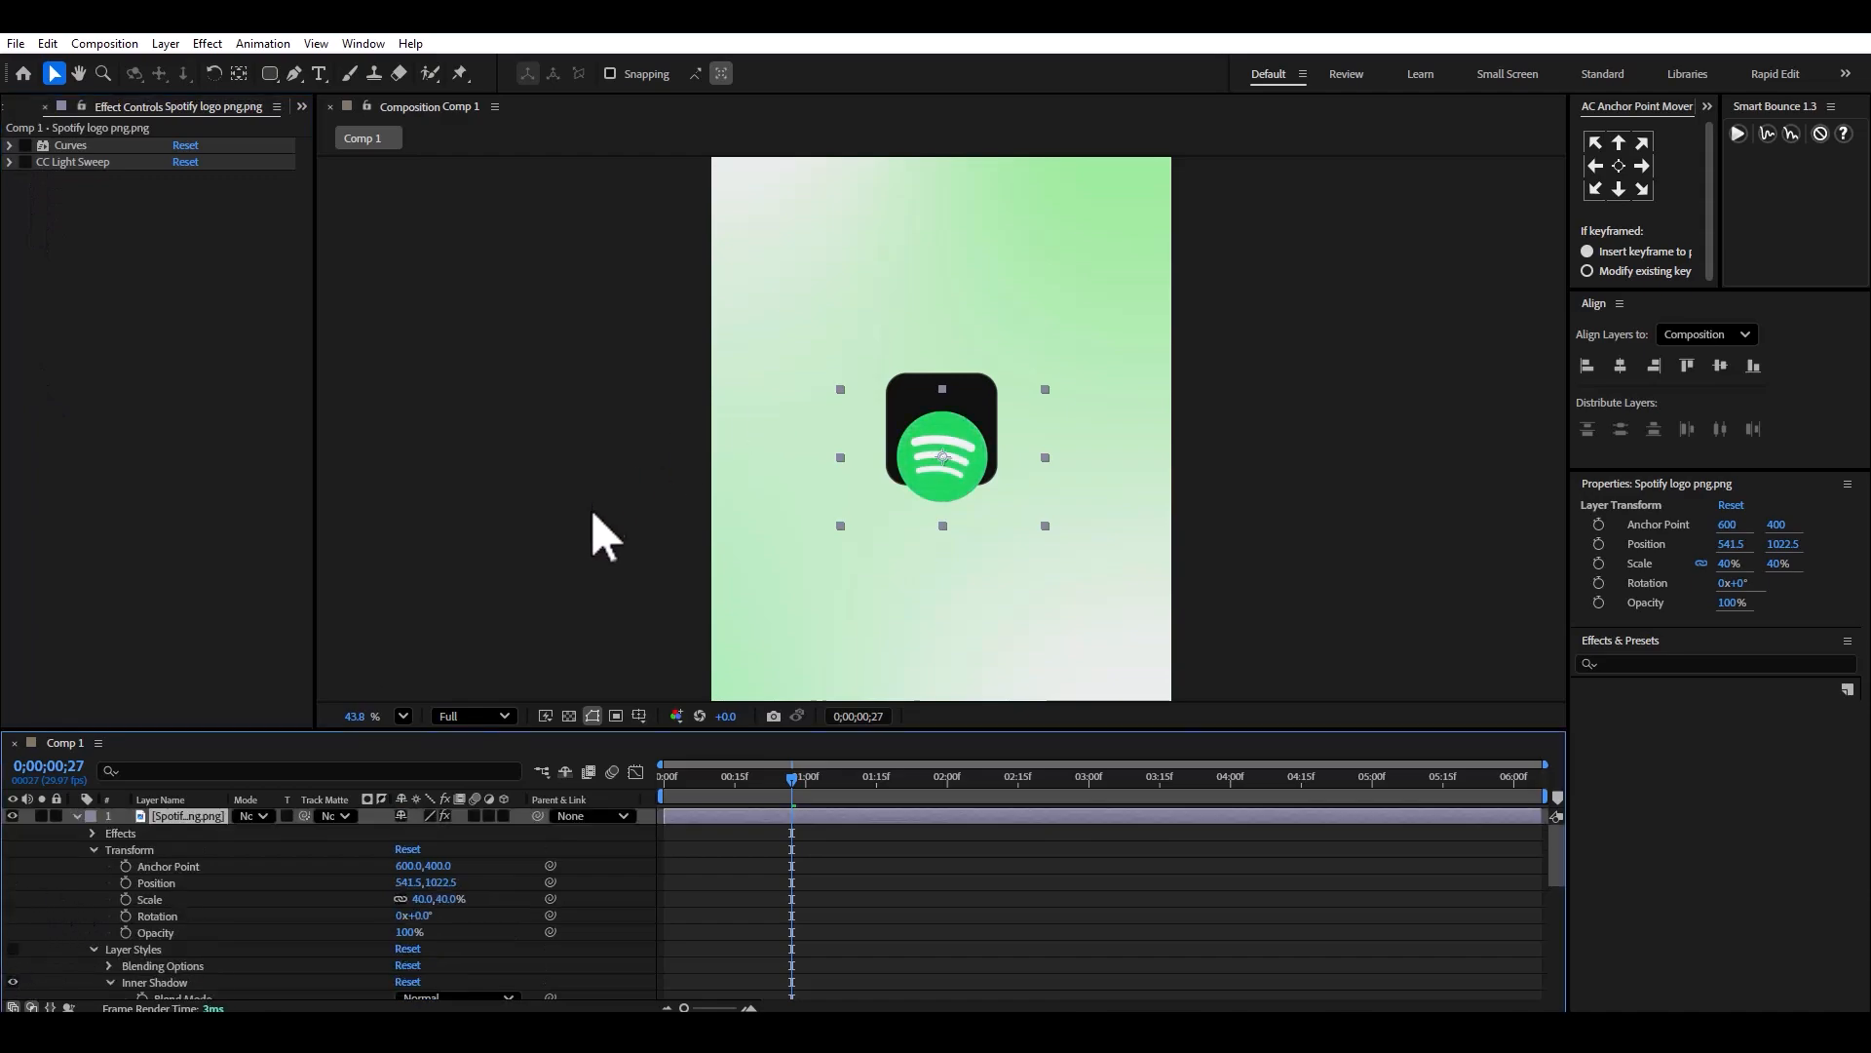
pyautogui.hotkey('ctrl', 'z')
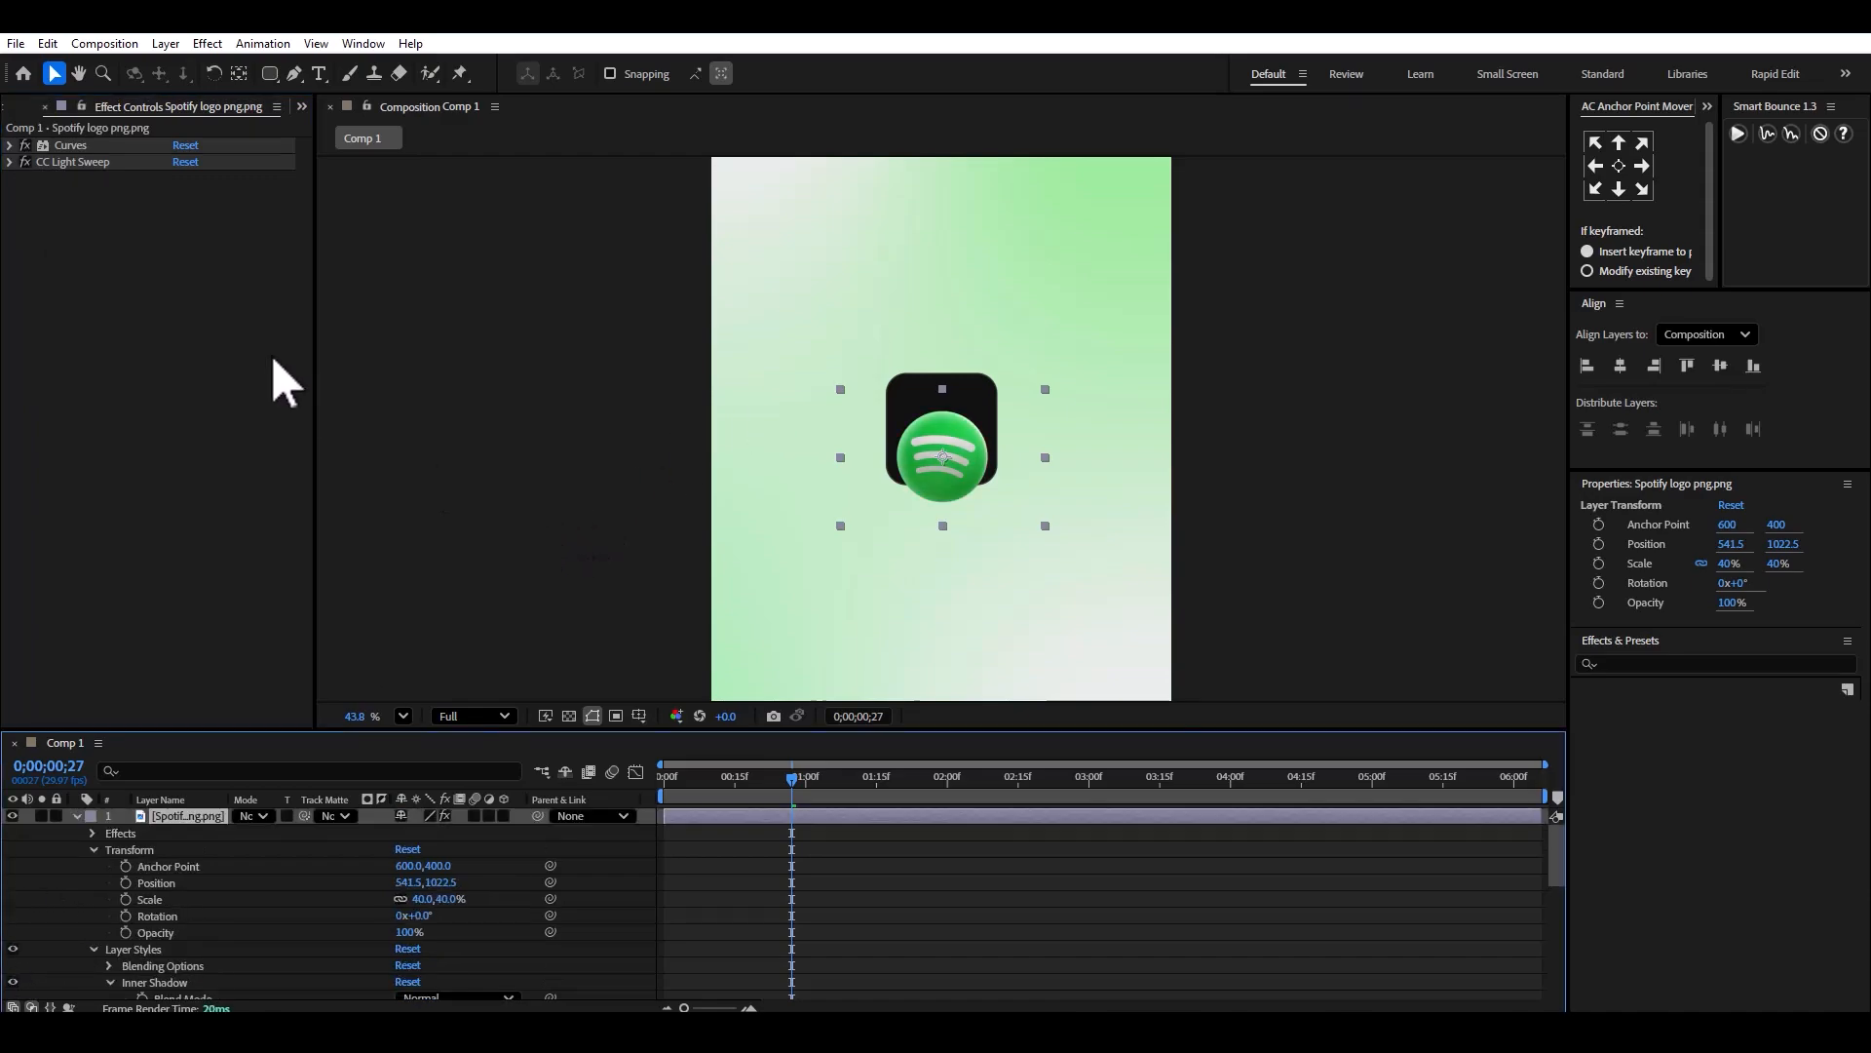
pyautogui.click(272, 376)
pyautogui.click(76, 817)
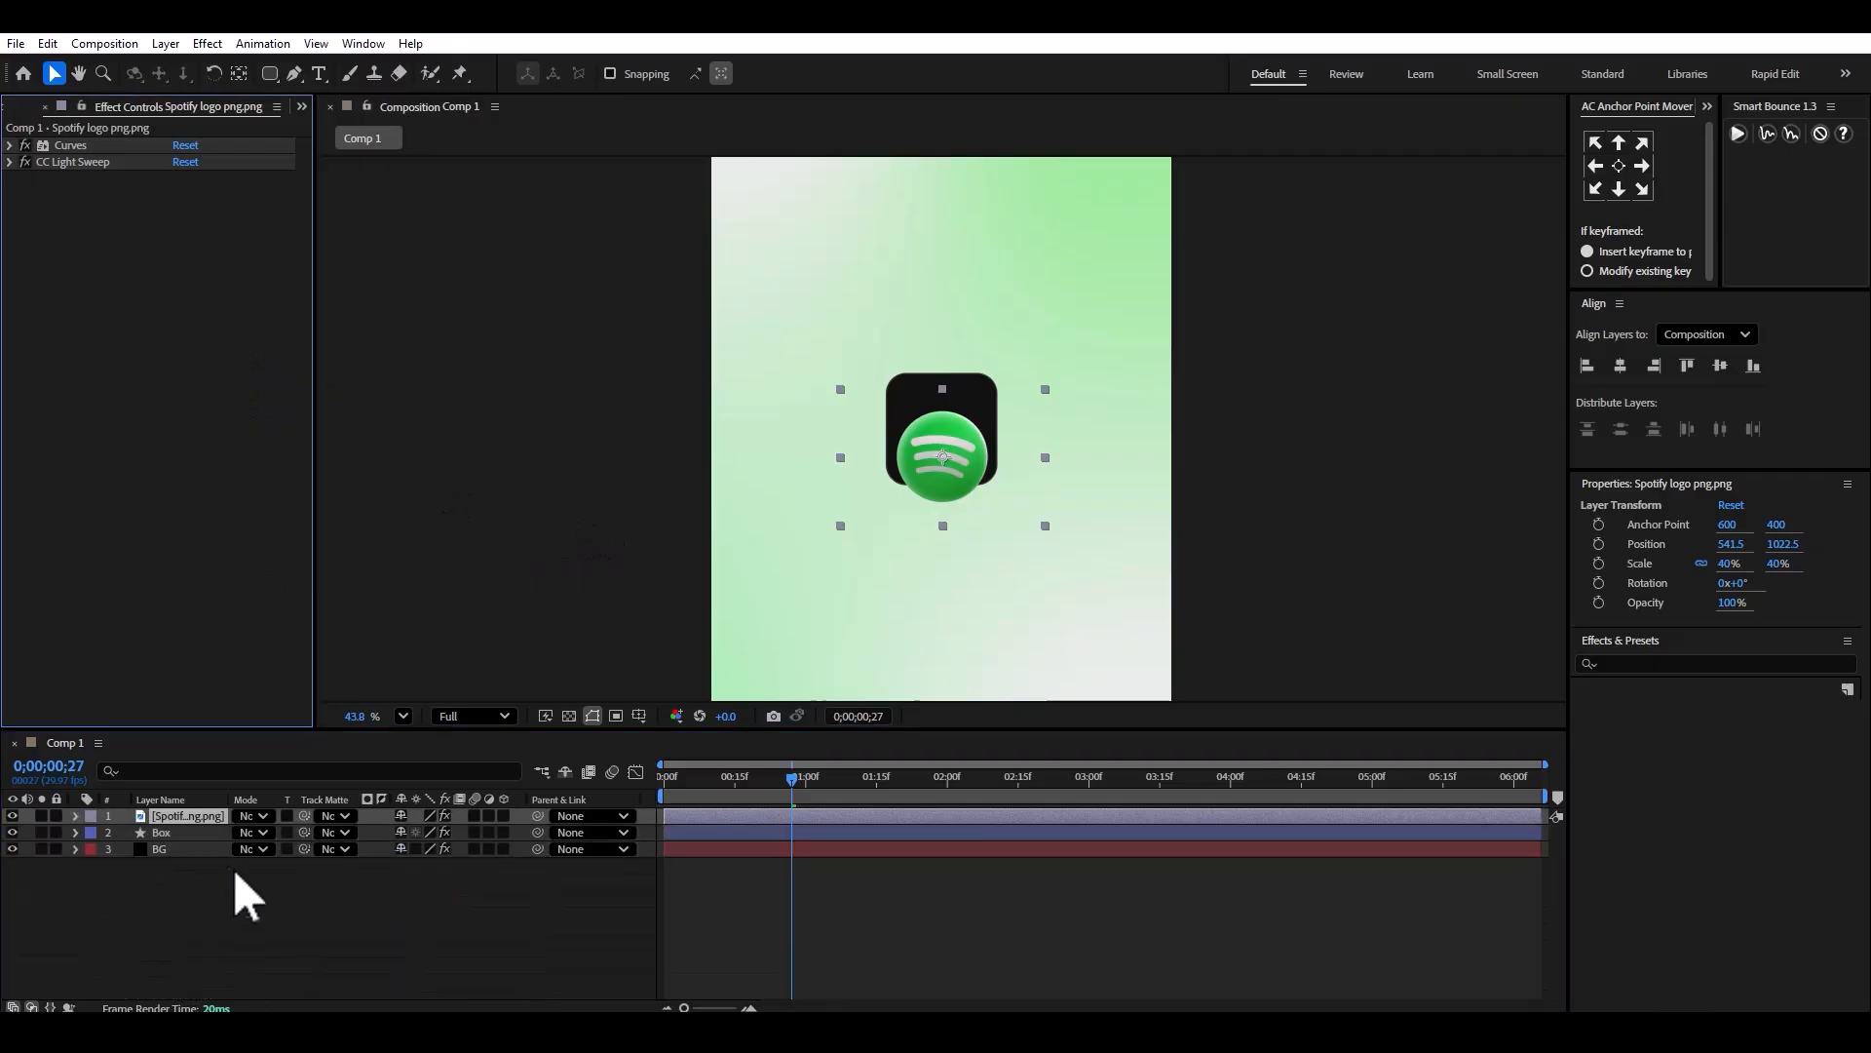
# Place the Spotify logo over the middle of the black box and set its scale to 32%.
pyautogui.click(236, 885)
pyautogui.click(953, 481)
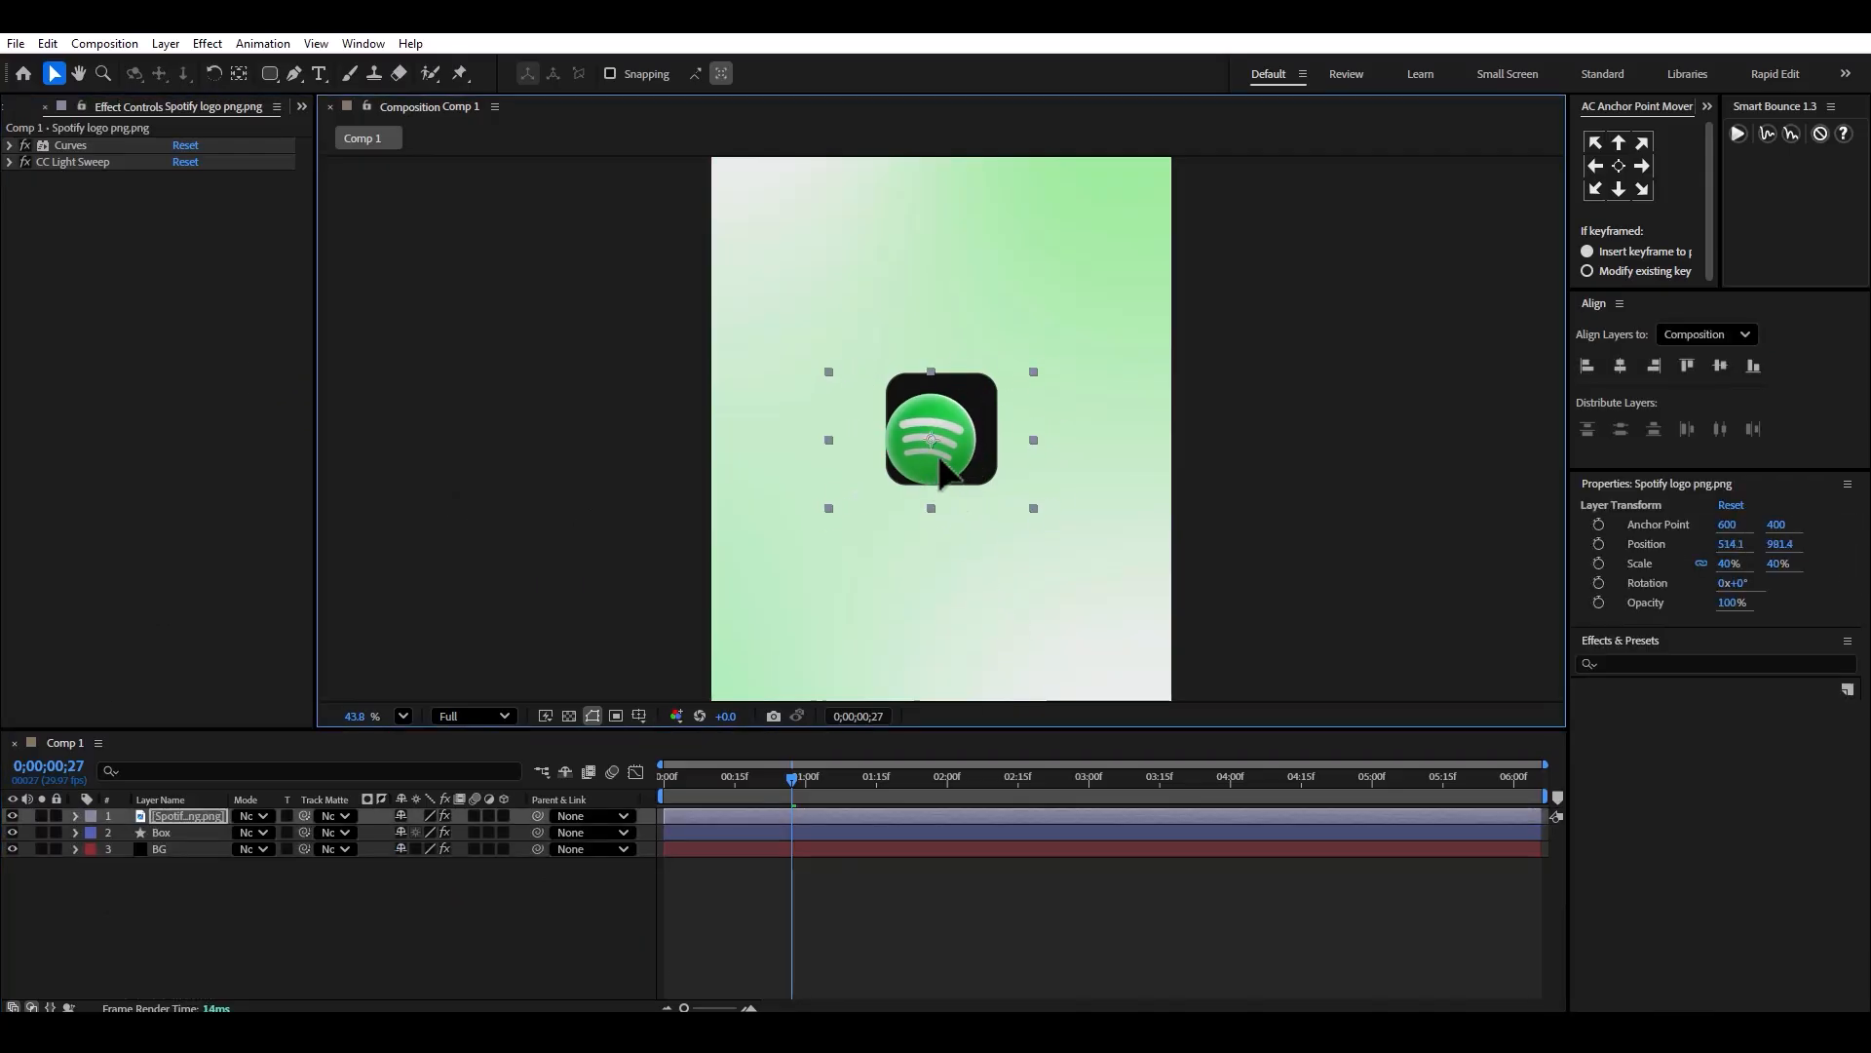
pyautogui.scroll(-2, 951, 463)
pyautogui.moveTo(958, 462)
pyautogui.mouseDown()
pyautogui.moveTo(990, 480)
pyautogui.moveTo(981, 466)
pyautogui.mouseUp()
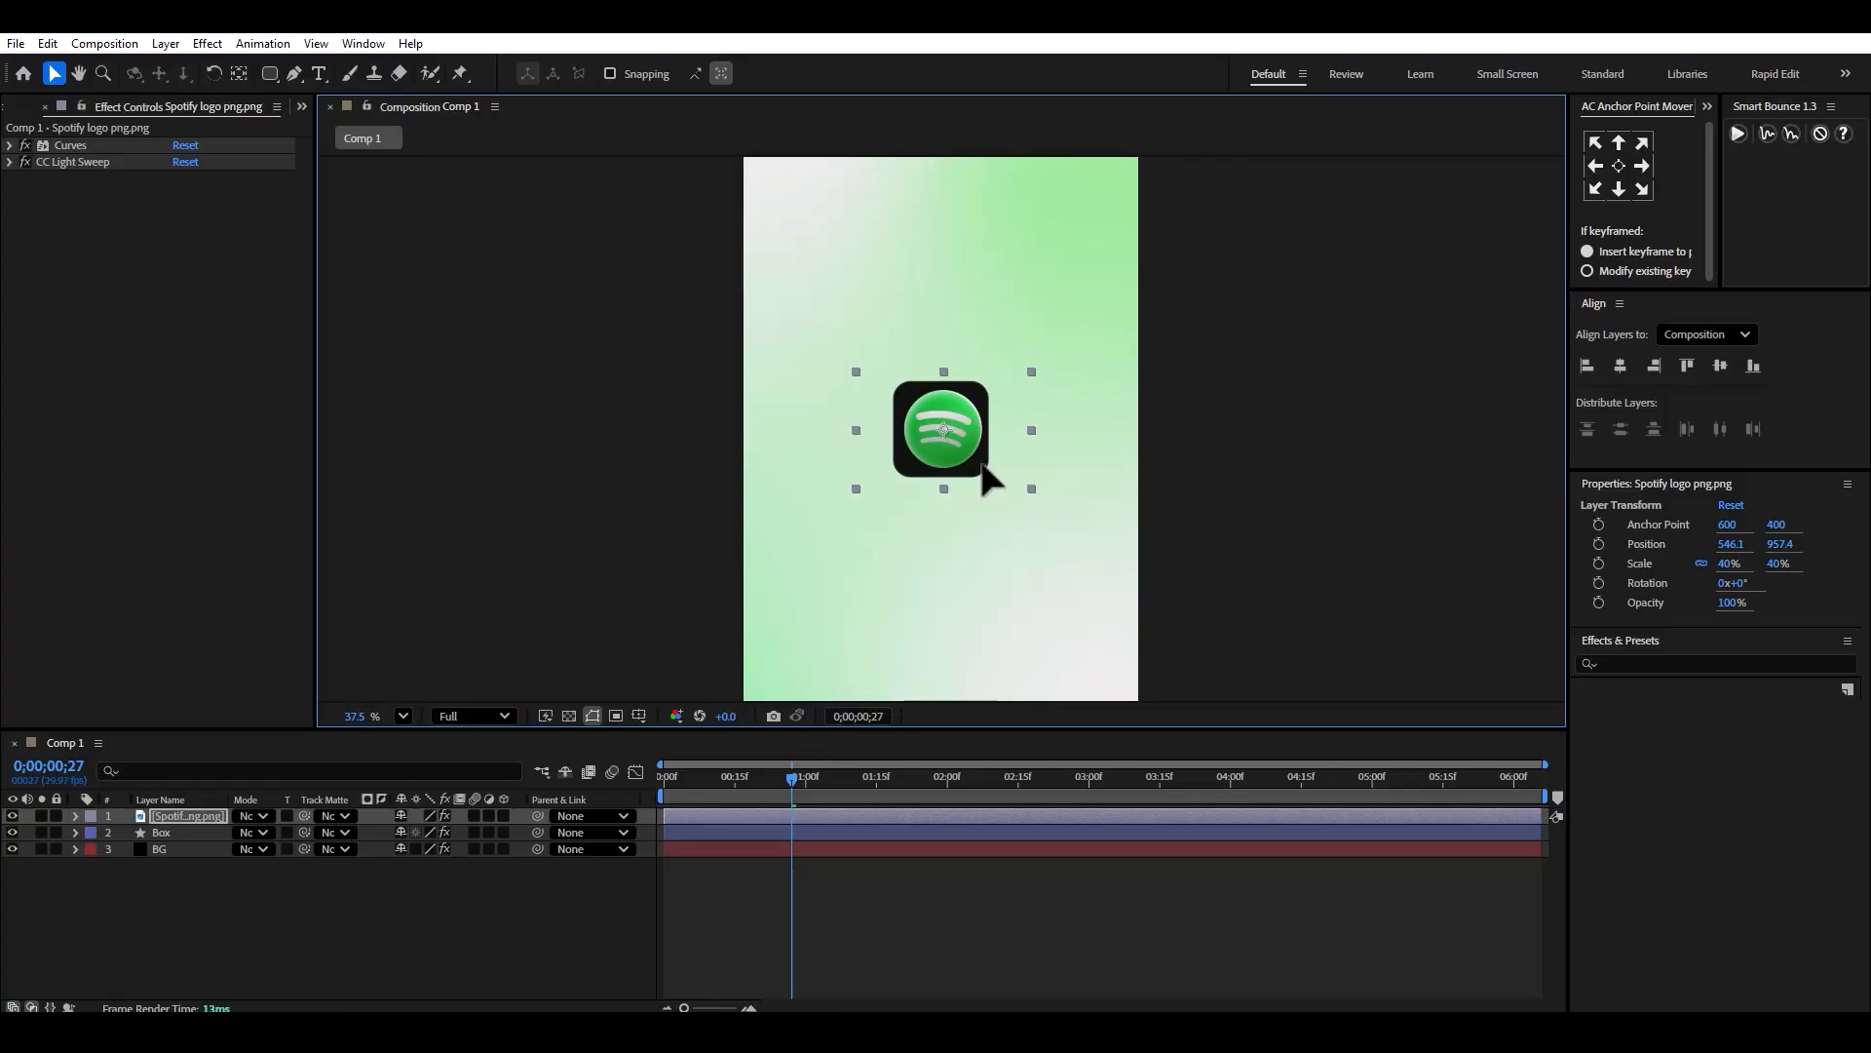
pyautogui.scroll(2, 954, 454)
pyautogui.moveTo(957, 456); pyautogui.dragTo(957, 464)
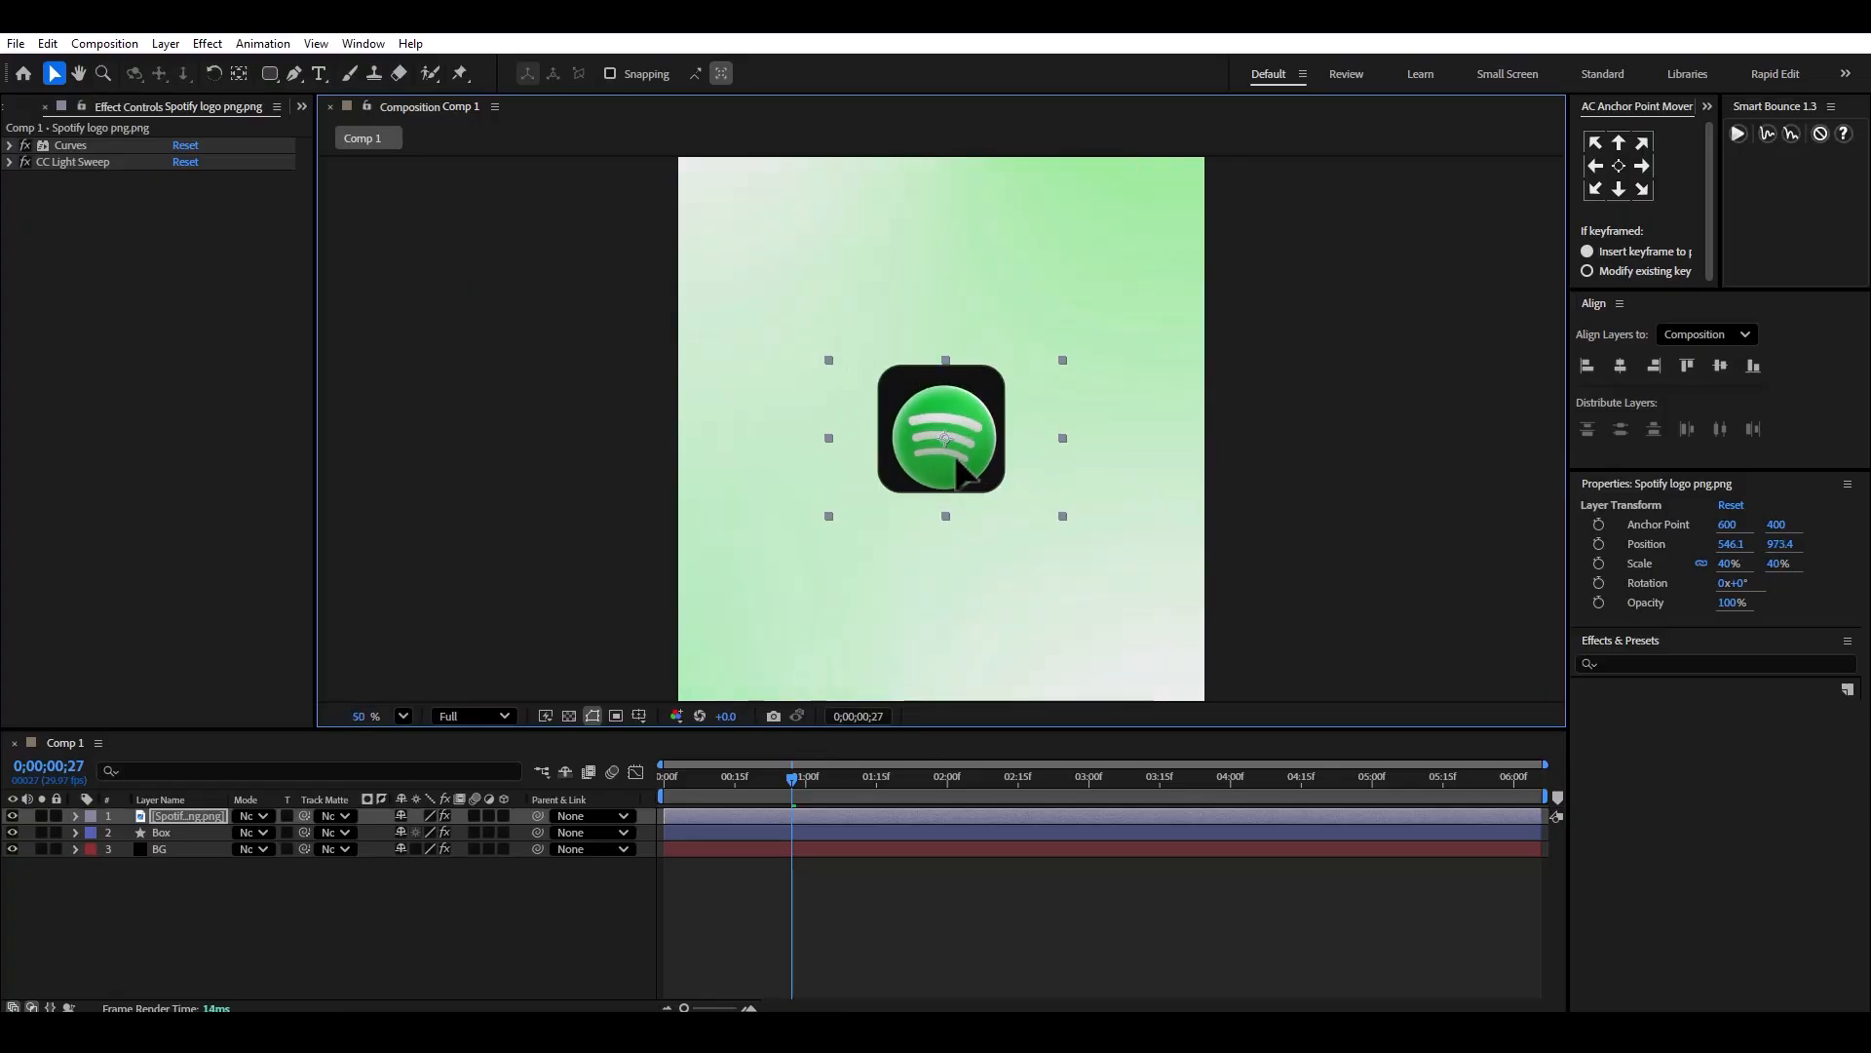
pyautogui.press('s')
pyautogui.moveTo(419, 833); pyautogui.dragTo(398, 834)
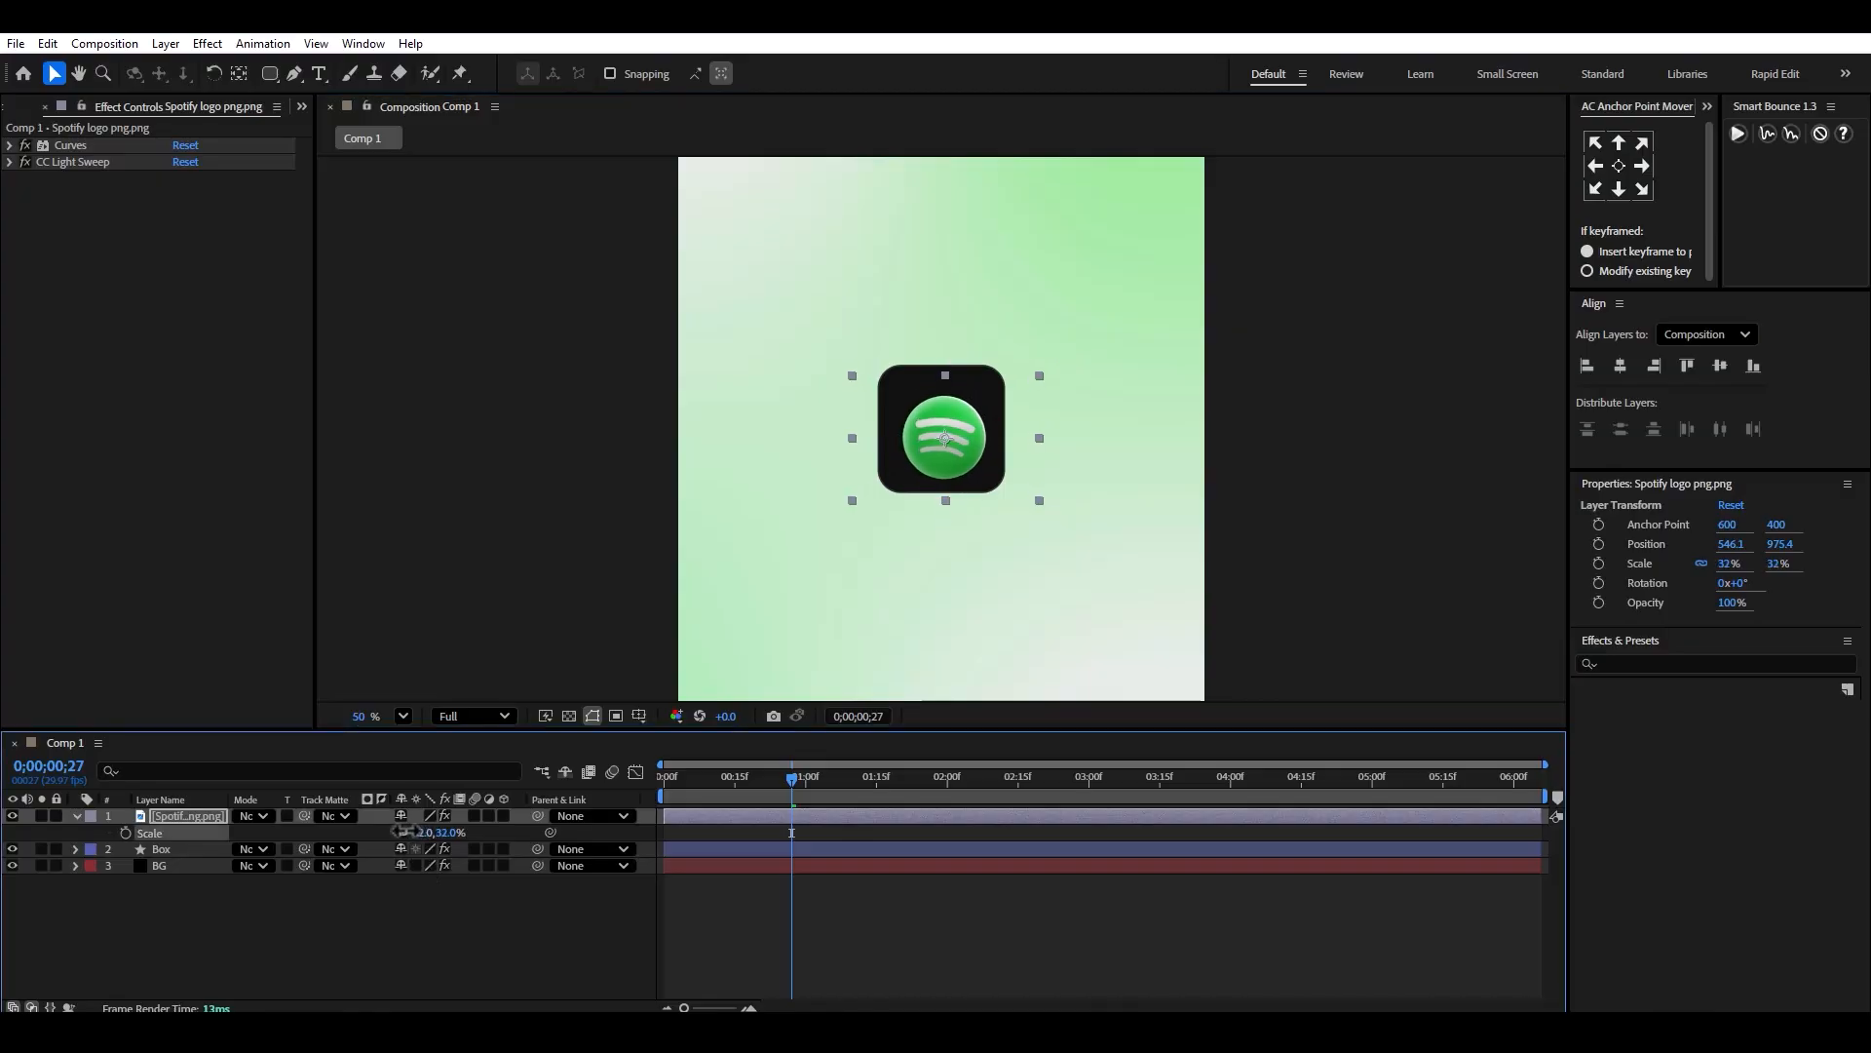
pyautogui.click(93, 162)
pyautogui.click(963, 437)
pyautogui.moveTo(963, 439)
pyautogui.mouseDown()
pyautogui.moveTo(874, 477)
pyautogui.moveTo(954, 451)
pyautogui.moveTo(925, 415)
pyautogui.moveTo(952, 449)
pyautogui.mouseUp()
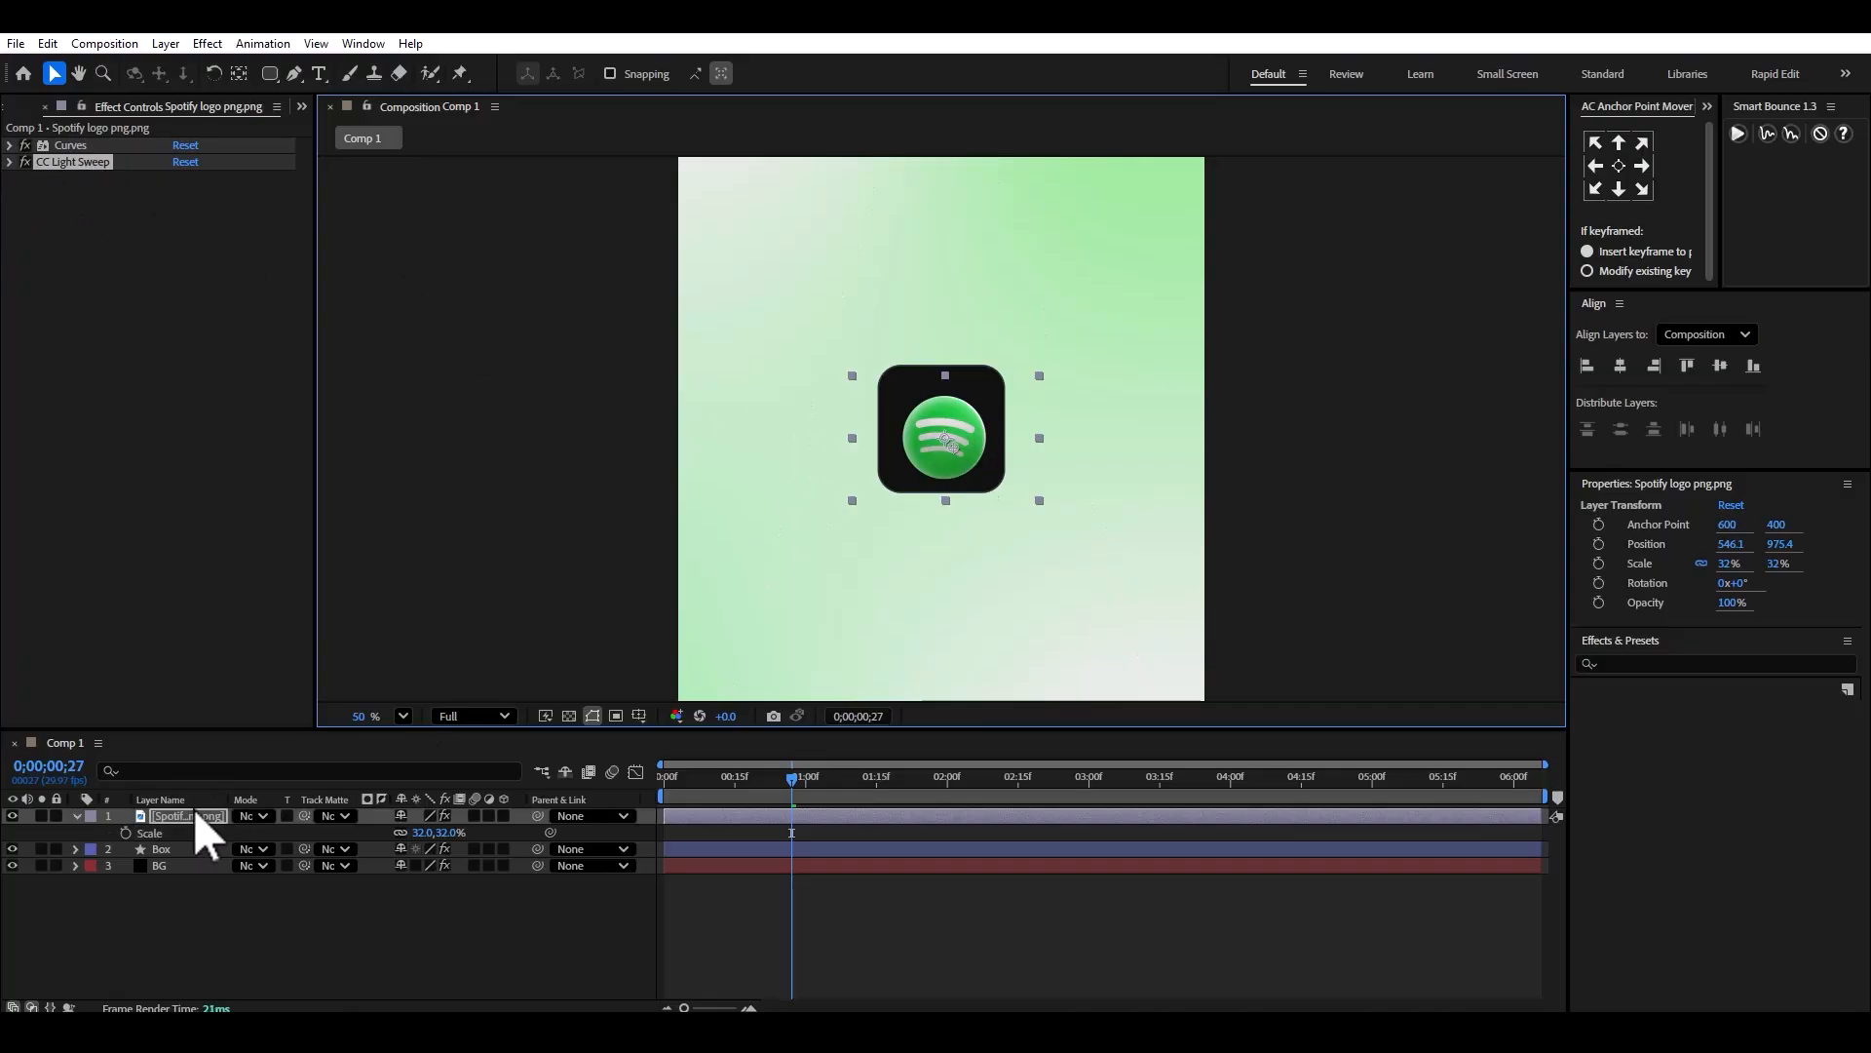
# Pre-compose the logo layer as "Spotify logo", leaving all attributes in Comp 1, and center it on the box at position 538.1, 963.4.
pyautogui.rightClick(207, 834)
pyautogui.click(266, 719)
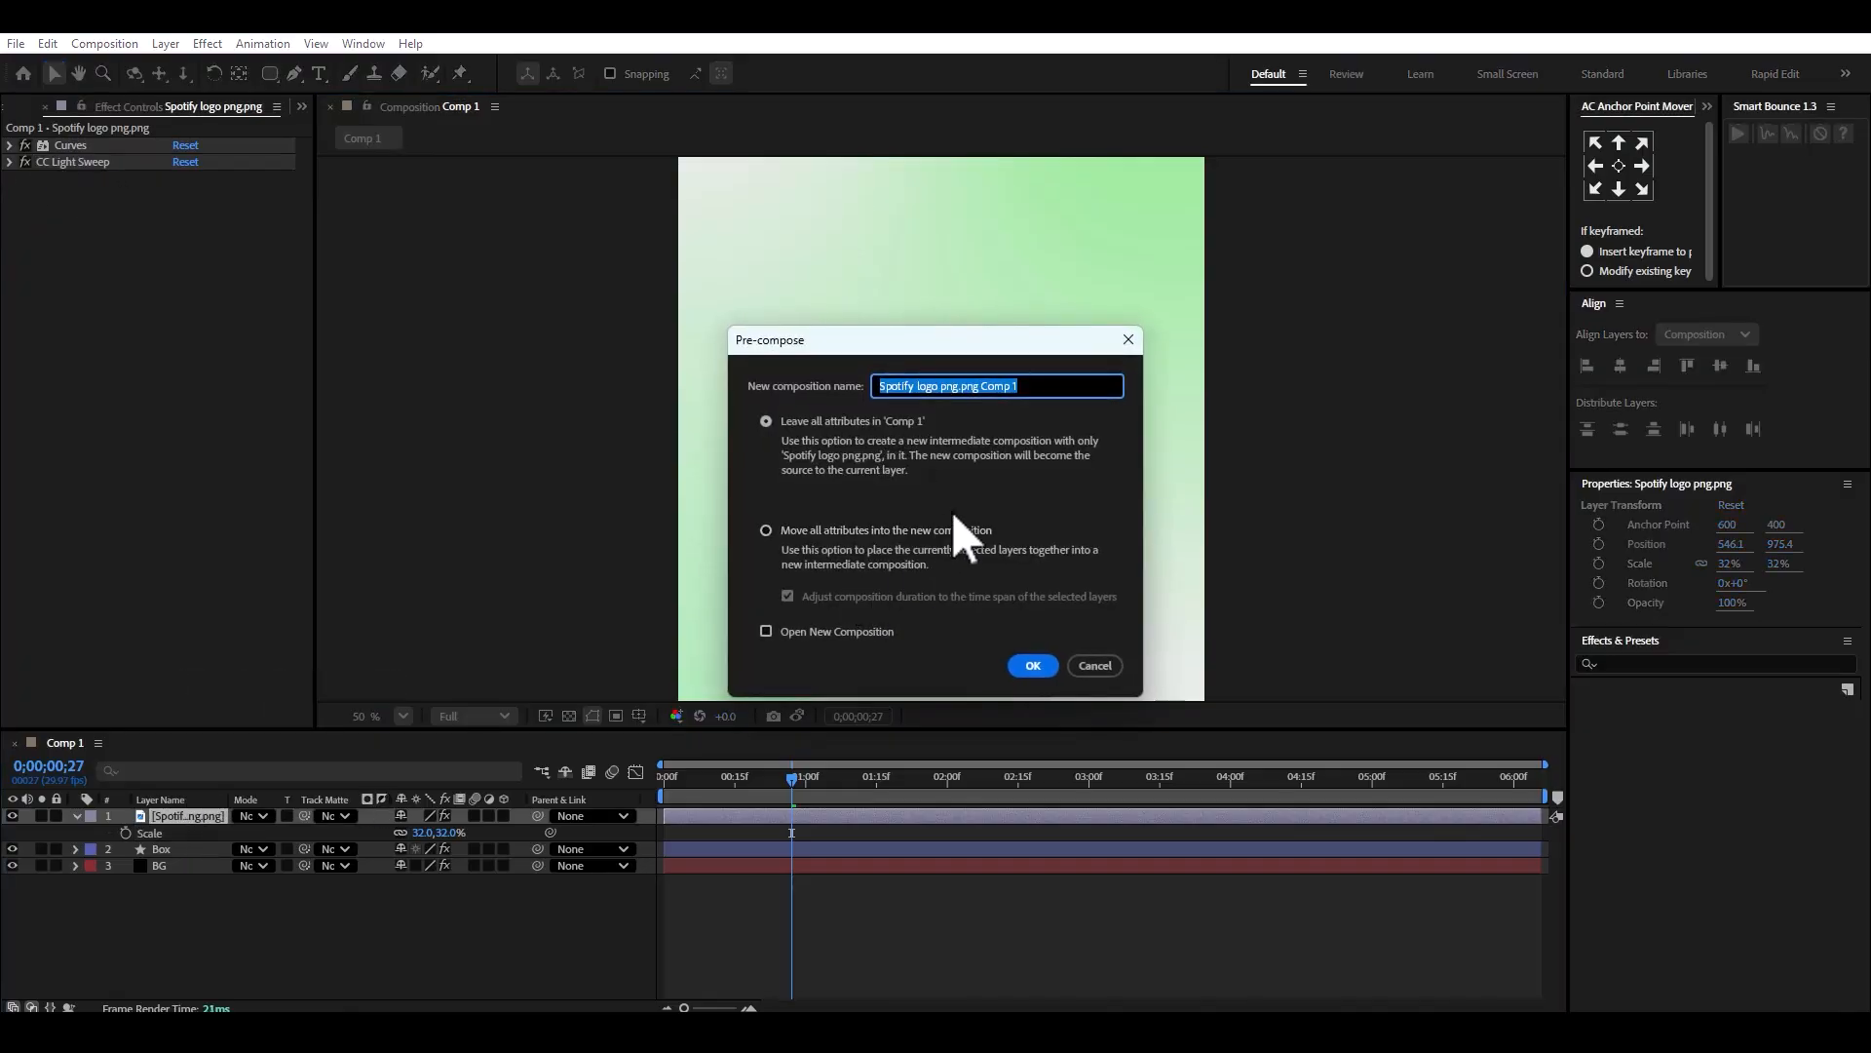
pyautogui.write('Spotify')
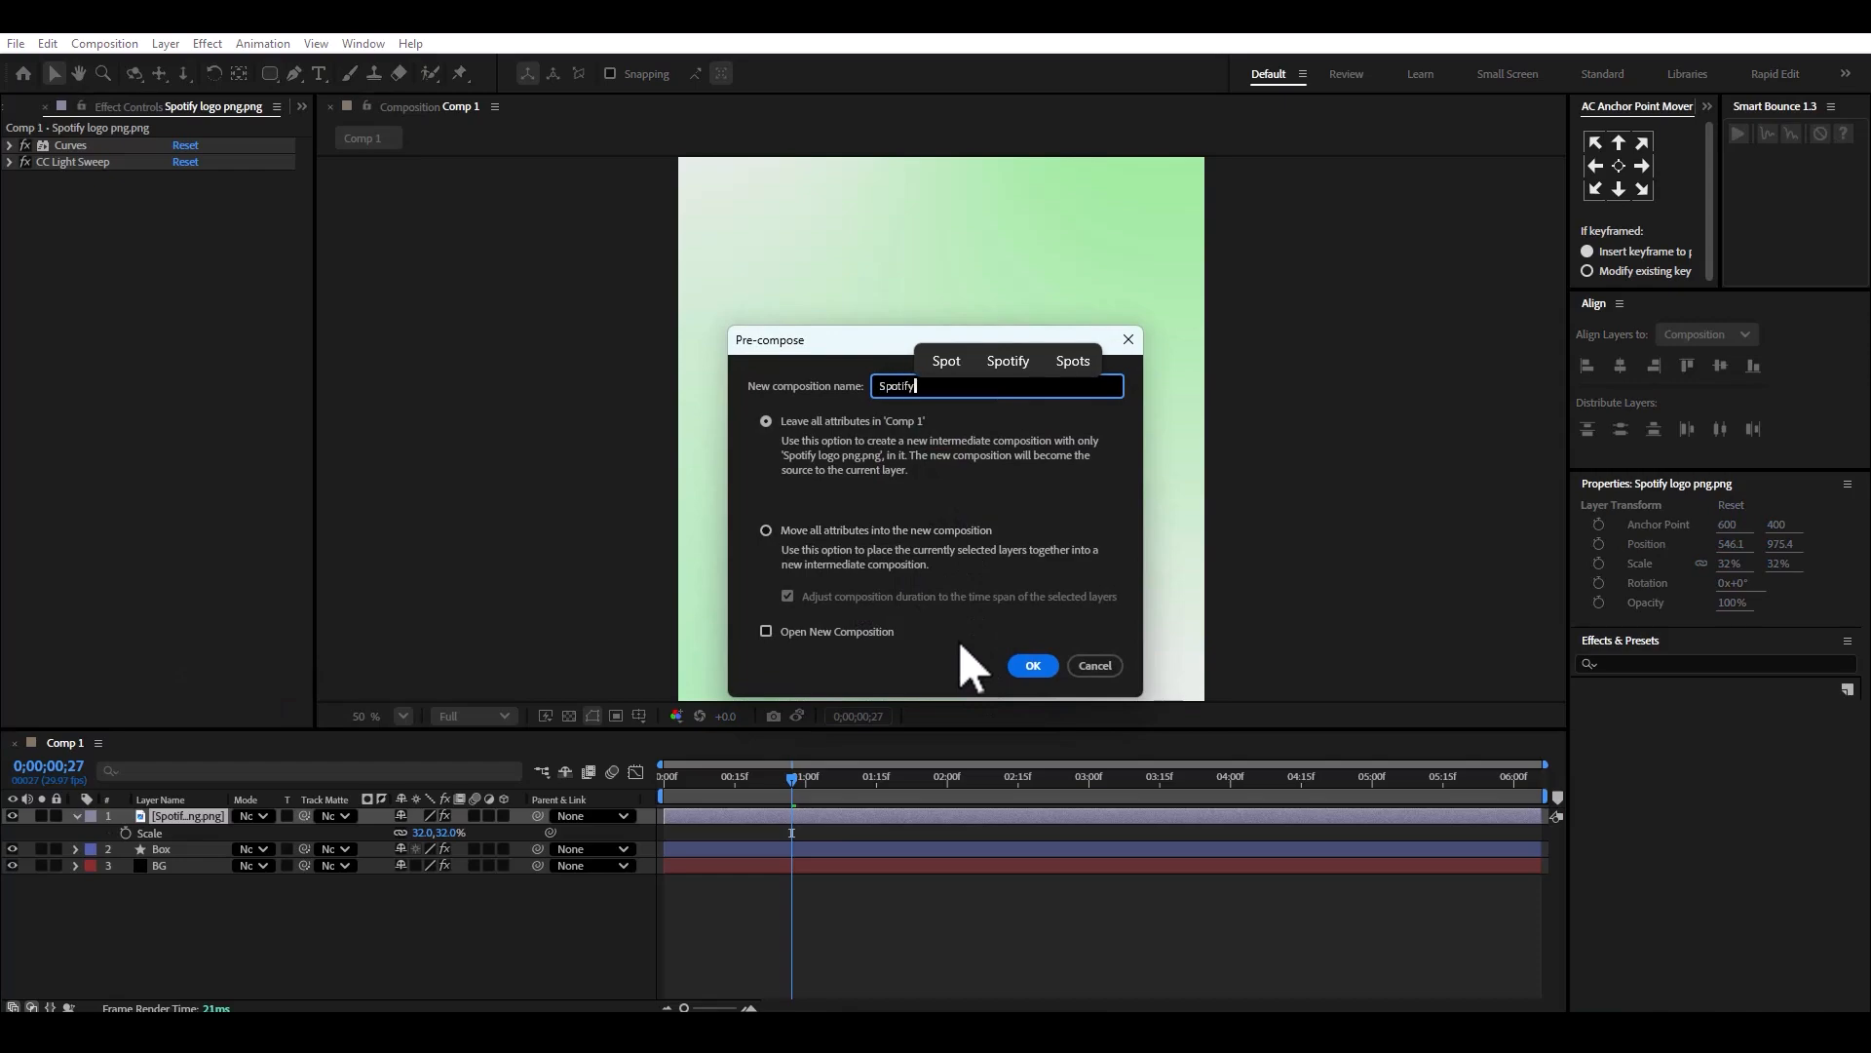
pyautogui.write(' logo')
pyautogui.press('Return')
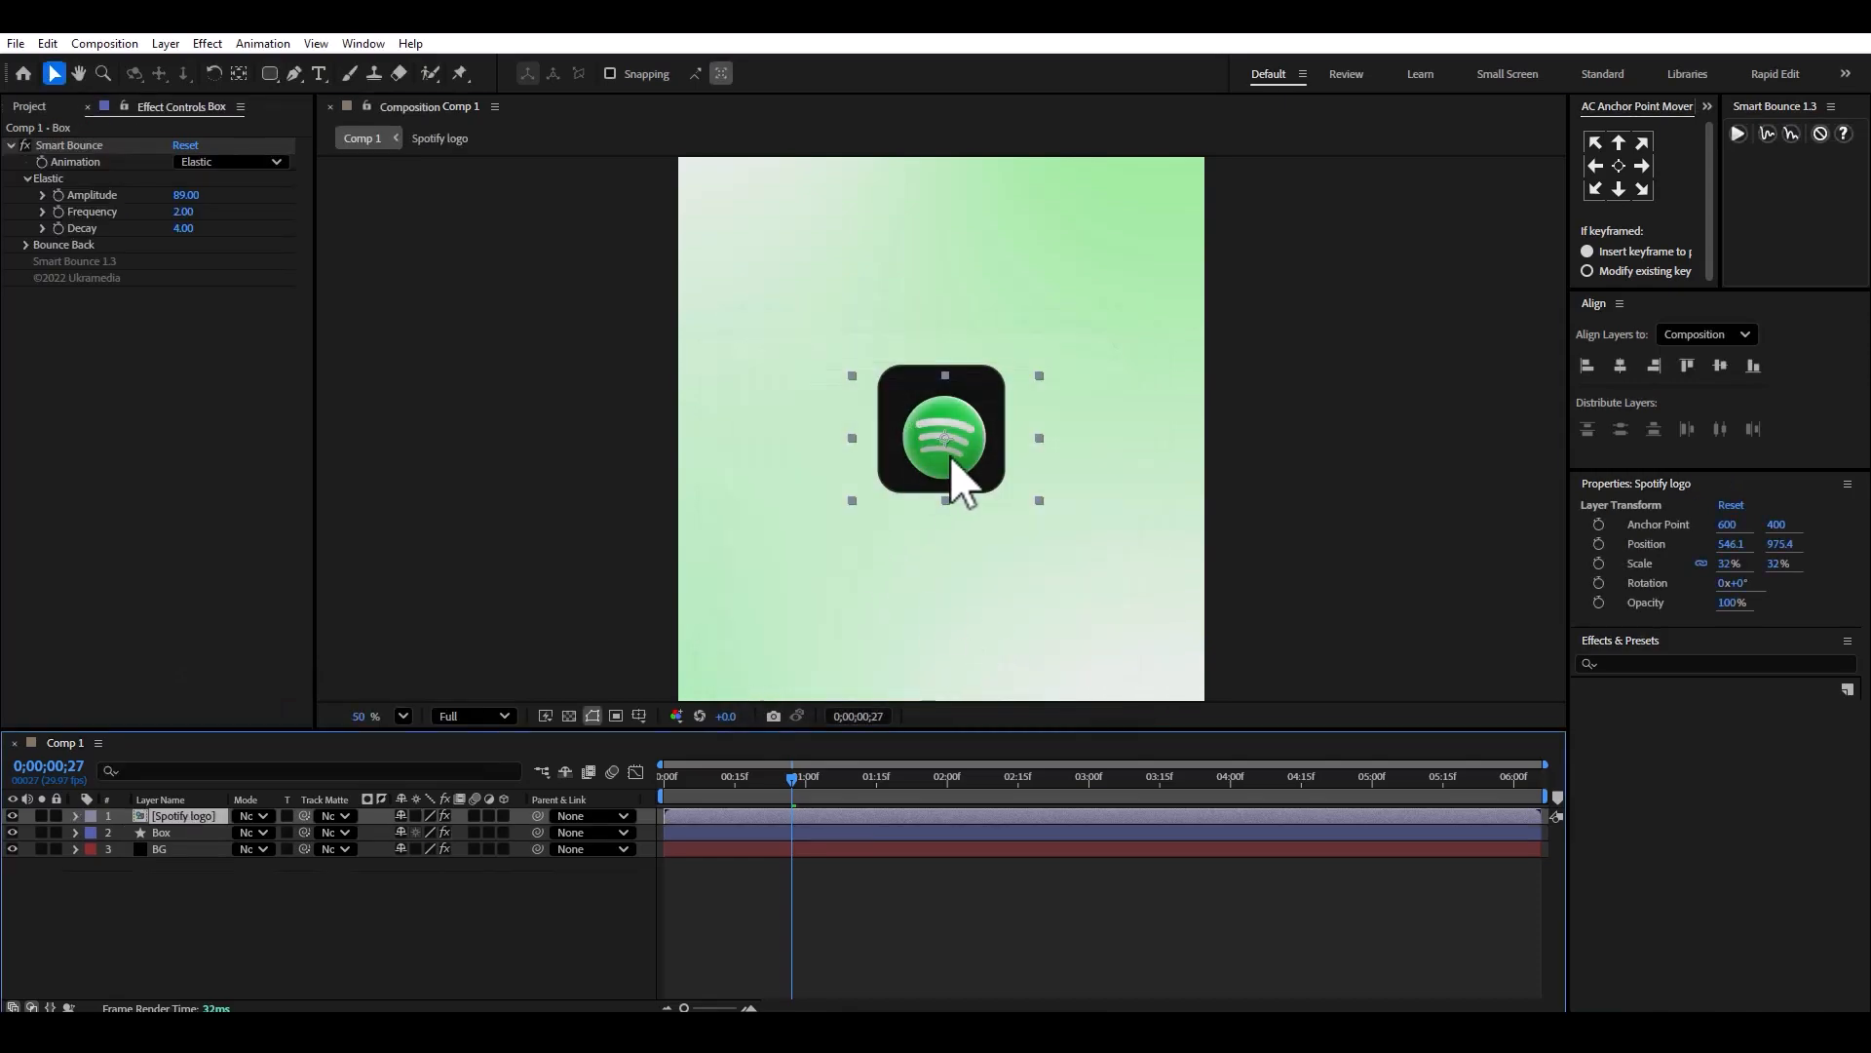
pyautogui.moveTo(960, 482); pyautogui.dragTo(950, 468)
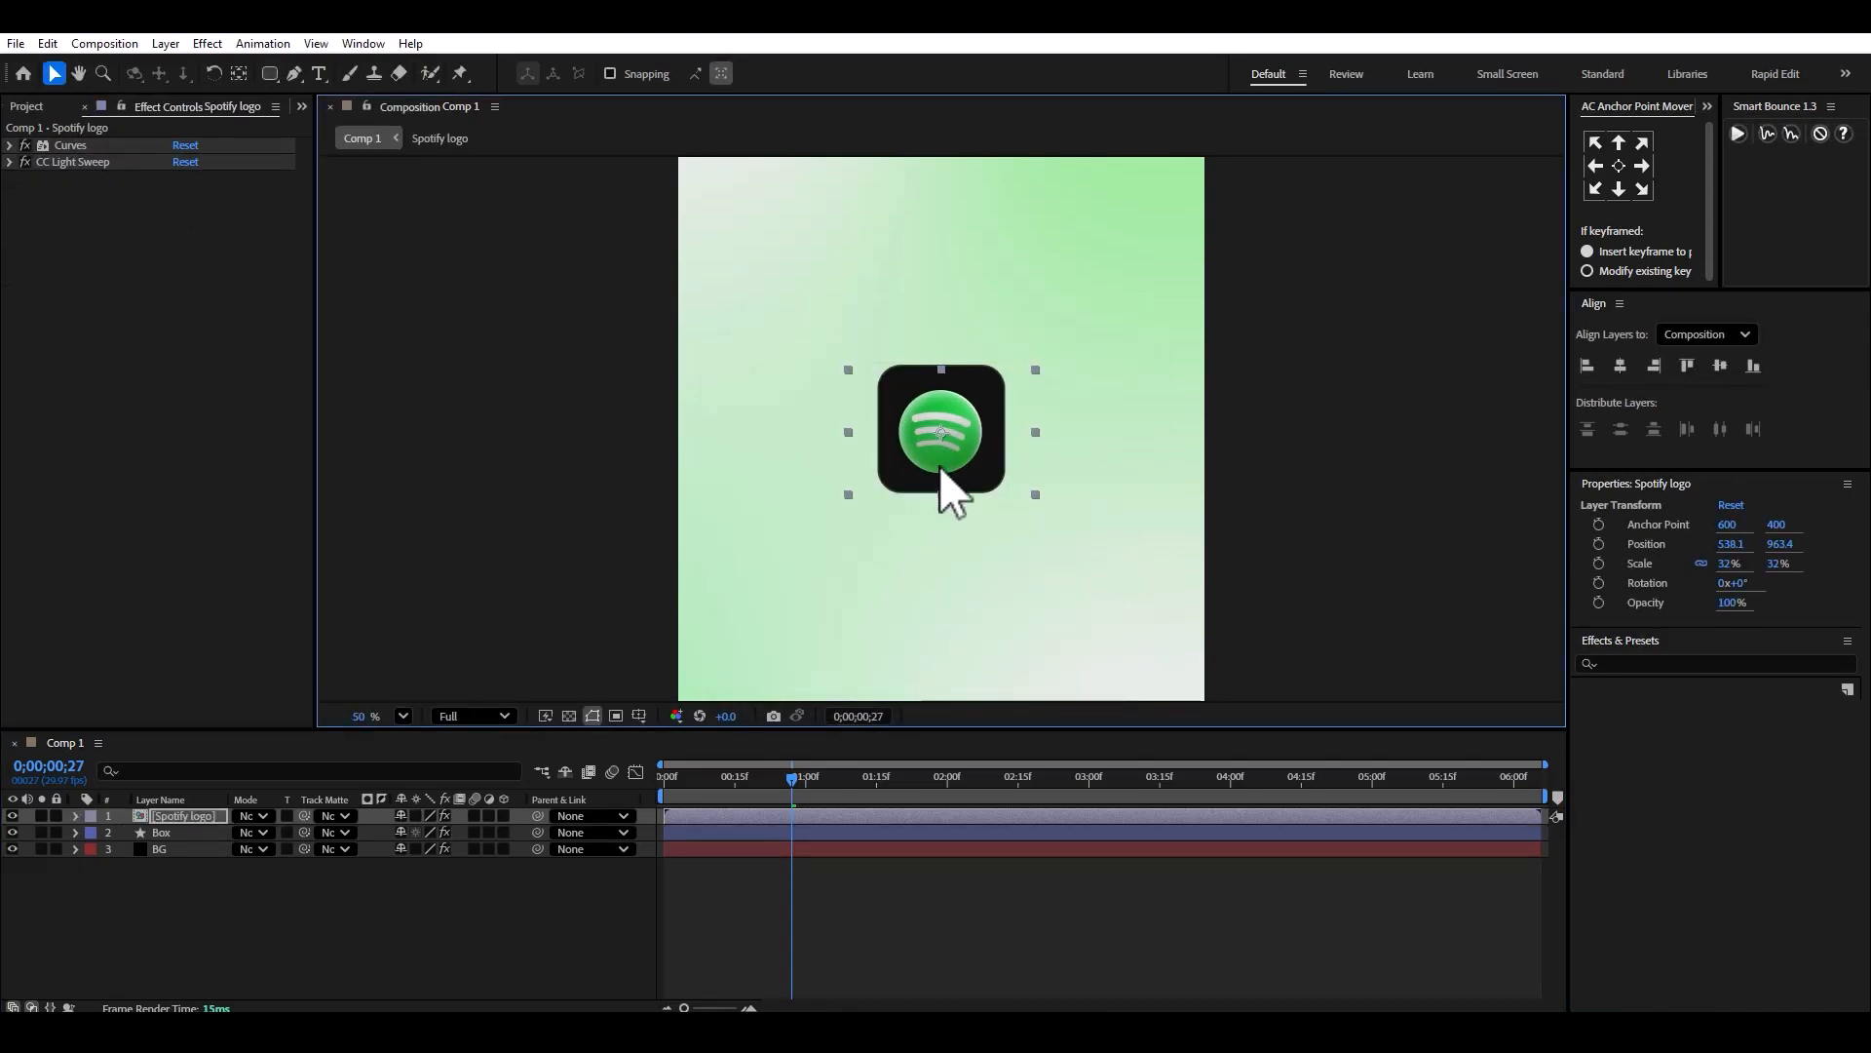
# Crop the Spotify logo precomp to a square region of interest around the green circle and return to Comp 1.
pyautogui.doubleClick(183, 815)
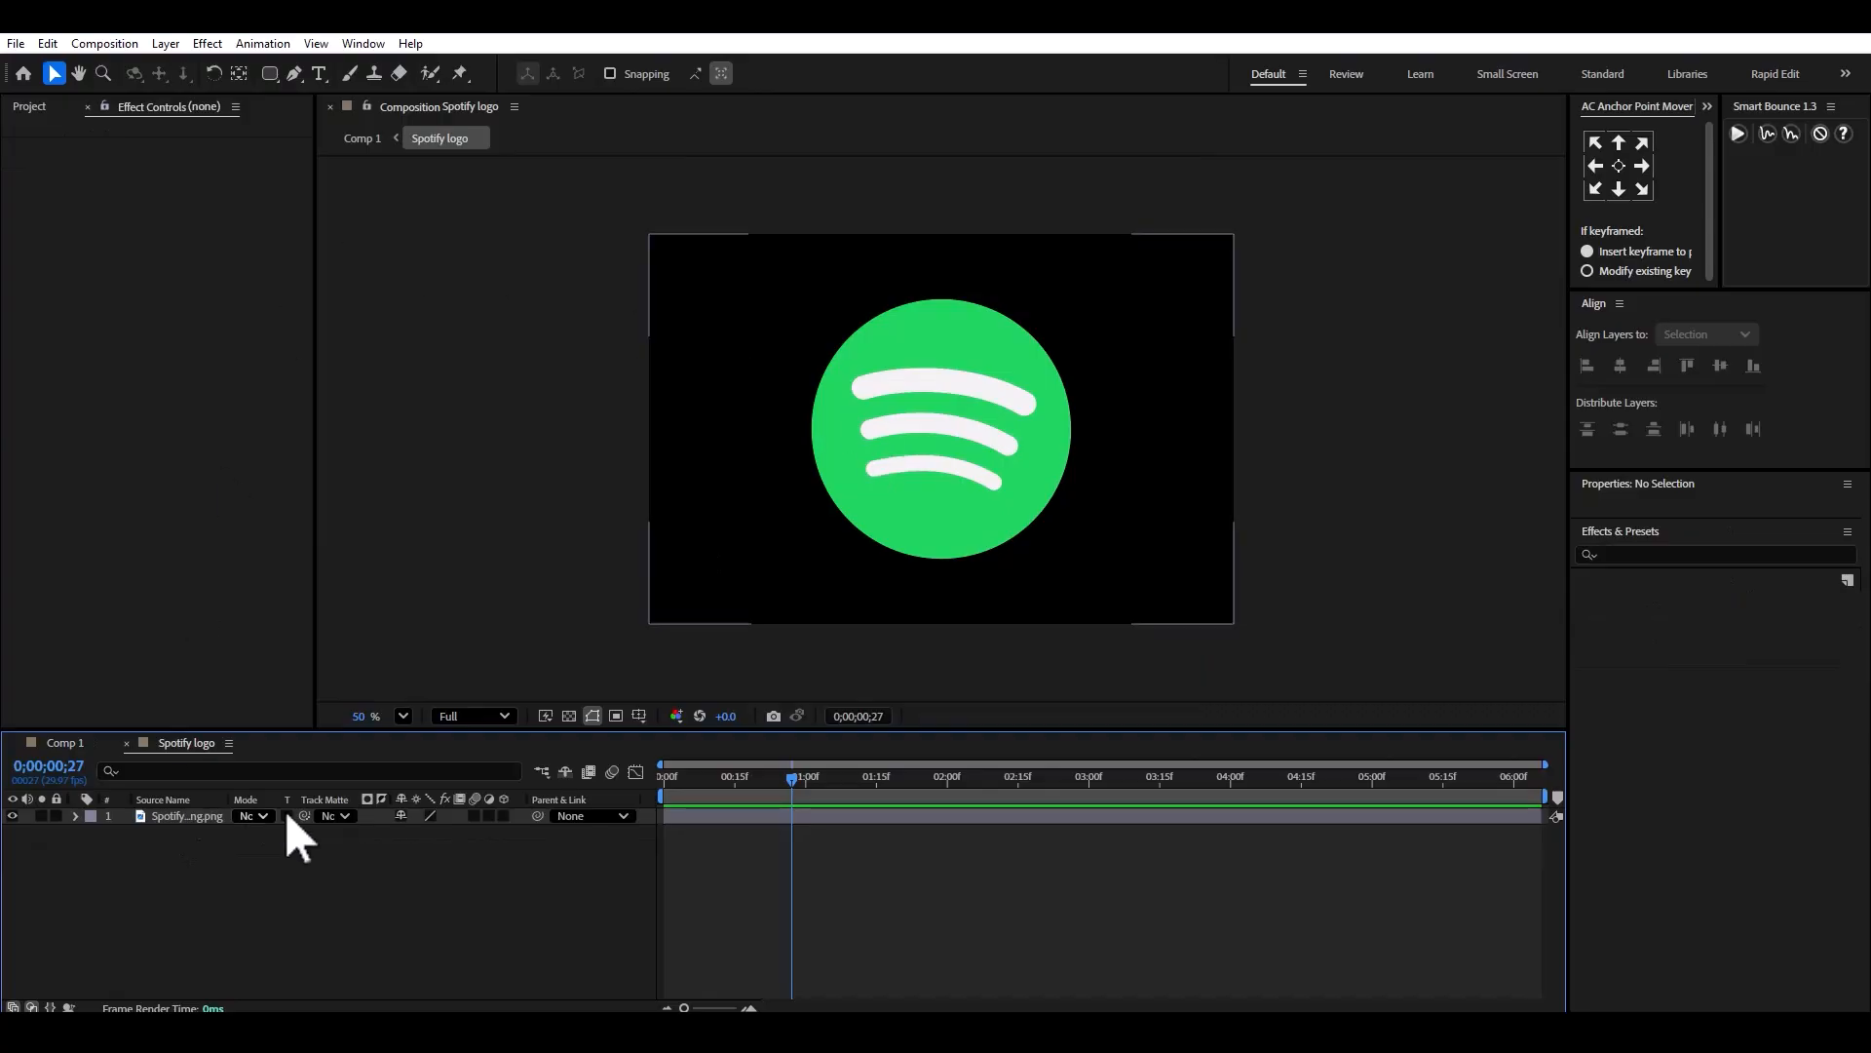
pyautogui.click(614, 716)
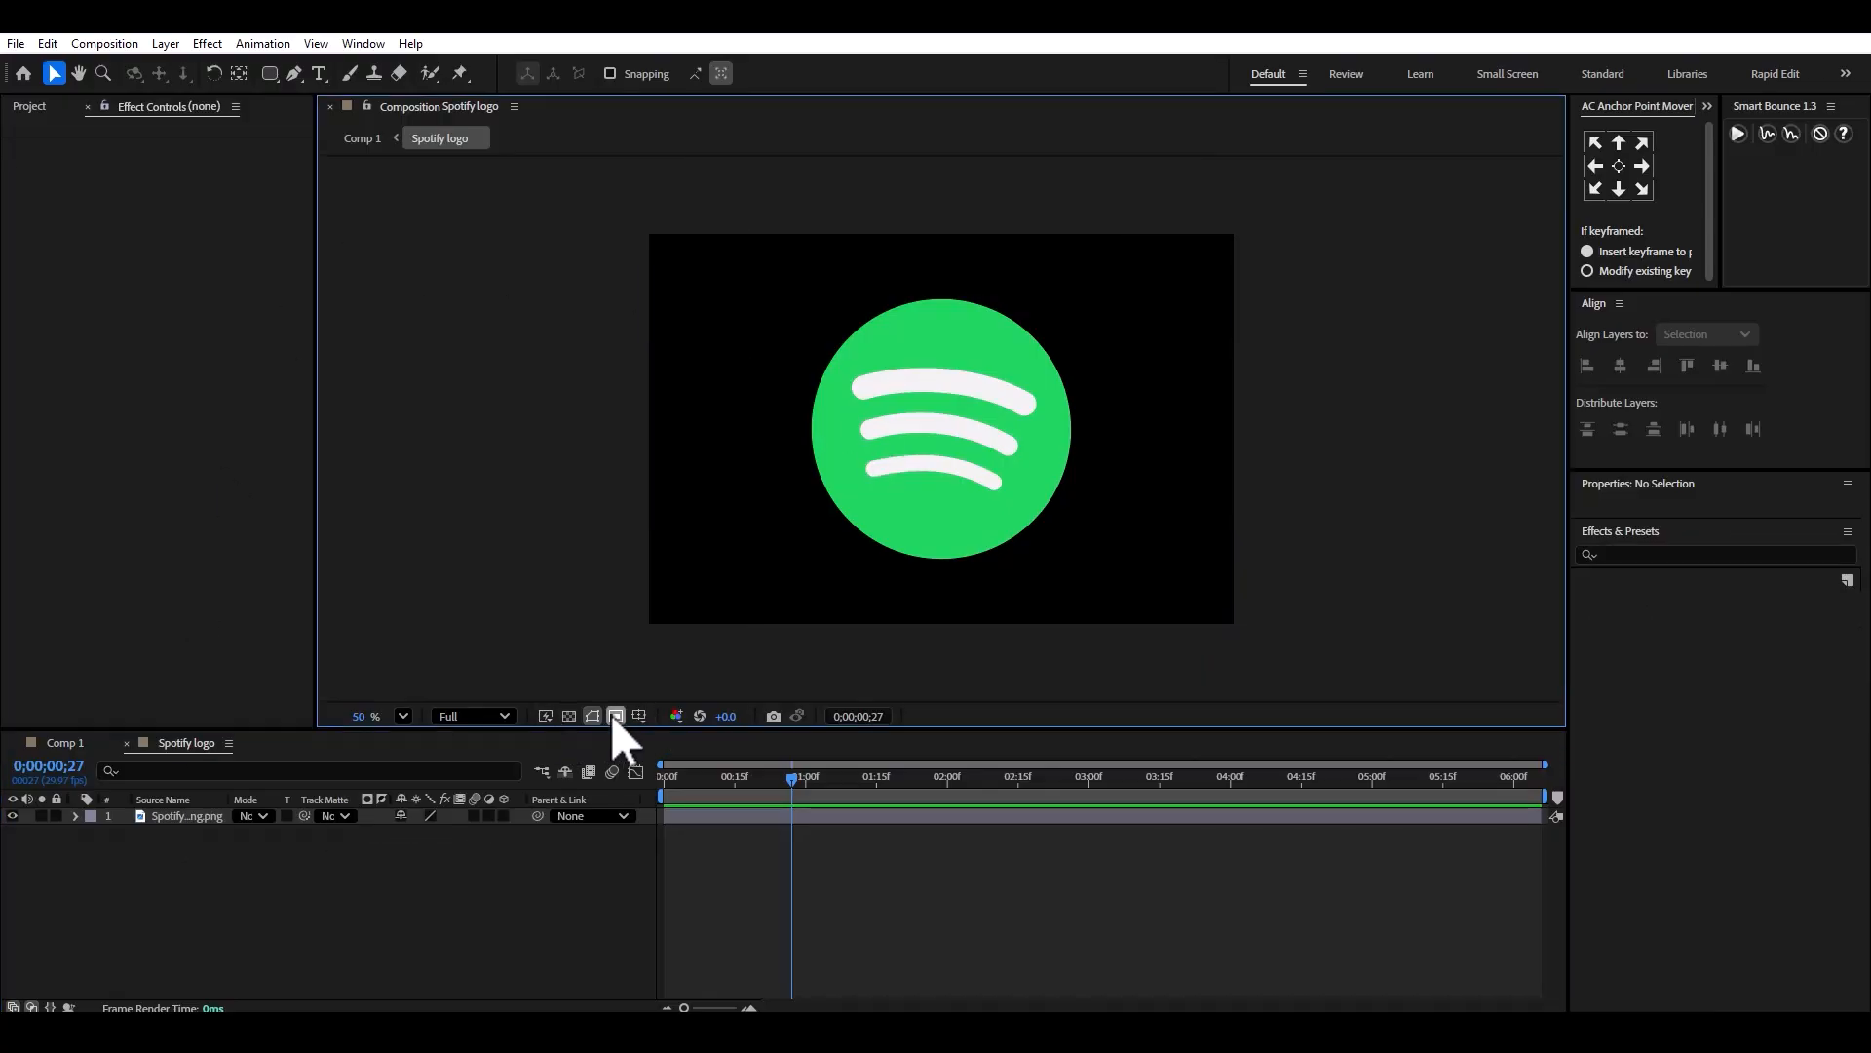
pyautogui.moveTo(794, 282); pyautogui.dragTo(1094, 583)
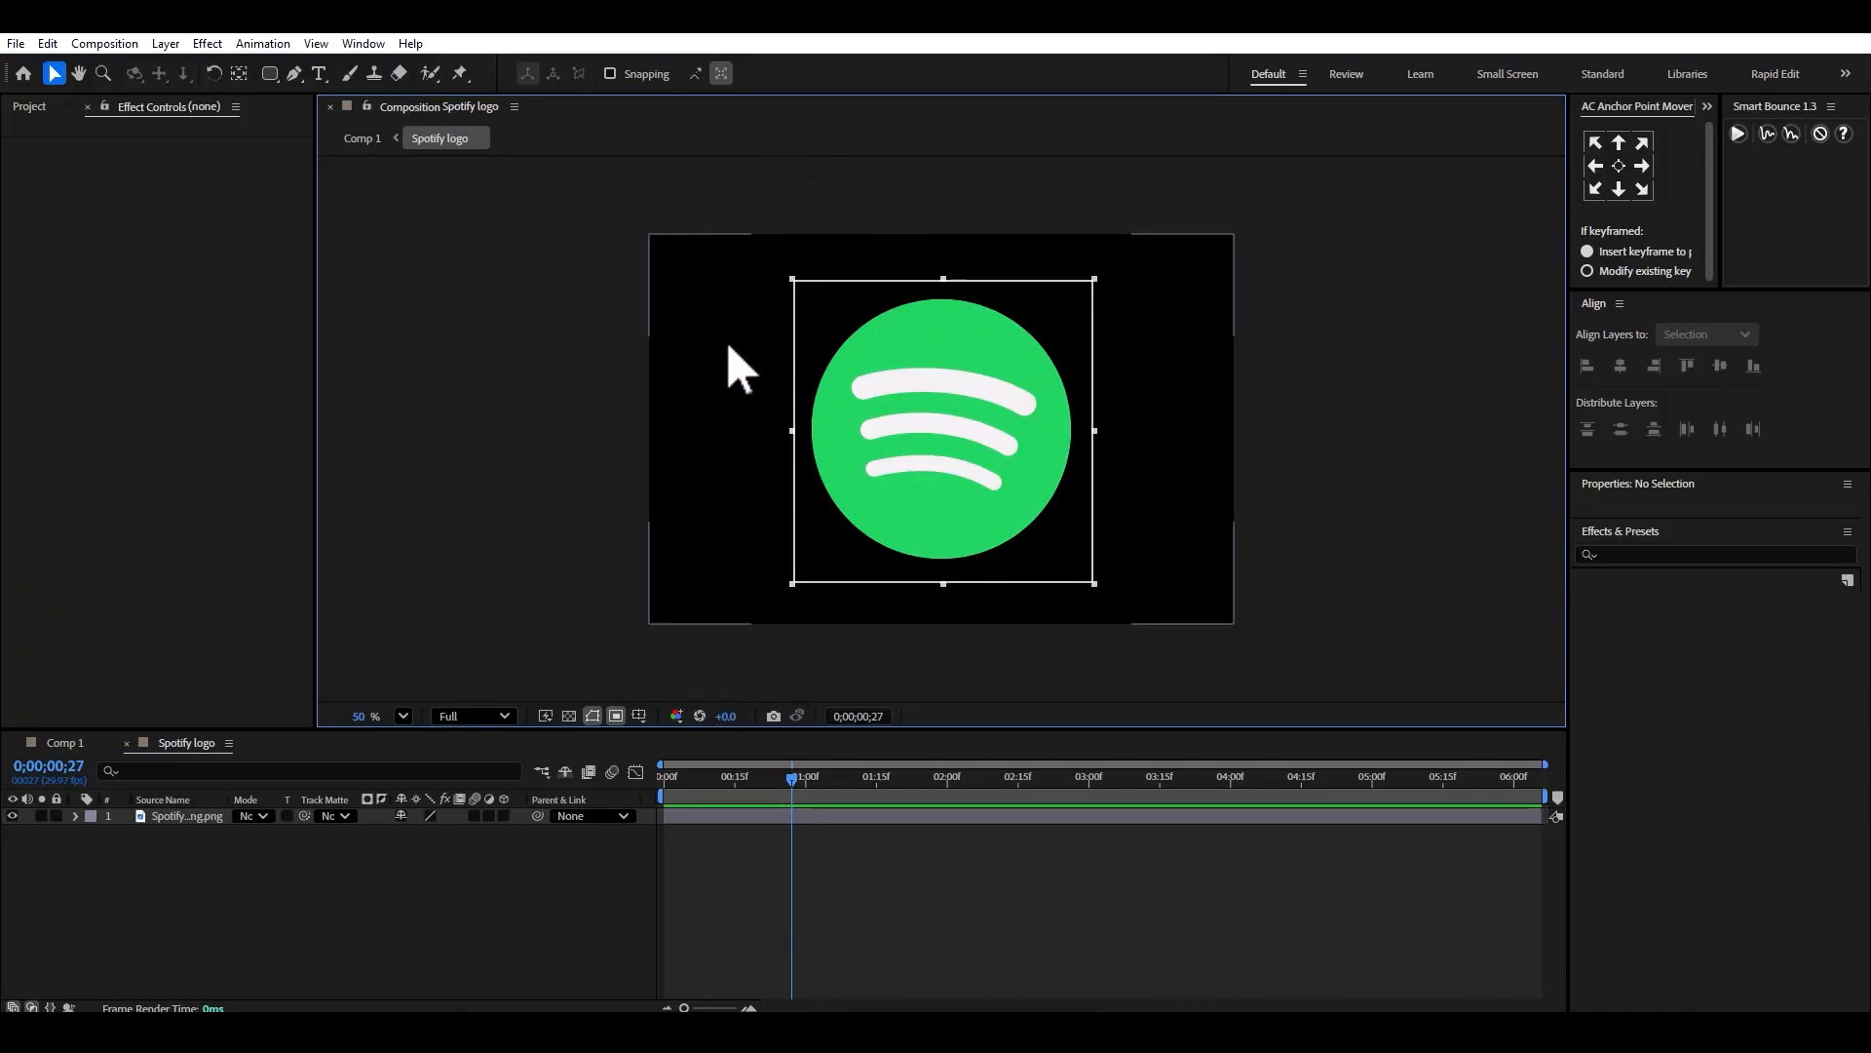
pyautogui.click(104, 44)
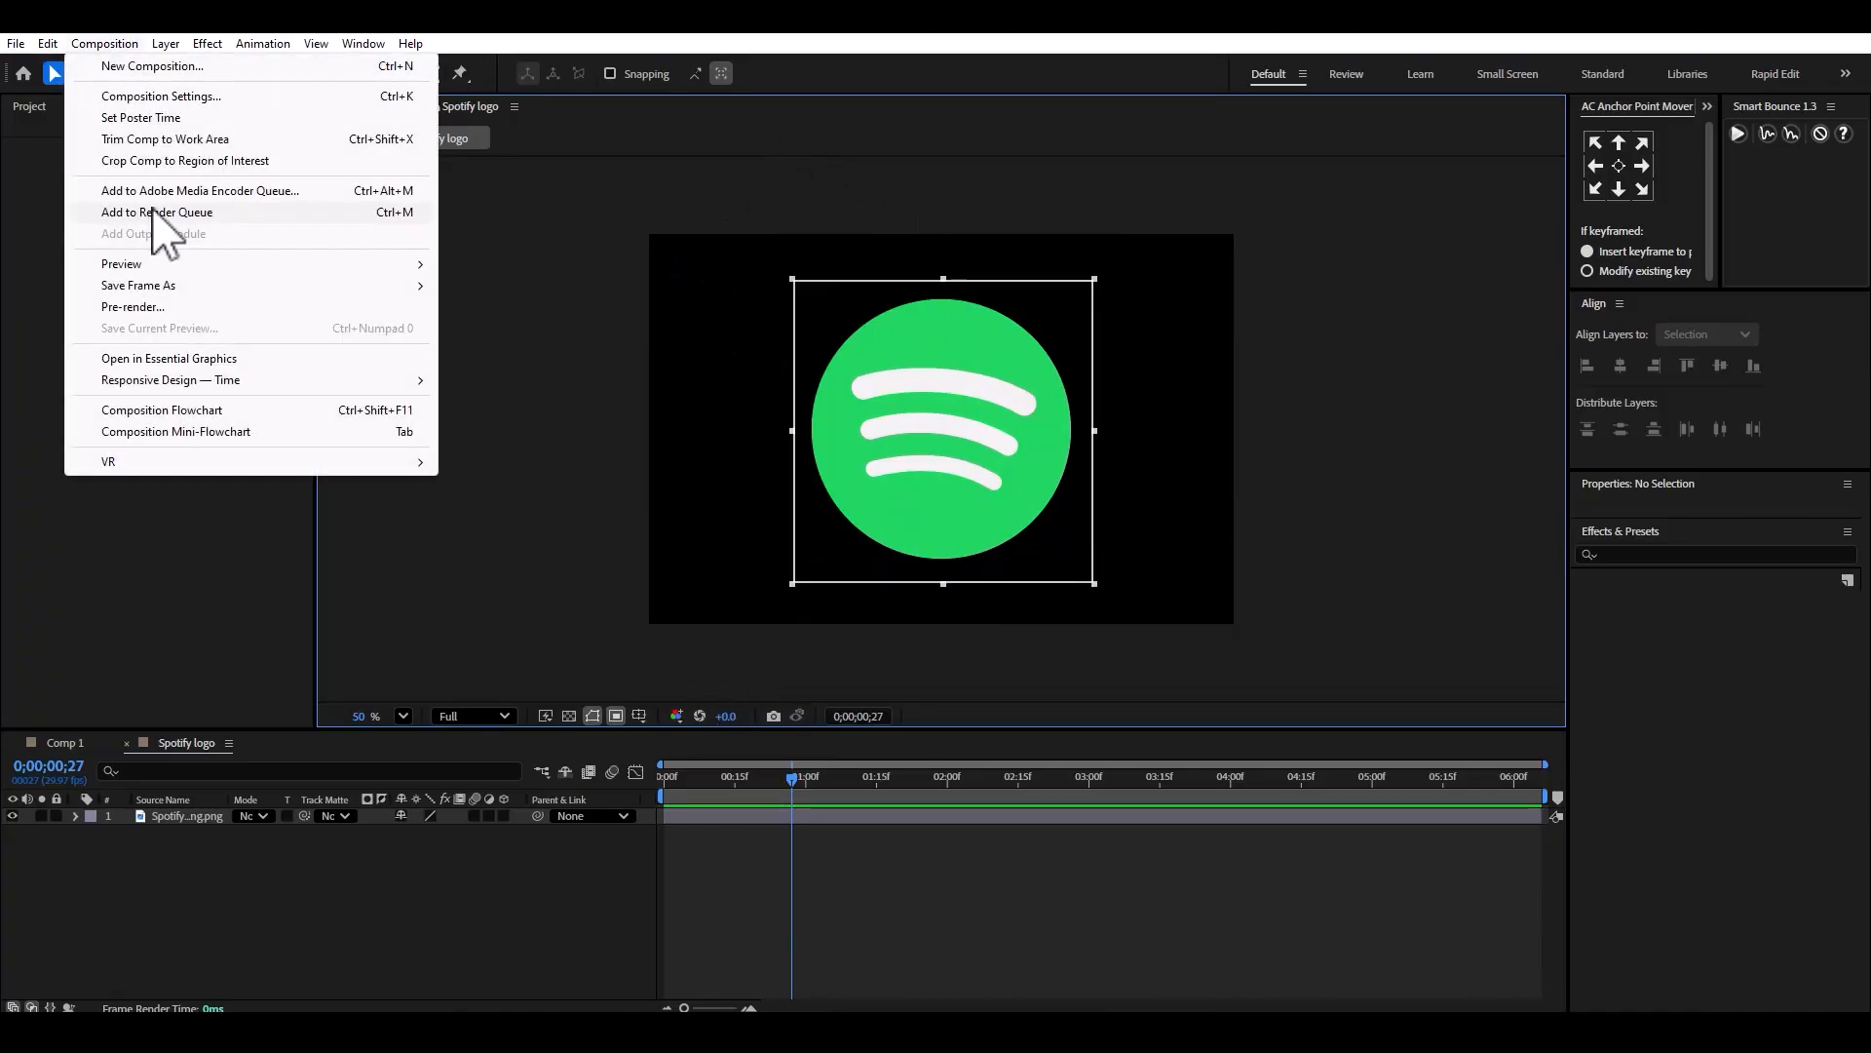
pyautogui.click(174, 161)
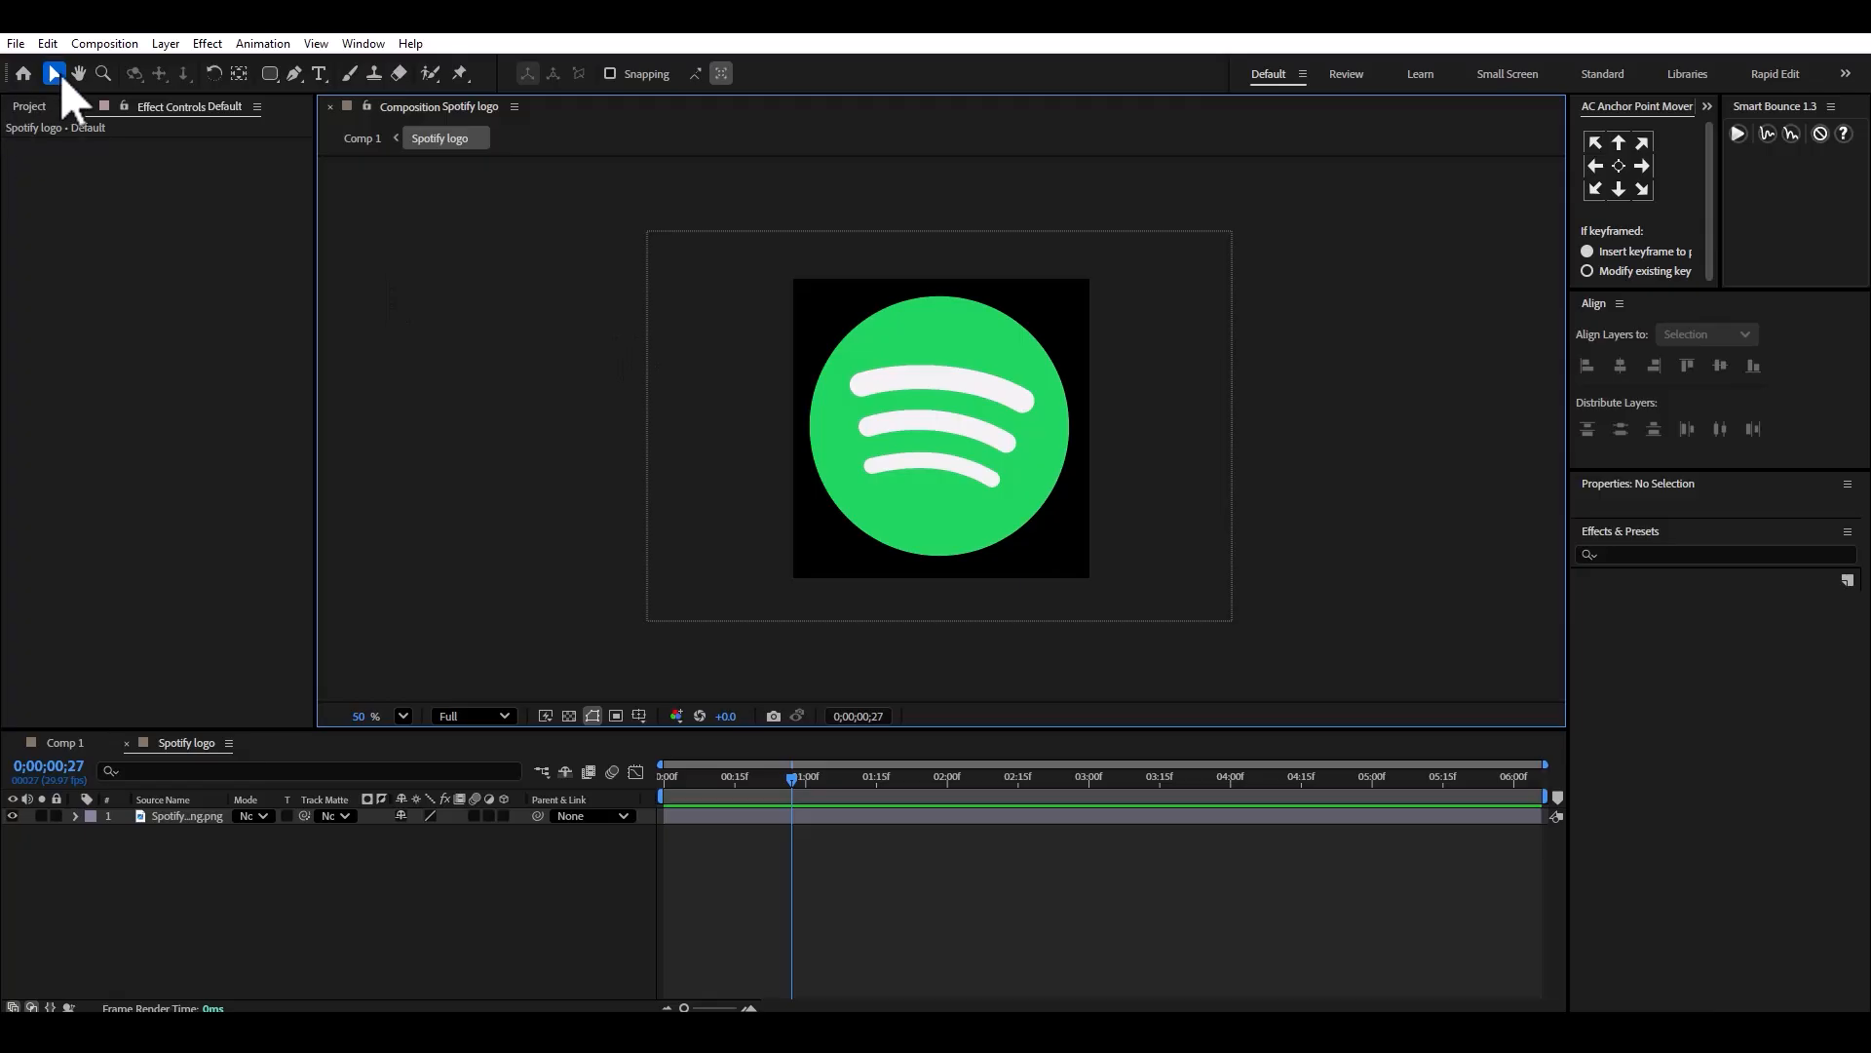
pyautogui.click(125, 743)
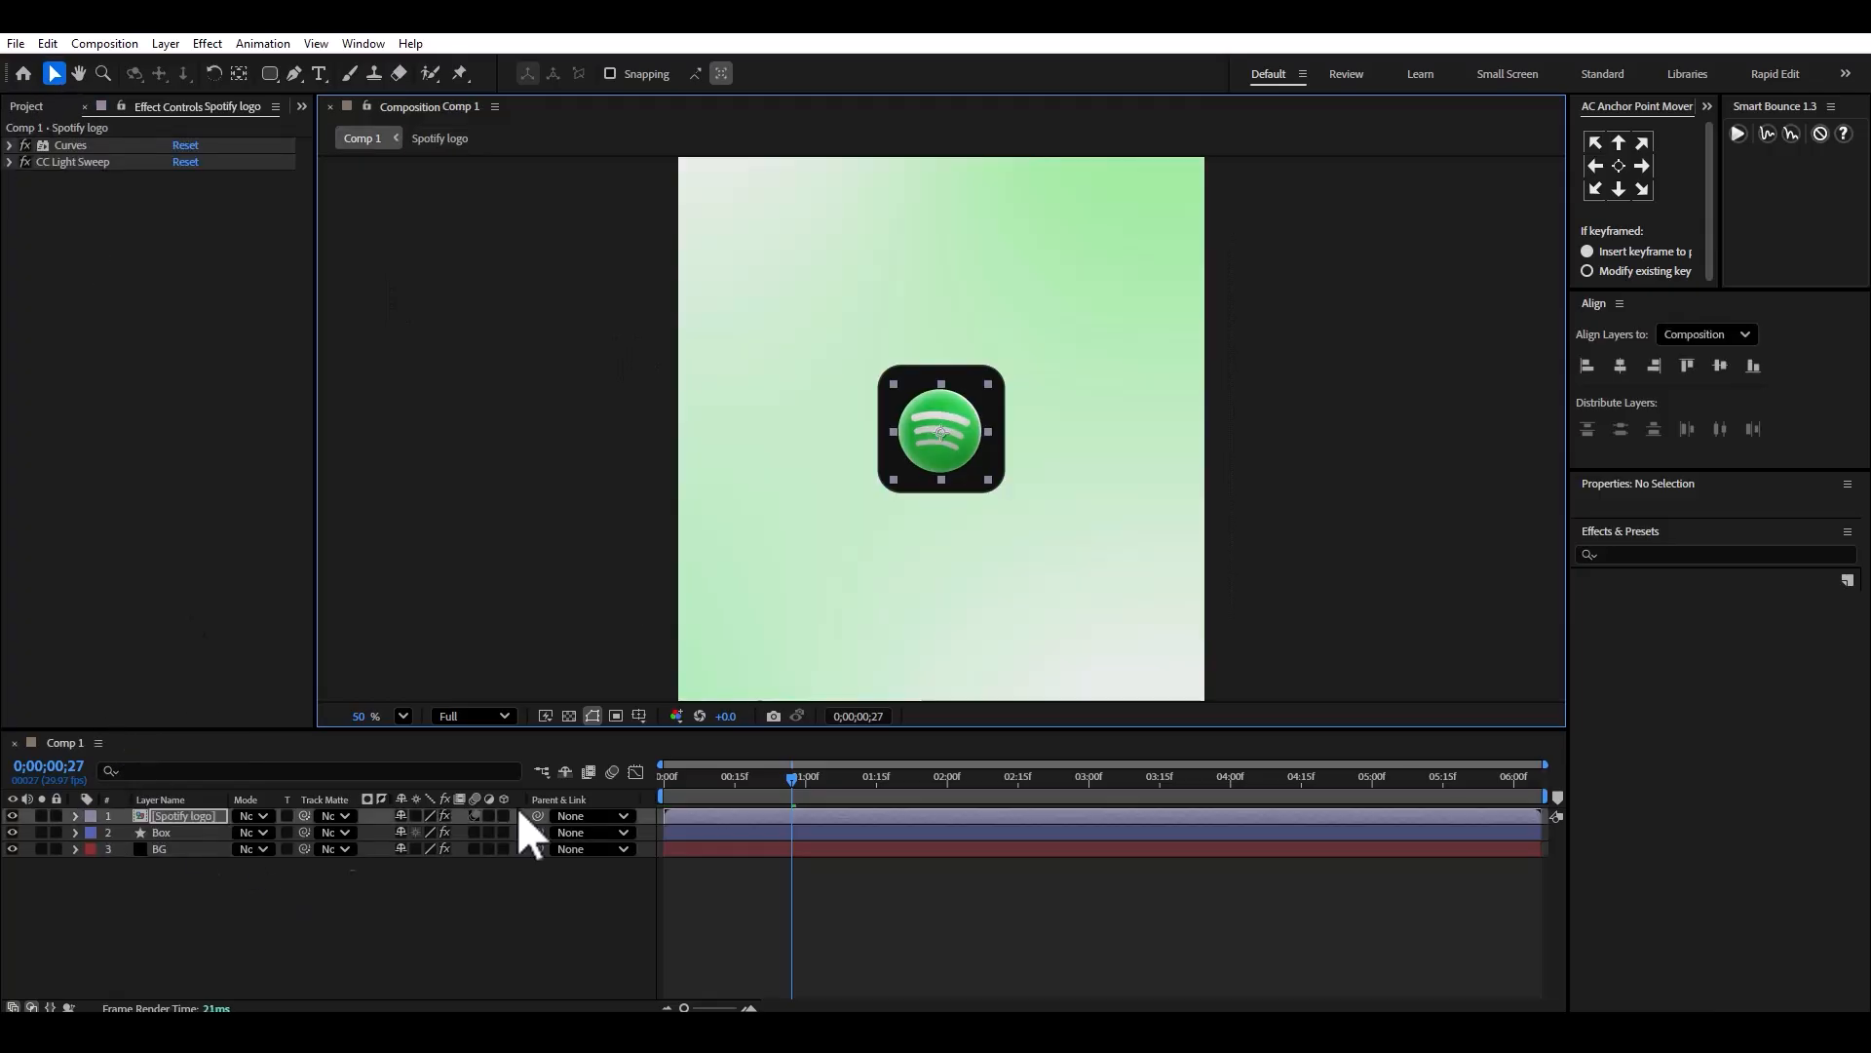
pyautogui.press('s')
pyautogui.moveTo(421, 834); pyautogui.dragTo(420, 833)
pyautogui.press('s')
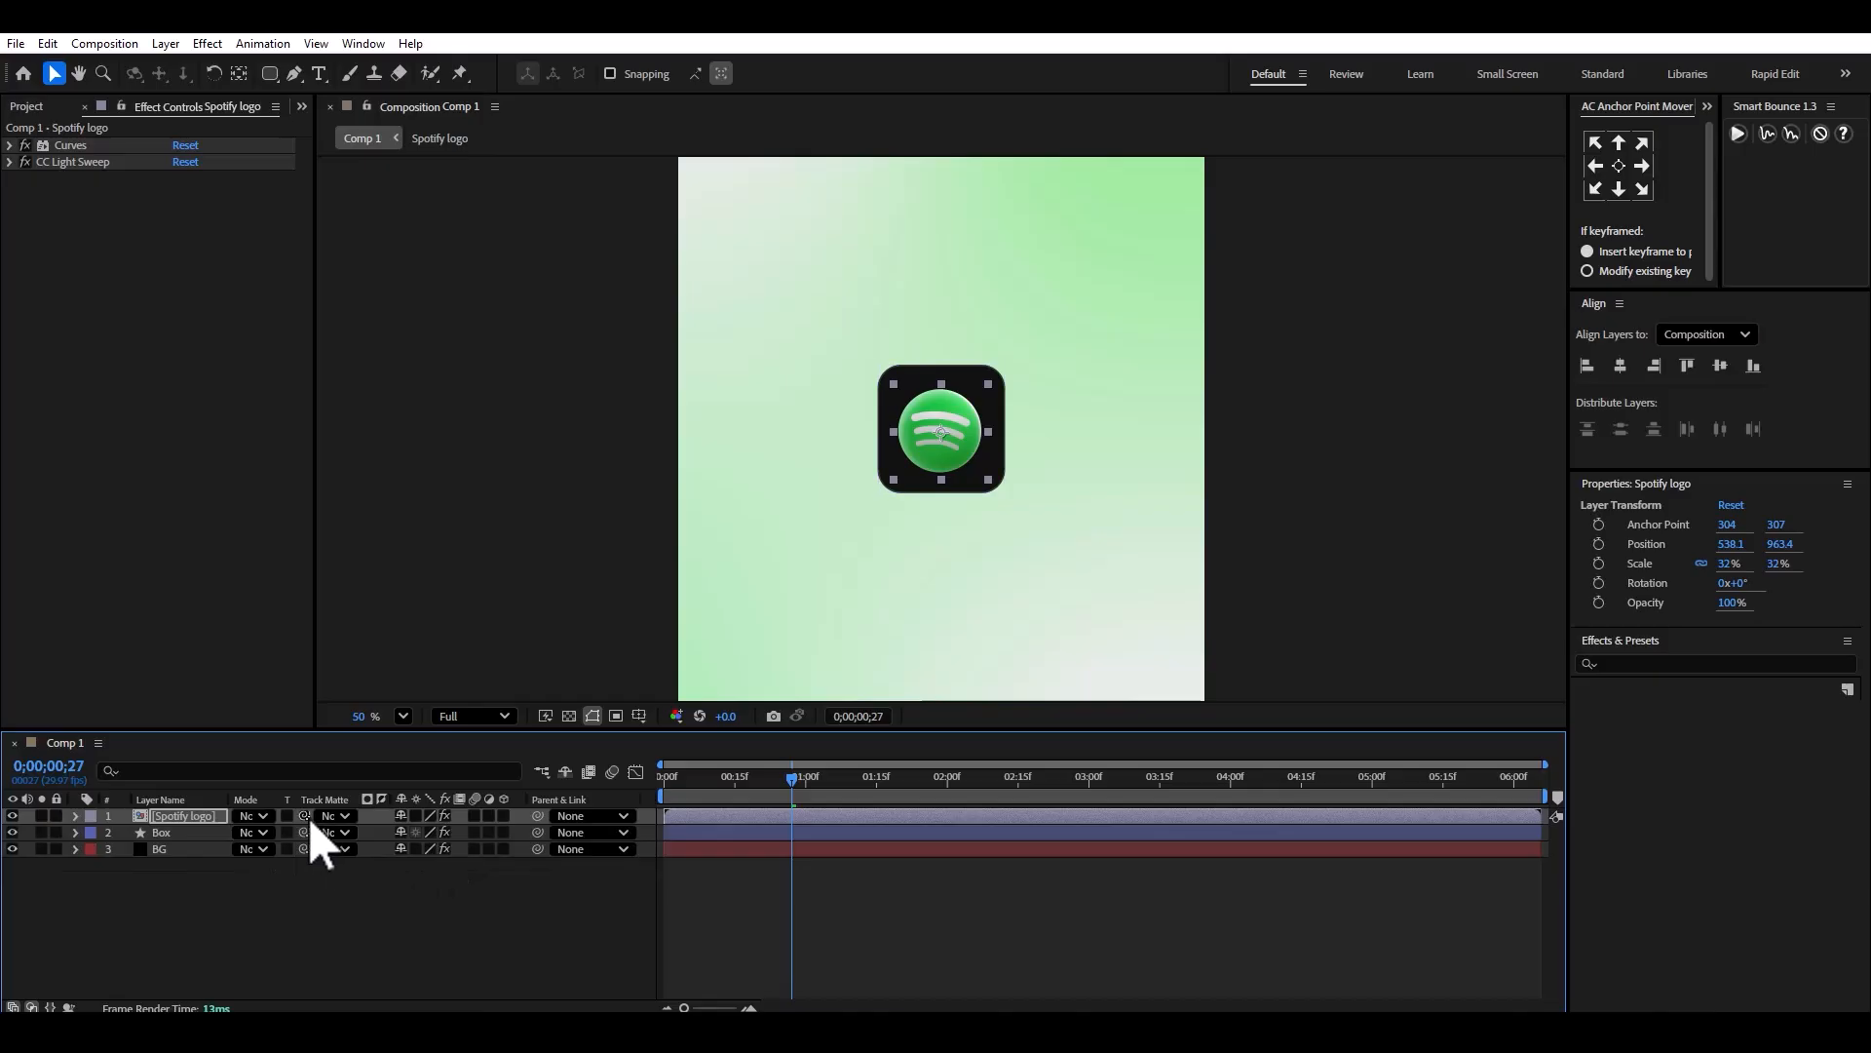
# Use the Box layer as the Spotify logo's track matte and turn the Box's visibility back on.
pyautogui.moveTo(211, 826); pyautogui.dragTo(171, 834)
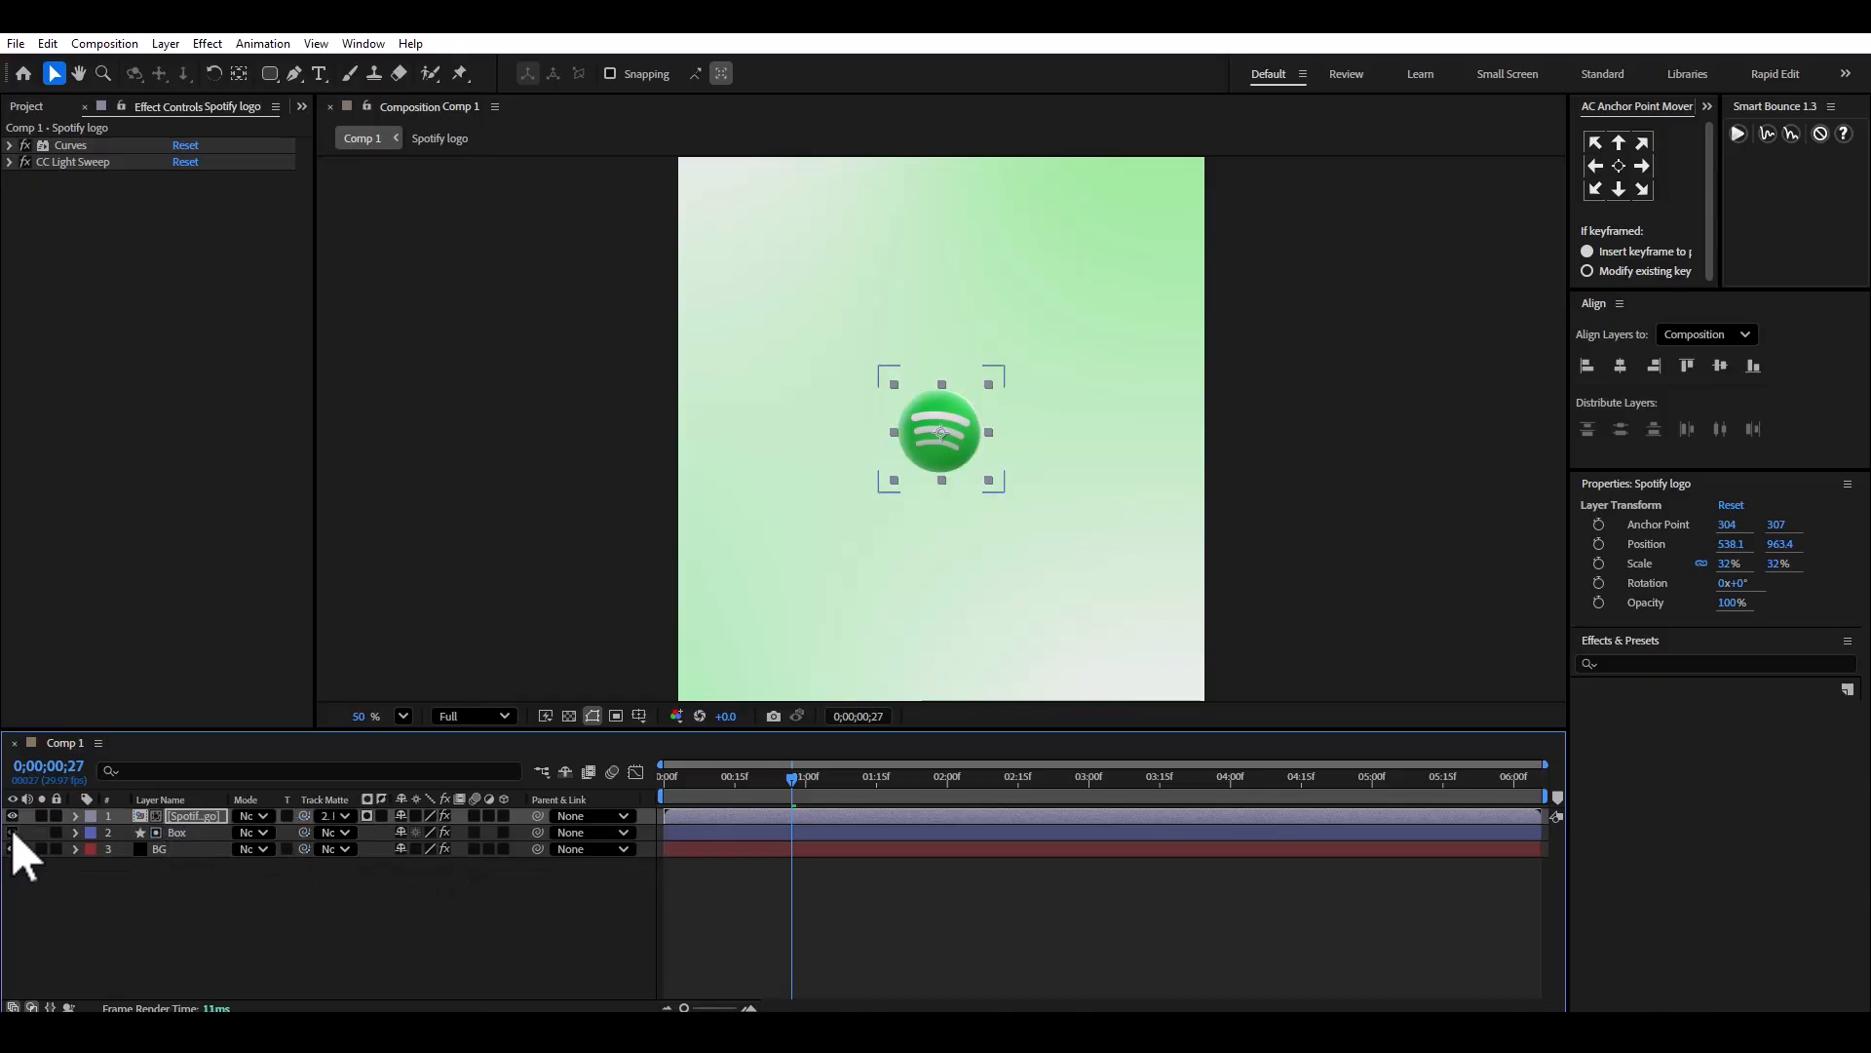
pyautogui.click(179, 833)
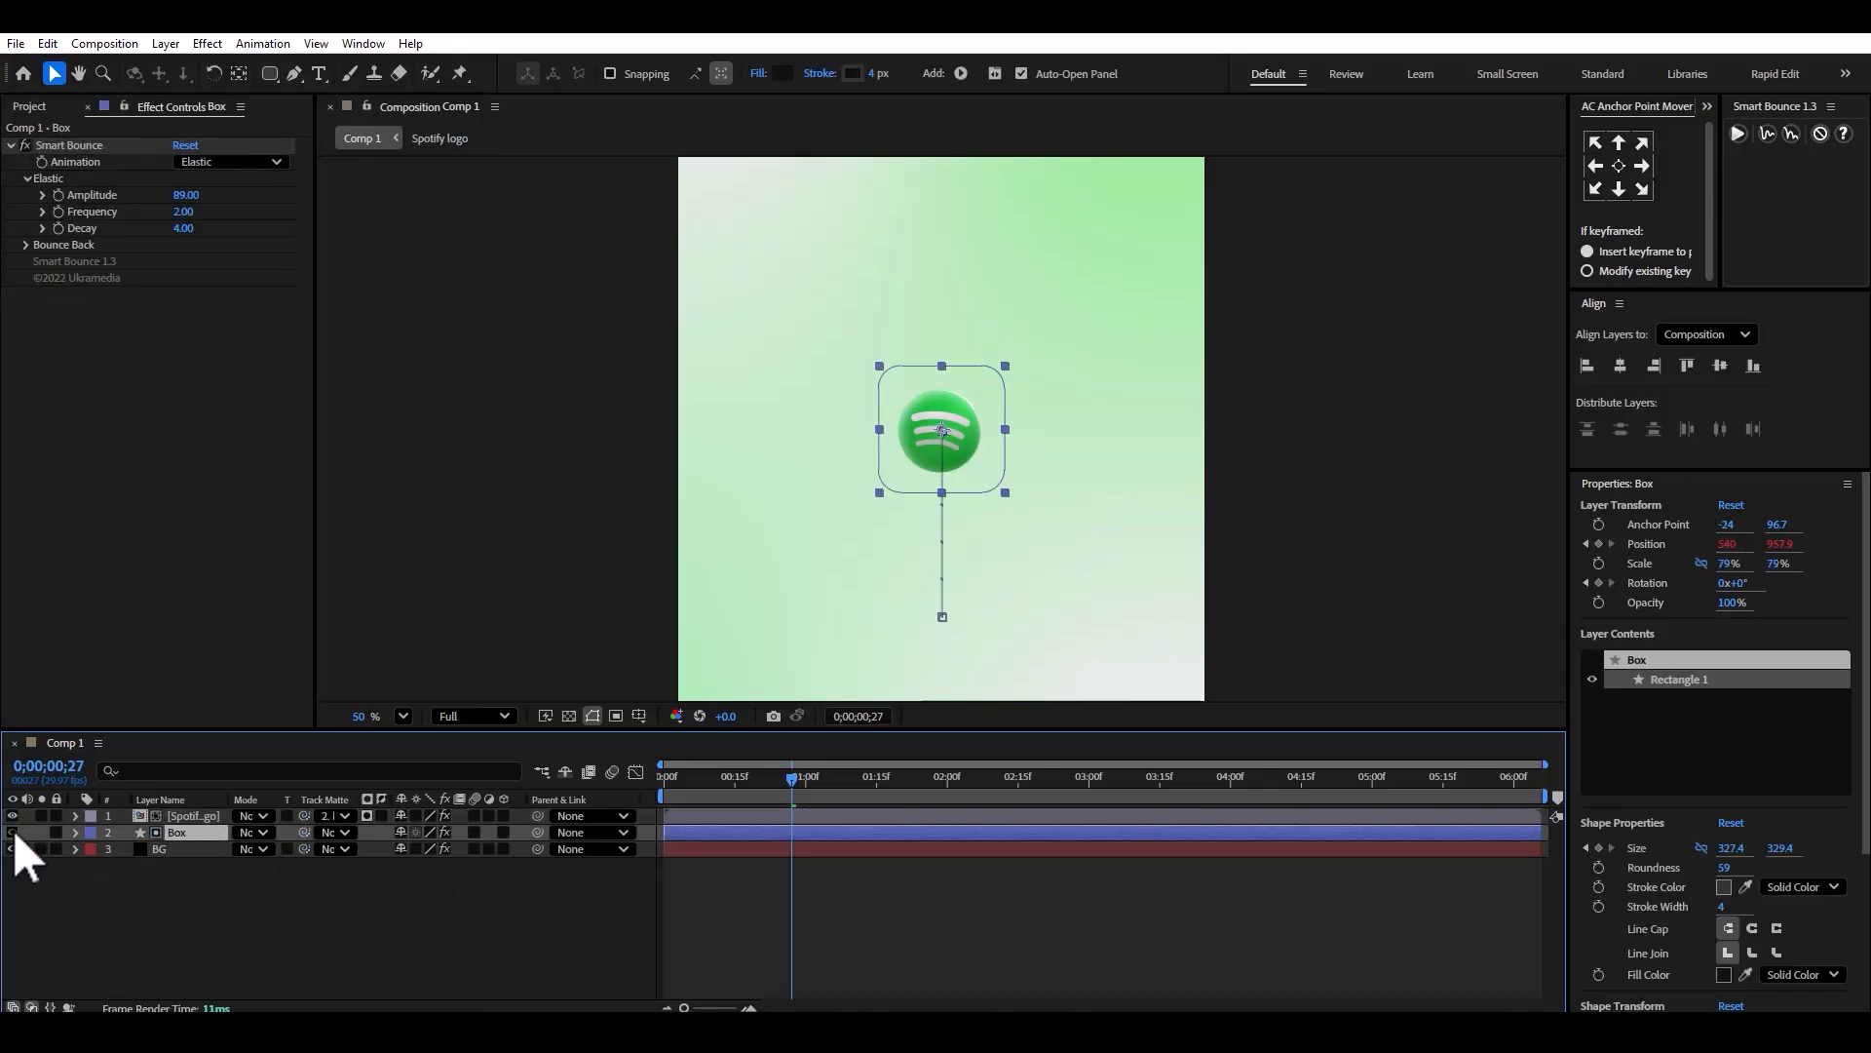
pyautogui.click(13, 831)
# Try the logo at a vertical position of 940.4, hiding and showing the Box to check the matte.
pyautogui.click(203, 818)
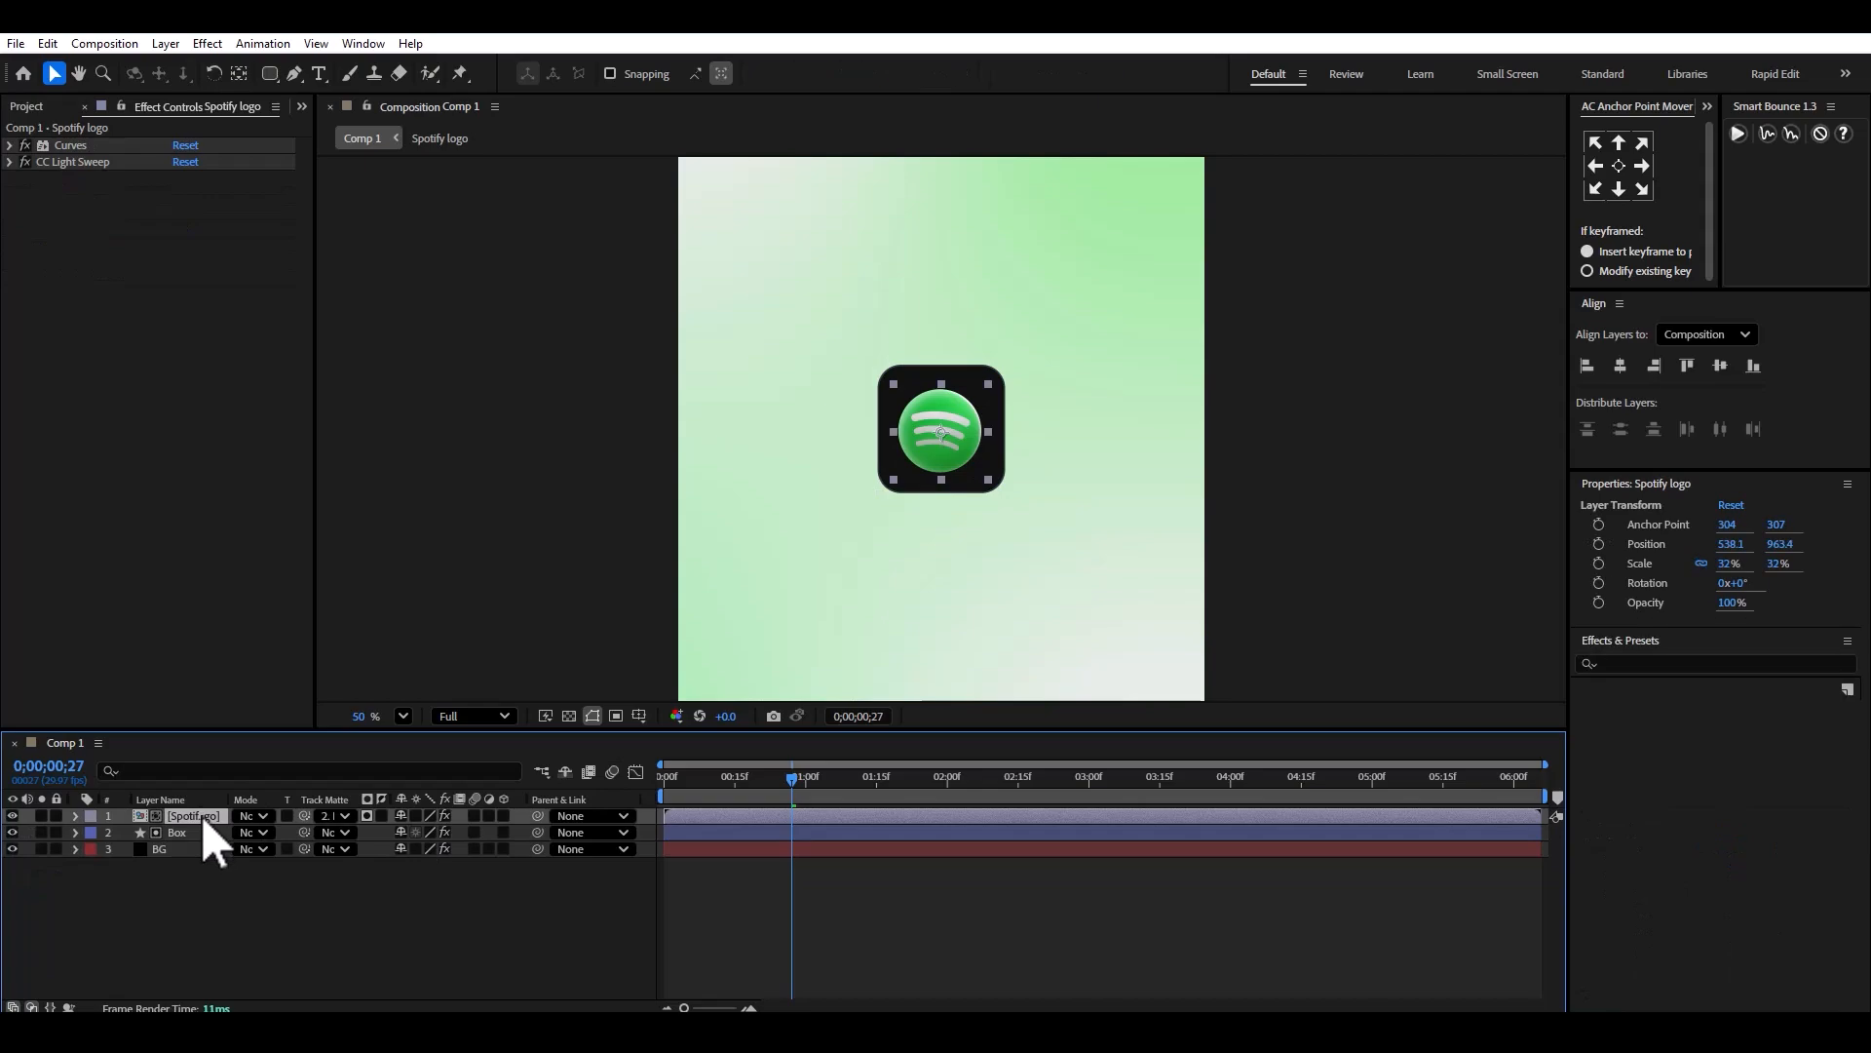
pyautogui.press('p')
pyautogui.moveTo(436, 833)
pyautogui.mouseDown()
pyautogui.moveTo(692, 827)
pyautogui.moveTo(292, 833)
pyautogui.moveTo(451, 815)
pyautogui.mouseUp()
pyautogui.click(12, 849)
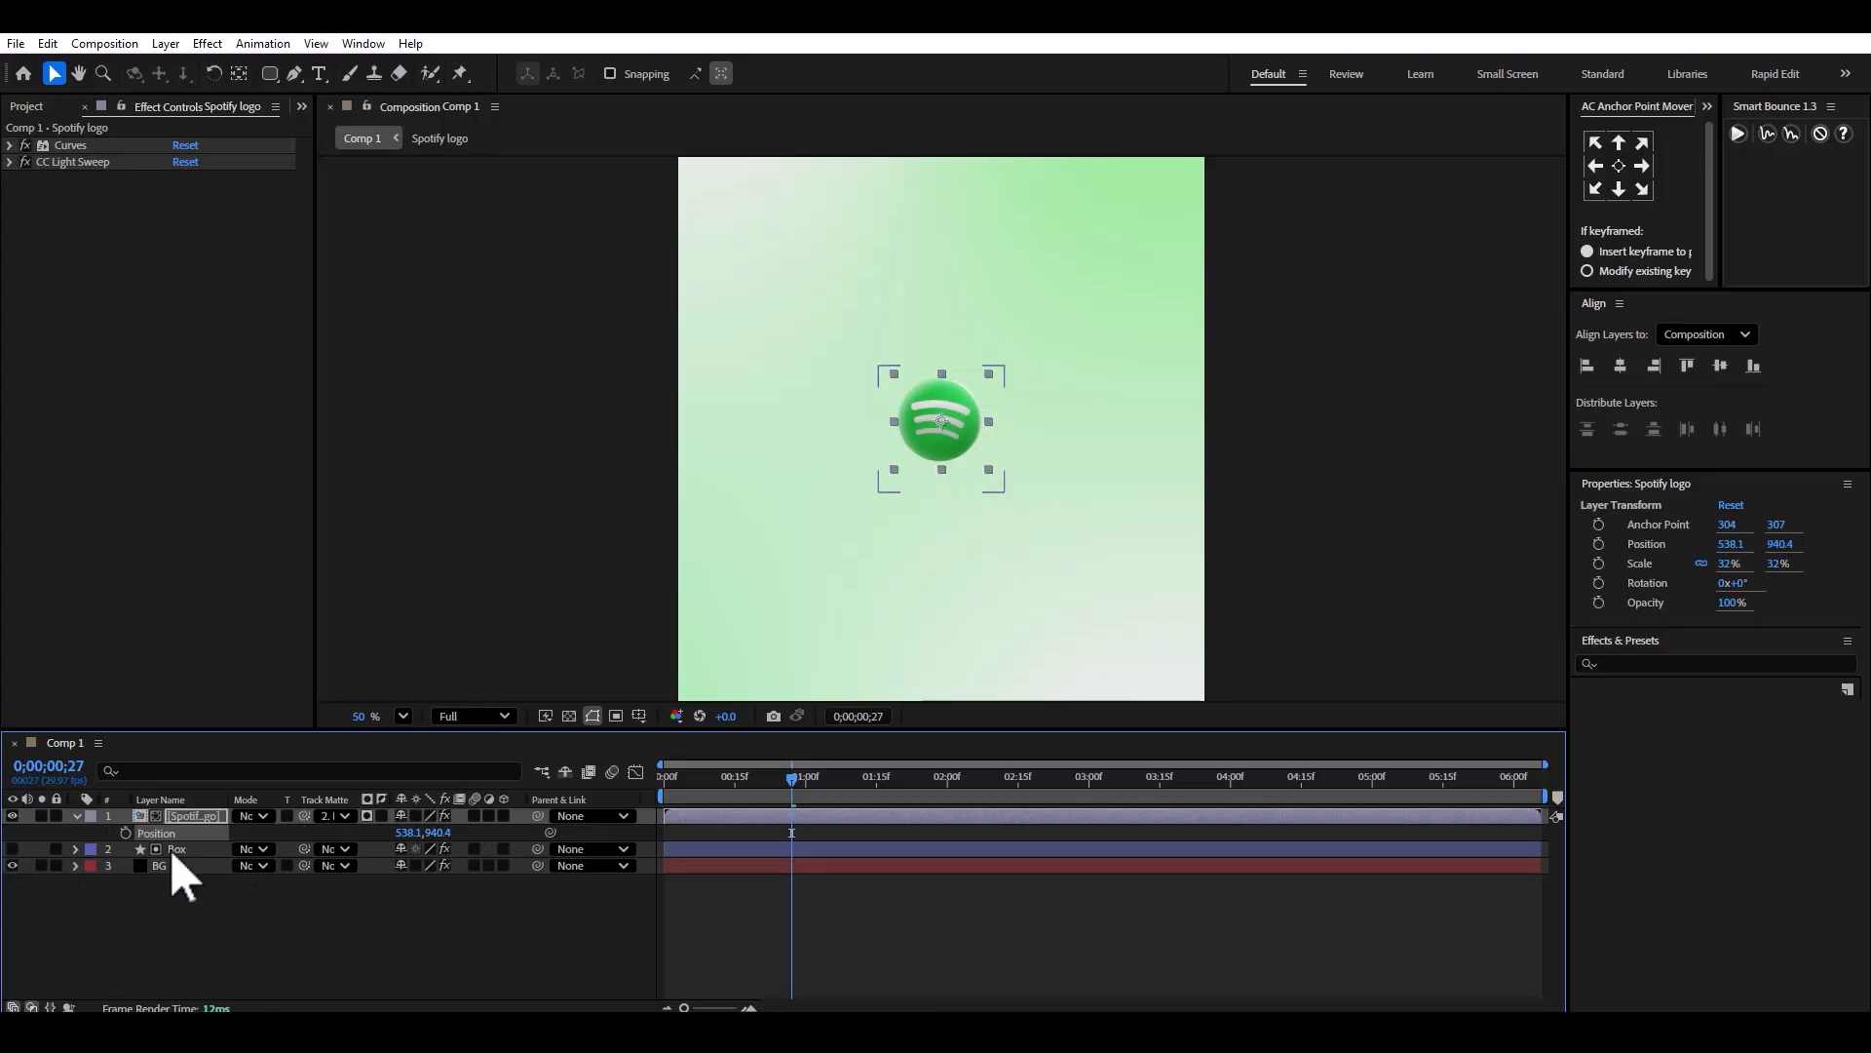
pyautogui.click(12, 849)
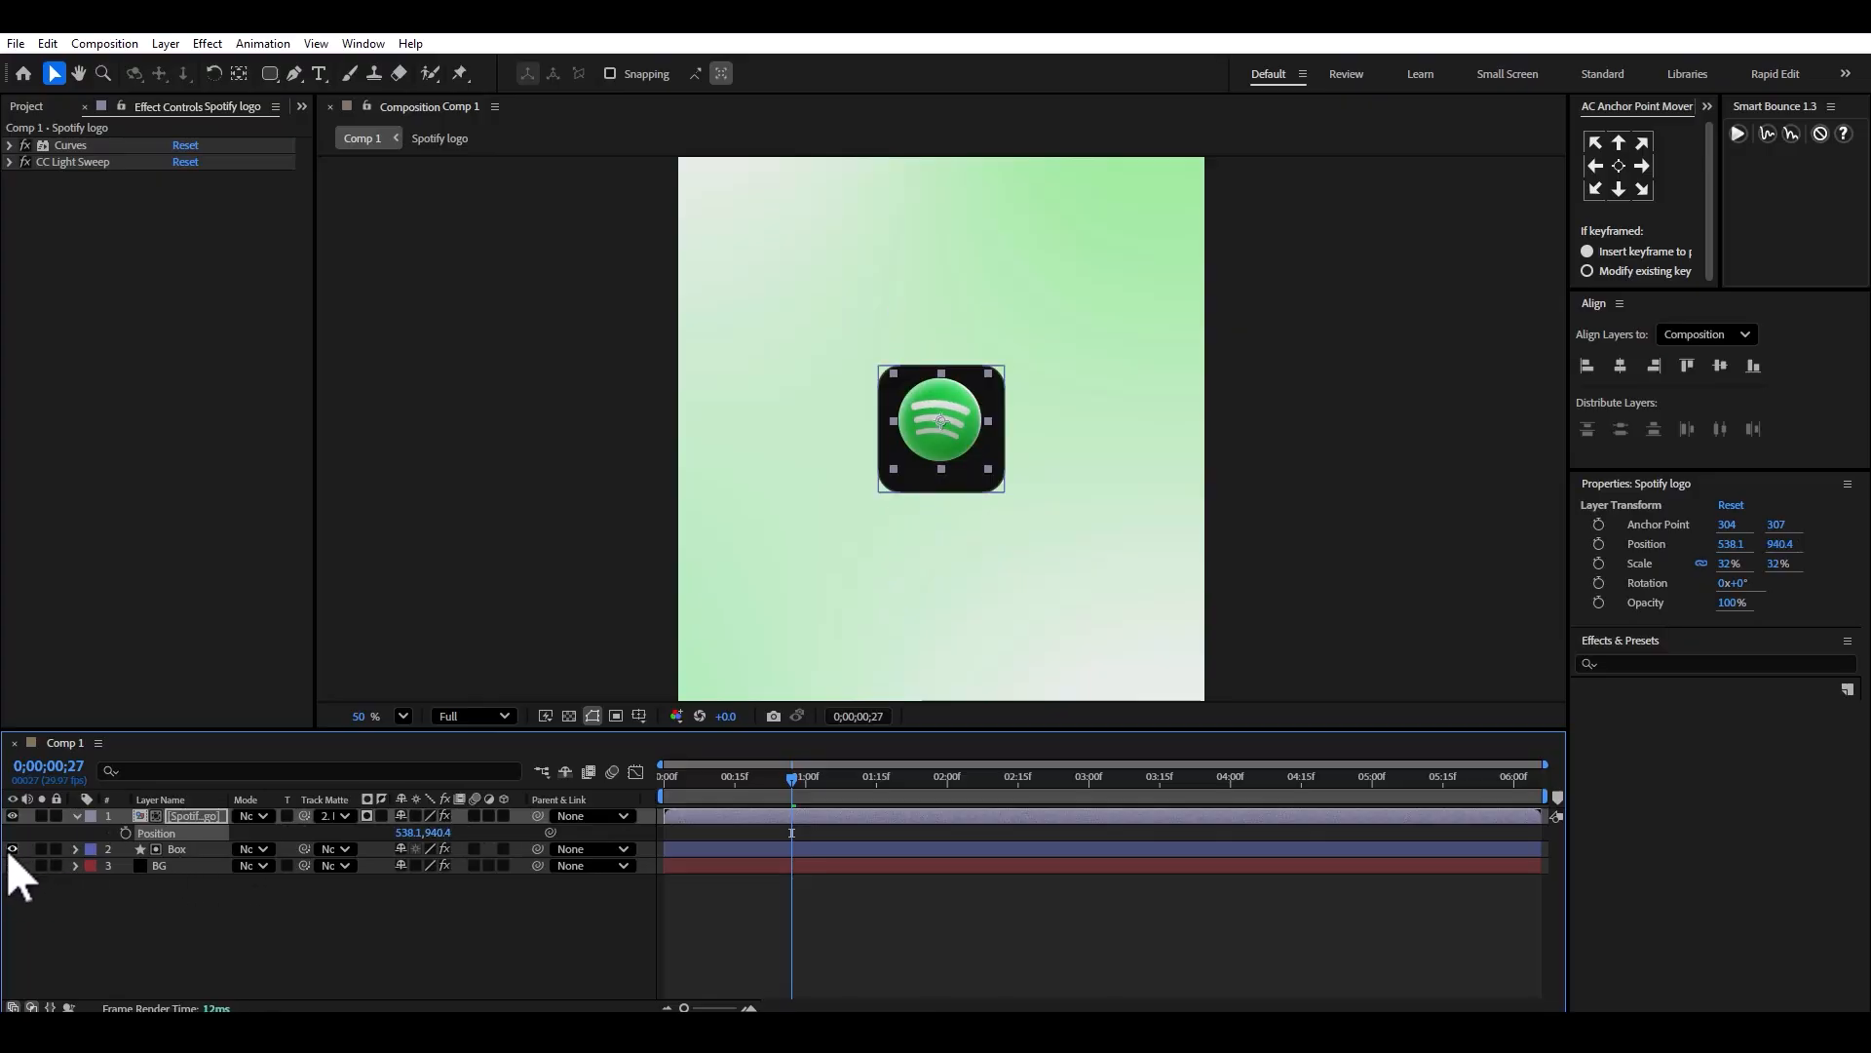
# Lower the logo to a vertical position of 1234.4, keyframe its position and start the layer at about frame 8.
pyautogui.moveTo(439, 835); pyautogui.dragTo(722, 832)
pyautogui.press('Home')
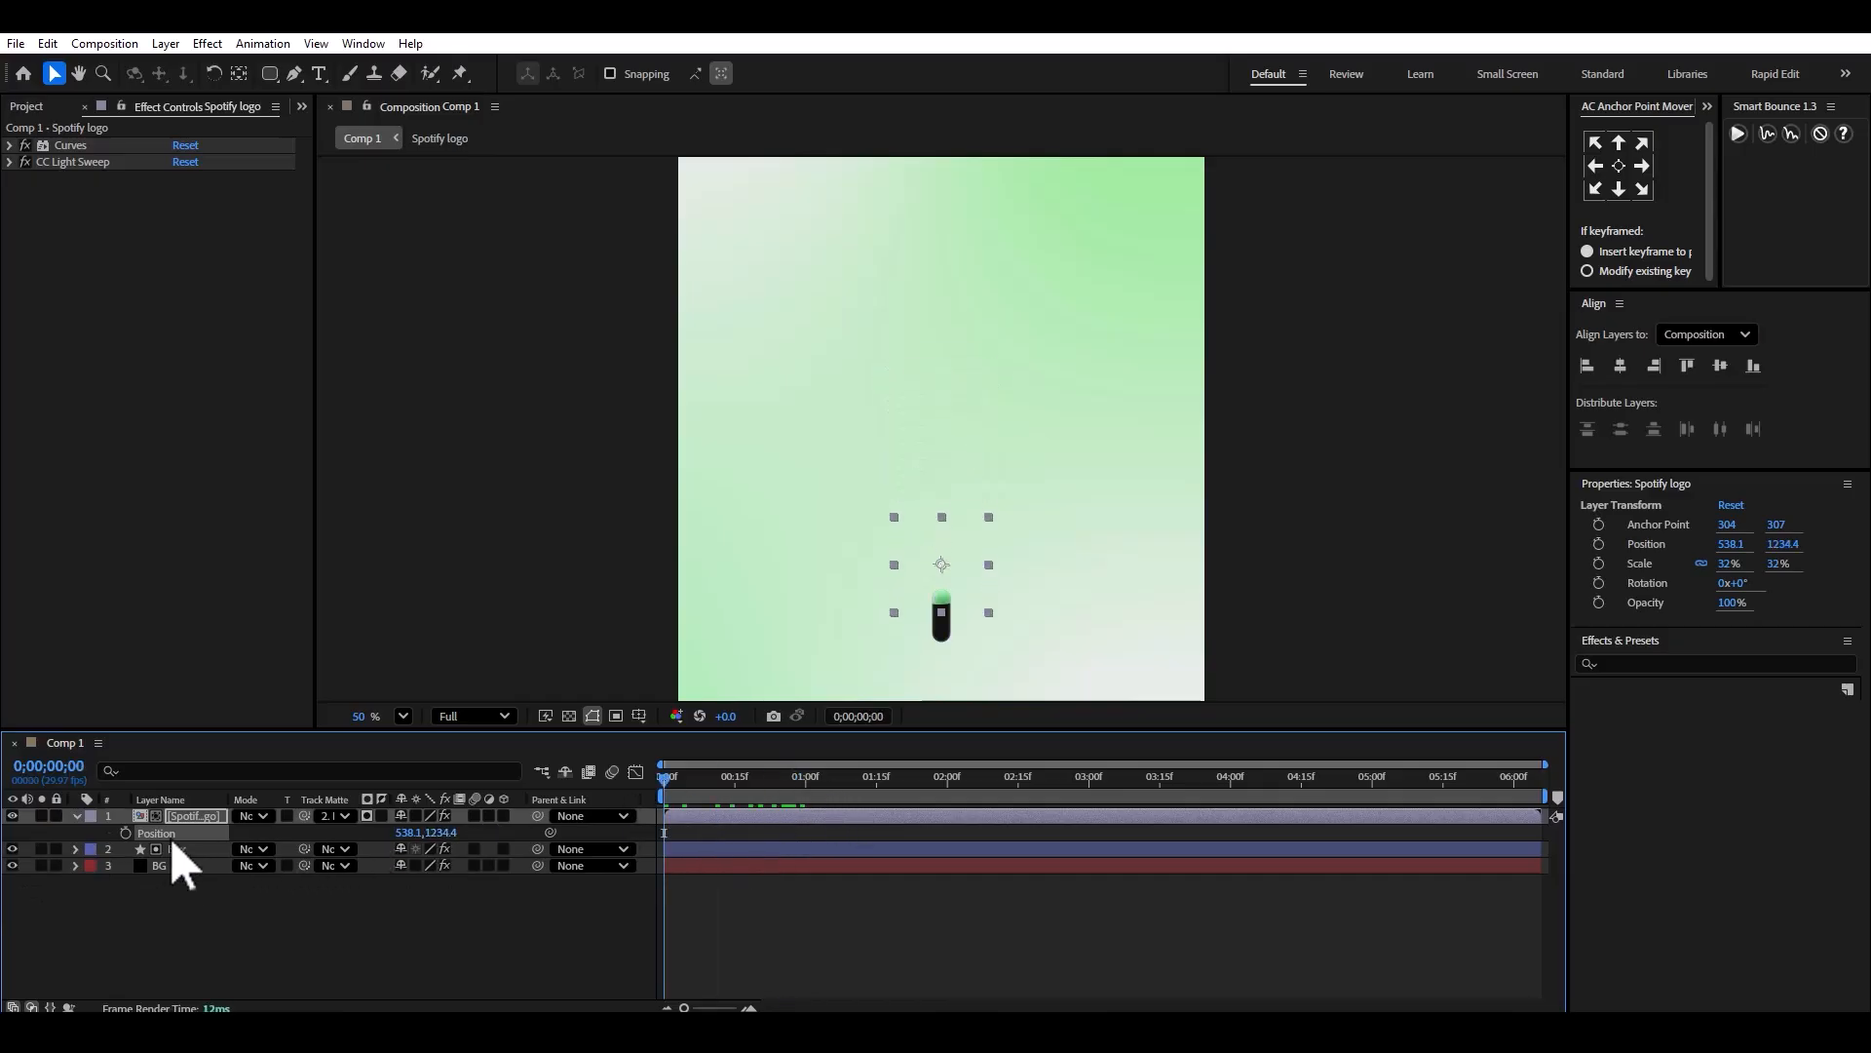
pyautogui.click(125, 832)
pyautogui.moveTo(728, 780); pyautogui.dragTo(709, 830)
pyautogui.click(663, 816)
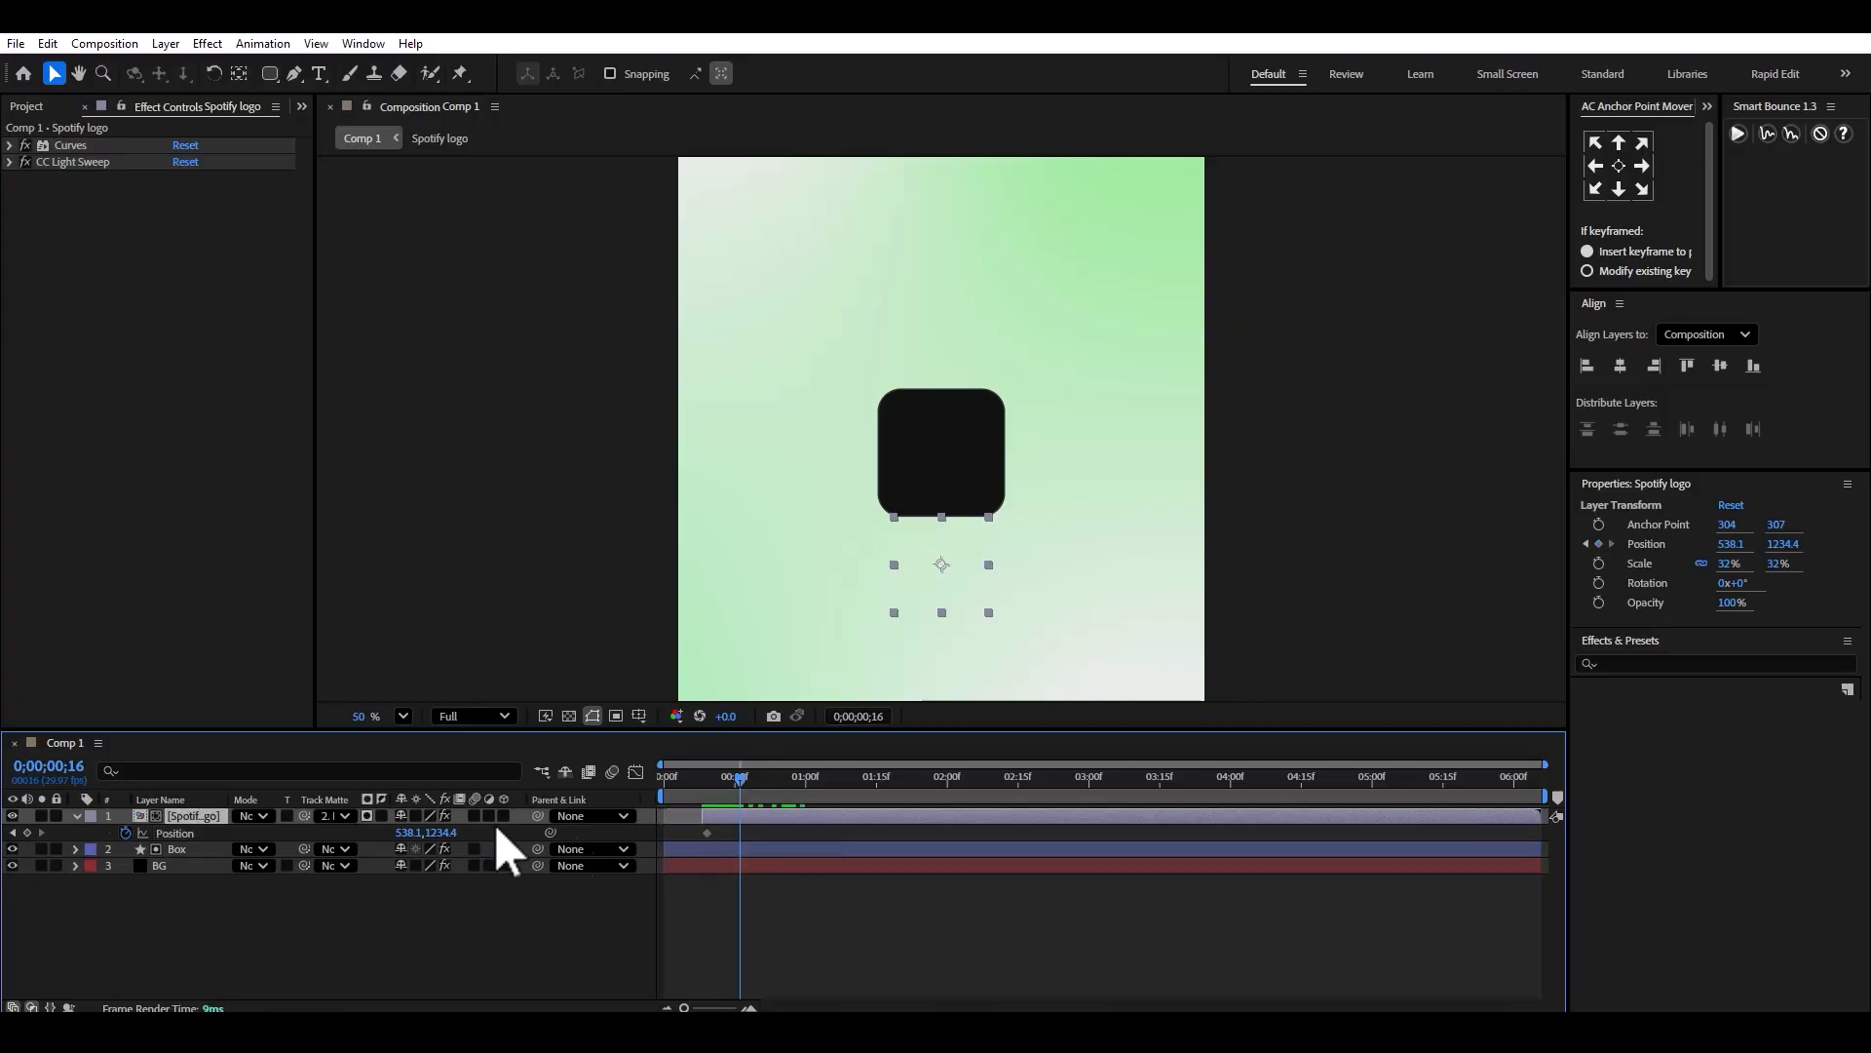
# Add a position keyframe at frame 21 with the logo raised to 961.4 vertically, and preview the rise into the box.
pyautogui.moveTo(450, 833); pyautogui.dragTo(251, 865)
pyautogui.moveTo(743, 833); pyautogui.dragTo(597, 786)
pyautogui.press('space')
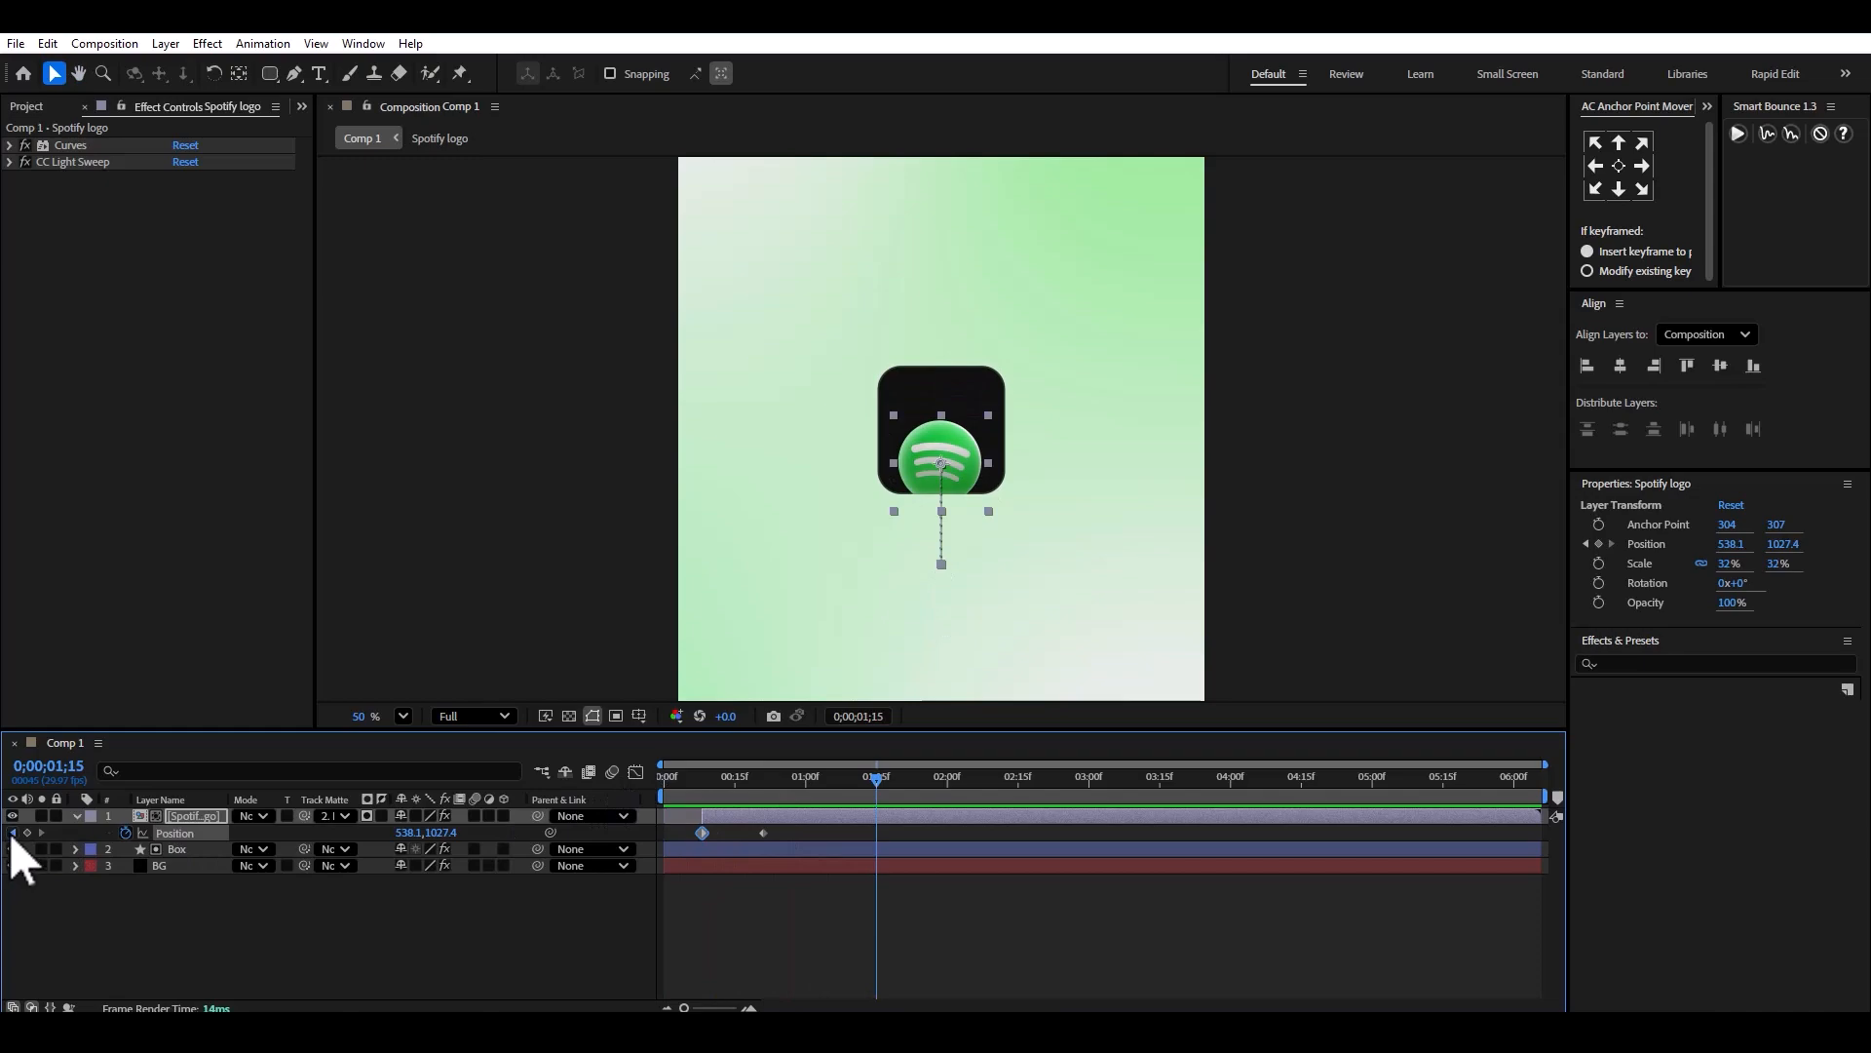
pyautogui.click(12, 833)
pyautogui.moveTo(439, 833); pyautogui.dragTo(356, 836)
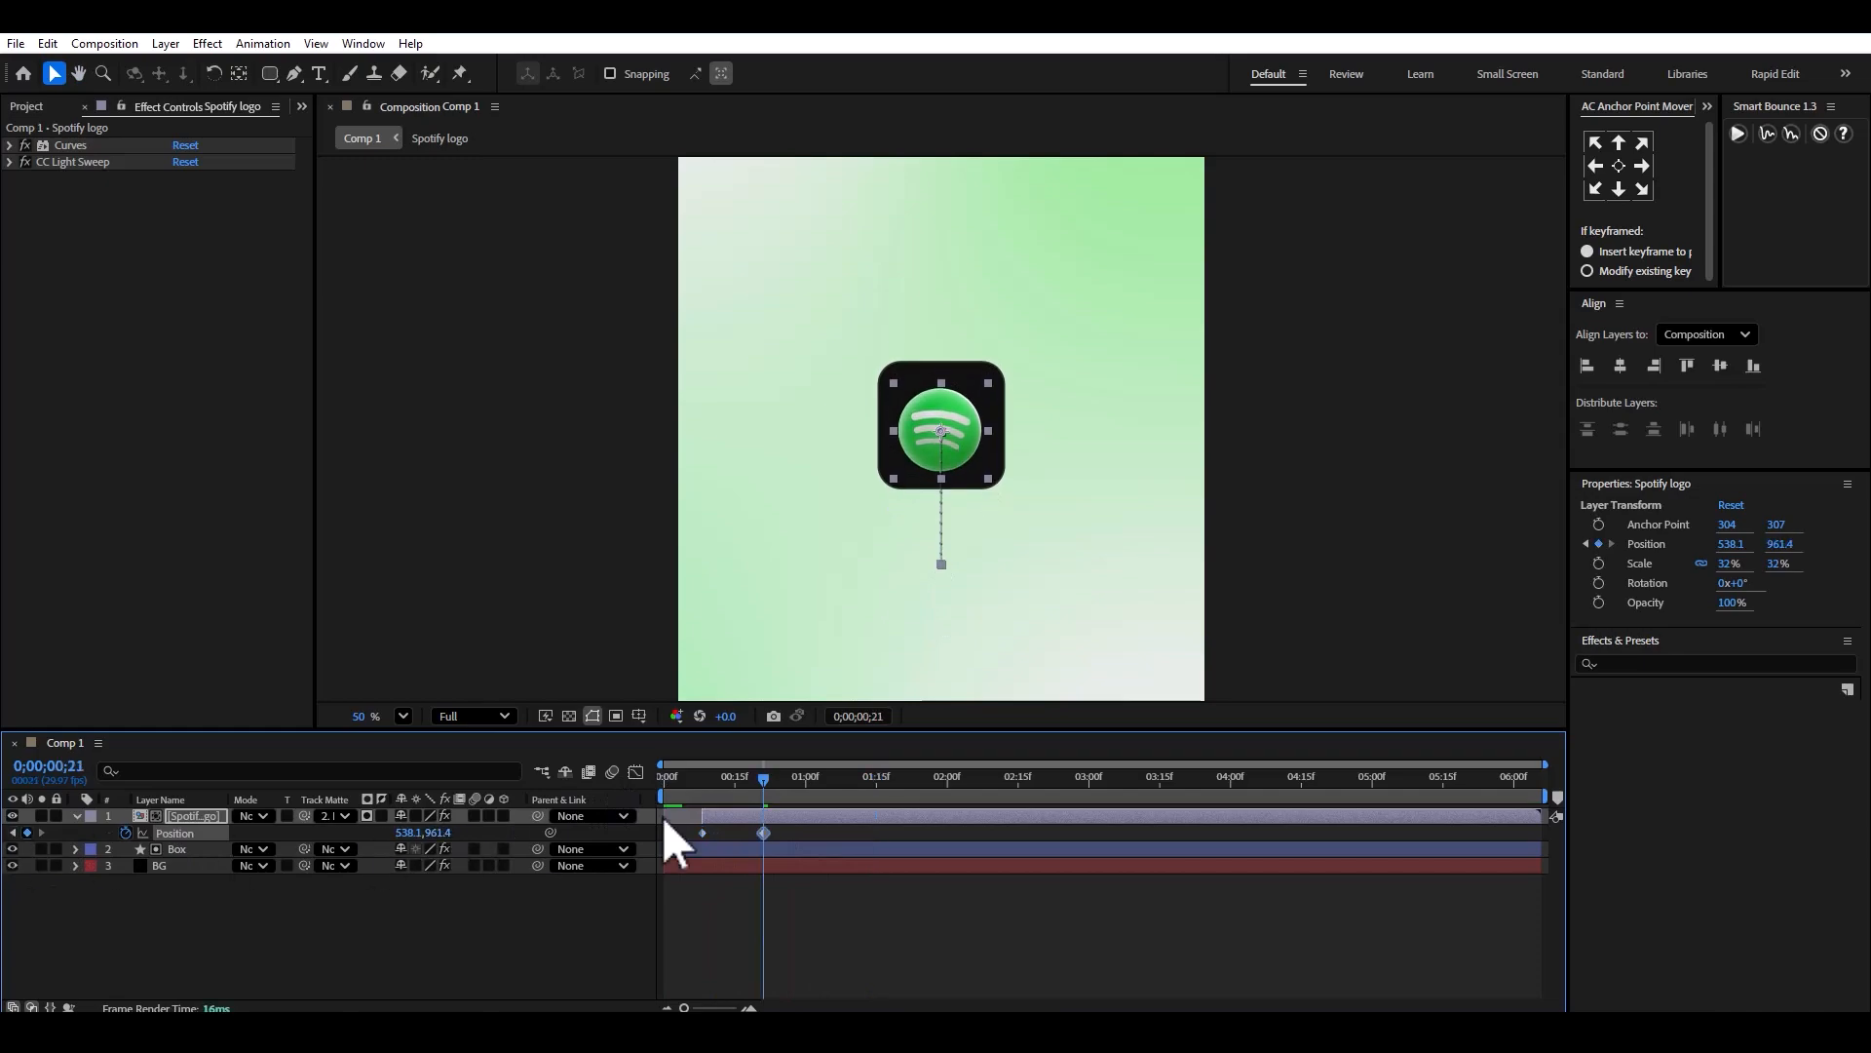
pyautogui.press('space')
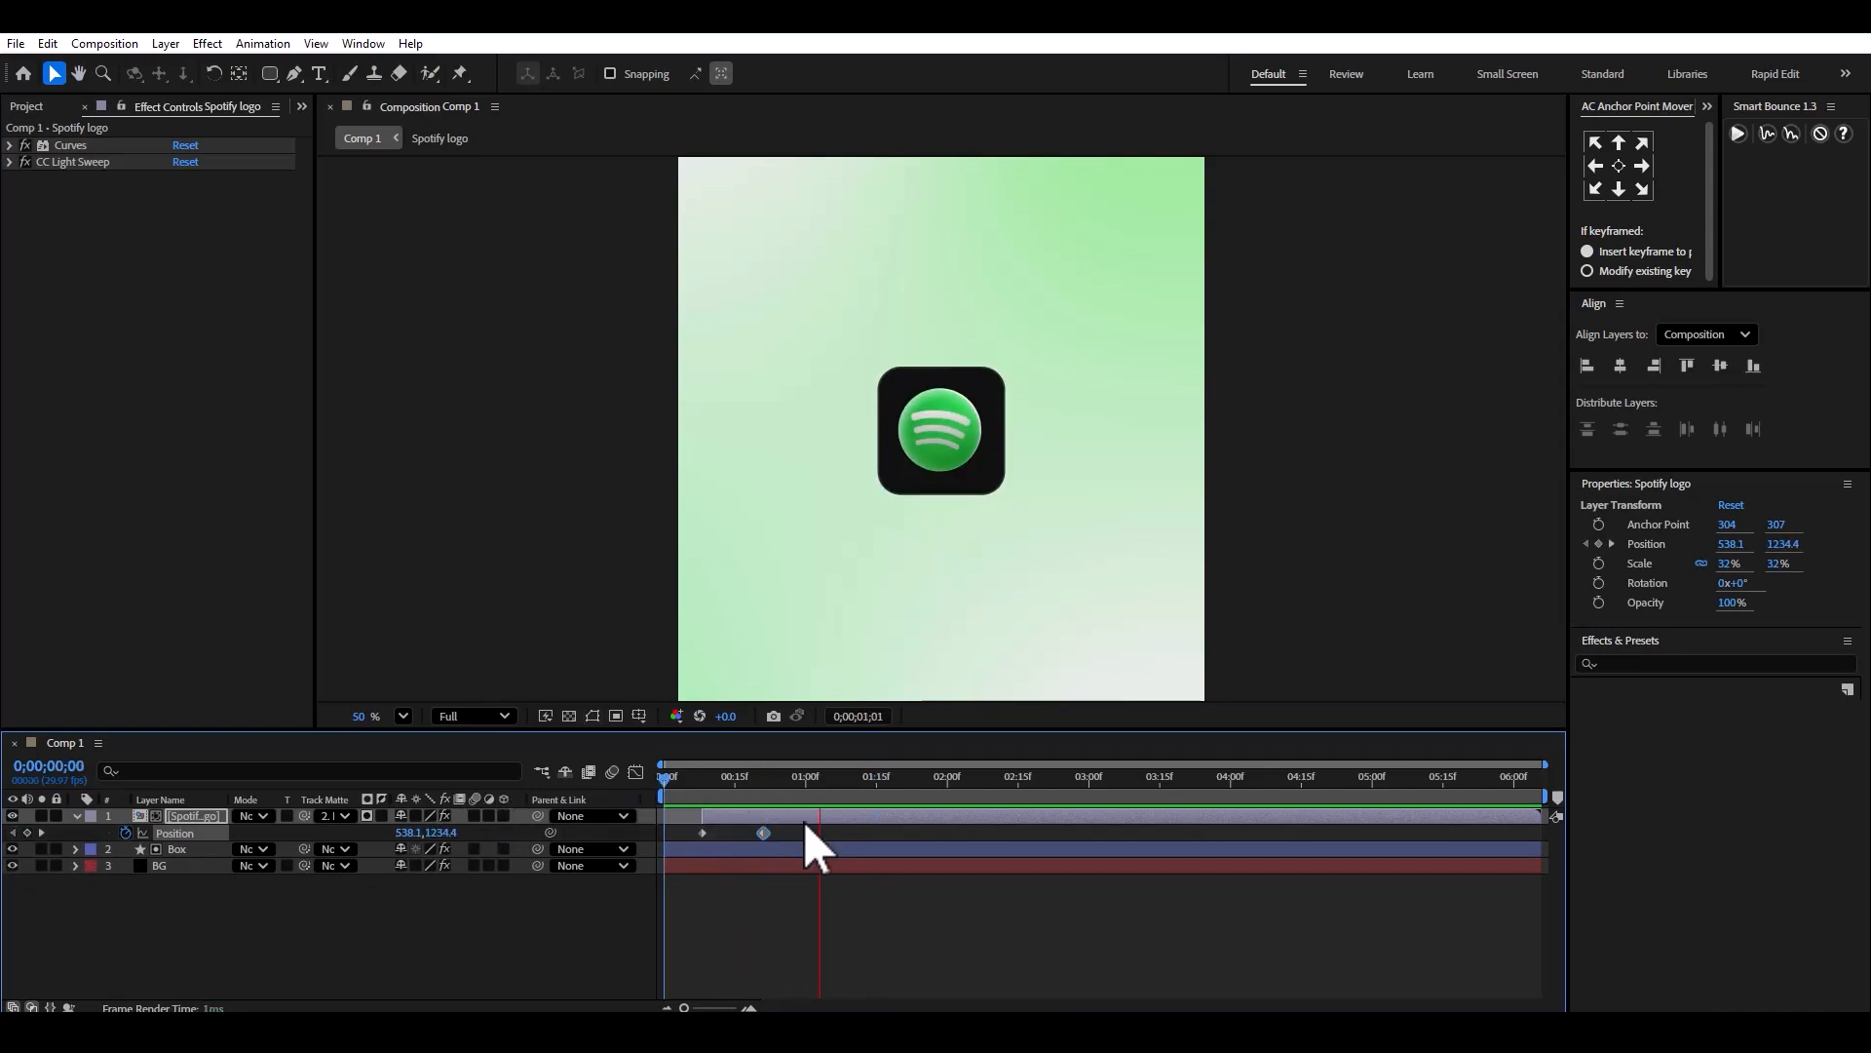
pyautogui.press('space')
# Easy ease both logo position keyframes, shape the speed graph into a sharp, late peak and preview the motion.
pyautogui.moveTo(795, 827); pyautogui.dragTo(672, 840)
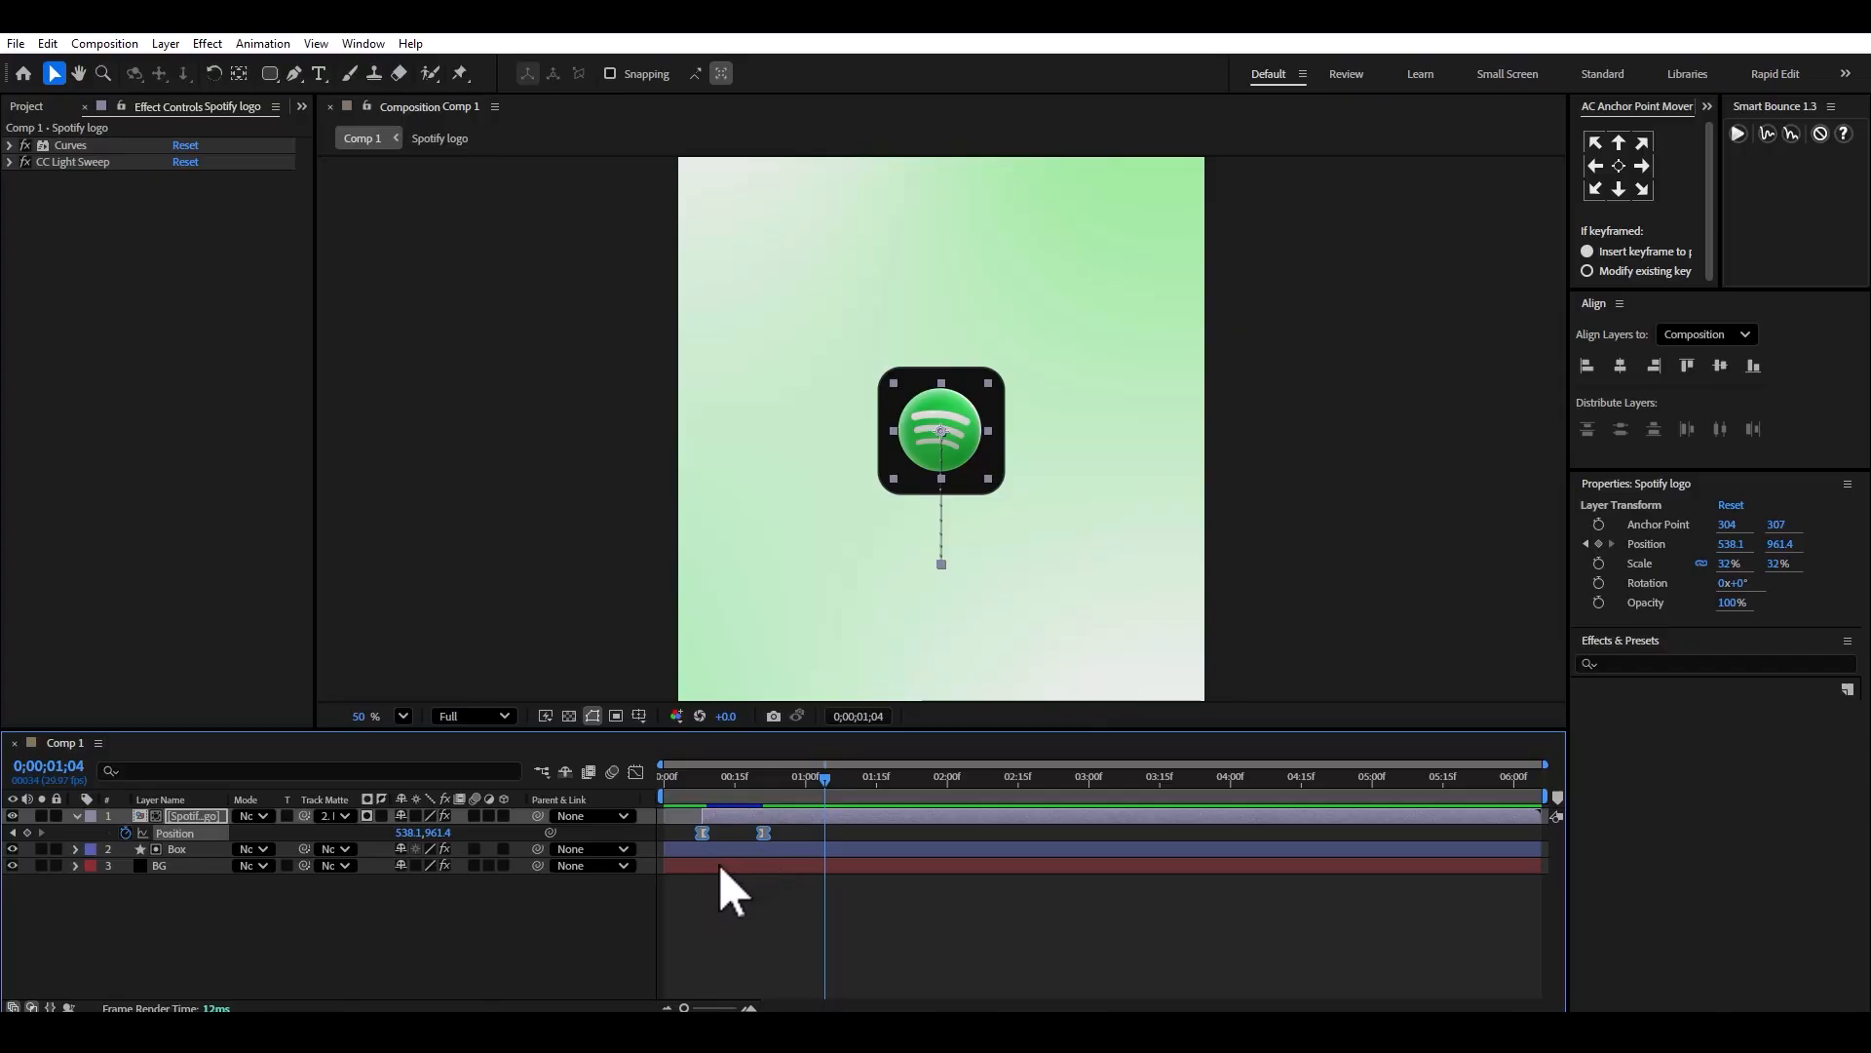
pyautogui.click(636, 772)
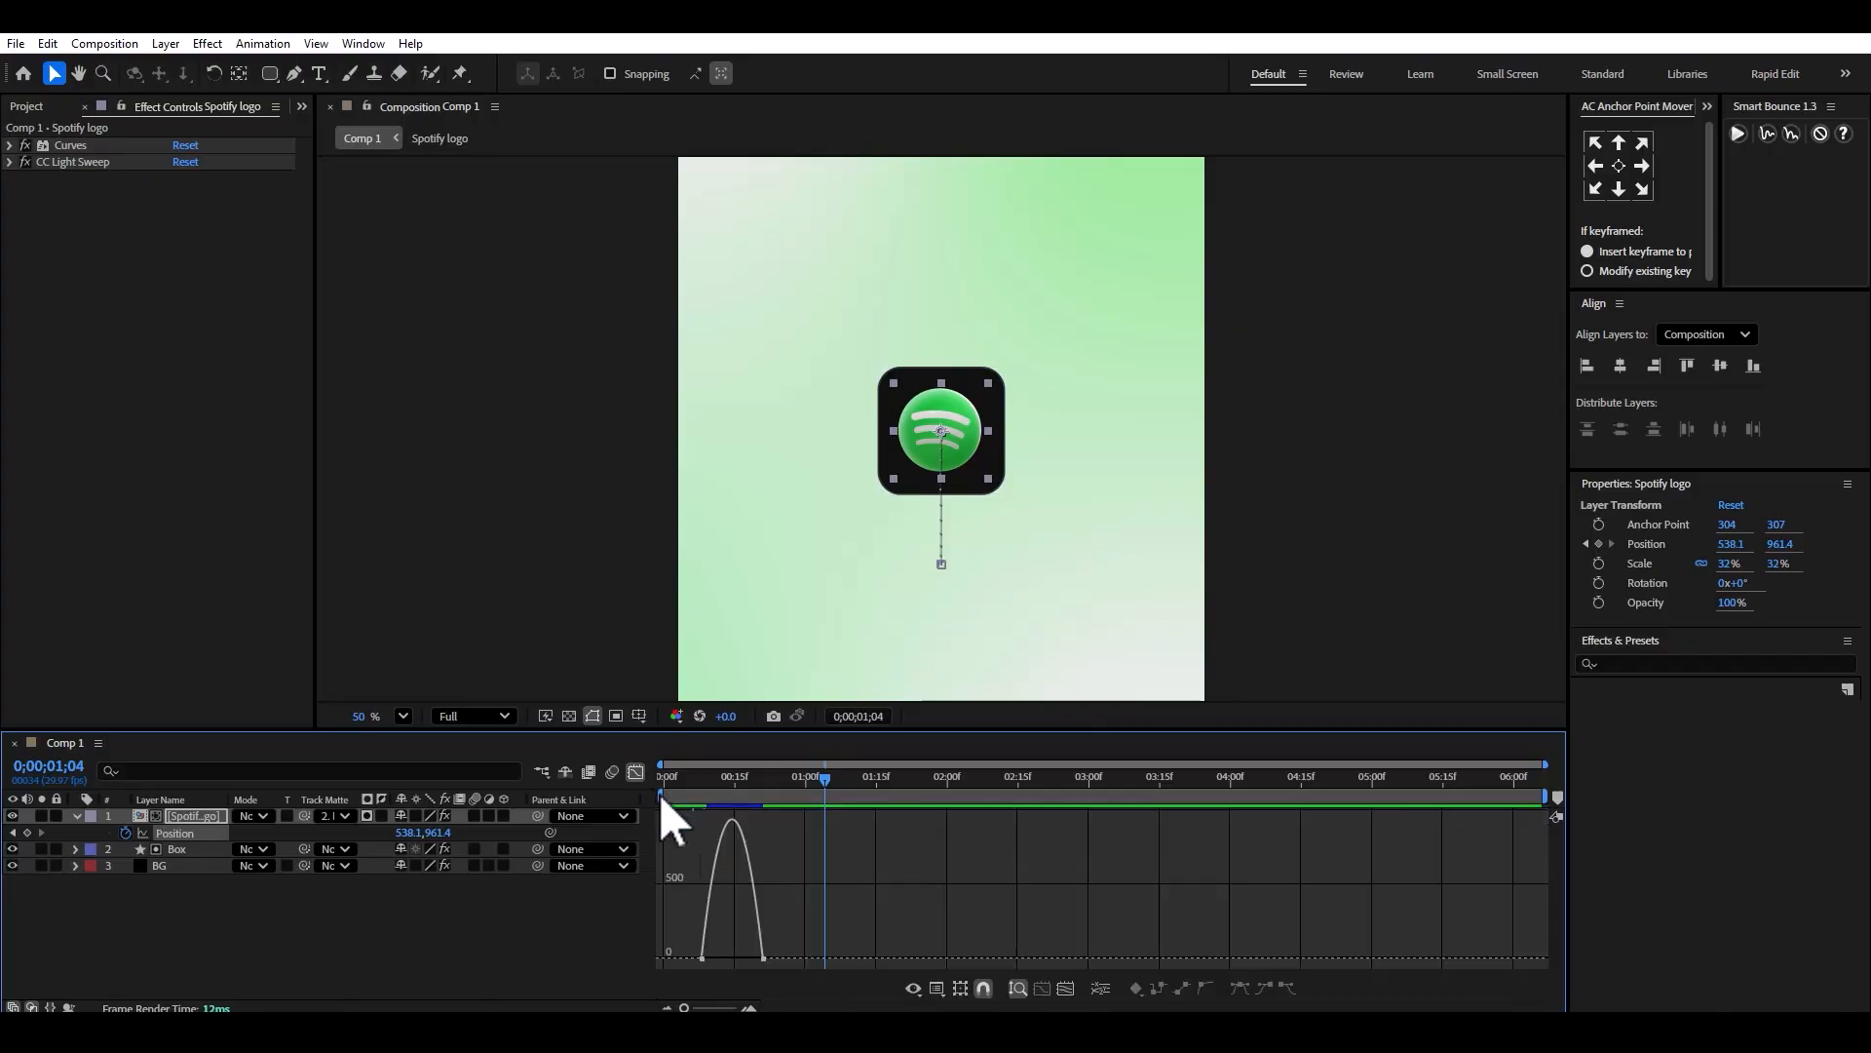
pyautogui.click(726, 778)
pyautogui.press('=')
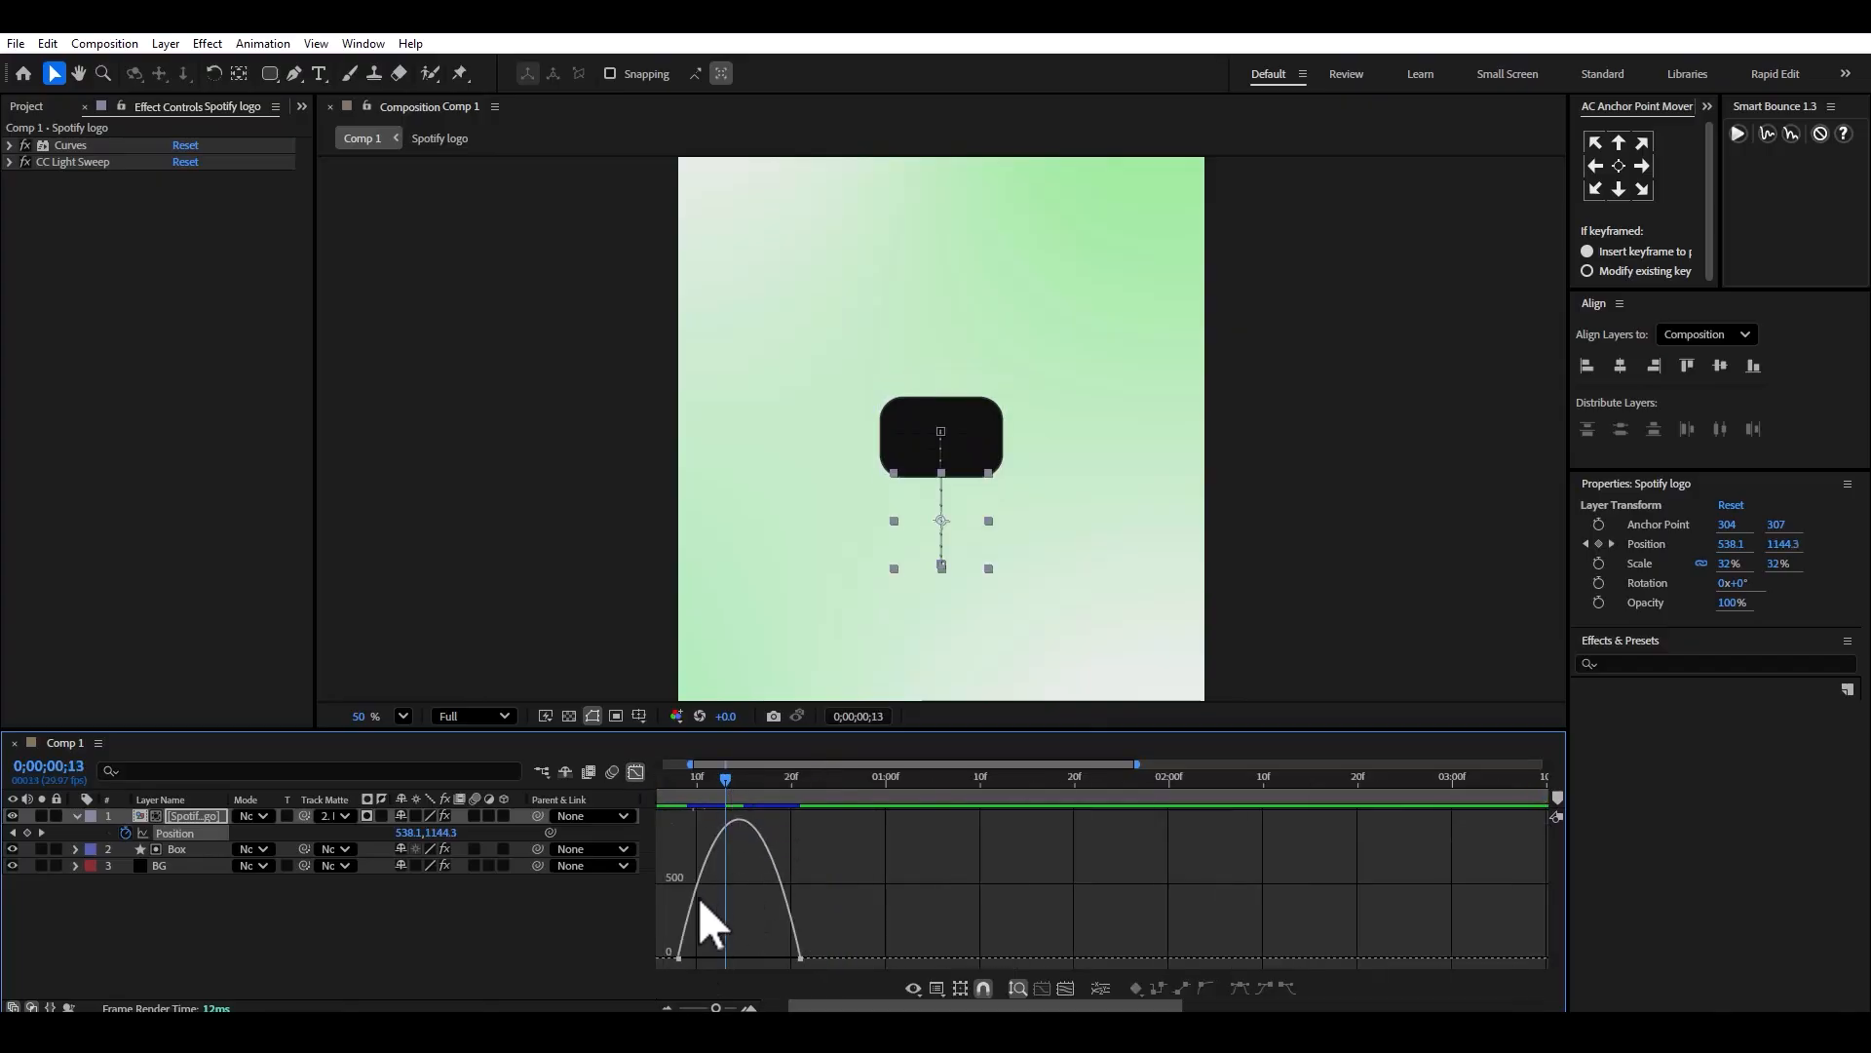
pyautogui.moveTo(698, 970); pyautogui.dragTo(740, 958)
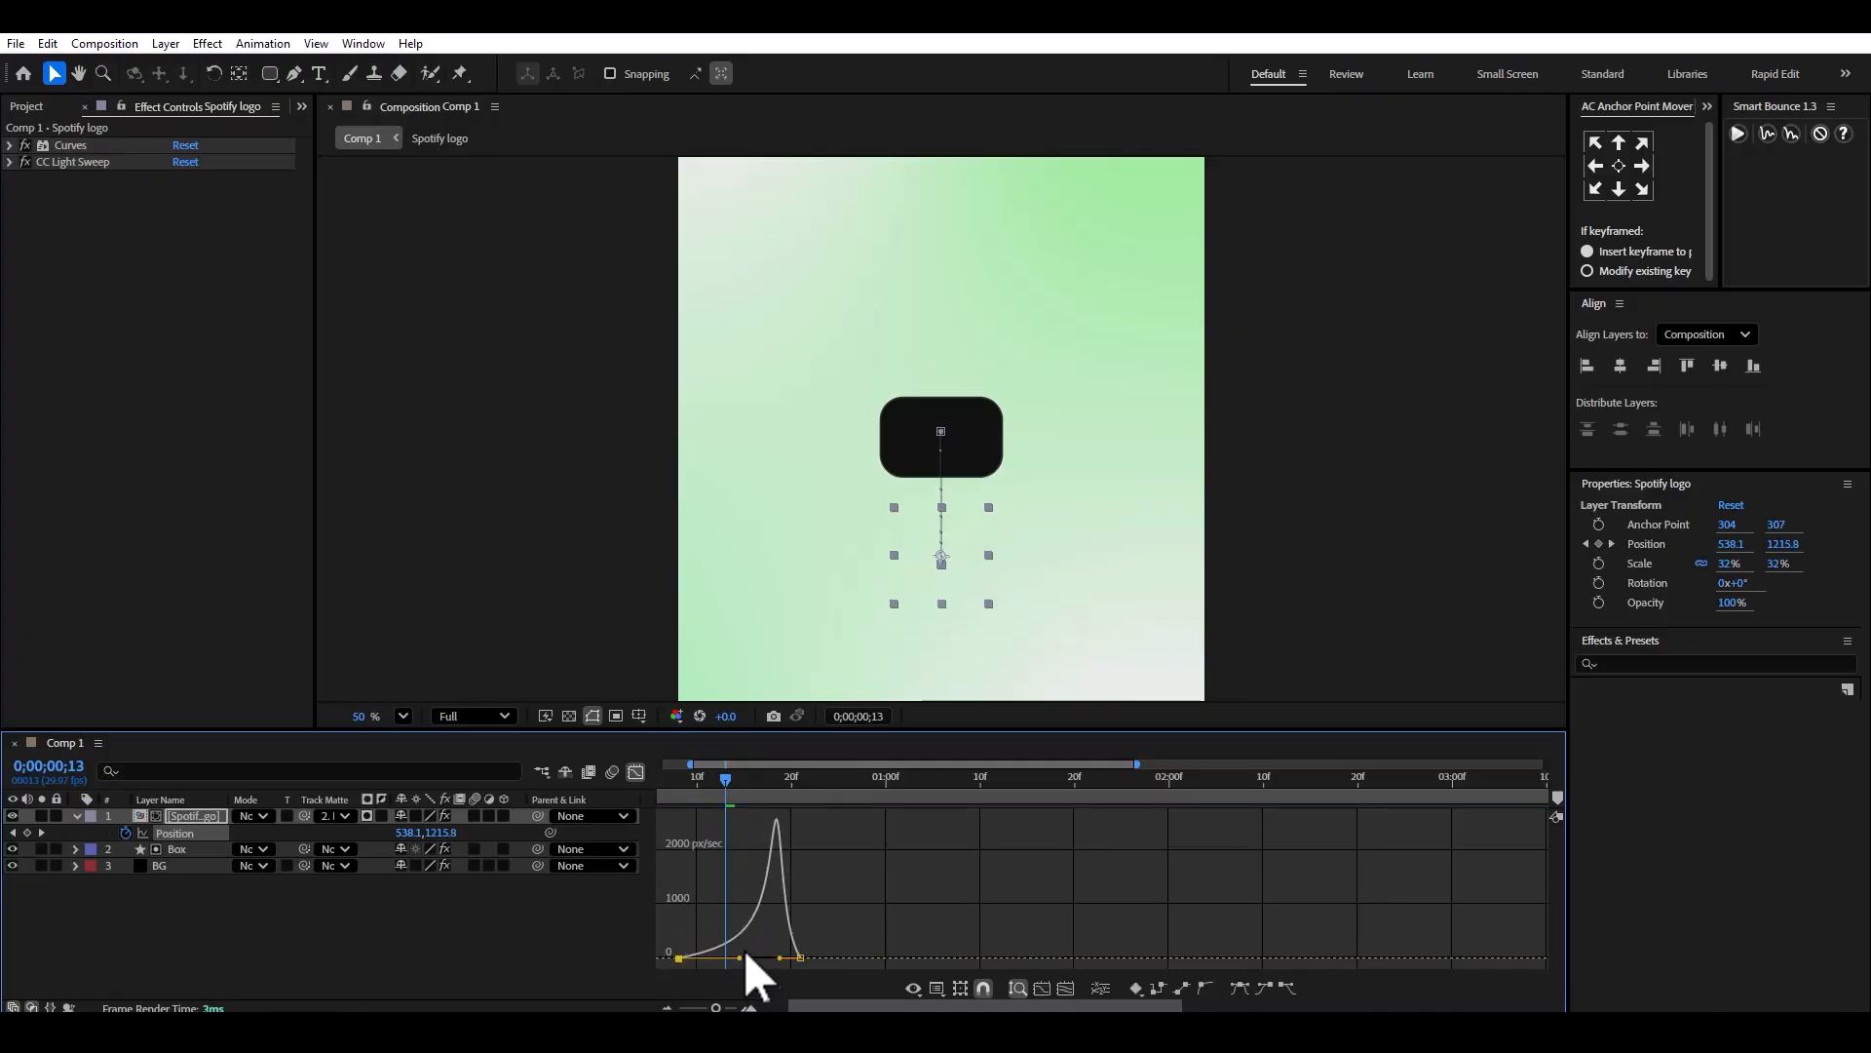
pyautogui.click(48, 44)
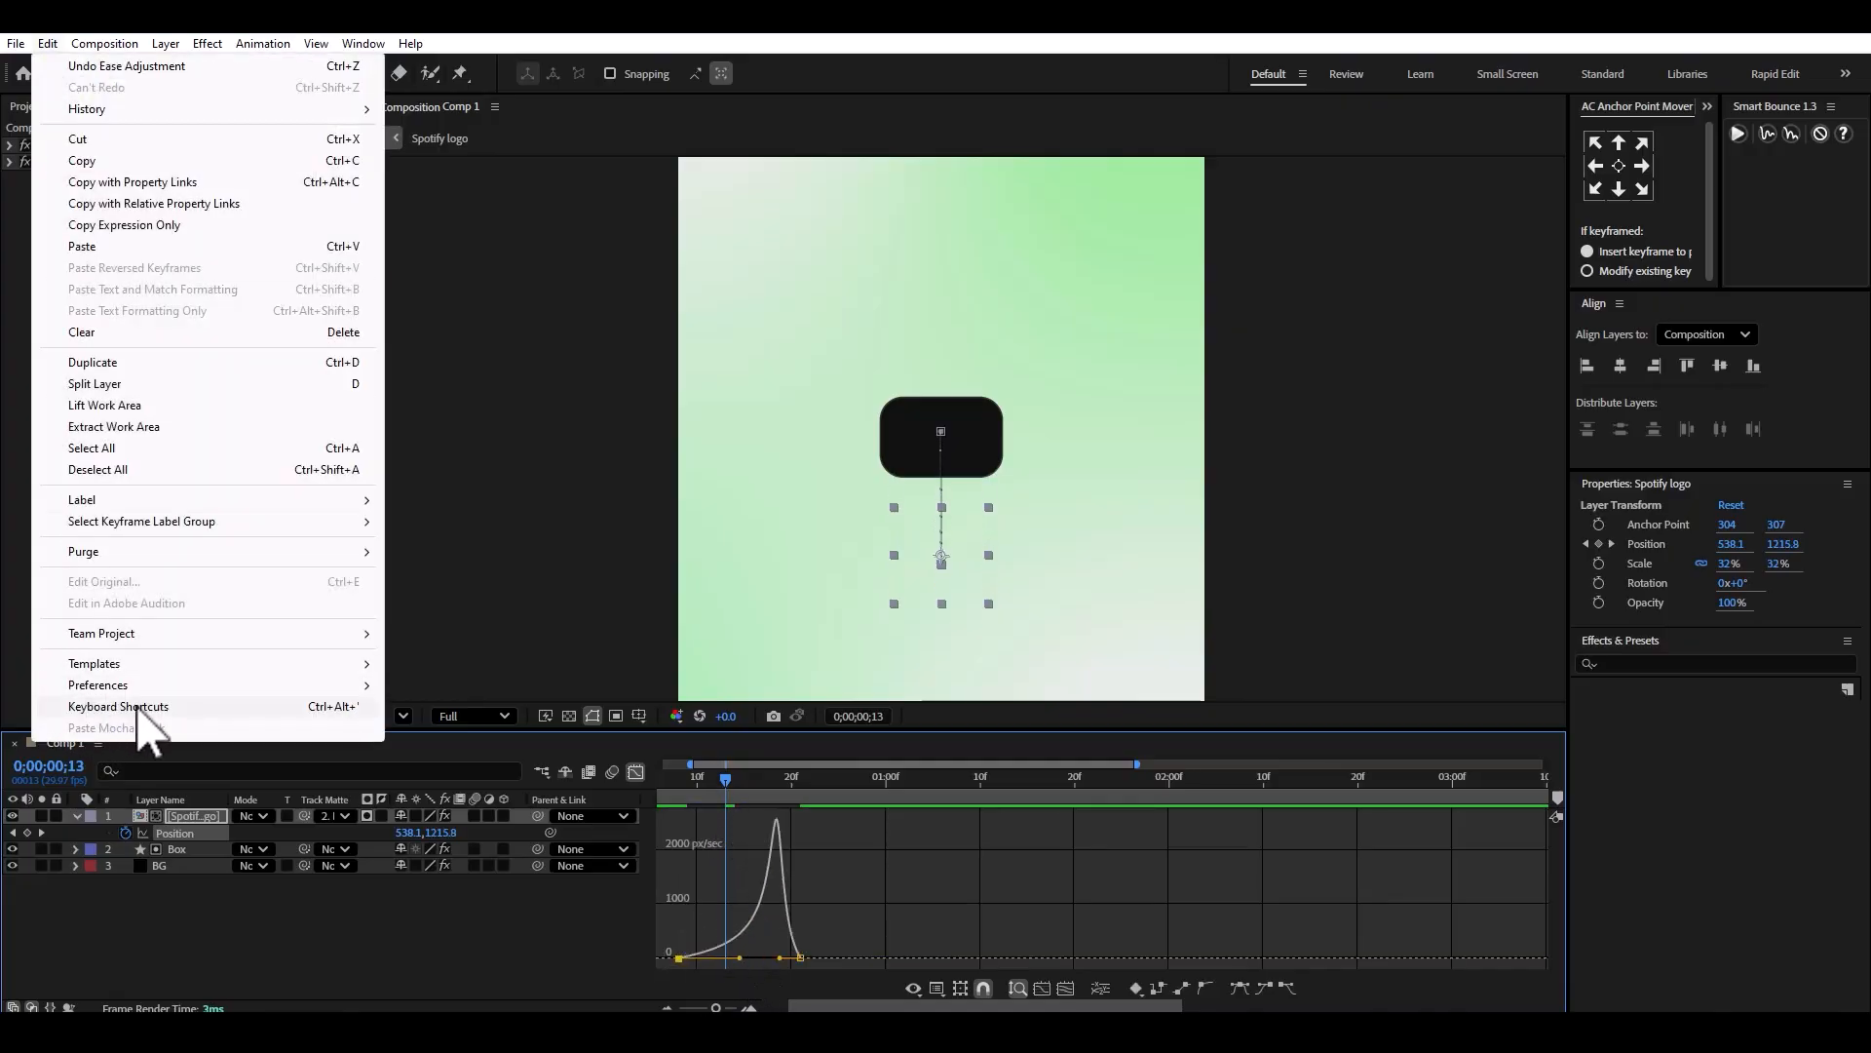
pyautogui.moveTo(722, 785); pyautogui.dragTo(628, 786)
pyautogui.press('space')
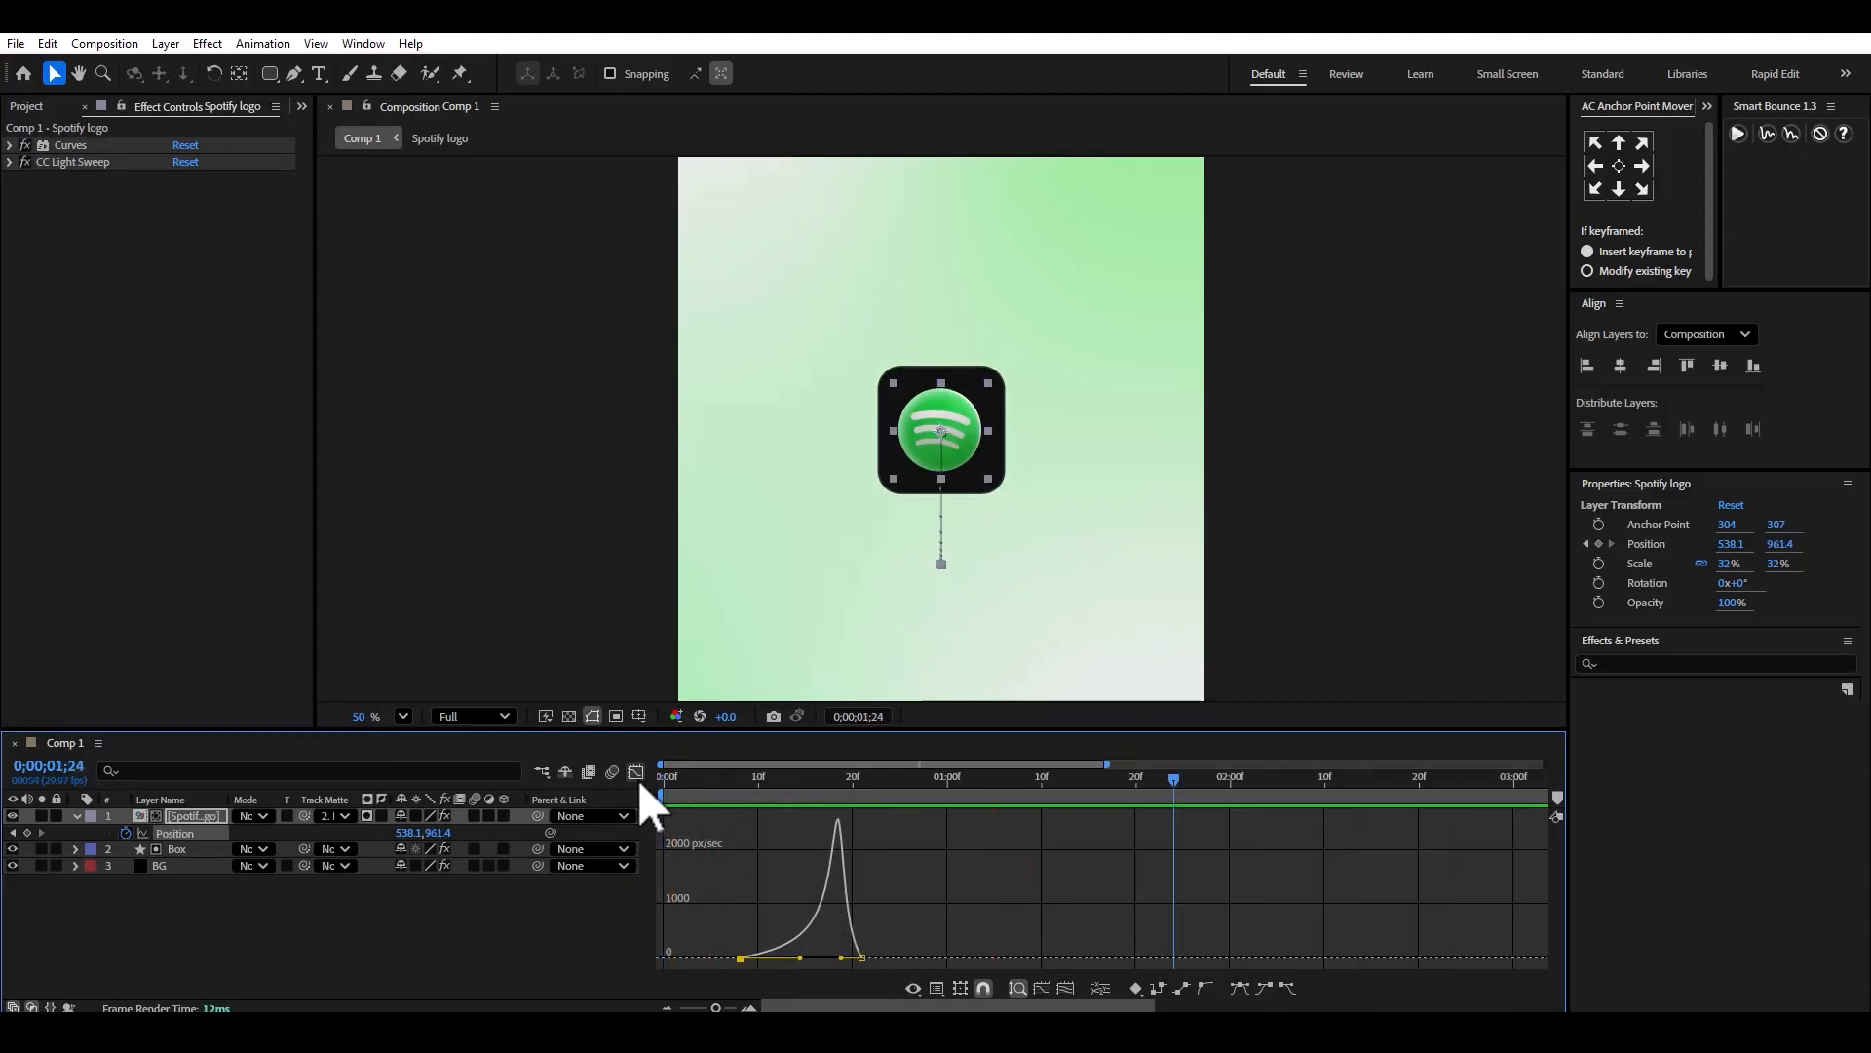
# Move the logo's second position keyframe to about 0;00;01;11 and shorten the first keyframe's ease for a softer, earlier speed peak.
pyautogui.click(636, 772)
pyautogui.moveTo(859, 832); pyautogui.dragTo(1050, 833)
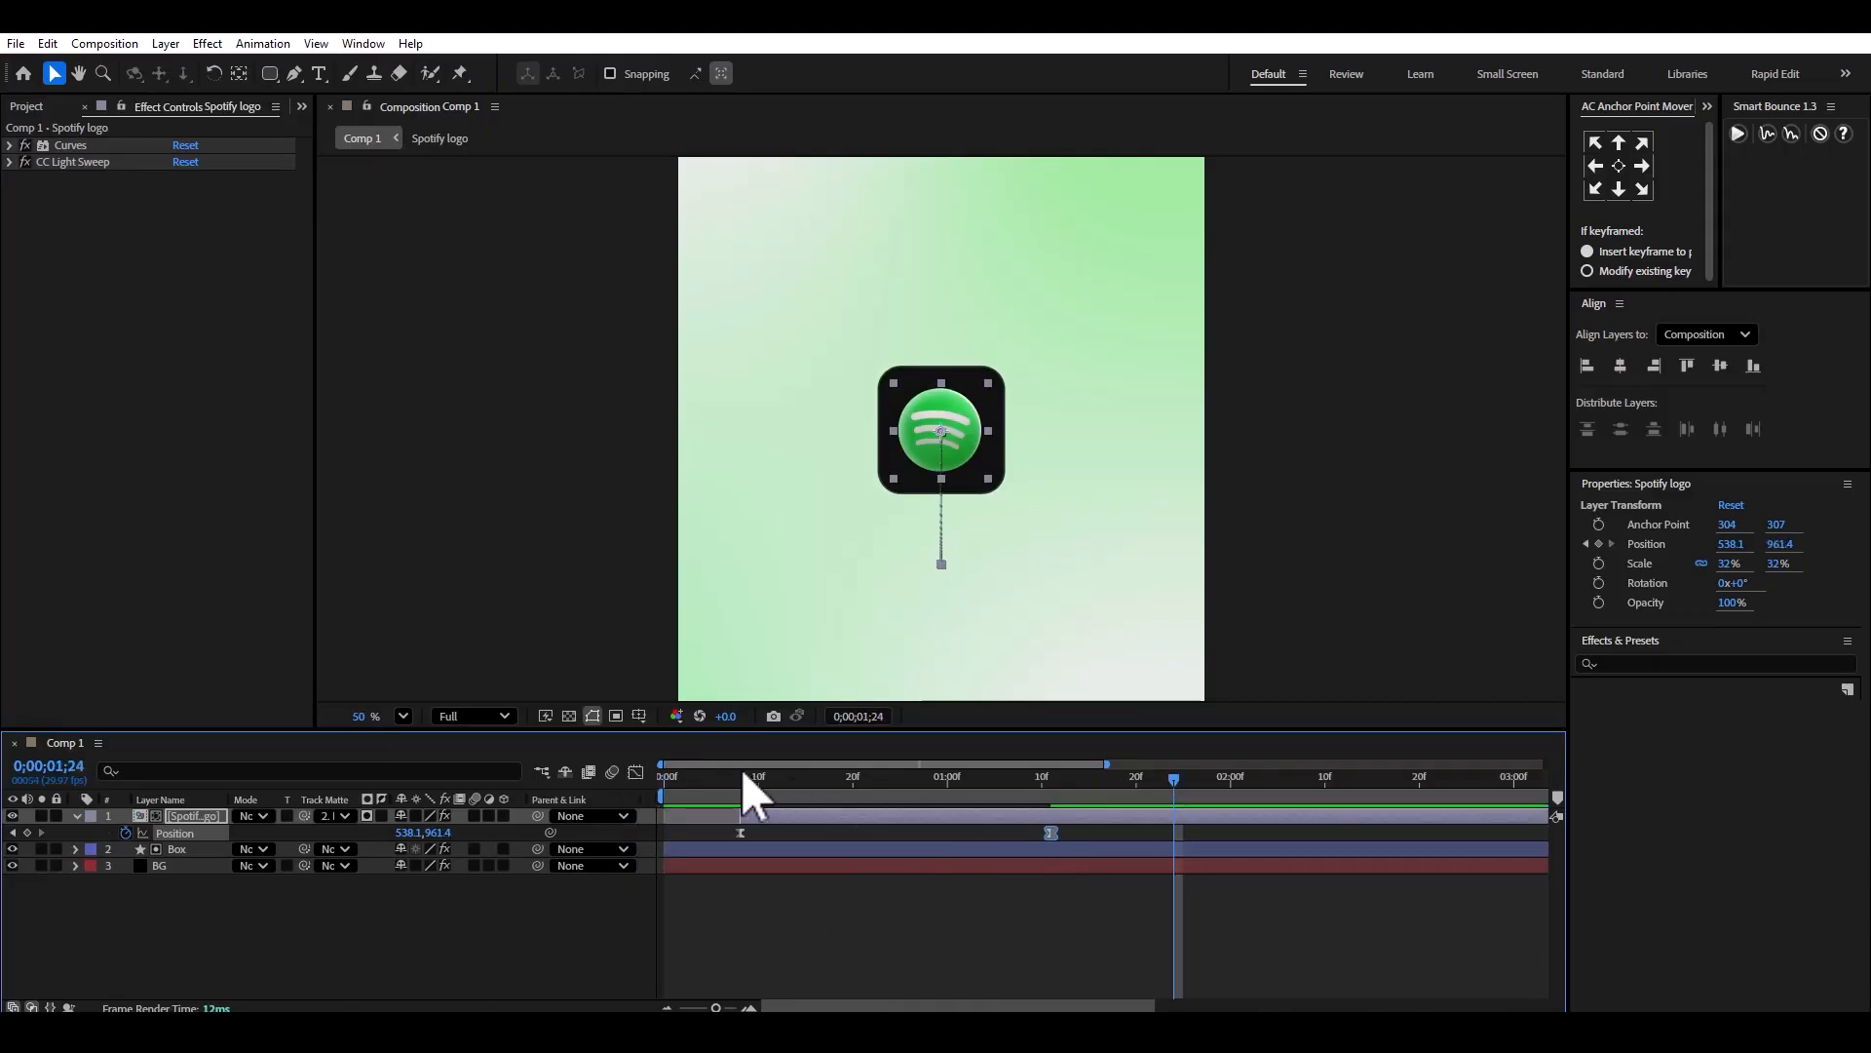
pyautogui.click(636, 772)
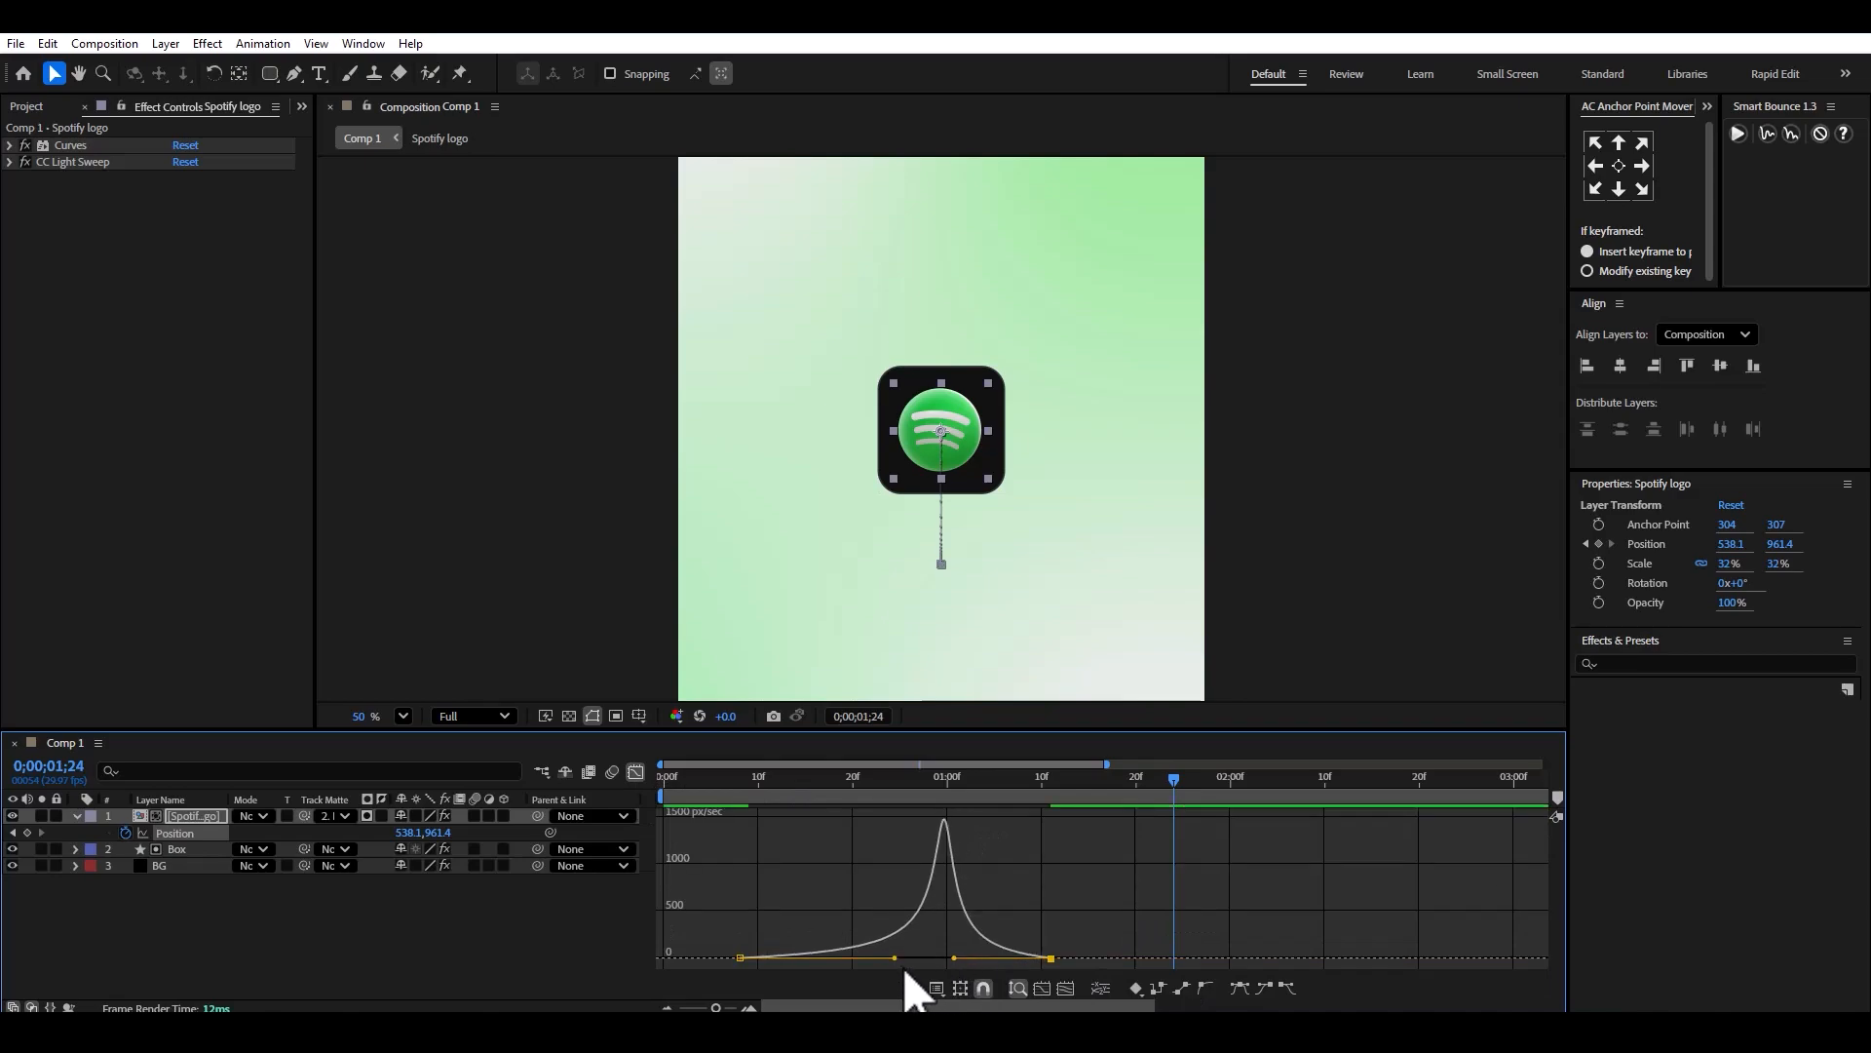
pyautogui.moveTo(895, 959); pyautogui.dragTo(855, 958)
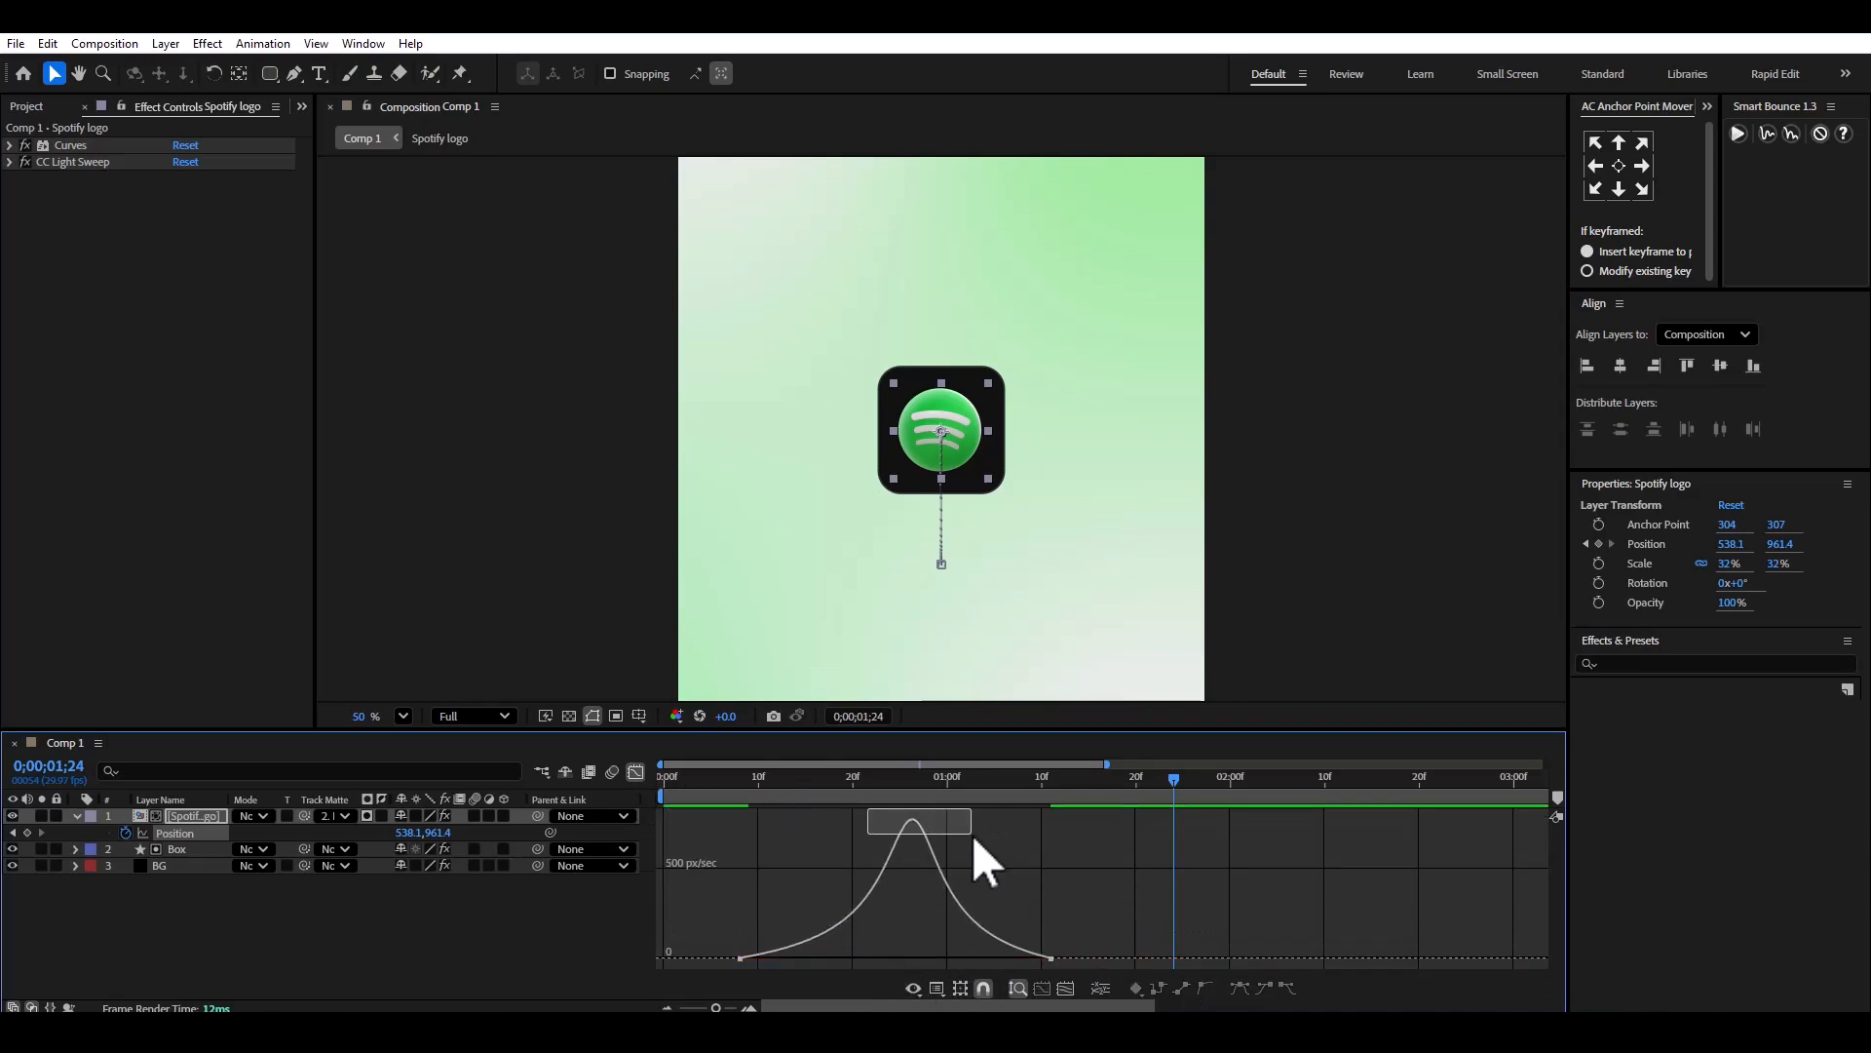
# Inspect the logo's position speed curve, preview its rise into the box and return to the layer bars for a full playback.
pyautogui.moveTo(975, 834)
pyautogui.mouseDown()
pyautogui.moveTo(952, 828)
pyautogui.moveTo(971, 842)
pyautogui.mouseUp()
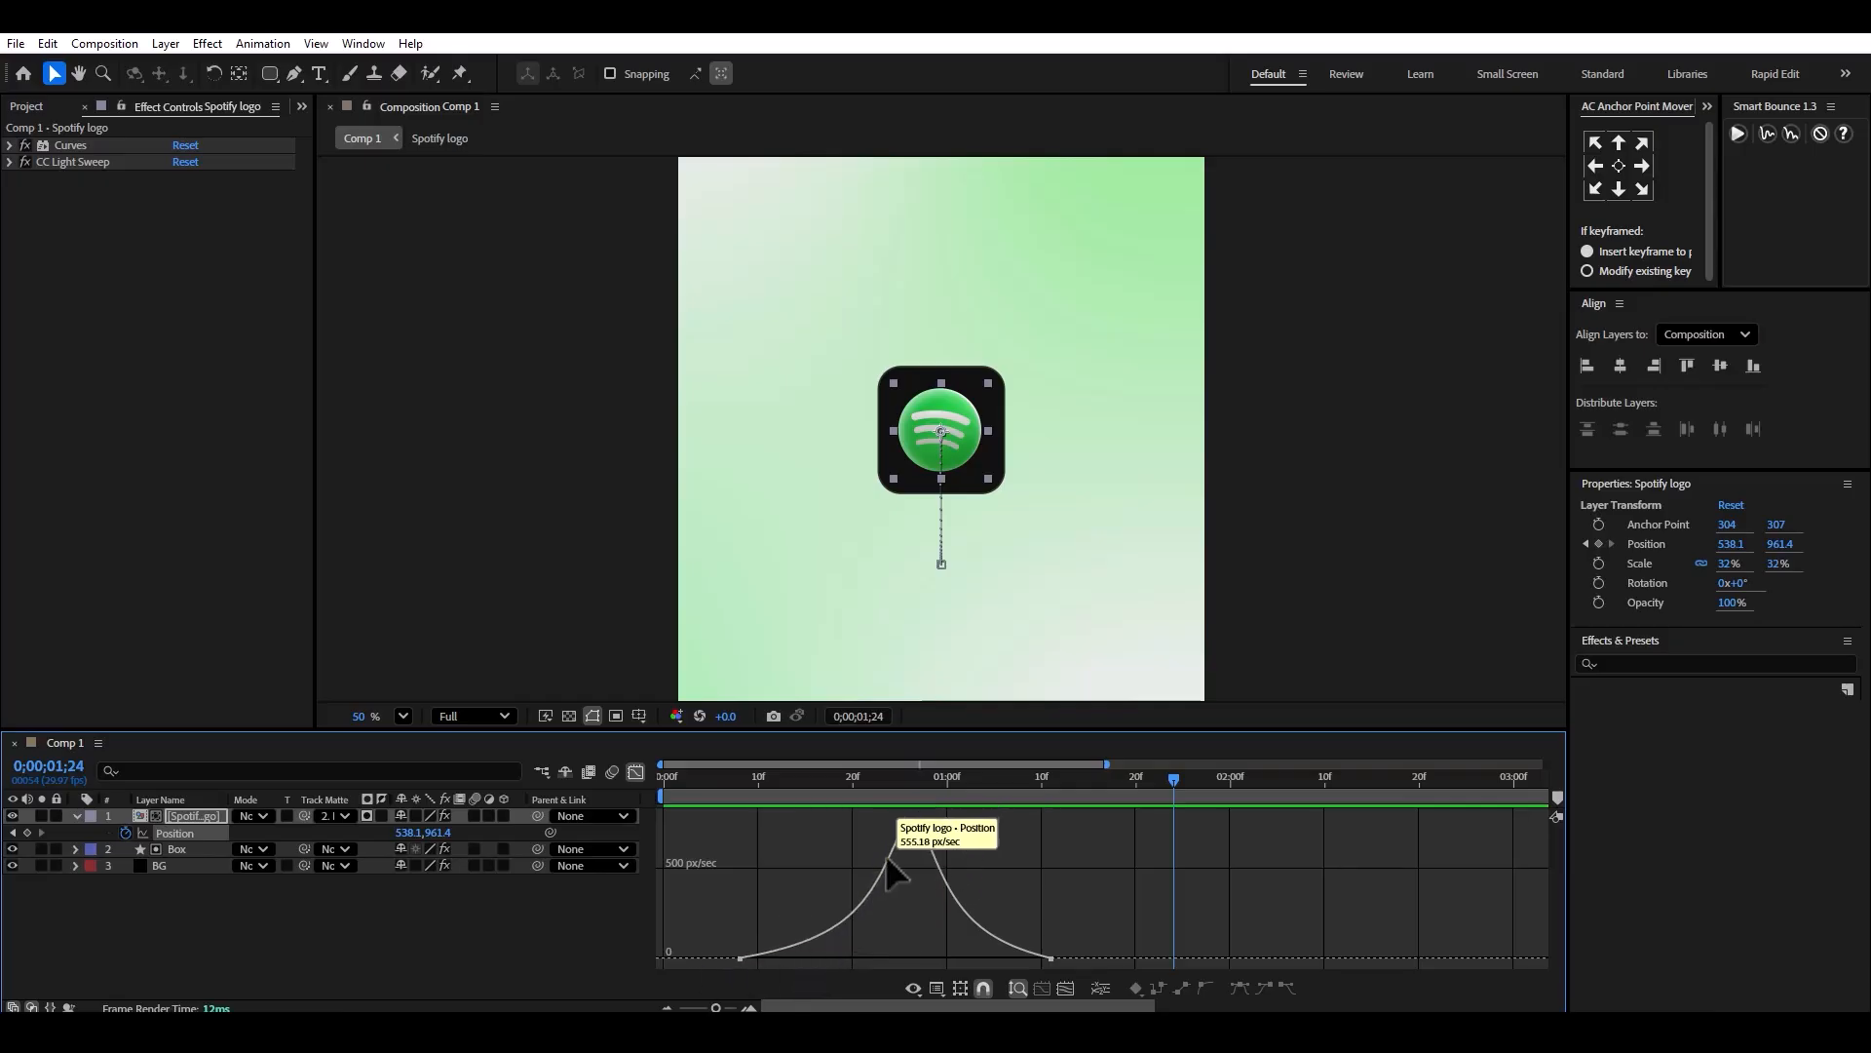
pyautogui.moveTo(923, 828)
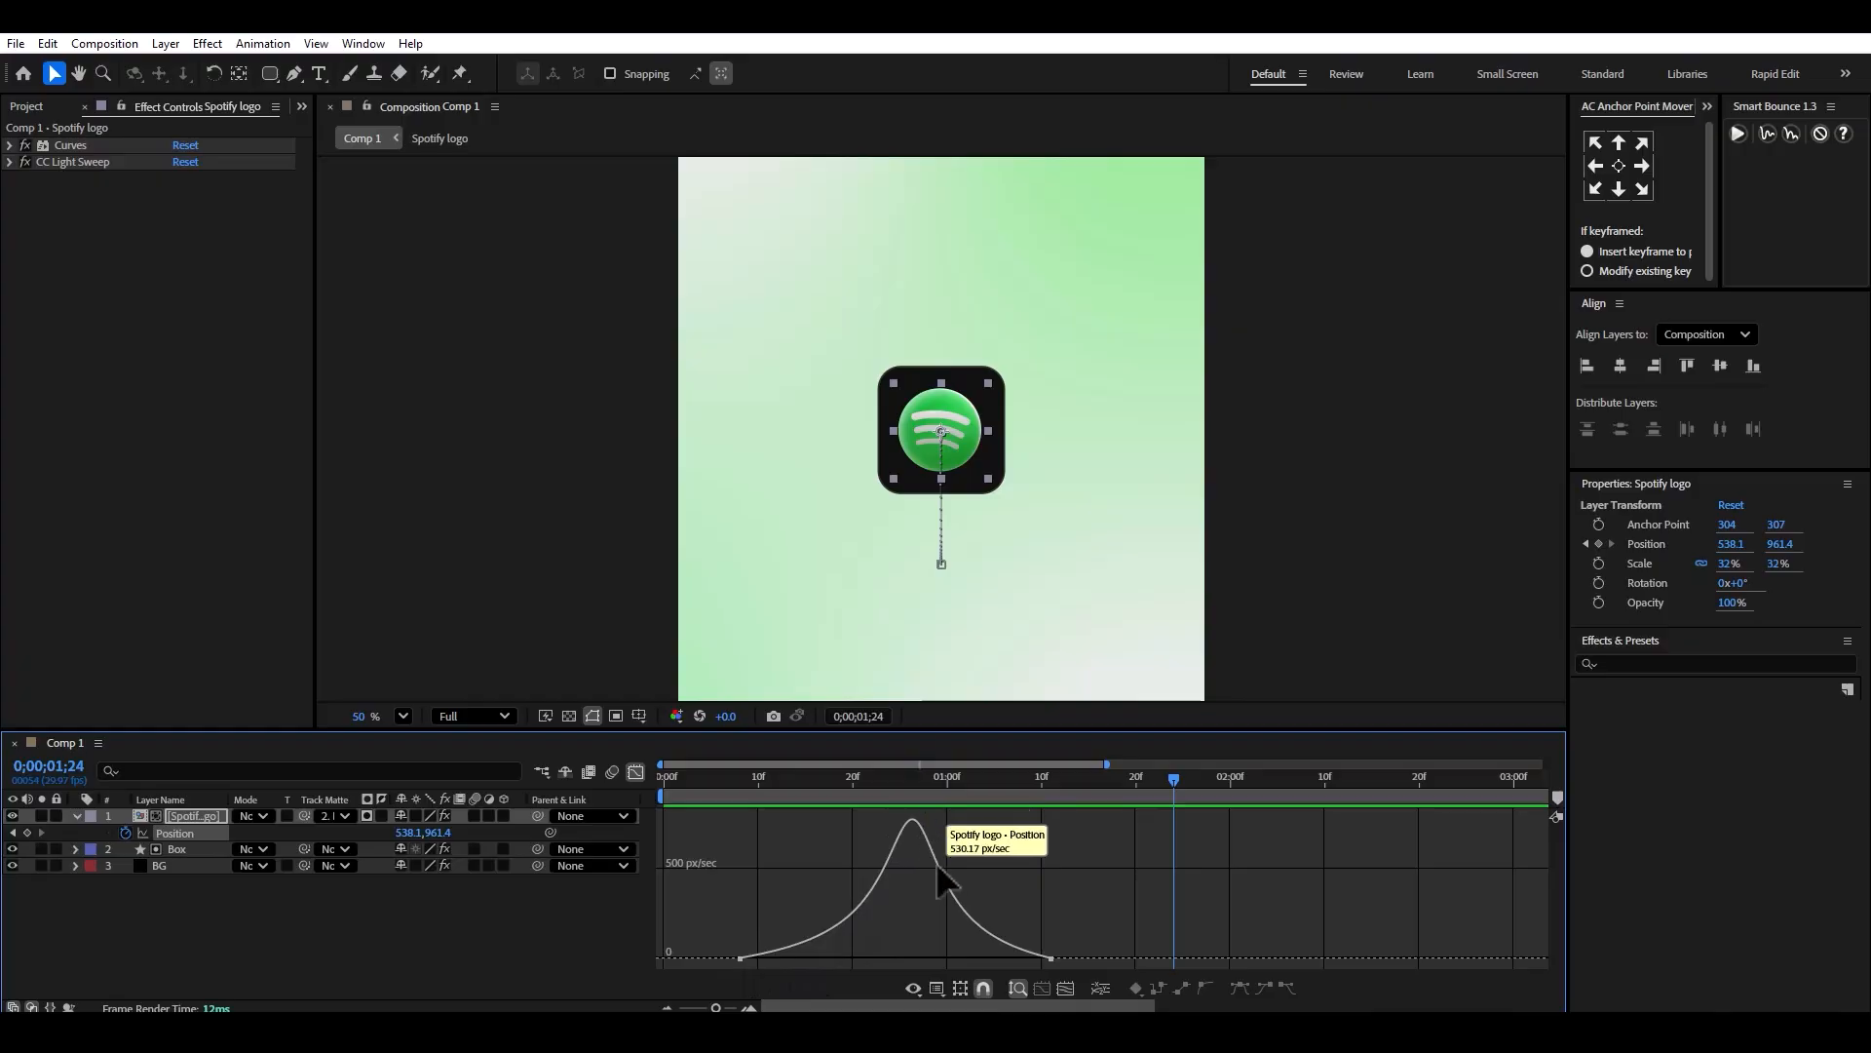
pyautogui.press('space')
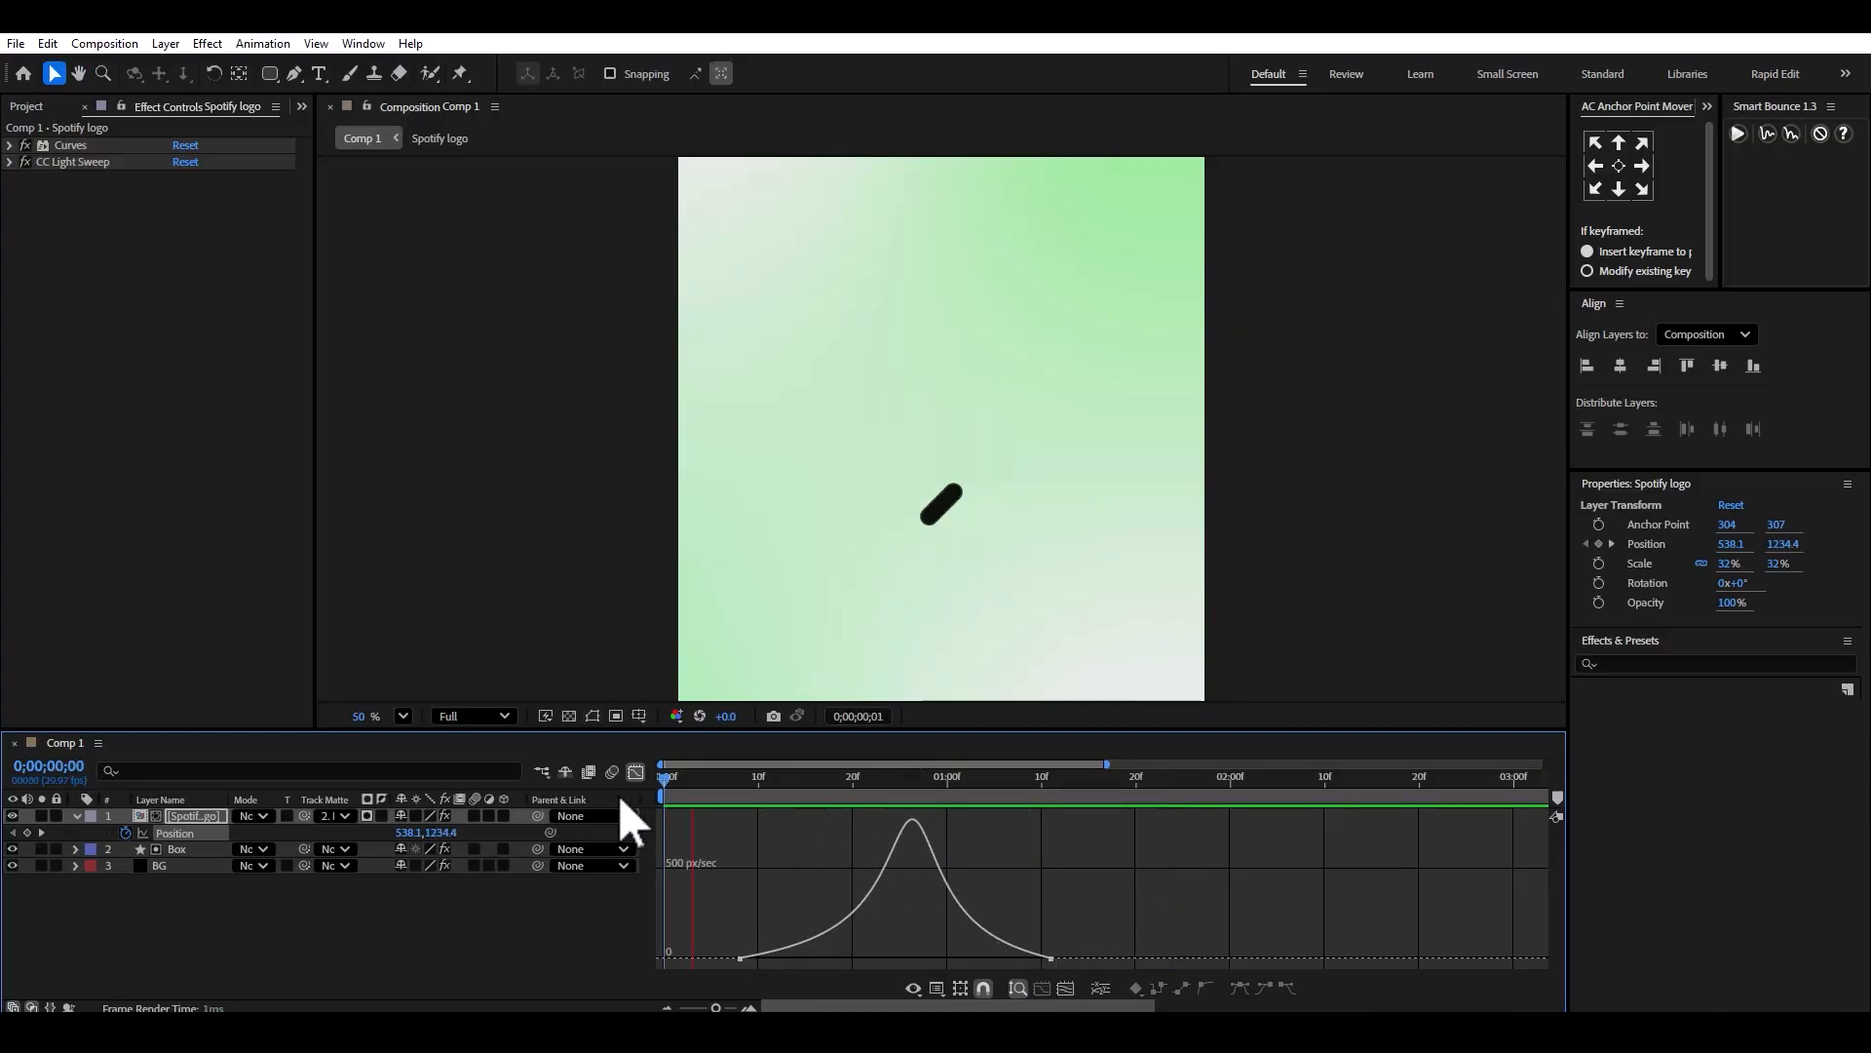
pyautogui.press('space')
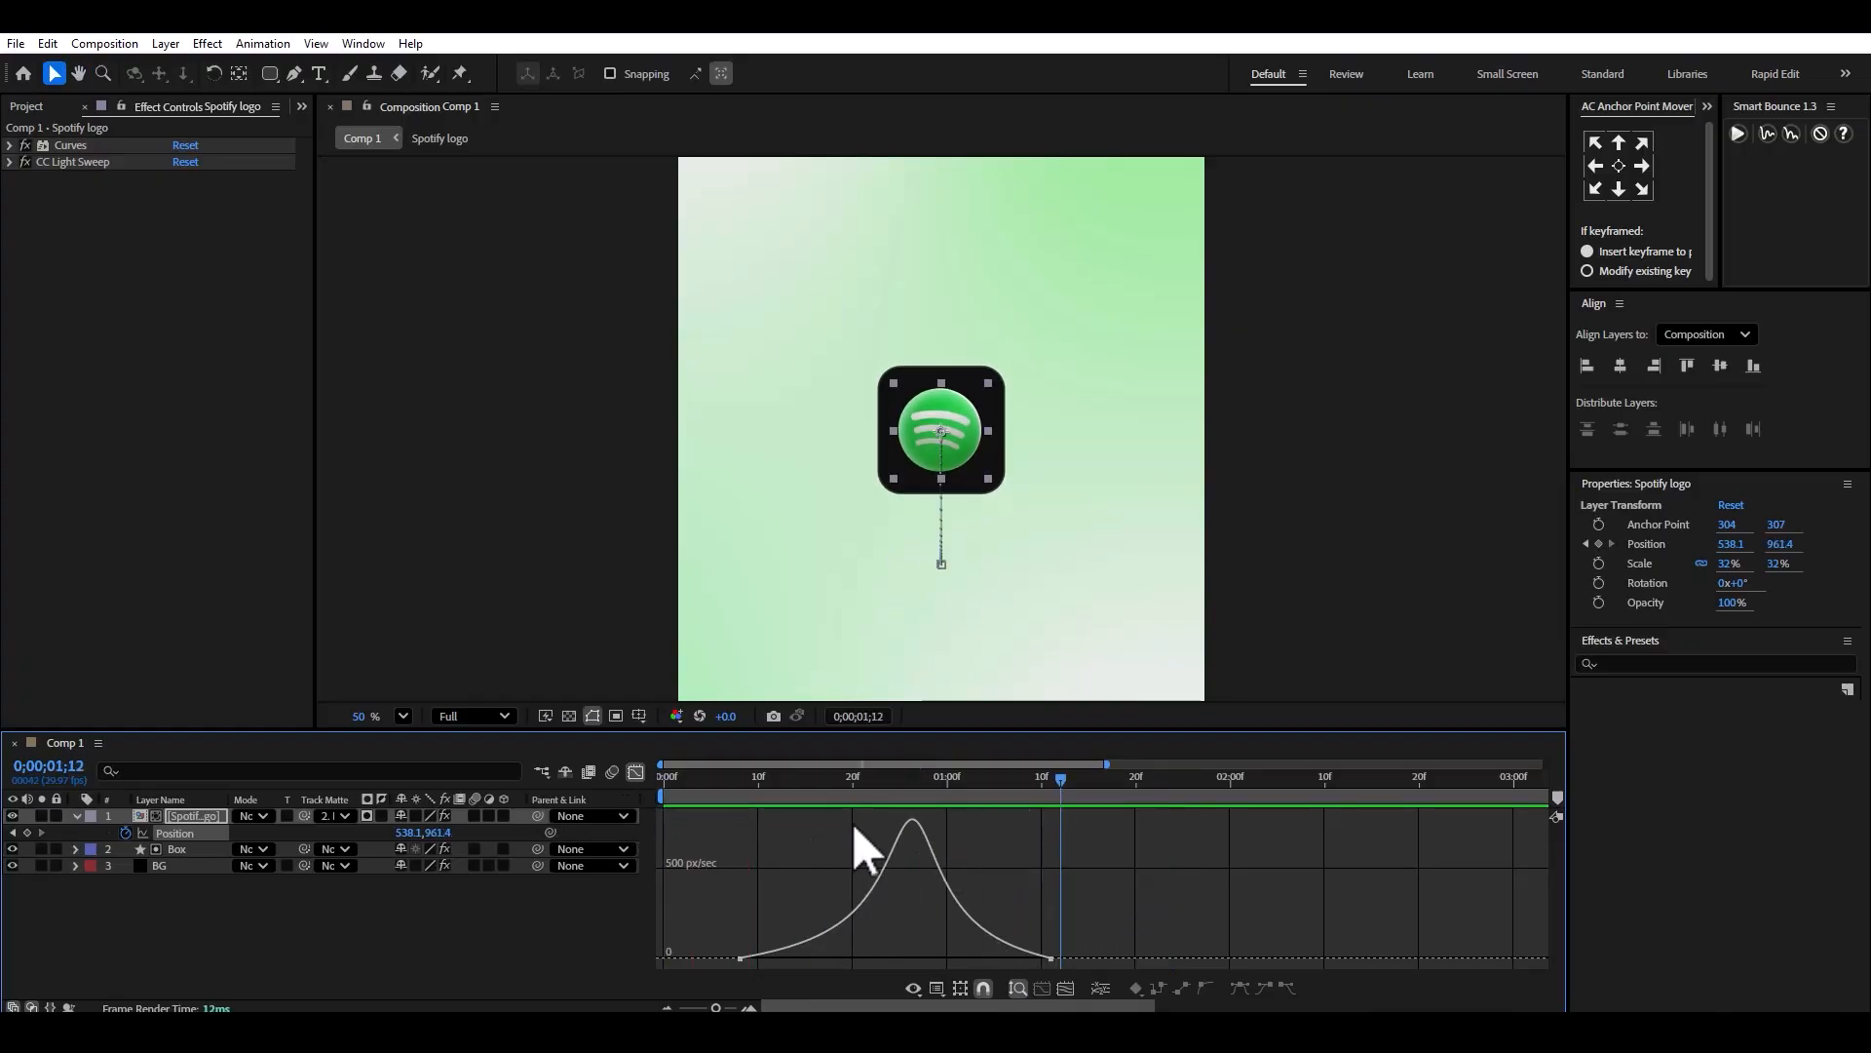
pyautogui.click(635, 773)
pyautogui.press('Home')
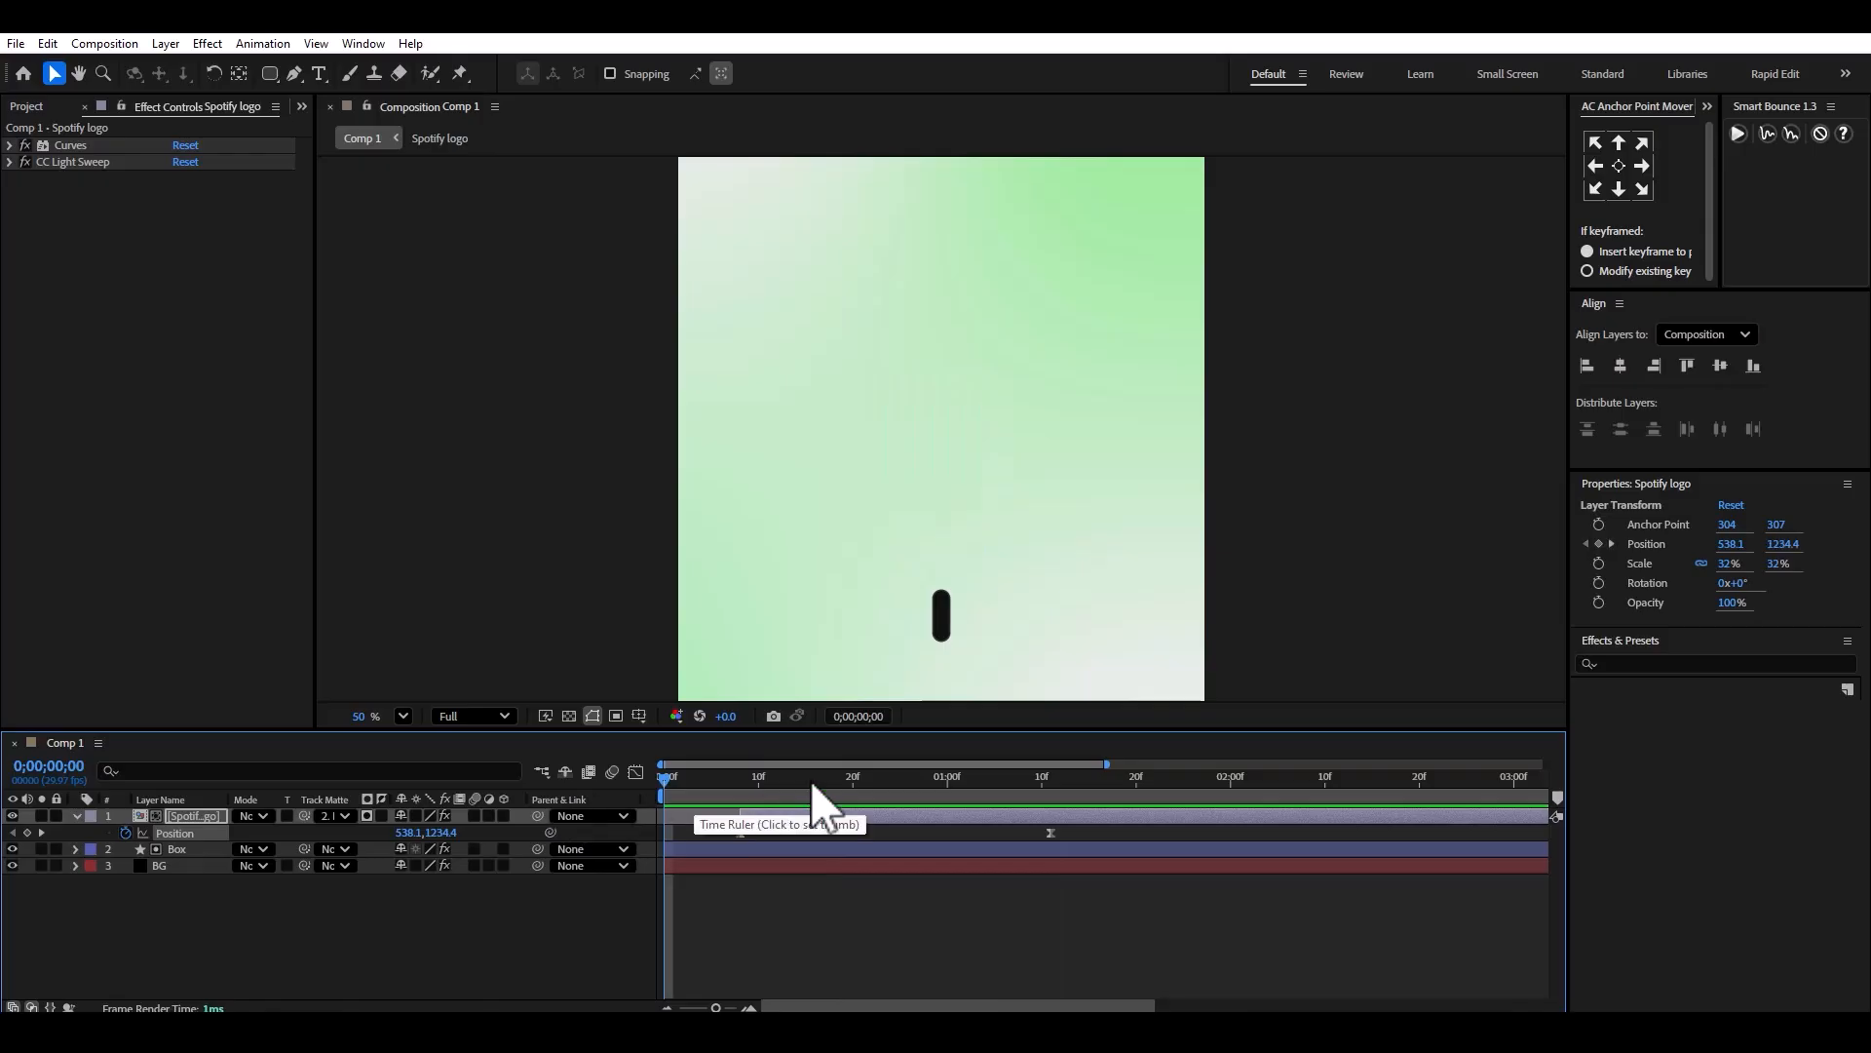
pyautogui.press('space')
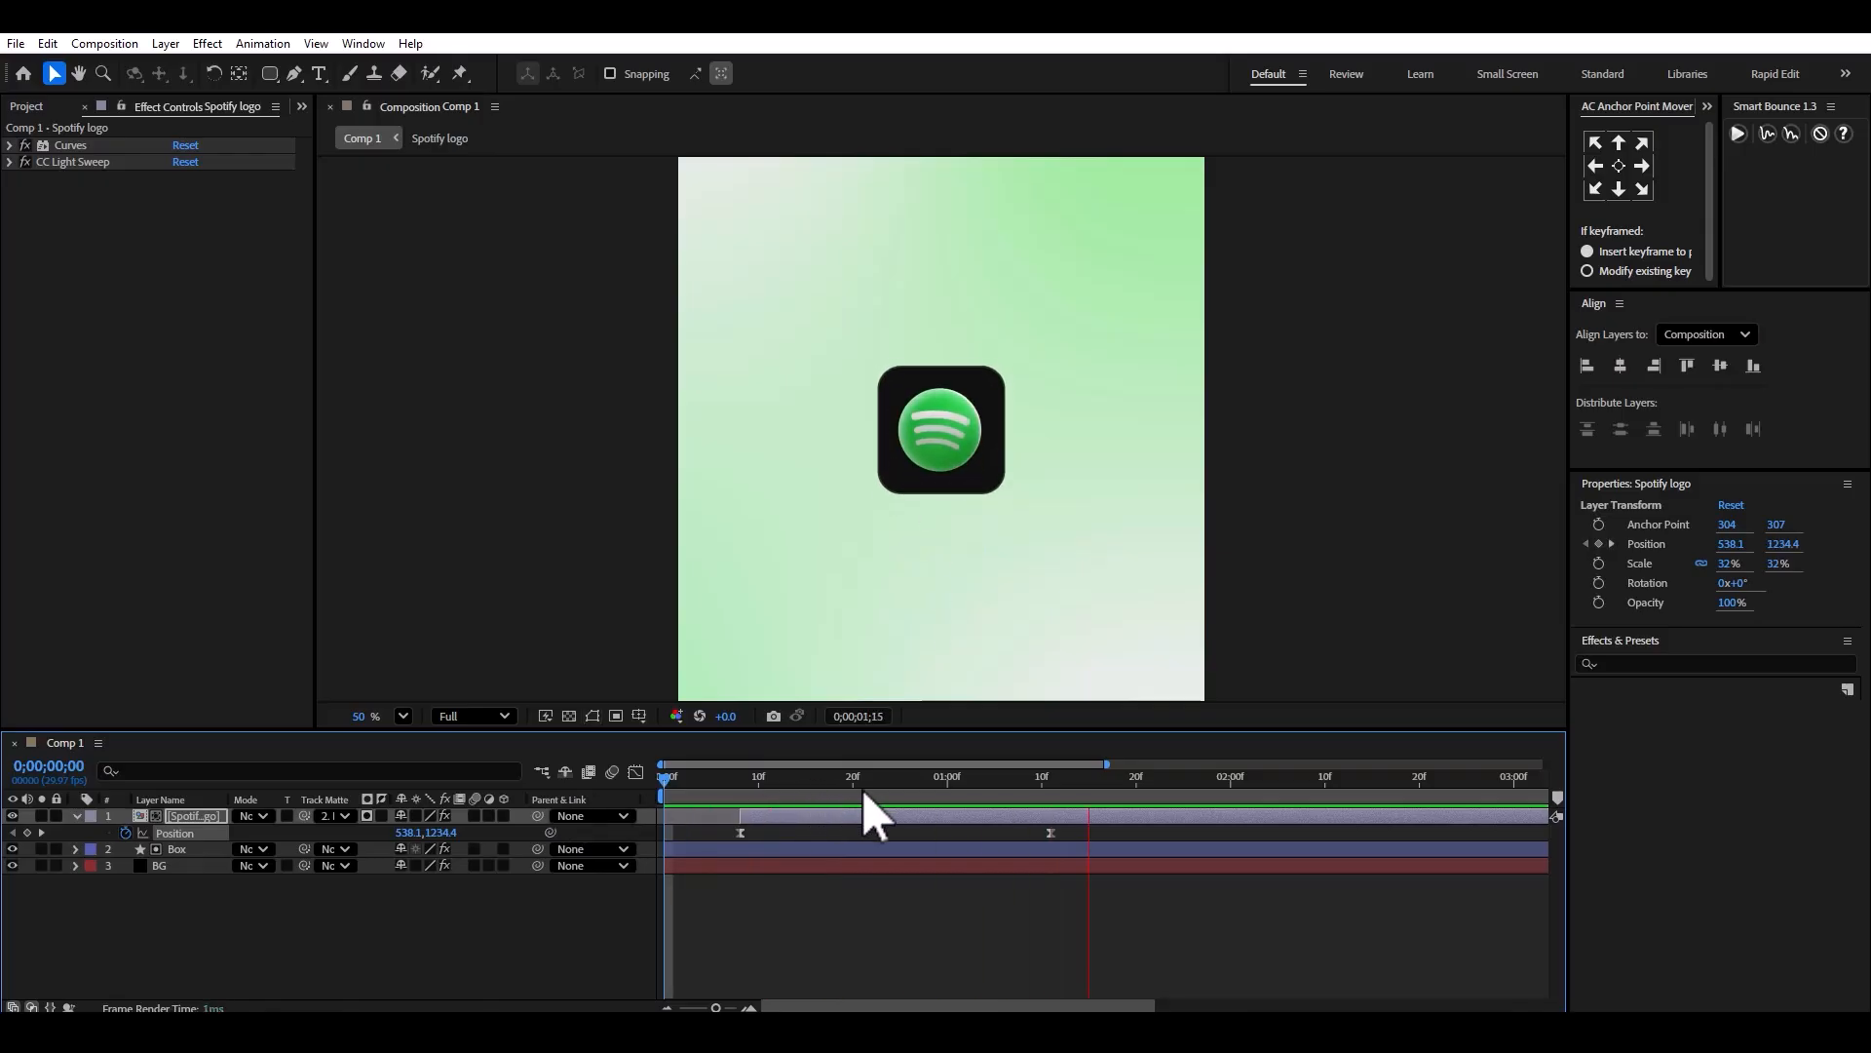
pyautogui.press('space')
pyautogui.scroll(-2, 850, 503)
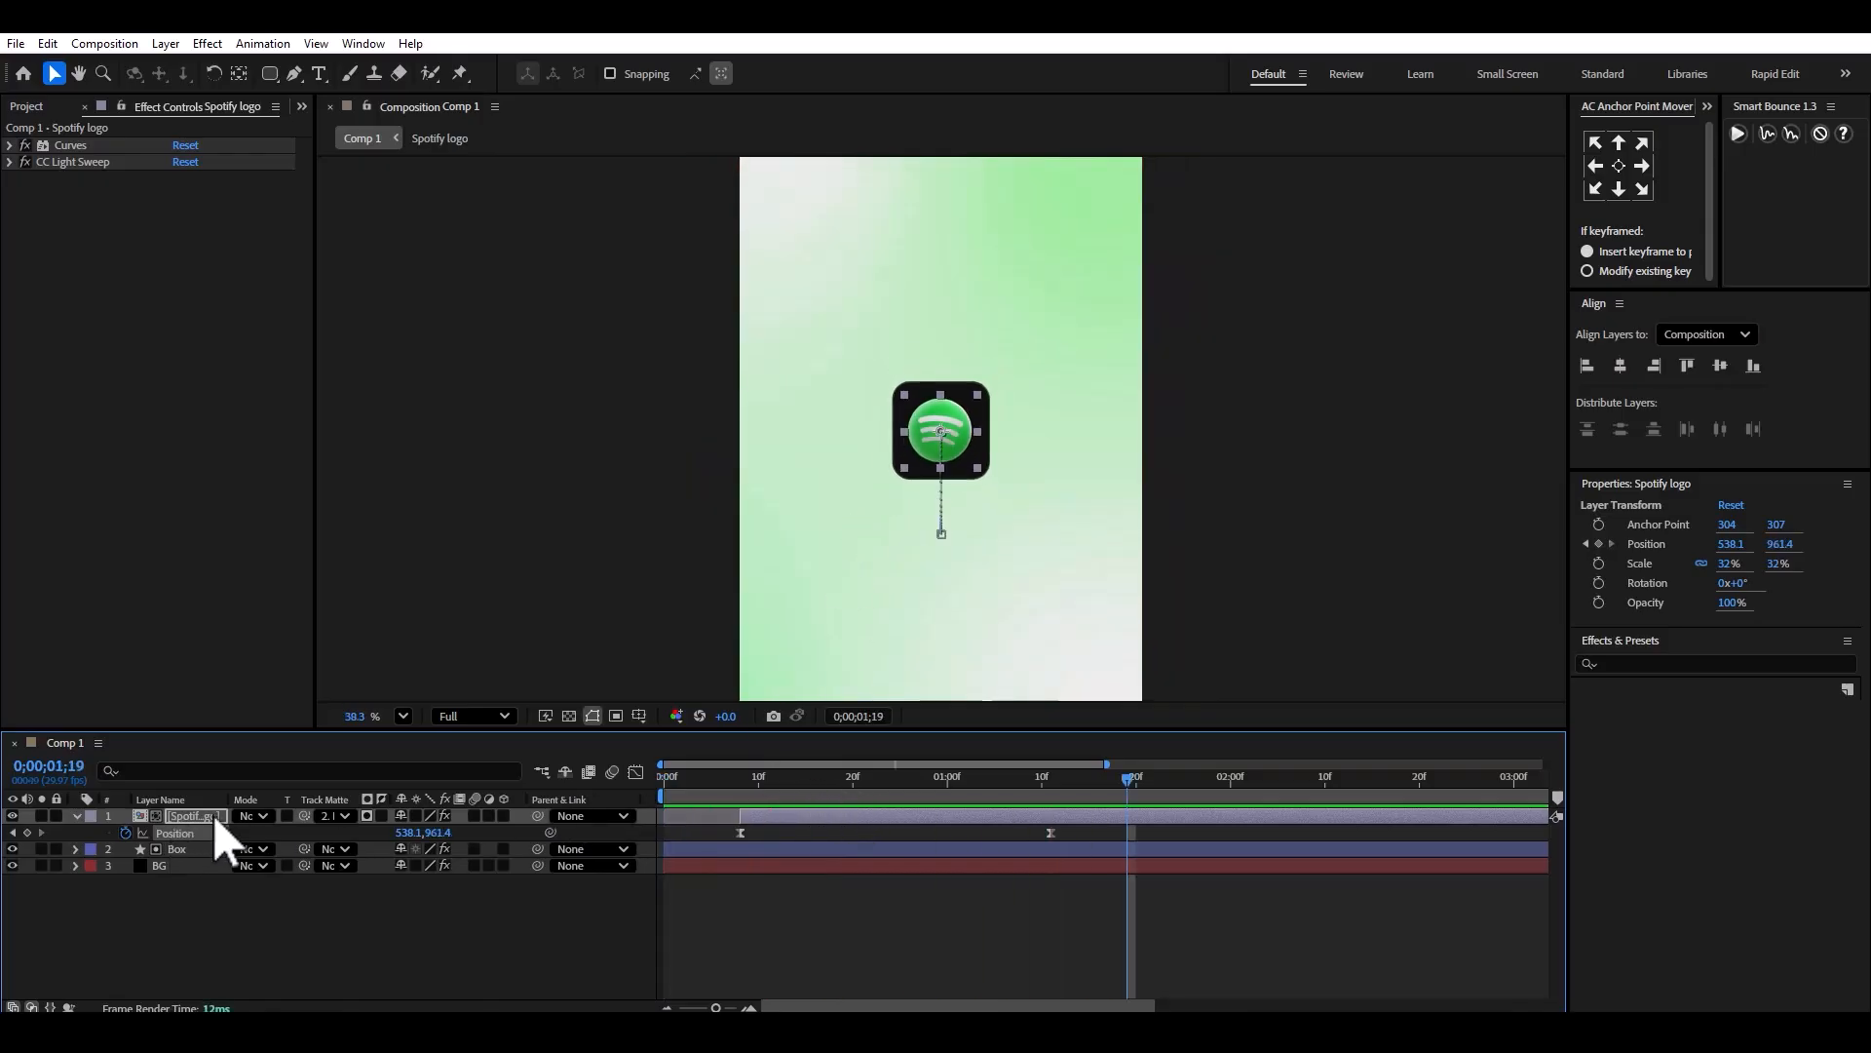
# Set the Smart Bounce elastic amplitude on the Box layer to 45 and preview the animation.
pyautogui.click(177, 849)
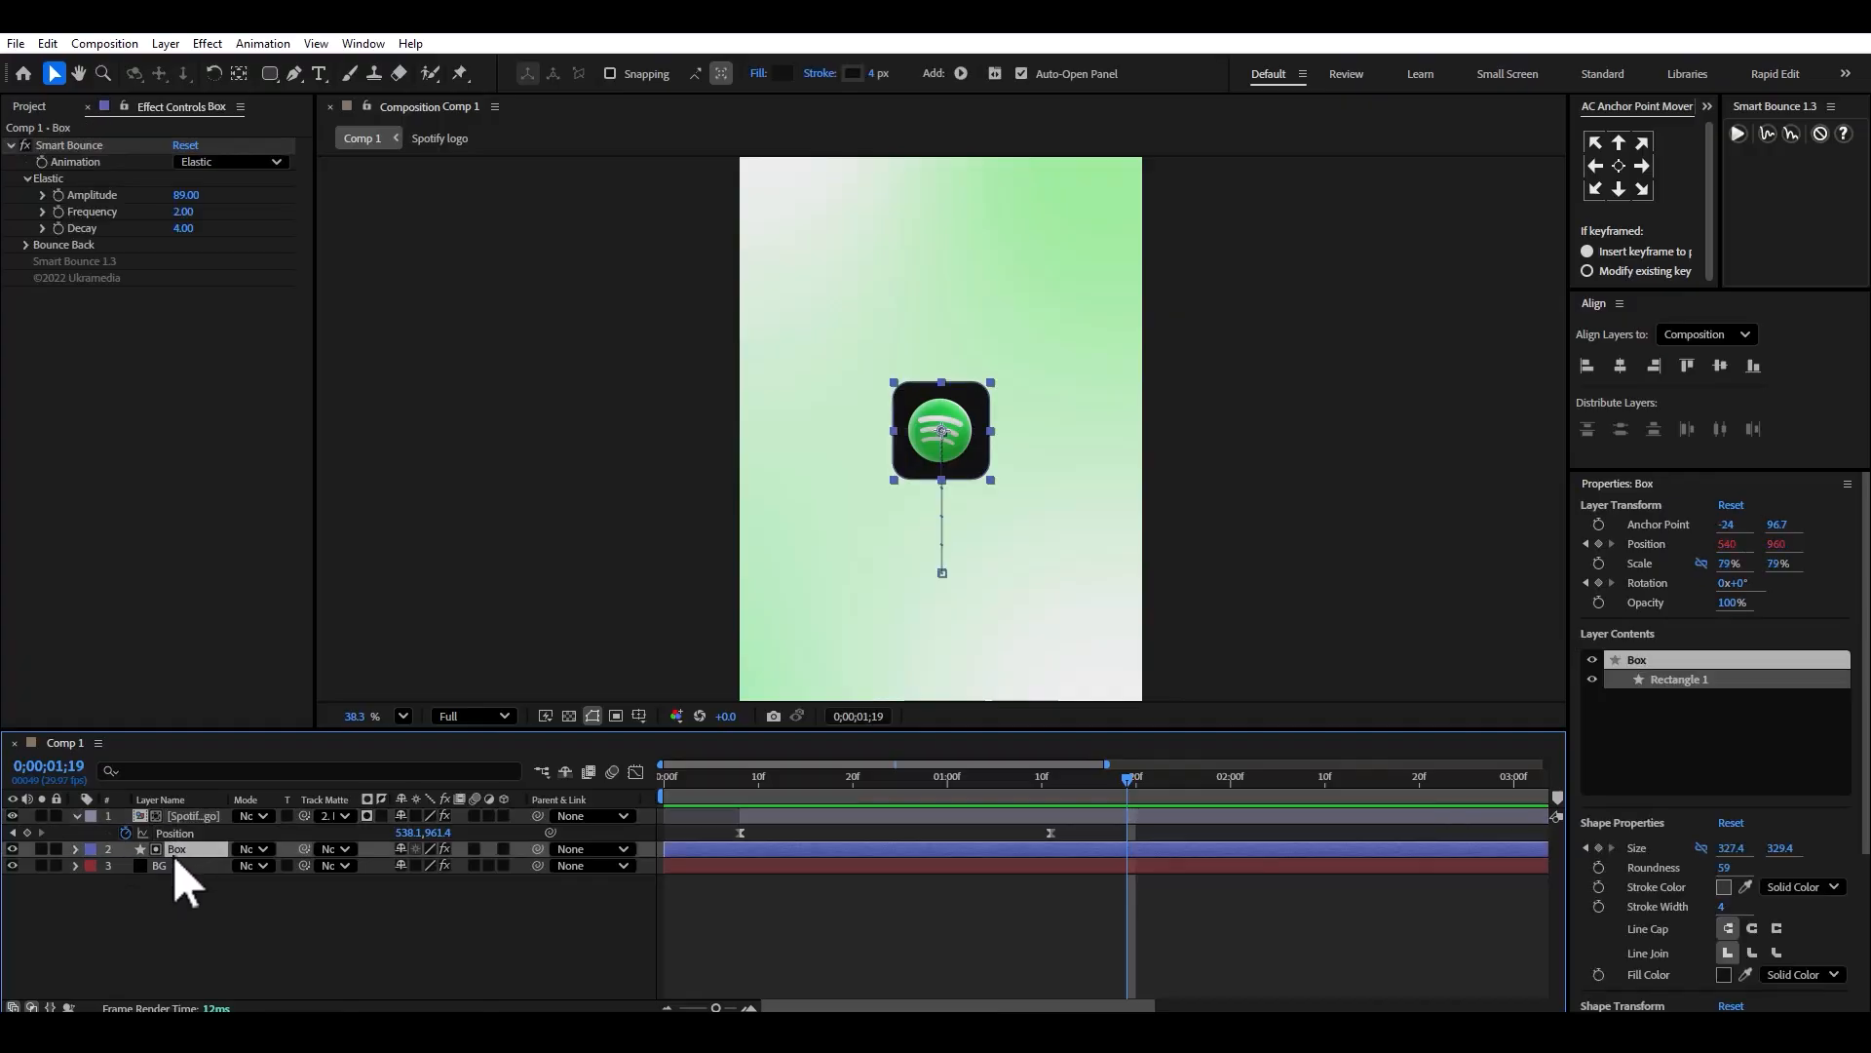
pyautogui.click(186, 194)
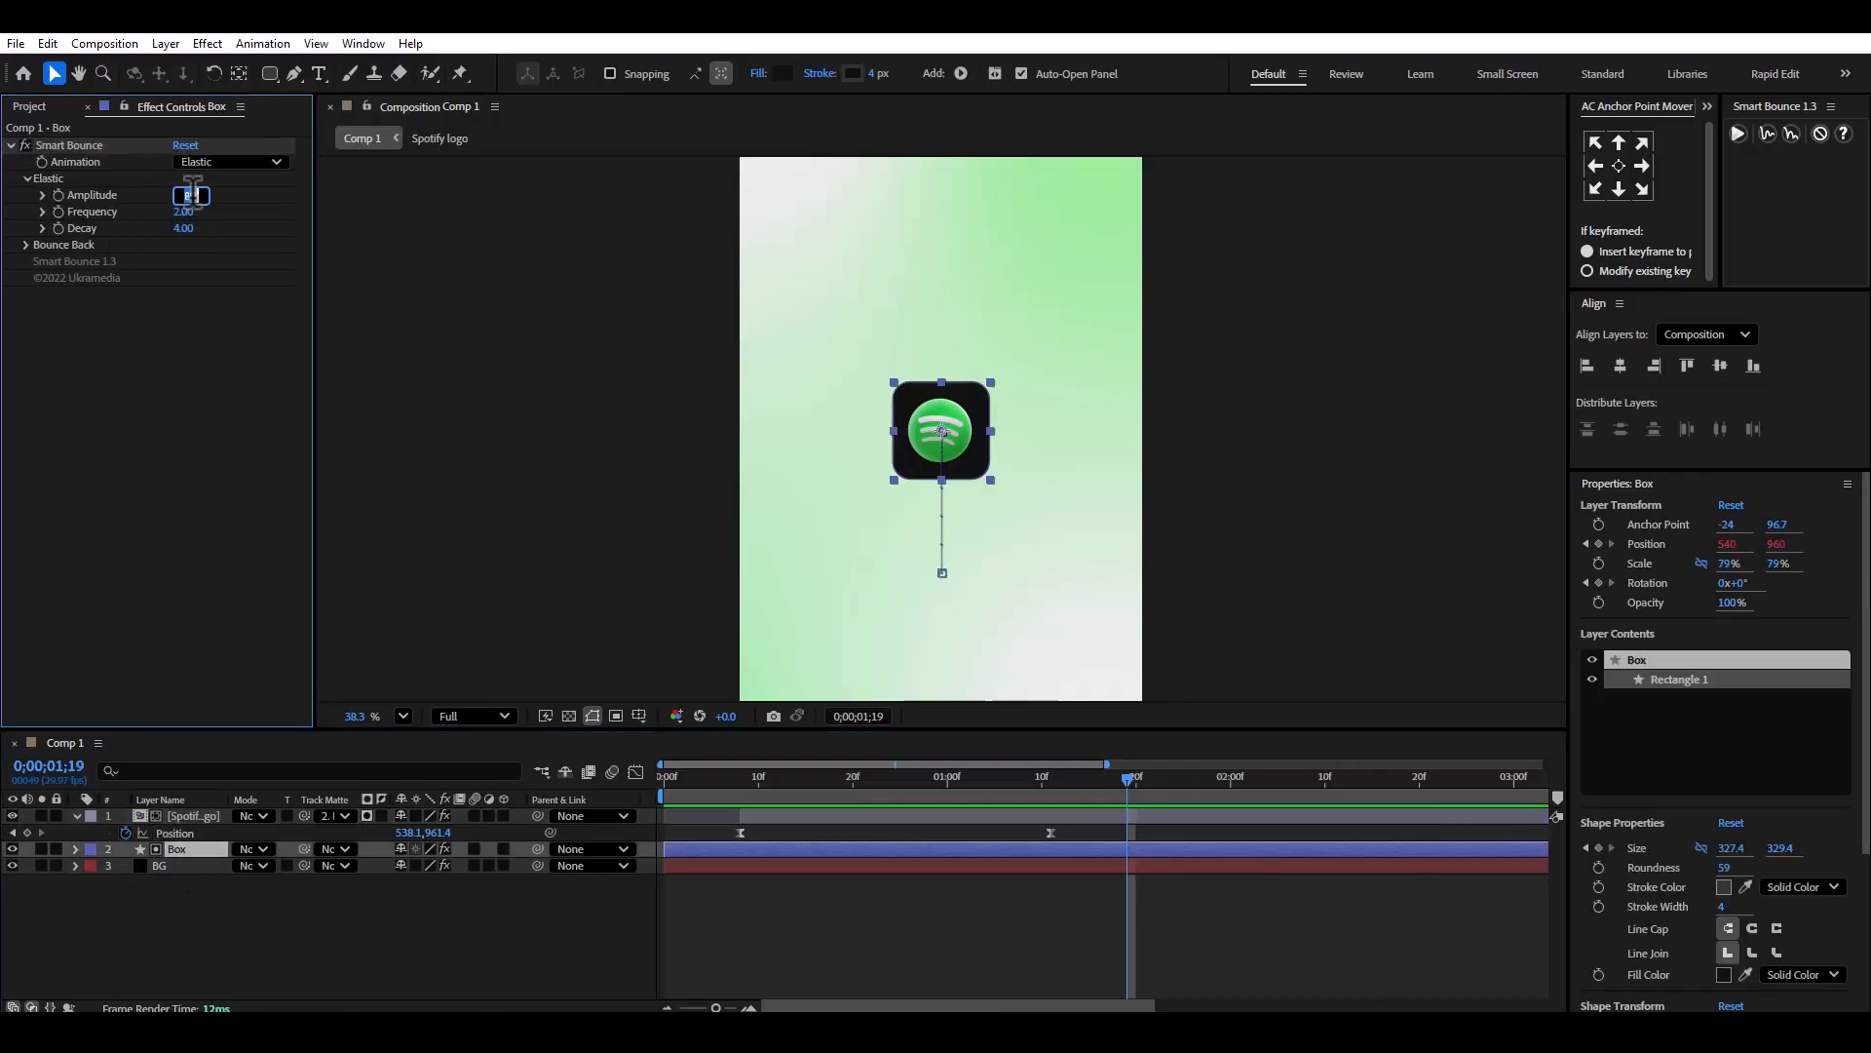
pyautogui.write('45')
pyautogui.press('Return')
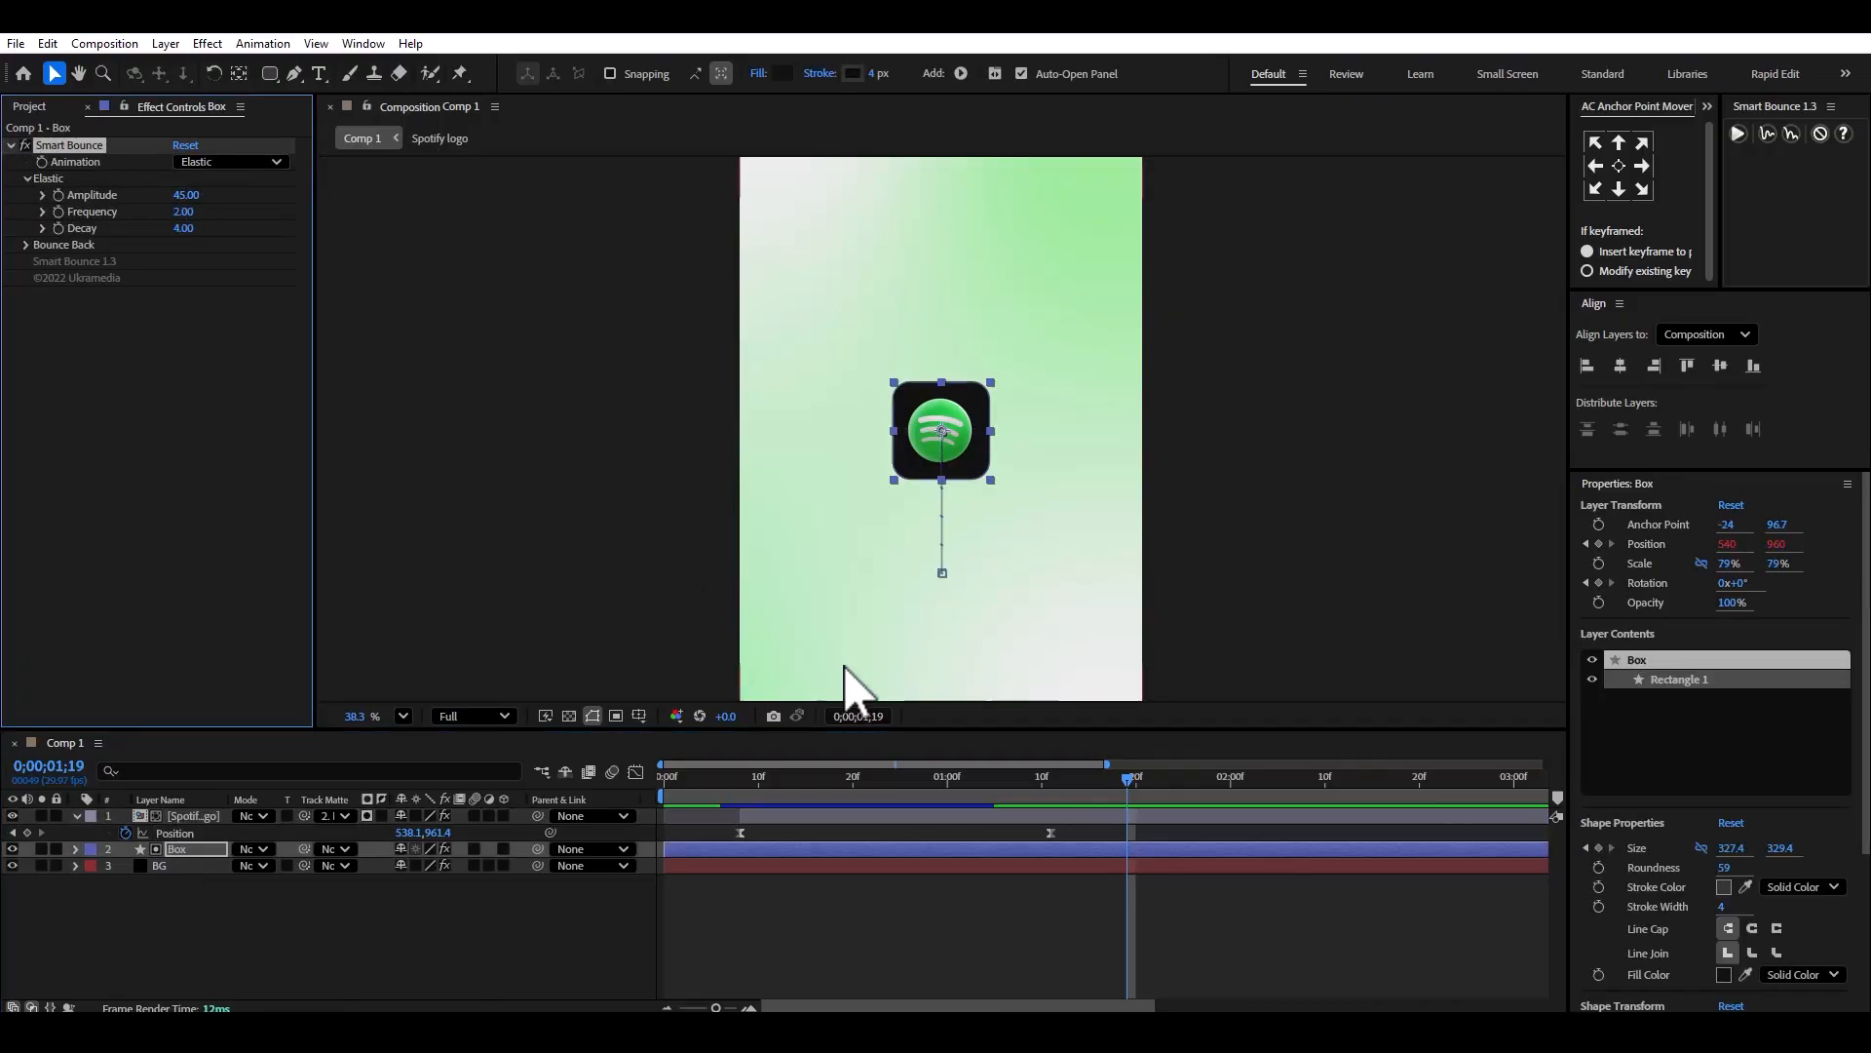
pyautogui.press('space')
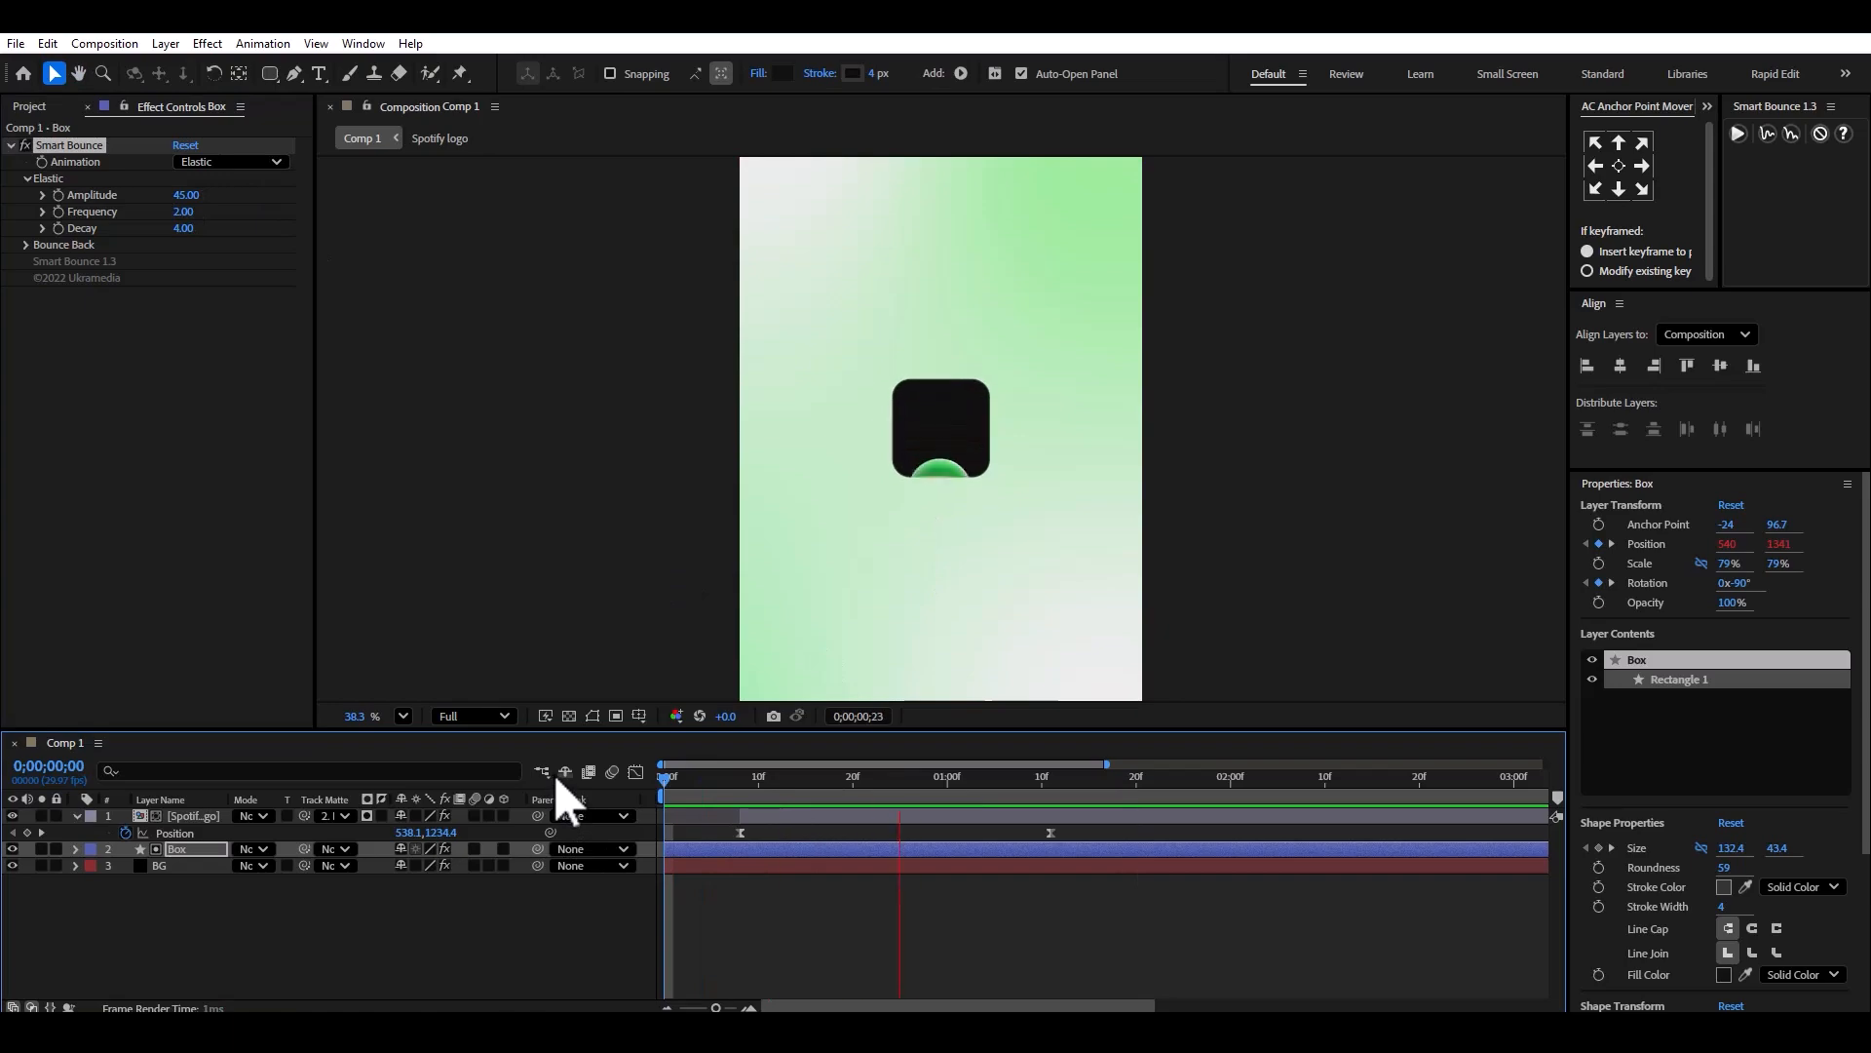
# Start the logo layer at about frame 5, move its second position keyframe to 0;00;01;17 and preview the timing.
pyautogui.moveTo(768, 819); pyautogui.dragTo(739, 817)
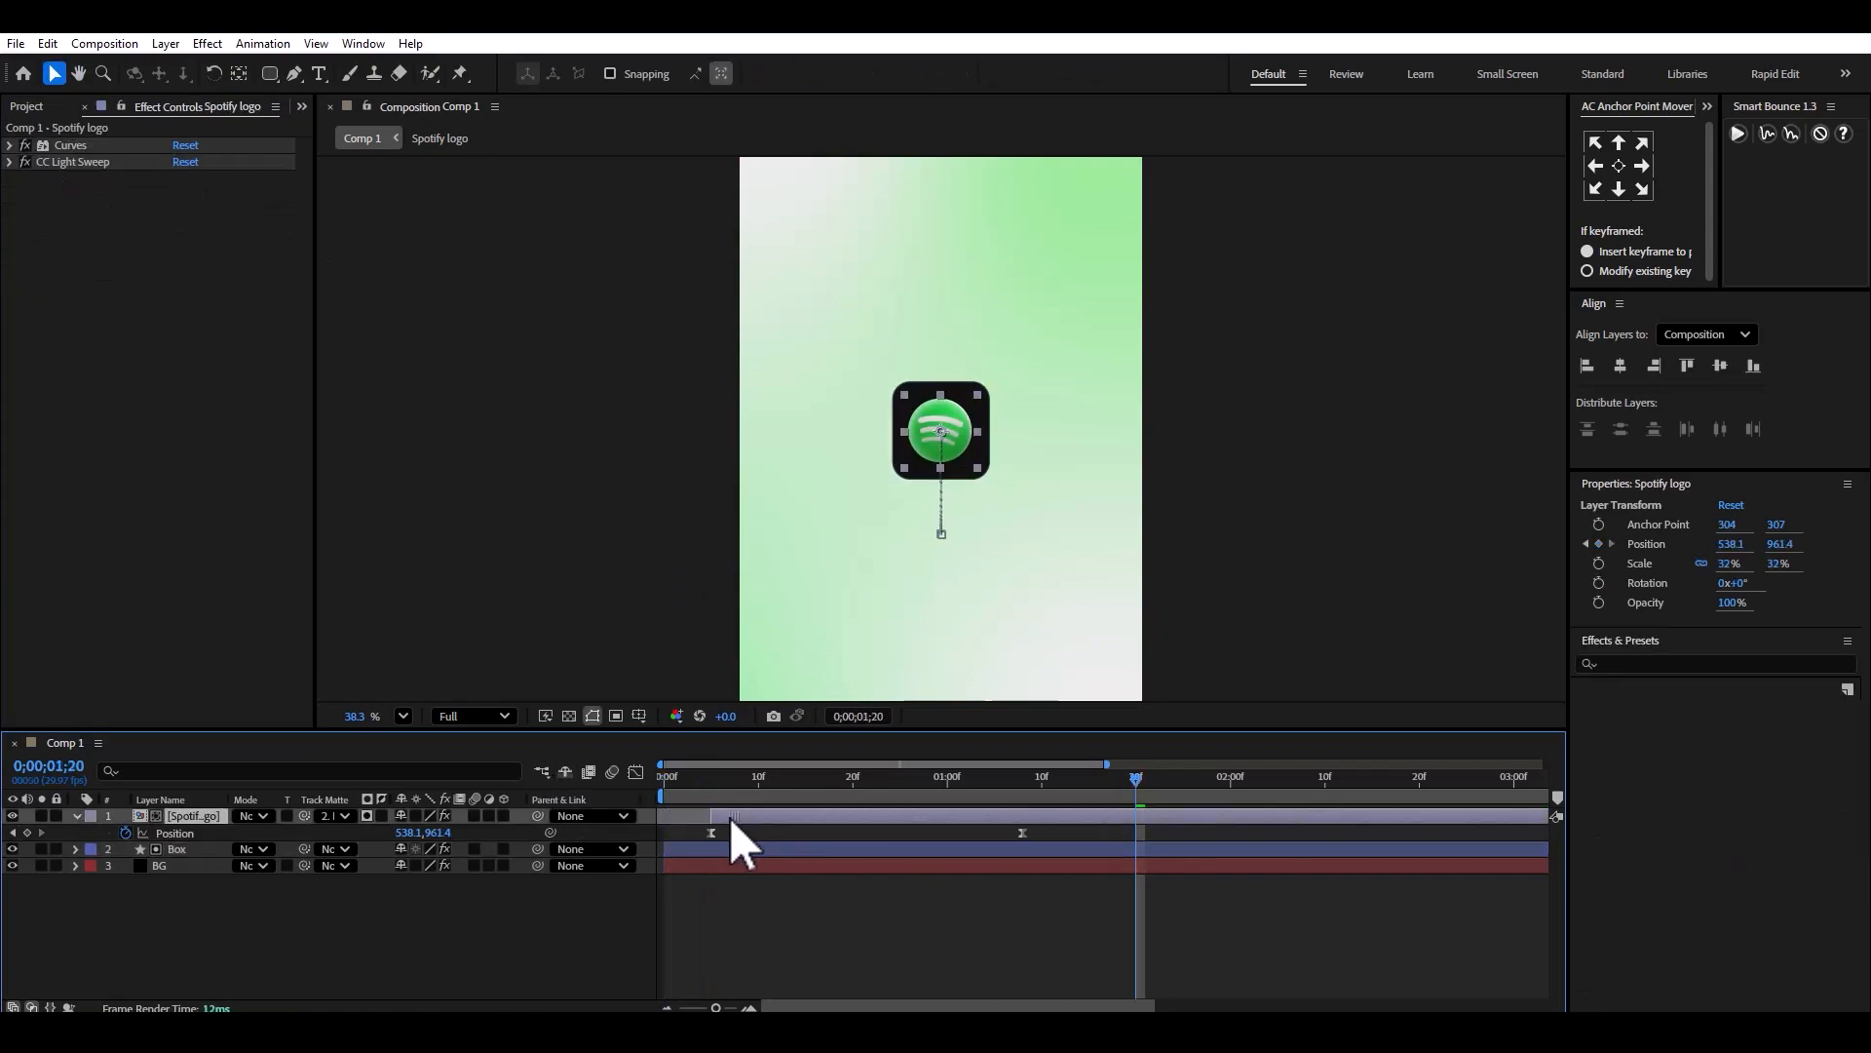
pyautogui.press('space')
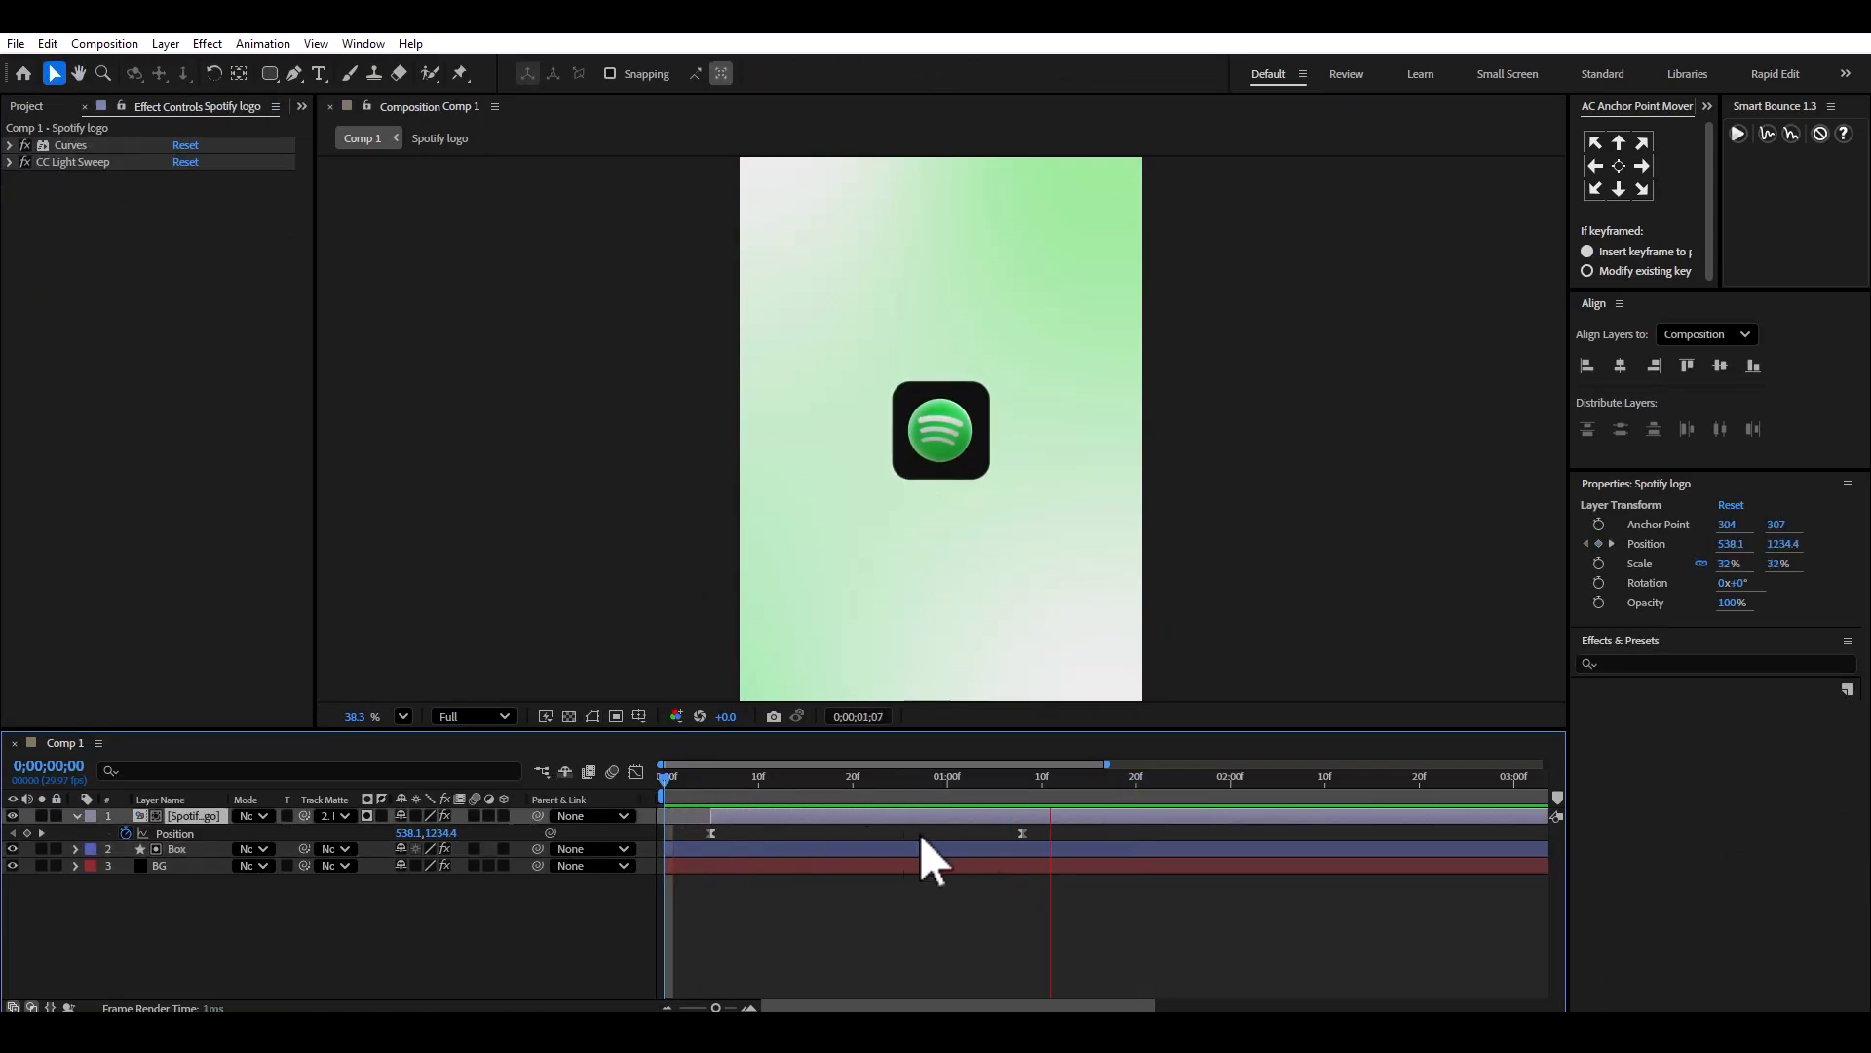
pyautogui.moveTo(1020, 833); pyautogui.dragTo(1101, 835)
pyautogui.press('space')
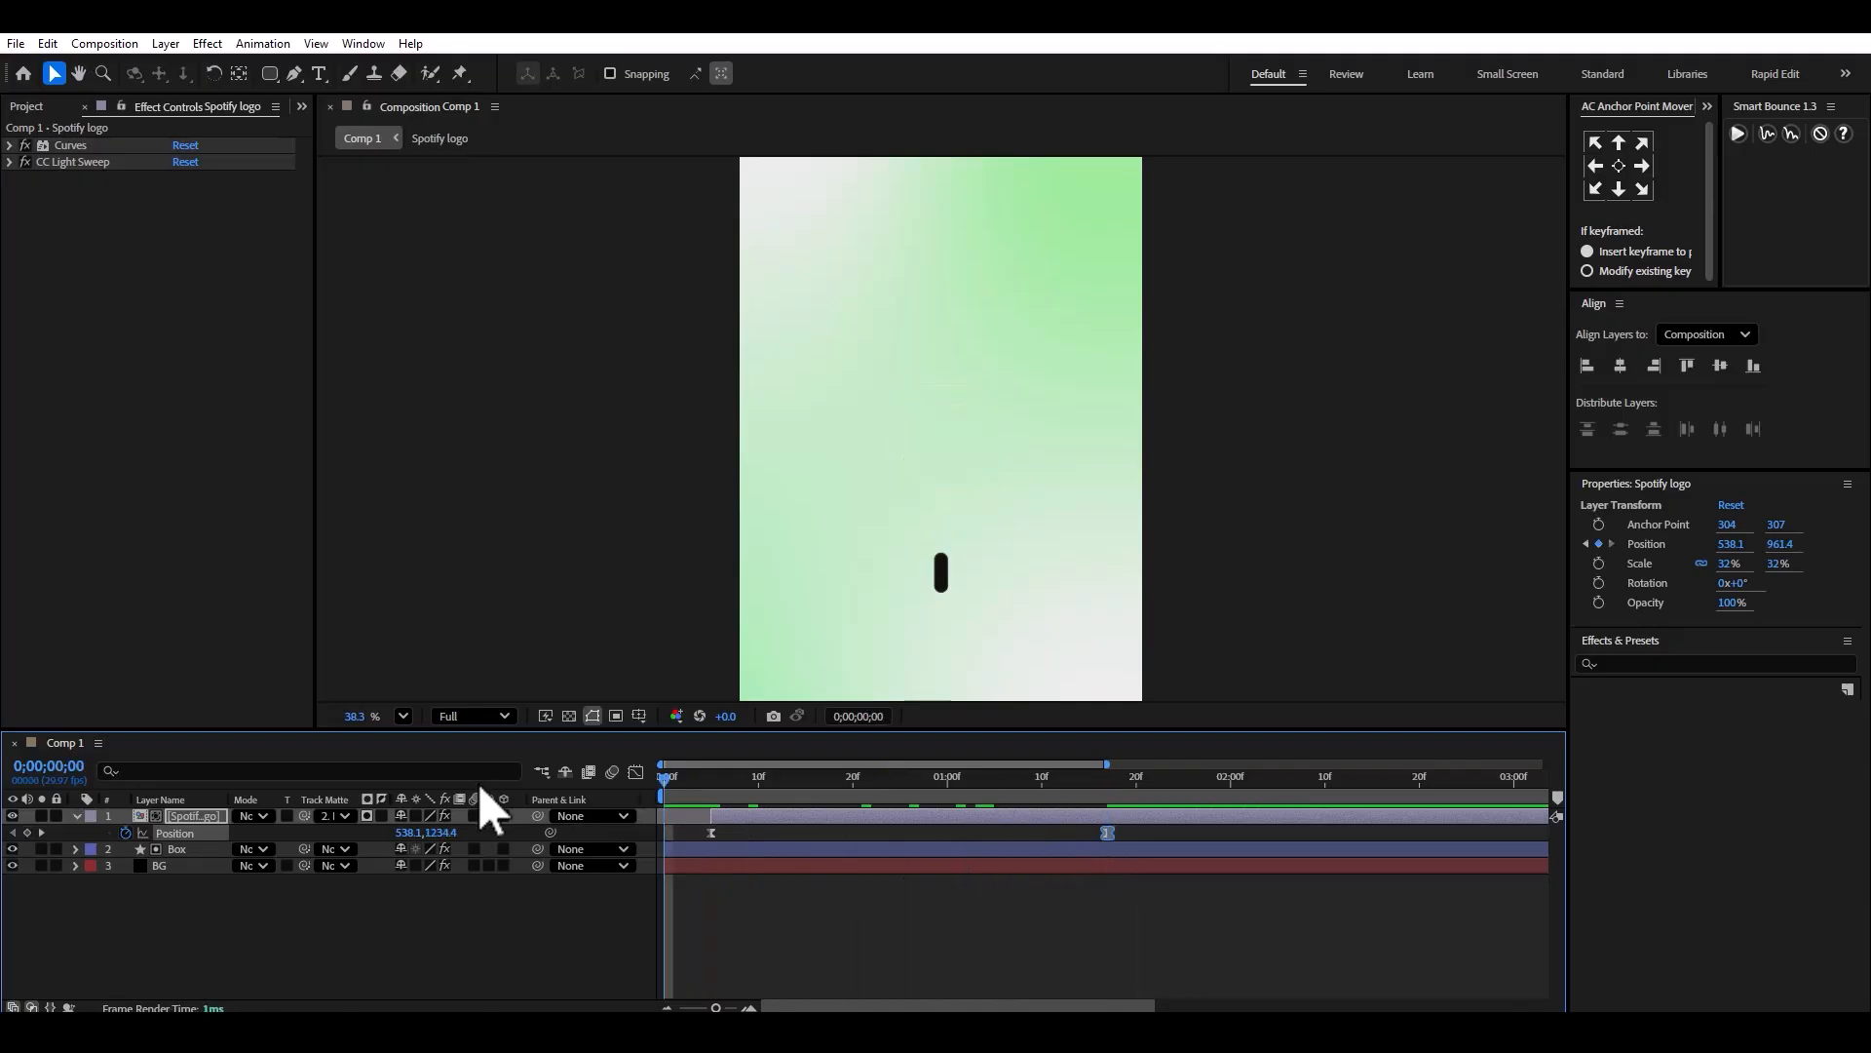
pyautogui.press('space')
# Keyframe the logo's rotation at 0° on 0;00;01;17 and at -98° on frame 5, and preview the spin.
pyautogui.click(1105, 787)
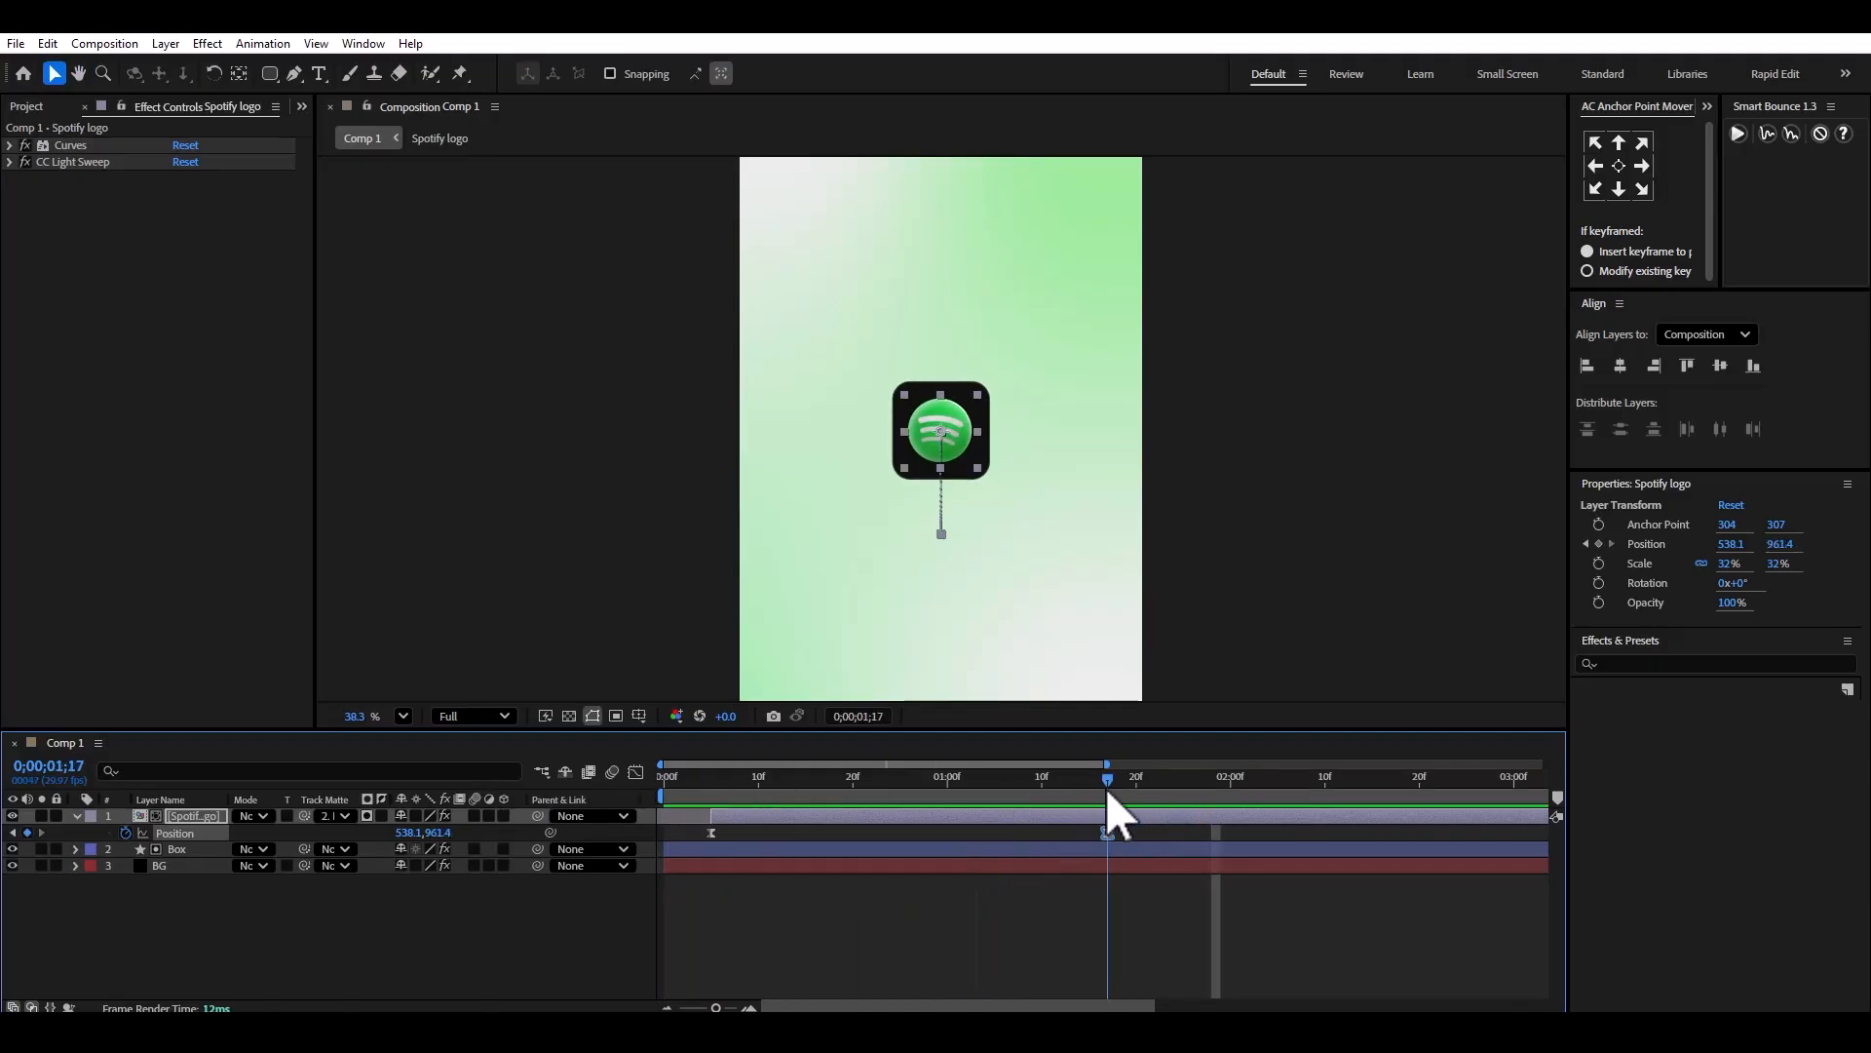
pyautogui.press('r')
pyautogui.click(126, 833)
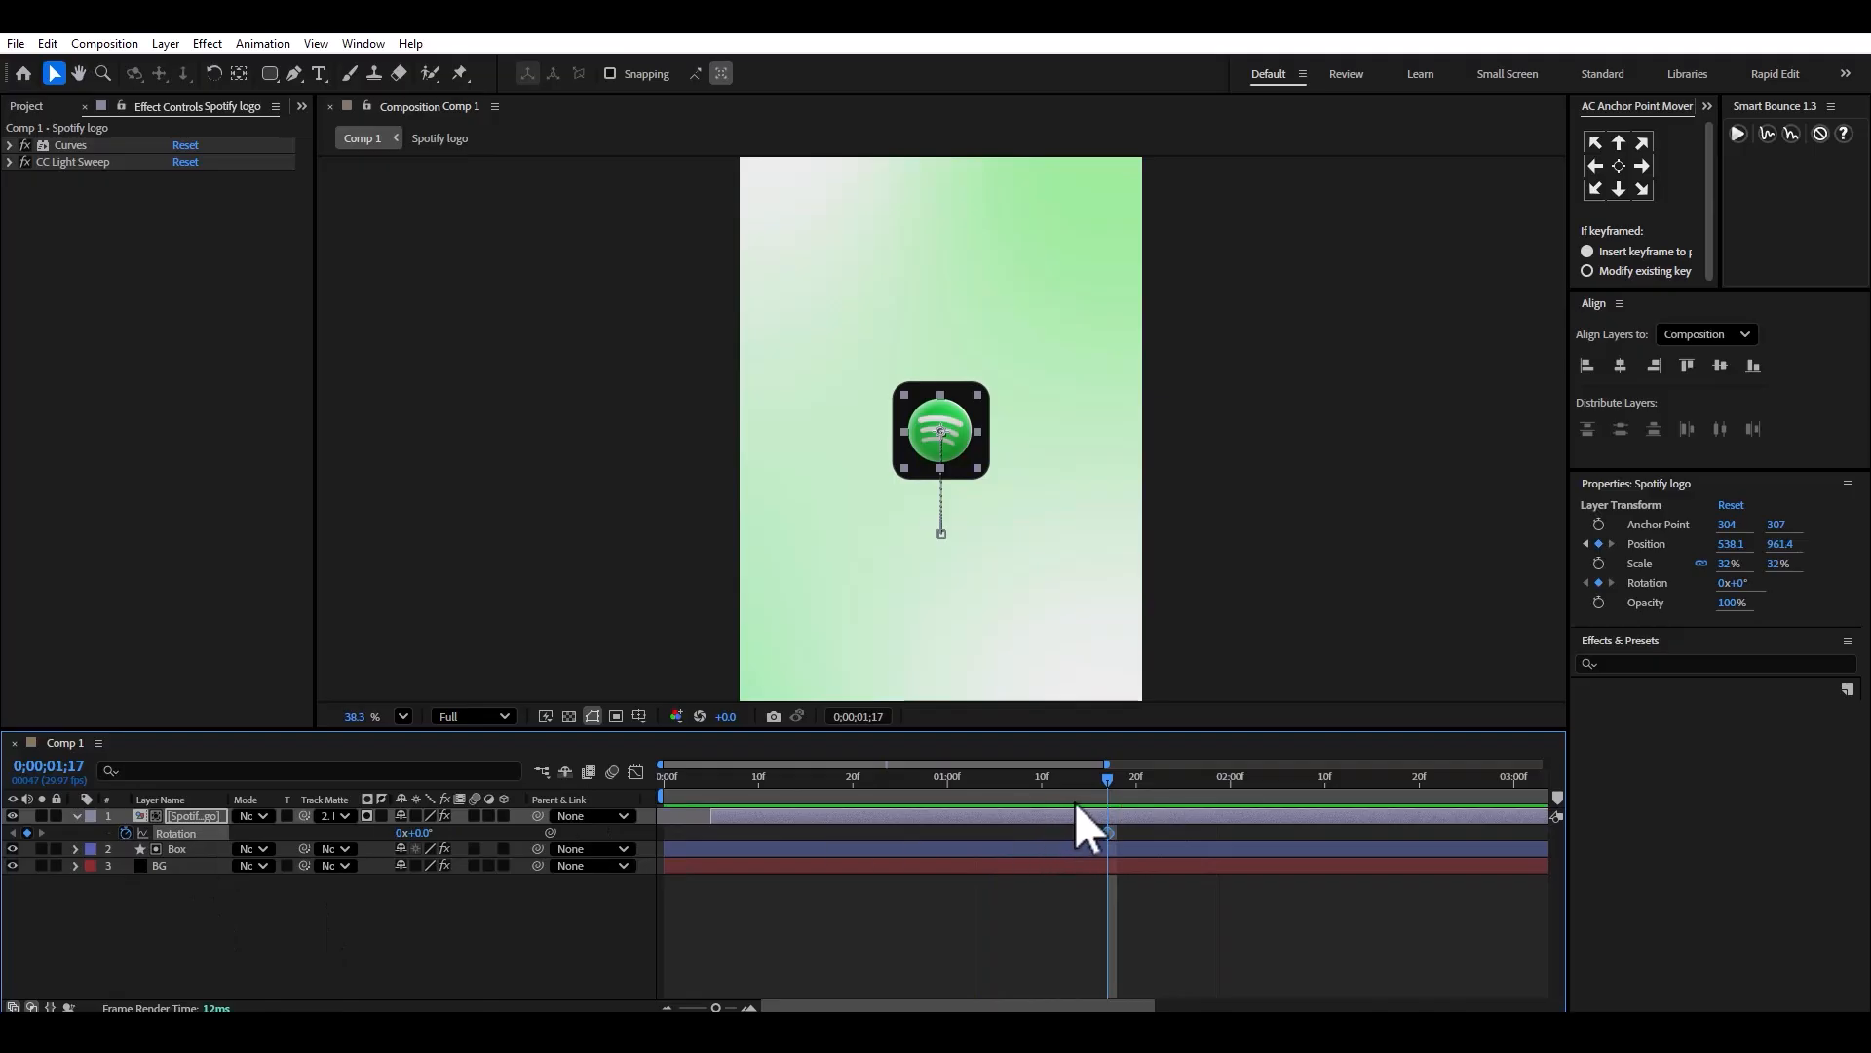
pyautogui.moveTo(1091, 787); pyautogui.dragTo(711, 790)
pyautogui.moveTo(414, 832); pyautogui.dragTo(363, 853)
pyautogui.press('space')
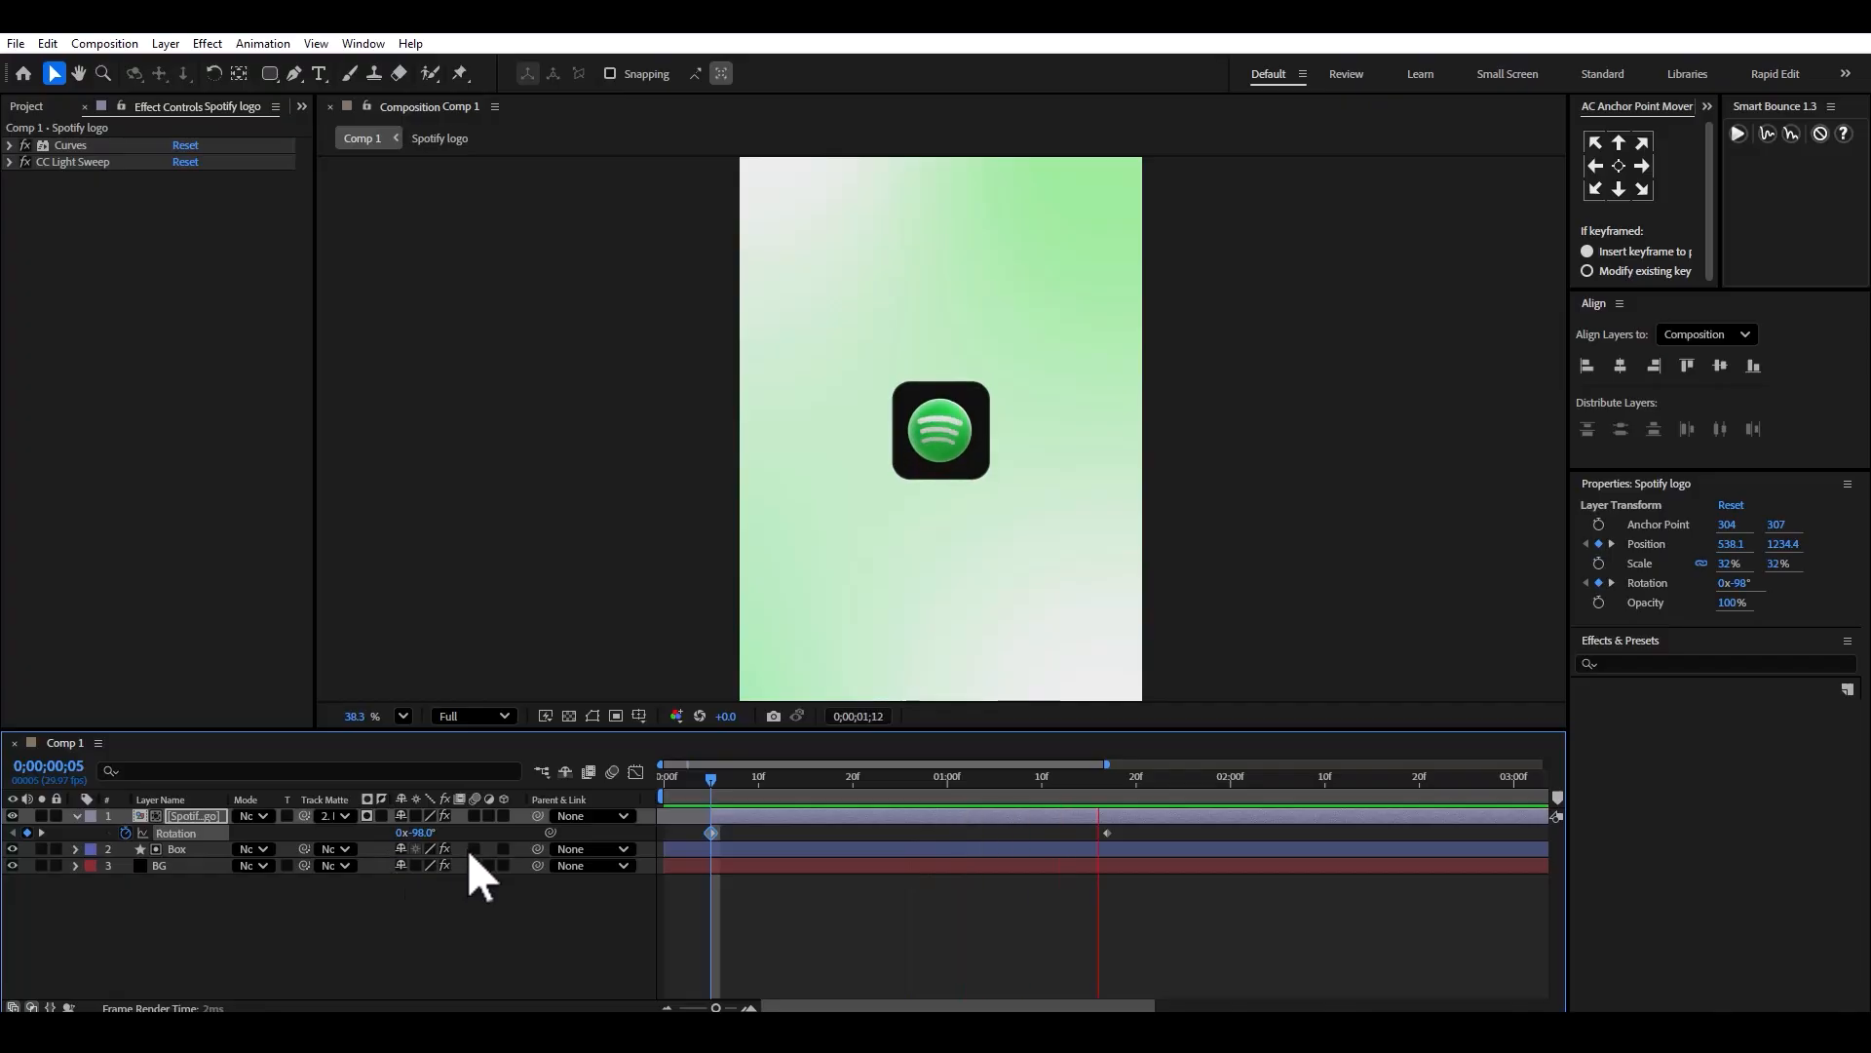
# Easy ease both logo rotation keyframes, shape their speed graph into a late peak and preview the spin.
pyautogui.moveTo(1124, 829); pyautogui.dragTo(630, 839)
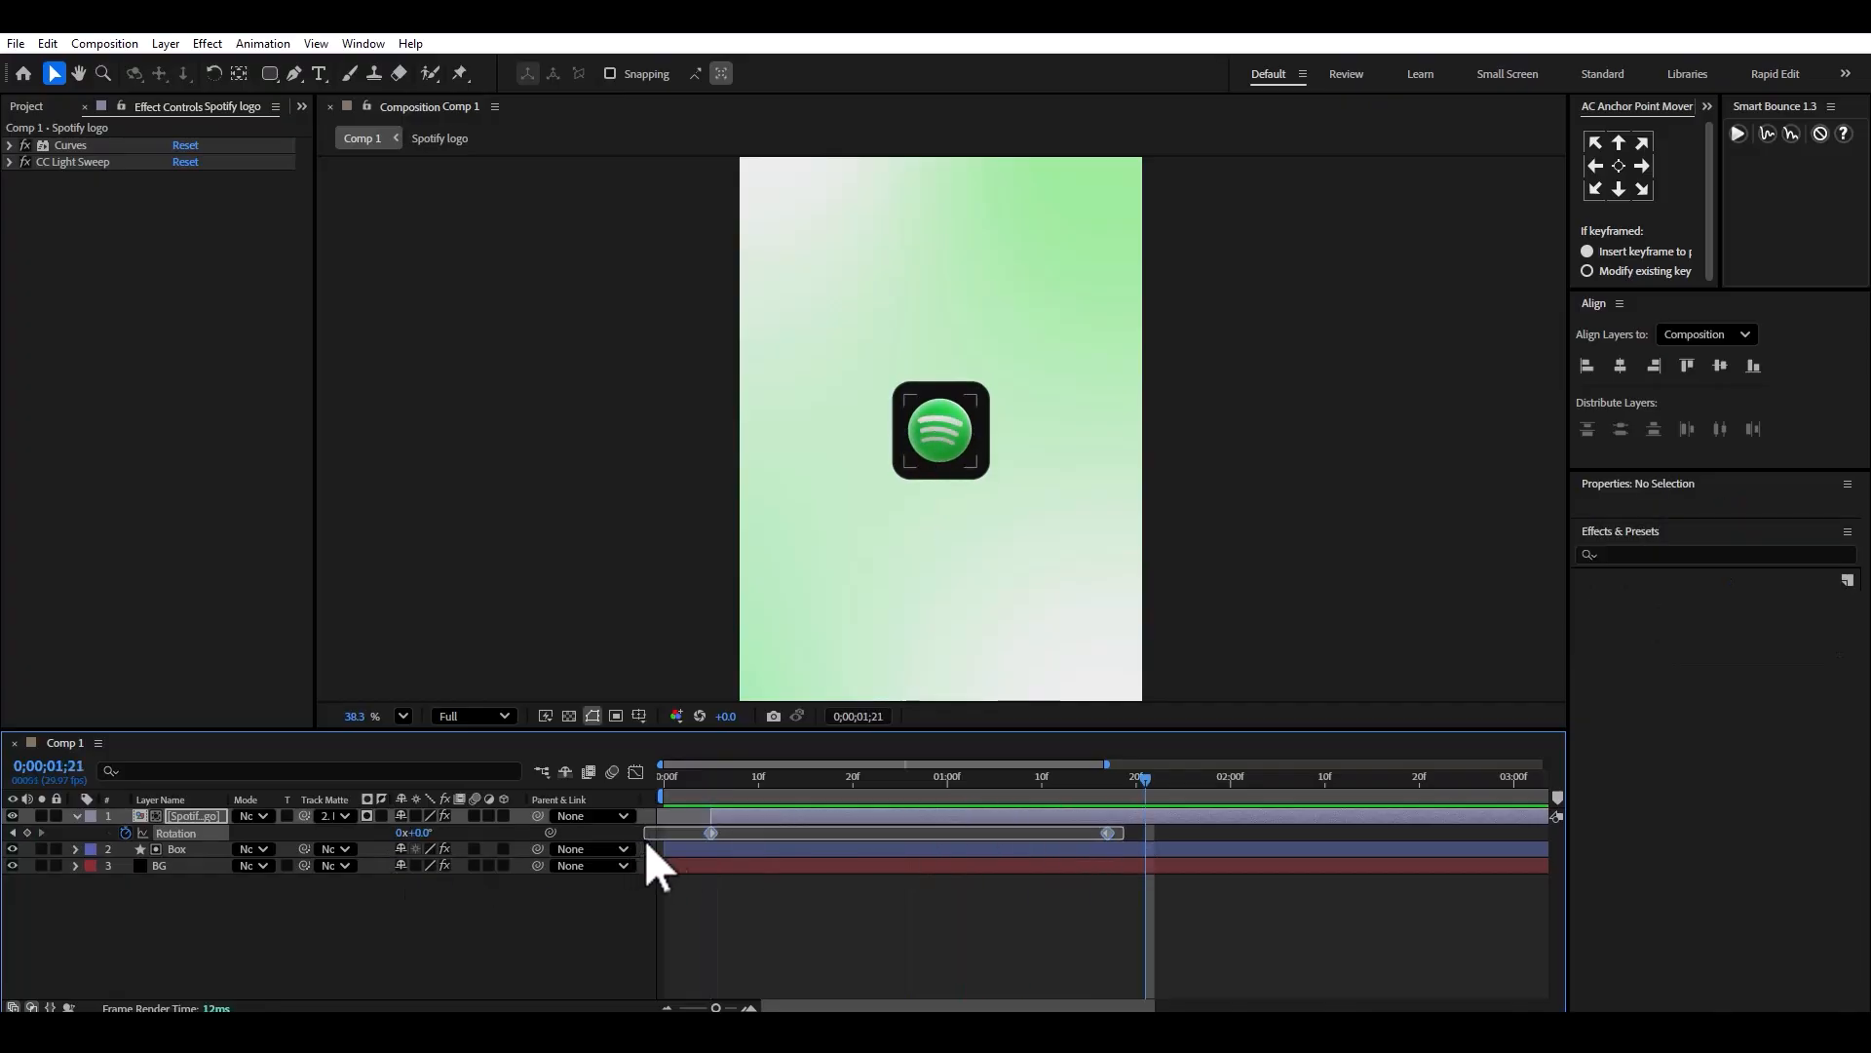
pyautogui.click(636, 772)
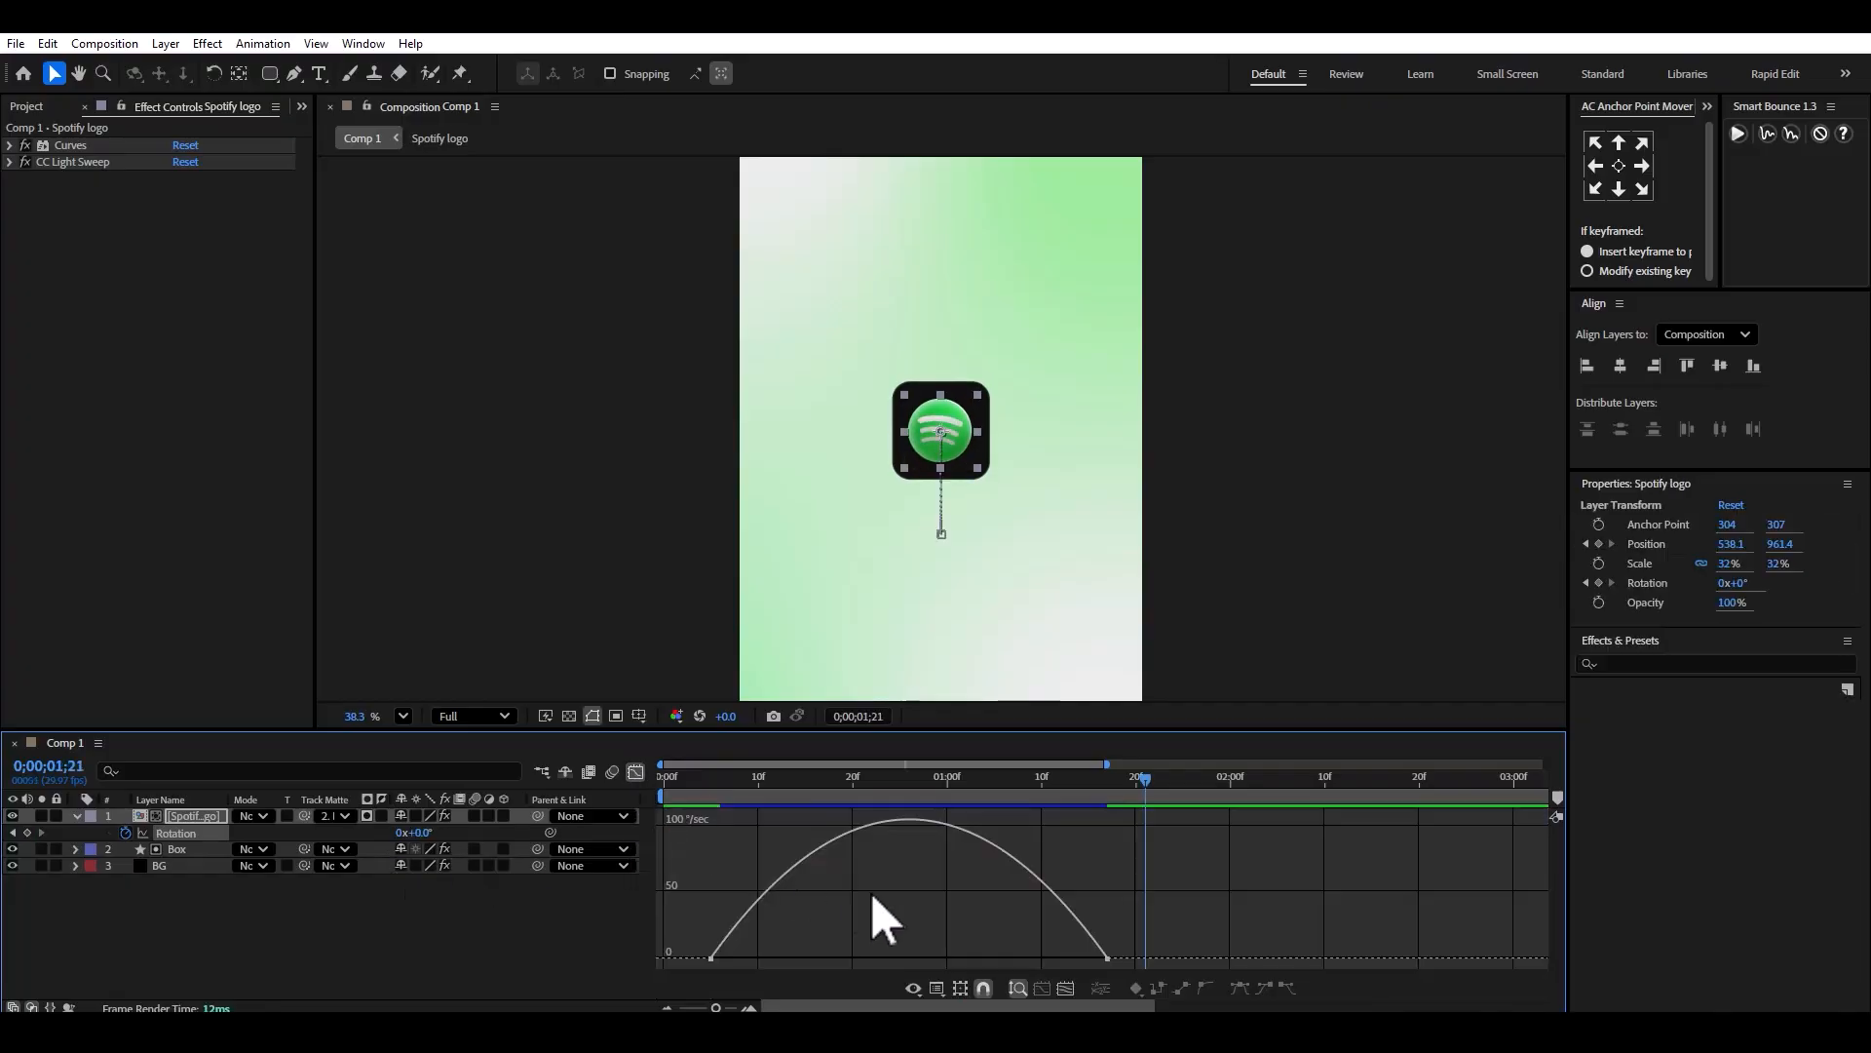
pyautogui.moveTo(762, 958); pyautogui.dragTo(883, 959)
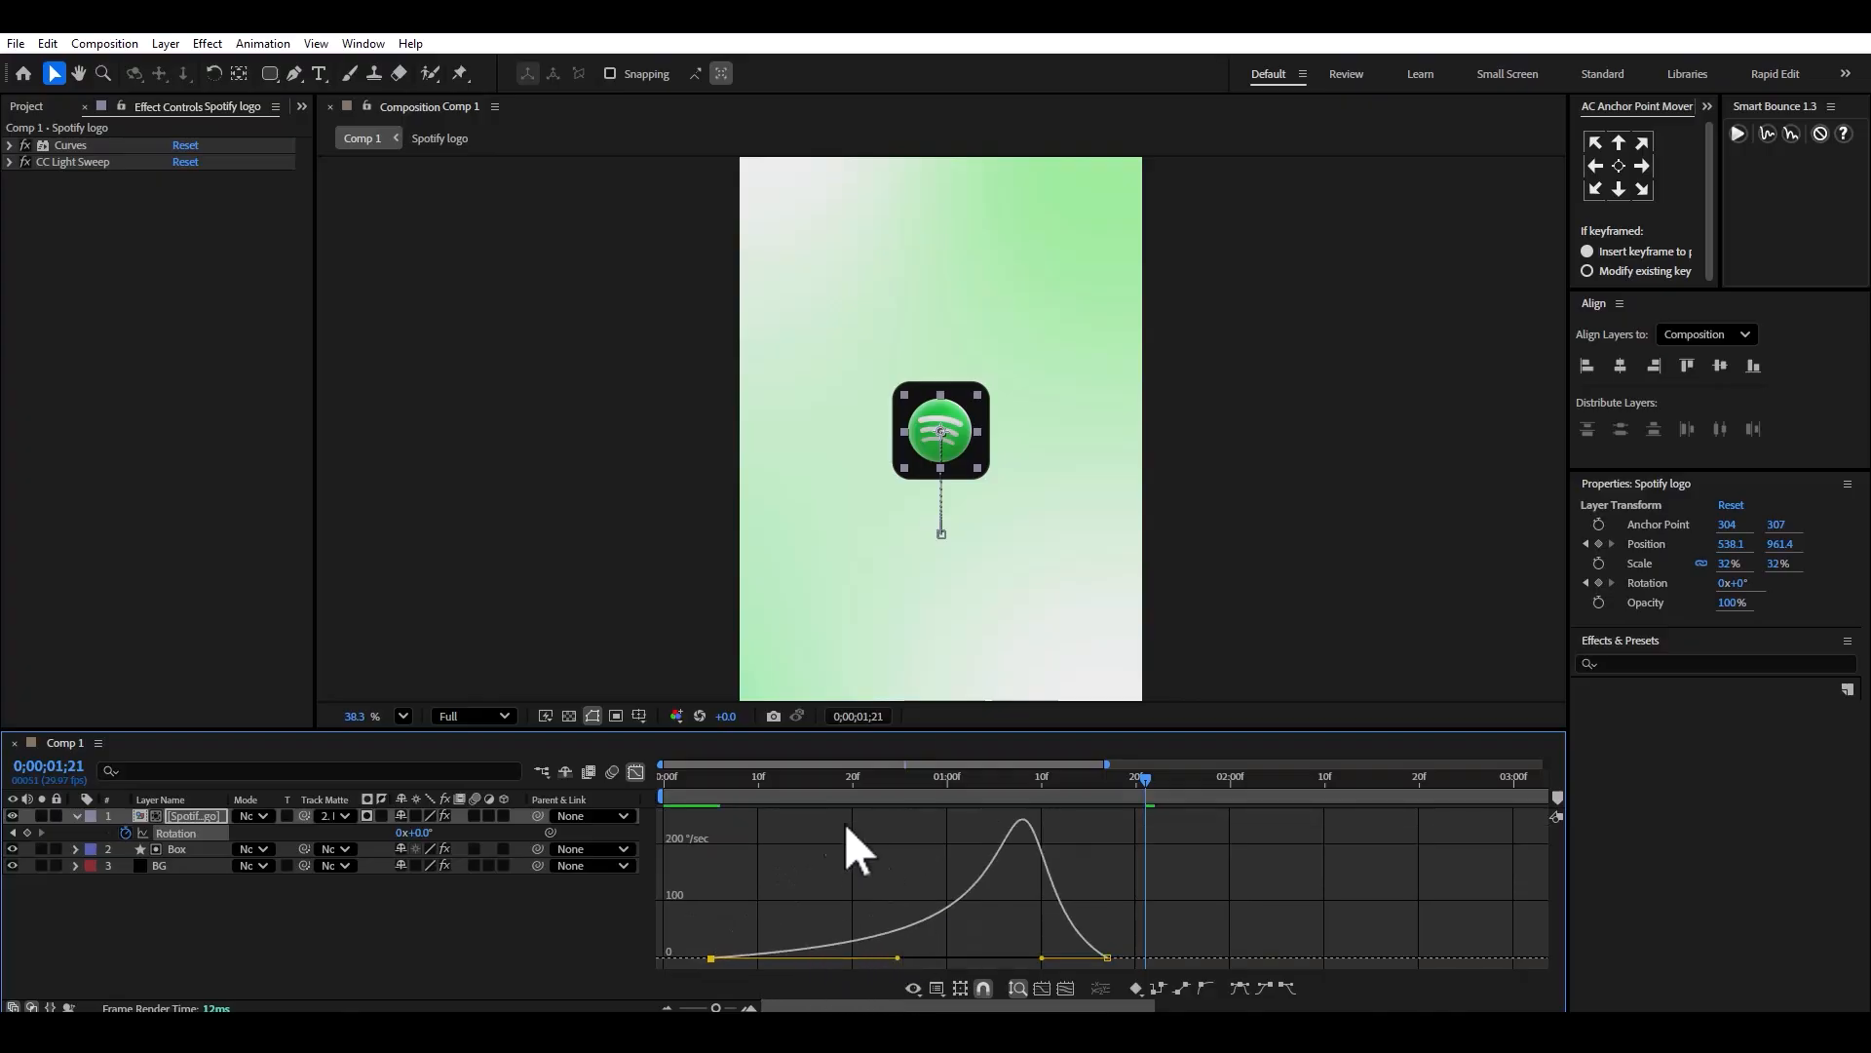
pyautogui.press('space')
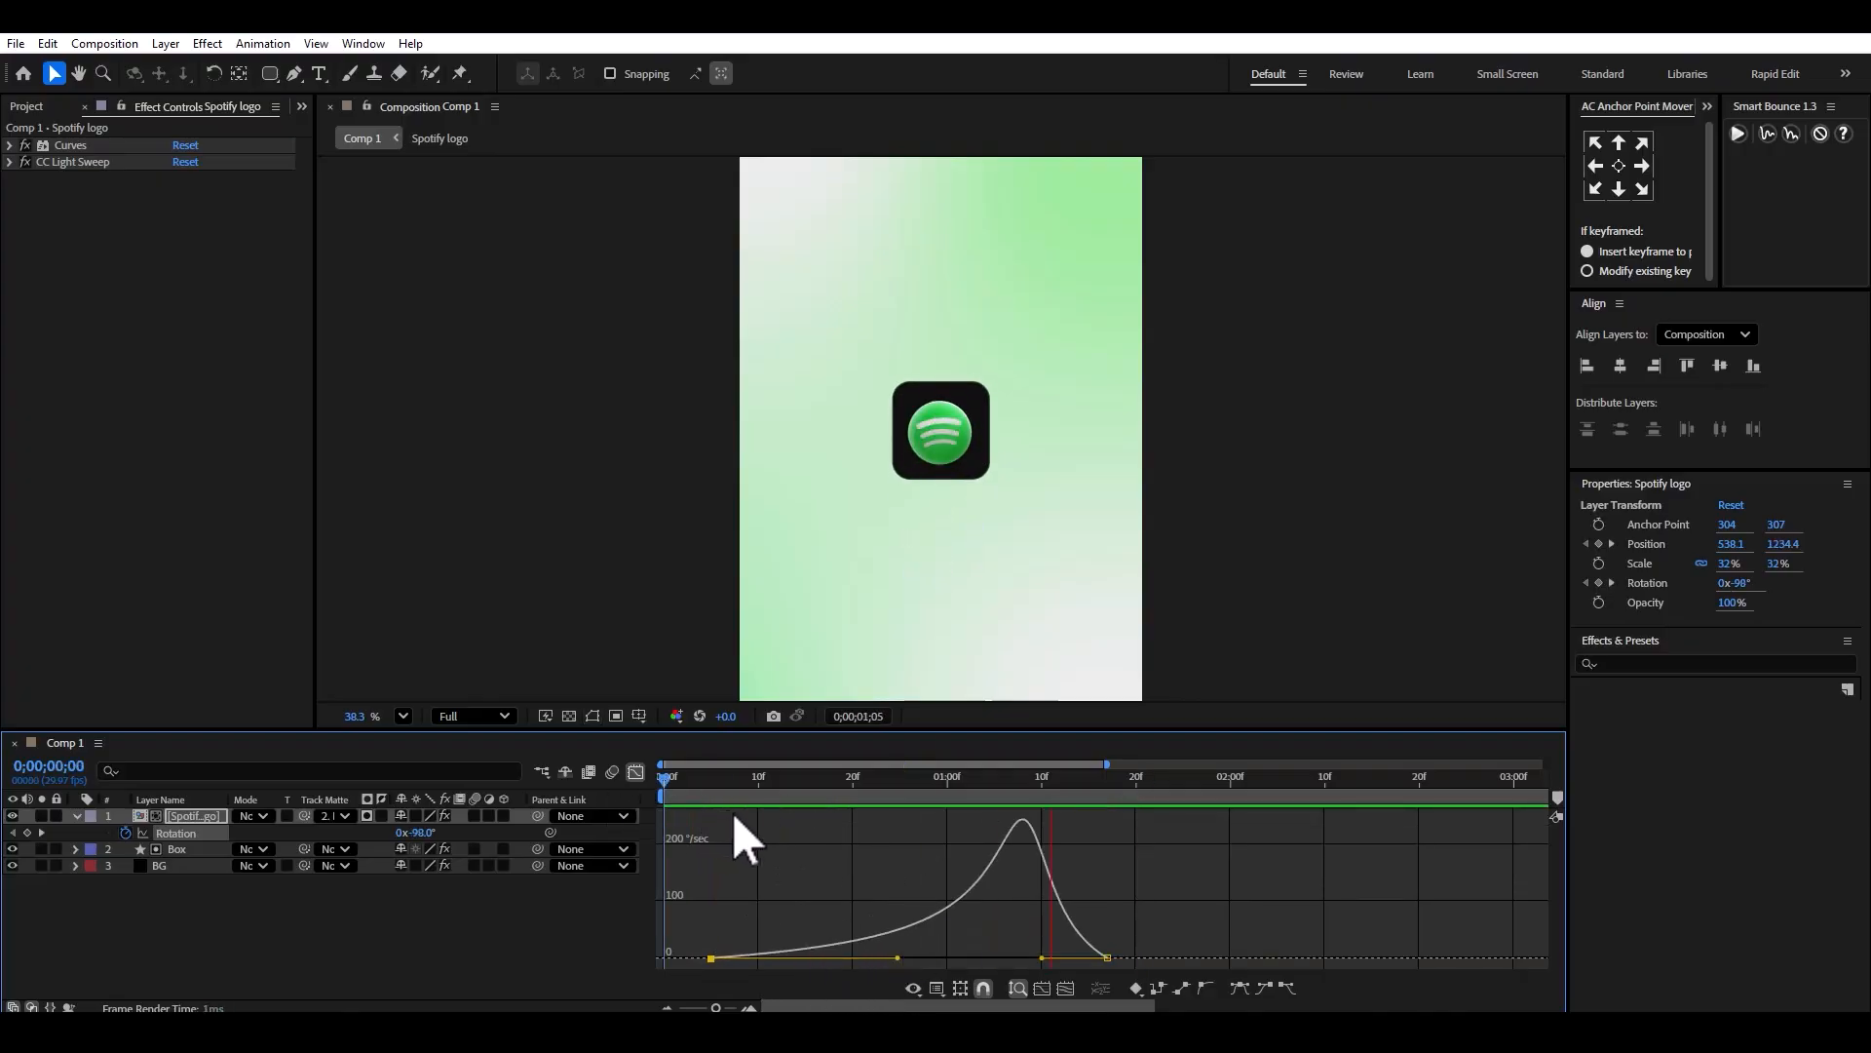
pyautogui.press('space')
# Reshape the rotation speed graph into a sharp peak at about frame 25 and preview the logo's spin.
pyautogui.moveTo(1039, 957); pyautogui.dragTo(820, 958)
pyautogui.press('space')
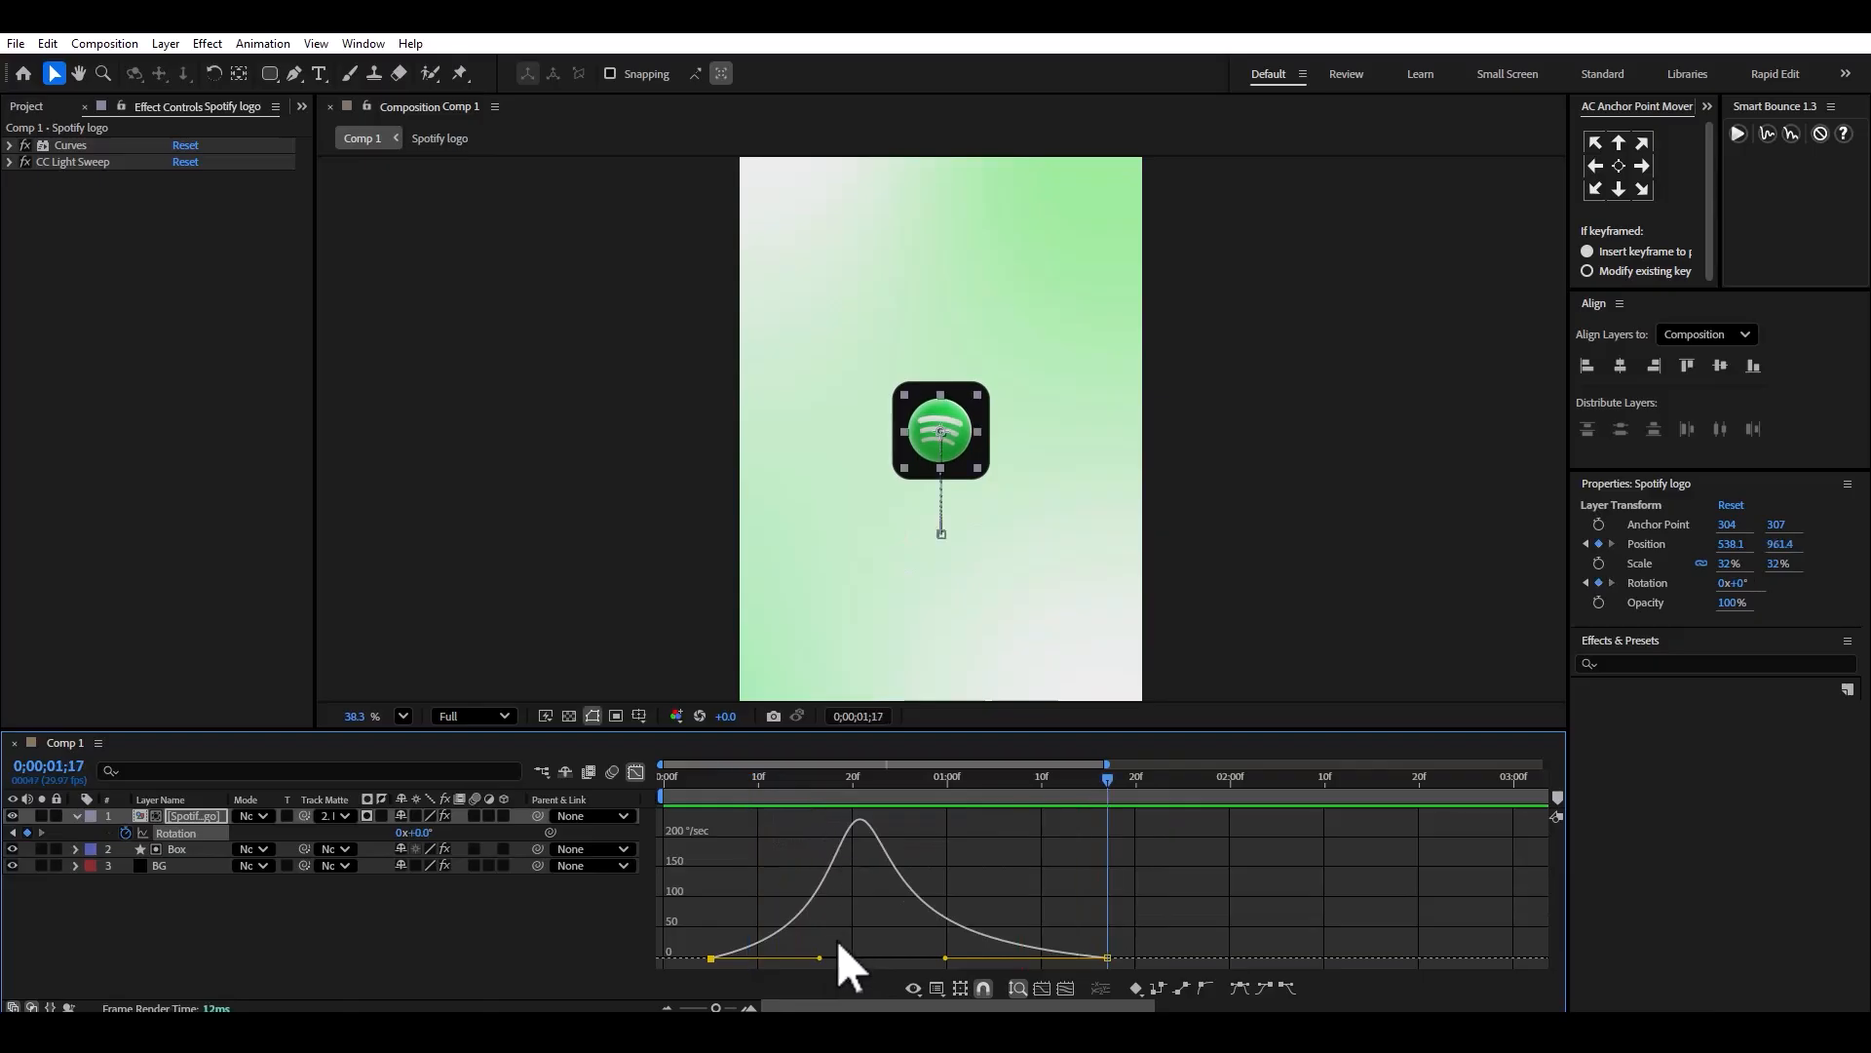
pyautogui.moveTo(819, 958); pyautogui.dragTo(868, 958)
pyautogui.click(804, 780)
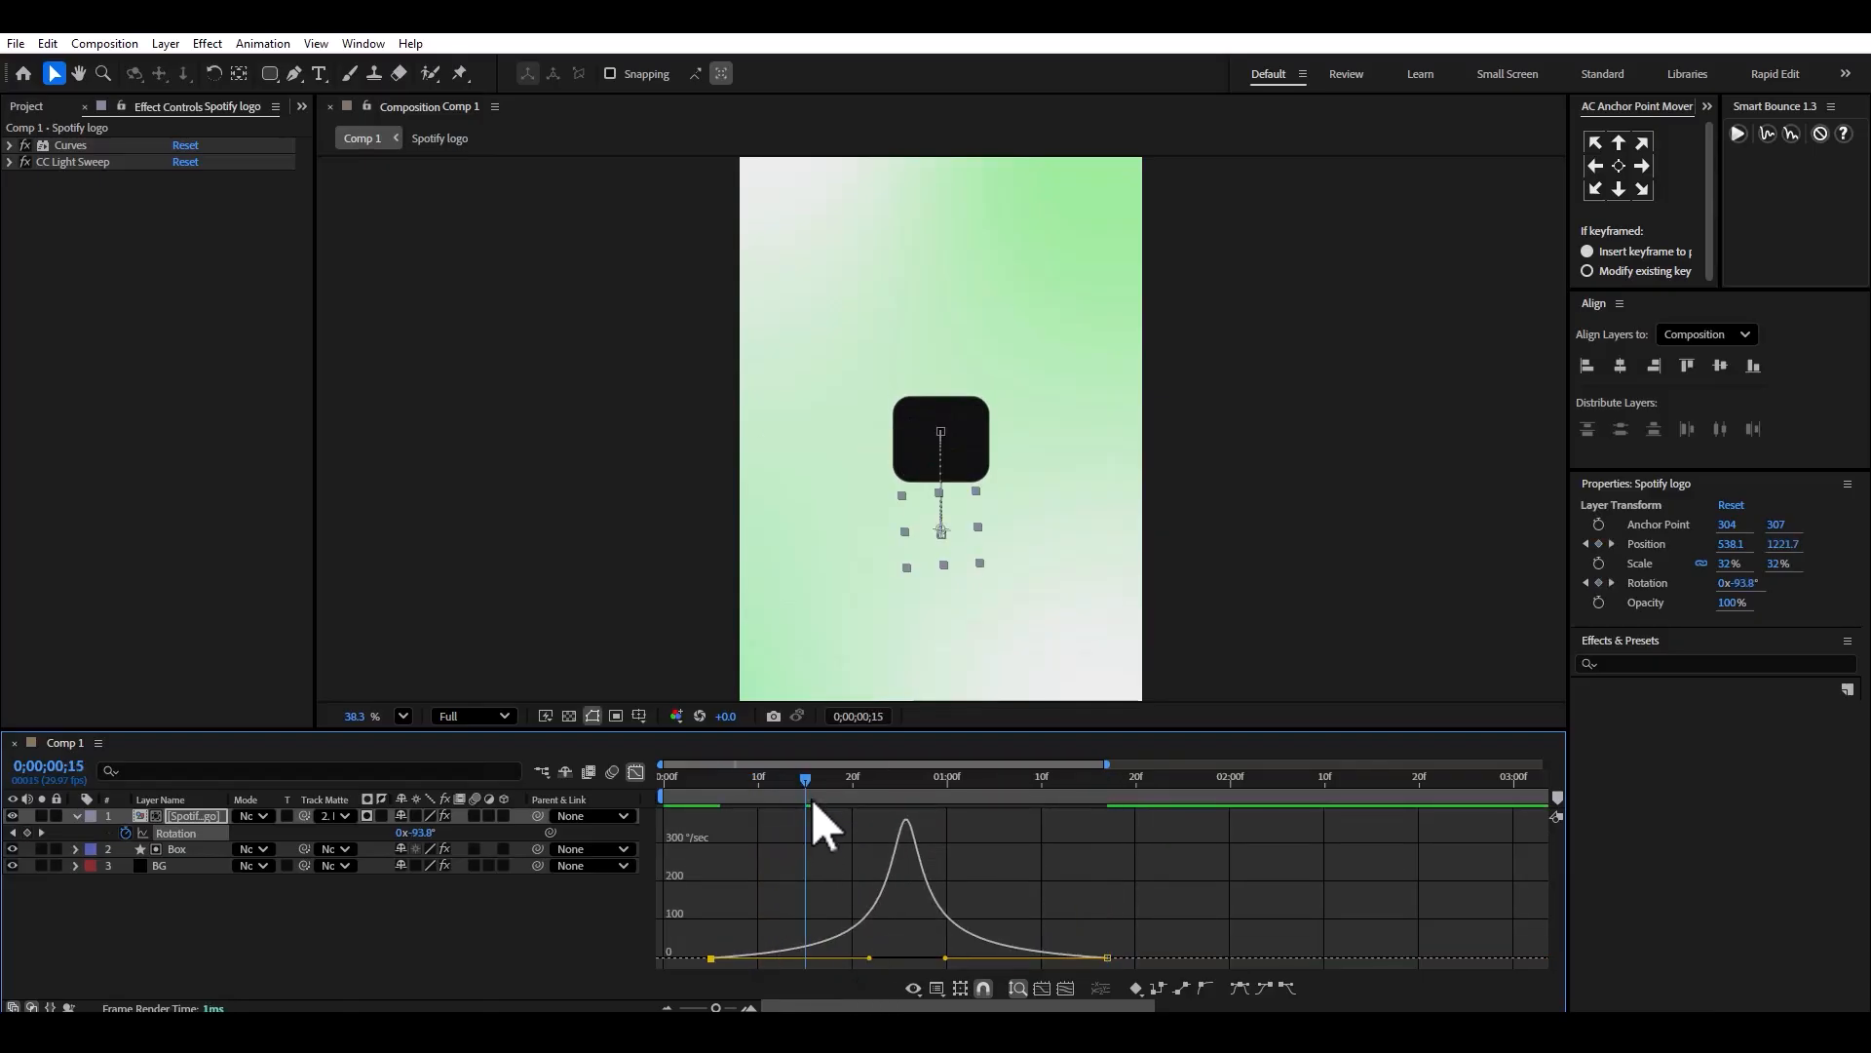
pyautogui.press('space')
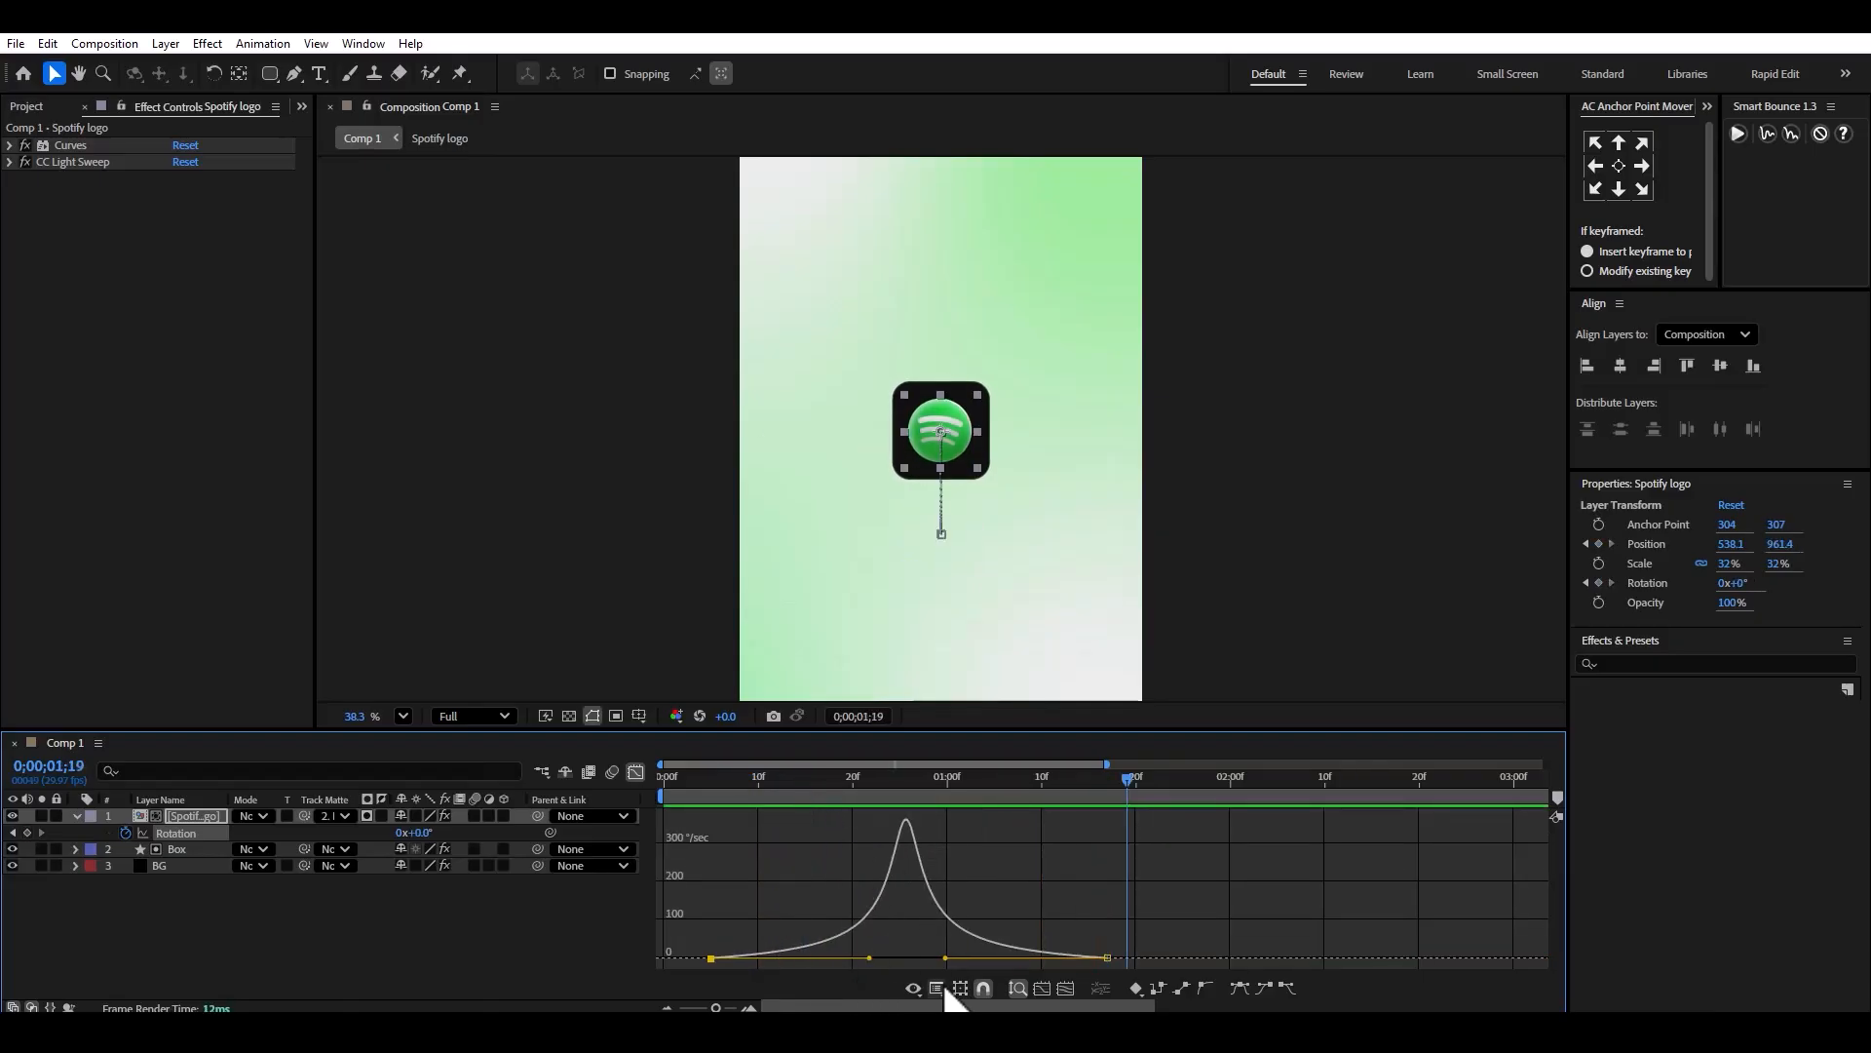
# Shorten the last rotation keyframe's ease for a softer peak at about 0;00;01;01, preview it and close the graph view.
pyautogui.moveTo(946, 958); pyautogui.dragTo(1003, 958)
pyautogui.click(817, 780)
pyautogui.press('space')
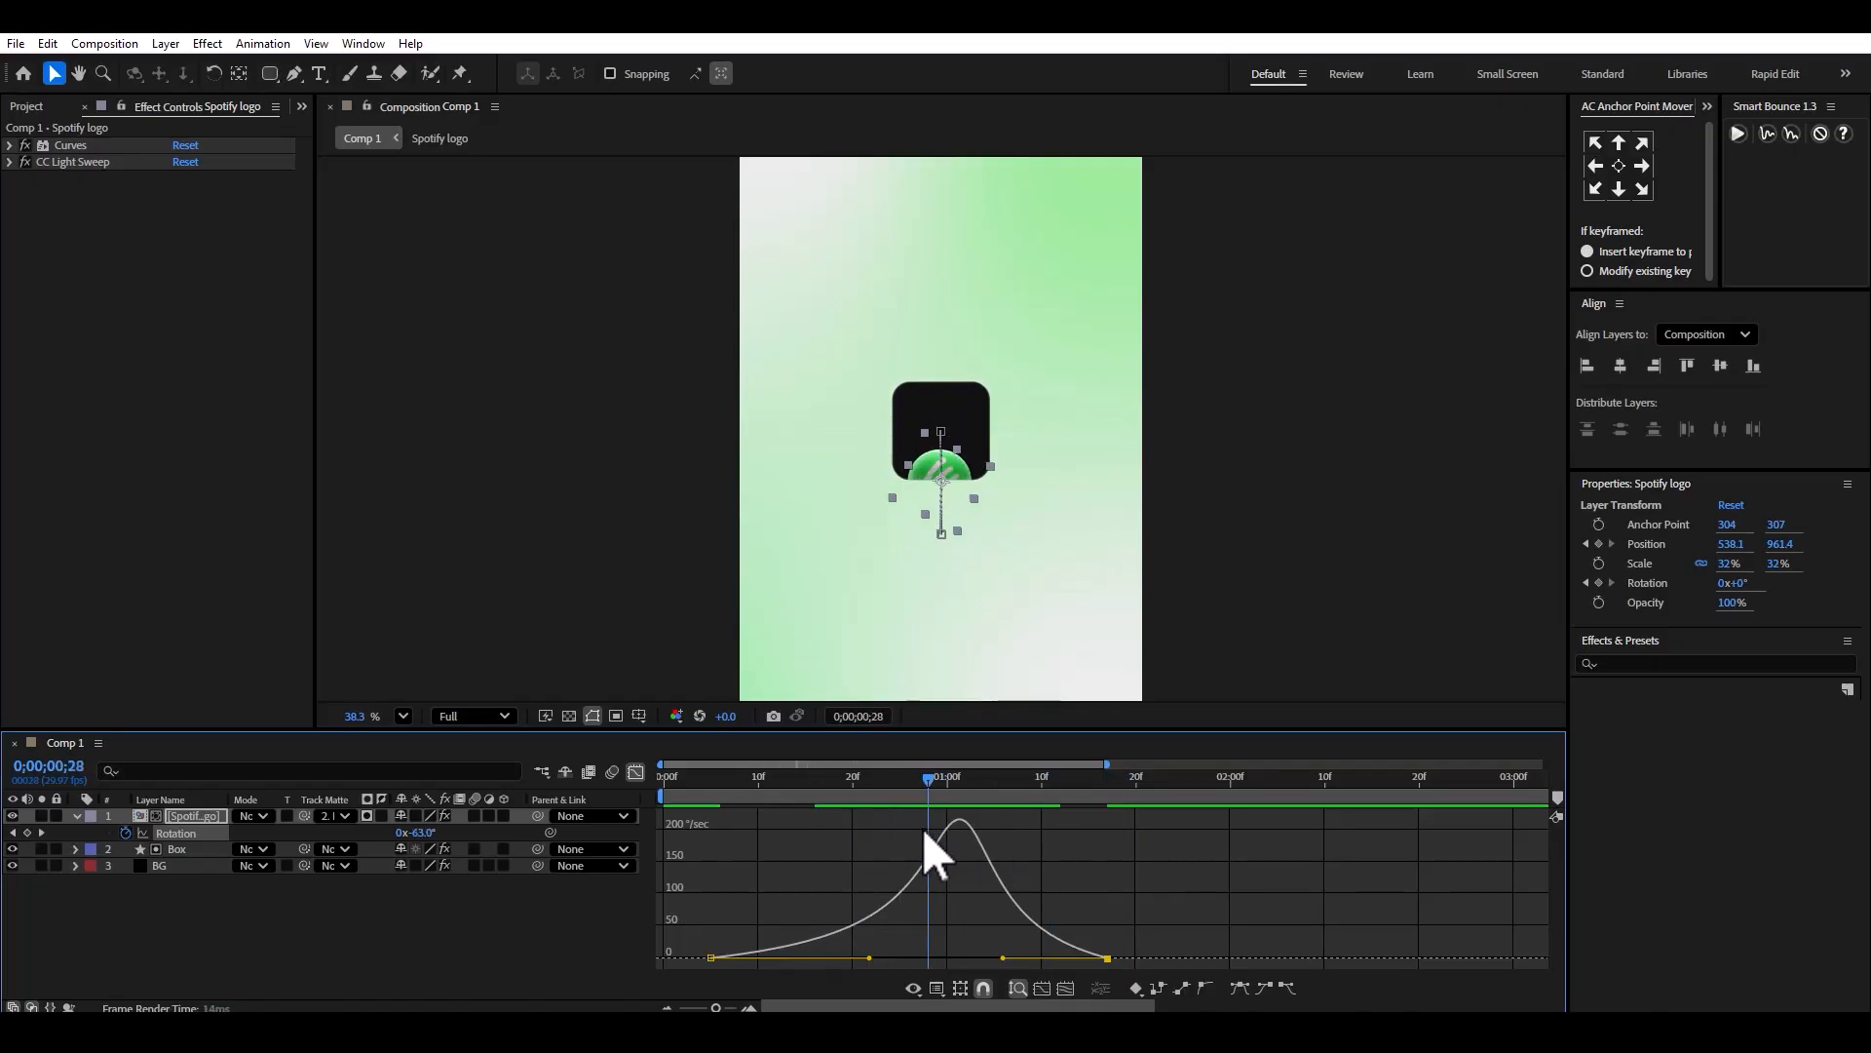
pyautogui.press('space')
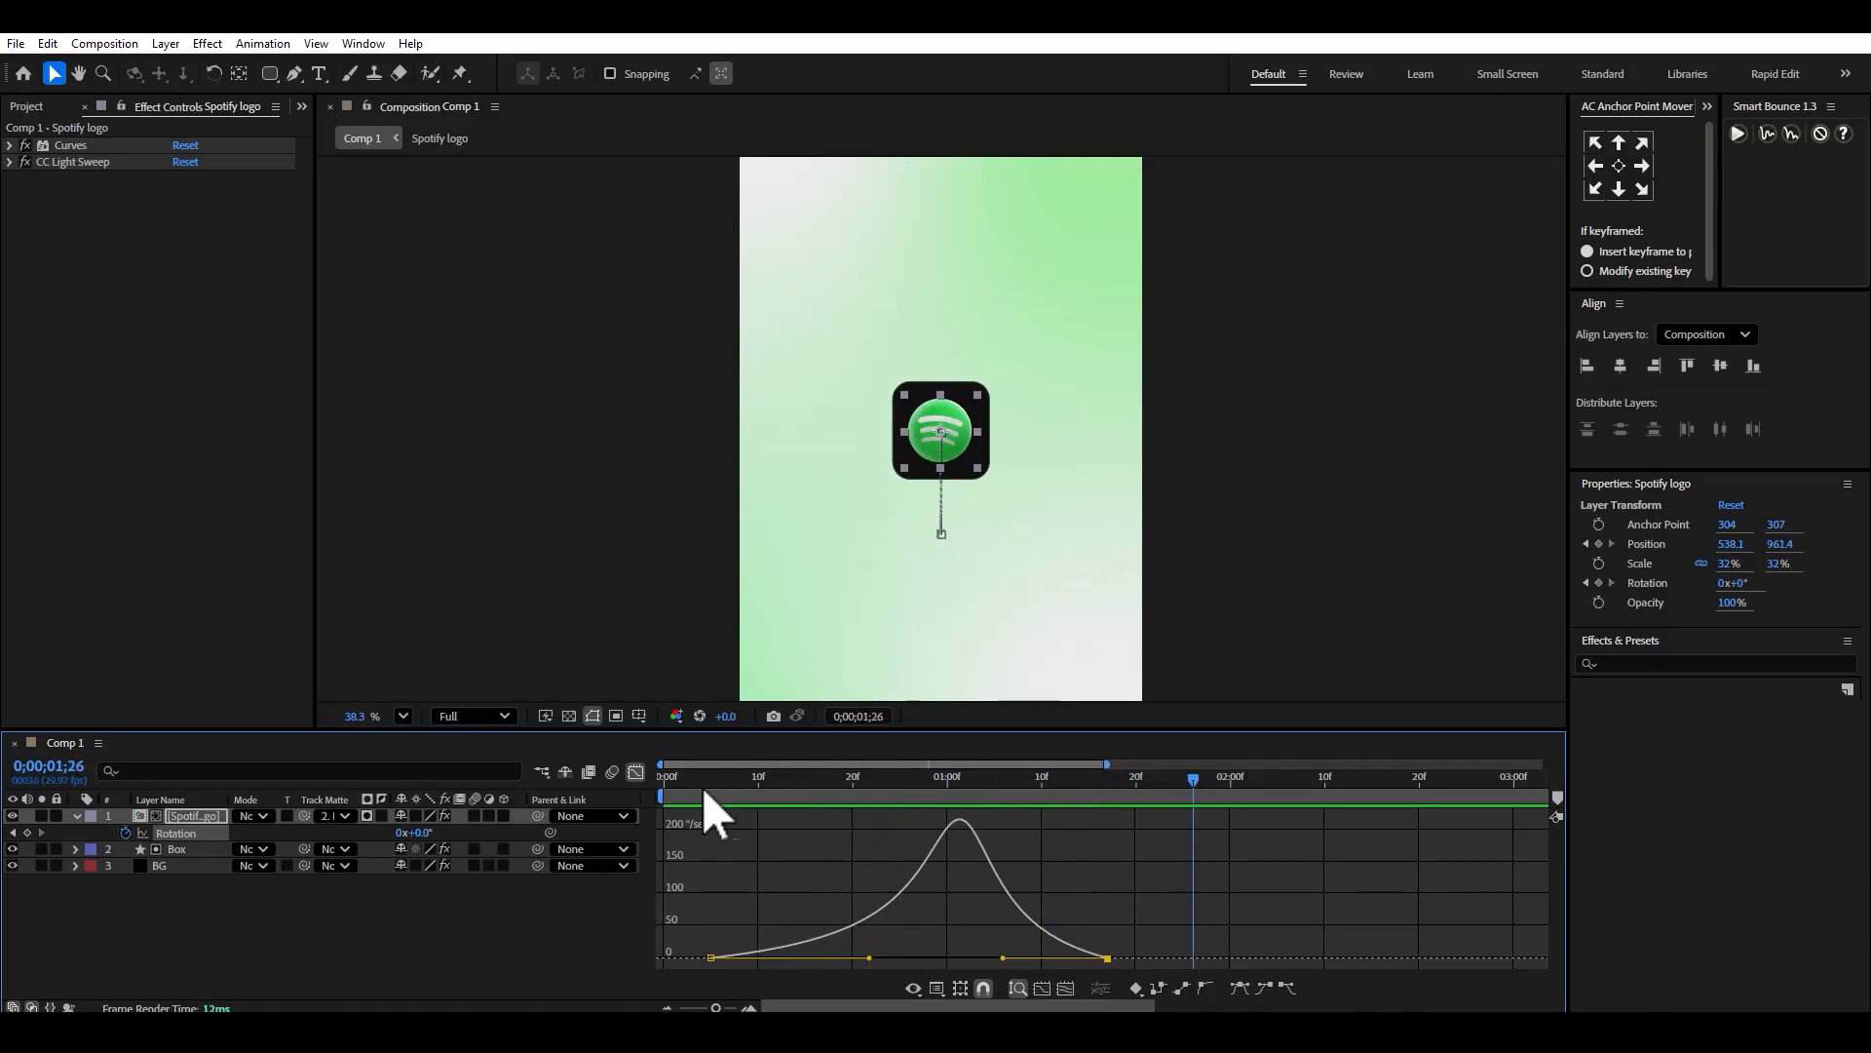
pyautogui.click(636, 772)
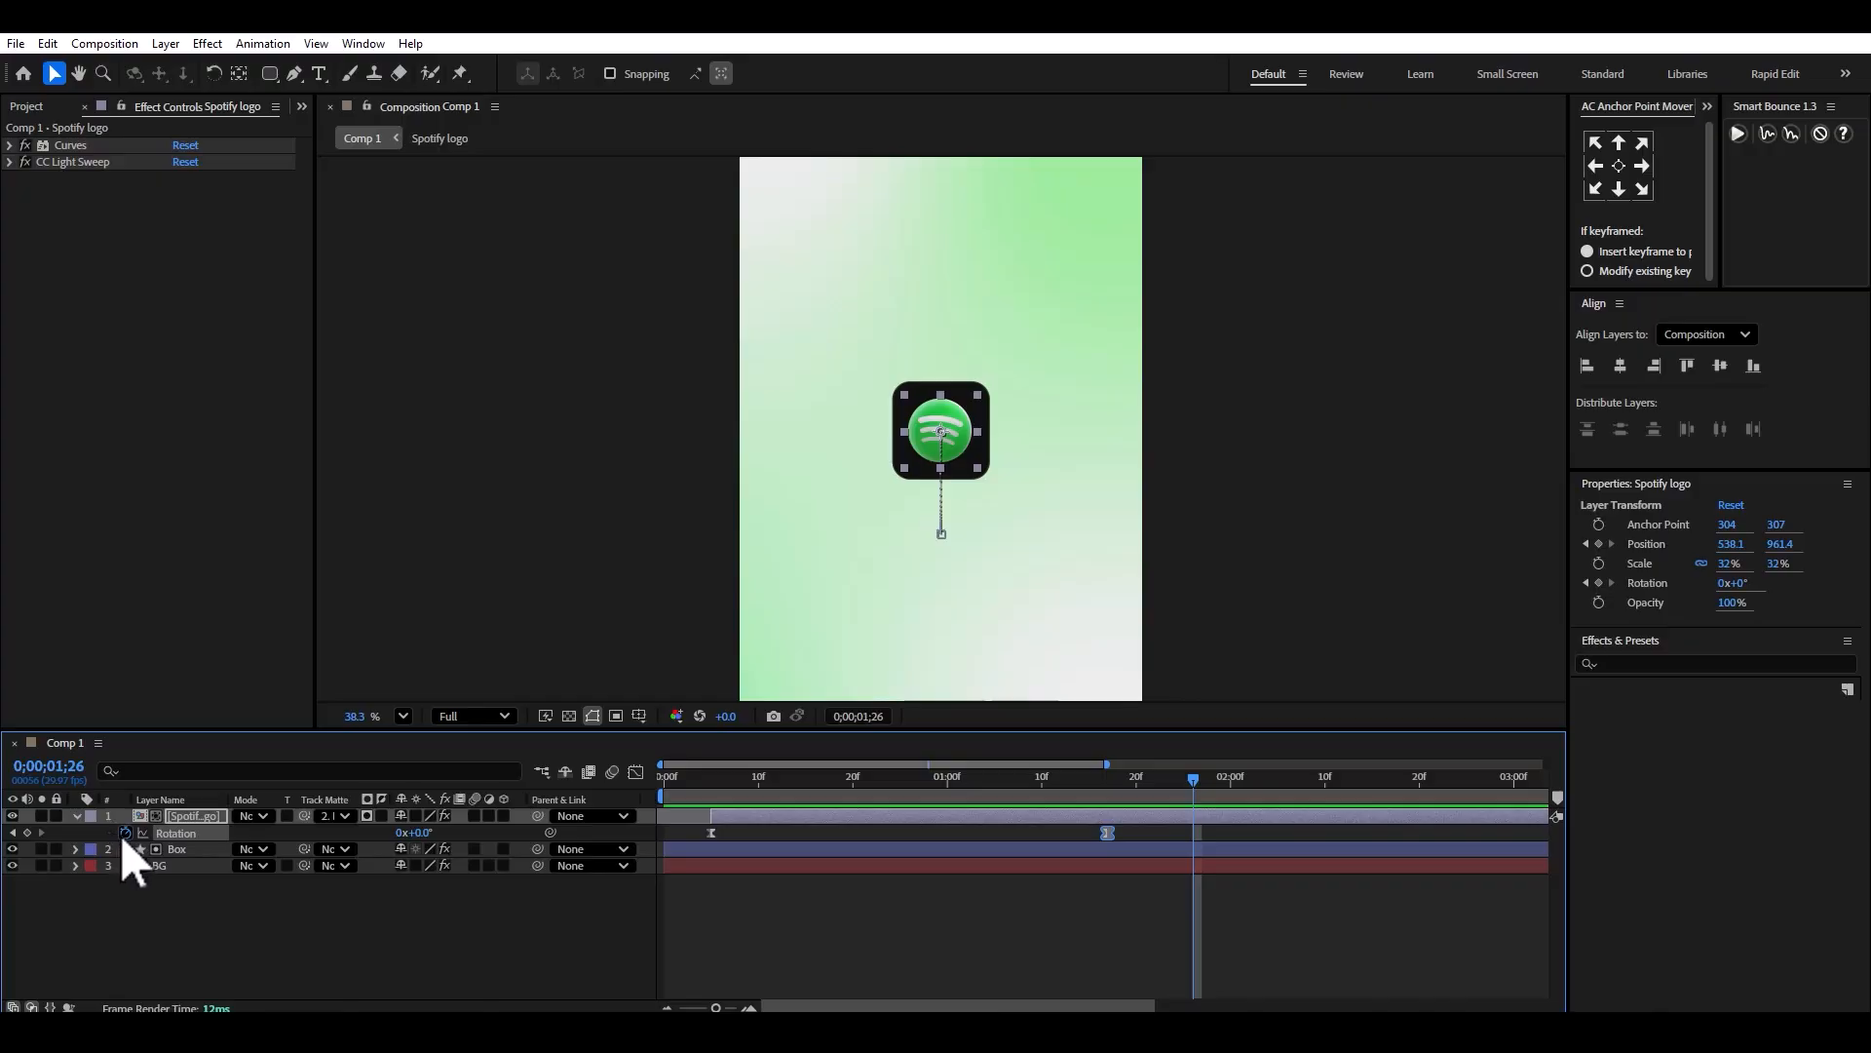
# Add the expression wiggle(1,4) to the logo's position and preview it from the start.
pyautogui.press('p')
pyautogui.keyDown('alt'); pyautogui.click(126, 833); pyautogui.keyUp('alt')
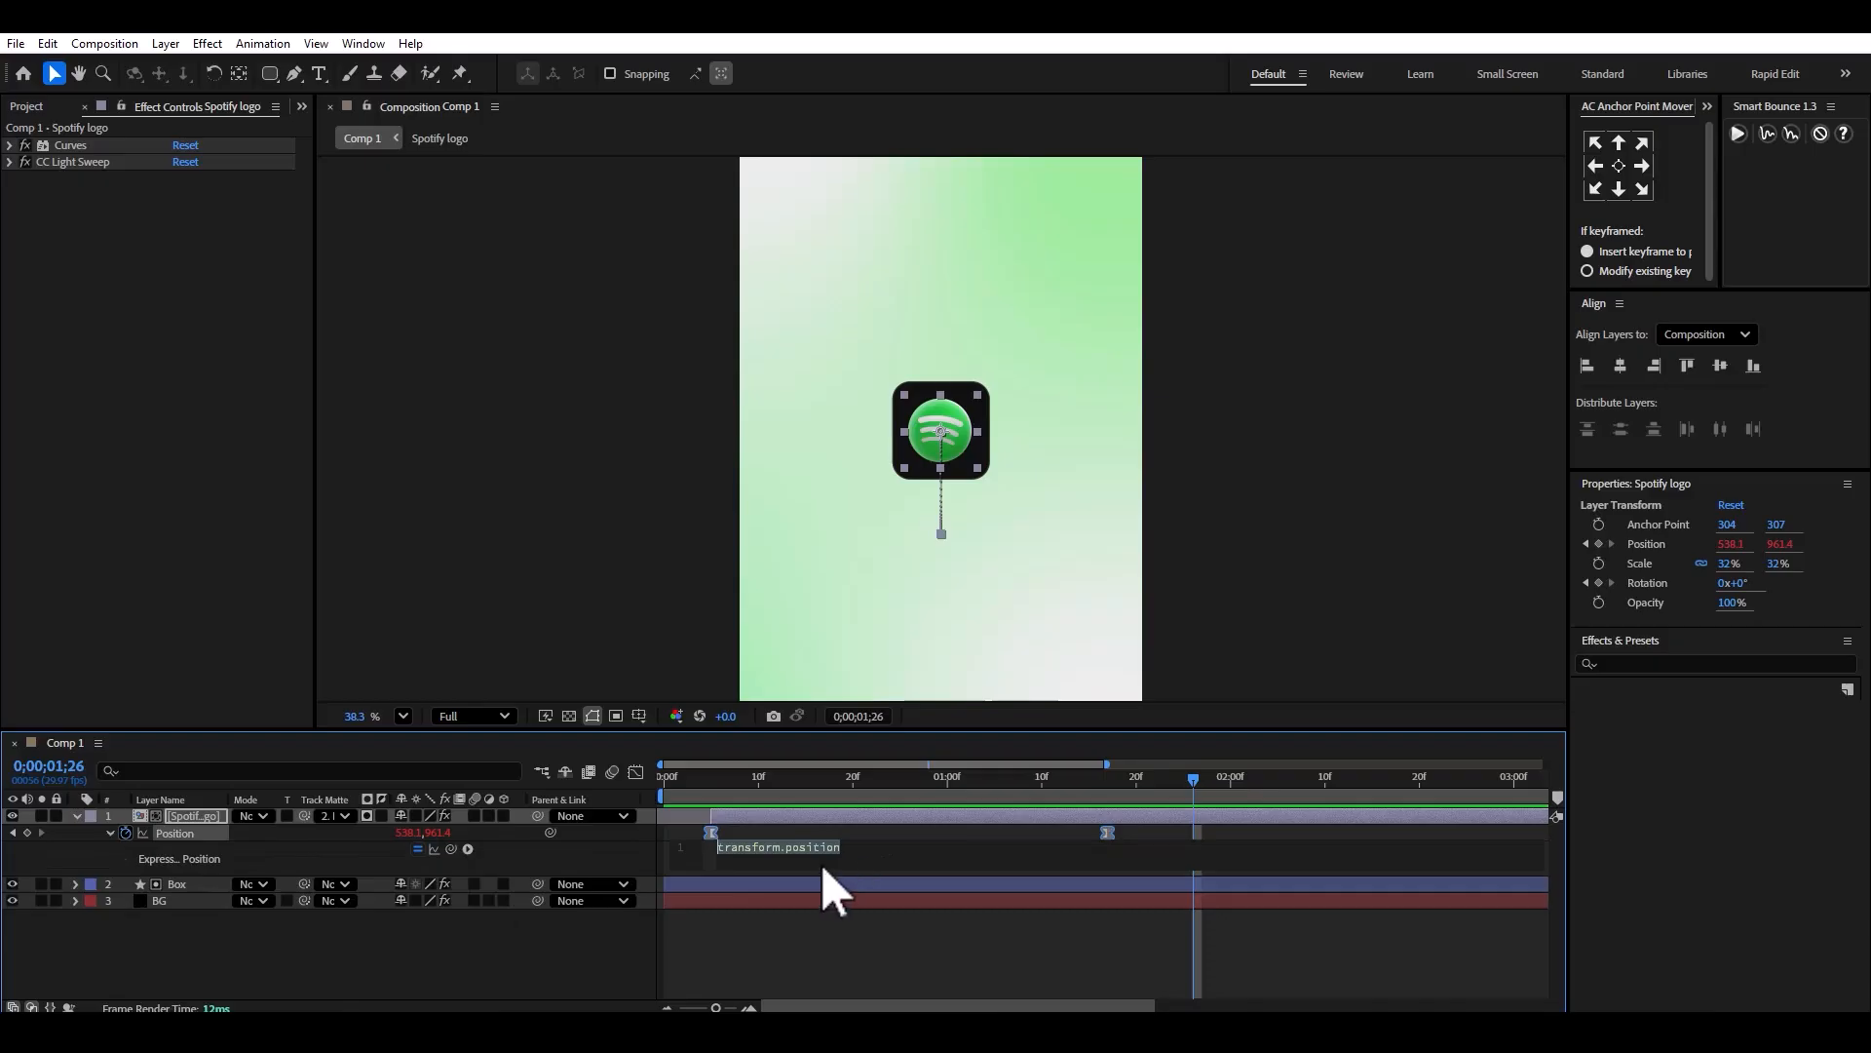
pyautogui.write('wiggle')
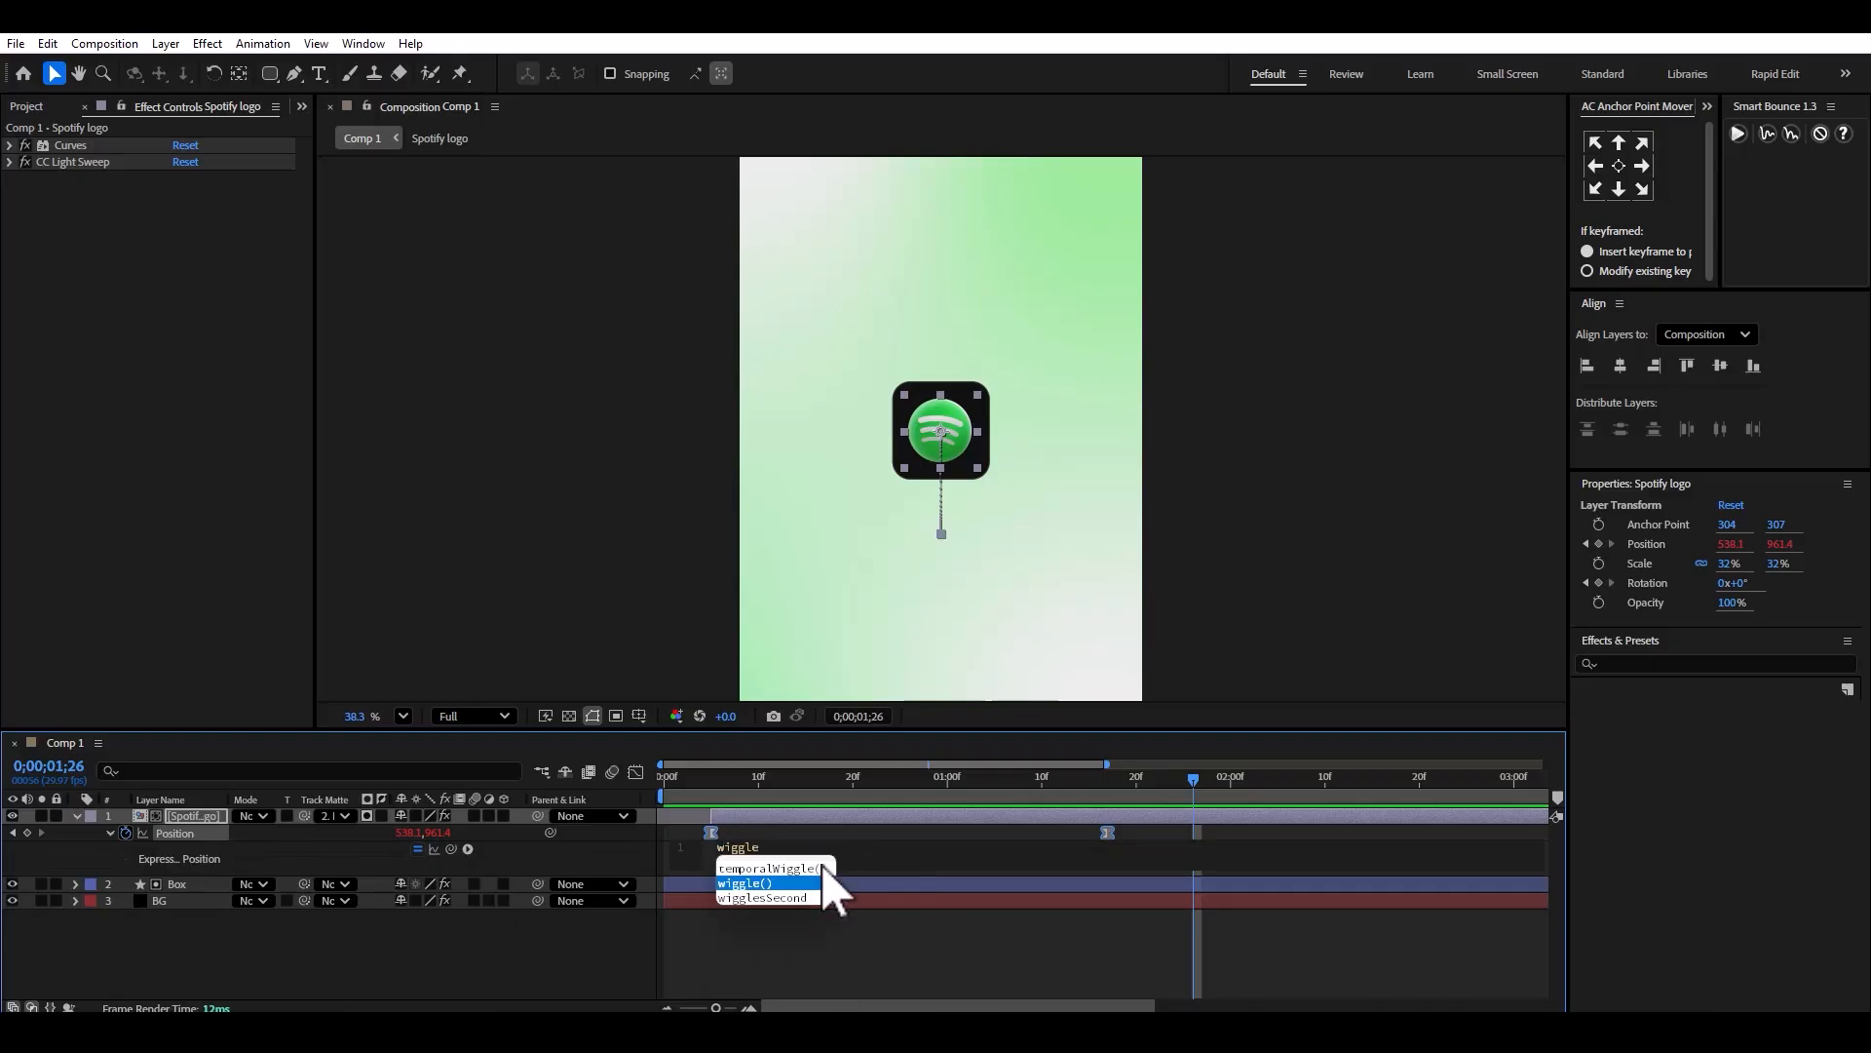
pyautogui.press('Return')
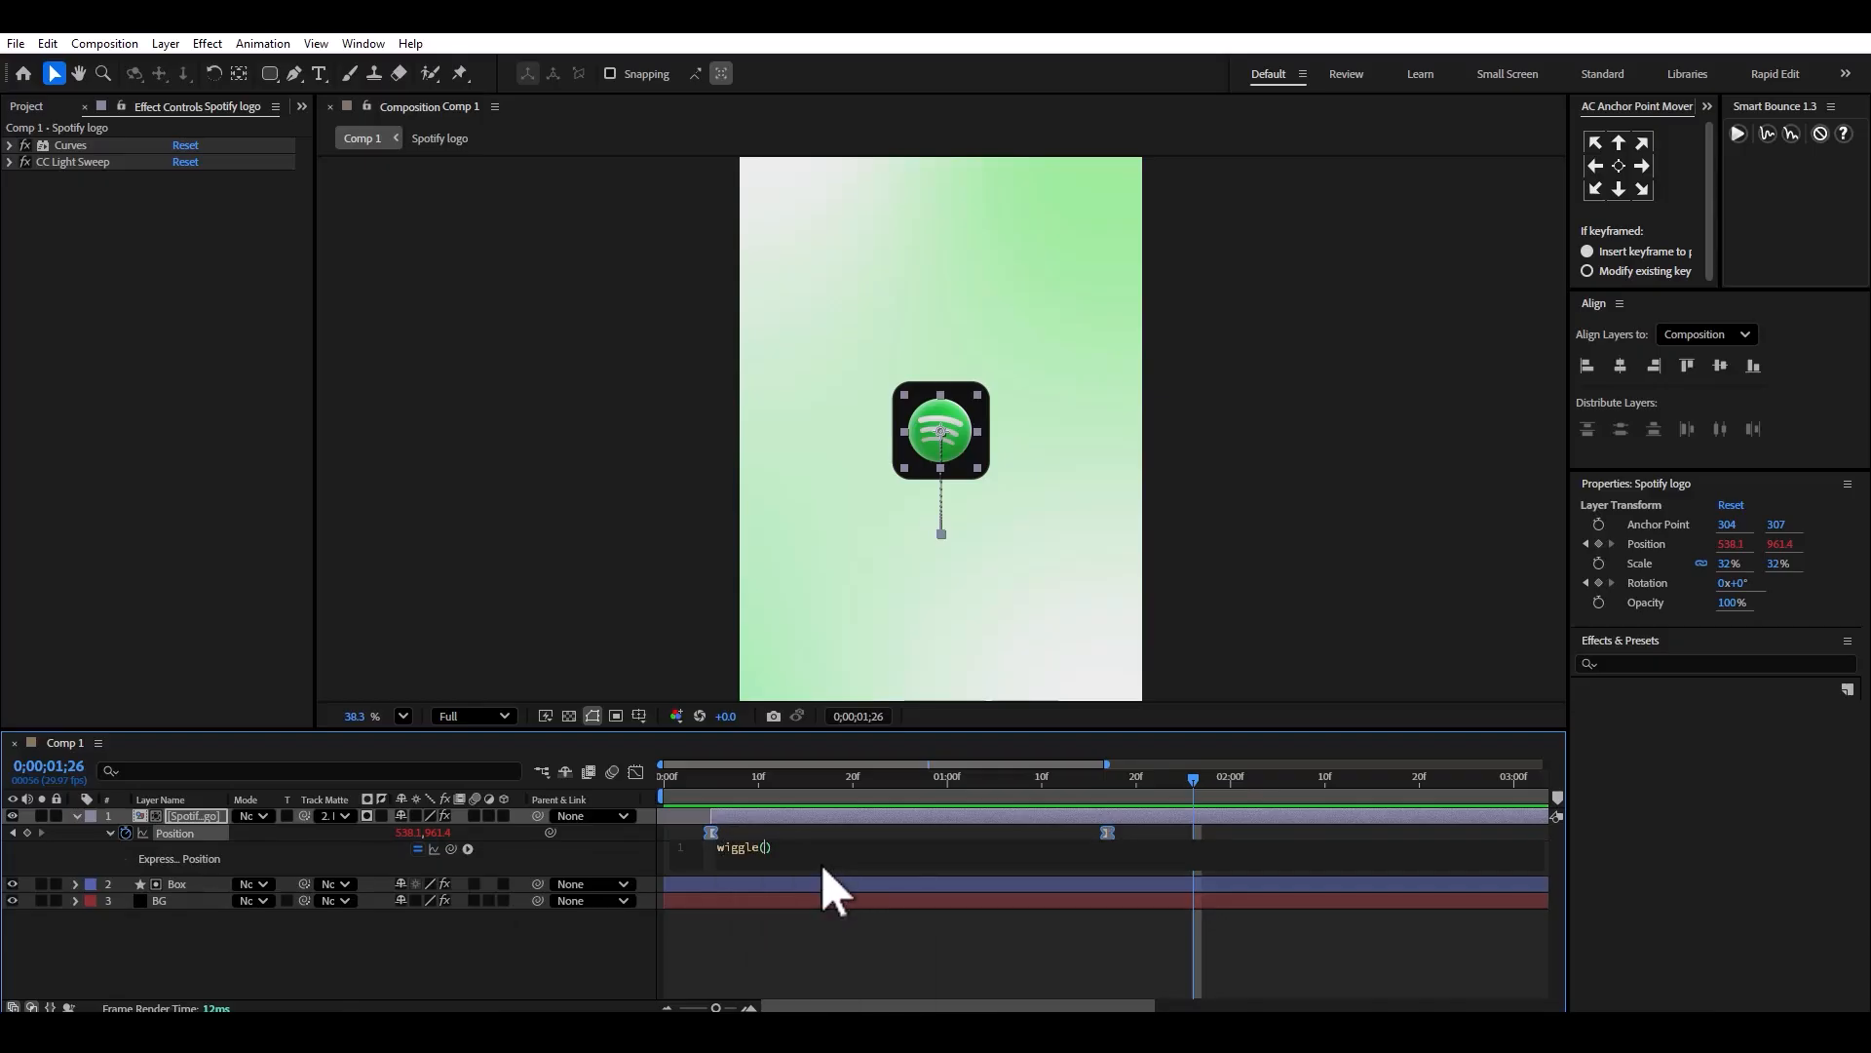
pyautogui.write('1,4')
pyautogui.moveTo(684, 783); pyautogui.dragTo(647, 804)
pyautogui.press('space')
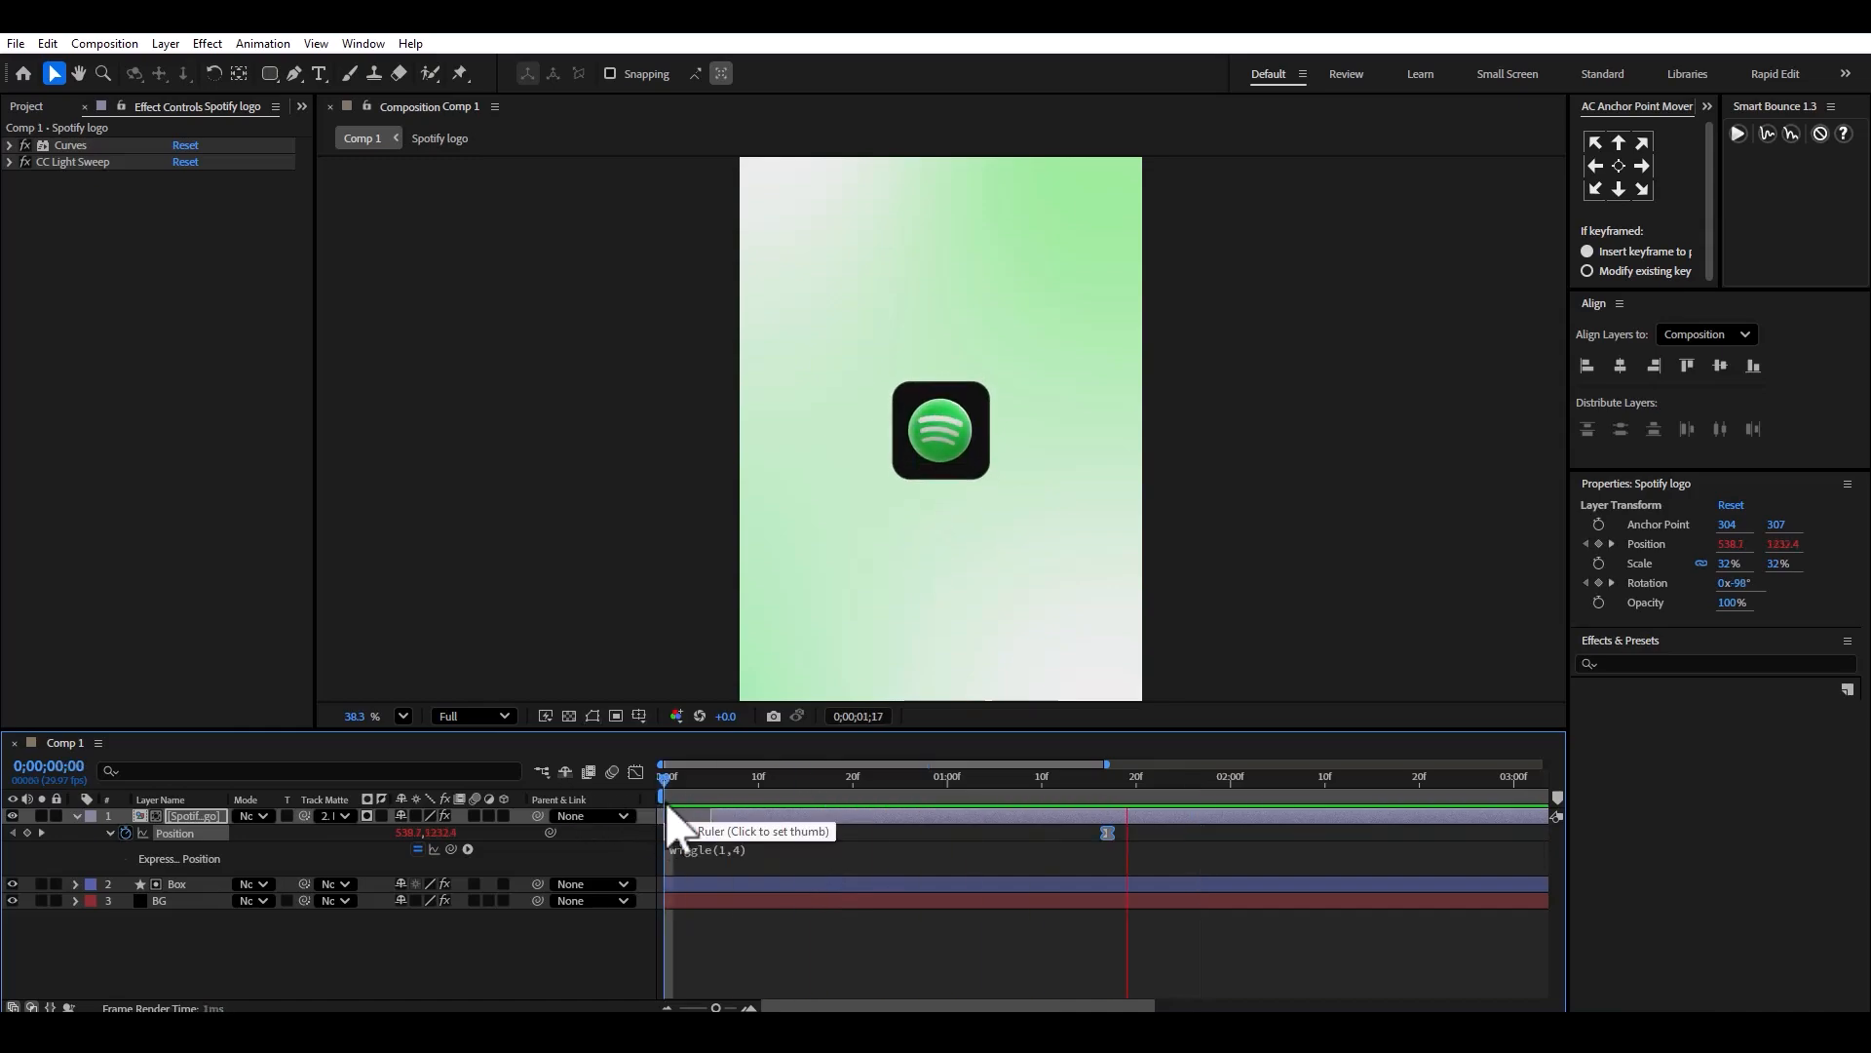
pyautogui.press('space')
# Change the logo's position expression to wiggle(2,7) after trying wiggle(4,4), and preview the floating motion from the start.
pyautogui.click(773, 852)
pyautogui.click(781, 847)
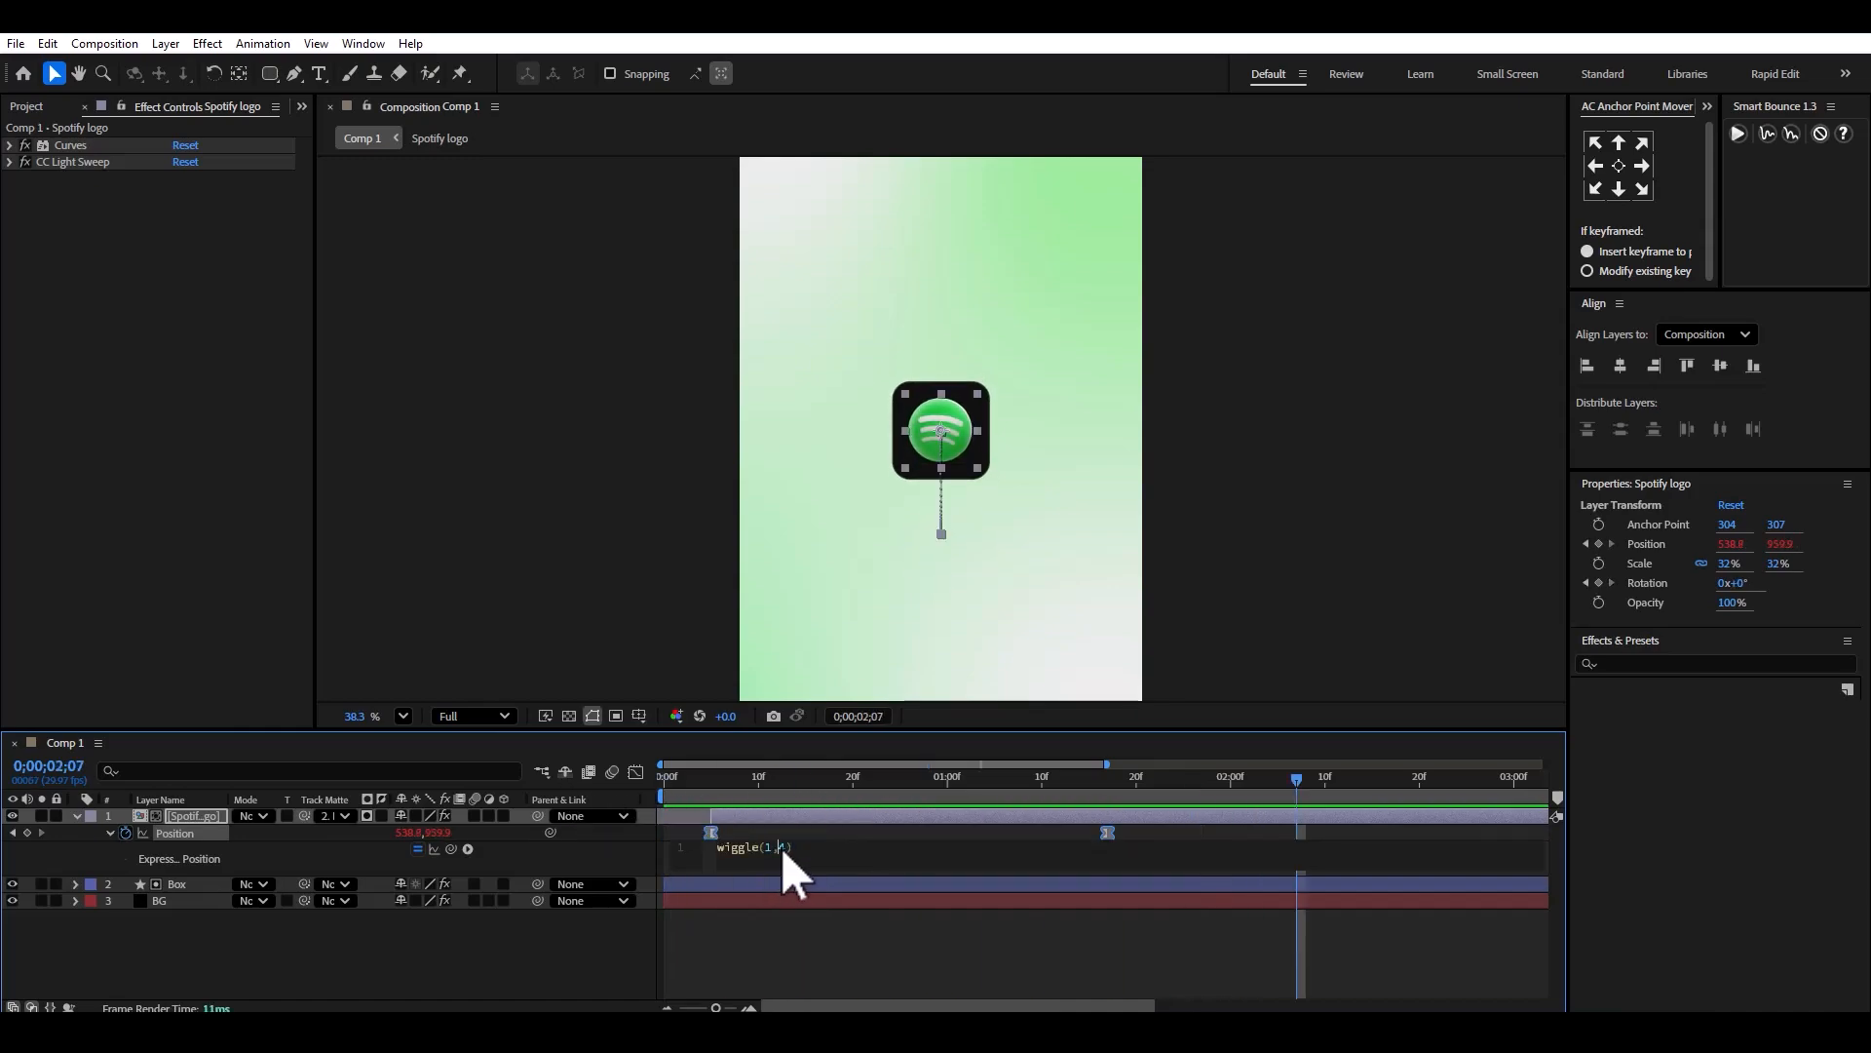
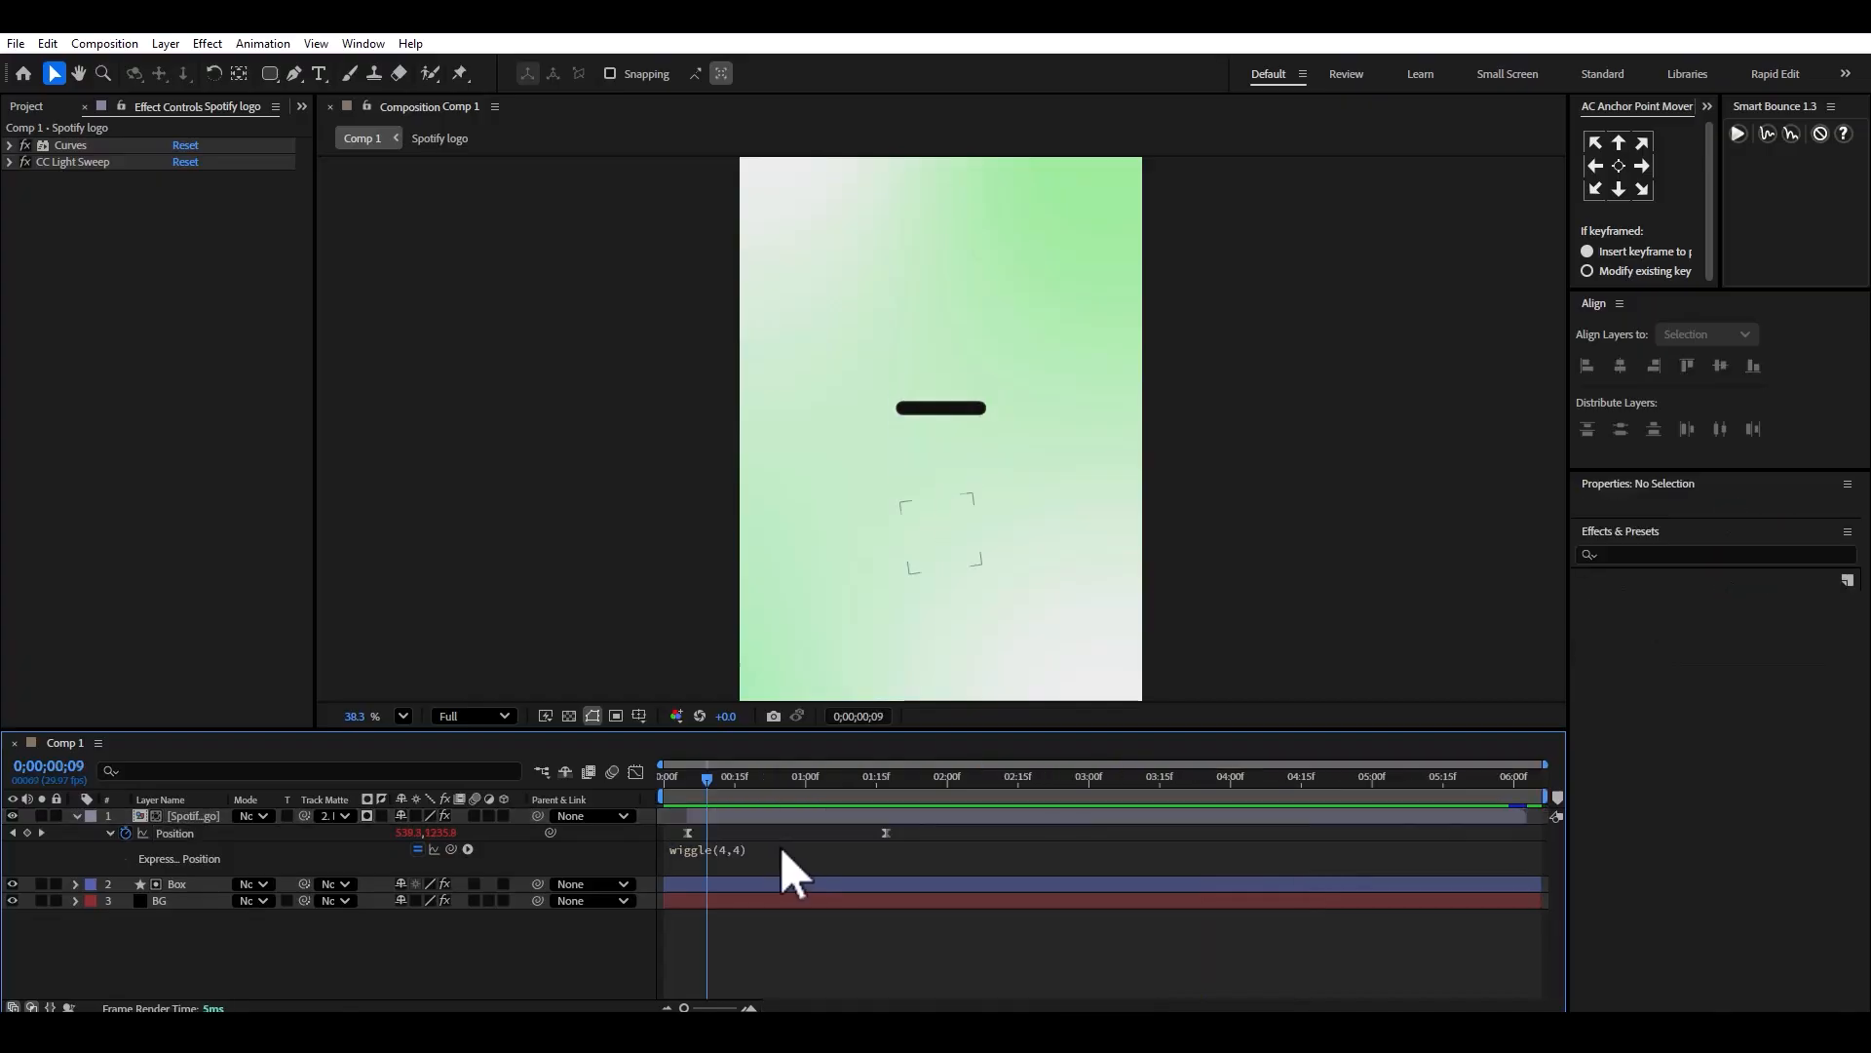
pyautogui.click(753, 854)
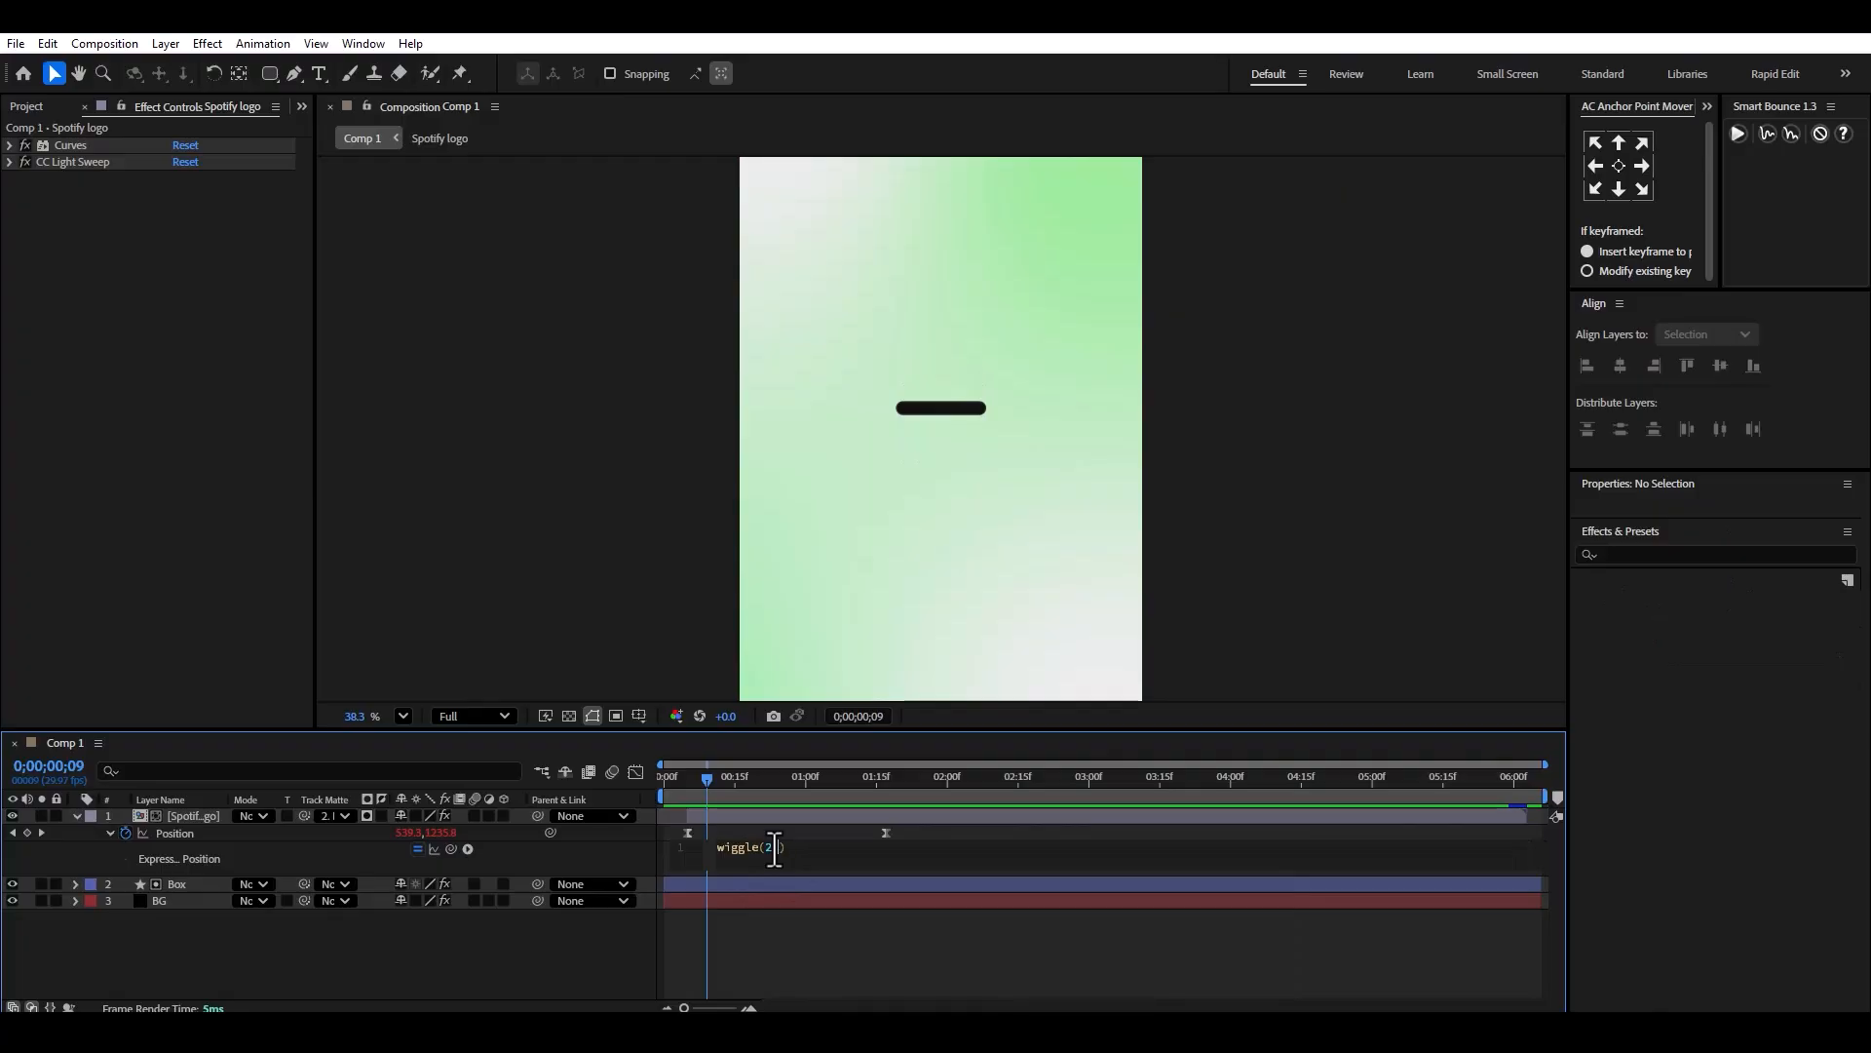
pyautogui.click(662, 776)
pyautogui.press('space')
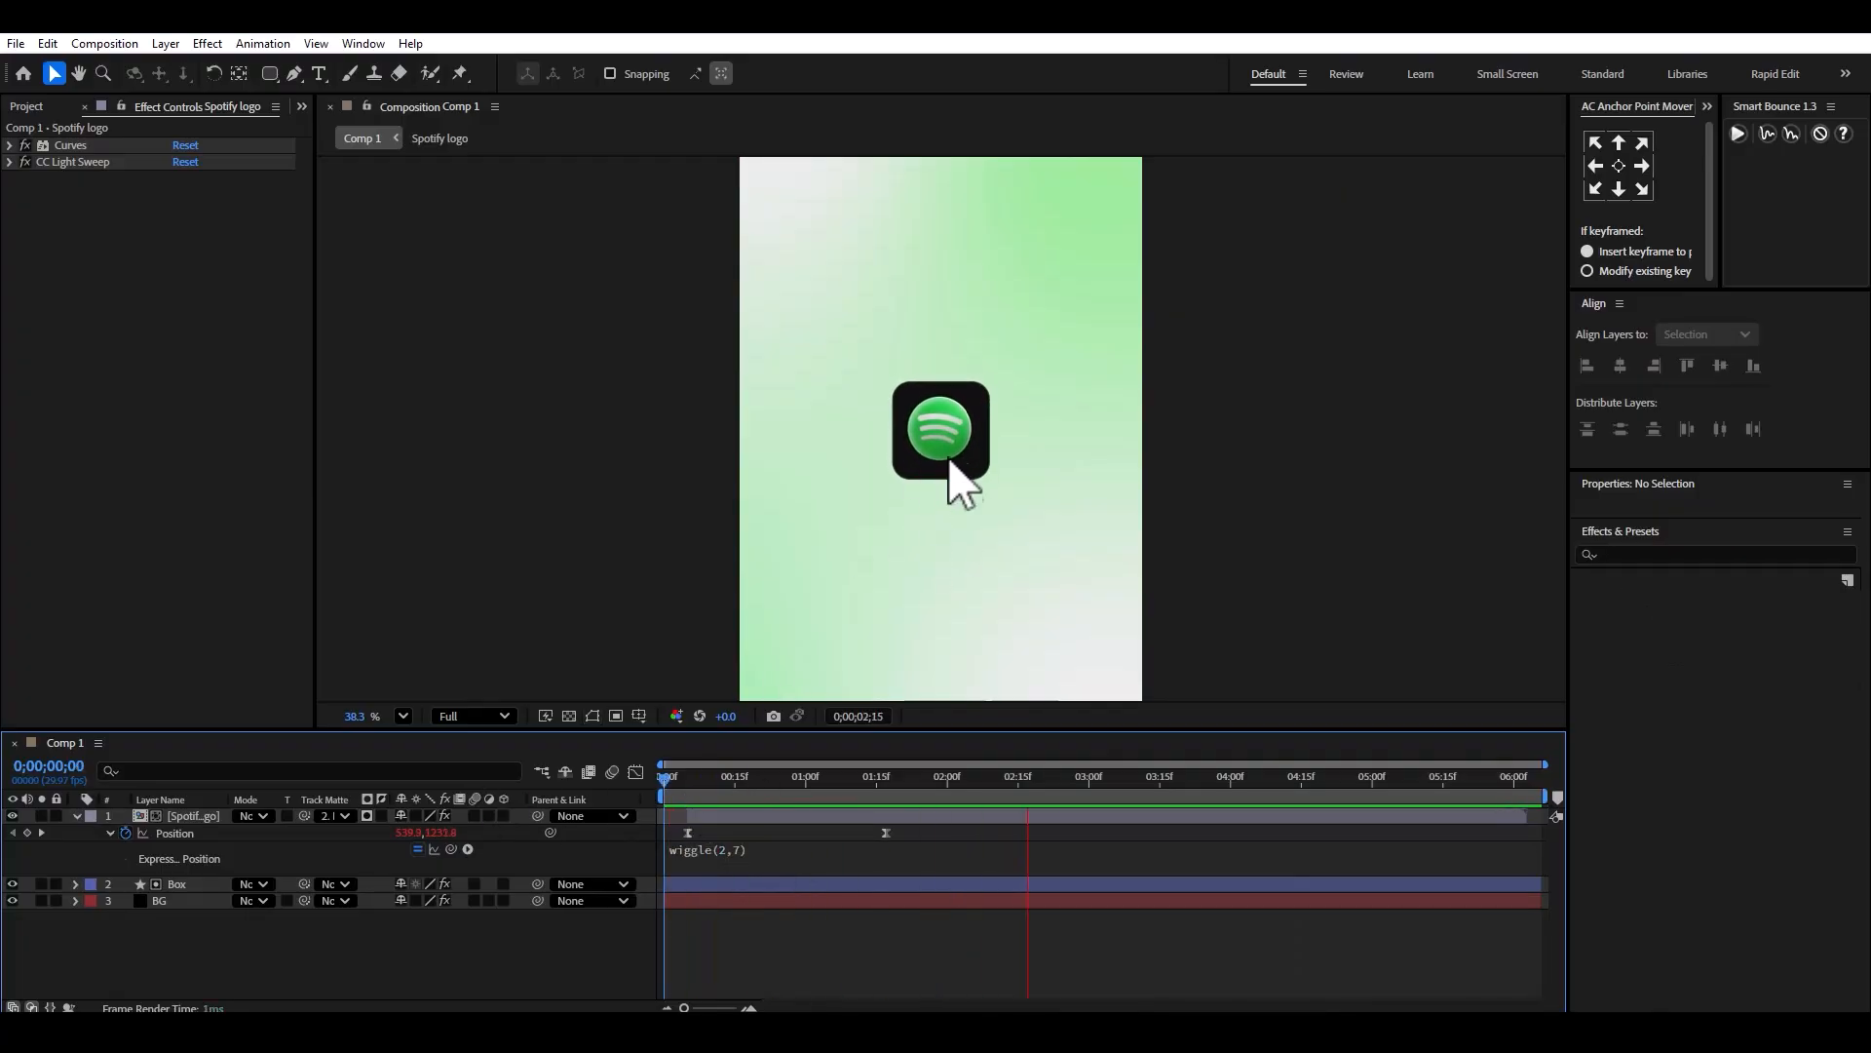
# Preview the logo and box animation from the start, and review the box's existing keyframes.
pyautogui.press('space')
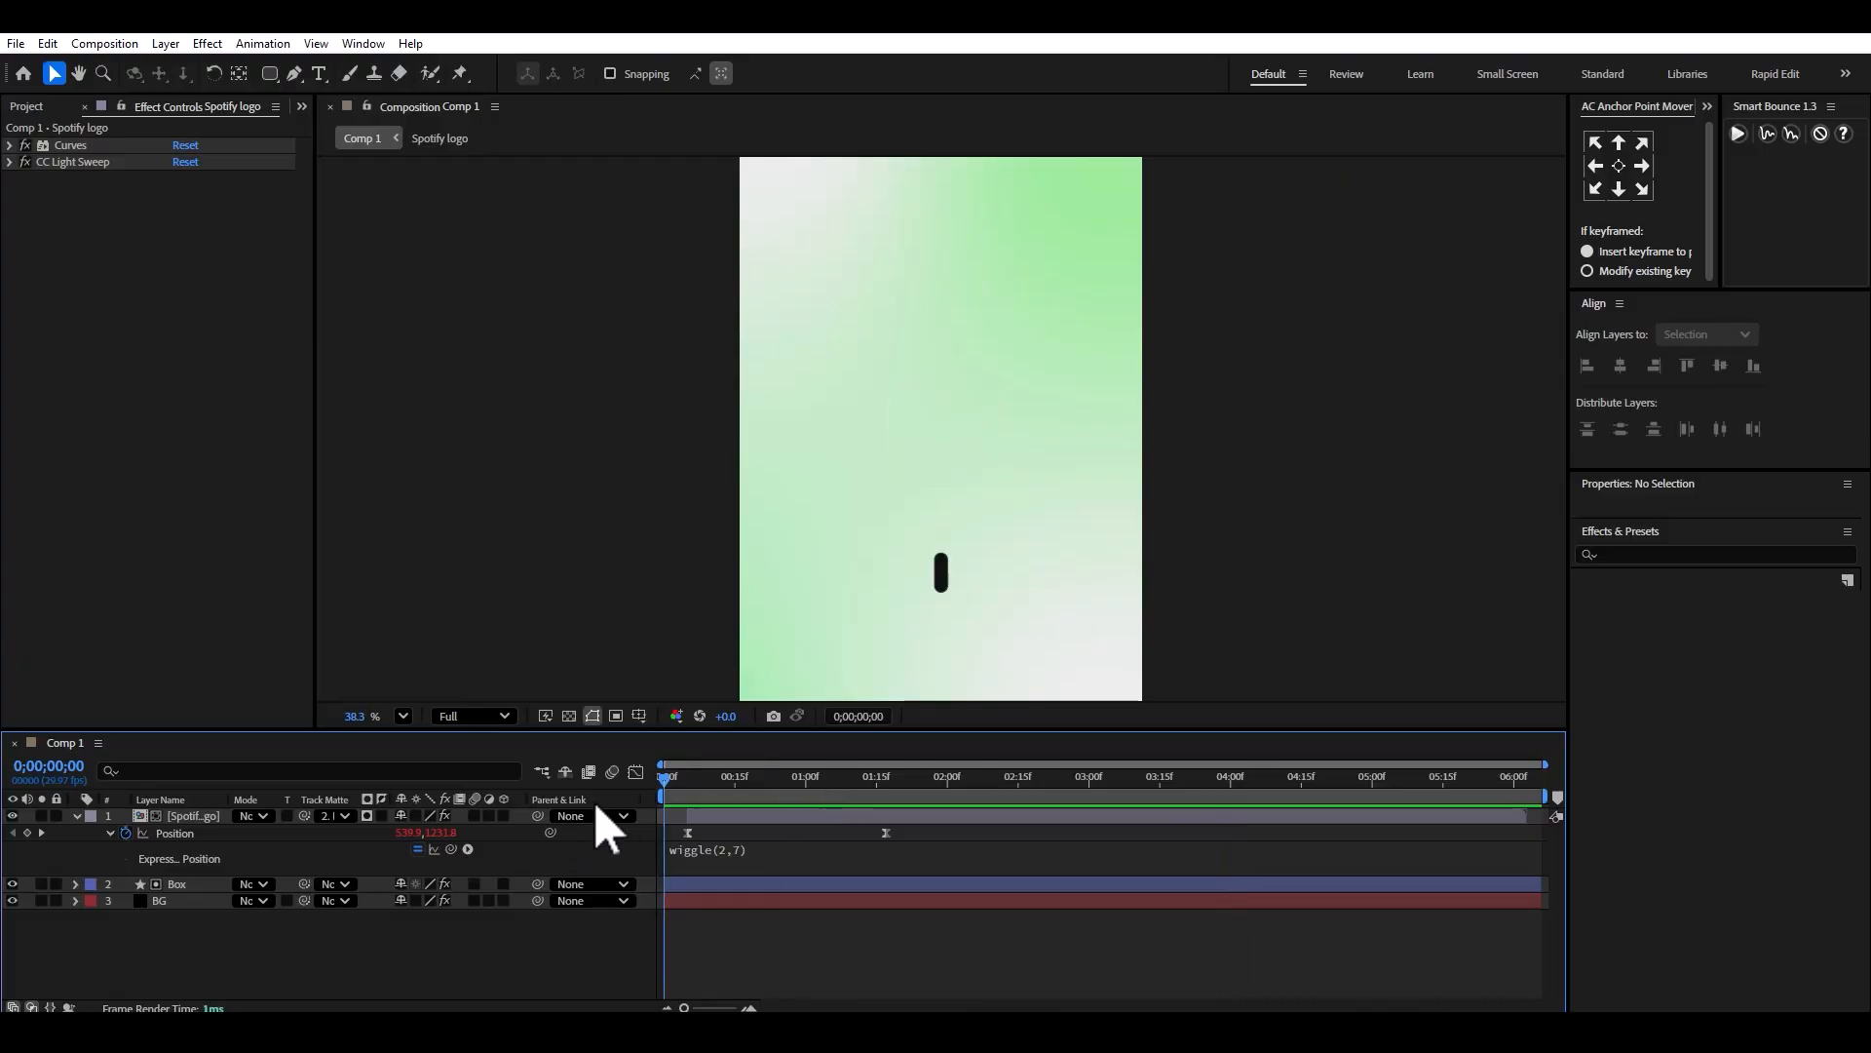
pyautogui.press('space')
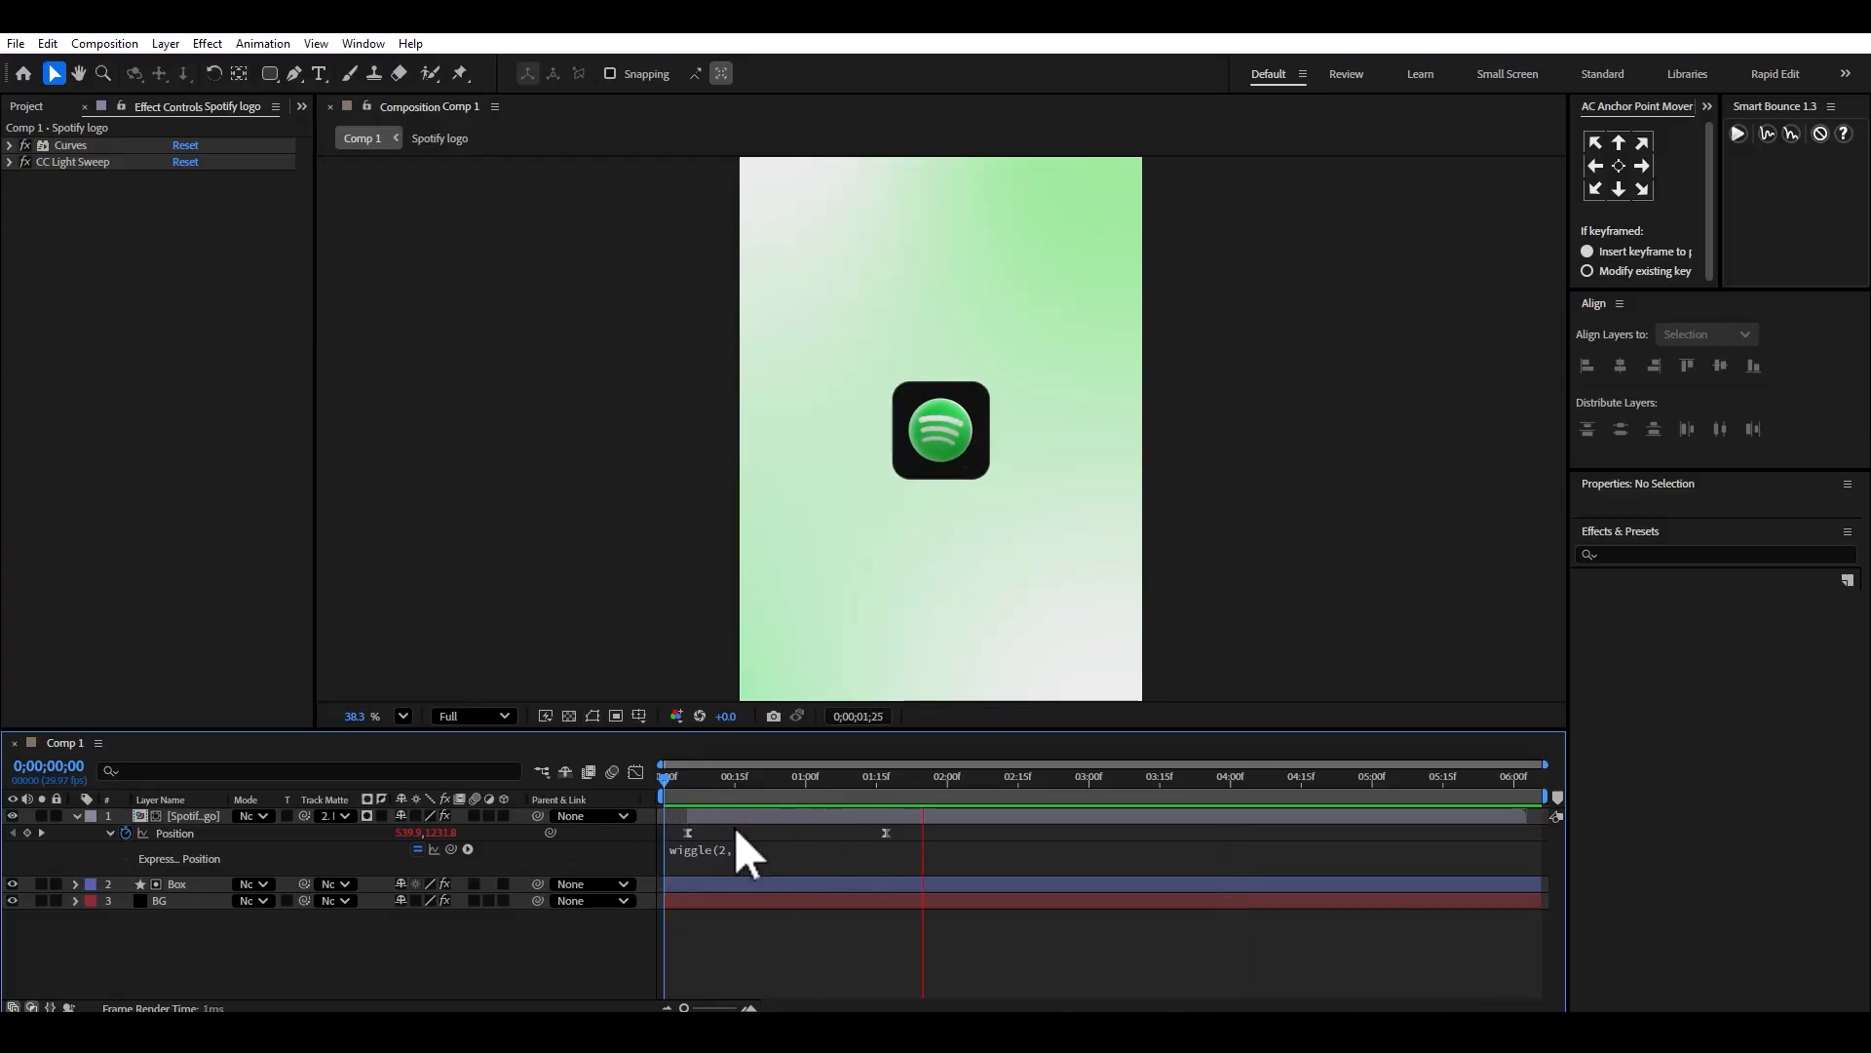
pyautogui.click(185, 884)
pyautogui.press('u')
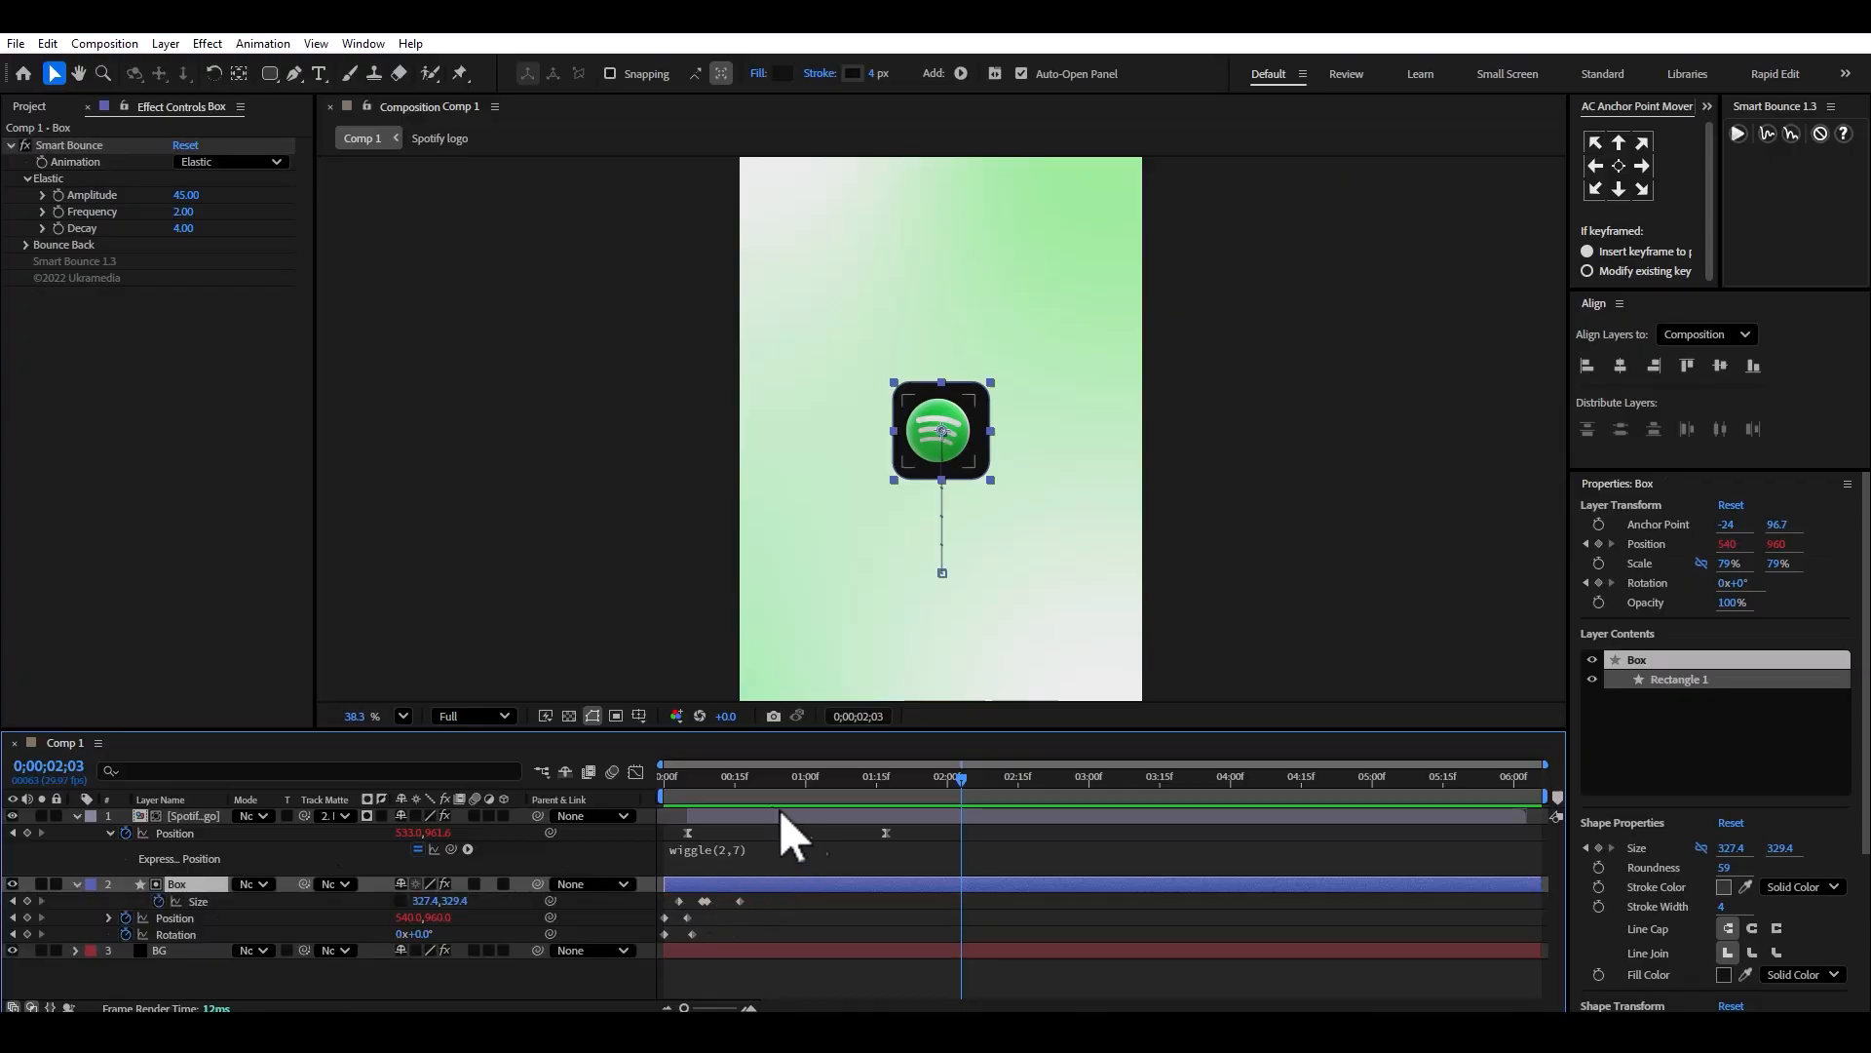
pyautogui.press('space')
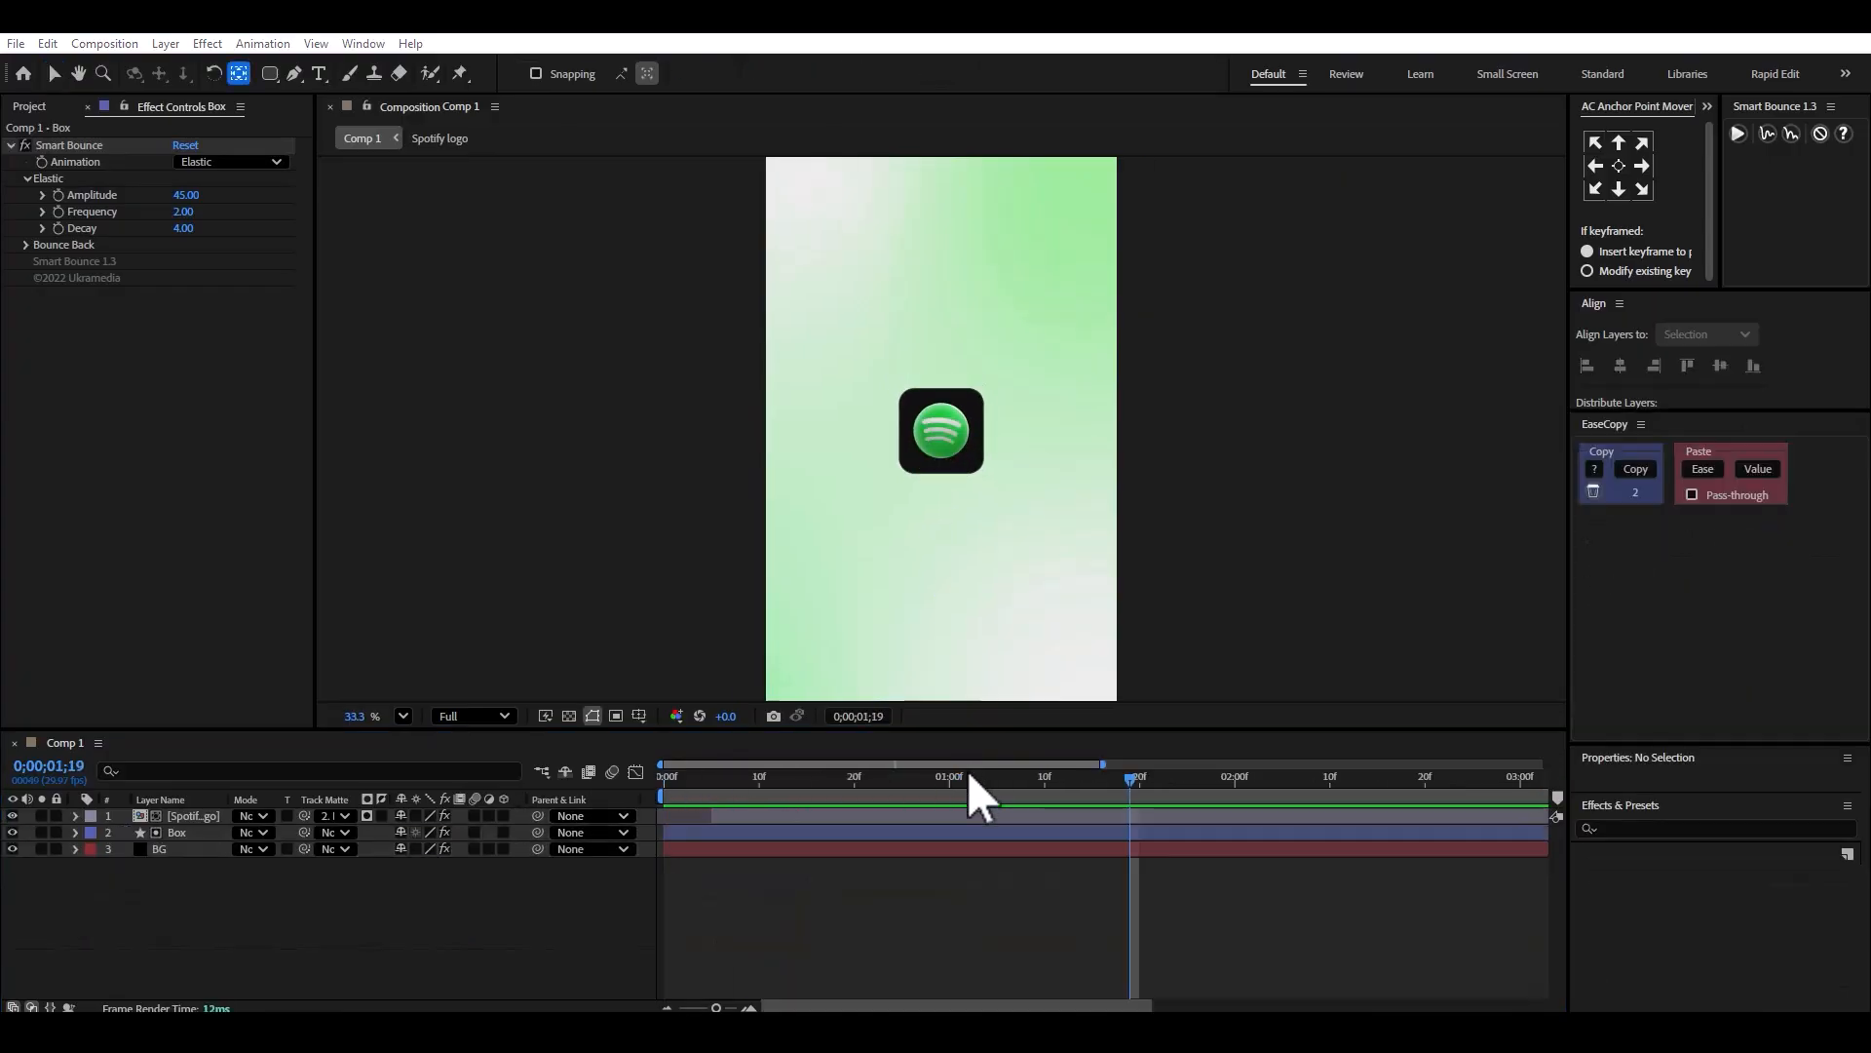
pyautogui.click(856, 776)
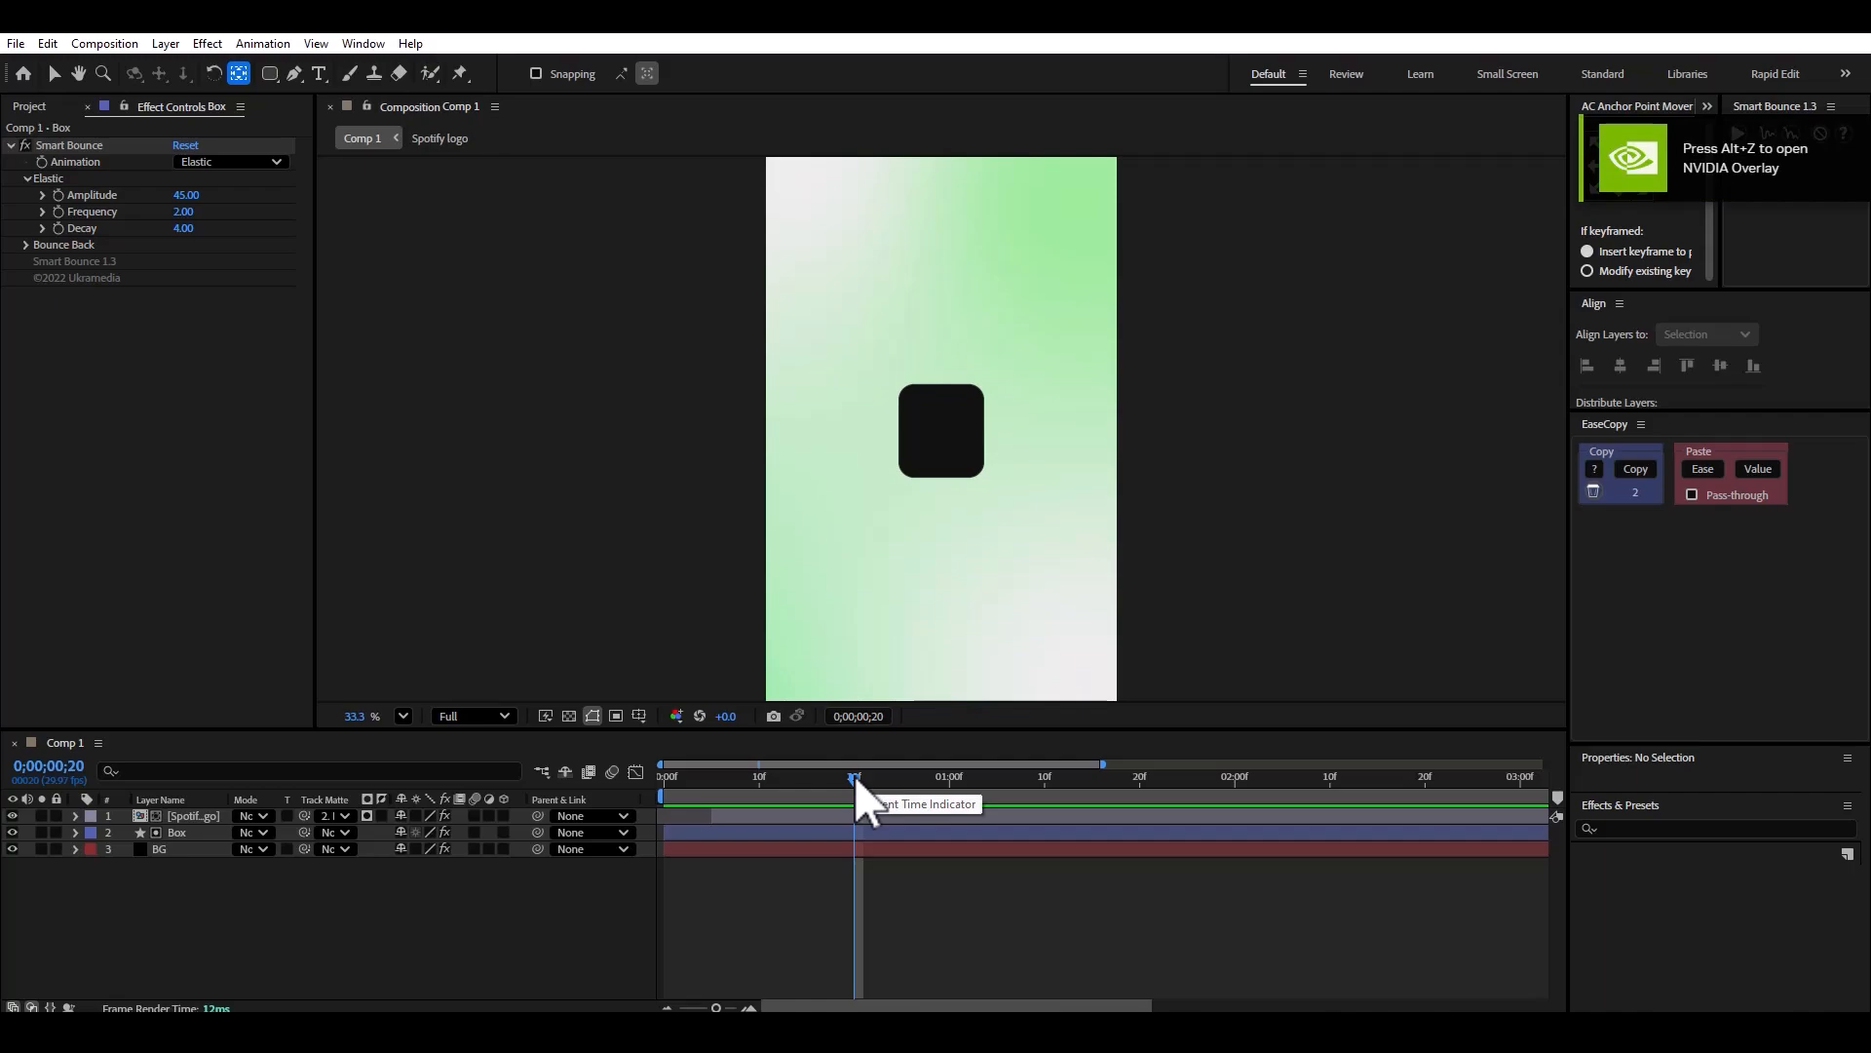
pyautogui.moveTo(853, 776); pyautogui.dragTo(692, 799)
pyautogui.press('space')
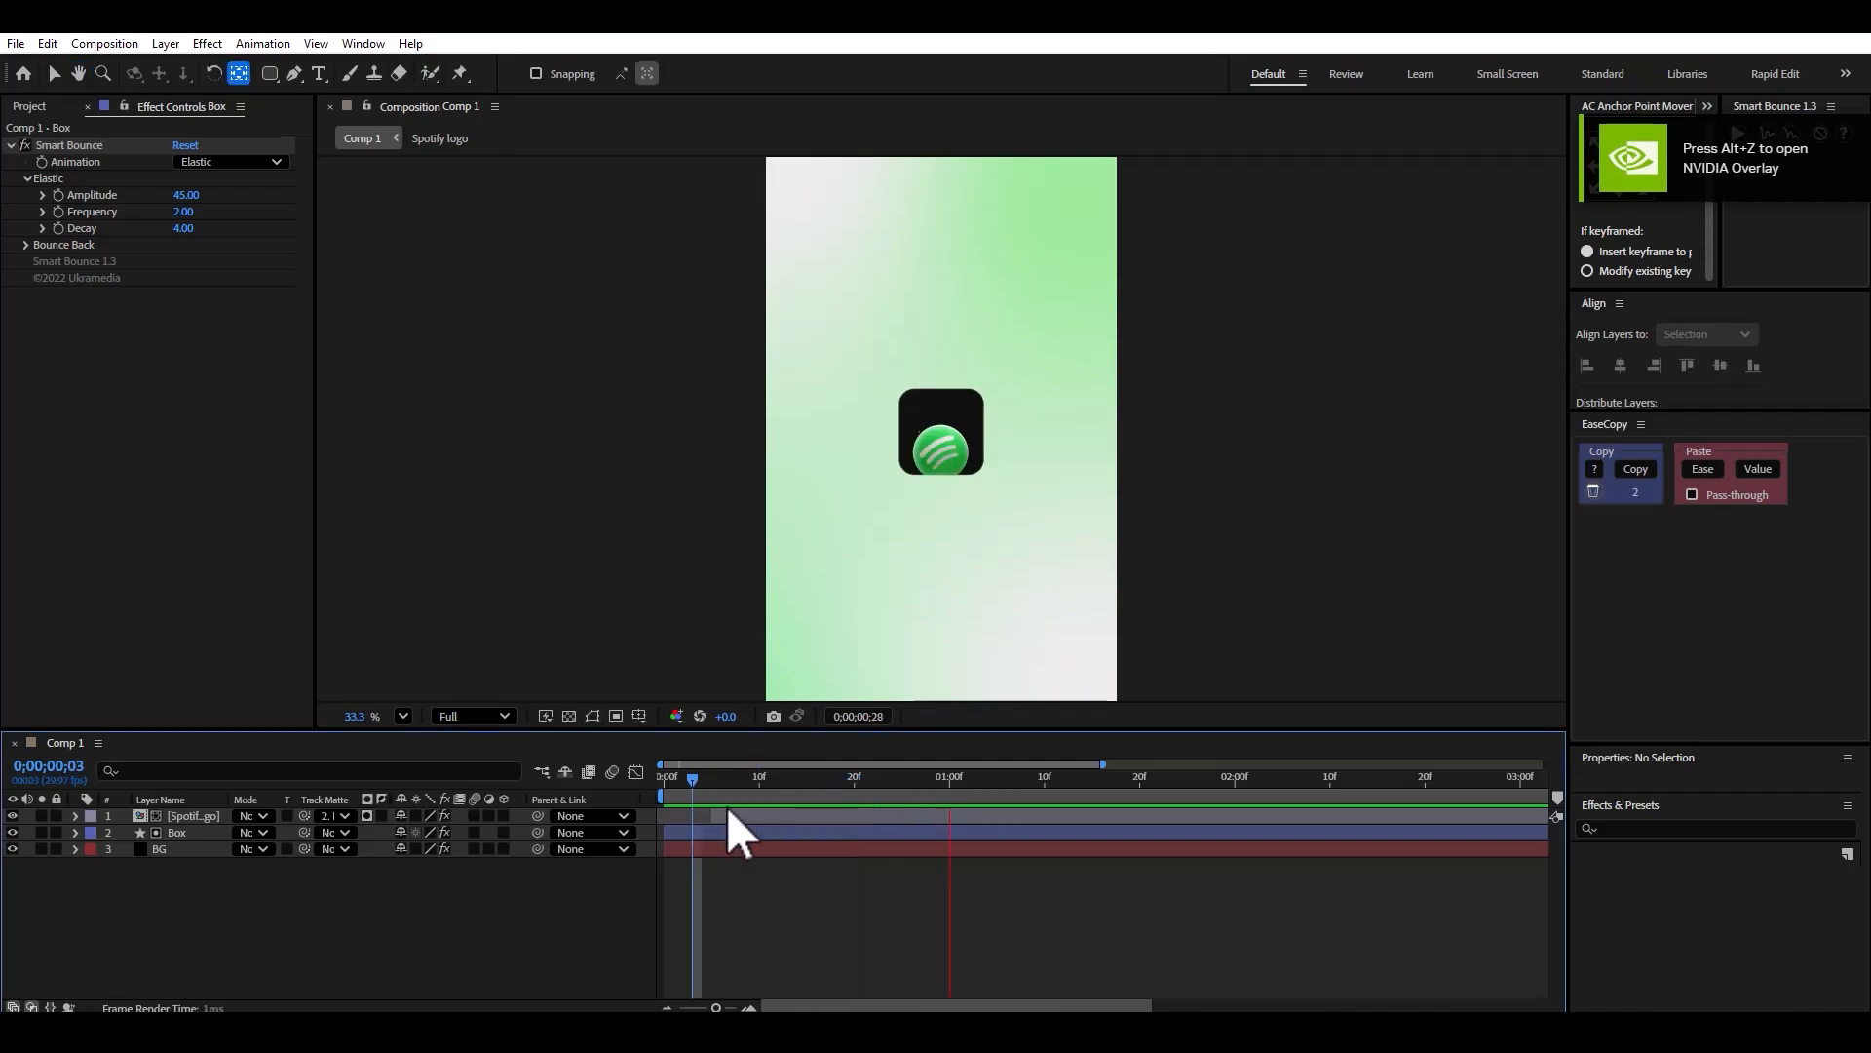
# Add a Size keyframe to the box's rectangle path at 0;00;01;22 and preview the motion around it.
pyautogui.click(222, 833)
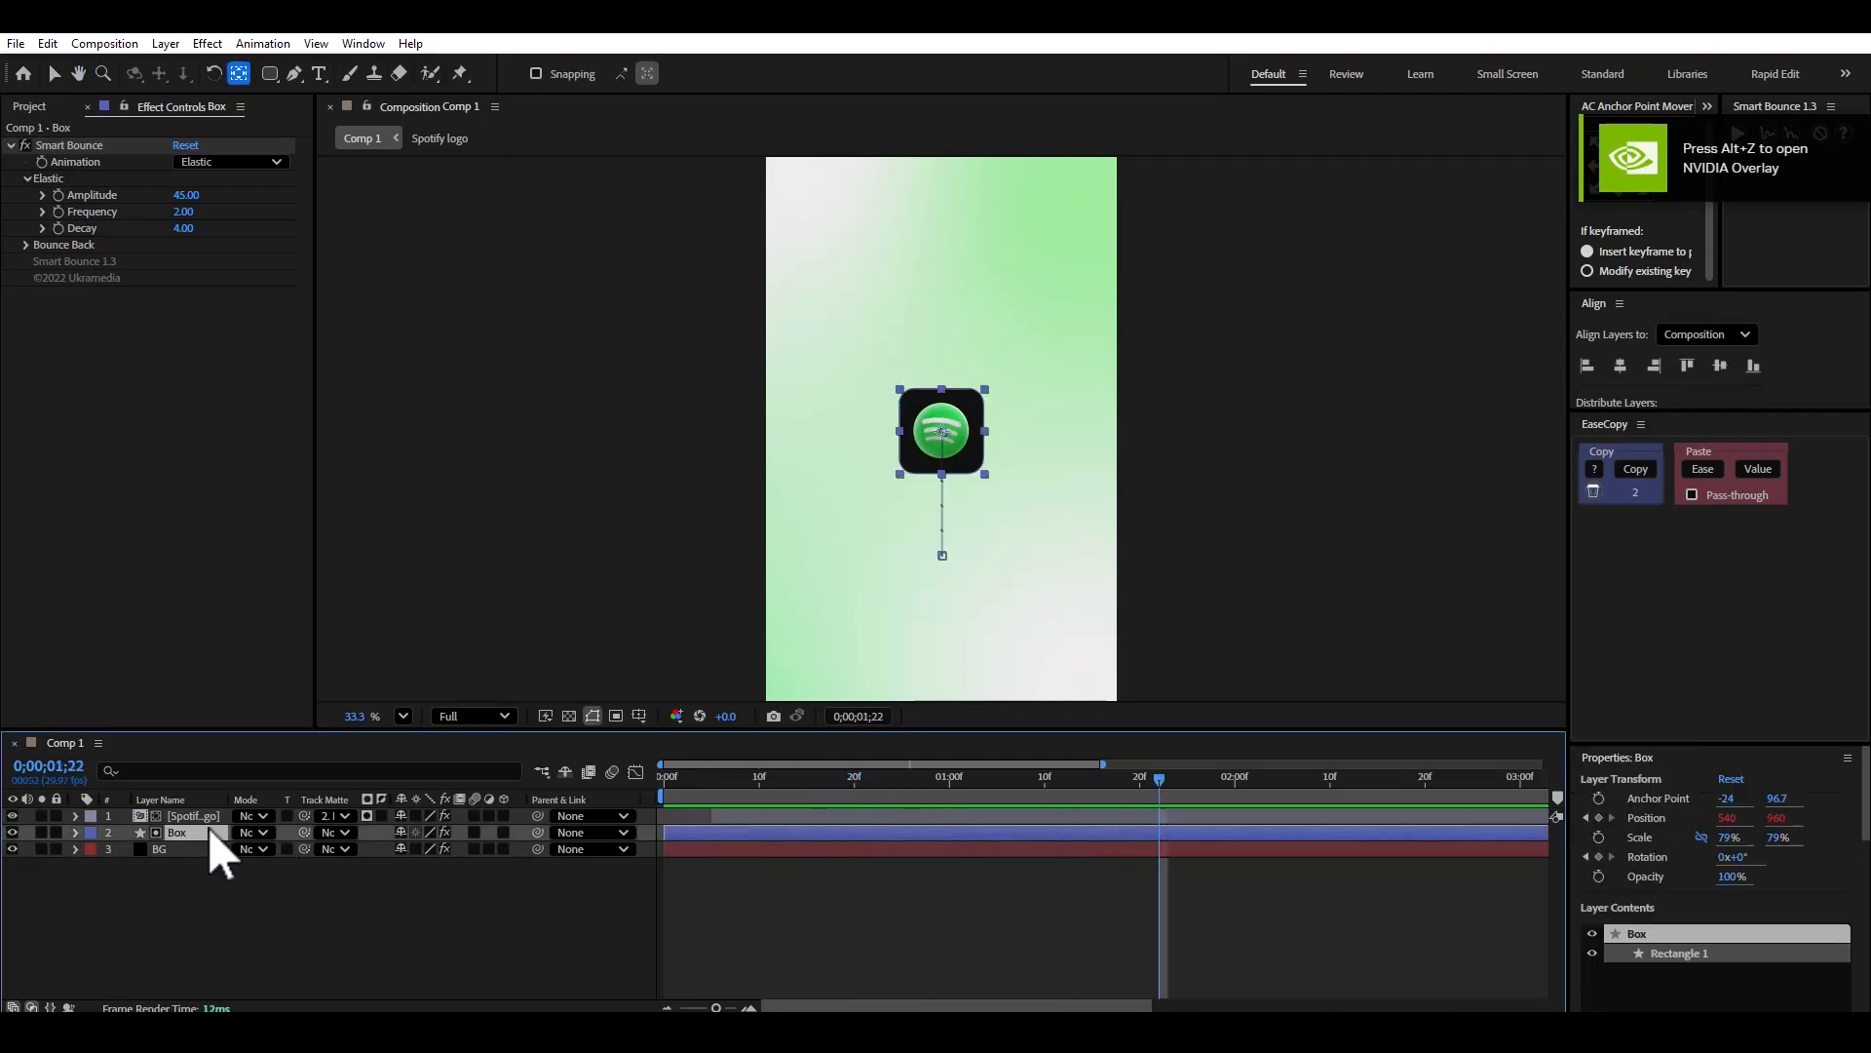
pyautogui.click(76, 832)
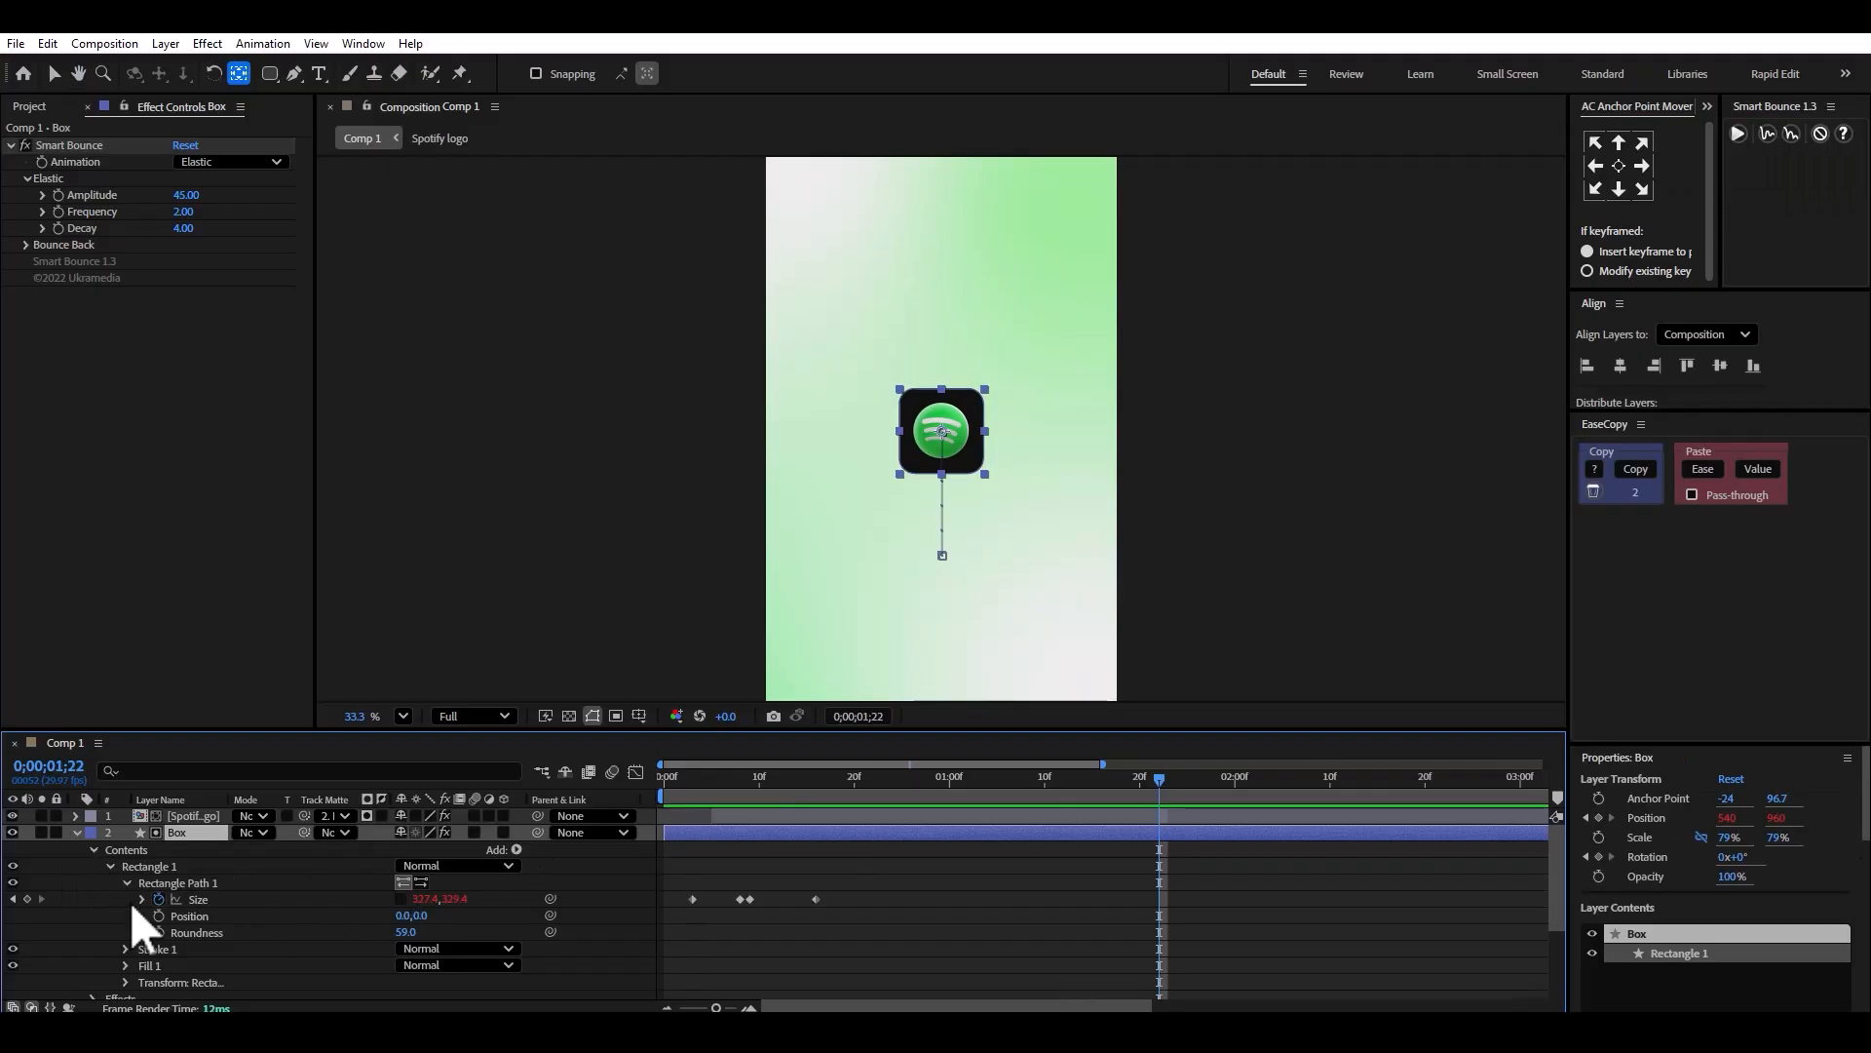
pyautogui.click(28, 899)
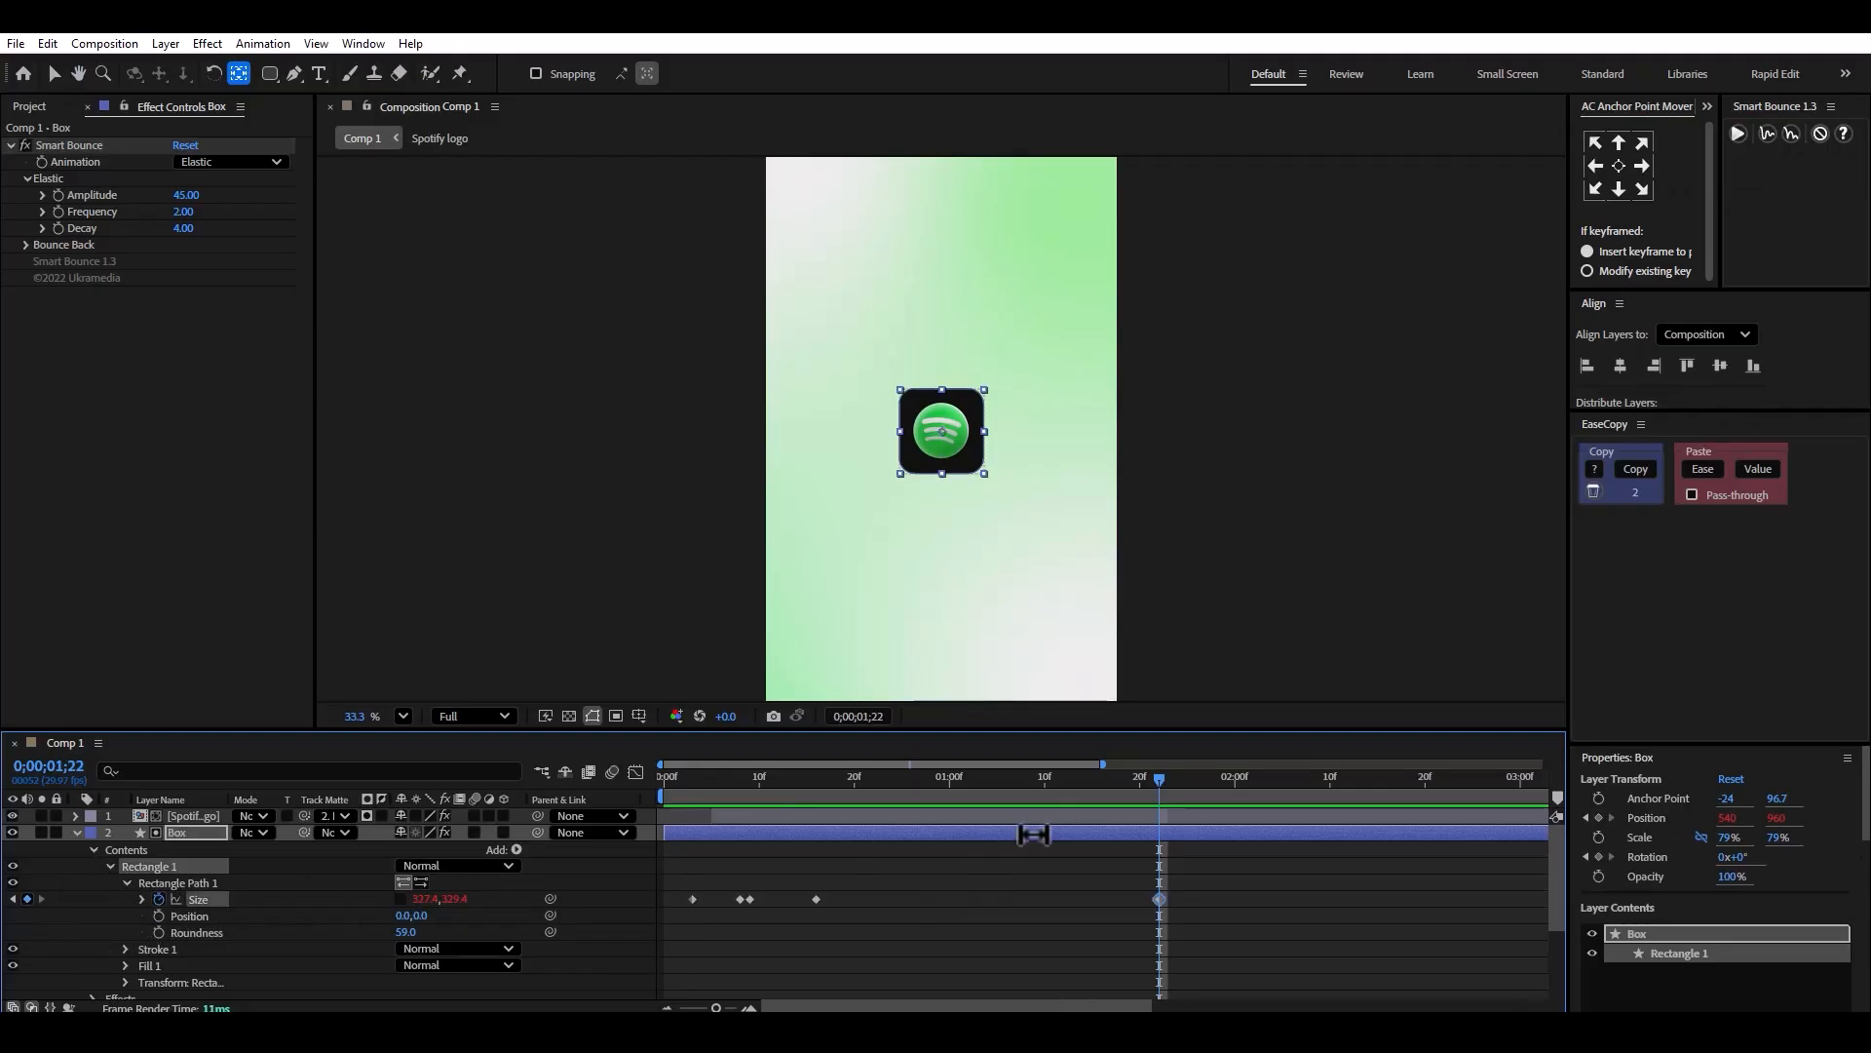
pyautogui.click(1068, 796)
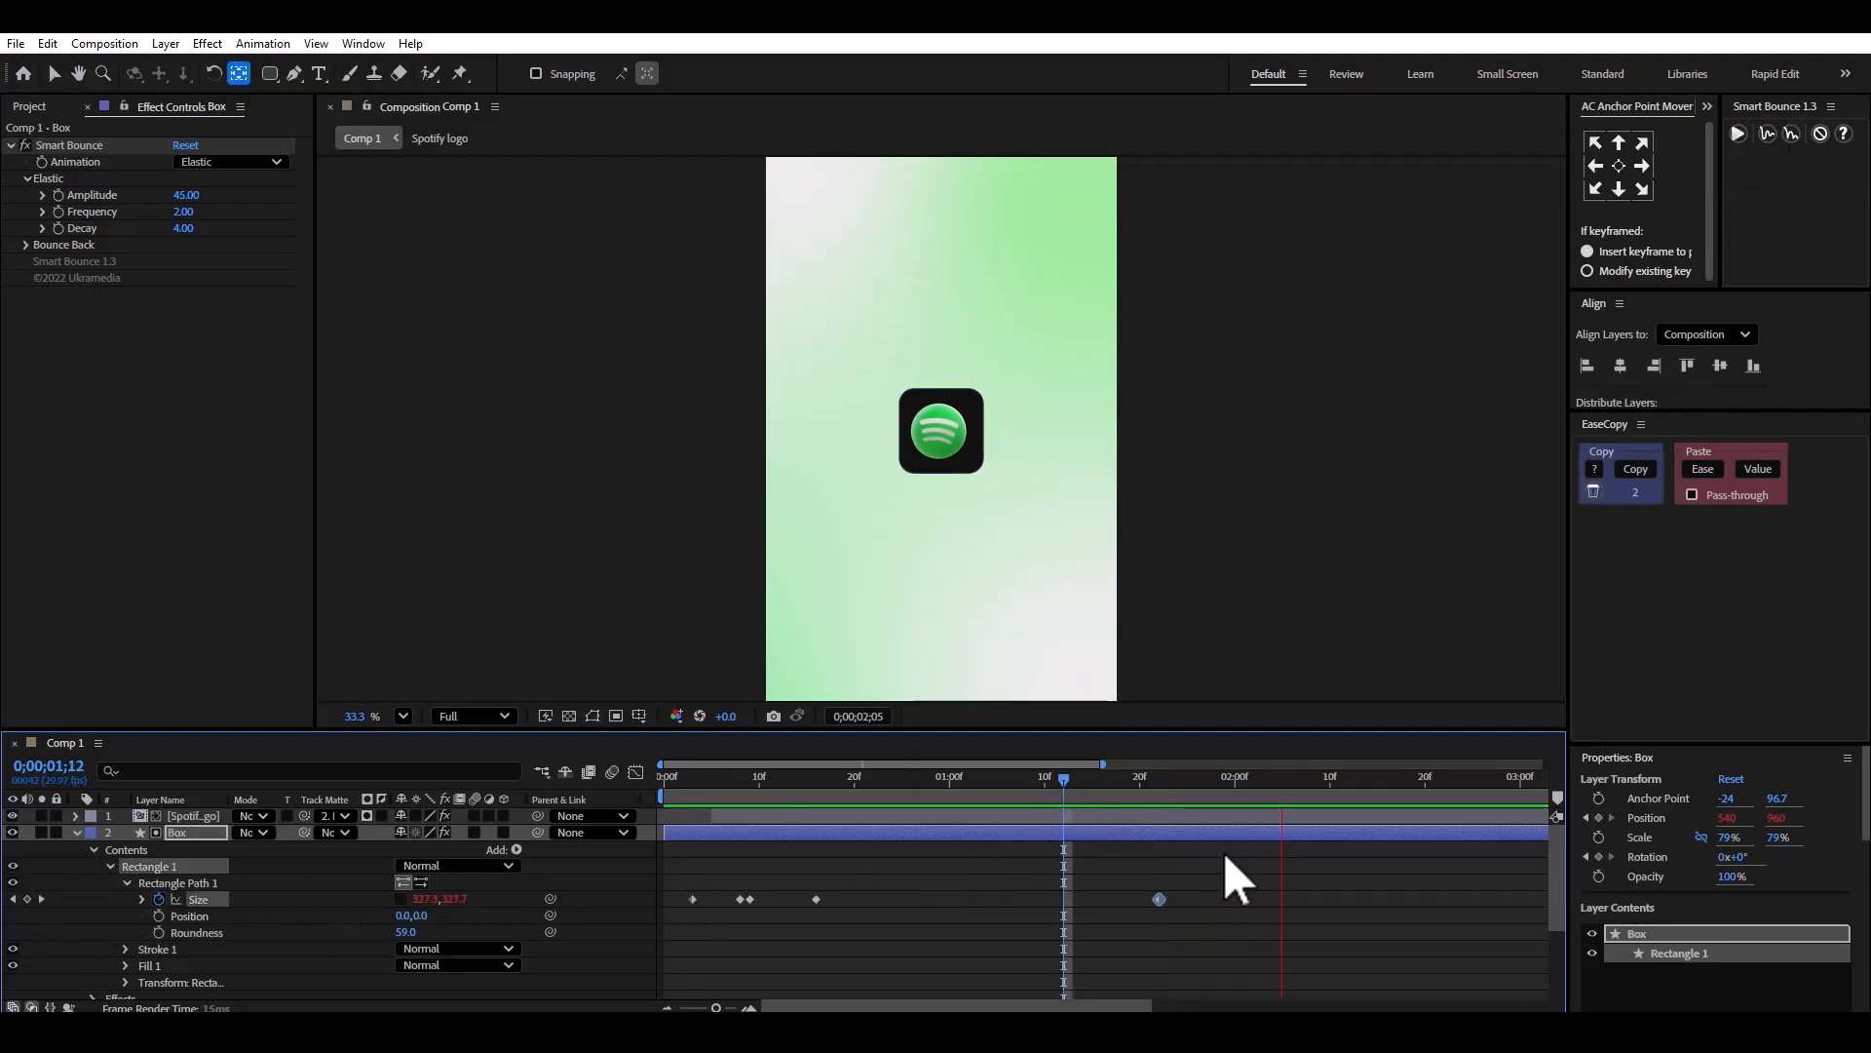
pyautogui.press('space')
# At 0;00;02;12, enlarge the box's rectangle path to 1032.4 by 711.4 with unlinked width and height.
pyautogui.click(1181, 879)
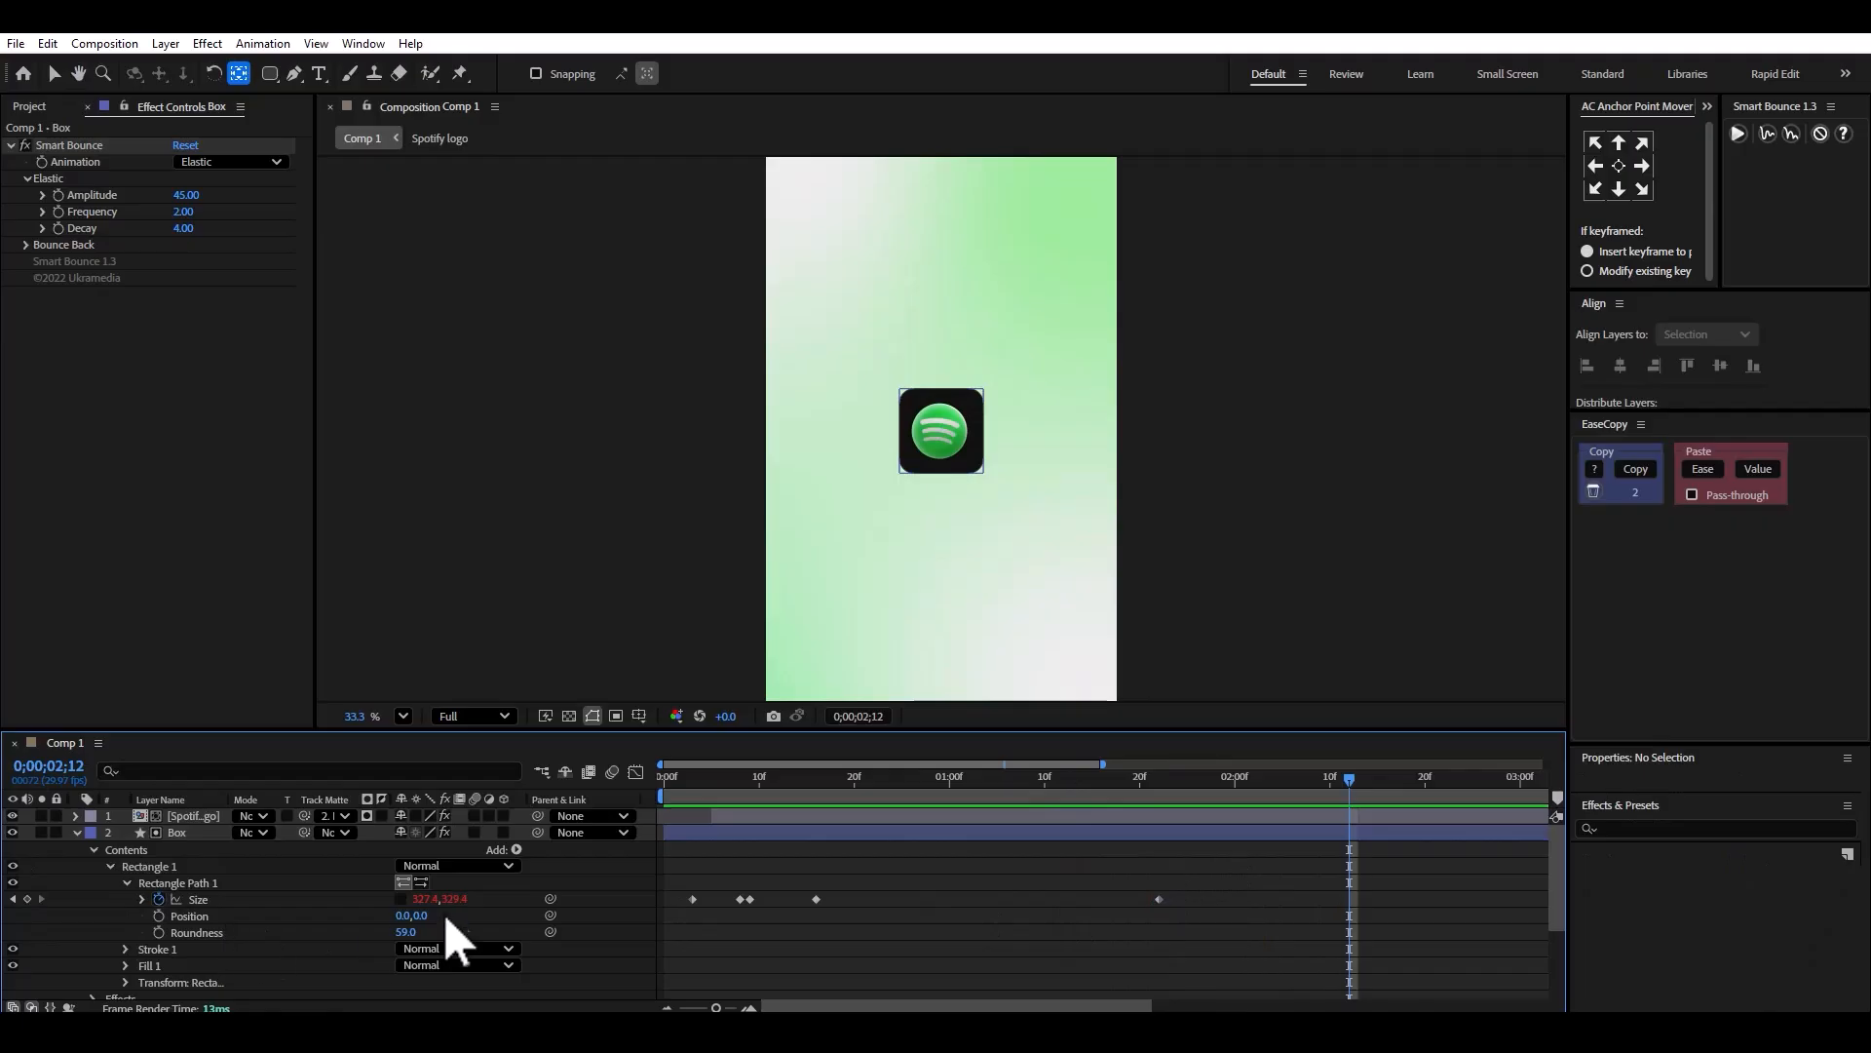
pyautogui.moveTo(455, 900); pyautogui.dragTo(880, 882)
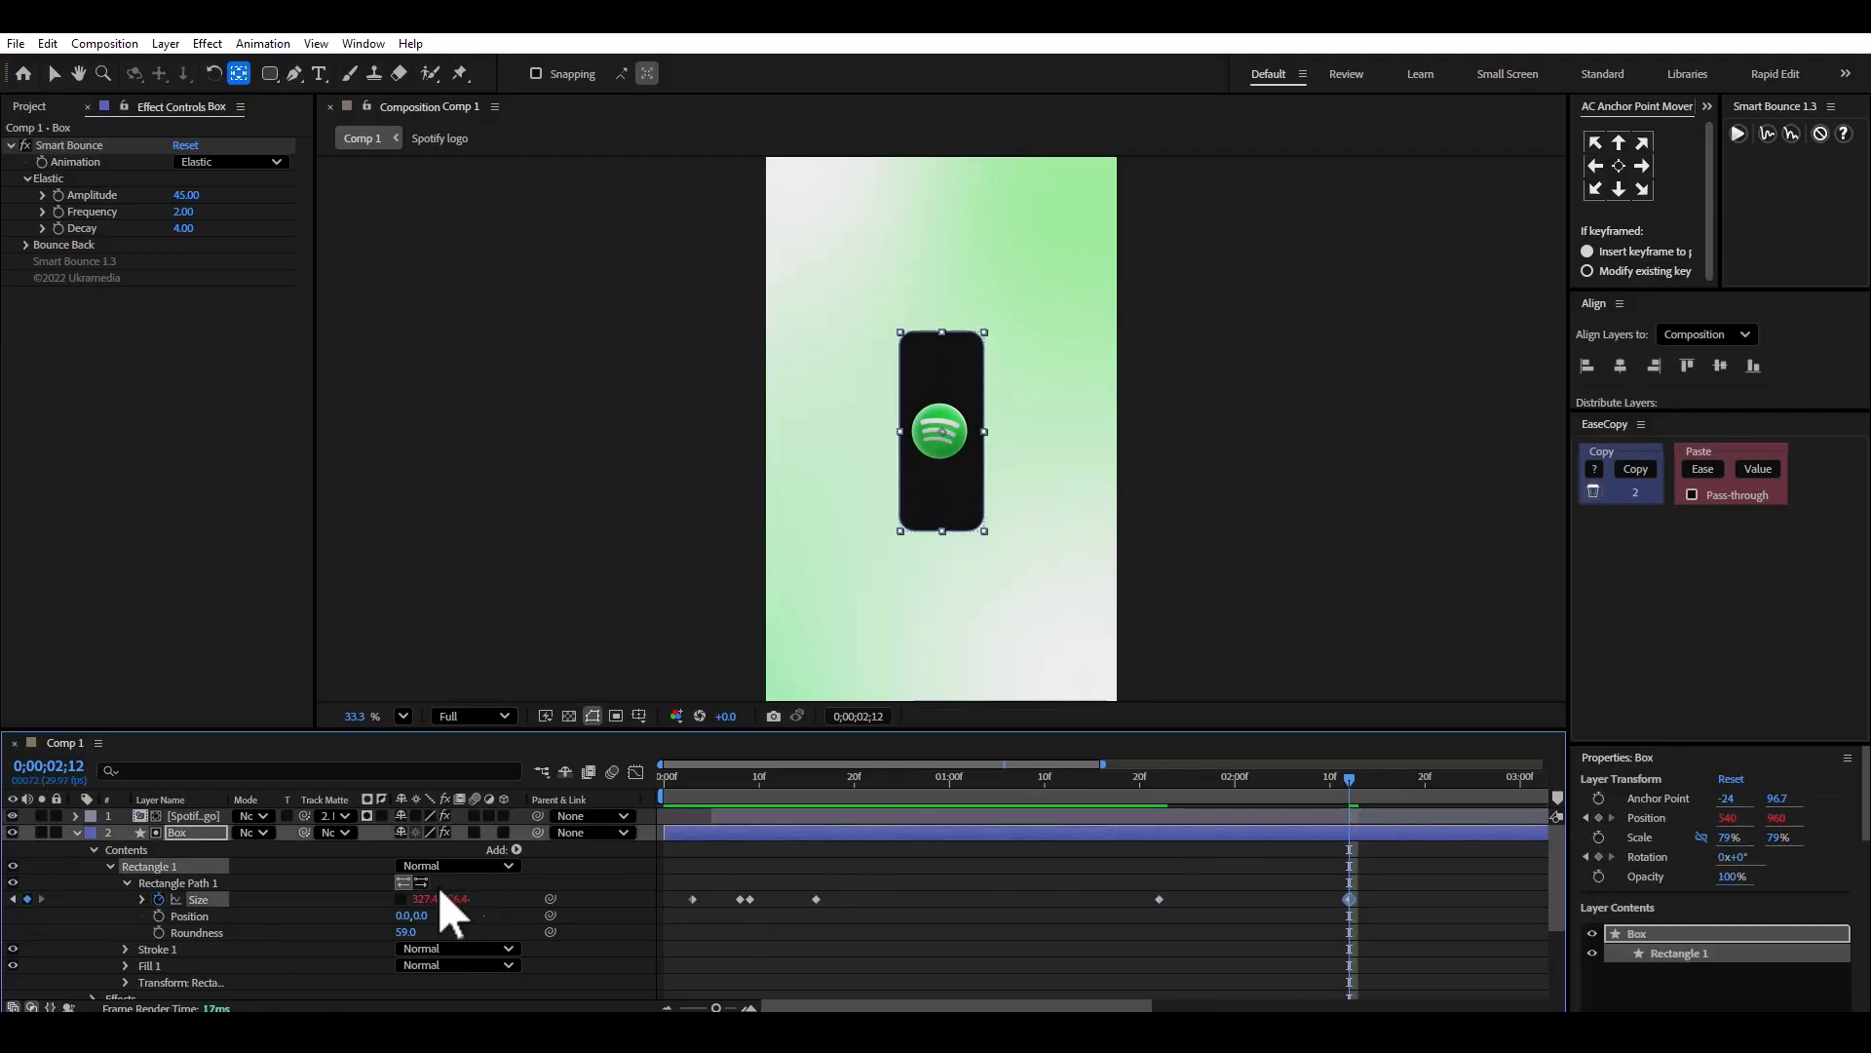
pyautogui.moveTo(425, 899); pyautogui.dragTo(1162, 938)
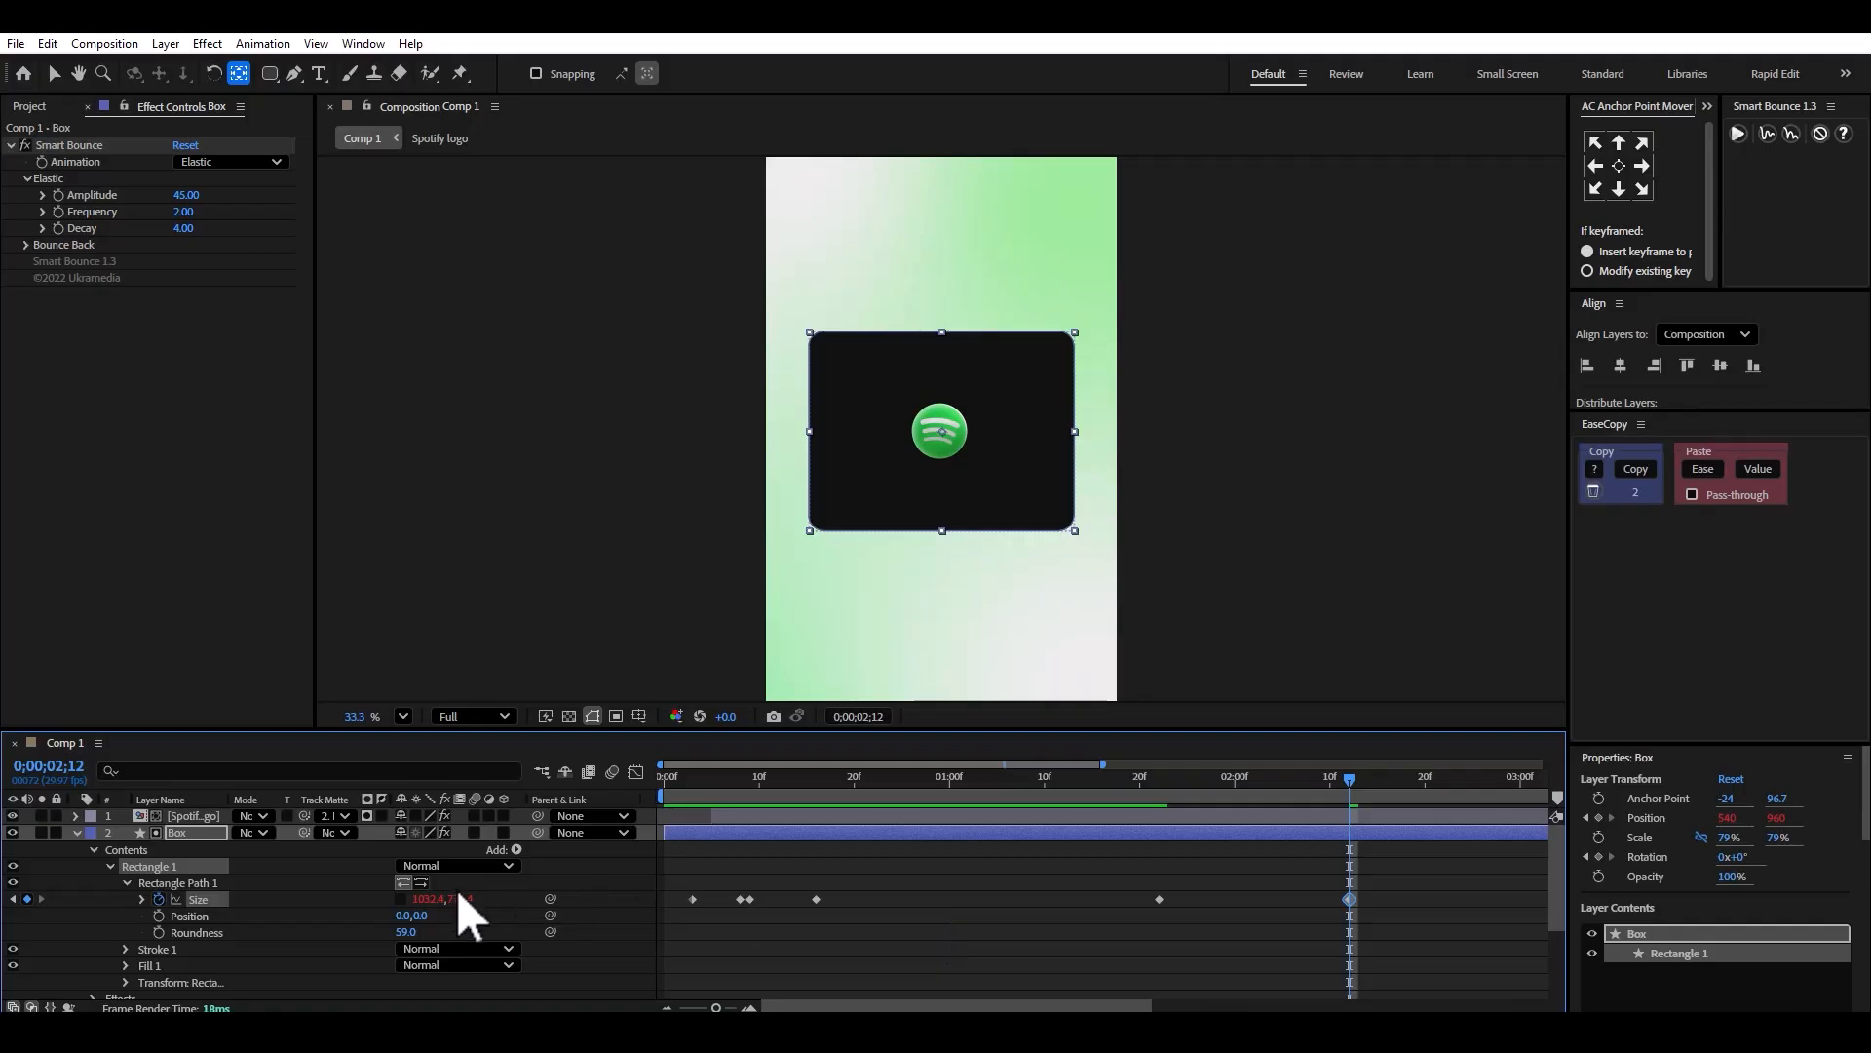
pyautogui.moveTo(459, 897); pyautogui.dragTo(403, 932)
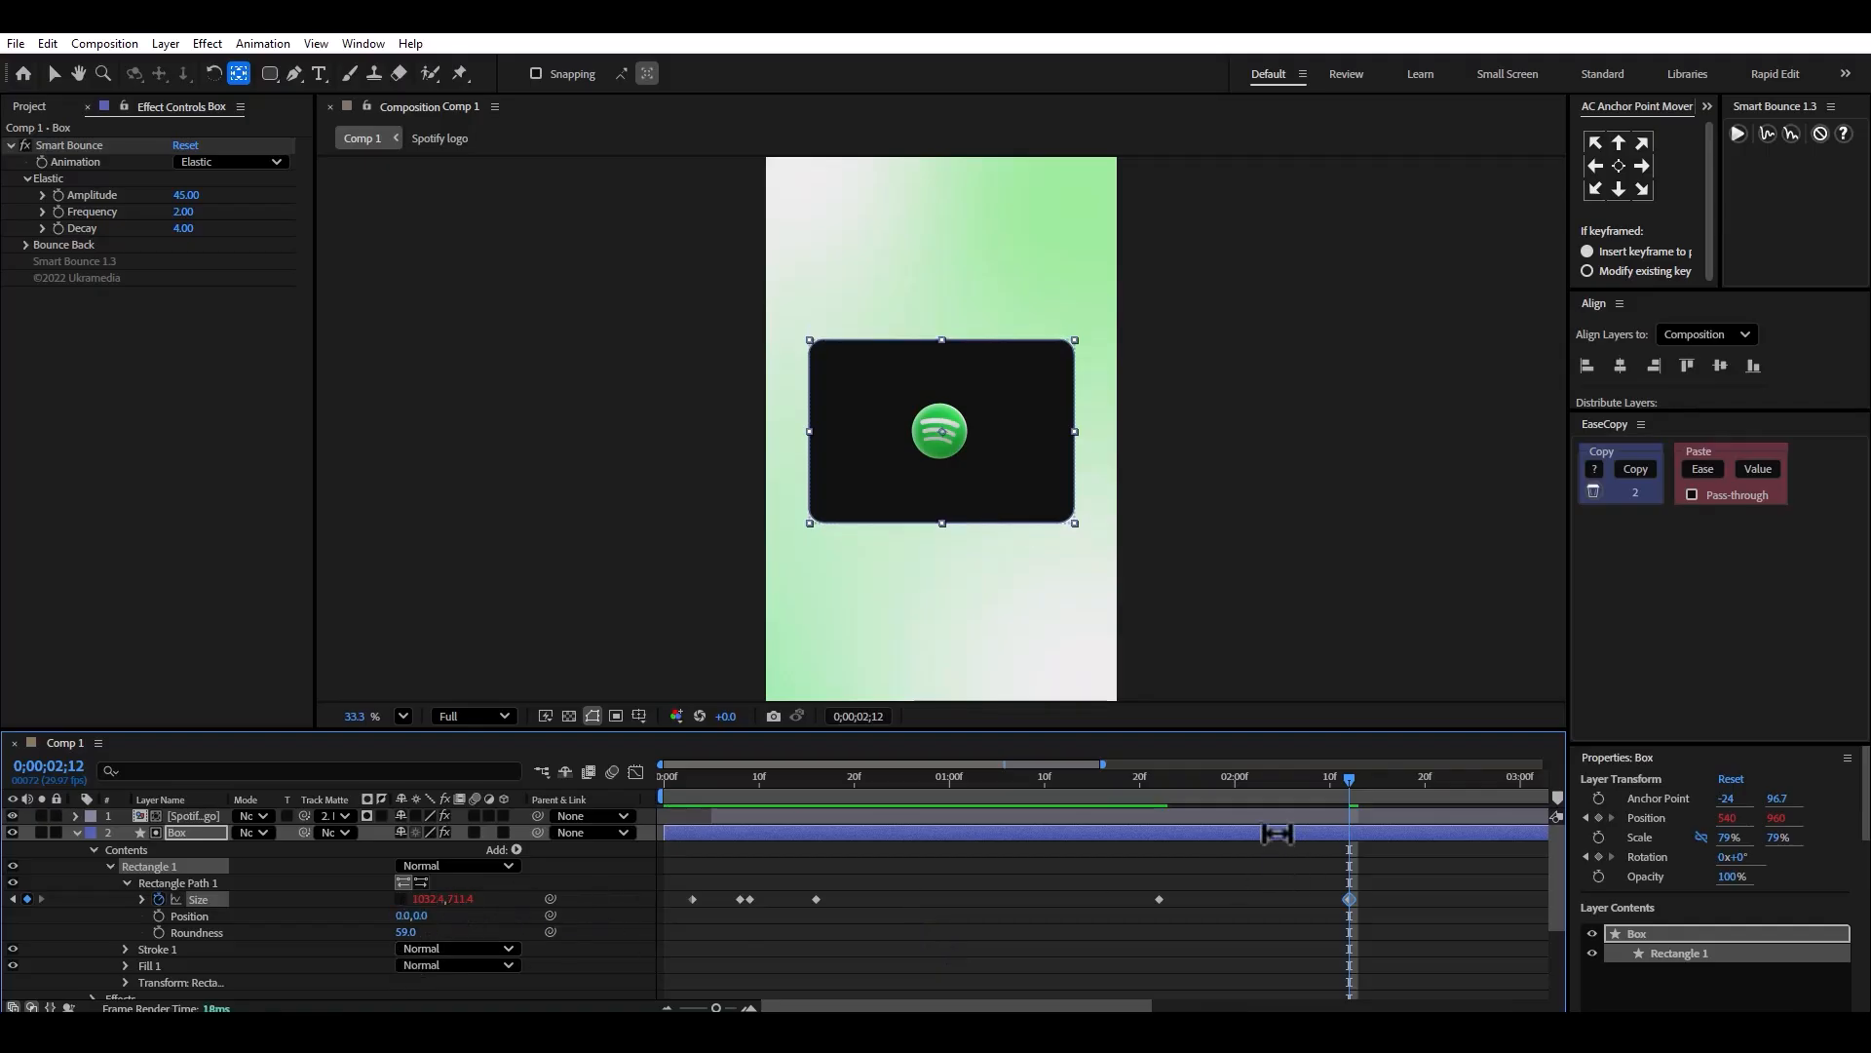
# Keyframe the box's Roundness starting at 0;00;01;22 and set it to 145 at 0;00;02;12.
pyautogui.moveTo(1267, 785); pyautogui.dragTo(816, 810)
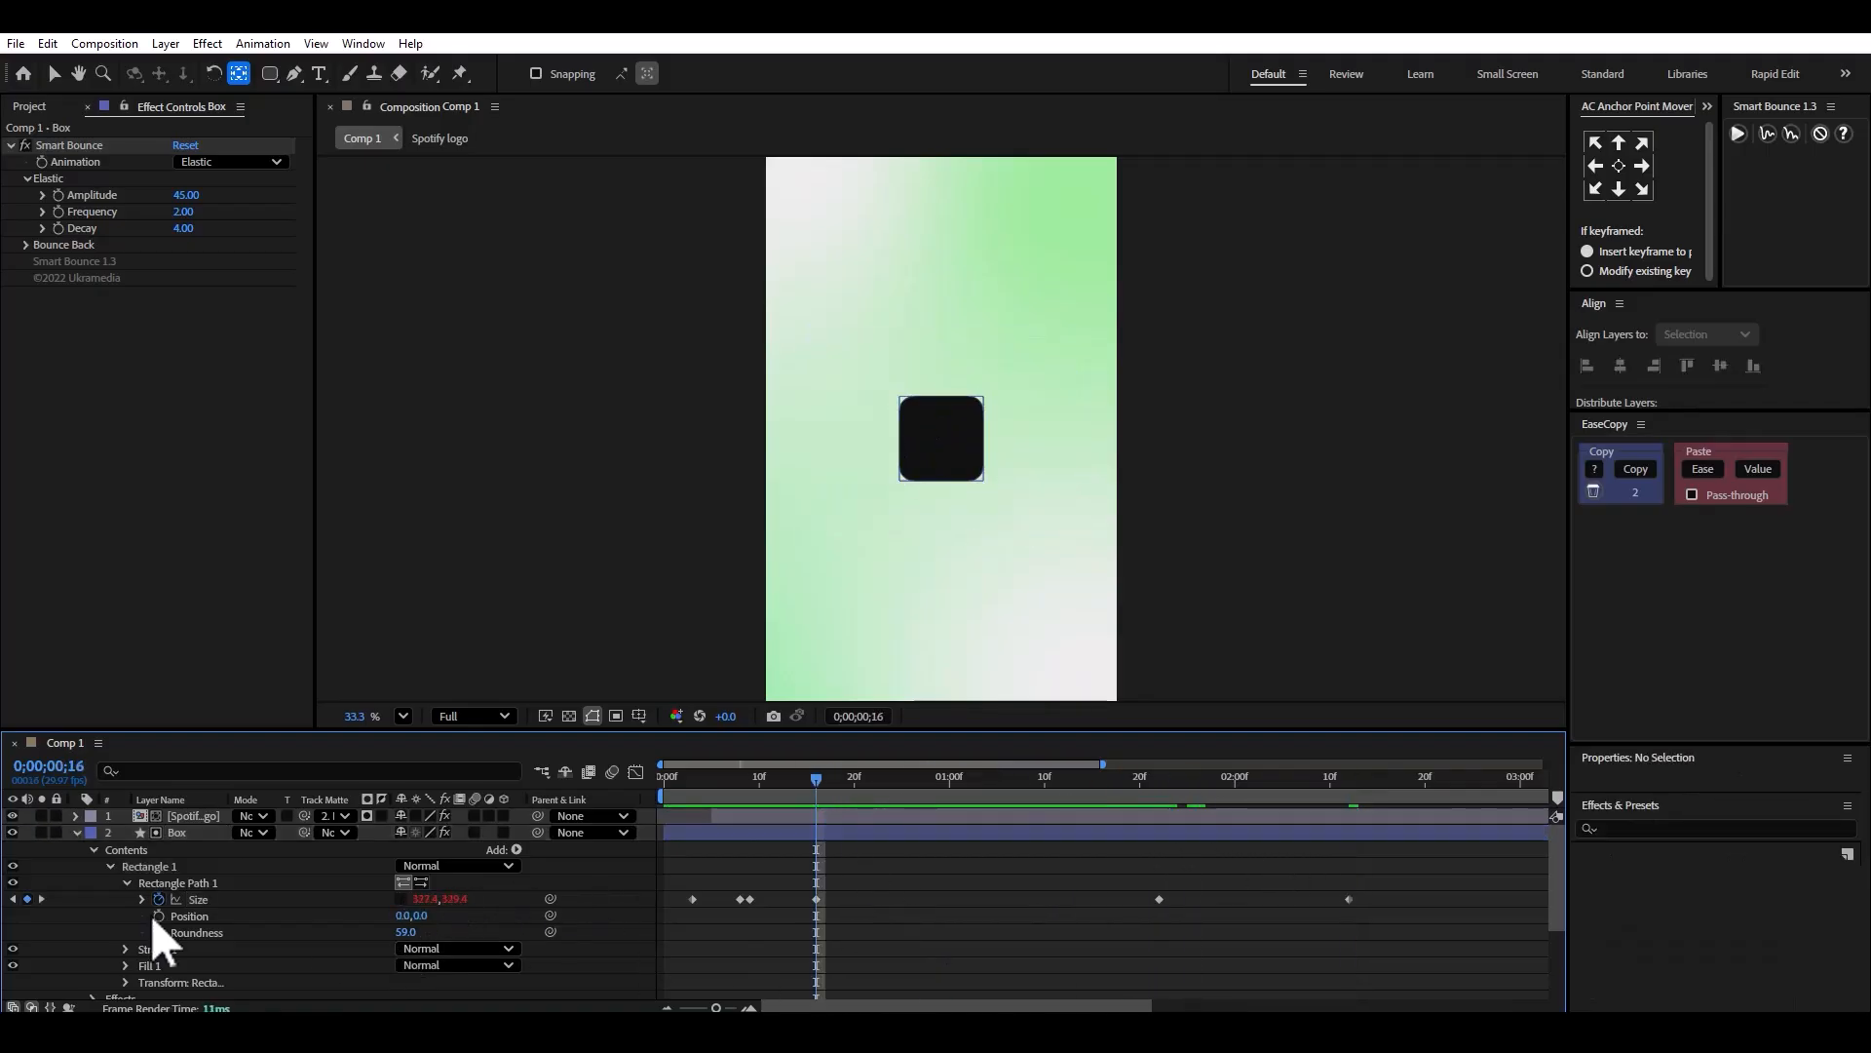
pyautogui.click(159, 932)
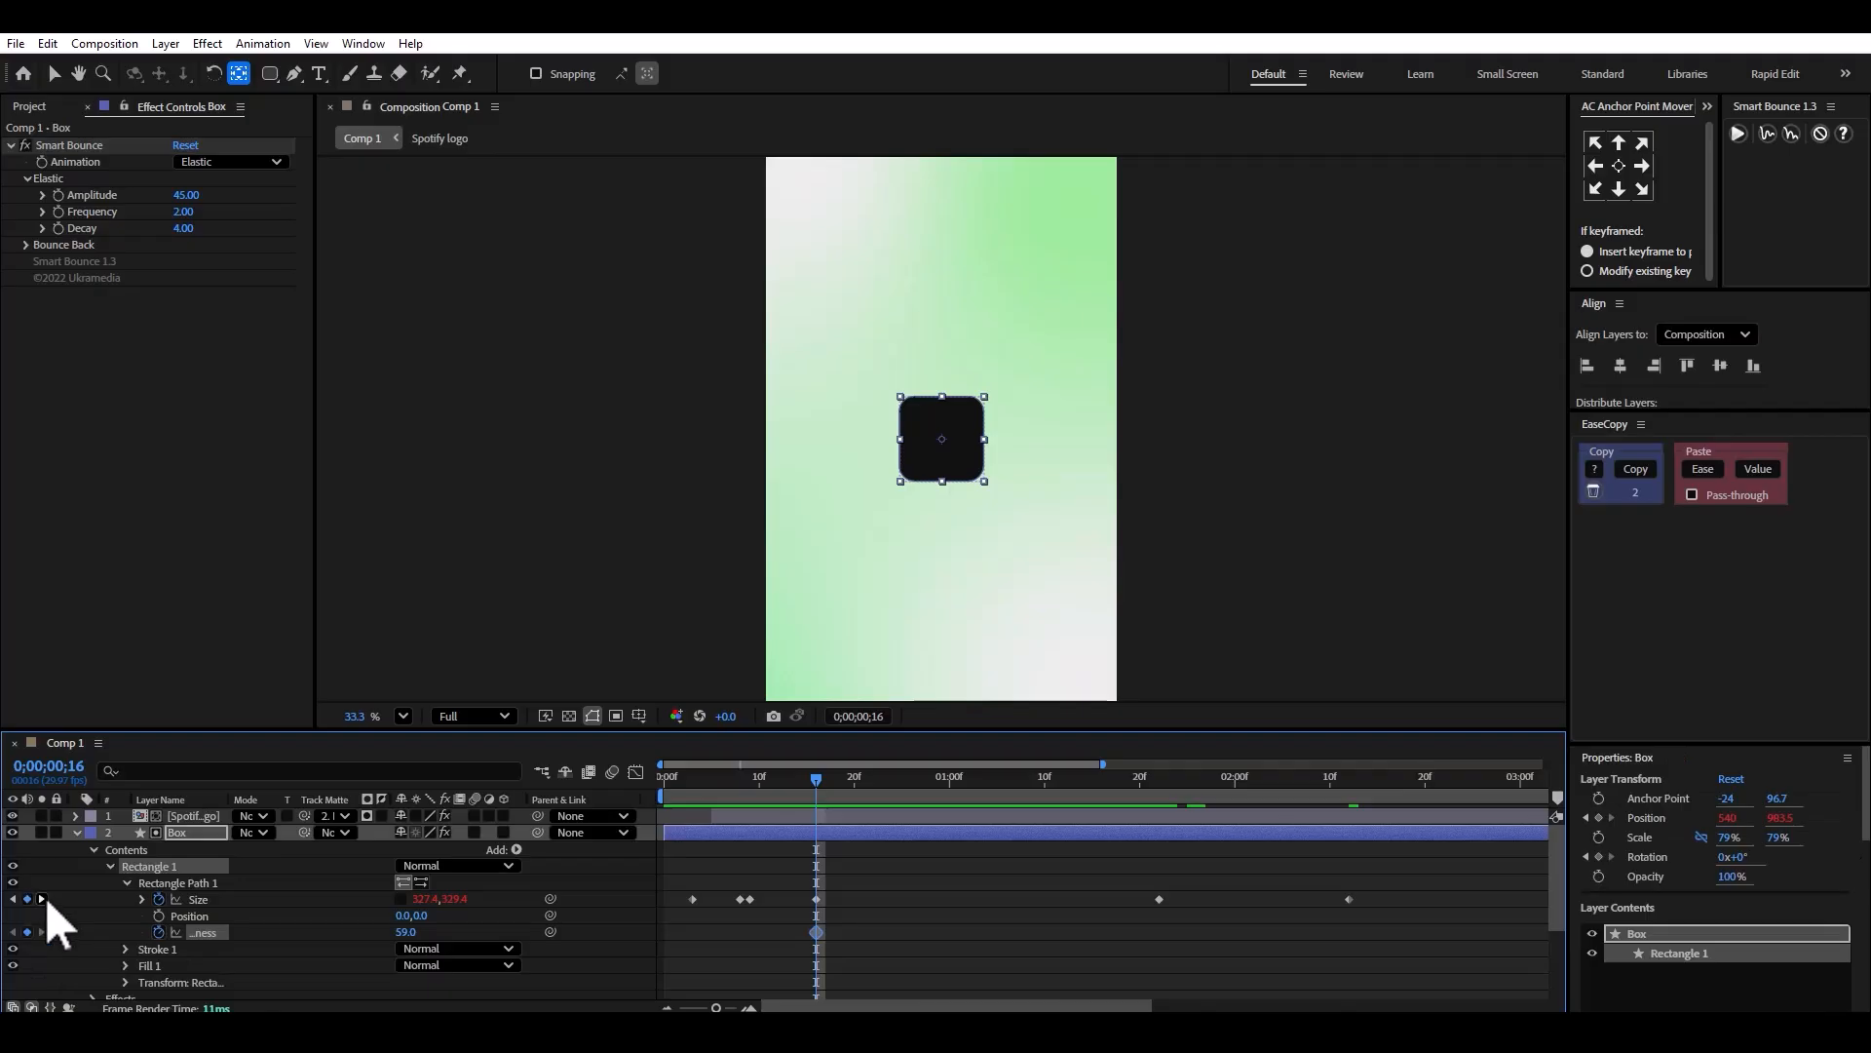
pyautogui.click(42, 899)
pyautogui.click(42, 899)
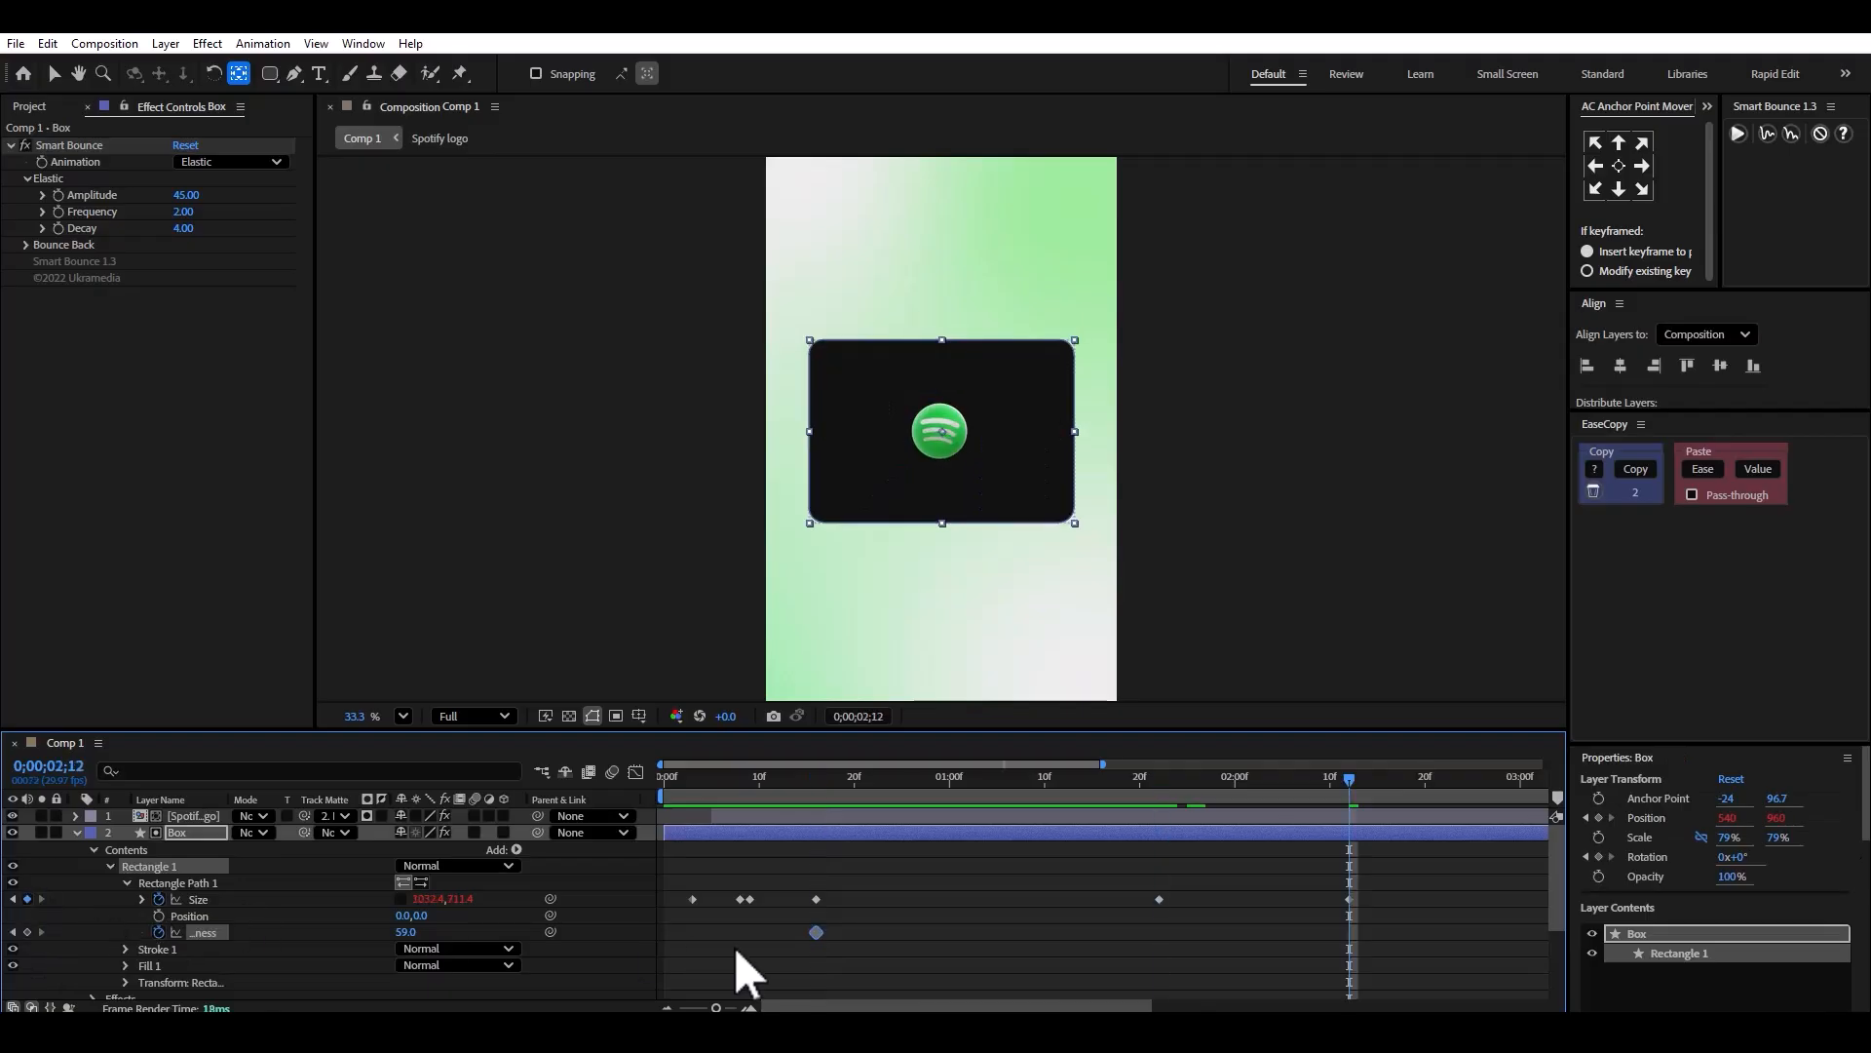
pyautogui.click(994, 934)
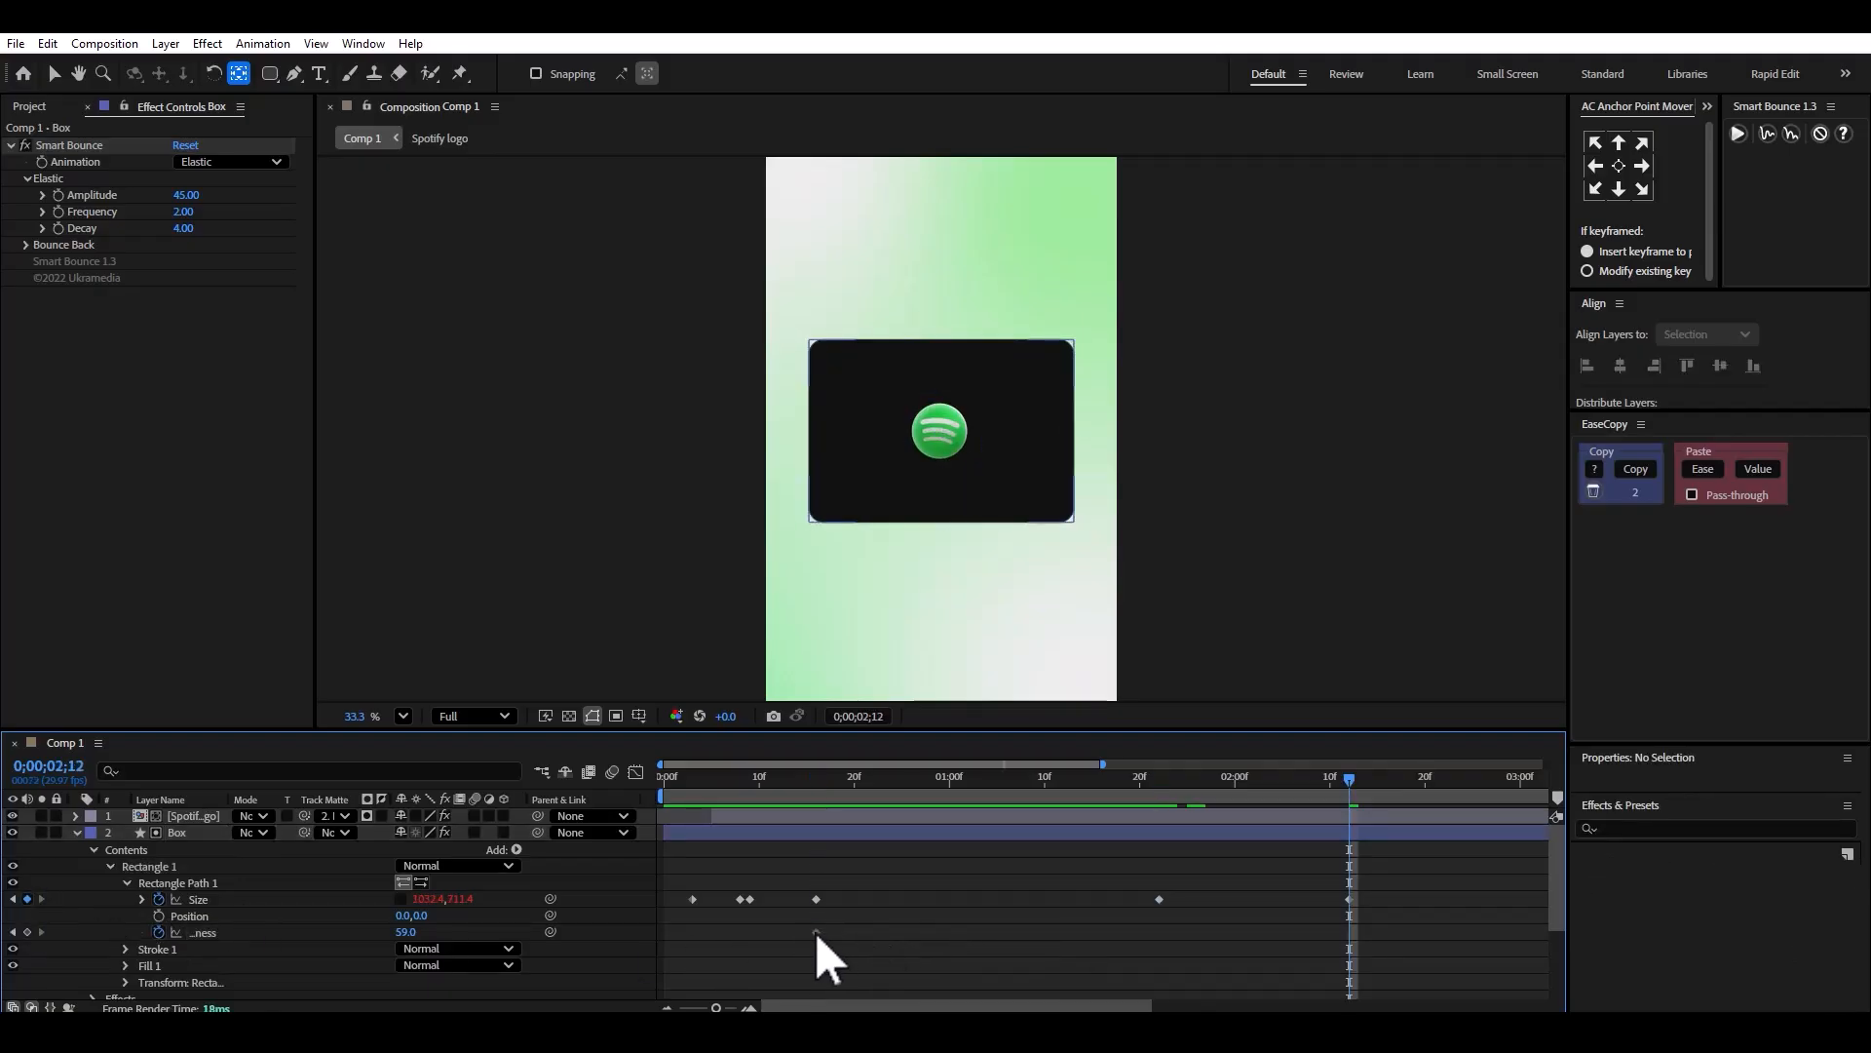
pyautogui.moveTo(816, 932); pyautogui.dragTo(1160, 934)
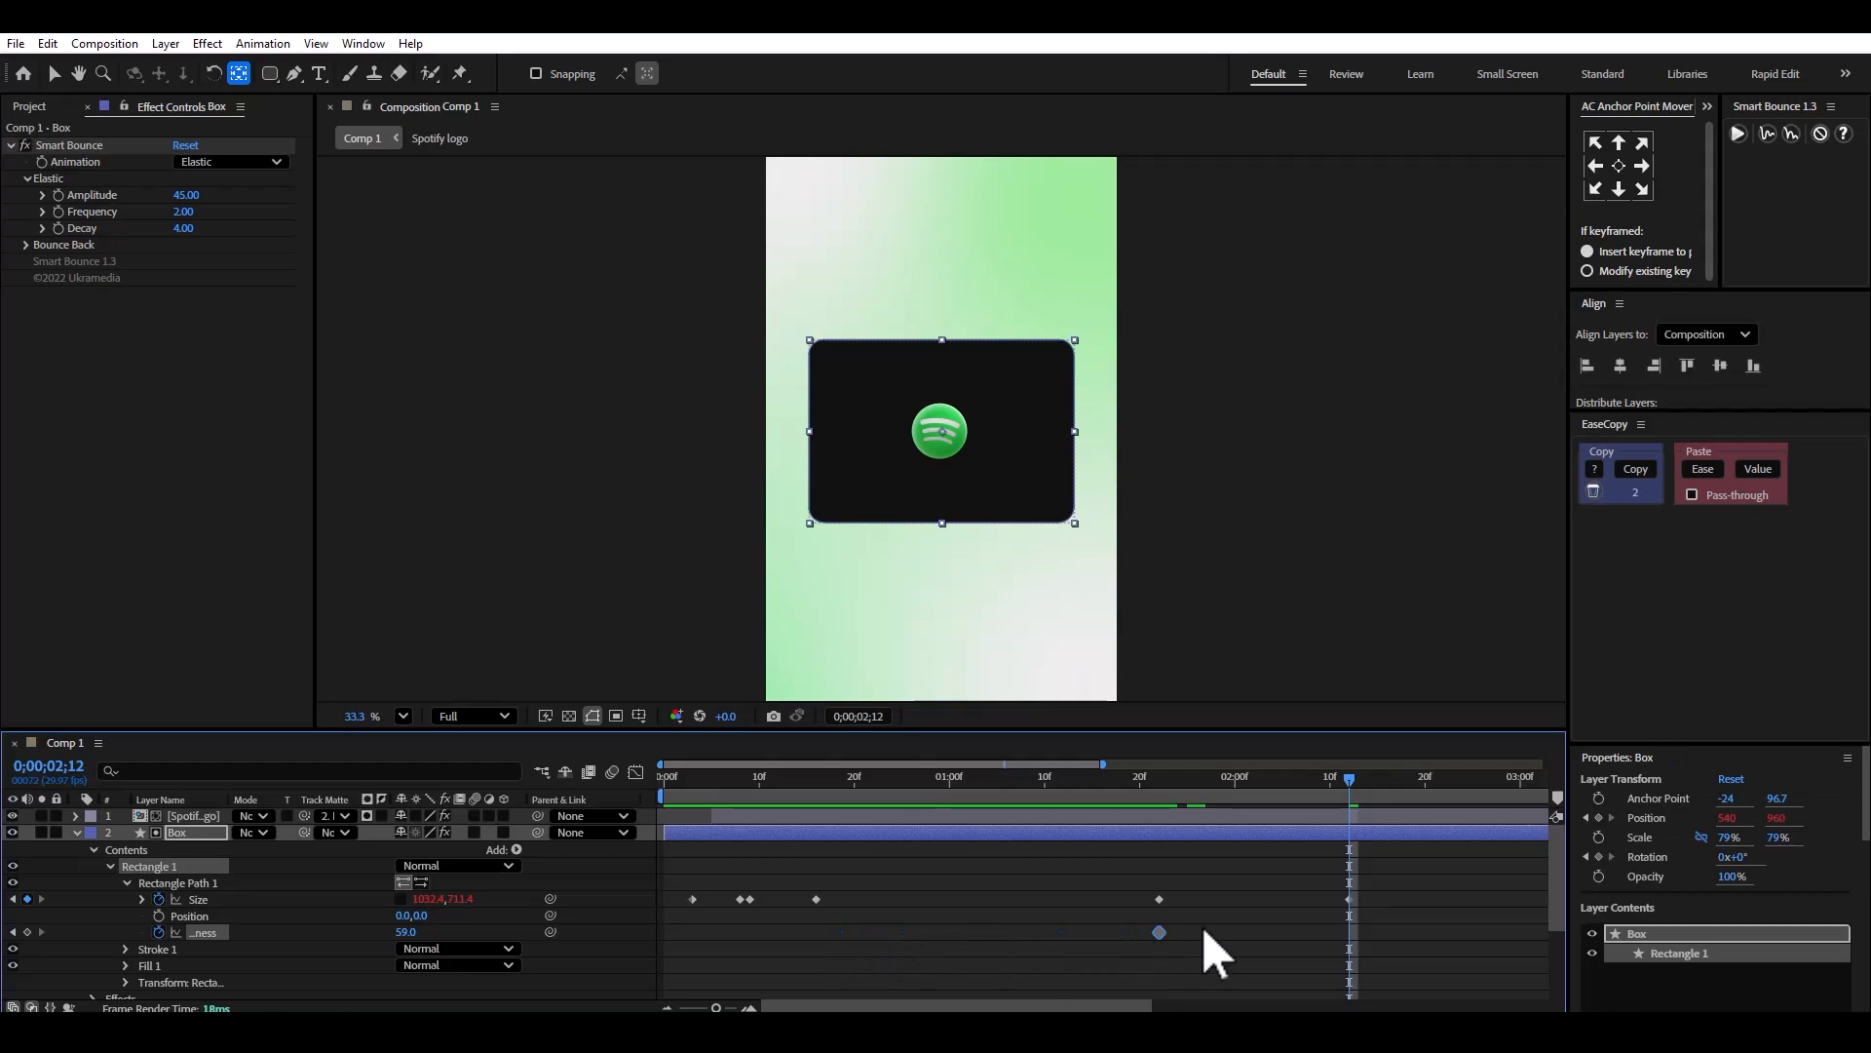
pyautogui.click(1204, 931)
pyautogui.moveTo(403, 934); pyautogui.dragTo(487, 931)
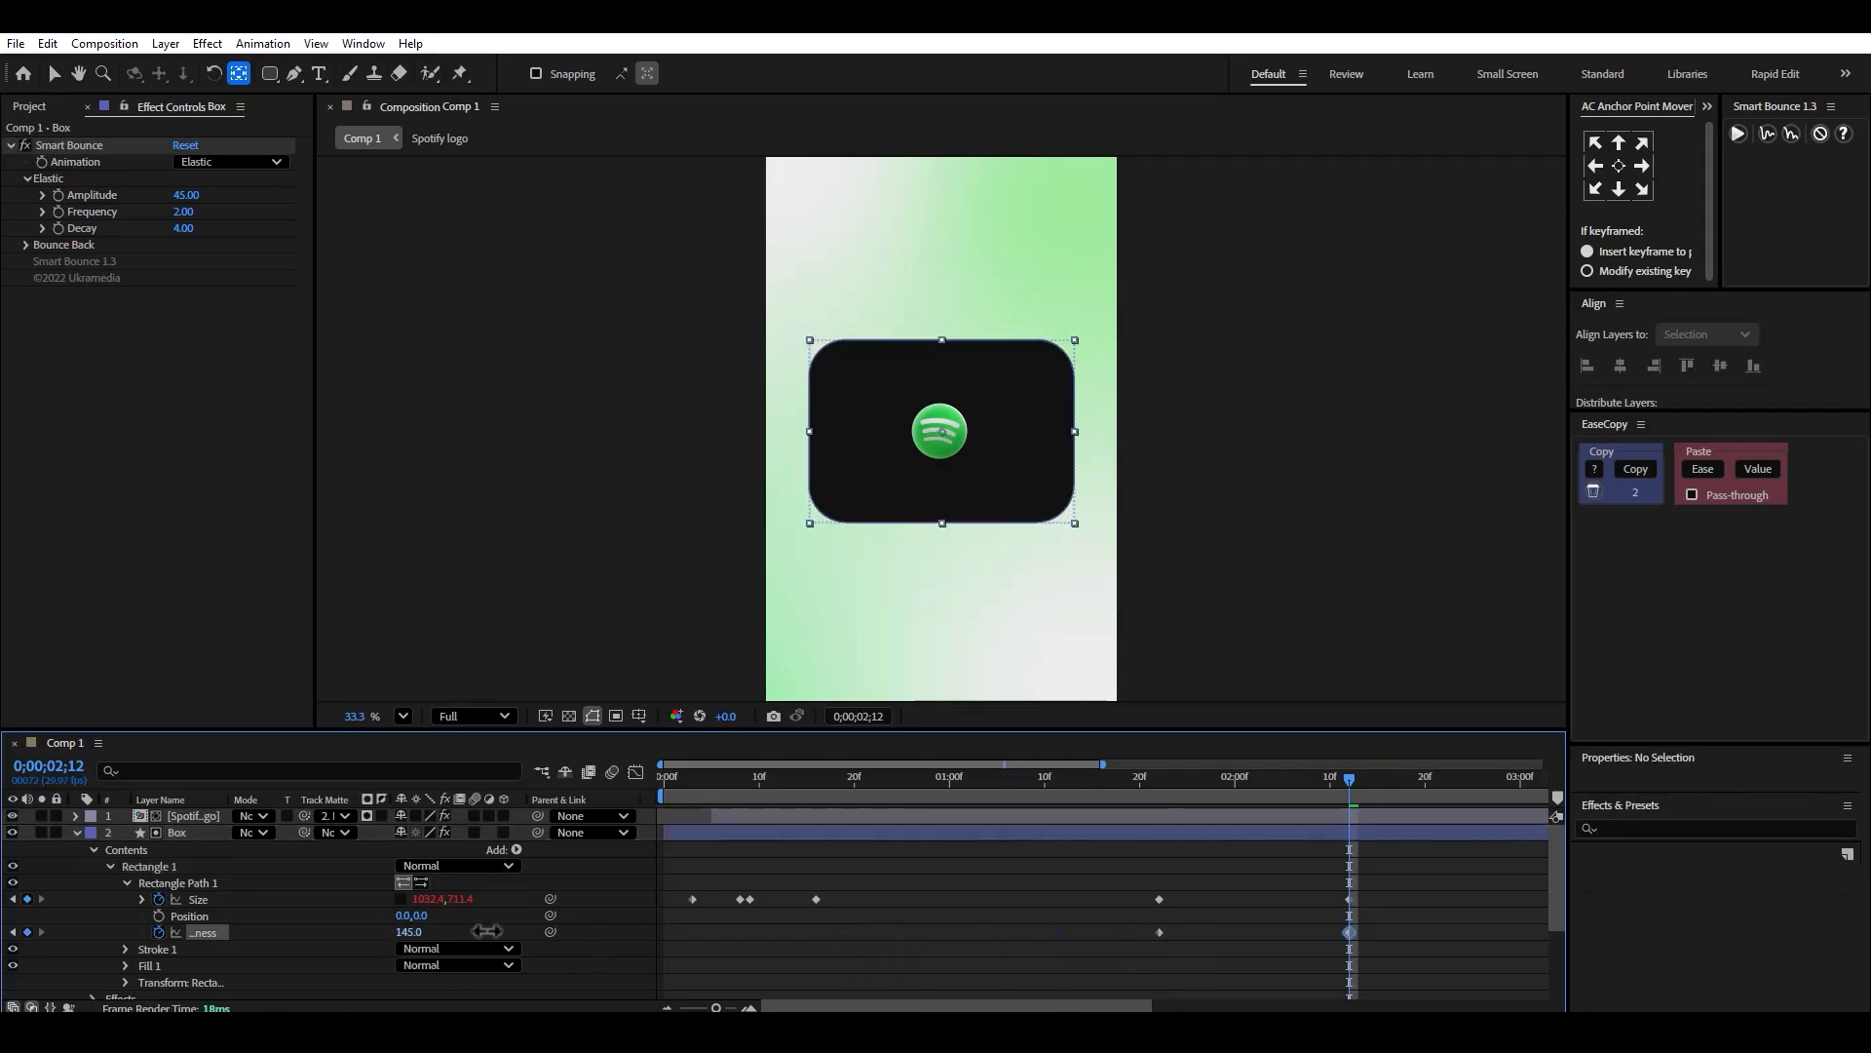
# Preview the box's expansion and move its final Size and Roundness keyframes earlier to 0;00;02;01.
pyautogui.scroll(-1, 992, 893)
pyautogui.scroll(1, 1143, 898)
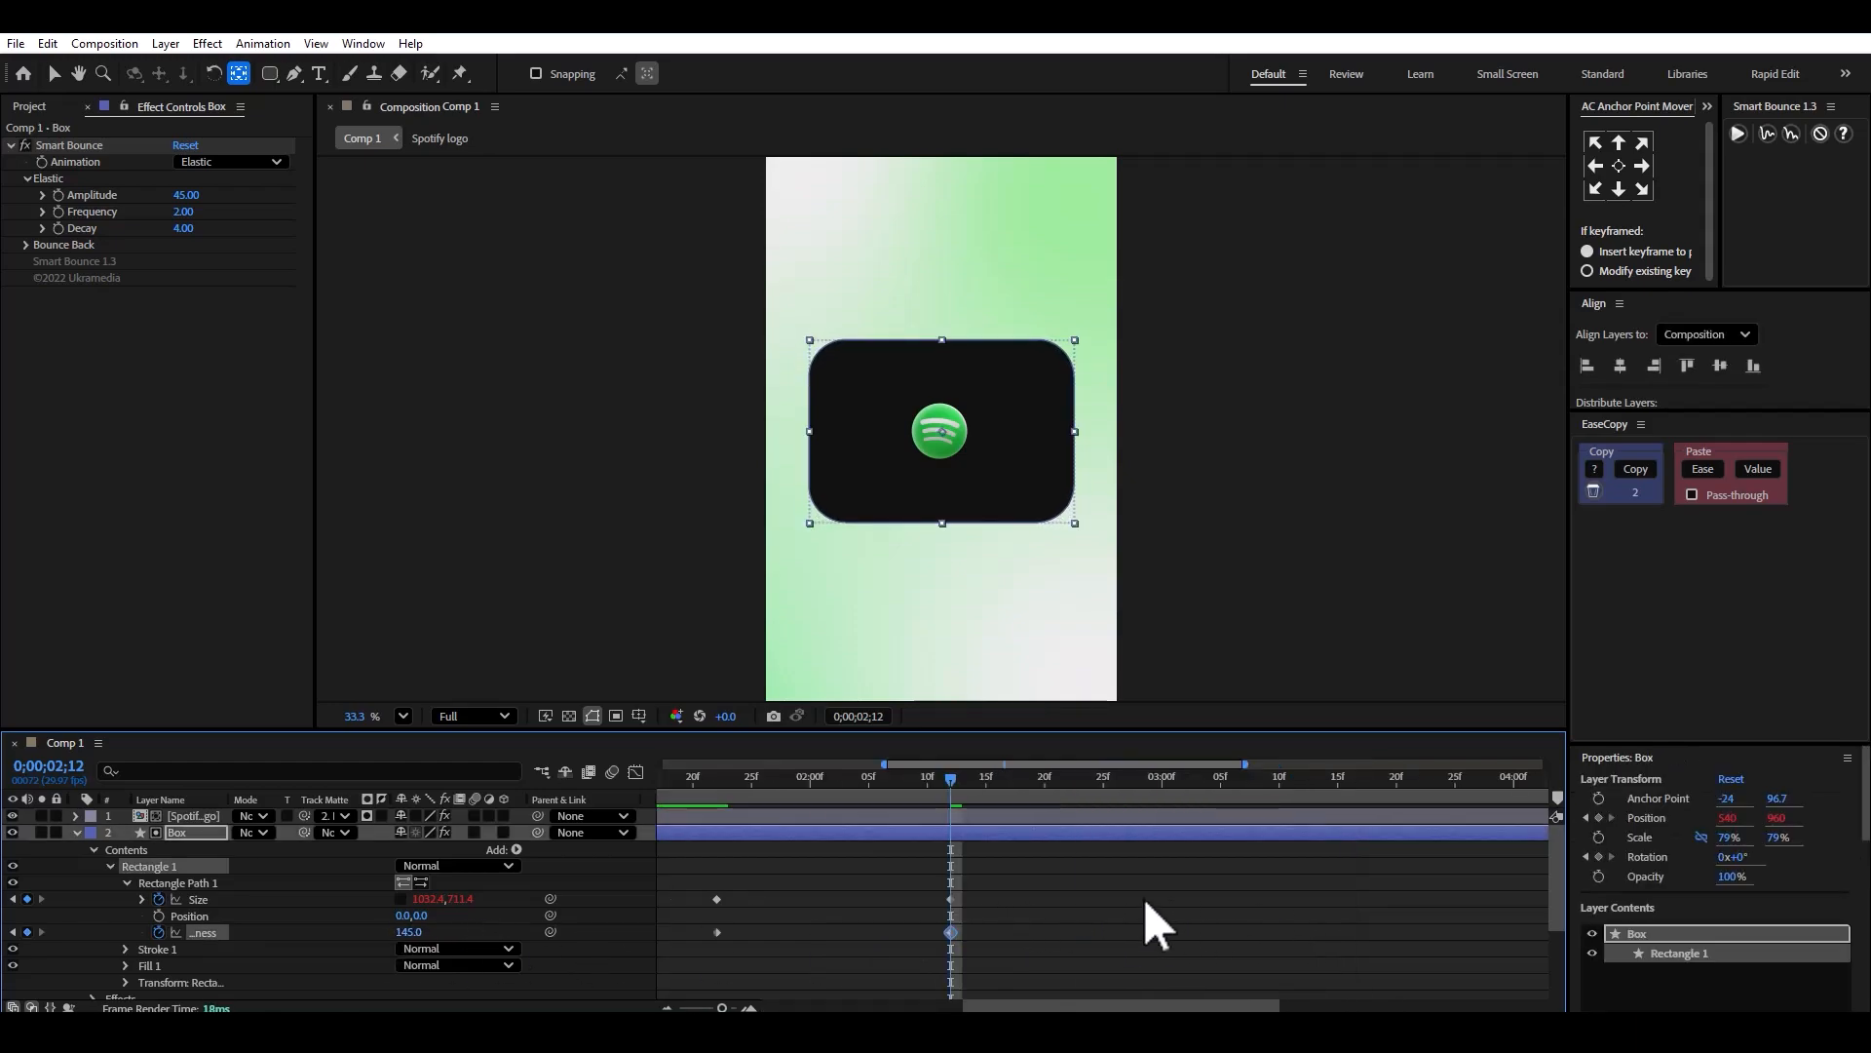
pyautogui.press('space')
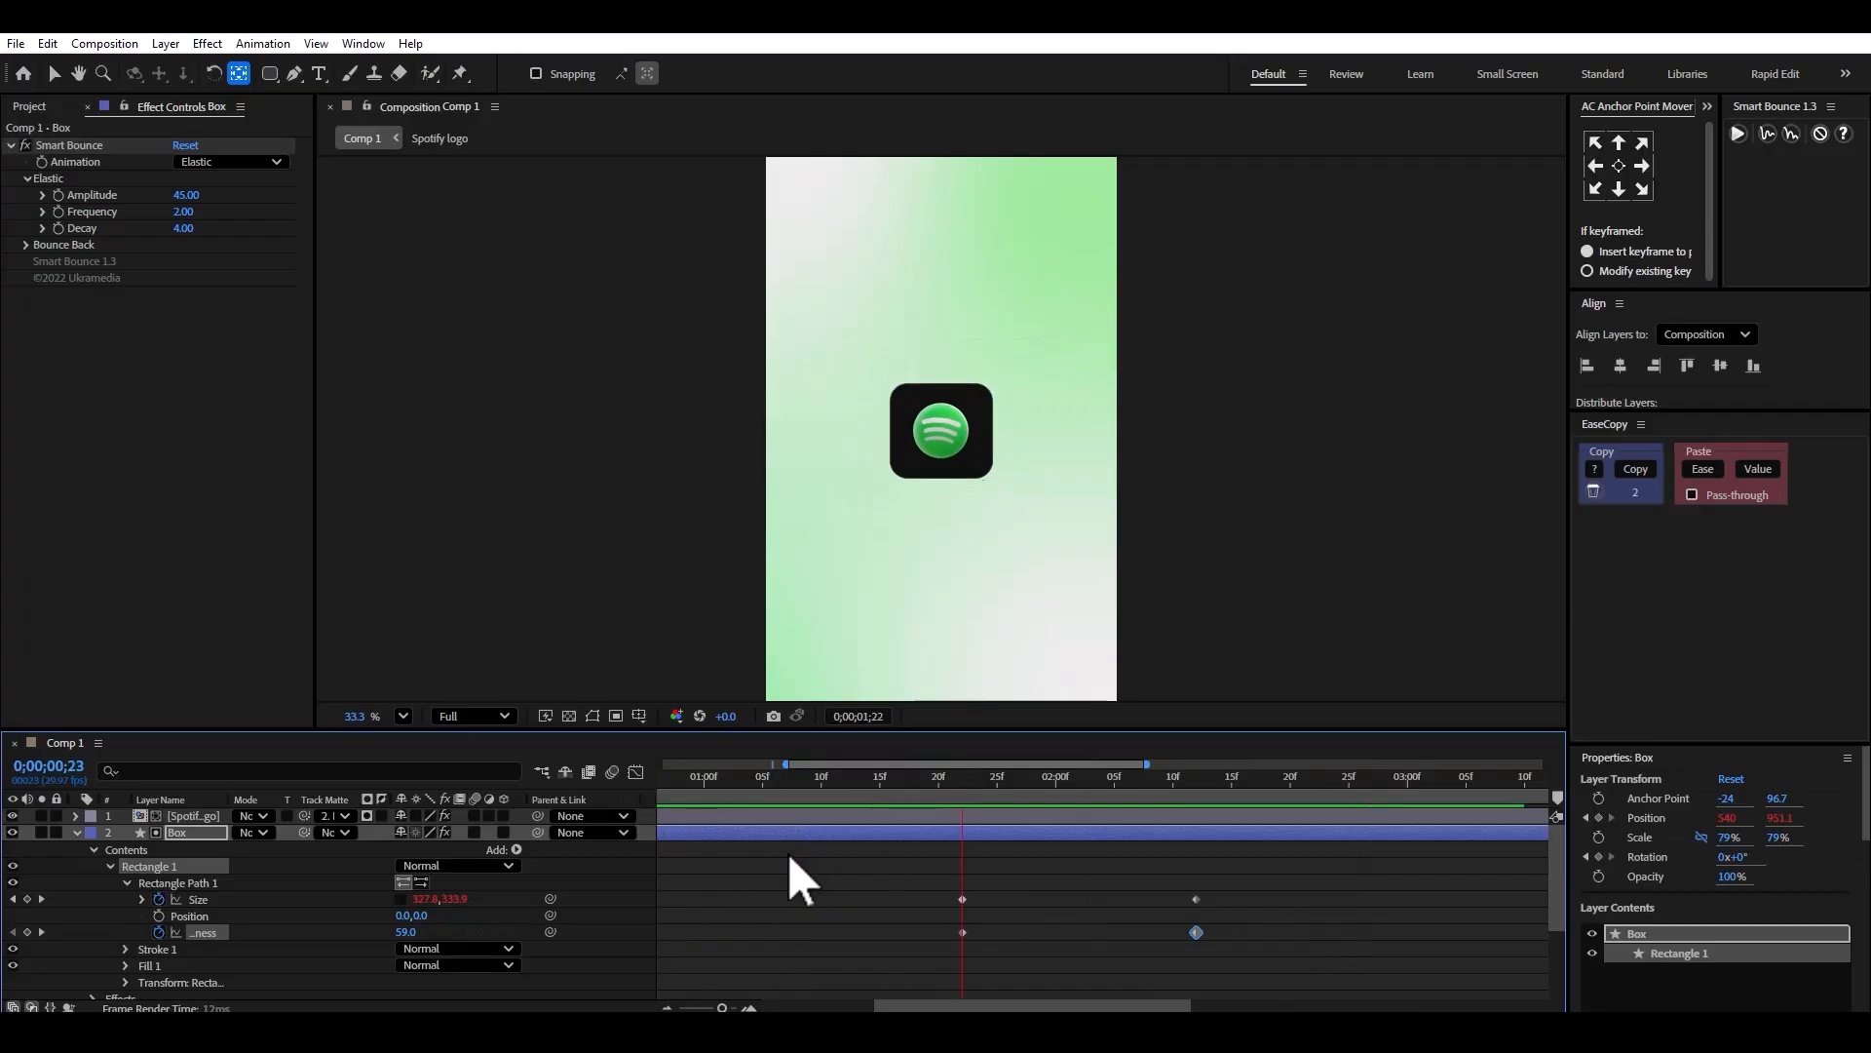
pyautogui.press('space')
pyautogui.moveTo(1219, 882); pyautogui.dragTo(1068, 932)
pyautogui.click(1080, 848)
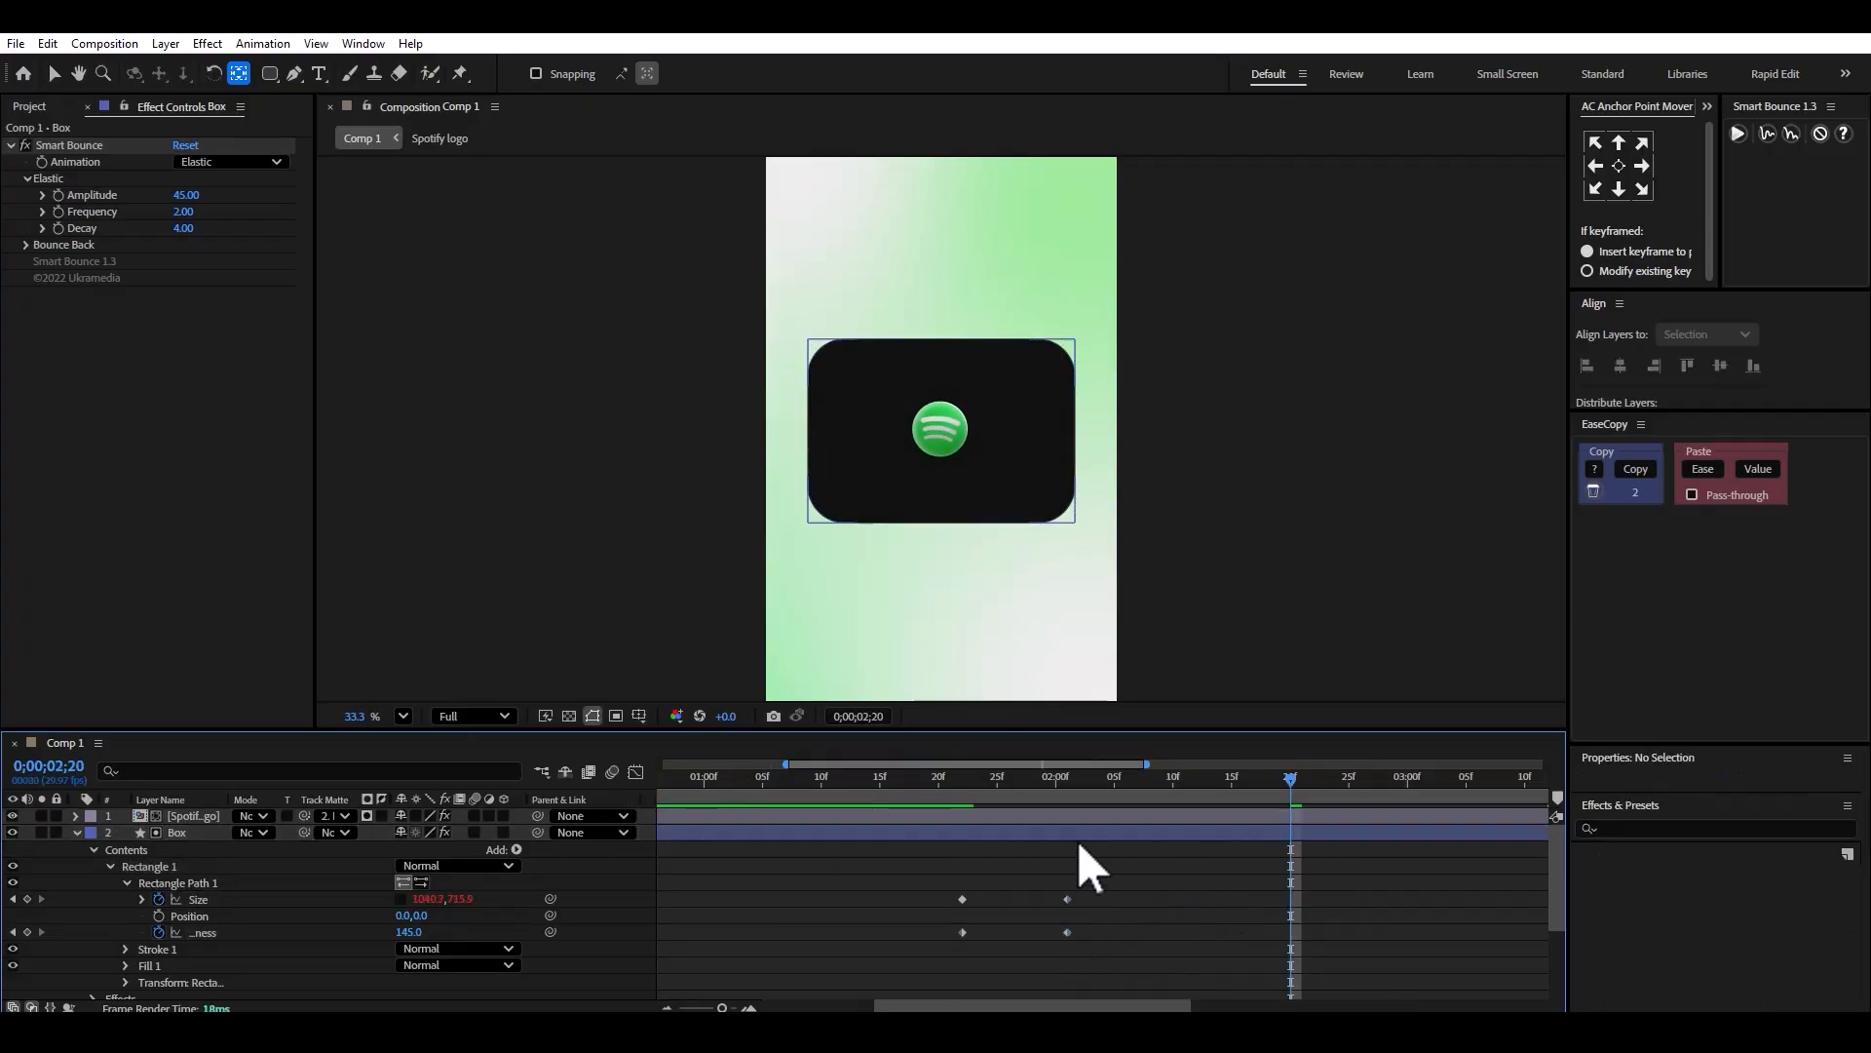
# Add a Position keyframe to the box at 0;00;01;22 and show all its animated properties.
pyautogui.click(959, 787)
pyautogui.click(965, 832)
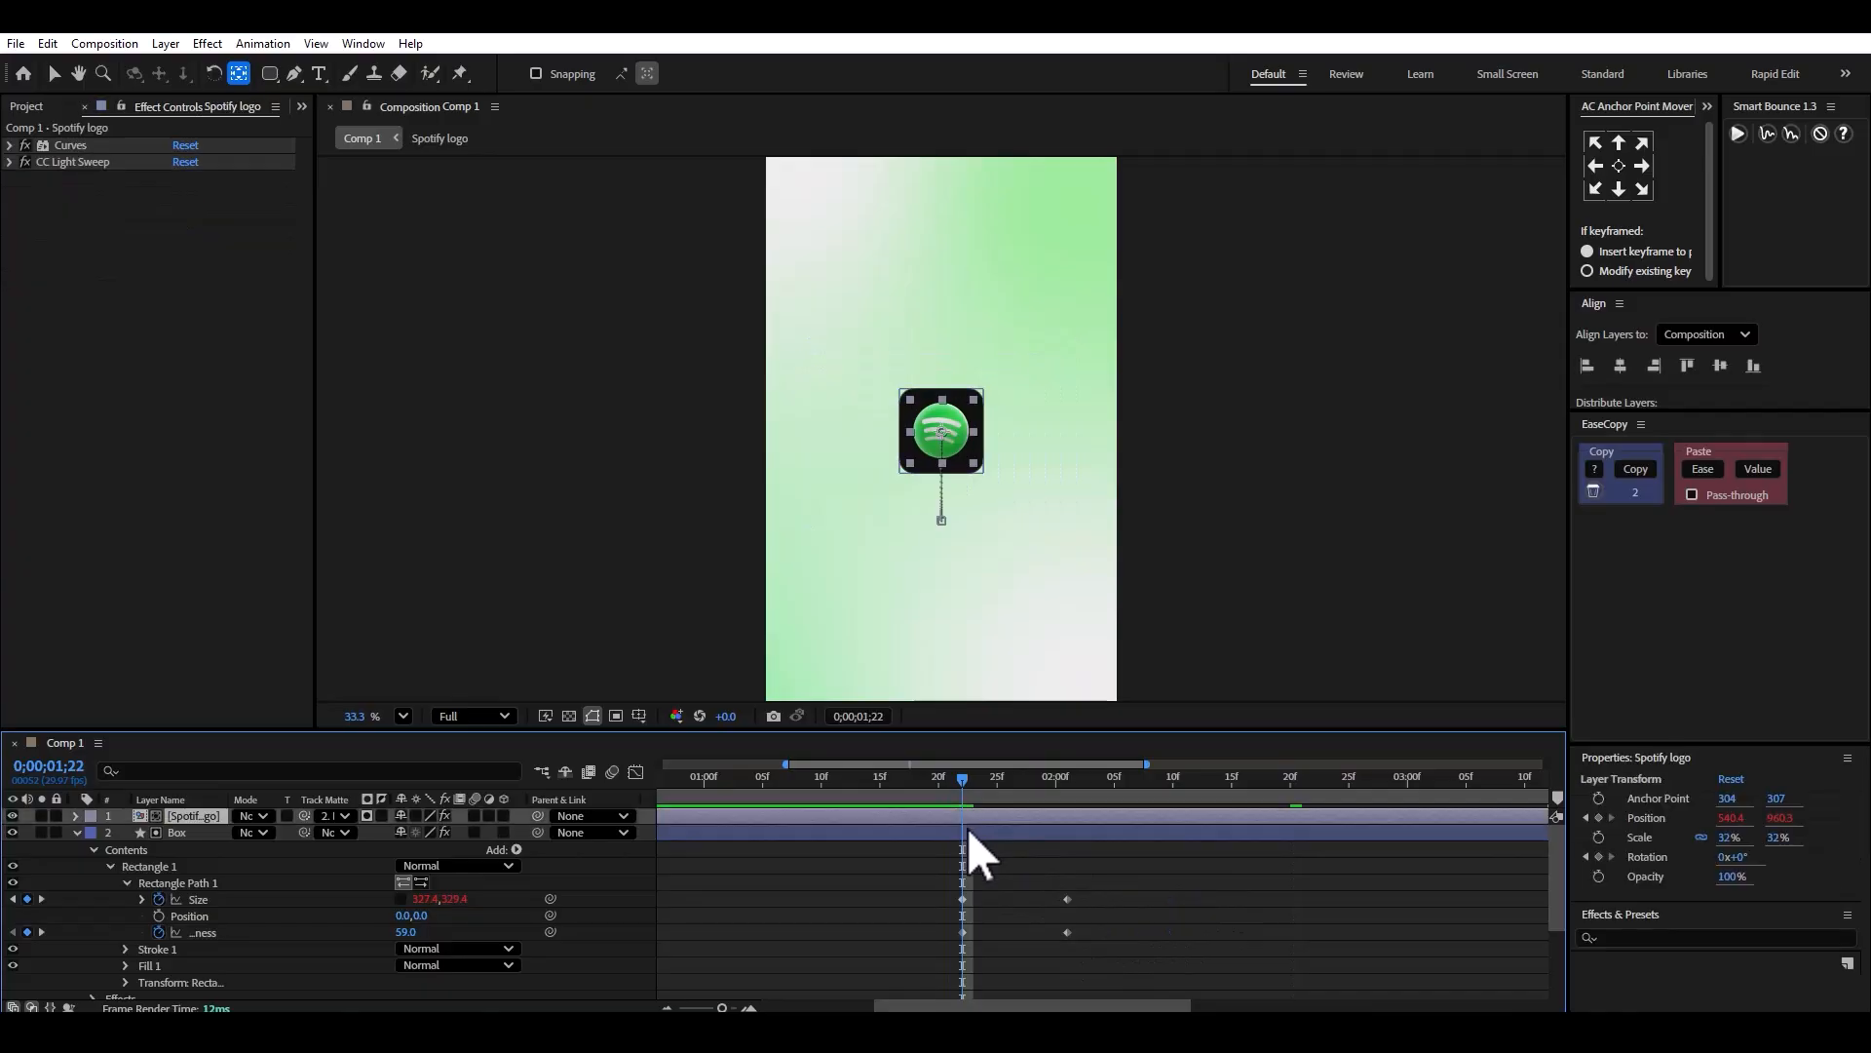
pyautogui.press('p')
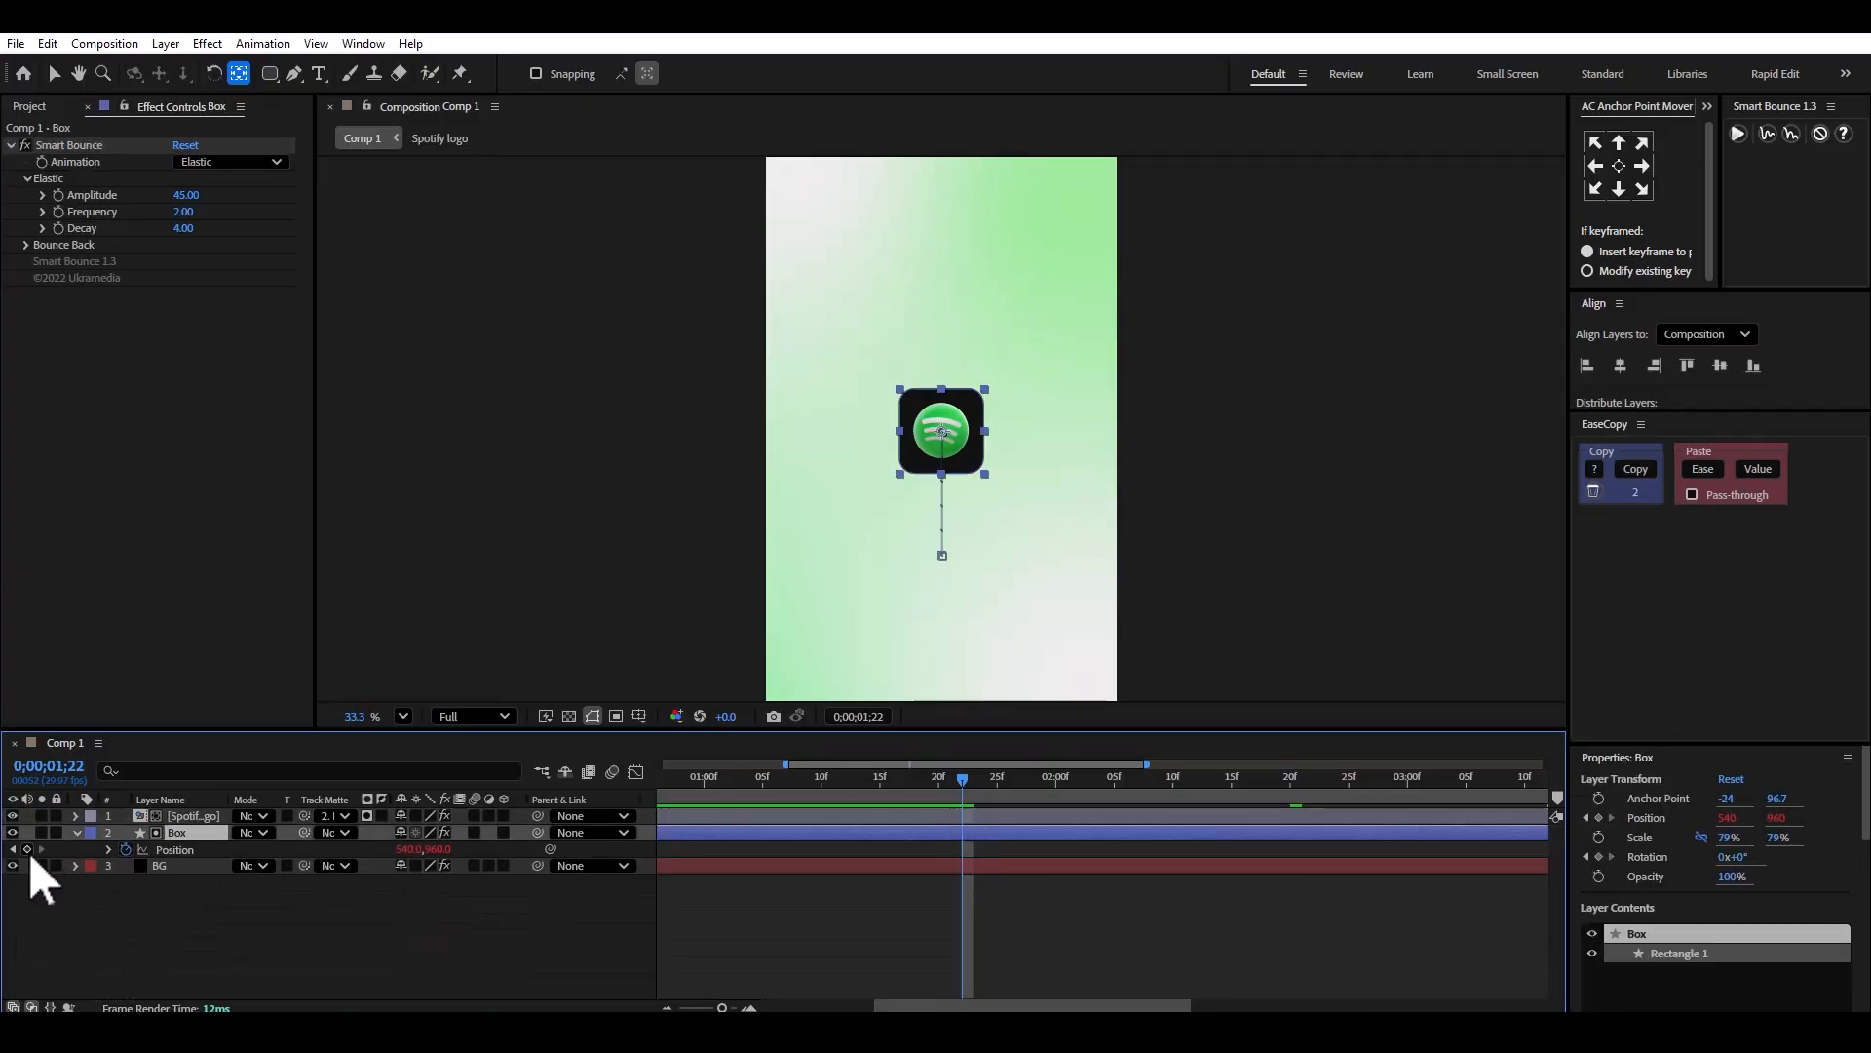
pyautogui.press('u')
pyautogui.click(1110, 894)
pyautogui.scroll(2, 1067, 892)
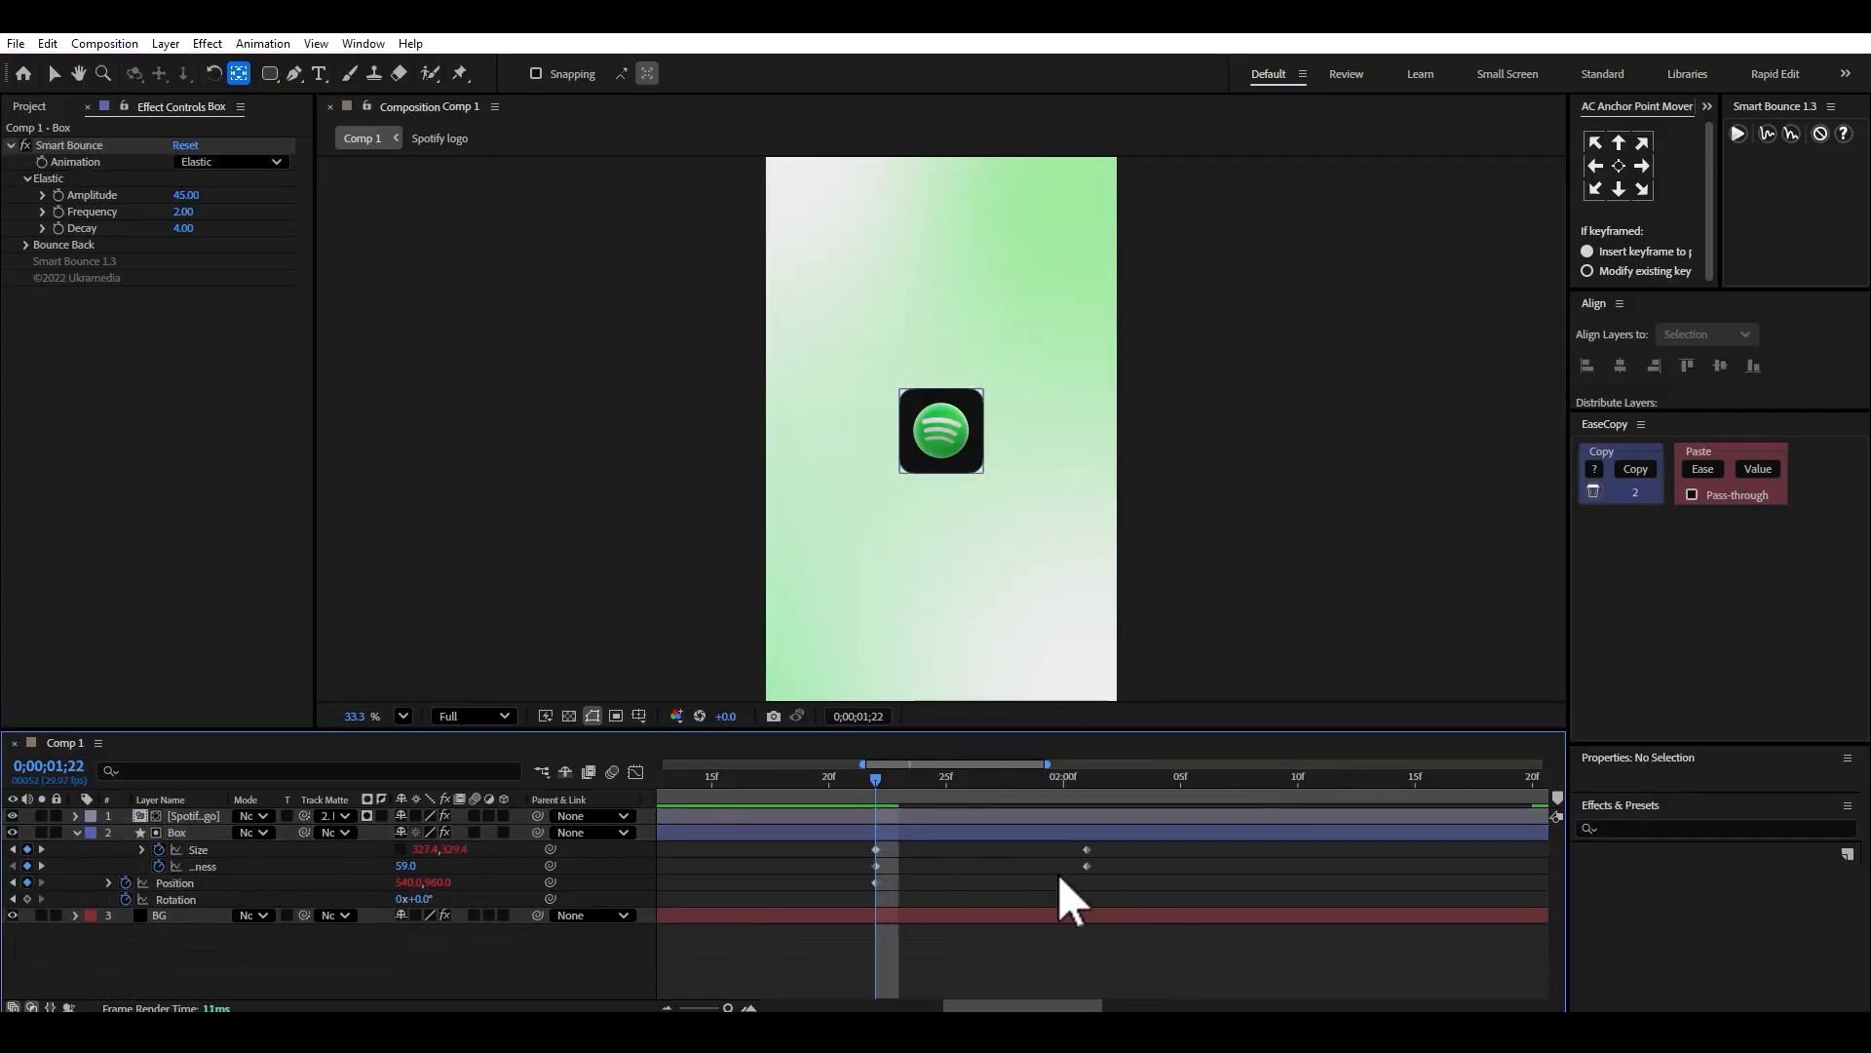
# Keyframe the box's Position at 540, 848 on 0;00;01;26 and at 540, 967 on 0;00;02;01.
pyautogui.moveTo(960, 785); pyautogui.dragTo(1087, 819)
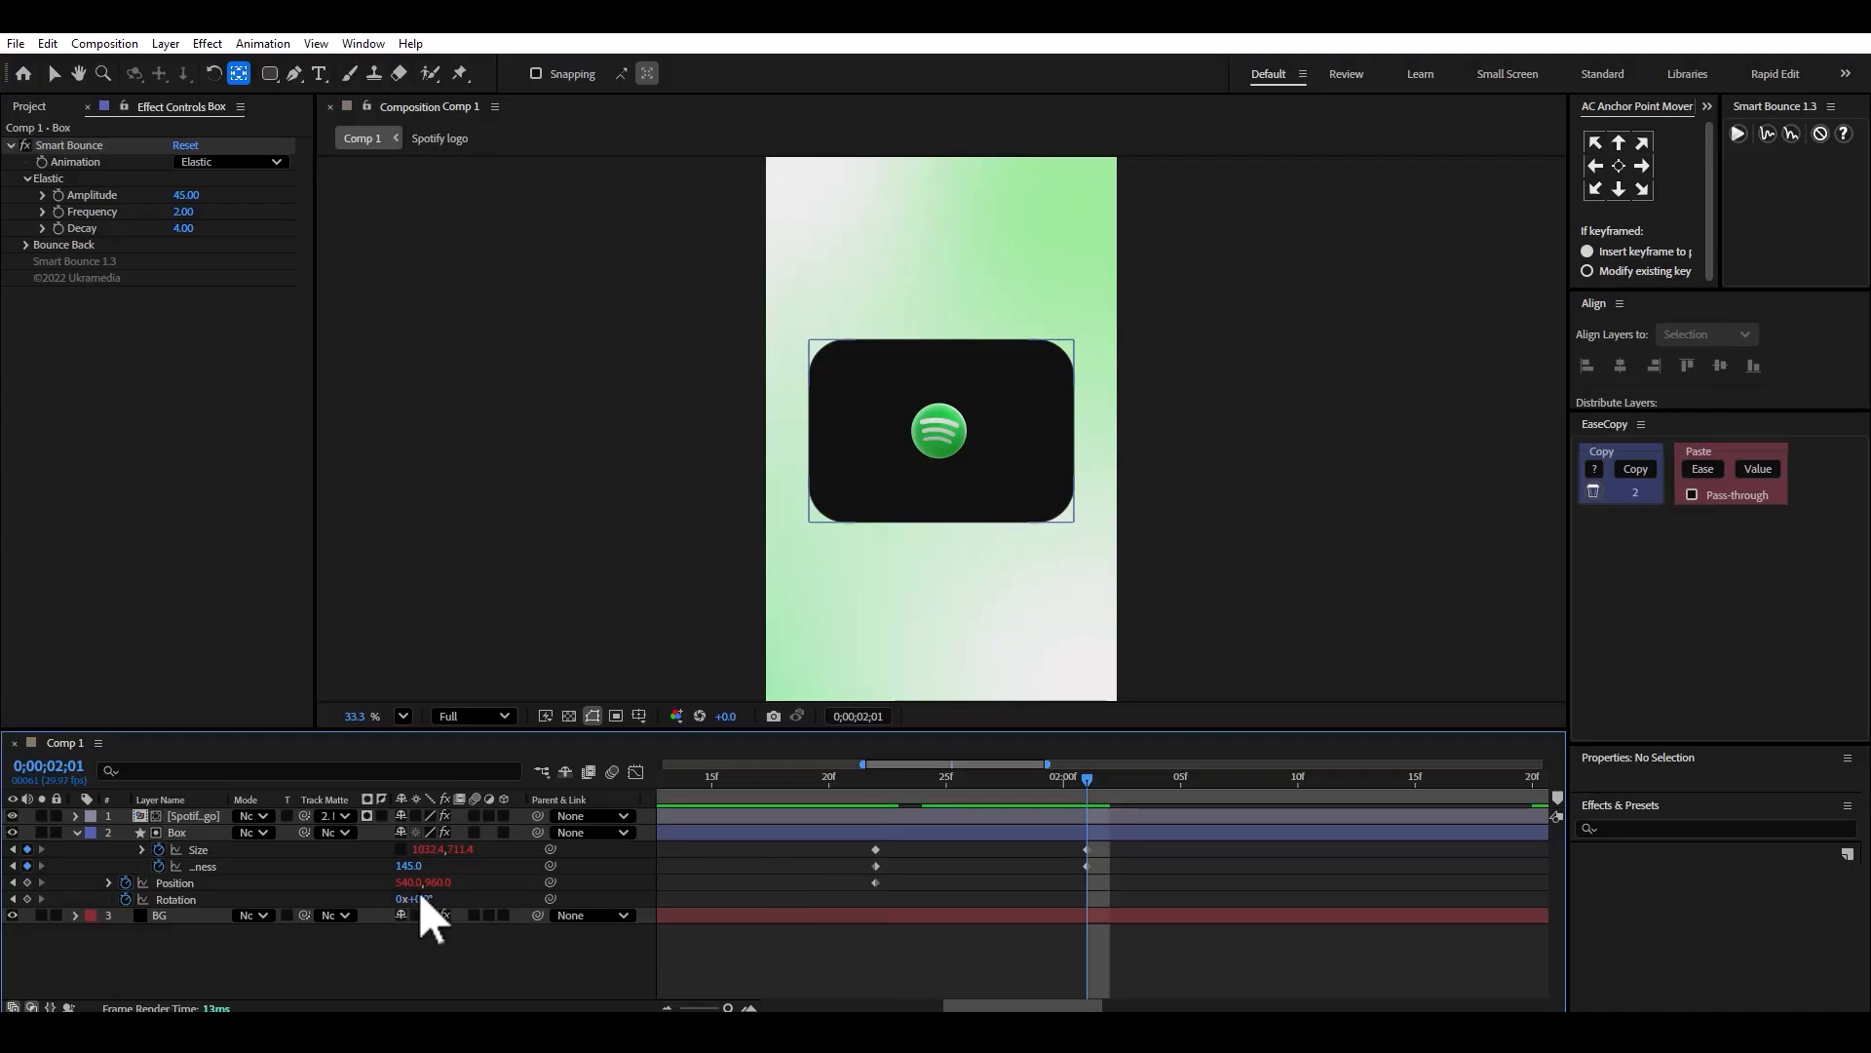
pyautogui.moveTo(441, 883); pyautogui.dragTo(332, 883)
pyautogui.moveTo(1088, 883); pyautogui.dragTo(970, 883)
pyautogui.moveTo(439, 883); pyautogui.dragTo(565, 878)
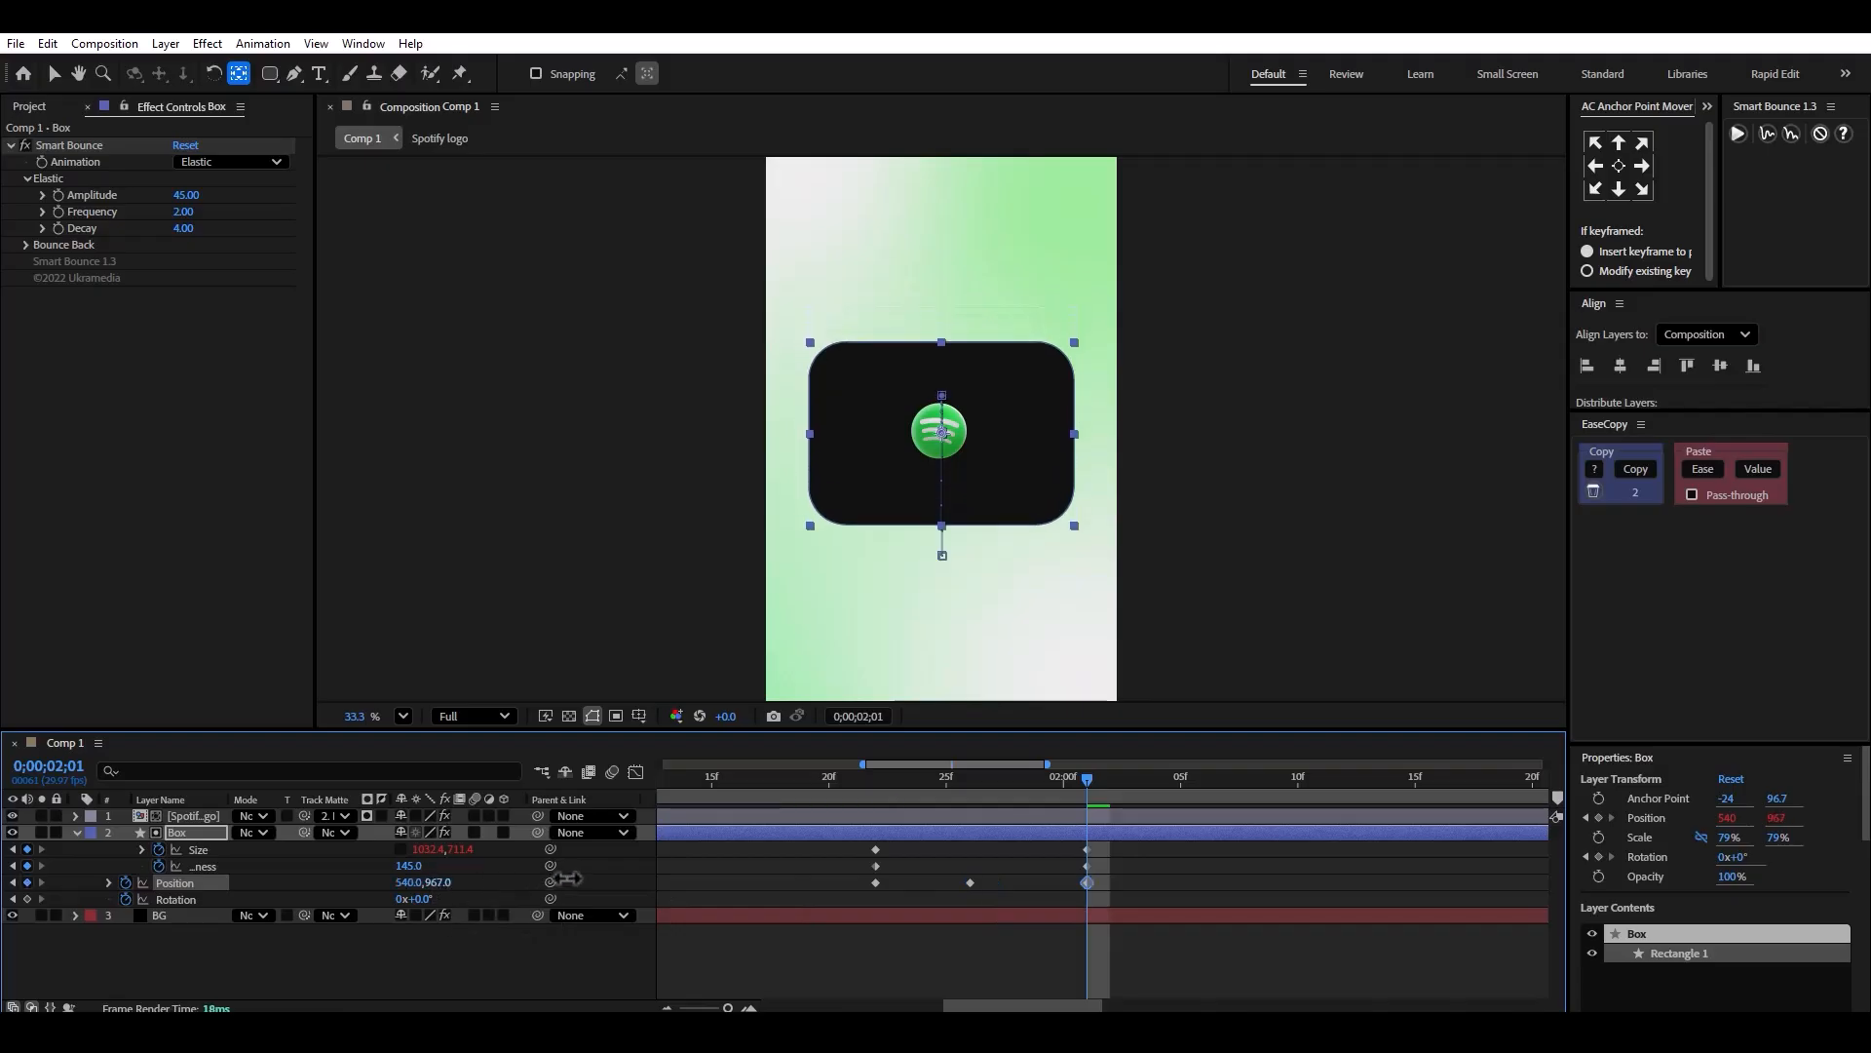
# Set the box's vertical position to 960 at 0;00;02;01 and preview the expansion from 0;00;01;15.
pyautogui.click(13, 883)
pyautogui.click(13, 883)
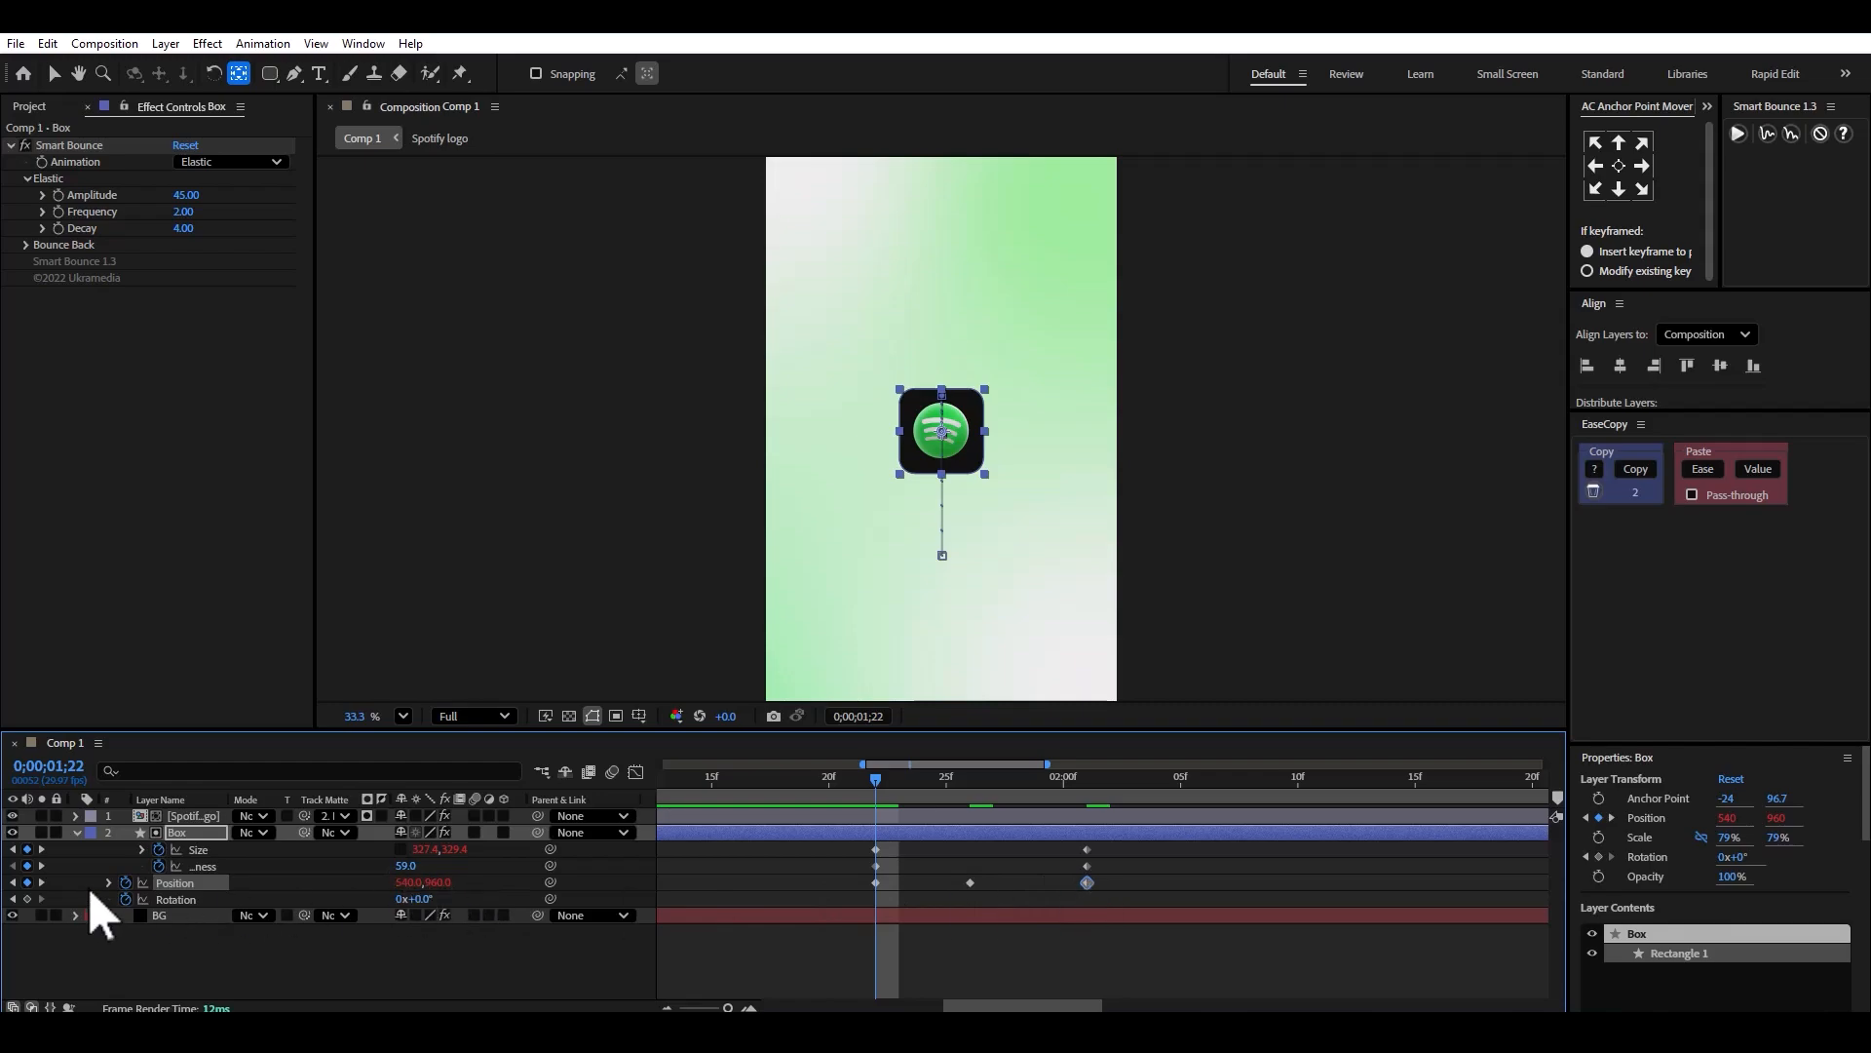
pyautogui.click(41, 882)
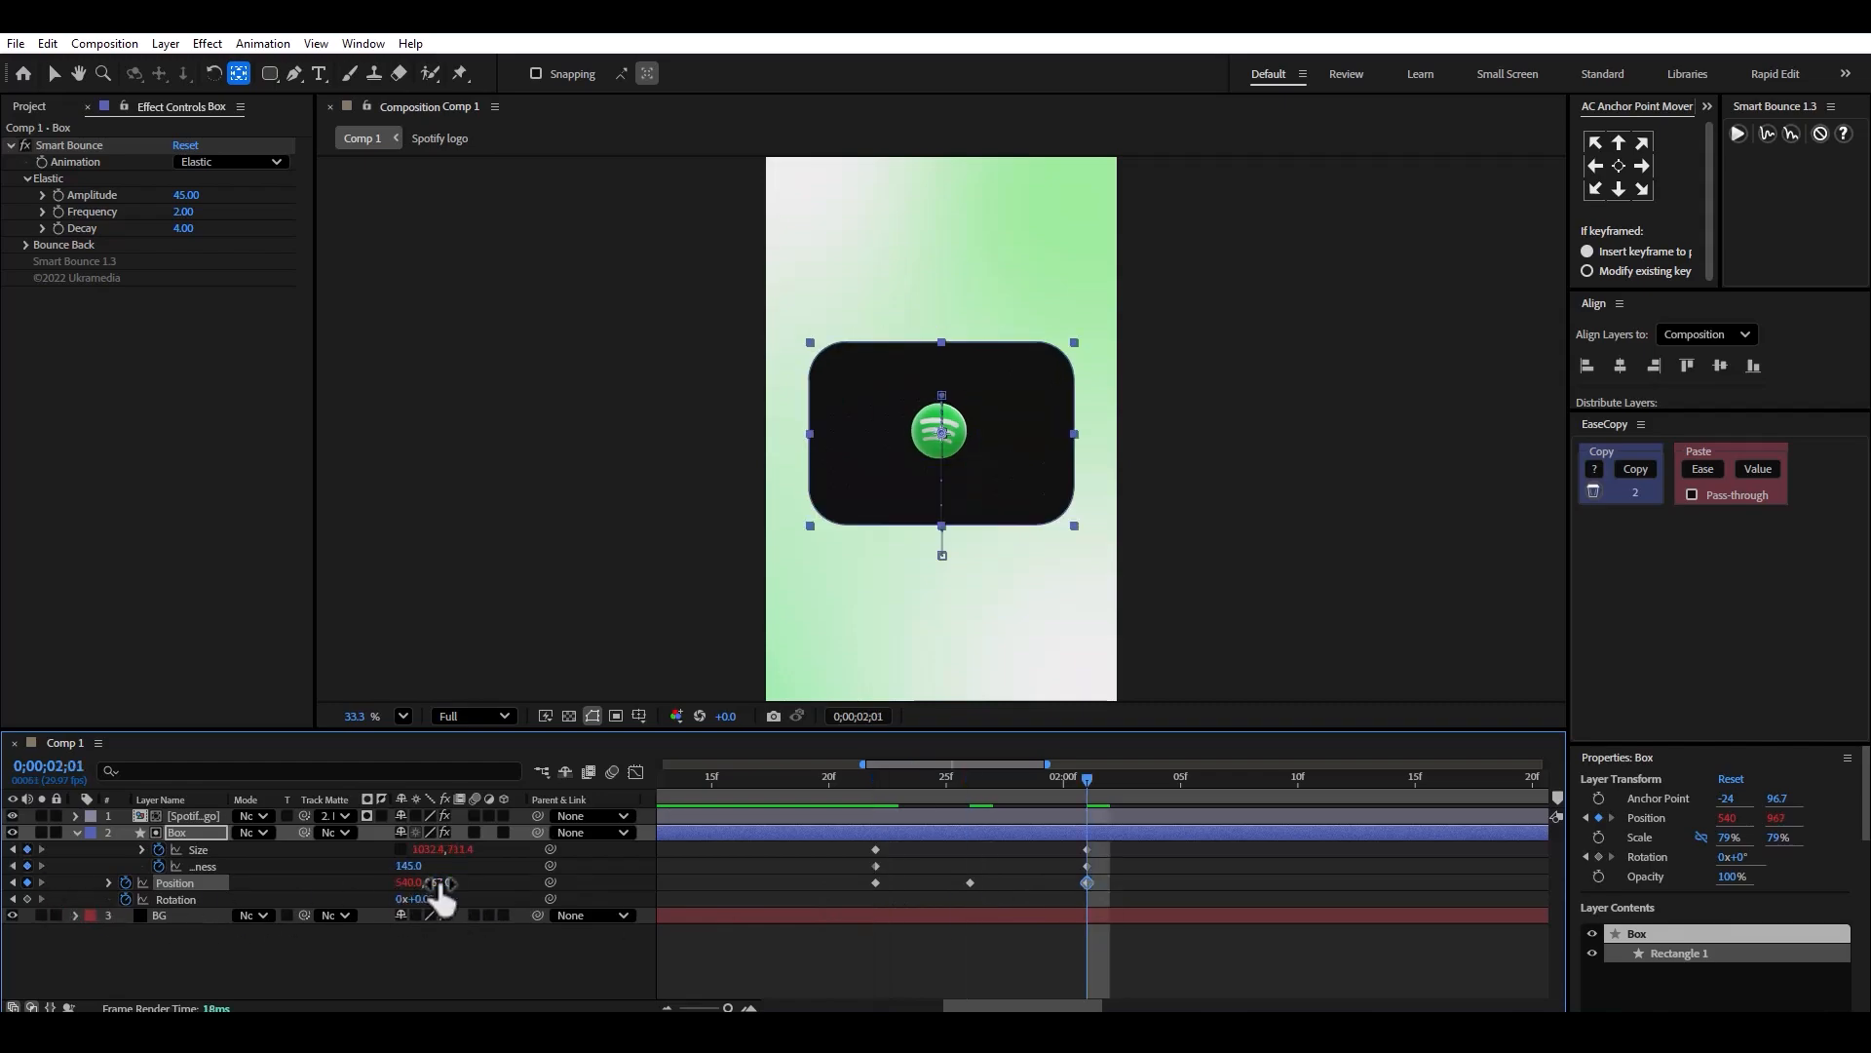
pyautogui.press('Return')
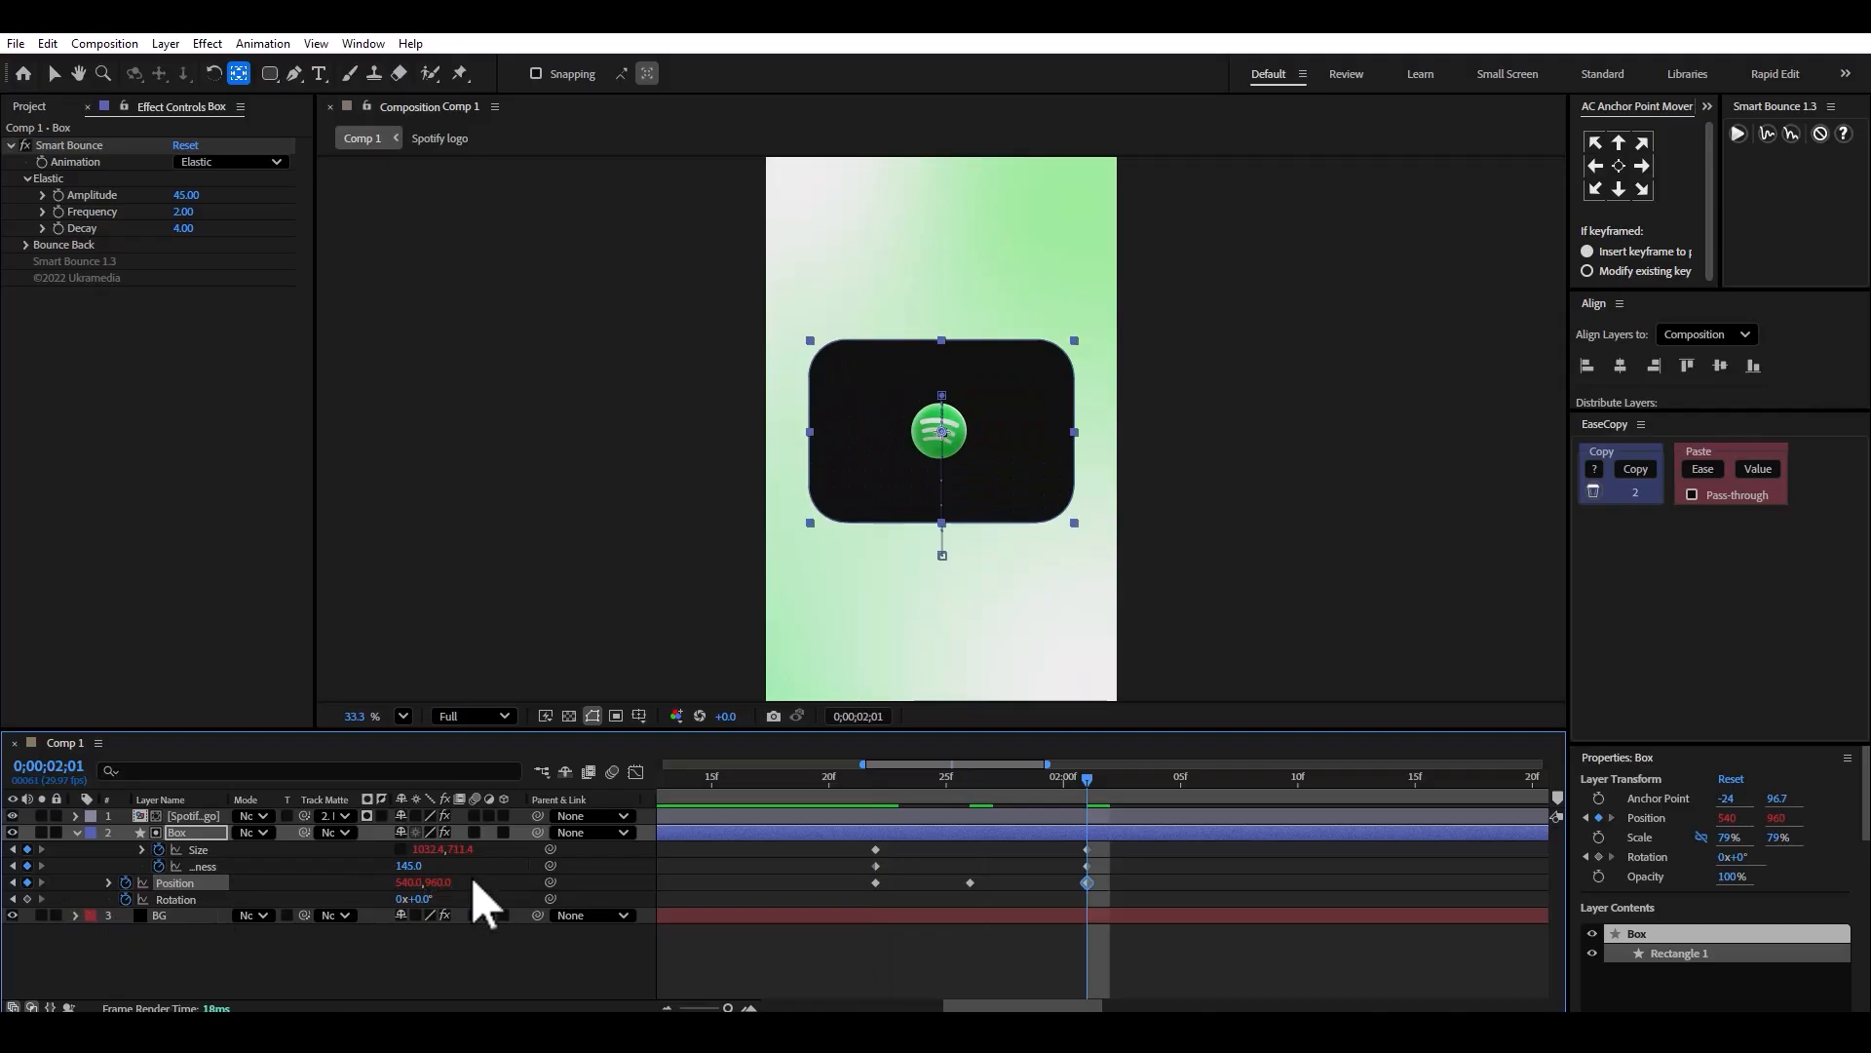
pyautogui.press('space')
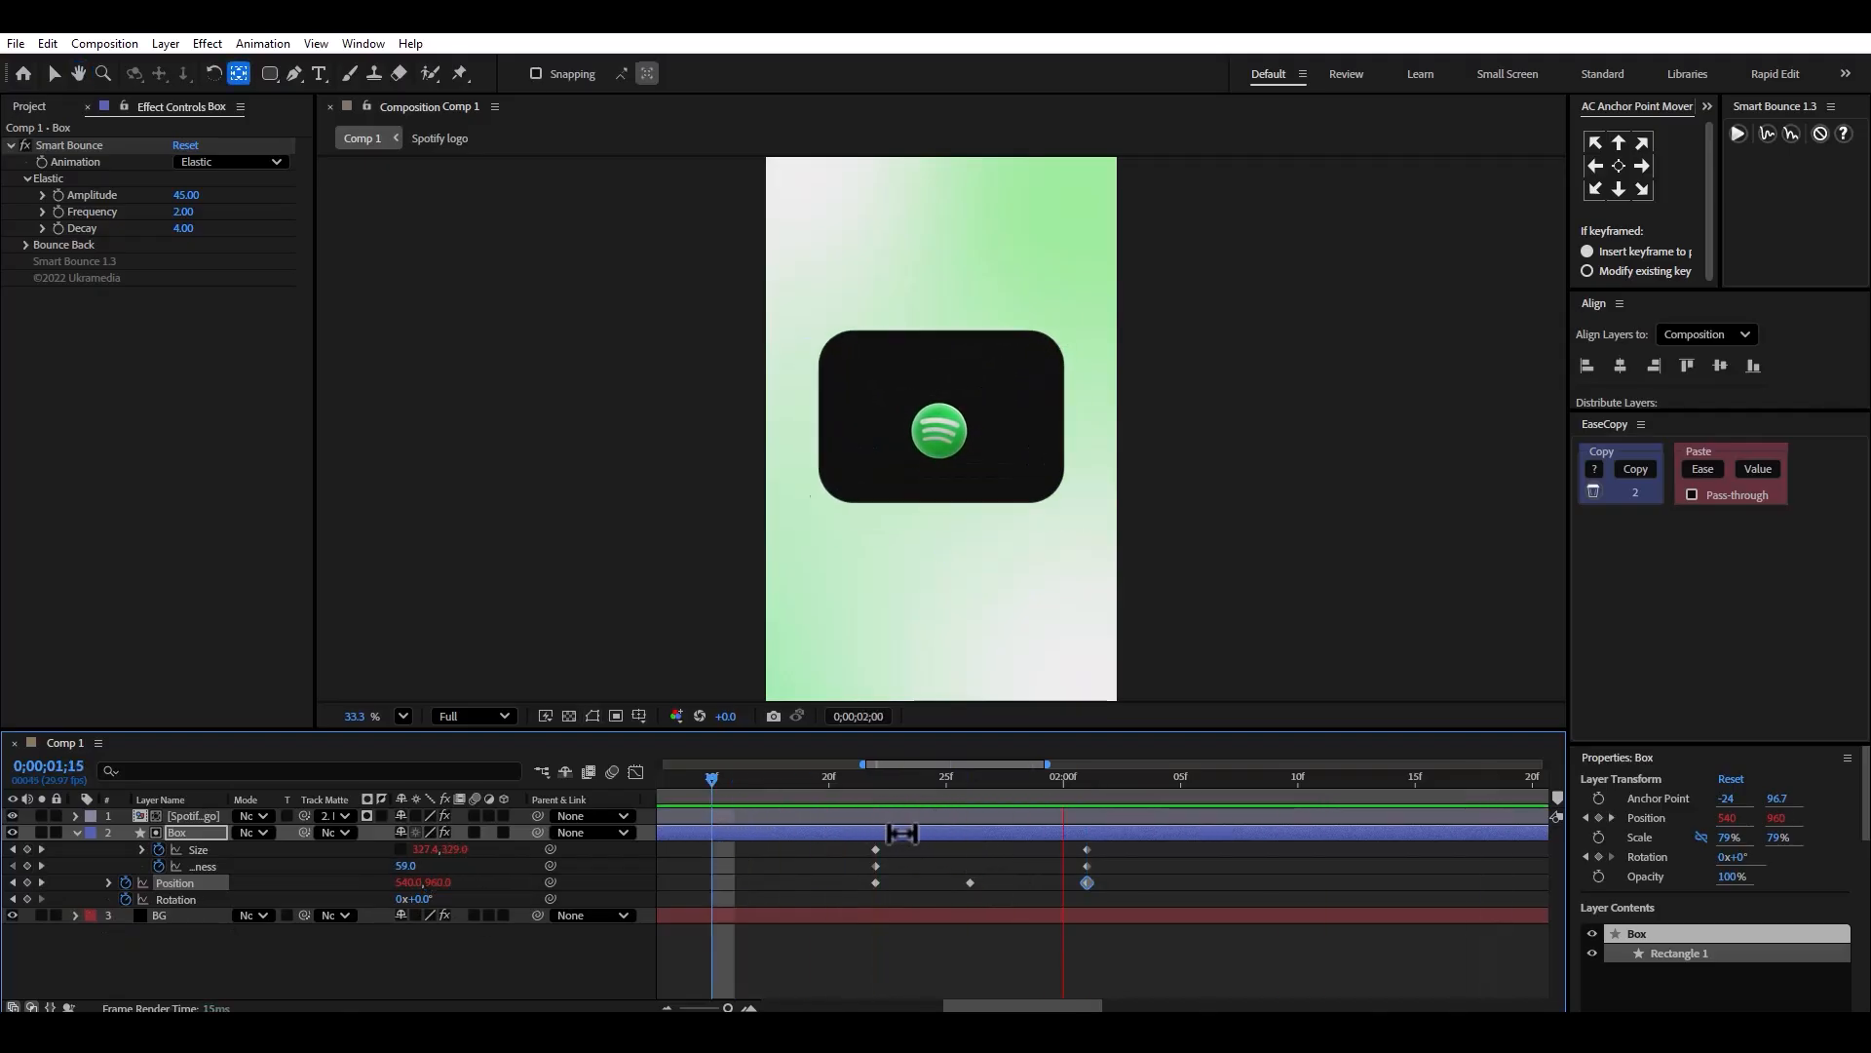
# Lower the box to a vertical position of 954 at 0;00;01;26 and preview the softer jump.
pyautogui.click(970, 780)
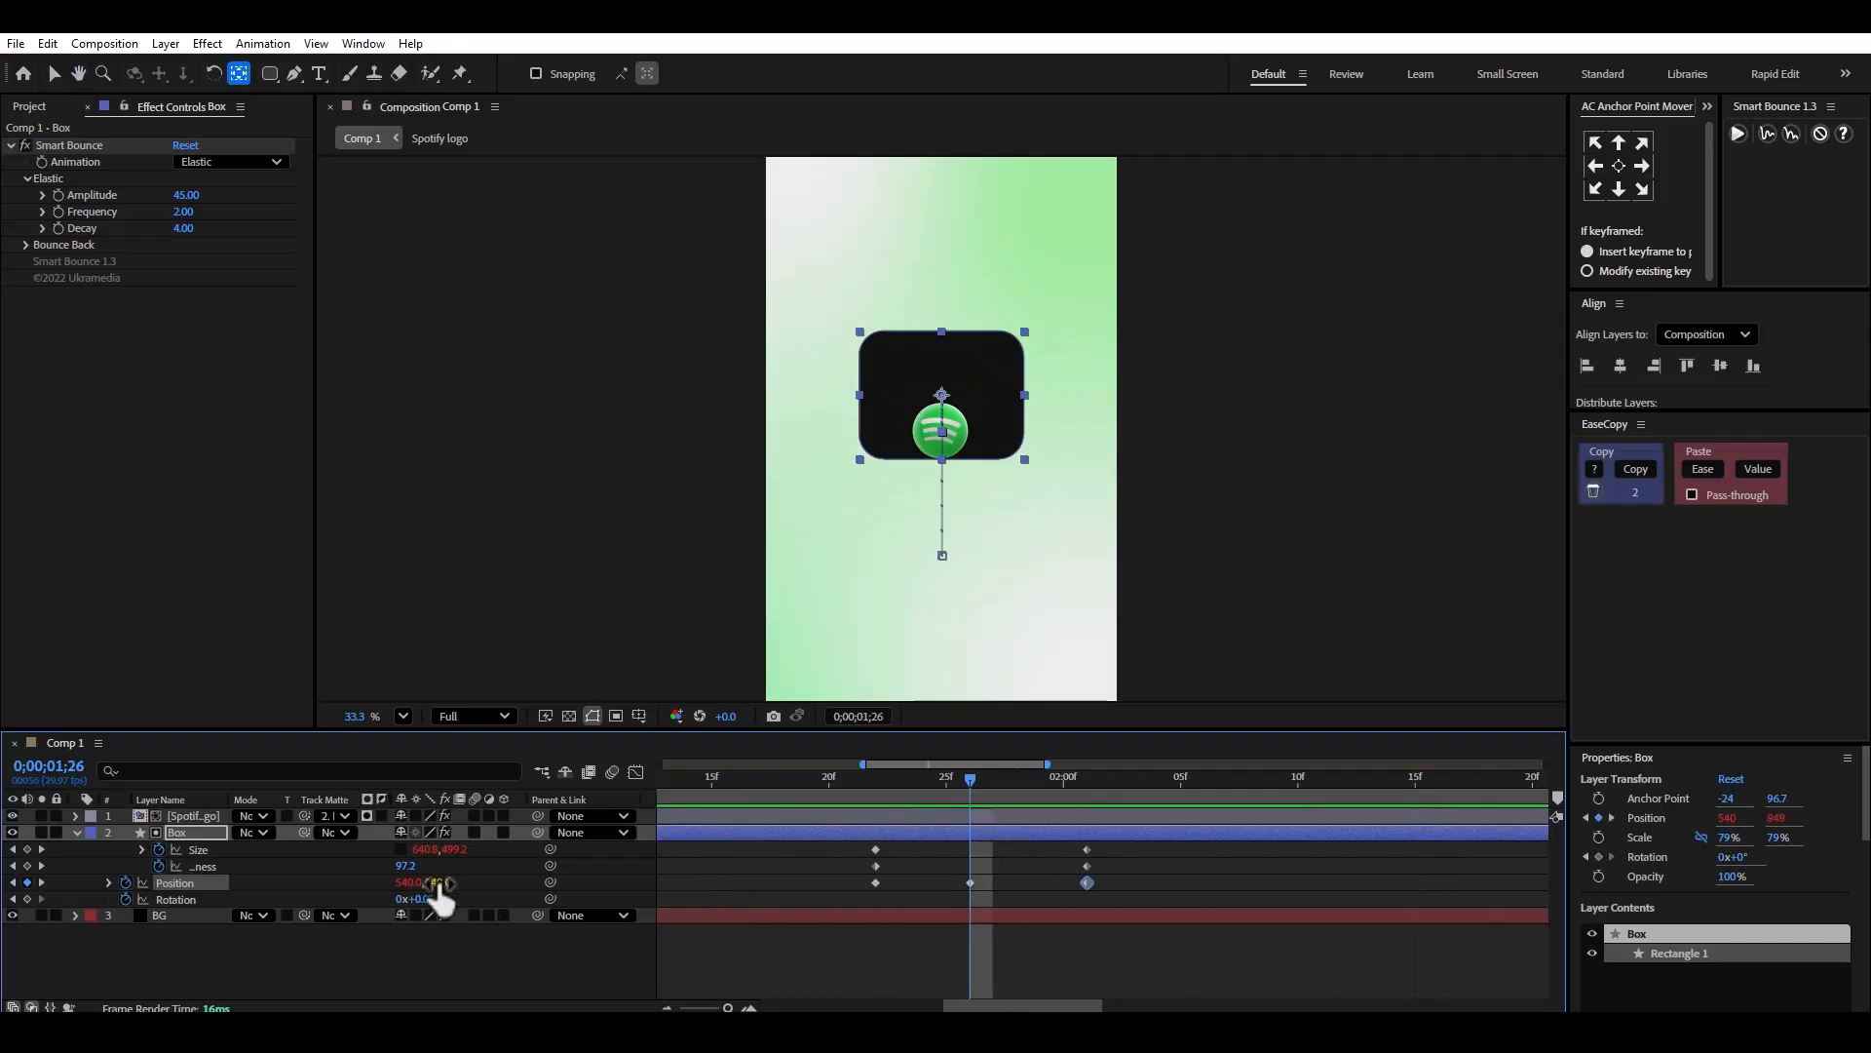
pyautogui.moveTo(454, 881); pyautogui.dragTo(547, 878)
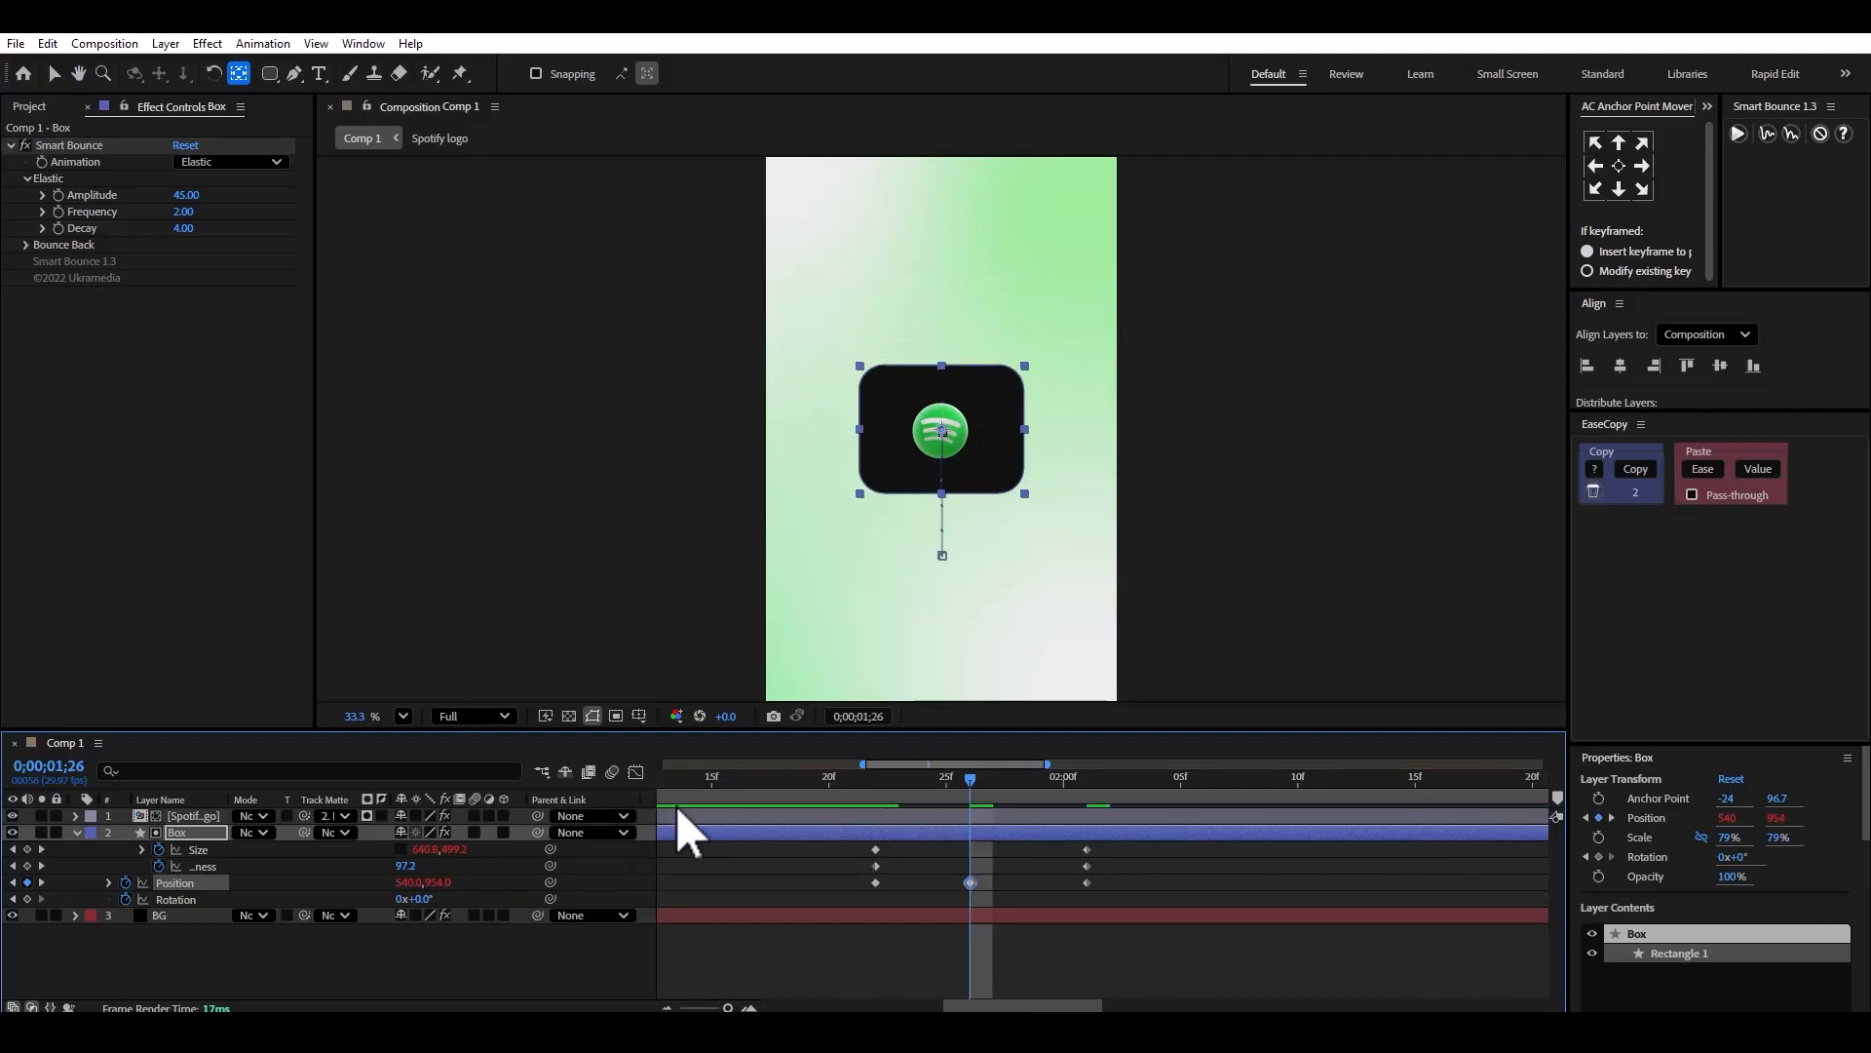
pyautogui.click(746, 783)
pyautogui.press('space')
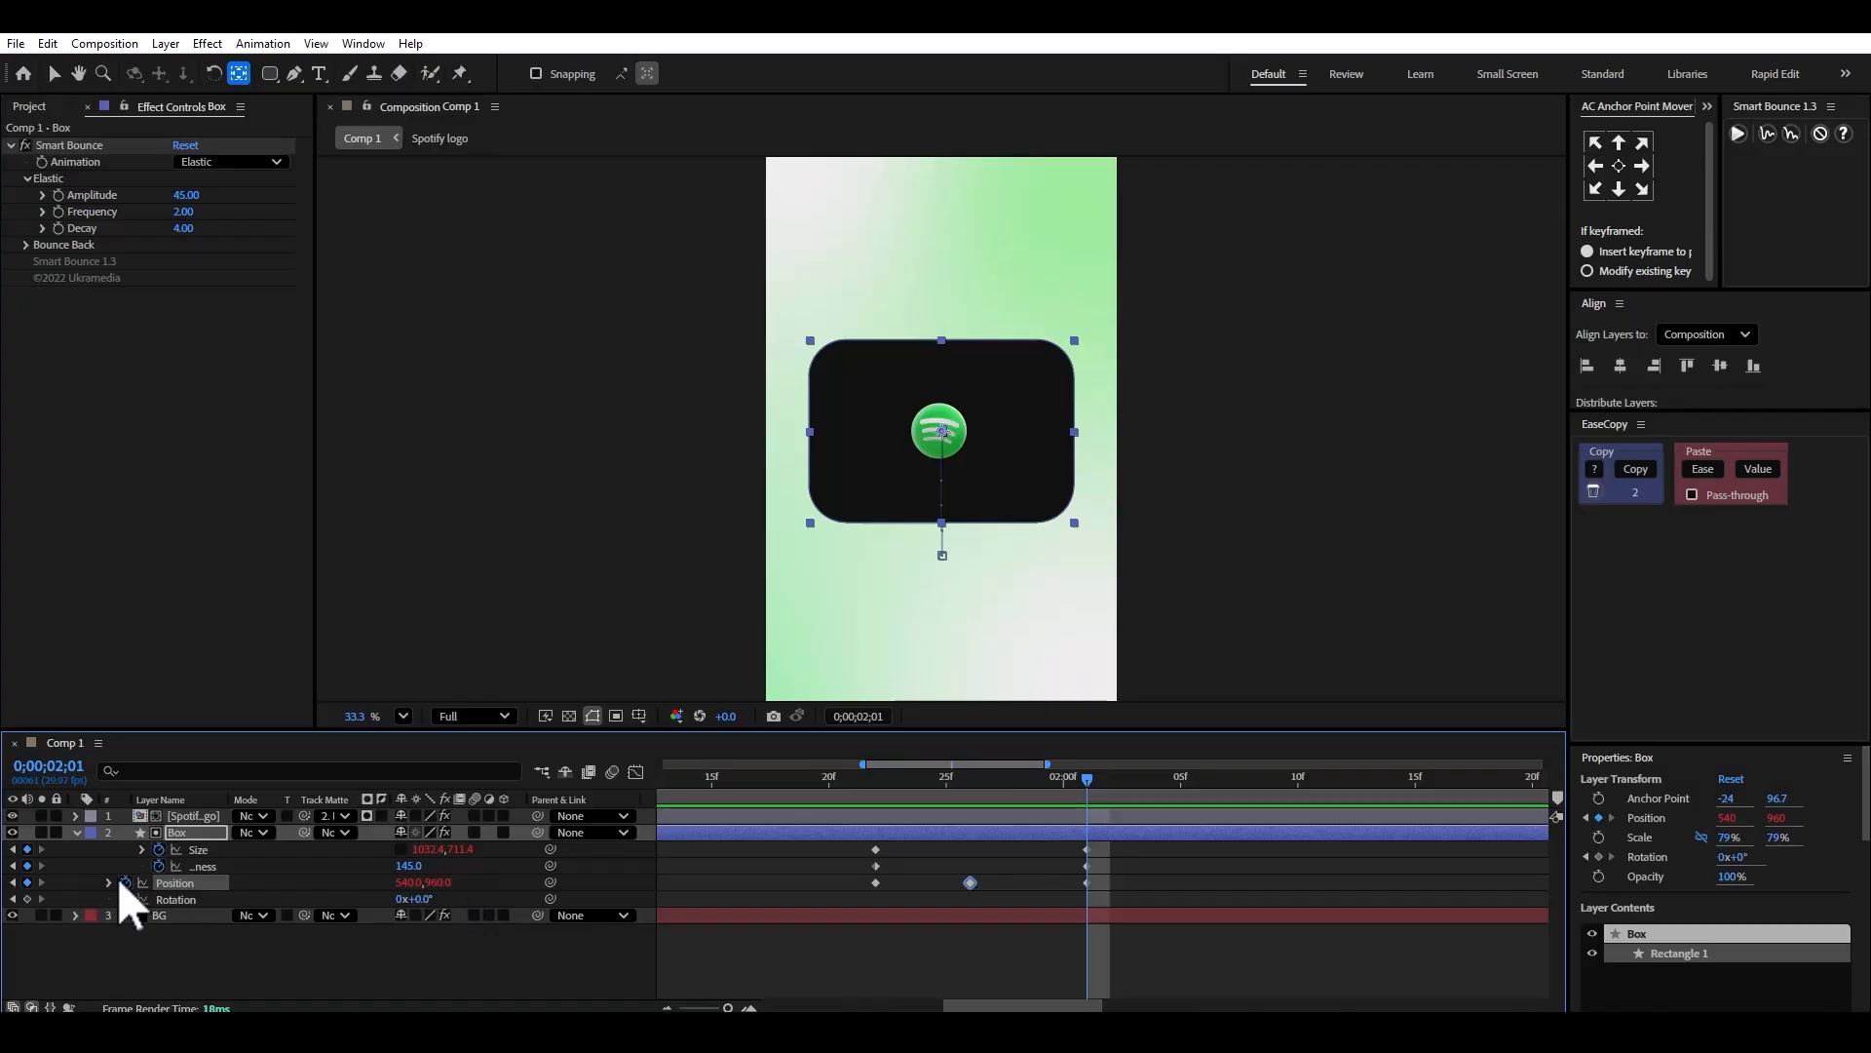
# Raise the box to a vertical position of 893 at 0;00;01;26 and preview the higher jump.
pyautogui.click(12, 882)
pyautogui.moveTo(436, 887); pyautogui.dragTo(368, 886)
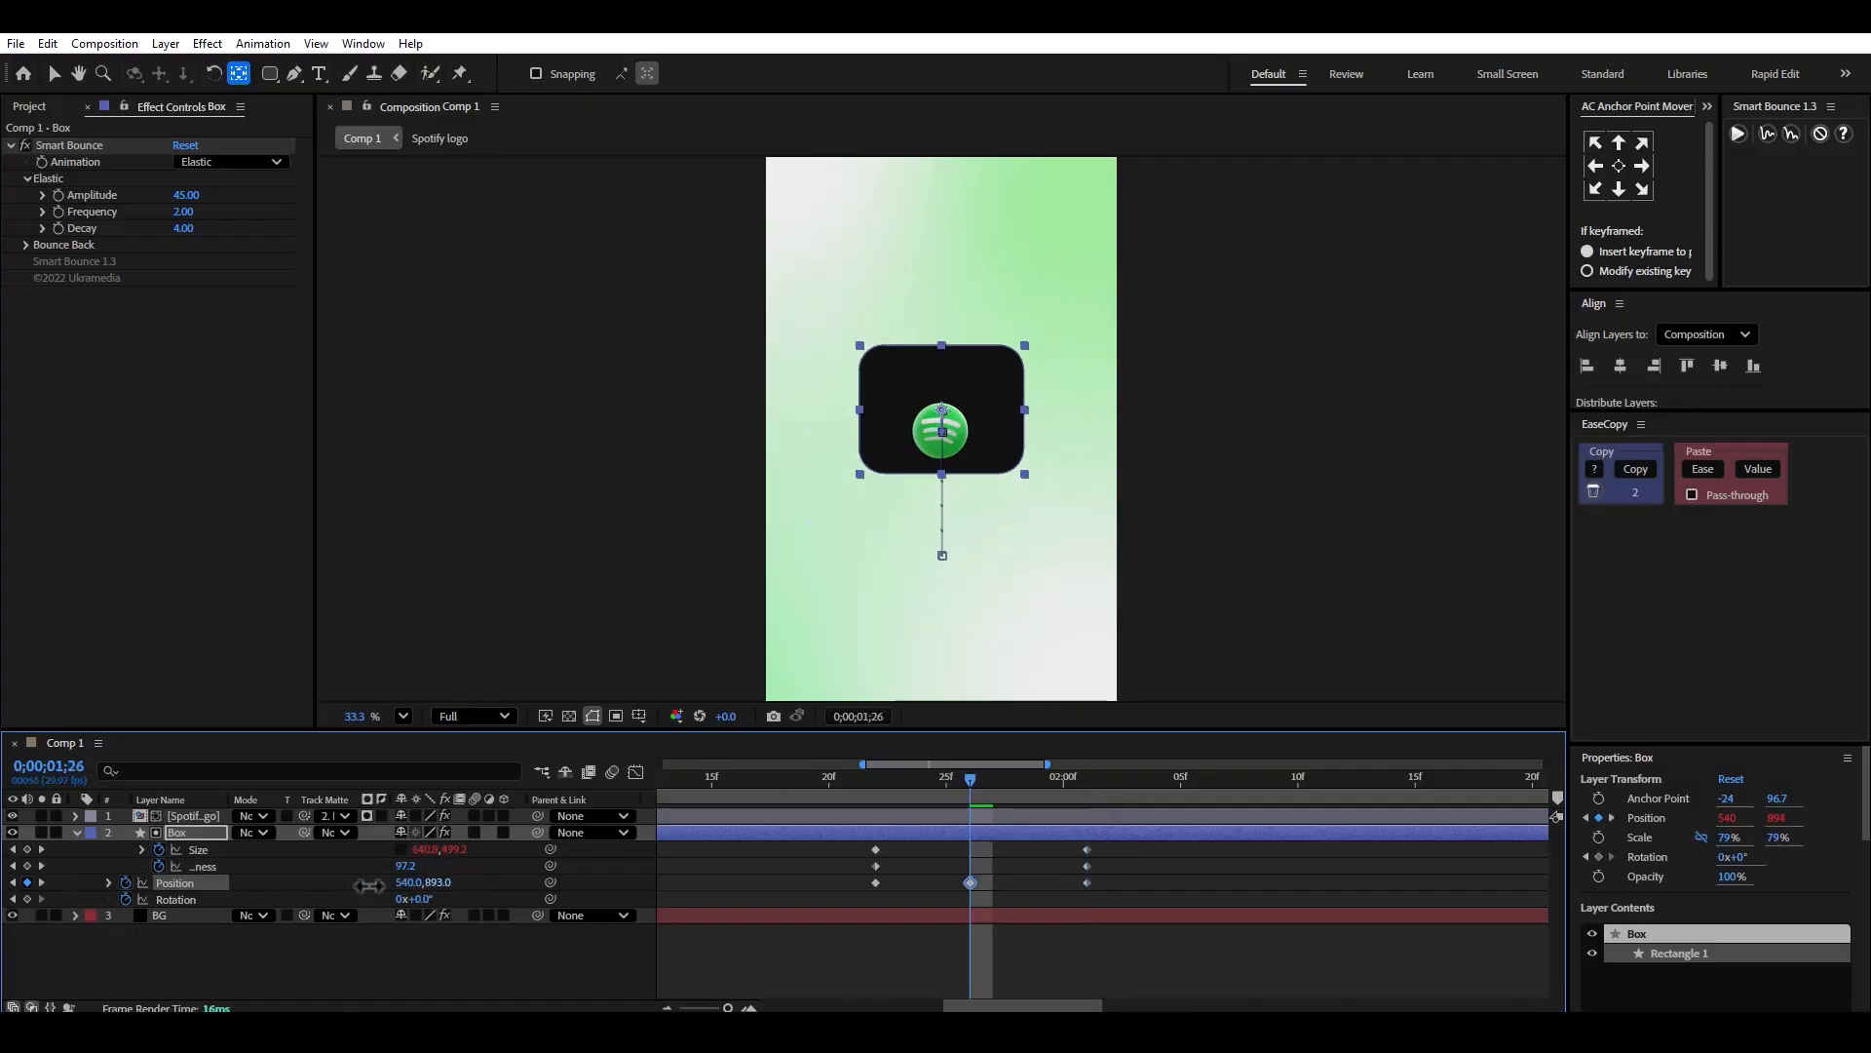
pyautogui.press('pageup')
pyautogui.press('pageup')
pyautogui.press('pageup')
pyautogui.press('pageup')
pyautogui.press('pageup')
pyautogui.press('pageup')
pyautogui.press('pageup')
pyautogui.press('pageup')
pyautogui.press('pageup')
pyautogui.press('pageup')
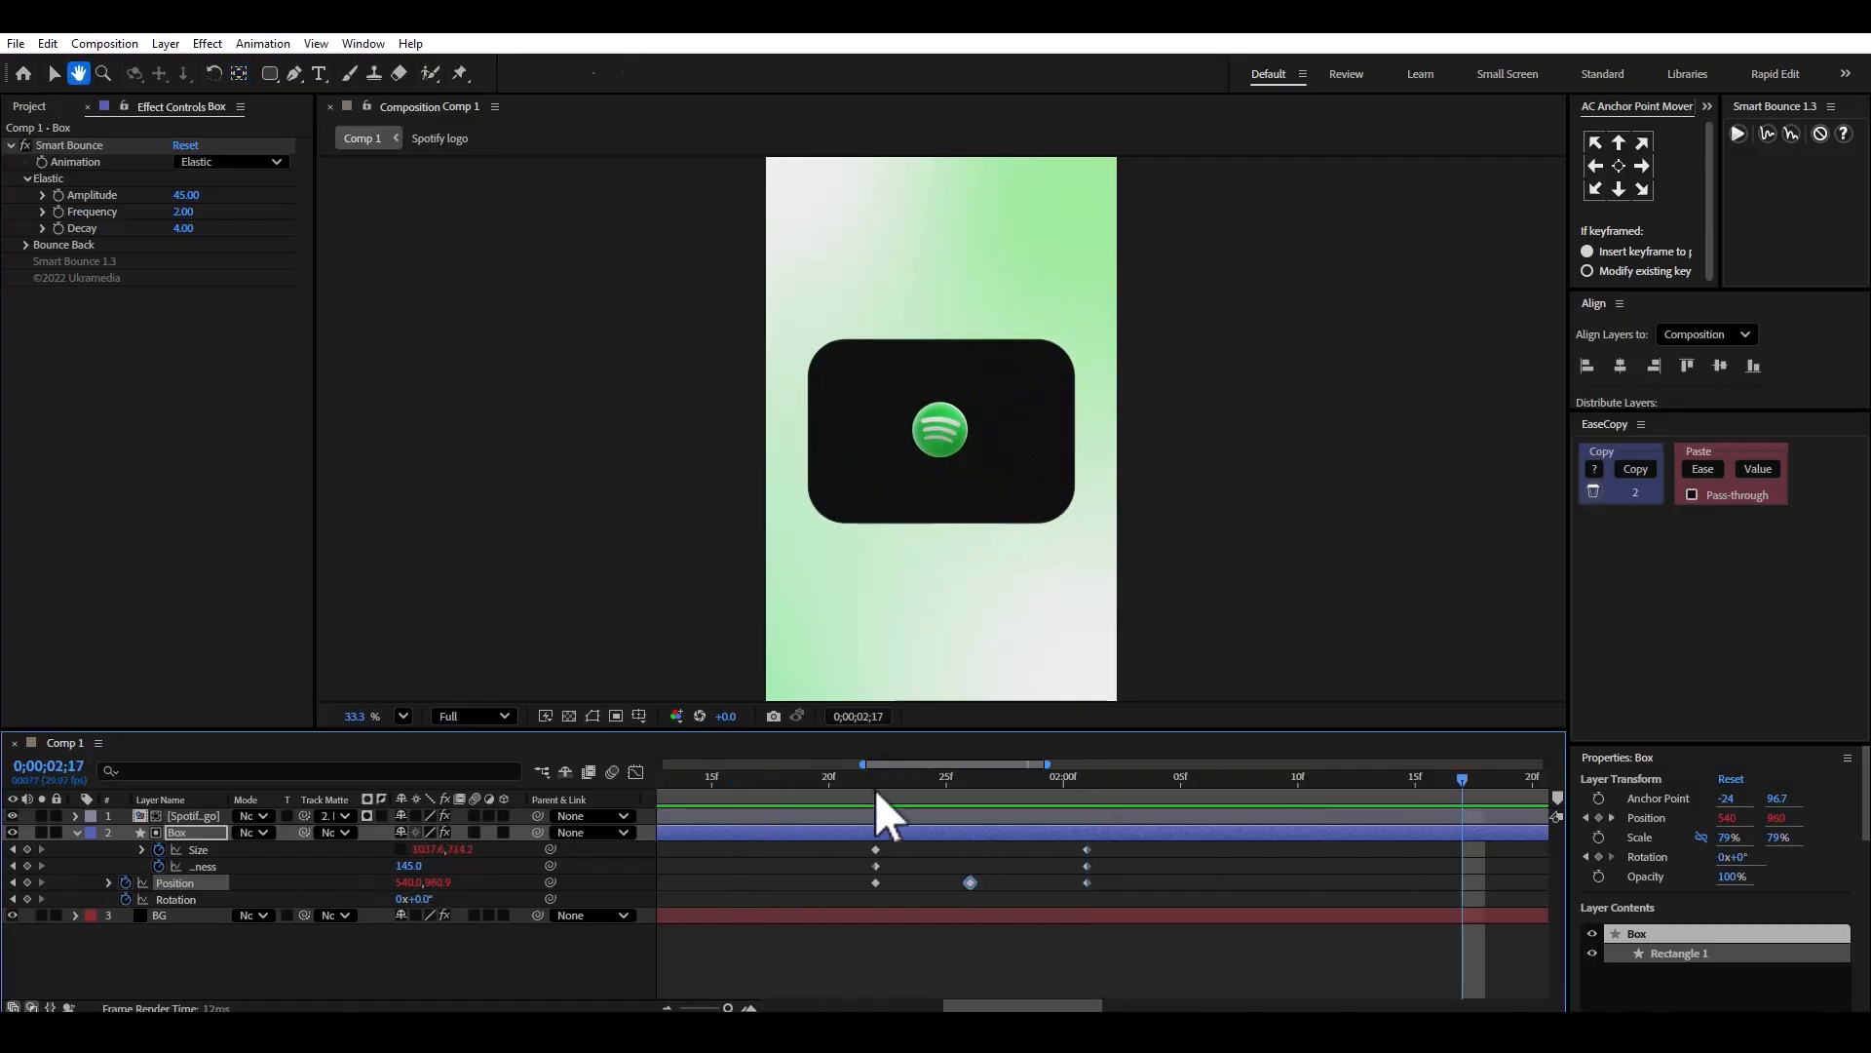
pyautogui.press('space')
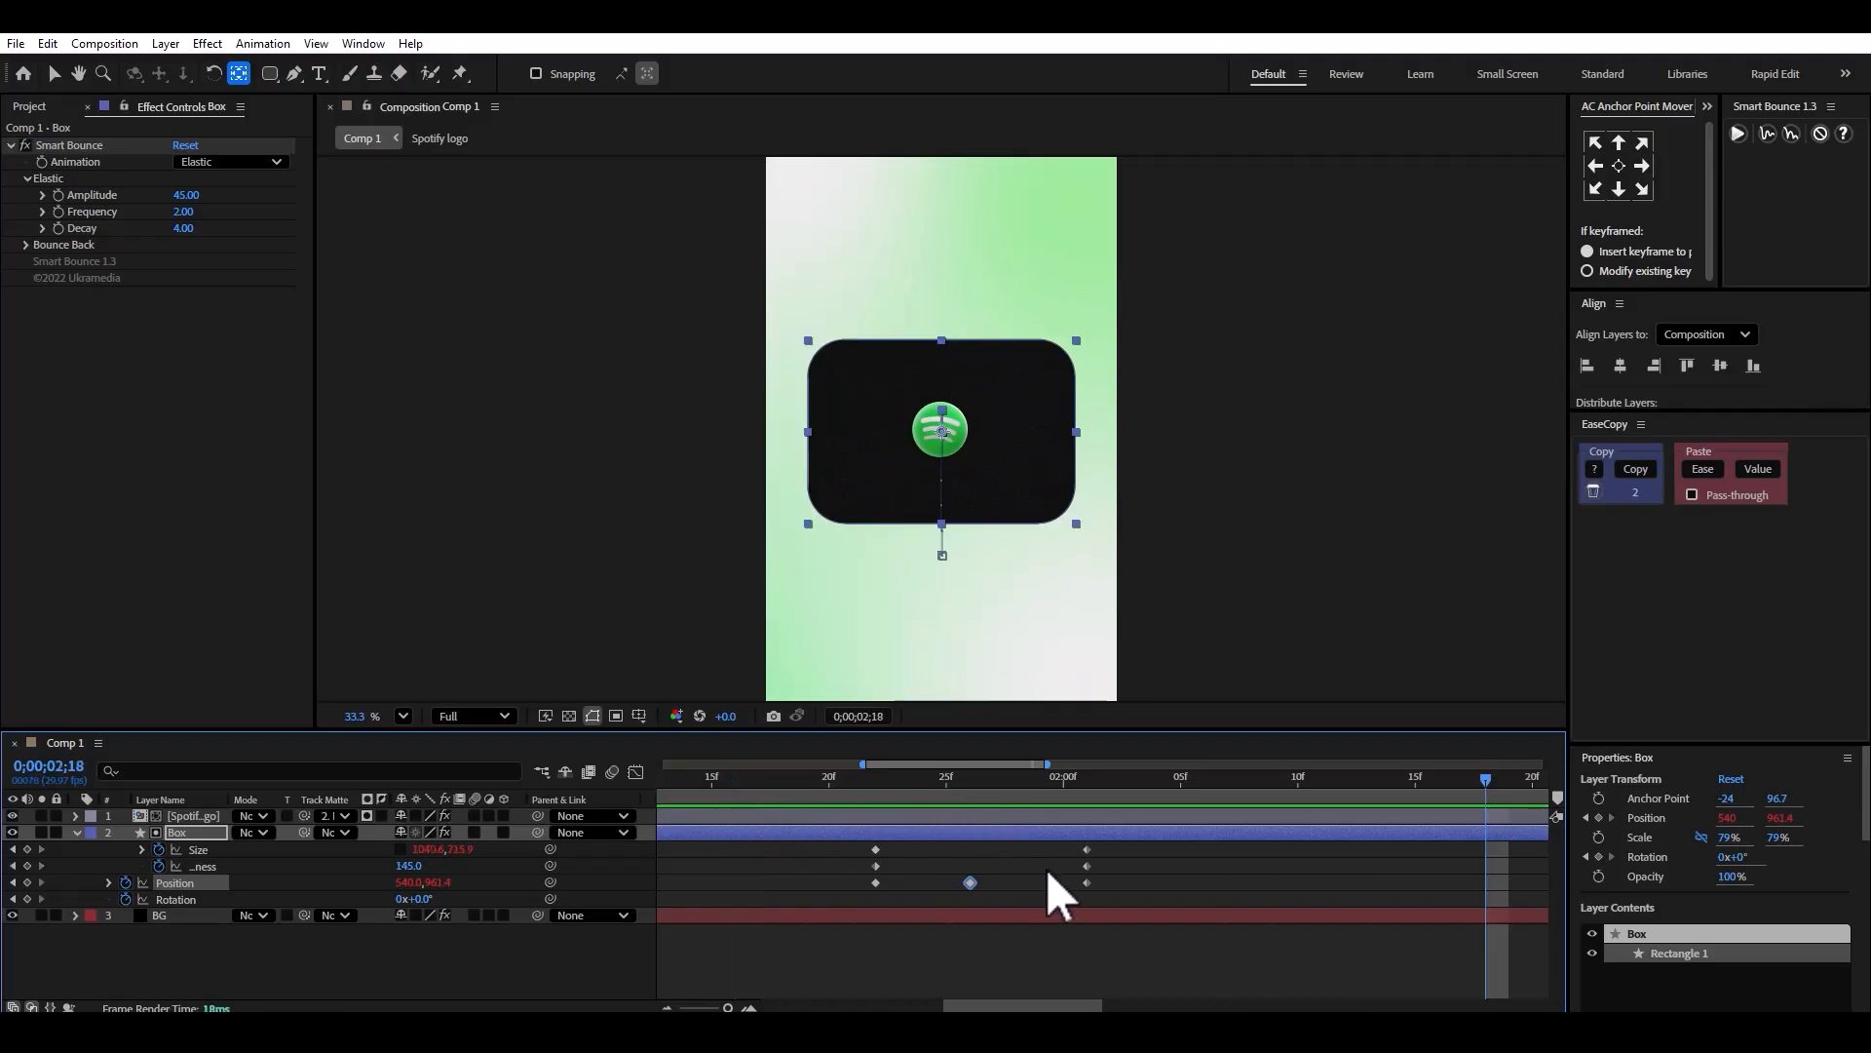
# Move the box's ending Size, Roundness and Position keyframes to 0;00;01;28 and its middle Position keyframe to 0;00;01;25, then preview the faster expansion.
pyautogui.moveTo(1111, 844); pyautogui.dragTo(945, 882)
pyautogui.press('space')
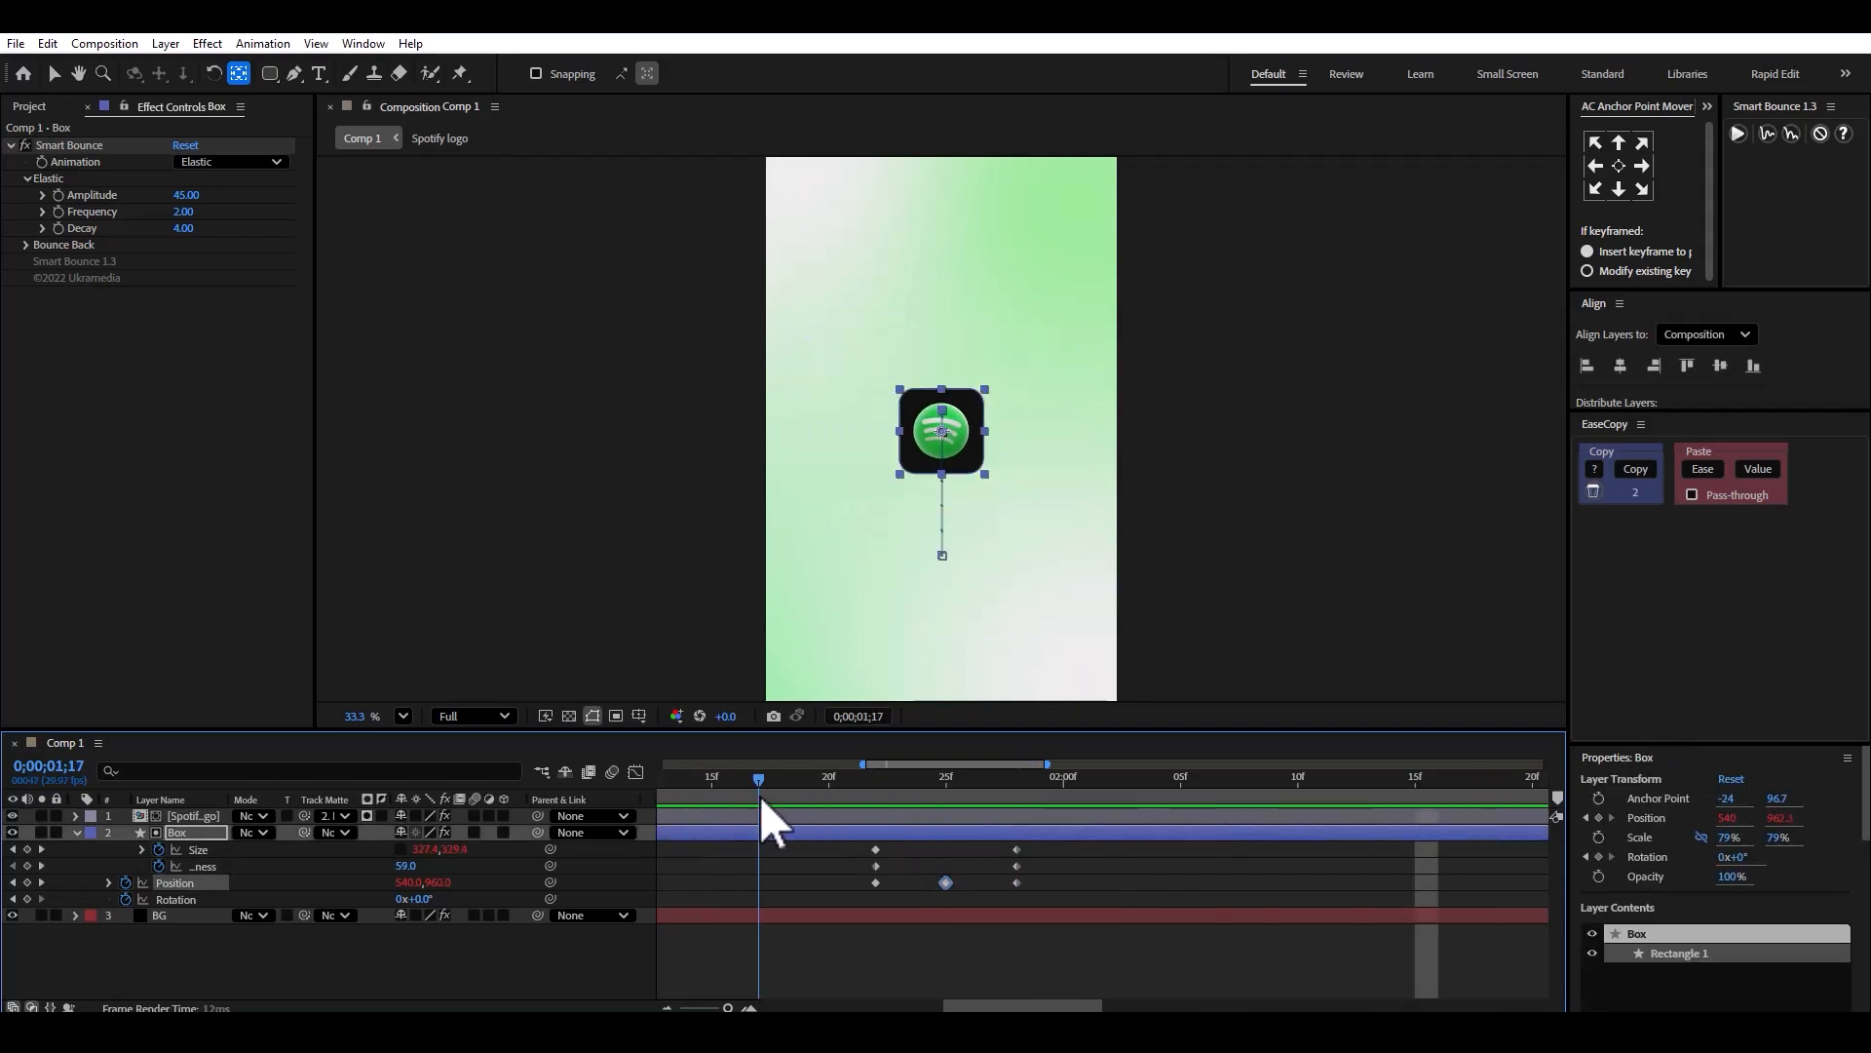
# Delete the box's middle Position keyframe at 0;00;01;25 and preview the expansion without the jump.
pyautogui.click(963, 899)
pyautogui.moveTo(961, 892); pyautogui.dragTo(963, 896)
pyautogui.press('Delete')
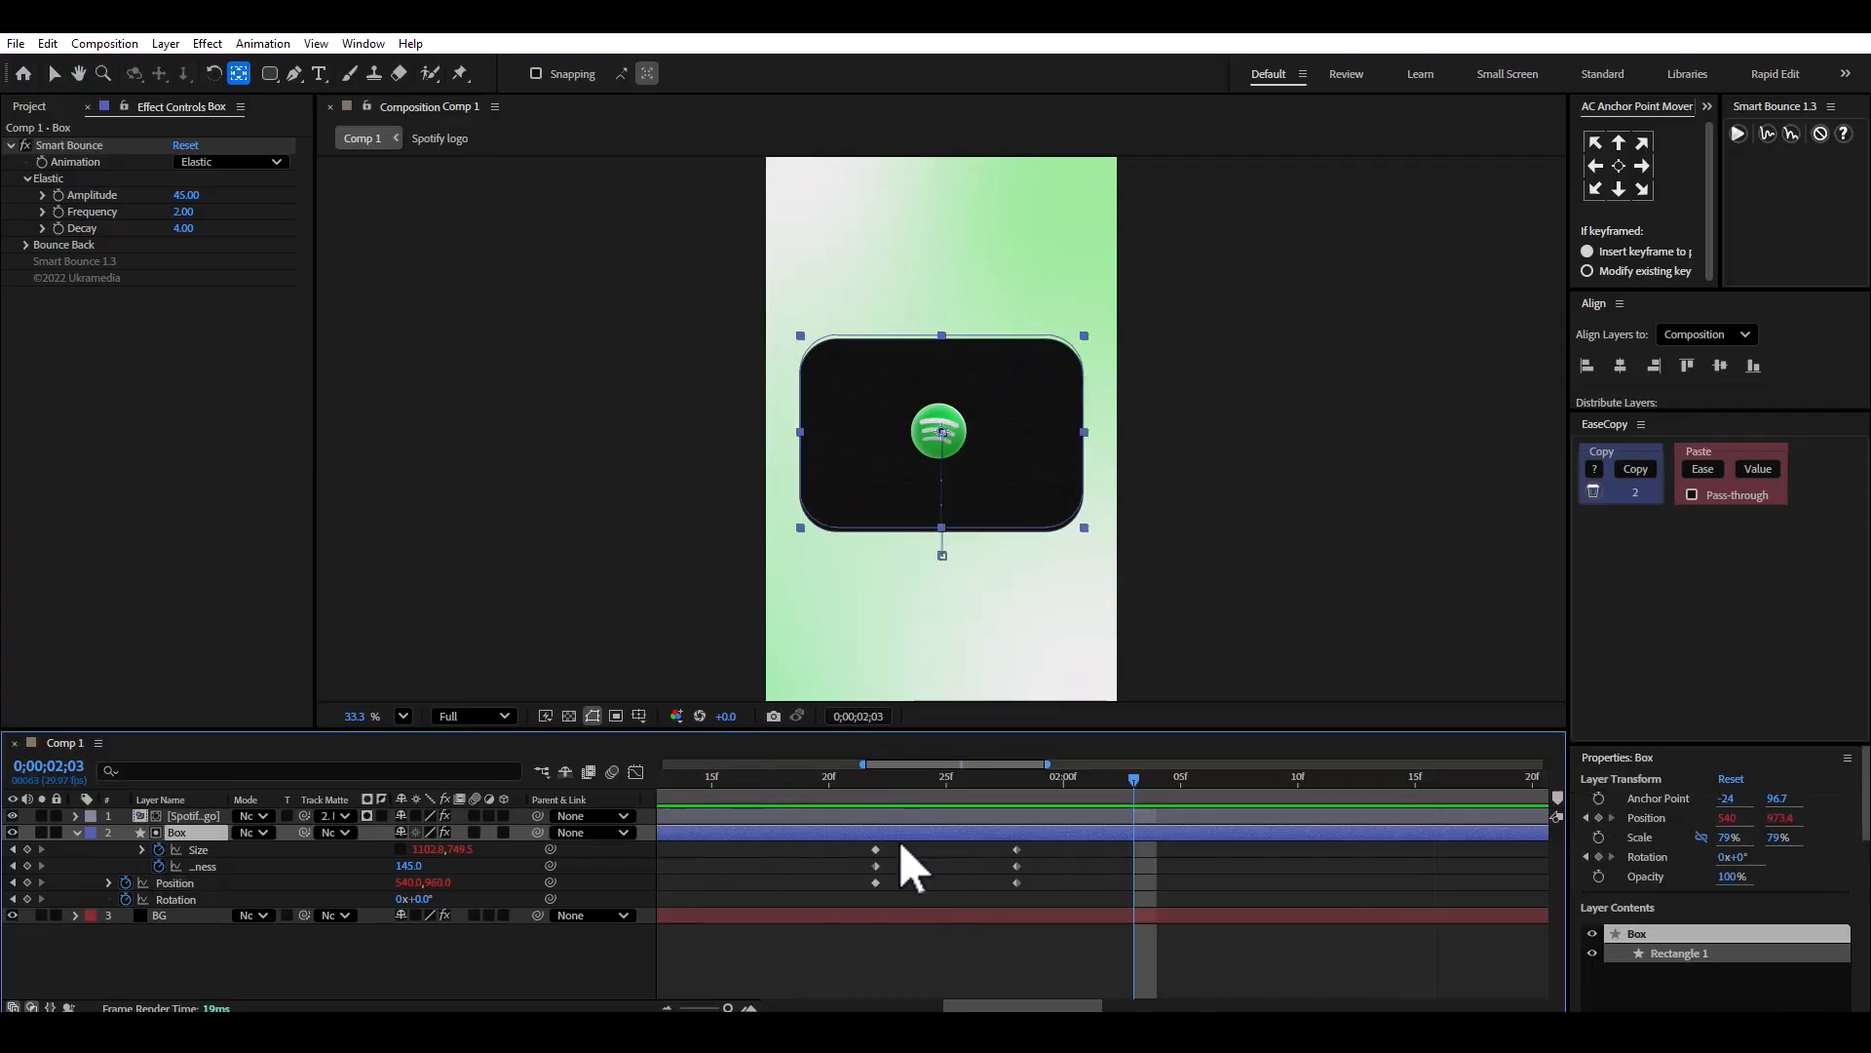
pyautogui.click(713, 788)
pyautogui.press('space')
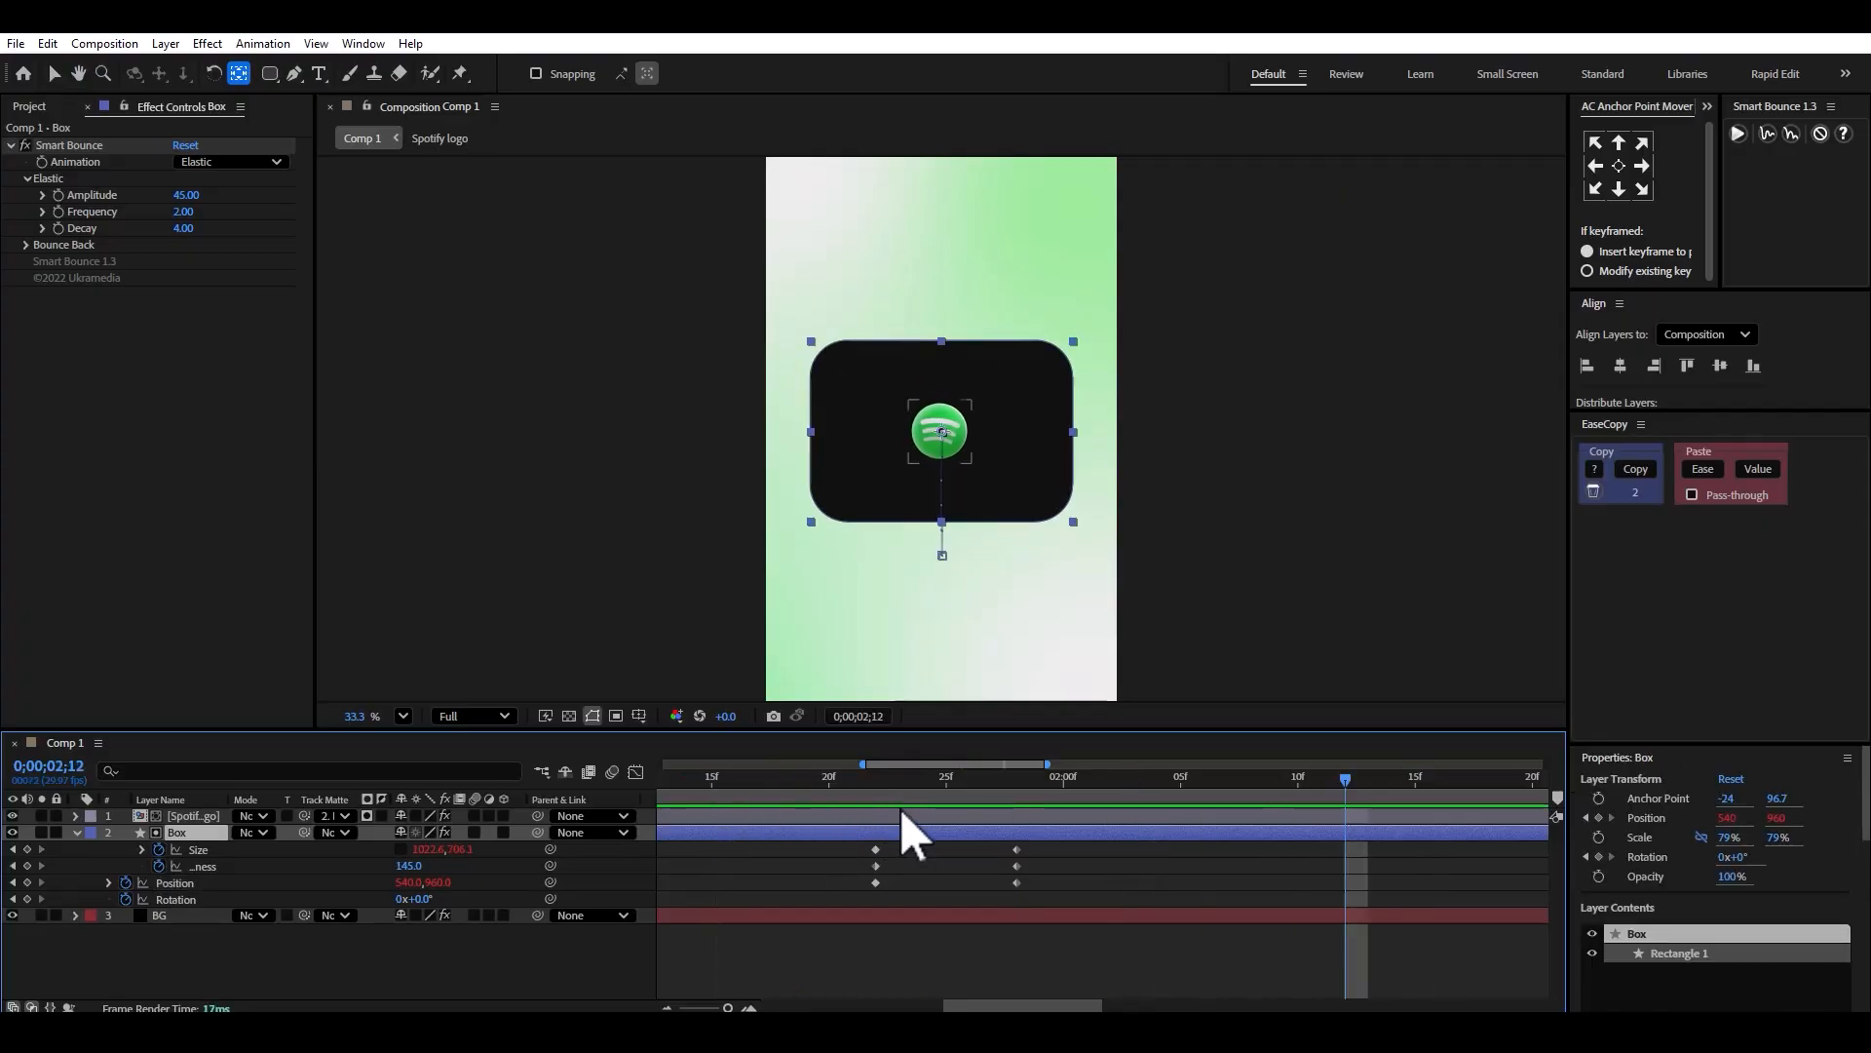
pyautogui.press('space')
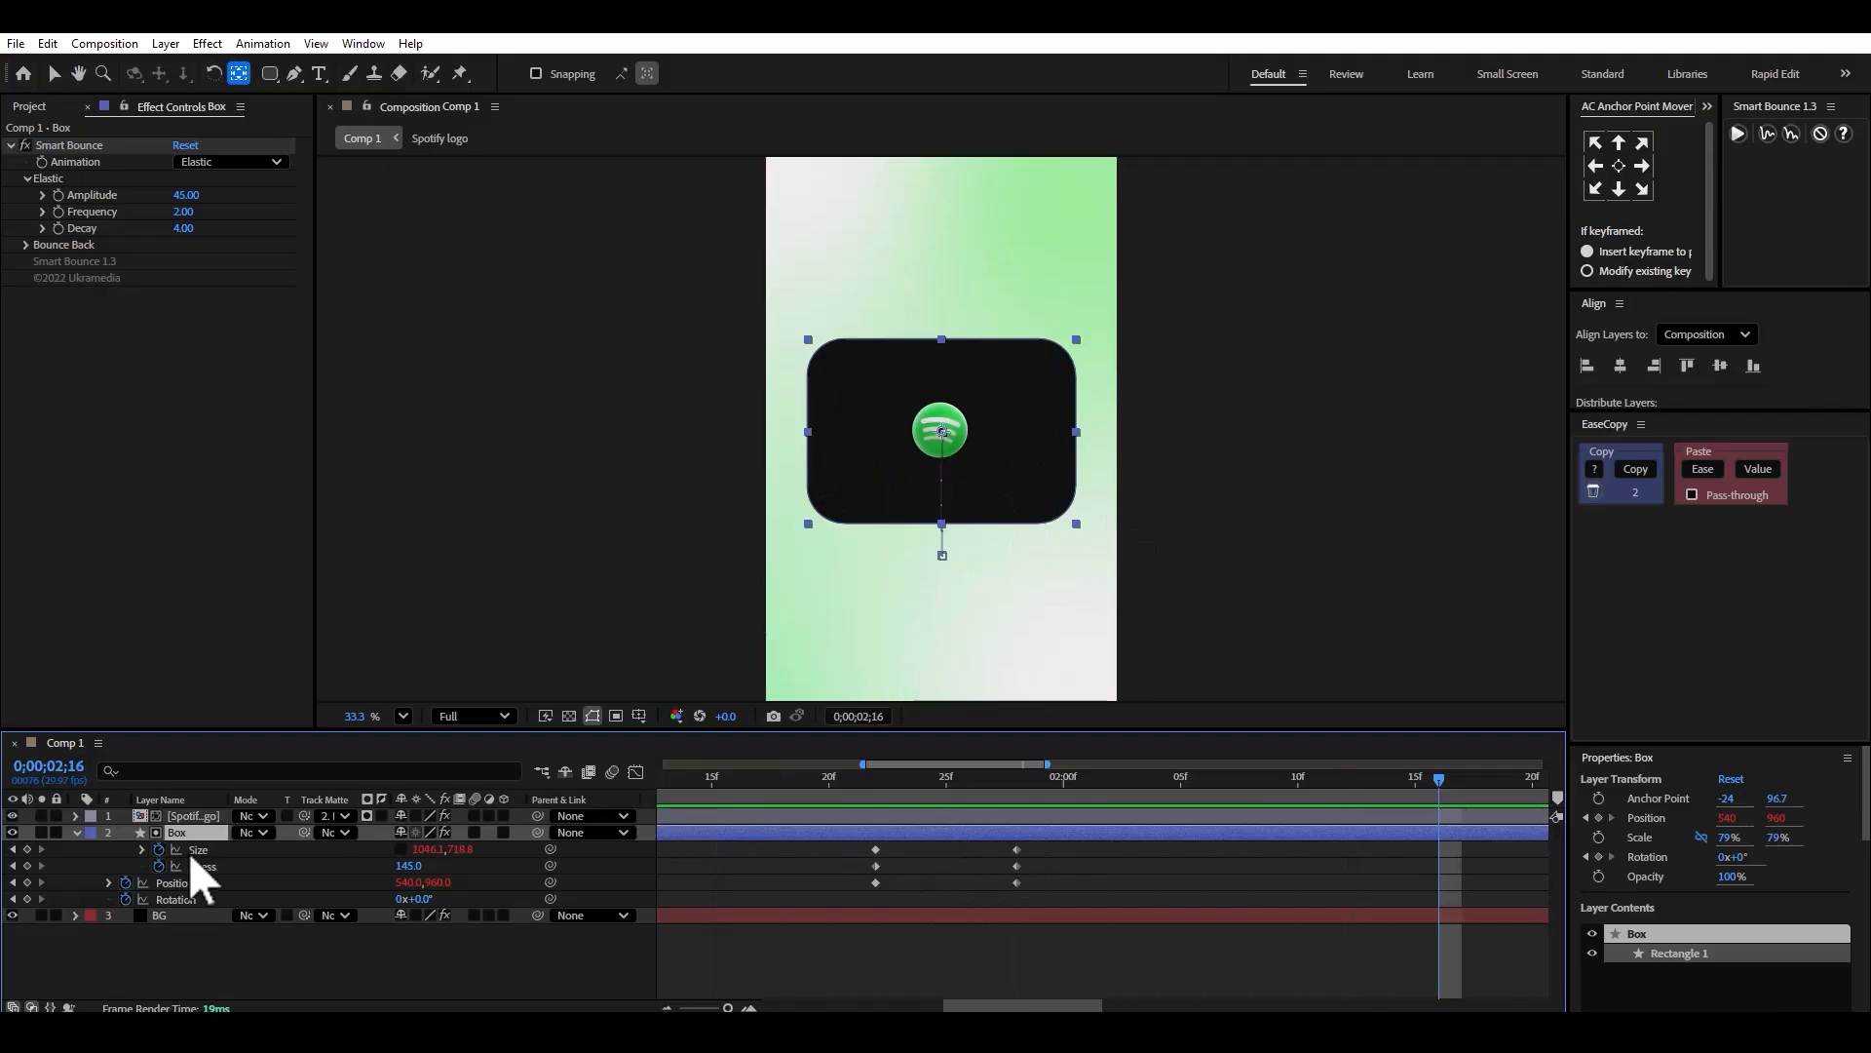
# Collapse the box's properties and preview the animation from 0;00;00;20 through the expansion.
pyautogui.click(76, 833)
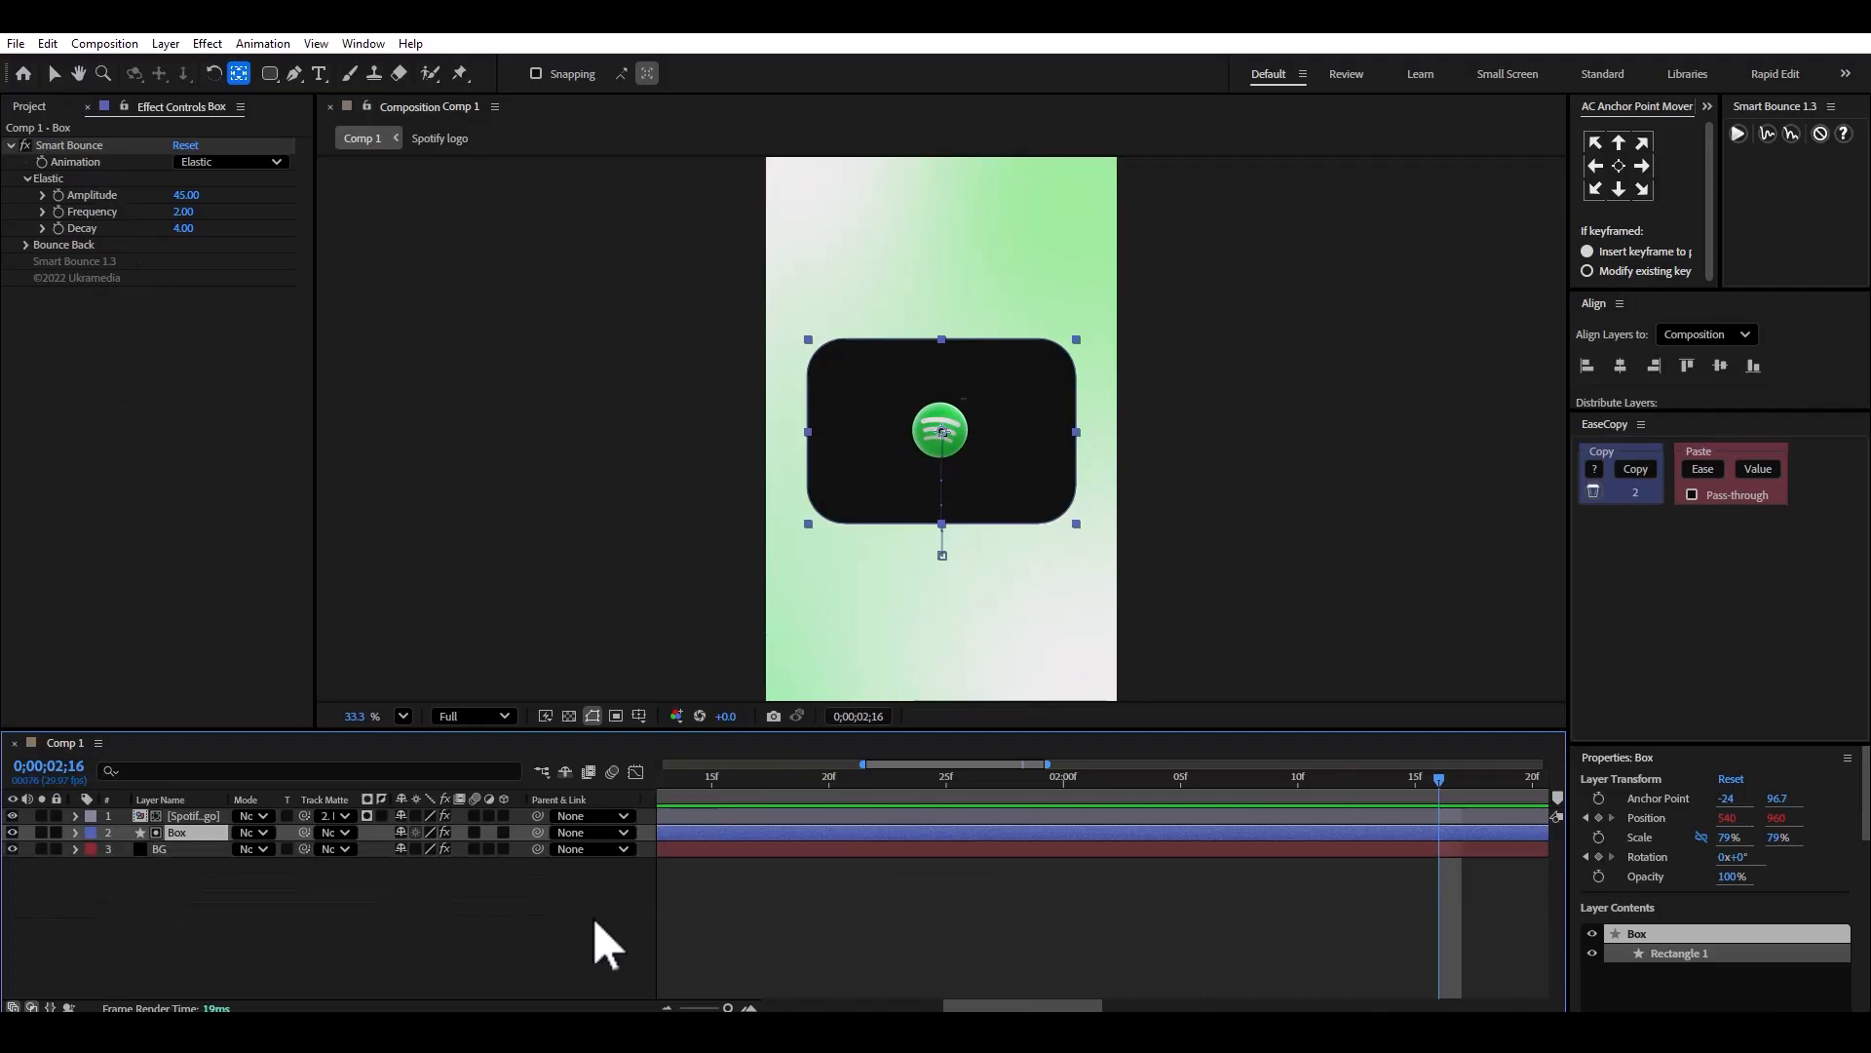
pyautogui.moveTo(734, 780); pyautogui.dragTo(638, 801)
pyautogui.press('space')
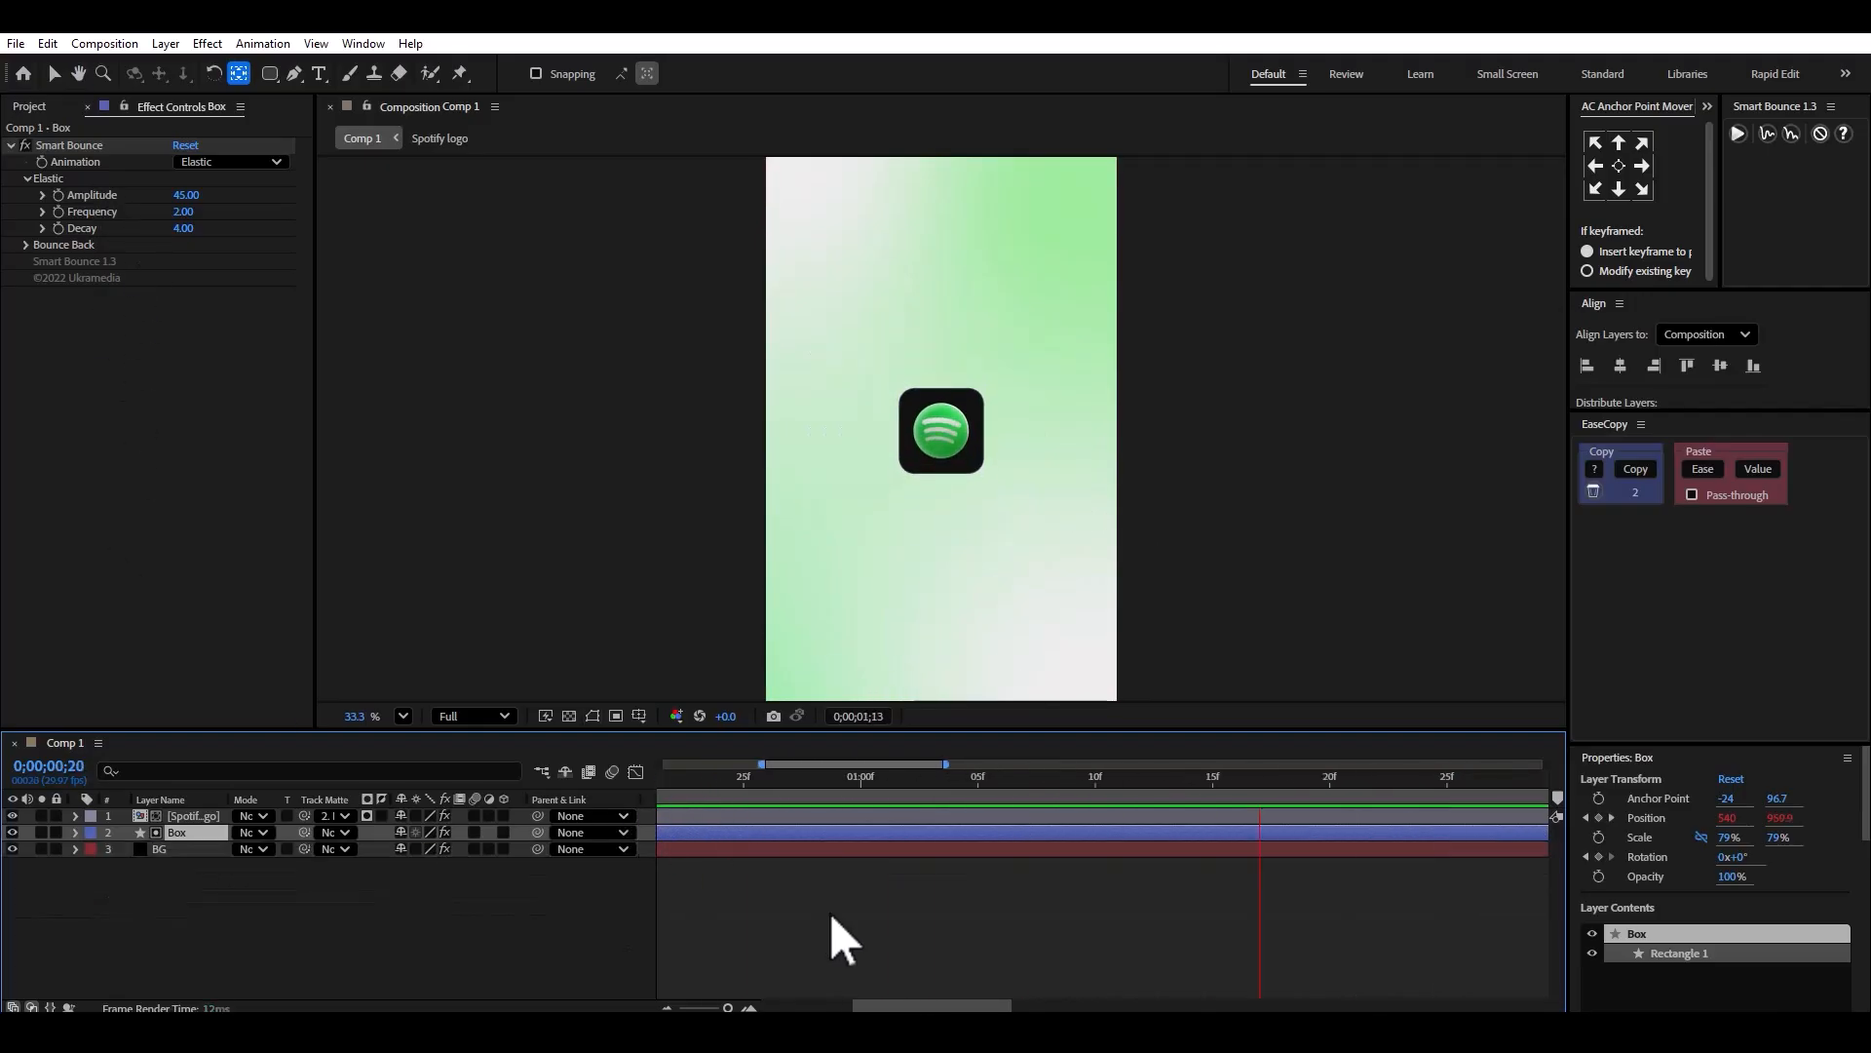
pyautogui.press('-')
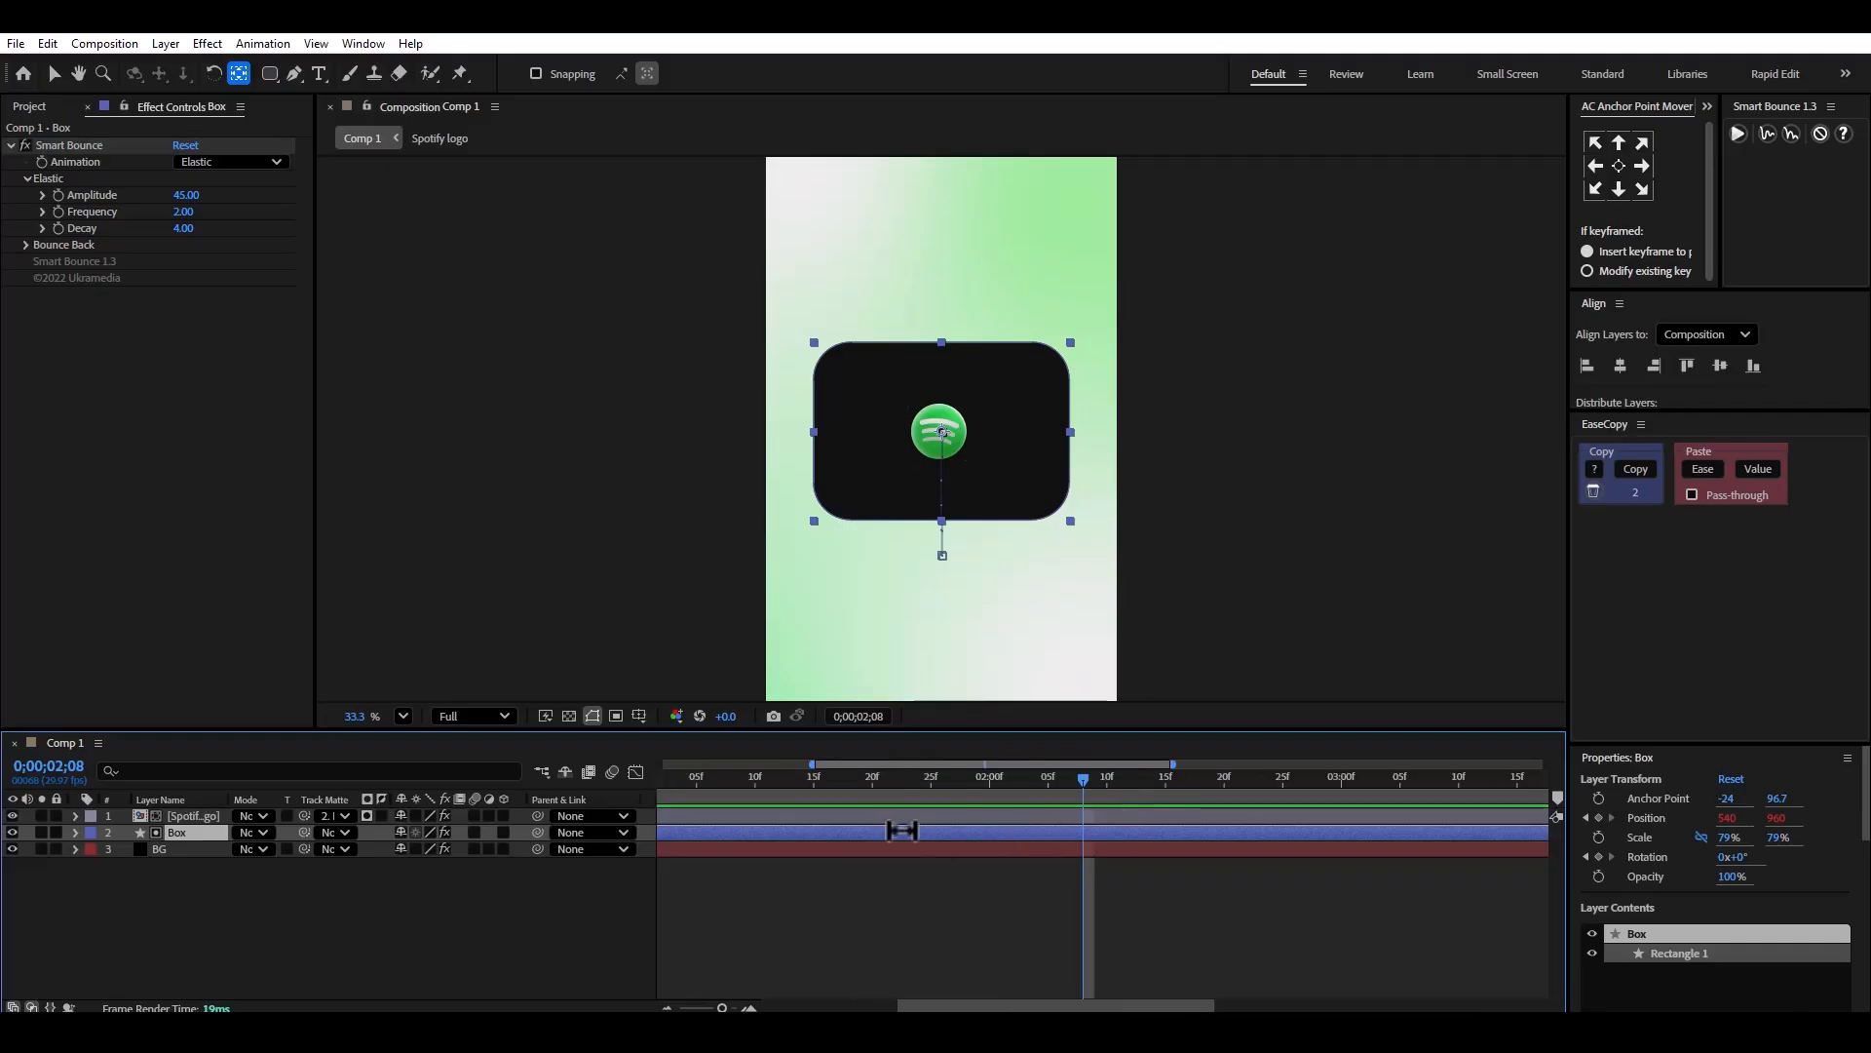
# Show the box's keyframes for reference and add a Scale keyframe of 32% to the Spotify logo at 0;00;01;22.
pyautogui.press('u')
pyautogui.moveTo(872, 797); pyautogui.dragTo(931, 789)
pyautogui.click(922, 815)
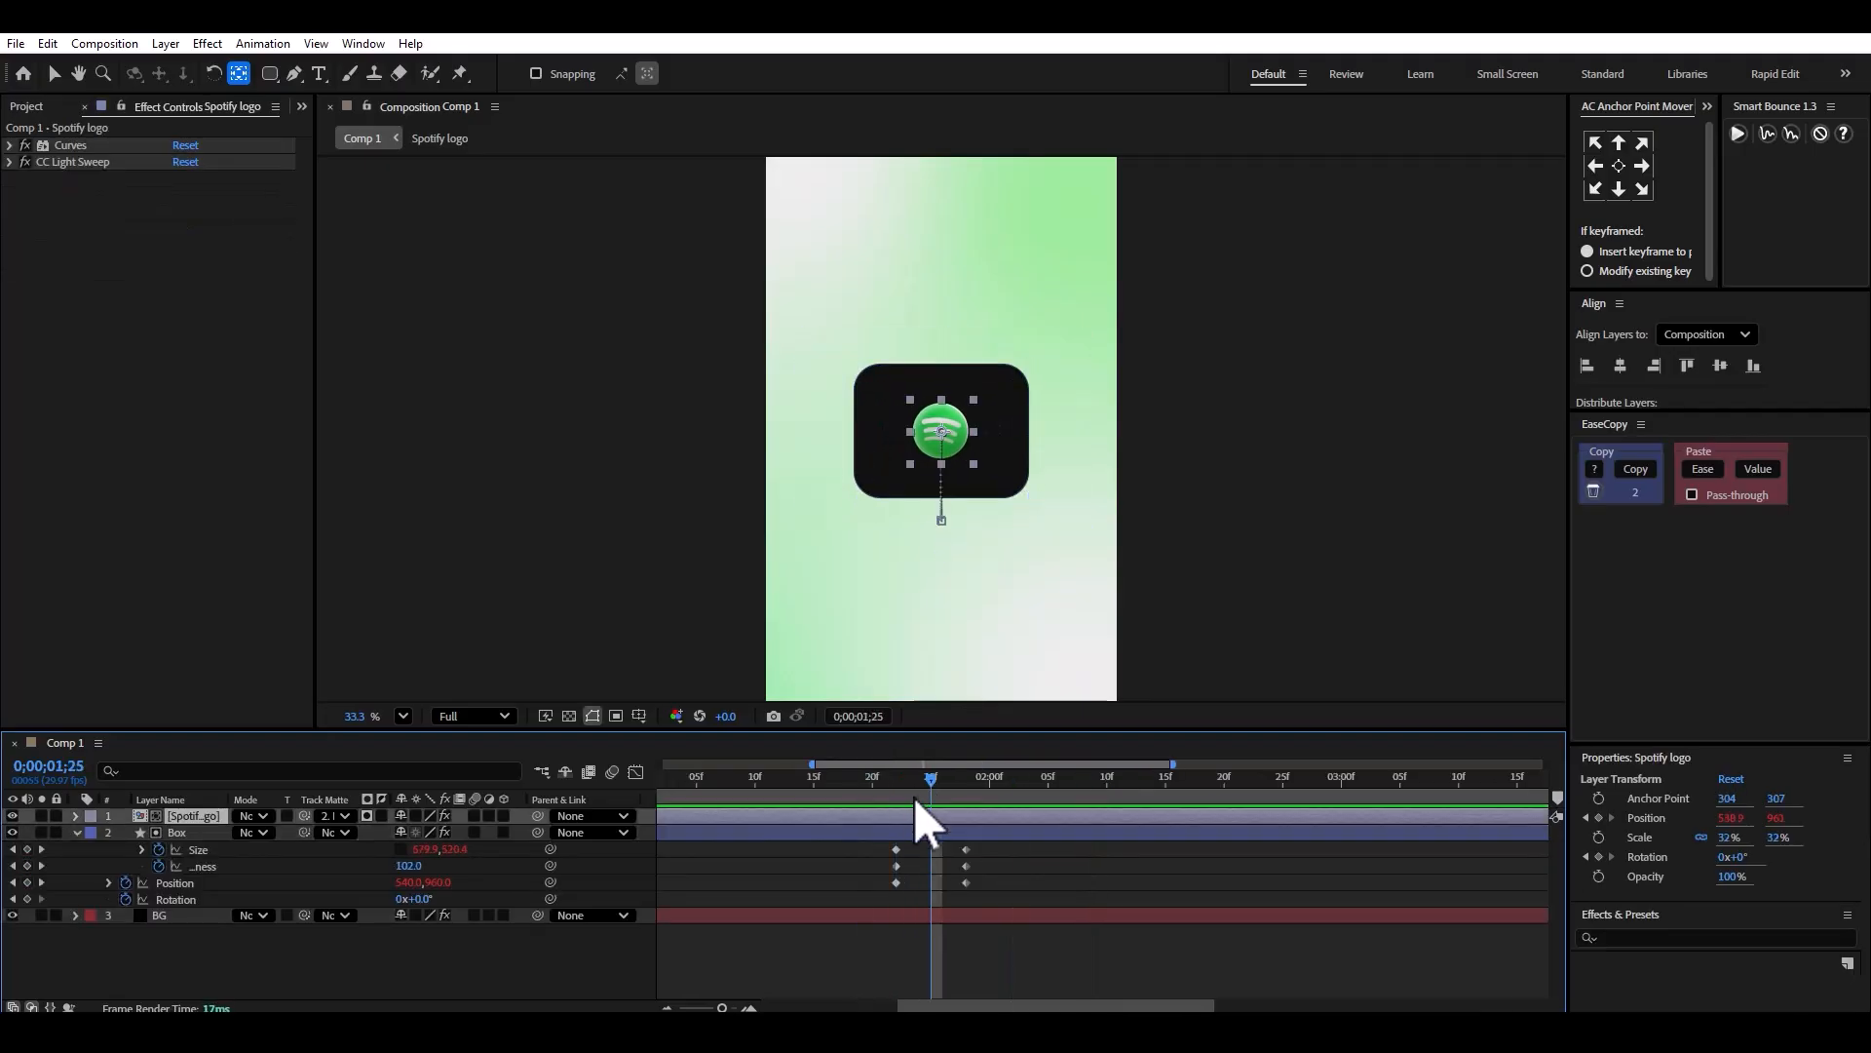
pyautogui.click(893, 788)
pyautogui.press('s')
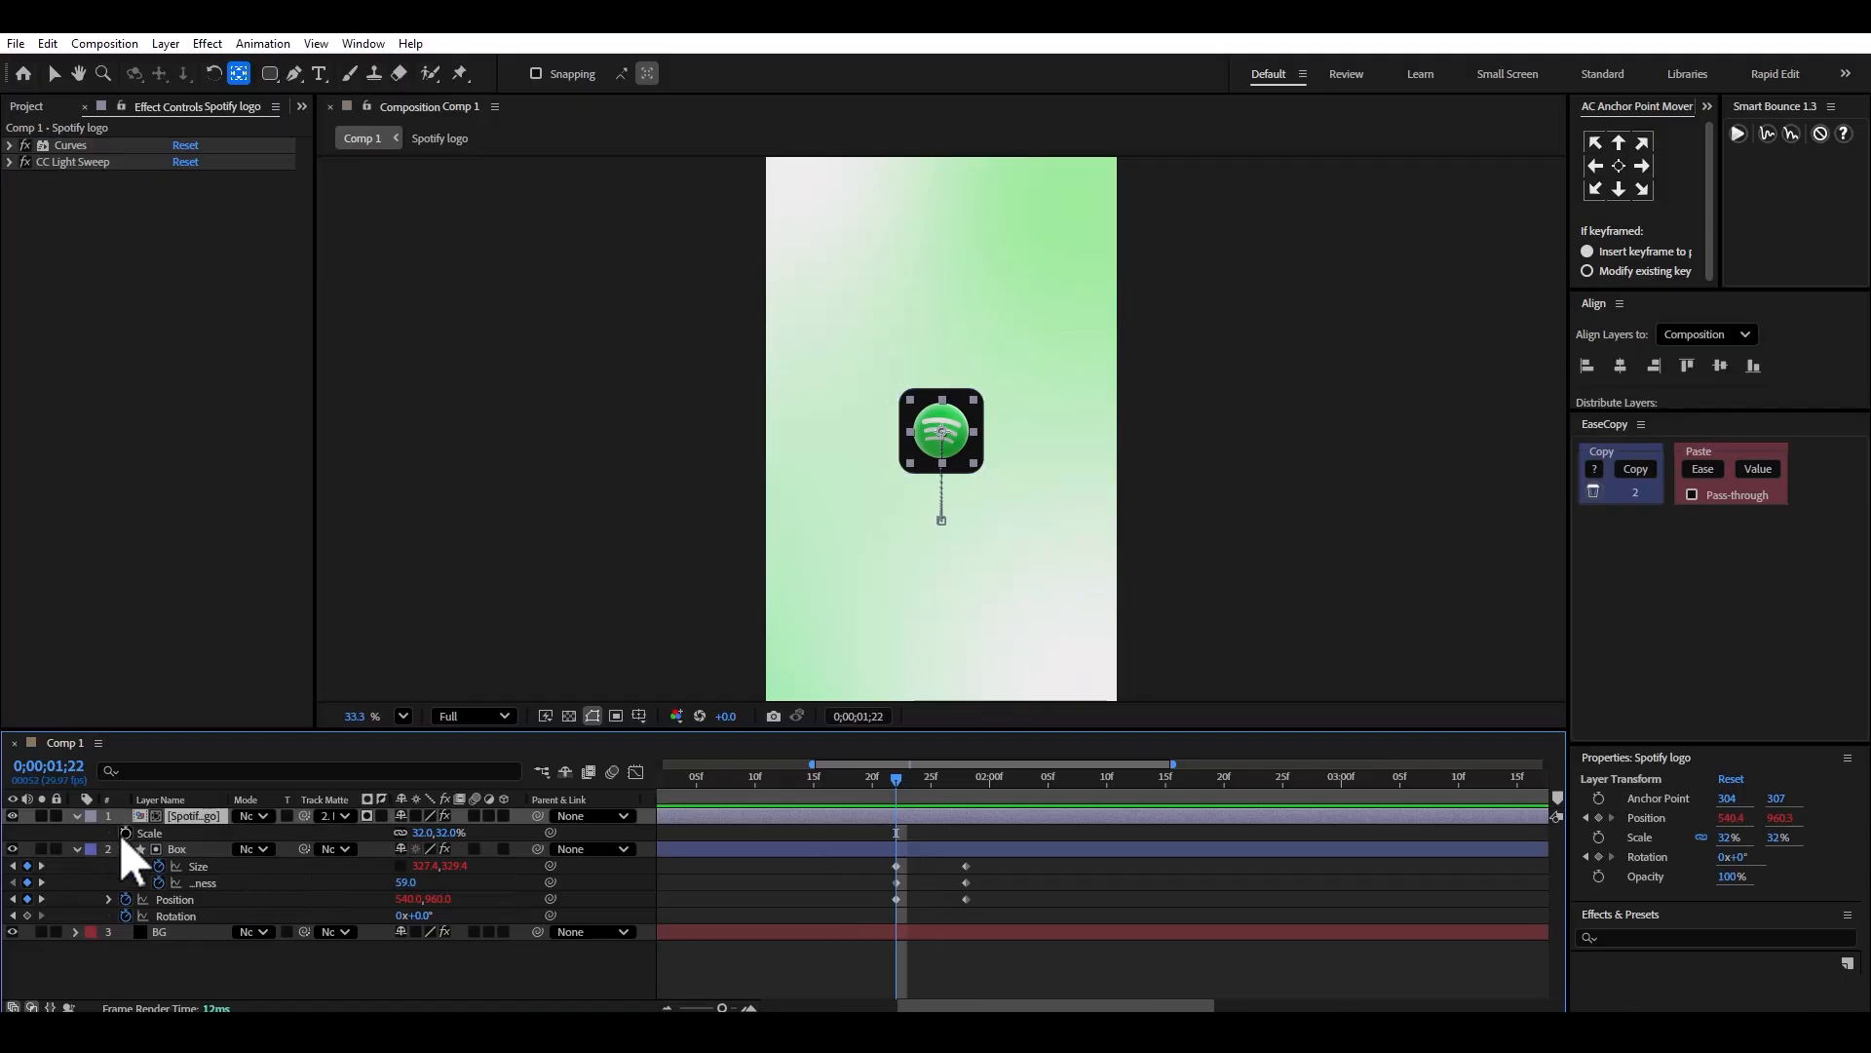
pyautogui.click(126, 834)
# Show the Spotify logo's Position and Rotation as well and add a Position keyframe at 0;00;01;22.
pyautogui.hotkey('shift', 'p')
pyautogui.hotkey('shift', 'r')
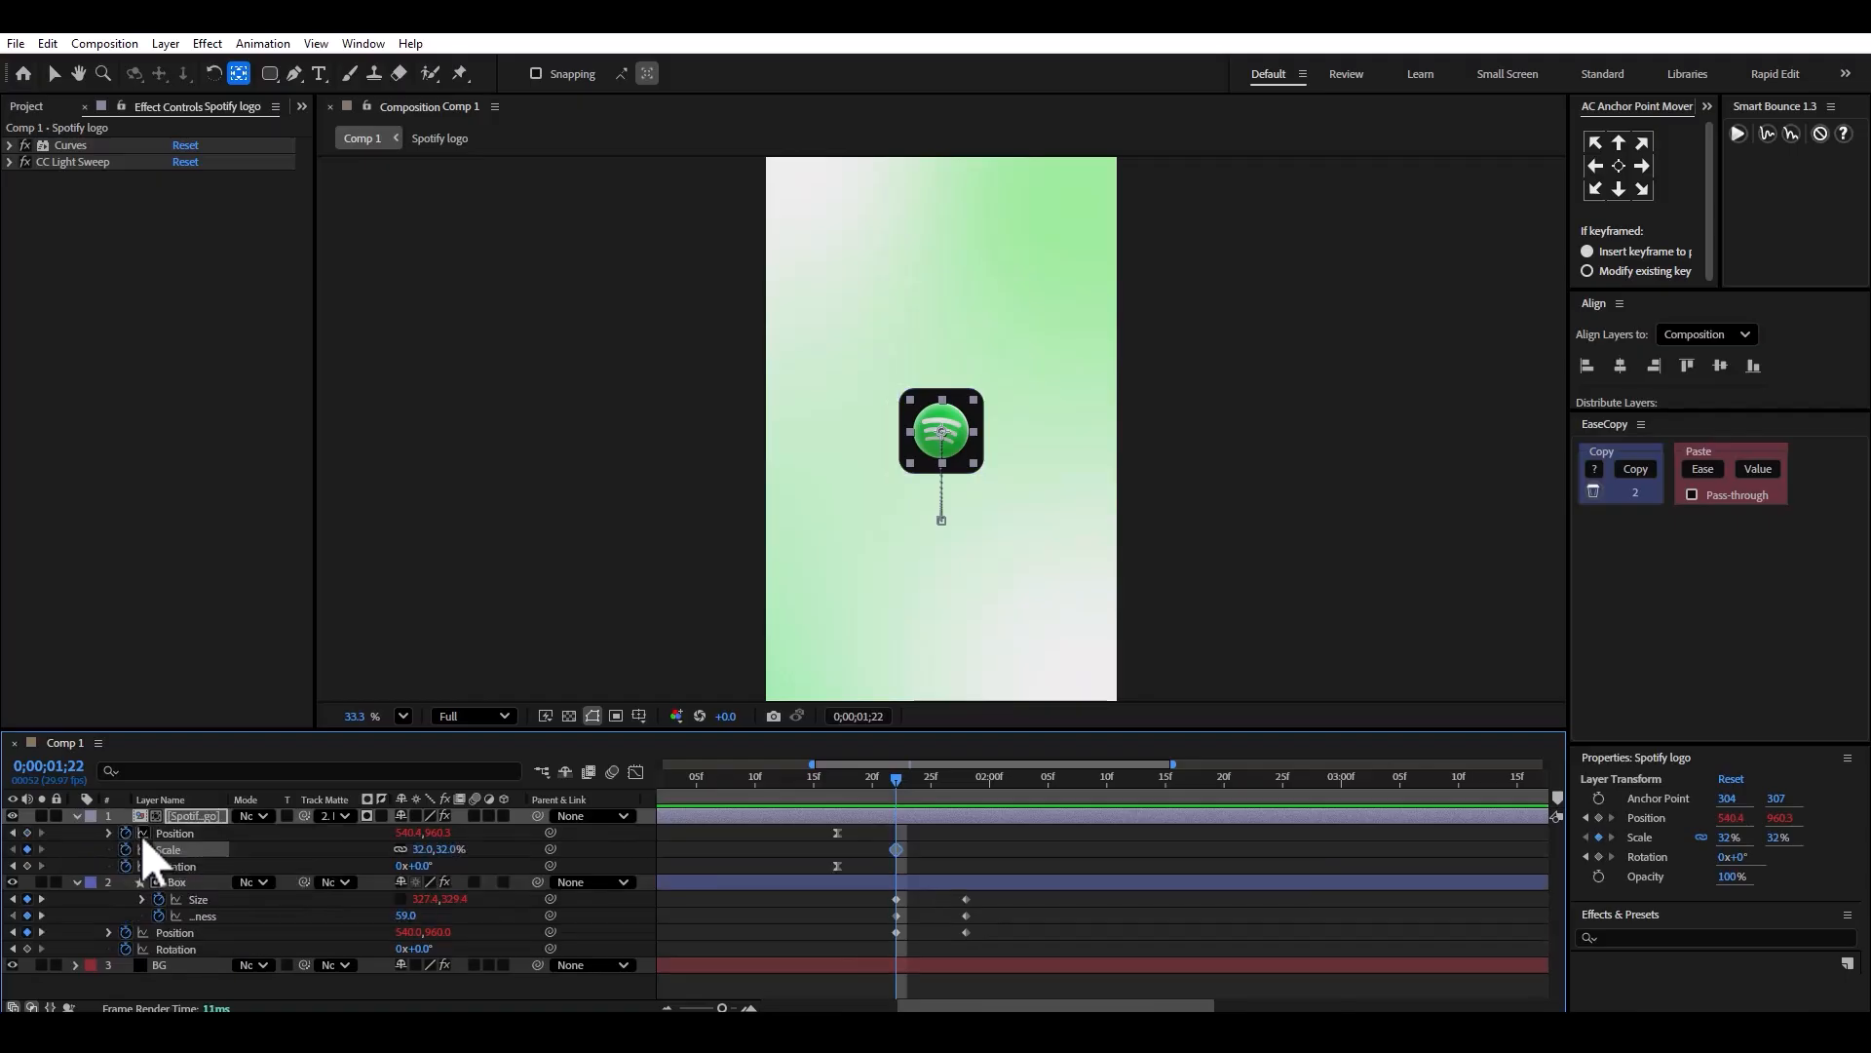
pyautogui.click(860, 840)
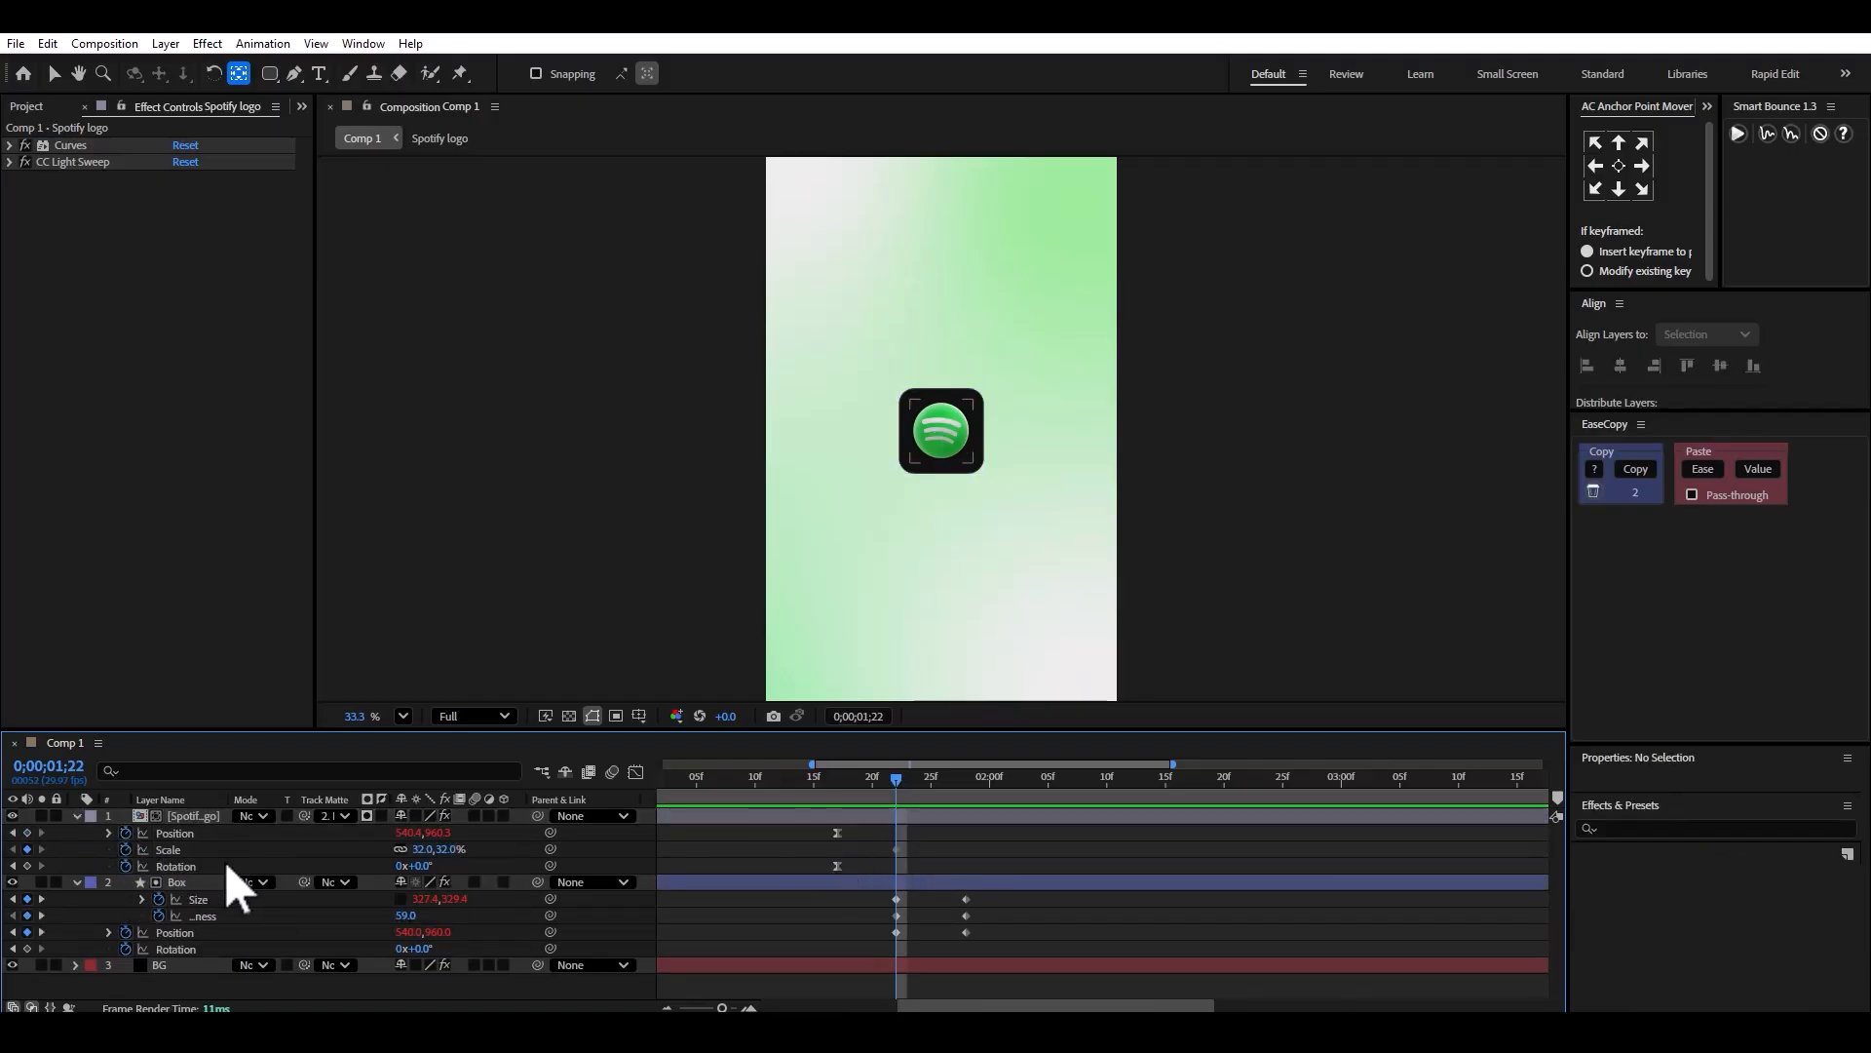
pyautogui.click(28, 833)
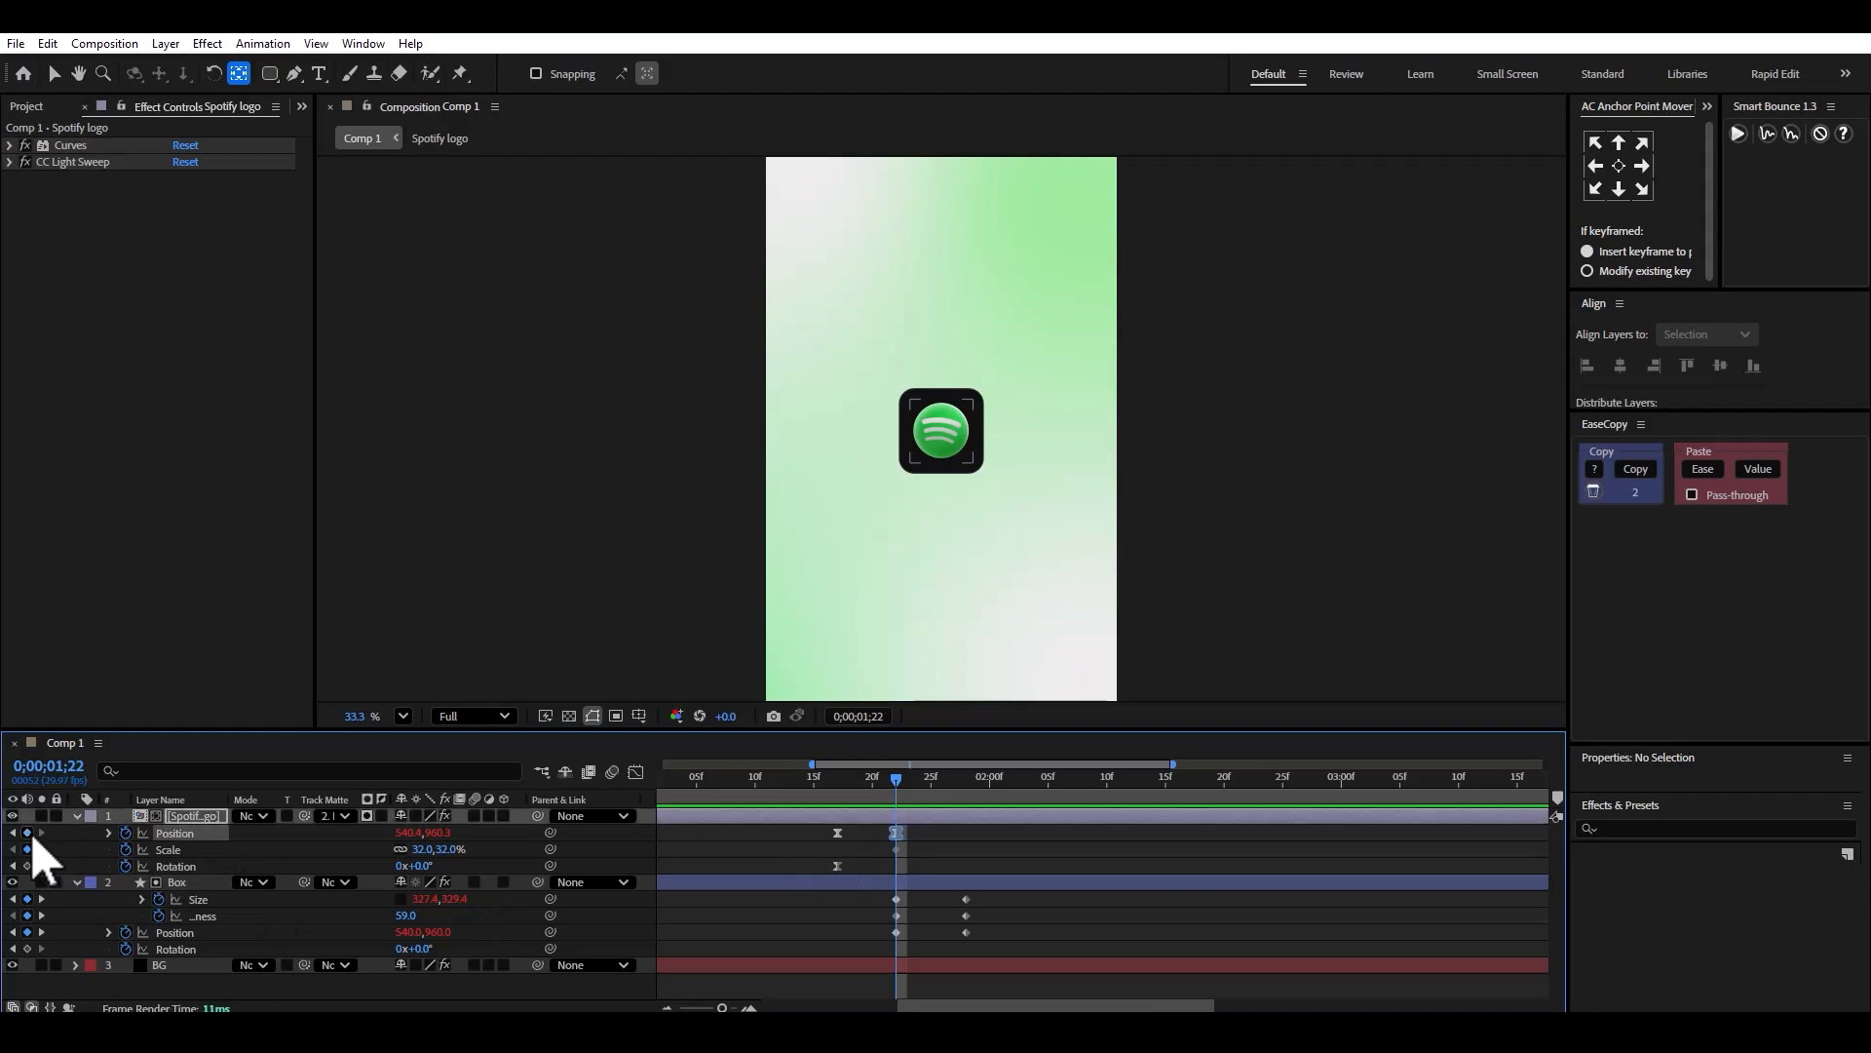
# Apply Easy Ease to the Spotify logo's Position and Scale keyframes at 0;00;01;22.
pyautogui.scroll(1, 925, 844)
pyautogui.click(921, 846)
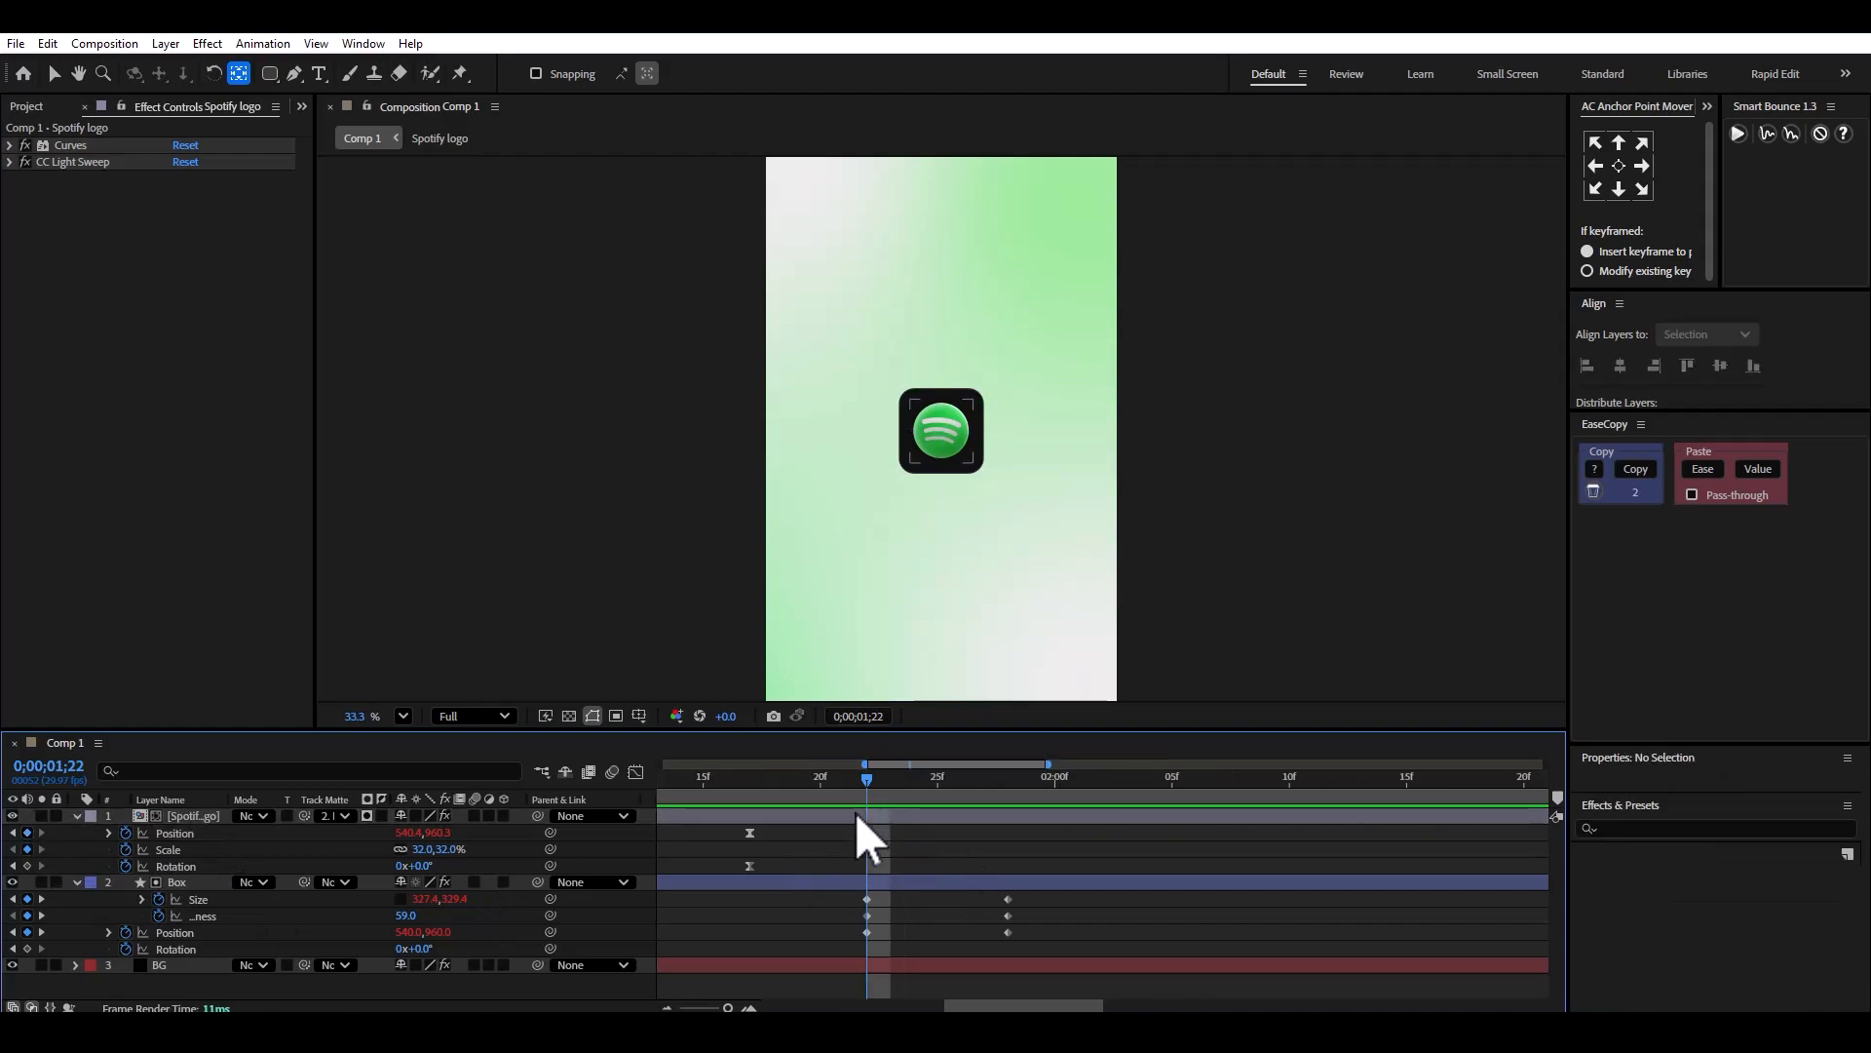
pyautogui.moveTo(858, 825); pyautogui.dragTo(894, 858)
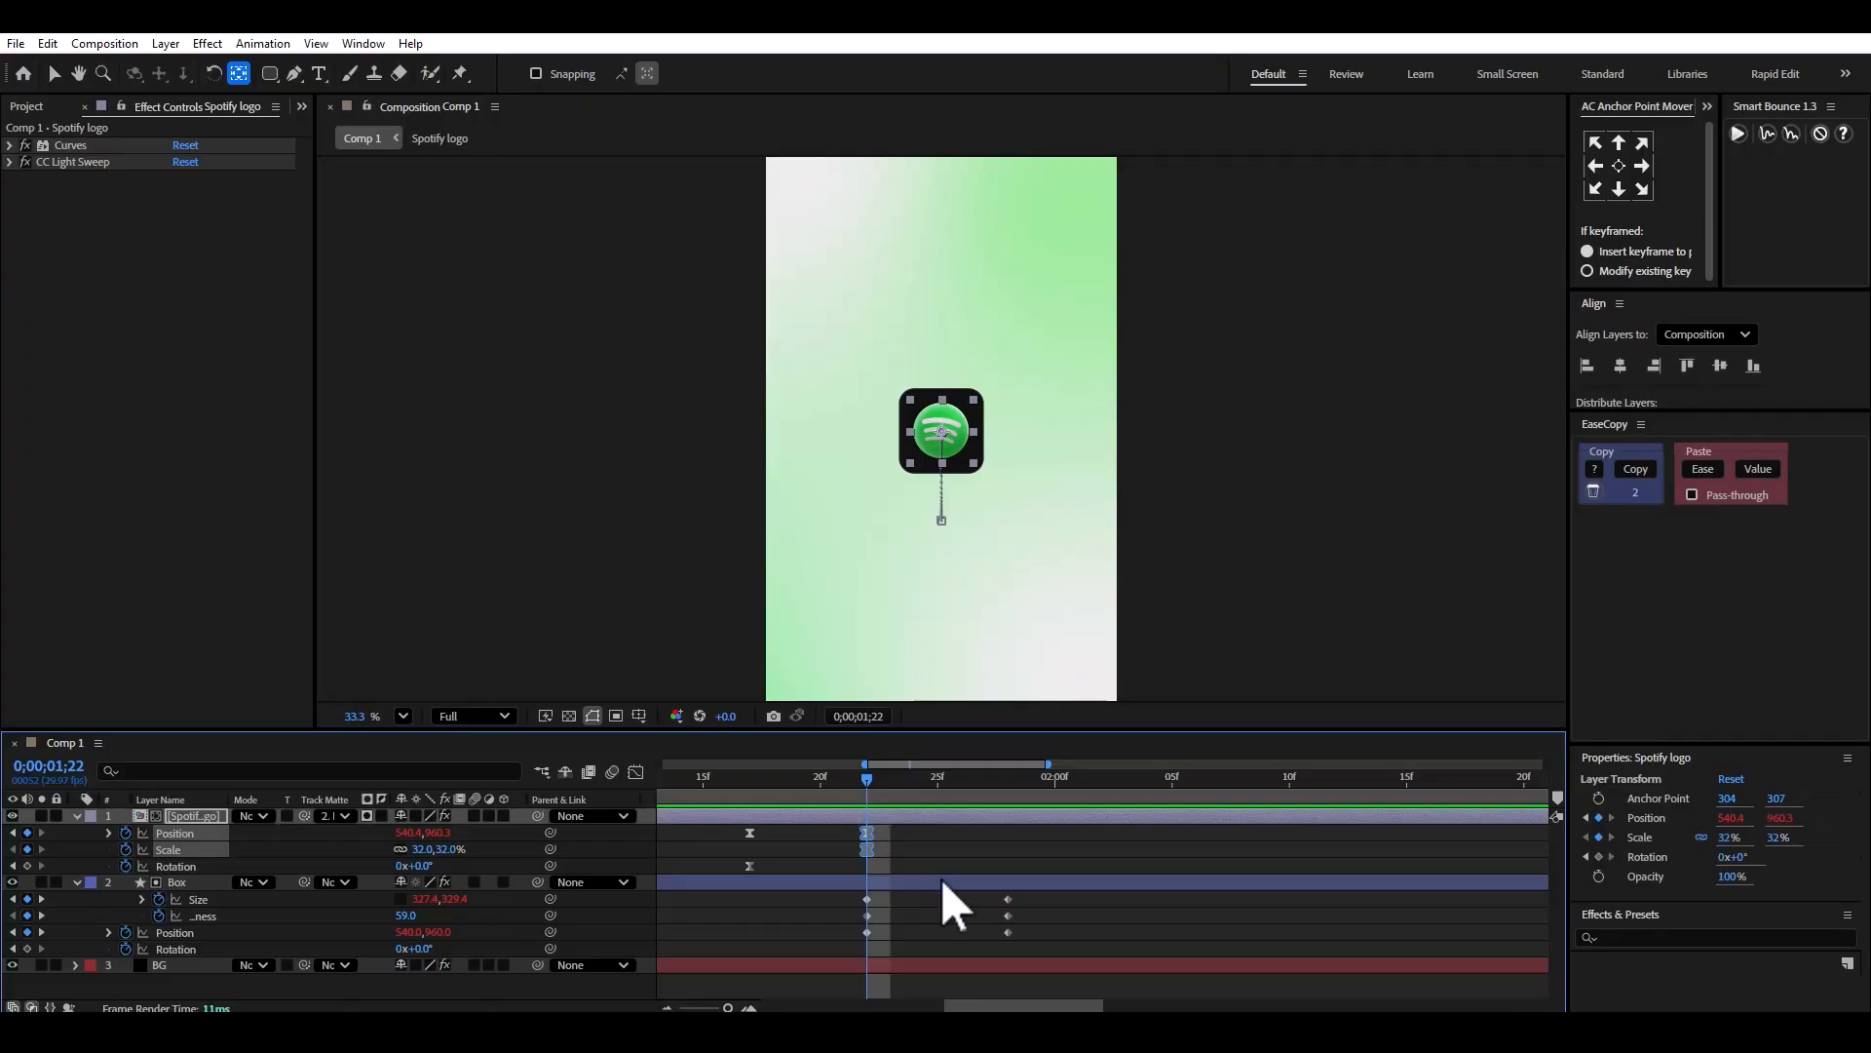
pyautogui.click(956, 857)
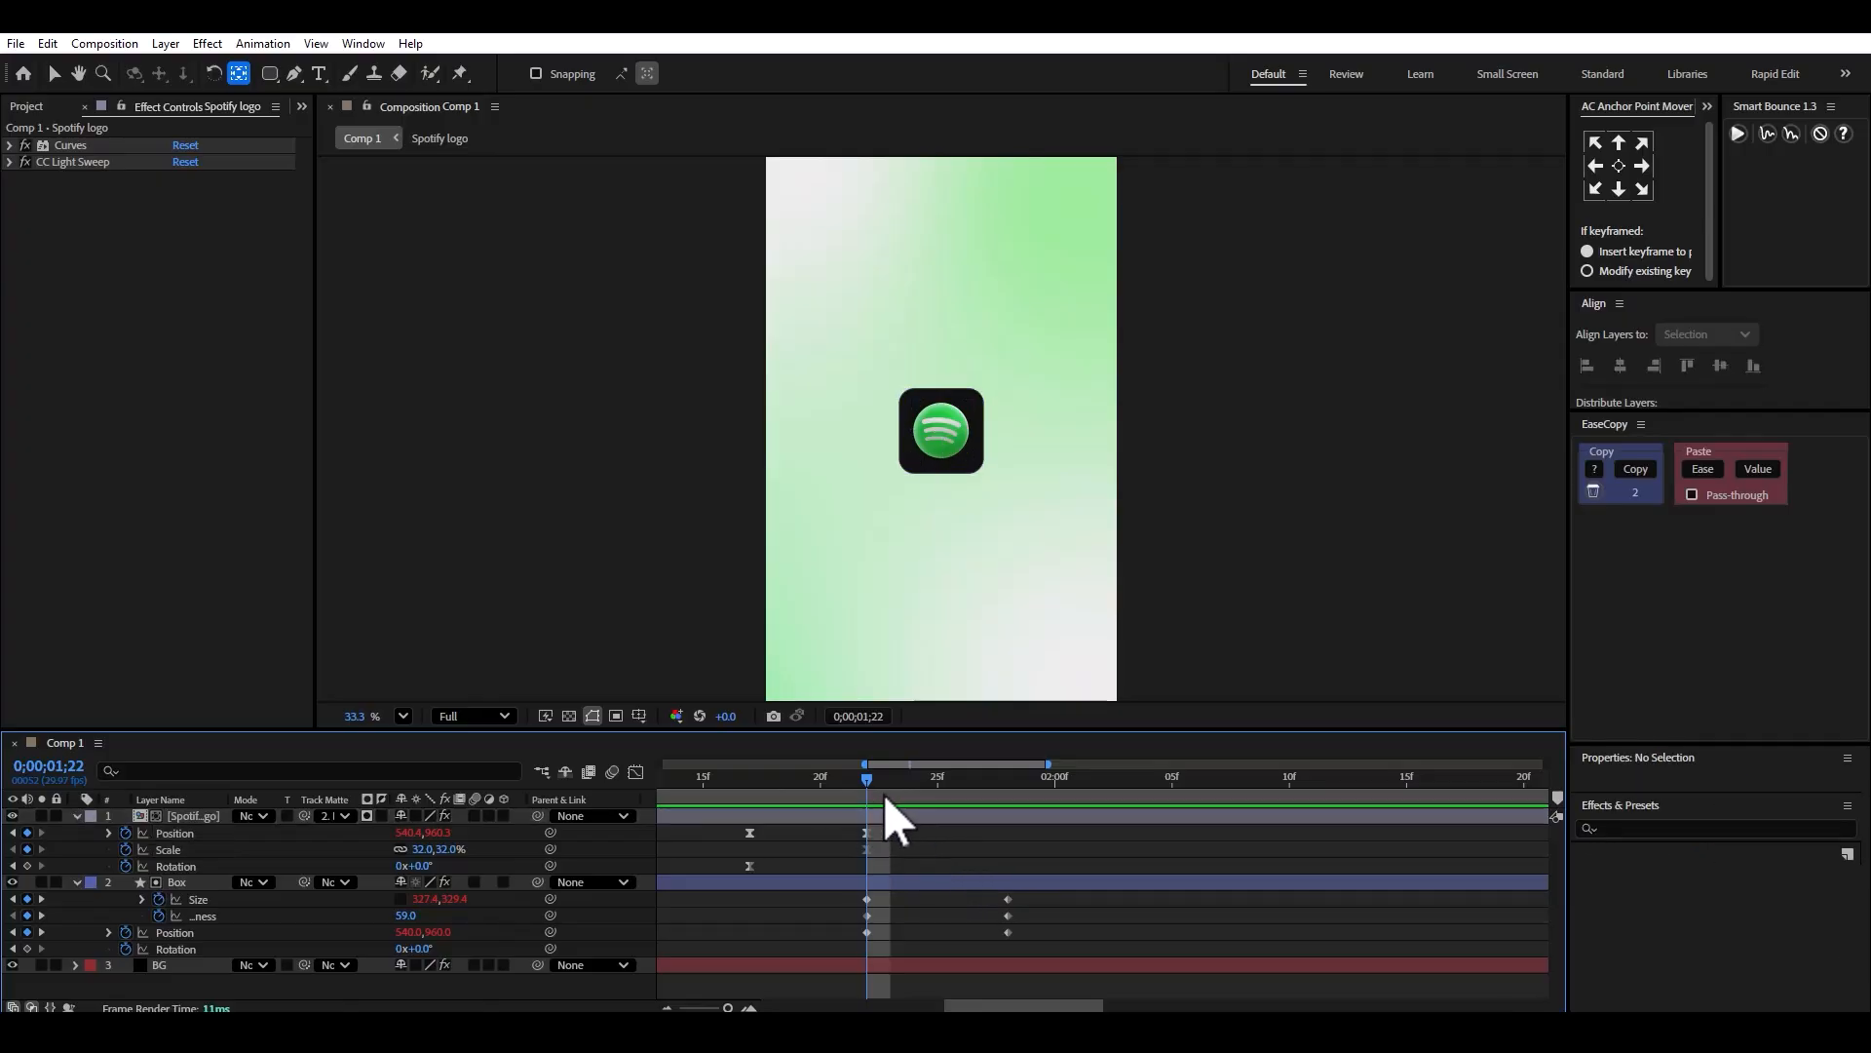
# At 0;00;02;01, keyframe the Spotify logo near the box's upper edge at 18% scale and preview the move.
pyautogui.moveTo(878, 791); pyautogui.dragTo(1078, 802)
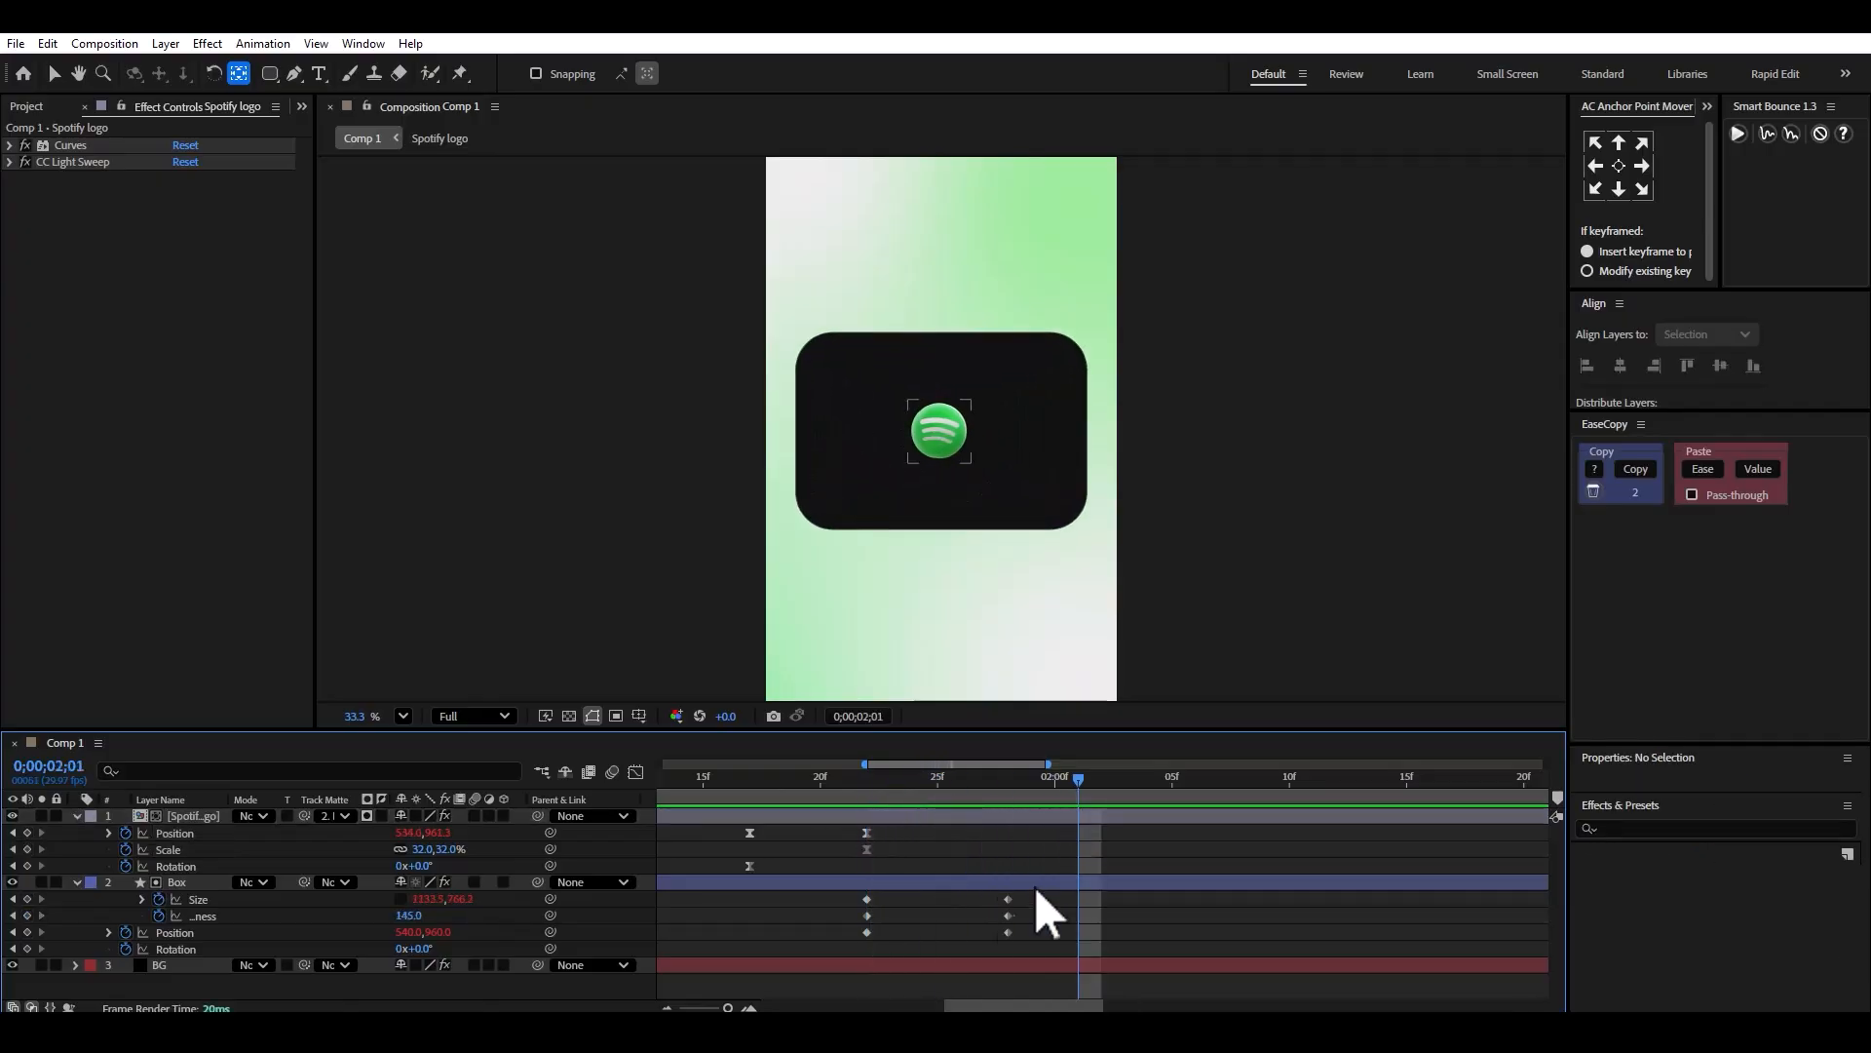
pyautogui.moveTo(444, 834); pyautogui.dragTo(265, 836)
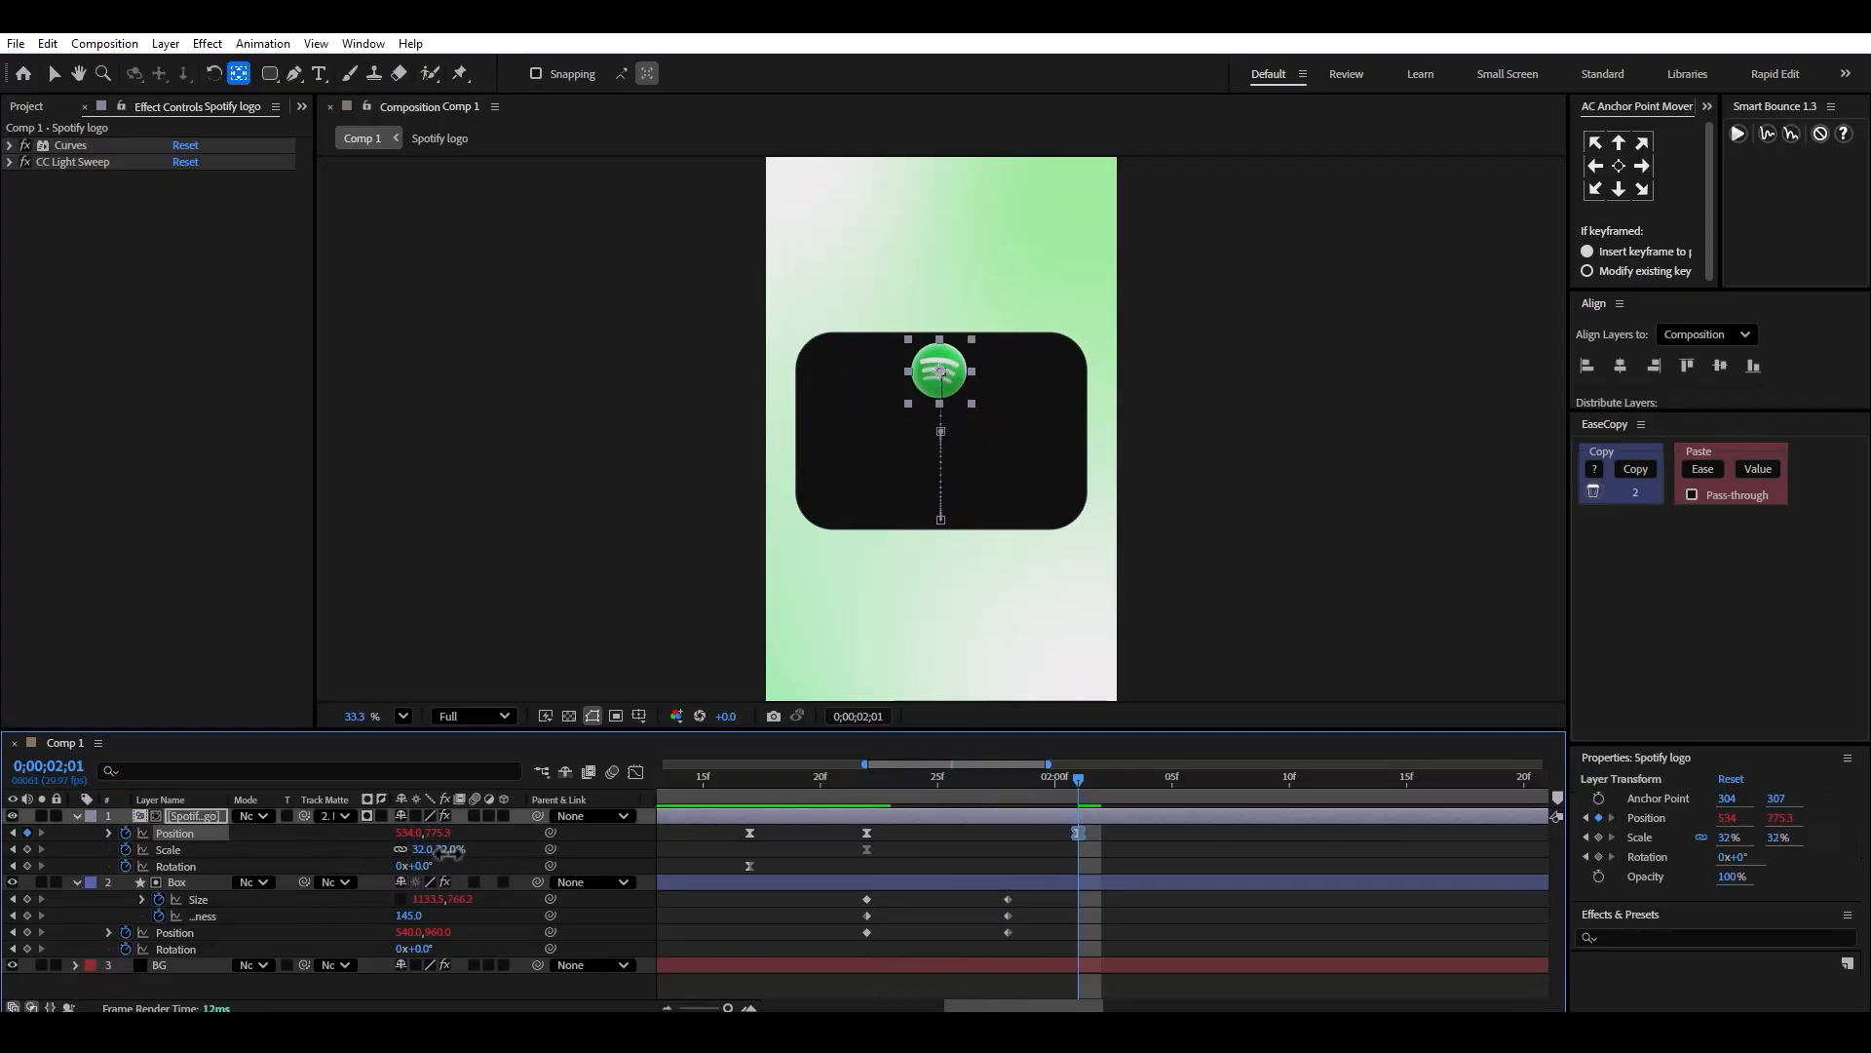
pyautogui.moveTo(448, 849); pyautogui.dragTo(426, 834)
pyautogui.press('space')
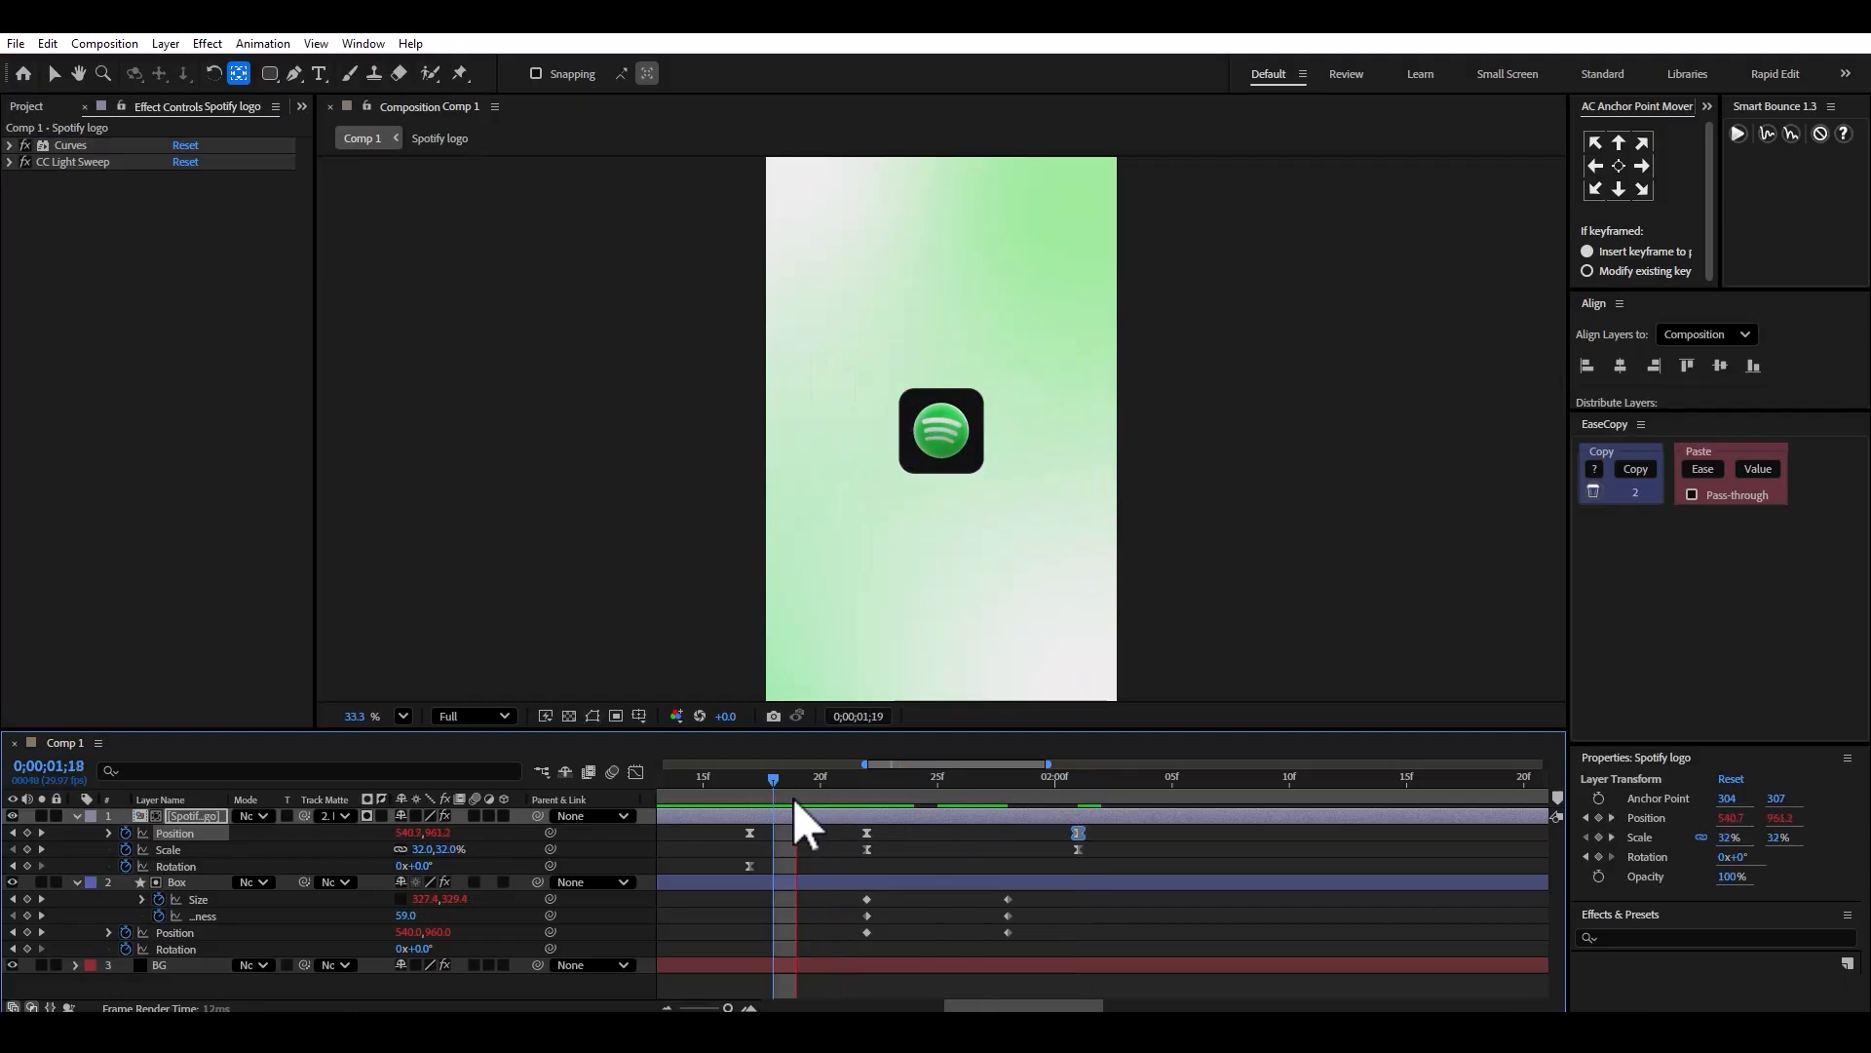
pyautogui.click(1431, 784)
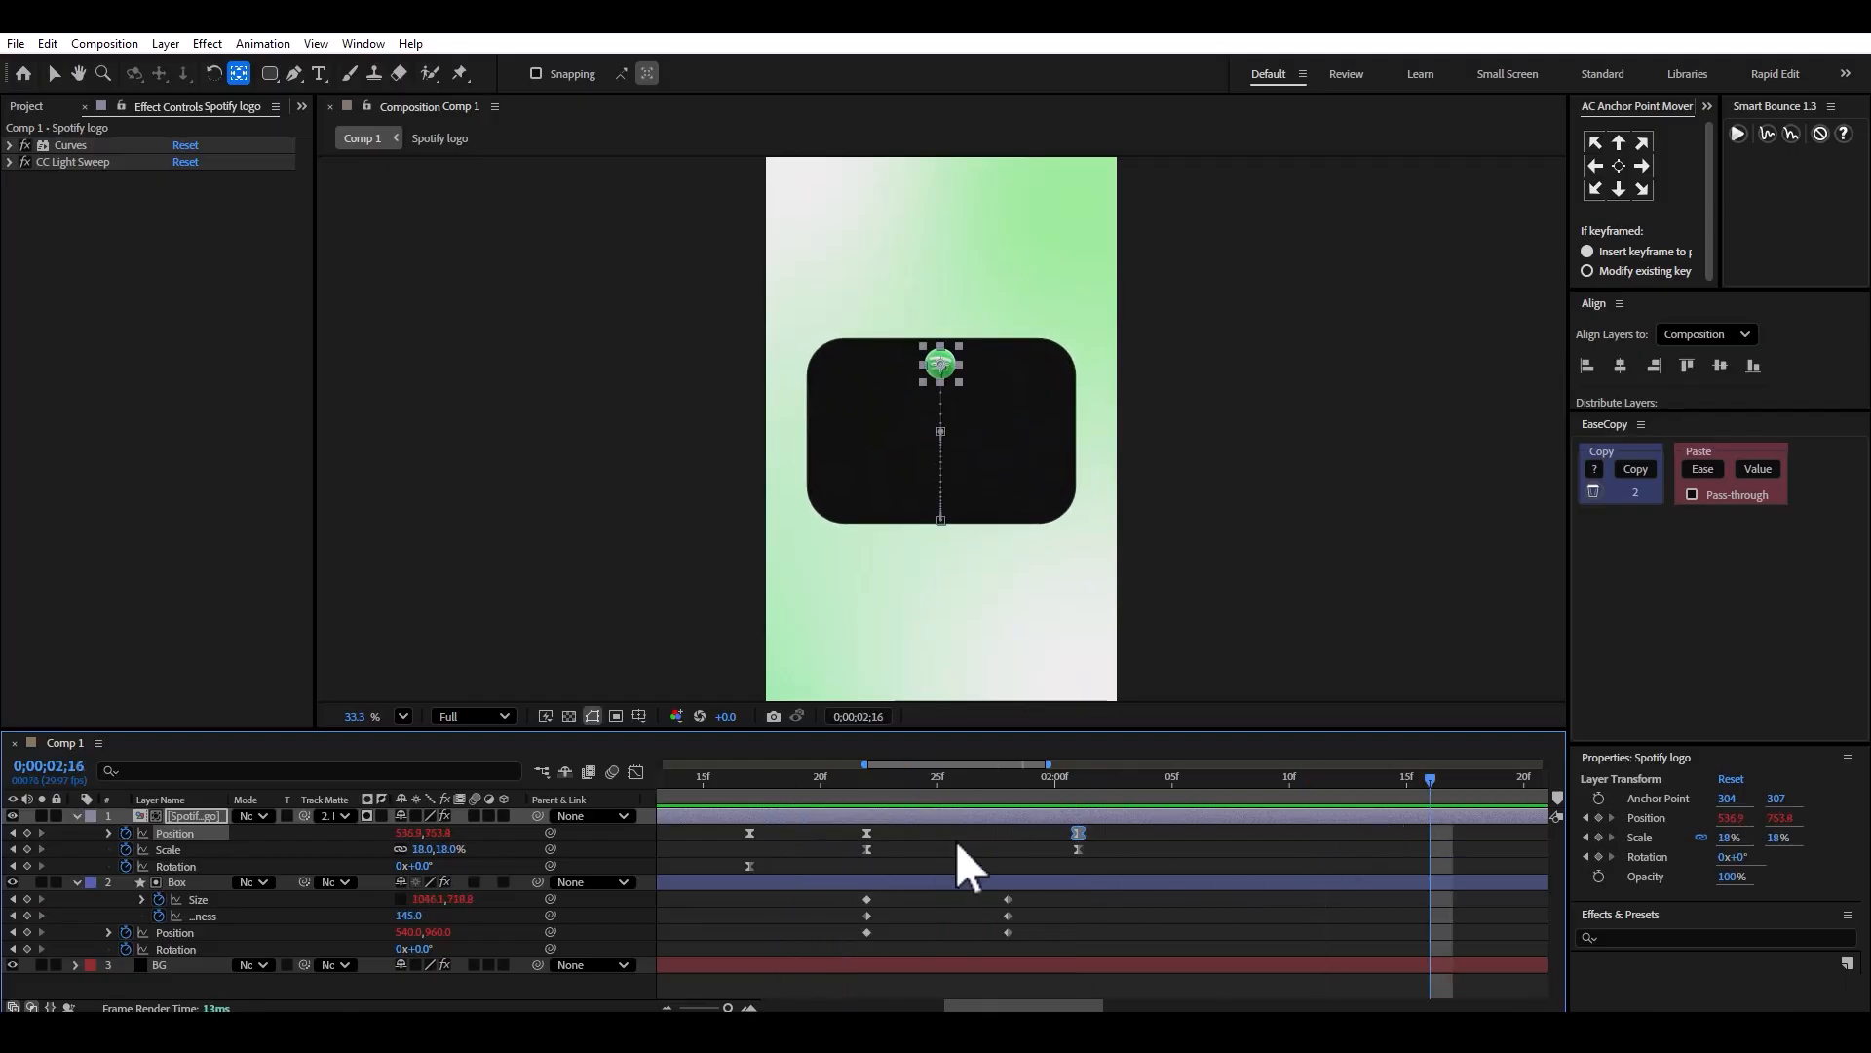
# Shape the speed curve of the logo's upward Position and Scale move into a sharp early peak and preview it.
pyautogui.scroll(-1, 953, 839)
pyautogui.moveTo(1035, 831); pyautogui.dragTo(889, 851)
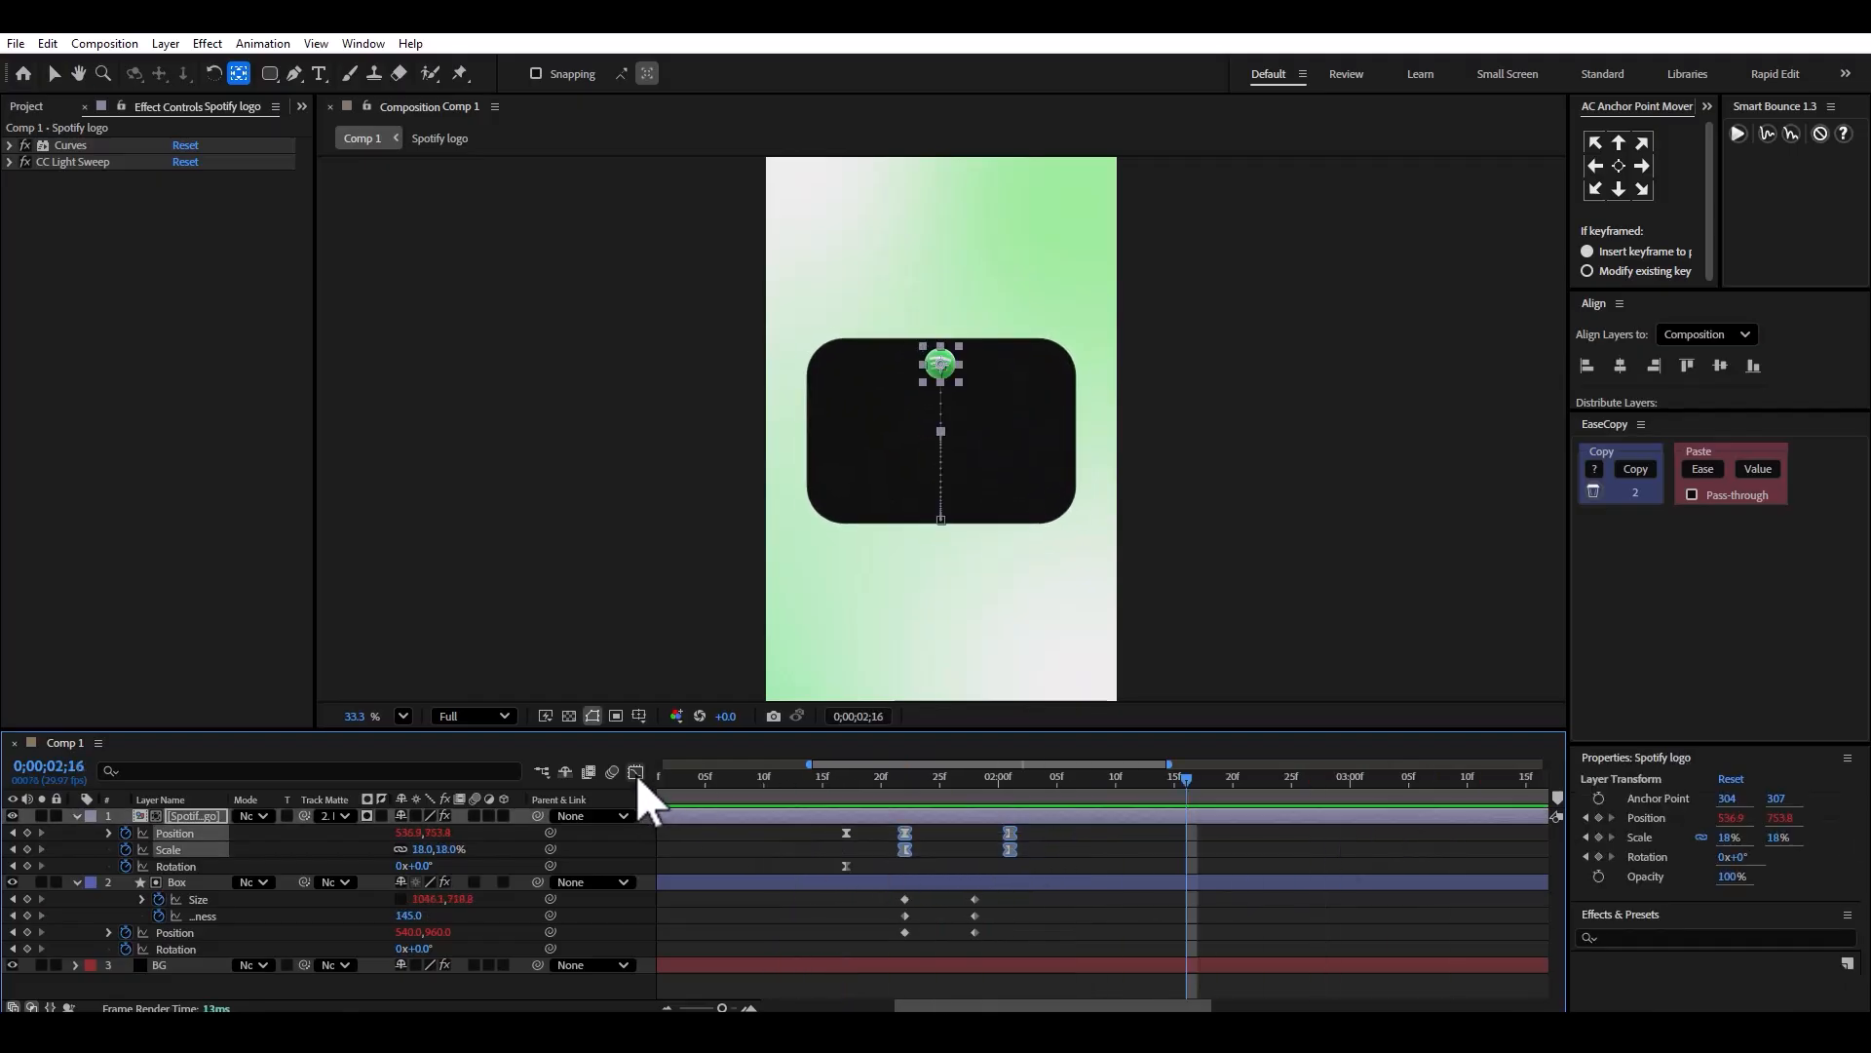
pyautogui.click(635, 772)
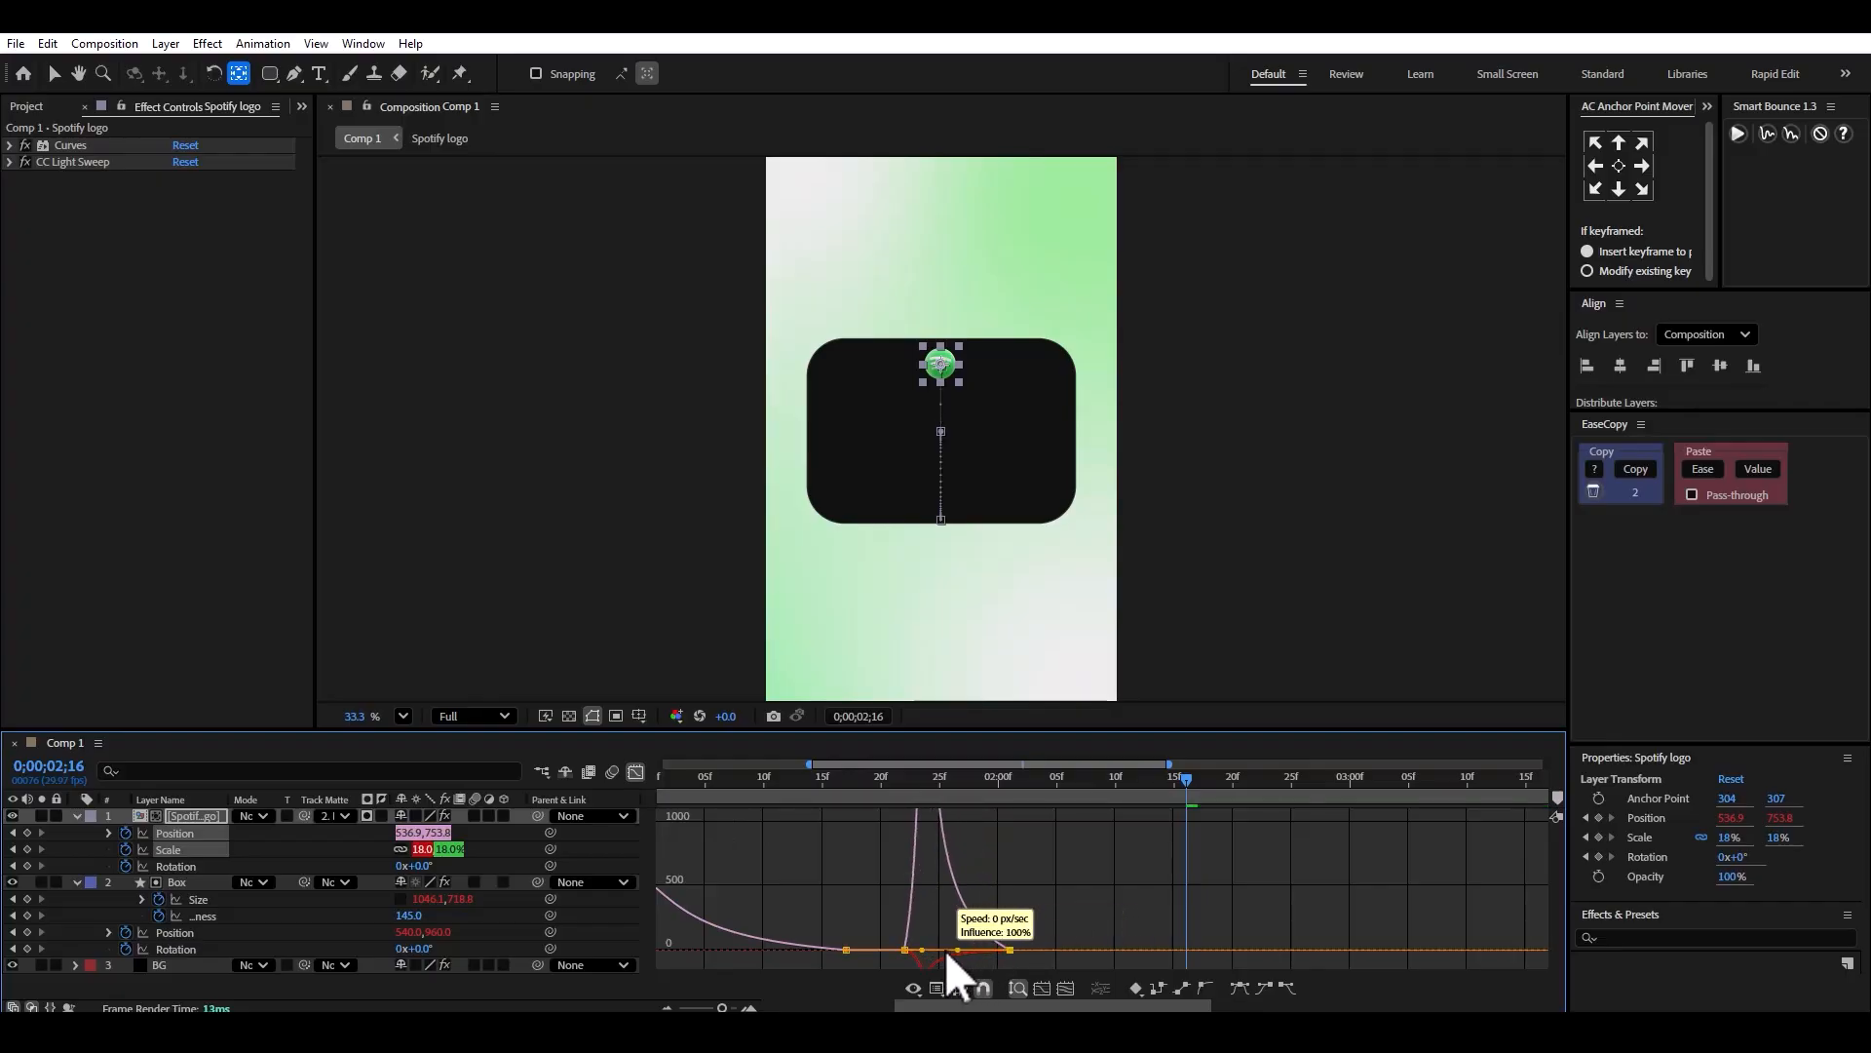
pyautogui.moveTo(947, 953); pyautogui.dragTo(918, 952)
pyautogui.click(835, 782)
pyautogui.press('space')
pyautogui.press('space')
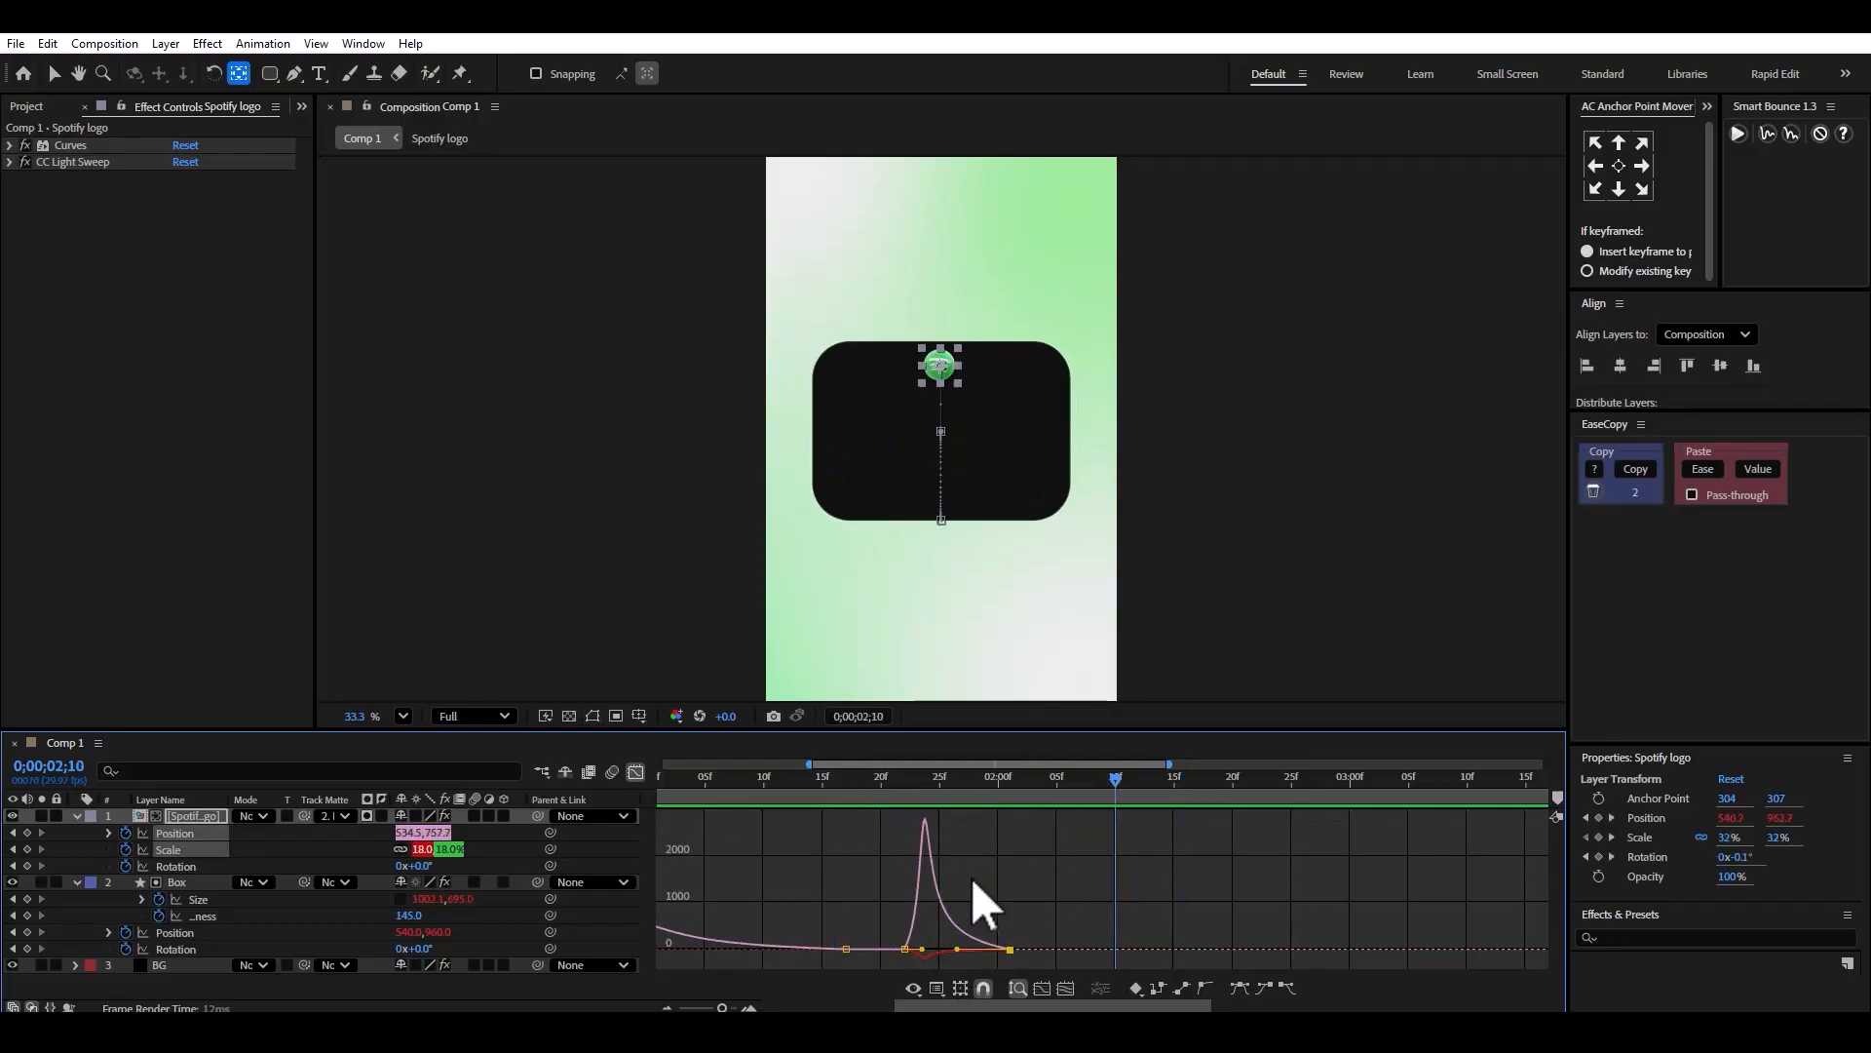
# Delay the logo's end Position and Scale keyframes to 0;00;02;04 and lengthen the outgoing influence of the 0;00;01;22 keyframes.
pyautogui.click(636, 772)
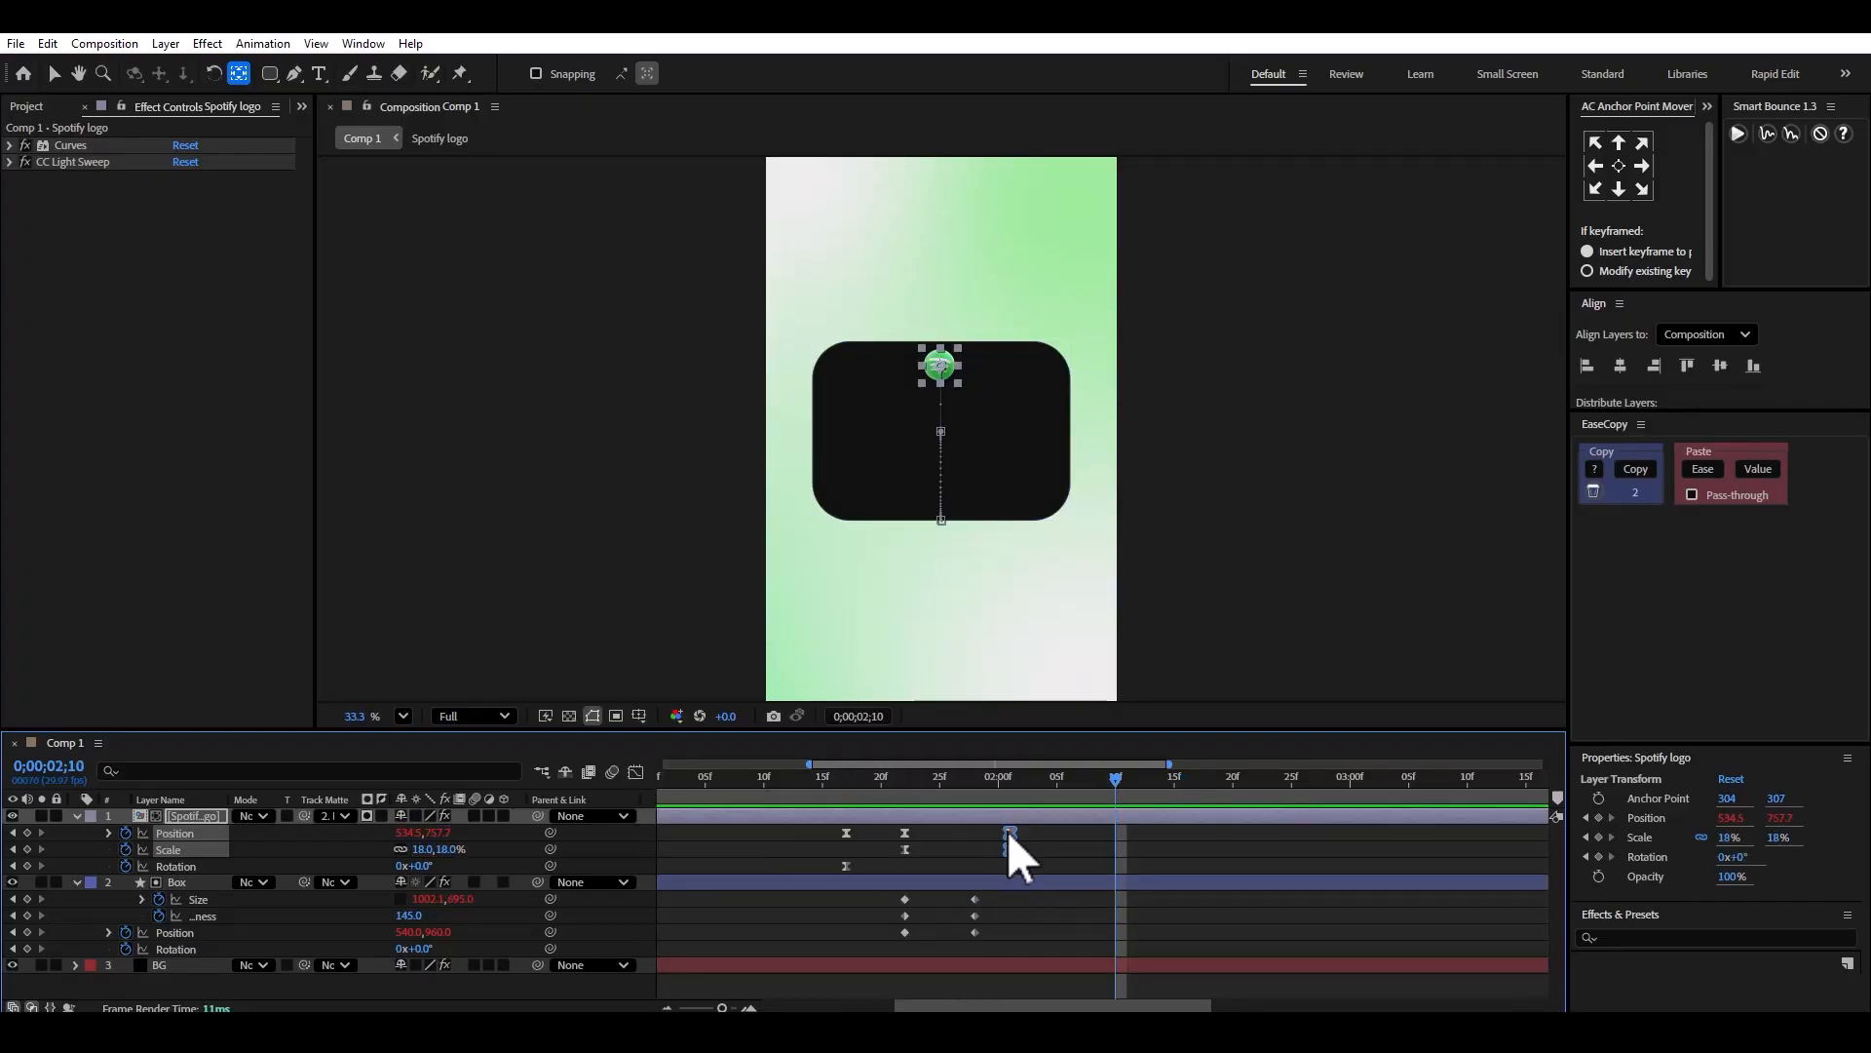
pyautogui.moveTo(1008, 833); pyautogui.dragTo(1043, 832)
pyautogui.moveTo(928, 858); pyautogui.dragTo(883, 825)
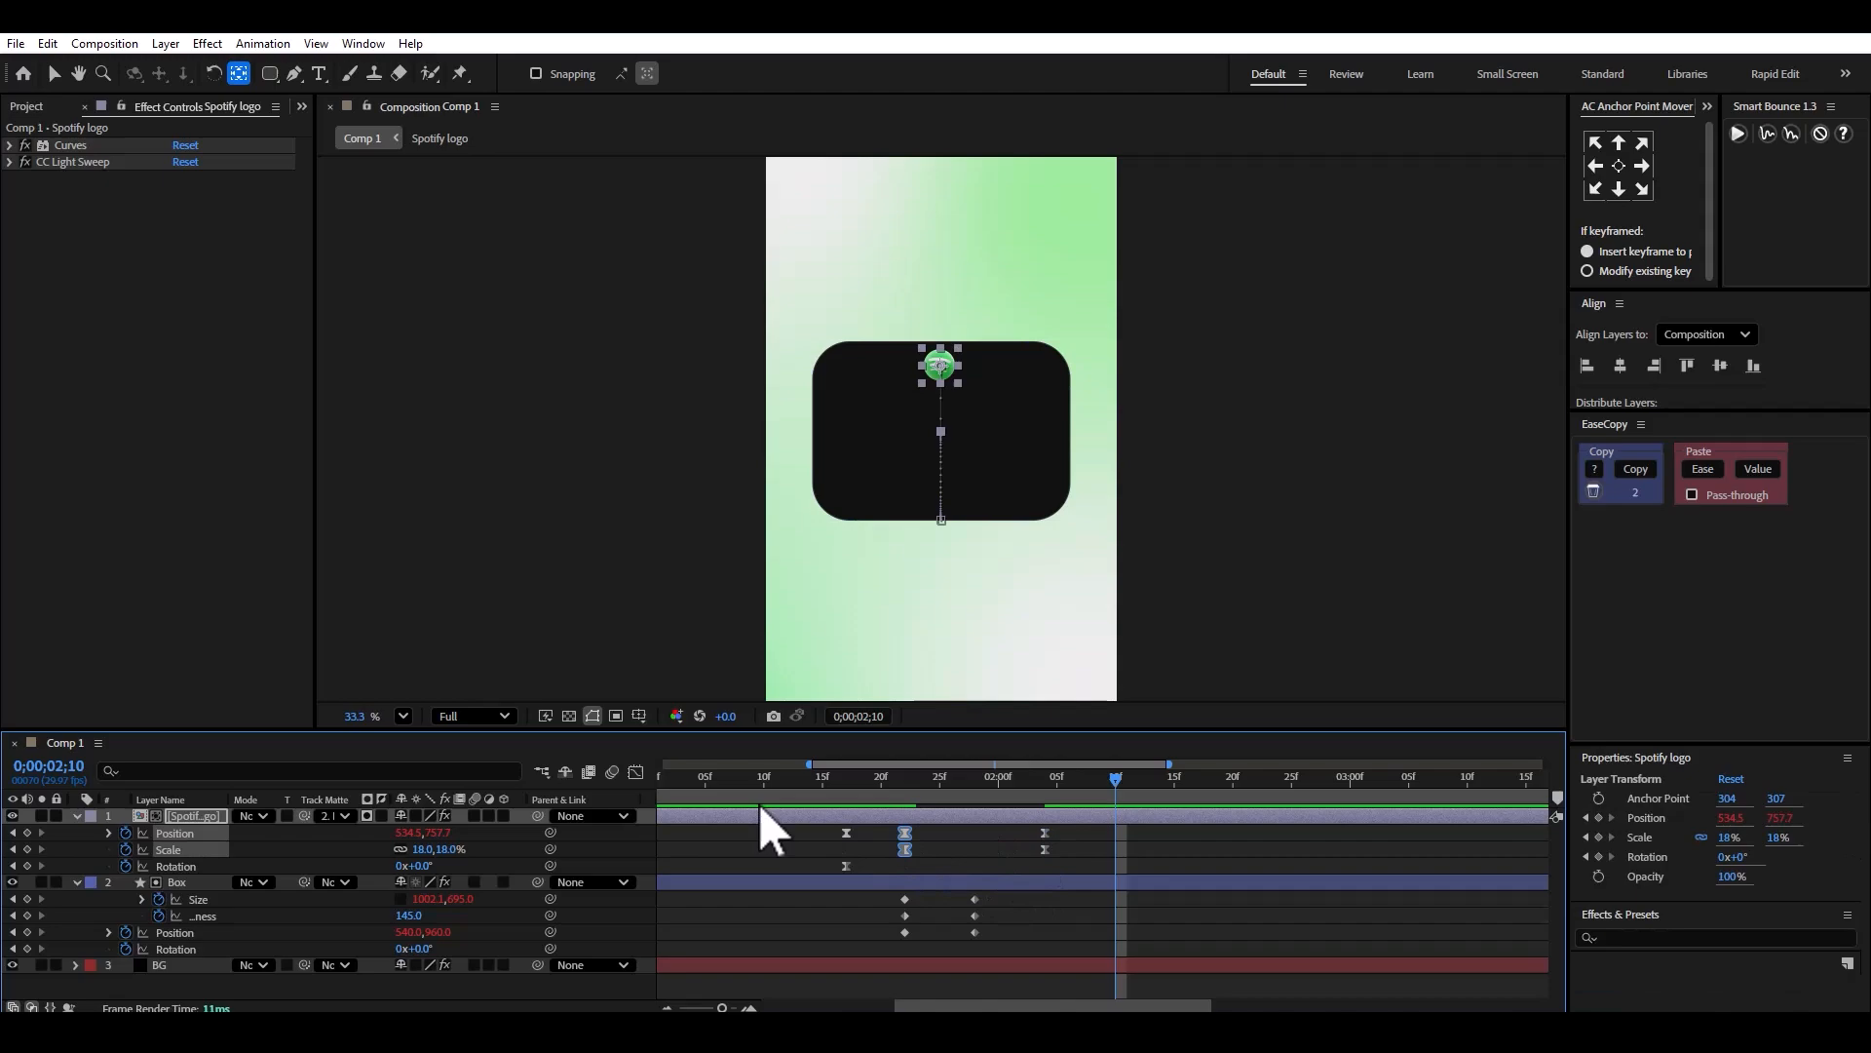
pyautogui.click(637, 773)
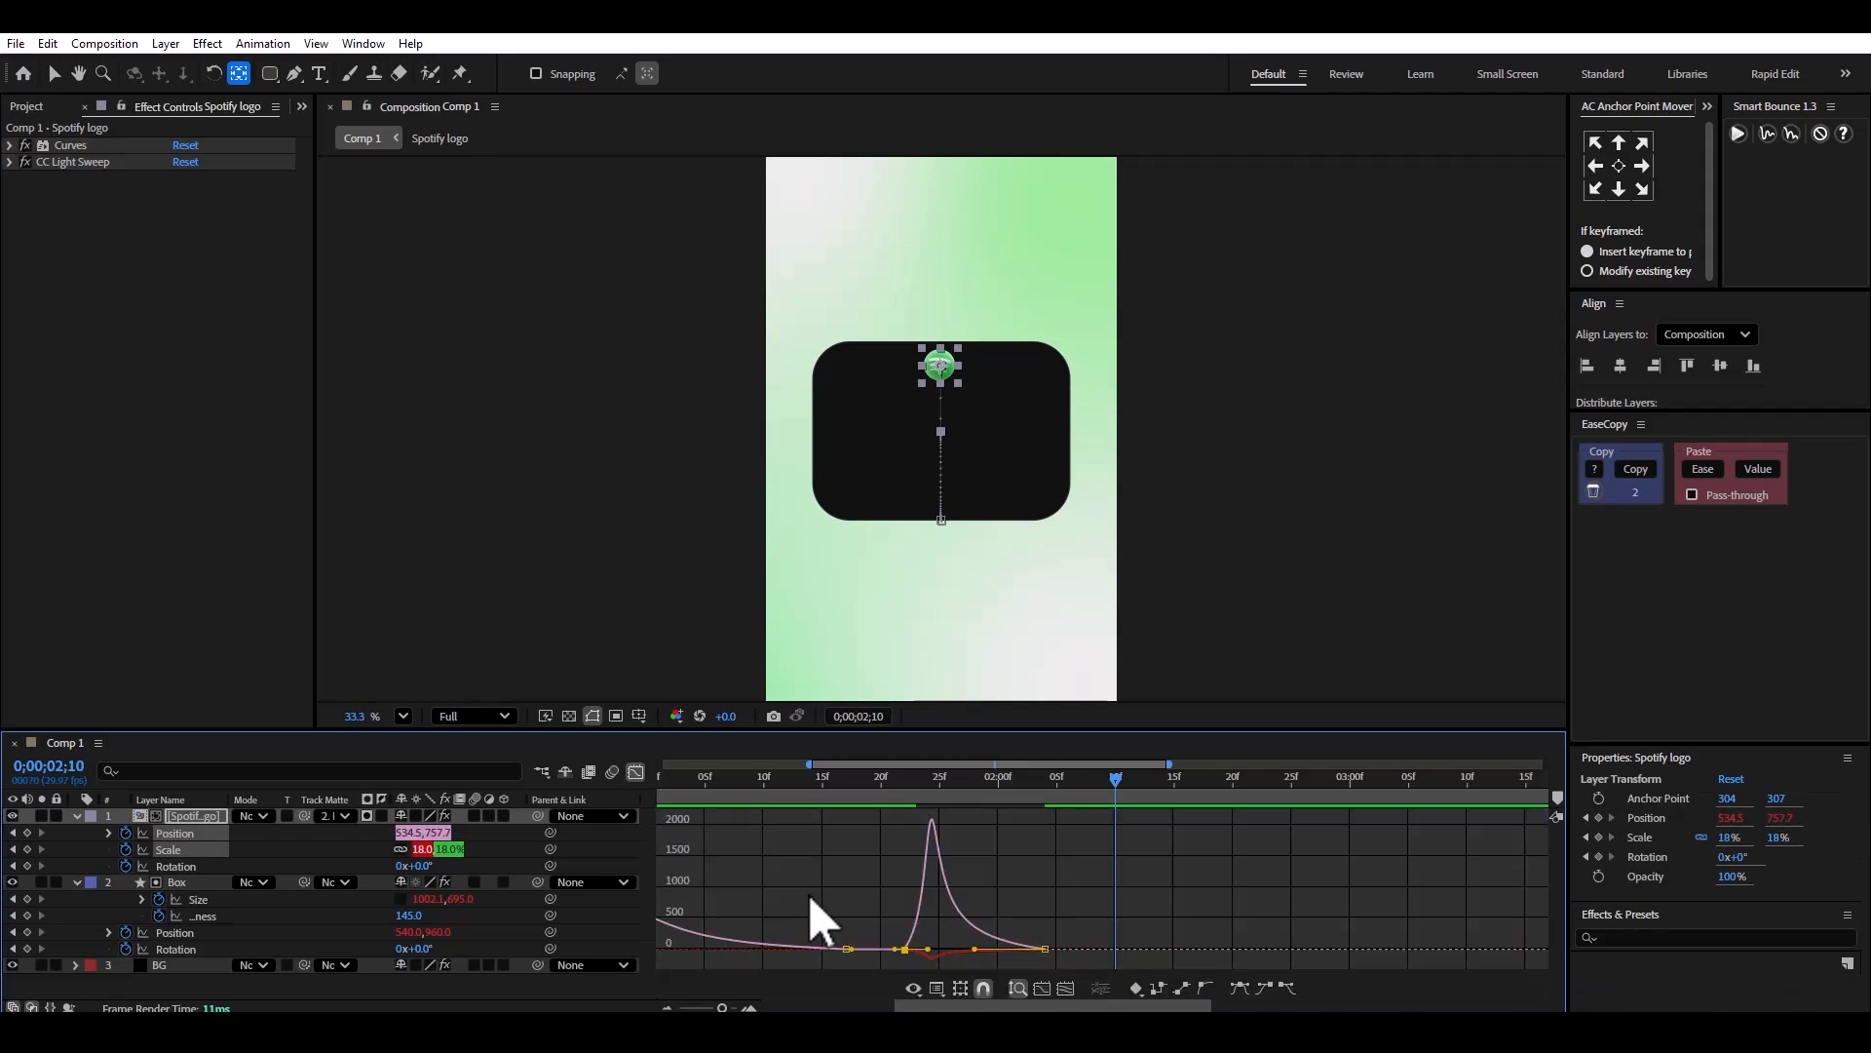
pyautogui.click(939, 951)
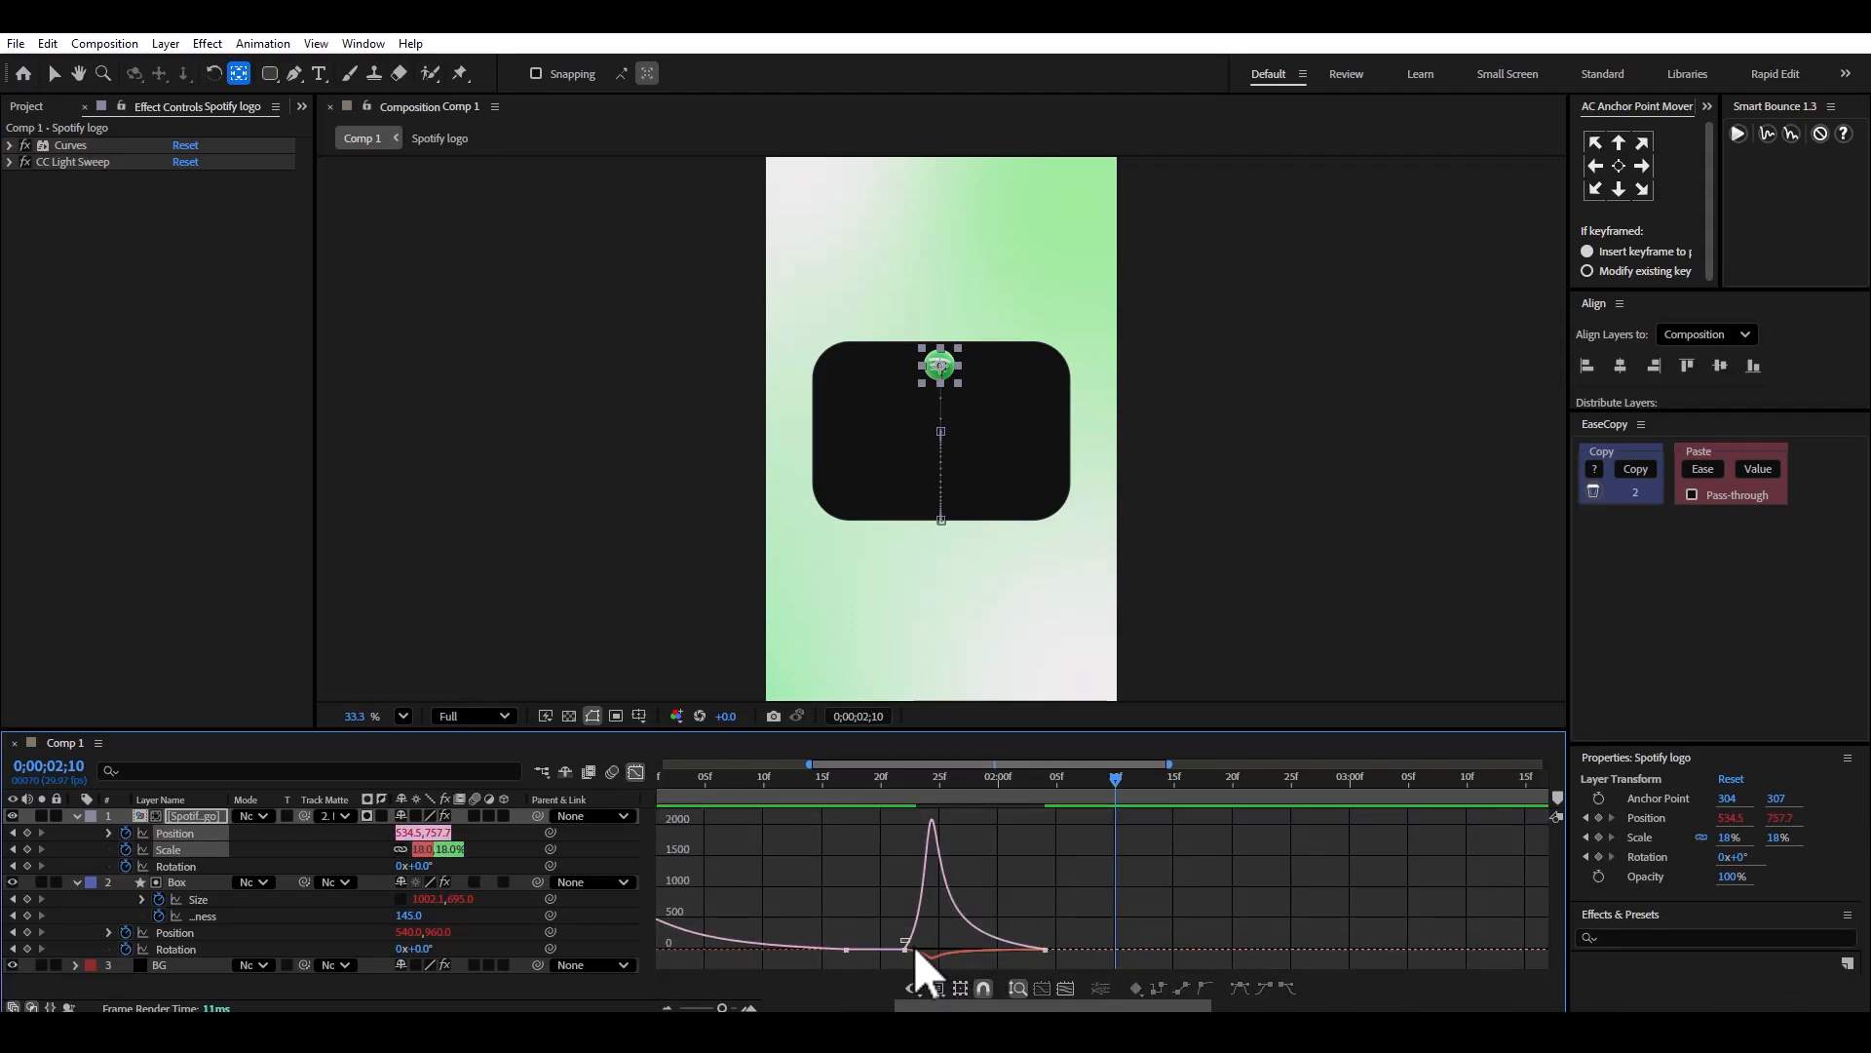
pyautogui.moveTo(914, 946)
pyautogui.mouseDown()
pyautogui.moveTo(922, 962)
pyautogui.moveTo(944, 947)
pyautogui.moveTo(1075, 968)
pyautogui.moveTo(993, 950)
pyautogui.moveTo(889, 963)
pyautogui.moveTo(933, 949)
pyautogui.mouseUp()
pyautogui.click(952, 932)
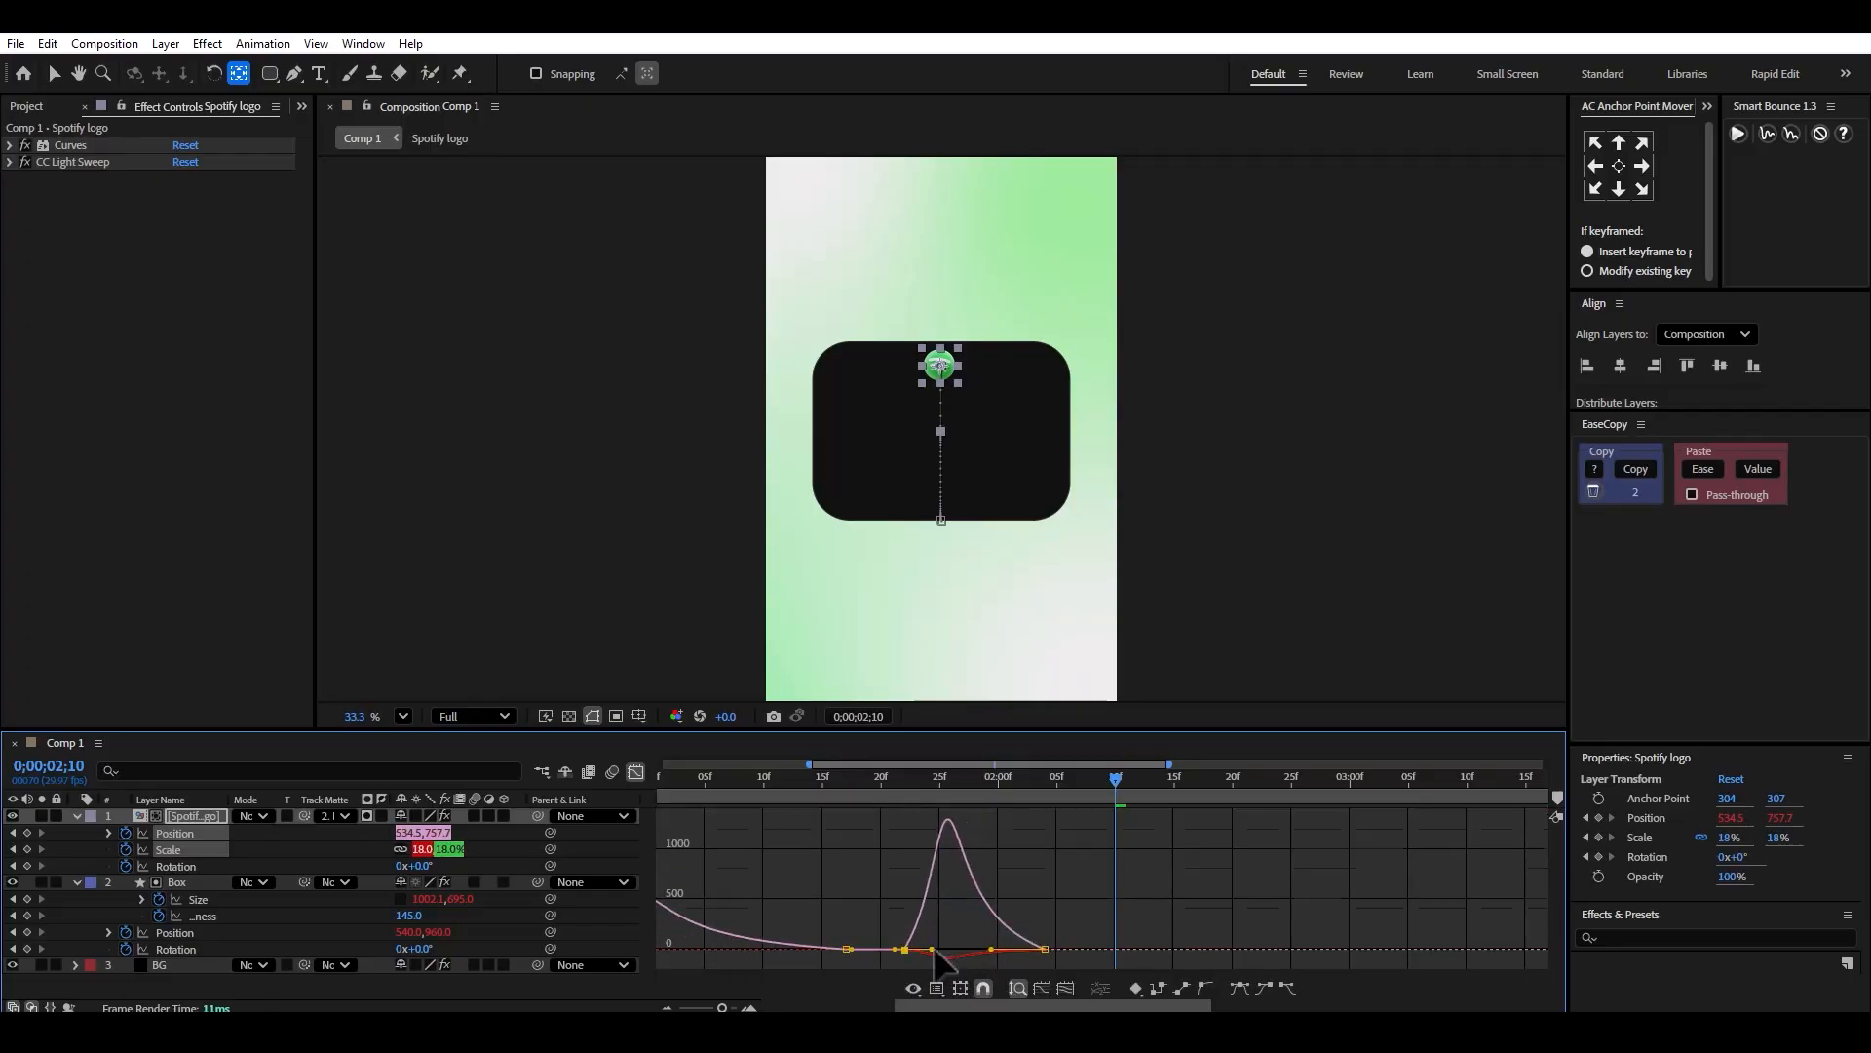
pyautogui.click(843, 783)
pyautogui.press('space')
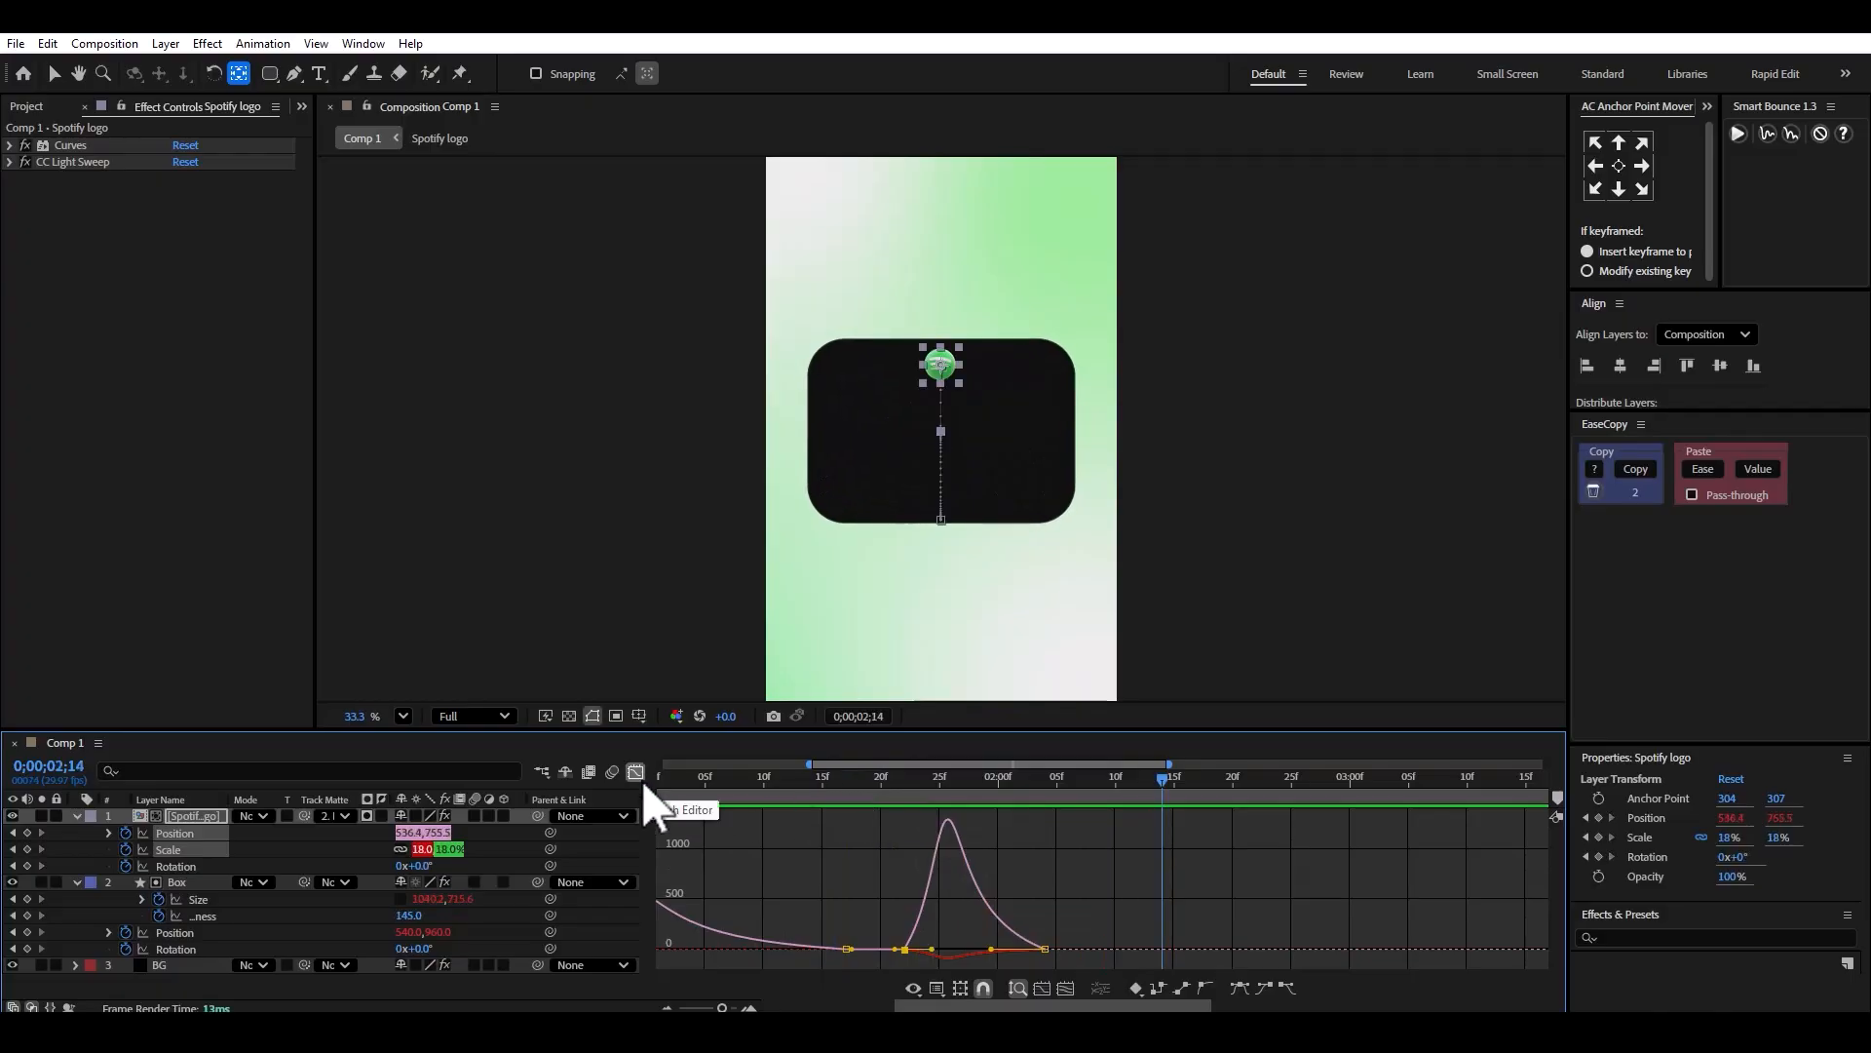
# Shift the logo's end Position and Scale keyframes to 0;00;02;06 and preview the slower upward move.
pyautogui.click(636, 772)
pyautogui.moveTo(1021, 829); pyautogui.dragTo(1048, 852)
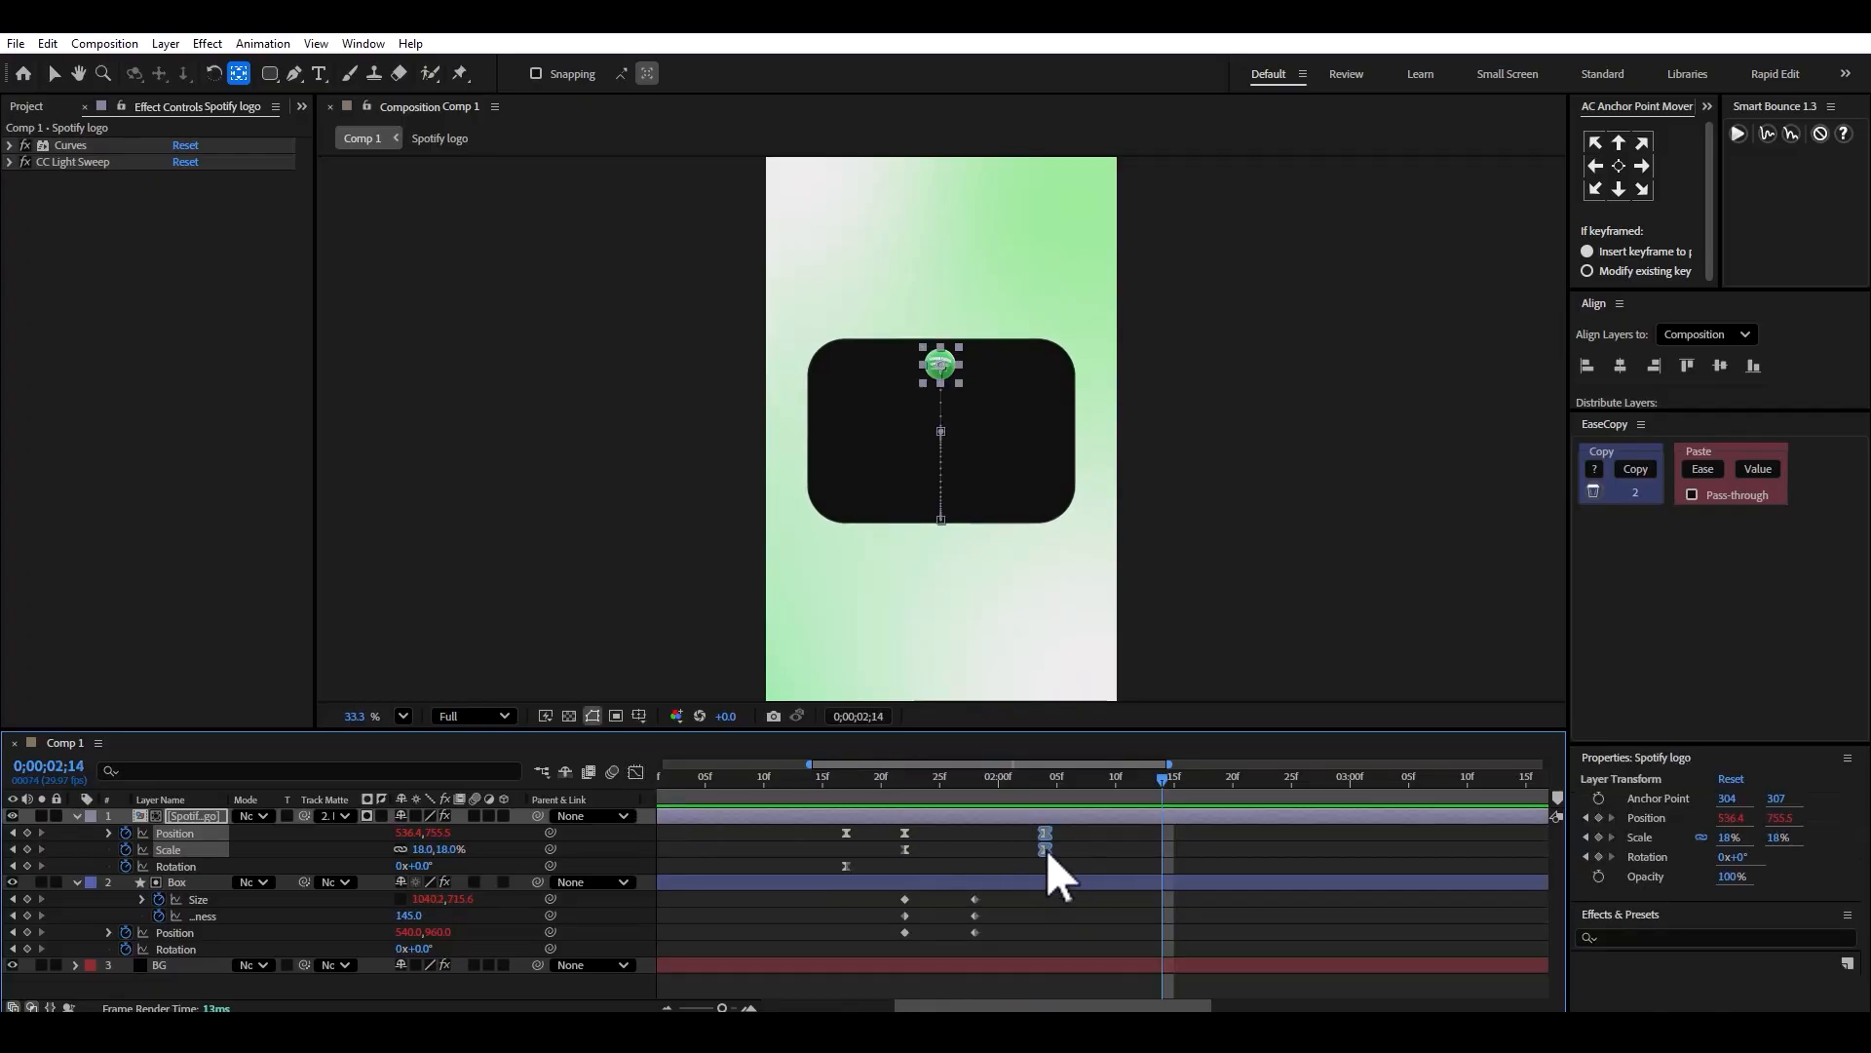
pyautogui.click(756, 783)
pyautogui.press('space')
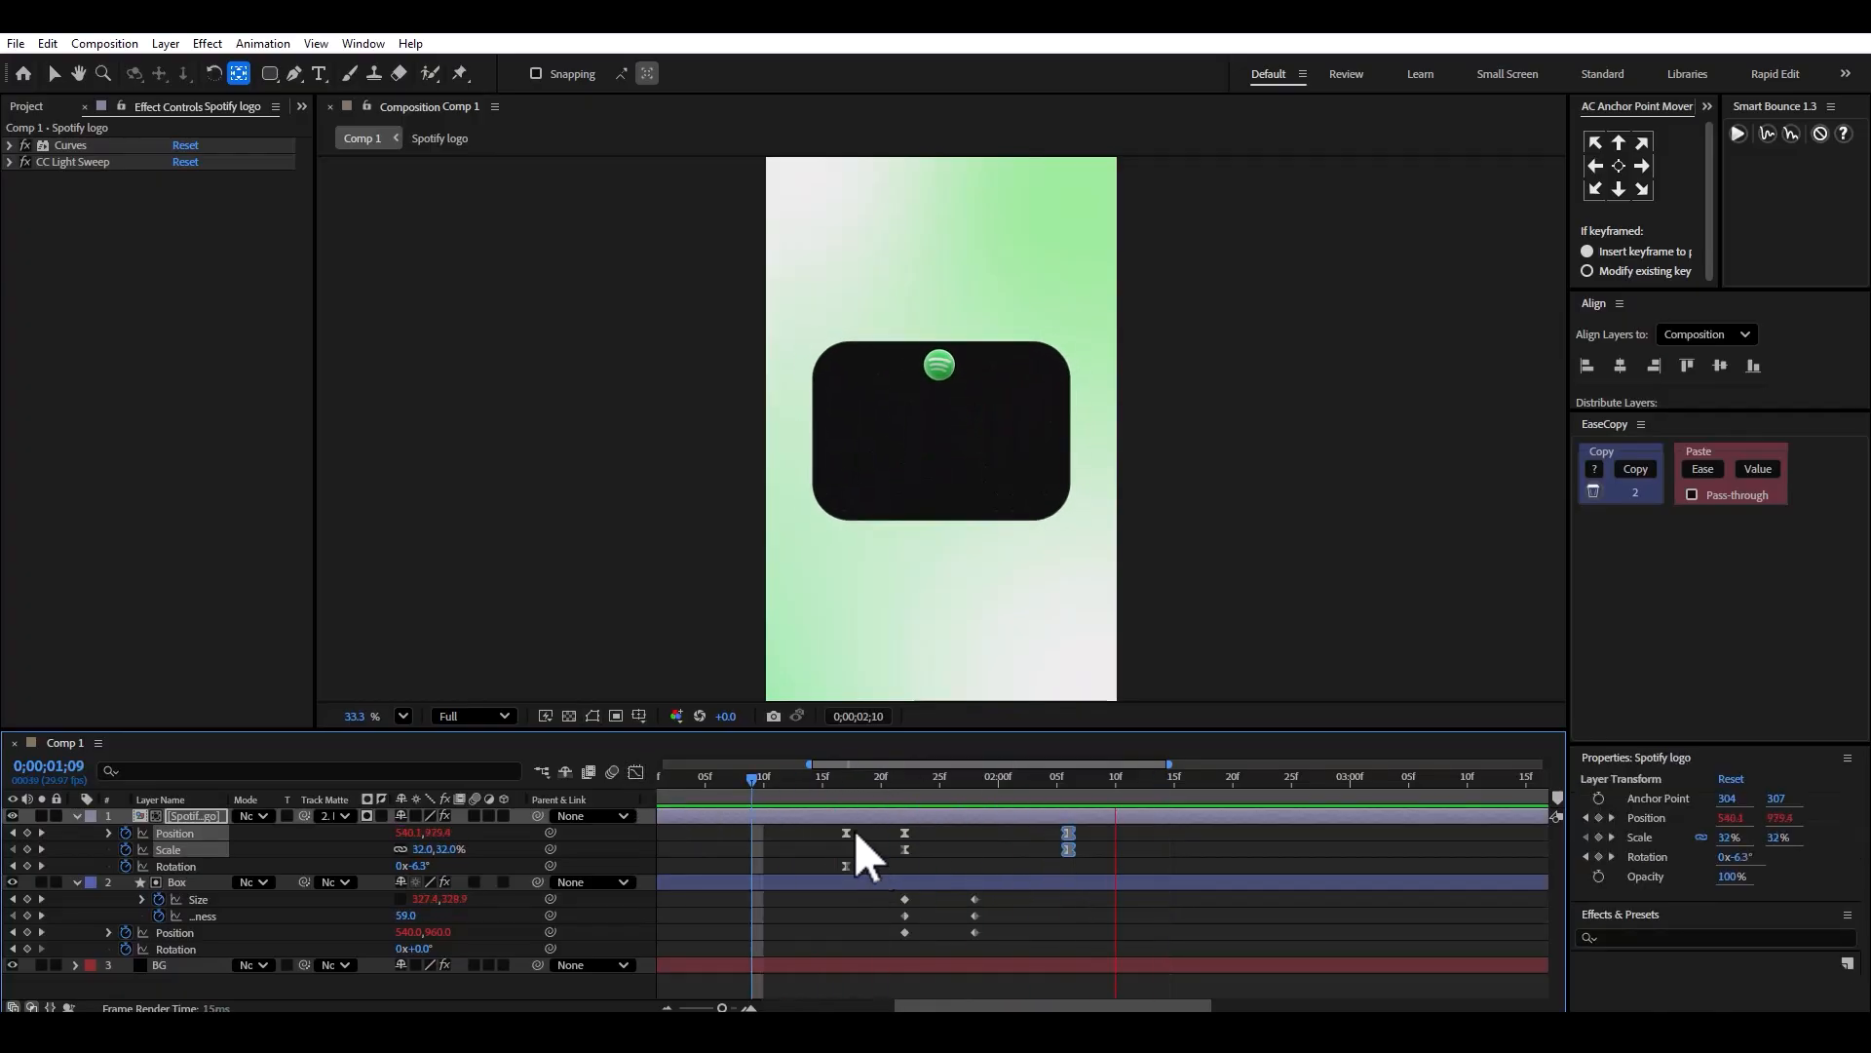
pyautogui.press('space')
pyautogui.click(1144, 840)
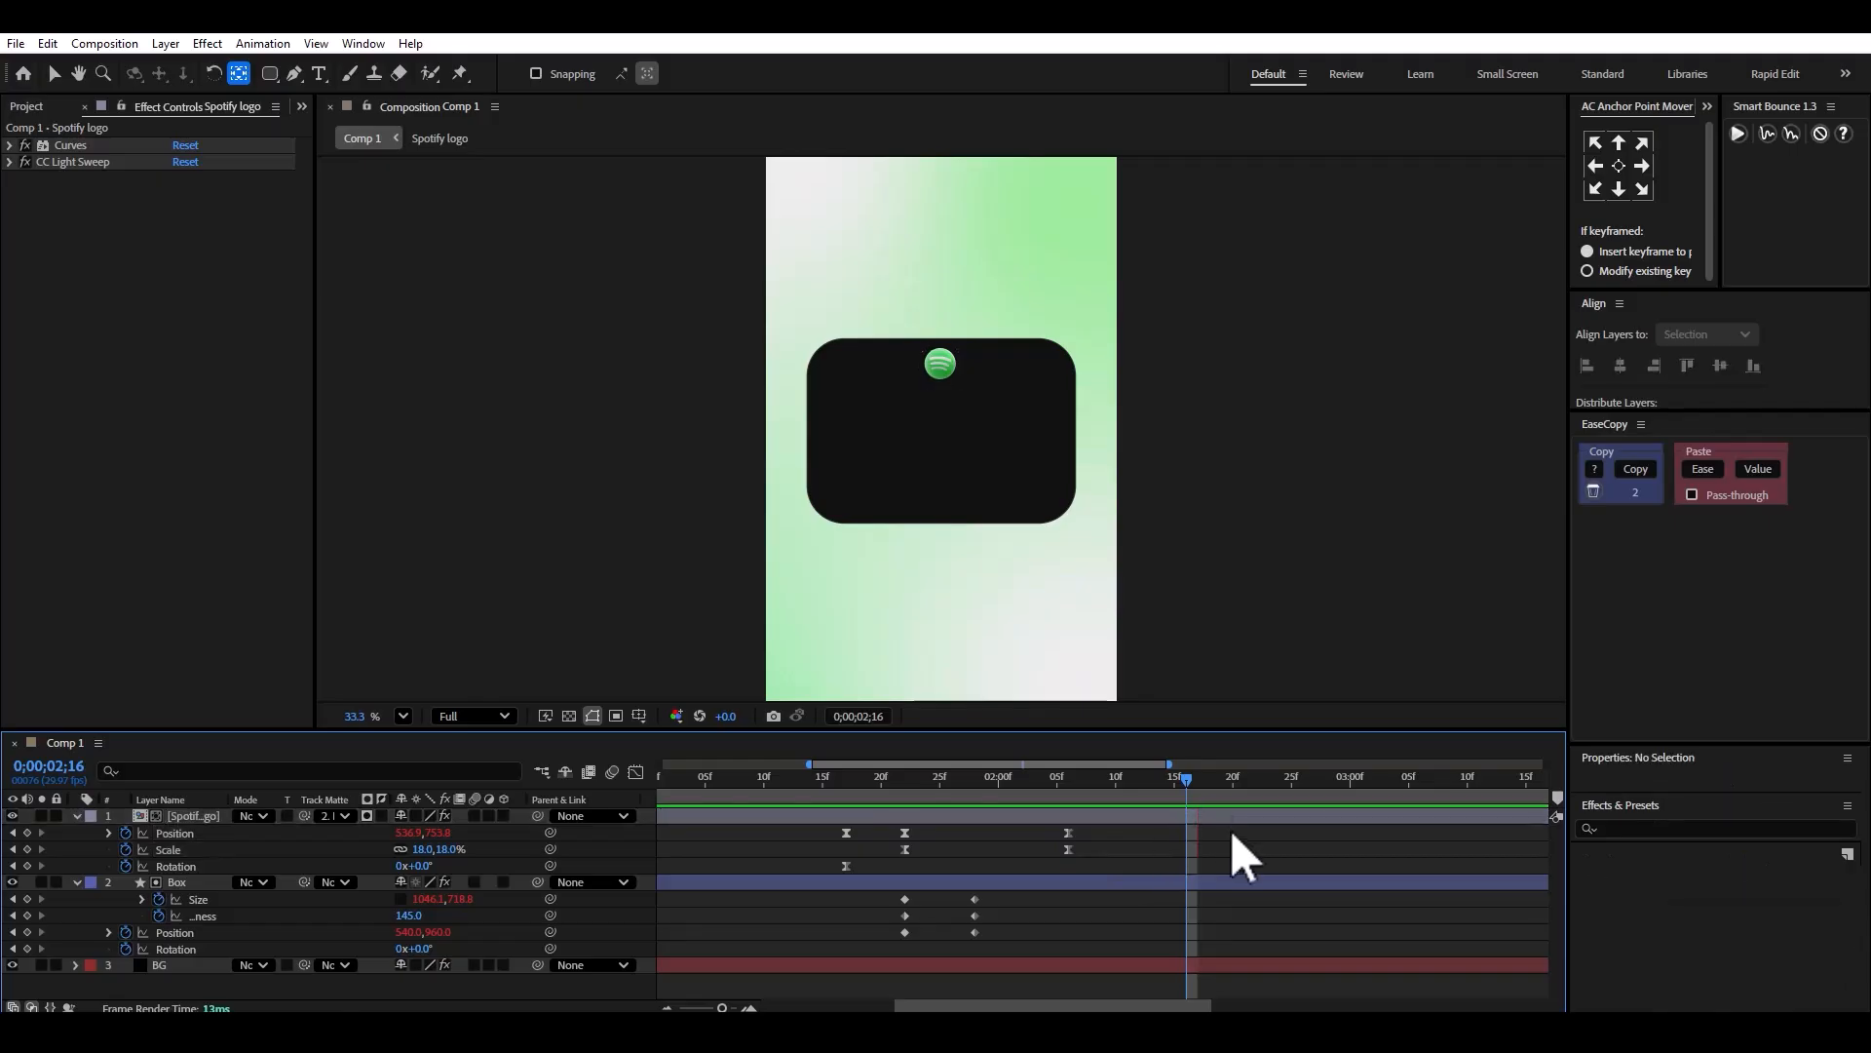
# At 0;00;02;24, keyframe the Spotify logo below the box with Y position about 1643 and scale 124%.
pyautogui.press('space')
pyautogui.press('space')
pyautogui.moveTo(439, 834); pyautogui.dragTo(931, 867)
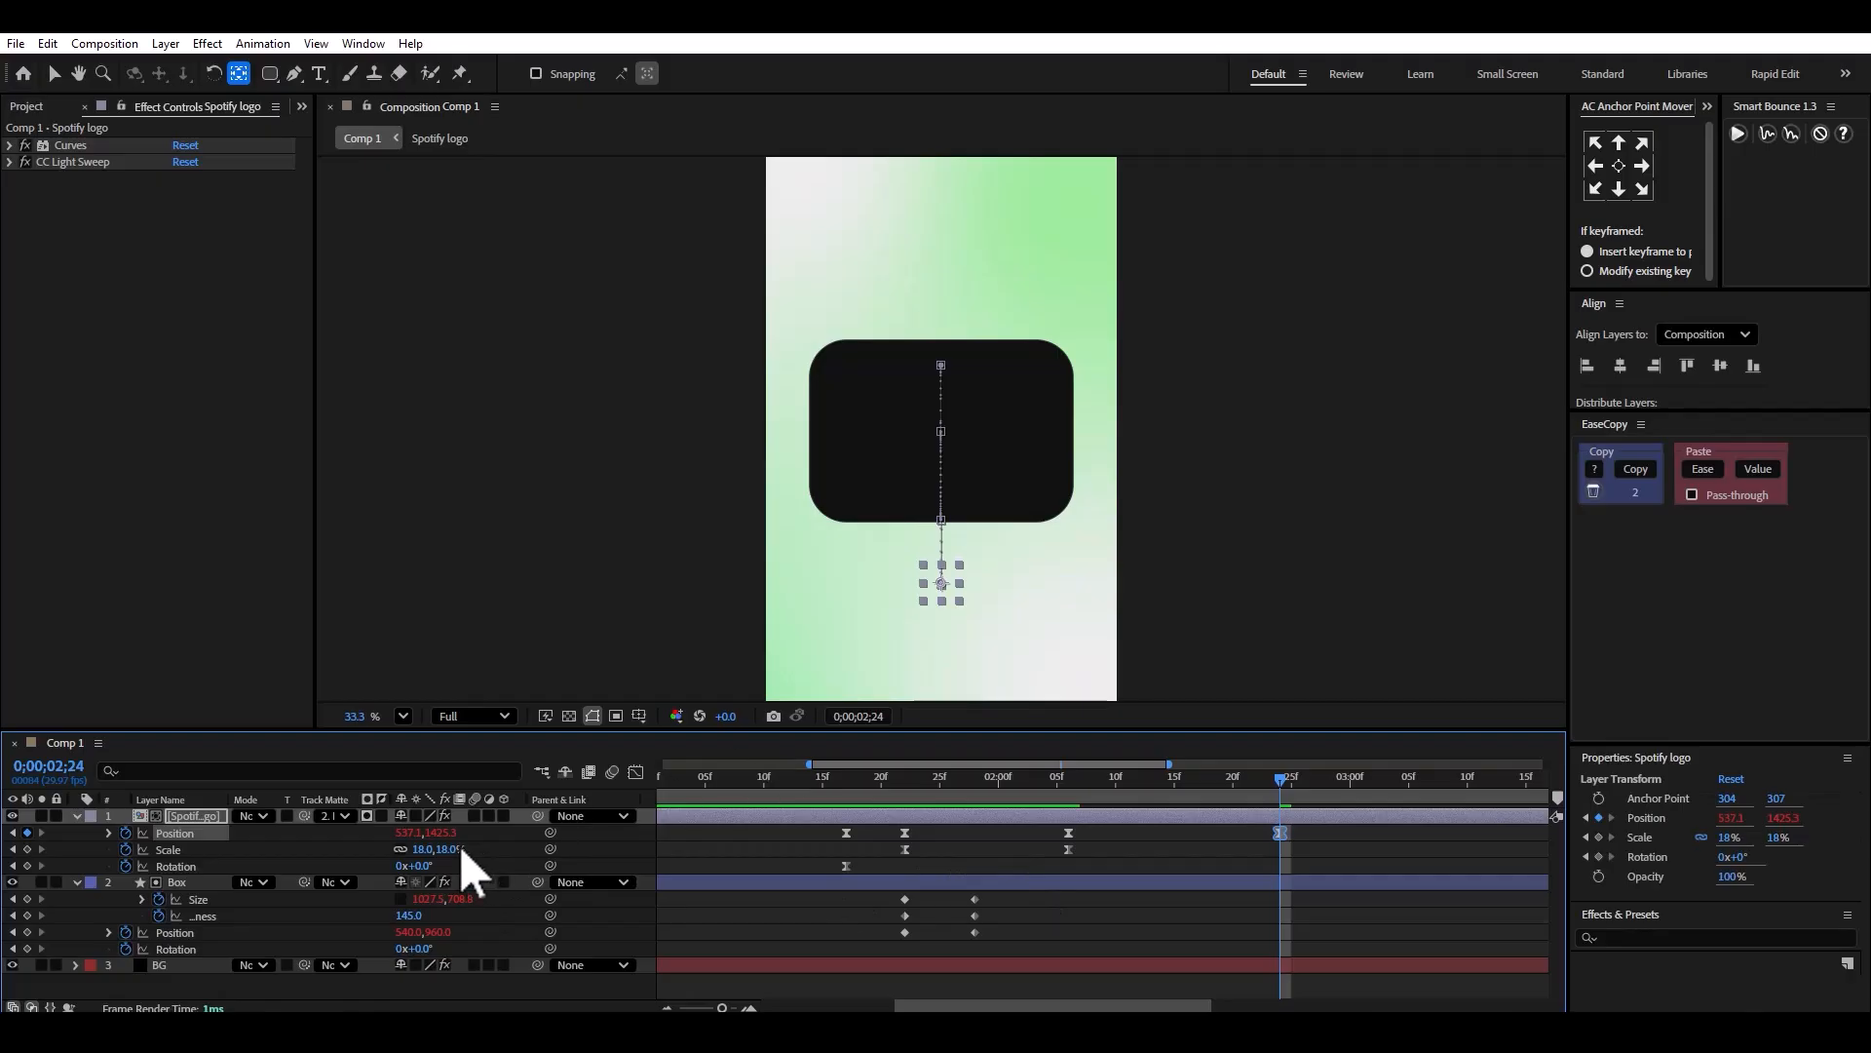
pyautogui.moveTo(426, 849); pyautogui.dragTo(505, 851)
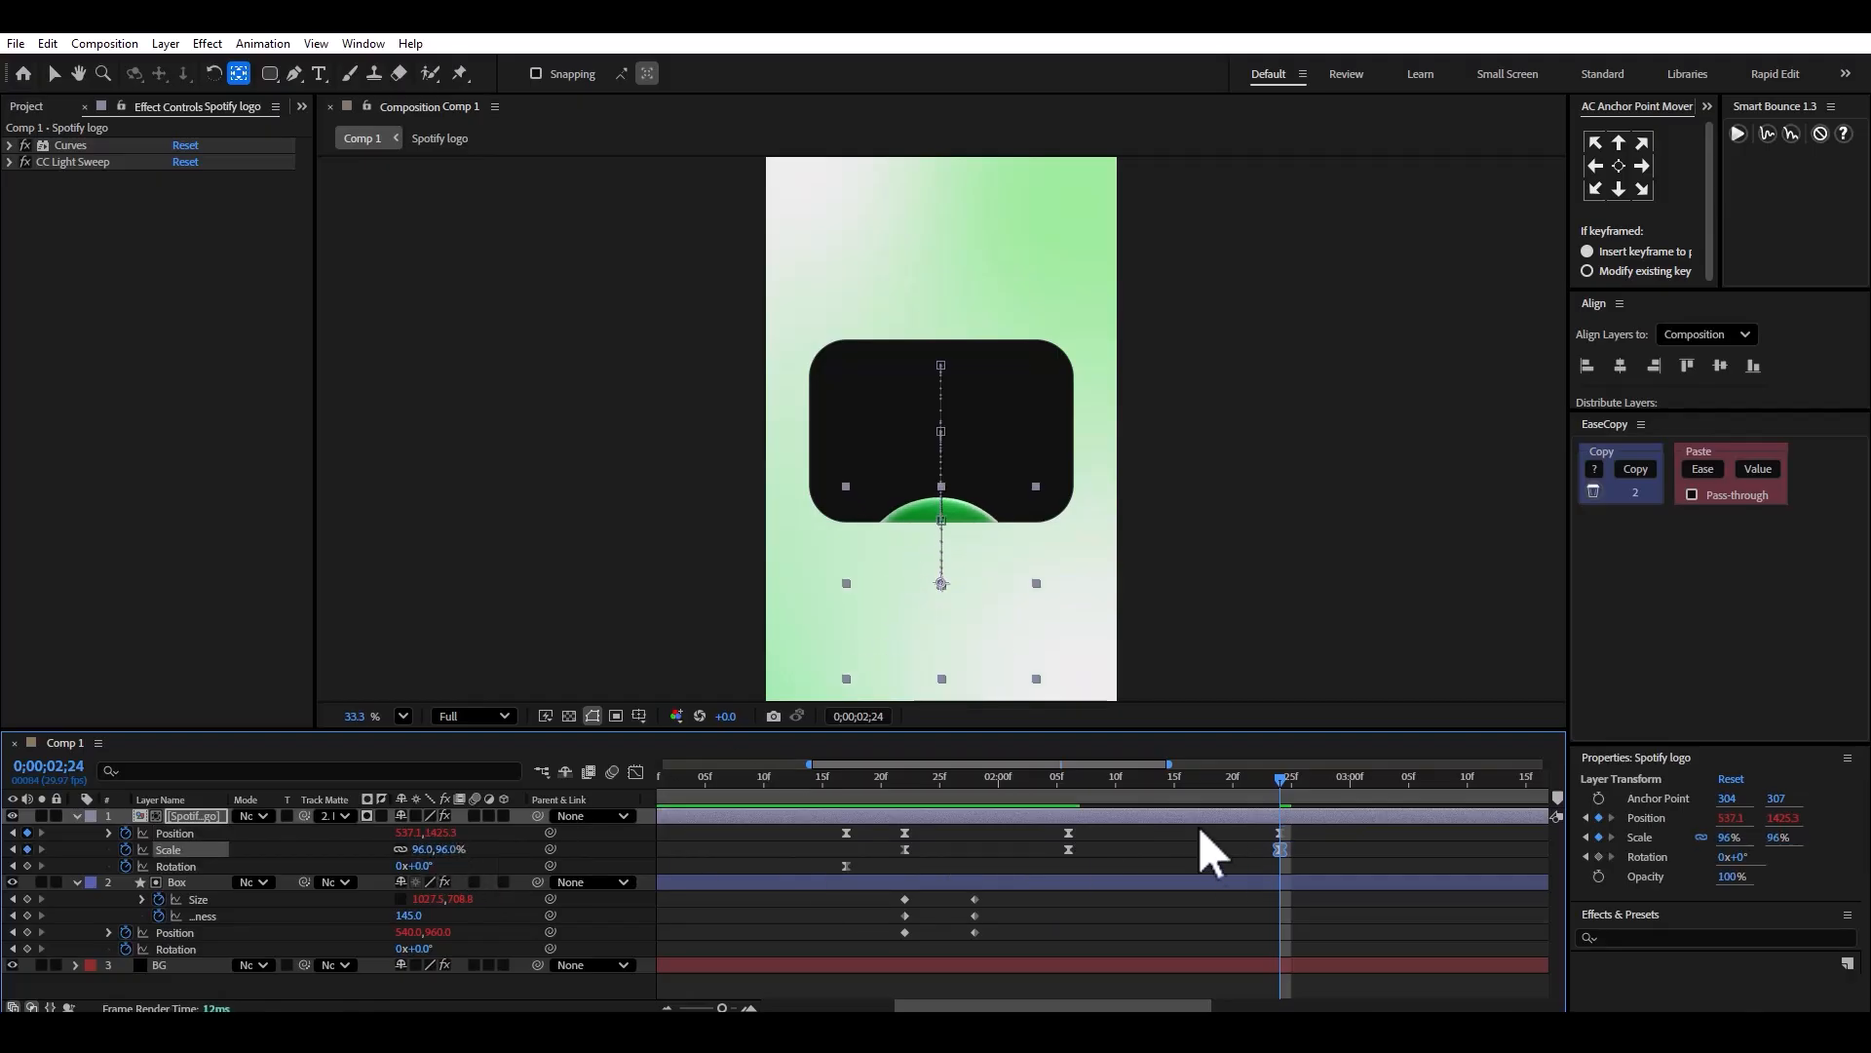
pyautogui.moveTo(882, 789); pyautogui.dragTo(817, 795)
pyautogui.press('space')
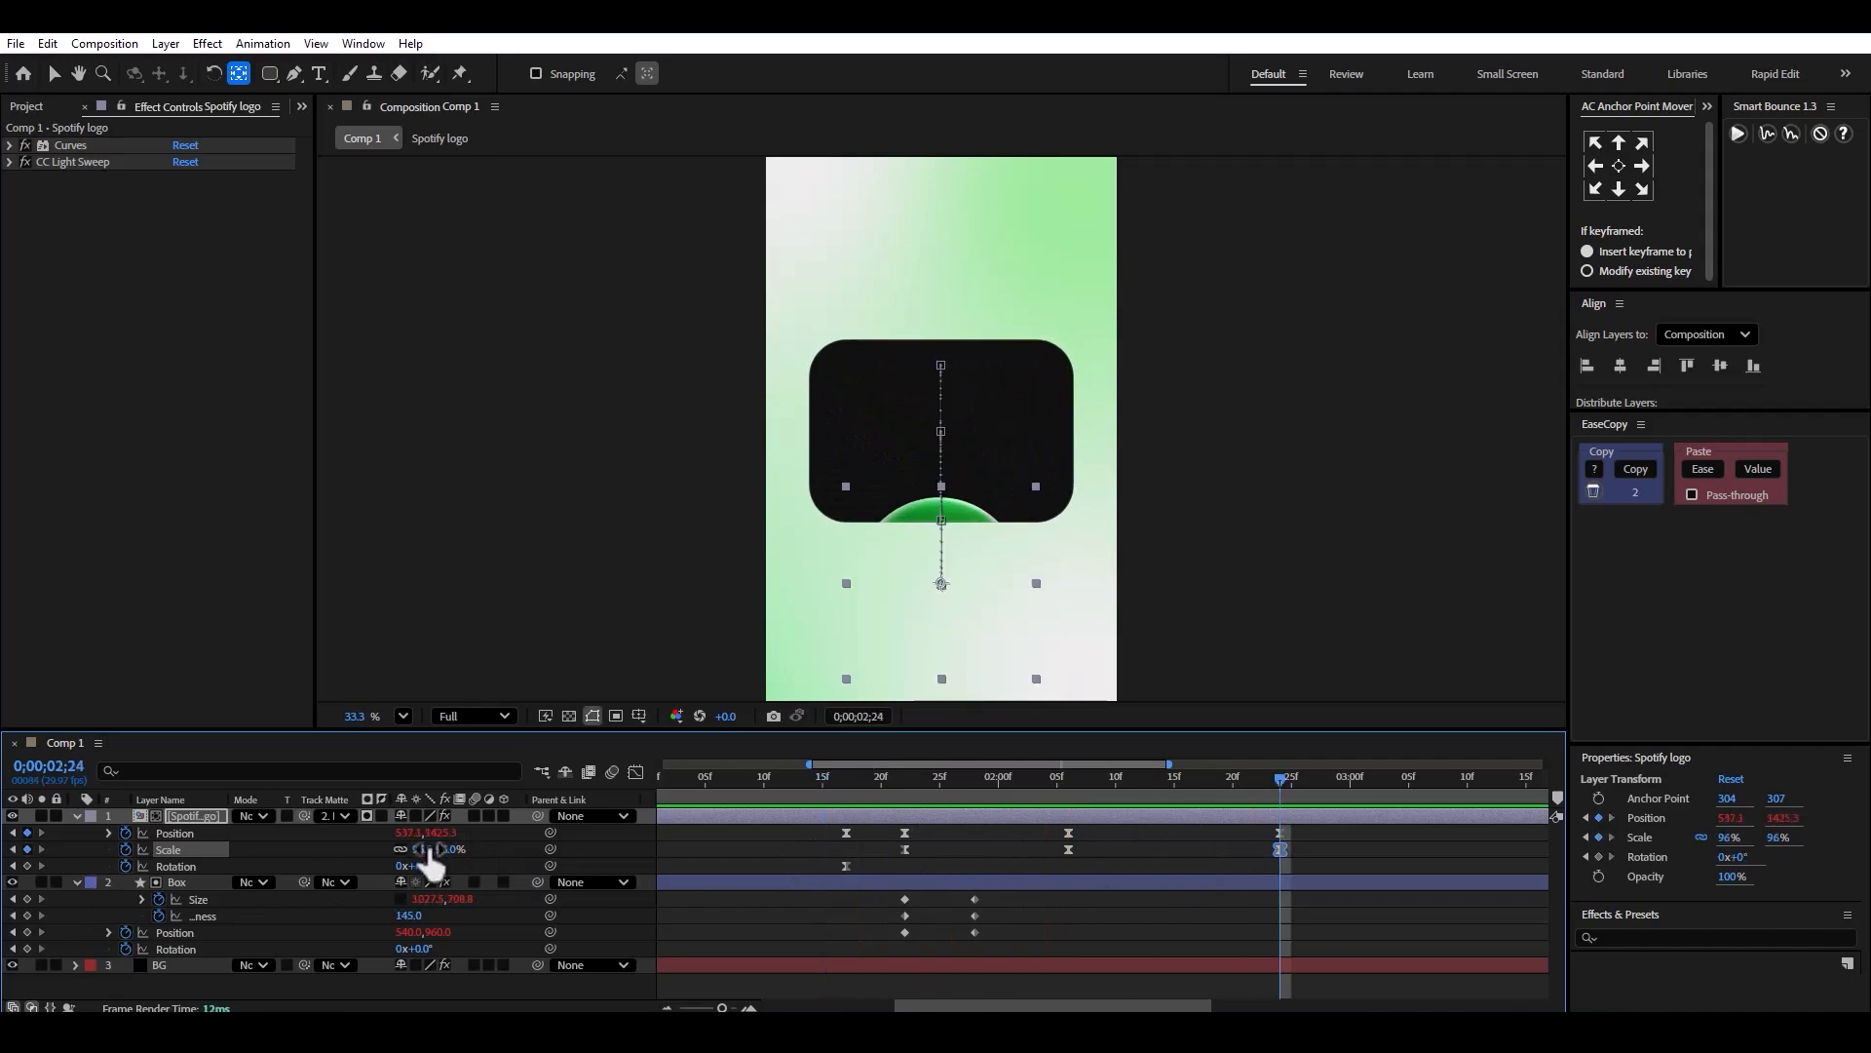
pyautogui.moveTo(430, 849); pyautogui.dragTo(653, 831)
# Lengthen the outgoing influence of the logo's Position keyframe at 0;00;02;06 in the speed graph and preview the drop.
pyautogui.keyDown('shift'); pyautogui.click(1068, 833); pyautogui.keyUp('shift')
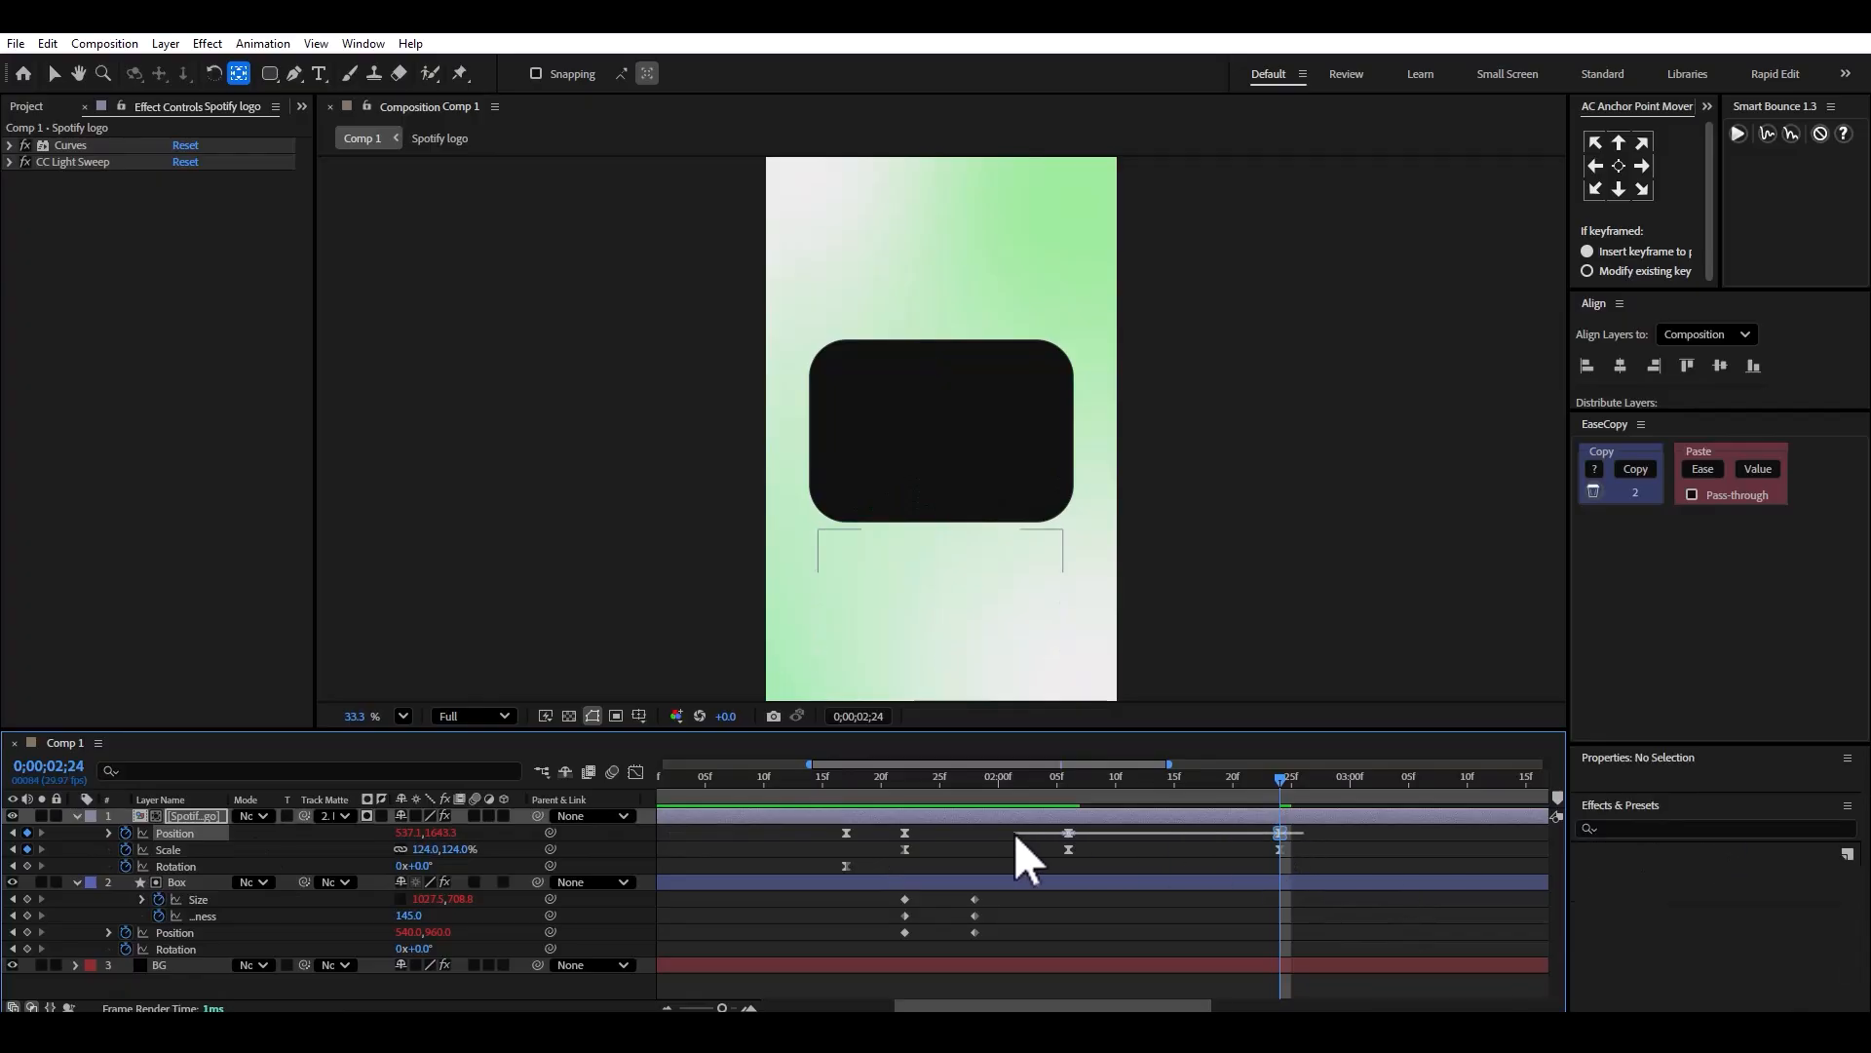
pyautogui.click(636, 772)
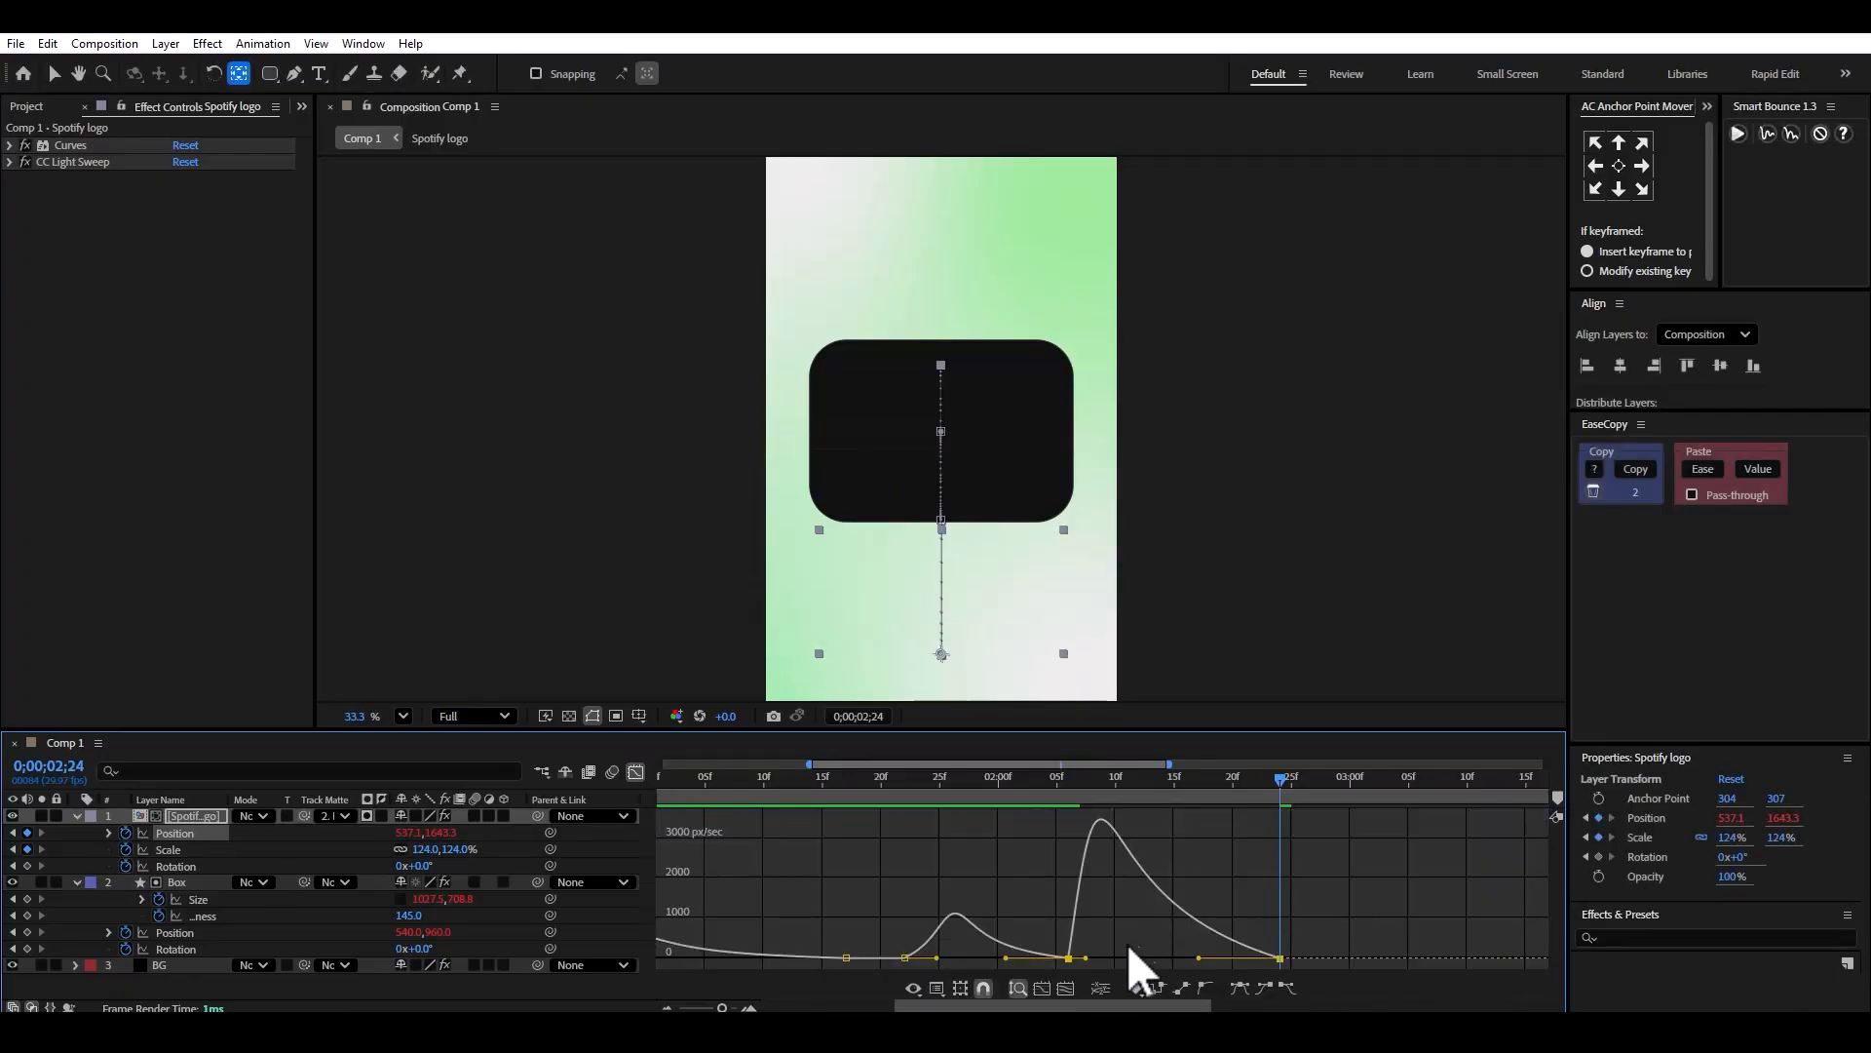
pyautogui.moveTo(1087, 955); pyautogui.dragTo(1156, 956)
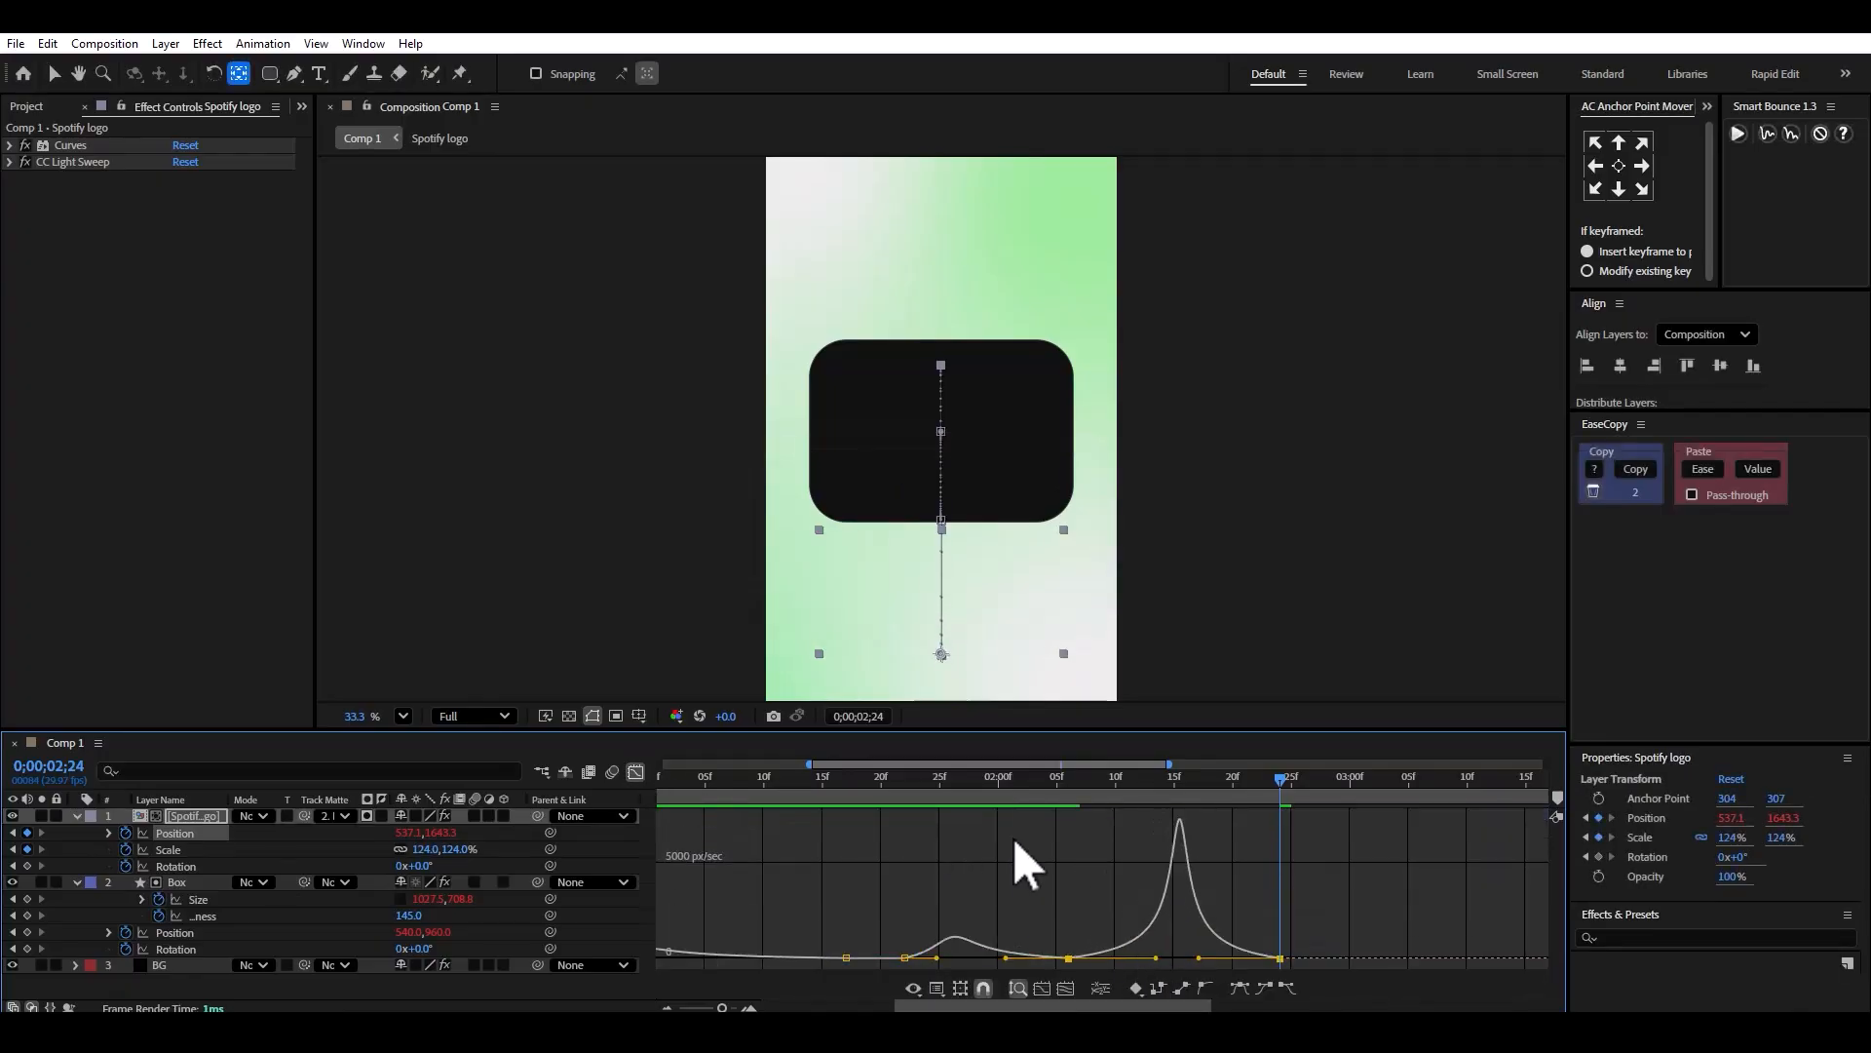
pyautogui.click(893, 780)
pyautogui.press('space')
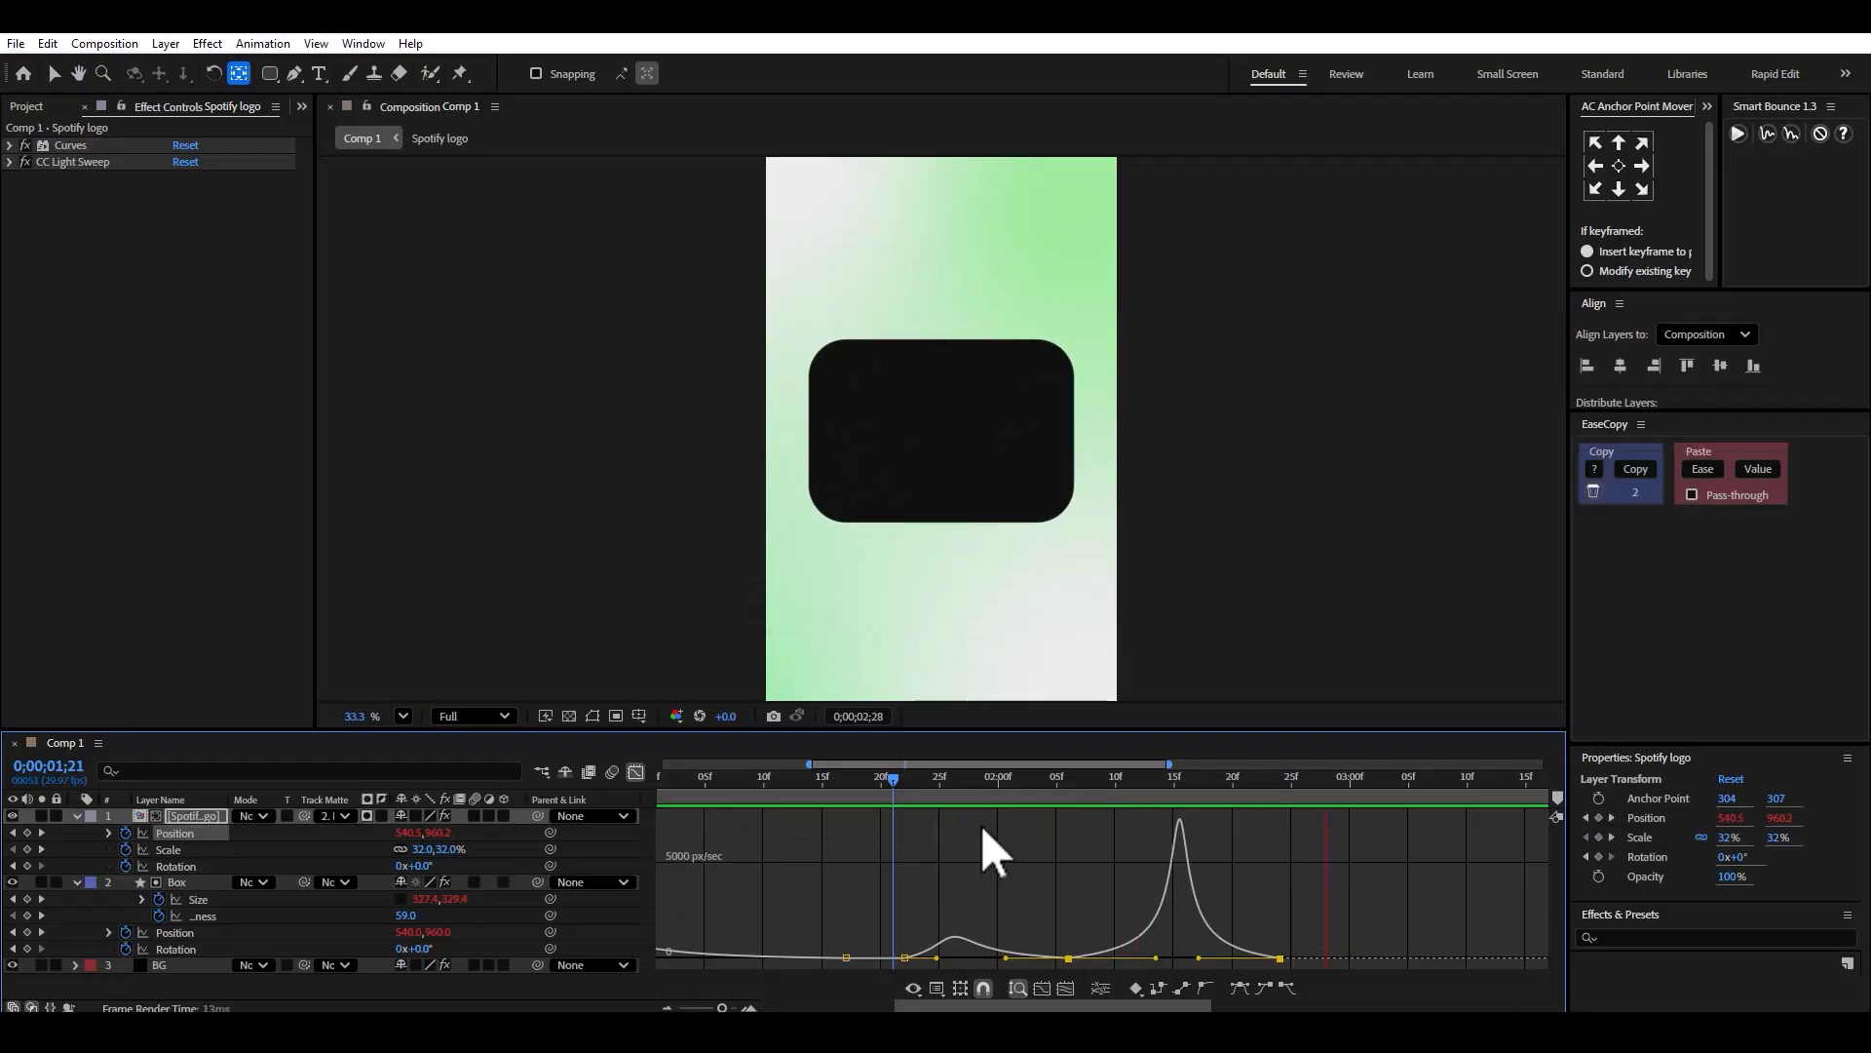
pyautogui.press('space')
# Shorten the incoming influence of the logo's final Position keyframe while keeping a long incoming influence at 0;00;02;06, previewing the result.
pyautogui.moveTo(1200, 958); pyautogui.dragTo(1242, 958)
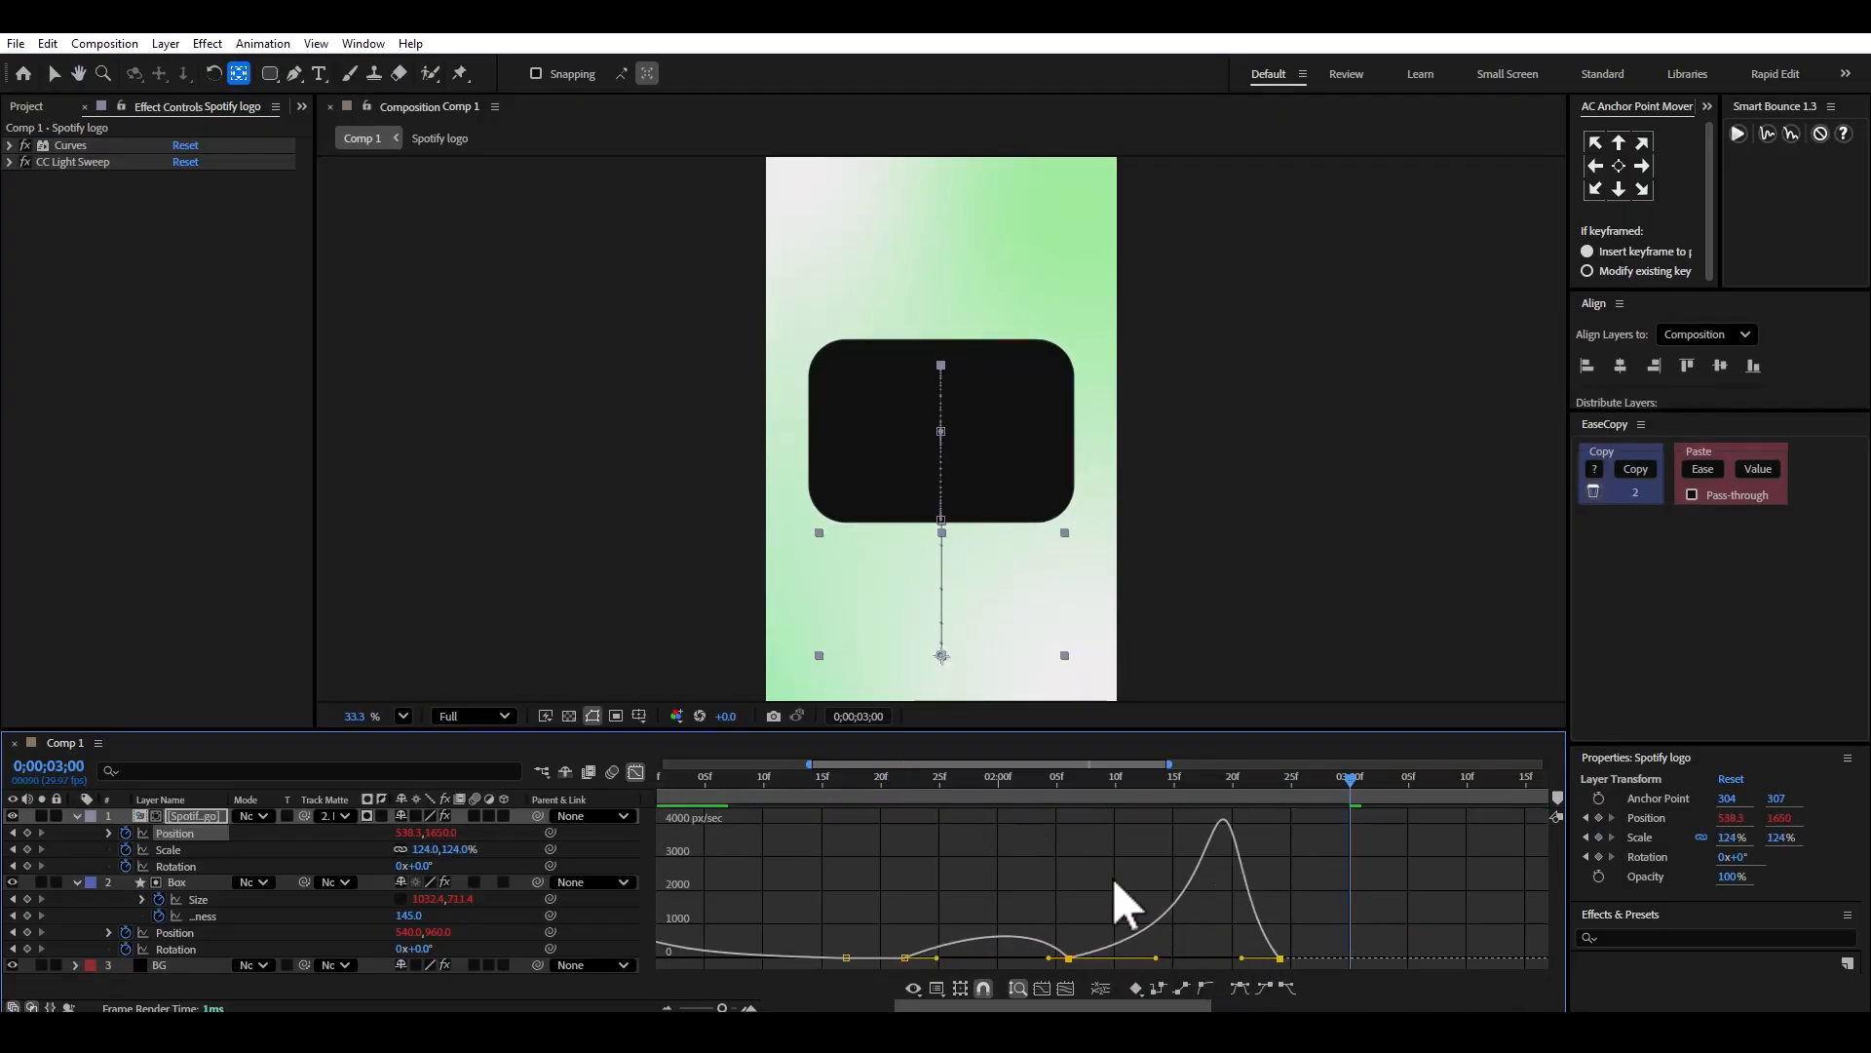
pyautogui.click(883, 778)
pyautogui.press('space')
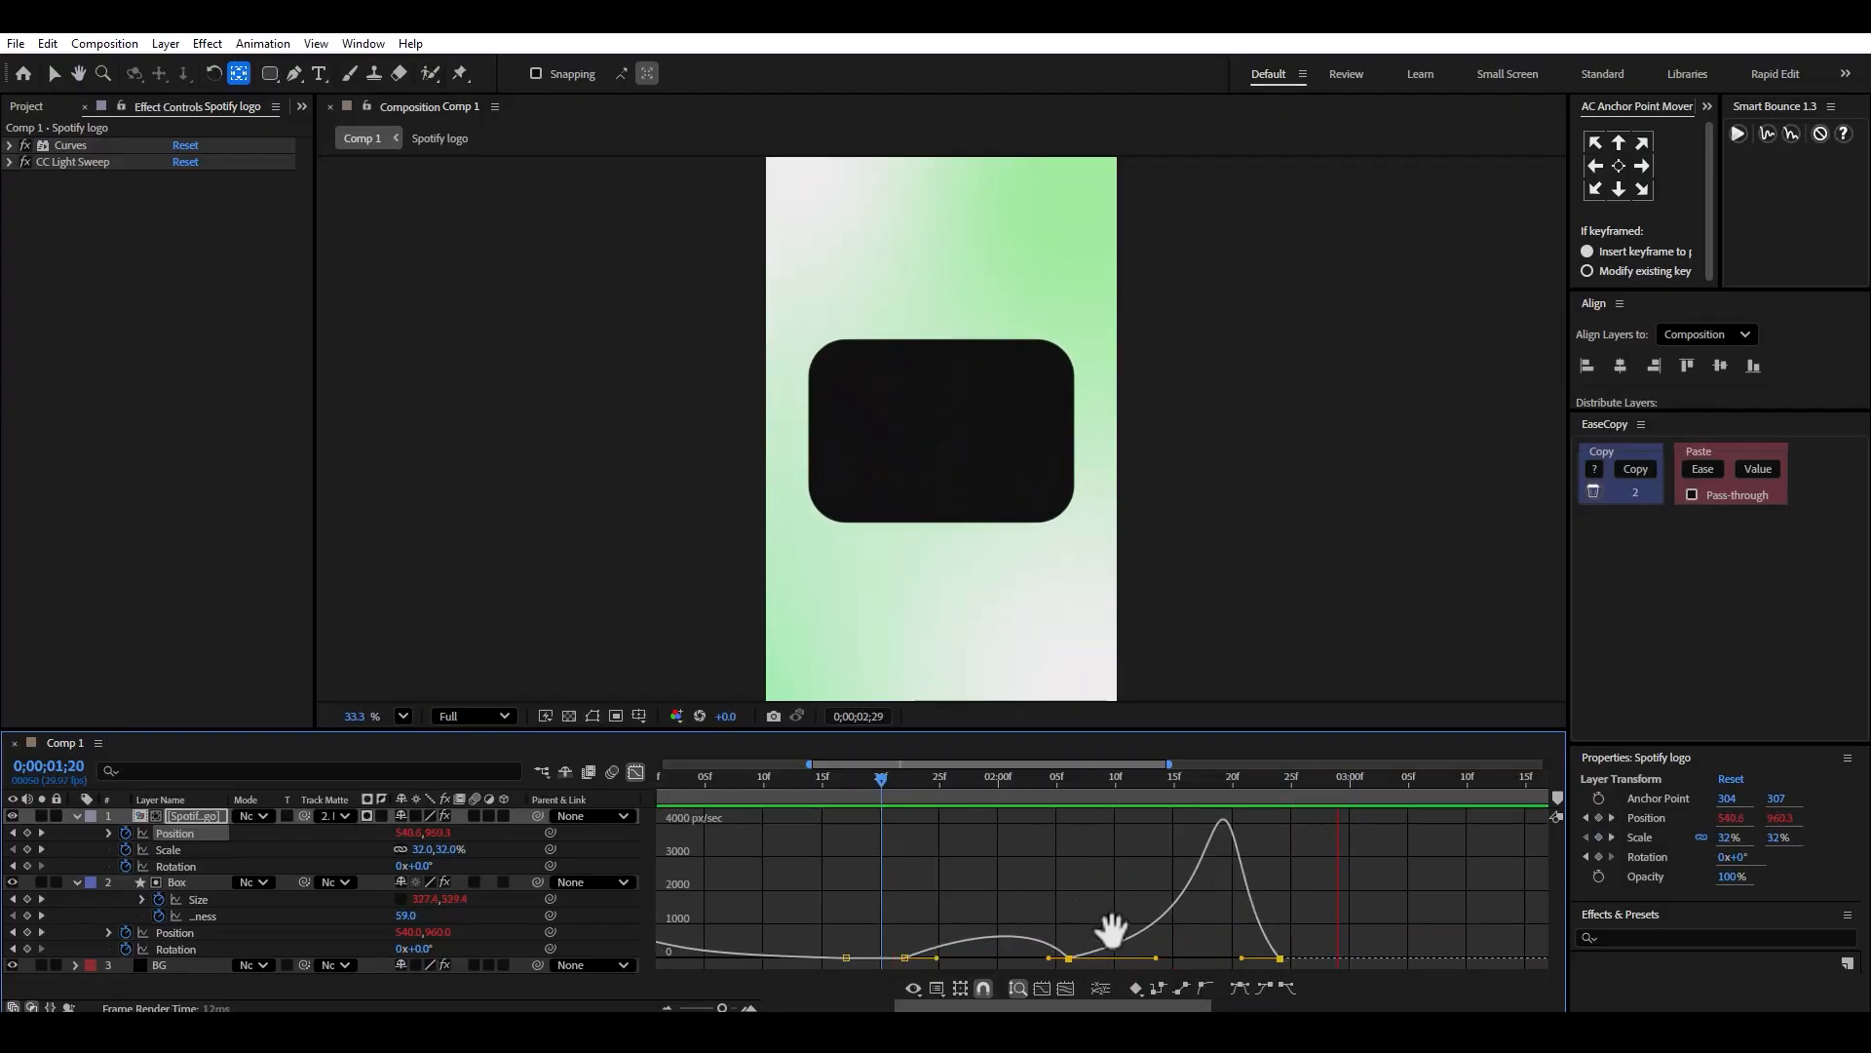
pyautogui.press('space')
pyautogui.moveTo(1053, 957); pyautogui.dragTo(1000, 958)
pyautogui.moveTo(1203, 957); pyautogui.dragTo(1222, 958)
pyautogui.press('space')
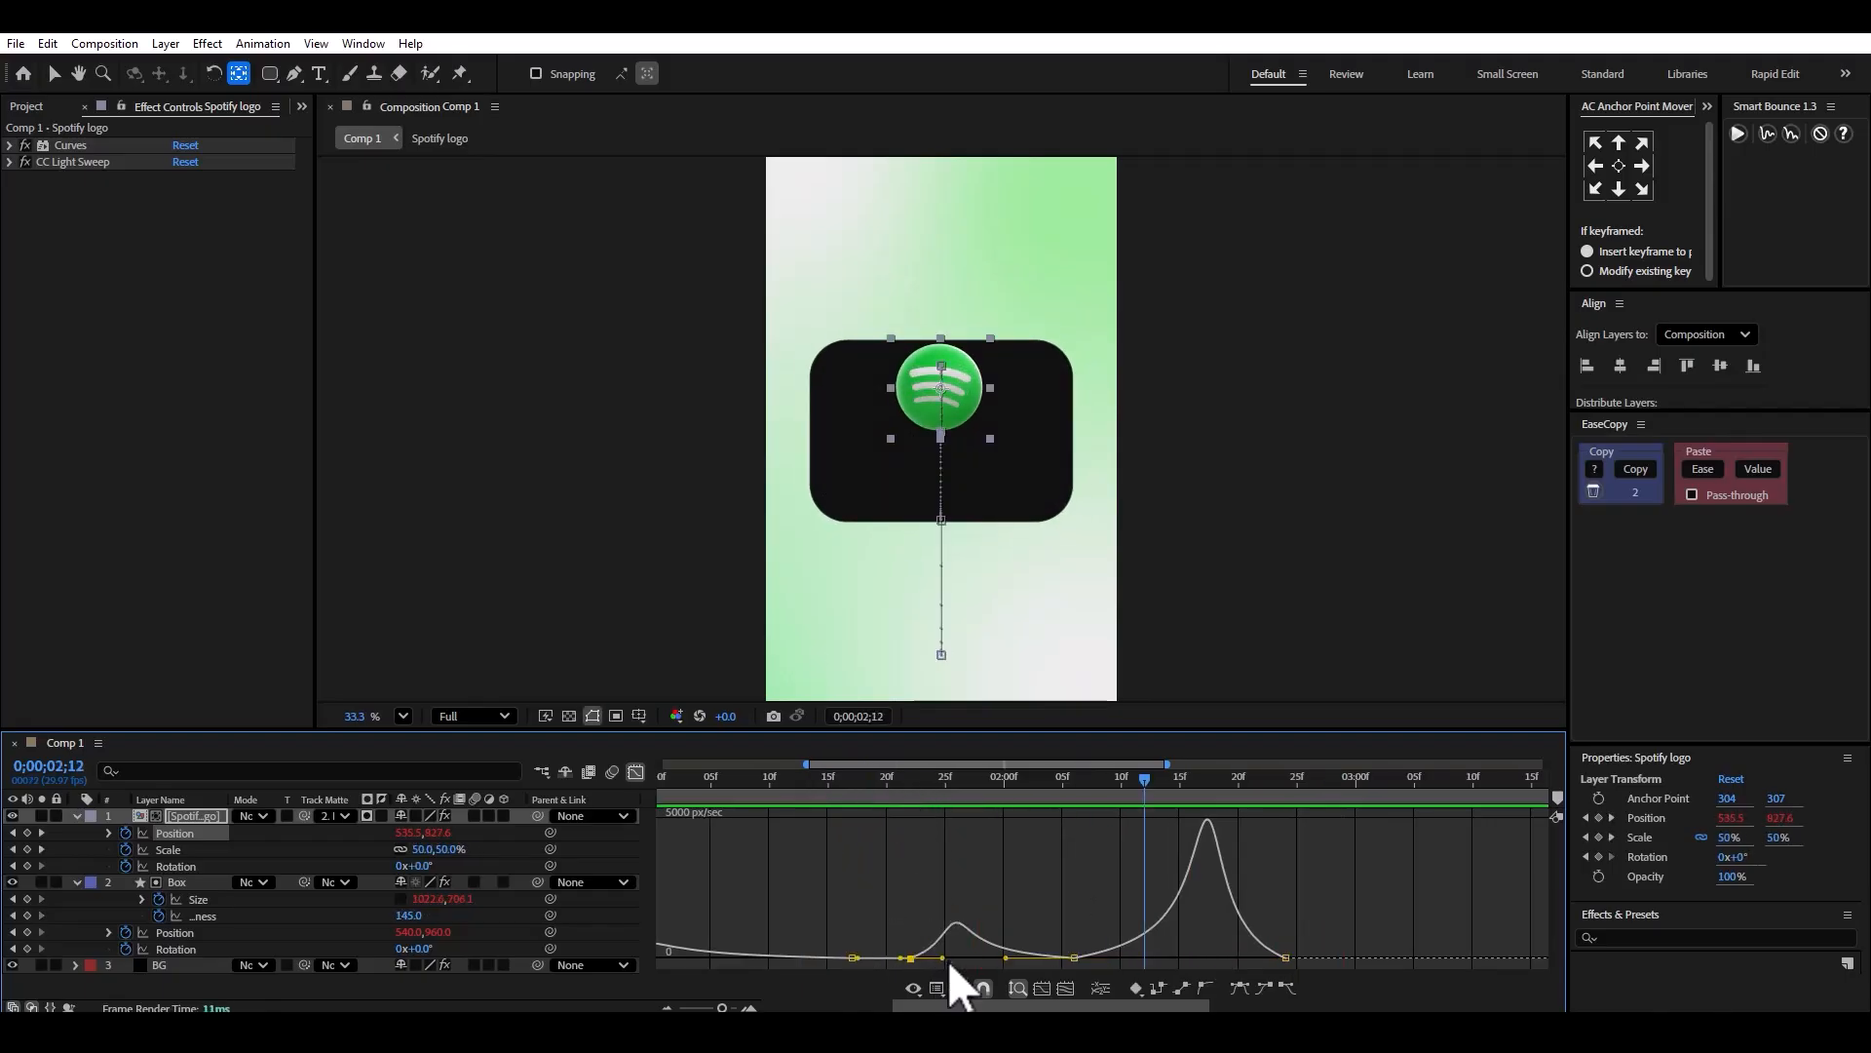
# Lengthen the outgoing influence of the logo's Position keyframe at 0;00;01;22 and preview the upward move.
pyautogui.moveTo(947, 959); pyautogui.dragTo(963, 959)
pyautogui.click(877, 782)
pyautogui.press('space')
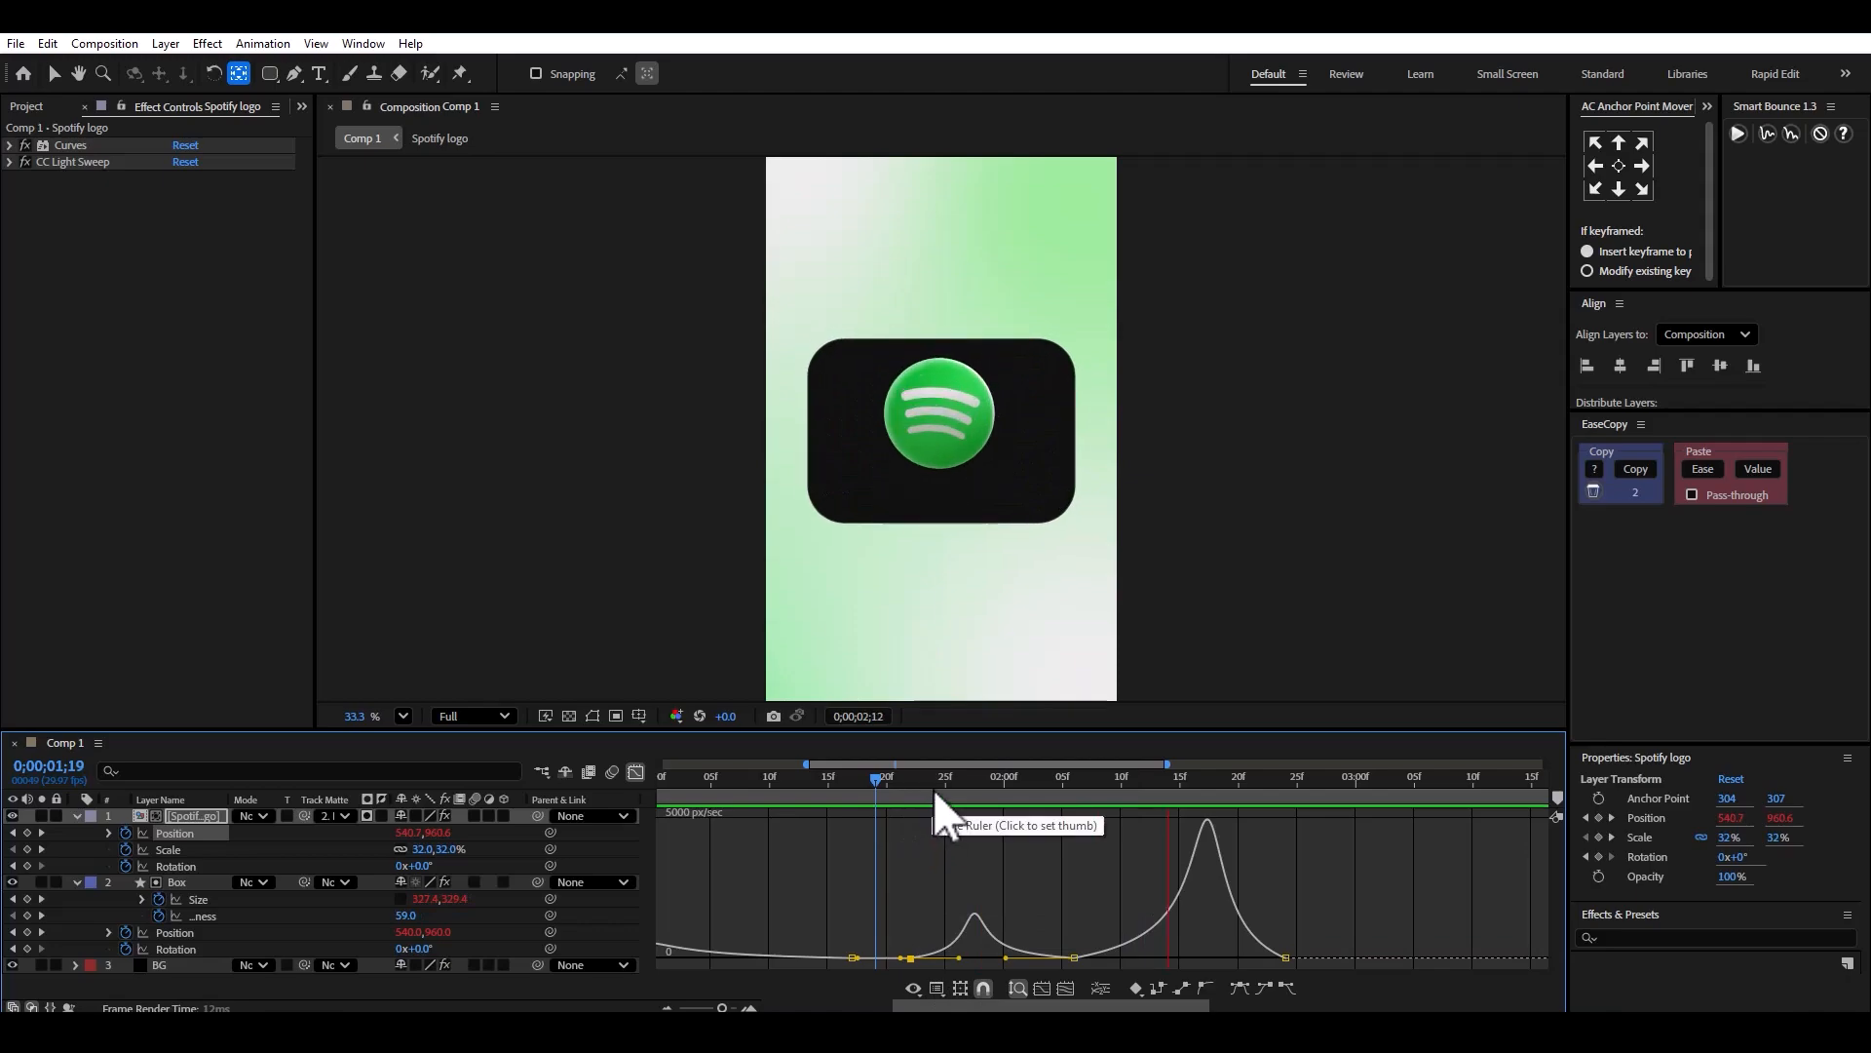
# Move the logo's upper Position keyframe from 0;00;02;06 to 0;00;02;09 and preview the motion.
pyautogui.moveTo(1082, 958); pyautogui.dragTo(1113, 960)
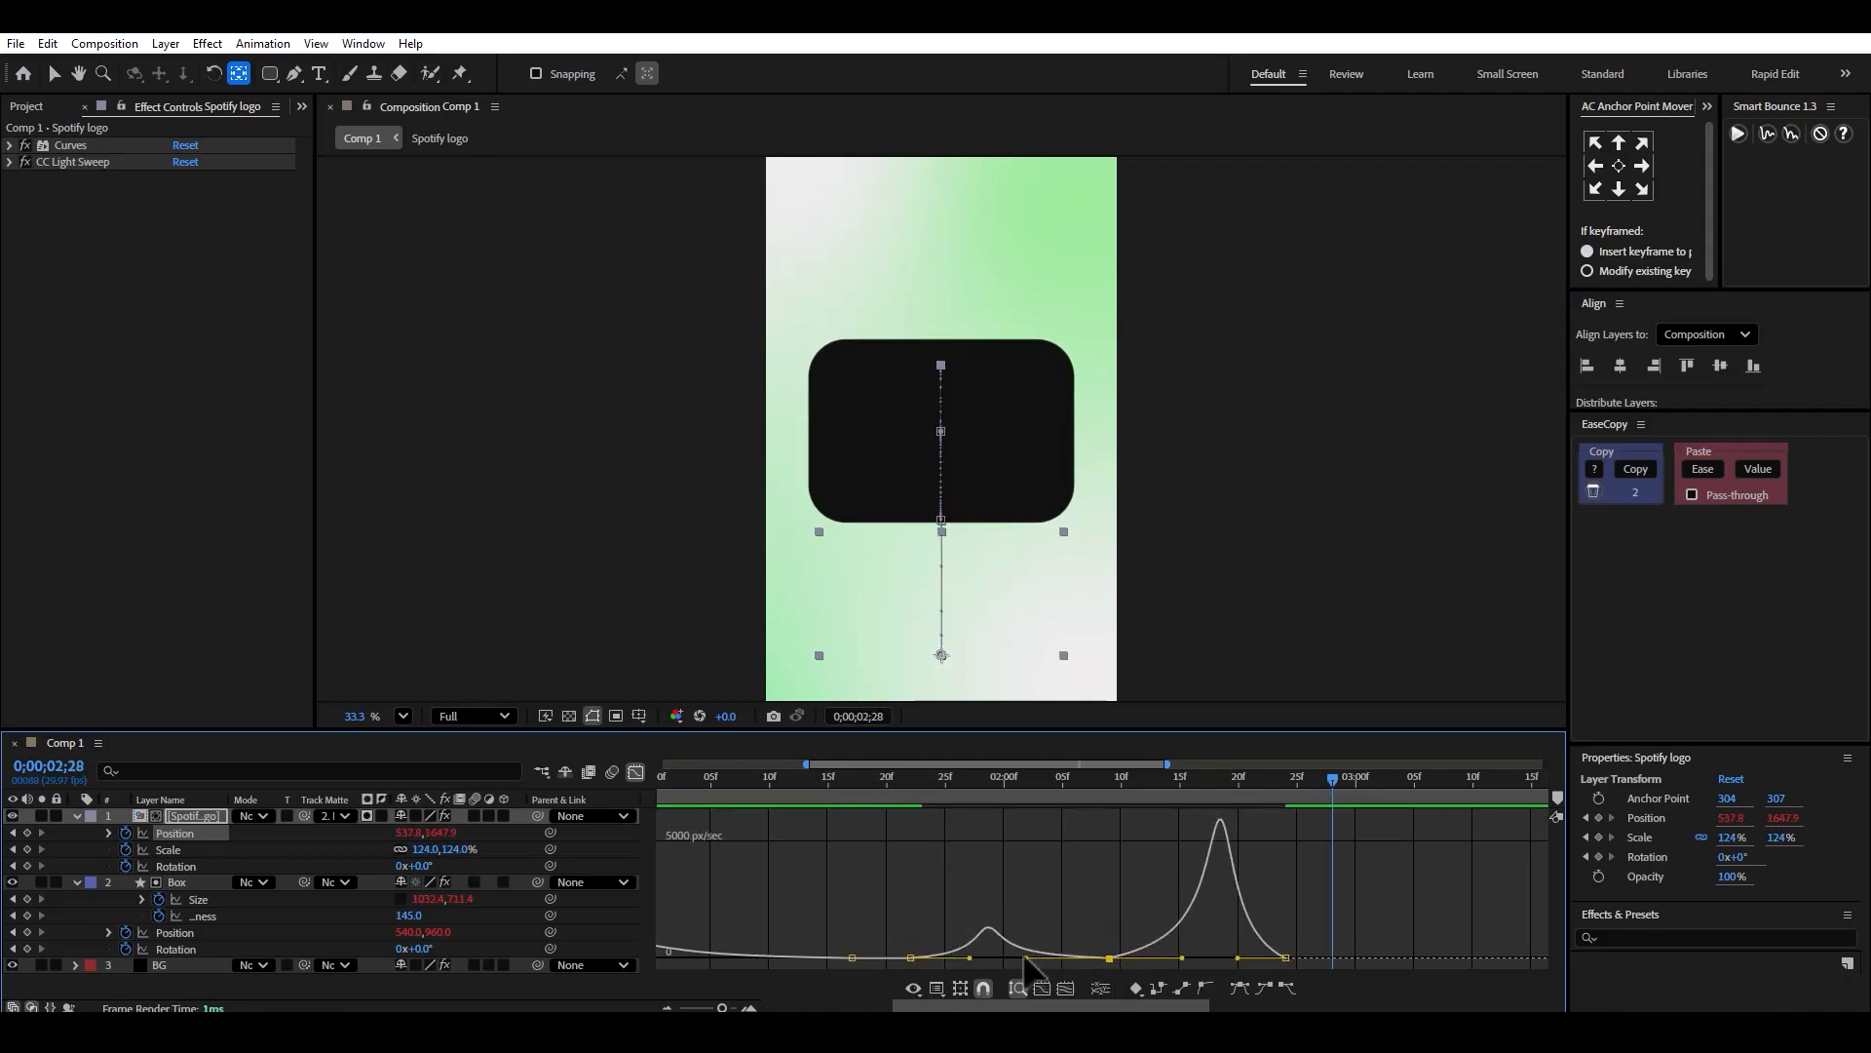
pyautogui.click(928, 781)
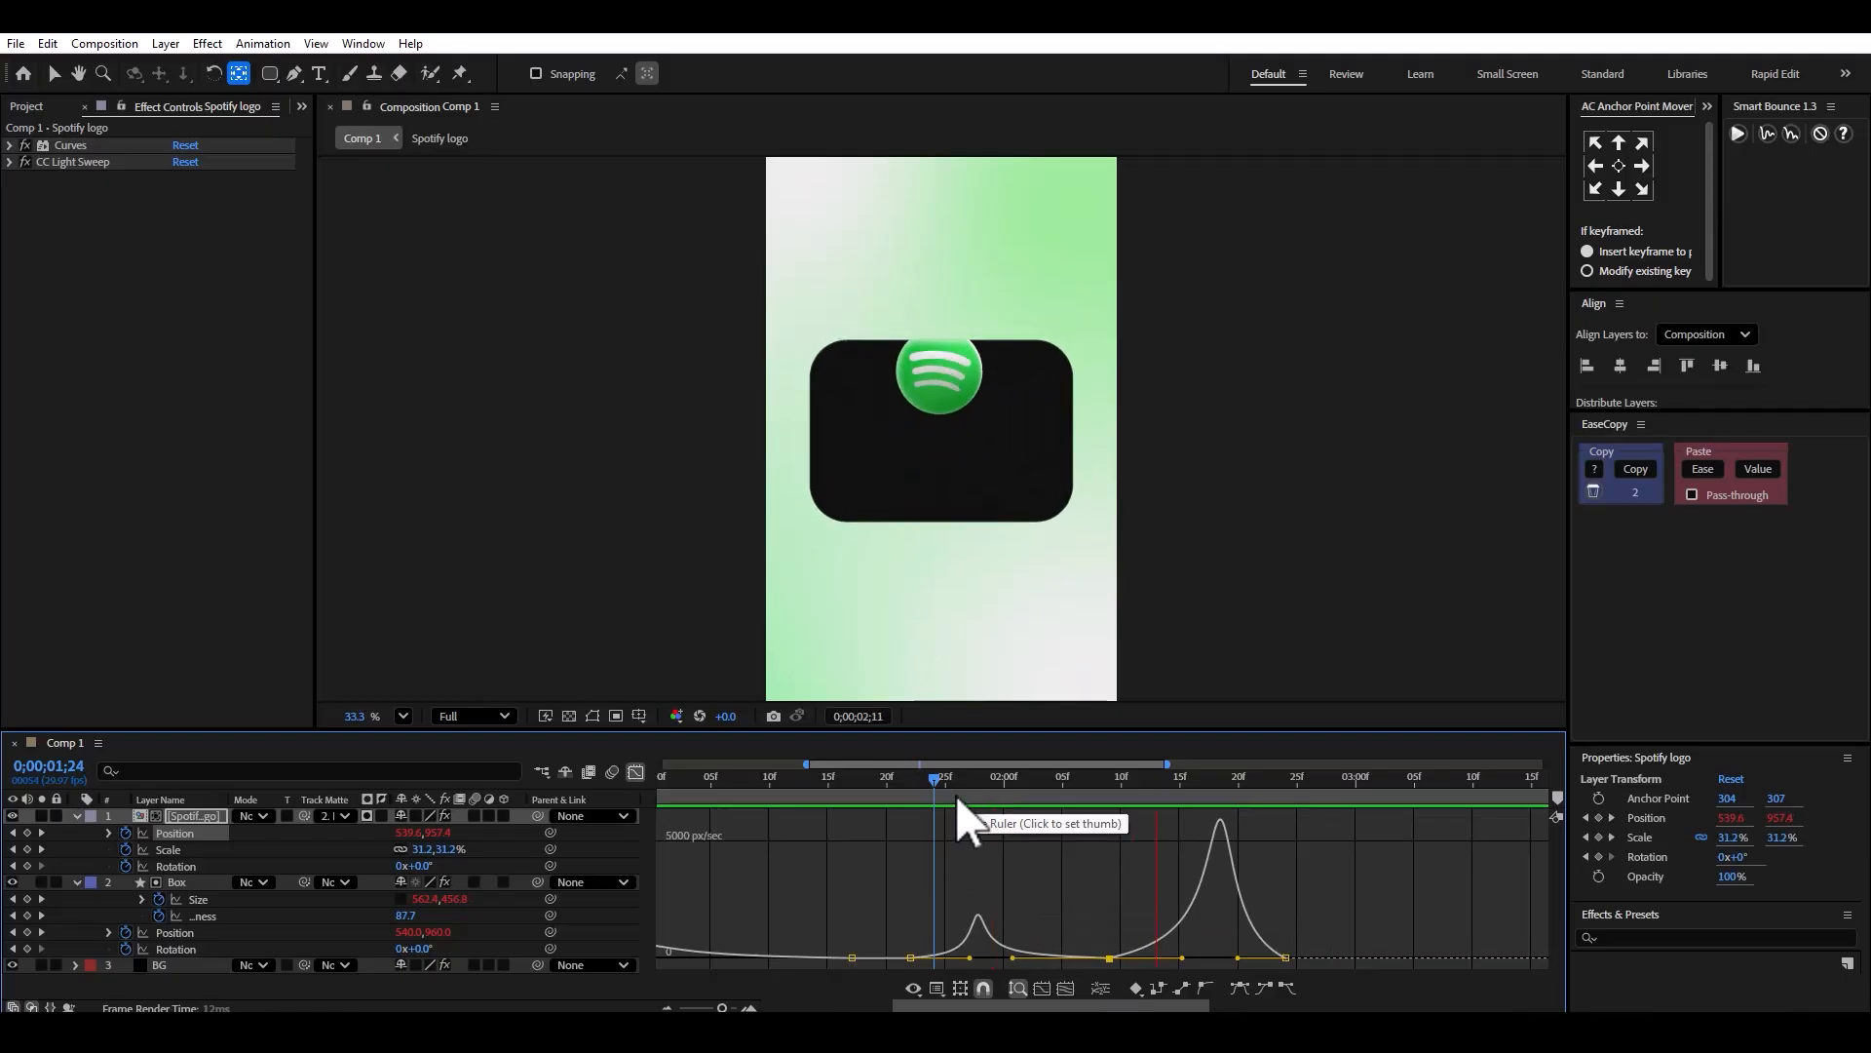
pyautogui.press('space')
# Shorten the outgoing influence of the logo's Position keyframe at 0;00;01;22 so the upward move starts faster, and preview it.
pyautogui.moveTo(970, 959); pyautogui.dragTo(950, 958)
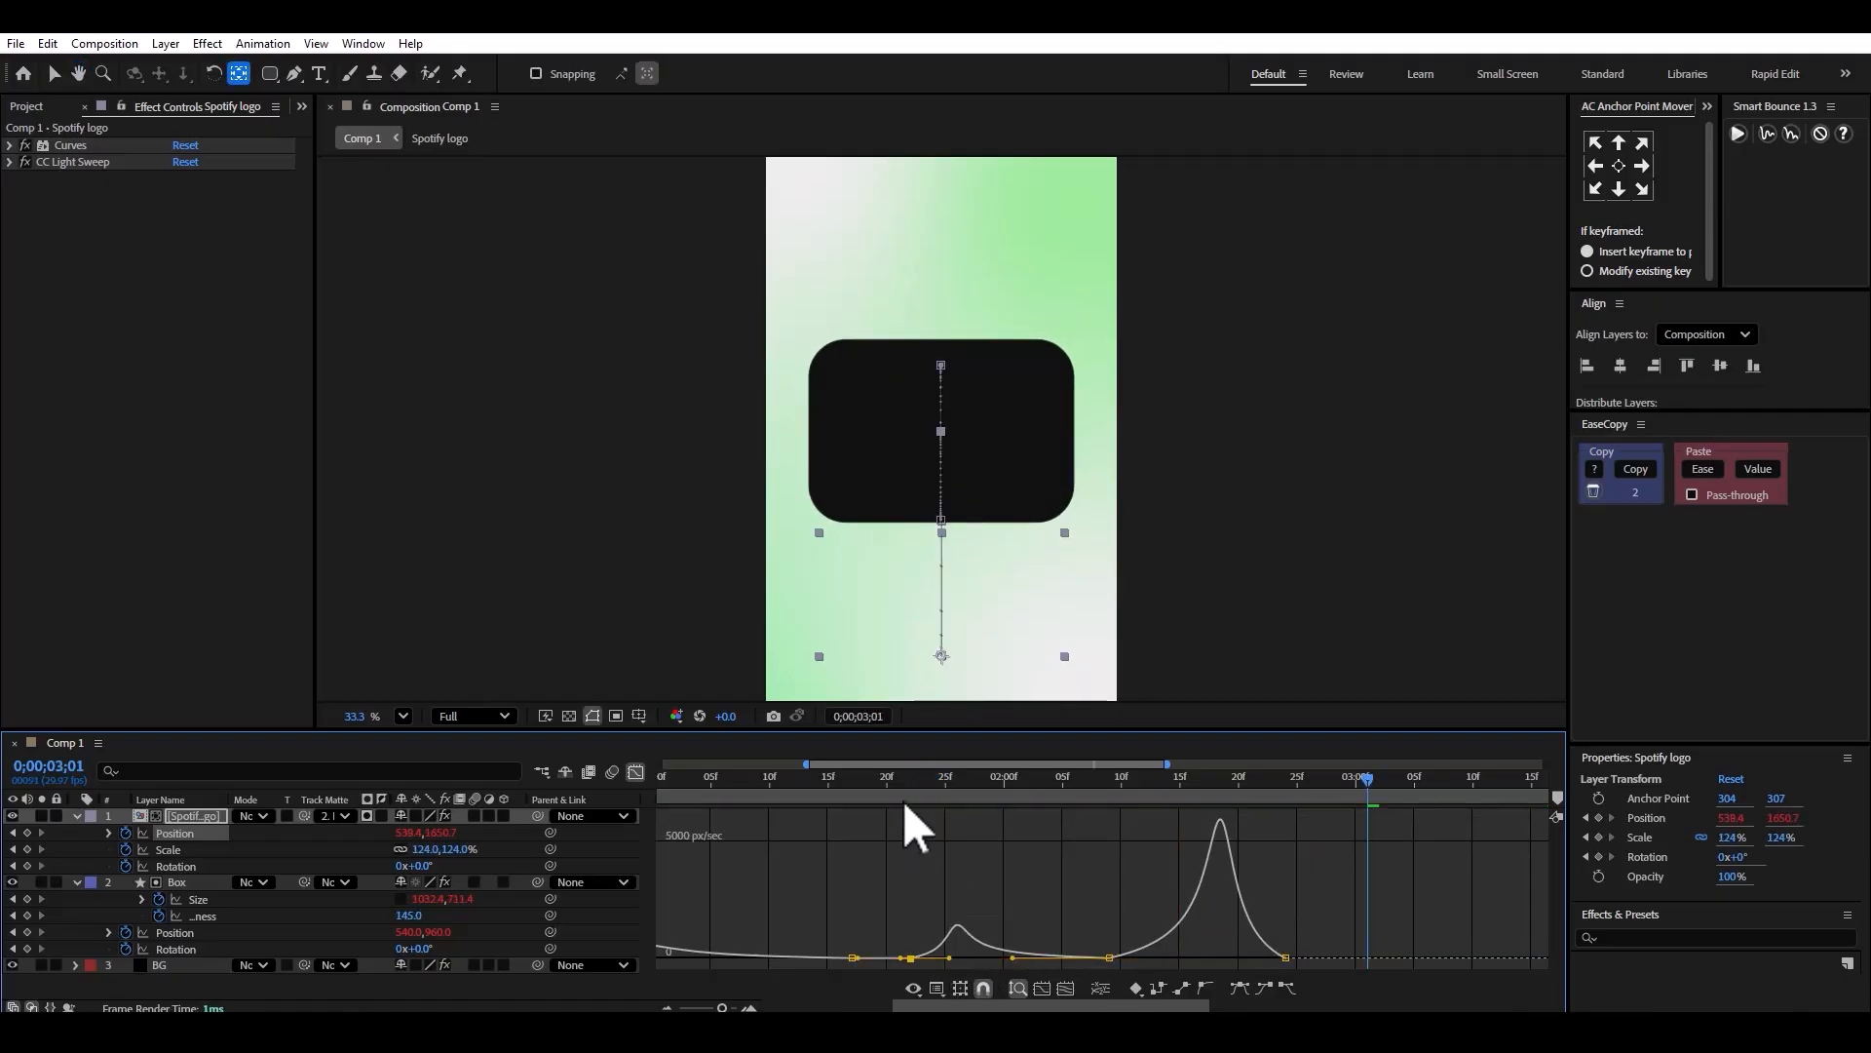
pyautogui.click(904, 780)
pyautogui.press('space')
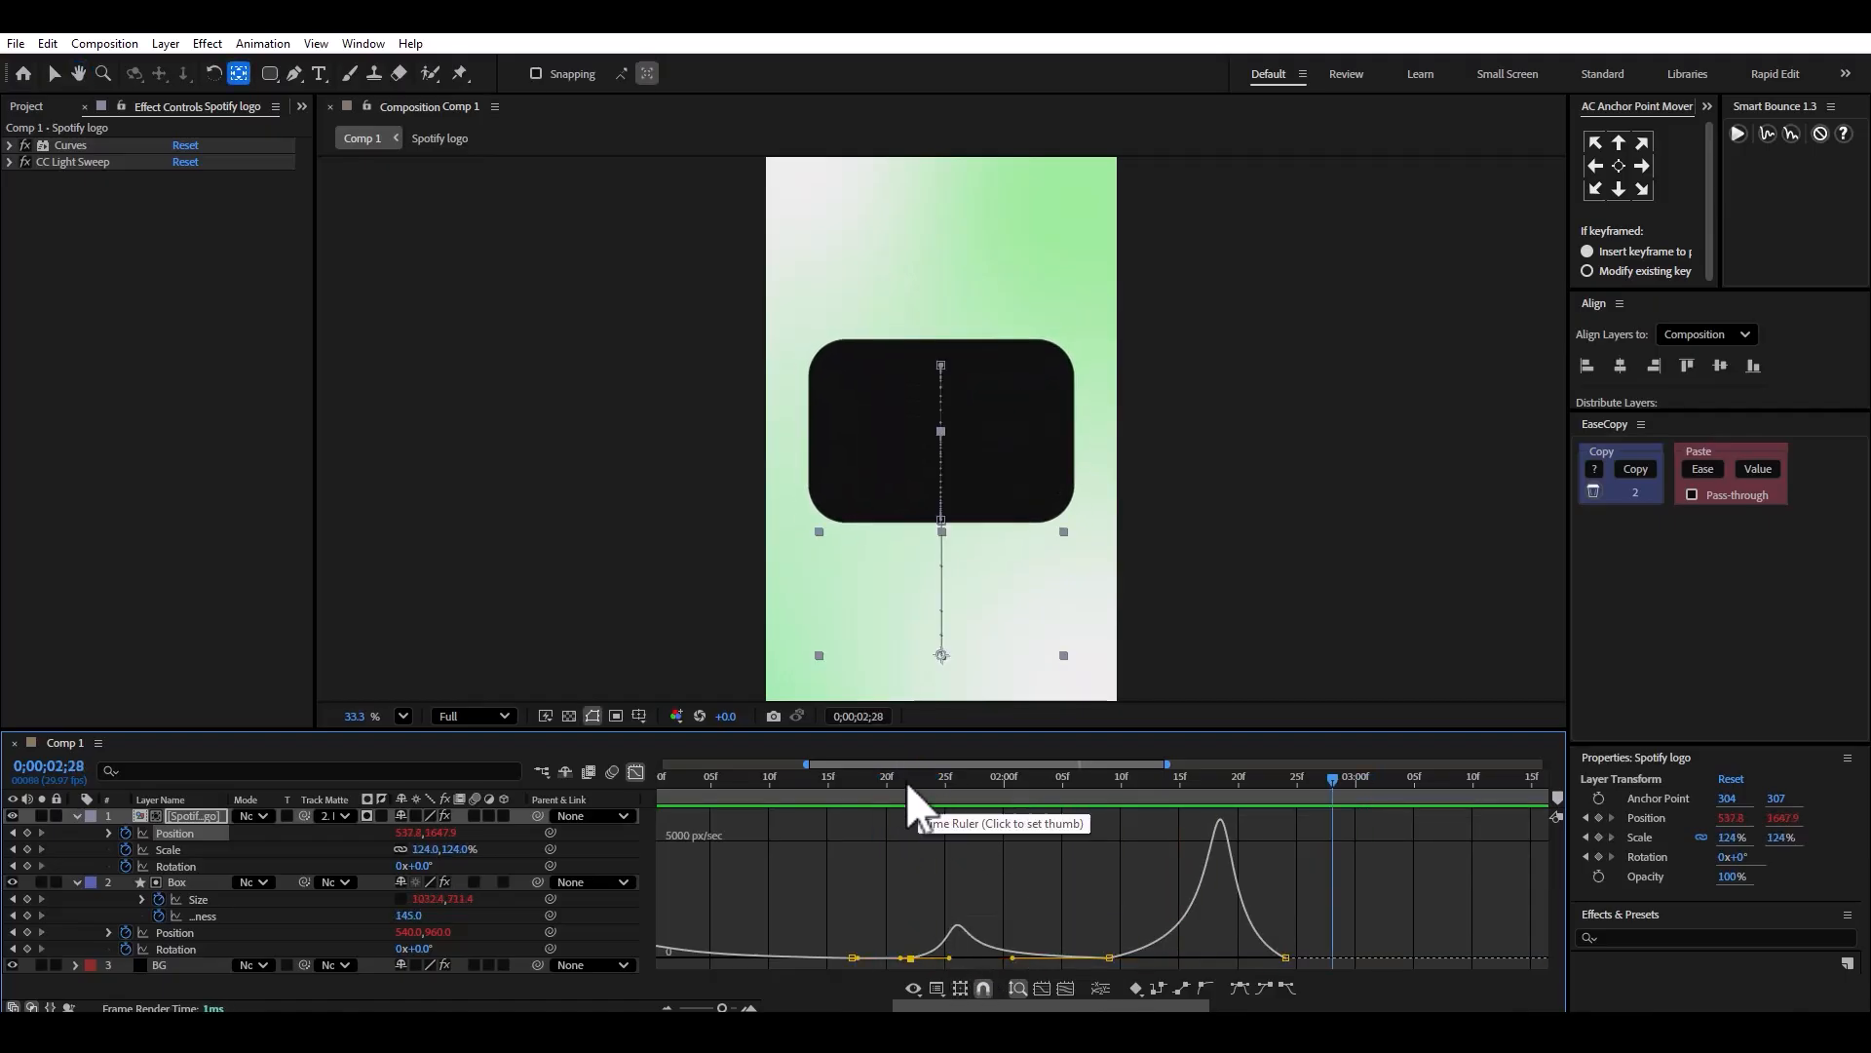
# Shift the logo's final Position and Scale keyframes to 0;00;03;05 and return to about 0;00;01;20 for a preview.
pyautogui.click(635, 772)
pyautogui.moveTo(1274, 836); pyautogui.dragTo(1328, 847)
pyautogui.click(883, 783)
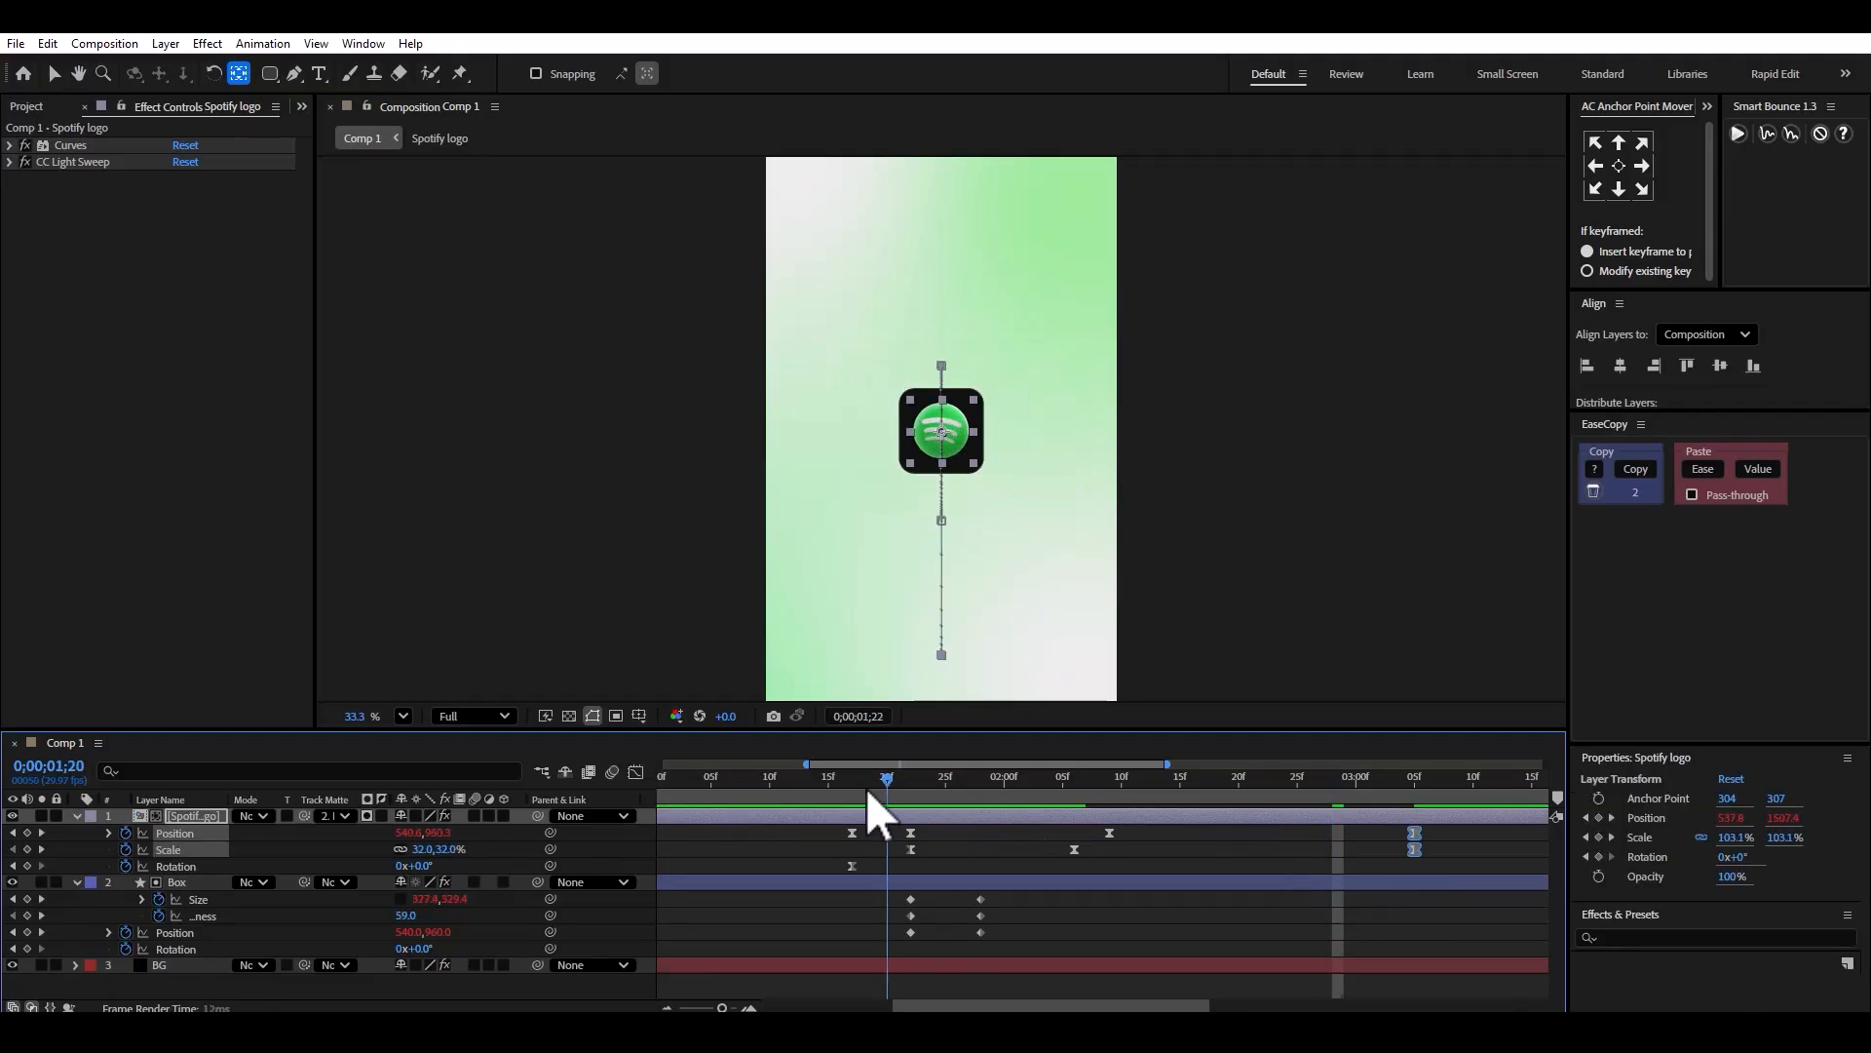
# Preview the logo and box animation from 0;00;01;20, and again from 0;00;01;08.
pyautogui.press('space')
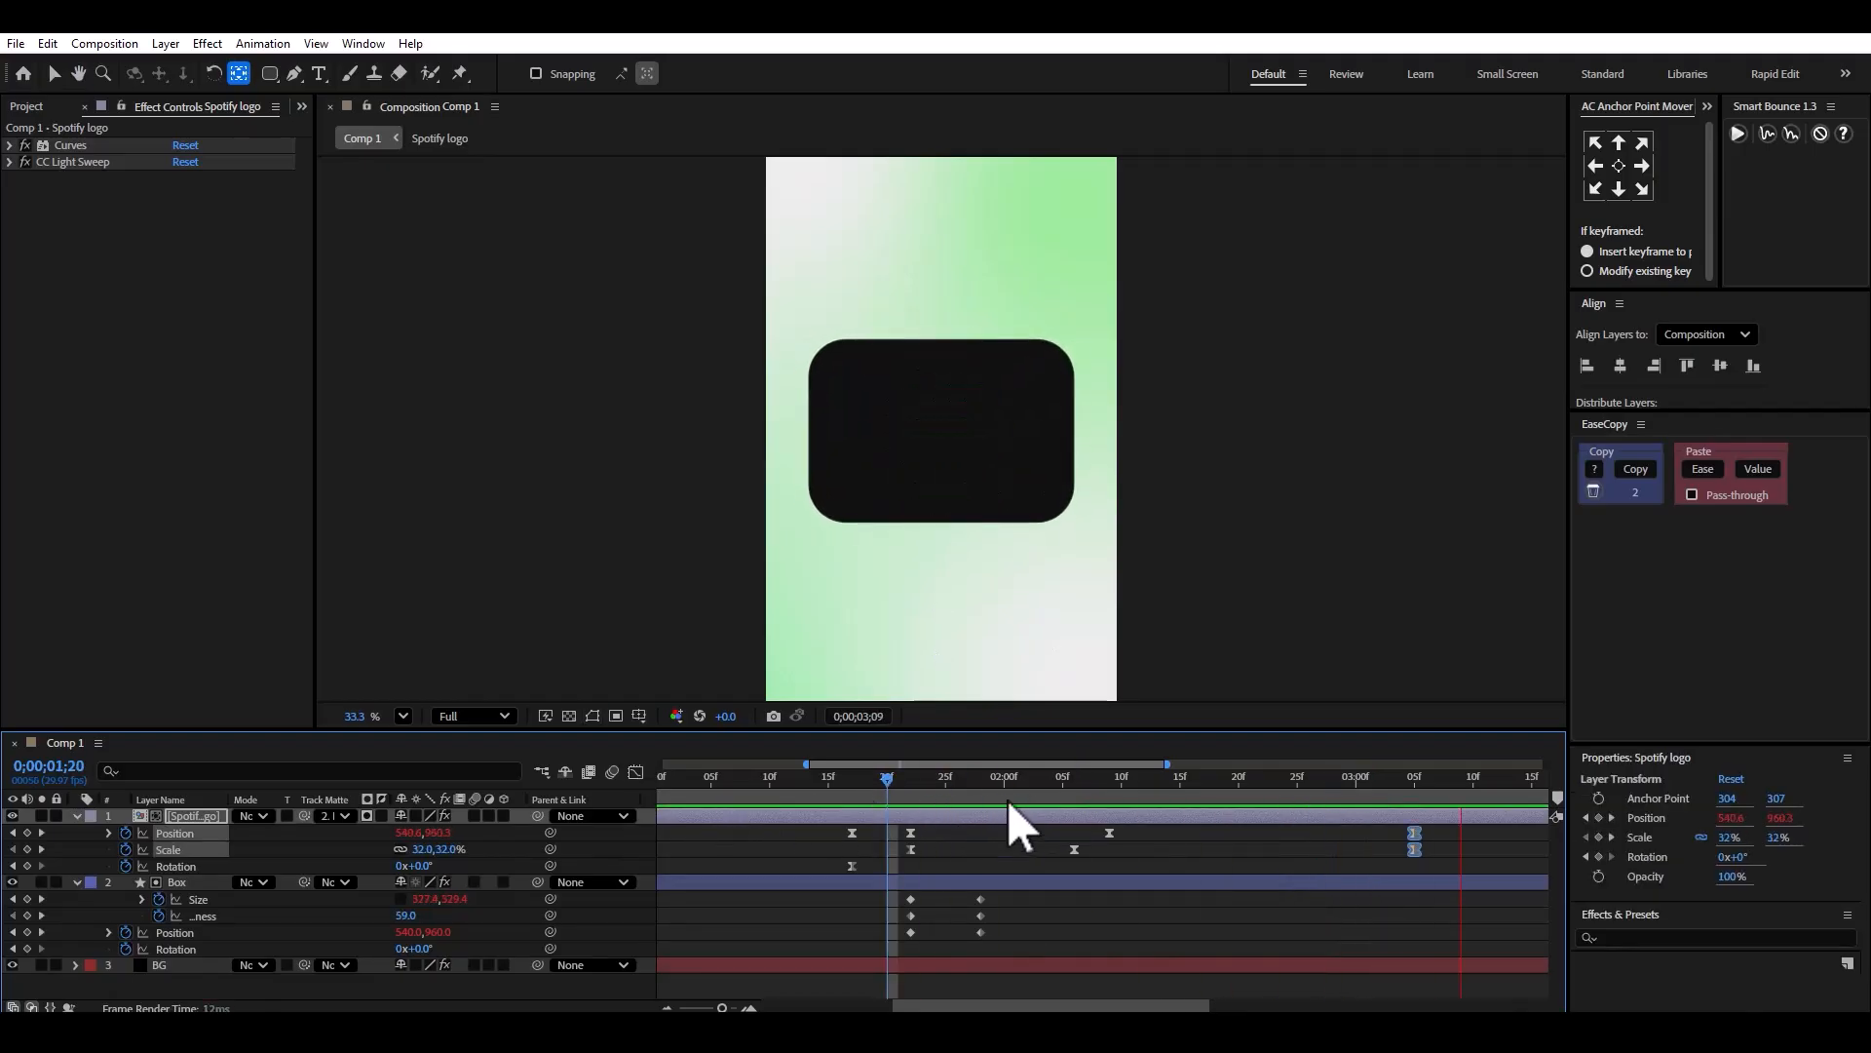
pyautogui.press('space')
pyautogui.scroll(-1, 844, 823)
pyautogui.click(797, 781)
pyautogui.press('space')
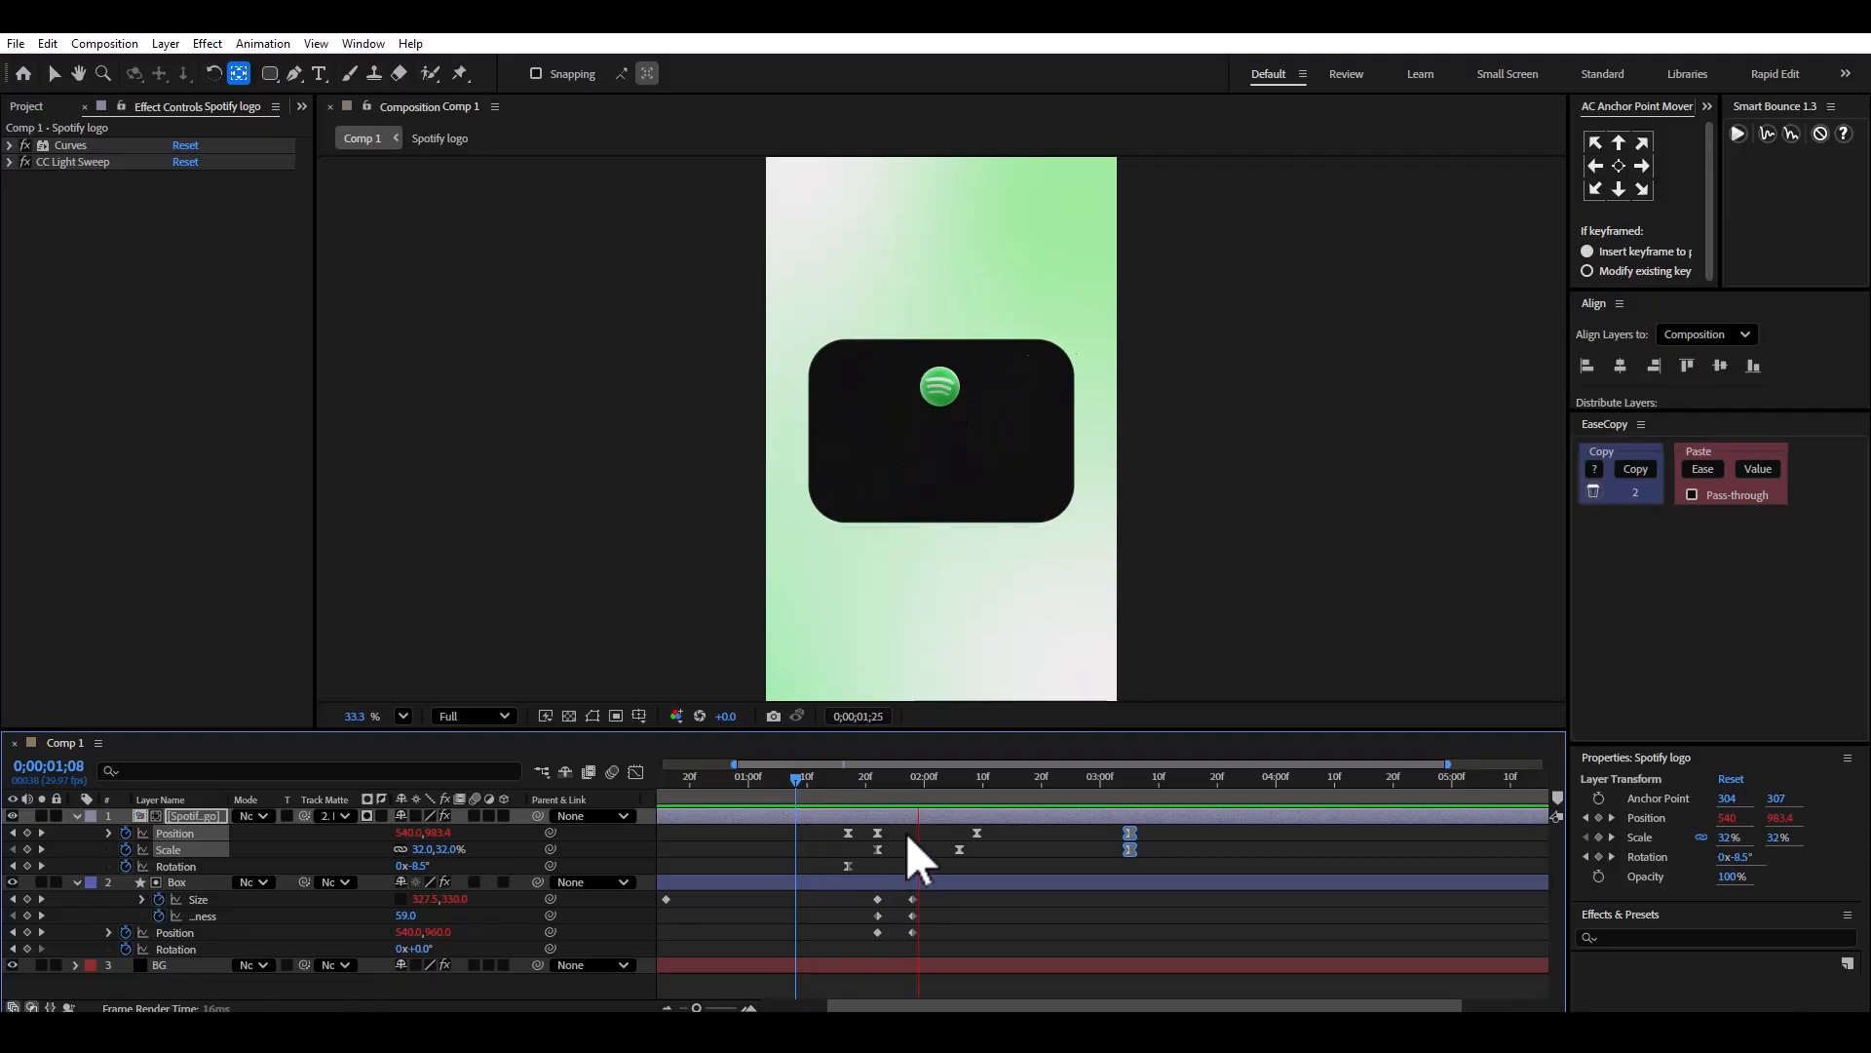
pyautogui.press('space')
# Move the current time to 0;00;02;24, collapse the properties of the logo and Box layers, and deselect everything.
pyautogui.moveTo(1057, 807)
pyautogui.mouseDown()
pyautogui.moveTo(1099, 807)
pyautogui.moveTo(1010, 809)
pyautogui.moveTo(1062, 815)
pyautogui.mouseUp()
pyautogui.click(78, 817)
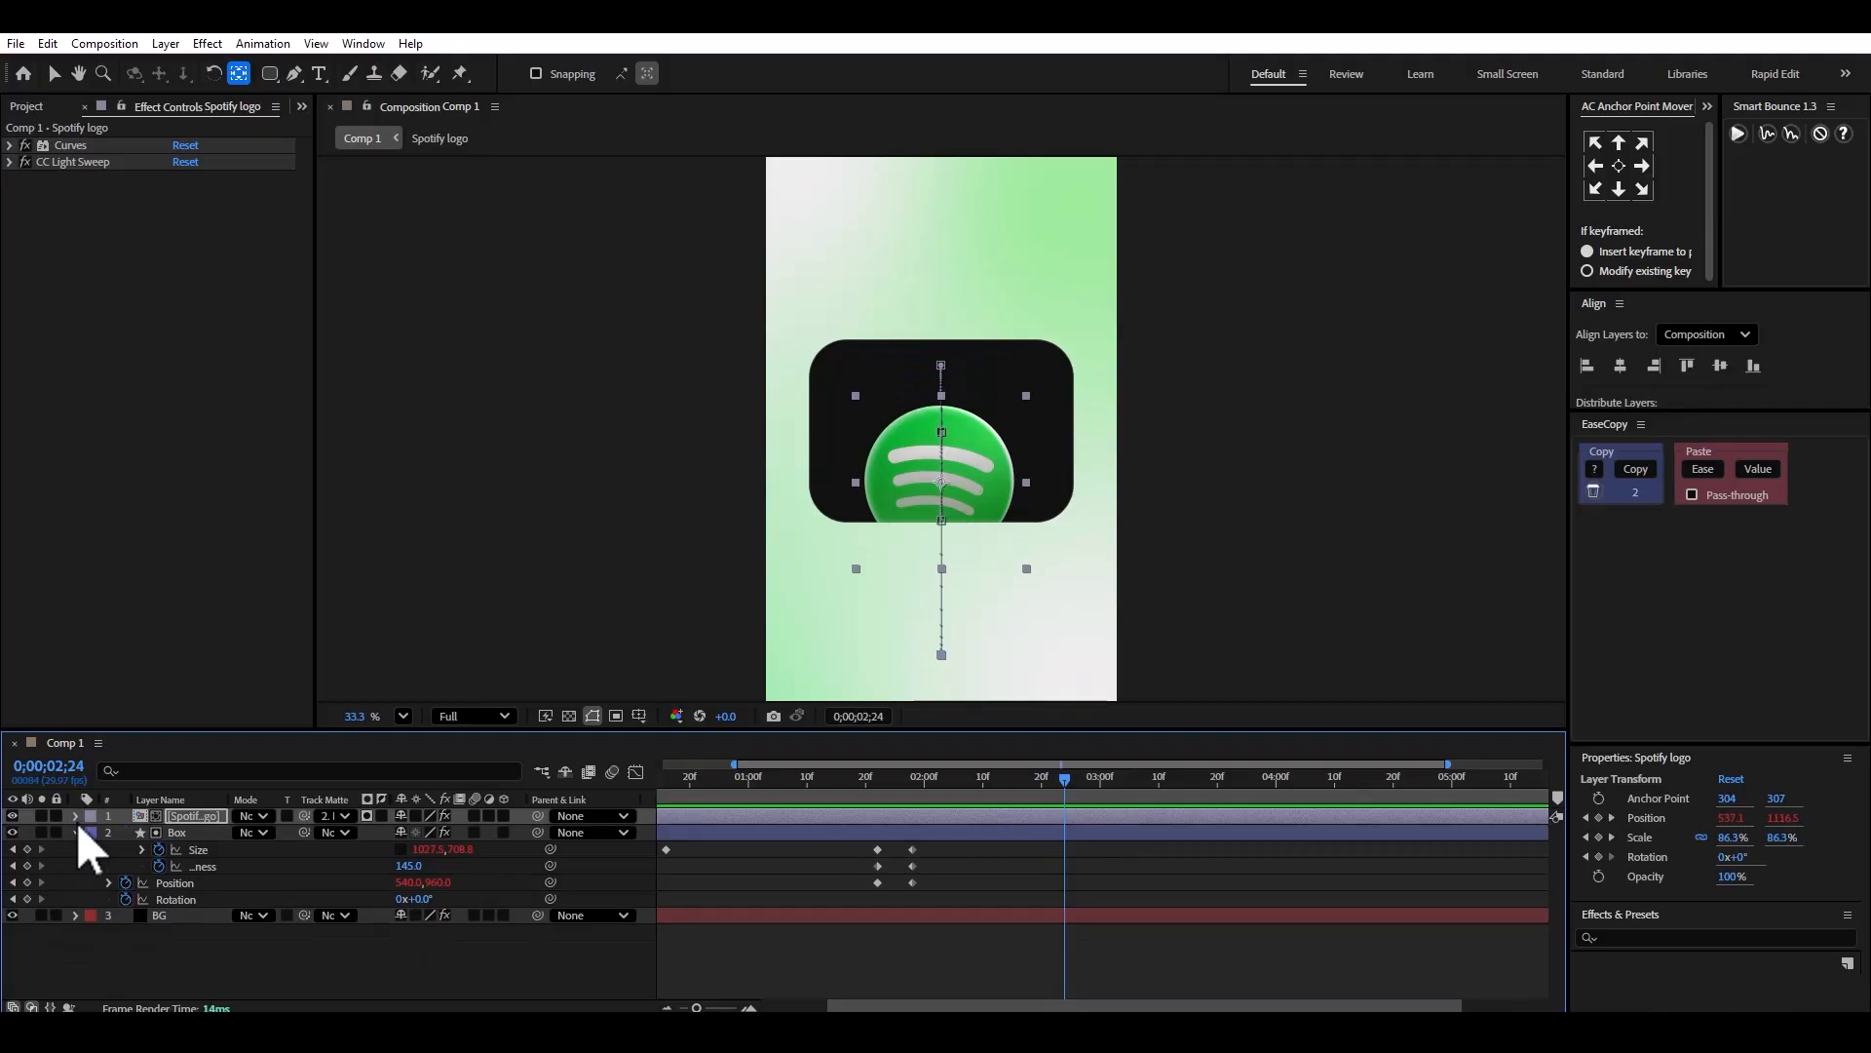
pyautogui.click(78, 817)
pyautogui.click(77, 818)
pyautogui.click(77, 833)
pyautogui.click(164, 910)
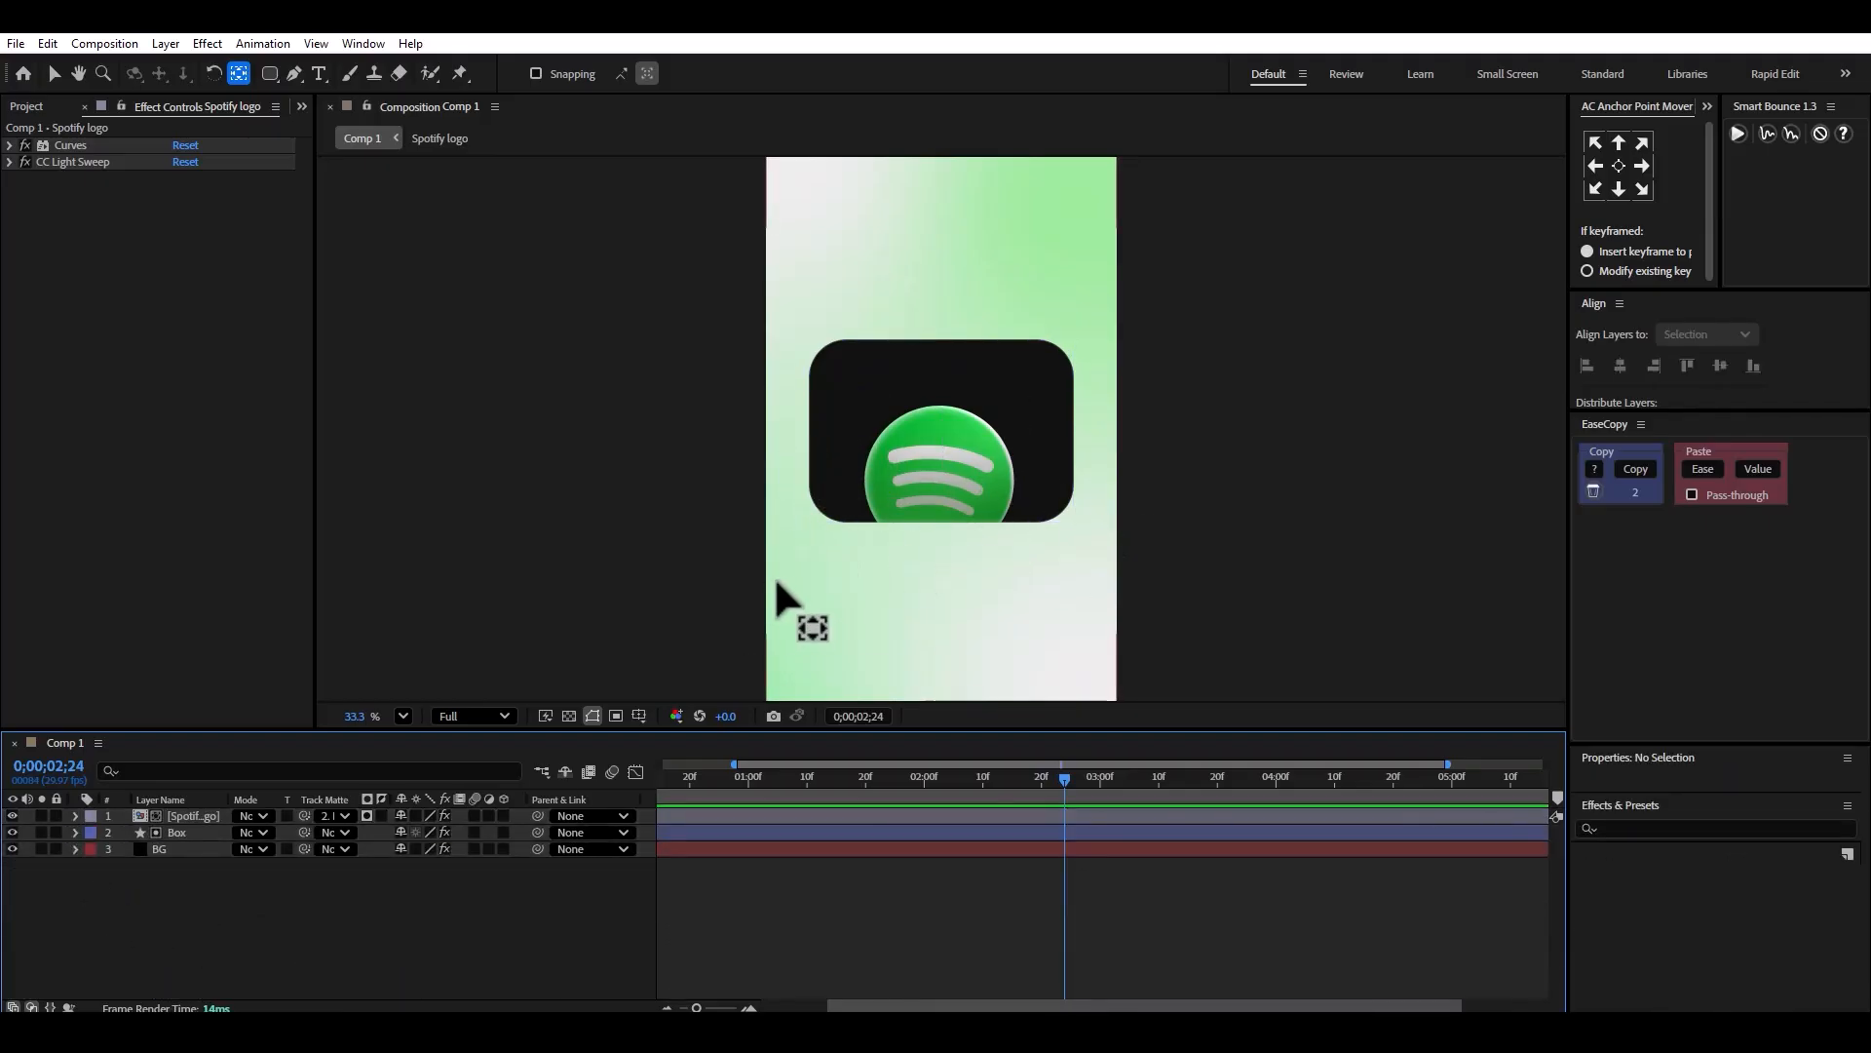
# Draw a wide rectangle as a new shape layer covering the lower half of the black box.
pyautogui.press('v')
pyautogui.moveTo(281, 84); pyautogui.dragTo(340, 90)
pyautogui.moveTo(789, 442)
pyautogui.mouseDown()
pyautogui.moveTo(897, 492)
pyautogui.moveTo(1091, 534)
pyautogui.mouseUp()
pyautogui.click(54, 74)
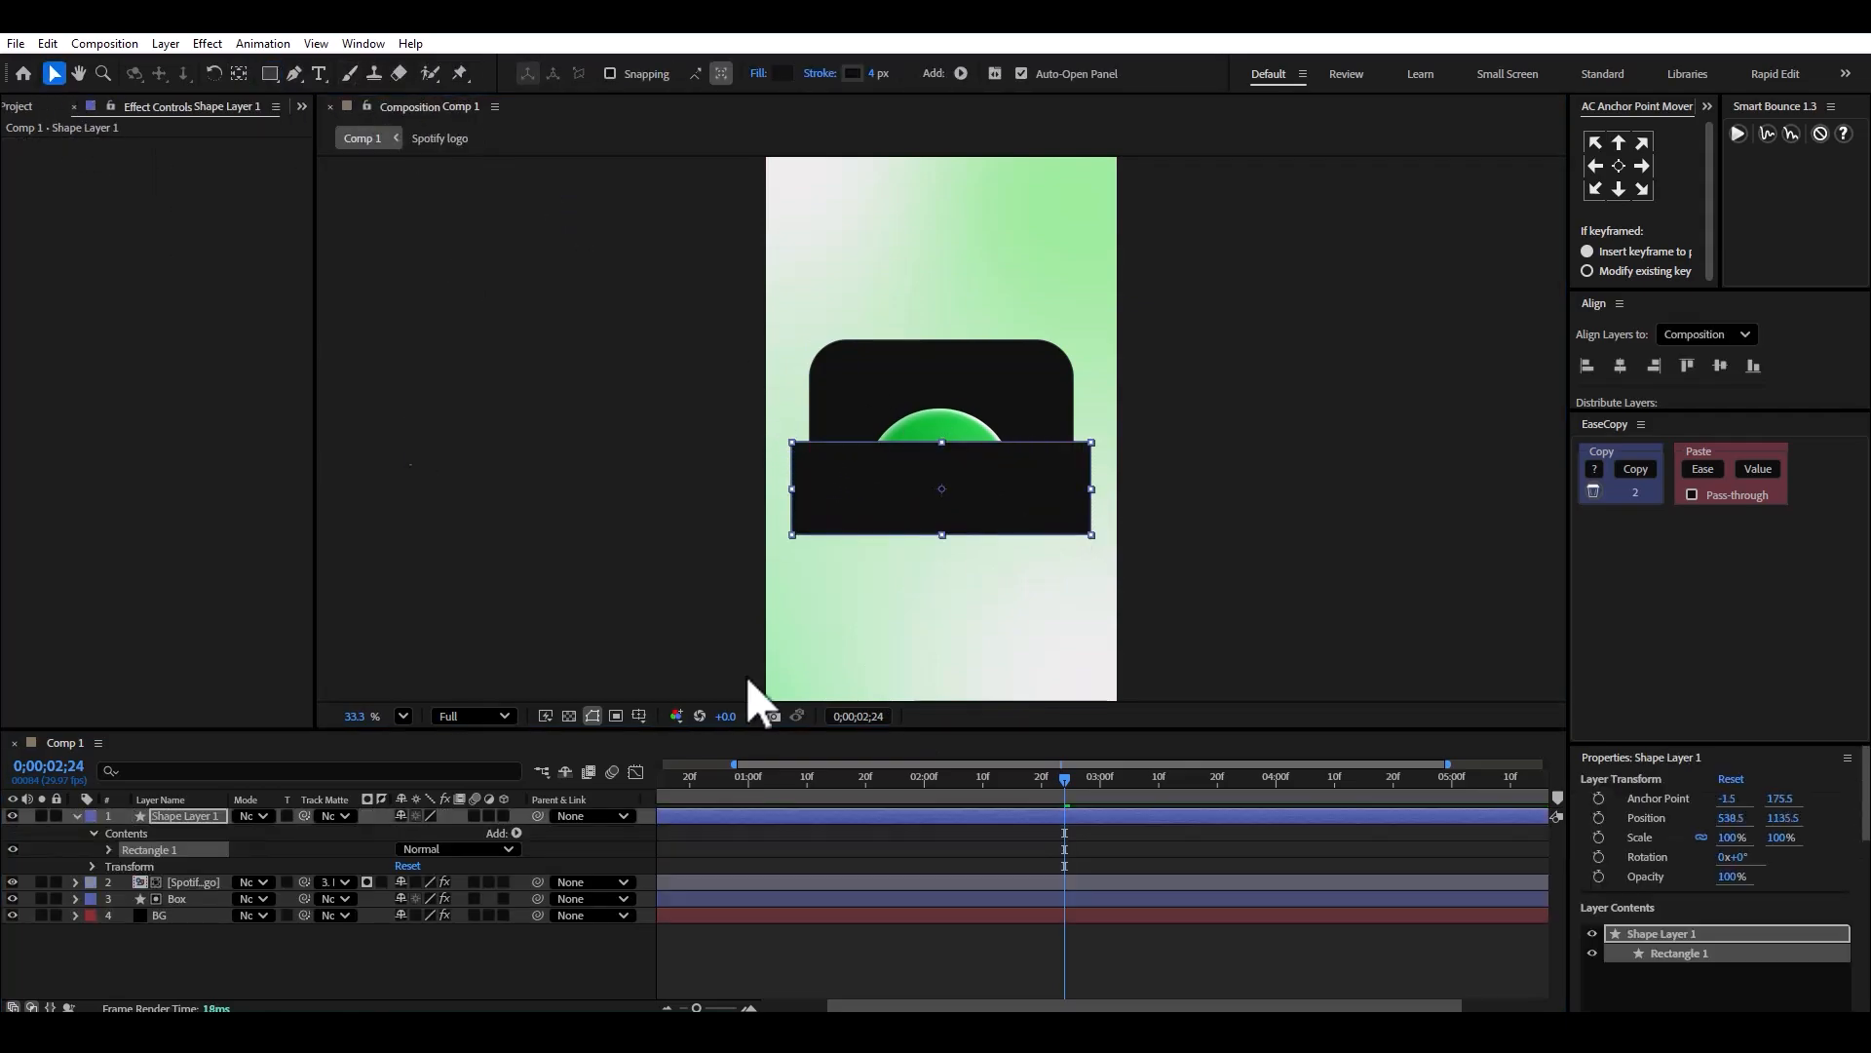
# Set the rectangle's fill to white (FFFFFF) with a 0 px stroke and turn its layer into an adjustment layer.
pyautogui.hotkey('ctrl', 'space')
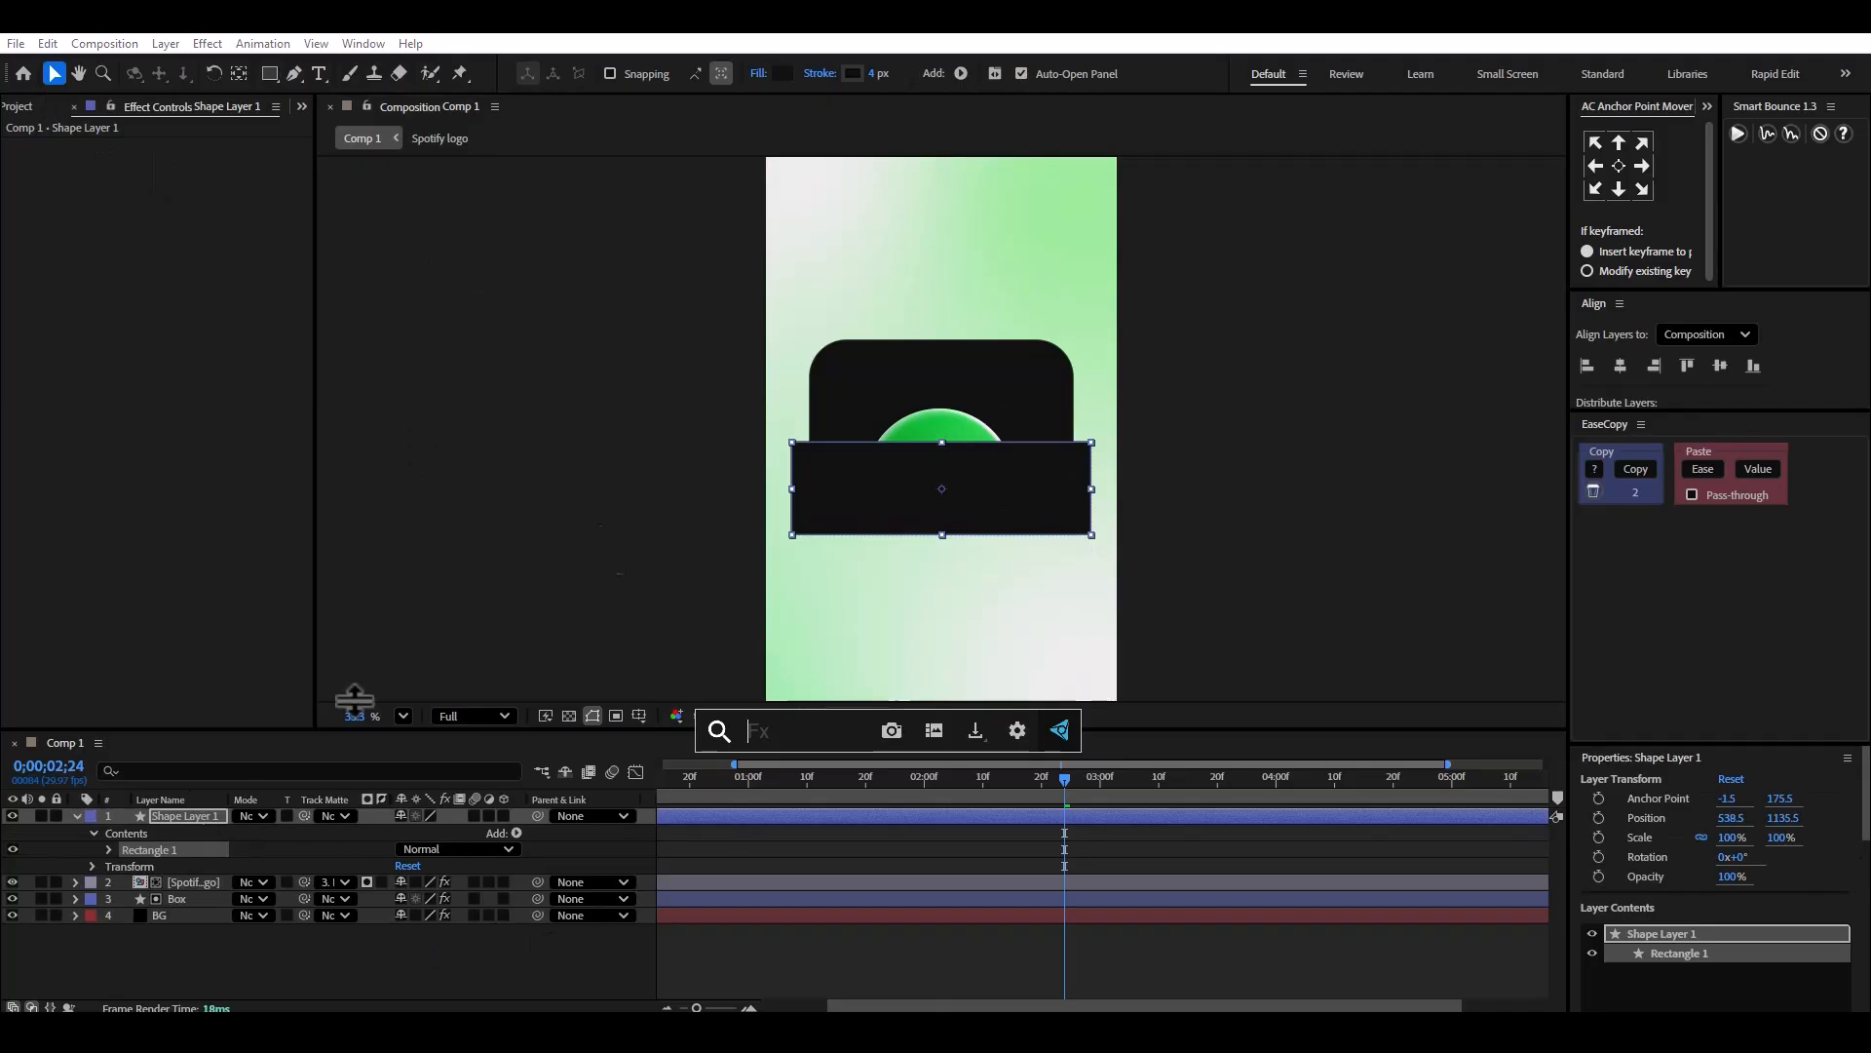
pyautogui.click(783, 73)
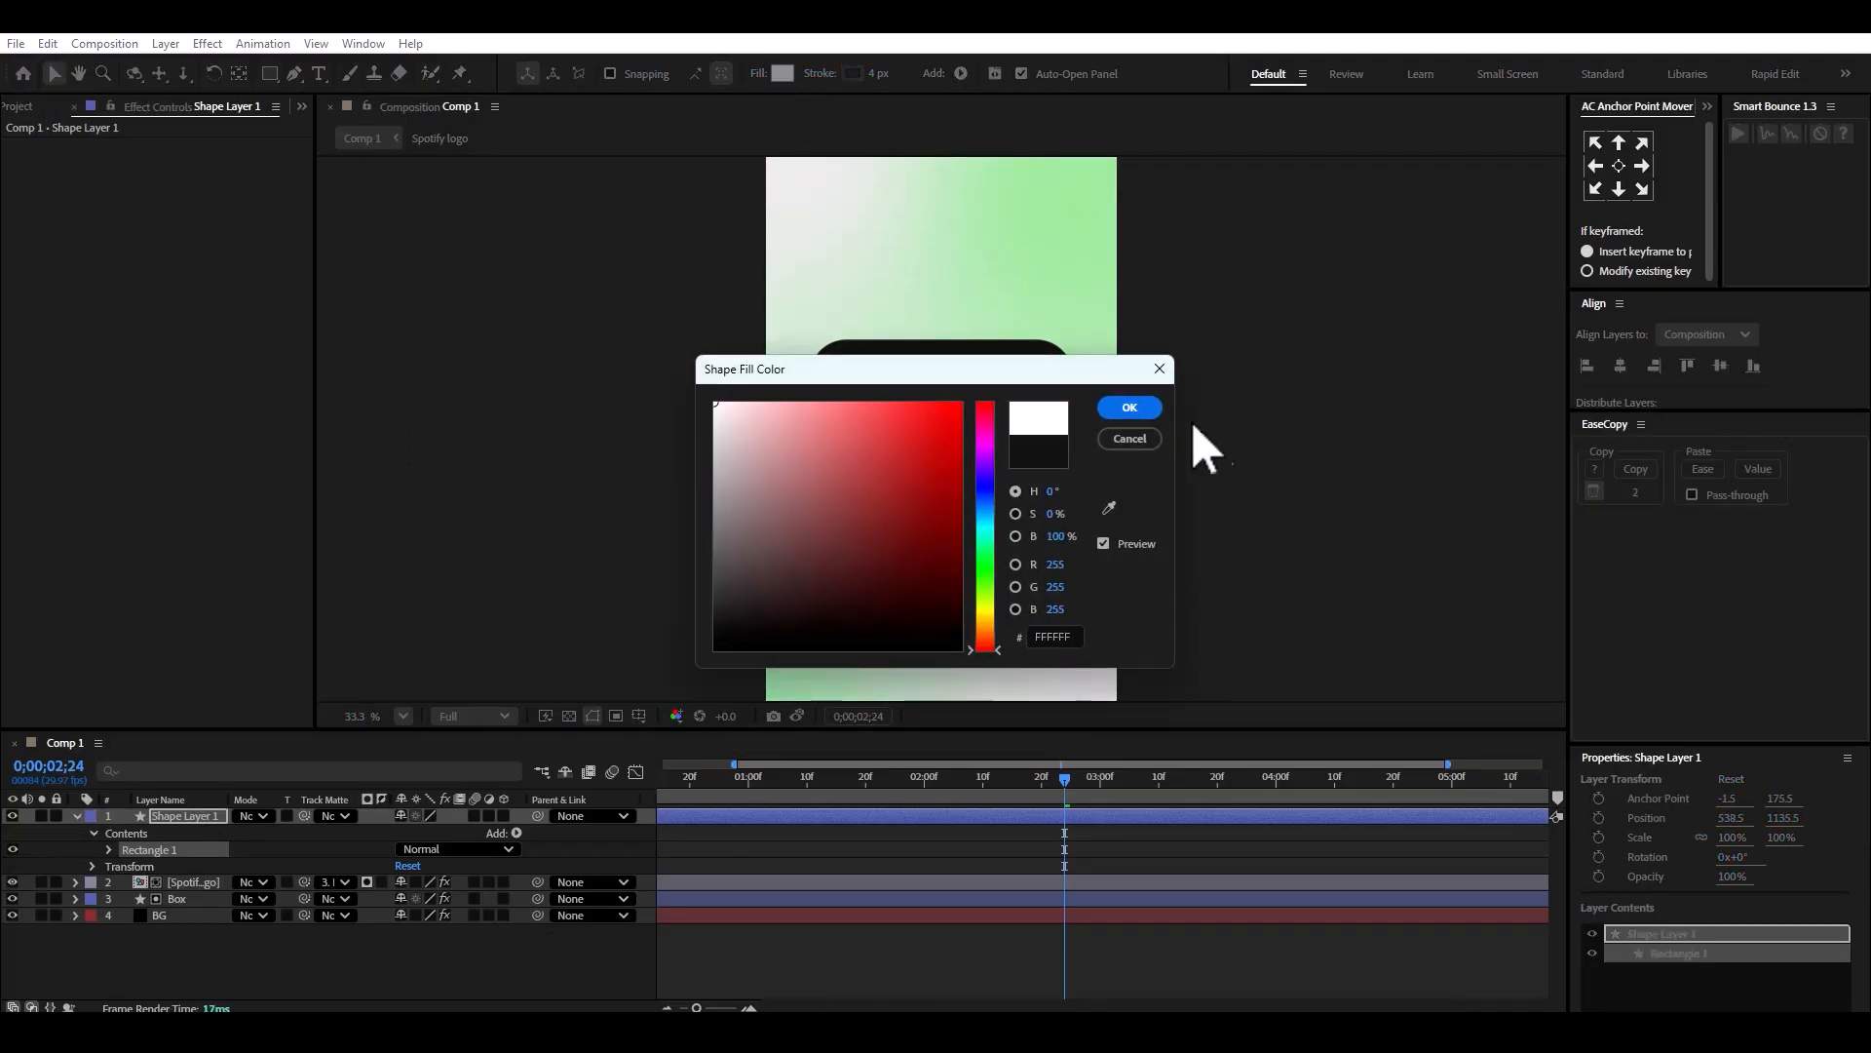
pyautogui.click(1130, 407)
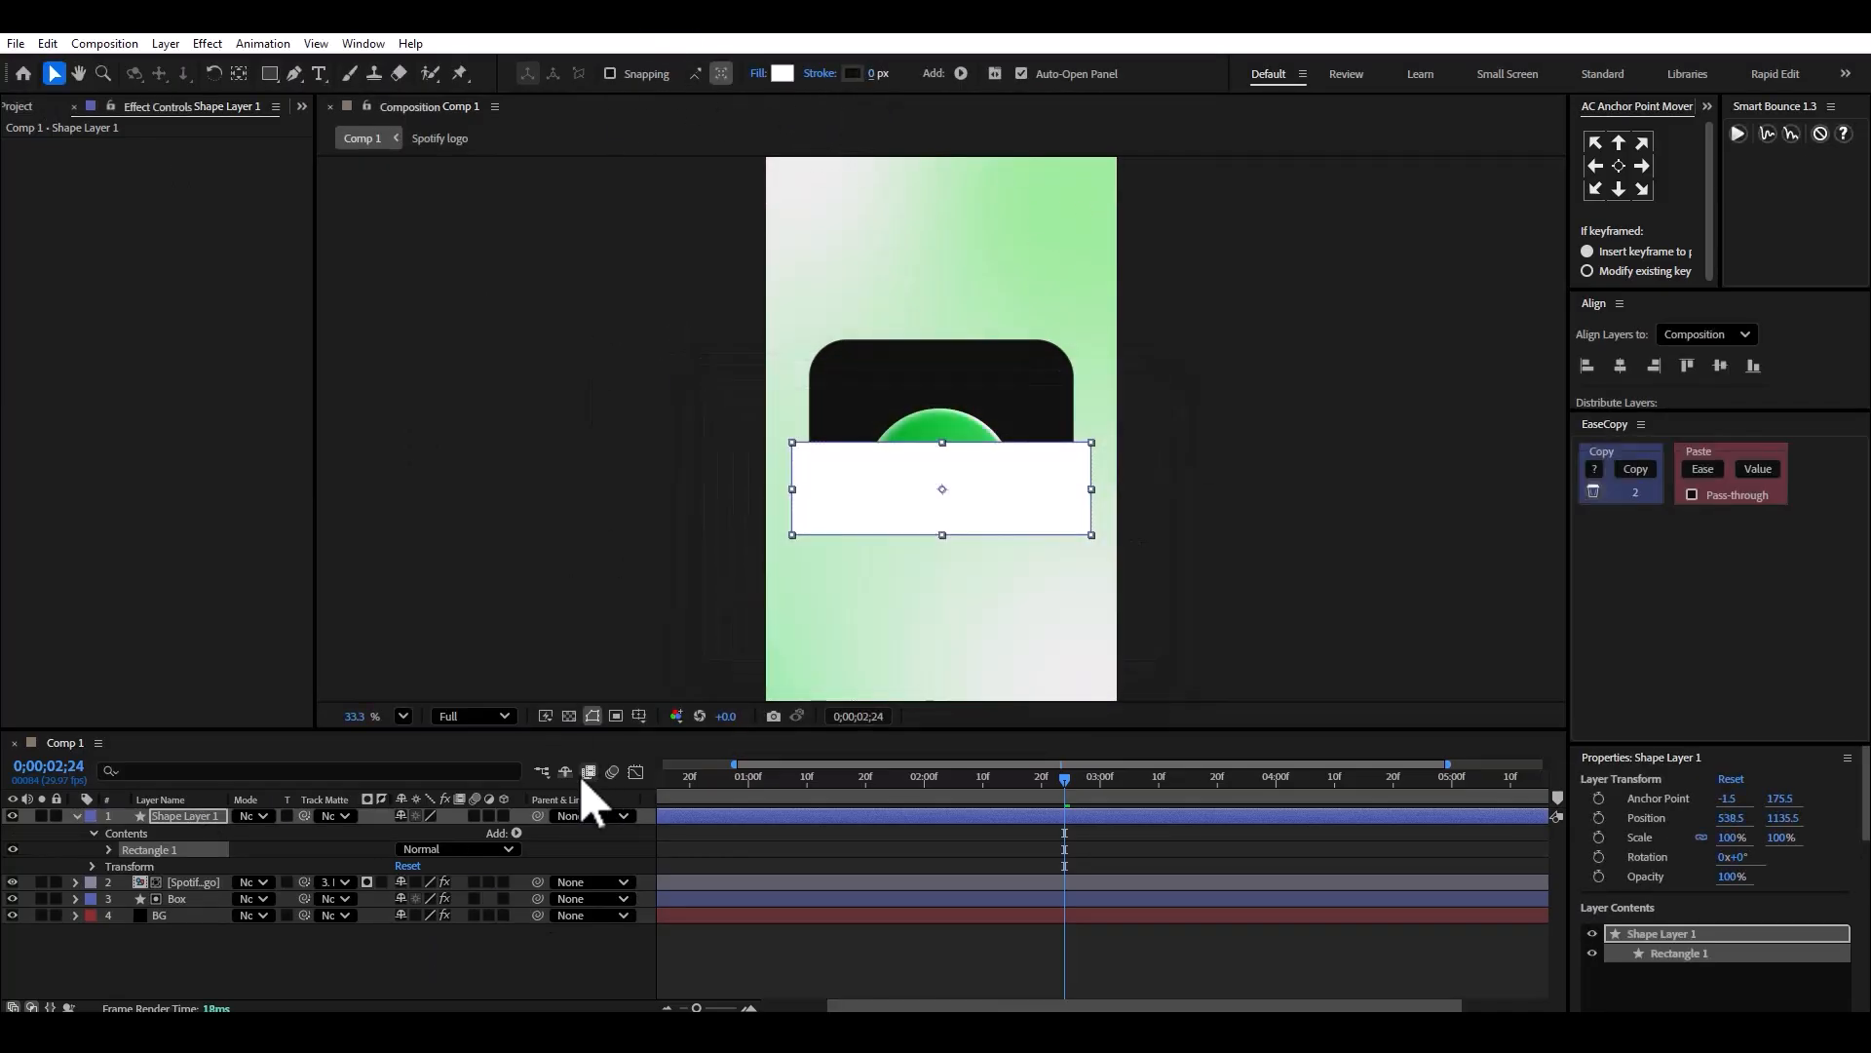
pyautogui.click(489, 815)
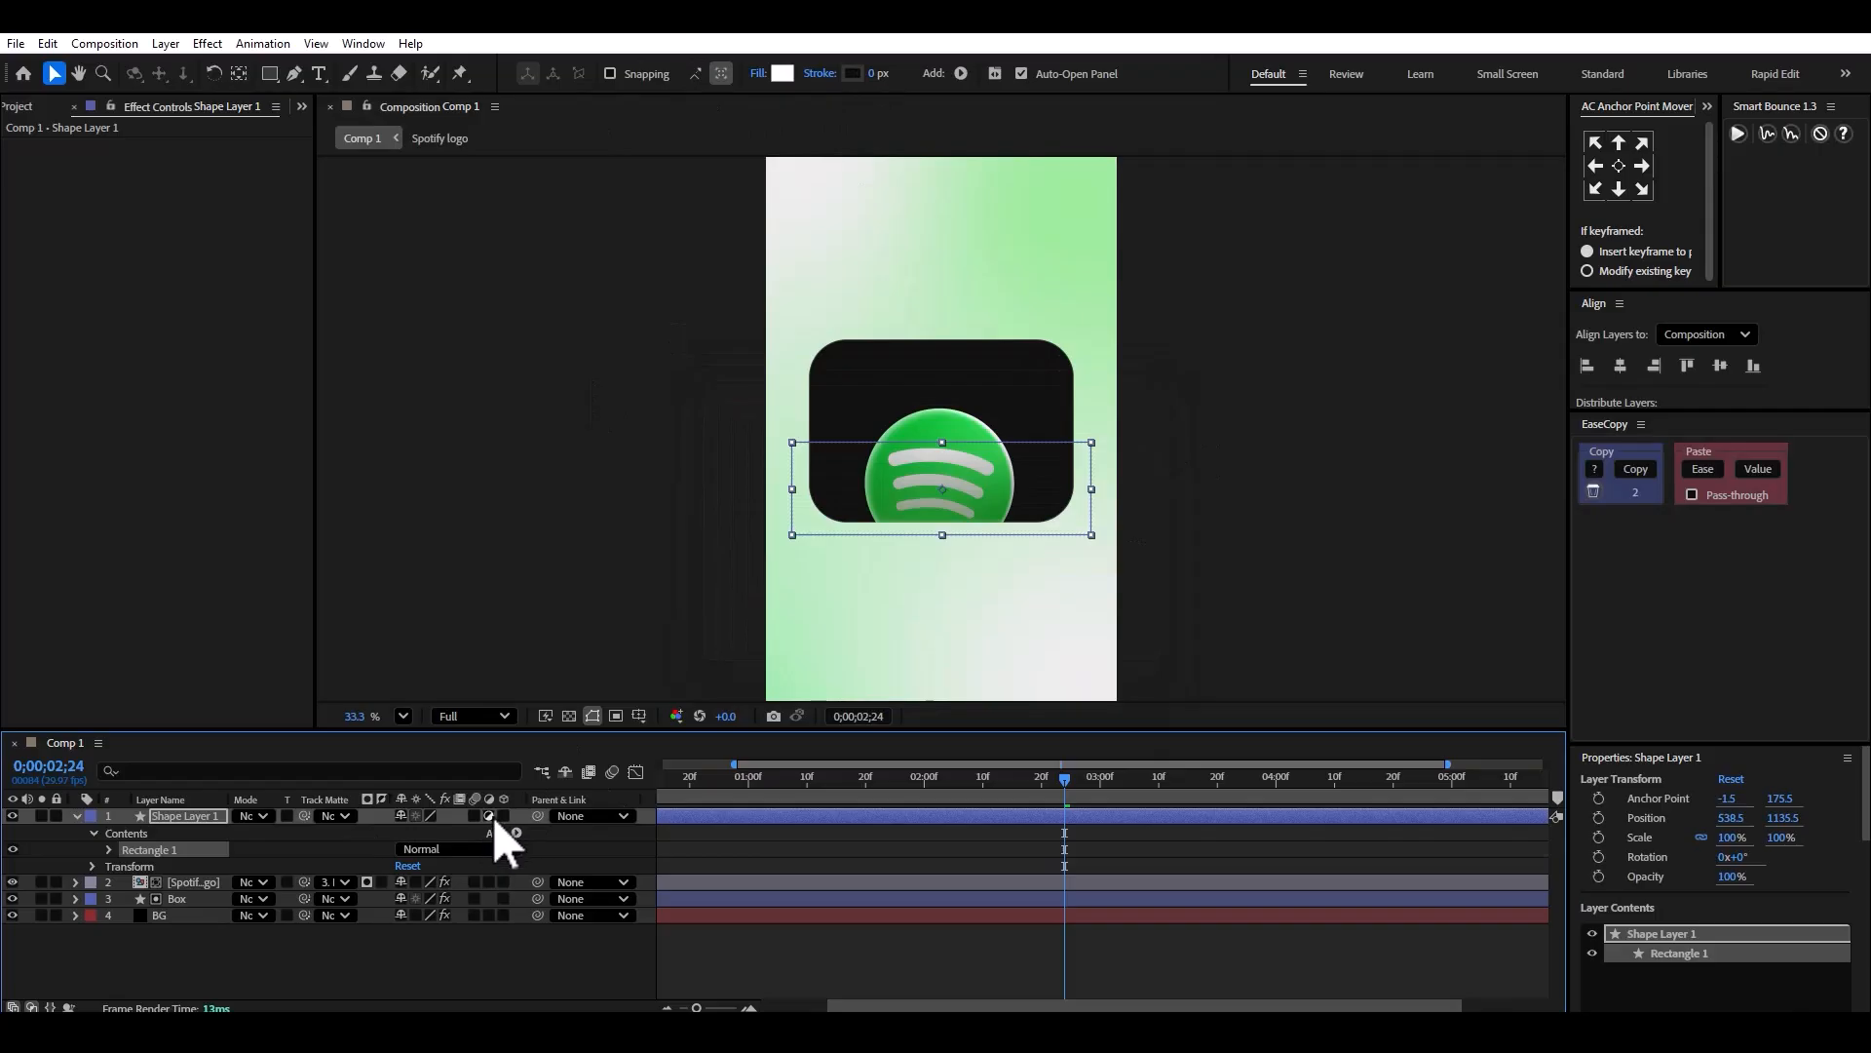
# Apply Fast Box Blur to the rectangle layer, adjust its blur radius, and use the Box layer as its track matte.
pyautogui.hotkey('ctrl', 'space')
pyautogui.write('fast')
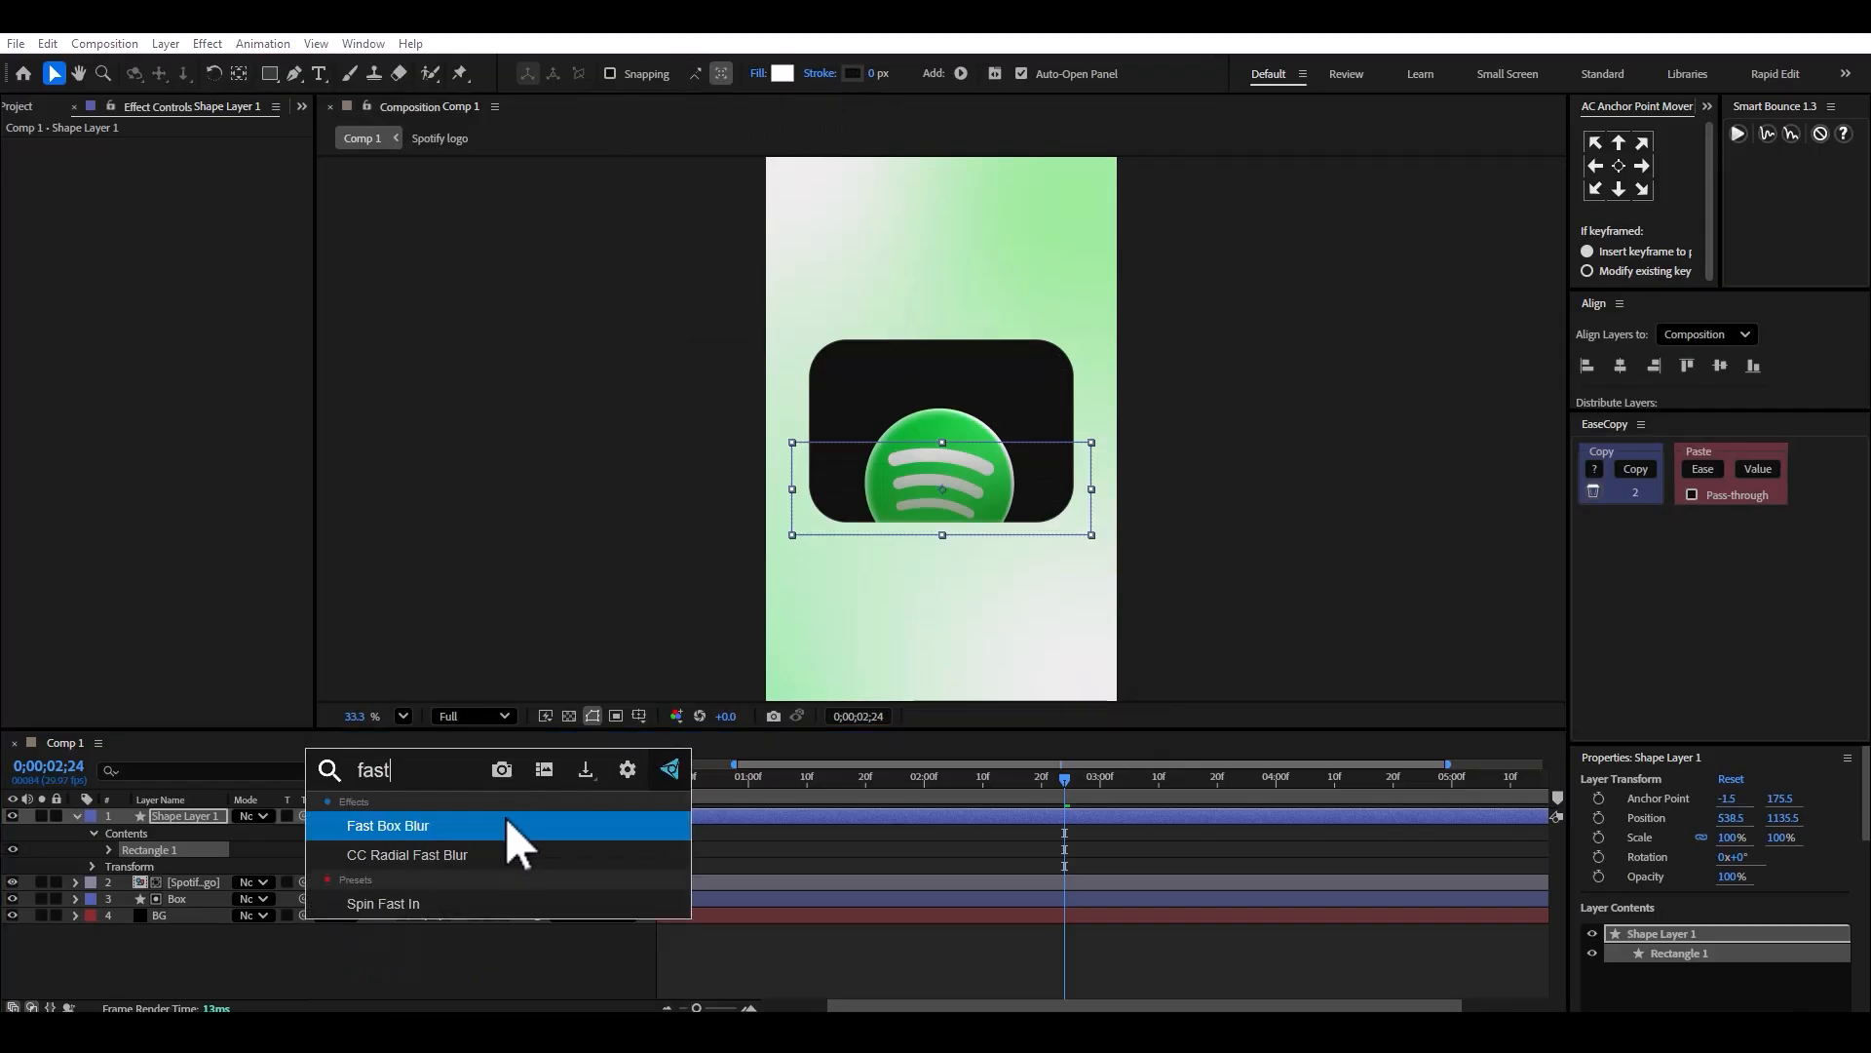
pyautogui.press('Return')
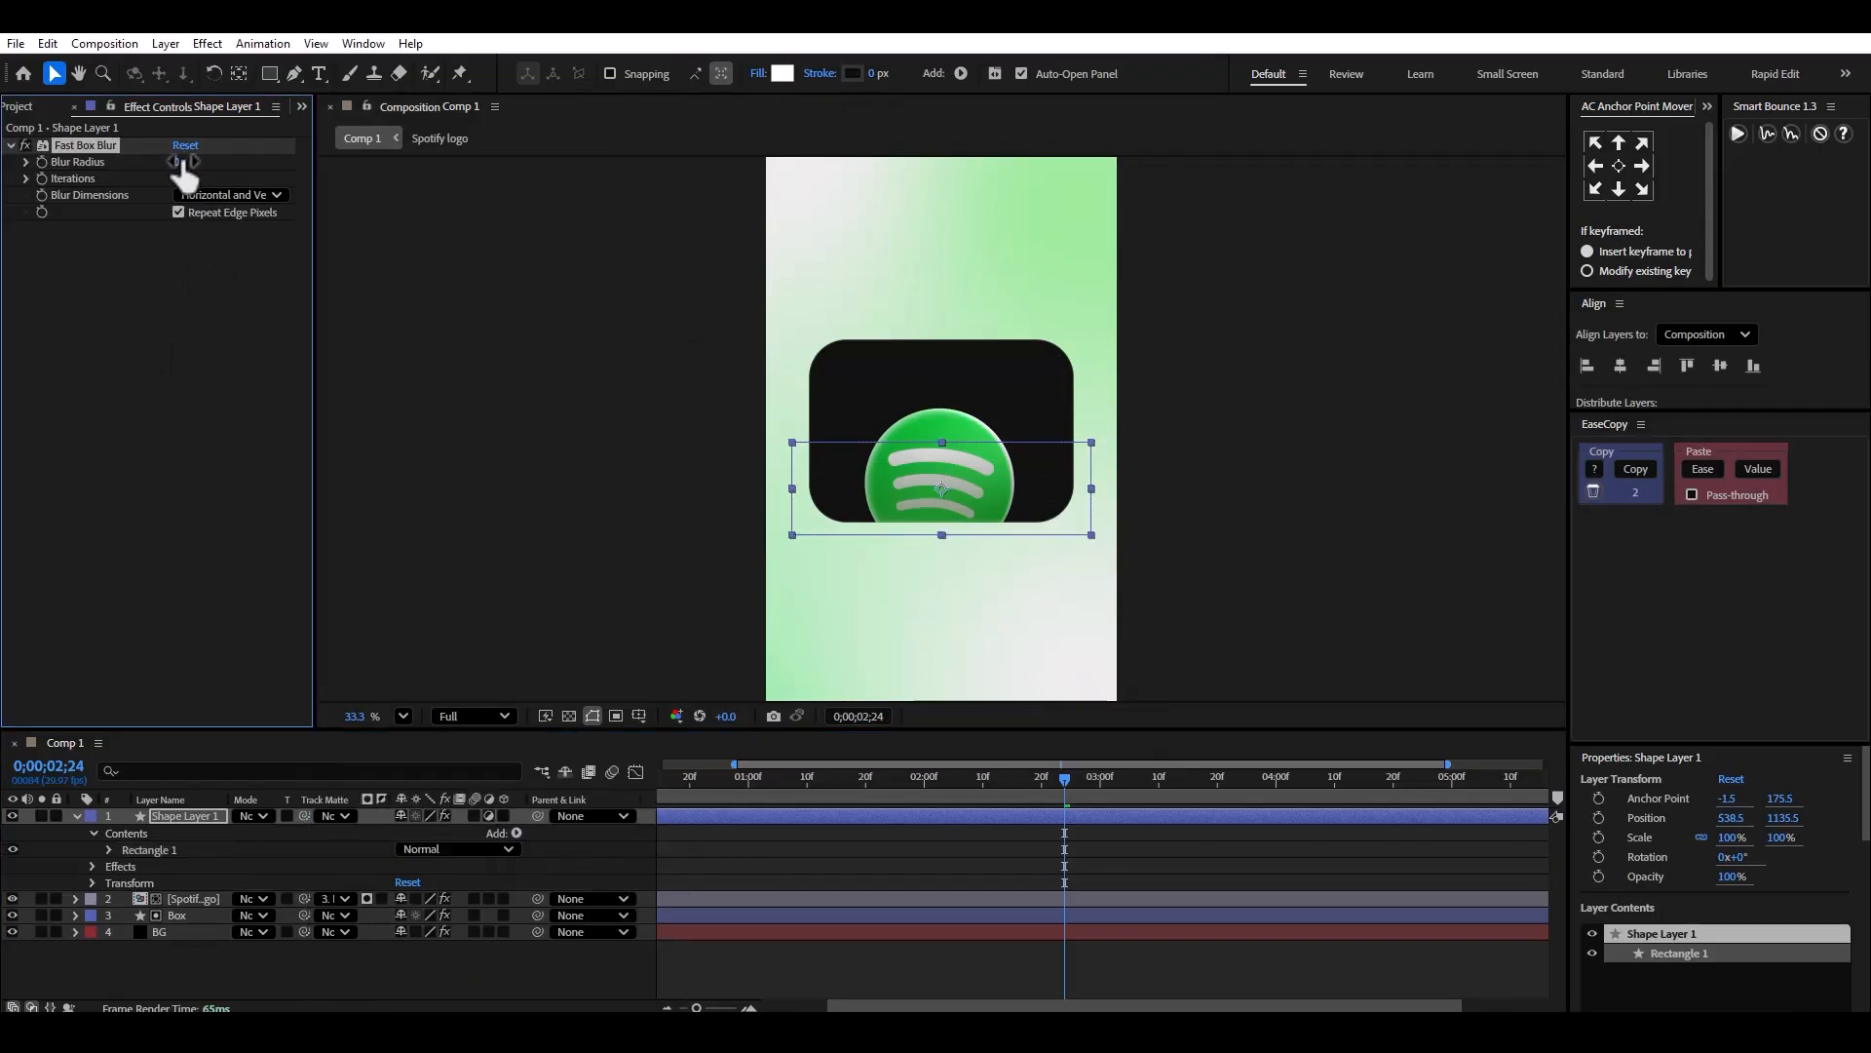
pyautogui.moveTo(182, 162); pyautogui.dragTo(205, 160)
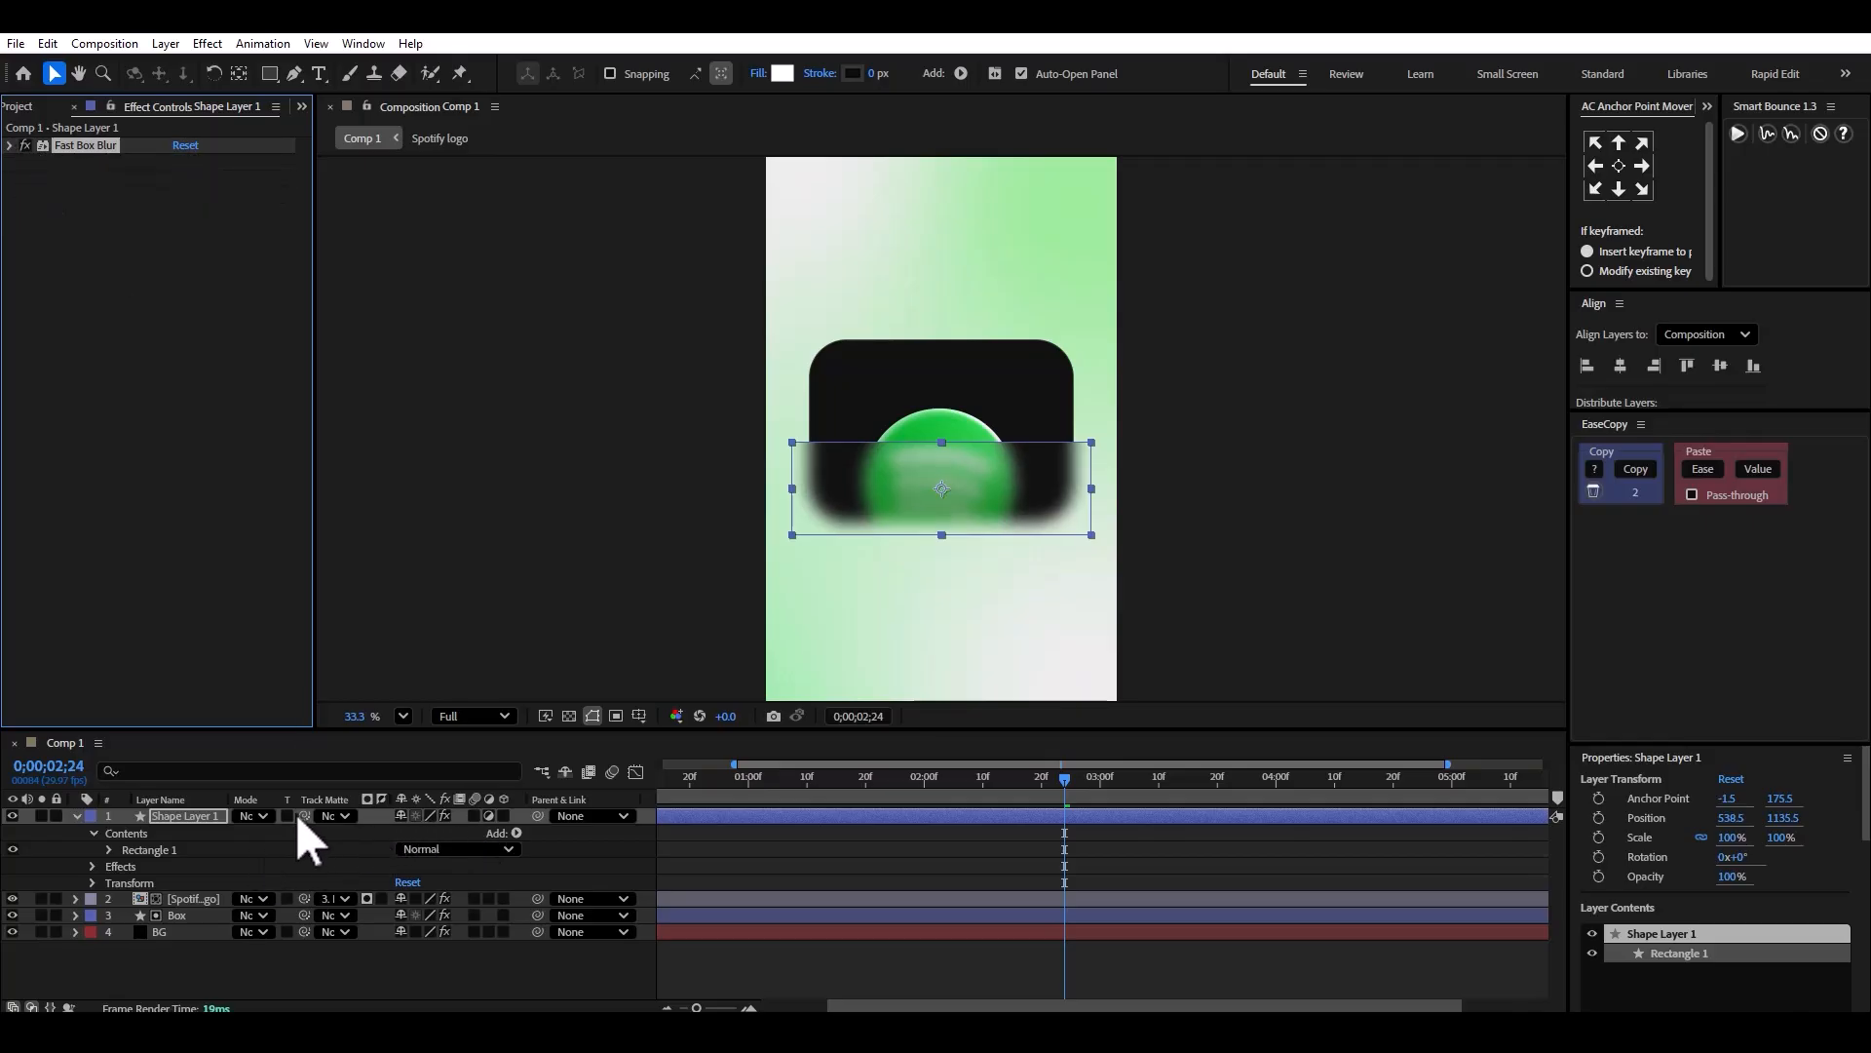
pyautogui.moveTo(305, 816); pyautogui.dragTo(179, 915)
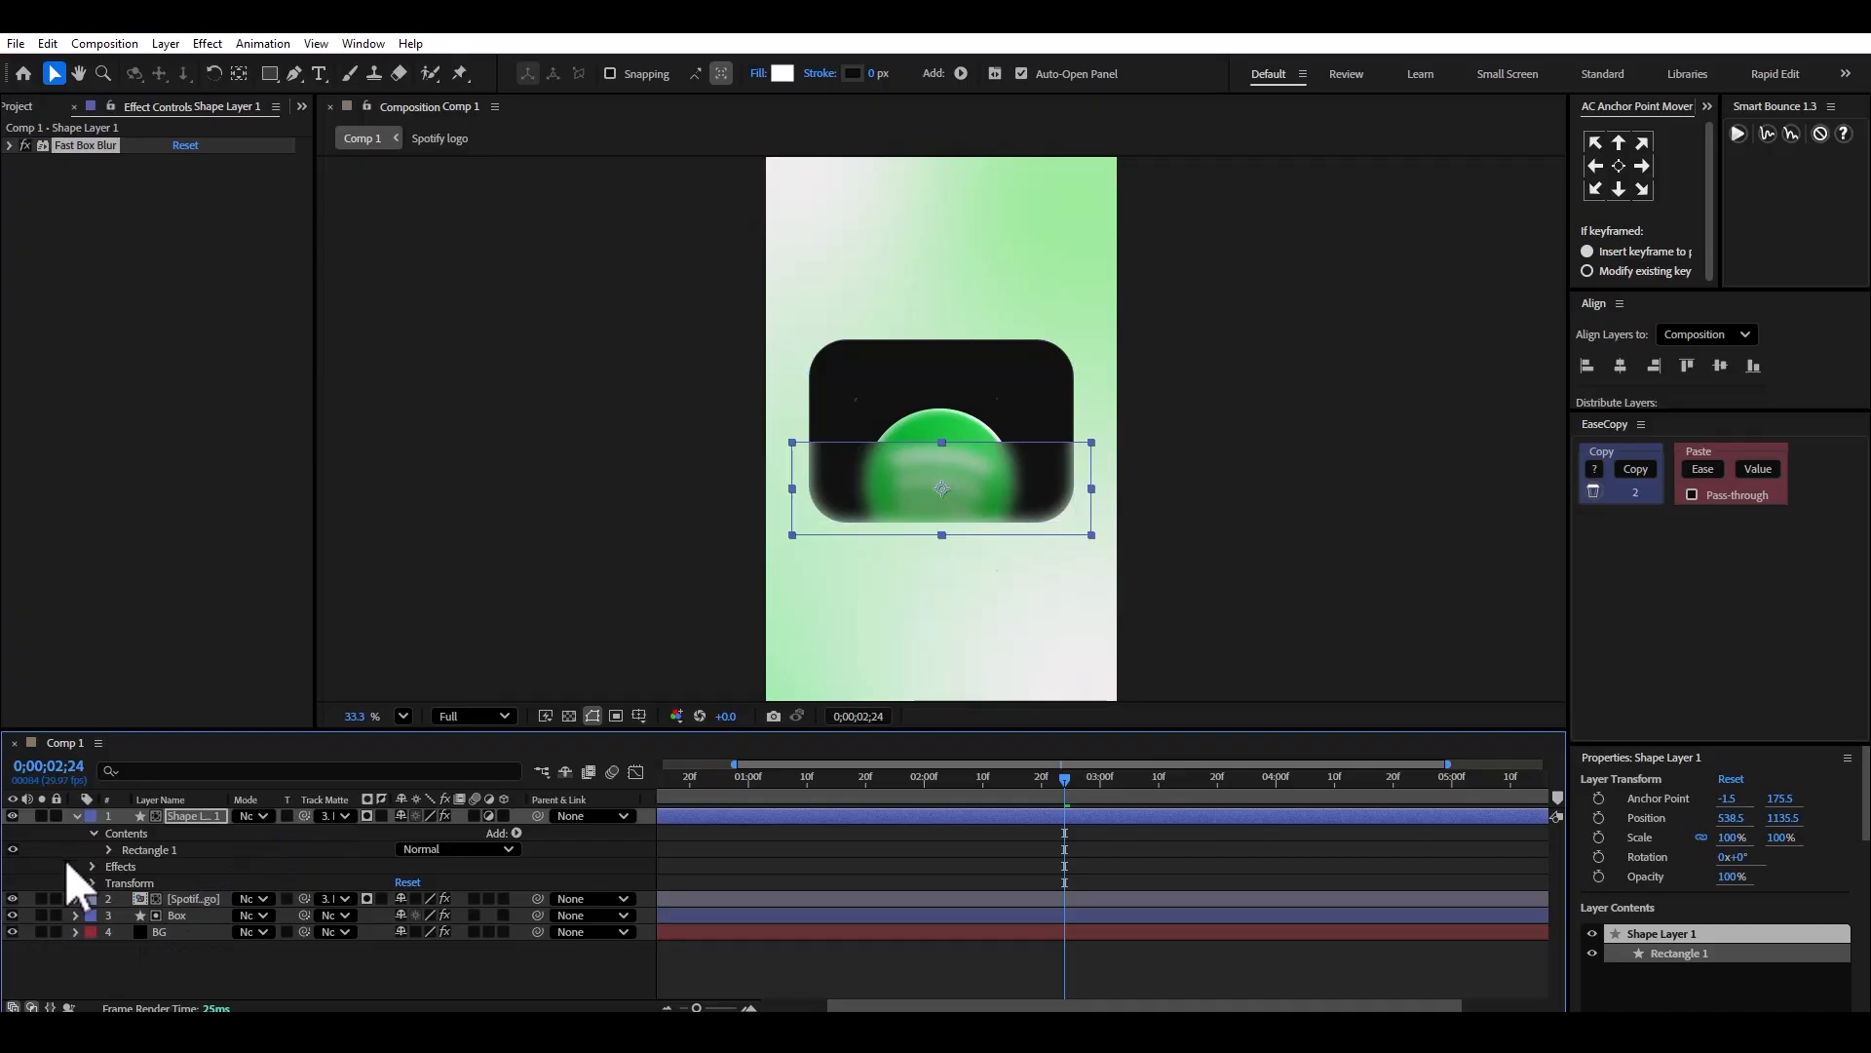
# Rename the rectangle shape layer Glass and move it down to position 532.5, 1216.5.
pyautogui.click(76, 815)
pyautogui.rightClick(179, 815)
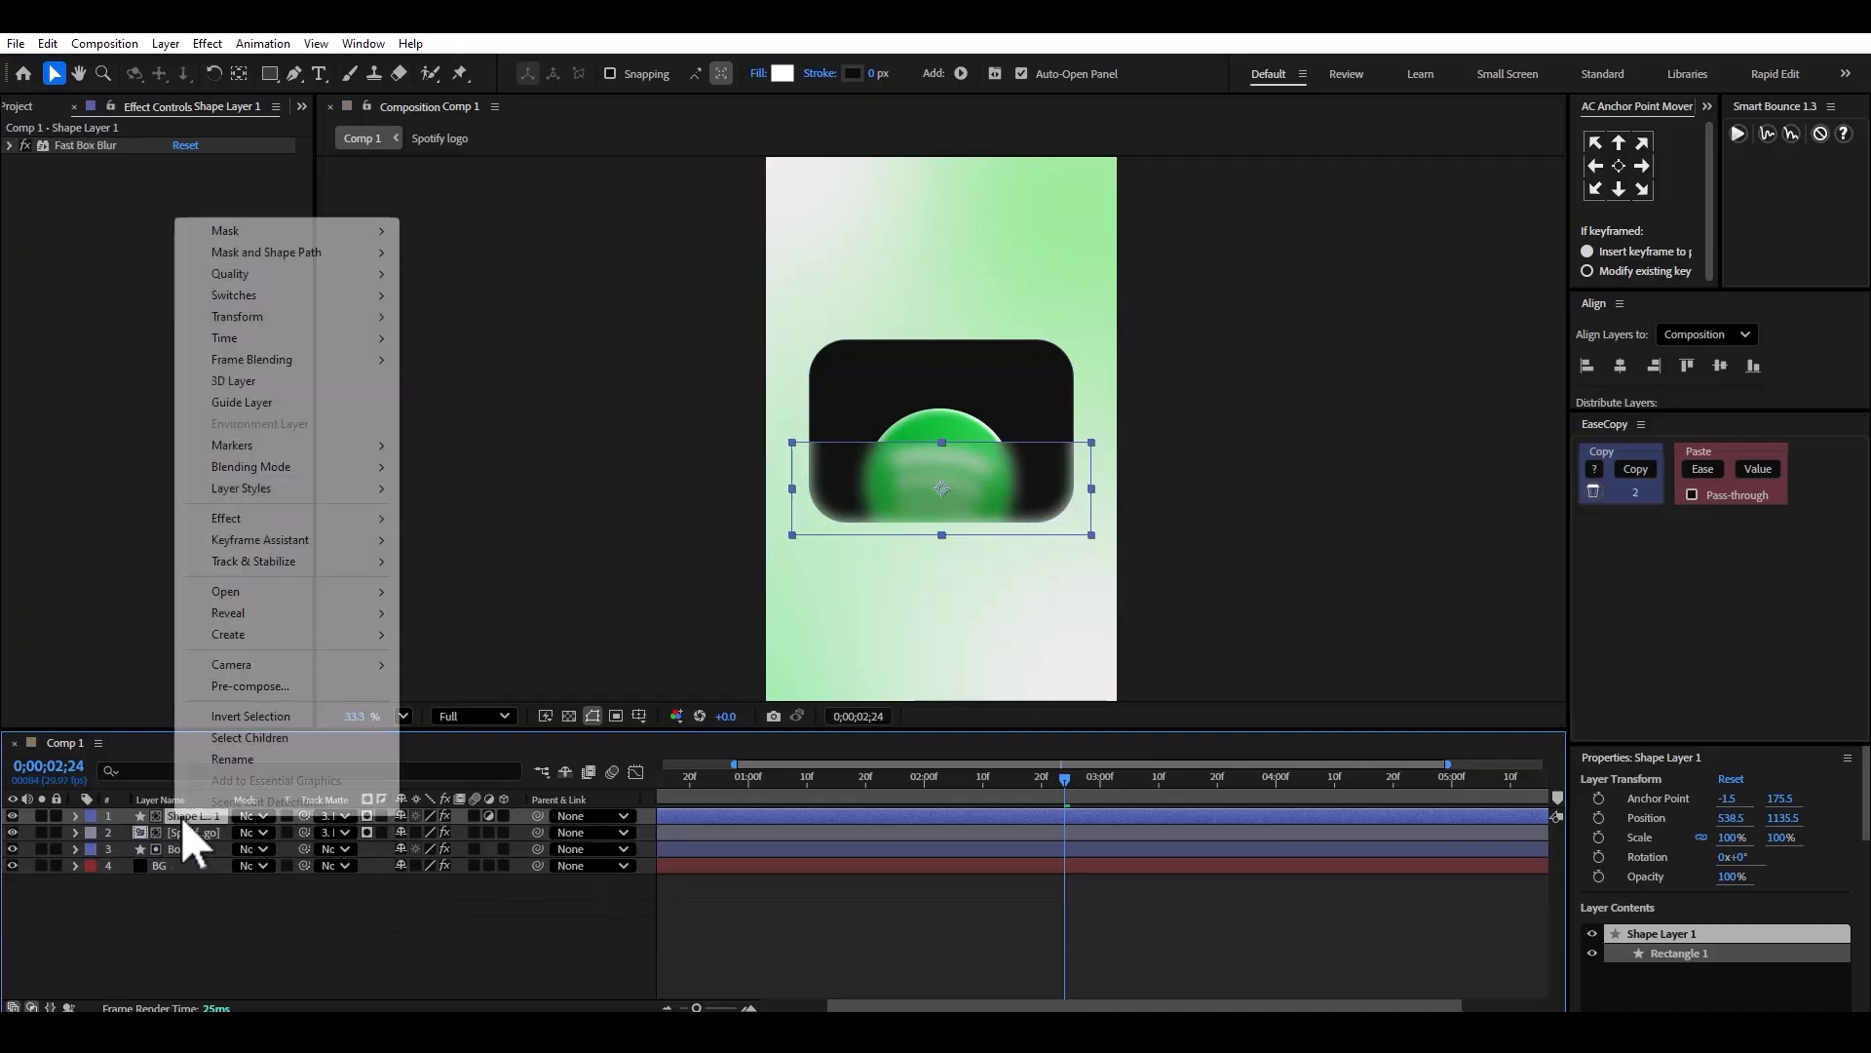
pyautogui.click(234, 758)
pyautogui.write('Glass')
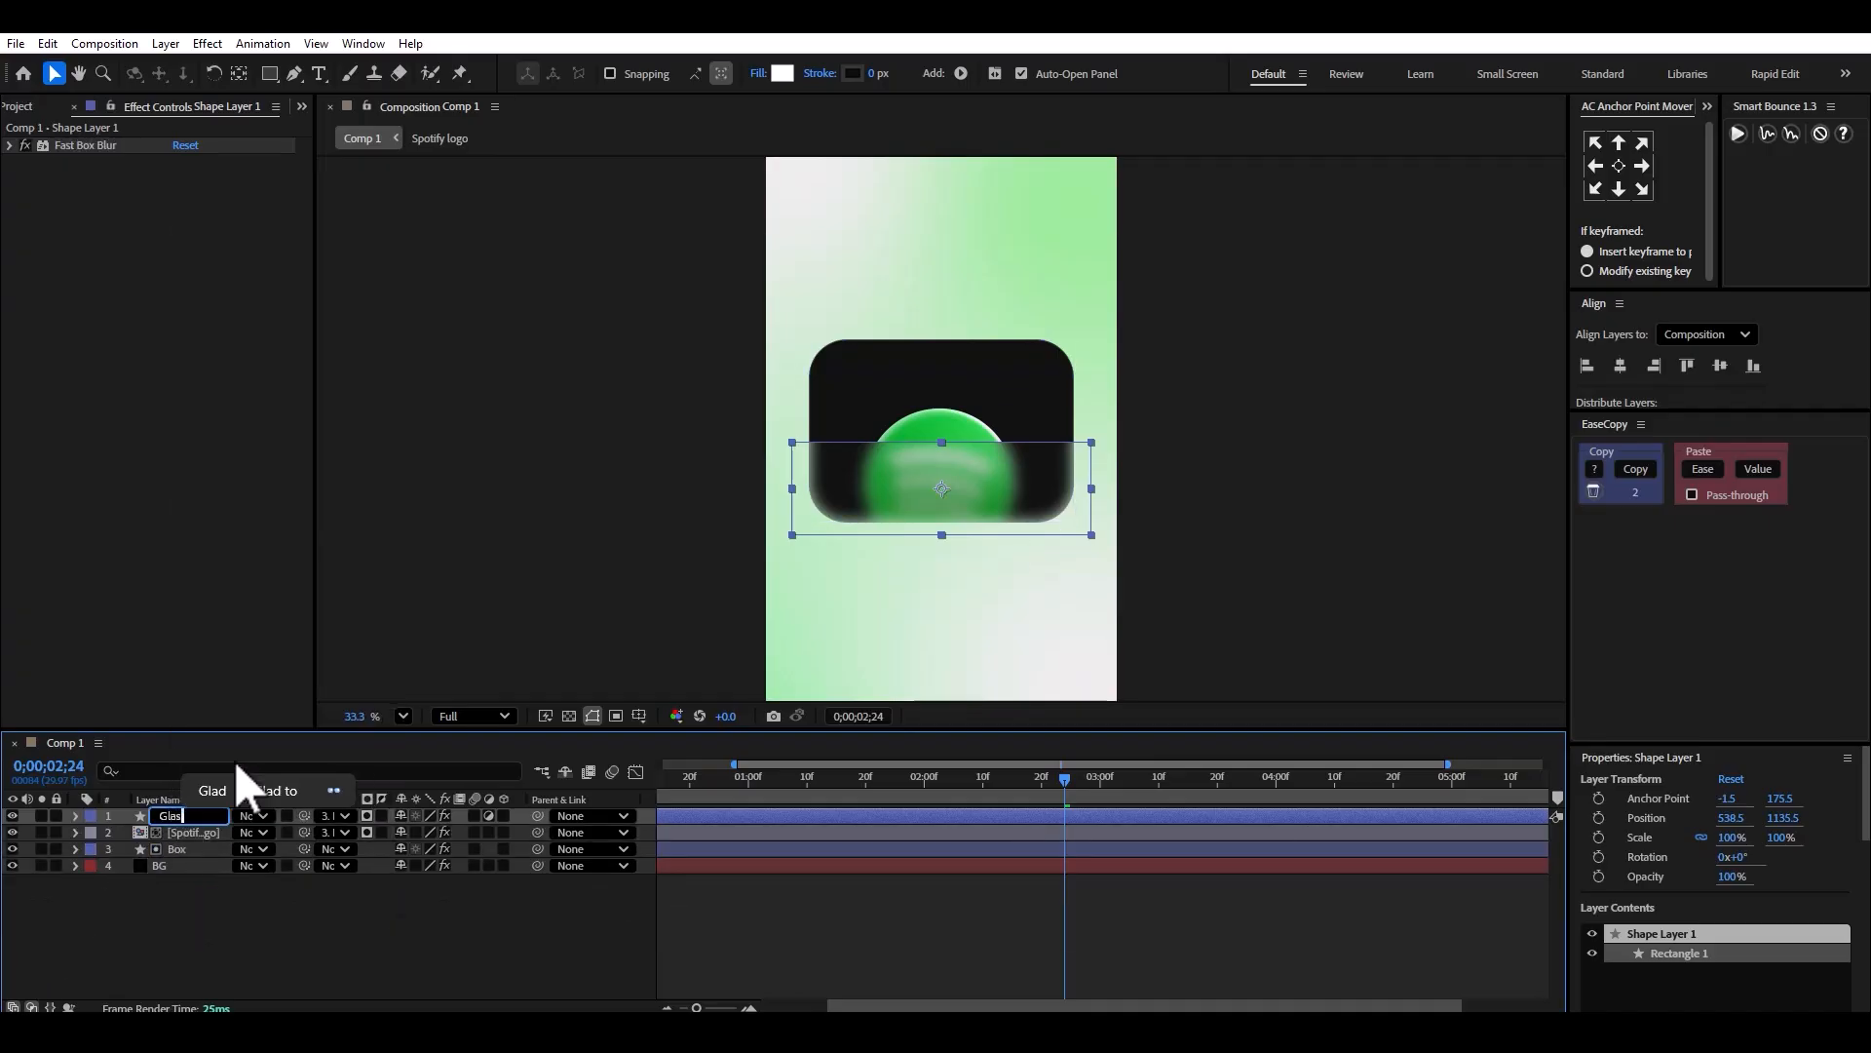
pyautogui.press('Return')
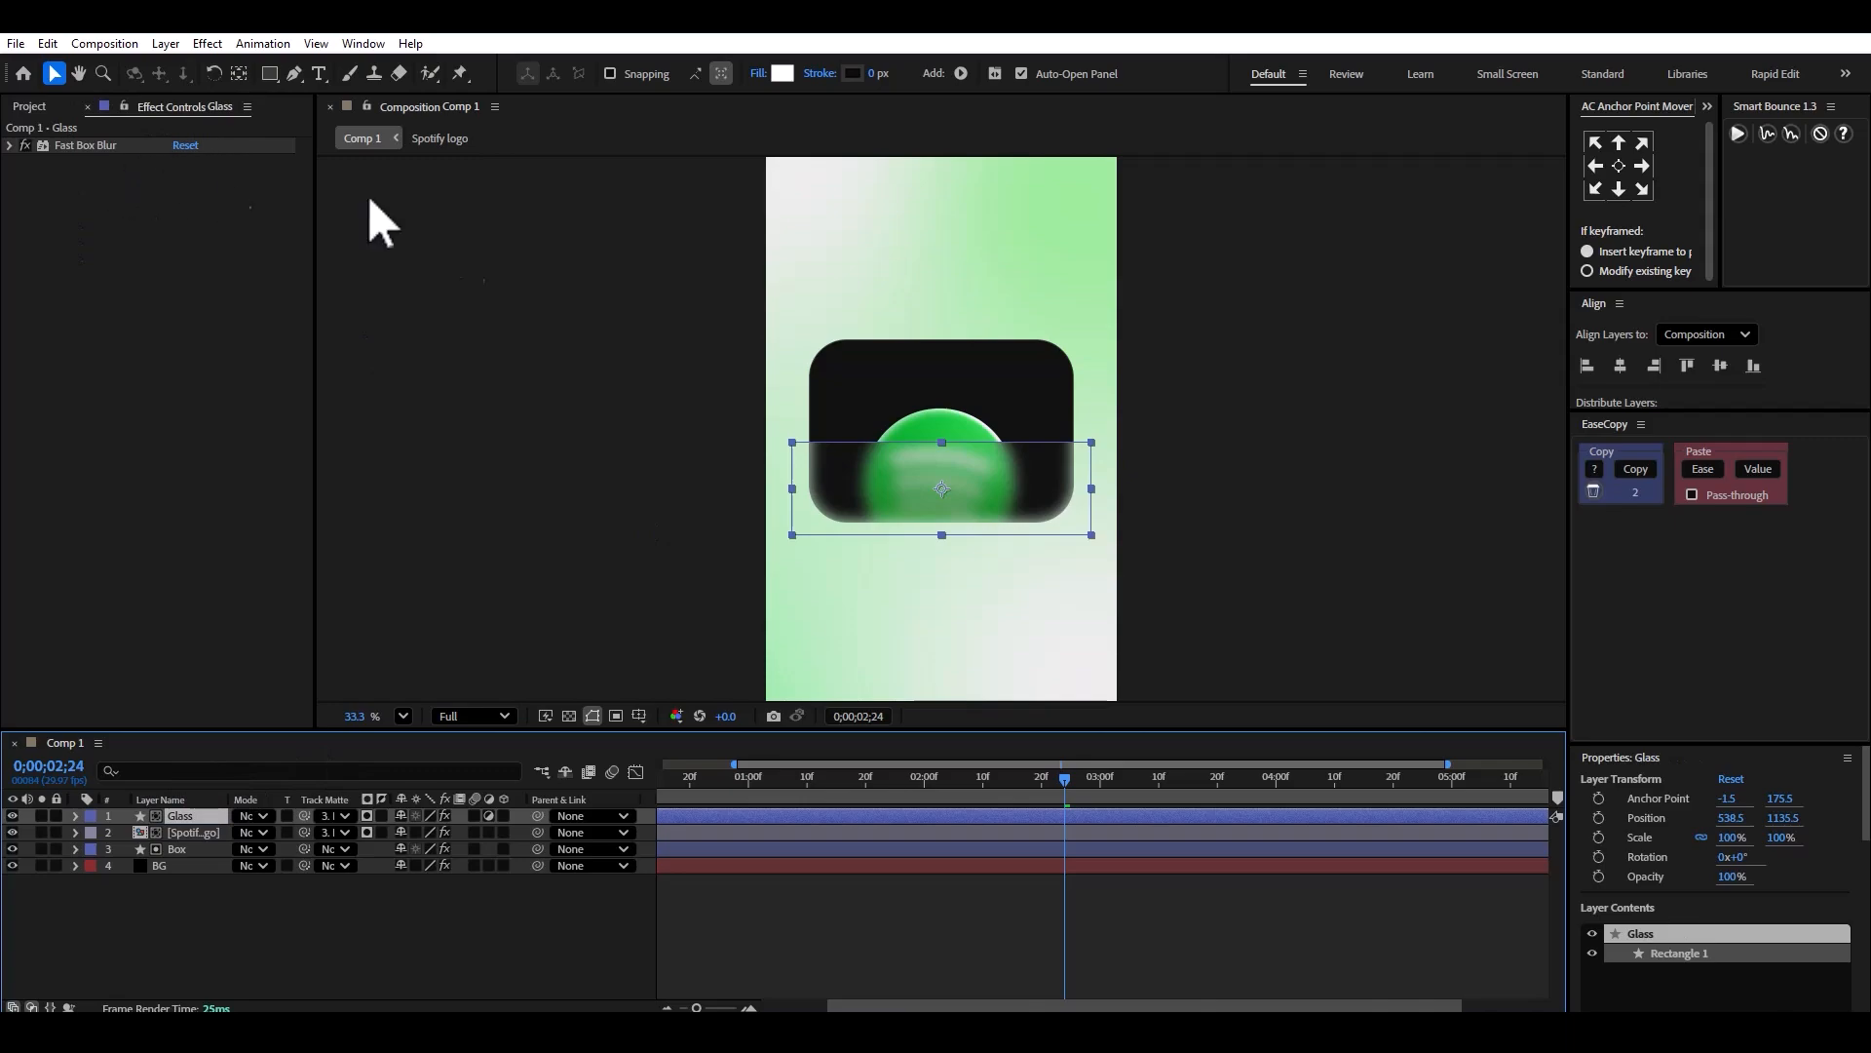
pyautogui.moveTo(1048, 508); pyautogui.dragTo(1046, 534)
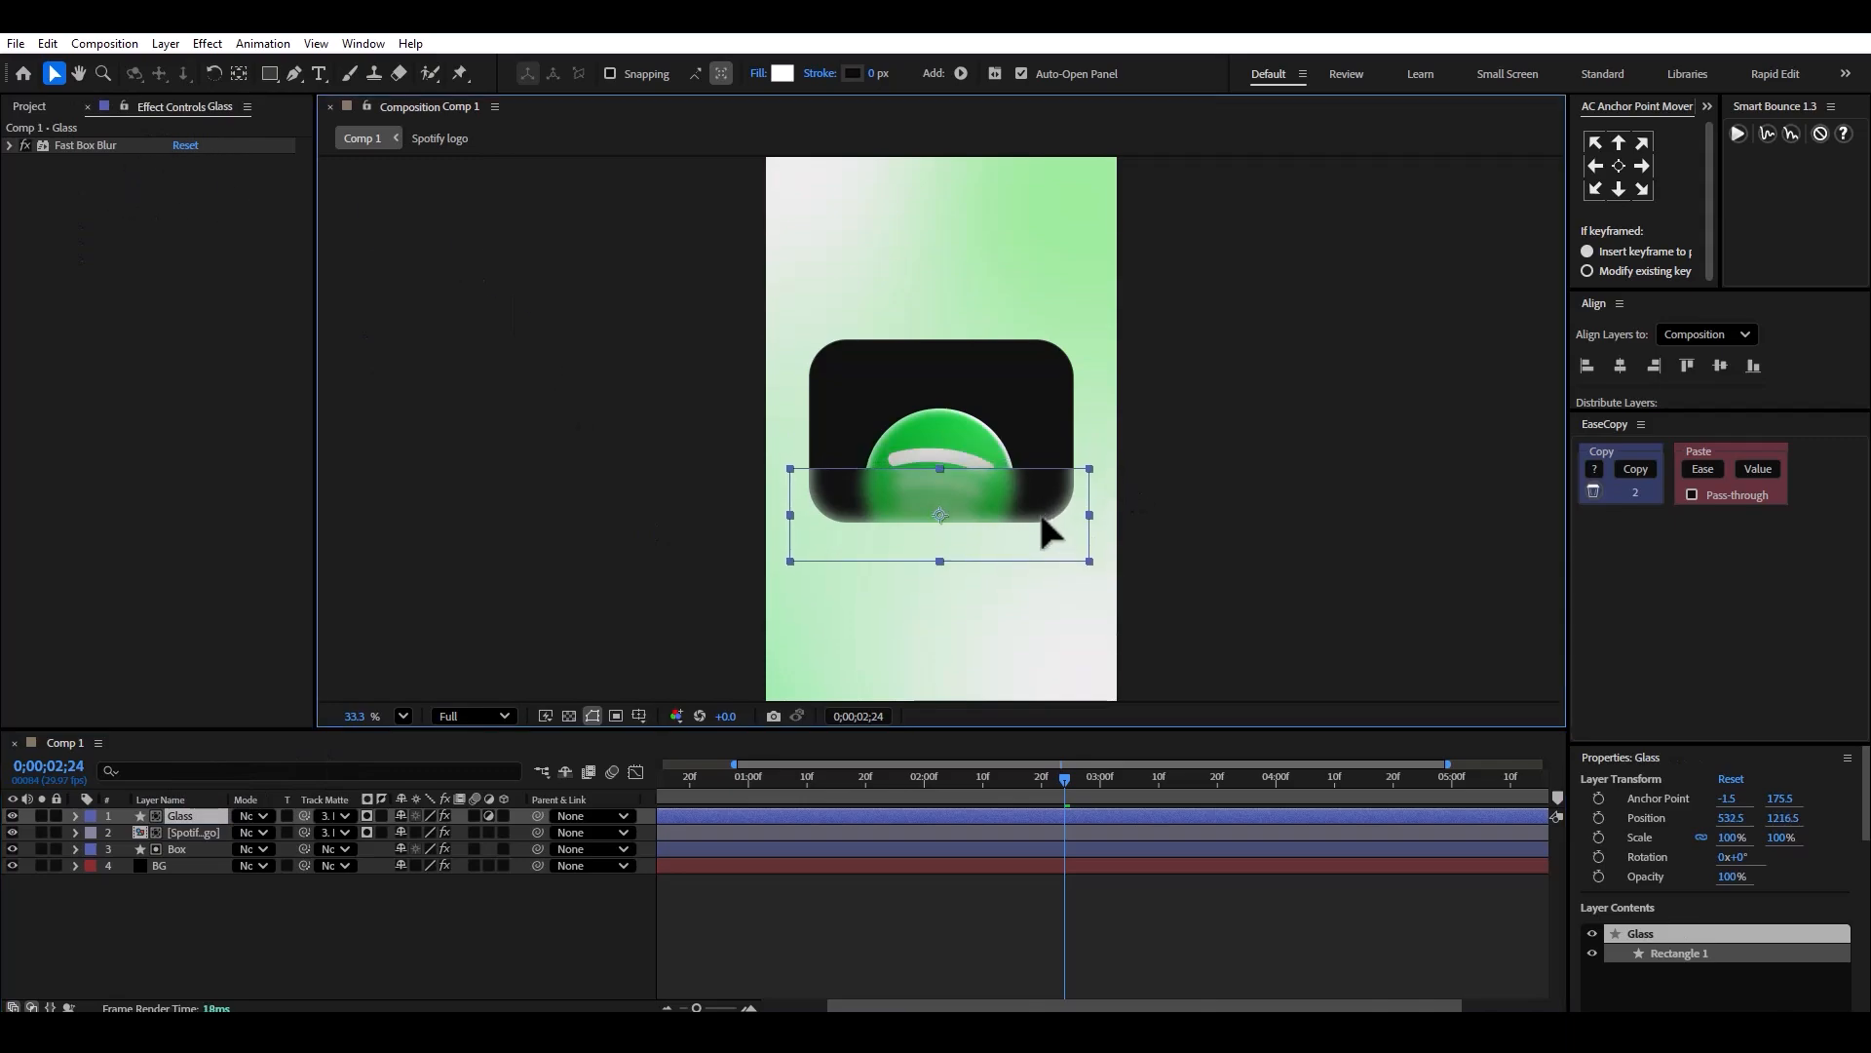
pyautogui.click(799, 936)
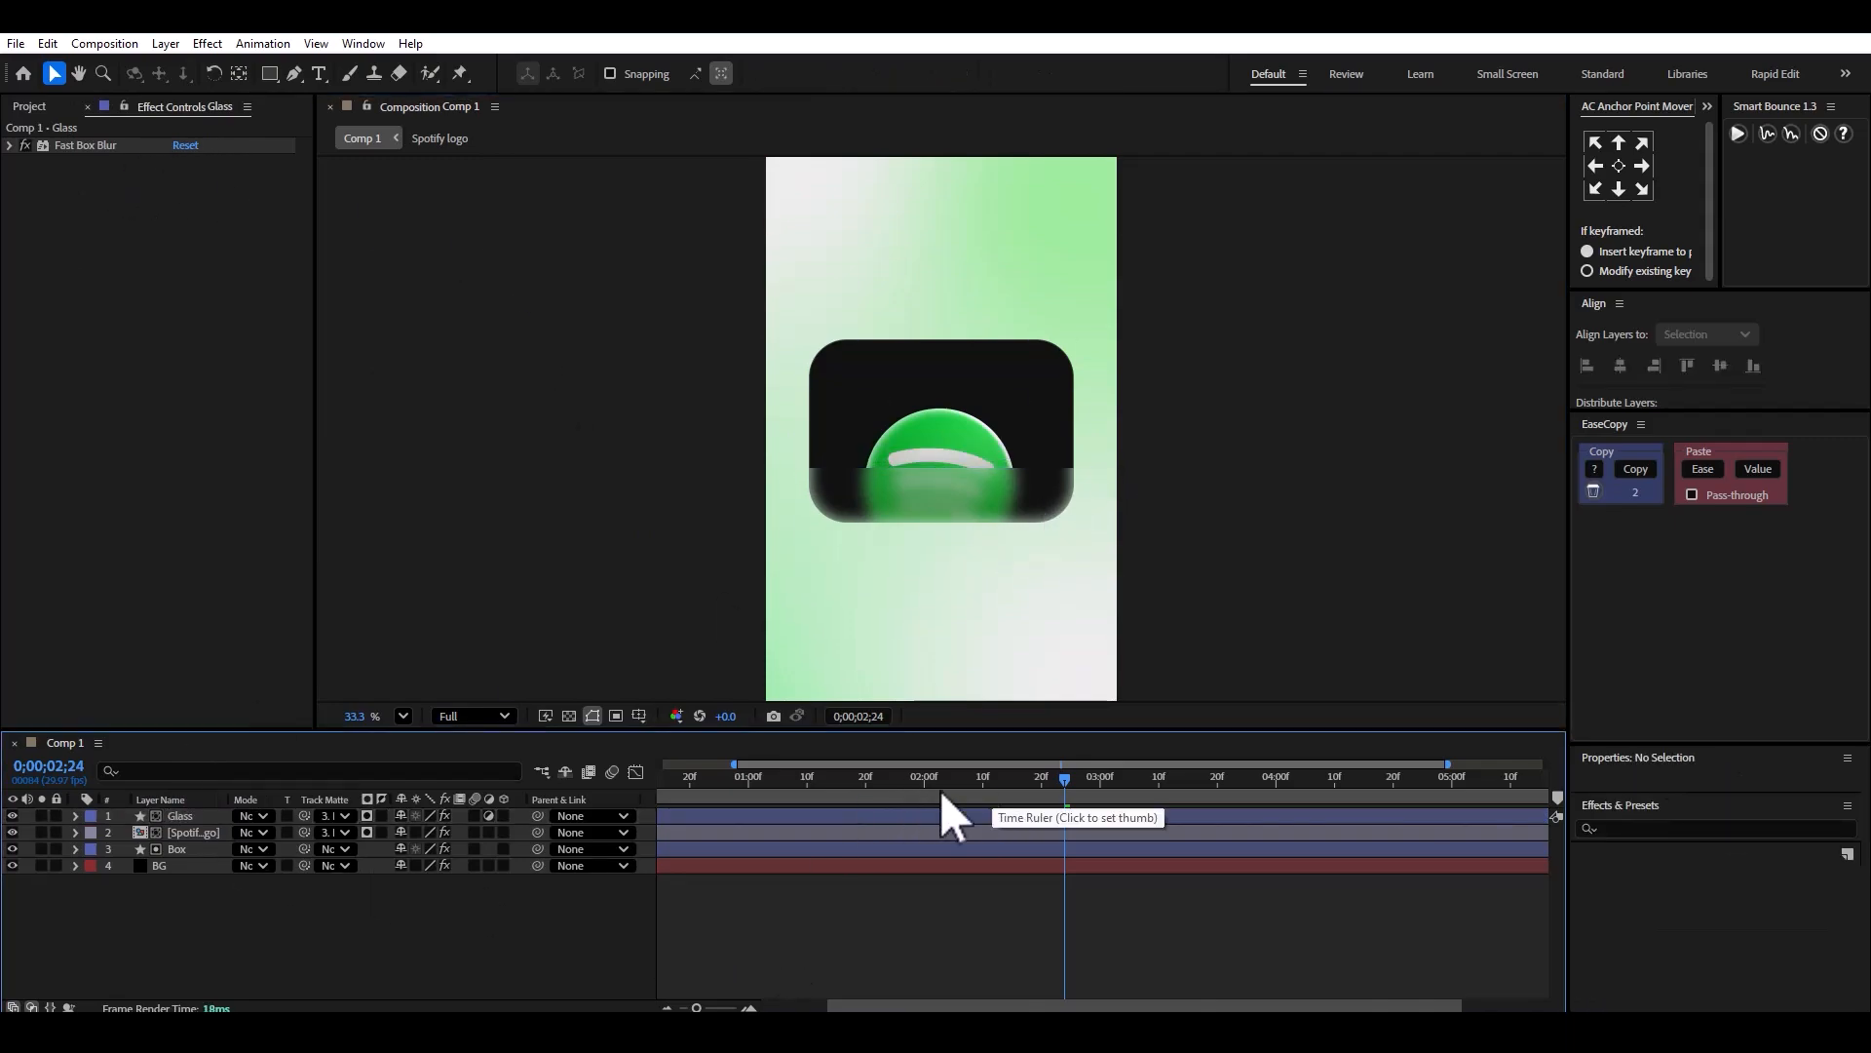
# Try adding Gaussian Blur (Legacy) to the Glass layer with a blurriness of 55.3.
pyautogui.click(182, 816)
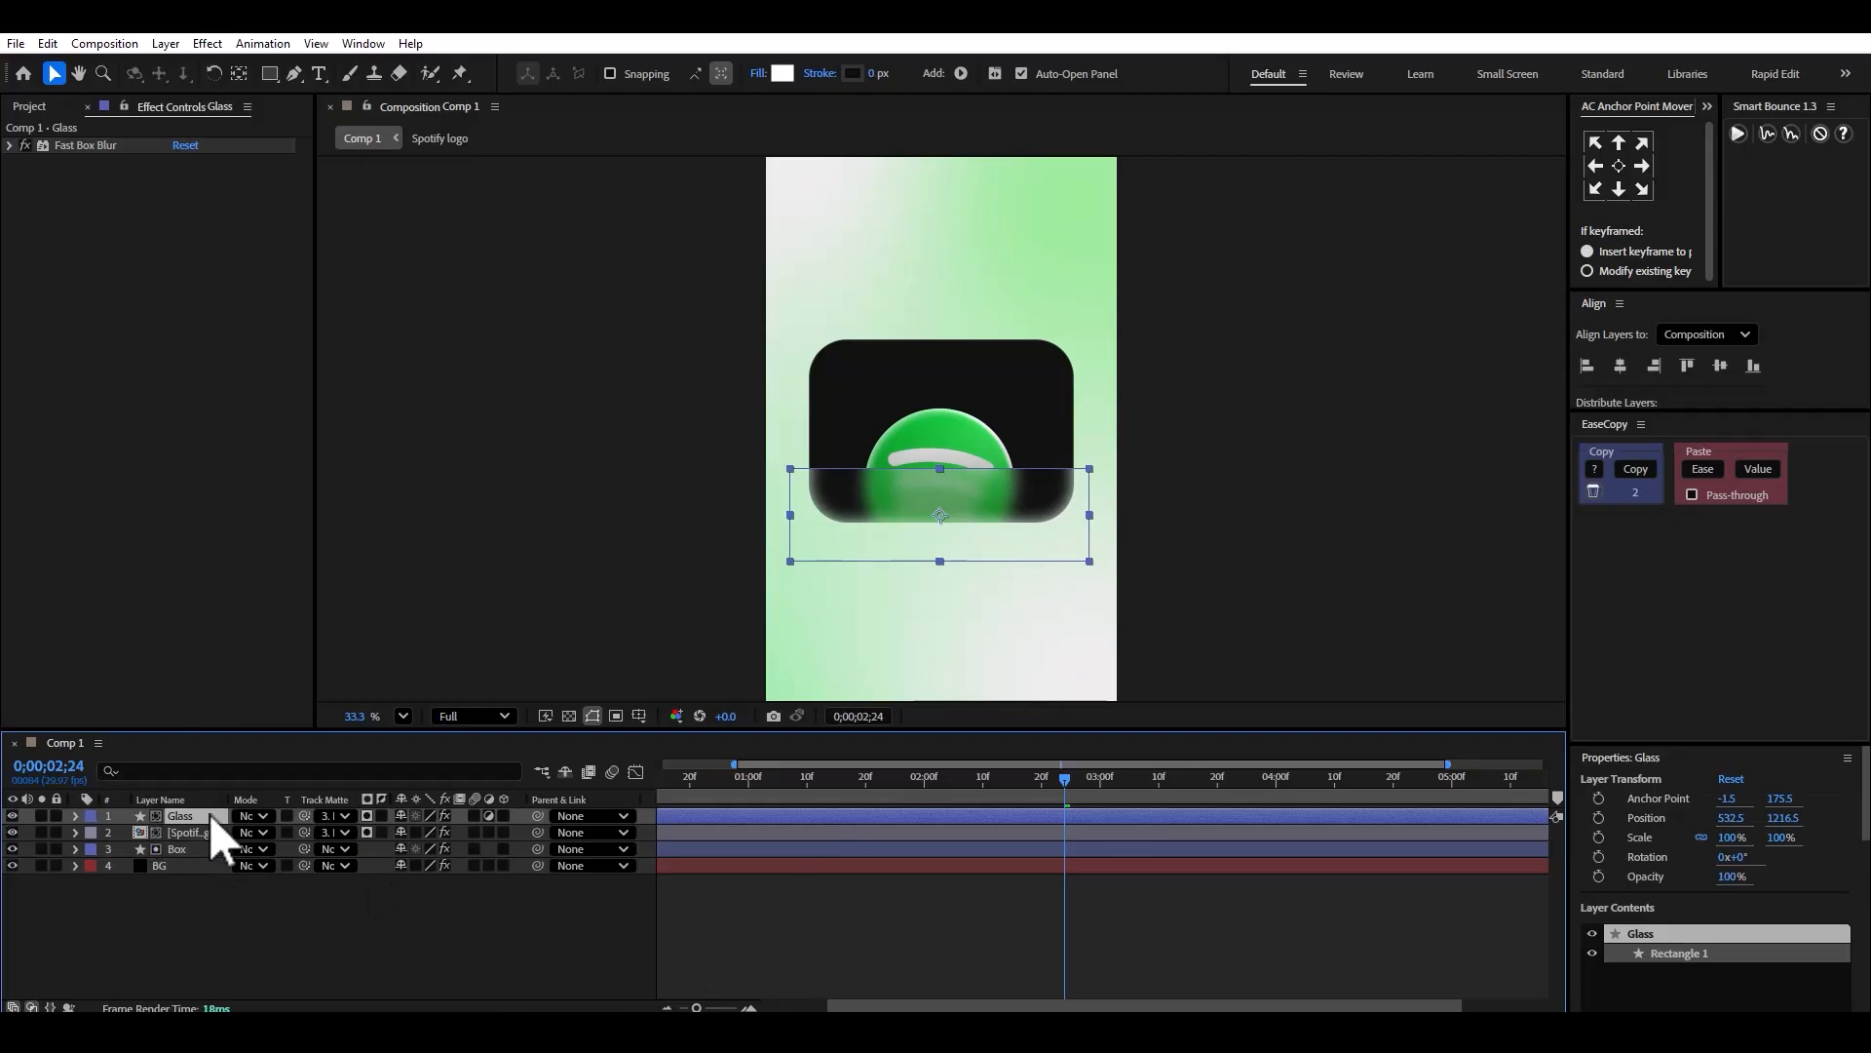
pyautogui.hotkey('ctrl', 'space')
pyautogui.write('gaus')
pyautogui.press('Return')
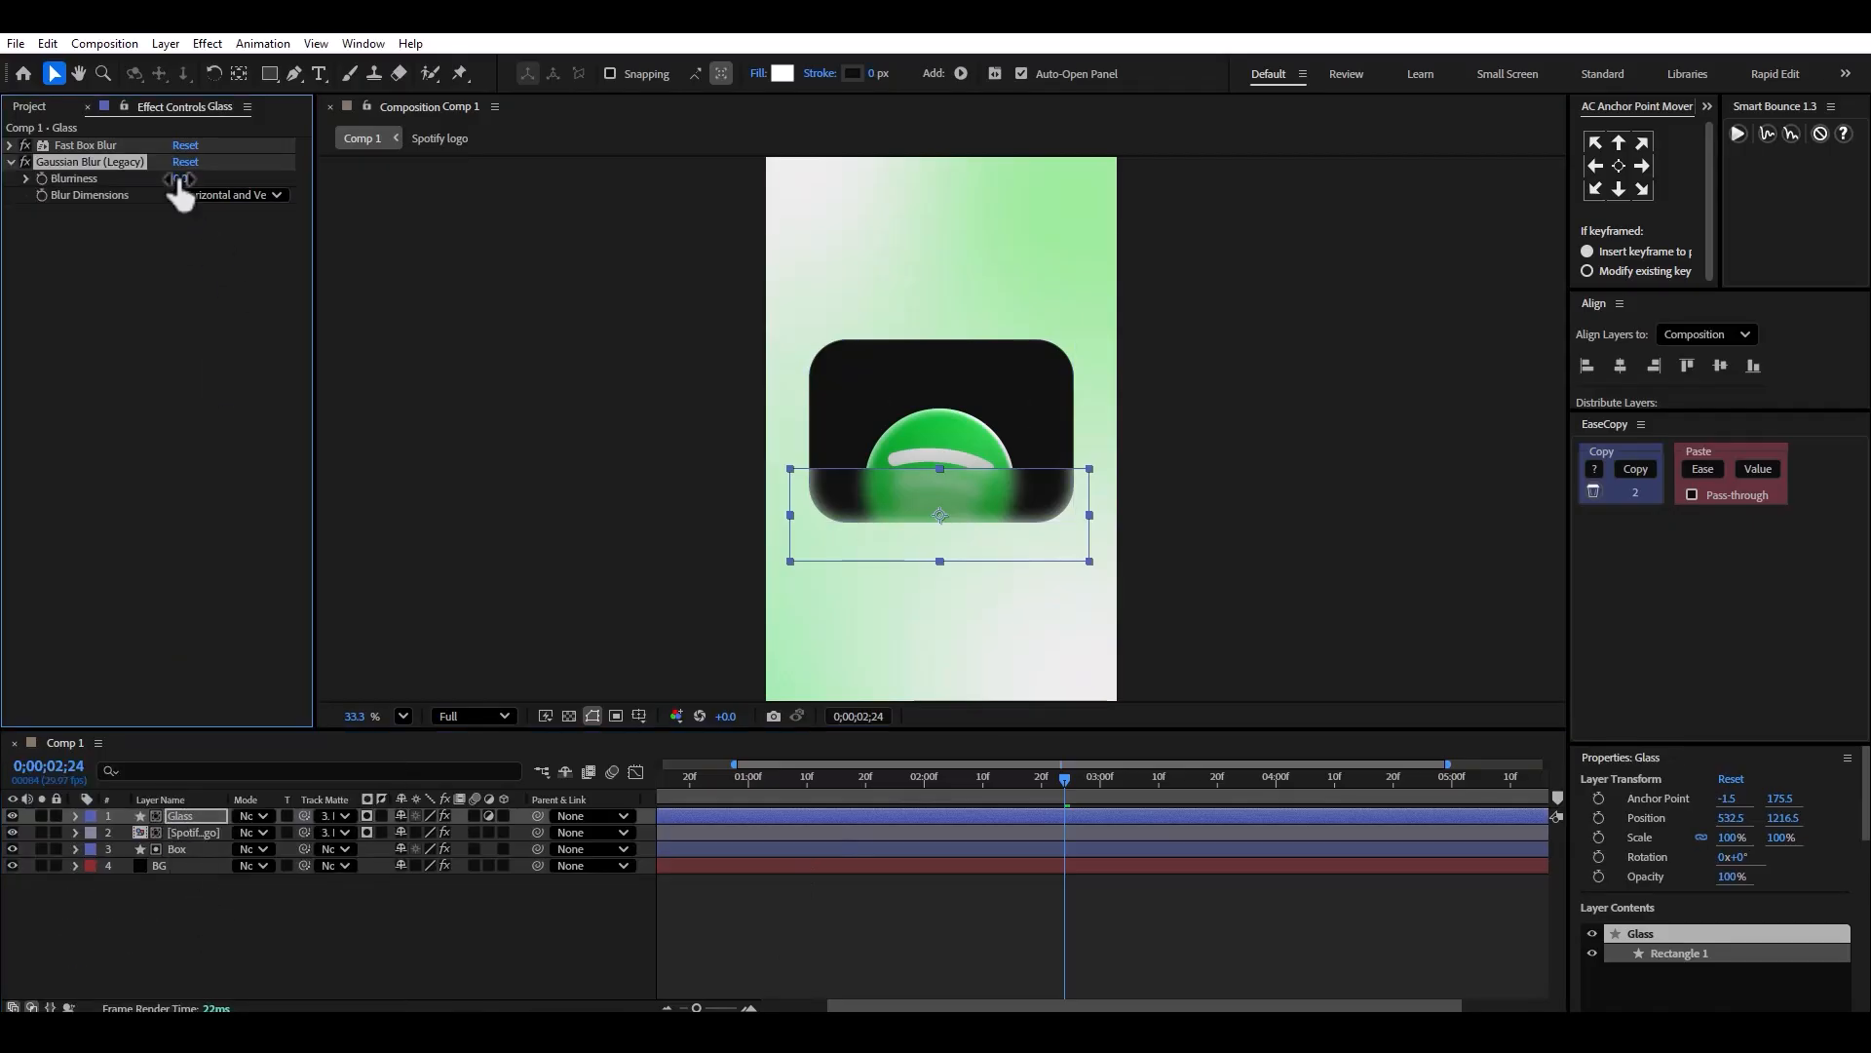
pyautogui.moveTo(664, 203); pyautogui.dragTo(746, 205)
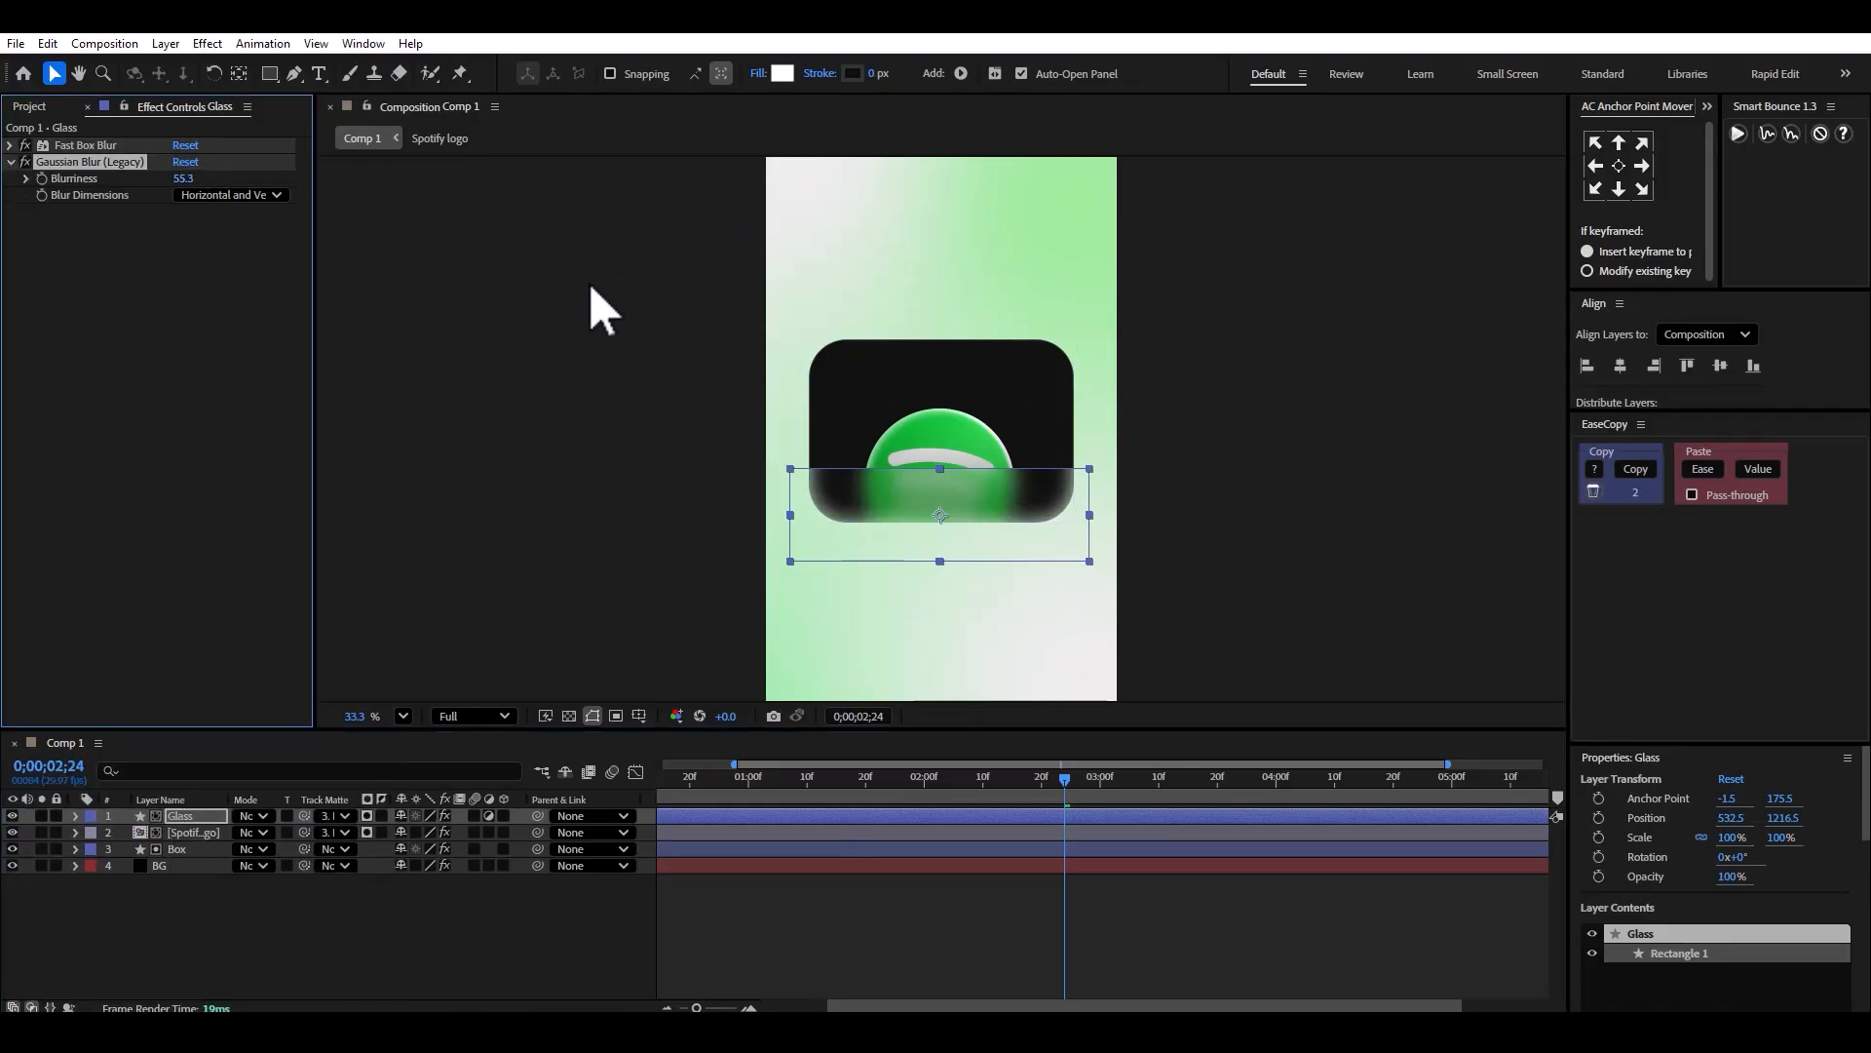
# Reorder Fast Box Blur below Gaussian Blur (Legacy) to compare the look, and remove the Gaussian blur from the Glass layer.
pyautogui.click(551, 353)
pyautogui.click(97, 161)
pyautogui.press('Delete')
pyautogui.hotkey('ctrl', 'z')
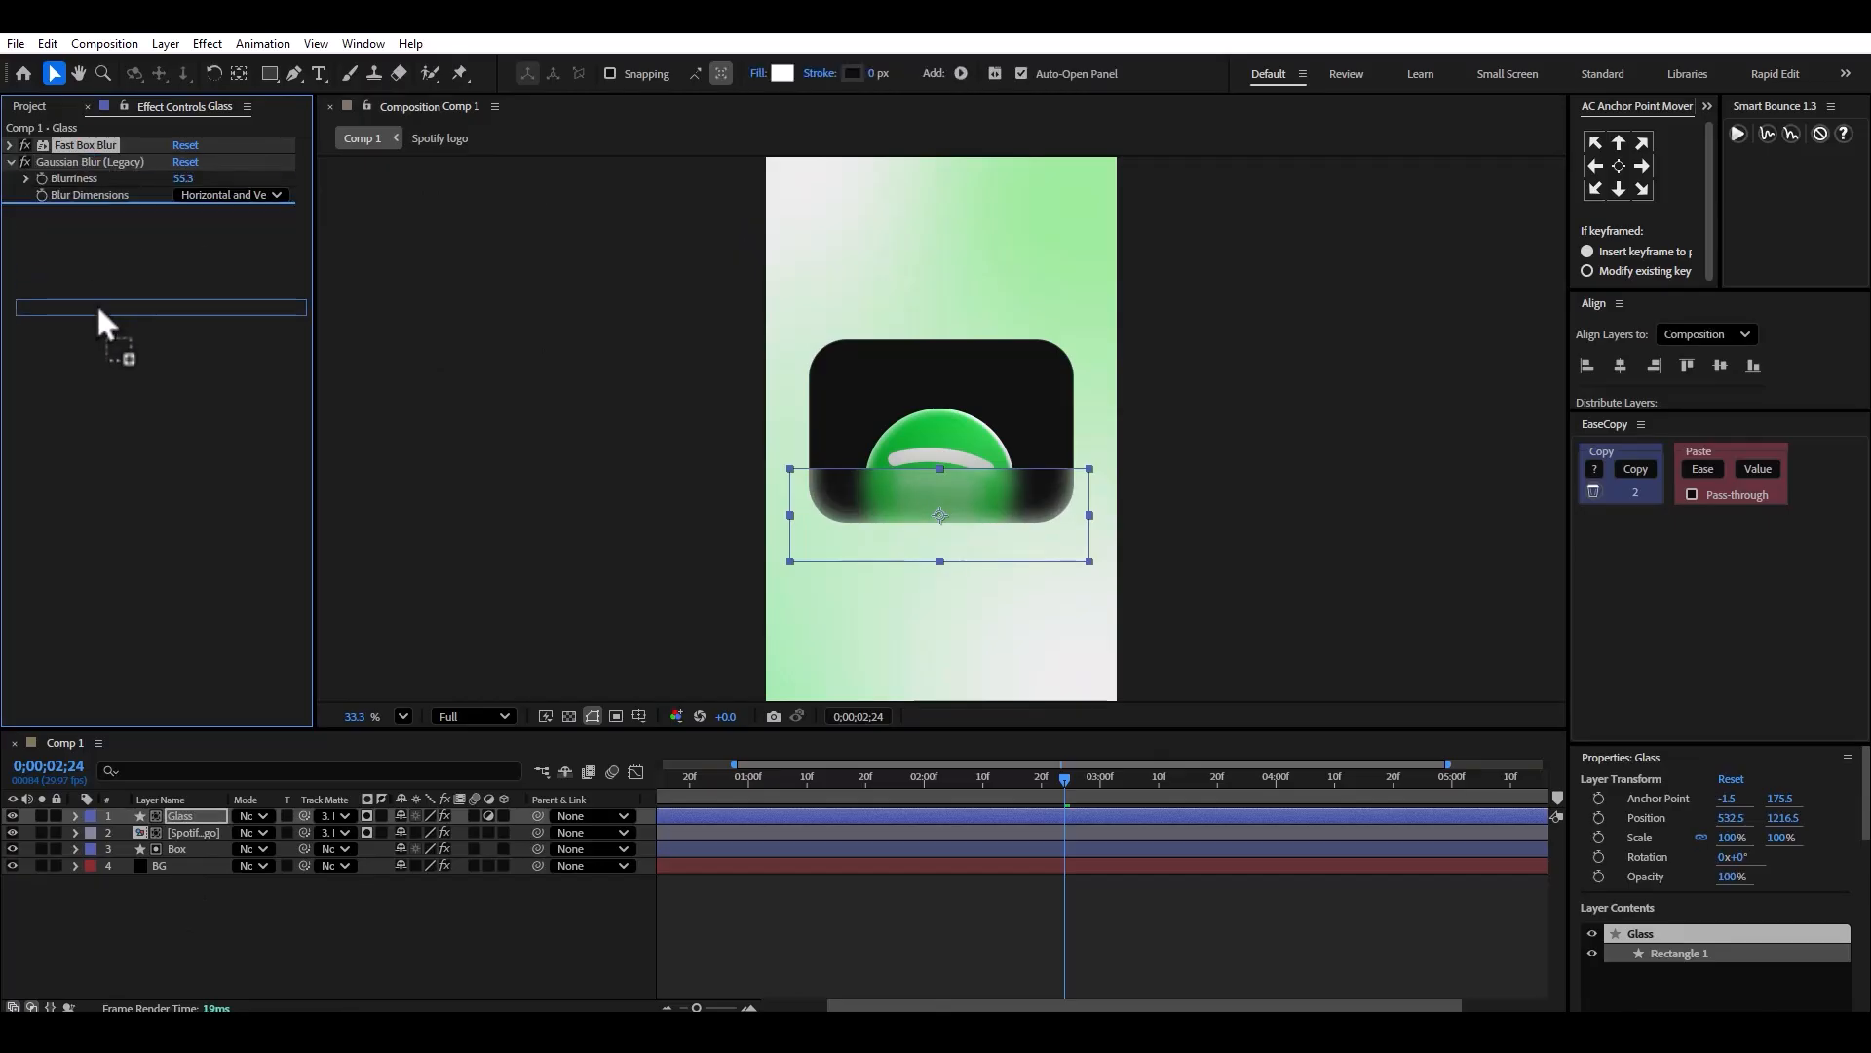
pyautogui.click(571, 385)
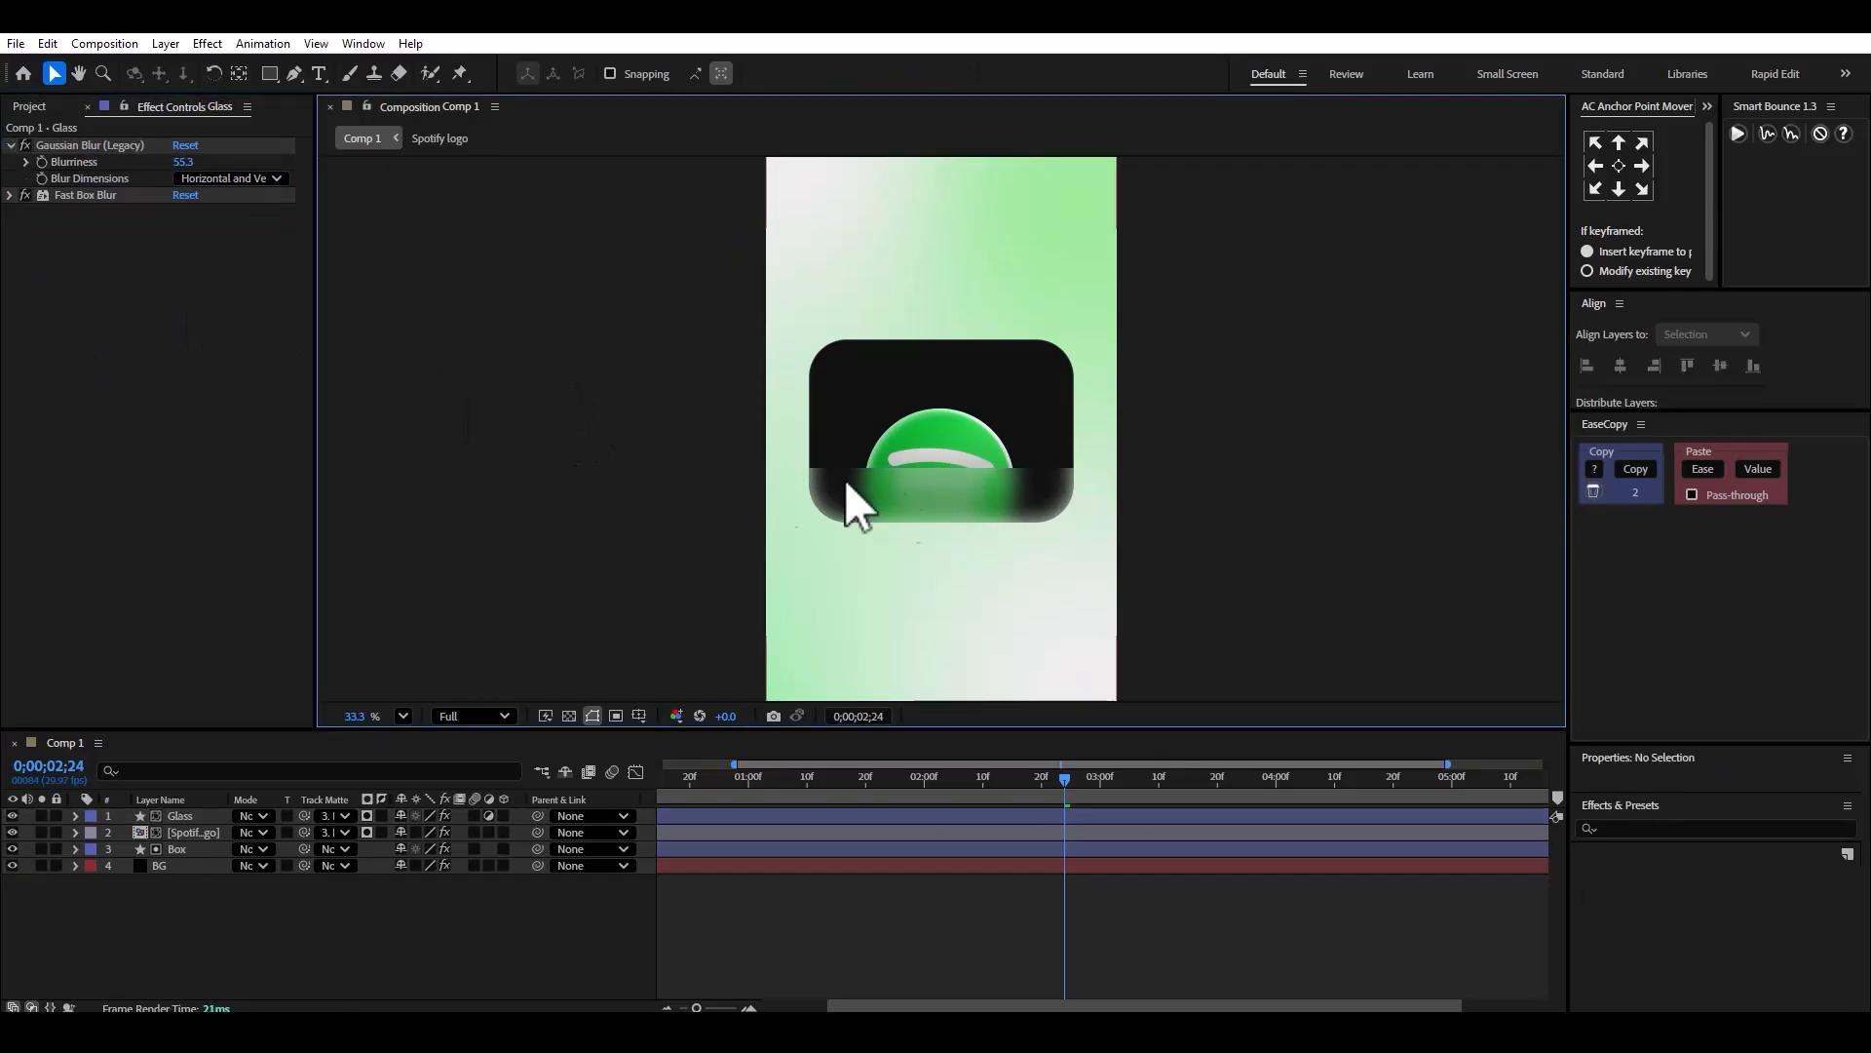
pyautogui.click(899, 489)
pyautogui.click(76, 142)
pyautogui.press('Delete')
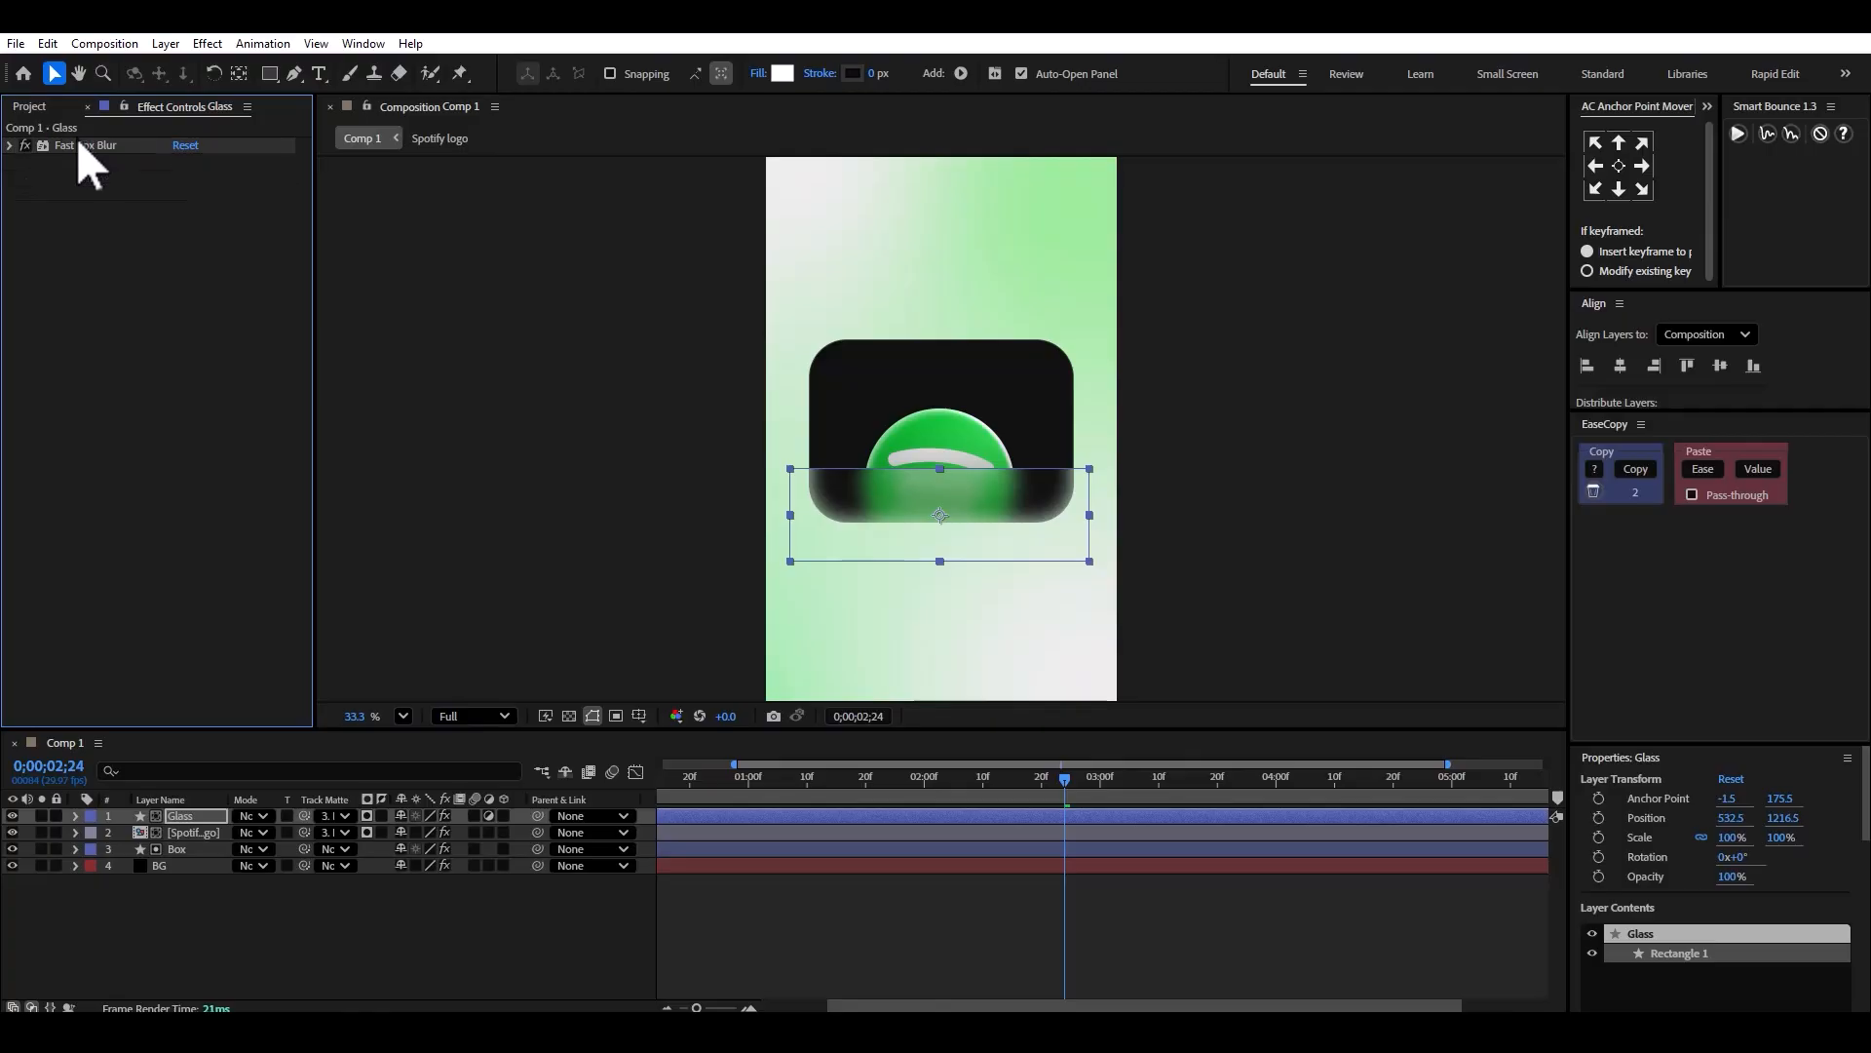
# Draw a thin, wide rectangular mask across the upper edge of the Glass layer and invert it.
pyautogui.click(269, 74)
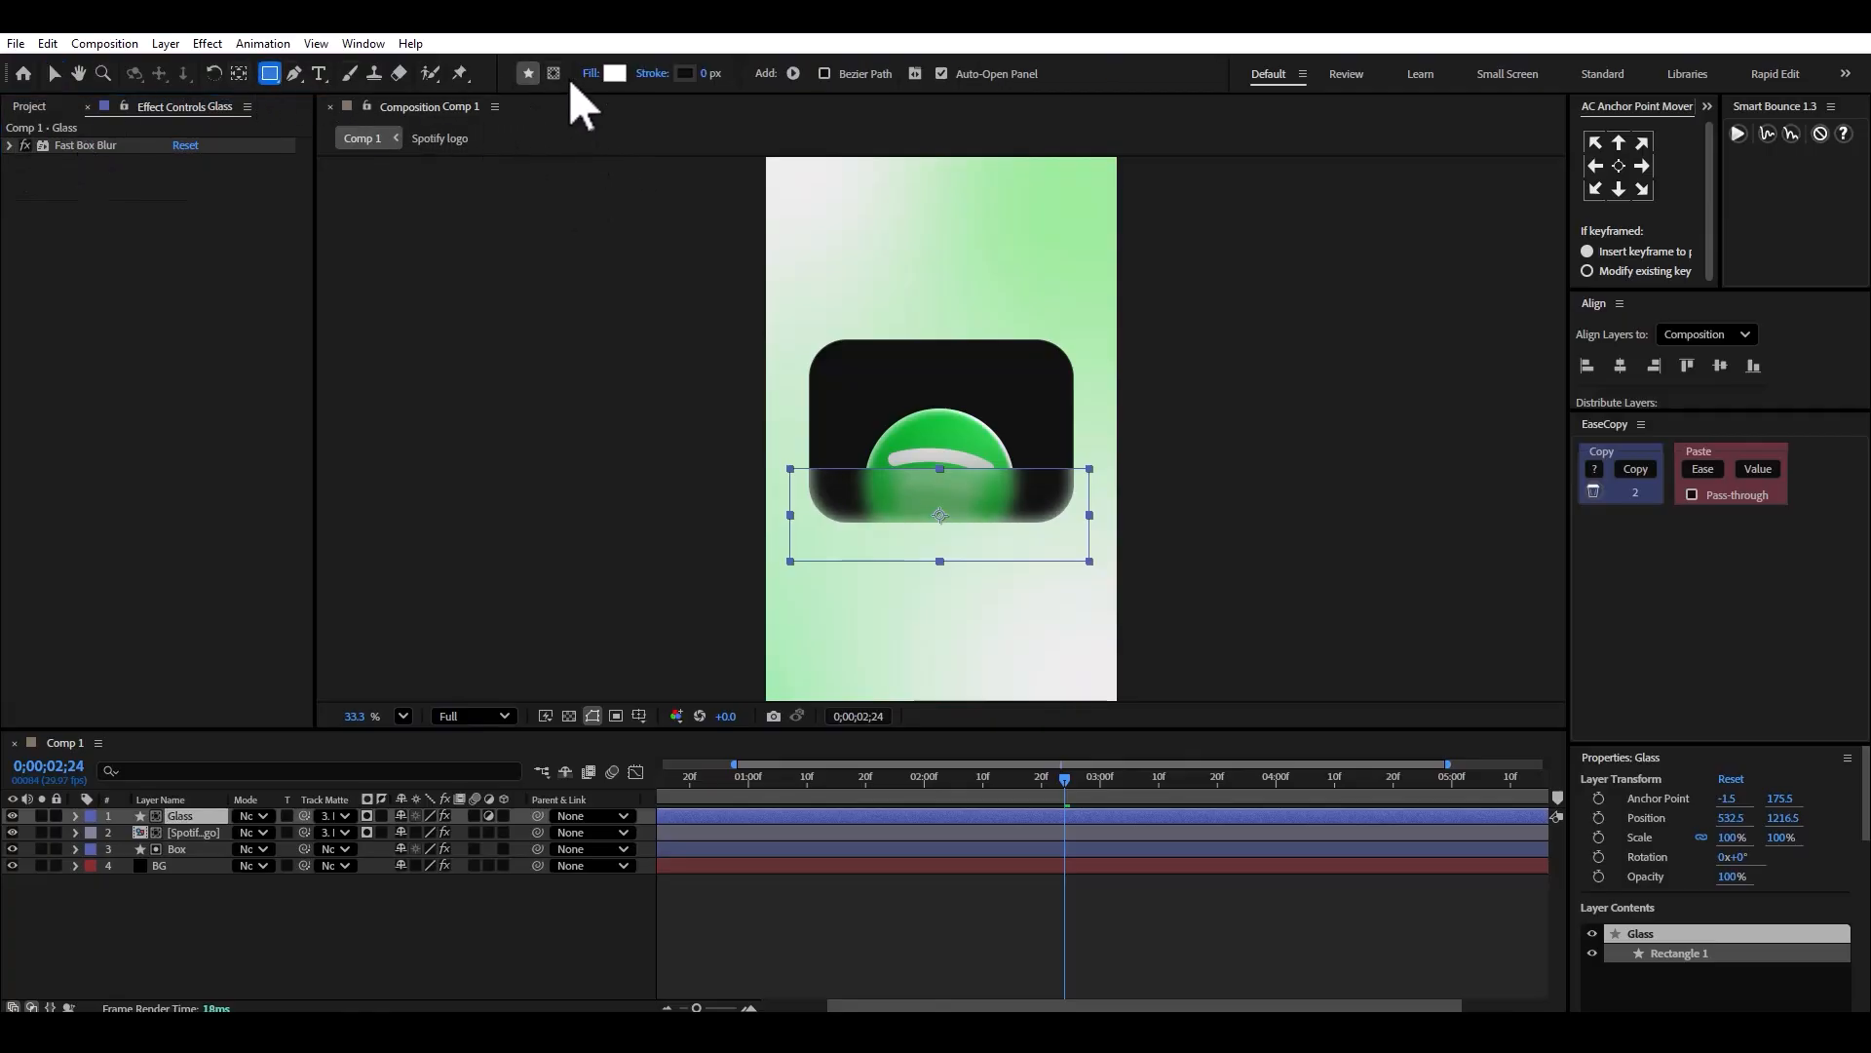
pyautogui.moveTo(778, 444); pyautogui.dragTo(1117, 475)
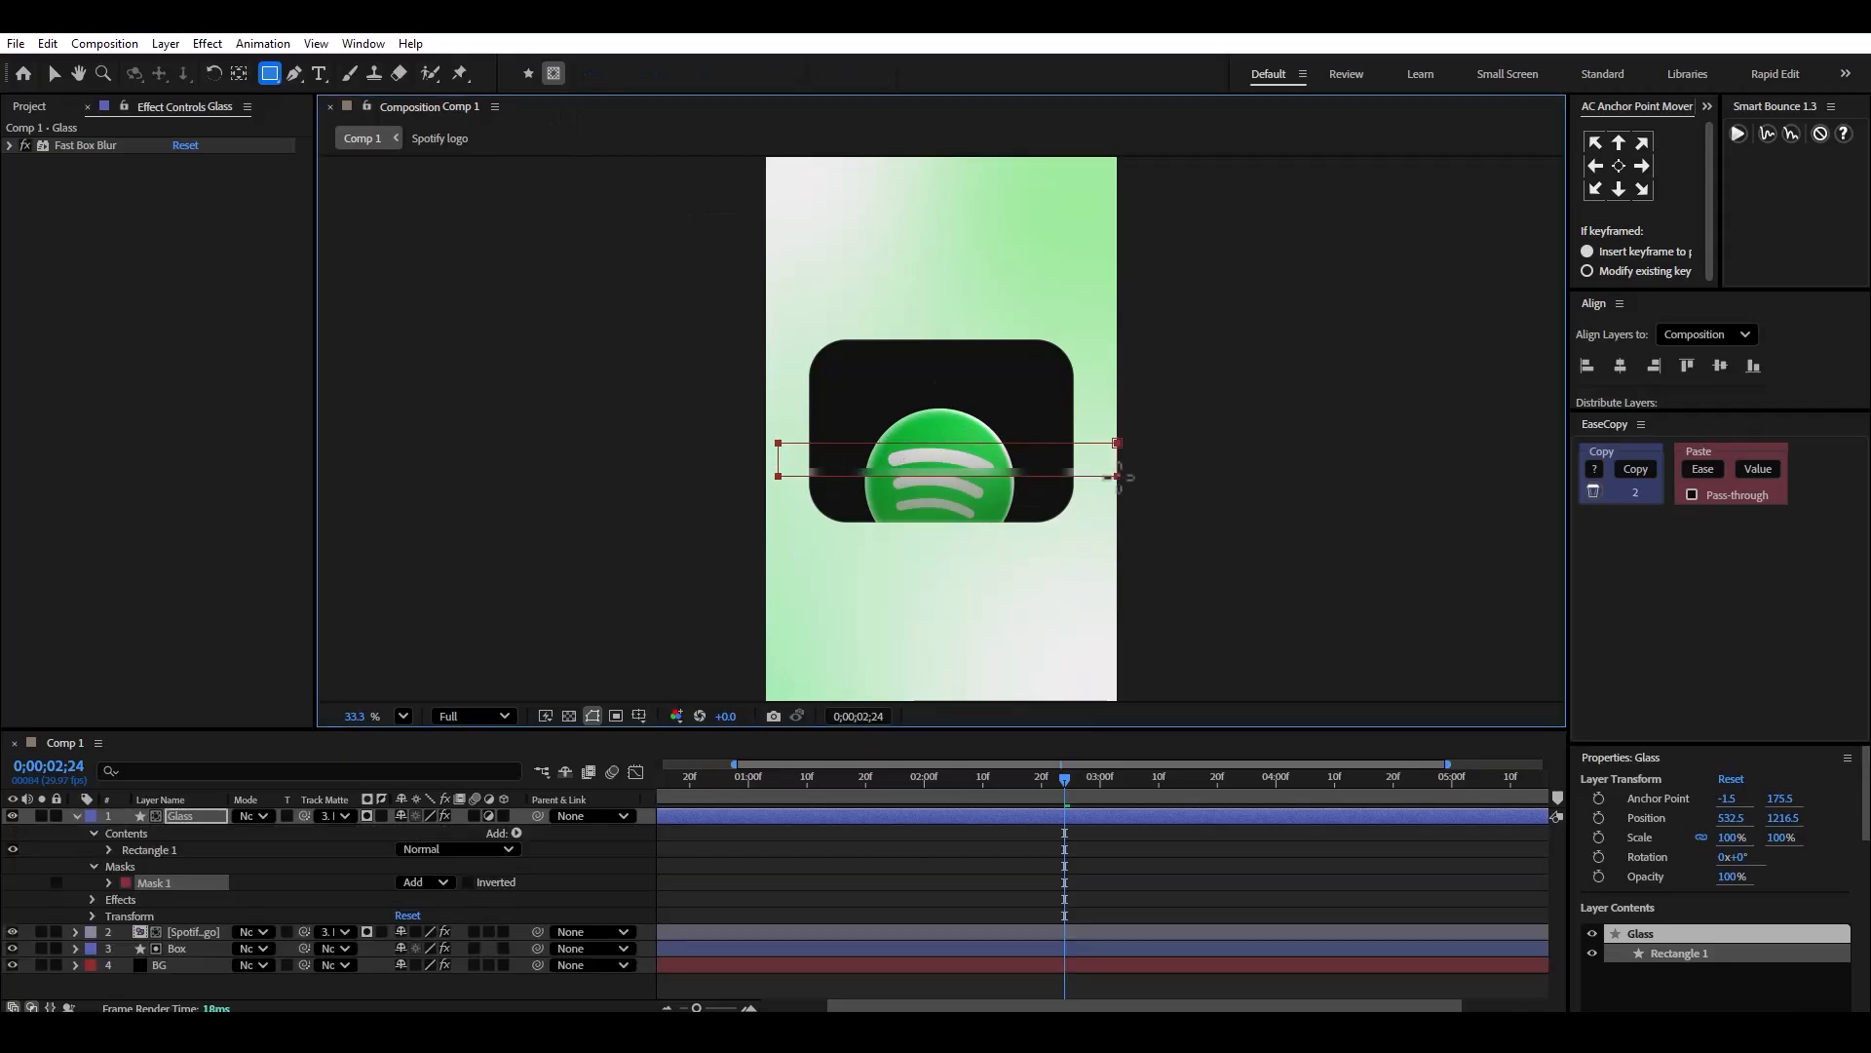
pyautogui.click(467, 882)
# Set the Glass layer's mask feather to 97 pixels and extend the mask's lower edge slightly downward.
pyautogui.click(109, 883)
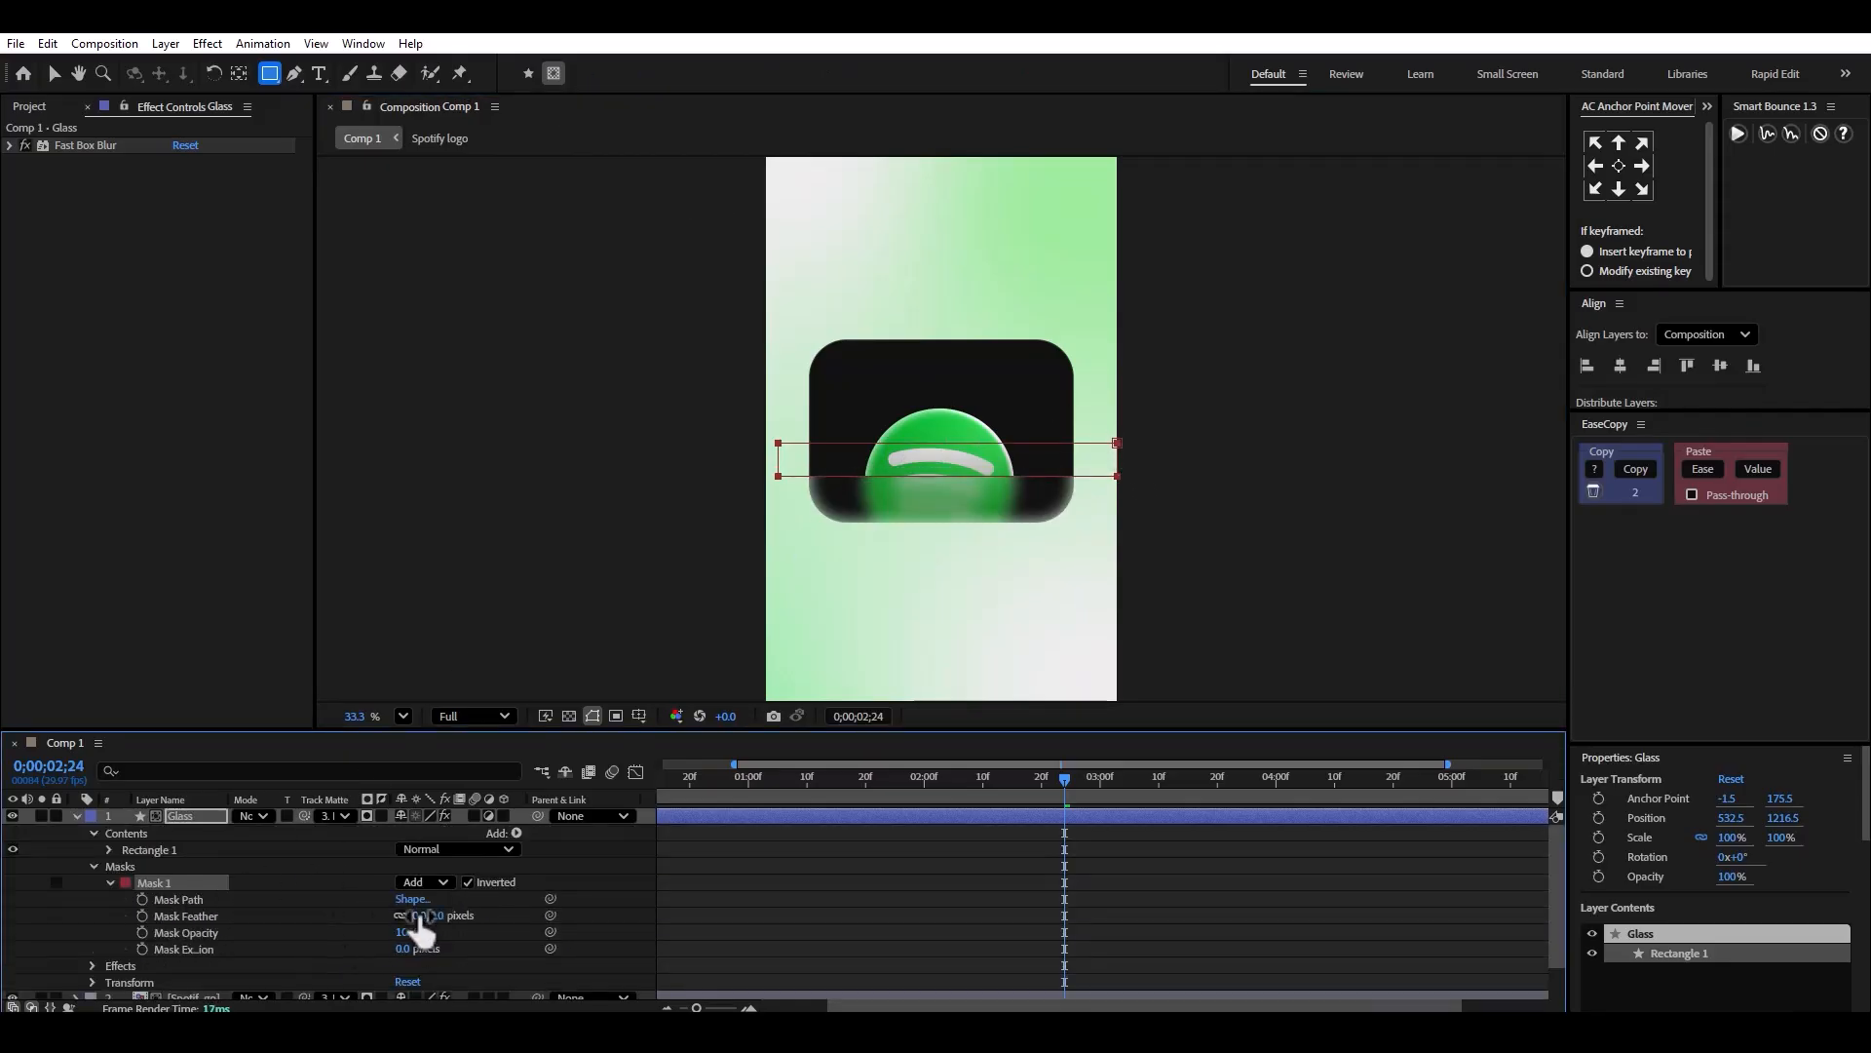
pyautogui.moveTo(419, 918); pyautogui.dragTo(631, 913)
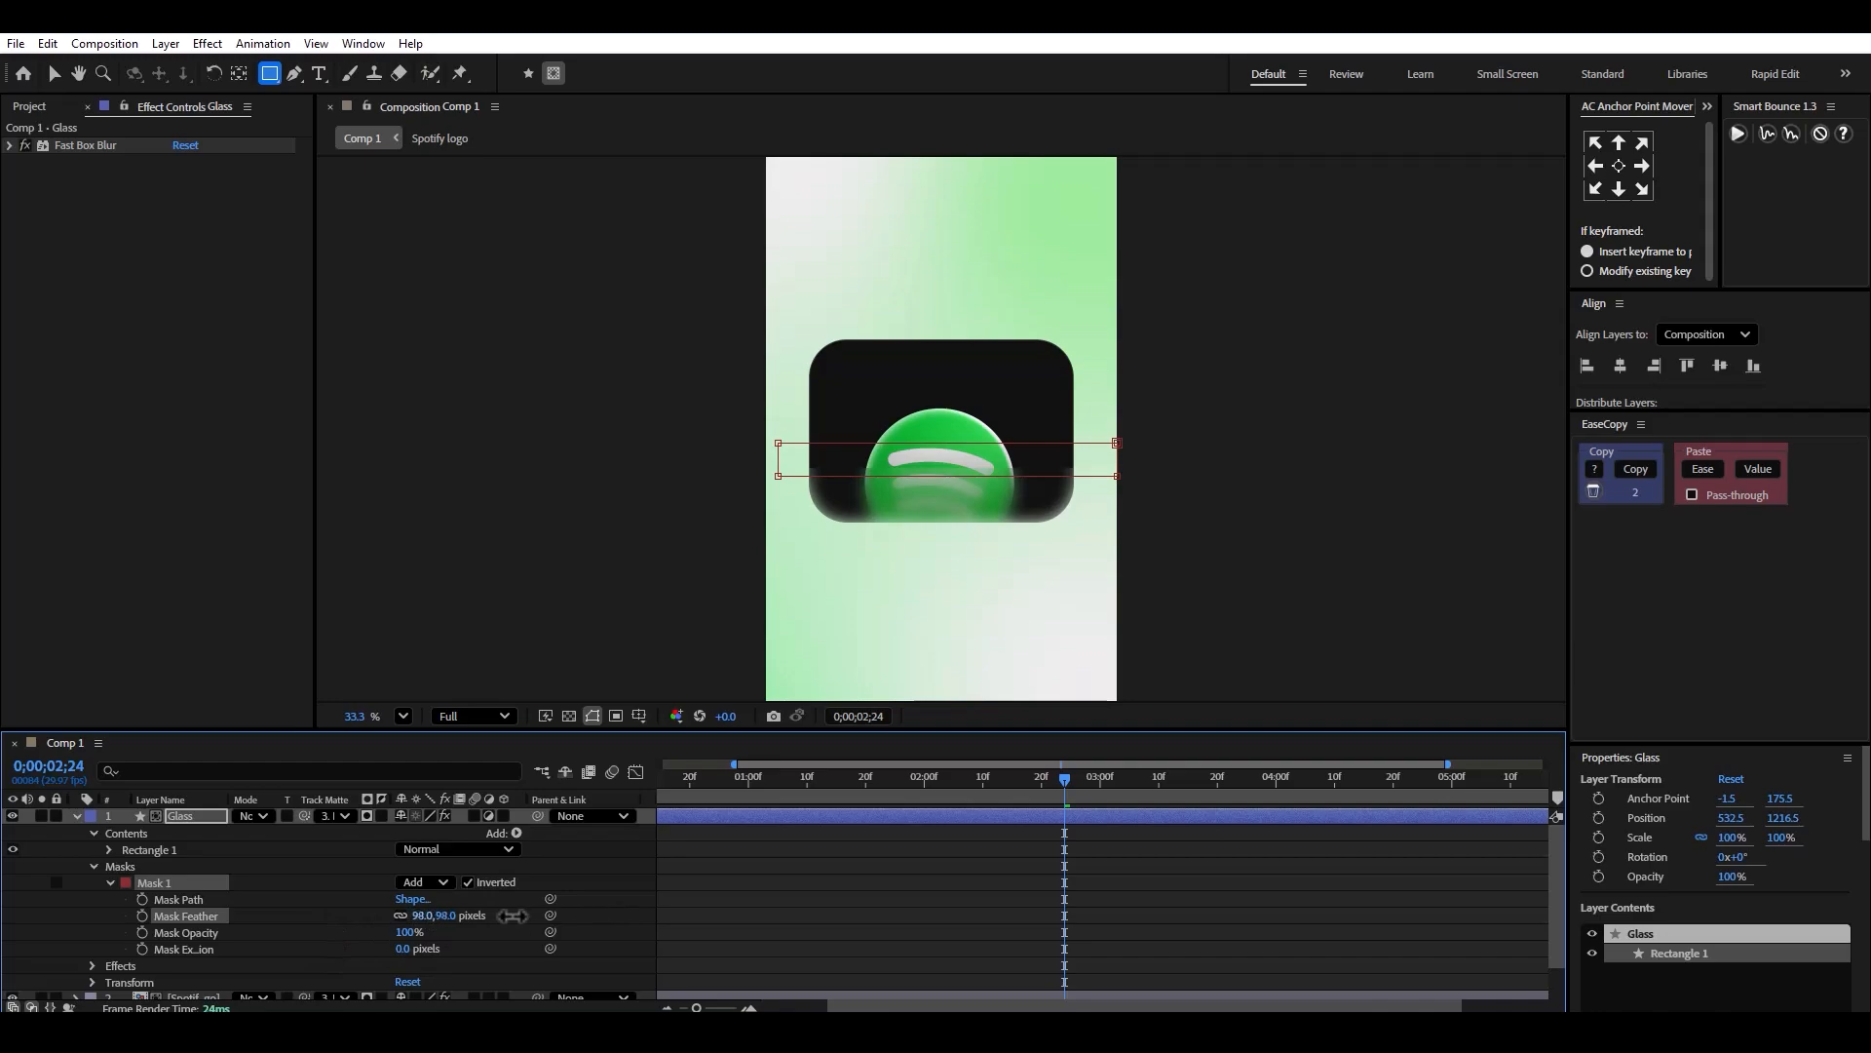
pyautogui.moveTo(514, 916); pyautogui.dragTo(511, 916)
pyautogui.click(53, 73)
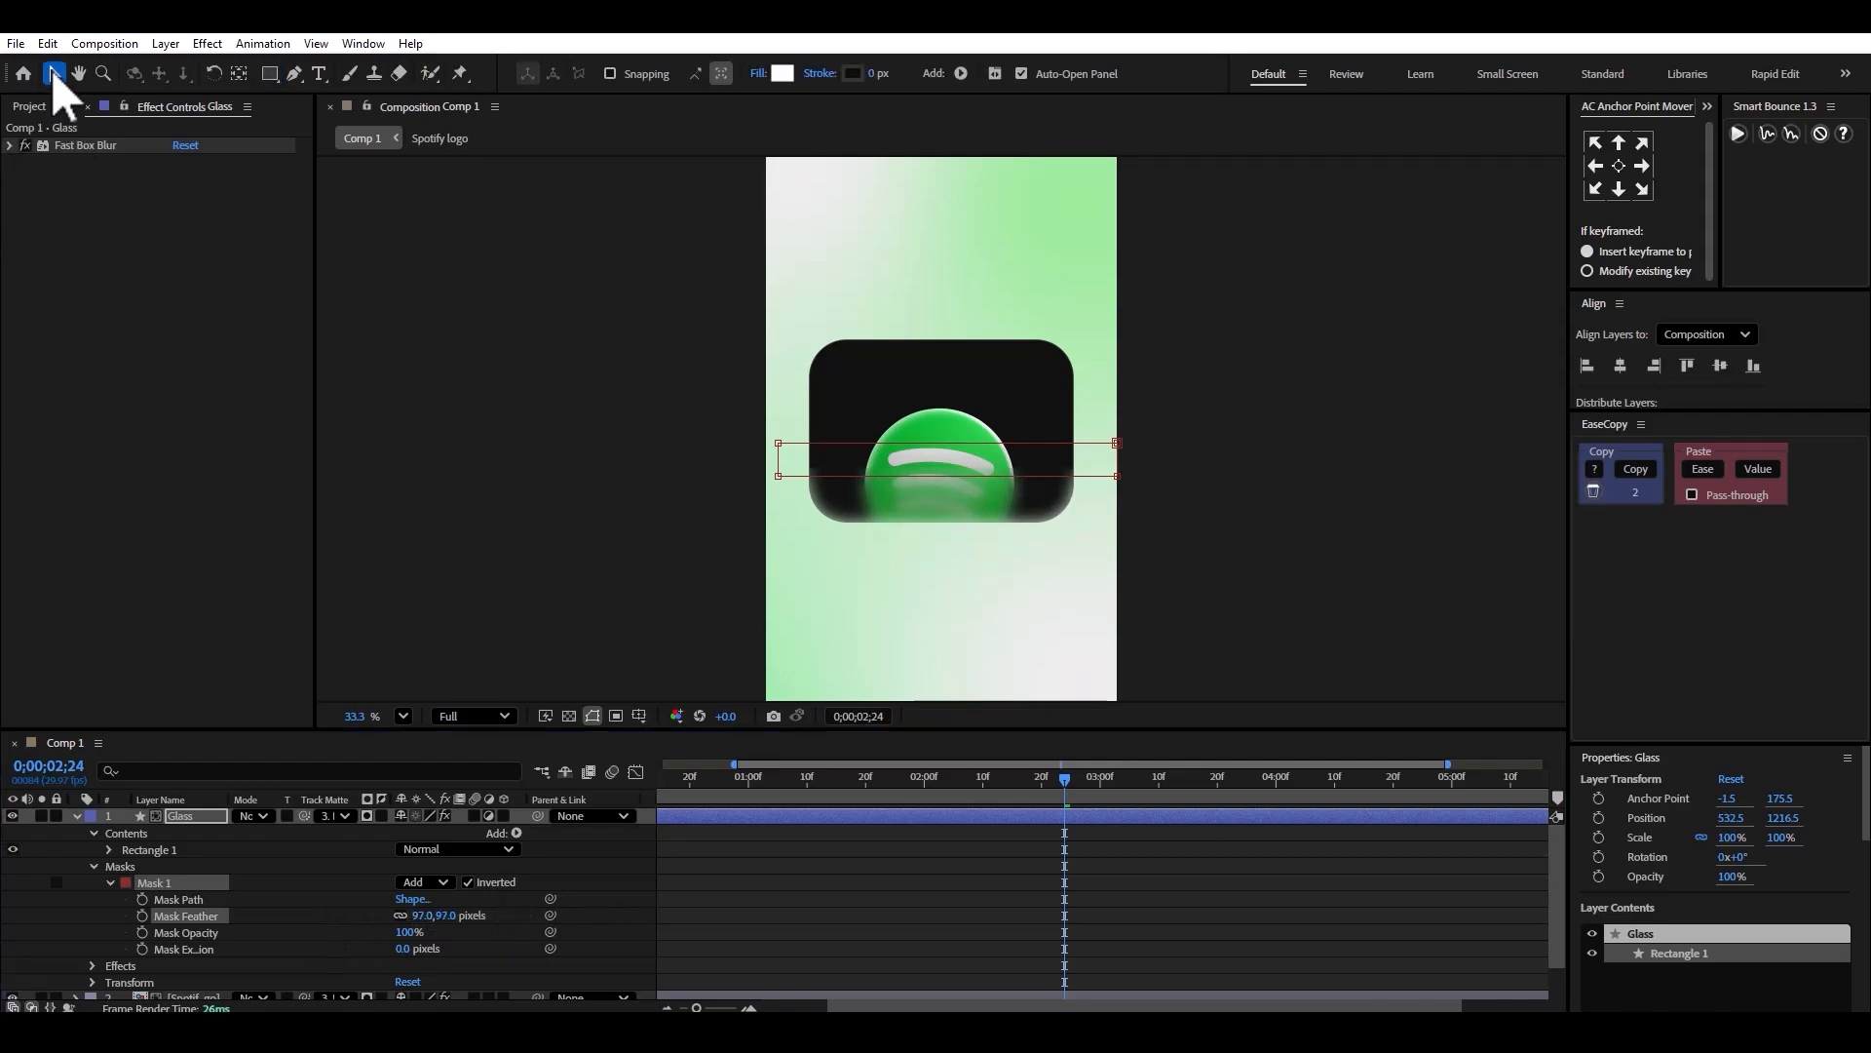
pyautogui.click(924, 466)
pyautogui.doubleClick(928, 475)
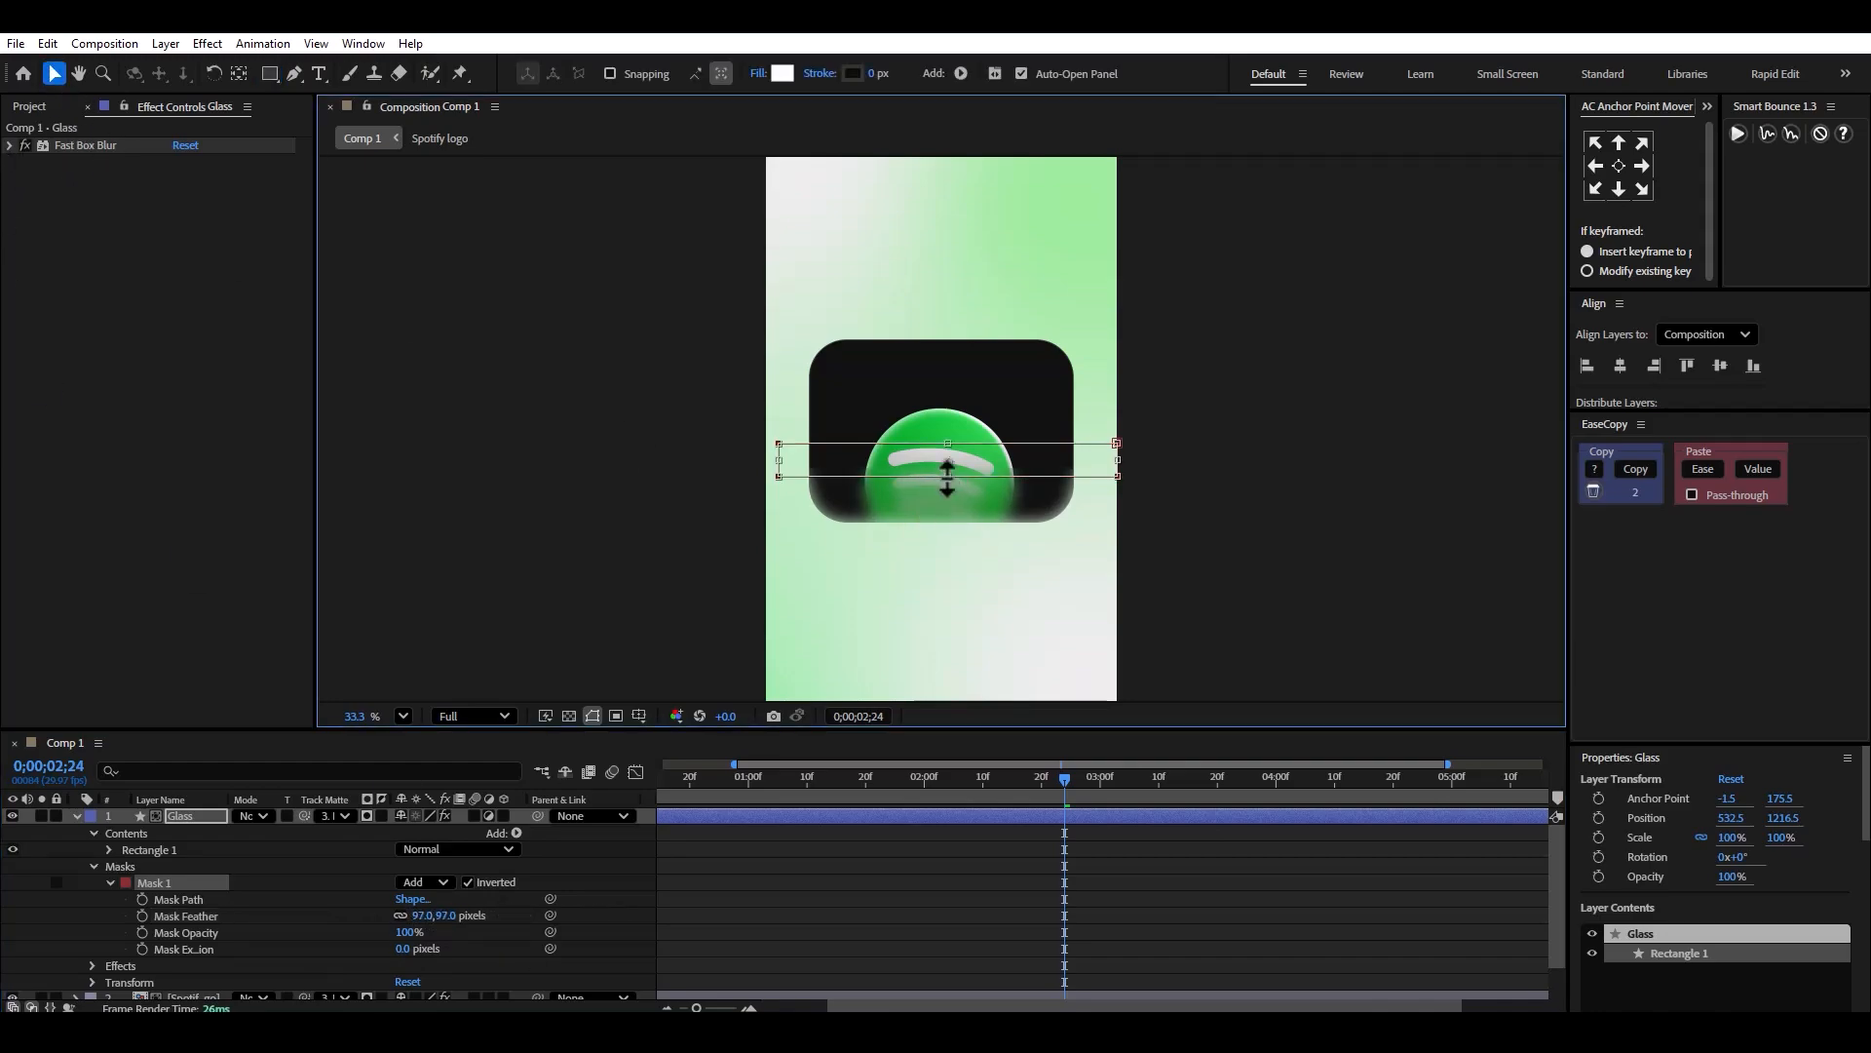
pyautogui.moveTo(947, 476); pyautogui.dragTo(948, 483)
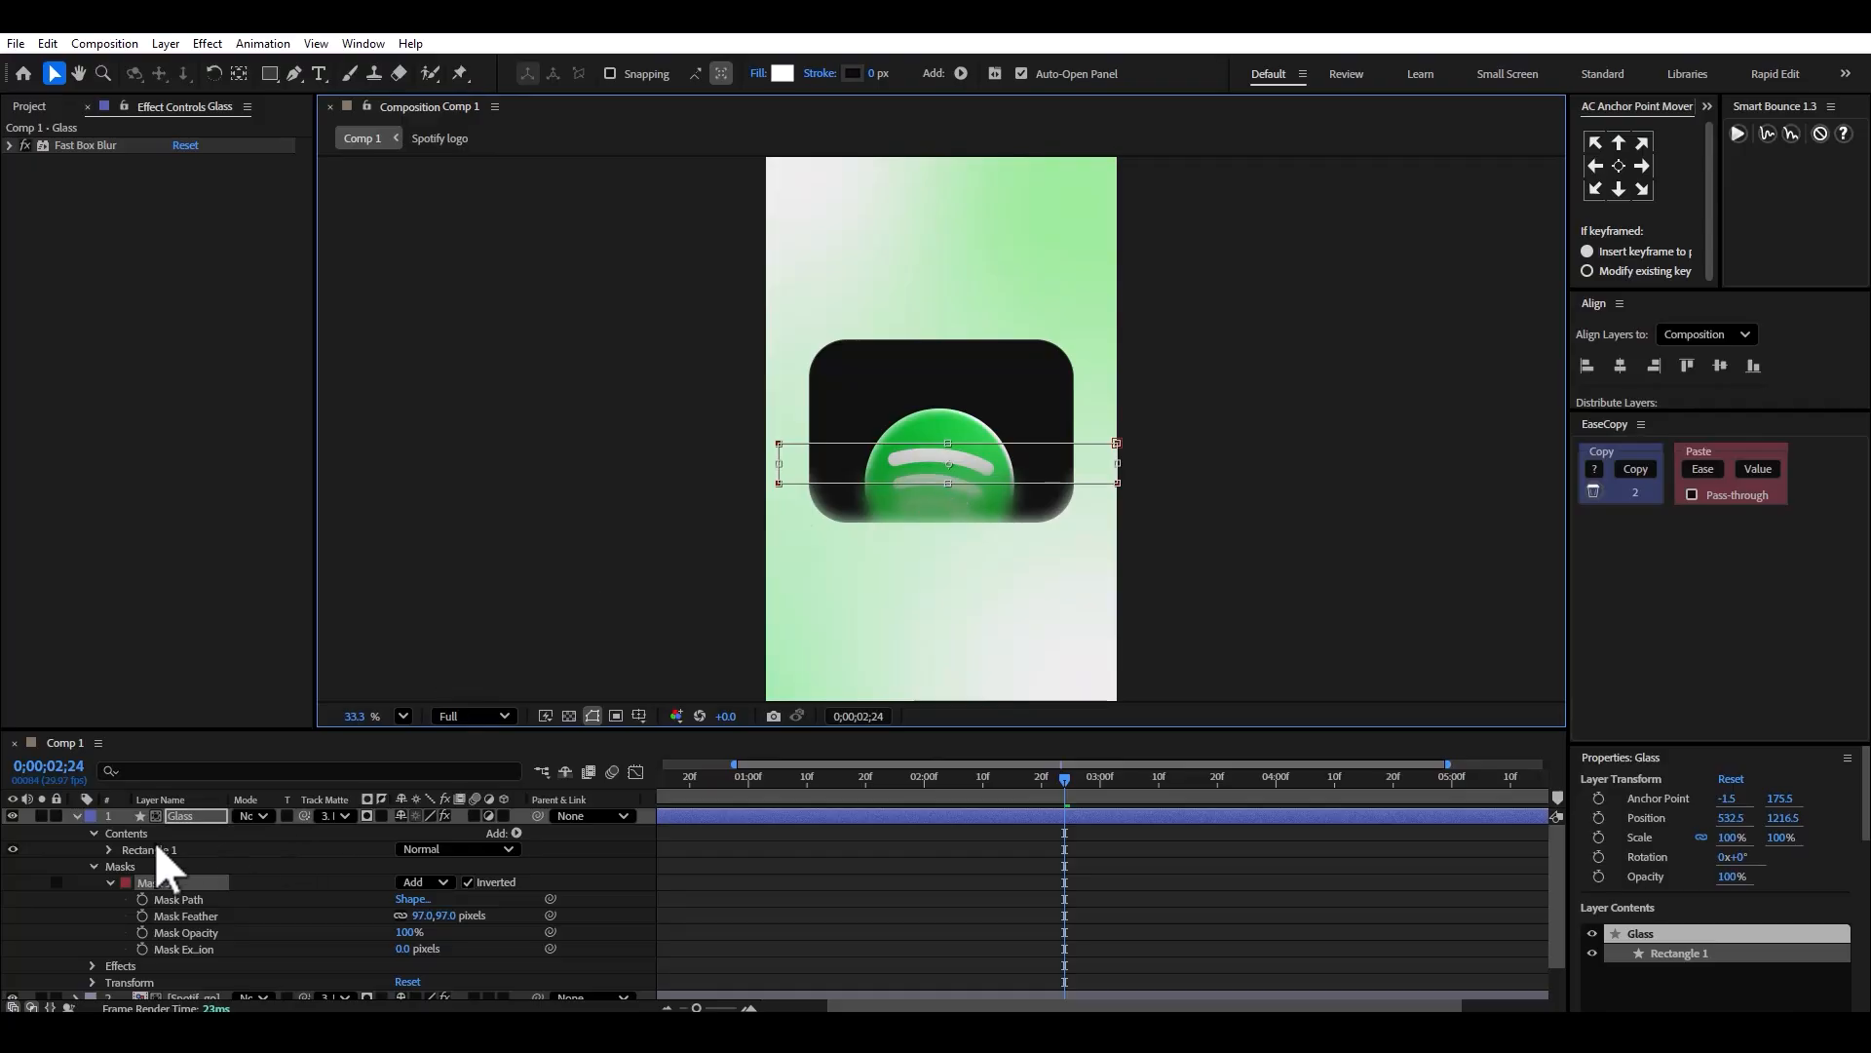
pyautogui.click(77, 815)
pyautogui.click(340, 950)
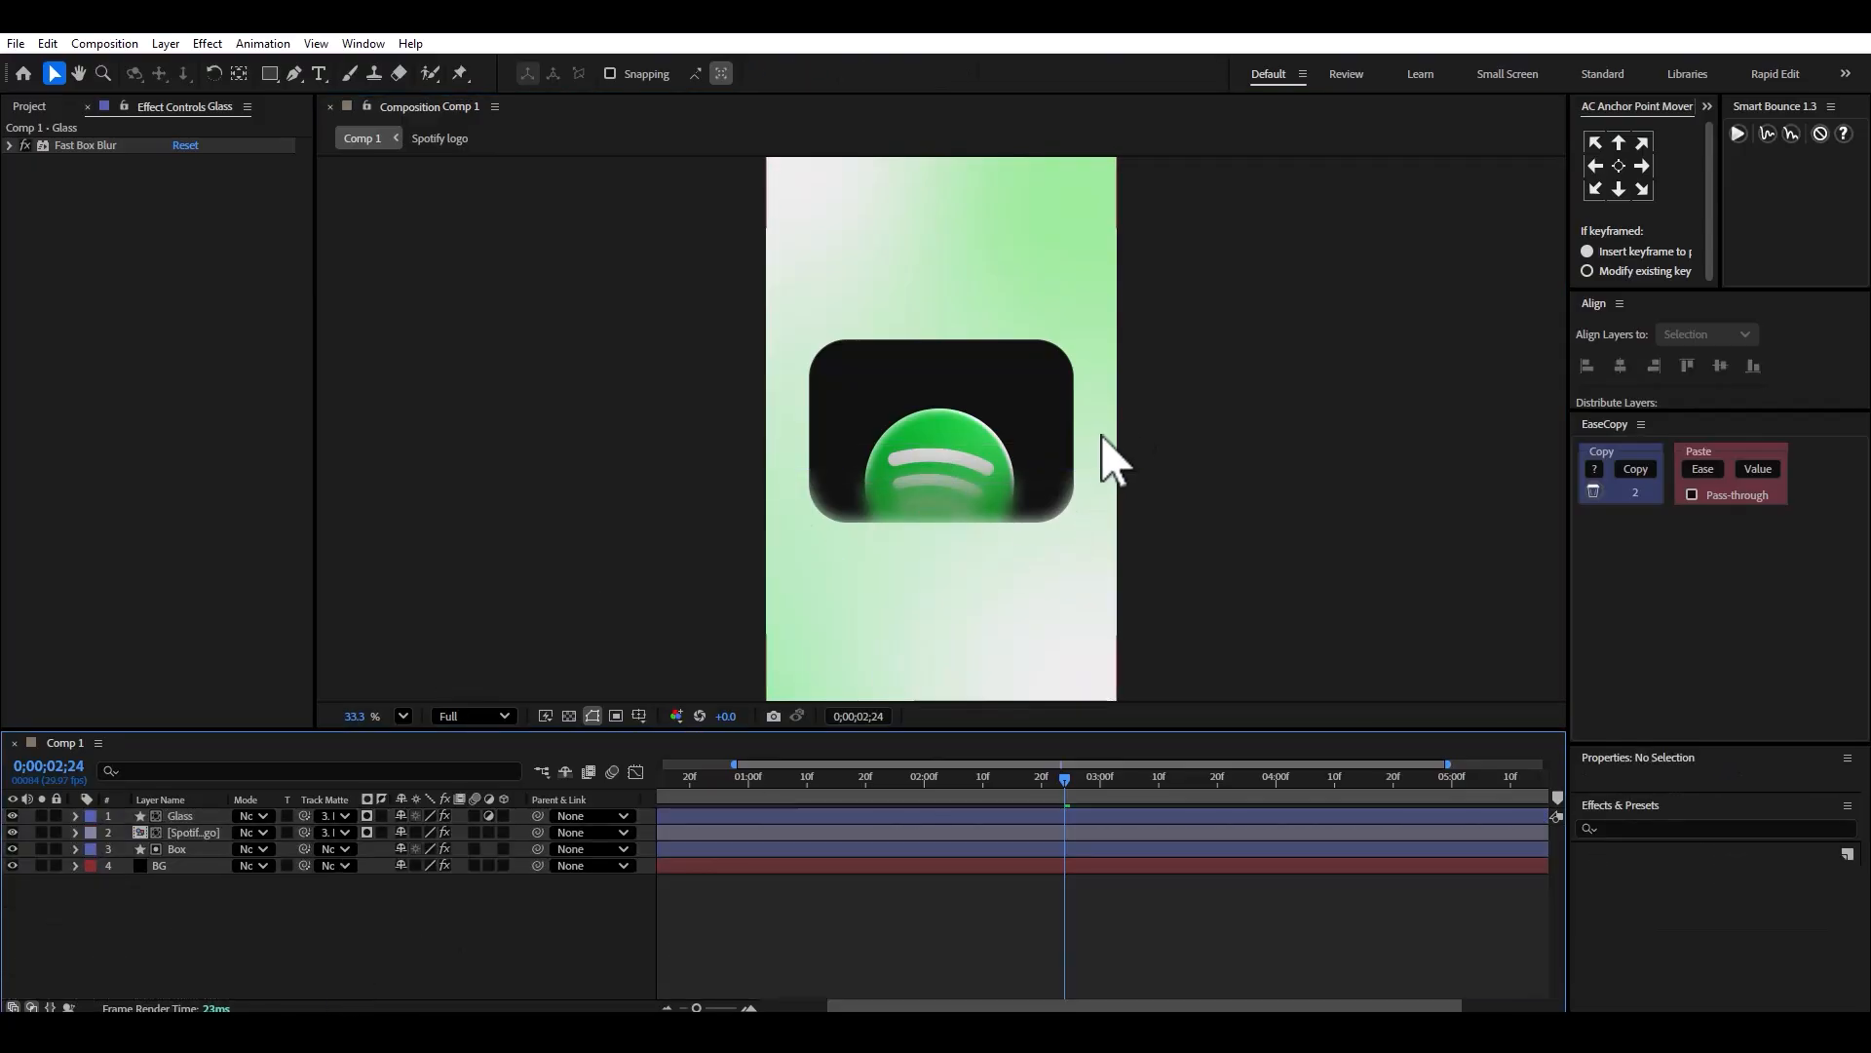
# Lower the Fast Box Blur radius on the Glass layer to 5.0.
pyautogui.scroll(1, 1052, 495)
pyautogui.click(192, 816)
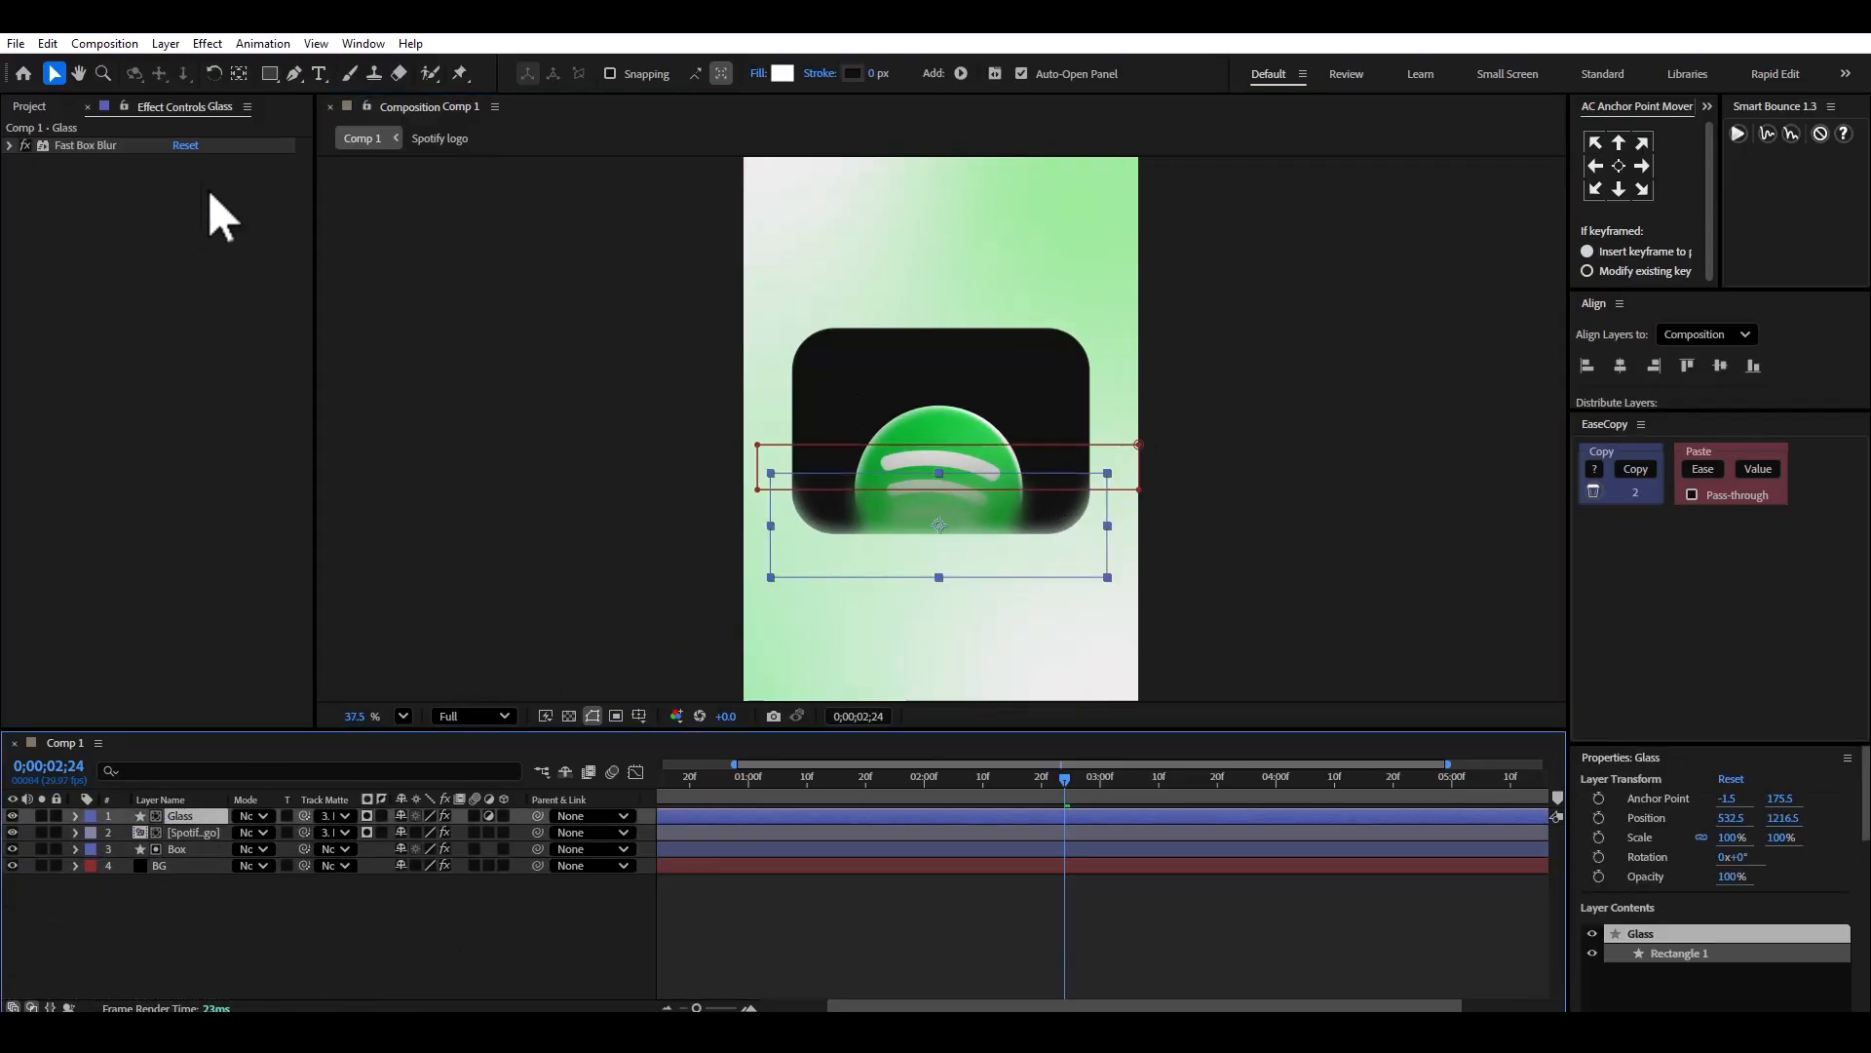
pyautogui.click(10, 144)
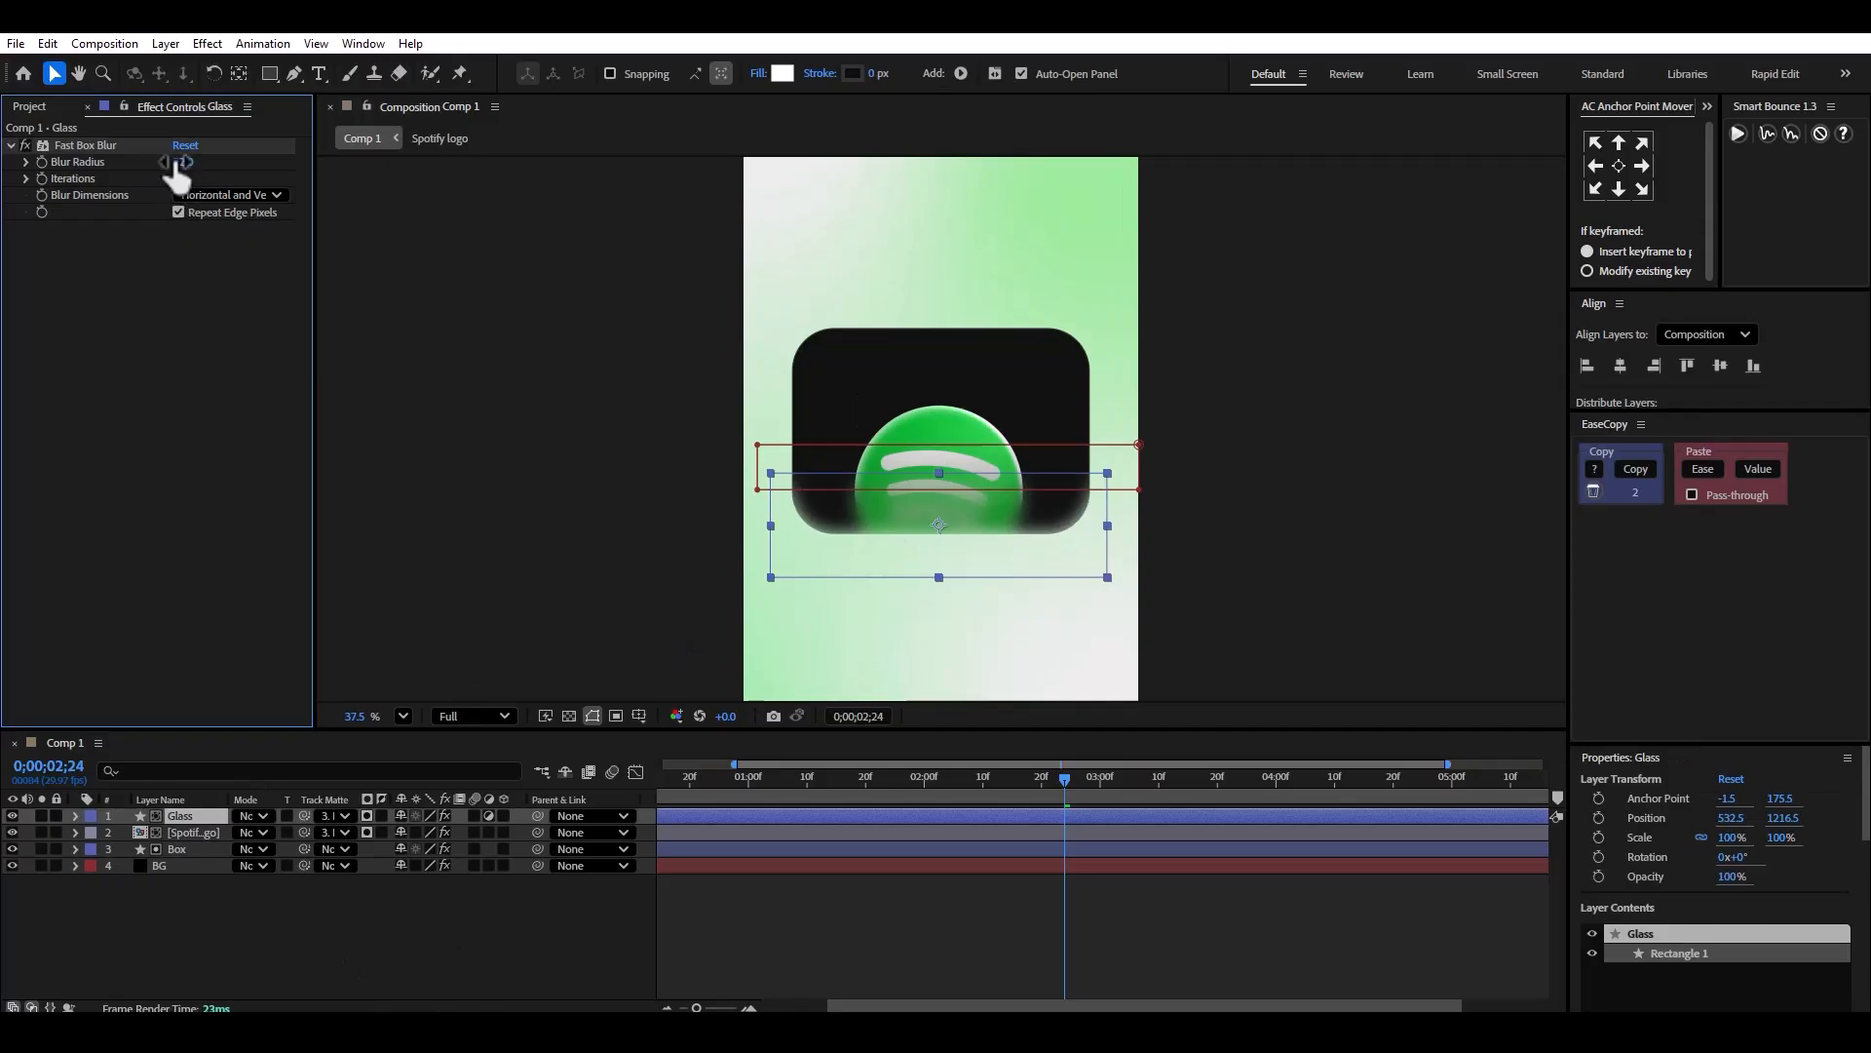
pyautogui.moveTo(185, 166); pyautogui.dragTo(149, 179)
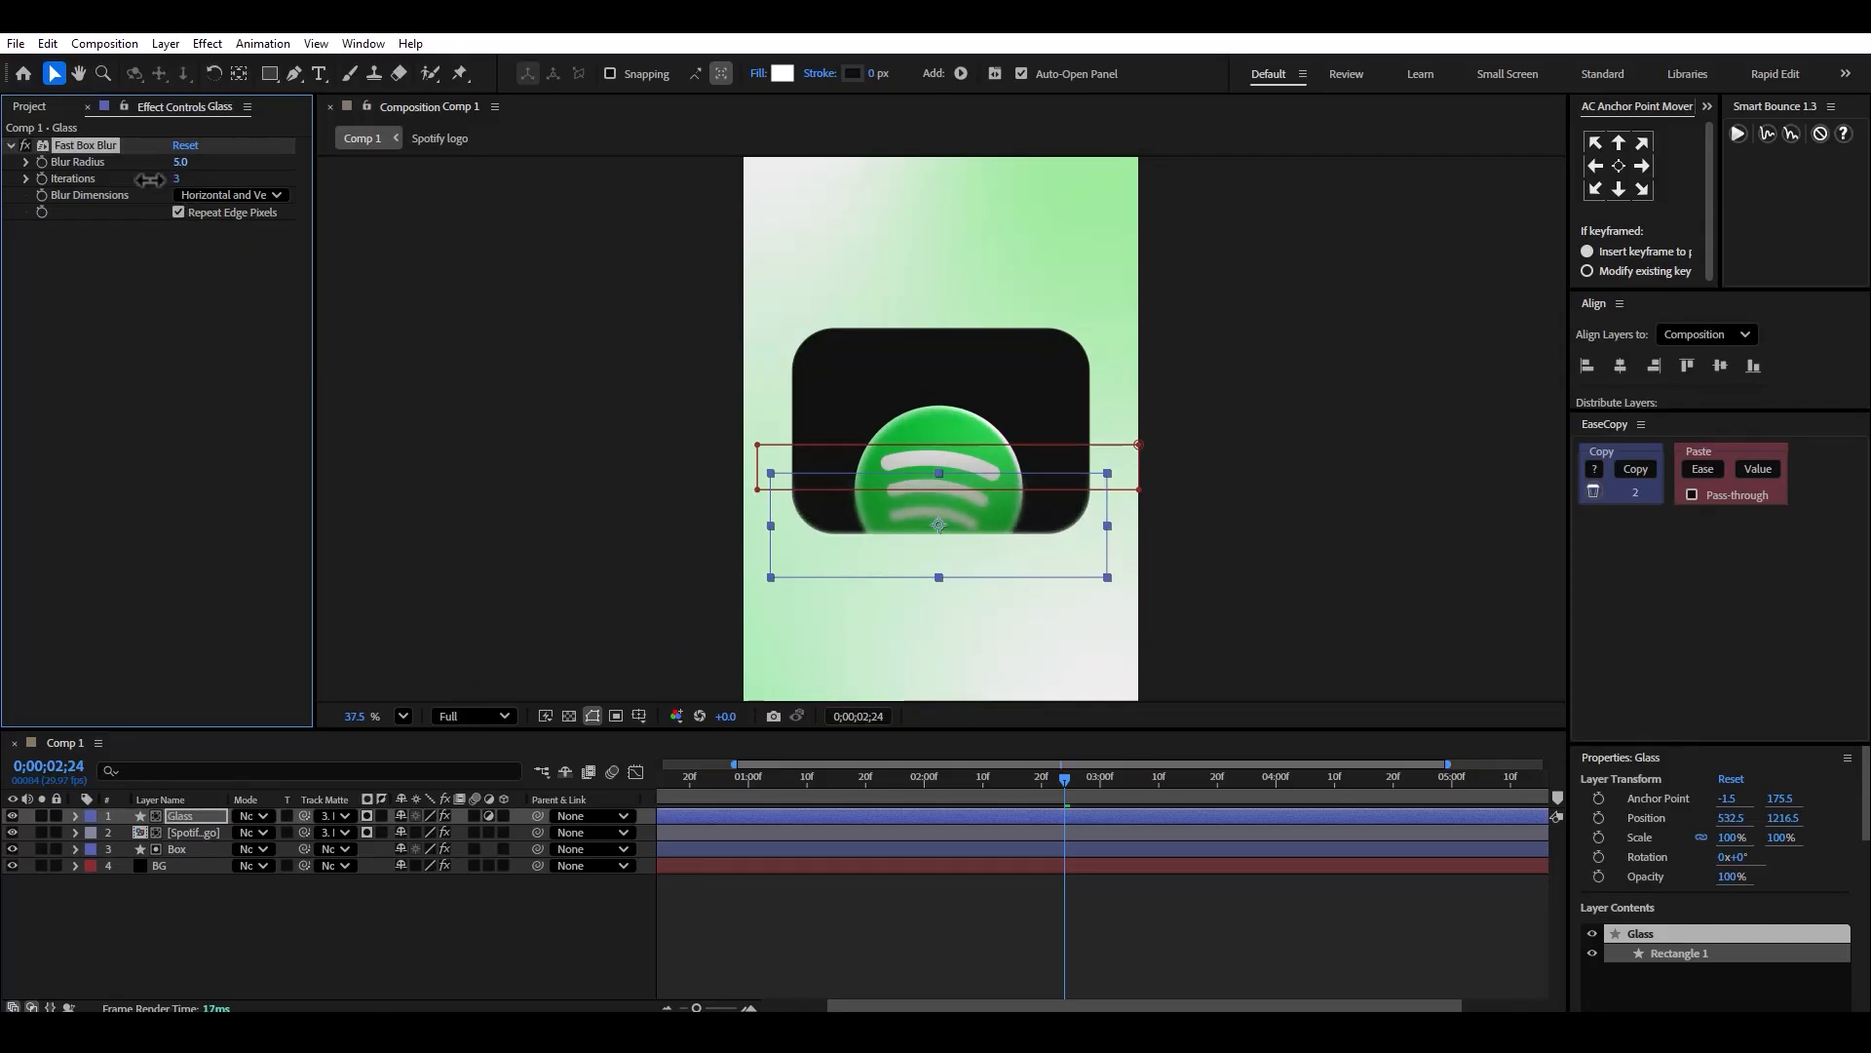
# Try a Fast Box Blur radius of 9.0 on the Glass layer and preview the logo dropping out of the box.
pyautogui.click(207, 885)
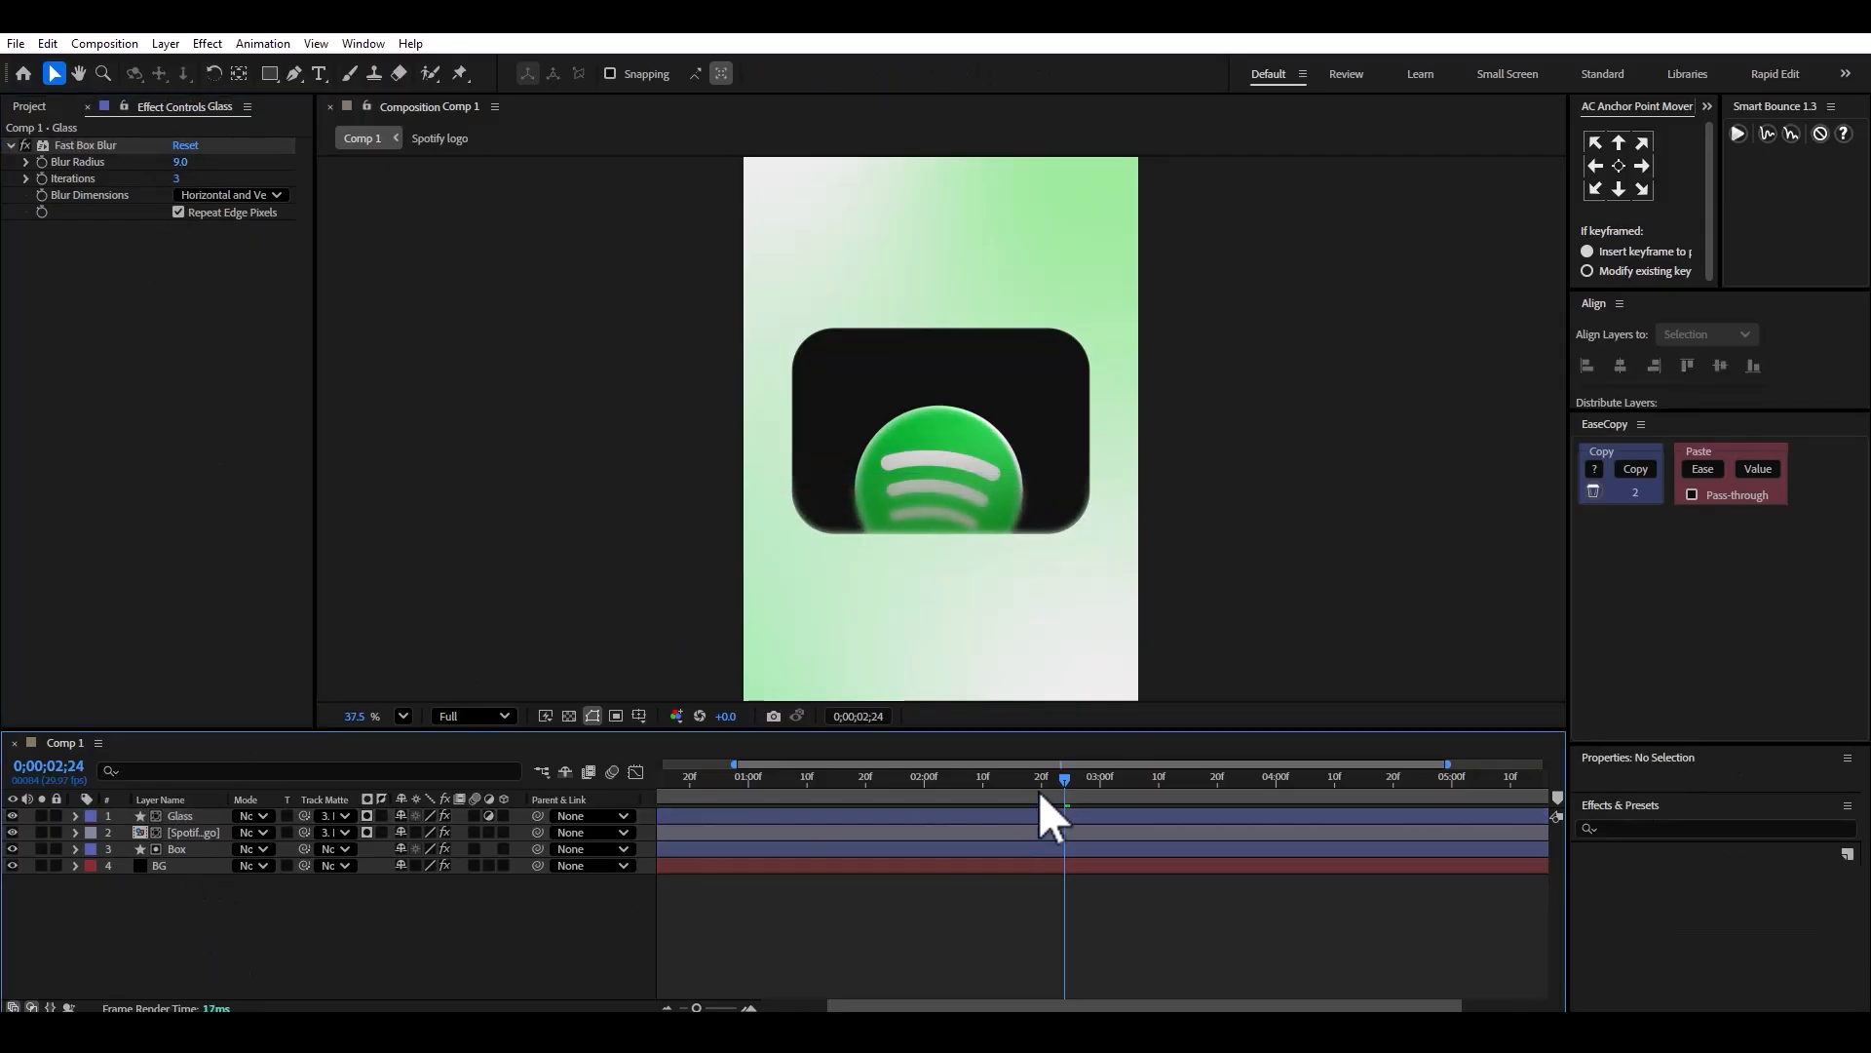
pyautogui.moveTo(1040, 788); pyautogui.dragTo(661, 811)
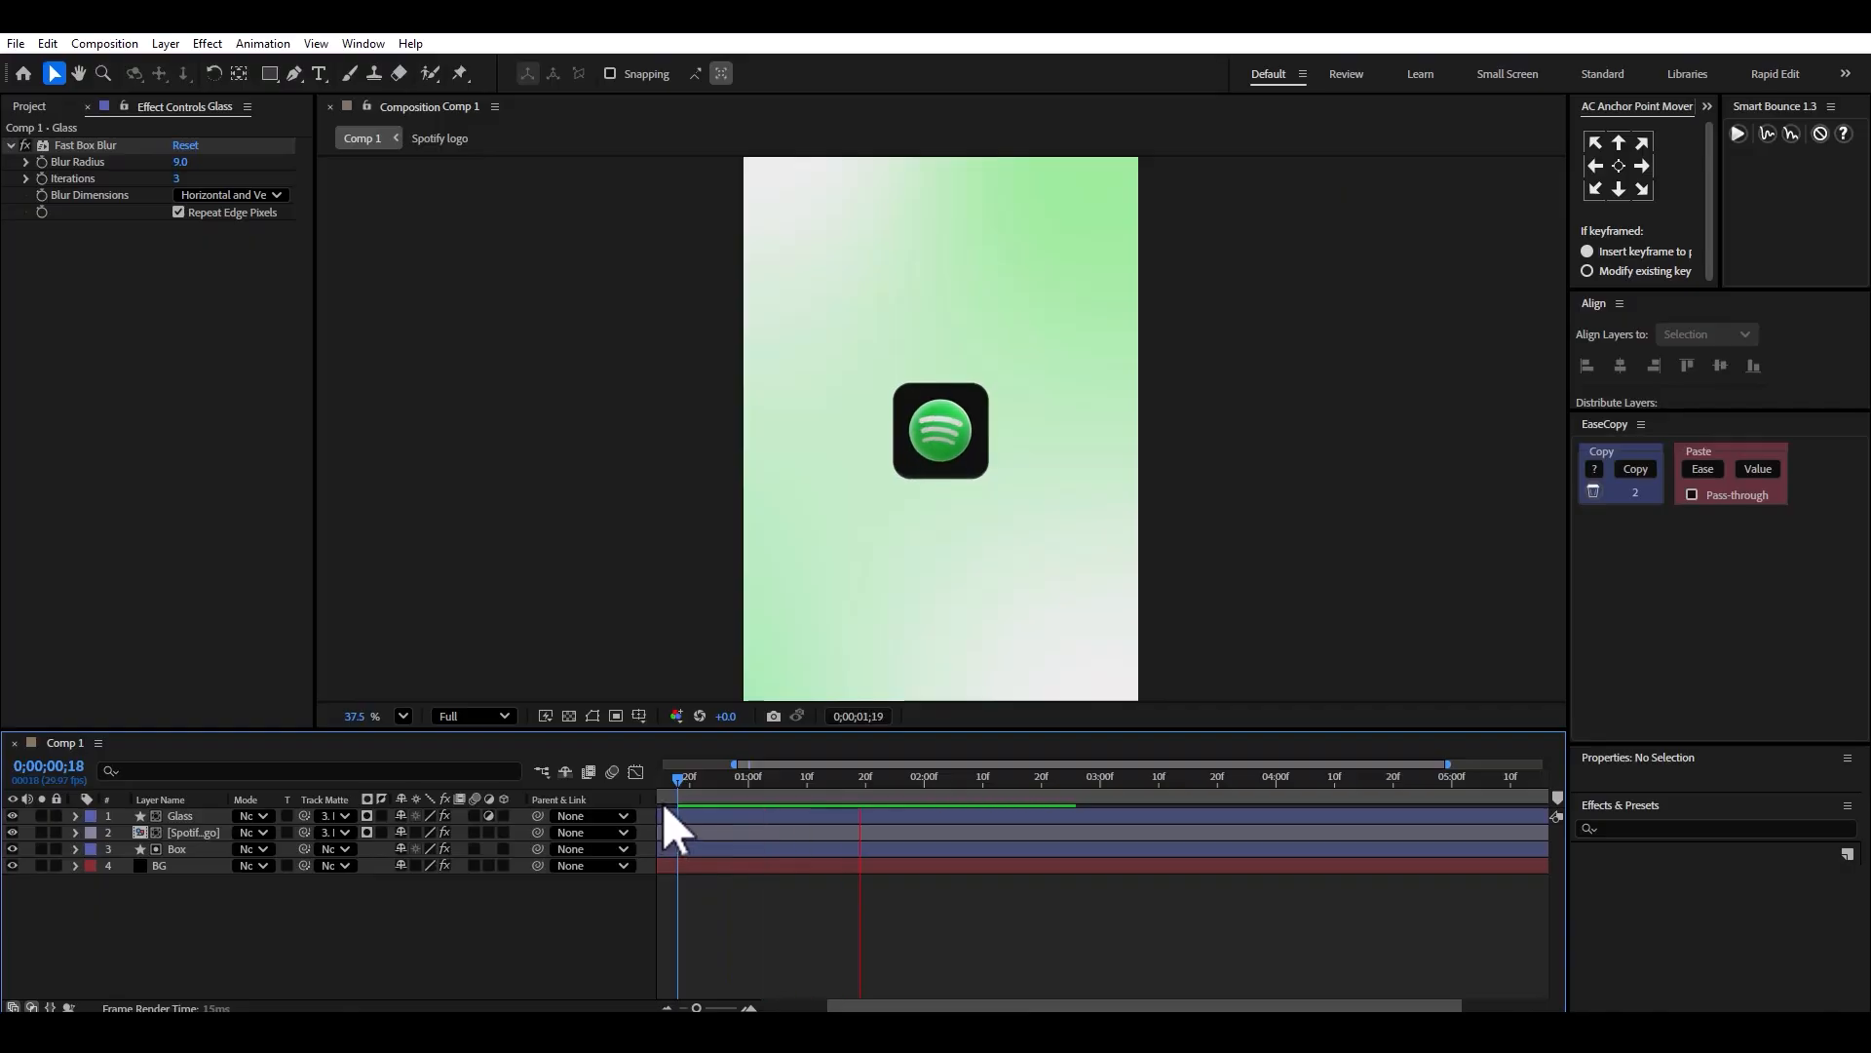
pyautogui.press('space')
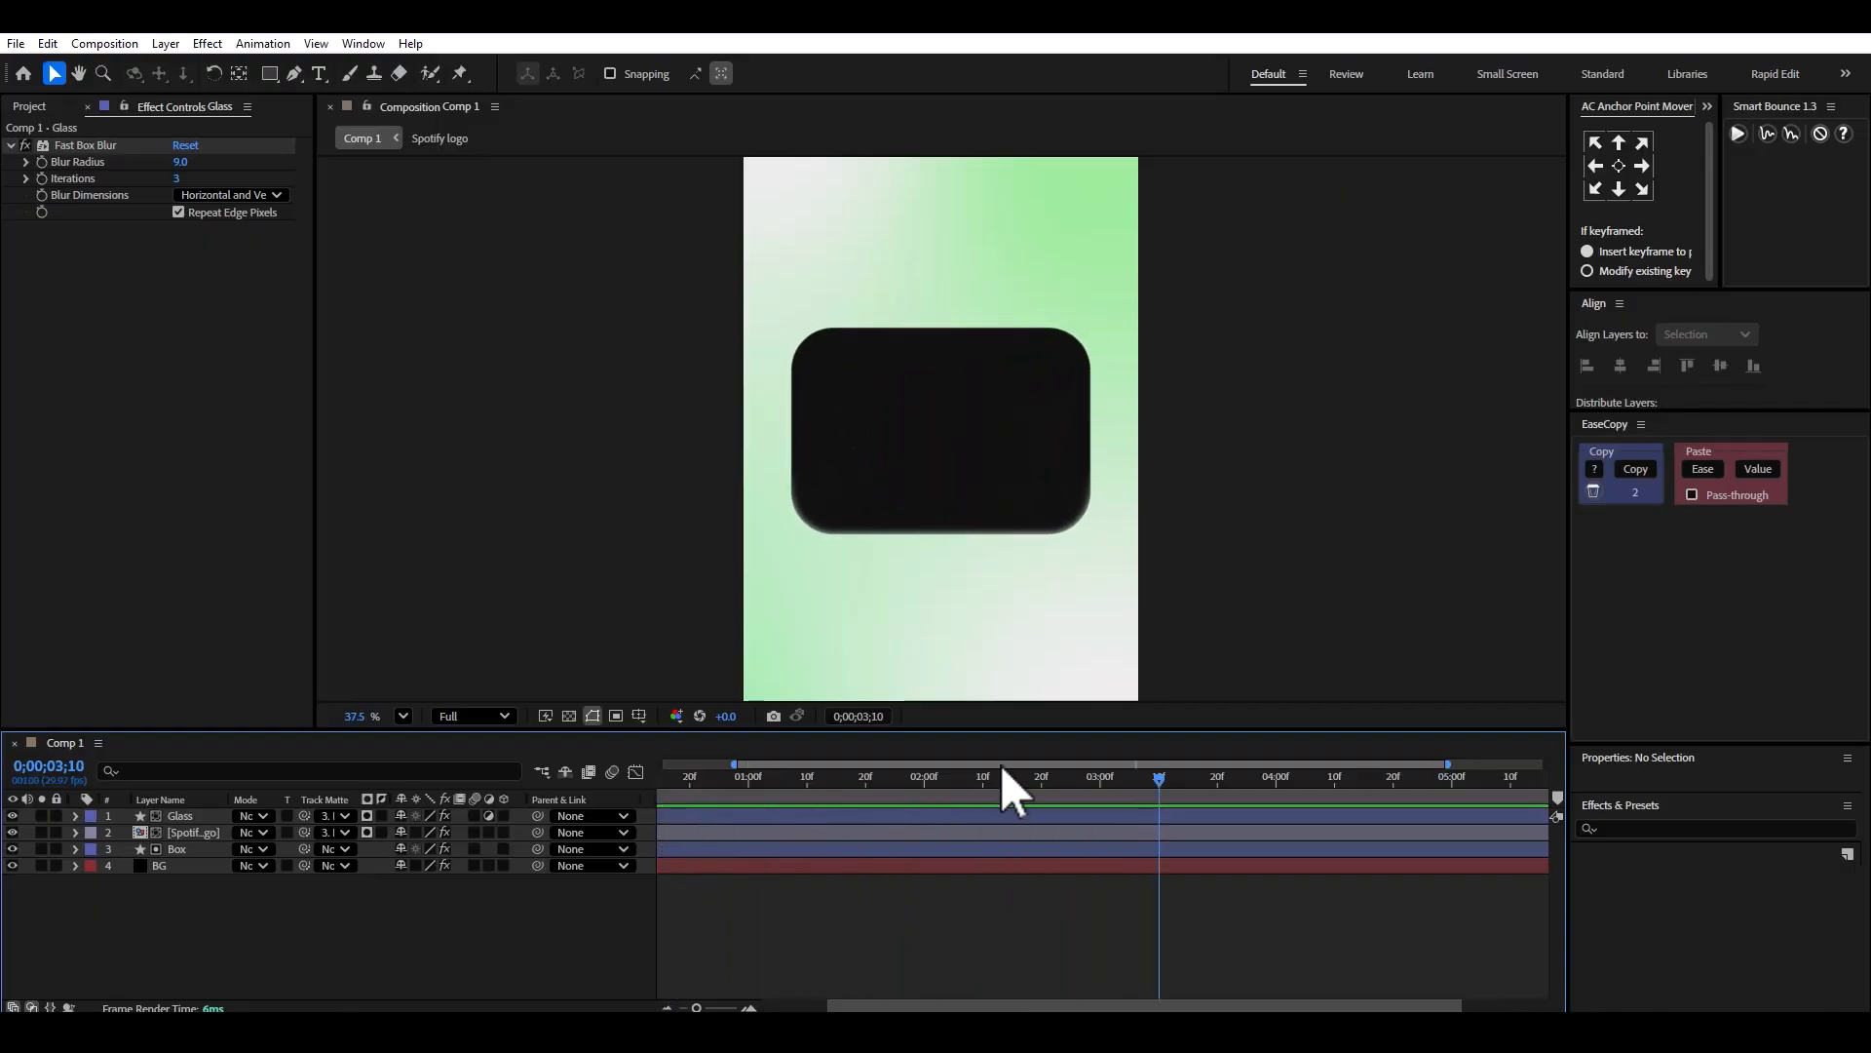
pyautogui.moveTo(1080, 788)
pyautogui.mouseDown()
pyautogui.moveTo(873, 794)
pyautogui.moveTo(1078, 799)
pyautogui.mouseUp()
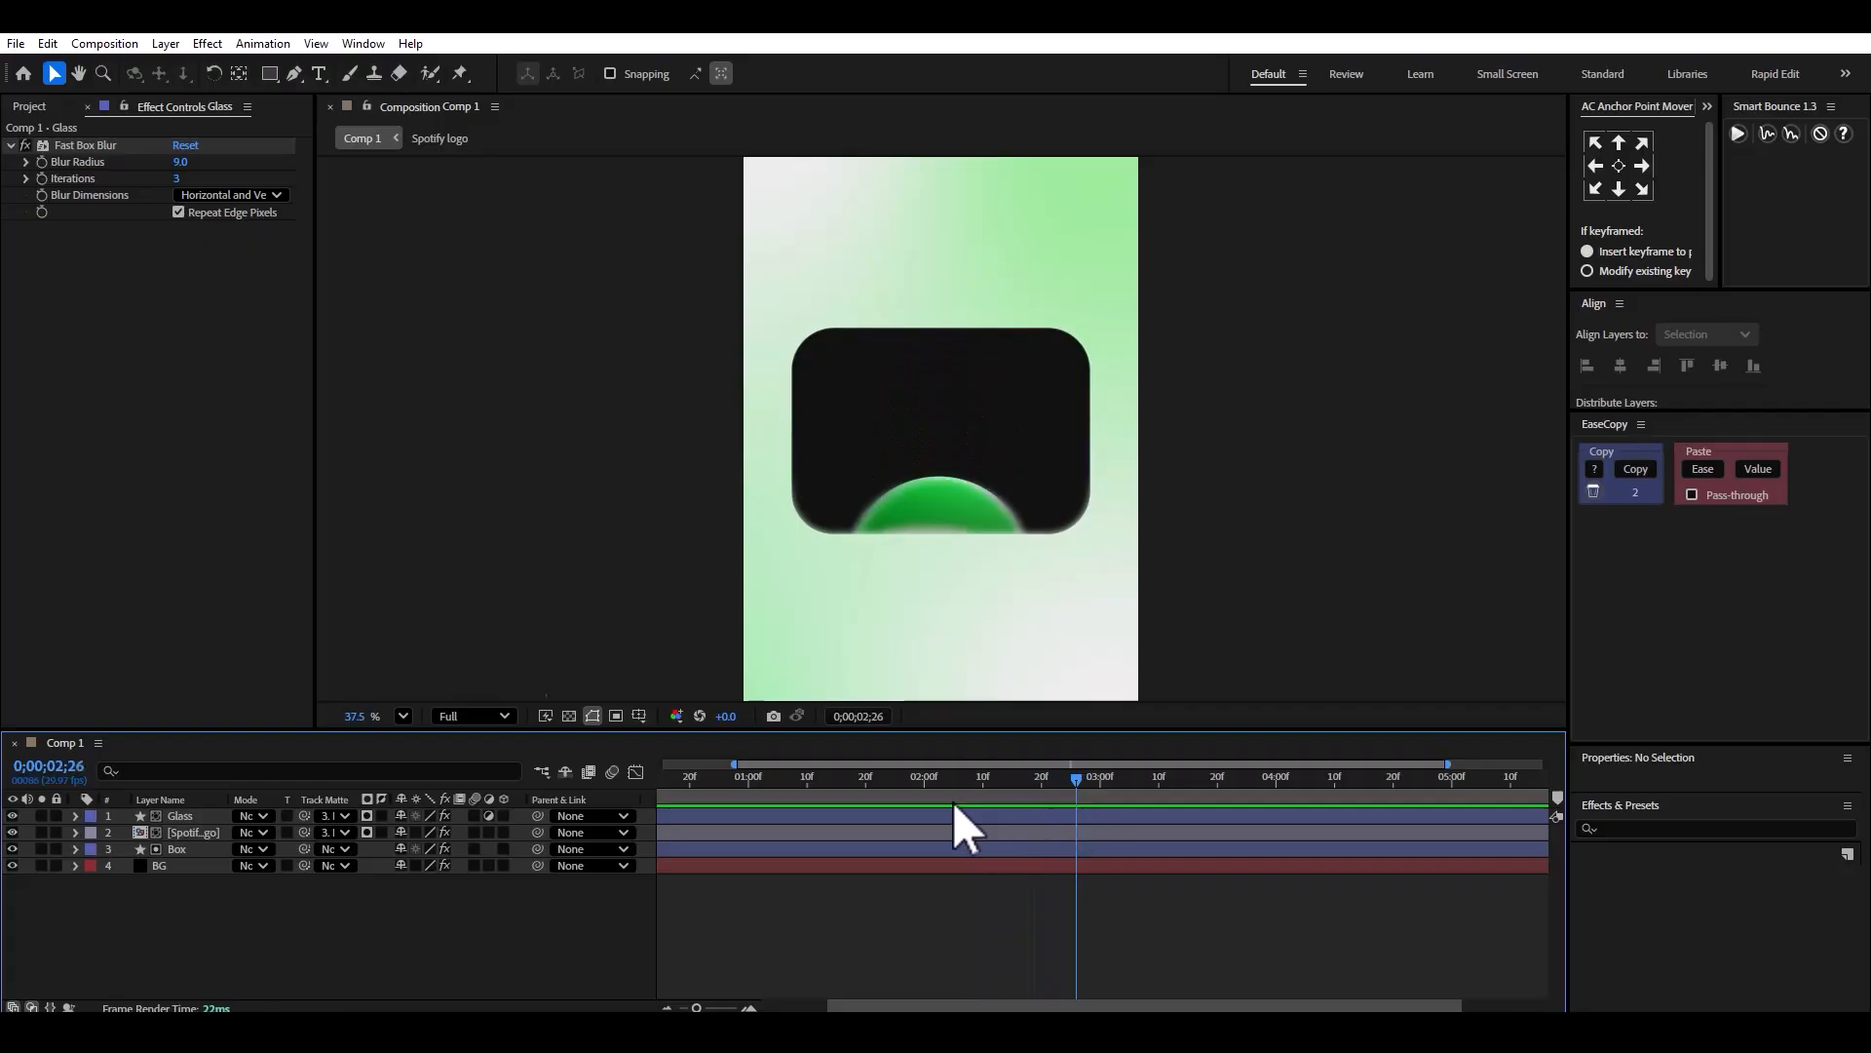
# Set the Glass layer's Fast Box Blur radius to 16.0, check the logo's drop, and save the project.
pyautogui.moveTo(193, 162); pyautogui.dragTo(197, 167)
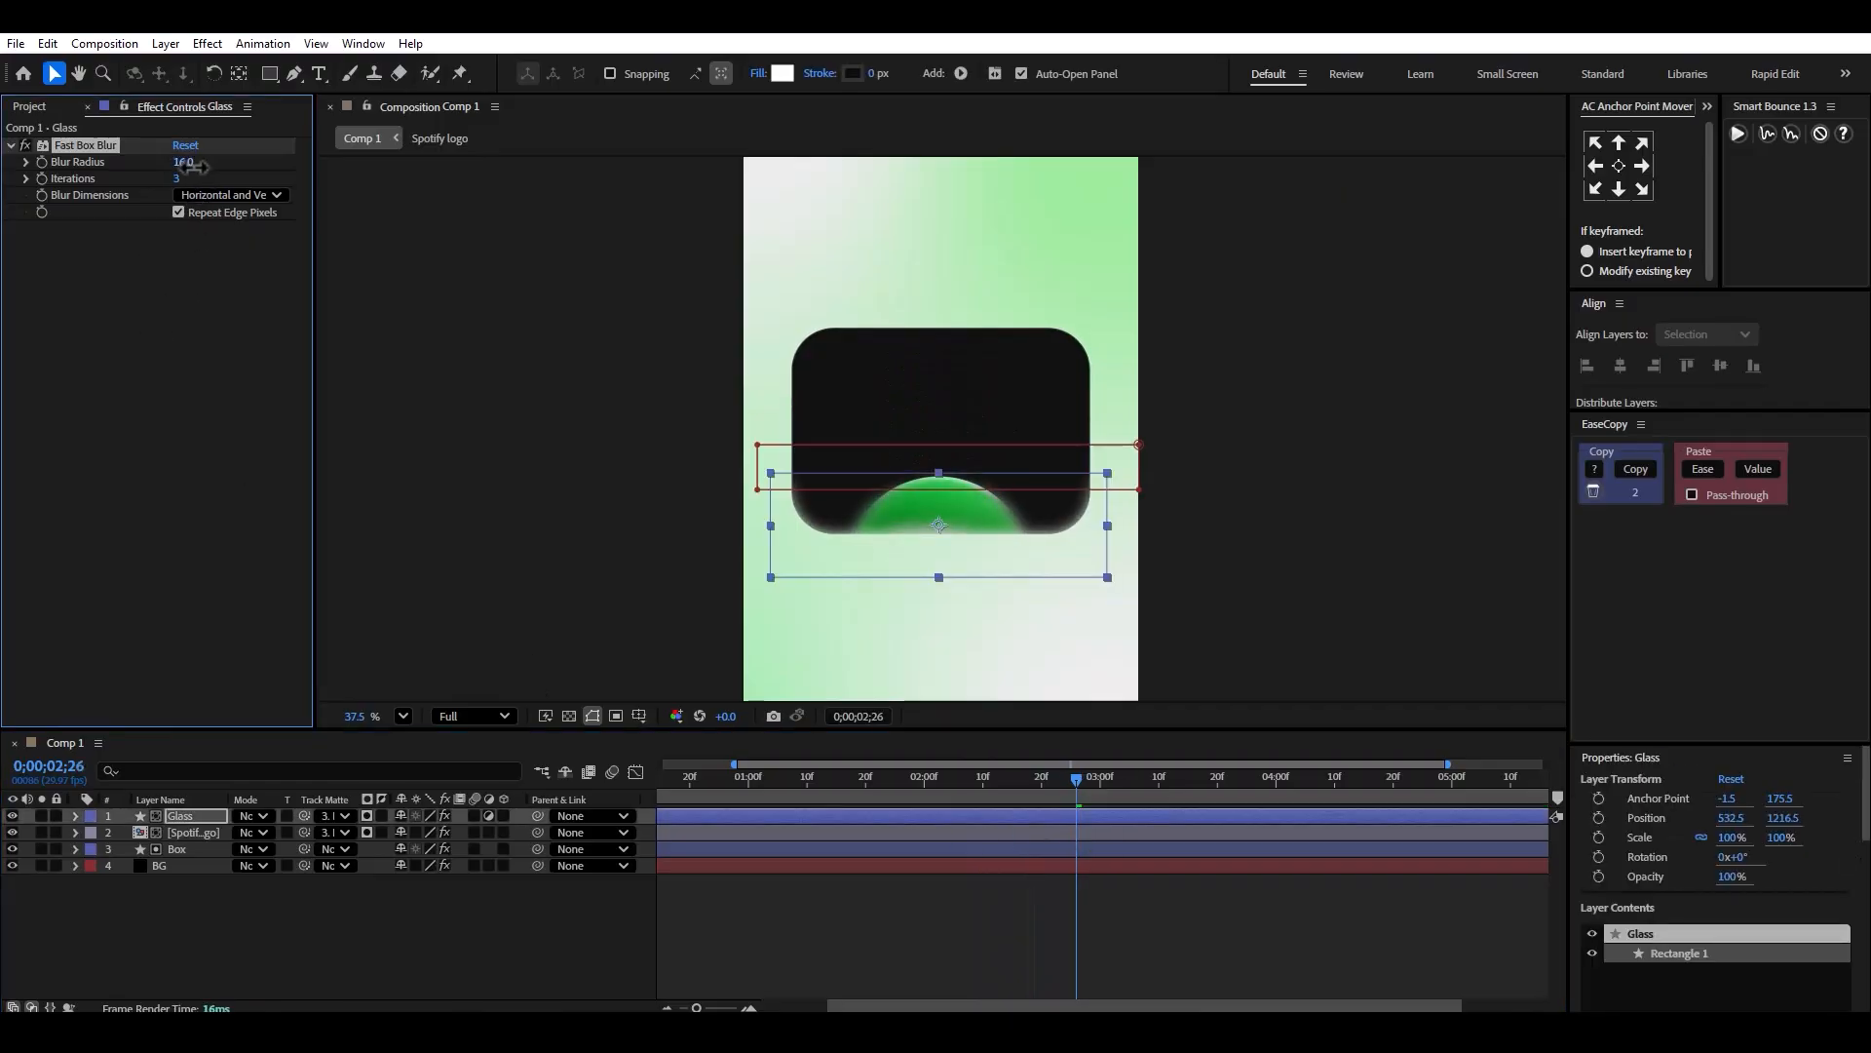
pyautogui.moveTo(1031, 798); pyautogui.dragTo(1096, 795)
pyautogui.click(322, 921)
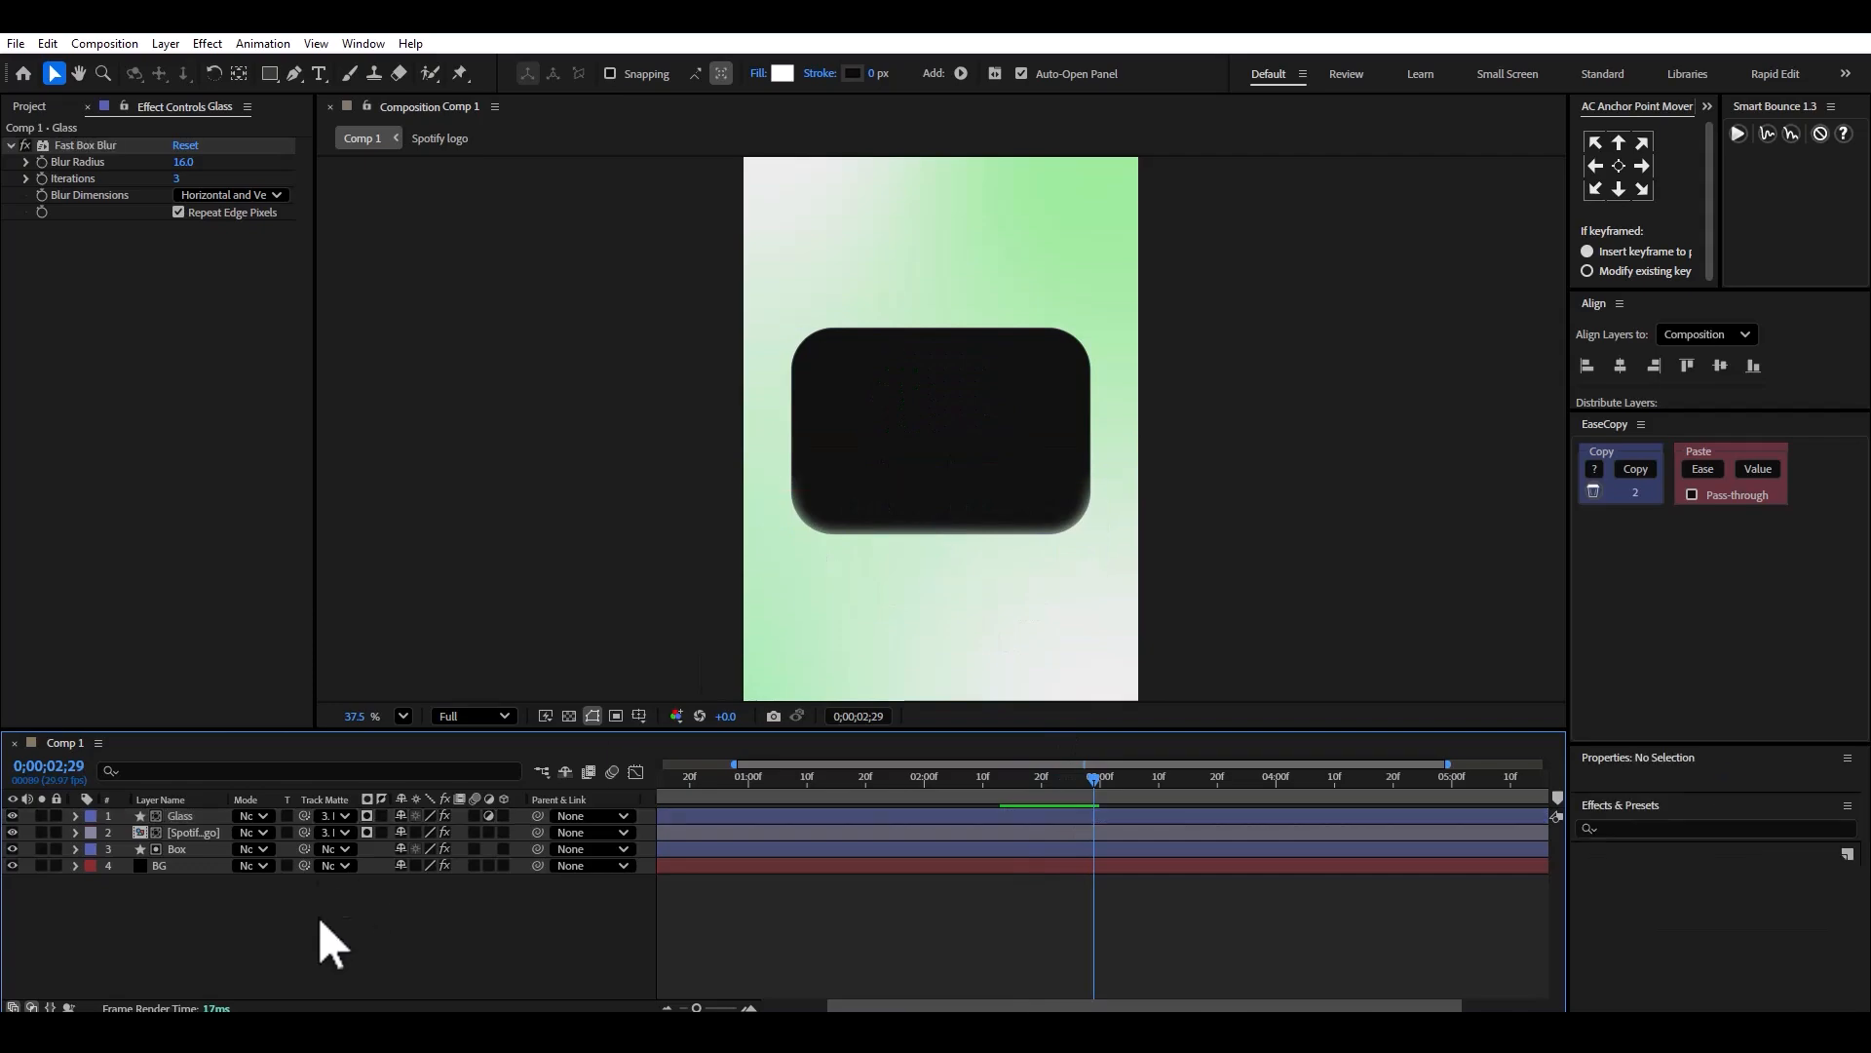
pyautogui.hotkey('ctrl', 's')
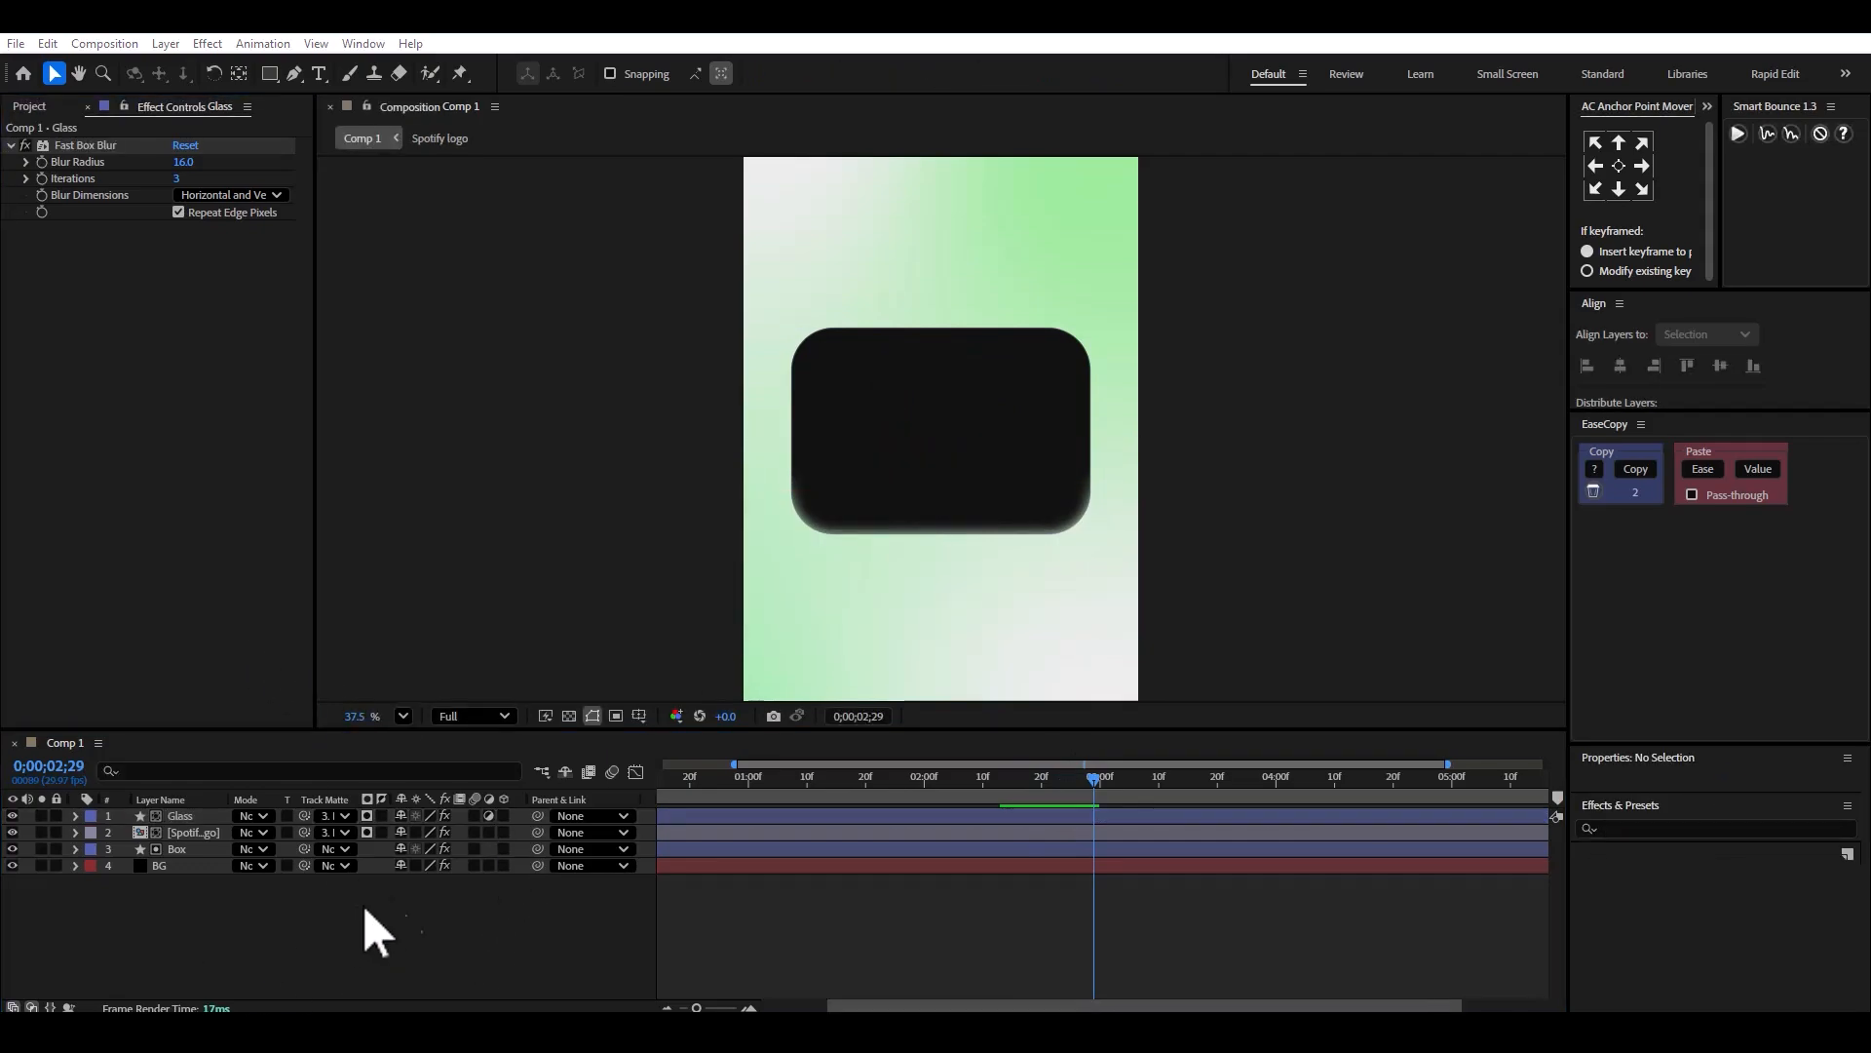
# Create a new composition named "Album 1", keeping the 1080 × 1920 px size.
pyautogui.click(29, 105)
pyautogui.rightClick(107, 497)
pyautogui.click(156, 511)
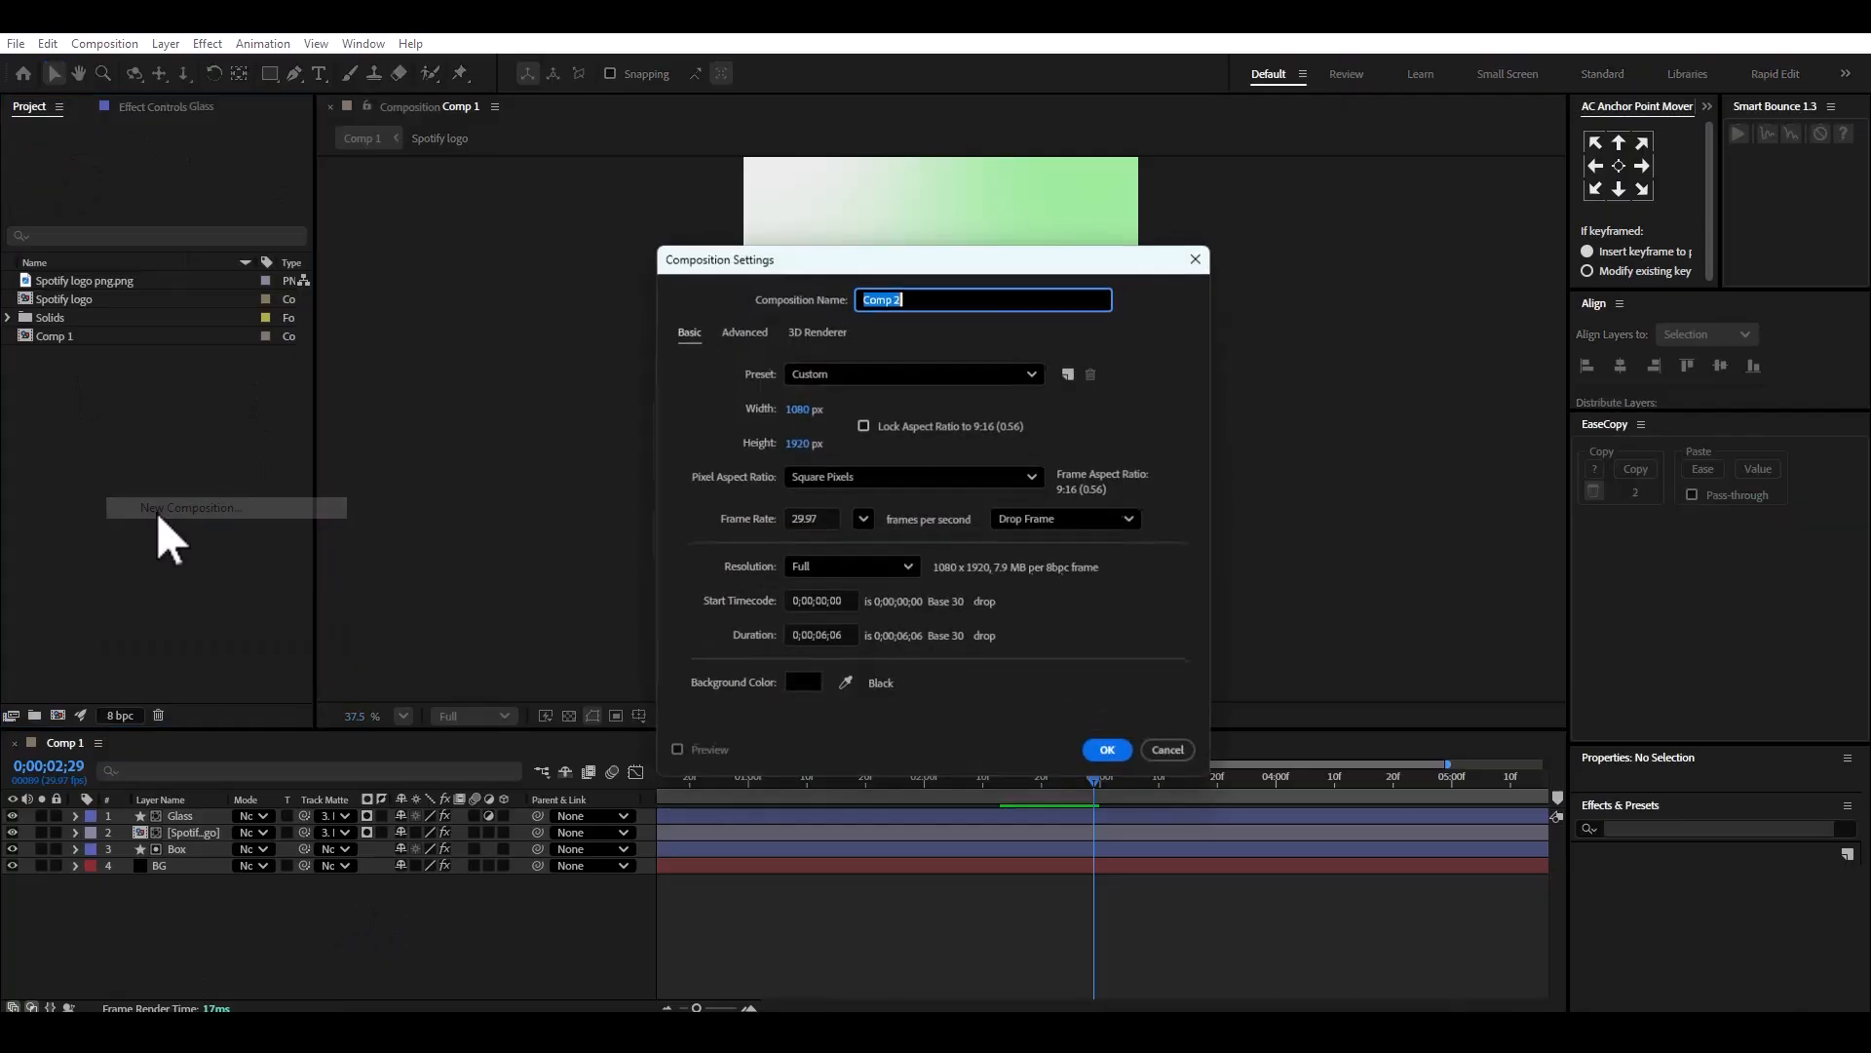
pyautogui.write('Album 1')
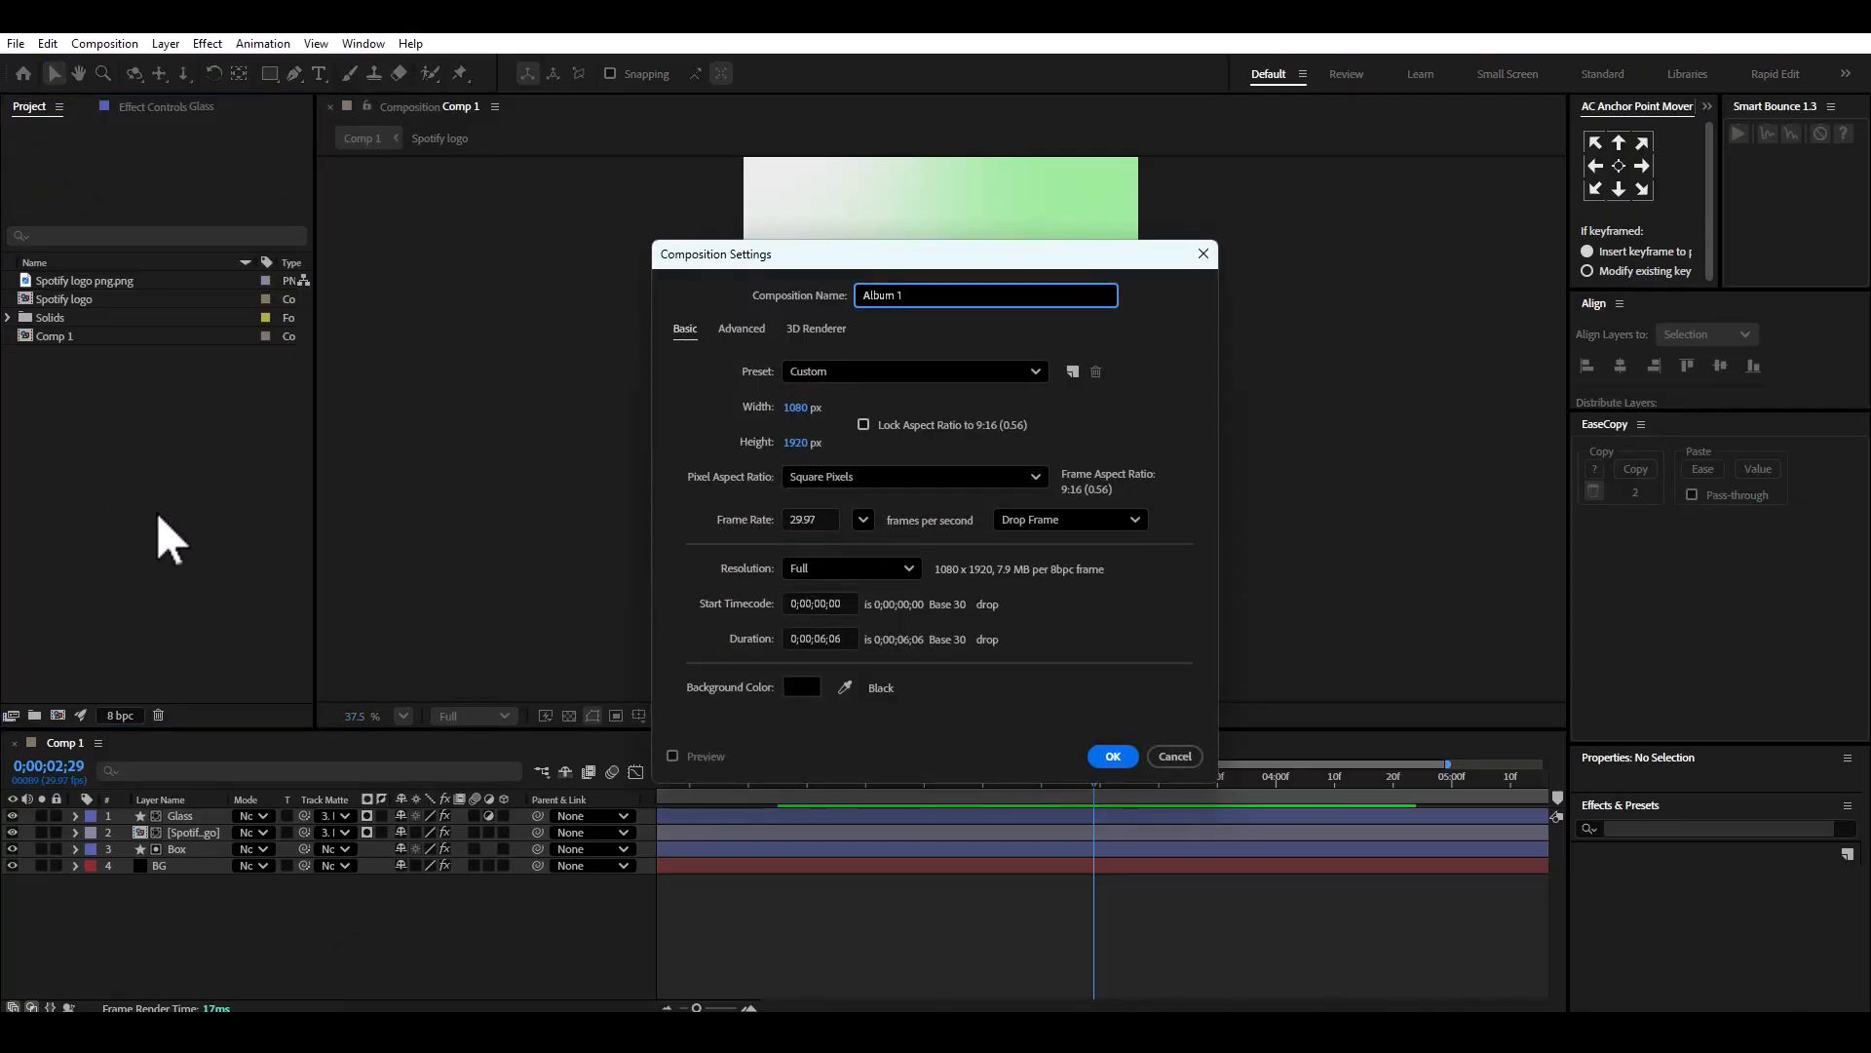
pyautogui.press('Return')
pyautogui.click(156, 514)
# Draw a tall white rectangle in the Album 1 composition and center it horizontally and vertically.
pyautogui.scroll(-3, 564, 502)
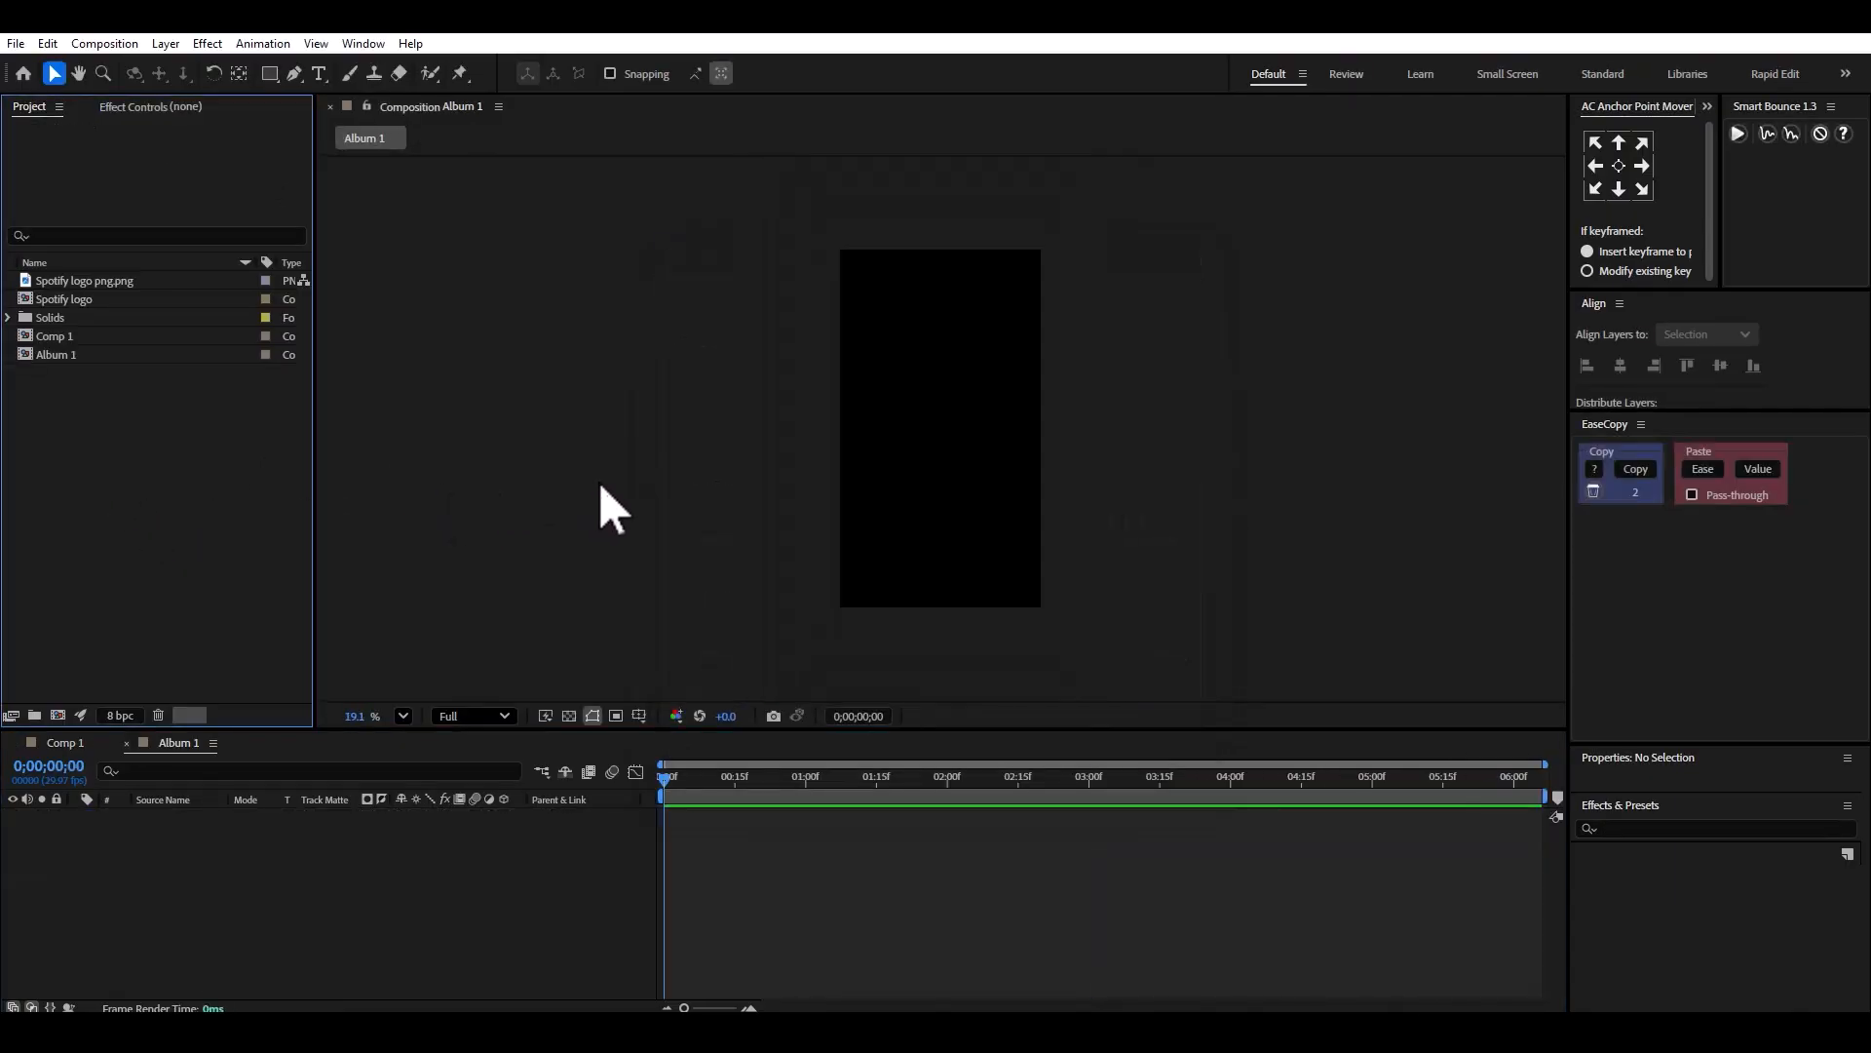
pyautogui.scroll(1, 584, 511)
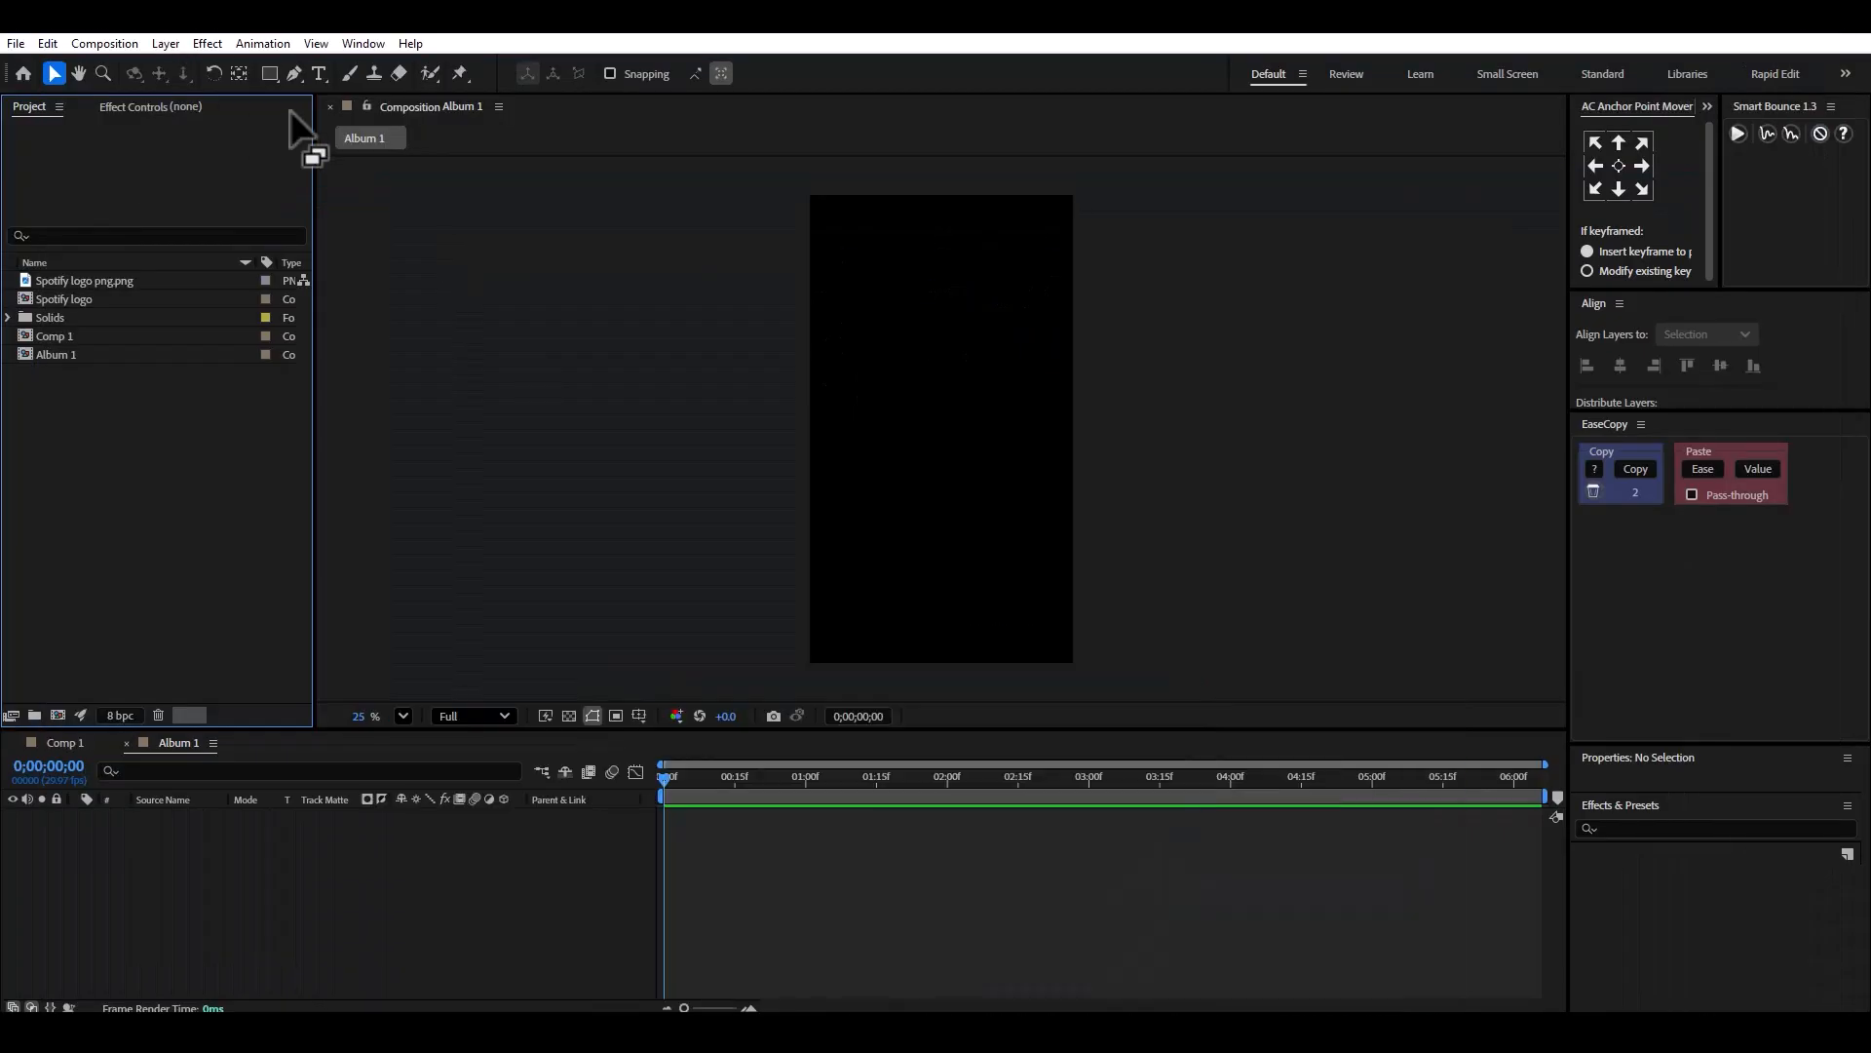
pyautogui.click(270, 73)
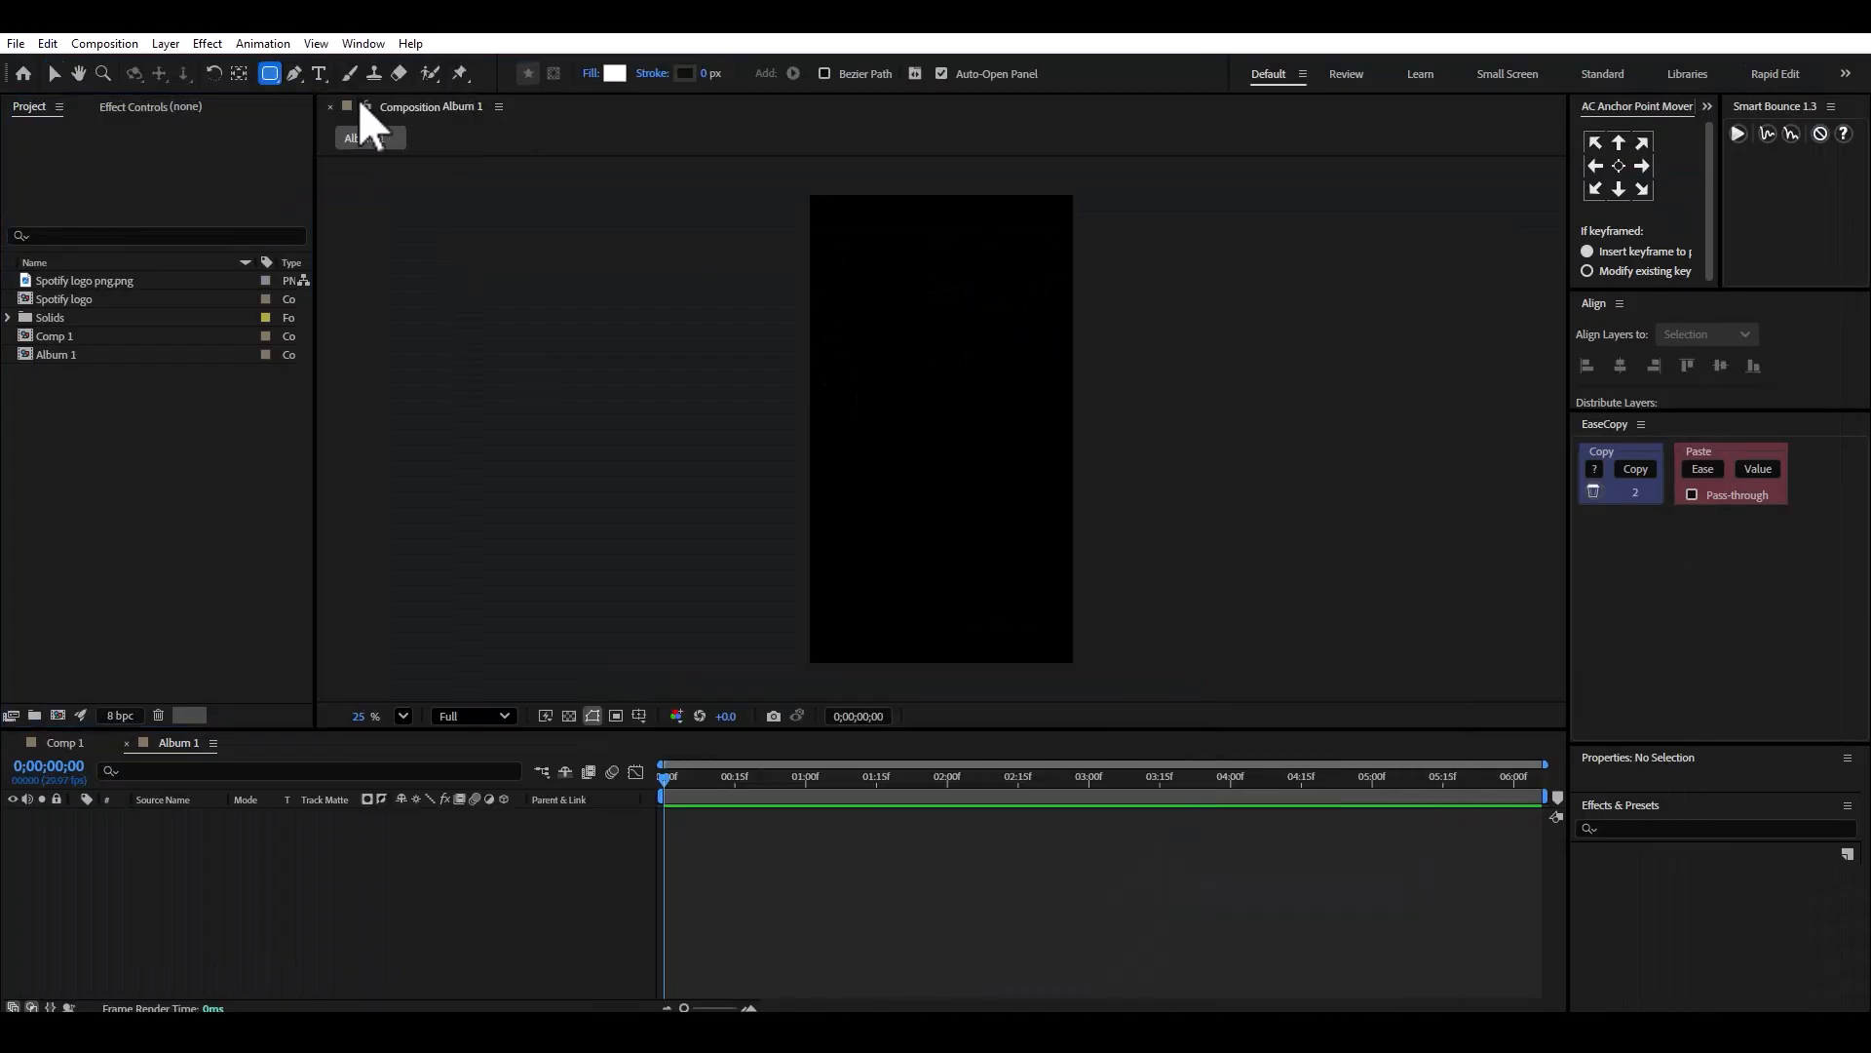
pyautogui.moveTo(874, 295); pyautogui.dragTo(1032, 560)
pyautogui.click(54, 73)
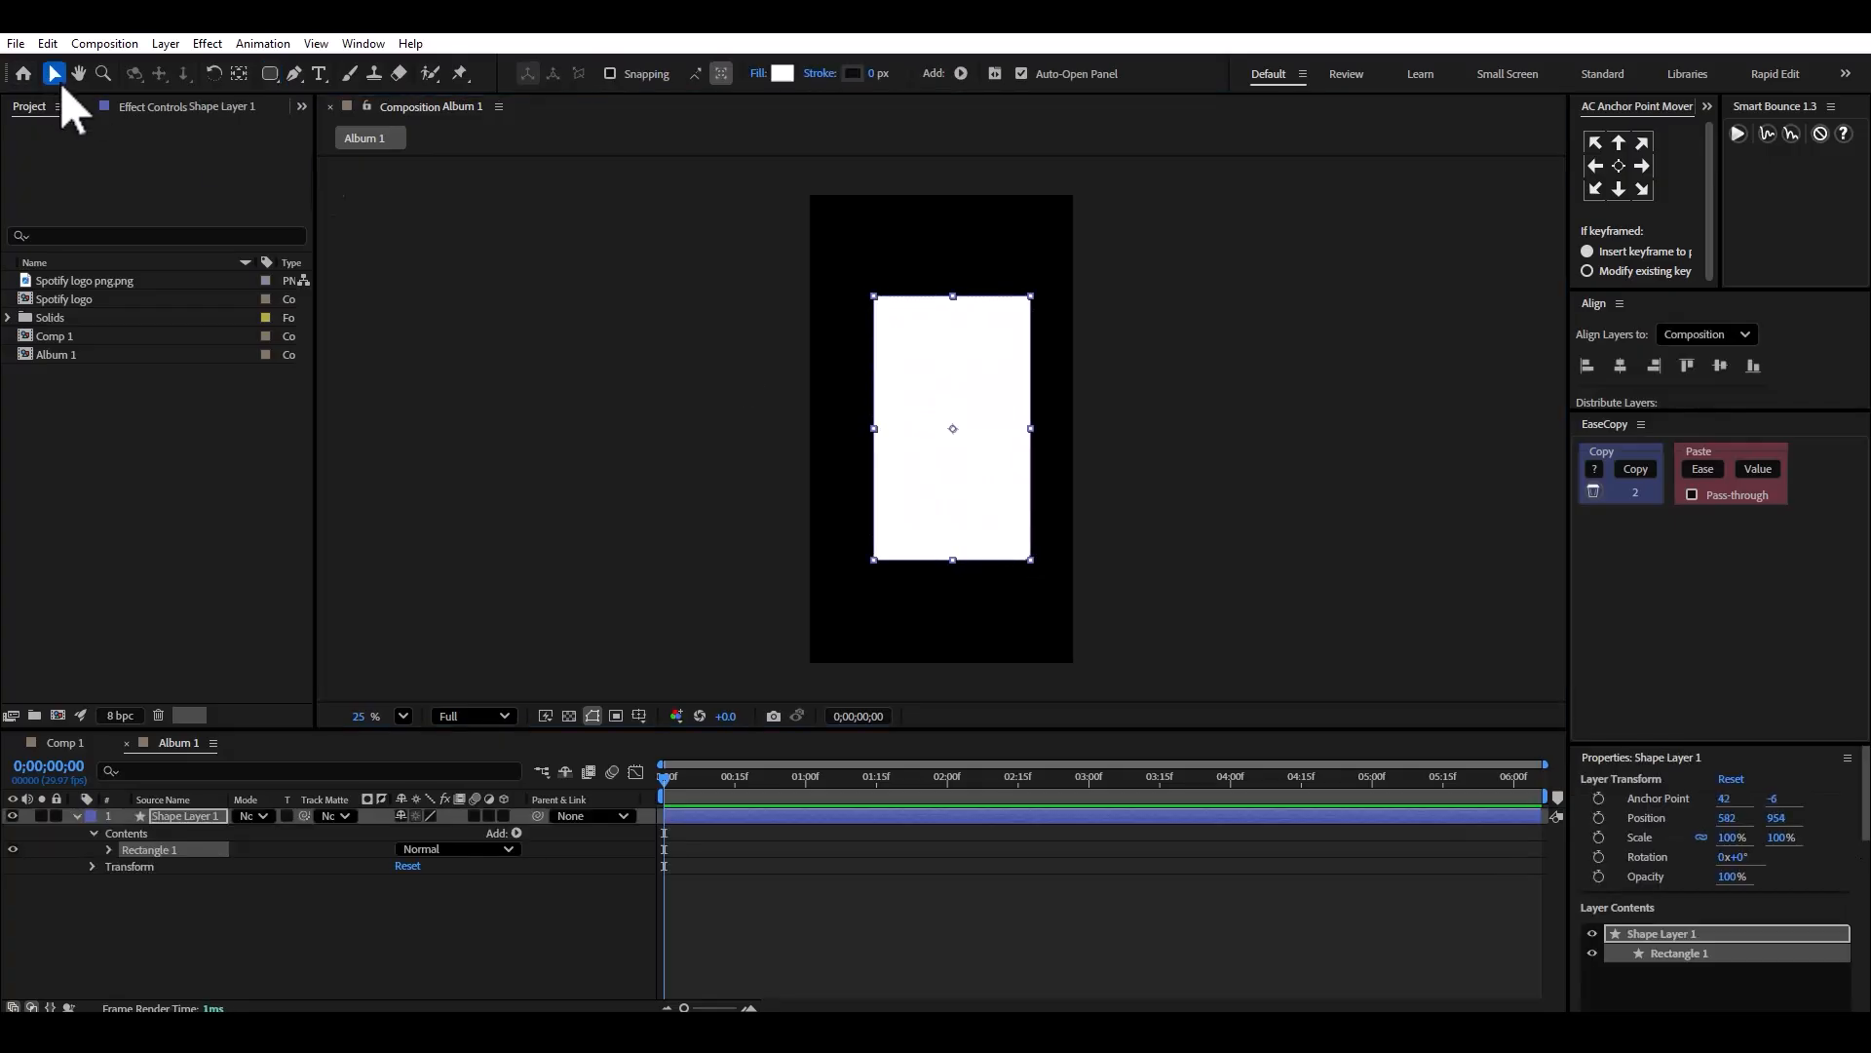
pyautogui.click(1621, 365)
pyautogui.click(1720, 366)
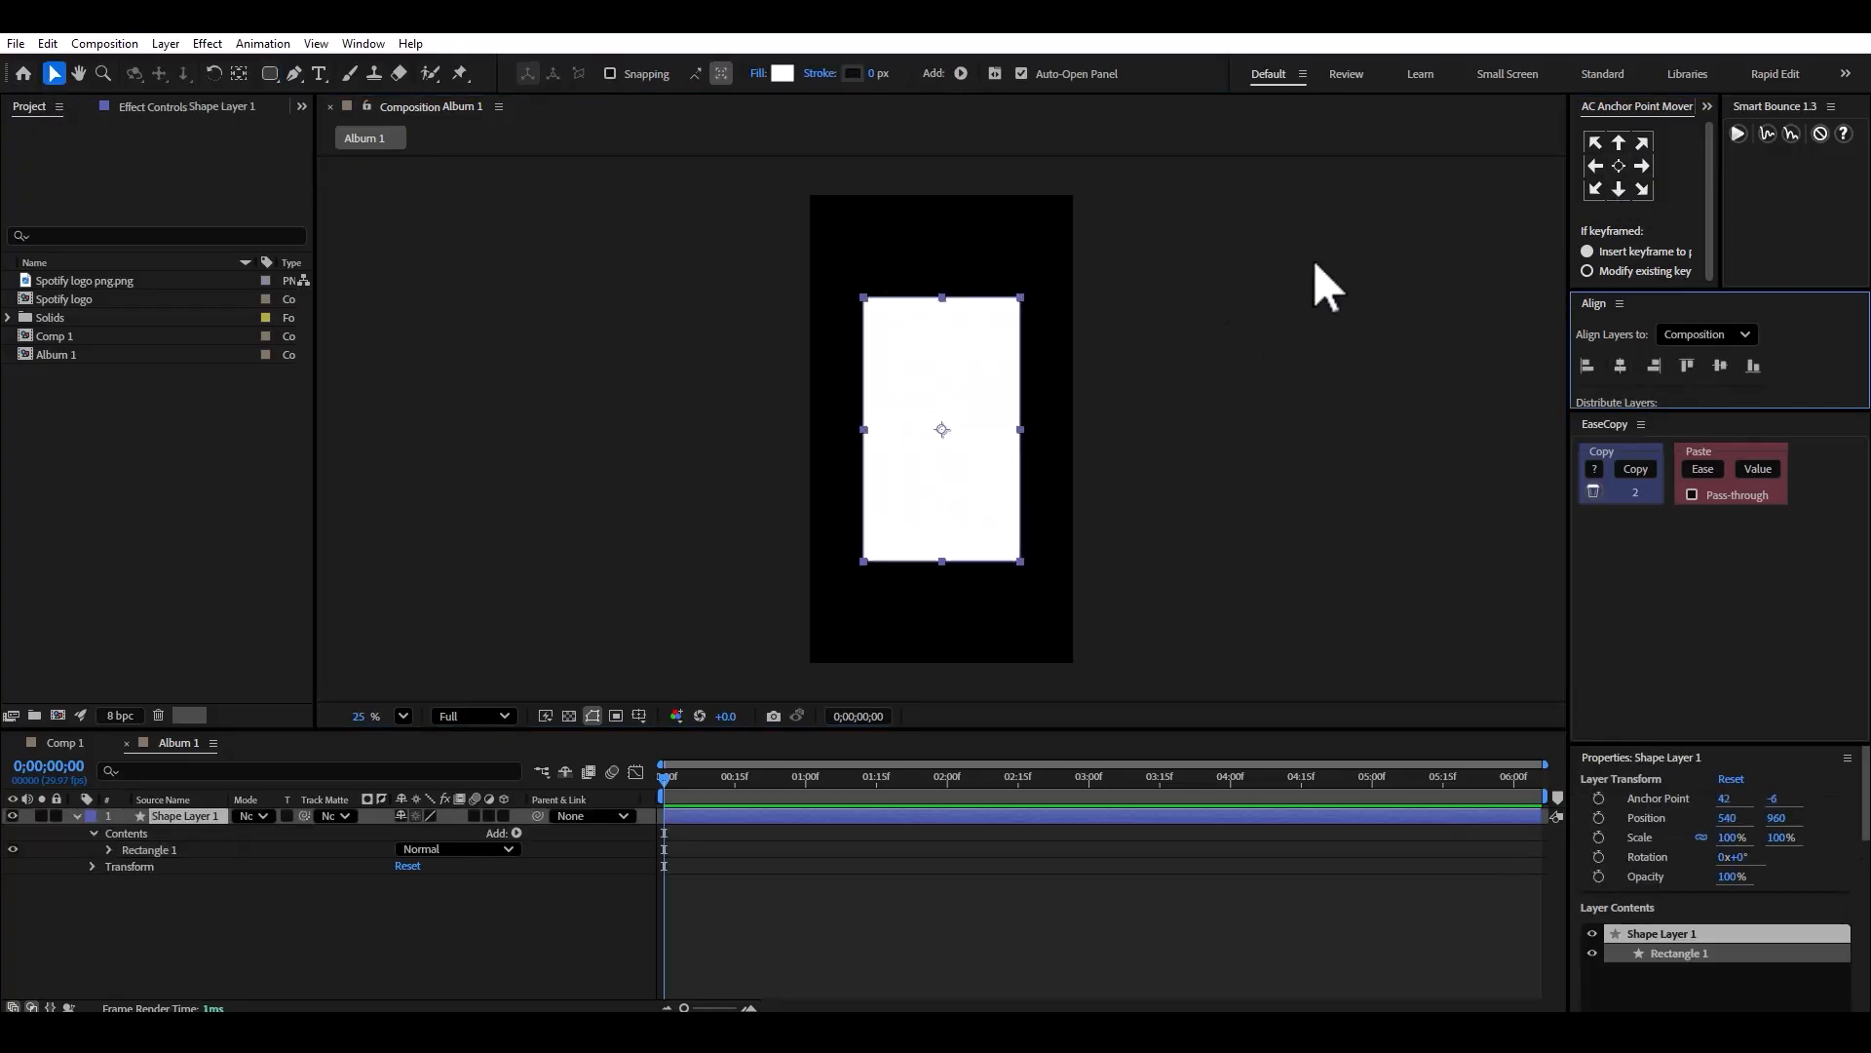
# Set the rectangle's corner roundness to 125 and its size to 754 × 1084.
pyautogui.click(108, 848)
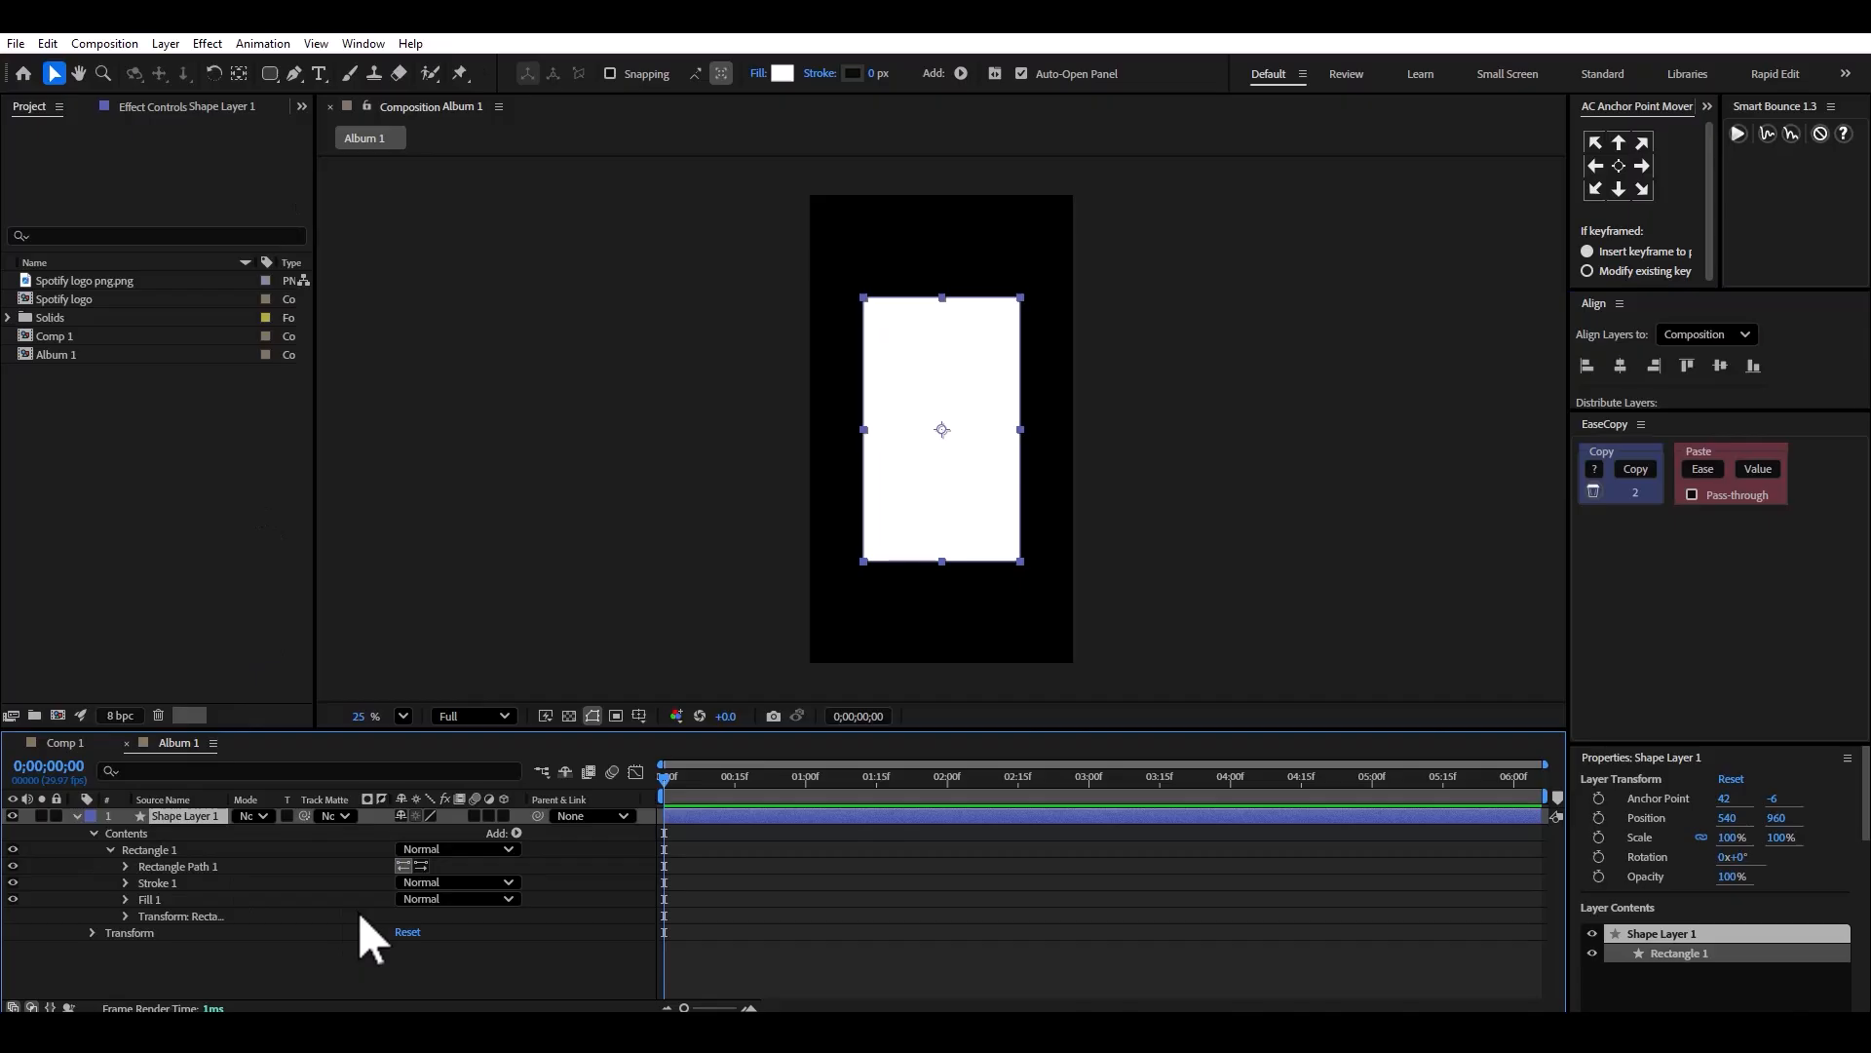
pyautogui.click(125, 866)
pyautogui.moveTo(405, 915); pyautogui.dragTo(518, 874)
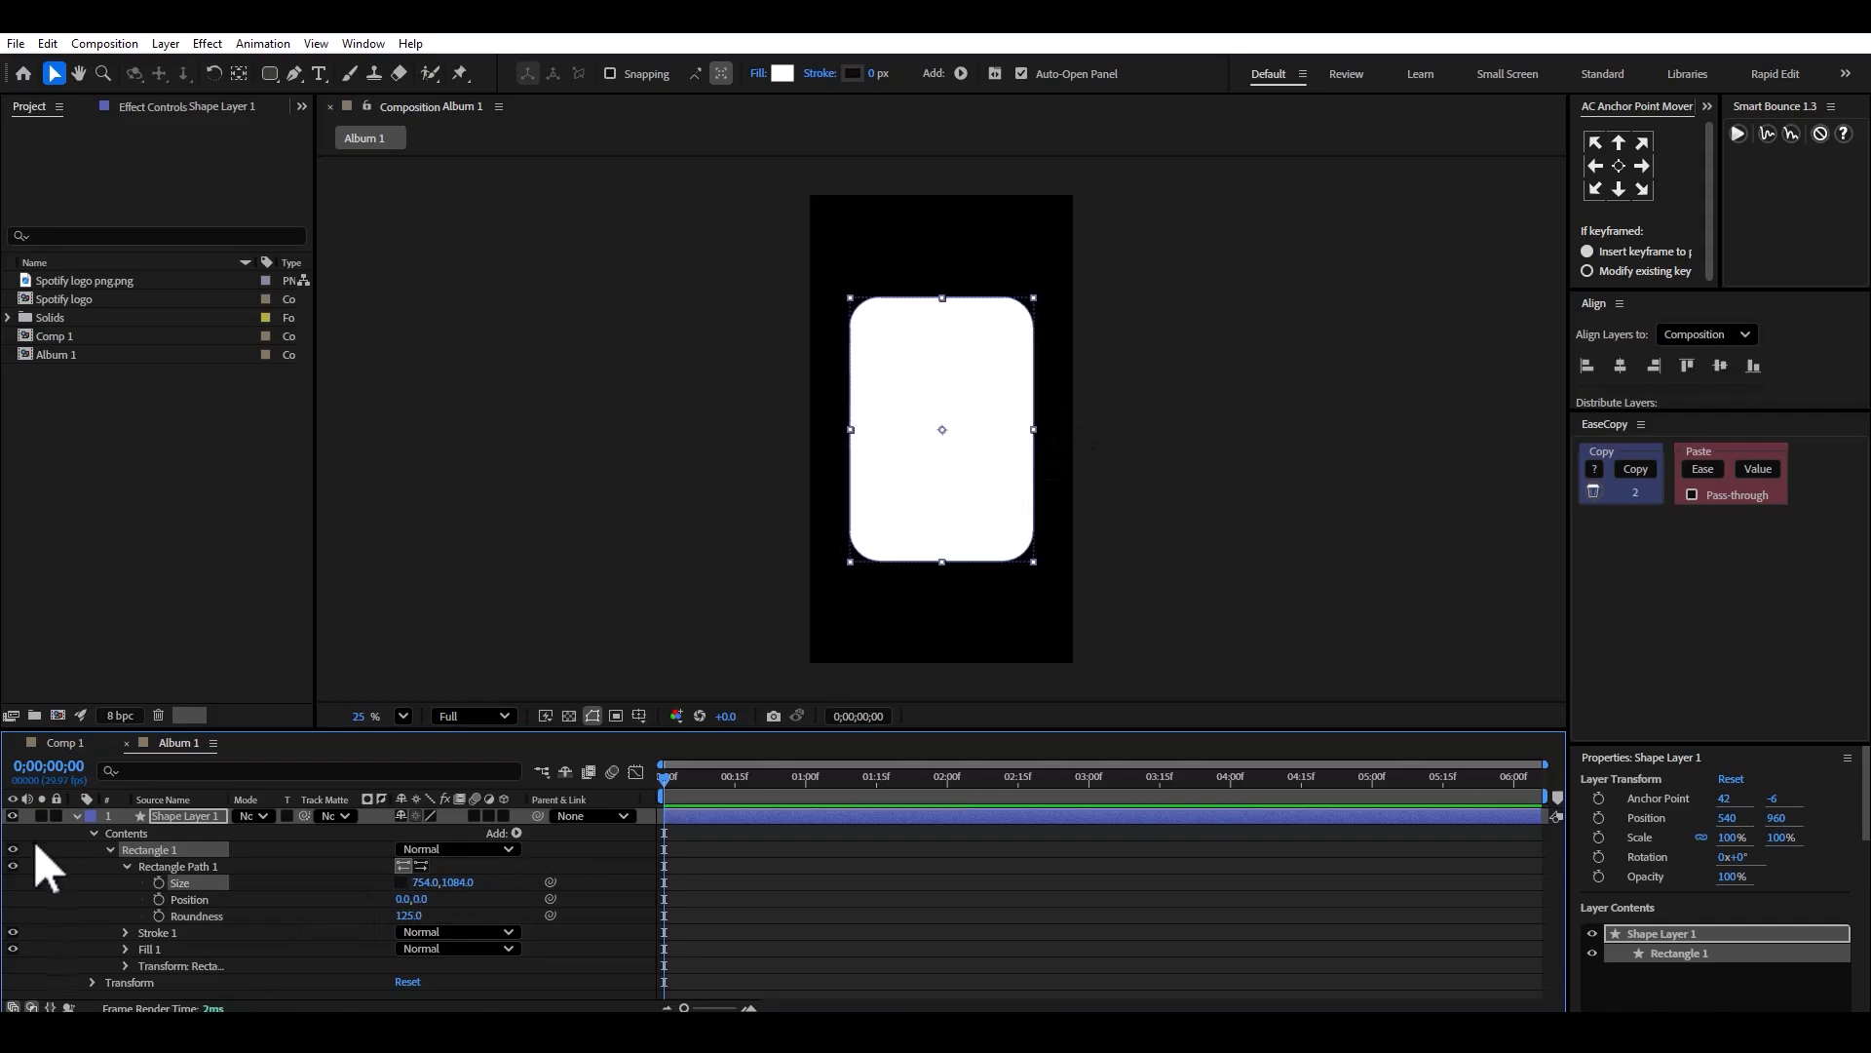
pyautogui.click(76, 816)
pyautogui.click(275, 956)
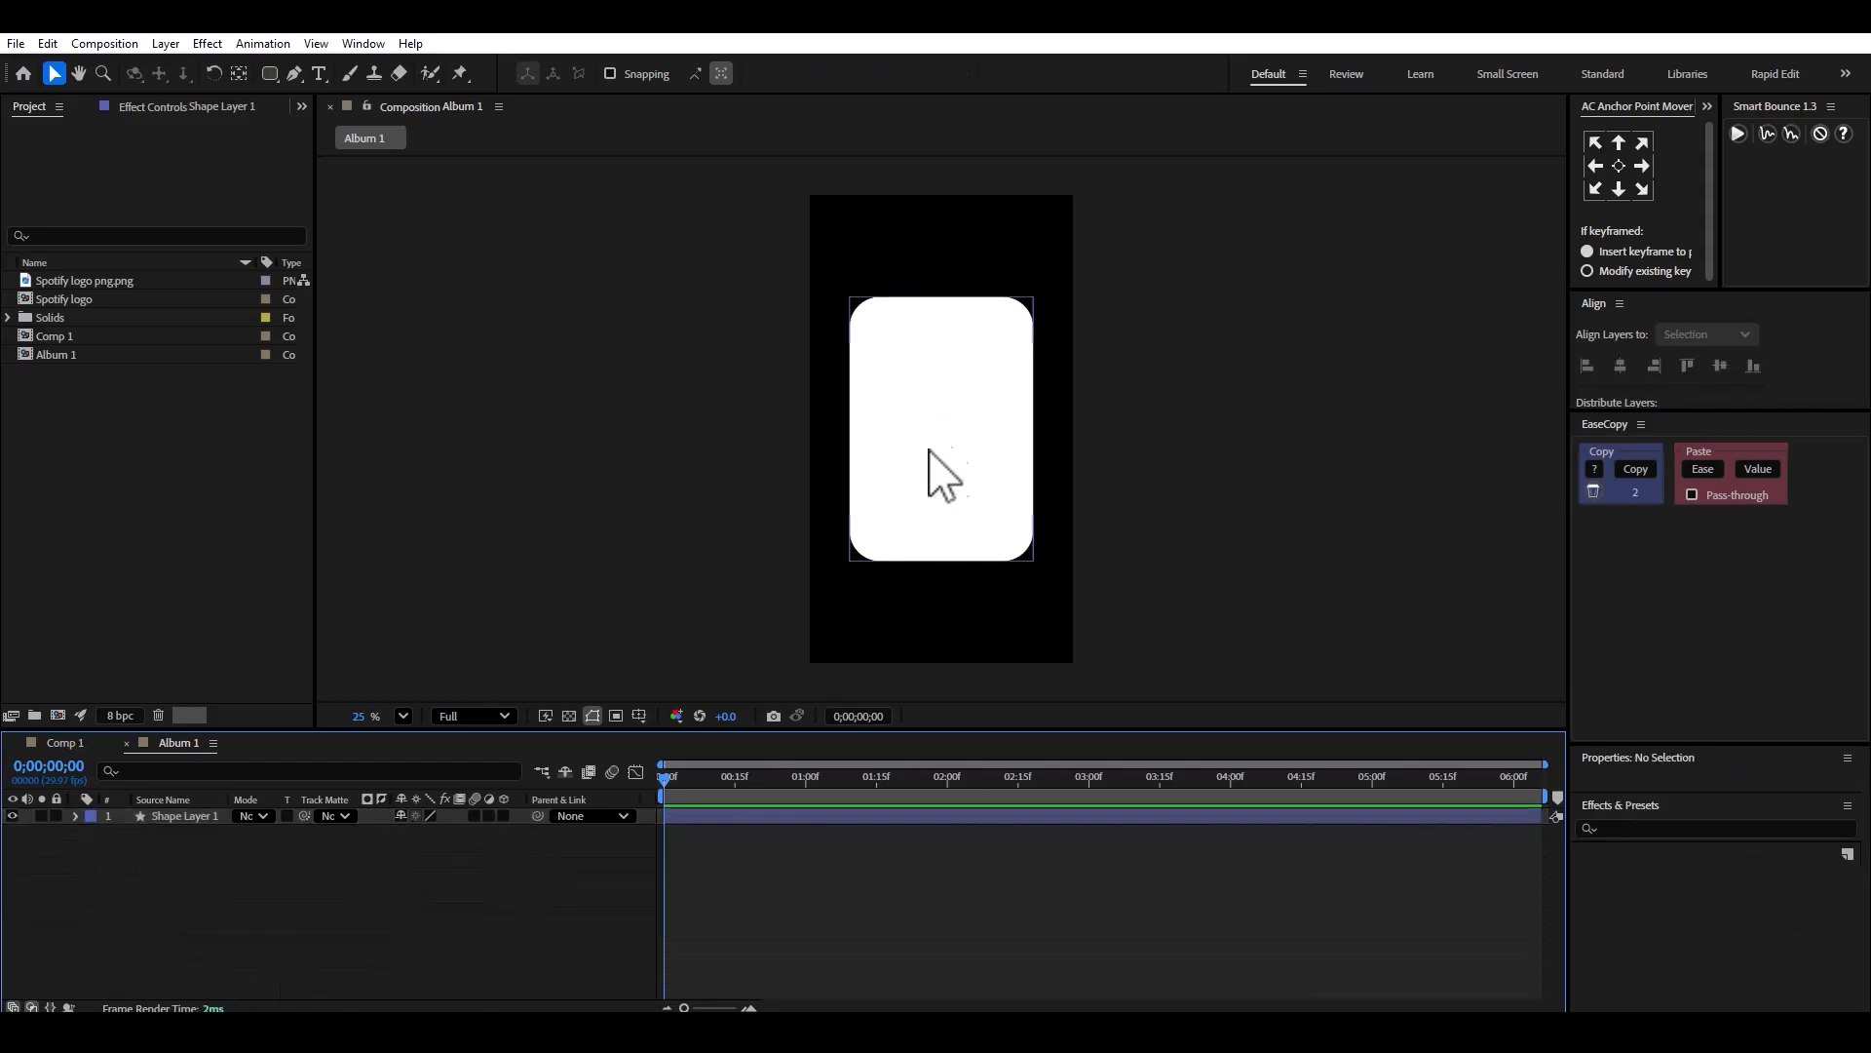
# Reduce the rounded rectangle's height so the shape is only slightly taller than it is wide.
pyautogui.click(929, 476)
pyautogui.click(75, 814)
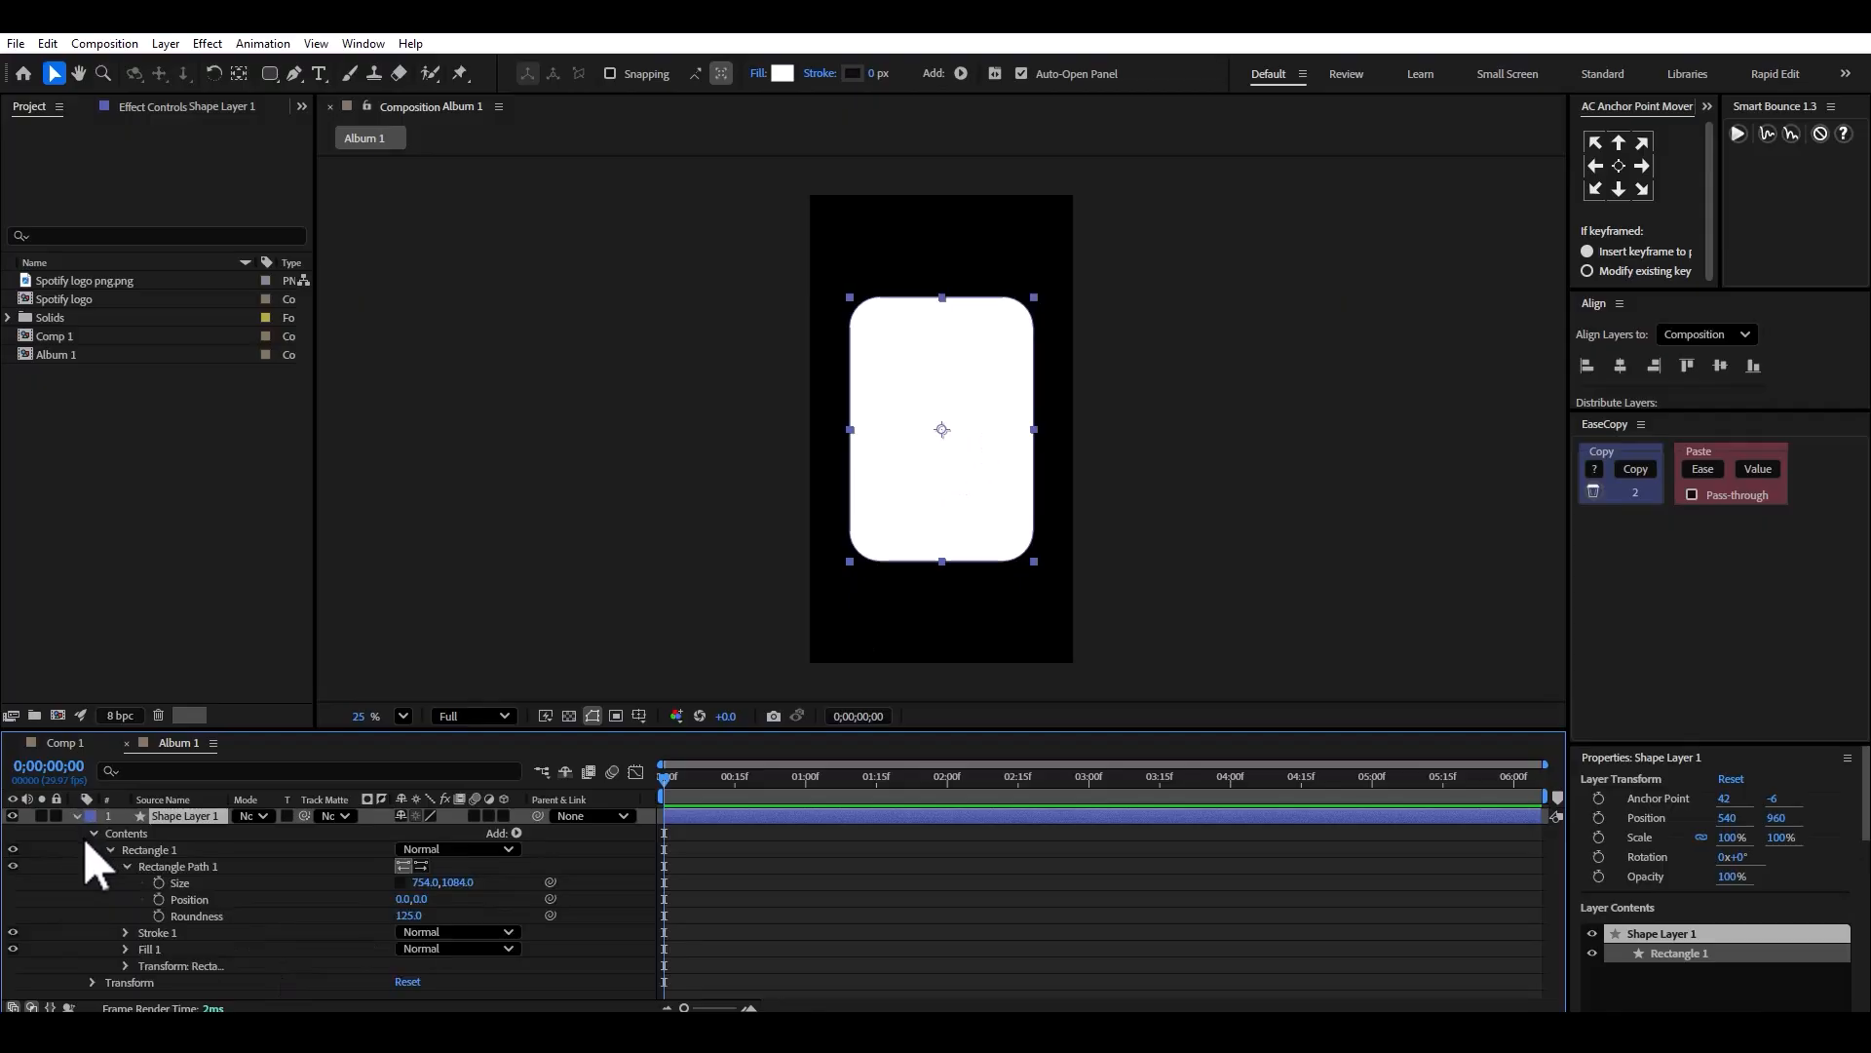
pyautogui.moveTo(448, 892); pyautogui.dragTo(322, 891)
pyautogui.click(76, 816)
pyautogui.click(285, 901)
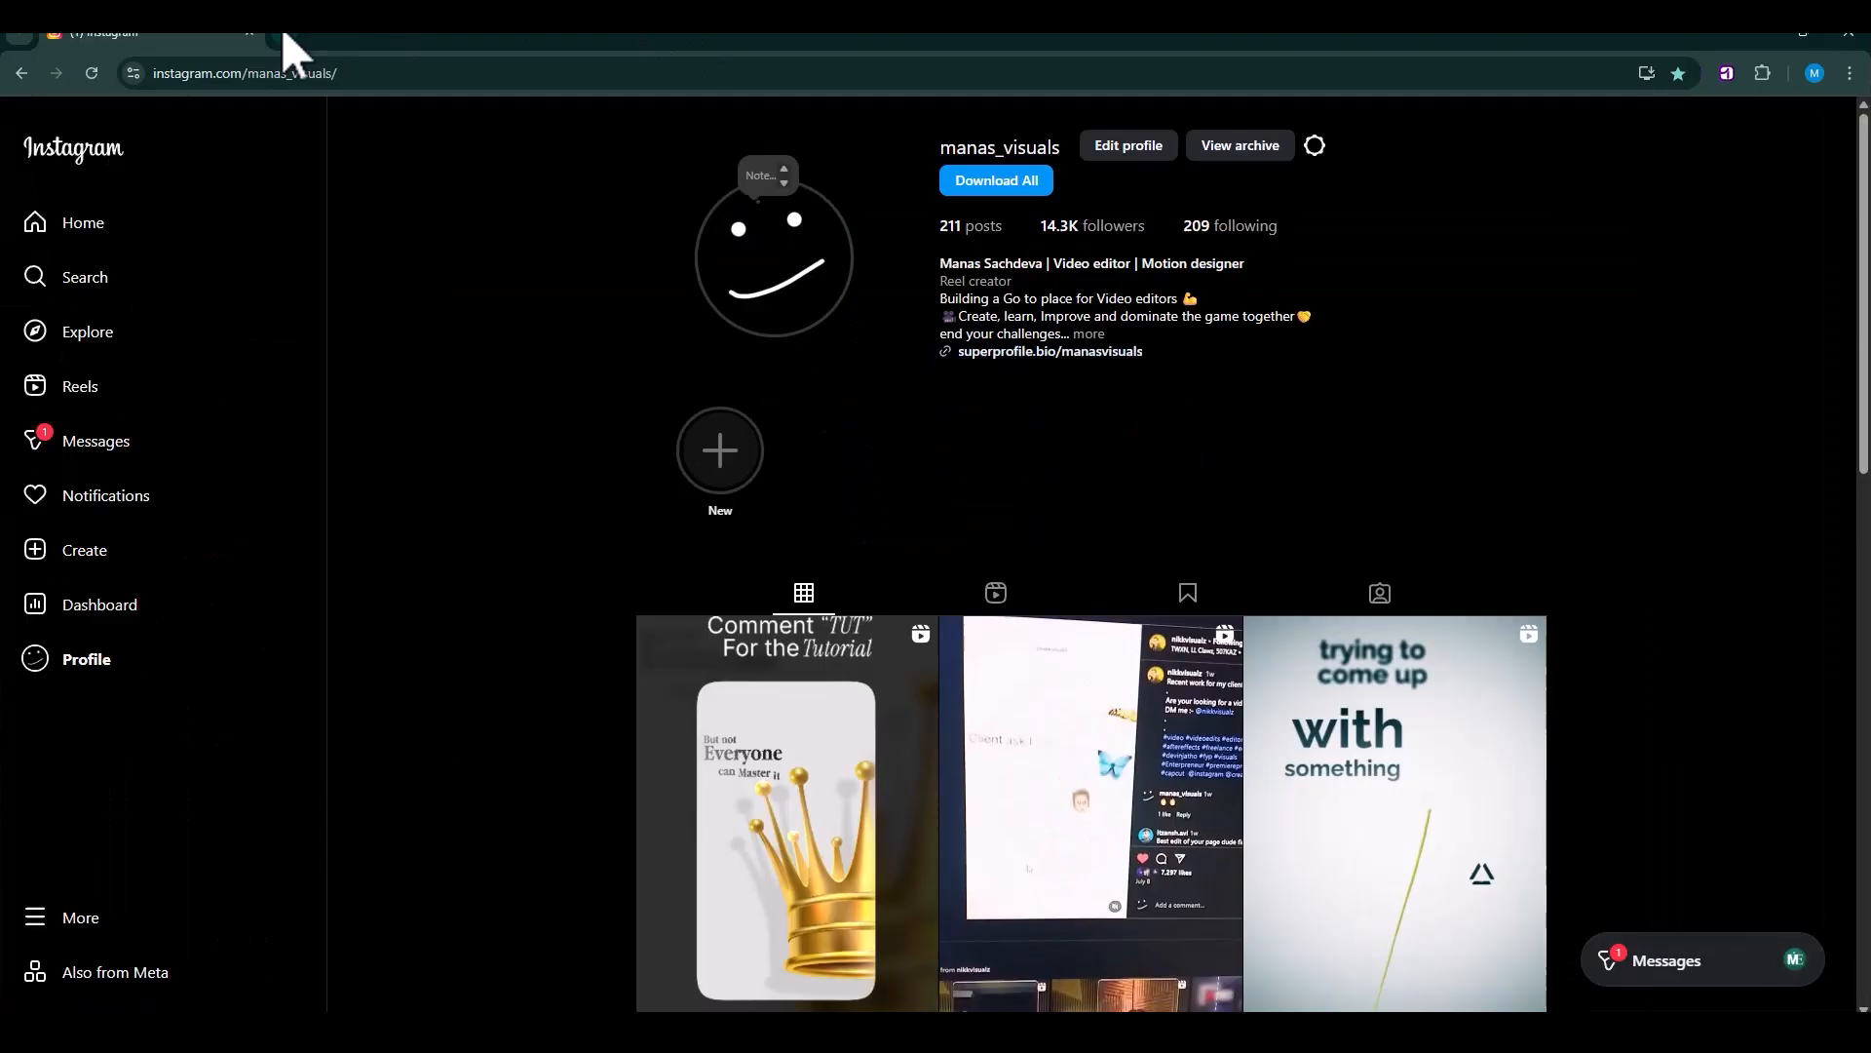
# In a new browser tab, search Google Images for "justin bieber".
pyautogui.click(279, 33)
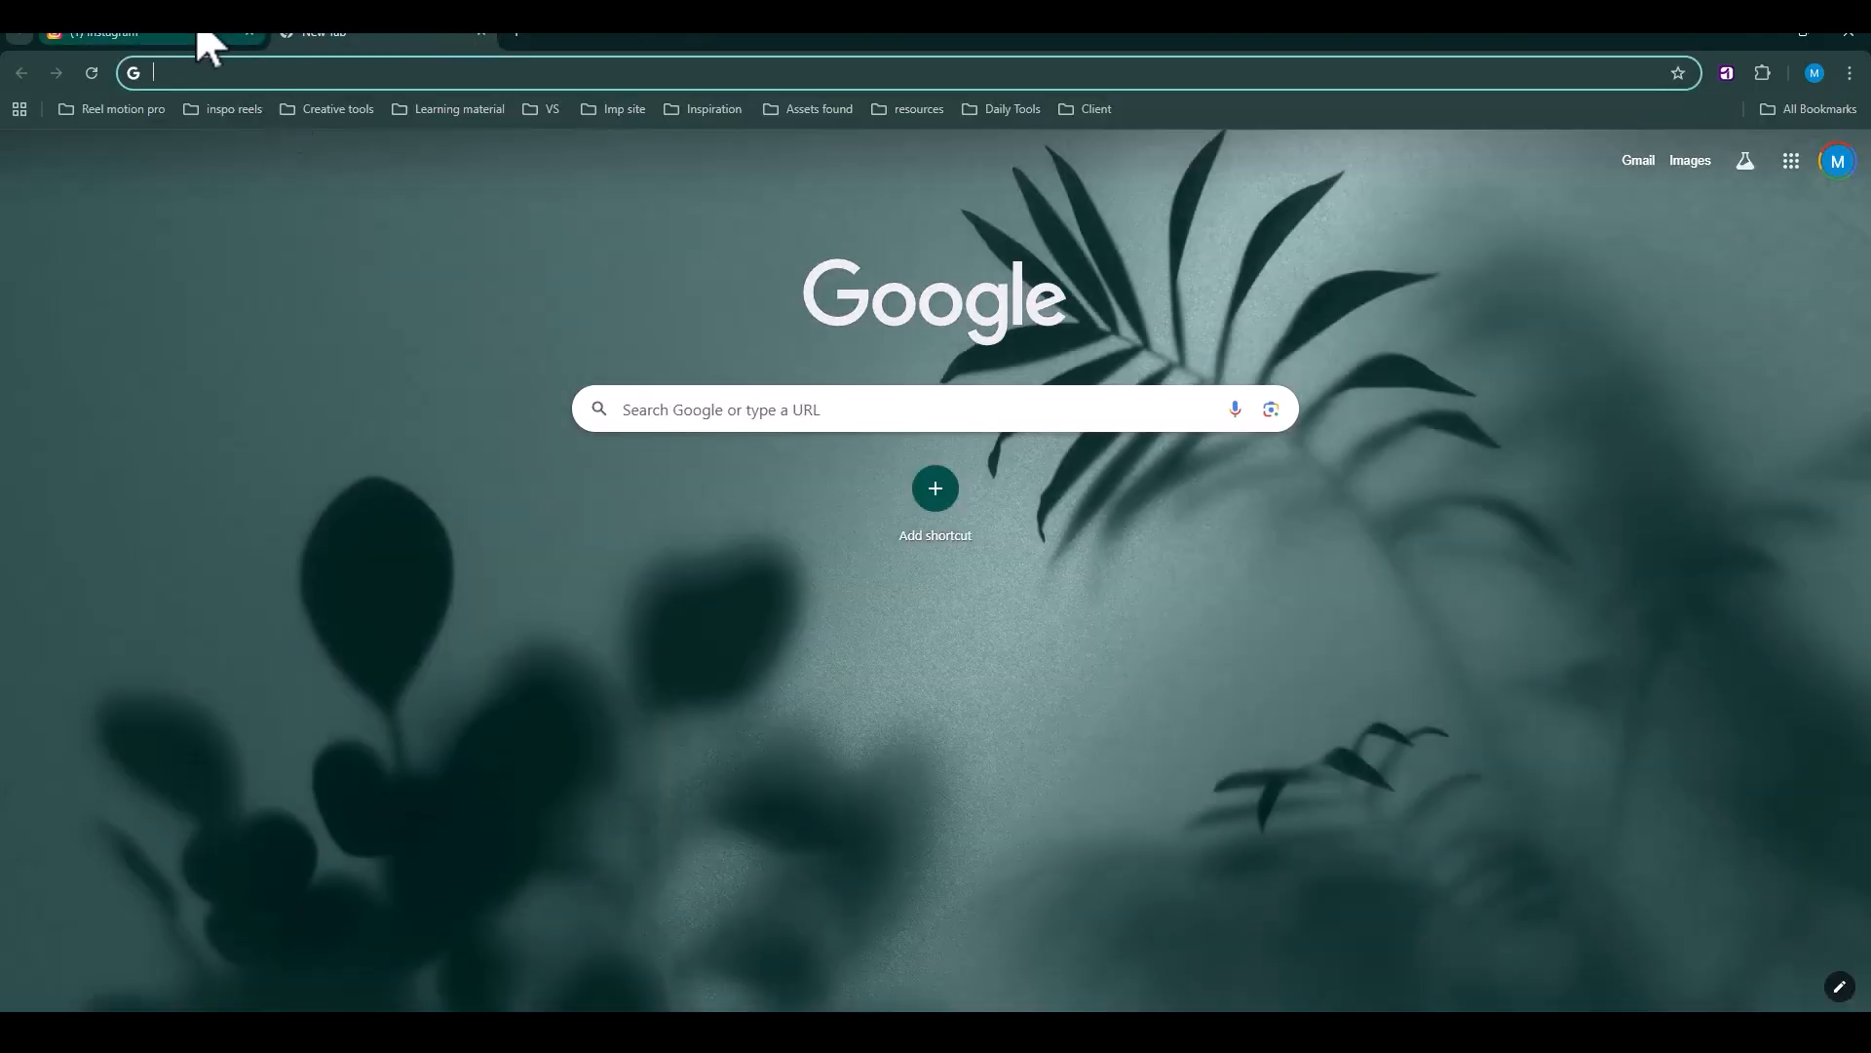
pyautogui.write('justin ')
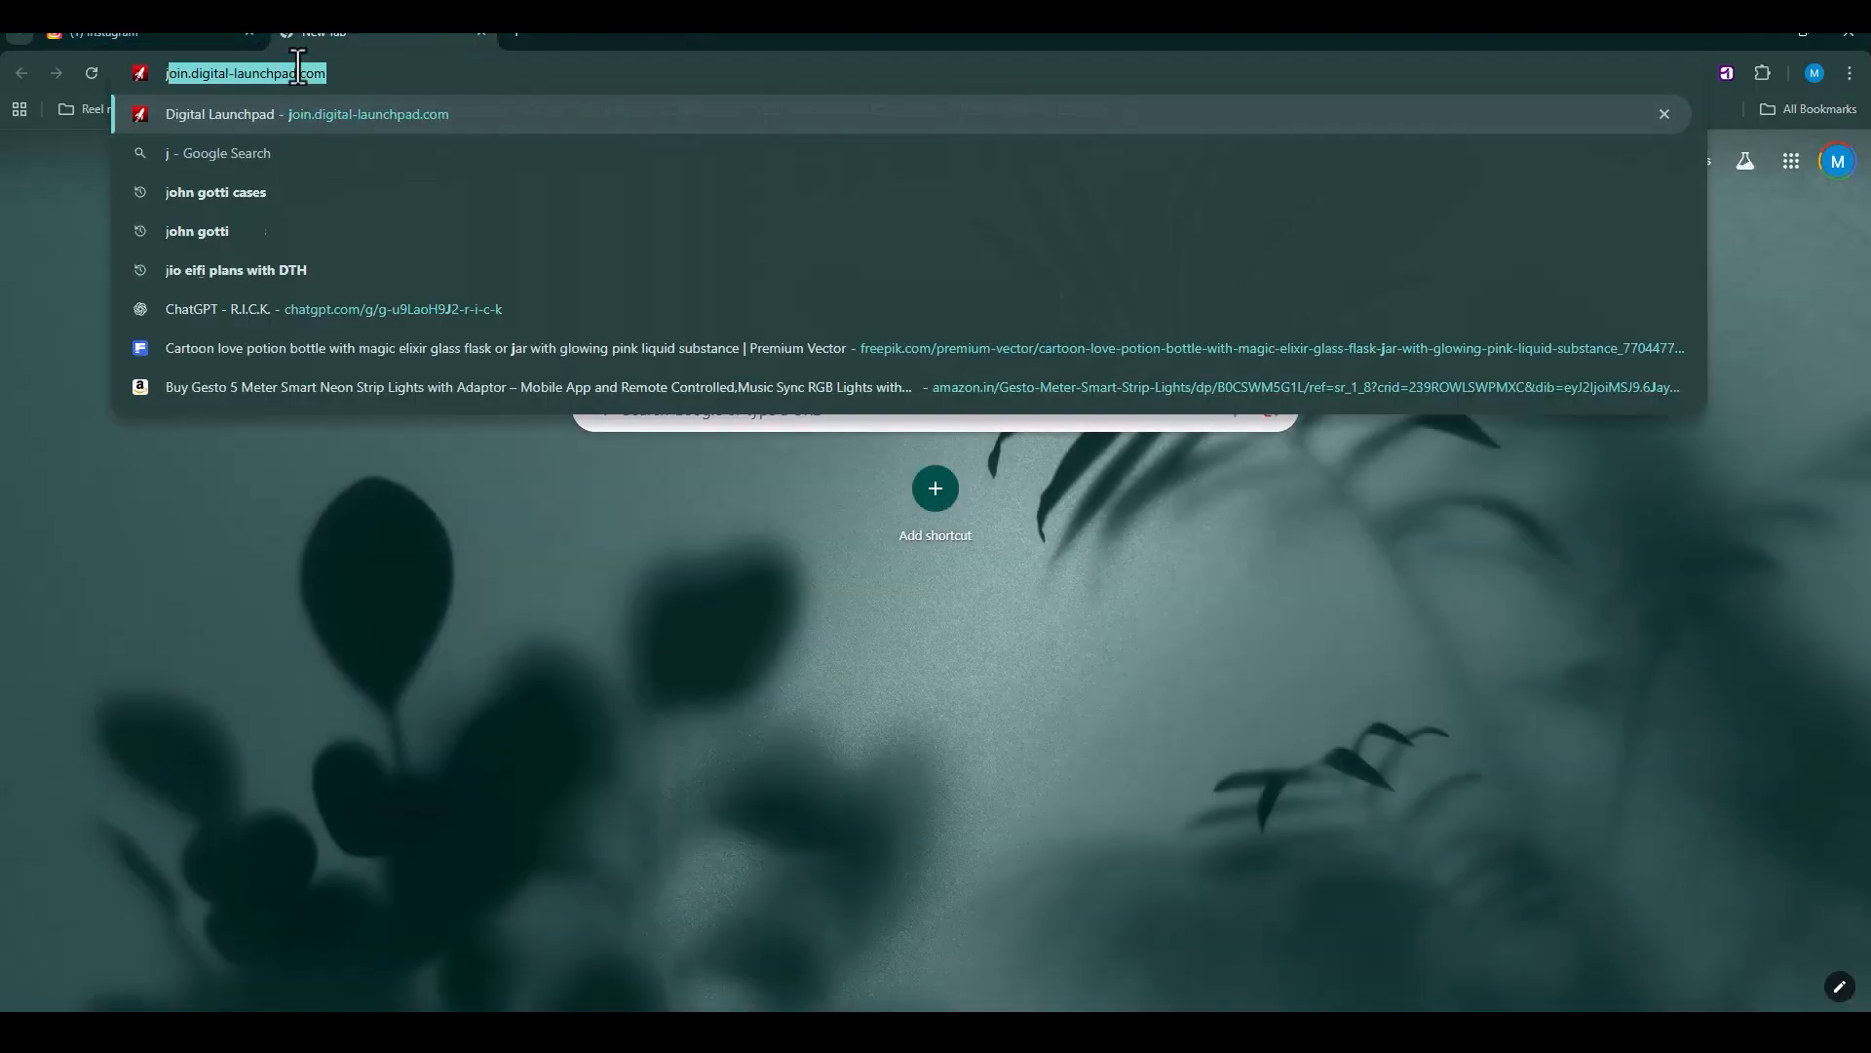
pyautogui.write('bie')
pyautogui.press('Return')
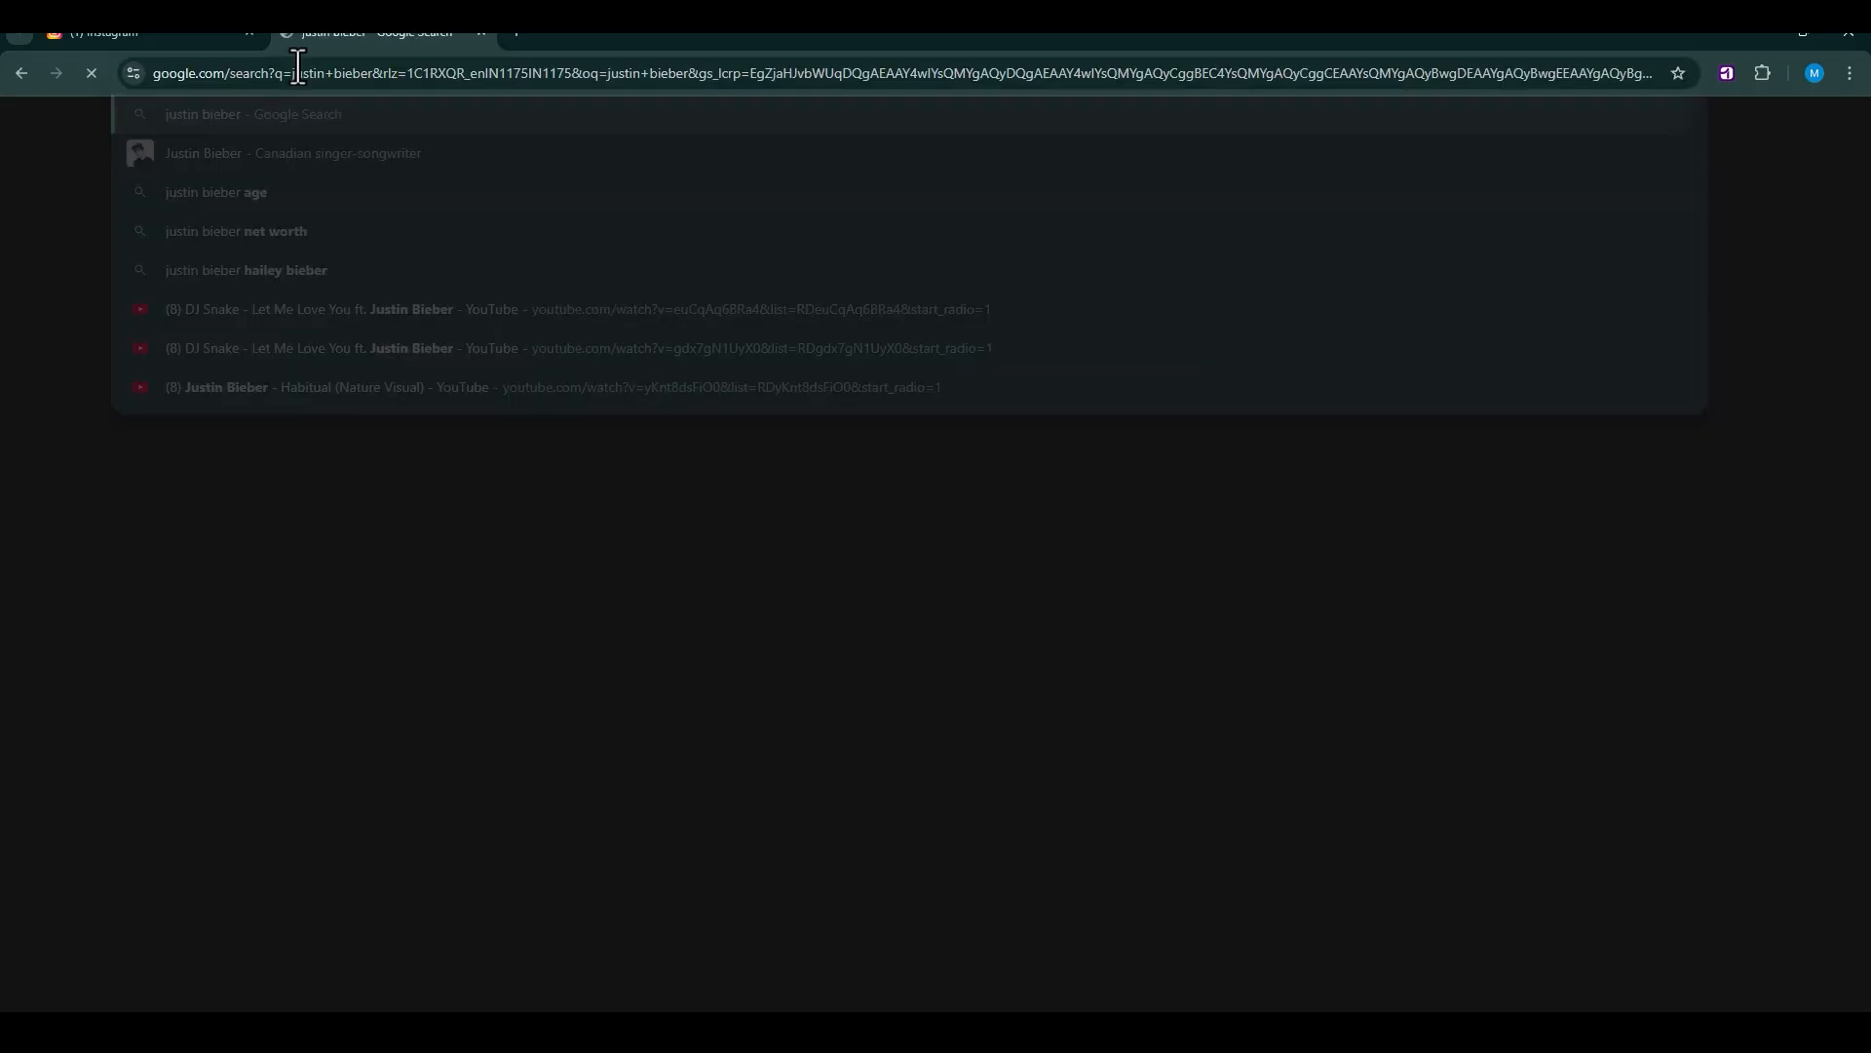
pyautogui.click(346, 206)
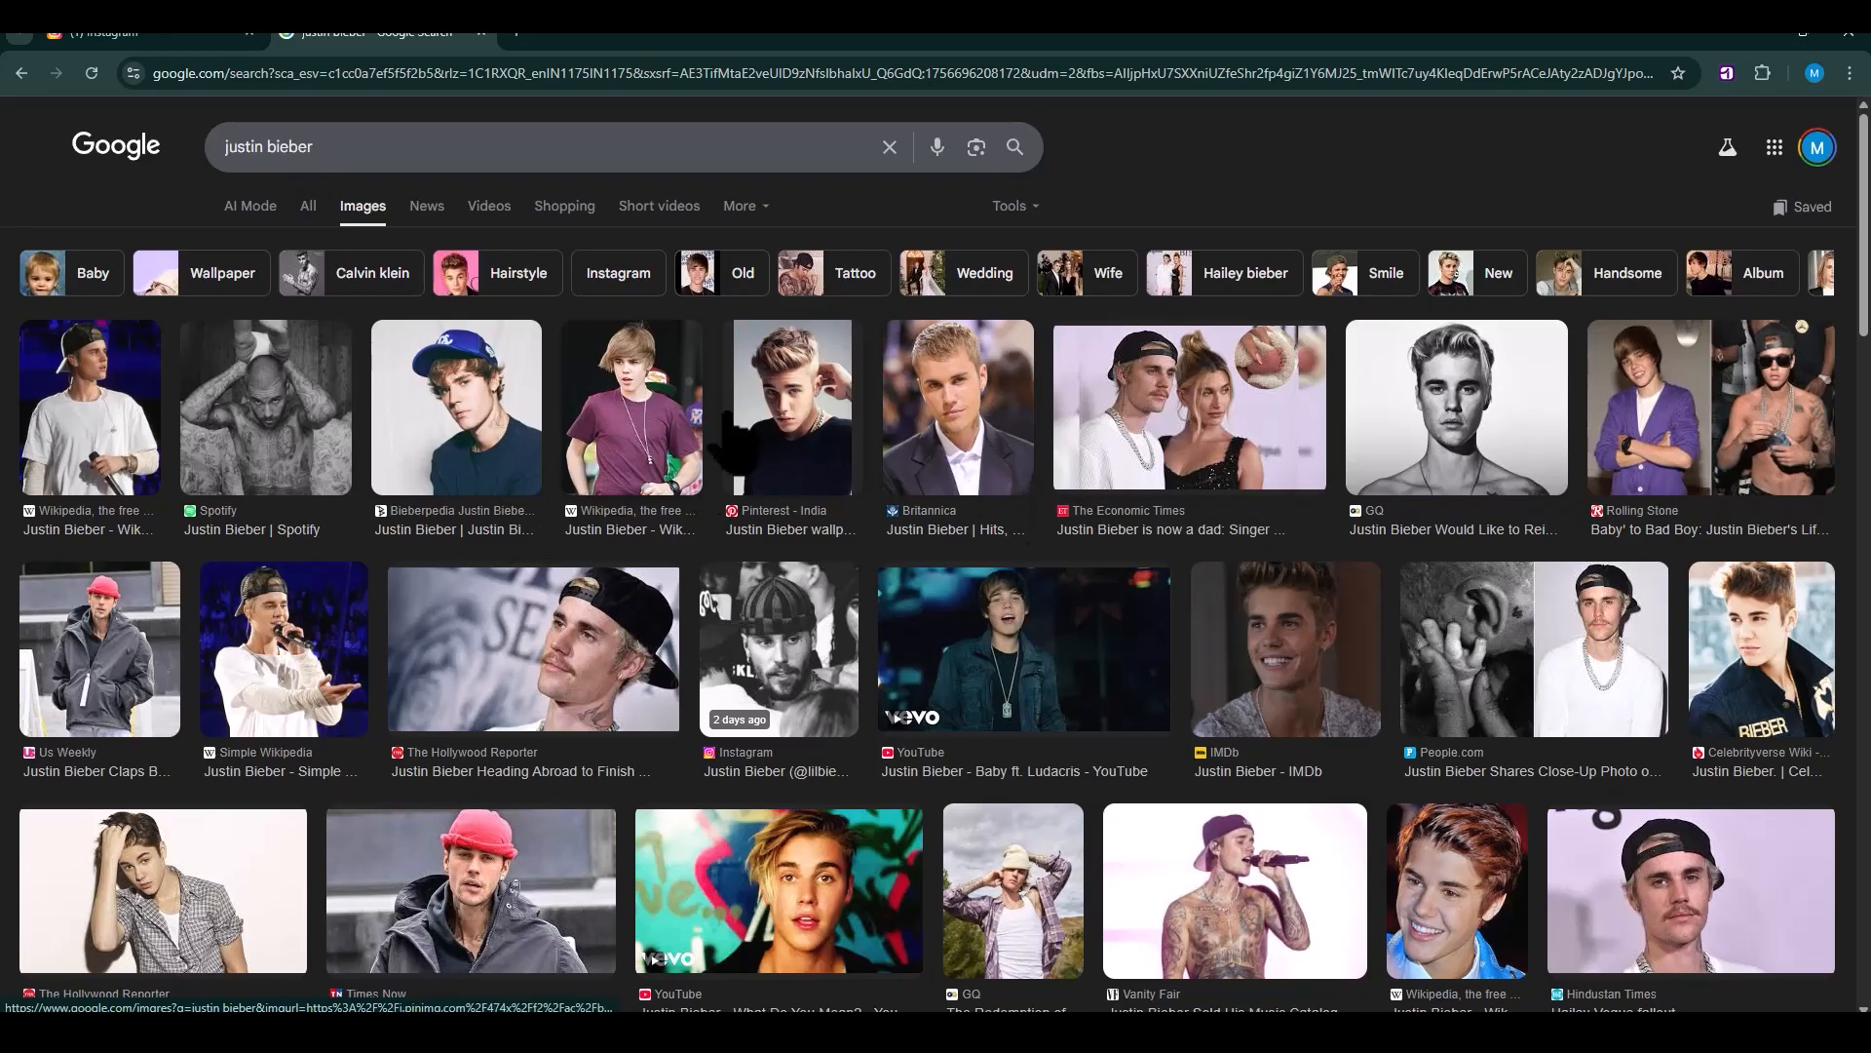
# Copy the Simple Wikipedia photo of the singer in a white shirt holding a microphone, and return to After Effects.
pyautogui.click(994, 429)
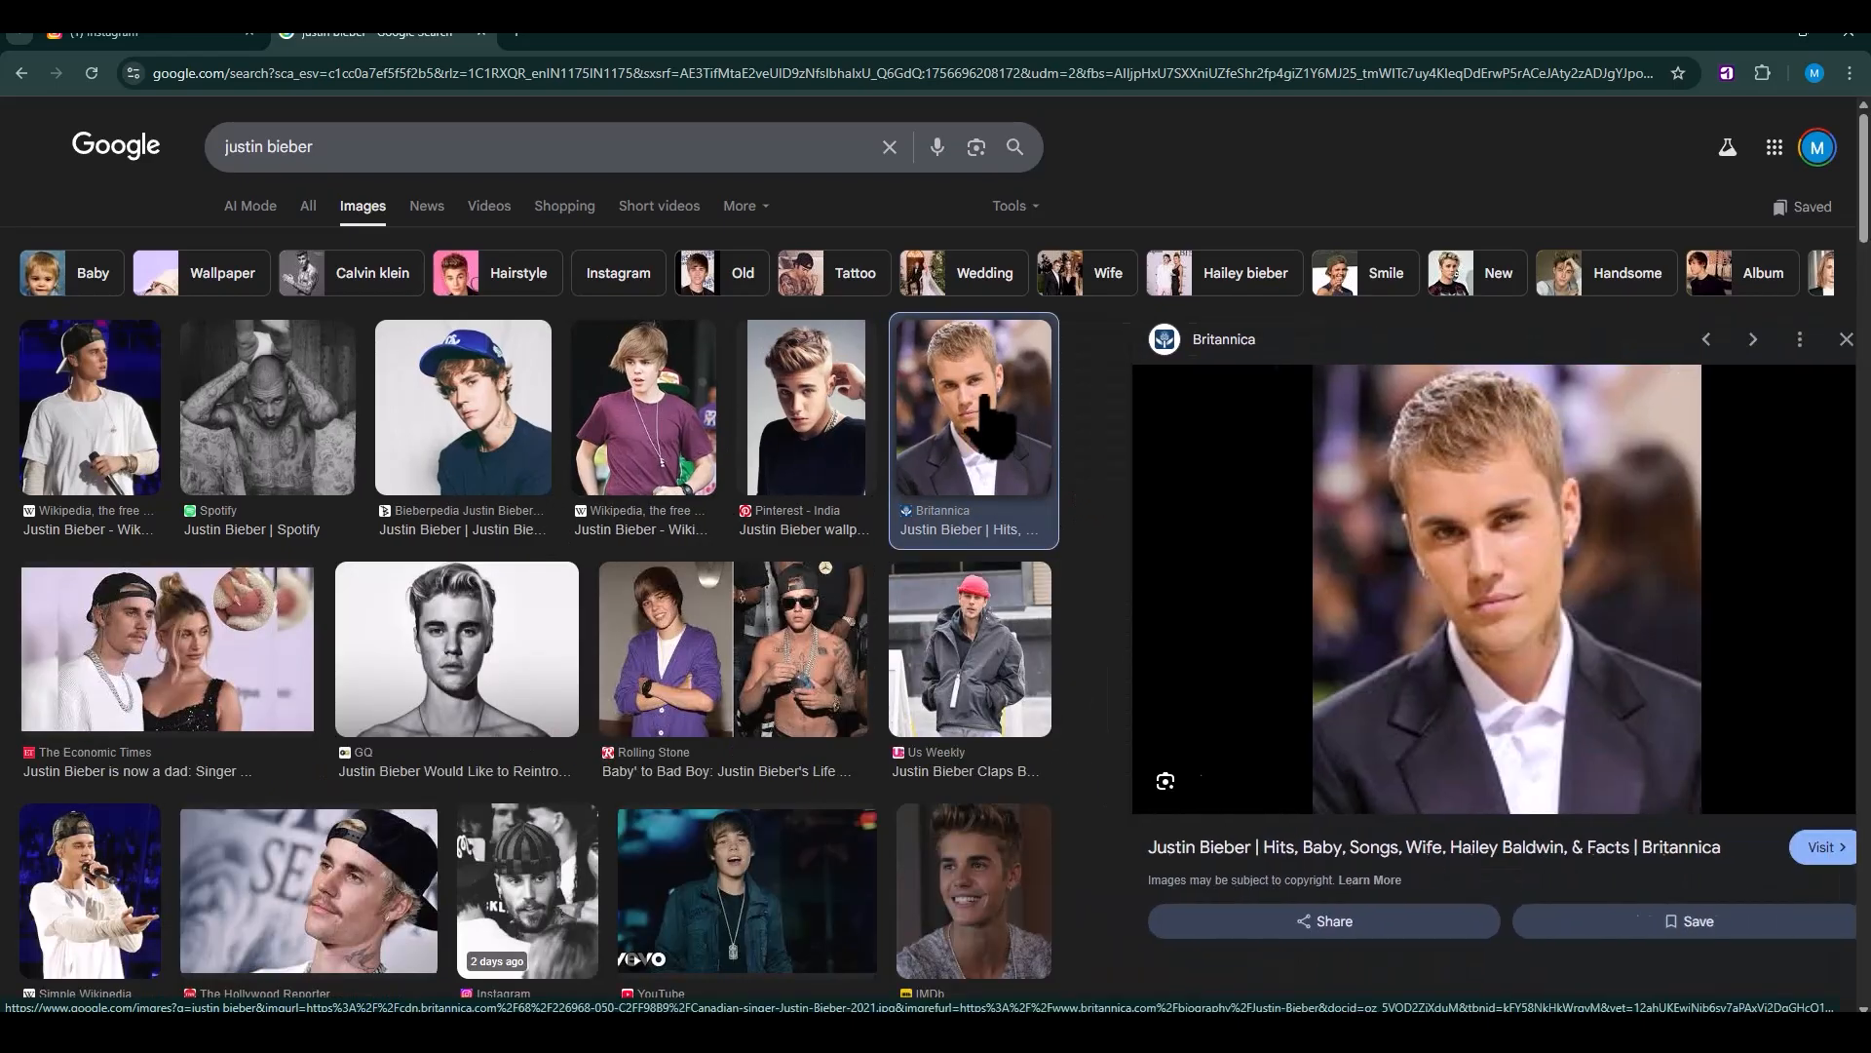
pyautogui.click(112, 936)
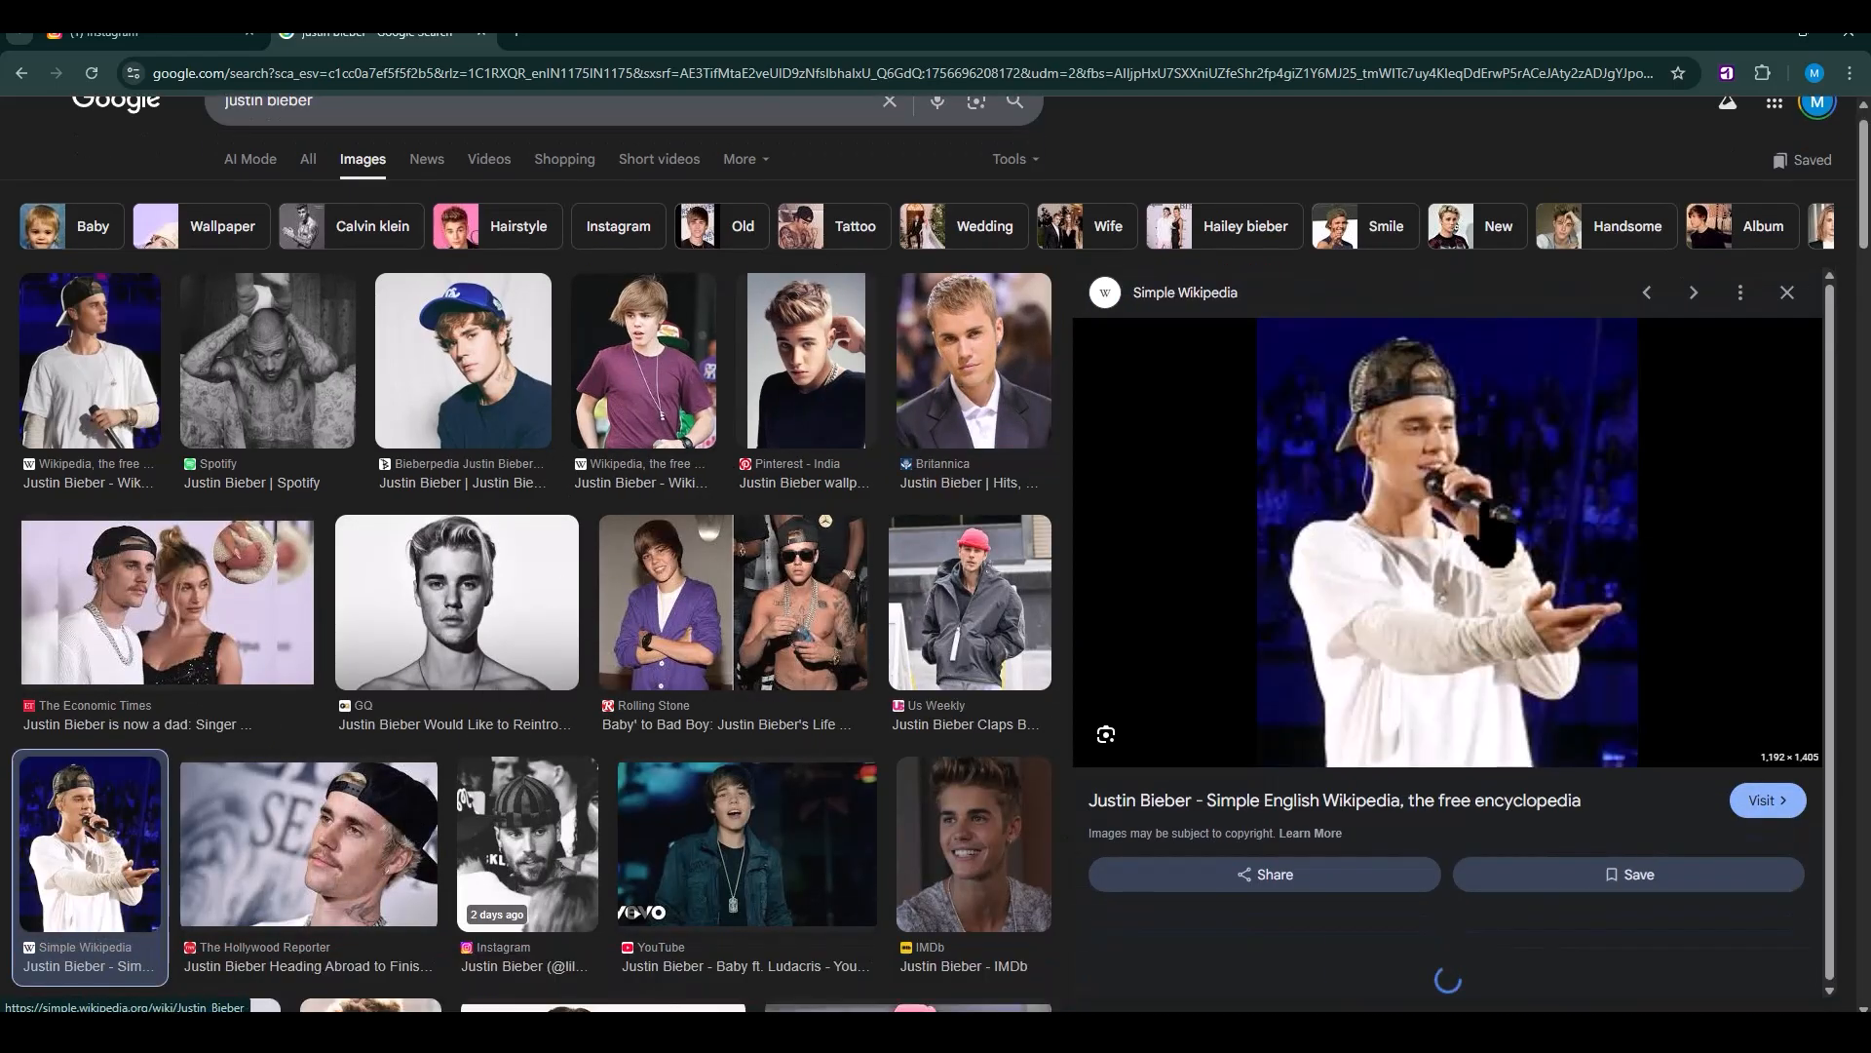
pyautogui.rightClick(1277, 526)
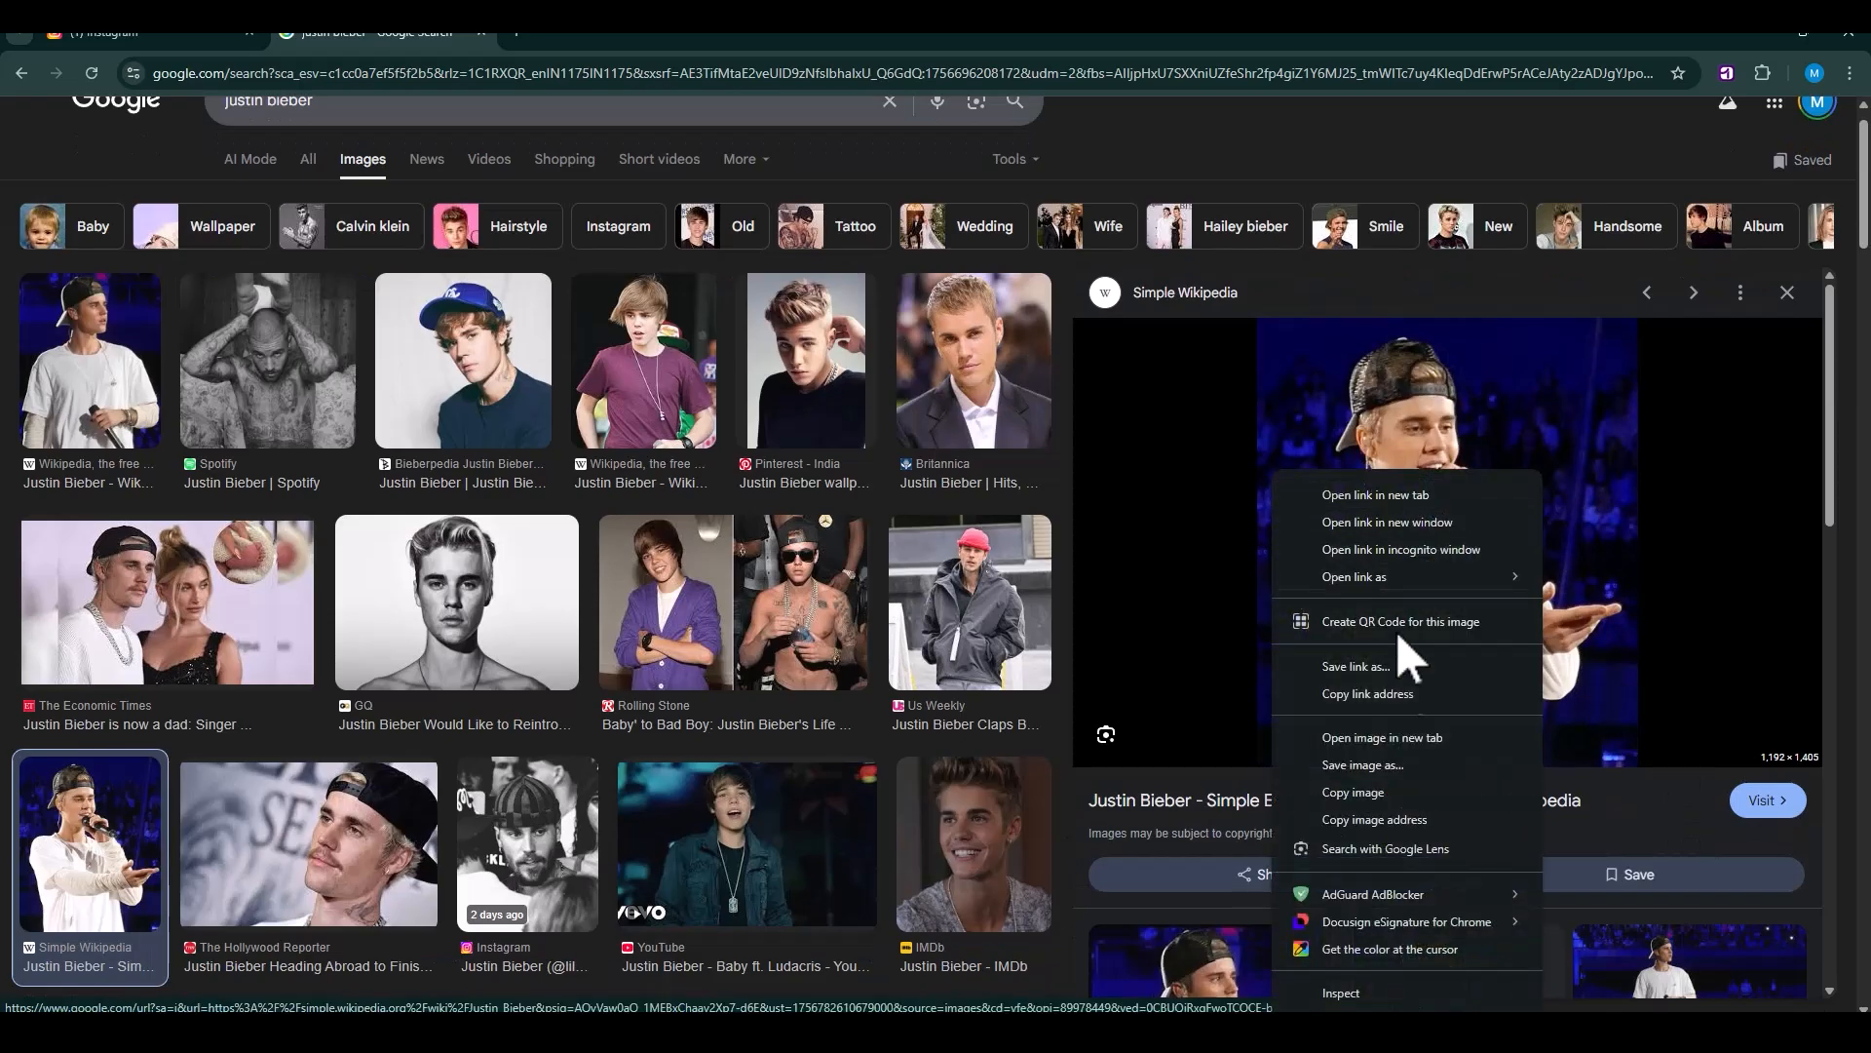
pyautogui.click(1391, 846)
pyautogui.hotkey('alt', 'Tab')
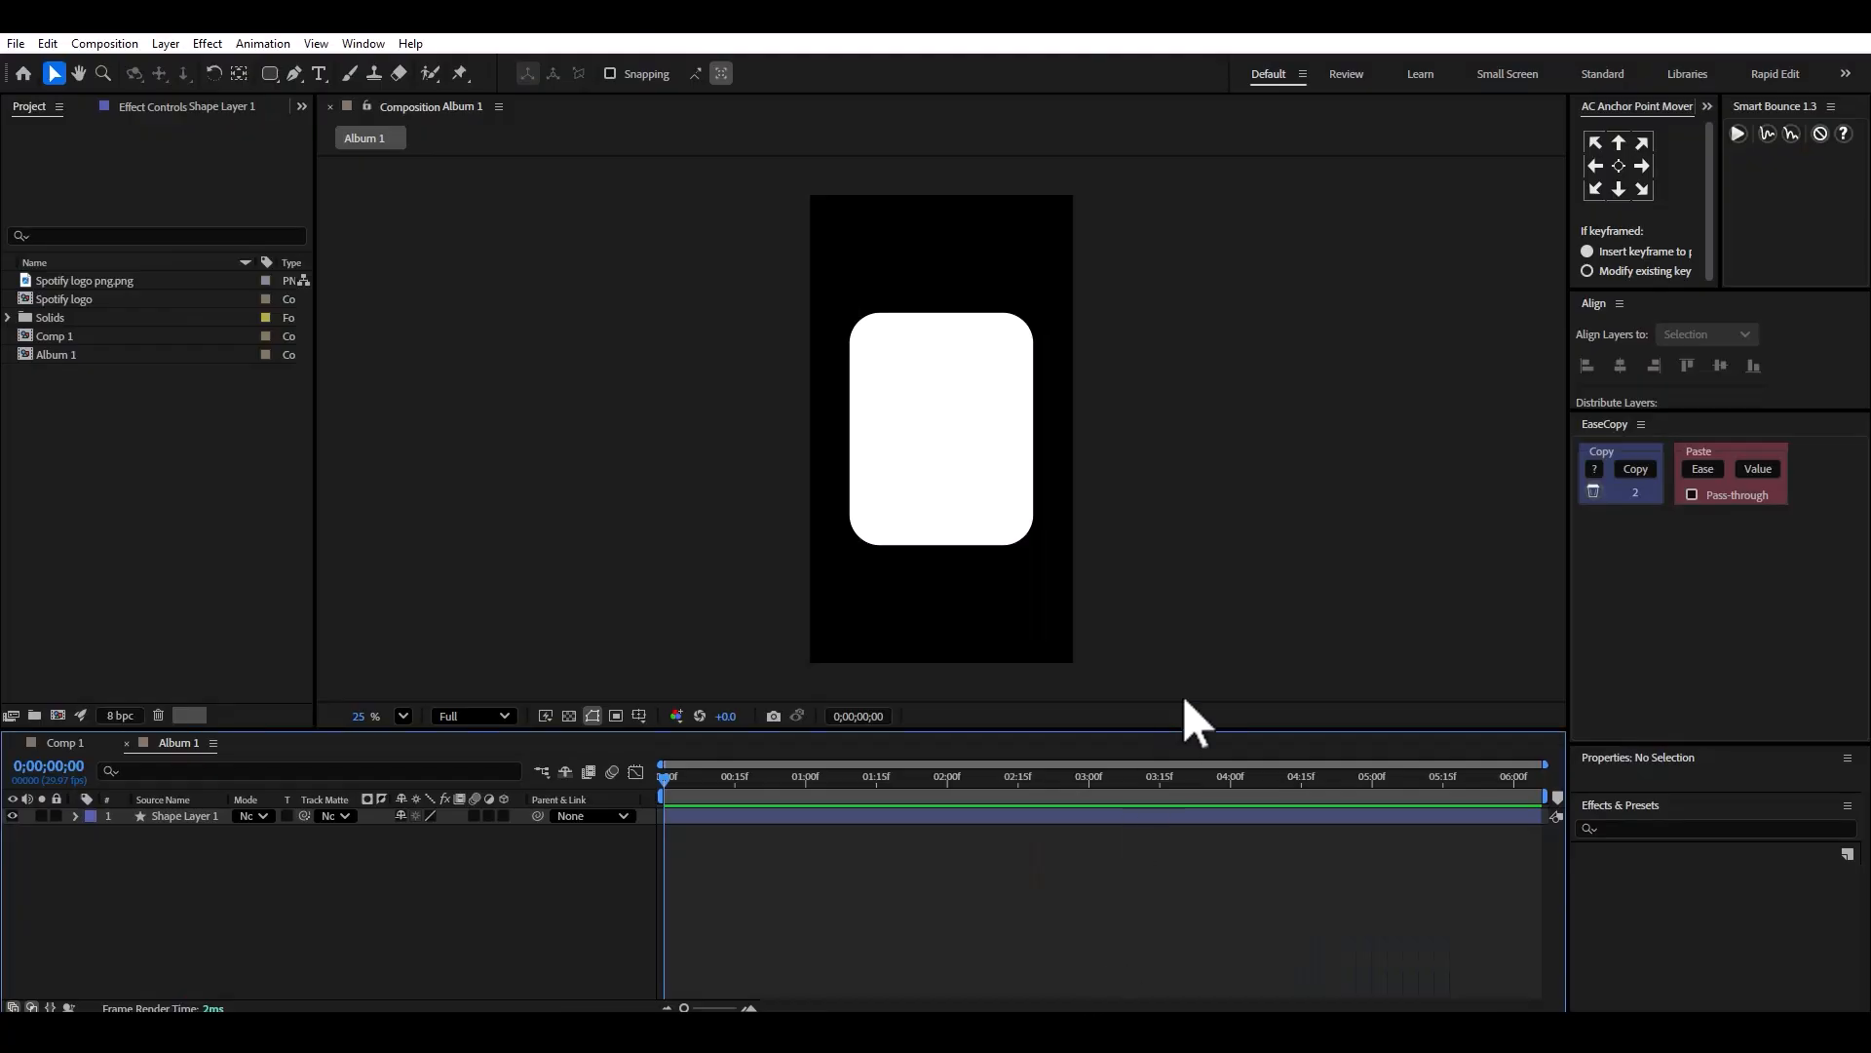
# Open the Copy Pasta extension and dock it in the workspace below EaseCopy.
pyautogui.click(378, 43)
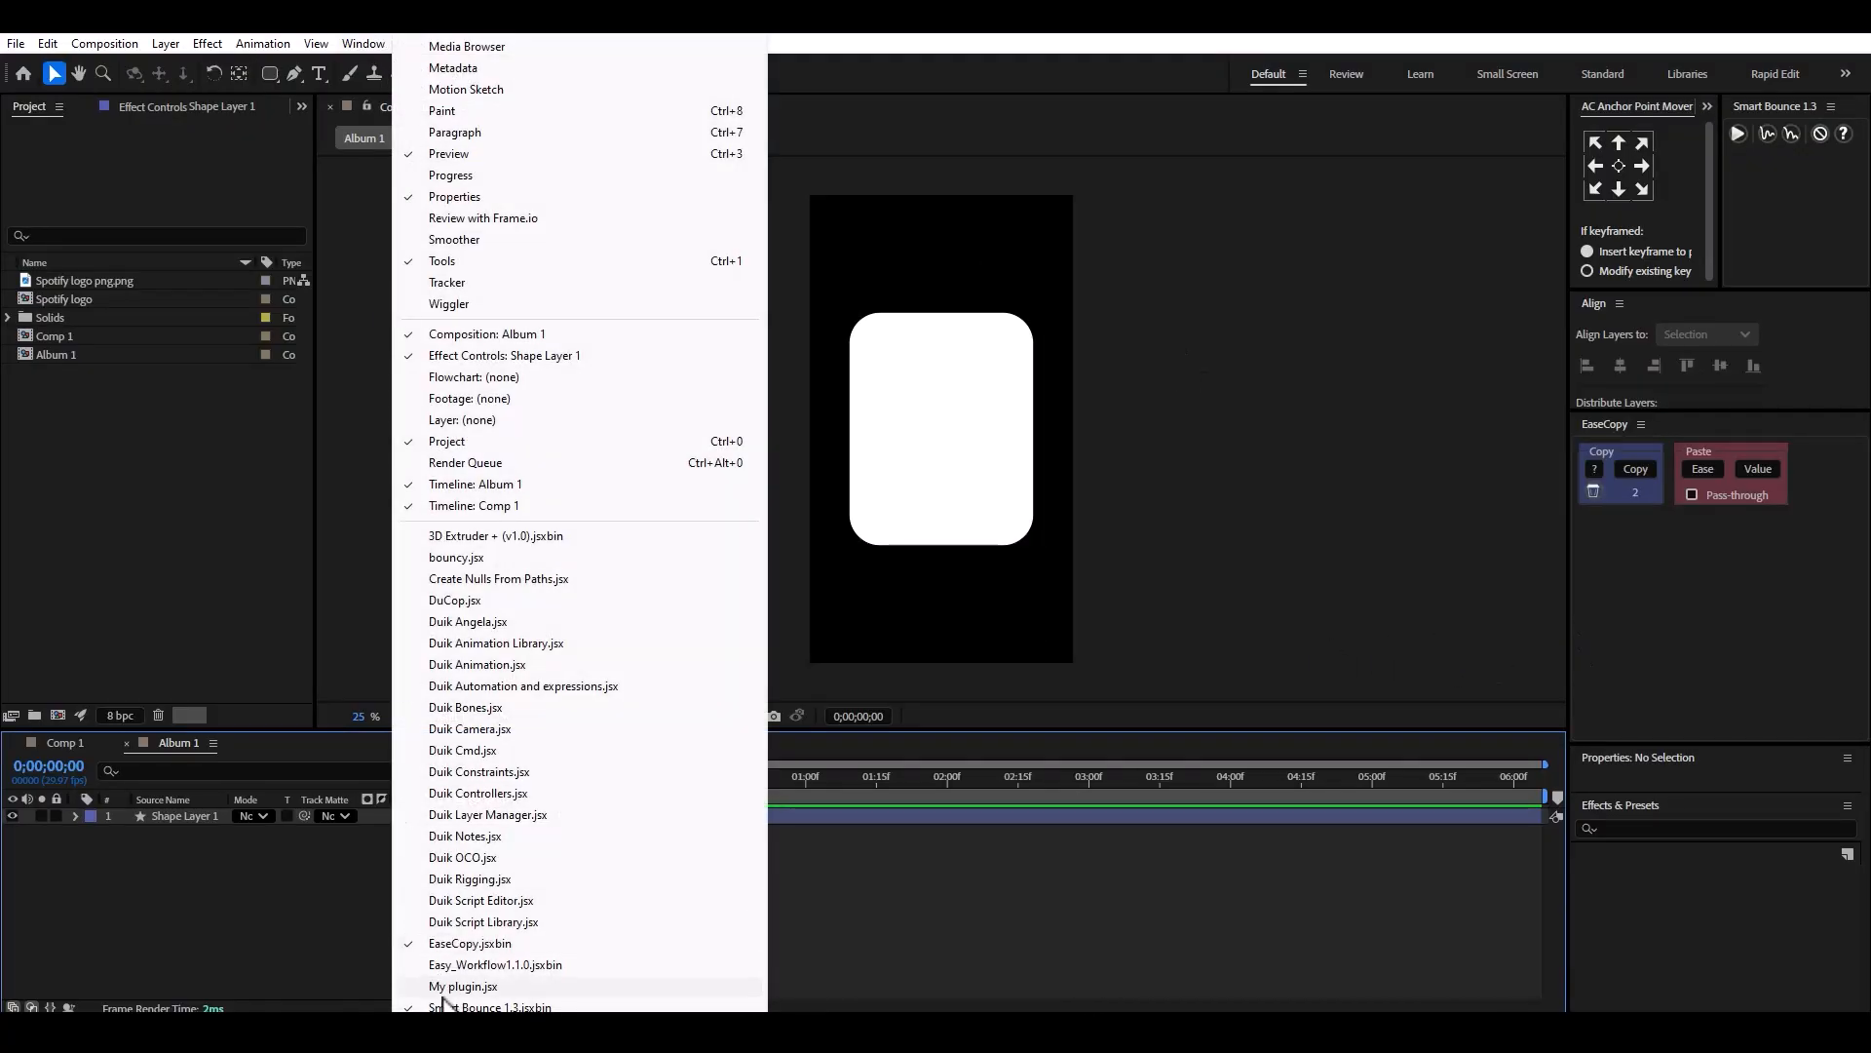
pyautogui.click(468, 1029)
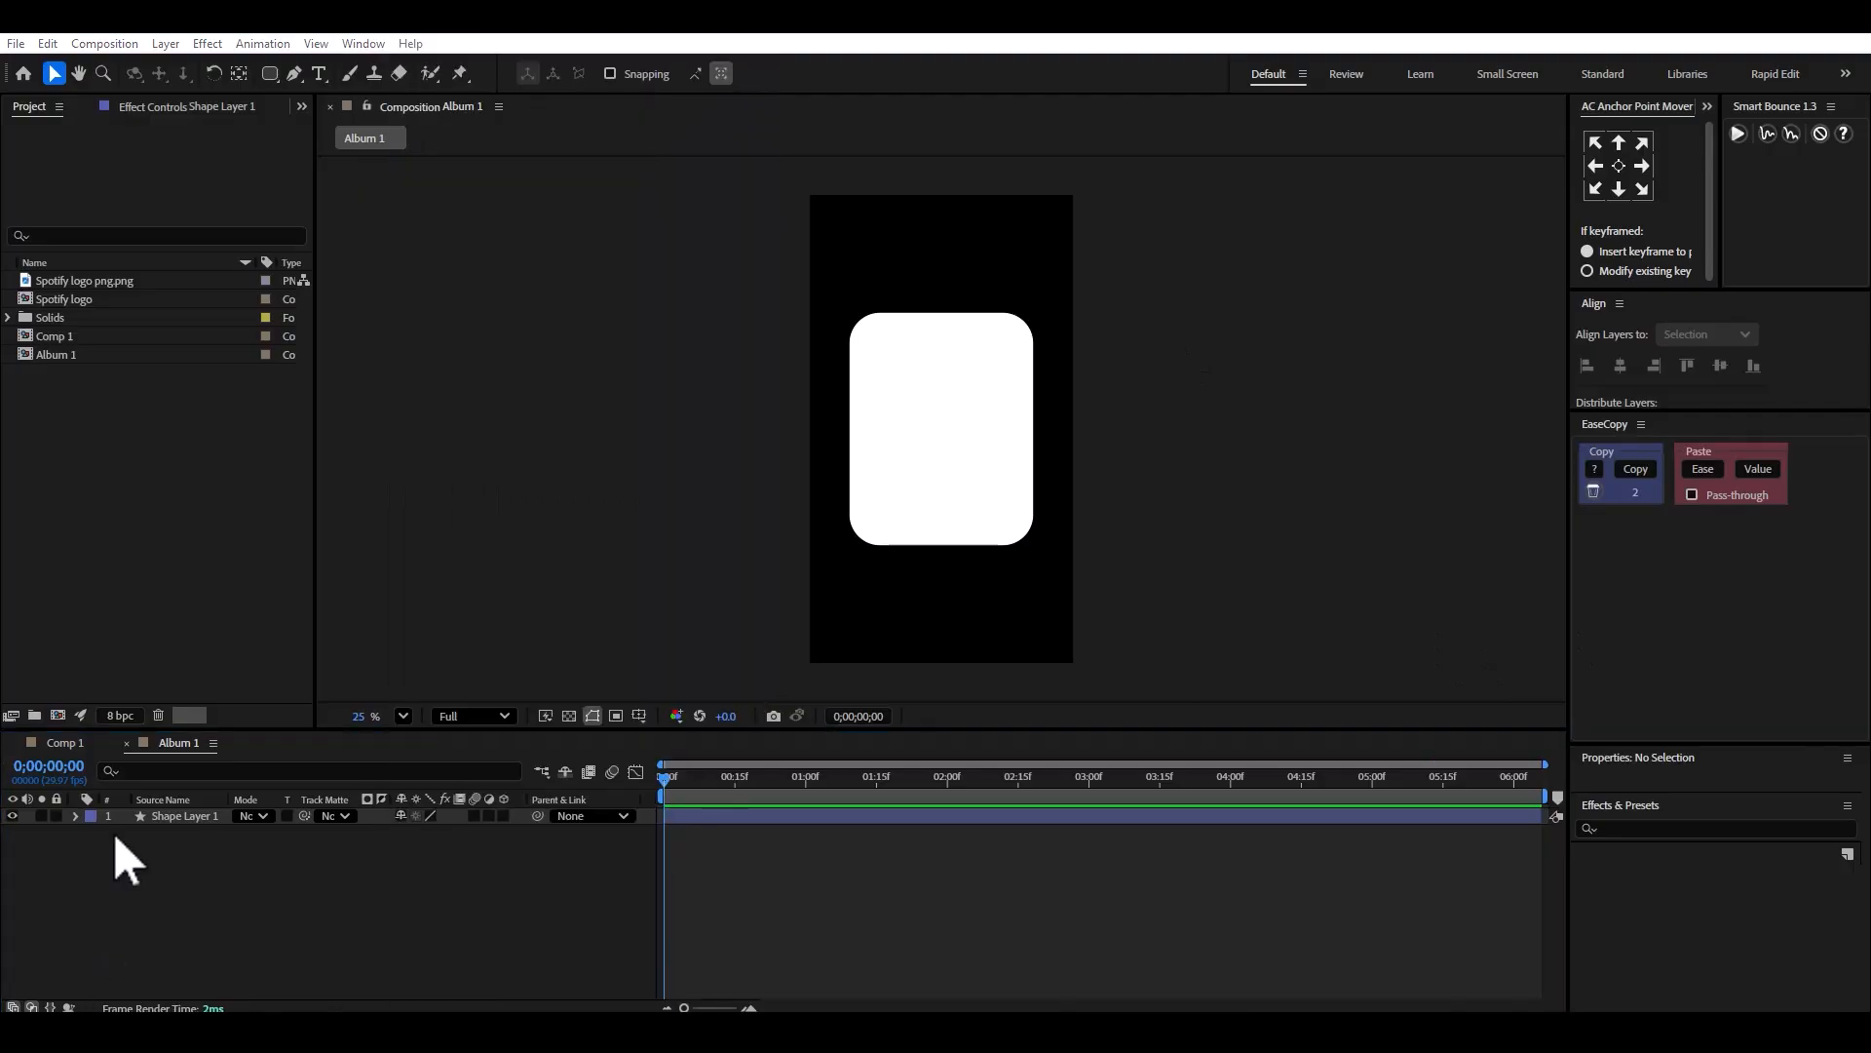
pyautogui.click(381, 46)
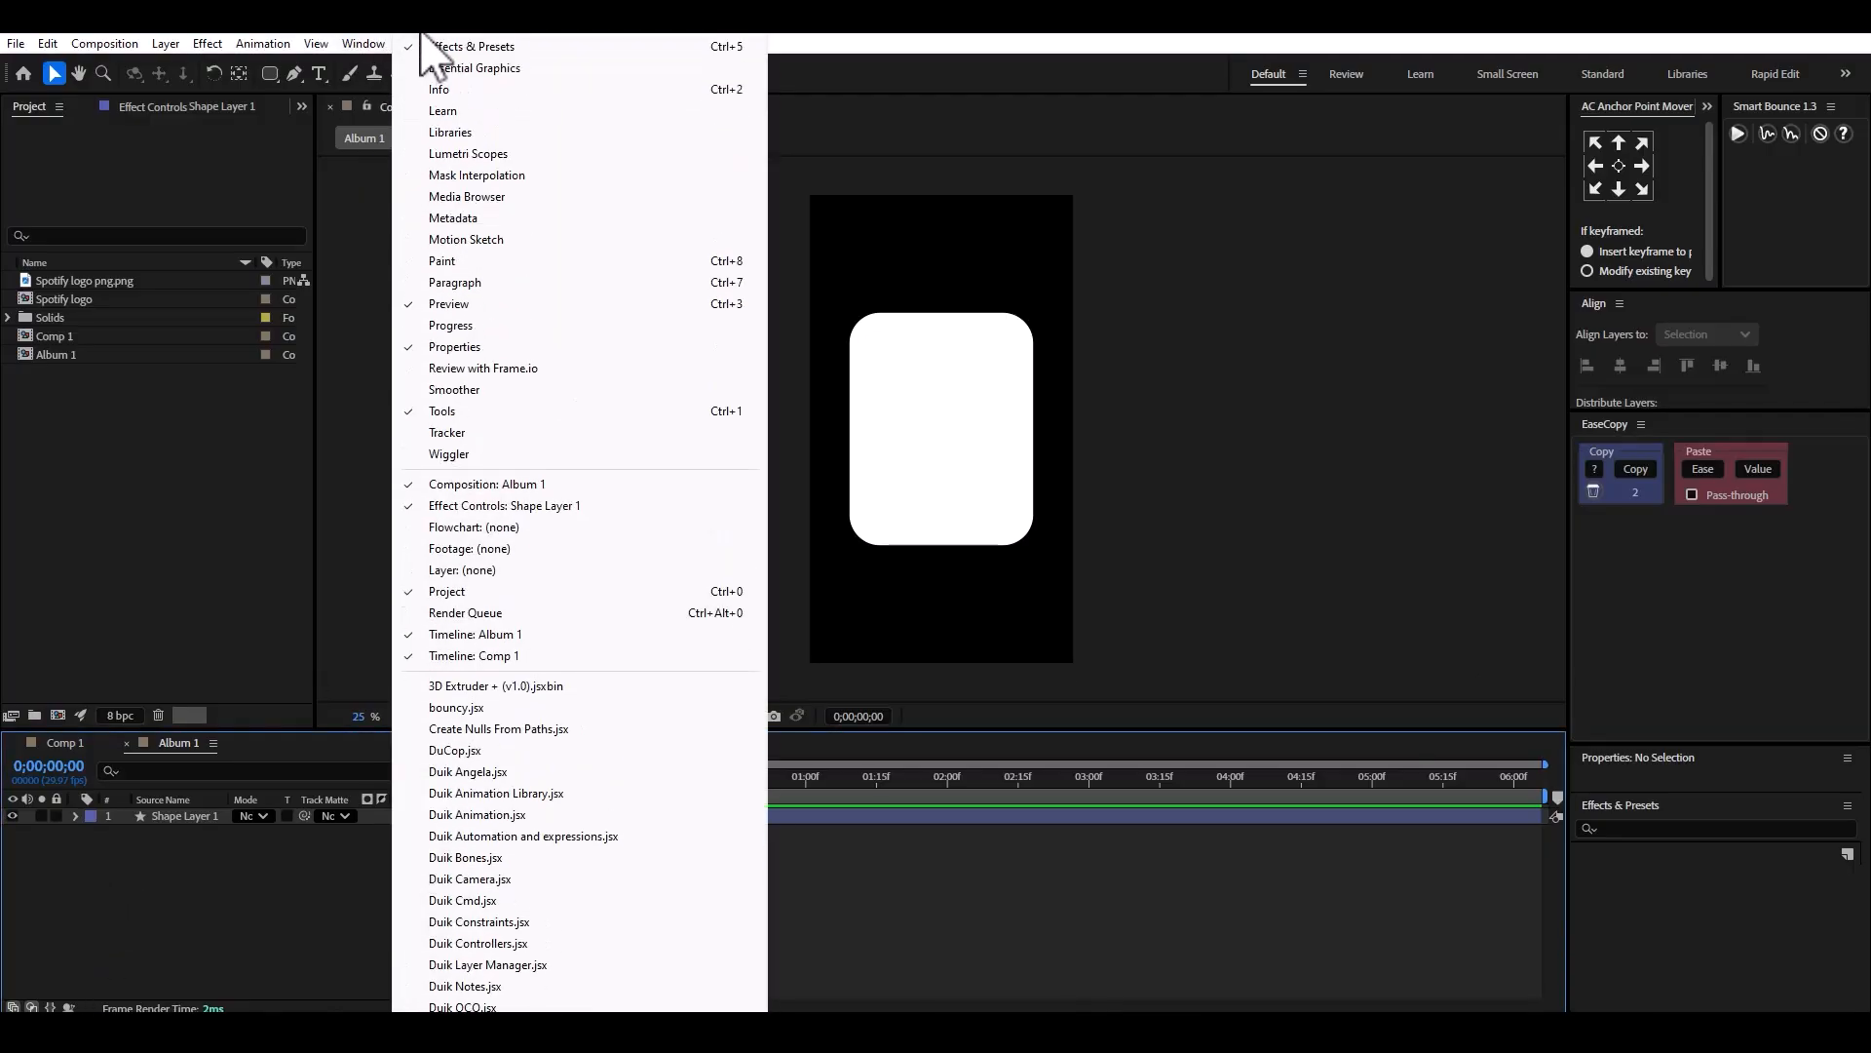
pyautogui.moveTo(456, 108)
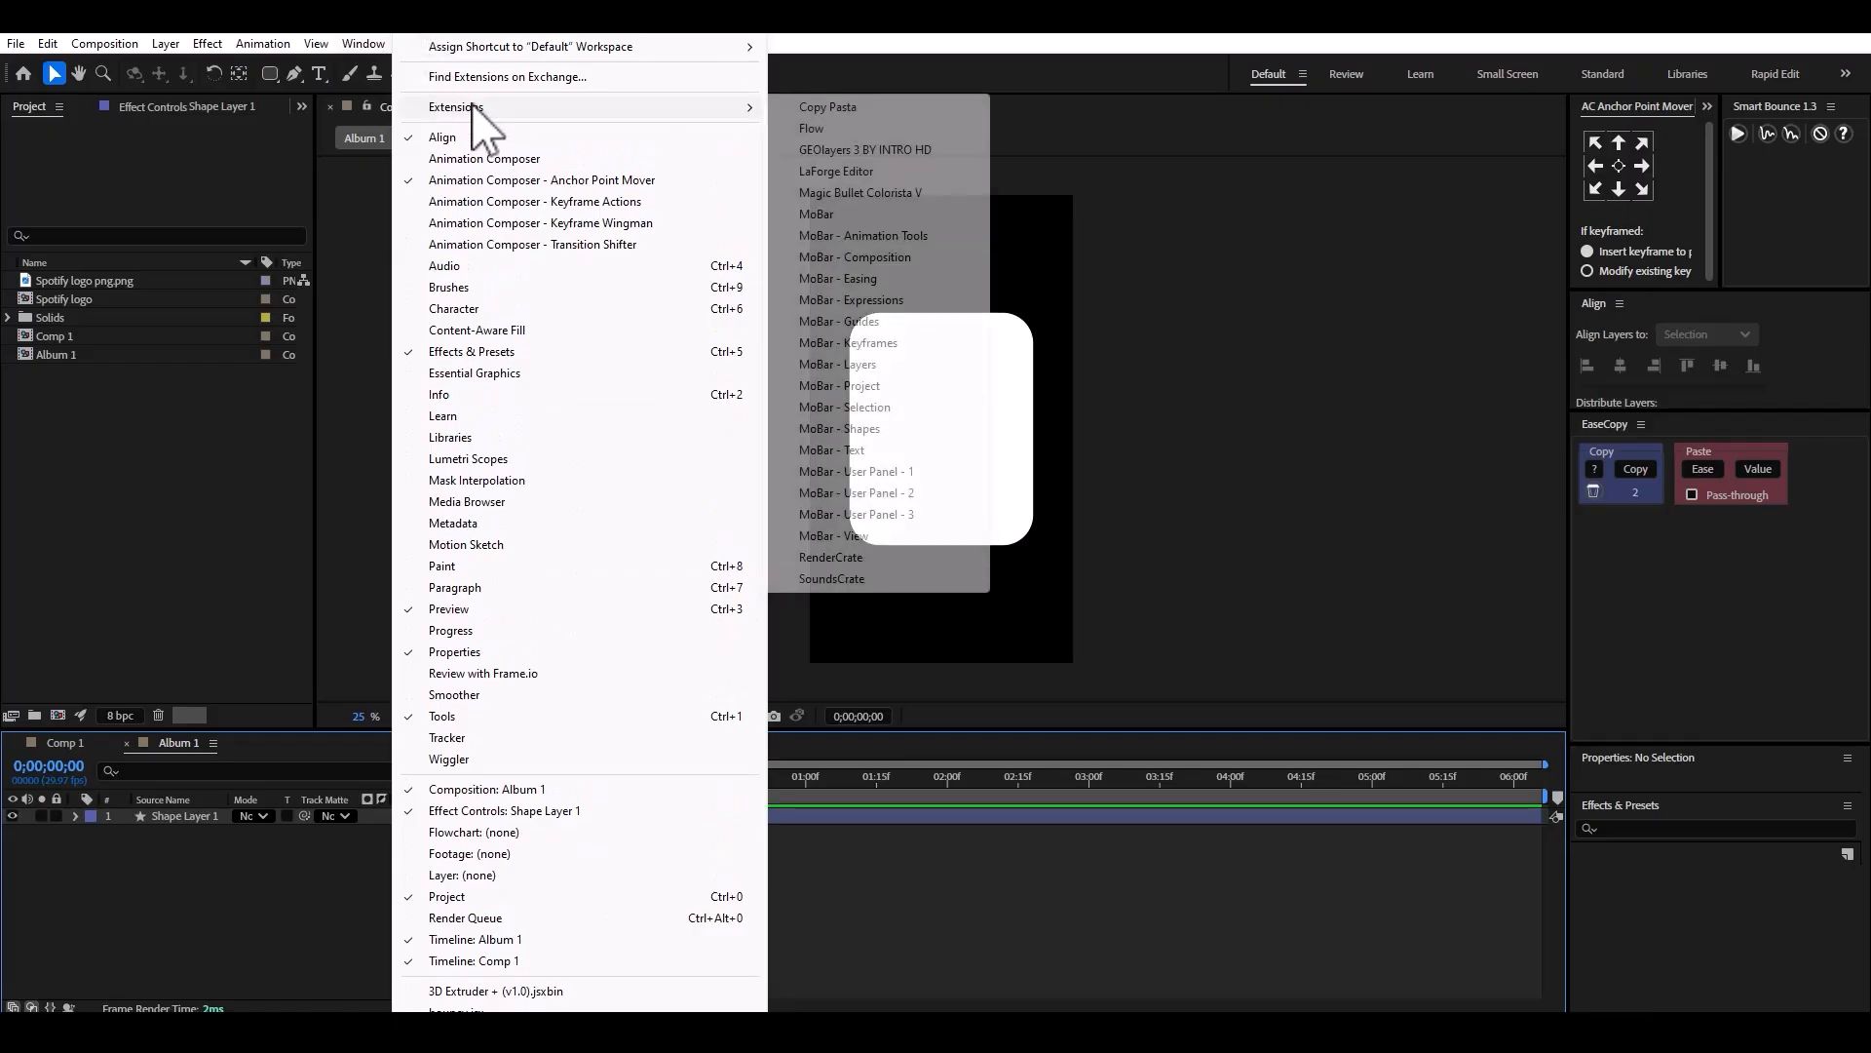
pyautogui.click(831, 106)
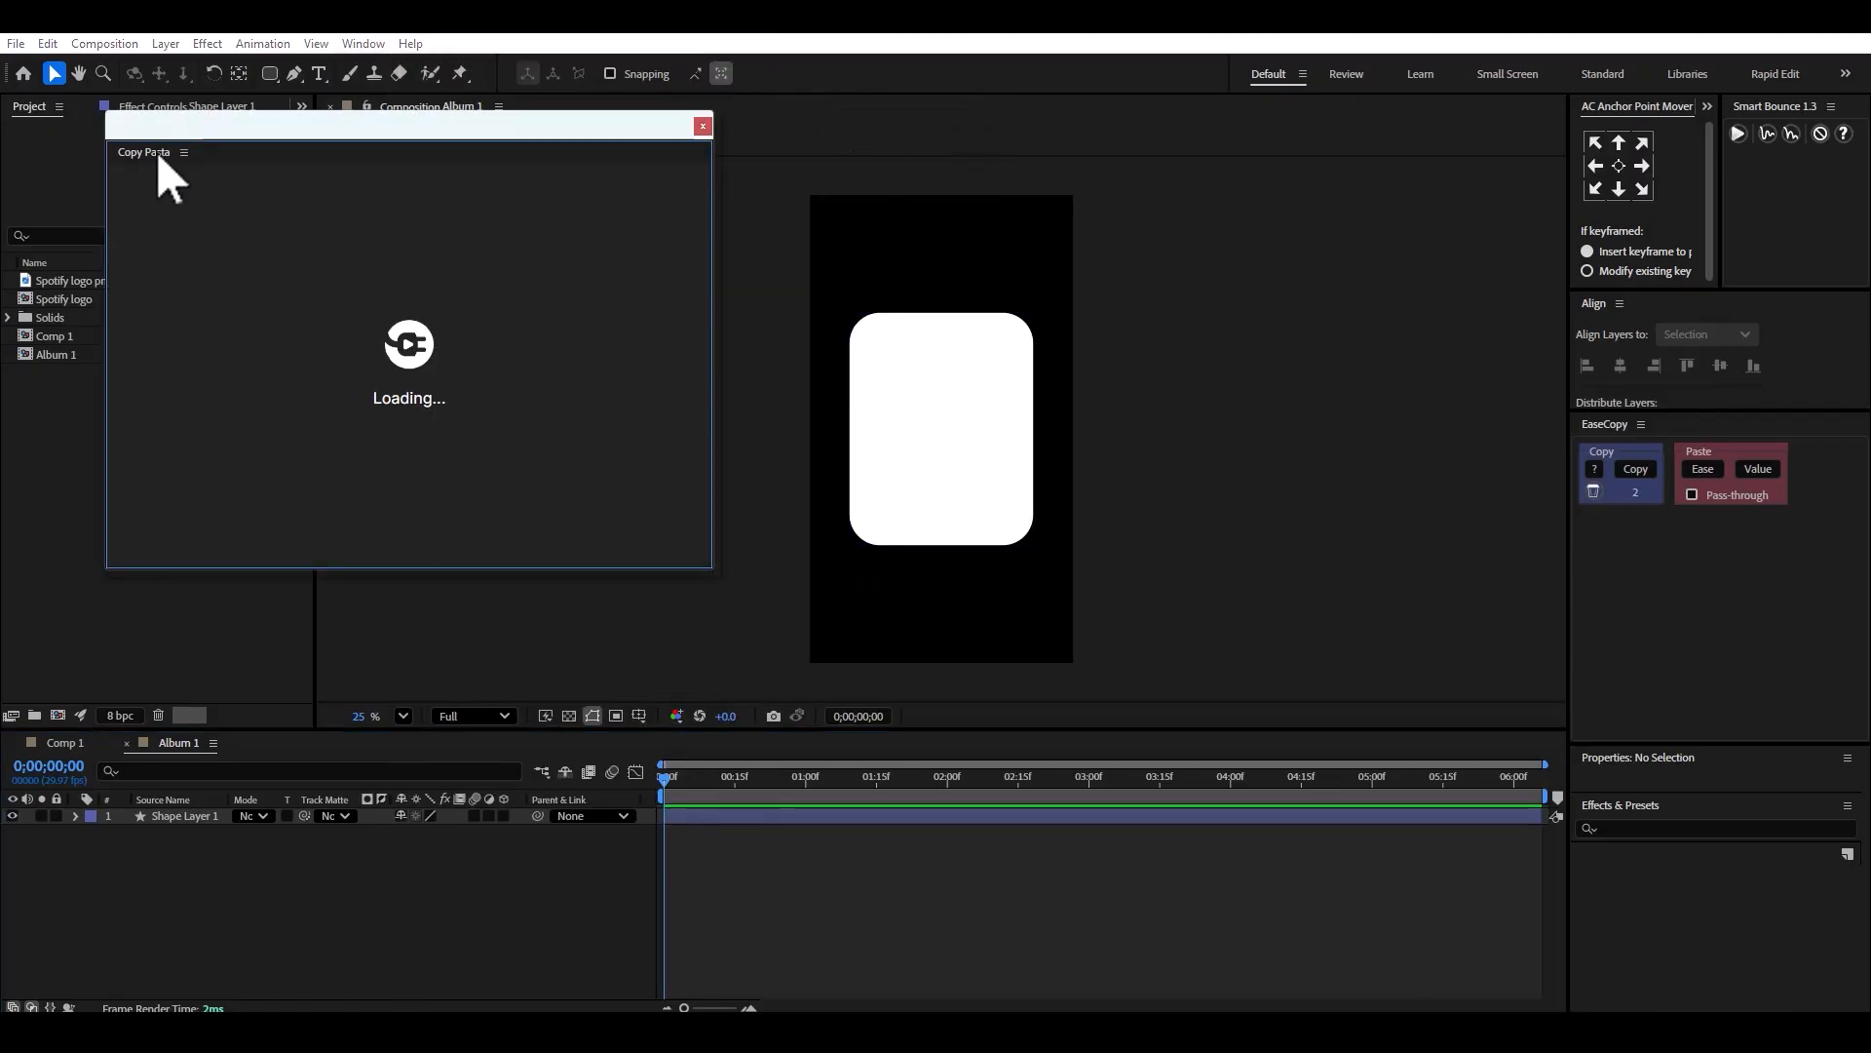
pyautogui.moveTo(159, 156); pyautogui.dragTo(1632, 731)
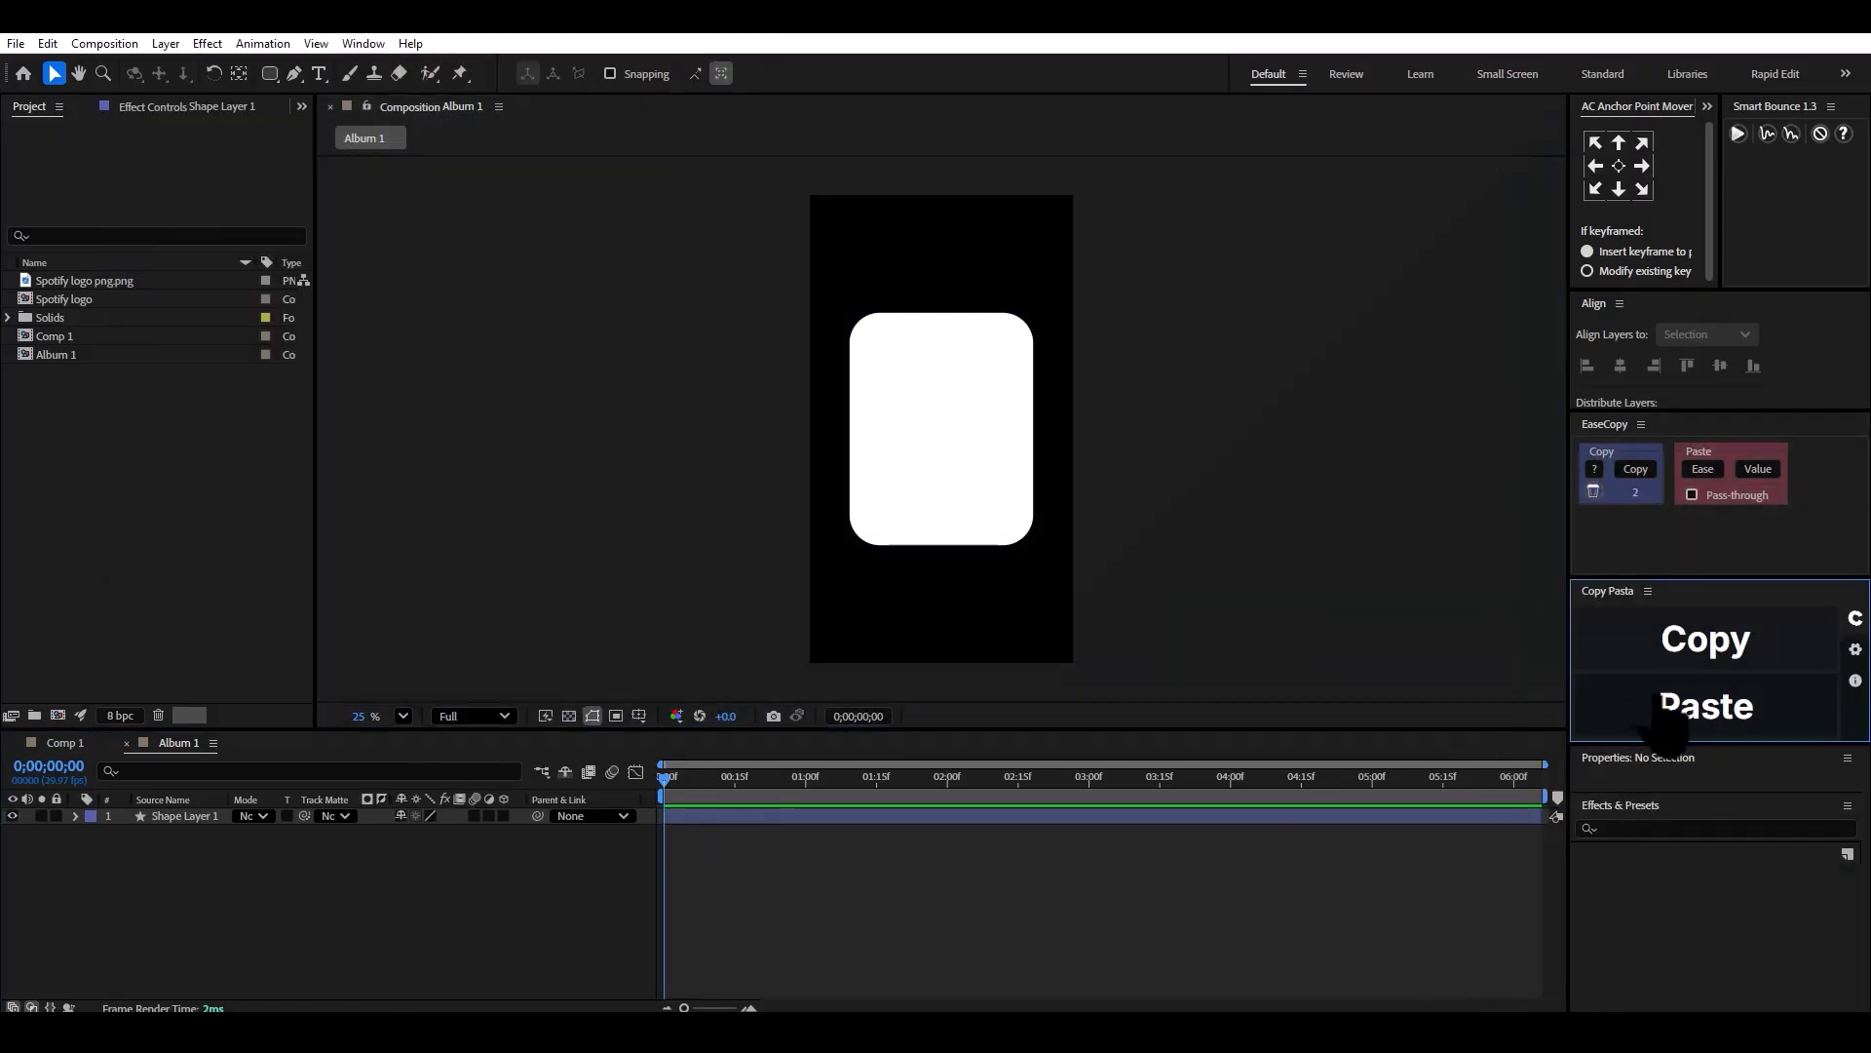
# Import the copied photo with Copy Pasta and move its layer from the new composition into Album 1.
pyautogui.click(1705, 709)
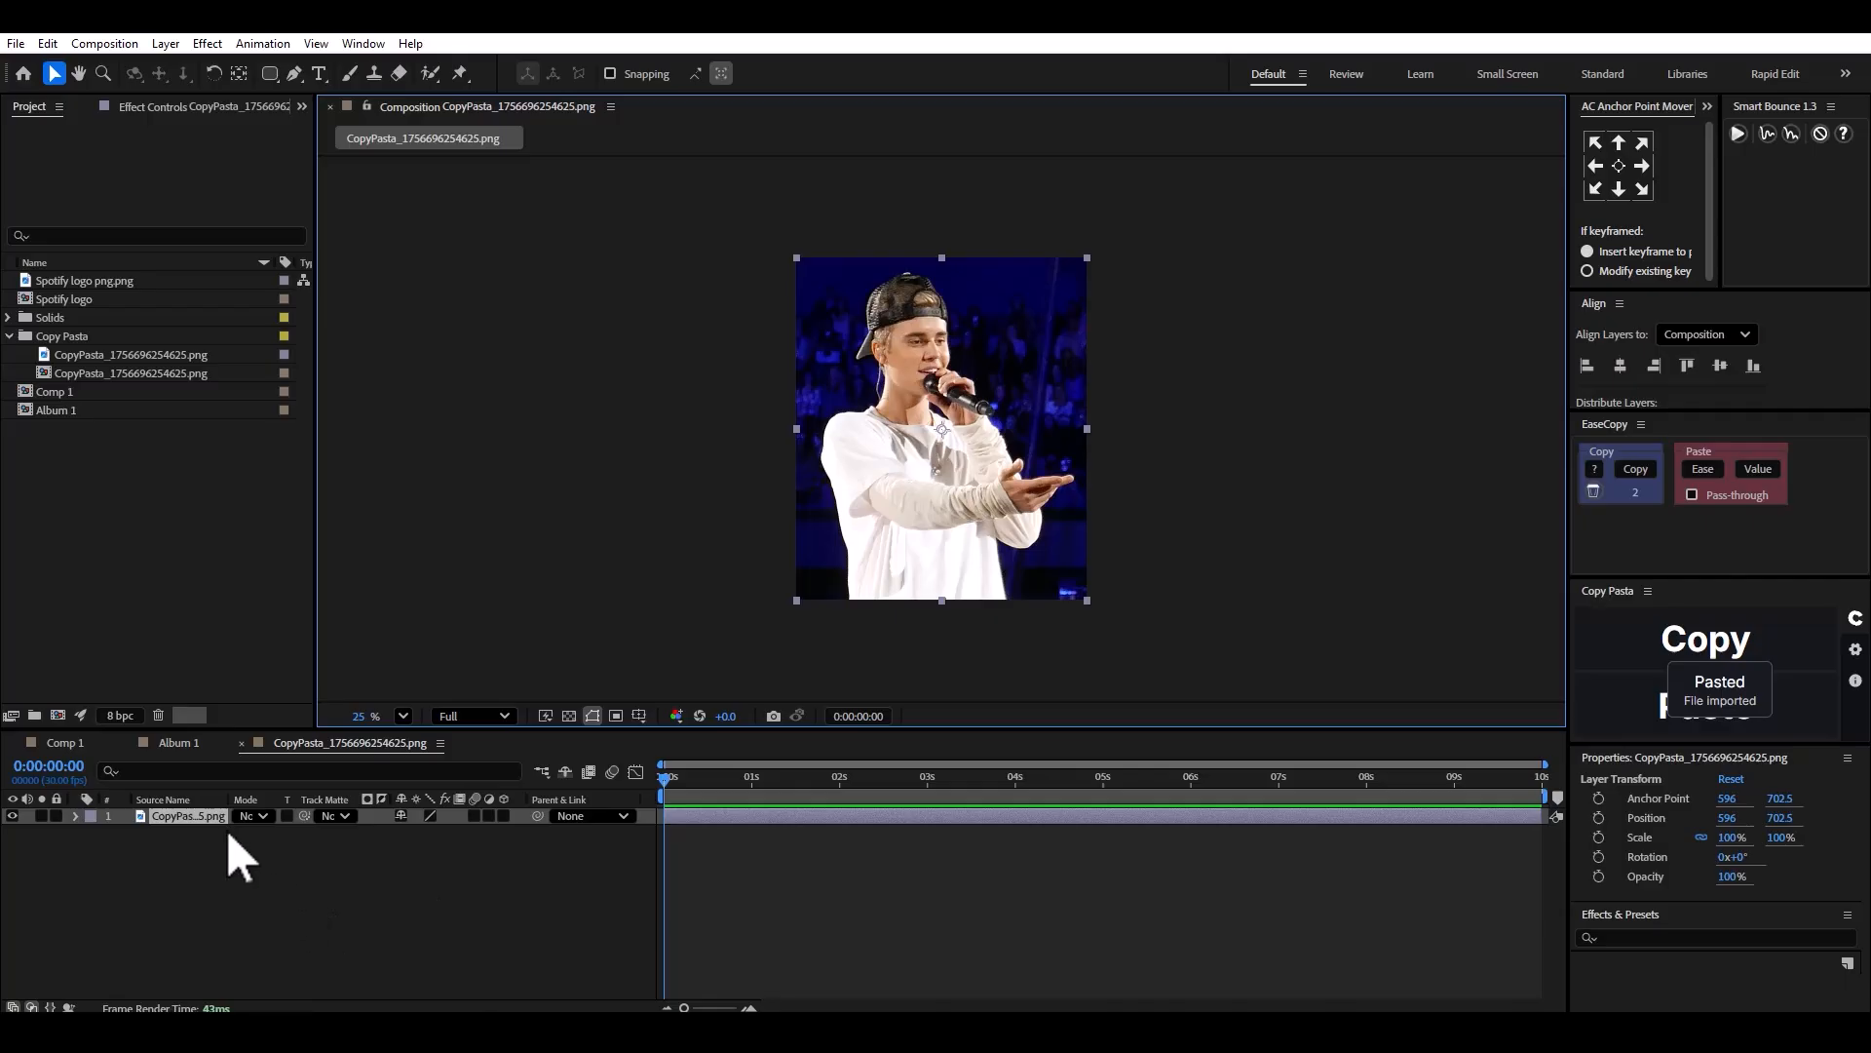
pyautogui.hotkey('ctrl', 'x')
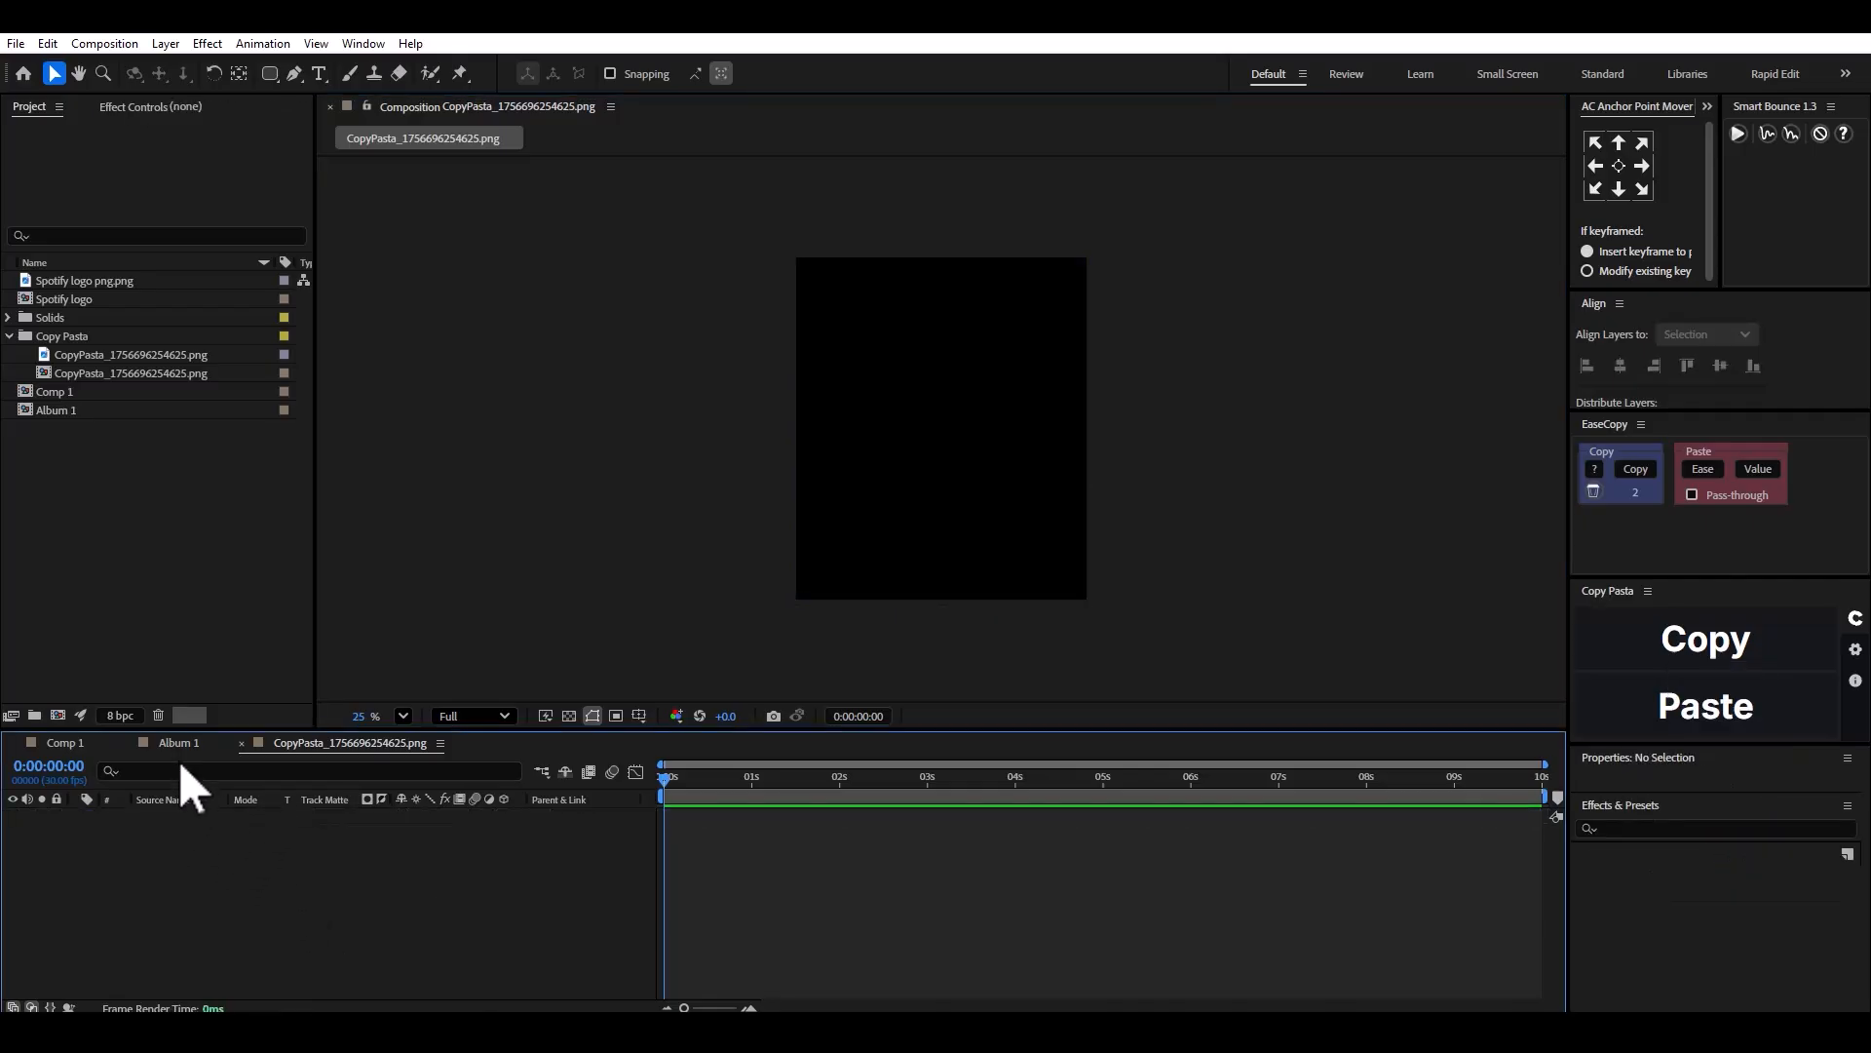
pyautogui.click(179, 744)
pyautogui.hotkey('ctrl', 'v')
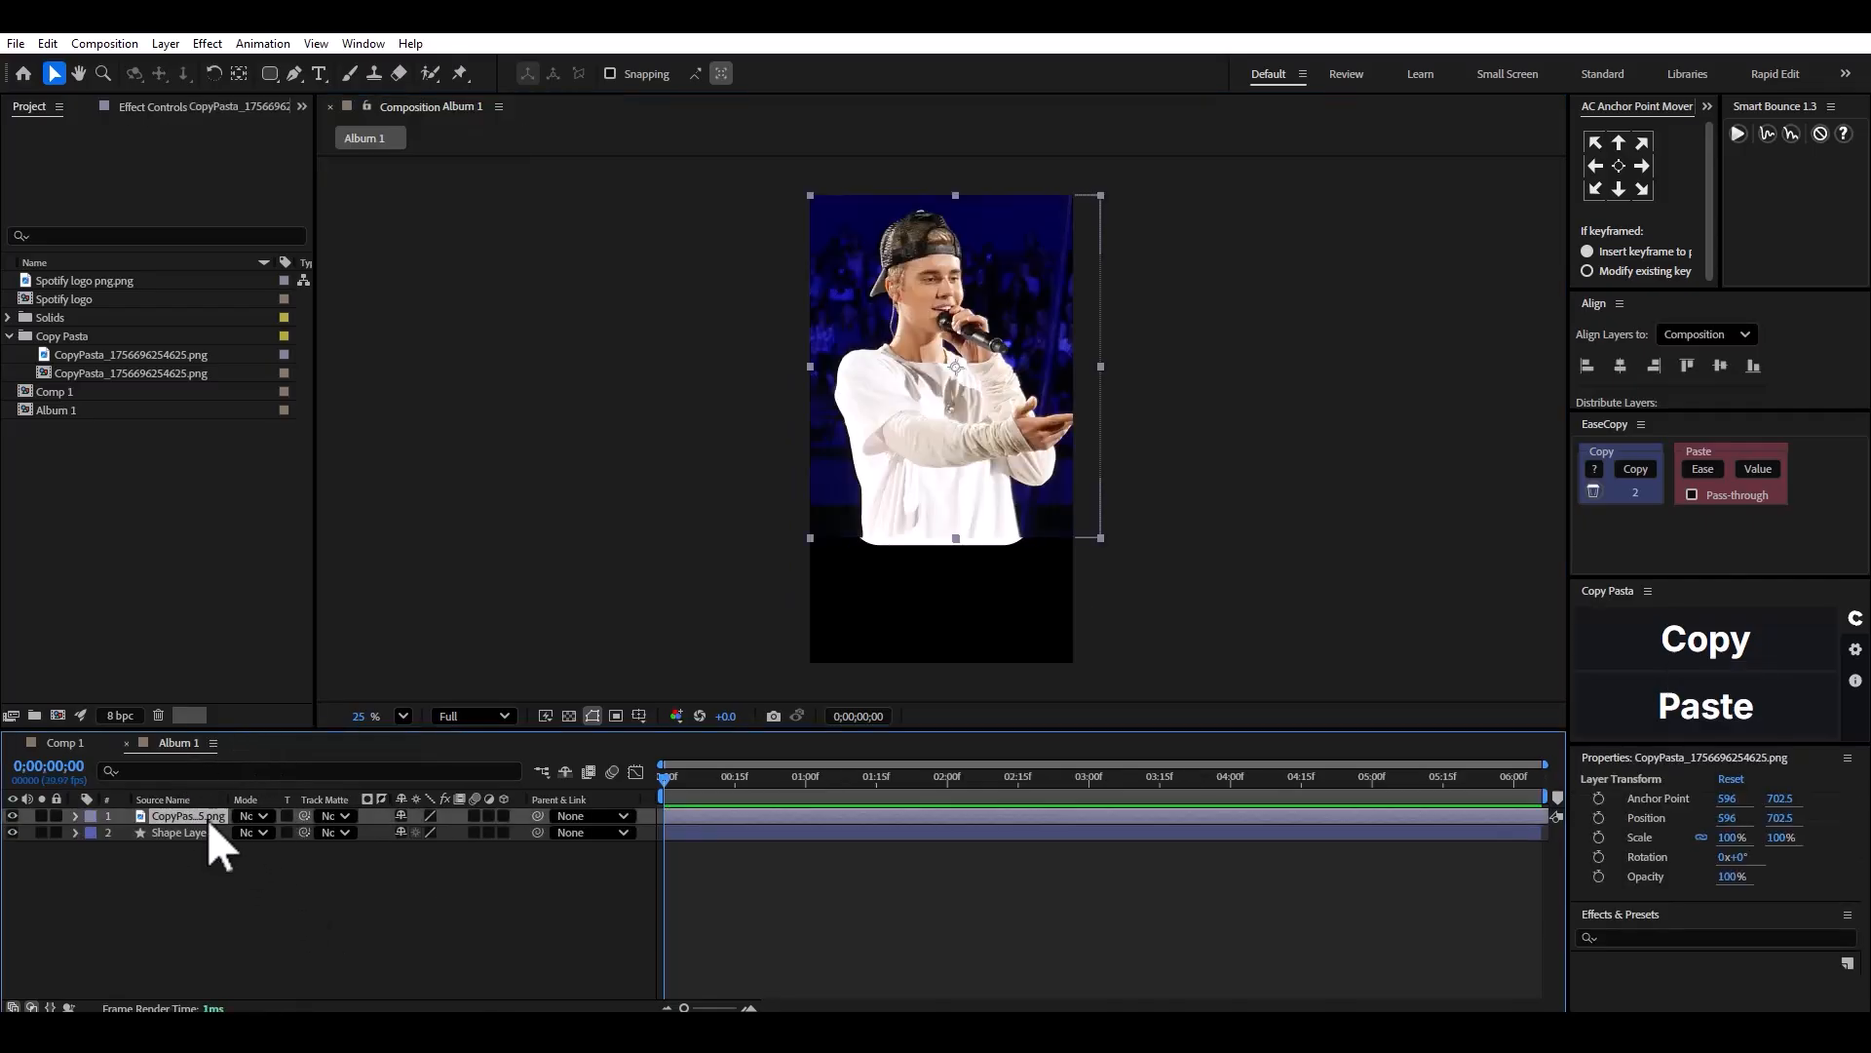
# Scale the photo layer to 81% and place it over the rounded rectangle at about 596, 994.5.
pyautogui.press('s')
pyautogui.moveTo(424, 835)
pyautogui.mouseDown()
pyautogui.moveTo(405, 834)
pyautogui.moveTo(425, 834)
pyautogui.mouseUp()
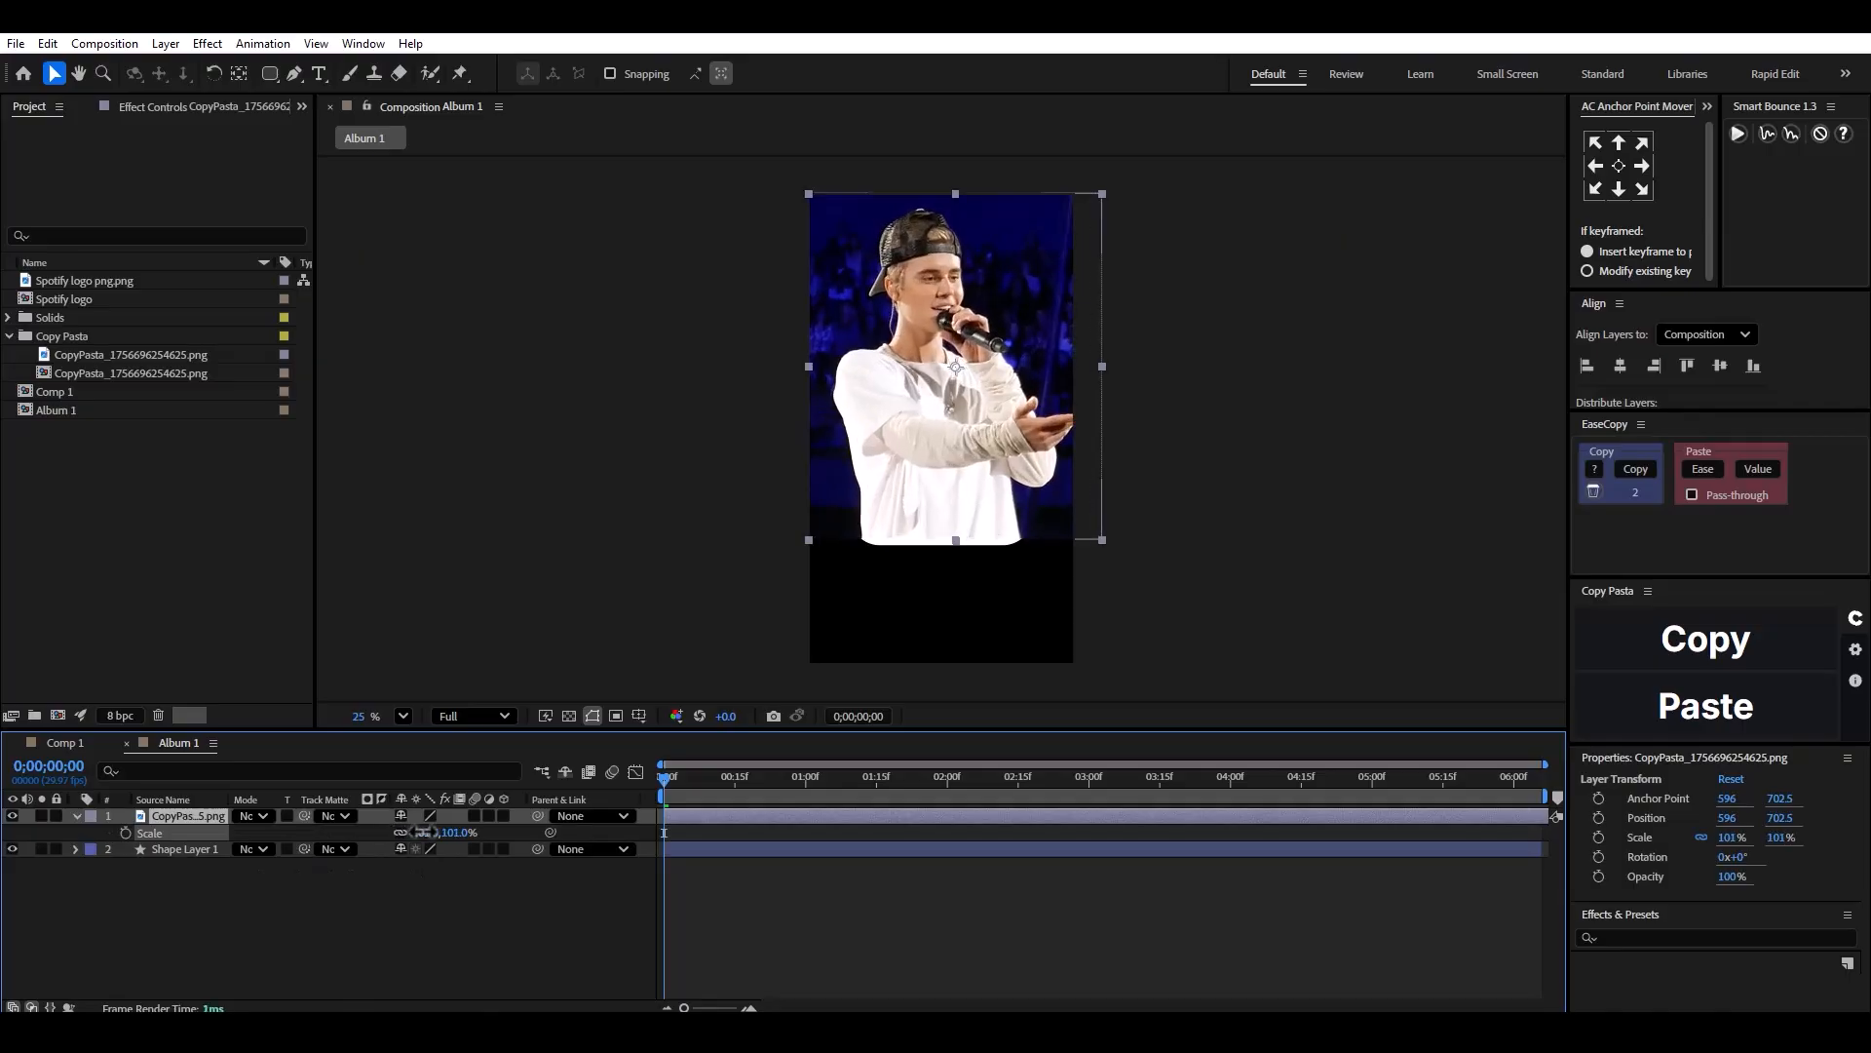
pyautogui.moveTo(1056, 413); pyautogui.dragTo(1061, 516)
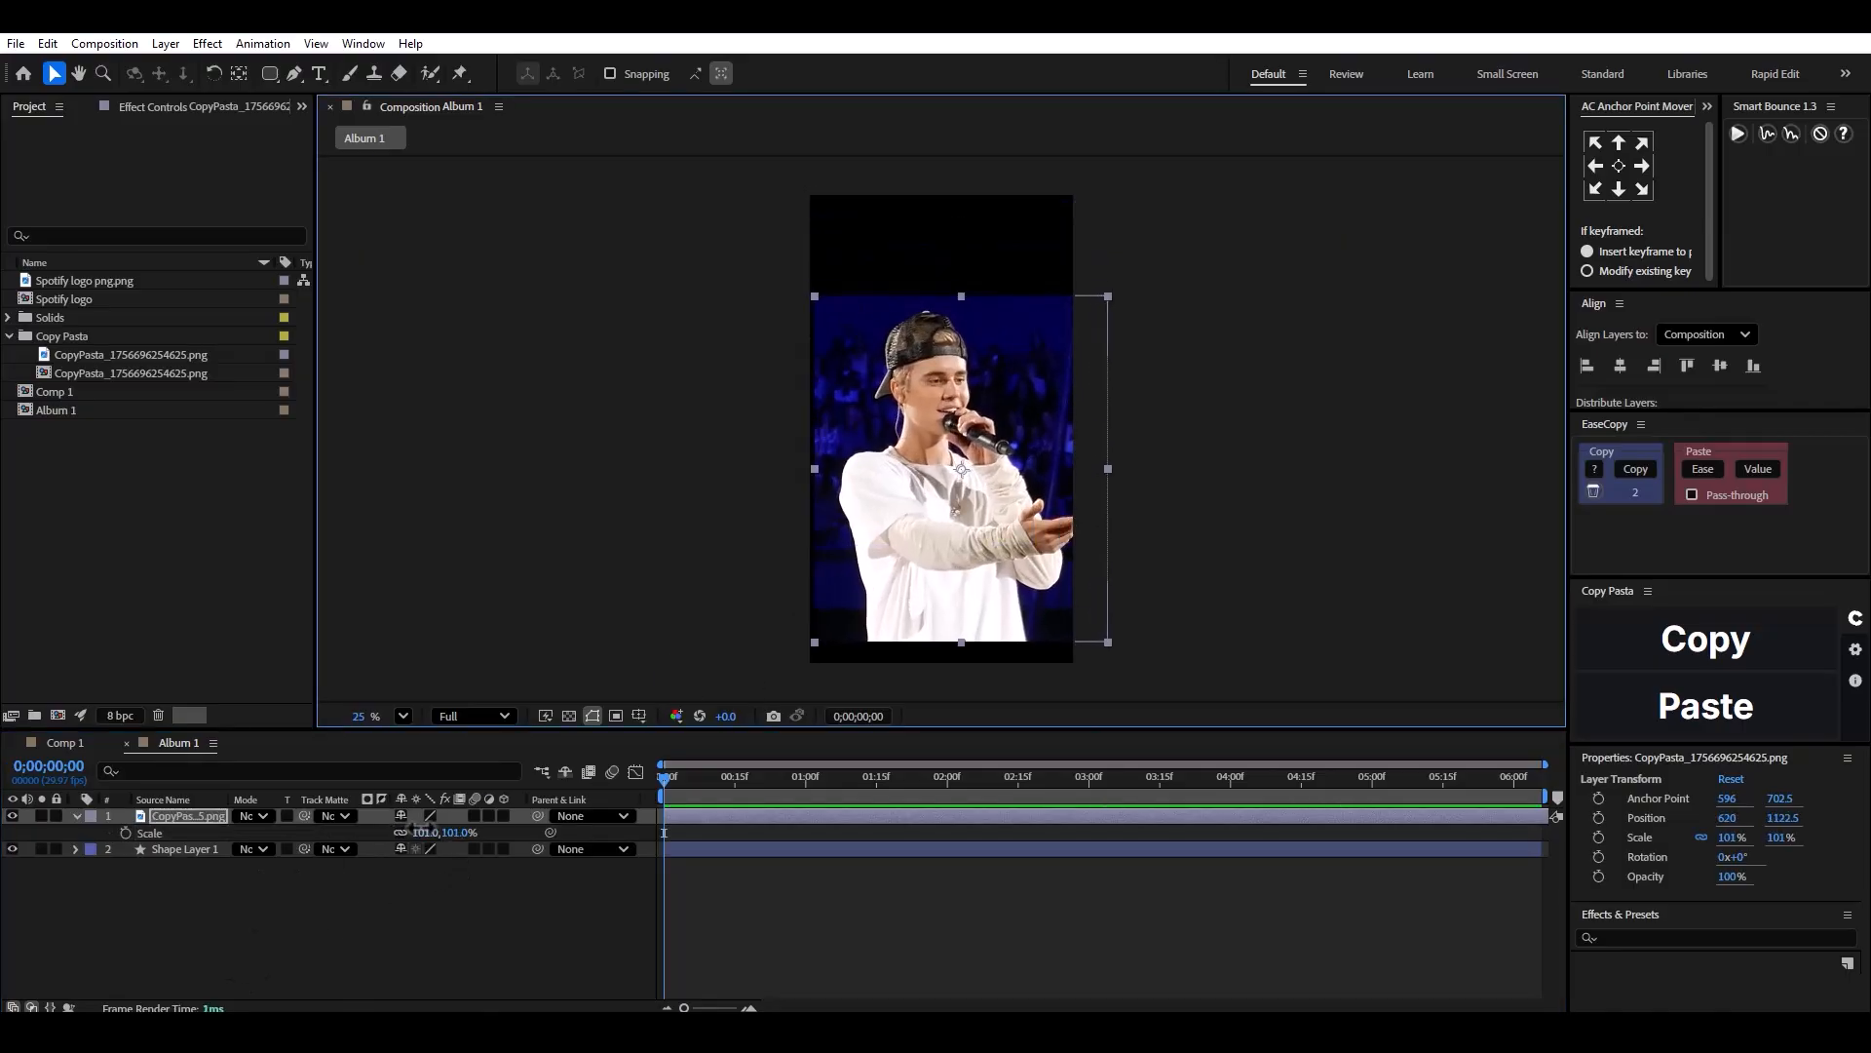
pyautogui.moveTo(422, 833); pyautogui.dragTo(403, 832)
pyautogui.moveTo(934, 541)
pyautogui.mouseDown()
pyautogui.moveTo(910, 501)
pyautogui.moveTo(928, 509)
pyautogui.mouseUp()
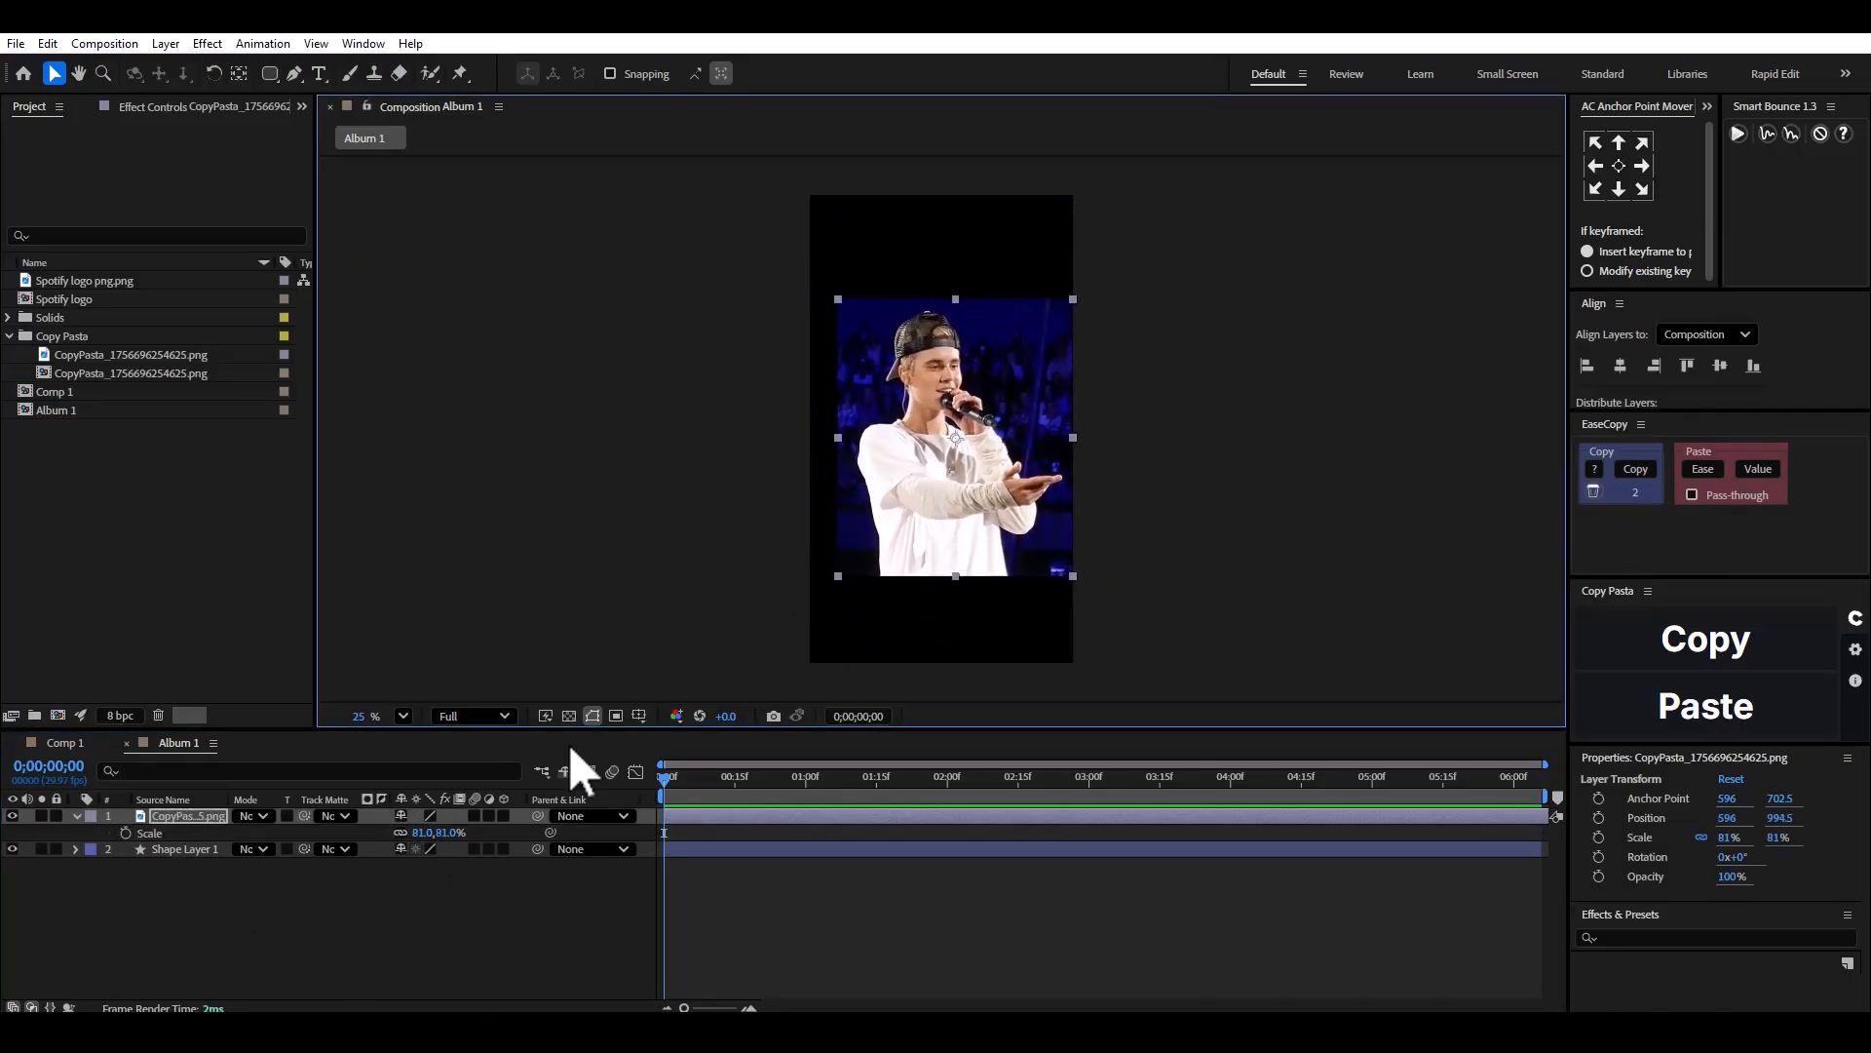
# Use Shape Layer 1 as the photo's track matte and reduce the photo's scale to 76%.
pyautogui.moveTo(310, 822); pyautogui.dragTo(160, 848)
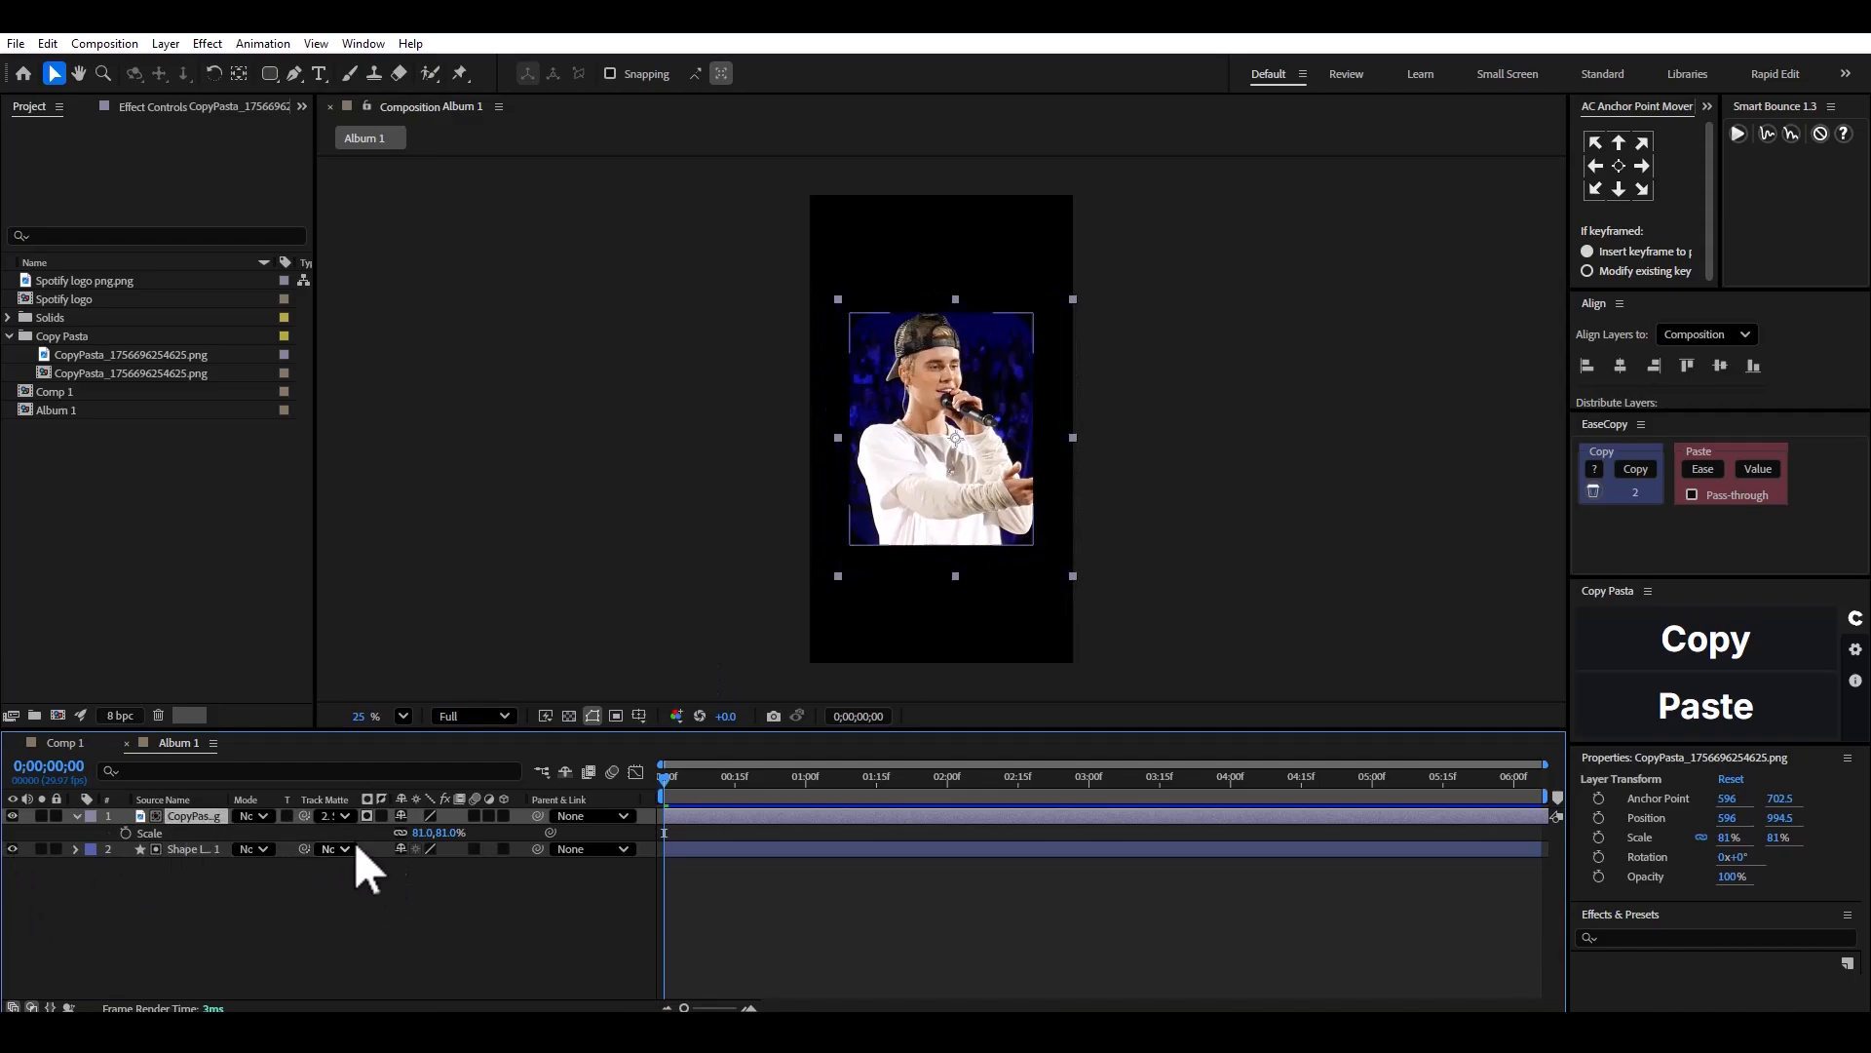
pyautogui.moveTo(407, 832); pyautogui.dragTo(419, 842)
pyautogui.click(108, 871)
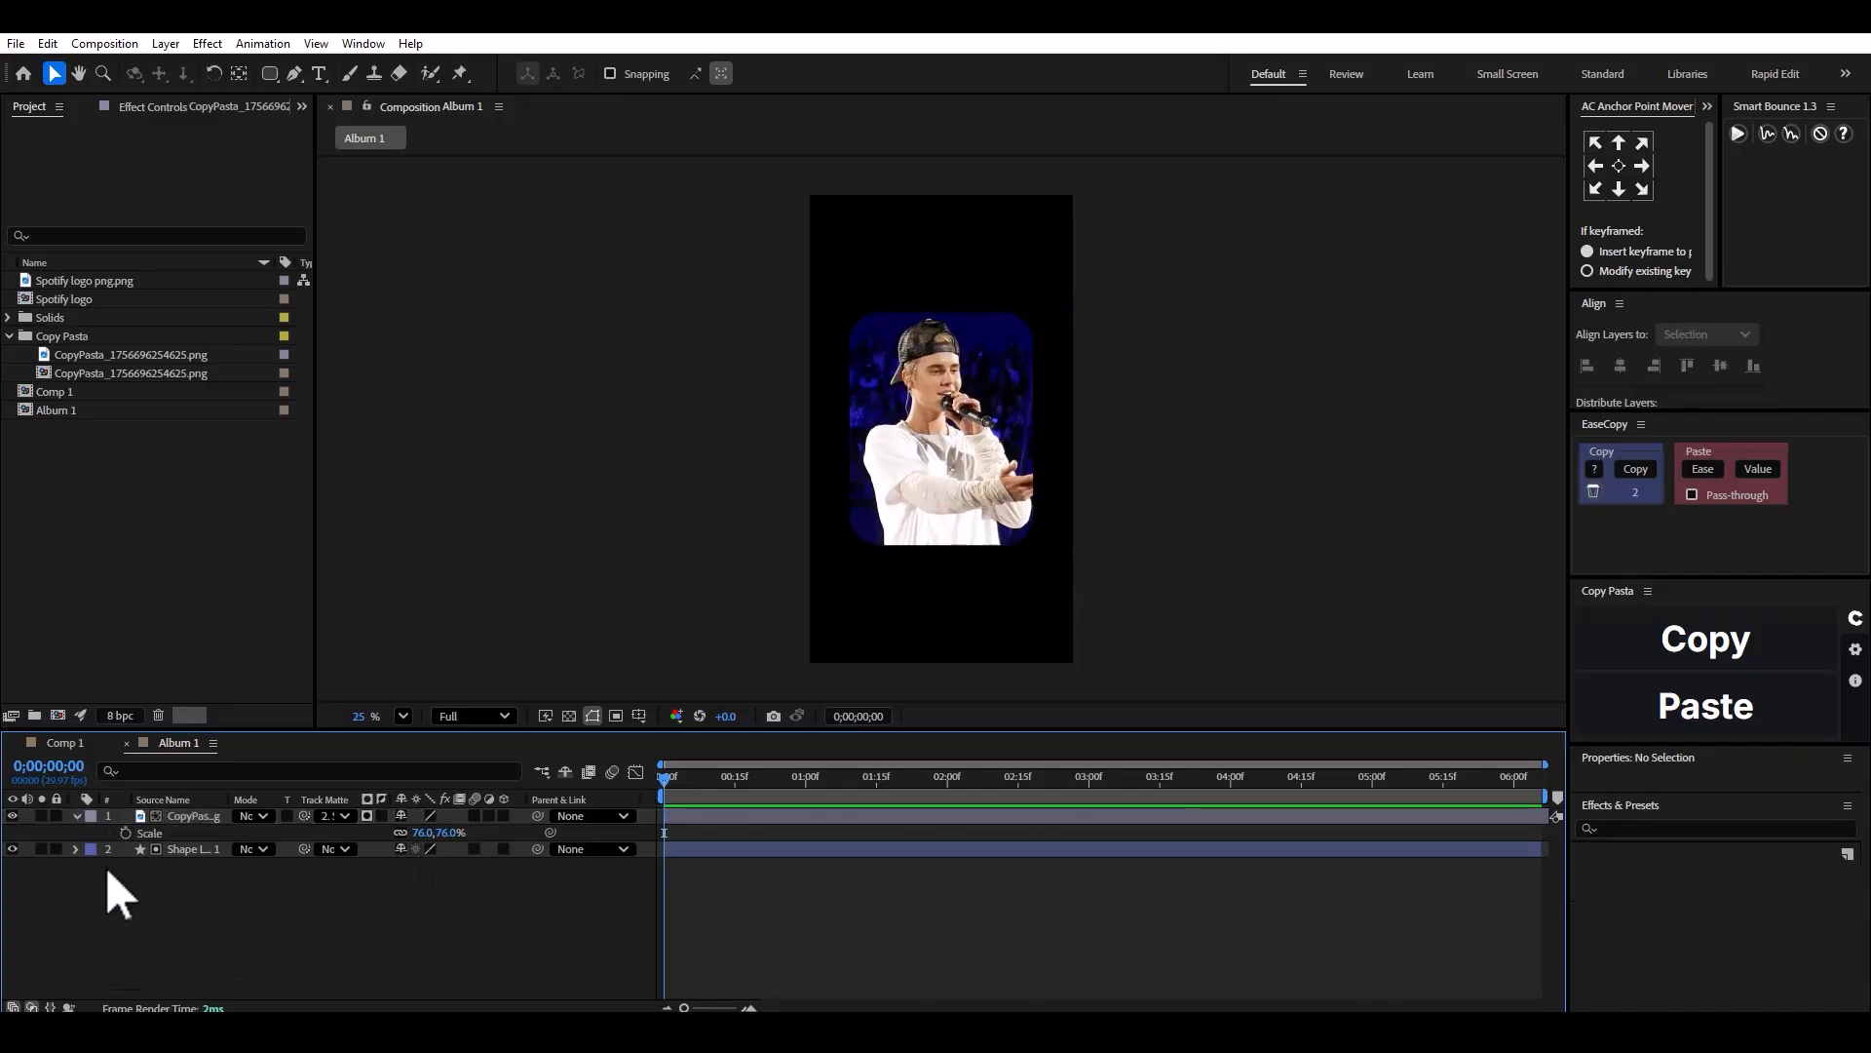
pyautogui.click(76, 816)
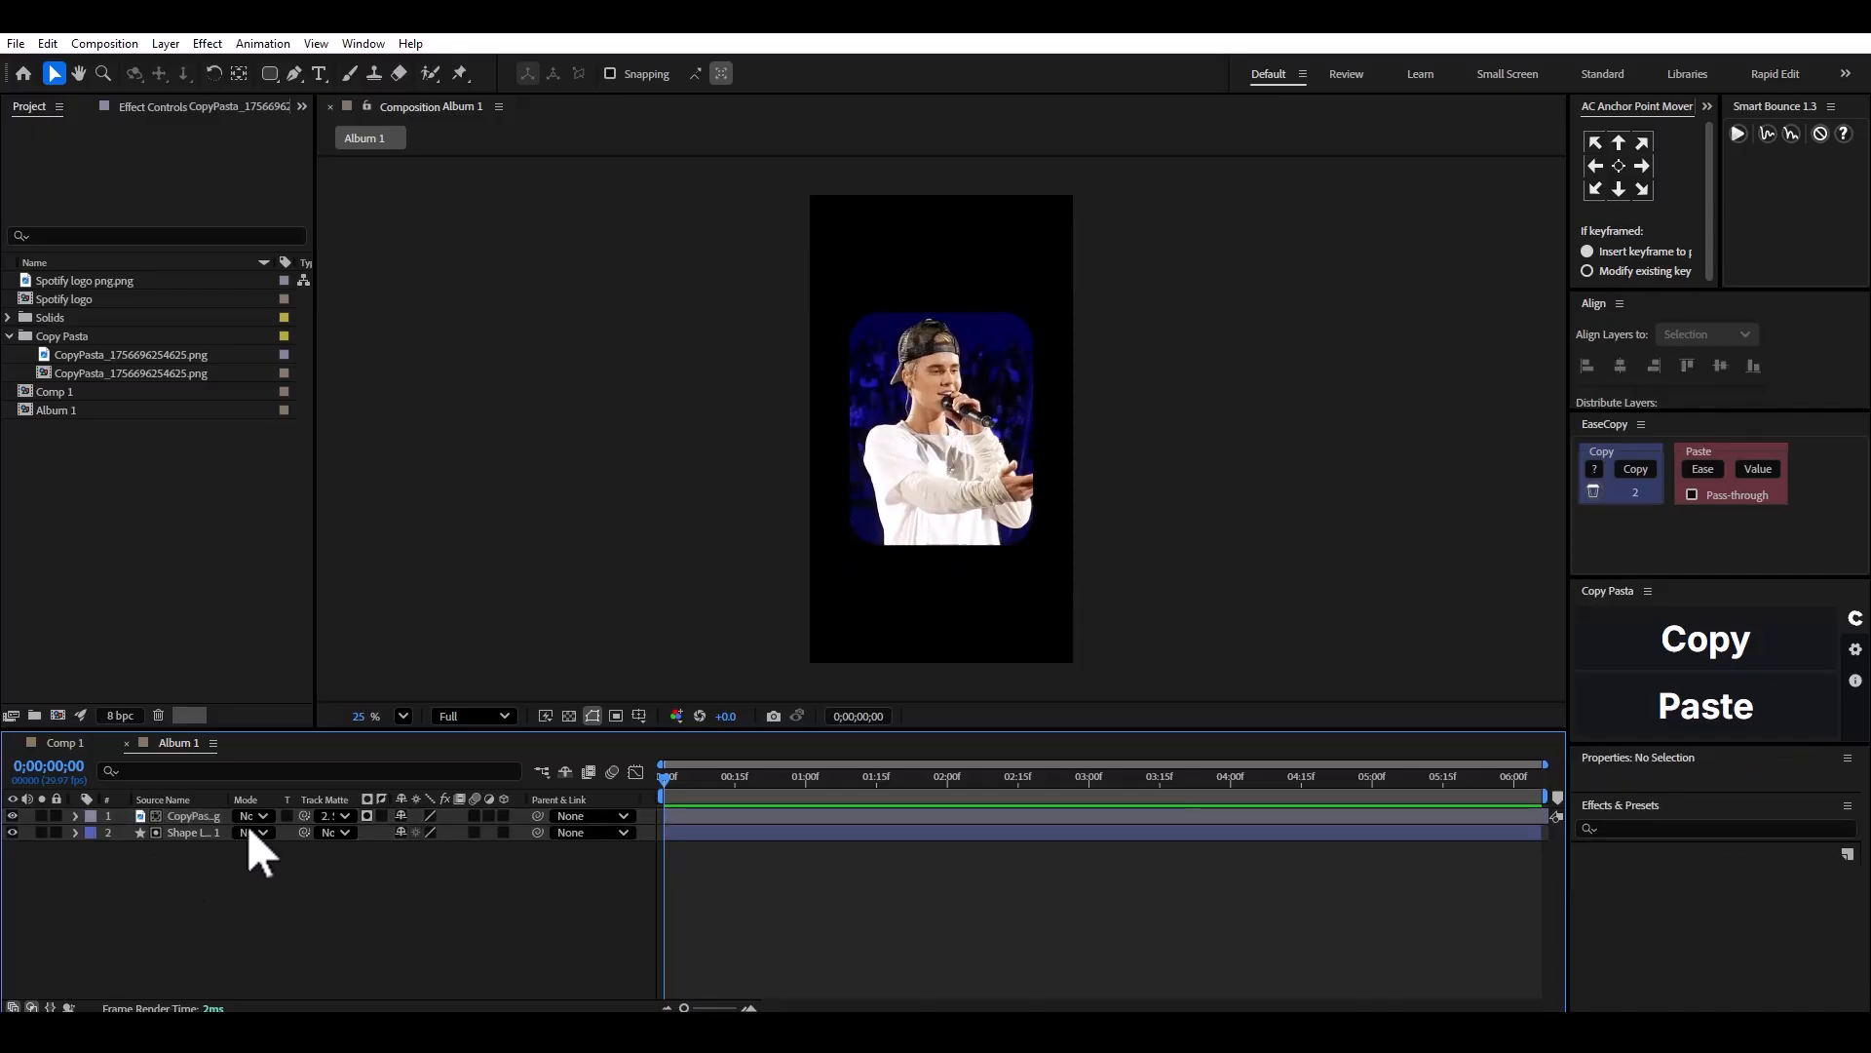
pyautogui.click(1009, 434)
pyautogui.press('.')
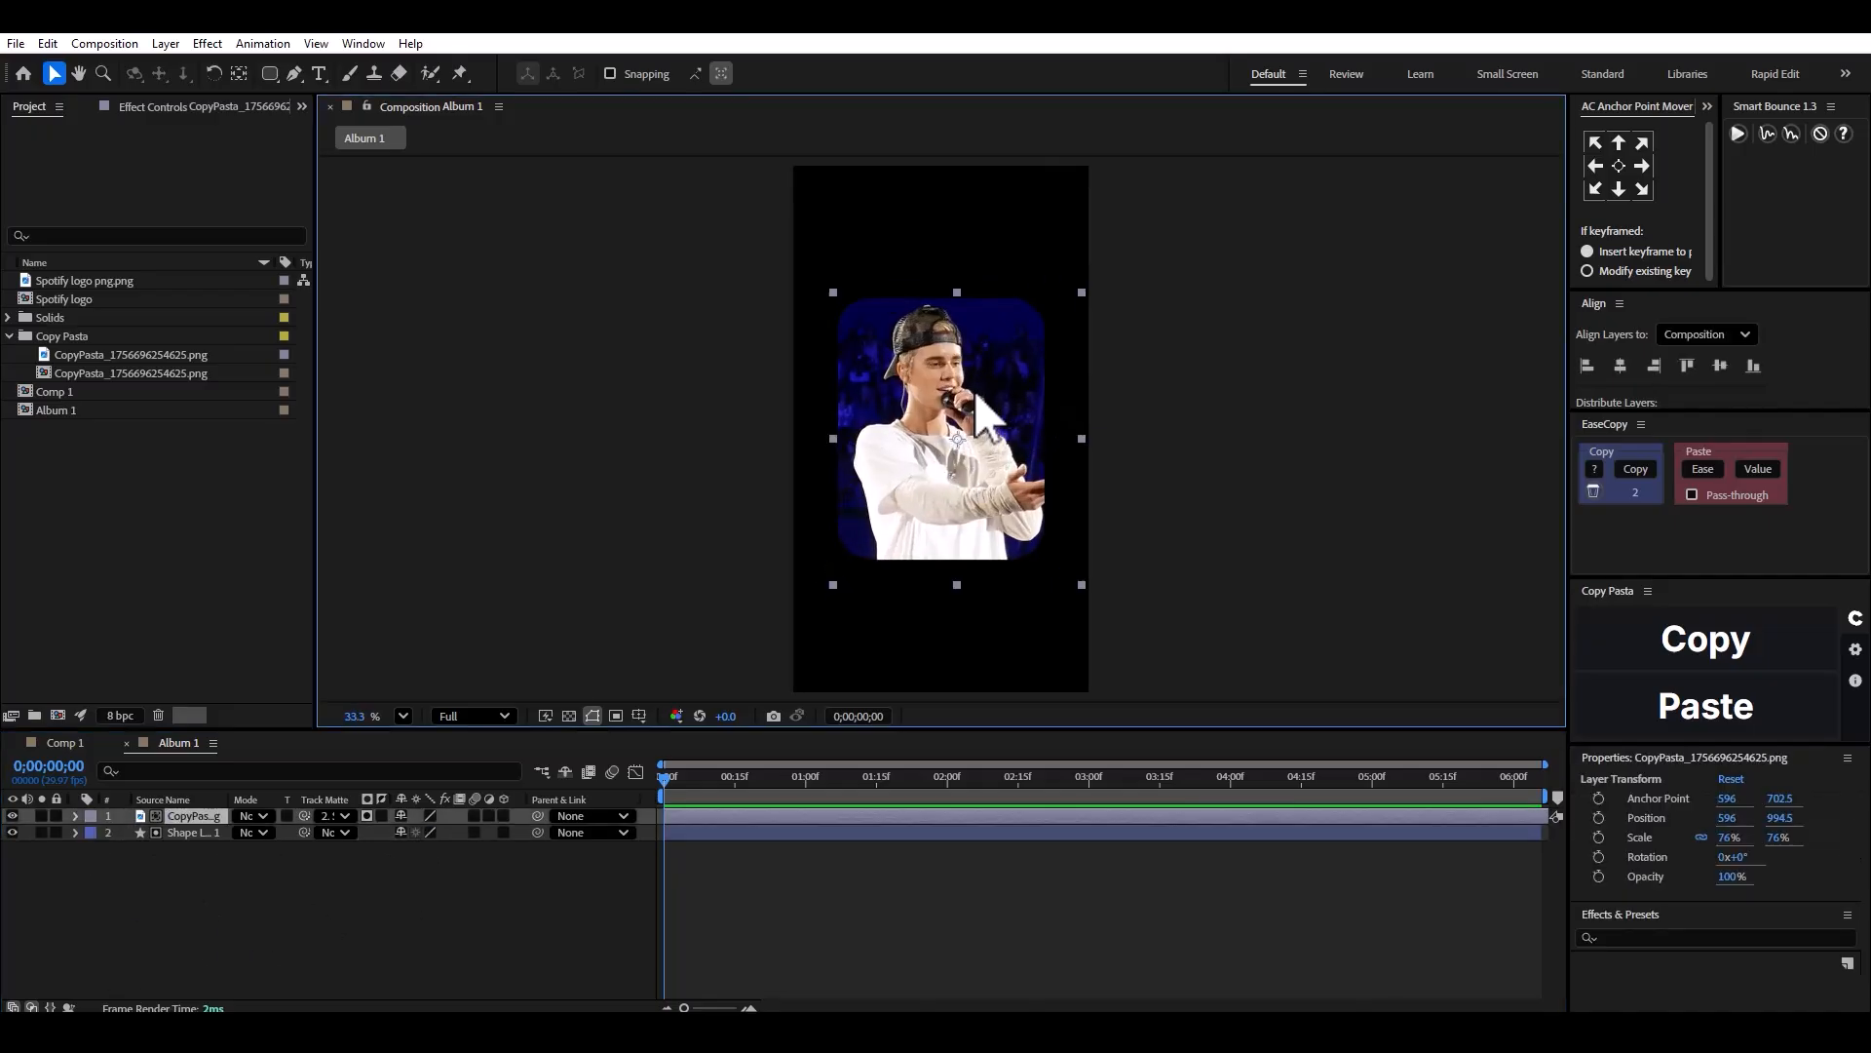
pyautogui.rightClick(210, 858)
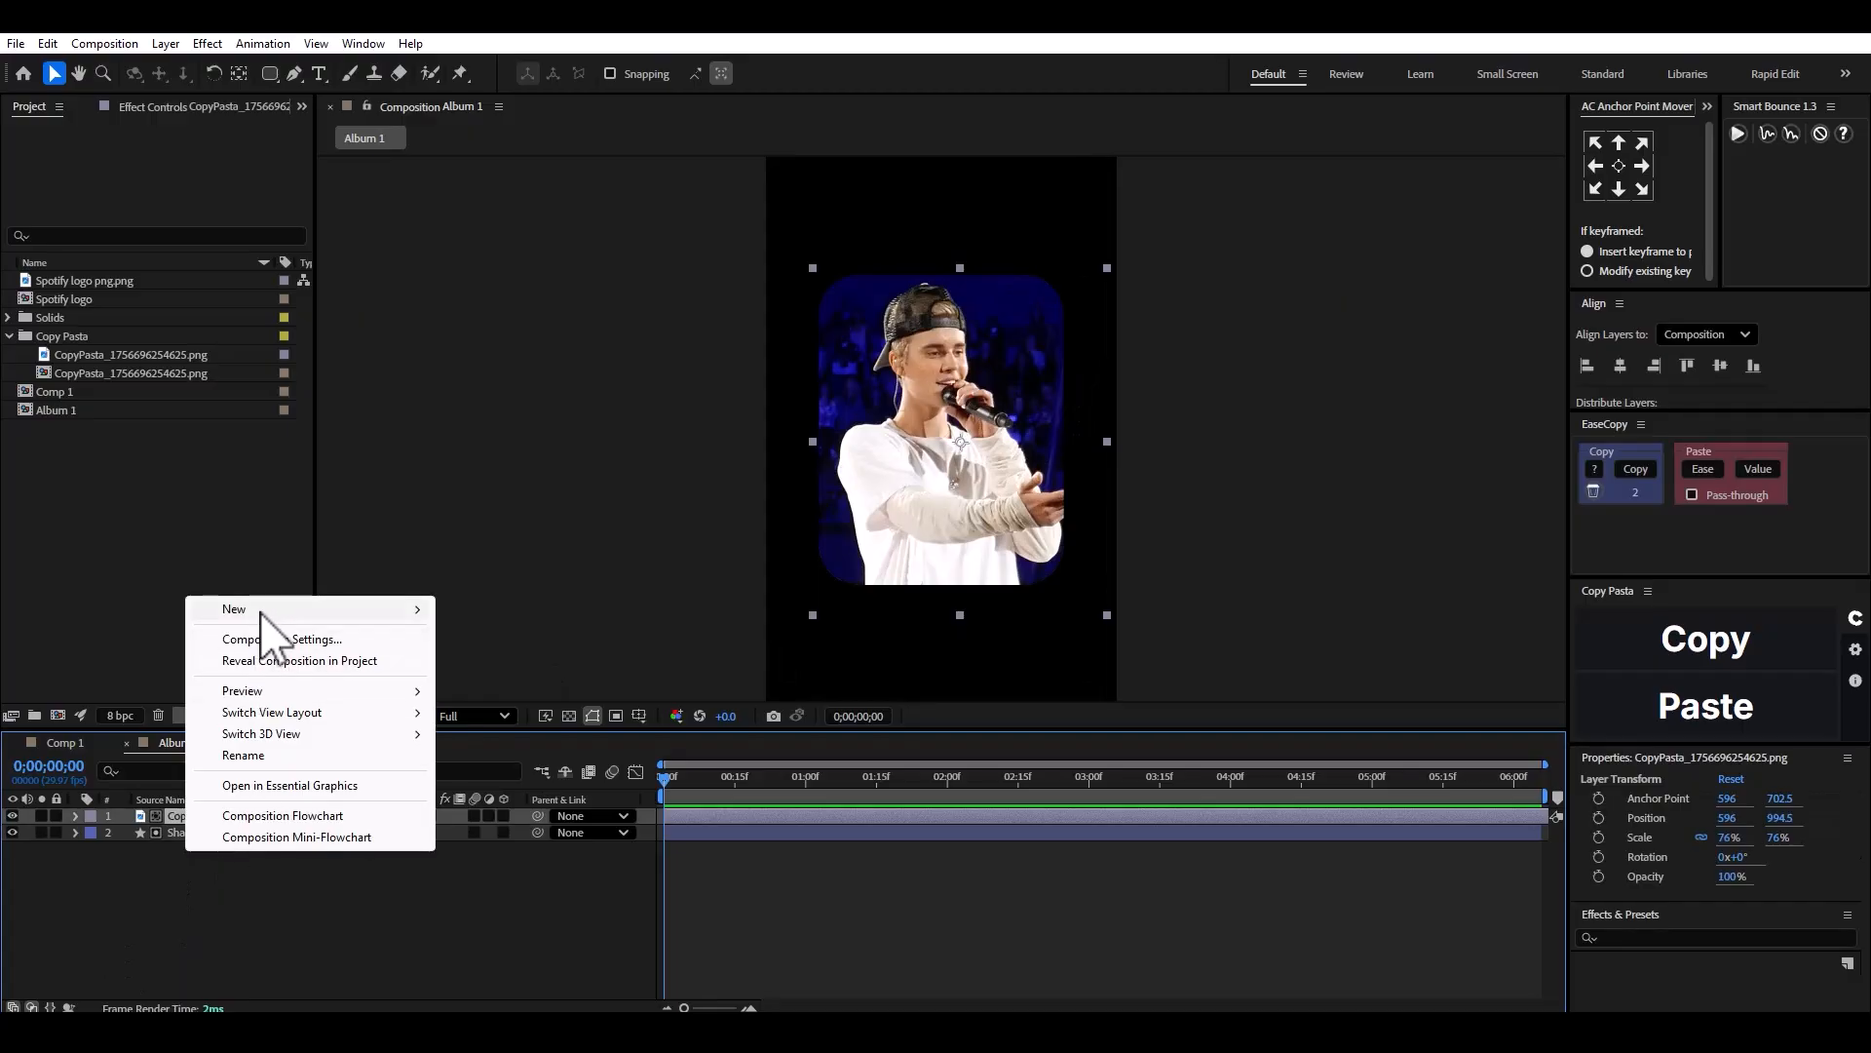
pyautogui.moveTo(259, 627)
pyautogui.click(519, 768)
pyautogui.hotkey('ctrl', 'space')
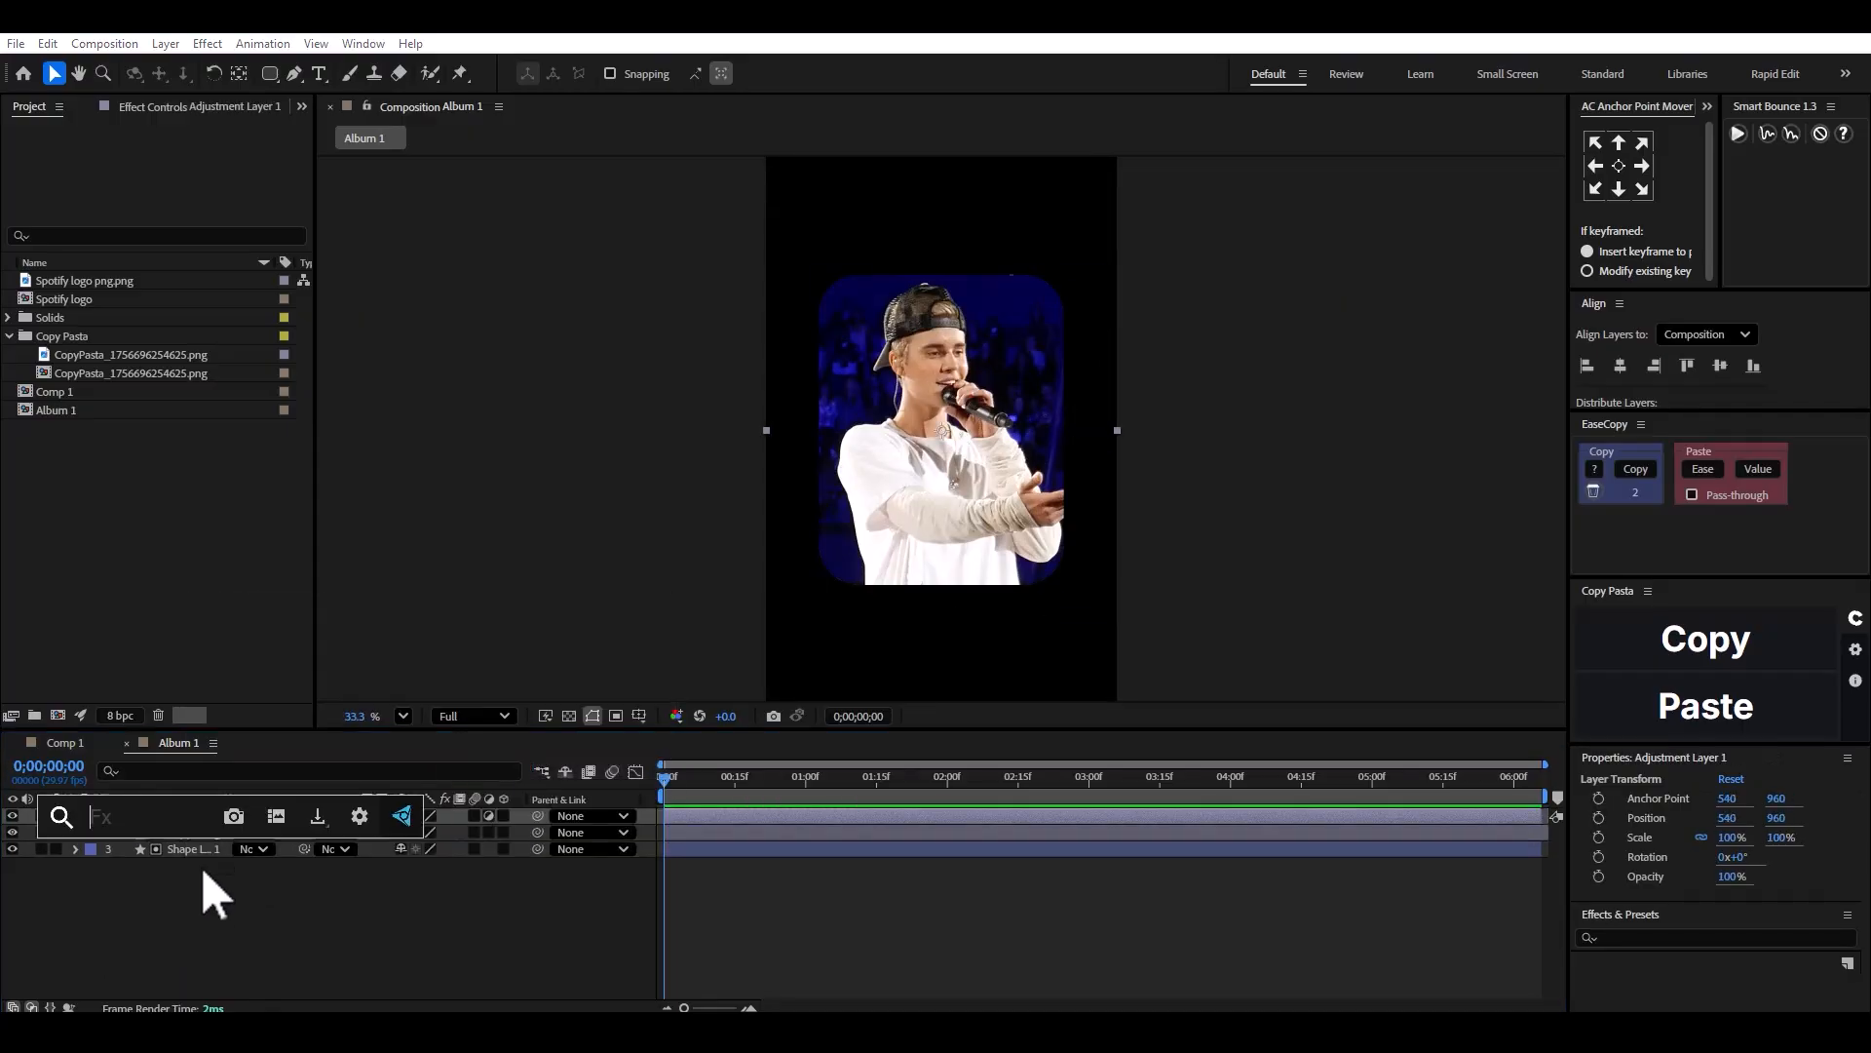
pyautogui.click(201, 867)
pyautogui.click(181, 816)
pyautogui.press('Delete')
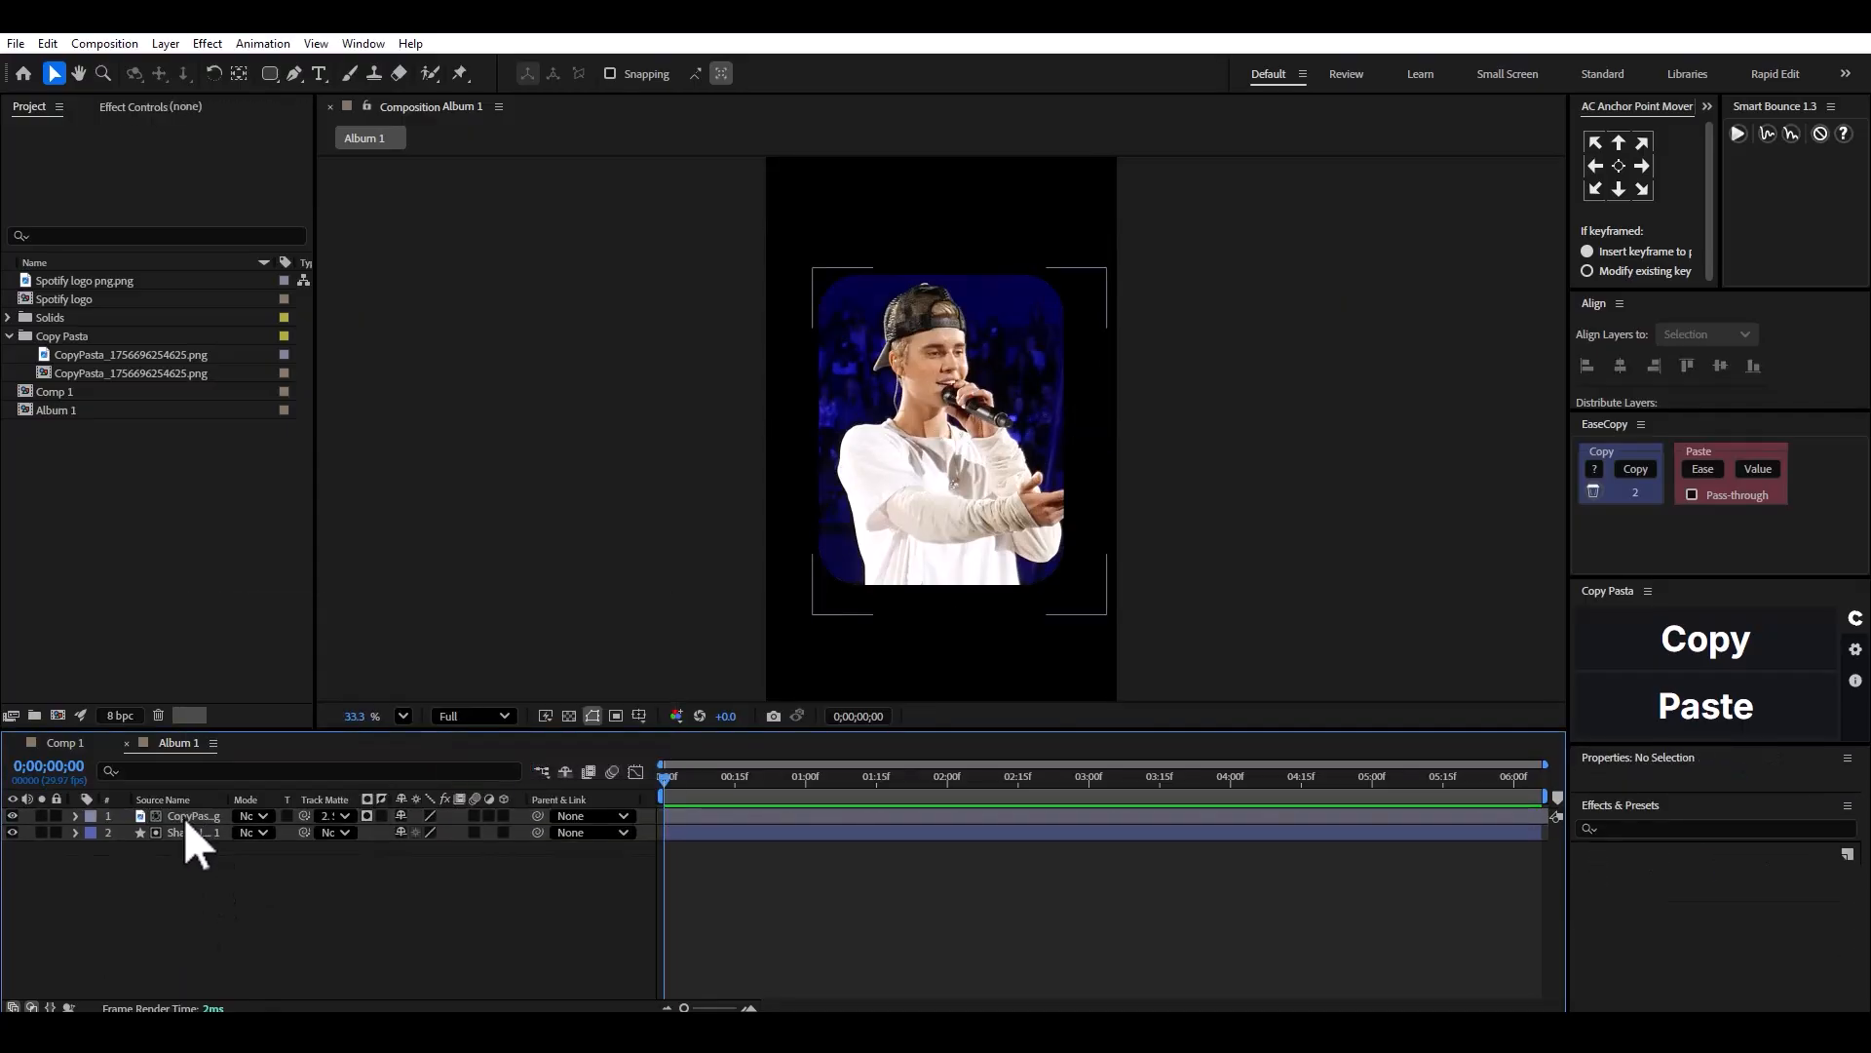
# Apply CC Vignette to the photo layer with Amount 170 and its Center at 579, 496.5.
pyautogui.click(183, 816)
pyautogui.hotkey('ctrl', 'space')
pyautogui.write('vign')
pyautogui.press('Return')
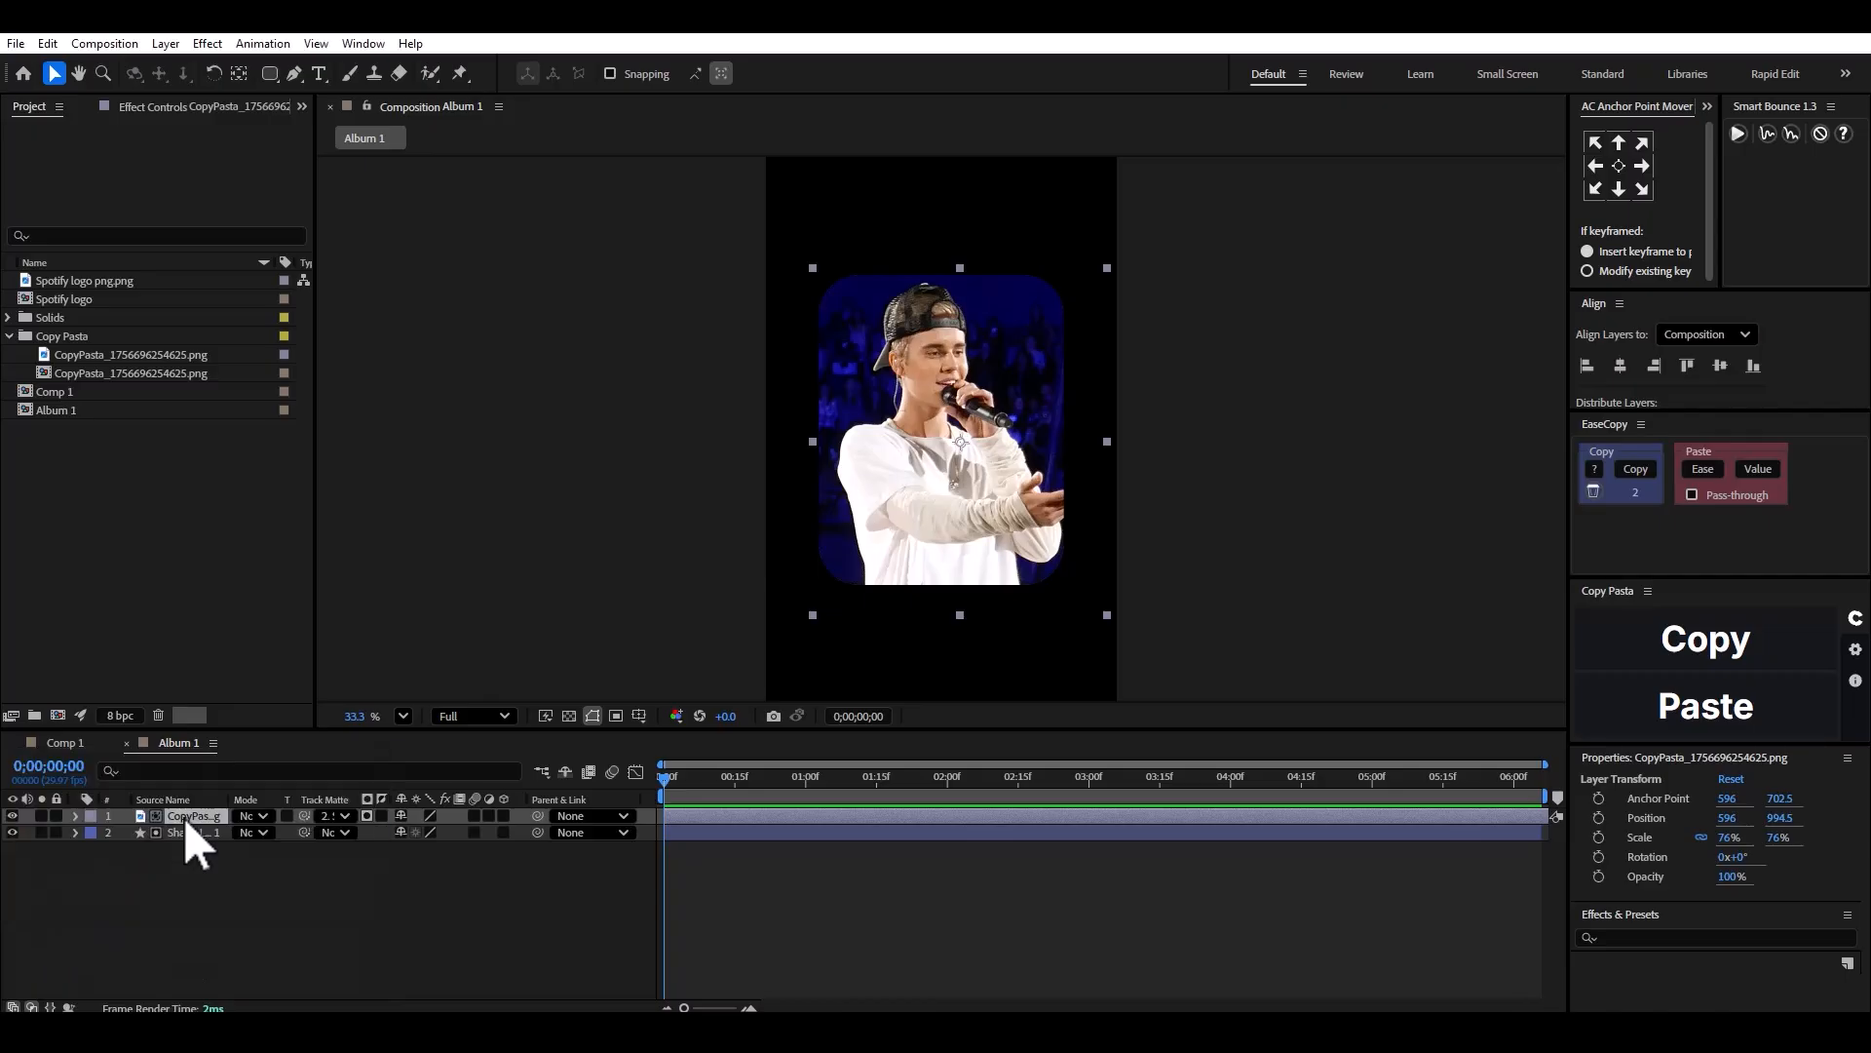
pyautogui.moveTo(200, 174); pyautogui.dragTo(110, 298)
pyautogui.moveTo(182, 173)
pyautogui.mouseDown()
pyautogui.moveTo(215, 169)
pyautogui.moveTo(195, 205)
pyautogui.moveTo(210, 196)
pyautogui.mouseUp()
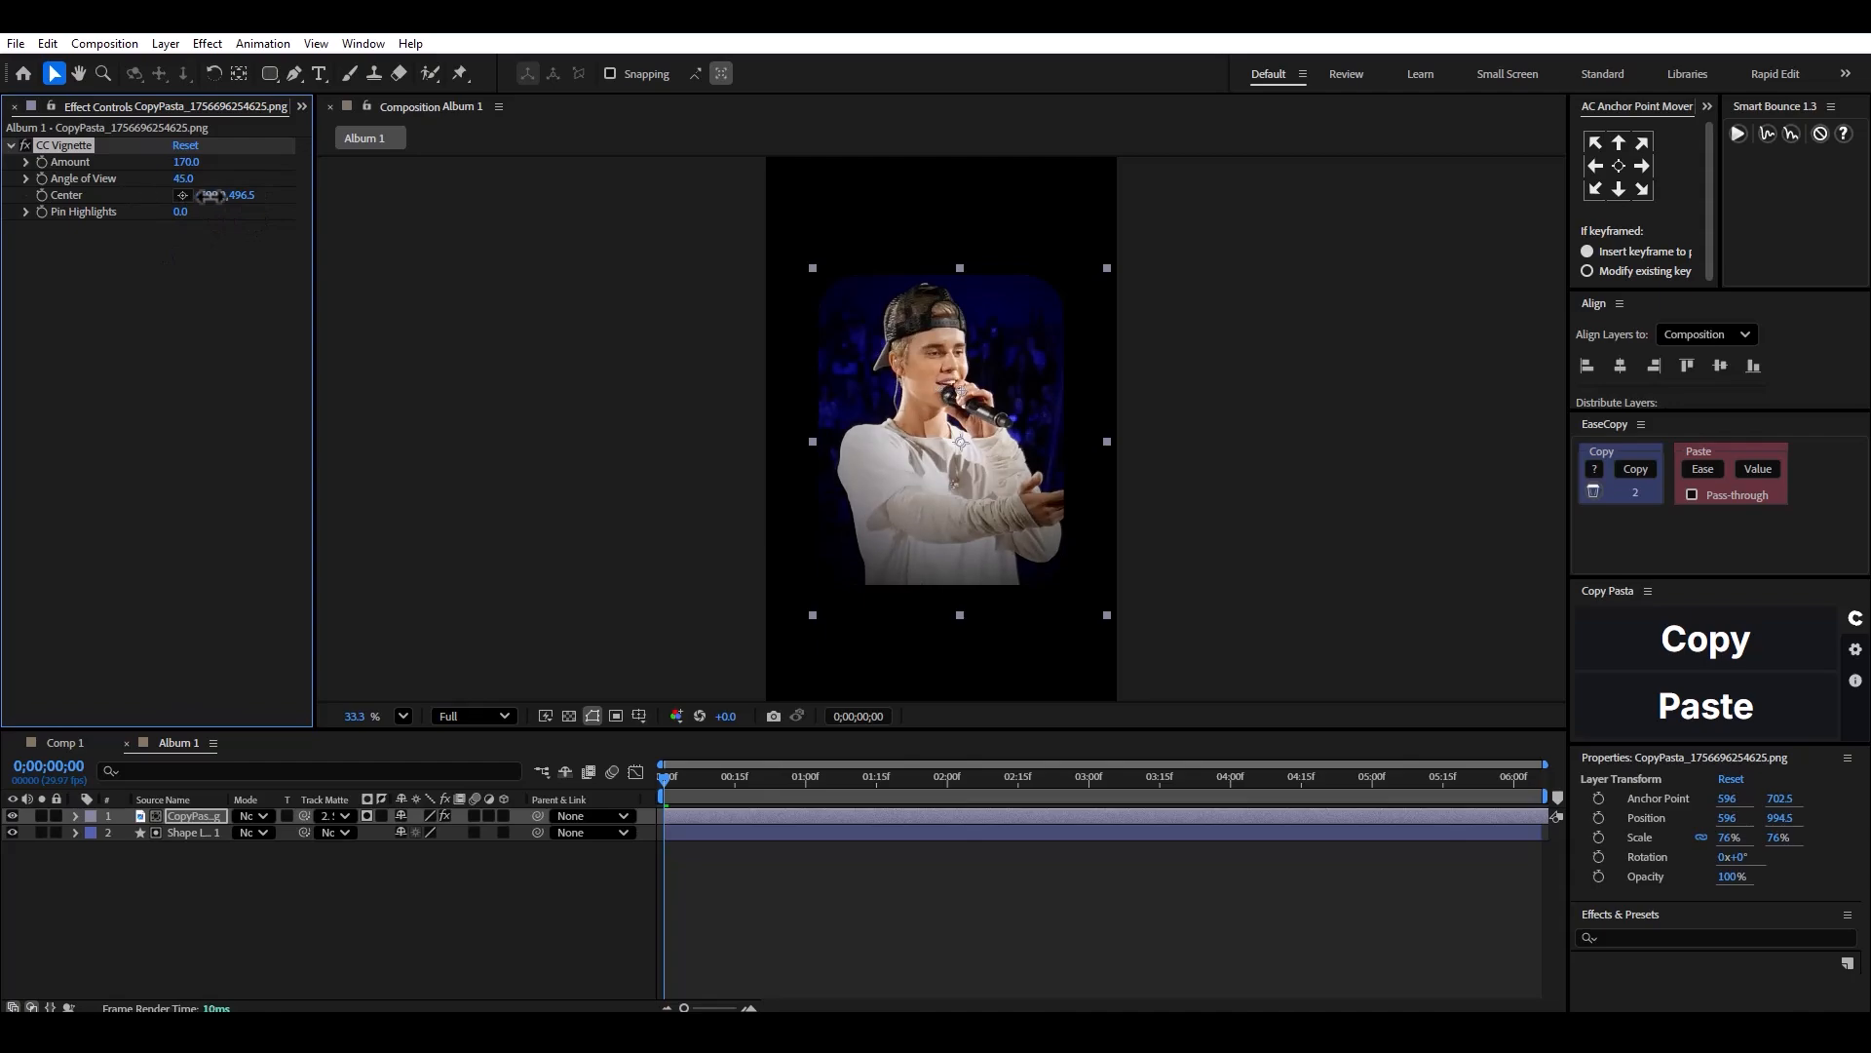
pyautogui.click(183, 890)
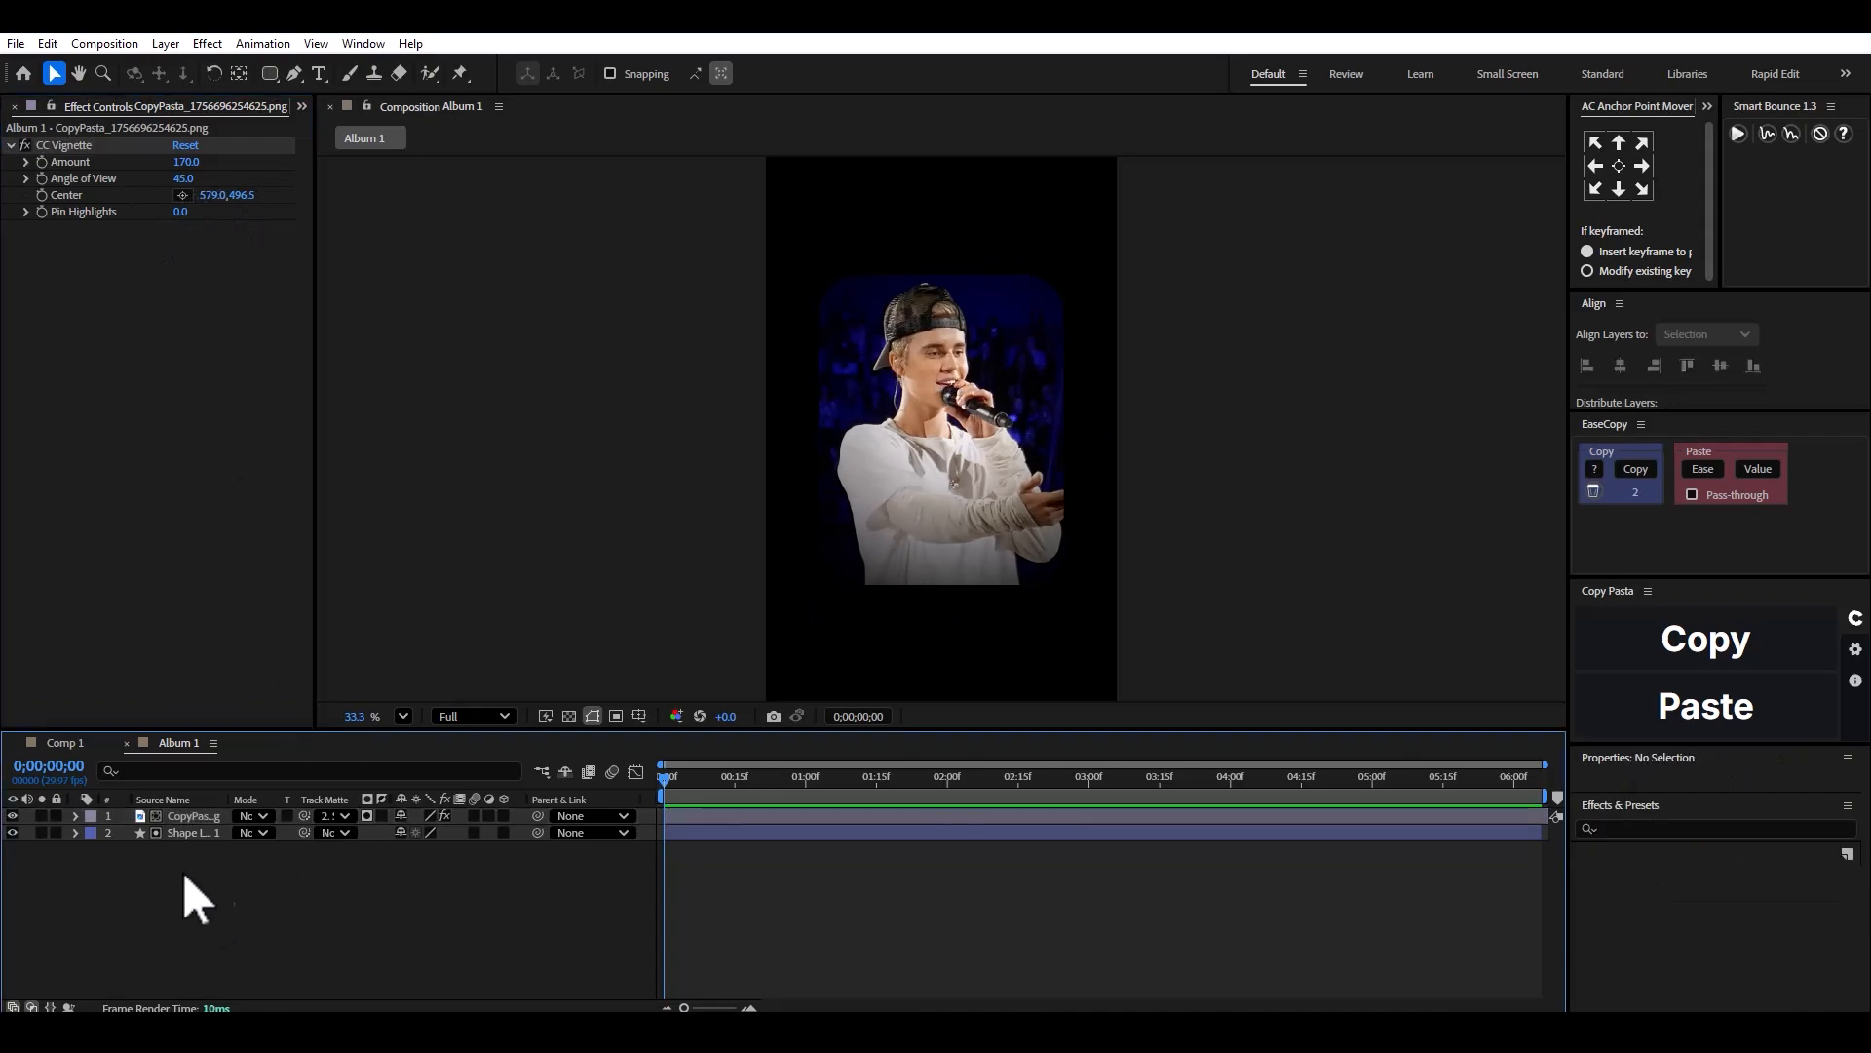
# Draw a white rounded rectangle covering the photo on a new shape layer and set its opacity to 66%.
pyautogui.click(190, 833)
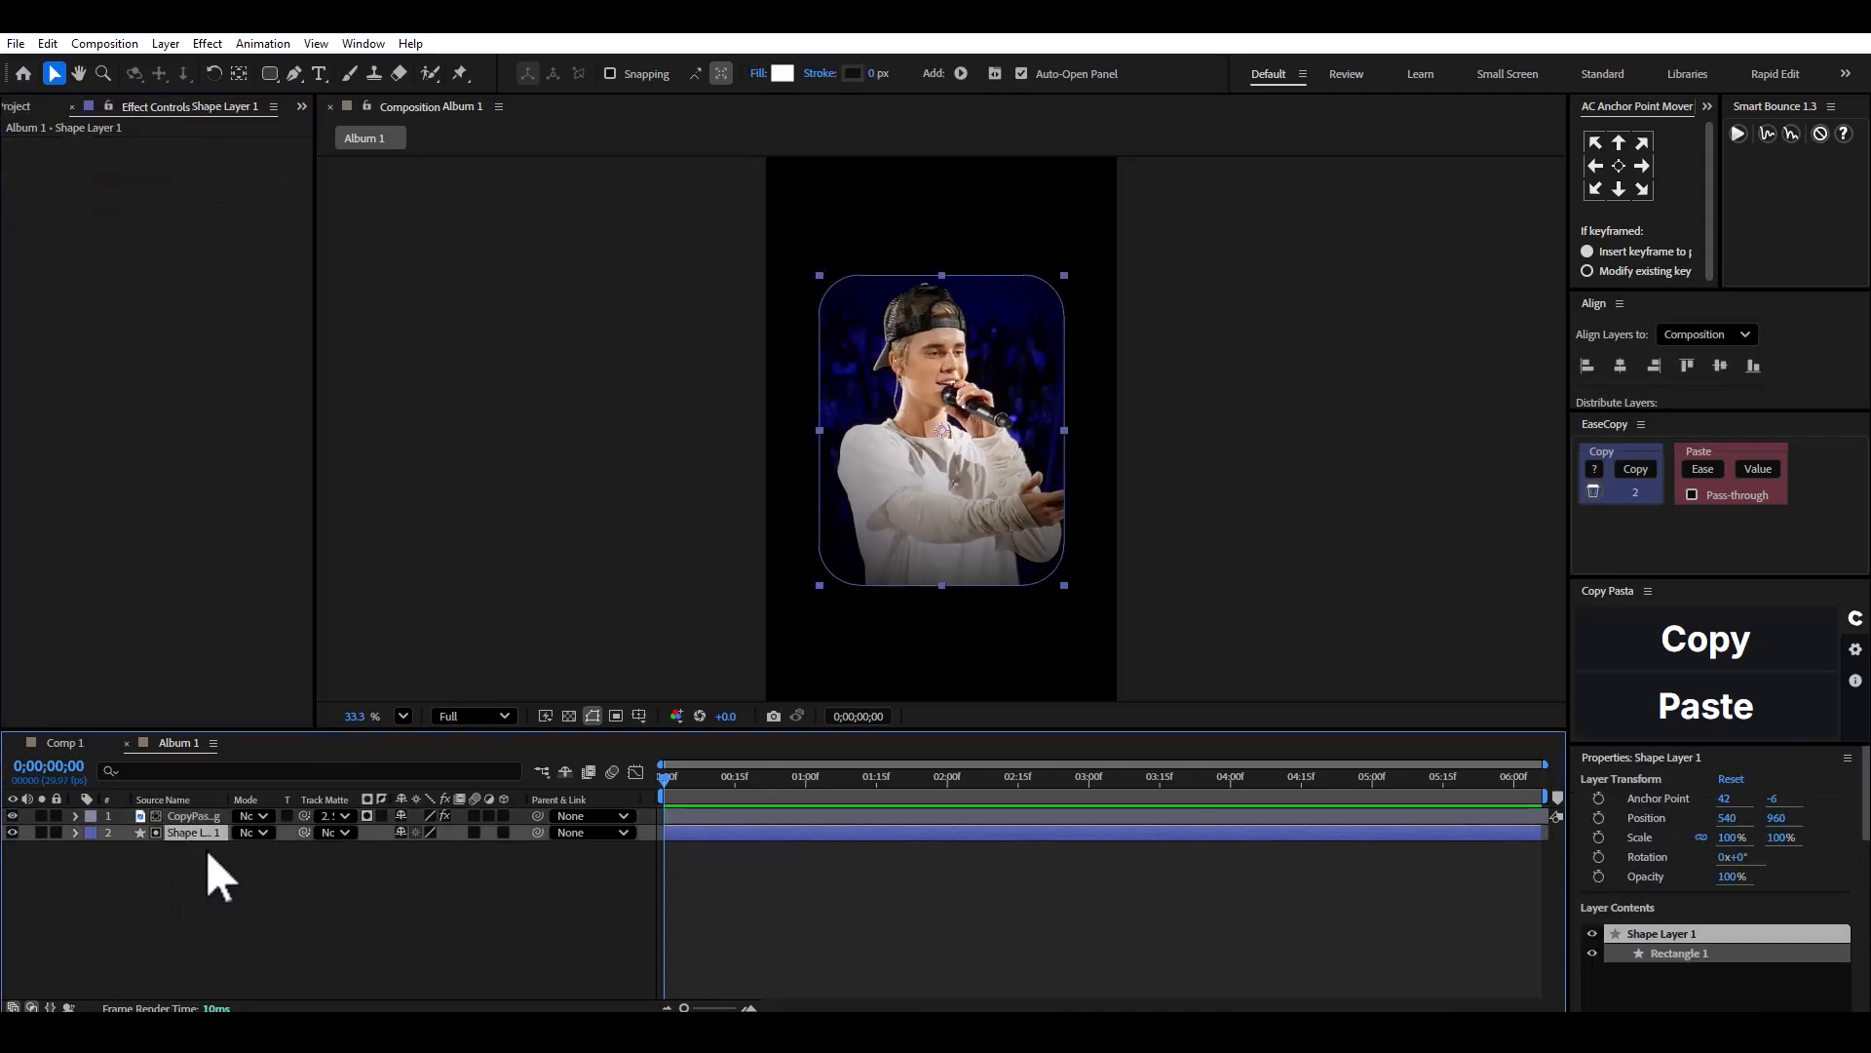
pyautogui.click(177, 867)
pyautogui.click(269, 73)
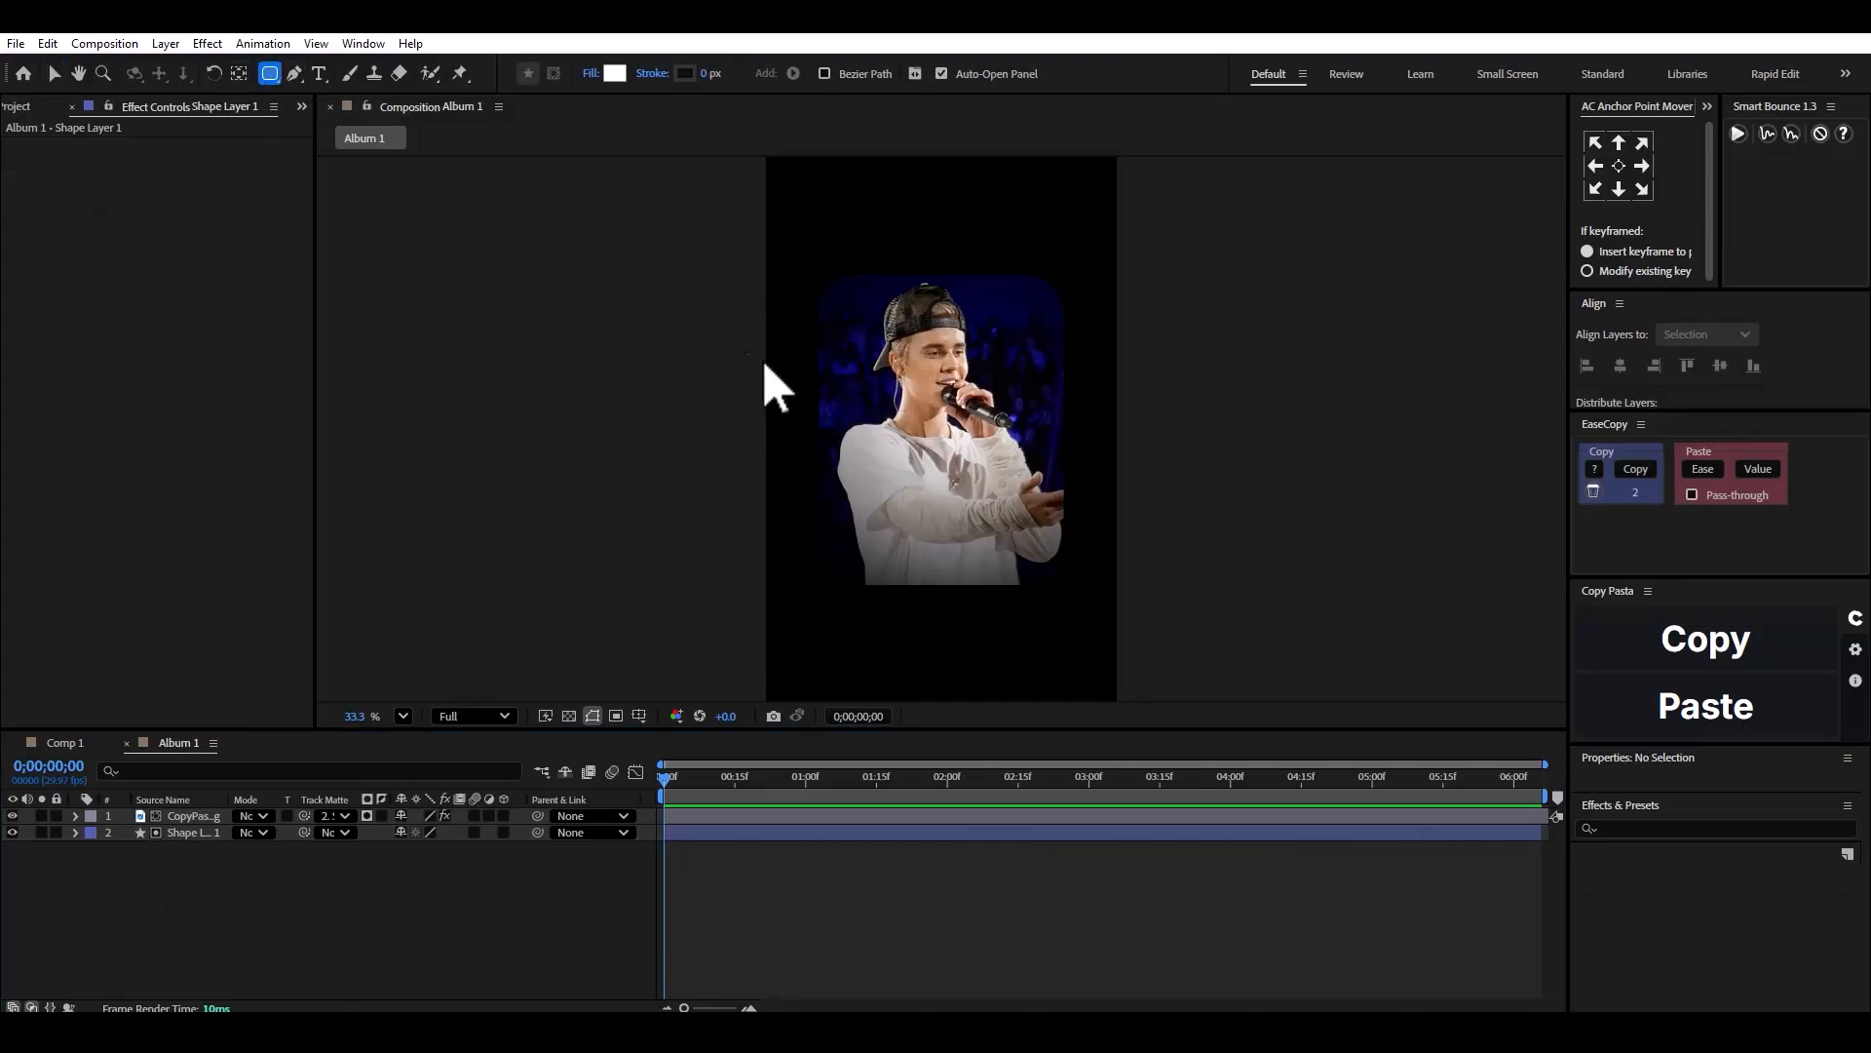
pyautogui.moveTo(774, 265)
pyautogui.mouseDown()
pyautogui.moveTo(1115, 647)
pyautogui.moveTo(1118, 592)
pyautogui.mouseUp()
pyautogui.press('t')
pyautogui.moveTo(408, 832); pyautogui.dragTo(435, 310)
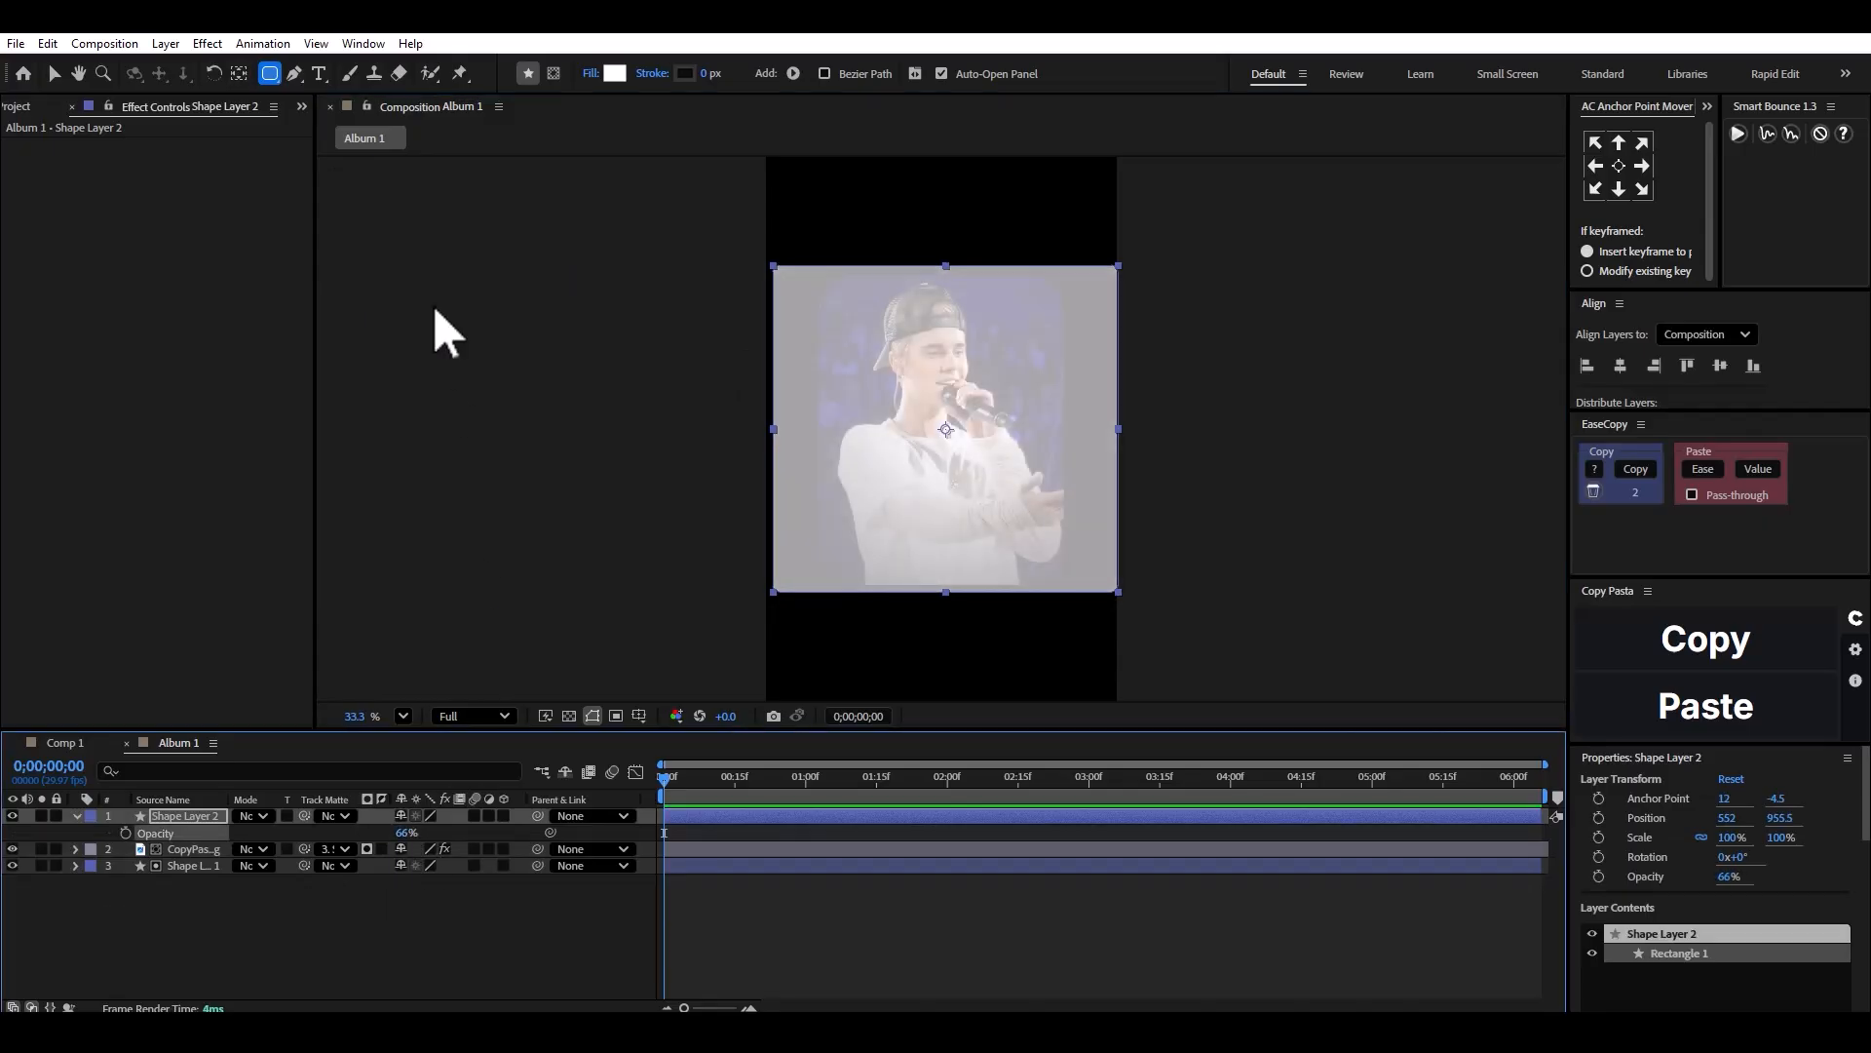
# With the Pen tool, draw a closed U-shaped outline around the lower half of the photo on the same shape layer.
pyautogui.click(295, 73)
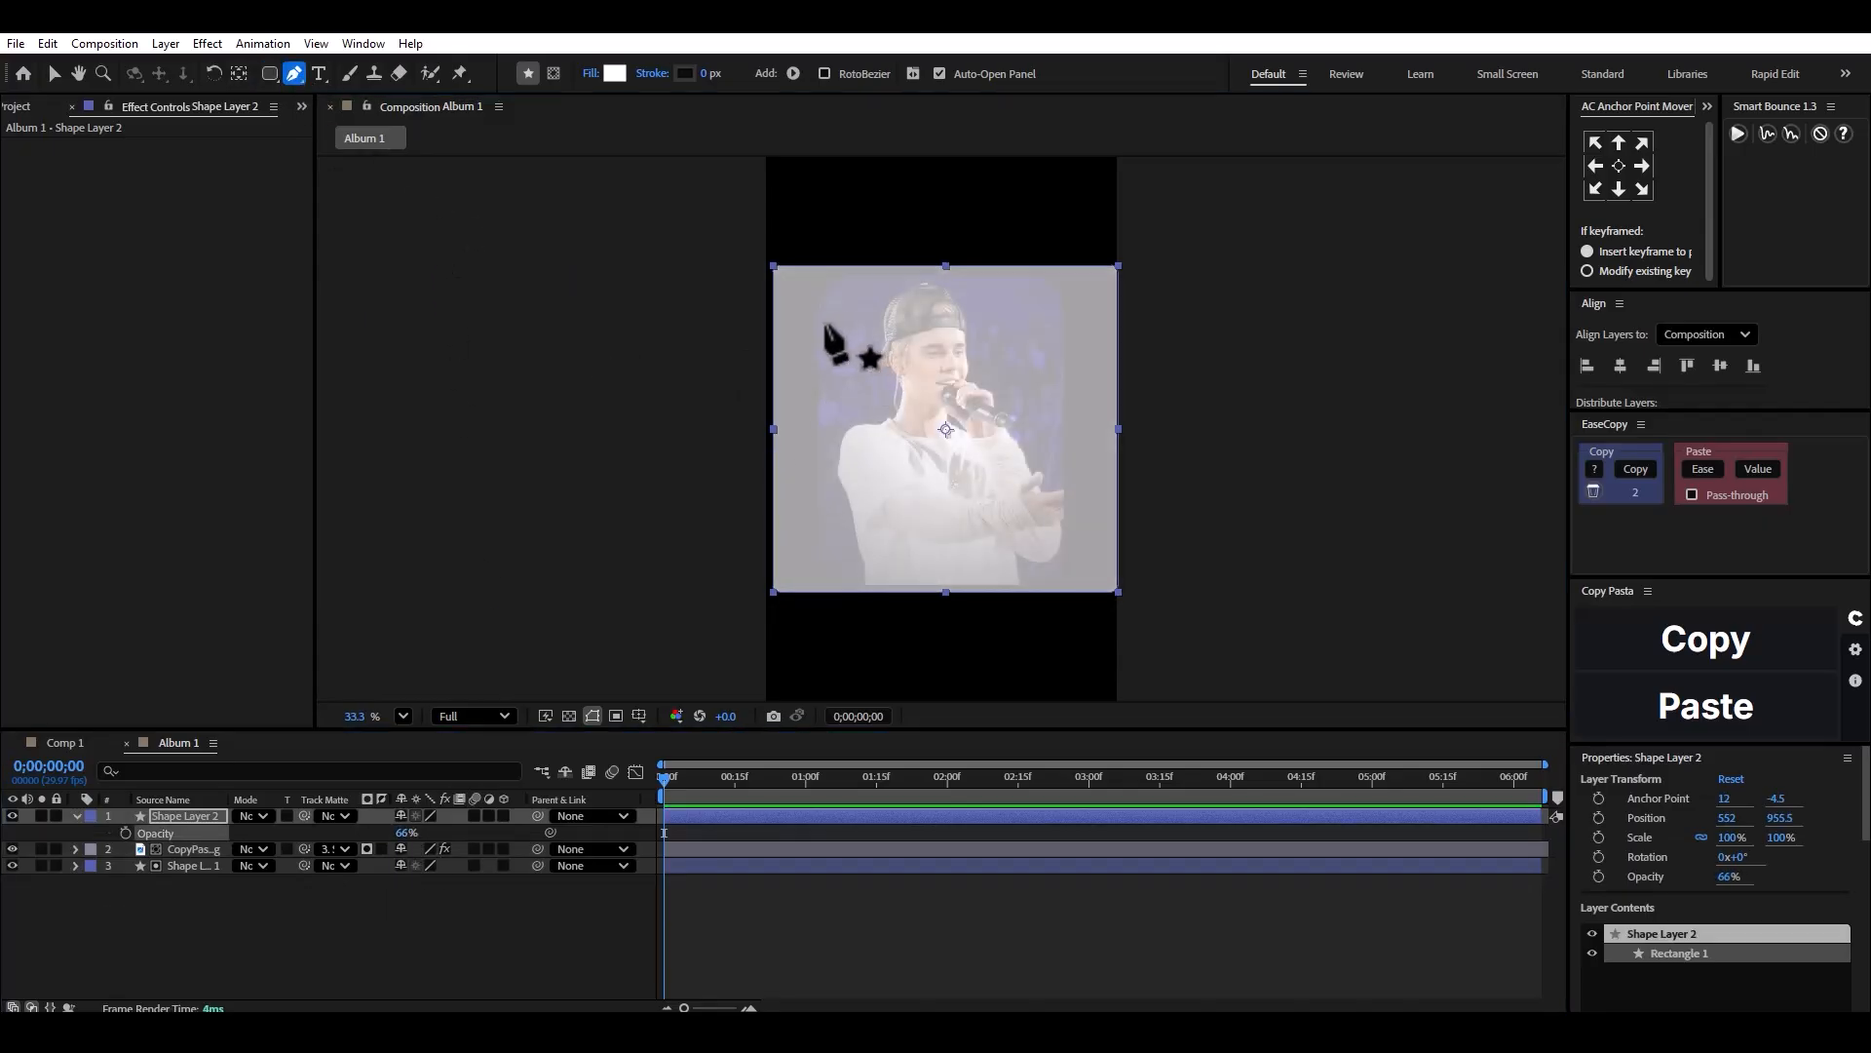
pyautogui.click(803, 440)
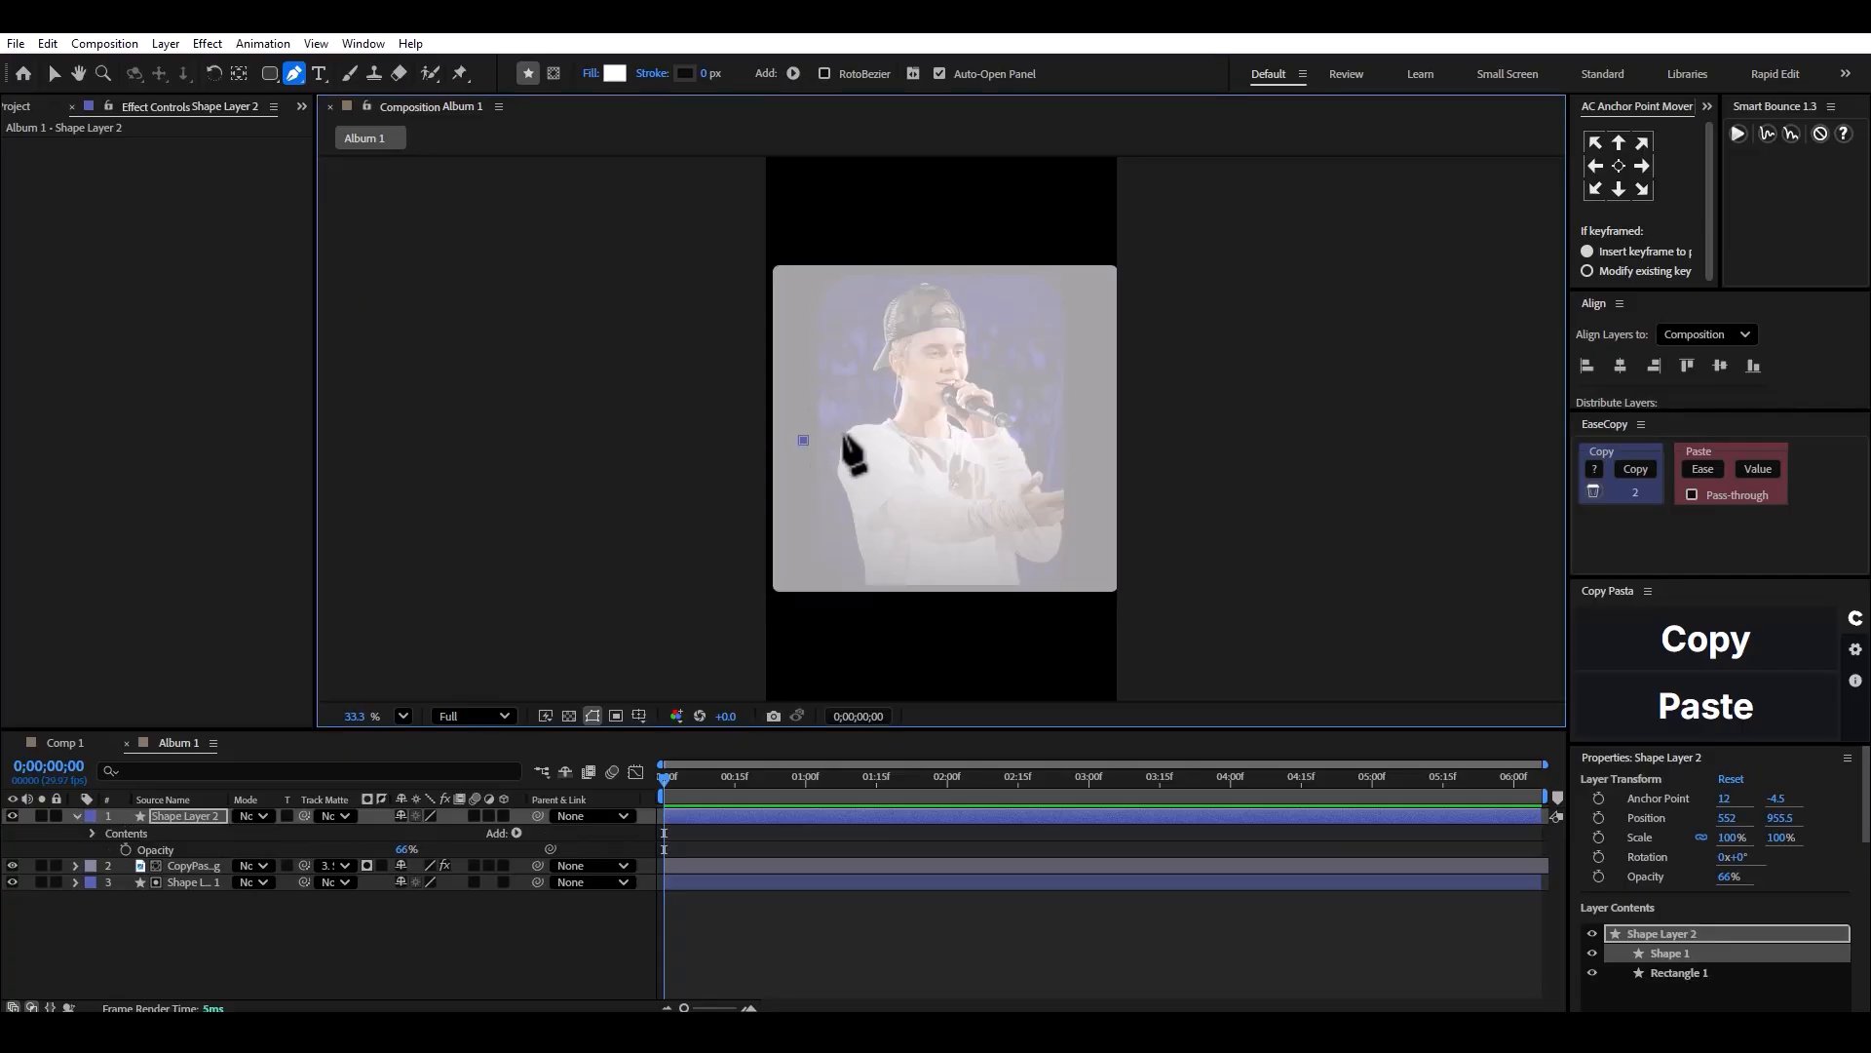
pyautogui.click(838, 436)
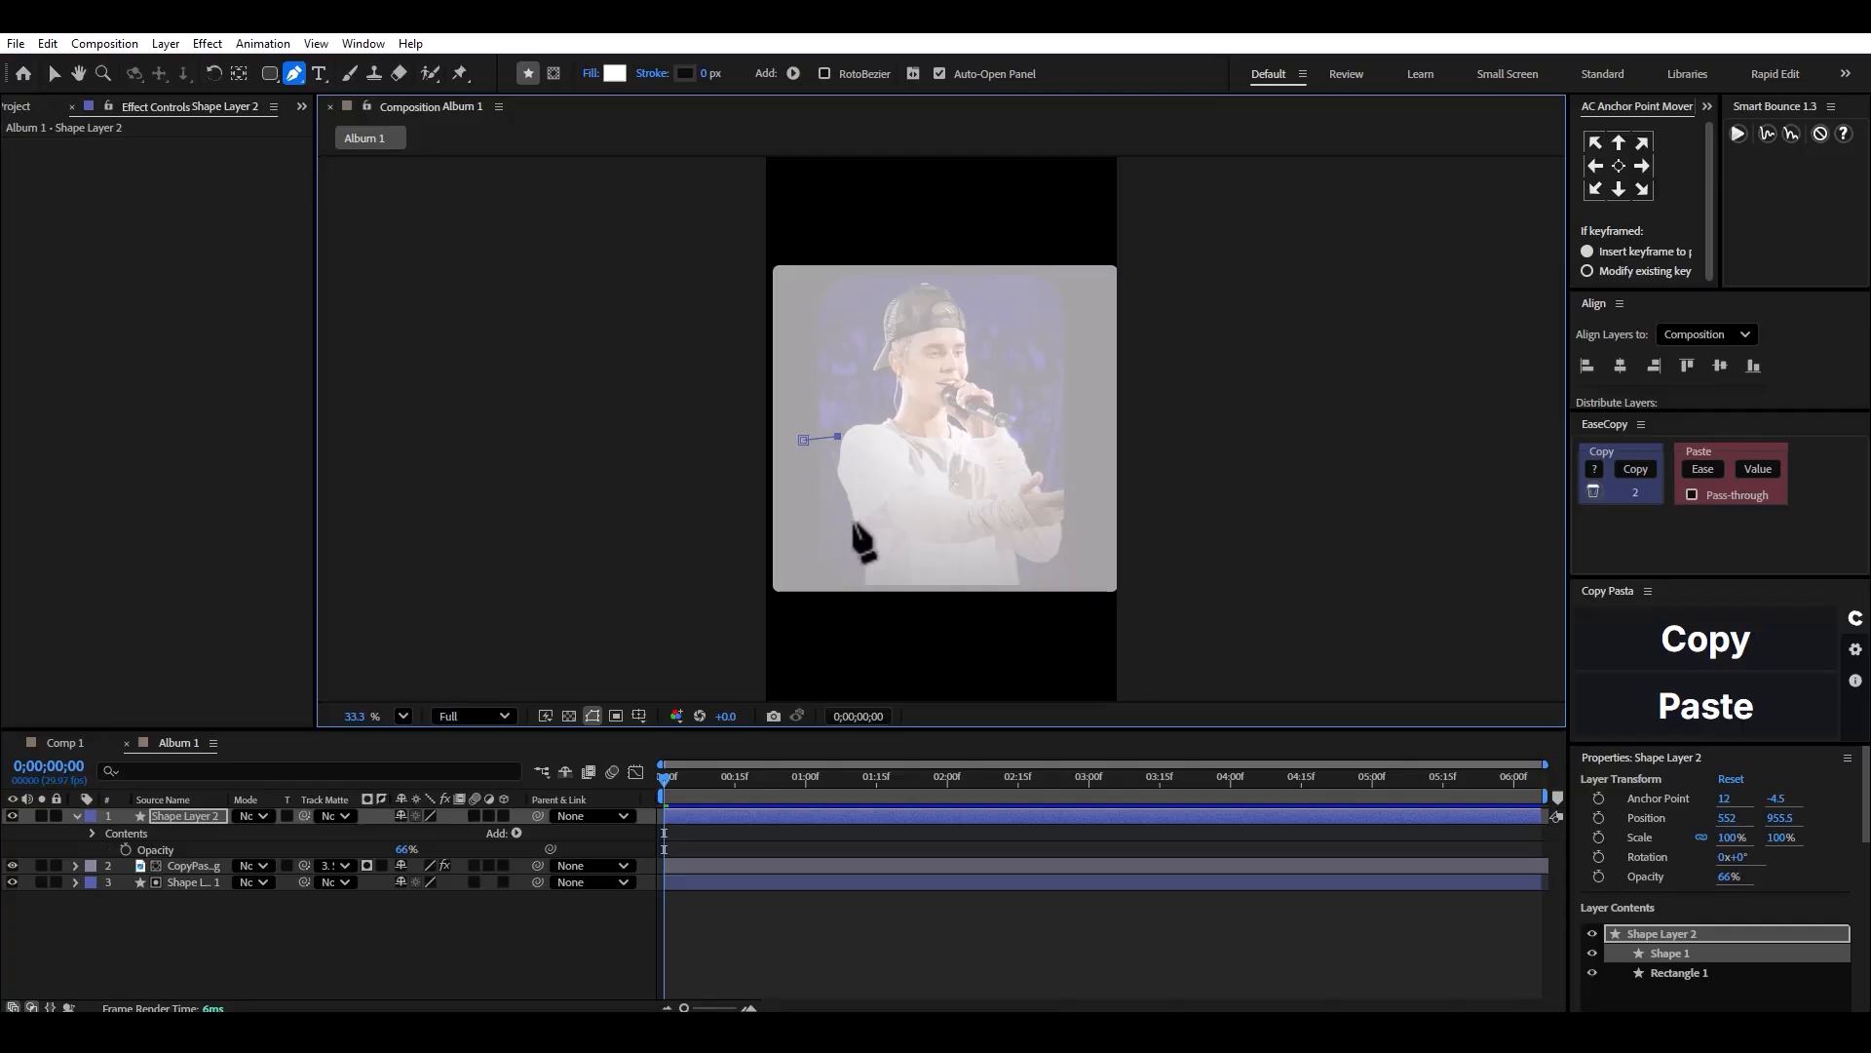
pyautogui.click(1021, 527)
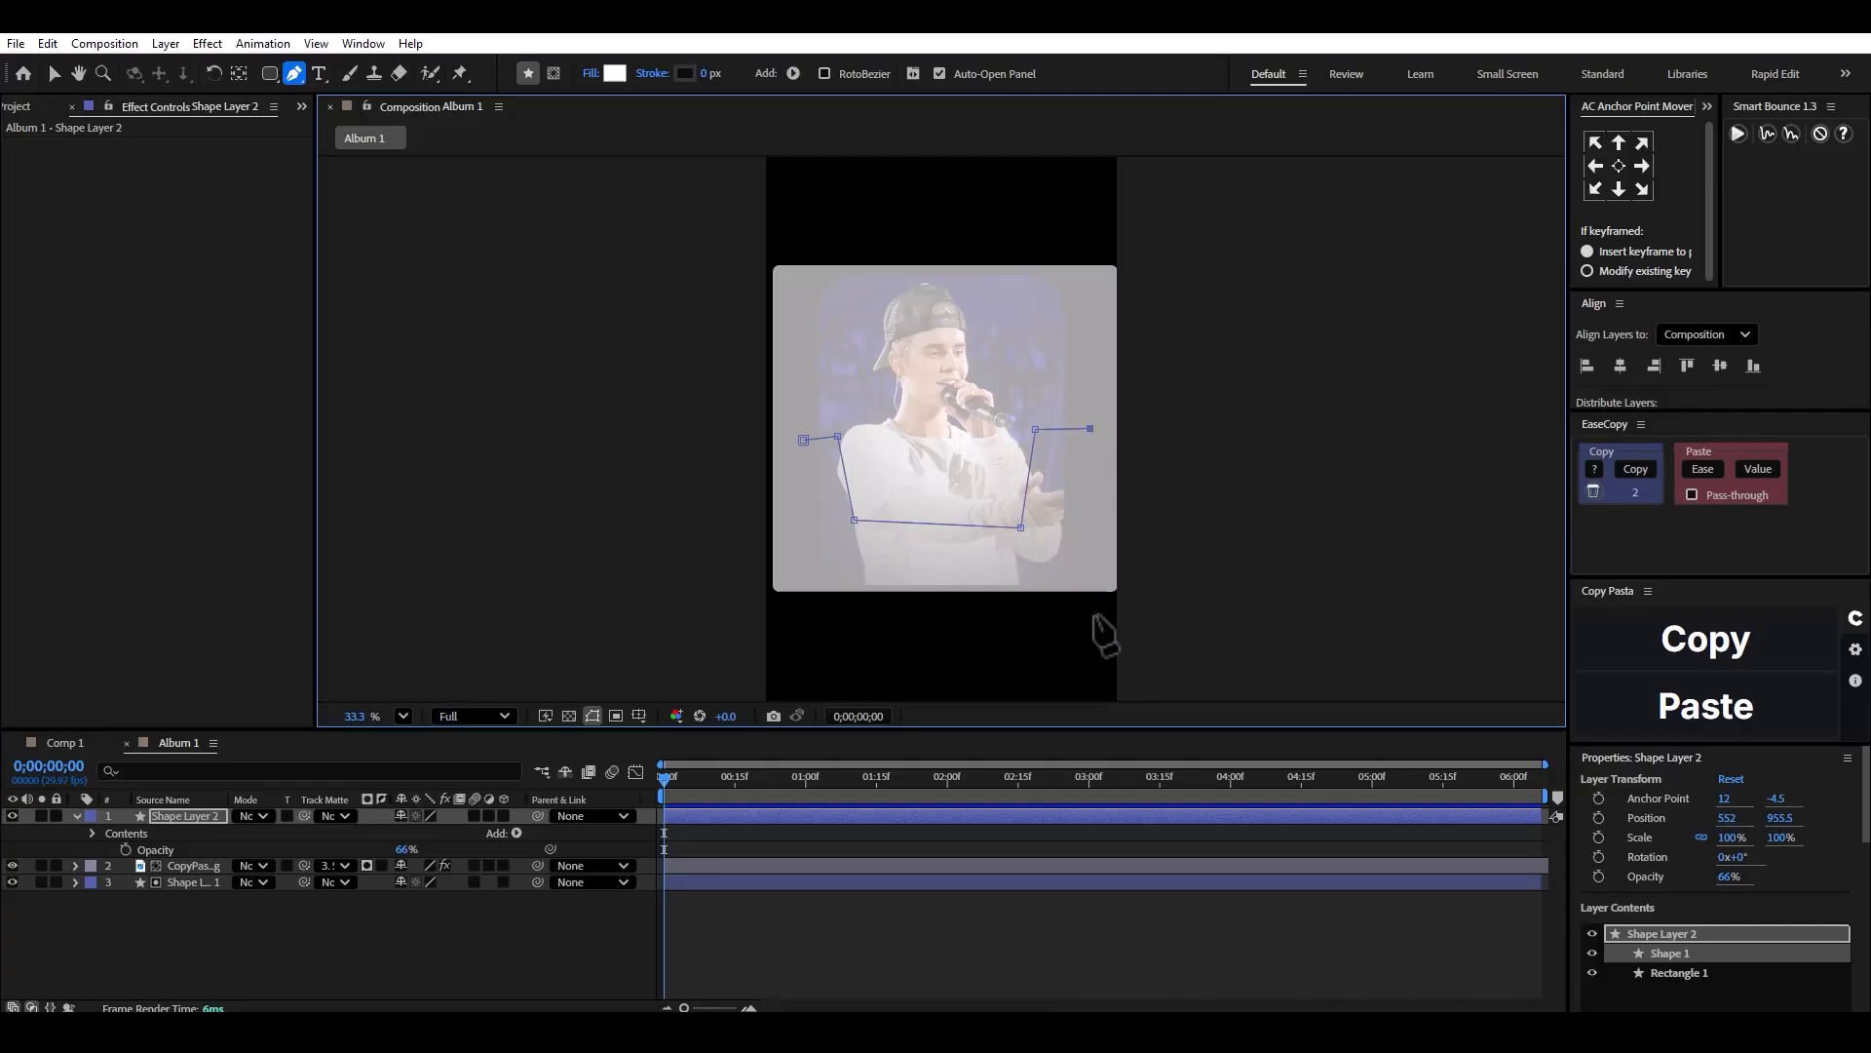
pyautogui.click(1093, 614)
pyautogui.click(800, 620)
pyautogui.click(803, 440)
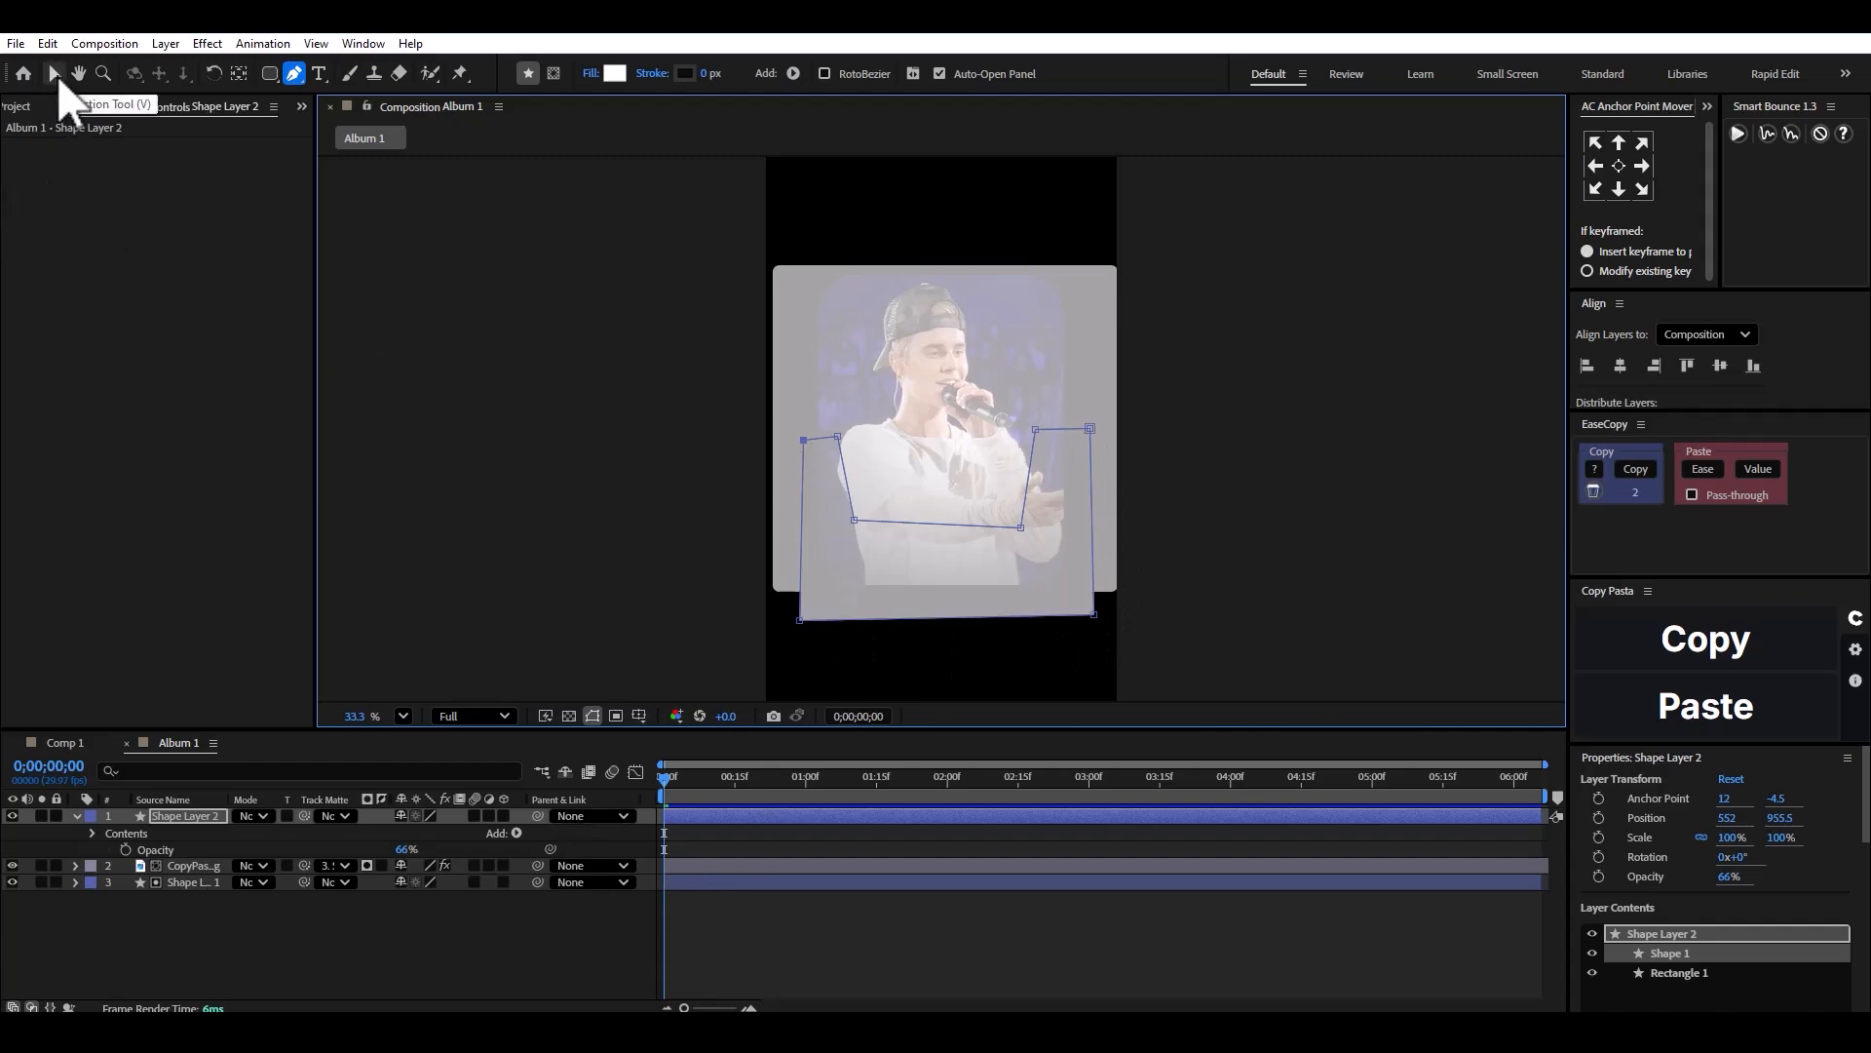
# Delete Shape Layer 2 with its rectangle and pen outline.
pyautogui.click(54, 75)
pyautogui.click(191, 865)
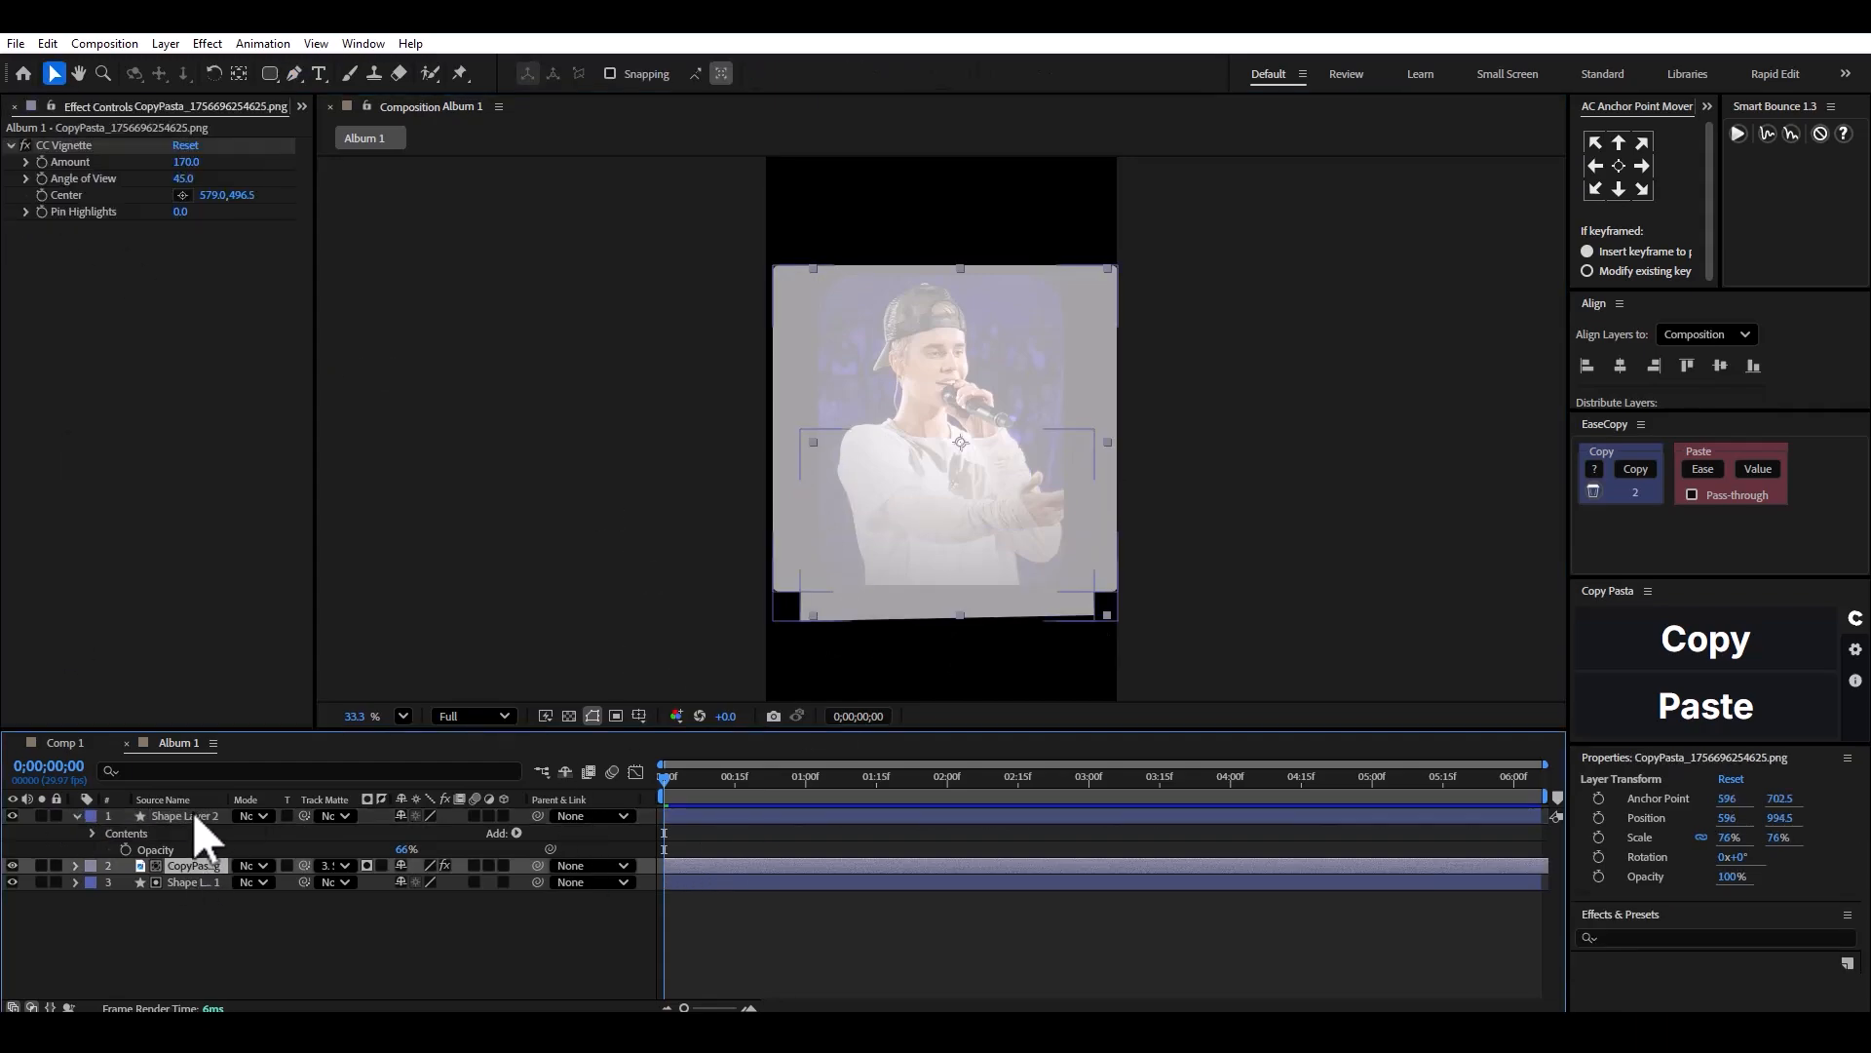
pyautogui.click(186, 816)
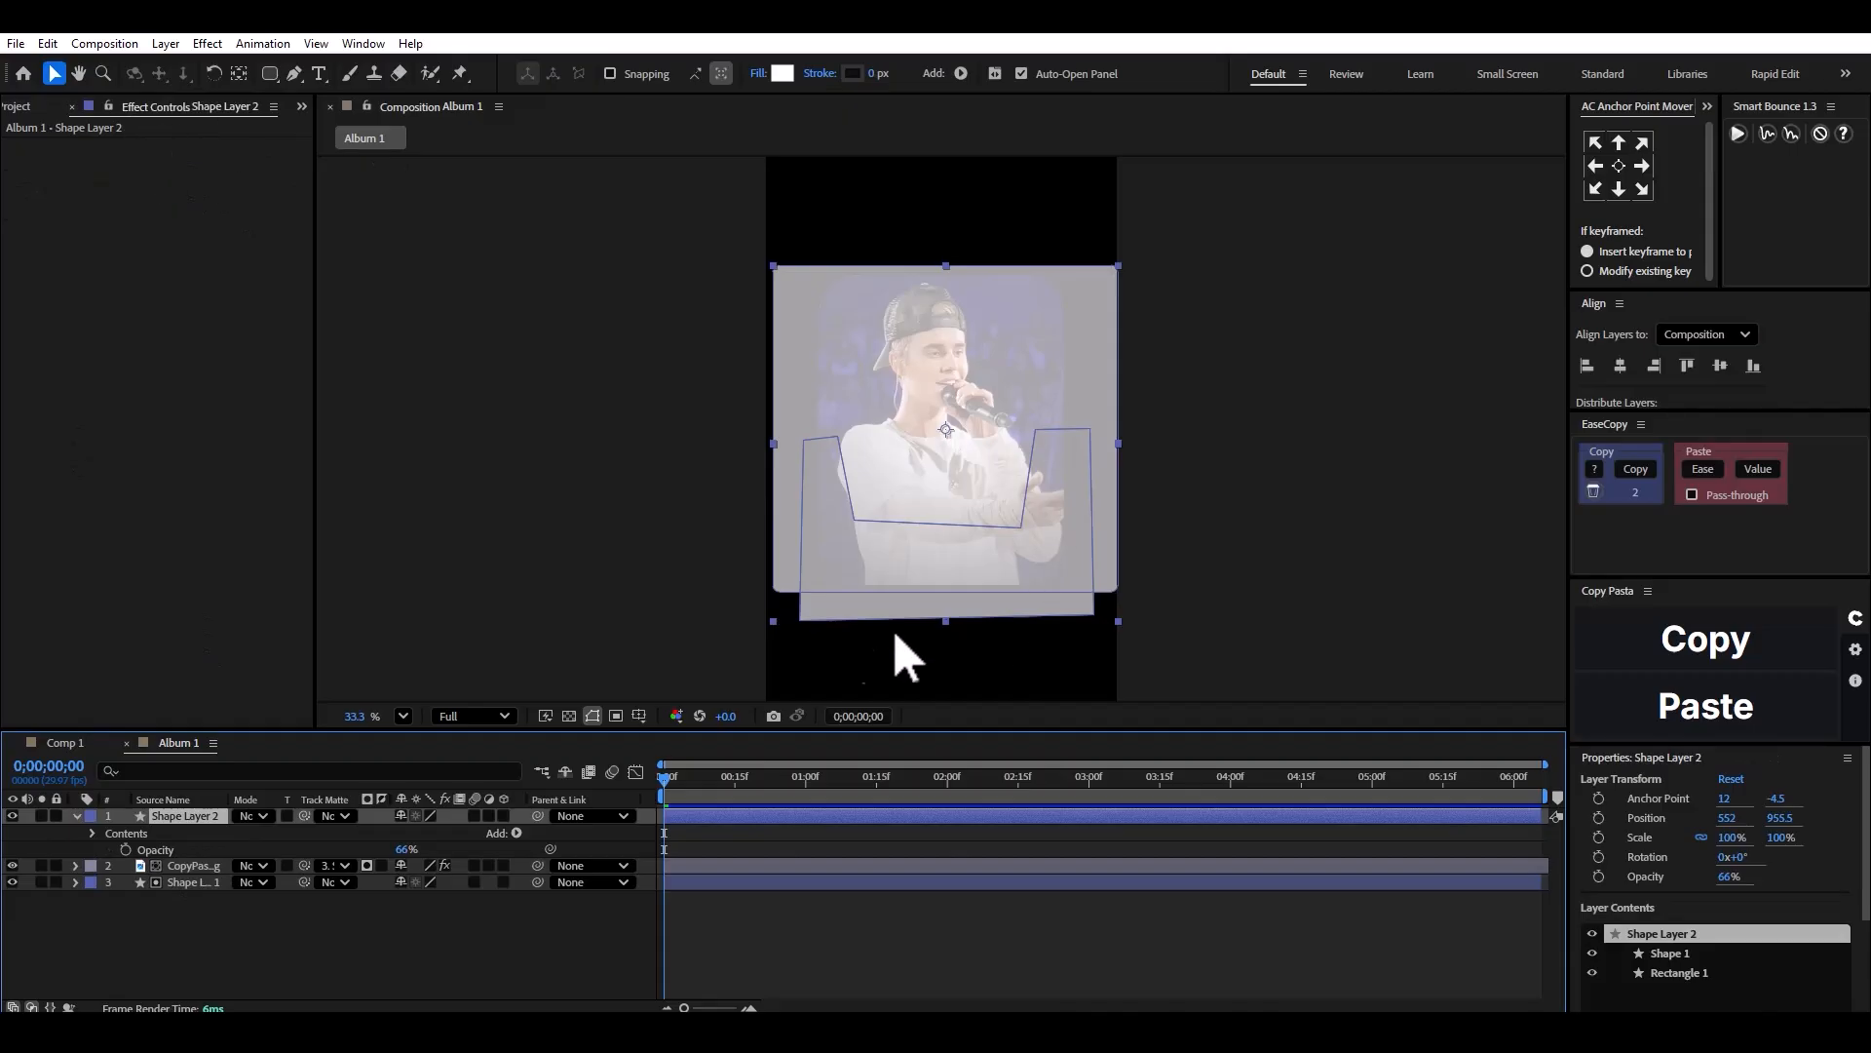
pyautogui.moveTo(844, 617); pyautogui.dragTo(835, 615)
pyautogui.press('Delete')
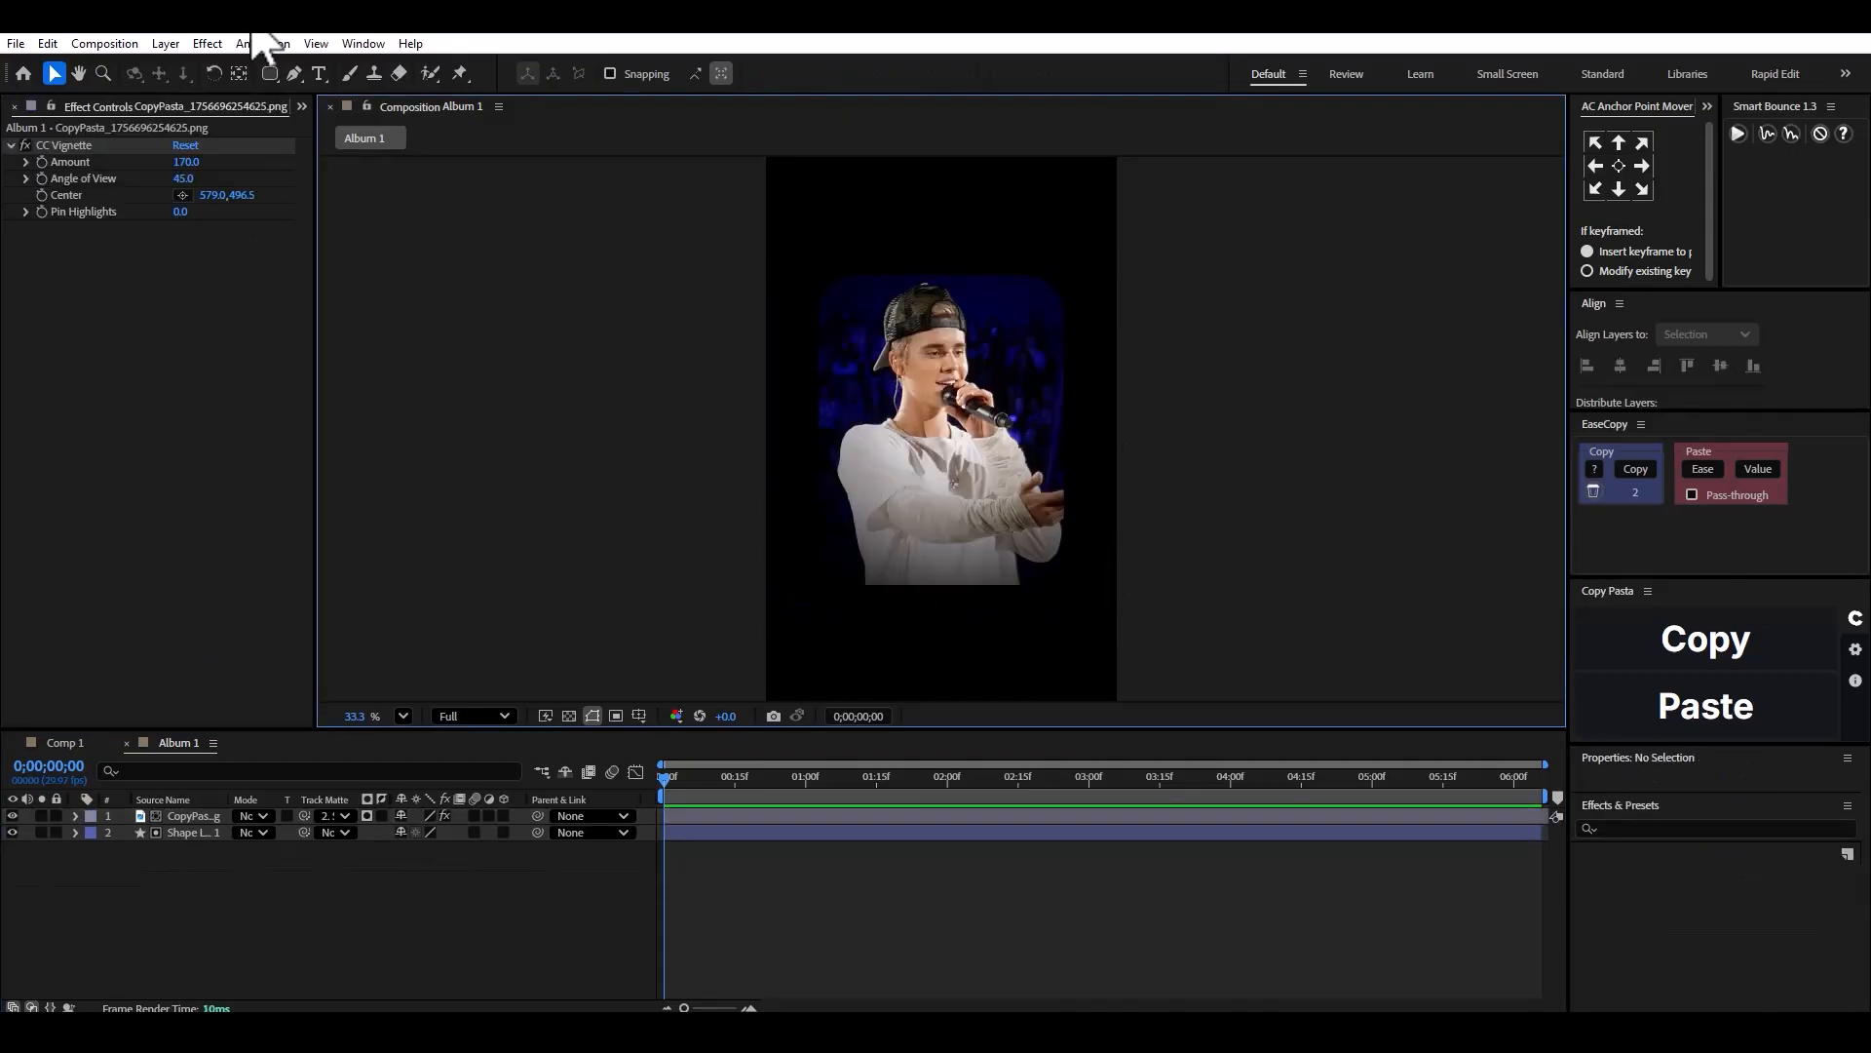
# With the Pen tool, draw a closed white U-shaped form over the photo's lower half on a new shape layer.
pyautogui.click(293, 73)
pyautogui.click(790, 454)
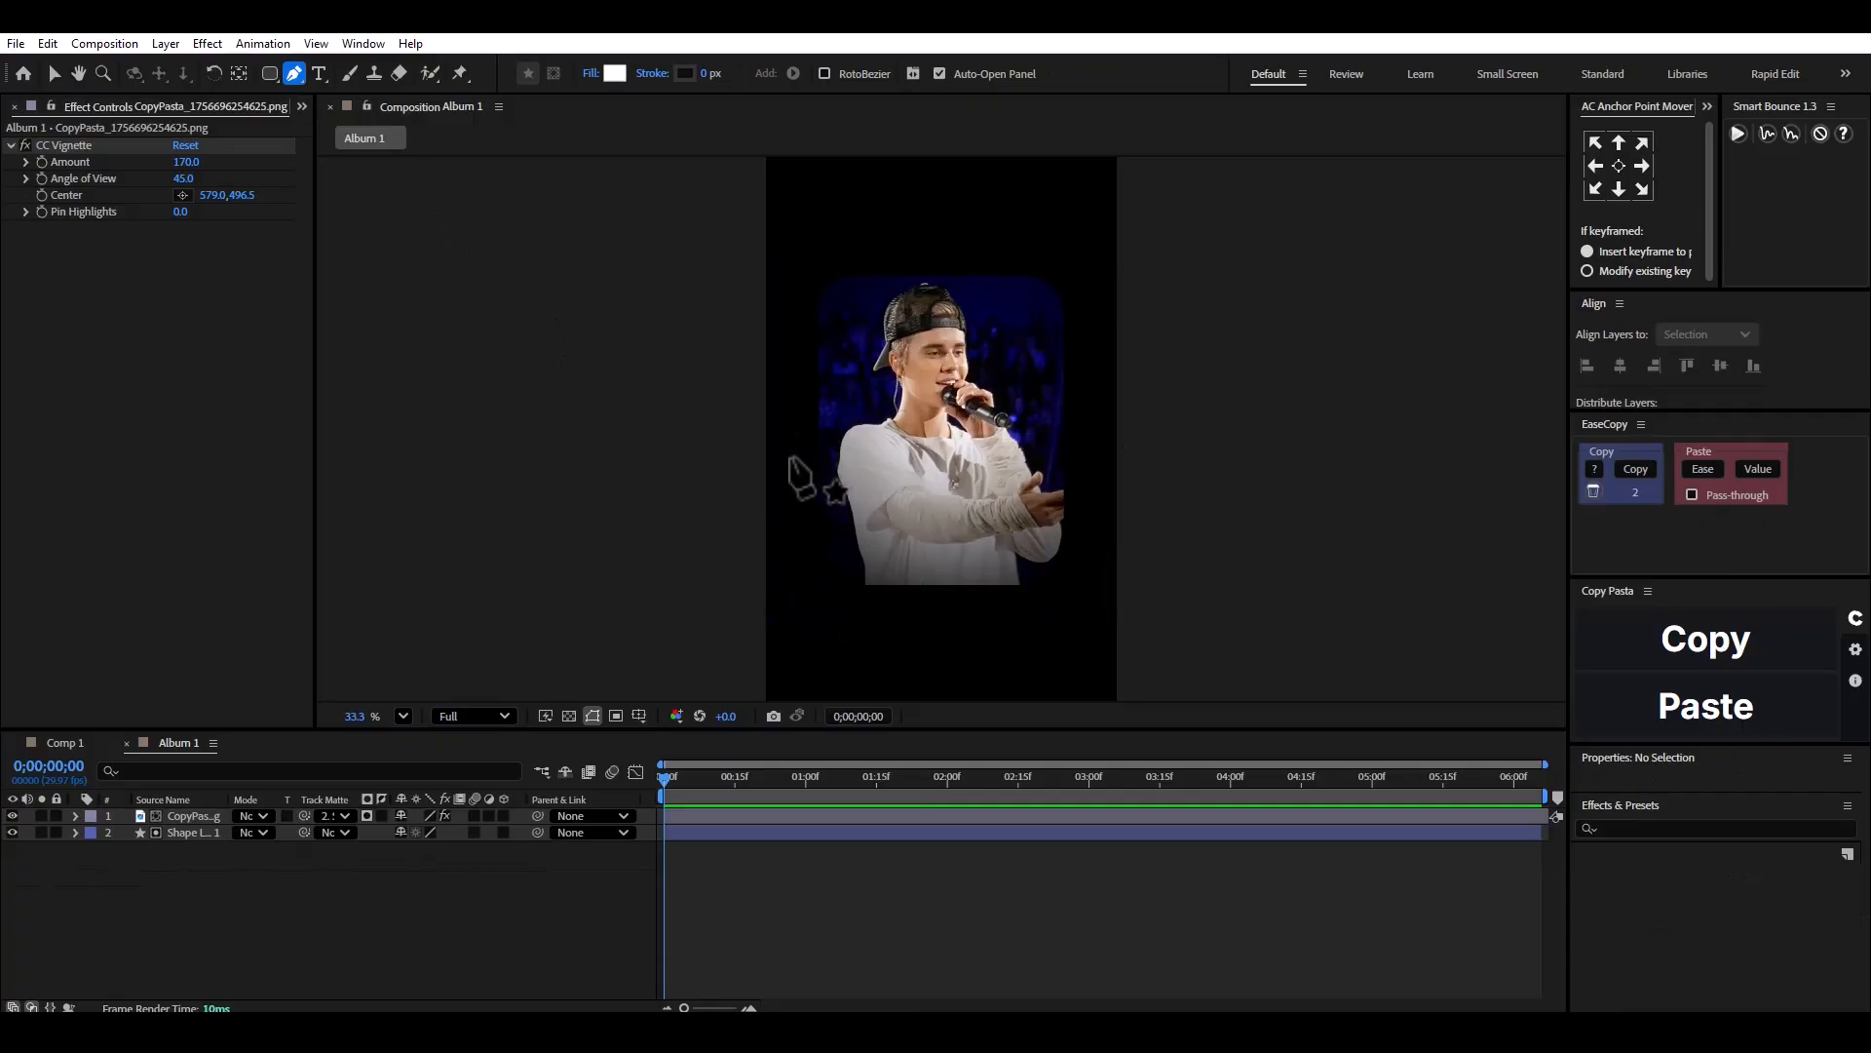
pyautogui.click(848, 456)
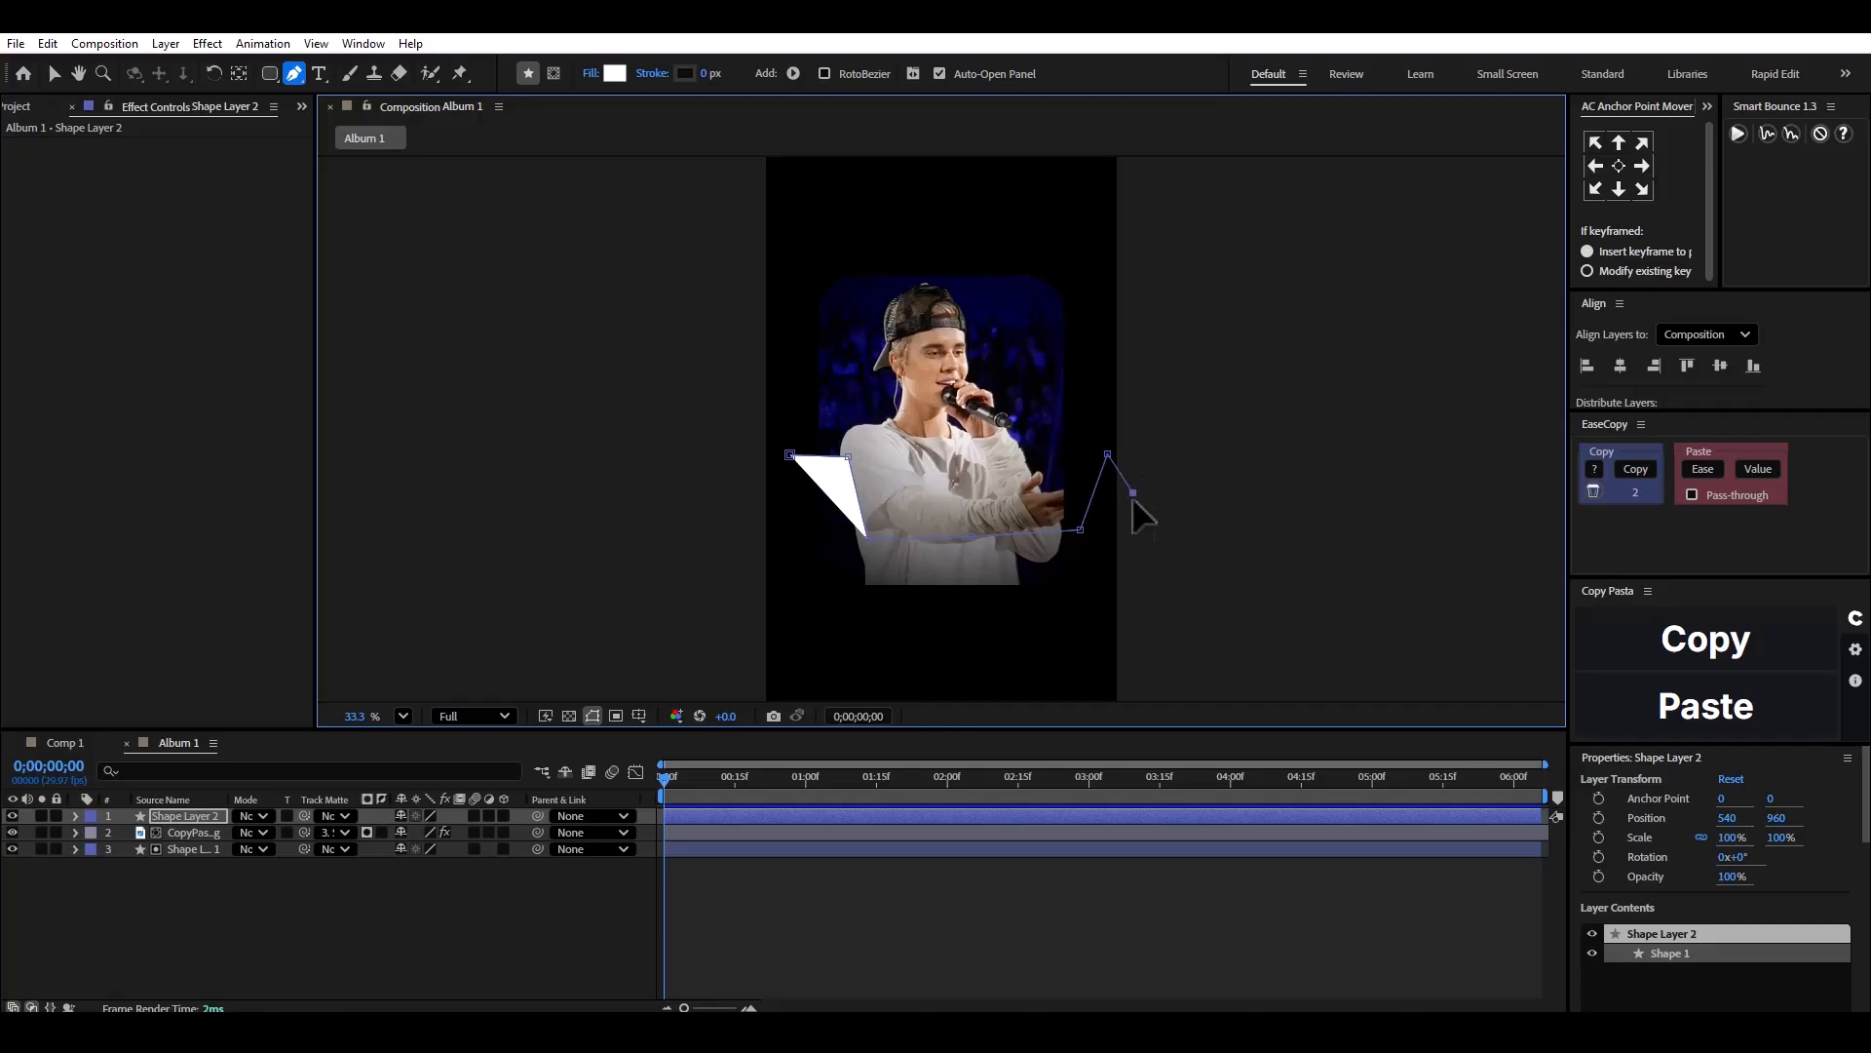
pyautogui.click(817, 628)
pyautogui.click(790, 455)
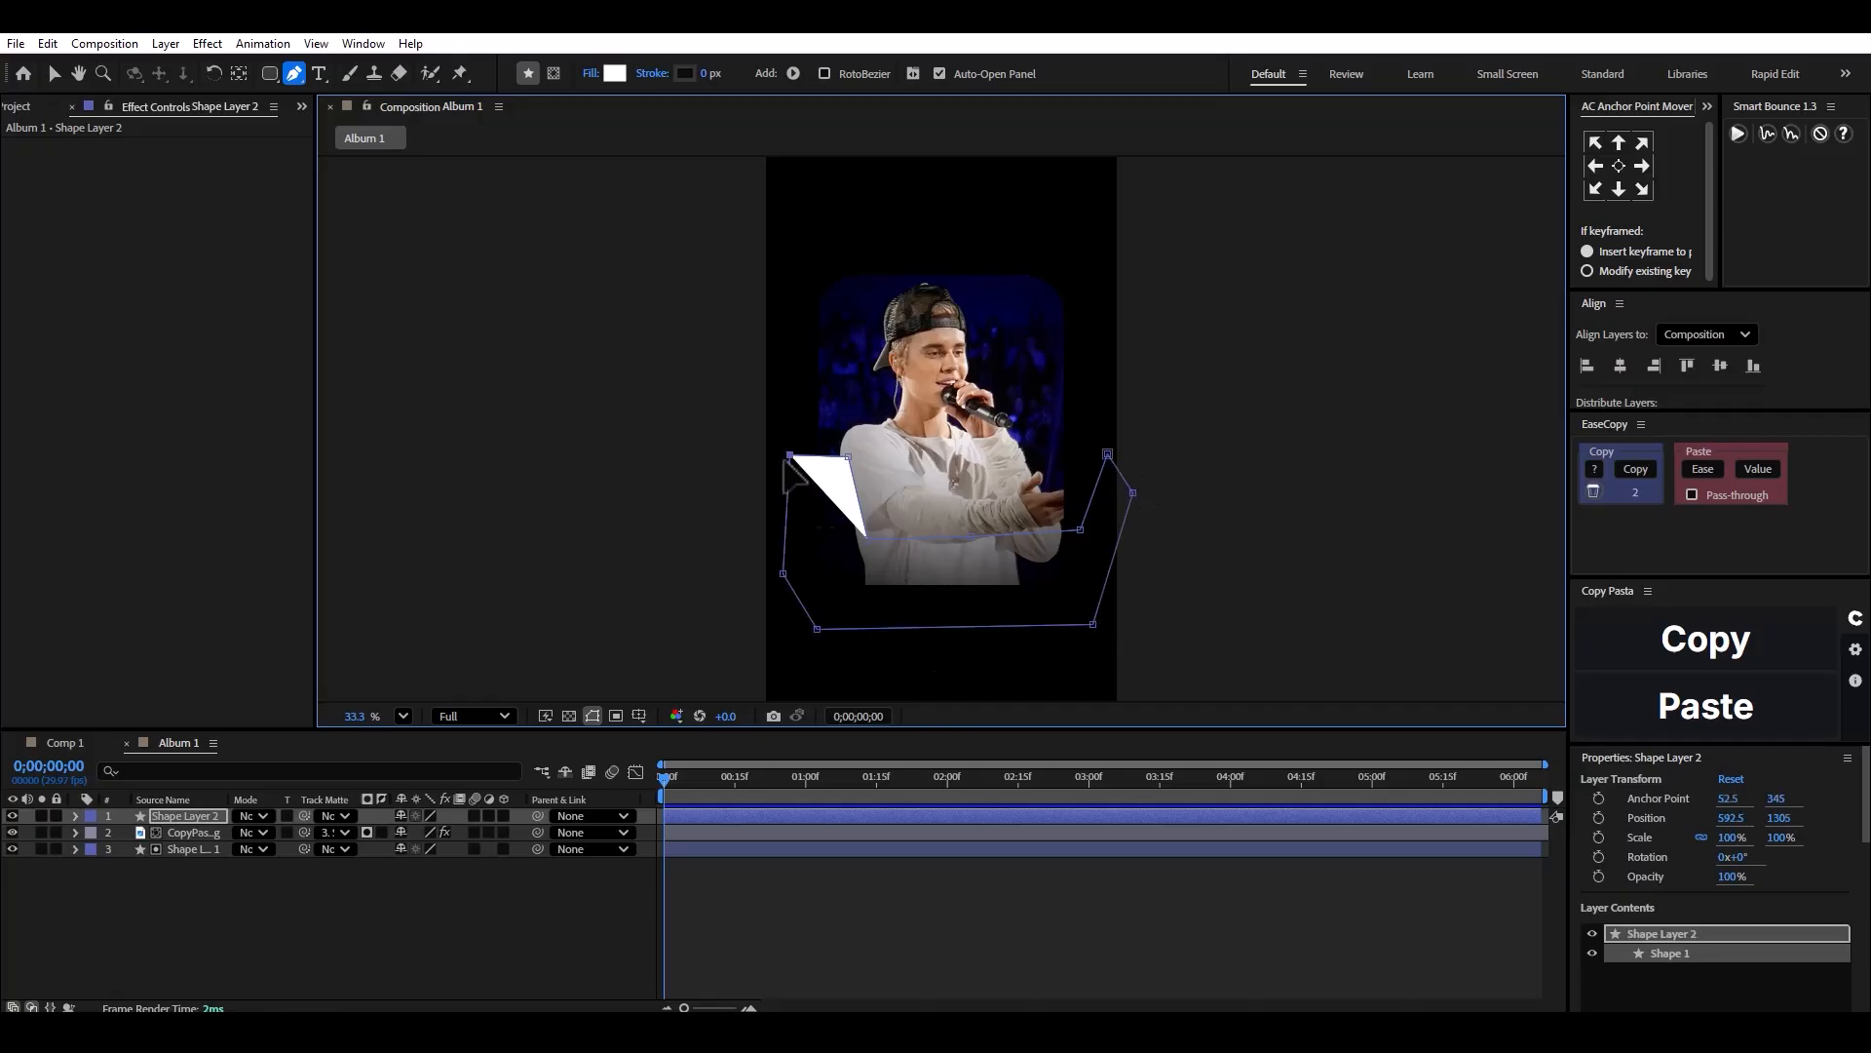
pyautogui.click(54, 73)
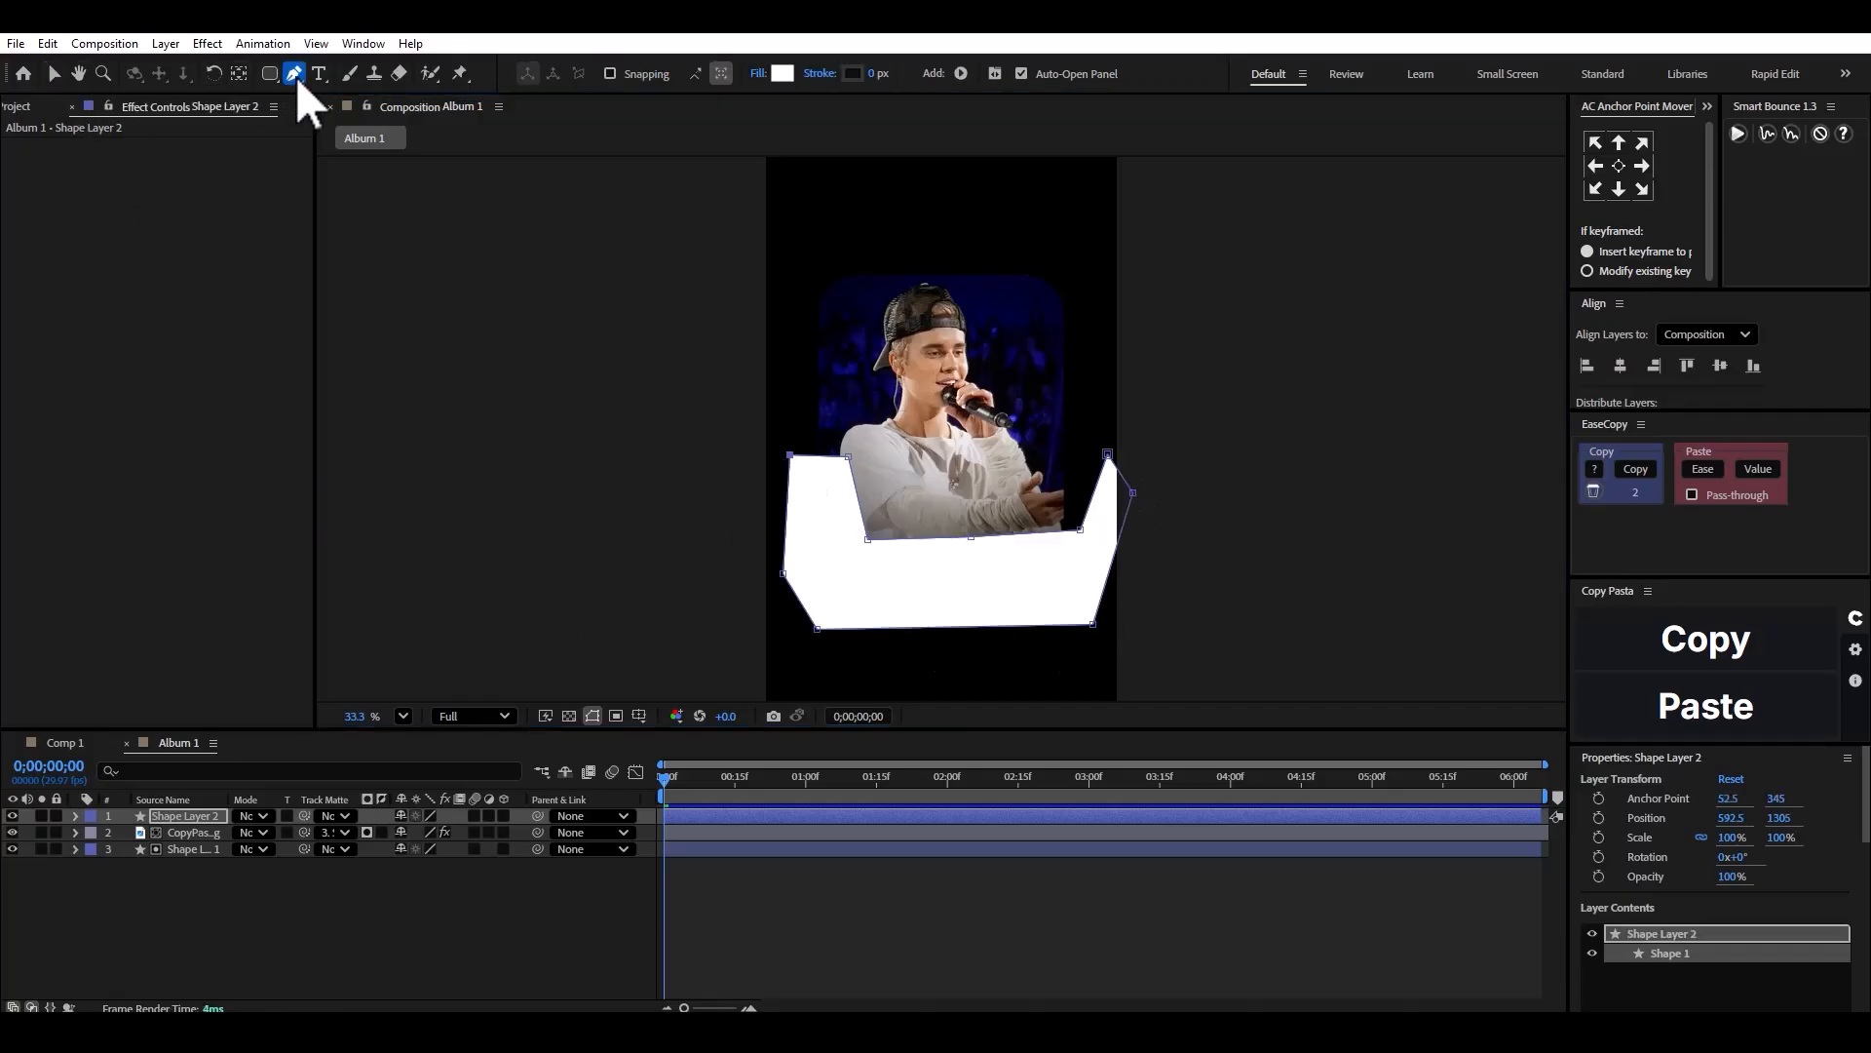
# Adjust the U-shape's right-side vertices to frame the singer's torso, and turn its layer into an adjustment layer.
pyautogui.moveTo(1080, 527); pyautogui.dragTo(1032, 453)
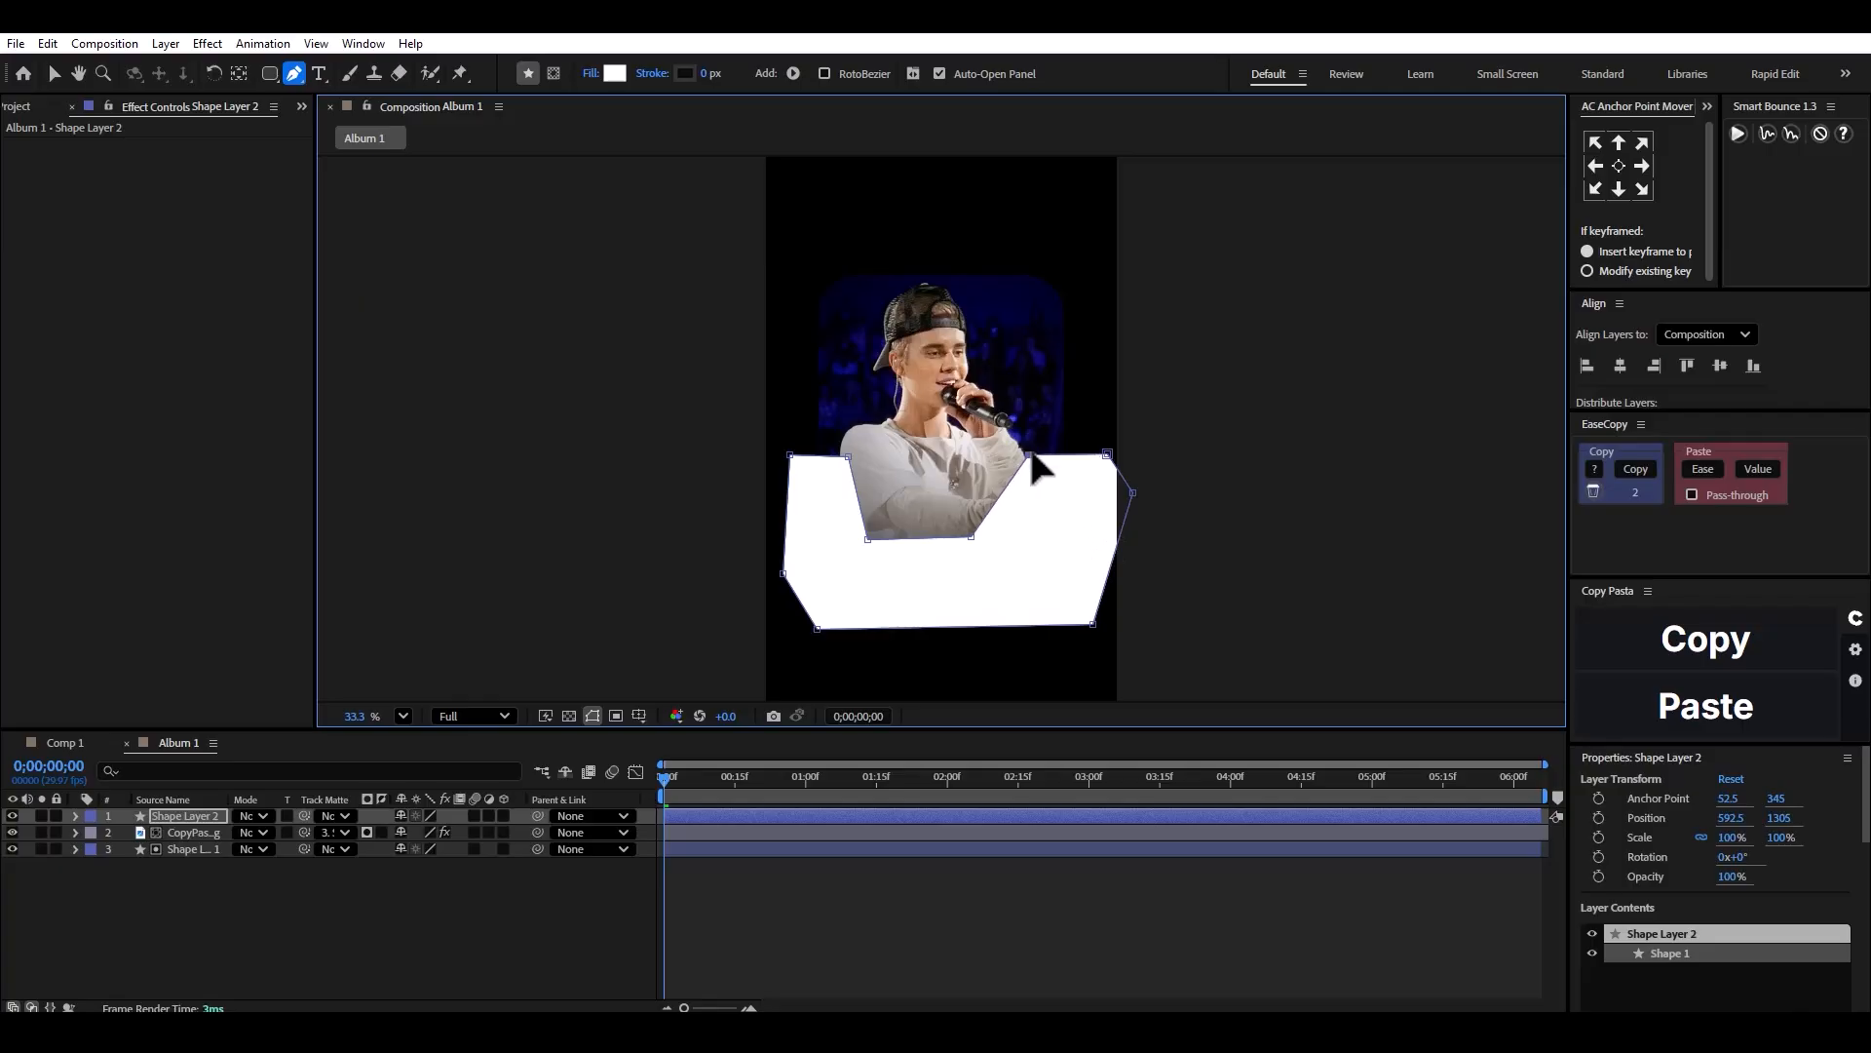
pyautogui.moveTo(975, 536); pyautogui.dragTo(1021, 539)
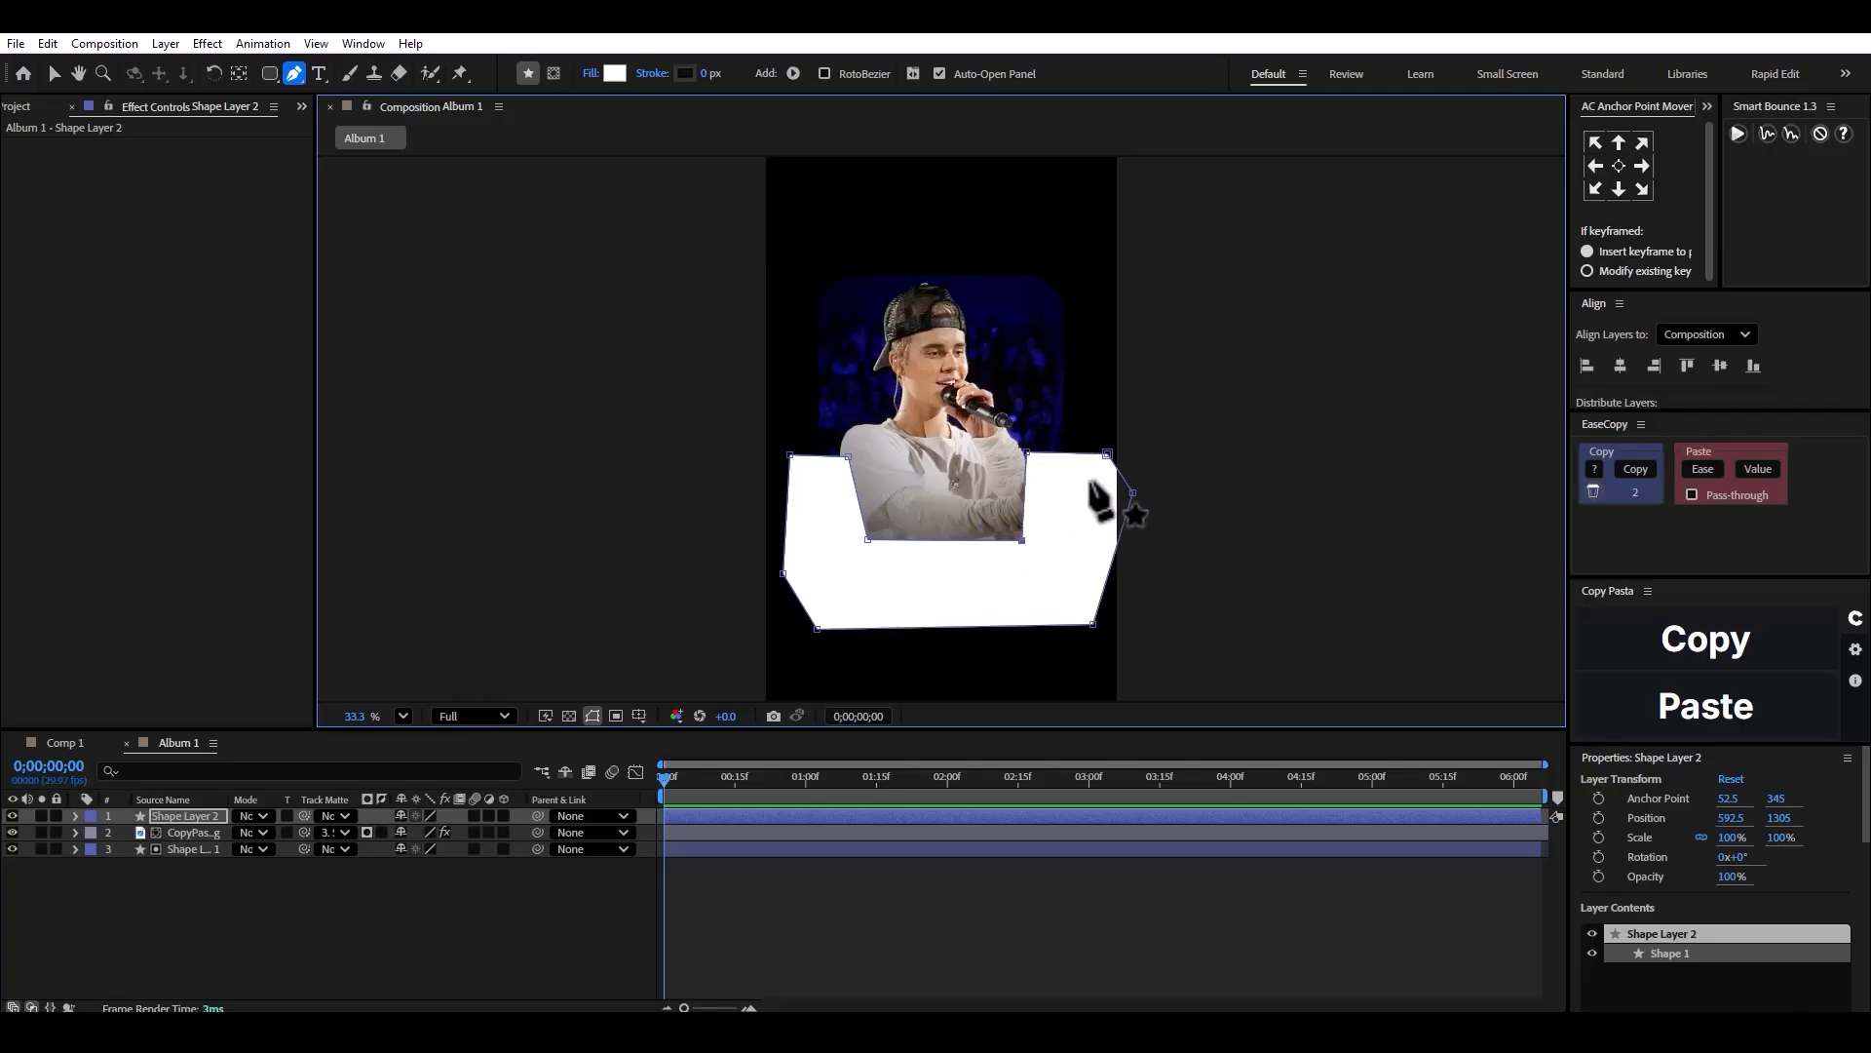
pyautogui.moveTo(1108, 454); pyautogui.dragTo(1101, 510)
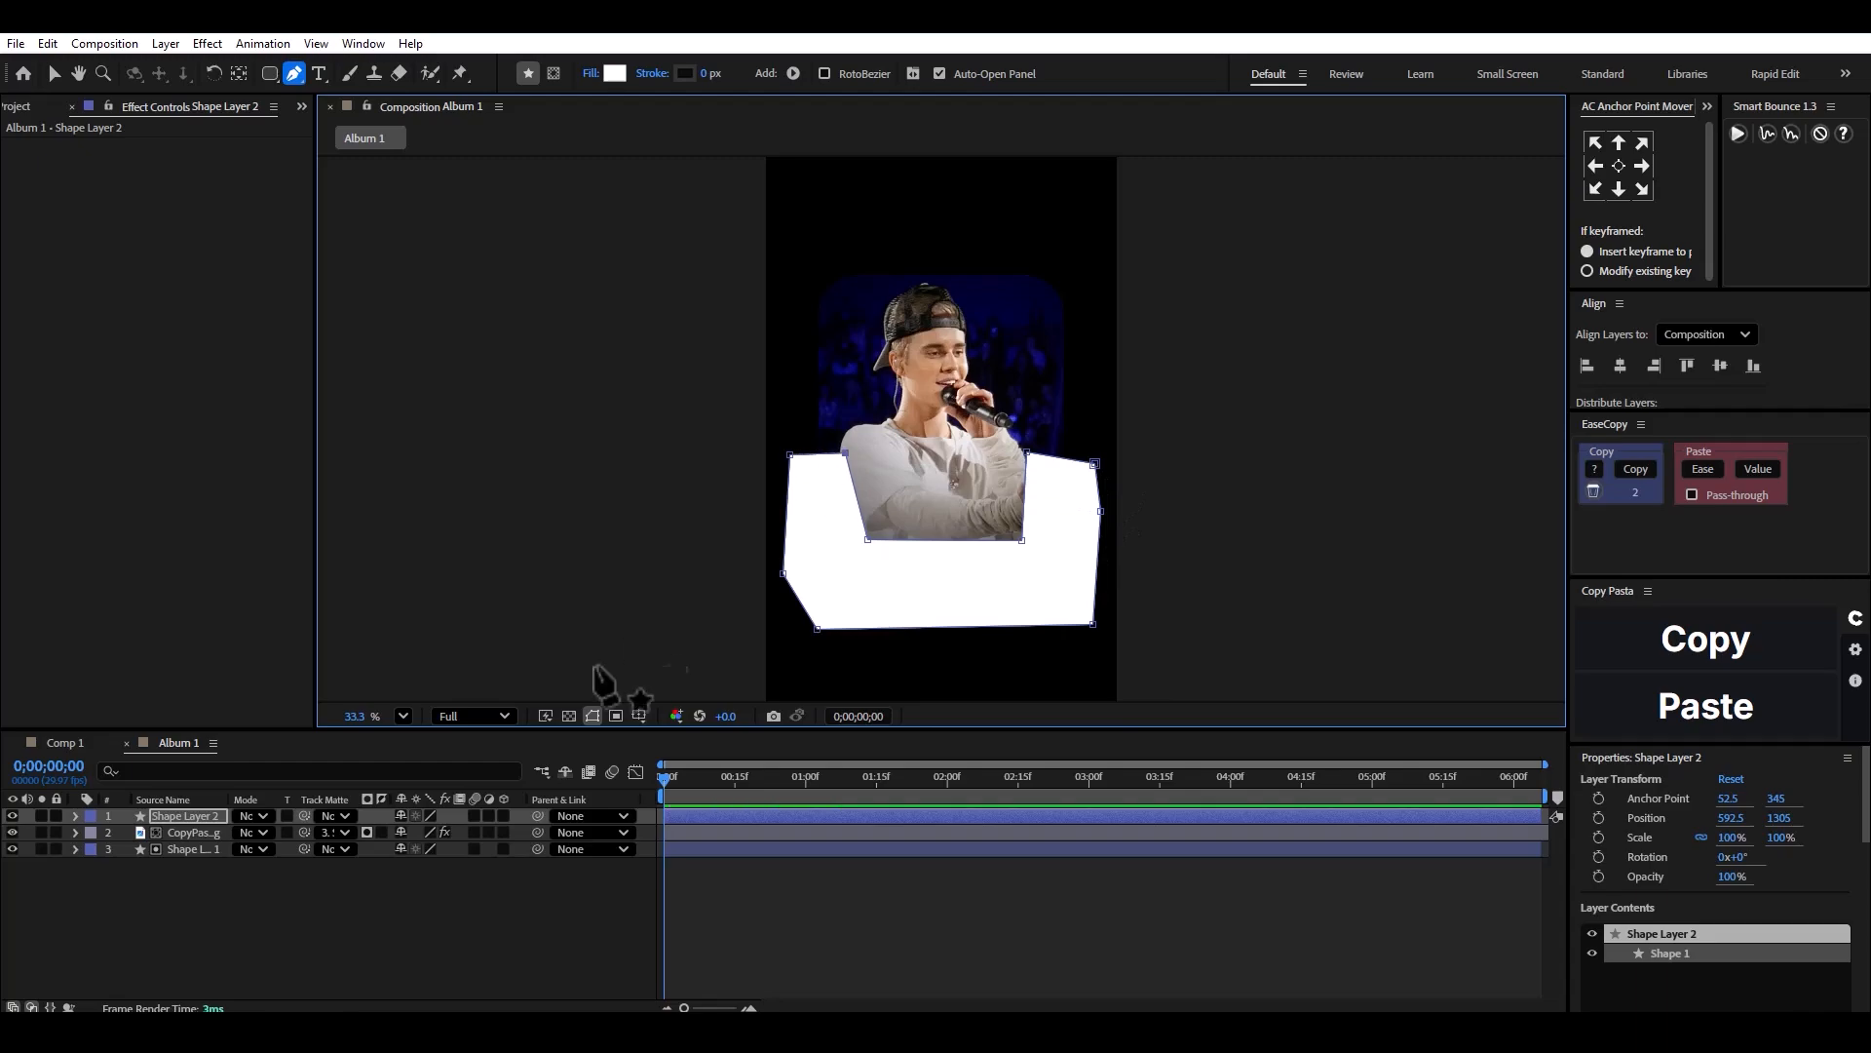
pyautogui.click(488, 816)
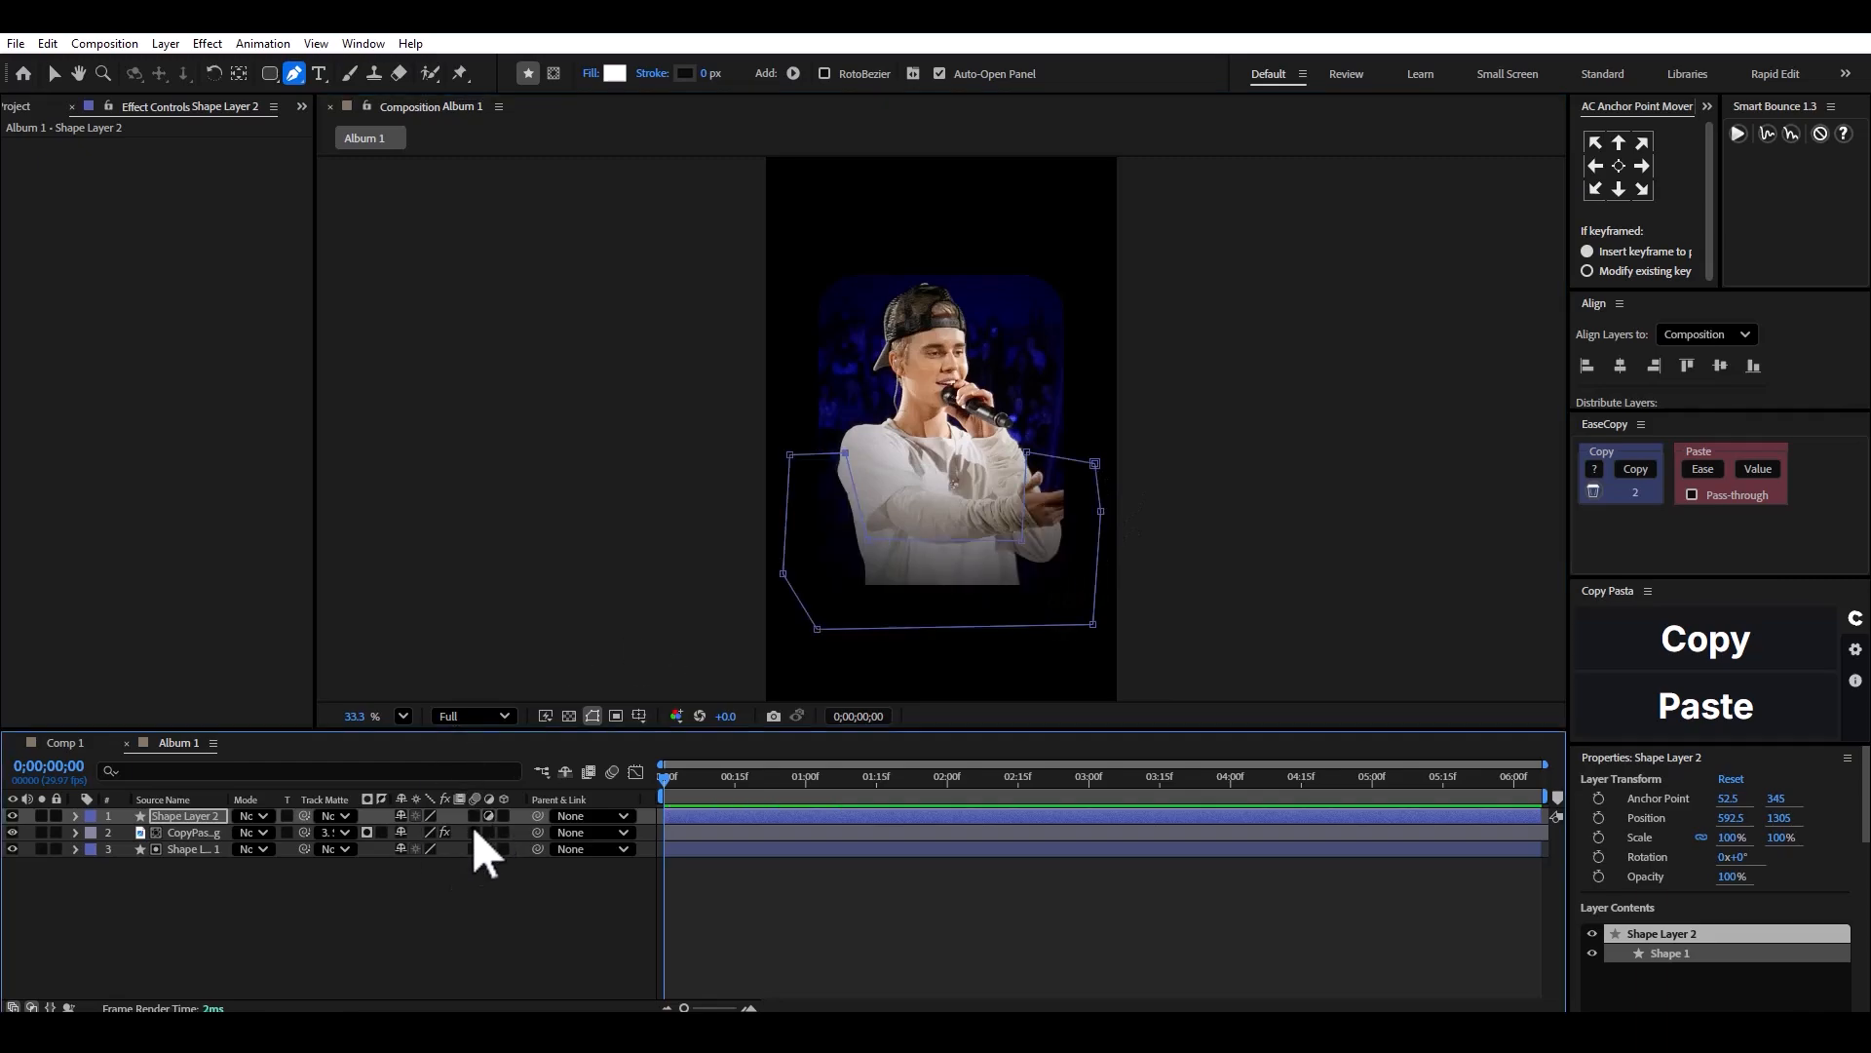
# Apply Fast Box Blur with an 8.0 blur radius to Shape Layer 2 and use Shape Layer 1 as its track matte.
pyautogui.click(201, 816)
pyautogui.hotkey('ctrl', 'space')
pyautogui.write('fast')
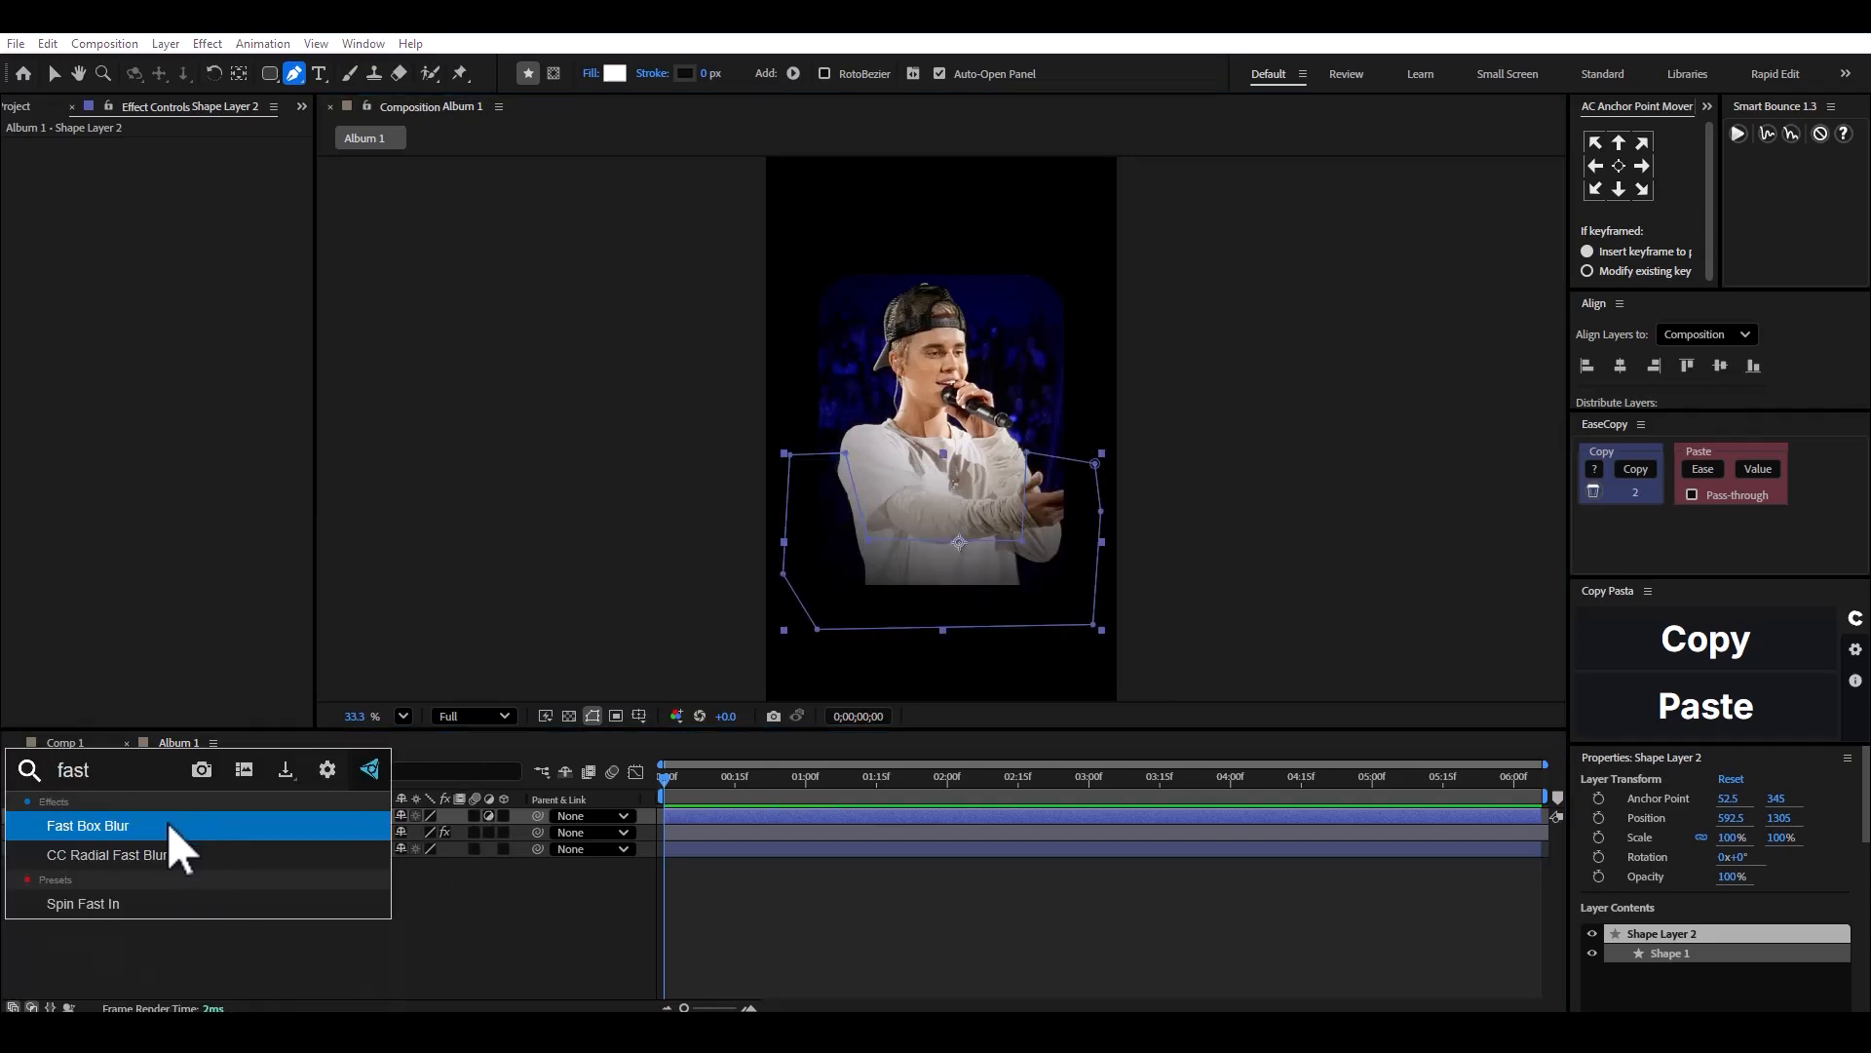
pyautogui.click(167, 824)
pyautogui.press('v')
pyautogui.moveTo(185, 167)
pyautogui.mouseDown()
pyautogui.moveTo(212, 166)
pyautogui.moveTo(188, 168)
pyautogui.mouseUp()
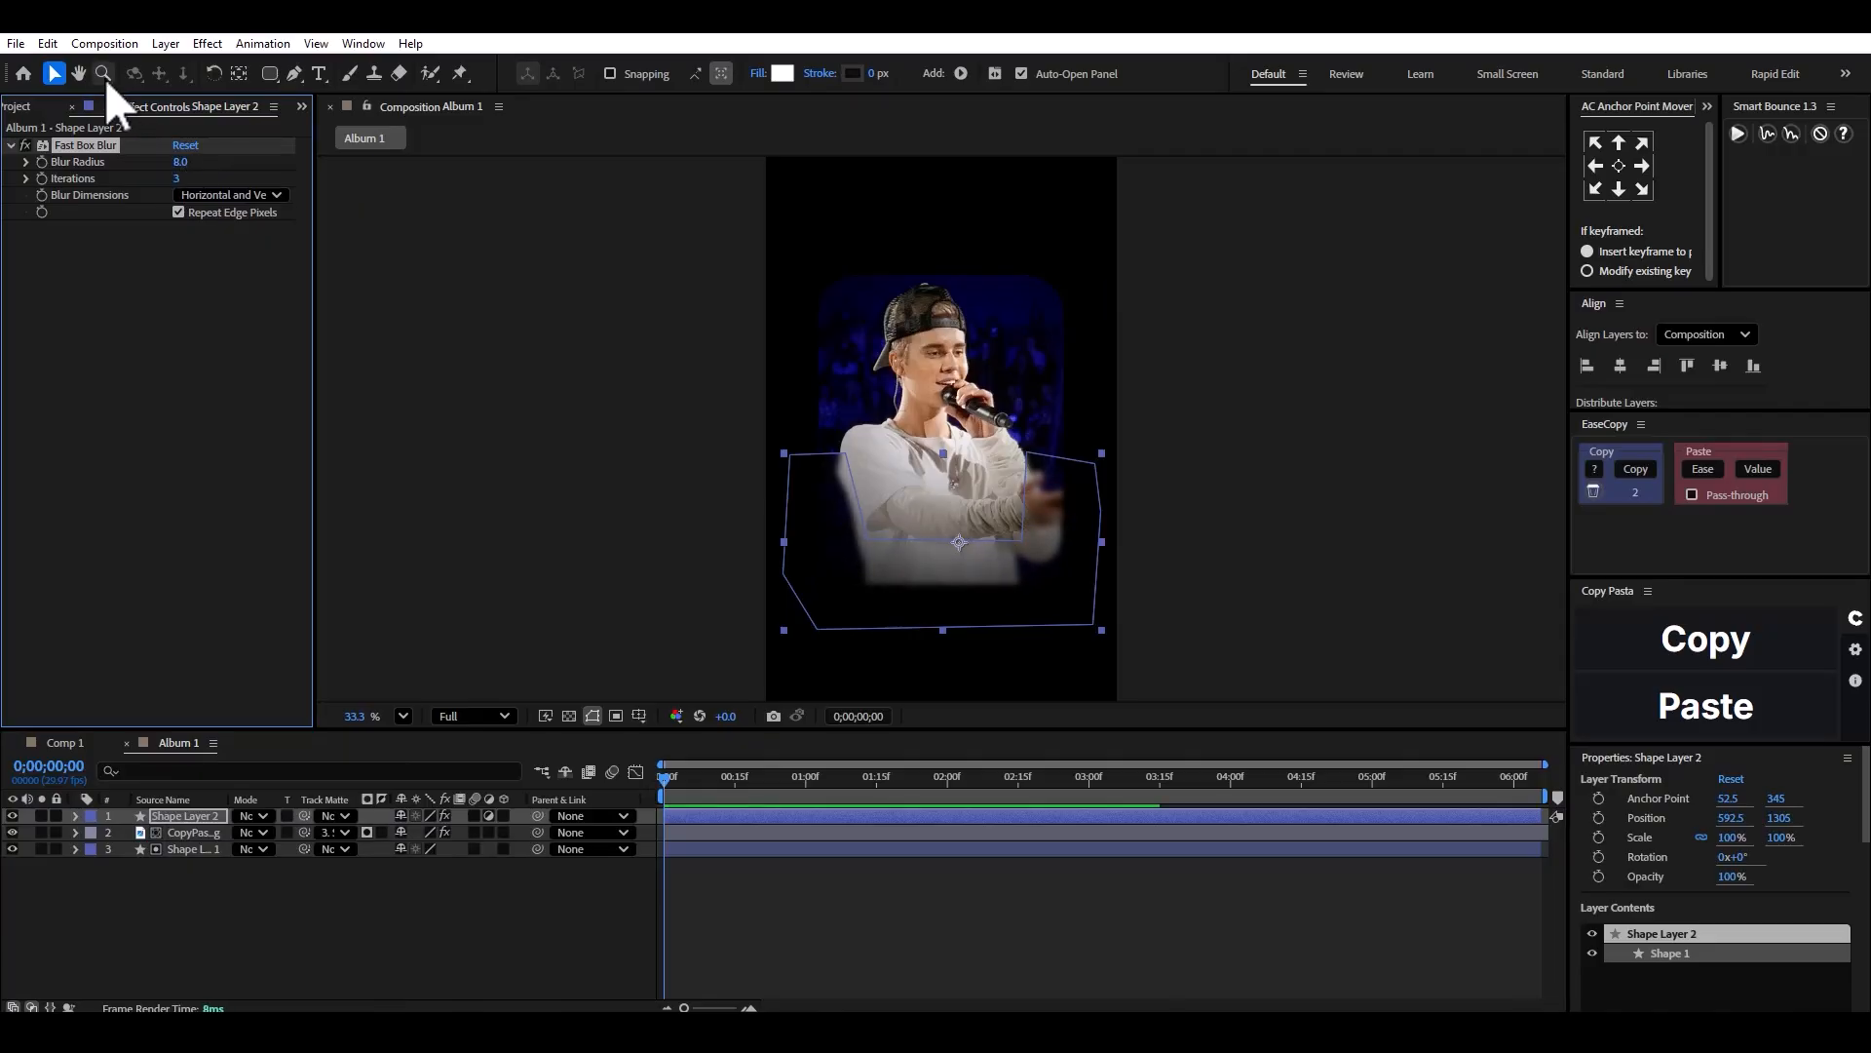
pyautogui.moveTo(303, 817); pyautogui.dragTo(90, 846)
pyautogui.click(13, 848)
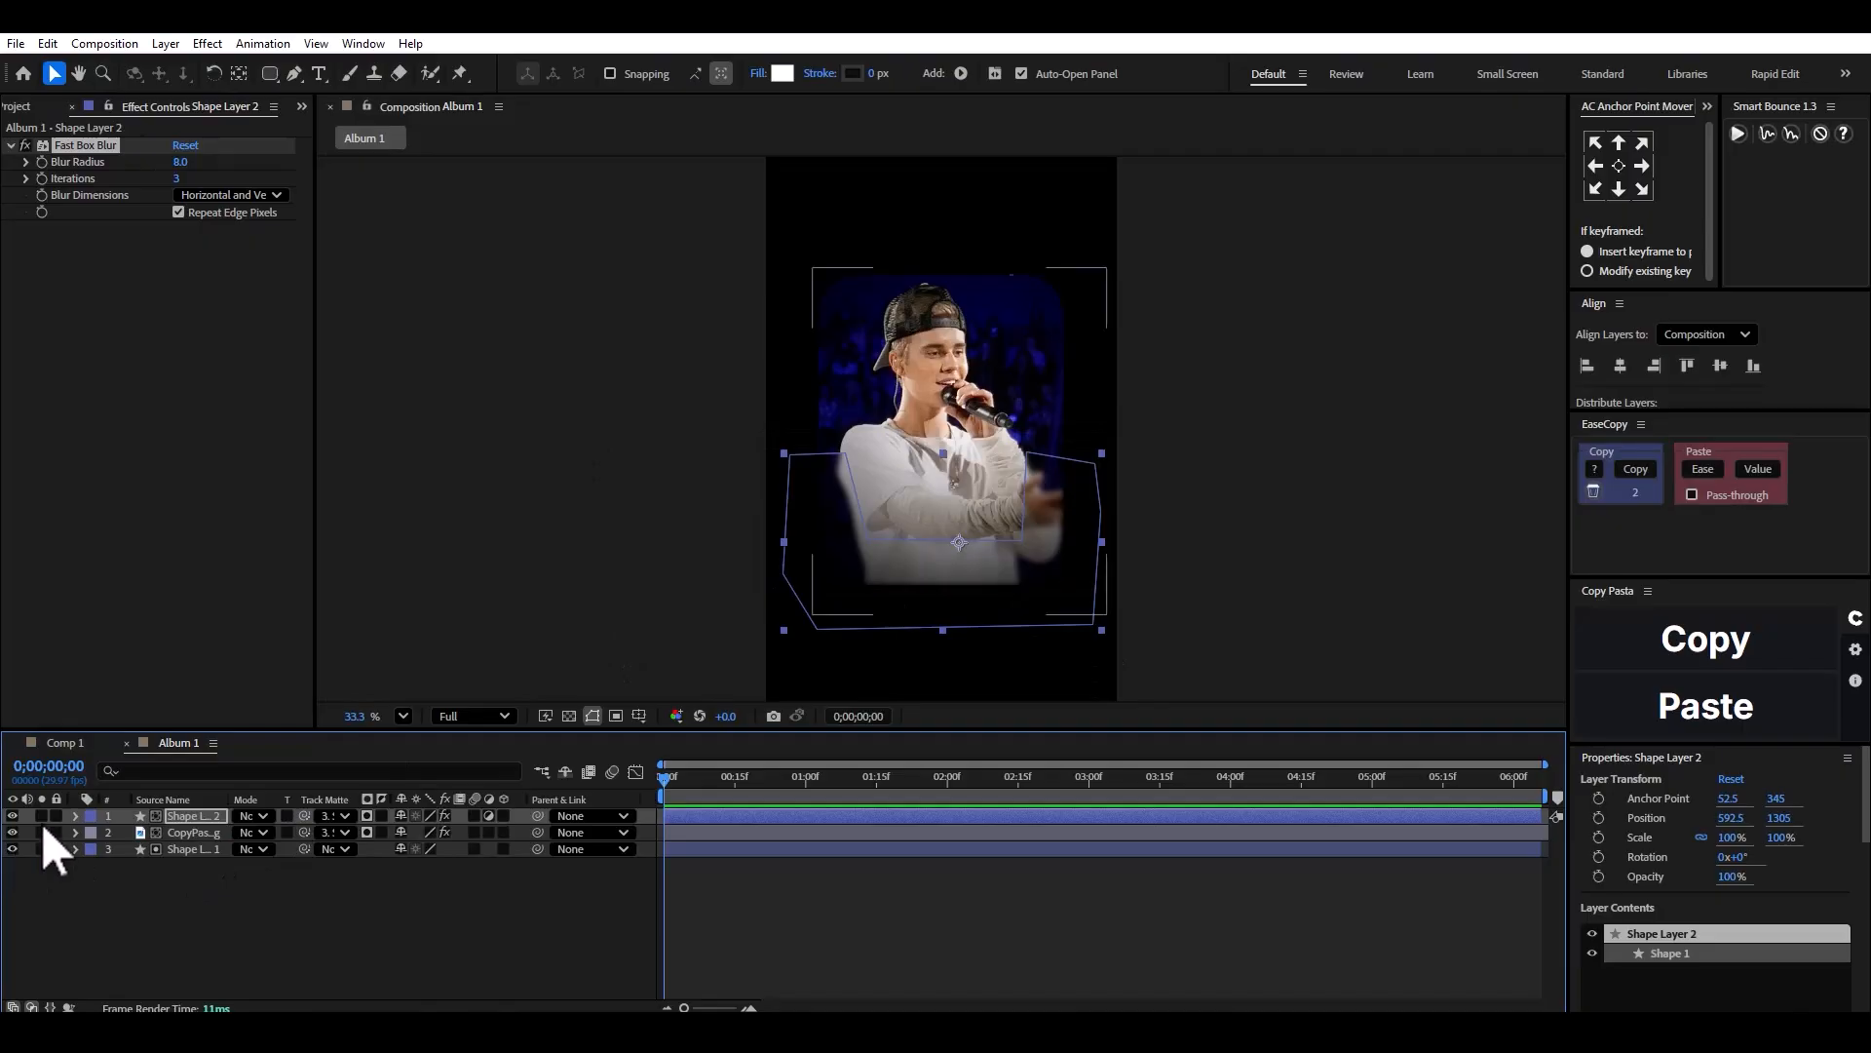
# Reshape the blur shape's outline with the Pen tool, raising its inner bottom edge across the forearms and widening its upper-right vertices.
pyautogui.click(294, 73)
pyautogui.click(848, 453)
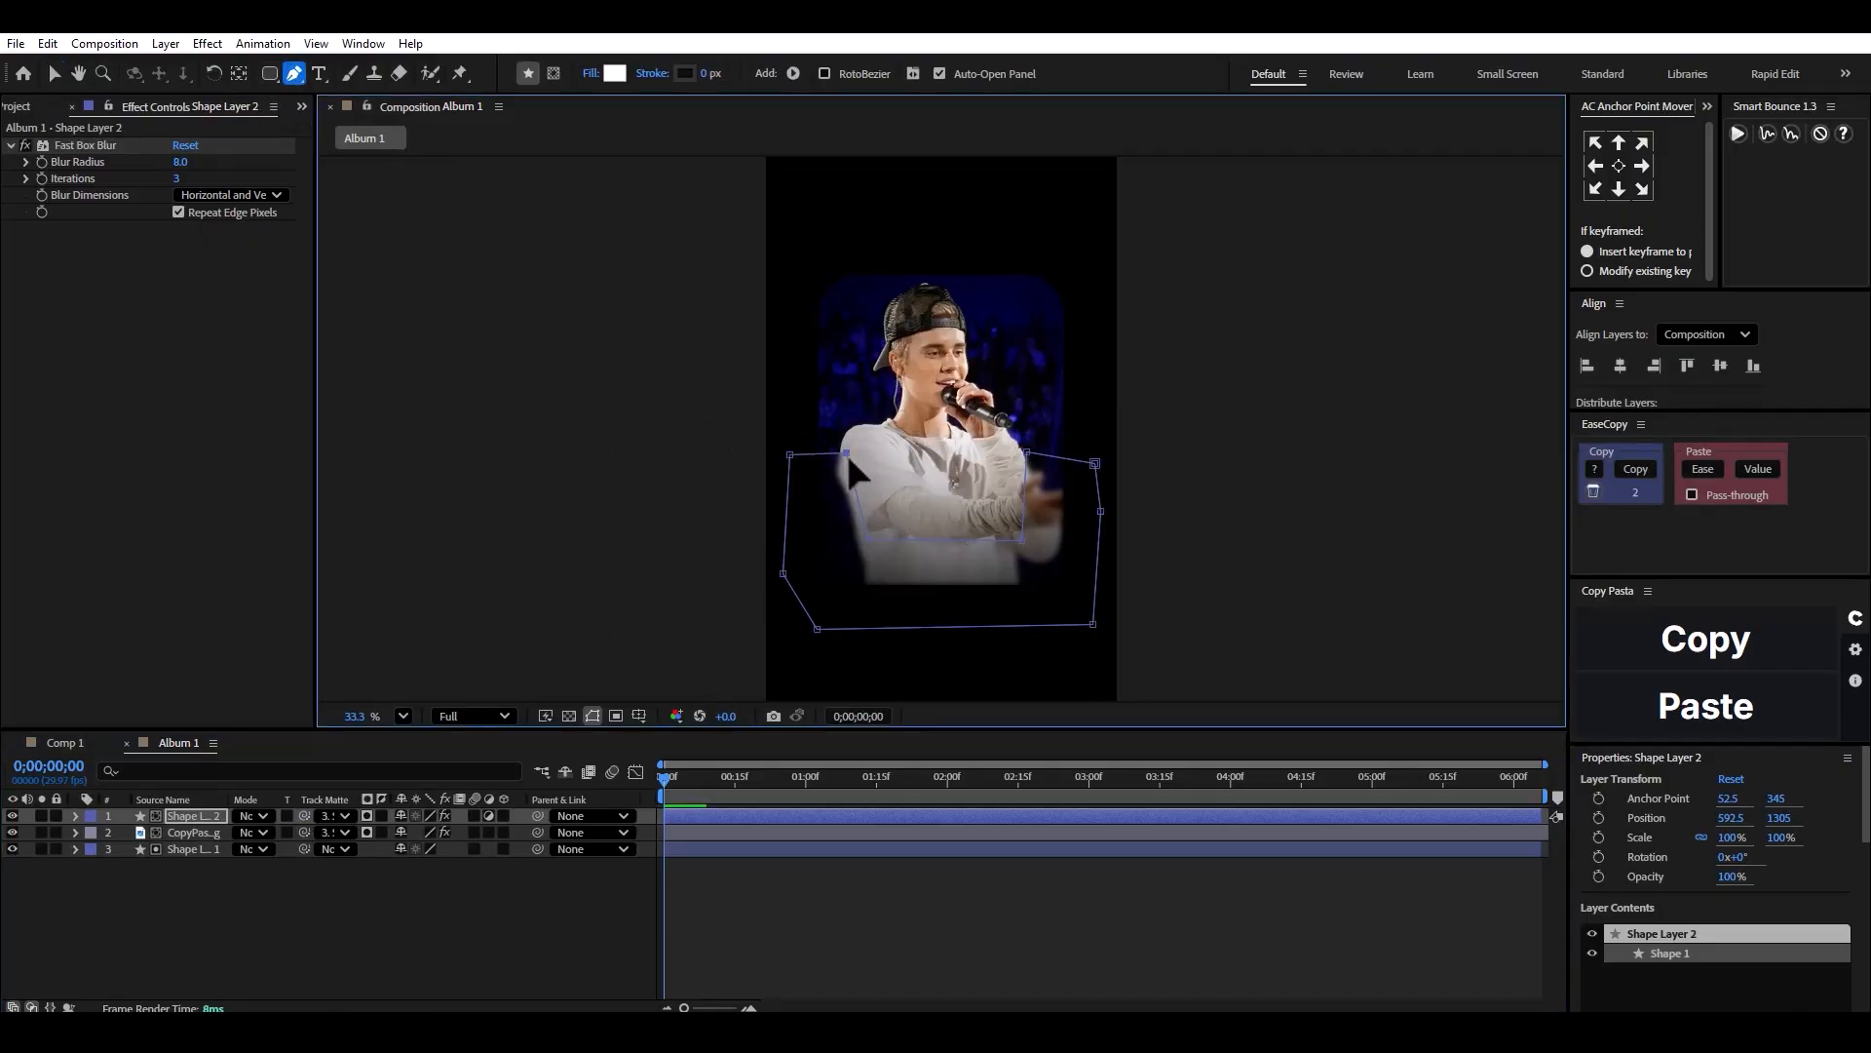
pyautogui.click(867, 500)
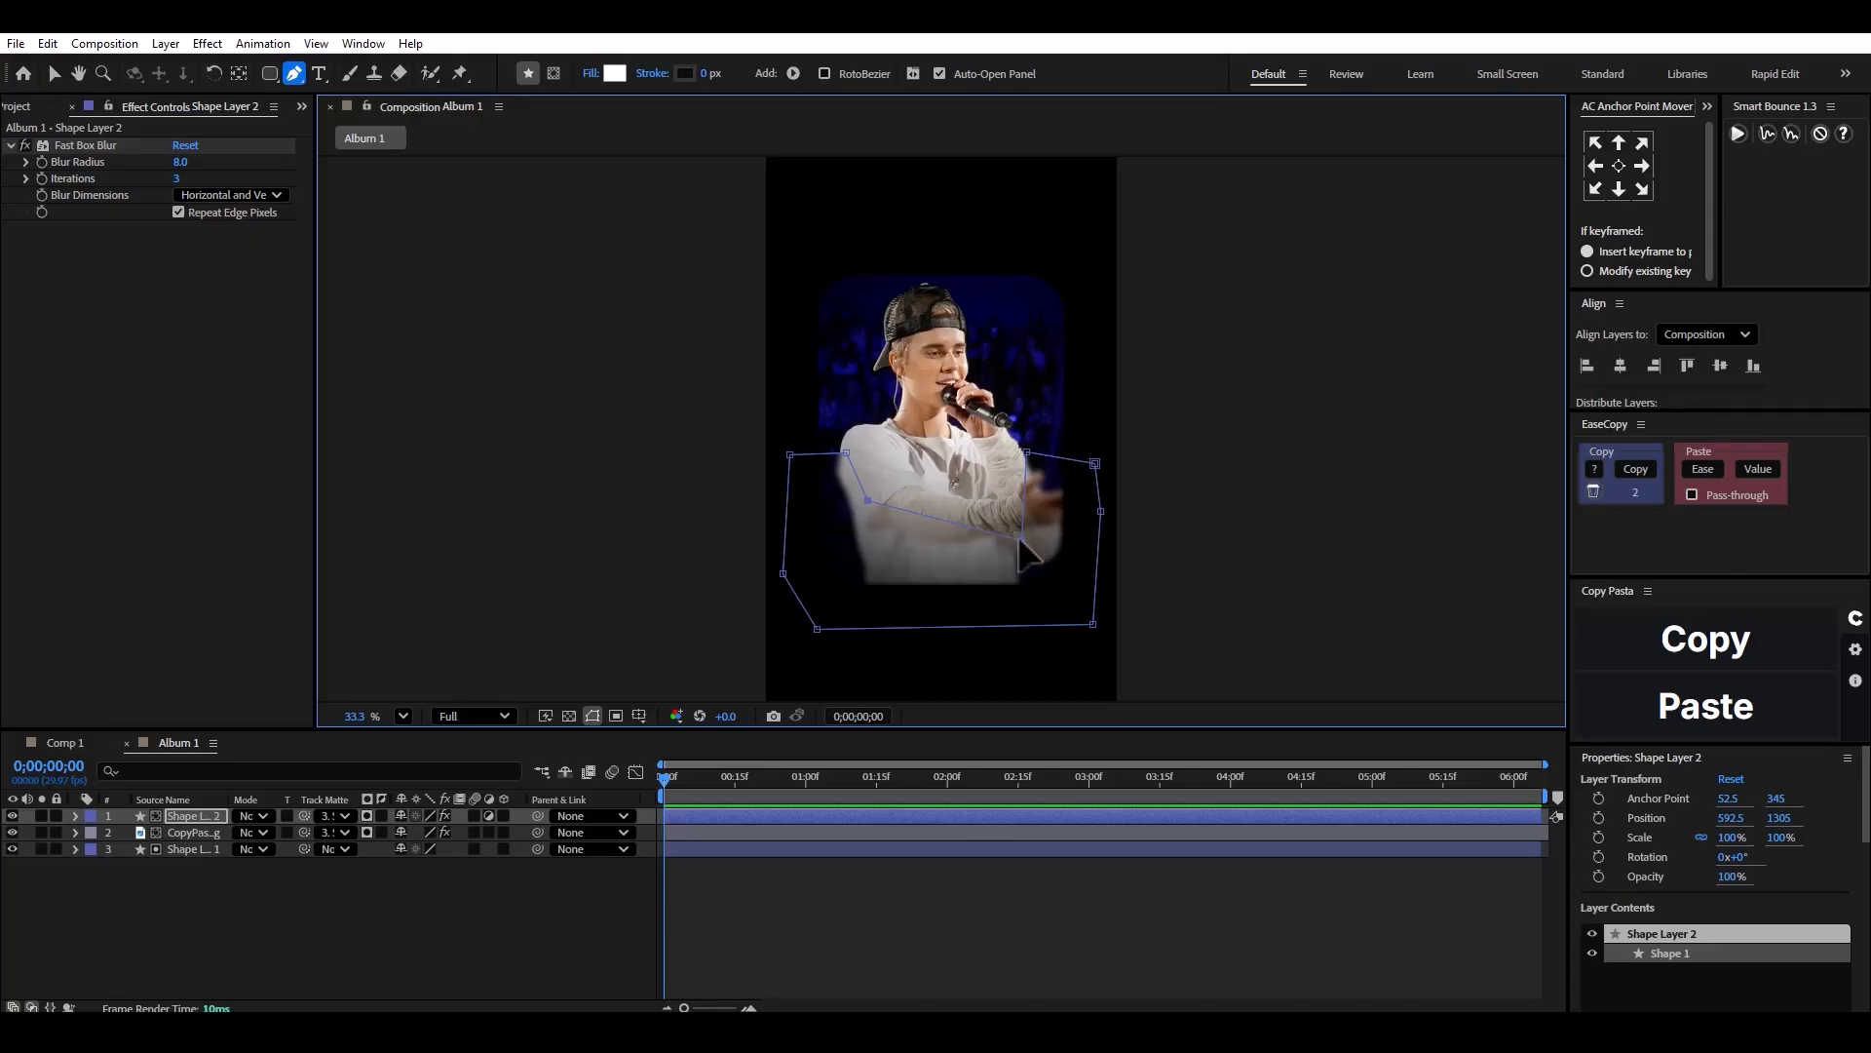
pyautogui.click(1017, 498)
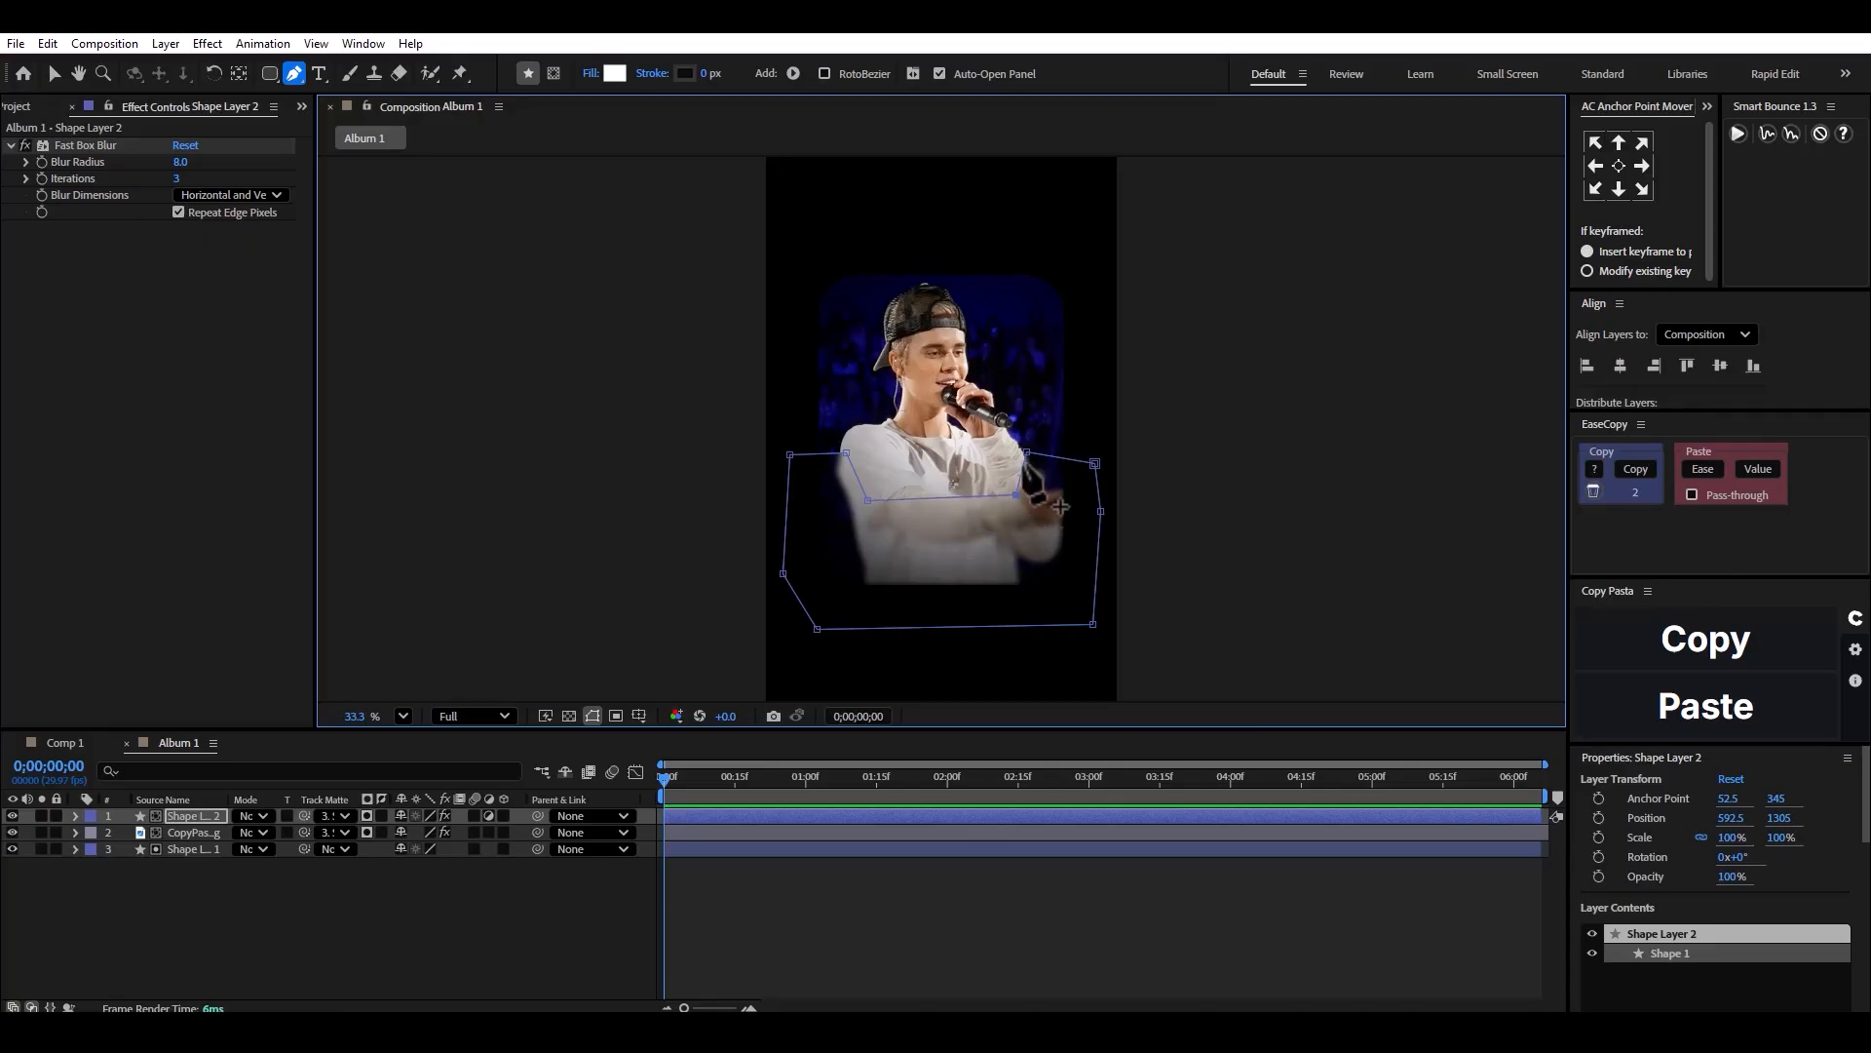
pyautogui.click(1048, 449)
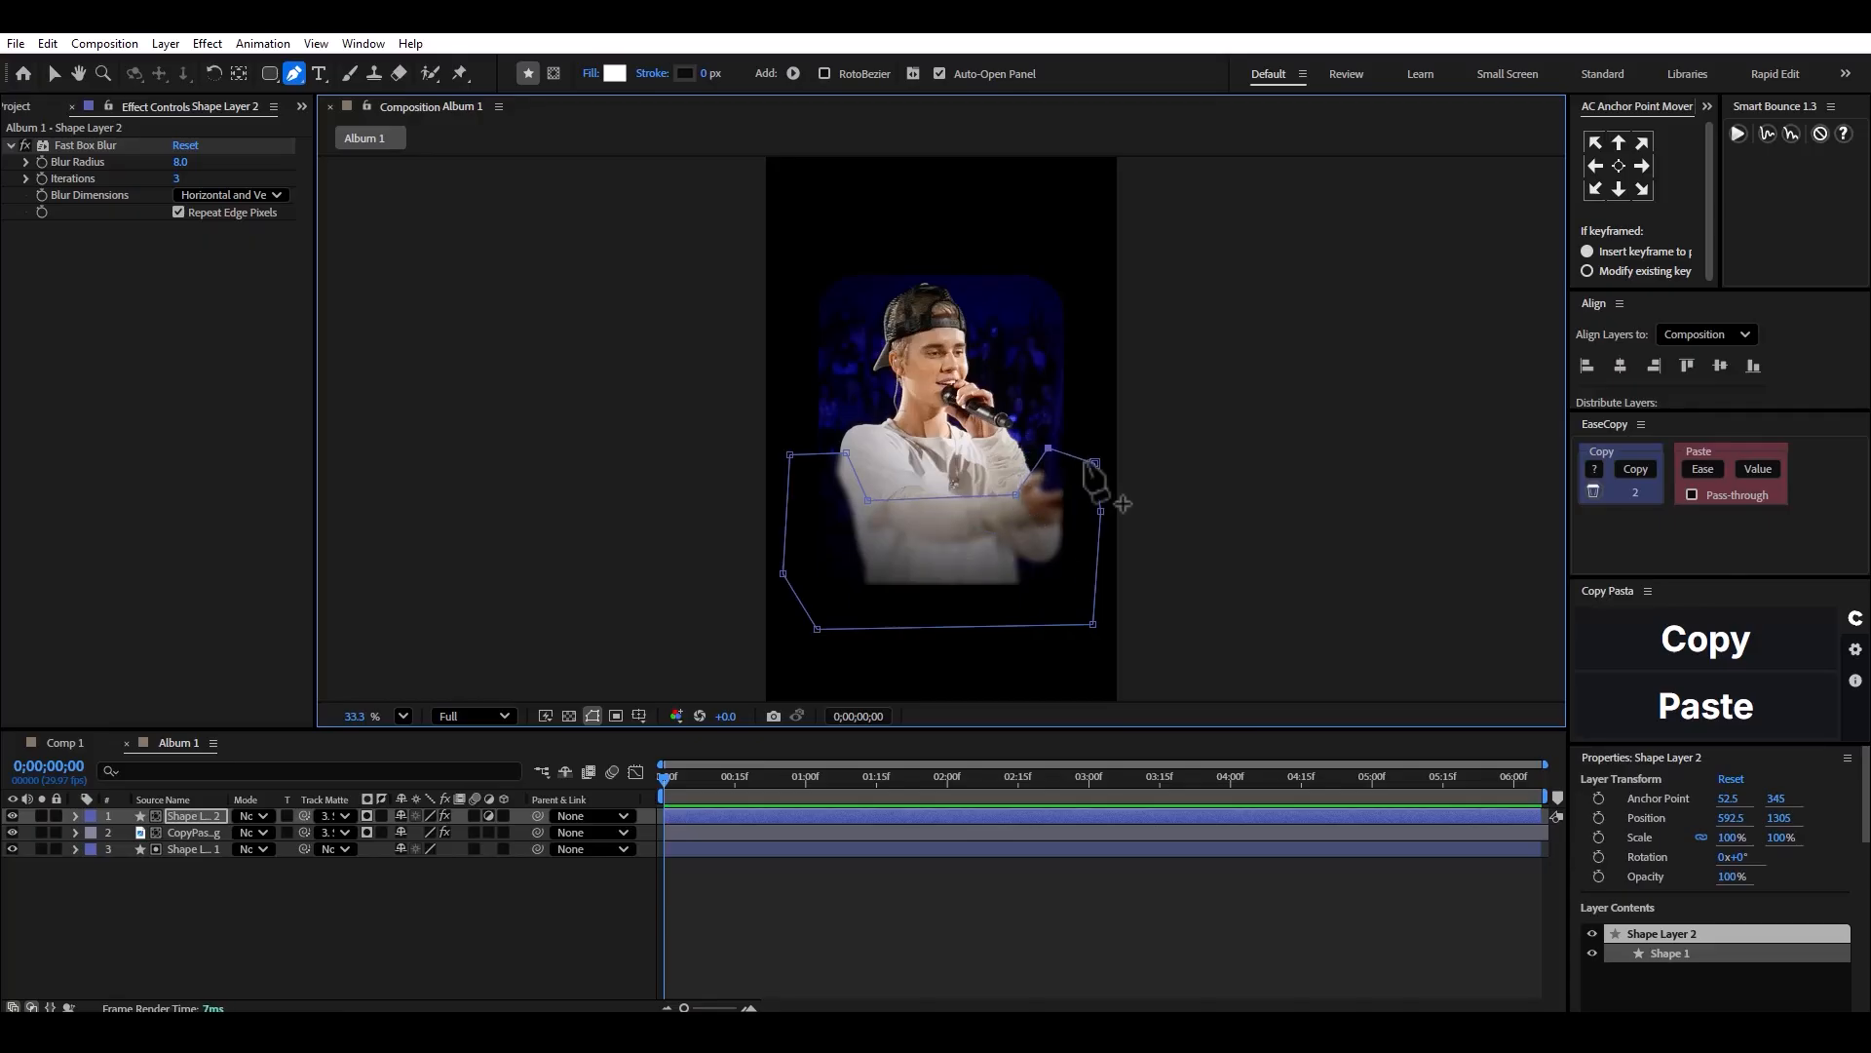
pyautogui.click(1094, 453)
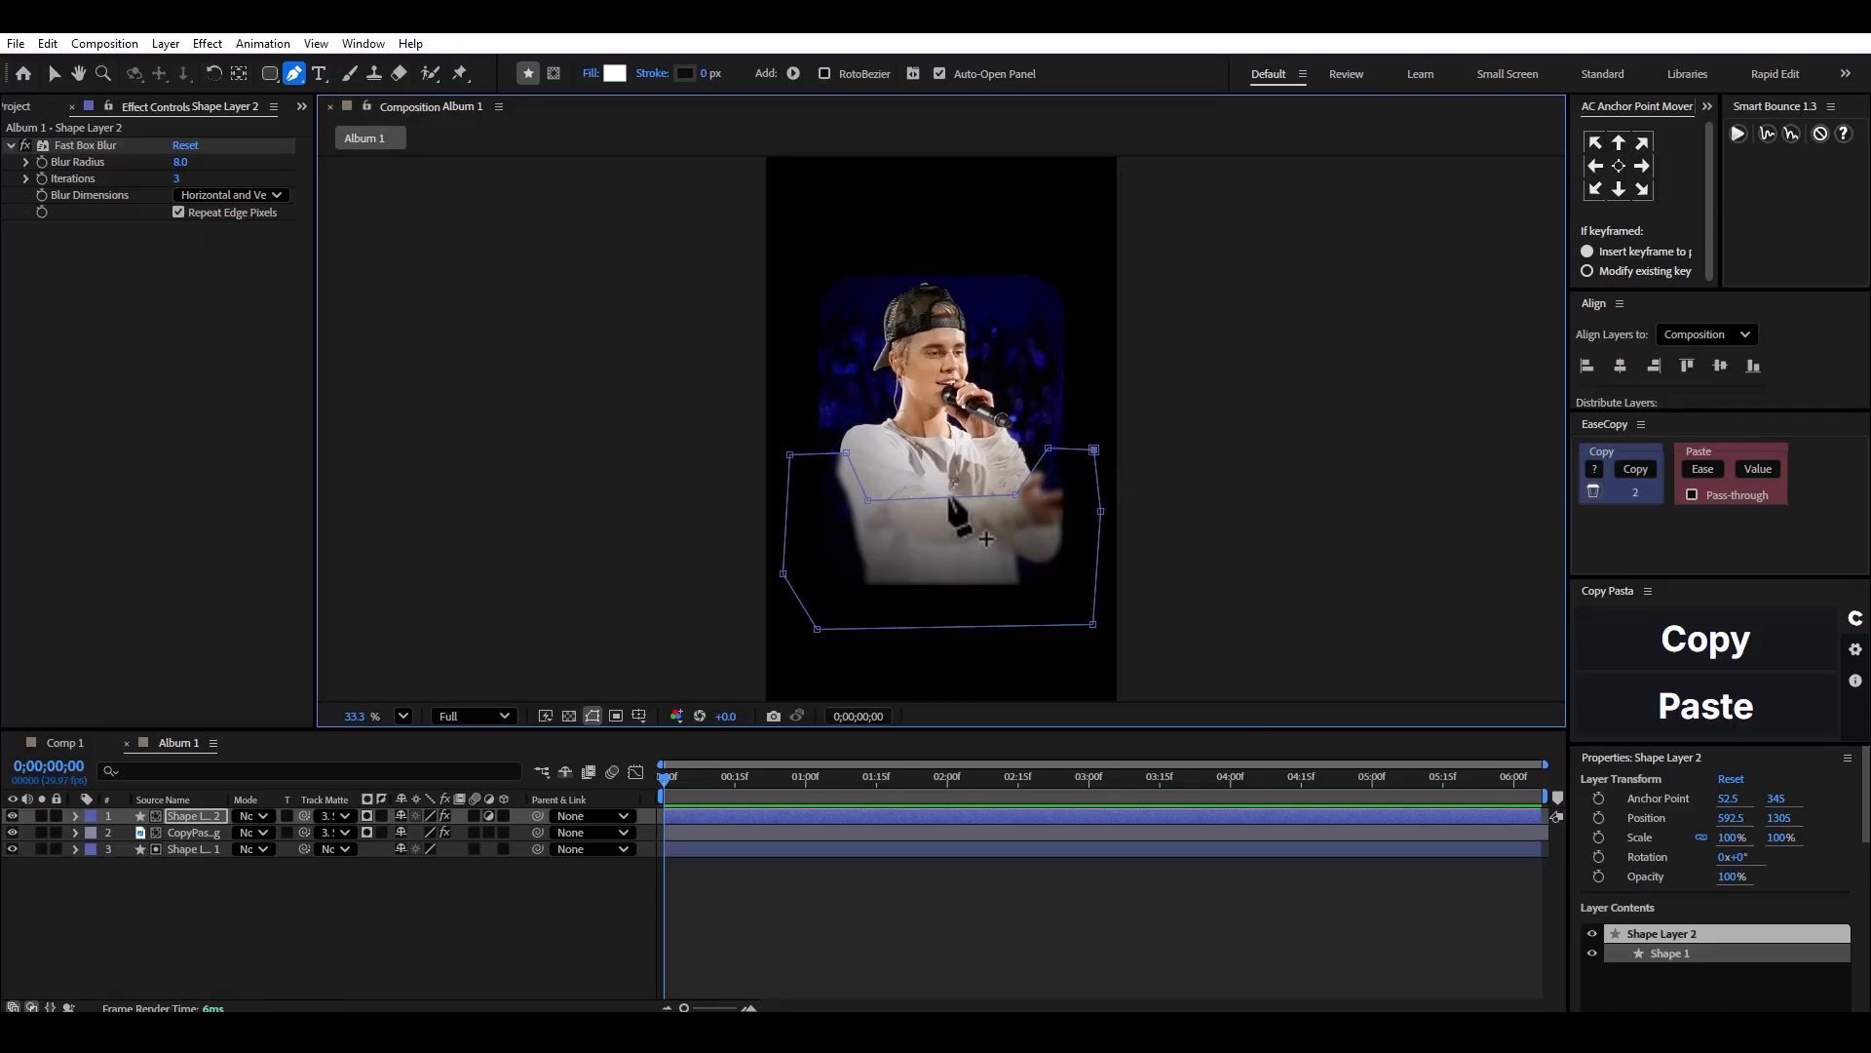
# Move the whole blur outline down so it starts below the singer's elbow, and fine-tune its inner right vertex.
pyautogui.click(53, 76)
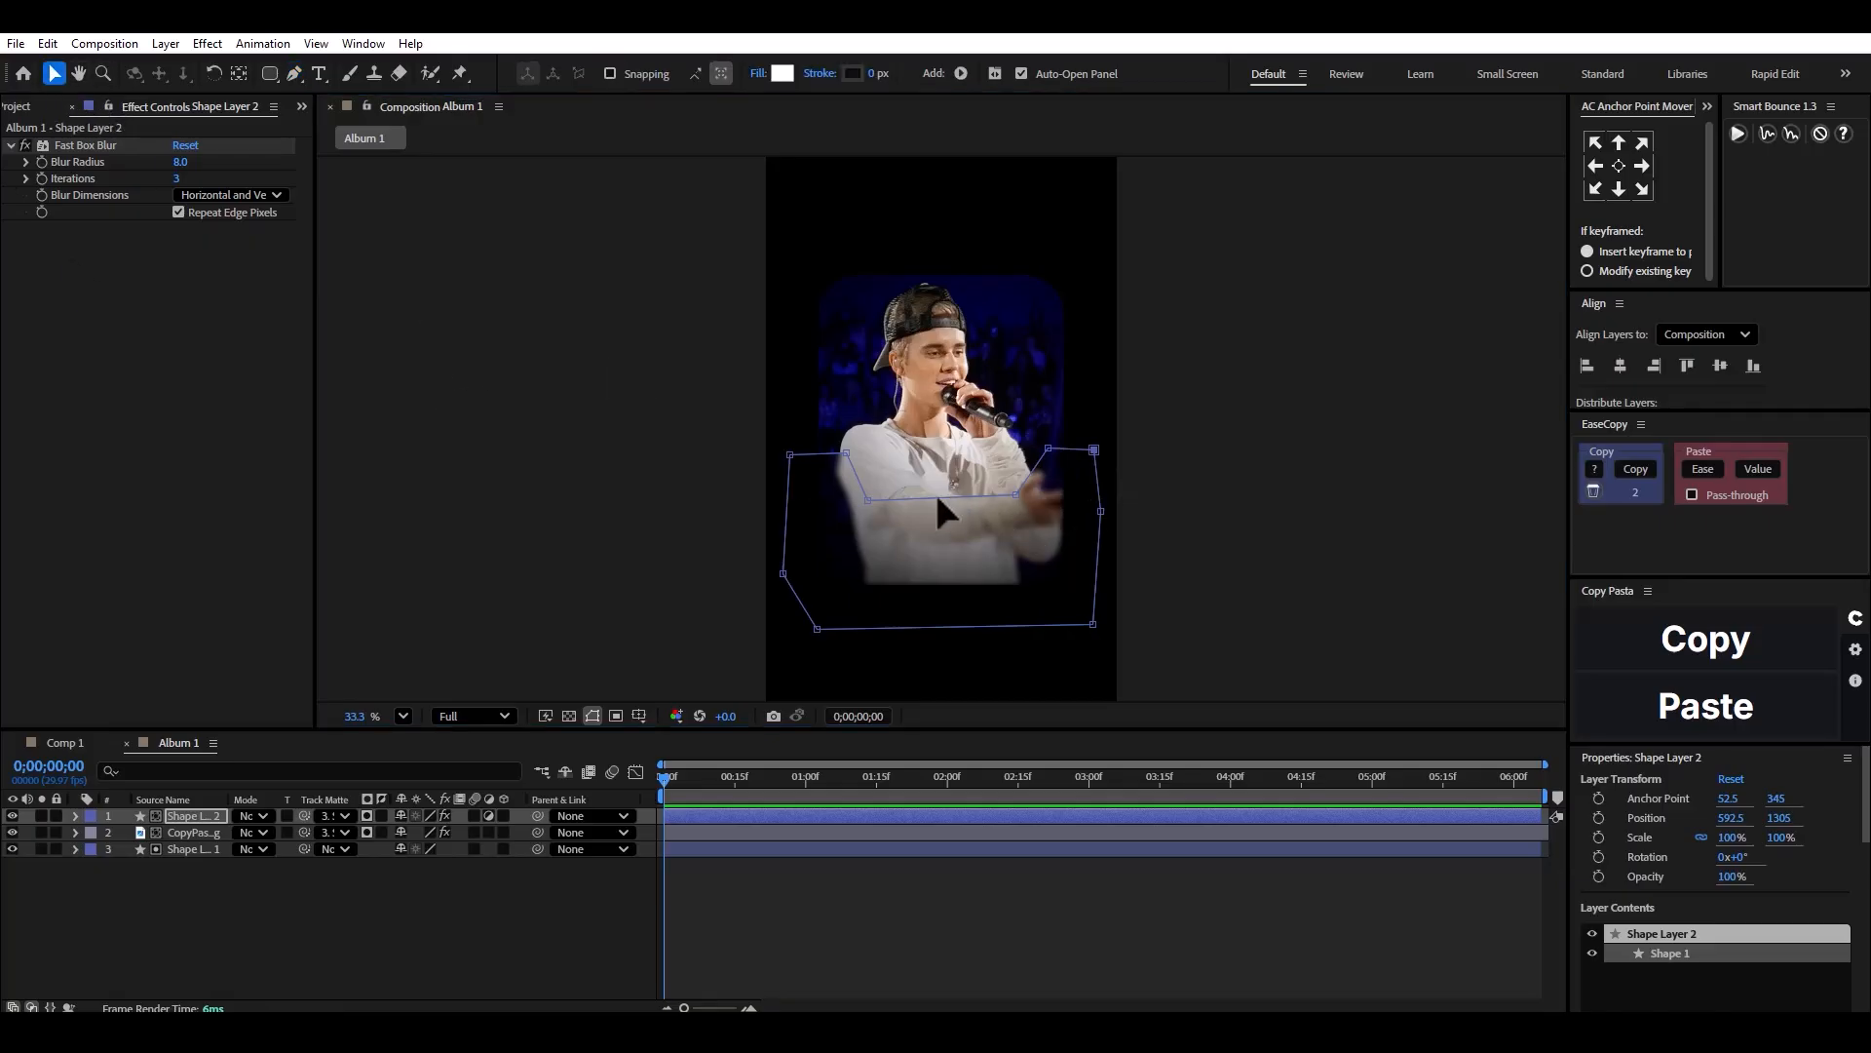
pyautogui.moveTo(932, 499); pyautogui.dragTo(939, 523)
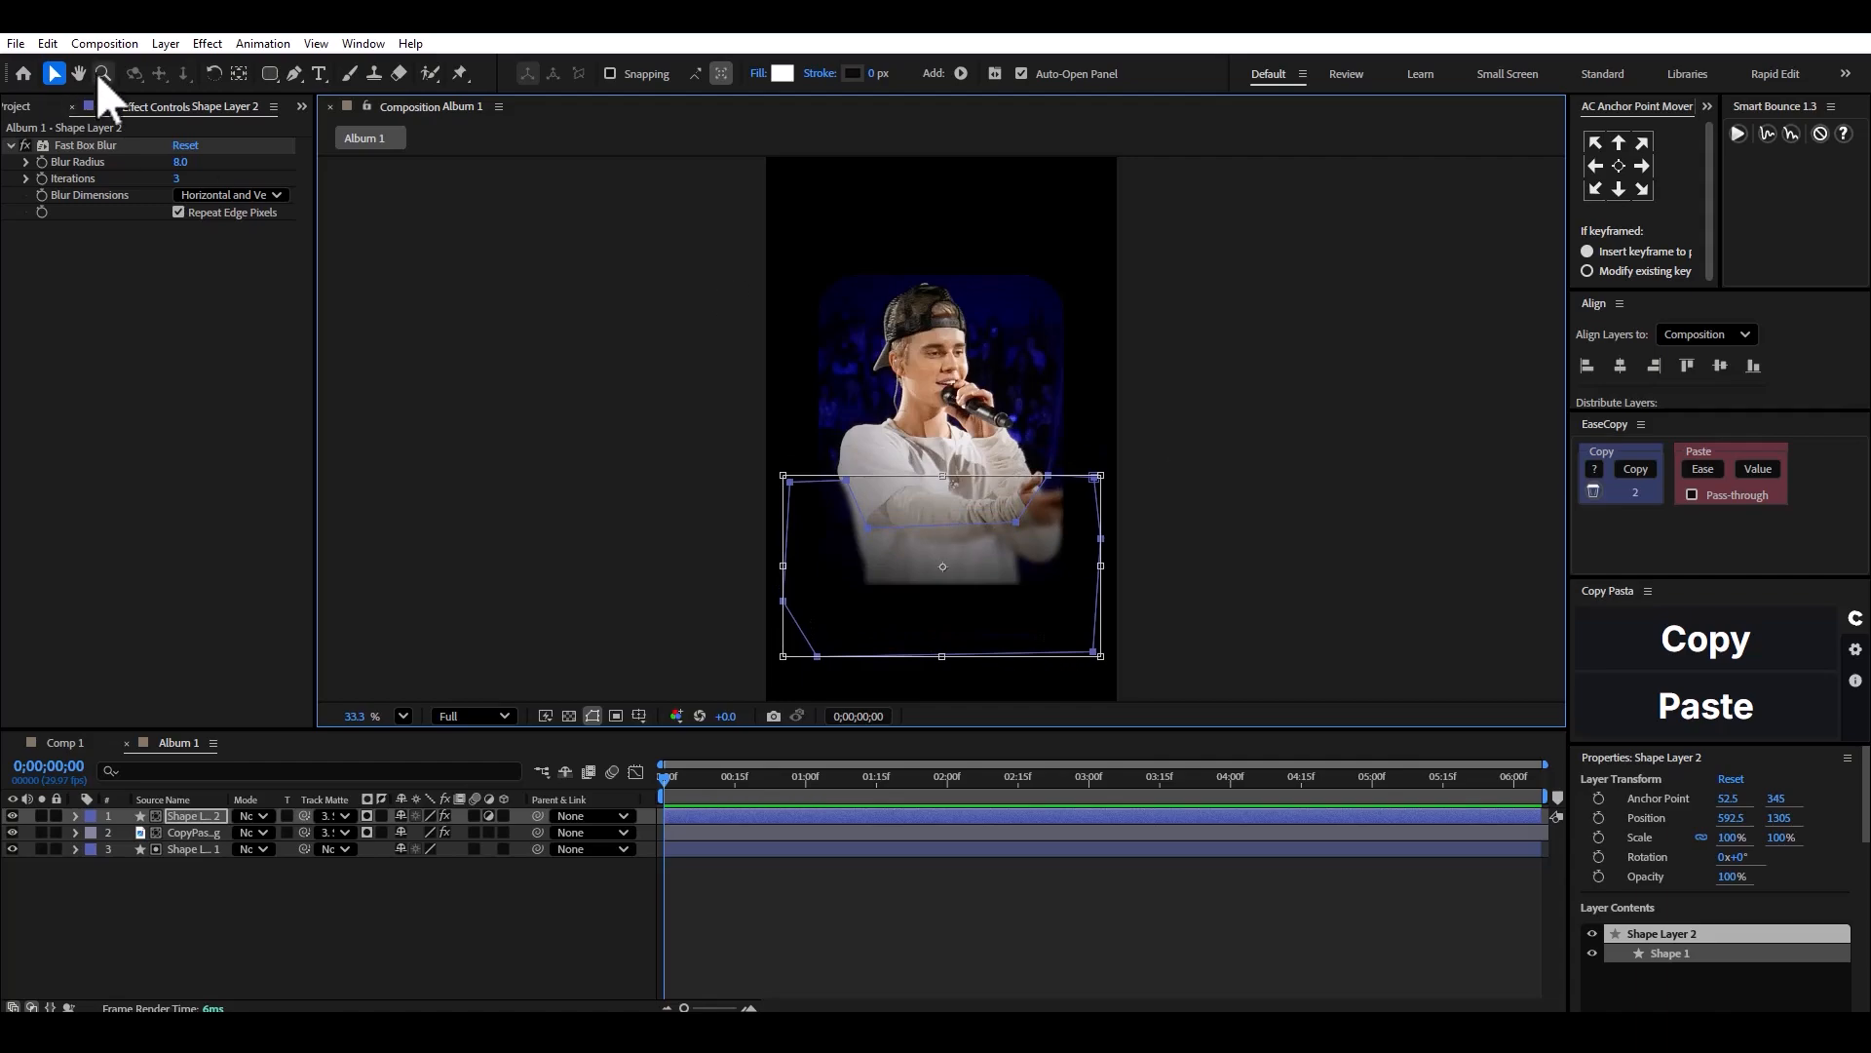
pyautogui.click(294, 74)
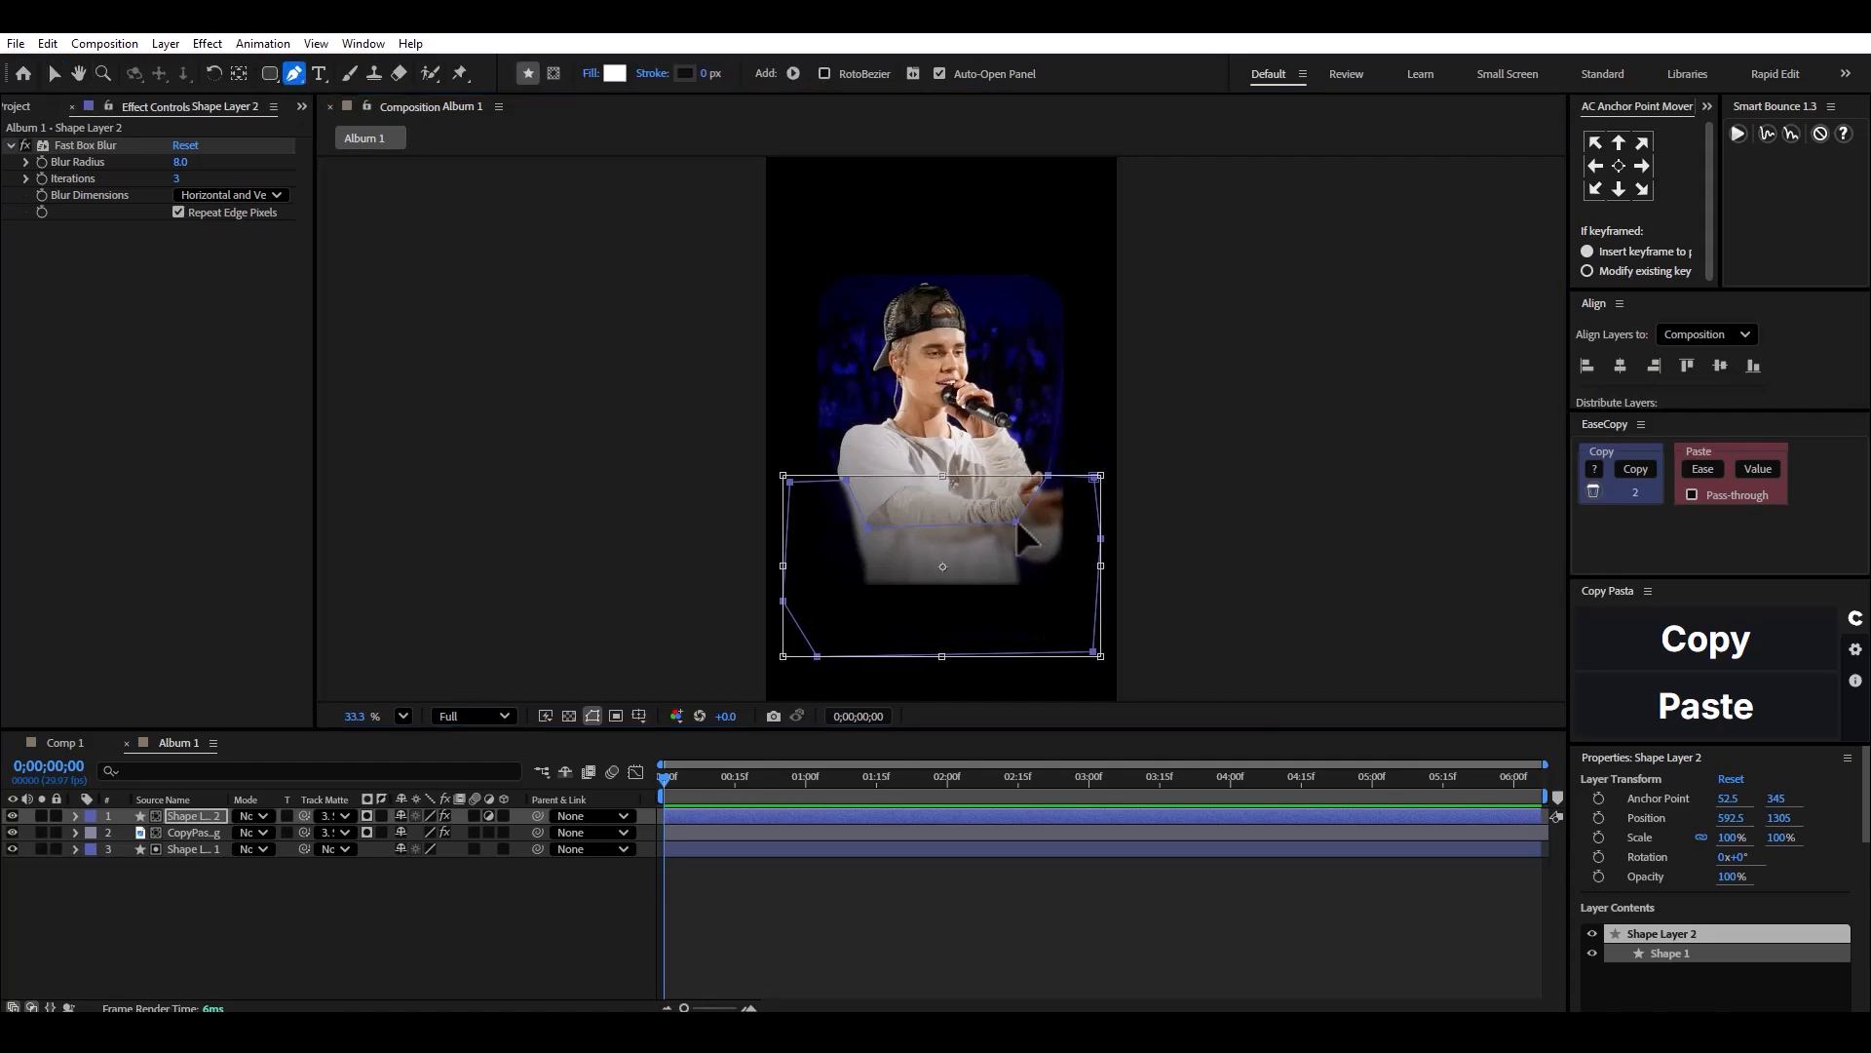
pyautogui.click(178, 831)
pyautogui.click(199, 814)
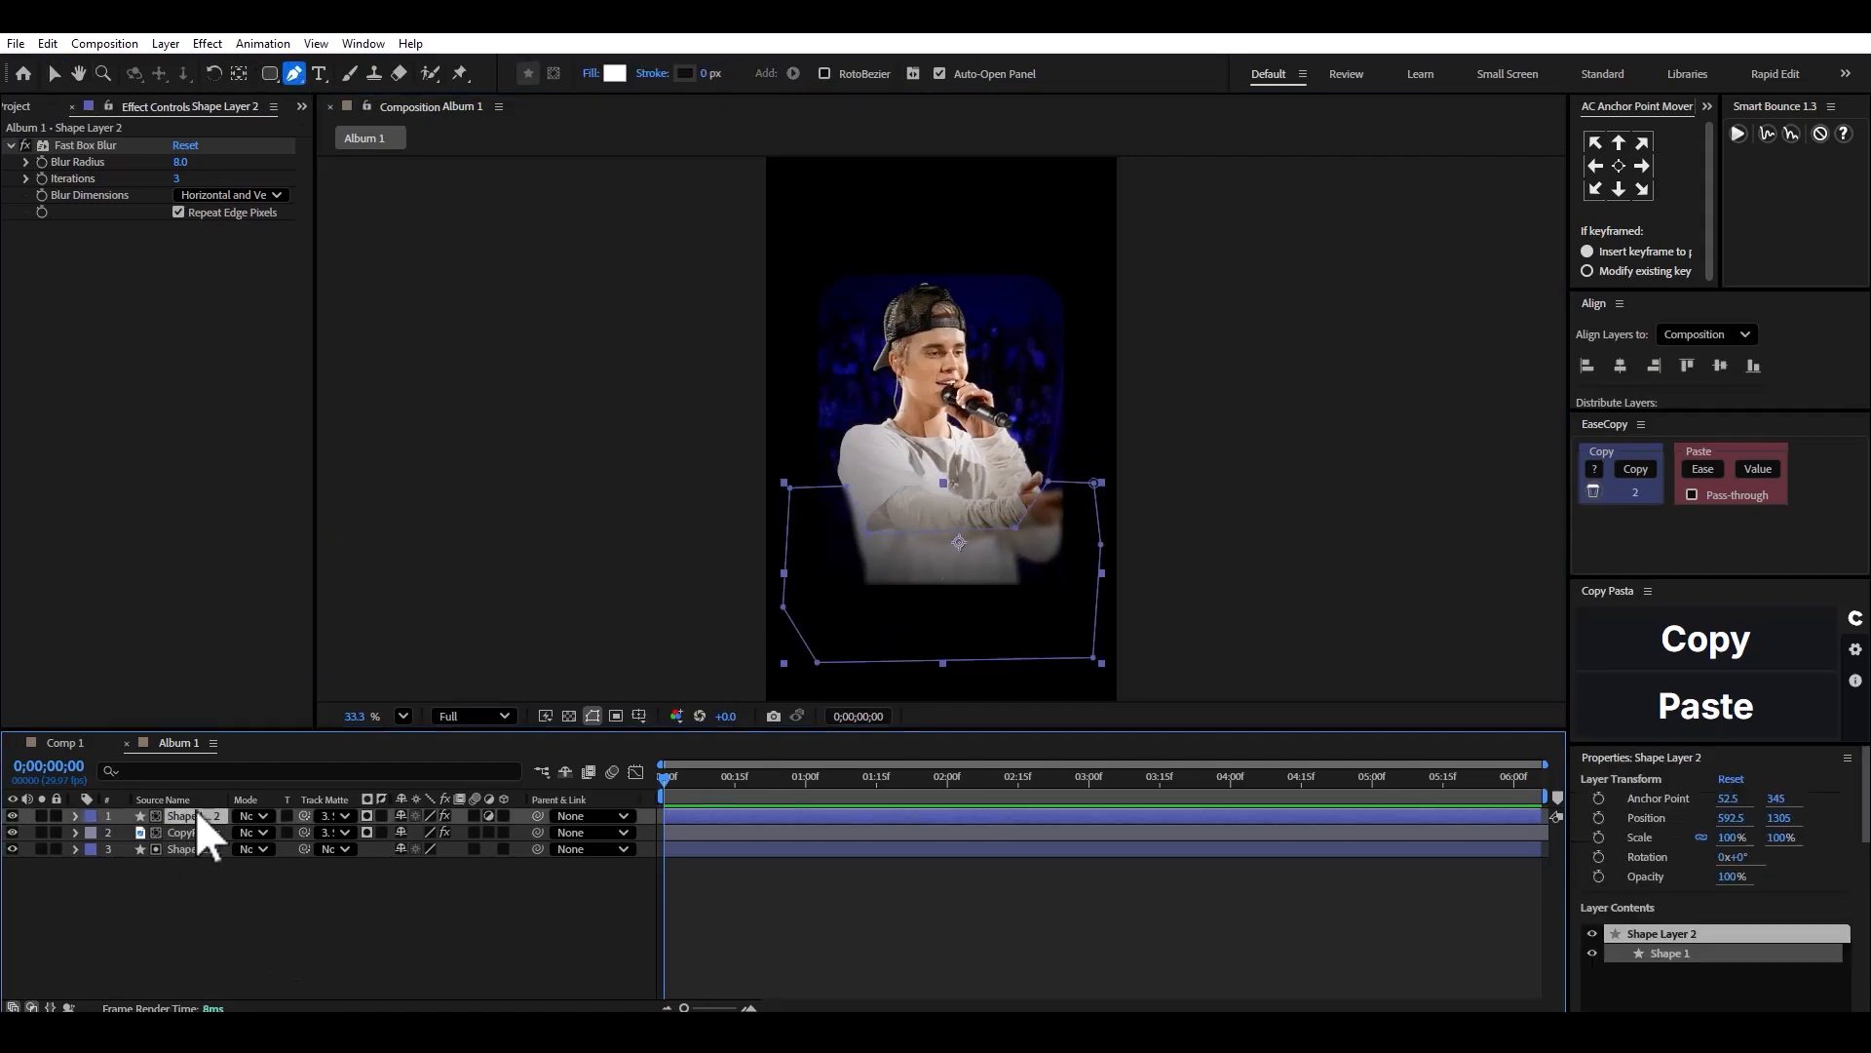
pyautogui.click(1009, 529)
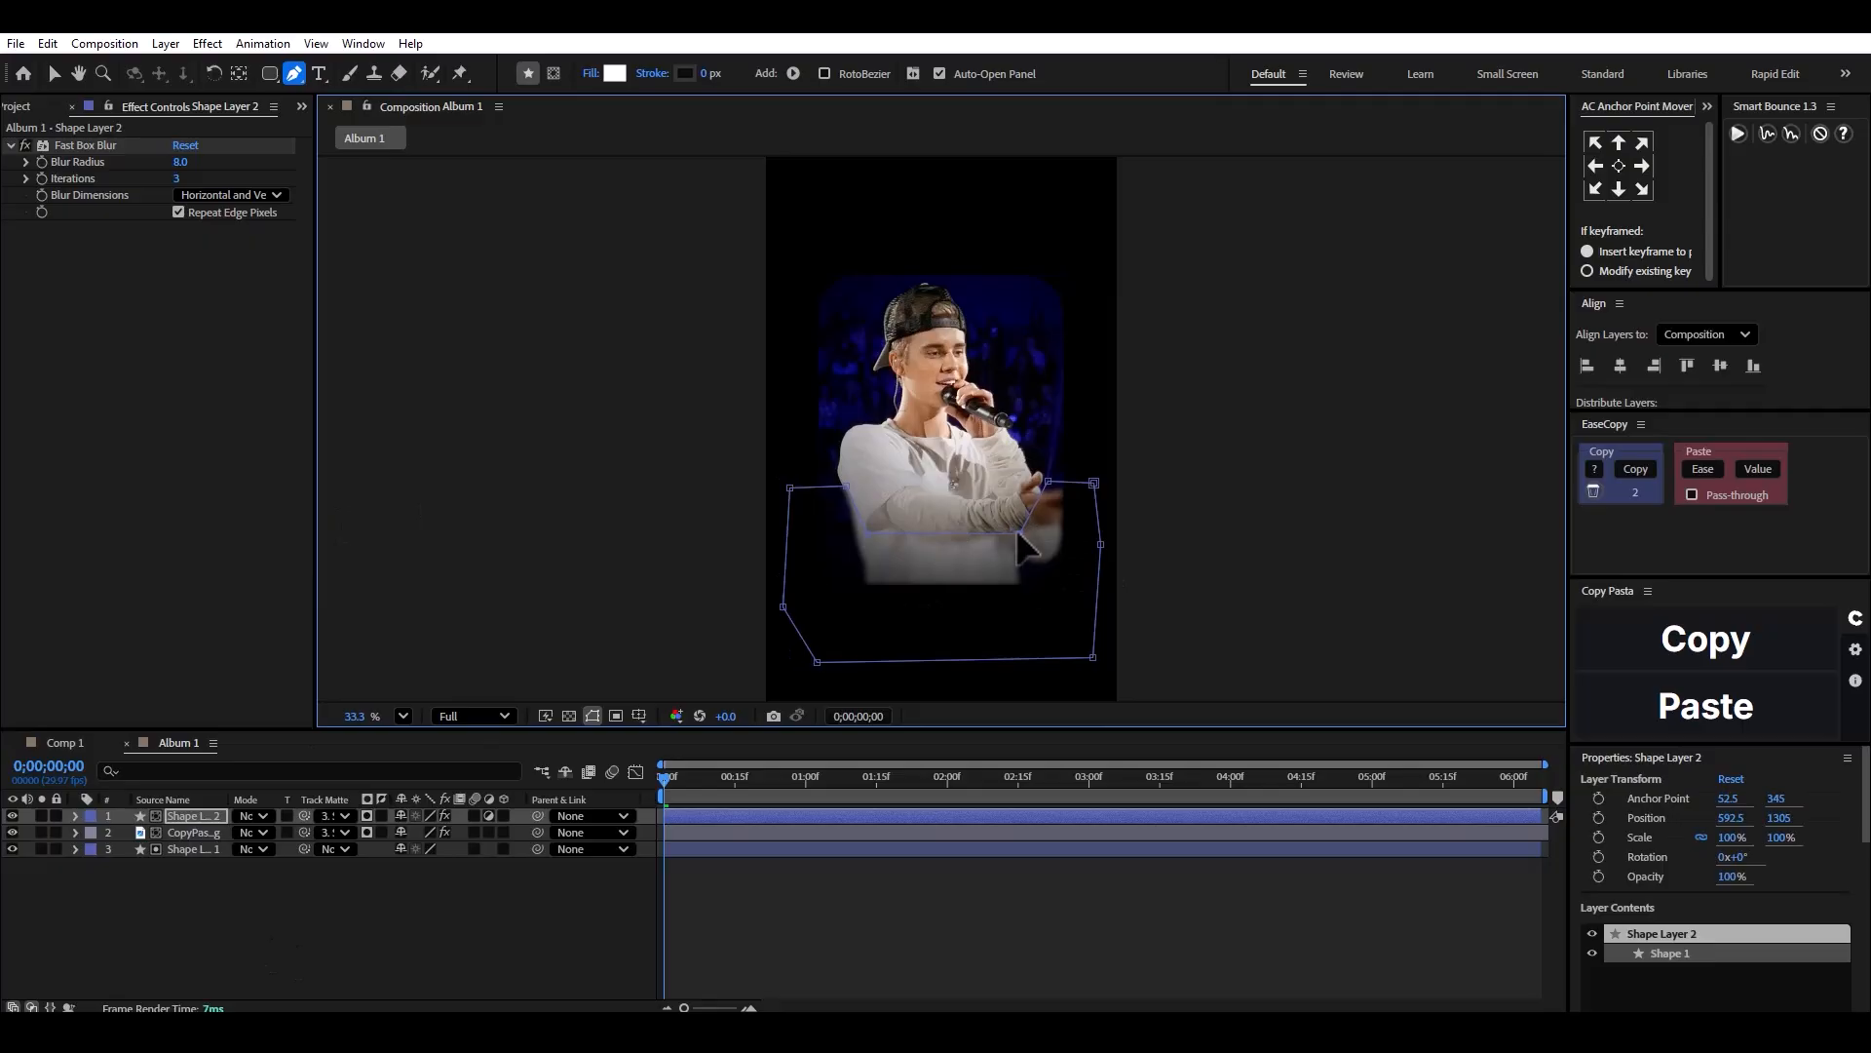
pyautogui.click(54, 73)
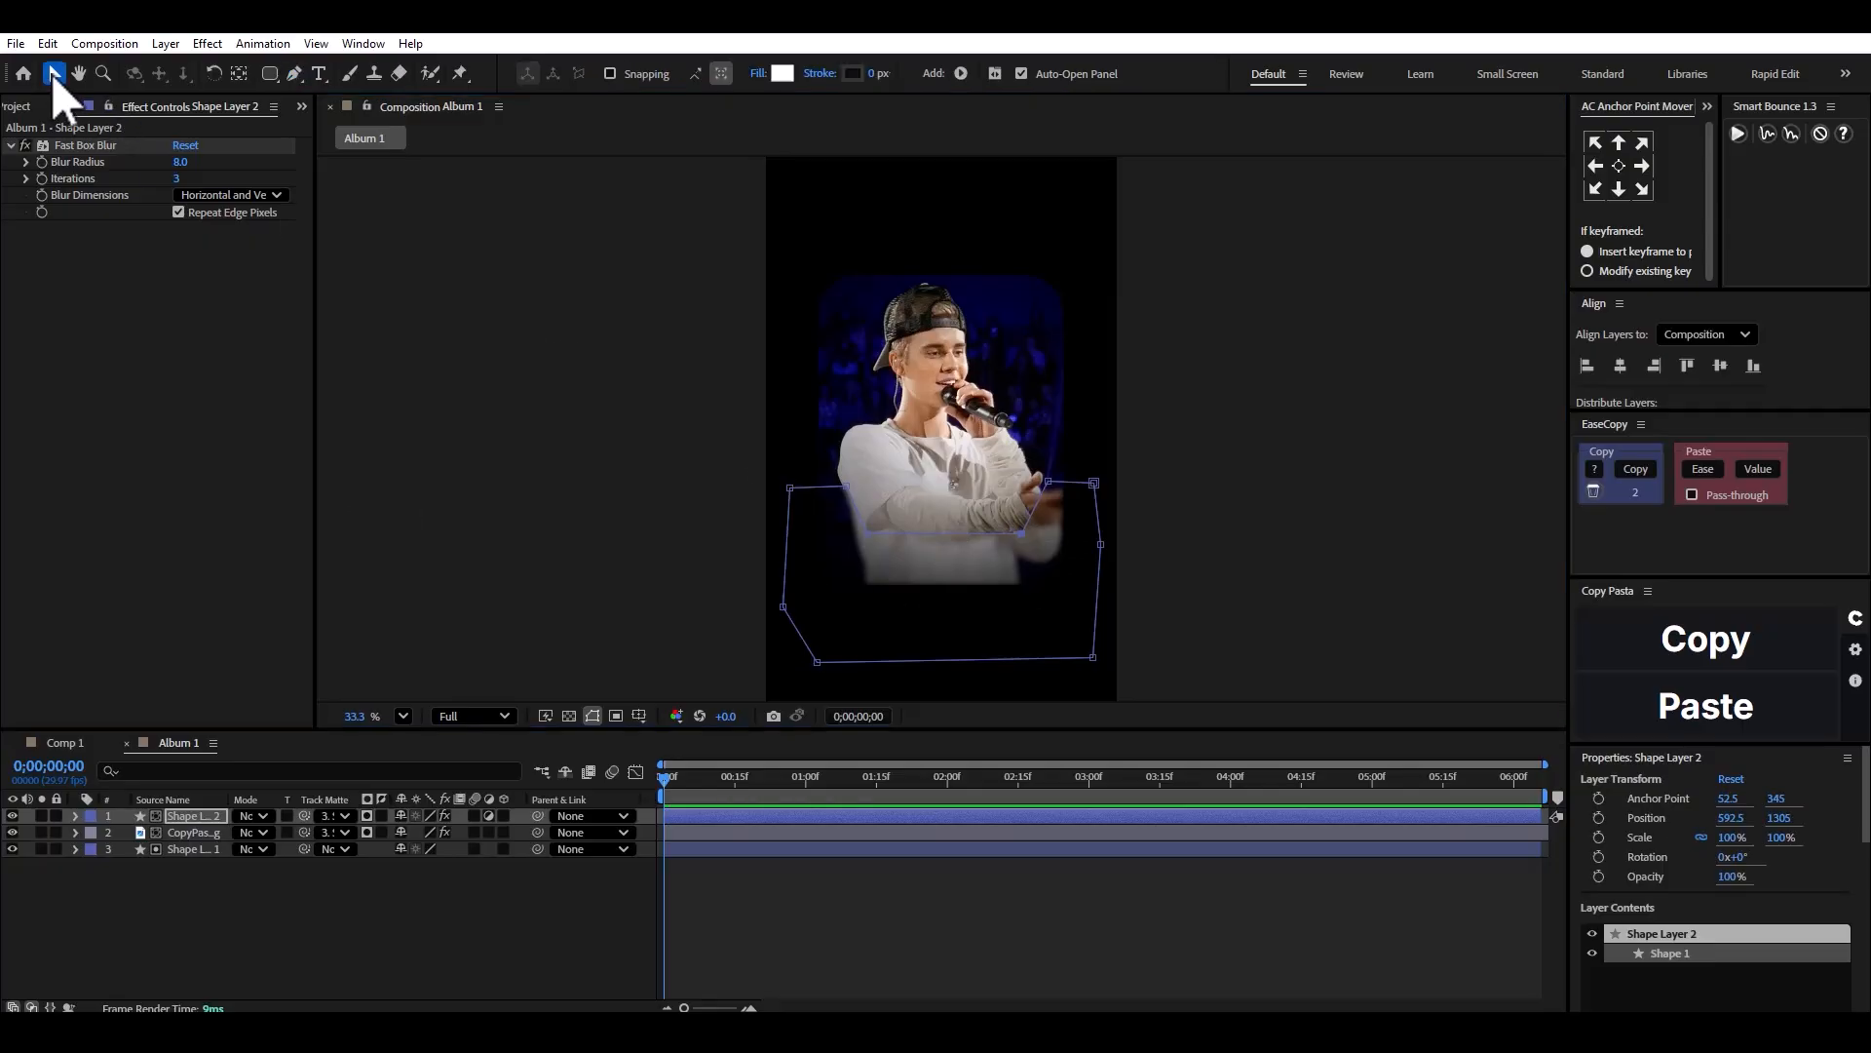
pyautogui.click(242, 893)
# Add a text layer reading "Justin Bieber" over the lower part of the photo.
pyautogui.click(319, 73)
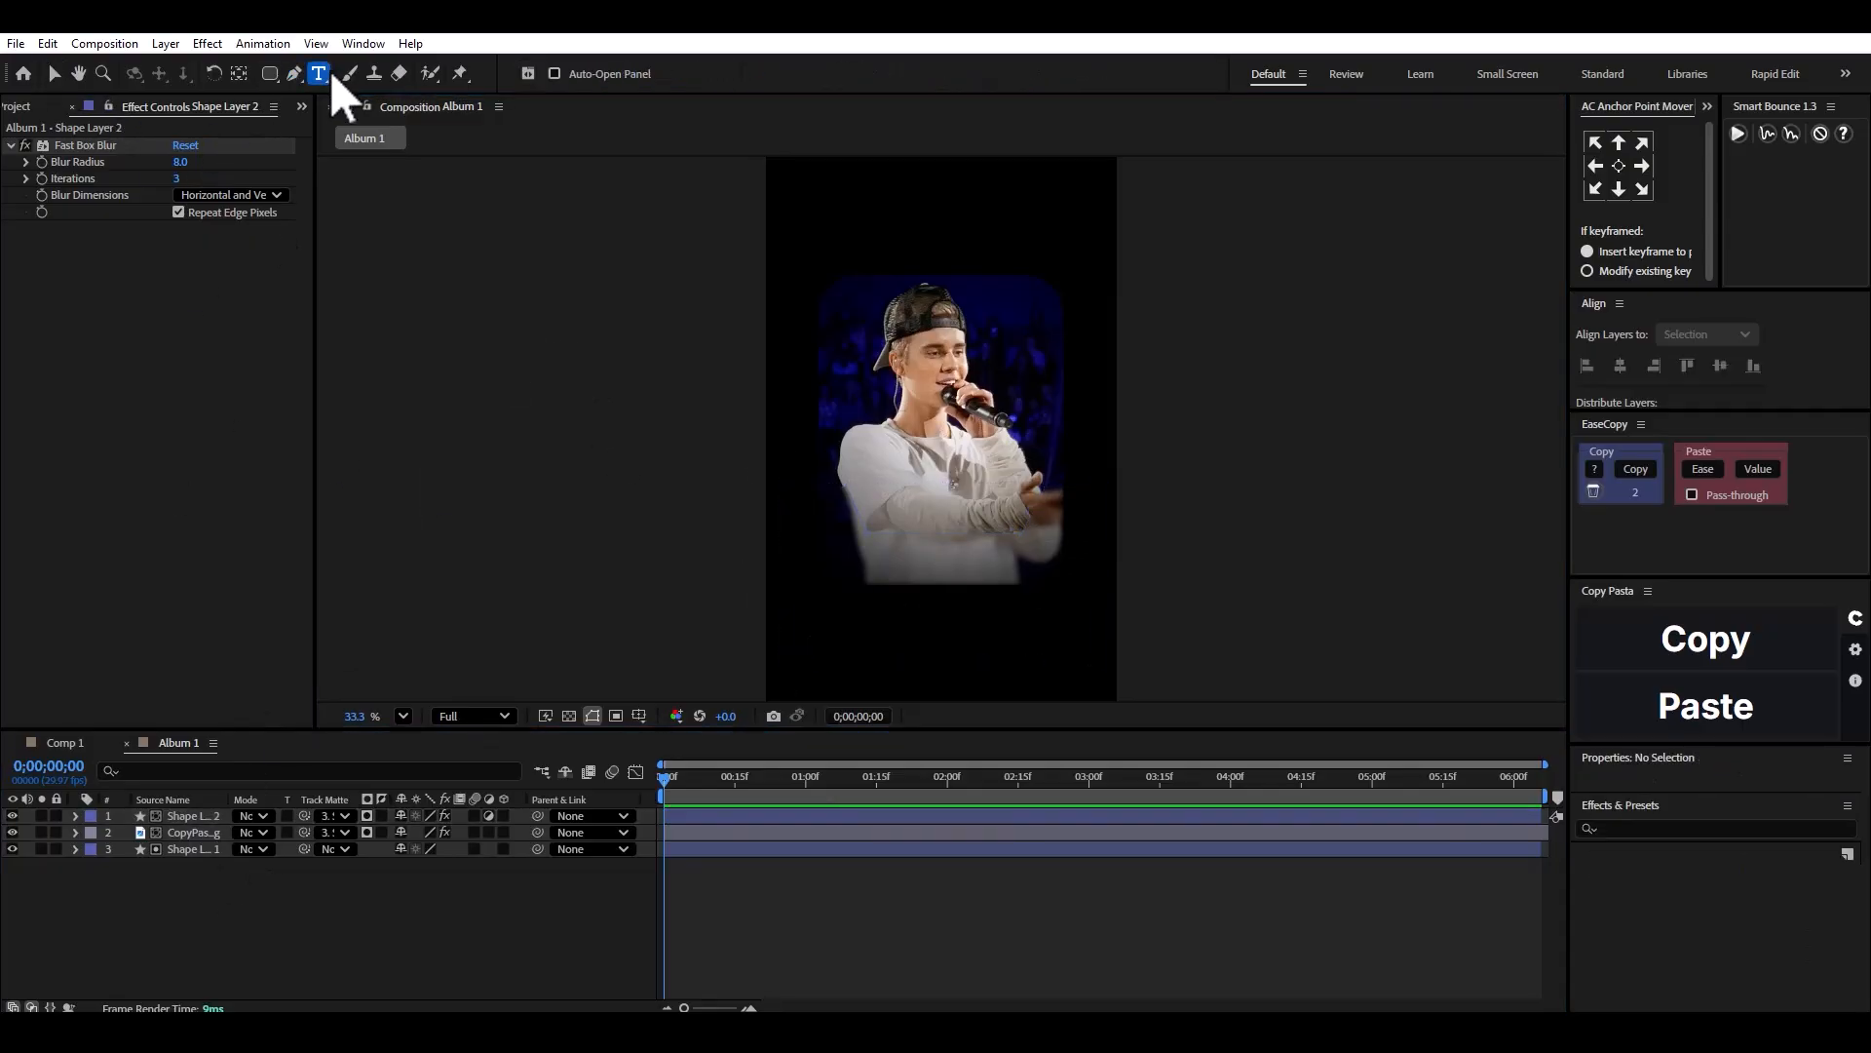
pyautogui.click(903, 553)
pyautogui.write('J')
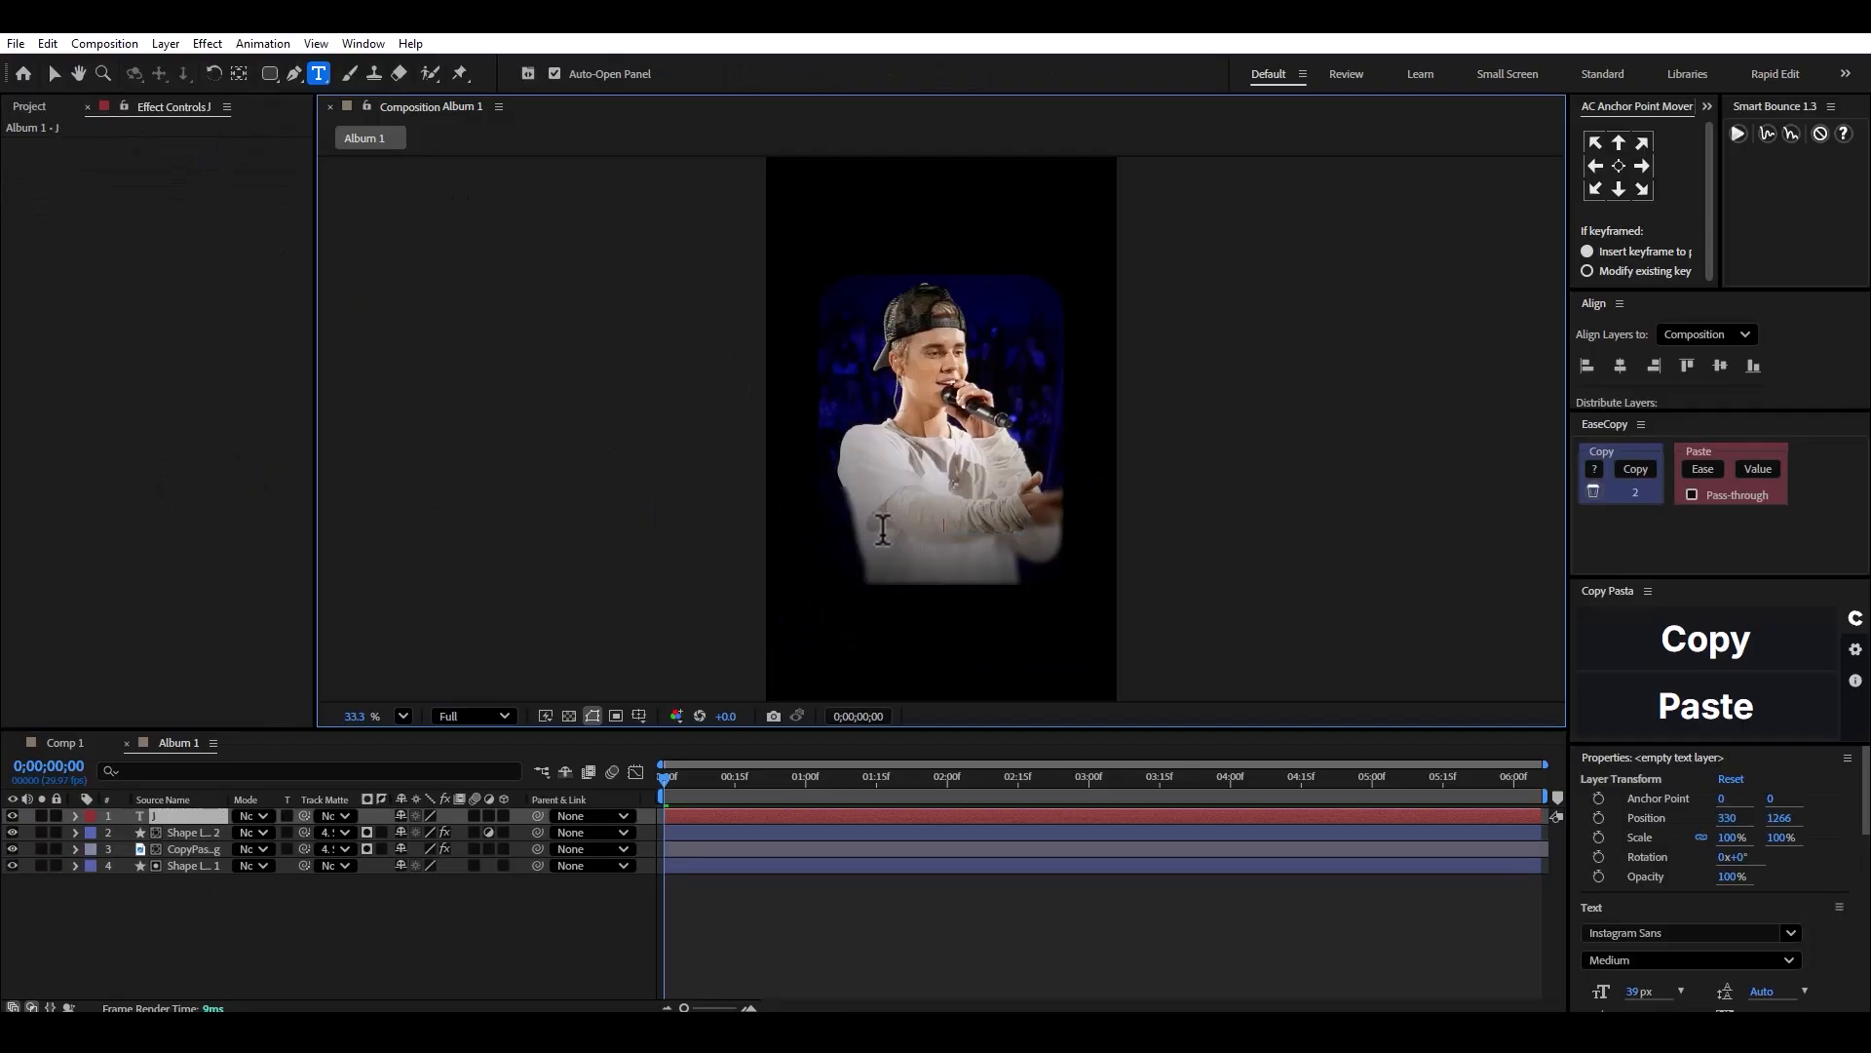
pyautogui.write('ustin Bieber')
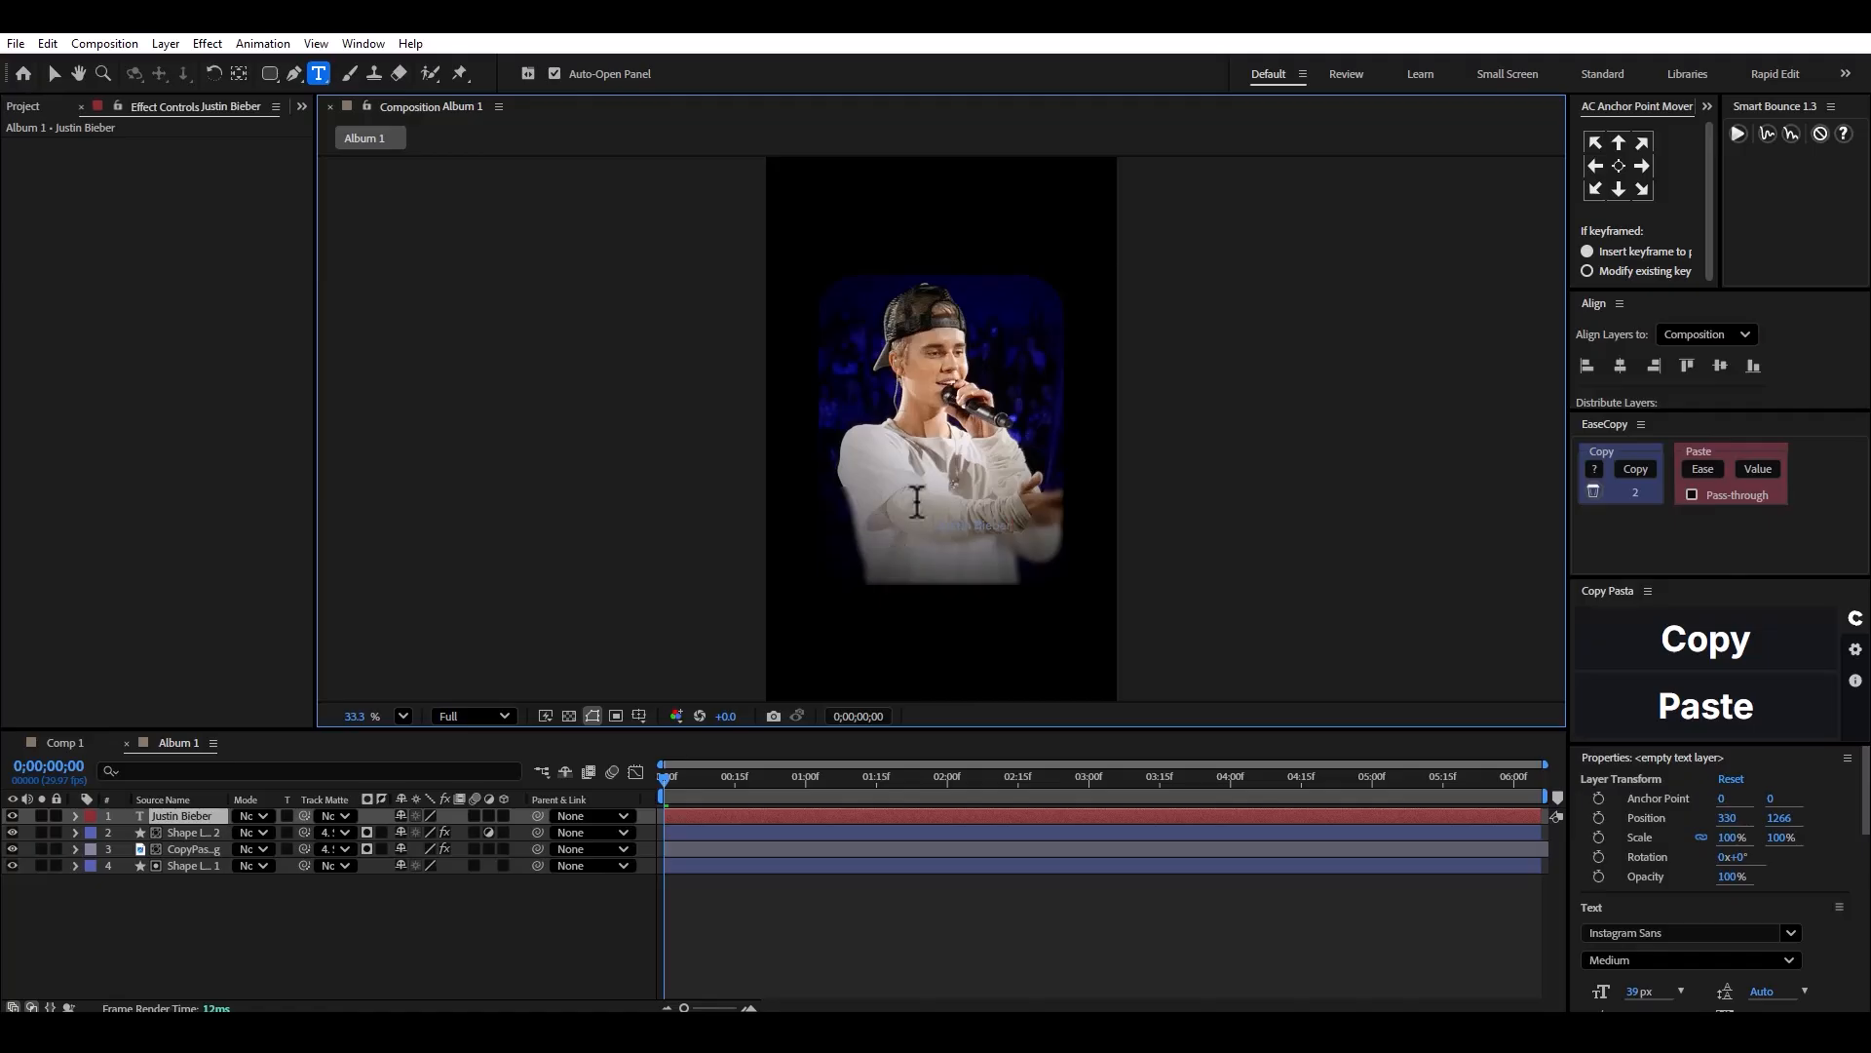
# Format the artist-name text with a white FFFFFF fill, Bold style and a 60 px size.
pyautogui.scroll(-1, 1827, 936)
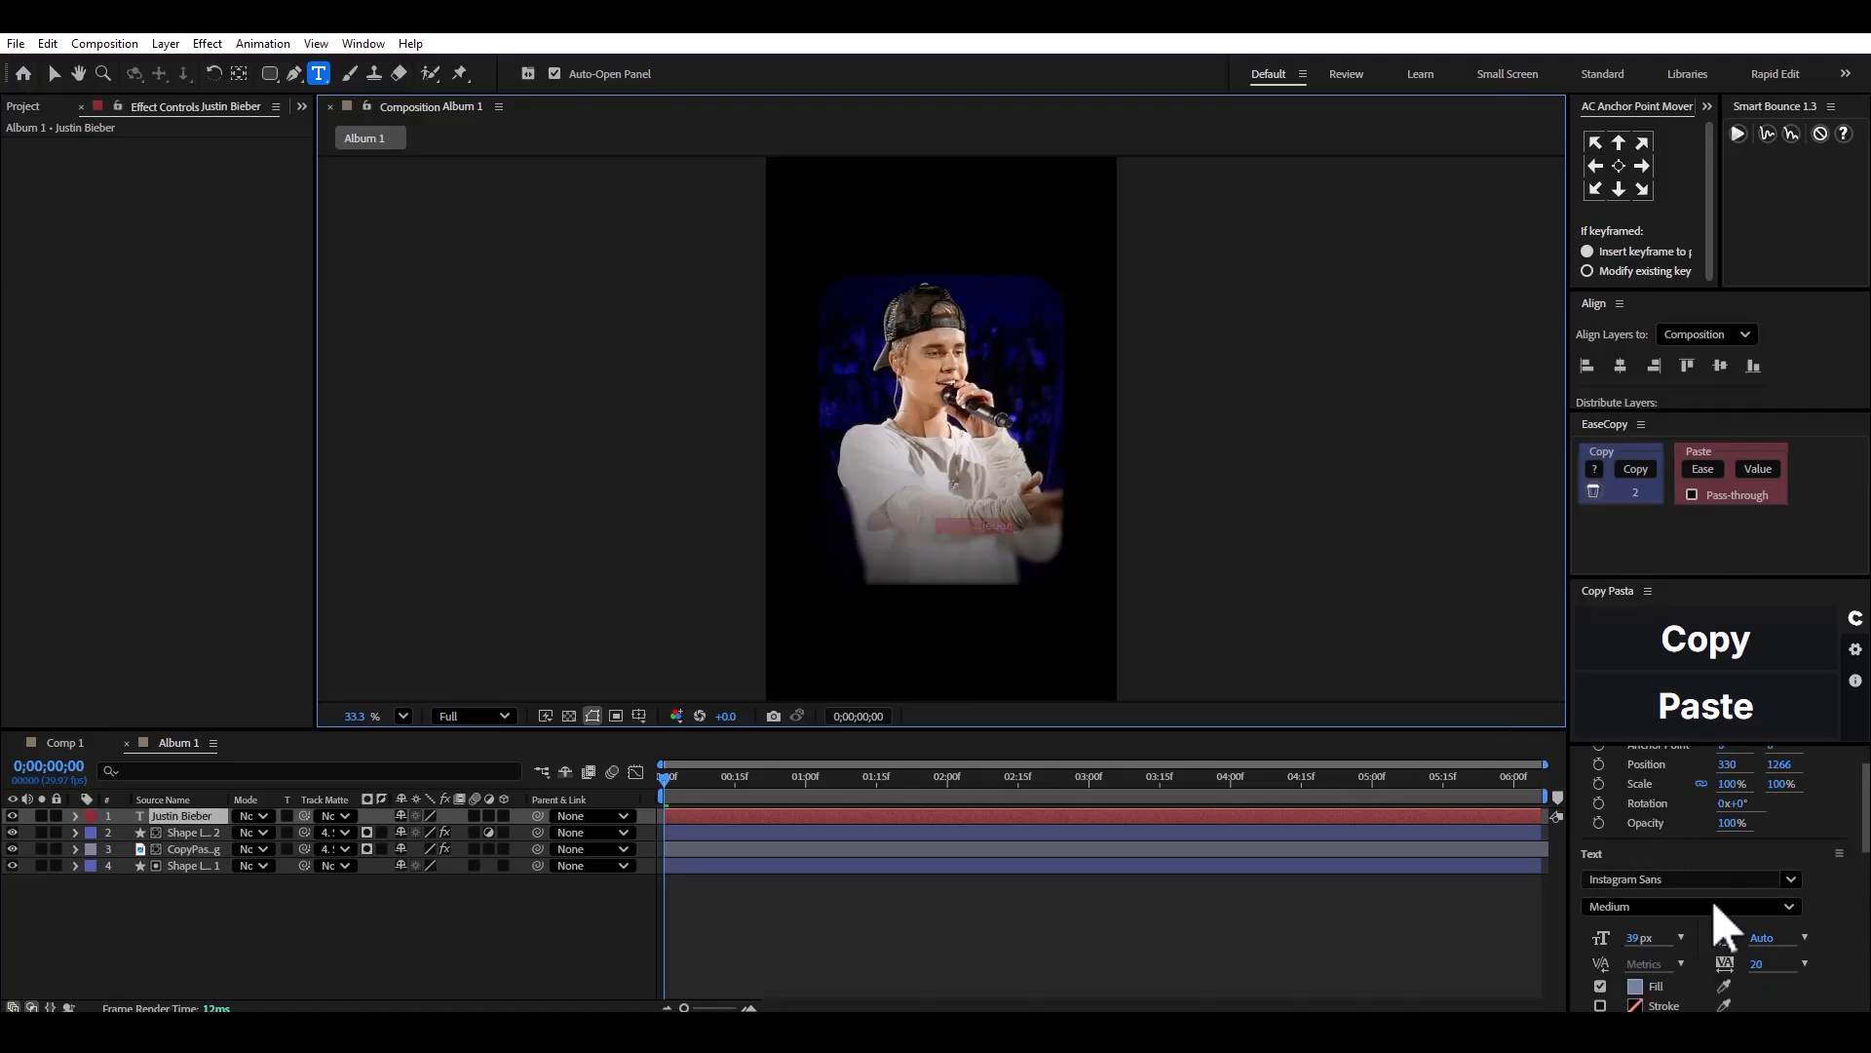
pyautogui.click(1635, 986)
pyautogui.press('Return')
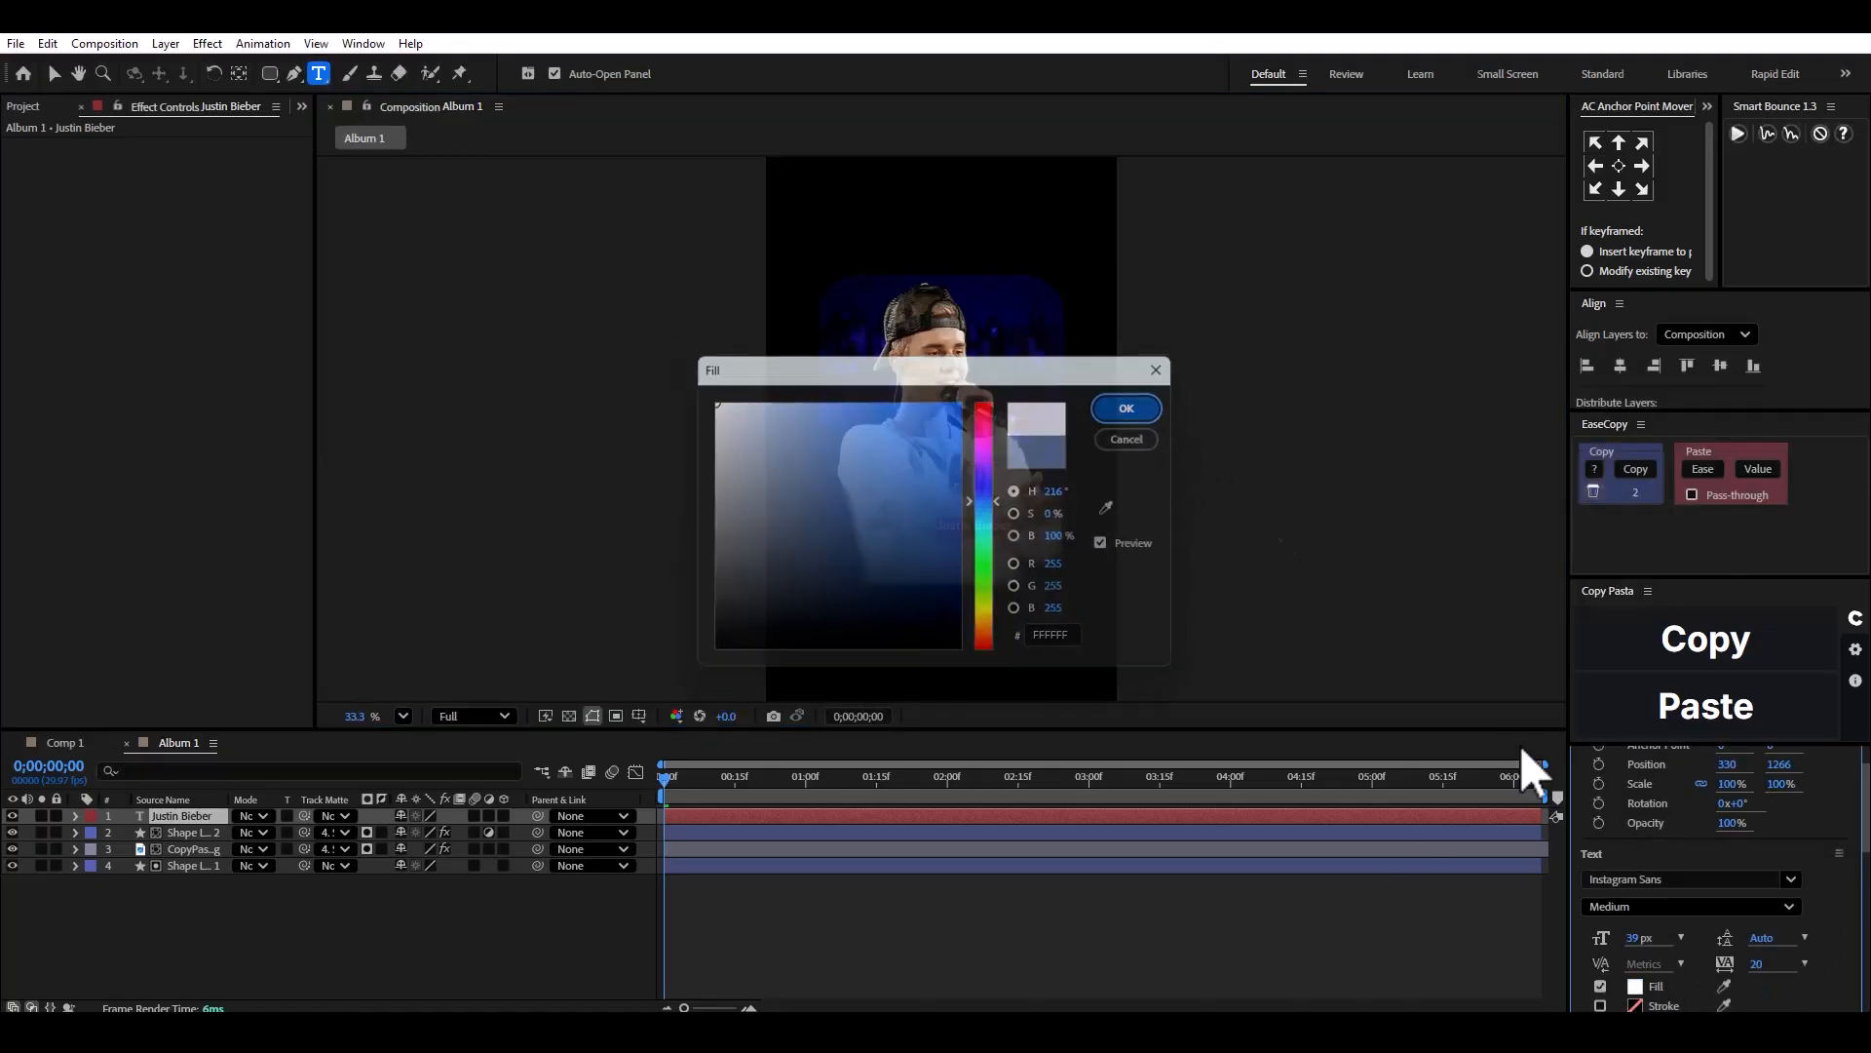
pyautogui.click(1662, 907)
pyautogui.click(1643, 876)
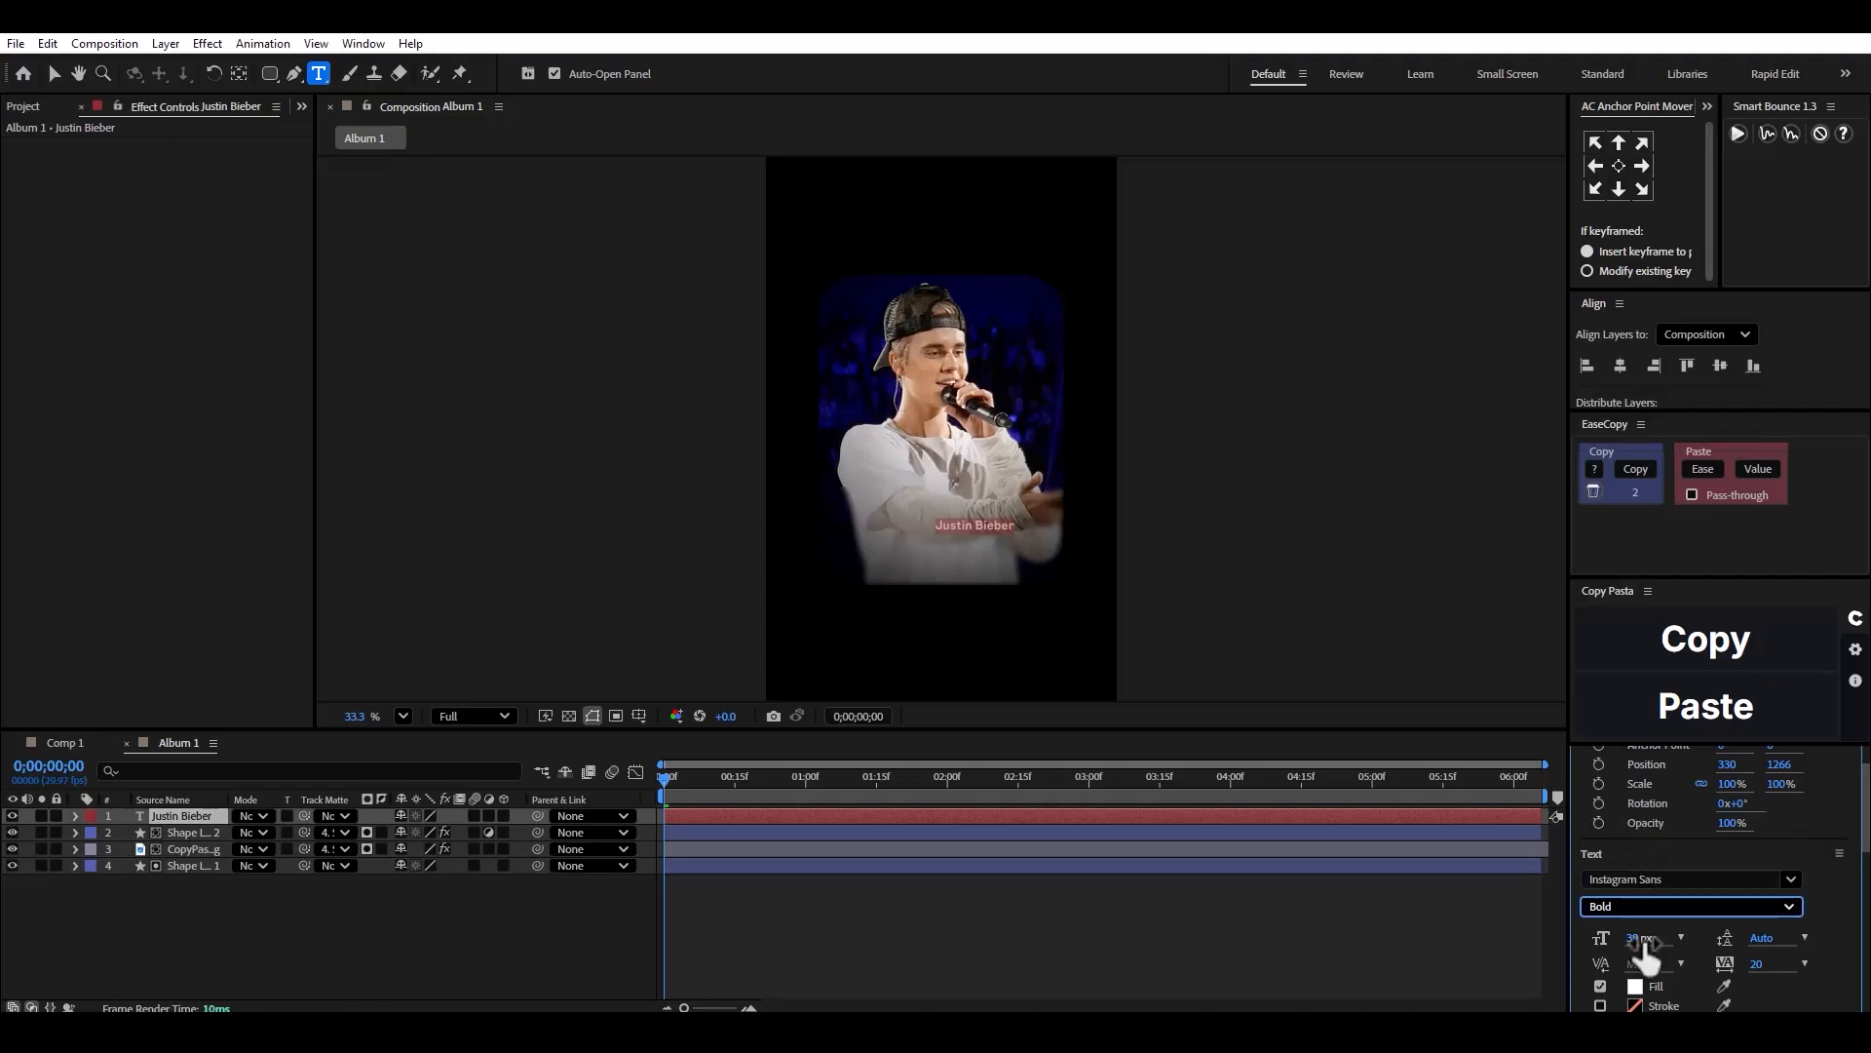
pyautogui.moveTo(1641, 939); pyautogui.dragTo(1662, 939)
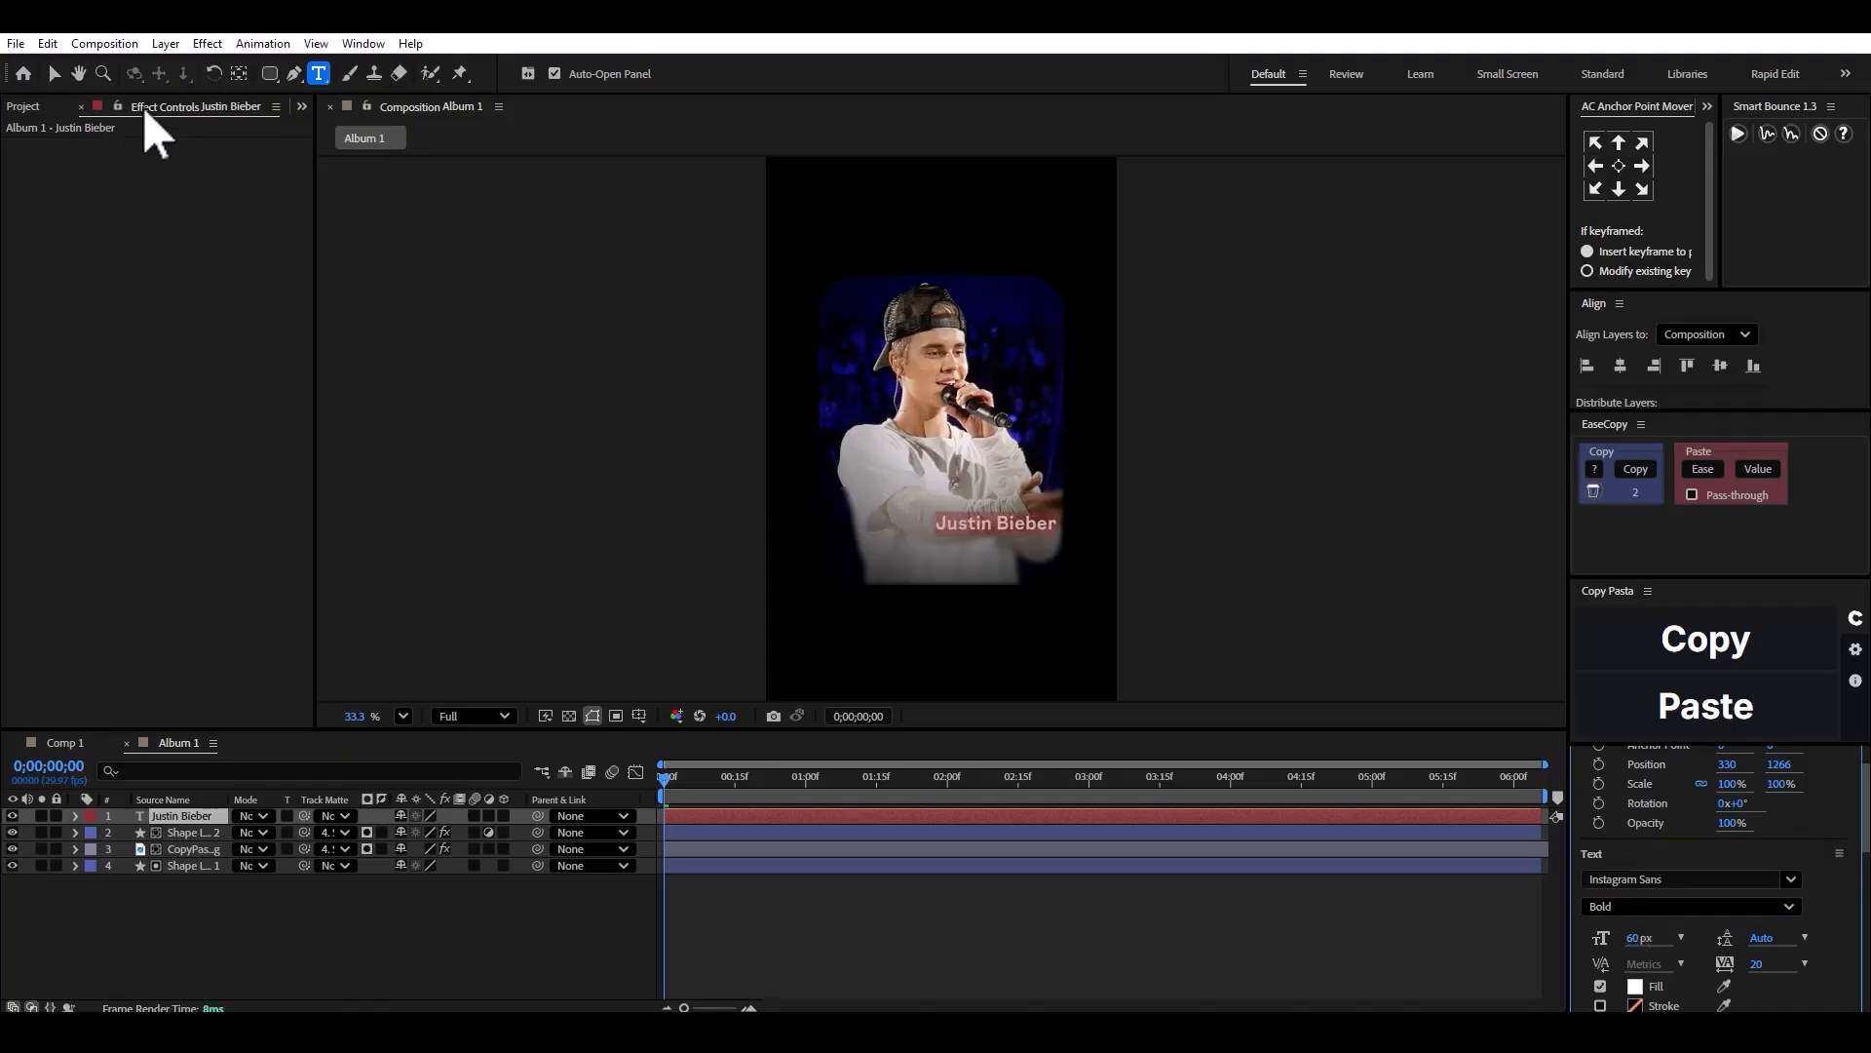
# Center the name text's anchor point and move the text to the photo's lower-left area.
pyautogui.click(54, 75)
pyautogui.click(1619, 166)
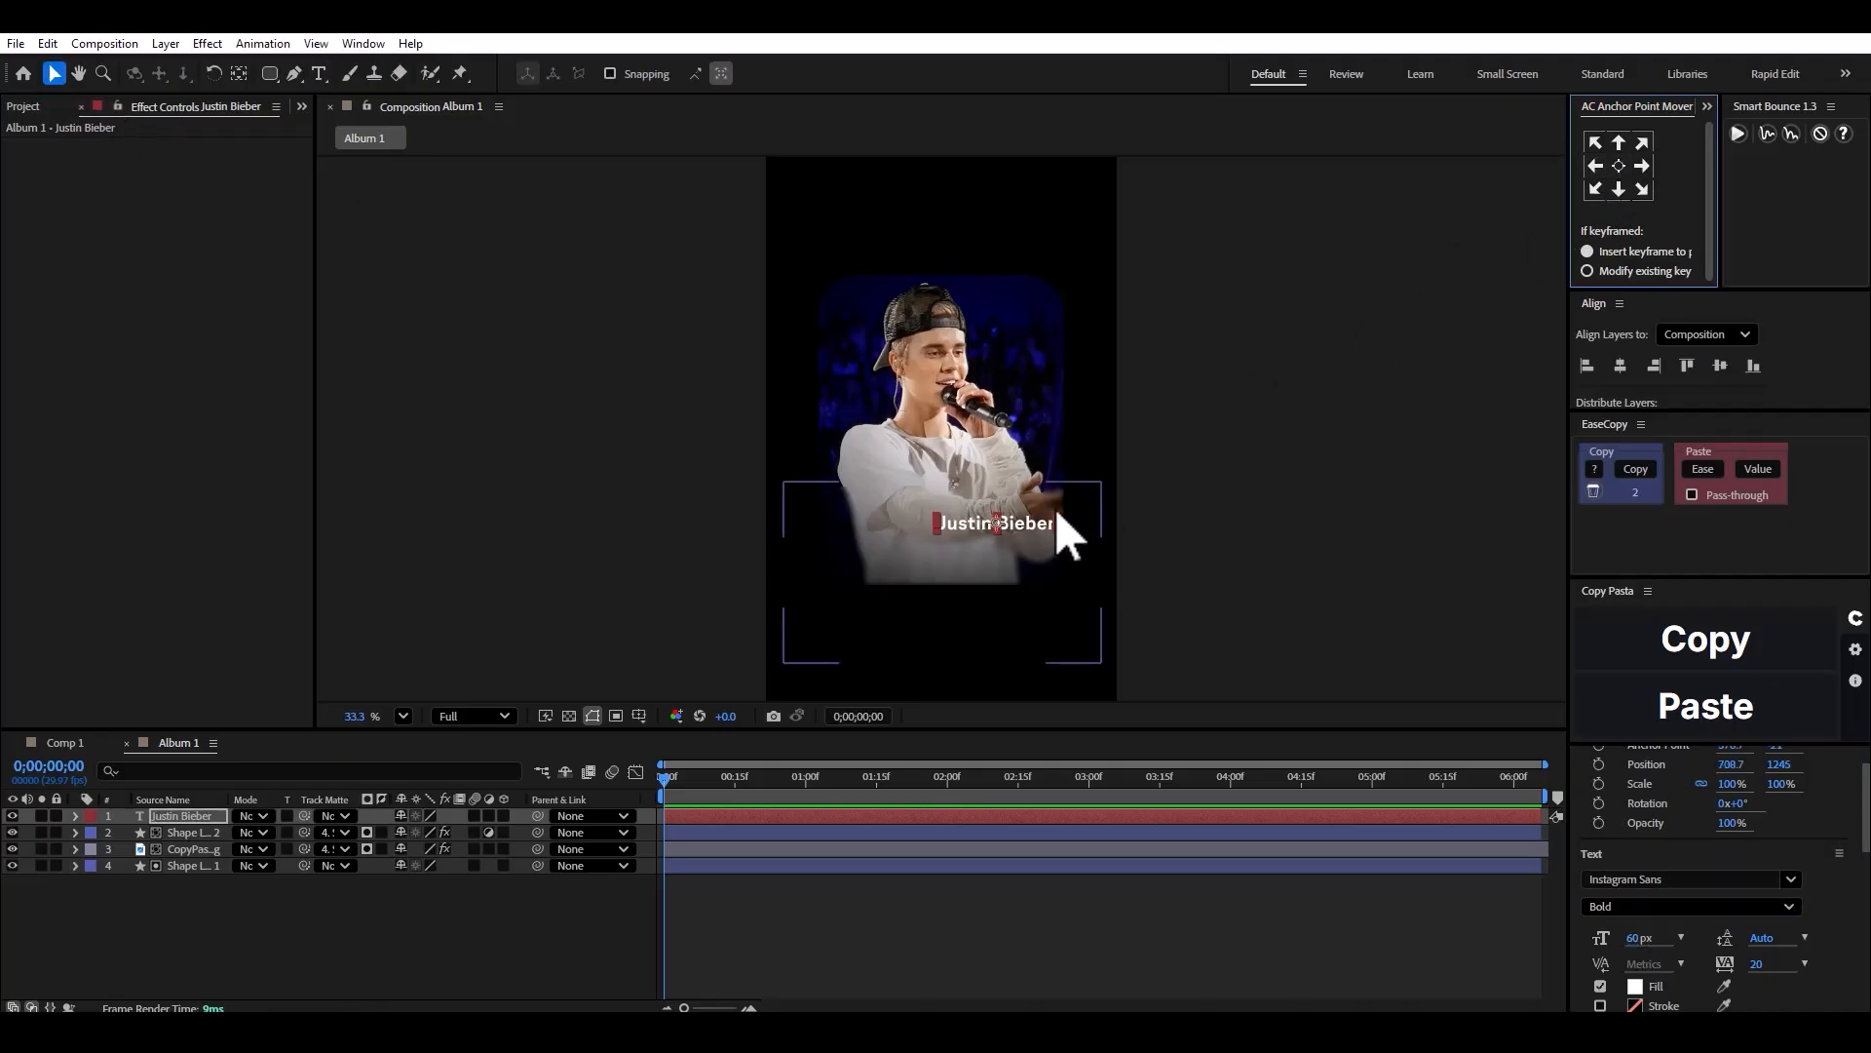
pyautogui.moveTo(1002, 525); pyautogui.dragTo(890, 522)
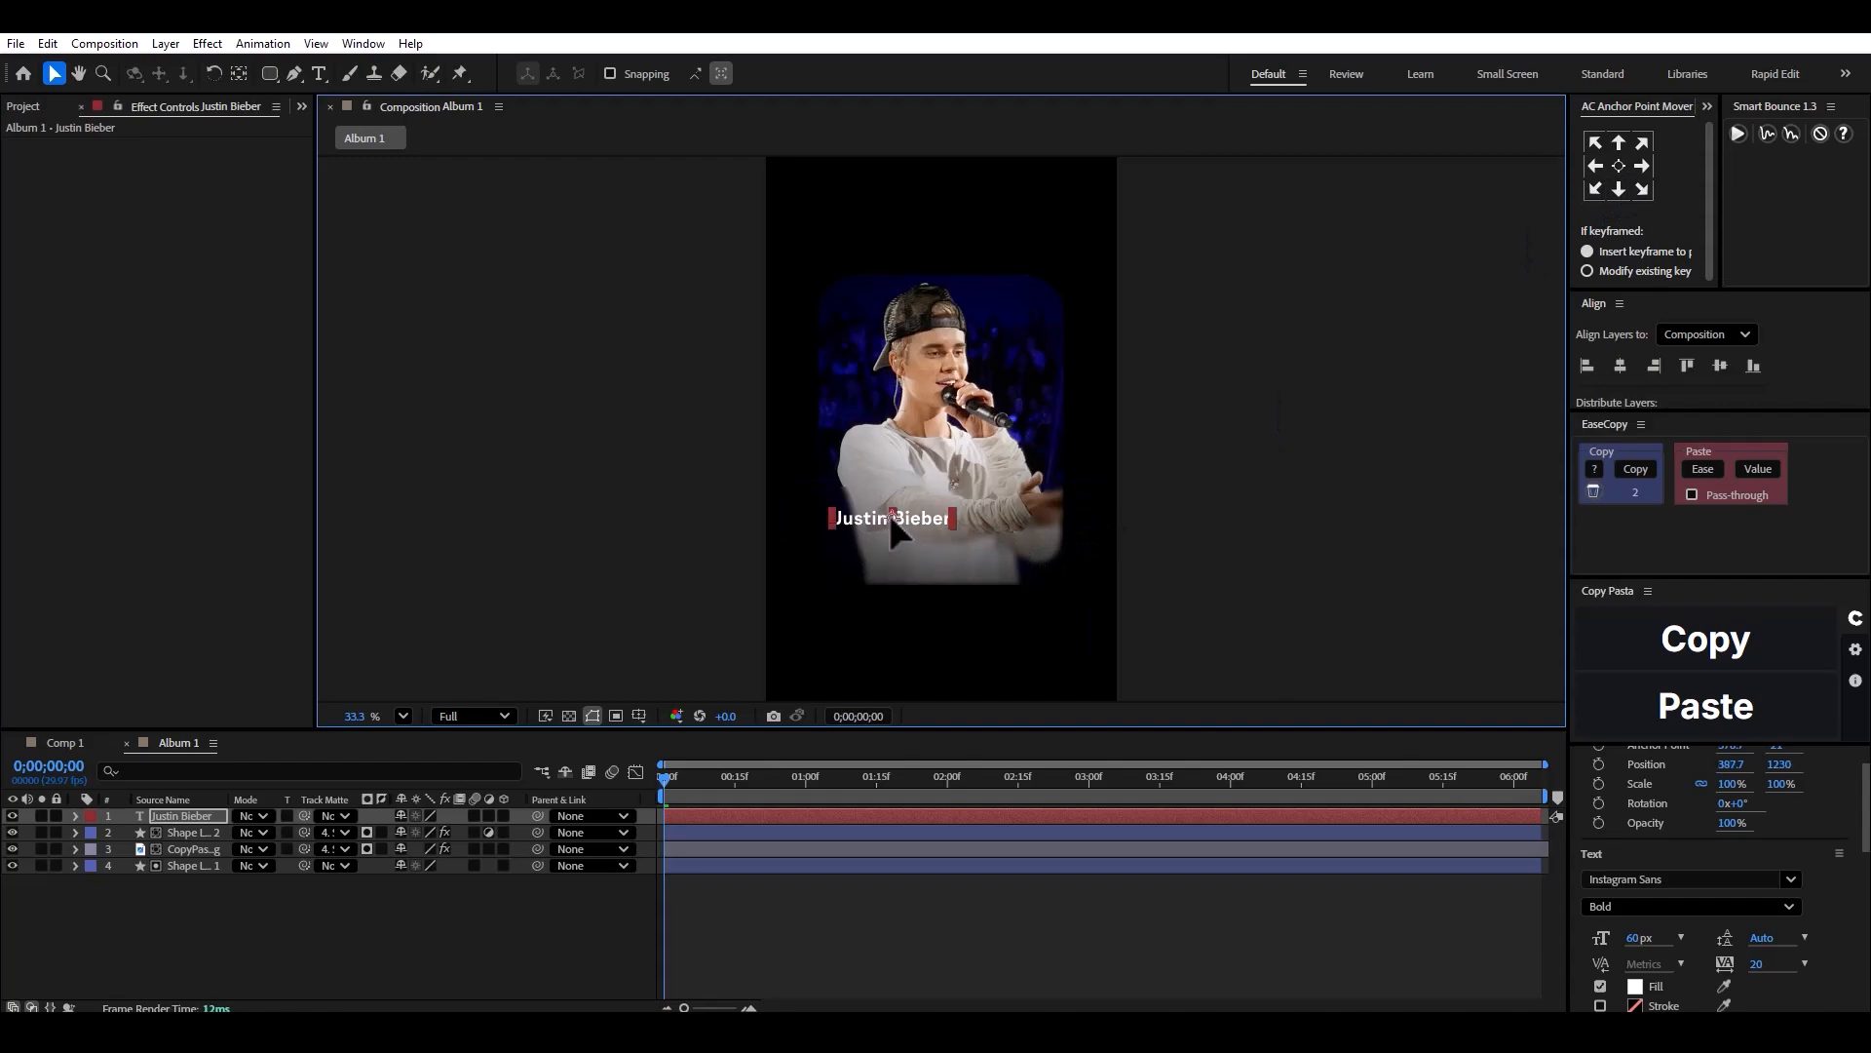
pyautogui.click(1286, 501)
pyautogui.scroll(2, 890, 523)
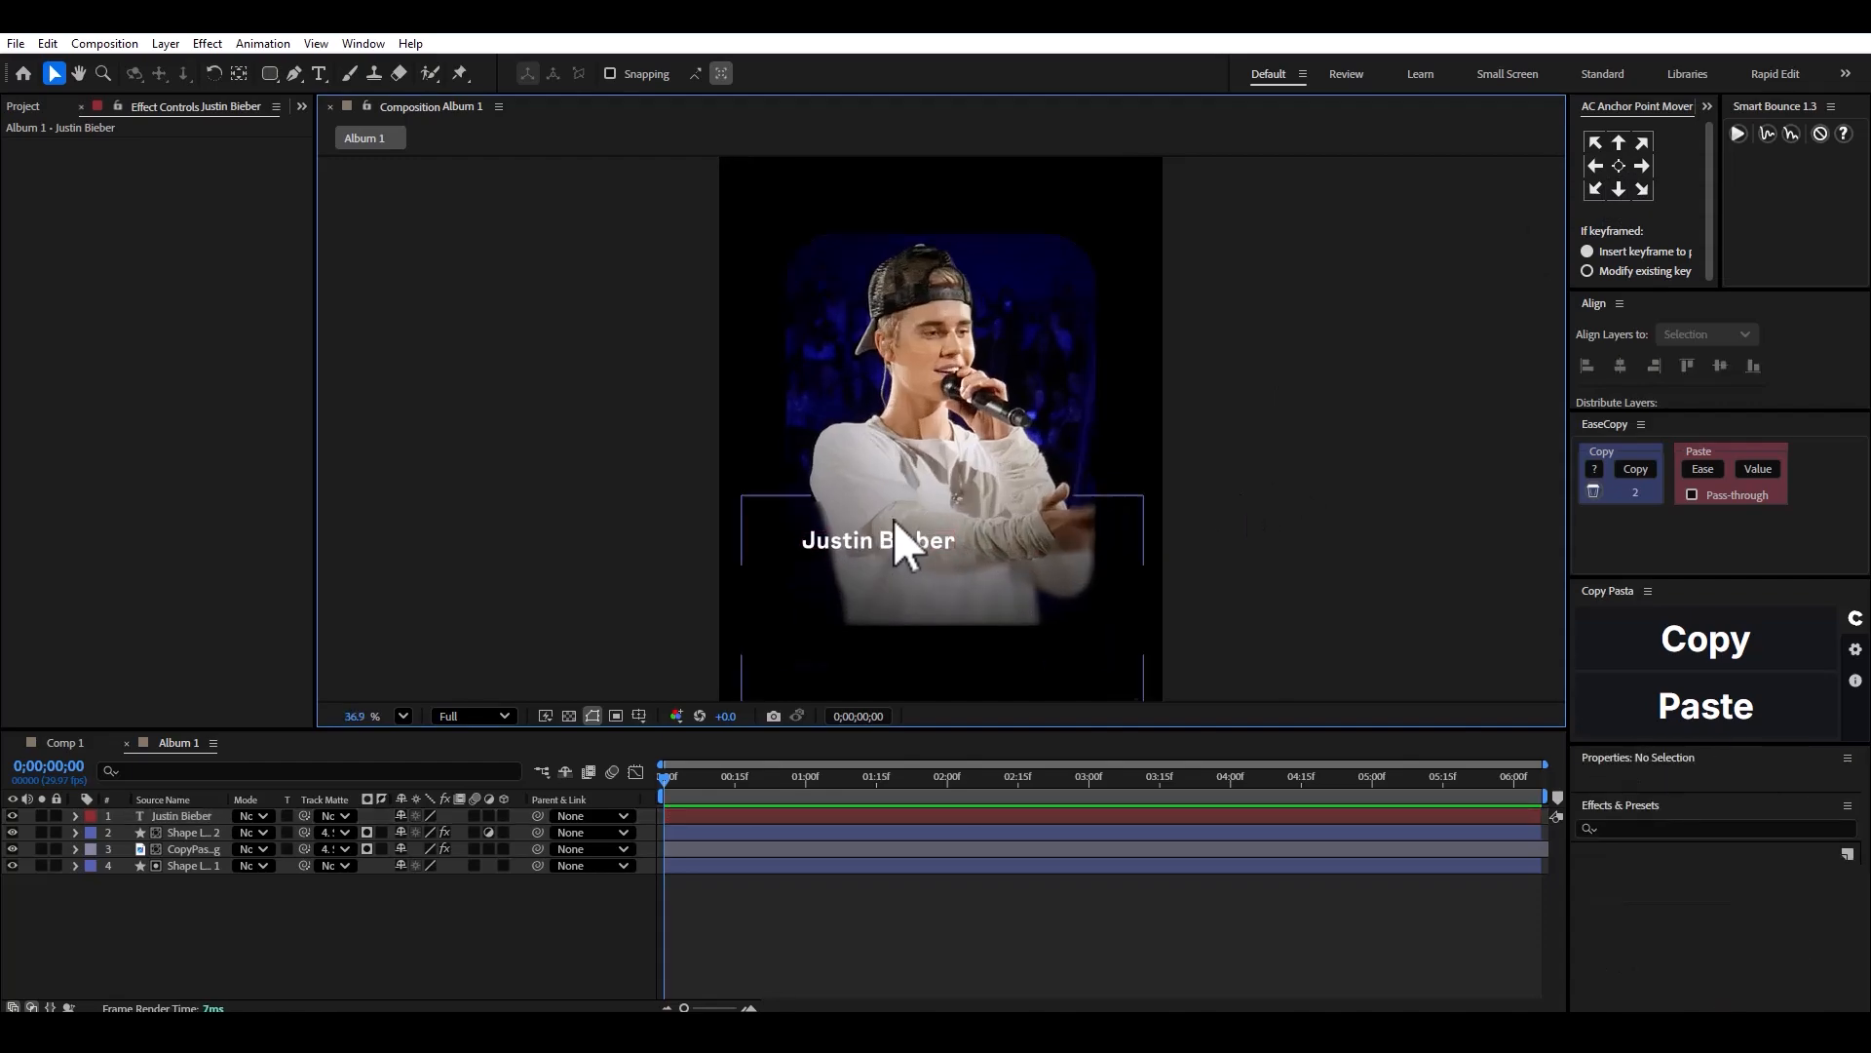
# Duplicate the artist-name text, place the copy directly beneath it, and change its wording to "Album".
pyautogui.click(876, 511)
pyautogui.hotkey('ctrl', 'd')
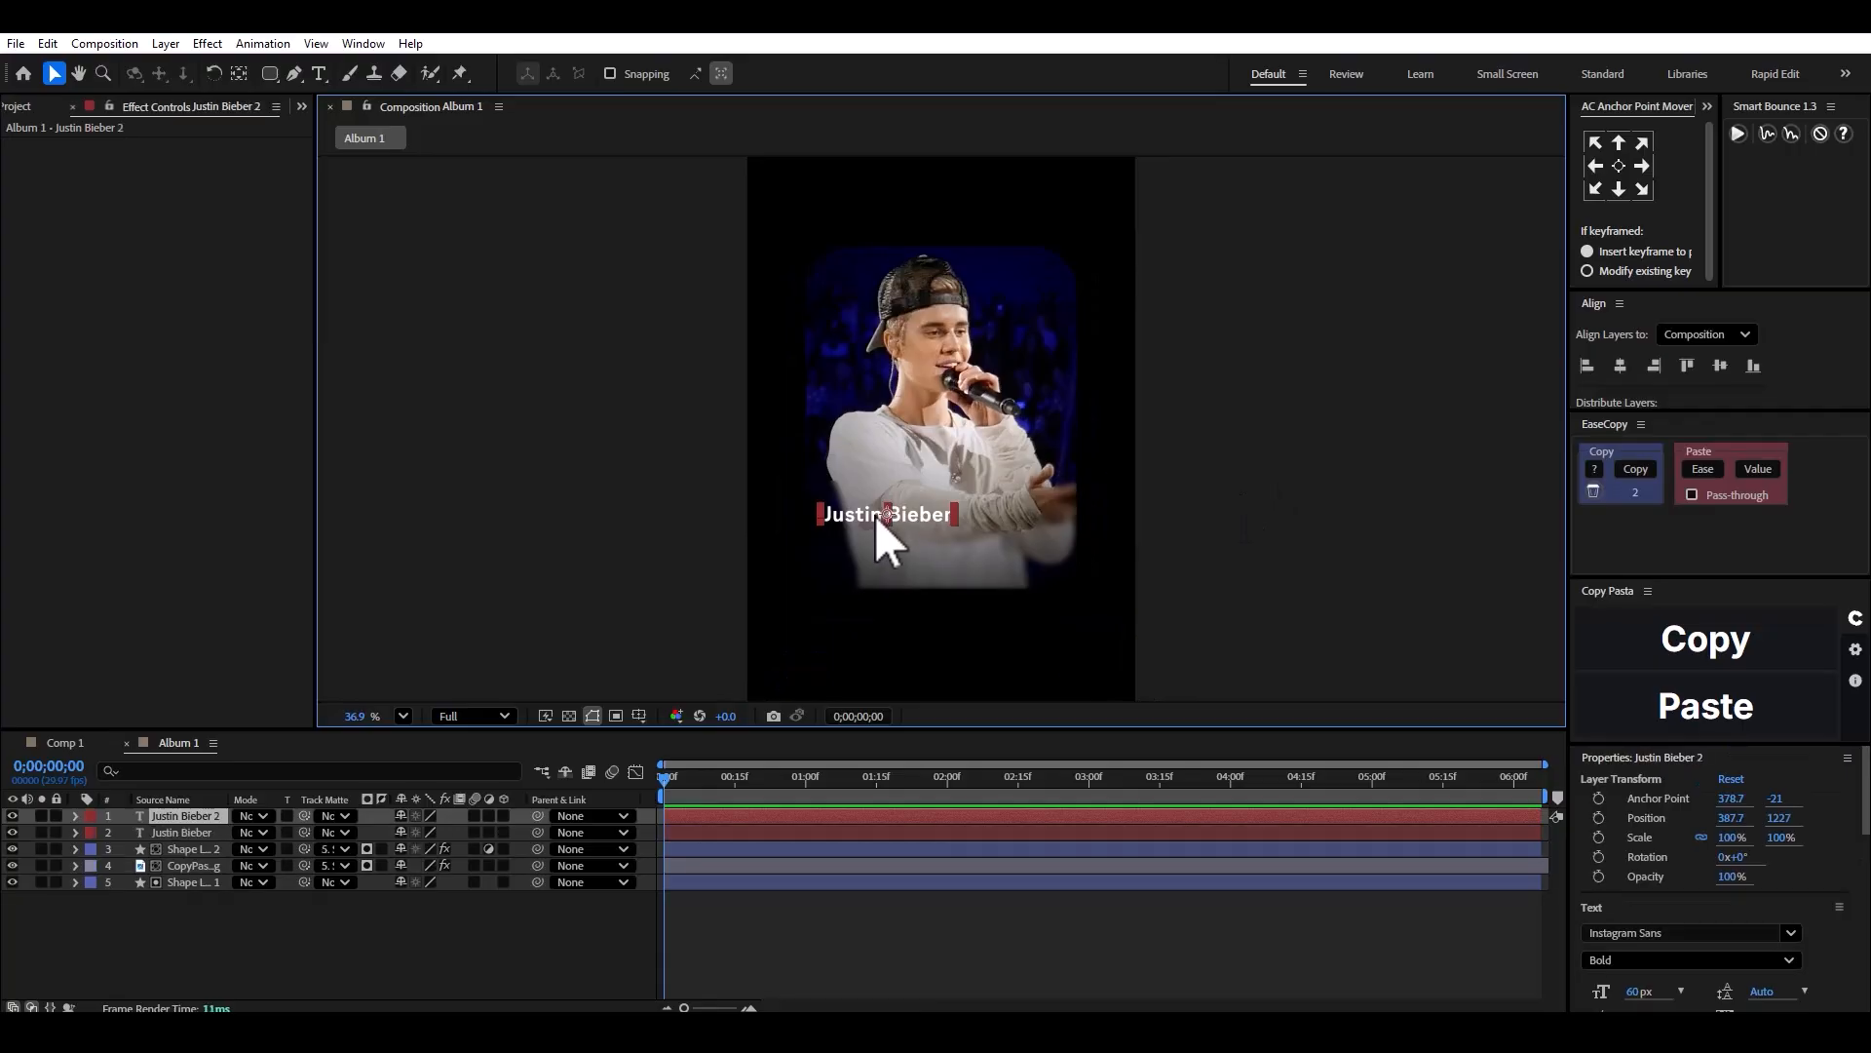
pyautogui.moveTo(887, 514); pyautogui.dragTo(885, 536)
pyautogui.doubleClick(884, 536)
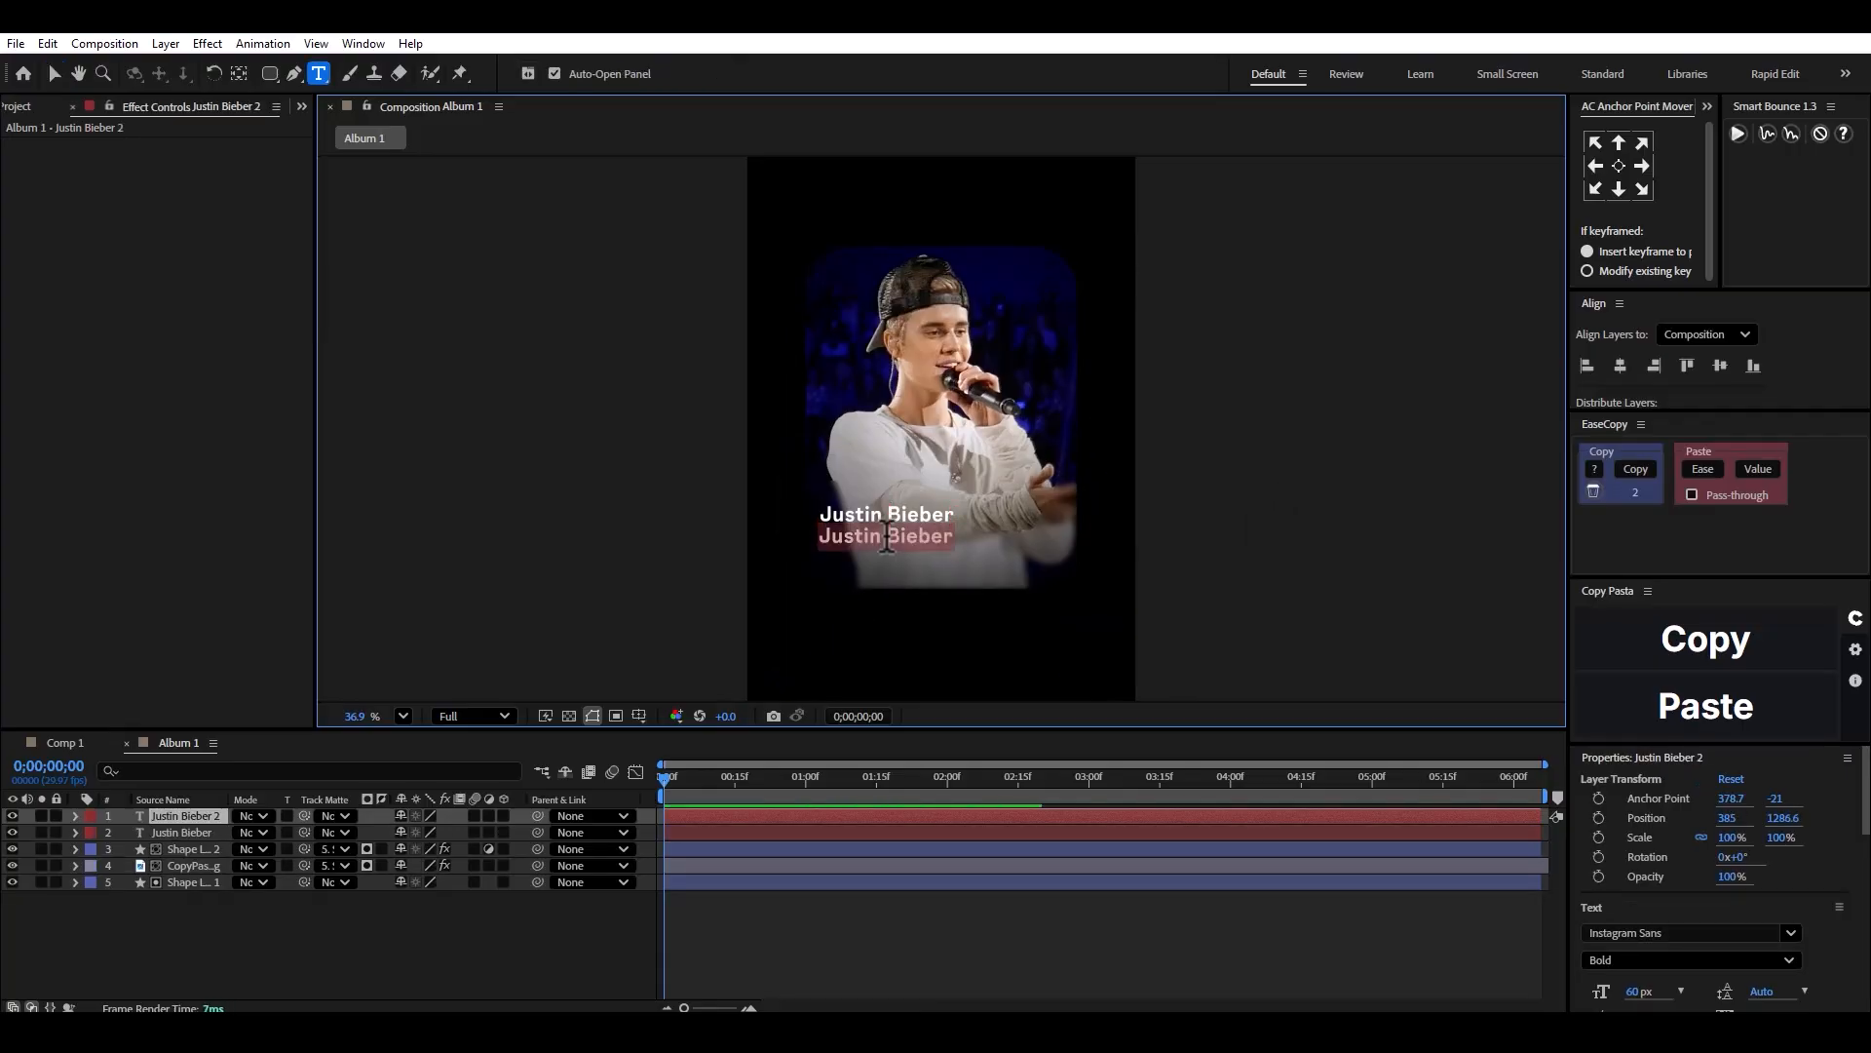
pyautogui.write('Album')
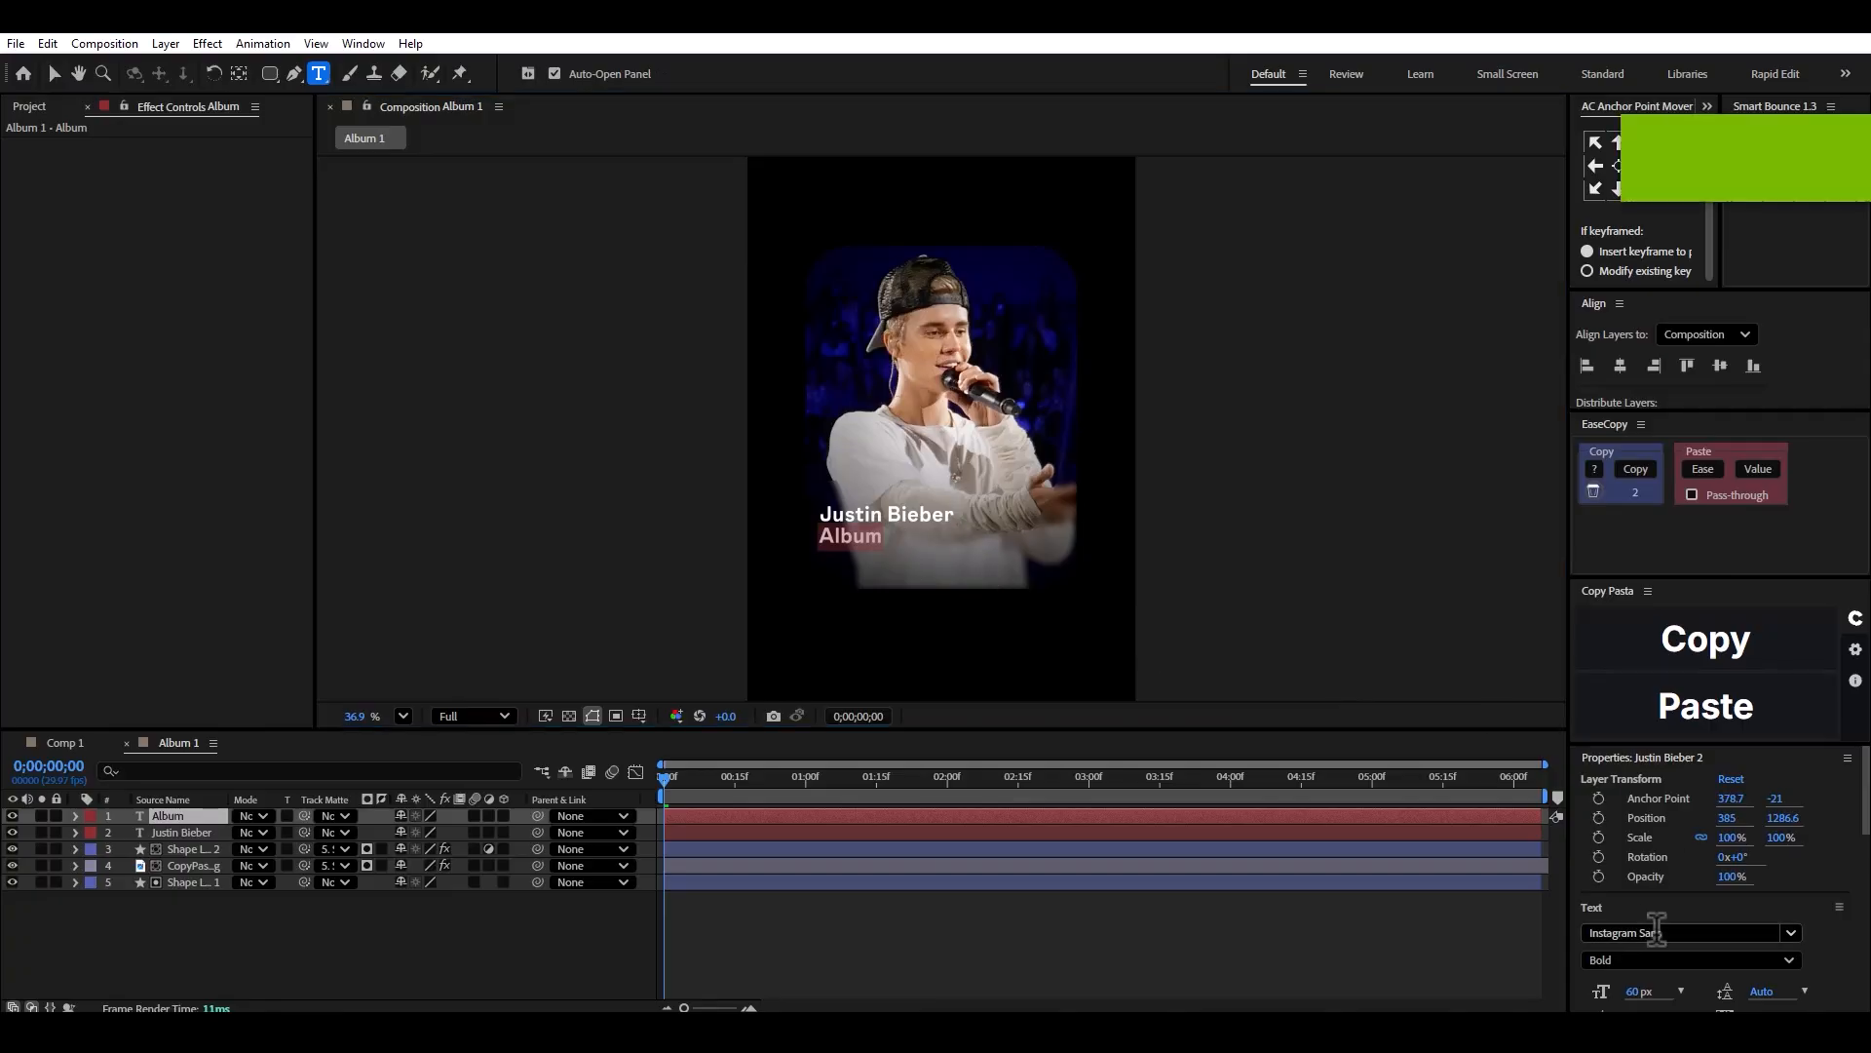
# Set the "Album" text to Regular style at 32 px.
pyautogui.click(1657, 960)
pyautogui.click(1667, 885)
pyautogui.scroll(-1, 1715, 911)
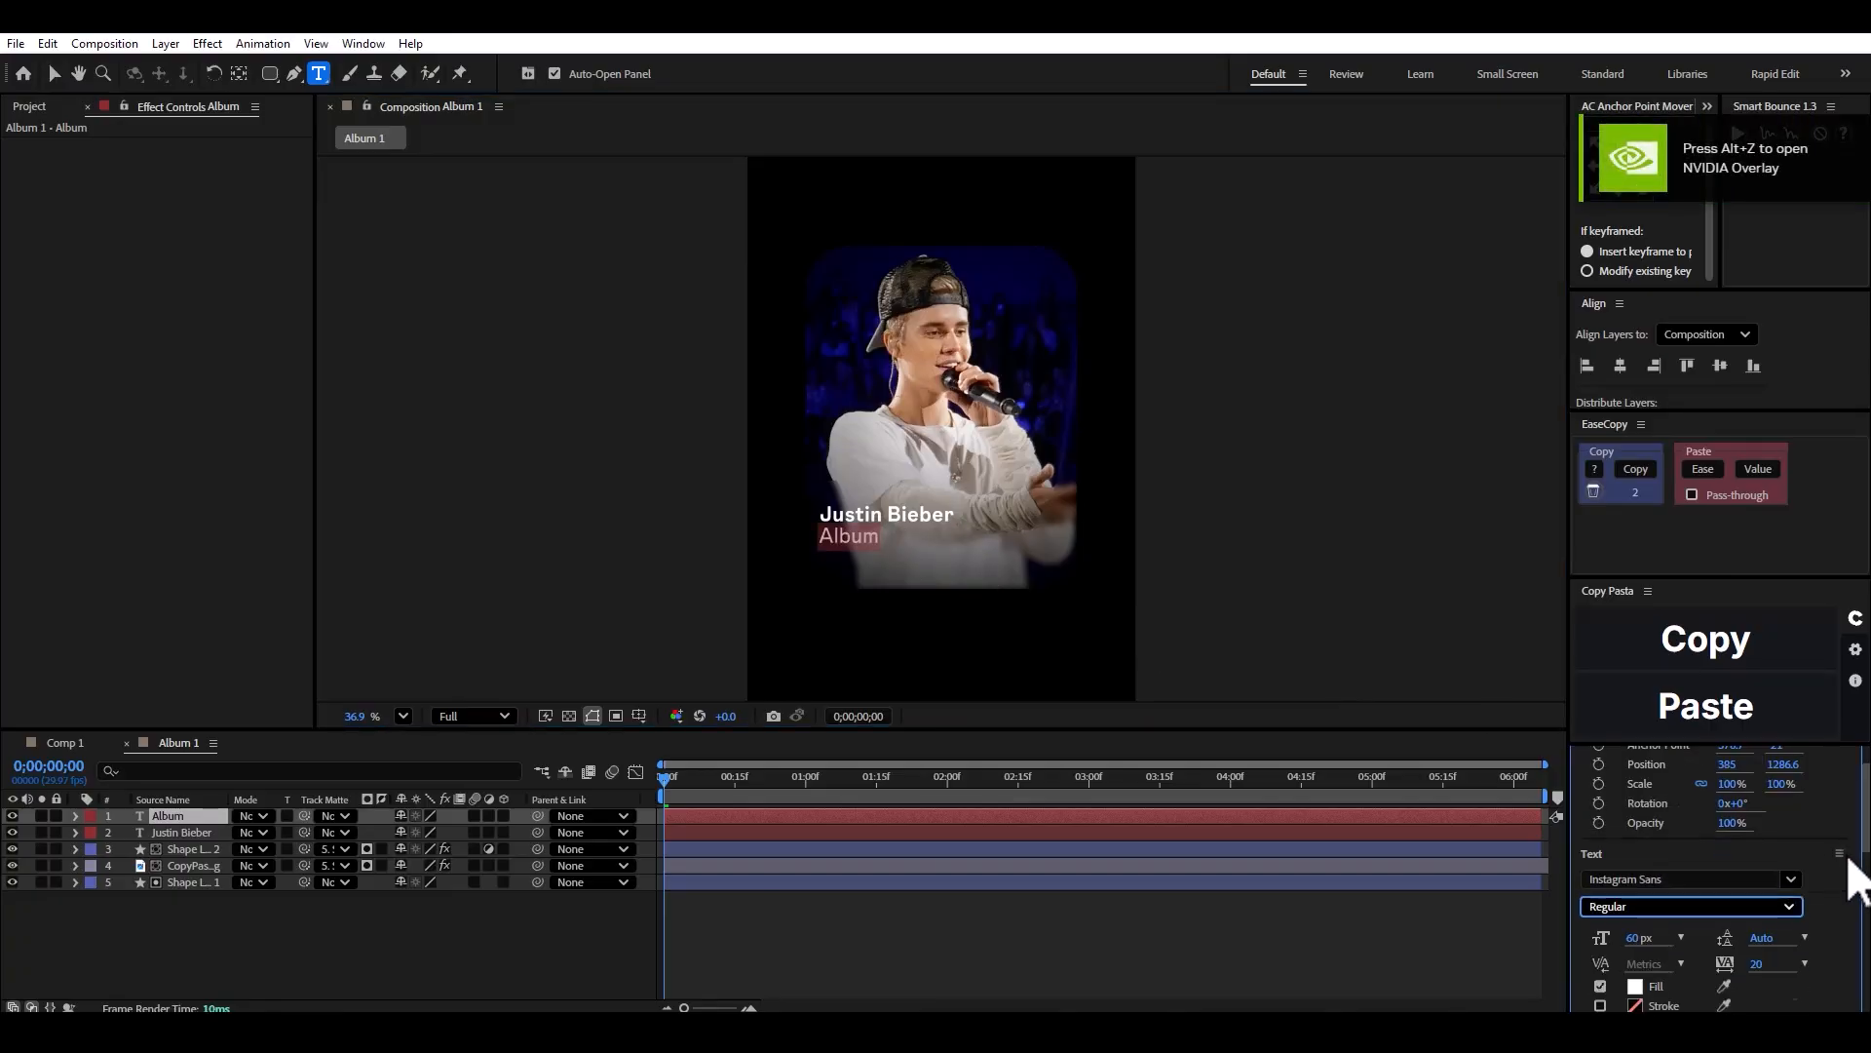
pyautogui.moveTo(1626, 937); pyautogui.dragTo(1592, 935)
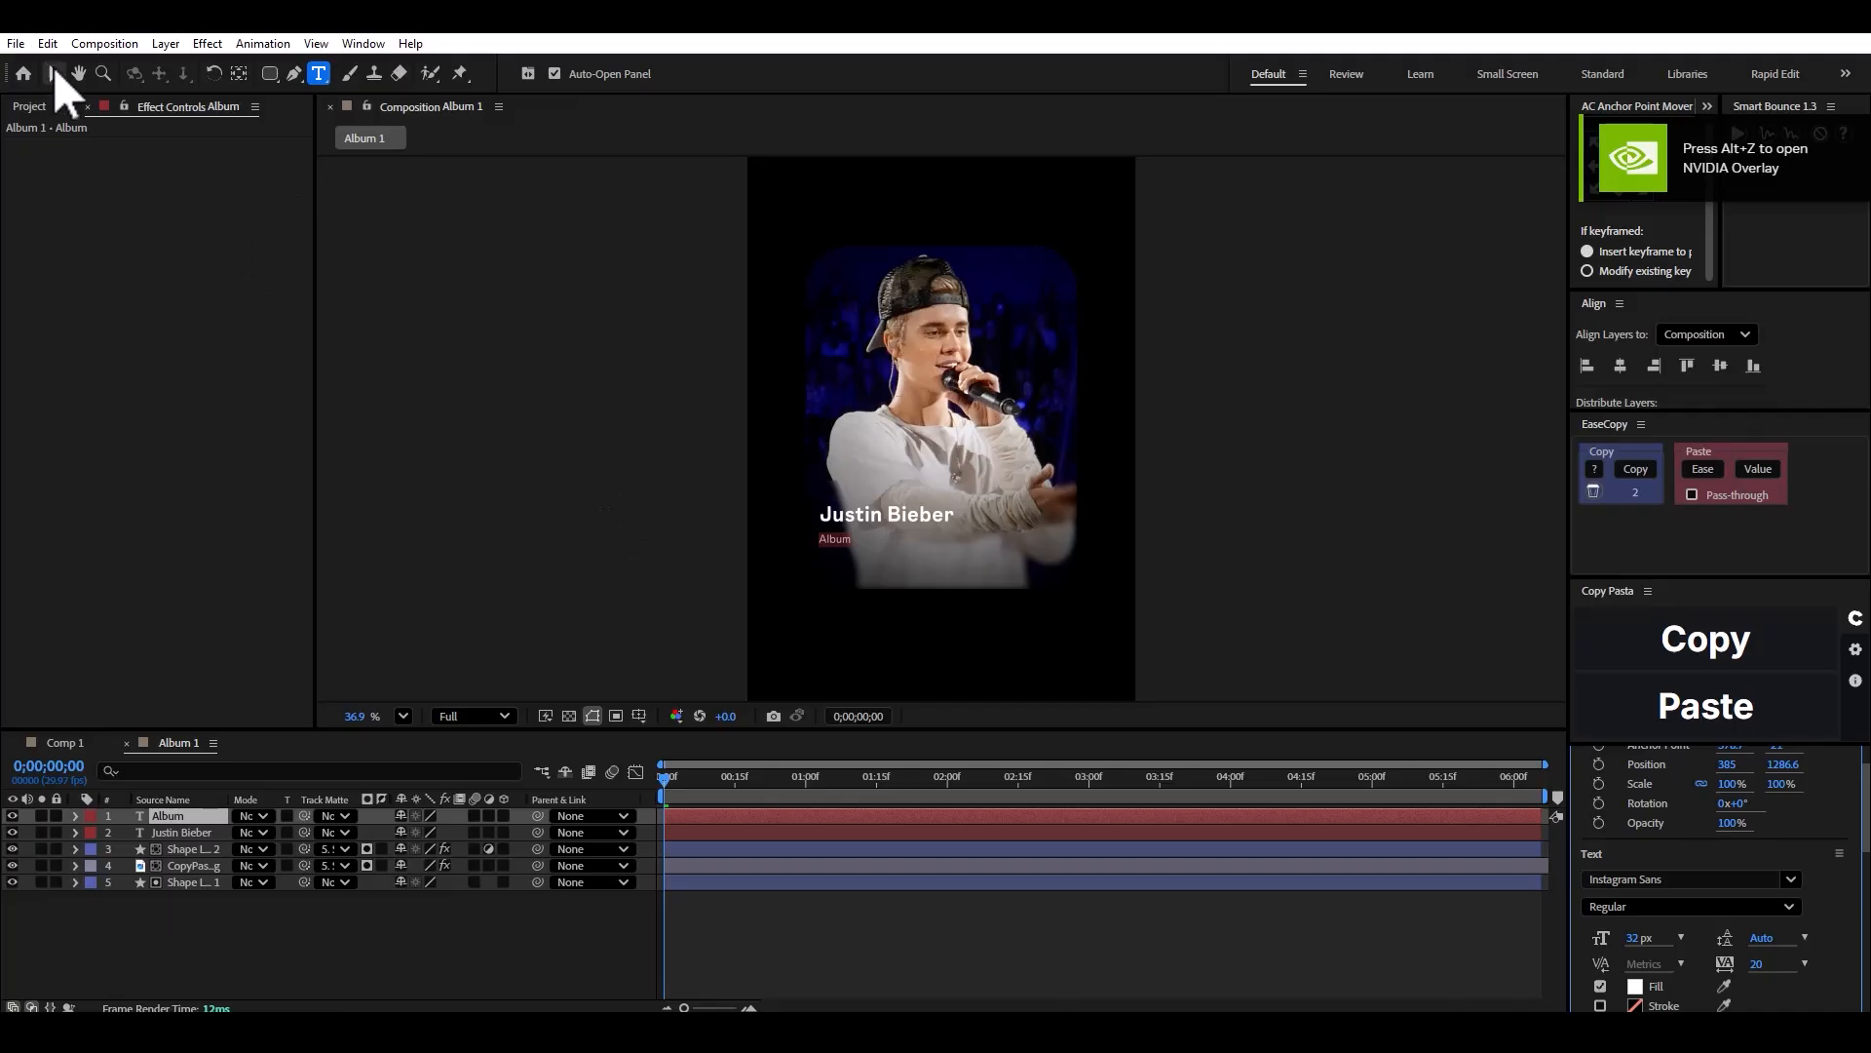
# Move the "Album" text up close beneath the artist name, aligned with its left edge, and deselect it.
pyautogui.click(51, 70)
pyautogui.scroll(3, 833, 575)
pyautogui.moveTo(845, 603); pyautogui.dragTo(848, 591)
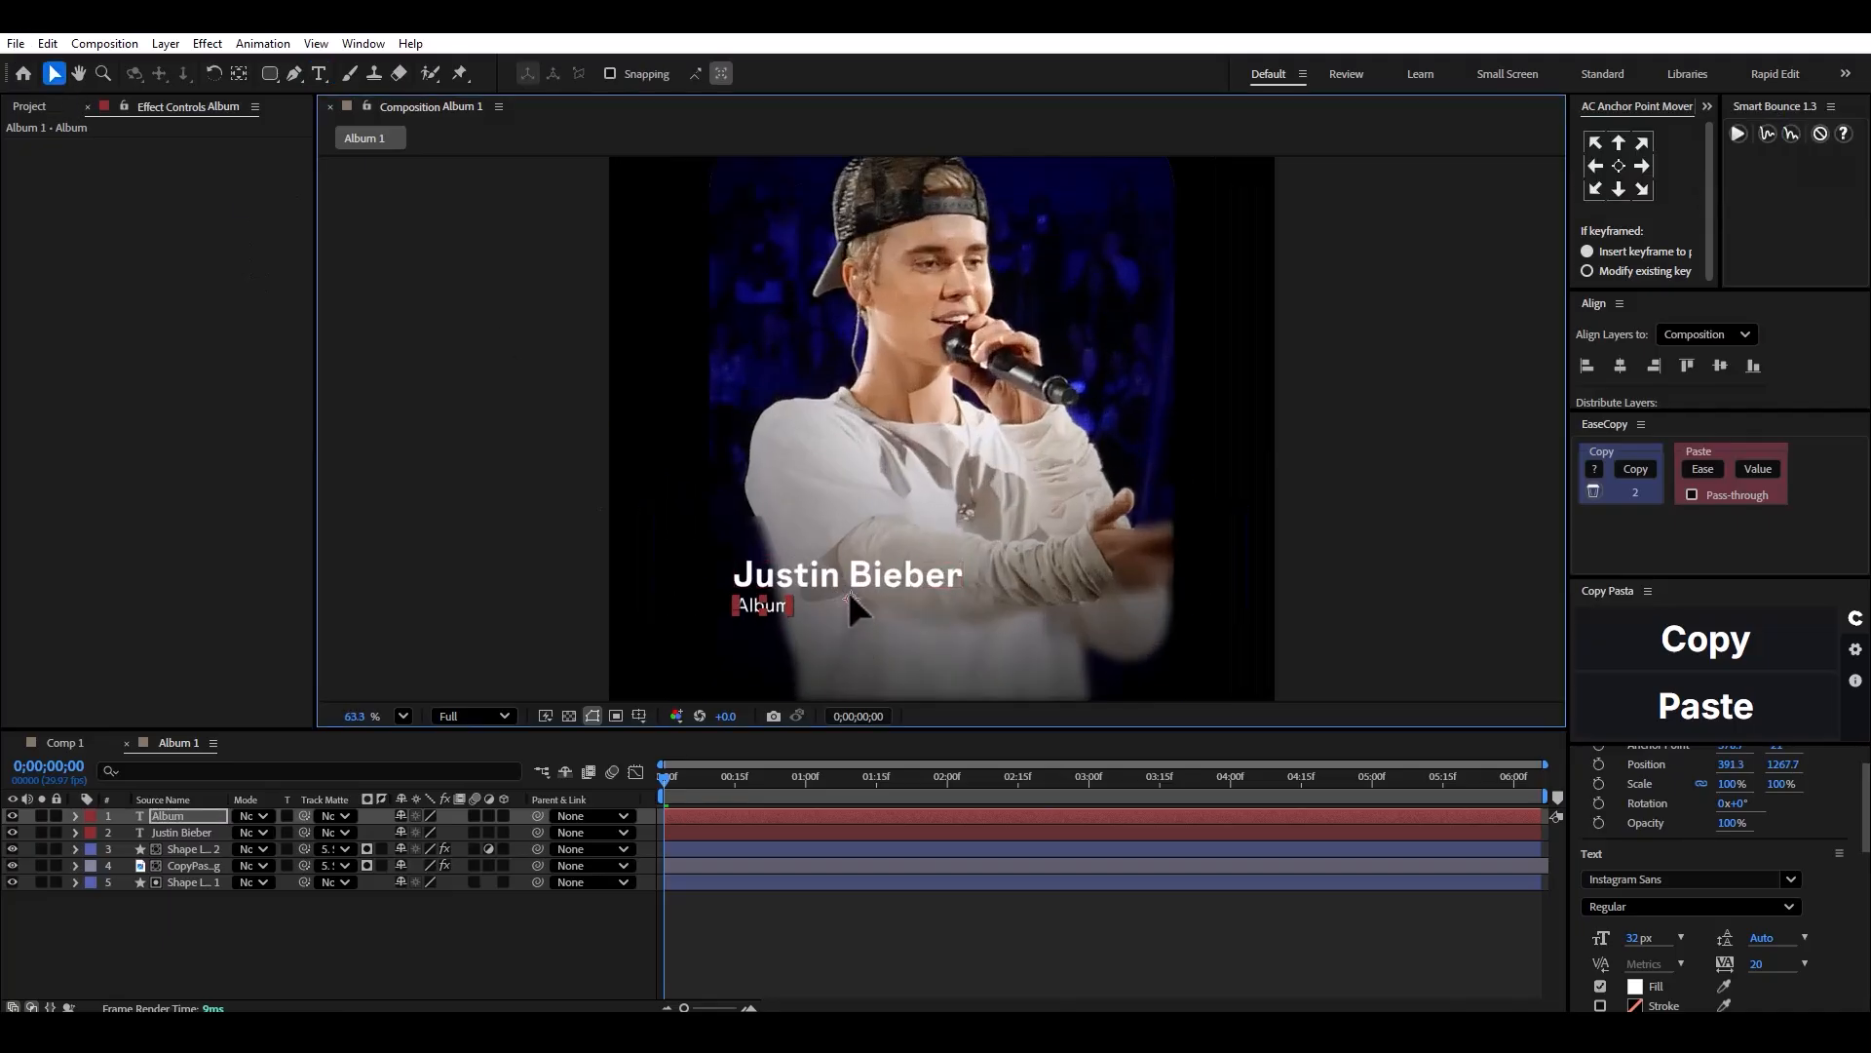
pyautogui.scroll(-3, 1127, 407)
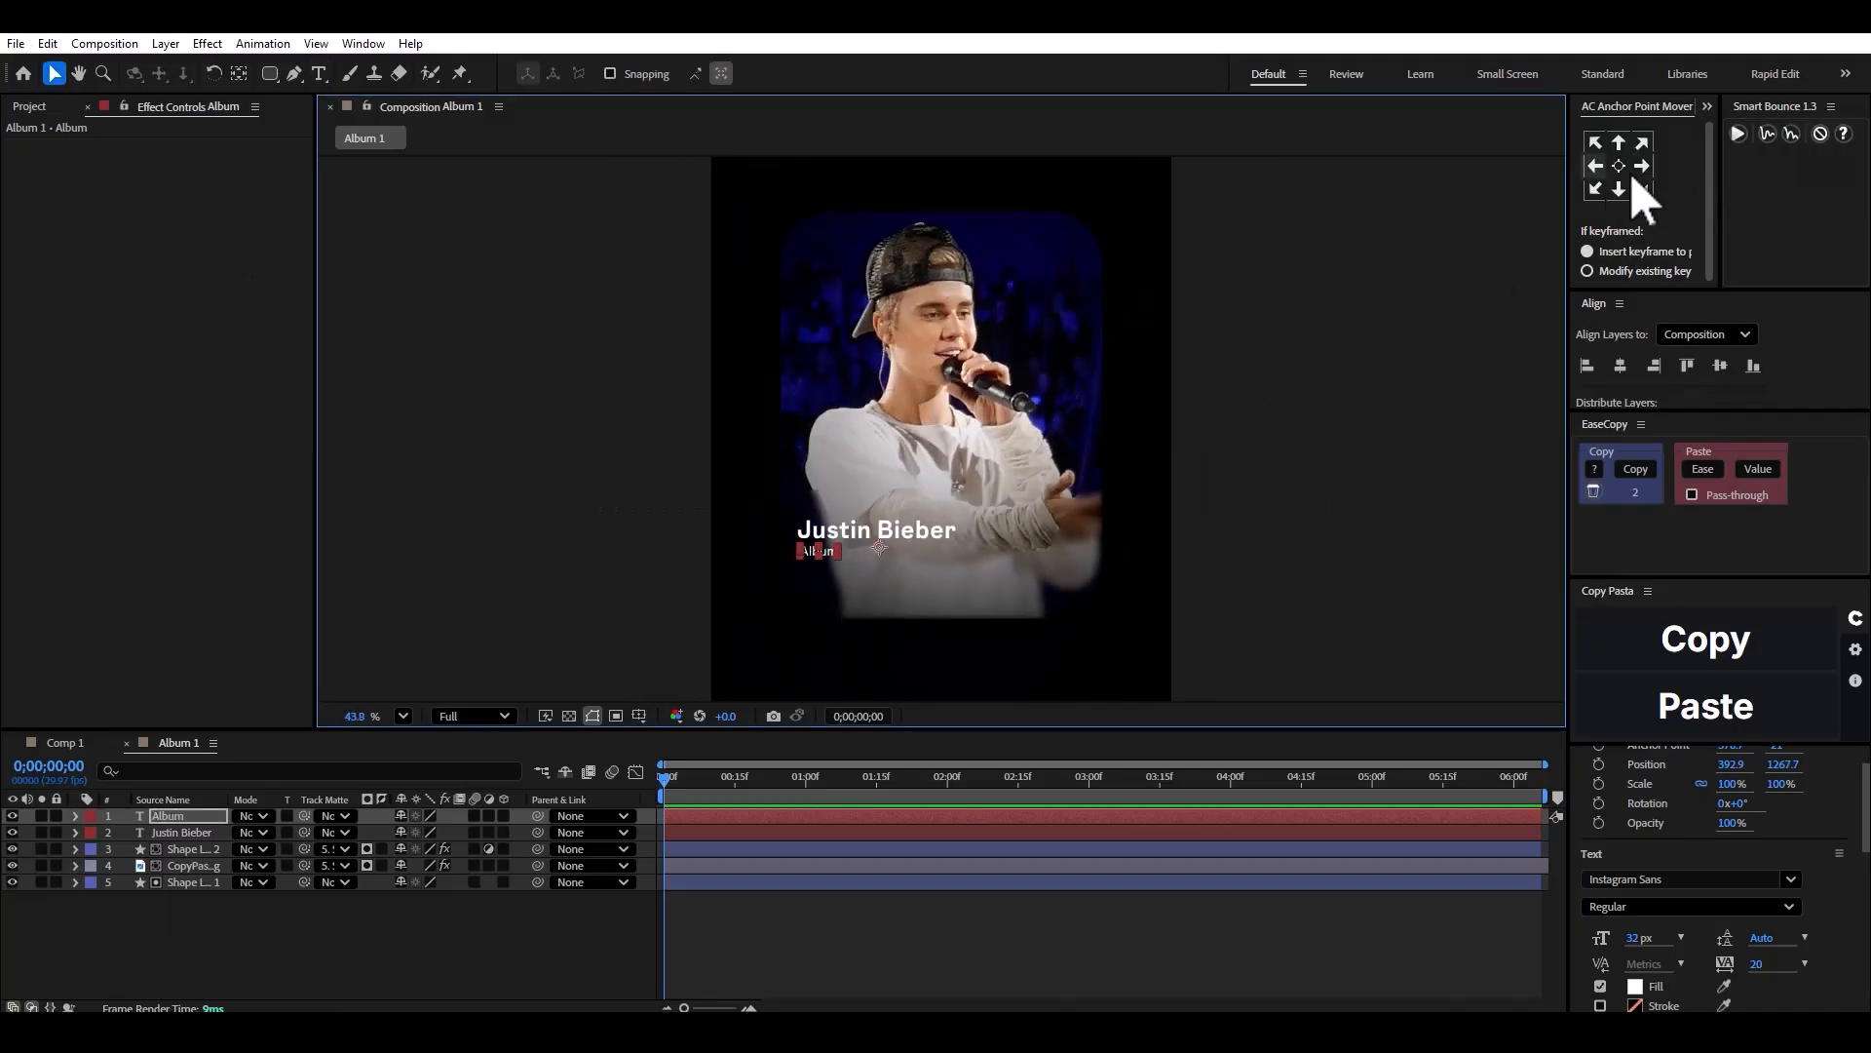
pyautogui.click(1456, 319)
pyautogui.scroll(-1, 858, 458)
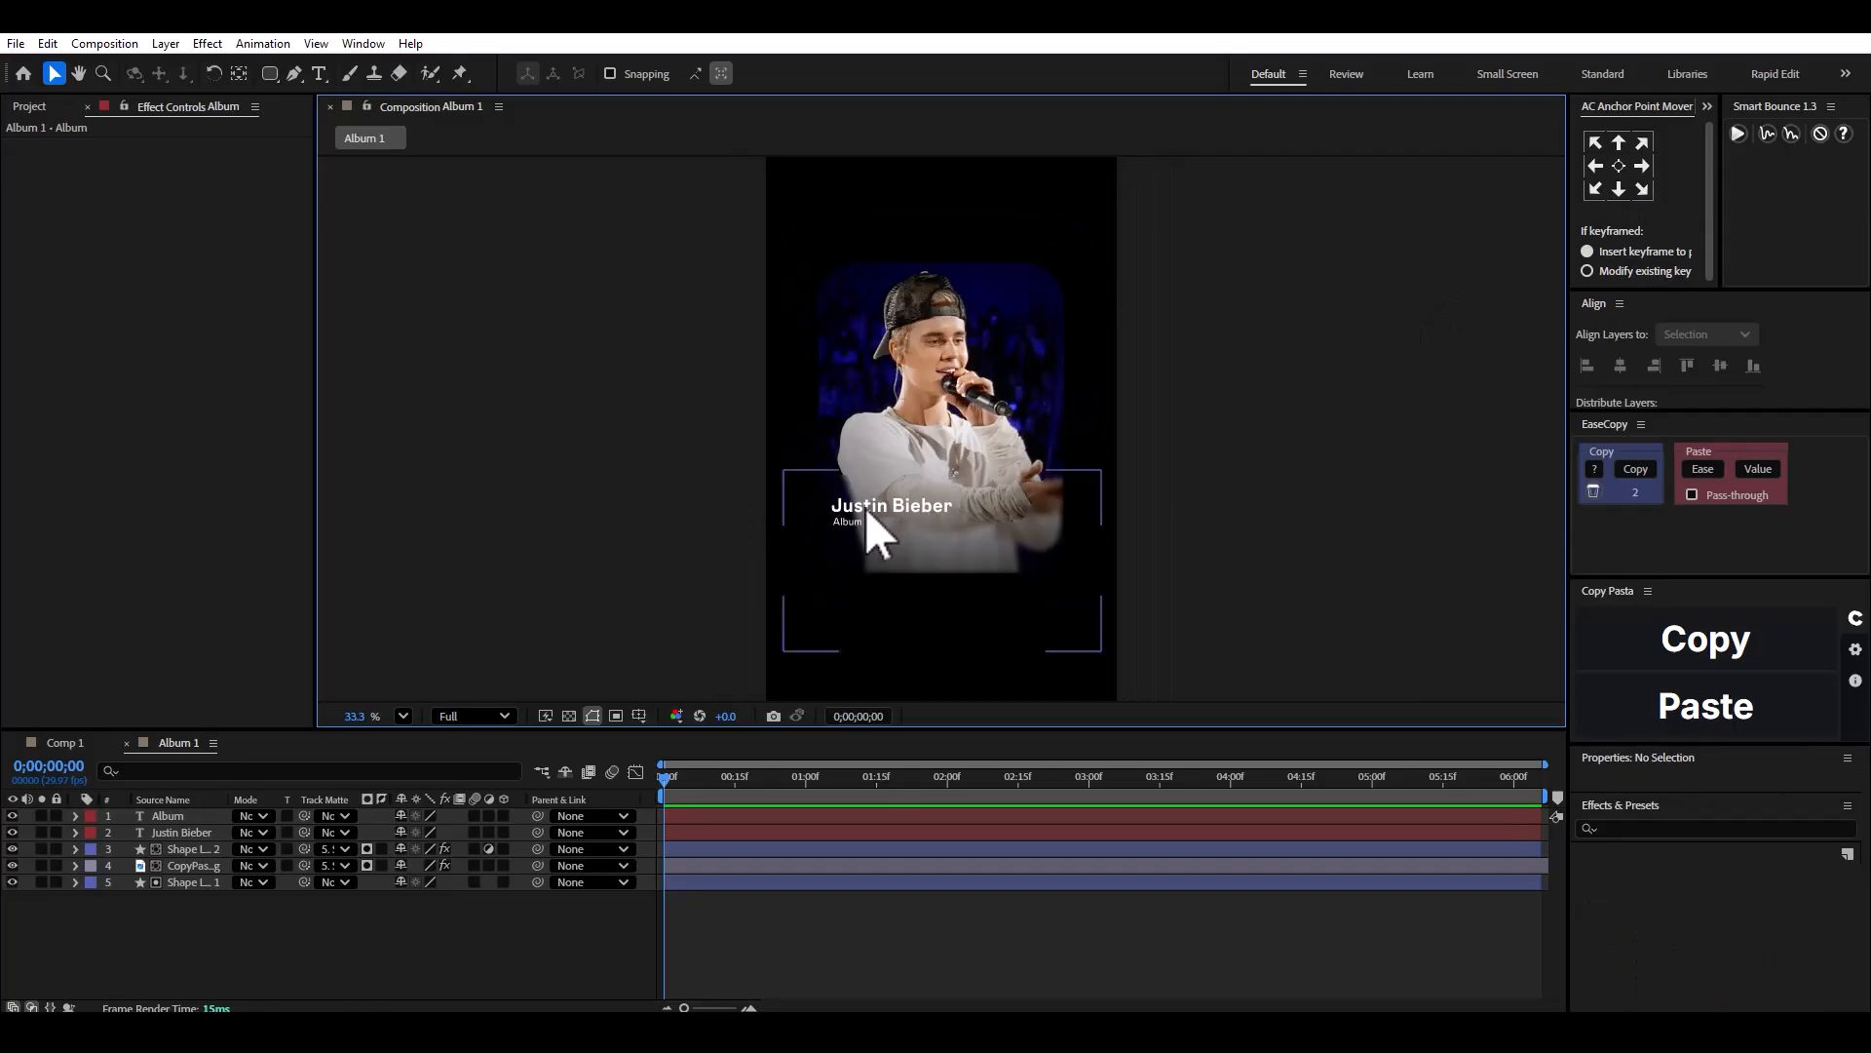
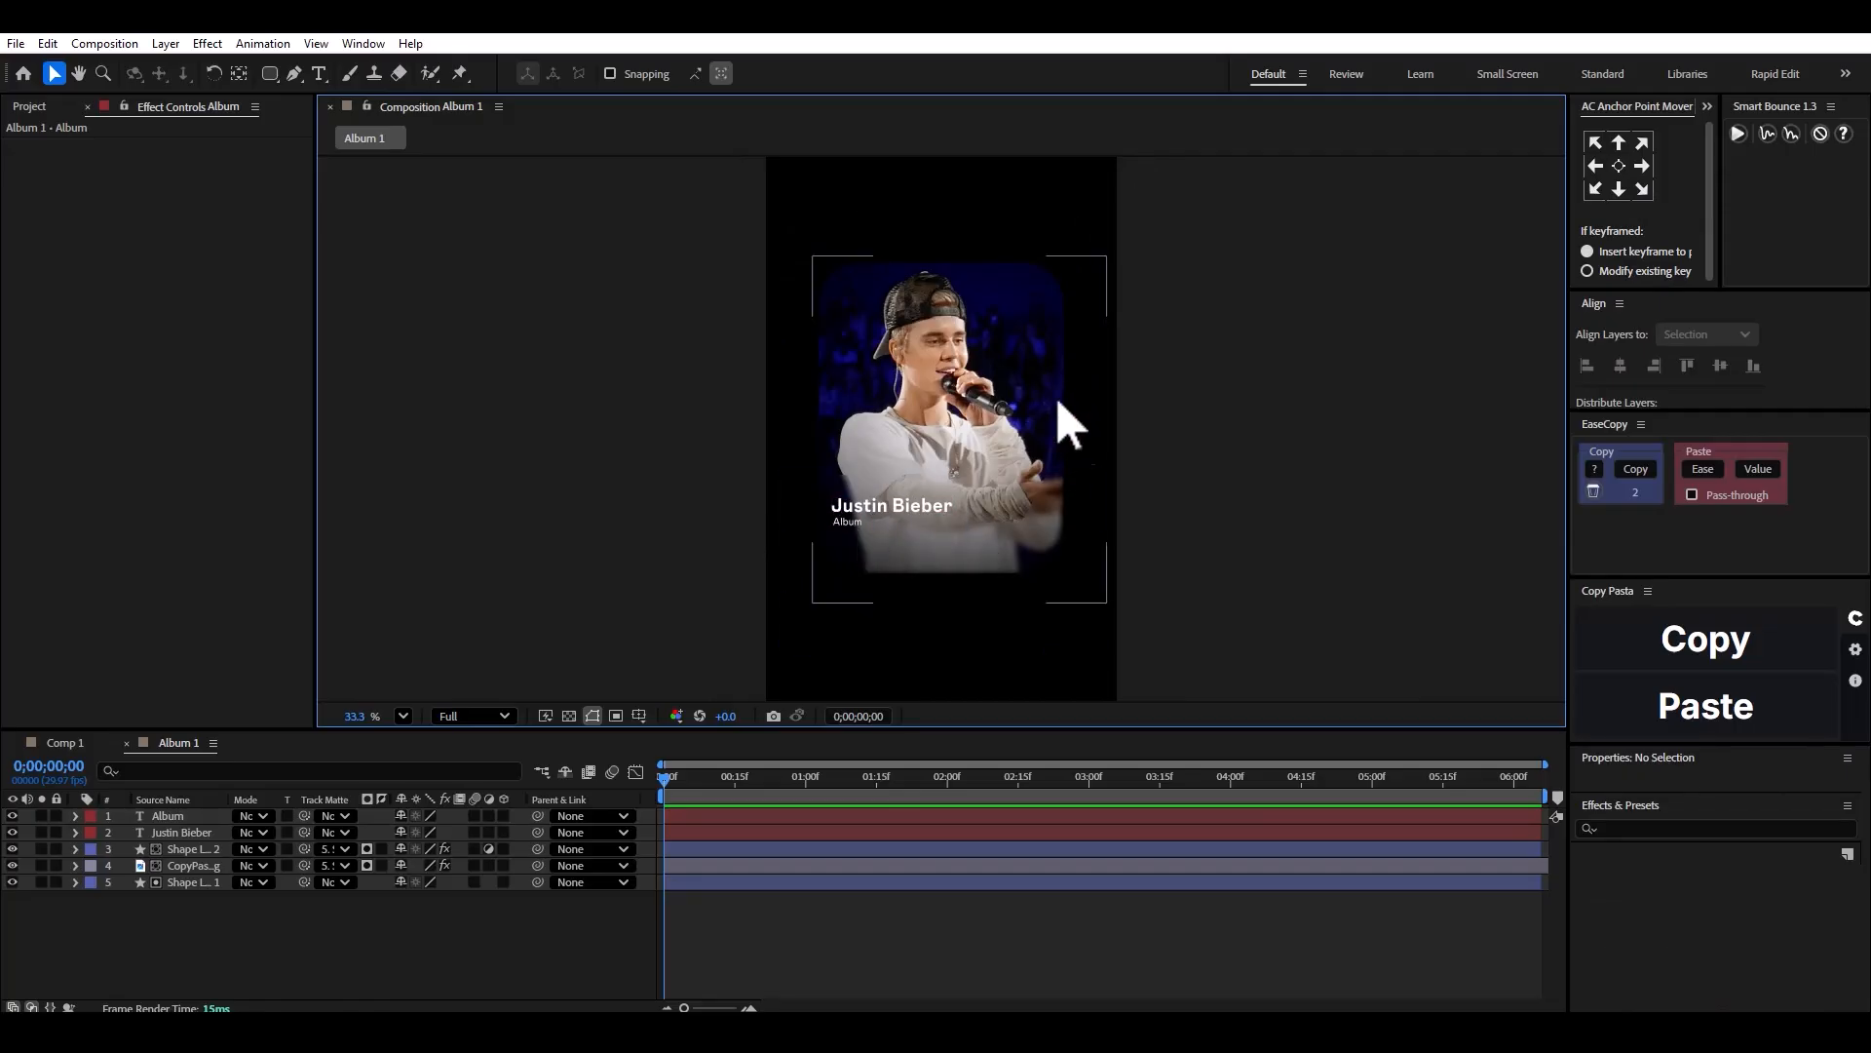
pyautogui.click(361, 926)
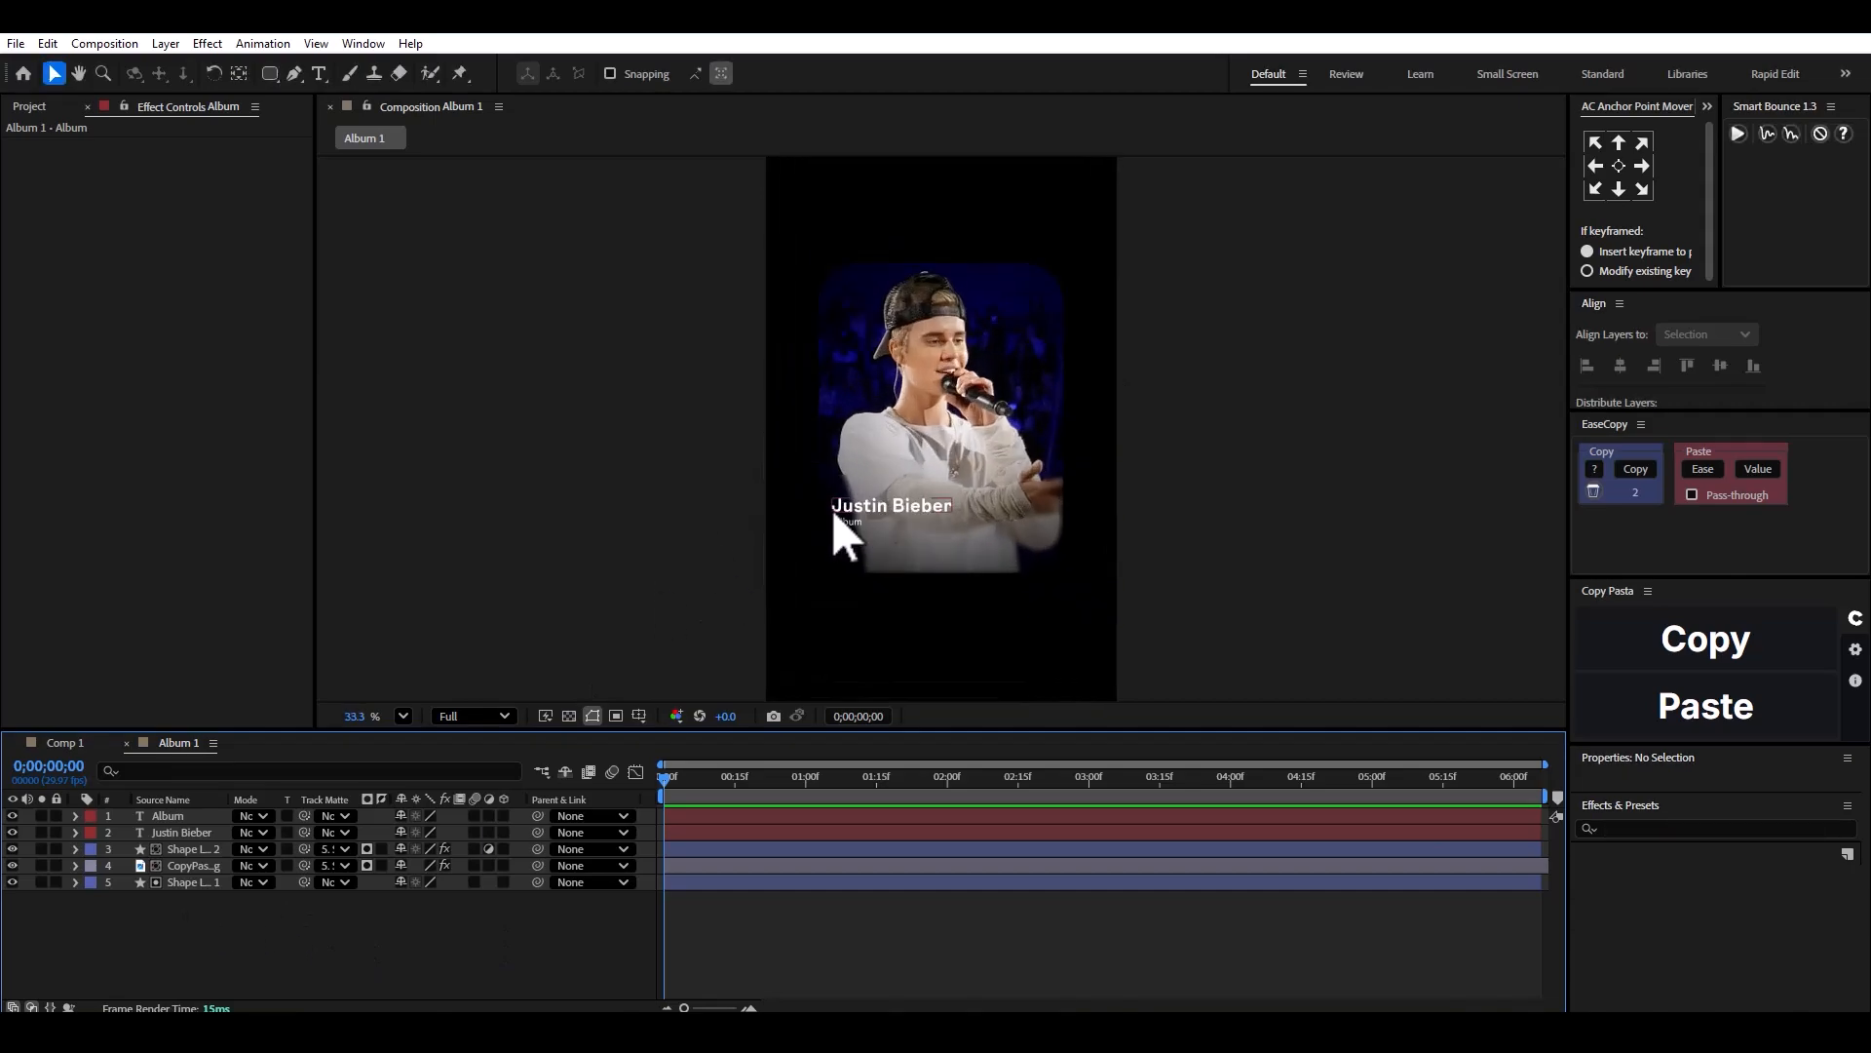
pyautogui.scroll(-2, 653, 361)
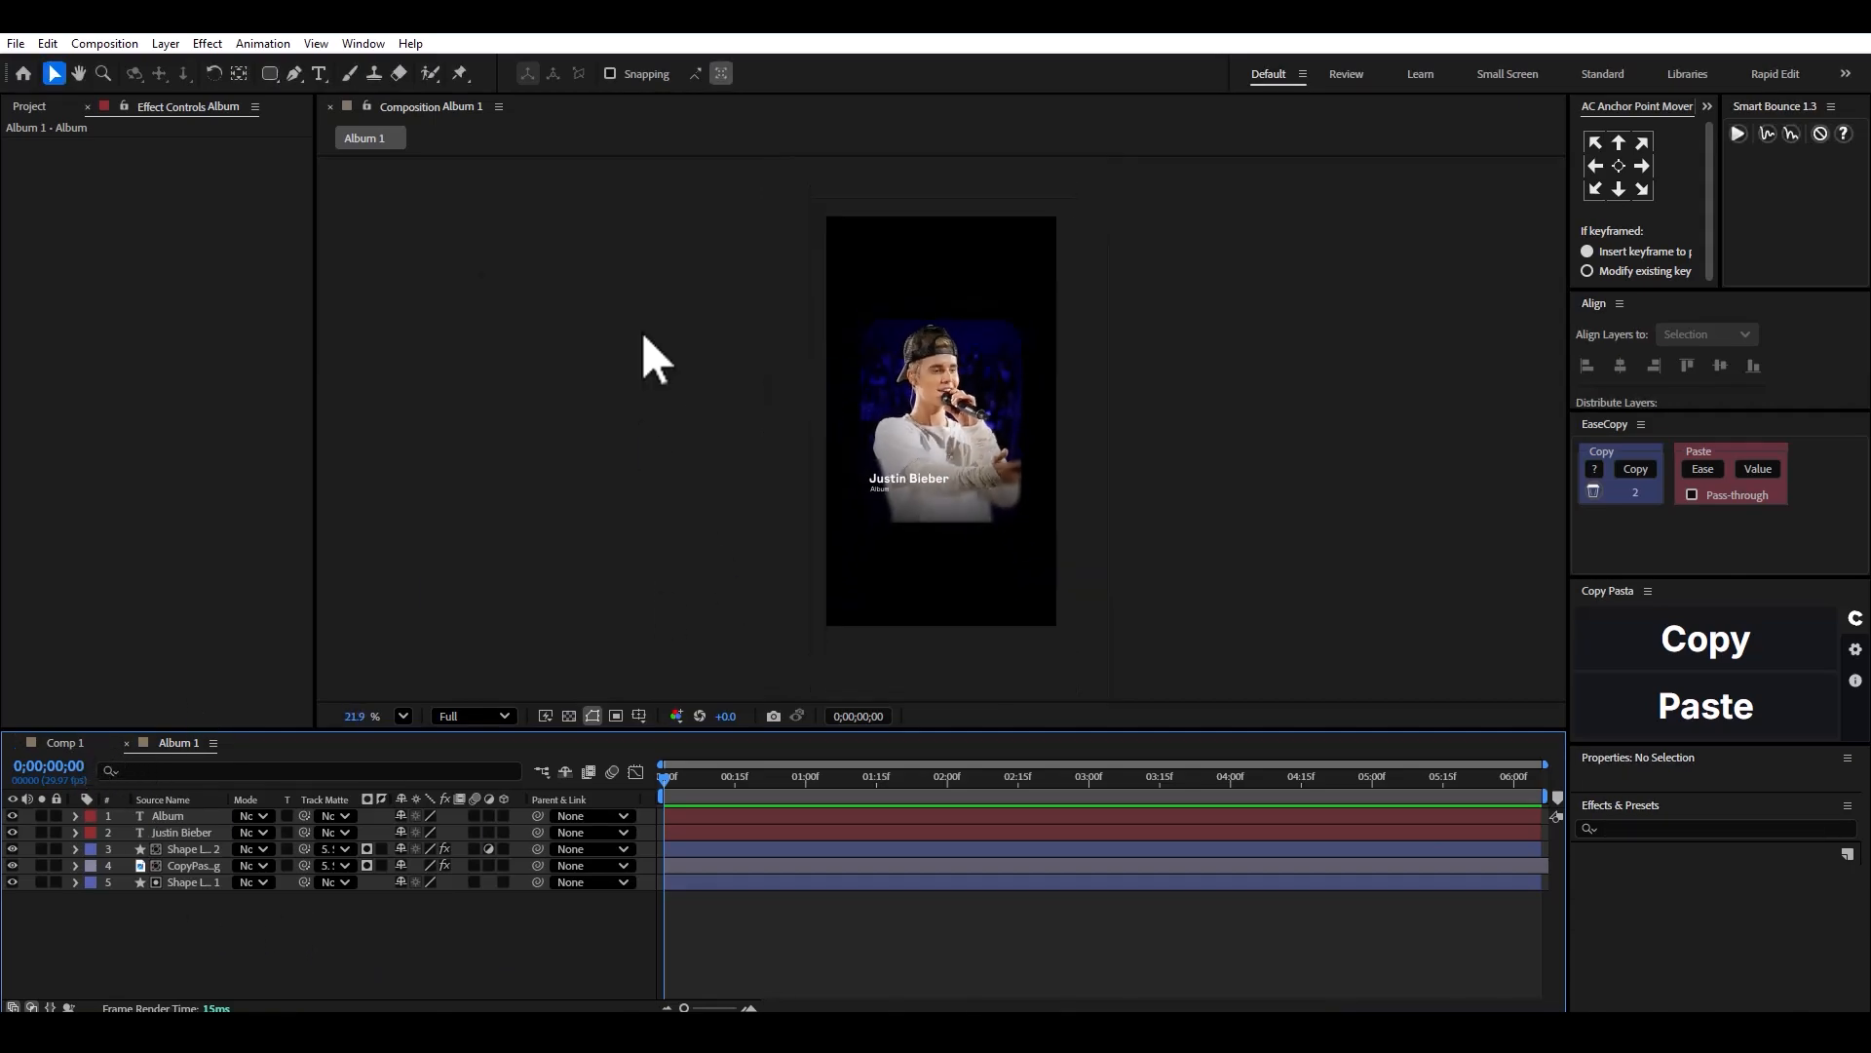
# Return to Comp 1, show the project items, and preview the logo animation from the early part of the timeline.
pyautogui.click(64, 745)
pyautogui.click(35, 107)
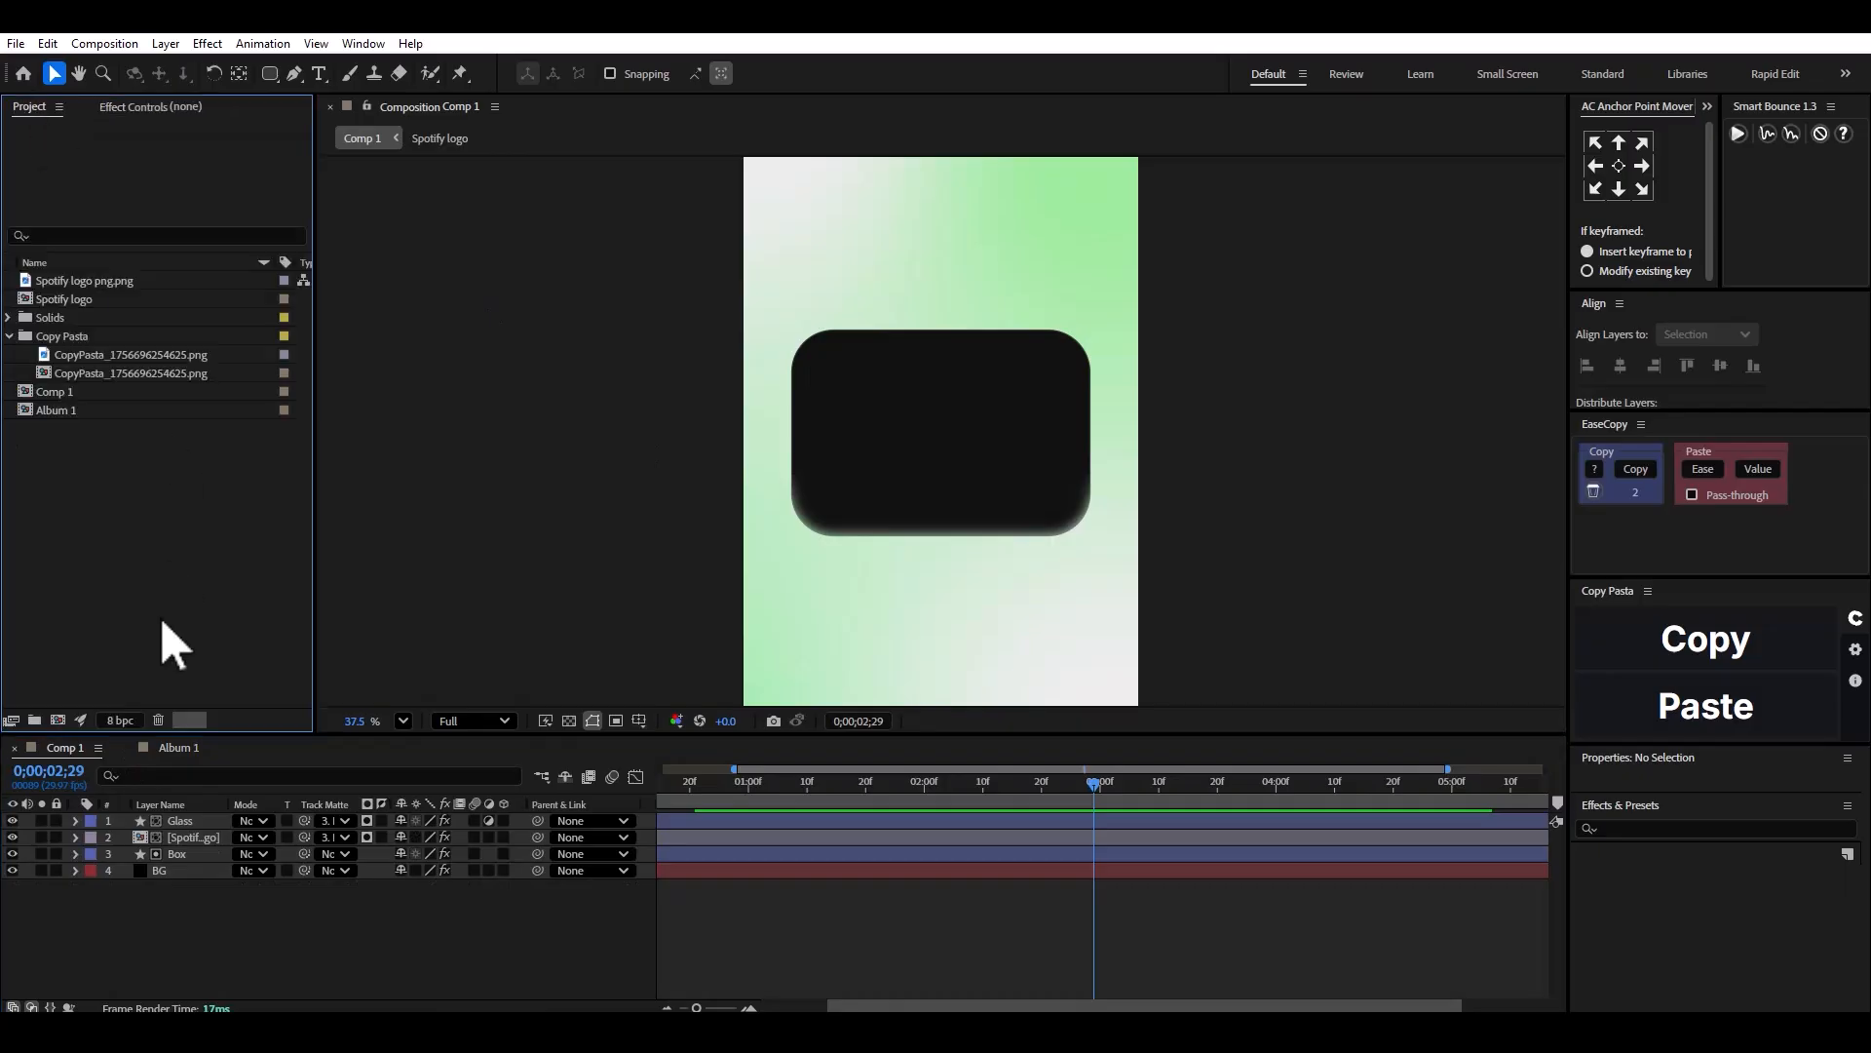
pyautogui.moveTo(984, 787); pyautogui.dragTo(797, 789)
pyautogui.scroll(-2, 827, 817)
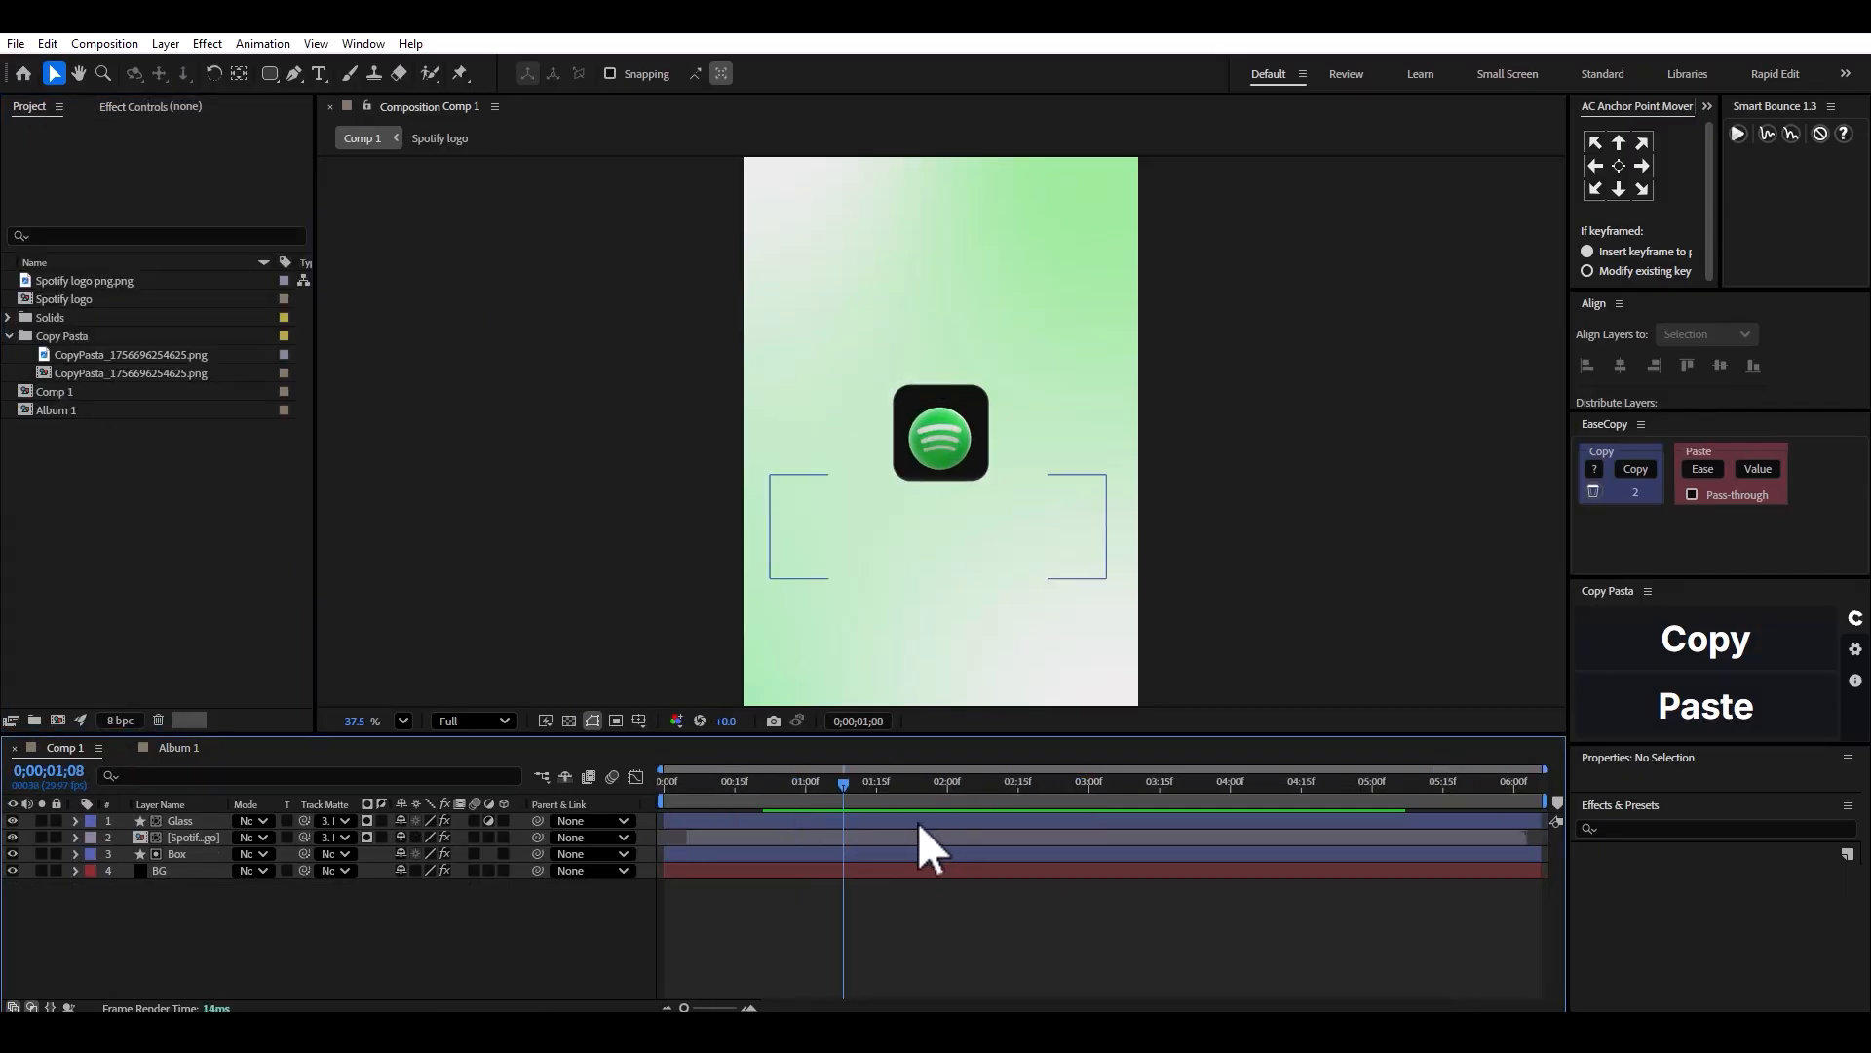
pyautogui.press('space')
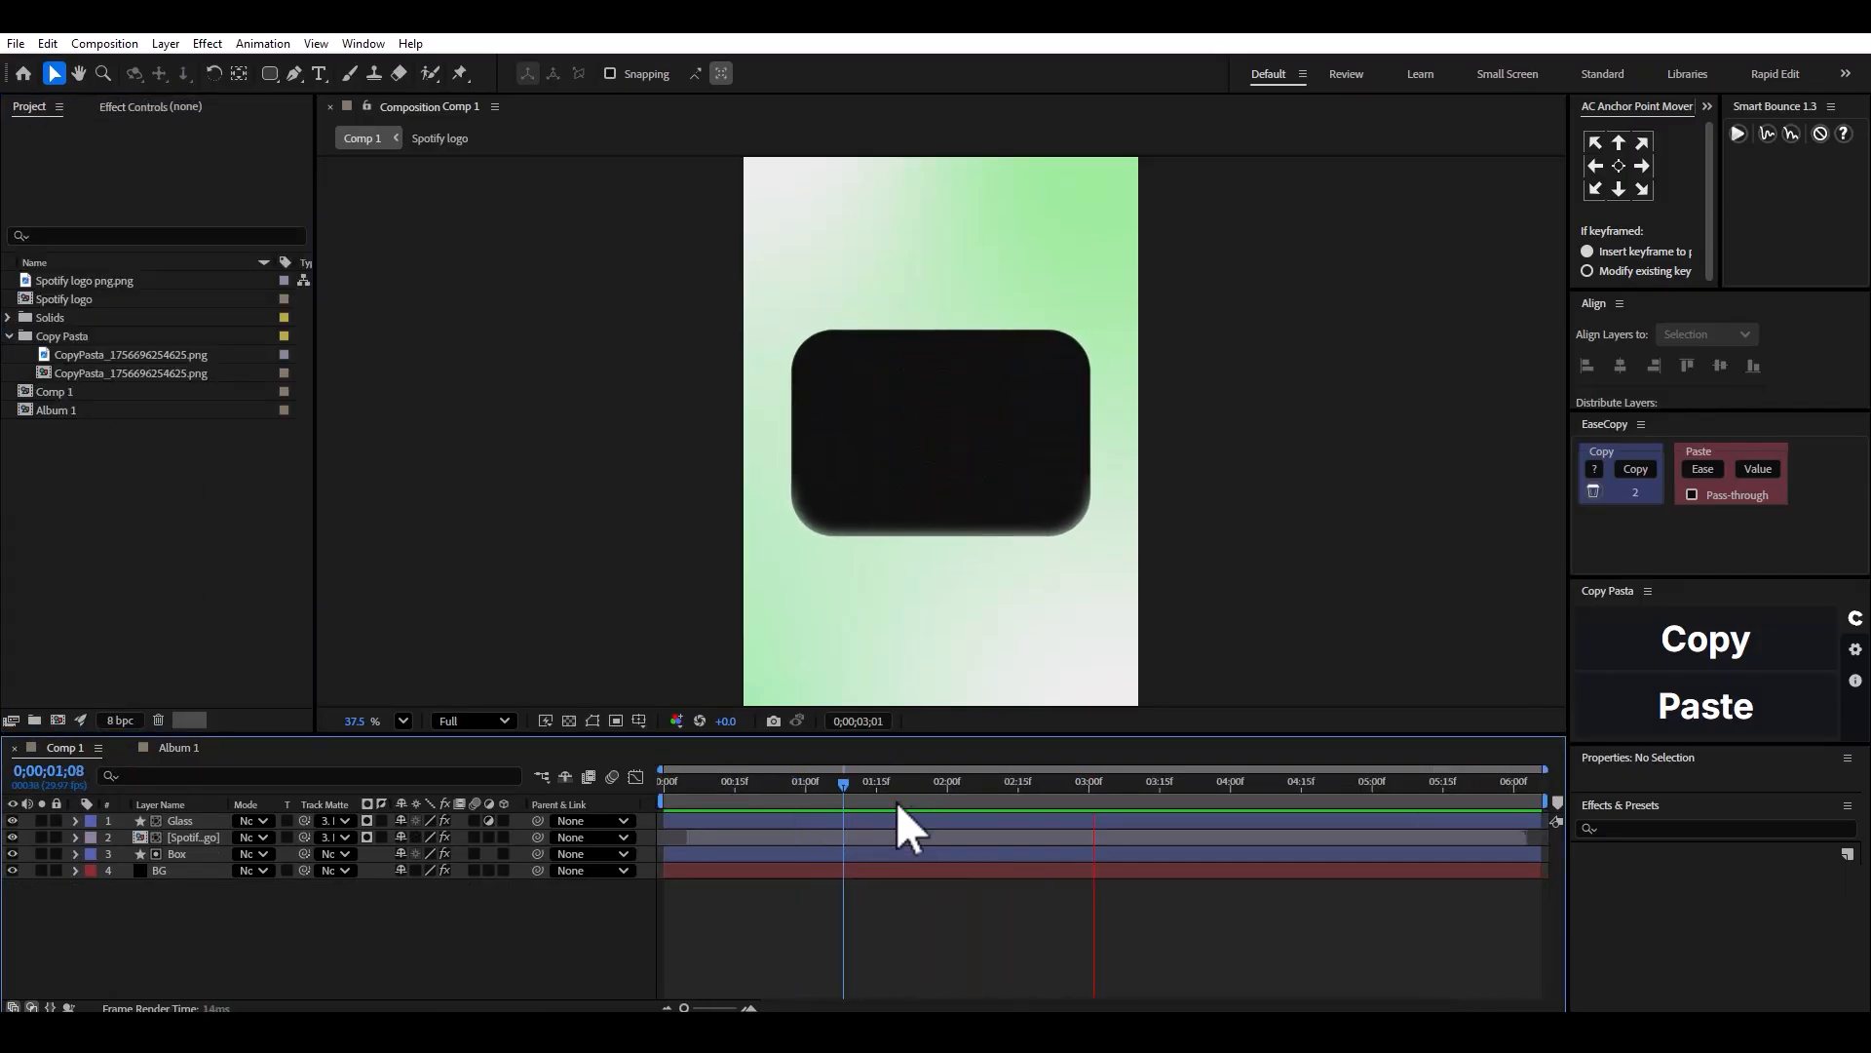
pyautogui.click(700, 797)
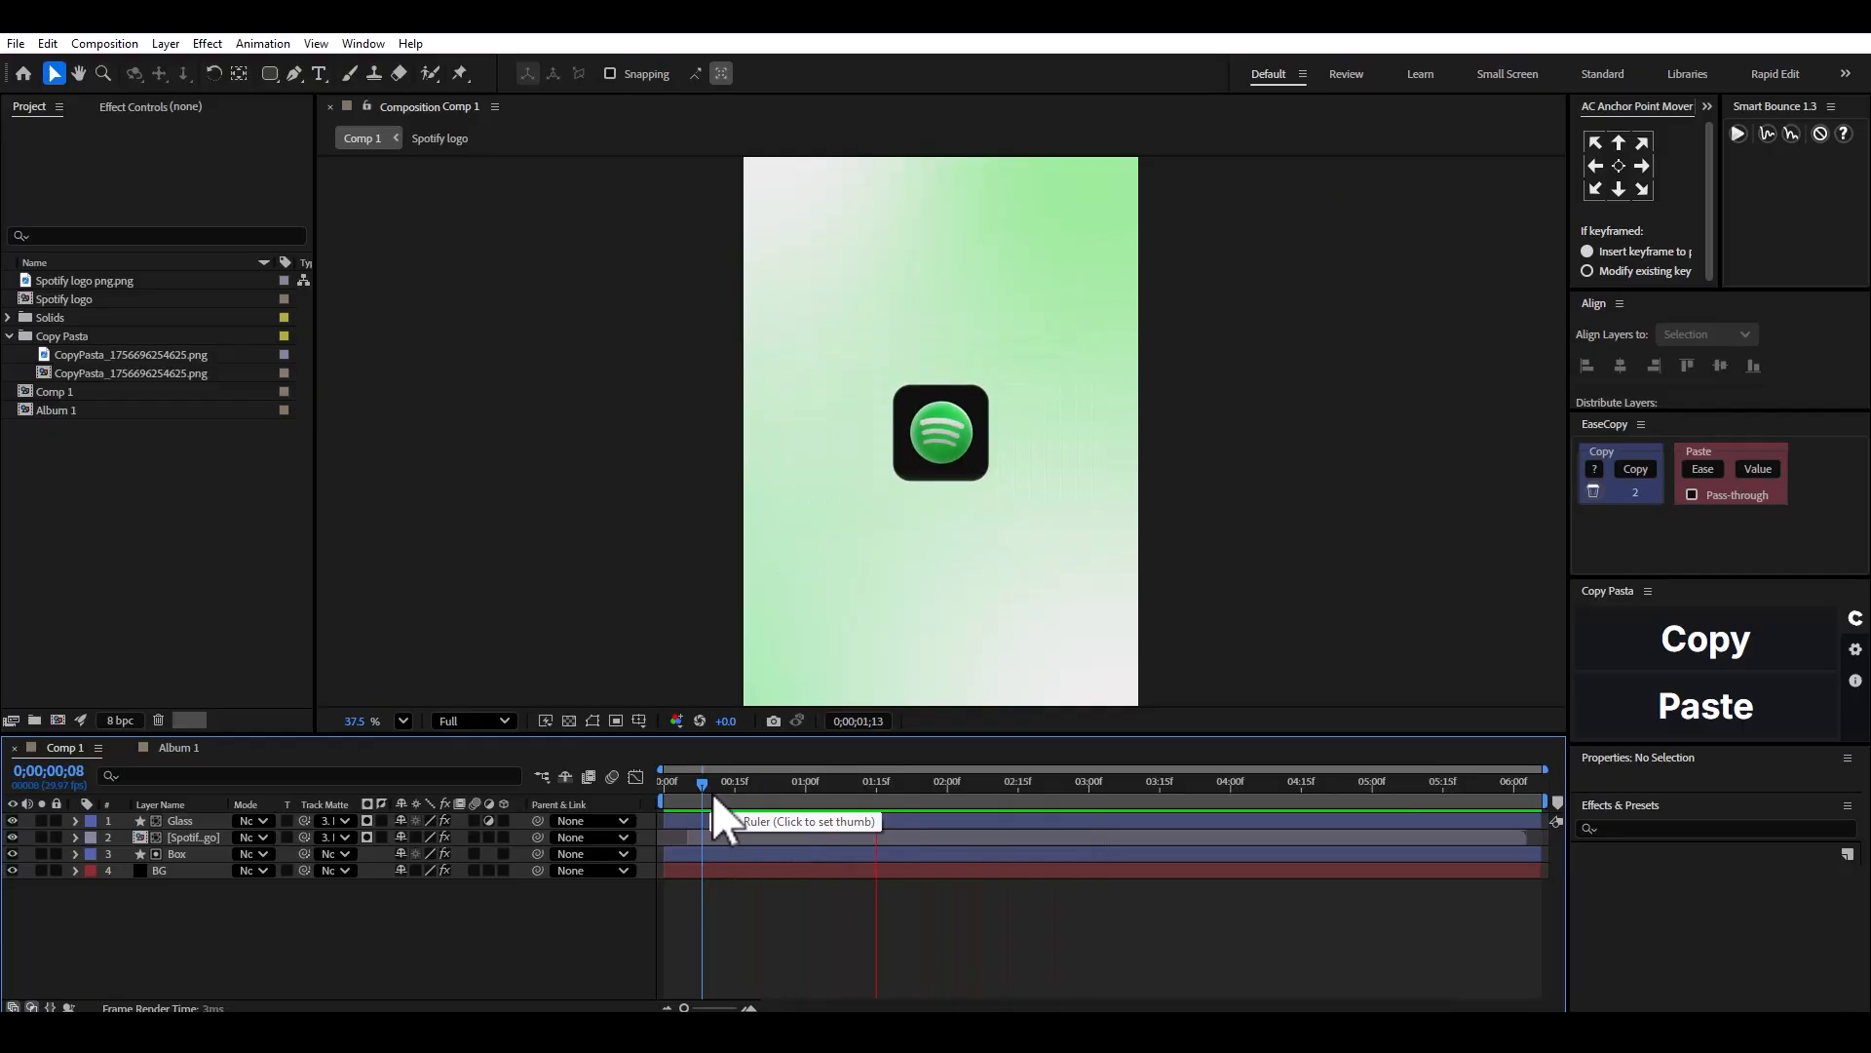
pyautogui.press('space')
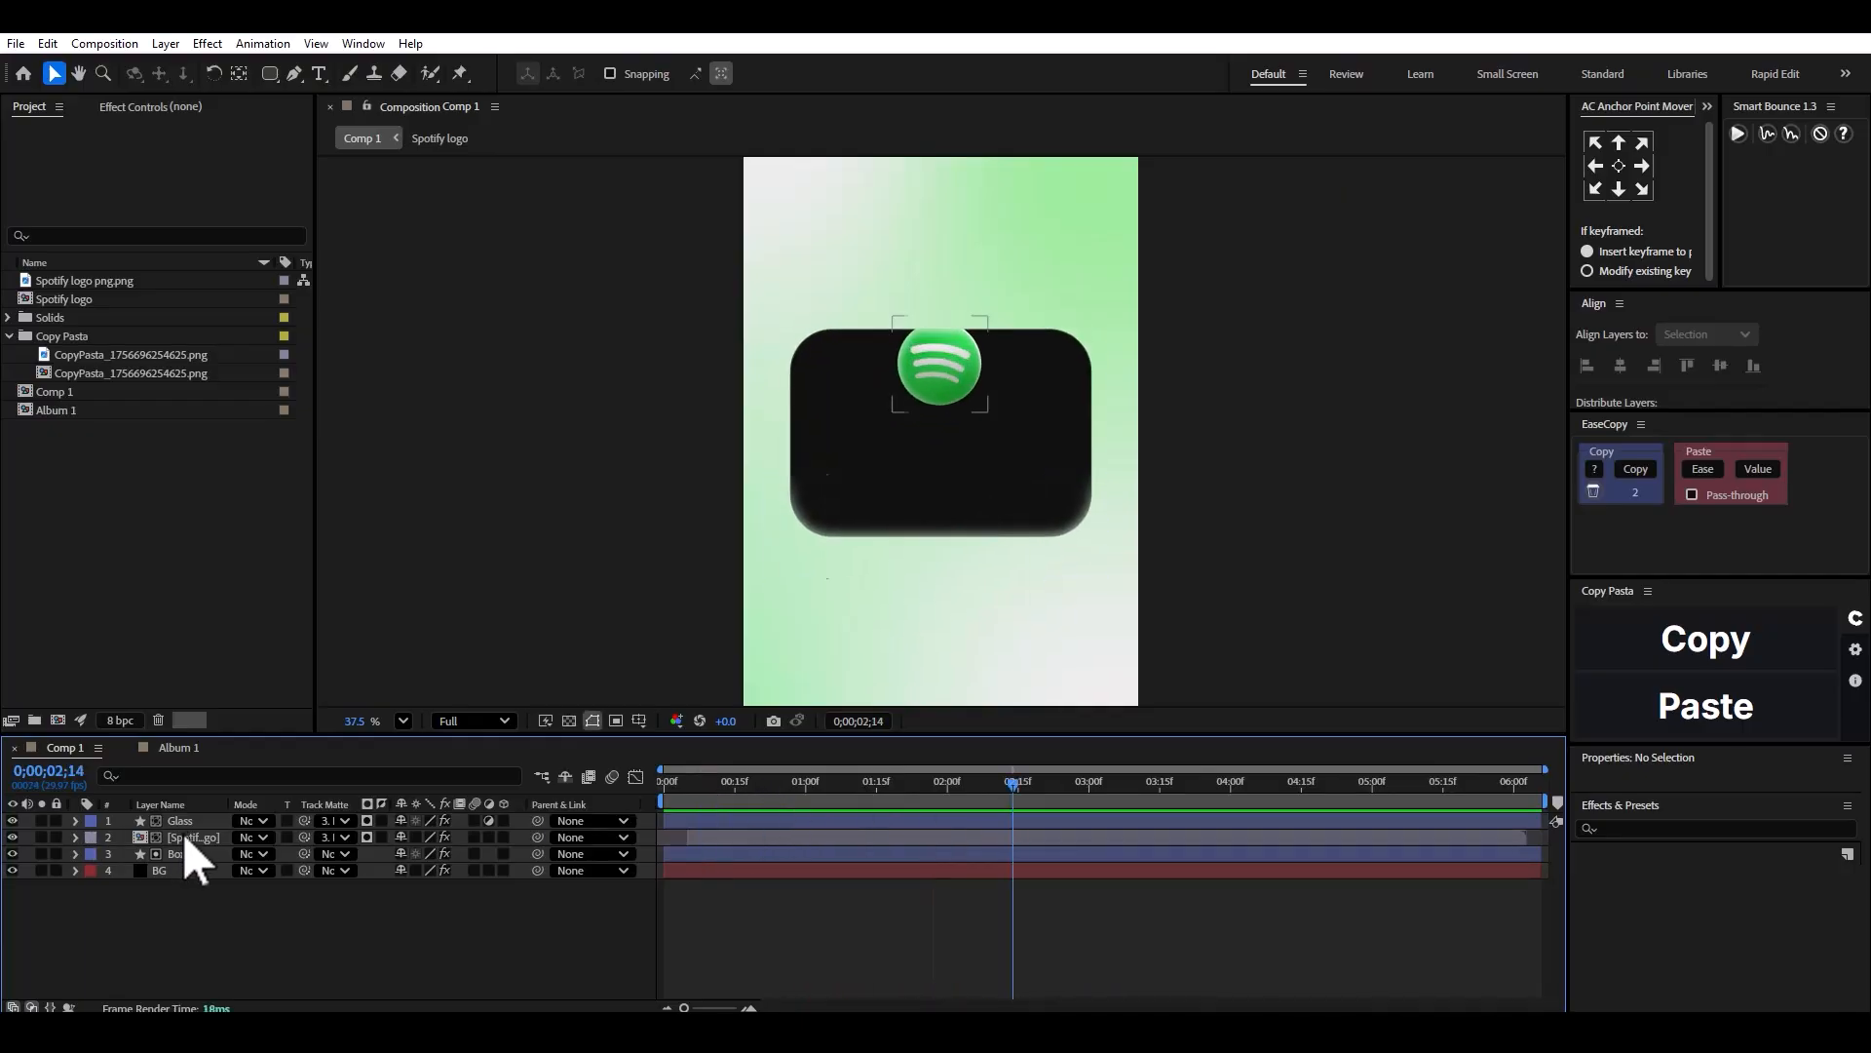
# Reveal the Spotify logo layer's keyframes and try starting its rise and scale-up slightly earlier, previewing the motion.
pyautogui.click(187, 837)
pyautogui.press('u')
pyautogui.moveTo(897, 787); pyautogui.dragTo(825, 797)
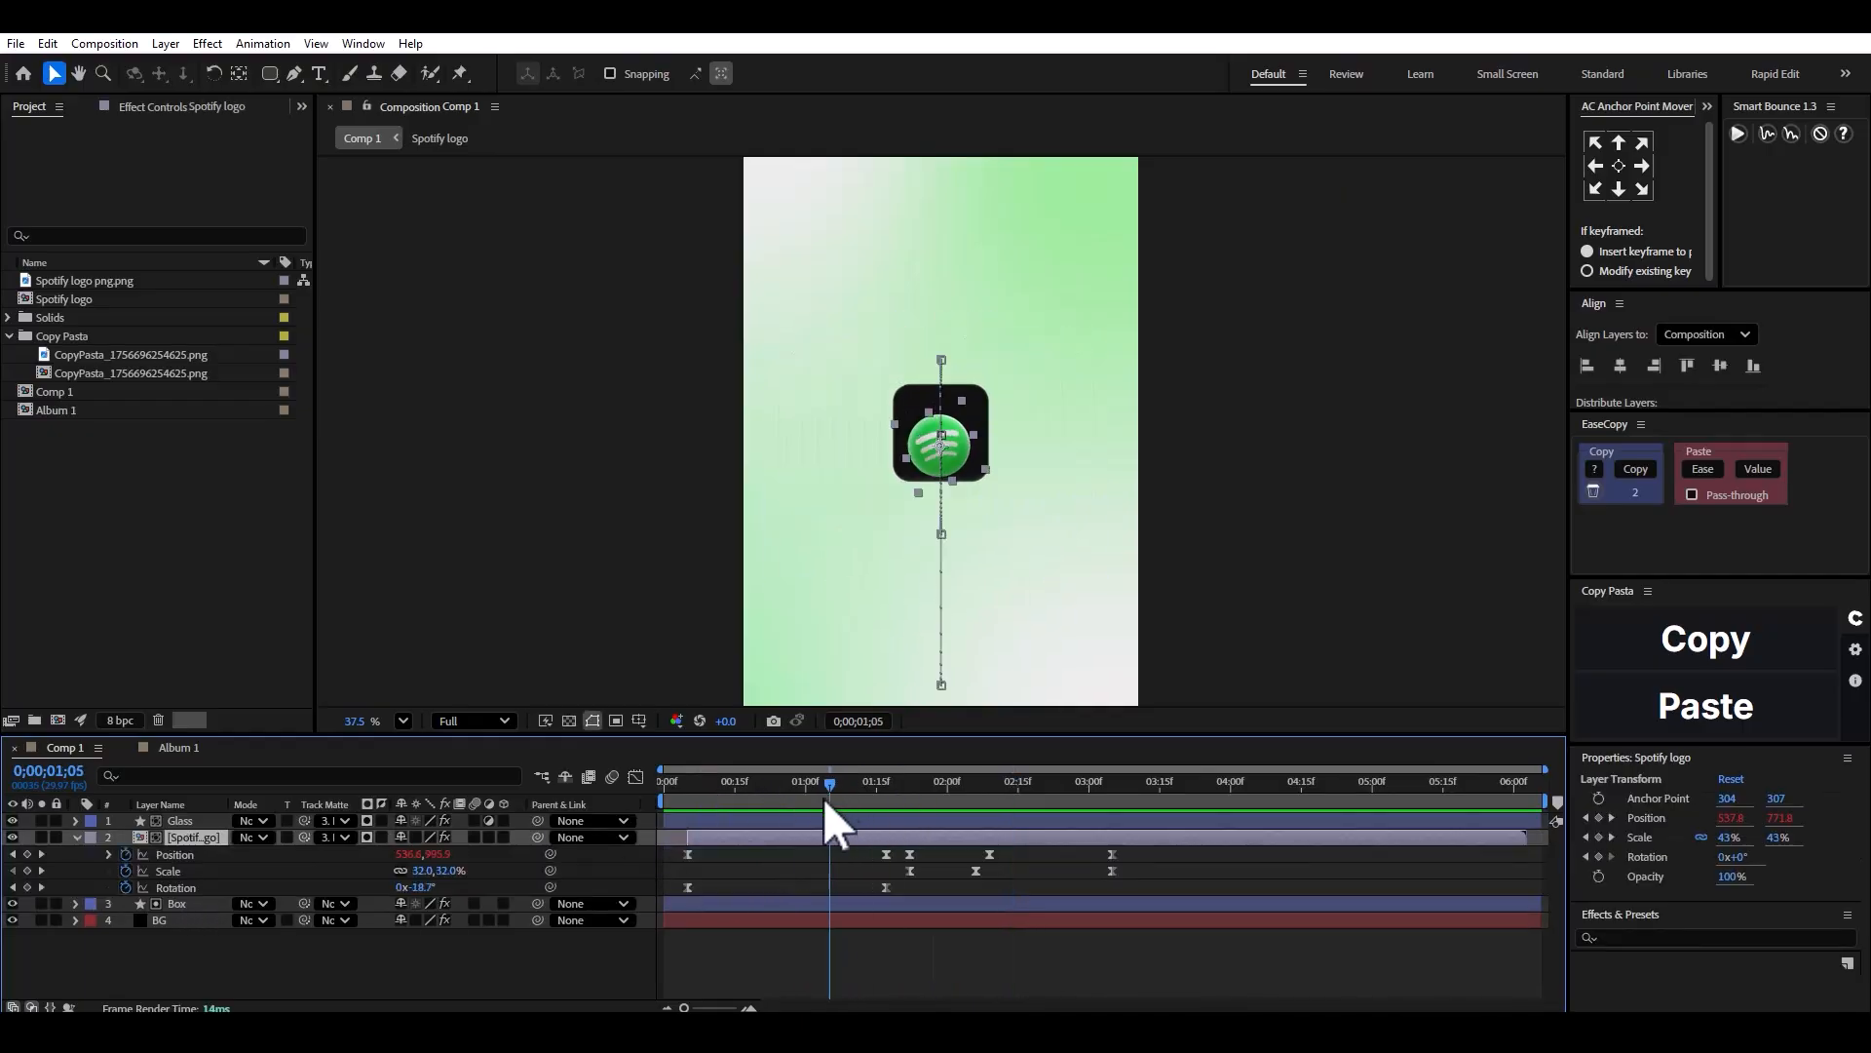
pyautogui.press('space')
pyautogui.press('space')
pyautogui.moveTo(899, 850)
pyautogui.mouseDown()
pyautogui.moveTo(916, 876)
pyautogui.moveTo(895, 868)
pyautogui.mouseUp()
pyautogui.moveTo(873, 780); pyautogui.dragTo(834, 786)
pyautogui.press('space')
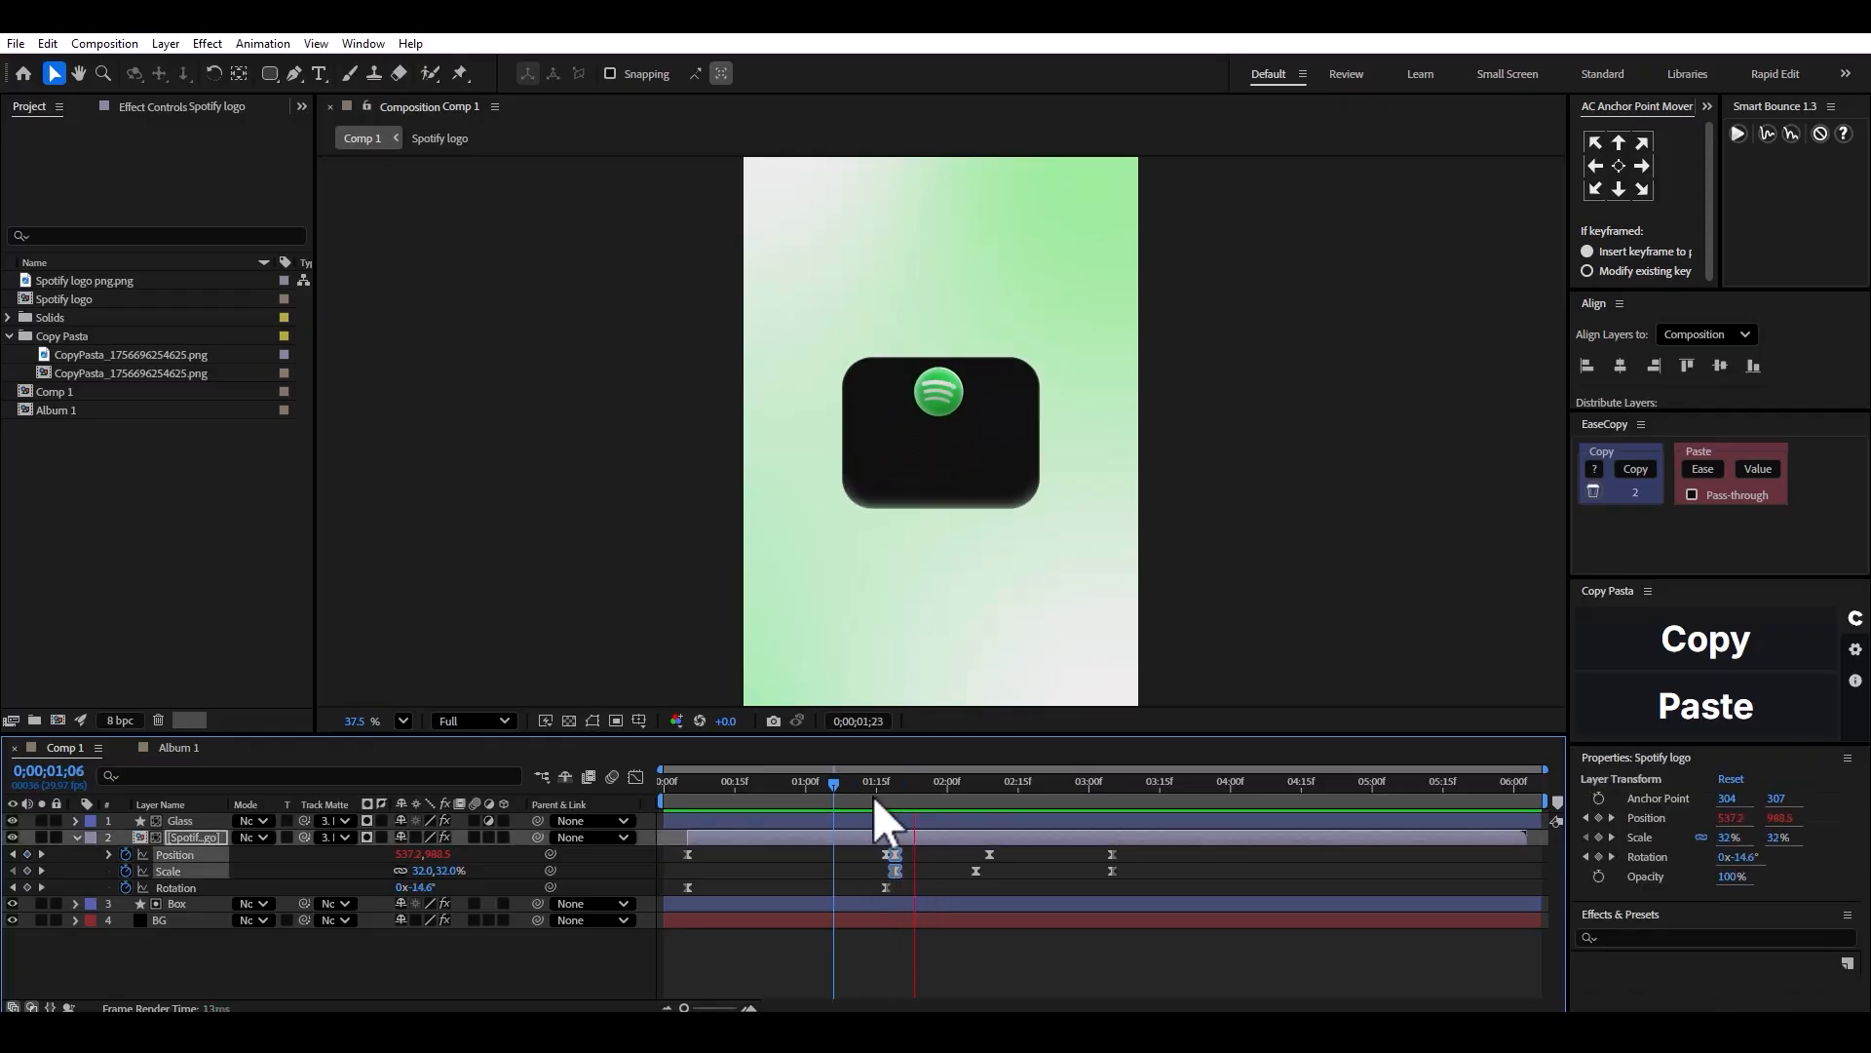
pyautogui.press('space')
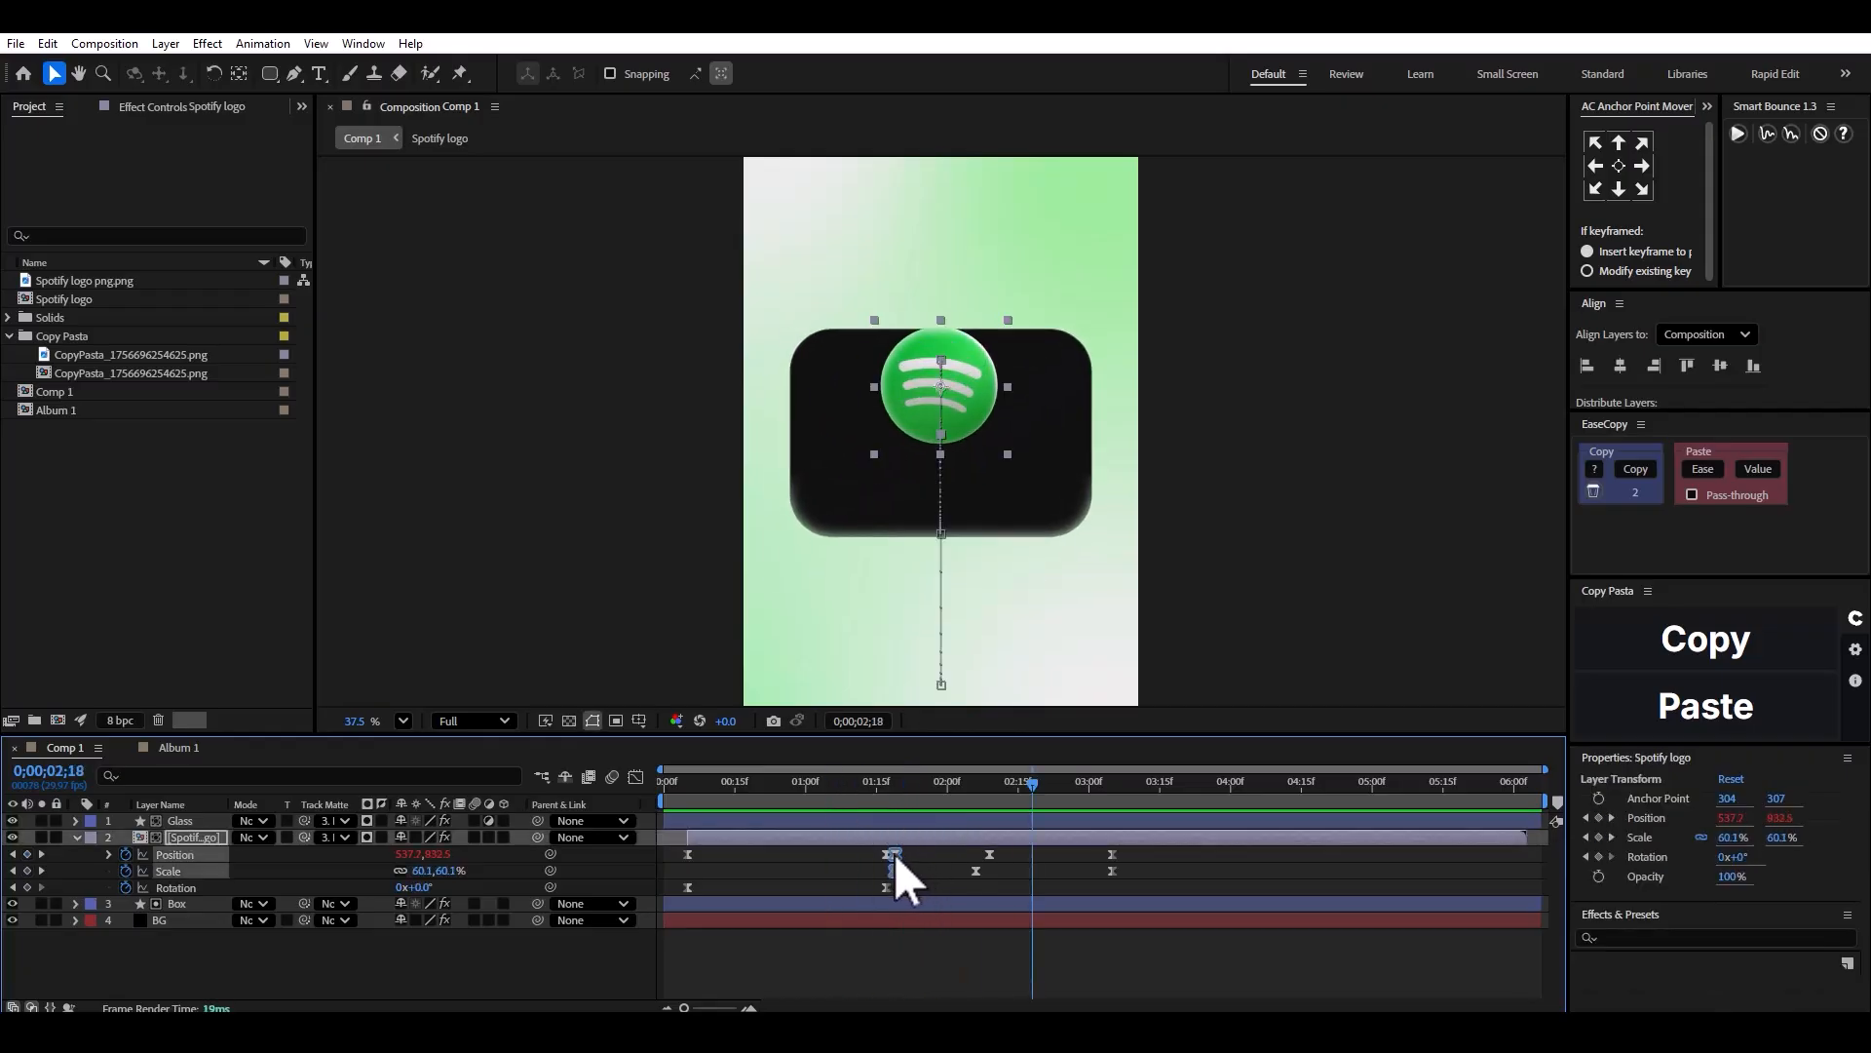
# Try shifting the logo's third position and first scale keyframes even earlier, preview, and restore their original timing.
pyautogui.moveTo(895, 854); pyautogui.dragTo(877, 855)
pyautogui.press('space')
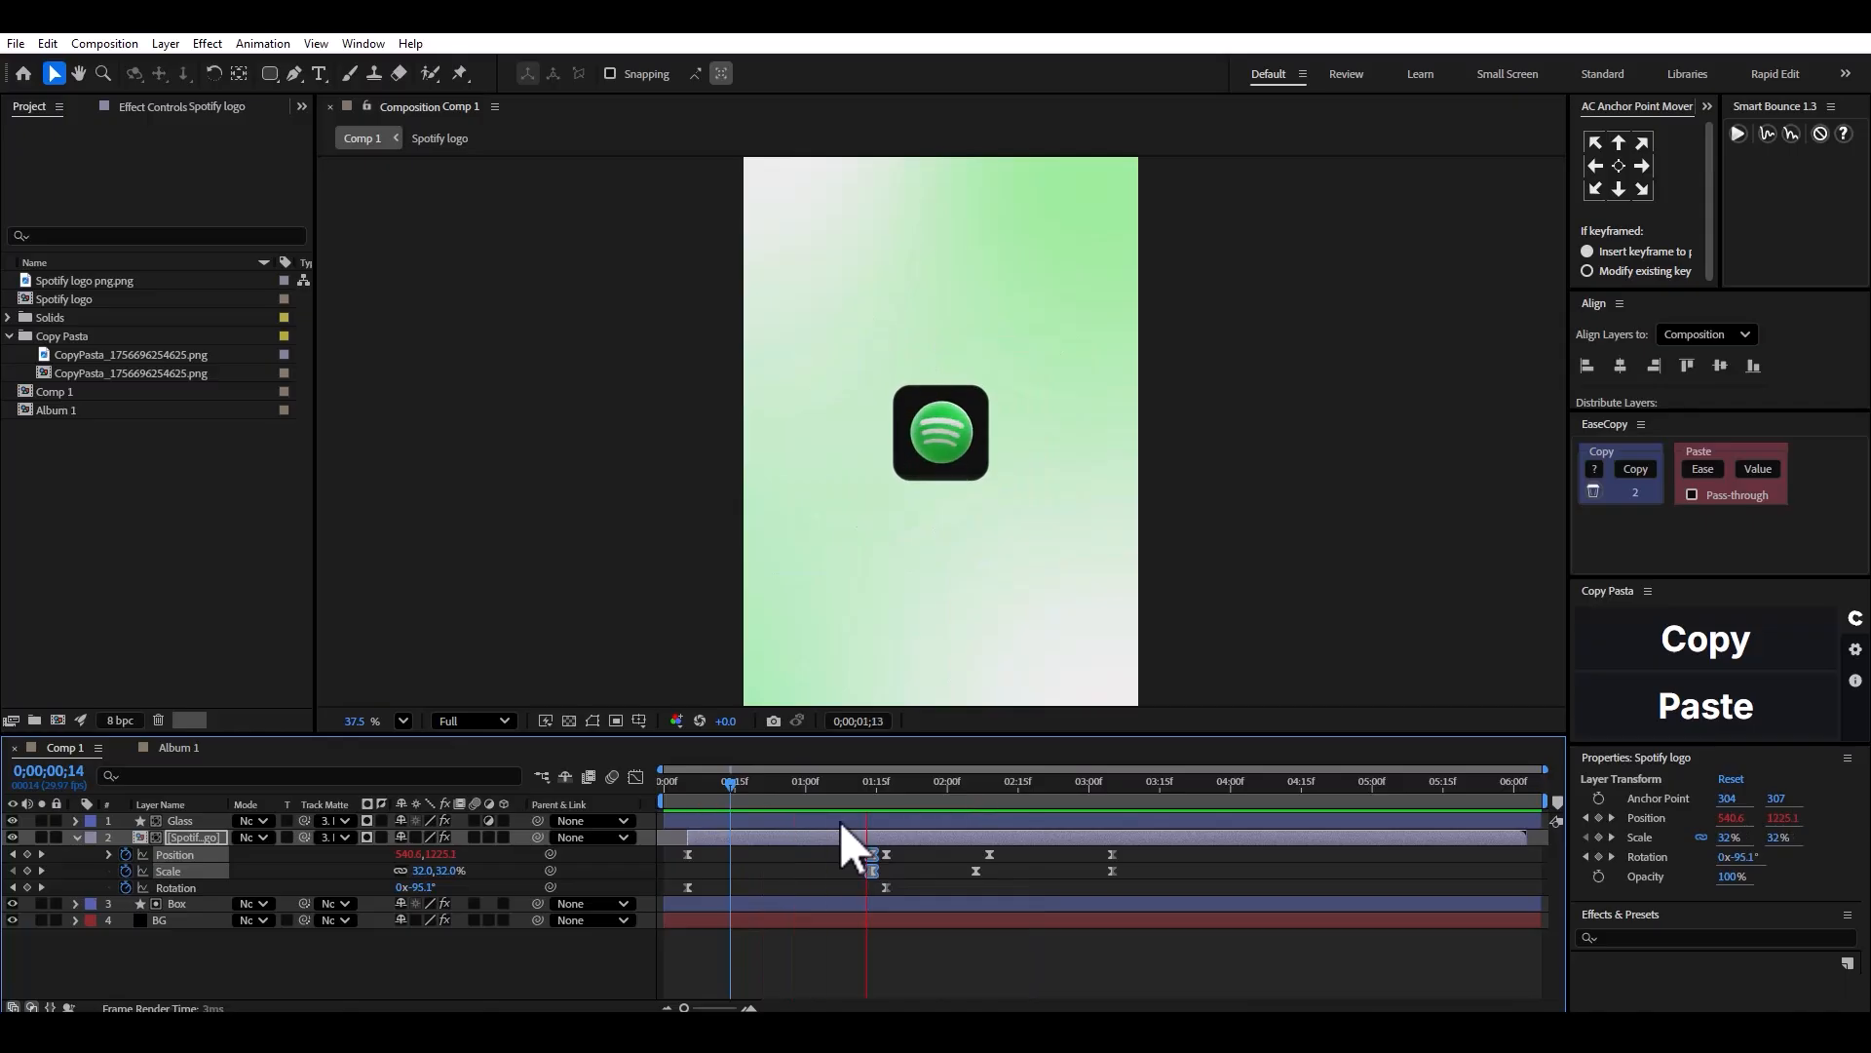
pyautogui.click(846, 821)
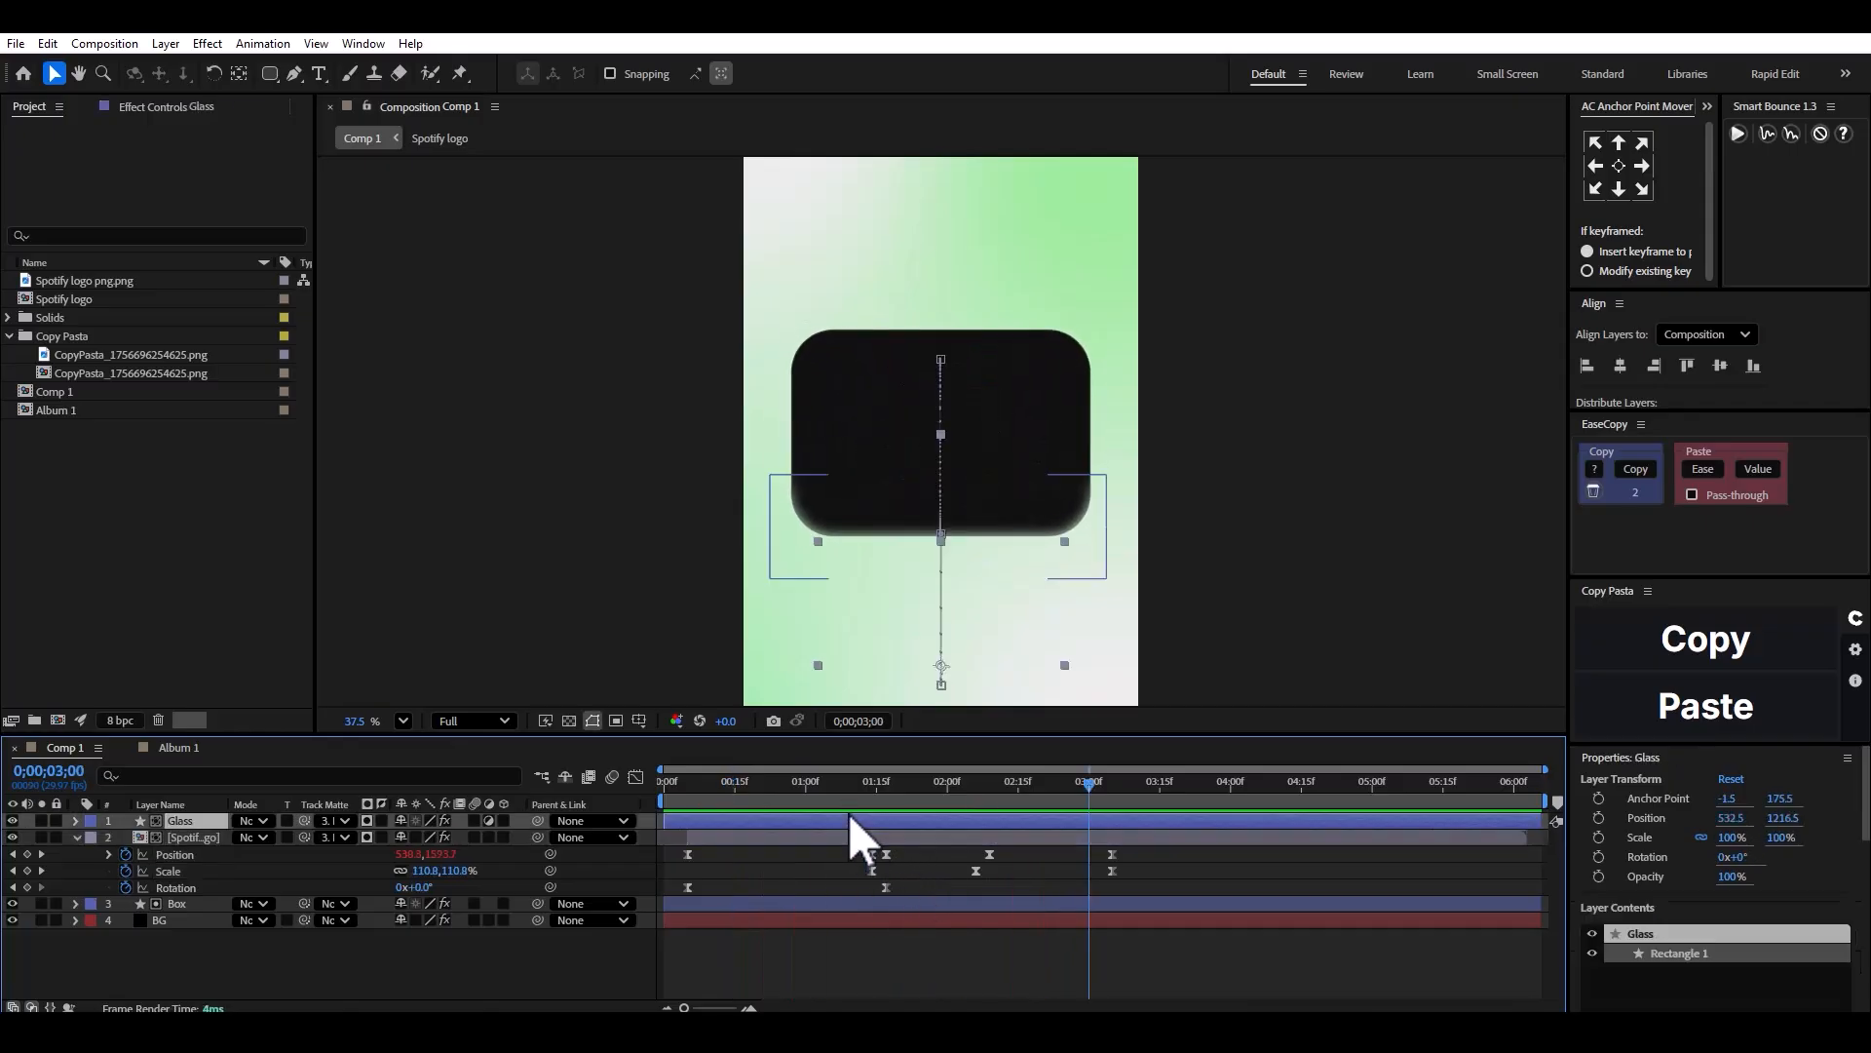
pyautogui.press('space')
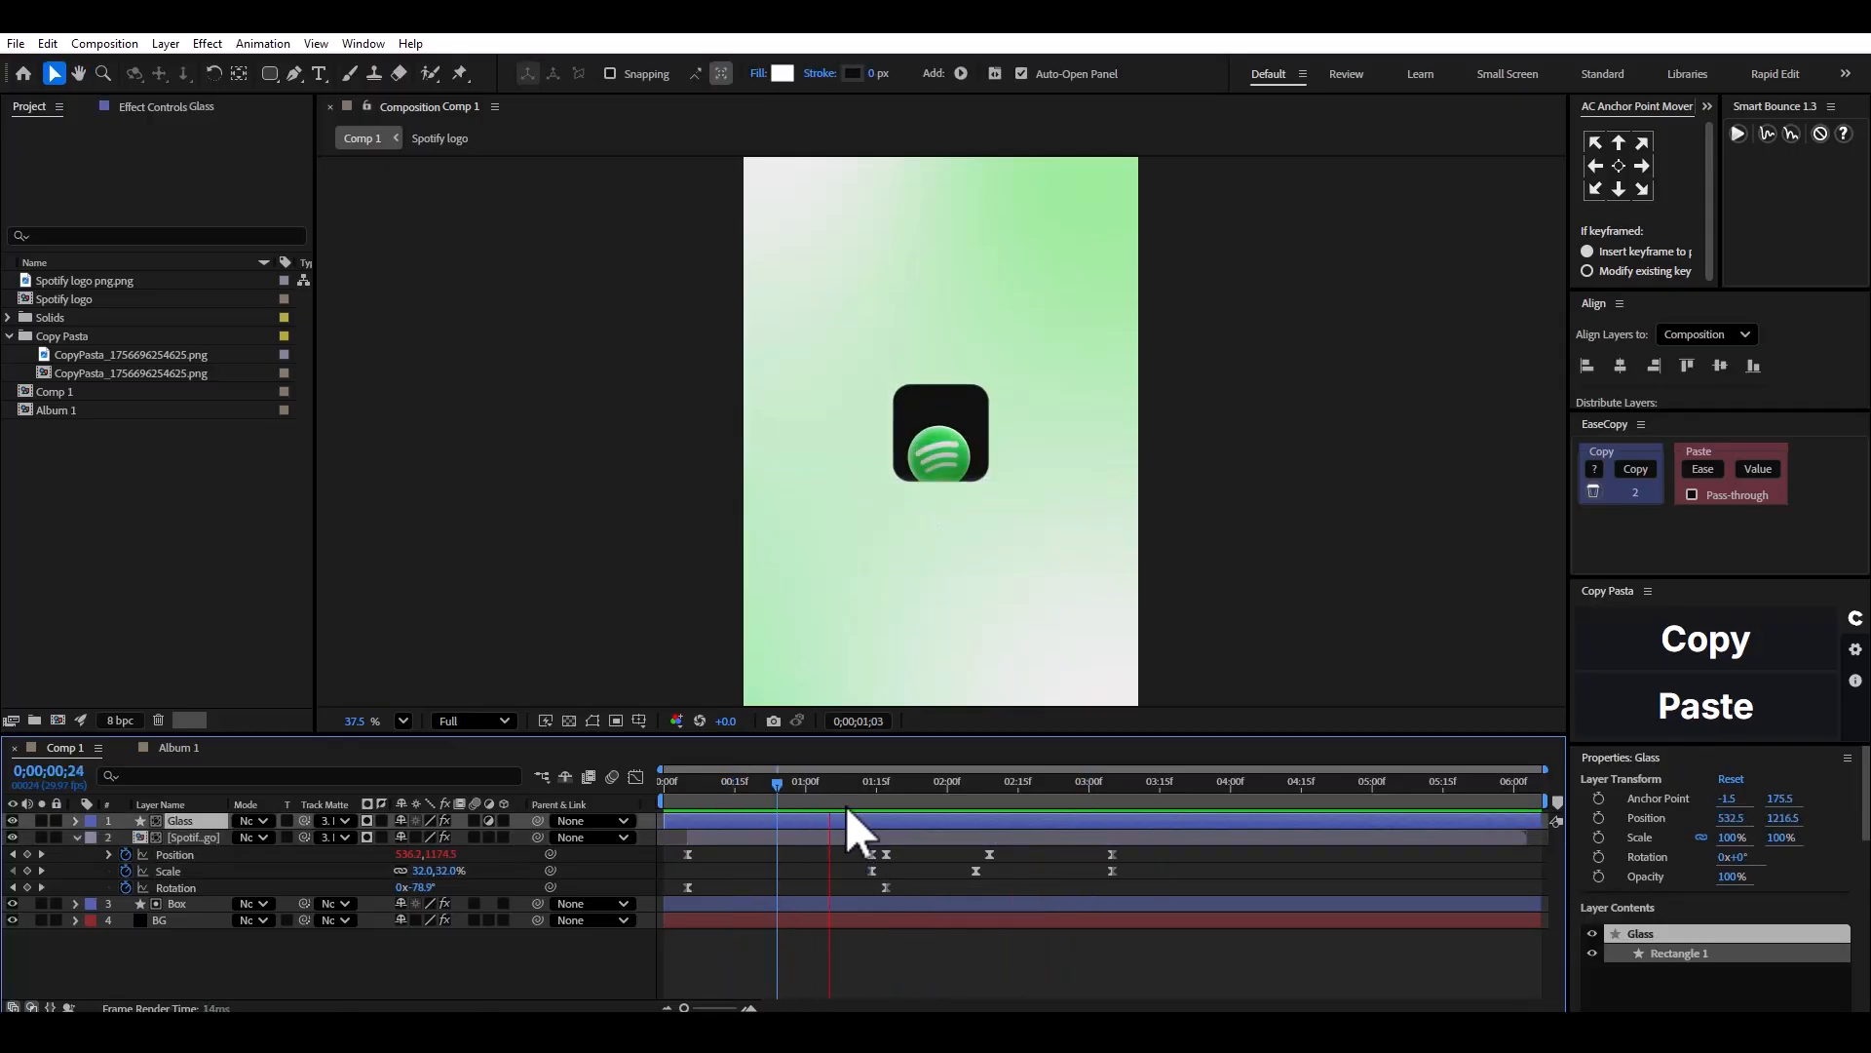
pyautogui.click(871, 838)
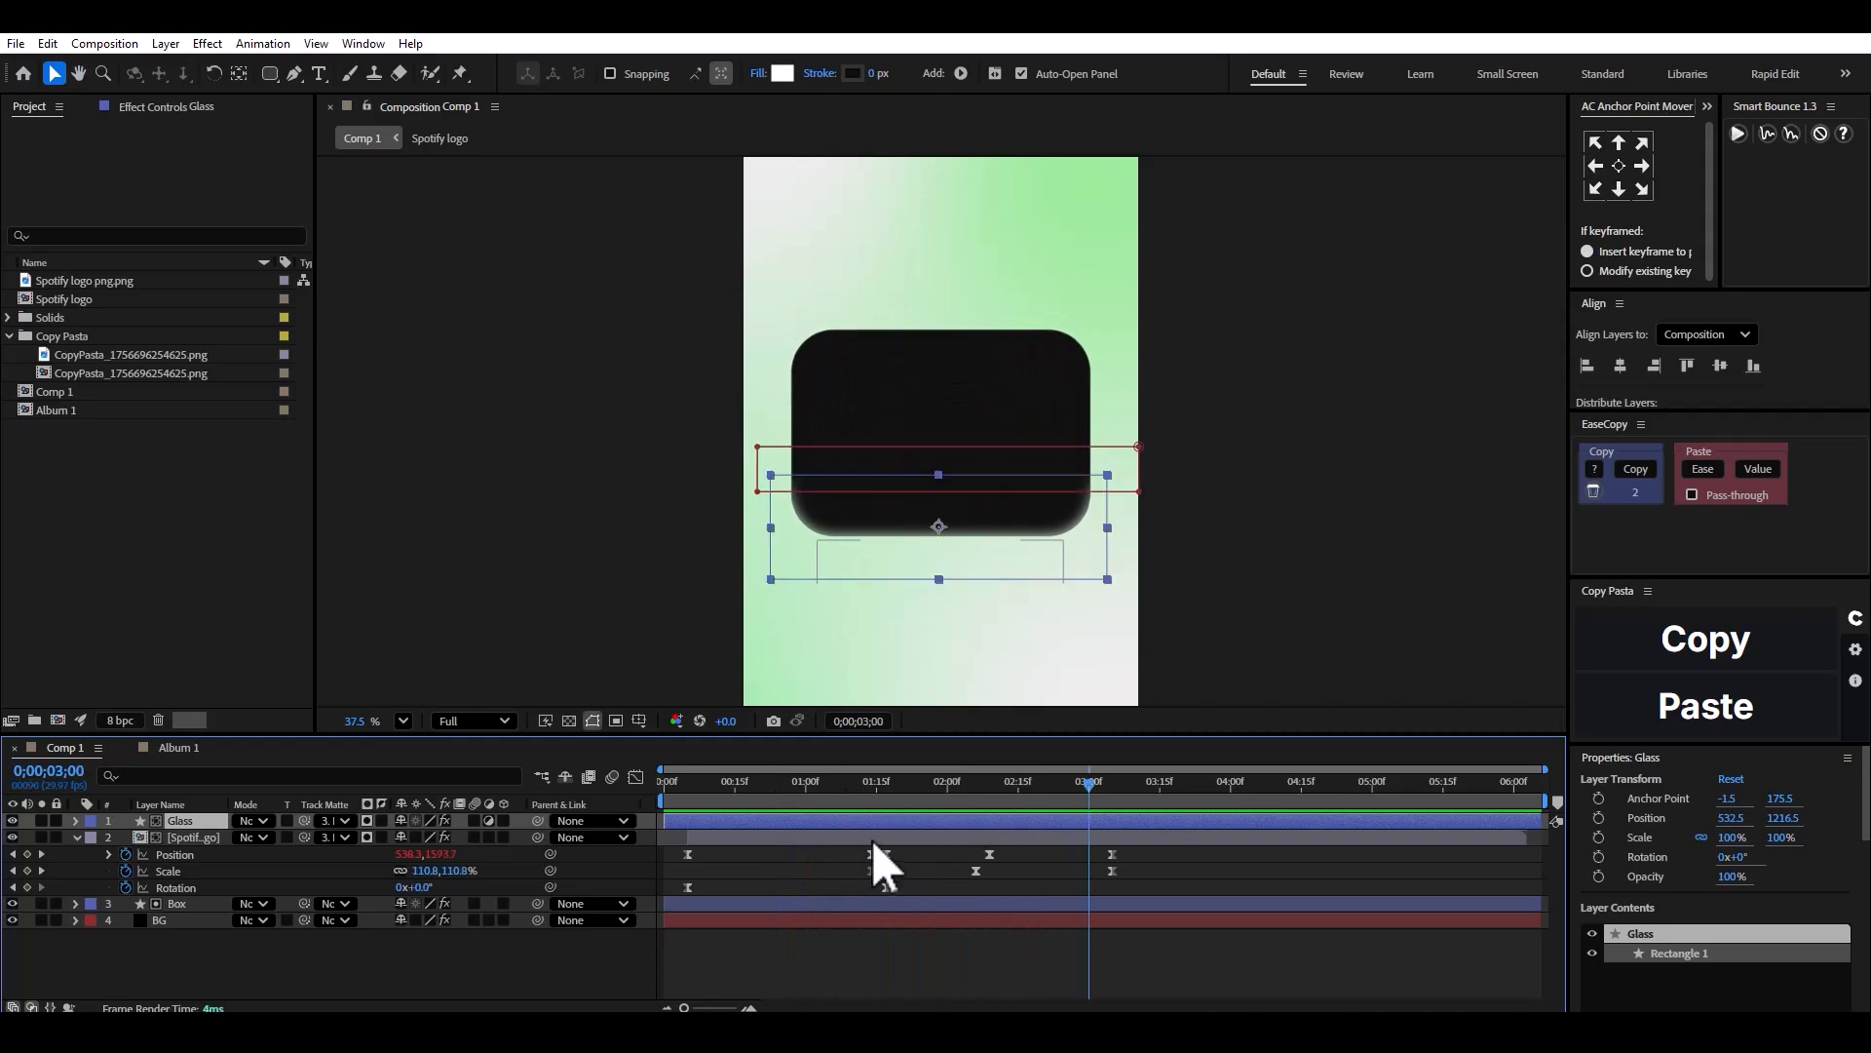
pyautogui.click(862, 799)
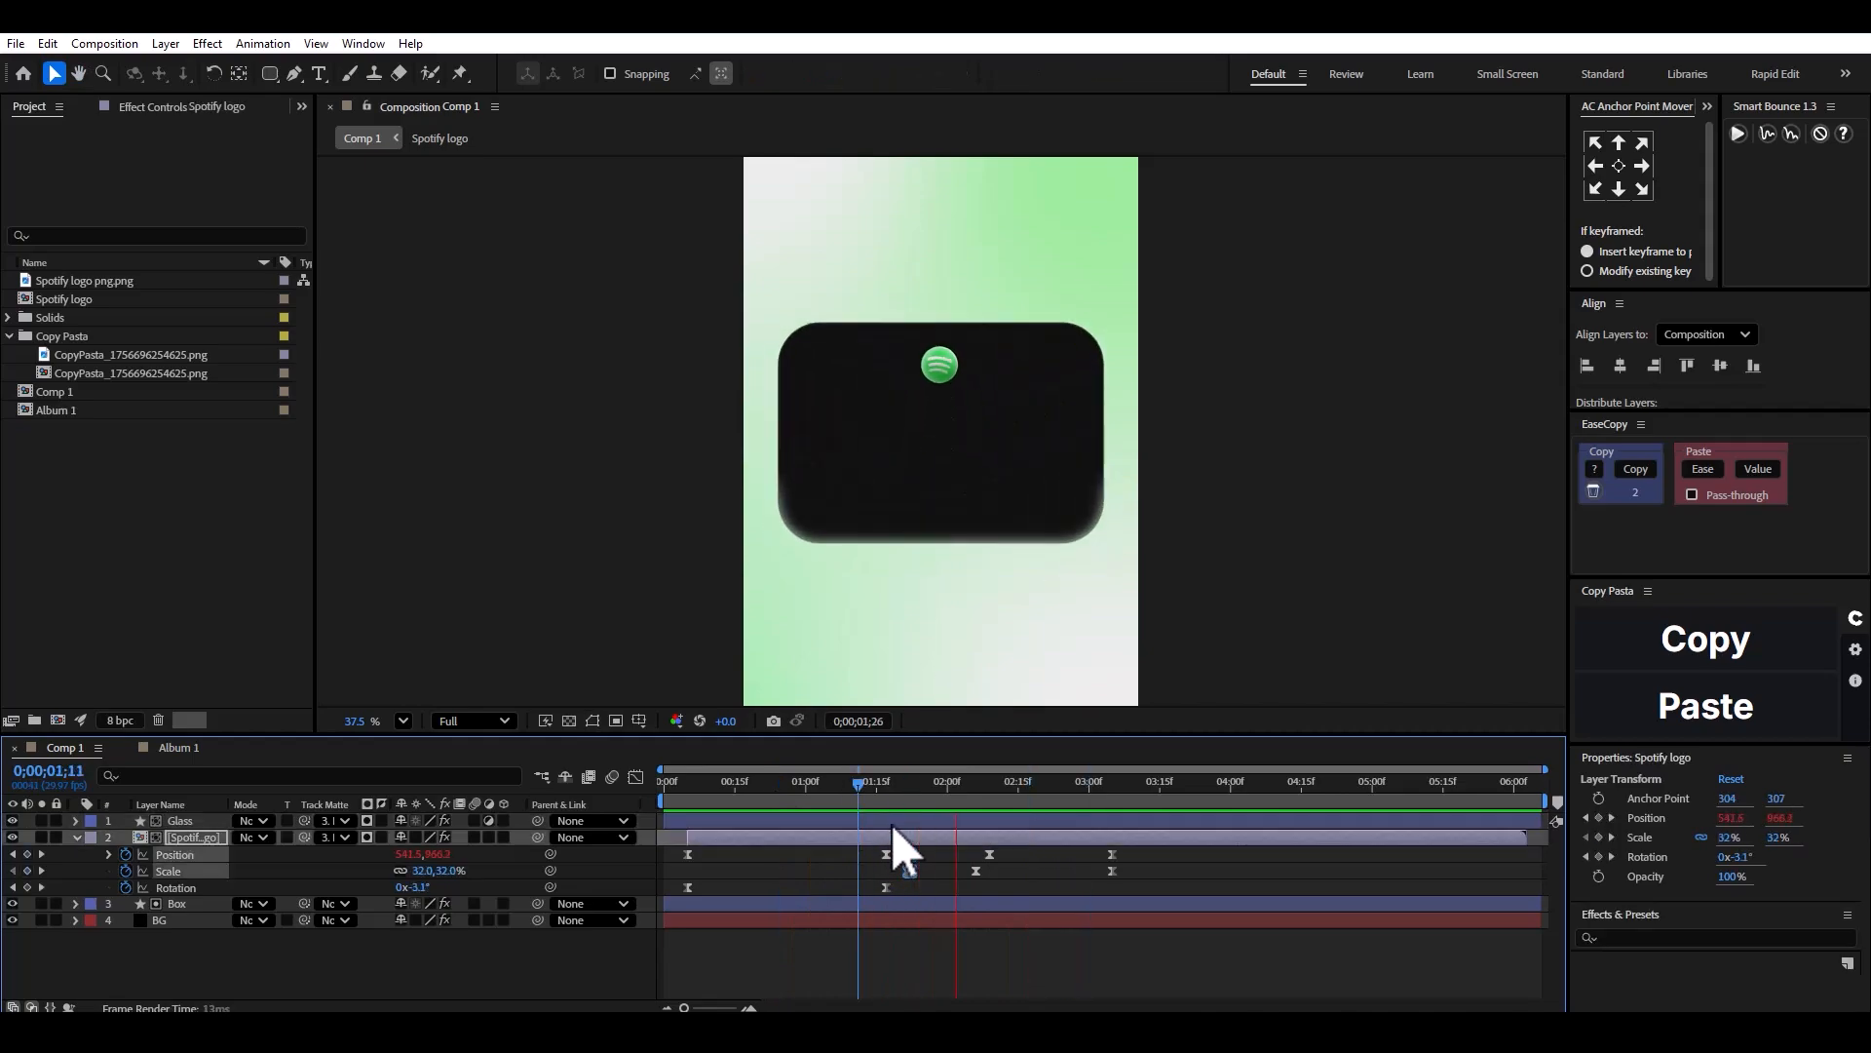
pyautogui.moveTo(926, 844); pyautogui.dragTo(892, 891)
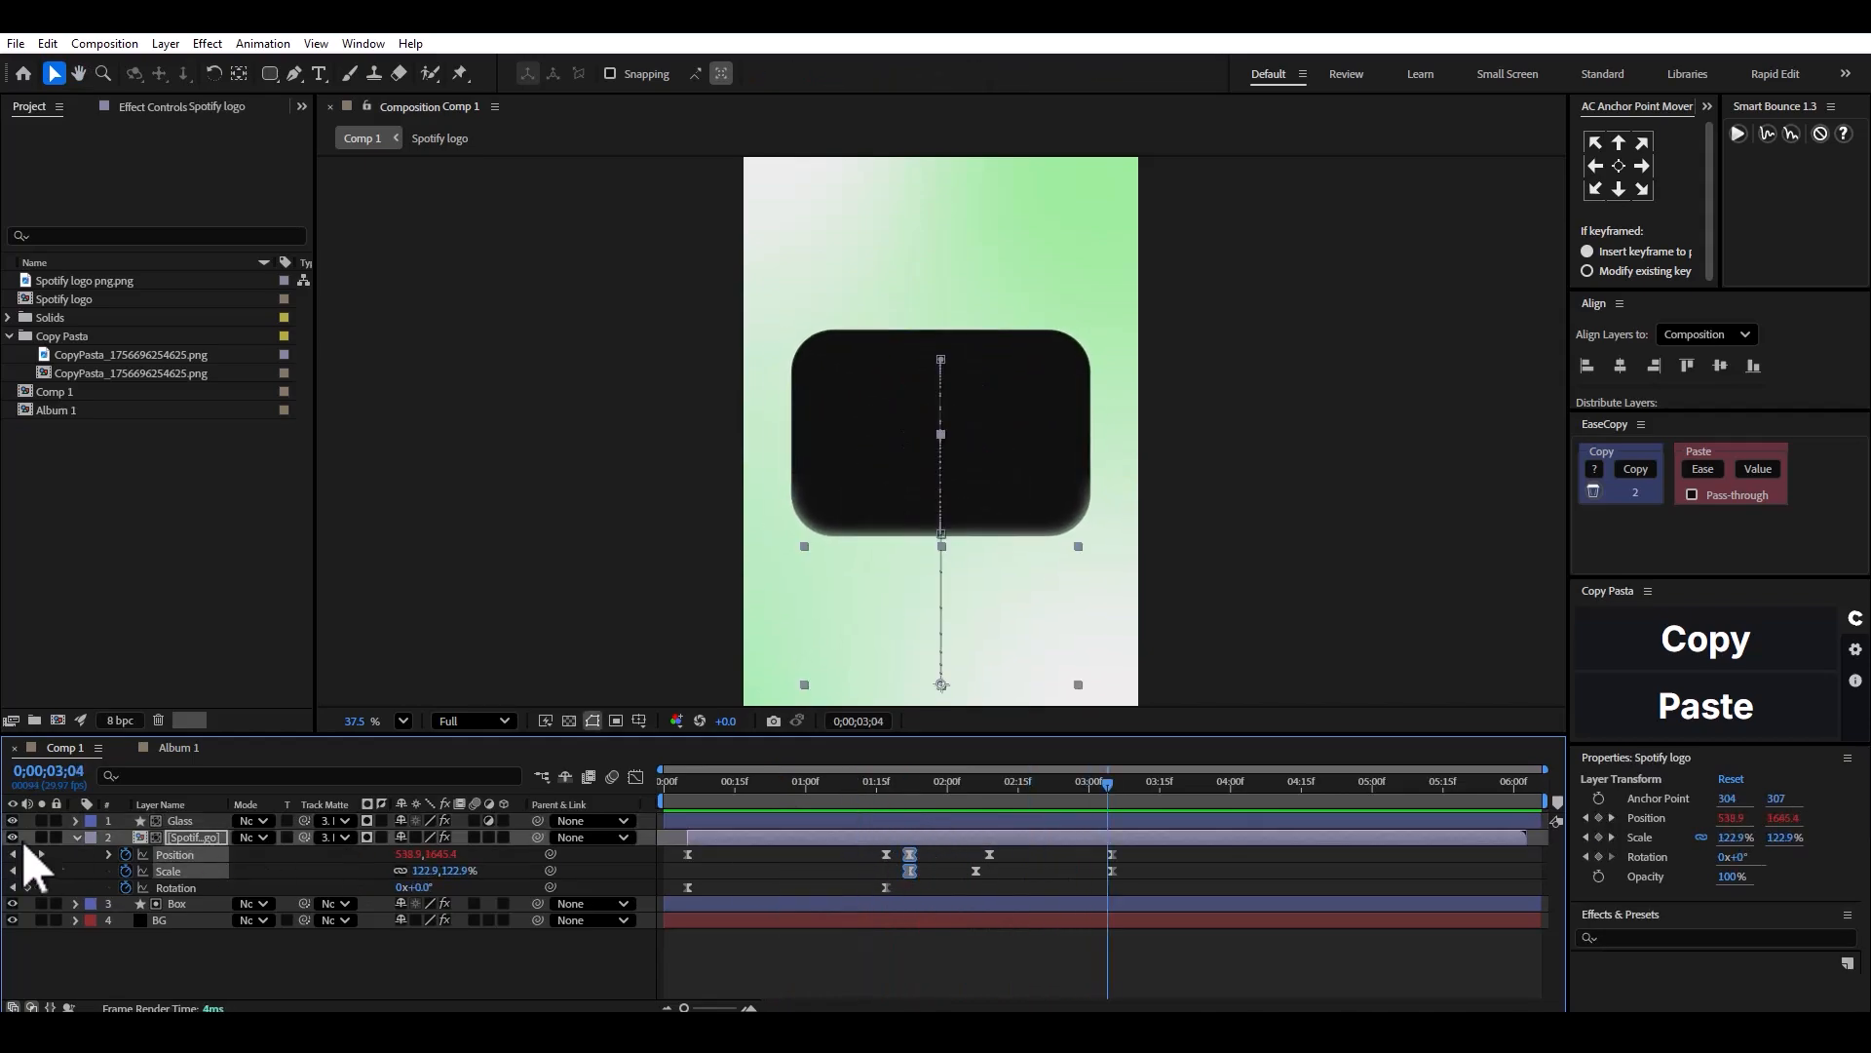
# At 0;00;02;27, add the Album 1 composition as the top layer, scale it to 45%, and place it inside the dark box, left of center.
pyautogui.click(75, 837)
pyautogui.click(334, 951)
pyautogui.moveTo(1185, 775); pyautogui.dragTo(1076, 801)
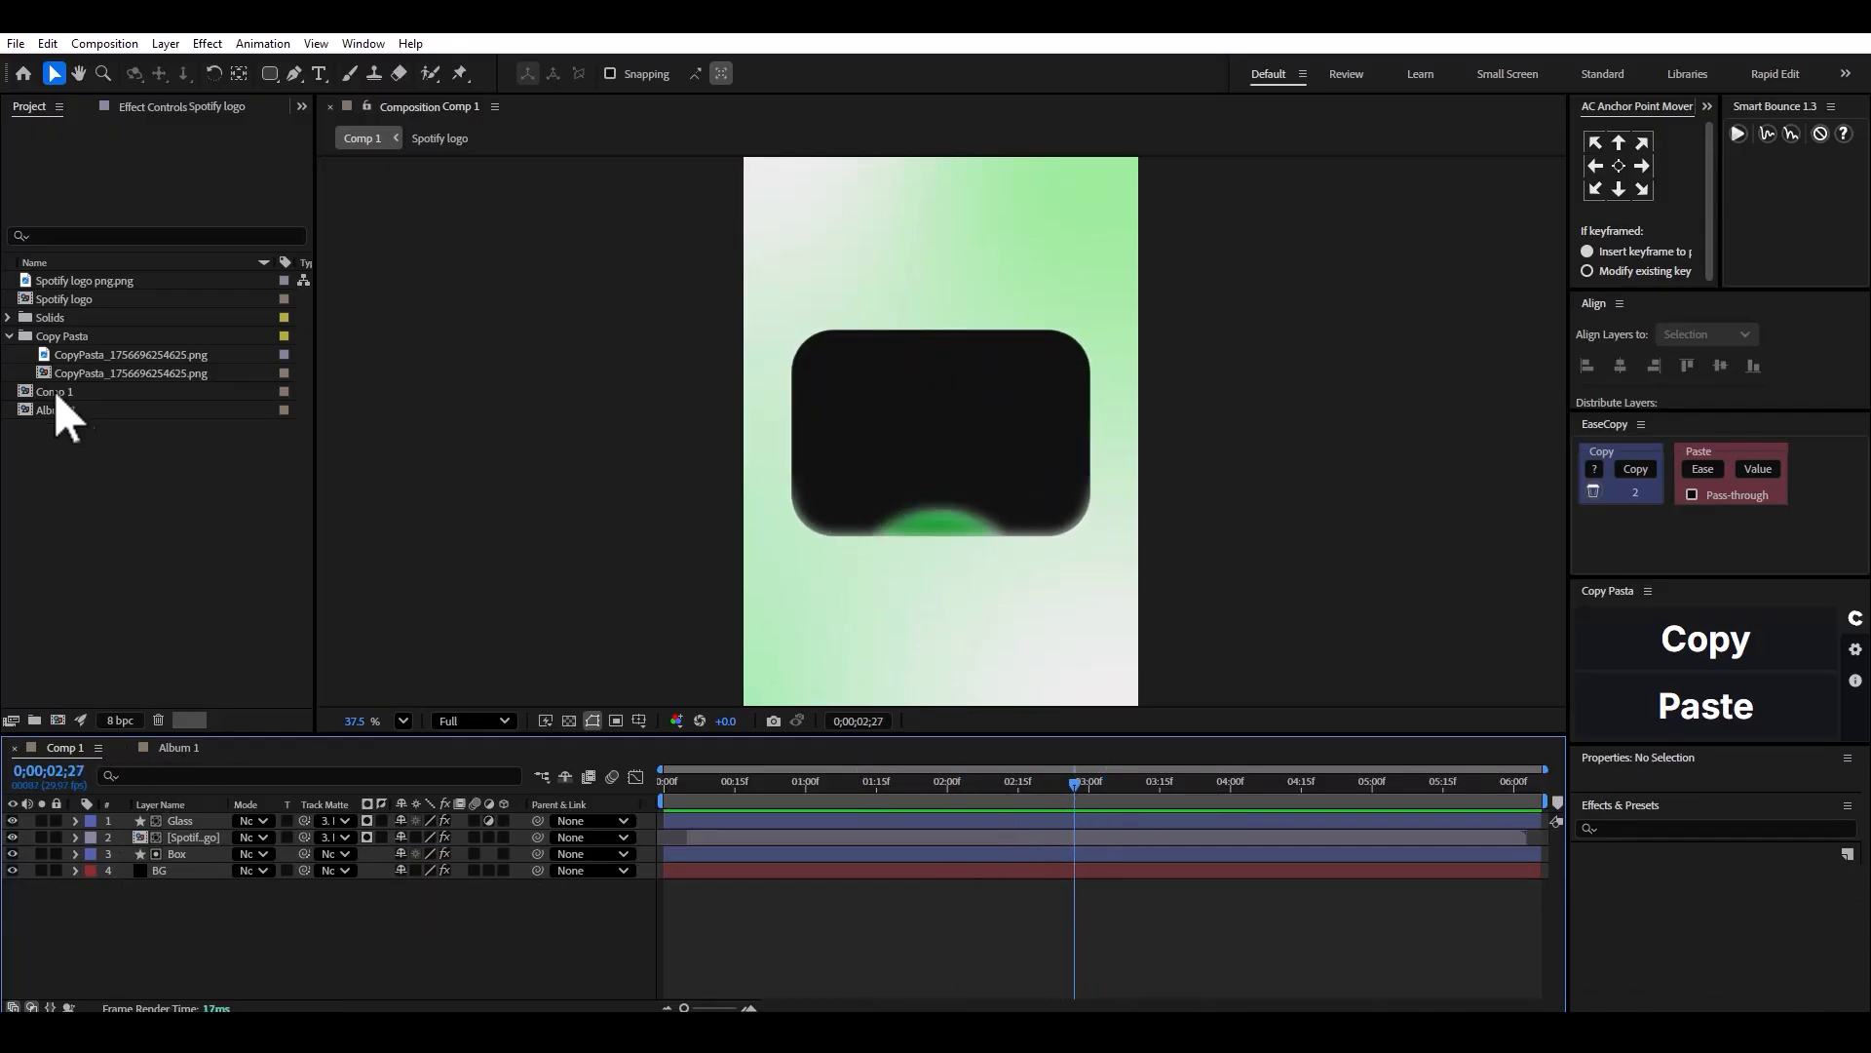
pyautogui.moveTo(54, 412); pyautogui.dragTo(779, 432)
pyautogui.press('s')
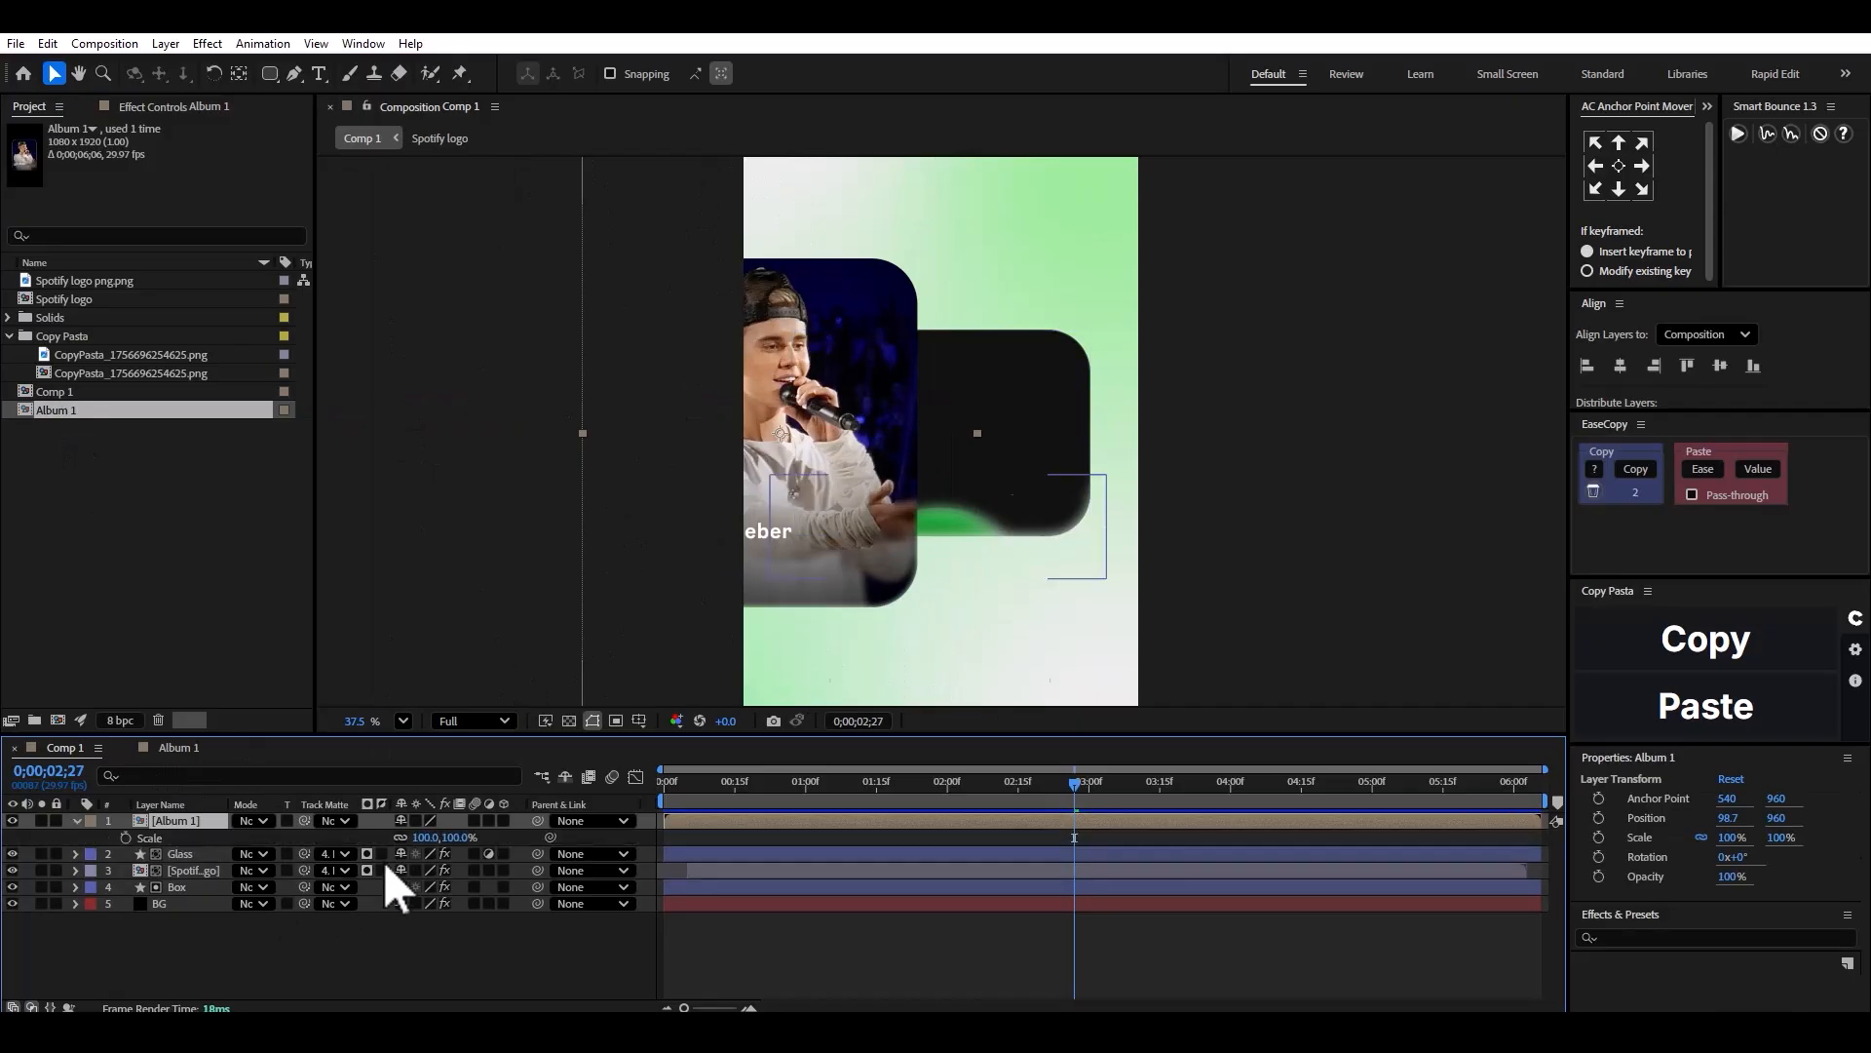
pyautogui.moveTo(428, 850); pyautogui.dragTo(375, 850)
pyautogui.moveTo(817, 540); pyautogui.dragTo(947, 557)
# Add an Inner Shadow layer style to the Album 1 layer and set its blend mode to Normal.
pyautogui.rightClick(183, 821)
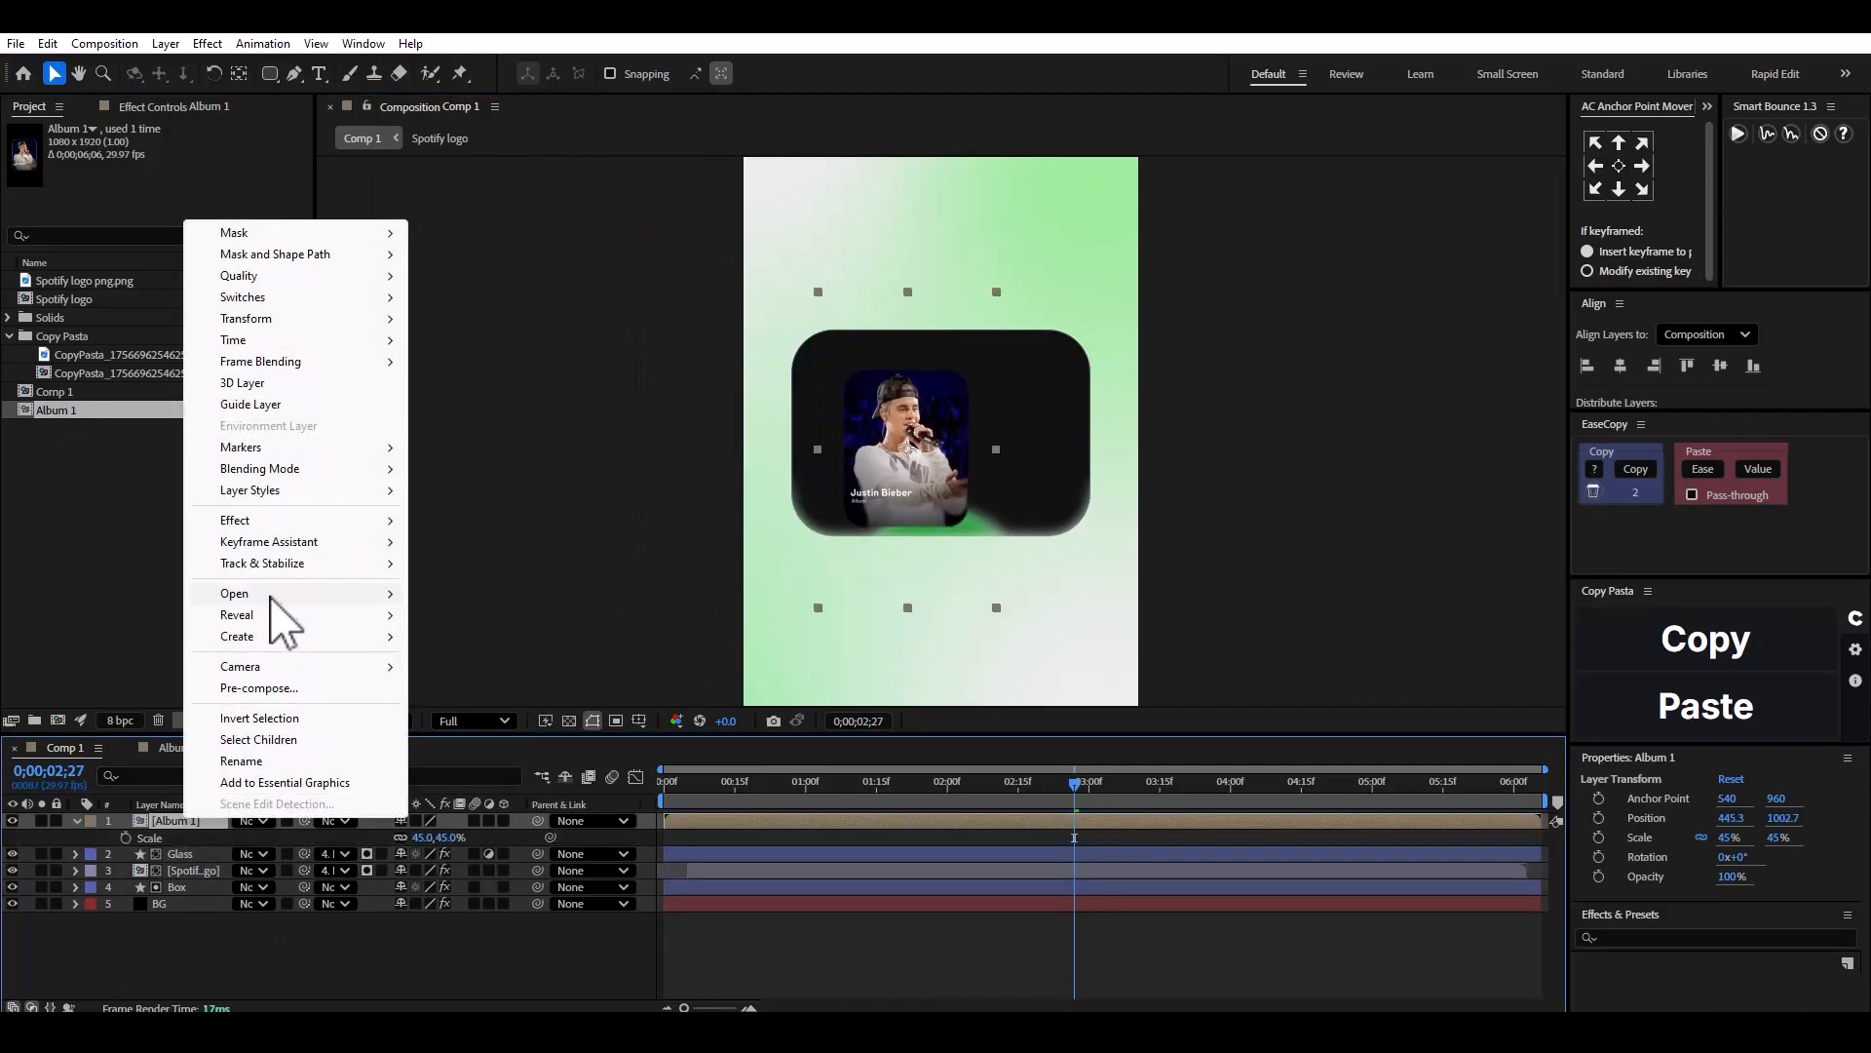
pyautogui.moveTo(273, 492)
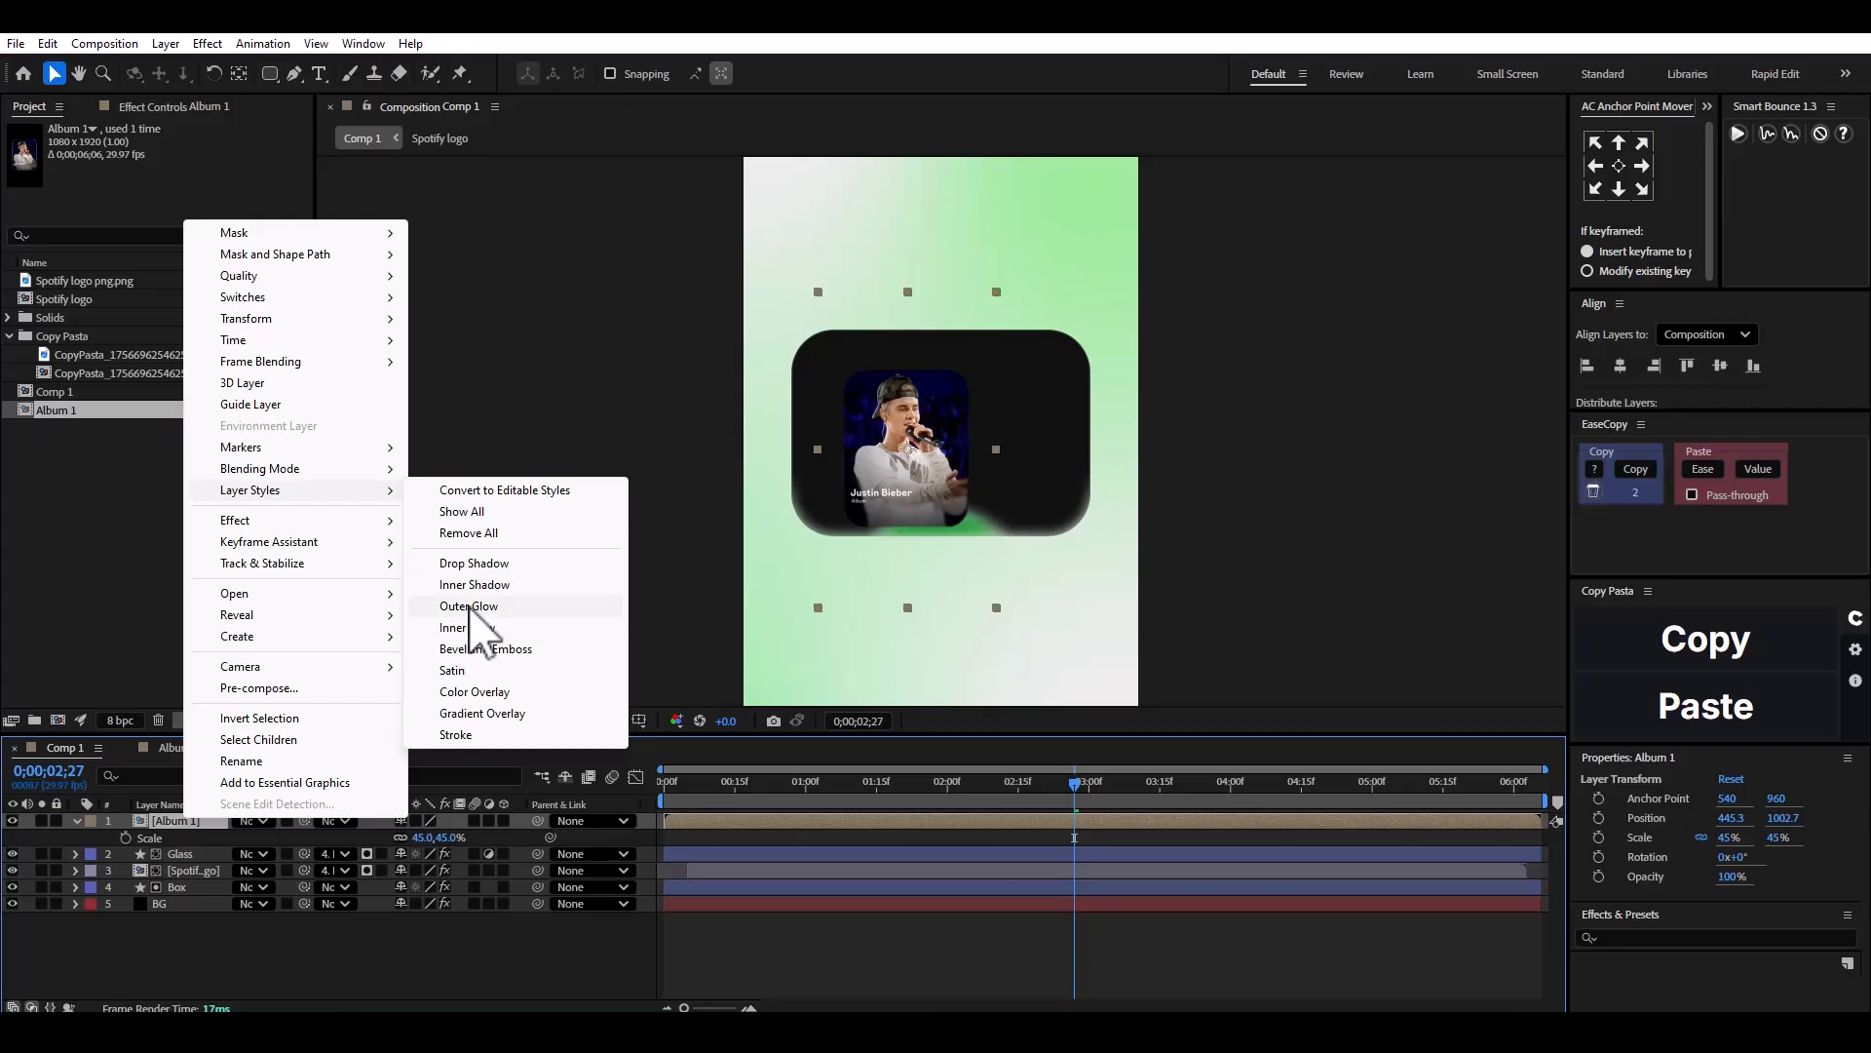
pyautogui.click(473, 581)
pyautogui.scroll(1, 846, 459)
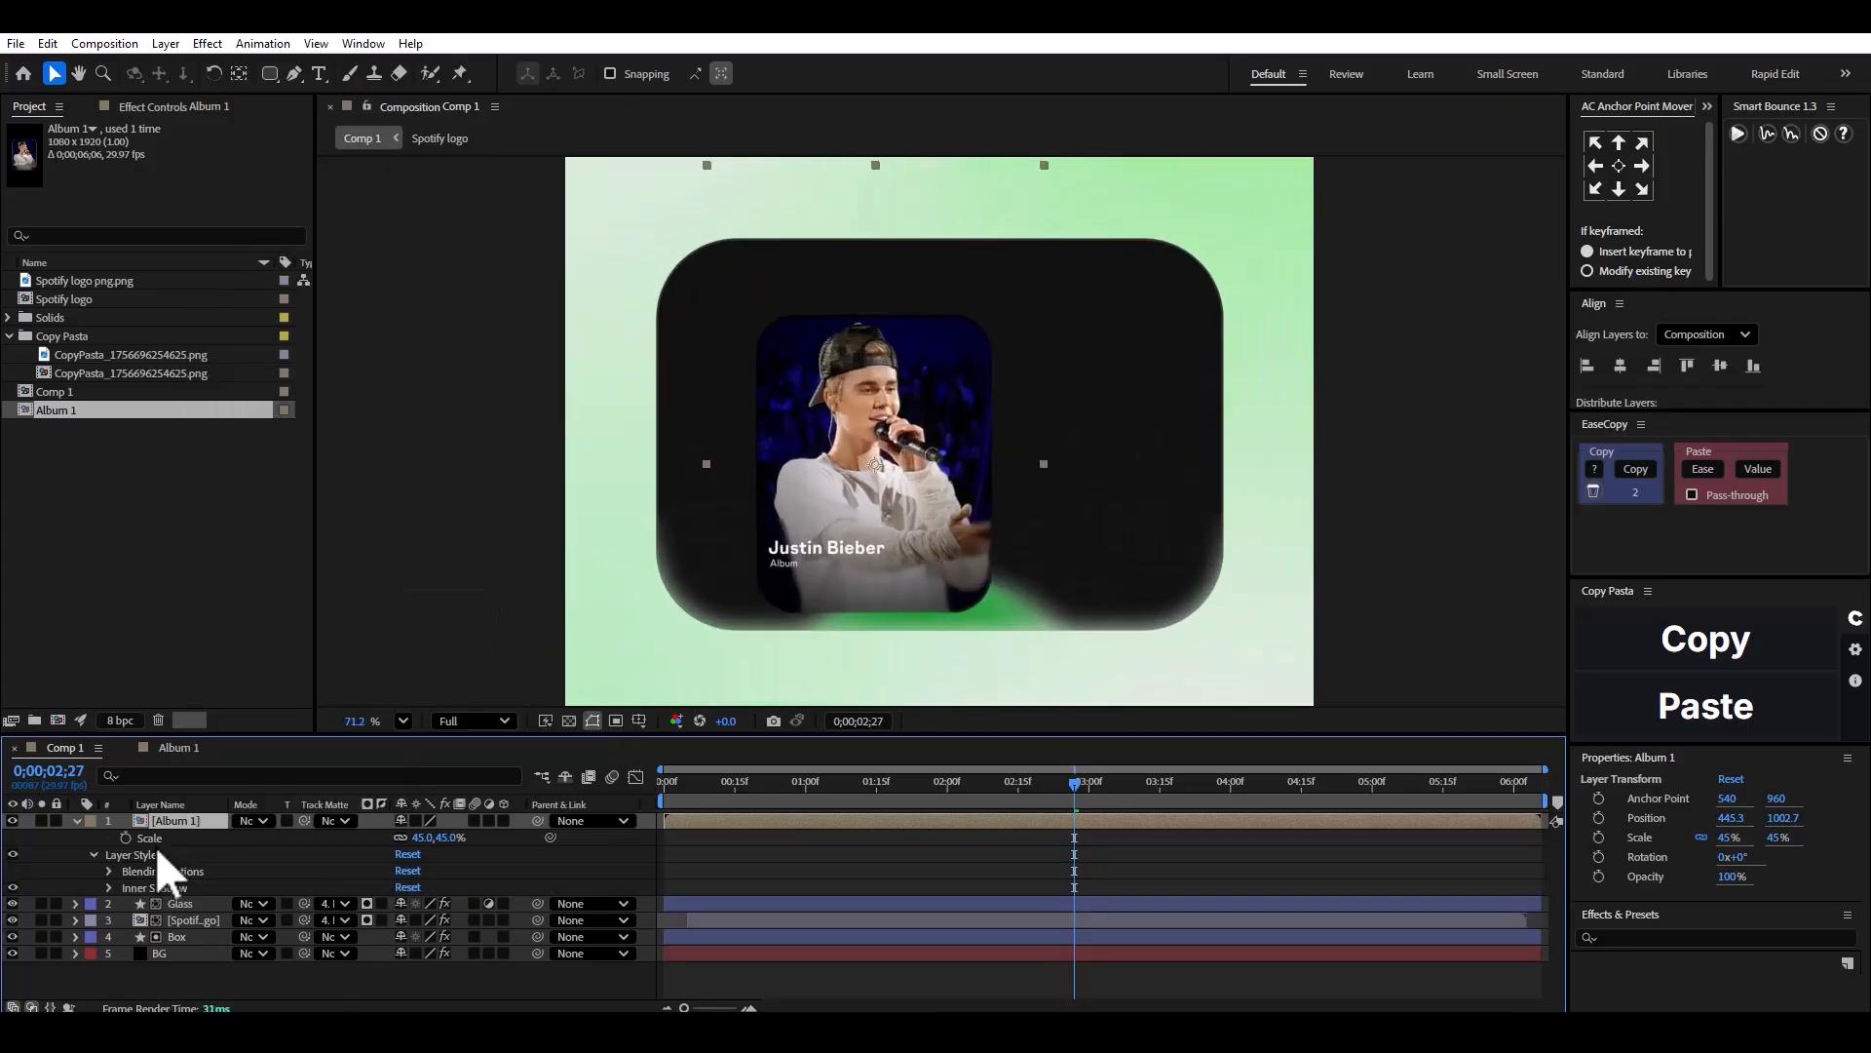
pyautogui.click(110, 887)
pyautogui.click(450, 903)
pyautogui.click(511, 263)
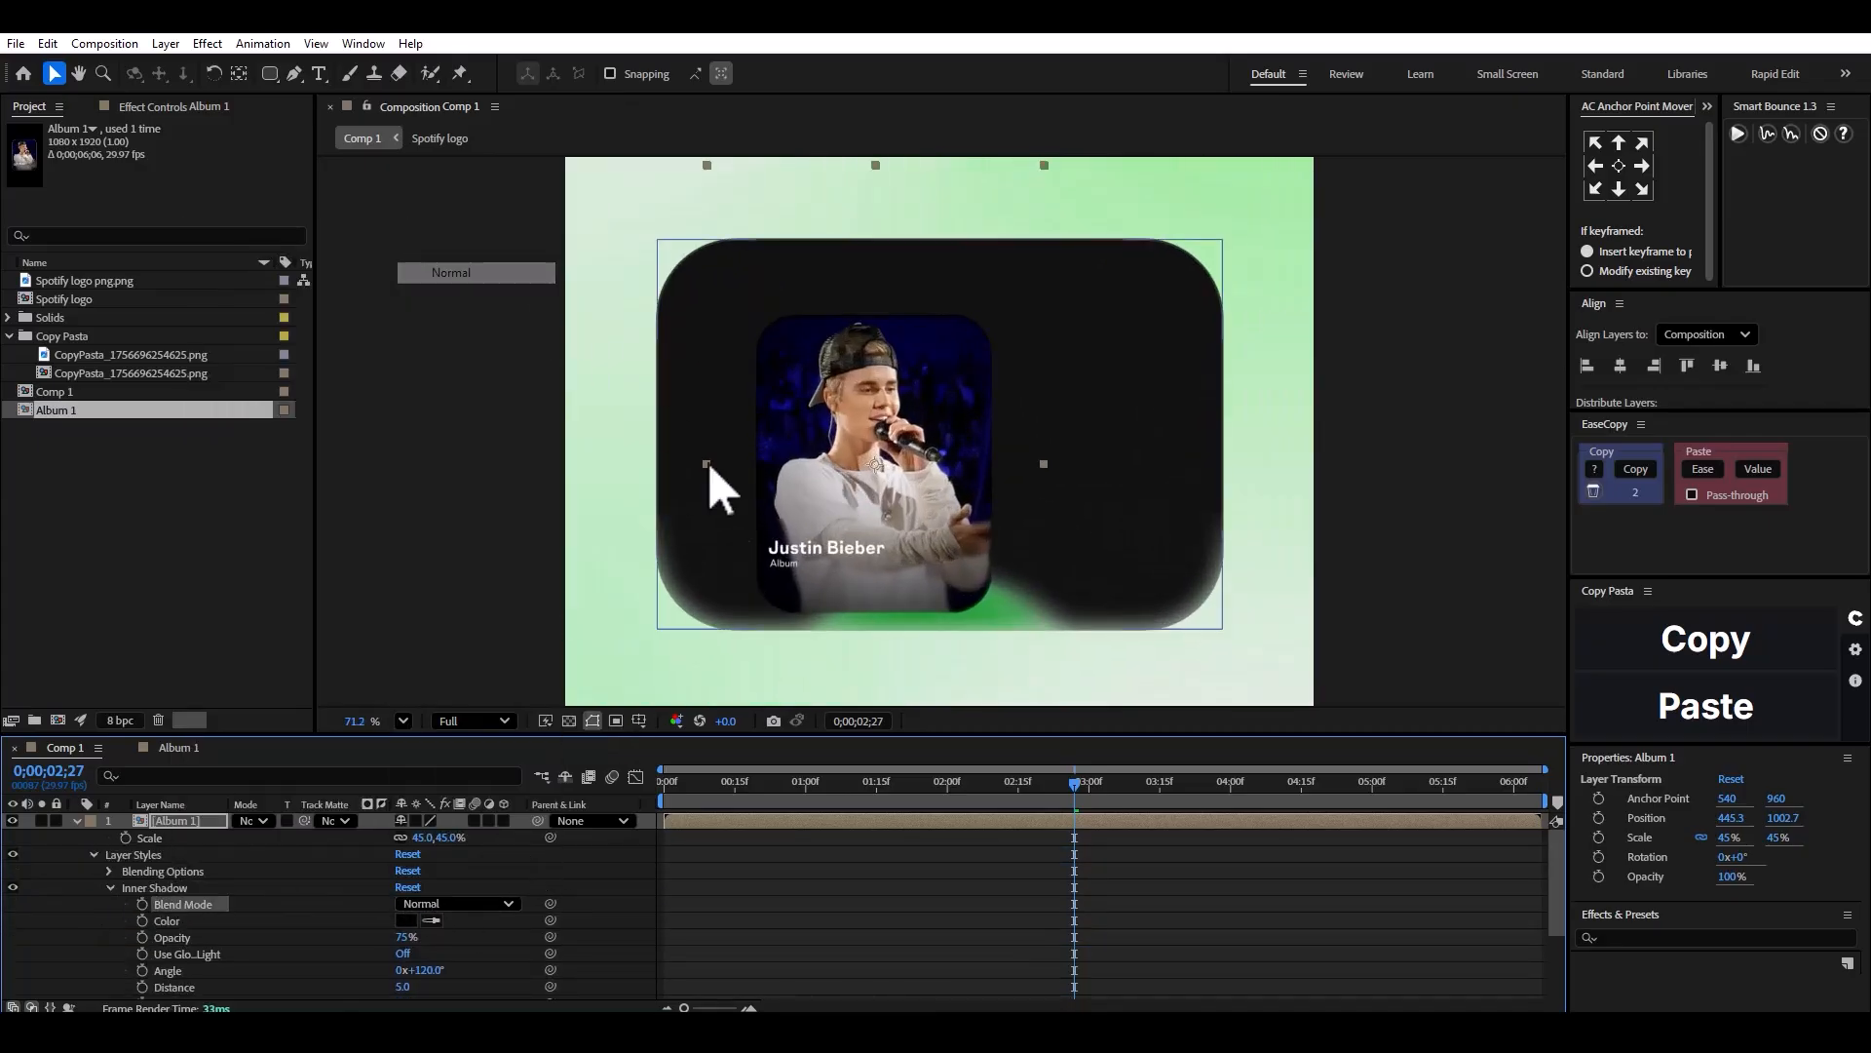
# Try white FFFFFF as the inner shadow's color and change it to dark green 00880A.
pyautogui.click(407, 920)
pyautogui.write('ffffff')
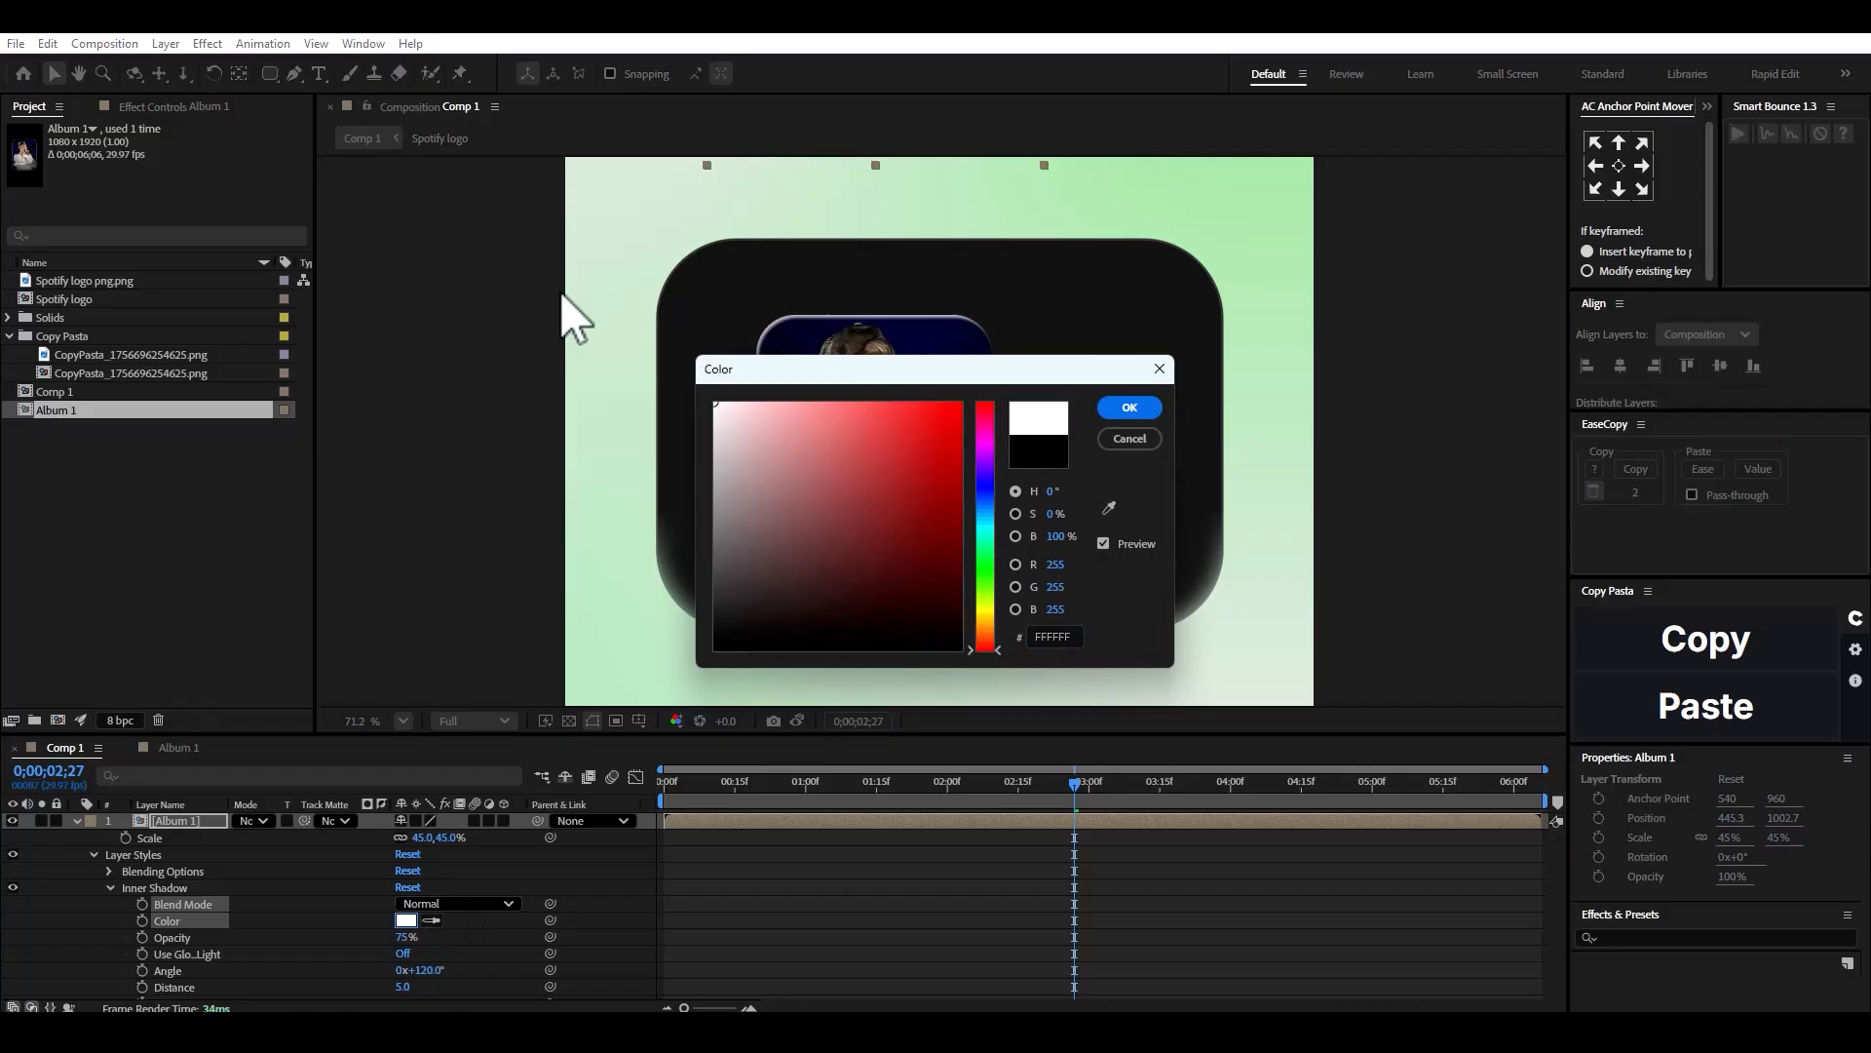
pyautogui.click(1111, 419)
pyautogui.click(406, 920)
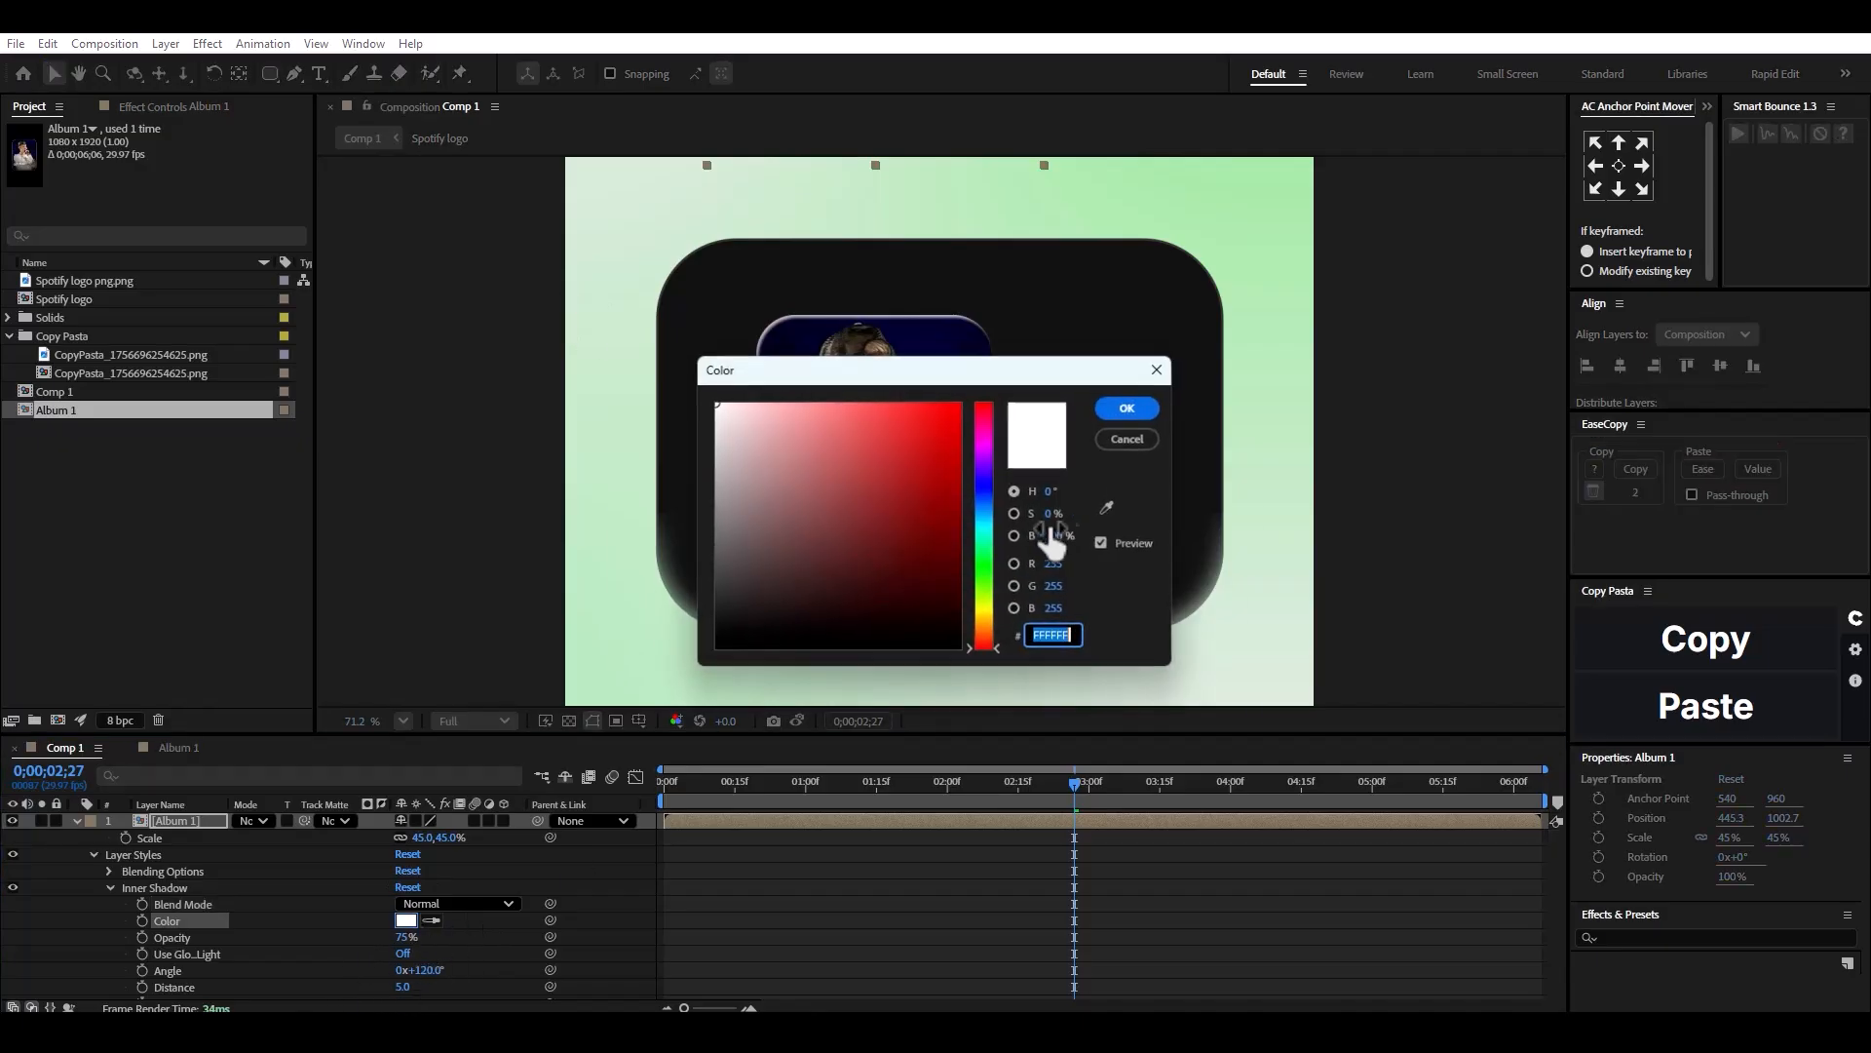
pyautogui.moveTo(985, 575)
pyautogui.mouseDown()
pyautogui.moveTo(1002, 585)
pyautogui.moveTo(985, 563)
pyautogui.mouseUp()
pyautogui.click(1123, 410)
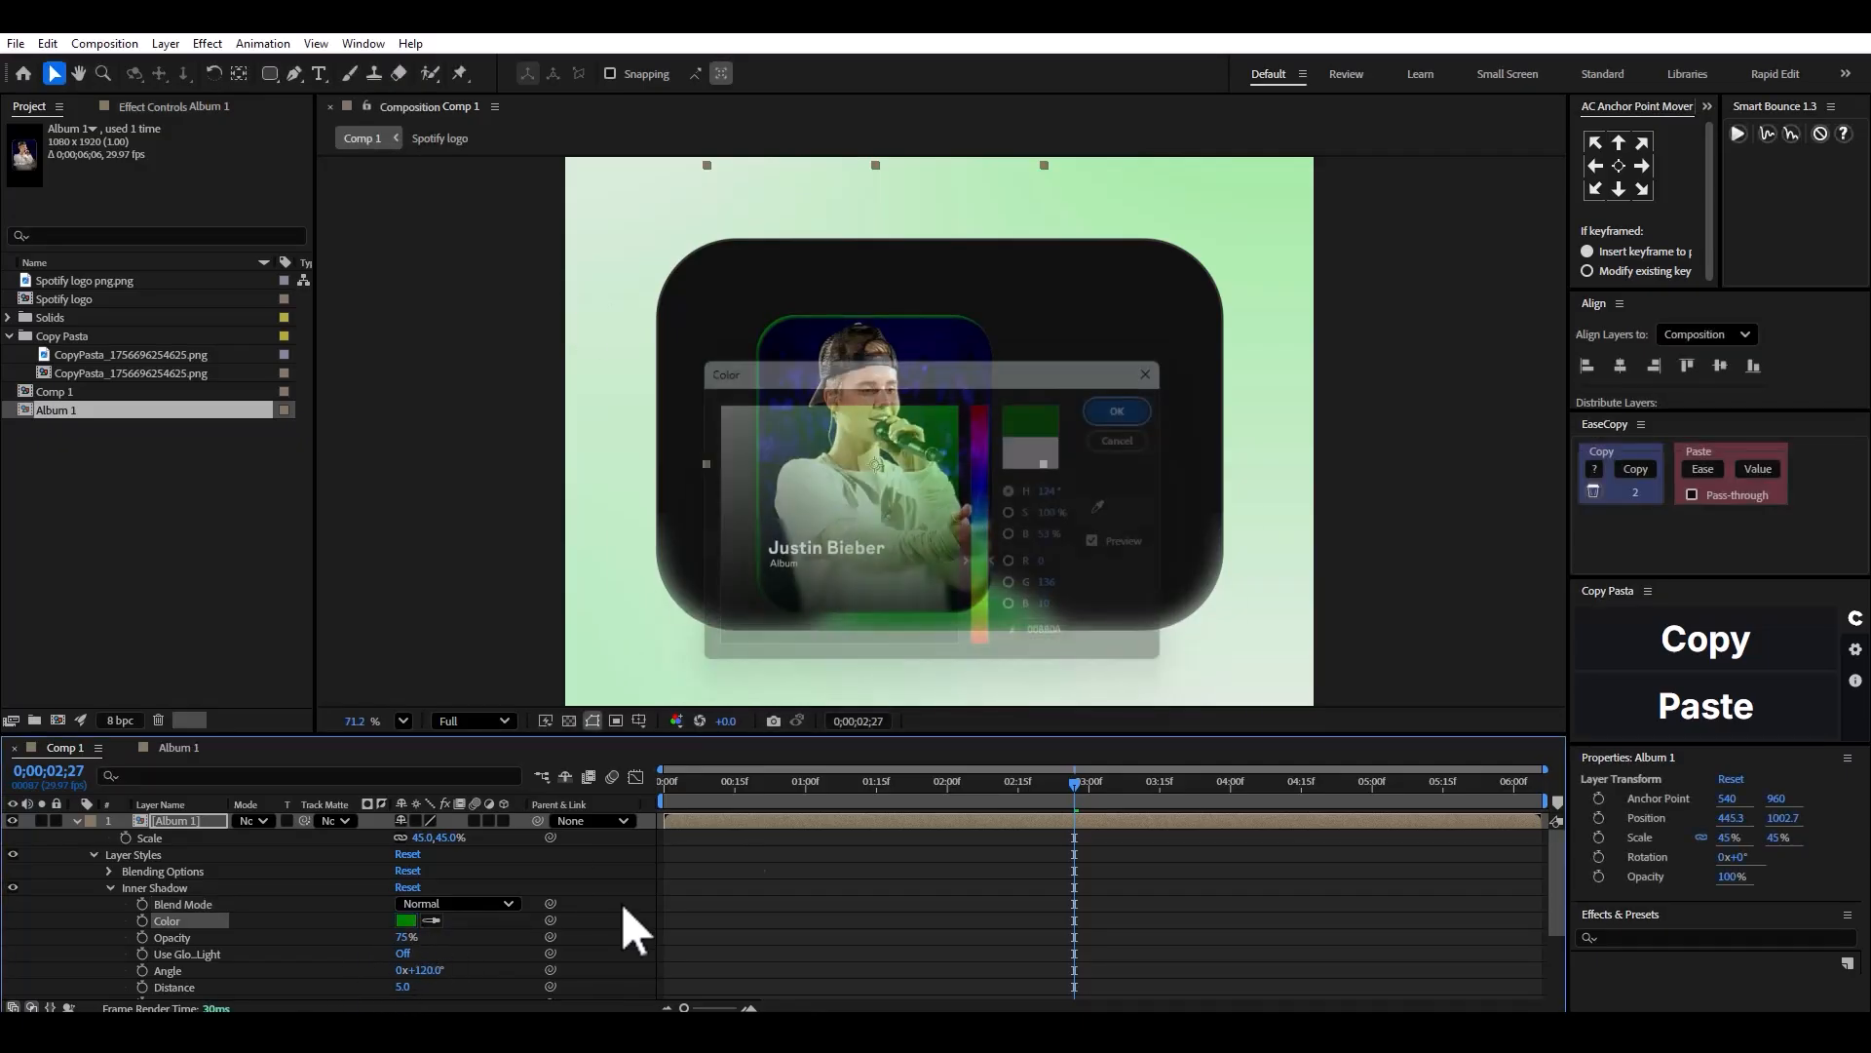
# Set the inner shadow's distance to 15 and its size to about 46.
pyautogui.moveTo(406, 987); pyautogui.dragTo(417, 986)
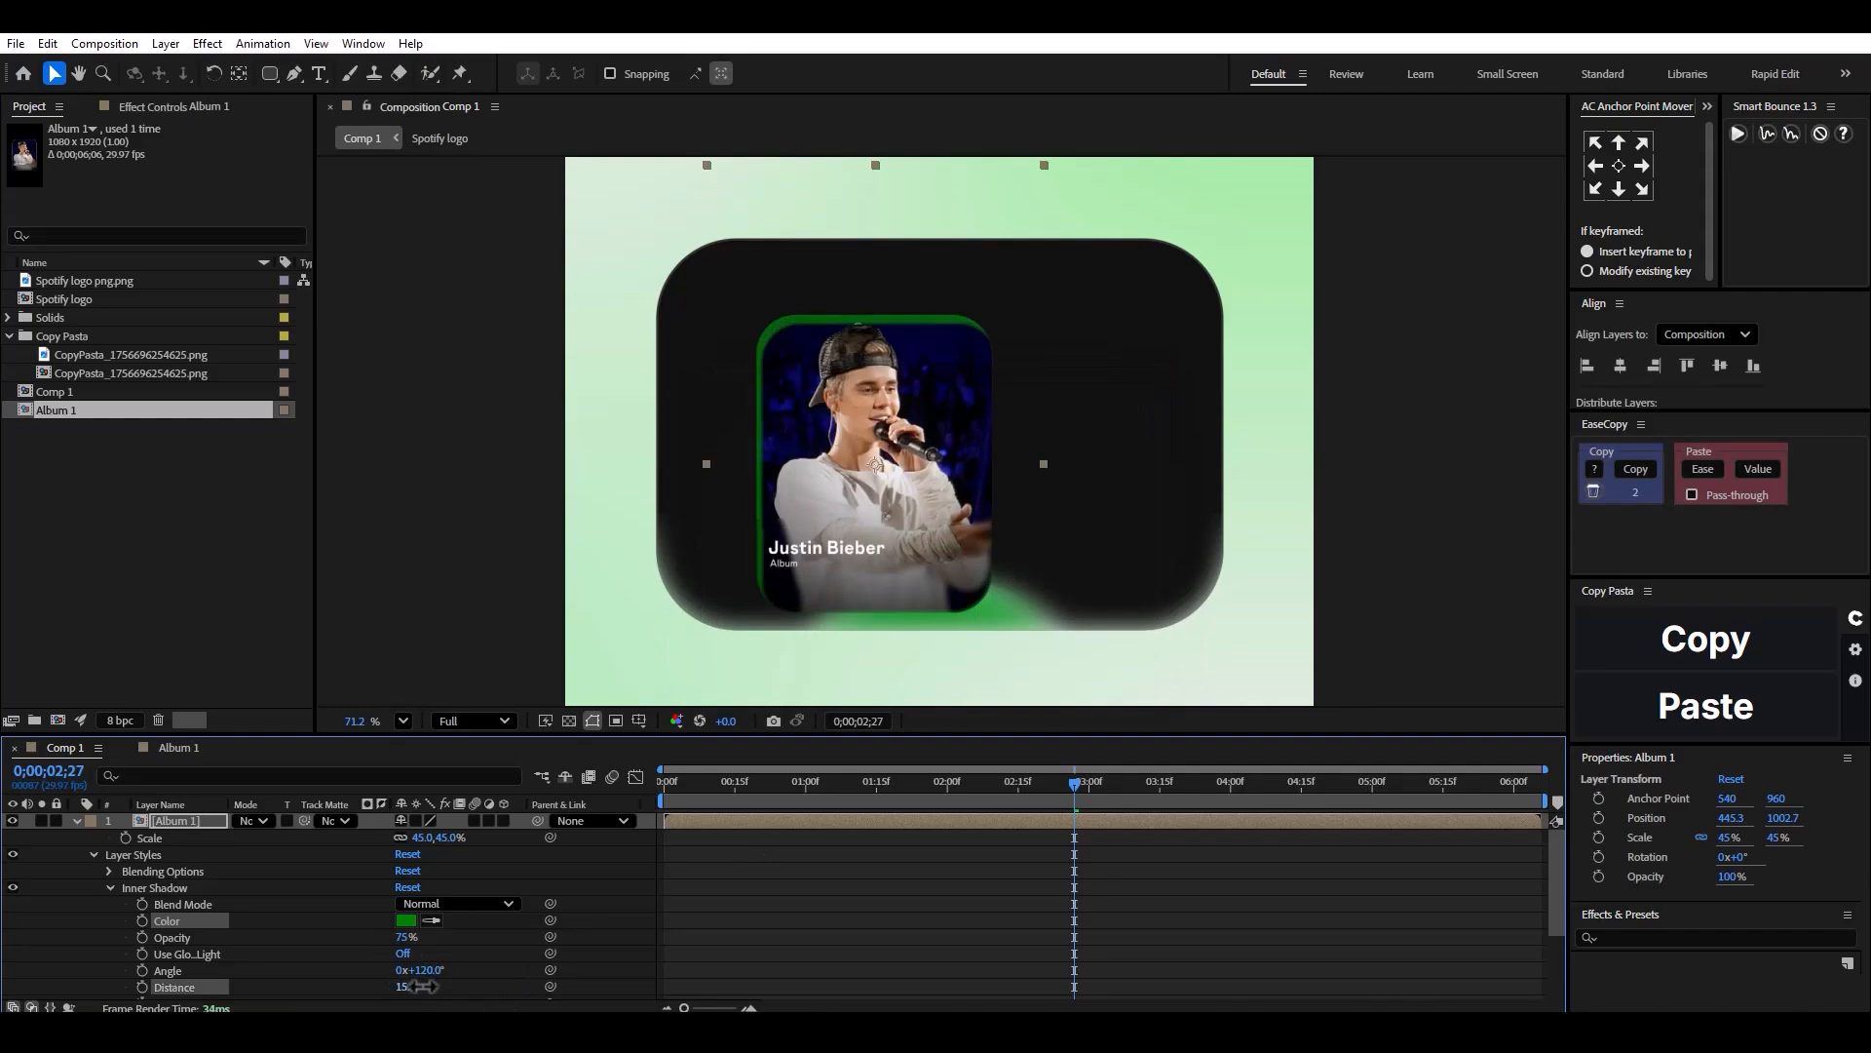
pyautogui.scroll(-3, 463, 936)
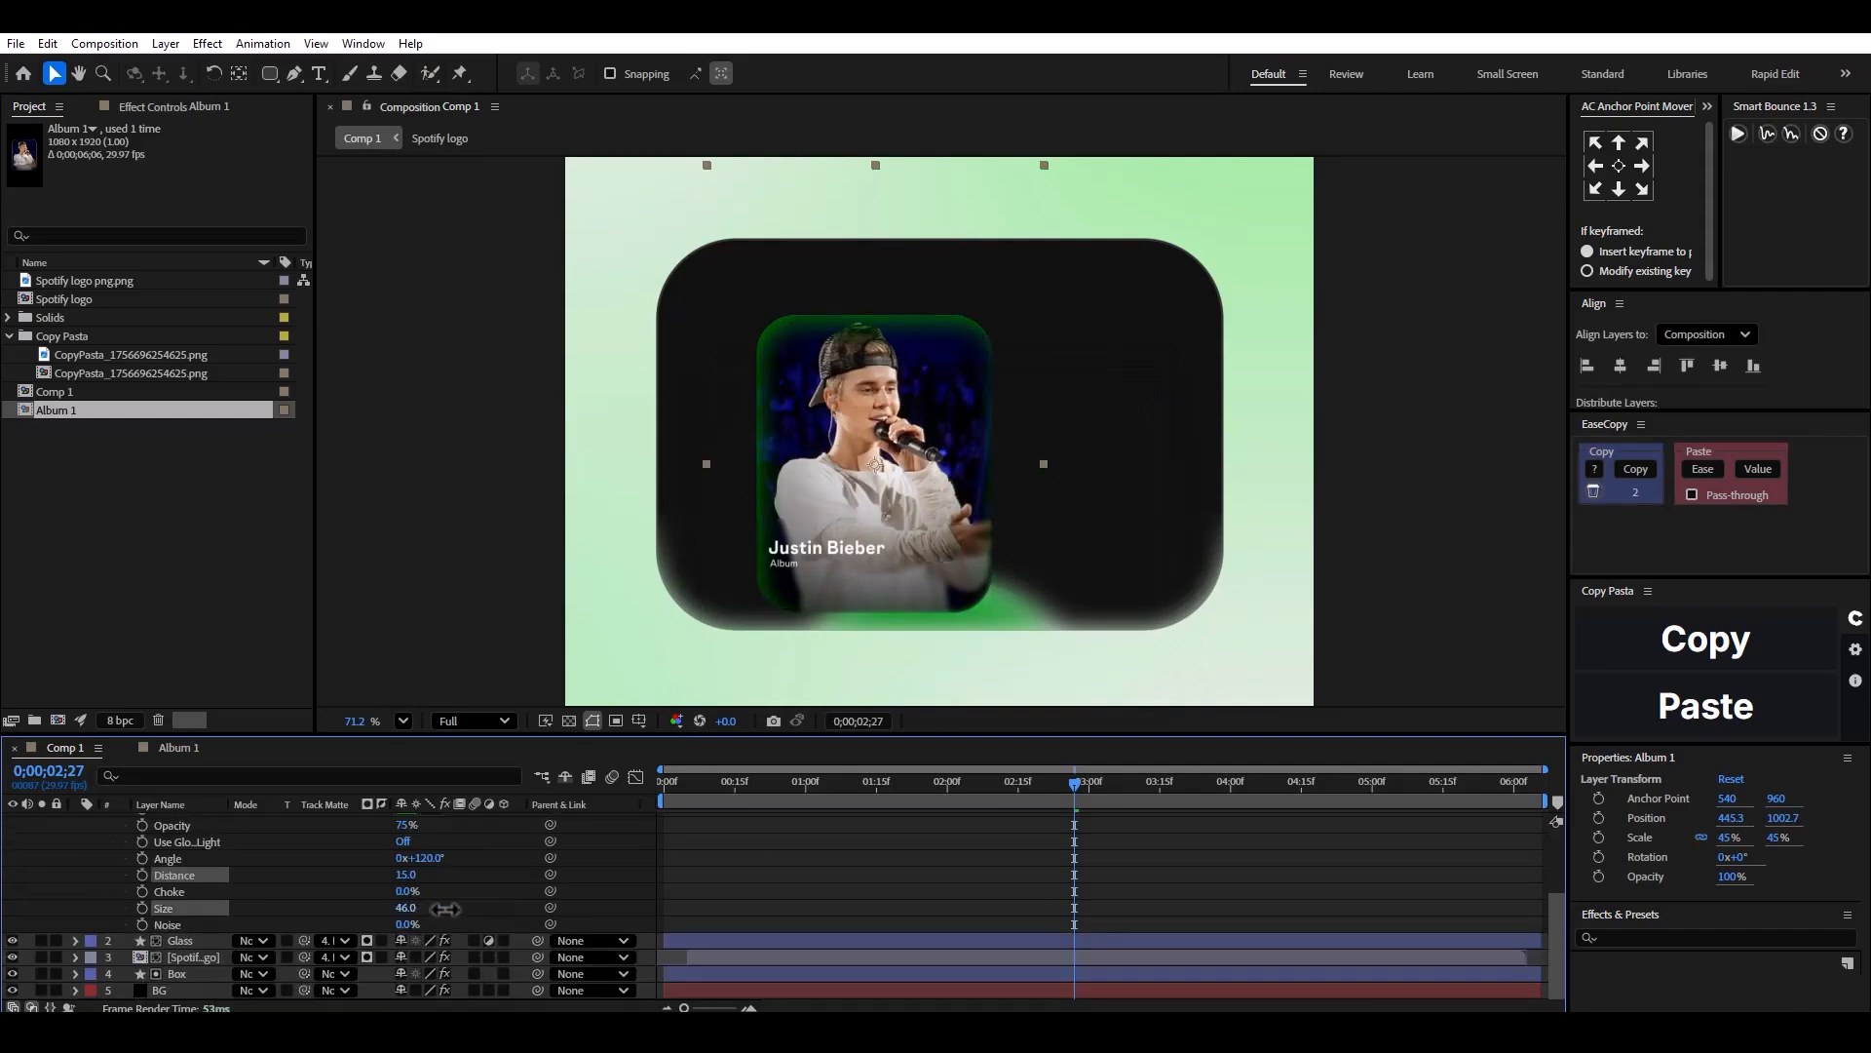
pyautogui.scroll(3, 419, 906)
# Change the inner shadow's color to light green ACFFB2 and reduce its opacity to 47%.
pyautogui.click(405, 920)
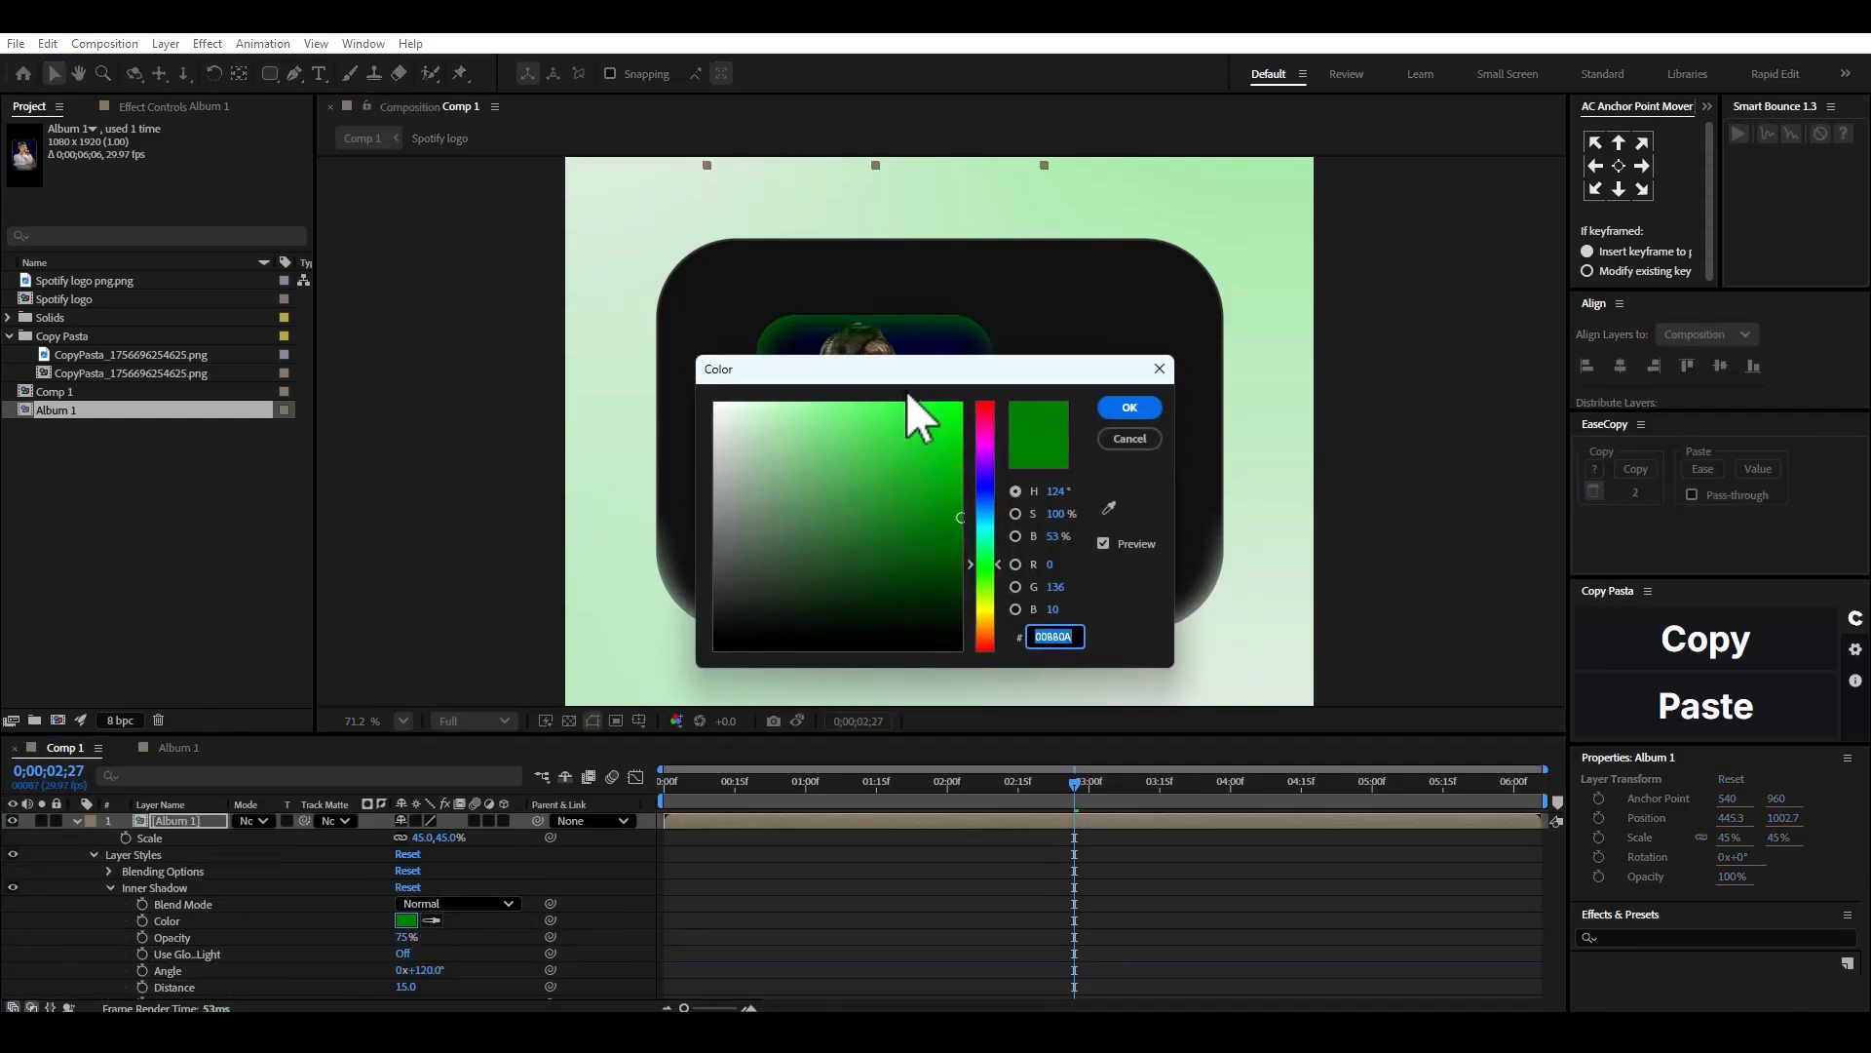
pyautogui.moveTo(905, 375); pyautogui.dragTo(967, 500)
pyautogui.moveTo(965, 598); pyautogui.dragTo(860, 489)
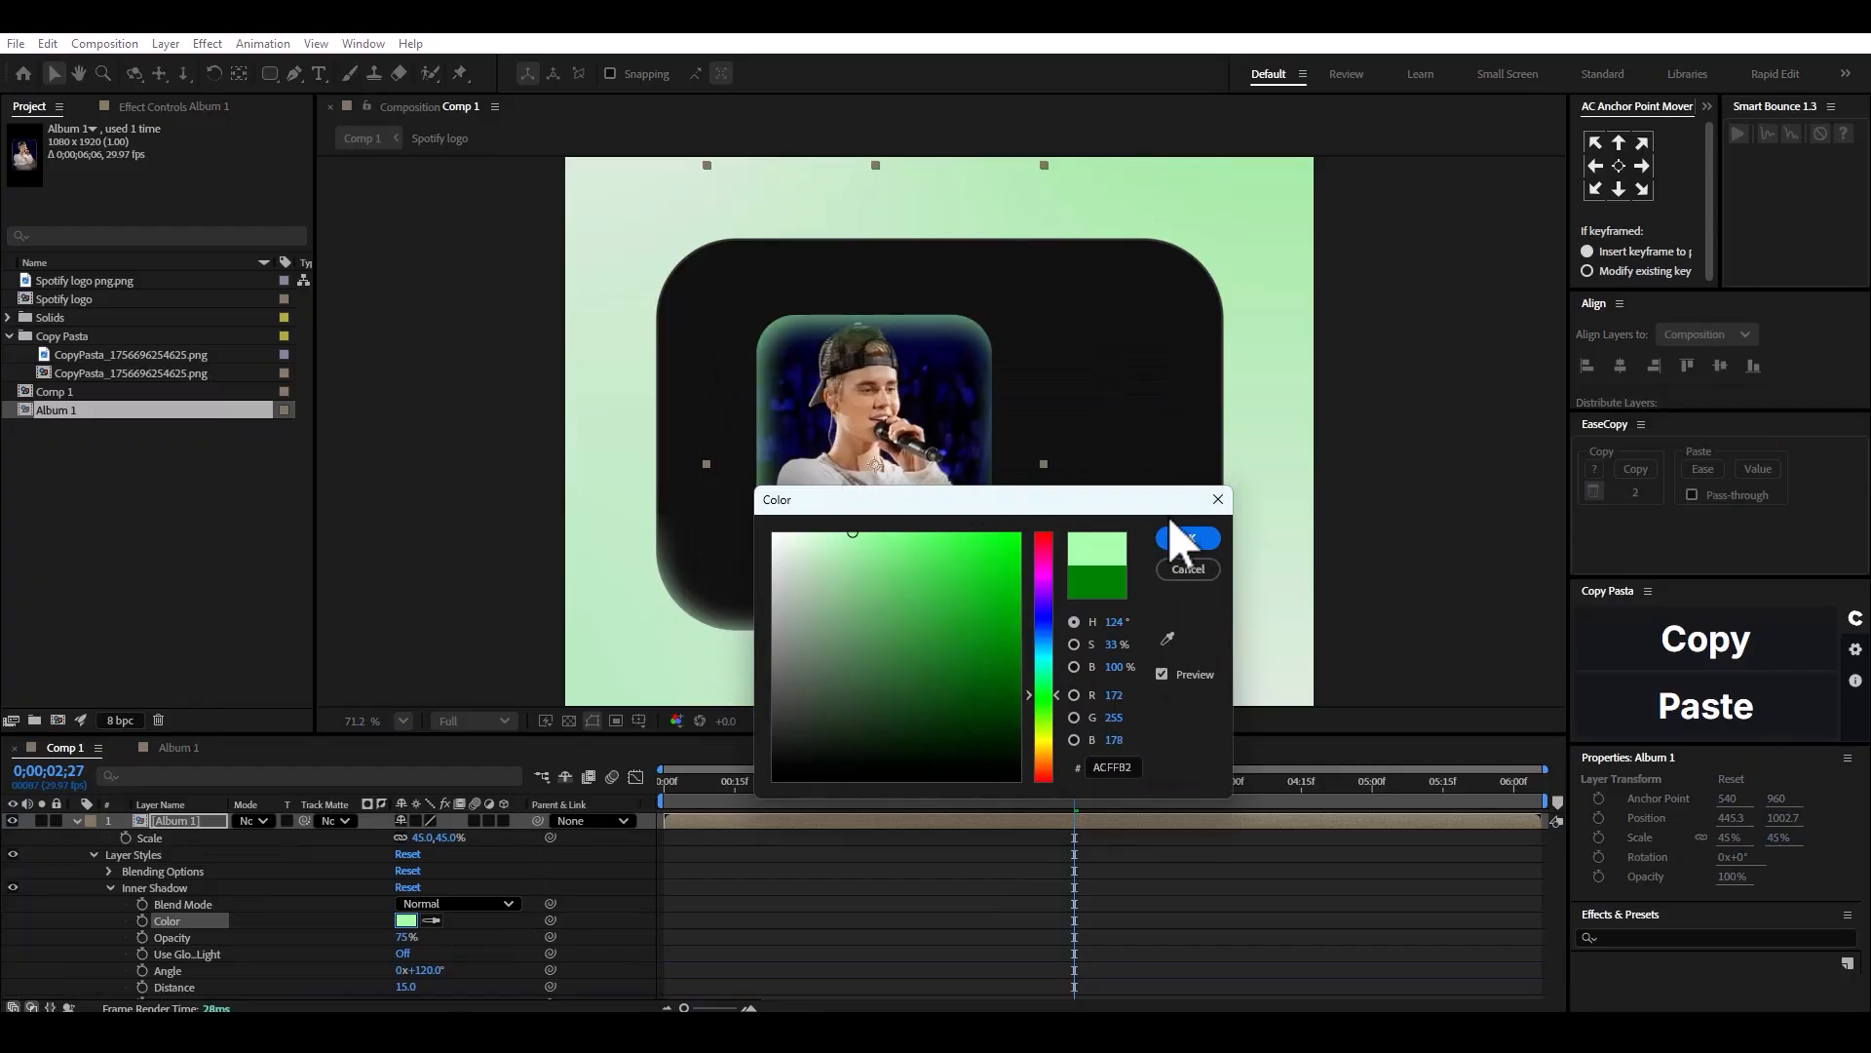
pyautogui.click(1189, 539)
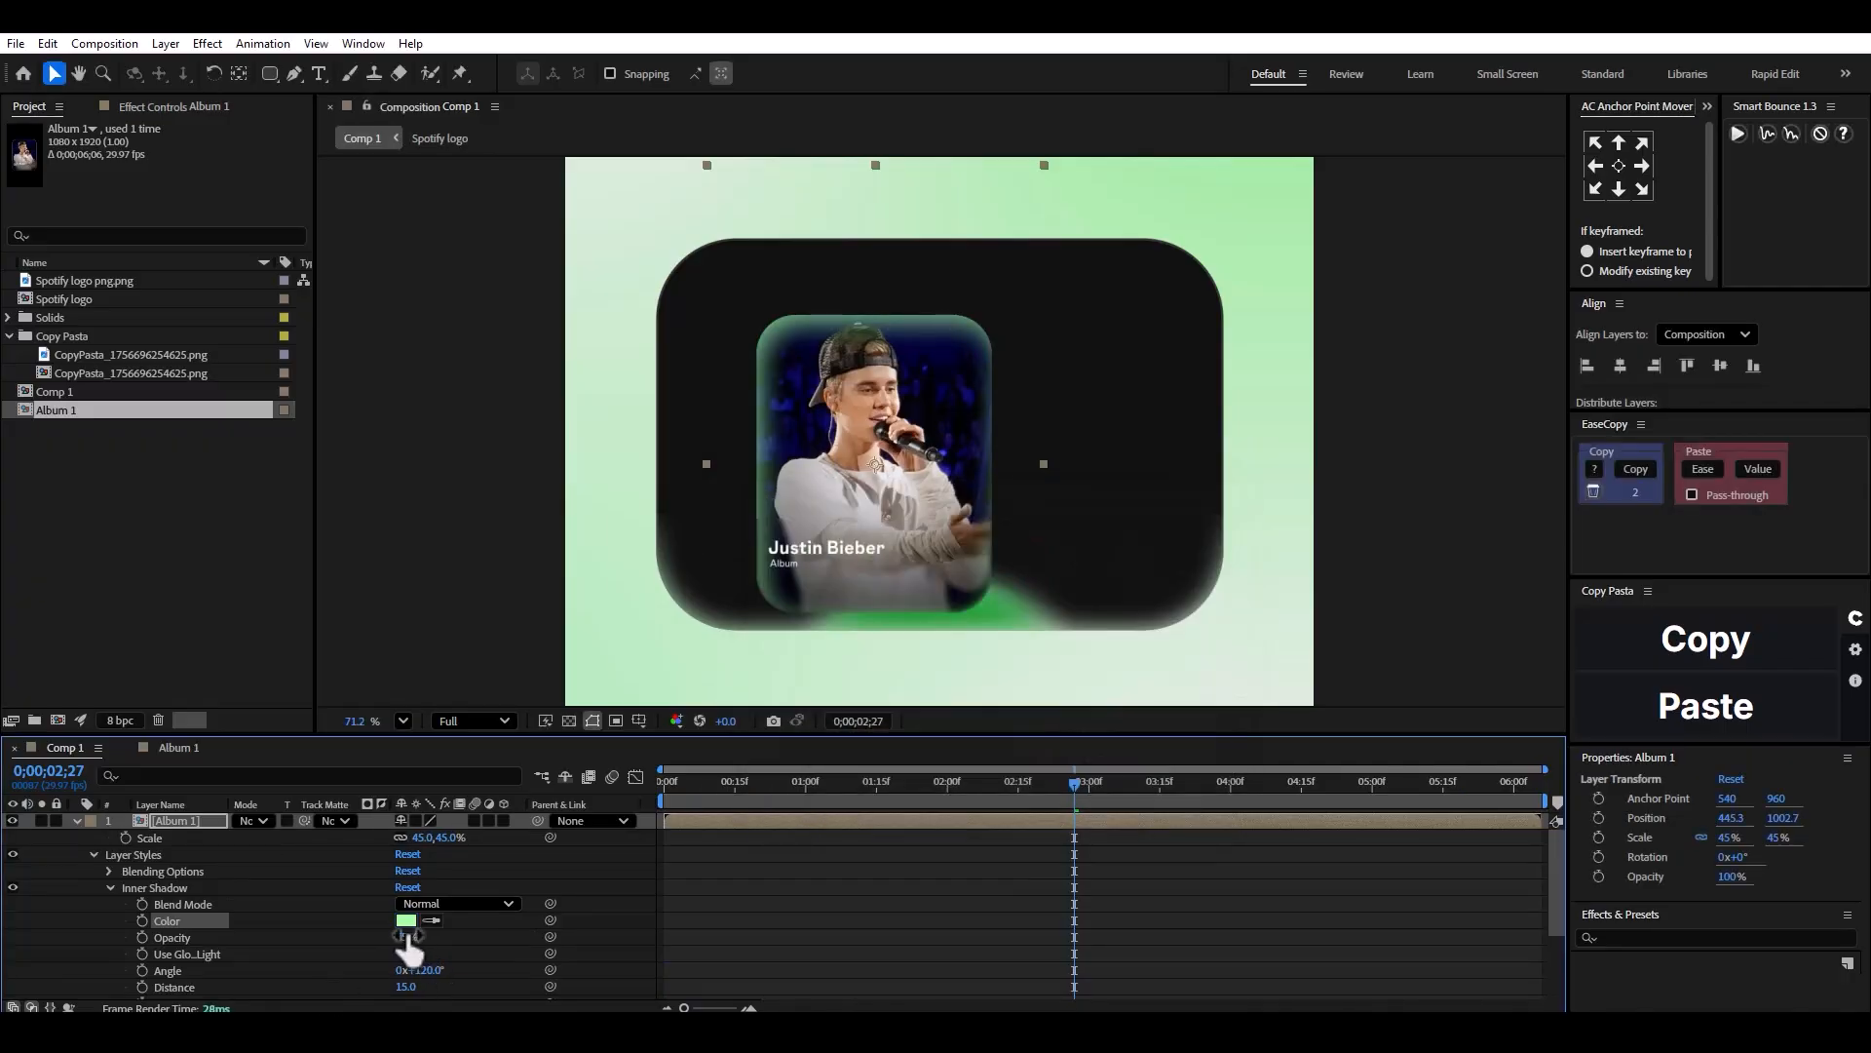
pyautogui.moveTo(408, 938); pyautogui.dragTo(378, 937)
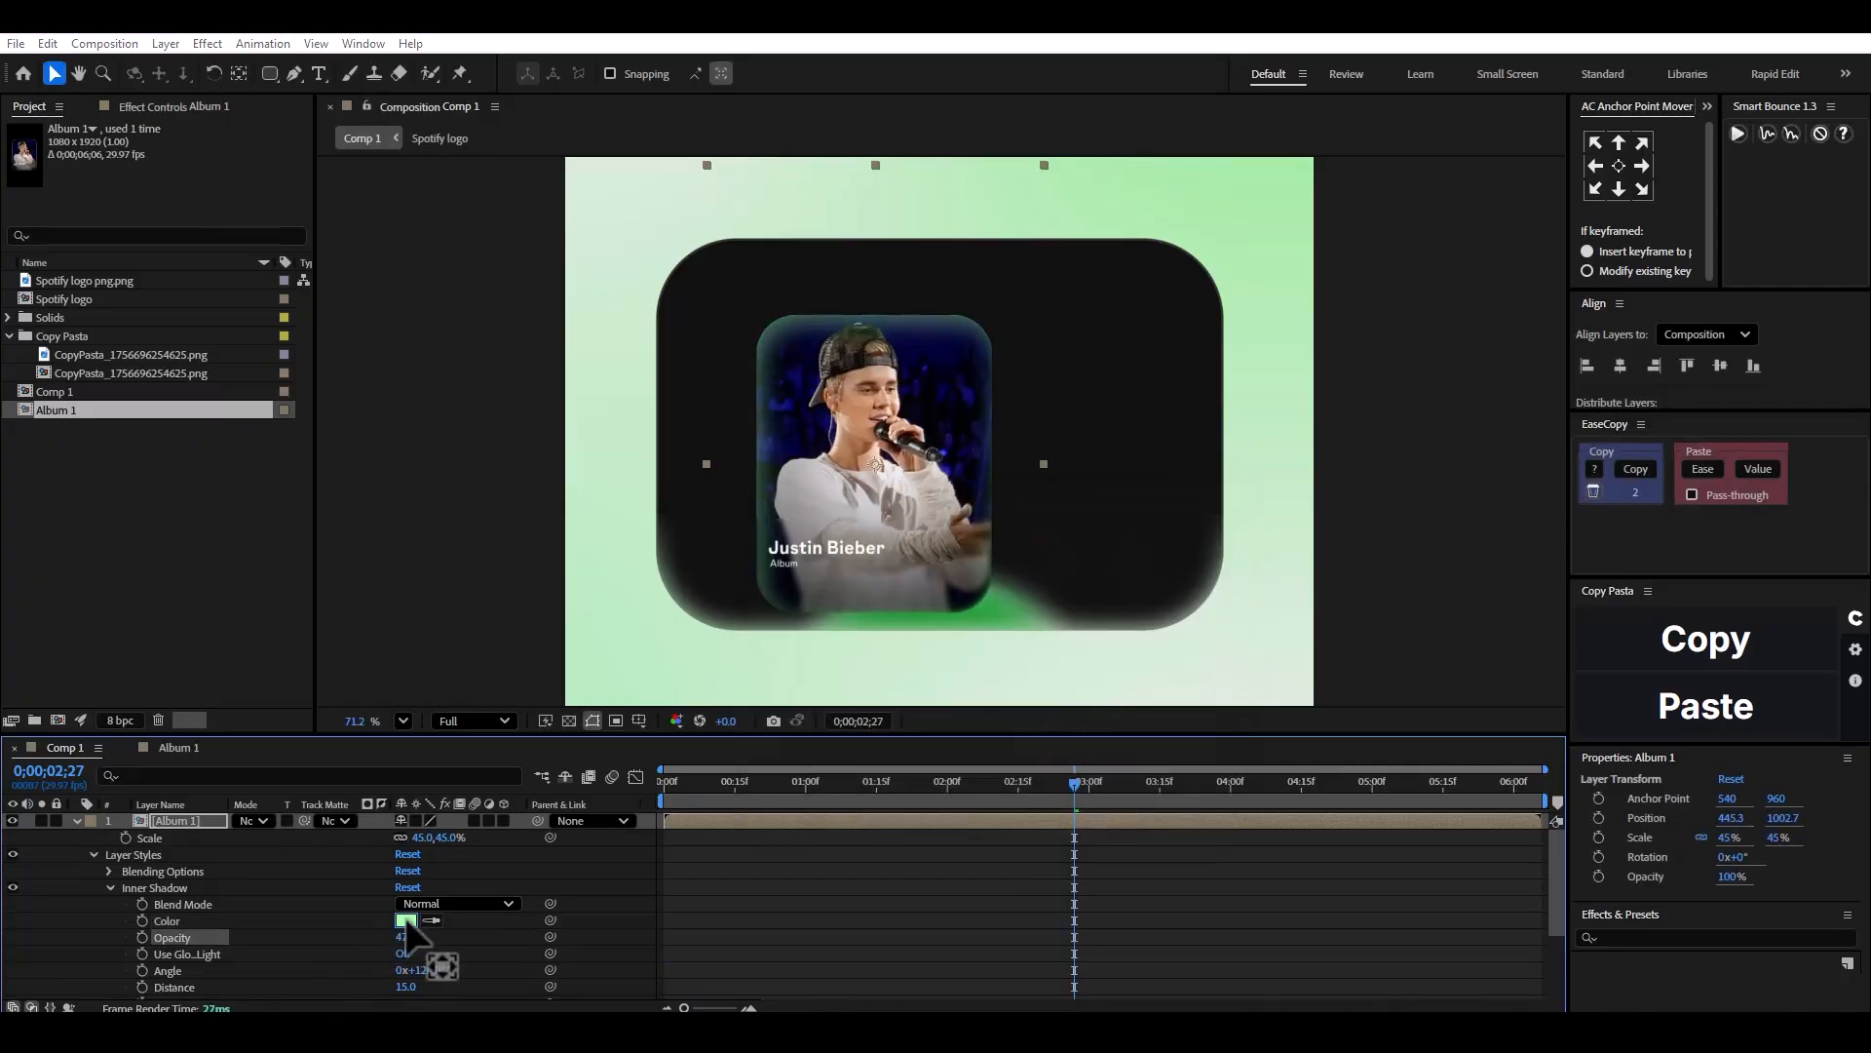
# Change the inner shadow's color to a medium green and set its distance to 9.
pyautogui.click(405, 920)
pyautogui.moveTo(740, 451); pyautogui.dragTo(719, 386)
pyautogui.moveTo(867, 375); pyautogui.dragTo(1053, 712)
pyautogui.click(1296, 658)
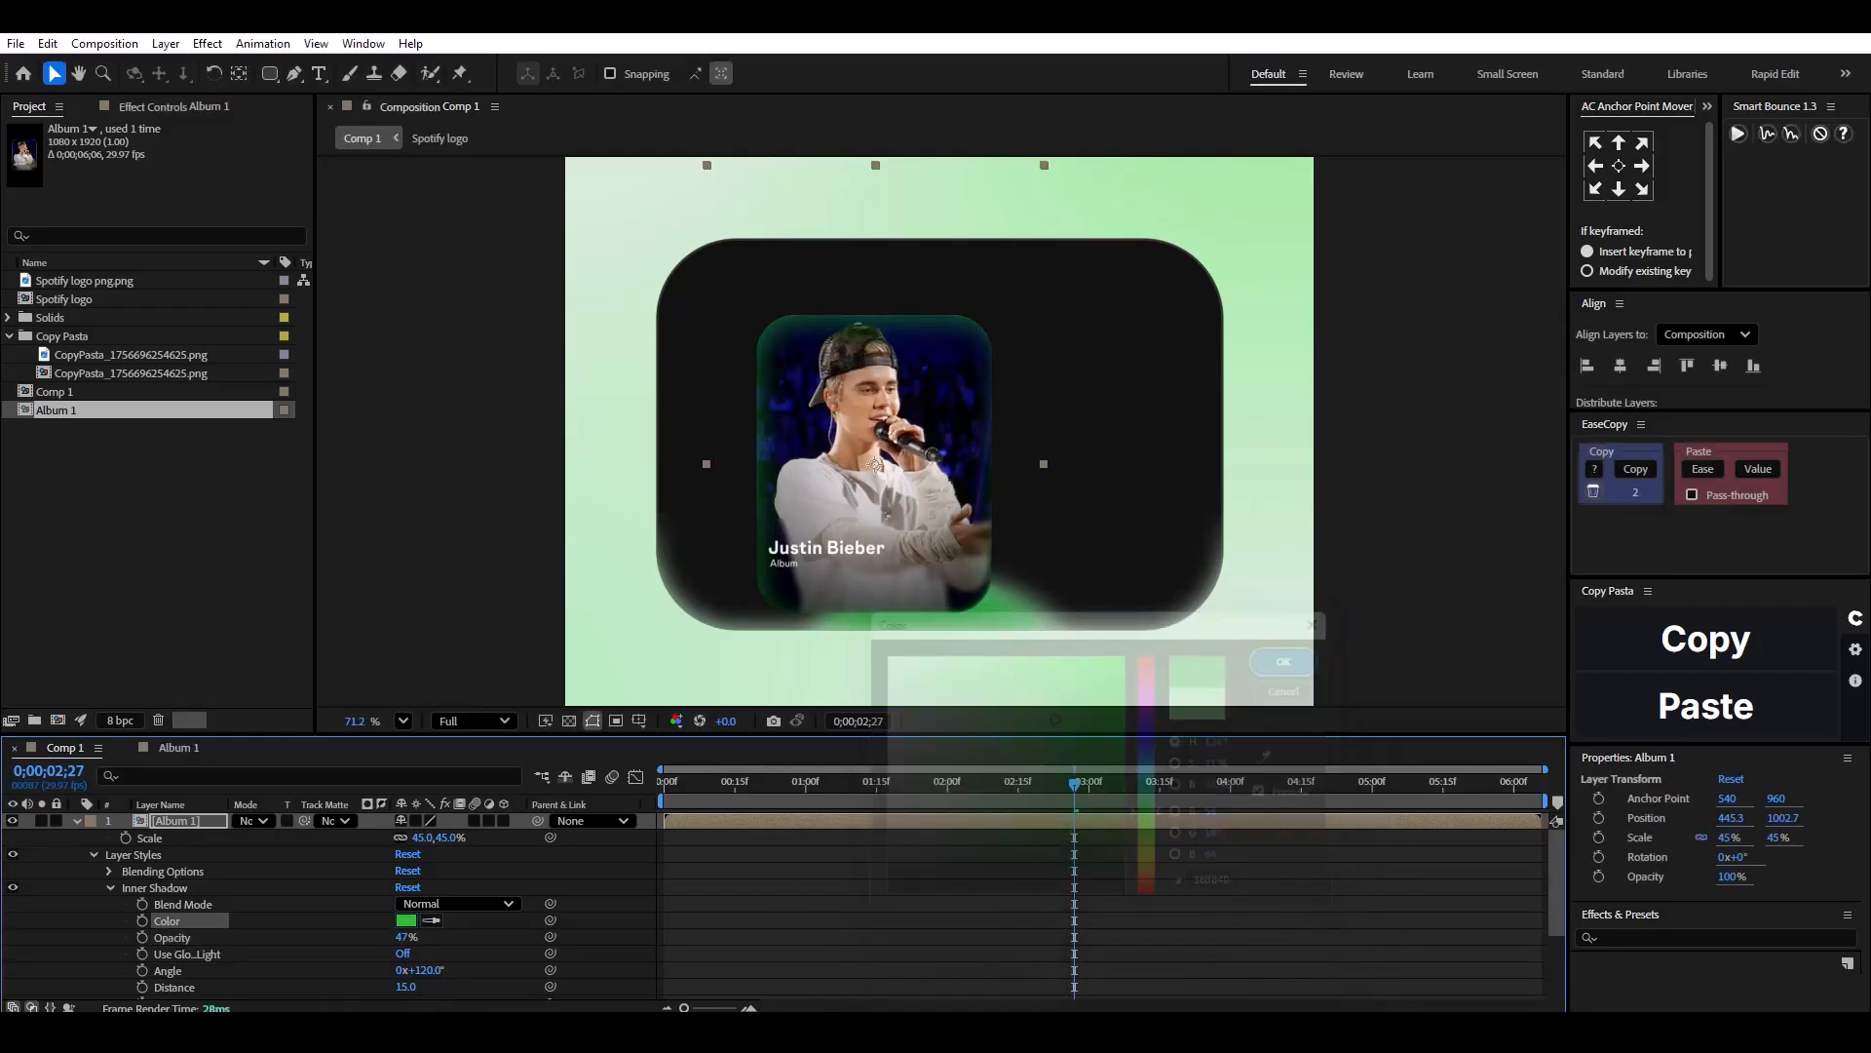
pyautogui.moveTo(410, 987); pyautogui.dragTo(388, 985)
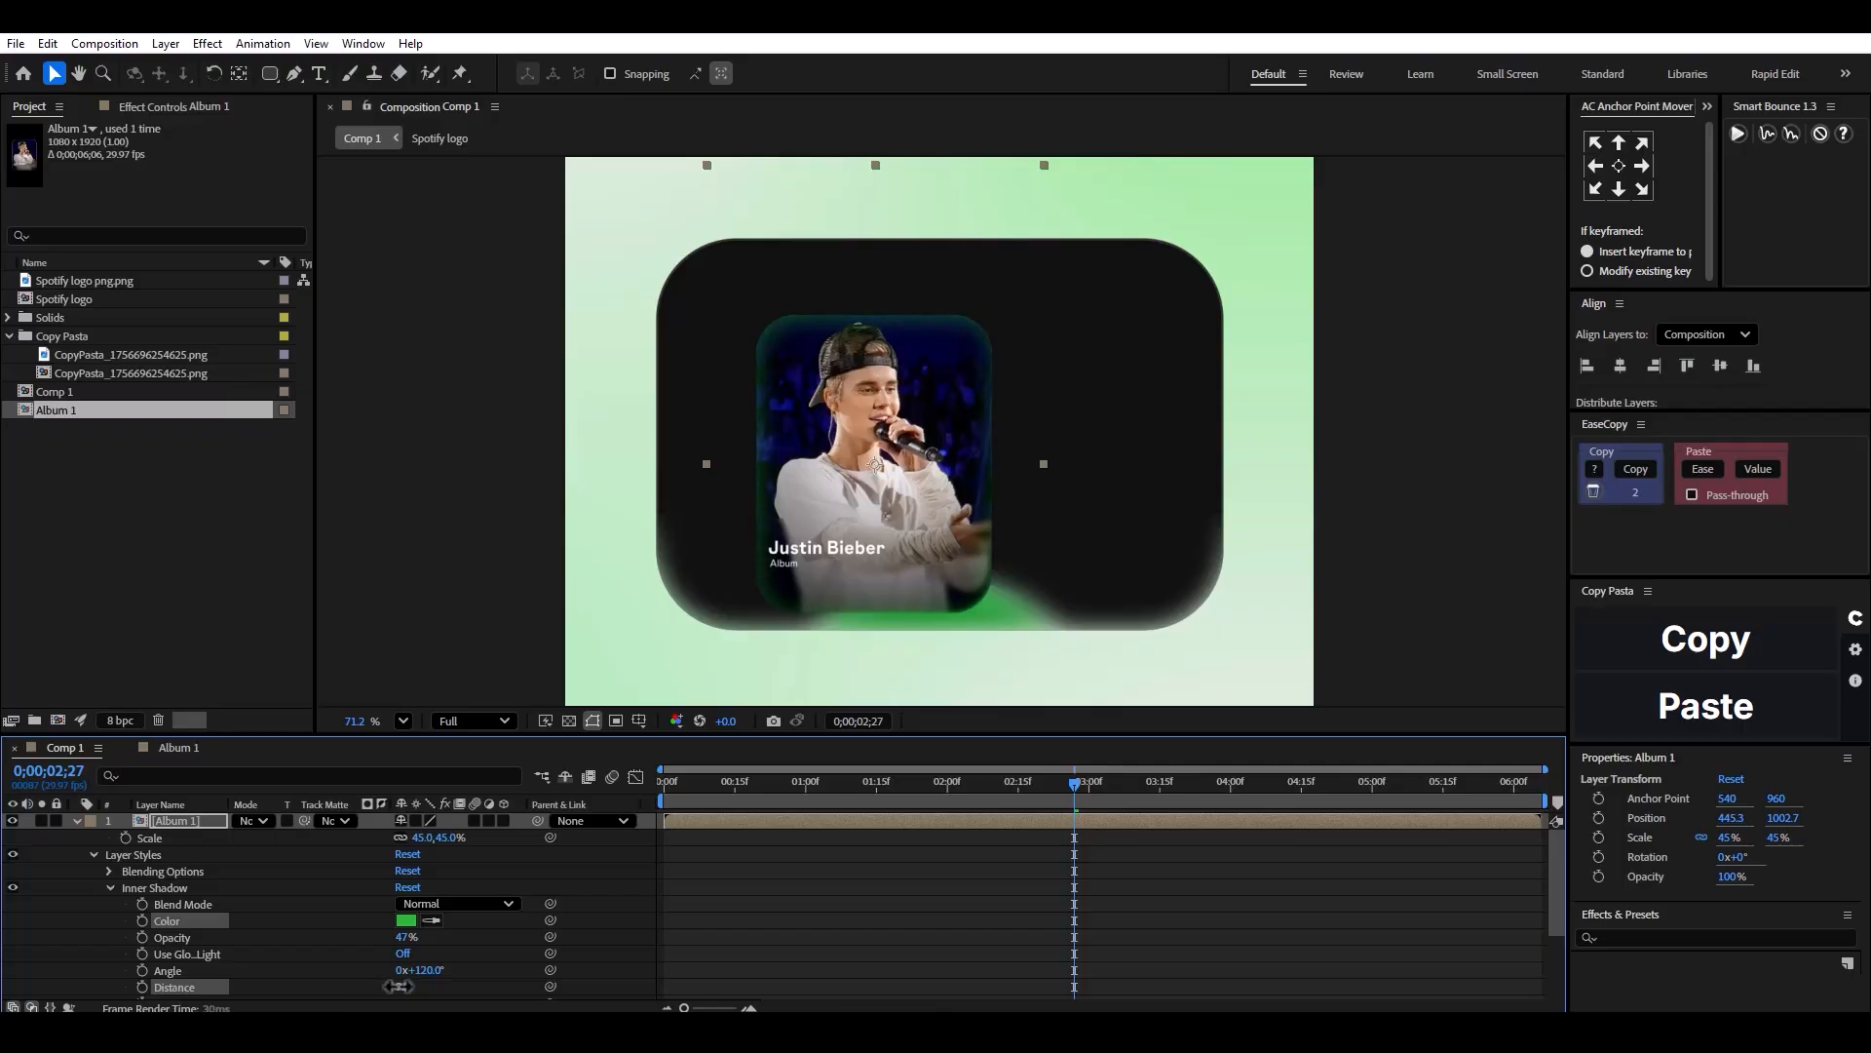
# Collapse the Album 1 layer's properties and open the Album 1 composition for editing.
pyautogui.click(400, 723)
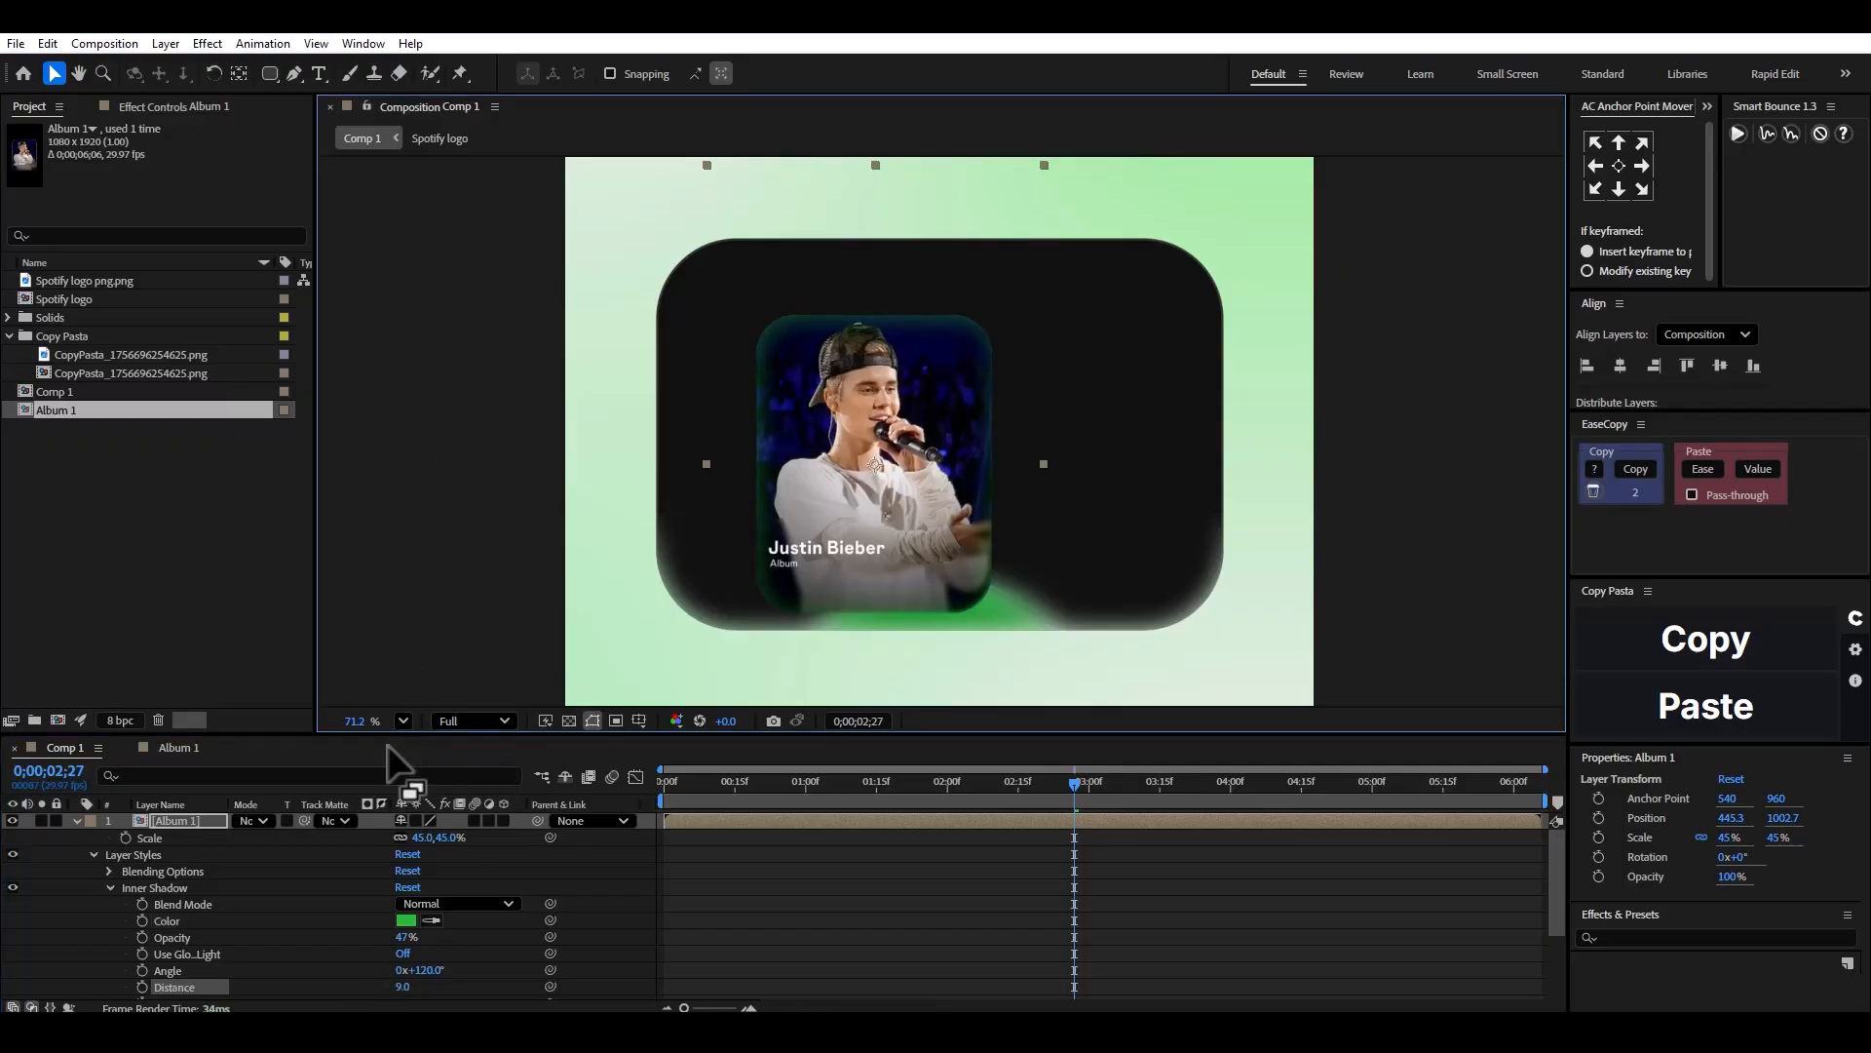
pyautogui.scroll(-3, 366, 726)
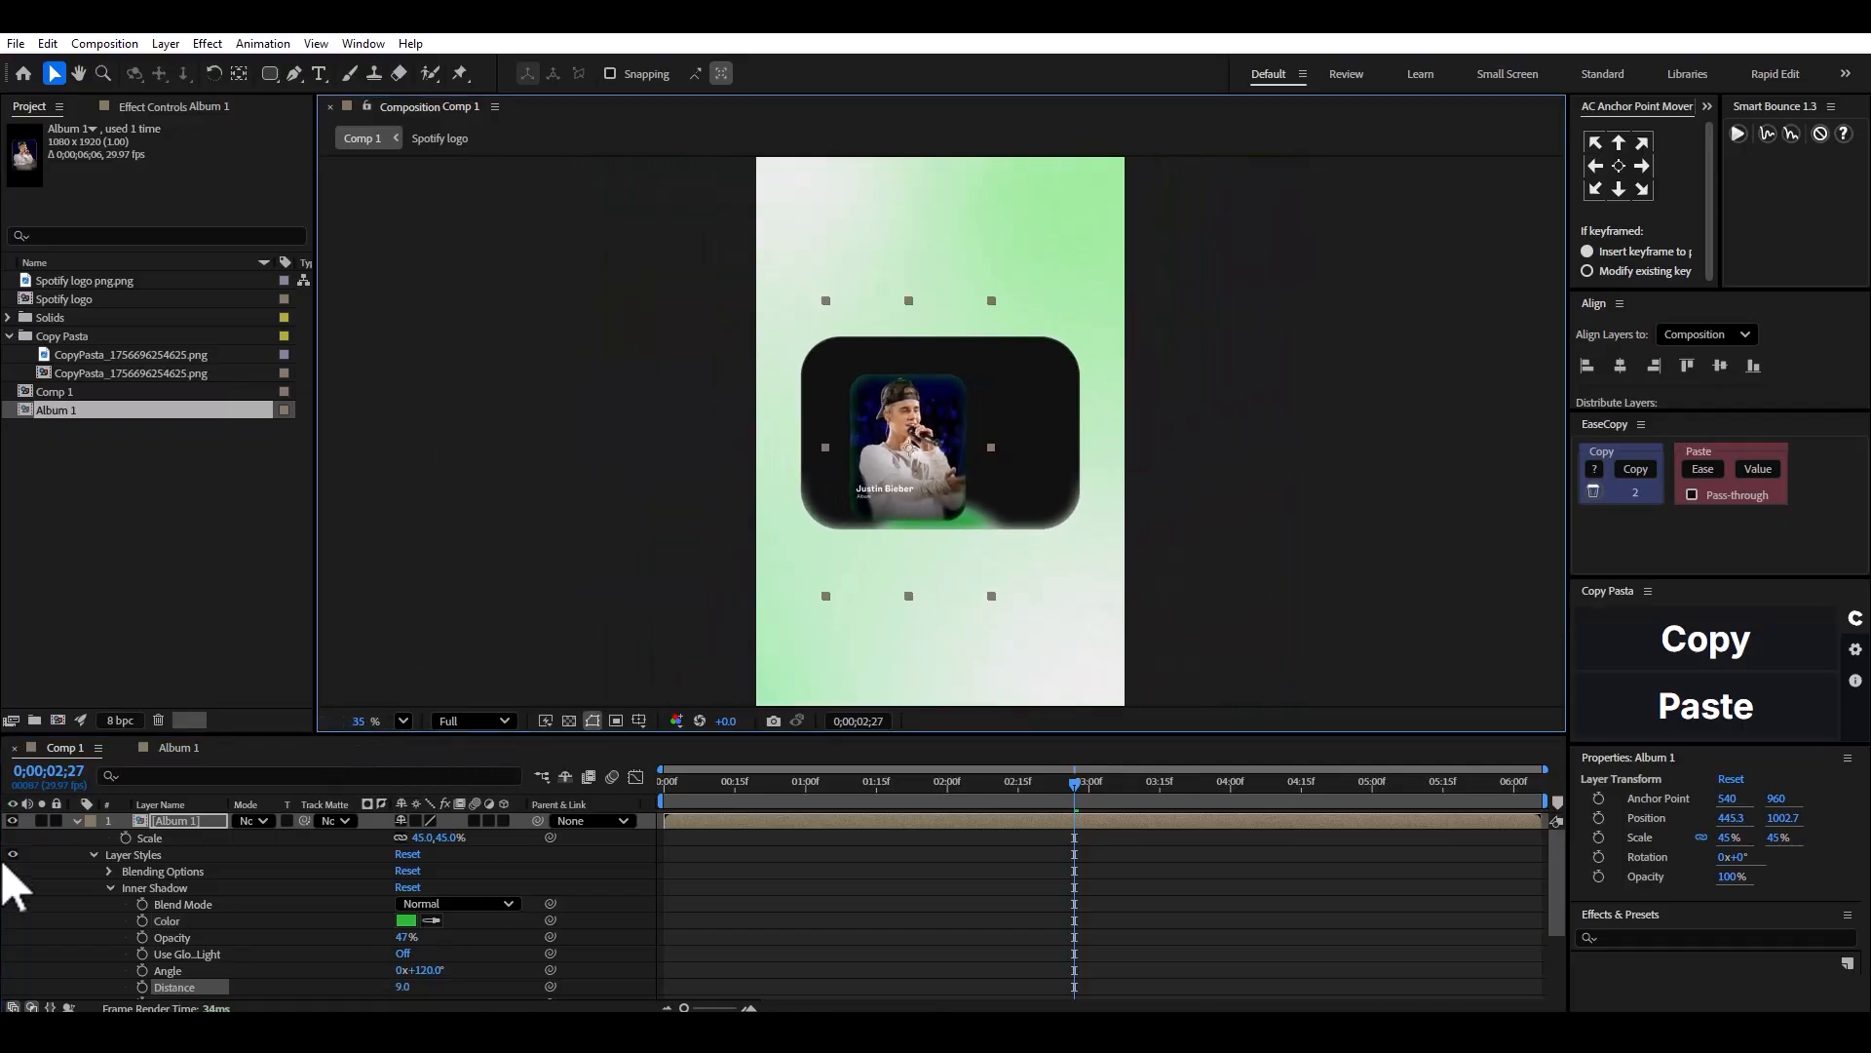
pyautogui.click(76, 821)
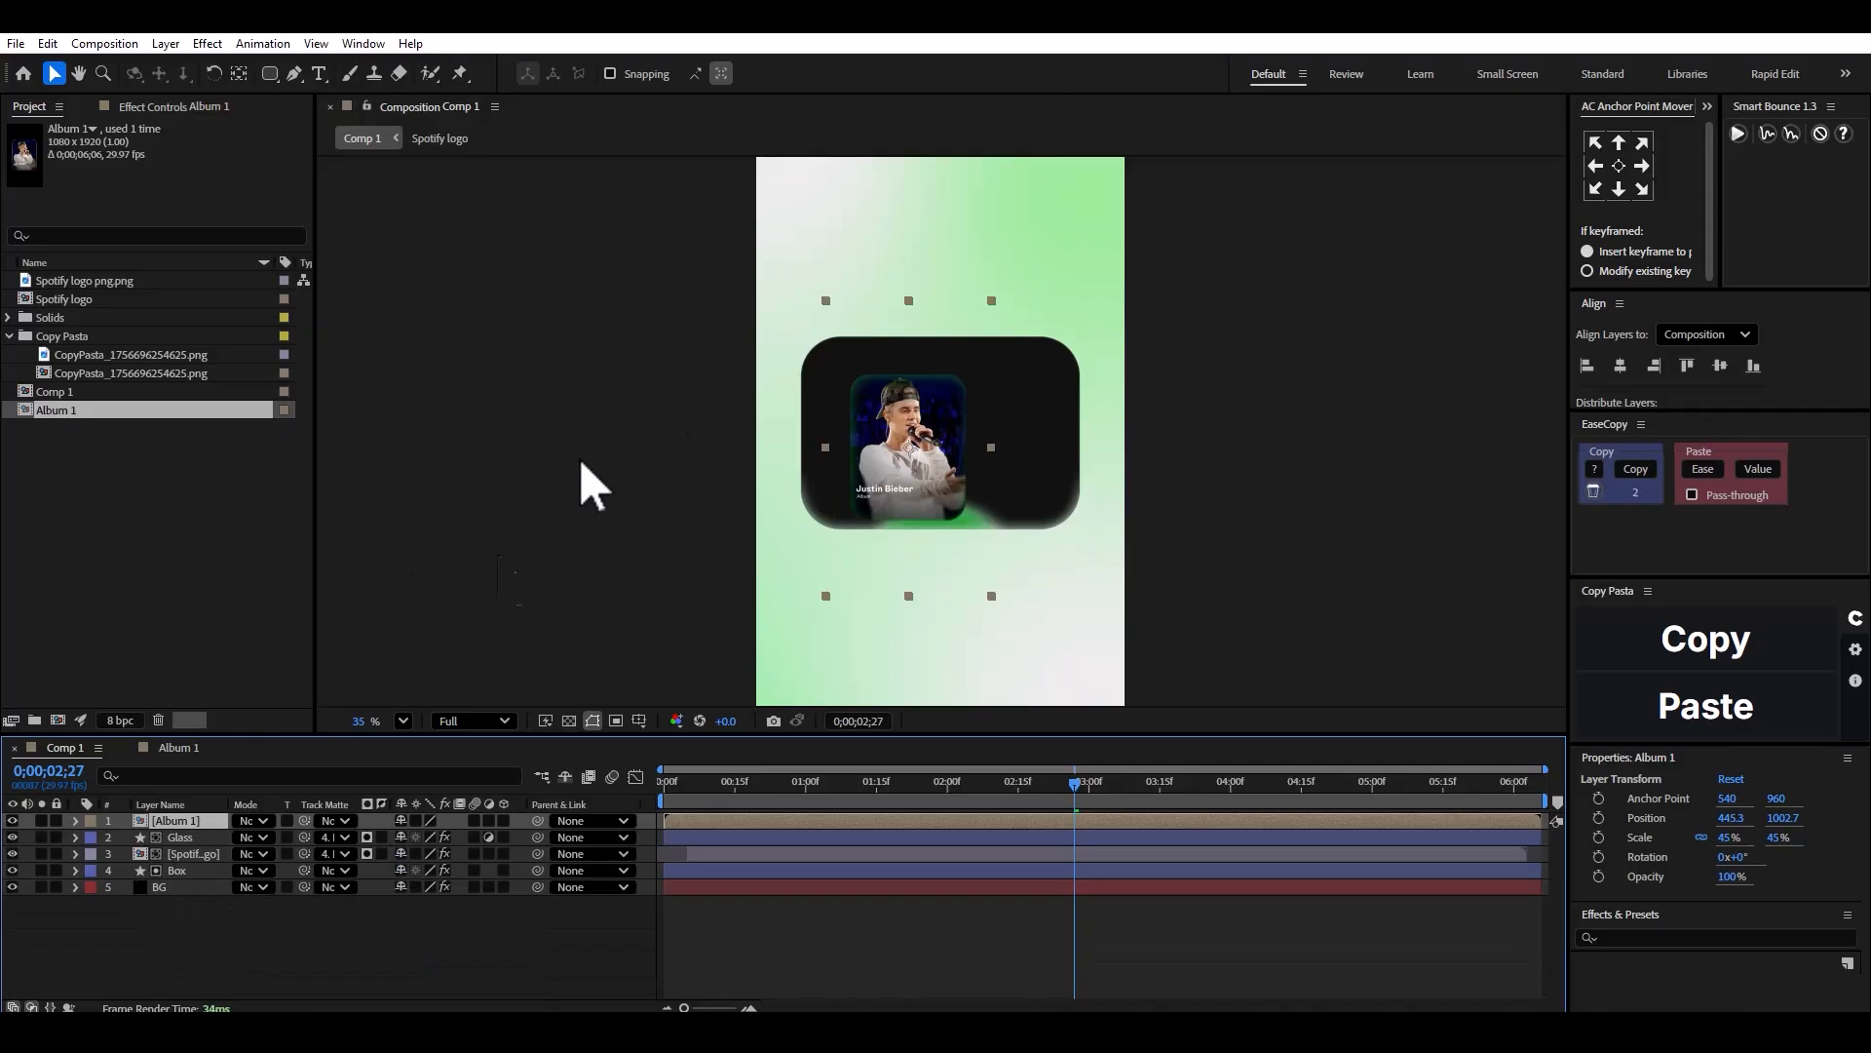
pyautogui.doubleClick(178, 821)
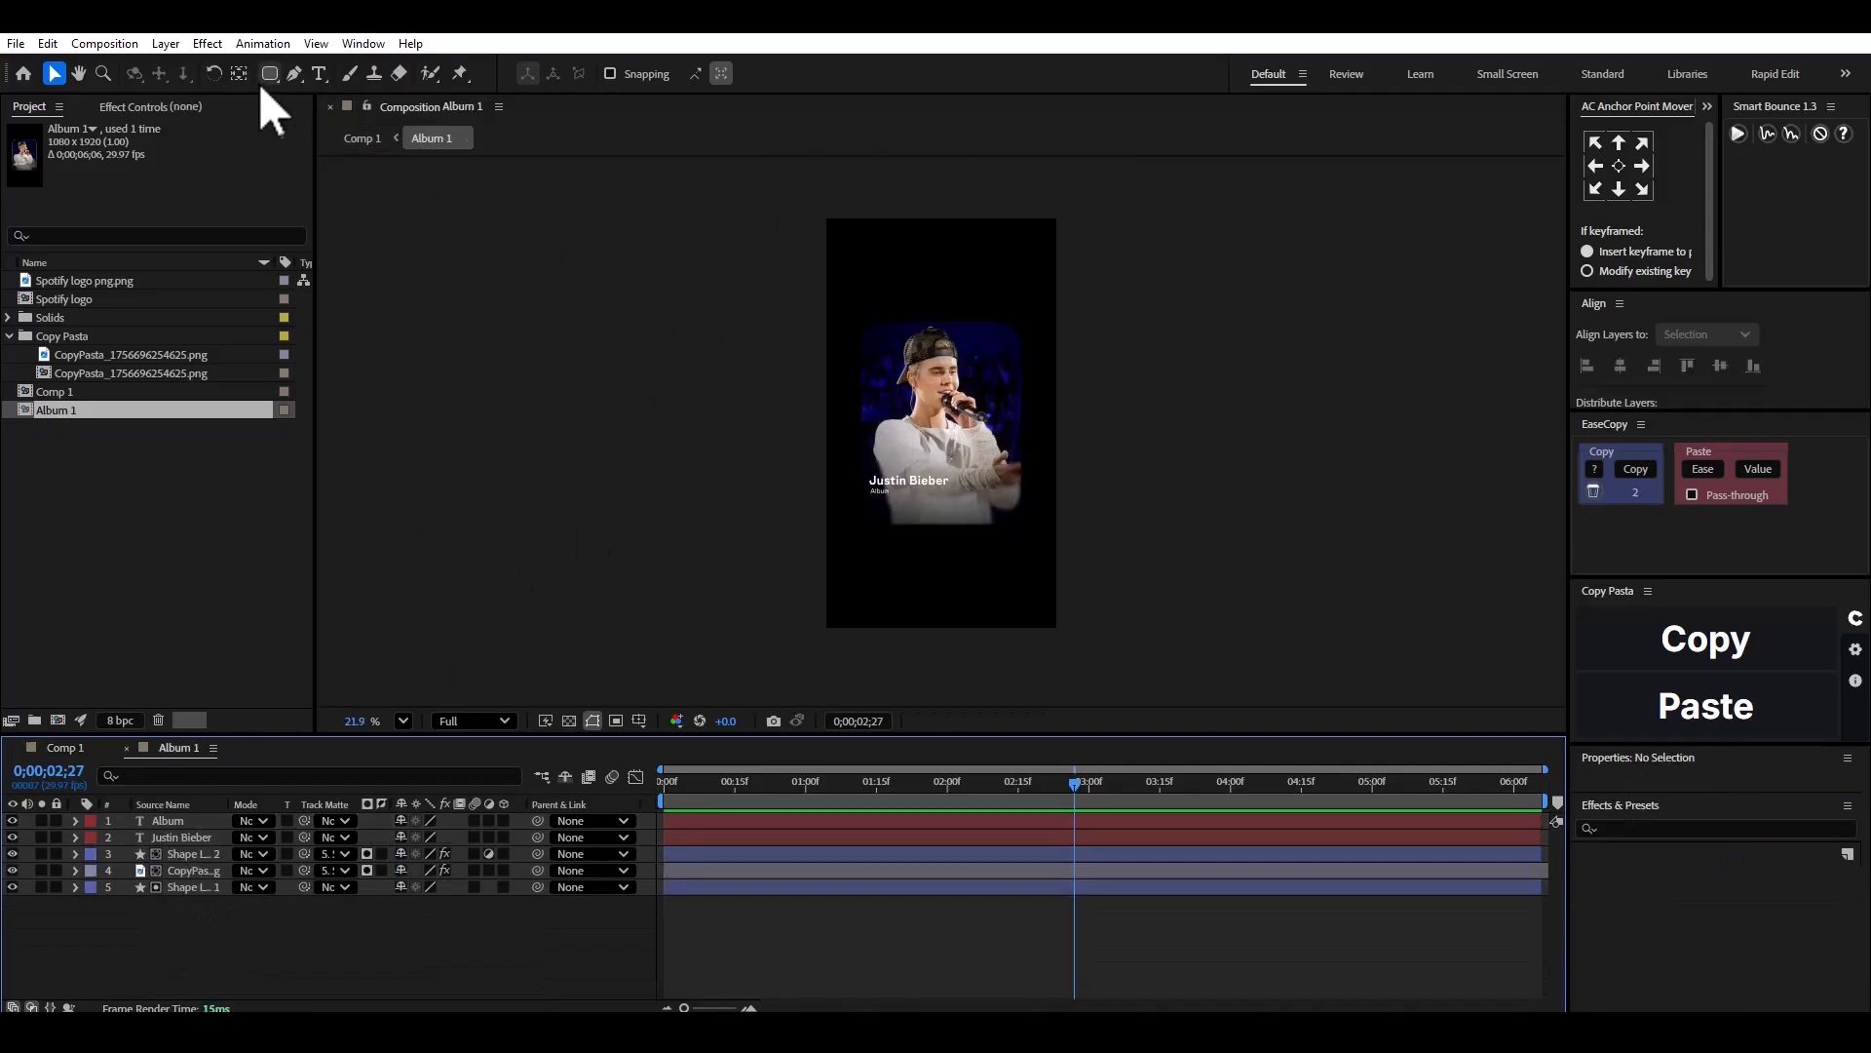
# Crop the Album 1 composition to a region of about 814 x 1152 px around the cover, and return to Comp 1.
pyautogui.click(616, 721)
pyautogui.moveTo(852, 303); pyautogui.dragTo(1033, 552)
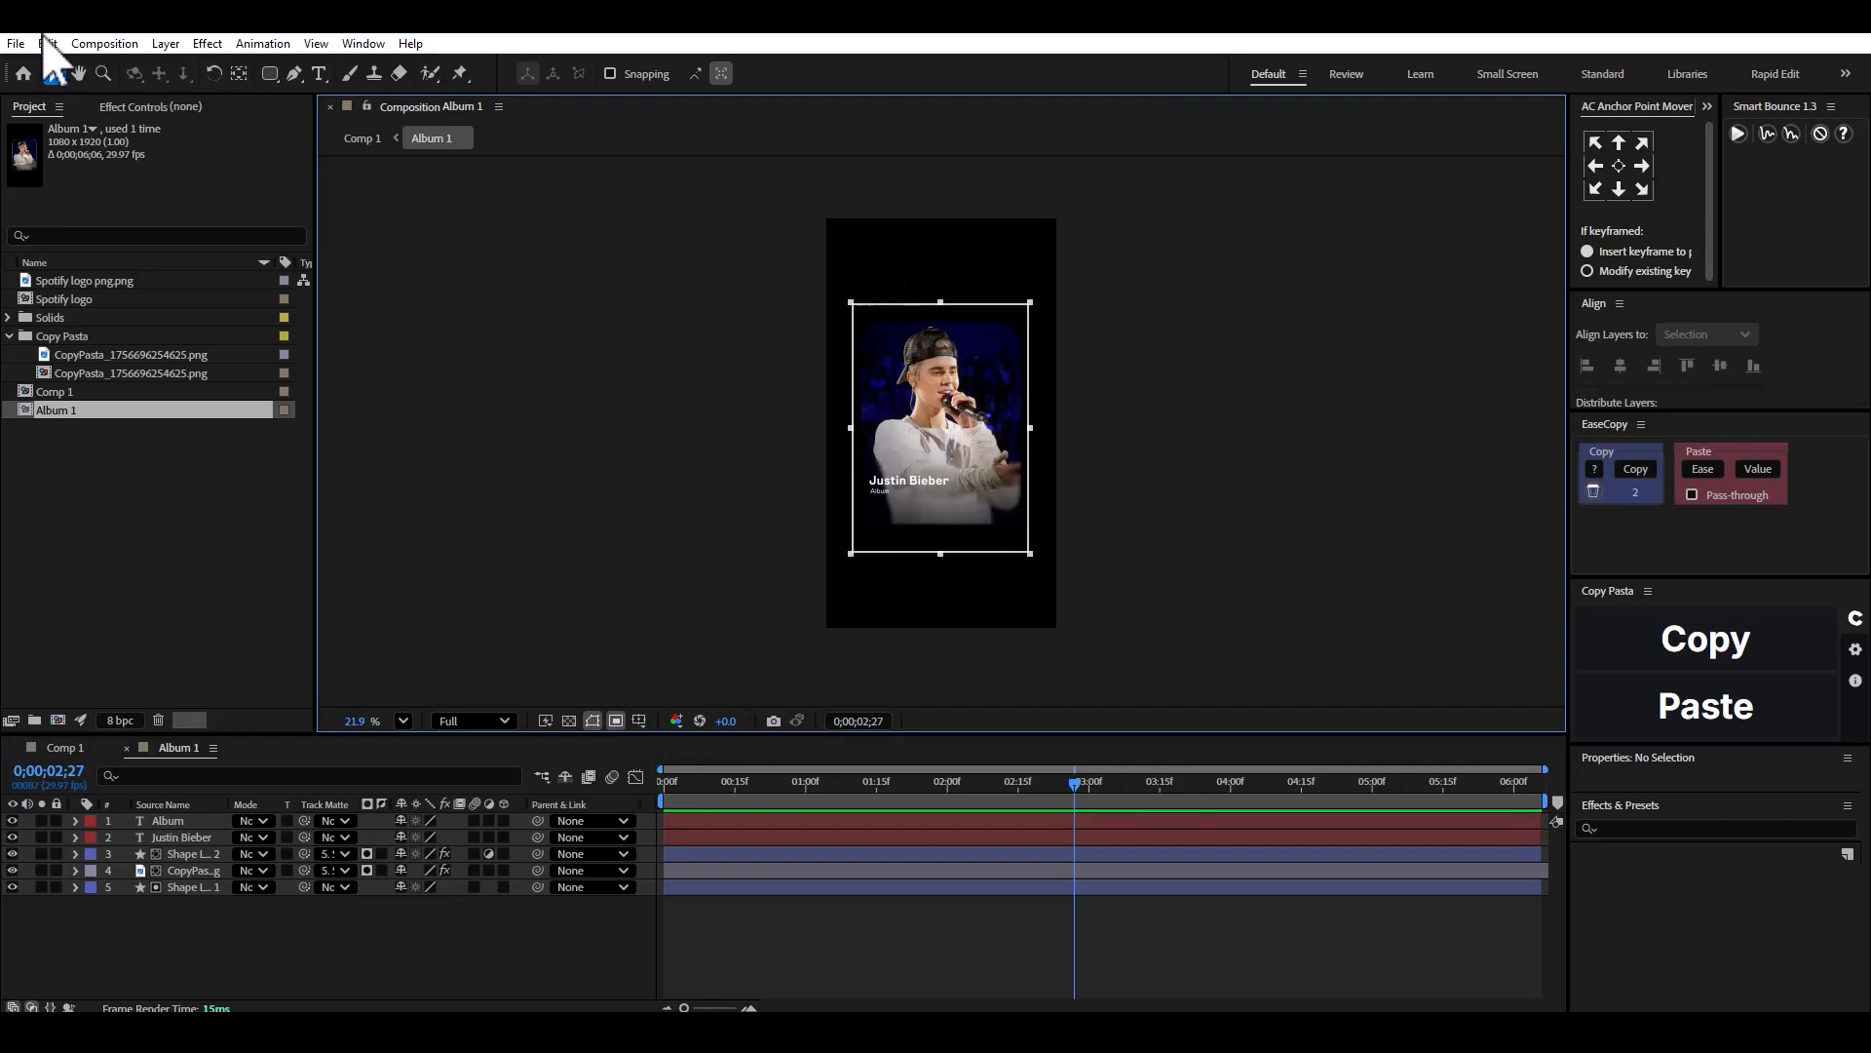
pyautogui.click(94, 44)
pyautogui.click(200, 161)
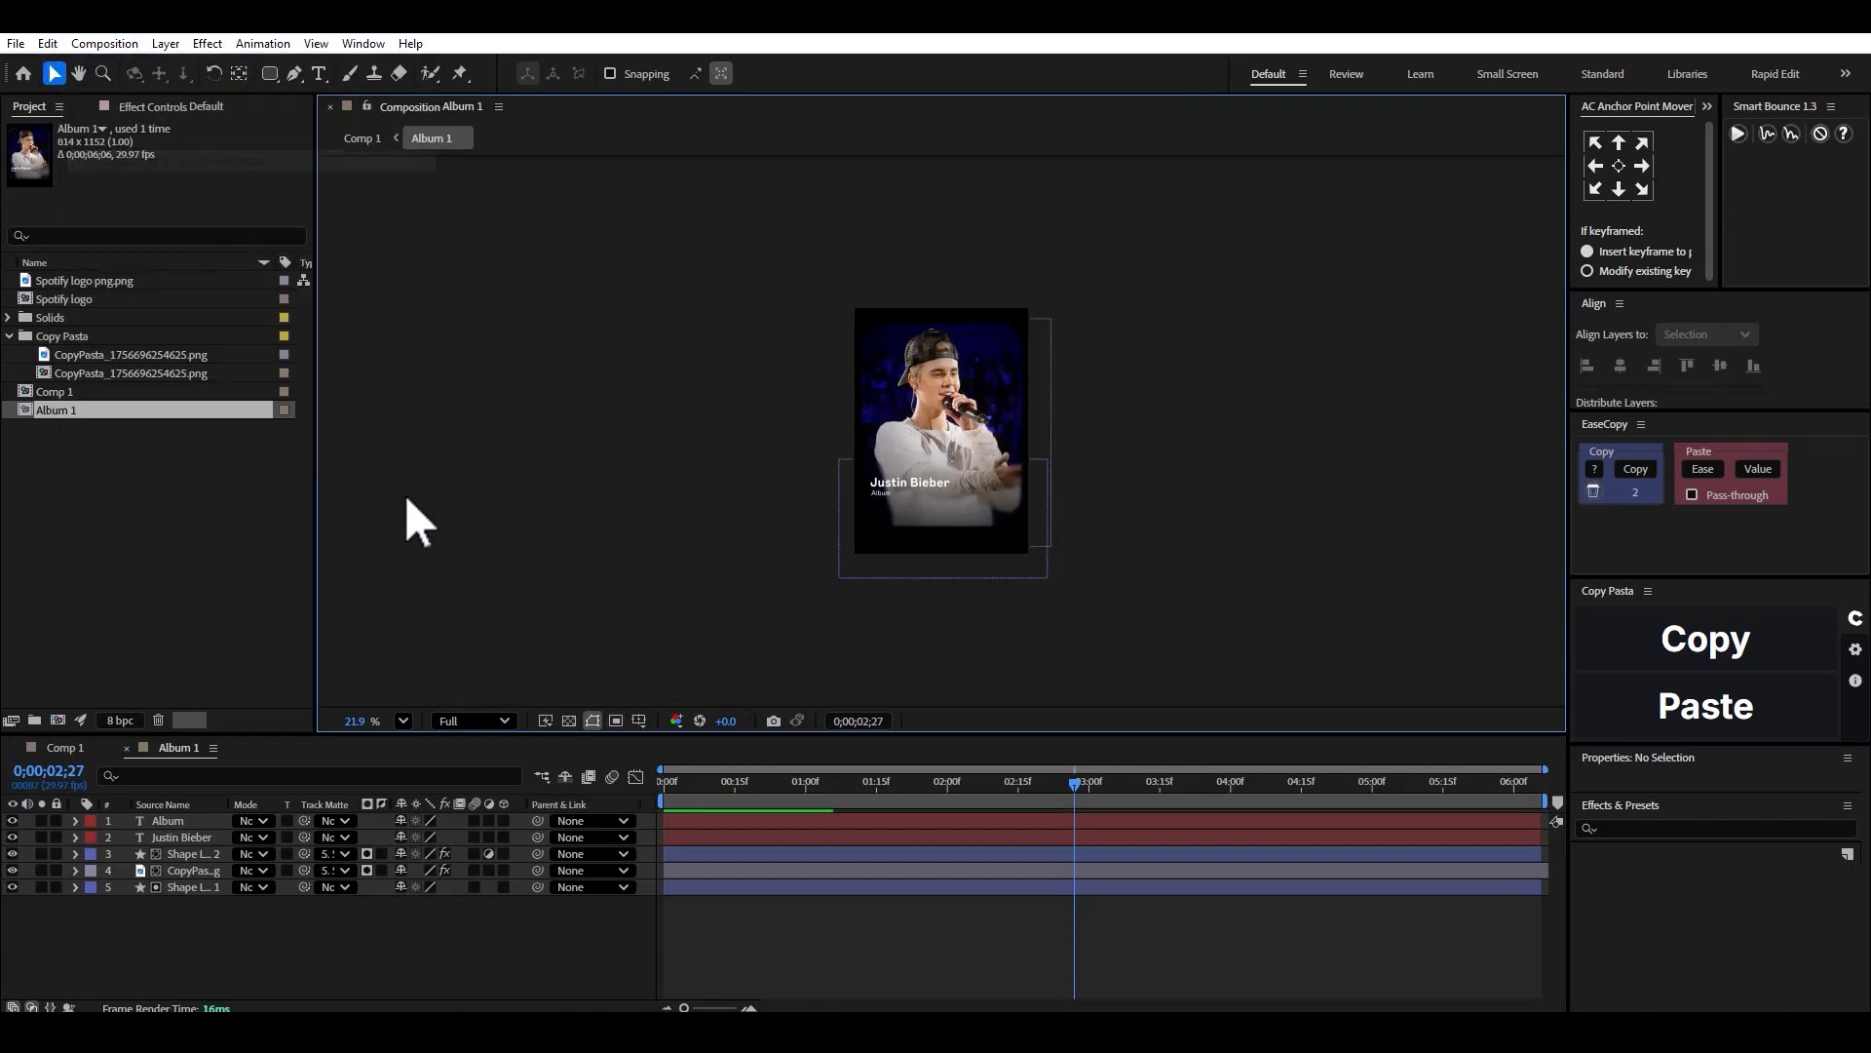
pyautogui.click(126, 748)
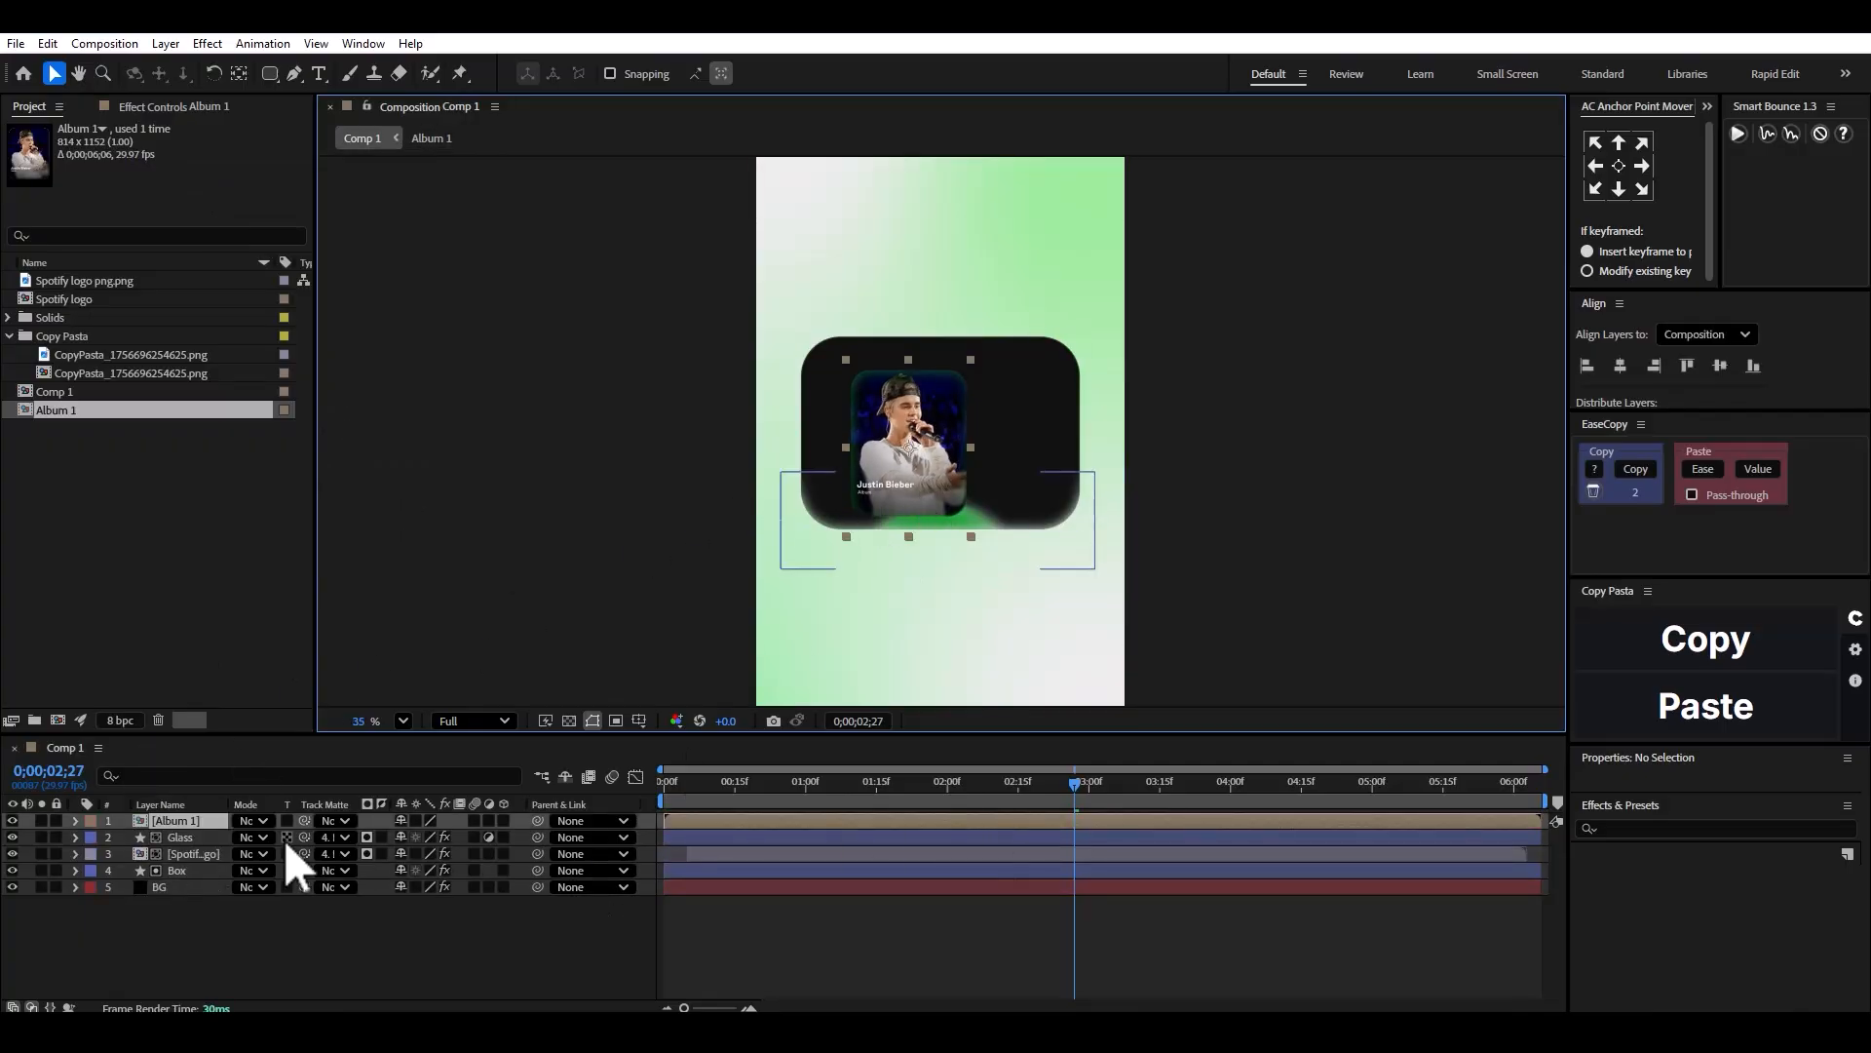
# Move the Album 1 layer below the Glass and Spotify logo layers, directly above Box, and leave its properties collapsed.
pyautogui.moveTo(196, 820); pyautogui.dragTo(188, 872)
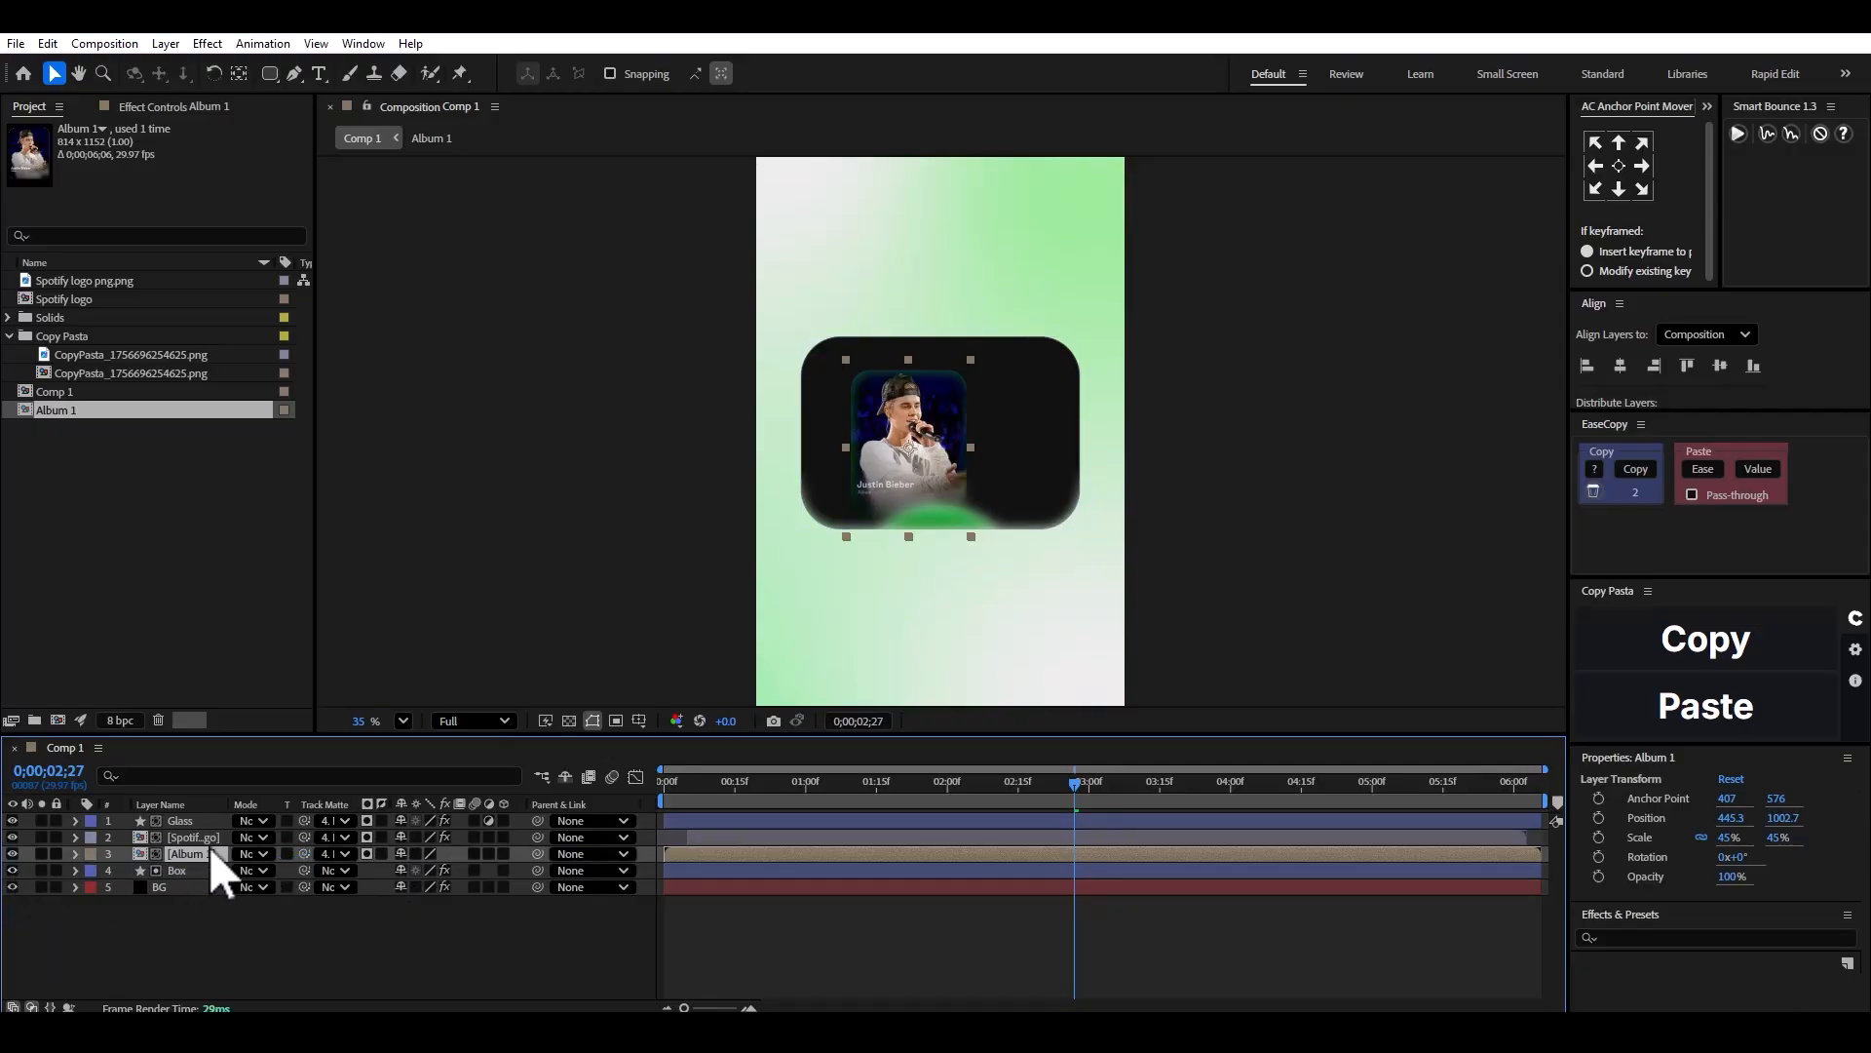
pyautogui.press('p')
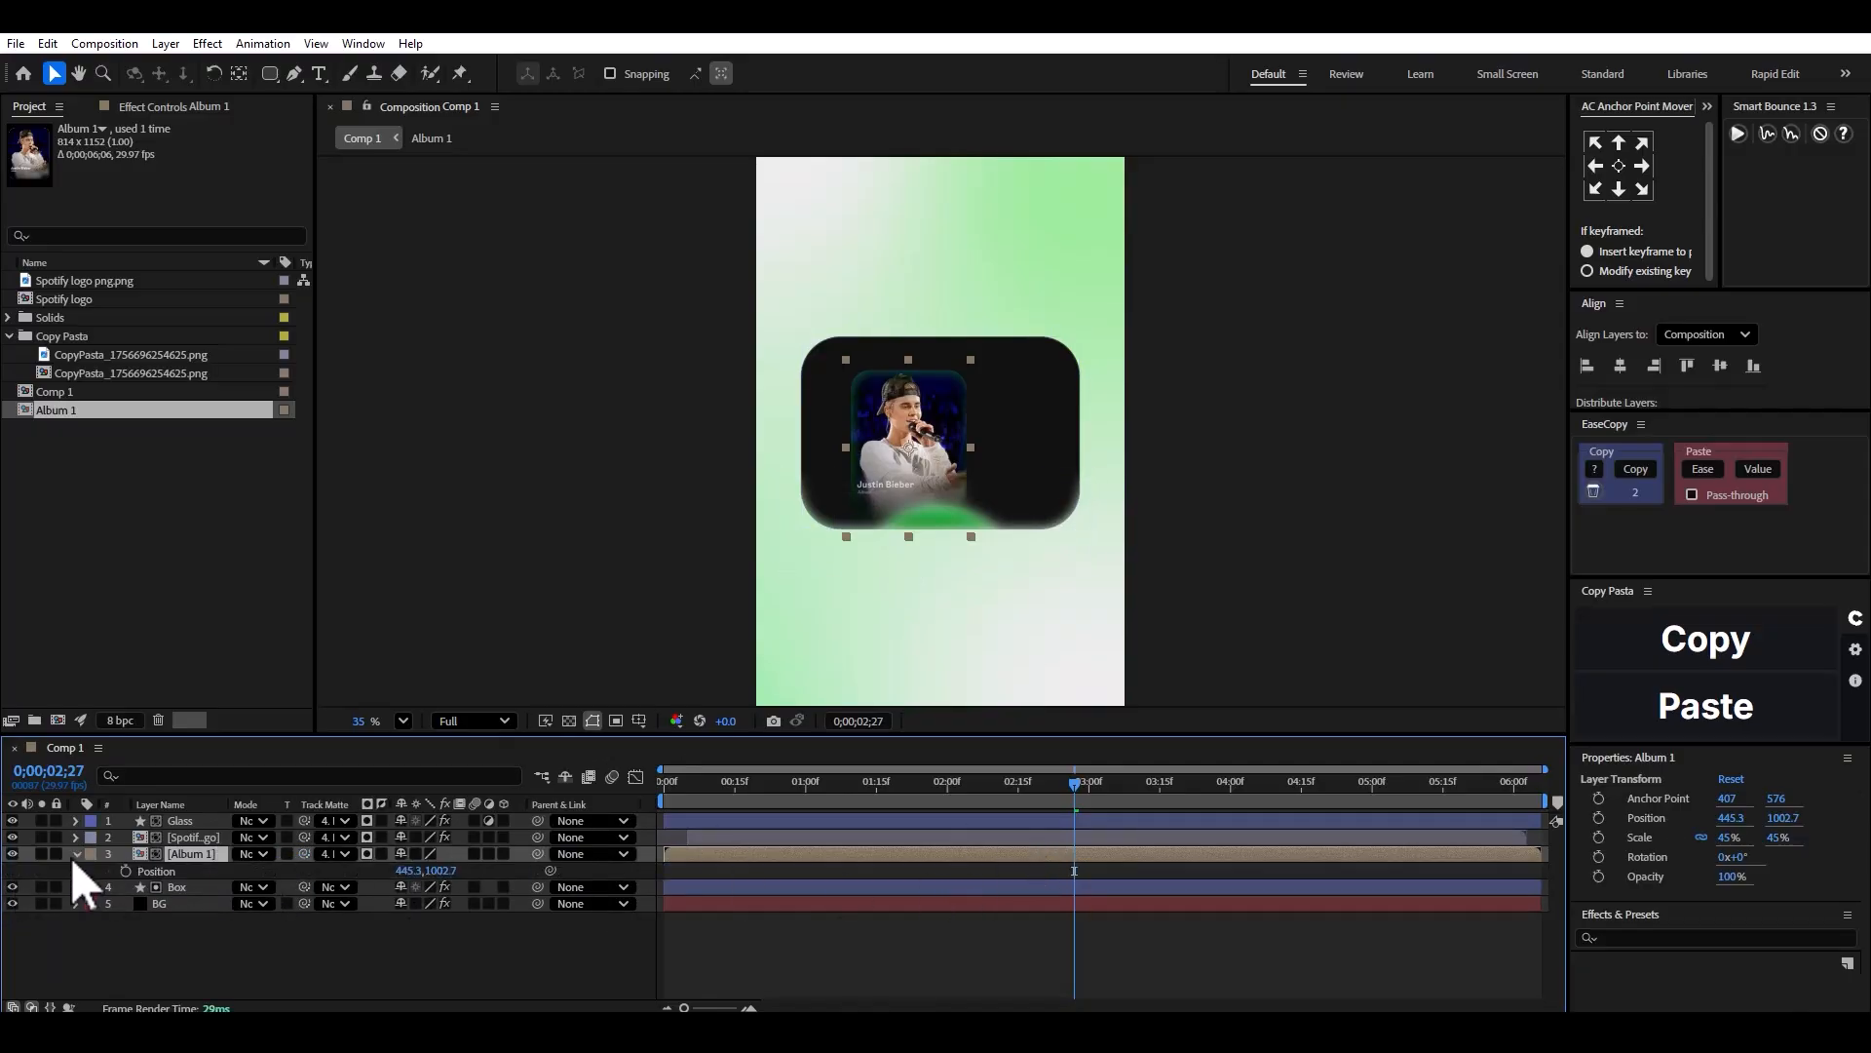
pyautogui.click(76, 854)
pyautogui.click(156, 927)
pyautogui.click(135, 582)
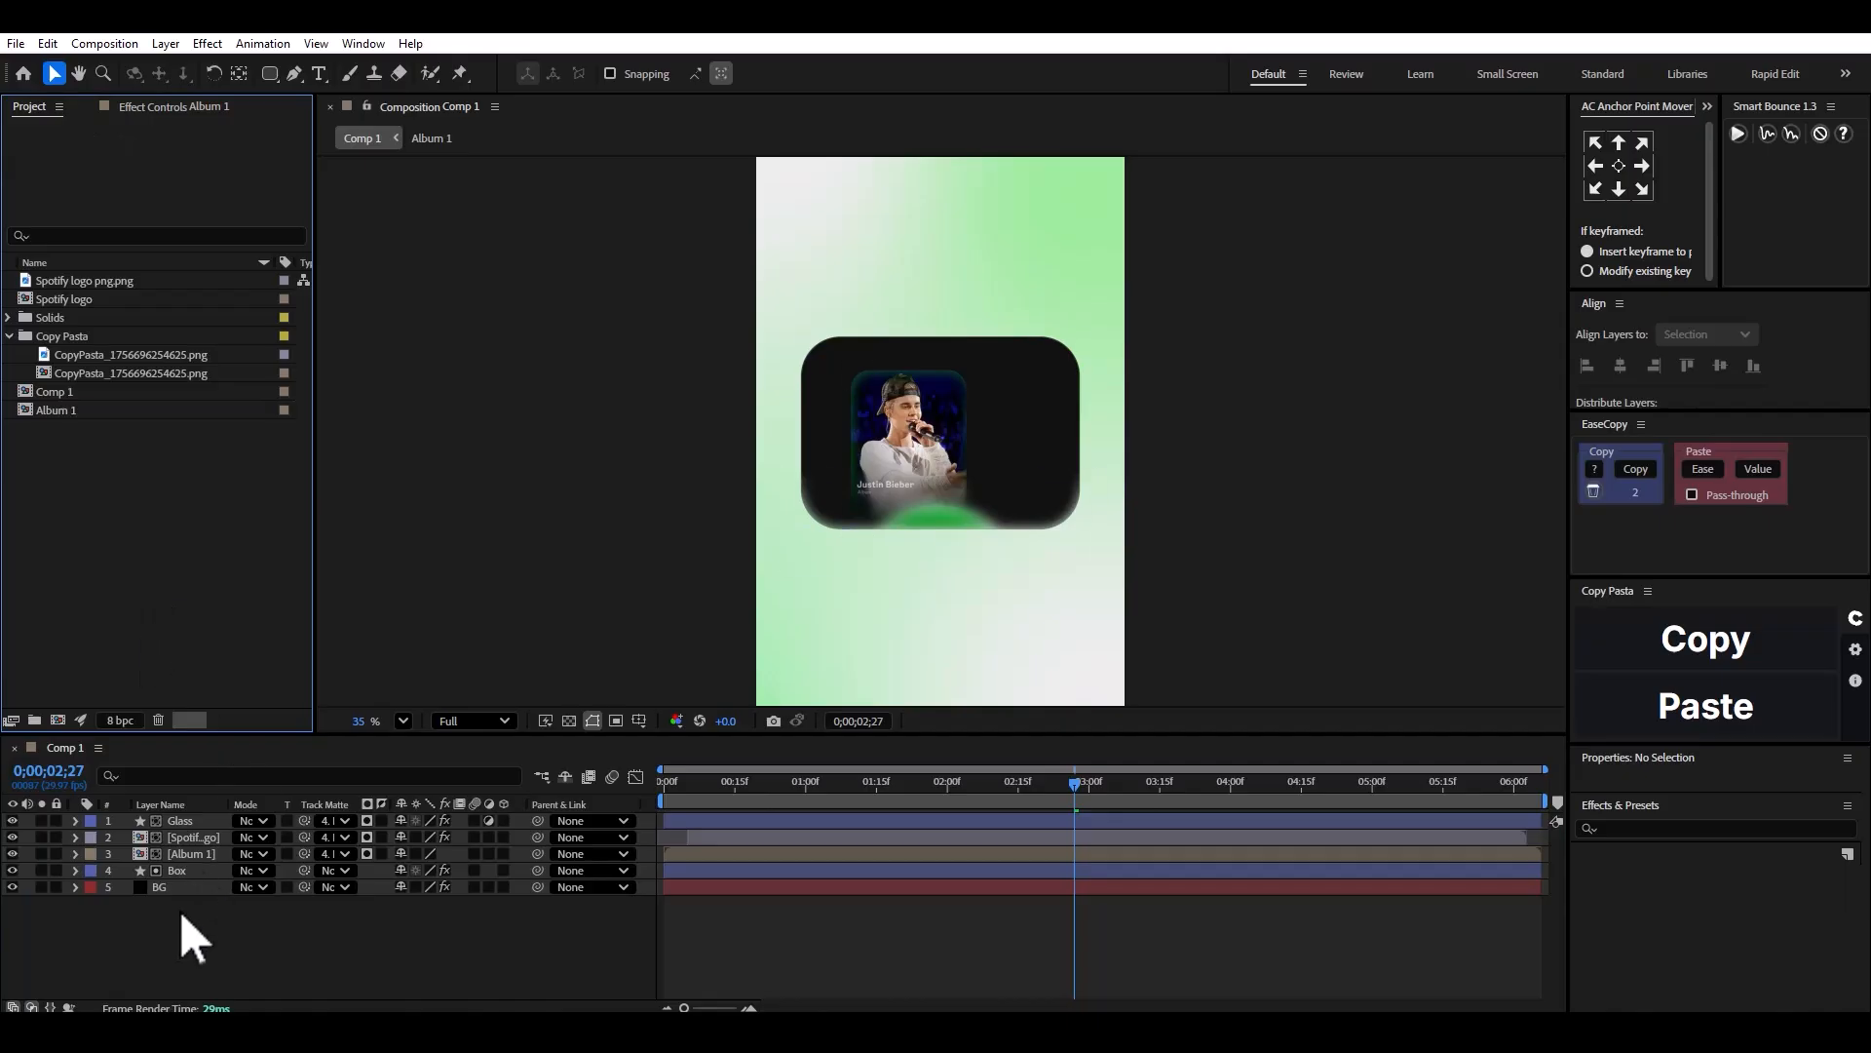
pyautogui.rightClick(164, 643)
pyautogui.click(253, 651)
pyautogui.write('A')
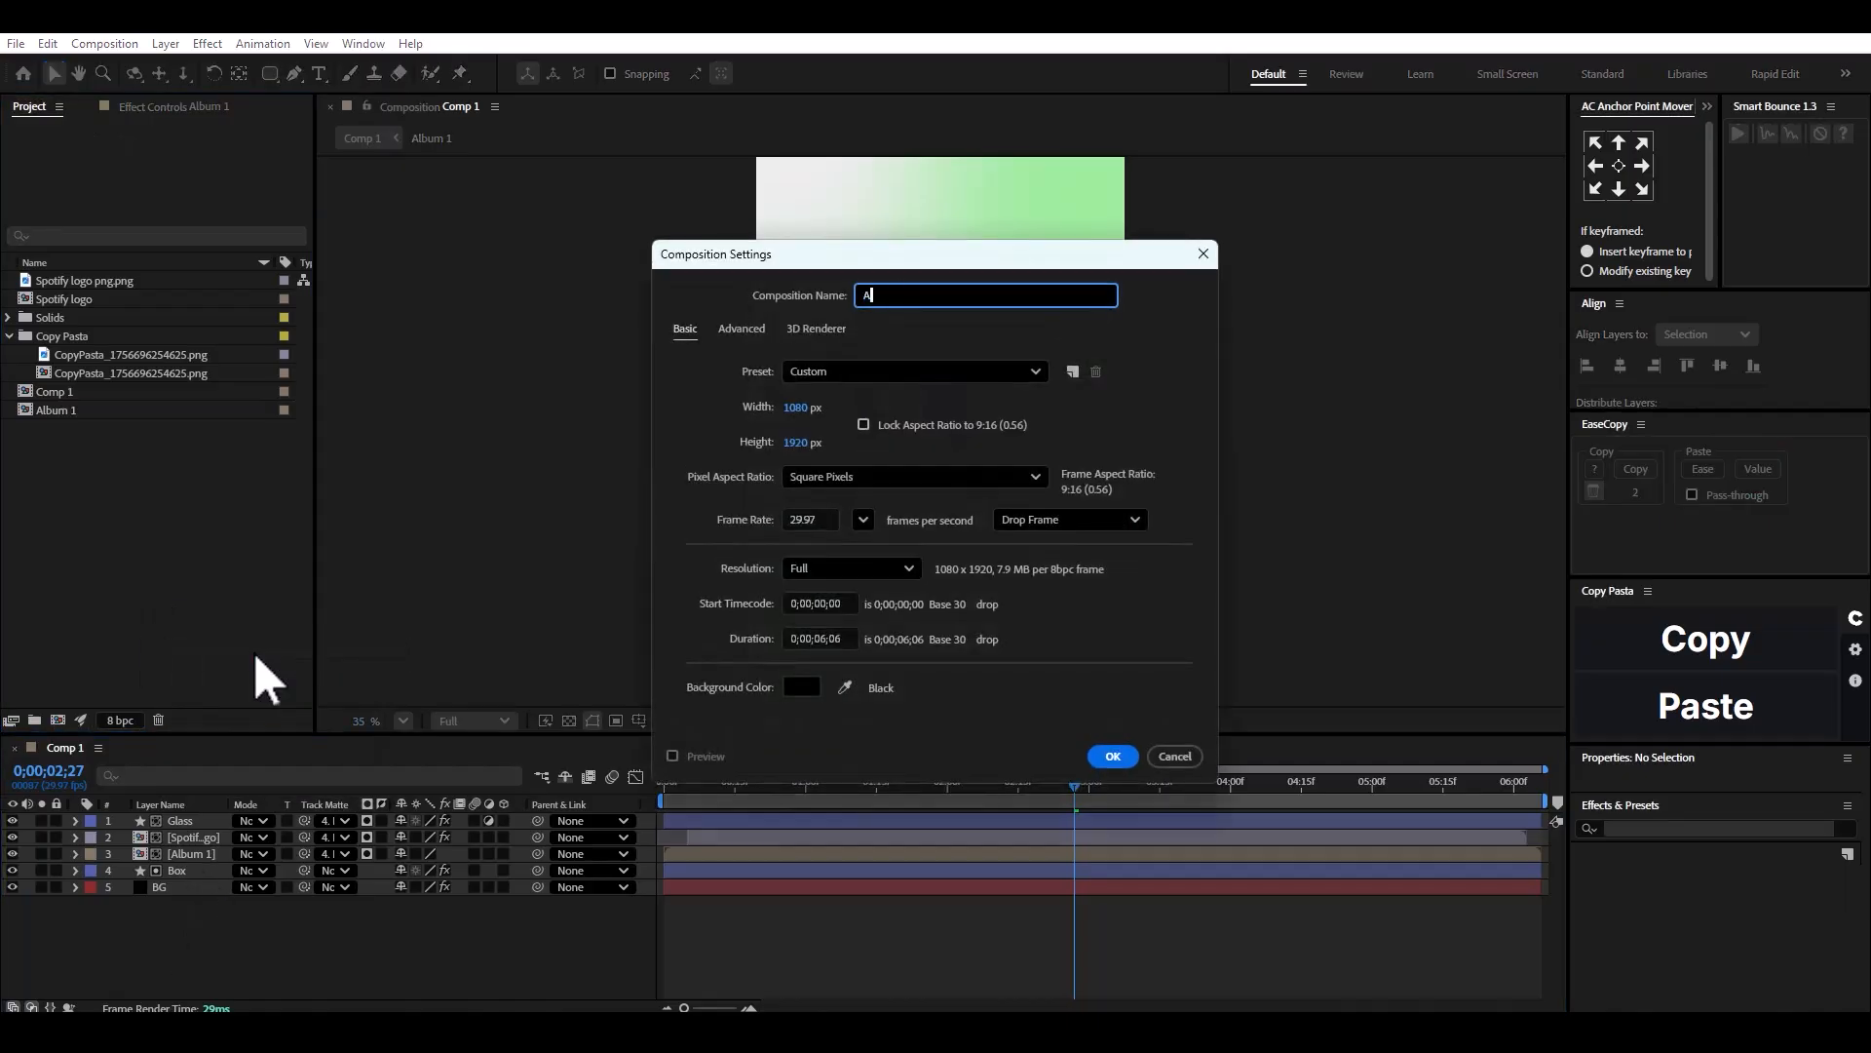
pyautogui.write('lbum 2')
pyautogui.press('Return')
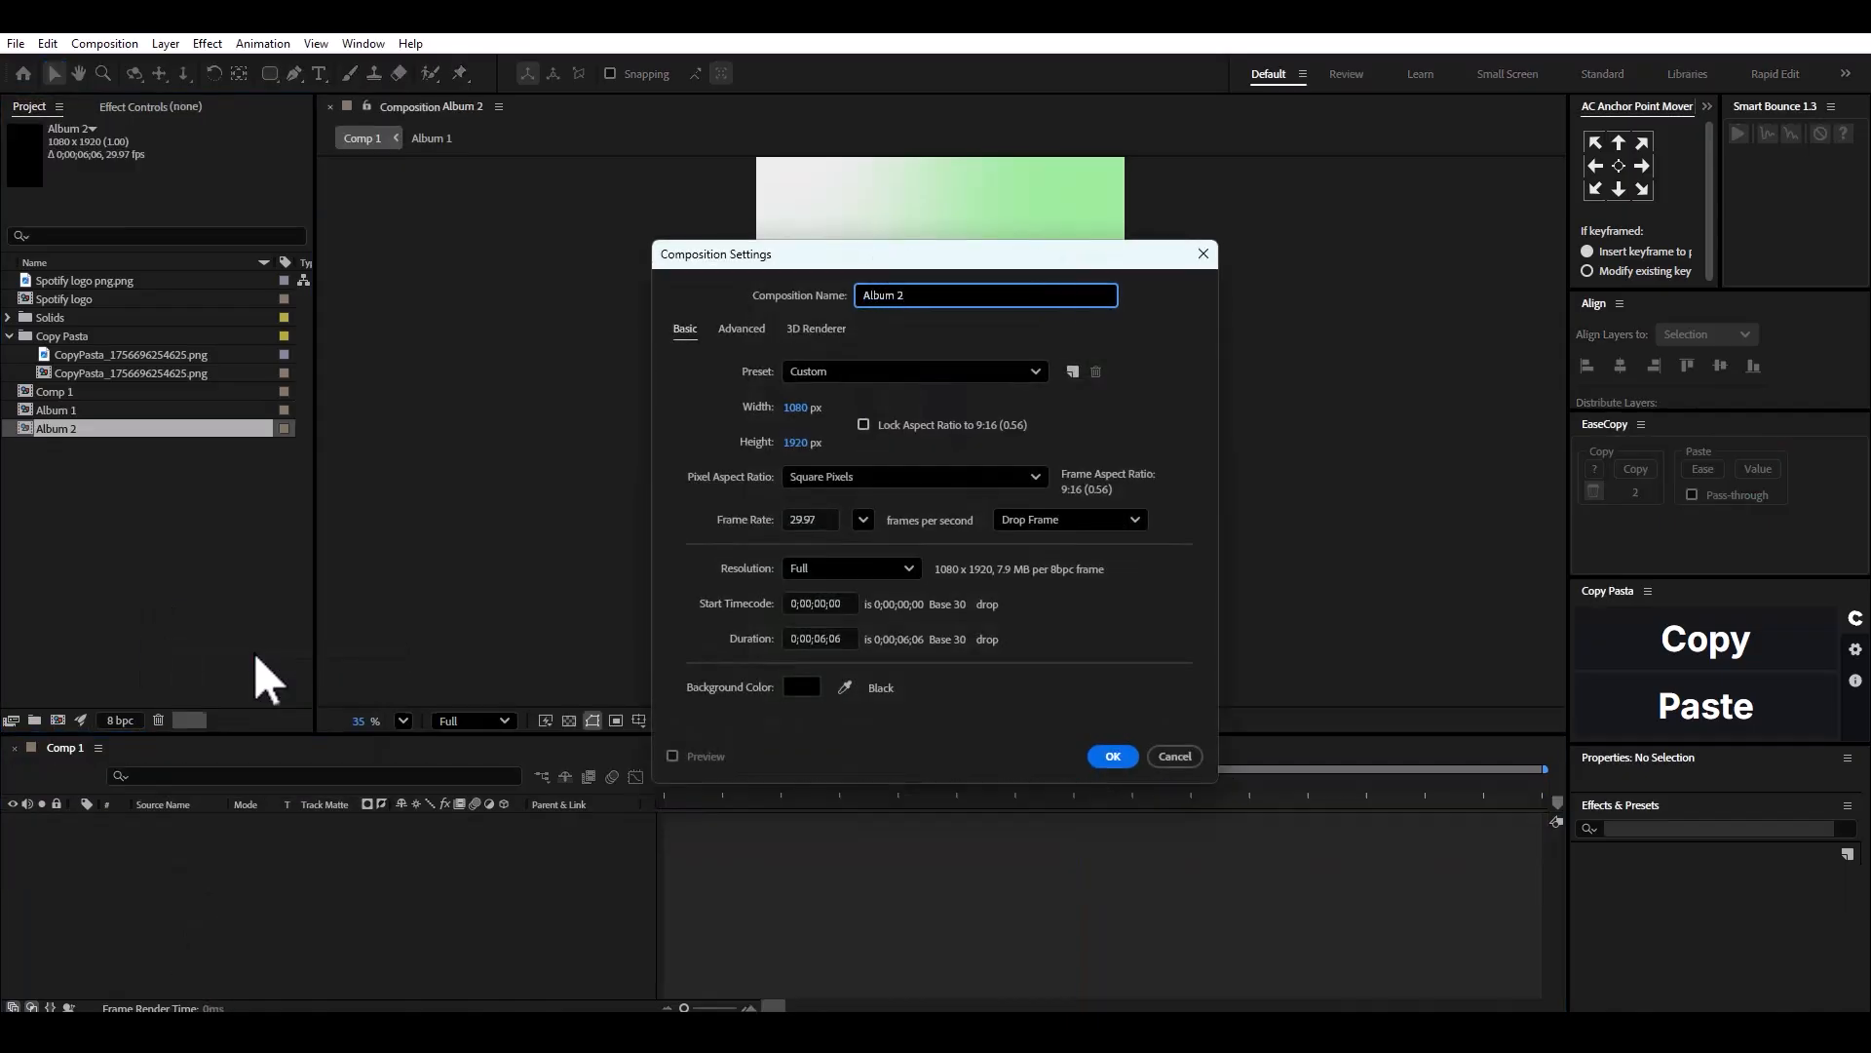
pyautogui.click(62, 431)
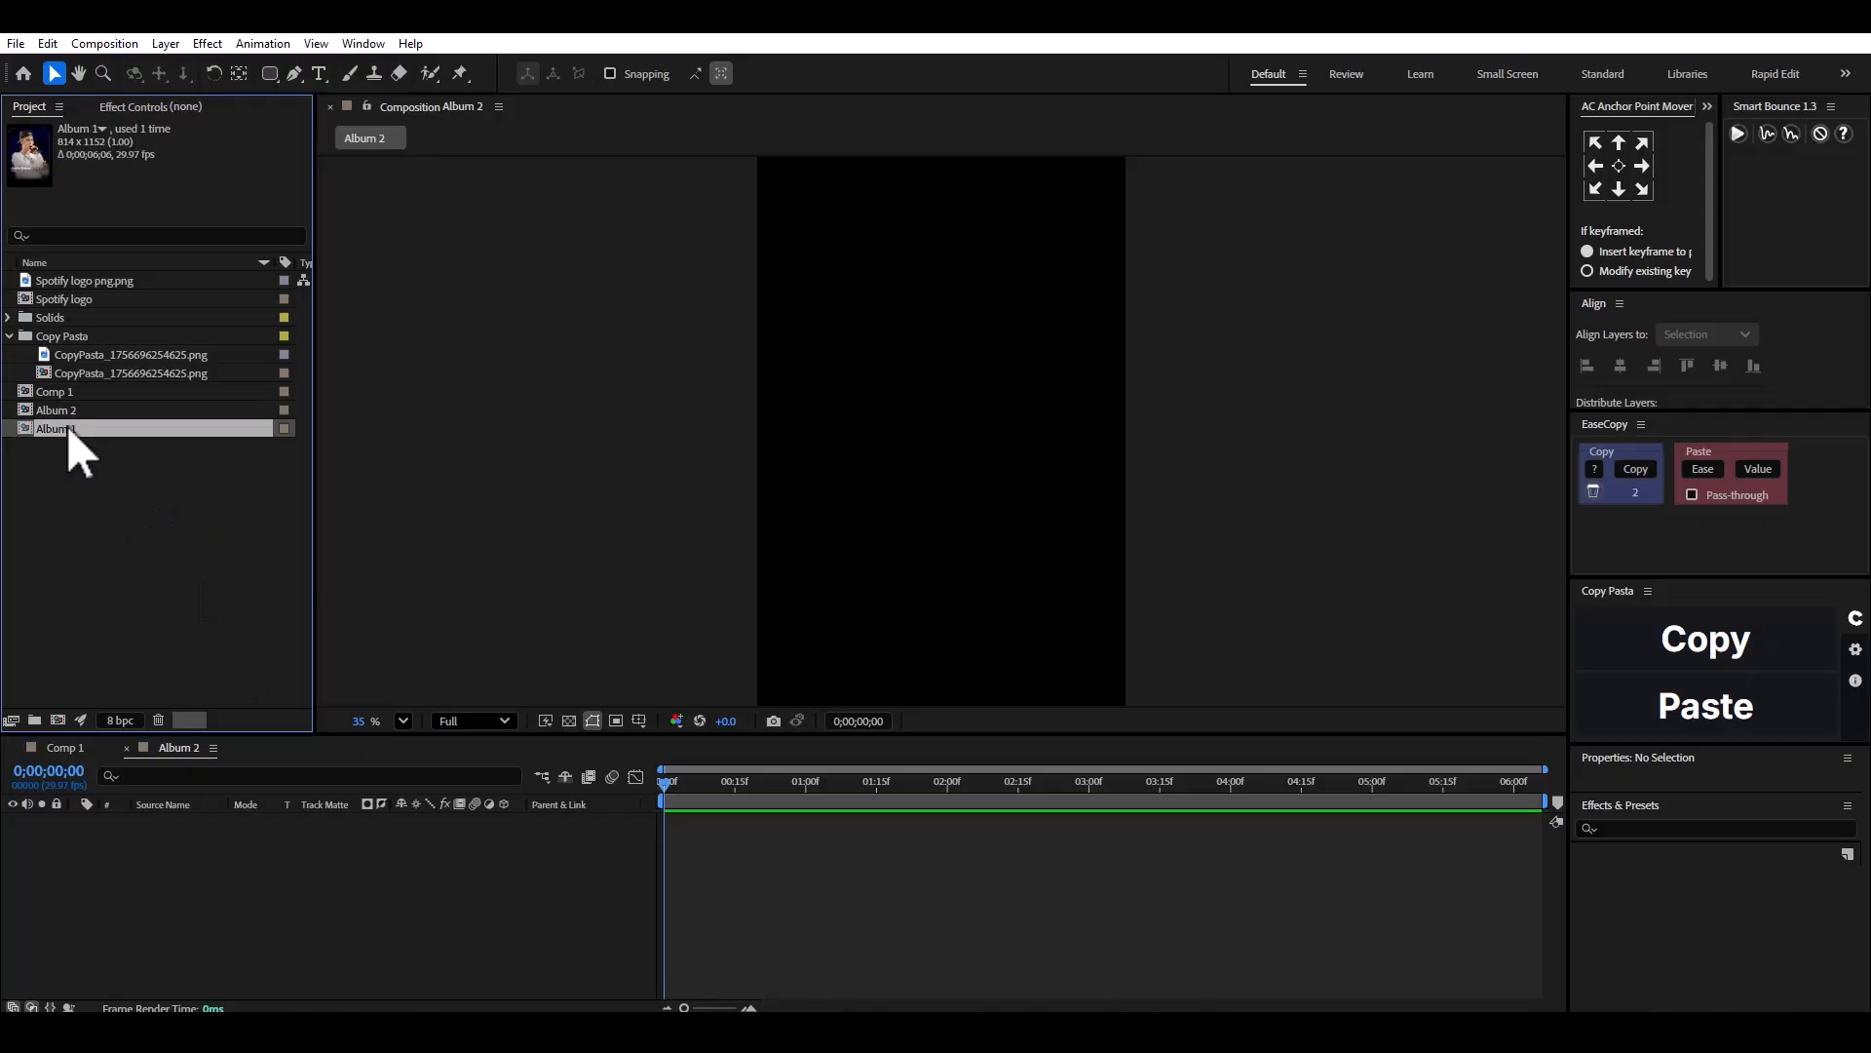
pyautogui.hotkey('ctrl', 'z')
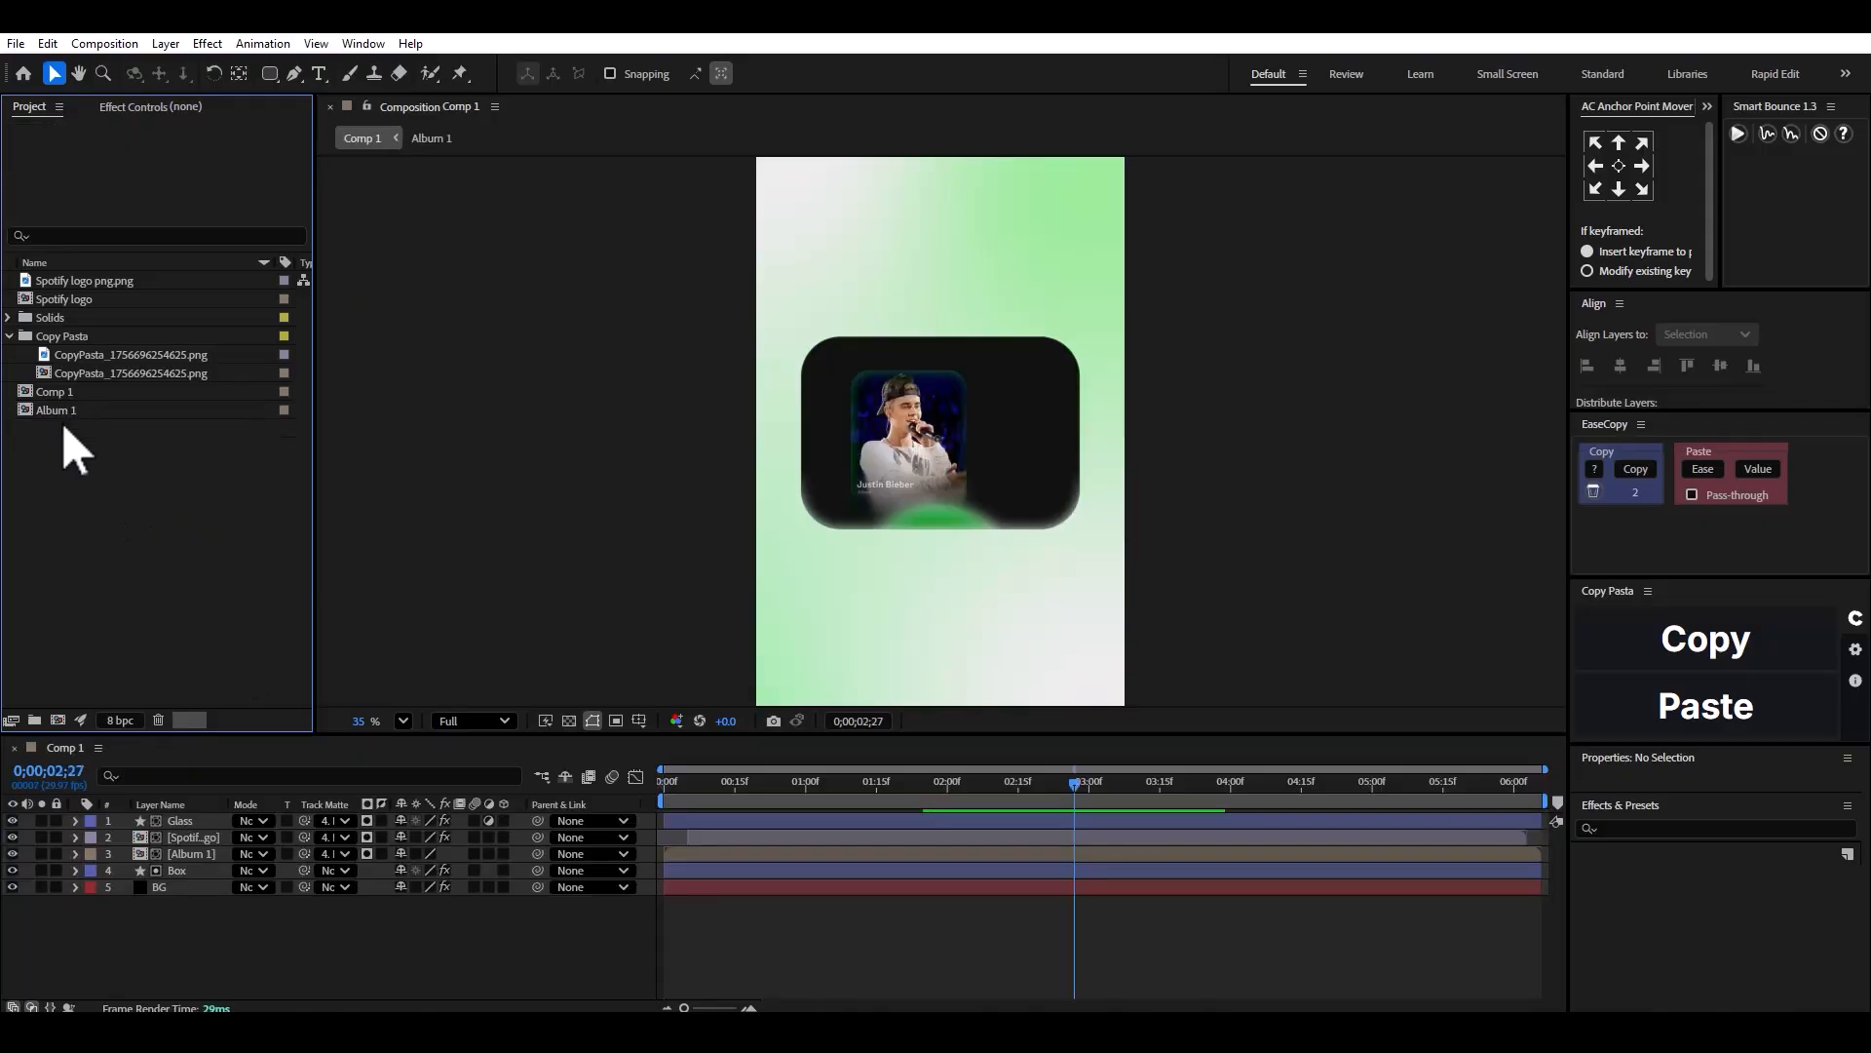
# Select the Album 1 composition in the project and open the True Comp Duplicator script, enlarging its window to reach the copies setting.
pyautogui.click(74, 413)
pyautogui.click(362, 46)
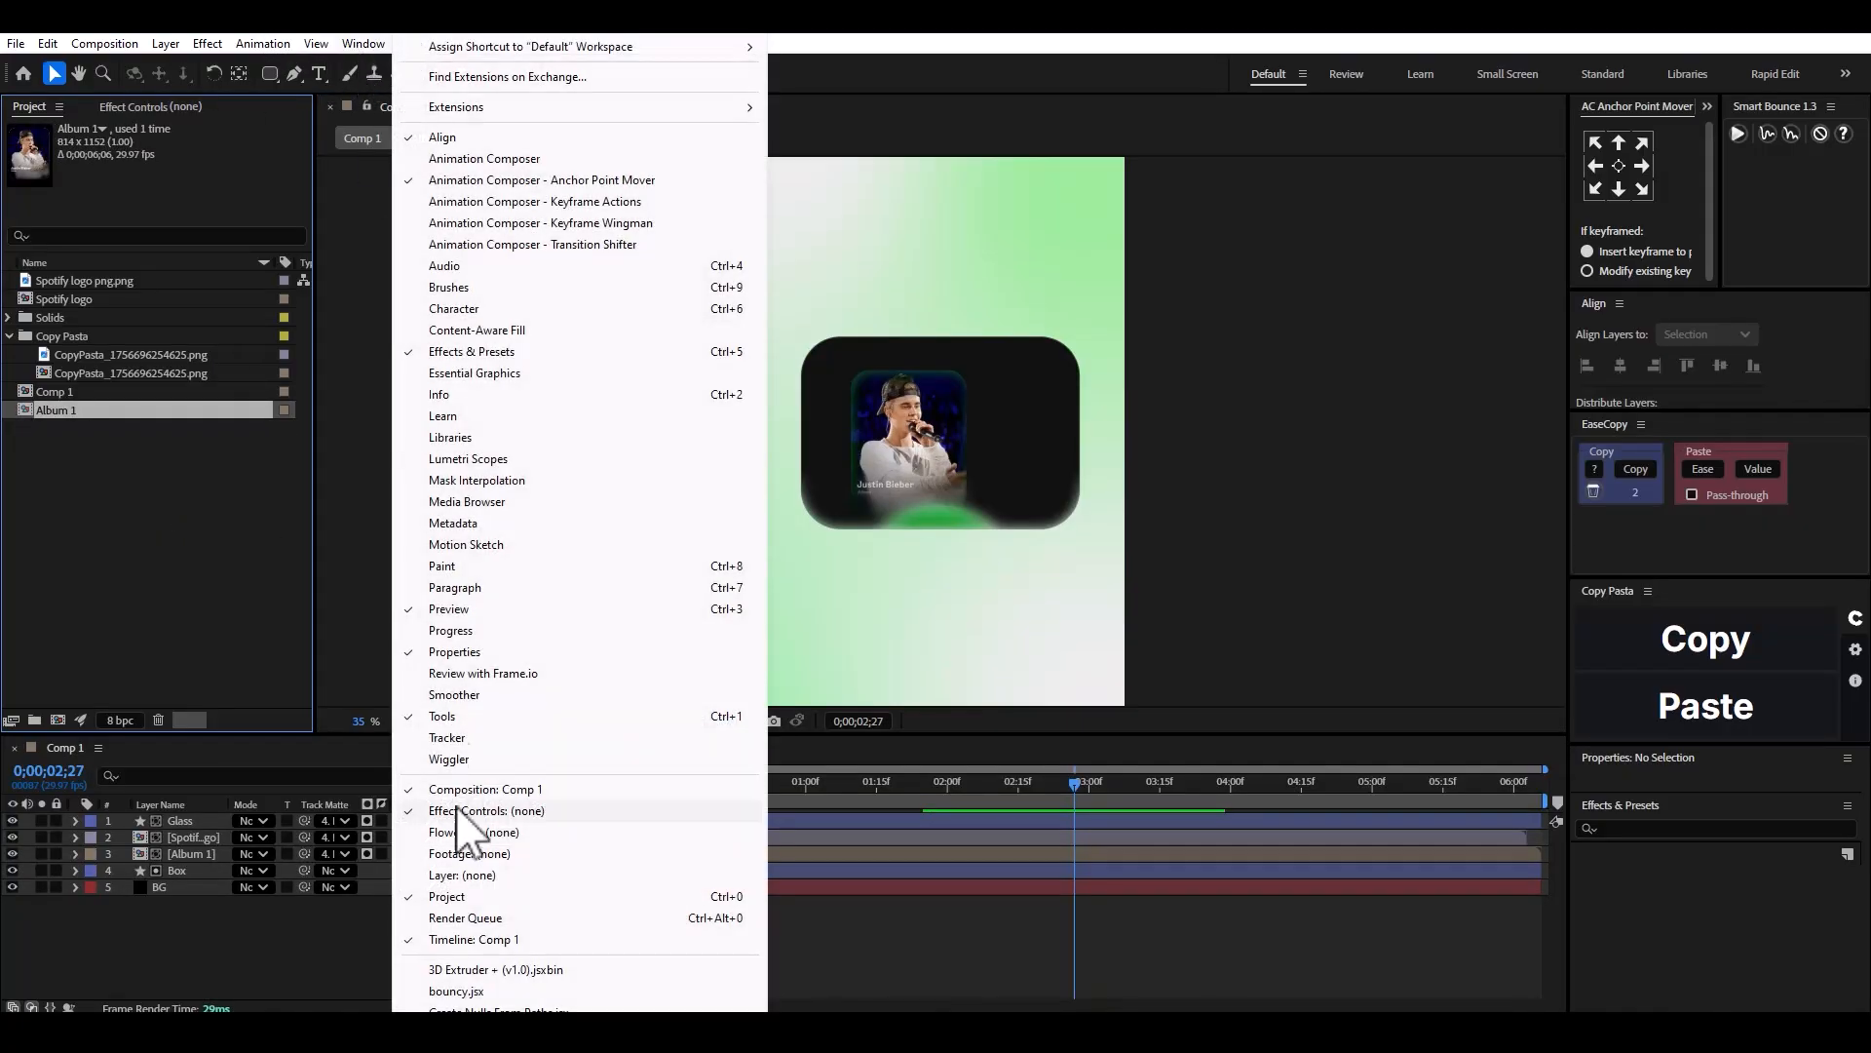
pyautogui.click(517, 1038)
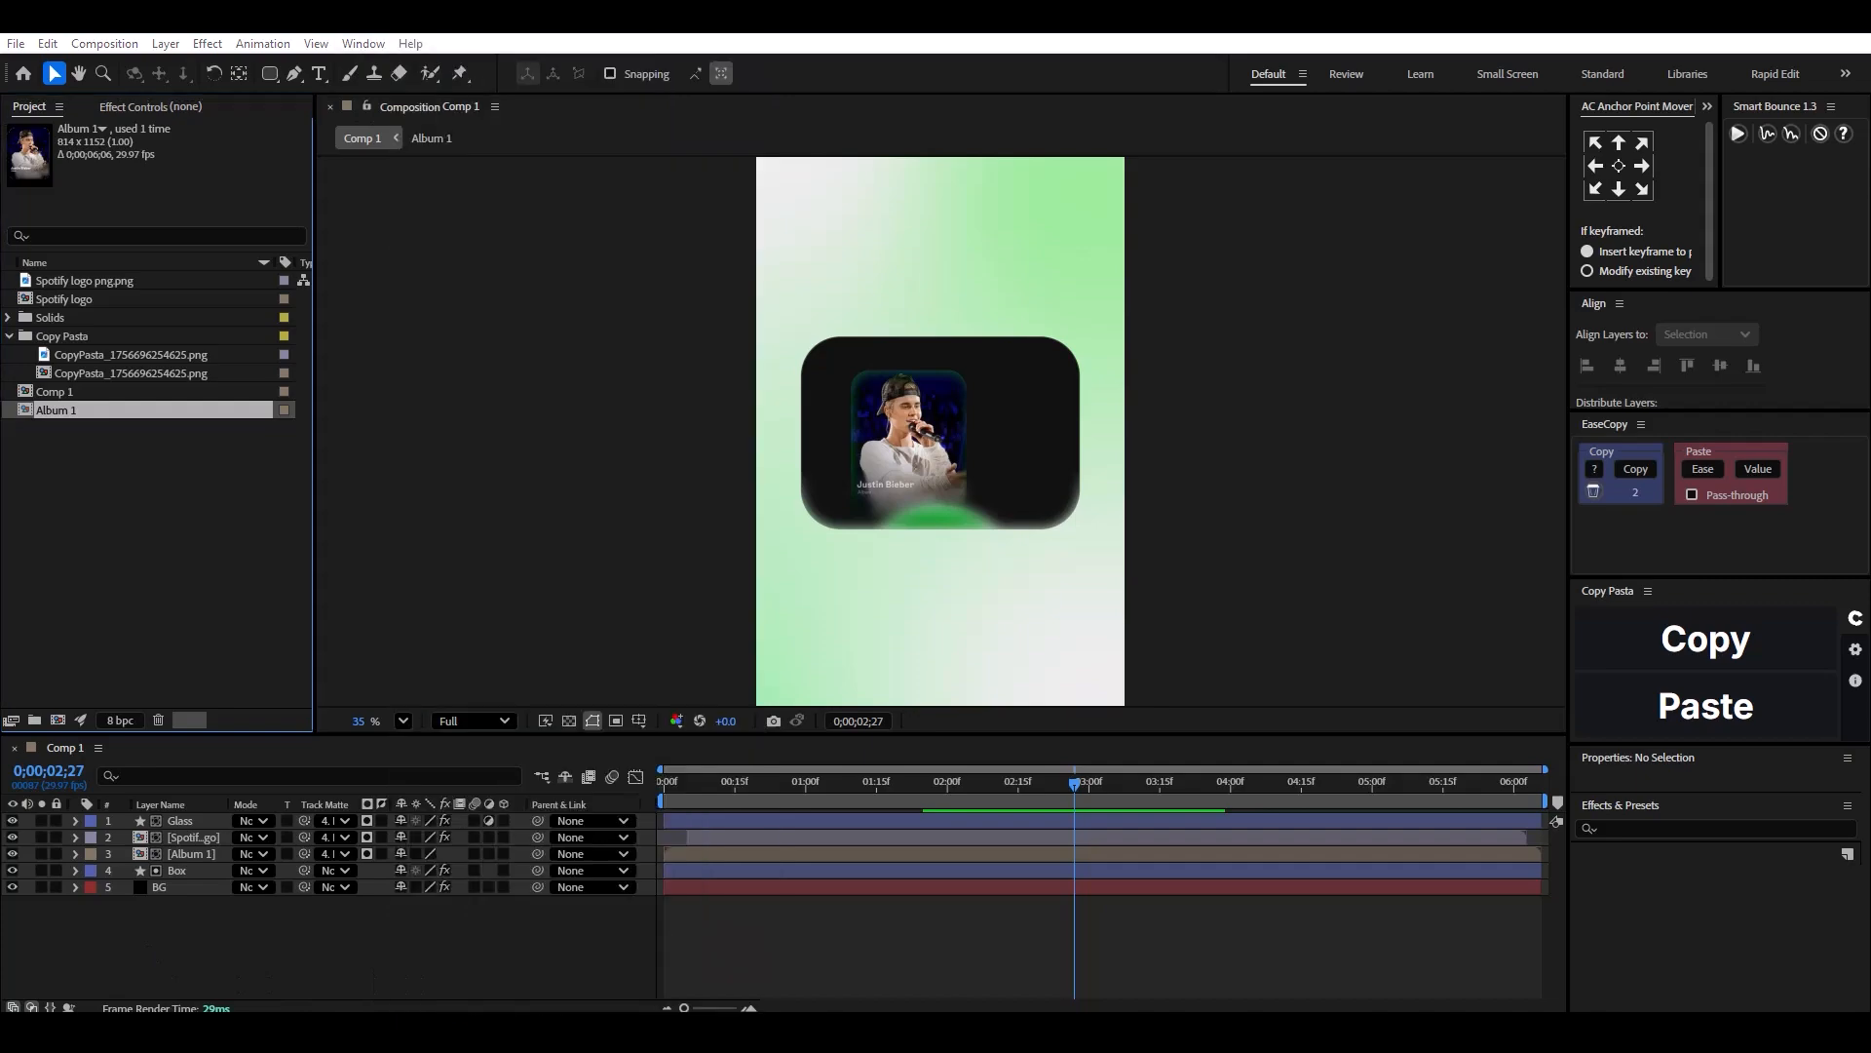
pyautogui.click(369, 45)
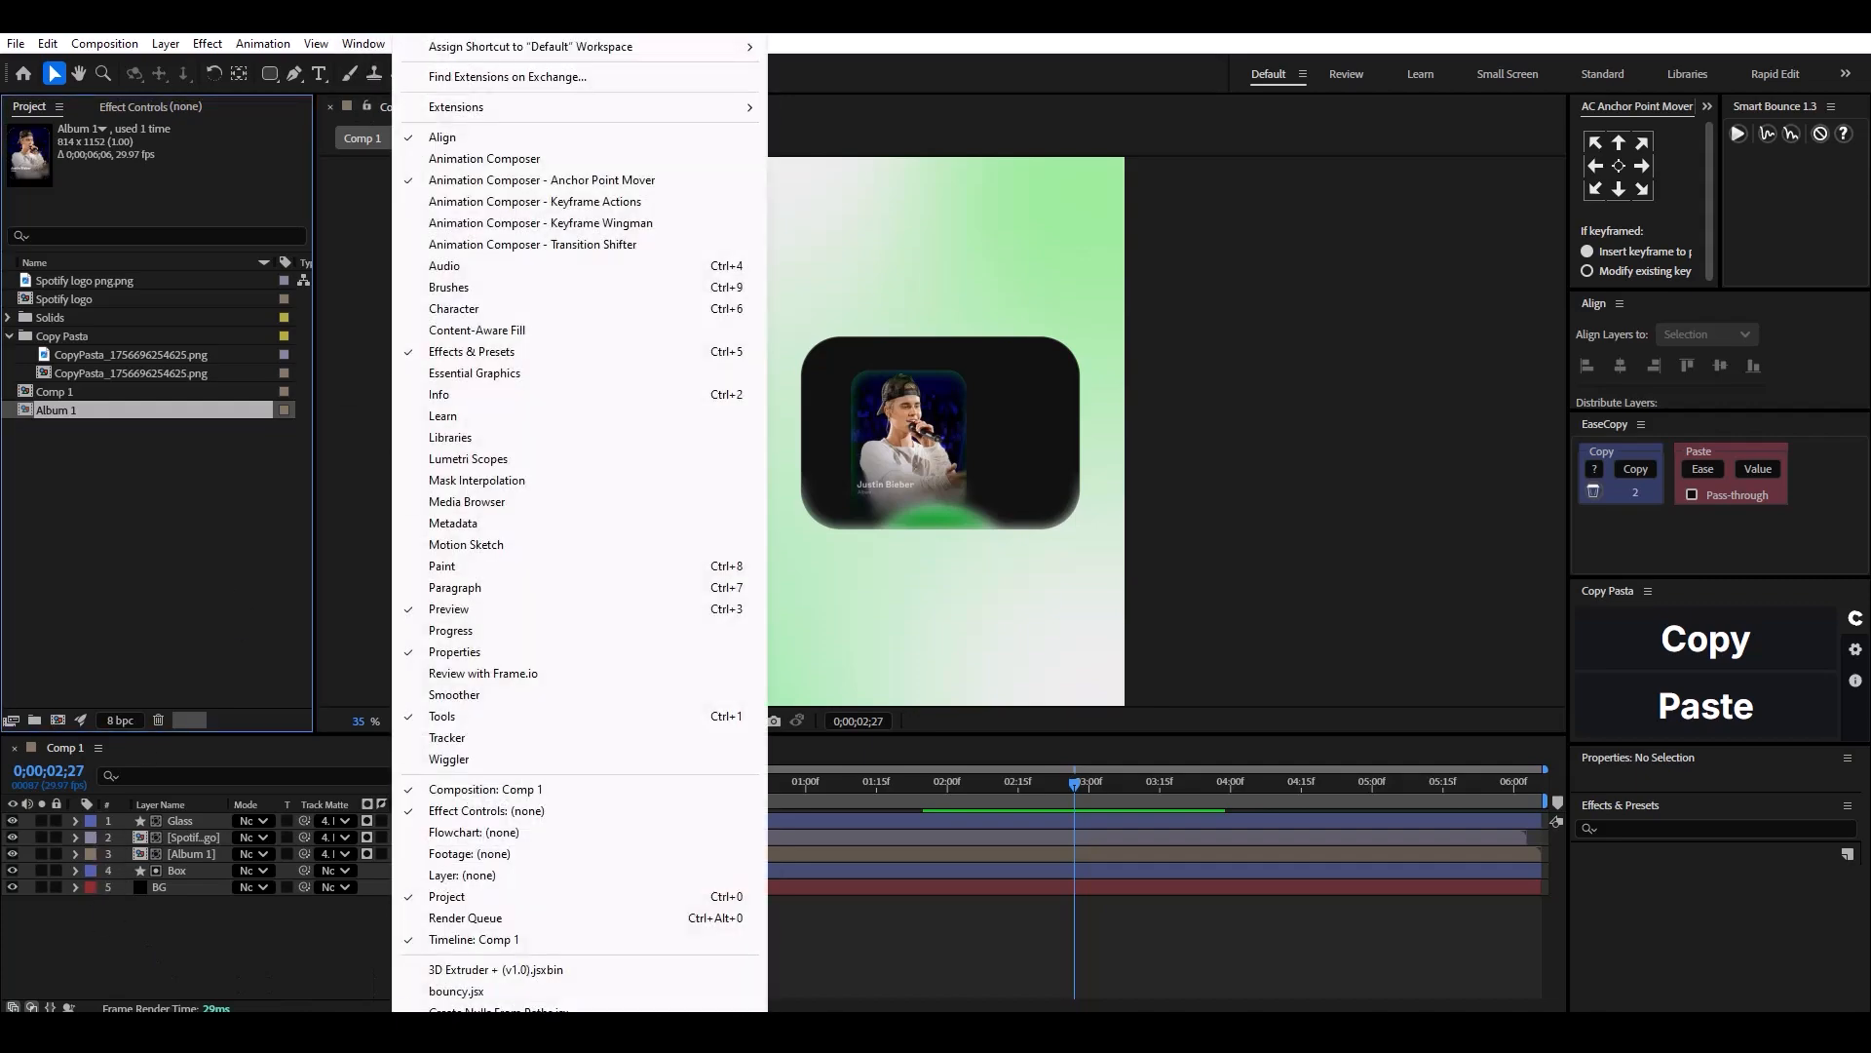
pyautogui.click(507, 1033)
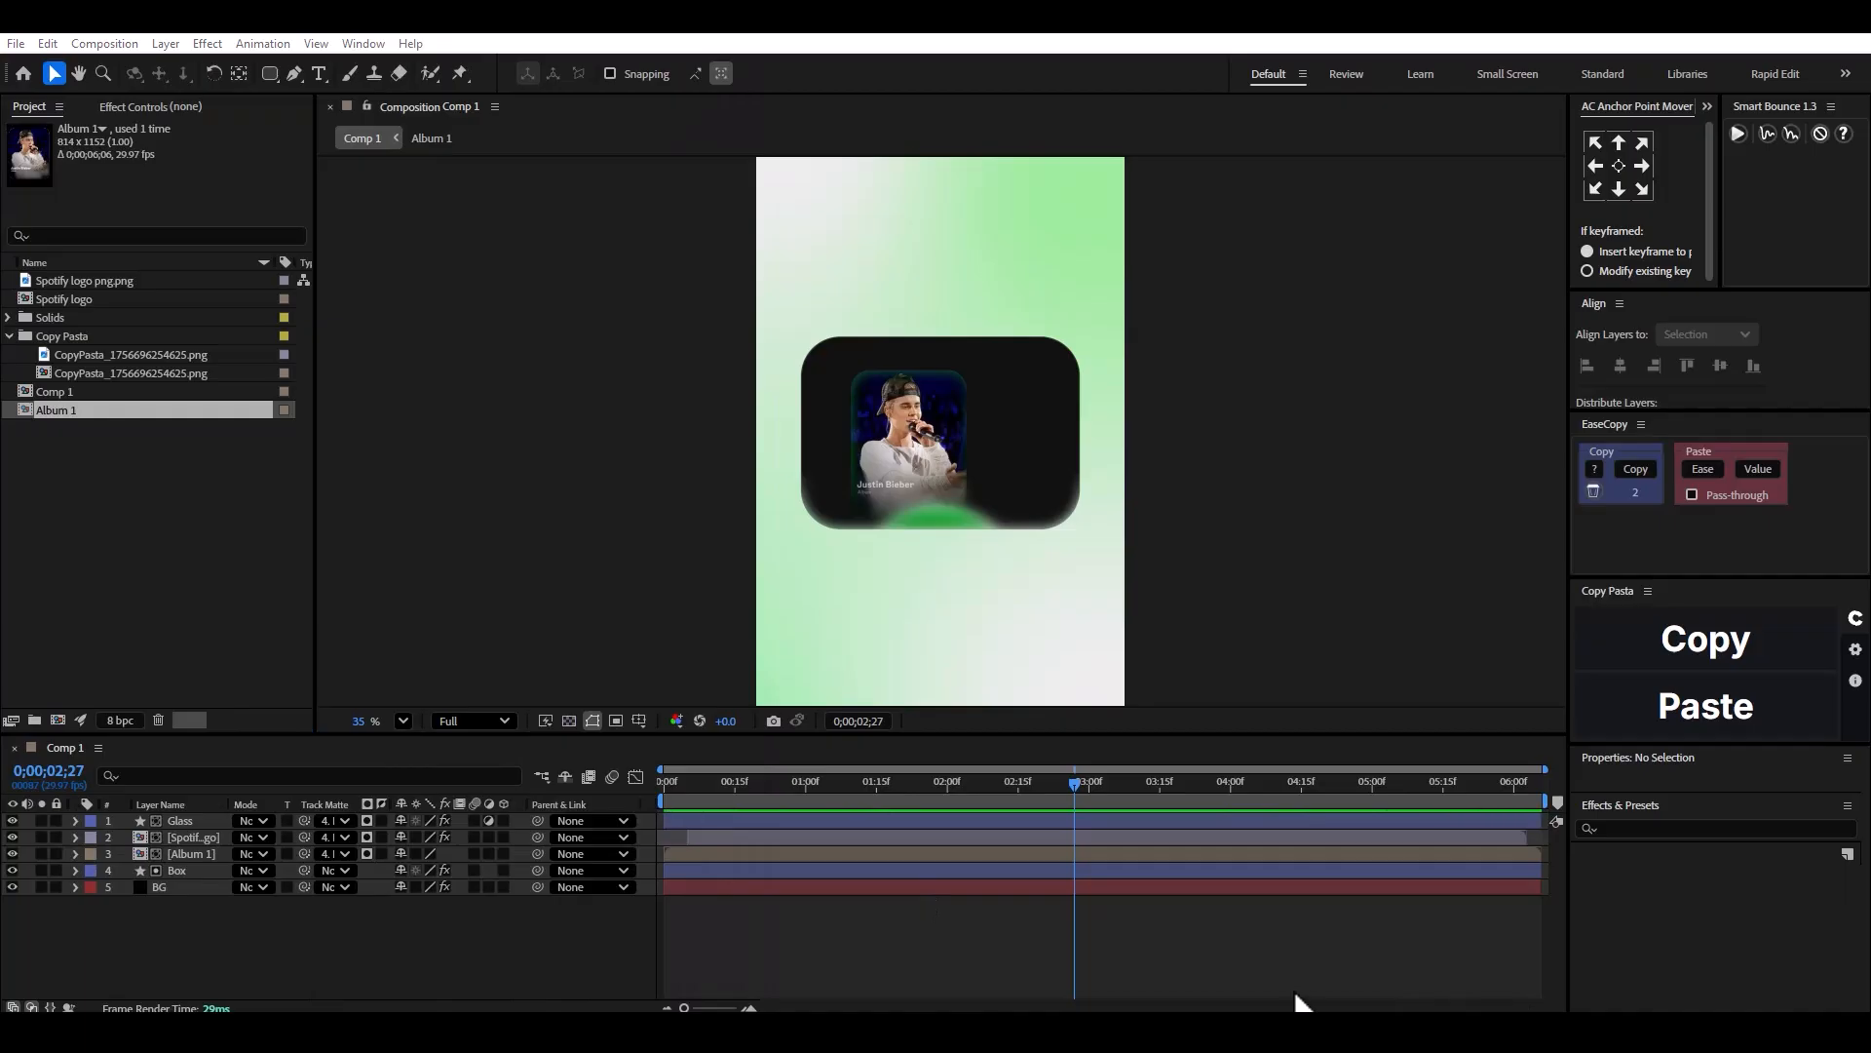
pyautogui.click(359, 45)
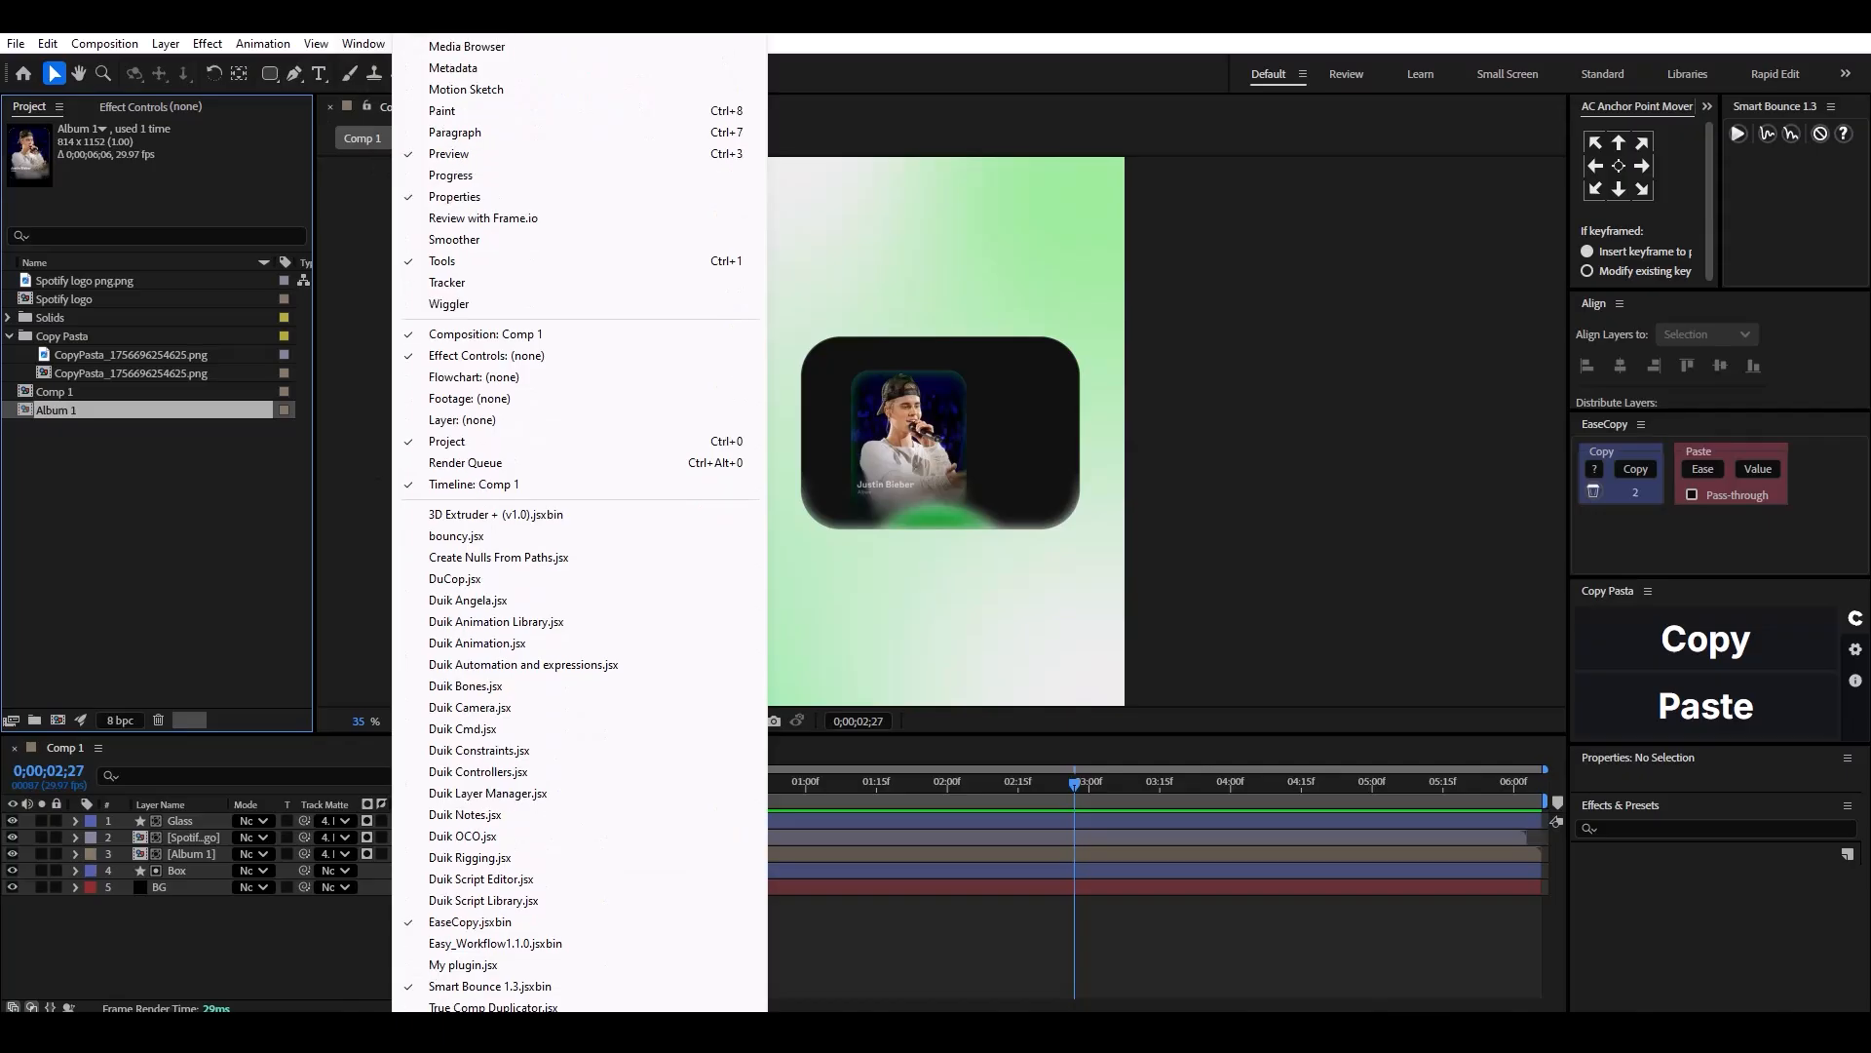
pyautogui.click(492, 1005)
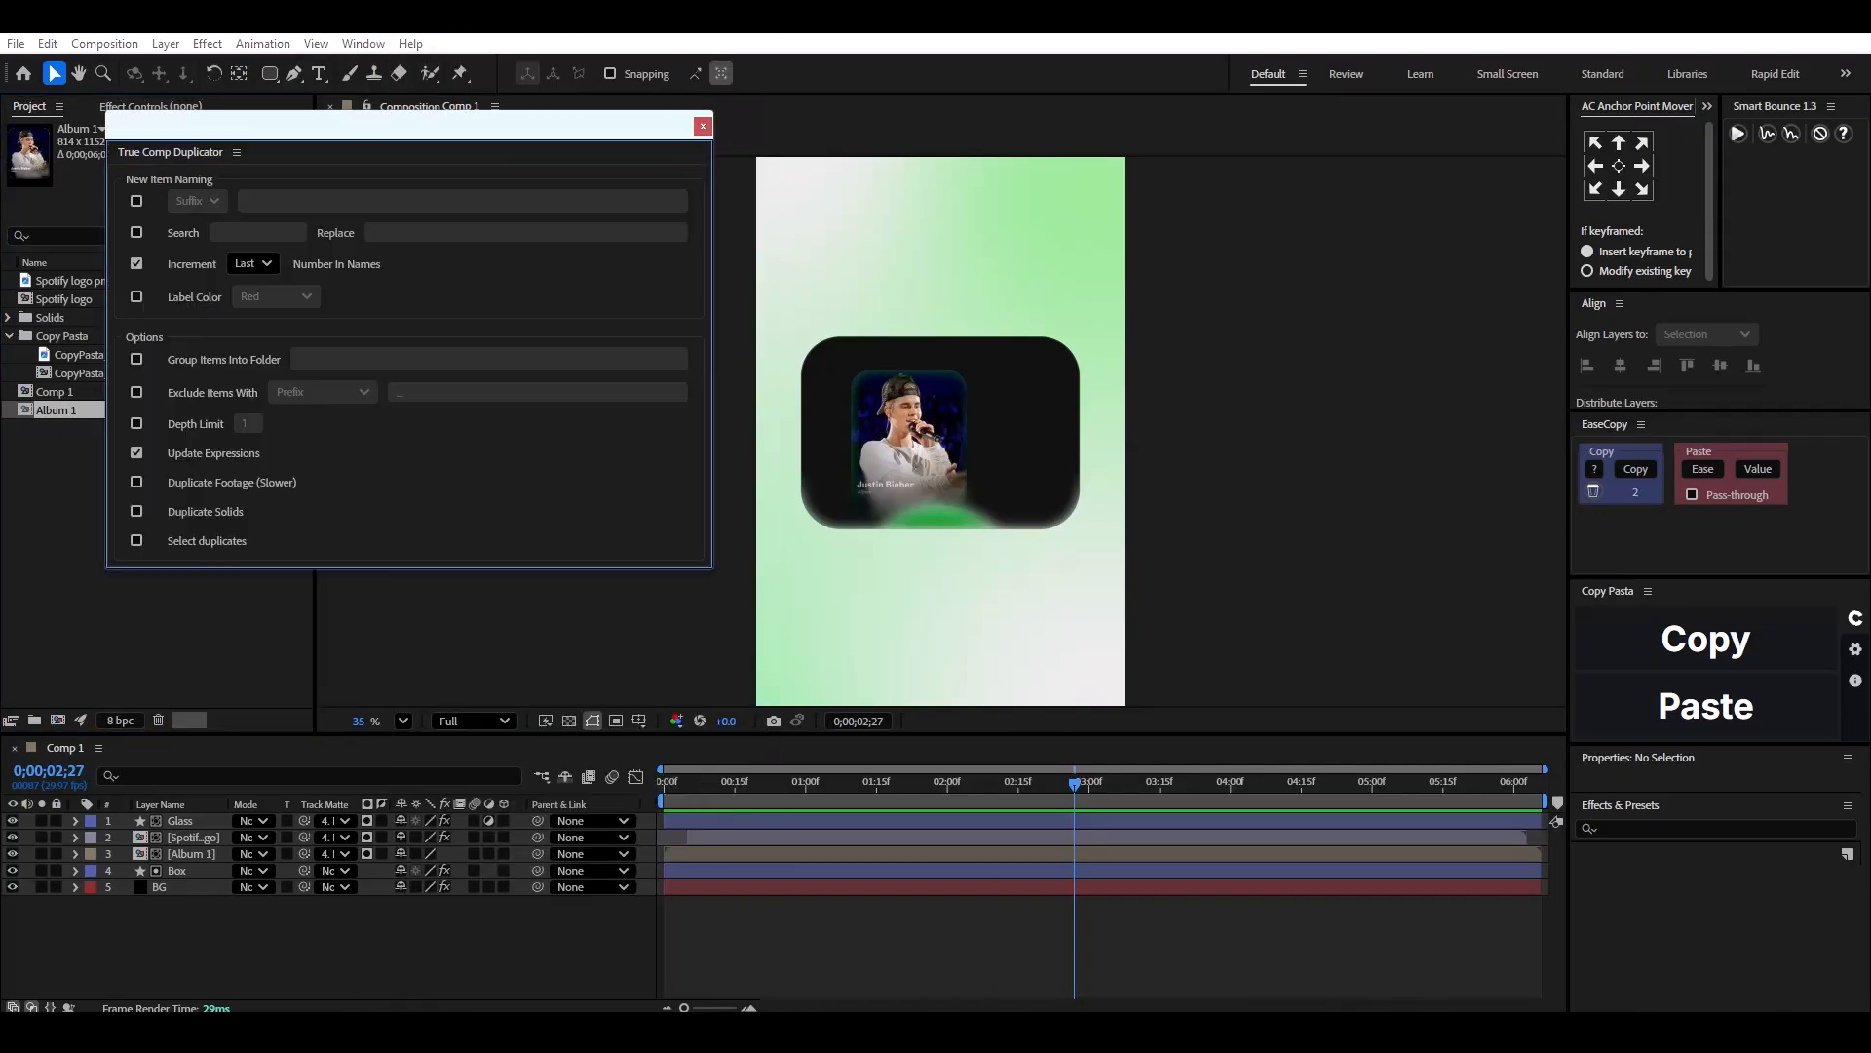
pyautogui.moveTo(625, 569); pyautogui.dragTo(644, 700)
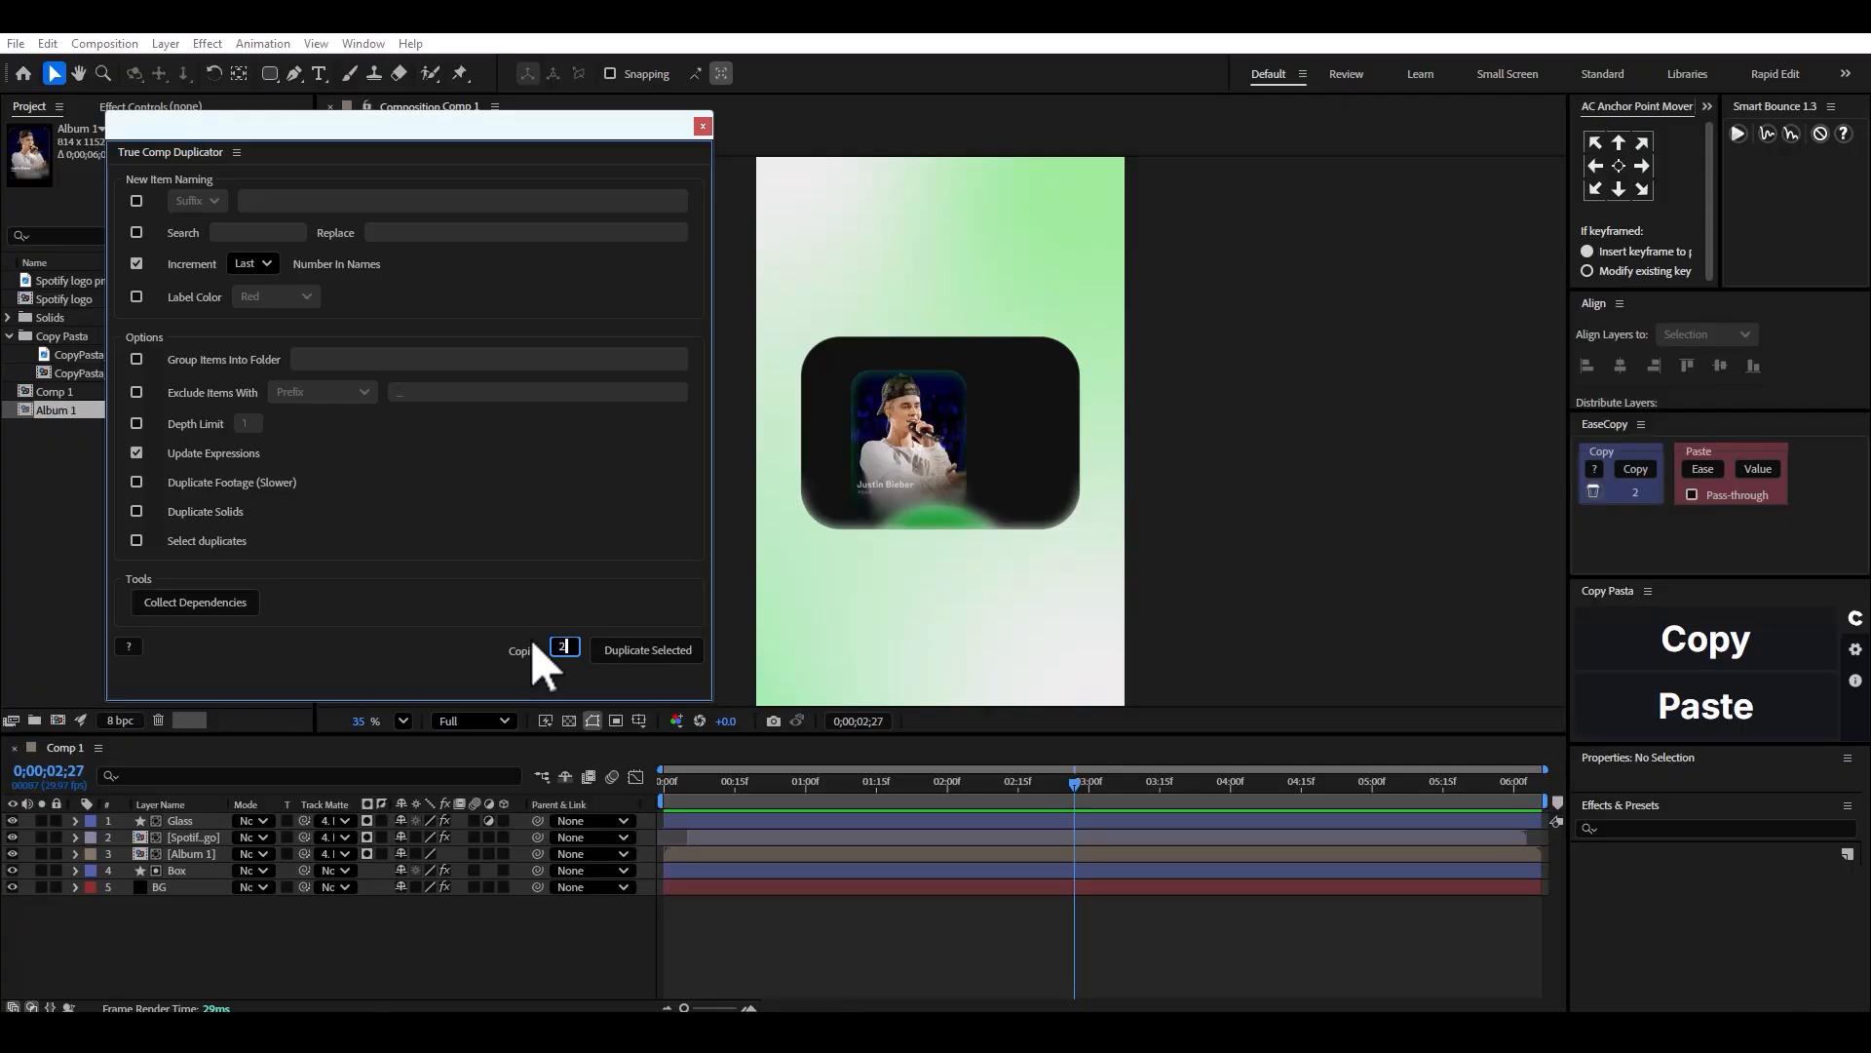
# Duplicate the Album 1 composition with 2 copies and close the duplicator.
pyautogui.click(63, 411)
pyautogui.click(641, 655)
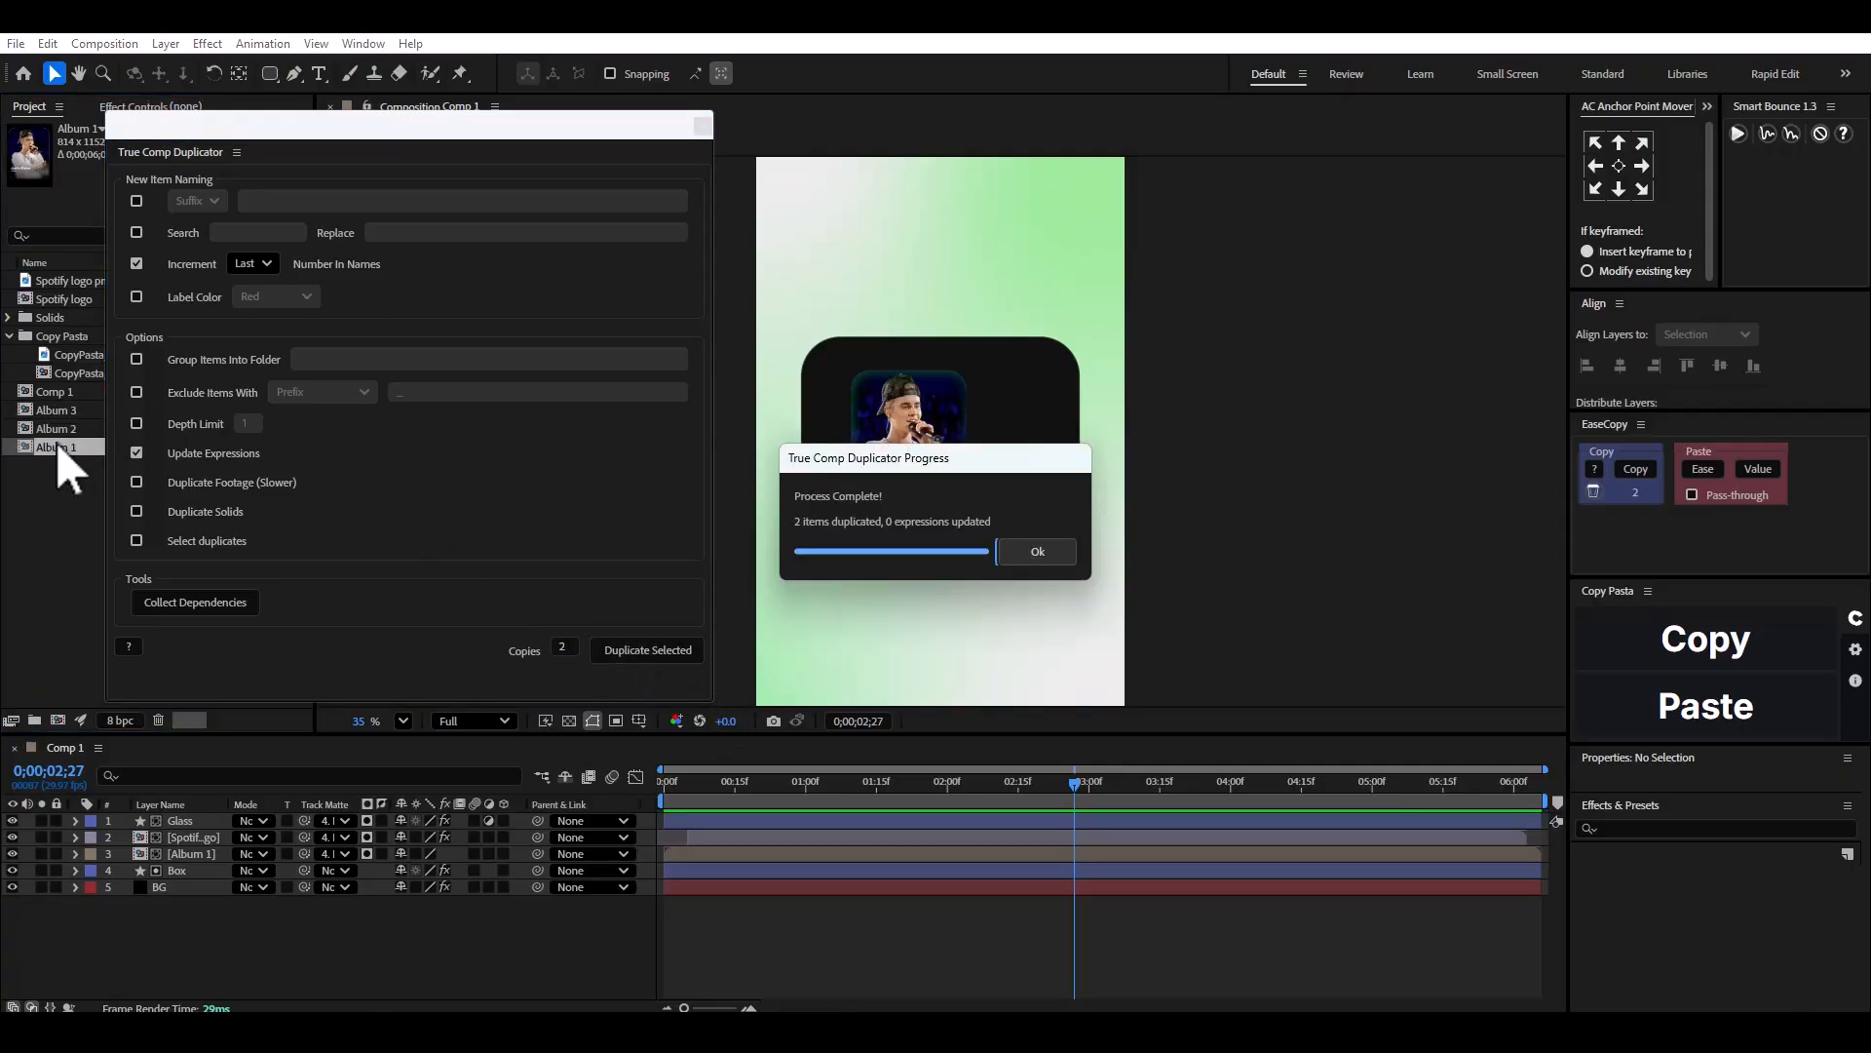
pyautogui.click(703, 127)
pyautogui.click(1038, 552)
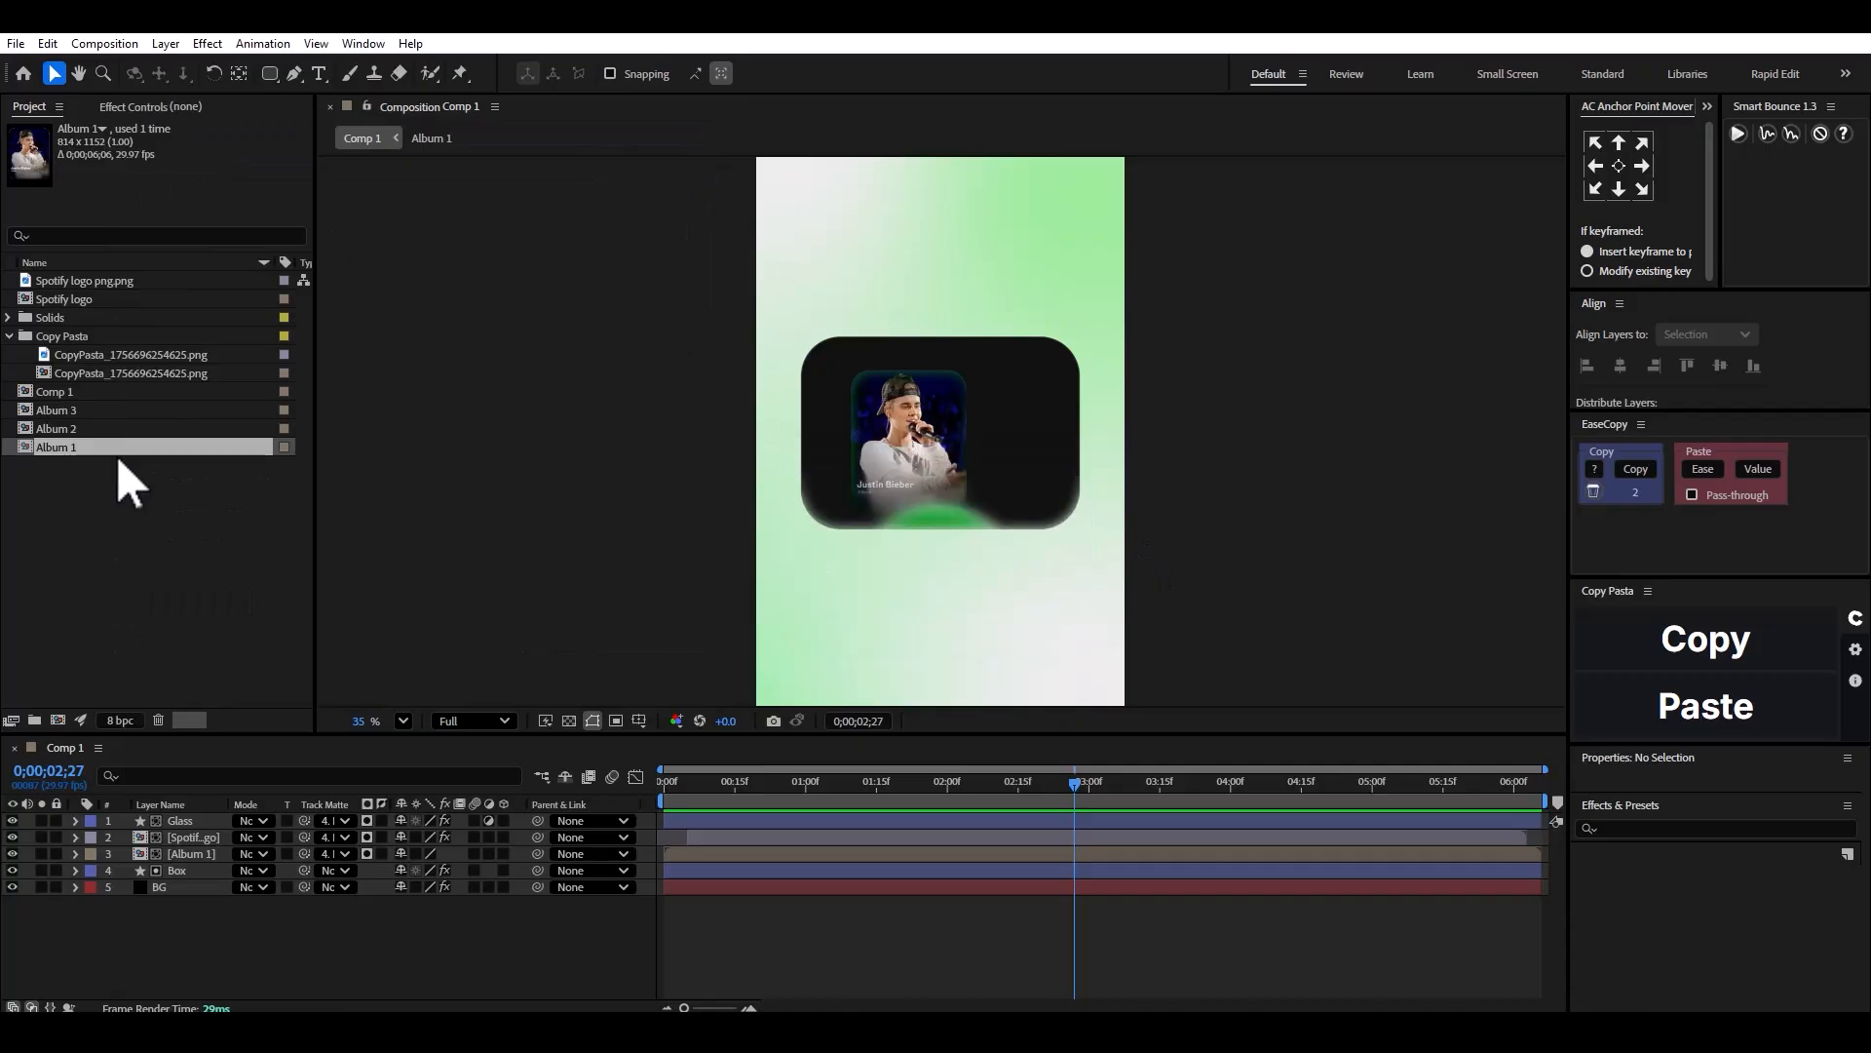
# Open the Album 2 composition and change the cover's artist title to "Selena Gomez".
pyautogui.doubleClick(54, 429)
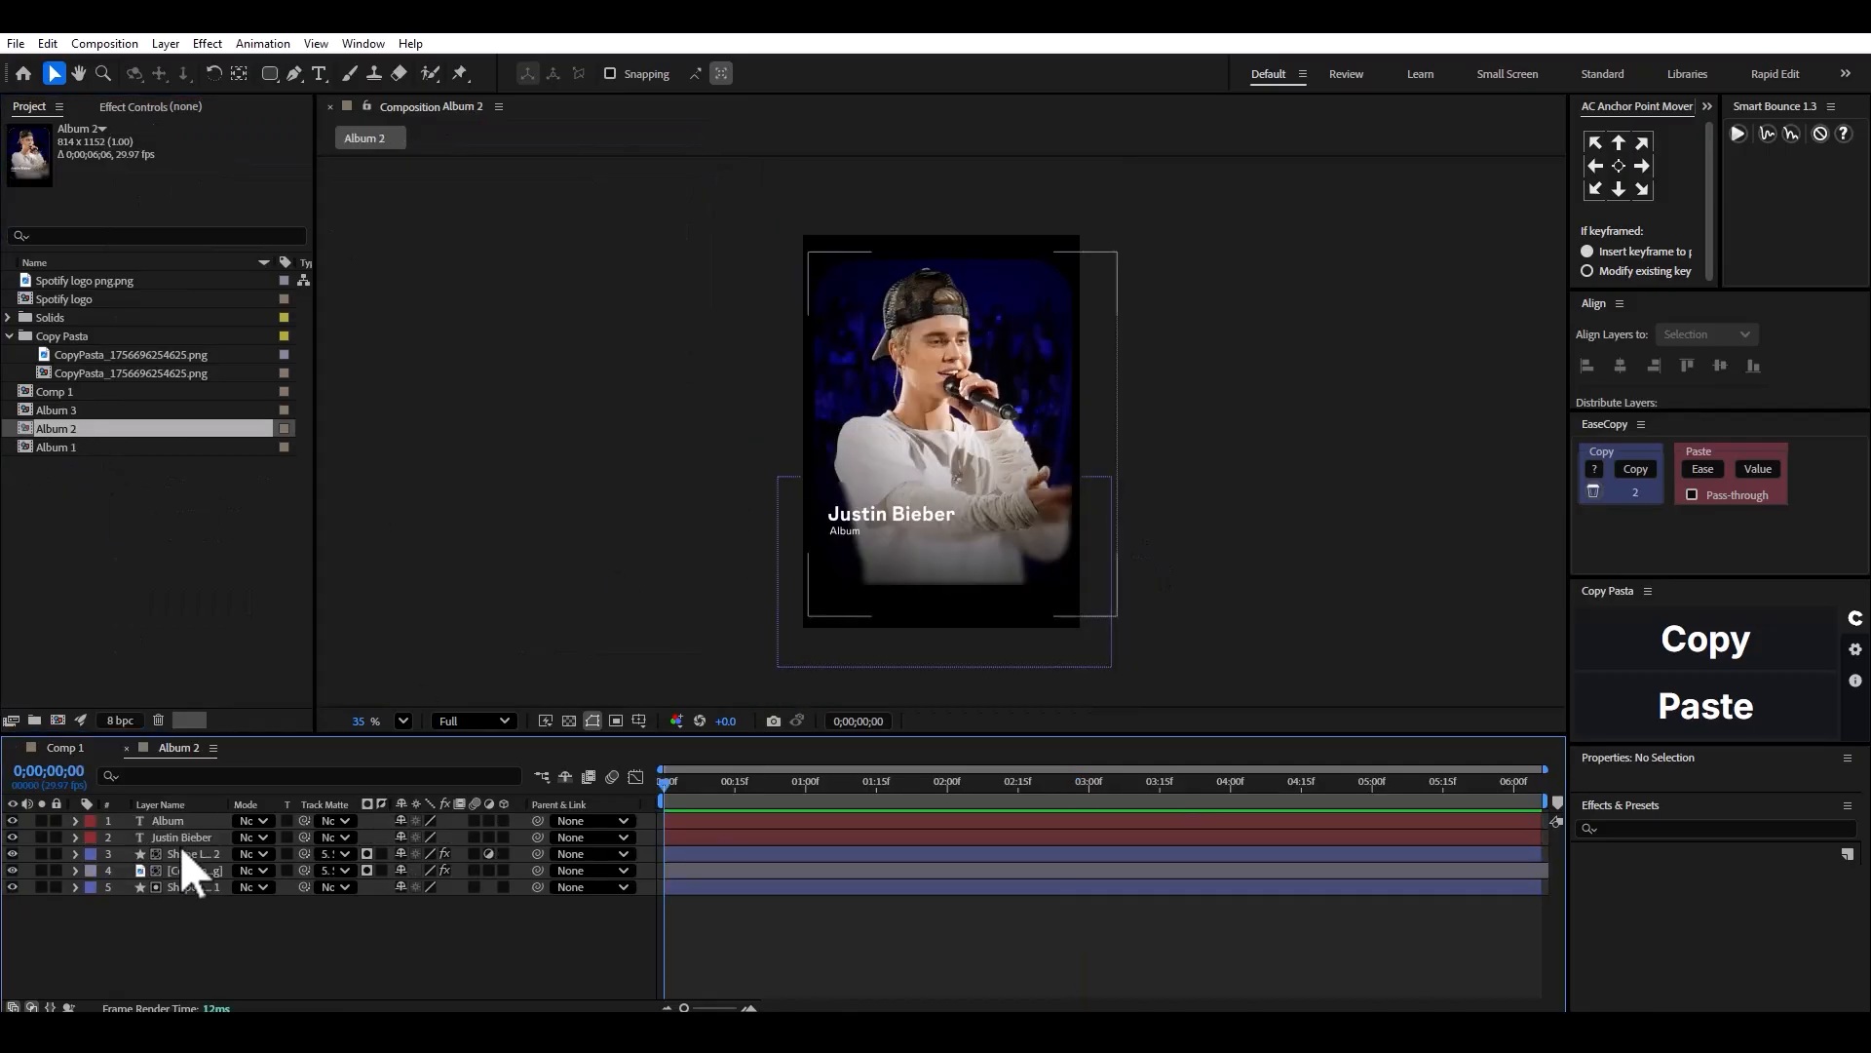
pyautogui.click(161, 594)
pyautogui.click(178, 944)
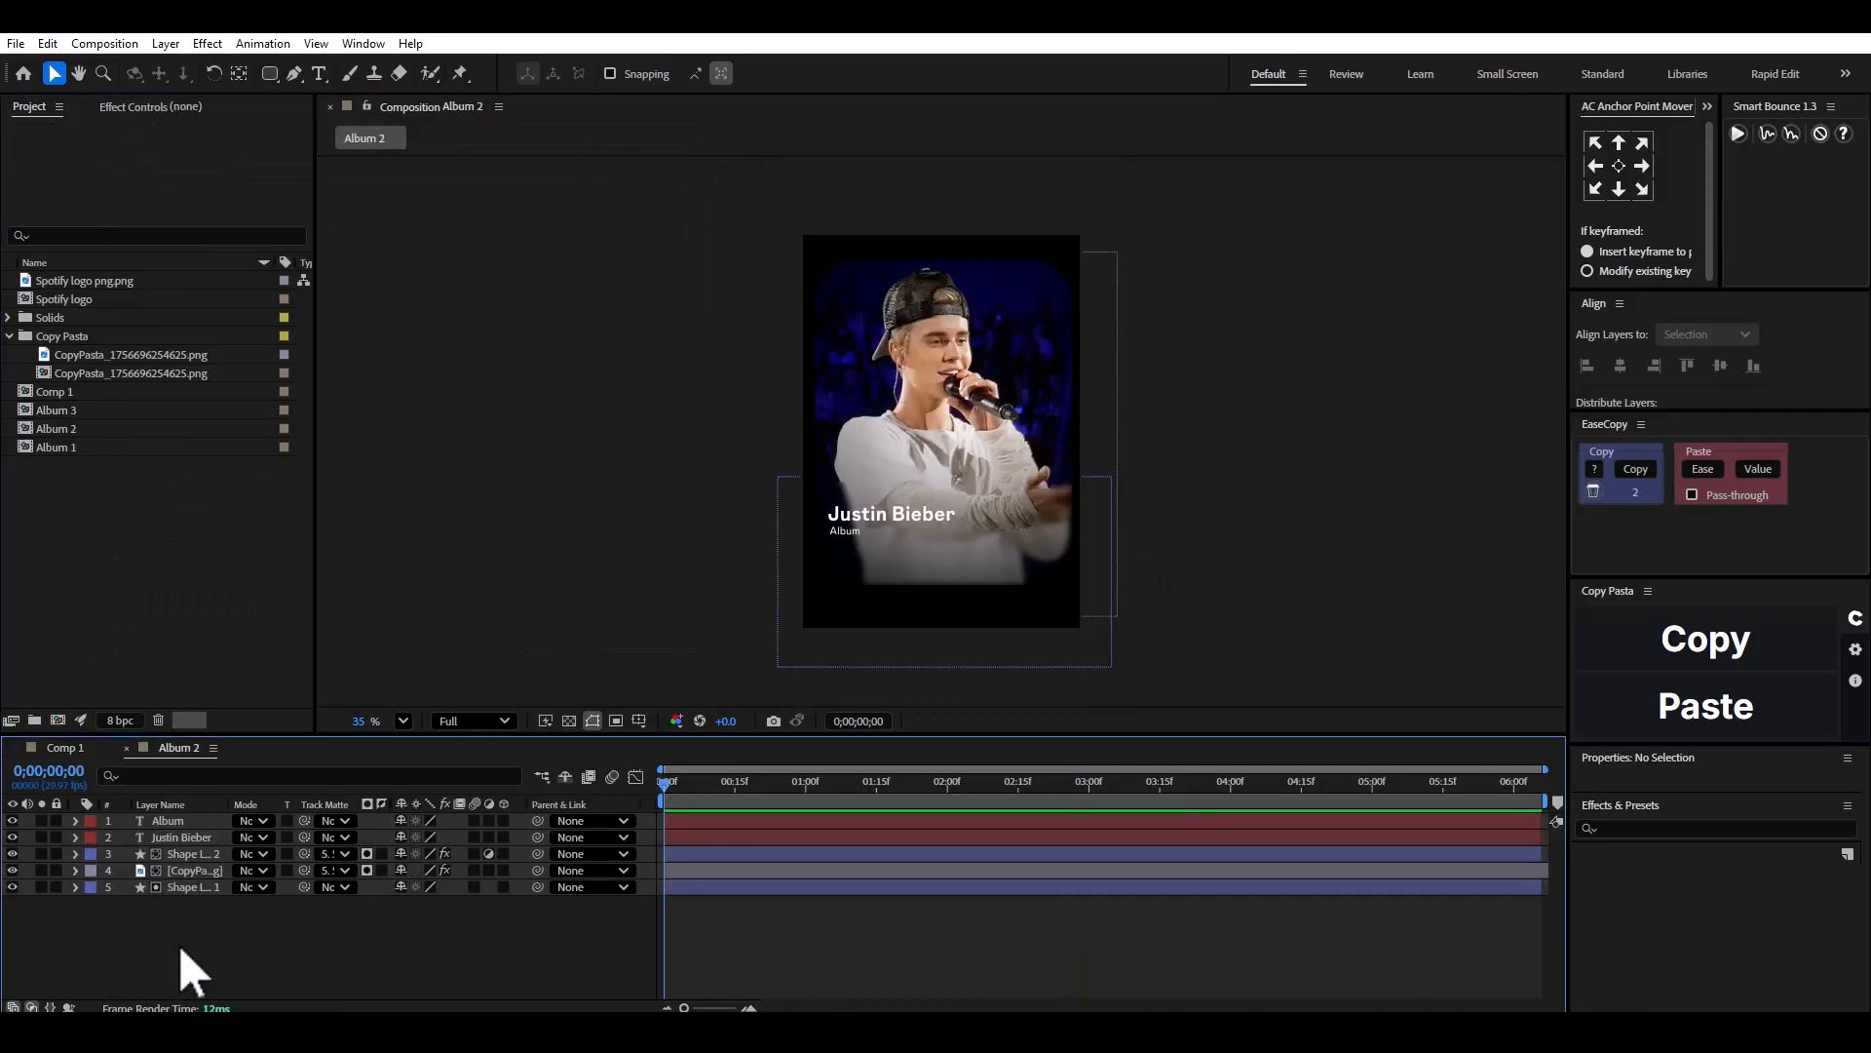
pyautogui.doubleClick(887, 513)
pyautogui.write('Selena Gomez')
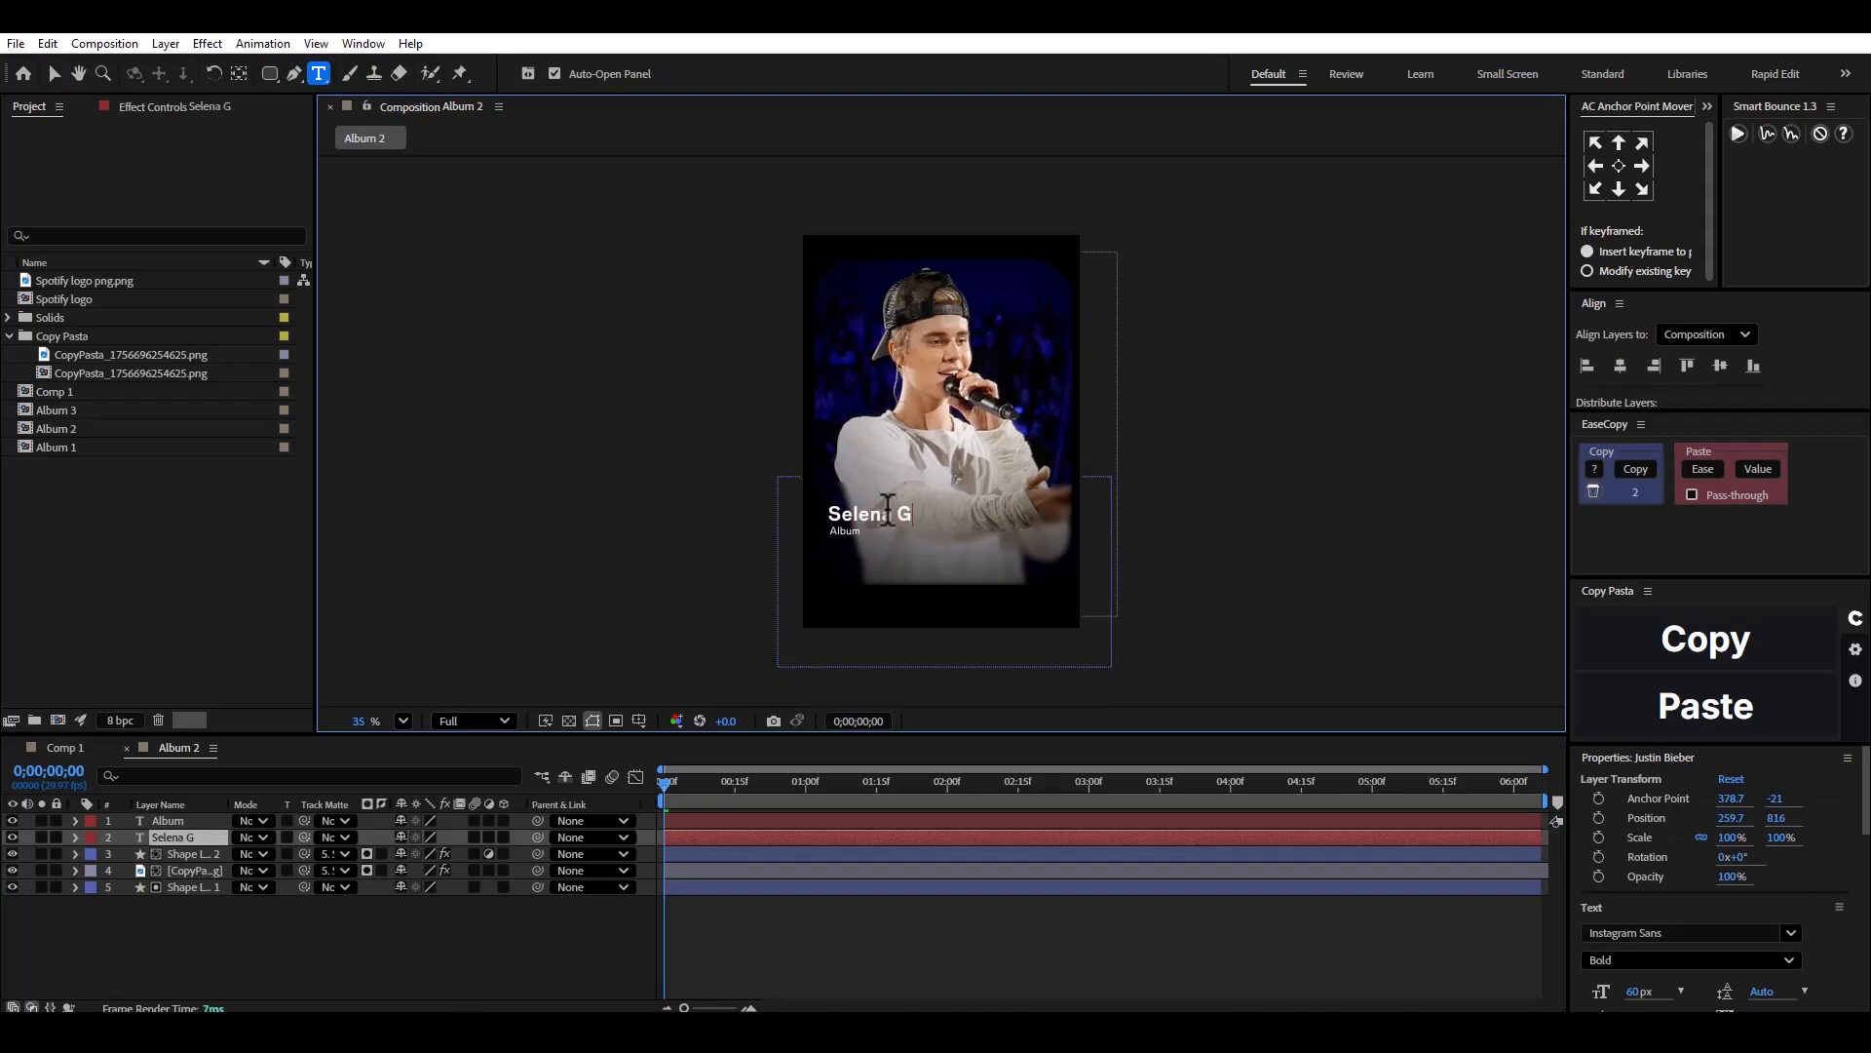
pyautogui.click(54, 73)
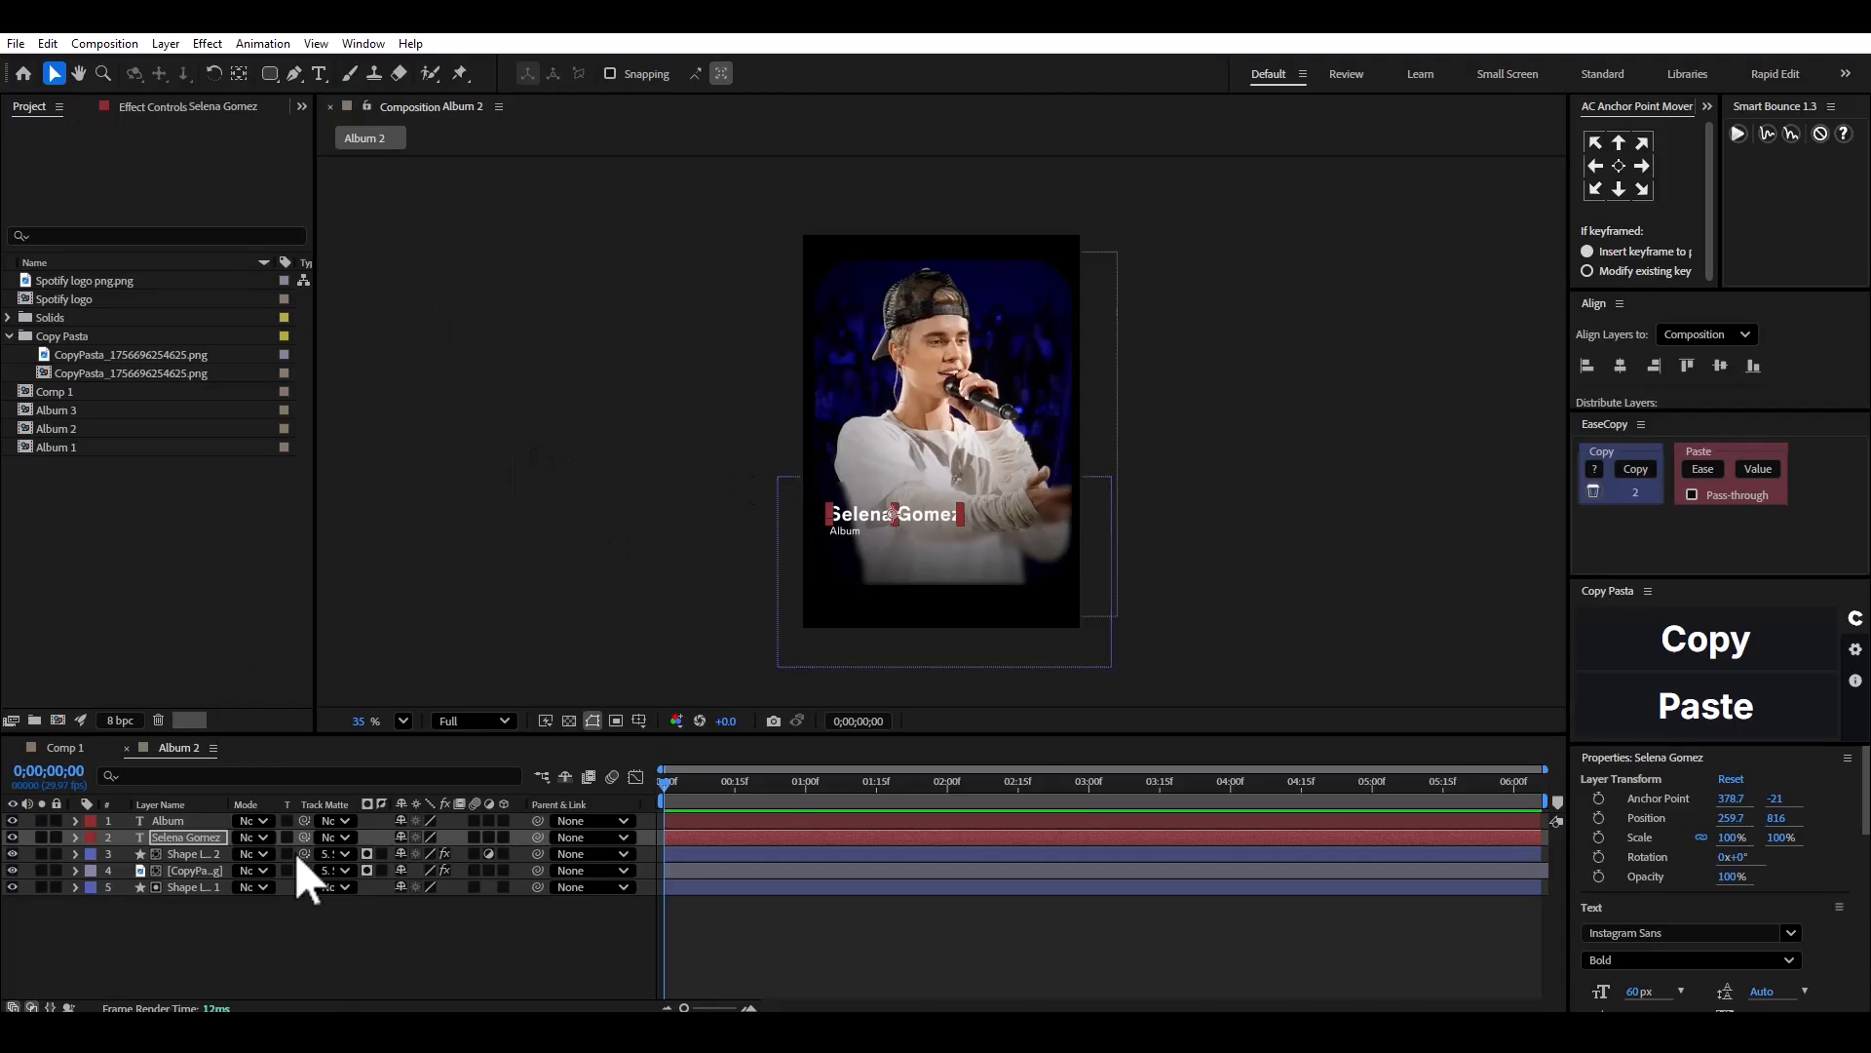
# Switch to the browser and search Google Images for "Selena gomezx singing".
pyautogui.hotkey('alt', 'Tab')
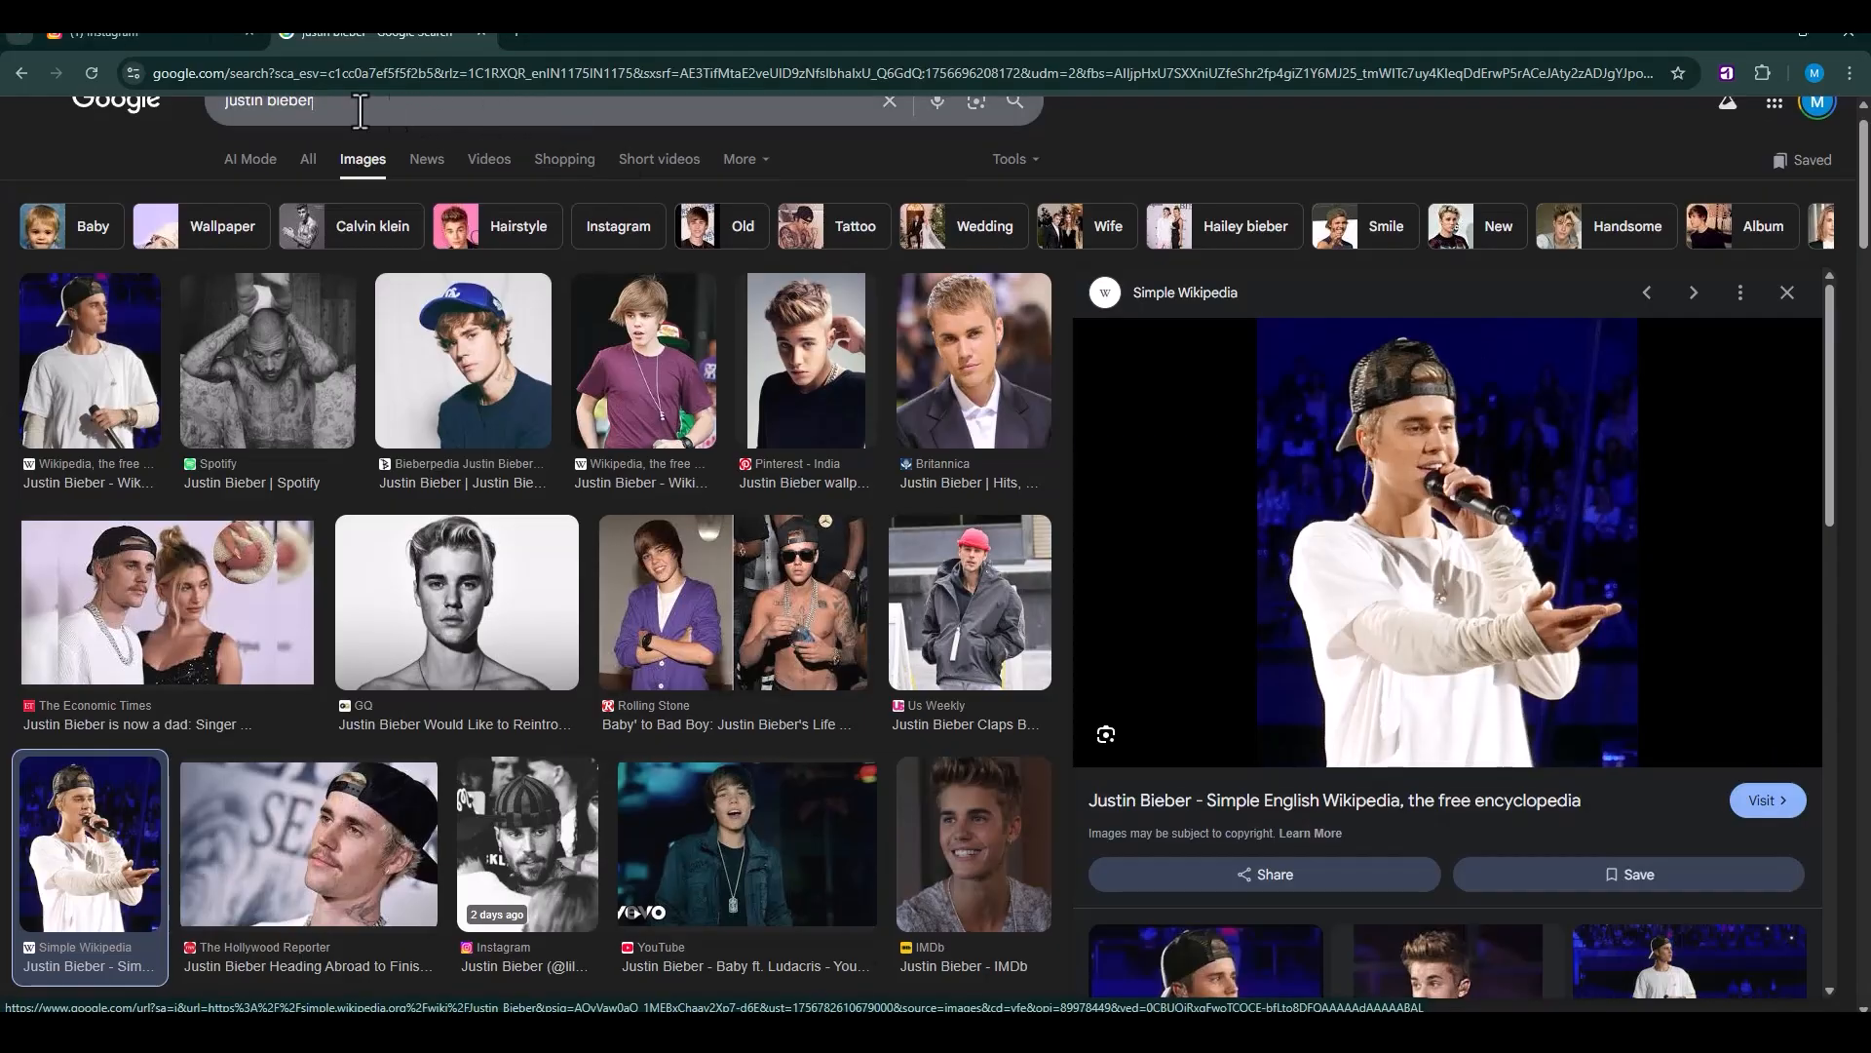
pyautogui.moveTo(361, 109); pyautogui.dragTo(112, 108)
pyautogui.write('Selena g')
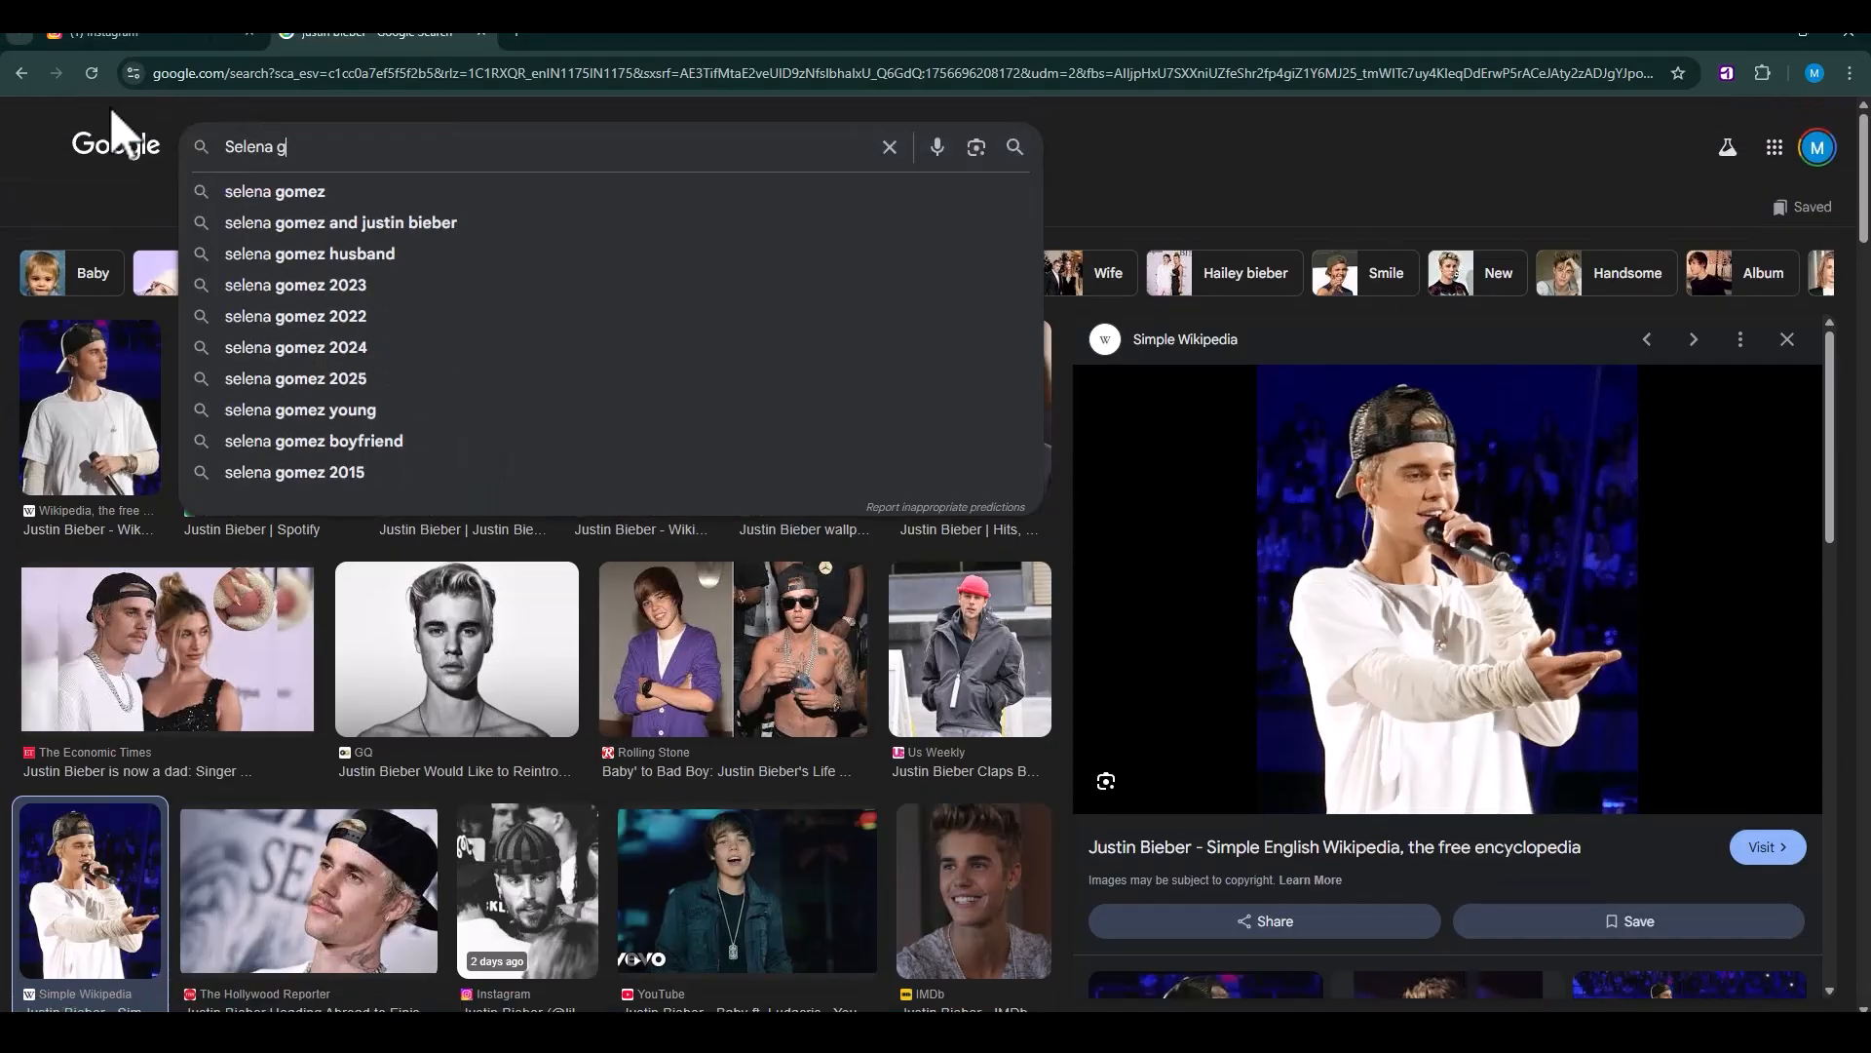
pyautogui.write('omezx singing')
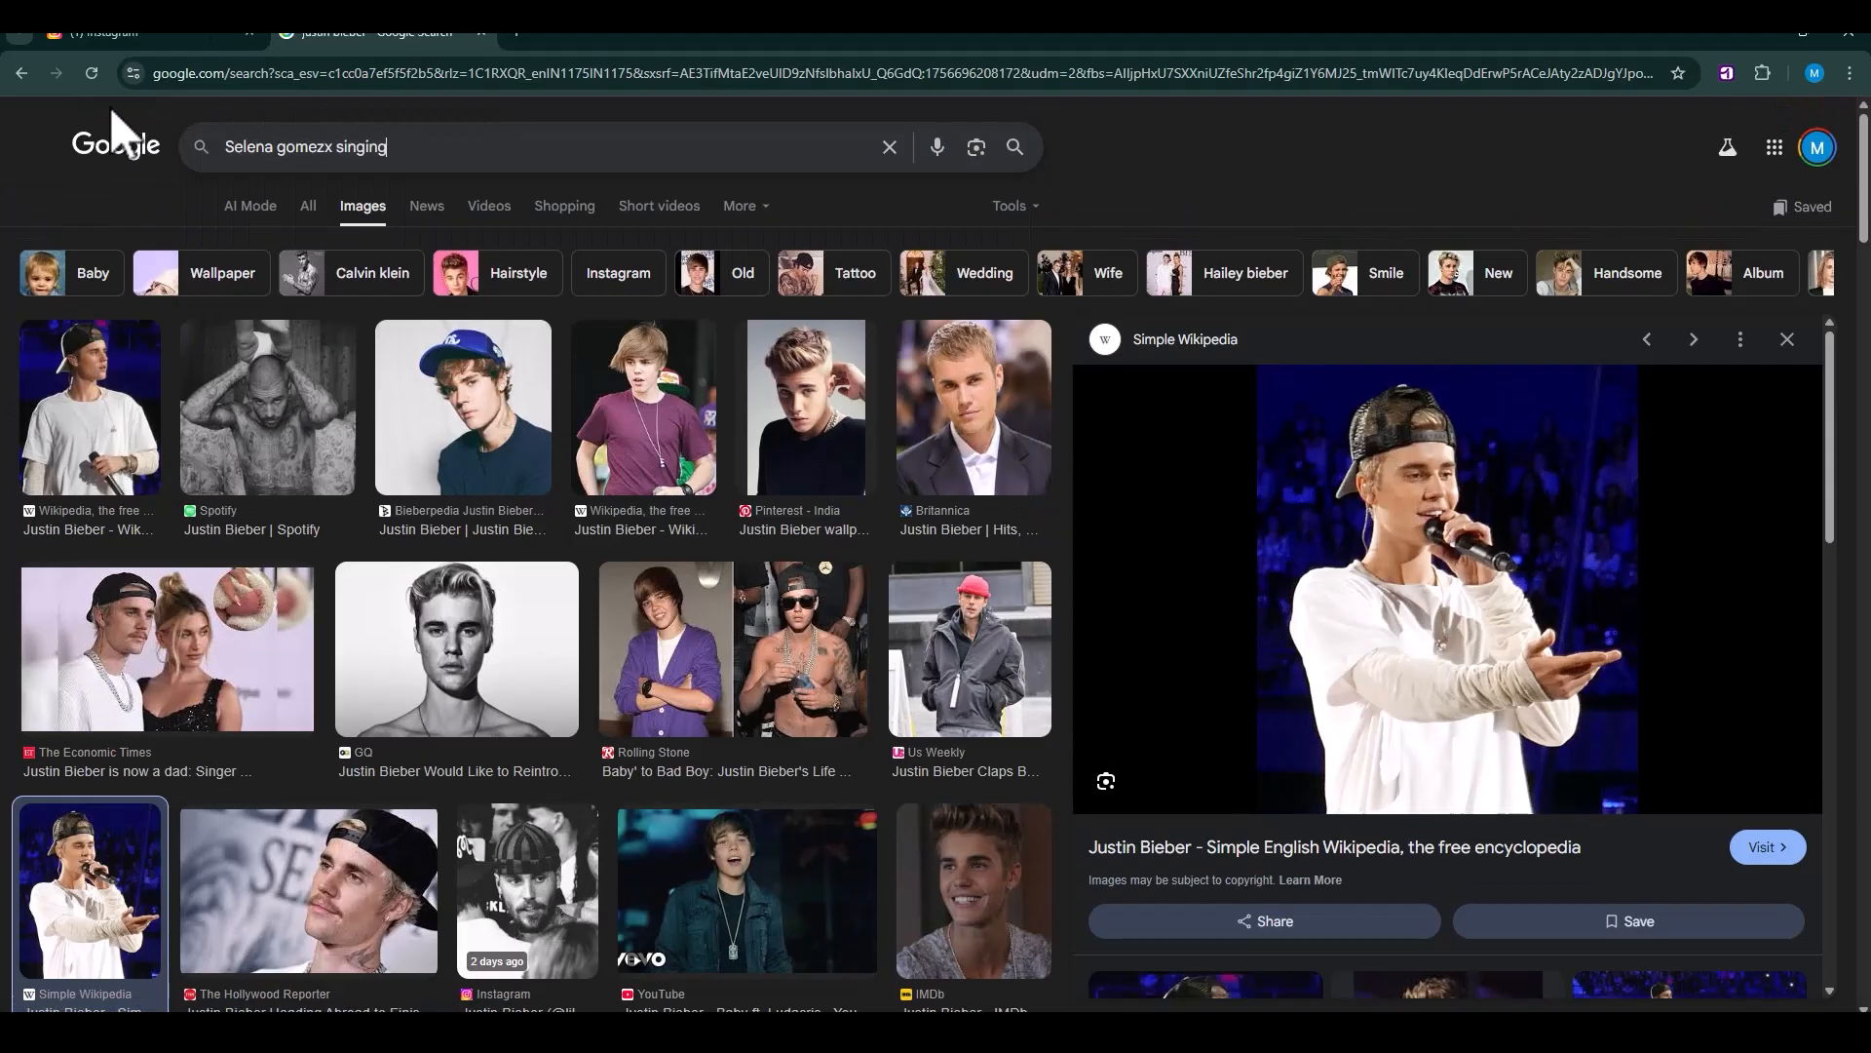
pyautogui.press('Return')
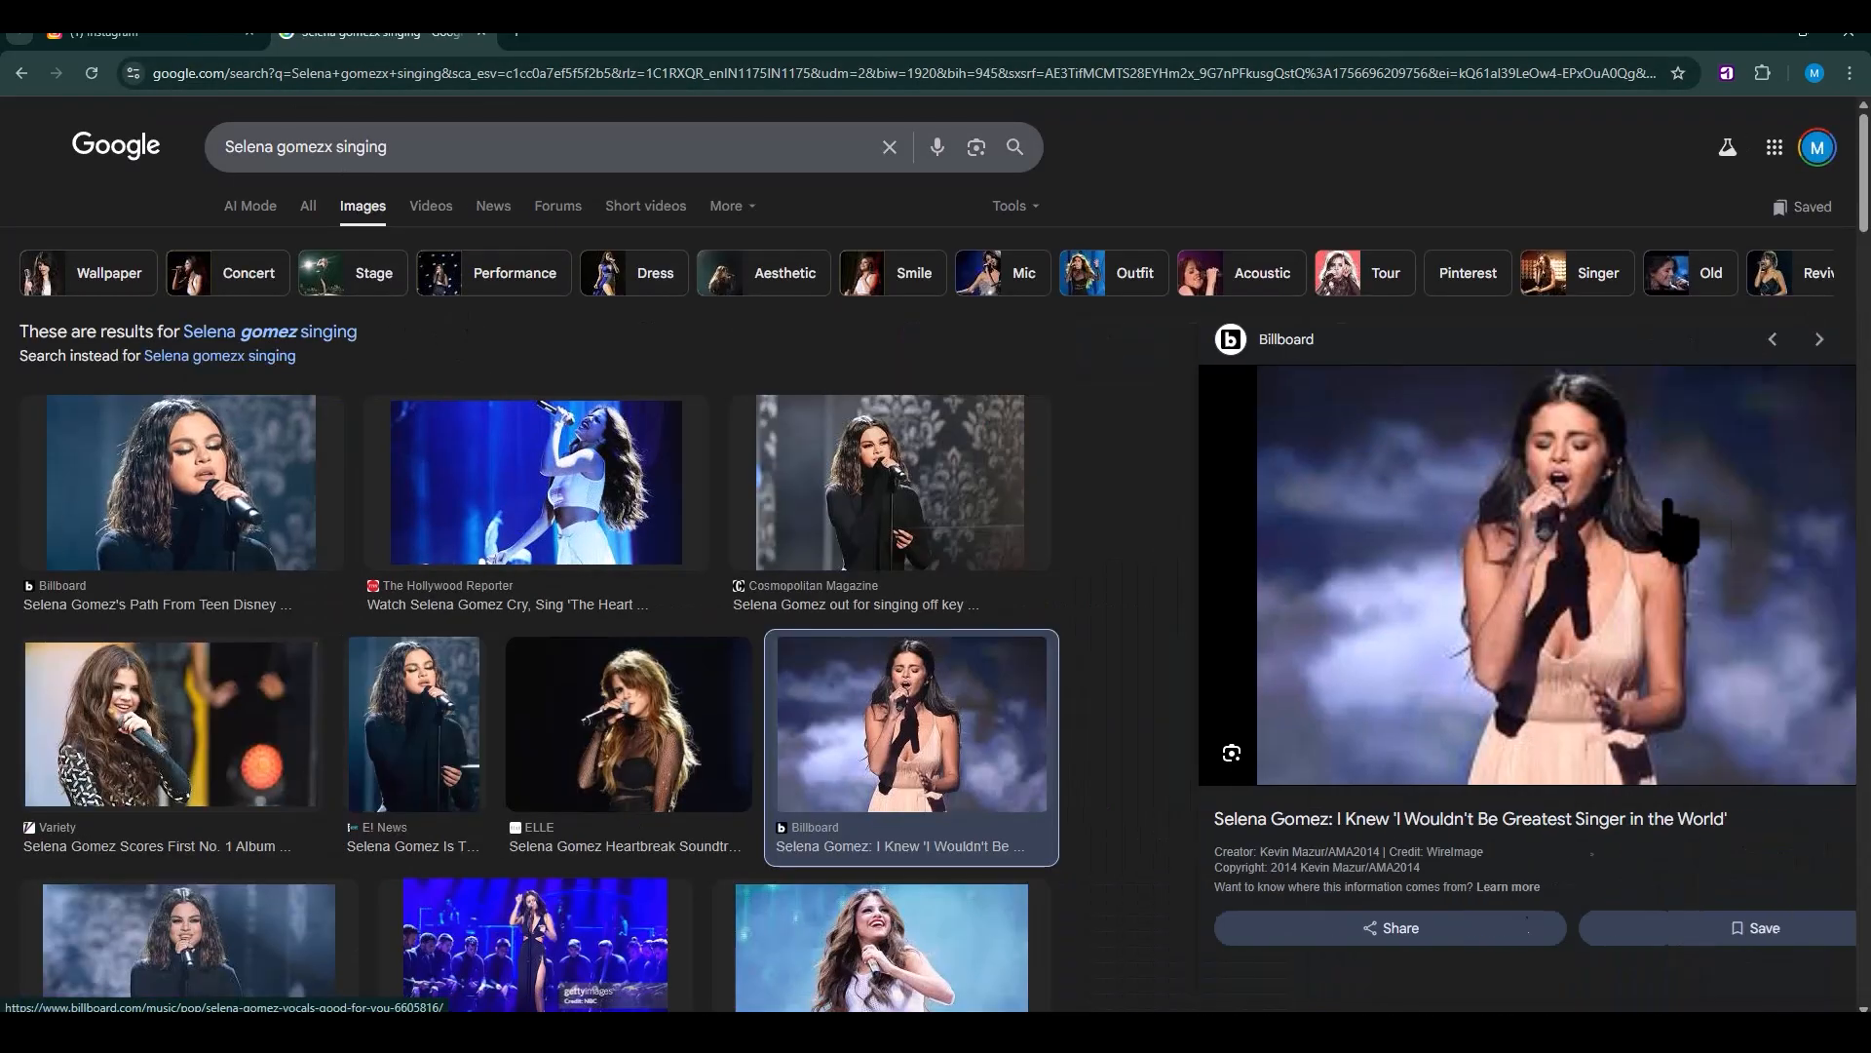
# Open the ELLE photo of the singer with a microphone on a black background and copy the image.
pyautogui.click(1710, 478)
pyautogui.press('Escape')
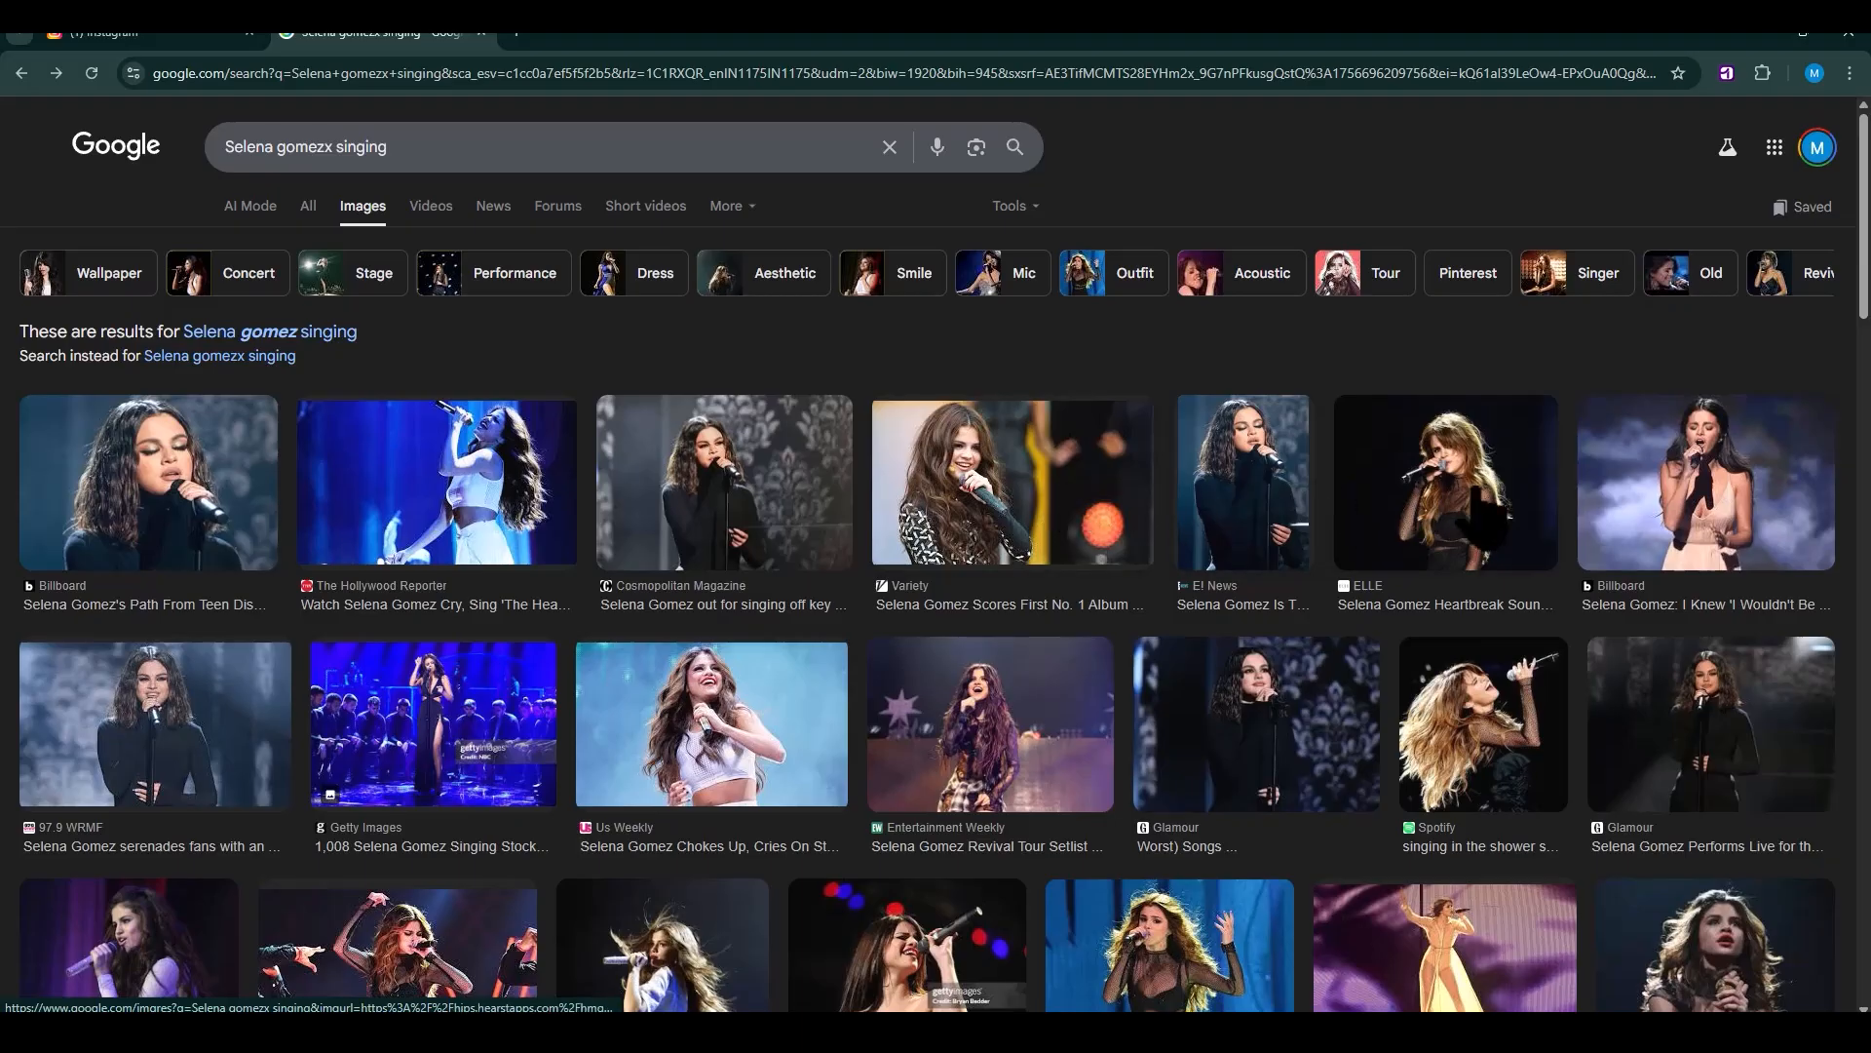
pyautogui.click(1506, 550)
pyautogui.rightClick(1508, 578)
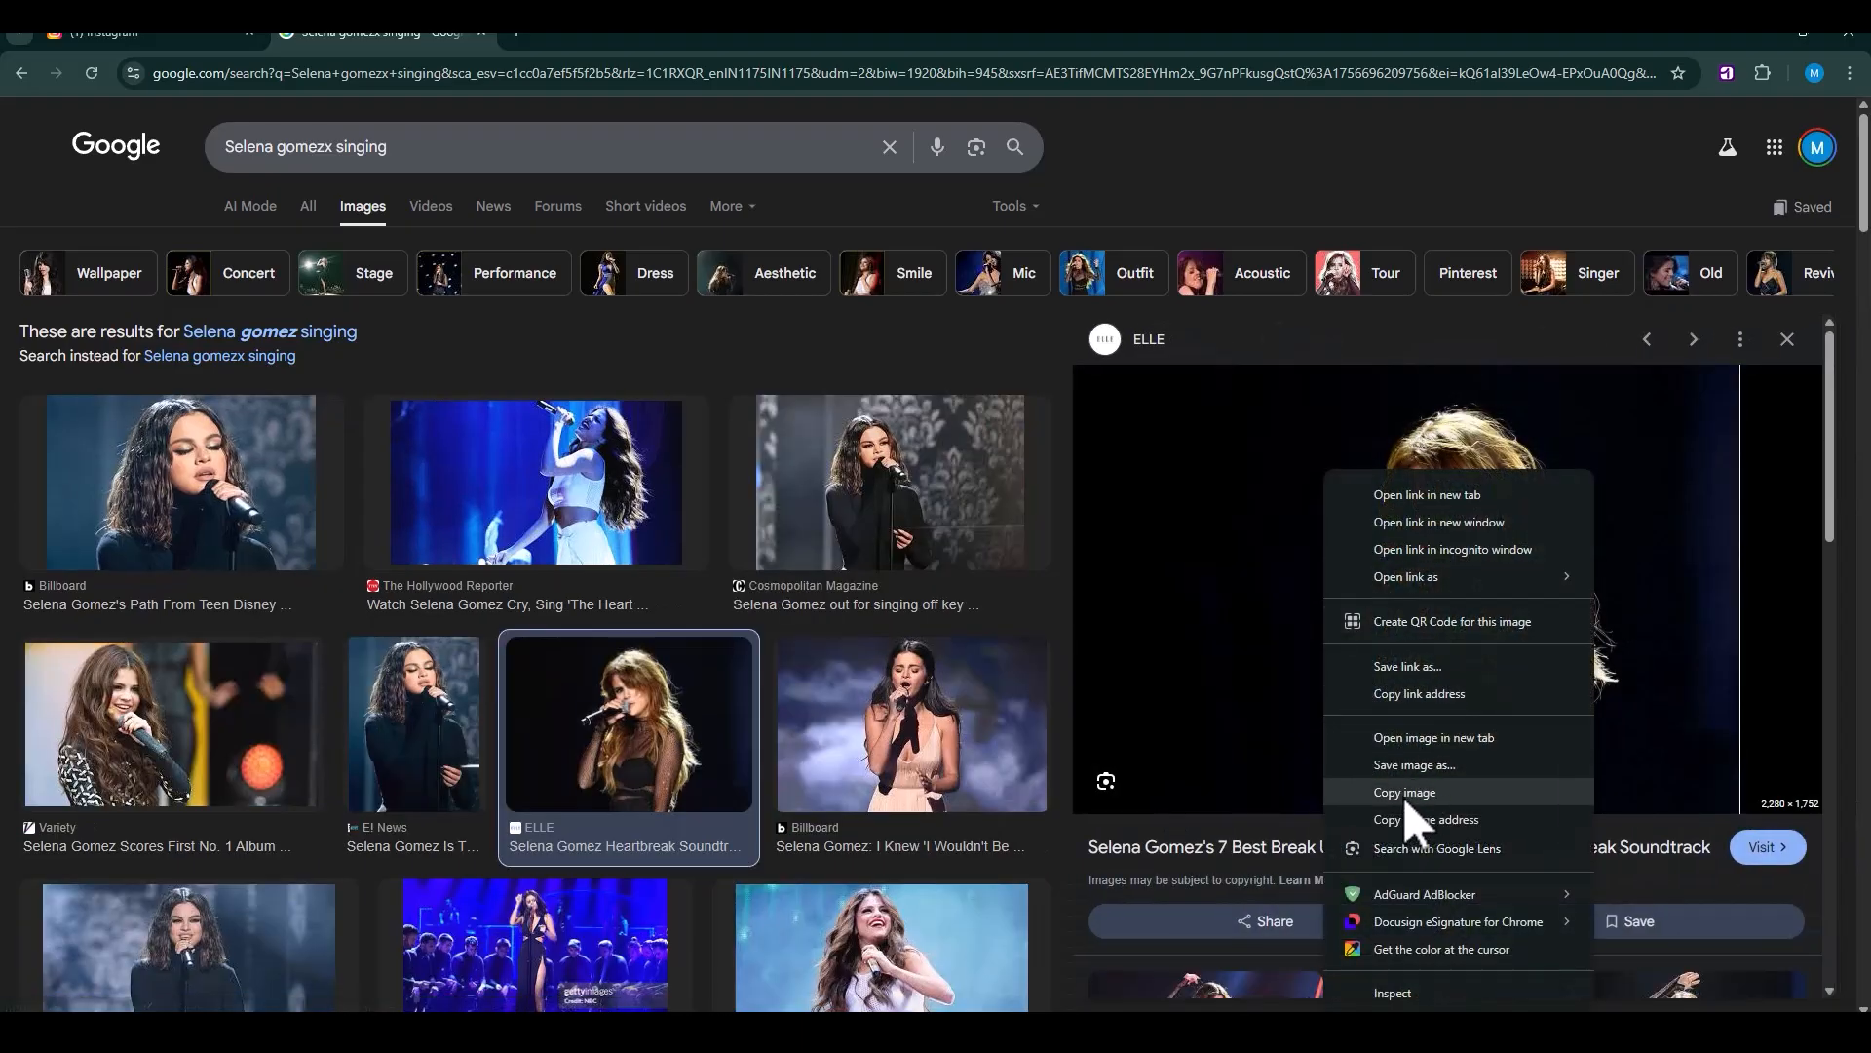
pyautogui.click(1541, 682)
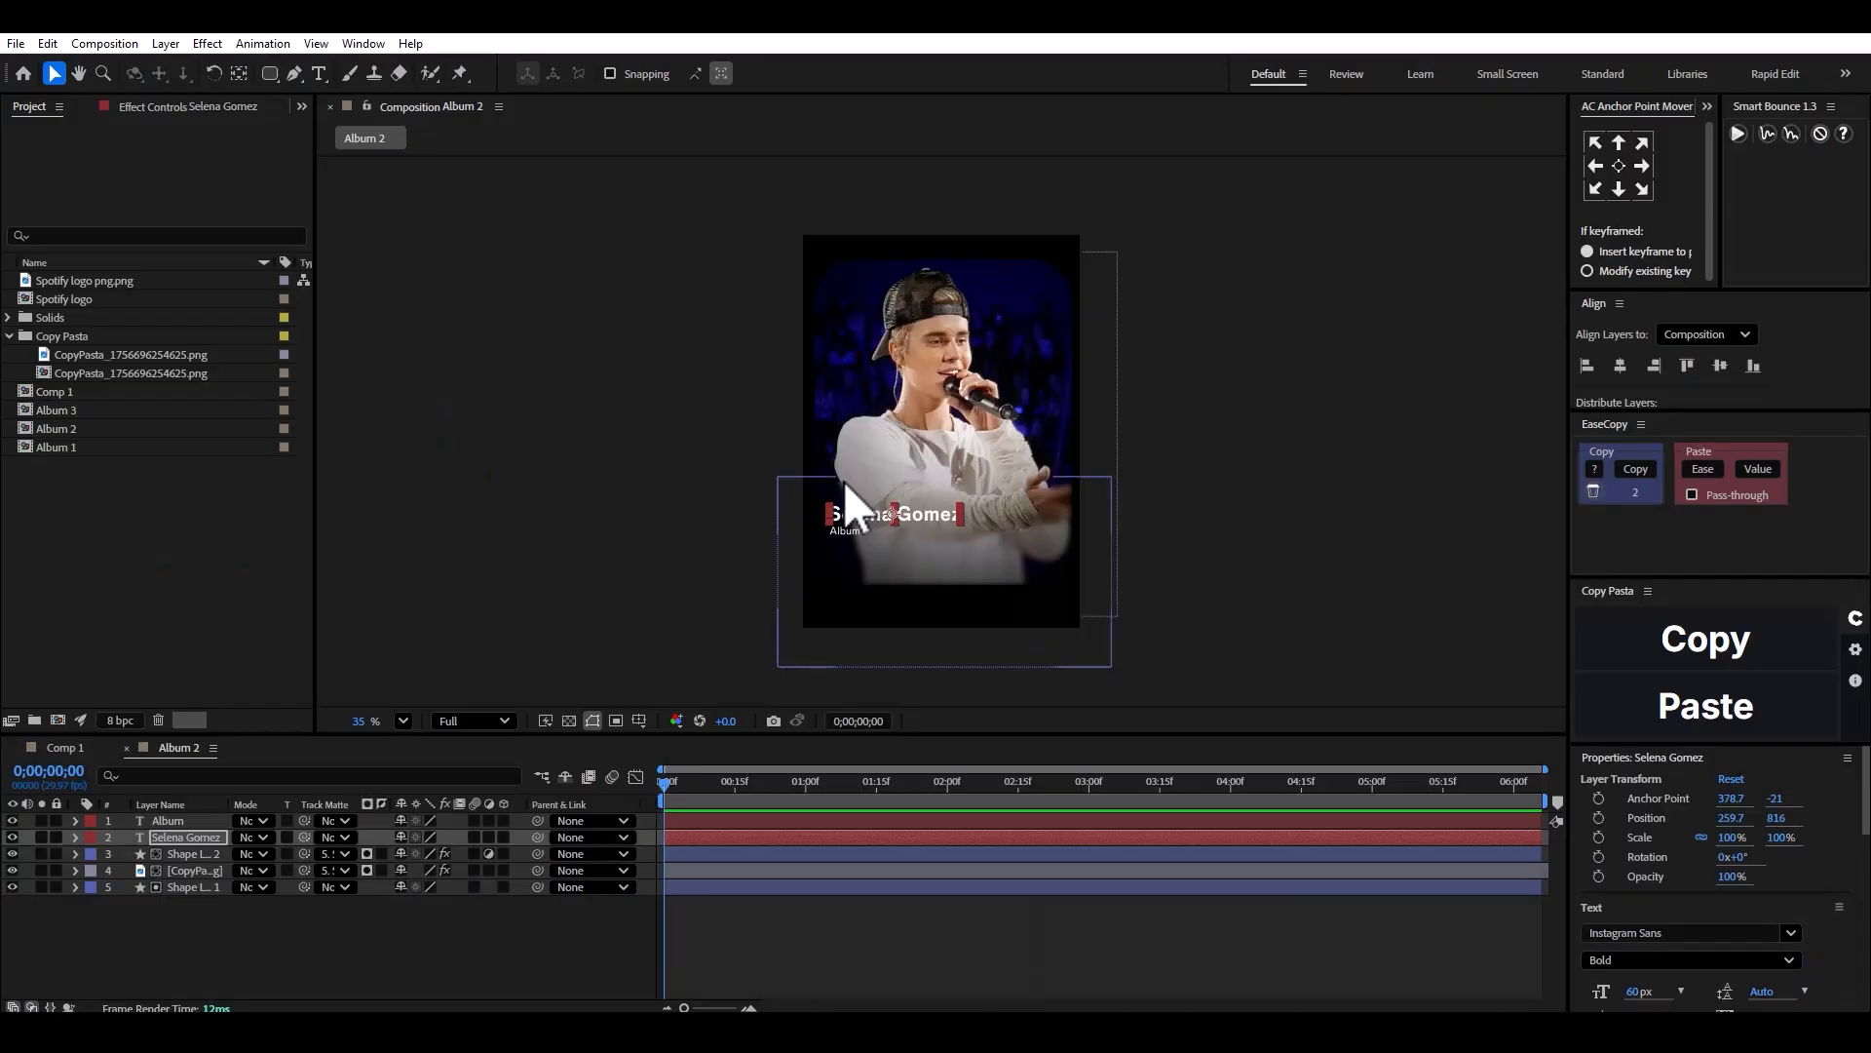
# Switch back to After Effects, import the copied photo with Copy Pasta, and add it as a layer in Album 2.
pyautogui.click(543, 612)
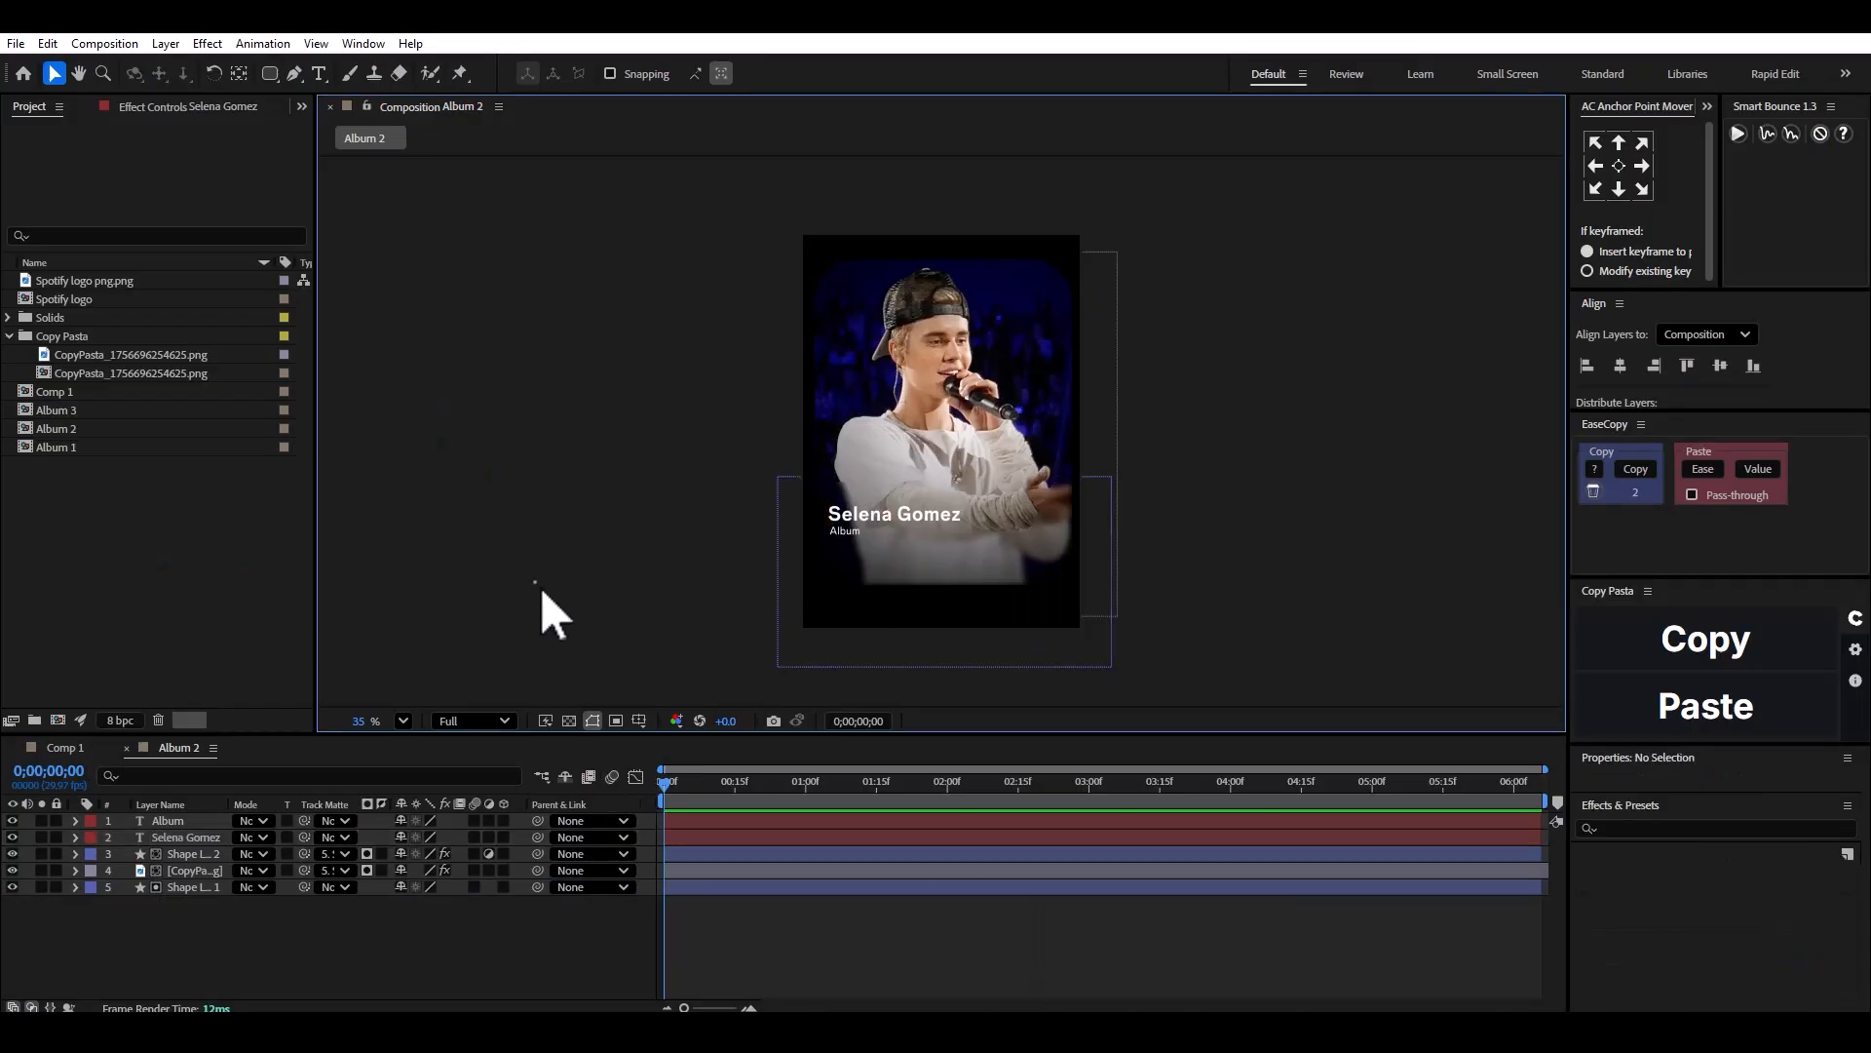
pyautogui.click(1740, 703)
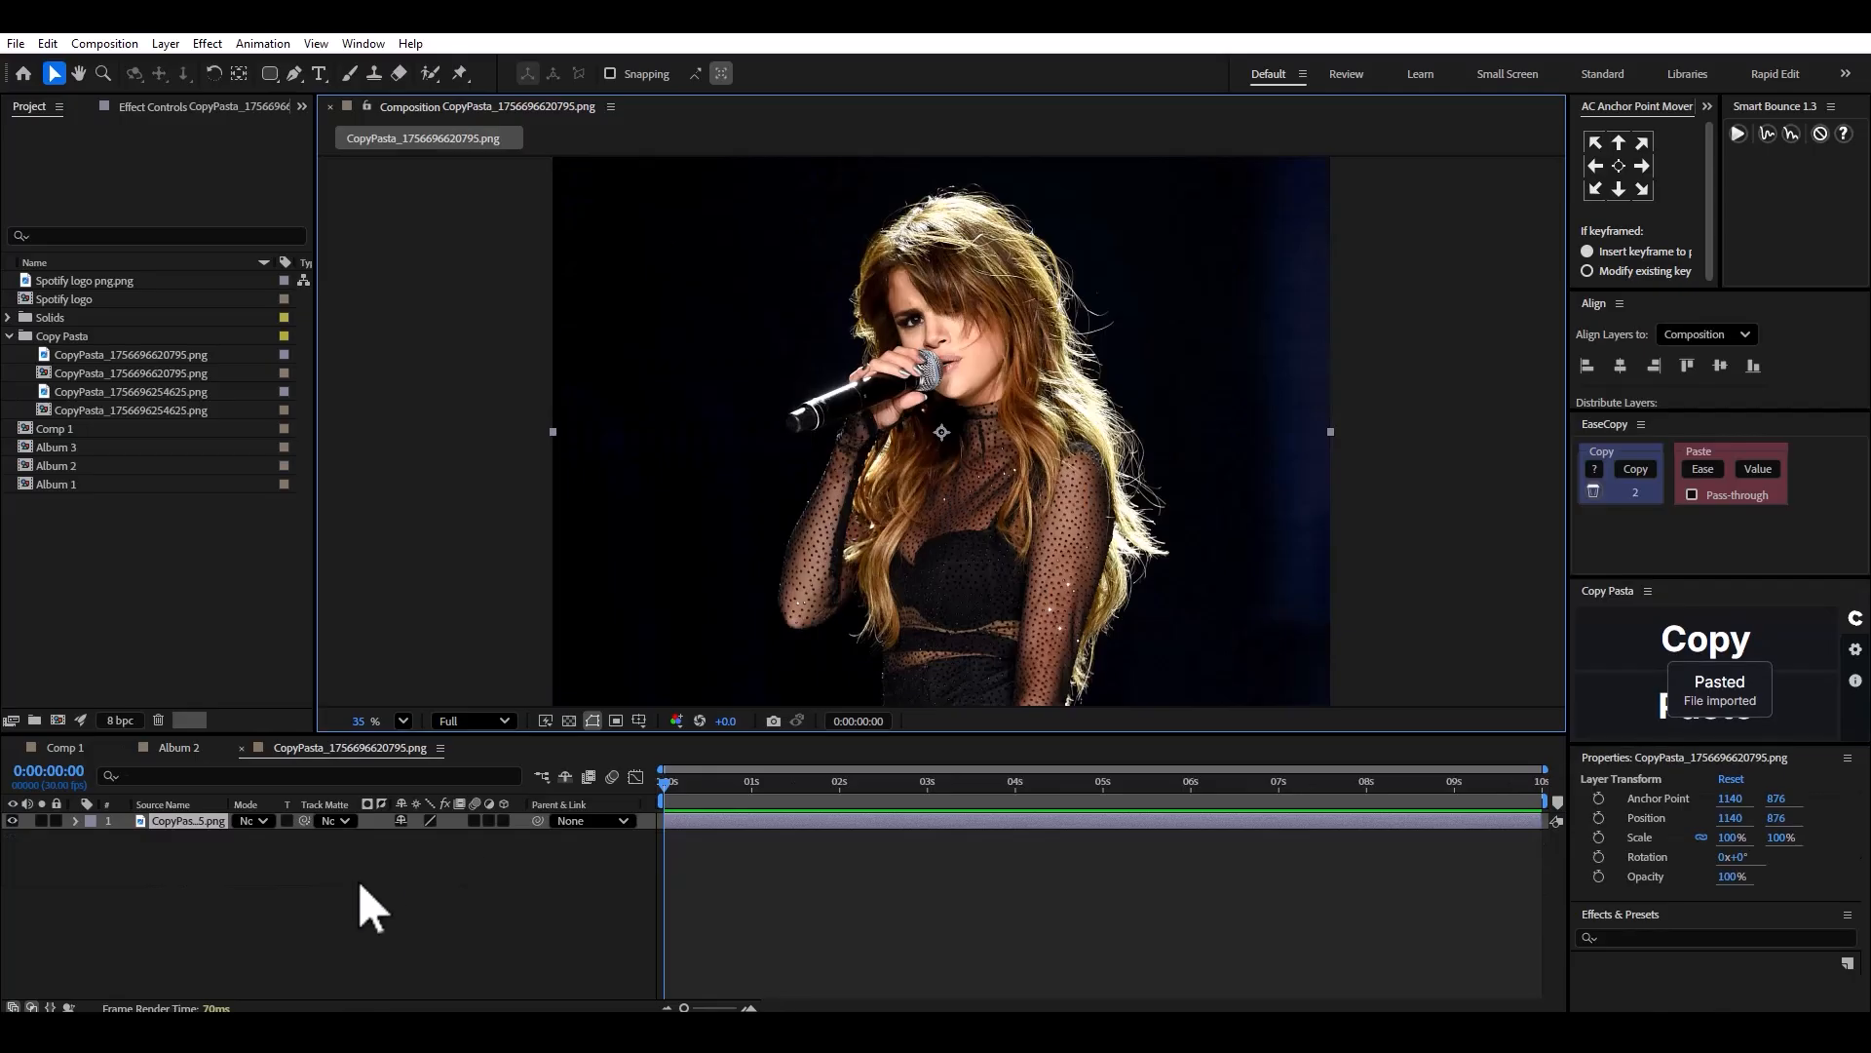
pyautogui.click(178, 746)
pyautogui.hotkey('ctrl', 'v')
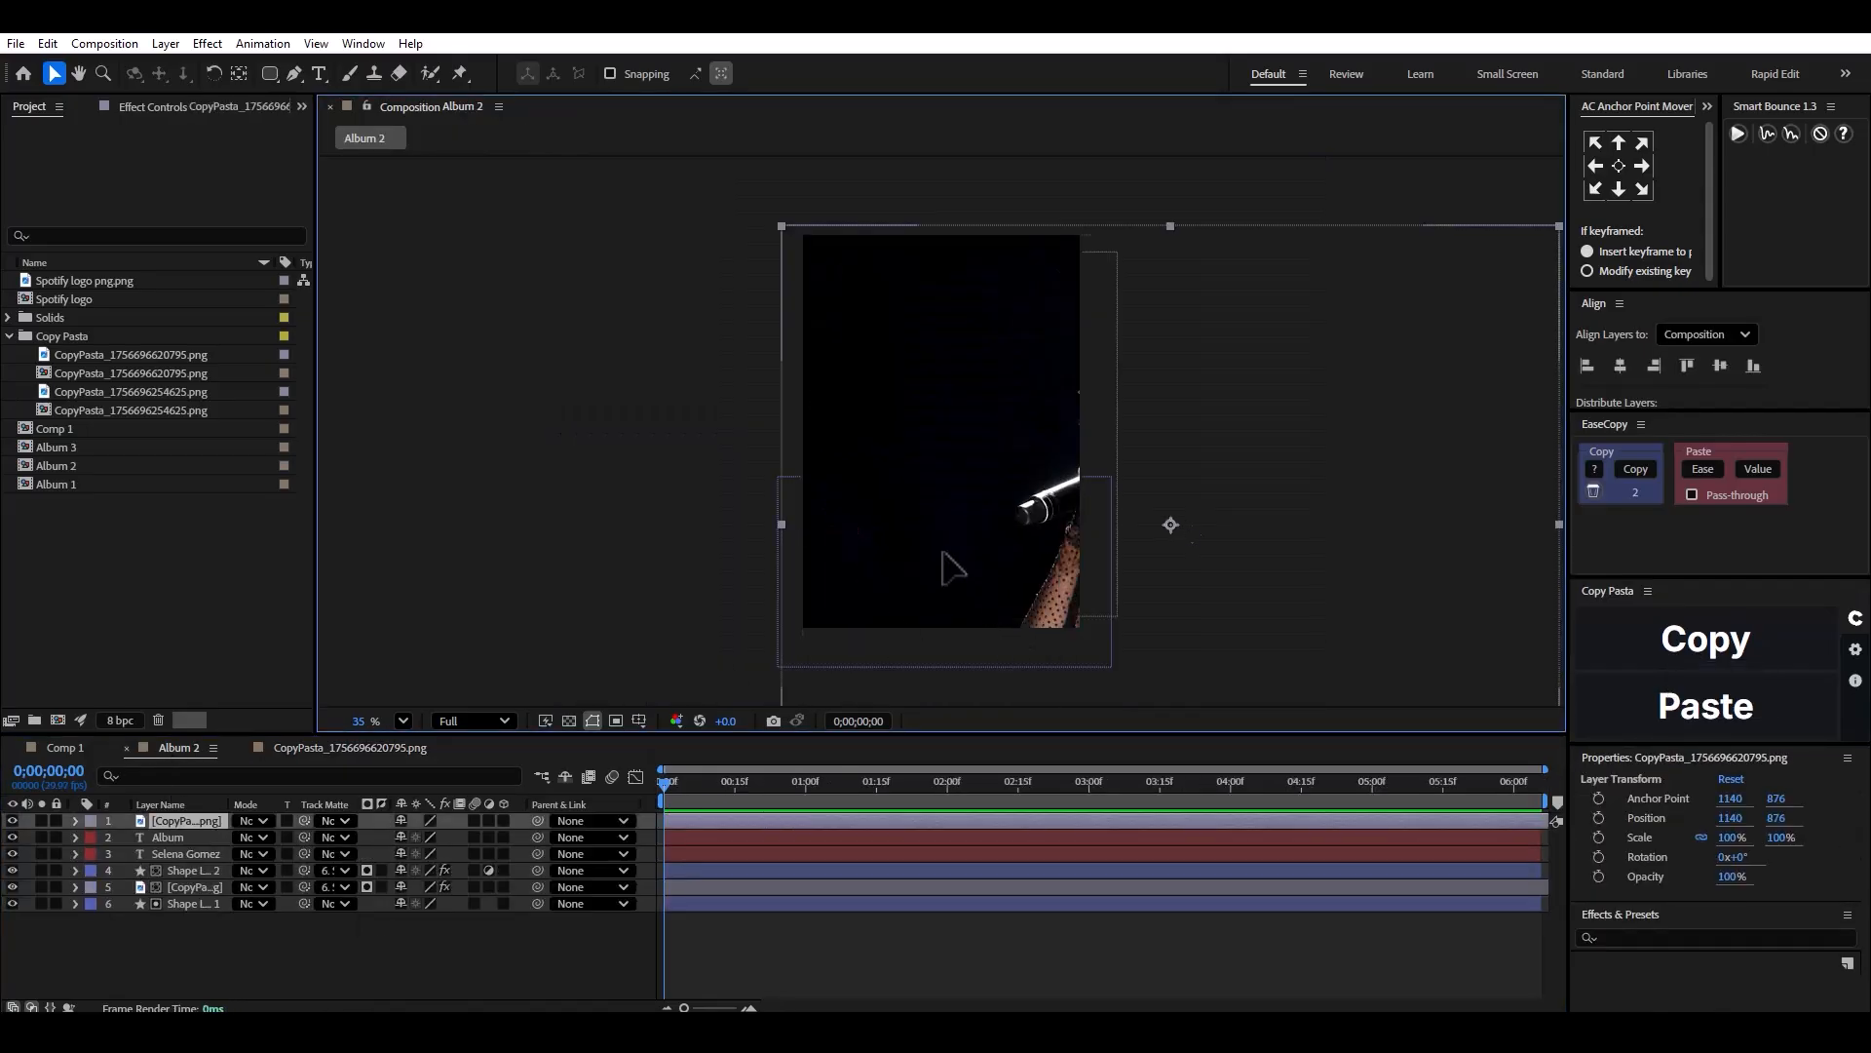
# Scale the new photo down to 67% and position it so the singer fills the Album 2 frame.
pyautogui.moveTo(942, 553); pyautogui.dragTo(780, 416)
pyautogui.press('s')
pyautogui.moveTo(423, 839)
pyautogui.mouseDown()
pyautogui.moveTo(357, 839)
pyautogui.moveTo(392, 839)
pyautogui.mouseUp()
pyautogui.moveTo(925, 557); pyautogui.dragTo(854, 592)
# Move the new photo layer directly above the bottom shape layer and delete the old Justin Bieber photo layer.
pyautogui.moveTo(189, 825); pyautogui.dragTo(190, 905)
pyautogui.click(187, 869)
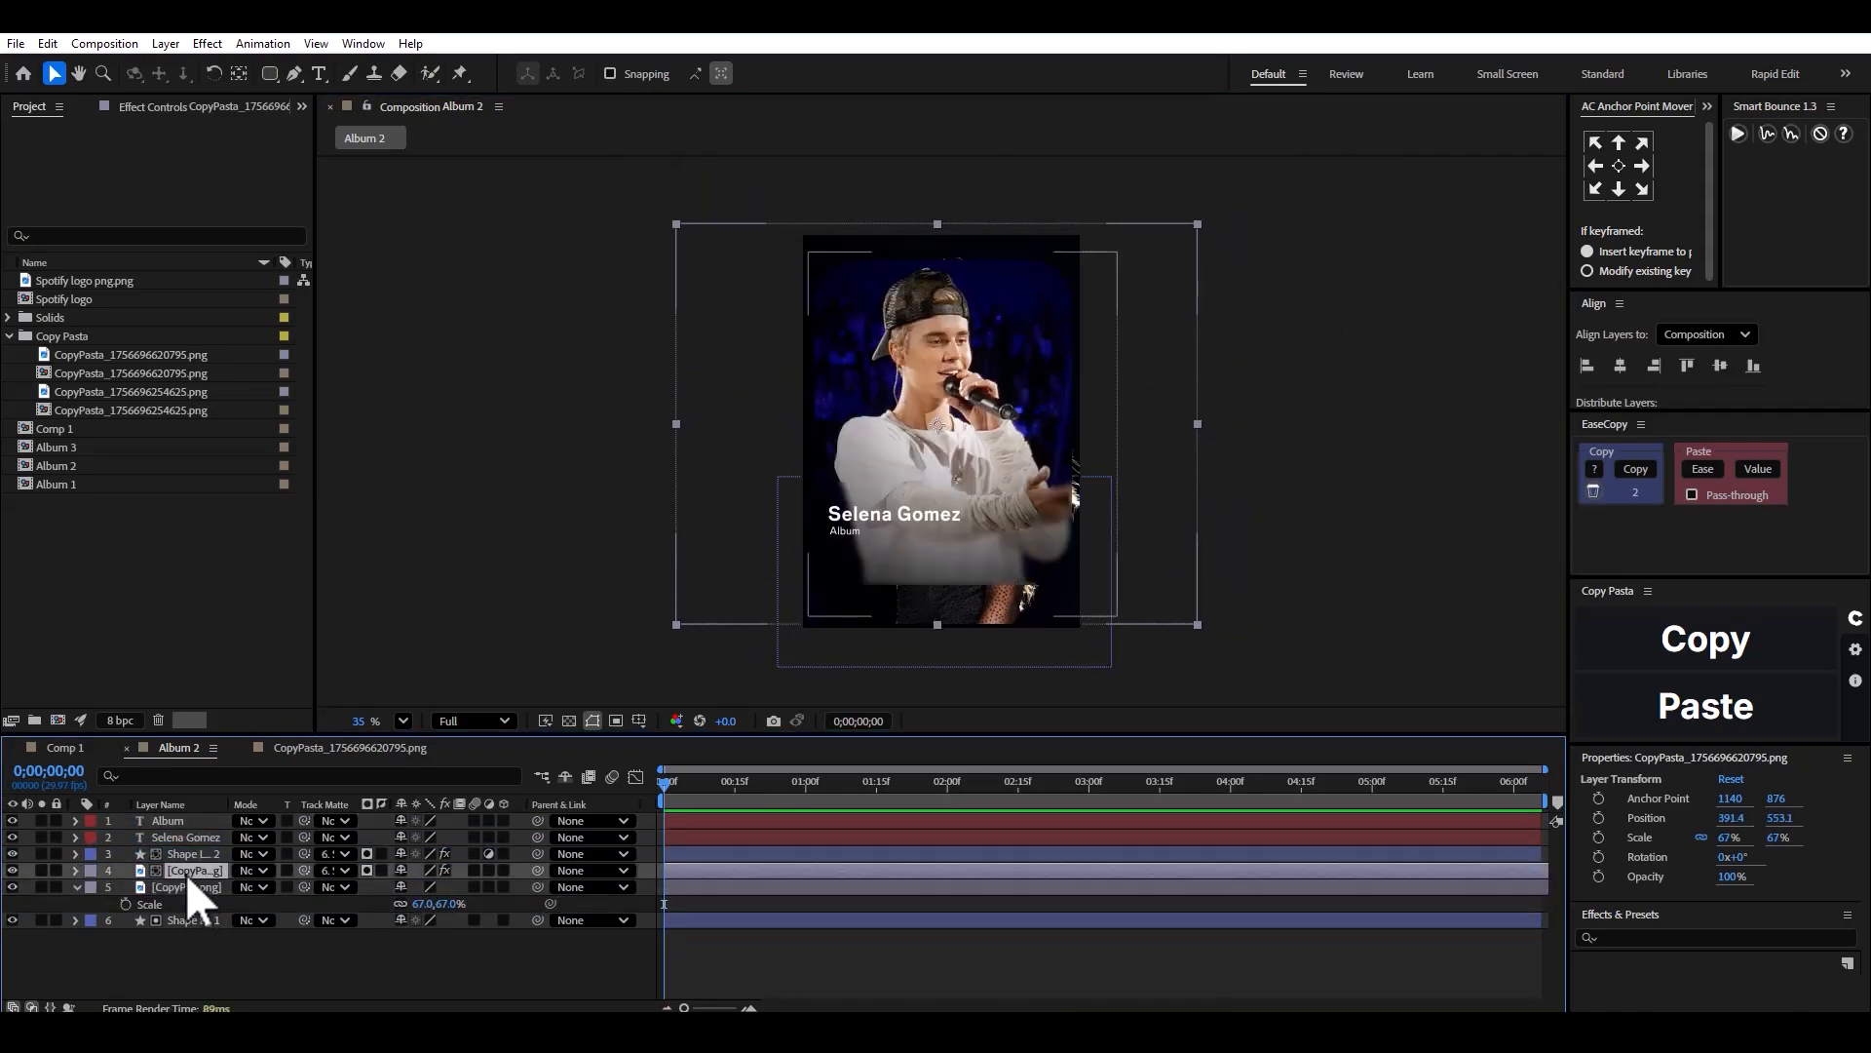
pyautogui.press('Delete')
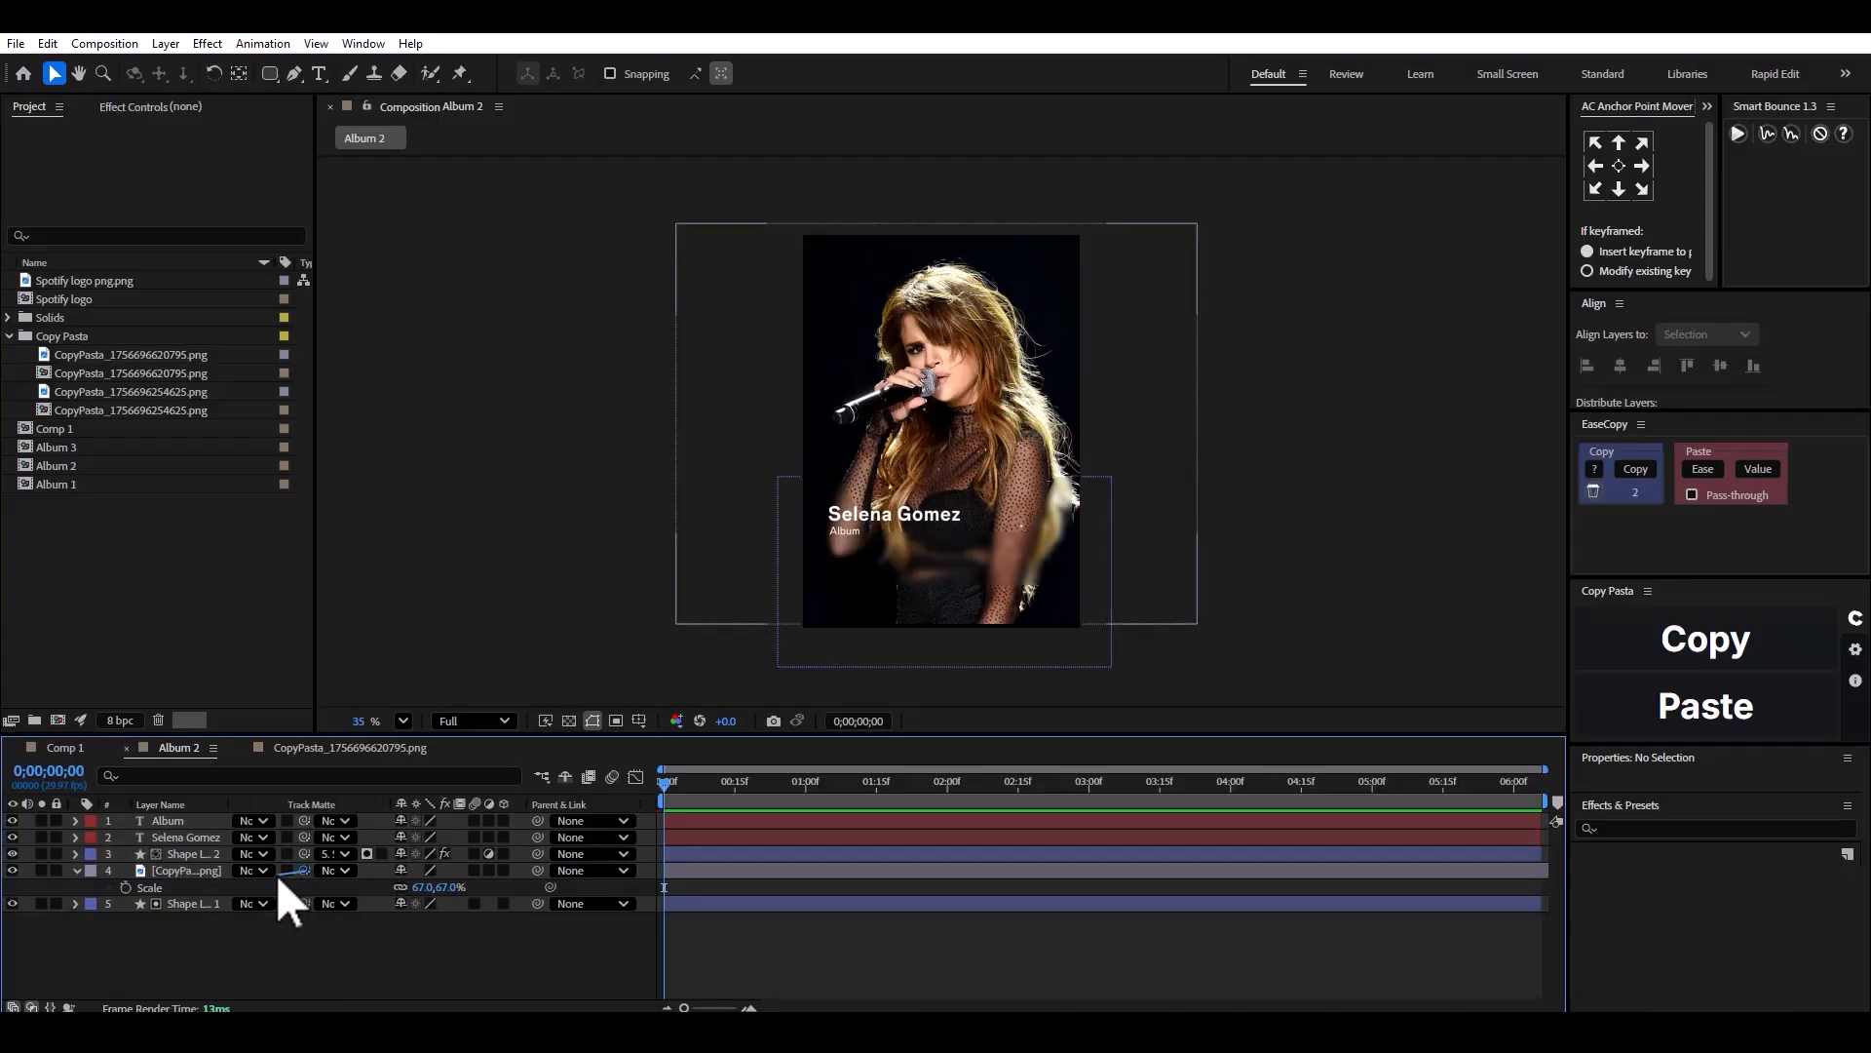
# Matte the Album 2 photo with the bottom shape layer, and add Album 2 to Comp 1 directly above Album 1.
pyautogui.moveTo(276, 874); pyautogui.dragTo(152, 908)
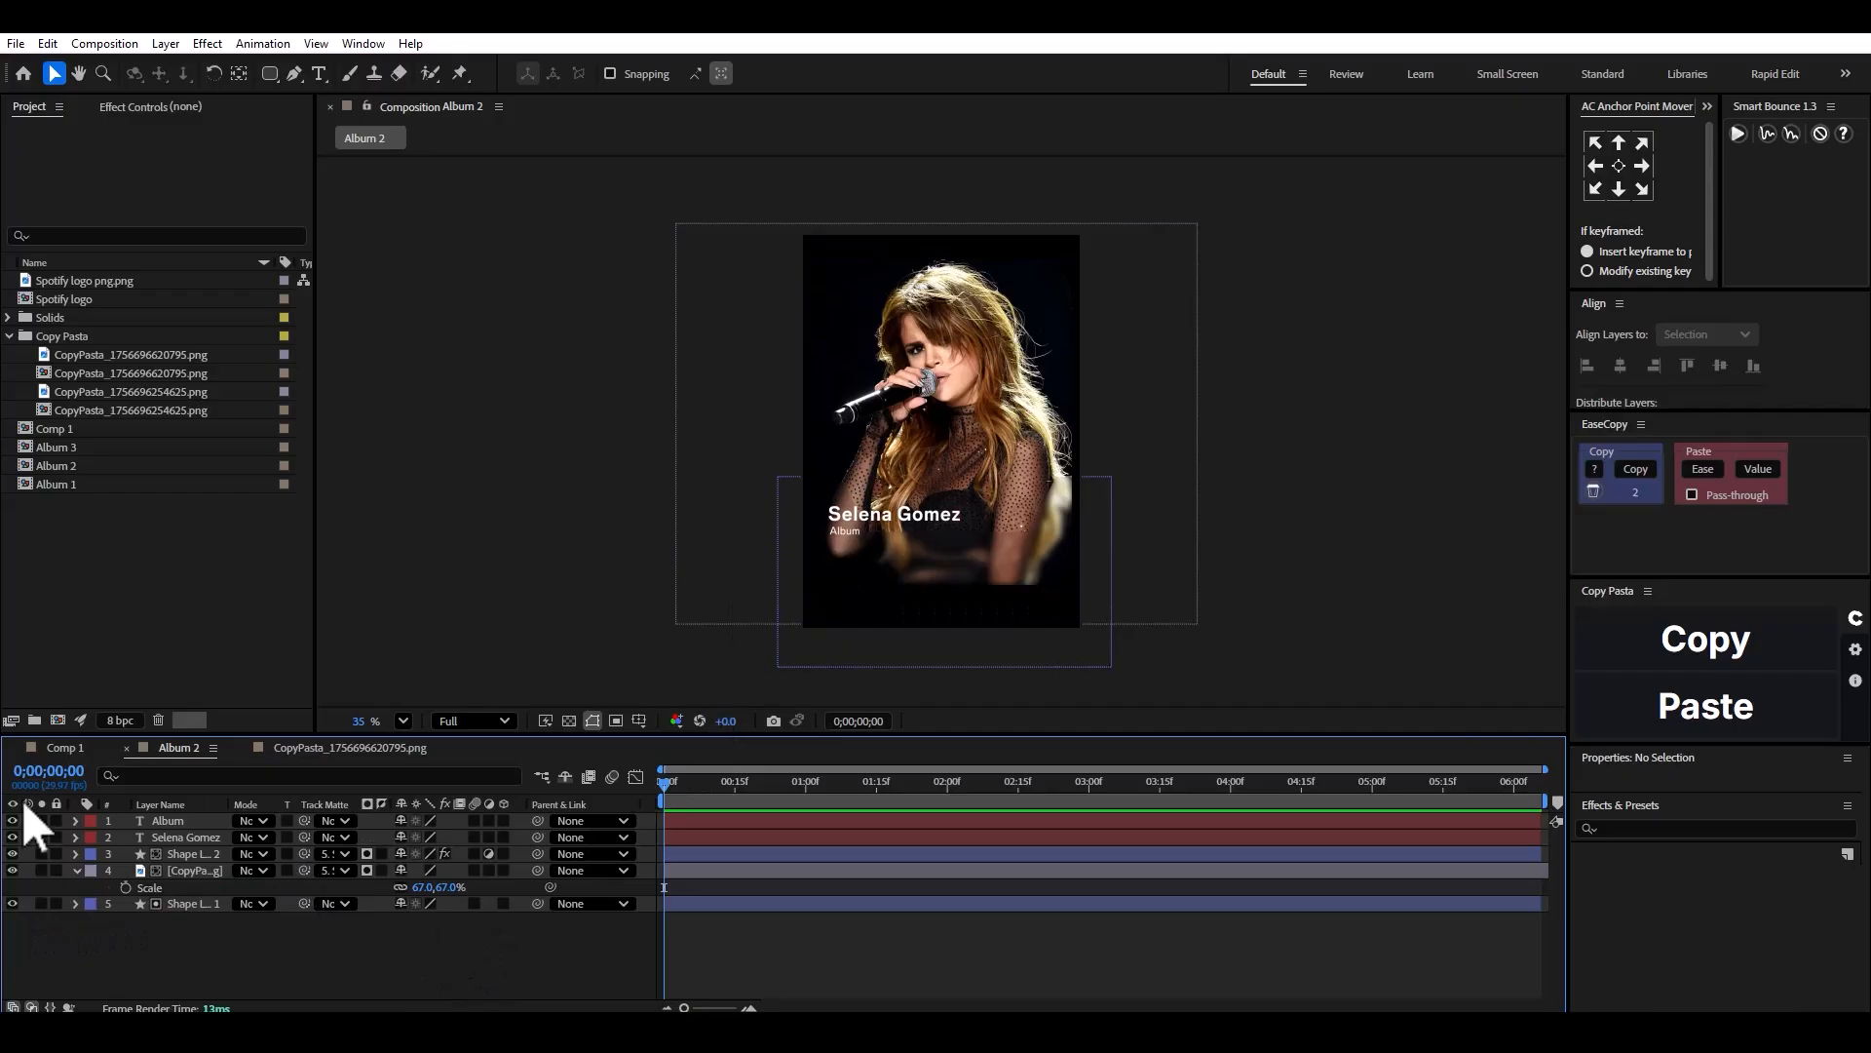
pyautogui.click(58, 747)
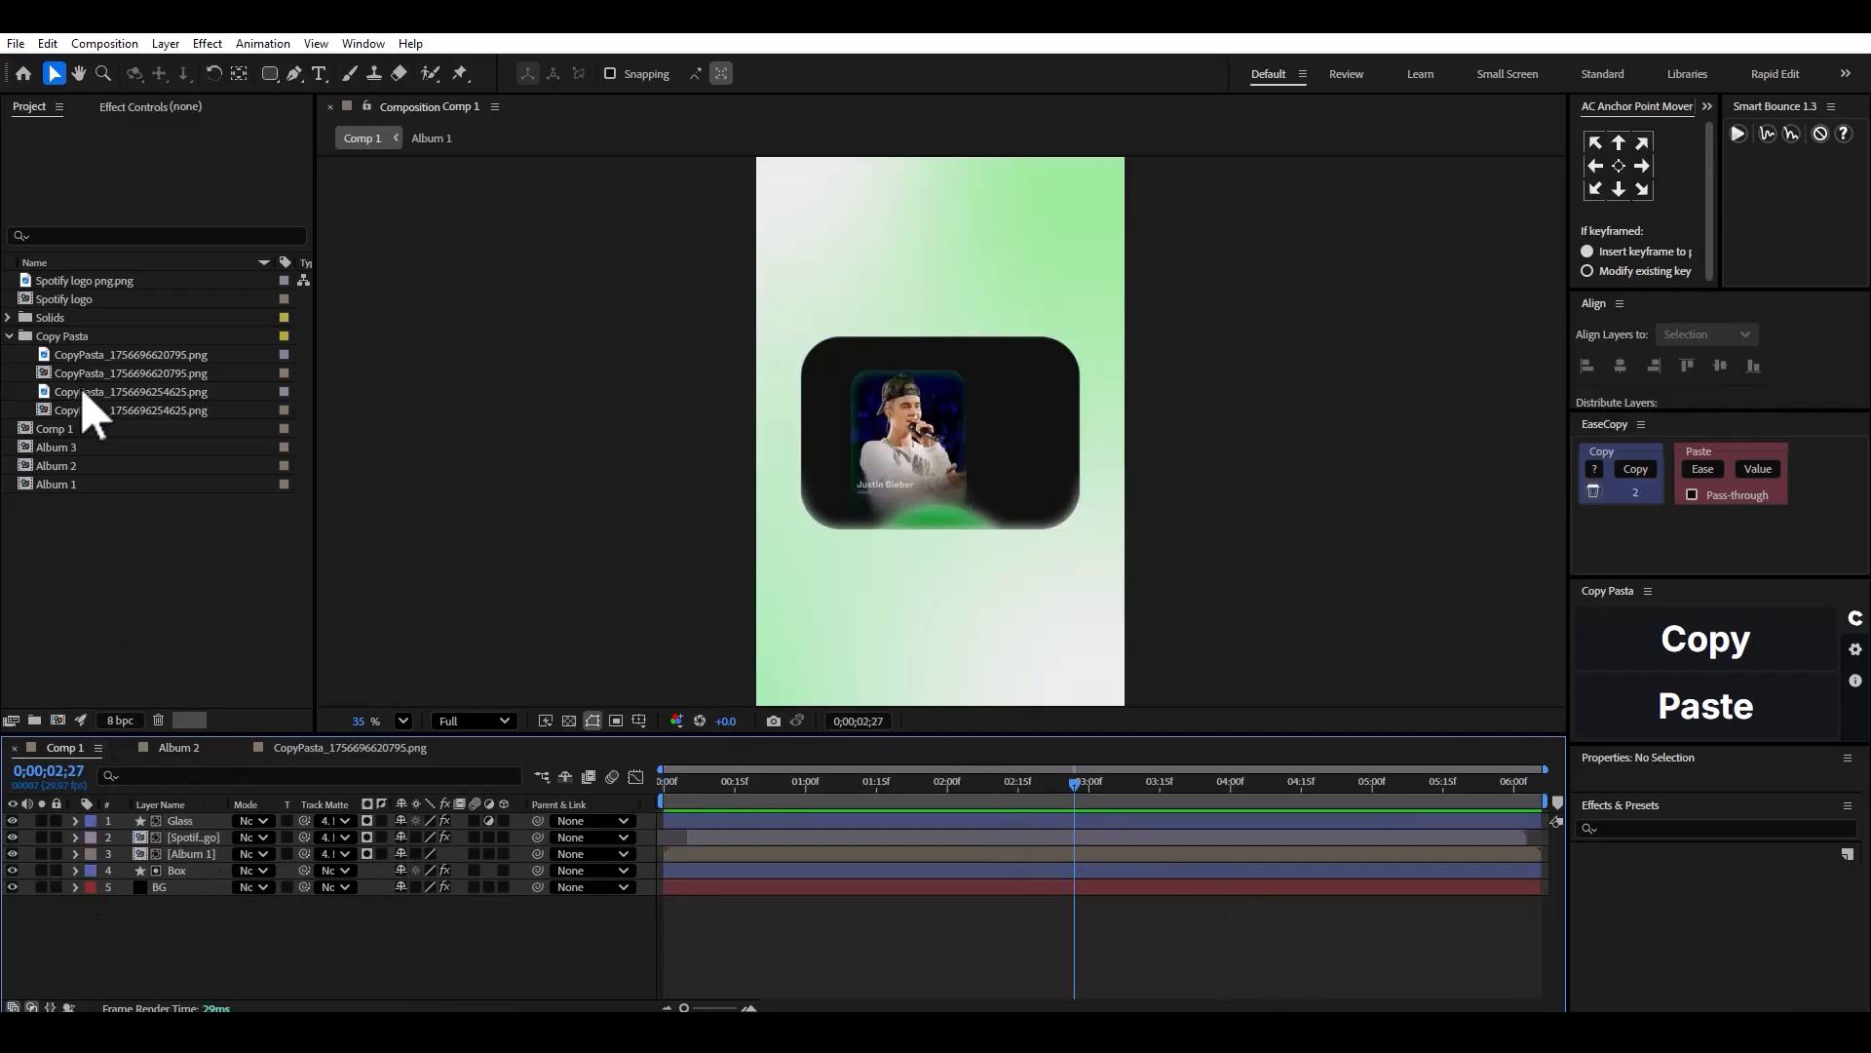
pyautogui.moveTo(60, 466); pyautogui.dragTo(191, 848)
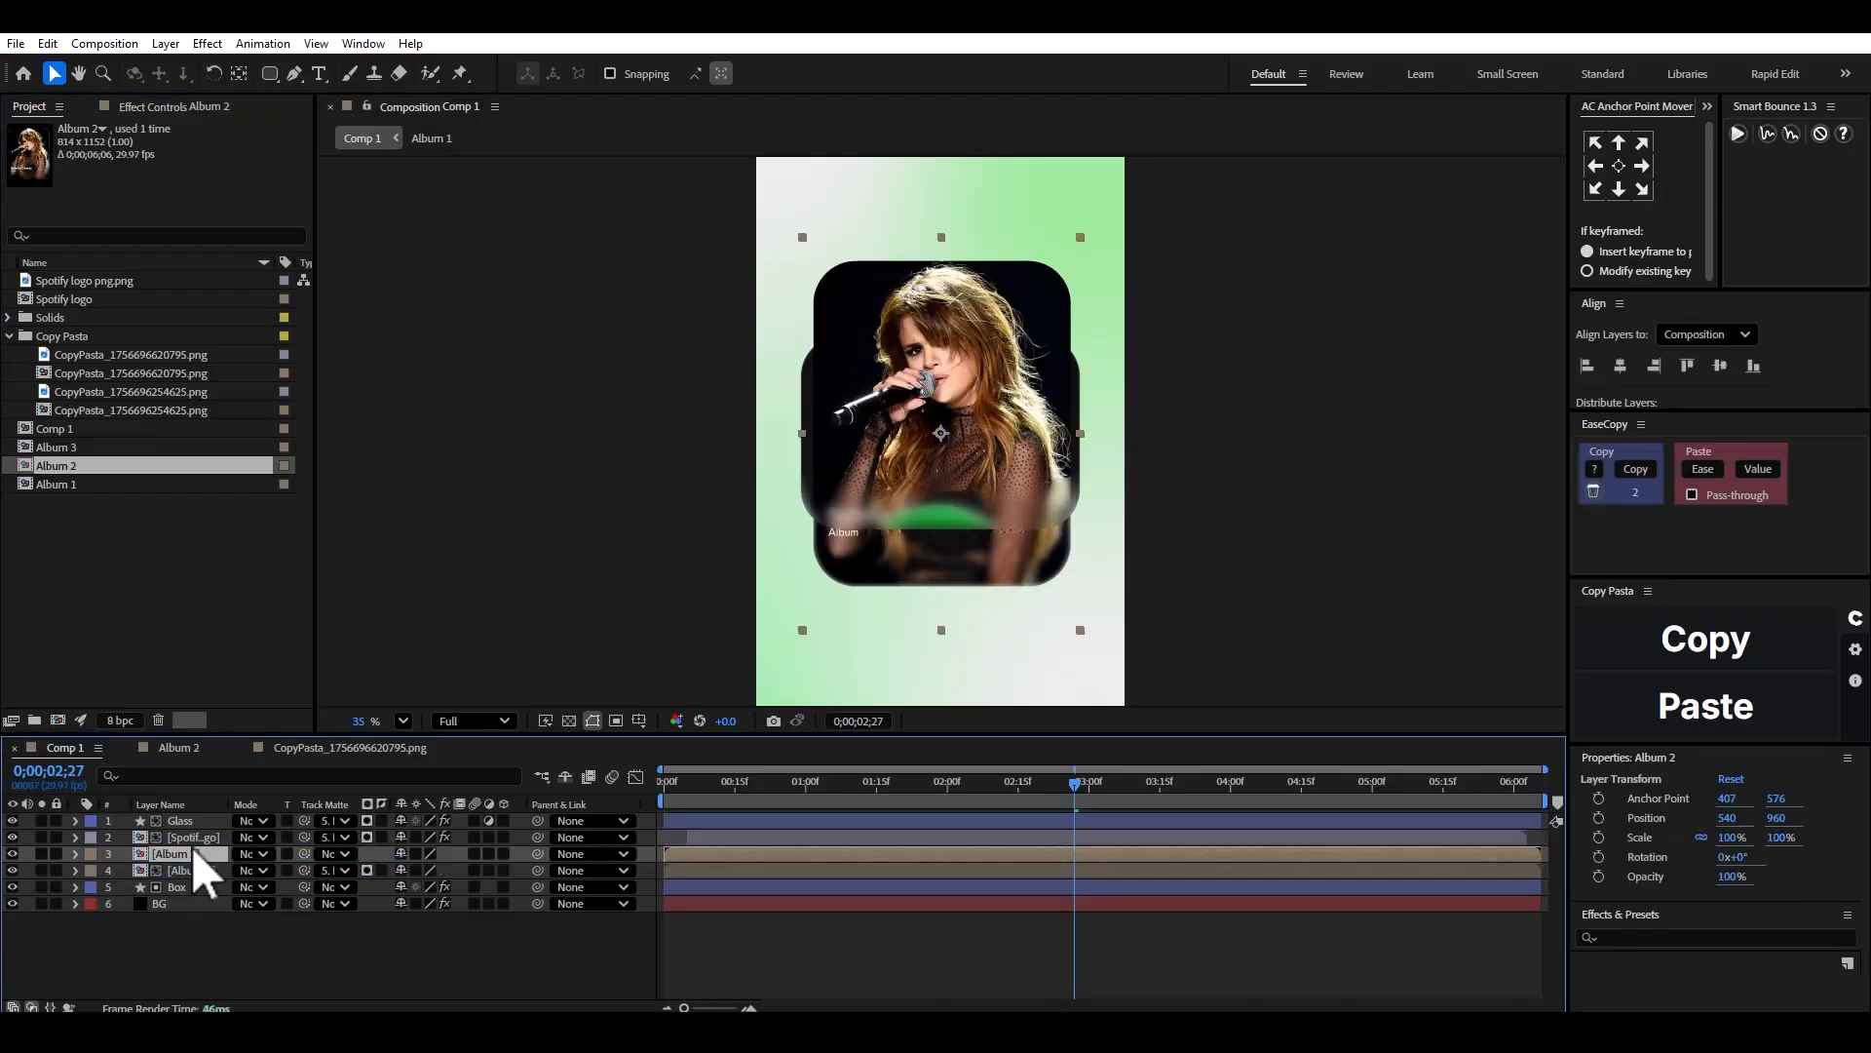
# Scale the Album 2 layer down to 51% and copy Album 1's layer styles onto it.
pyautogui.press('s')
pyautogui.moveTo(434, 870); pyautogui.dragTo(395, 885)
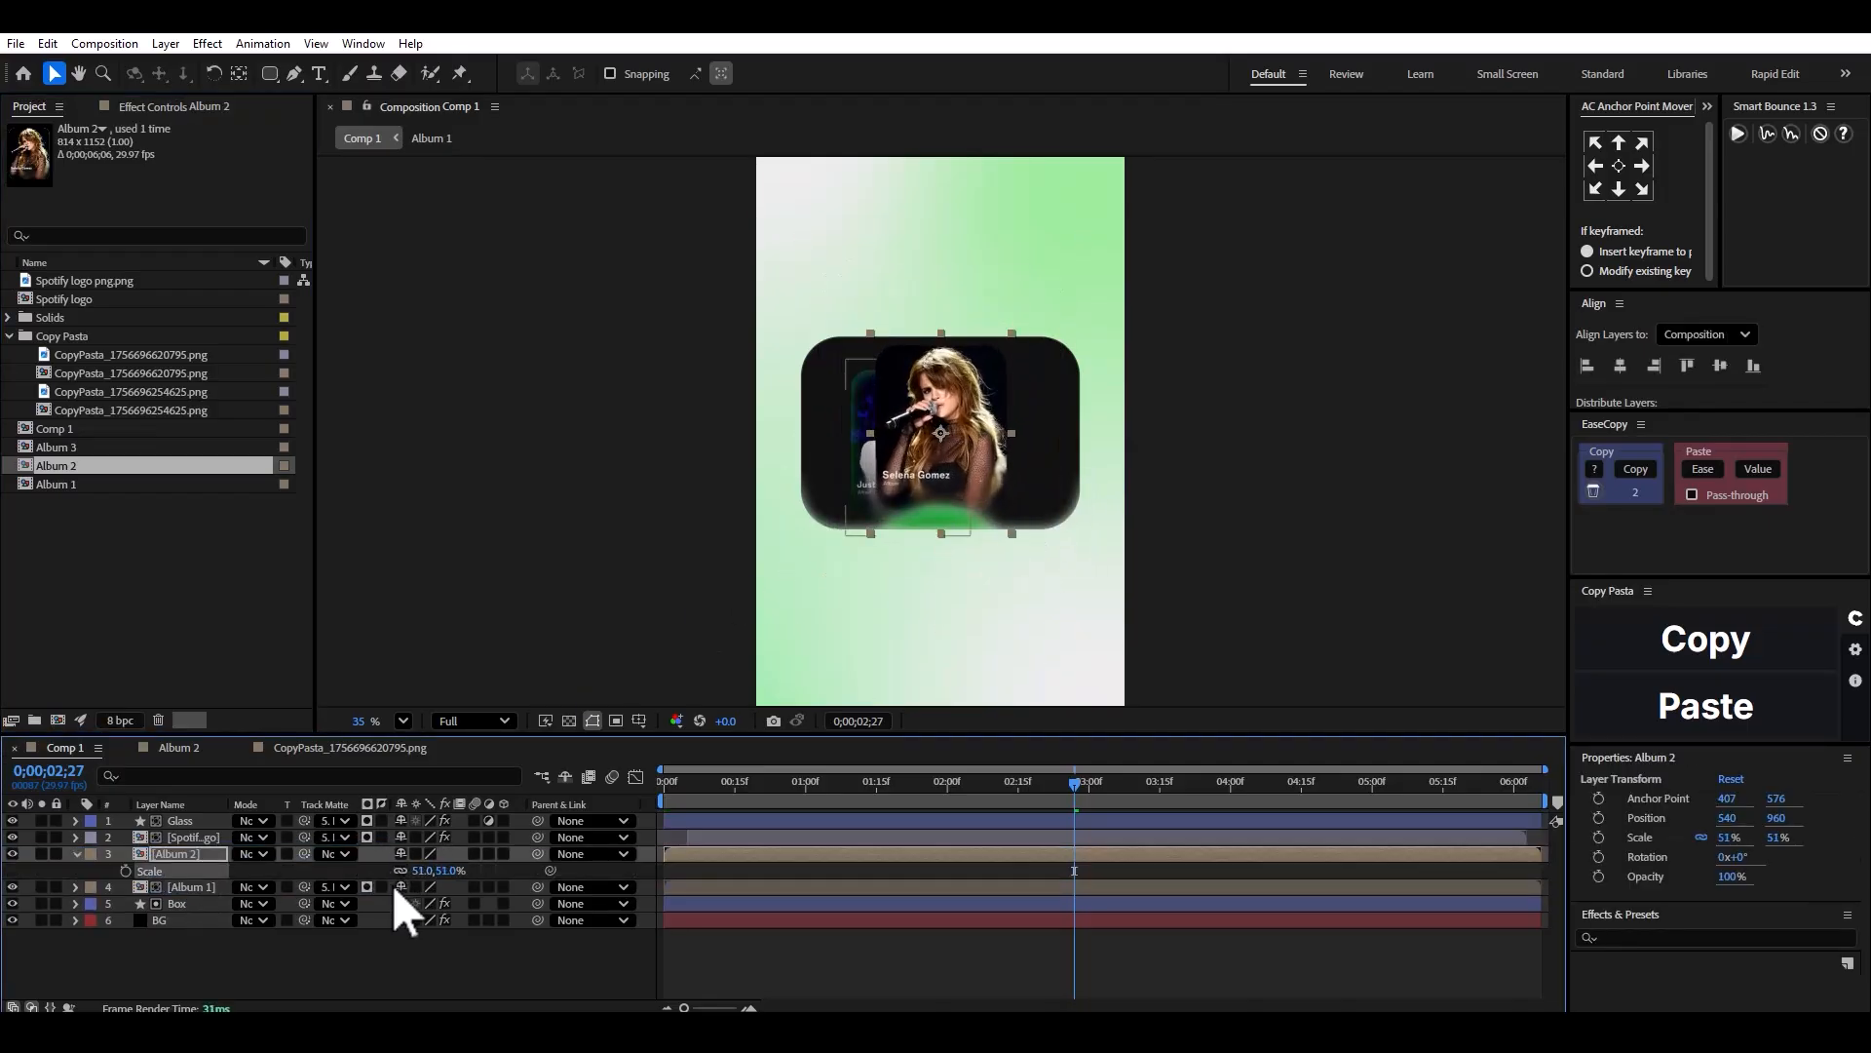
pyautogui.click(189, 887)
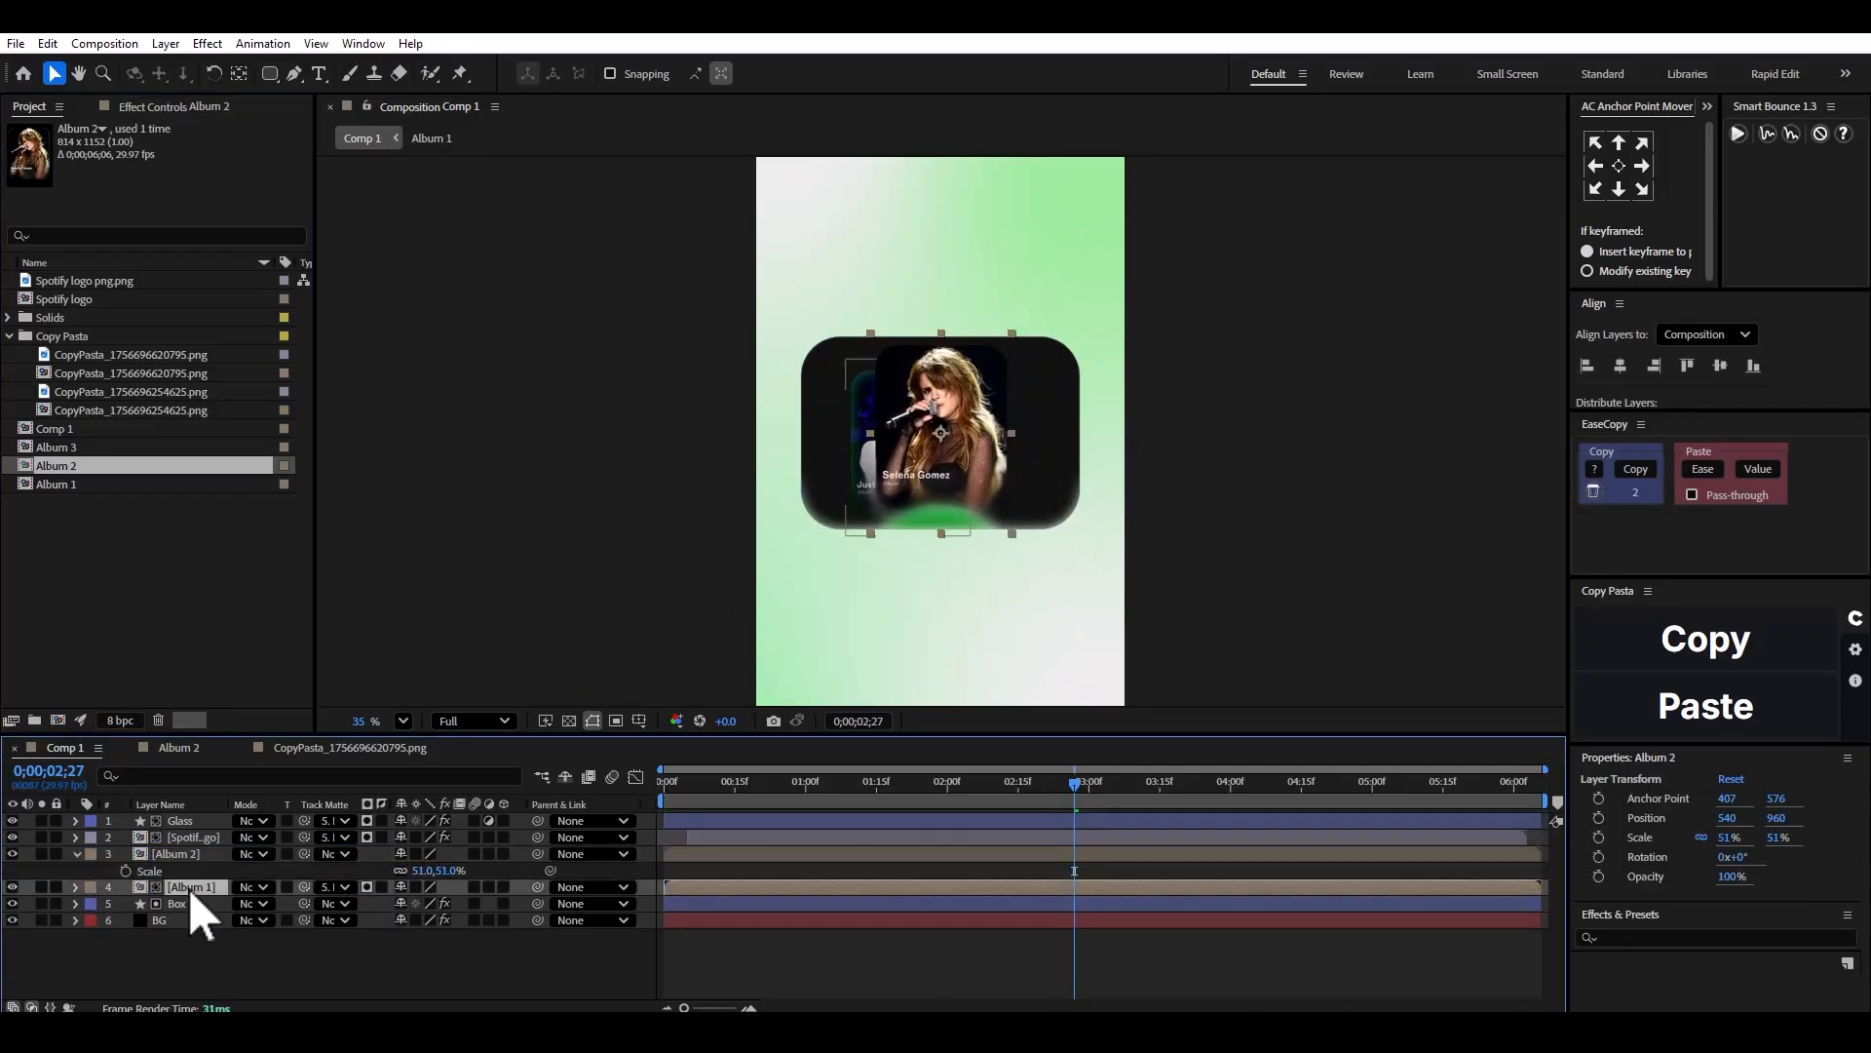
pyautogui.click(75, 886)
pyautogui.scroll(-2, 93, 917)
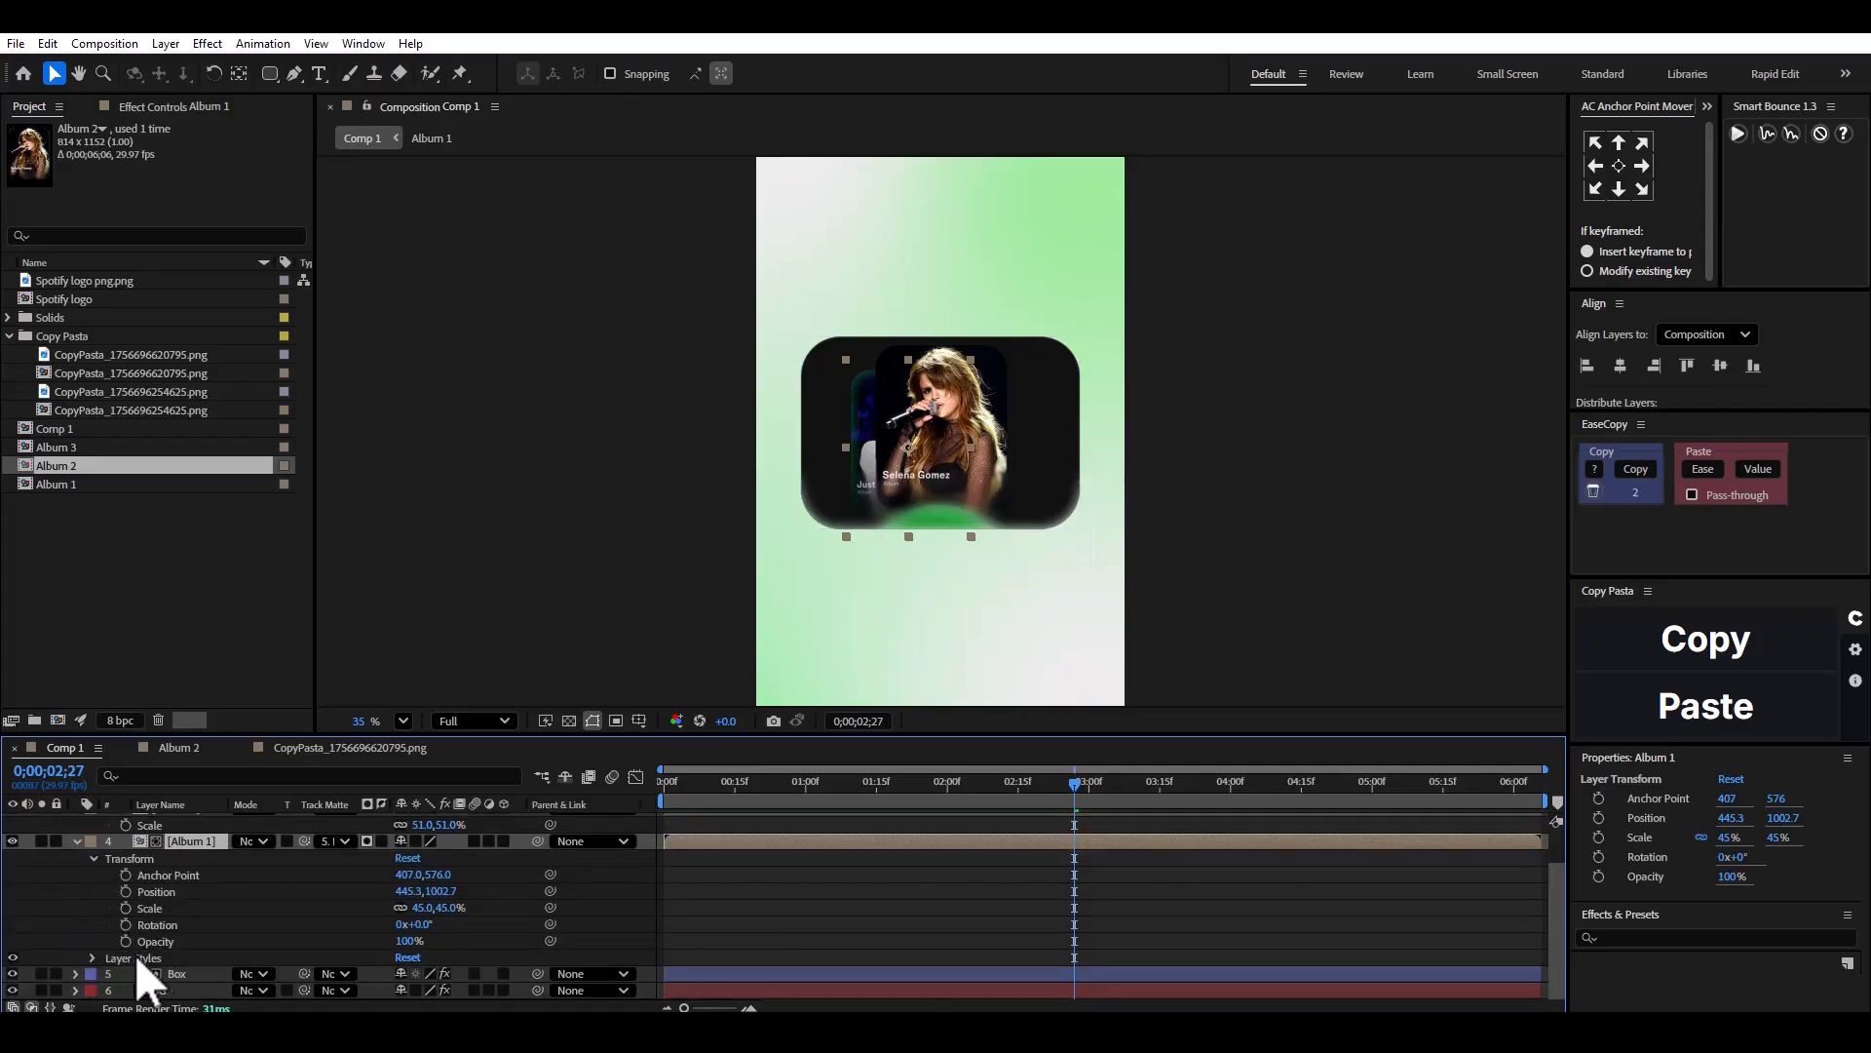
pyautogui.scroll(2, 156, 911)
pyautogui.click(173, 854)
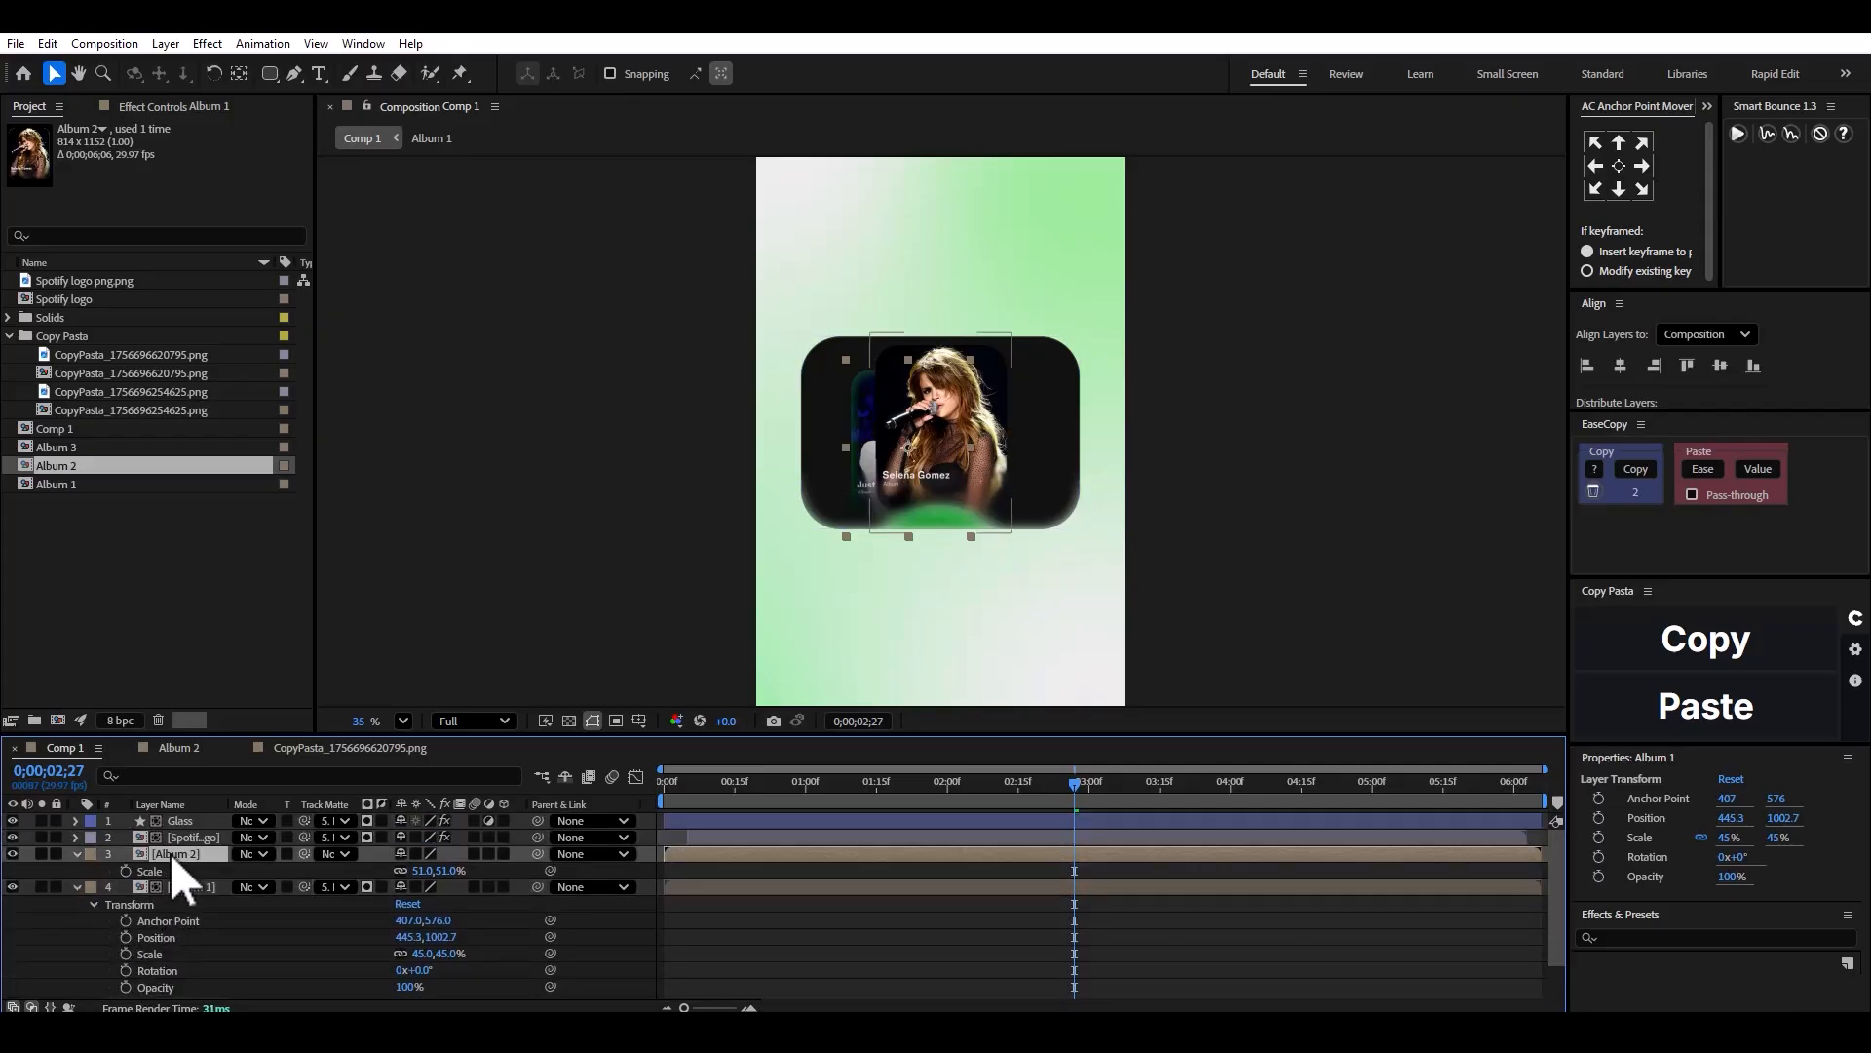
# Show the scale of both album layers and set Album 2's scale to 45% to match Album 1.
pyautogui.click(172, 905)
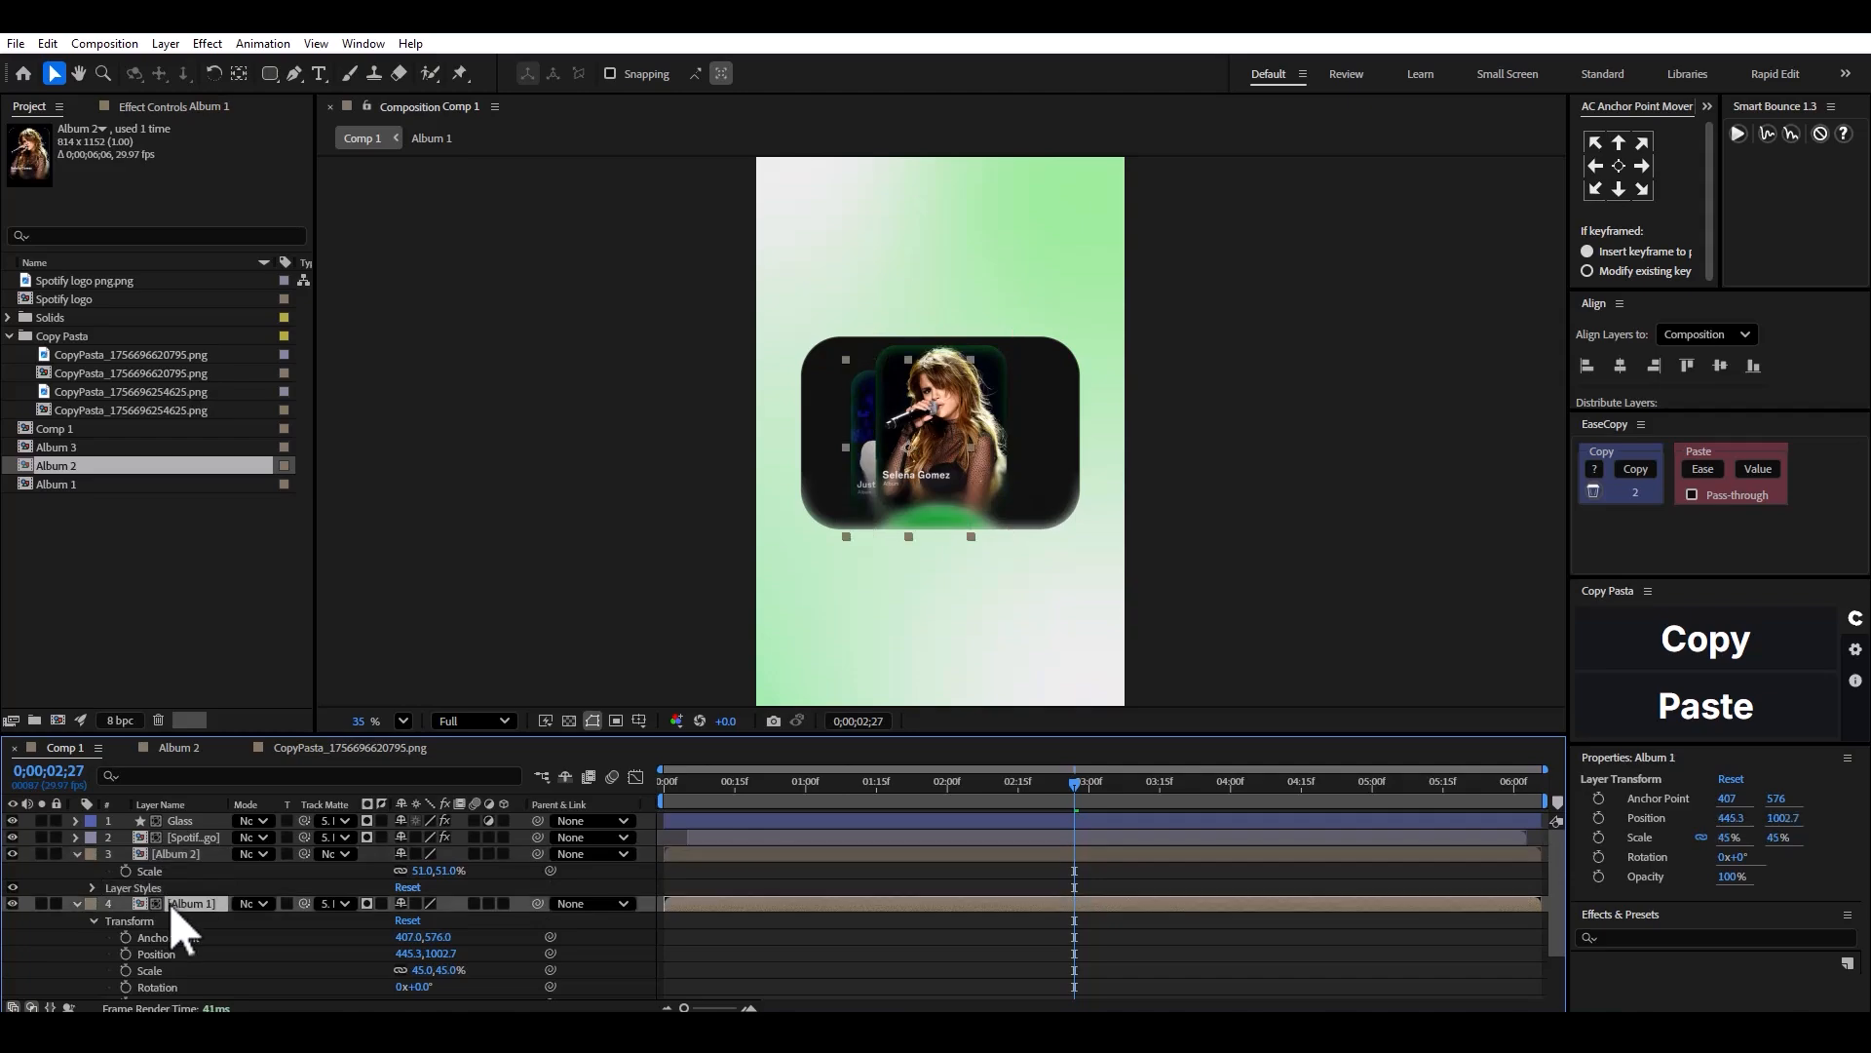
pyautogui.press('s')
pyautogui.click(173, 854)
pyautogui.press('s')
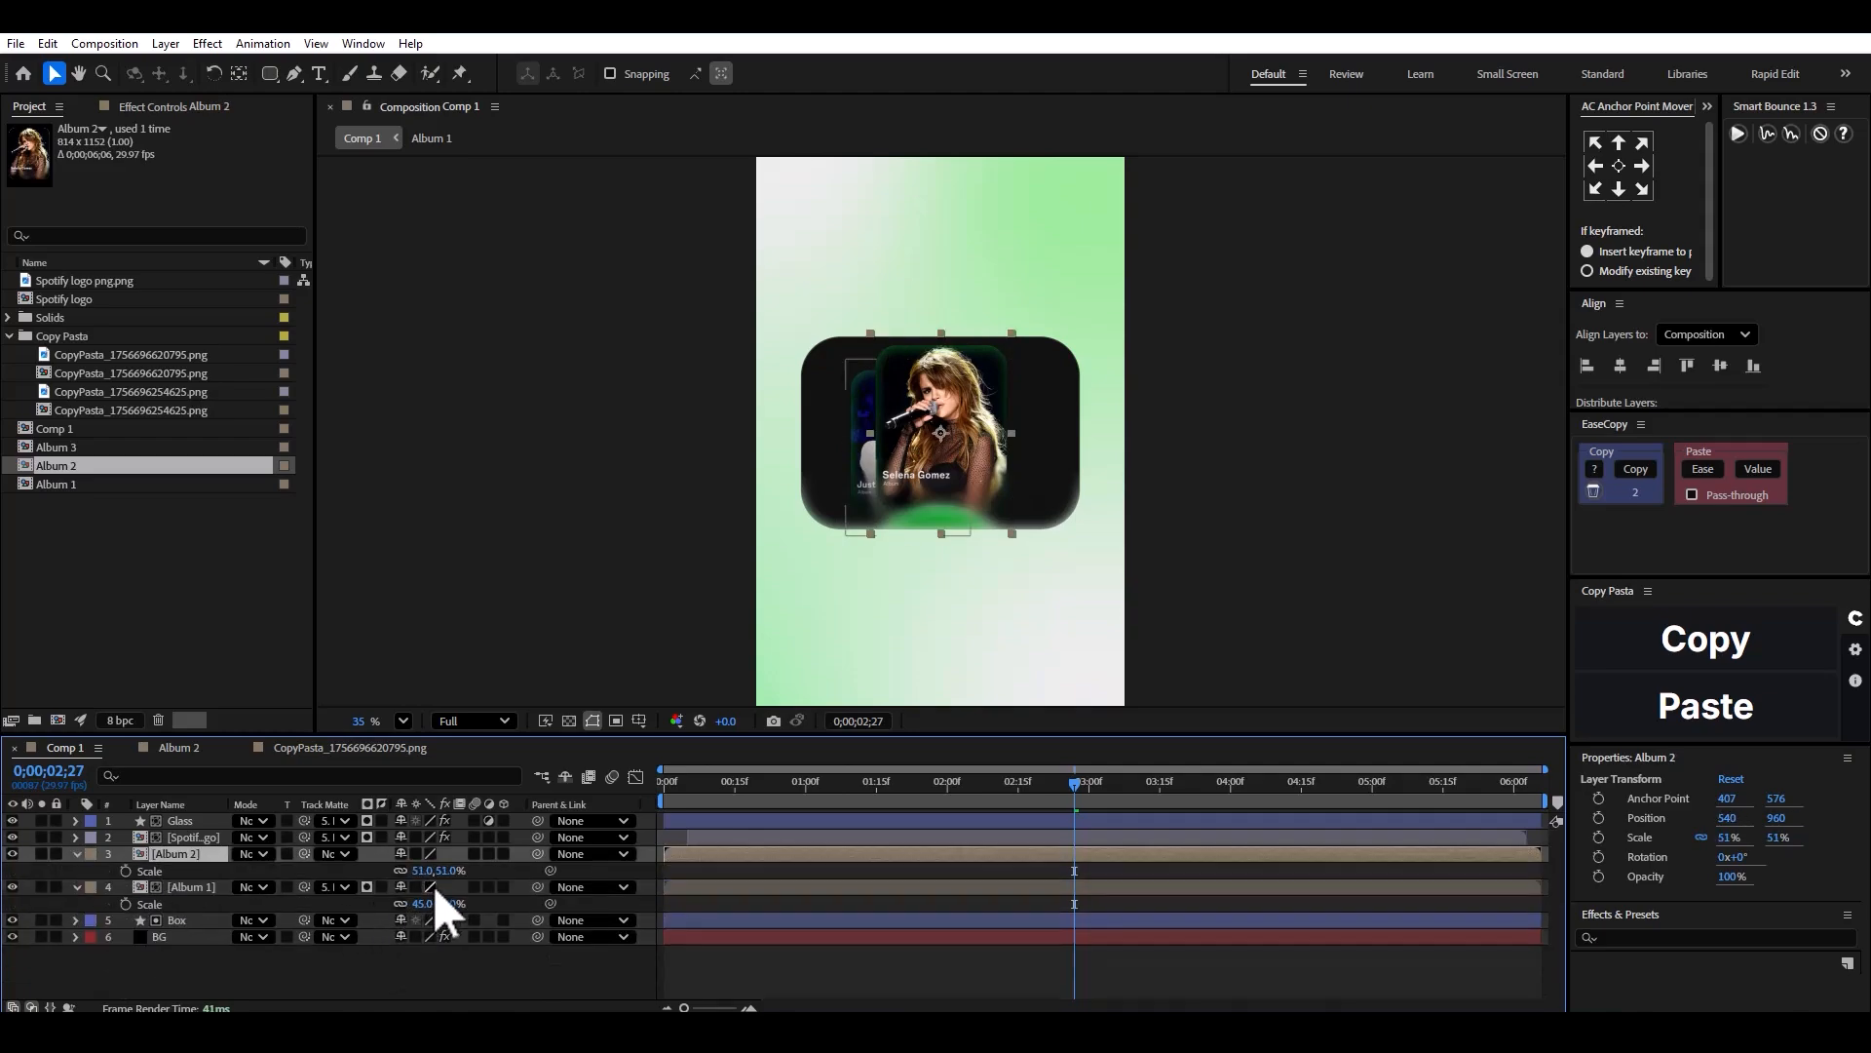
pyautogui.write('45')
pyautogui.press('Return')
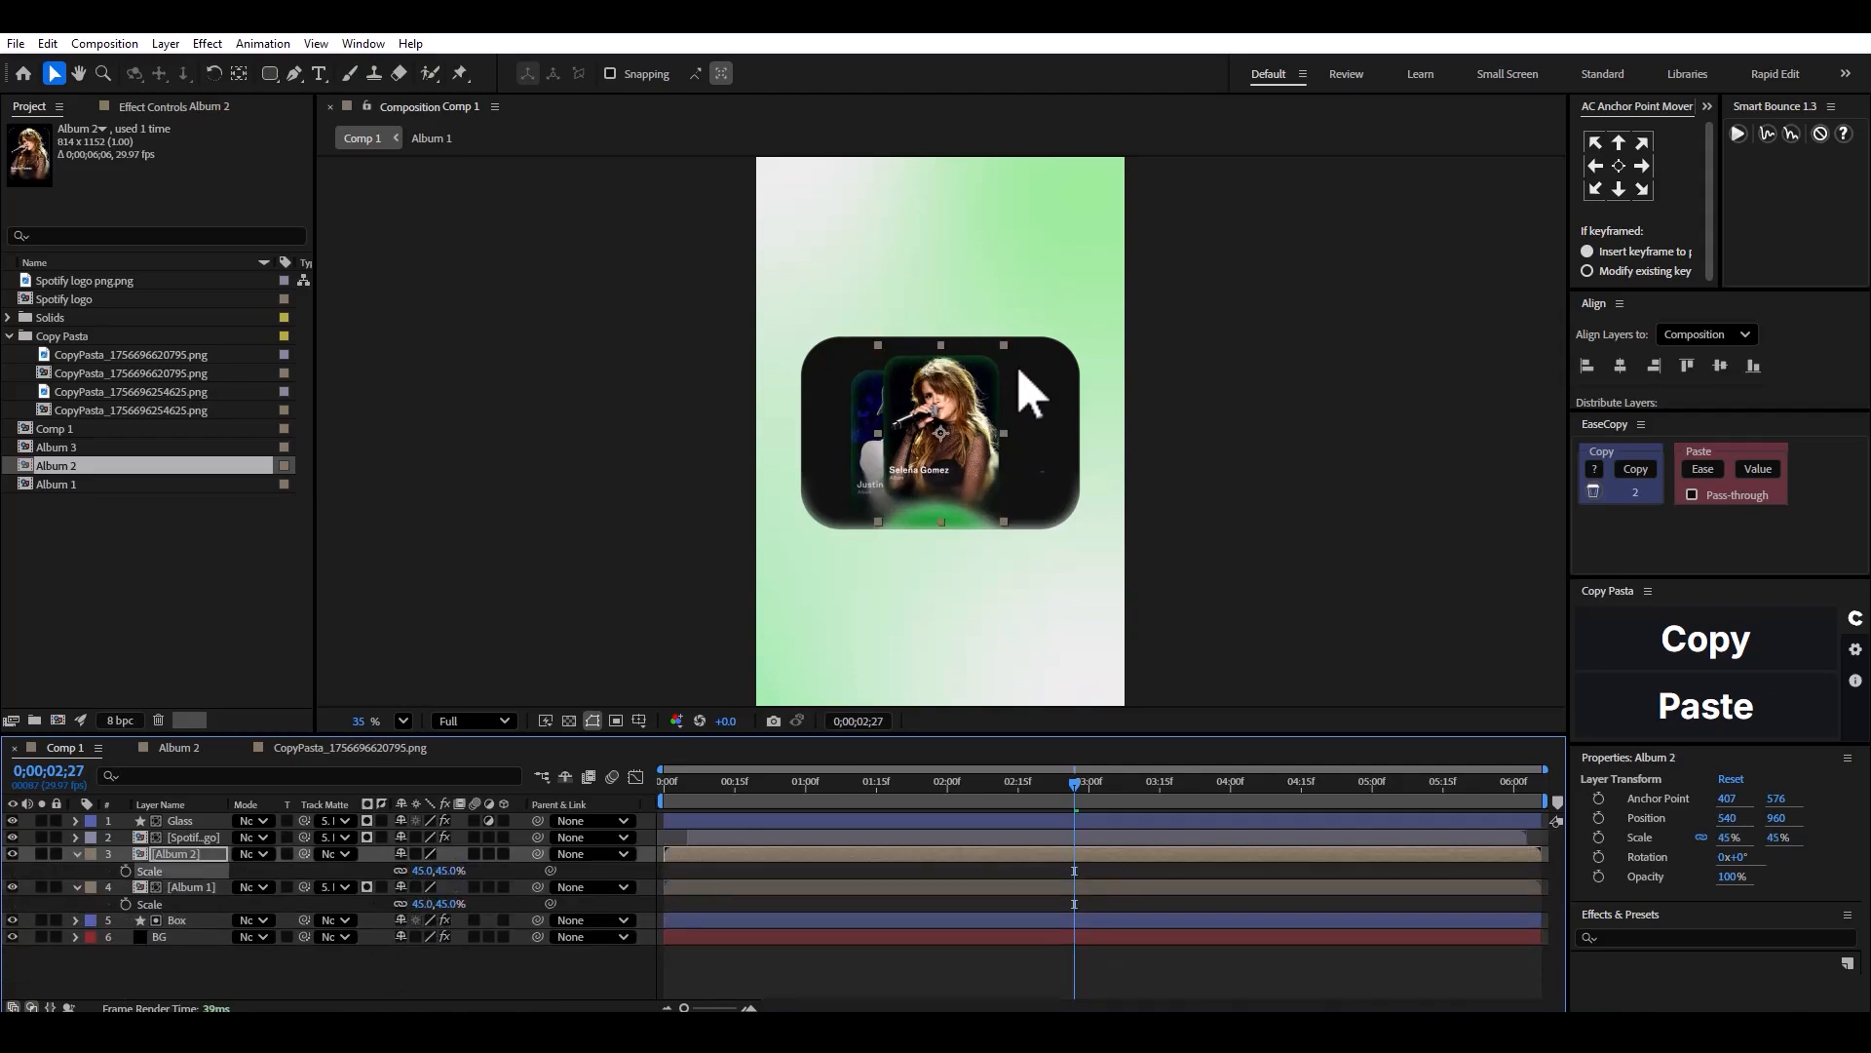
# Place Album 1 at about 342.5, 1002.7 and Album 2 beside it at about 608.6, 1000 inside the box.
pyautogui.moveTo(945, 427); pyautogui.dragTo(989, 455)
pyautogui.click(187, 887)
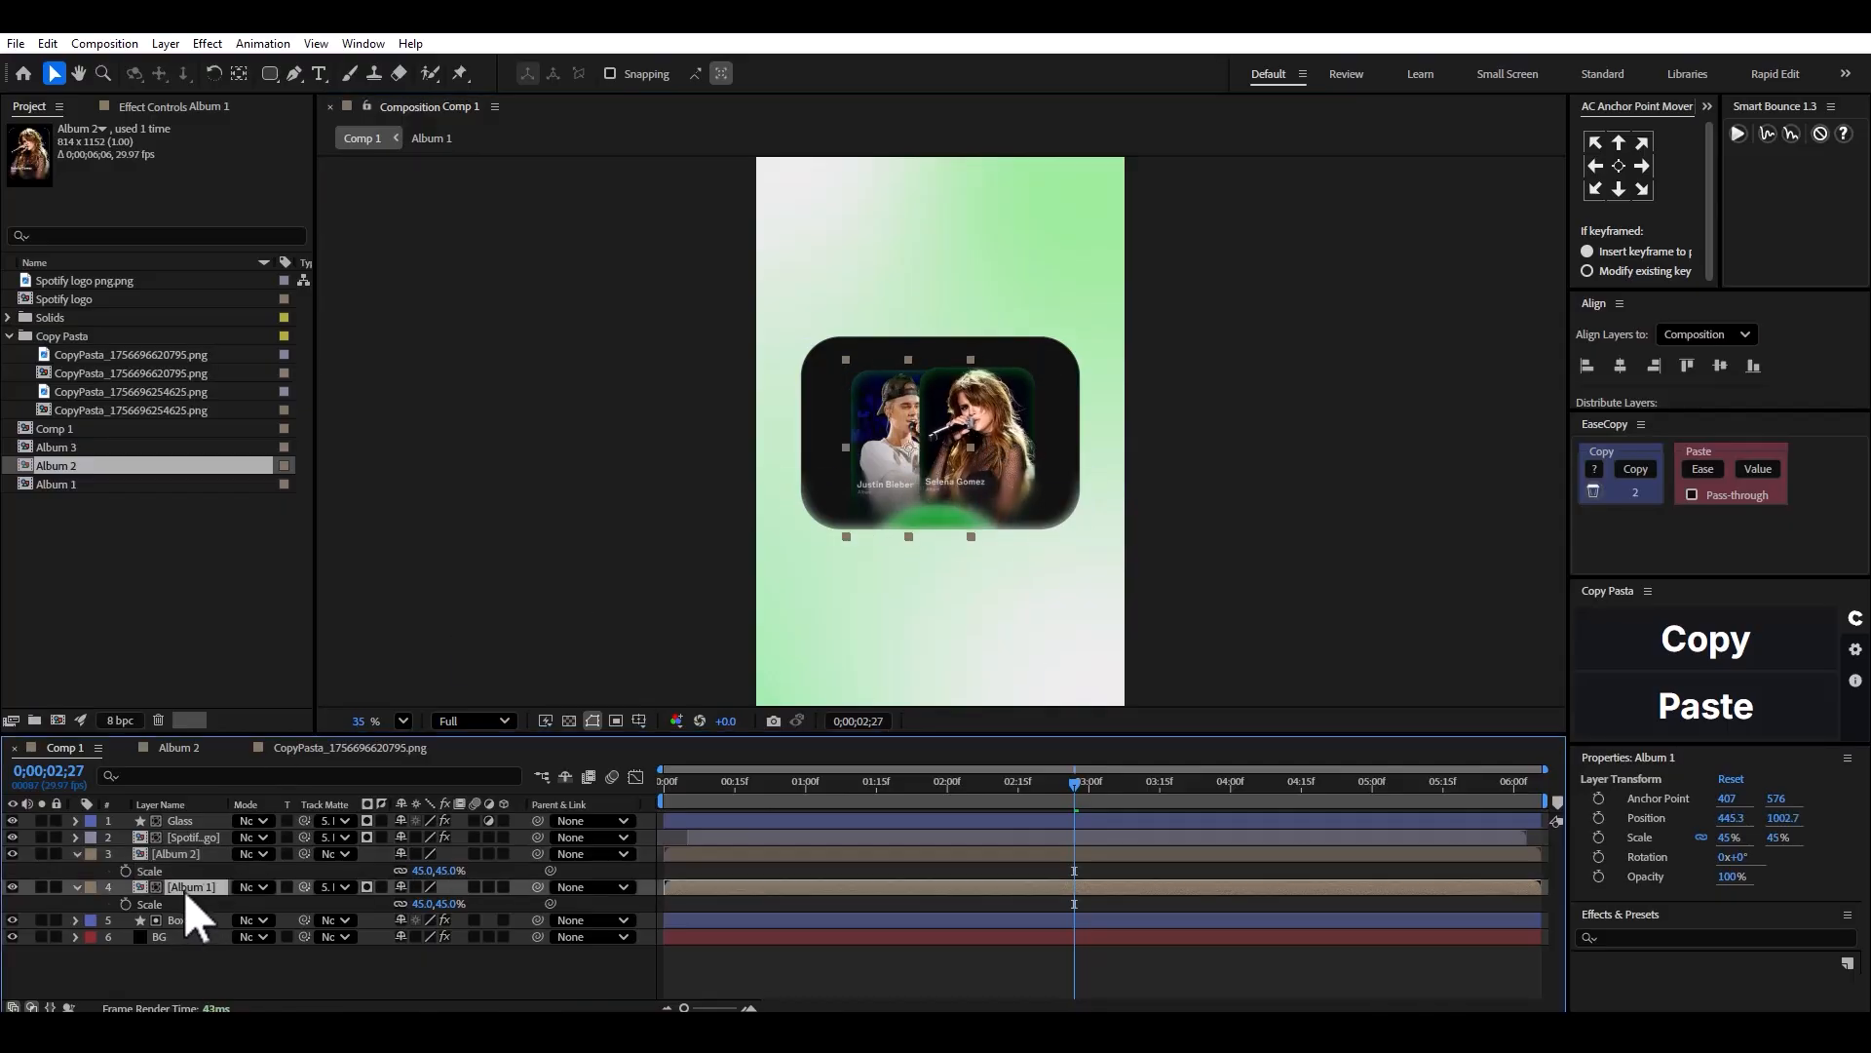
pyautogui.moveTo(883, 435); pyautogui.dragTo(848, 429)
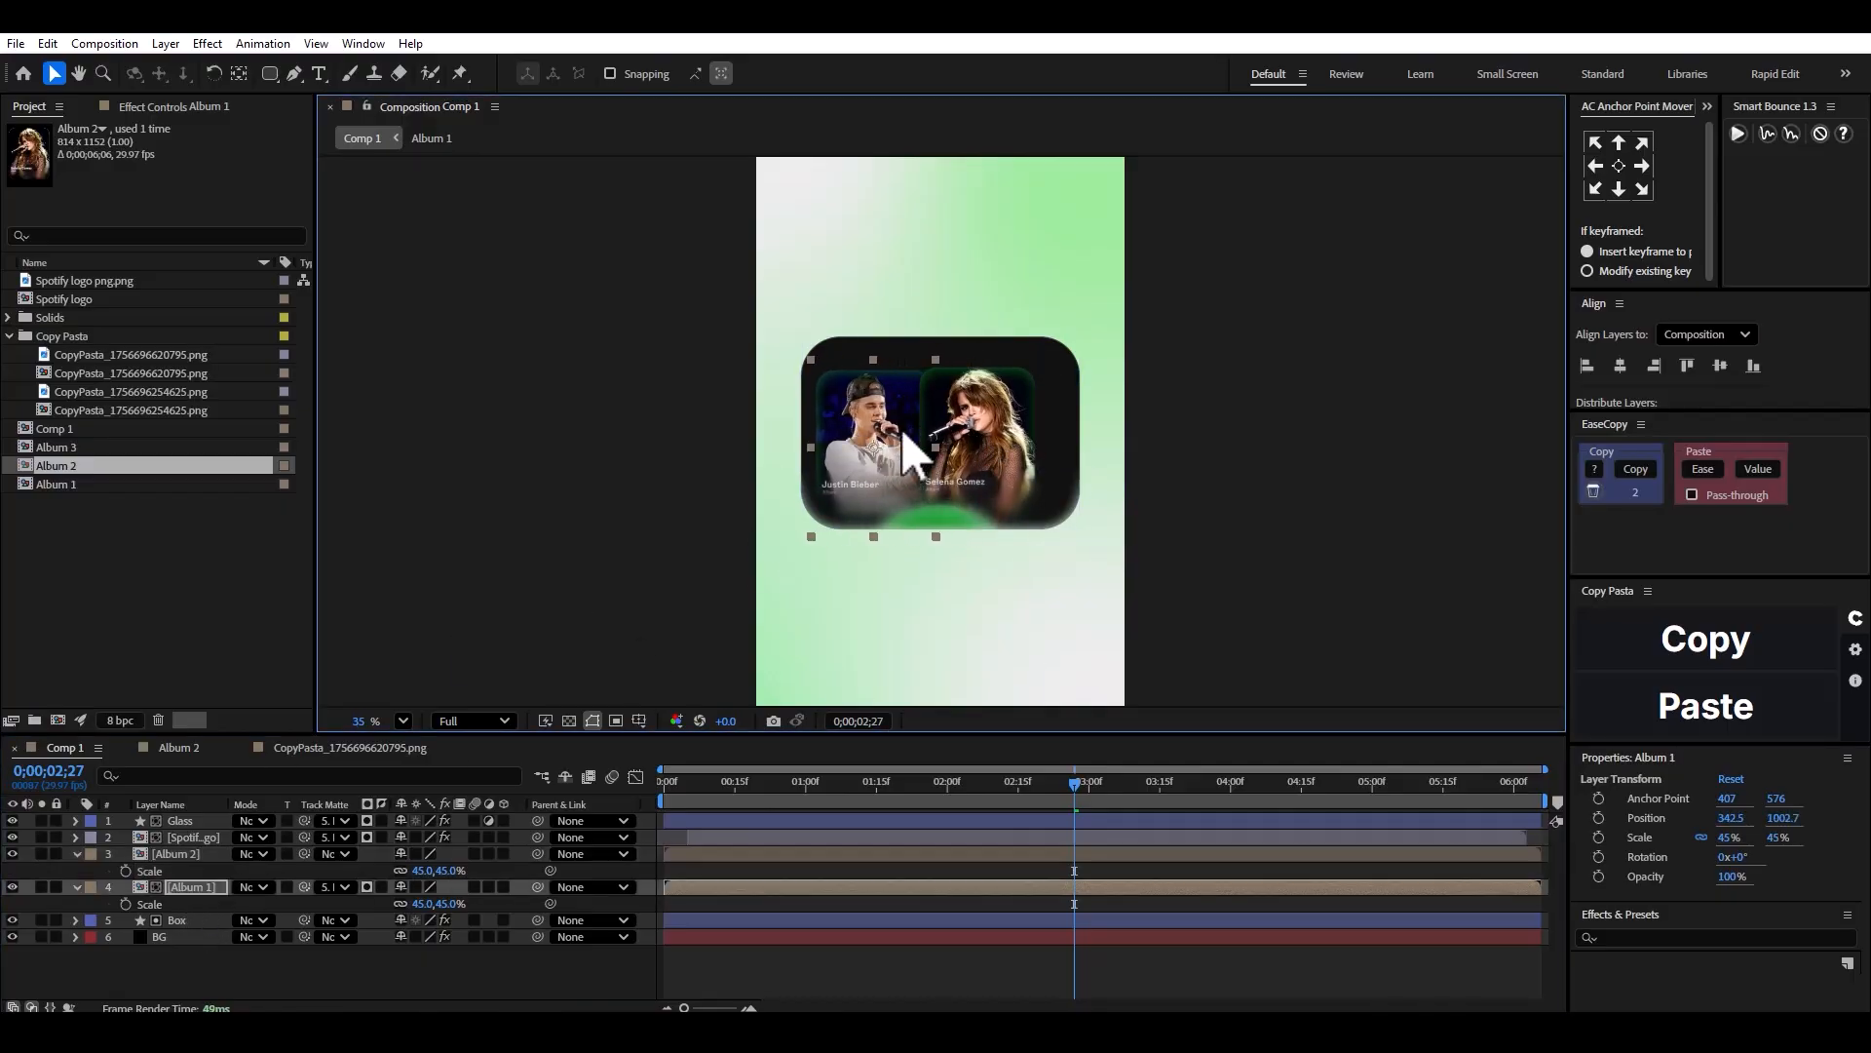
pyautogui.moveTo(993, 425); pyautogui.dragTo(980, 426)
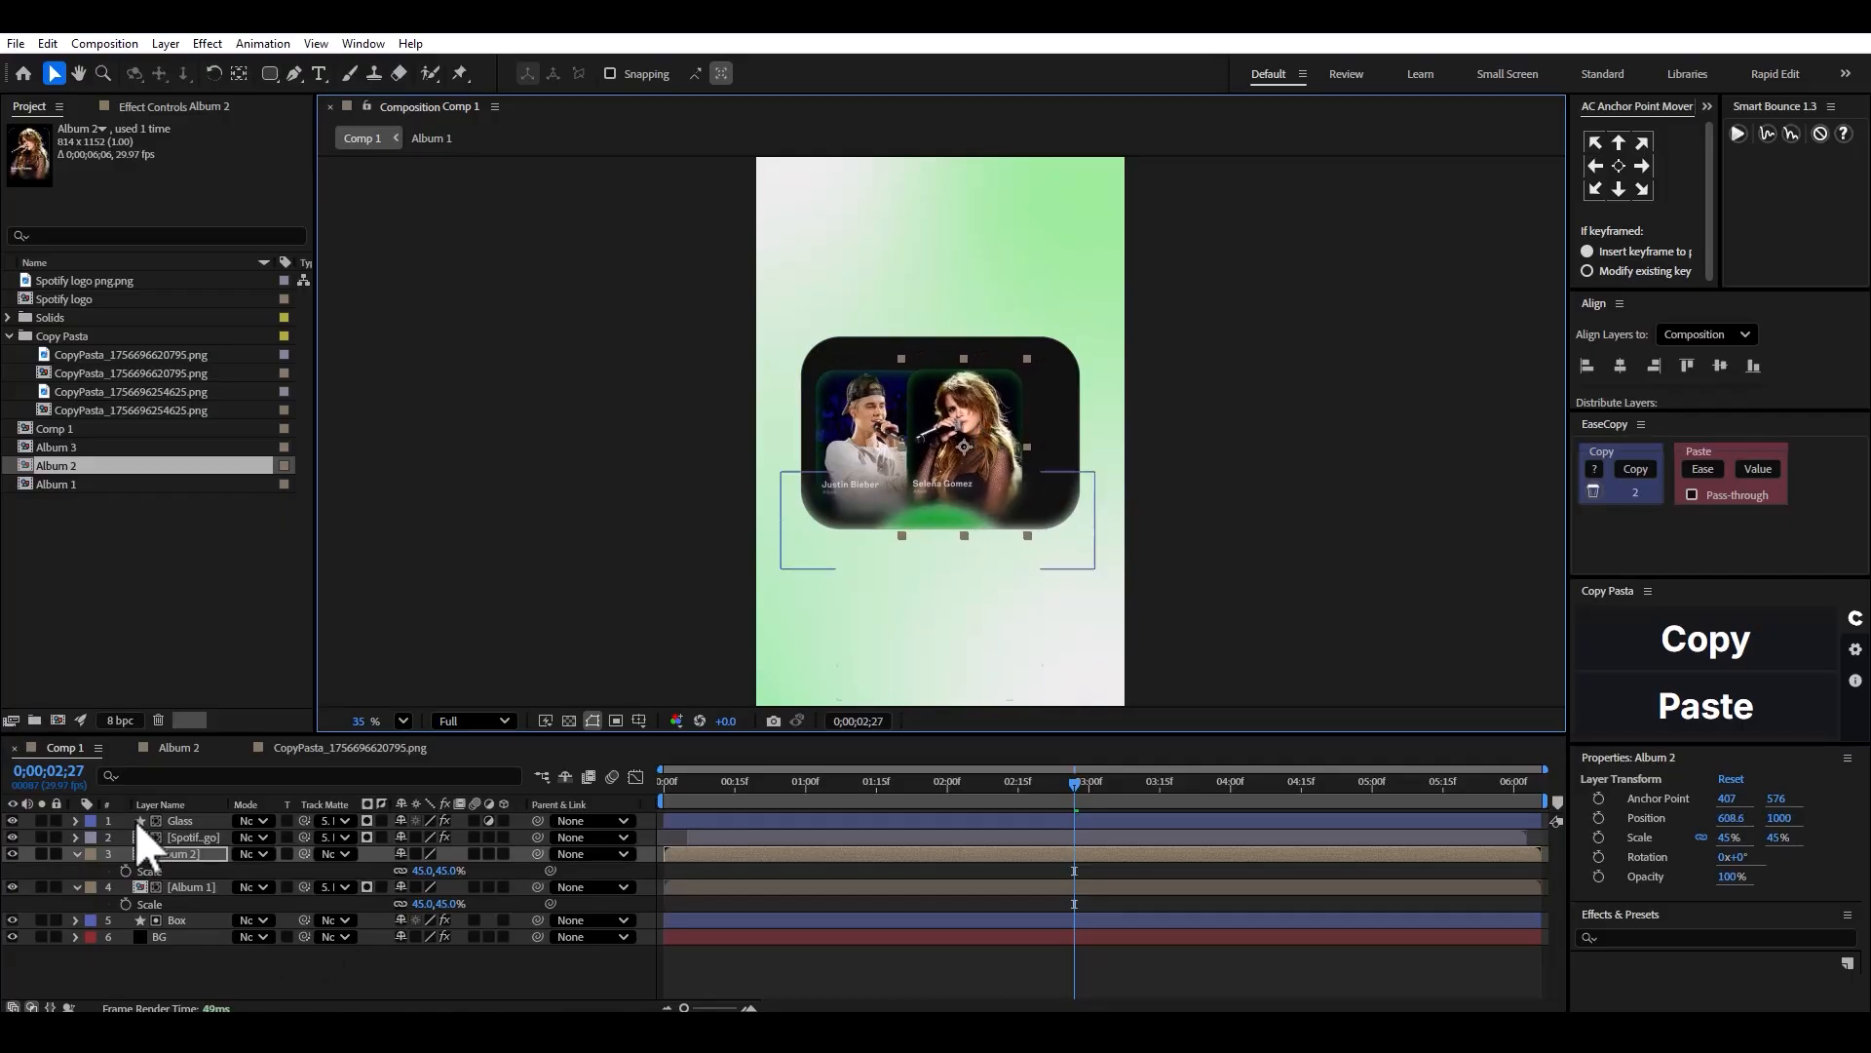
# Collapse the properties of both album layers, save the project and deselect everything.
pyautogui.click(76, 853)
pyautogui.click(77, 871)
pyautogui.click(175, 601)
pyautogui.hotkey('ctrl', 's')
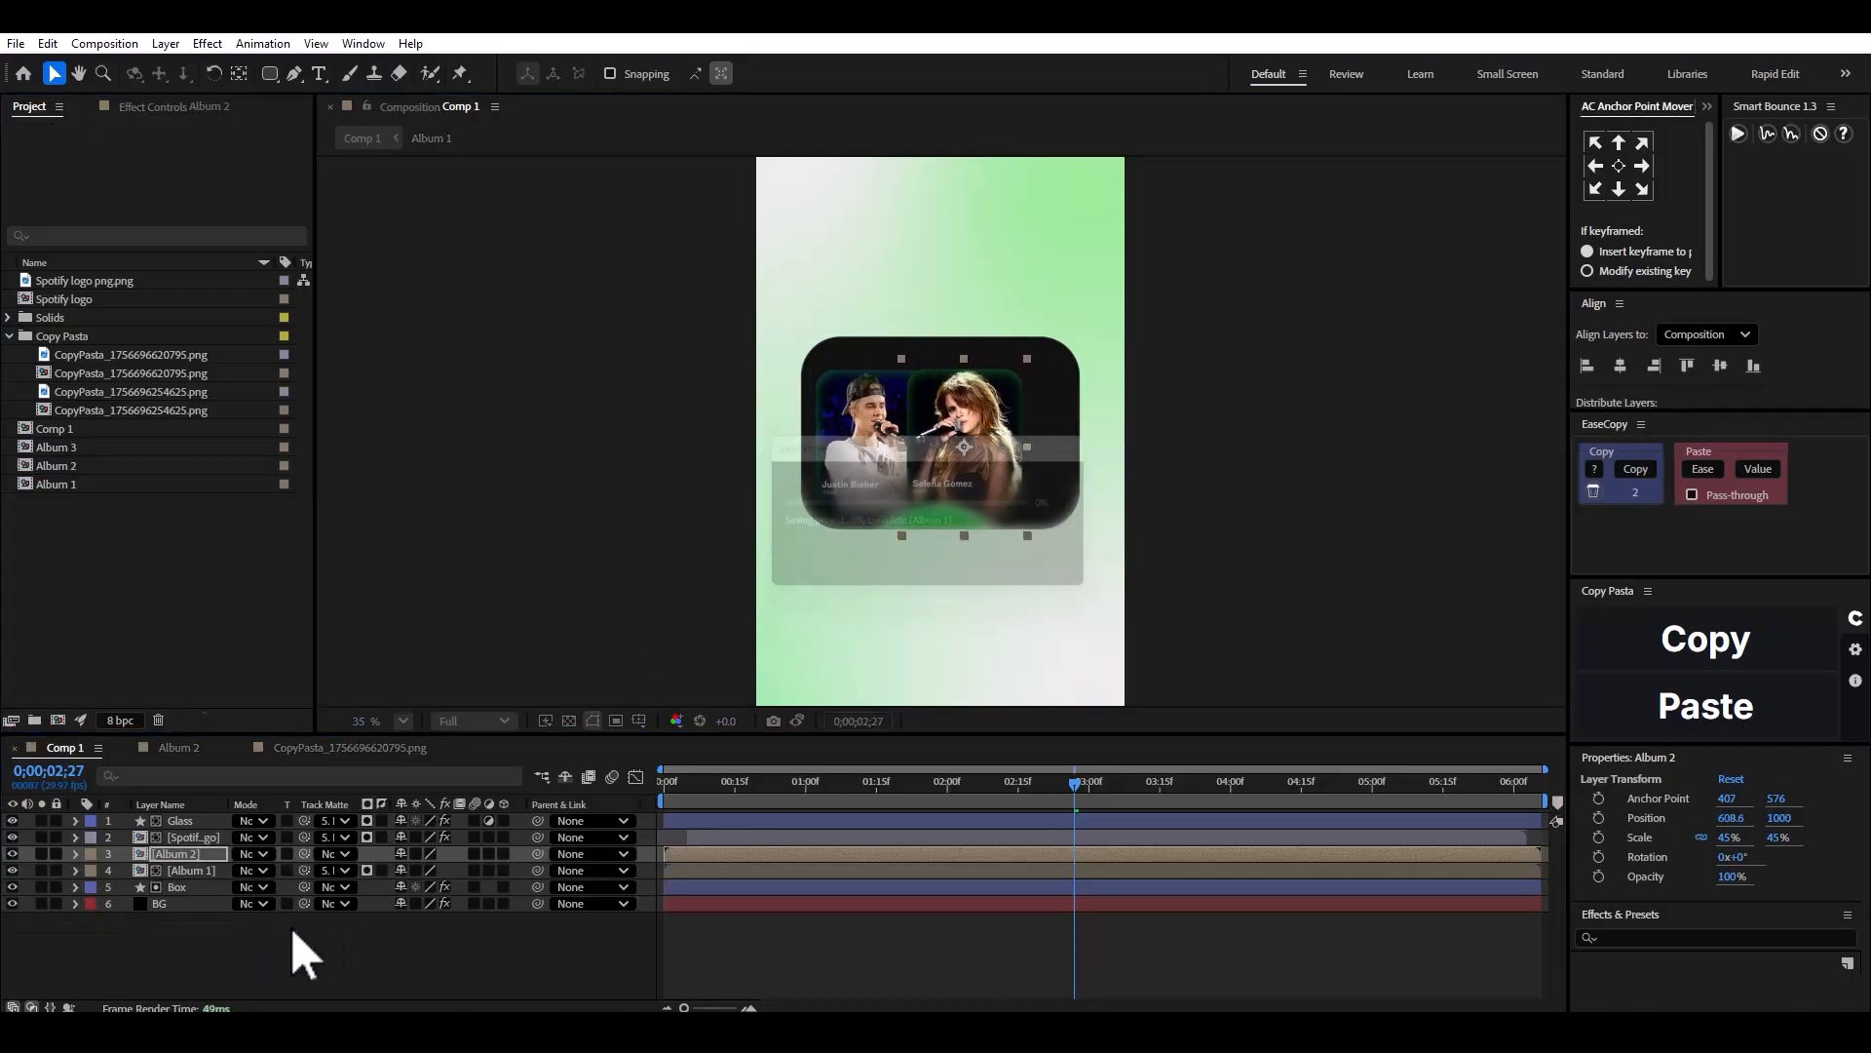
pyautogui.click(294, 931)
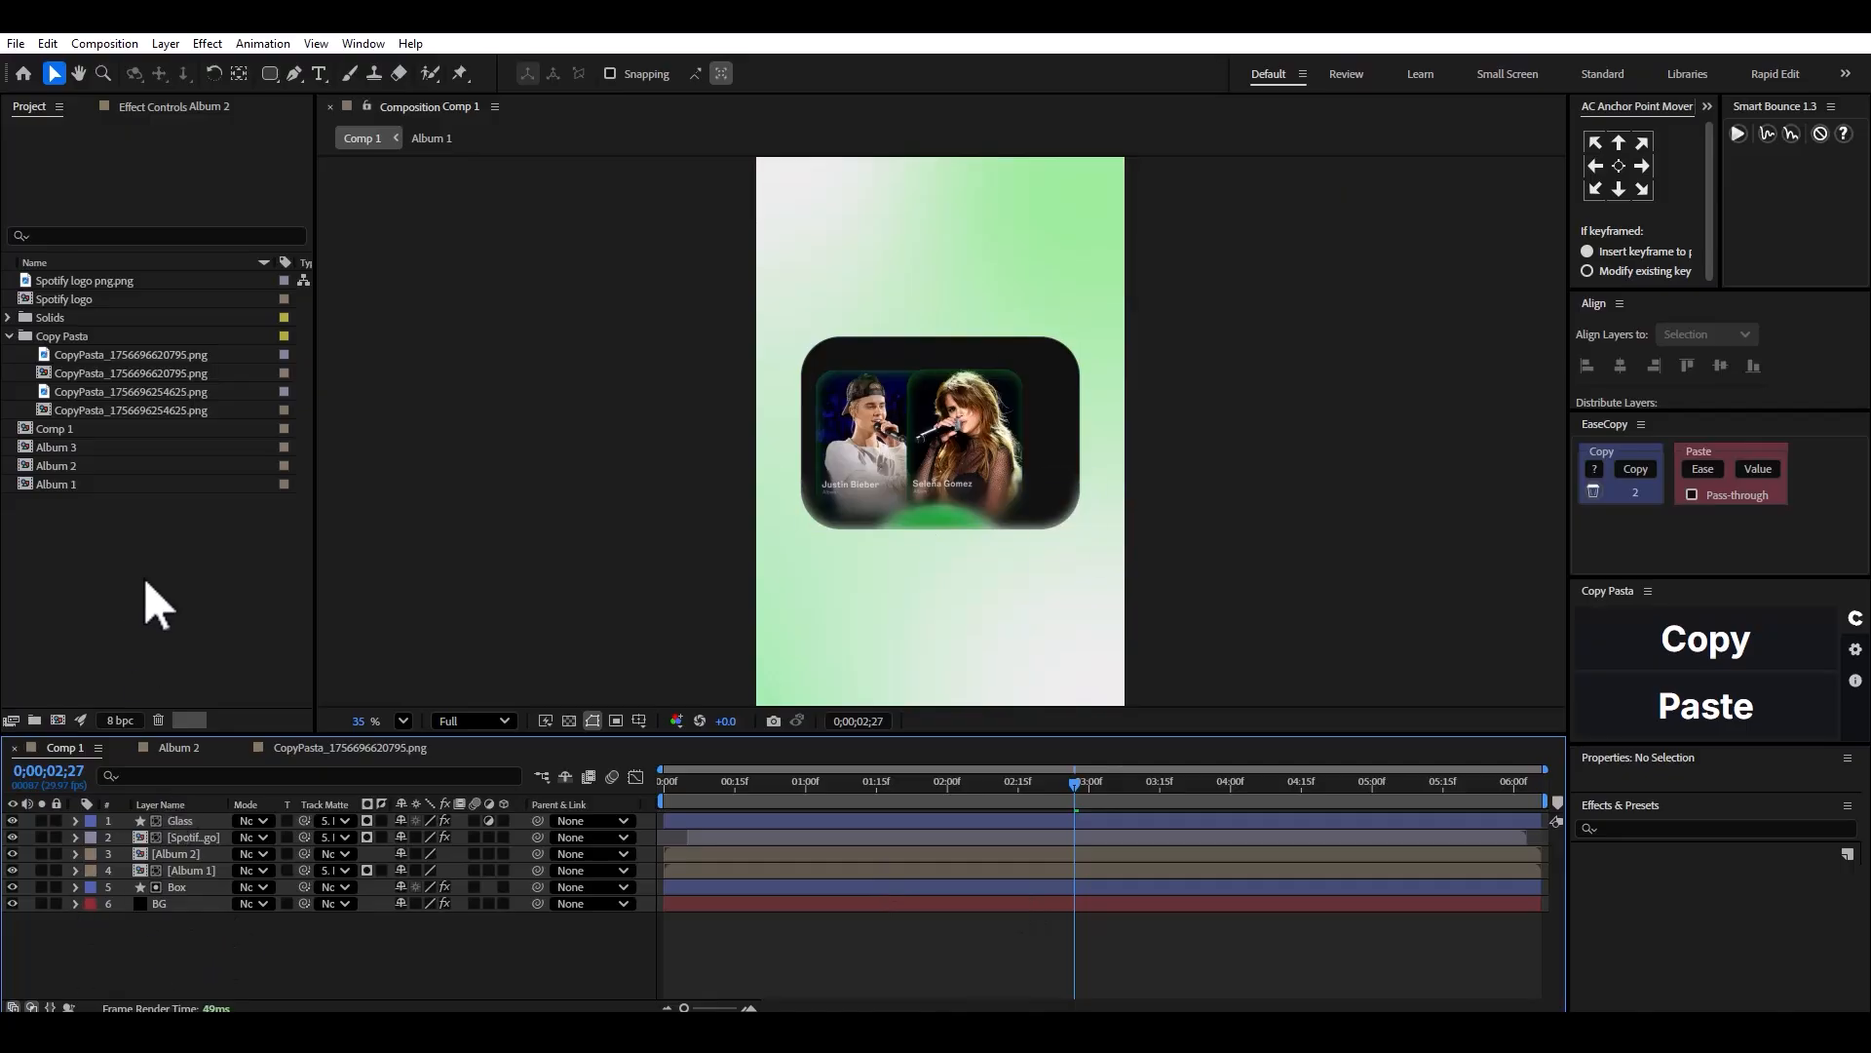
# Open the Album 3 composition and close the Album 2 and pasted photo timelines.
pyautogui.doubleClick(58, 448)
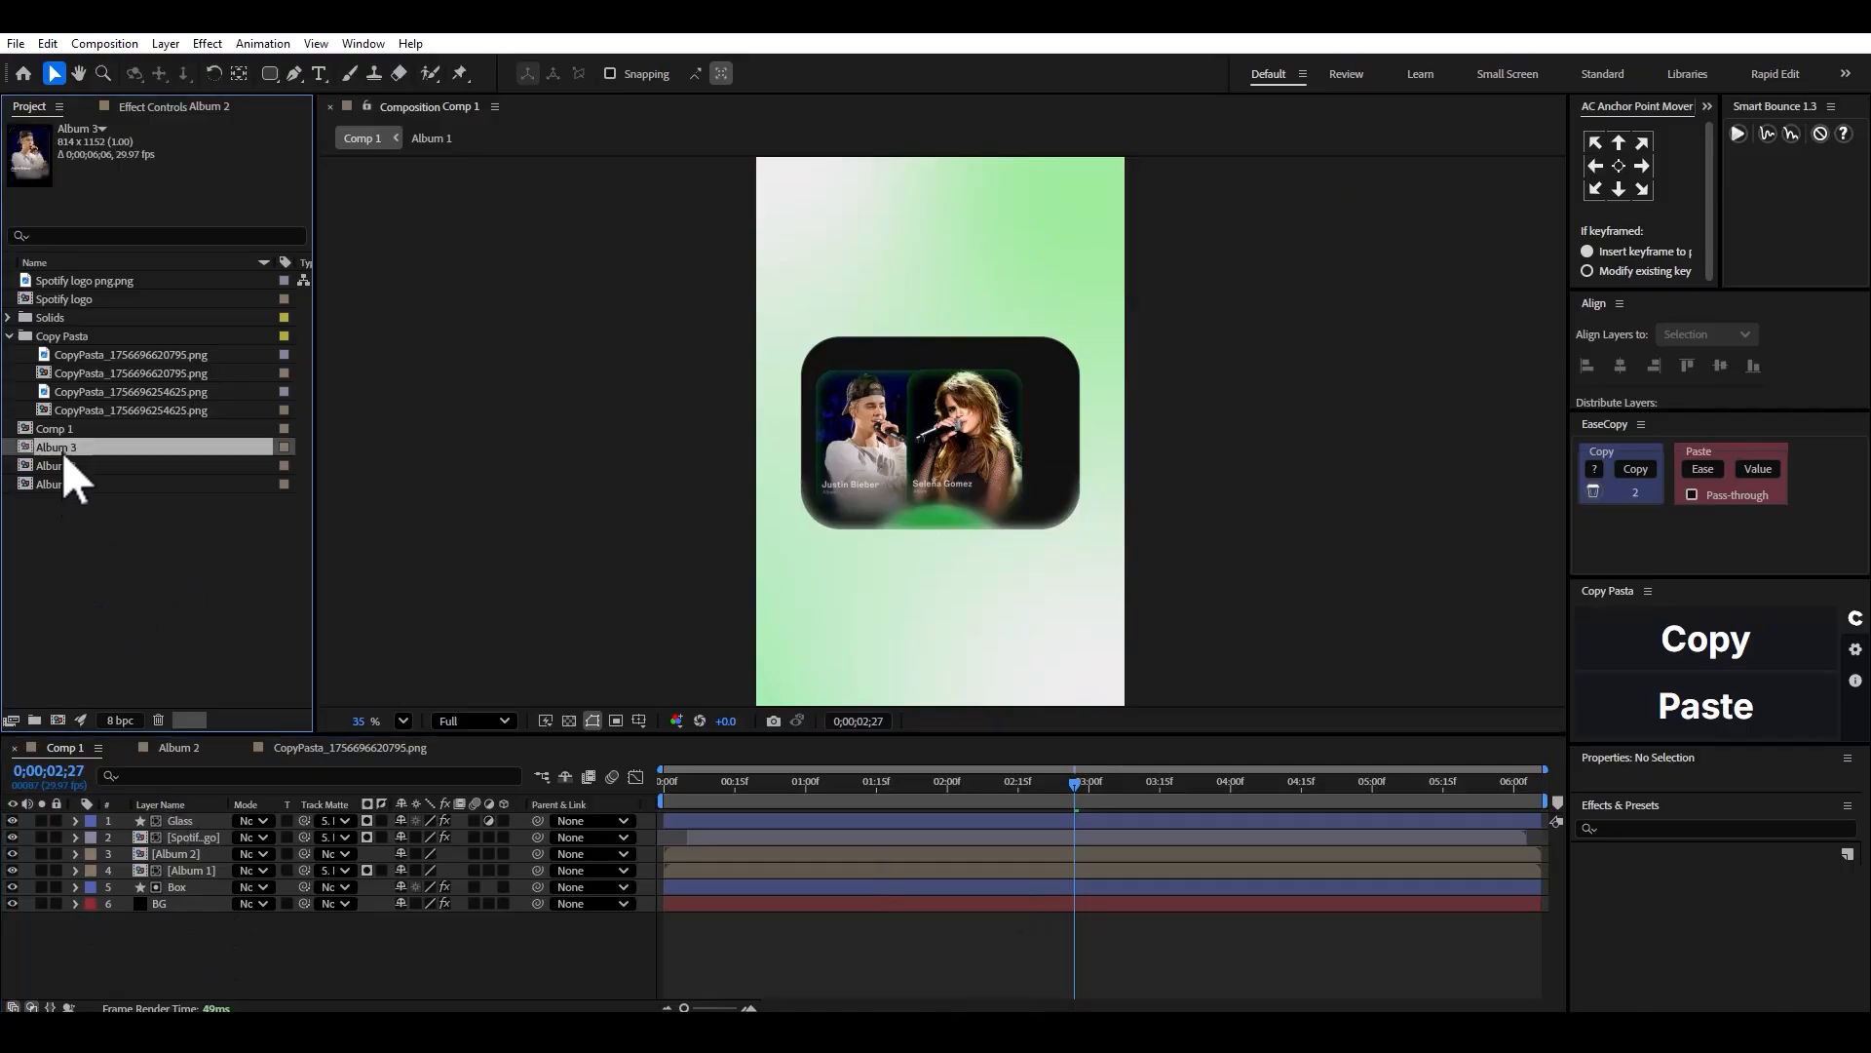
pyautogui.click(126, 575)
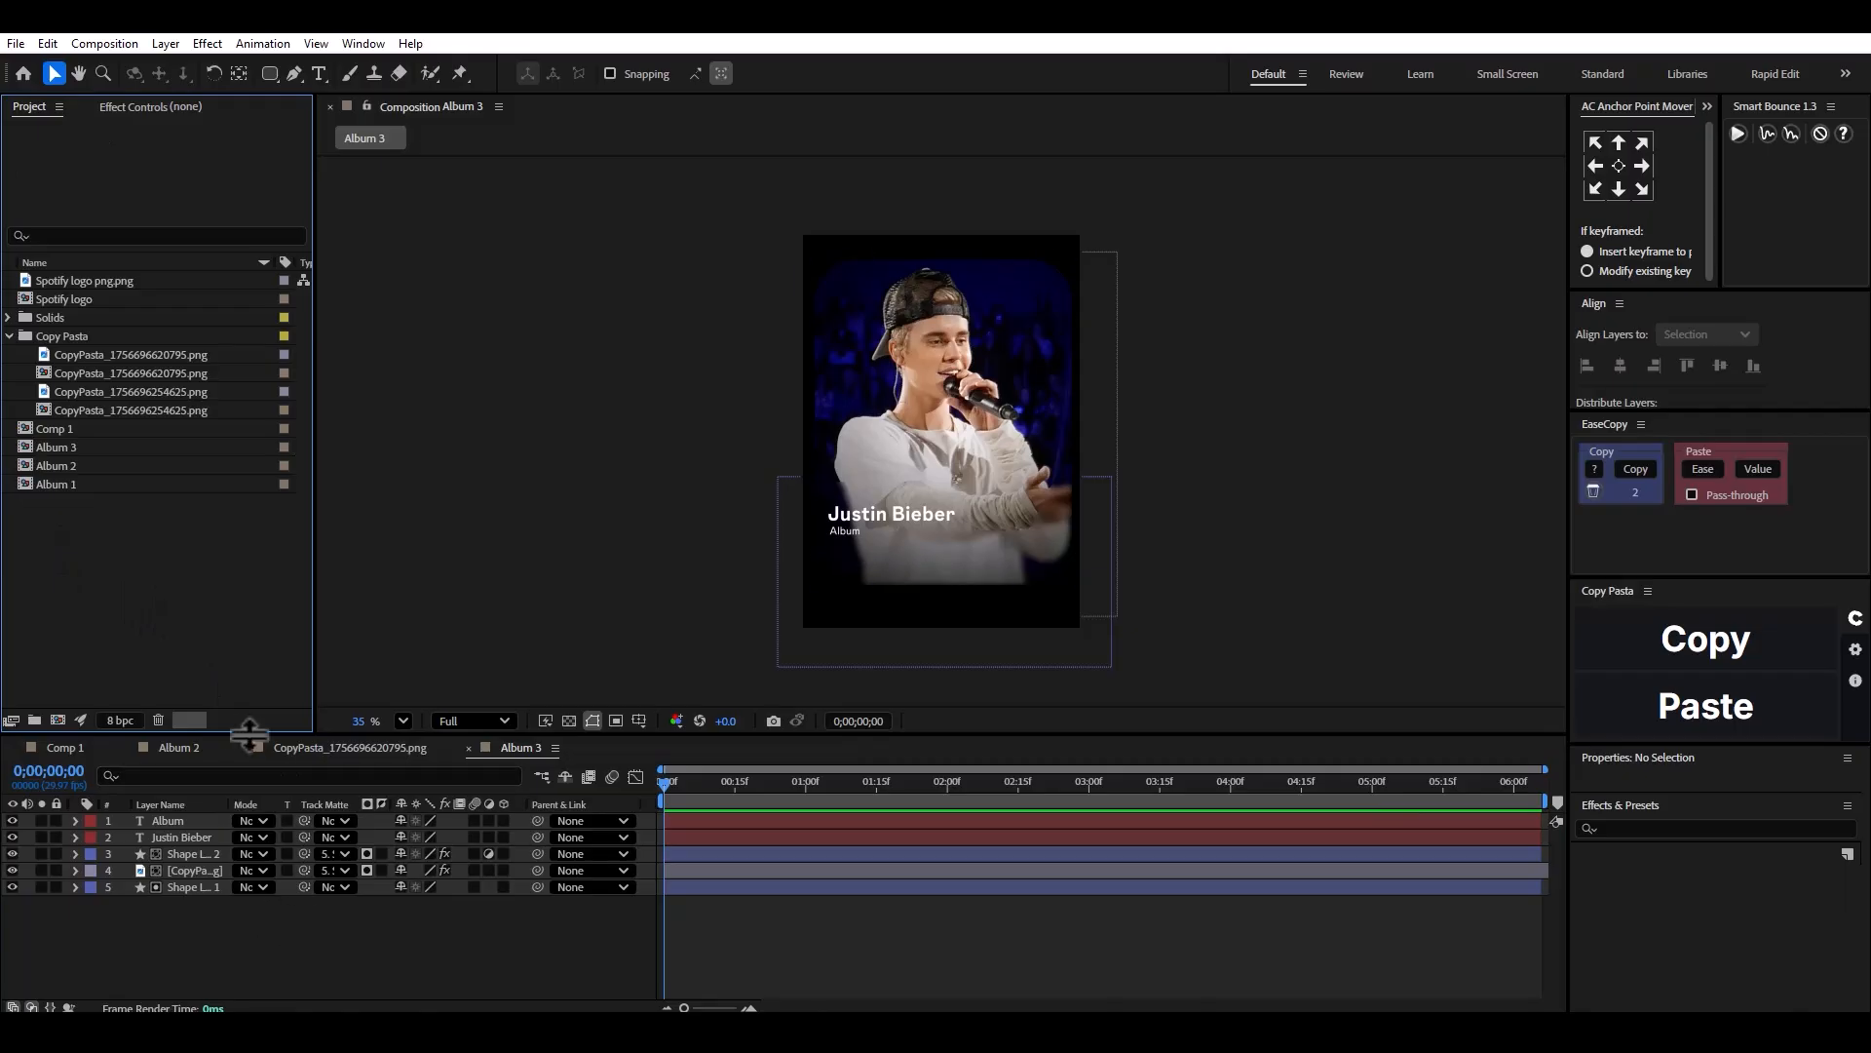
pyautogui.click(263, 748)
pyautogui.click(127, 747)
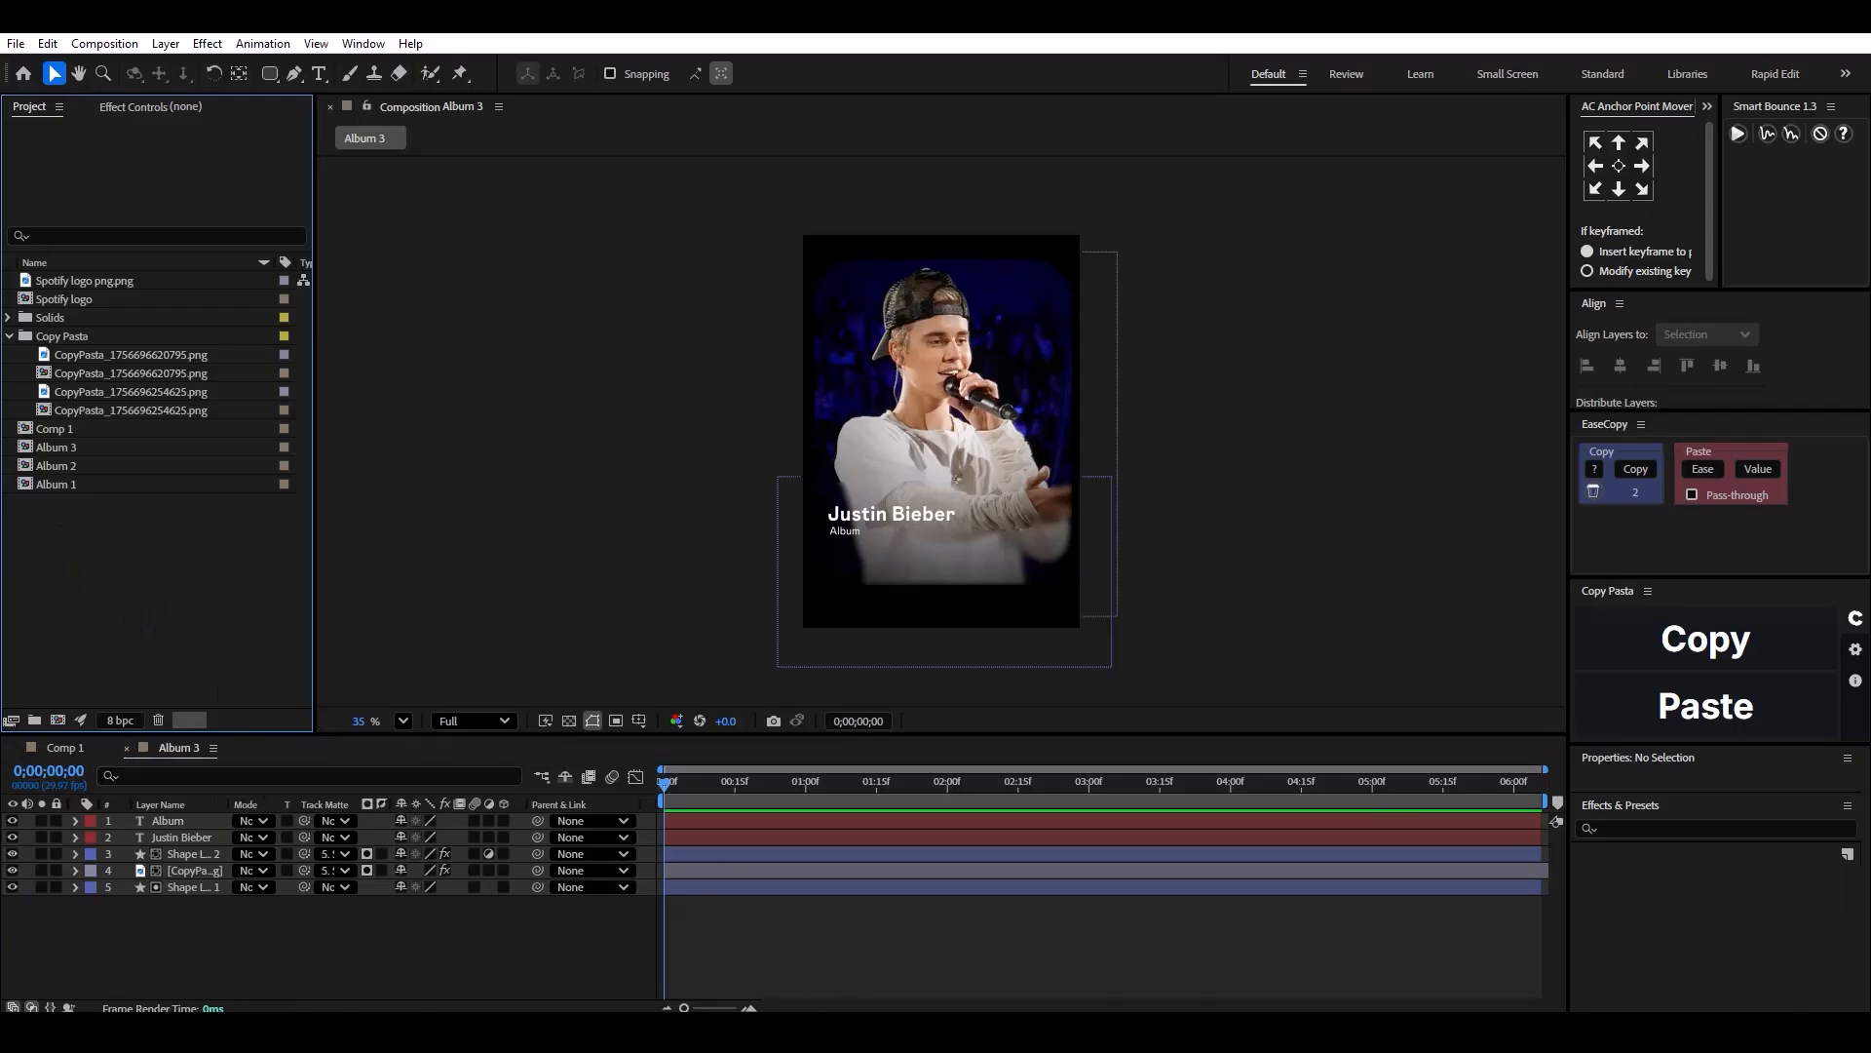
# Switch to the browser and search Google Images for "Singer", extending the query to "Singer arianan grande".
pyautogui.hotkey('alt', 'Tab')
pyautogui.moveTo(388, 151); pyautogui.dragTo(293, 150)
pyautogui.click(304, 153)
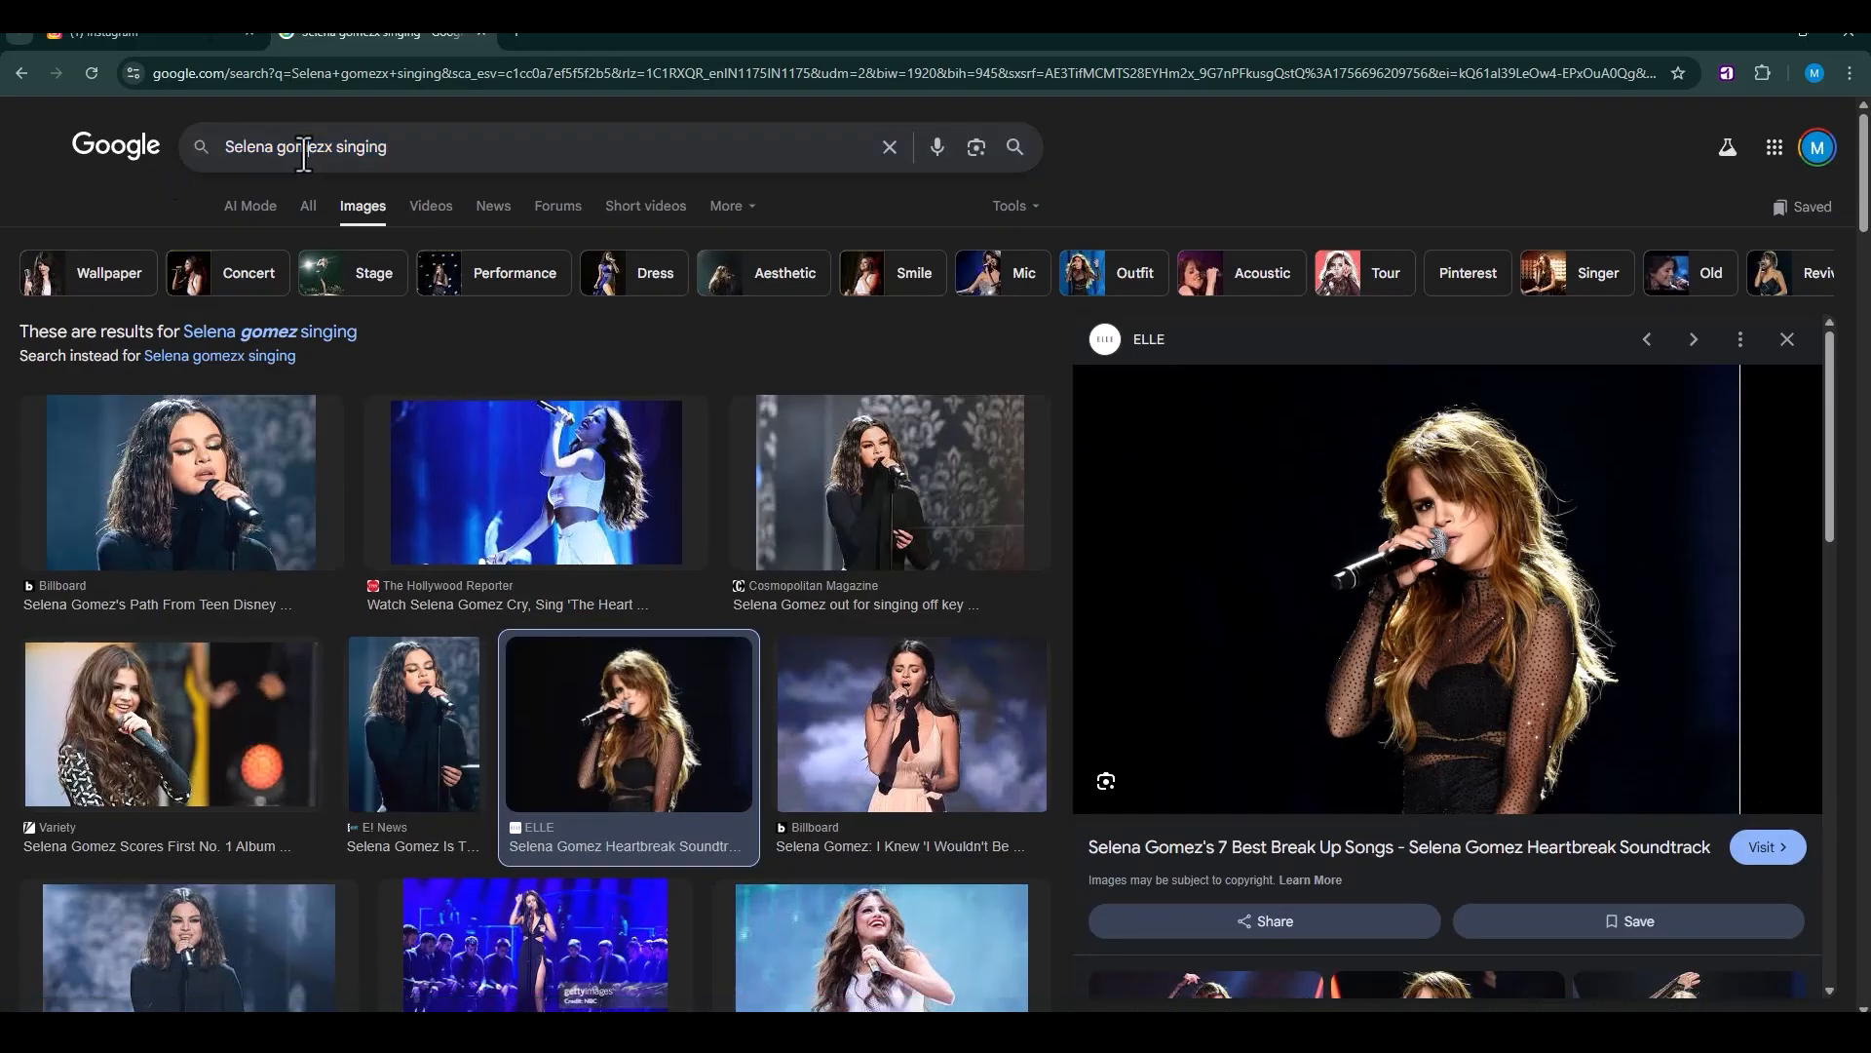
pyautogui.hotkey('ctrl', 'a')
pyautogui.write('Singer')
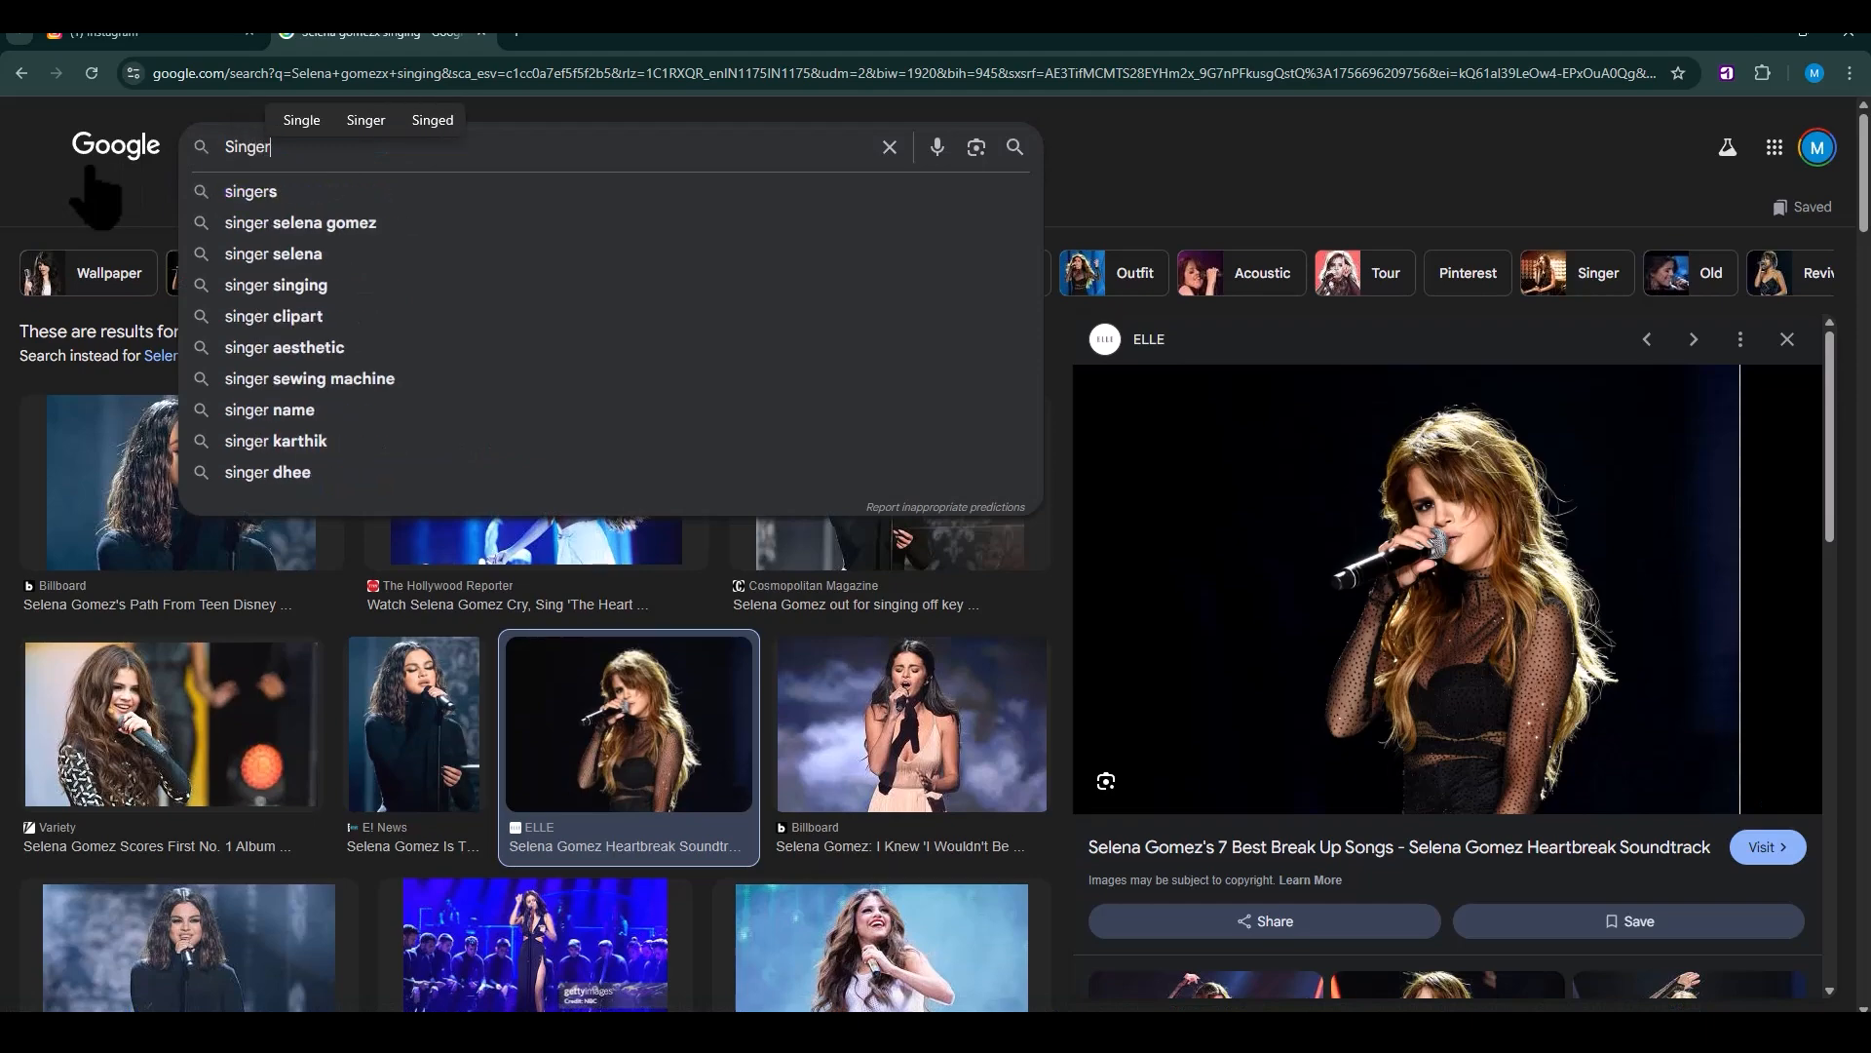
pyautogui.press('Return')
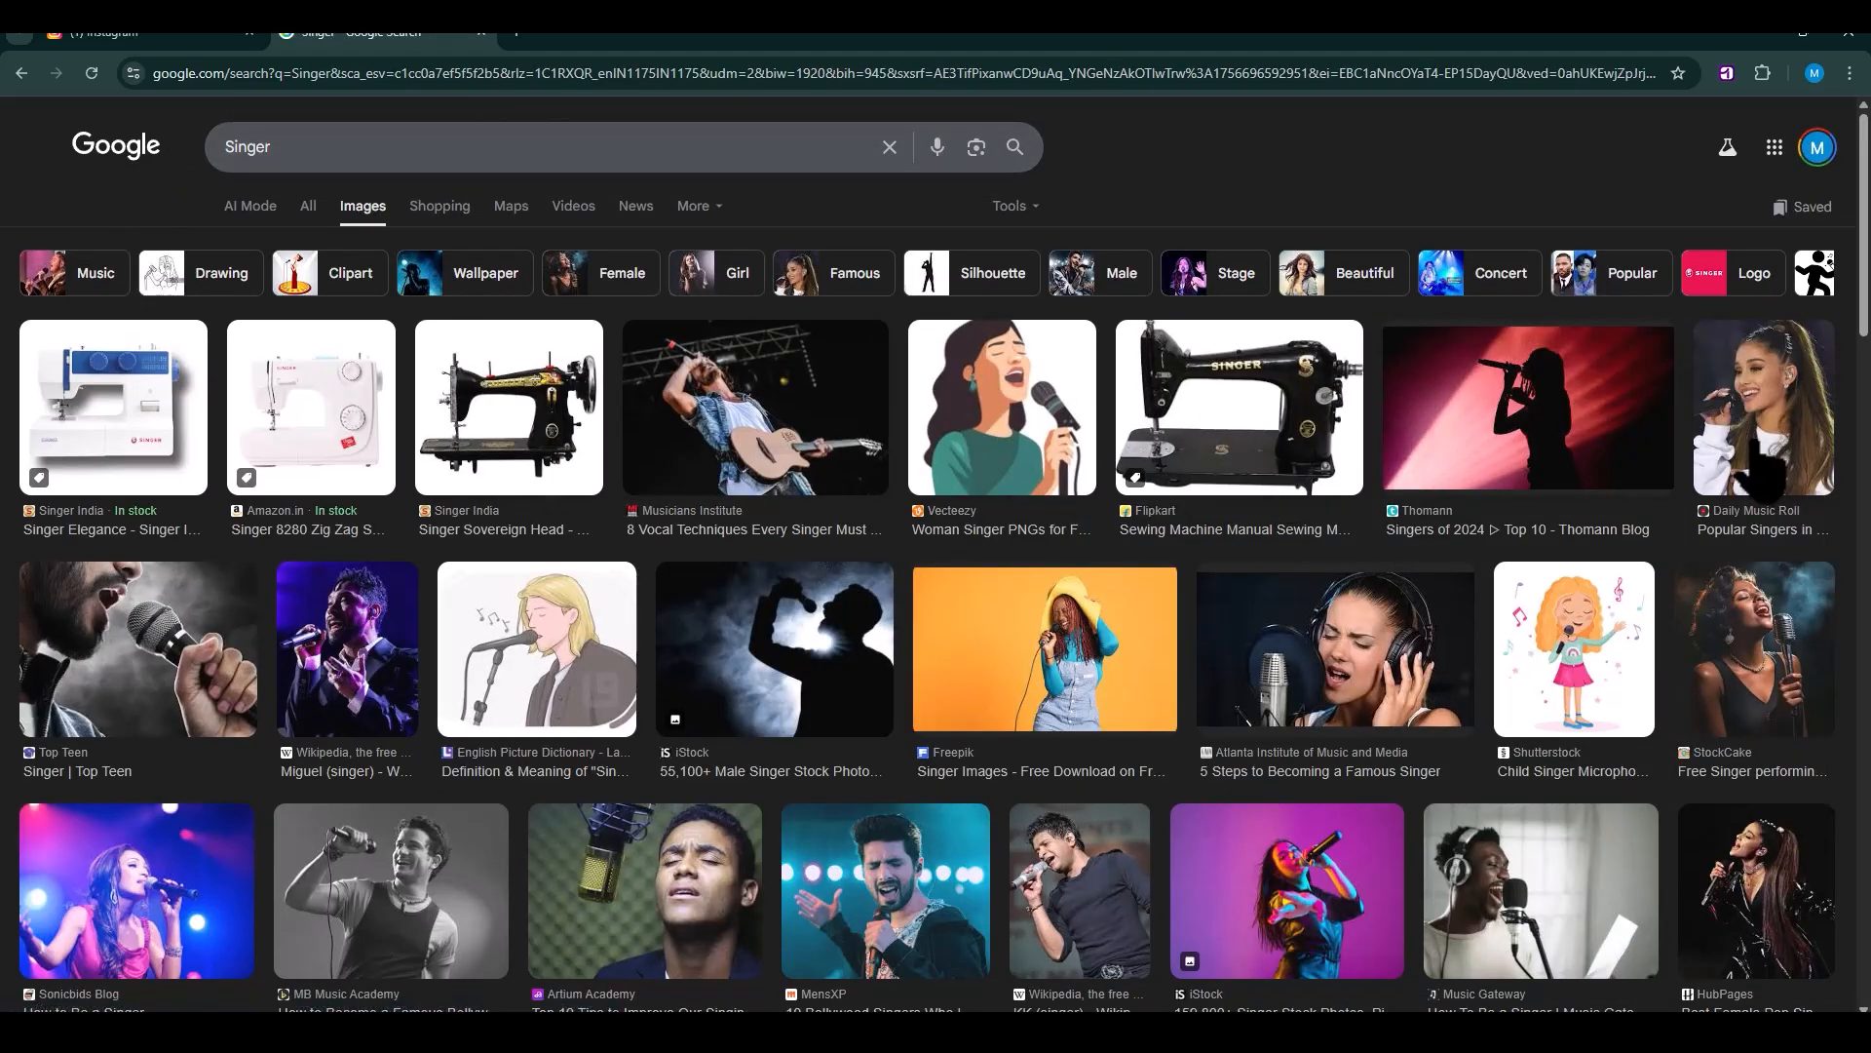
pyautogui.click(505, 158)
pyautogui.write('ar')
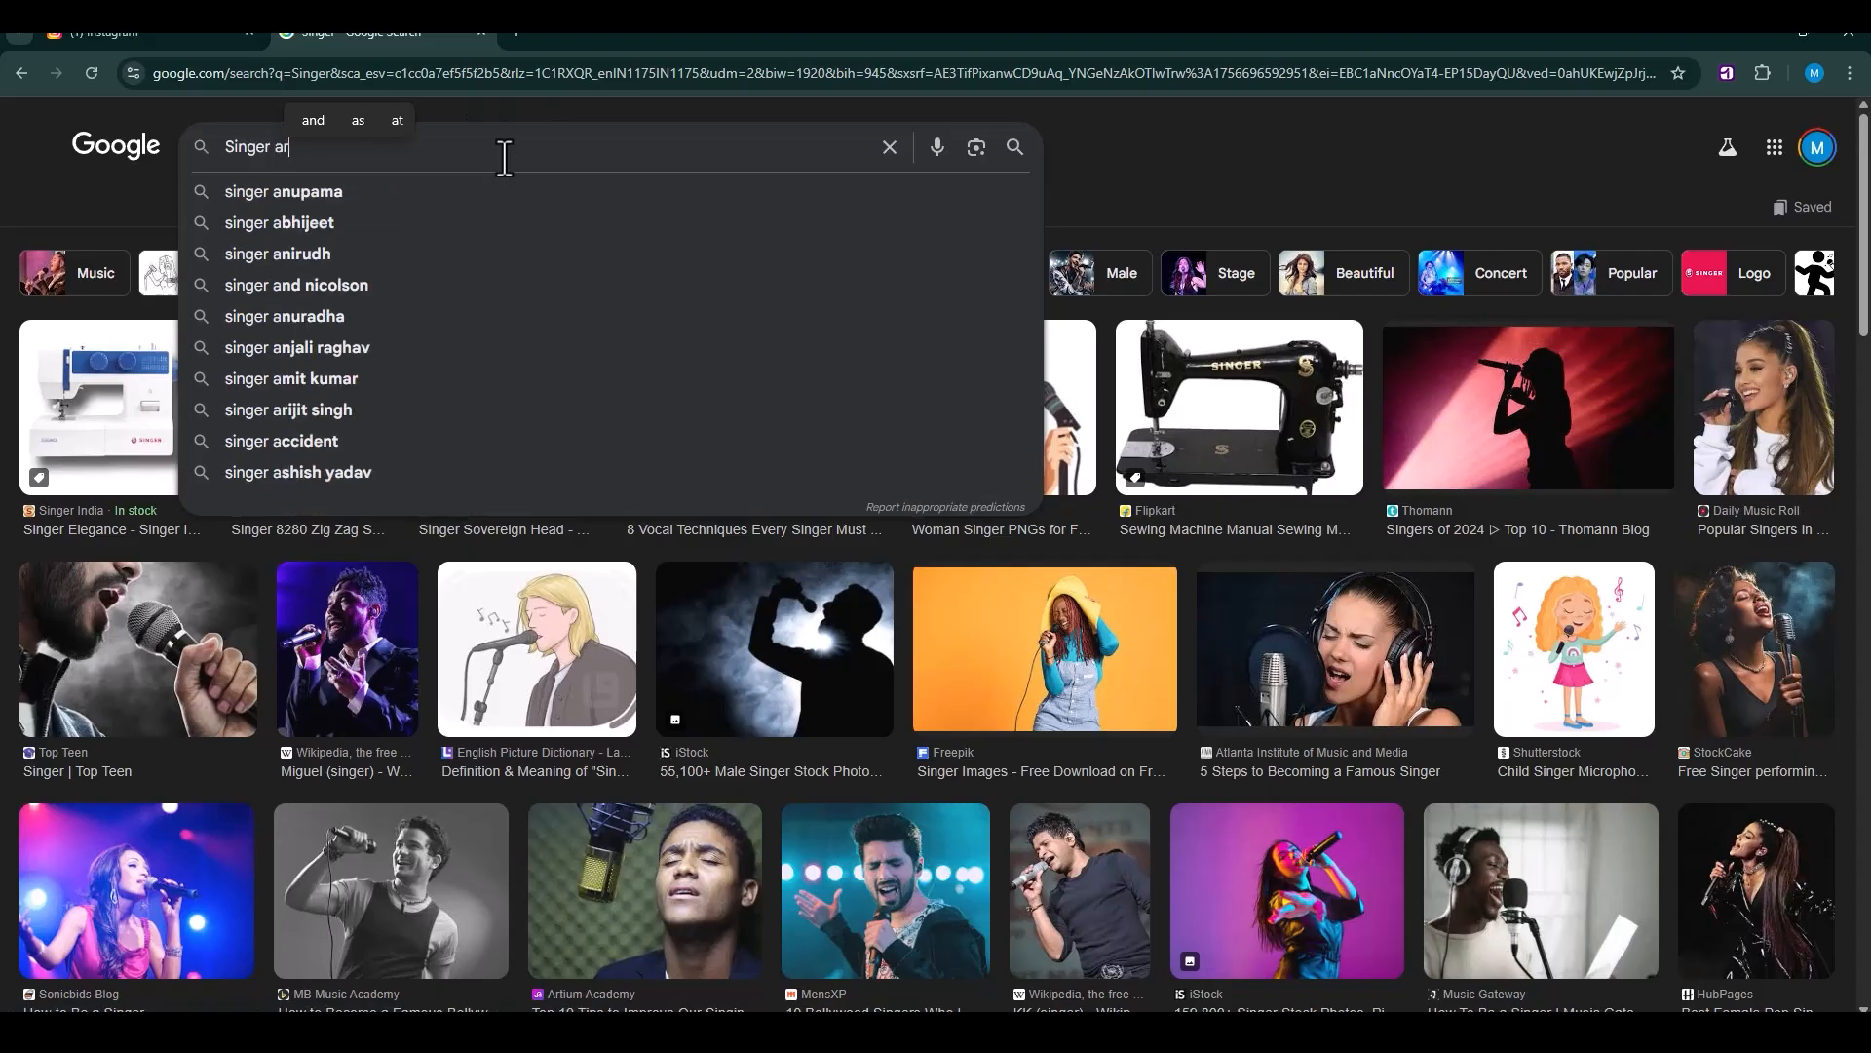
pyautogui.write('ianan grande')
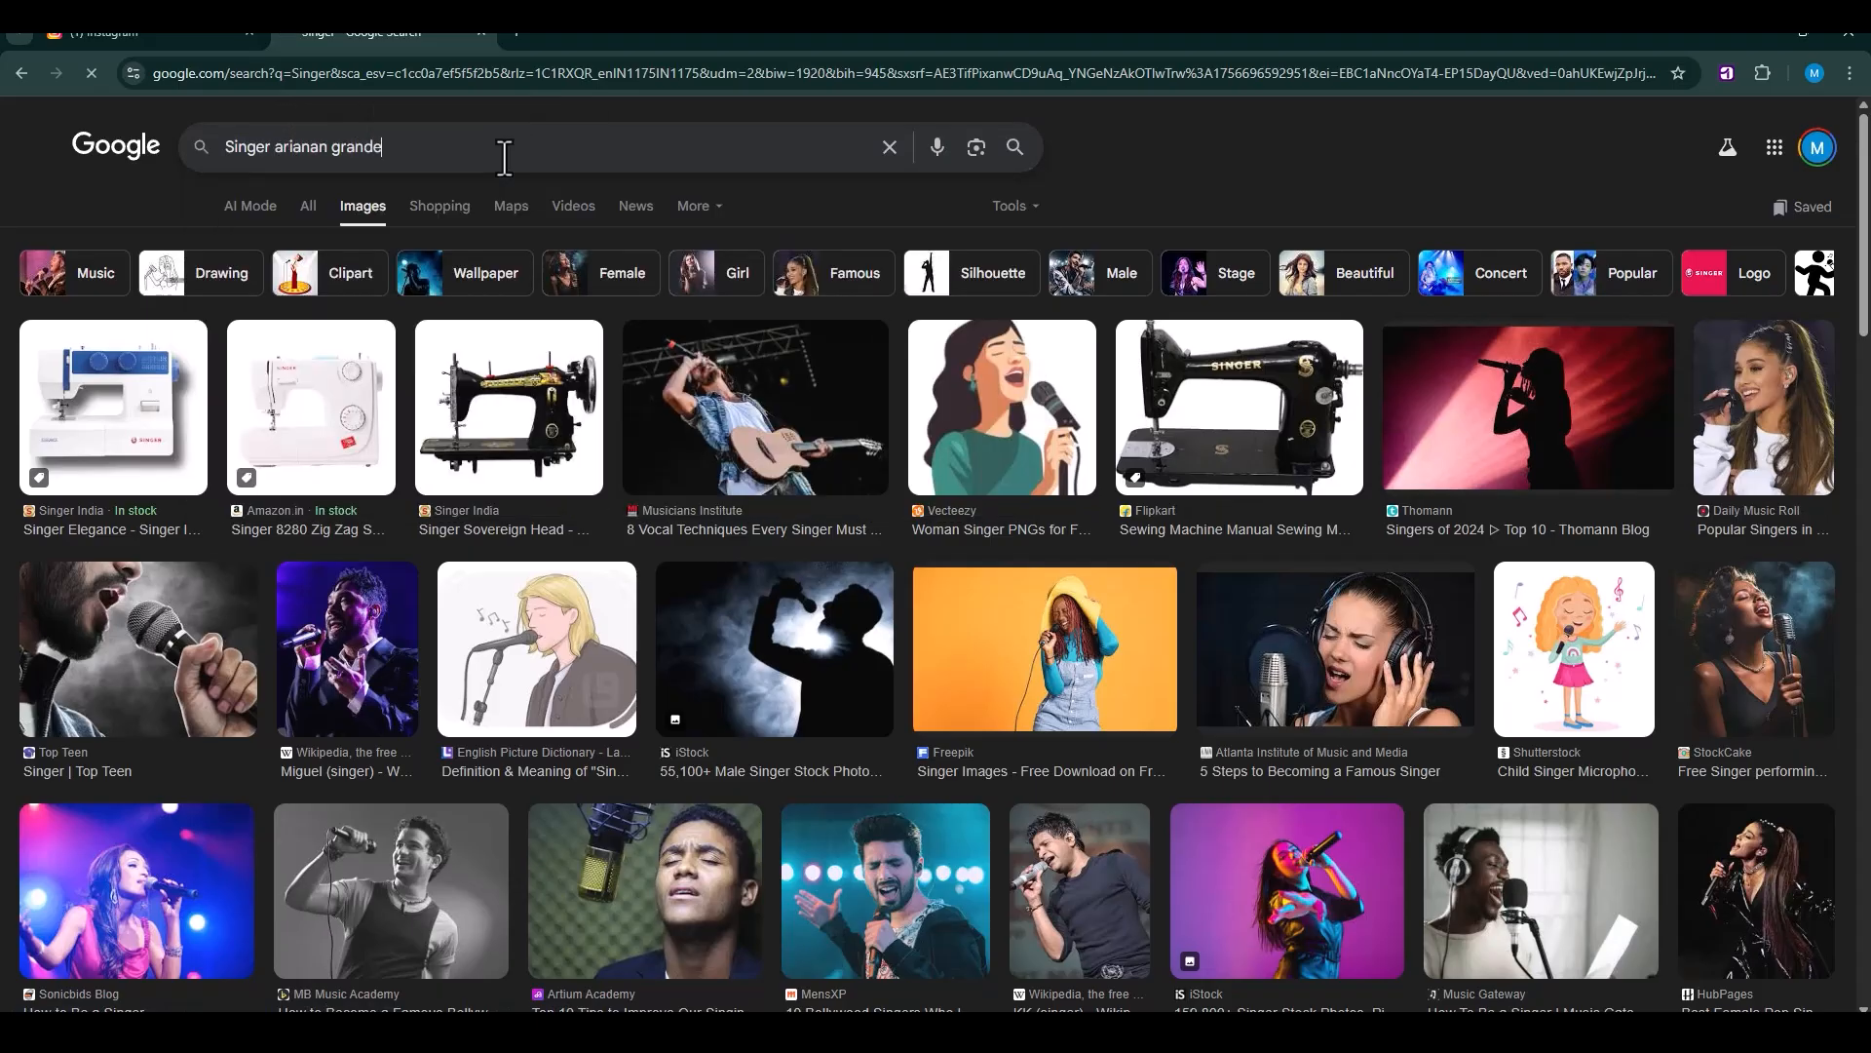
pyautogui.press('Return')
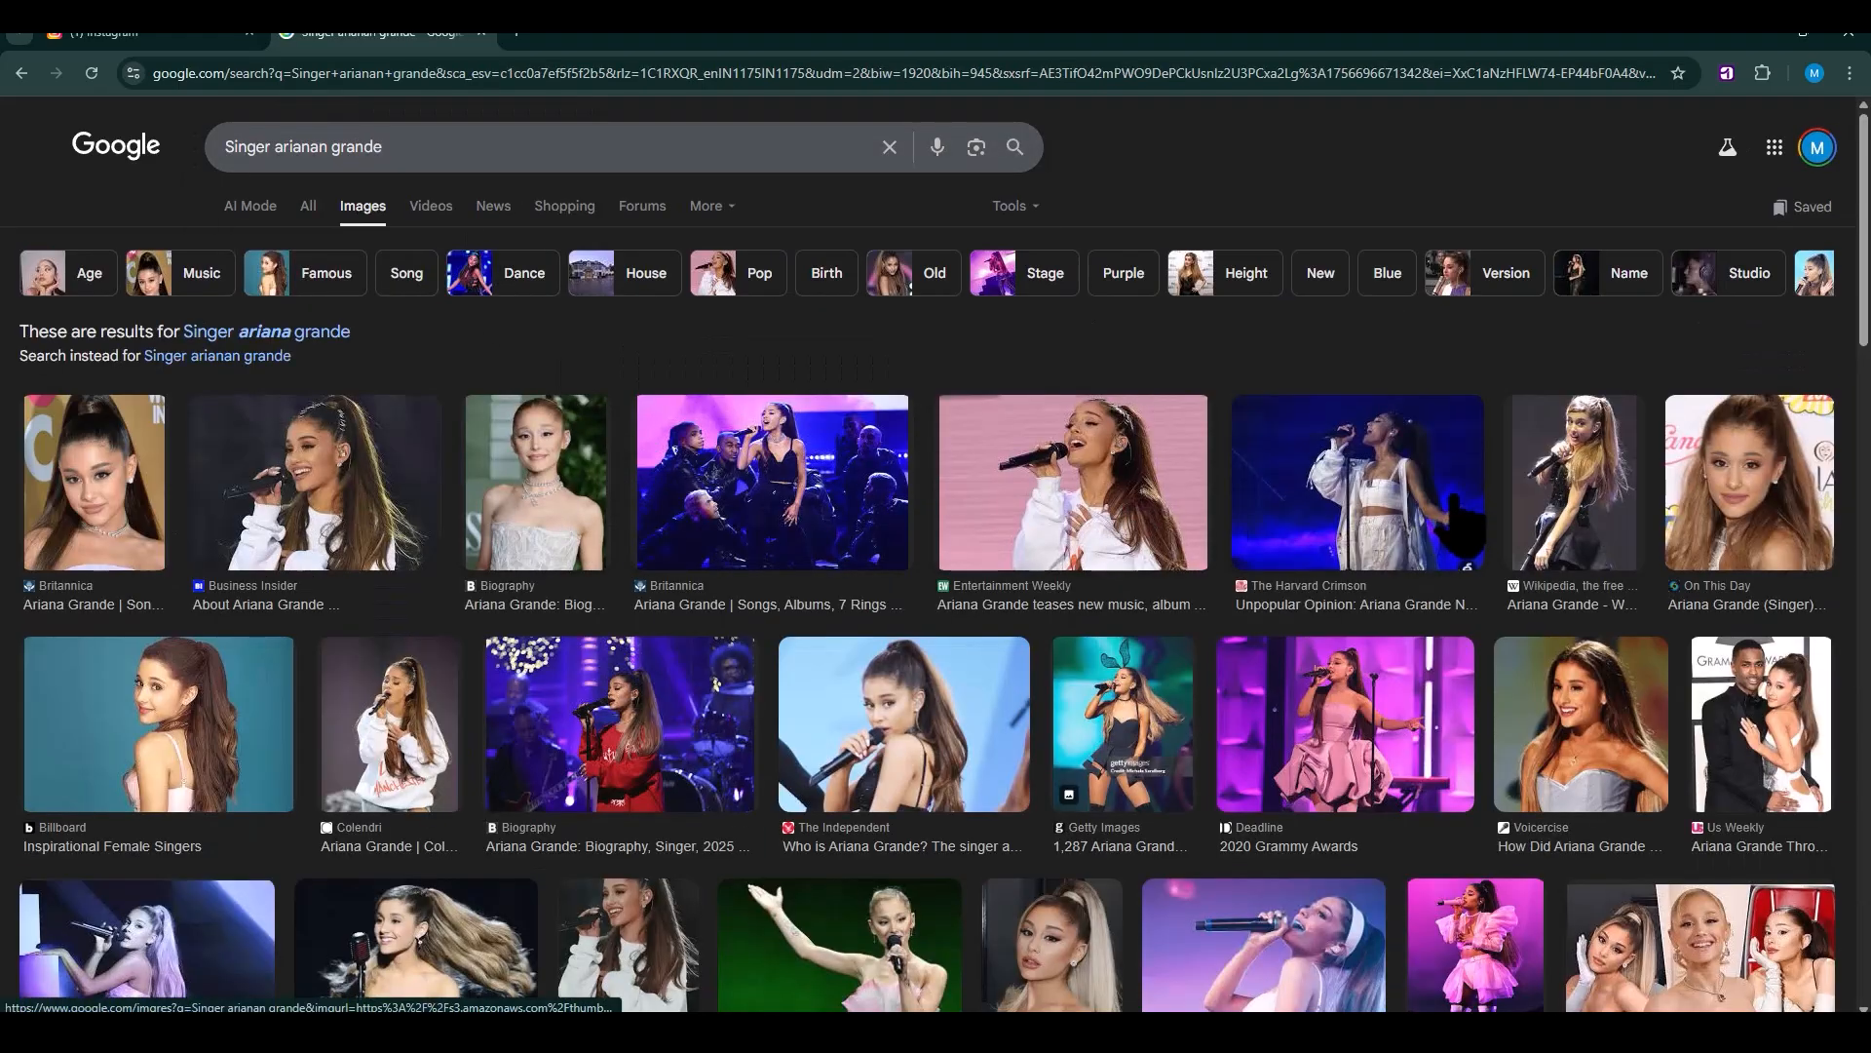
# Open the Biography photo of the singer in a red sweater at a microphone and copy the image.
pyautogui.click(1364, 483)
pyautogui.scroll(-5, 1462, 595)
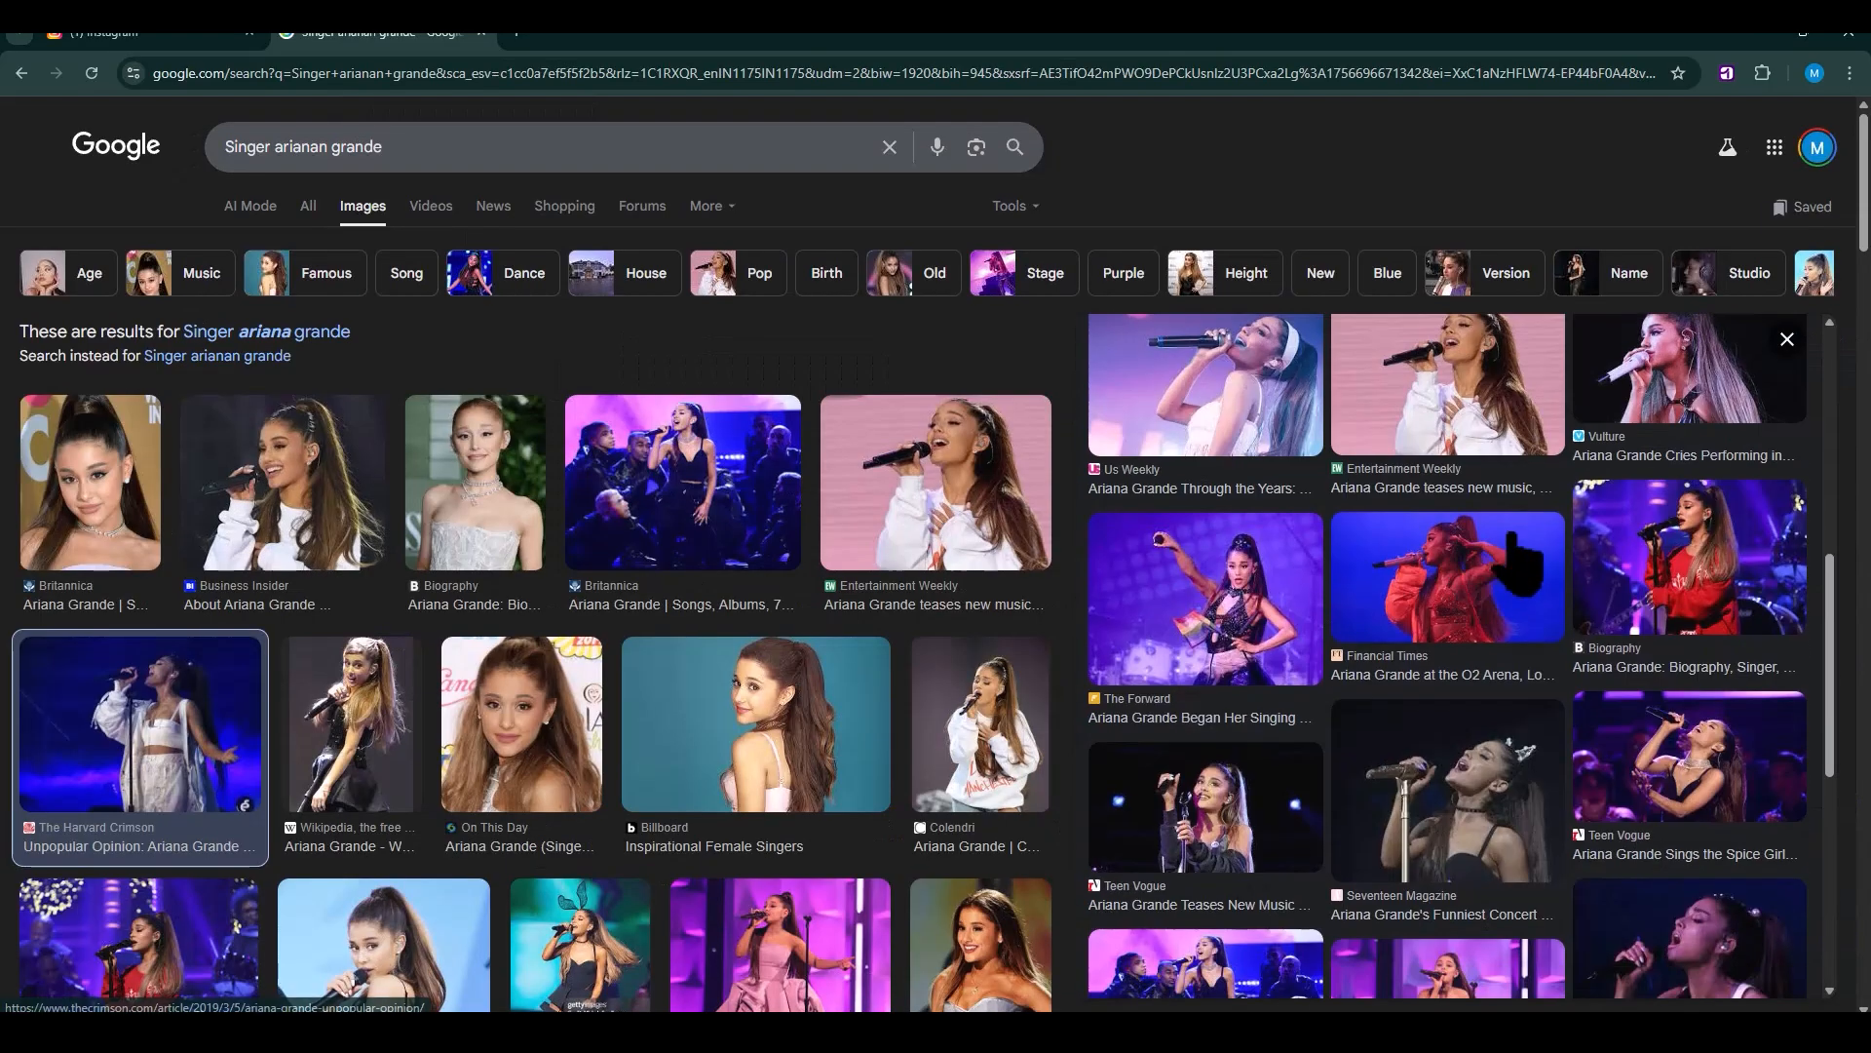
pyautogui.click(1734, 556)
pyautogui.rightClick(1411, 555)
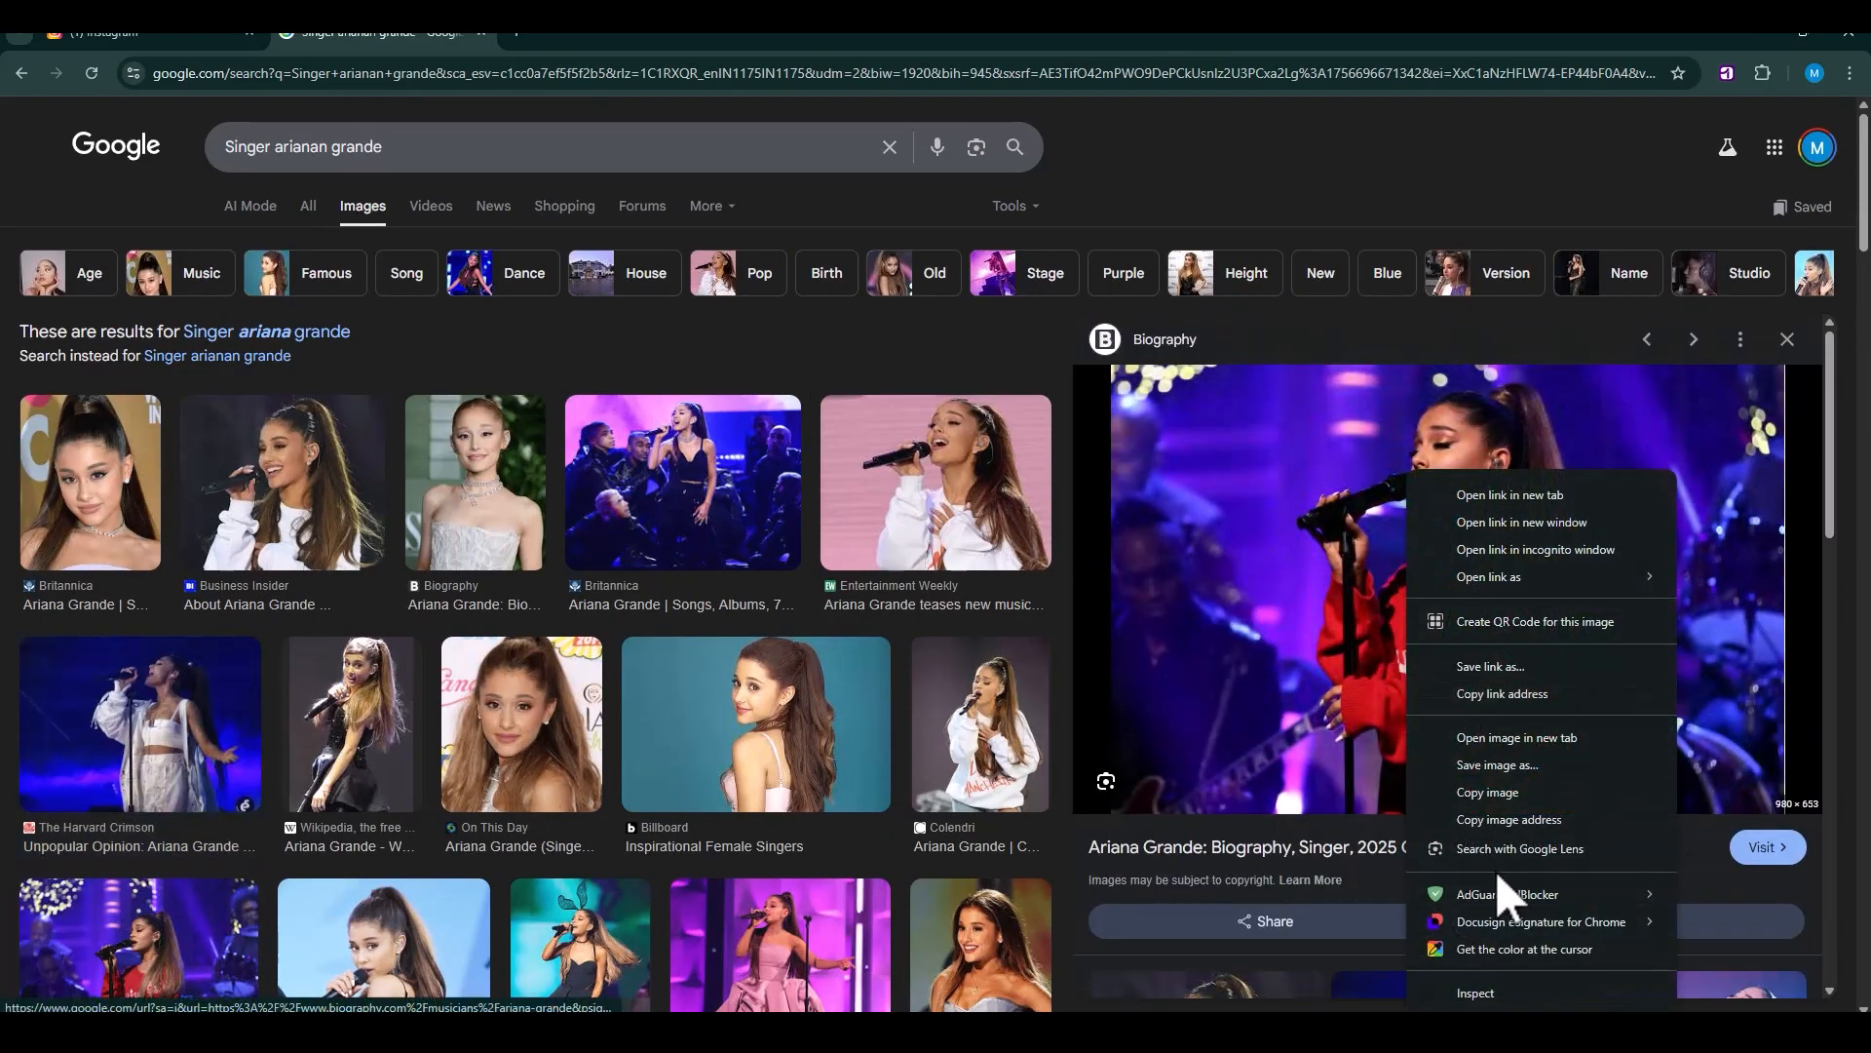
pyautogui.click(1469, 799)
# Switch back to After Effects, import the copied photo with Copy Pasta, and add it as a layer in Album 3.
pyautogui.hotkey('alt', 'Tab')
pyautogui.click(1663, 714)
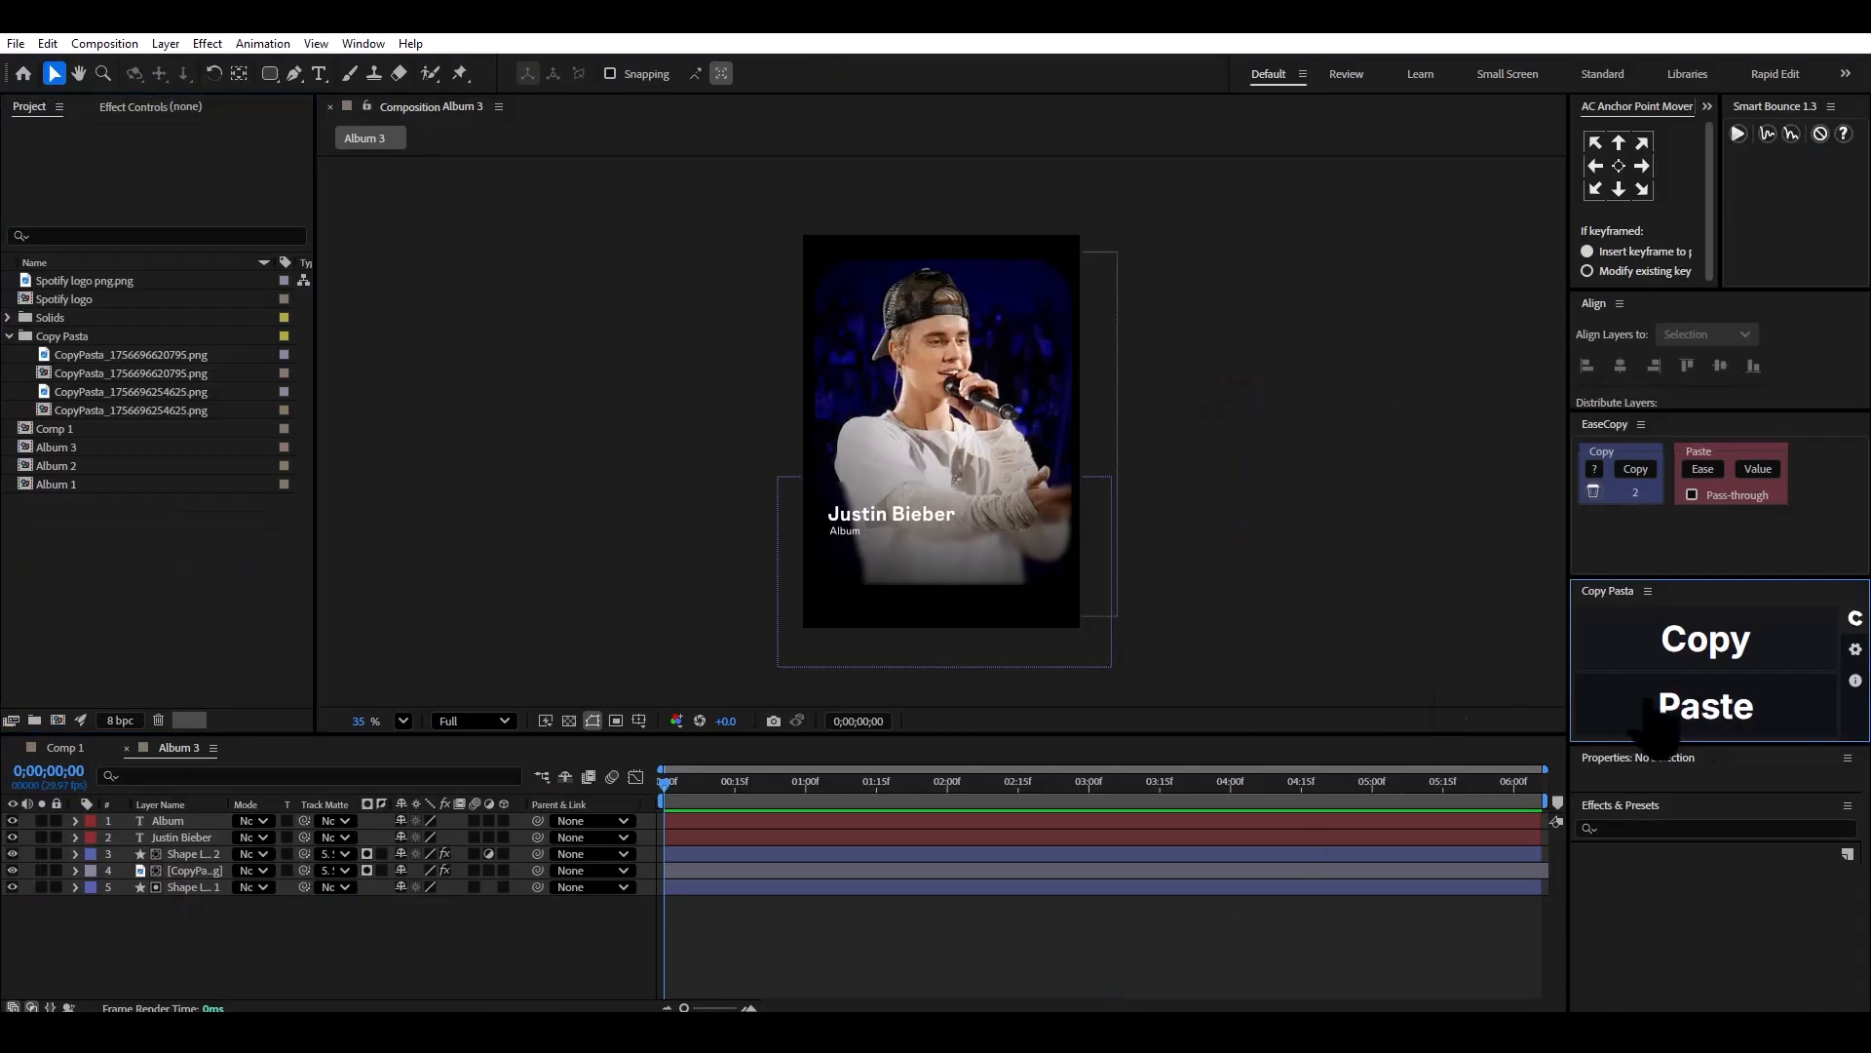
pyautogui.hotkey('ctrl', 'x')
pyautogui.click(181, 748)
pyautogui.hotkey('ctrl', 'v')
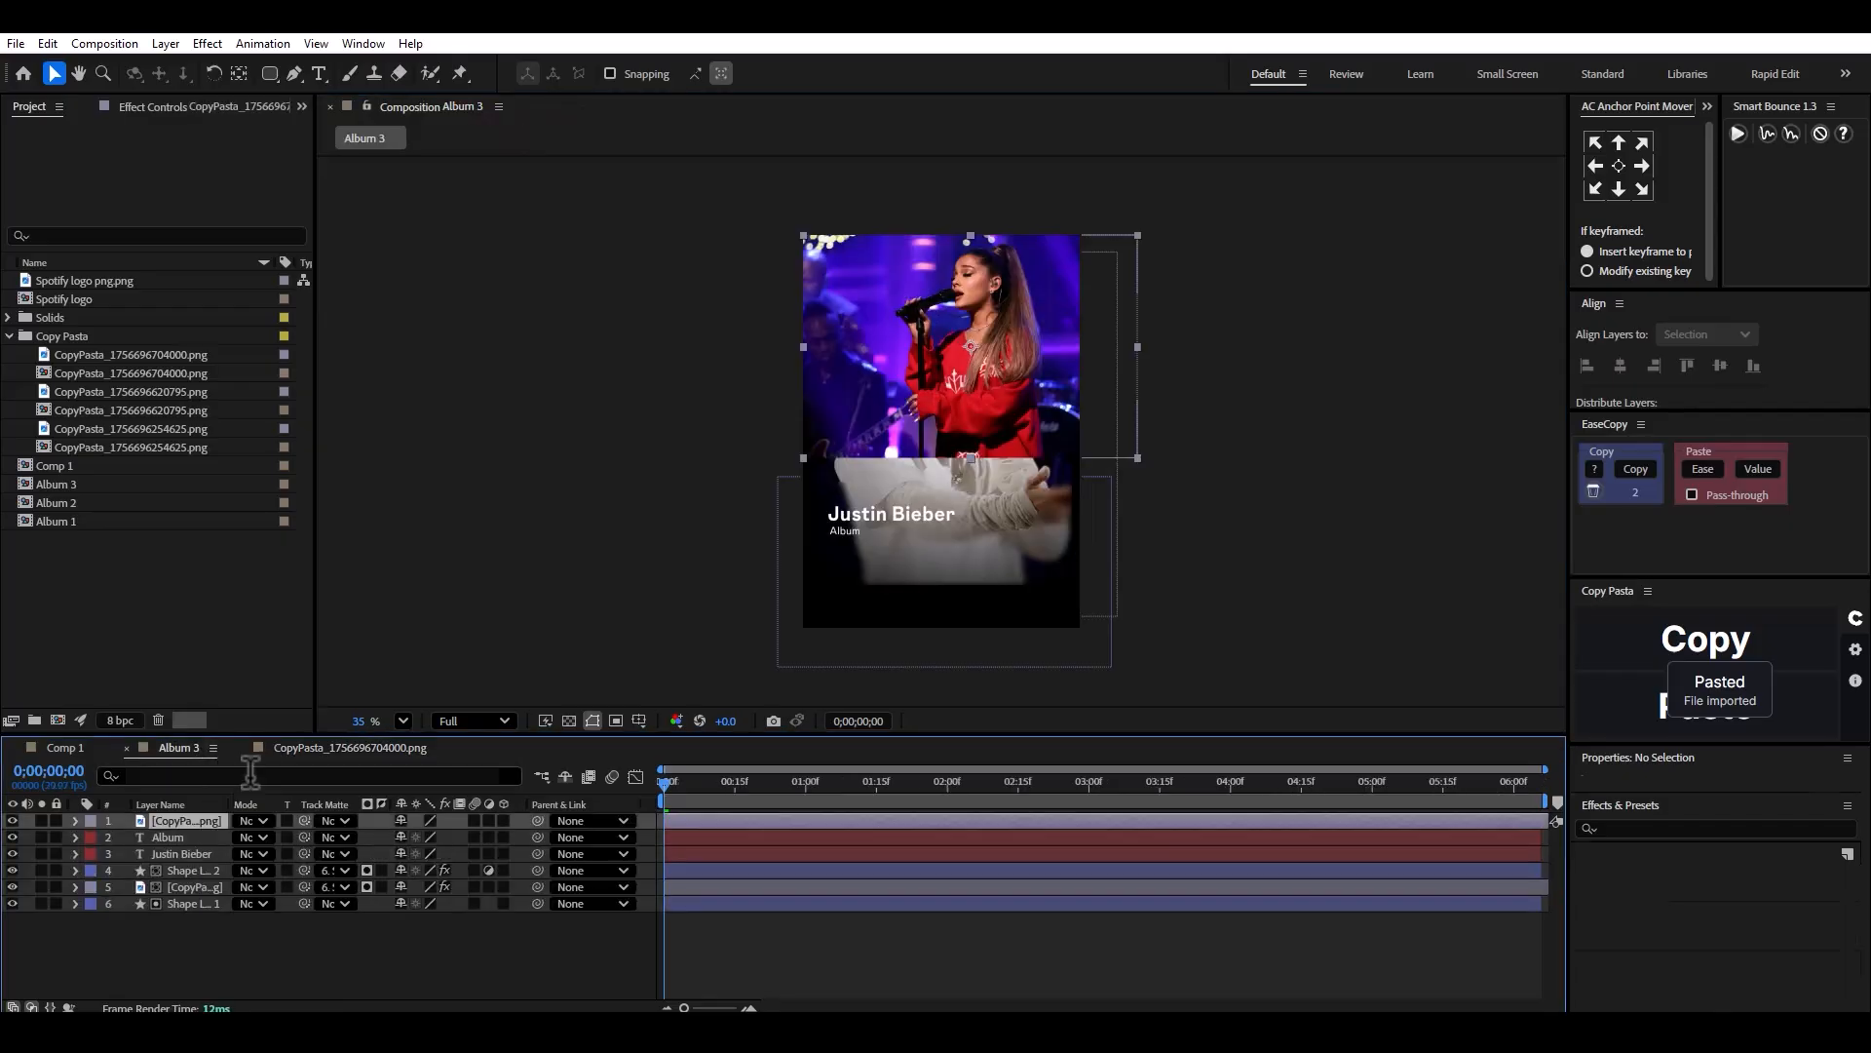
# Scale the new photo up to 171% and position it so the singer fills the Album 3 frame.
pyautogui.moveTo(942, 390); pyautogui.dragTo(901, 497)
pyautogui.press('s')
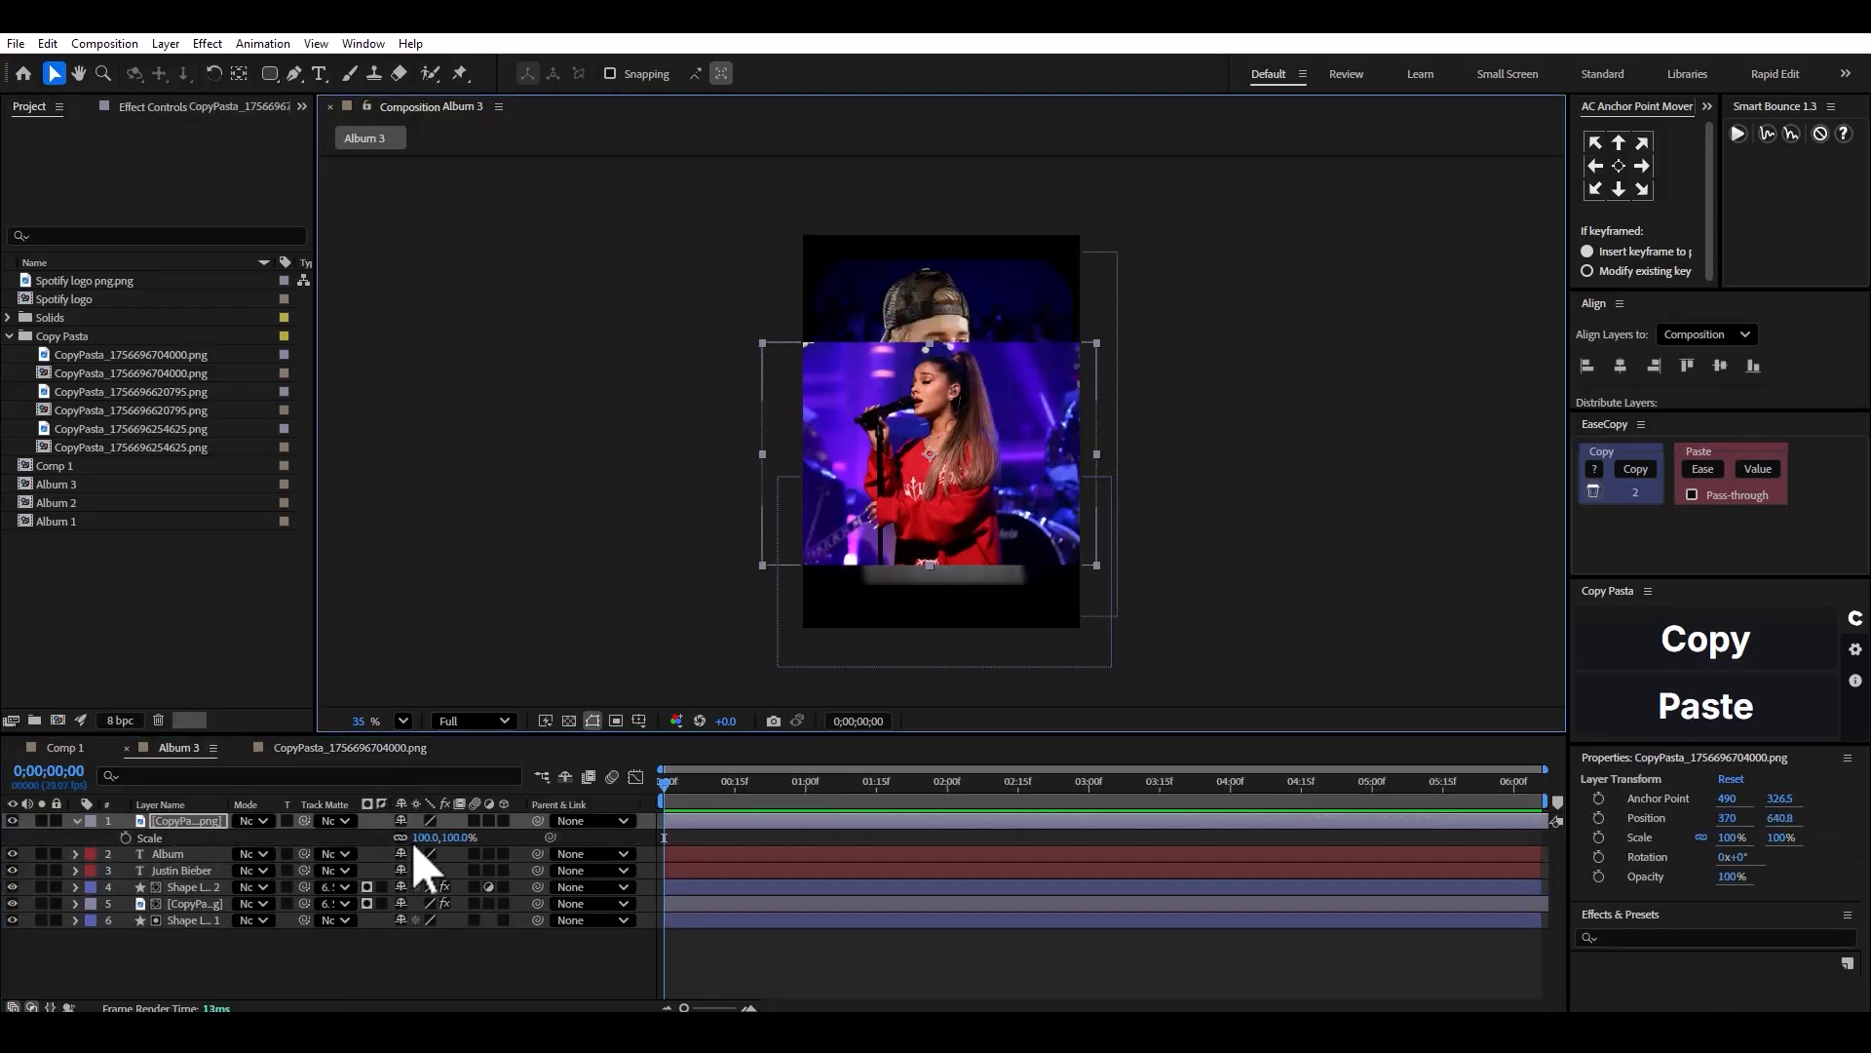
pyautogui.moveTo(418, 839); pyautogui.dragTo(487, 828)
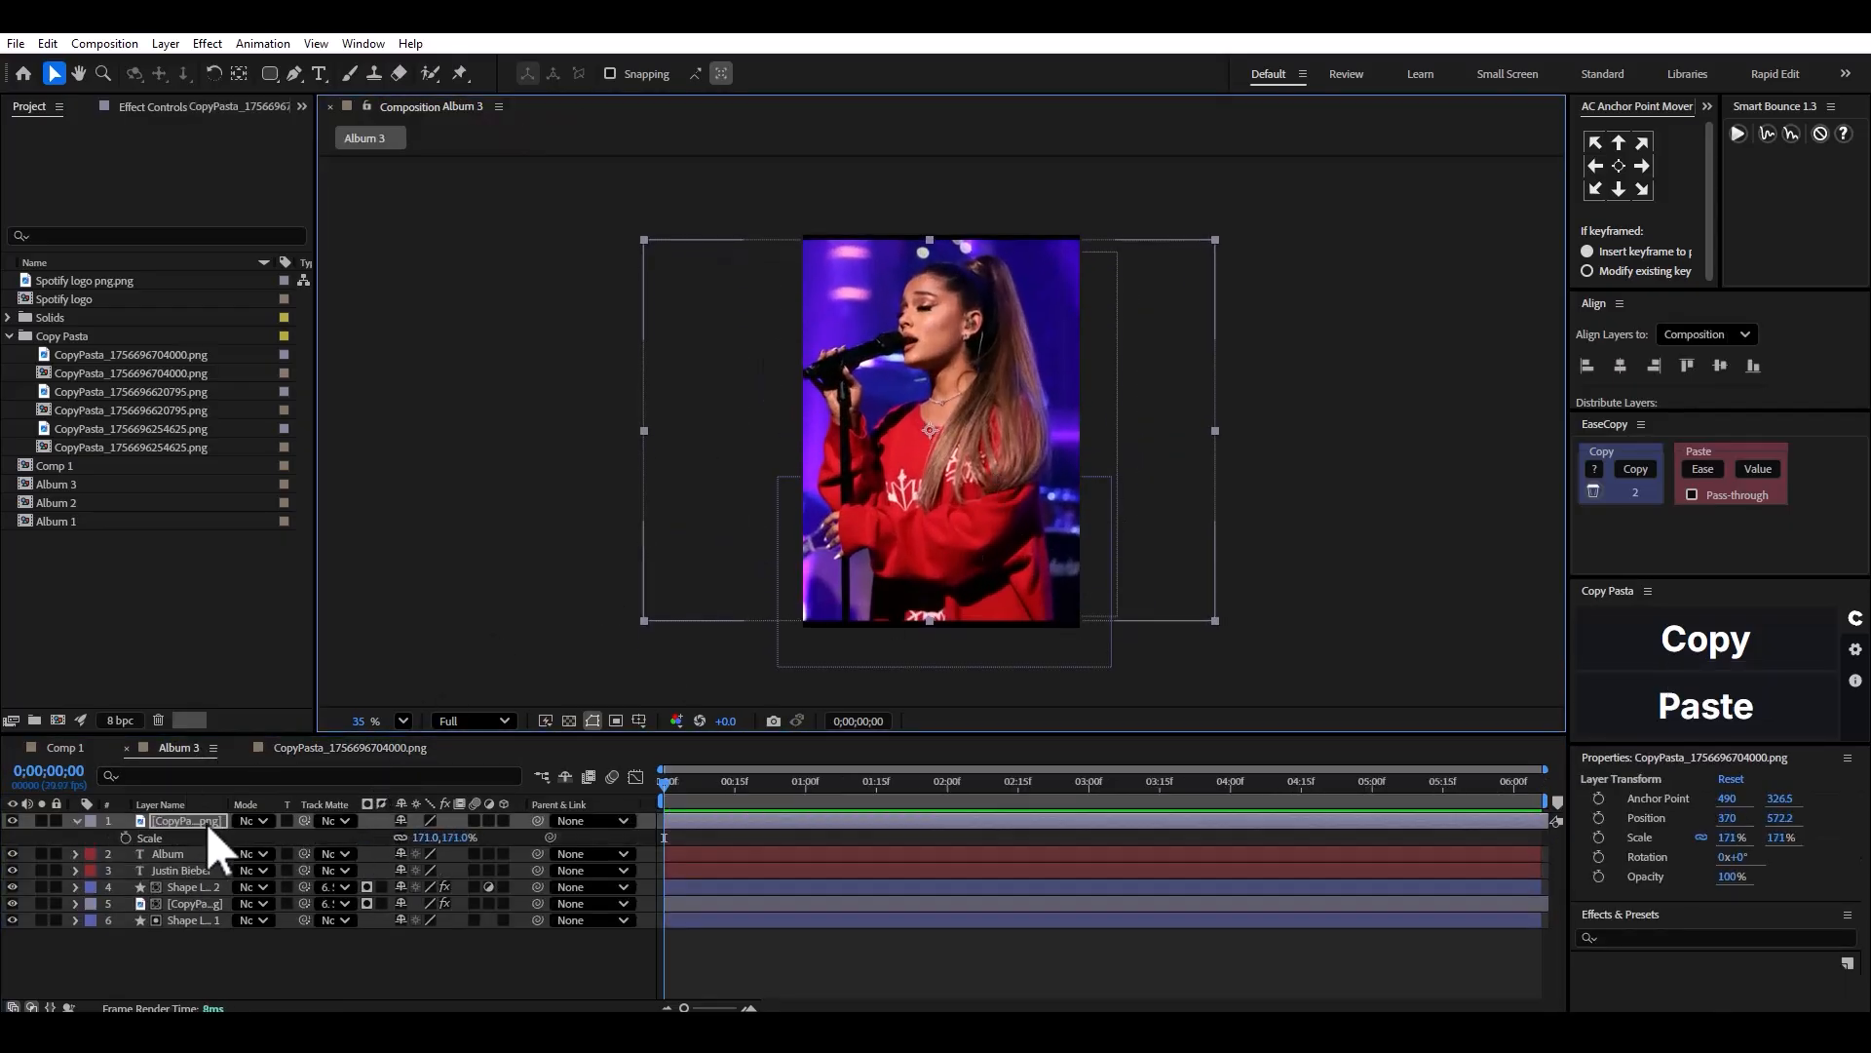
# Place the new photo above the bottom shape layer, matted by that shape, in place of the deleted Justin Bieber photo.
pyautogui.moveTo(205, 824); pyautogui.dragTo(168, 918)
pyautogui.click(186, 870)
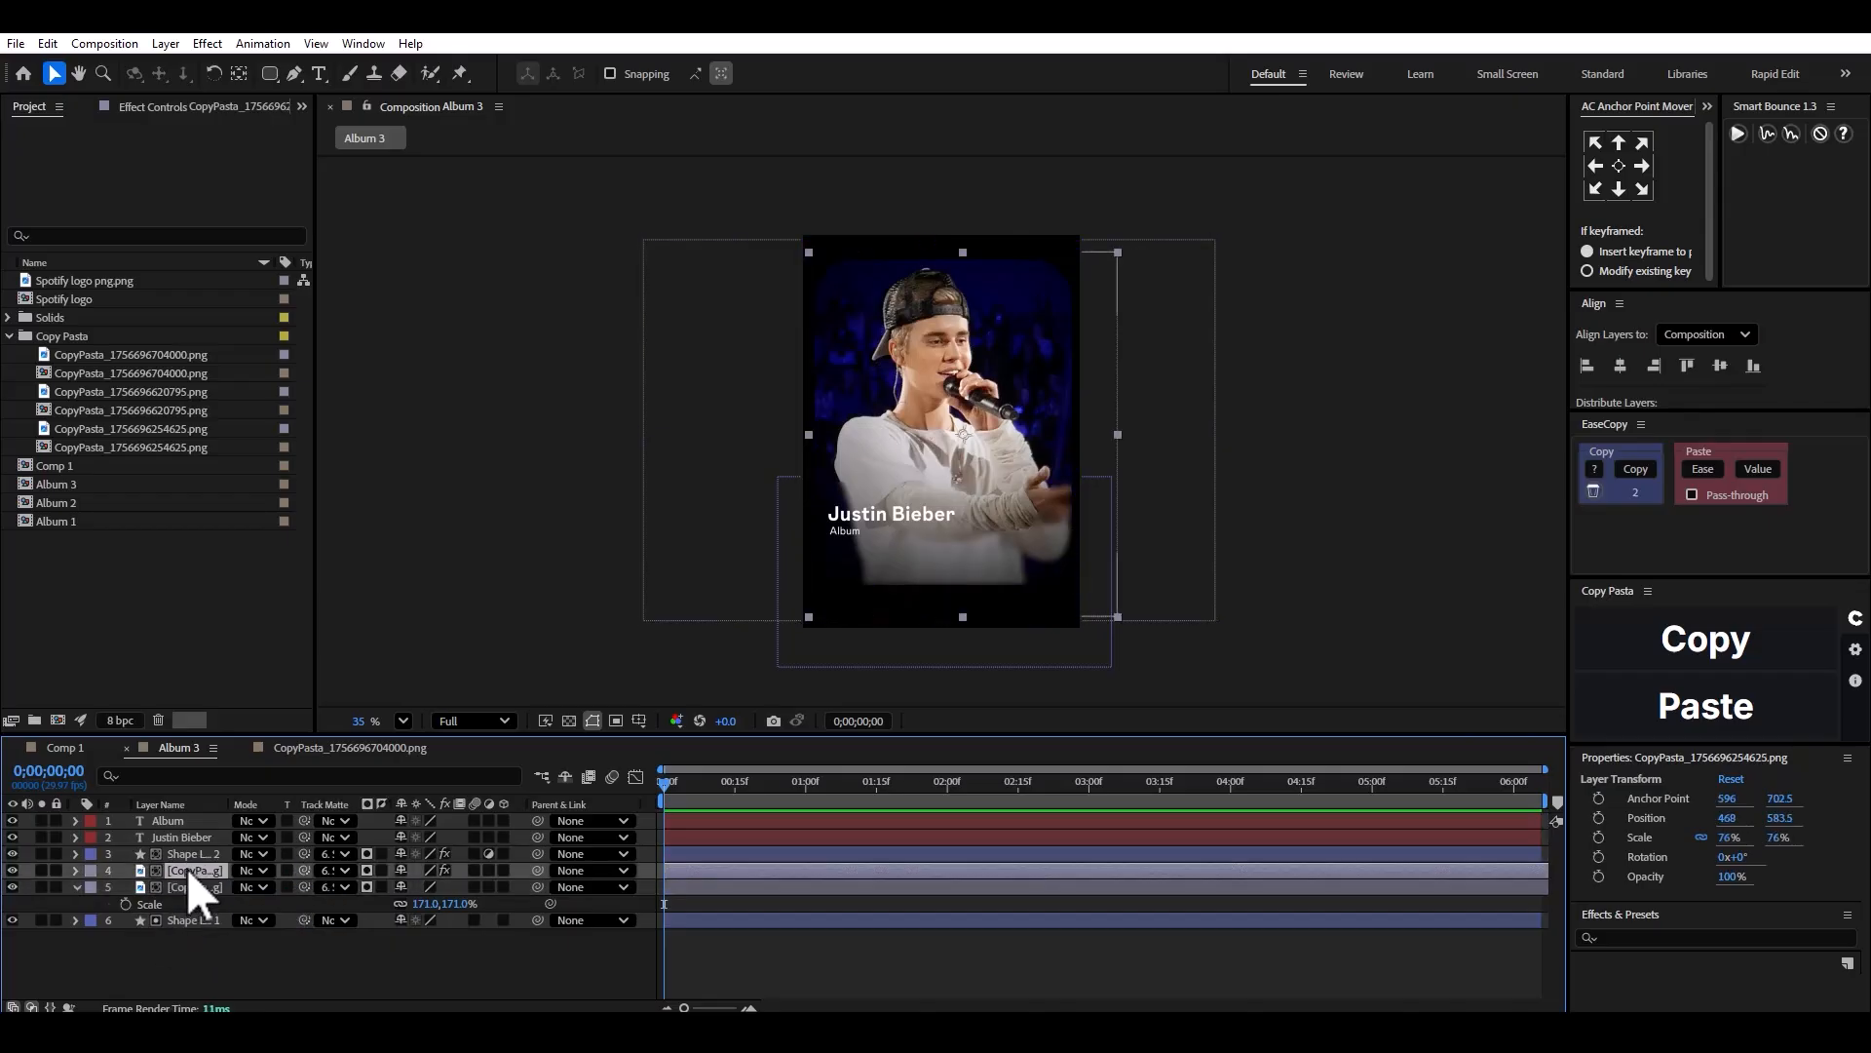
pyautogui.press('Delete')
# Shift the new photo slightly downward so the singer's head sits fully inside the rounded frame.
pyautogui.click(179, 871)
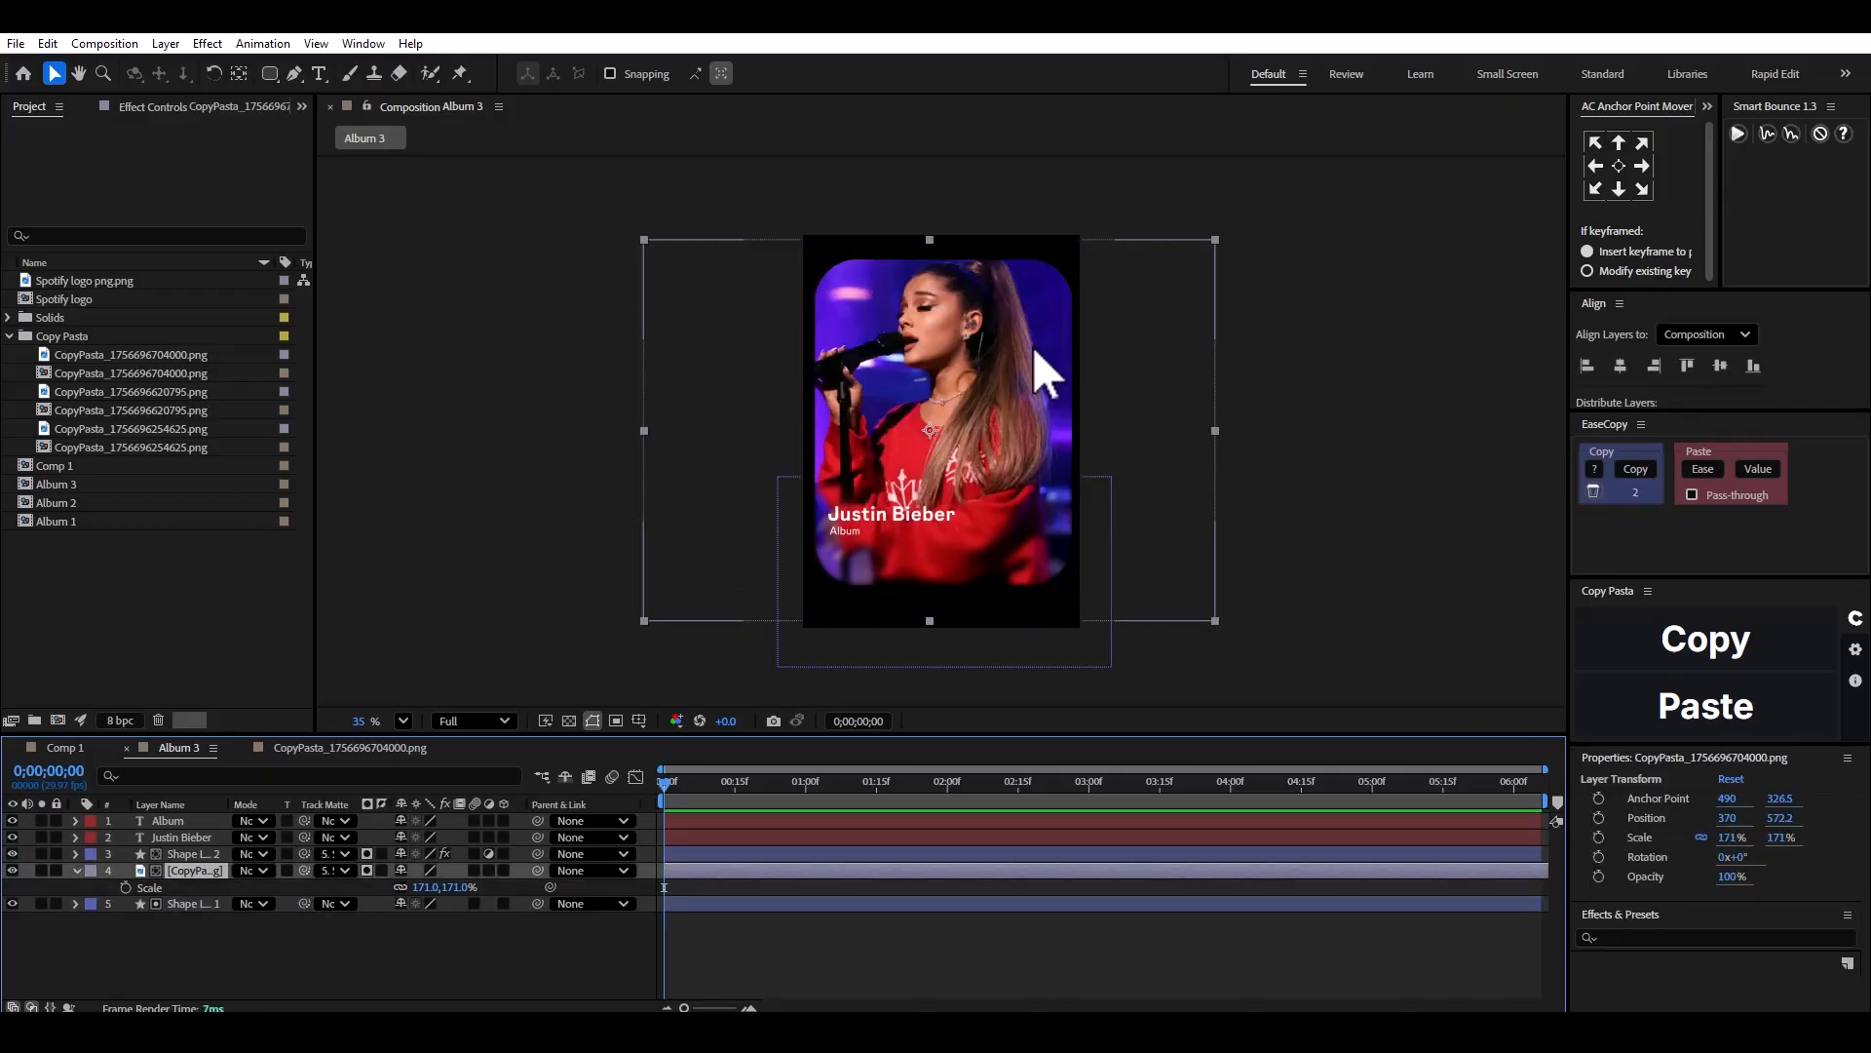
pyautogui.moveTo(1034, 345)
pyautogui.mouseDown()
pyautogui.moveTo(1030, 382)
pyautogui.moveTo(1037, 361)
pyautogui.mouseUp()
pyautogui.click(899, 484)
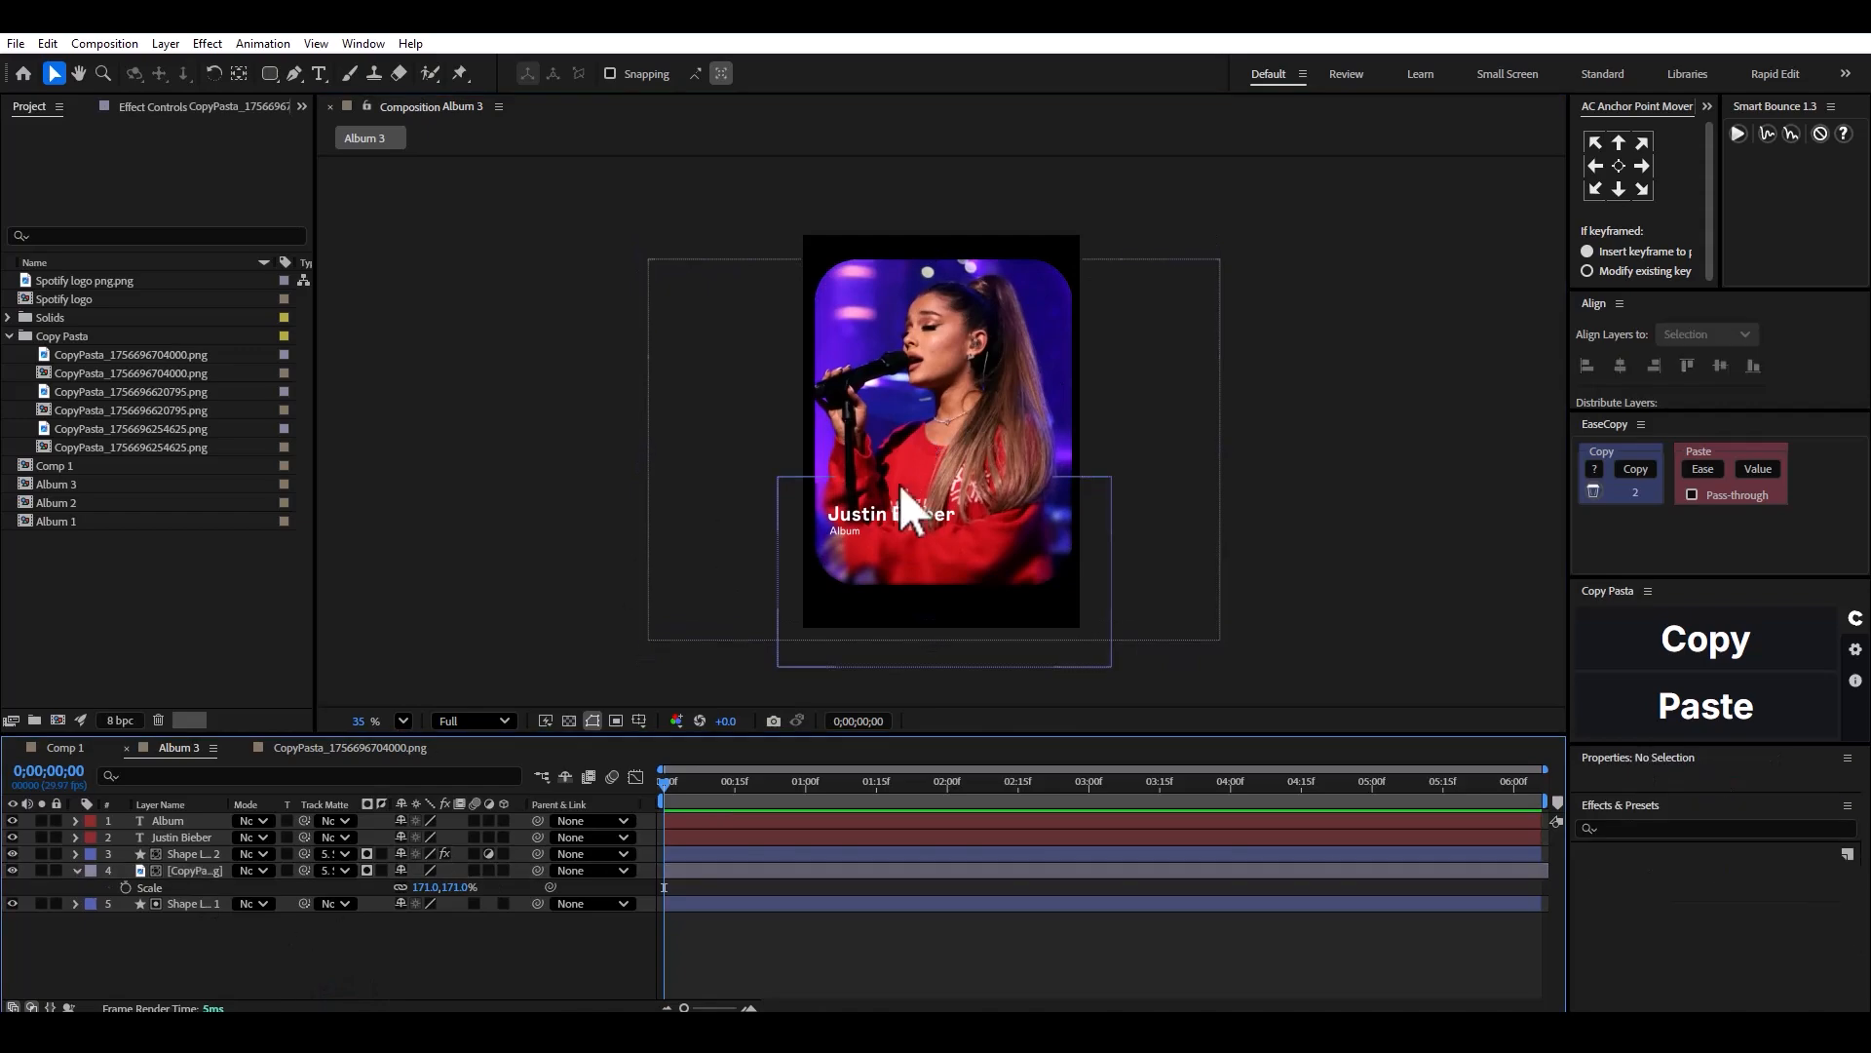
# Change the artist name text in Album 3 to "Ariana Grande" and collapse the photo layer's properties.
pyautogui.click(186, 837)
pyautogui.hotkey('ctrl', 't')
pyautogui.tripleClick(858, 517)
pyautogui.write('Ariana Grande')
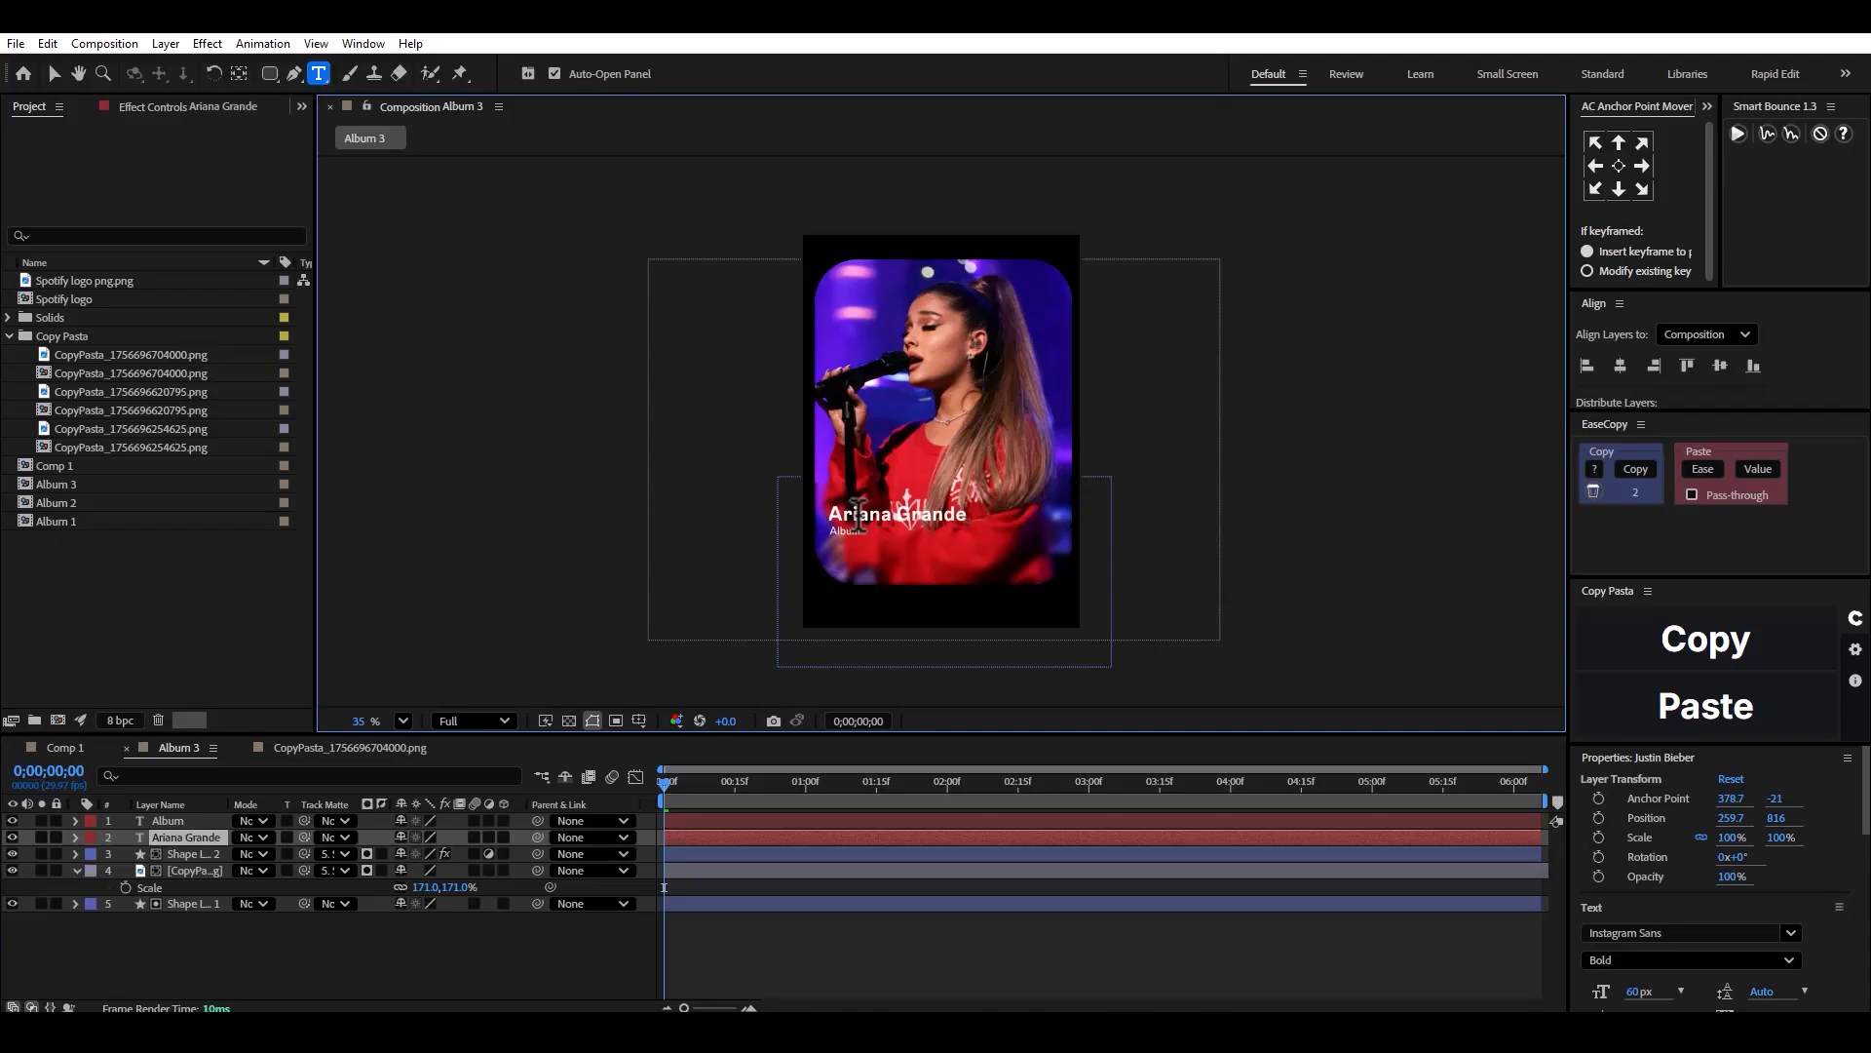
pyautogui.click(424, 916)
pyautogui.click(76, 870)
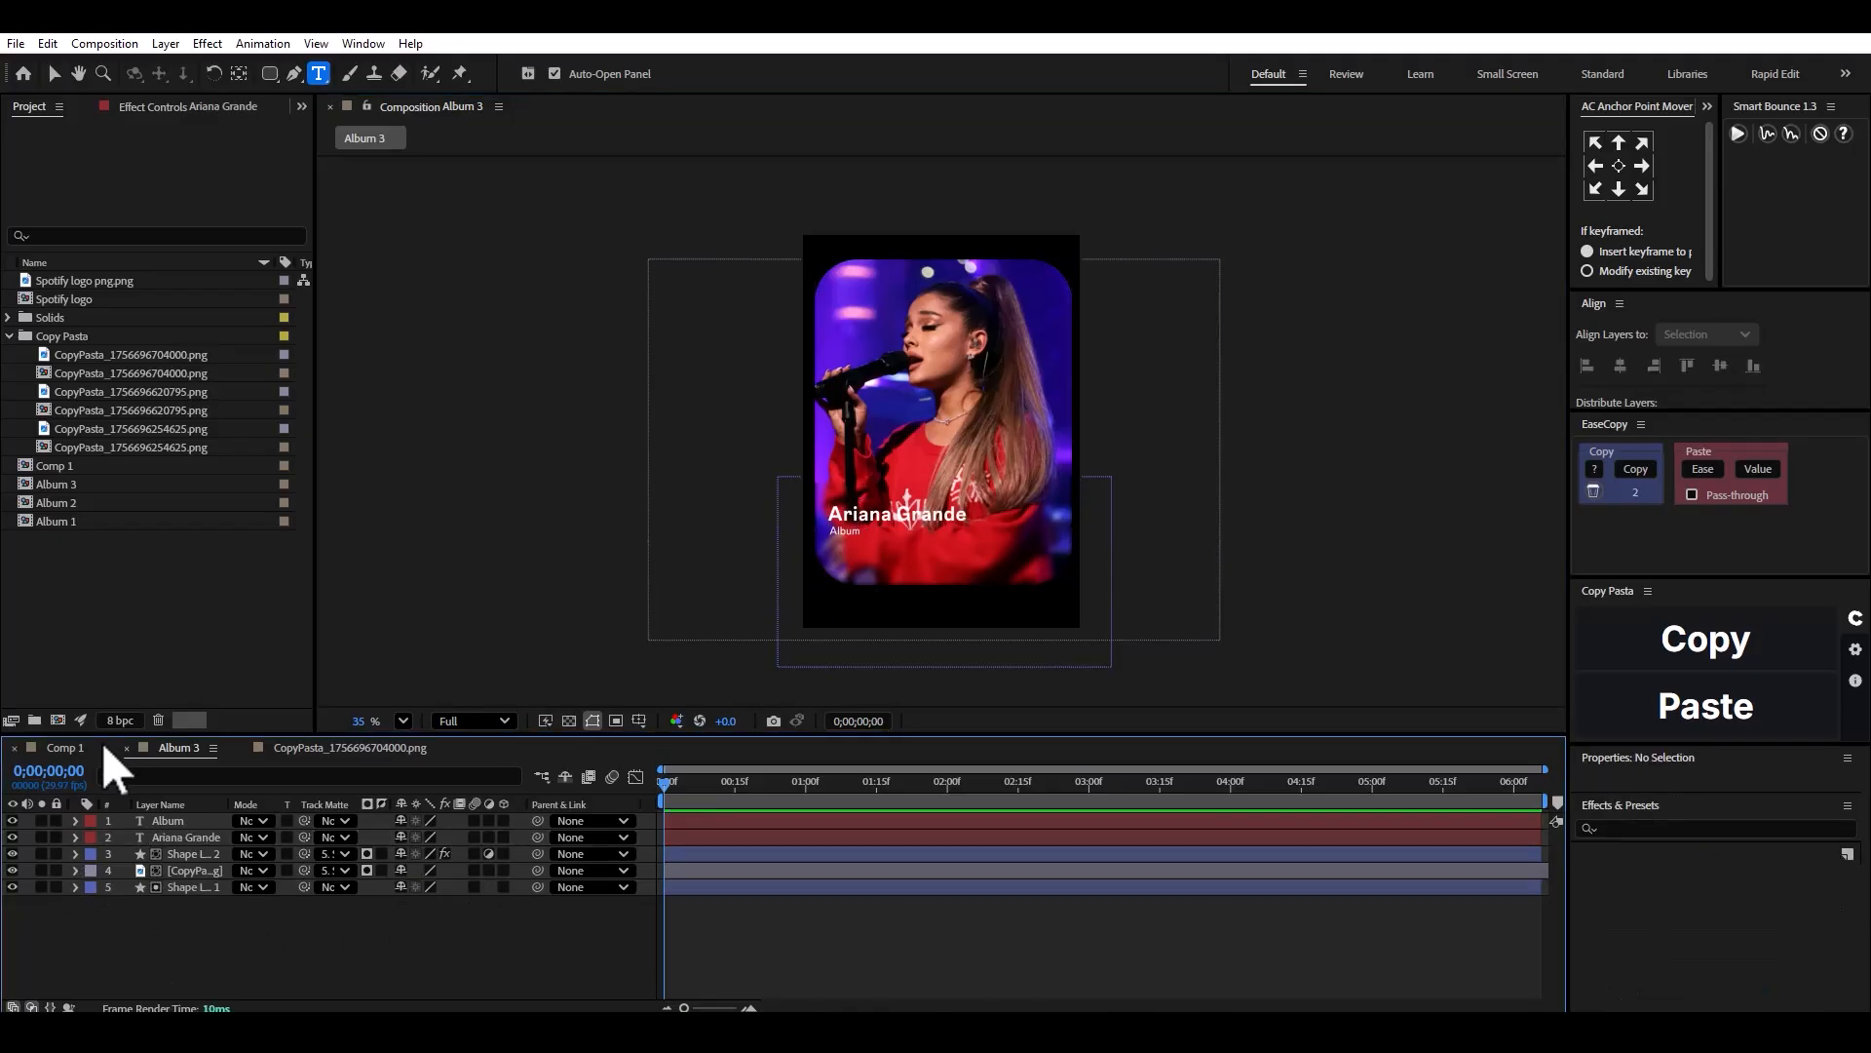
# Return to Comp 1, closing the photo and Album 3 compositions and collapsing the Copy Pasta folder.
pyautogui.click(240, 747)
pyautogui.click(8, 335)
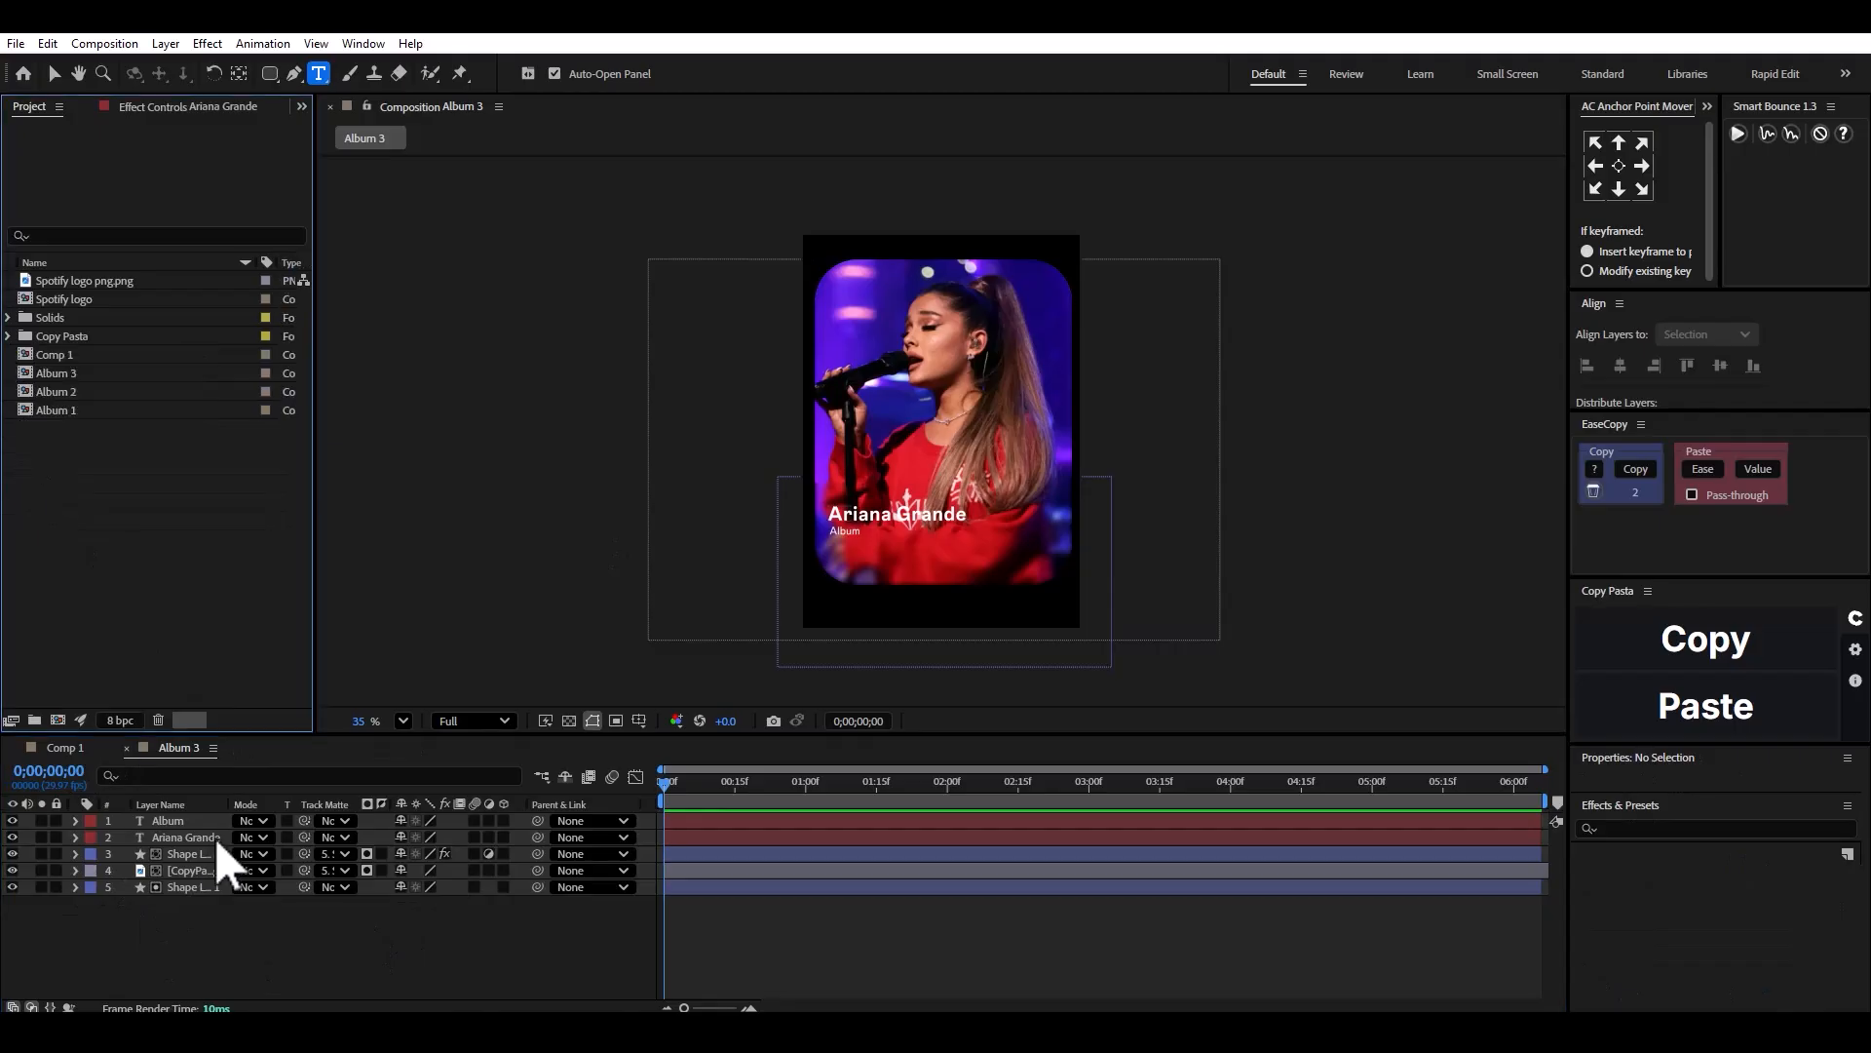
pyautogui.click(72, 752)
pyautogui.click(126, 747)
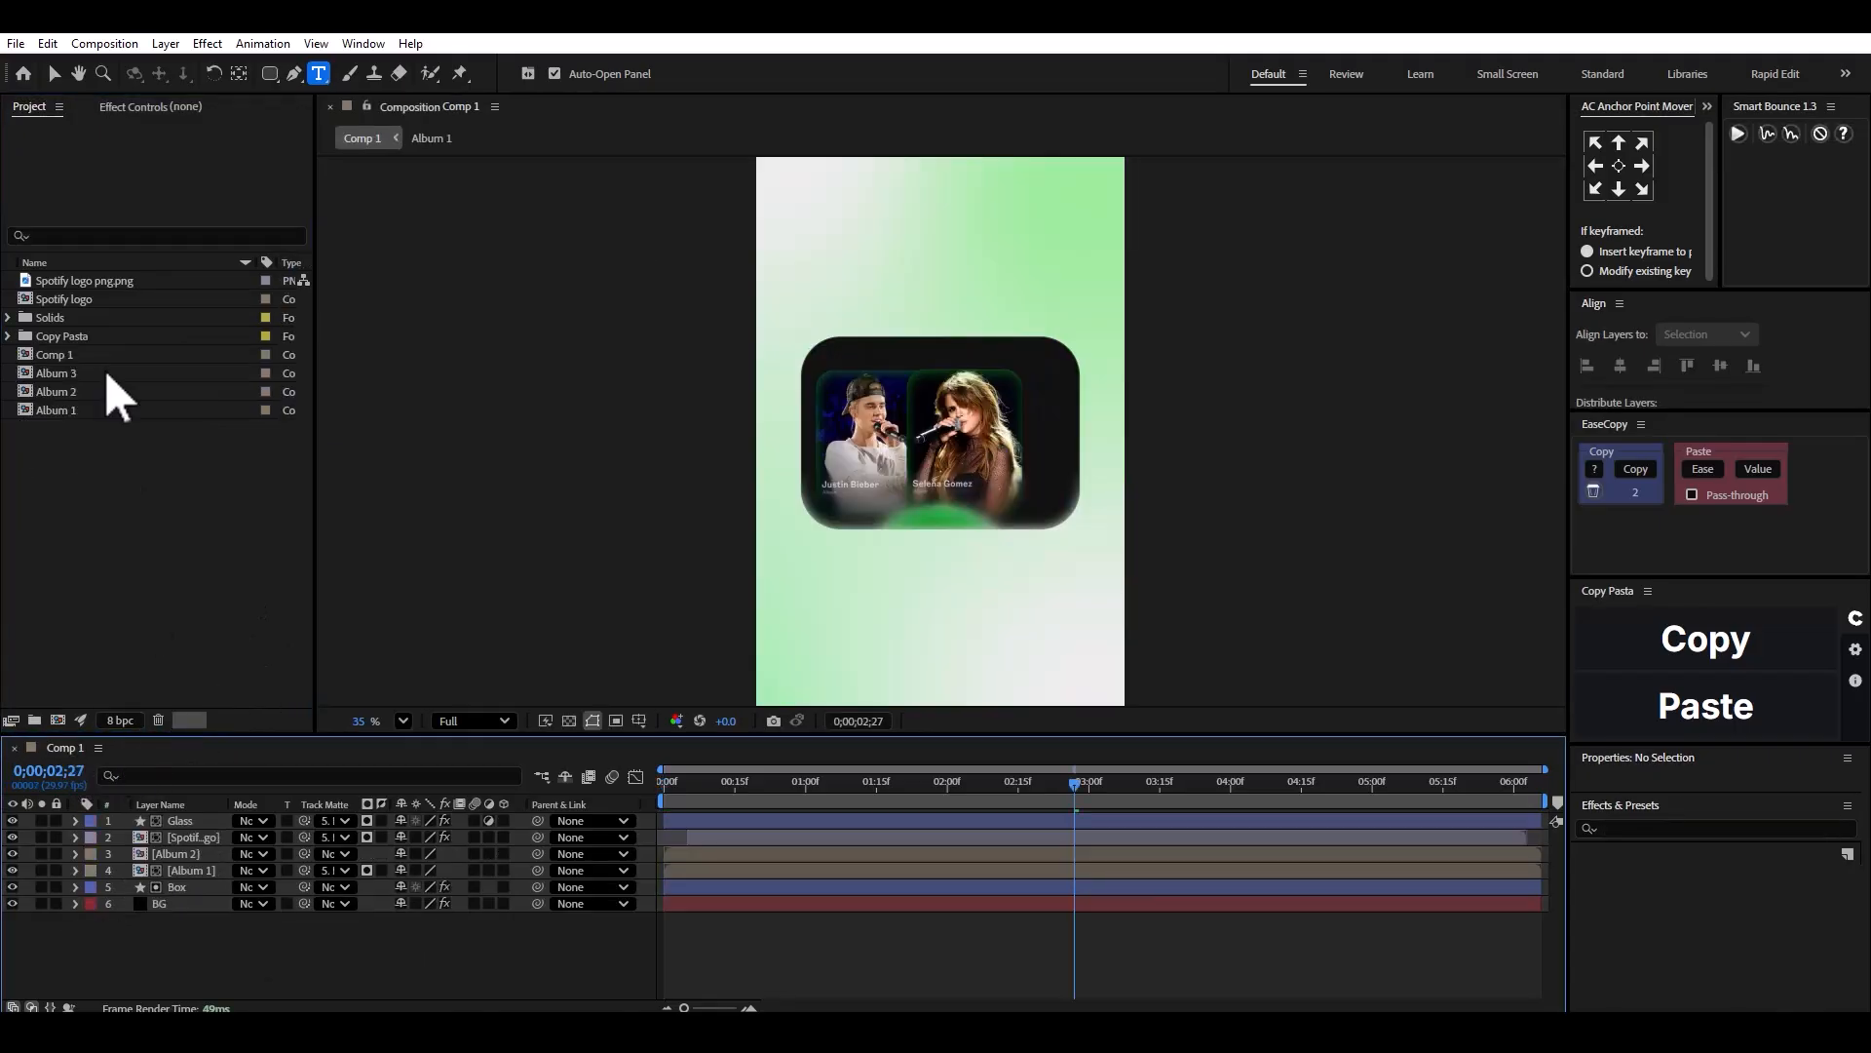
# Add the Album 3 composition to Comp 1 just below the Spotify logo layer and scale it to 45%.
pyautogui.moveTo(39, 367); pyautogui.dragTo(173, 836)
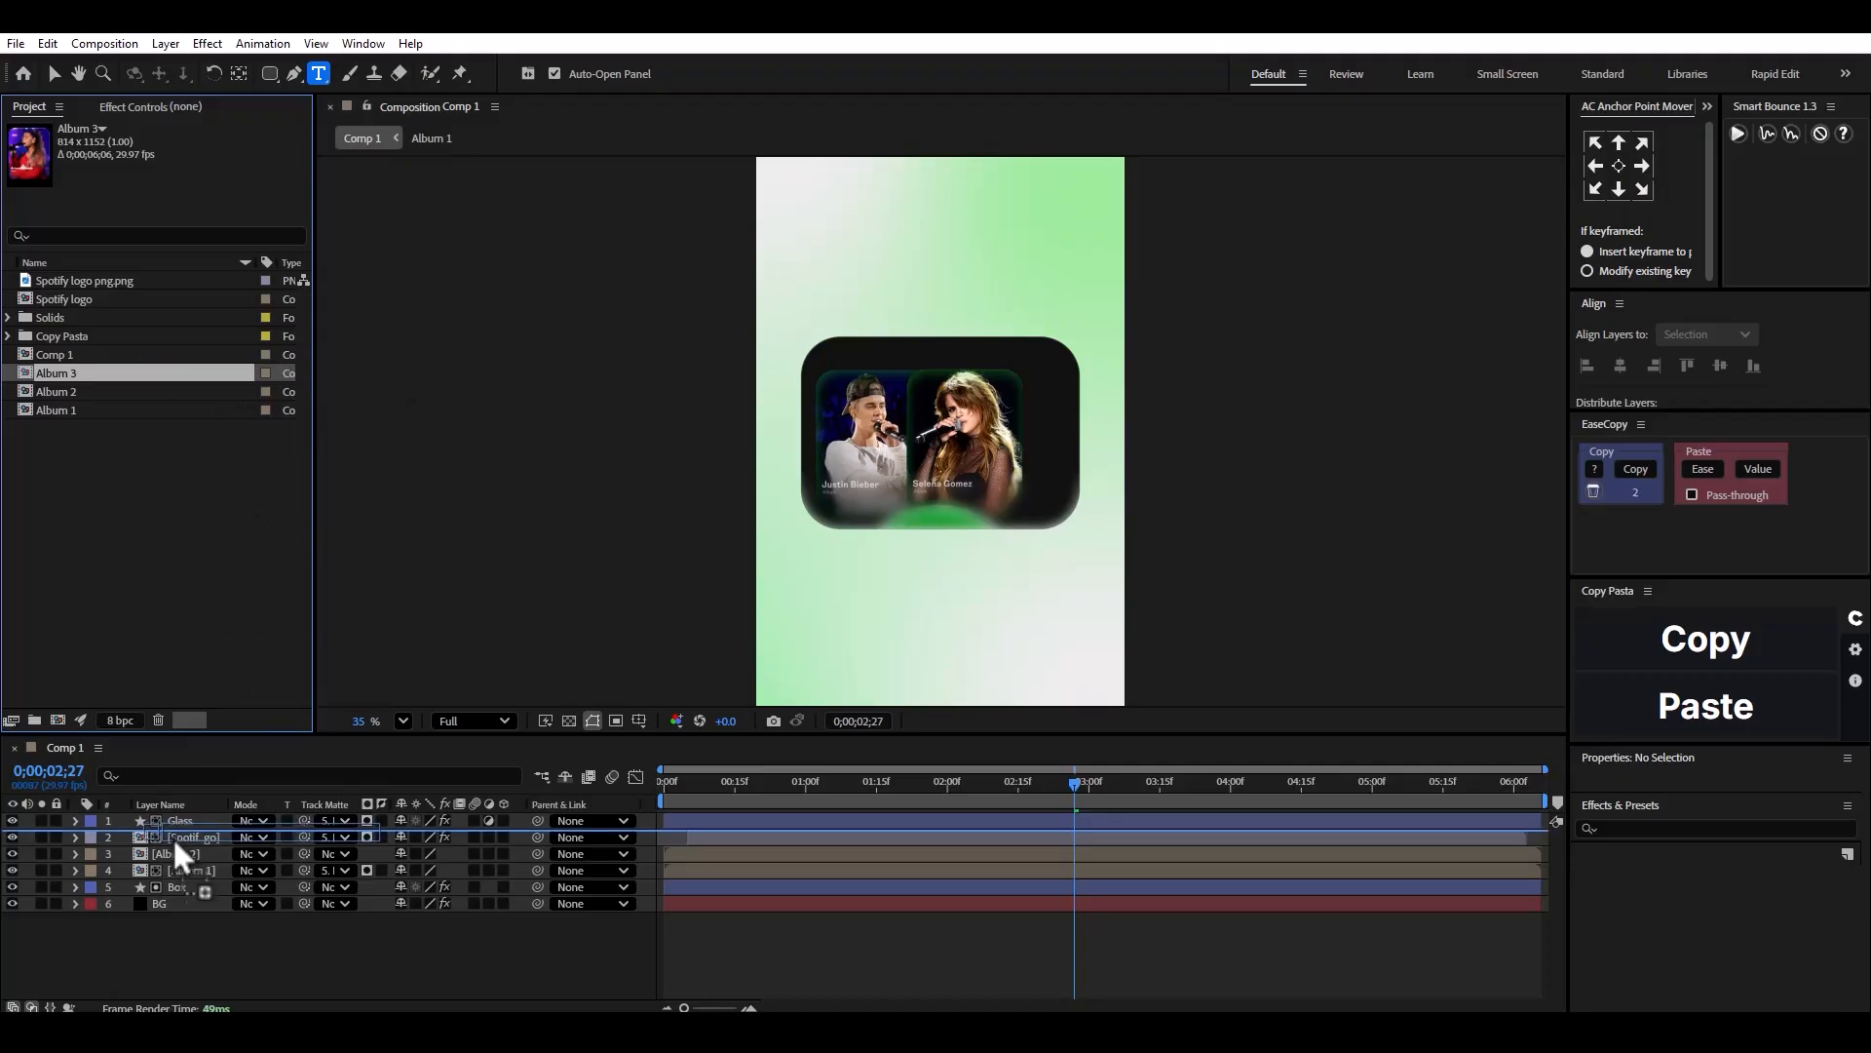
pyautogui.press('s')
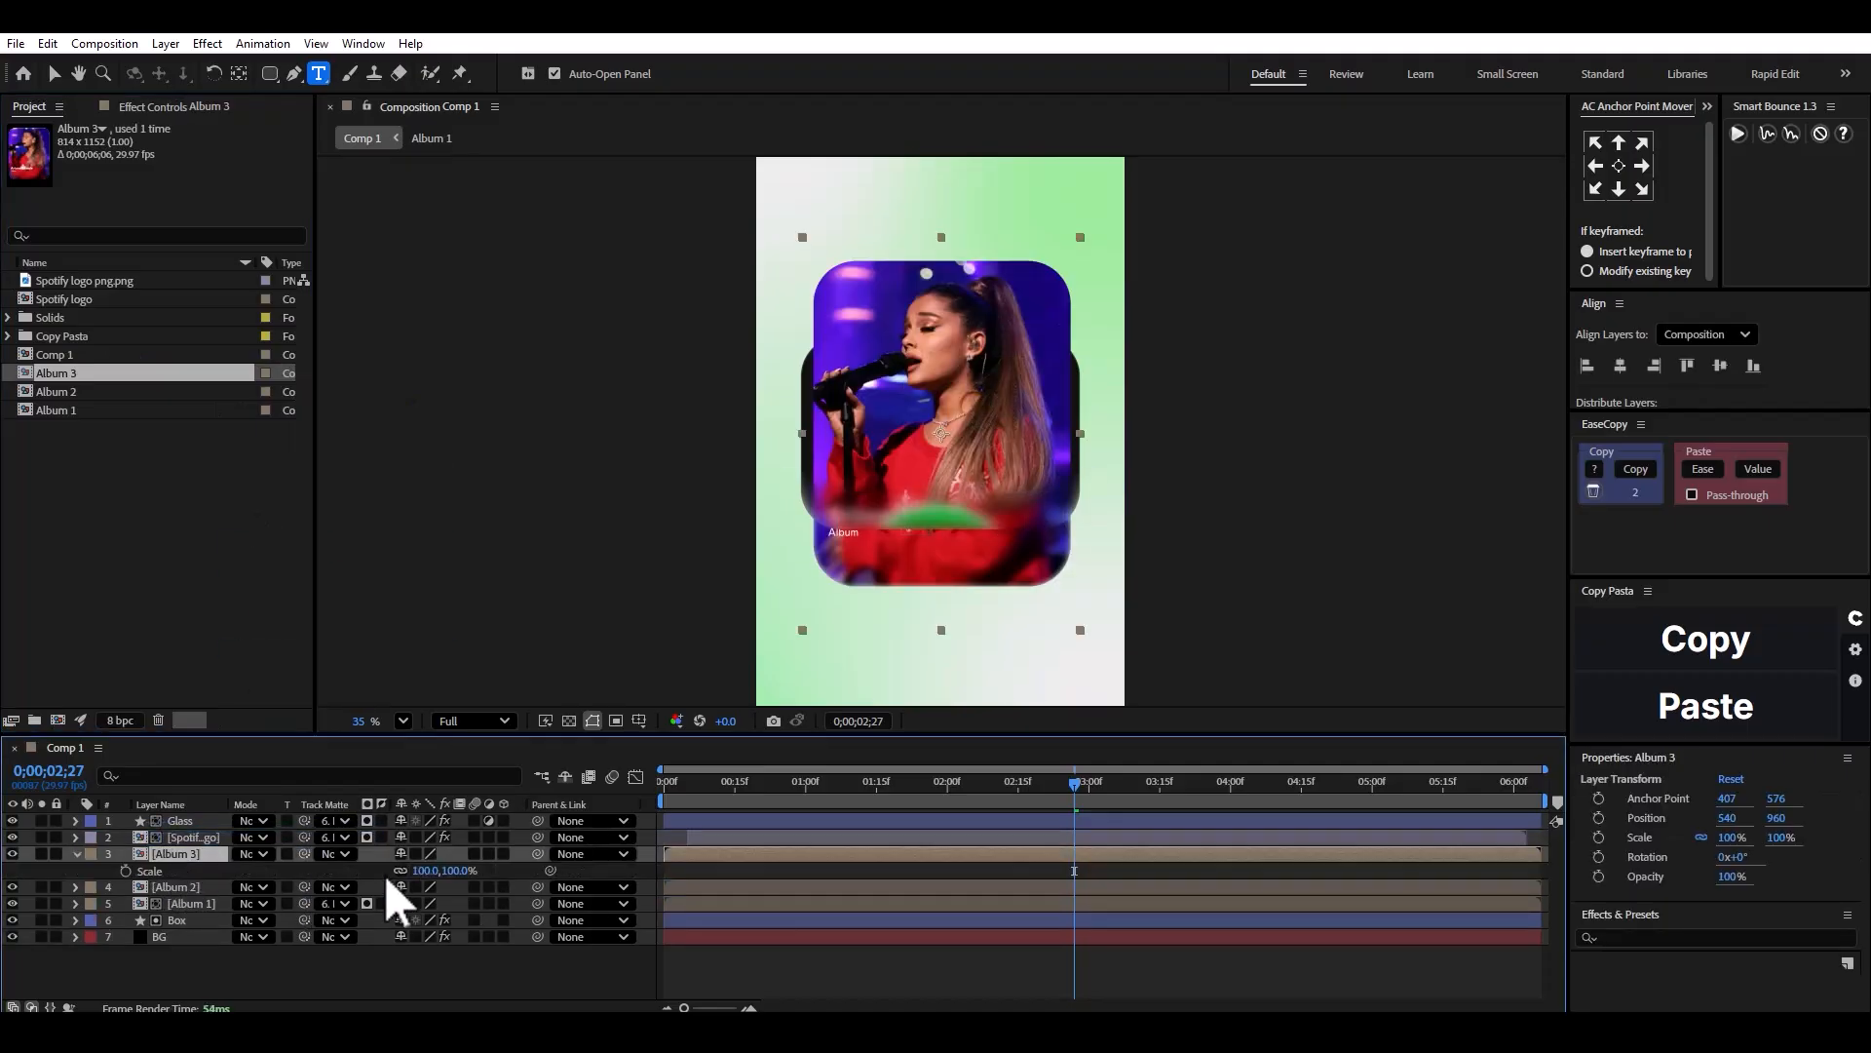
pyautogui.write('45')
pyautogui.press('Return')
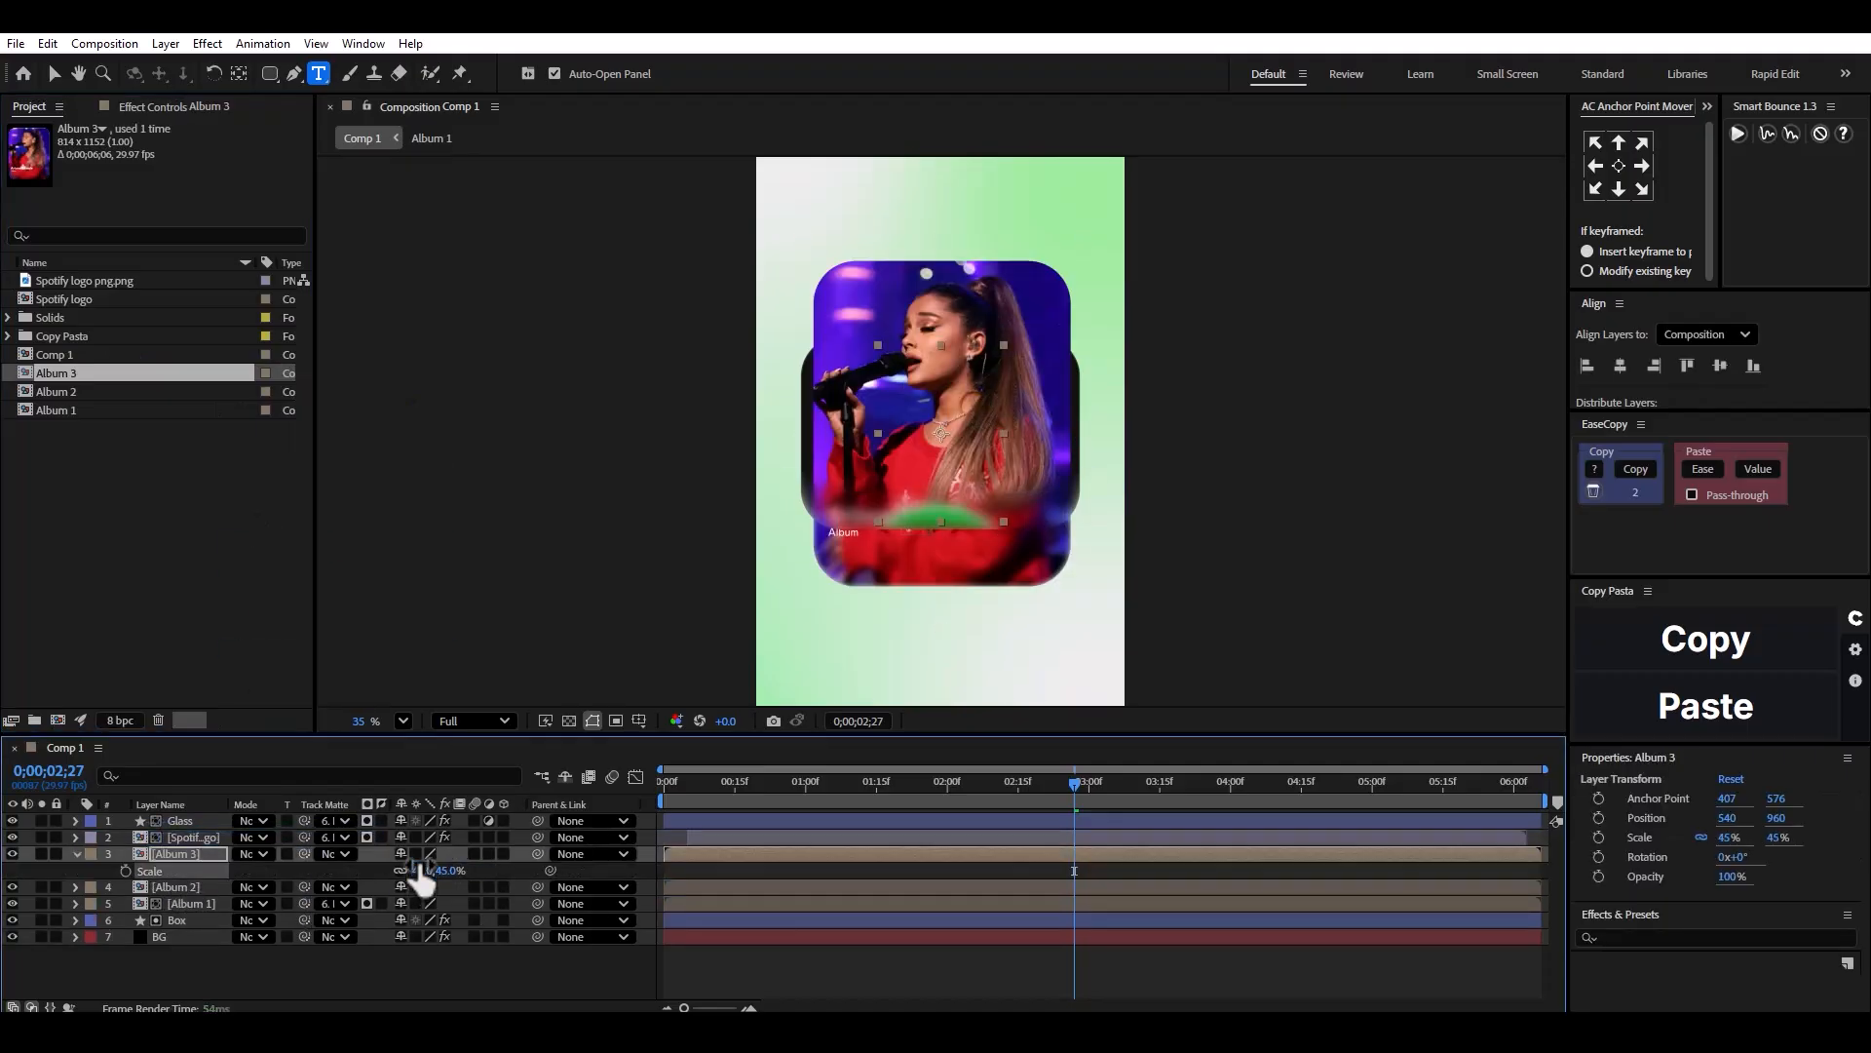
# Spread the albums across the box, with Album 1 on the left, Album 3 in the middle and Album 2 on the right.
pyautogui.press('v')
pyautogui.moveTo(957, 441); pyautogui.dragTo(1037, 477)
pyautogui.click(185, 887)
pyautogui.click(859, 453)
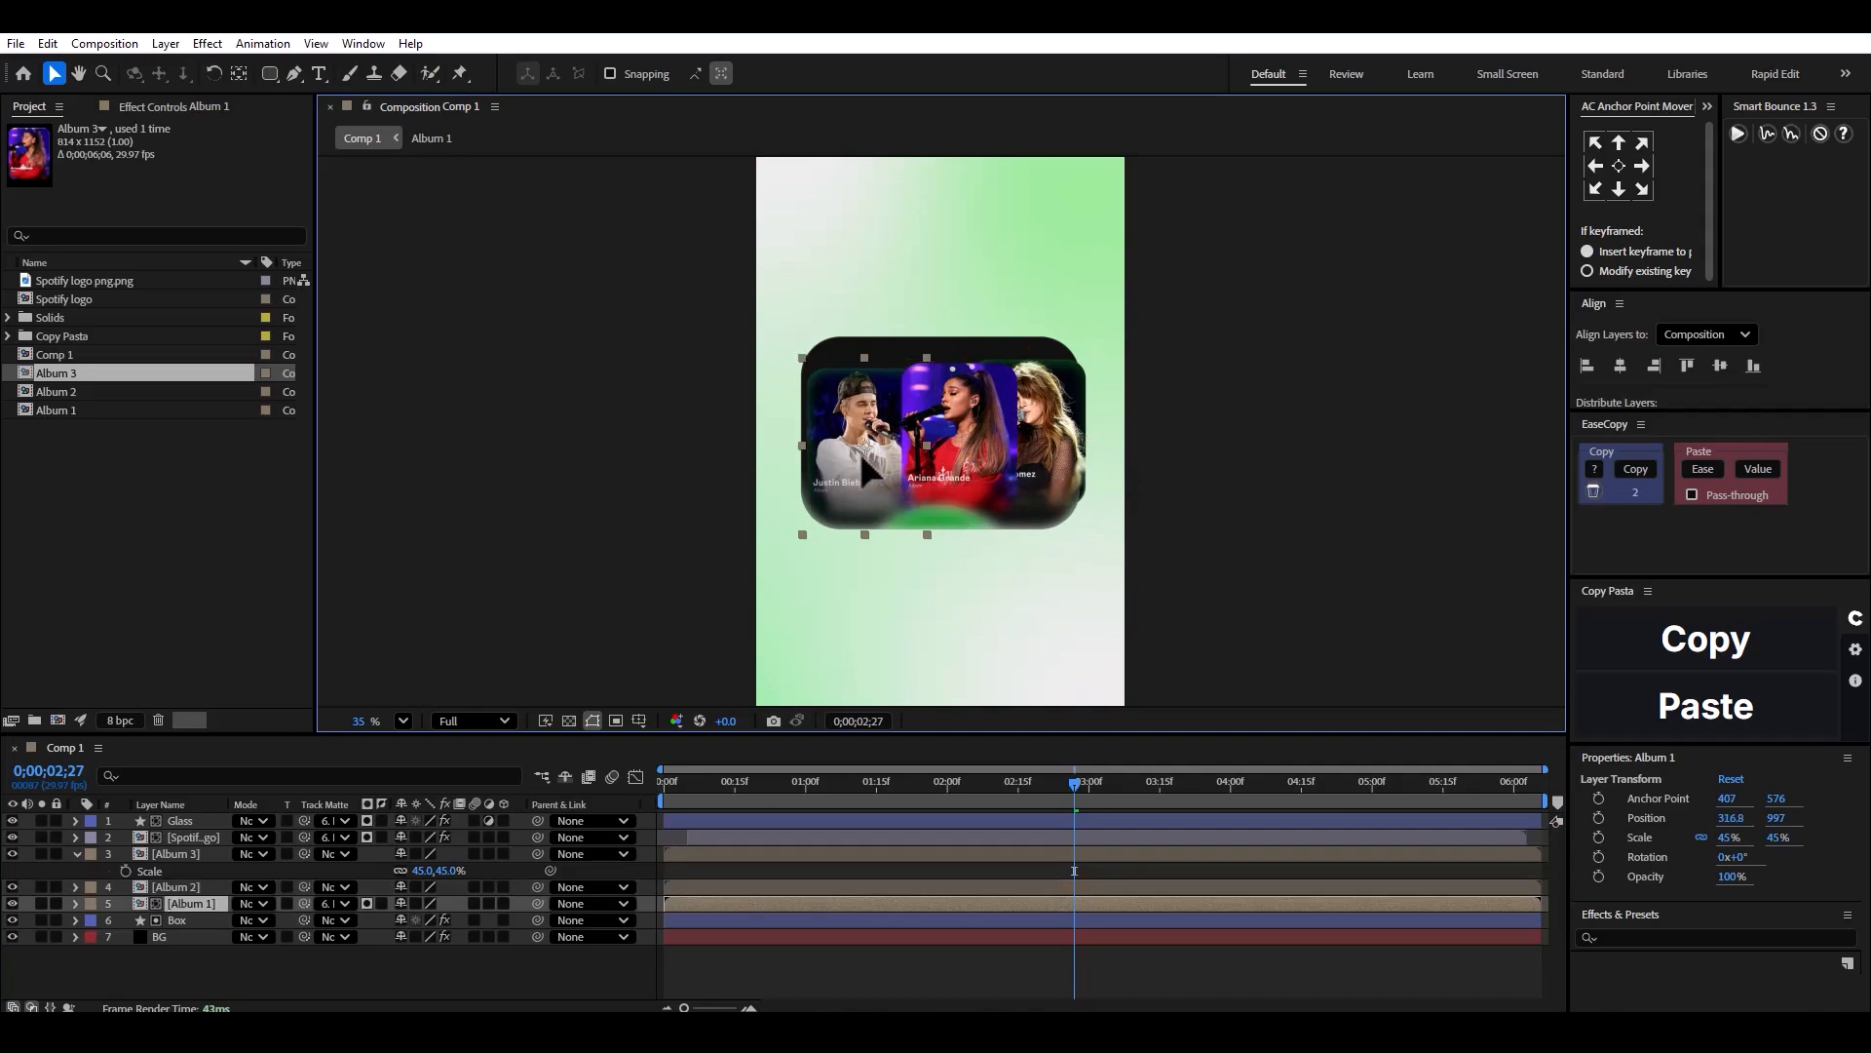
# Scale all three album layers down to 37% and place Album 3 lower between the other two, at 535.6, 1025.7.
pyautogui.keyDown('shift'); pyautogui.click(175, 853); pyautogui.keyUp('shift')
pyautogui.press('s')
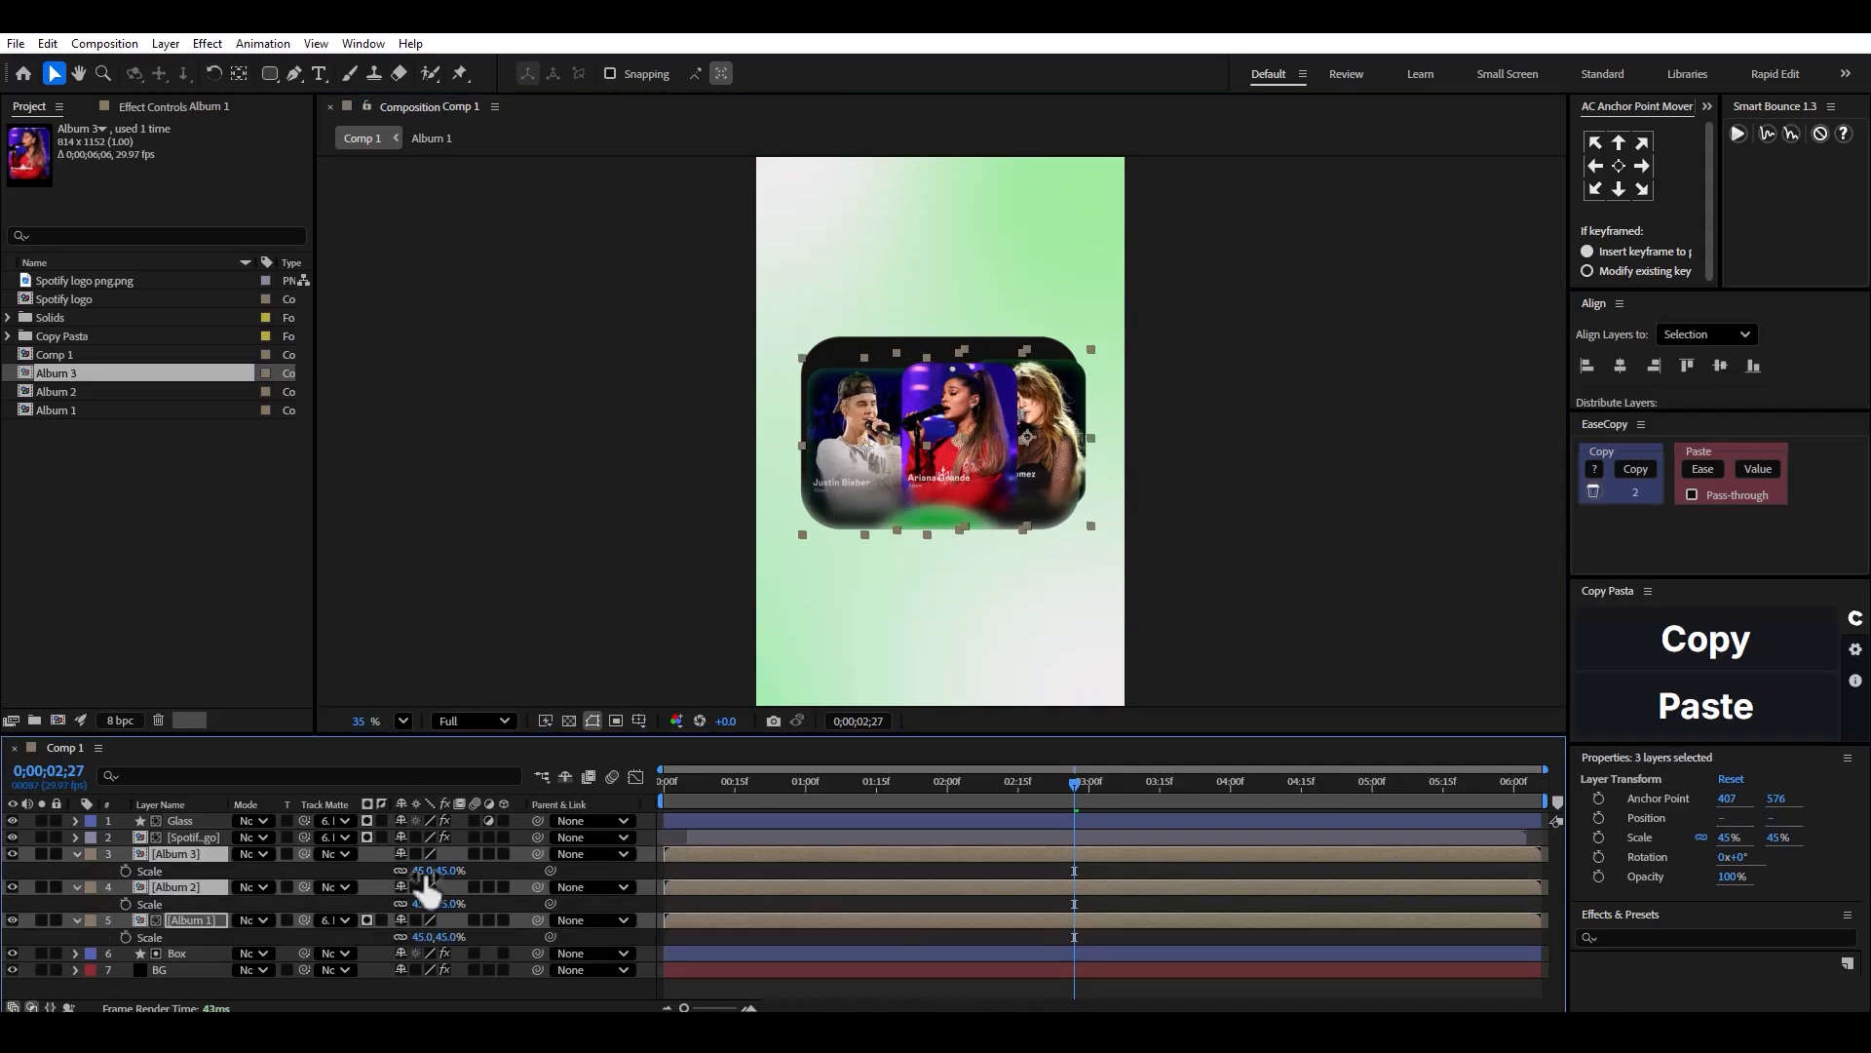
pyautogui.moveTo(426, 872); pyautogui.dragTo(302, 886)
pyautogui.press('s')
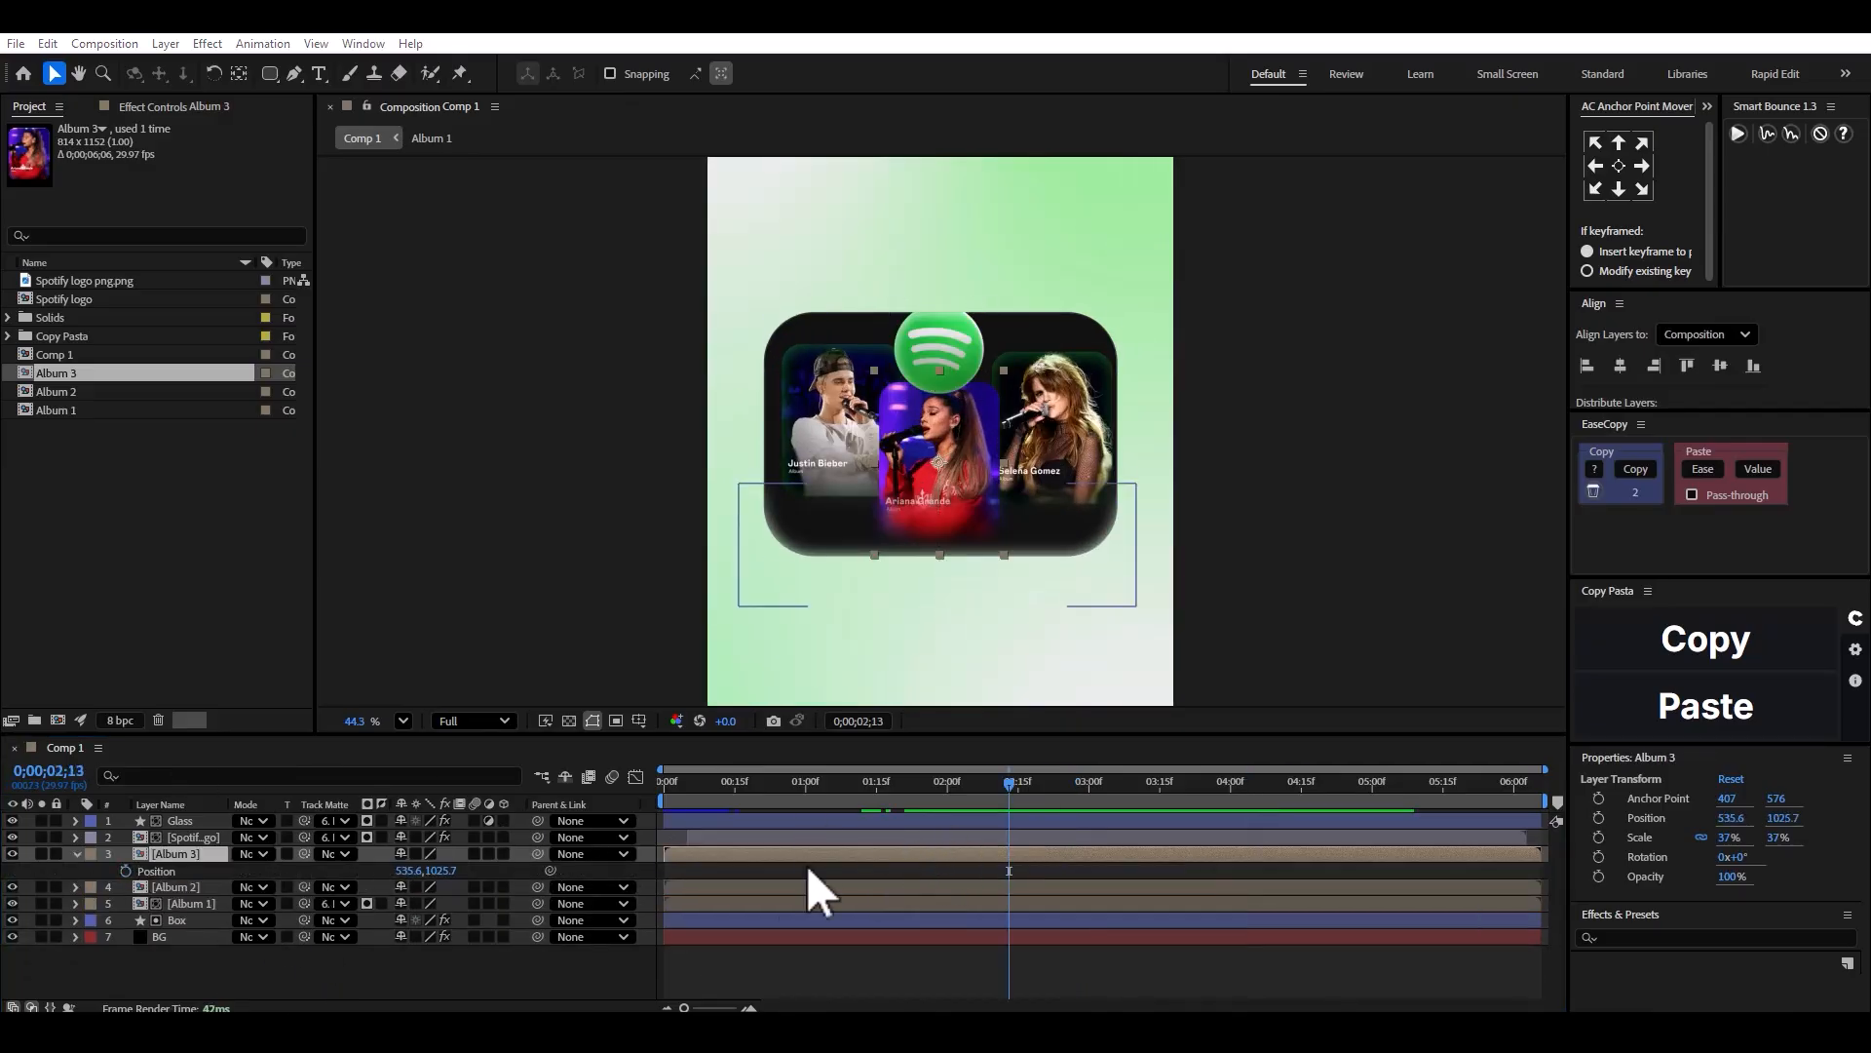
# Trim the start of all three album layers to 0;00;02;26 and collapse Album 3's properties.
pyautogui.moveTo(1005, 809); pyautogui.dragTo(1072, 810)
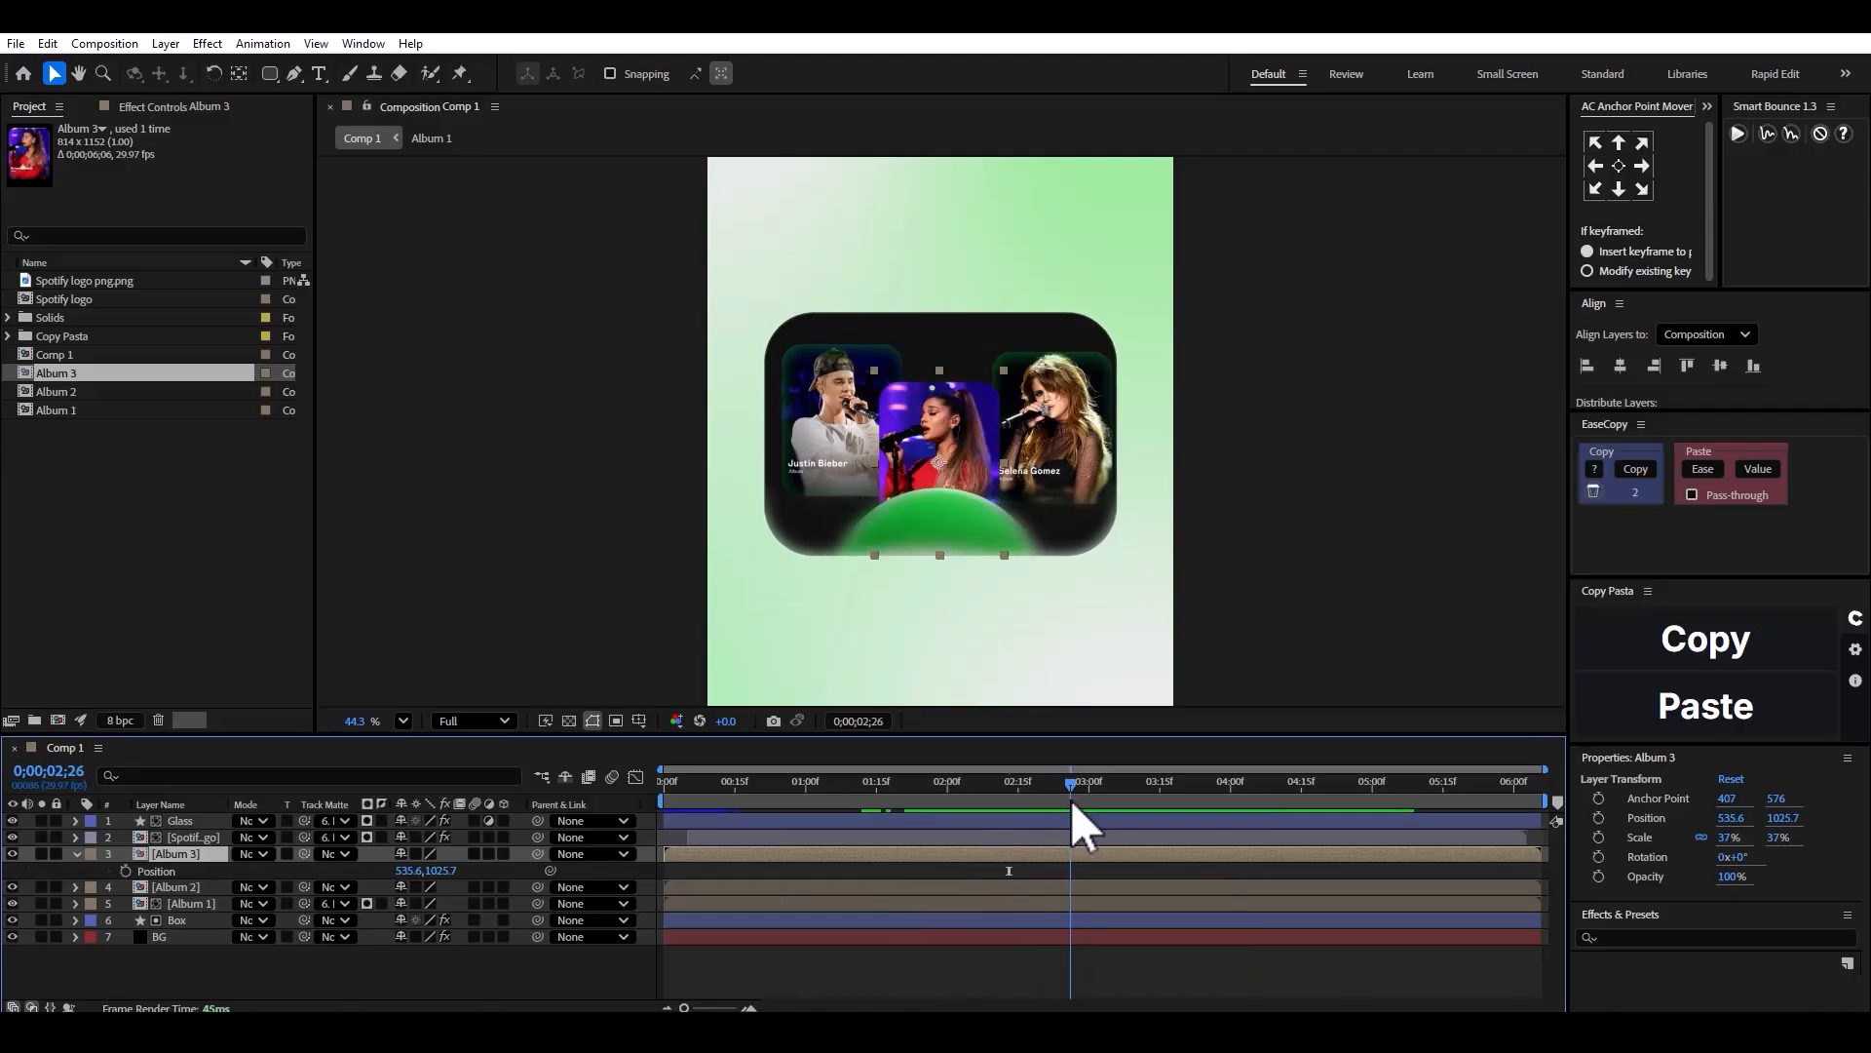
pyautogui.keyDown('shift'); pyautogui.click(206, 902); pyautogui.keyUp('shift')
pyautogui.hotkey('alt', '[')
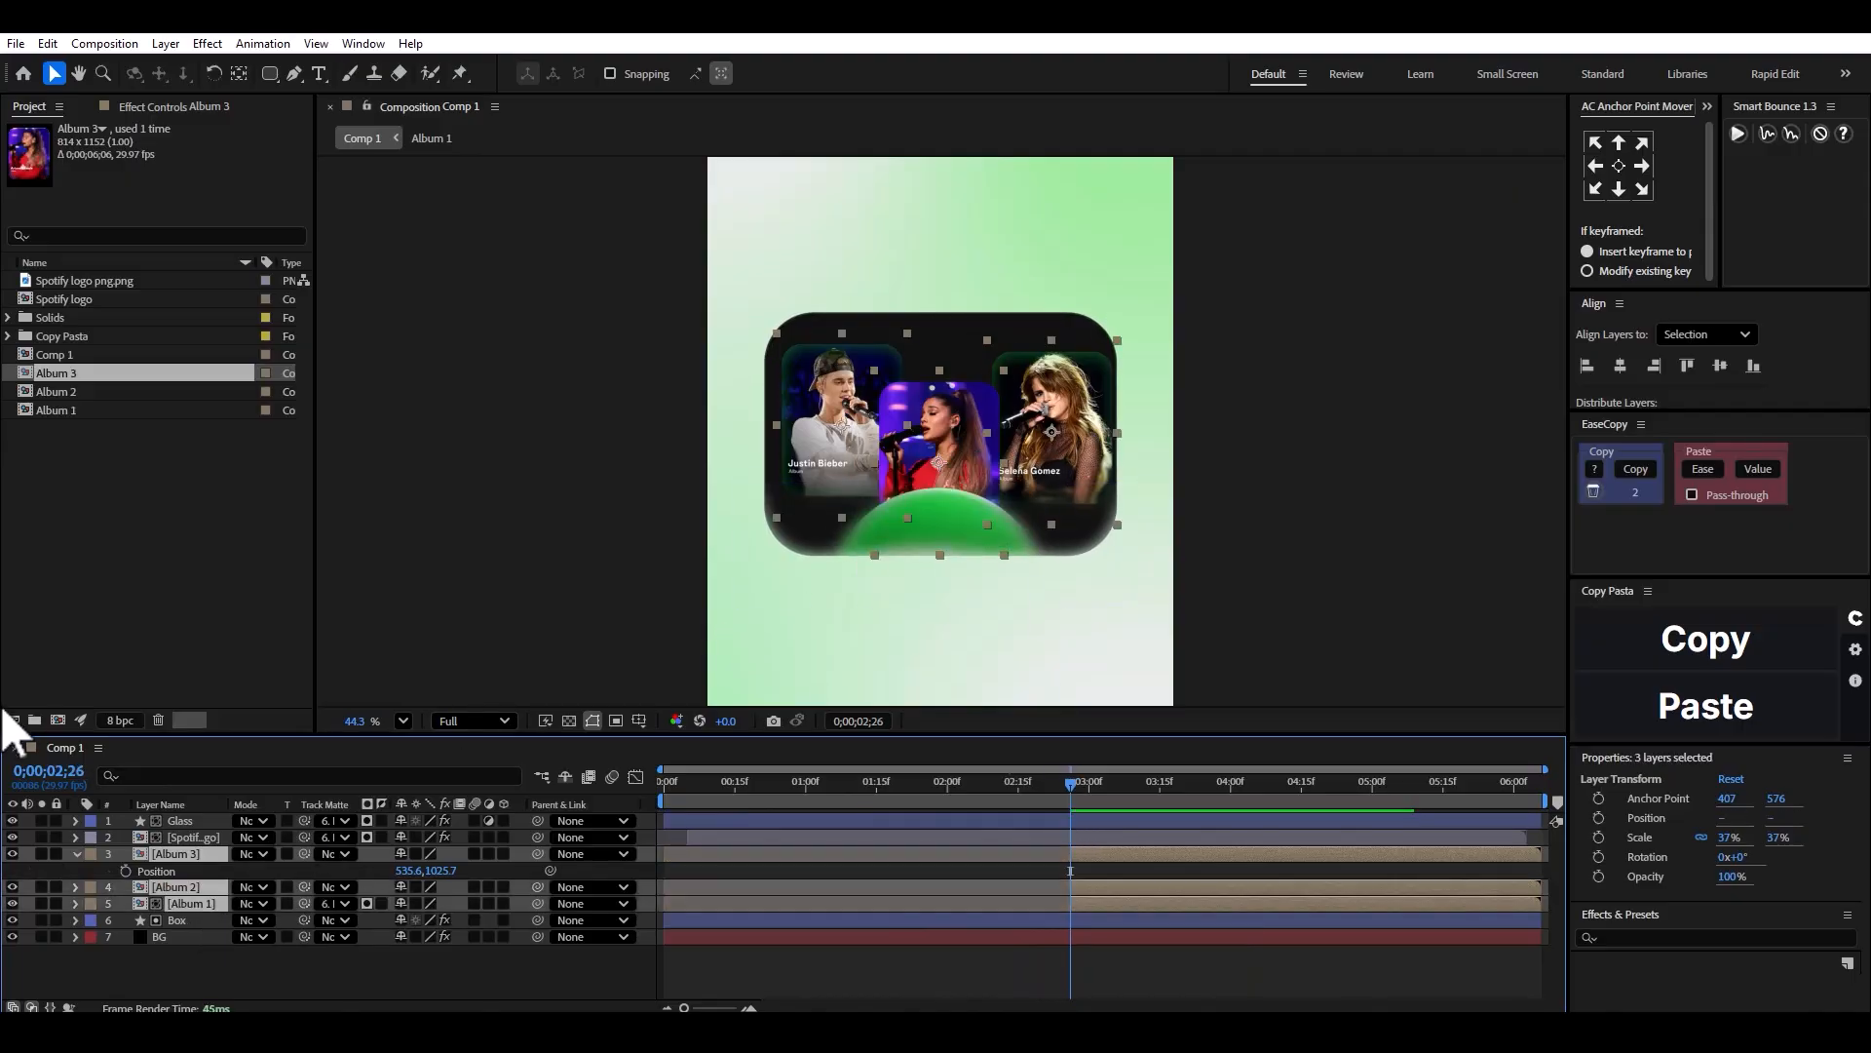
pyautogui.click(76, 860)
pyautogui.click(97, 643)
pyautogui.click(77, 854)
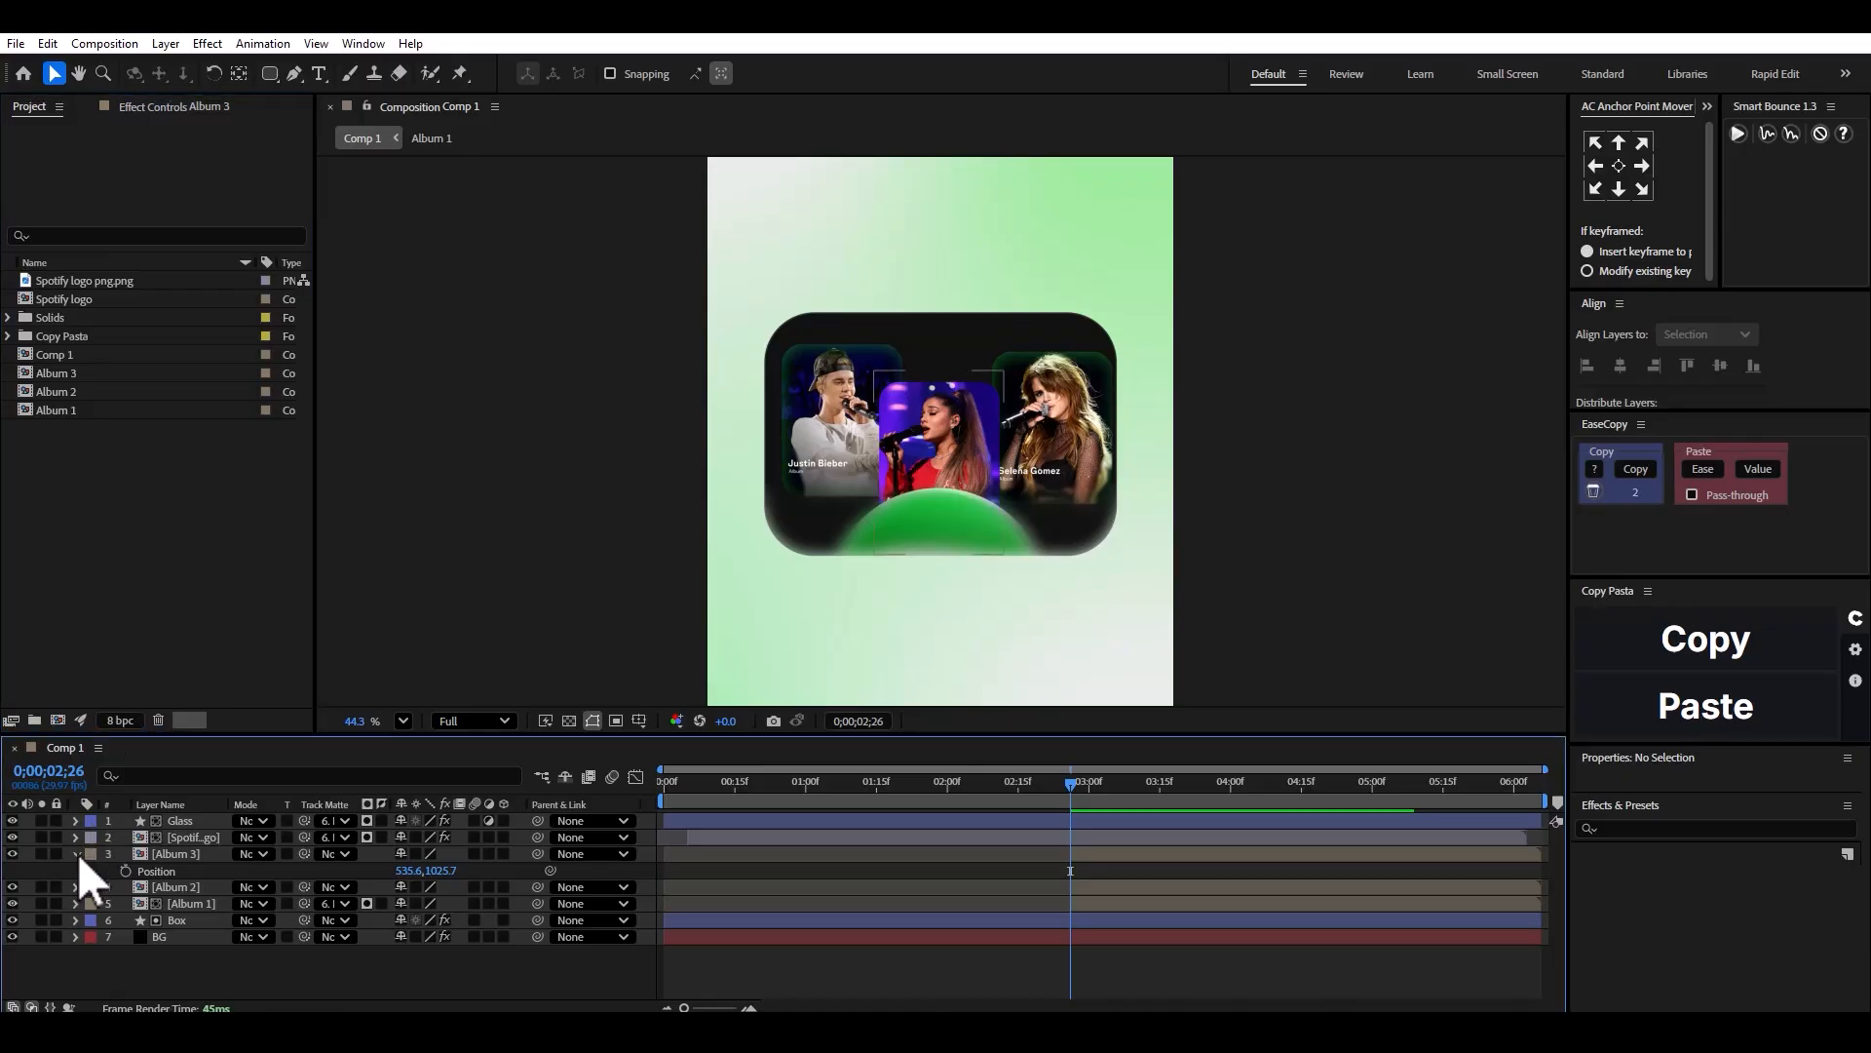
# Open the Glass layer's opacity property at 0;00;02;26.
pyautogui.scroll(3, 1090, 833)
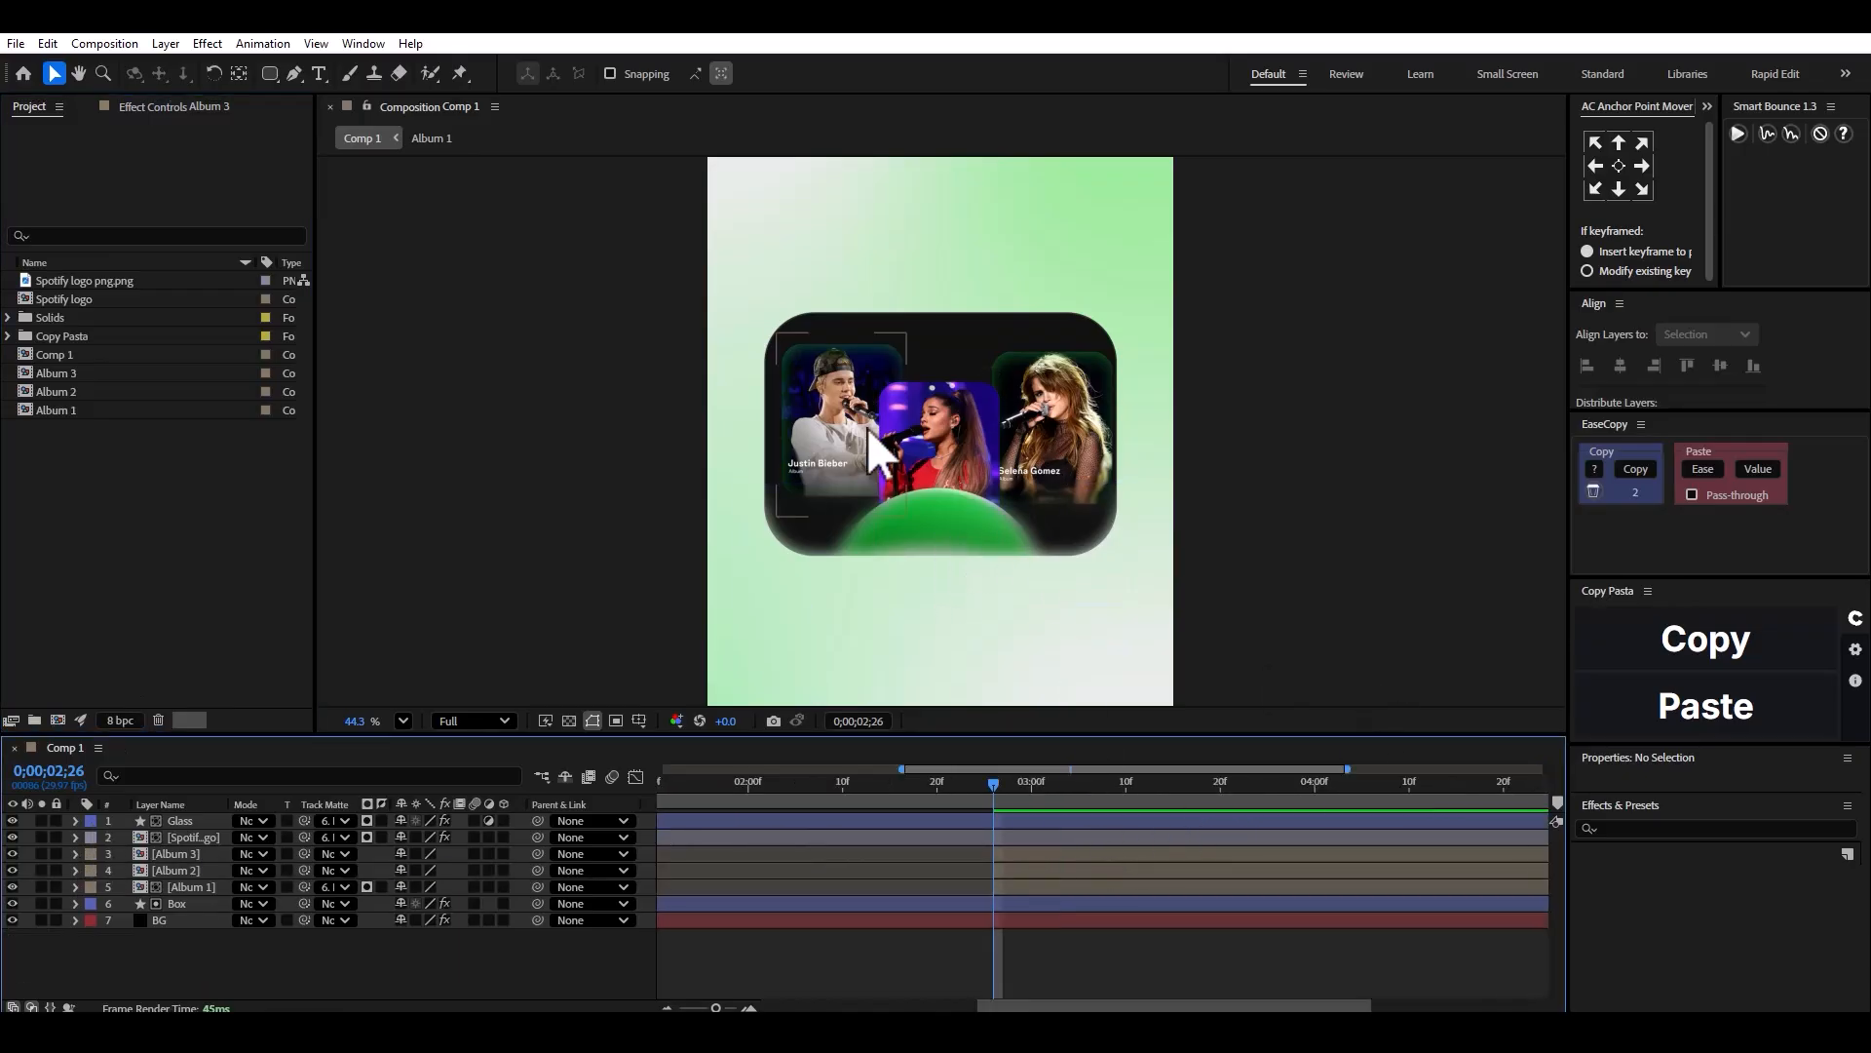
pyautogui.click(977, 539)
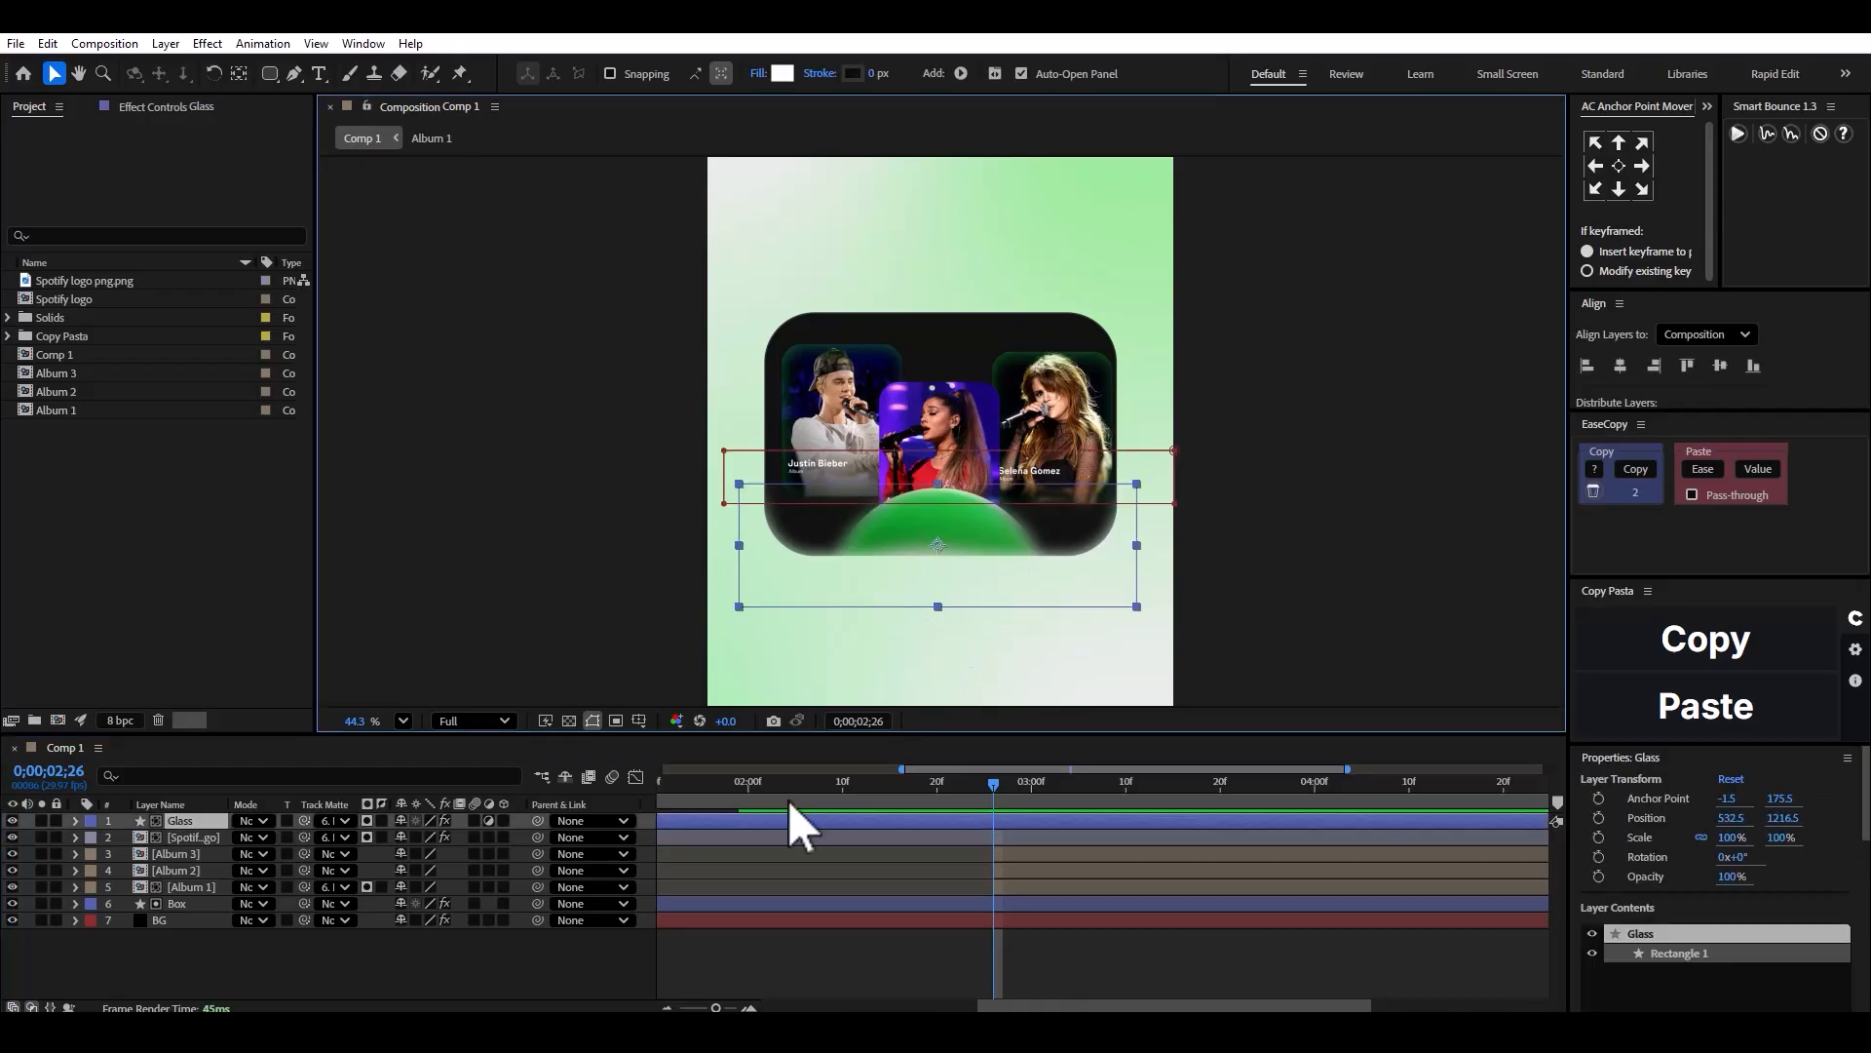
pyautogui.press('t')
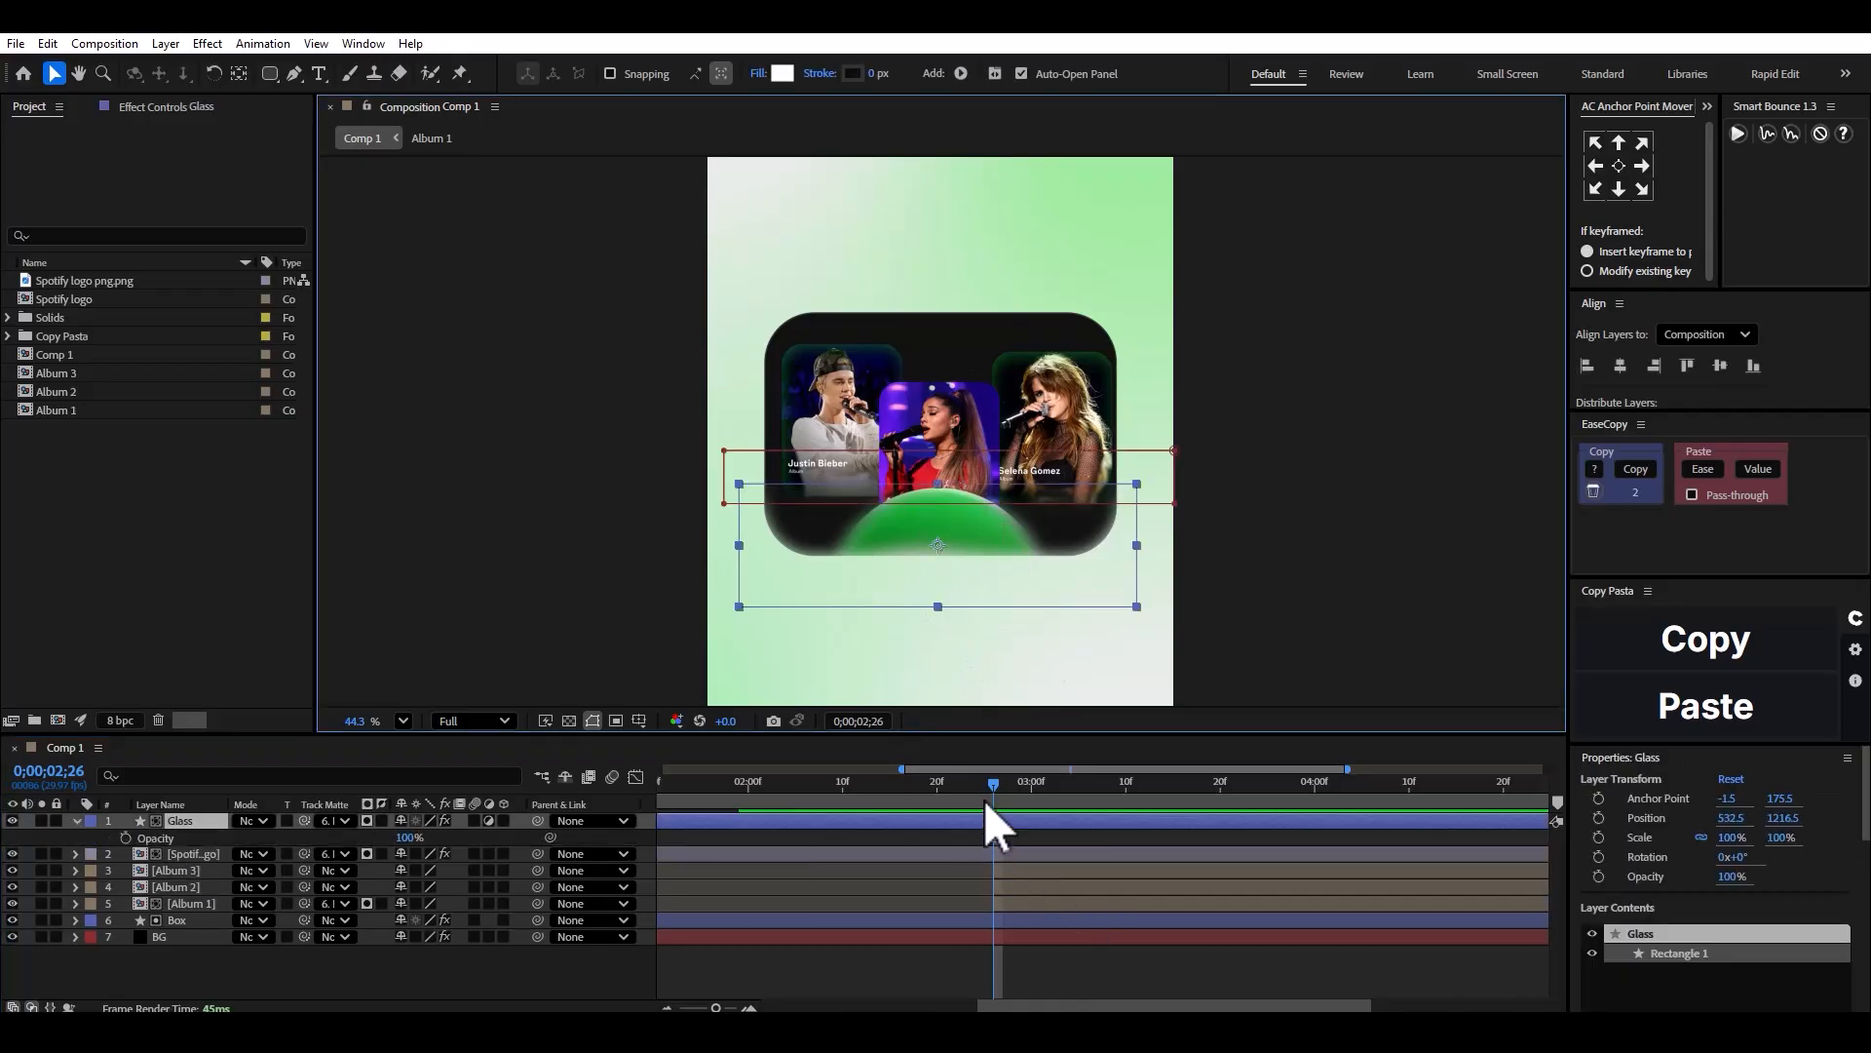
# Keyframe the Glass layer's opacity from 100% at 0;00;02;26 to 0% at 0;00;03;00 and preview the fade.
pyautogui.click(126, 838)
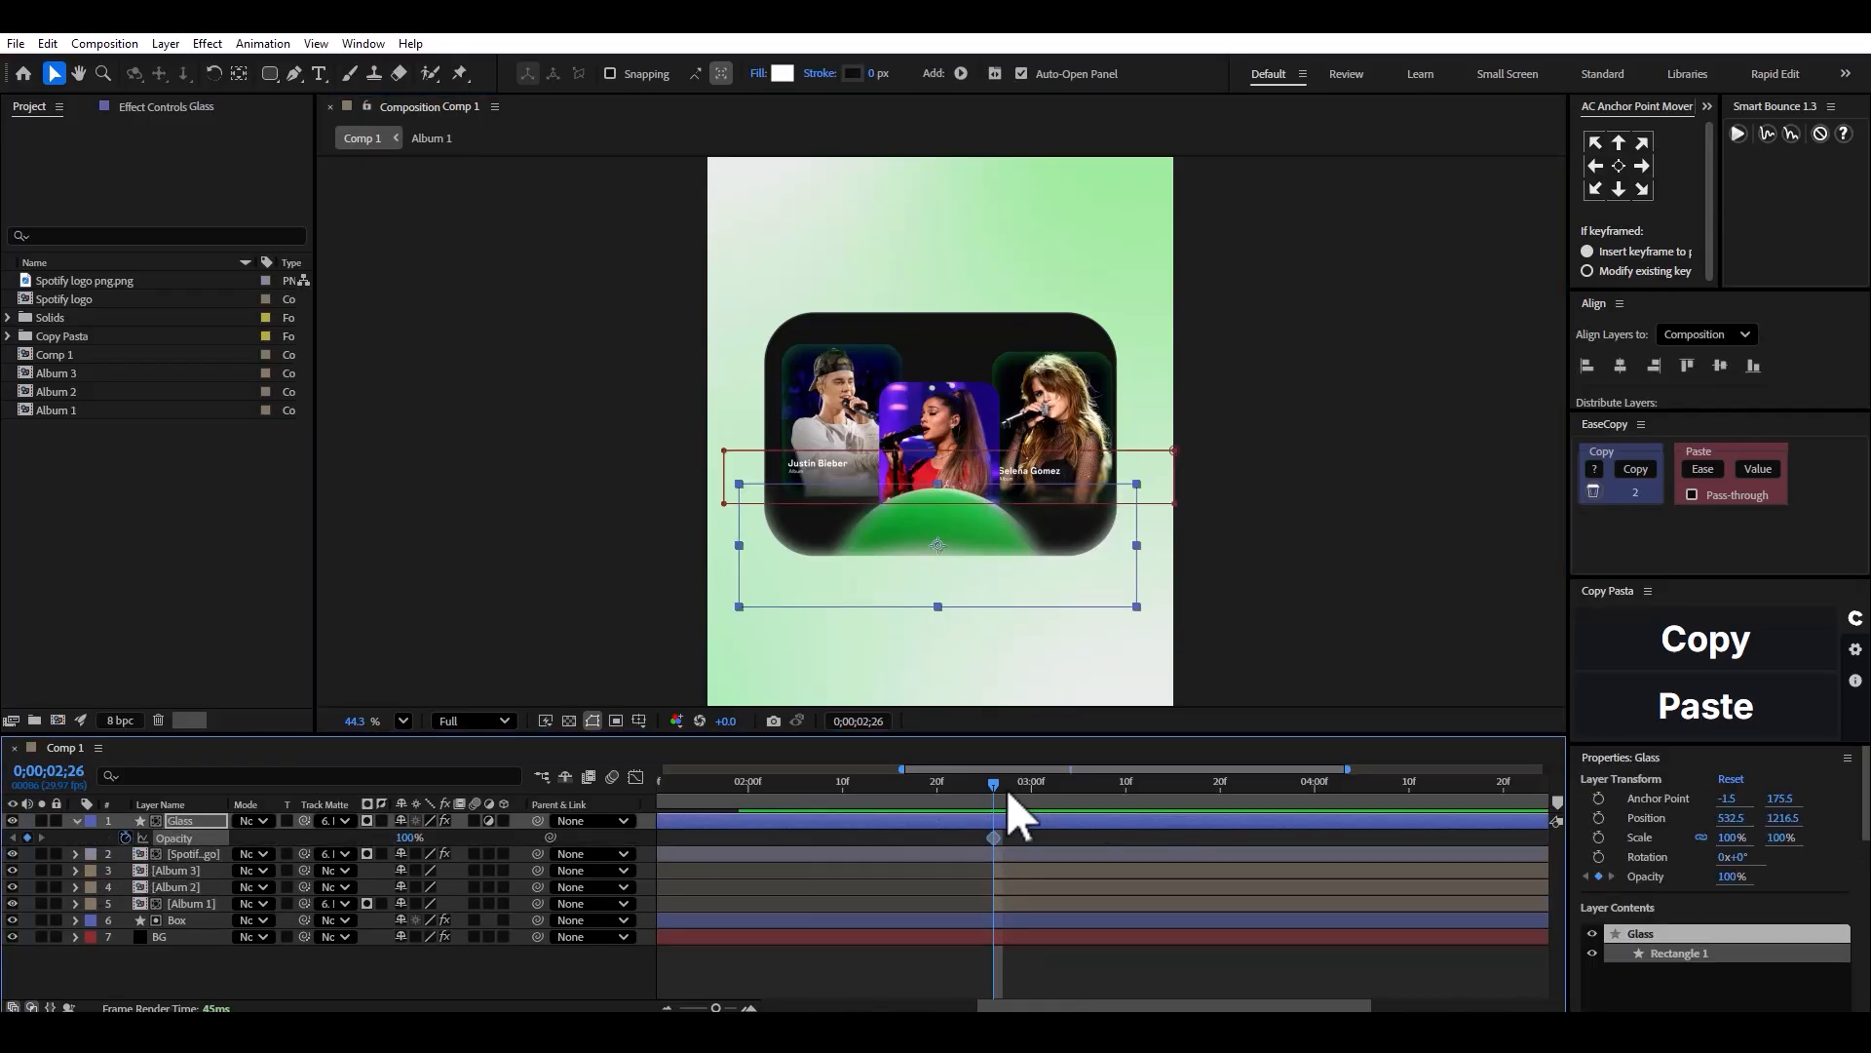
pyautogui.moveTo(1000, 788); pyautogui.dragTo(1031, 787)
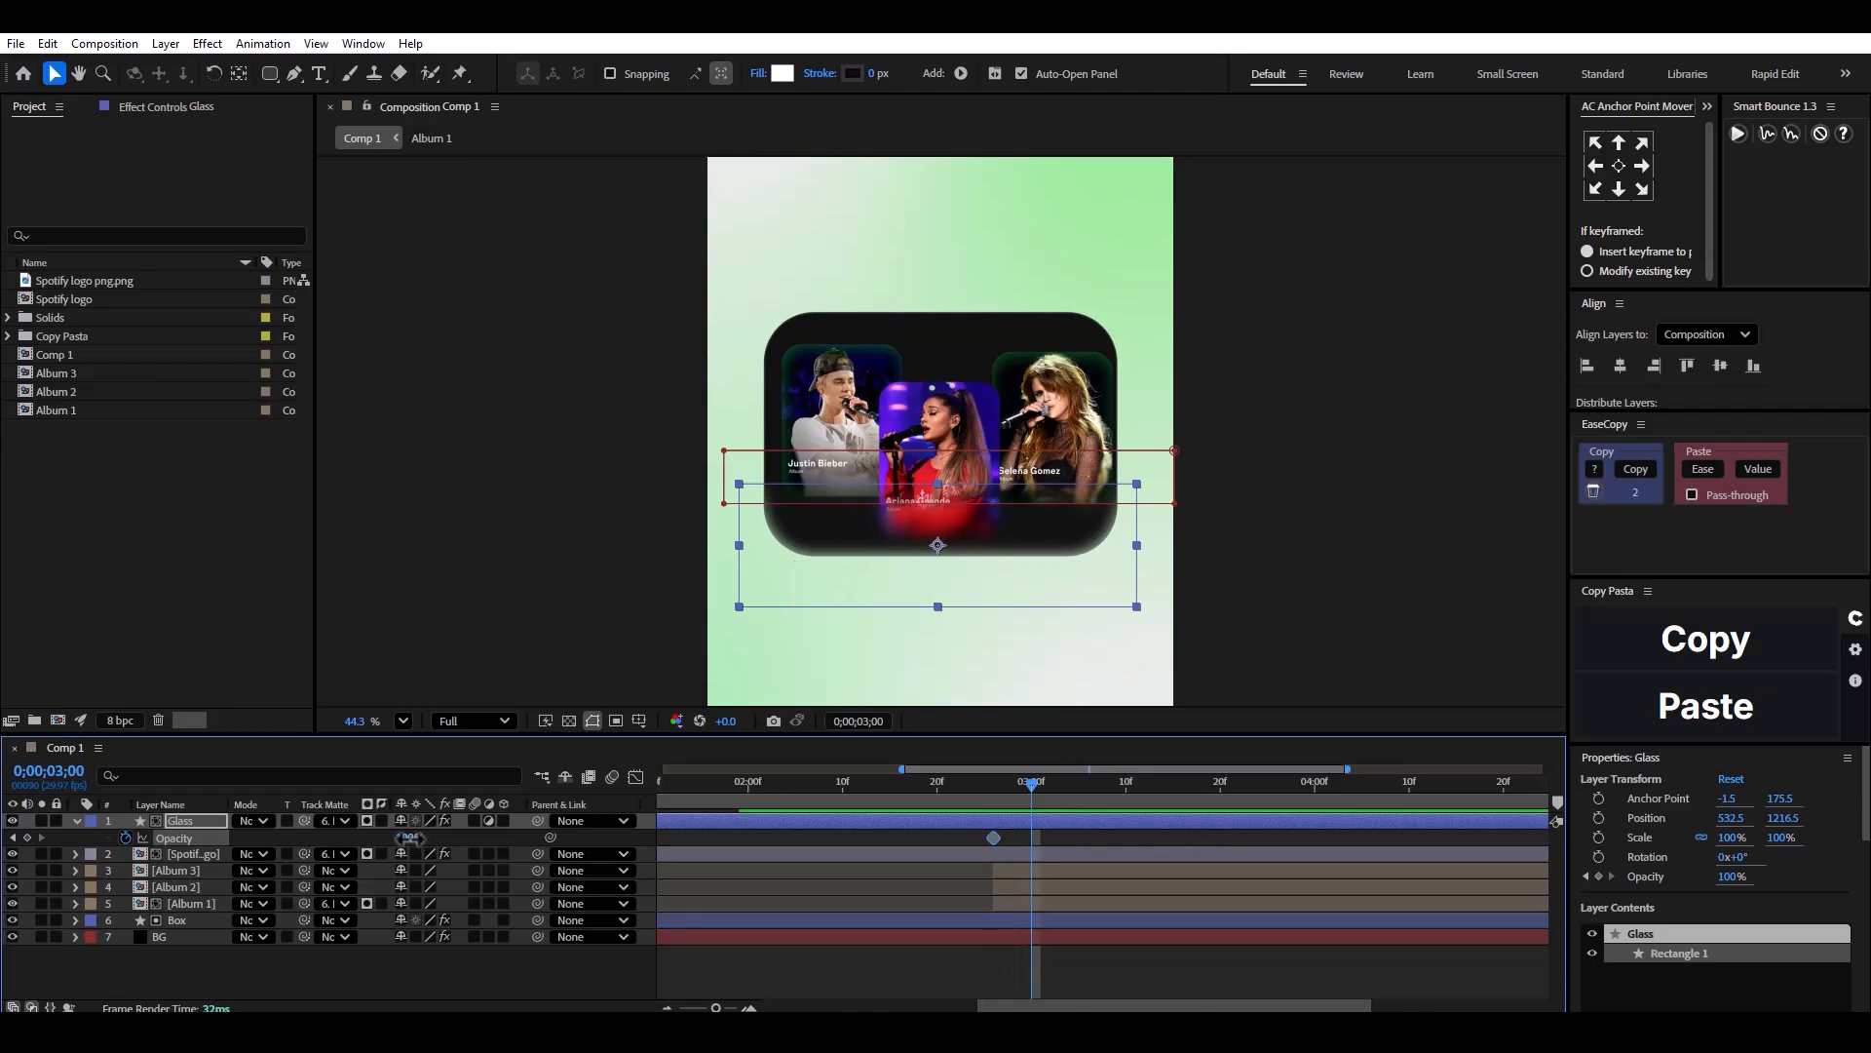
pyautogui.moveTo(411, 839); pyautogui.dragTo(302, 838)
pyautogui.press('space')
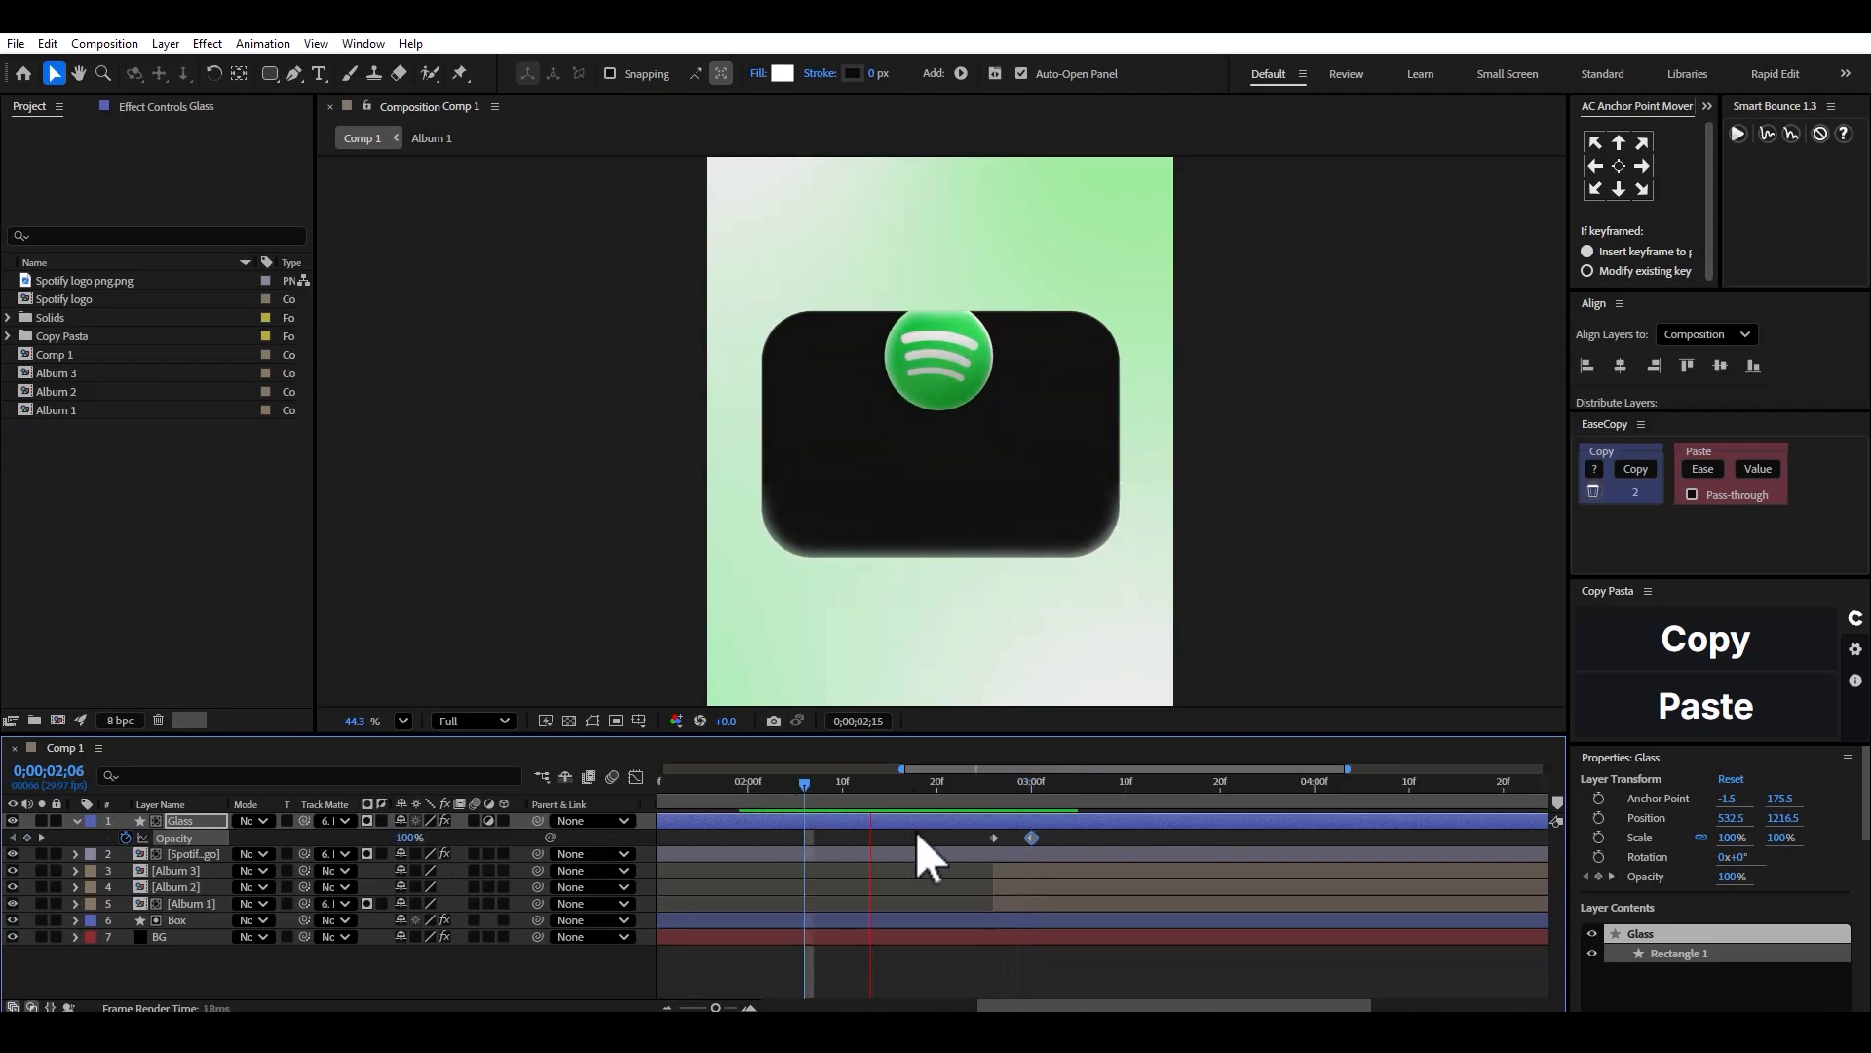
# Move the Glass layer's 0% opacity keyframe to 0;00;03;06 and play back the slower fade.
pyautogui.moveTo(975, 829); pyautogui.dragTo(991, 865)
pyautogui.click(909, 791)
pyautogui.press('space')
pyautogui.press('space')
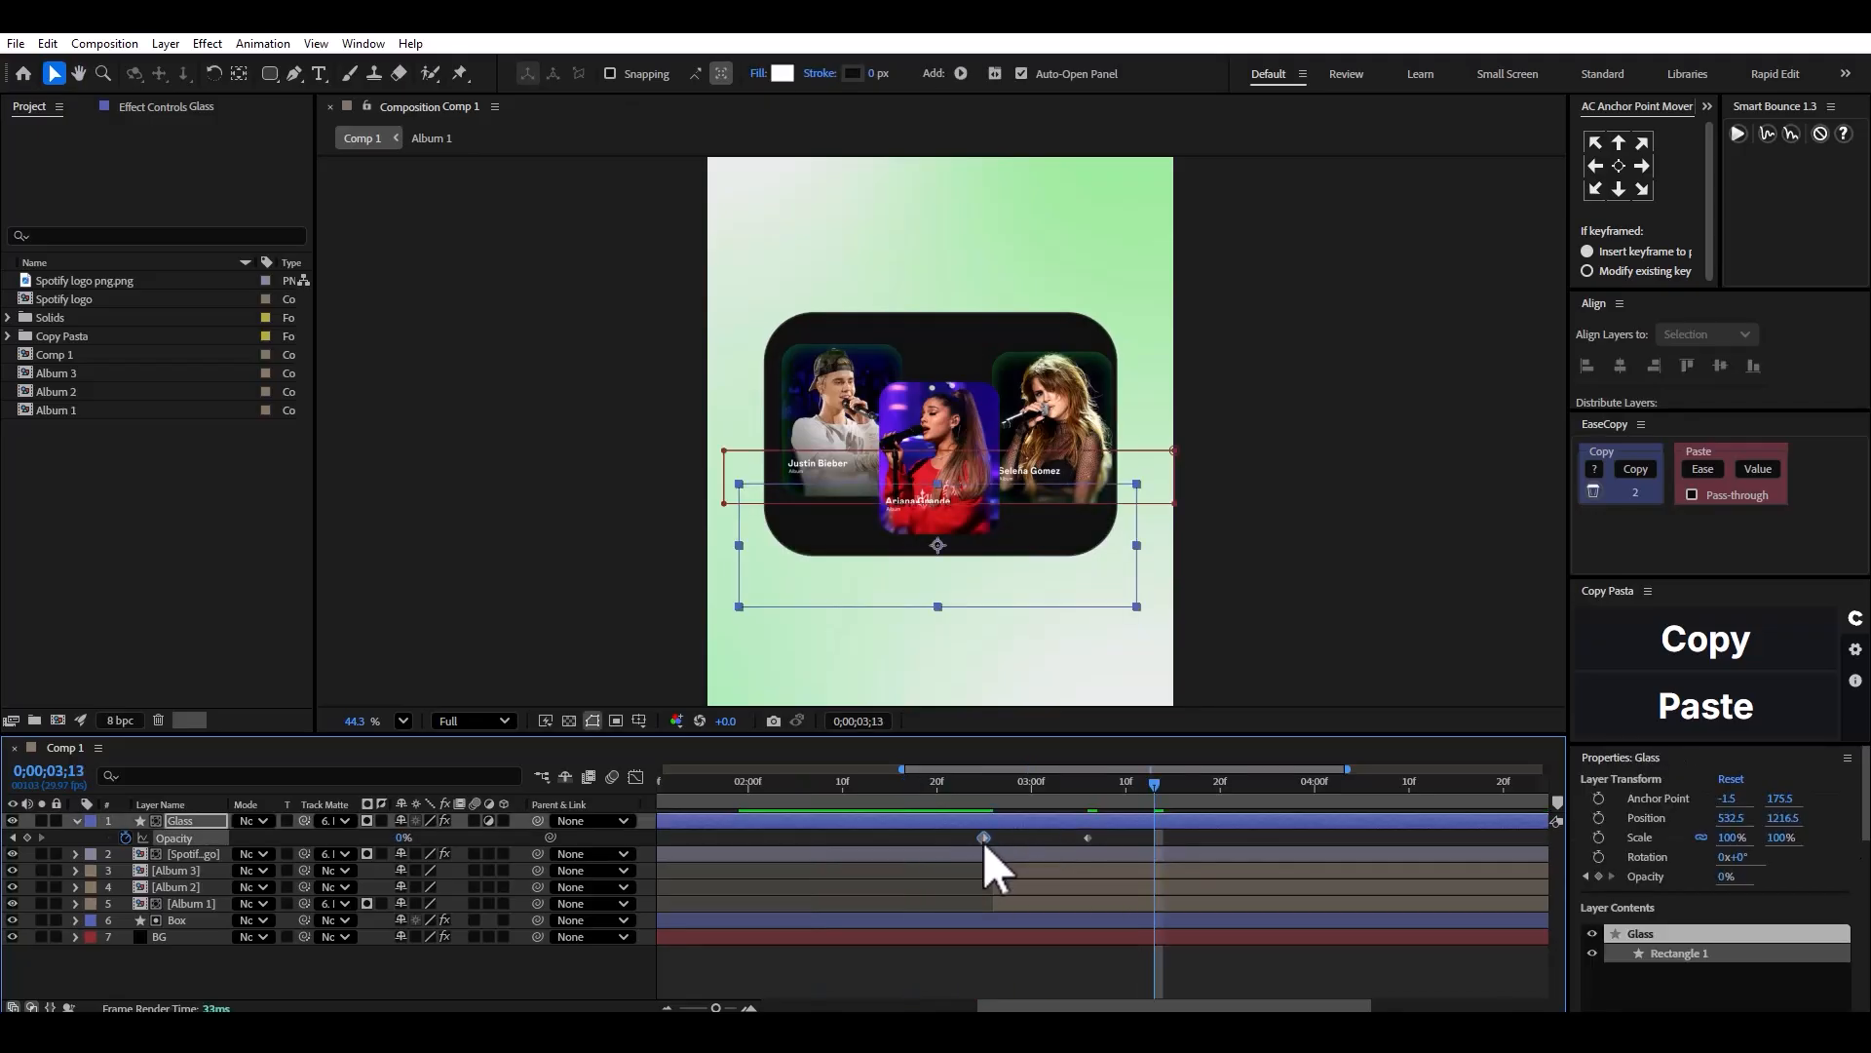
pyautogui.click(807, 786)
pyautogui.press('space')
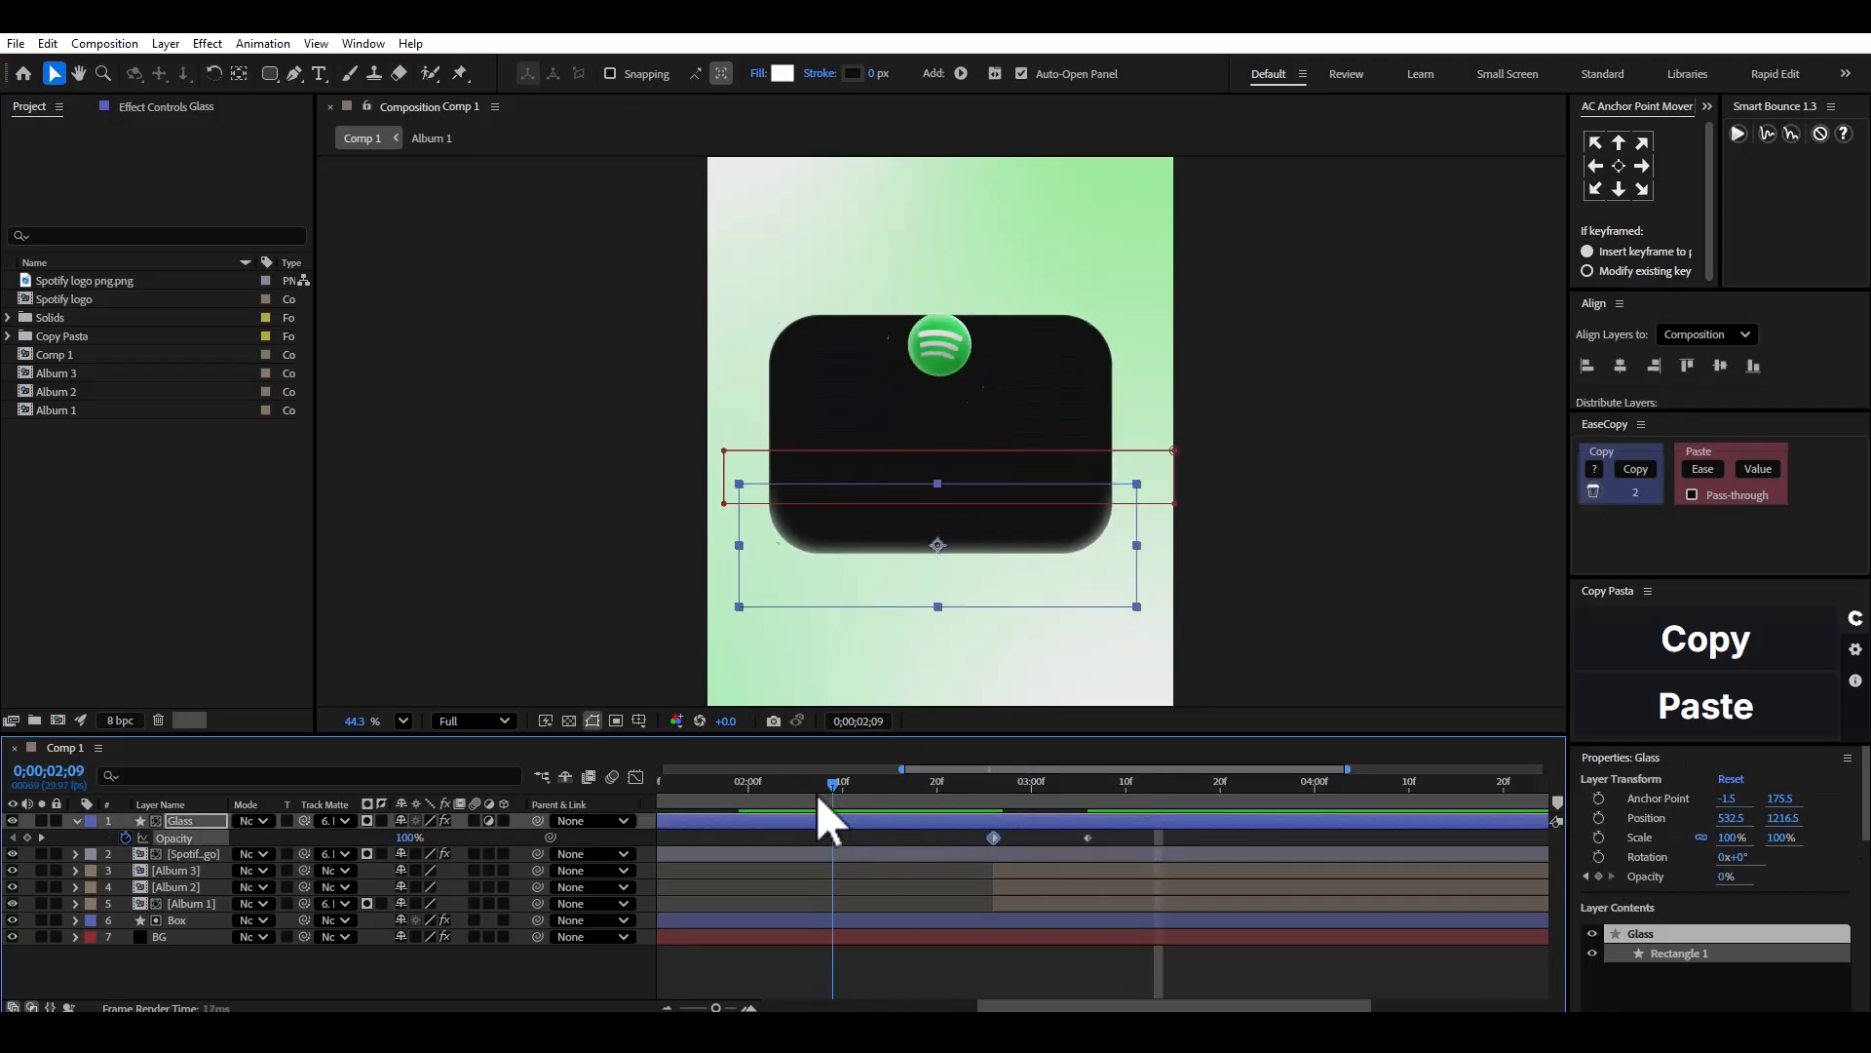
pyautogui.press('space')
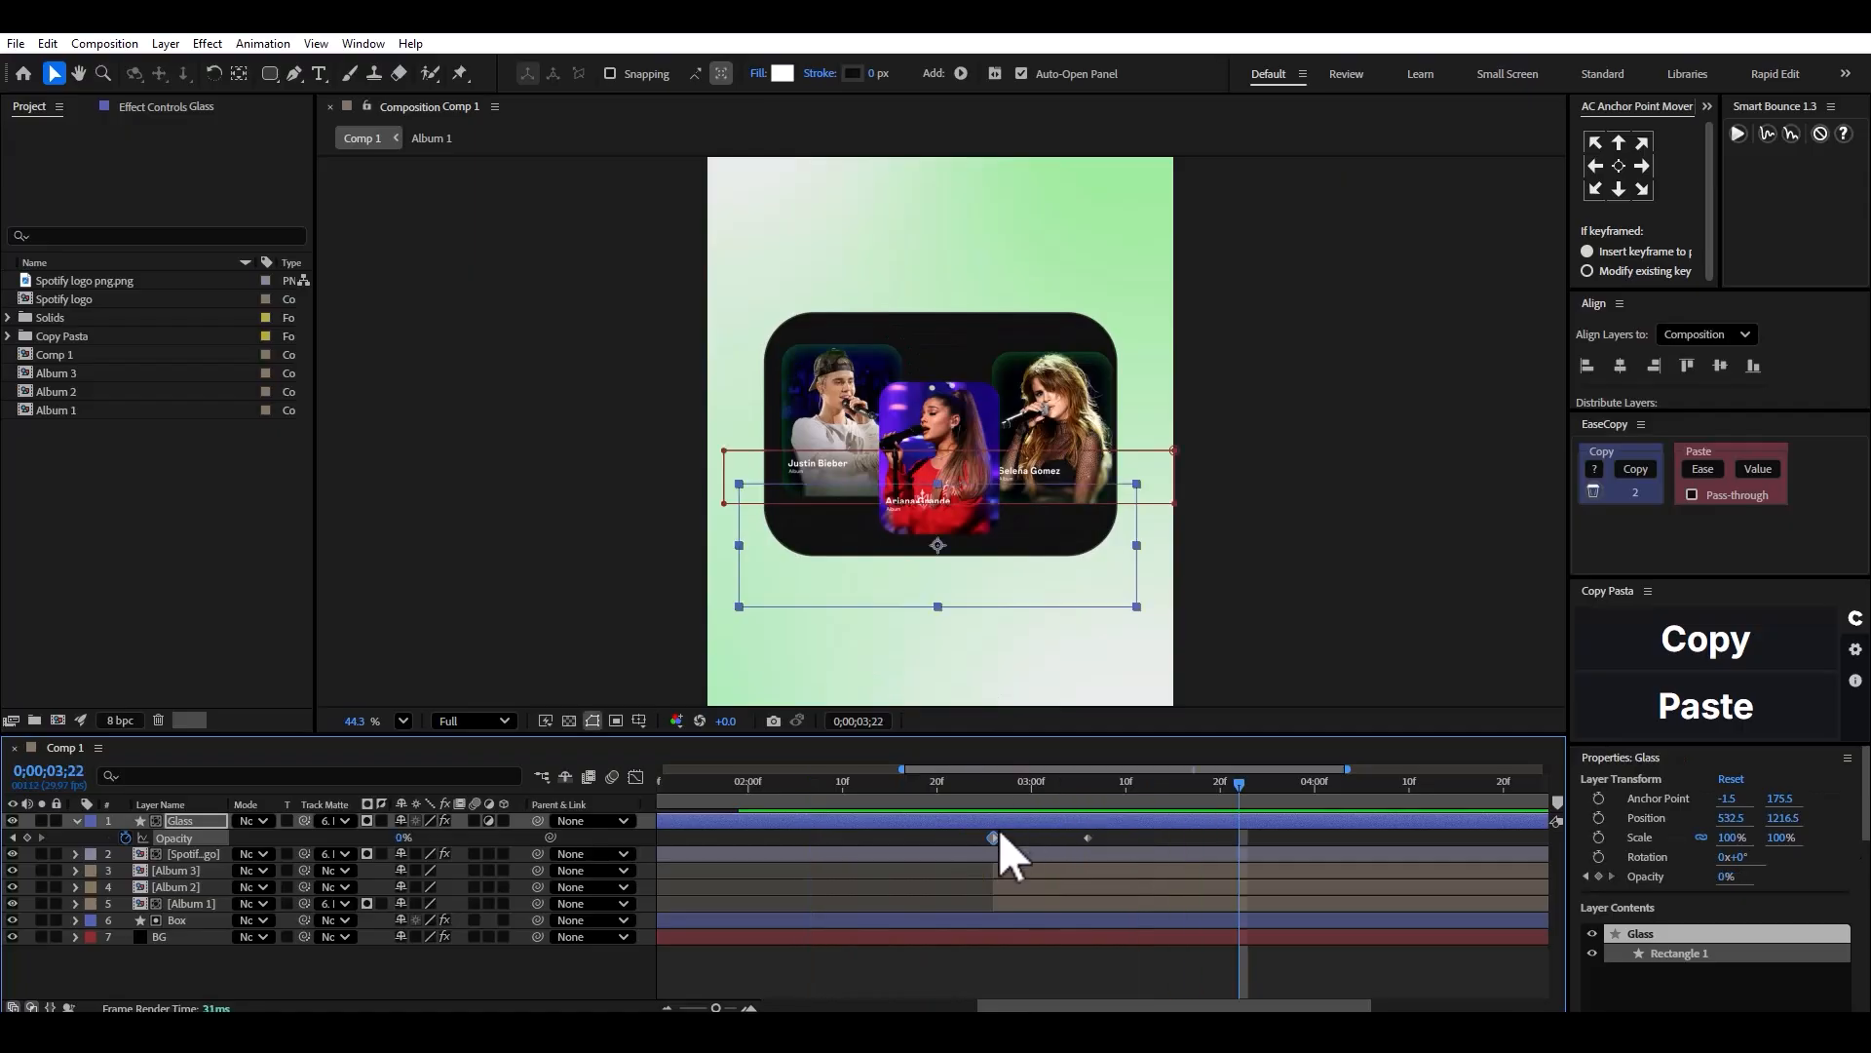
# Set the Glass layer's opacity keyframe at 0;00;03;06 to 20% and preview the result.
pyautogui.moveTo(992, 835); pyautogui.dragTo(860, 826)
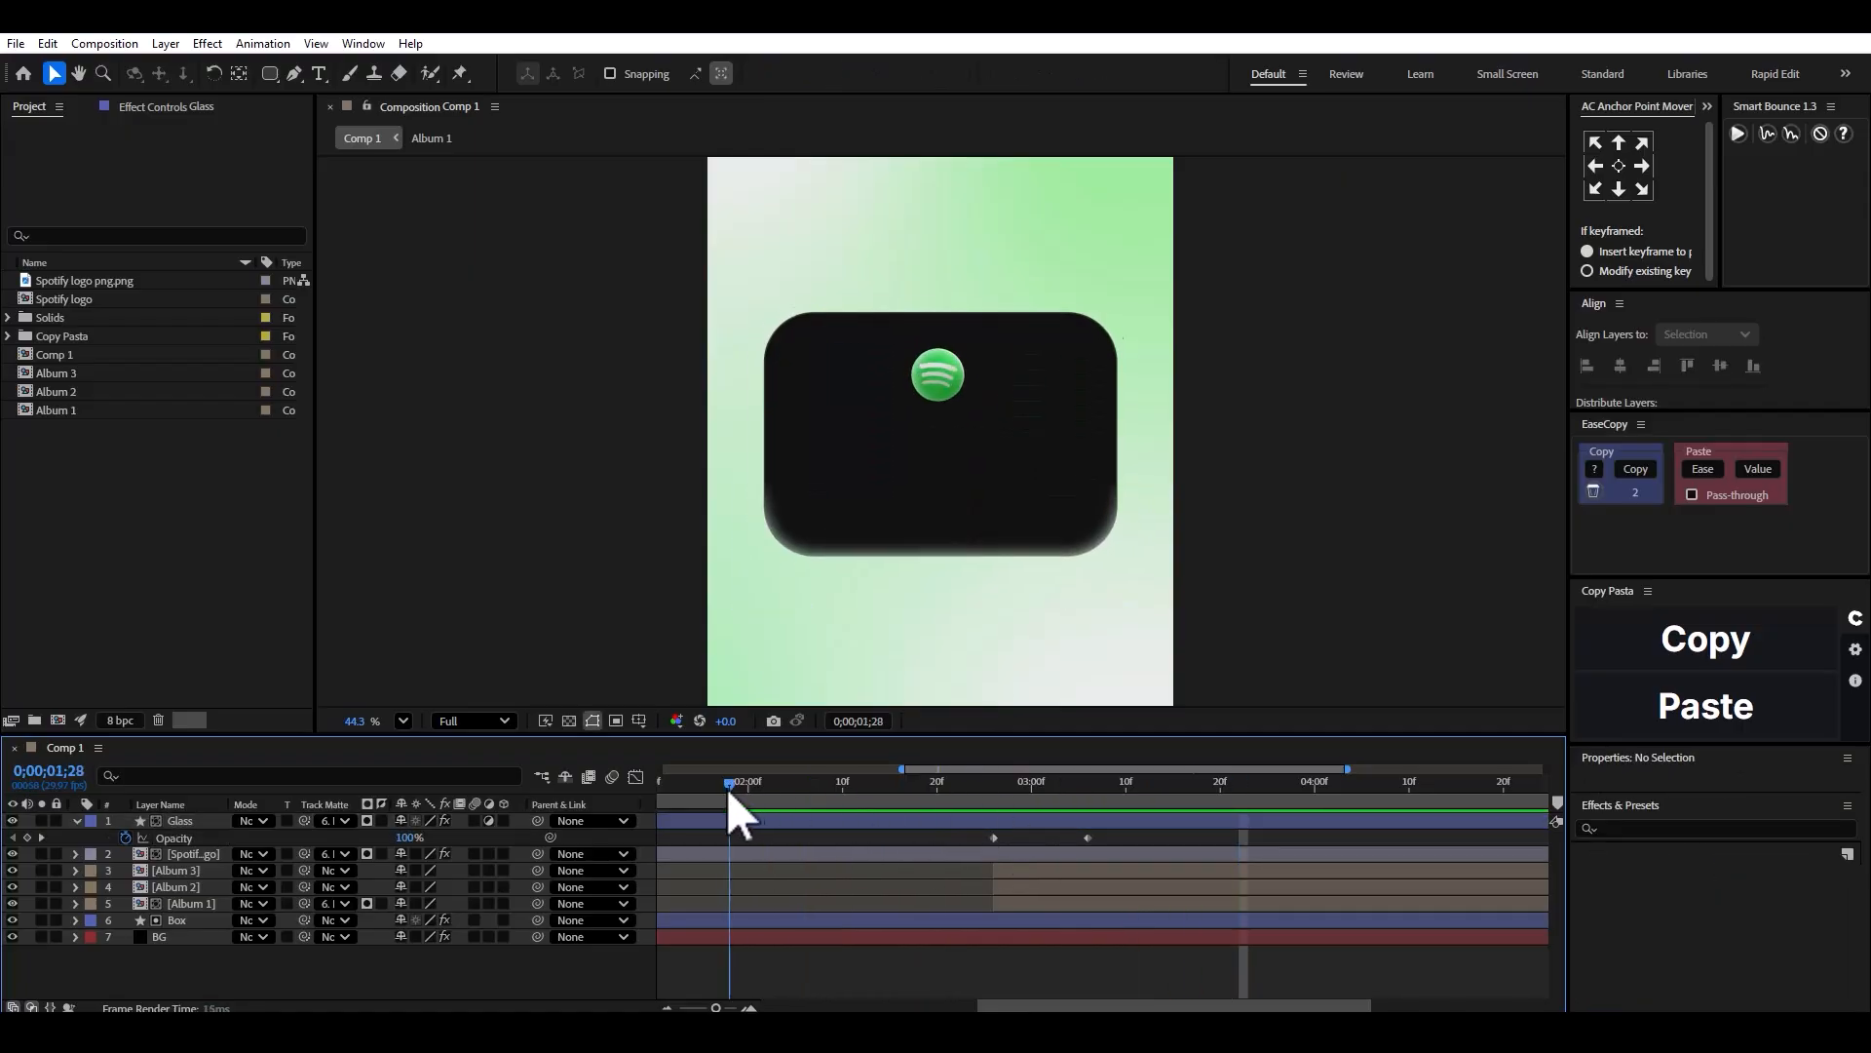
pyautogui.moveTo(731, 790); pyautogui.dragTo(1110, 793)
pyautogui.click(13, 837)
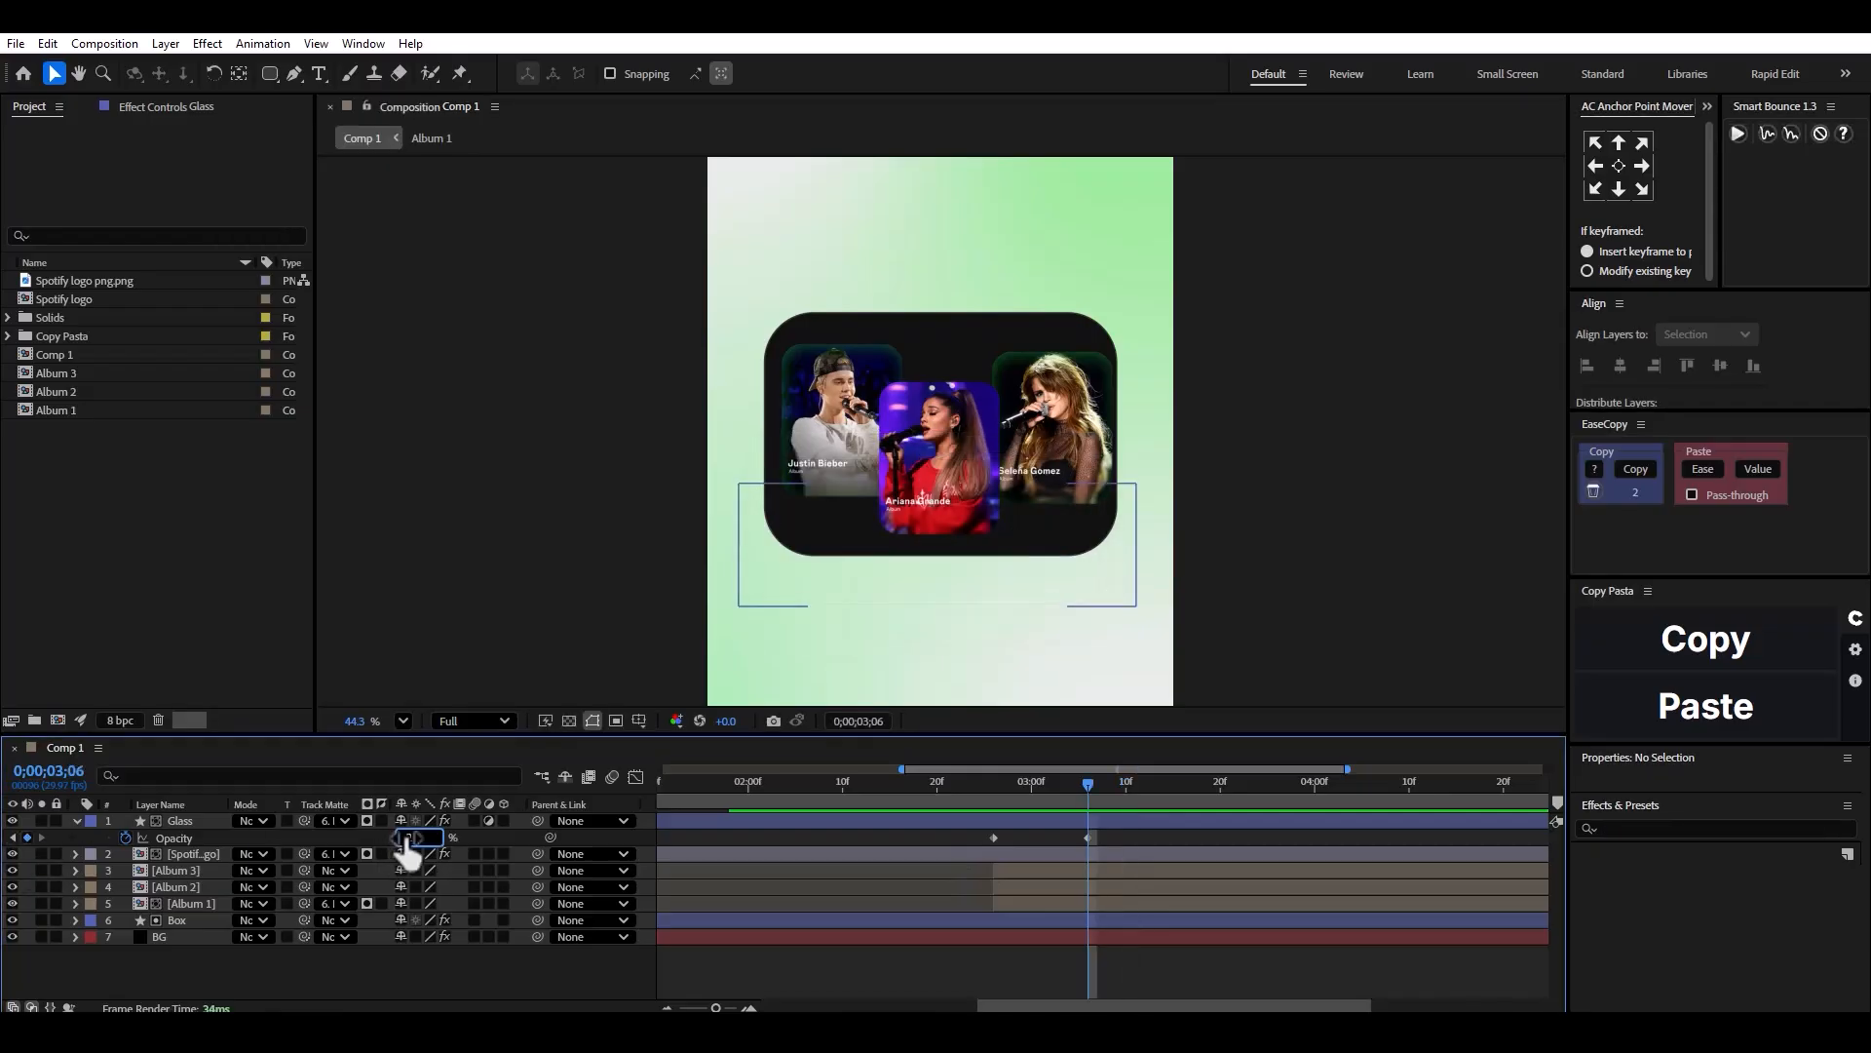
pyautogui.press('Return')
pyautogui.moveTo(1044, 793); pyautogui.dragTo(797, 800)
pyautogui.press('space')
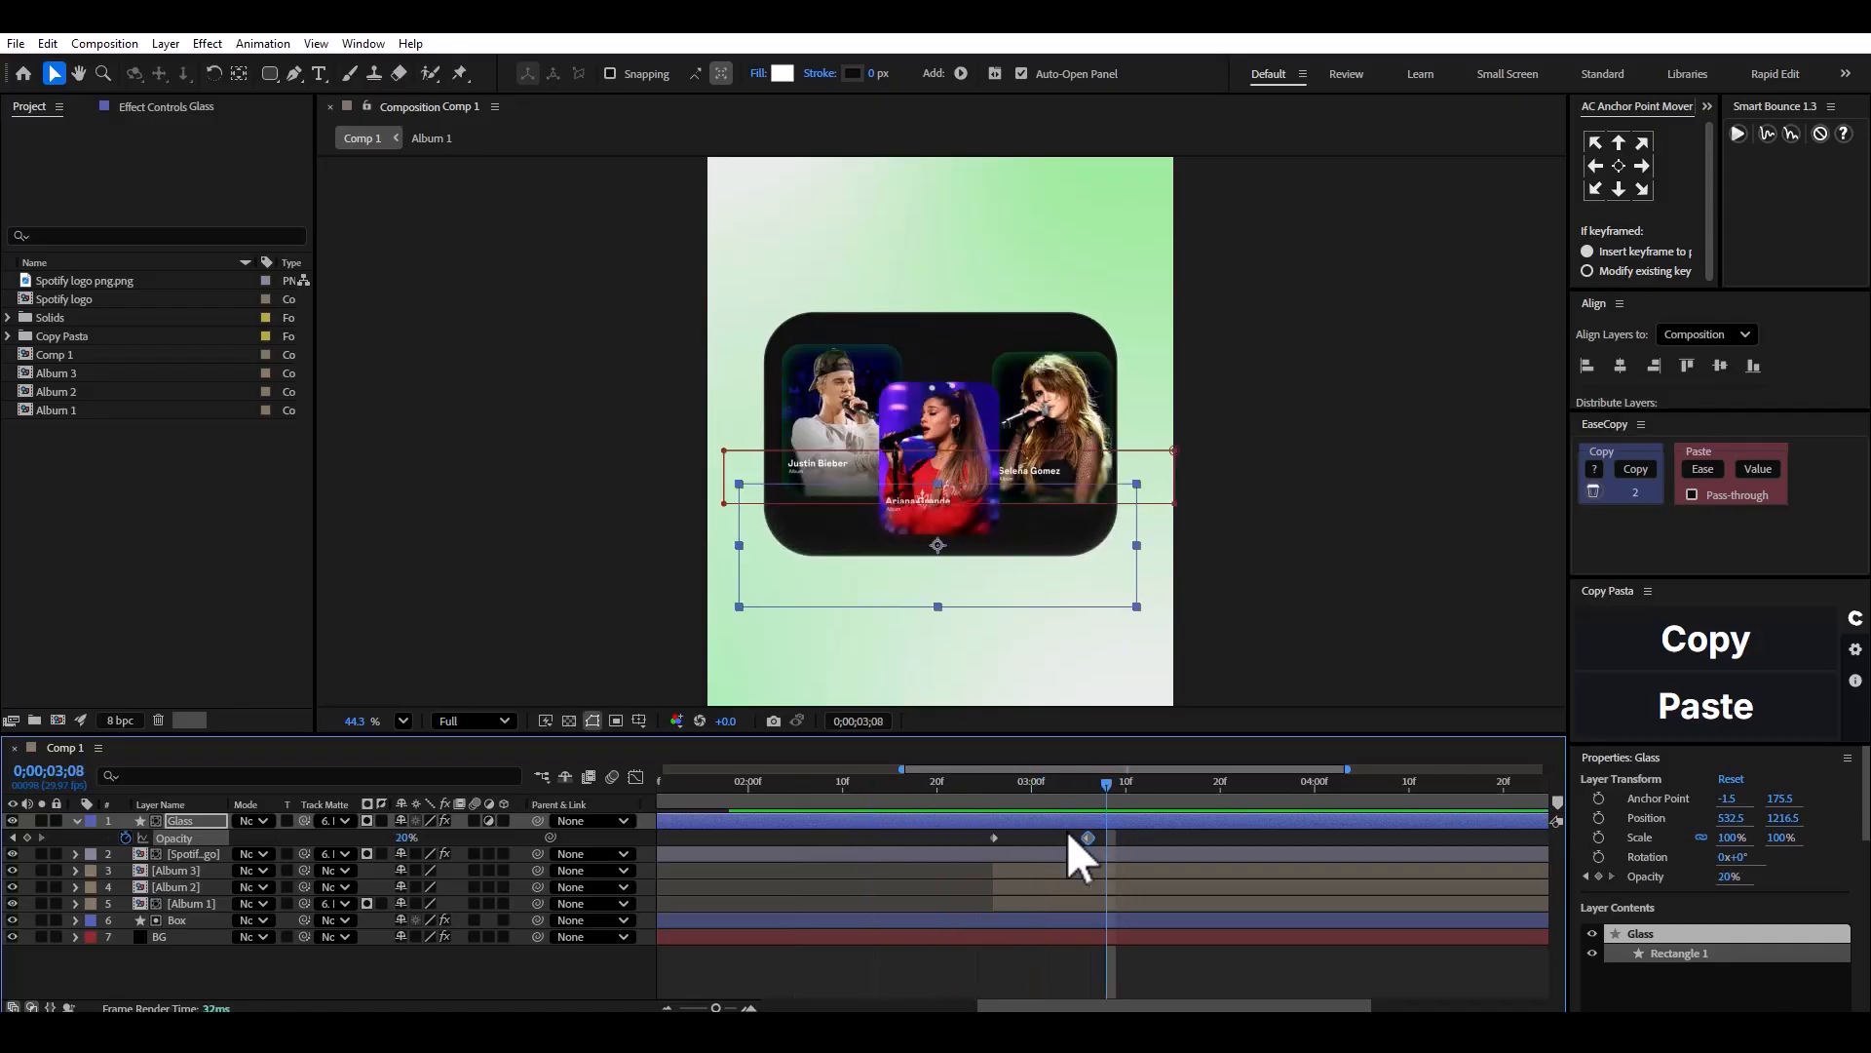
# Keyframe Album 3's position from 535.6, 1442.7 at 0;00;02;26 to 535.6, 1025.7 at 0;00;03;18 so it rises into place.
pyautogui.click(1080, 867)
pyautogui.moveTo(1004, 789); pyautogui.dragTo(1148, 835)
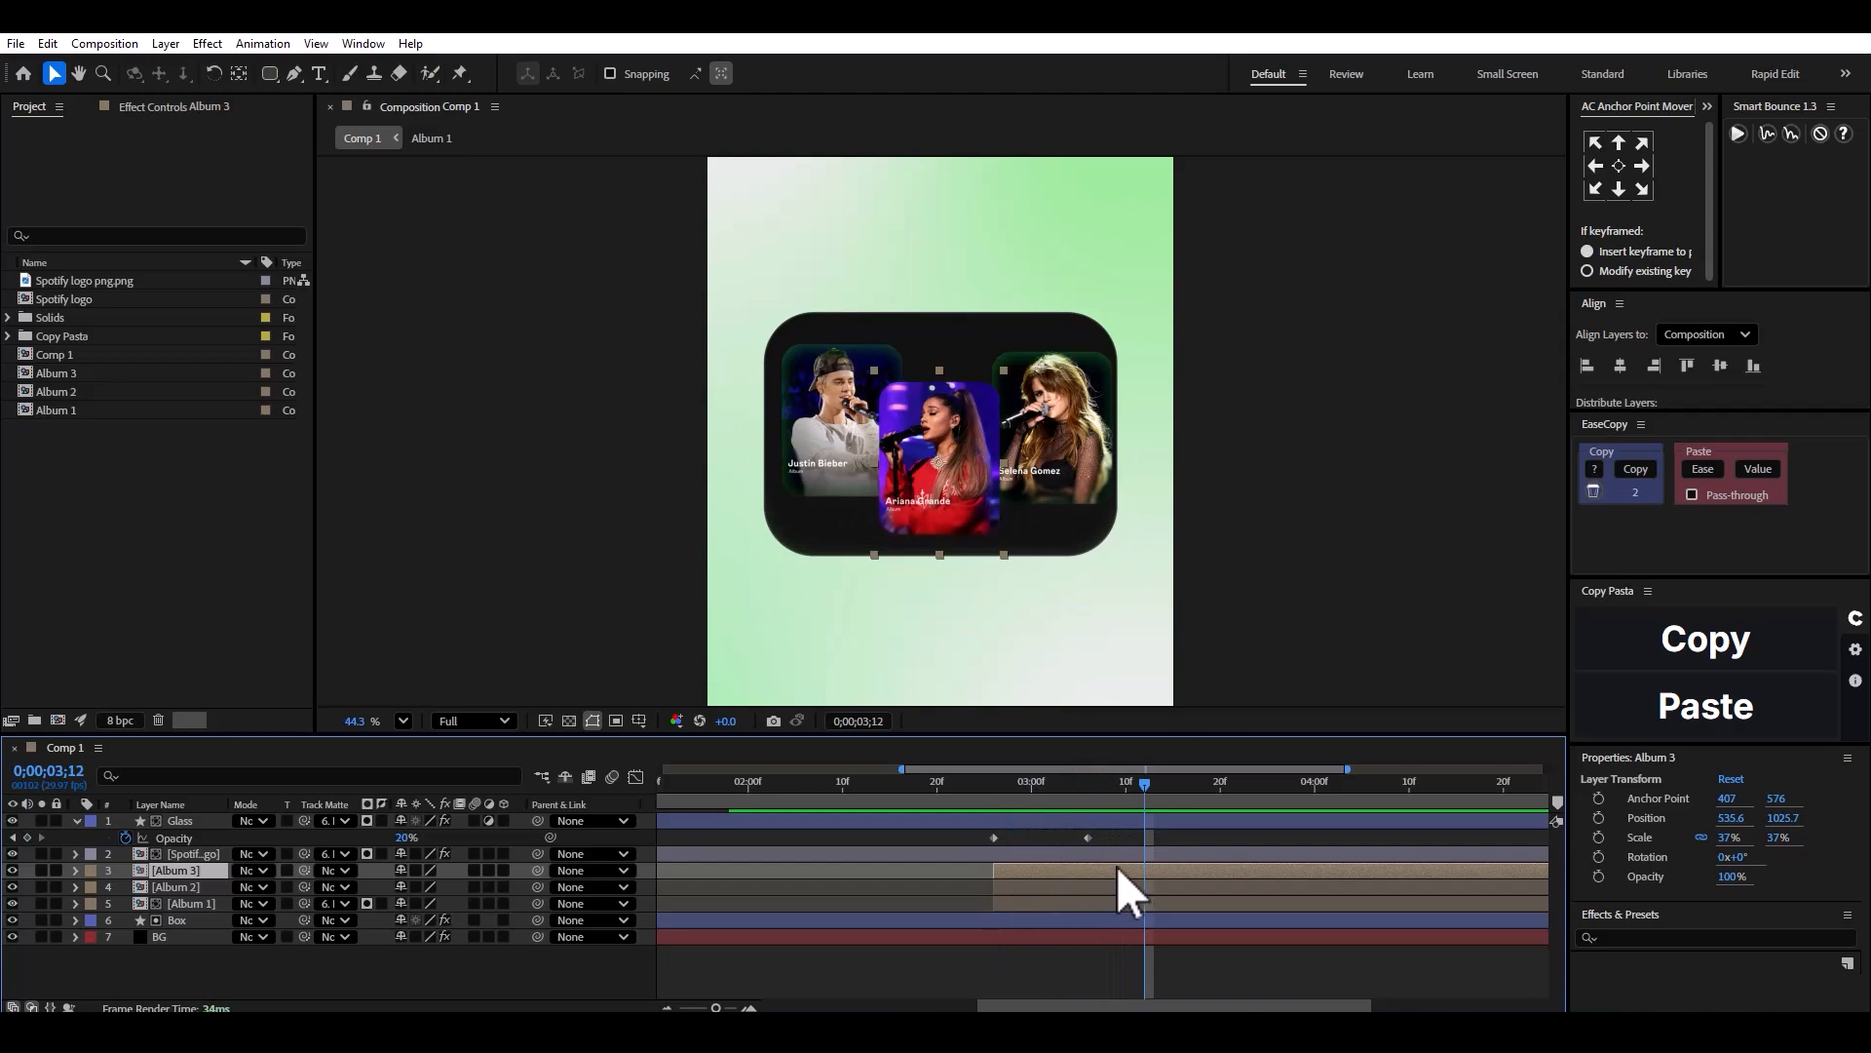
pyautogui.press('p')
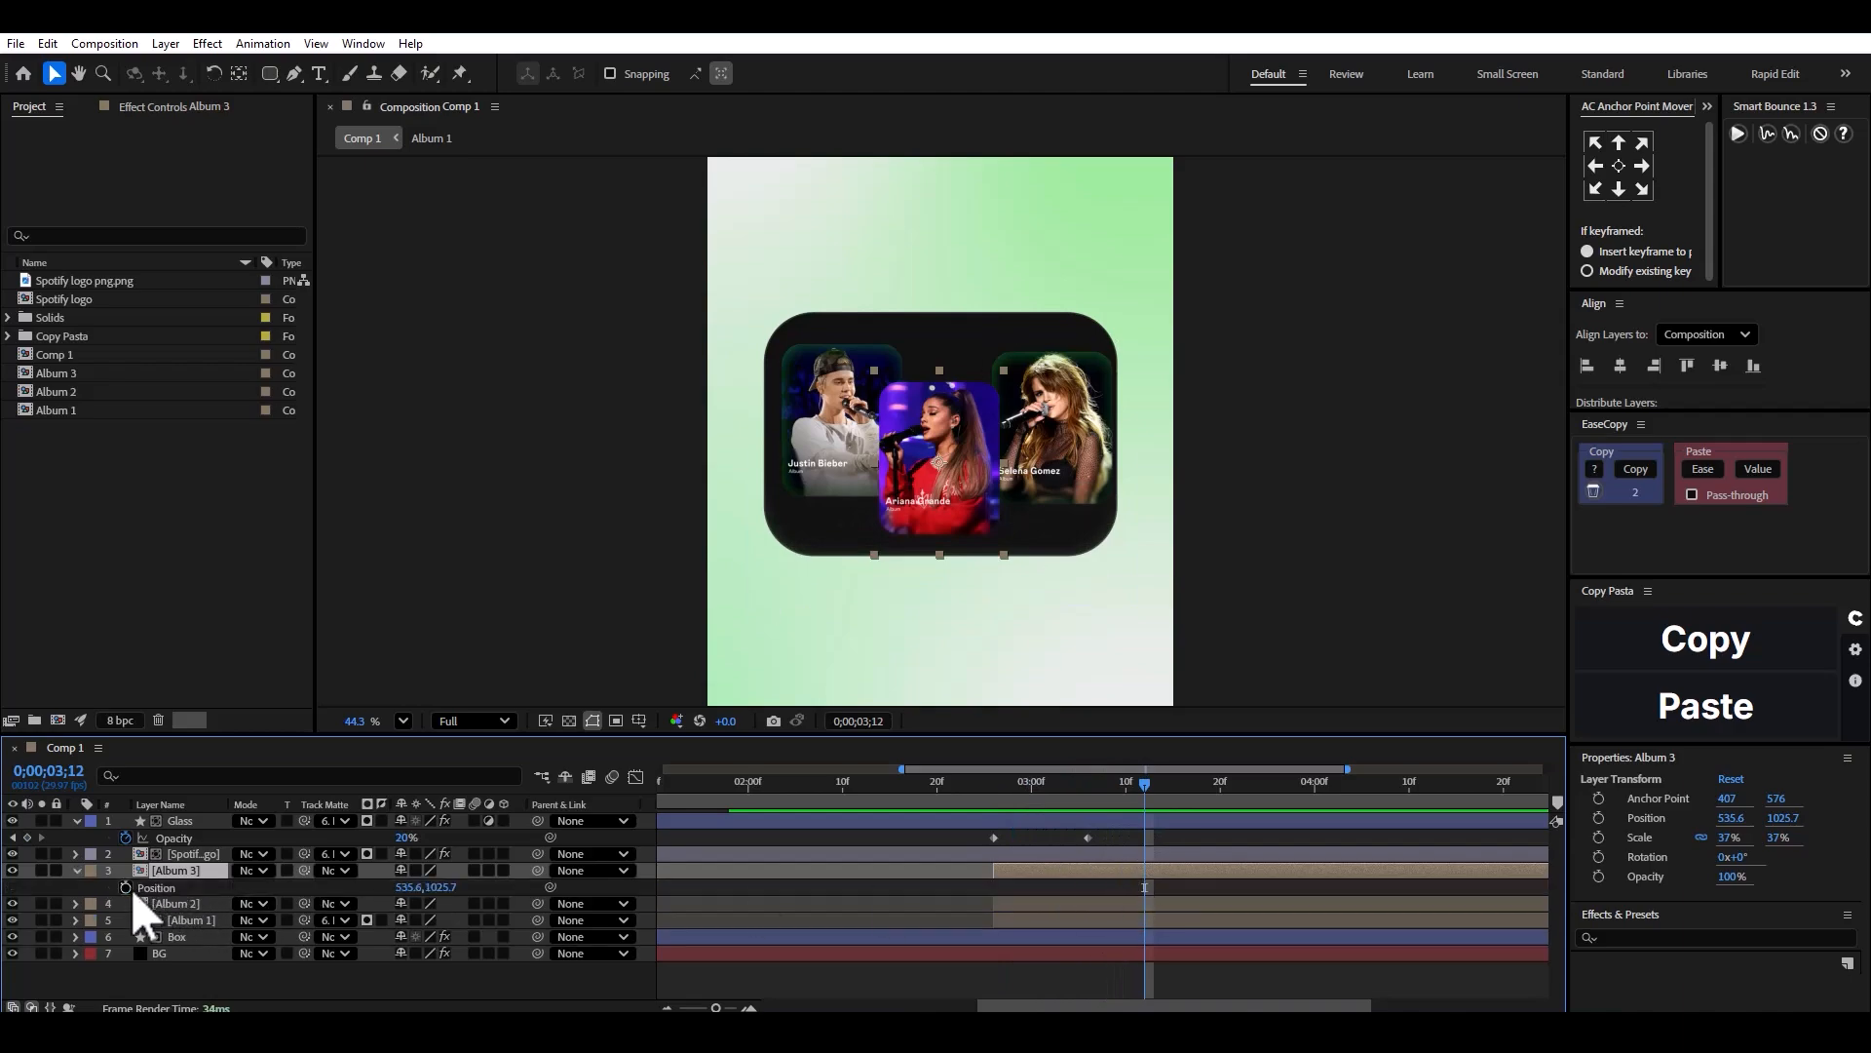
pyautogui.click(125, 887)
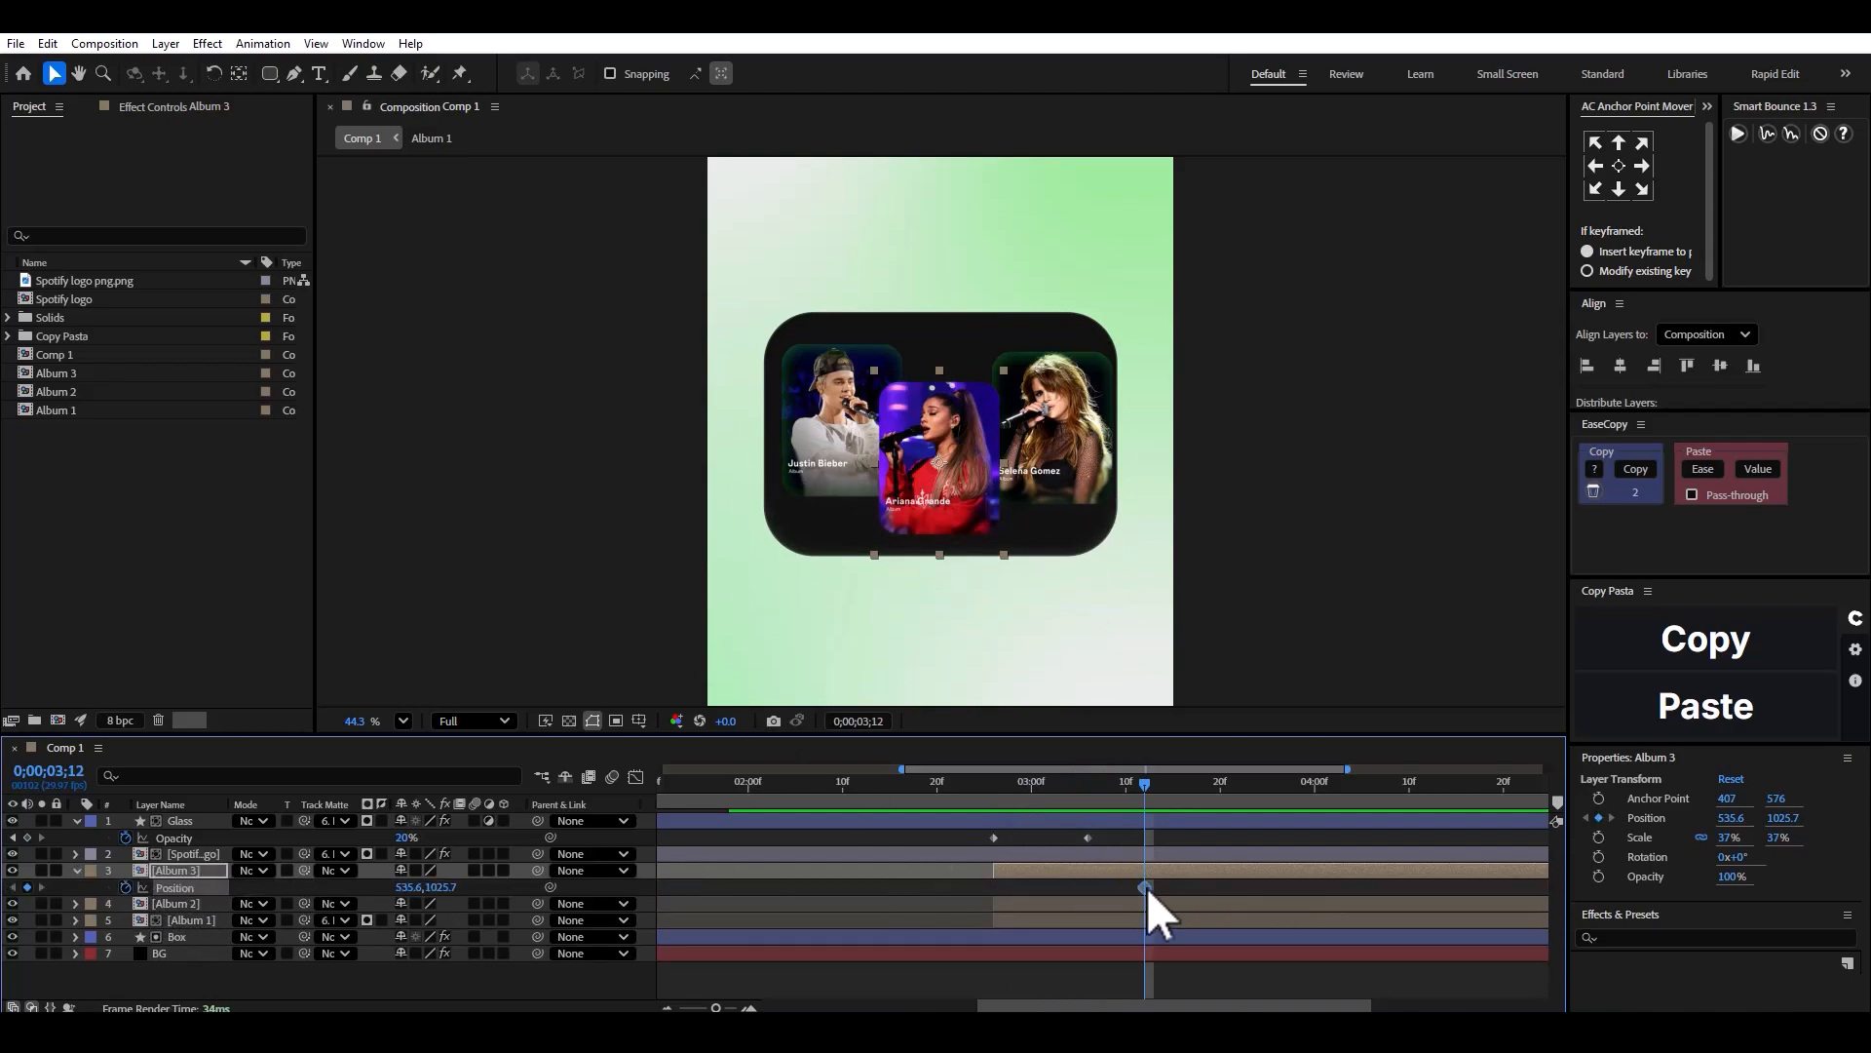
pyautogui.moveTo(1146, 888); pyautogui.dragTo(1209, 888)
pyautogui.moveTo(1084, 791); pyautogui.dragTo(992, 799)
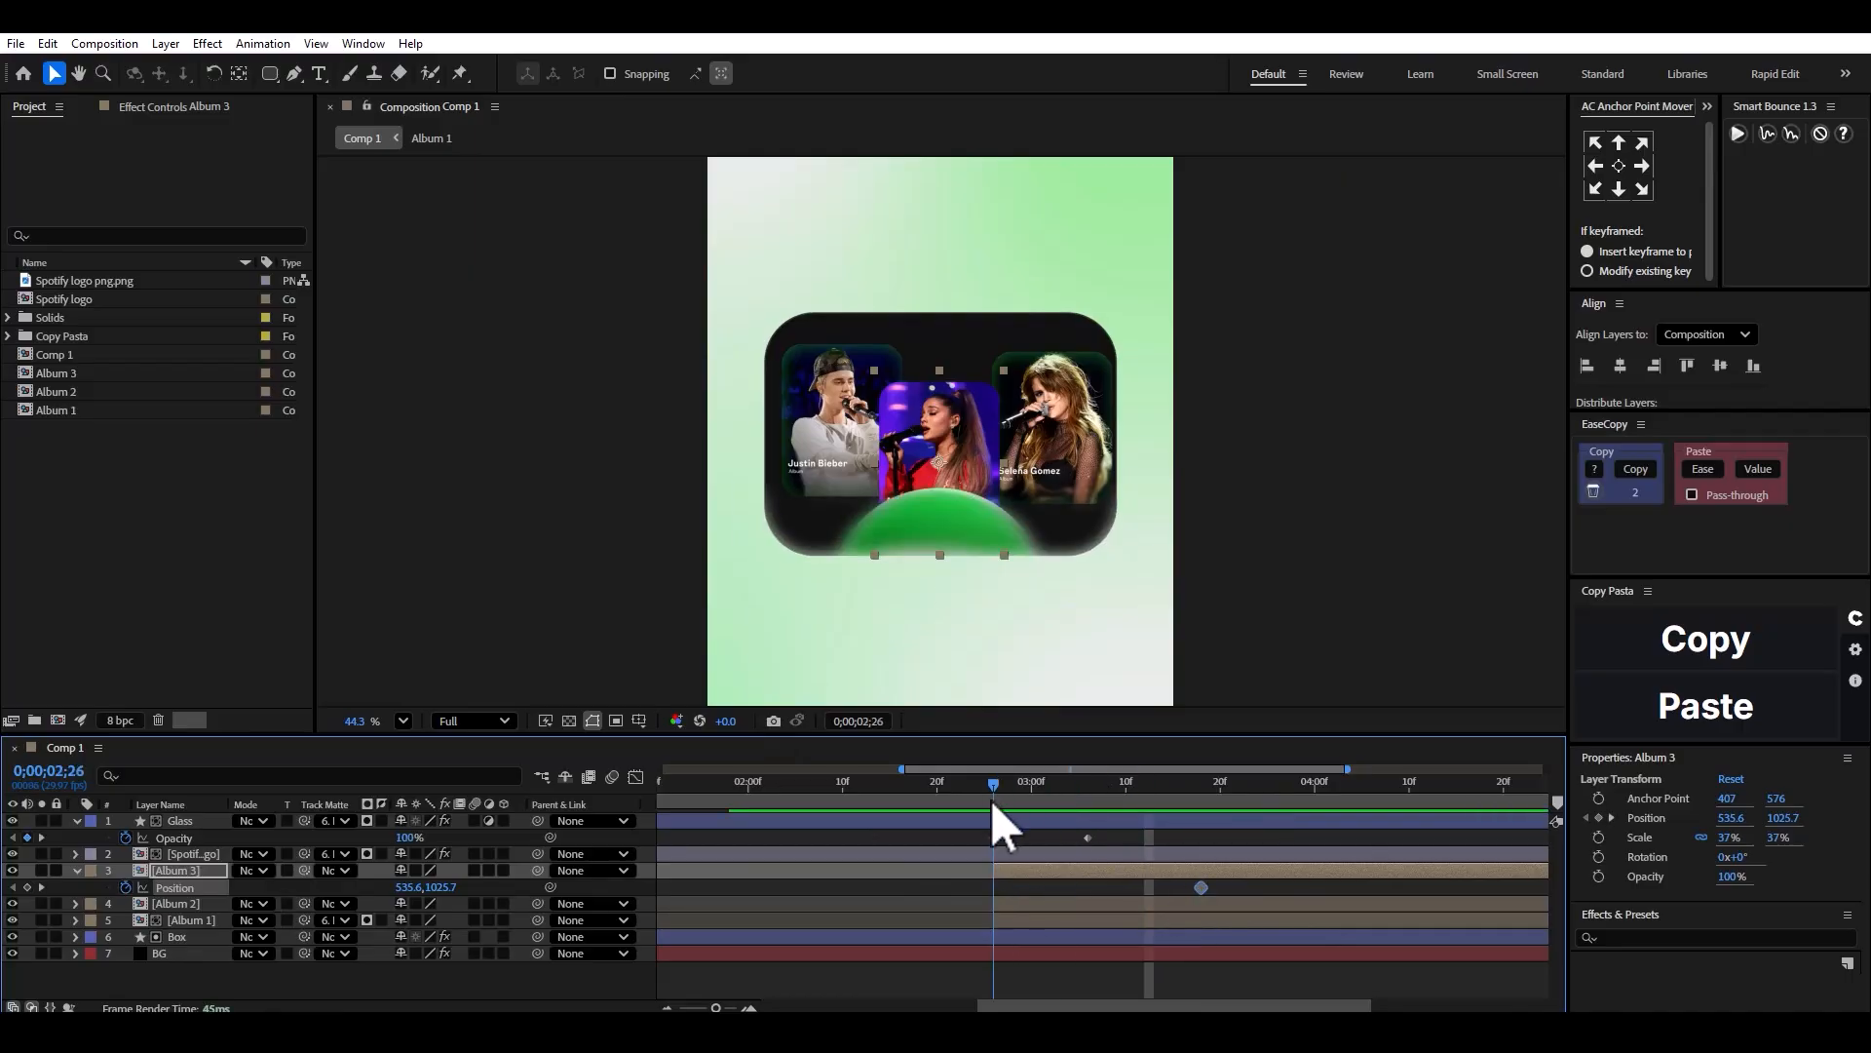
pyautogui.moveTo(444, 887); pyautogui.dragTo(889, 850)
# Use the Box layer as Album 3's track matte and preview the rising card.
pyautogui.moveTo(182, 907); pyautogui.dragTo(186, 938)
pyautogui.press('space')
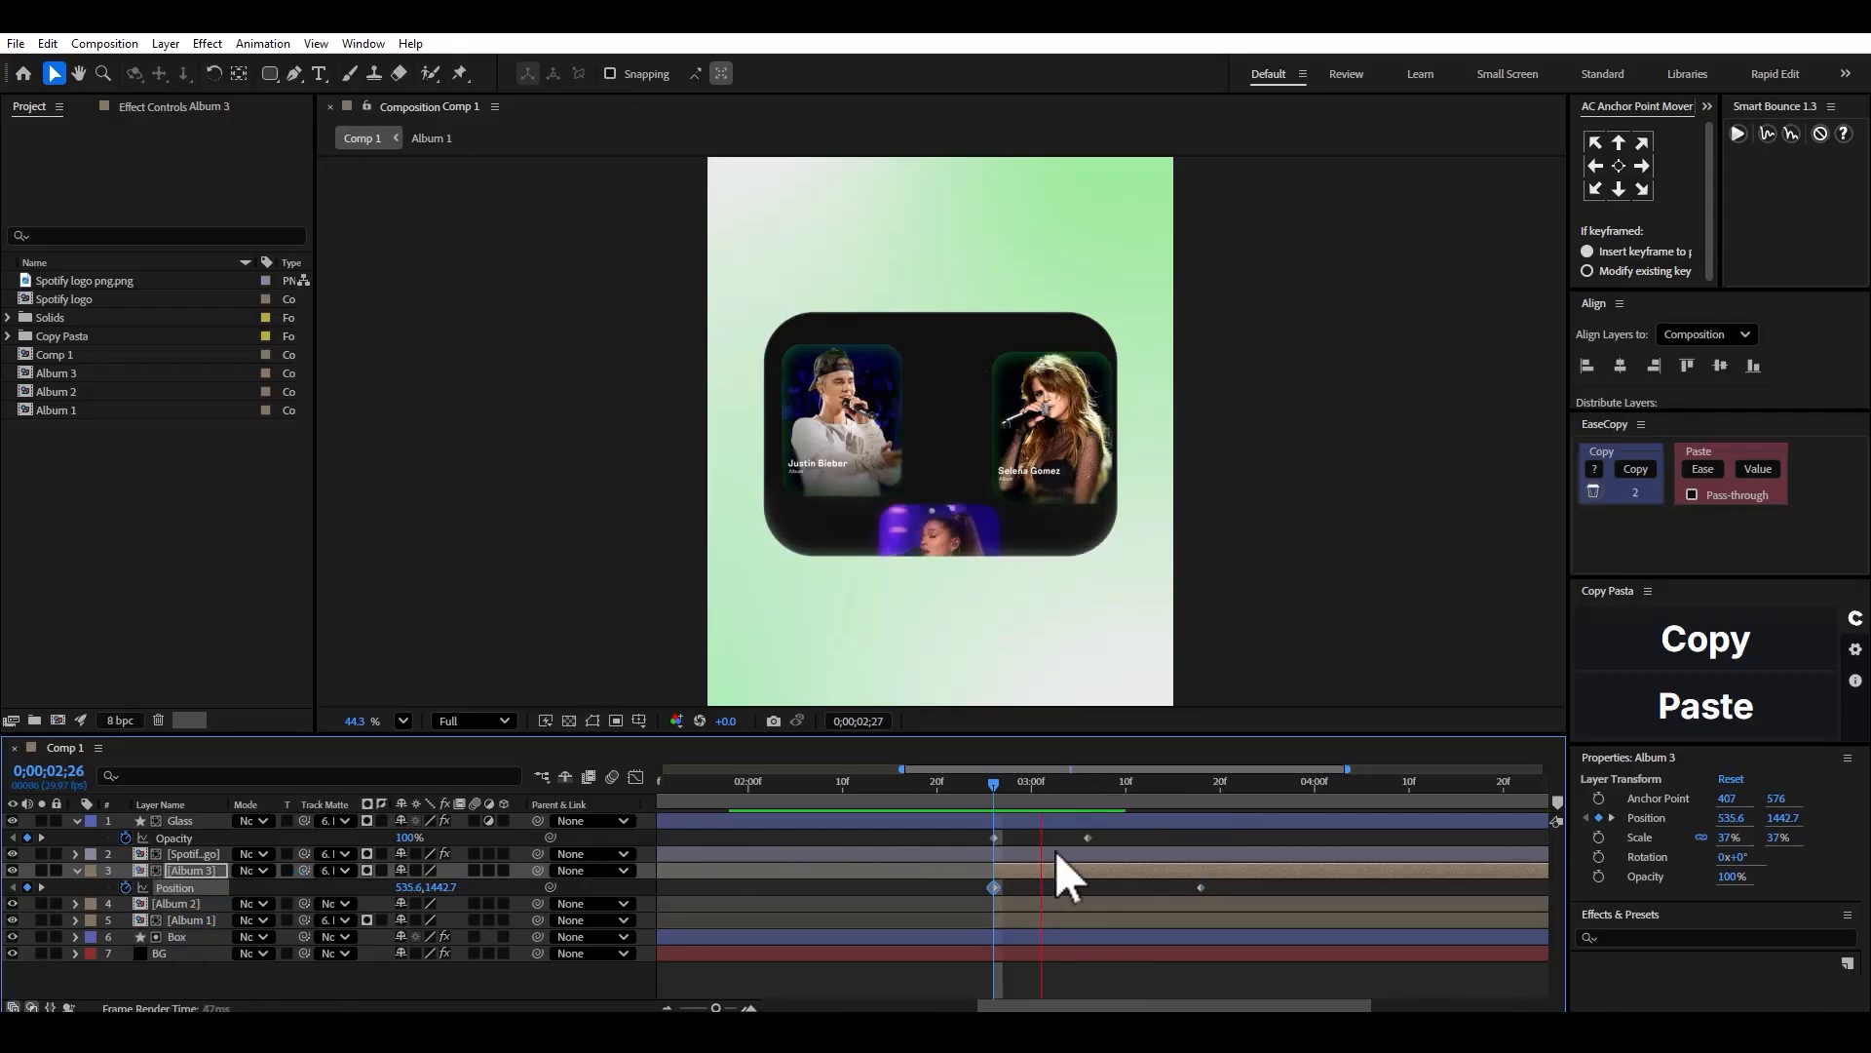
pyautogui.press('space')
# Ease Album 3's position keyframes and reshape their speed graph into a steep start with a long, slow finish, previewing the motion.
pyautogui.moveTo(1221, 888); pyautogui.dragTo(939, 898)
pyautogui.click(636, 777)
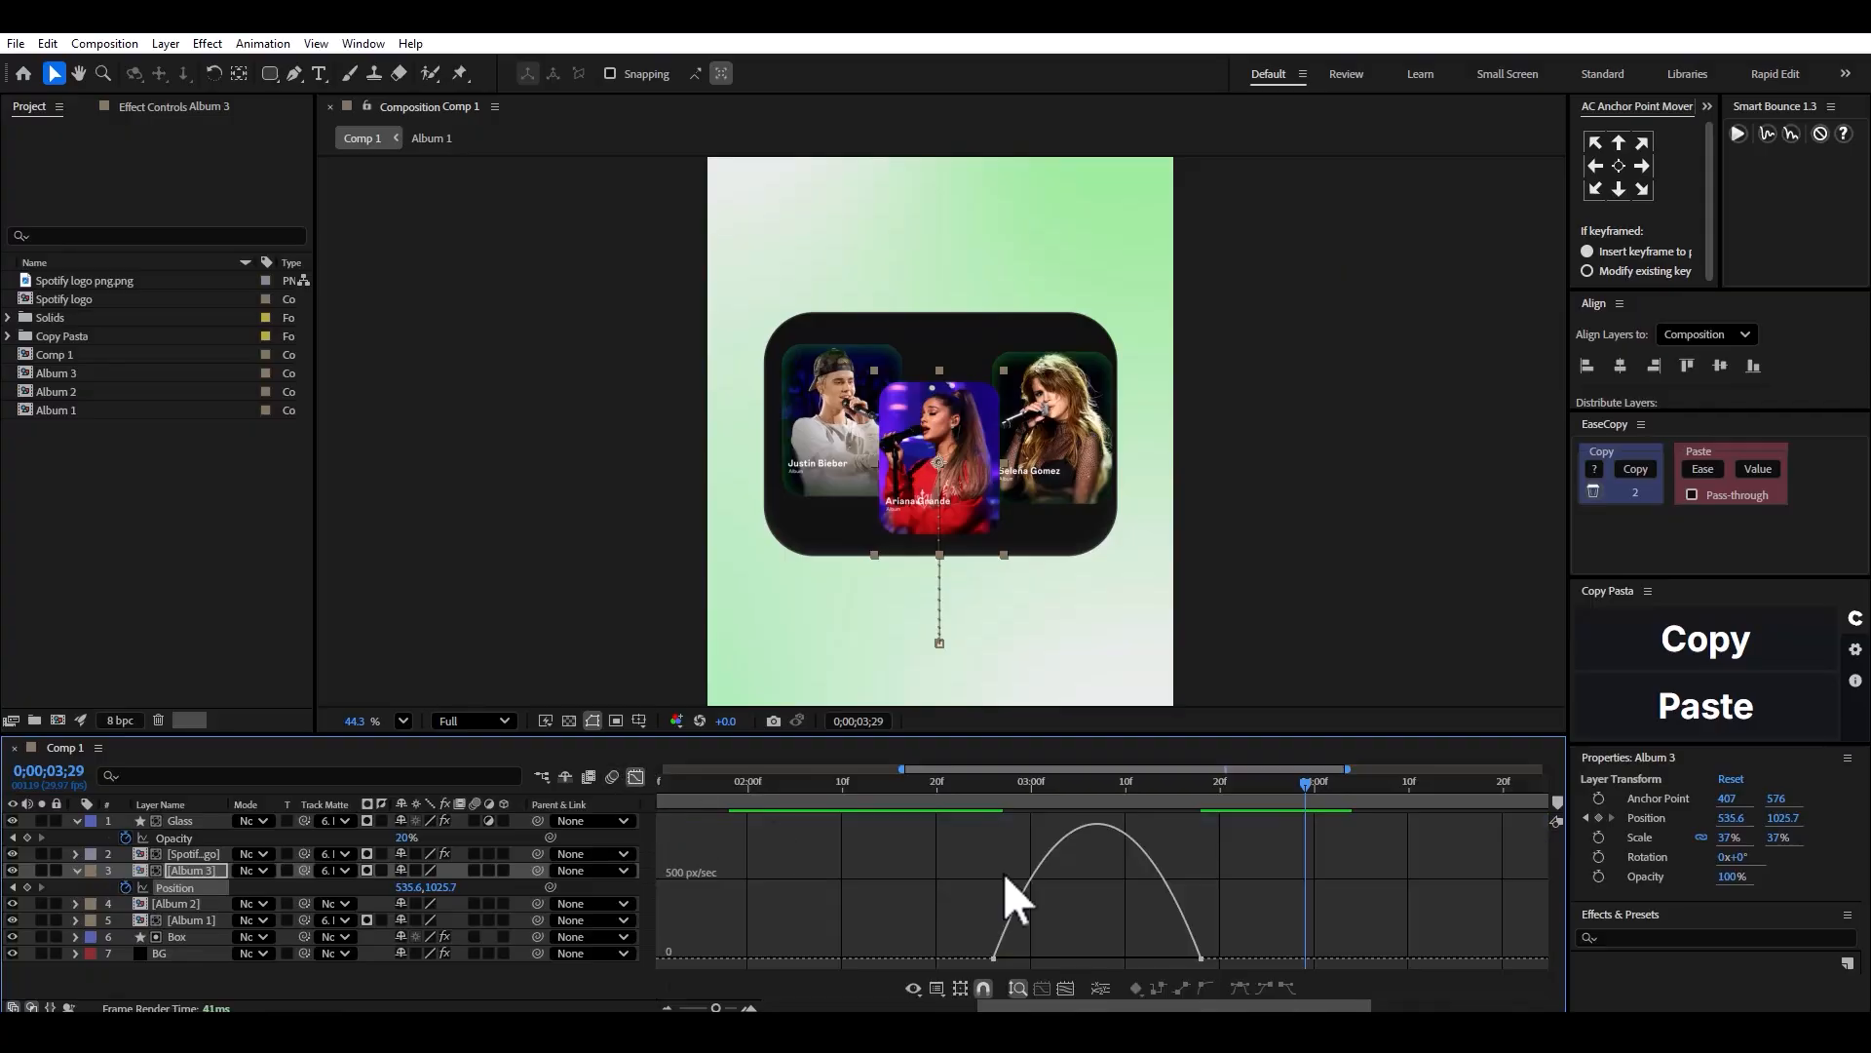
pyautogui.moveTo(1173, 965); pyautogui.dragTo(996, 960)
pyautogui.click(842, 785)
pyautogui.press('space')
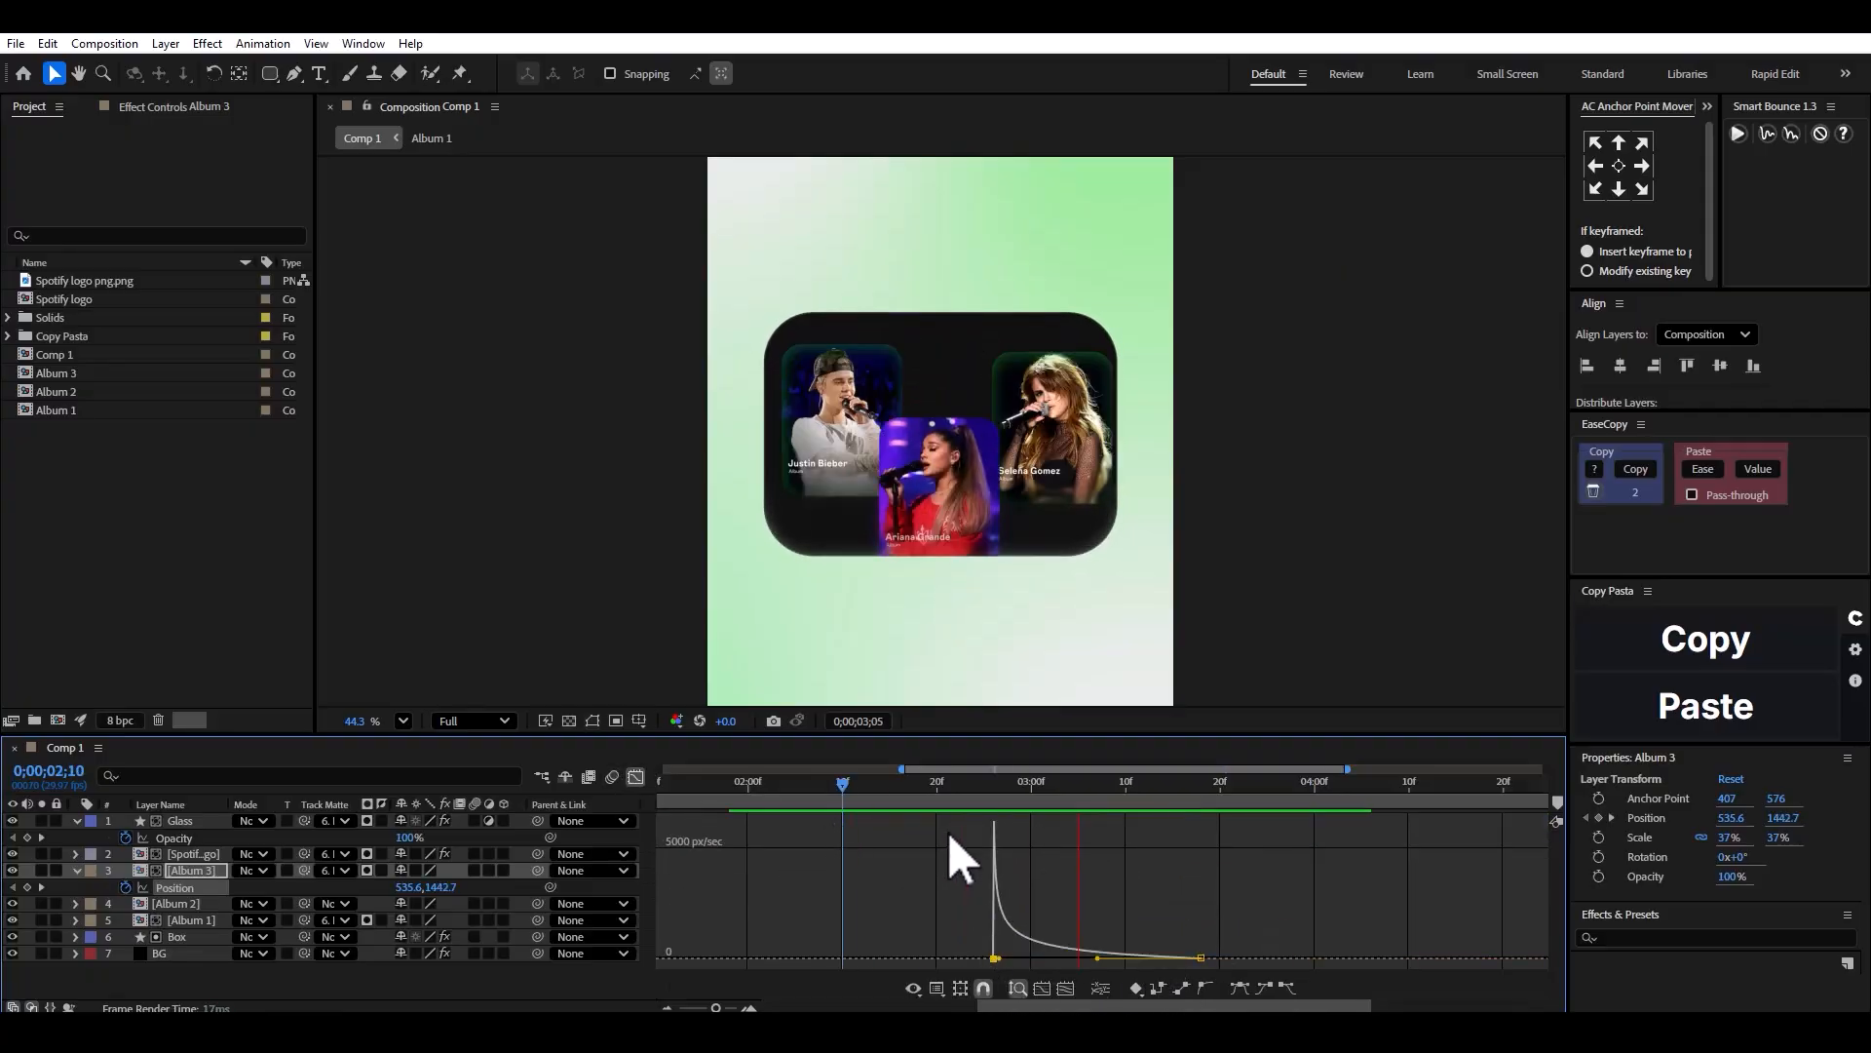
pyautogui.click(635, 777)
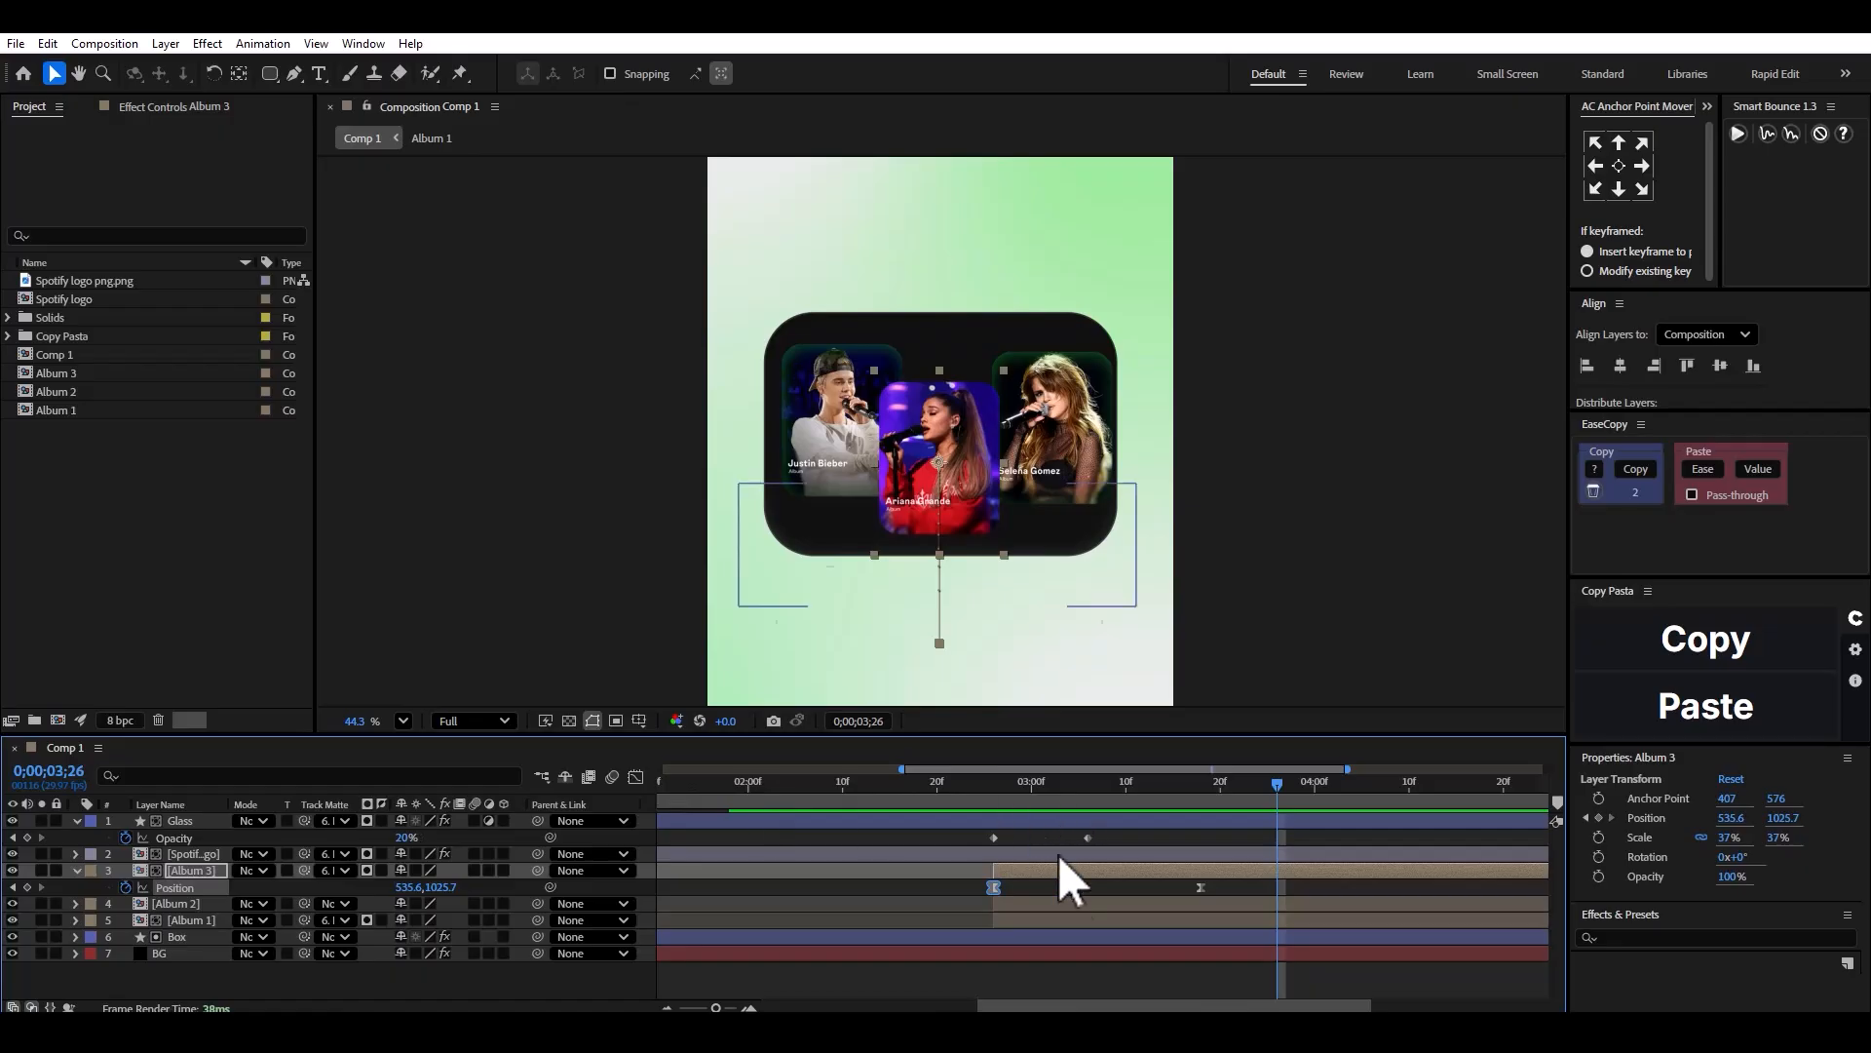
# Shift the Album 3 layer earlier in time so it starts at 0;00;02;24 and play back the timing.
pyautogui.moveTo(1043, 869); pyautogui.dragTo(995, 872)
pyautogui.click(864, 789)
pyautogui.press('space')
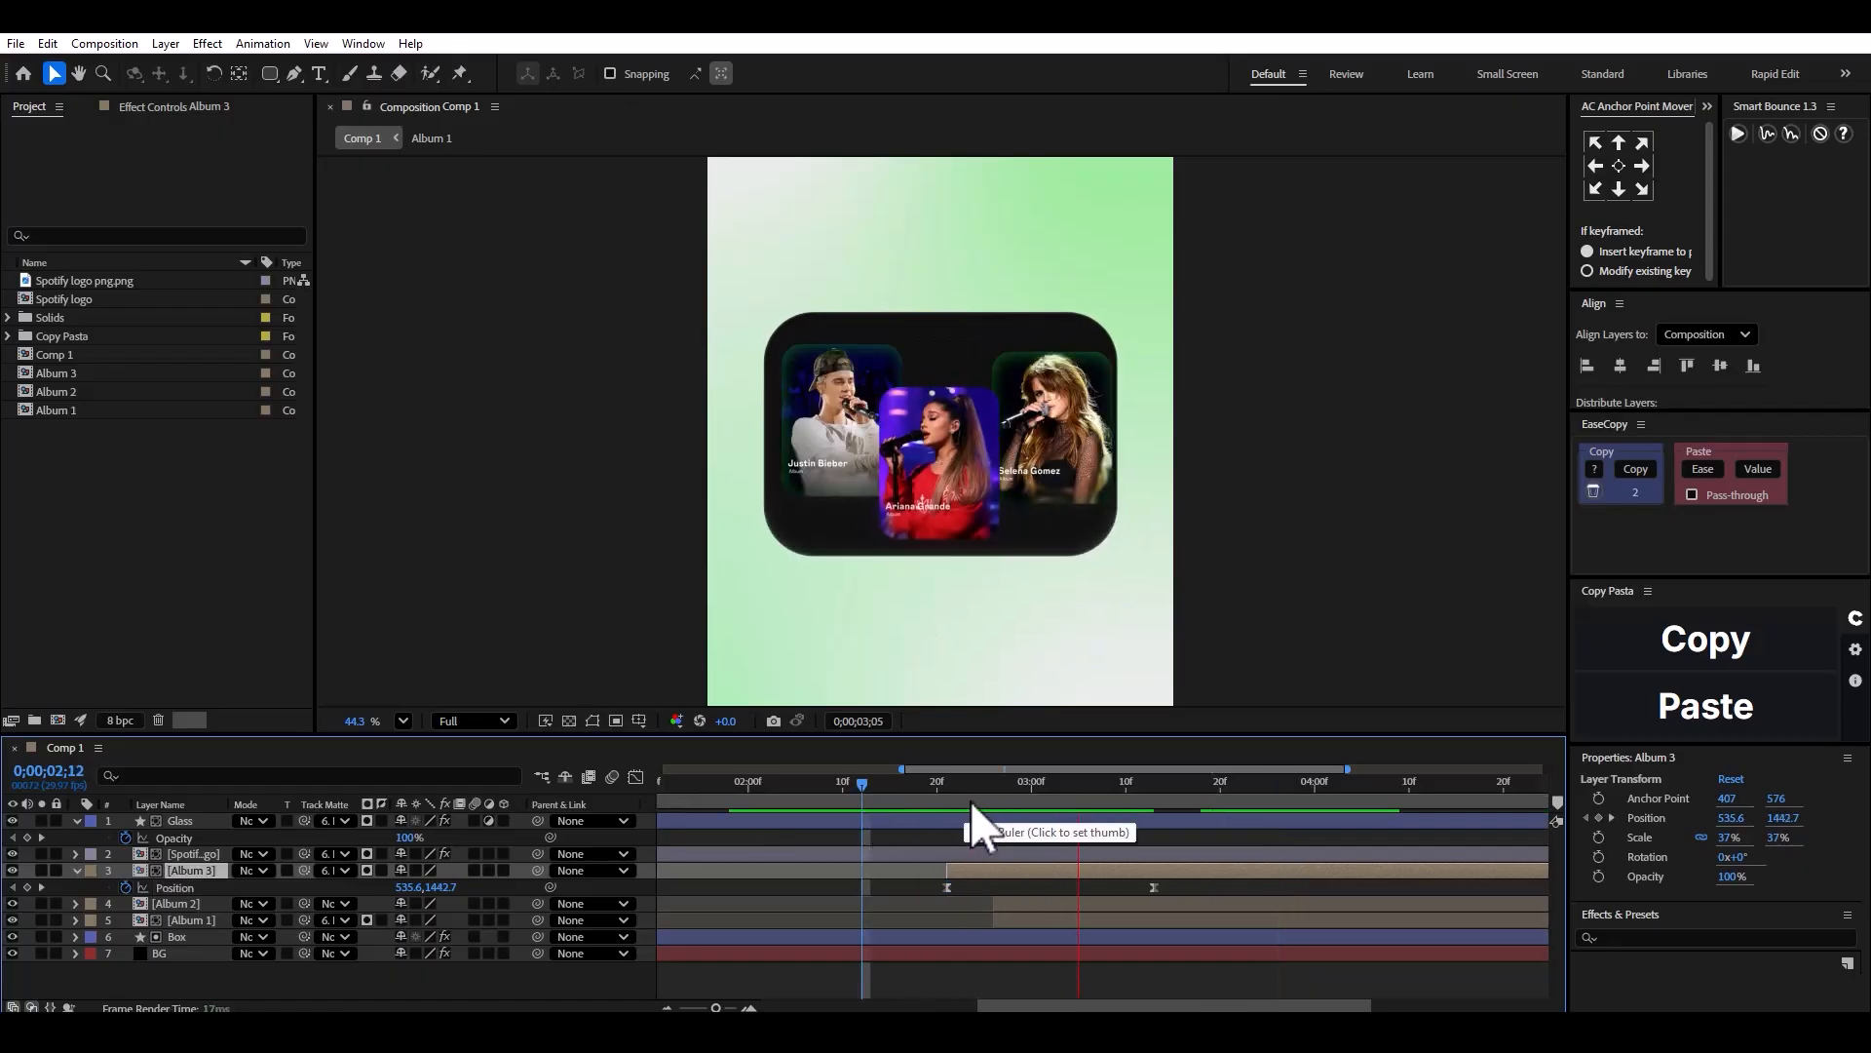
pyautogui.press('space')
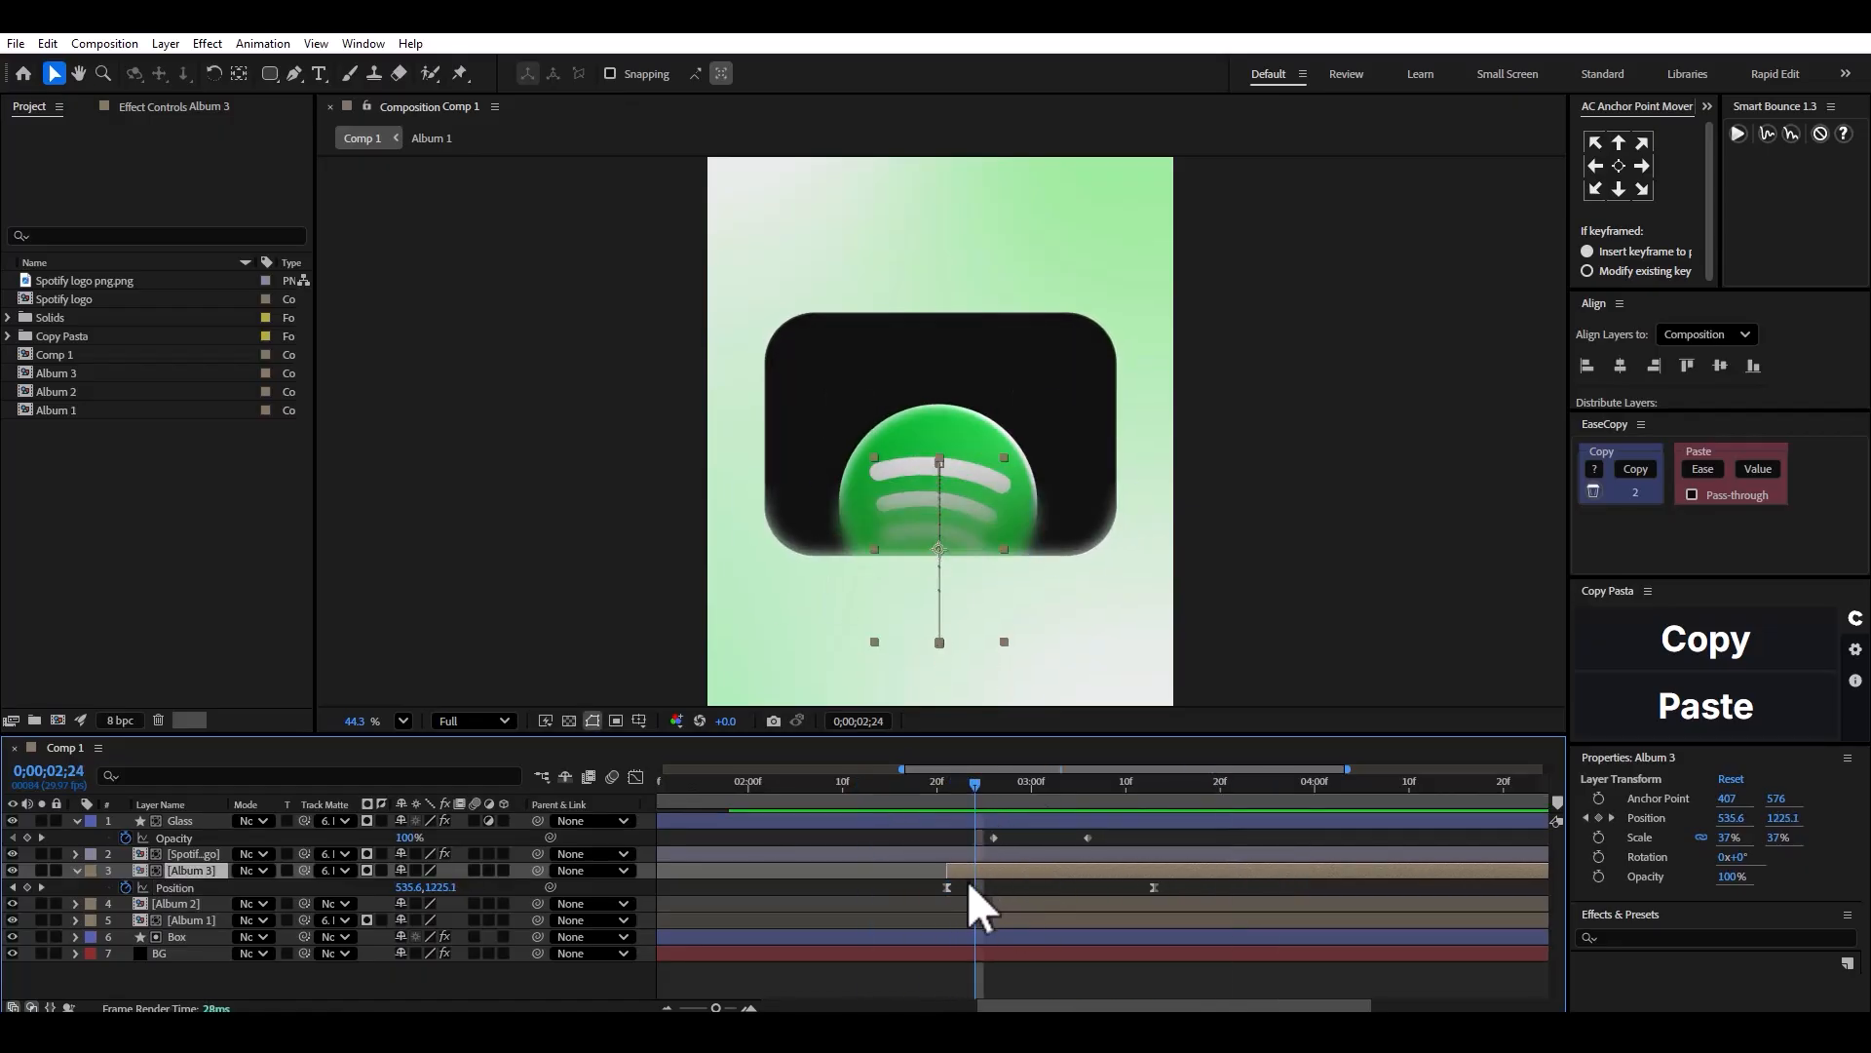
pyautogui.moveTo(994, 875); pyautogui.dragTo(1014, 877)
pyautogui.press('space')
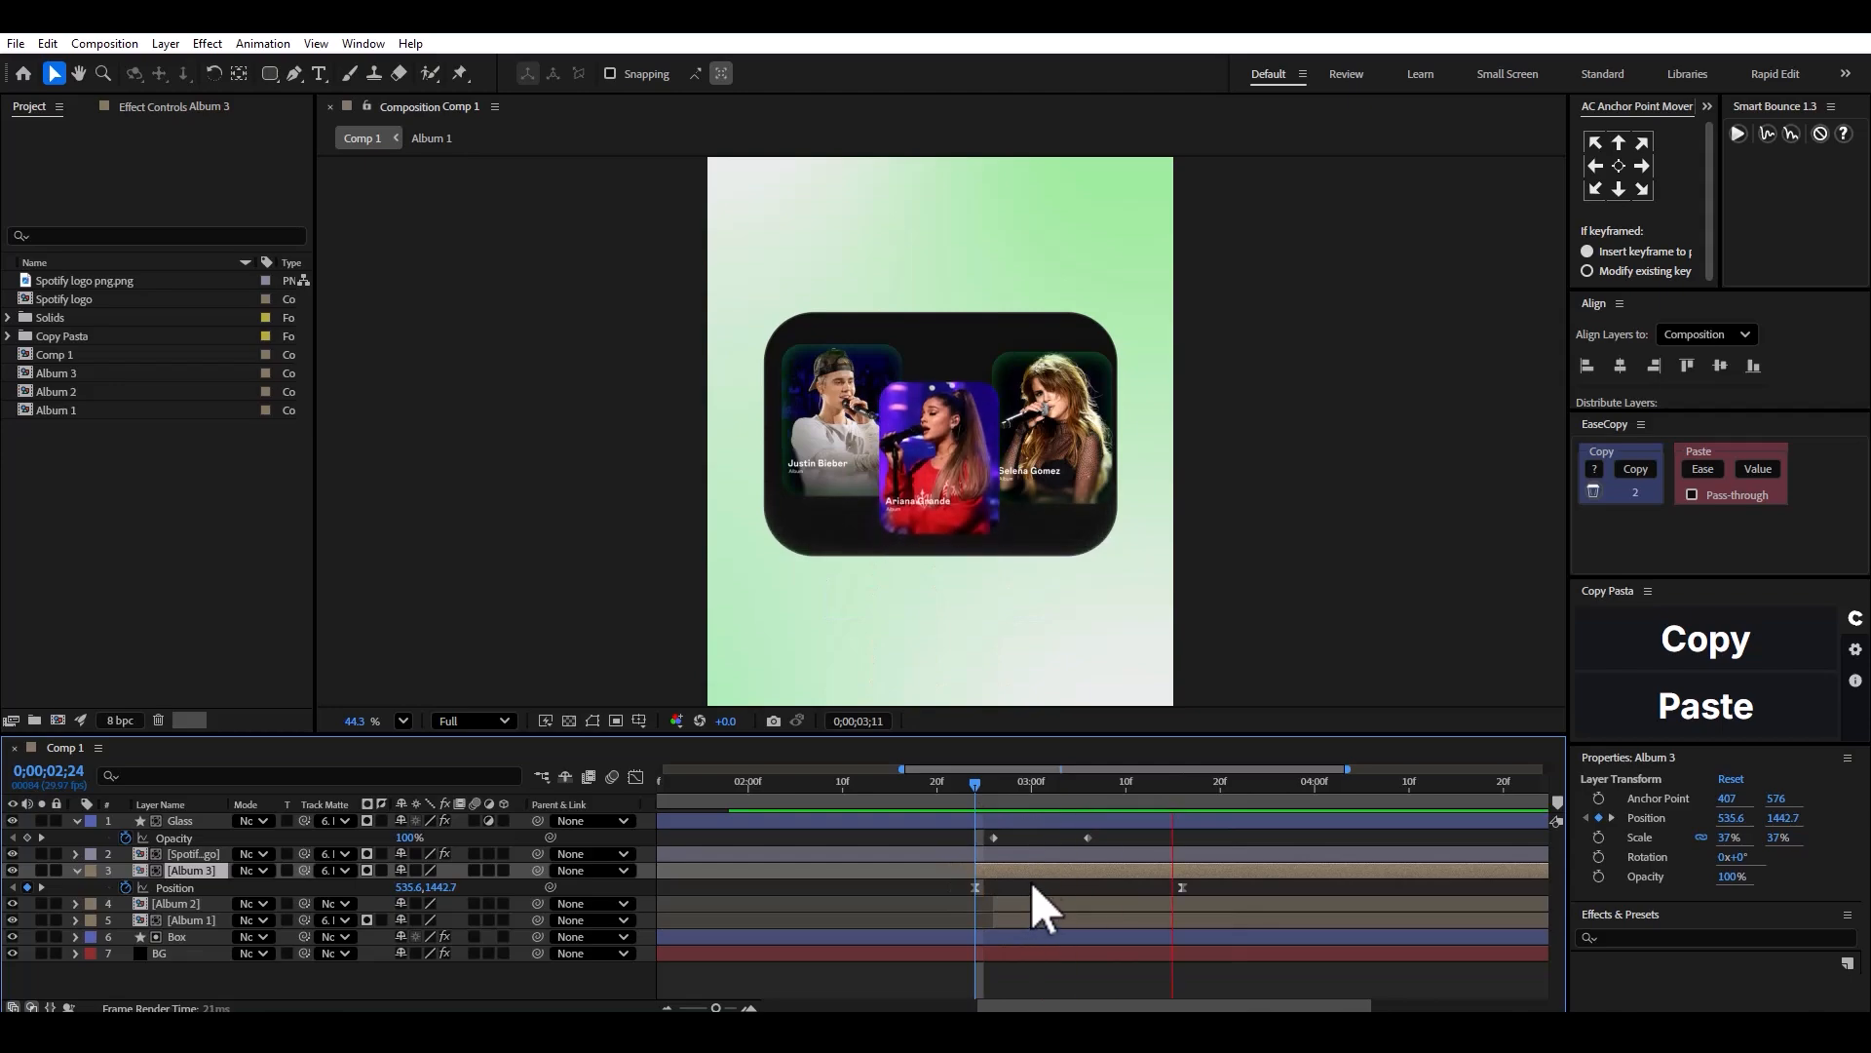
# Raise Album 3's final position keyframe to 535.6, 969.7 and preview the movement.
pyautogui.click(1194, 889)
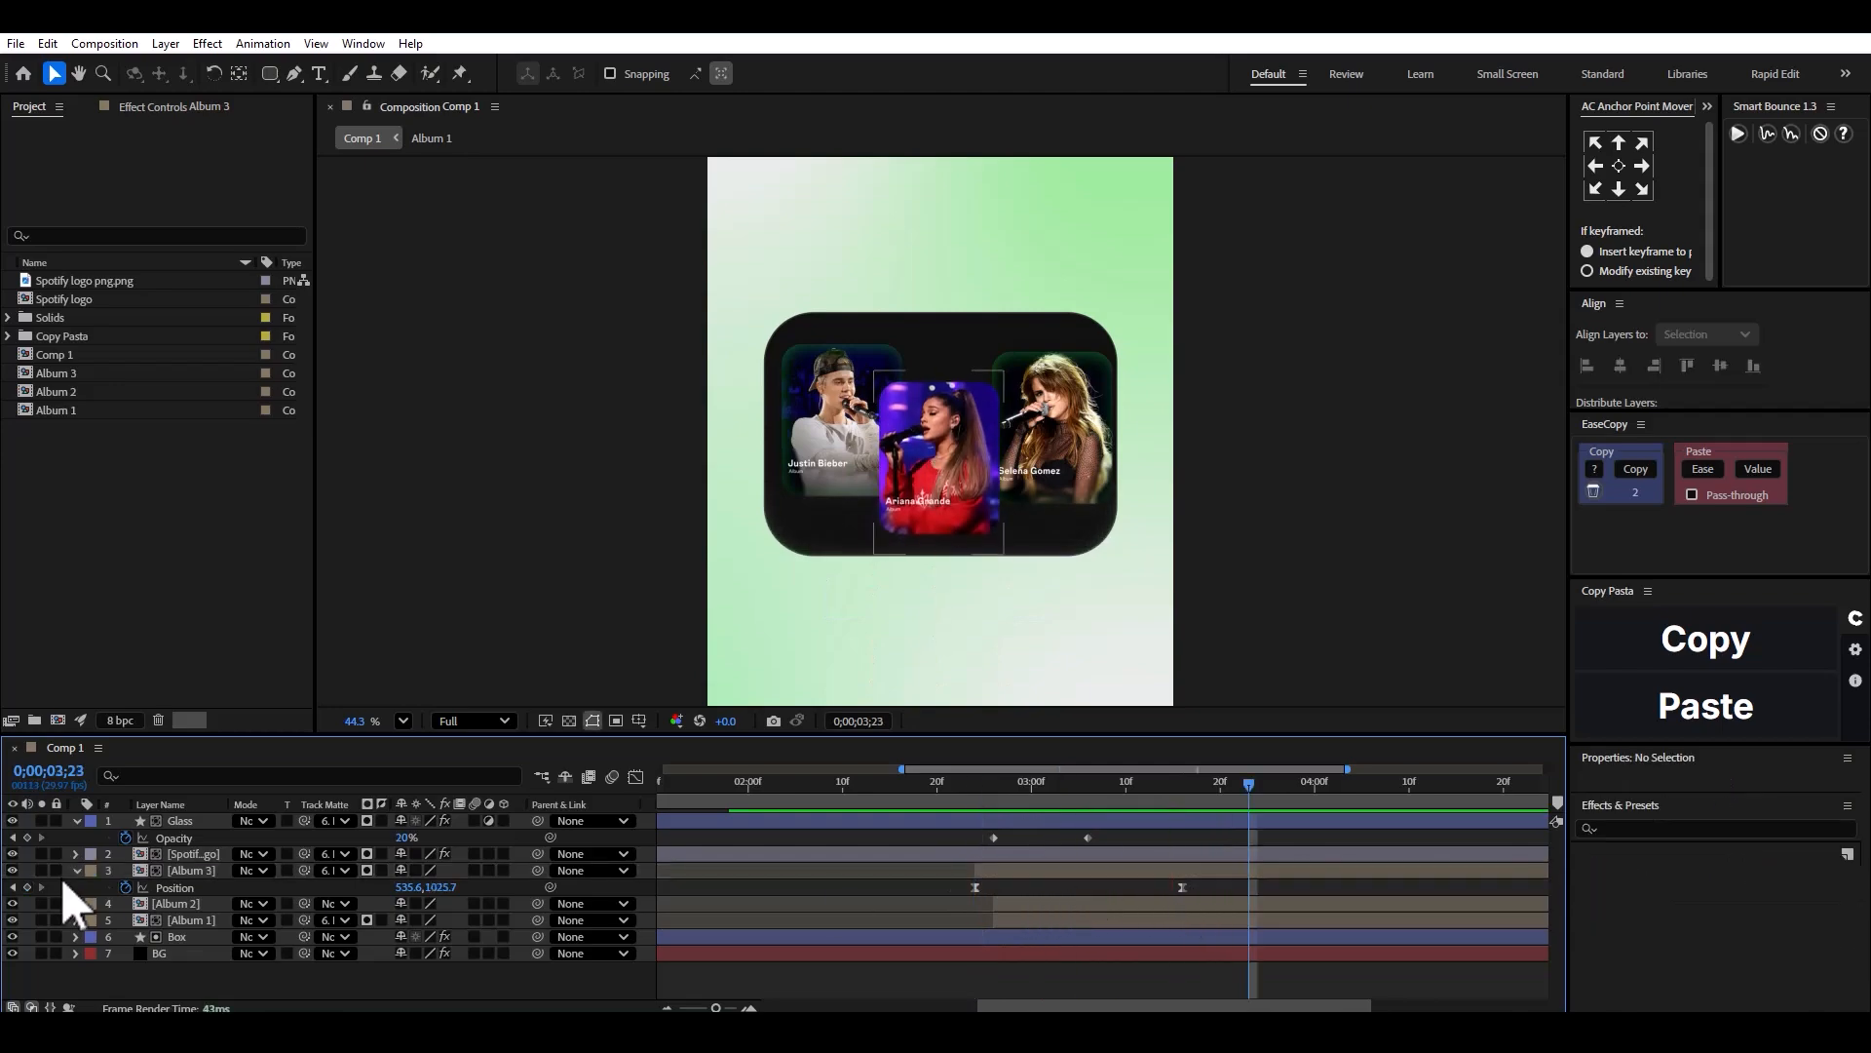
pyautogui.click(12, 887)
pyautogui.moveTo(437, 888); pyautogui.dragTo(390, 888)
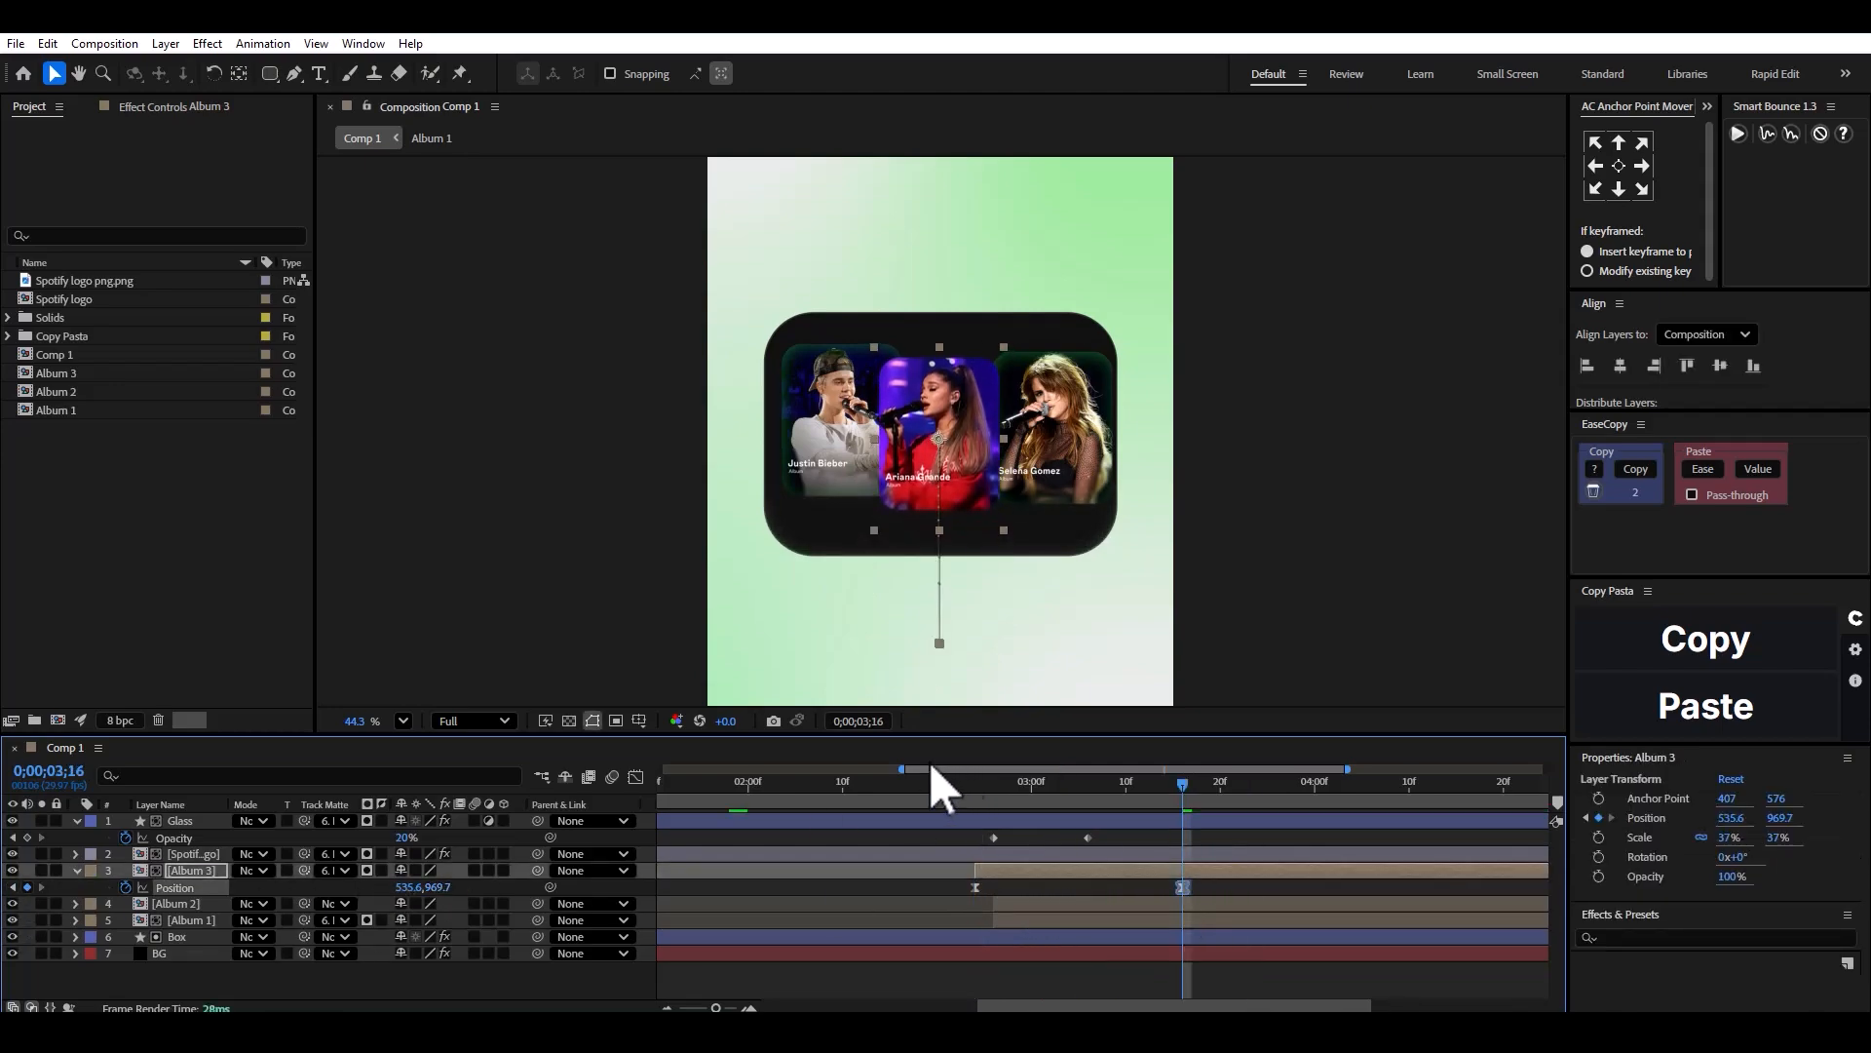
pyautogui.click(872, 787)
pyautogui.press('space')
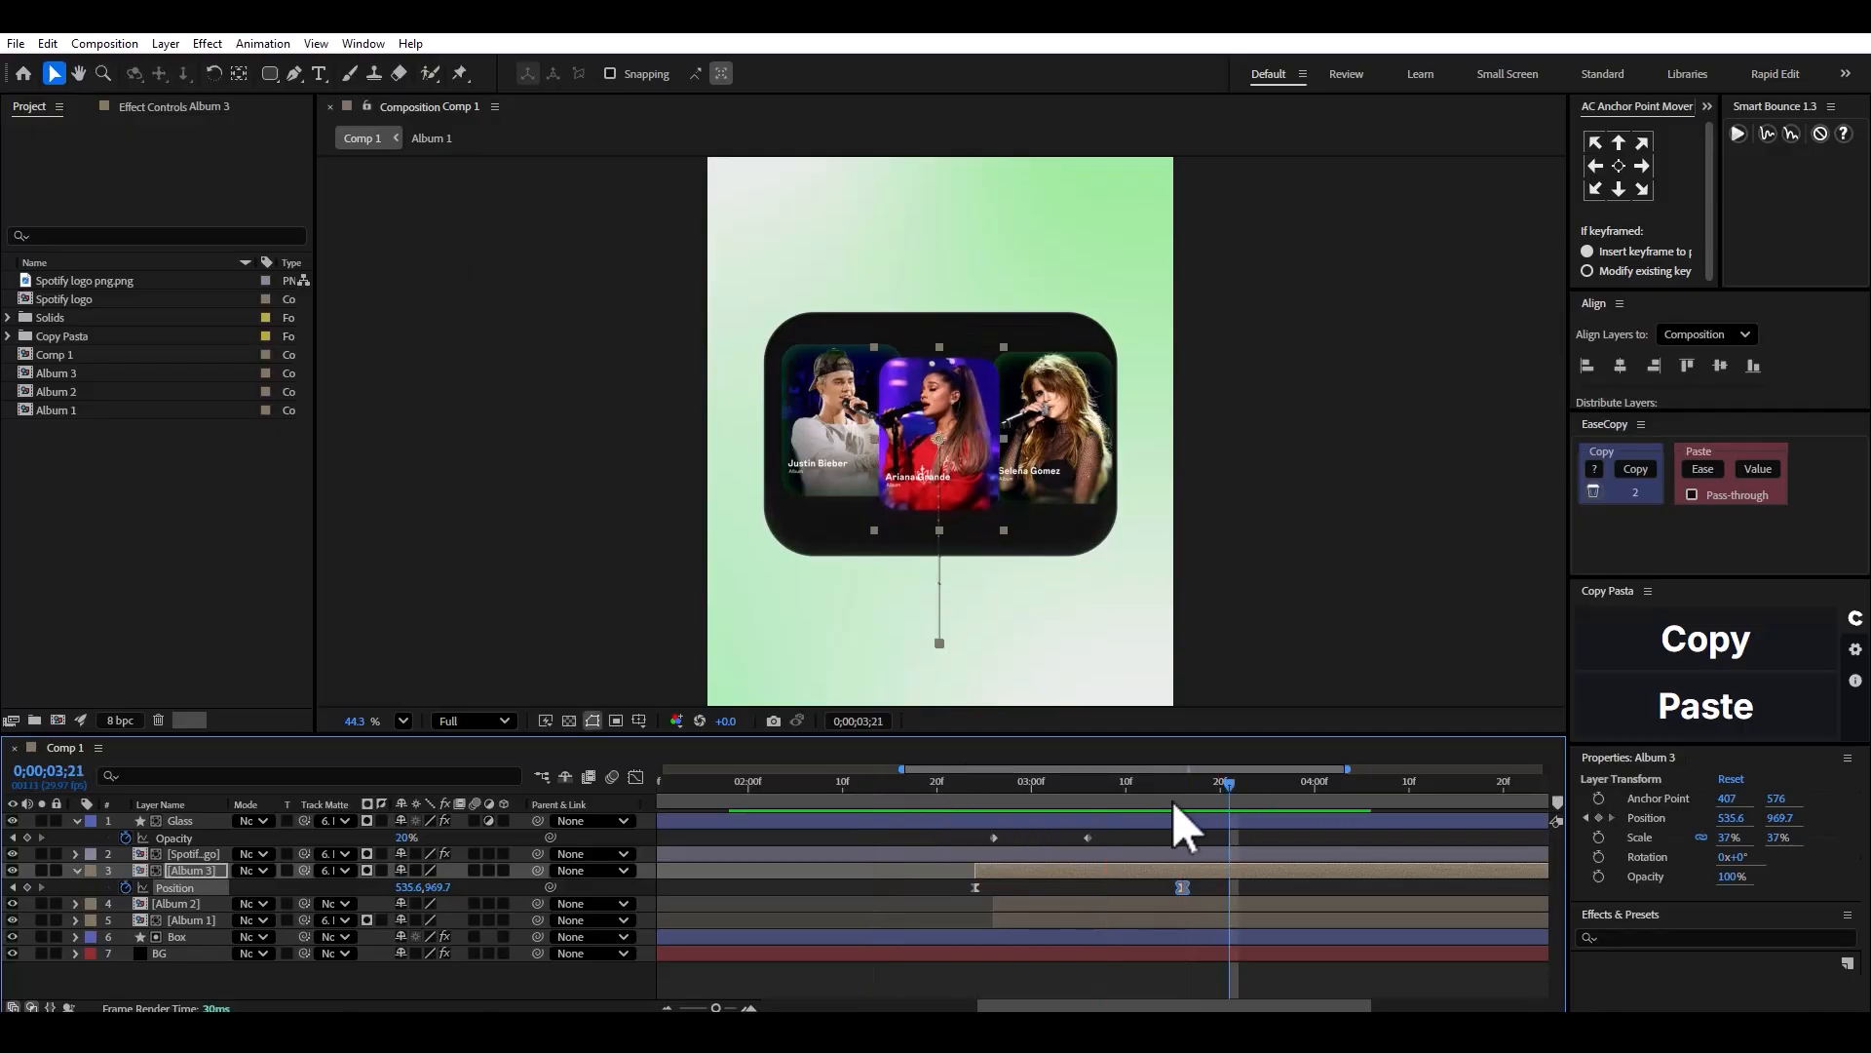
# Shift the Album 2 and Album 1 layers so both start at 0;00;02;24, and preview the three albums.
pyautogui.click(974, 801)
pyautogui.click(1008, 902)
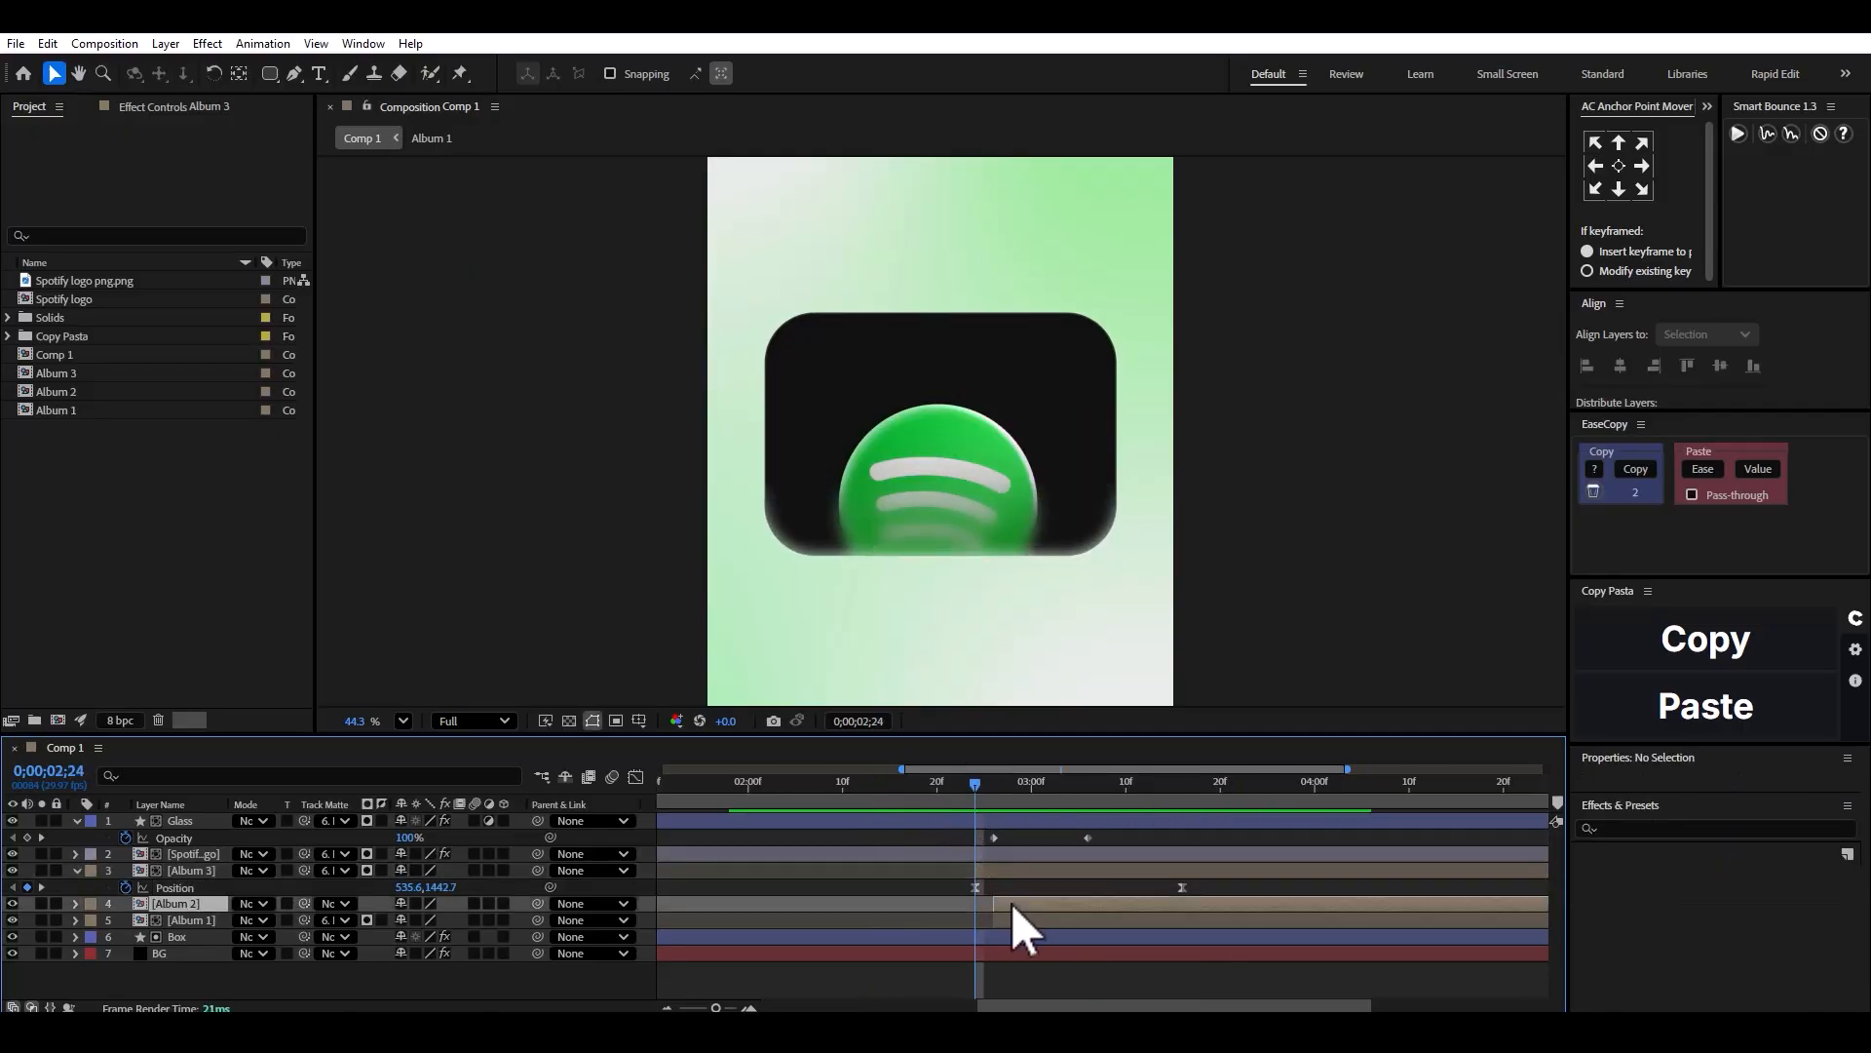
pyautogui.doubleClick(1017, 920)
pyautogui.click(98, 749)
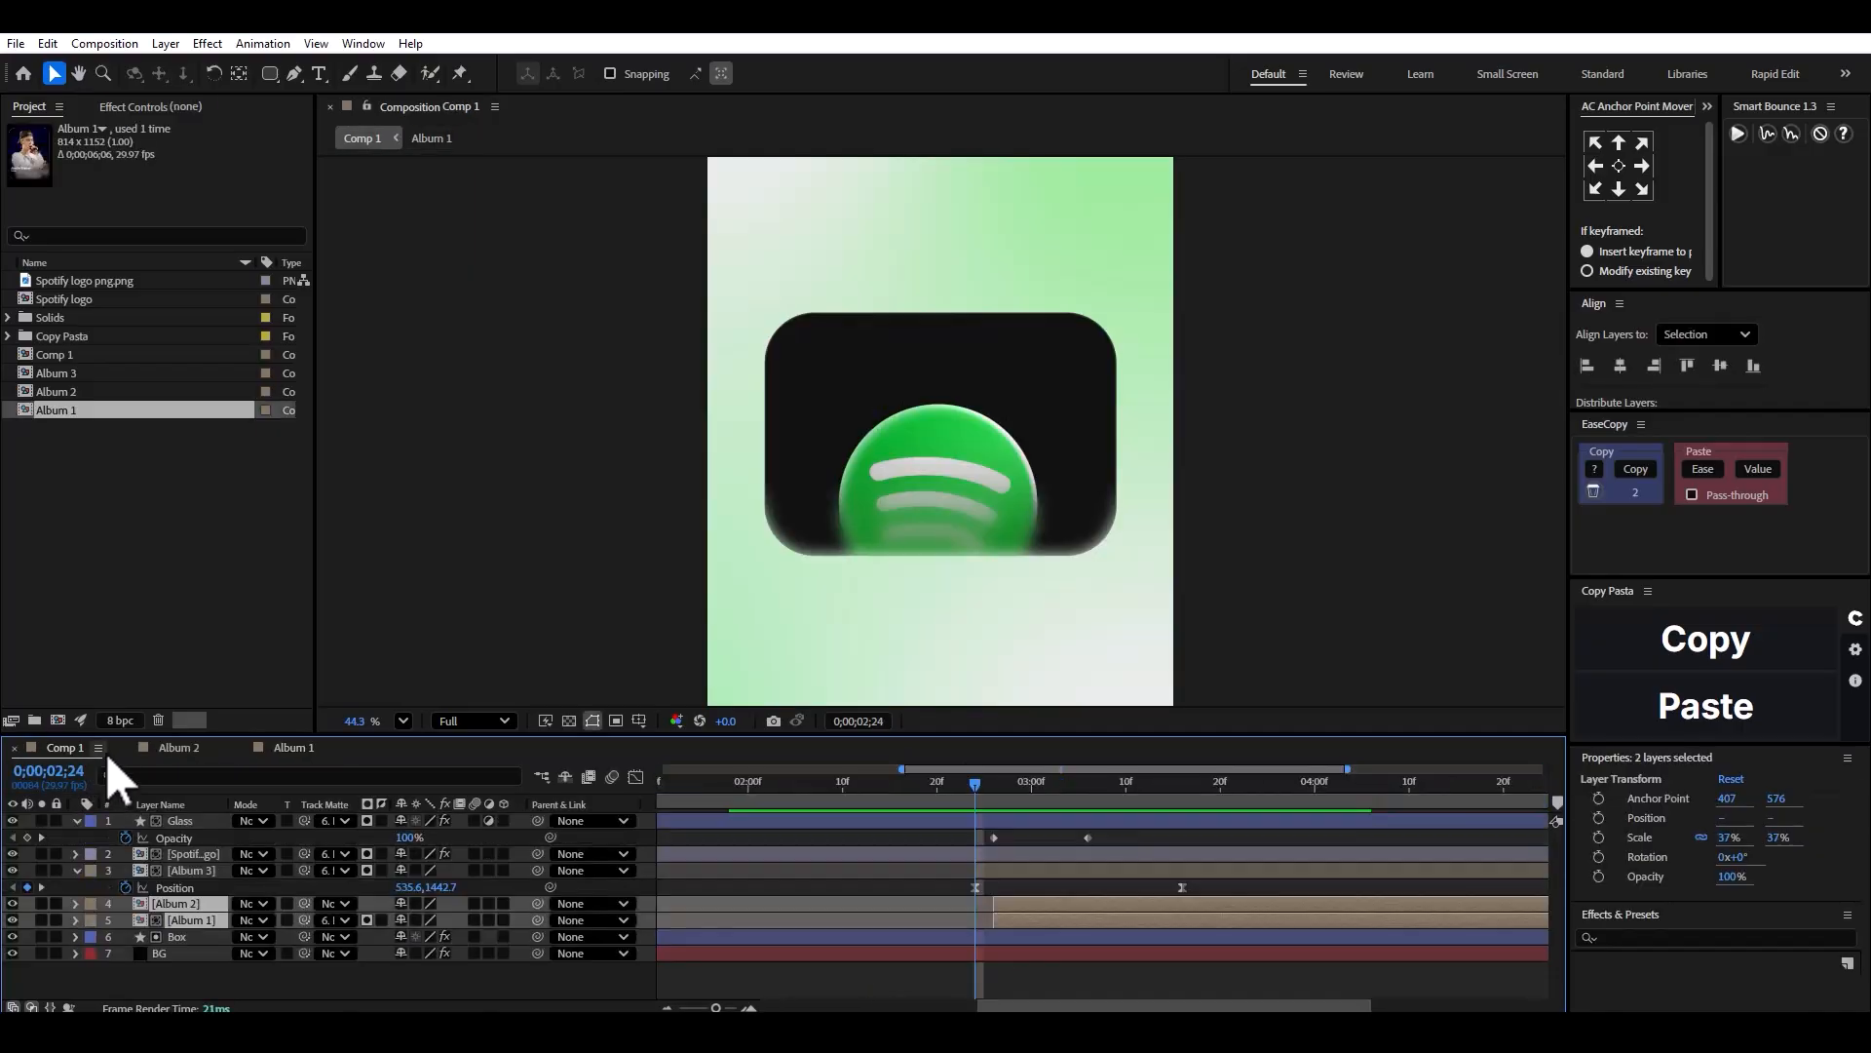
pyautogui.click(130, 747)
pyautogui.click(131, 747)
pyautogui.press('[')
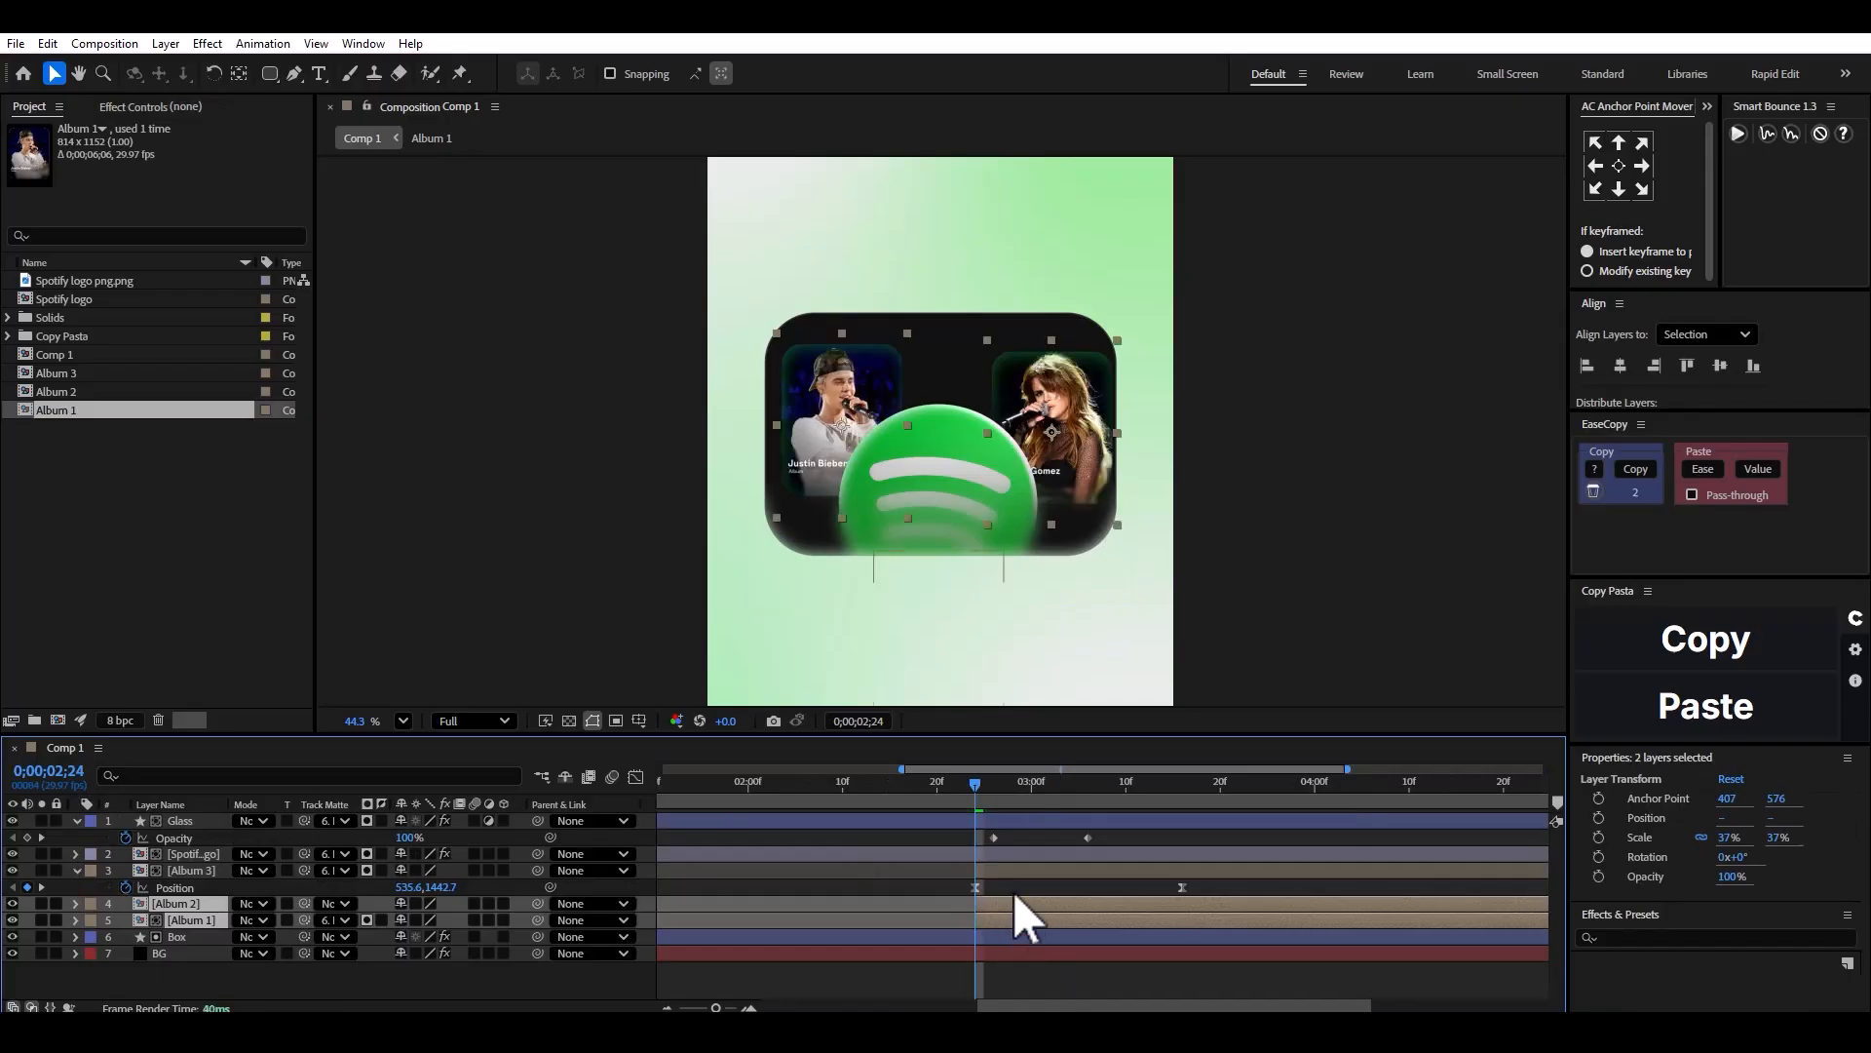
pyautogui.click(1009, 885)
pyautogui.press('space')
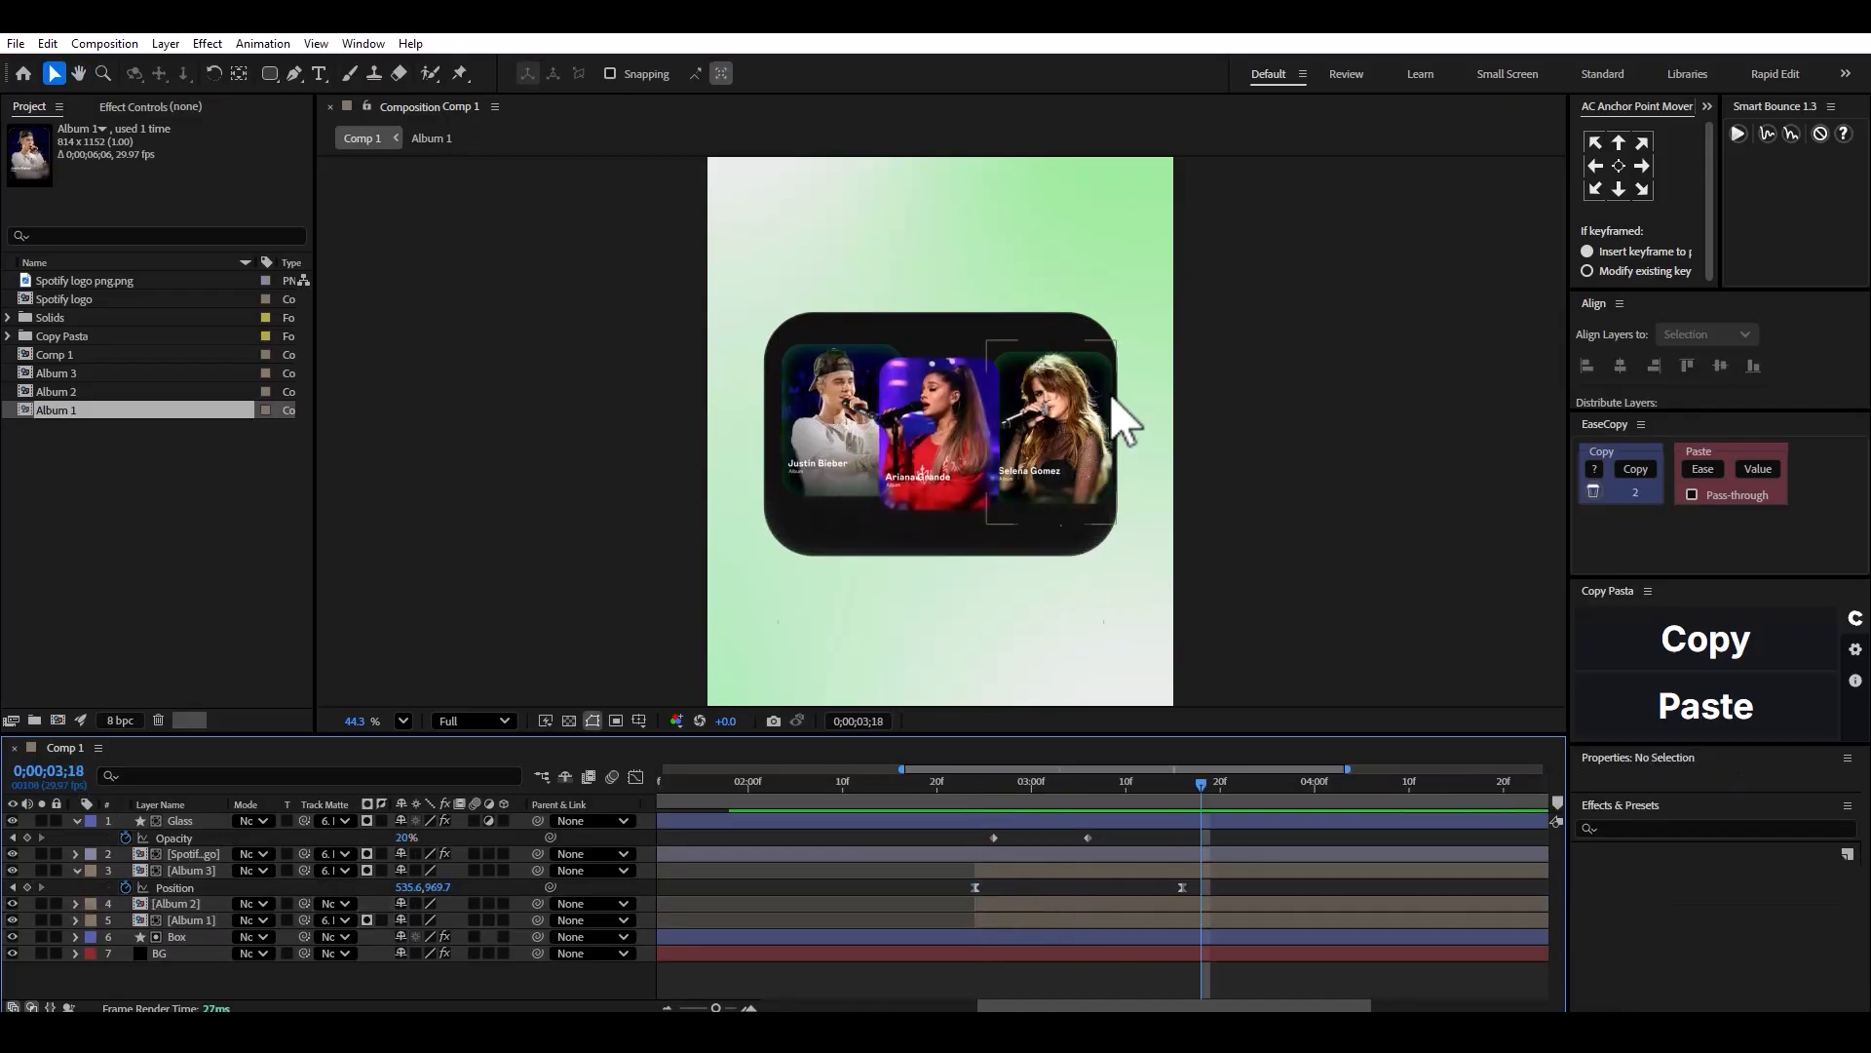
# Rotate Album 2 by 11° and move it to about 778.5, 975.9, tucked behind the centre album.
pyautogui.click(1107, 400)
pyautogui.press('s')
pyautogui.press('s')
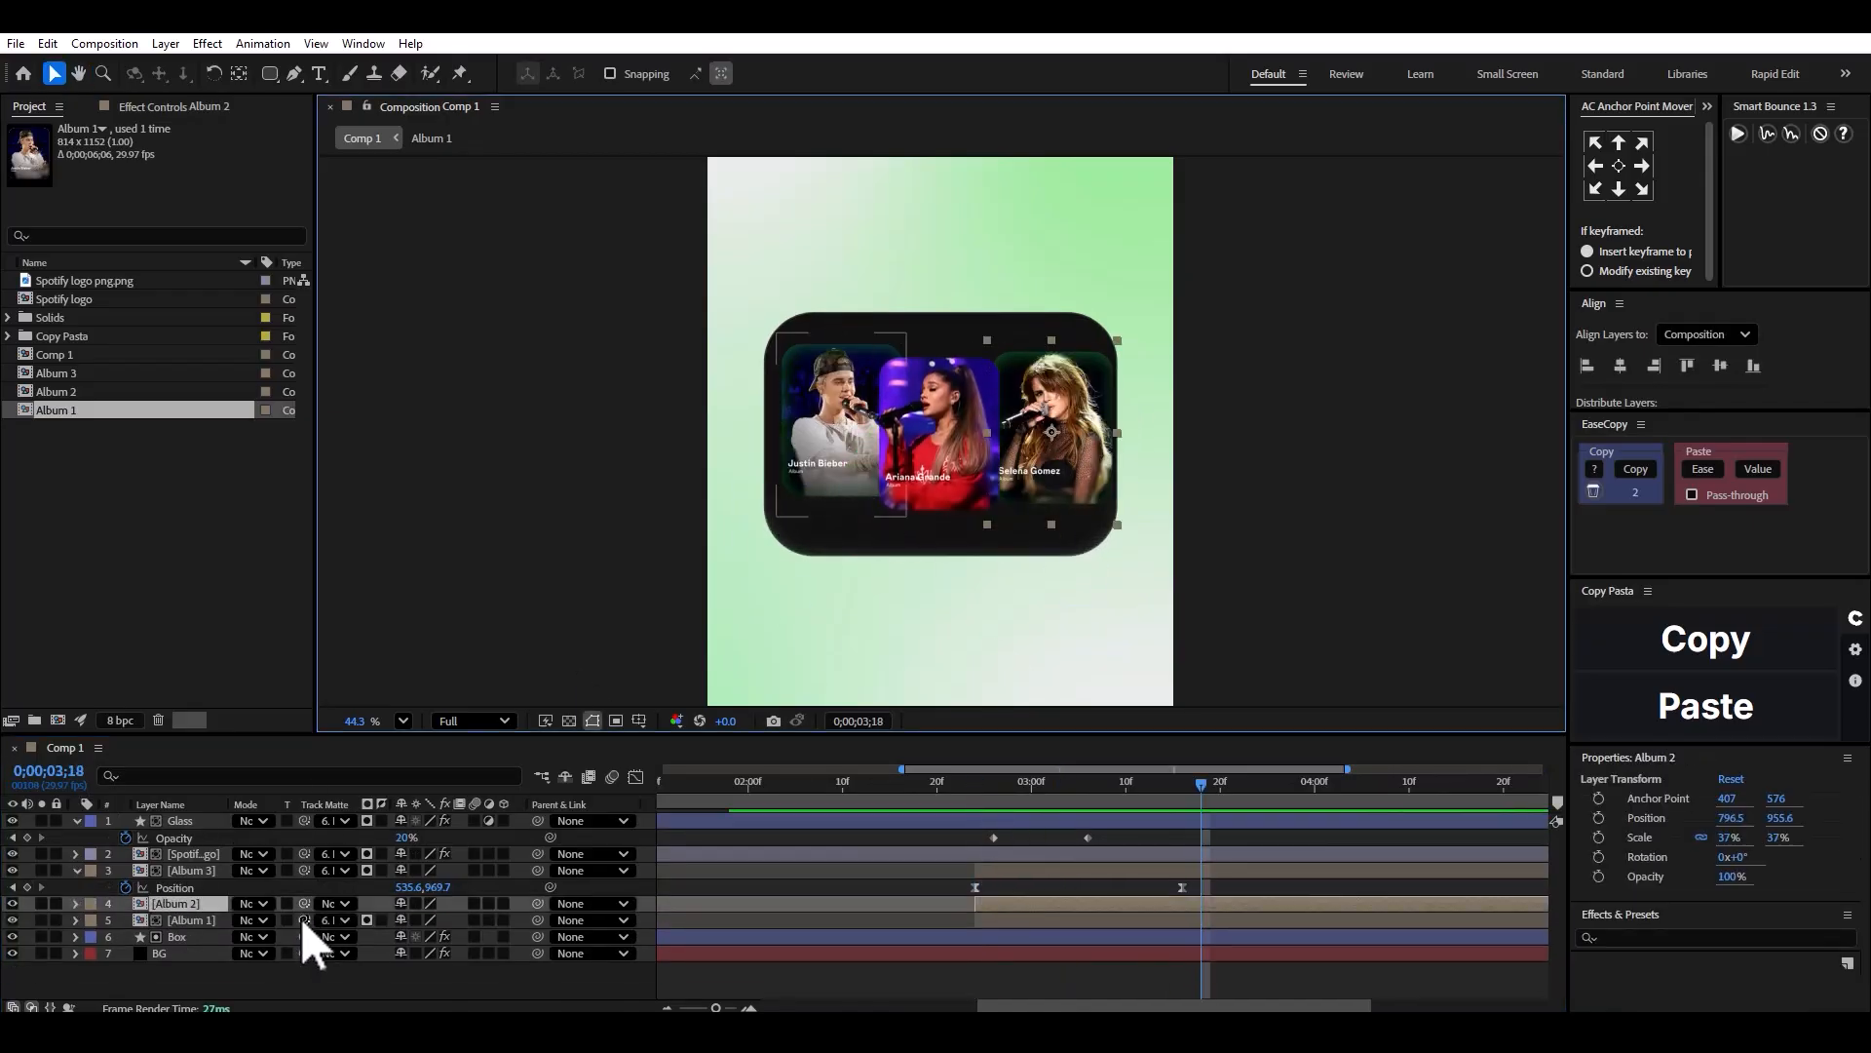
pyautogui.press('r')
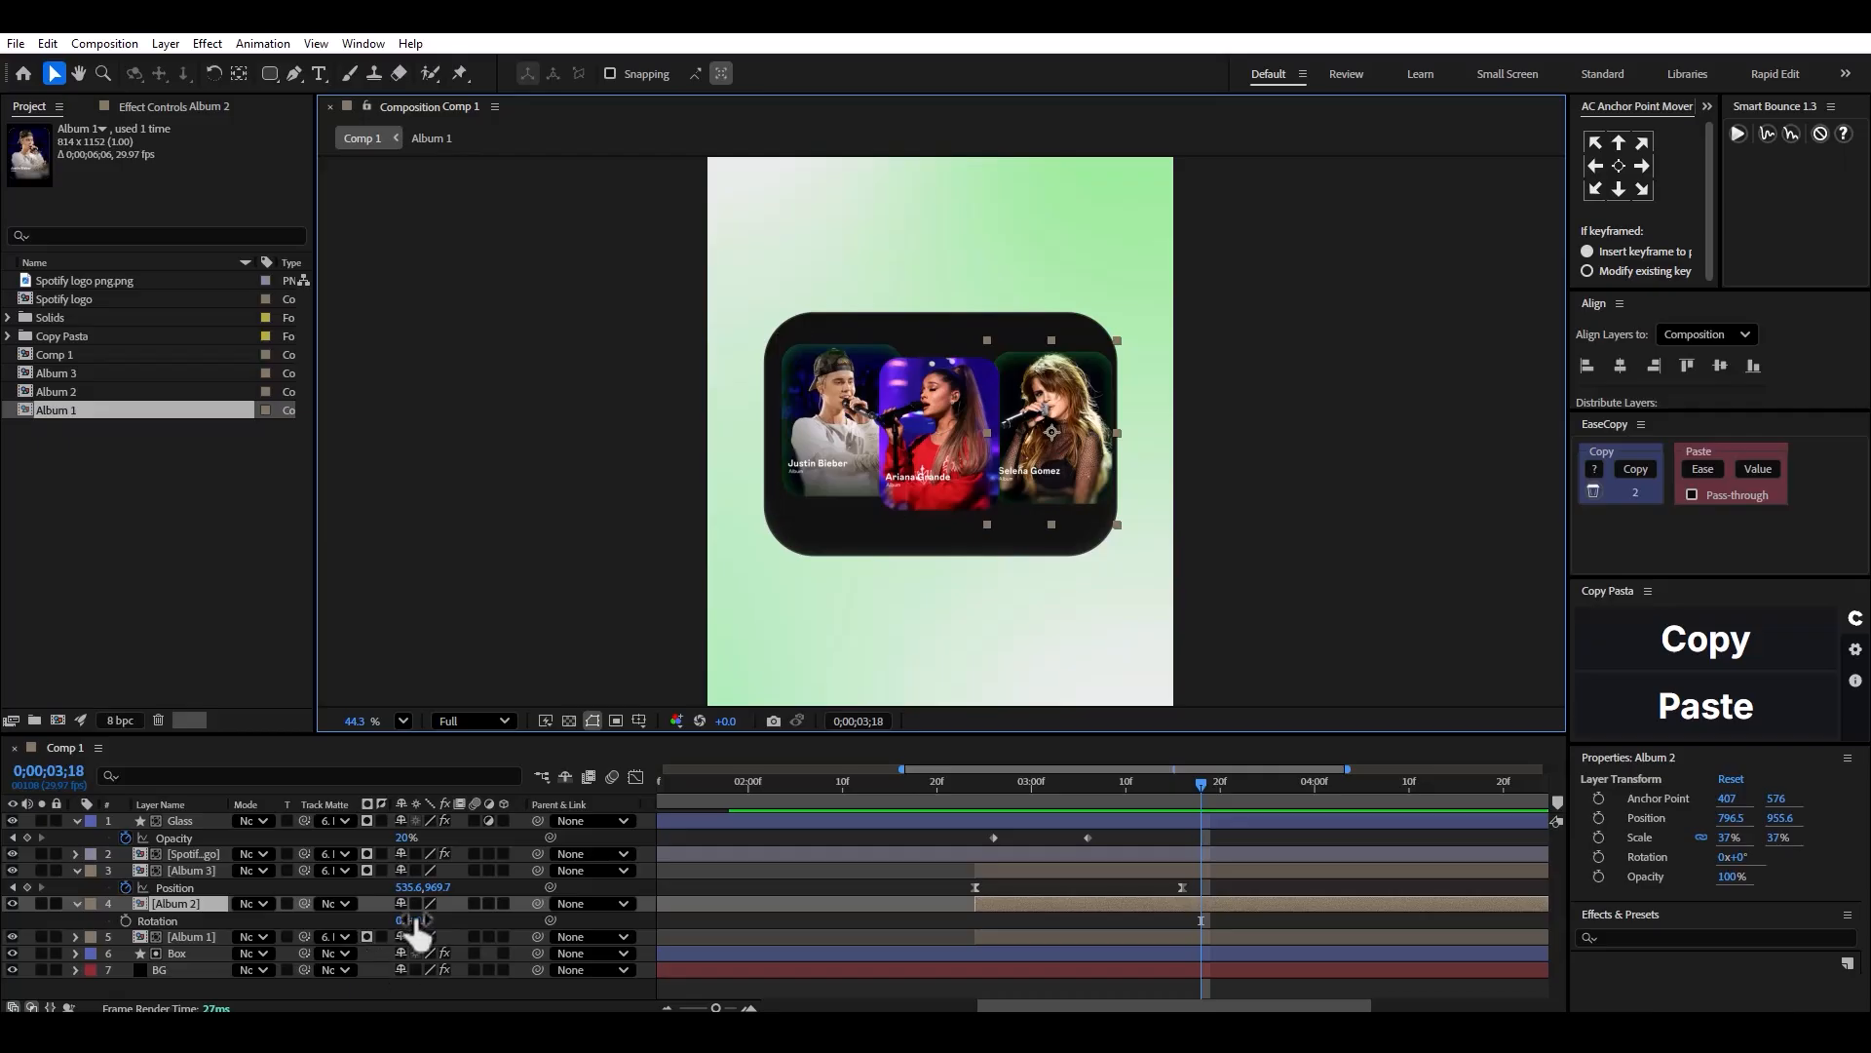
pyautogui.moveTo(412, 922); pyautogui.dragTo(439, 923)
pyautogui.moveTo(1089, 375); pyautogui.dragTo(1081, 384)
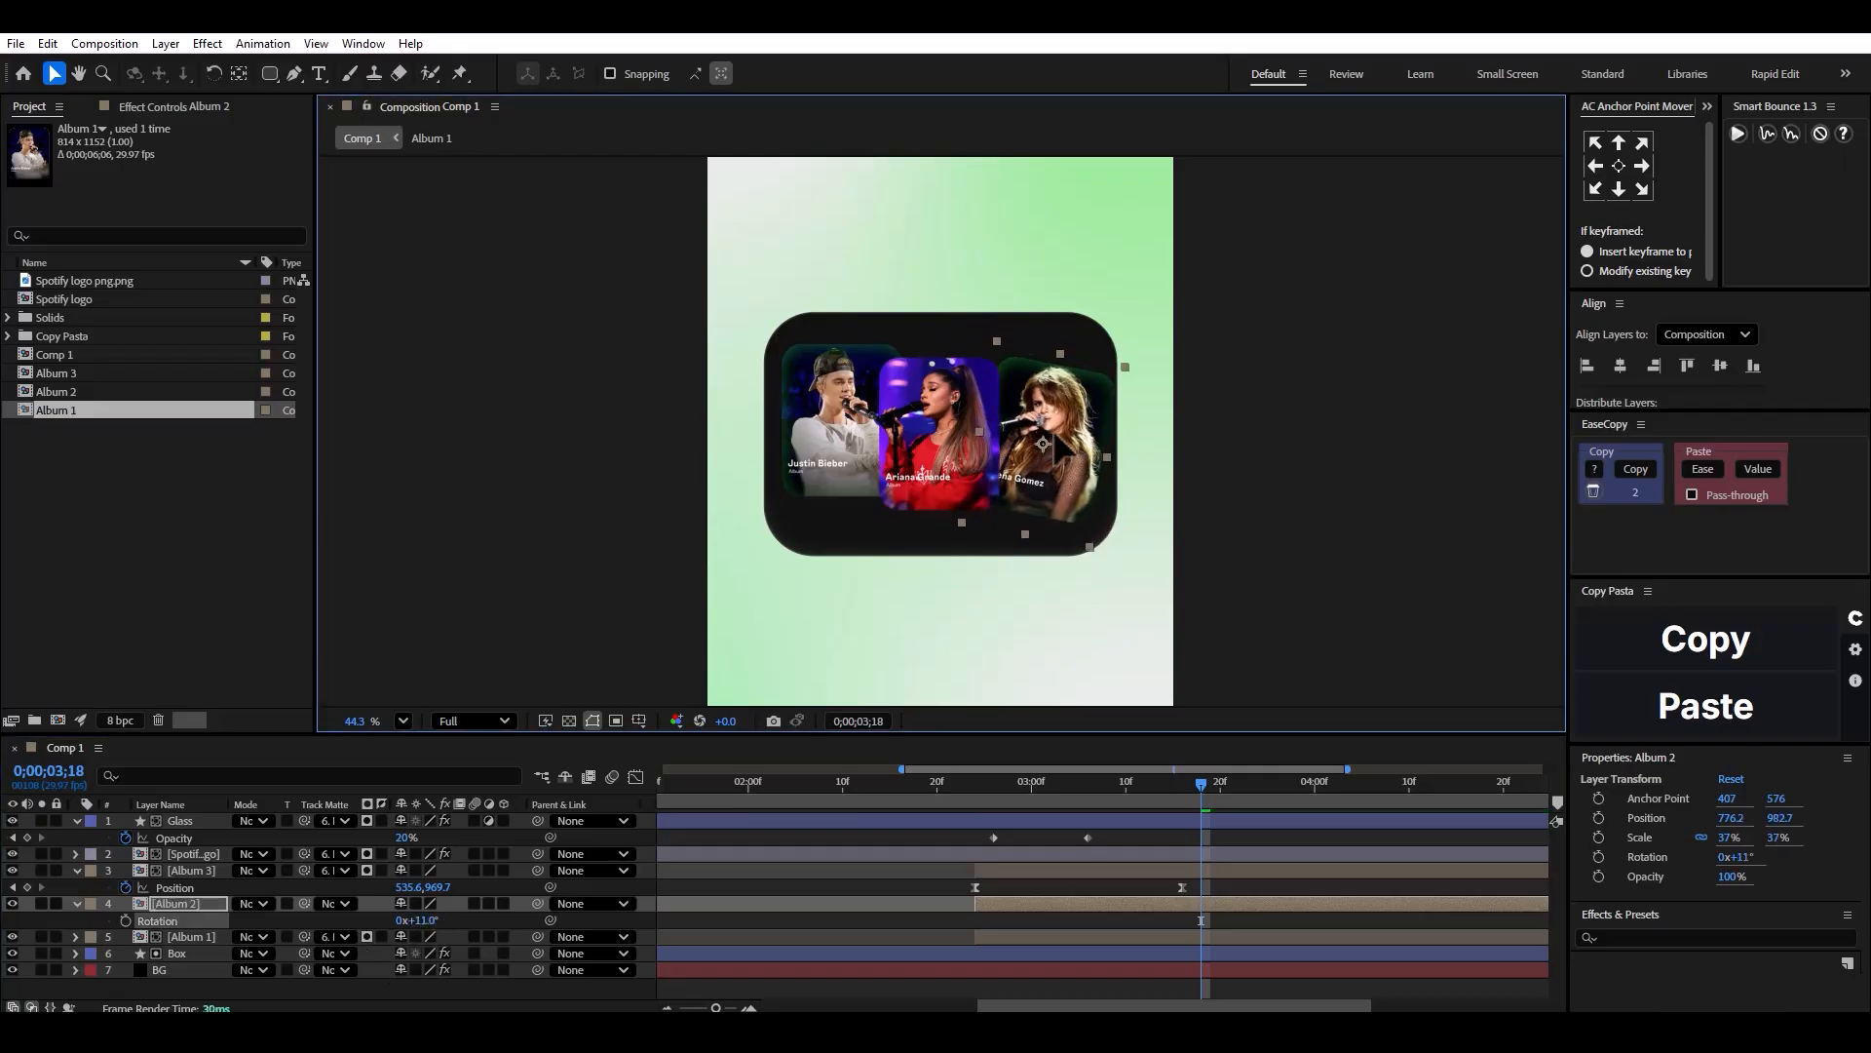
pyautogui.click(77, 902)
pyautogui.click(77, 903)
pyautogui.scroll(-3, 141, 978)
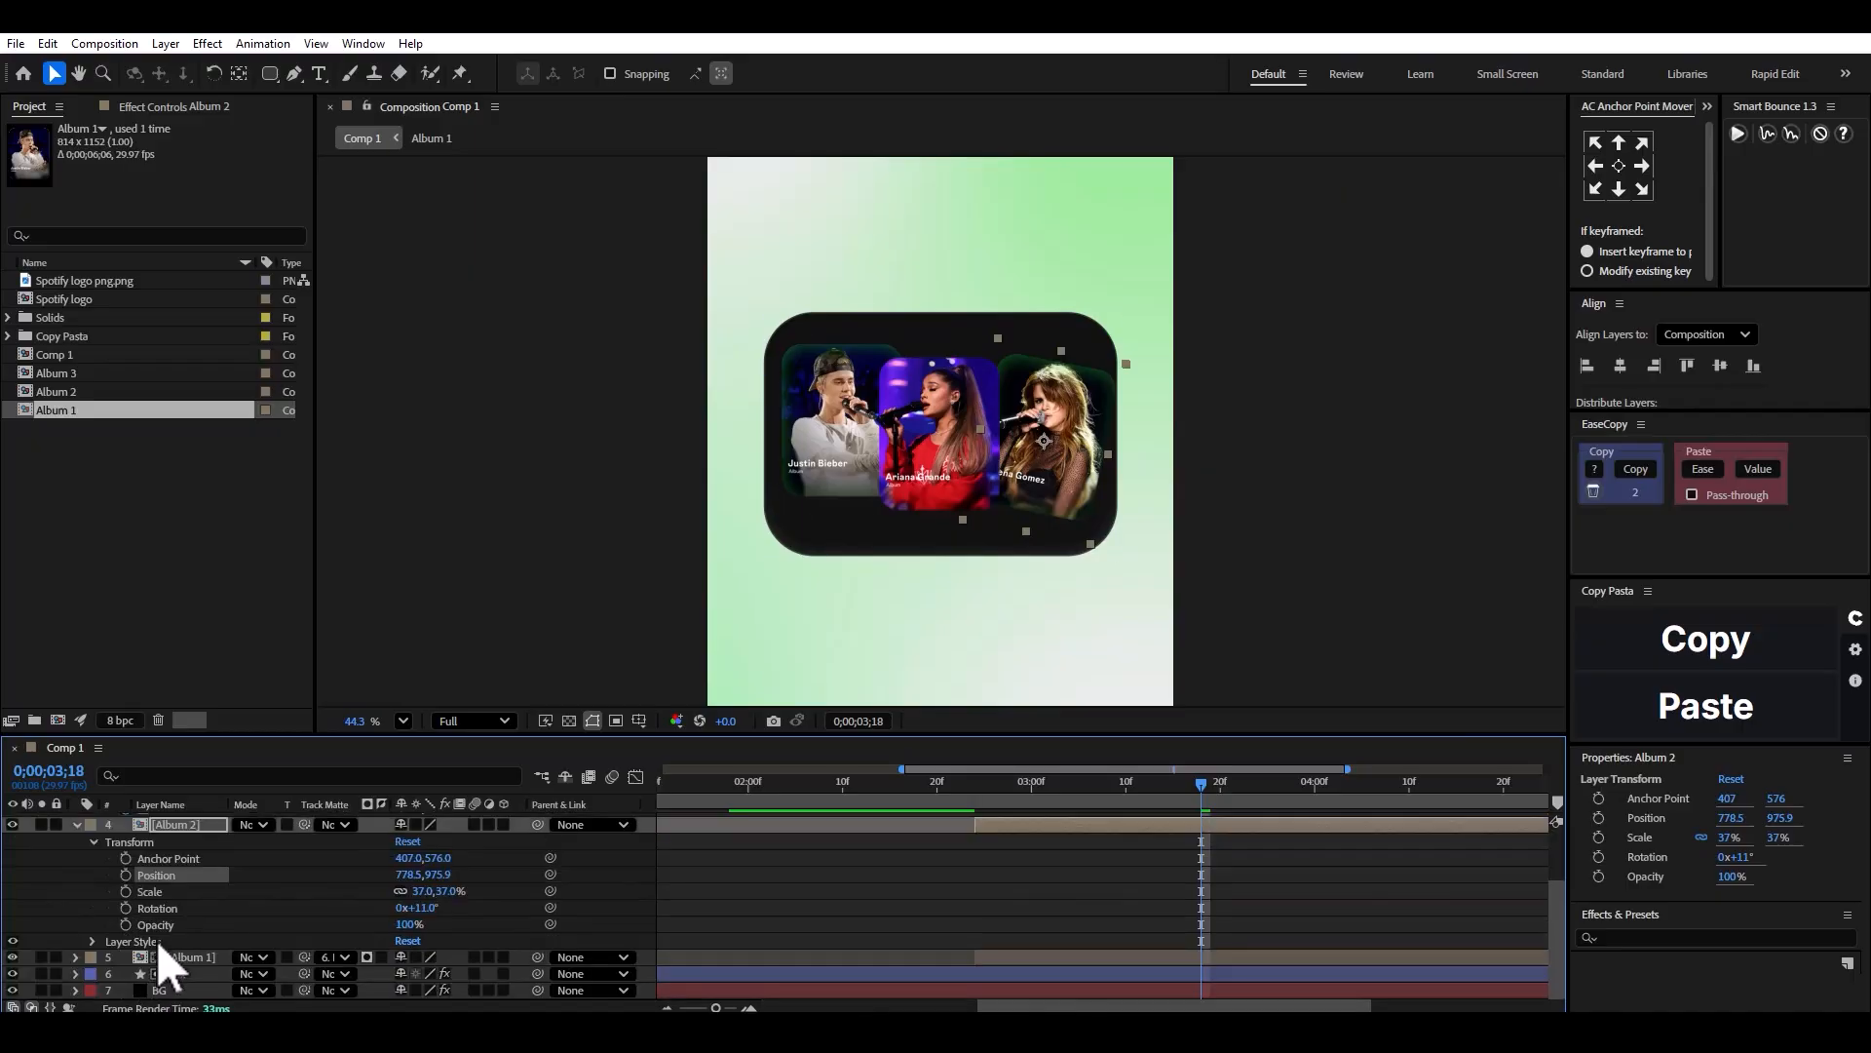
pyautogui.scroll(3, 178, 937)
pyautogui.click(192, 868)
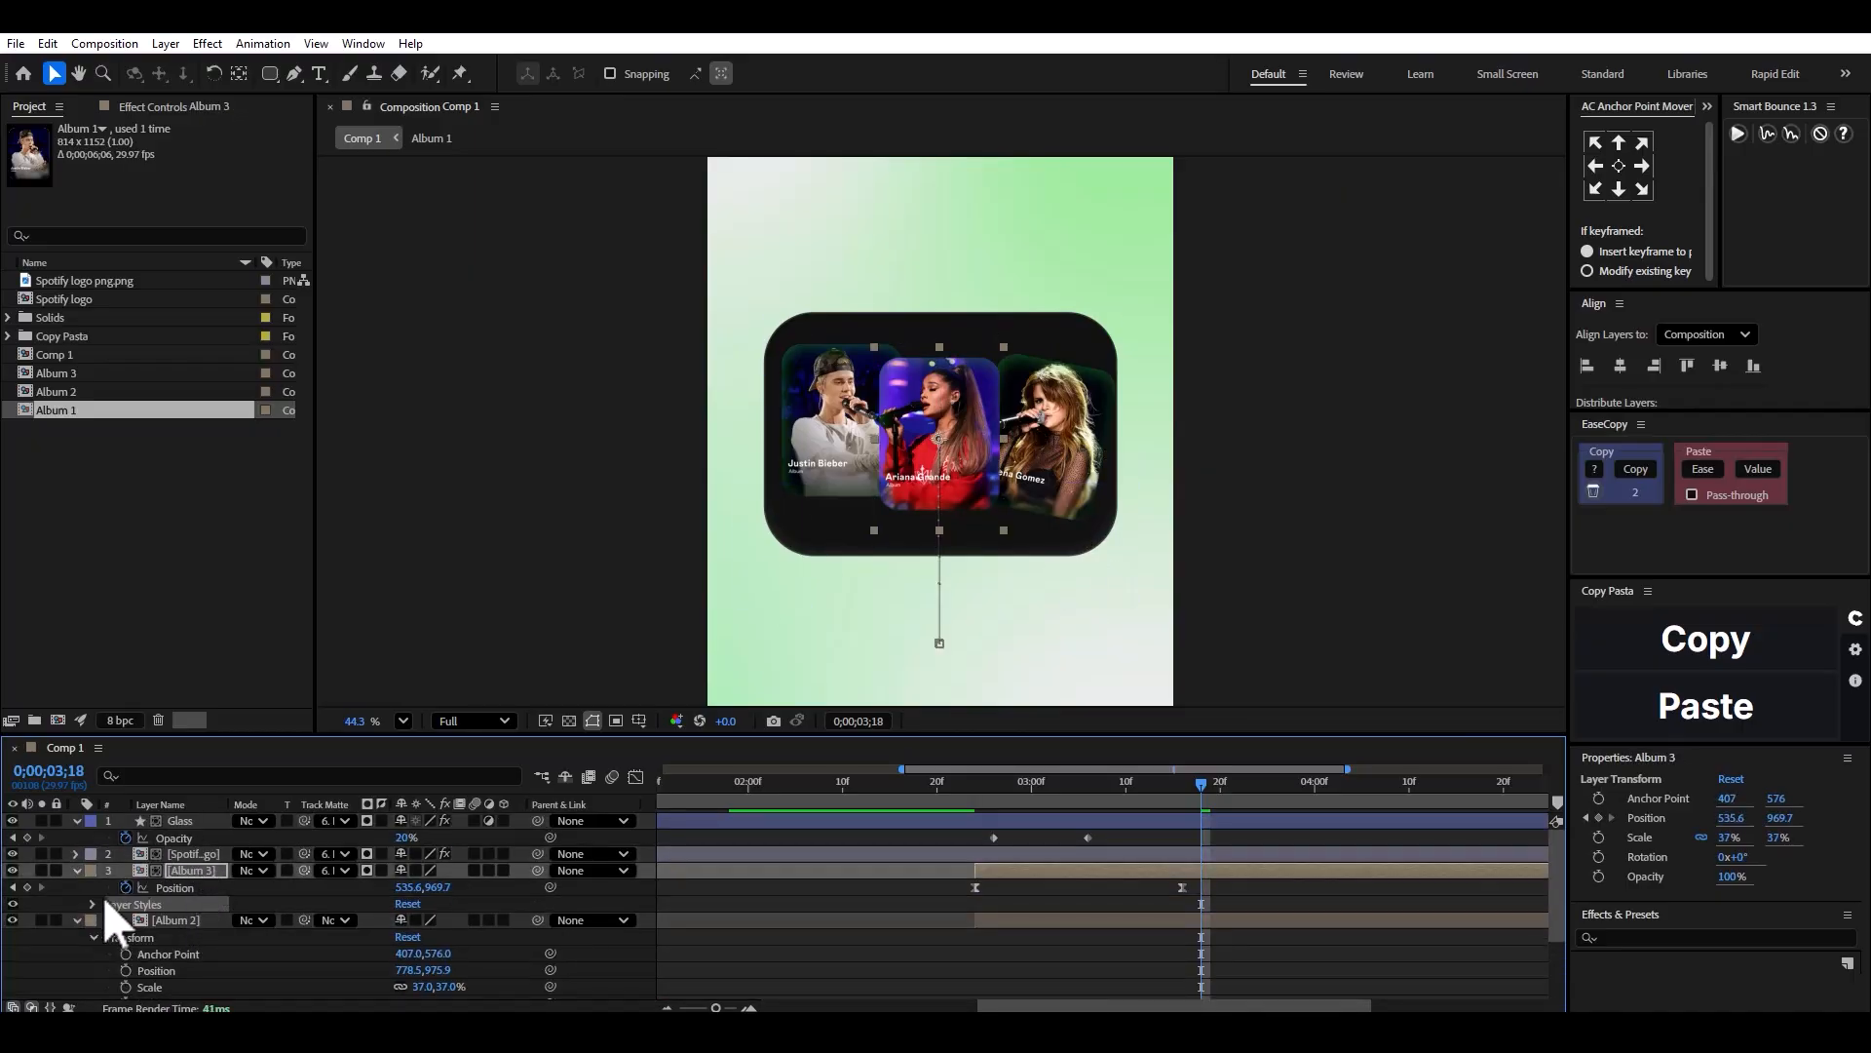
pyautogui.doubleClick(190, 867)
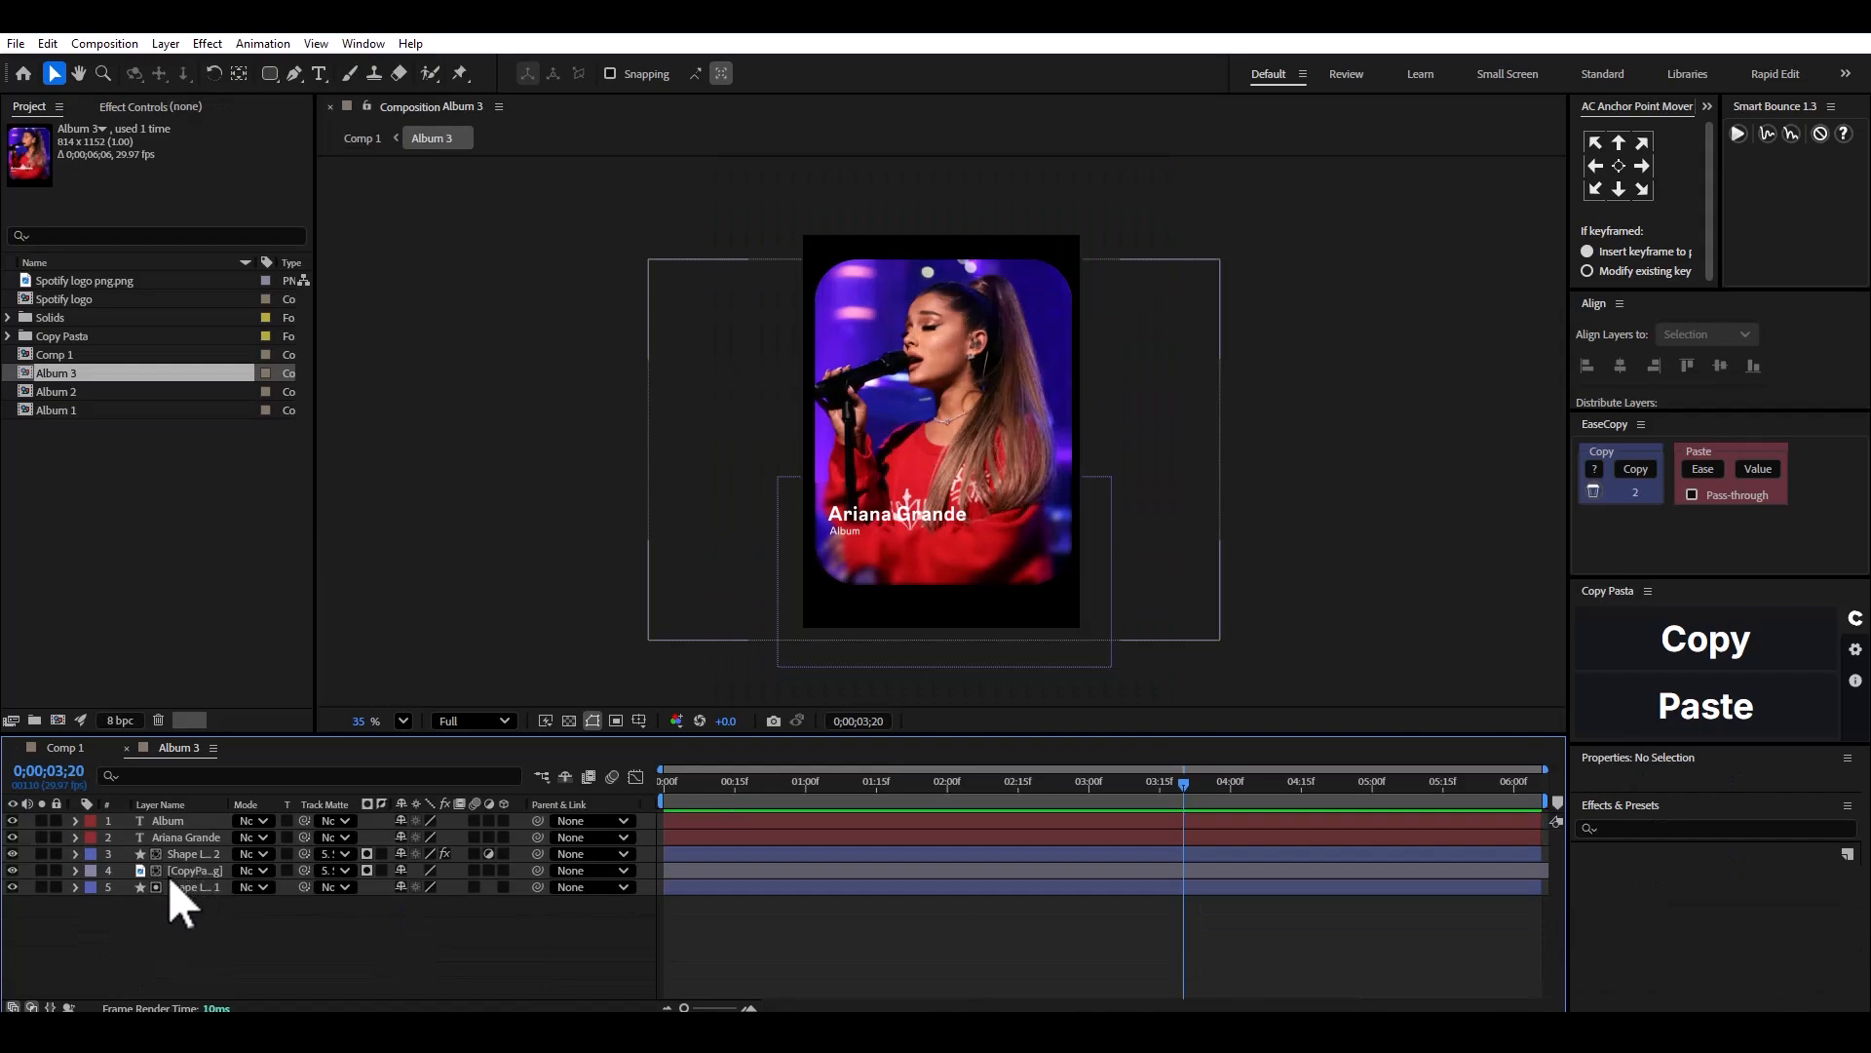
pyautogui.click(126, 748)
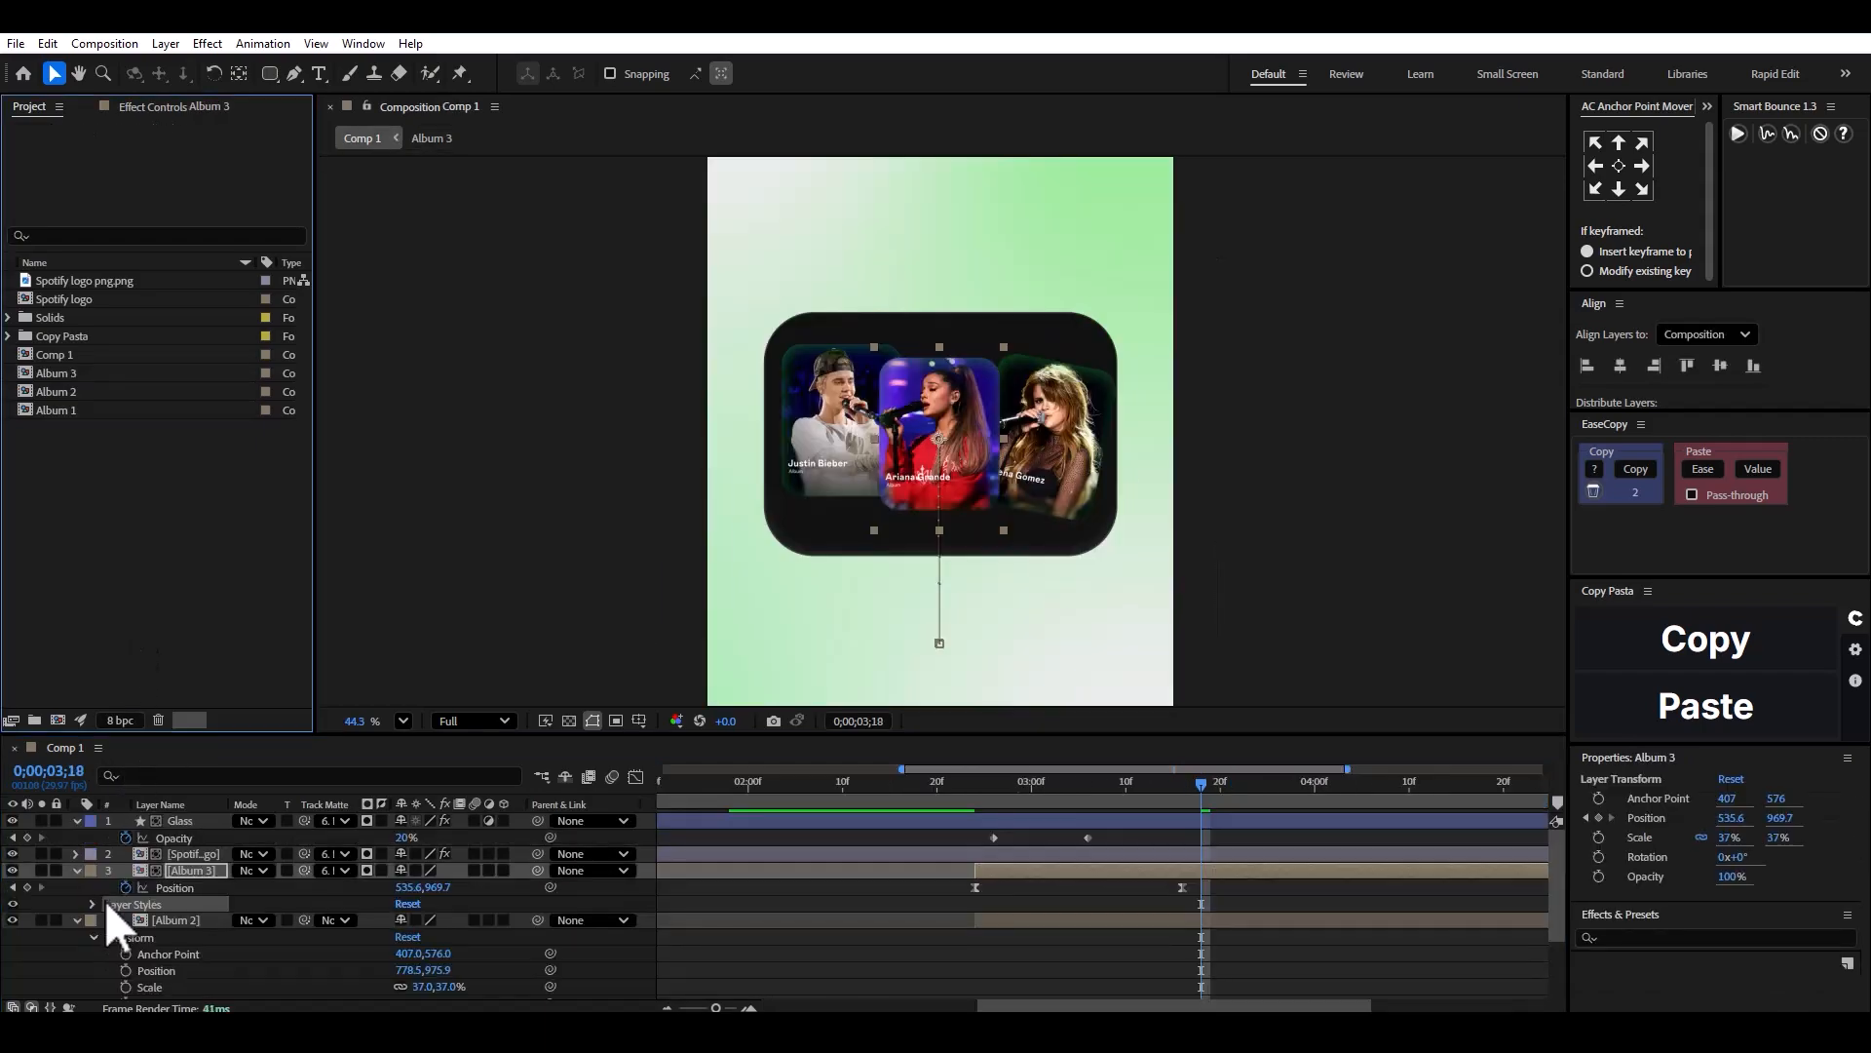
# Collapse the expanded properties of the Glass and album layers in the Comp 1 timeline.
pyautogui.click(77, 887)
pyautogui.click(77, 887)
pyautogui.click(77, 821)
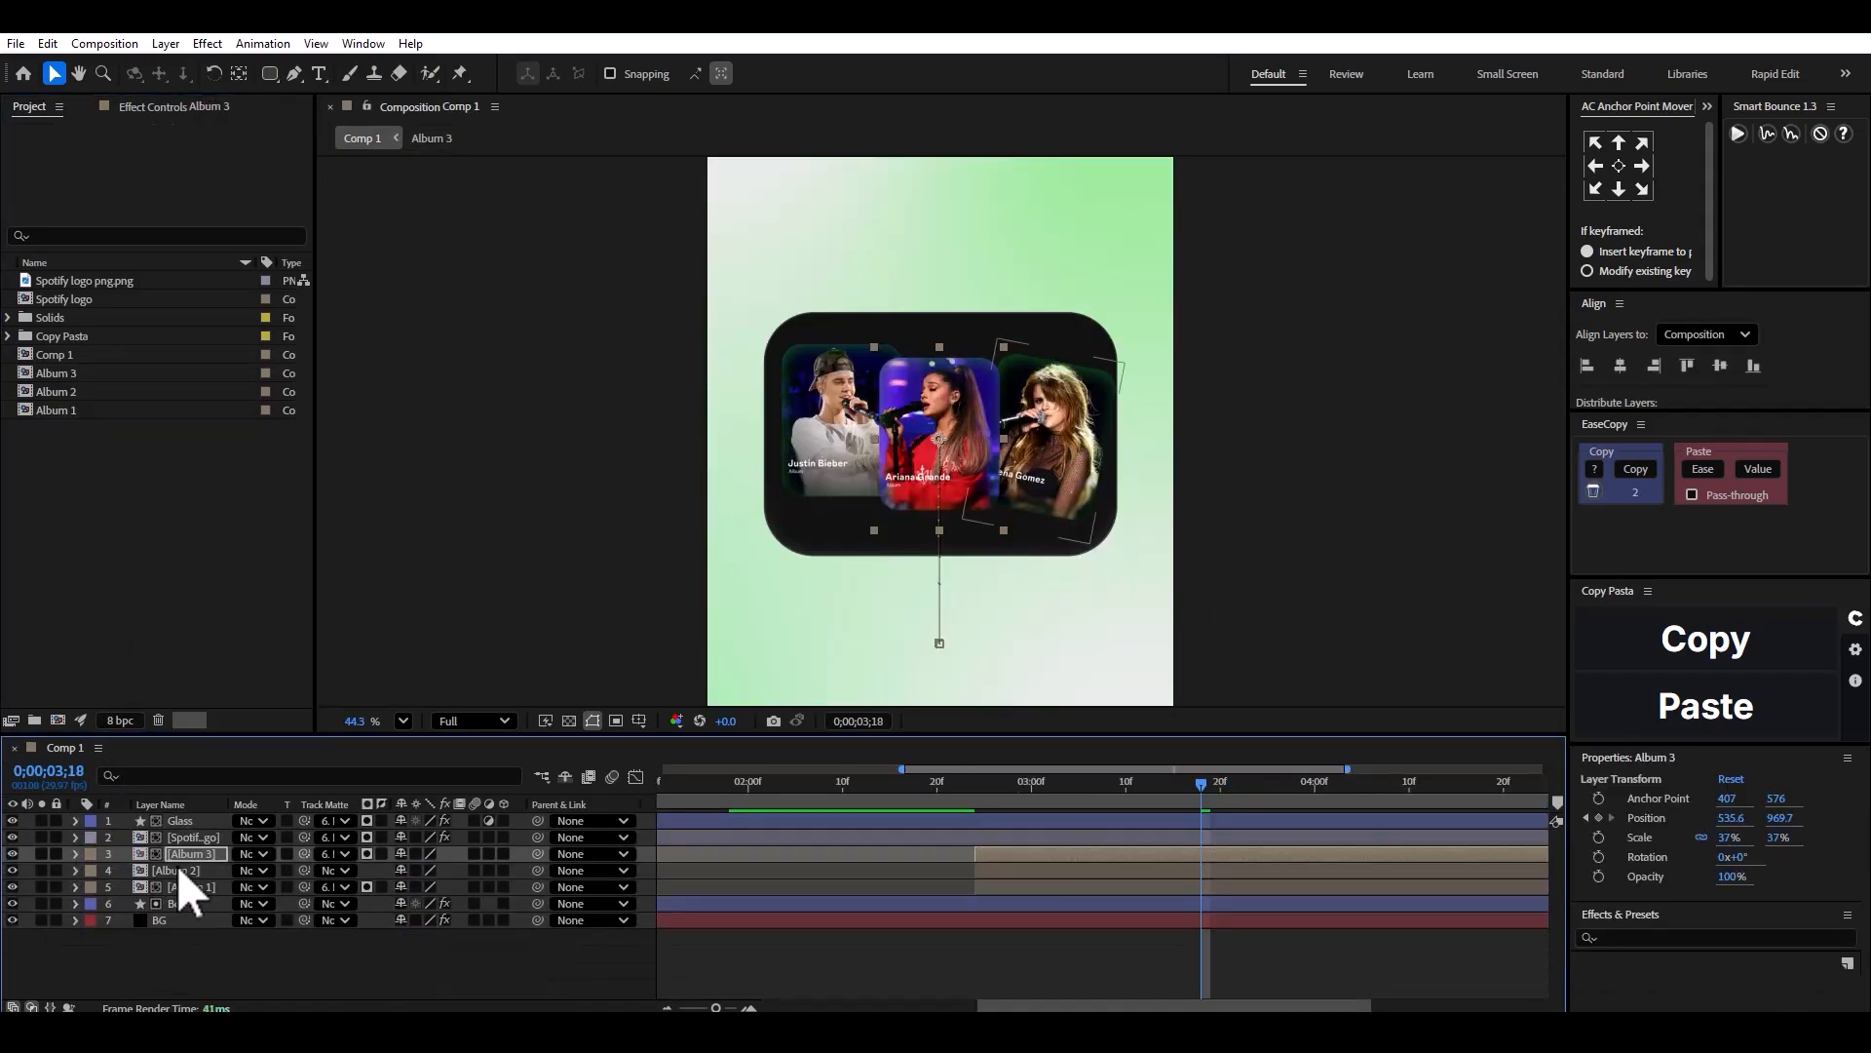
# Rotate Album 1 to -6° and move it to about 319, 951.8, tucked behind the centre album.
pyautogui.click(185, 870)
pyautogui.click(191, 887)
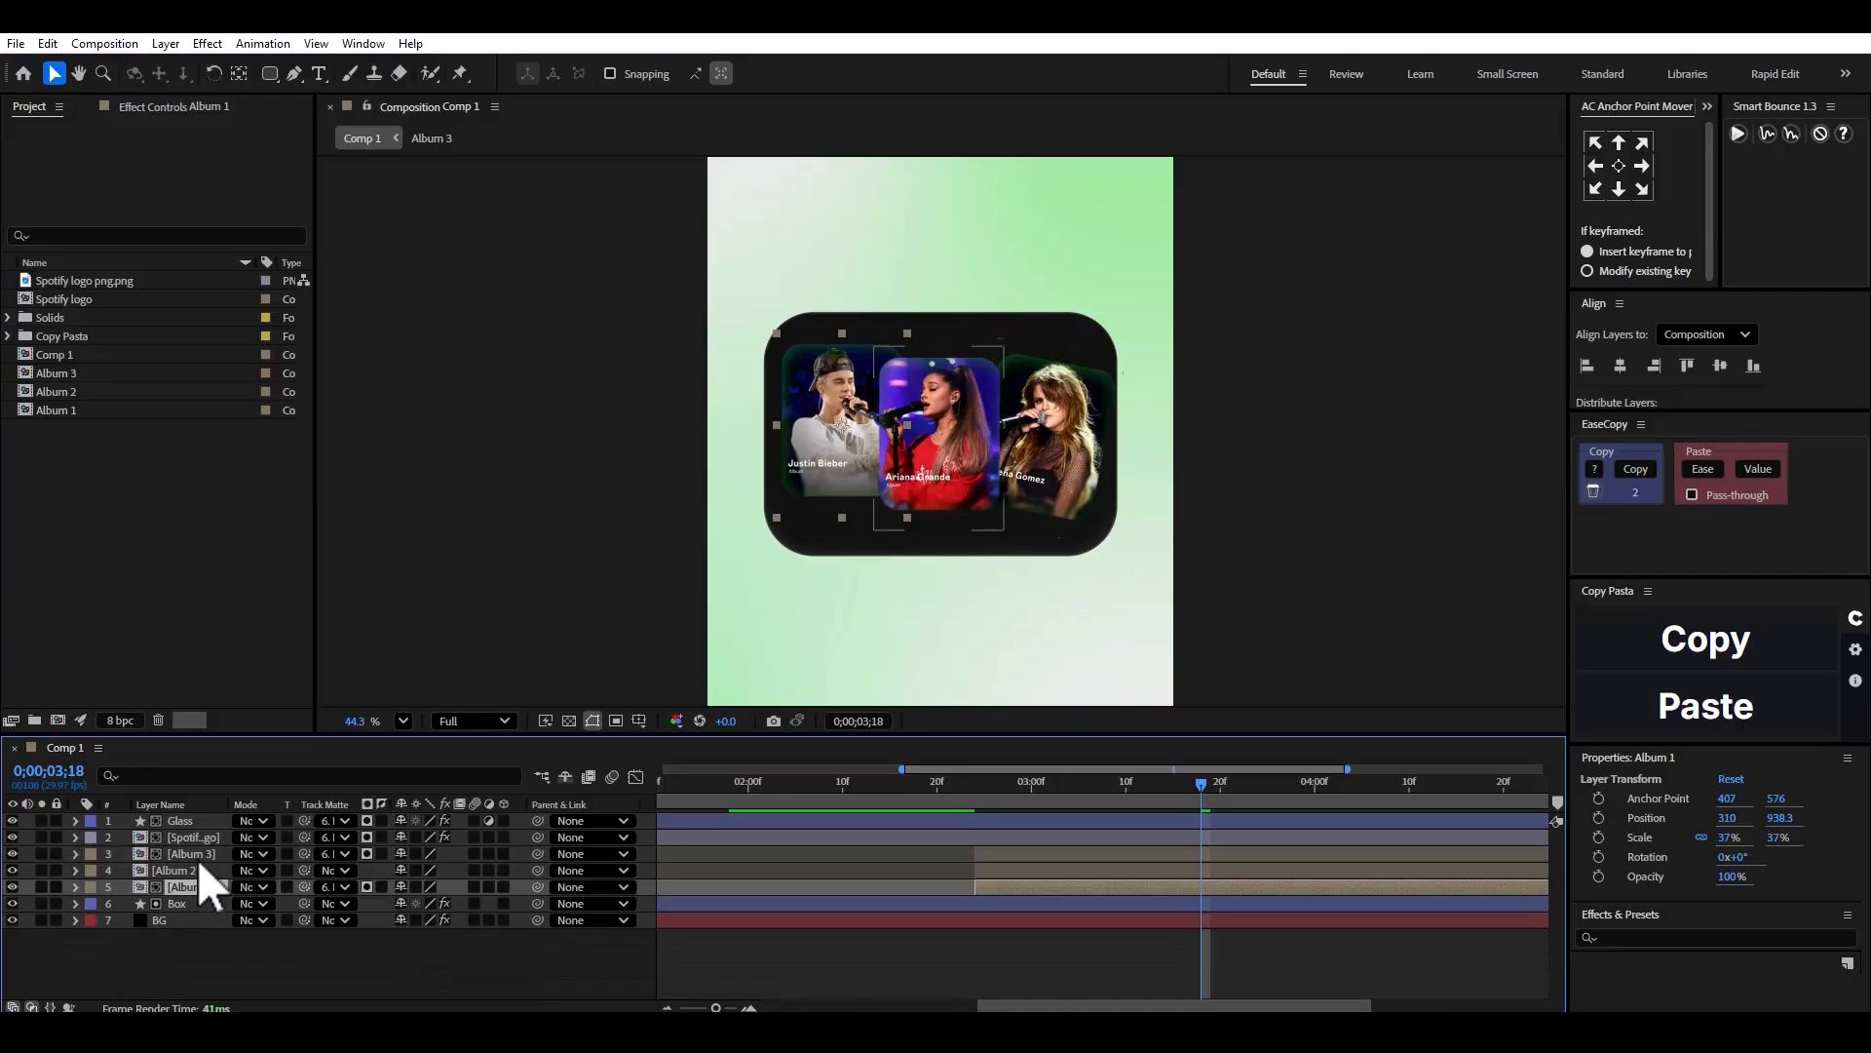
pyautogui.press('r')
pyautogui.moveTo(422, 913); pyautogui.dragTo(414, 899)
pyautogui.moveTo(811, 460); pyautogui.dragTo(814, 466)
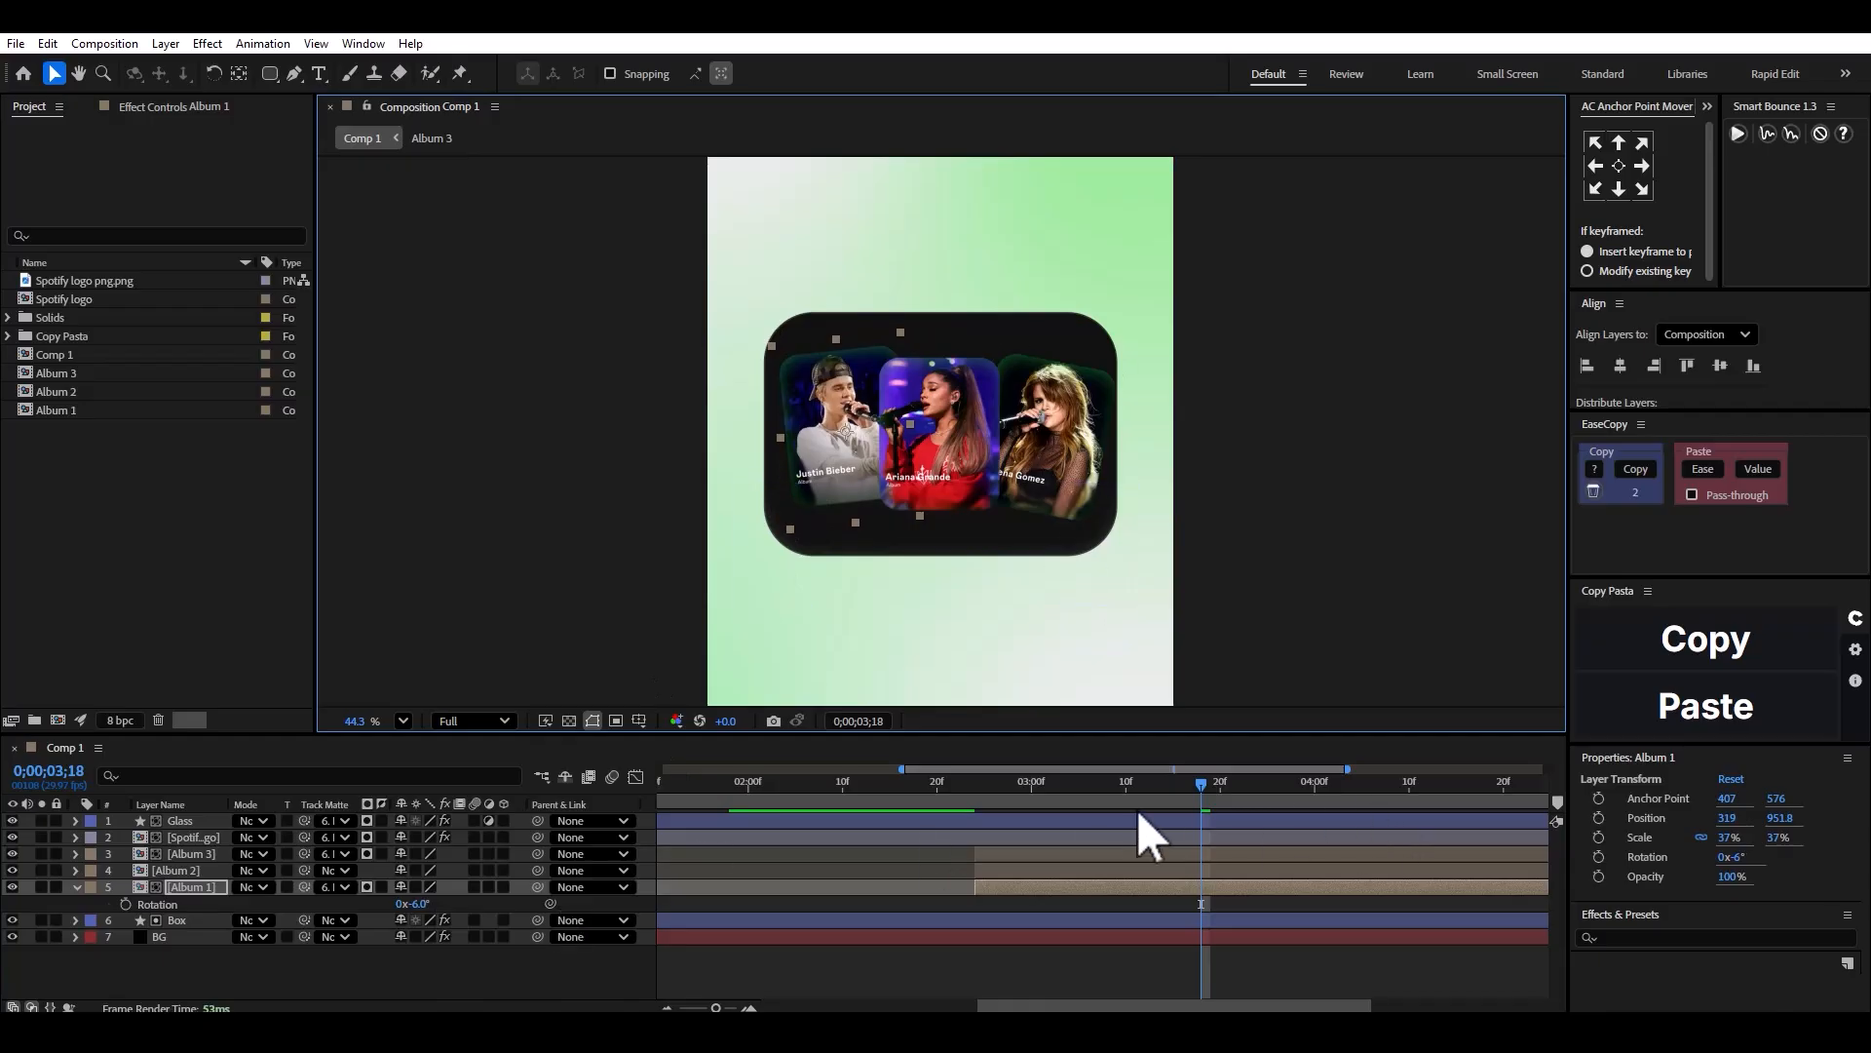
# Reveal the position of all three albums and add position keyframes for Album 2 and Album 1 at 0;00;02;24.
pyautogui.moveTo(1140, 836); pyautogui.dragTo(980, 811)
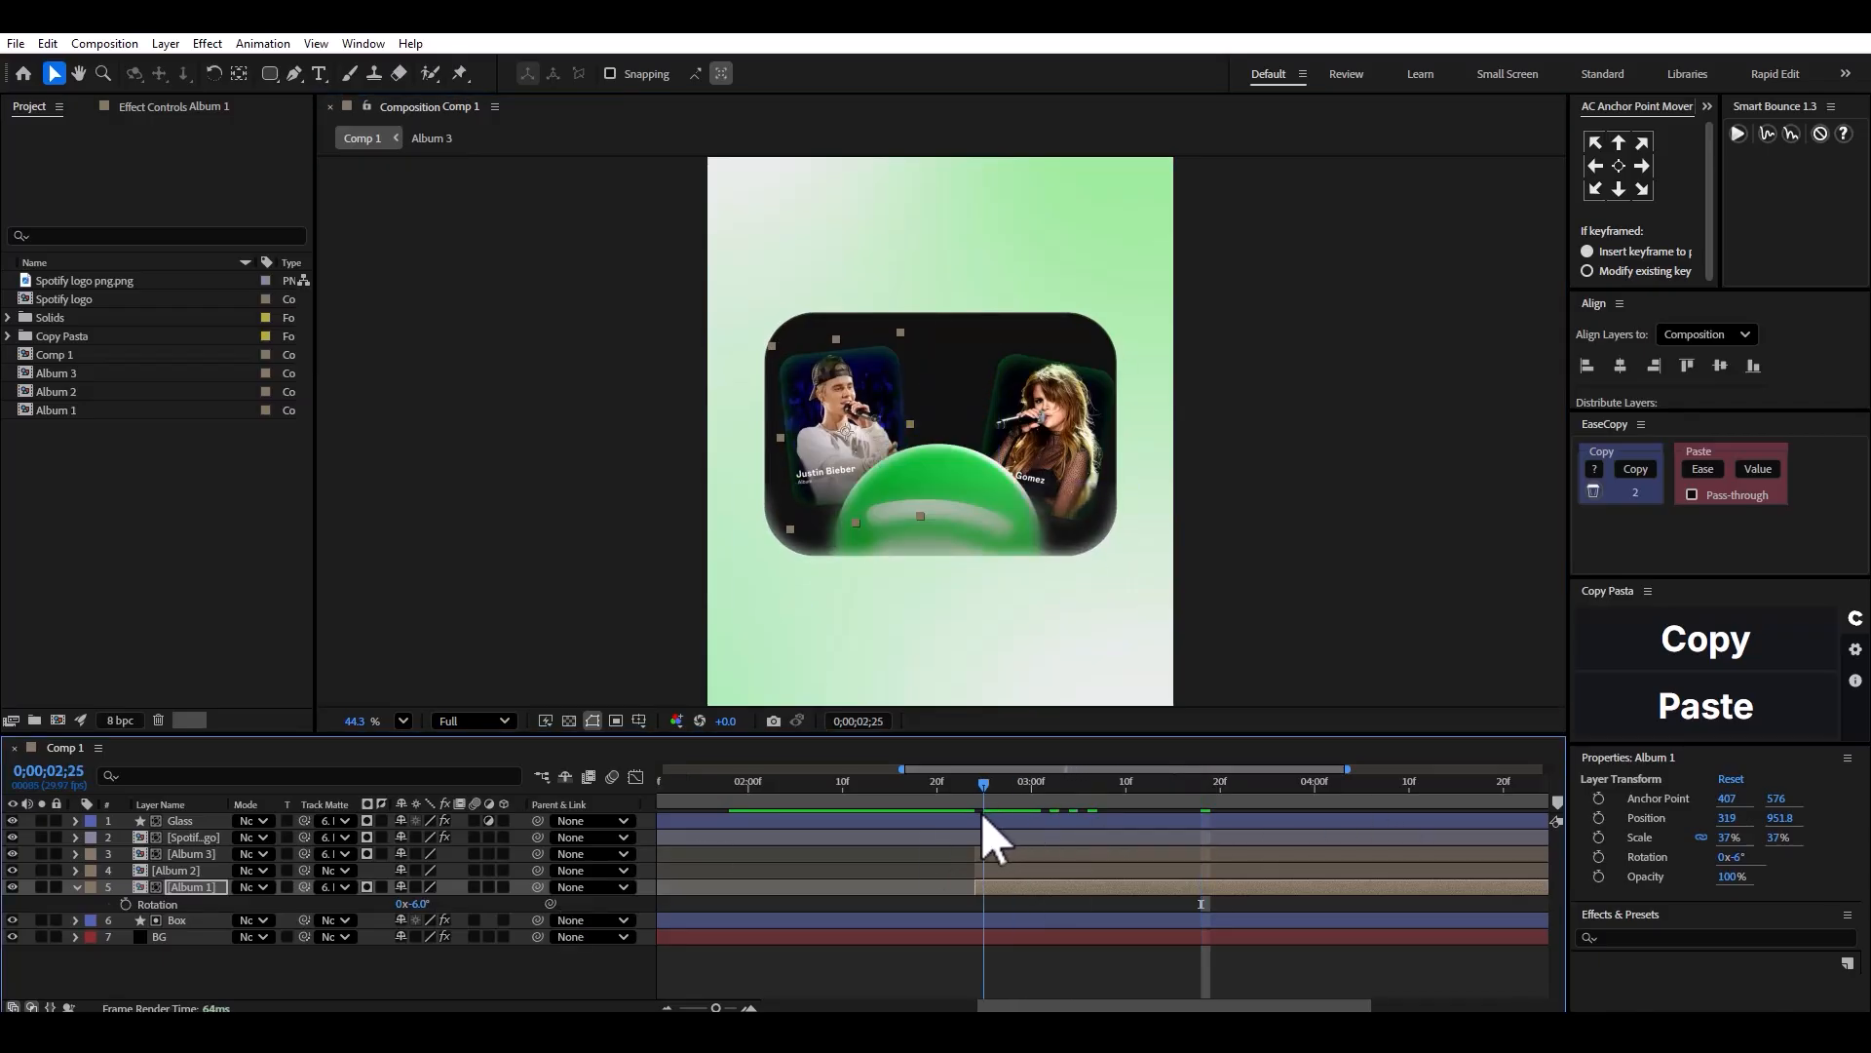
pyautogui.click(992, 869)
pyautogui.keyDown('ctrl'); pyautogui.click(996, 885); pyautogui.keyUp('ctrl')
pyautogui.press('p')
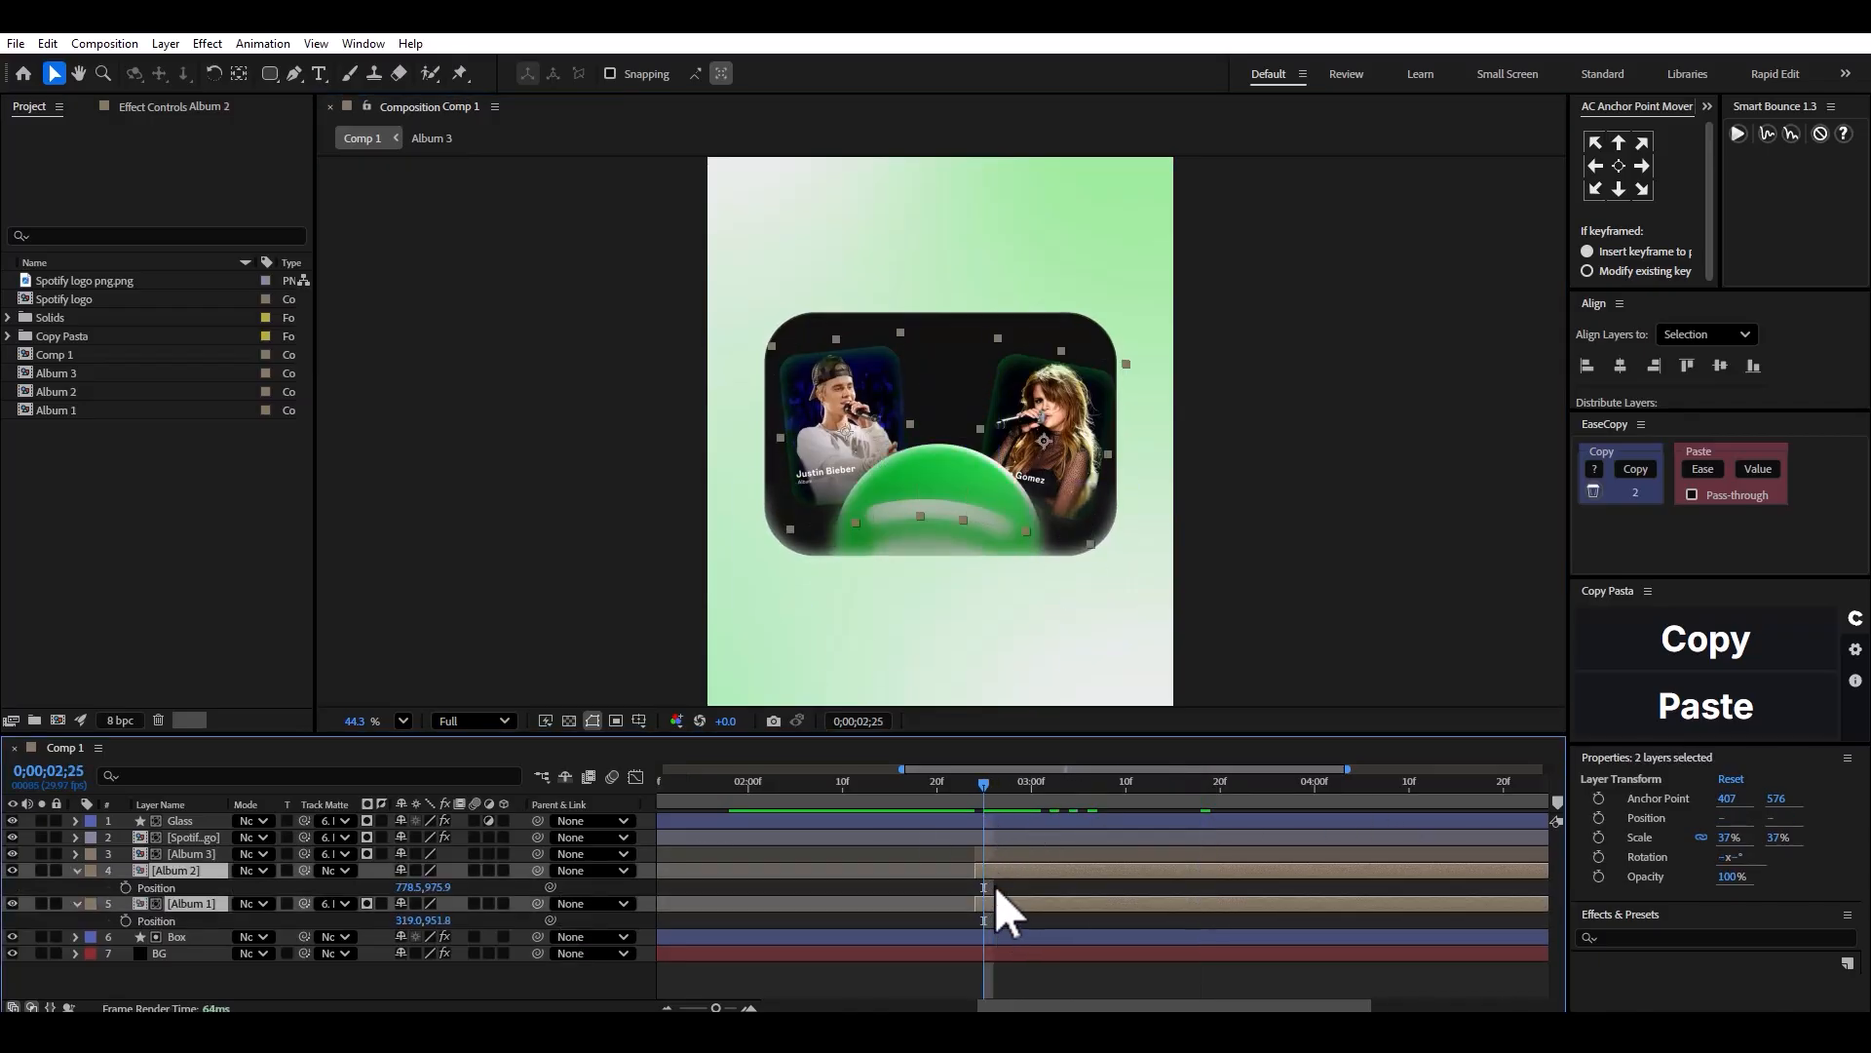
pyautogui.click(1010, 854)
pyautogui.press('p')
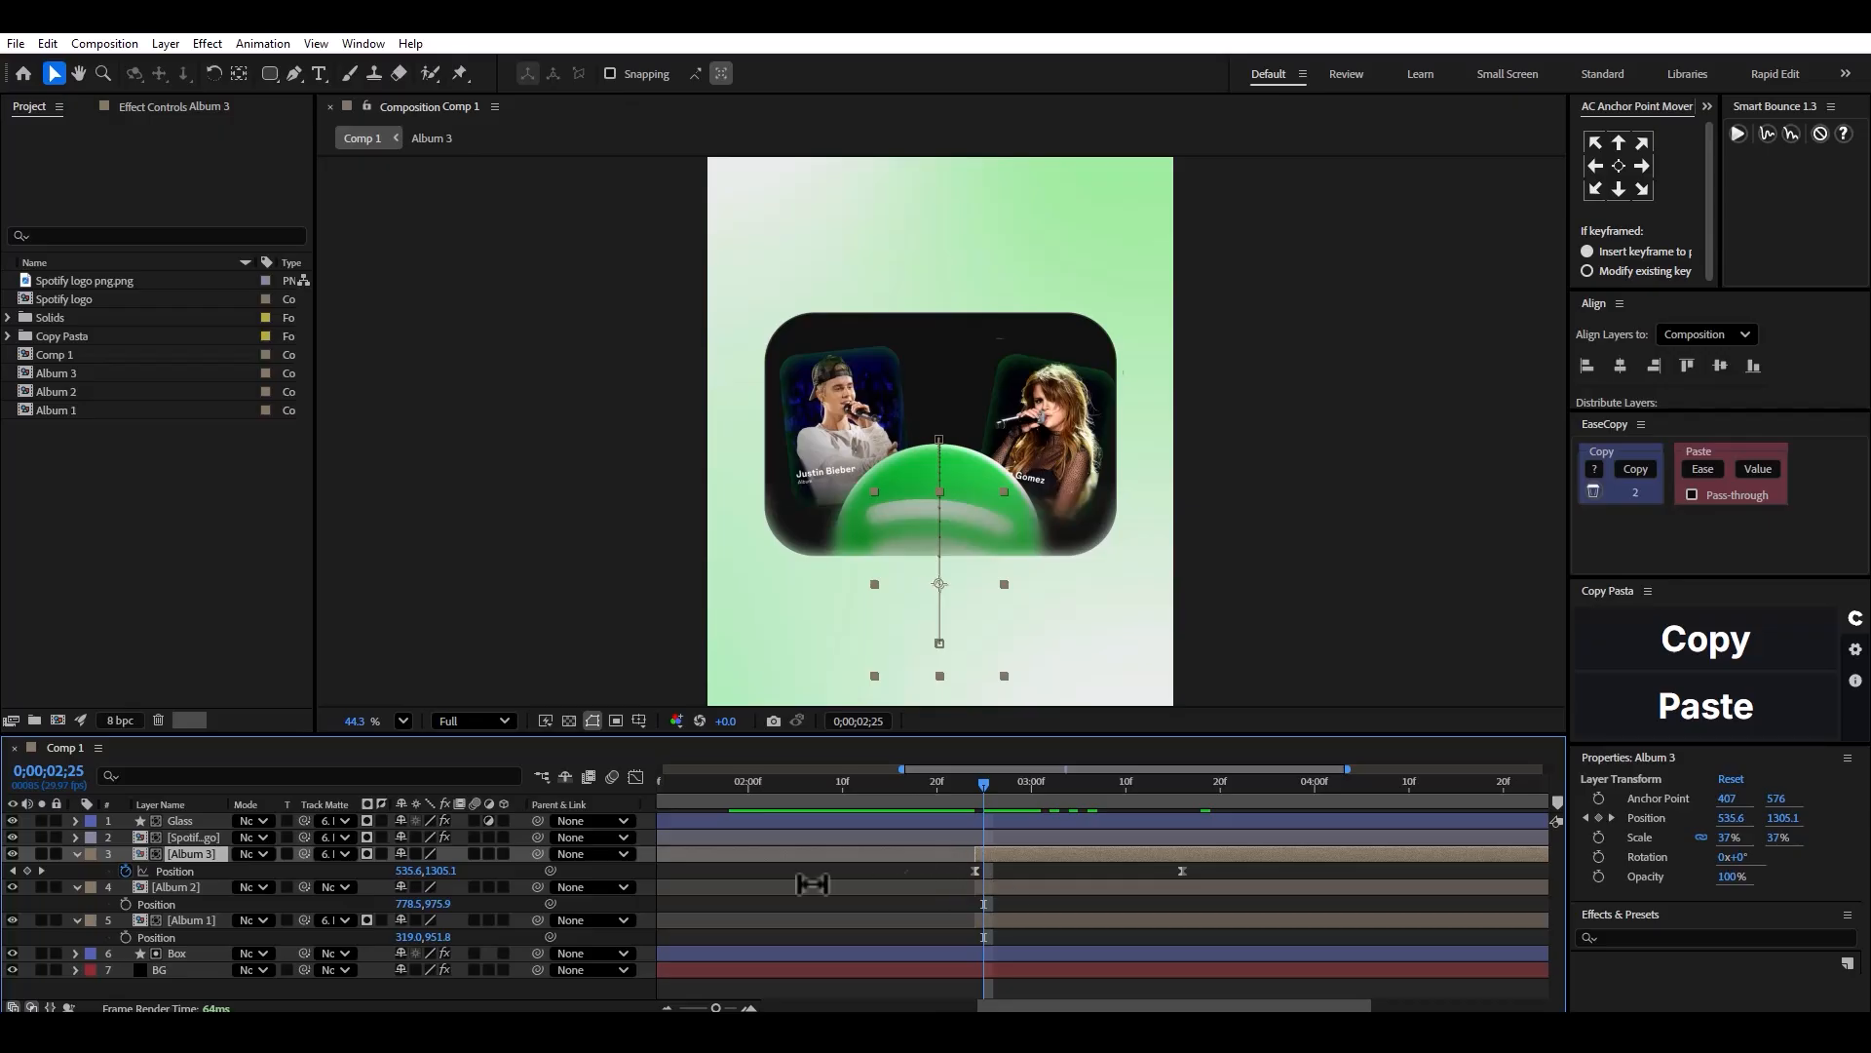
pyautogui.click(13, 870)
pyautogui.click(126, 904)
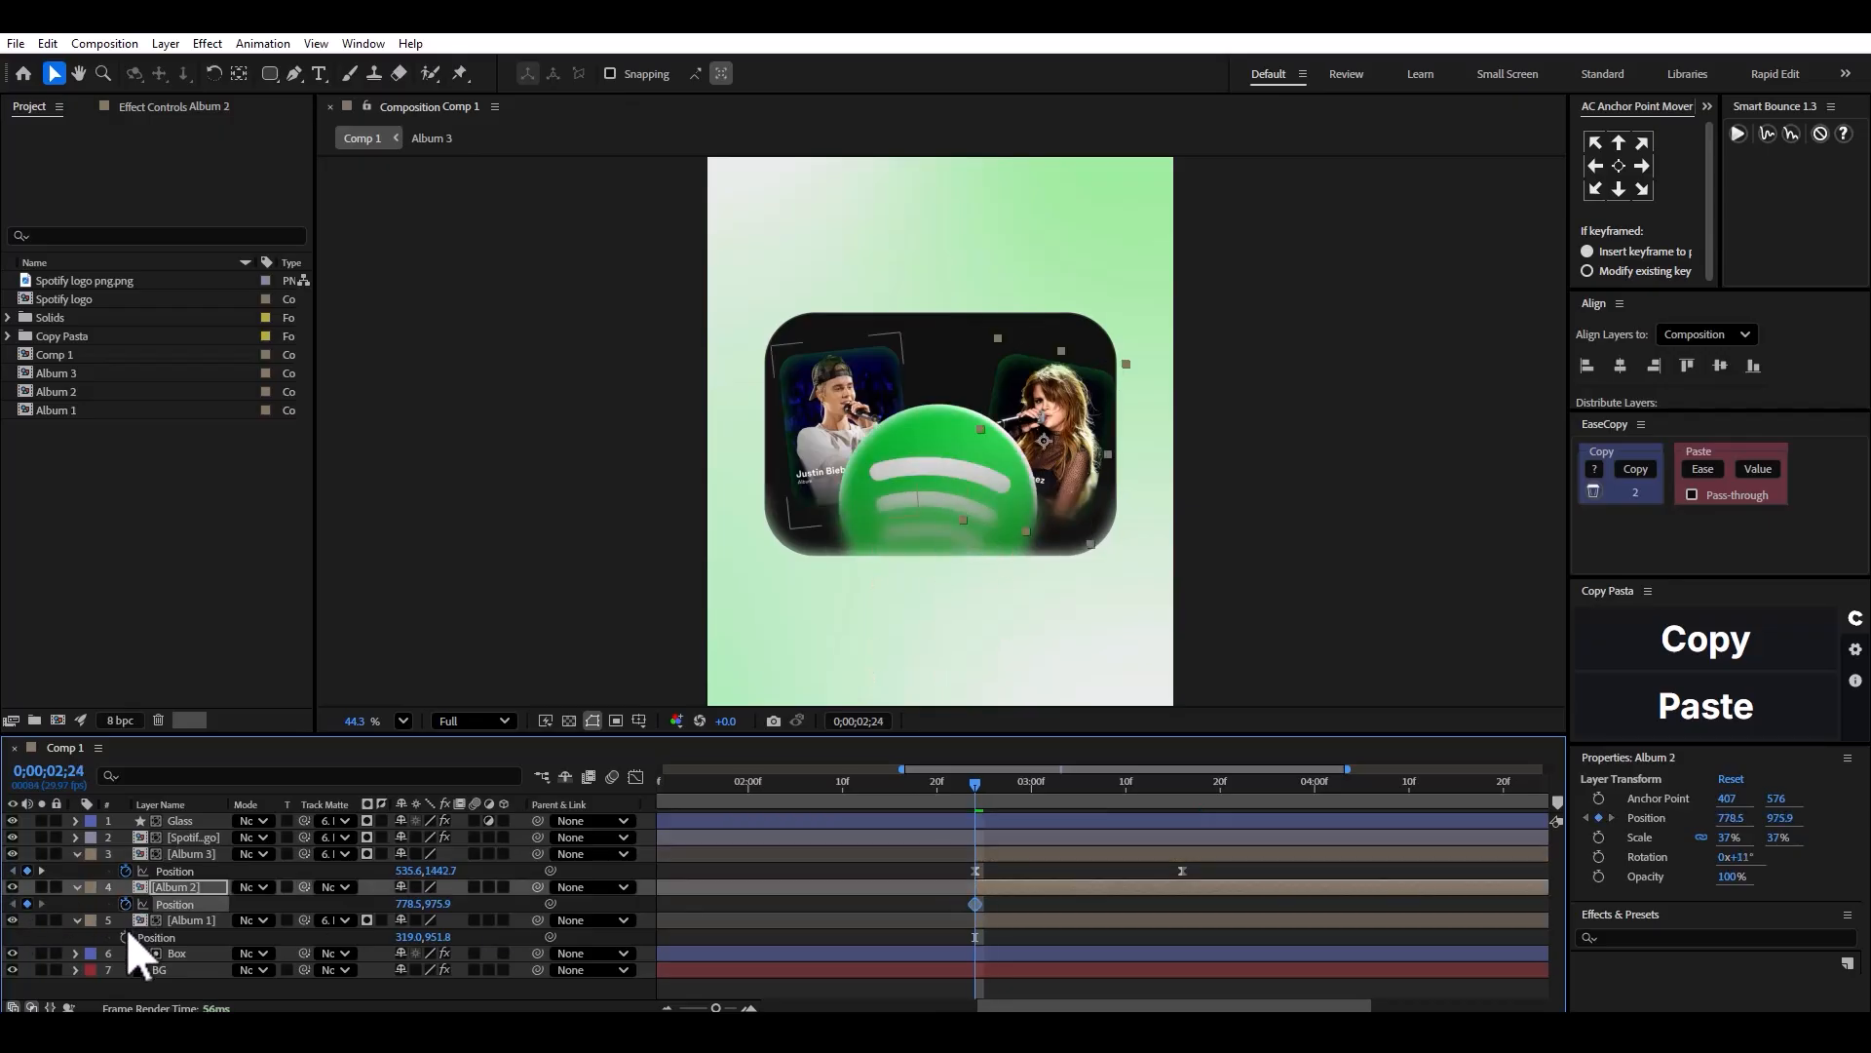
pyautogui.click(125, 937)
# Move the Album 2 and Album 1 position keyframes to 0;00;03;16, in line with Album 3's final keyframe.
pyautogui.press('F2')
pyautogui.click(41, 871)
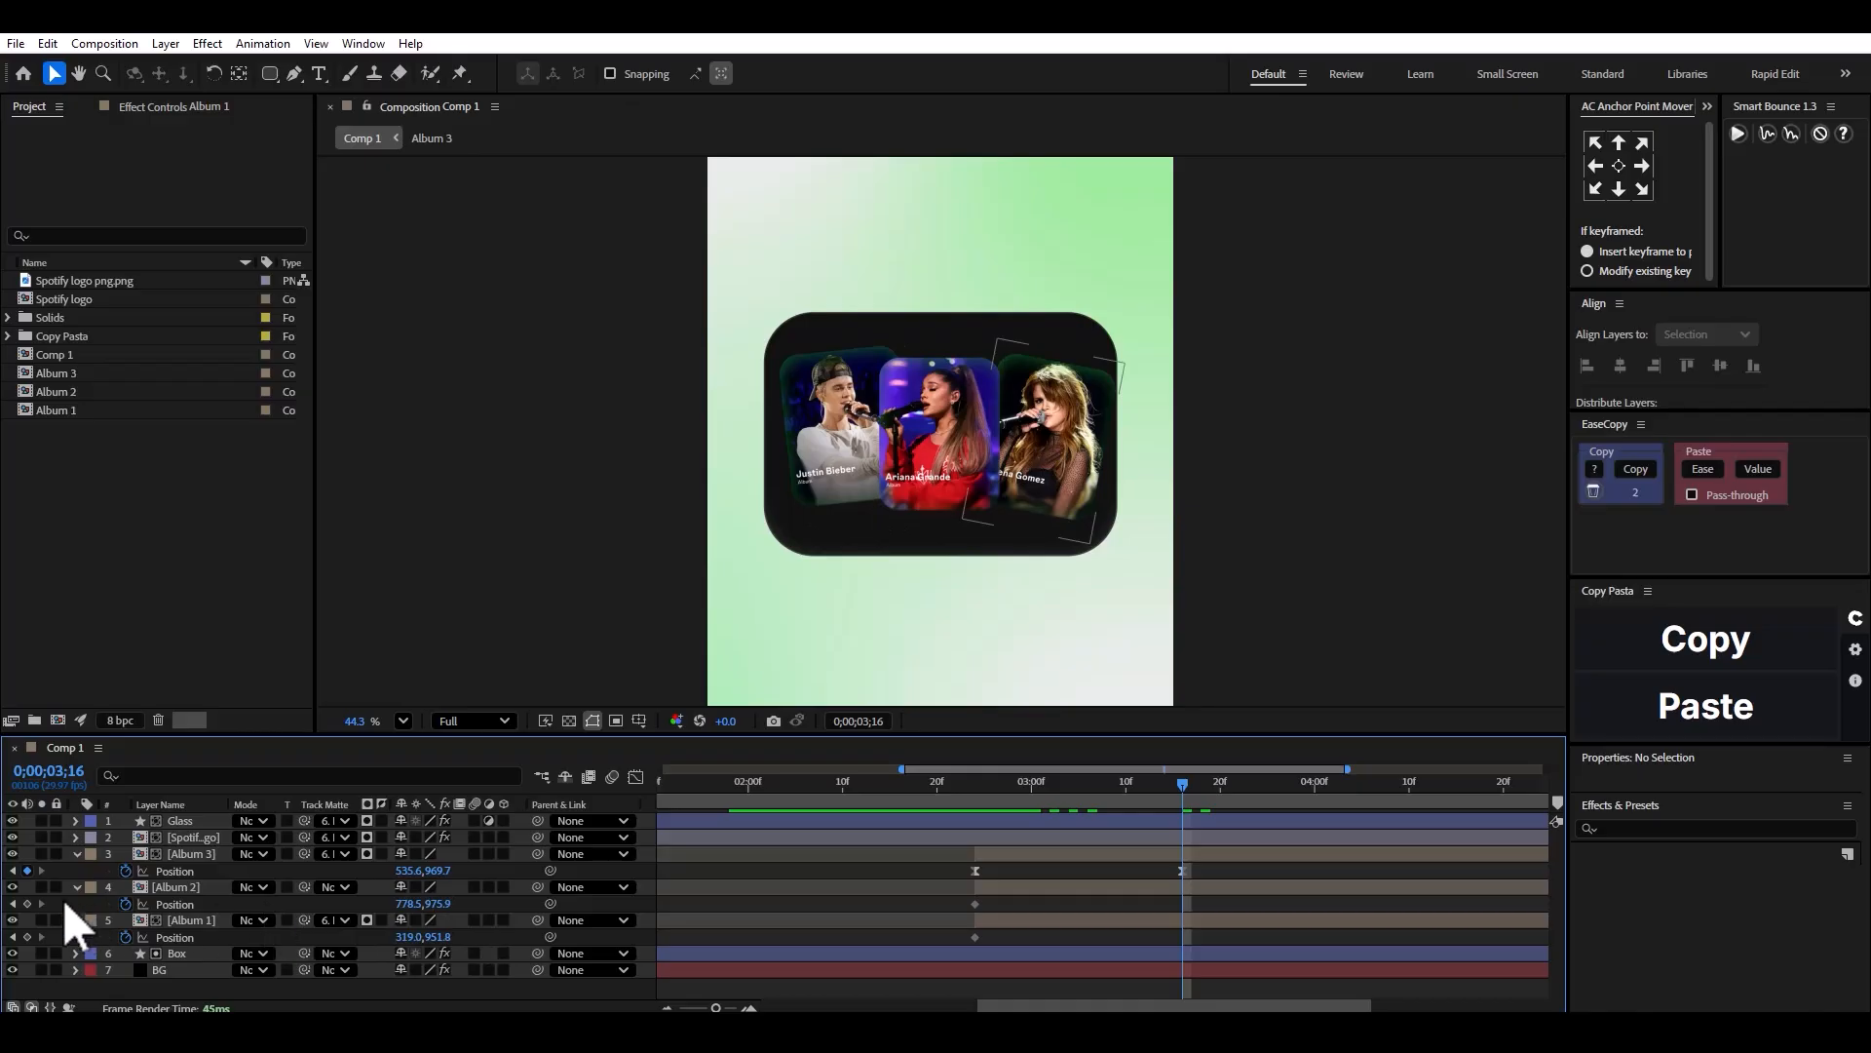
pyautogui.moveTo(984, 894); pyautogui.dragTo(1183, 936)
pyautogui.press('F2')
# At 0;00;02;24, set Album 2's position to 682.5, 1376.9 and Album 1's to about 419, 1500.8, below the box.
pyautogui.moveTo(1185, 809); pyautogui.dragTo(971, 804)
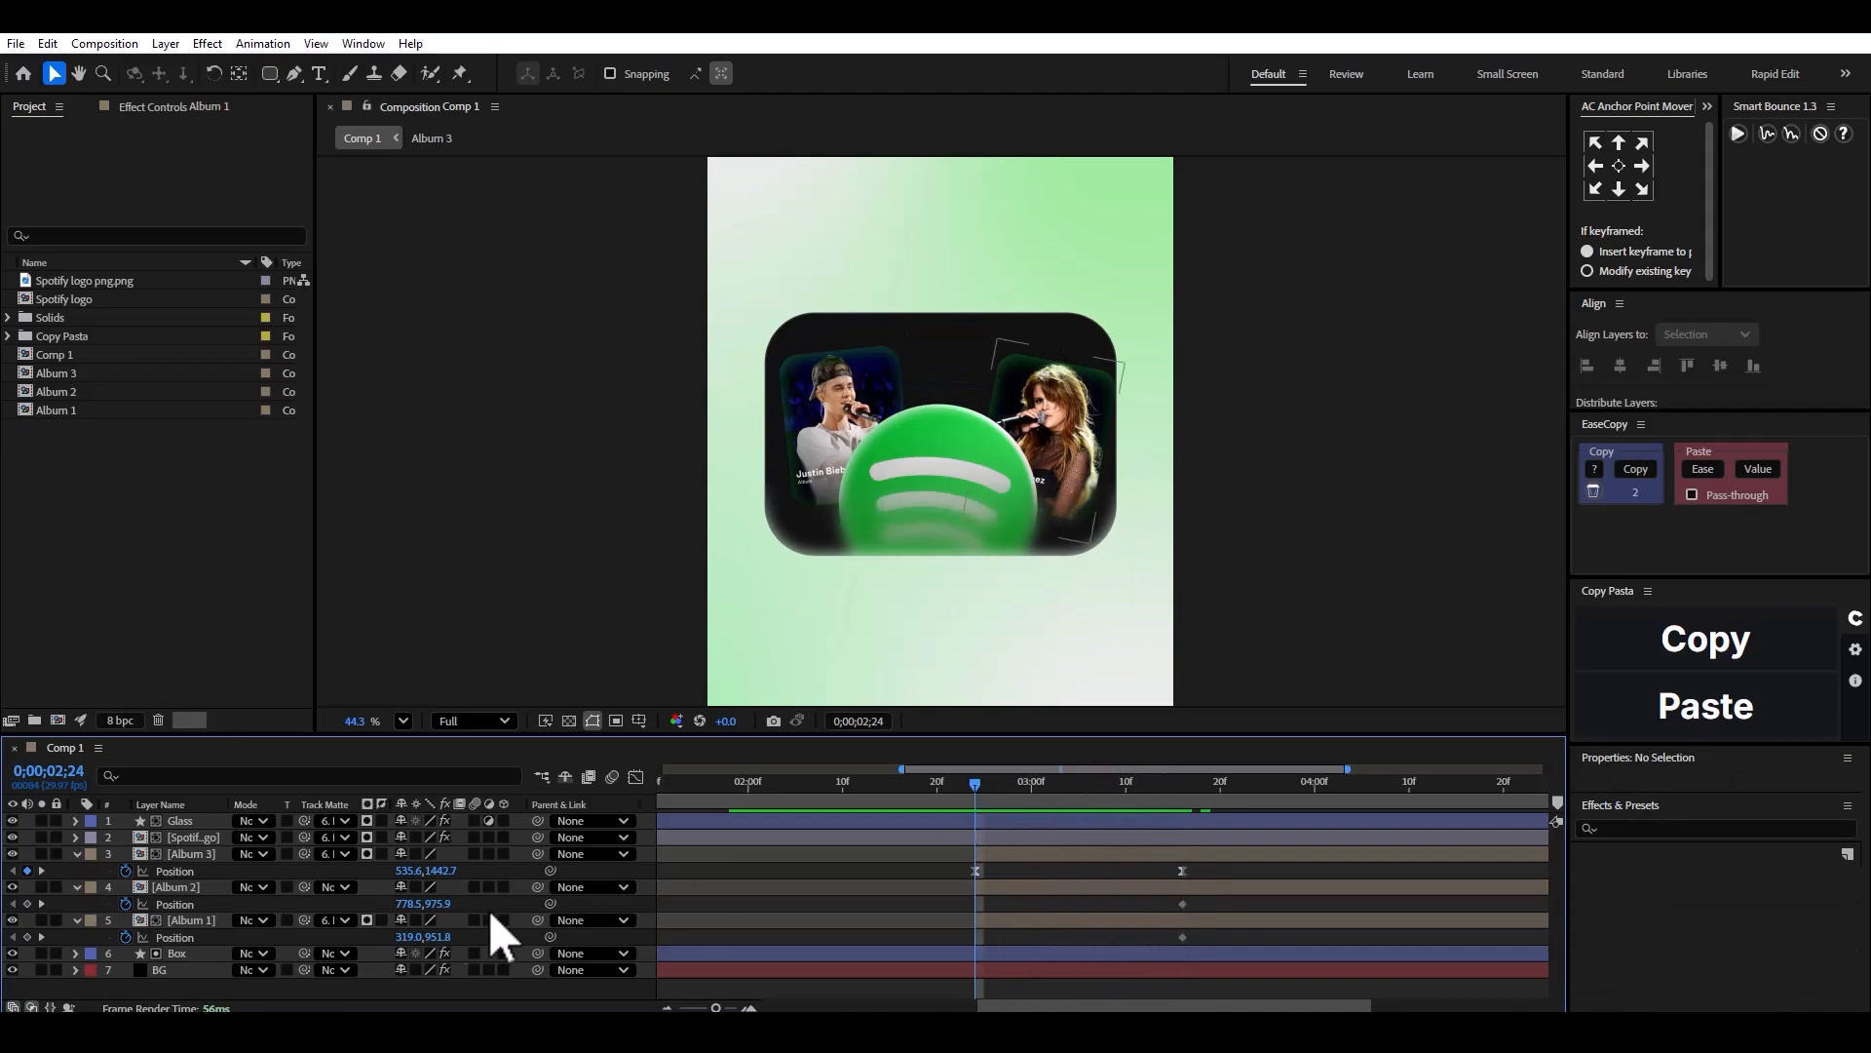
pyautogui.moveTo(439, 904); pyautogui.dragTo(849, 886)
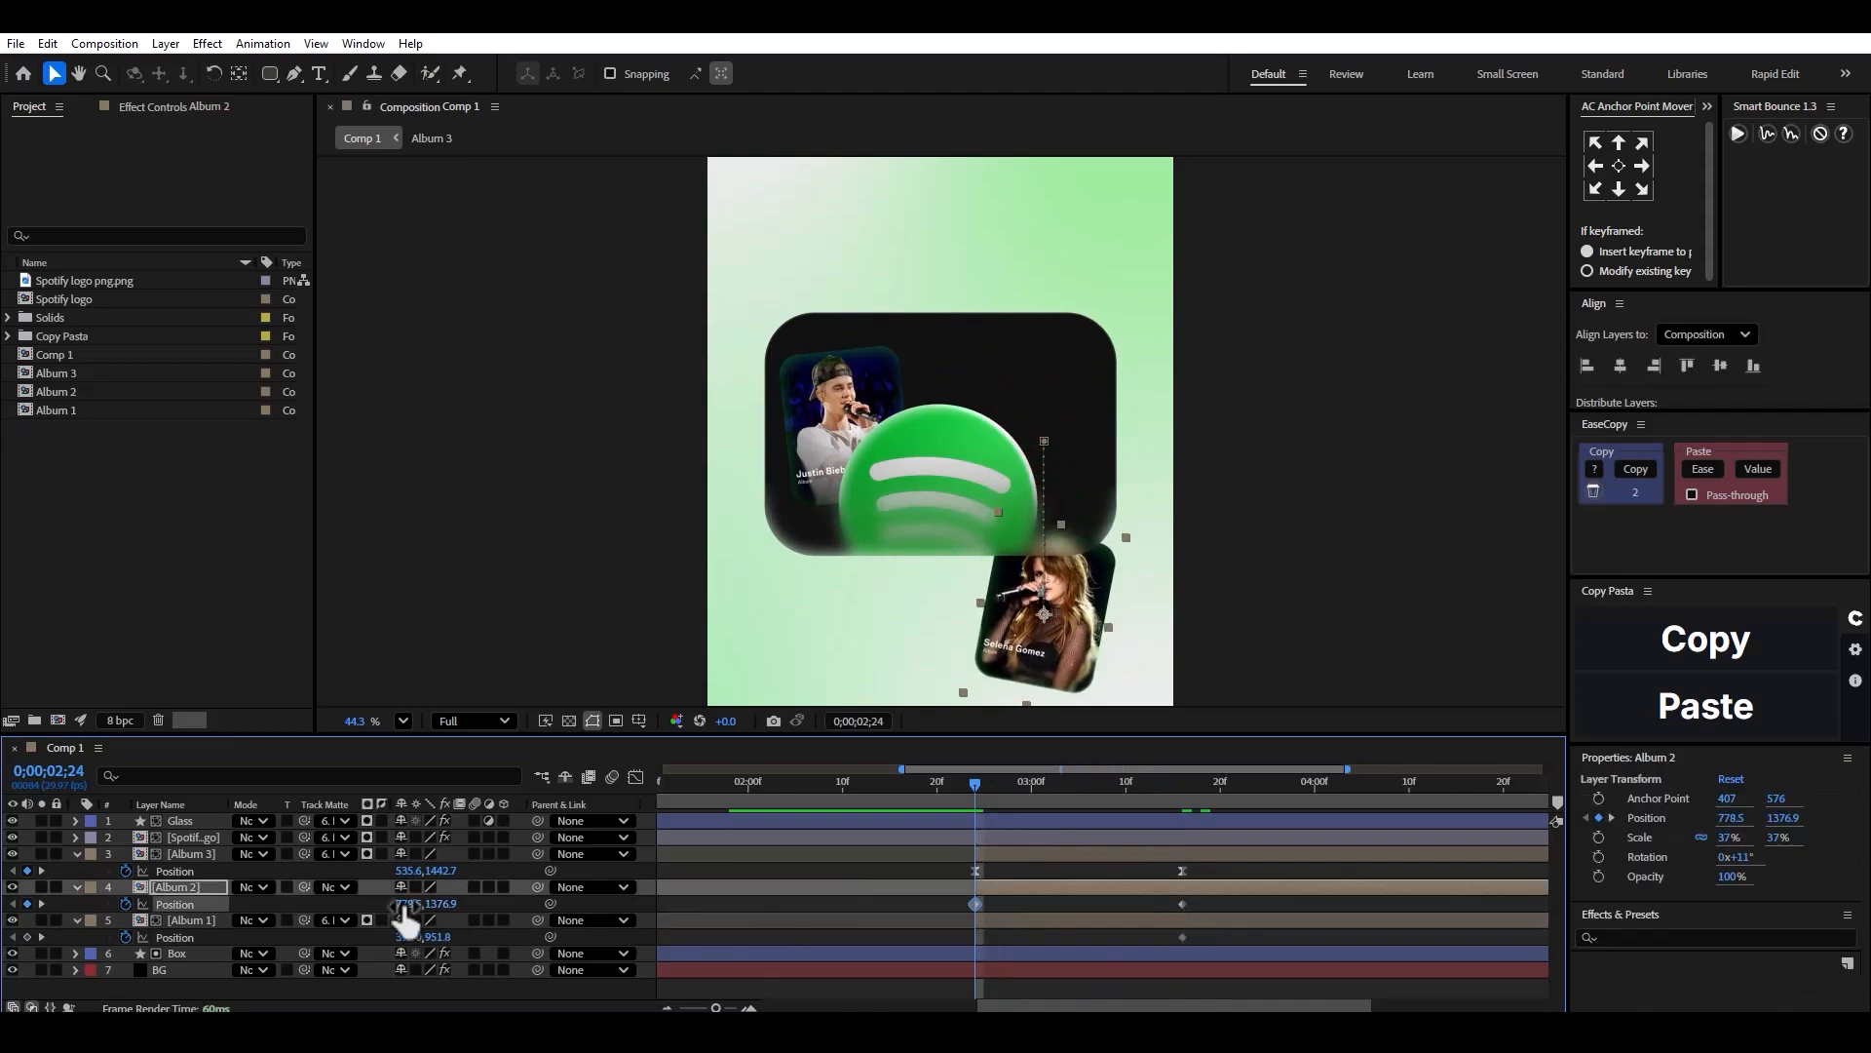
pyautogui.moveTo(408, 903); pyautogui.dragTo(303, 899)
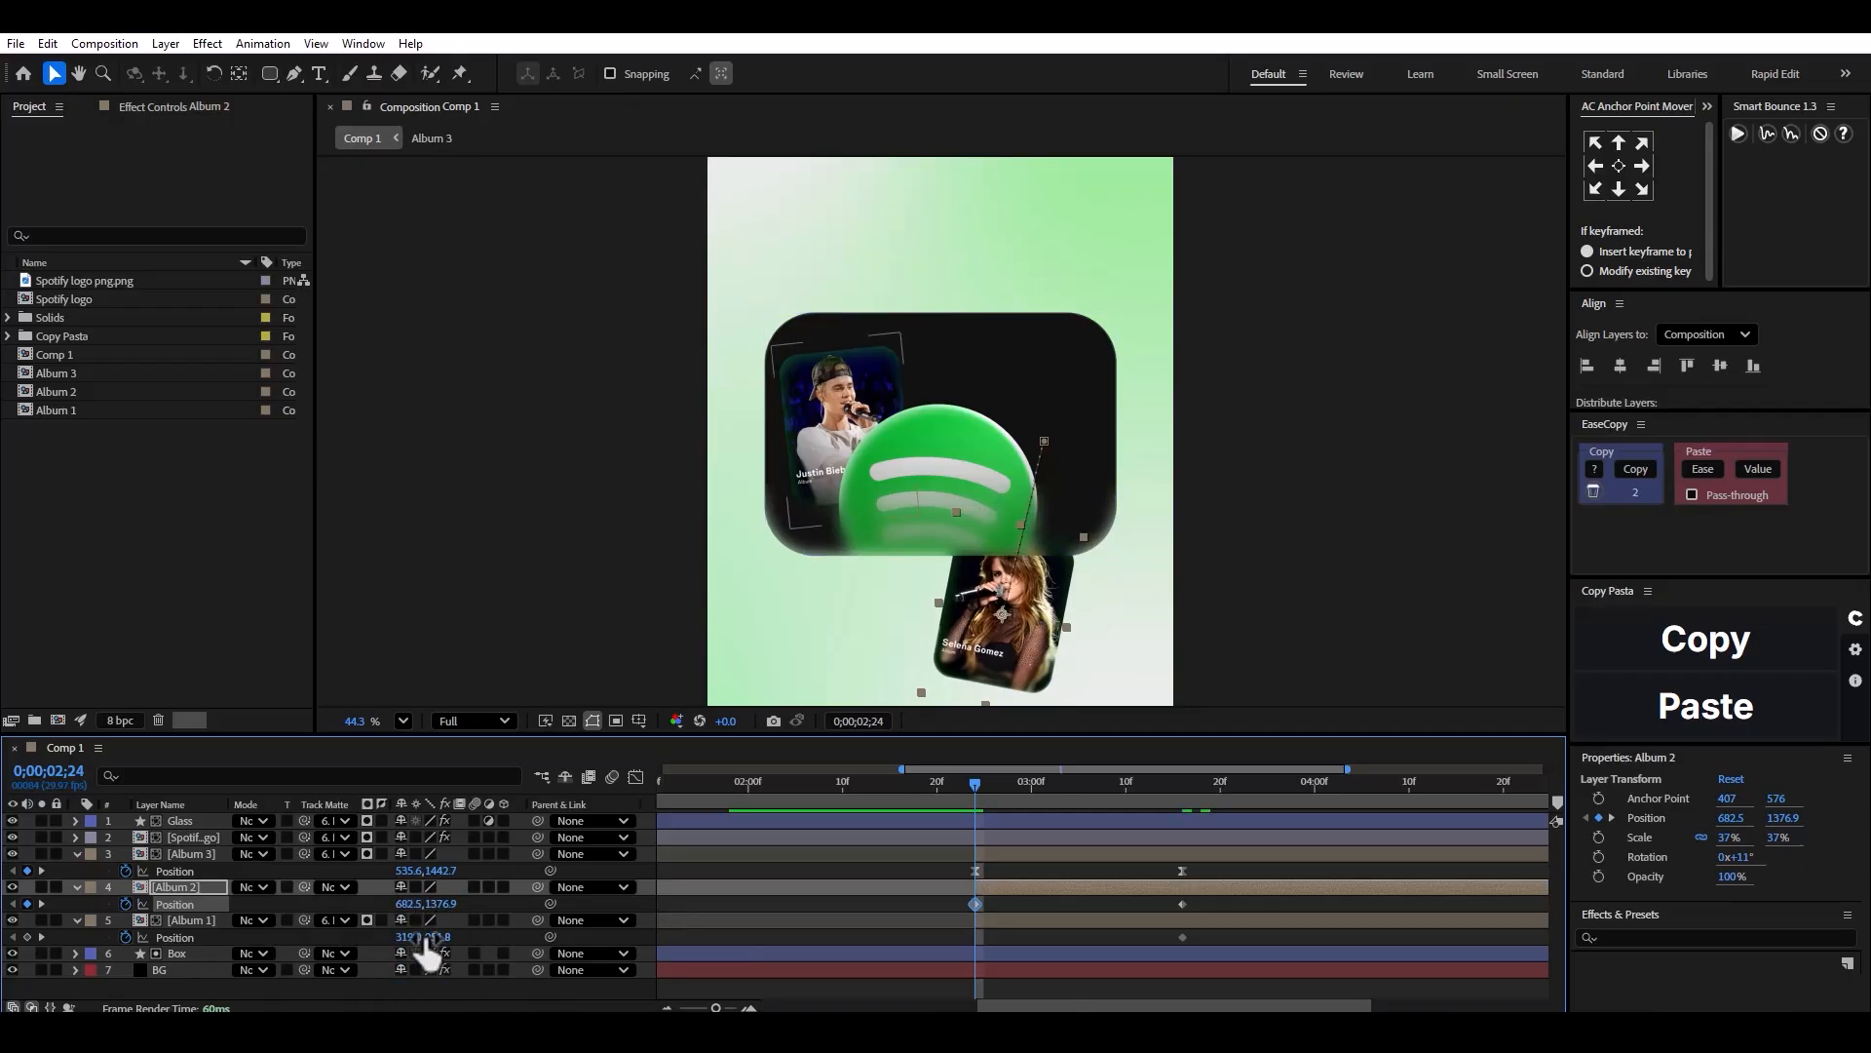
pyautogui.moveTo(421, 937); pyautogui.dragTo(550, 960)
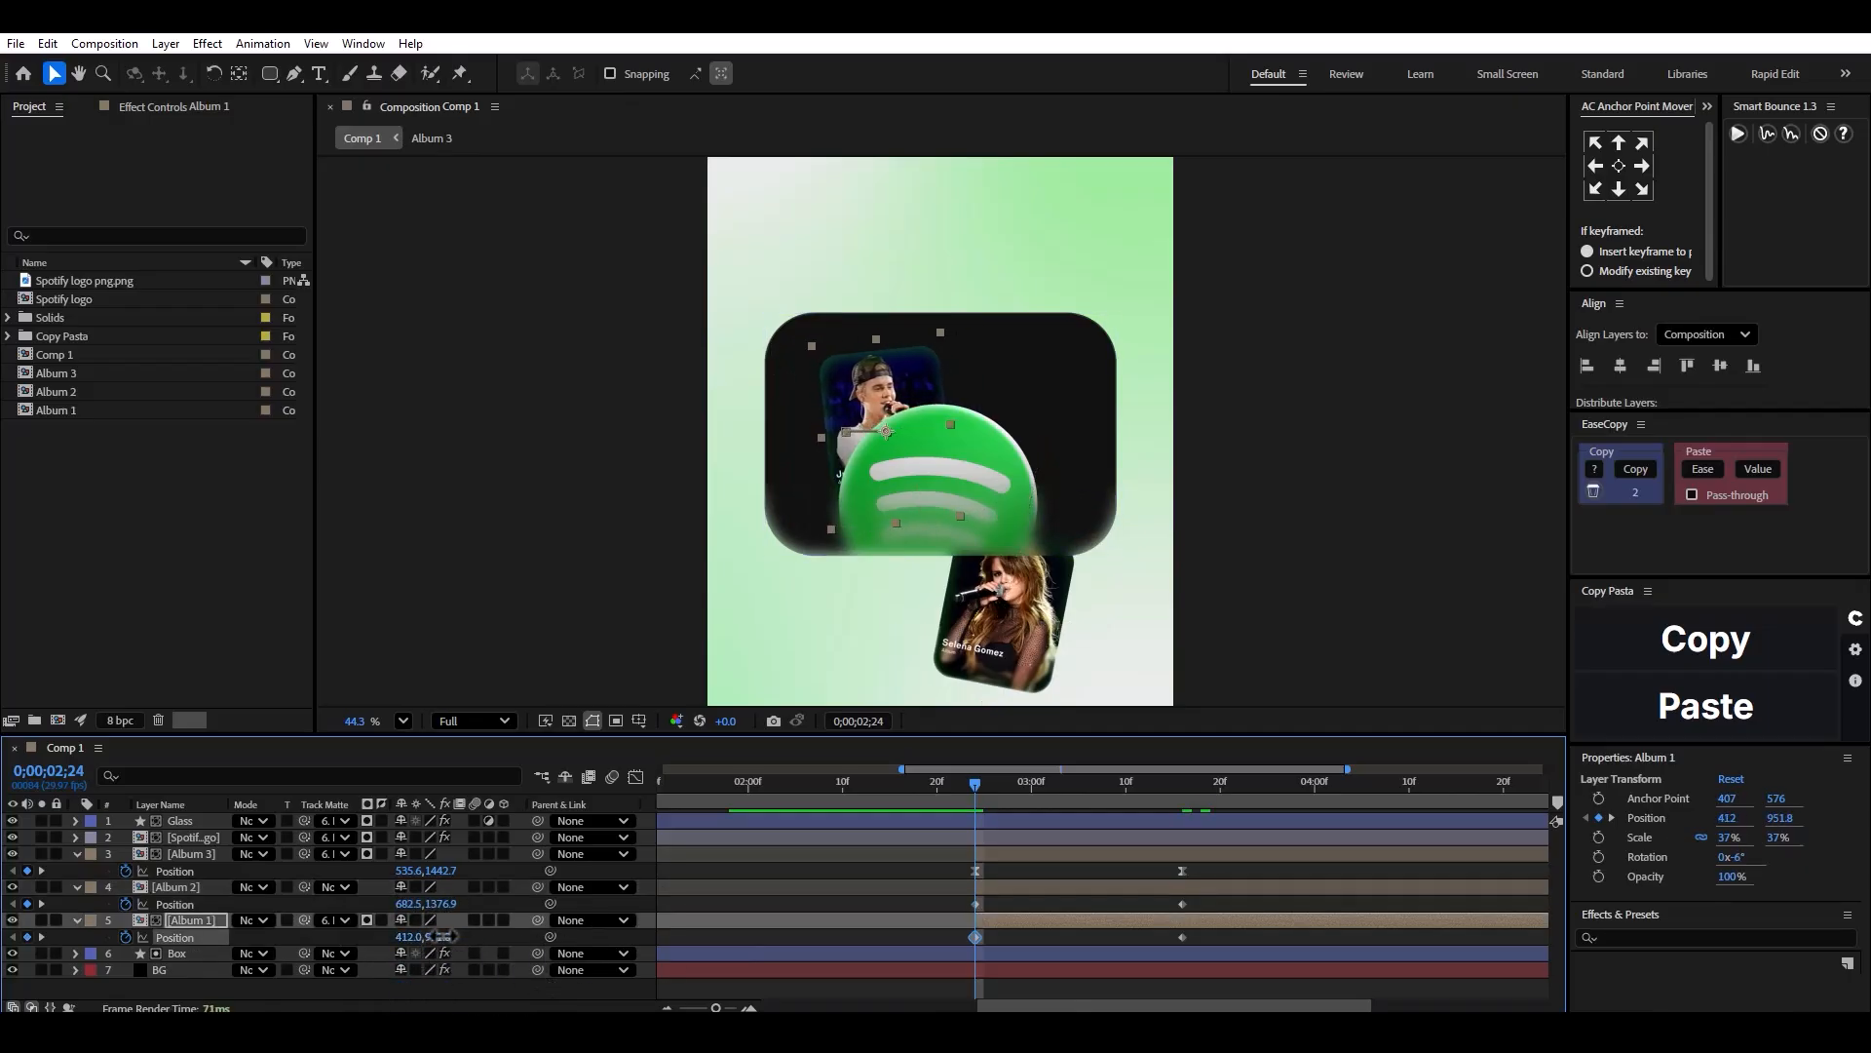
pyautogui.moveTo(443, 936); pyautogui.dragTo(905, 916)
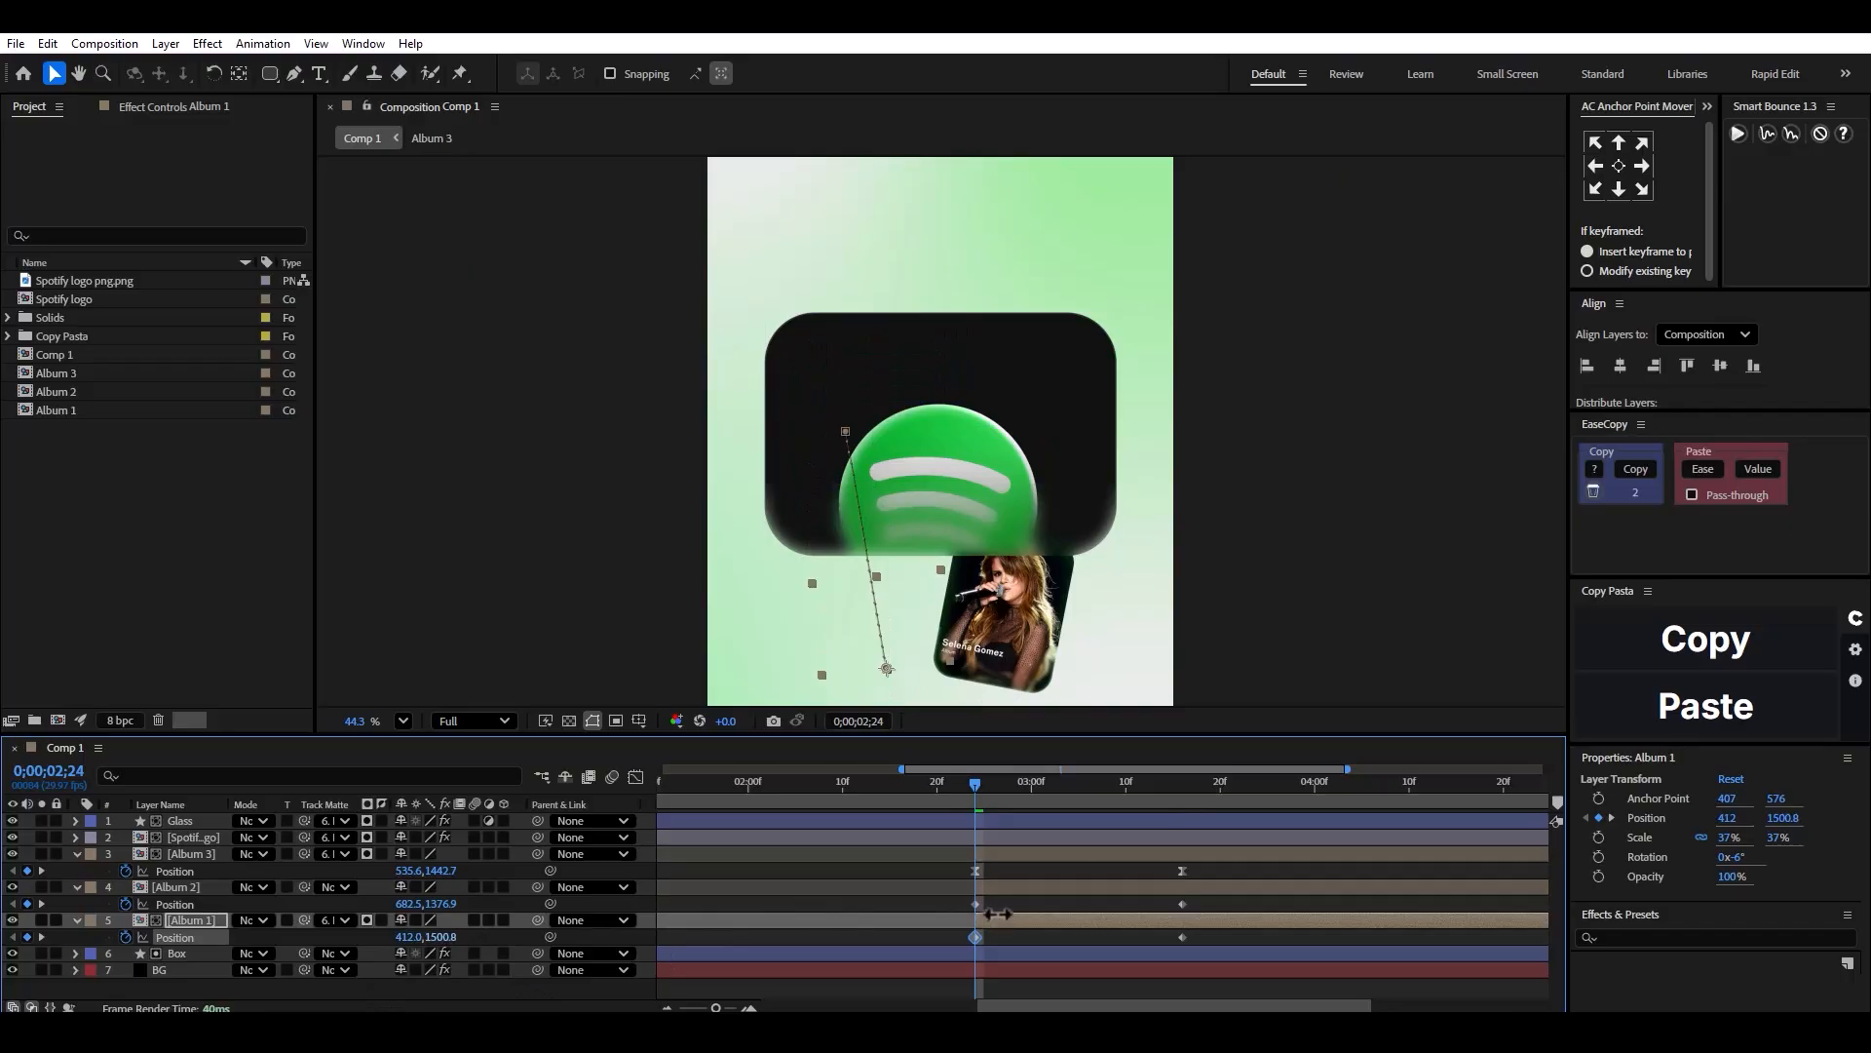
# Use the Box layer as Album 2's track matte and preview the albums rising.
pyautogui.click(195, 888)
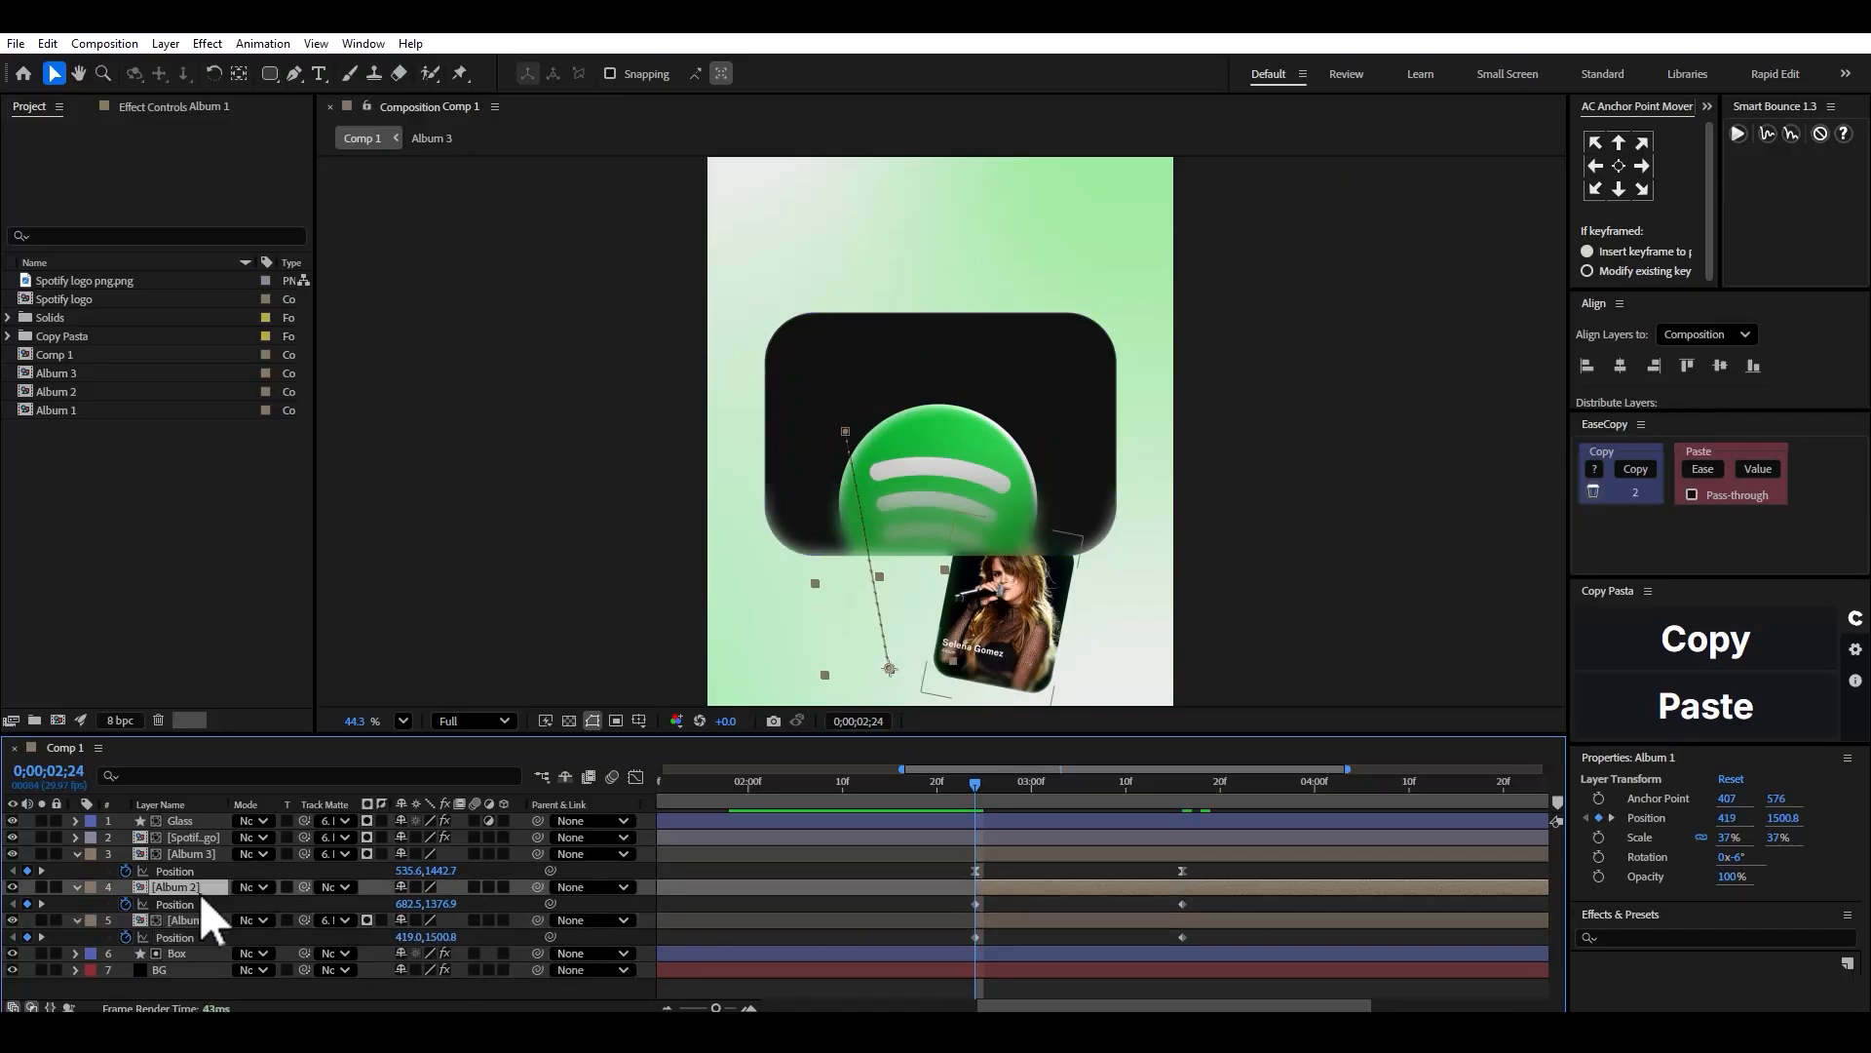
pyautogui.moveTo(304, 886); pyautogui.dragTo(188, 955)
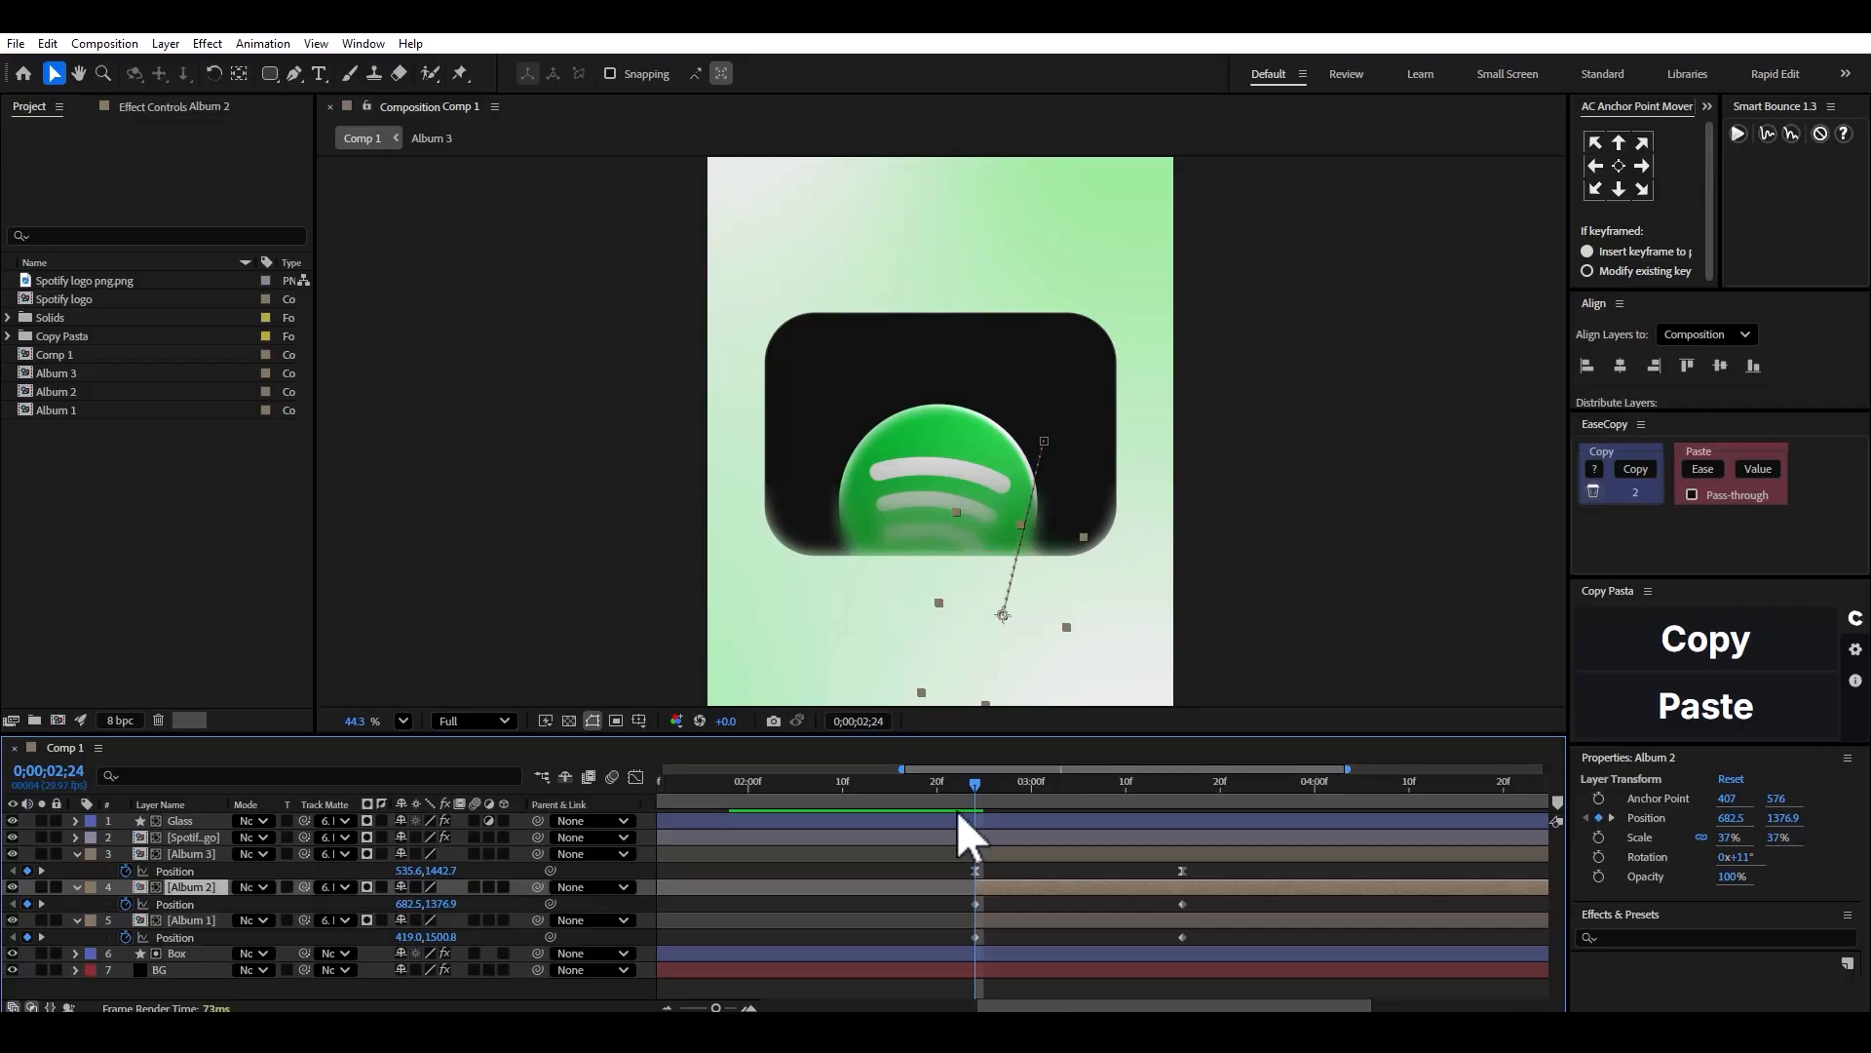
pyautogui.press('space')
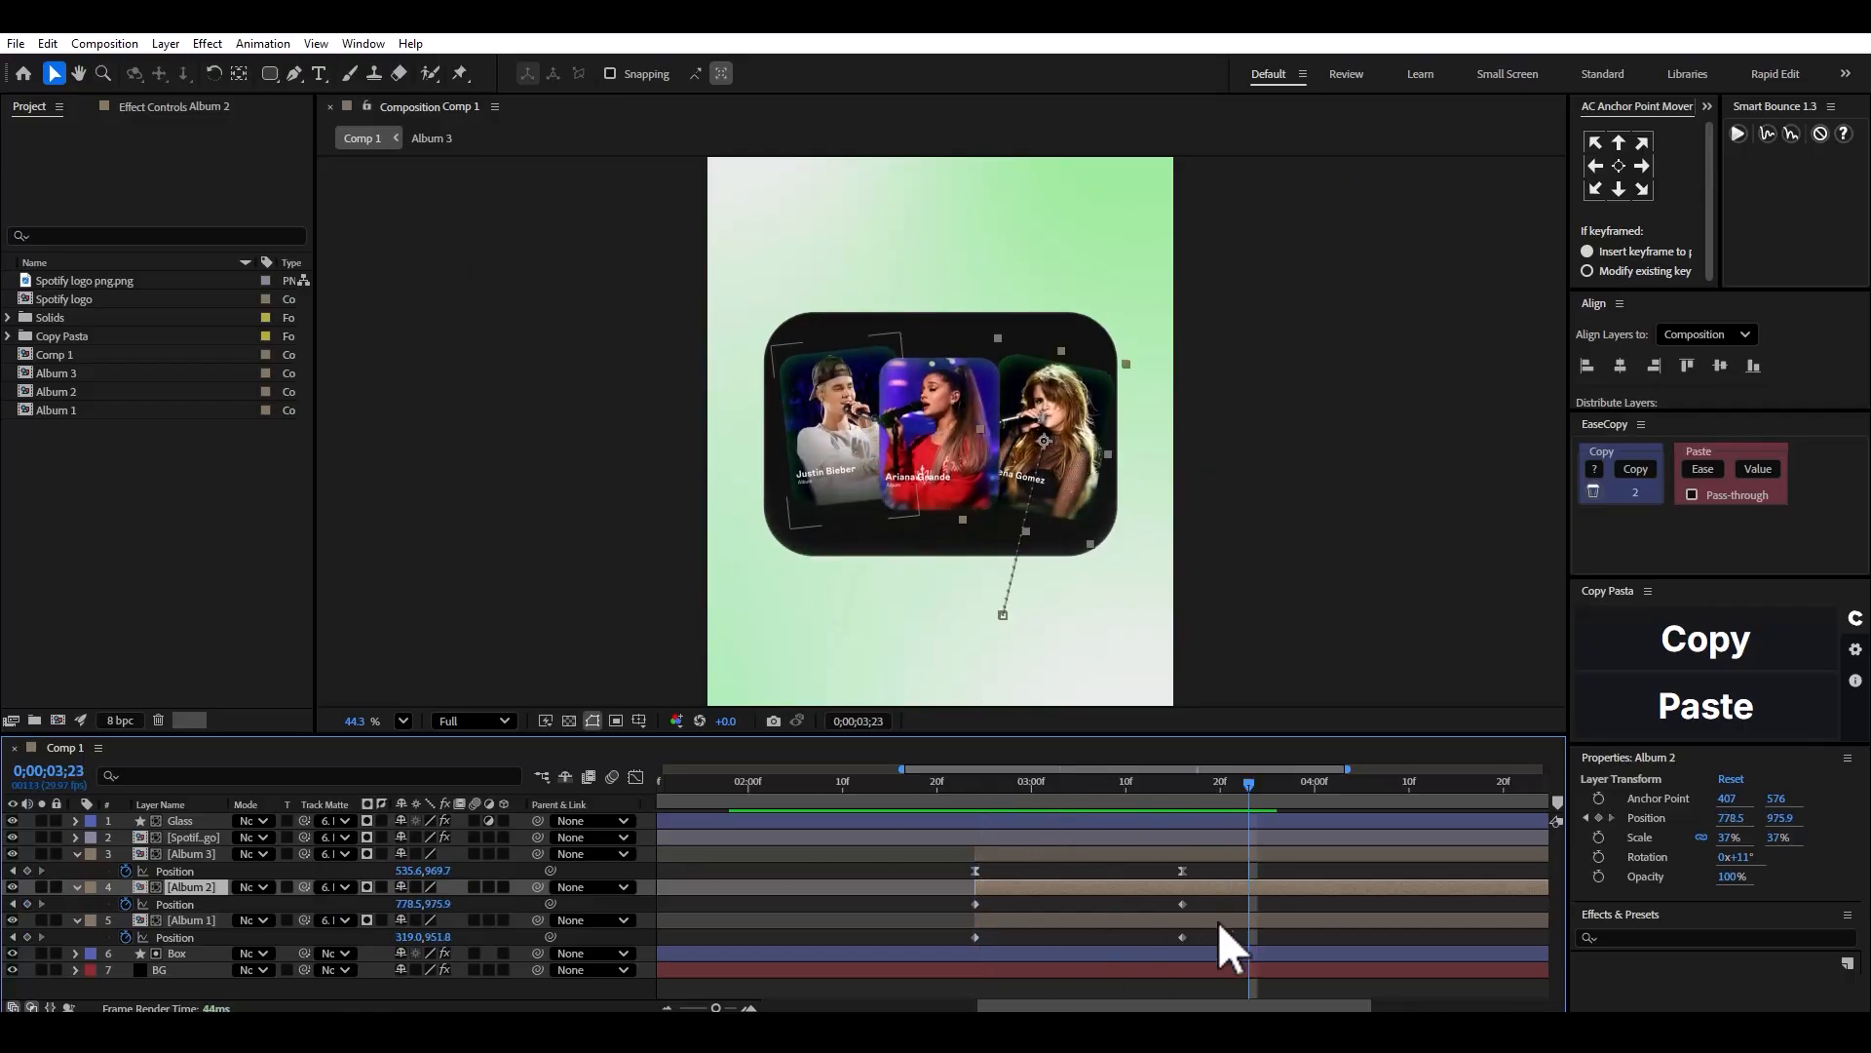
# Copy the easing of Album 3's position keyframes to the Album 2 and Album 1 position keyframes, and preview the motion.
pyautogui.moveTo(1205, 897); pyautogui.dragTo(974, 887)
pyautogui.click(1637, 469)
pyautogui.moveTo(1200, 896); pyautogui.dragTo(967, 953)
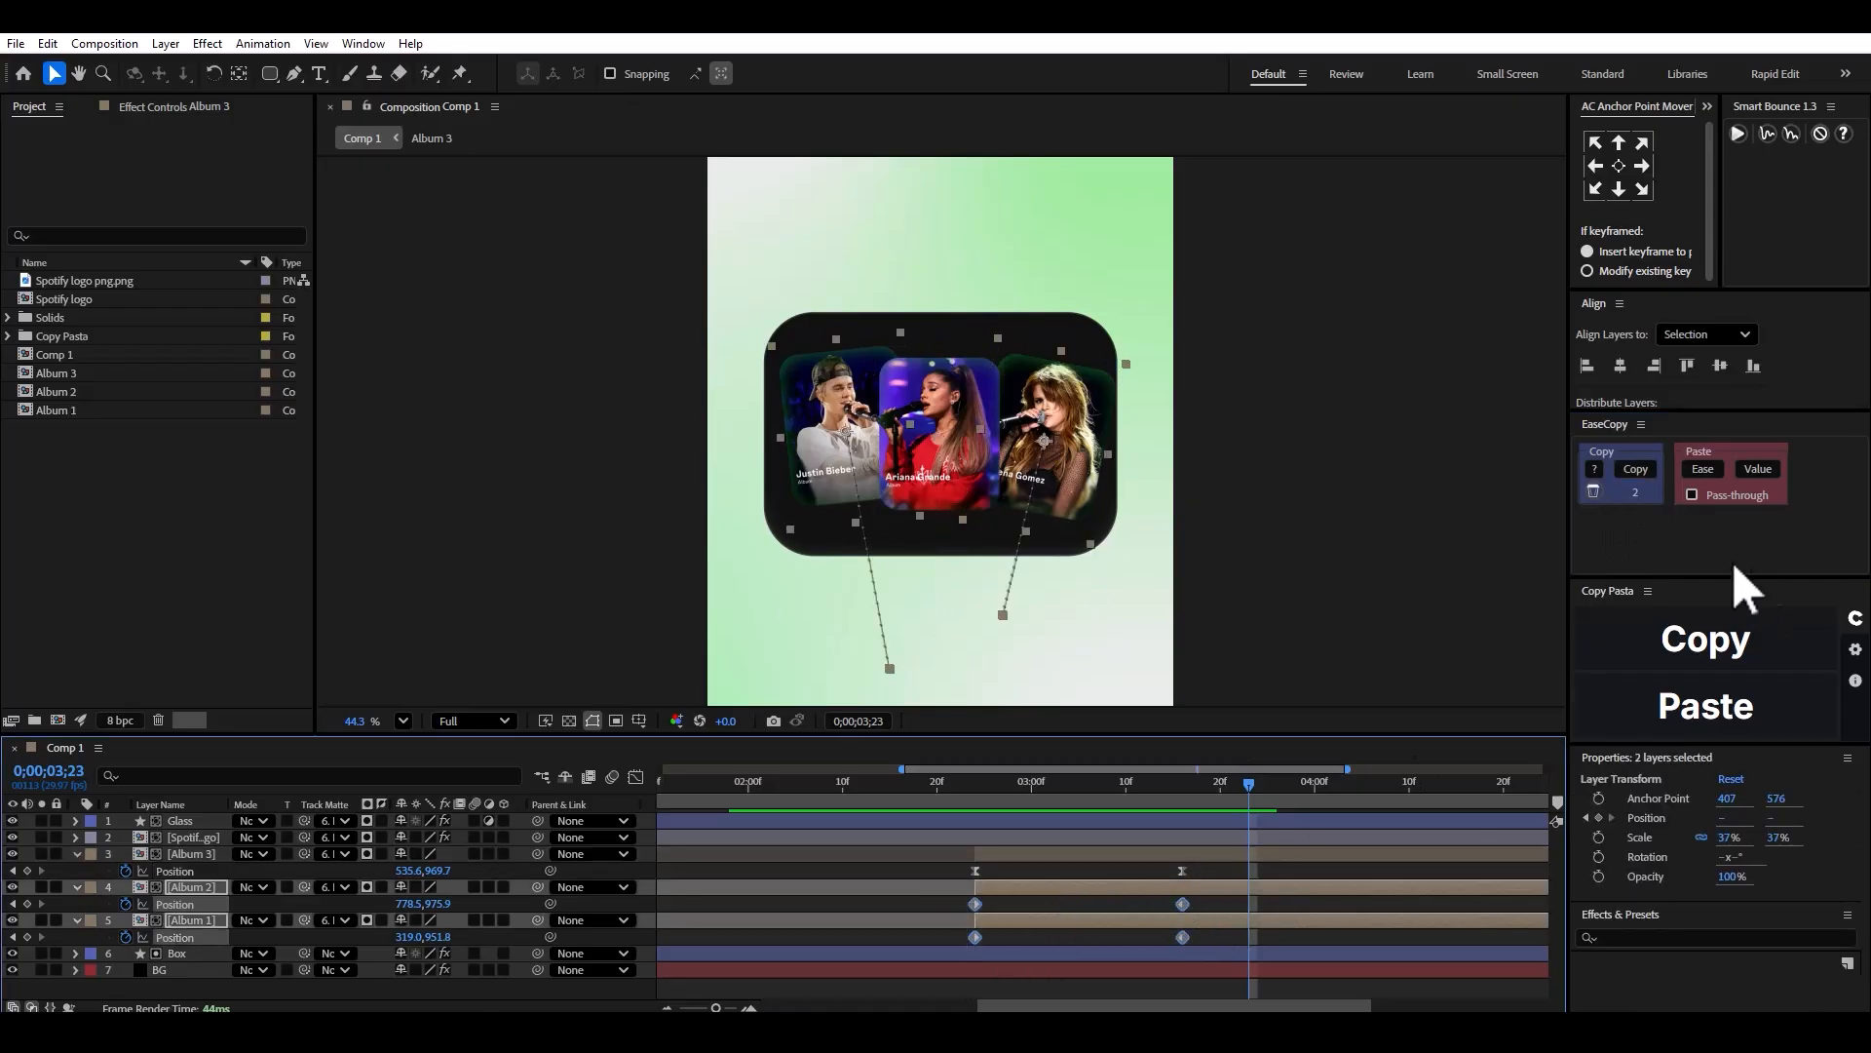
pyautogui.click(1701, 472)
pyautogui.click(812, 811)
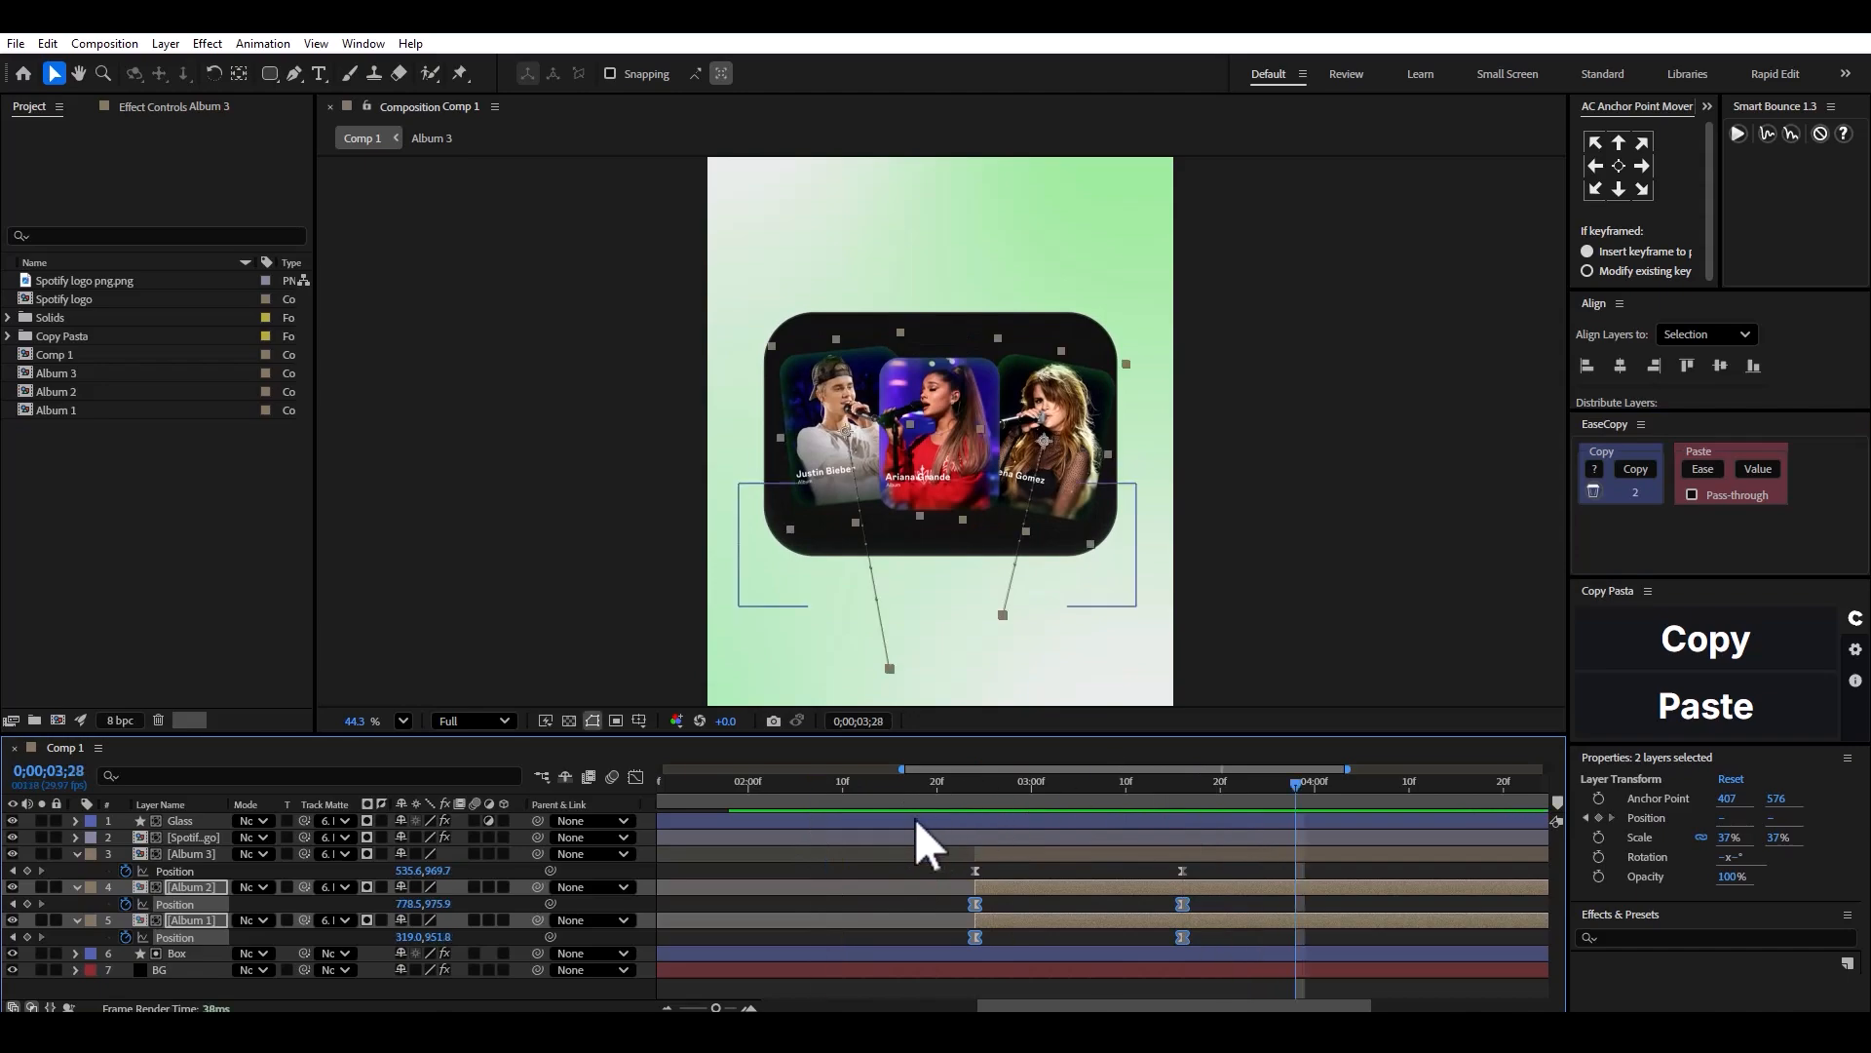
pyautogui.click(786, 796)
pyautogui.press('space')
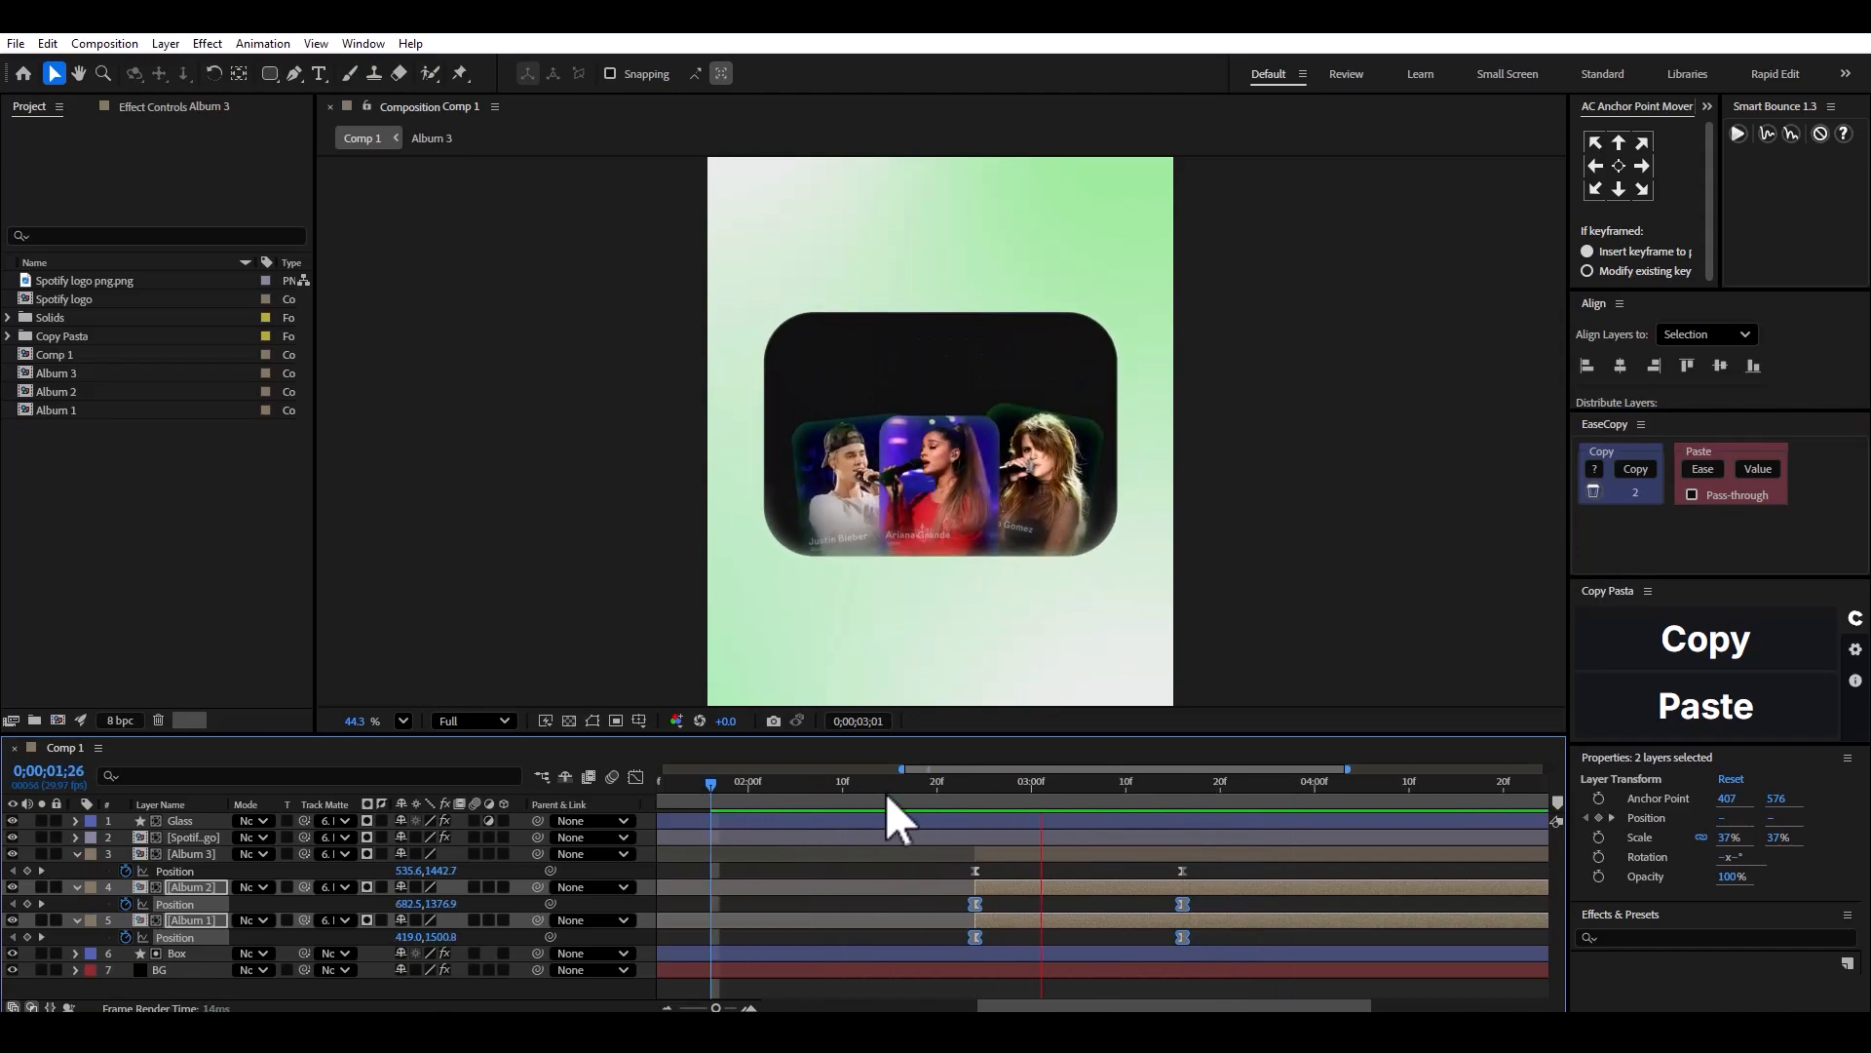
pyautogui.press('space')
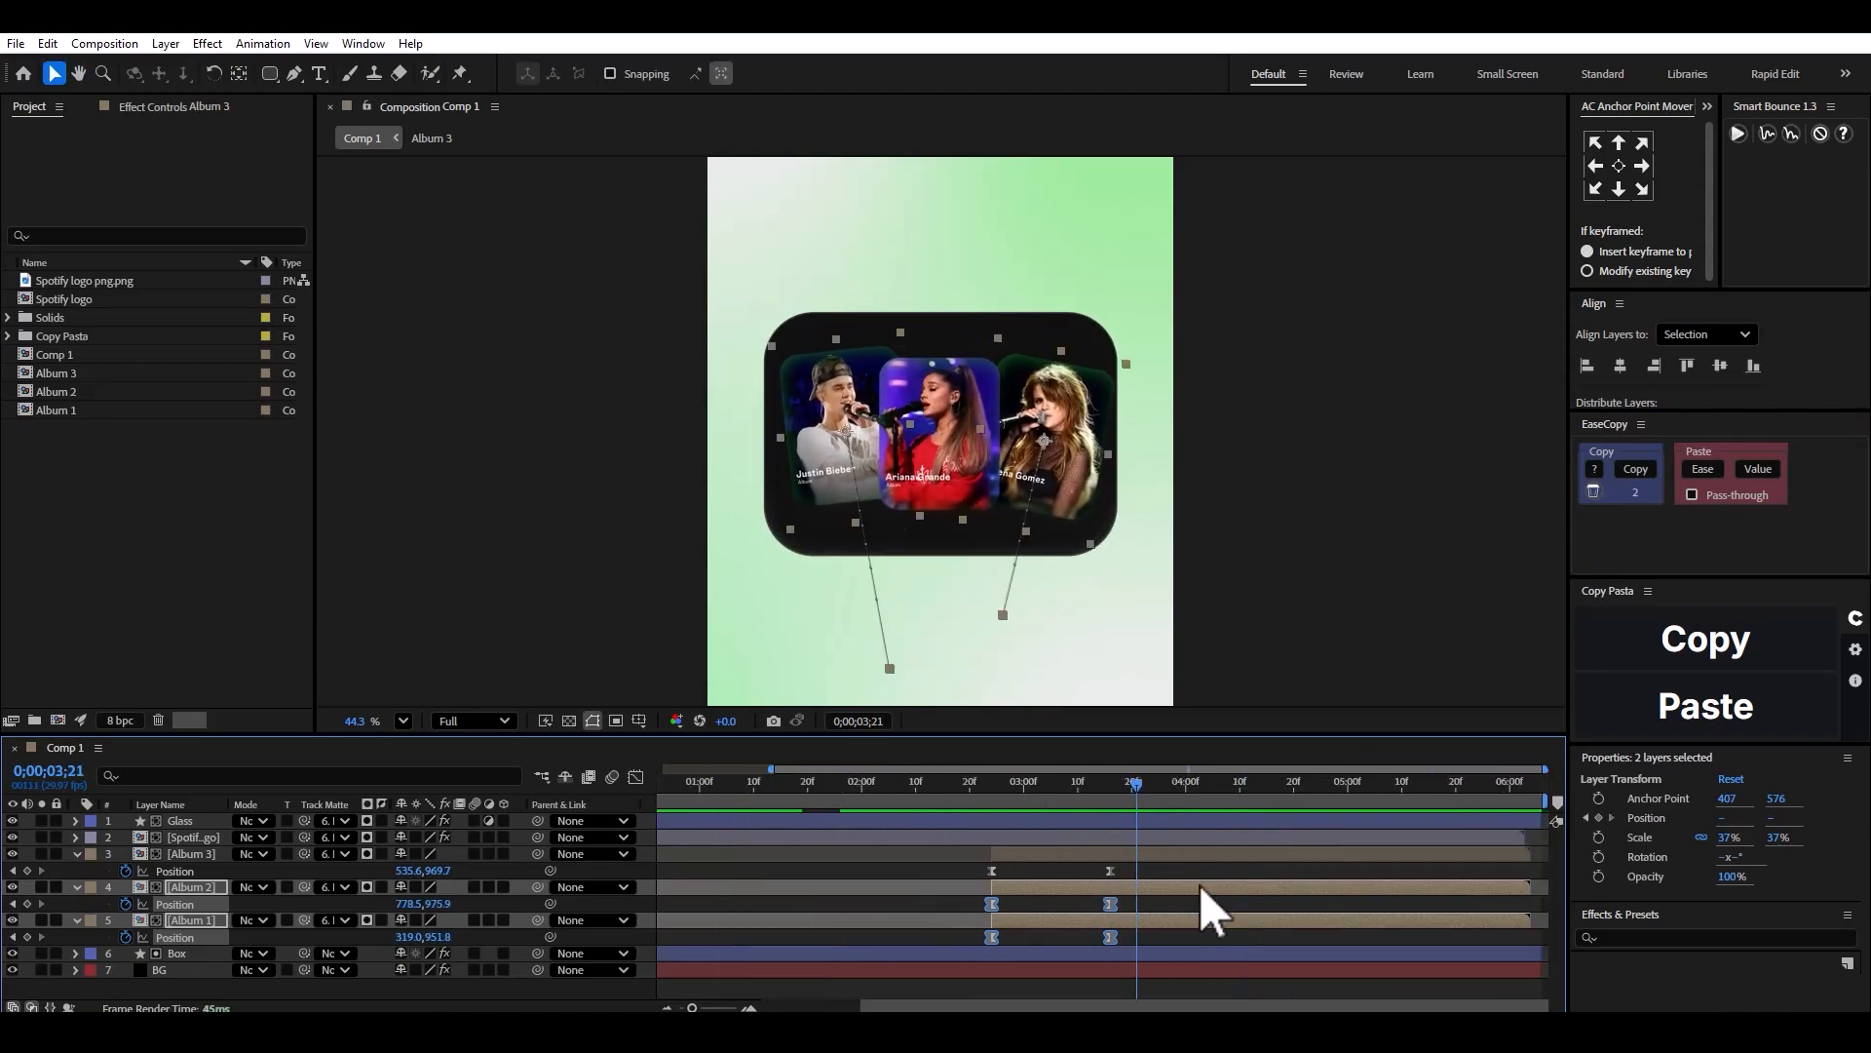
# Collapse the expanded properties of the three album layers and preview the albums rising after the logo.
pyautogui.scroll(2, 1203, 898)
pyautogui.click(77, 855)
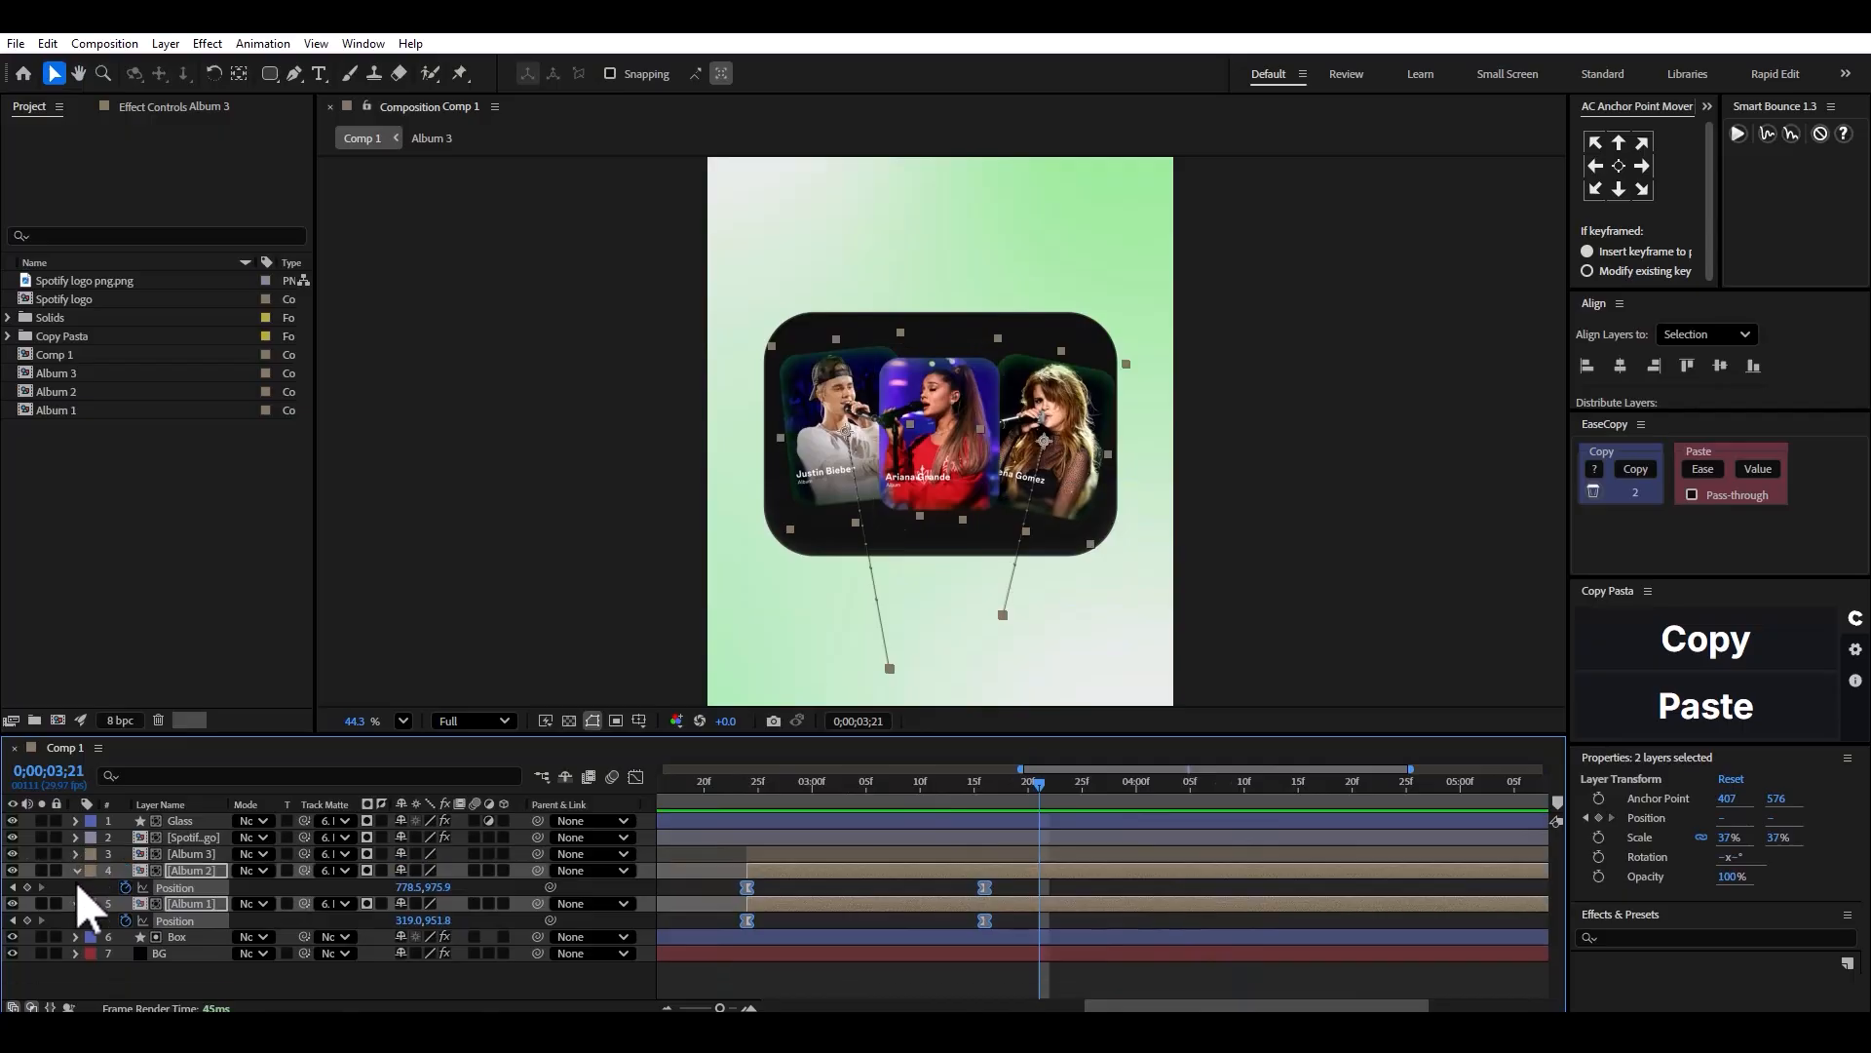
pyautogui.click(77, 871)
pyautogui.click(183, 954)
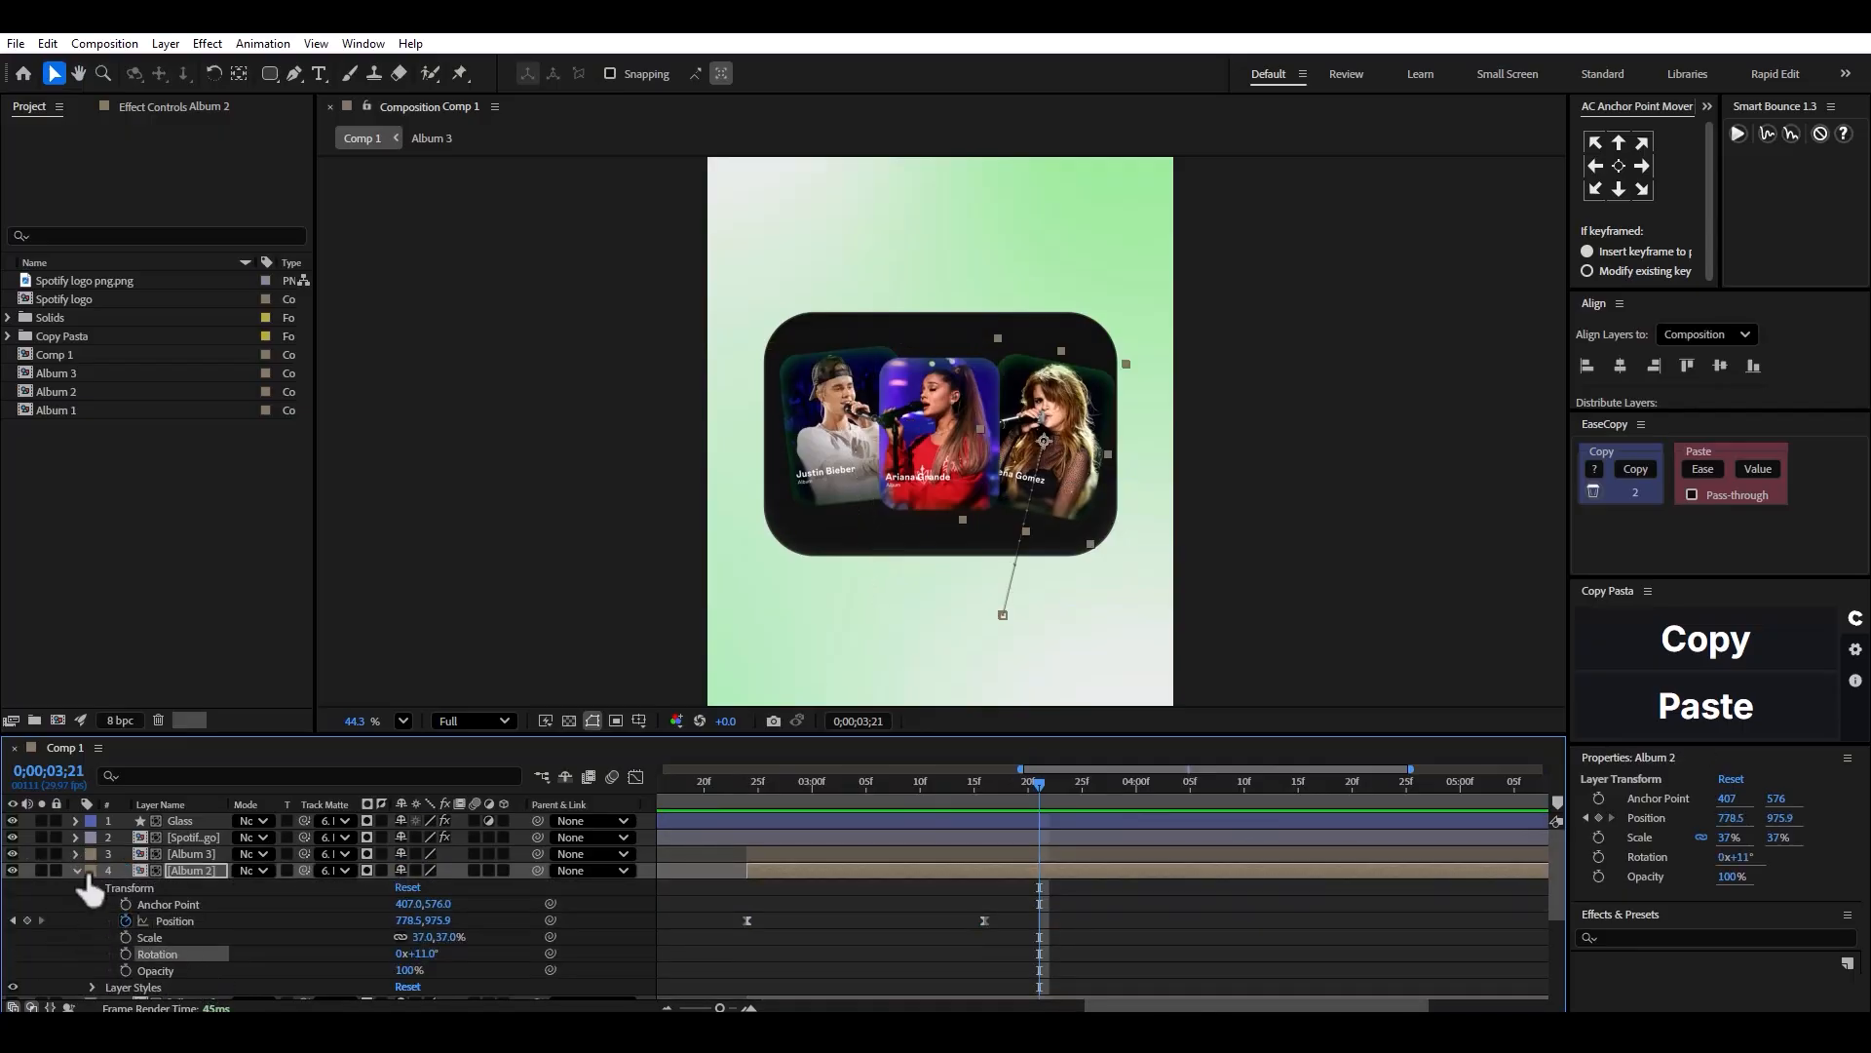
pyautogui.click(95, 888)
pyautogui.click(77, 887)
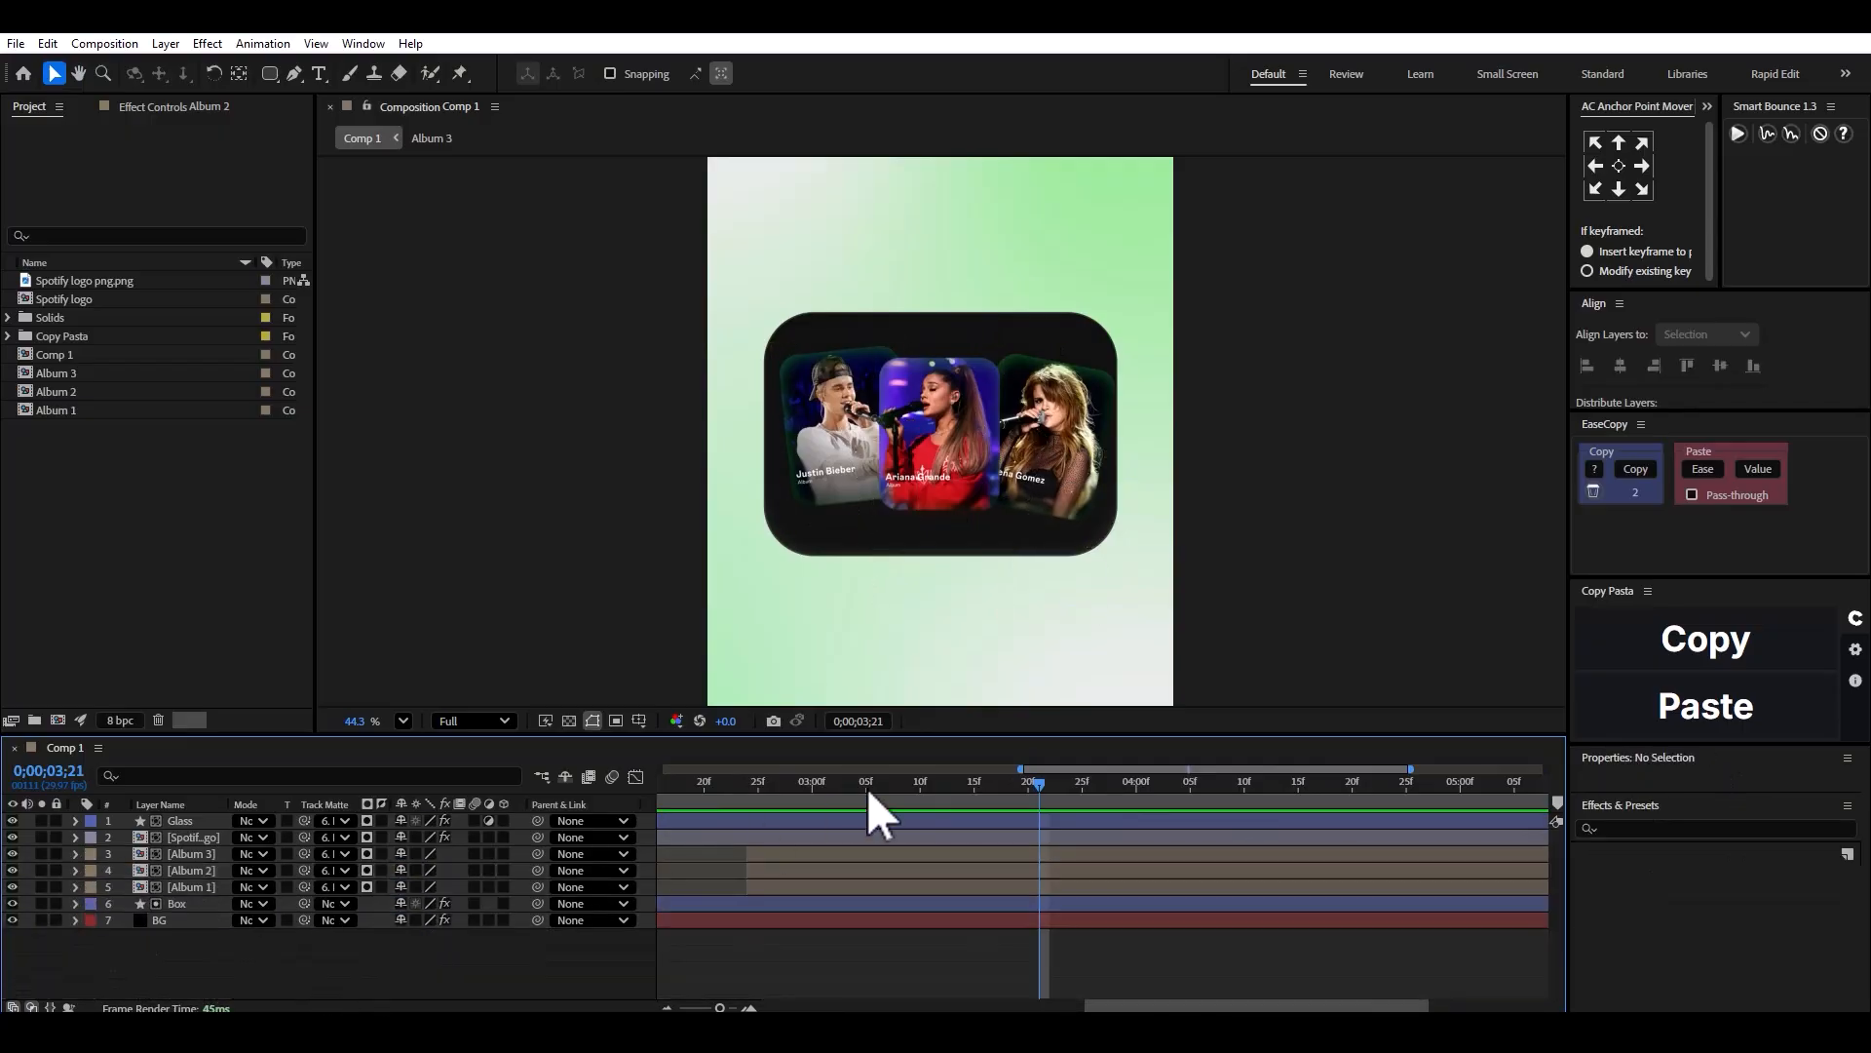
pyautogui.moveTo(868, 785); pyautogui.dragTo(790, 848)
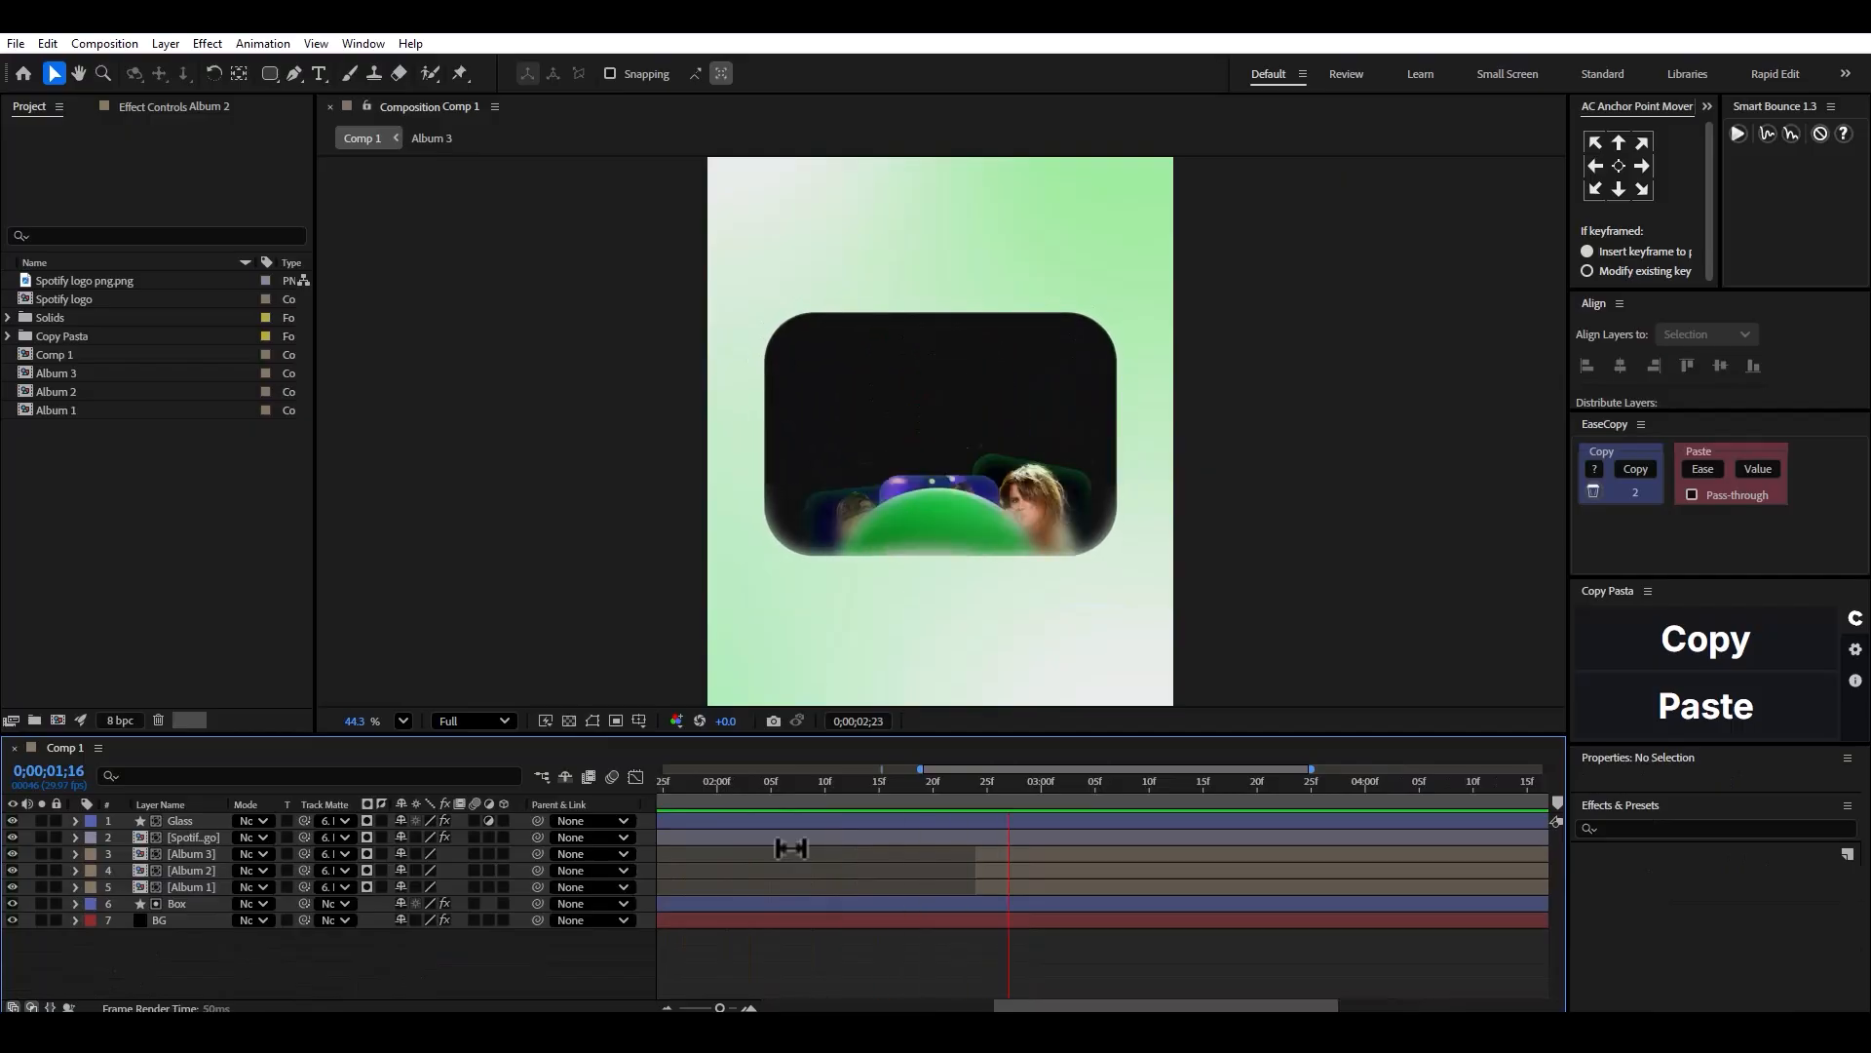
# Delay the final position keyframes of all three albums to 0;00;03;27 and preview the slower rise.
pyautogui.click(1087, 855)
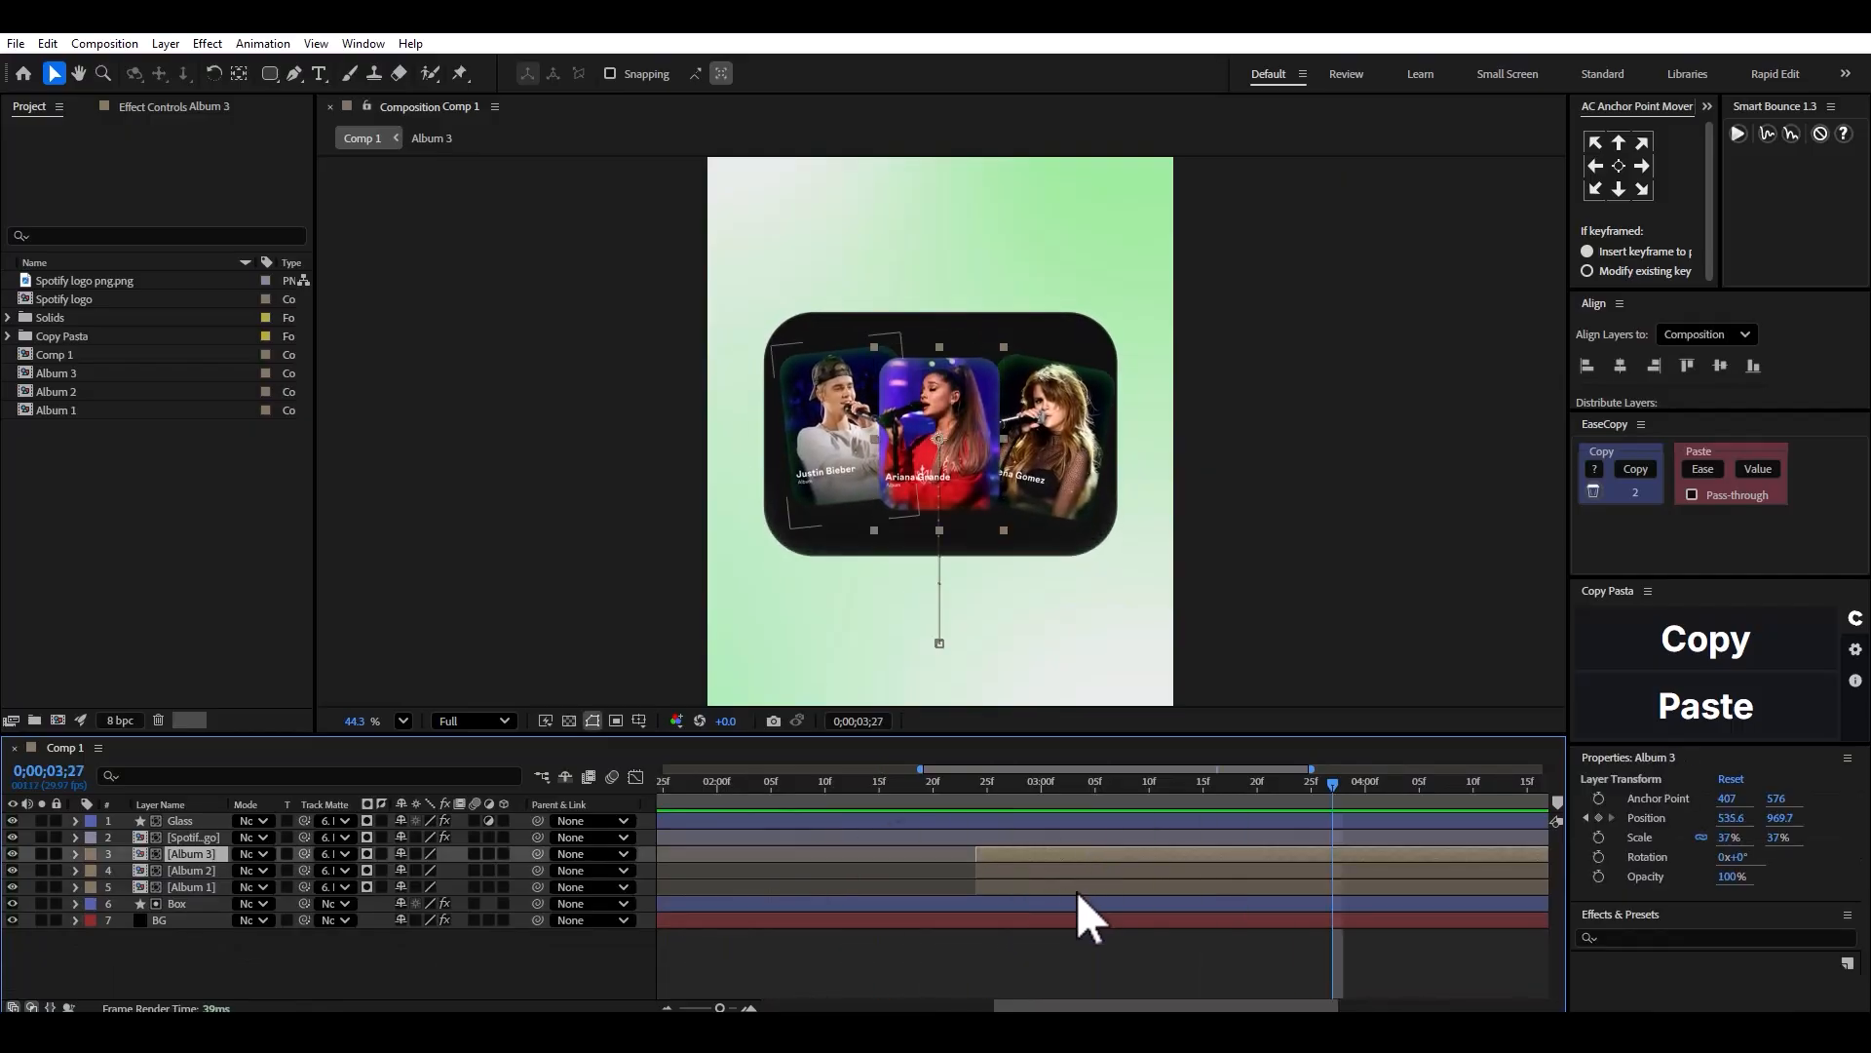
pyautogui.keyDown('shift'); pyautogui.click(1070, 887); pyautogui.keyUp('shift')
pyautogui.press('p')
pyautogui.moveTo(1194, 862); pyautogui.dragTo(1331, 936)
pyautogui.click(826, 783)
pyautogui.press('space')
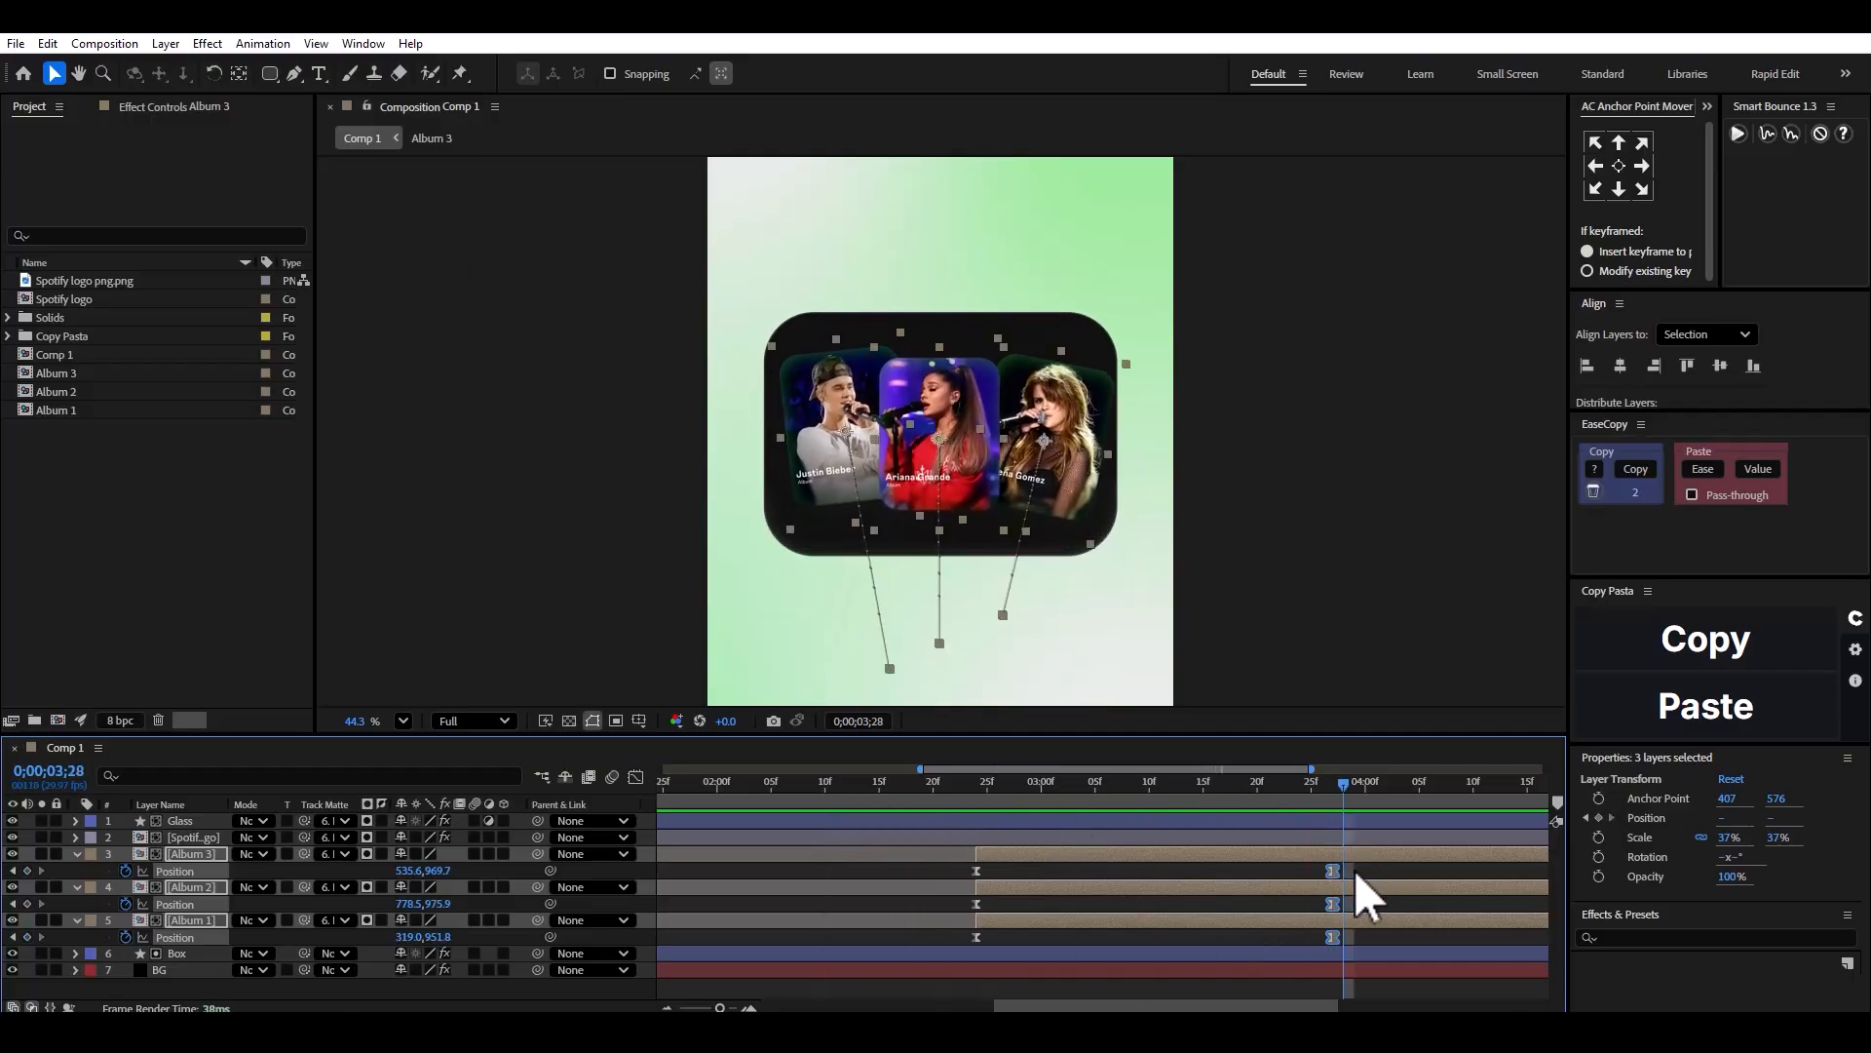
# Bring the final position keyframes of all three albums to 0;00;03;14 and preview the timing.
pyautogui.moveTo(1334, 903); pyautogui.dragTo(1192, 882)
pyautogui.press('space')
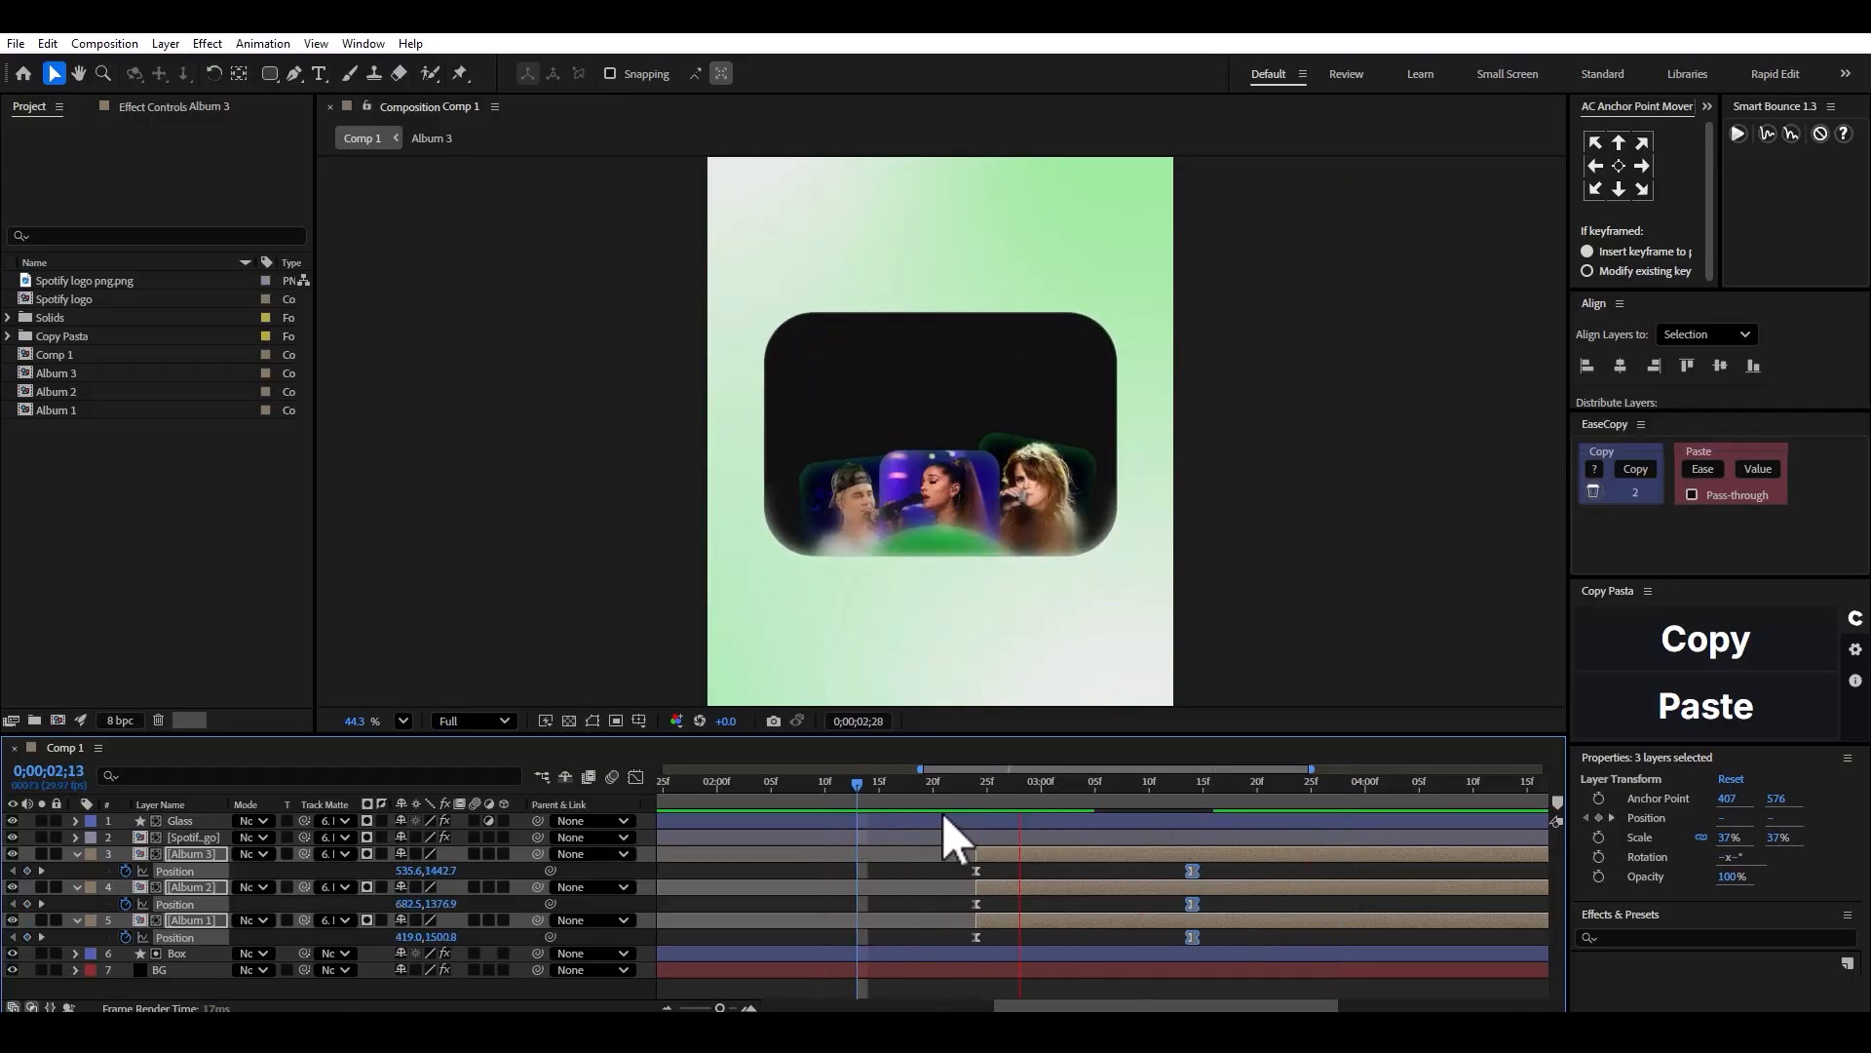
pyautogui.click(1230, 928)
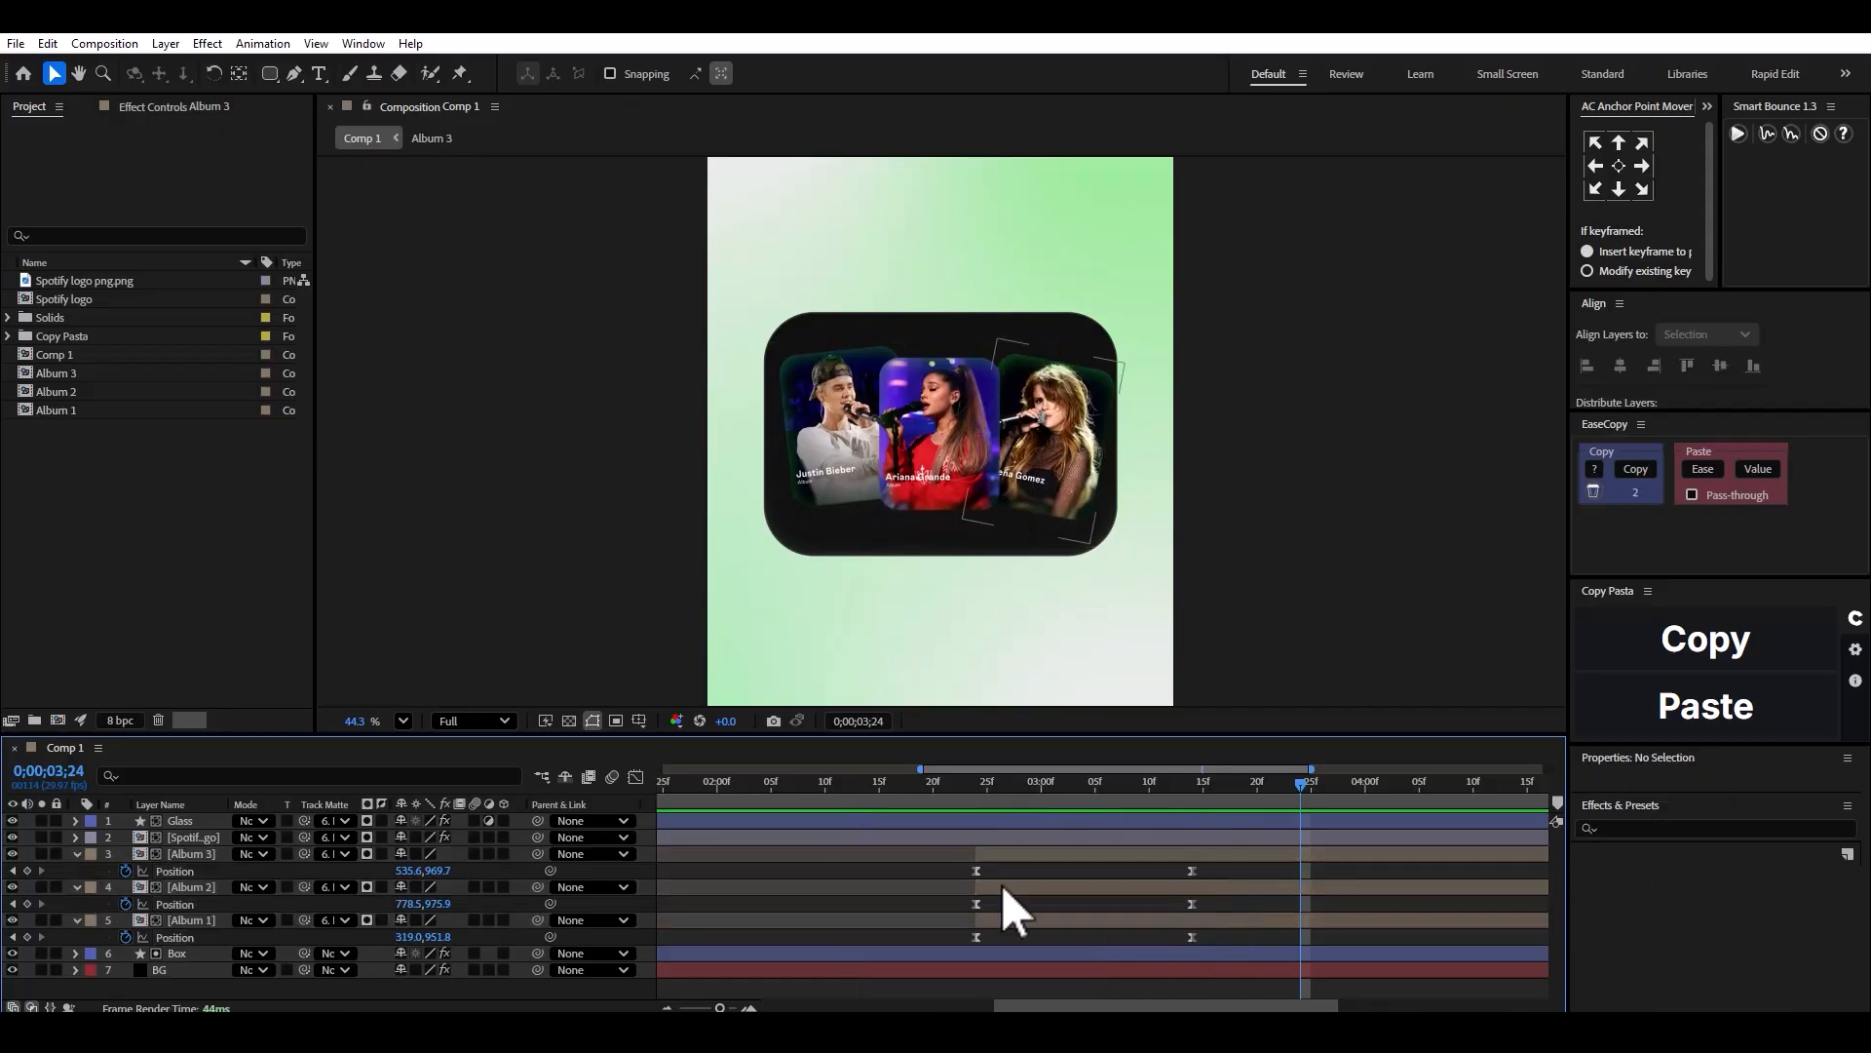
# At 0;00;03;14, position Album 1 at 306, 911.8, Album 3 at 535.6, 958.7 and Album 2 at 795.5, 909.9, and preview the fan.
pyautogui.click(12, 937)
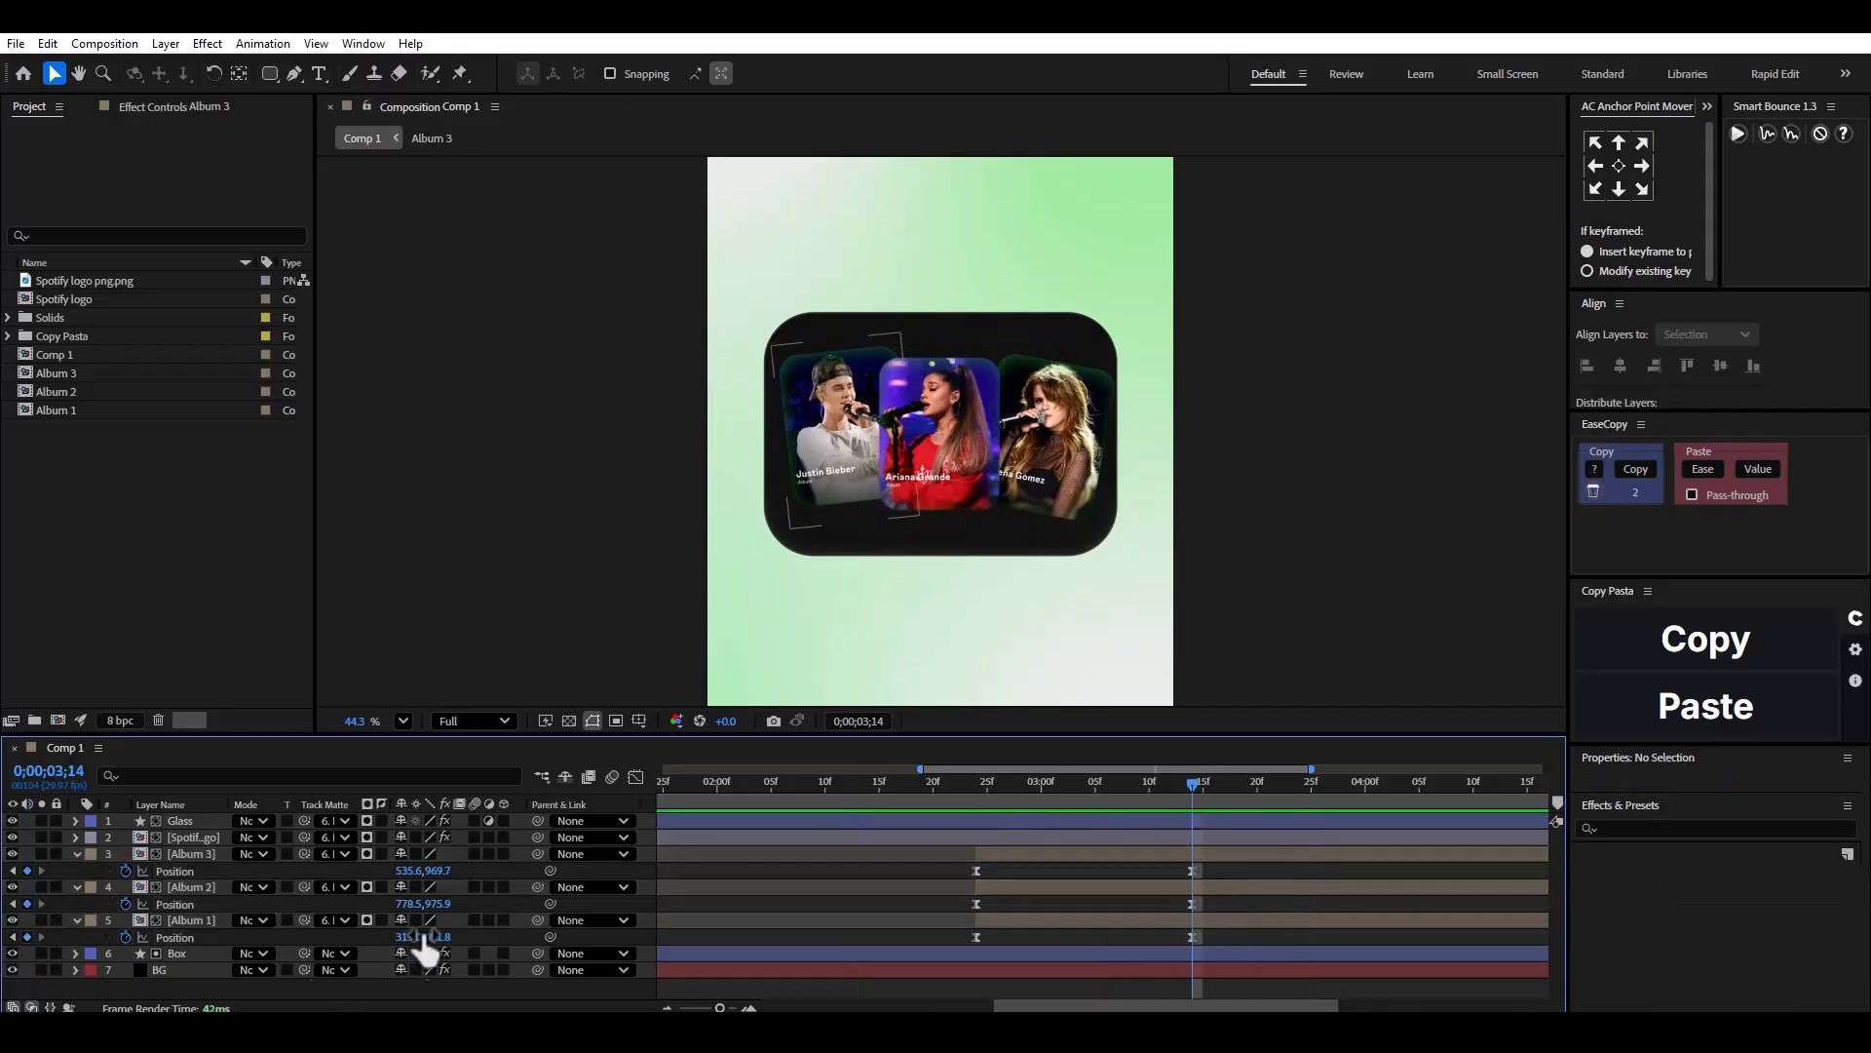
pyautogui.moveTo(436, 937); pyautogui.dragTo(392, 936)
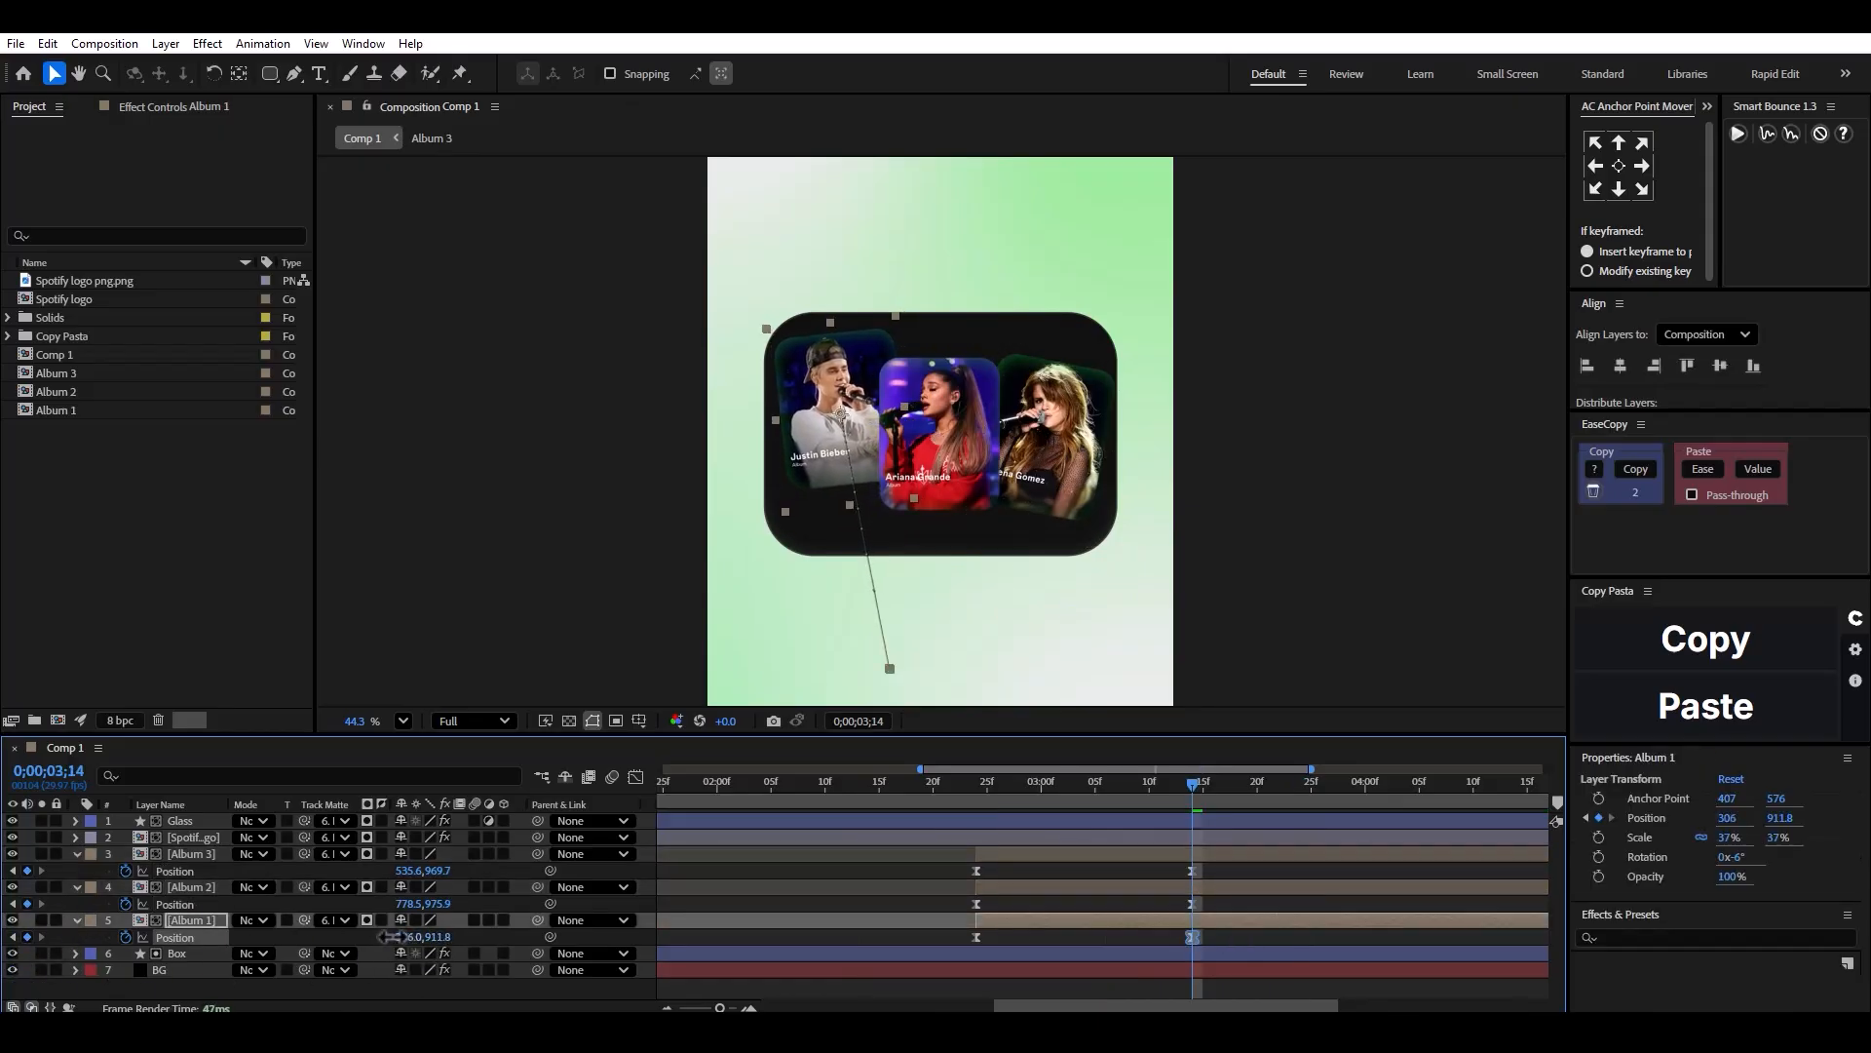
pyautogui.click(435, 873)
pyautogui.moveTo(435, 872)
pyautogui.mouseDown()
pyautogui.moveTo(433, 904)
pyautogui.moveTo(365, 914)
pyautogui.moveTo(420, 903)
pyautogui.mouseUp()
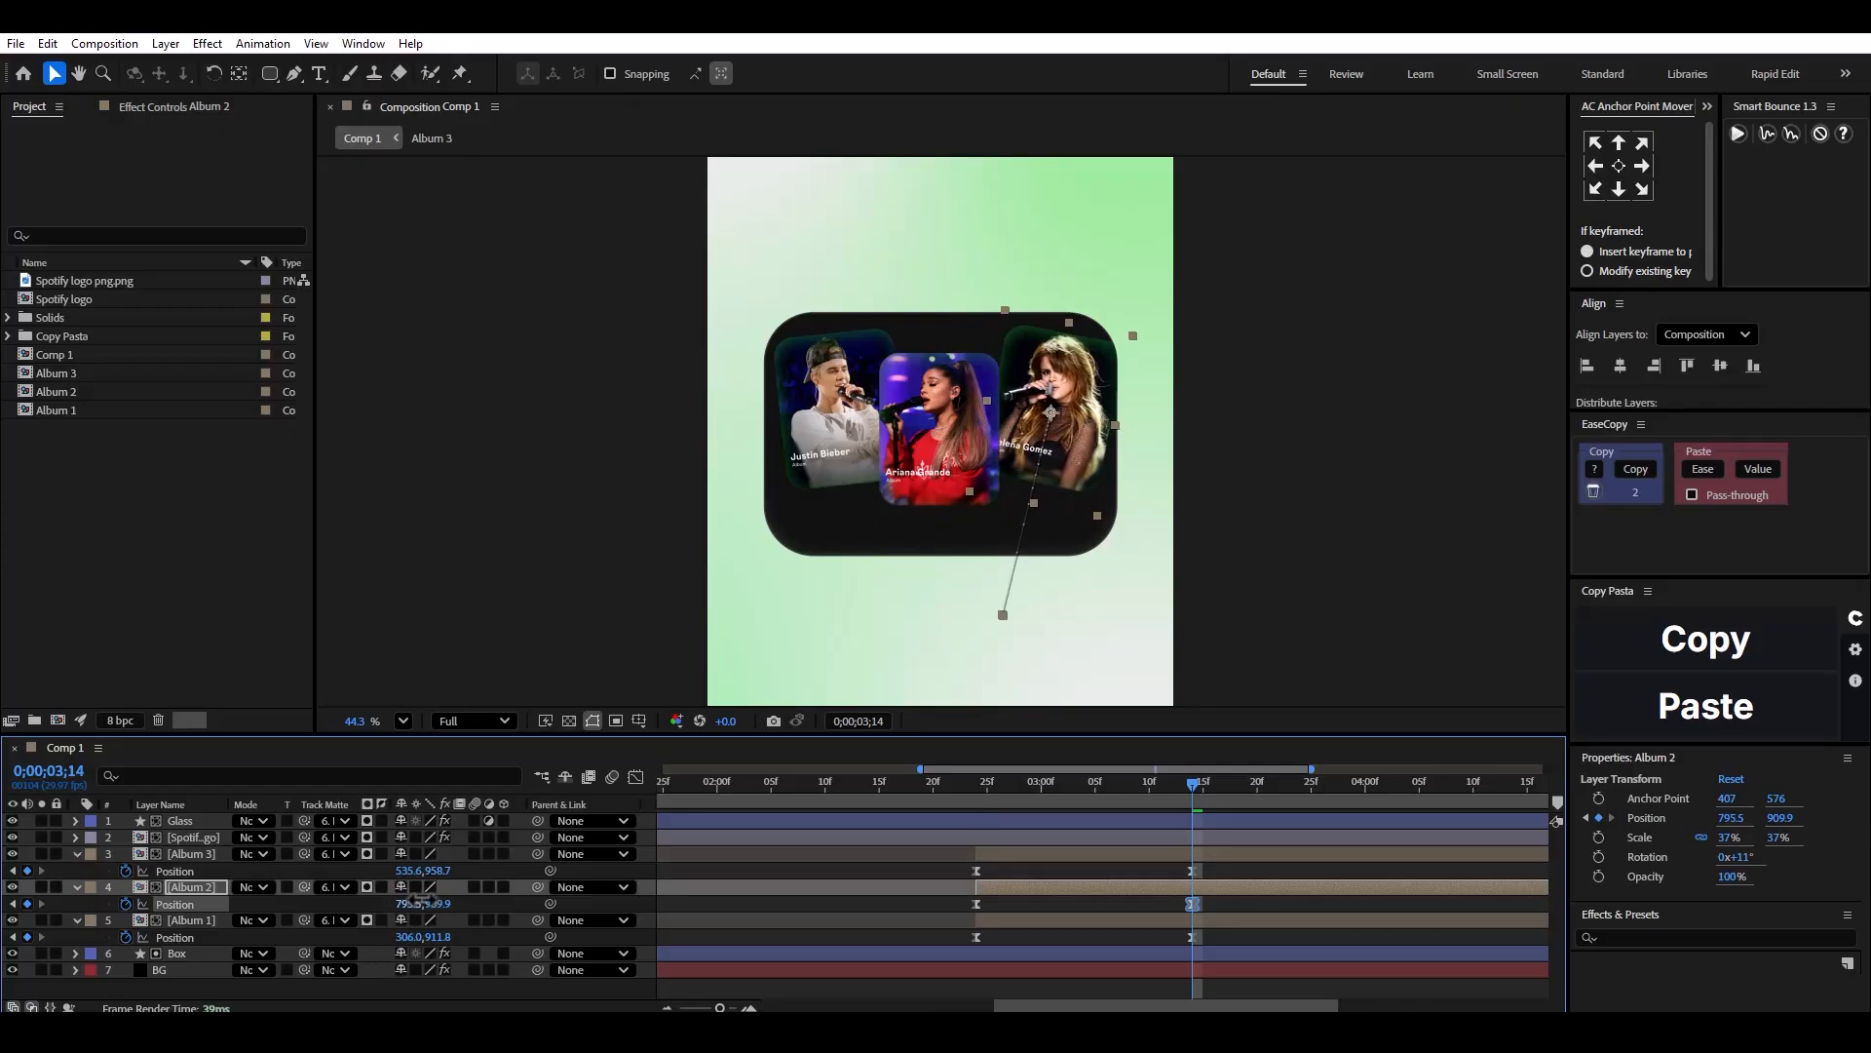
pyautogui.click(781, 792)
pyautogui.press('space')
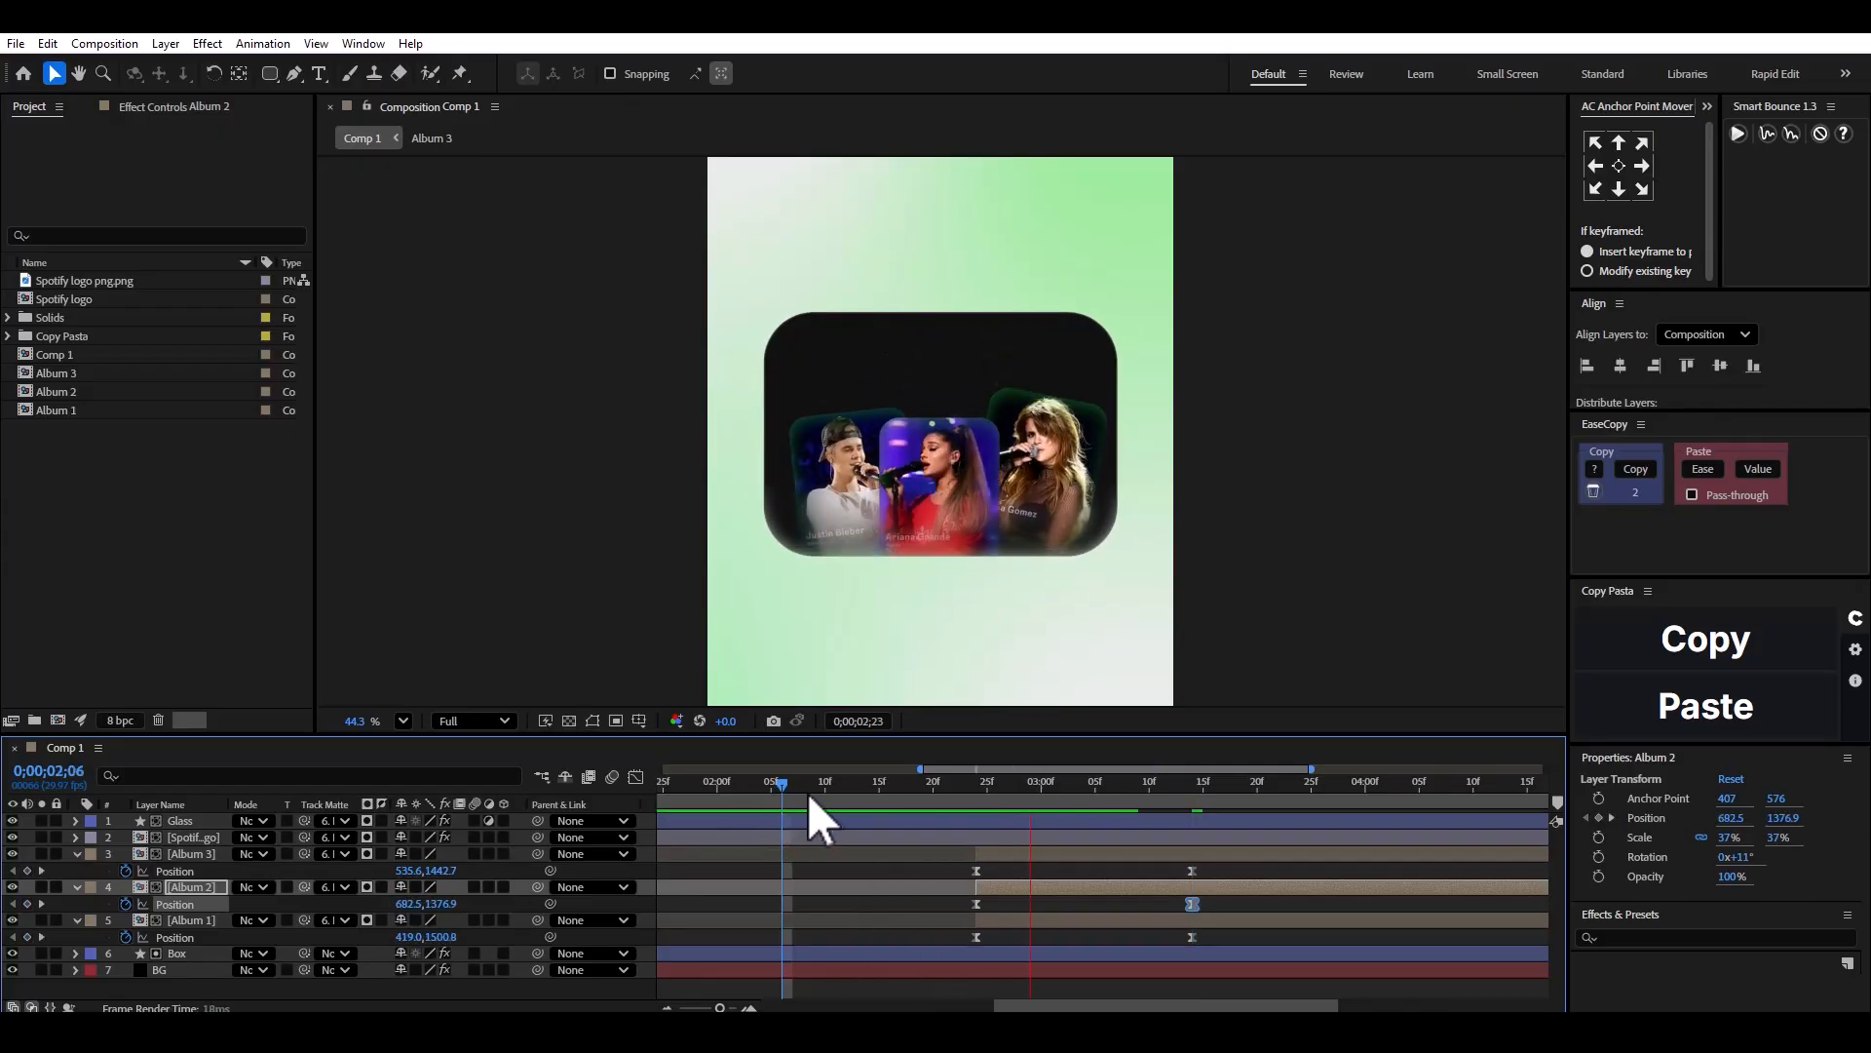
pyautogui.press('space')
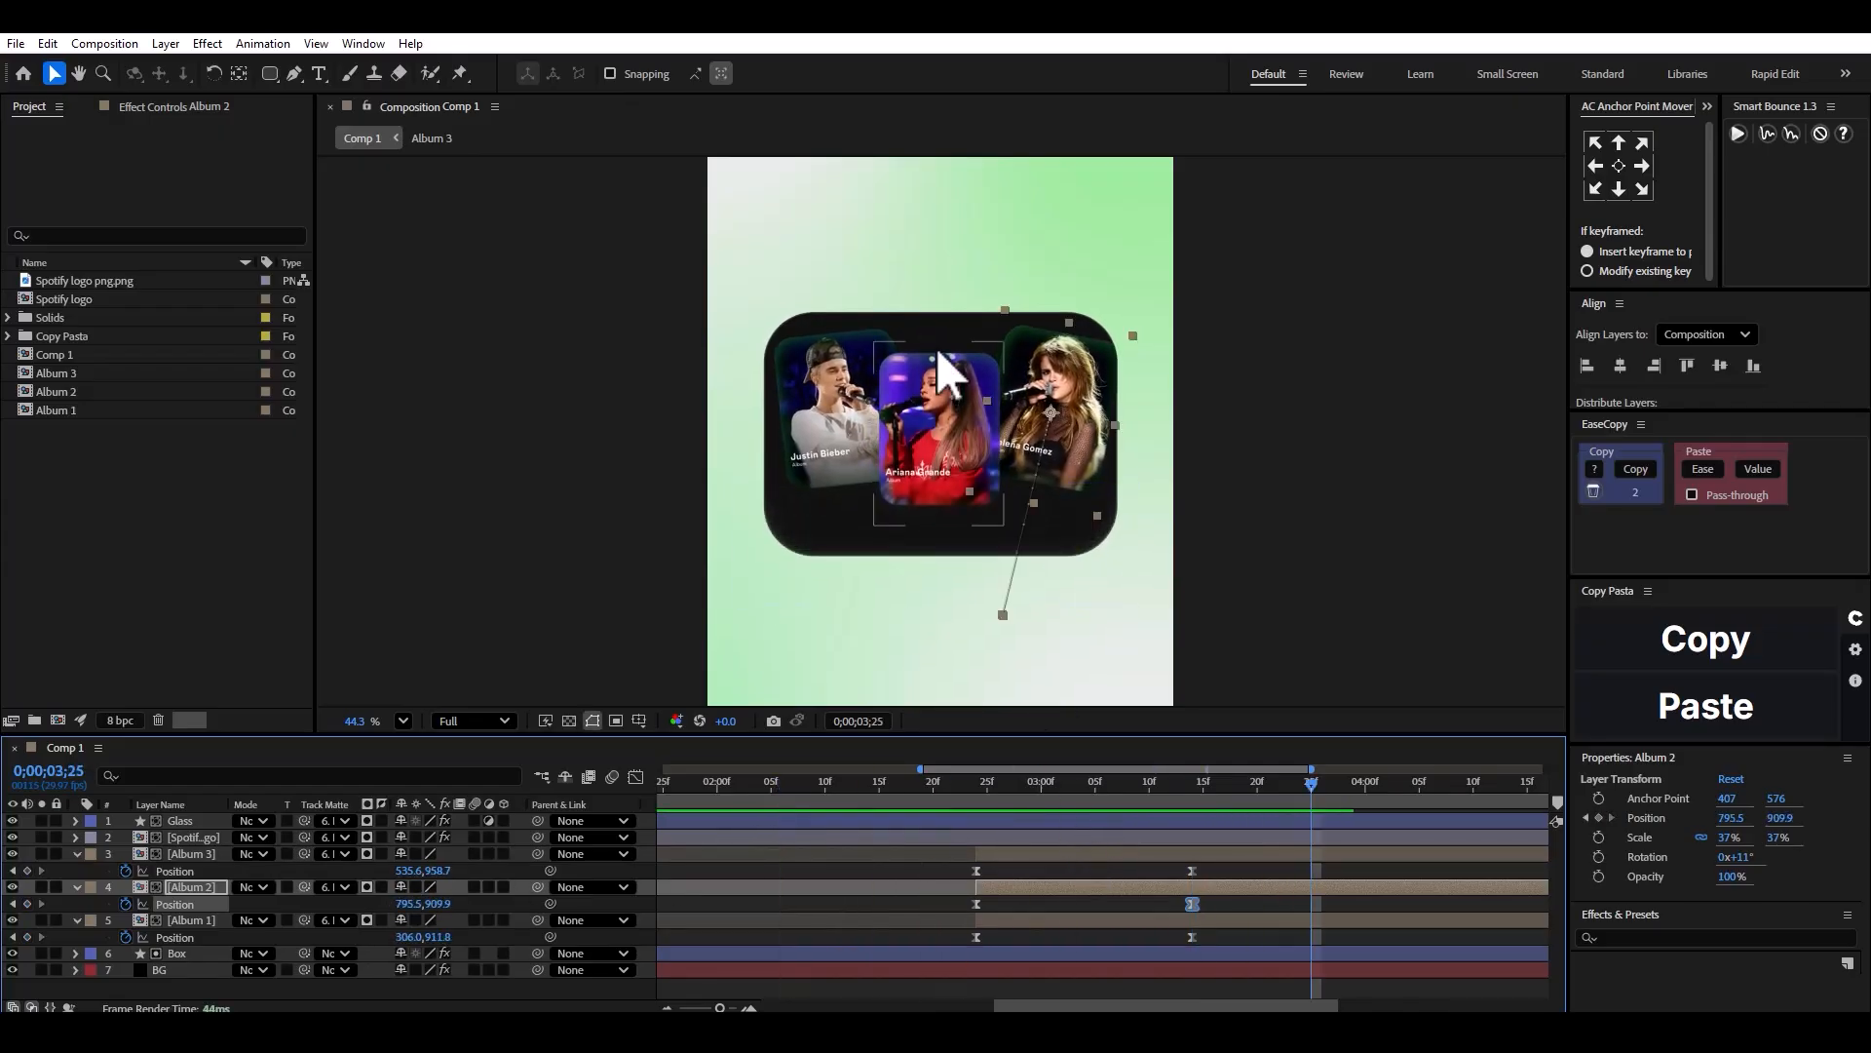
# Collapse the position properties of the three album layers and clear the layer selection.
pyautogui.scroll(2, 938, 354)
pyautogui.click(76, 854)
pyautogui.click(76, 870)
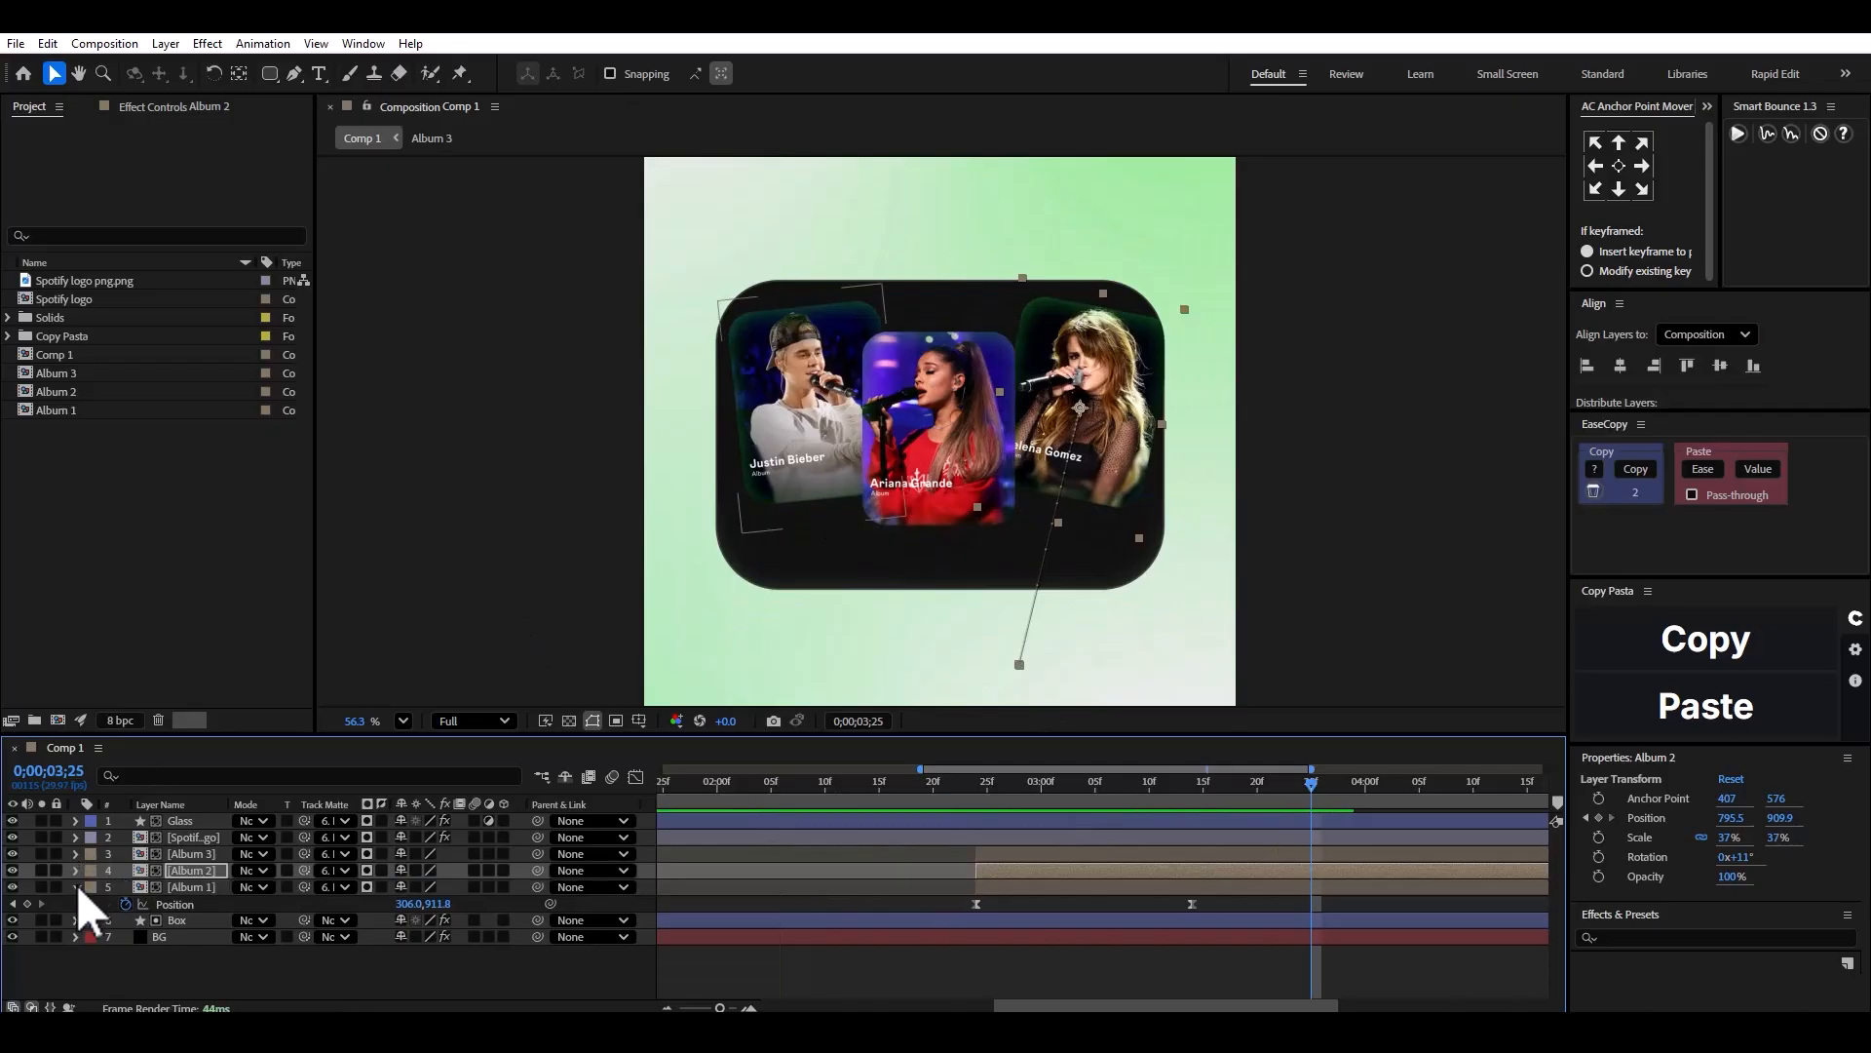
pyautogui.click(76, 887)
pyautogui.click(225, 972)
pyautogui.scroll(-1, 974, 473)
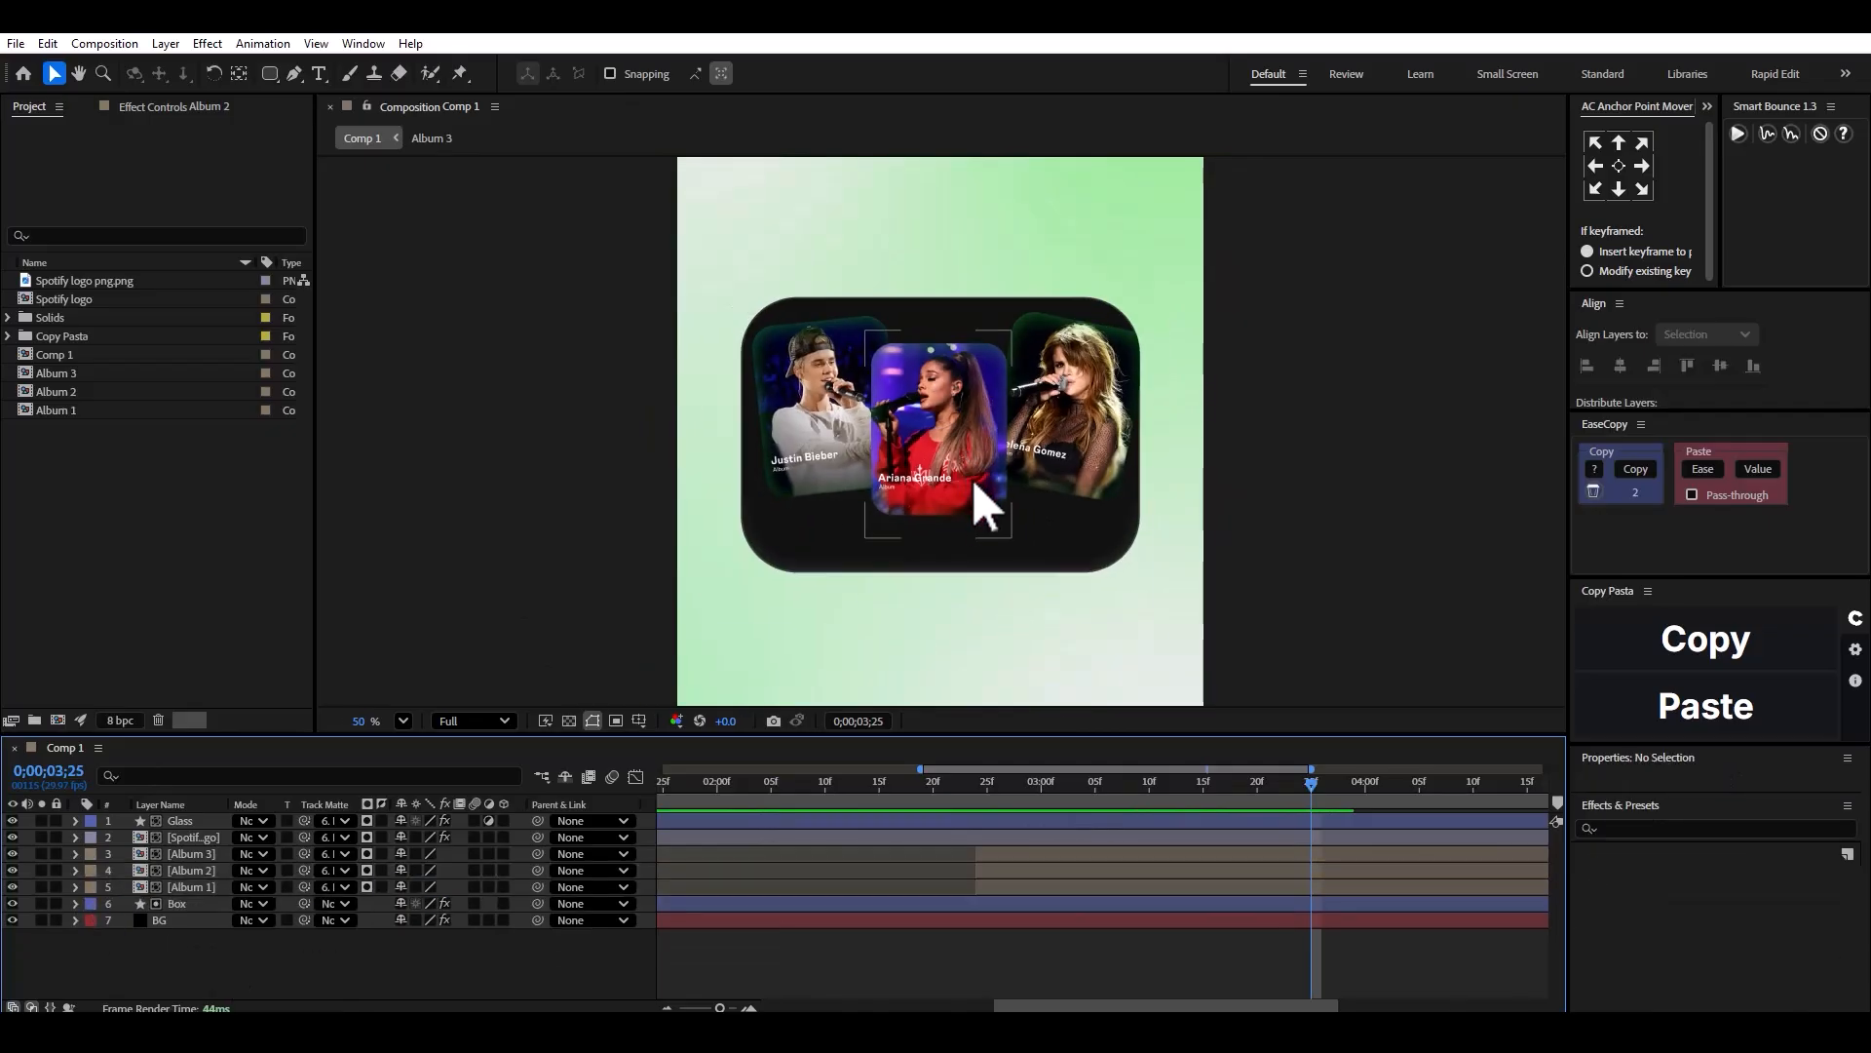
pyautogui.scroll(-2, 889, 501)
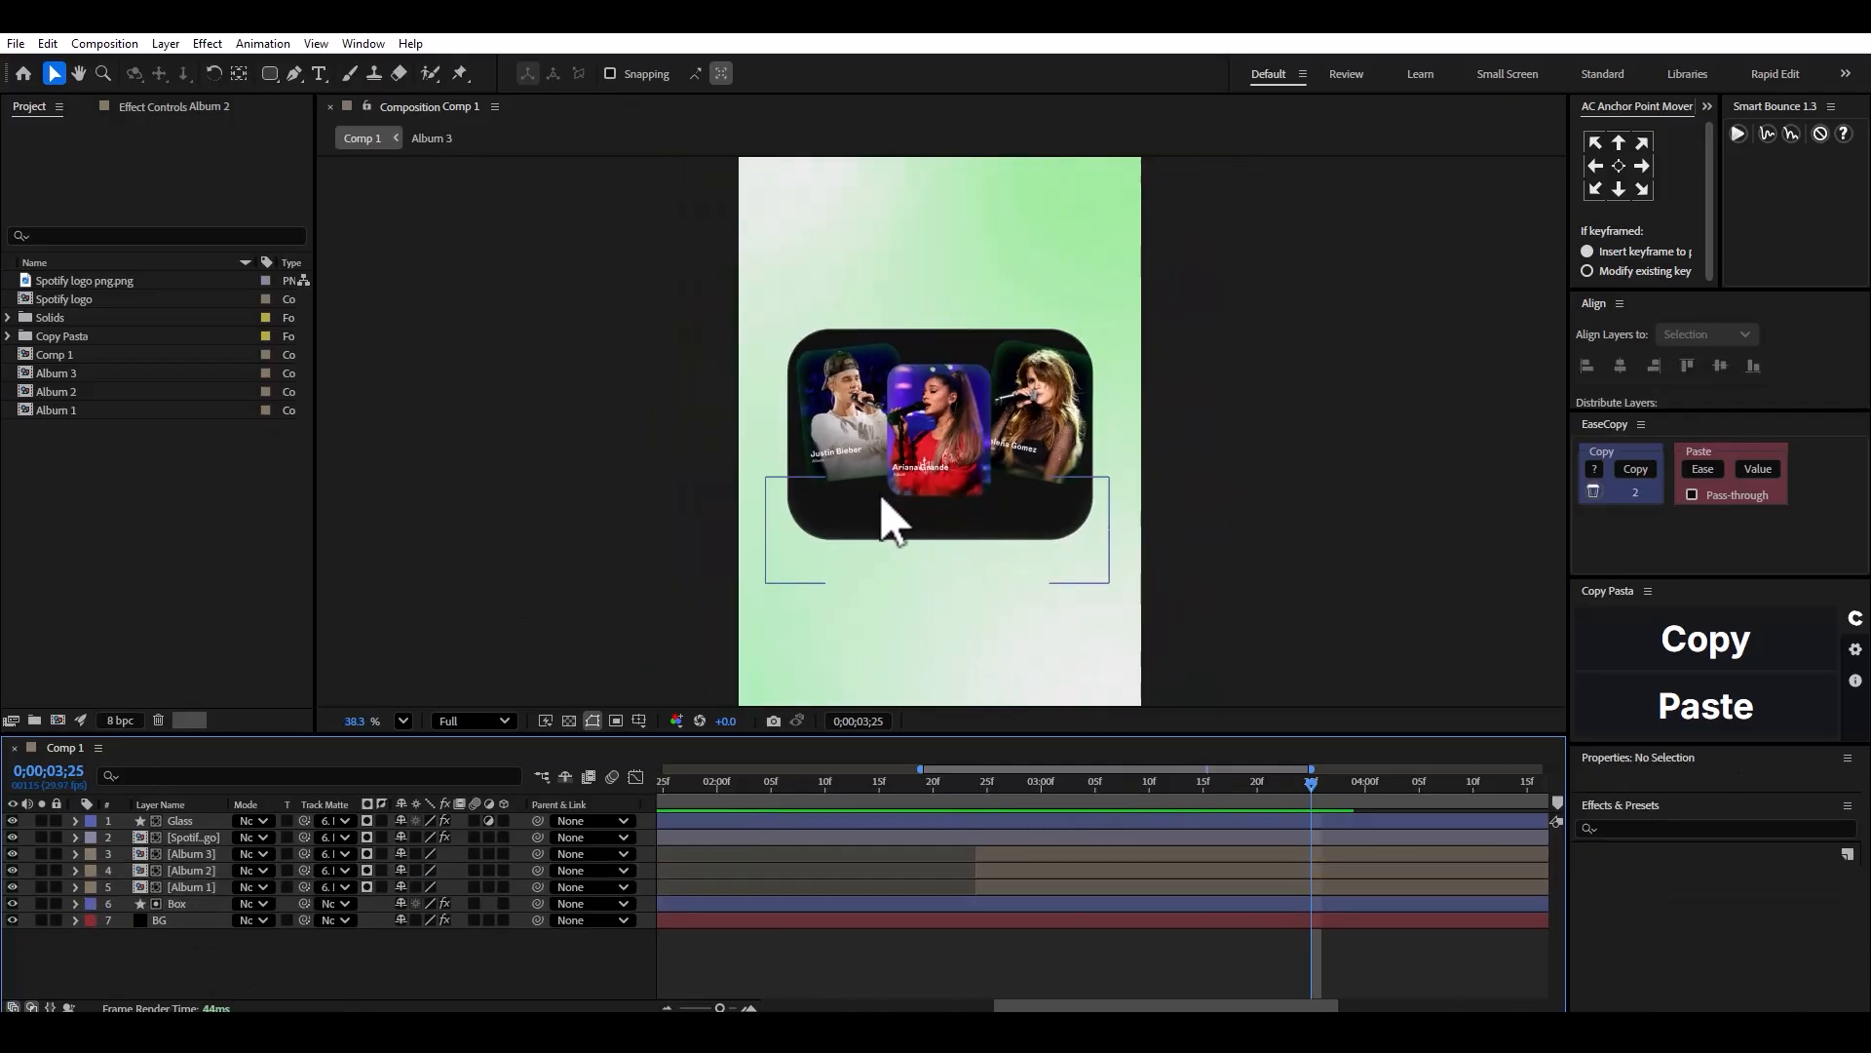
pyautogui.scroll(2, 1062, 522)
pyautogui.scroll(-3, 1130, 566)
pyautogui.moveTo(968, 506); pyautogui.dragTo(963, 498)
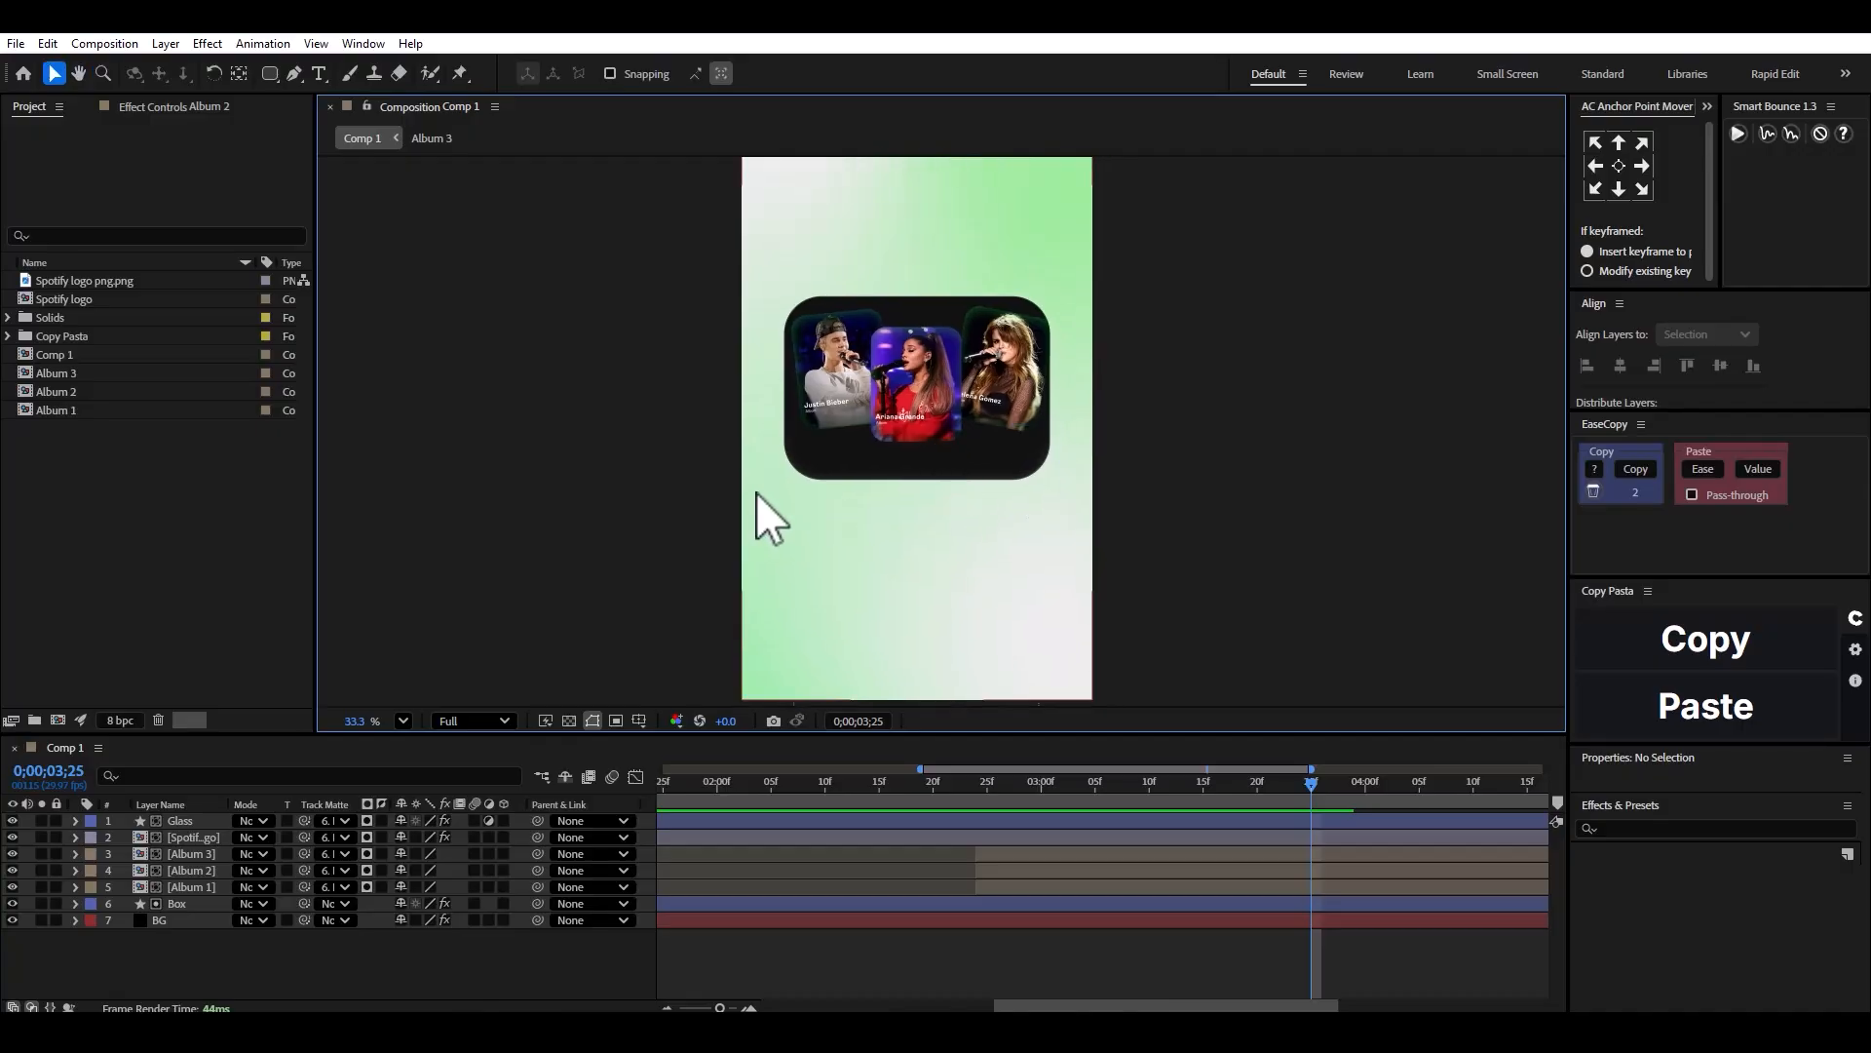
pyautogui.scroll(1, 764, 513)
pyautogui.scroll(1, 849, 486)
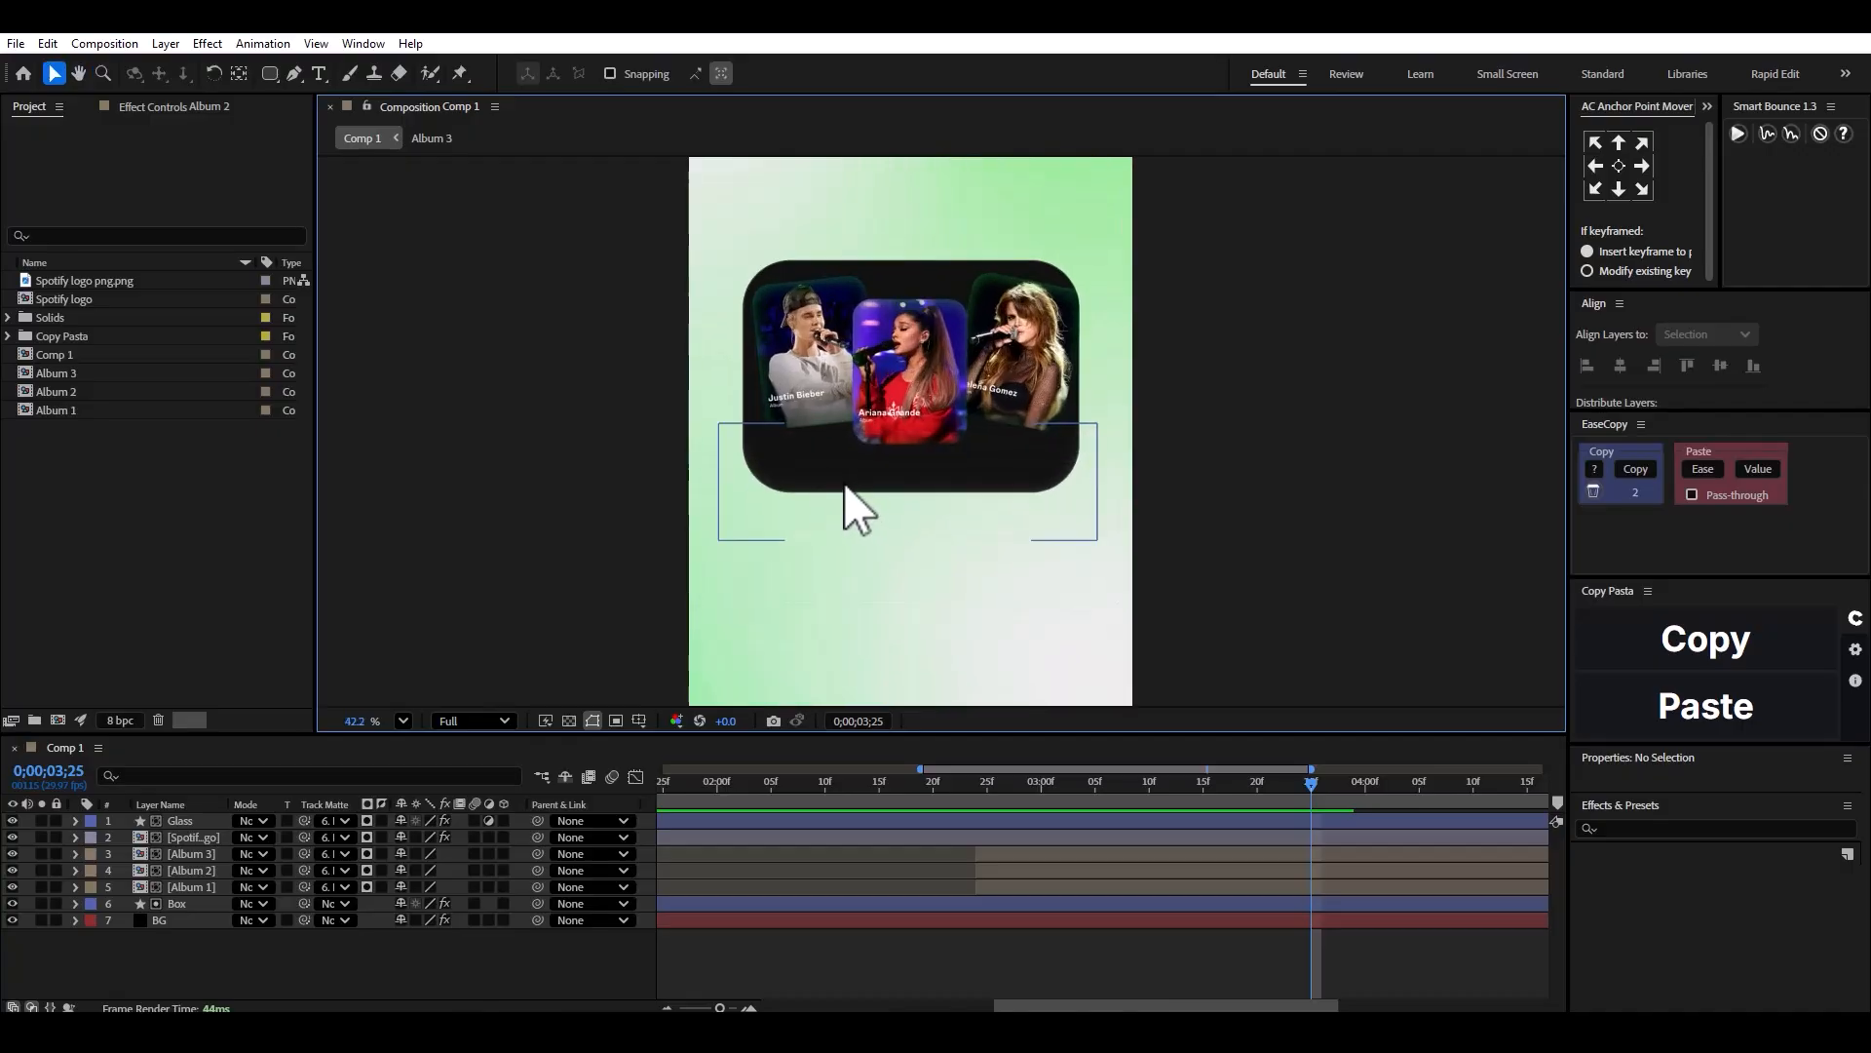
pyautogui.scroll(-1, 849, 487)
pyautogui.moveTo(867, 486); pyautogui.dragTo(904, 488)
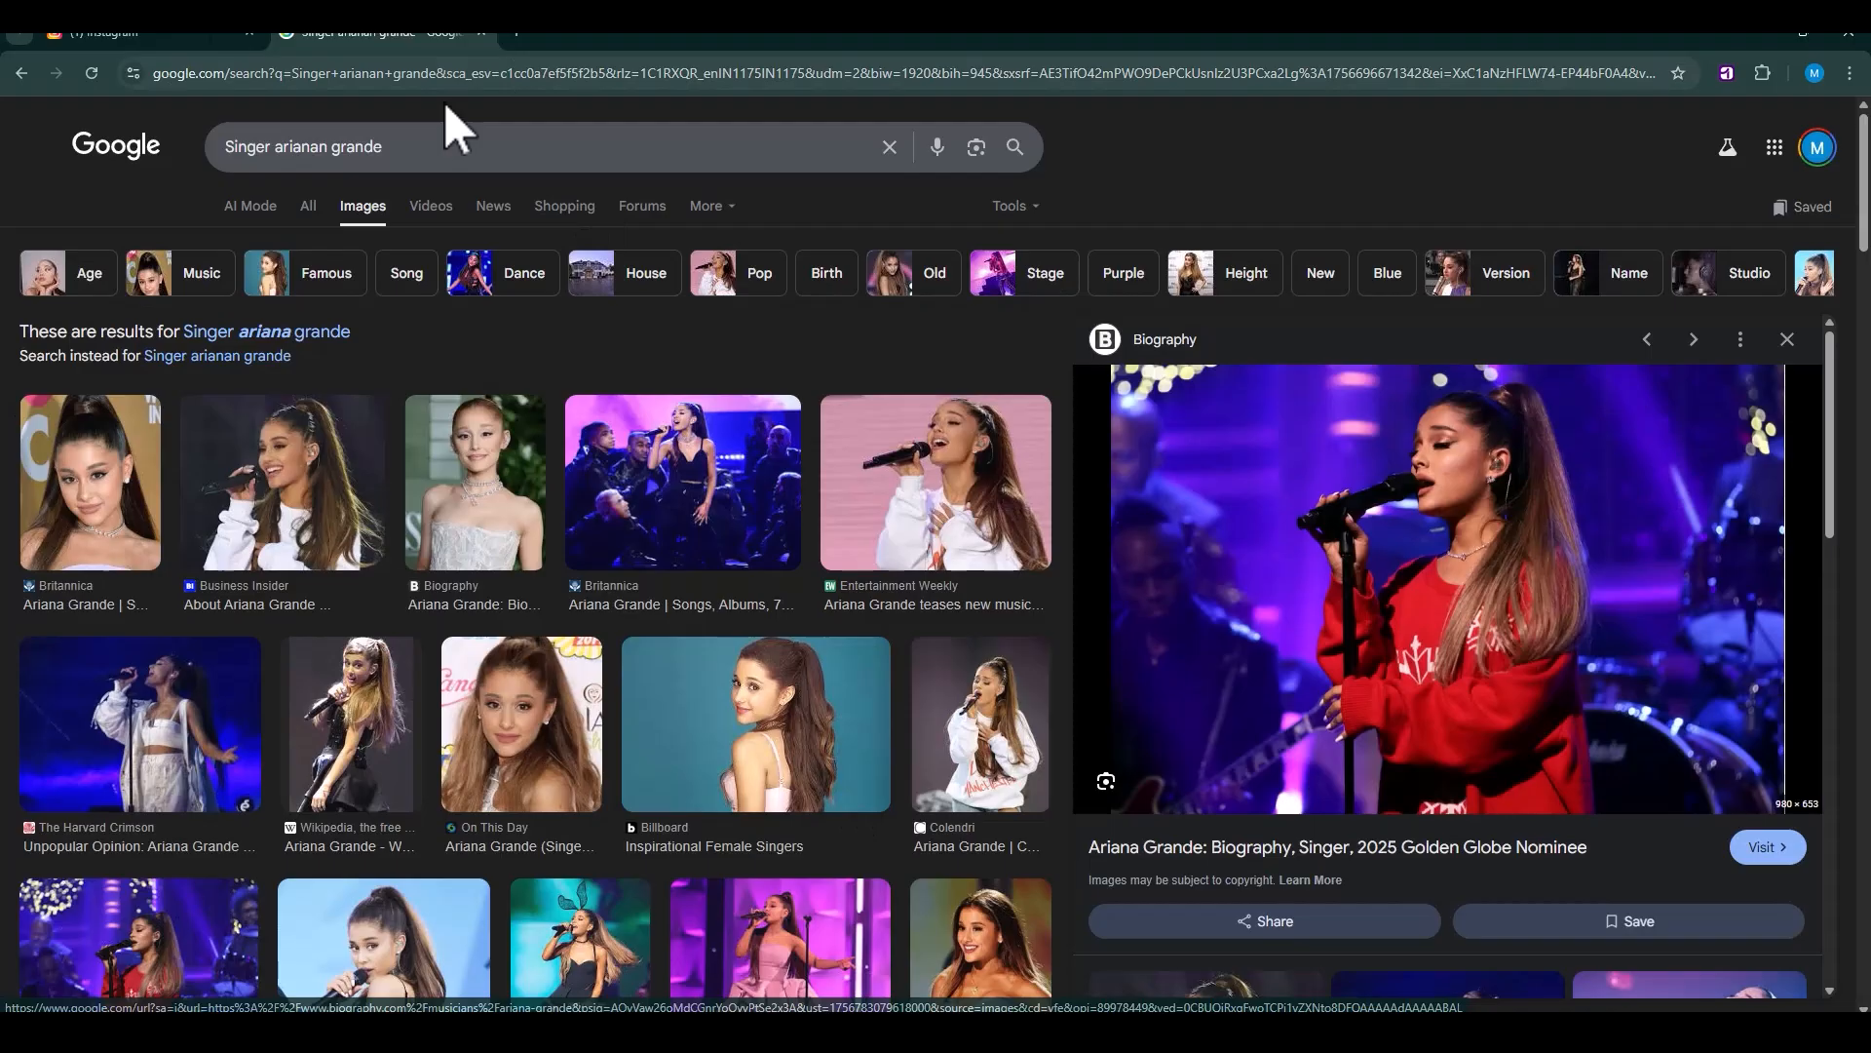
# Switch to the browser and search Google Images for "music player".
pyautogui.click(253, 168)
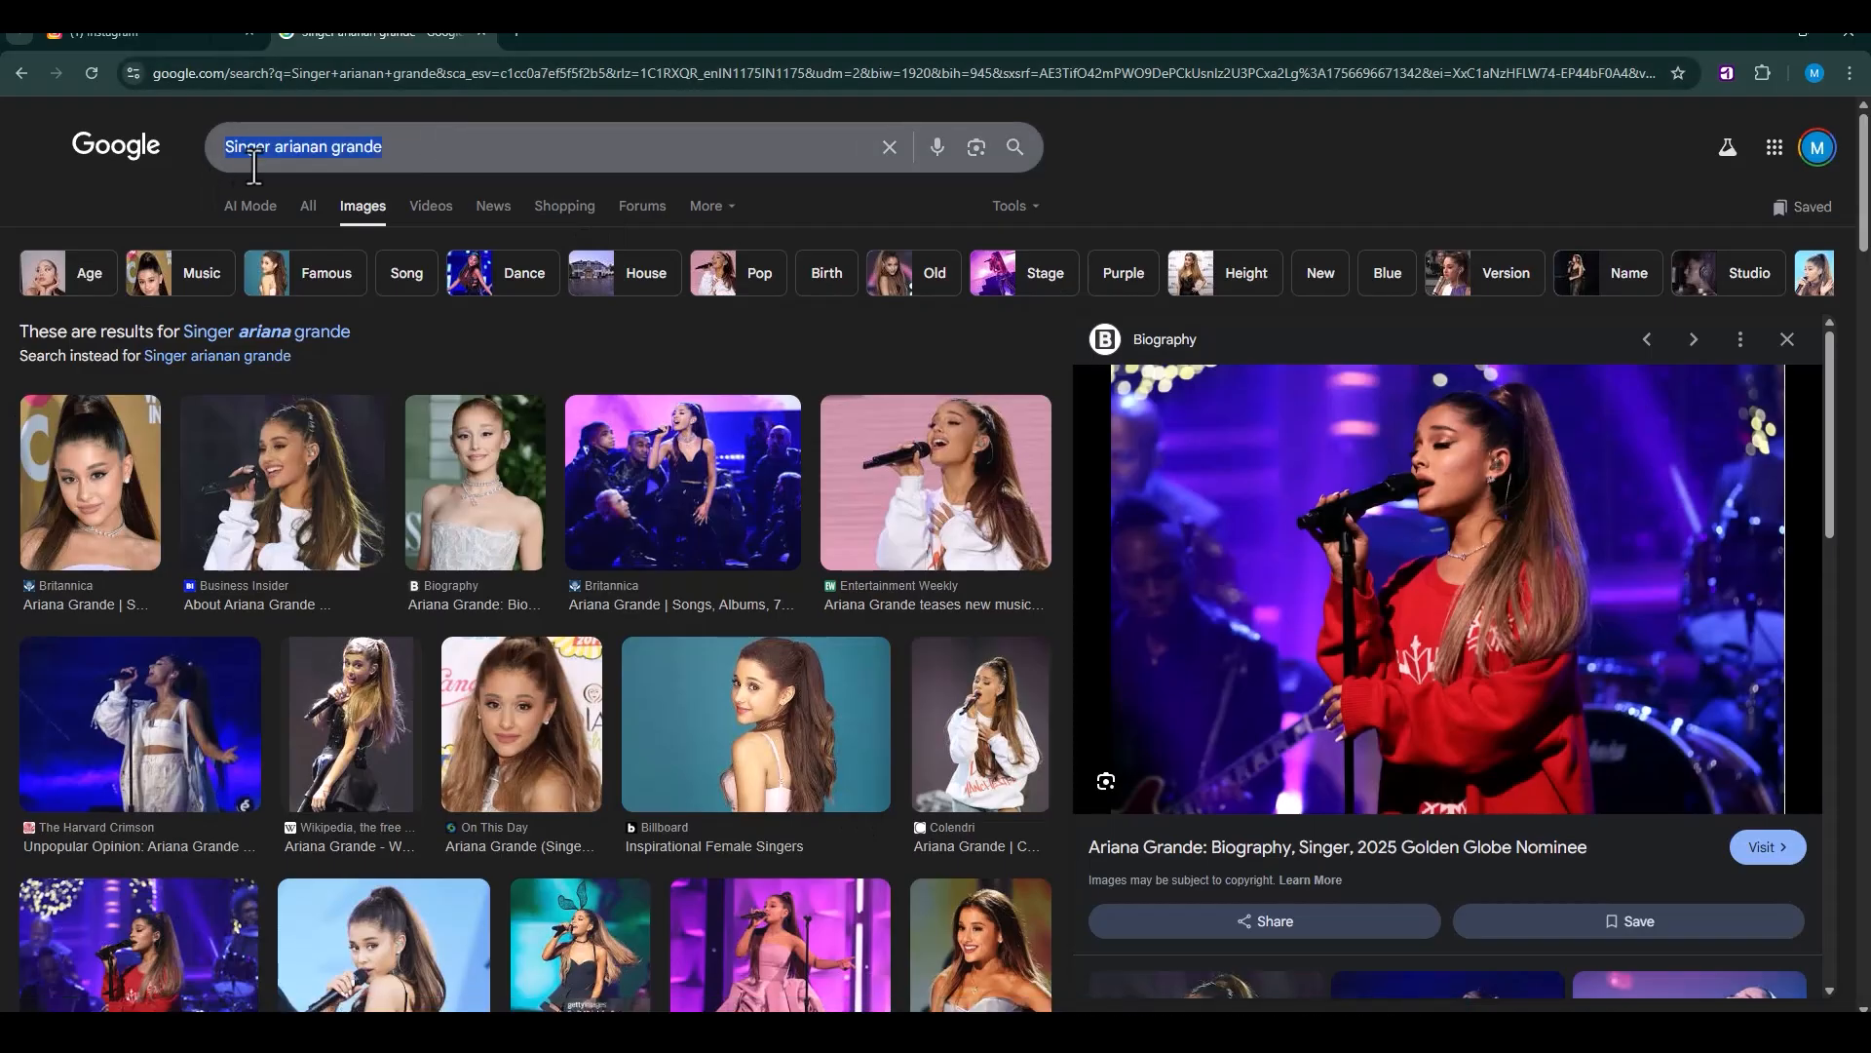
pyautogui.write('Song')
pyautogui.hotkey('ctrl', 'a')
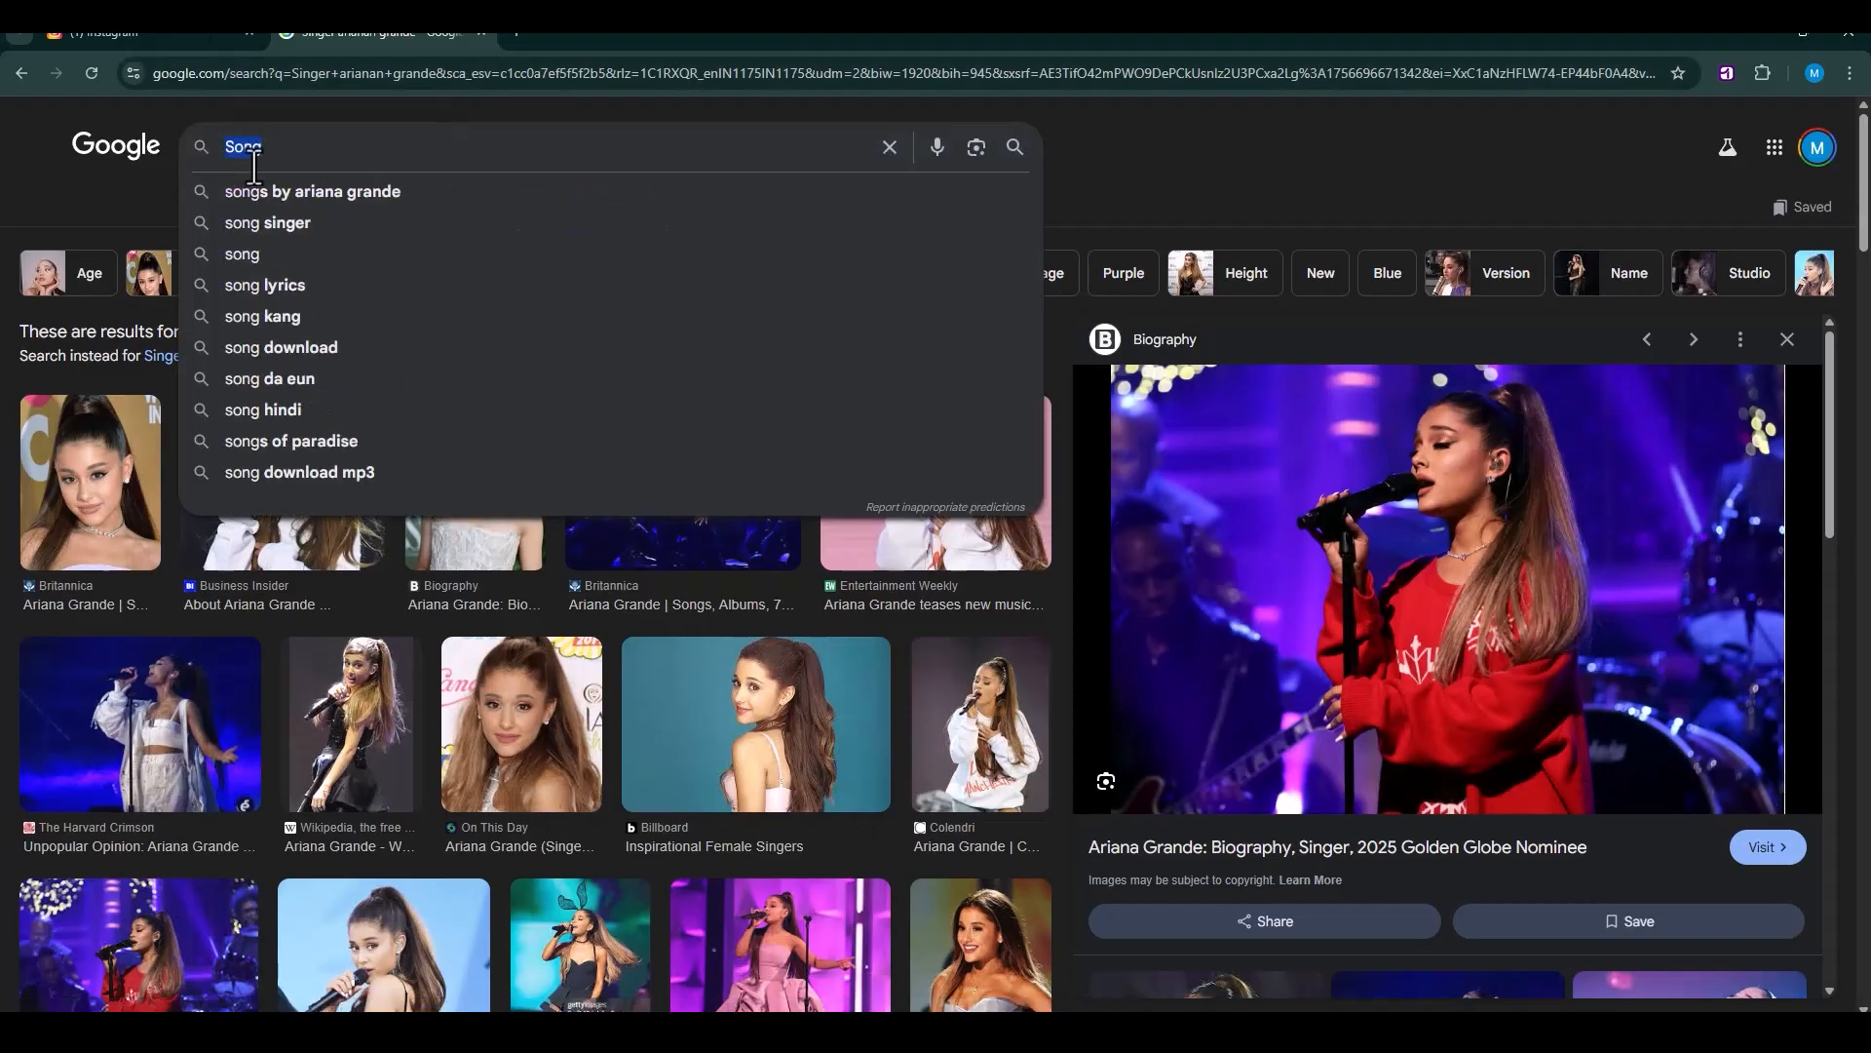
pyautogui.write('music player')
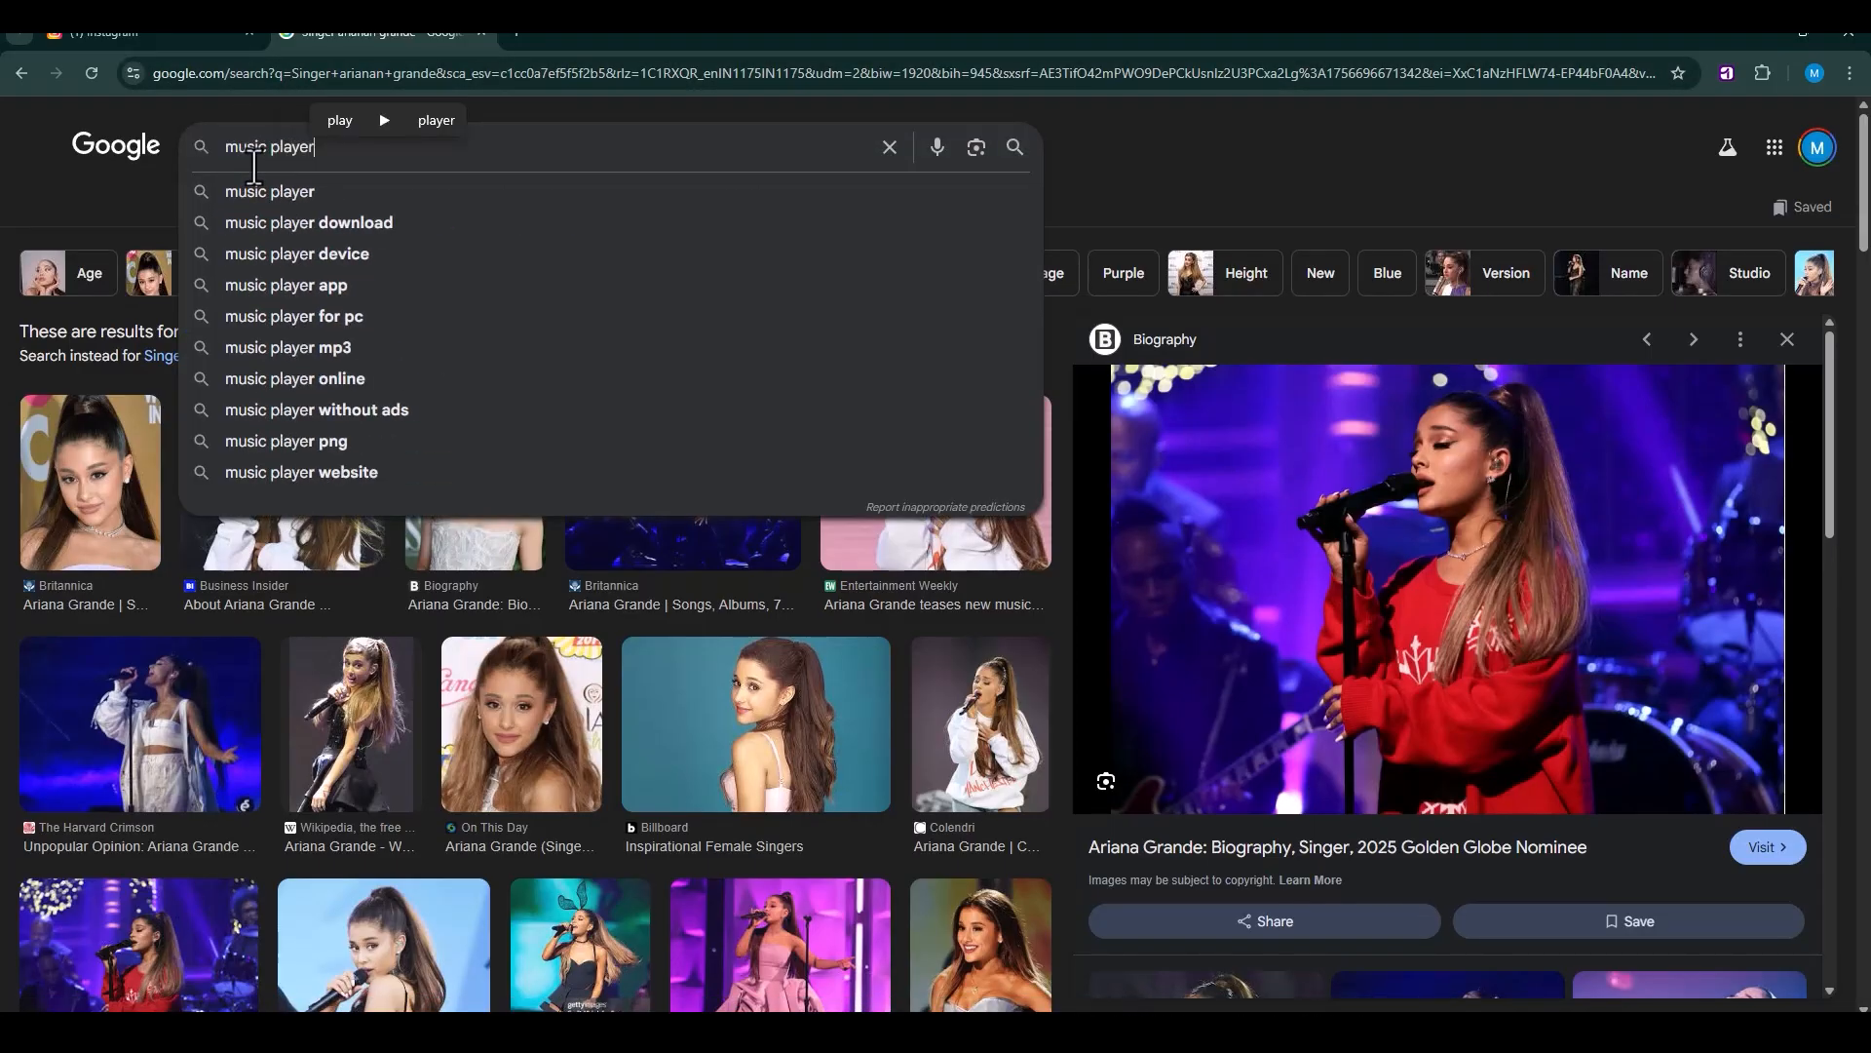
pyautogui.press('Return')
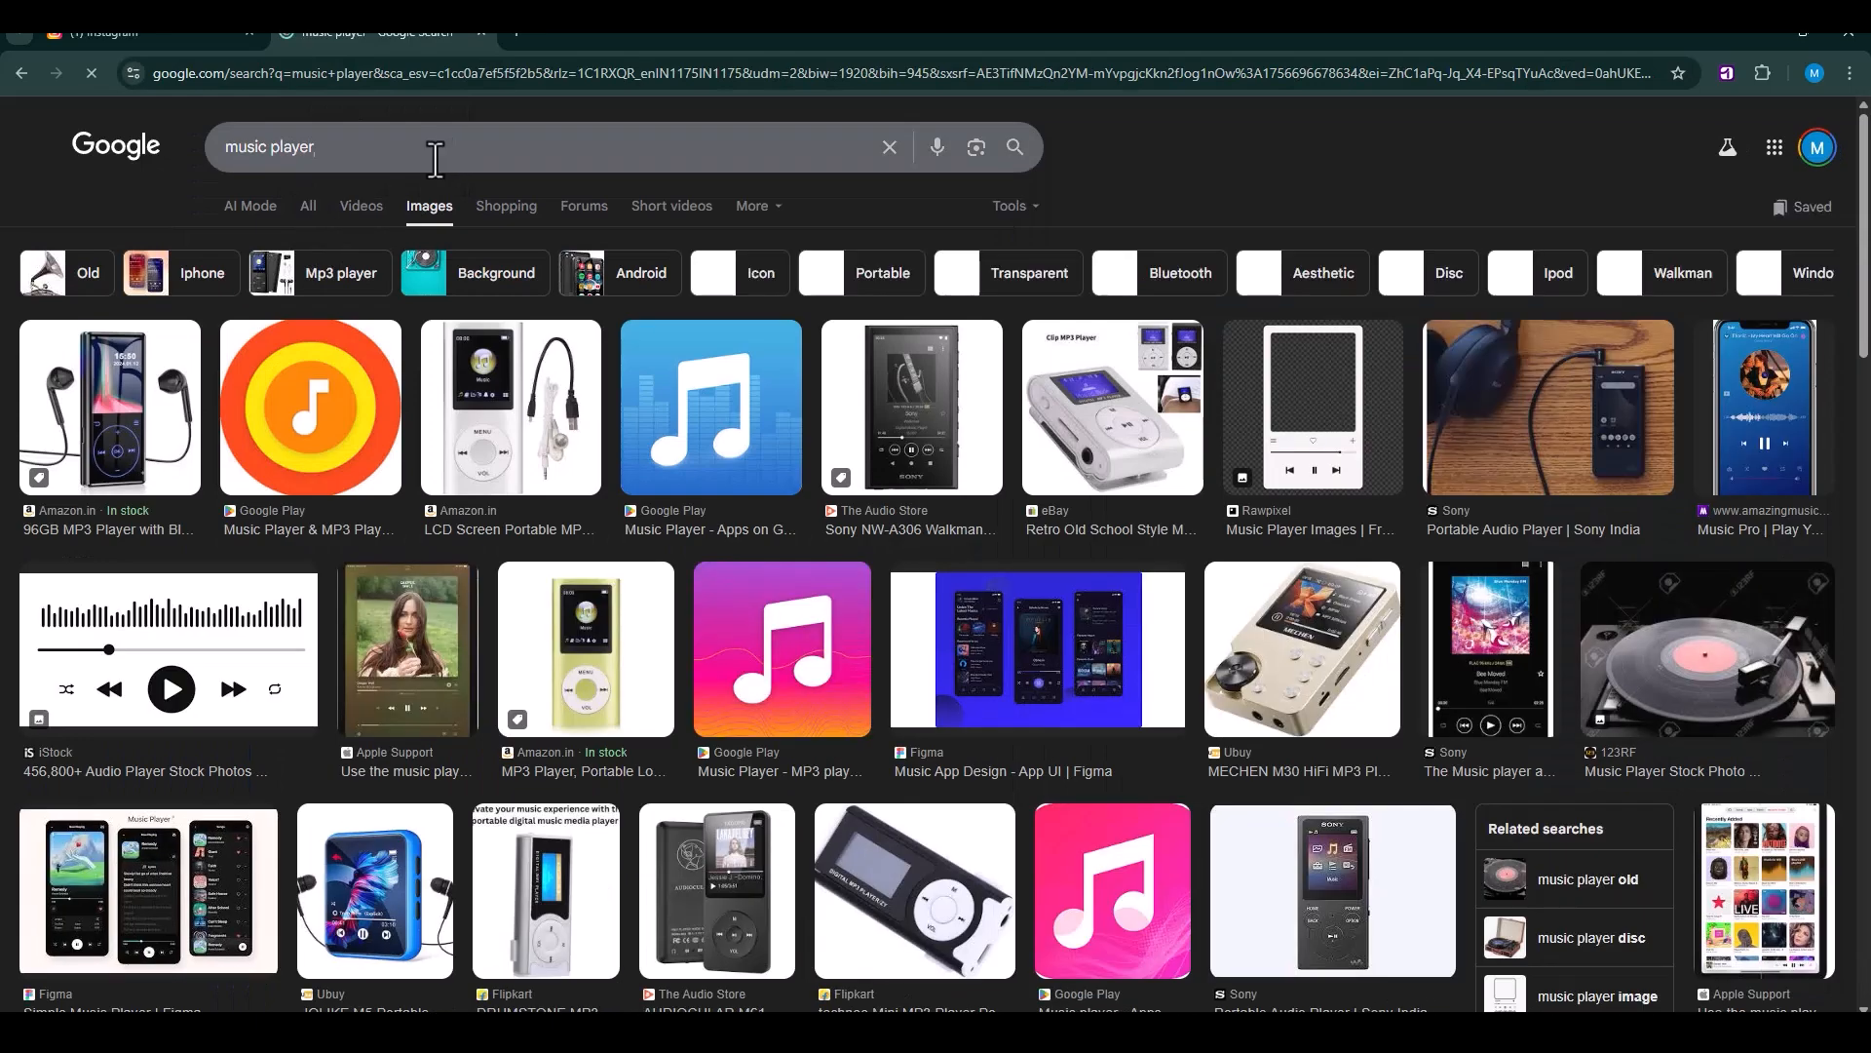
# Refine the image search to "music player controls" and preview the black player bar from Shutterstock.
pyautogui.click(436, 158)
pyautogui.write('controls')
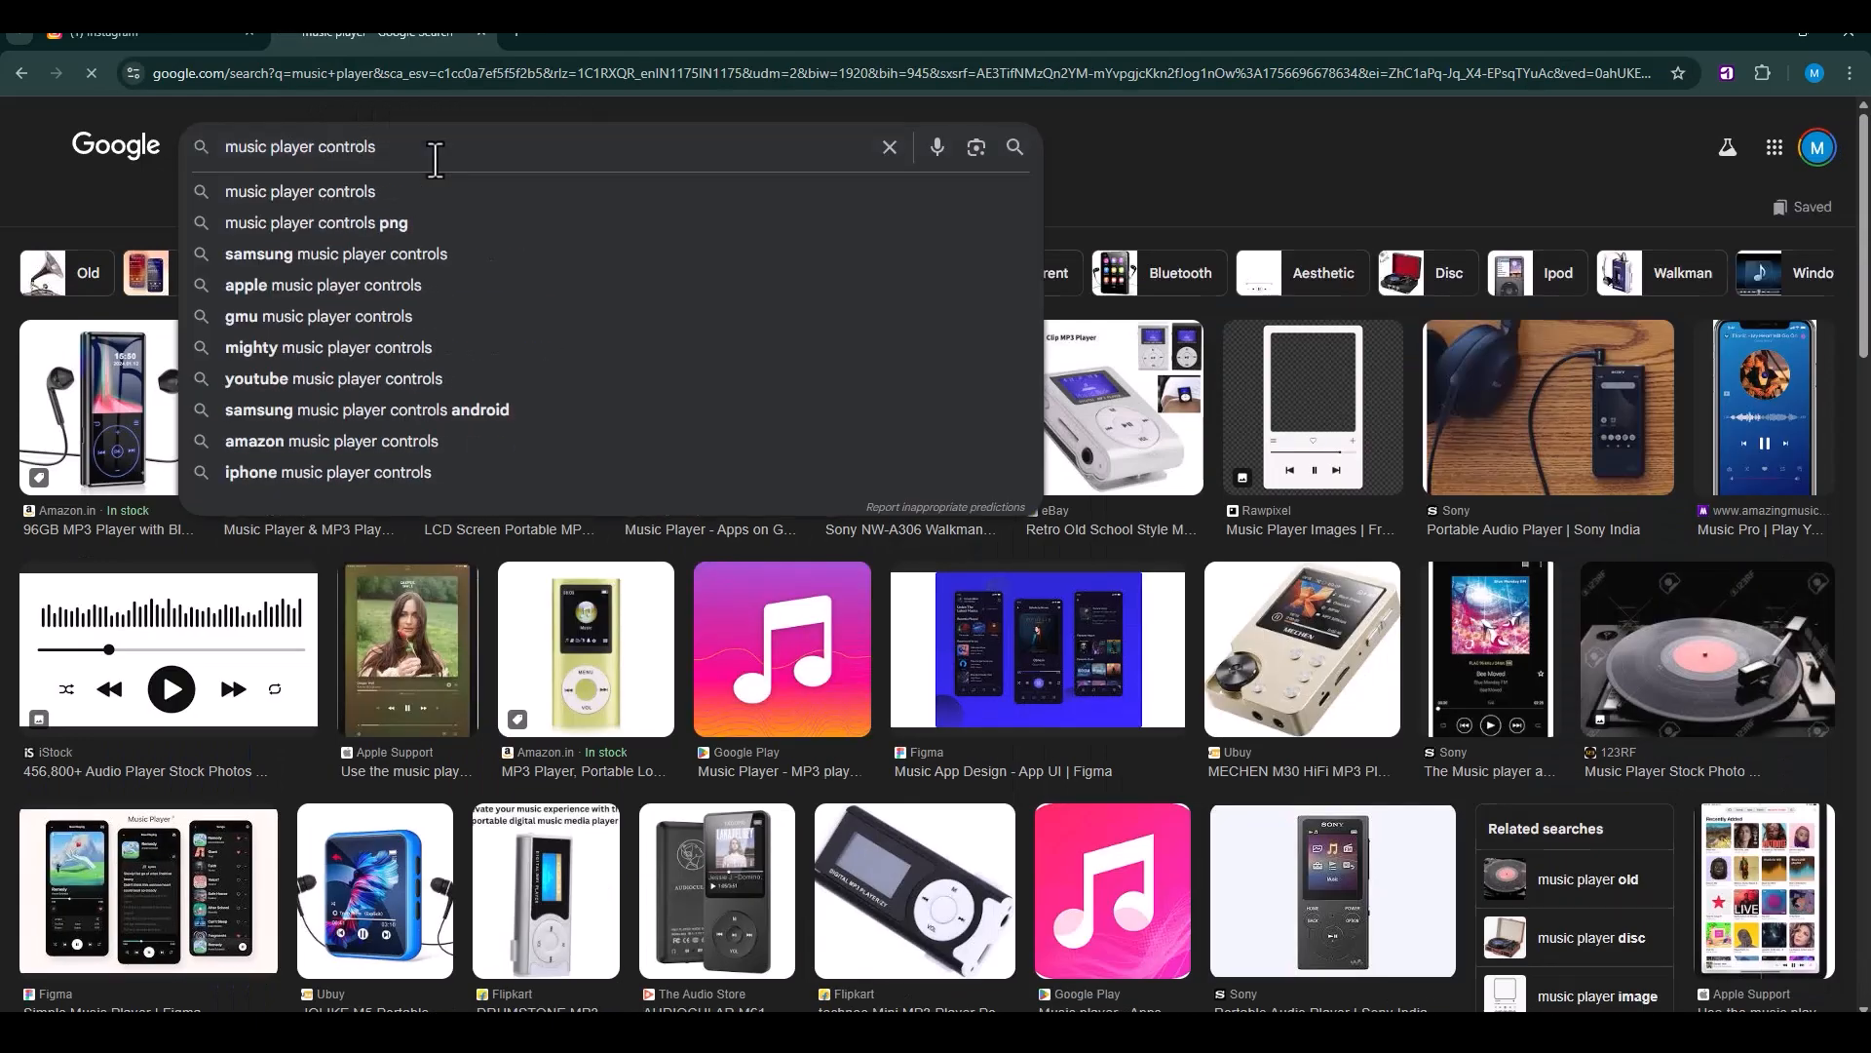
pyautogui.press('Return')
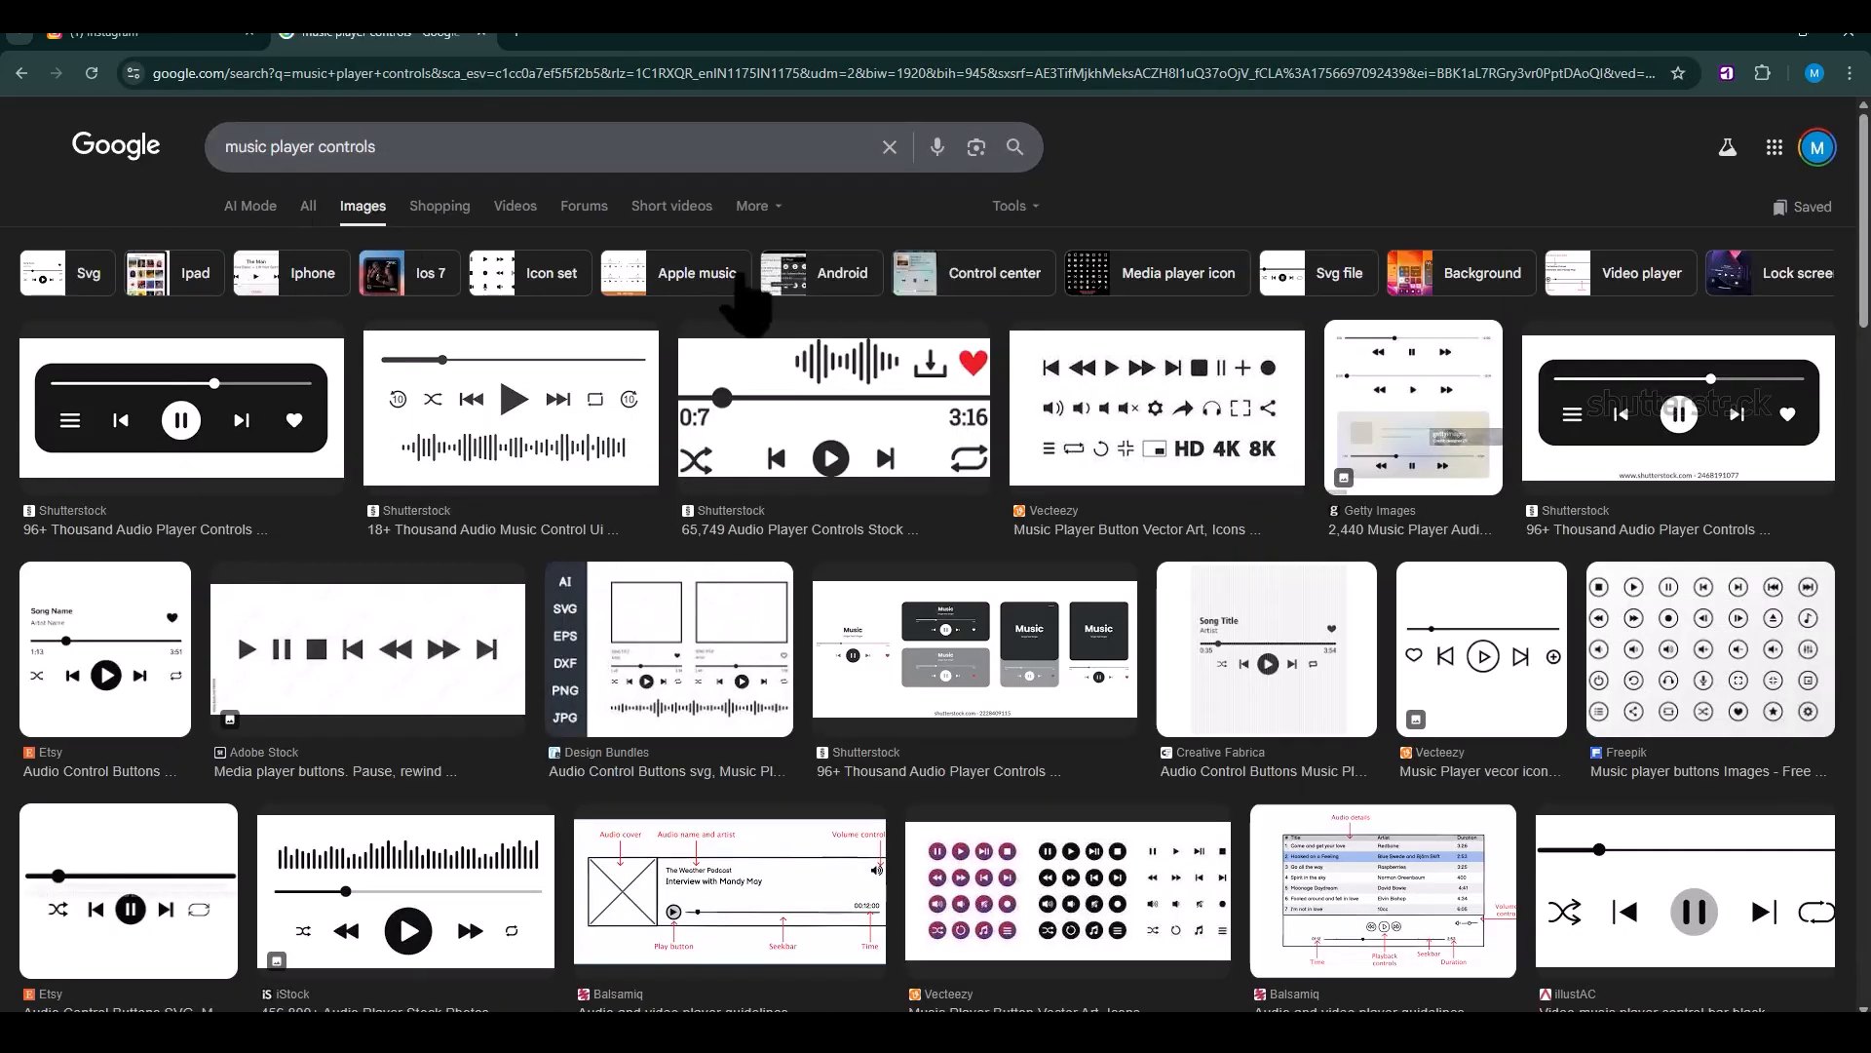
pyautogui.click(190, 439)
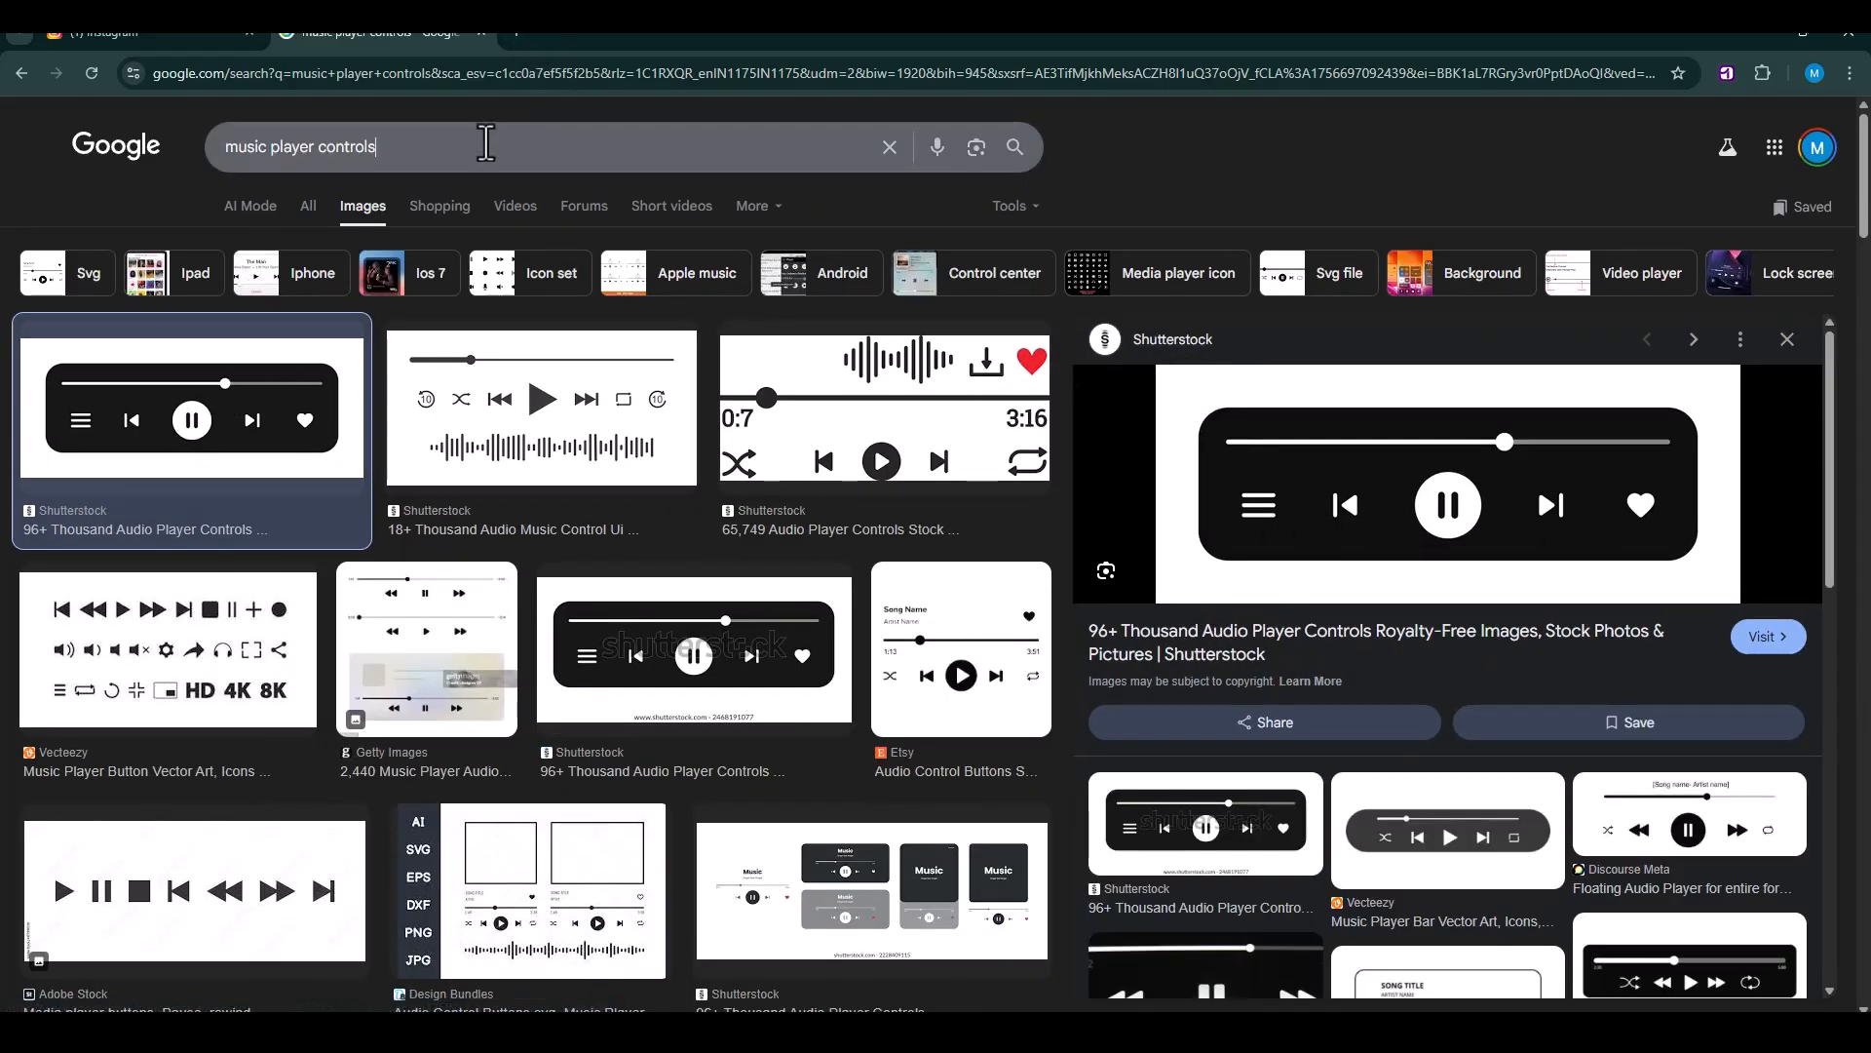
# Search for "music player controls freepik" across all results, and open the downloaded JPG 6524095 in the minimalist-dark-desktop-wallpaper folder.
pyautogui.click(483, 144)
pyautogui.write('freepik')
pyautogui.press('Return')
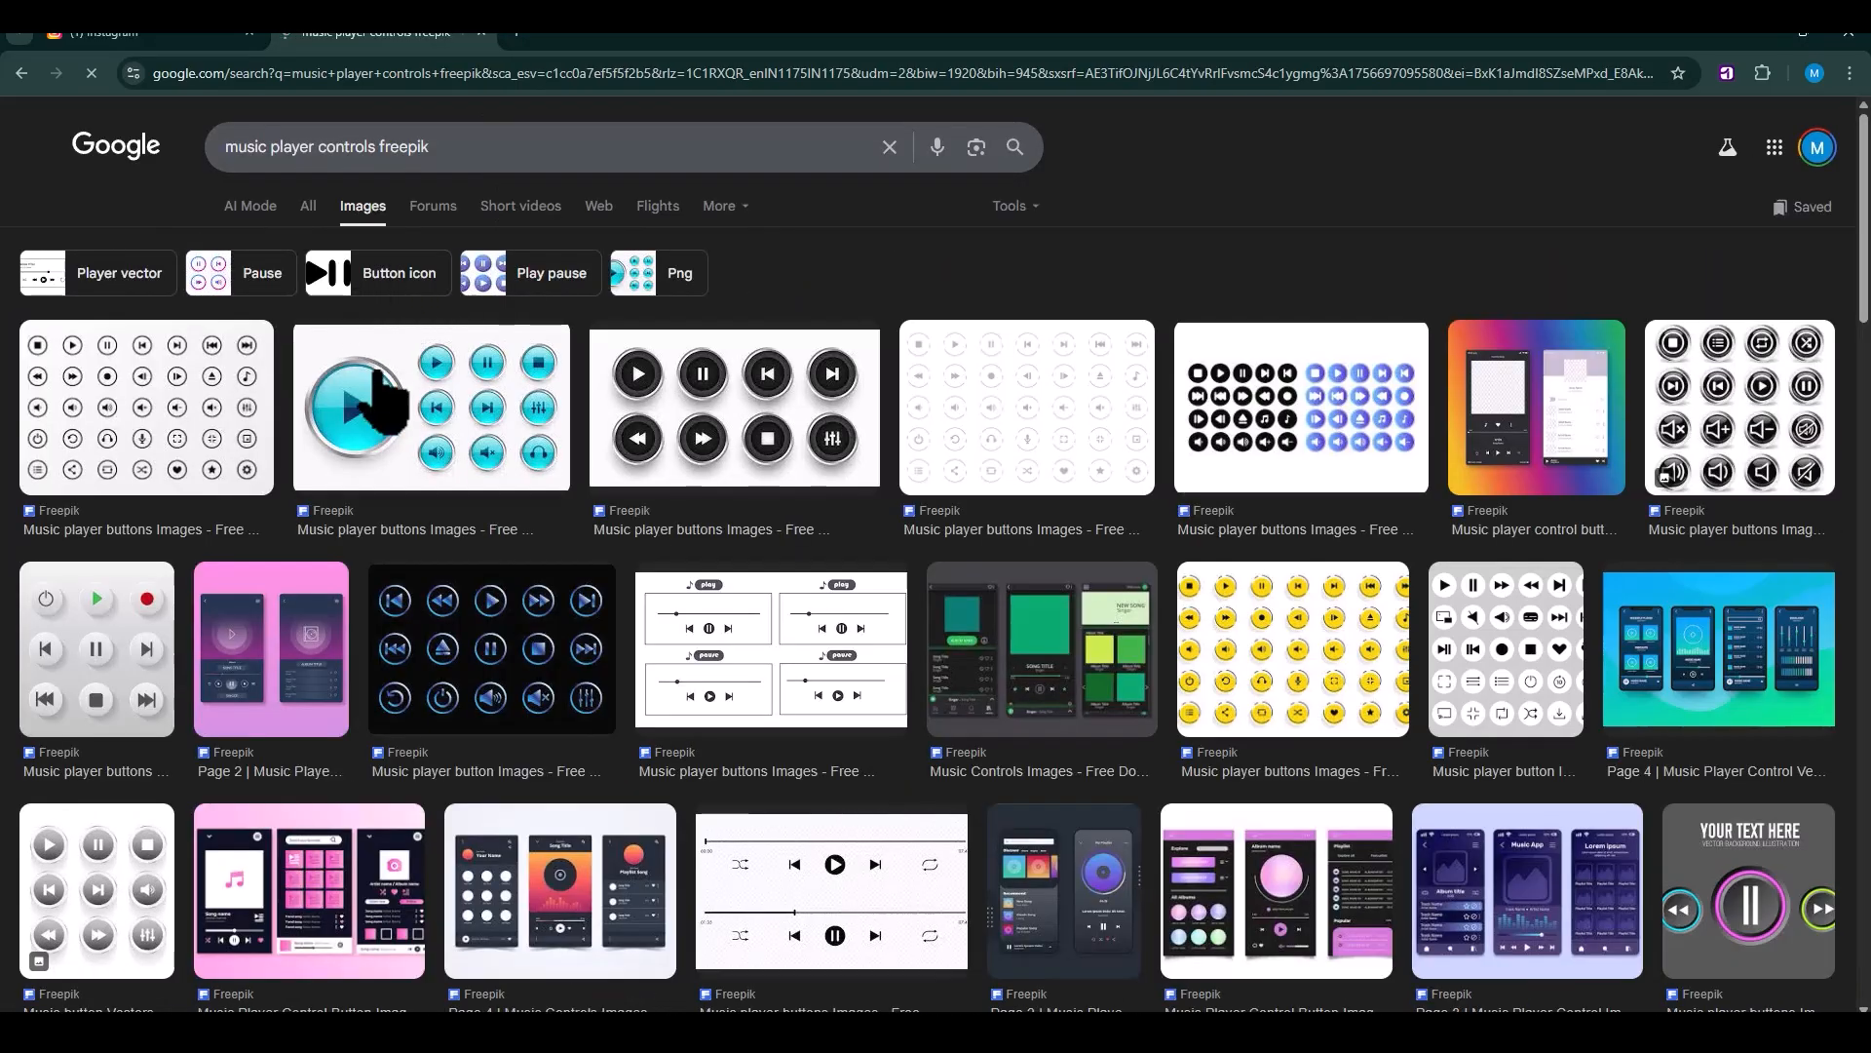
pyautogui.click(308, 206)
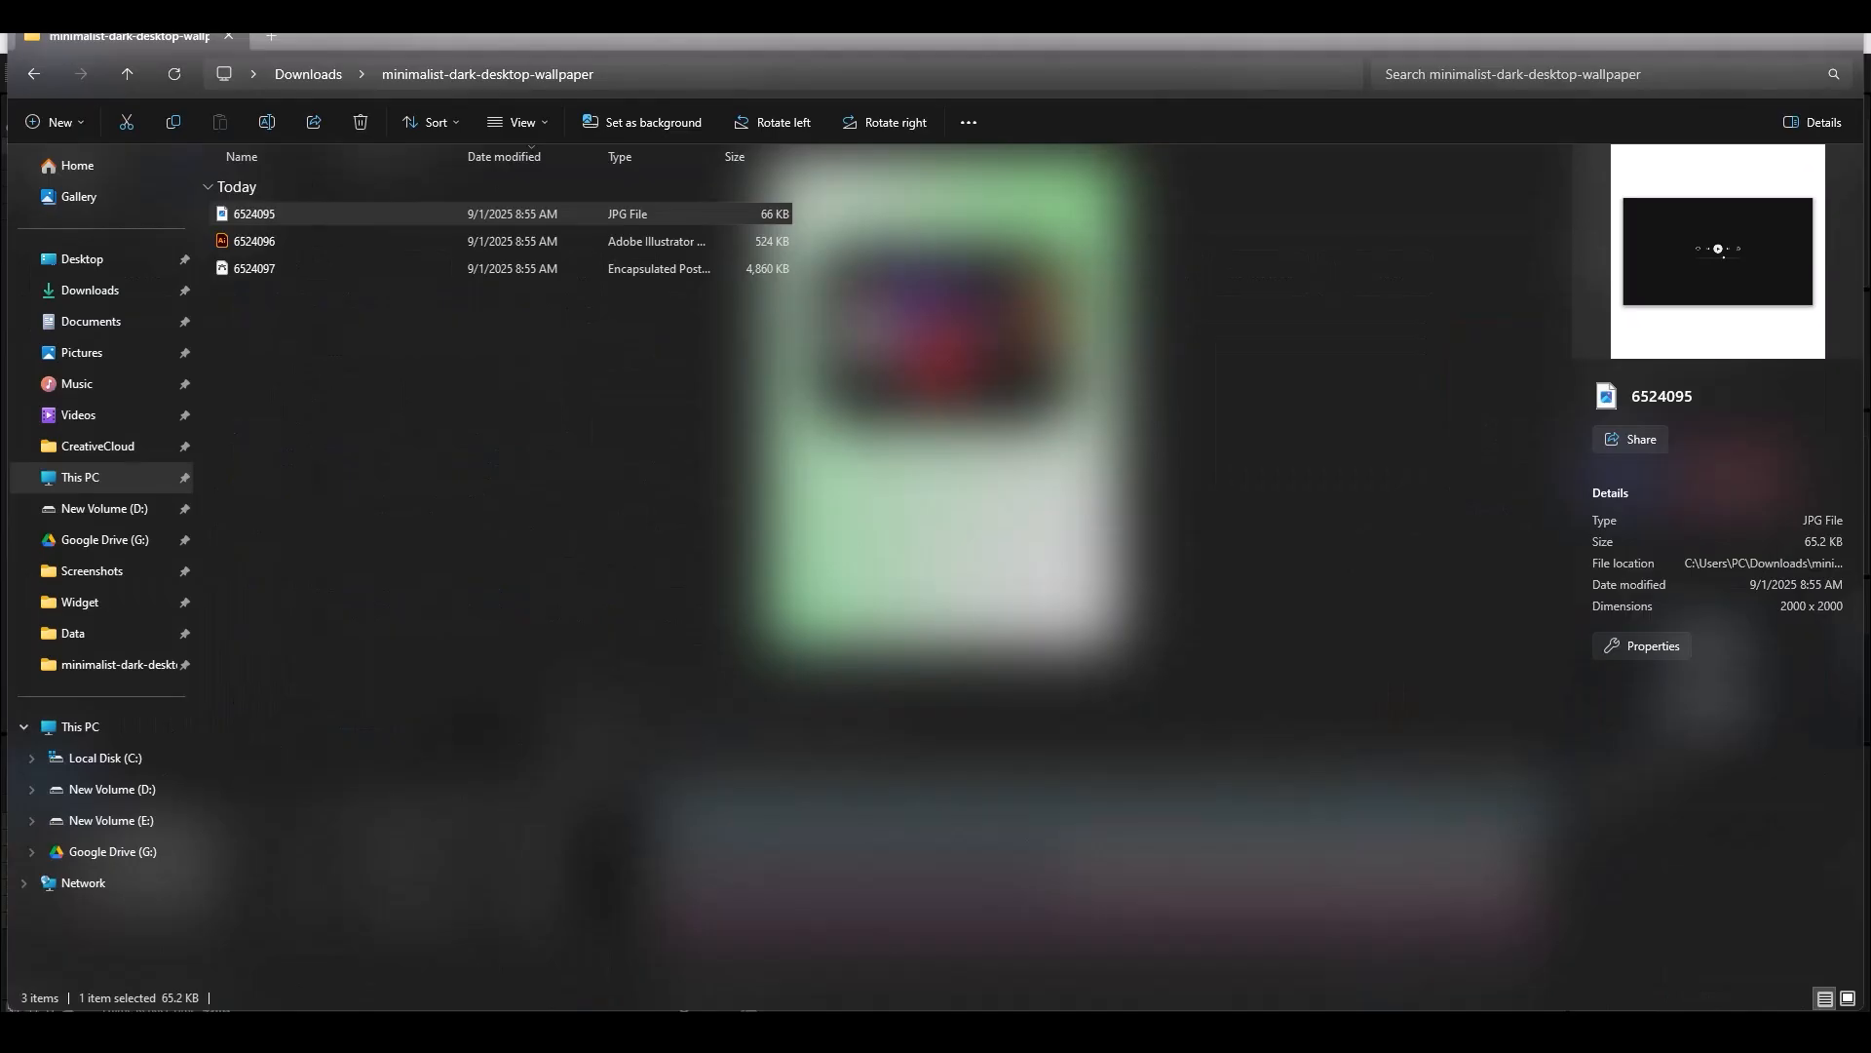
pyautogui.doubleClick(263, 216)
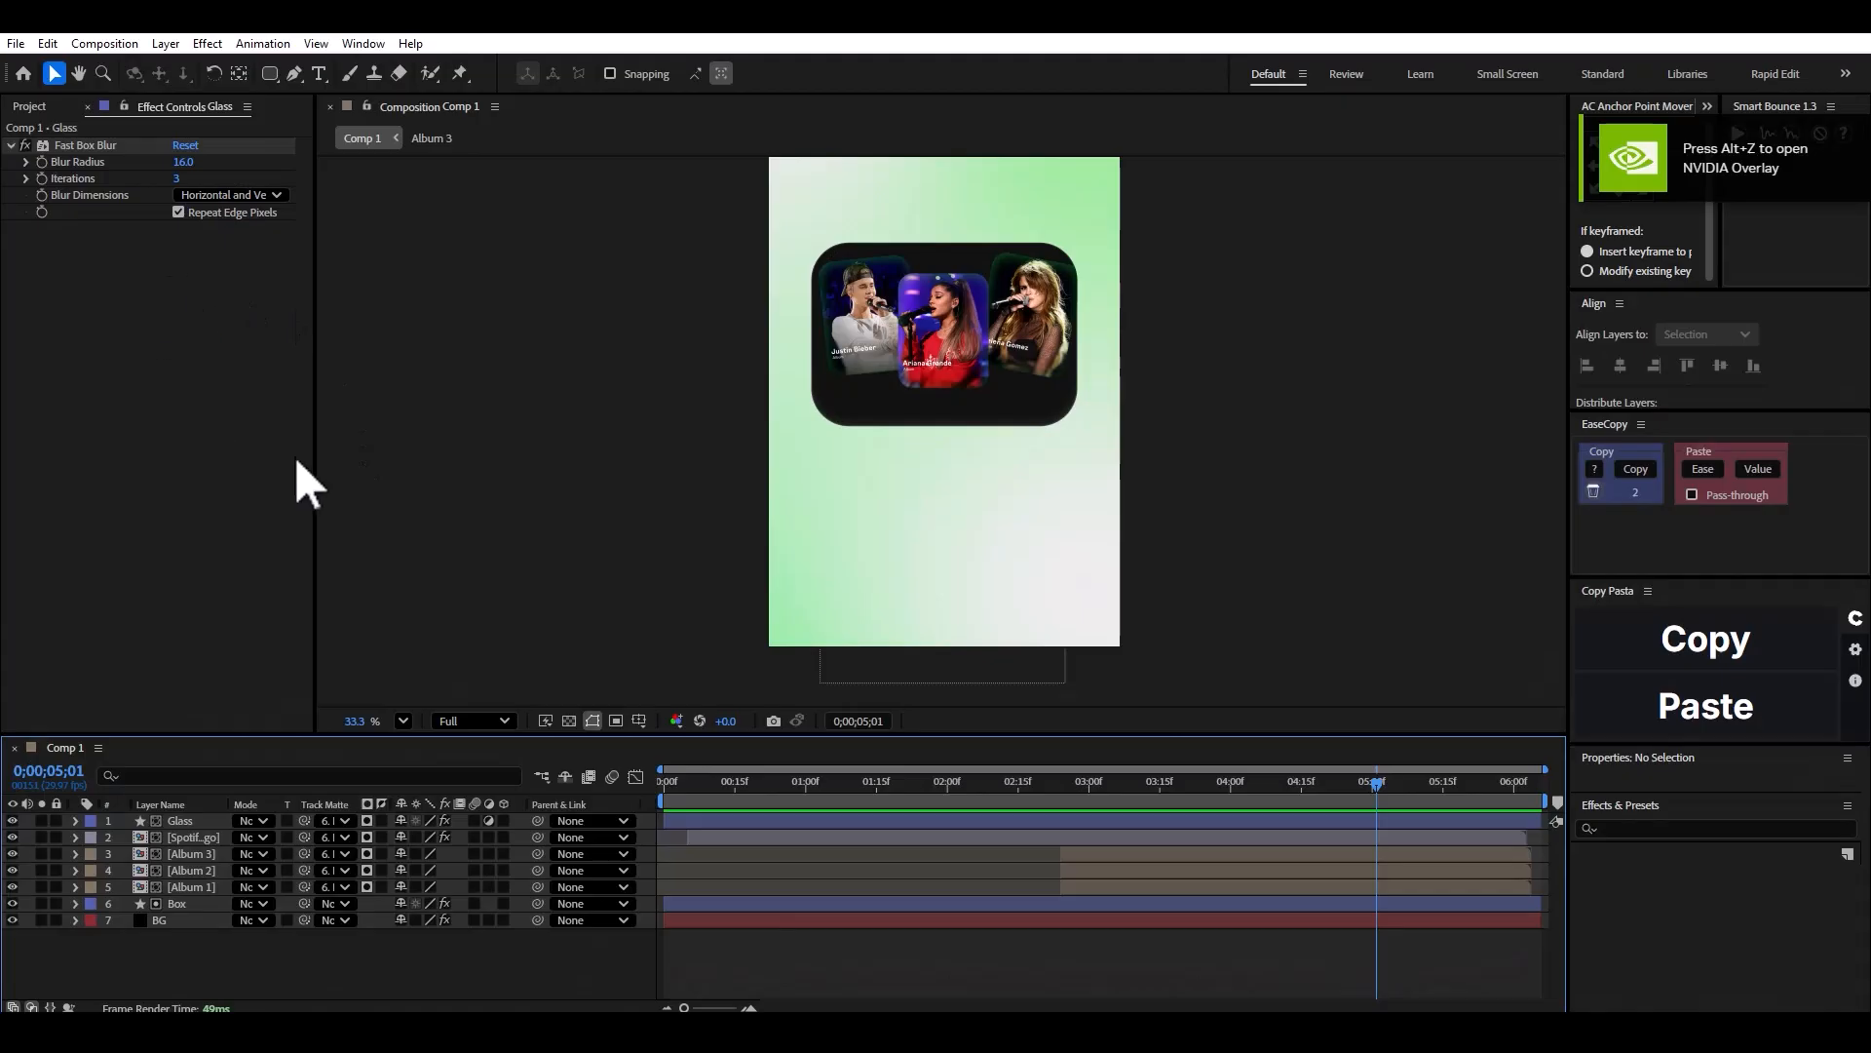
# Choose Player ctrl from the Data folder for import in After Effects and add Player ctrl.png to Comp 1 above the Glass layer.
pyautogui.click(29, 105)
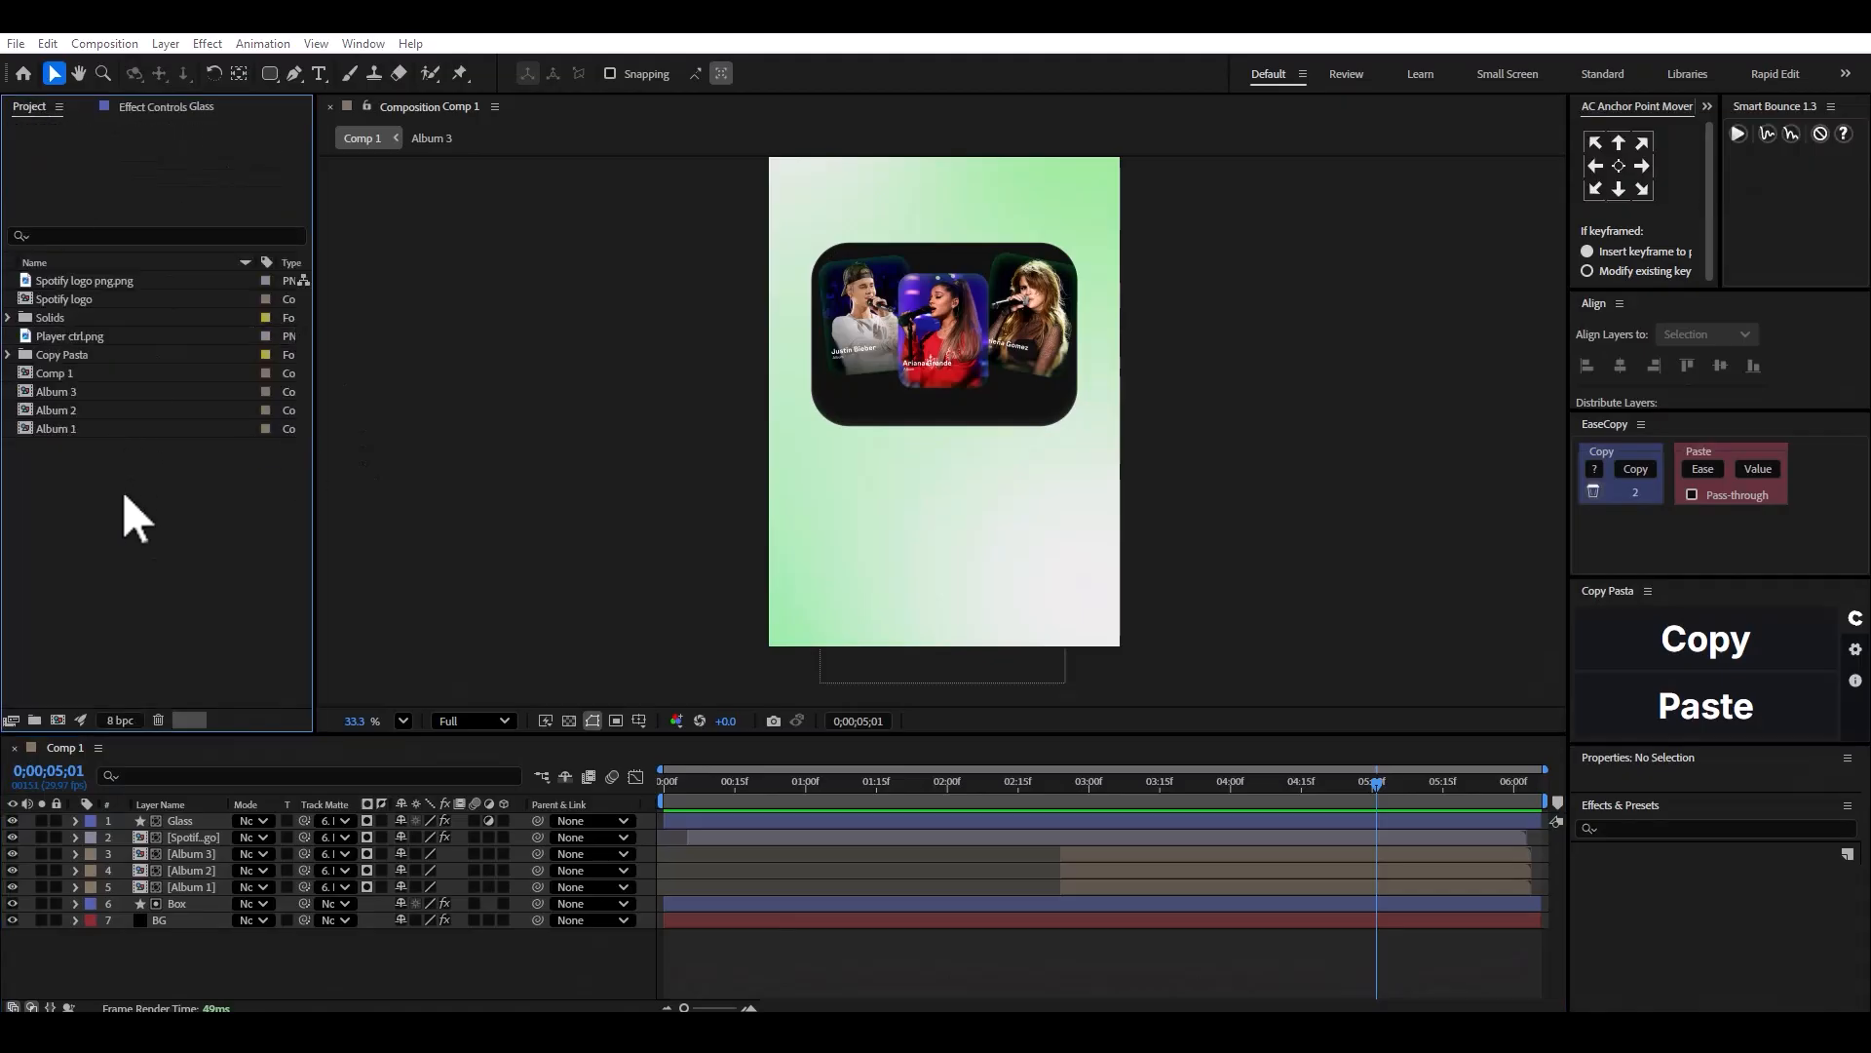
pyautogui.doubleClick(137, 516)
pyautogui.click(465, 273)
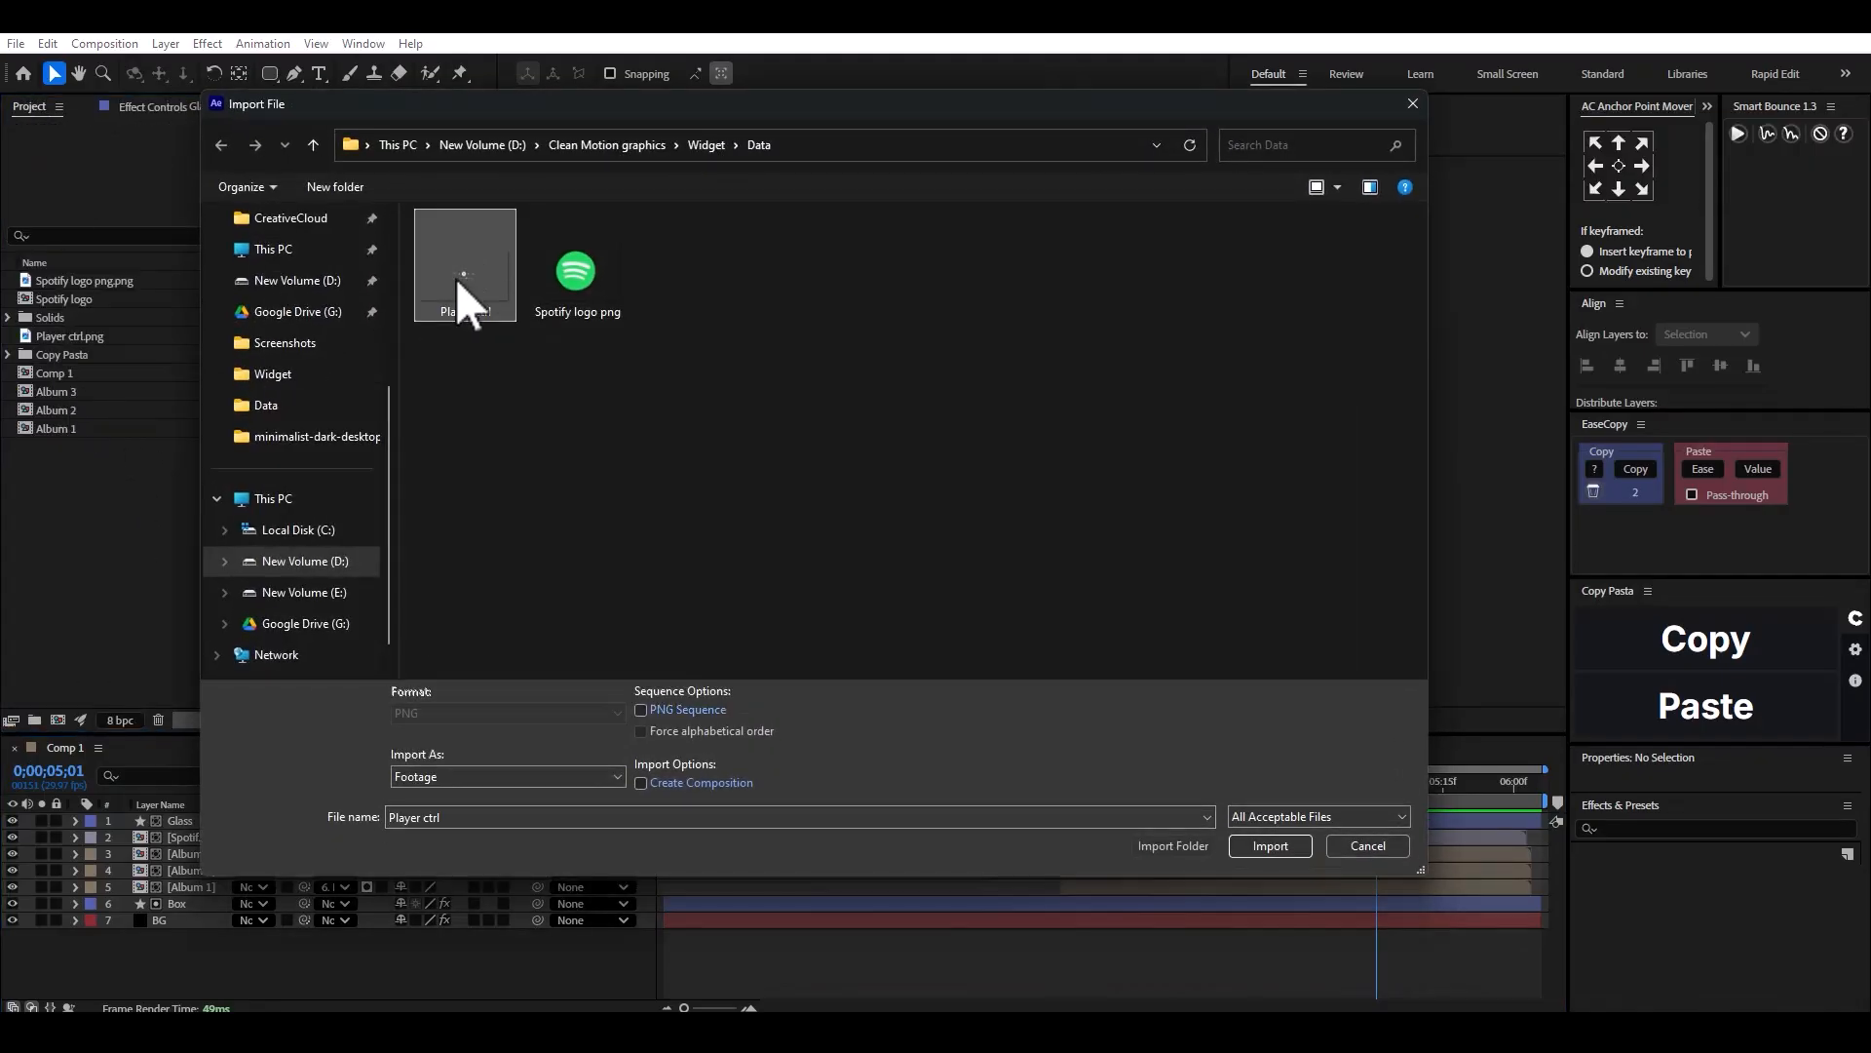
pyautogui.doubleClick(465, 292)
pyautogui.moveTo(43, 337); pyautogui.dragTo(951, 613)
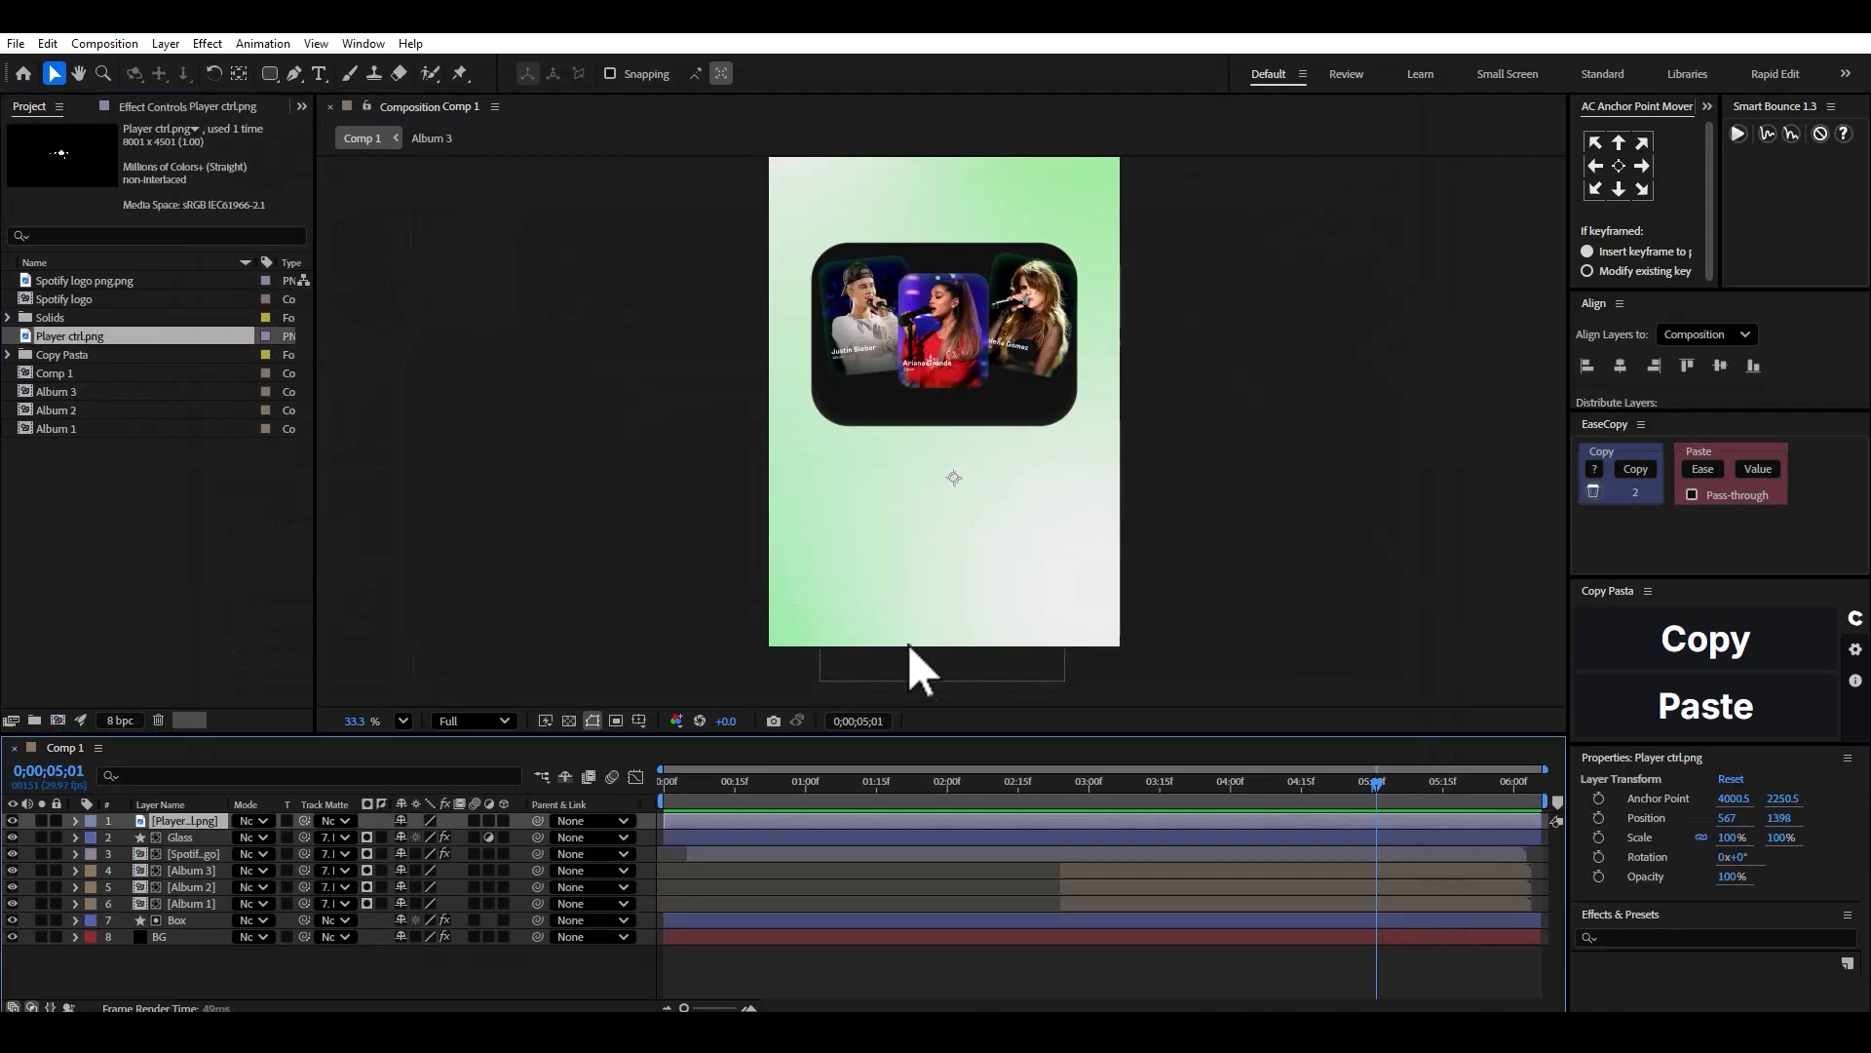
# Scale the Player ctrl.png layer to 22% and place it below the album box at 552, 1365.
pyautogui.press('s')
pyautogui.moveTo(426, 836); pyautogui.dragTo(363, 836)
pyautogui.moveTo(1105, 567); pyautogui.dragTo(1091, 558)
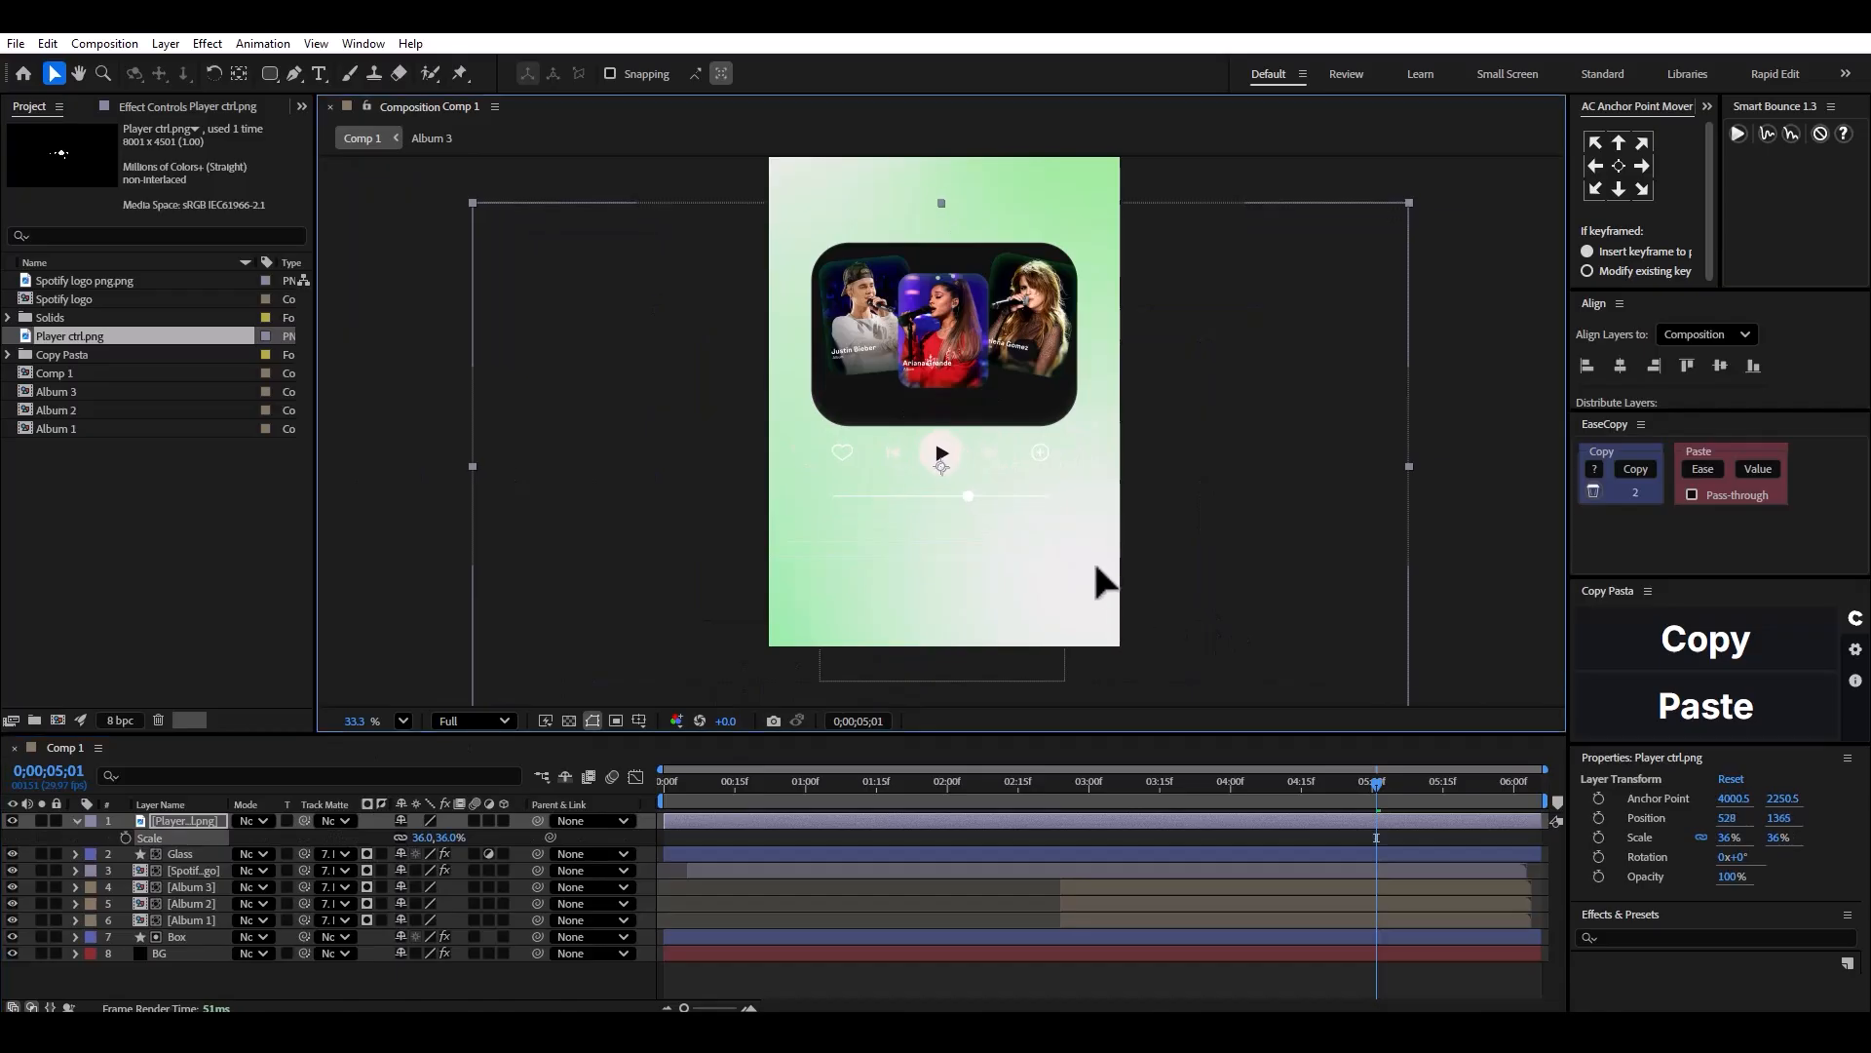
pyautogui.moveTo(426, 838); pyautogui.dragTo(406, 836)
pyautogui.moveTo(941, 458); pyautogui.dragTo(950, 458)
# Apply the Invert effect to the player controls layer and reposition it to 539.6, 1349.
pyautogui.hotkey('ctrl', 'space')
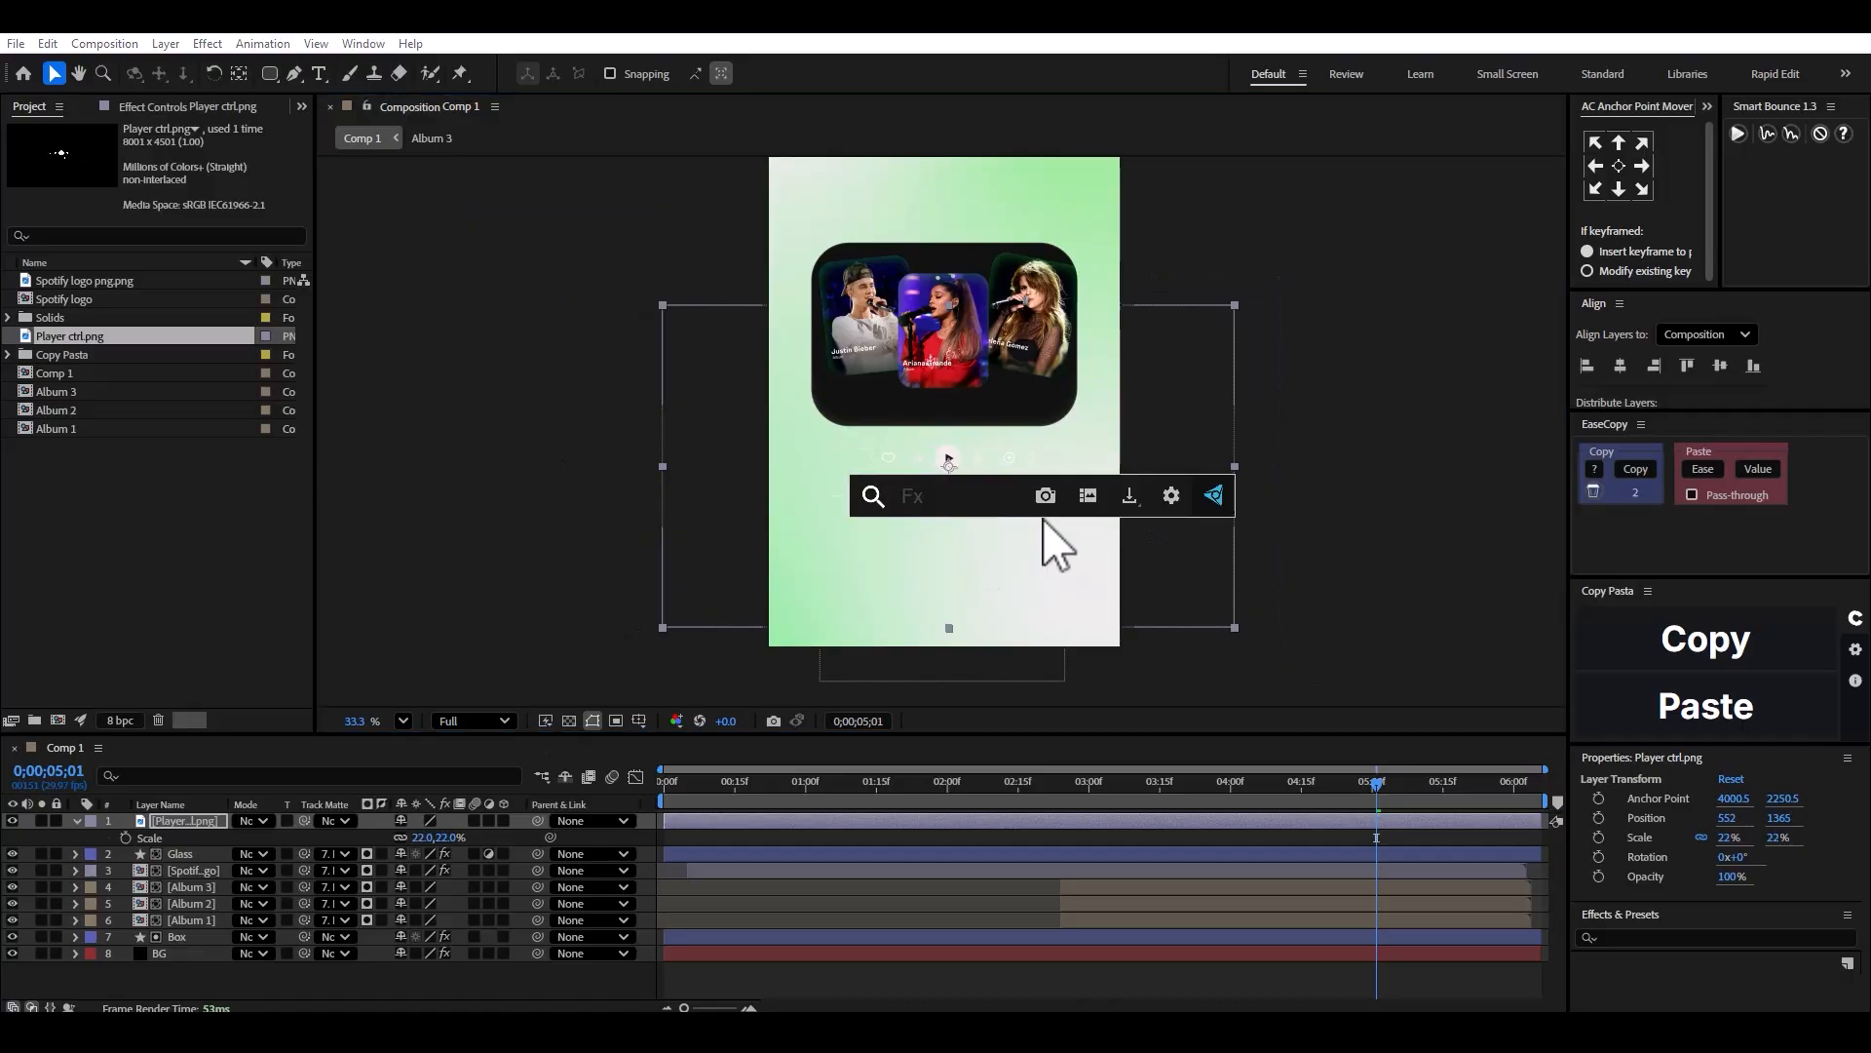
pyautogui.write('inve')
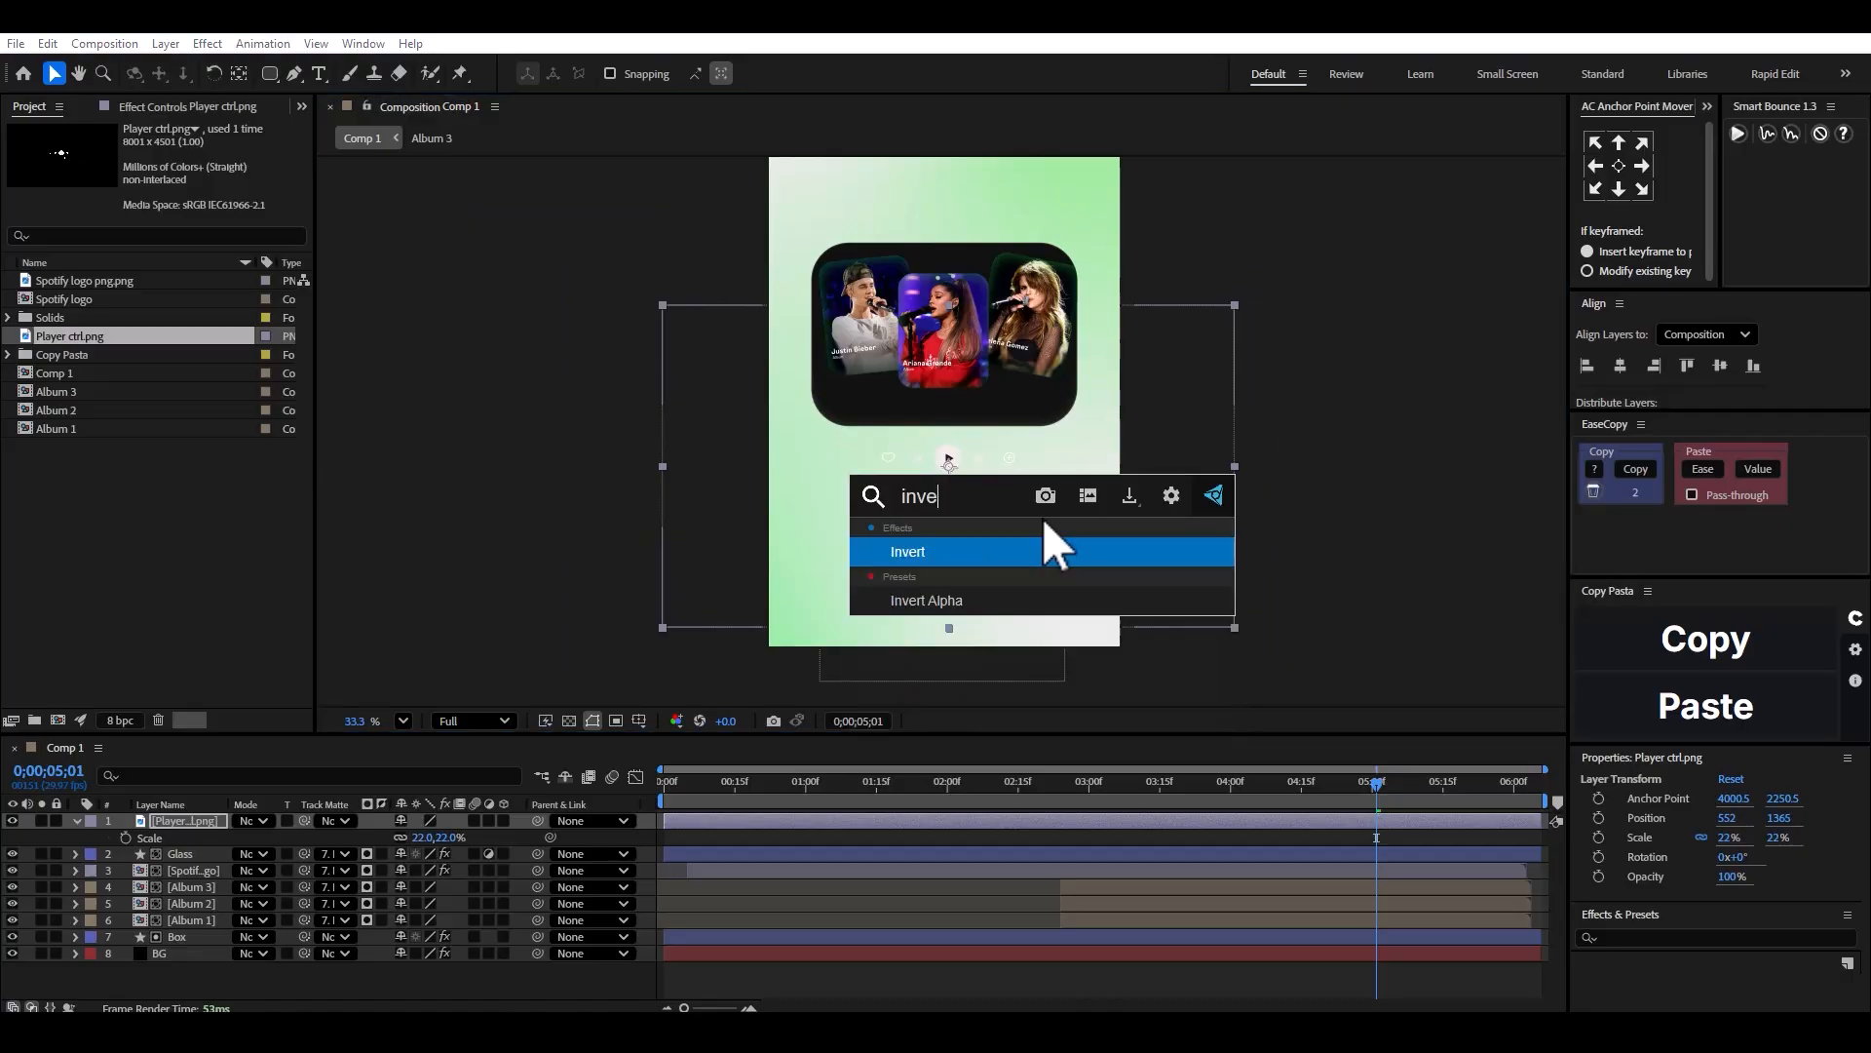
pyautogui.press('Return')
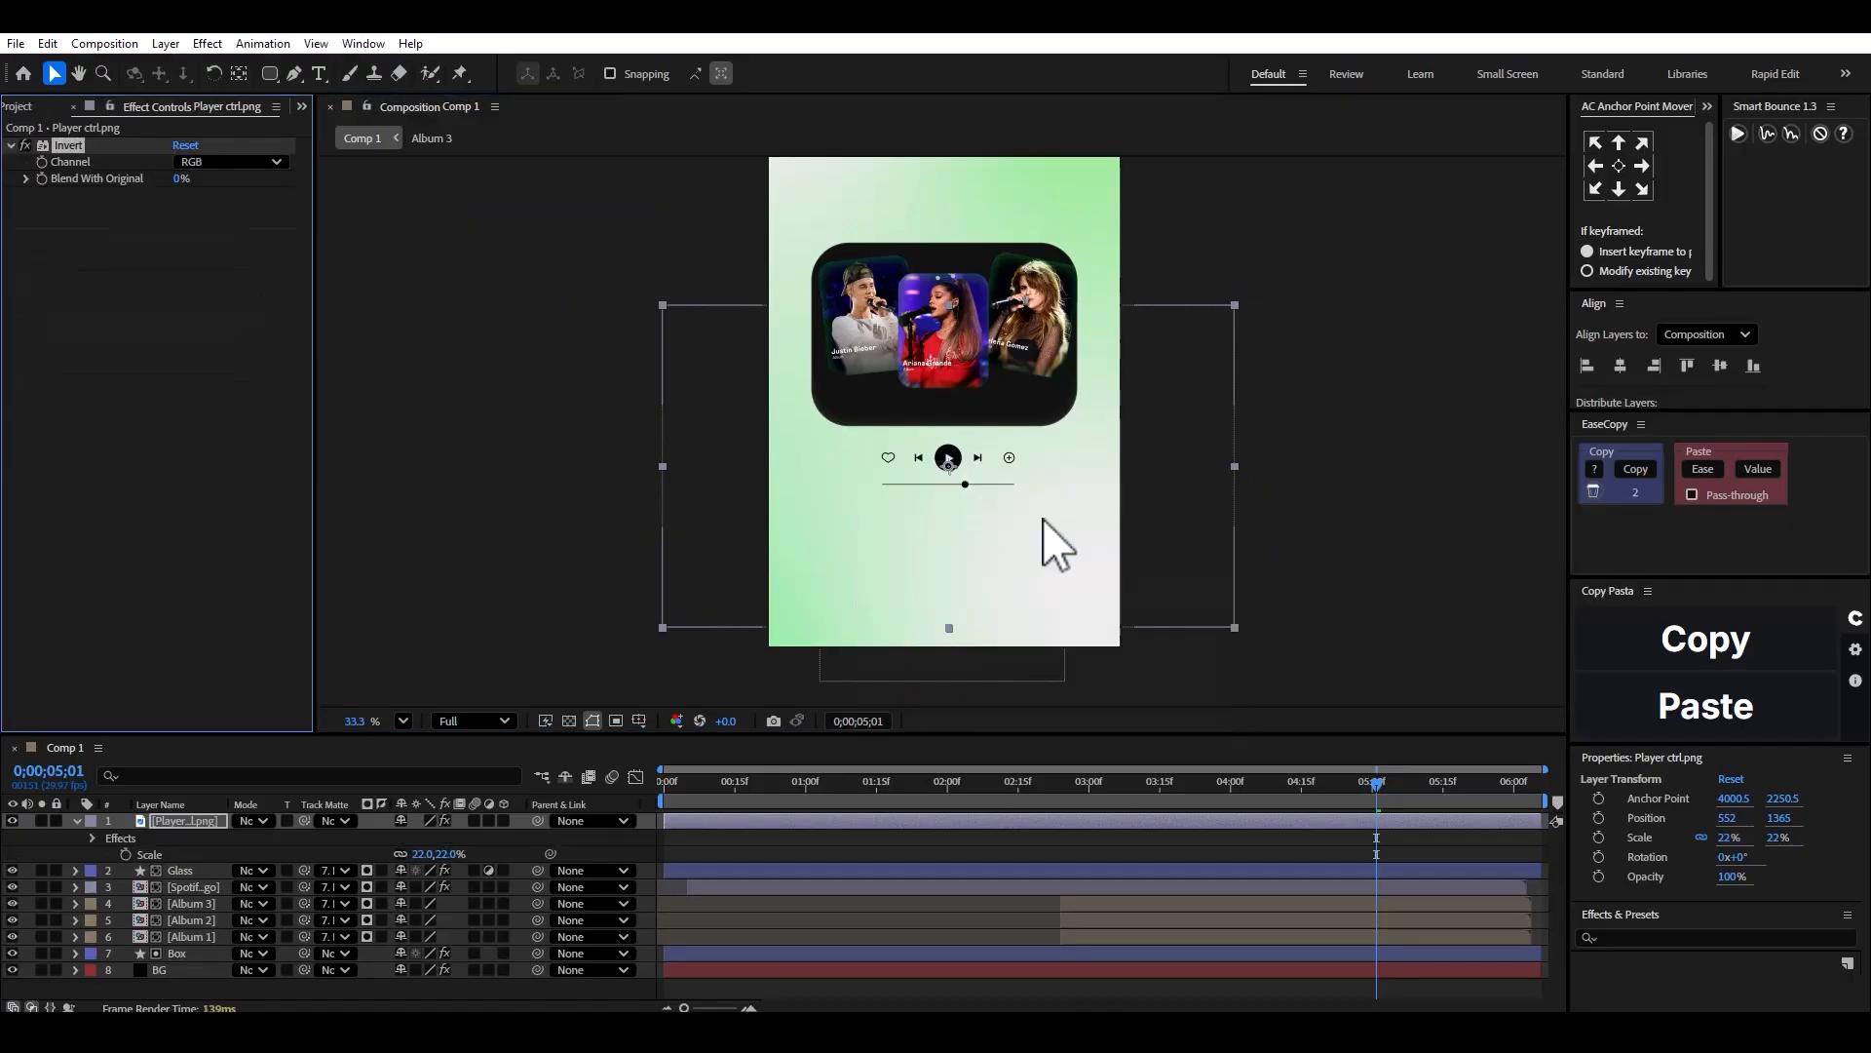
pyautogui.scroll(3, 975, 493)
pyautogui.moveTo(979, 499); pyautogui.dragTo(972, 490)
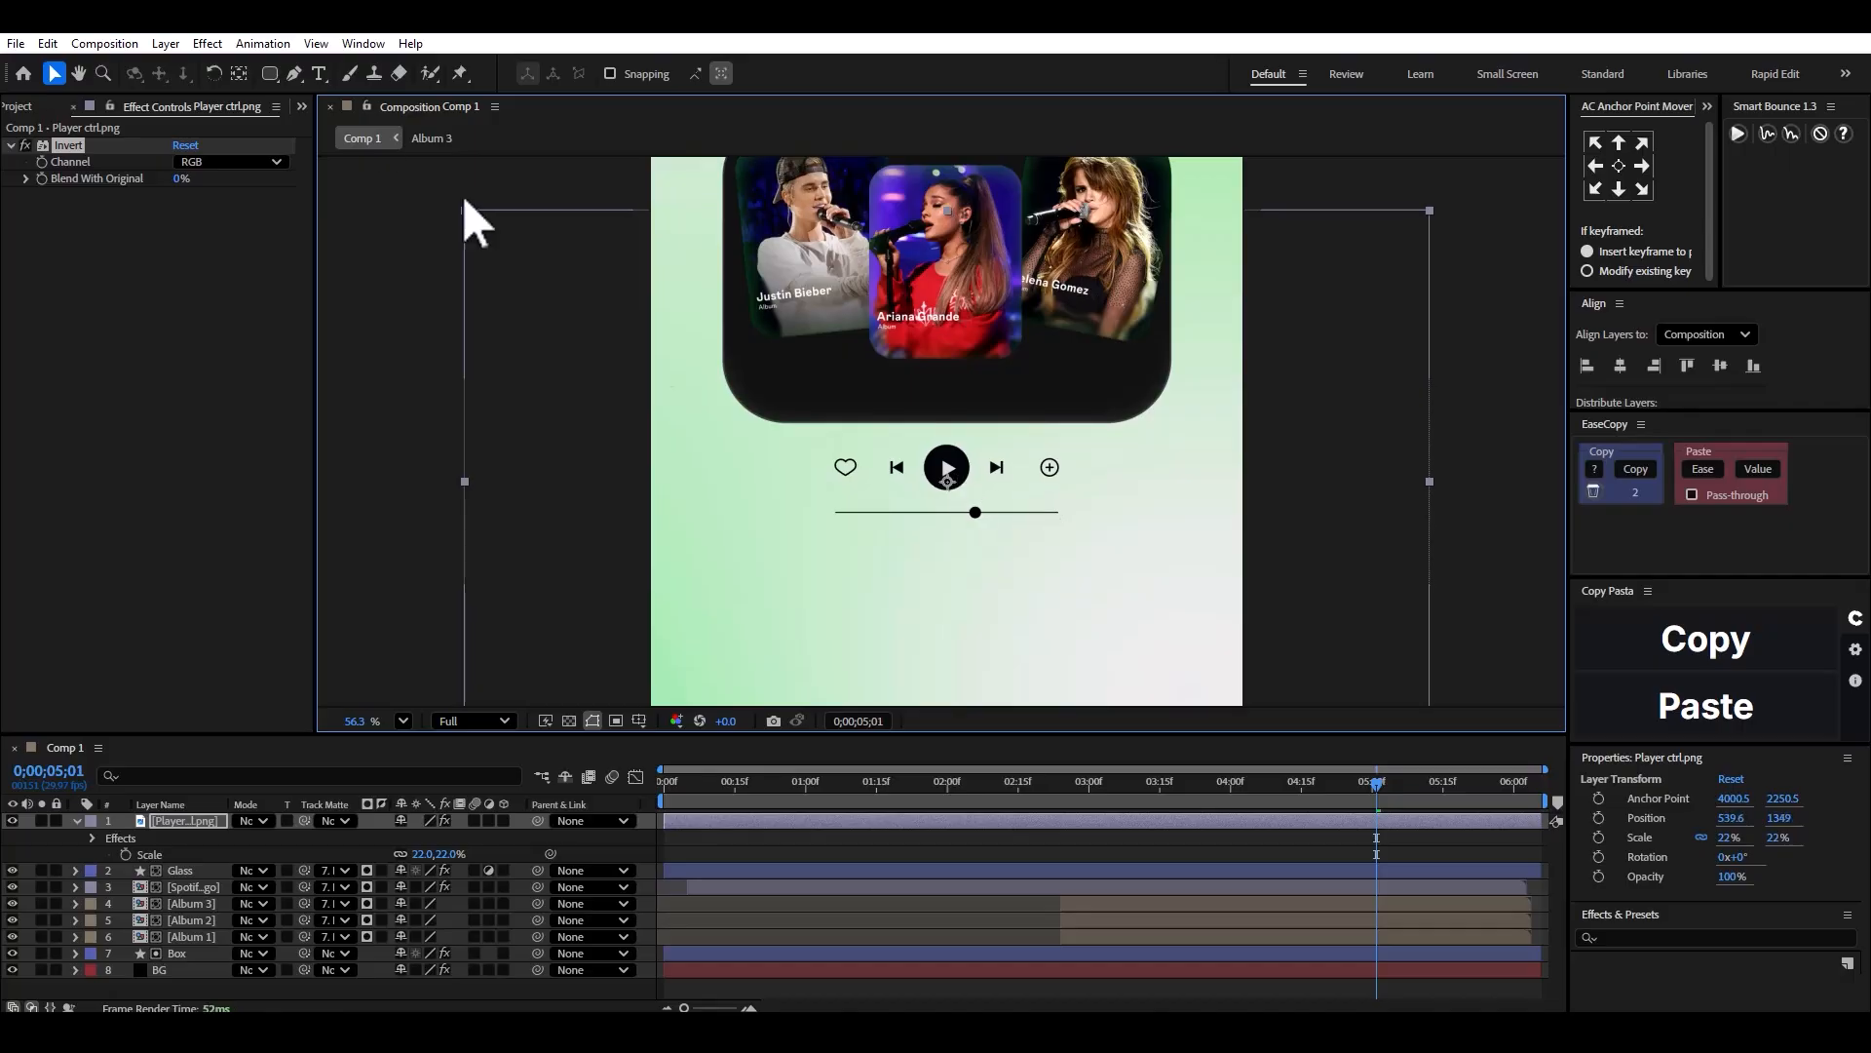
# Draw a rounded rectangle mask around the progress bar on the player controls layer and invert the mask.
pyautogui.click(270, 74)
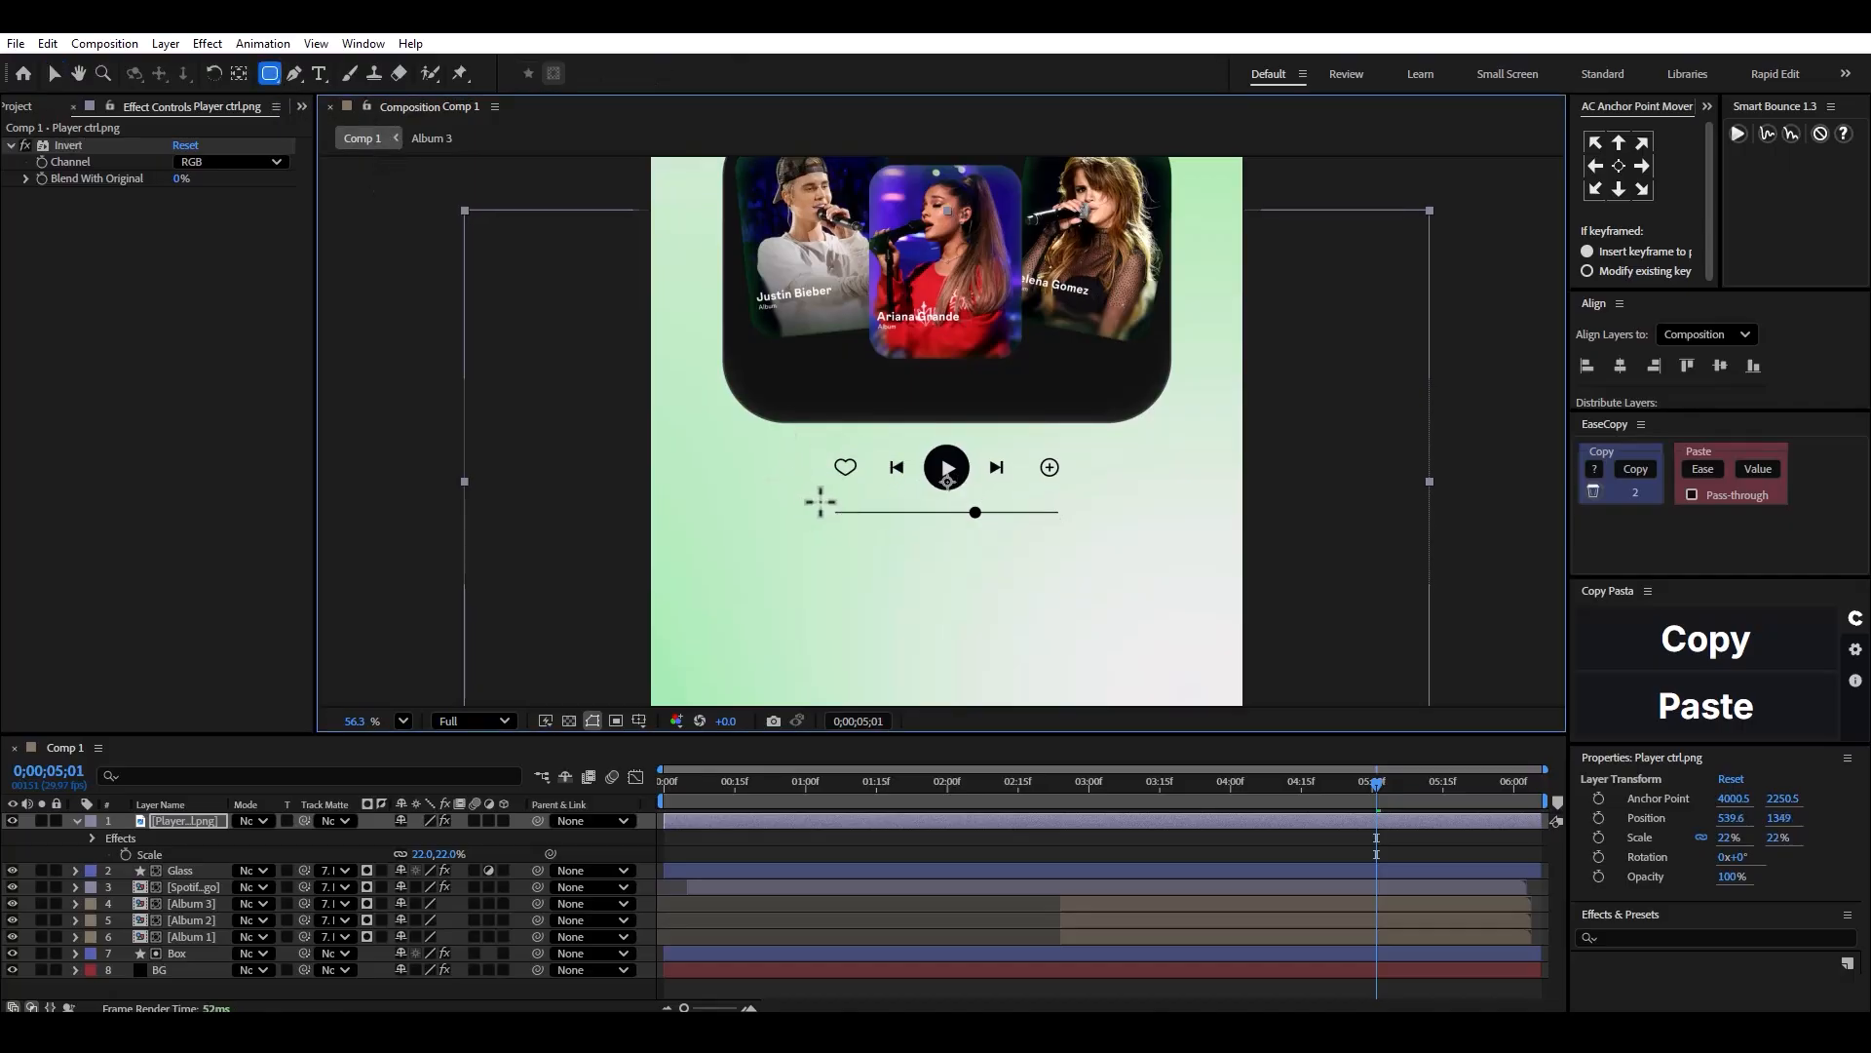
pyautogui.moveTo(814, 501); pyautogui.dragTo(1054, 531)
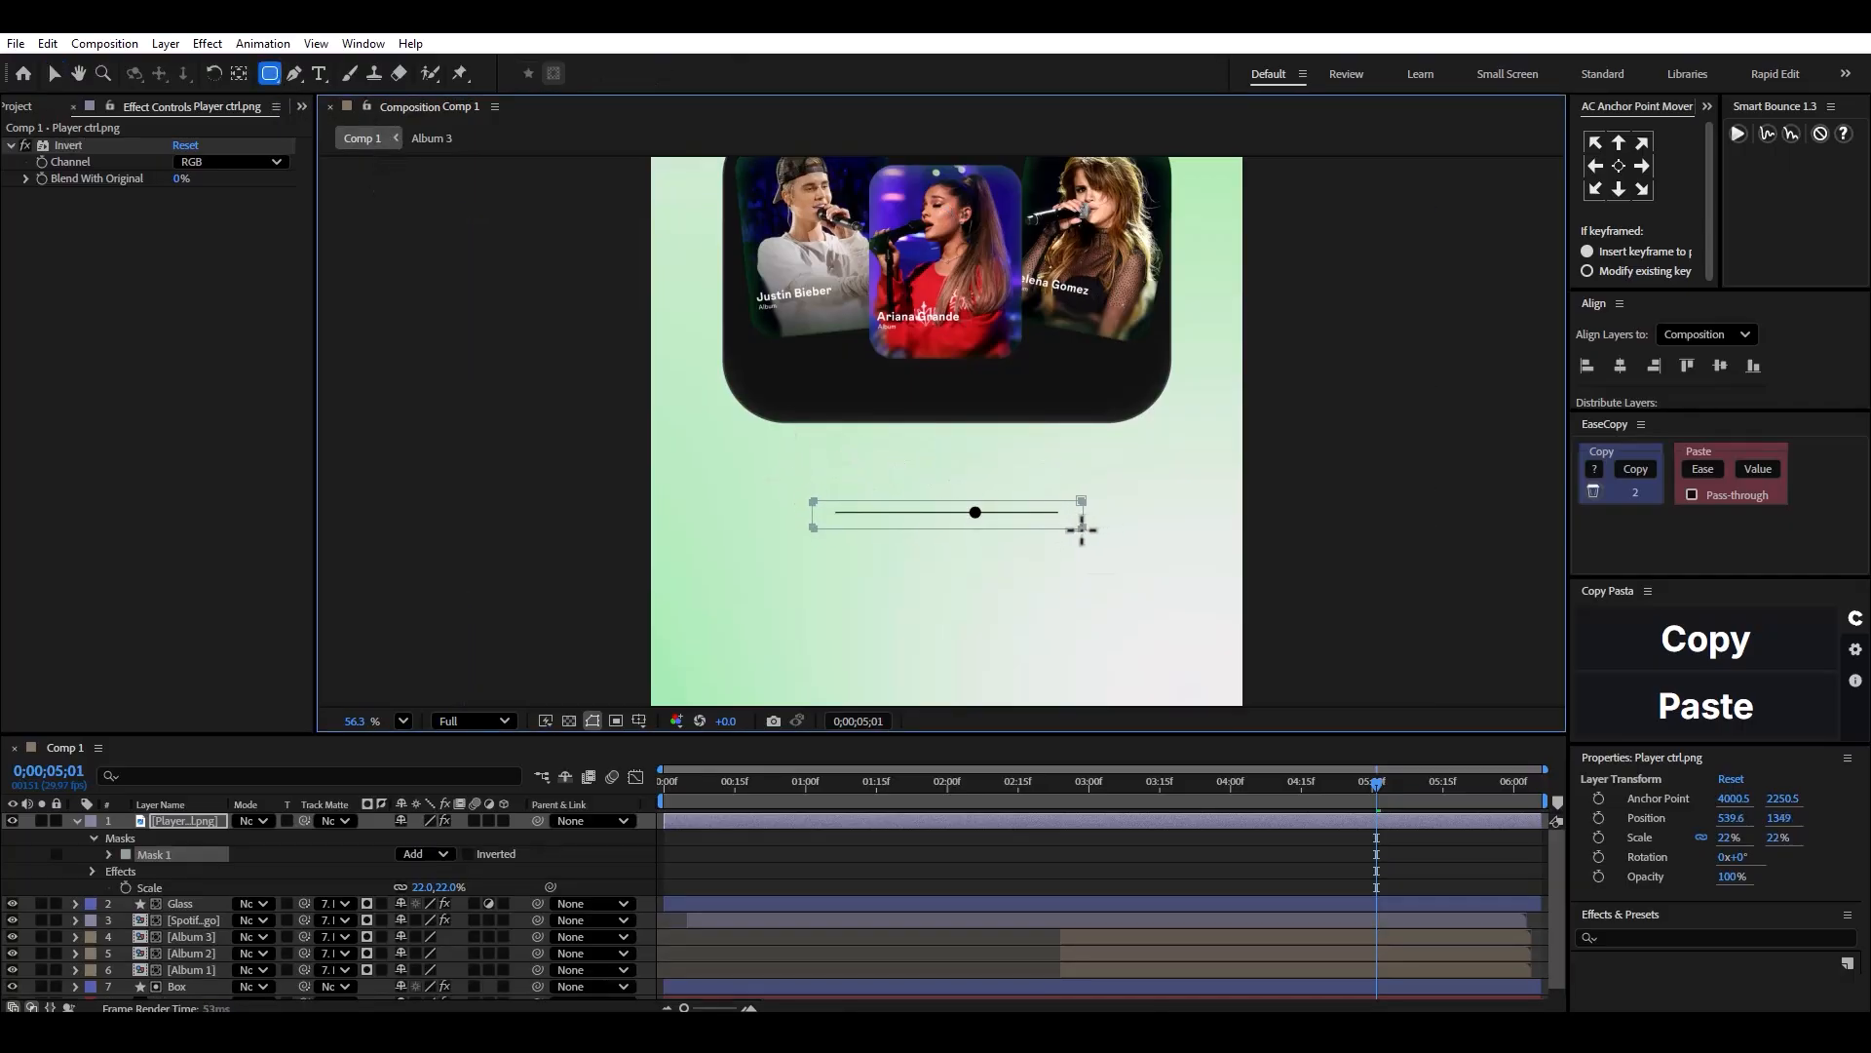
pyautogui.click(54, 75)
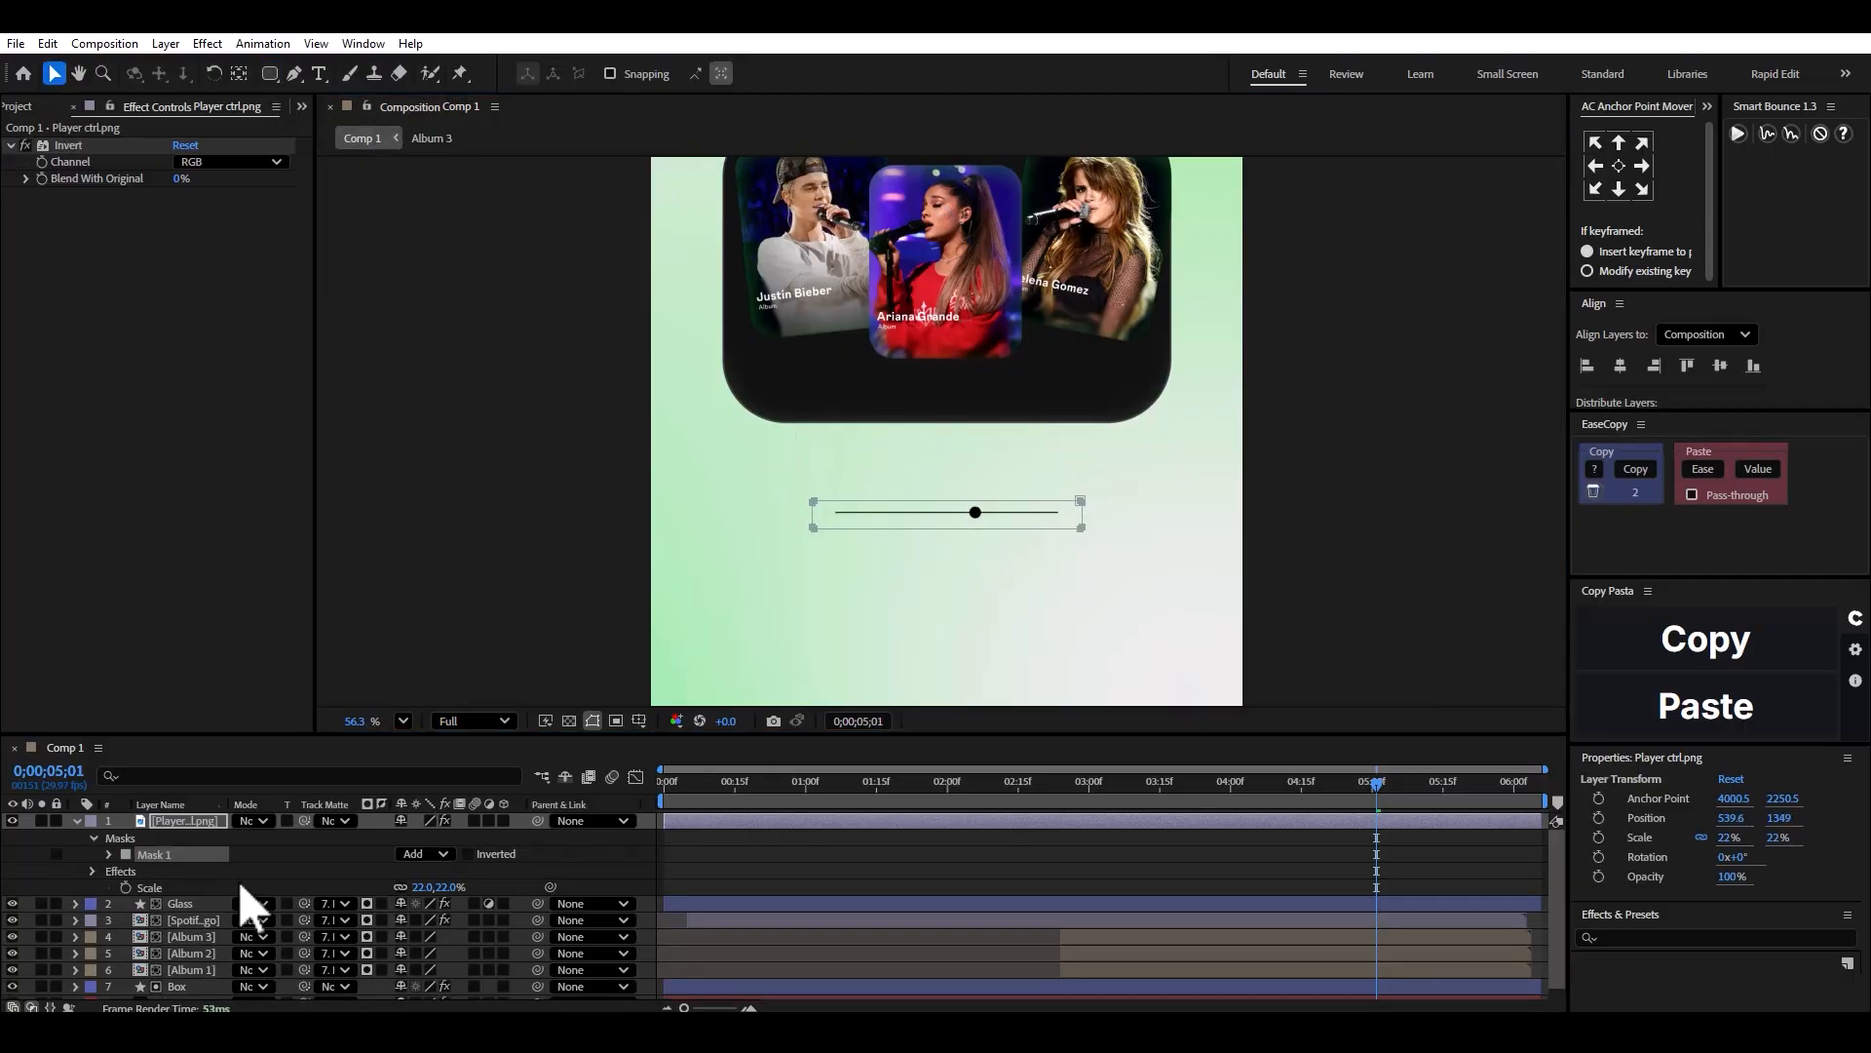
pyautogui.click(494, 853)
# Scale the masked player controls layer to 18% and move it up to 539.6, 1331.
pyautogui.press('s')
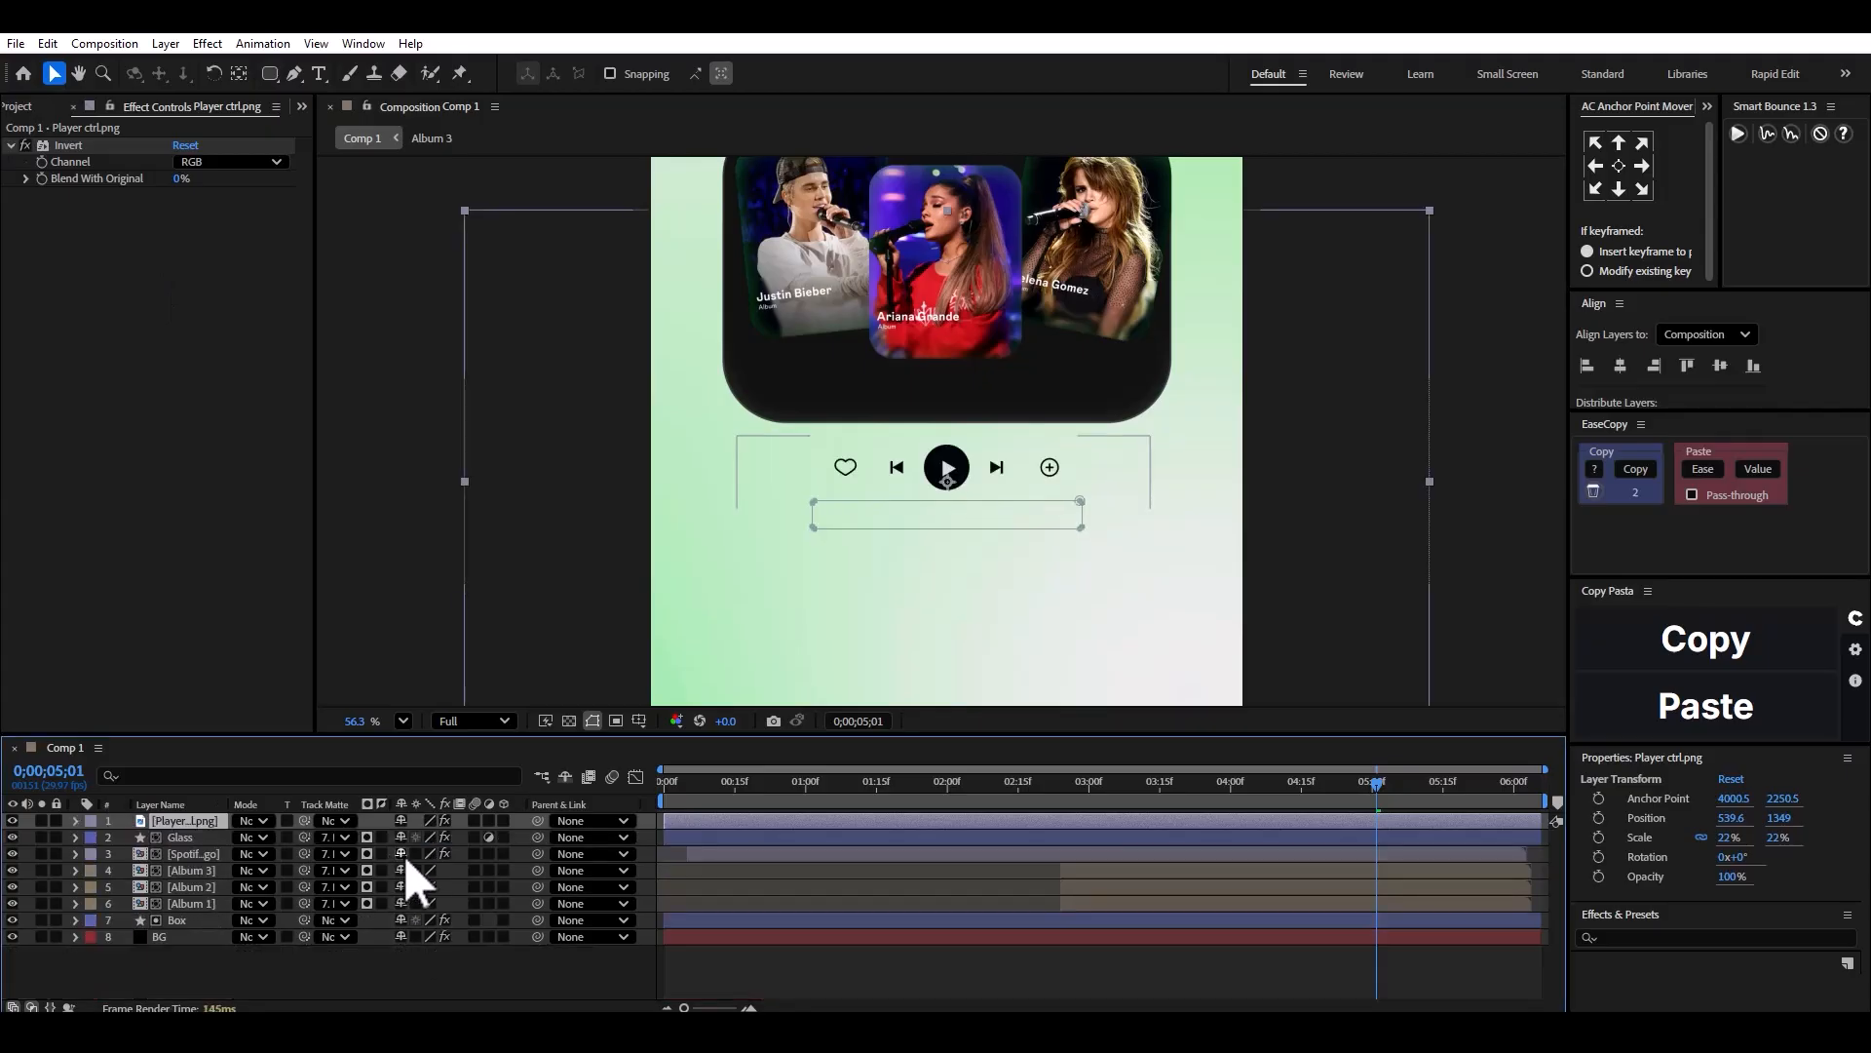
pyautogui.press(',')
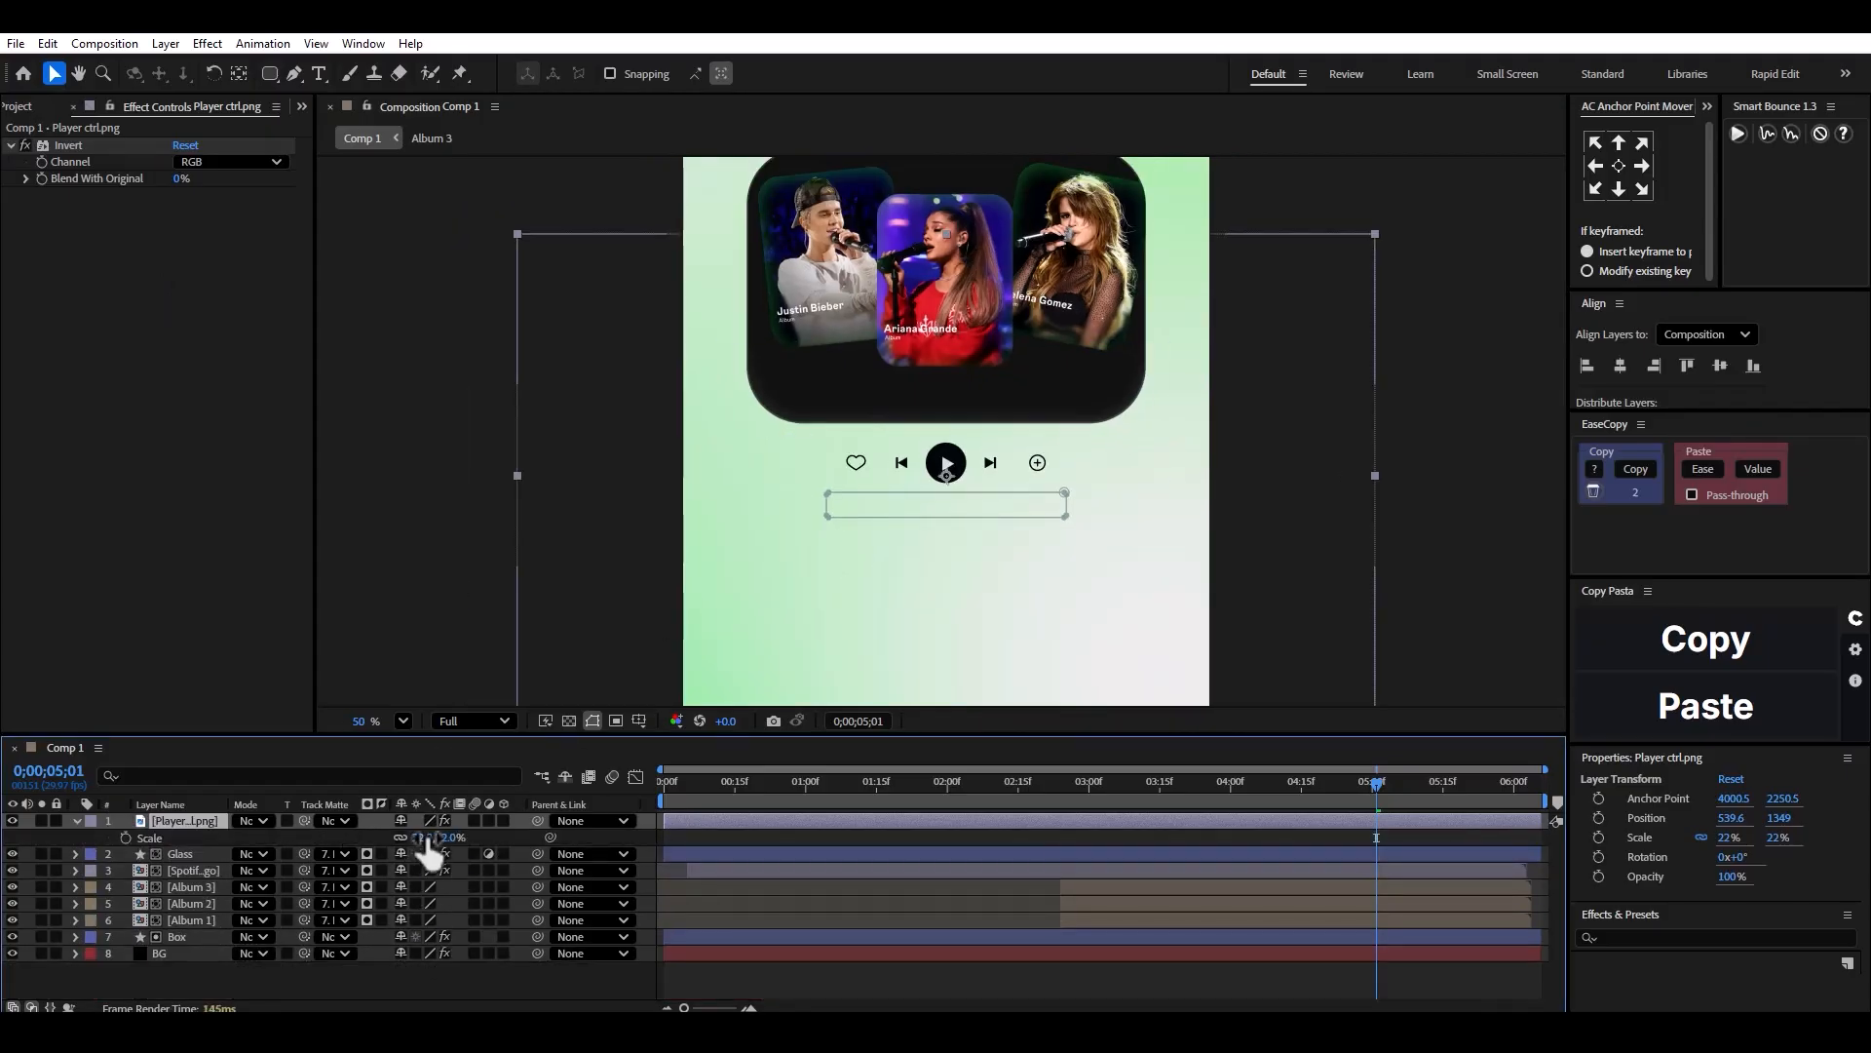
pyautogui.moveTo(426, 837); pyautogui.dragTo(404, 837)
pyautogui.moveTo(943, 474); pyautogui.dragTo(943, 464)
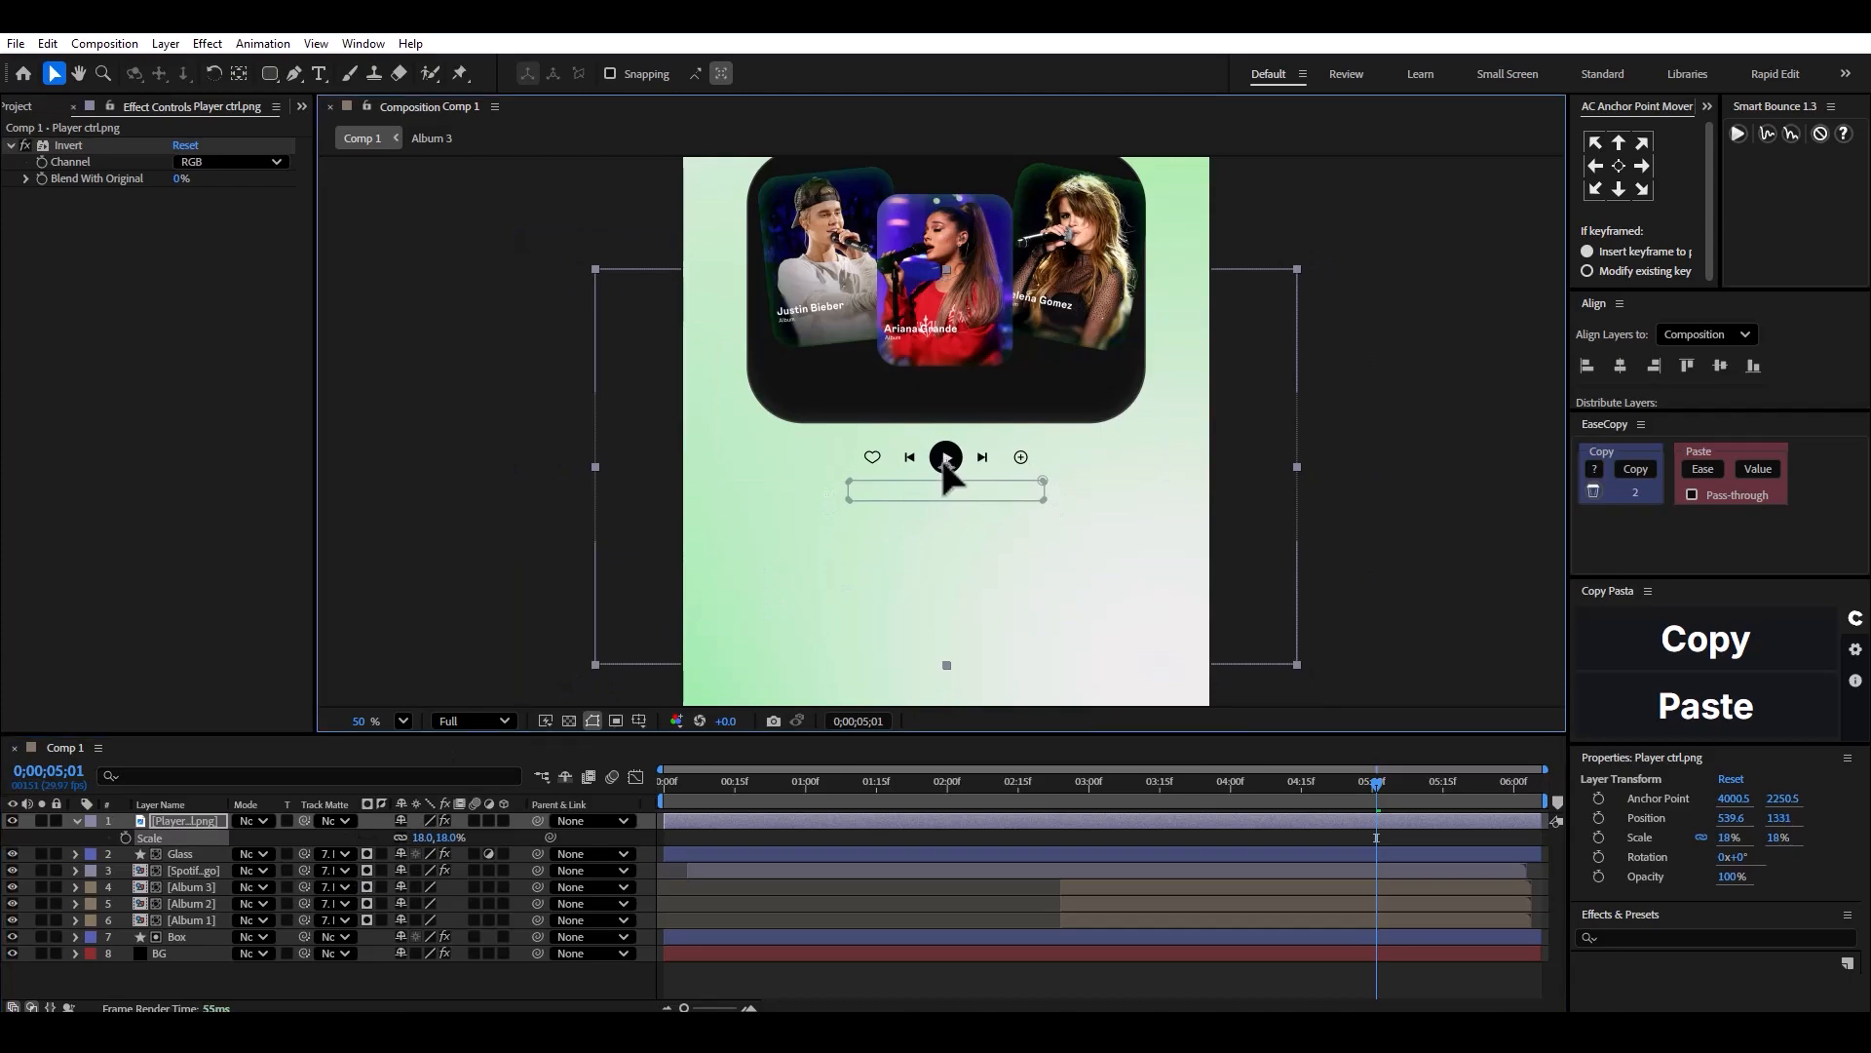
pyautogui.scroll(-2, 946, 471)
pyautogui.scroll(4, 953, 460)
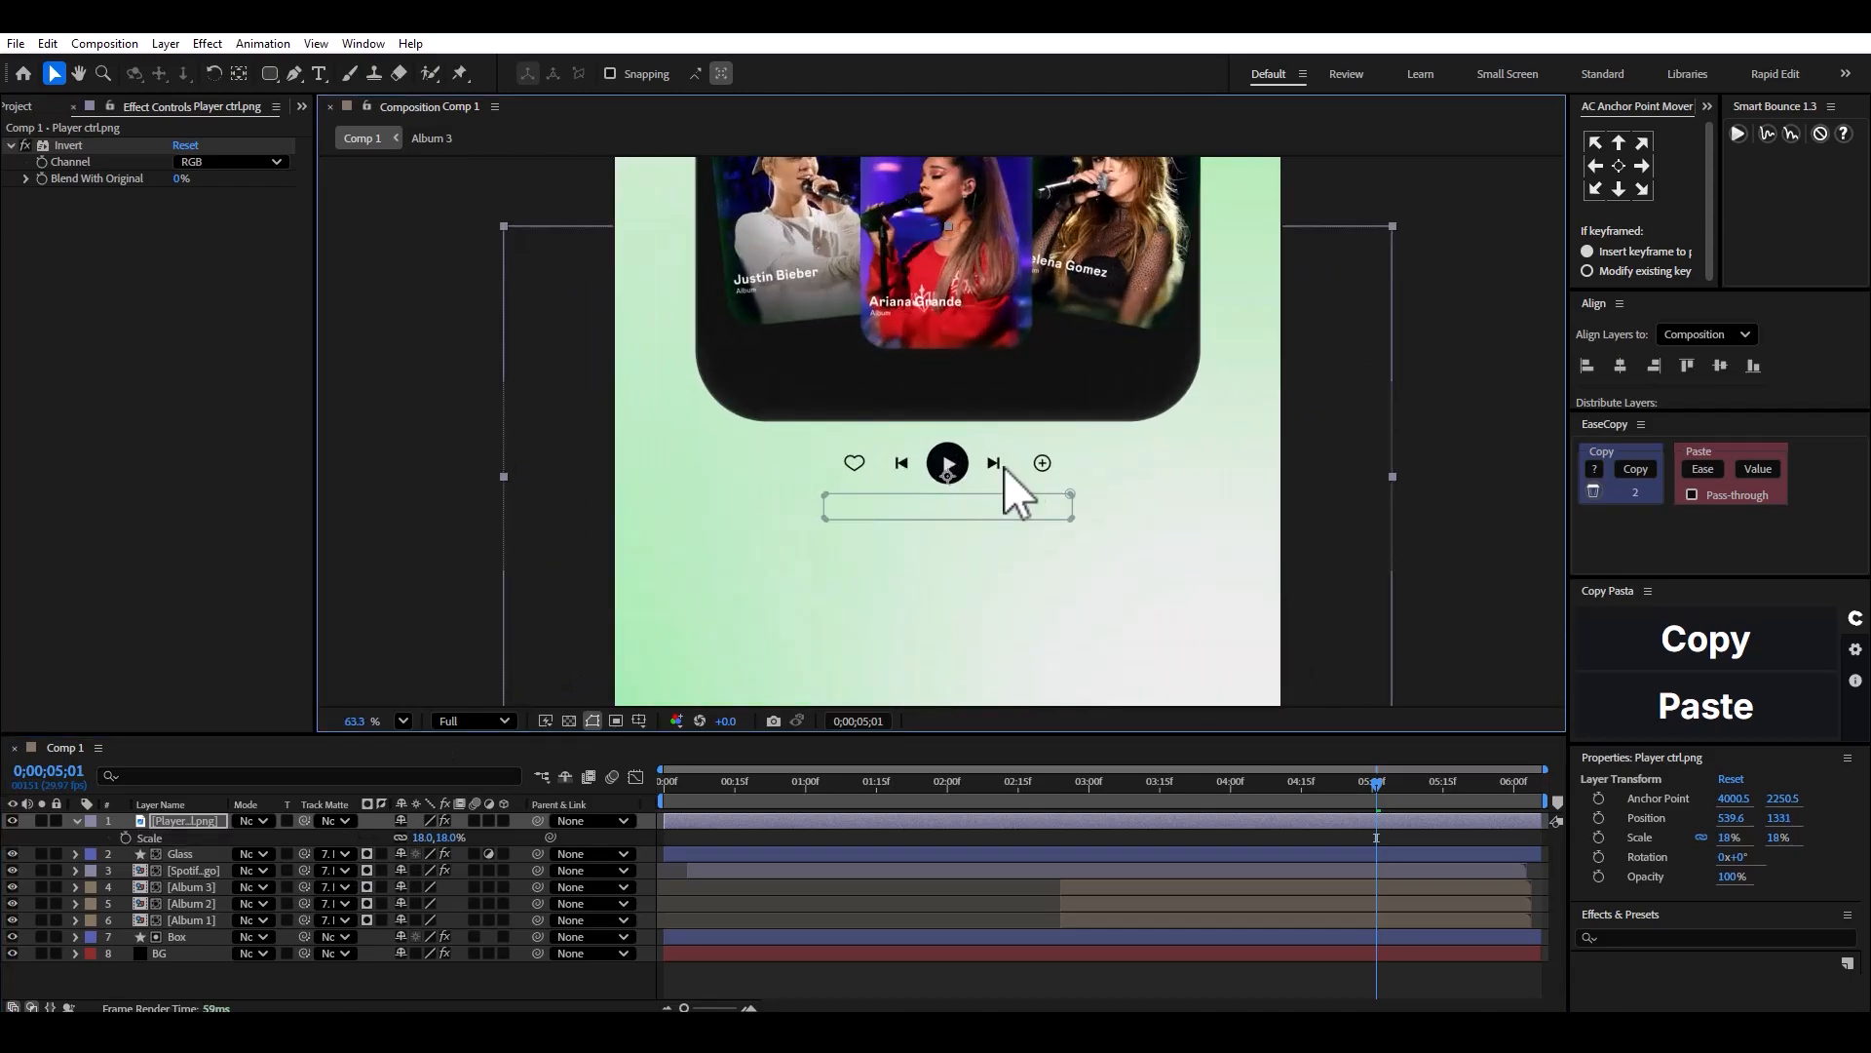
# Duplicate the player controls layer and turn off Inverted on the copy's Mask 1 to isolate the progress bar.
pyautogui.click(76, 820)
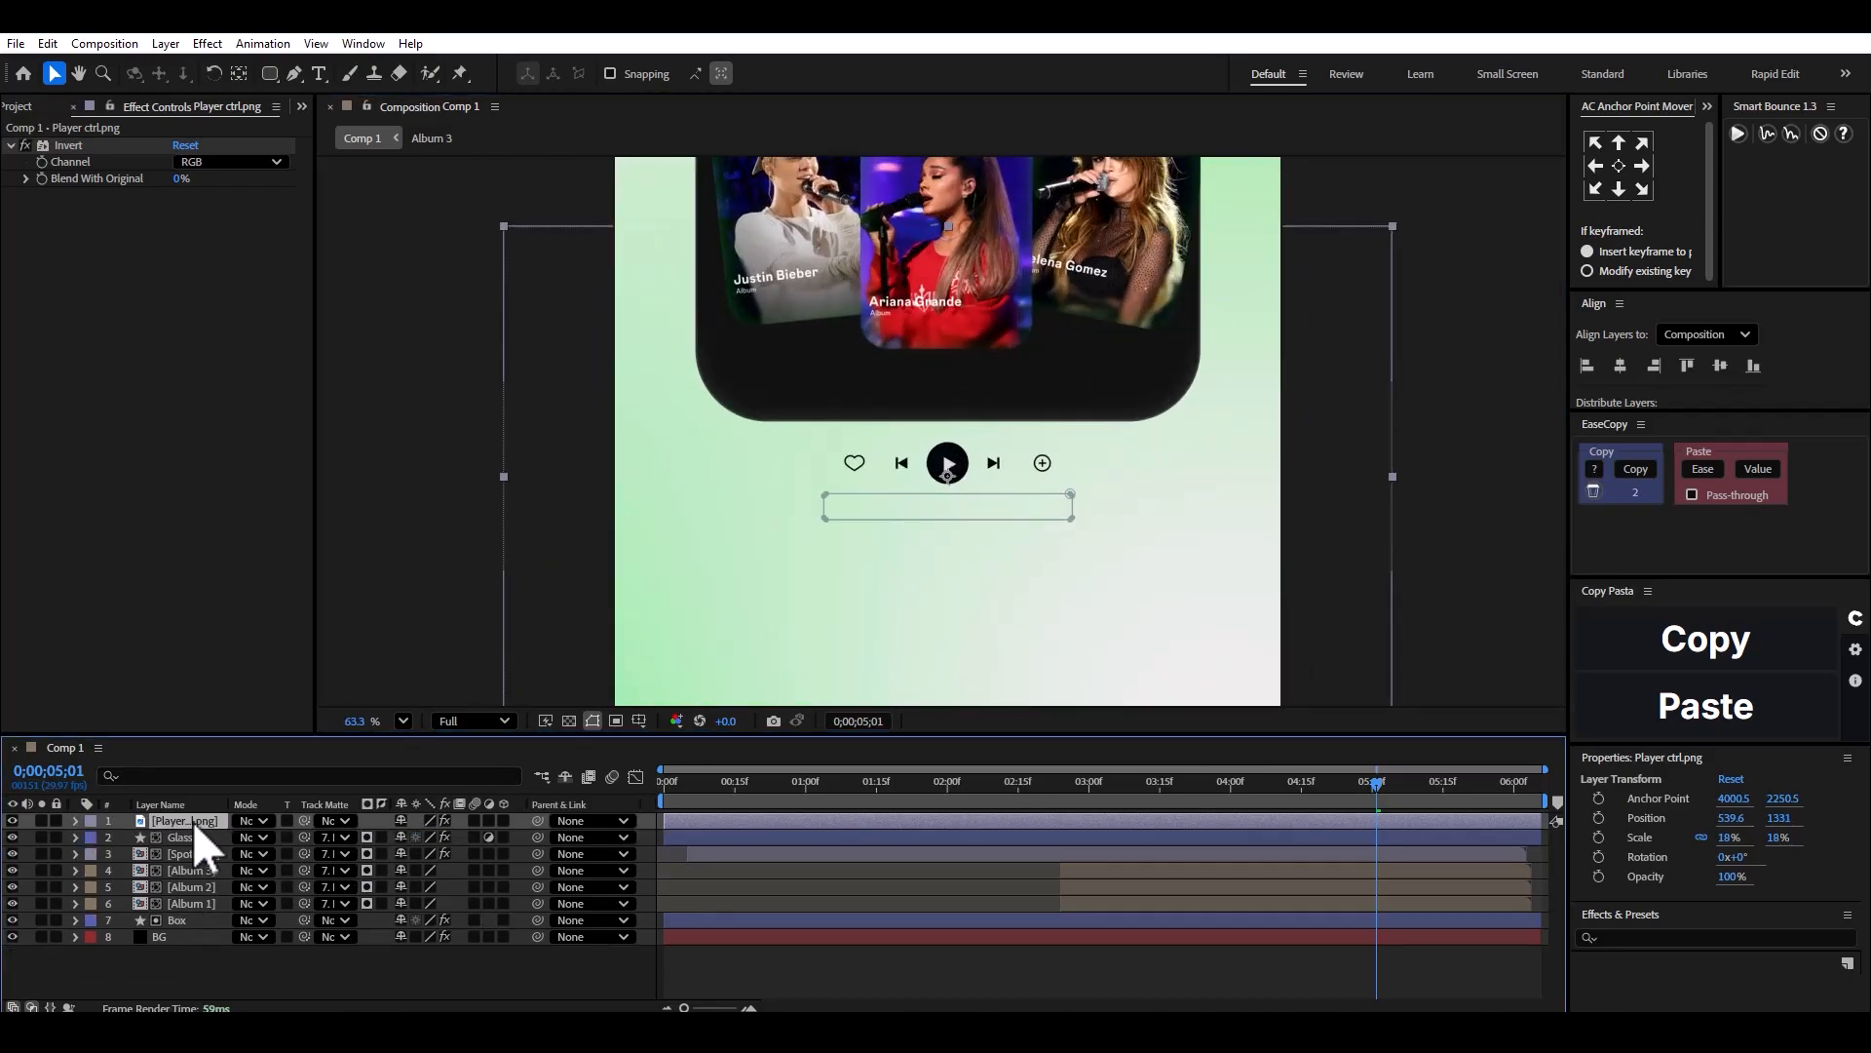
pyautogui.hotkey('ctrl', 'd')
pyautogui.click(76, 821)
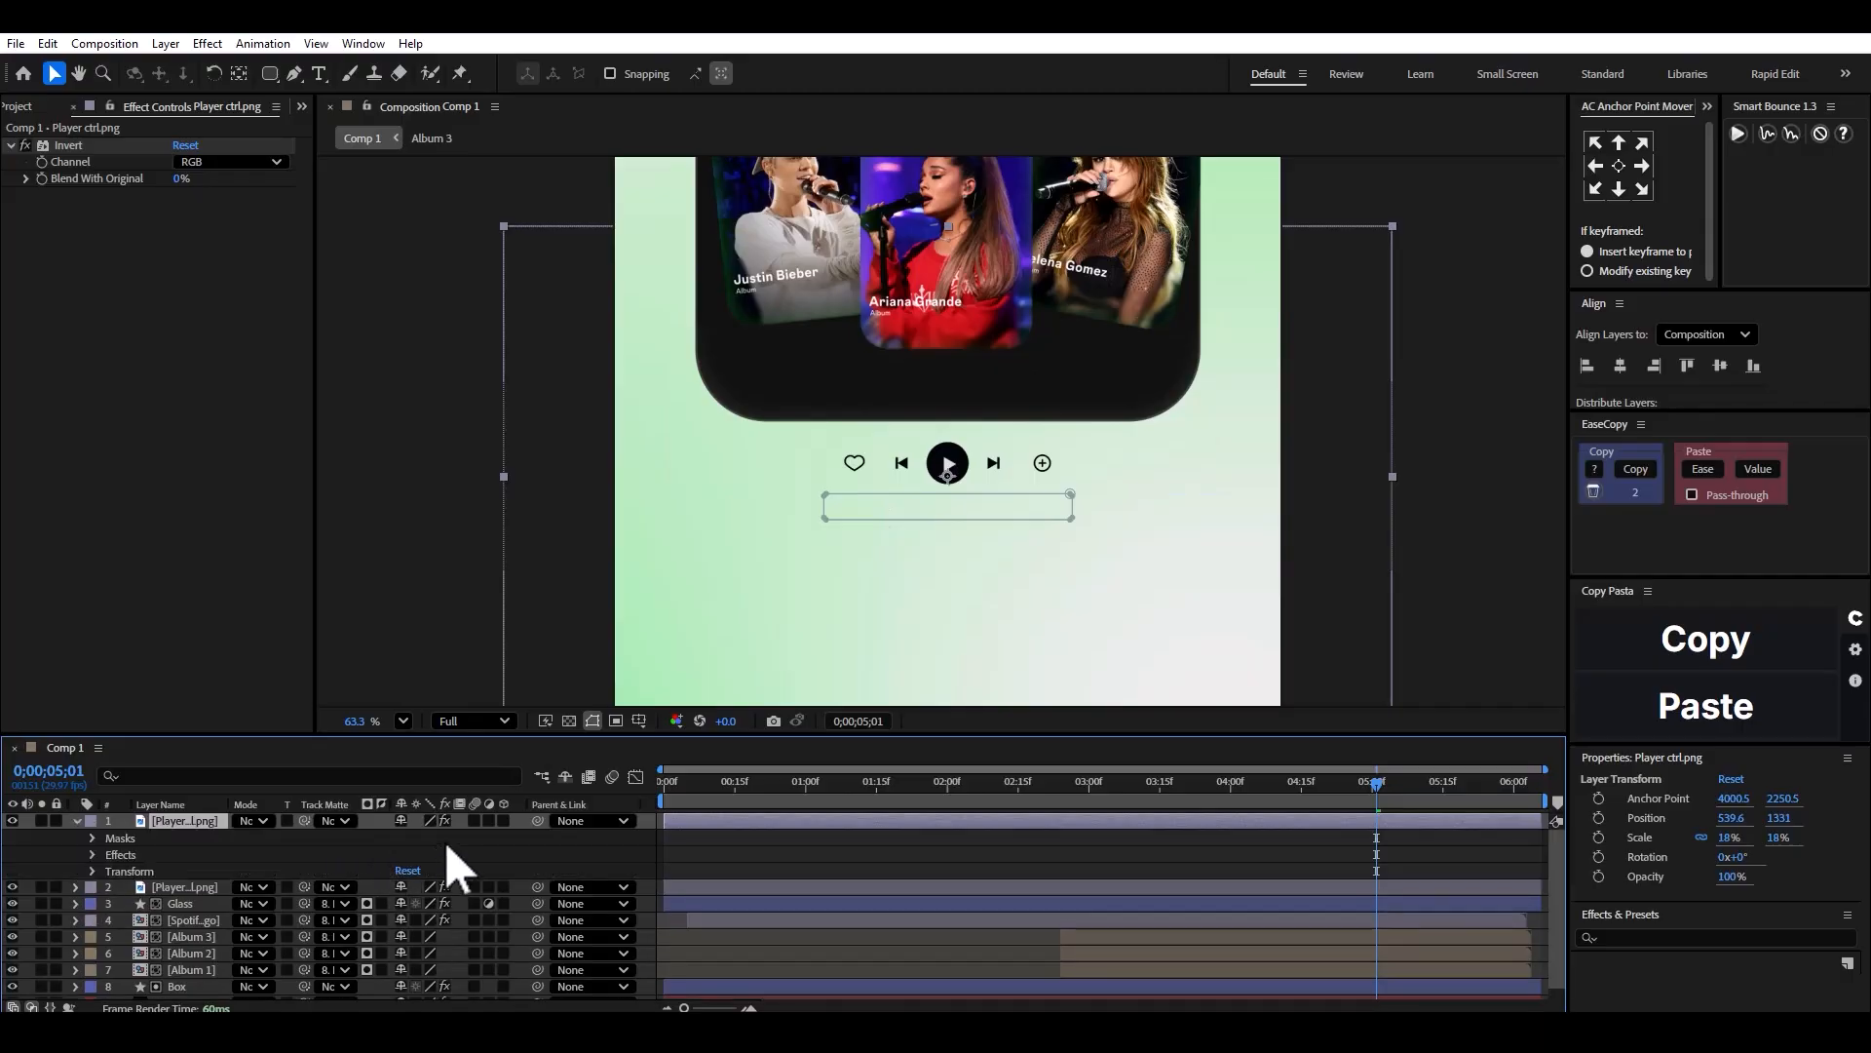
pyautogui.click(93, 838)
pyautogui.click(468, 852)
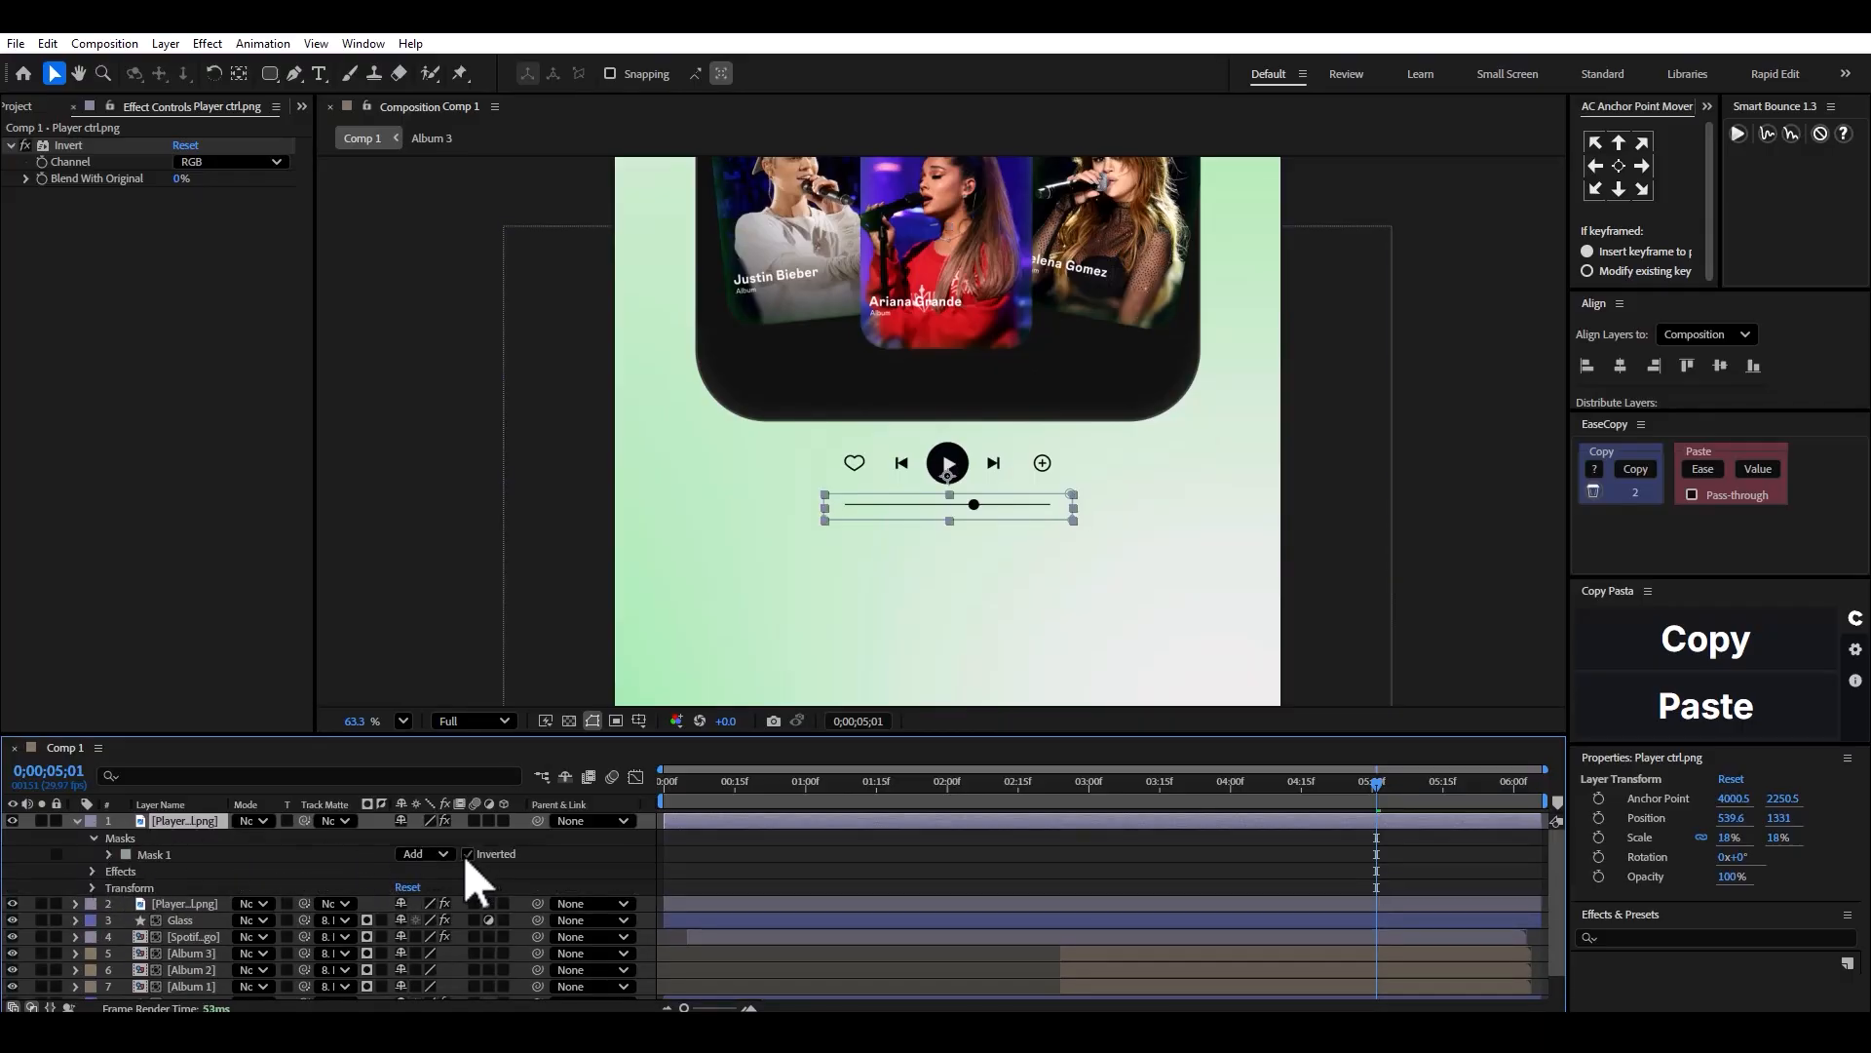
# Scale the progress bar layer to 37%, placed at 536.4, 1308.9, and centre its anchor point on the bar.
pyautogui.press('s')
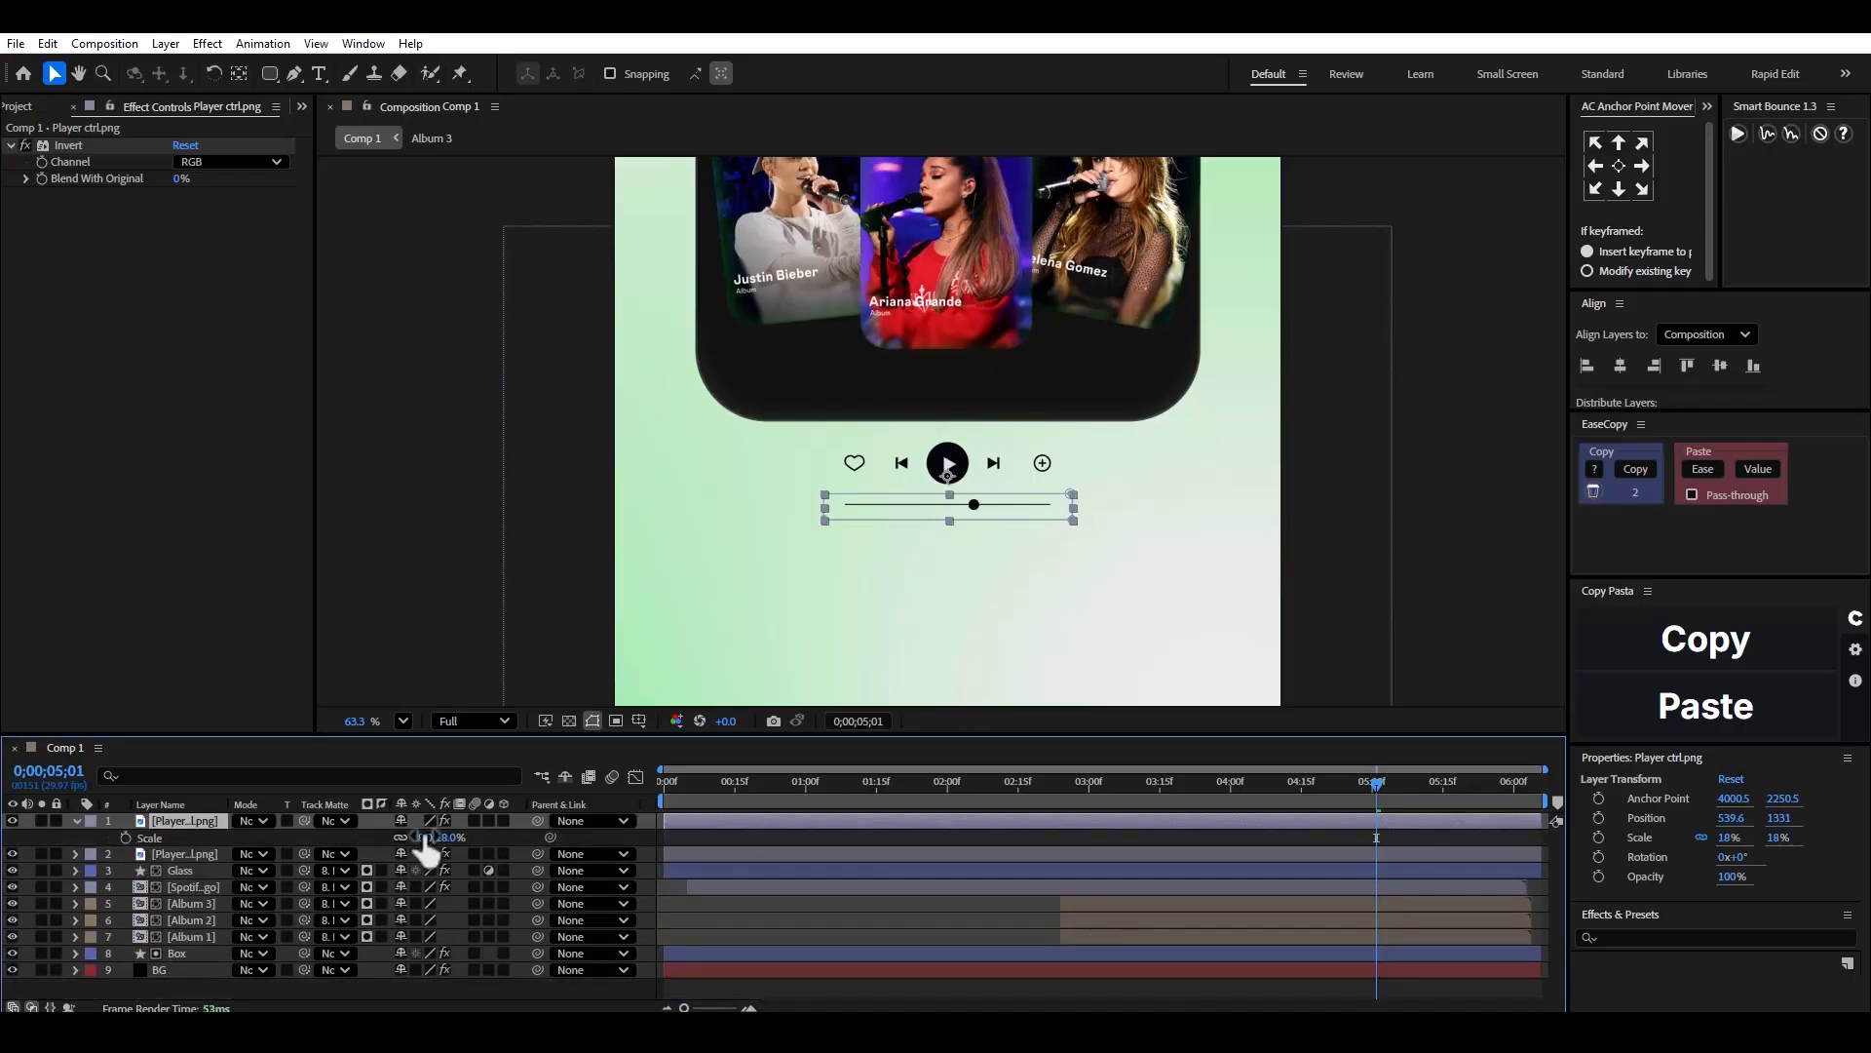
pyautogui.moveTo(419, 837); pyautogui.dragTo(439, 837)
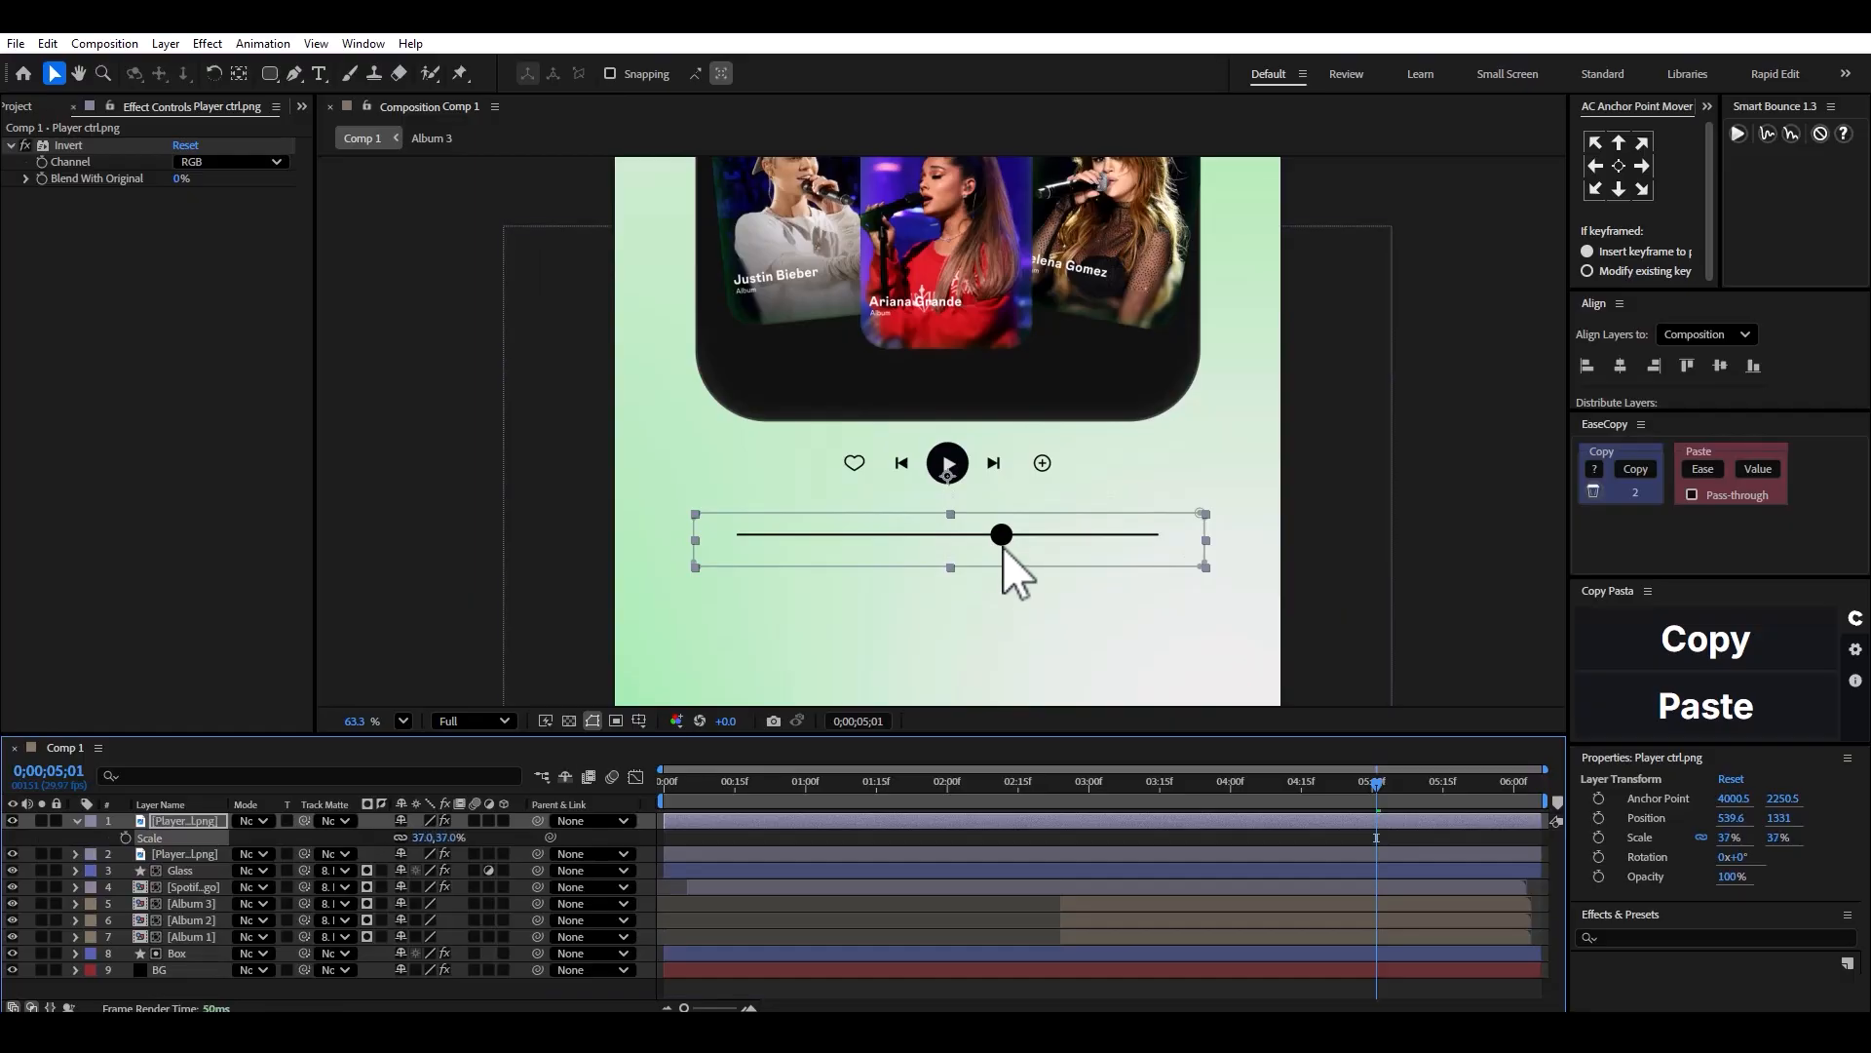
pyautogui.moveTo(1003, 547); pyautogui.dragTo(995, 521)
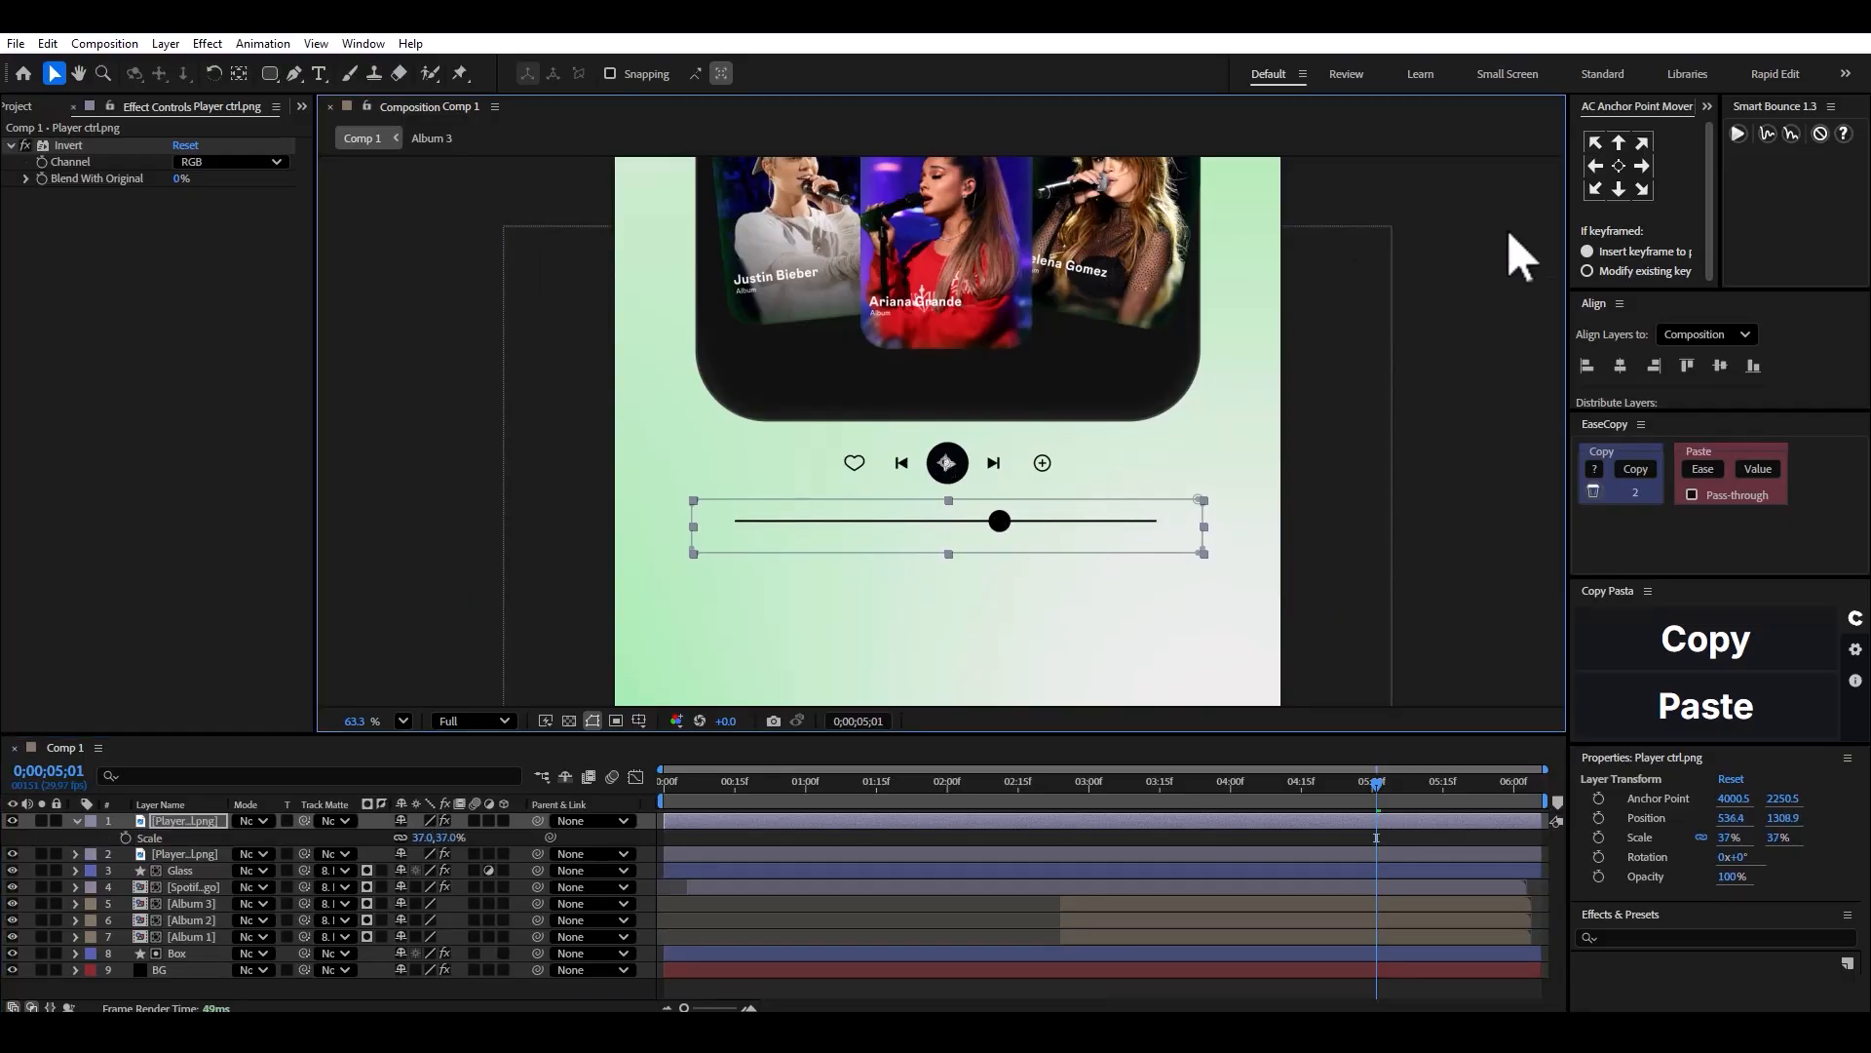
pyautogui.click(1613, 173)
pyautogui.scroll(-3, 1003, 501)
pyautogui.scroll(1, 1027, 506)
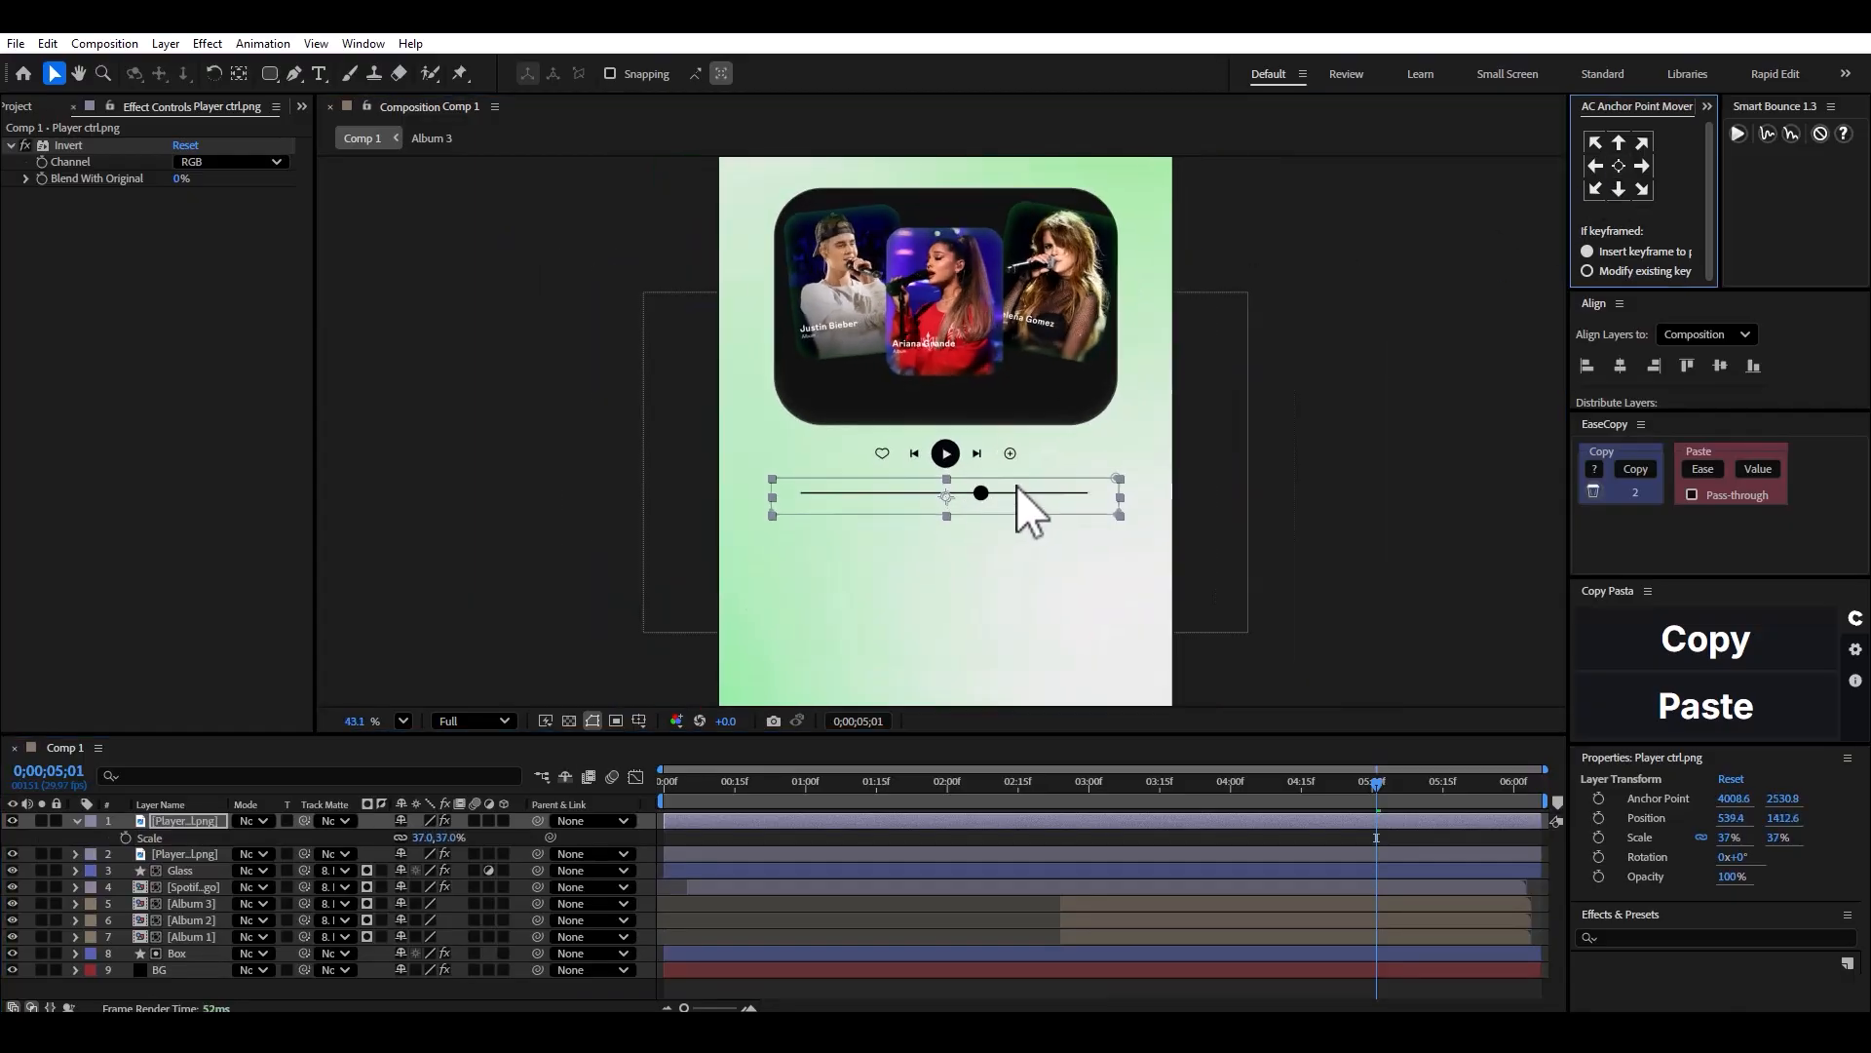
# Delete the isolated progress bar copy of the player controls layer.
pyautogui.scroll(-2, 1001, 477)
pyautogui.scroll(2, 1000, 477)
pyautogui.scroll(2, 995, 475)
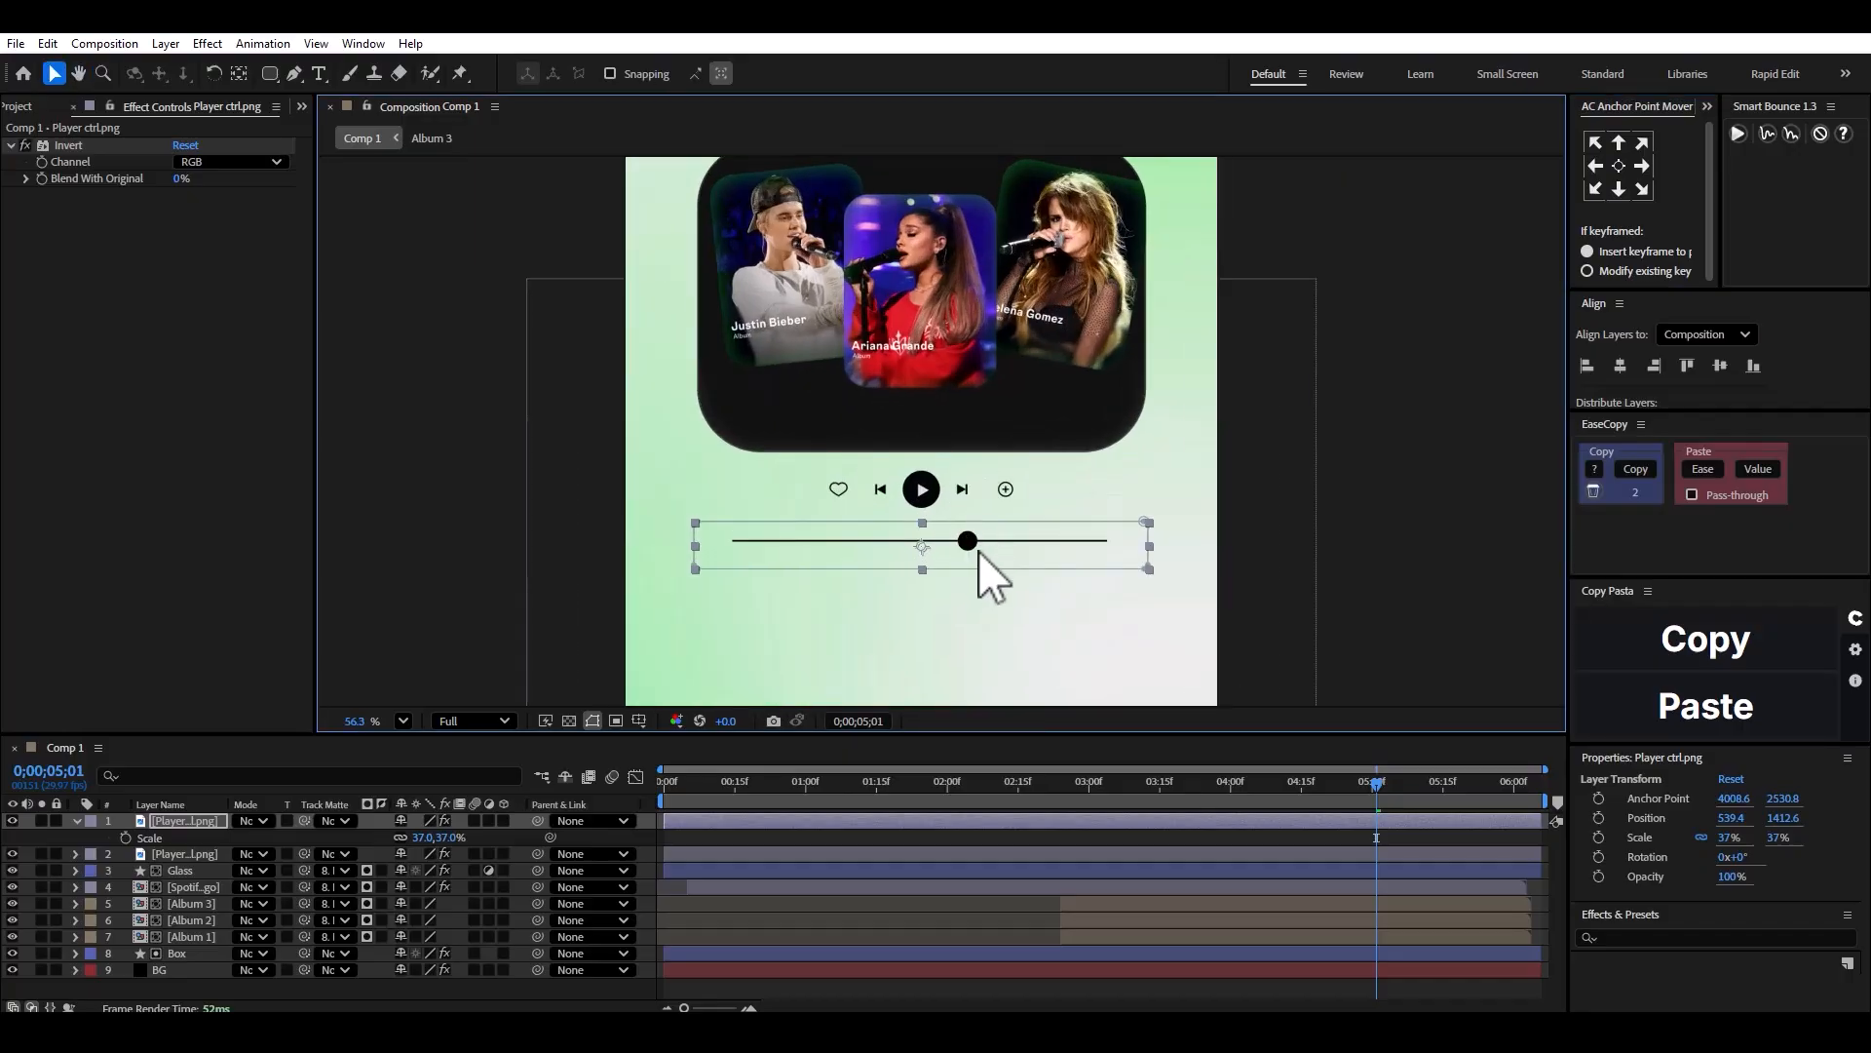
pyautogui.press('Delete')
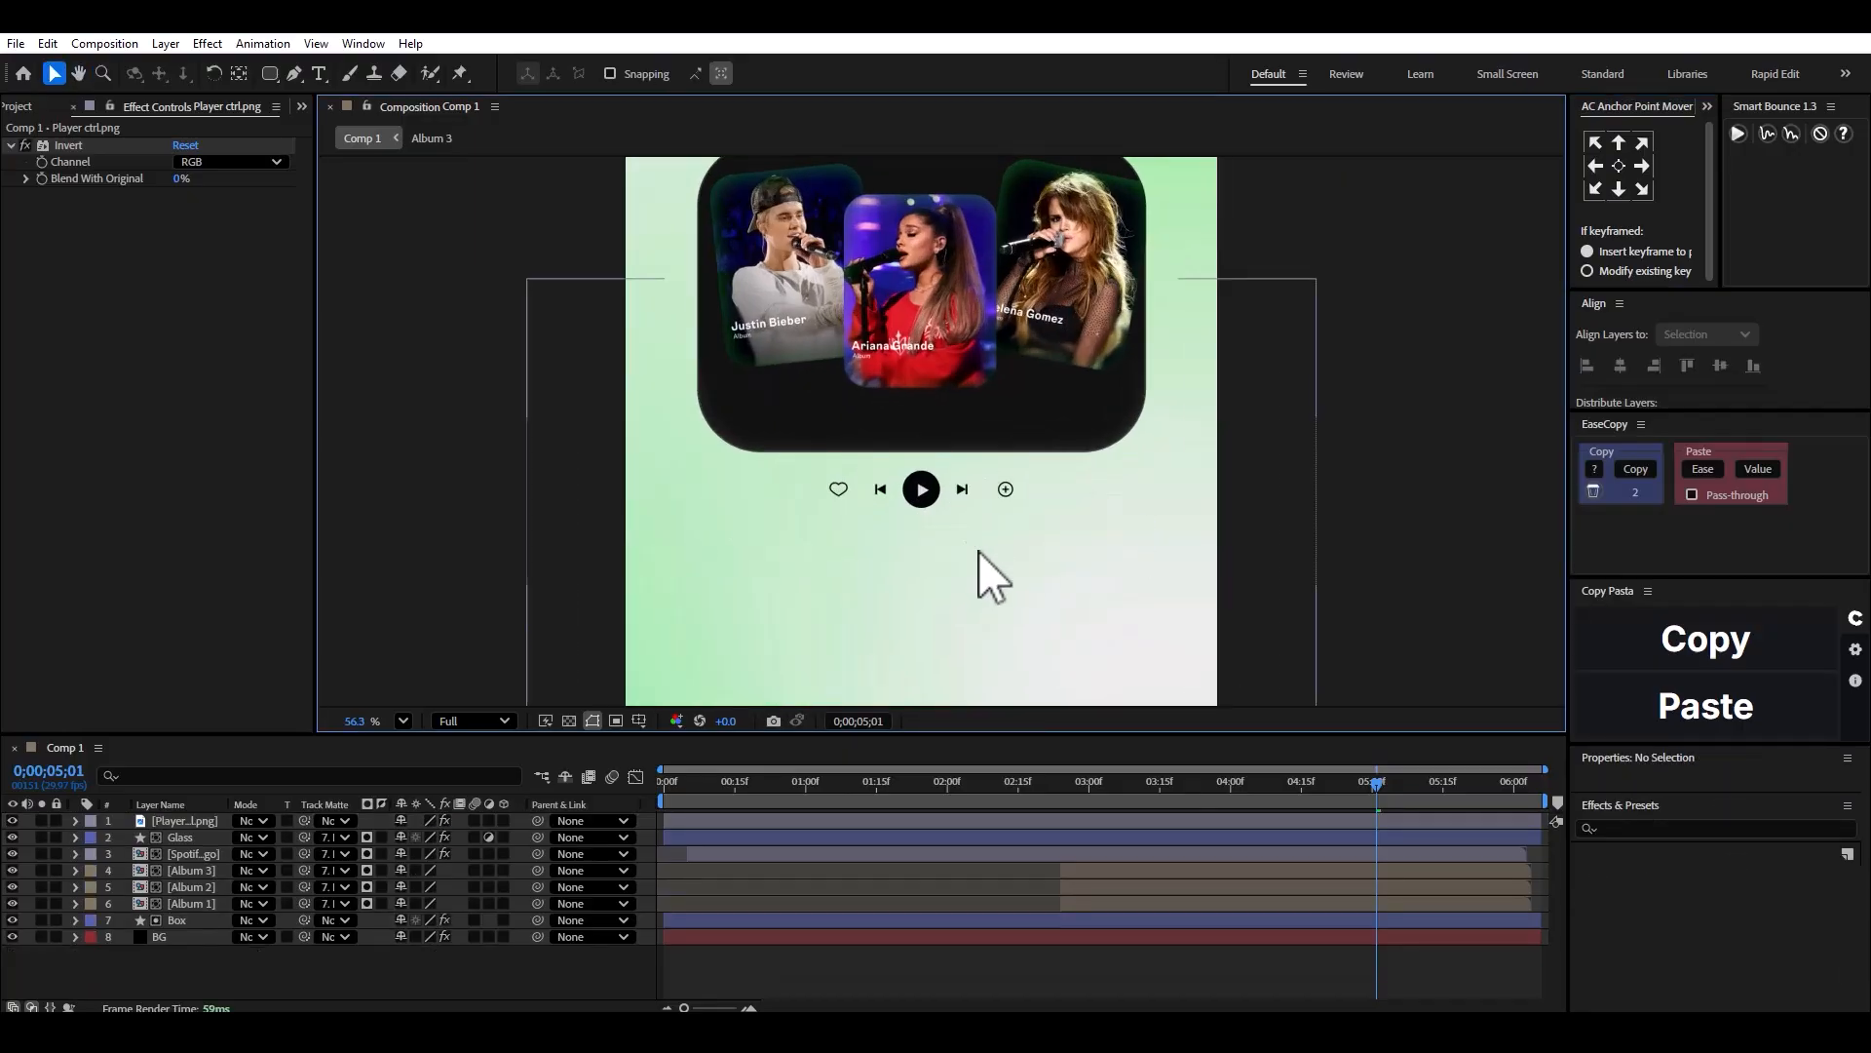
# Draw a straight horizontal line just below the player controls with the Pen tool, redrawing its end point so it is level.
pyautogui.click(293, 73)
pyautogui.scroll(1, 733, 543)
pyautogui.click(715, 537)
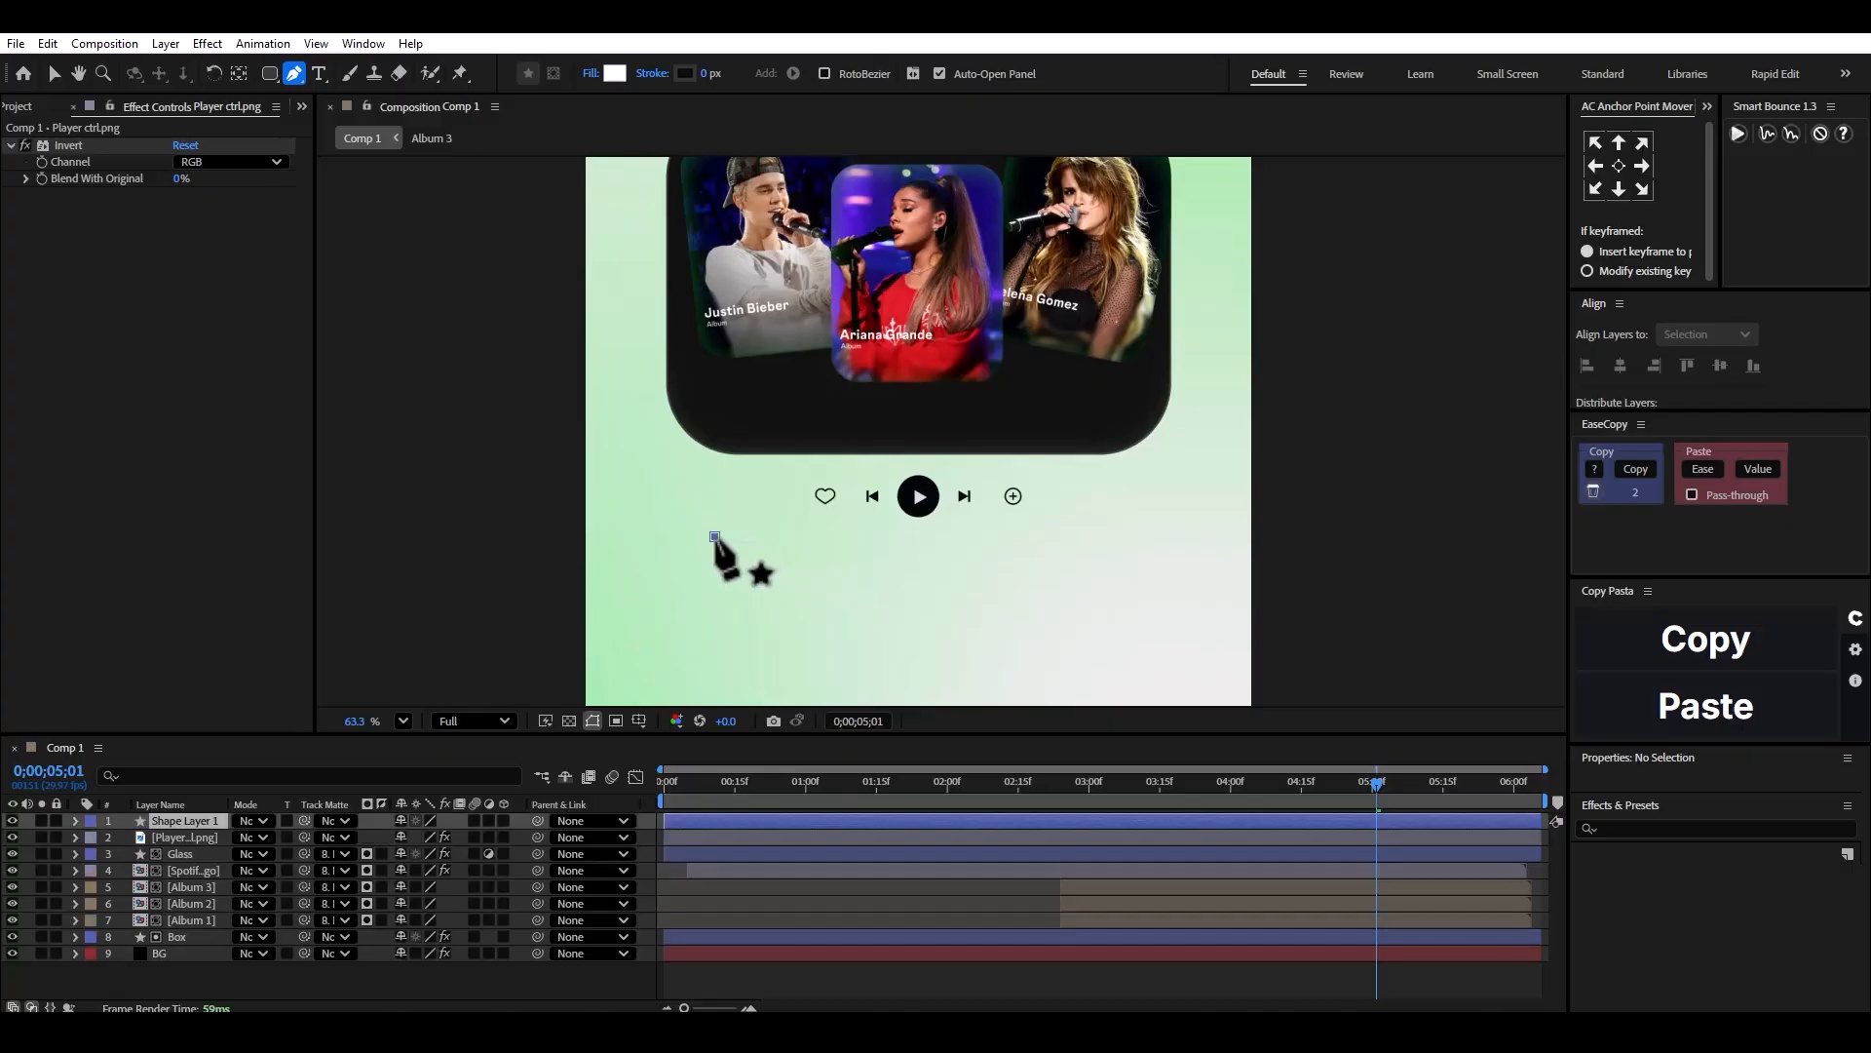
pyautogui.click(1118, 538)
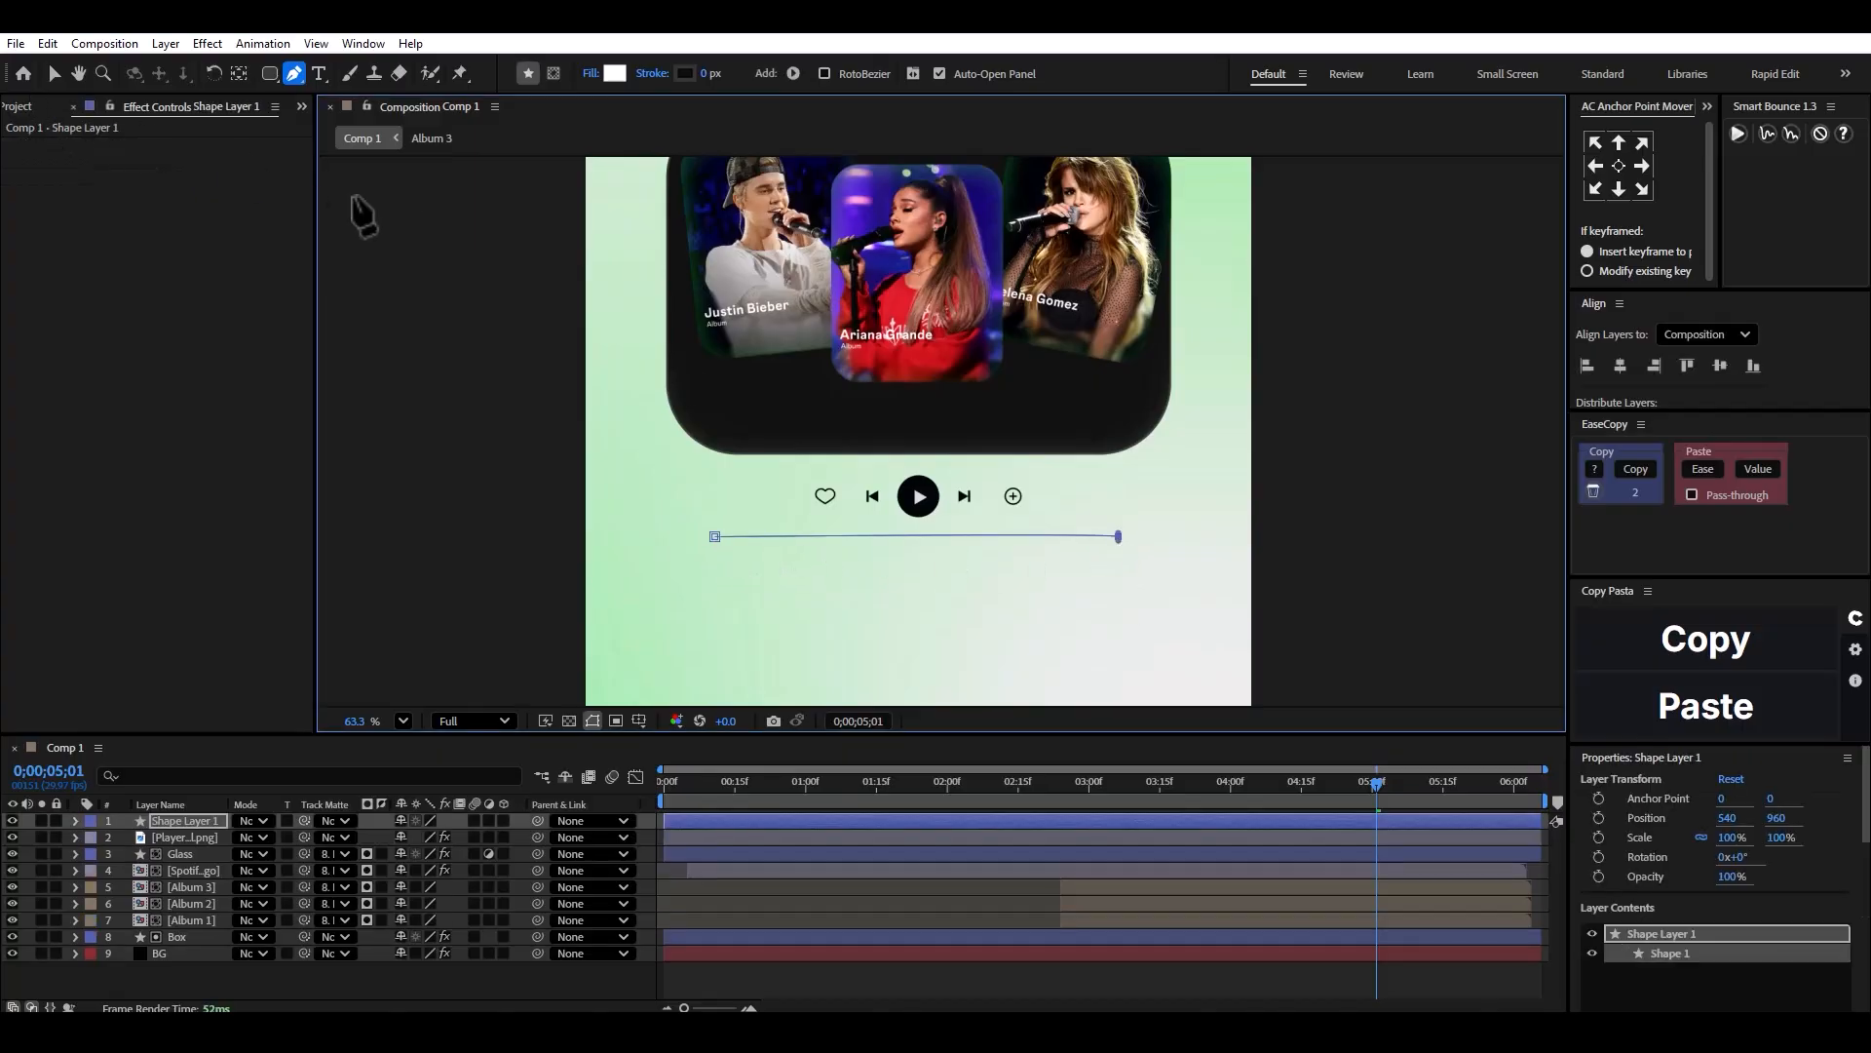
pyautogui.hotkey('ctrl', 'z')
pyautogui.click(1110, 536)
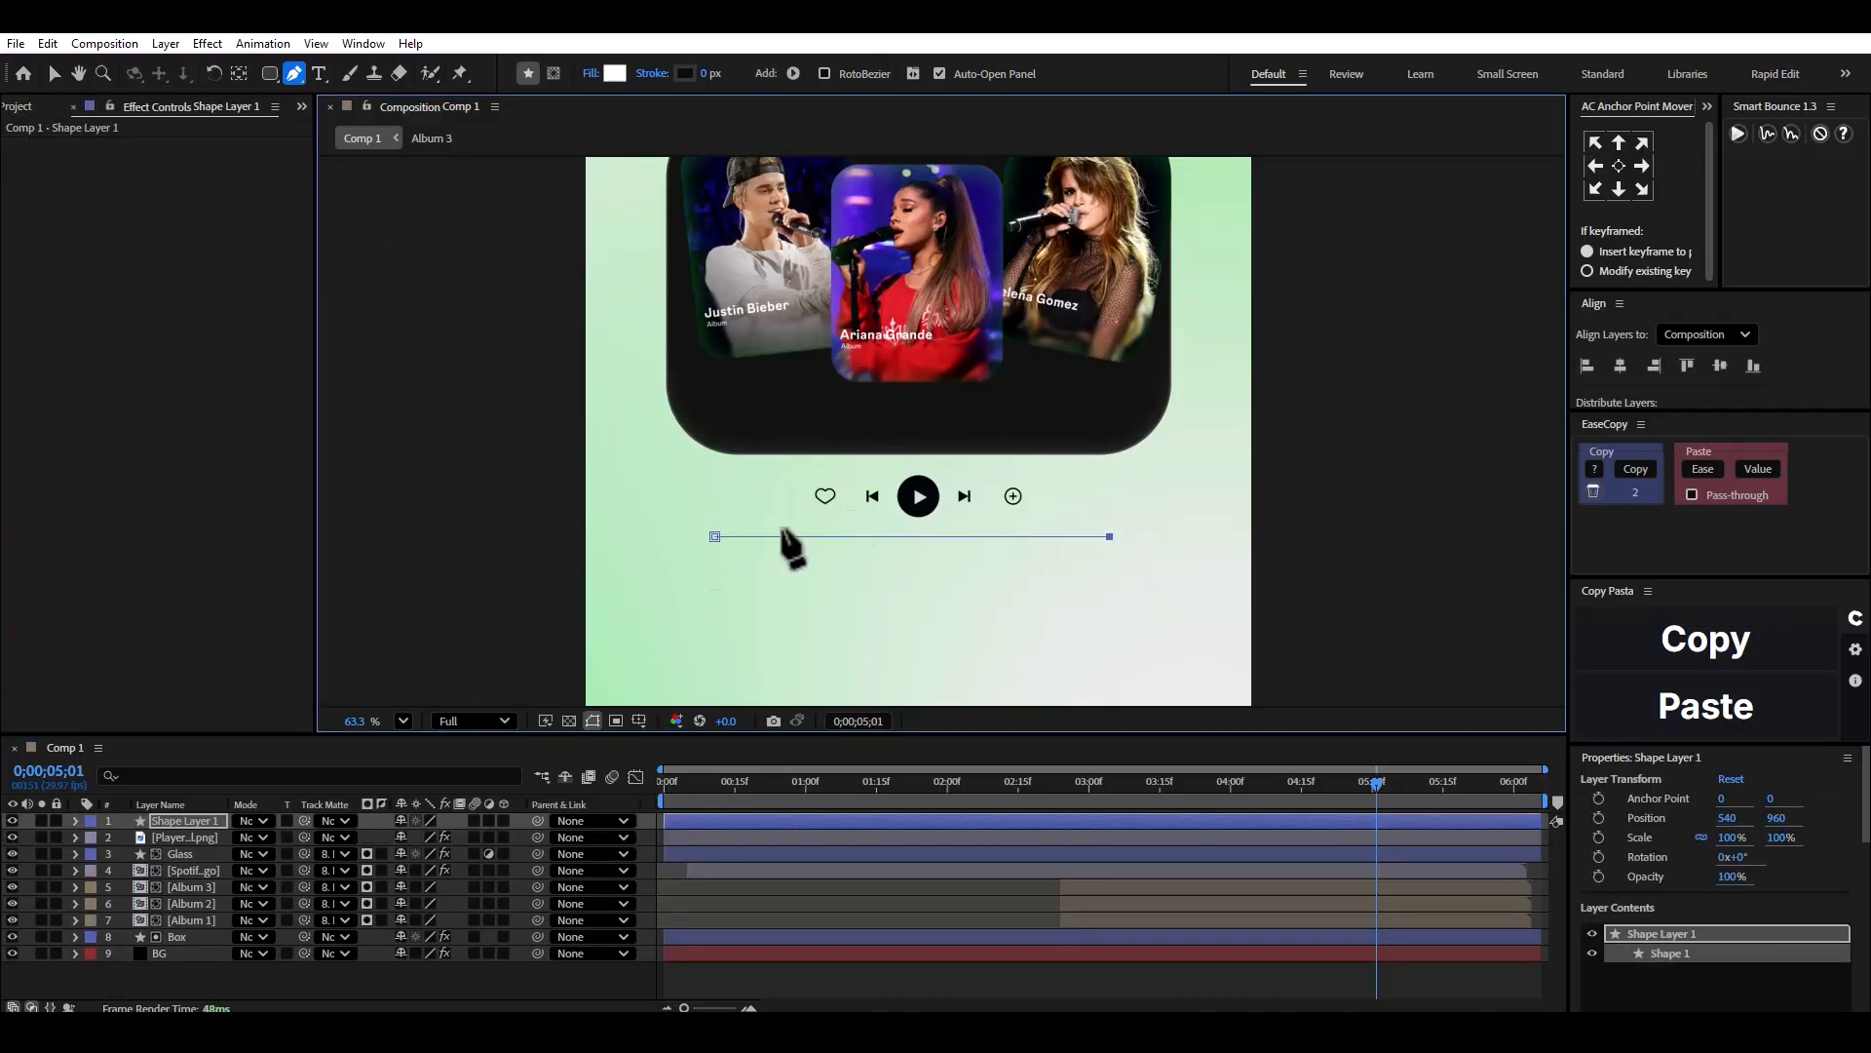
# Set the line's stroke width to 4 px and its stroke colour to black.
pyautogui.click(54, 73)
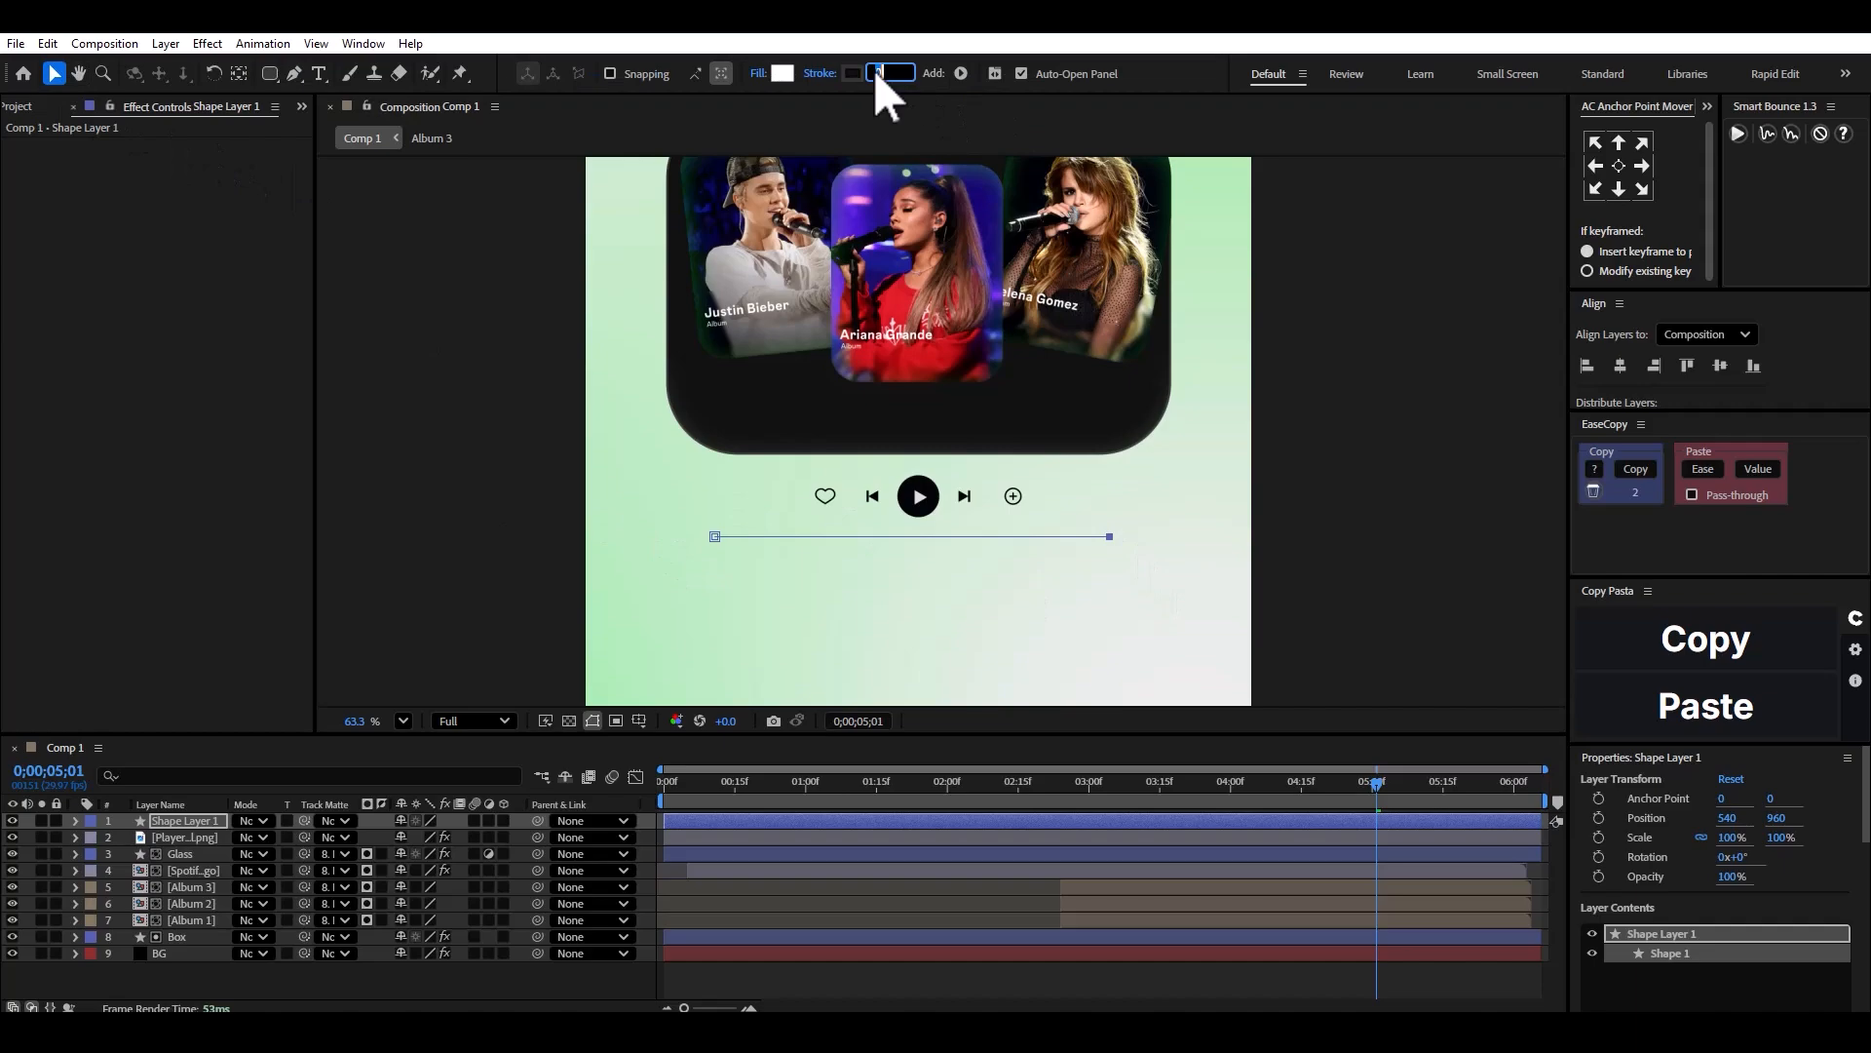
pyautogui.write('4')
pyautogui.press('Return')
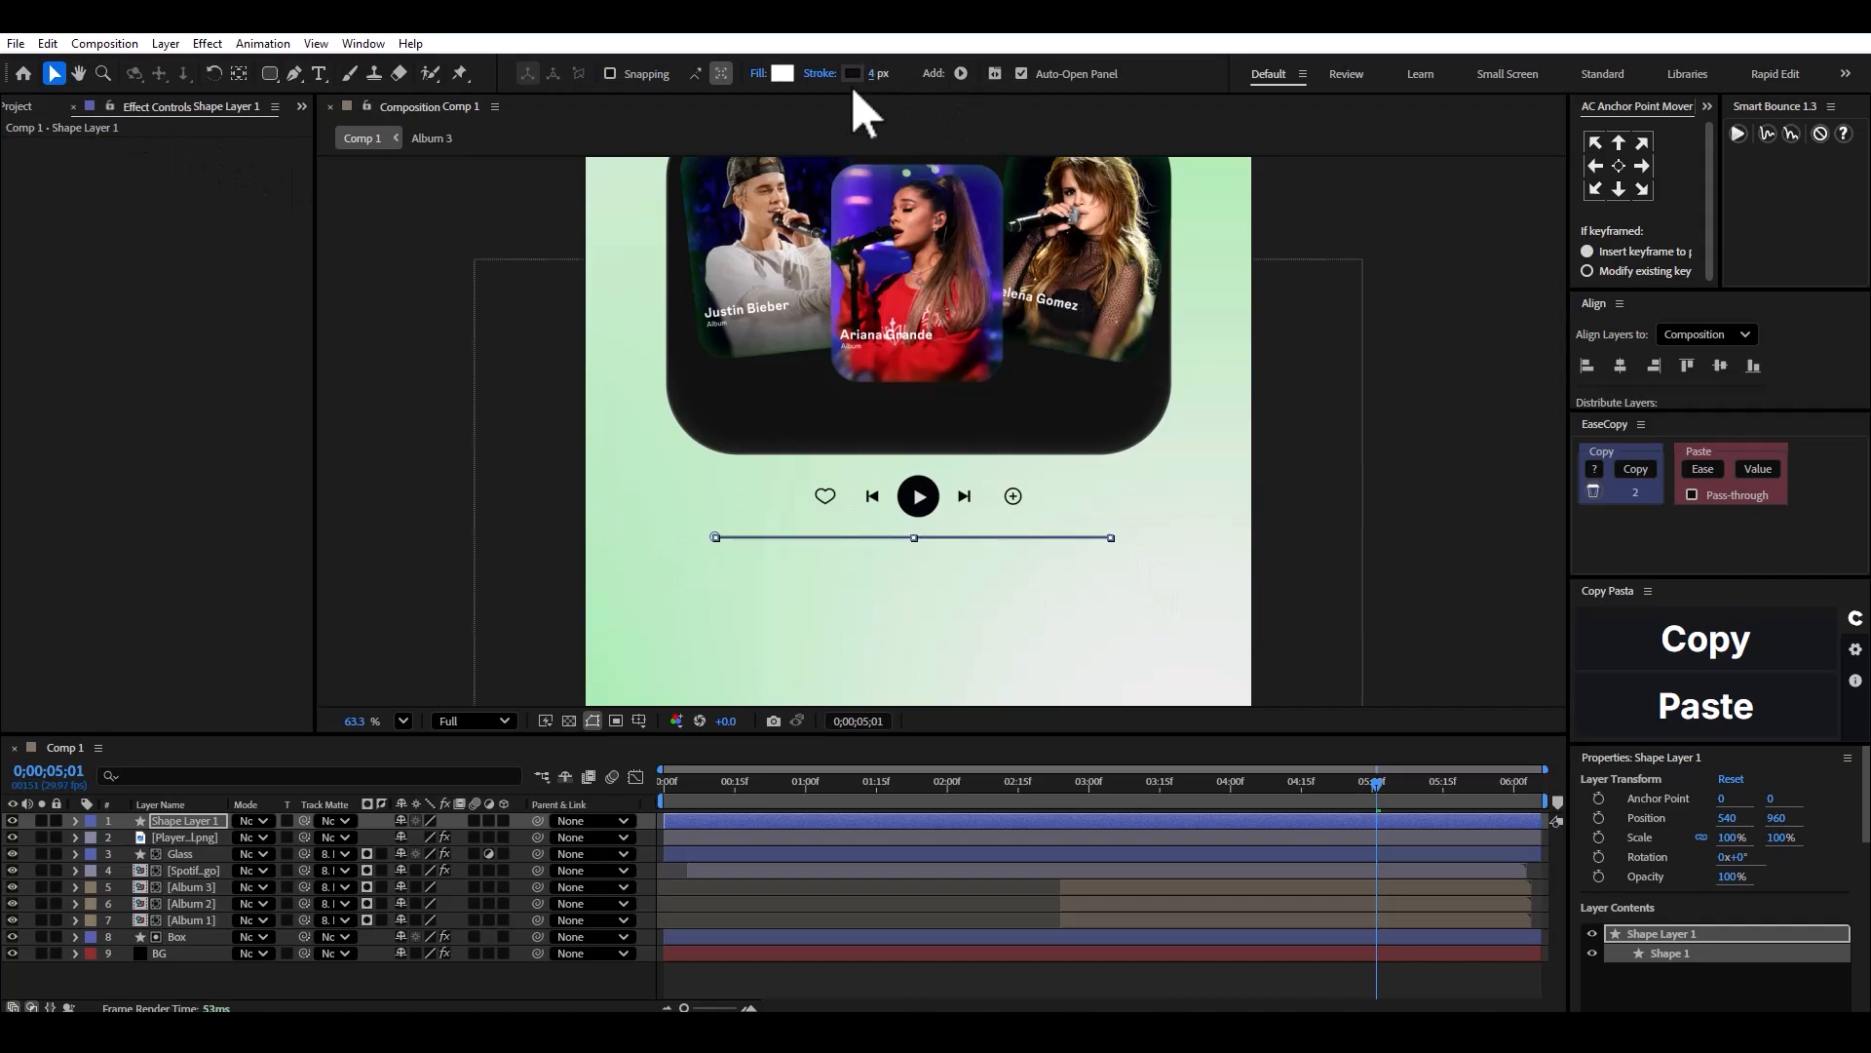
pyautogui.click(852, 75)
pyautogui.click(1127, 405)
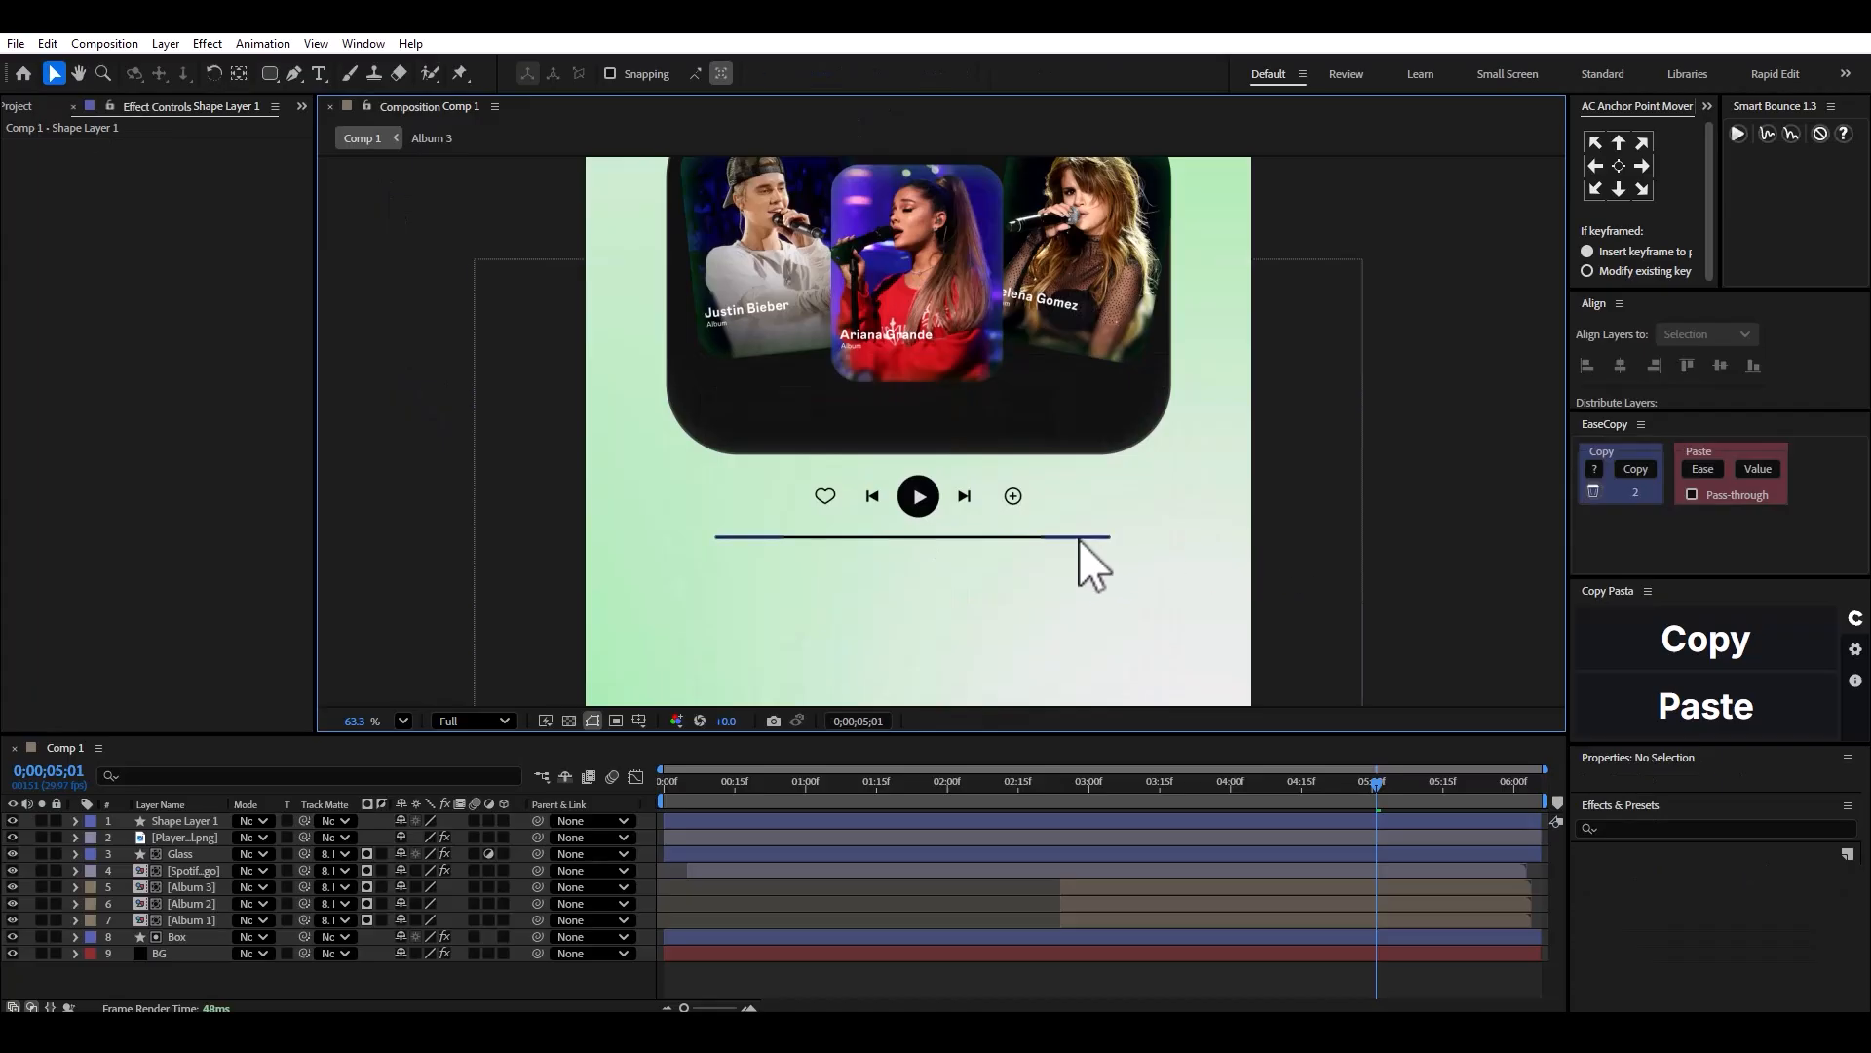
# Centre the line's anchor point on the line and nudge the layer horizontally to position 536.2, 1376.4.
pyautogui.click(1077, 538)
pyautogui.hotkey('ctrl', 'alt', 'Home')
pyautogui.press('Right')
pyautogui.press('Right')
pyautogui.press('Right')
pyautogui.press('Right')
pyautogui.press('Right')
pyautogui.press('Right')
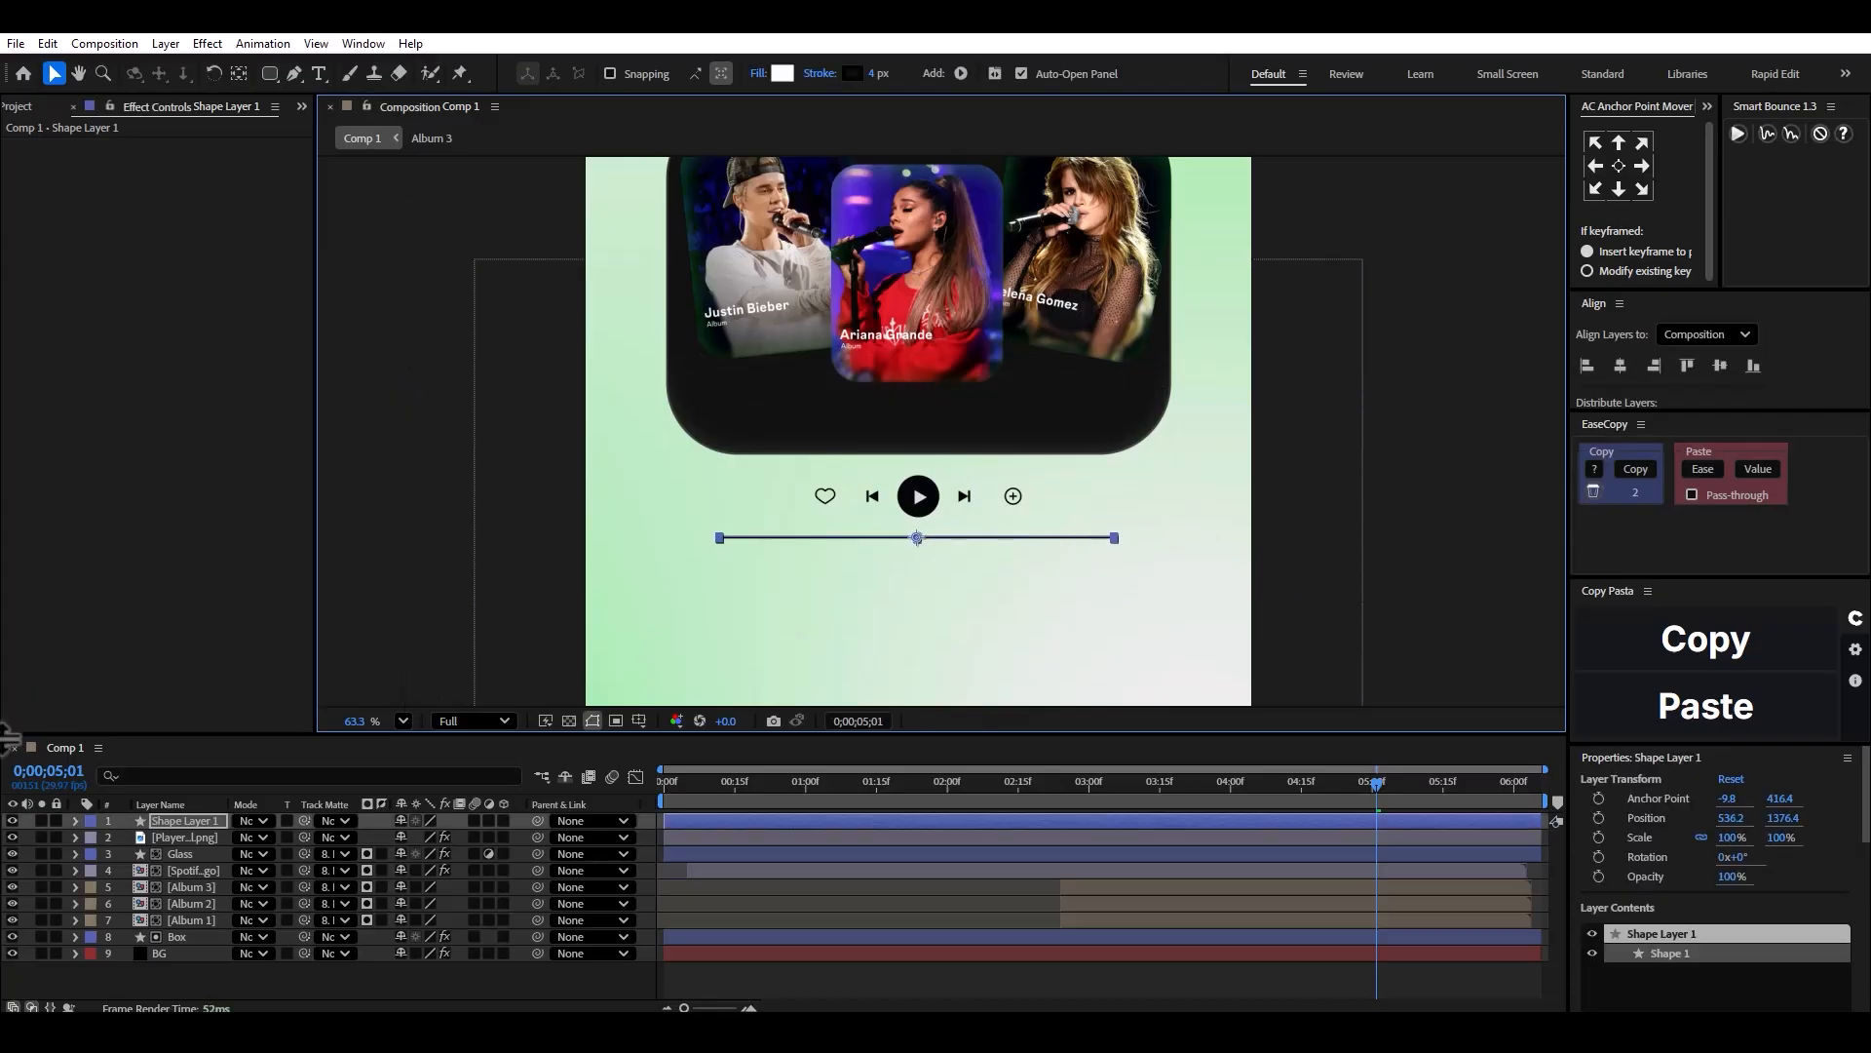
# Rename the new shape layer as Line.
pyautogui.rightClick(204, 822)
pyautogui.click(244, 758)
pyautogui.write('Line')
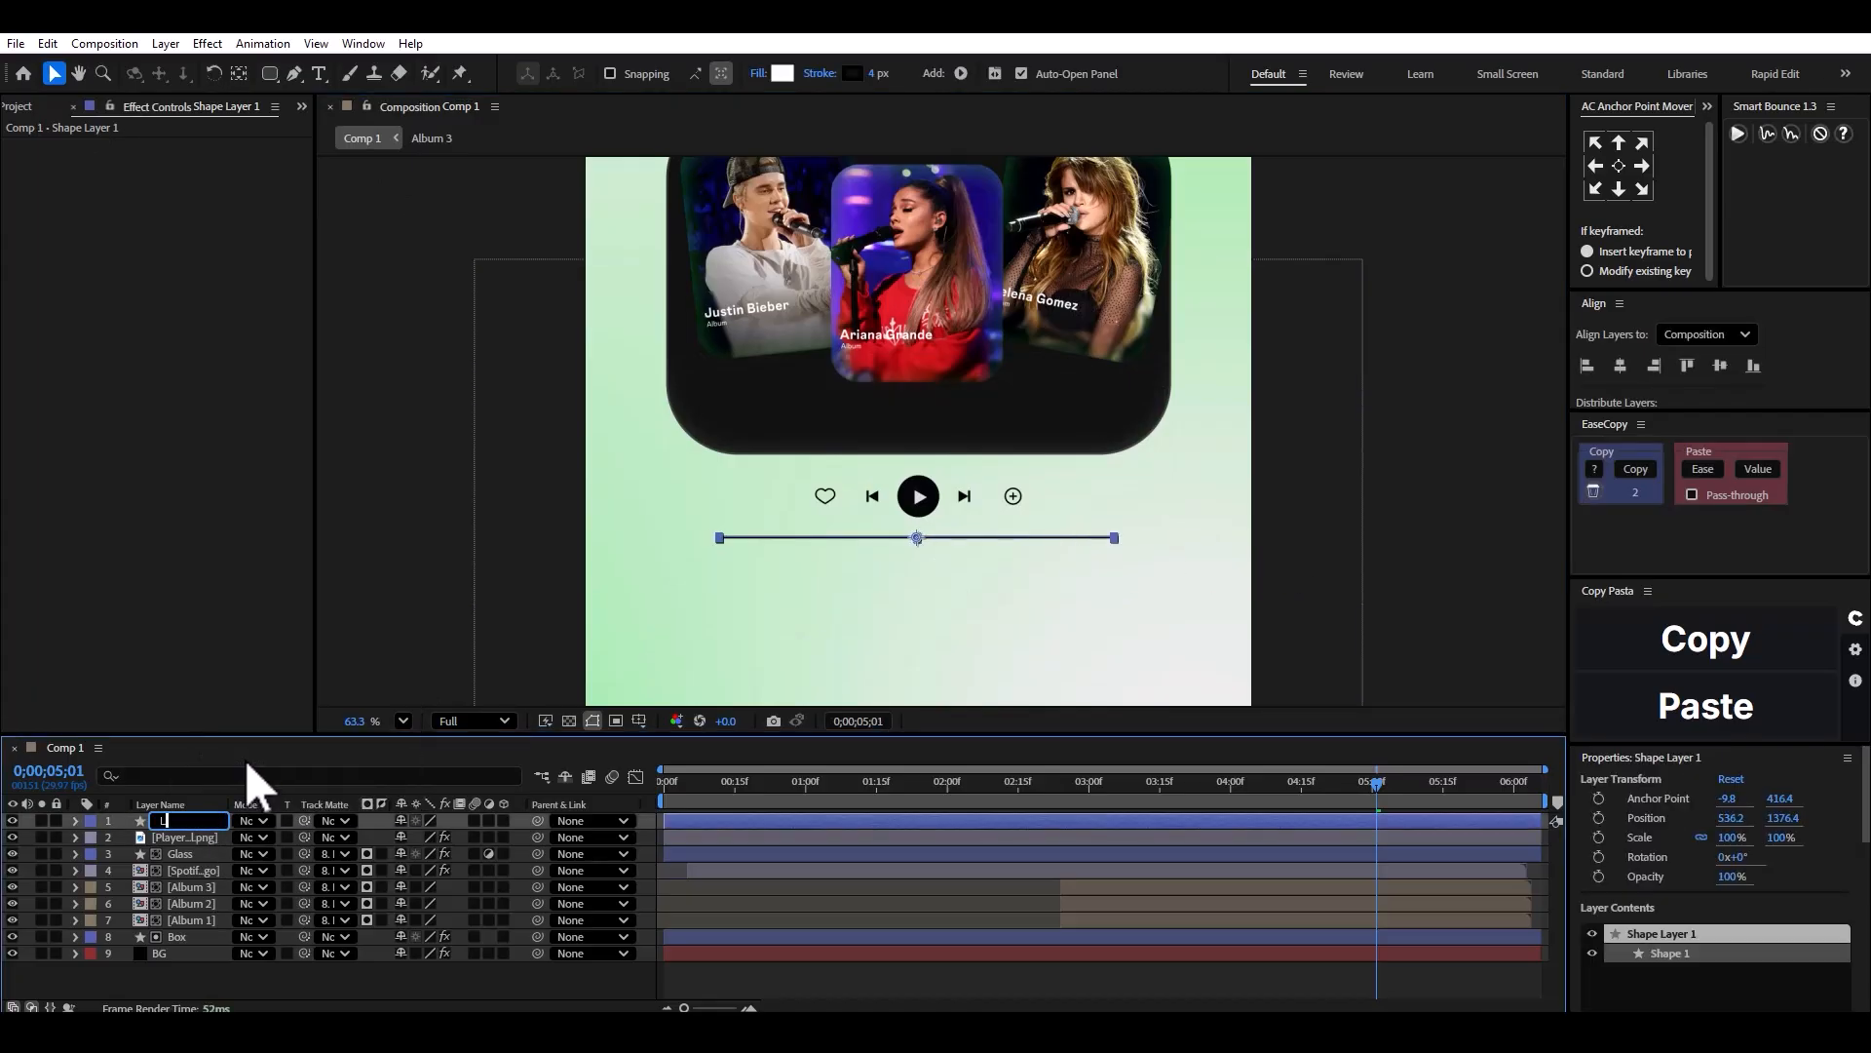
pyautogui.press('Return')
# Preview the album cards' fan-out animation from 0;00;02;09 and check the whole layout.
pyautogui.click(990, 784)
pyautogui.press('space')
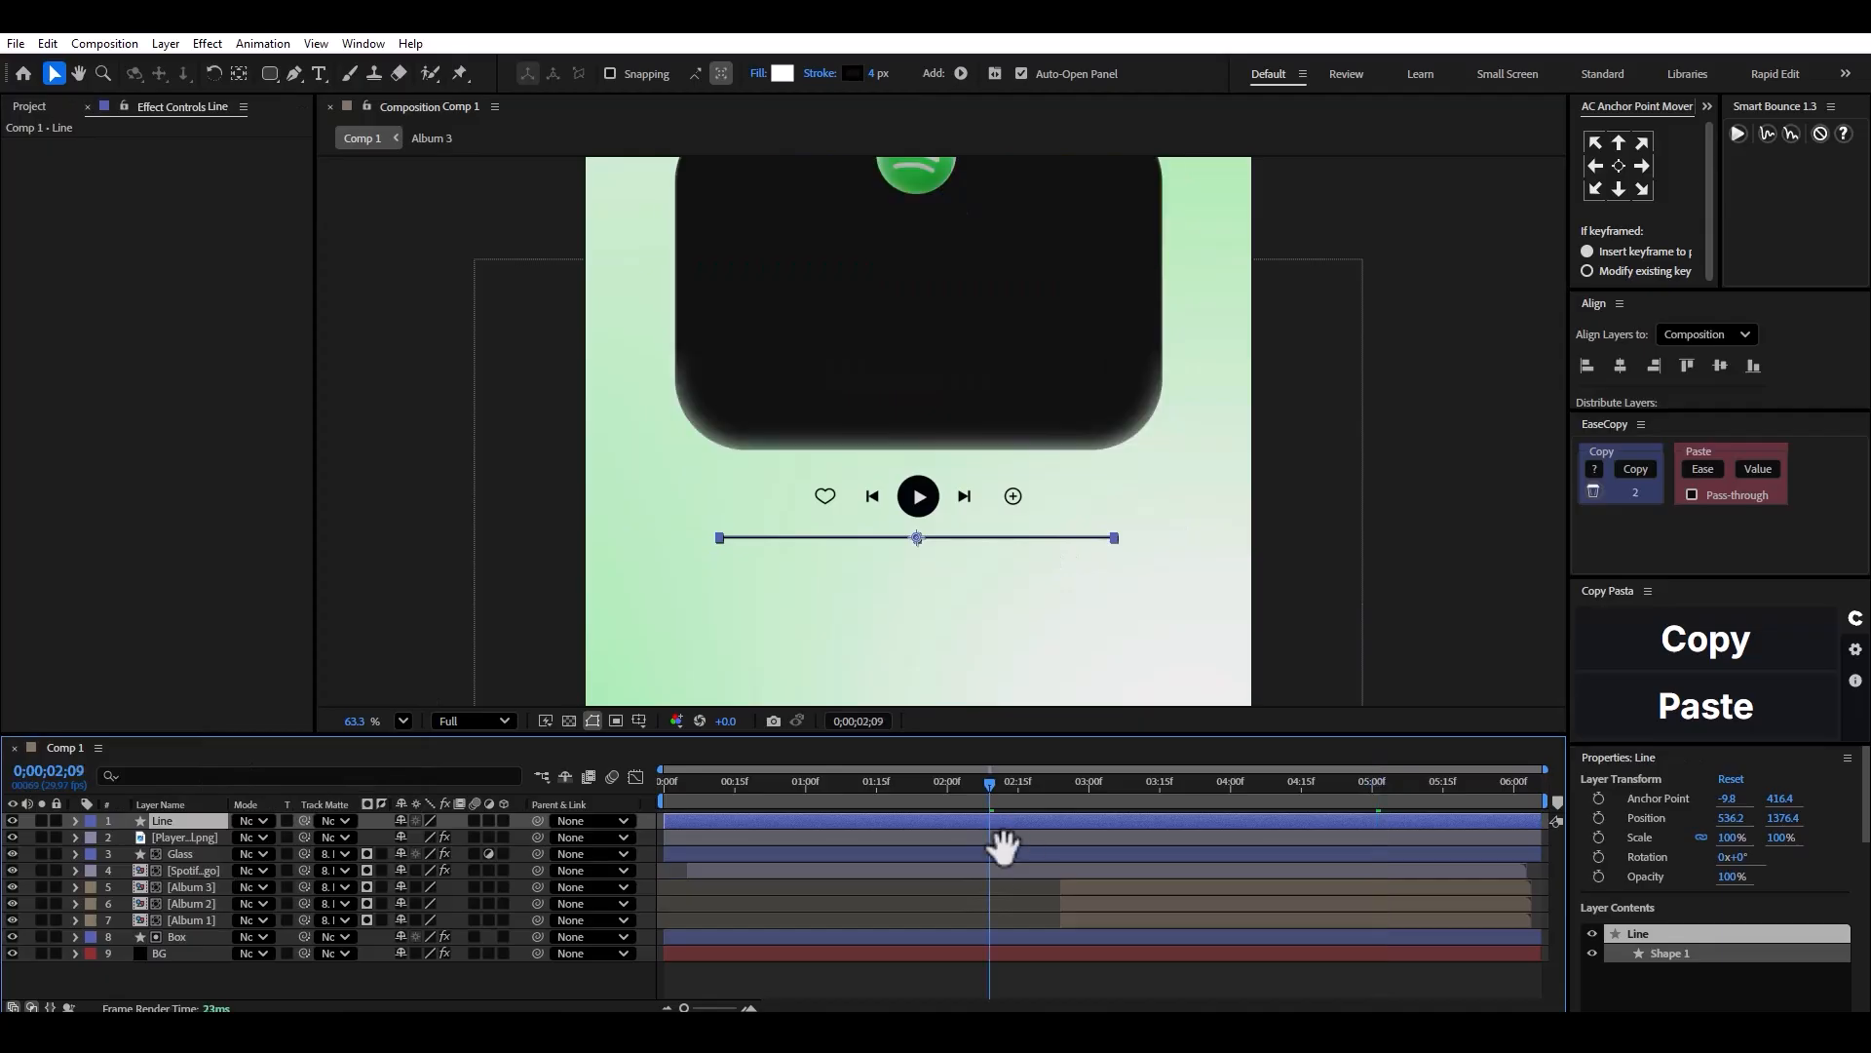
pyautogui.press('space')
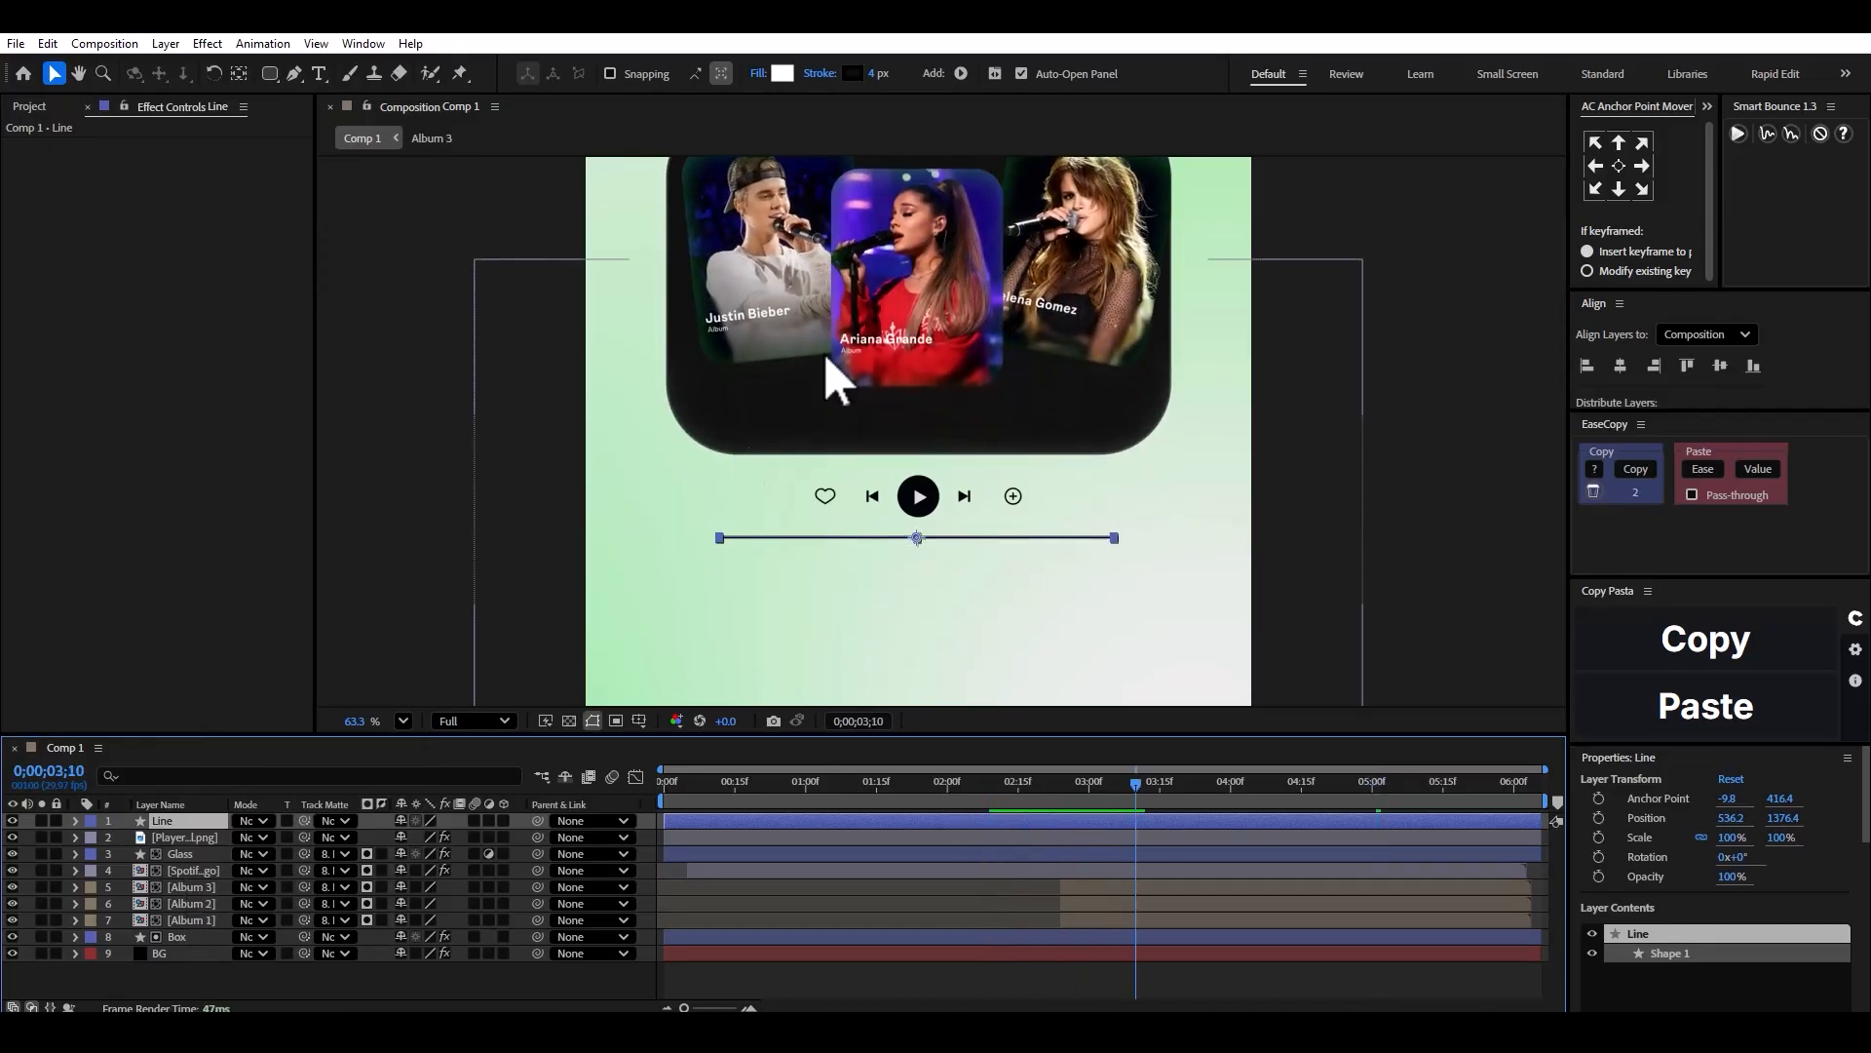
pyautogui.scroll(-1, 822, 353)
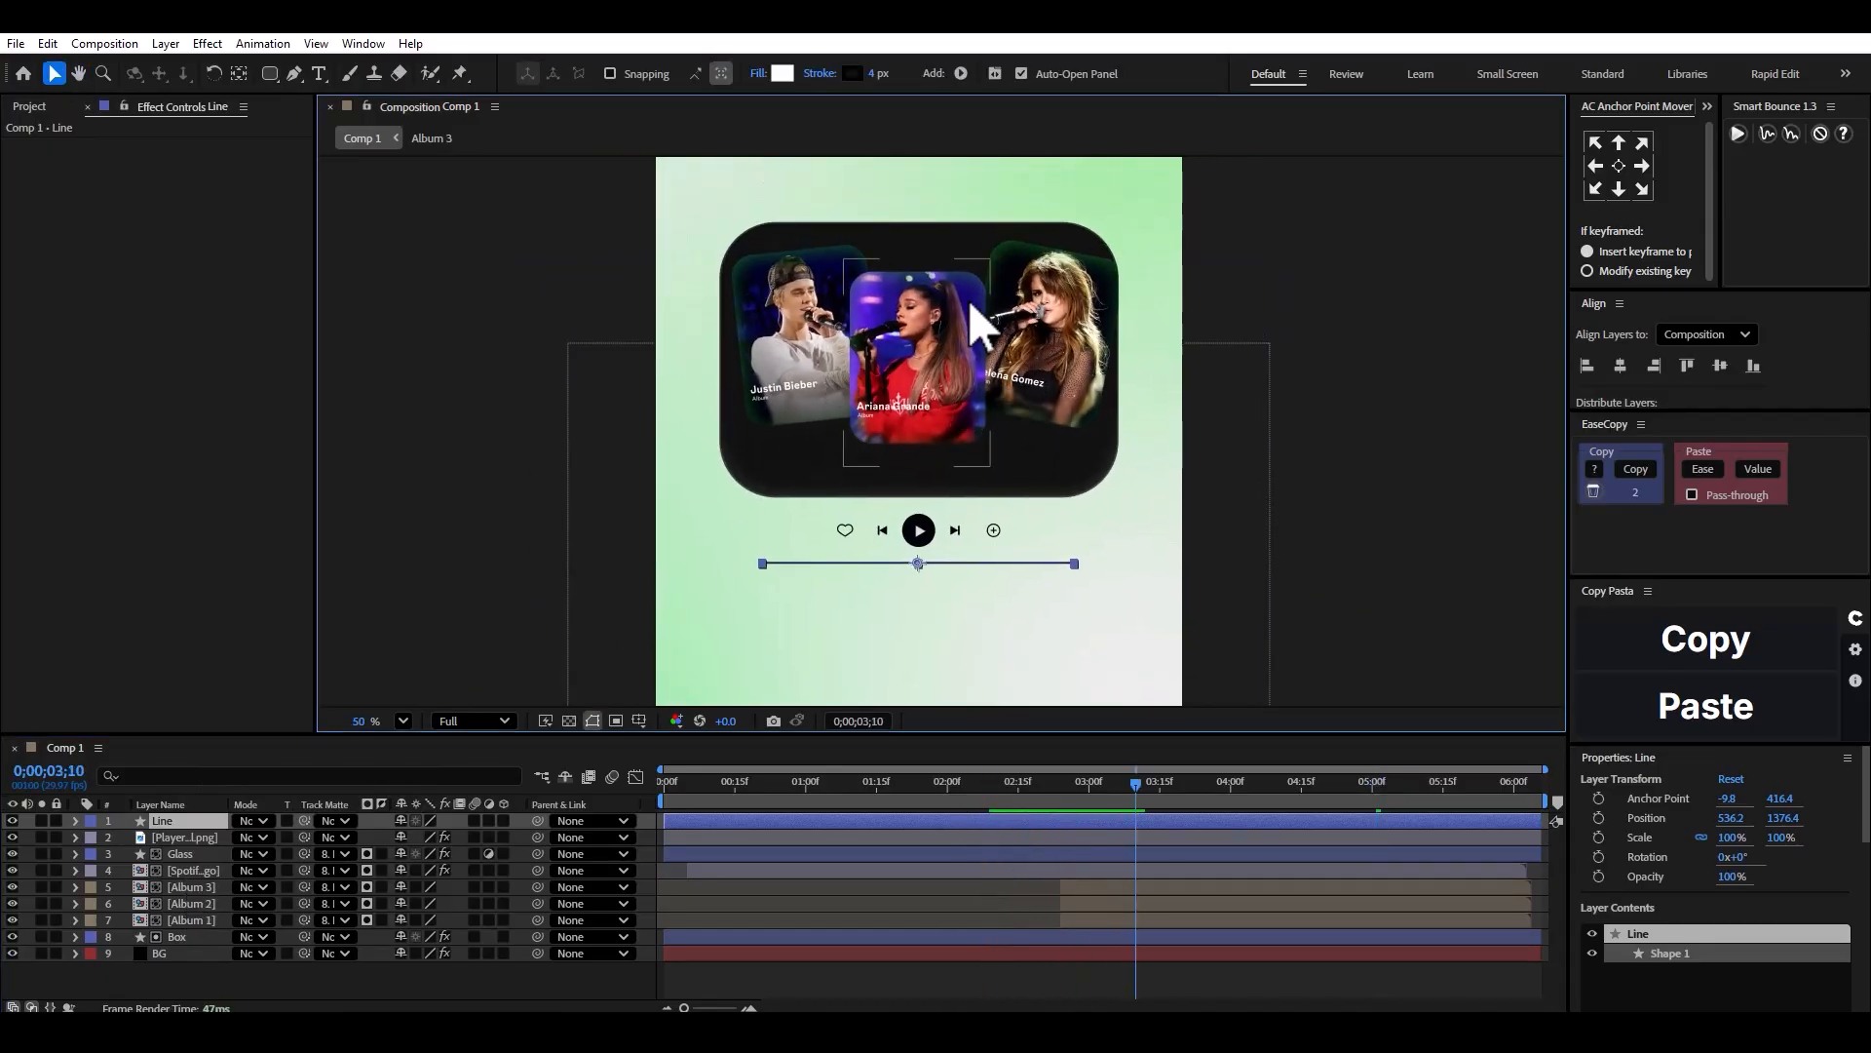
# Open the Album 1 composition and try the Colorize - red hand tint preset on its photo layer.
pyautogui.doubleClick(182, 921)
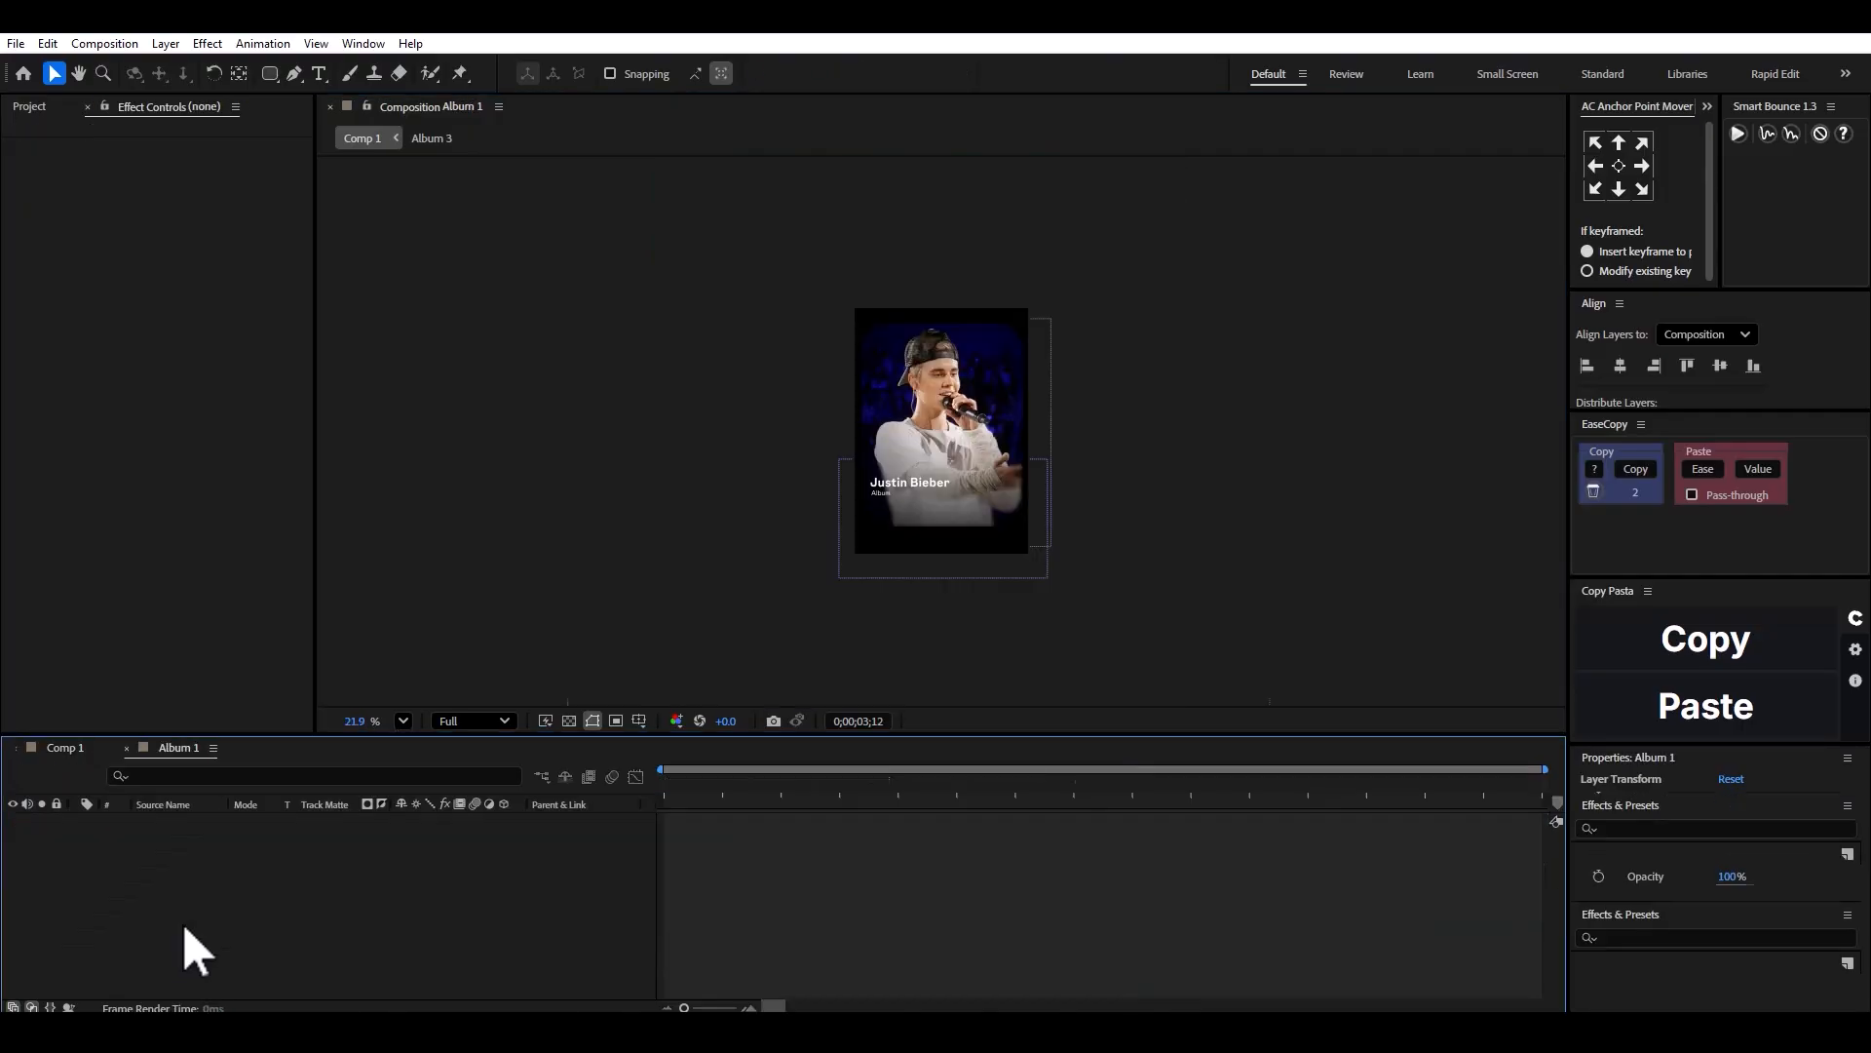
pyautogui.click(189, 870)
pyautogui.hotkey('ctrl', 'space')
pyautogui.write('tint')
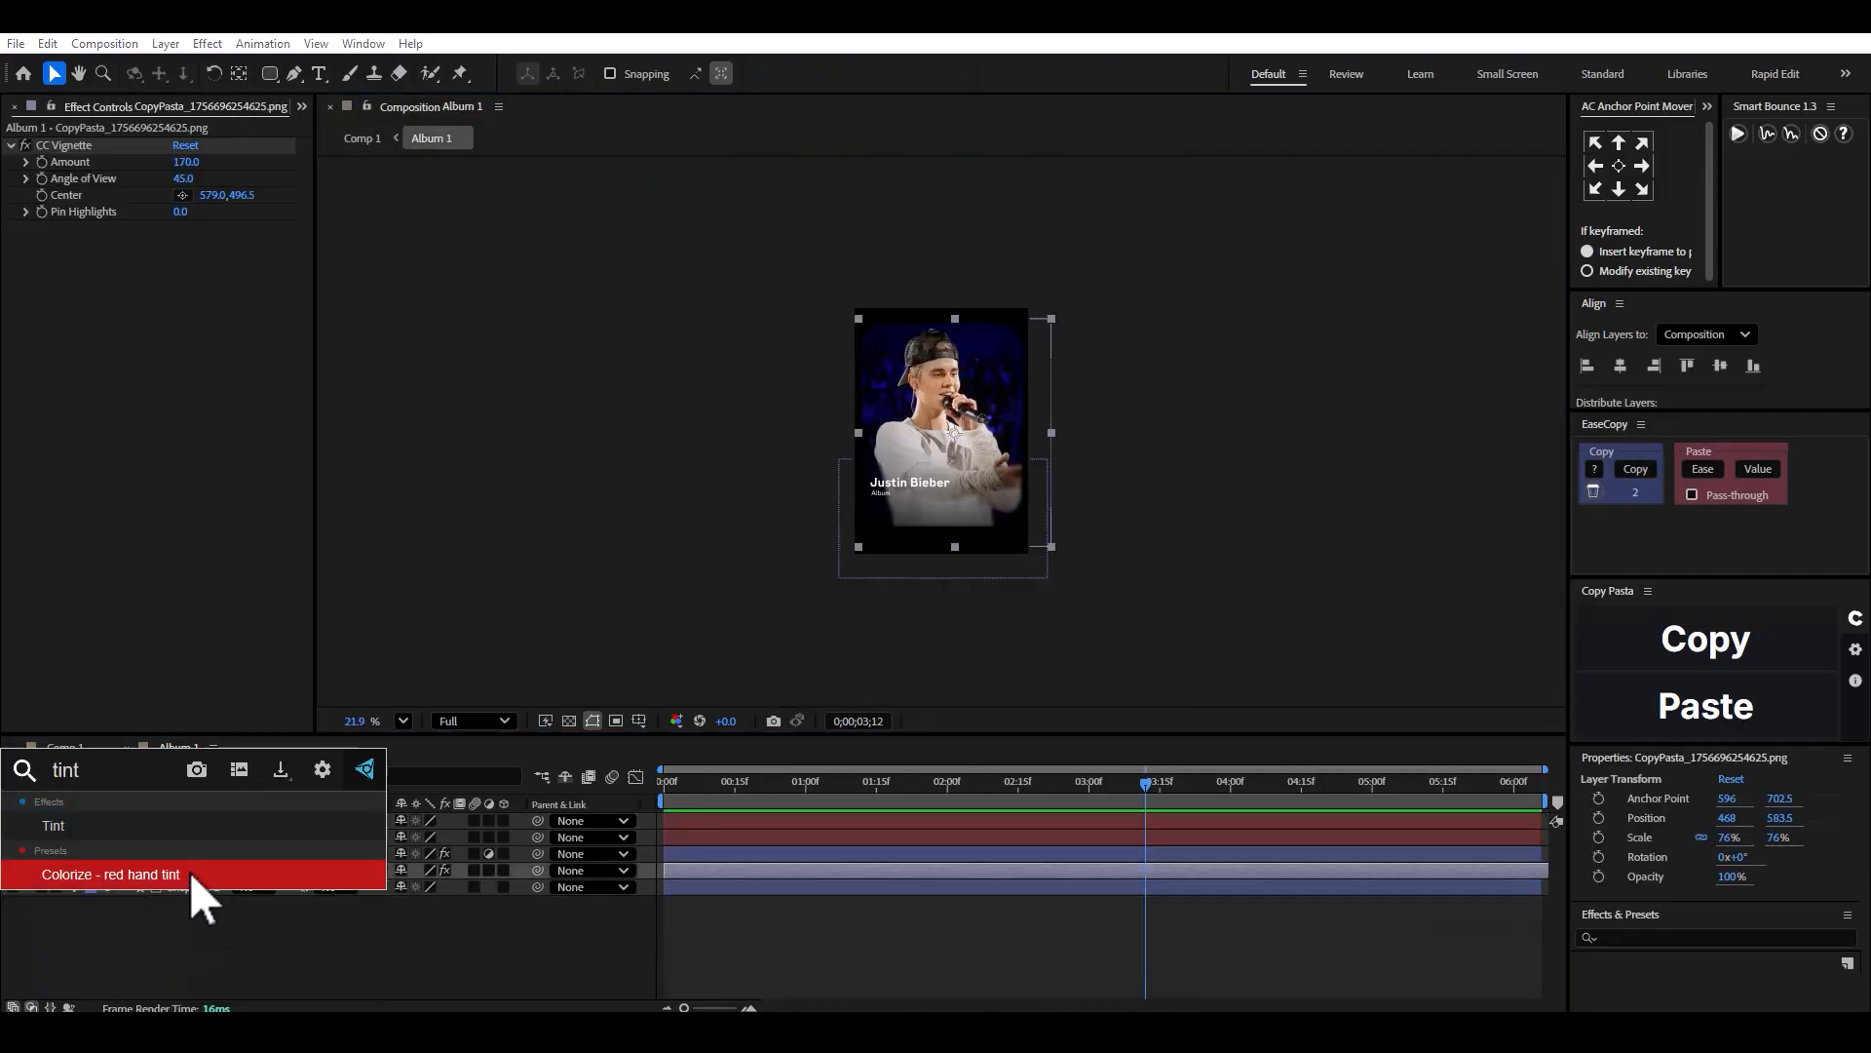
pyautogui.press('Return')
pyautogui.hotkey('ctrl', 'z')
pyautogui.hotkey('ctrl', 'space')
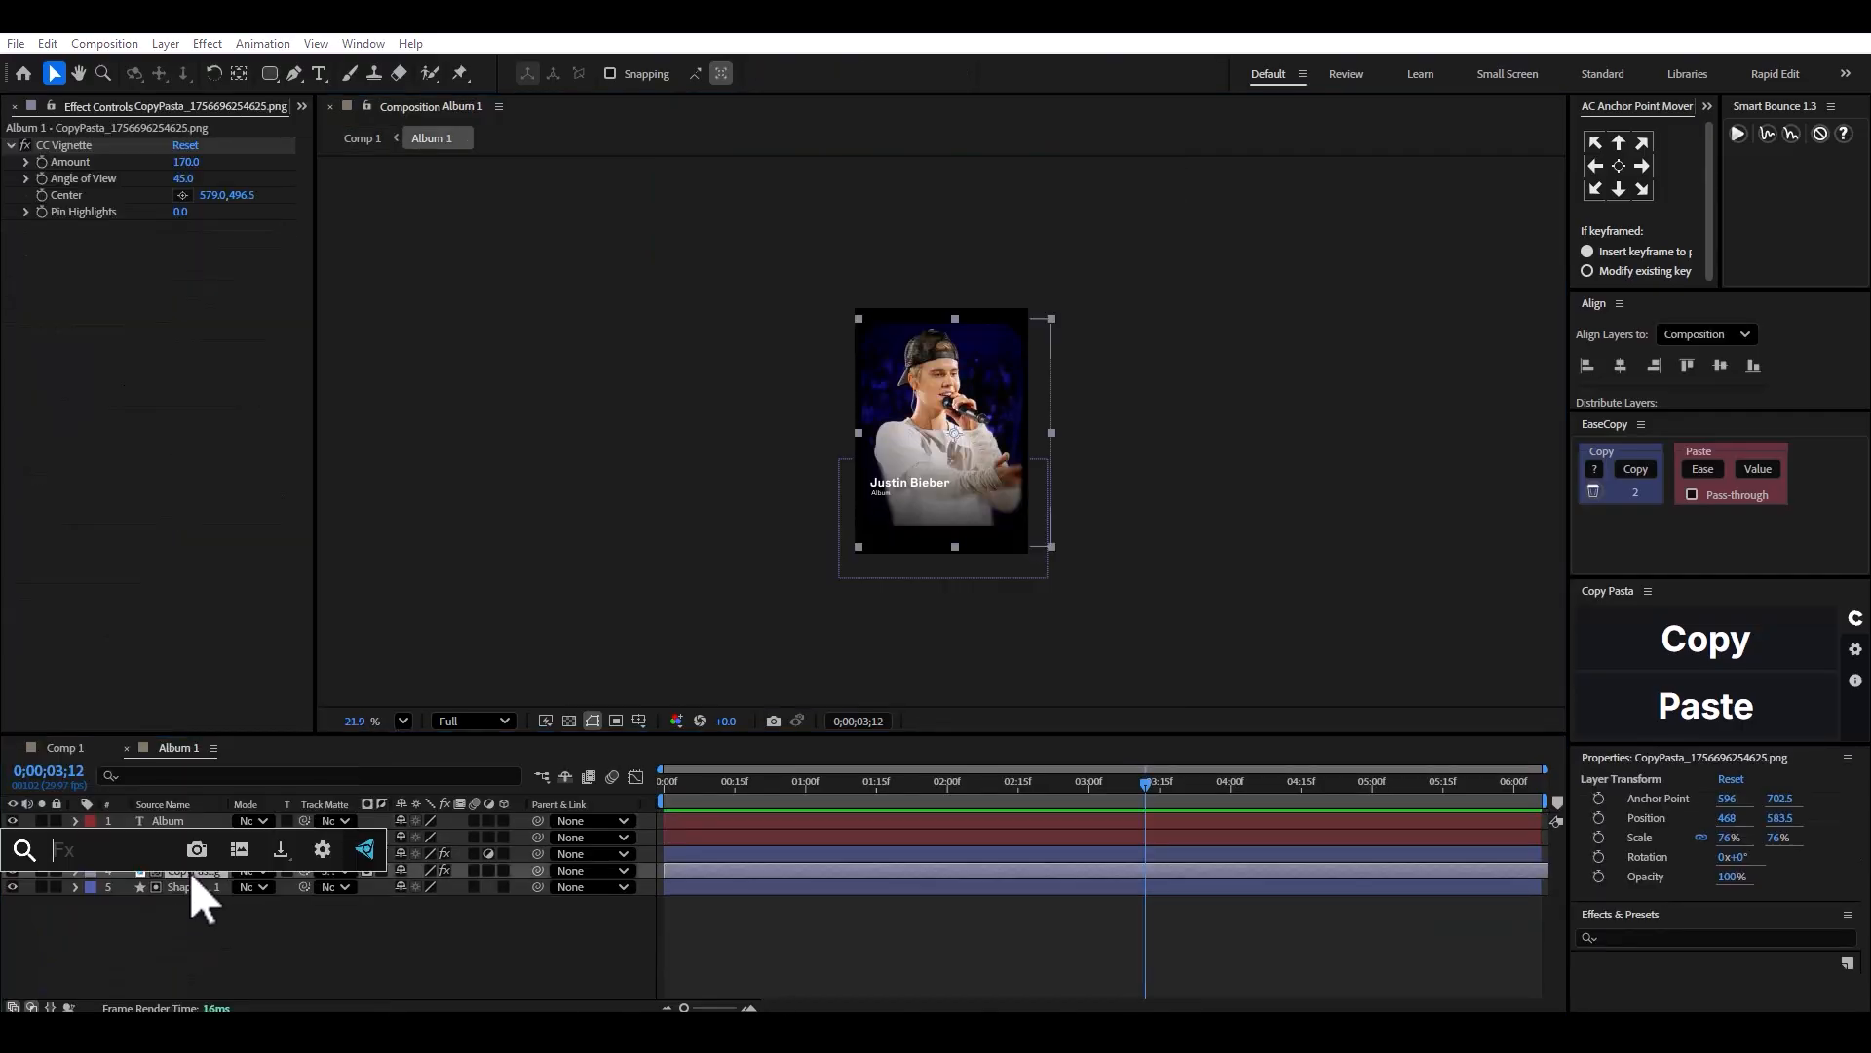
pyautogui.write('tint')
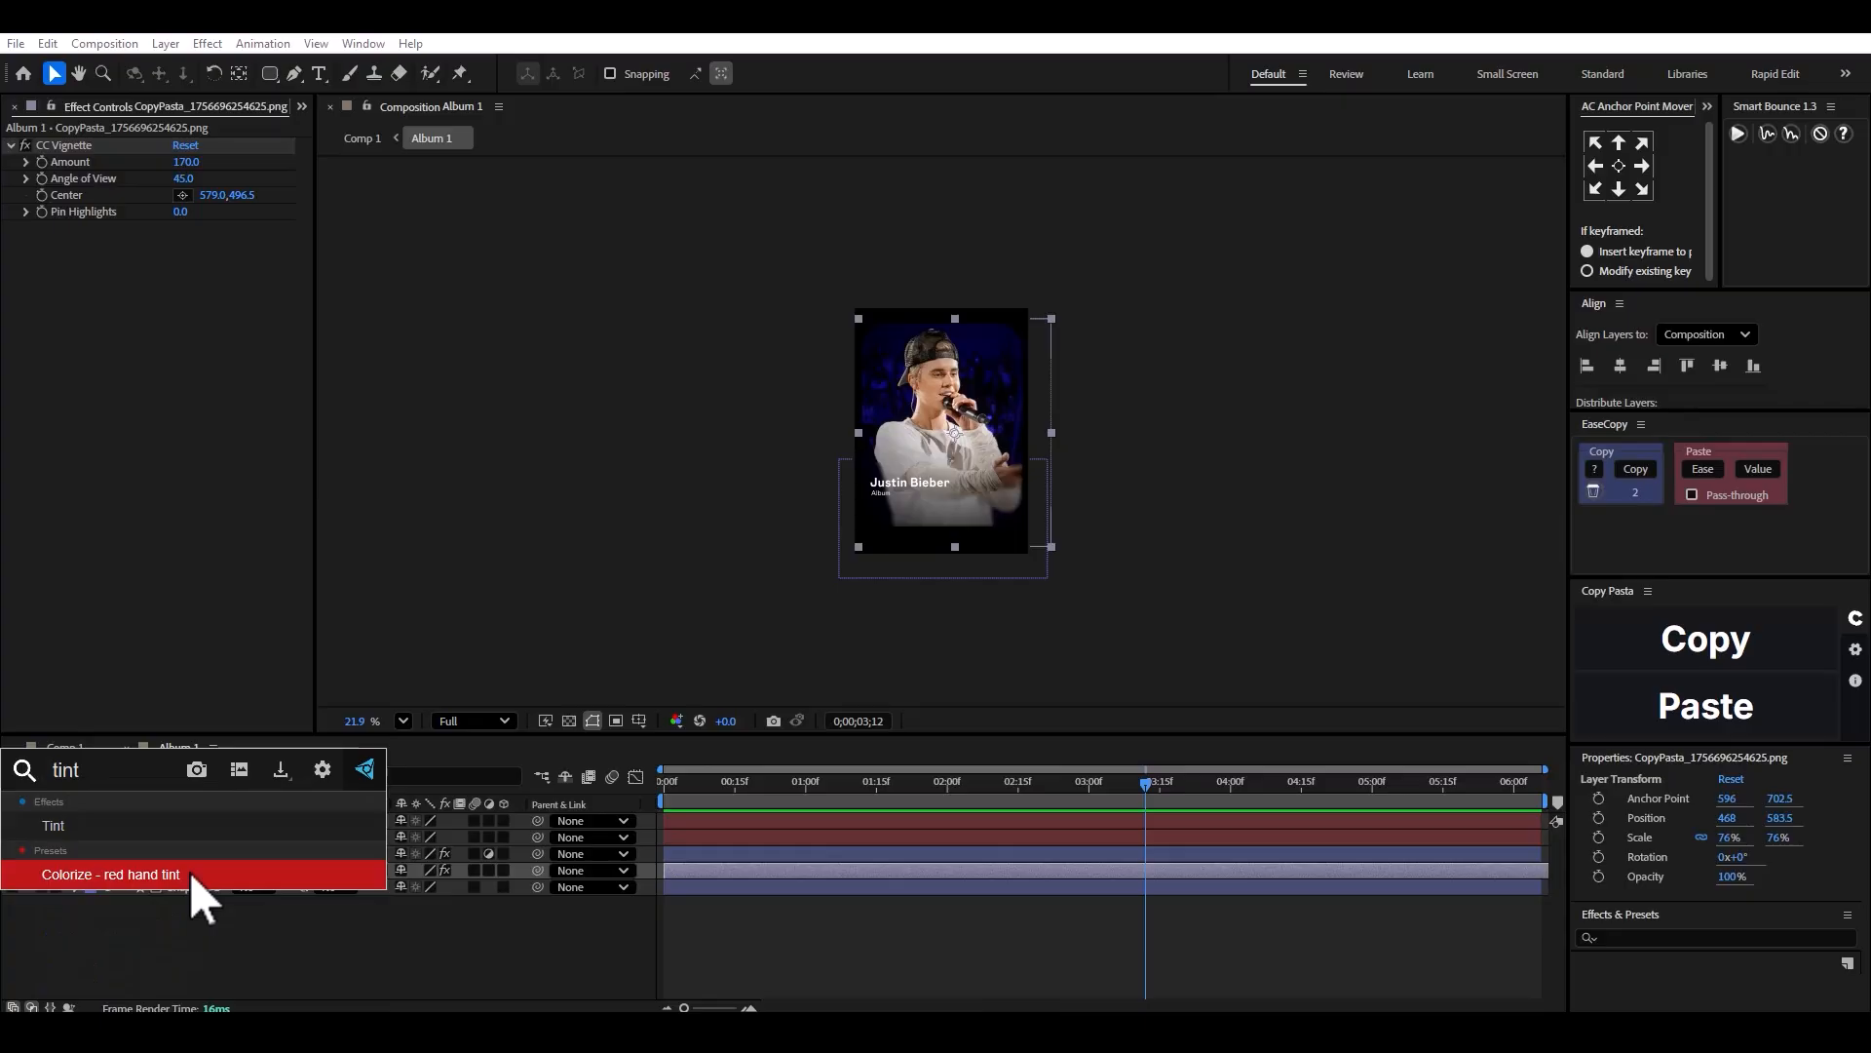
pyautogui.click(189, 870)
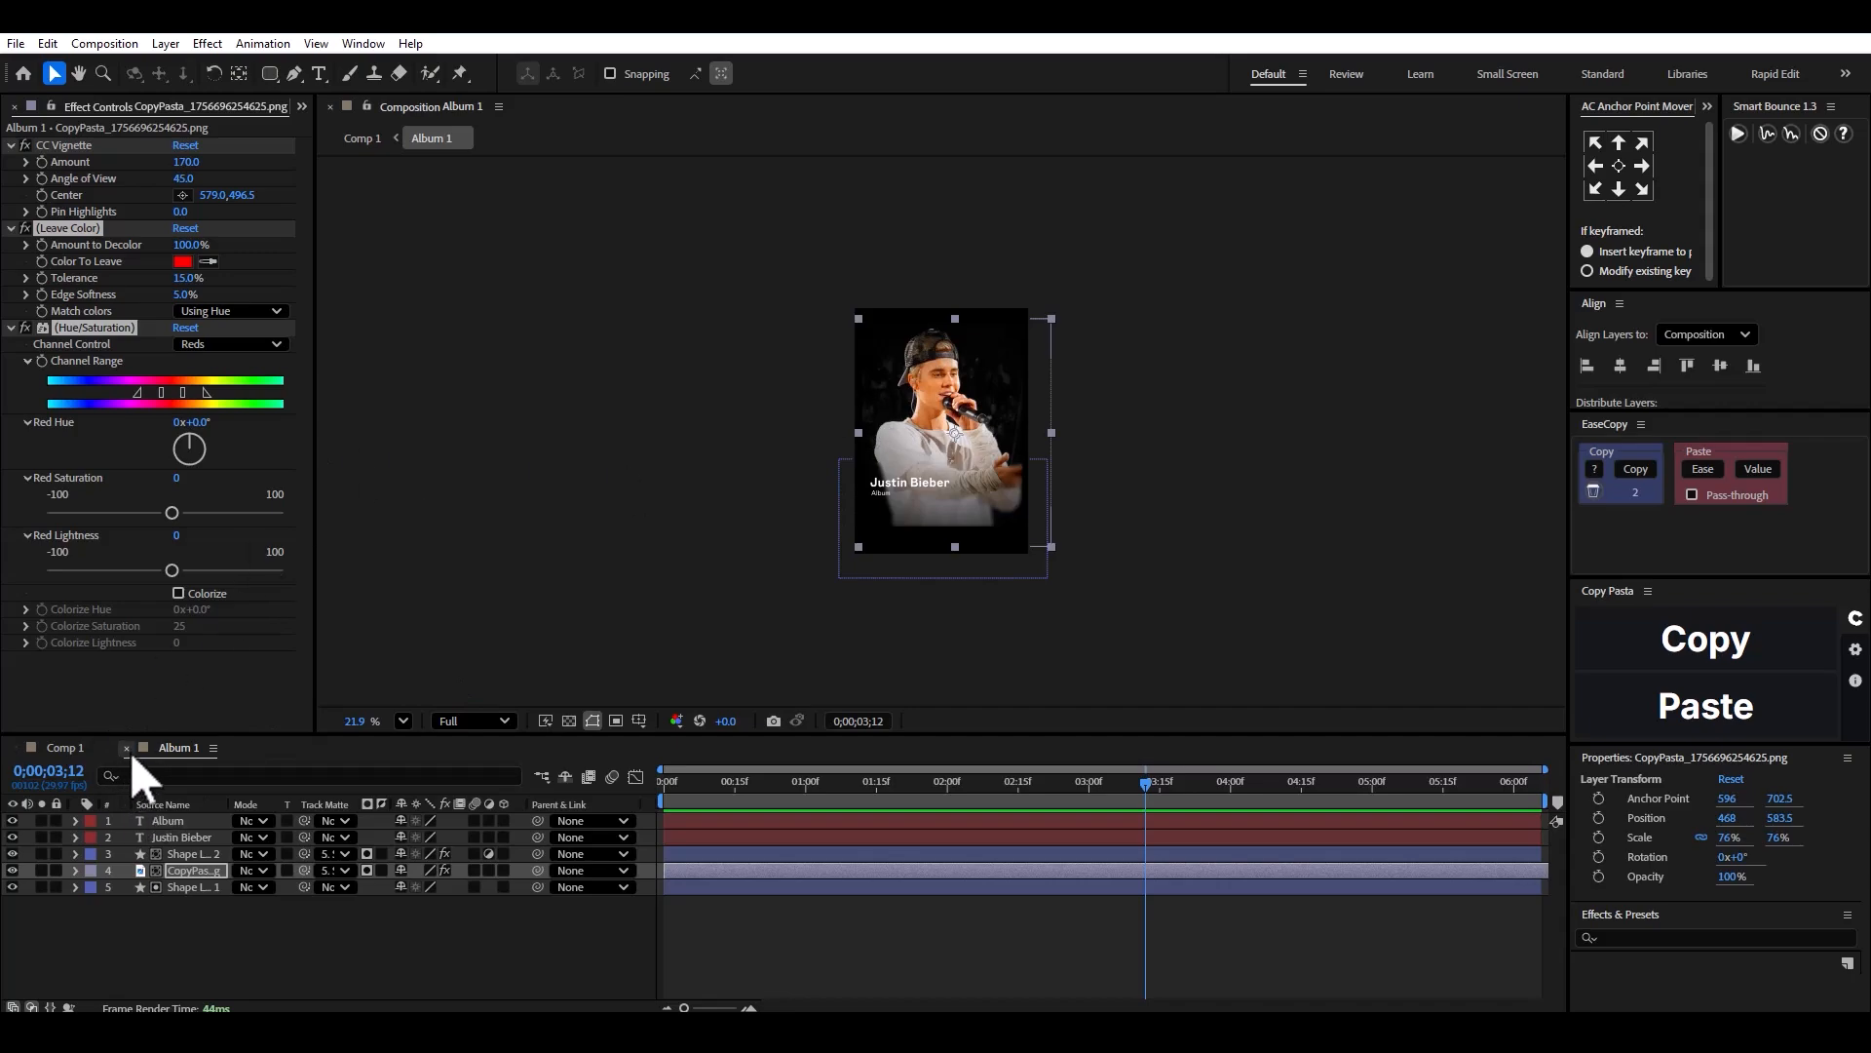
pyautogui.press('Delete')
# Try the Tint effect on the Album 1 photo layer and delete it.
pyautogui.hotkey('ctrl', 'space')
pyautogui.write('tint')
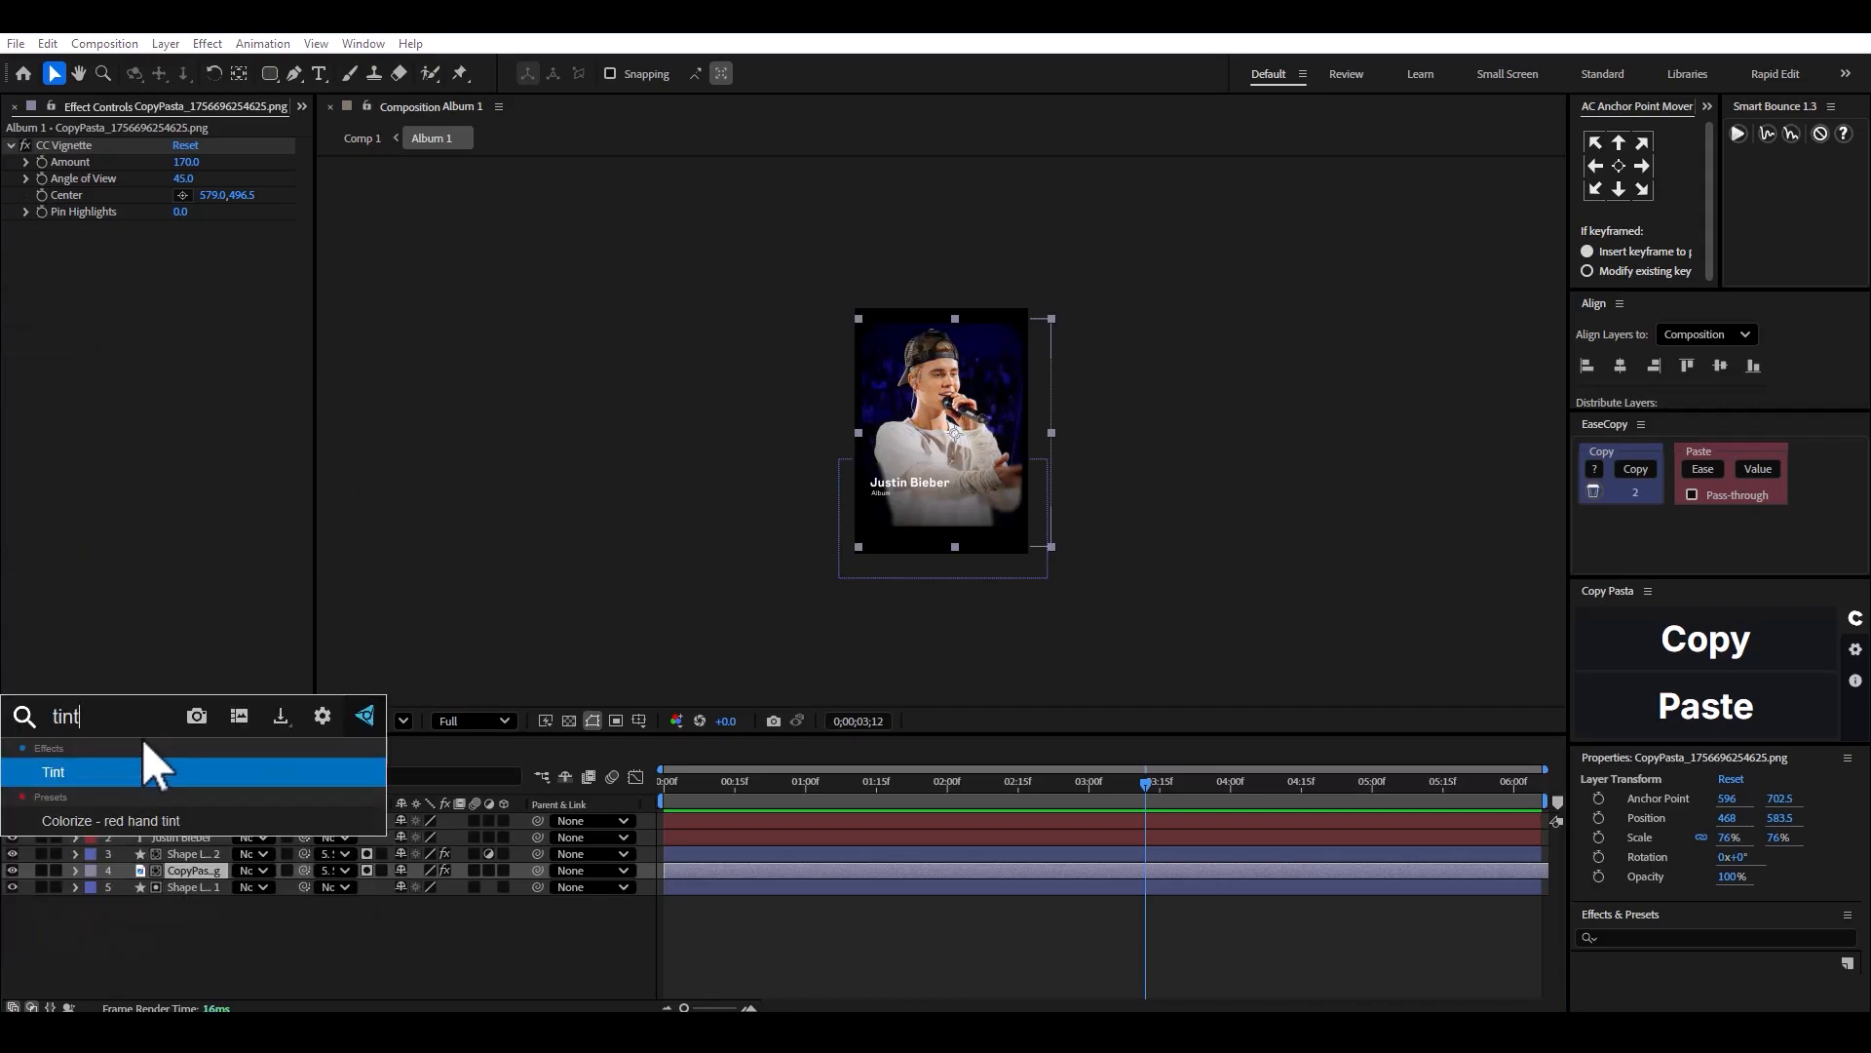
pyautogui.press('Return')
pyautogui.hotkey('ctrl', 'z')
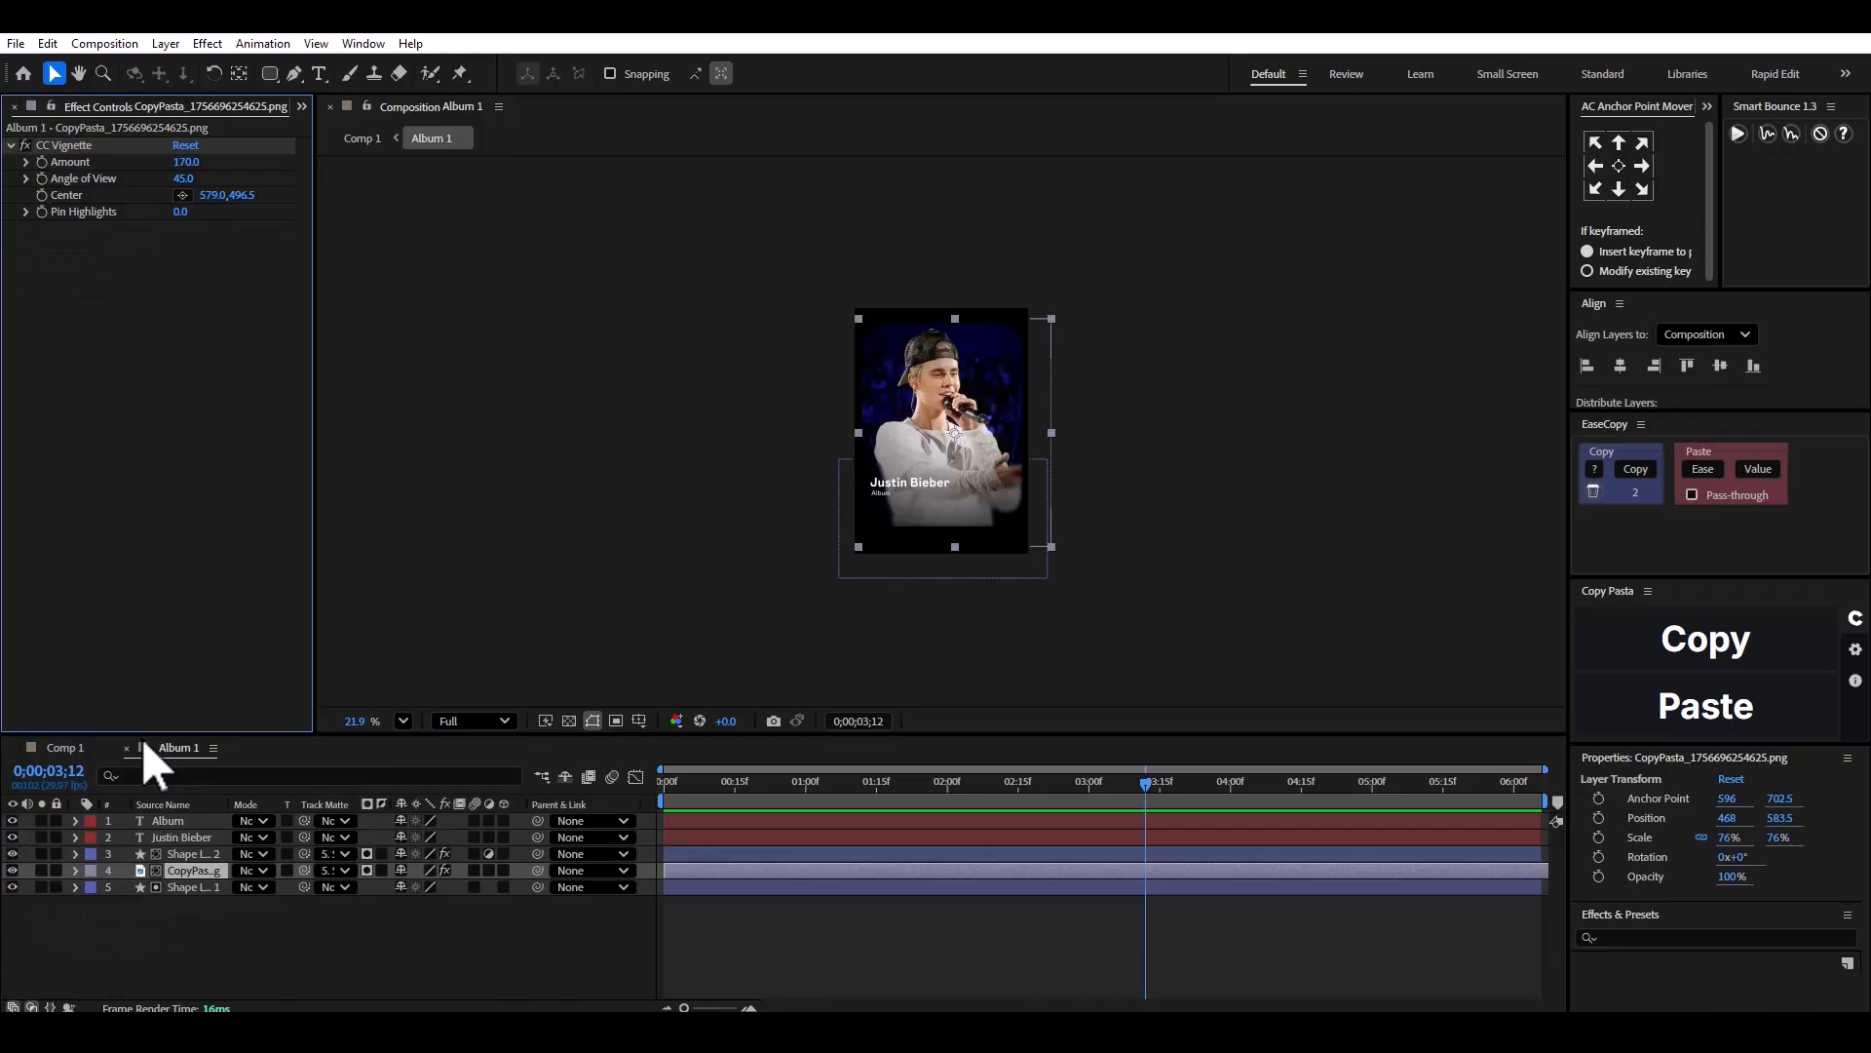
pyautogui.hotkey('ctrl', 'z')
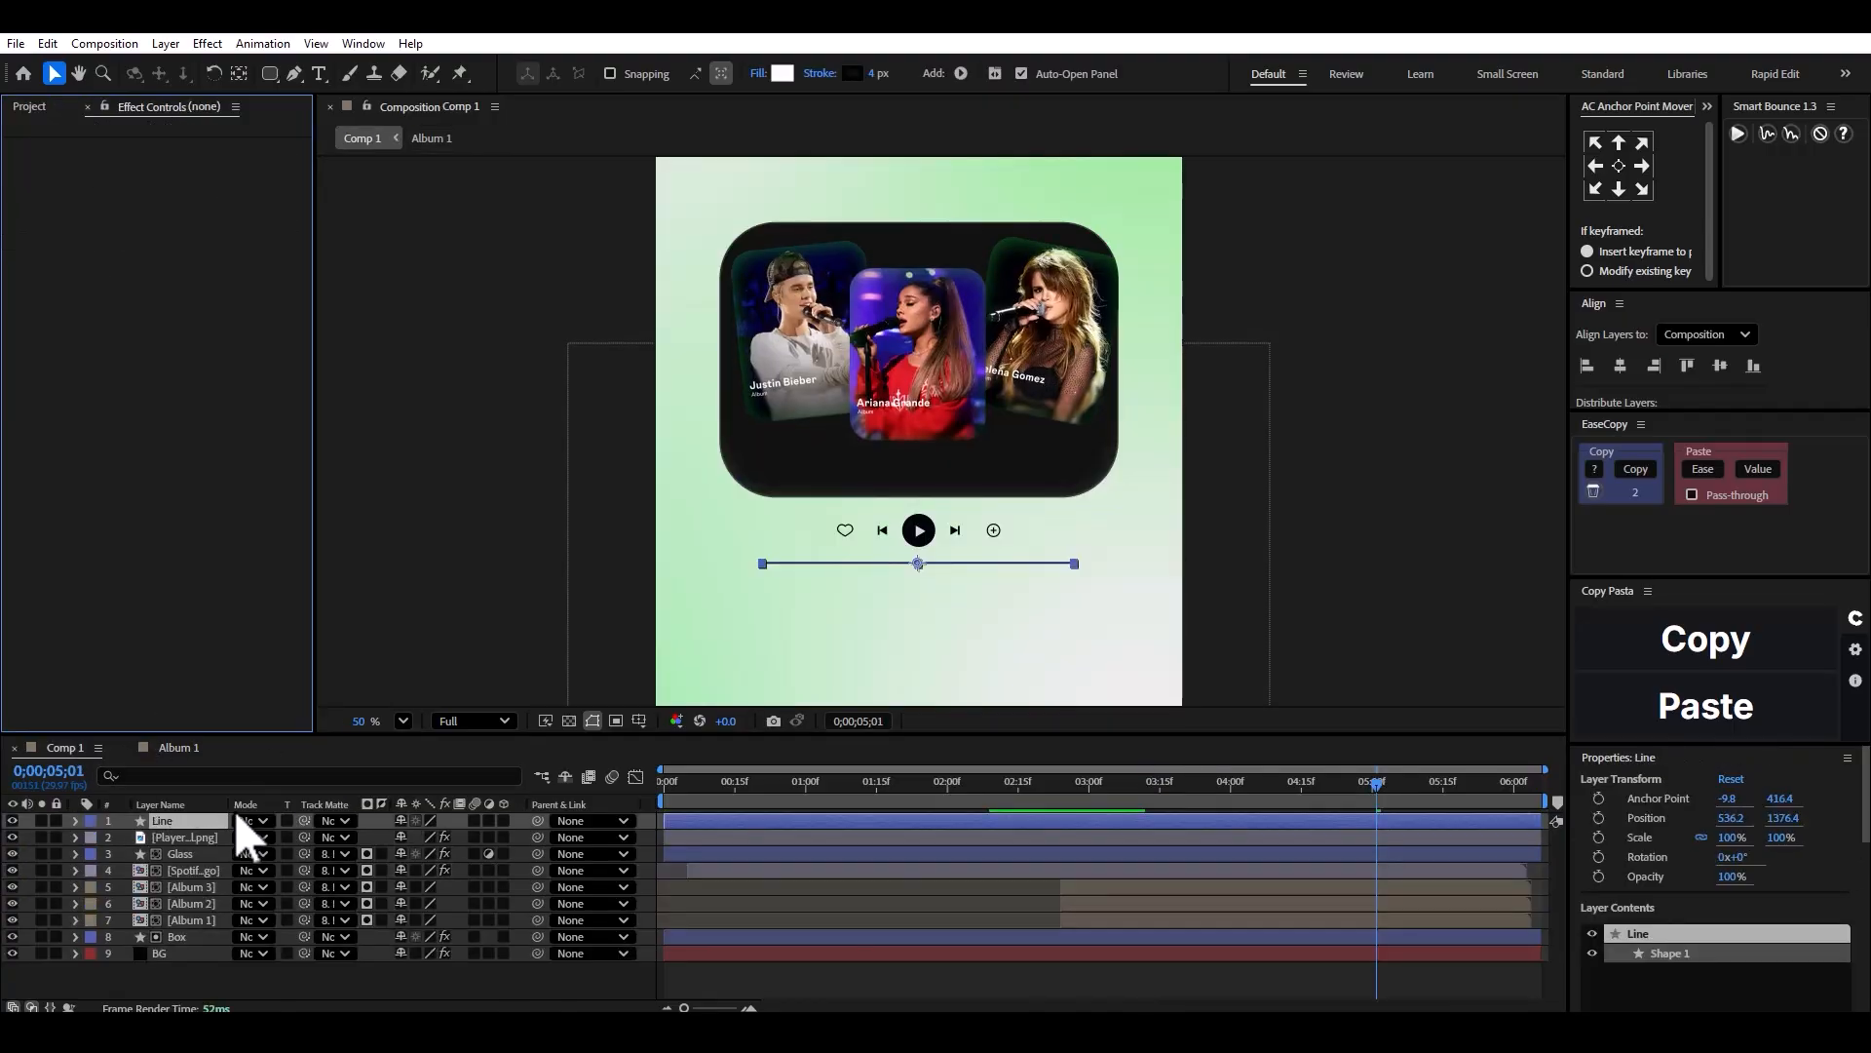
pyautogui.hotkey('ctrl', 'shift', 'z')
pyautogui.hotkey('ctrl', 'shift', 'z')
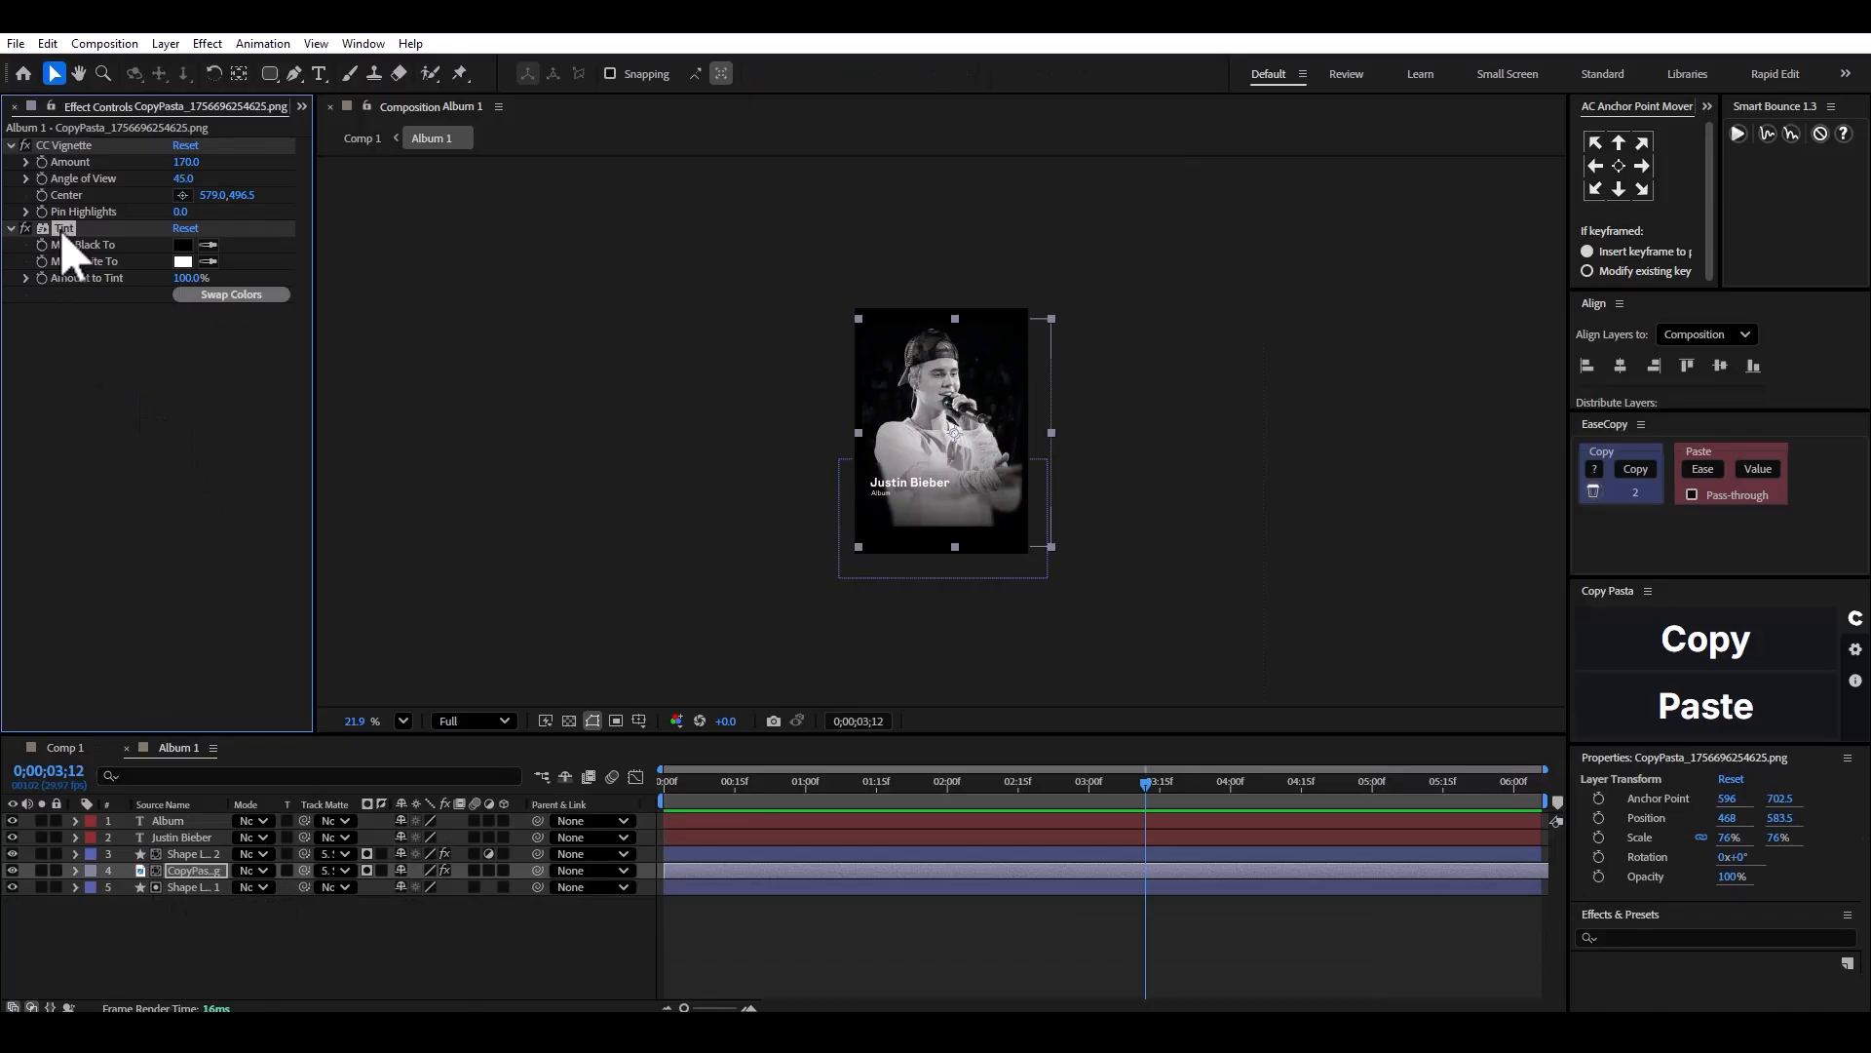
pyautogui.press('Delete')
# Apply the Colorize - red hand tint preset to the Album 1 photo layer and close the composition.
pyautogui.hotkey('ctrl', 'space')
pyautogui.write('tint')
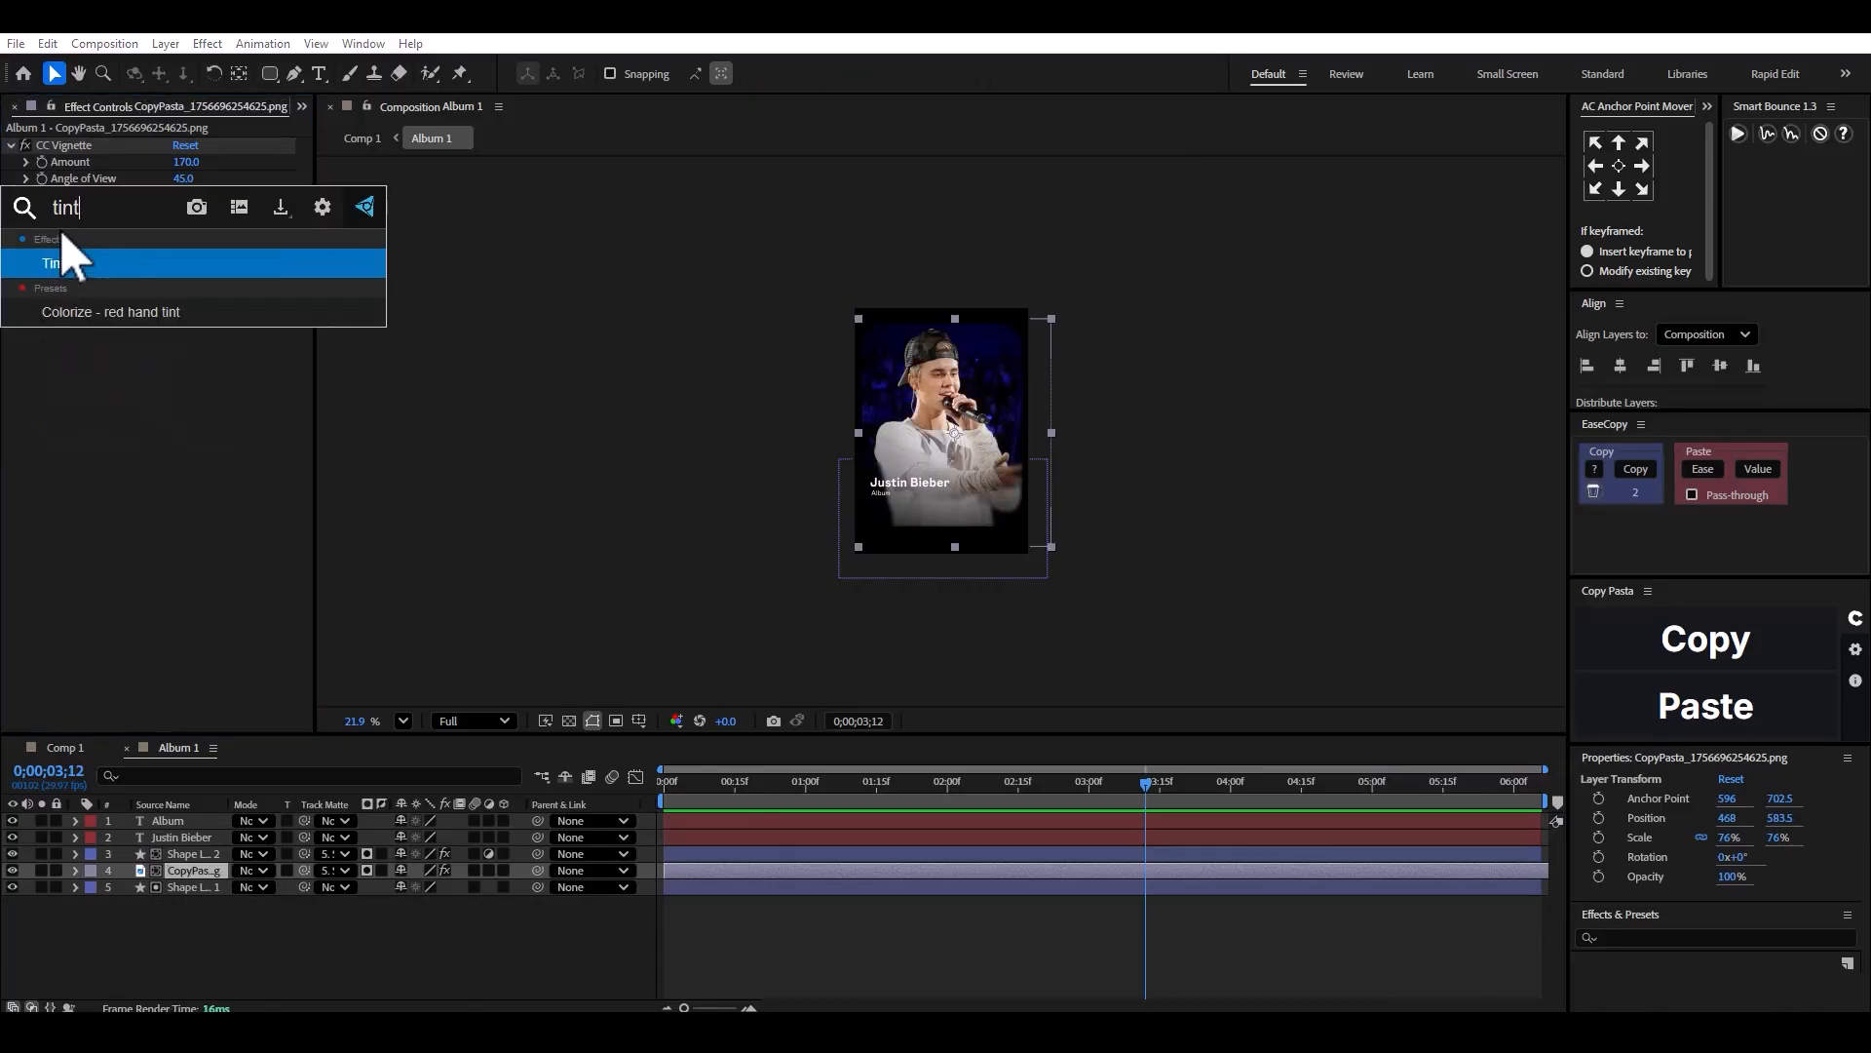
pyautogui.press('Return')
pyautogui.hotkey('ctrl', 'space')
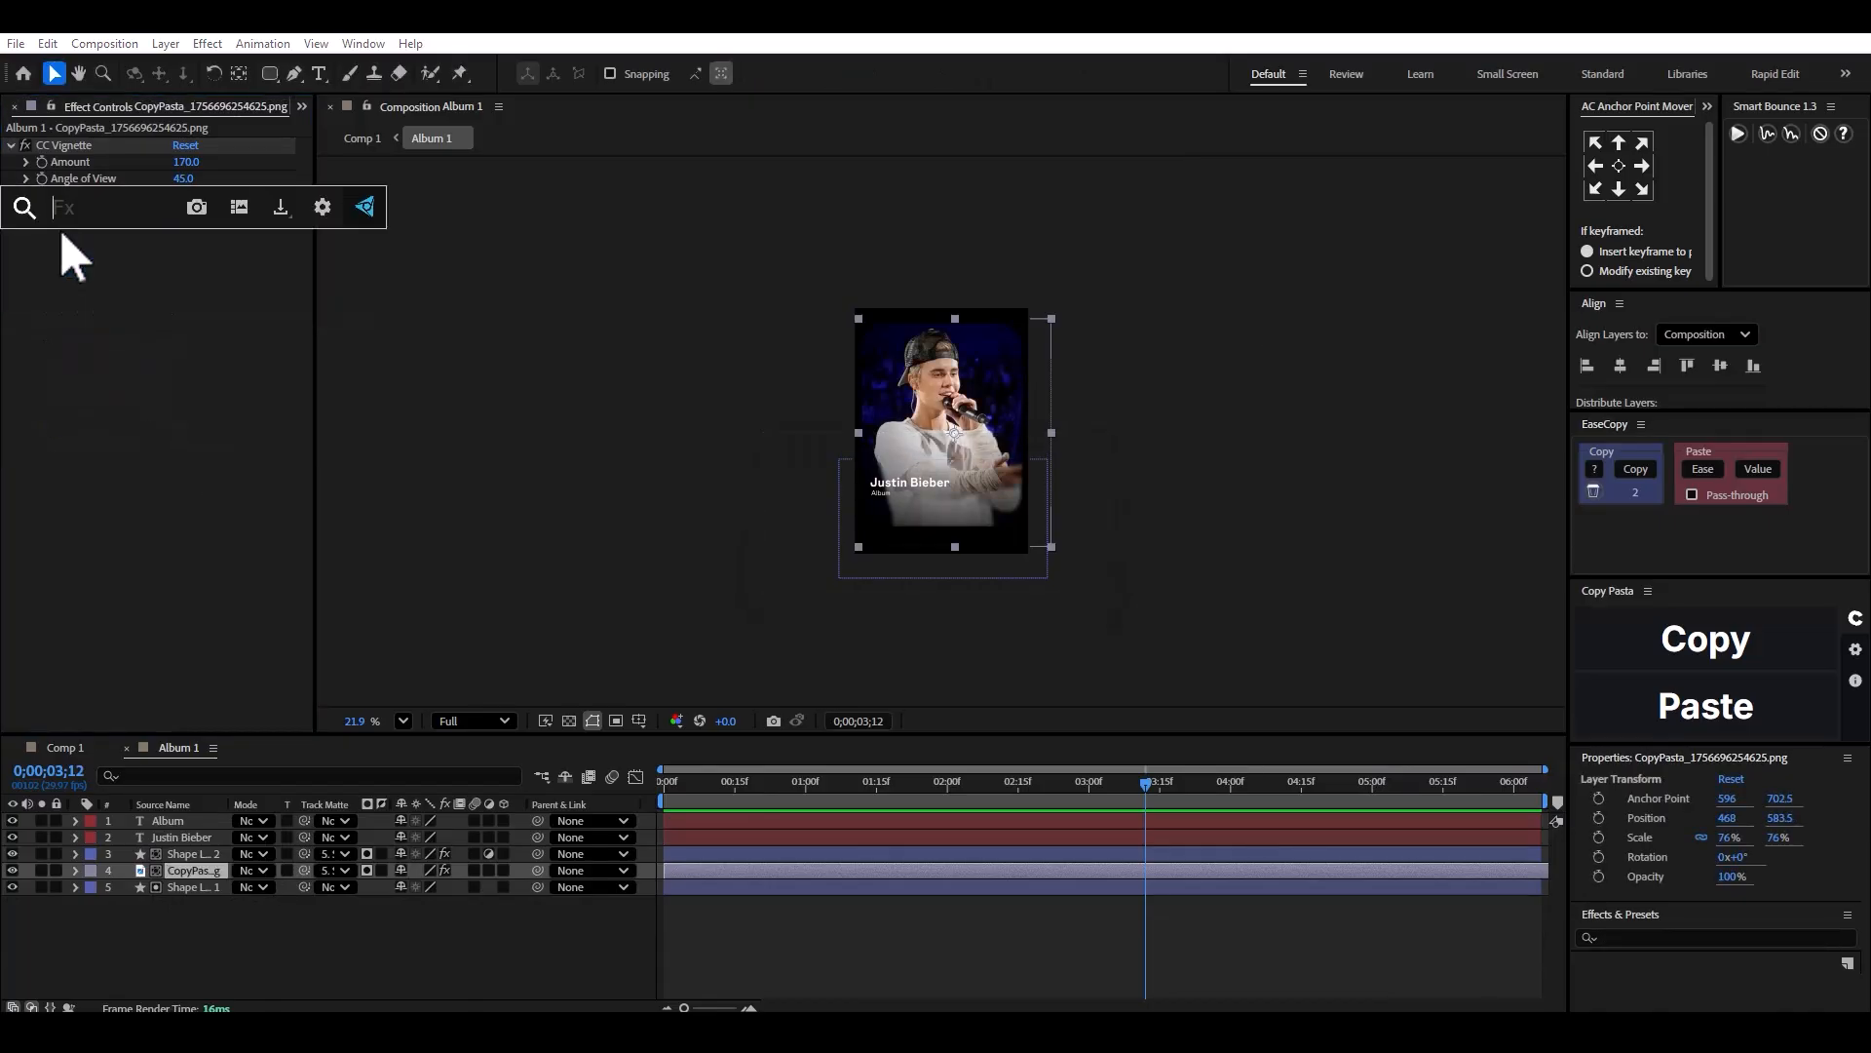
pyautogui.write('color')
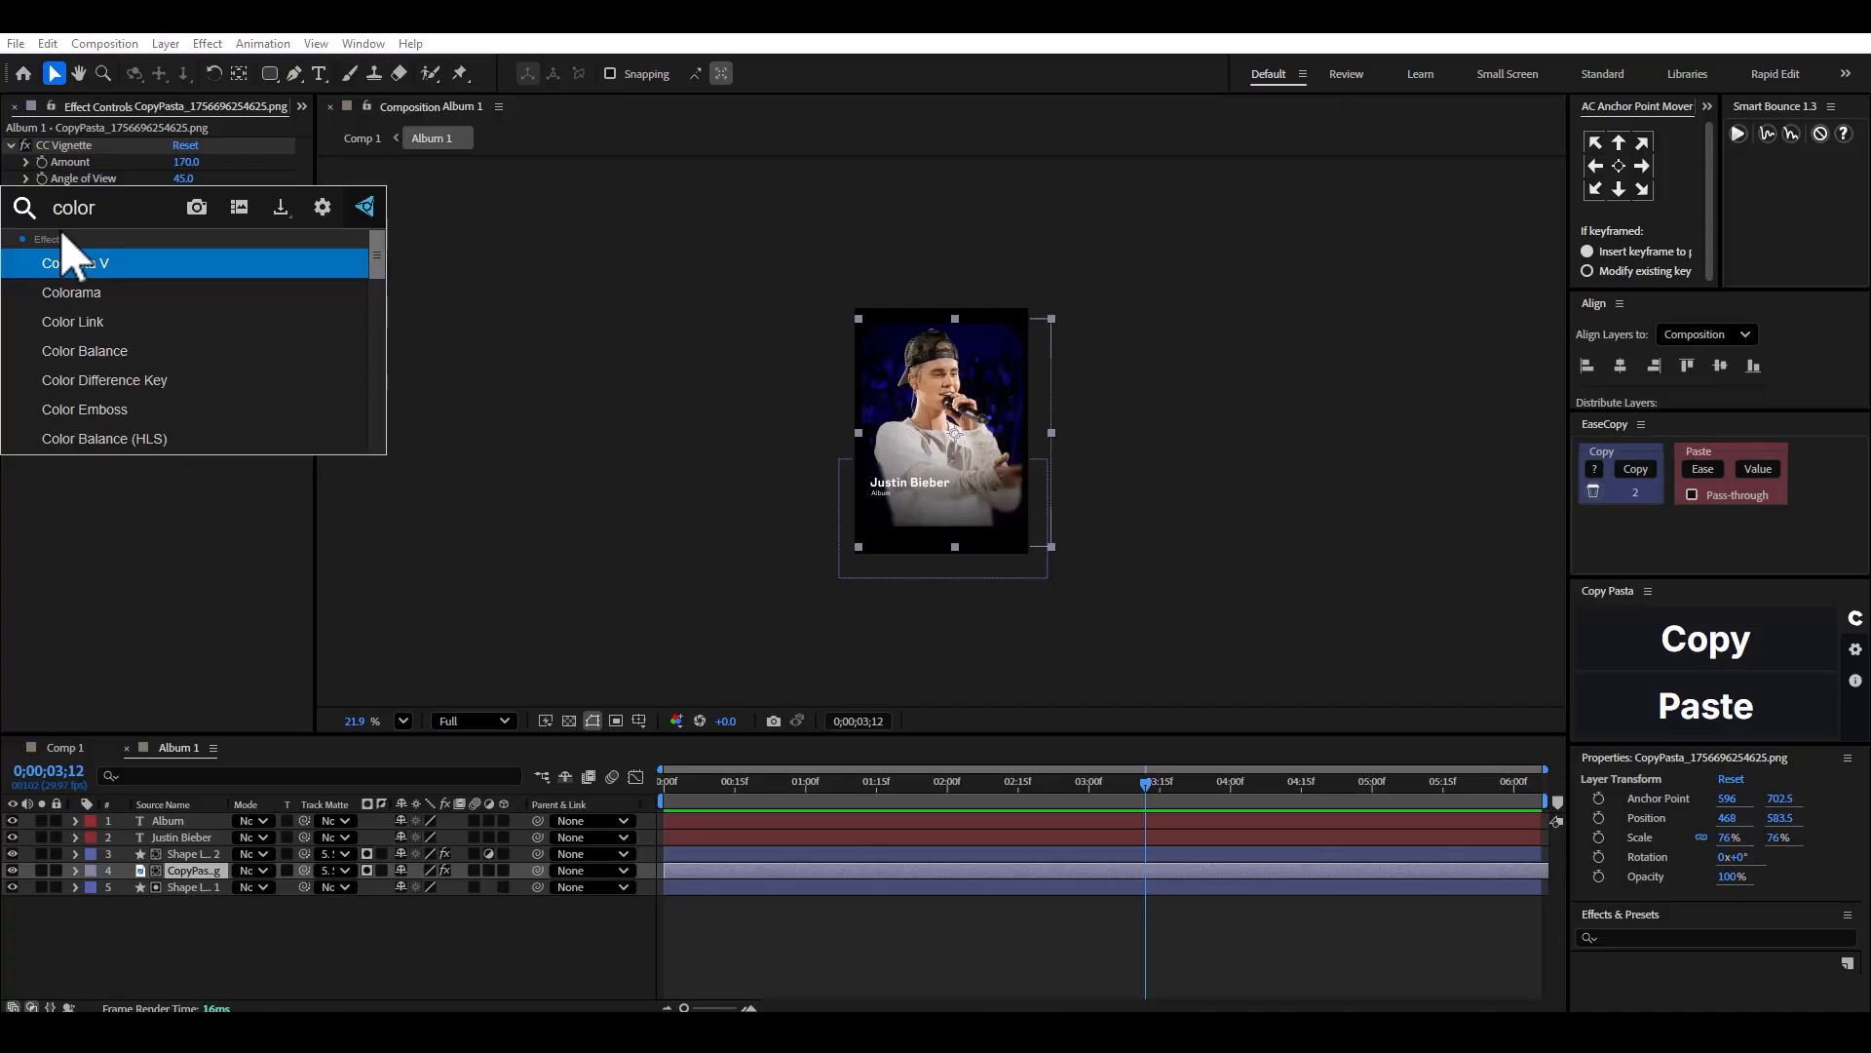
pyautogui.hotkey('ctrl', 'a')
pyautogui.write('tint')
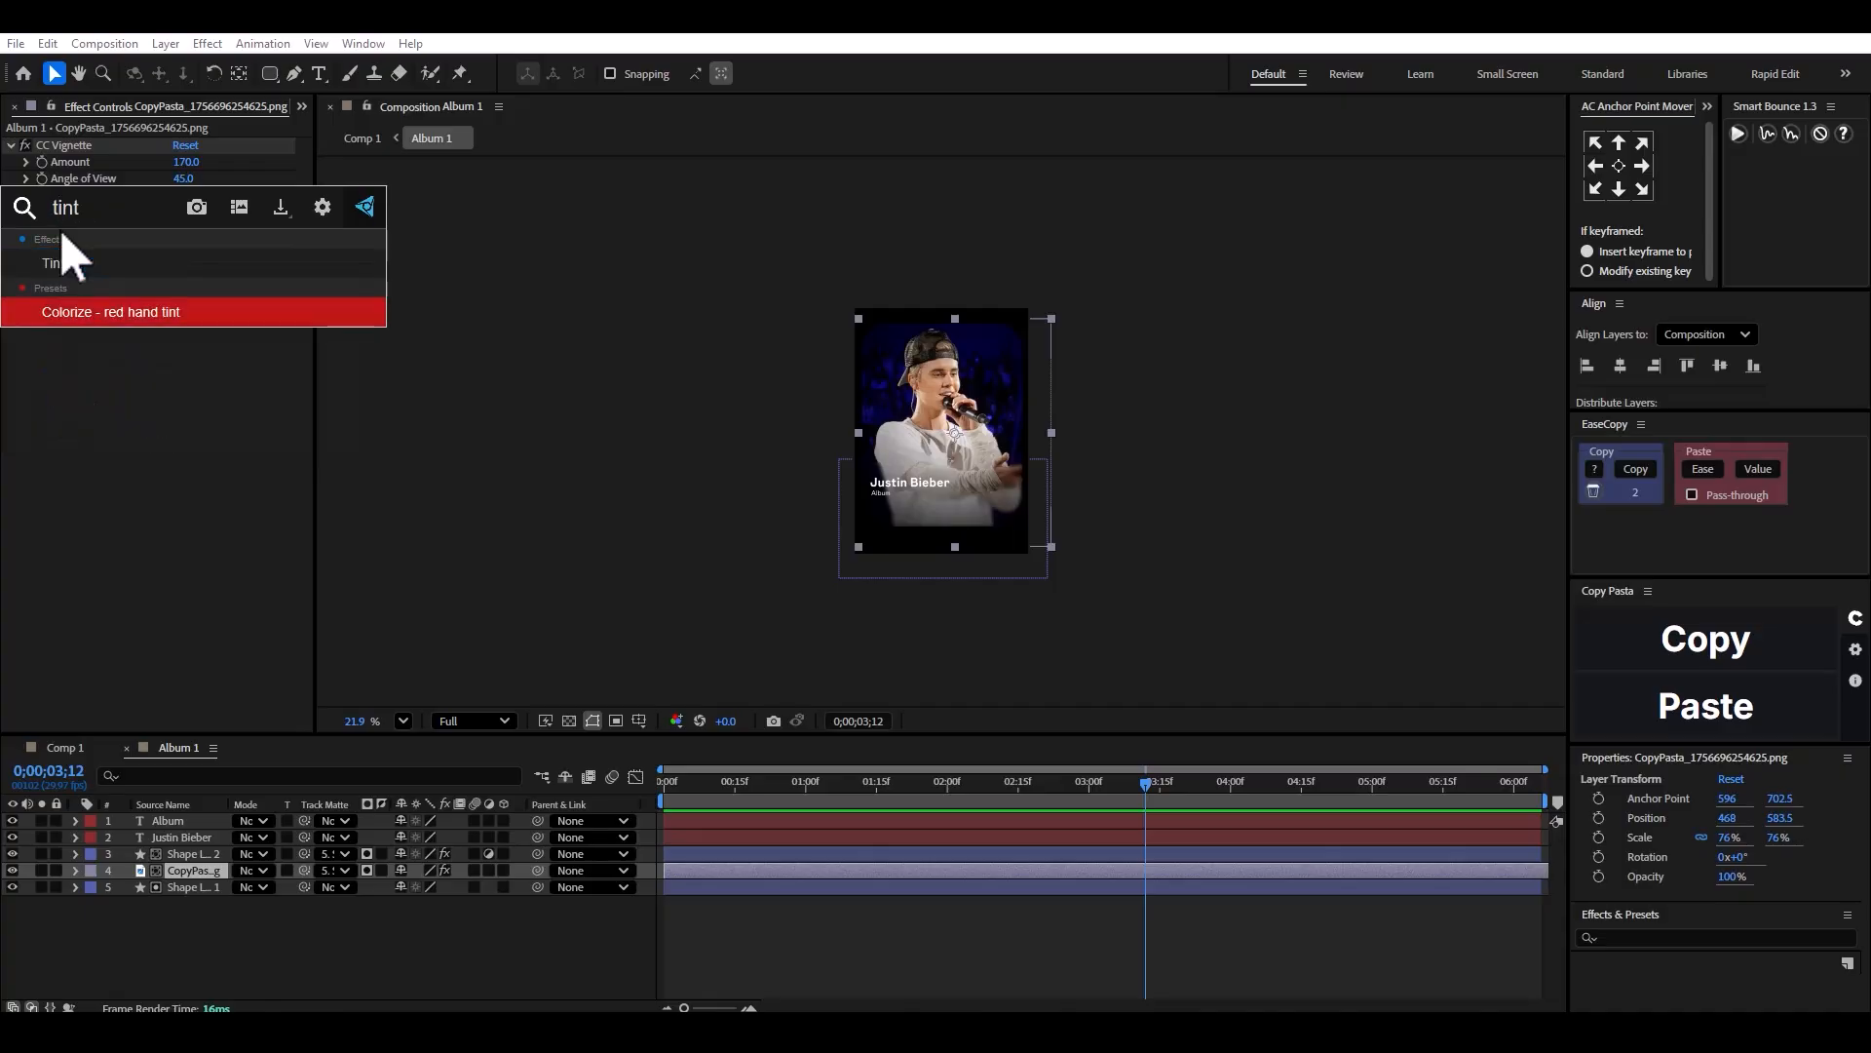
pyautogui.press('Return')
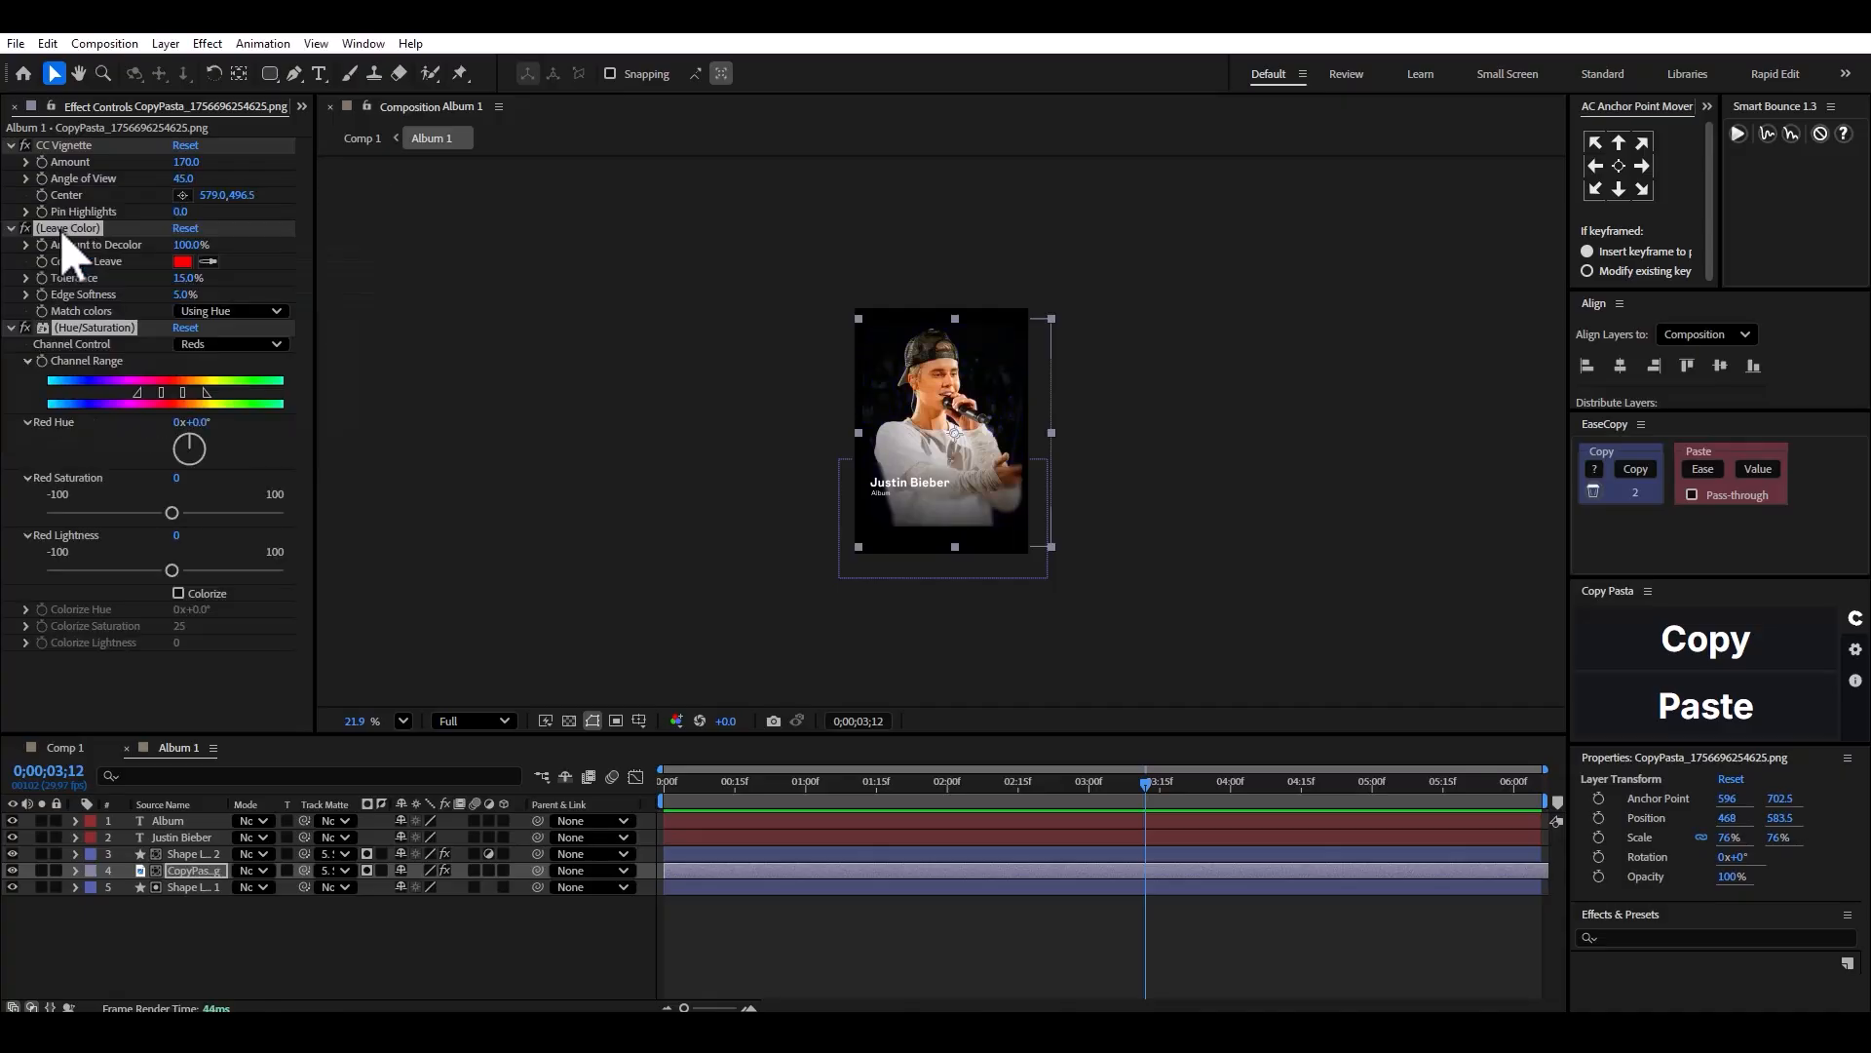
pyautogui.click(125, 749)
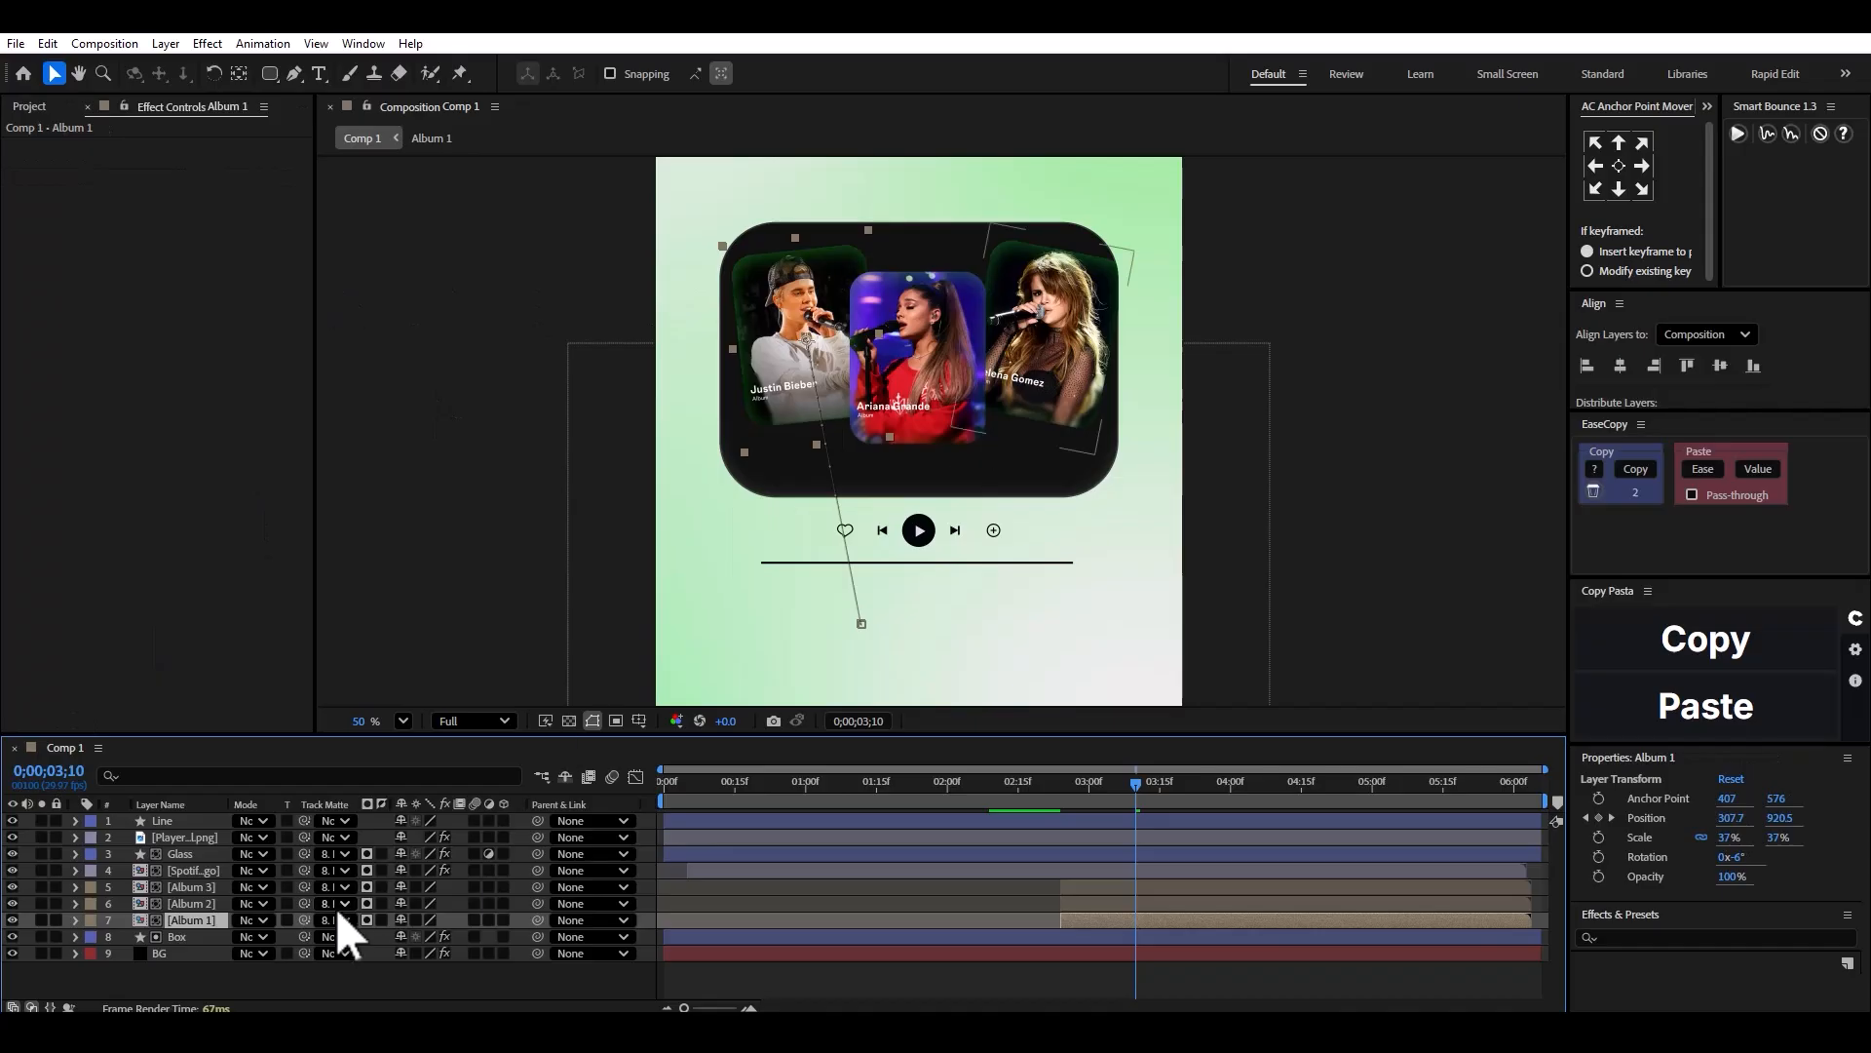
# Replace the Leave Color and Hue/Saturation effects on the Album 1 photo with Tint and return to Comp 1.
pyautogui.doubleClick(191, 920)
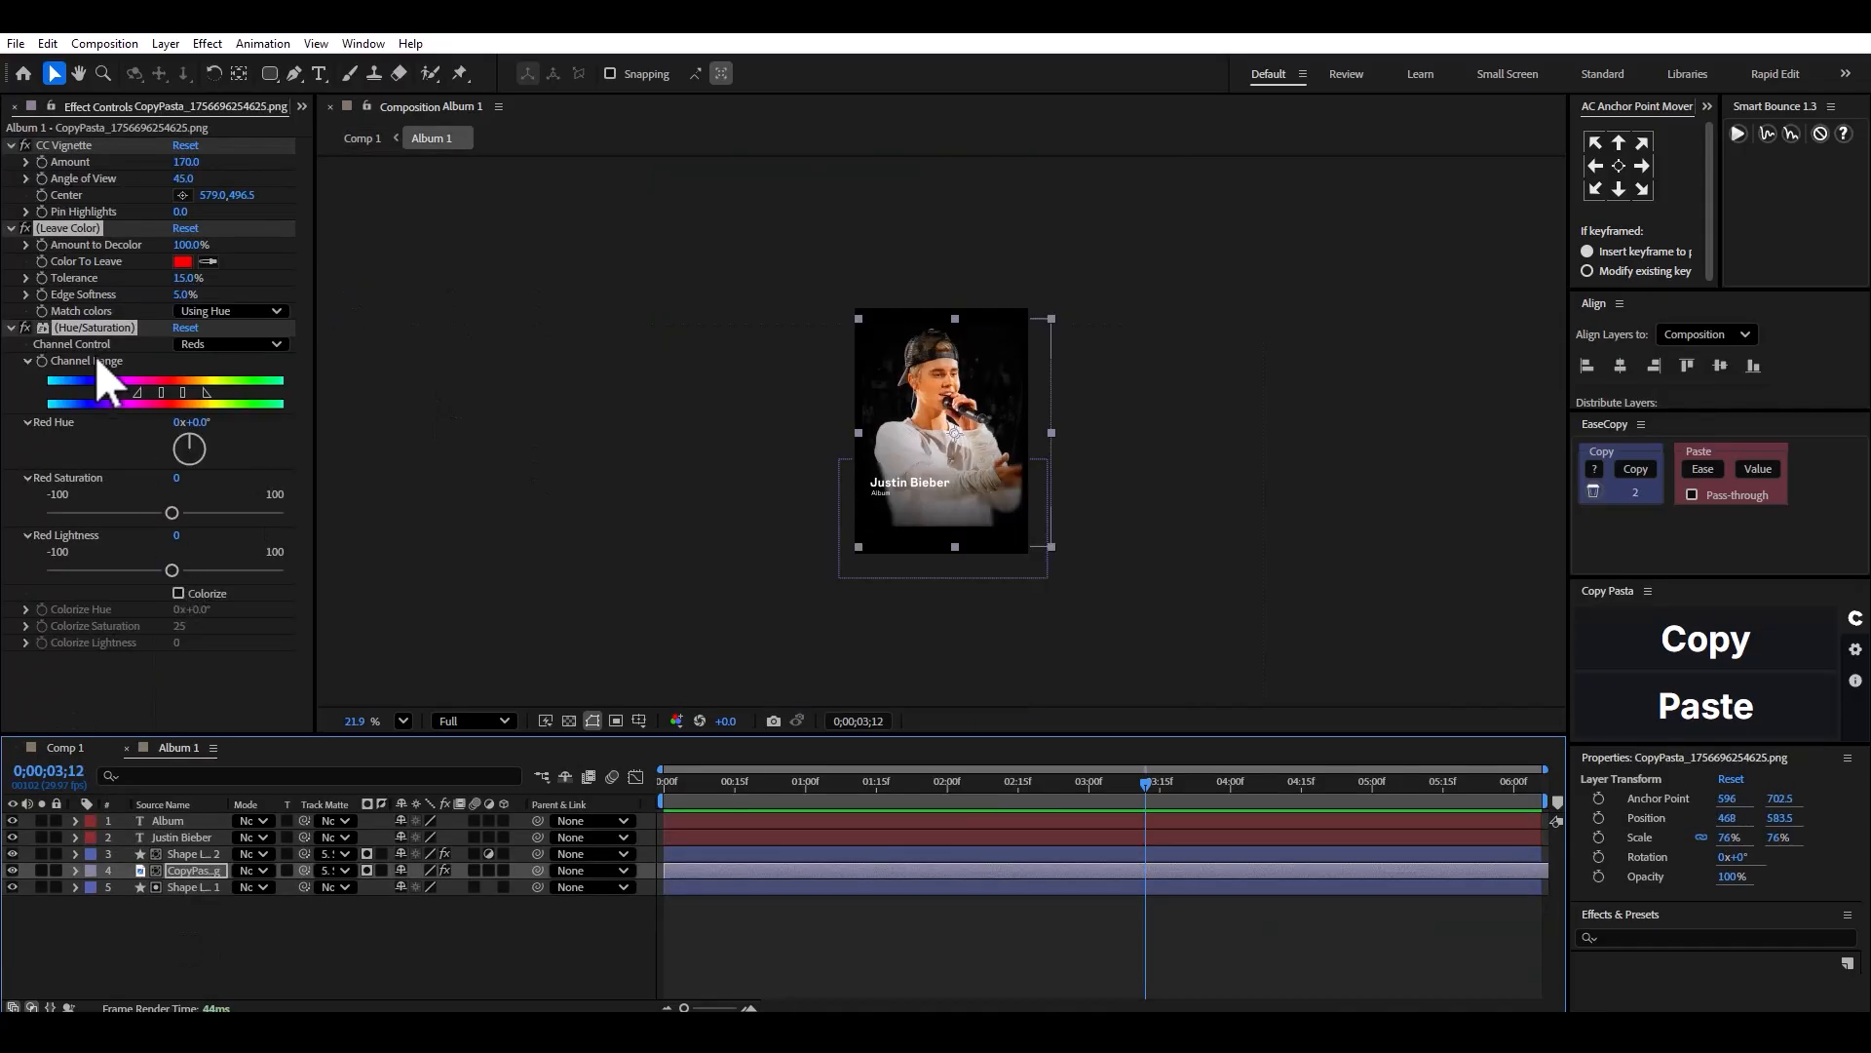
pyautogui.press('Delete')
pyautogui.hotkey('ctrl', 'space')
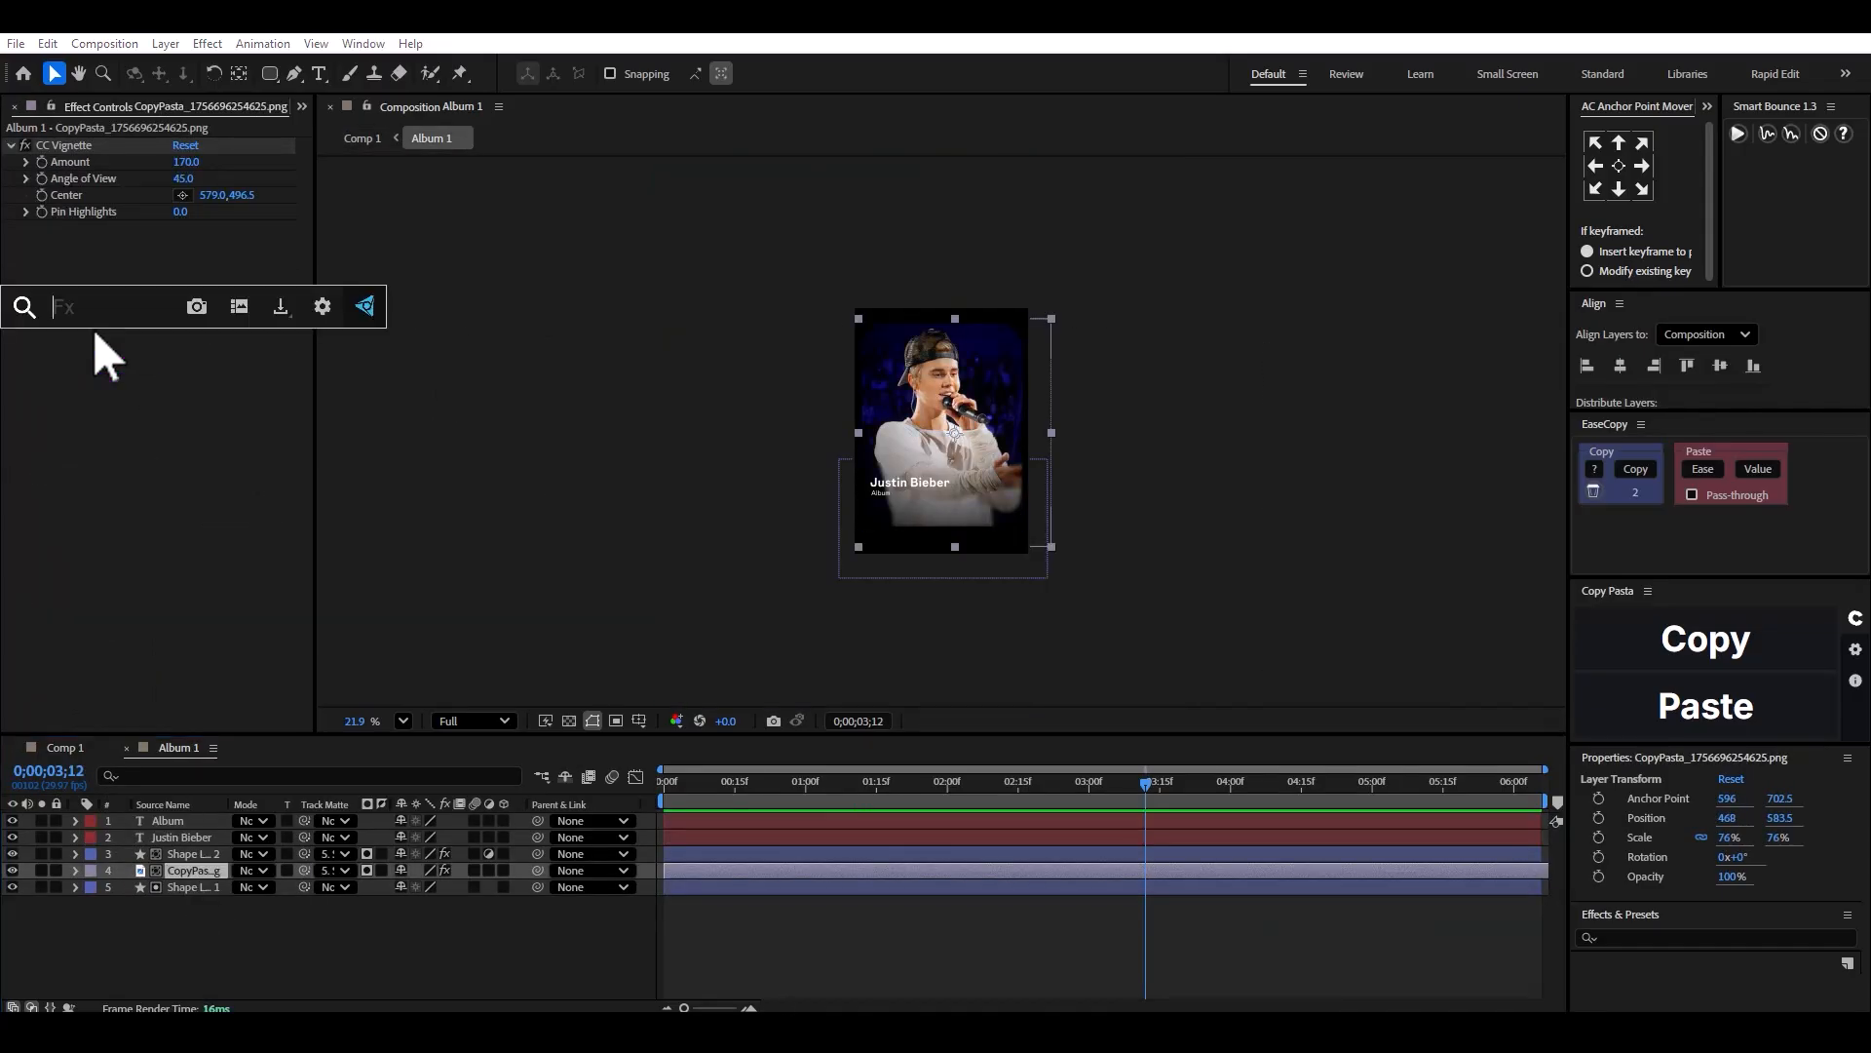
pyautogui.write('tint')
pyautogui.press('Return')
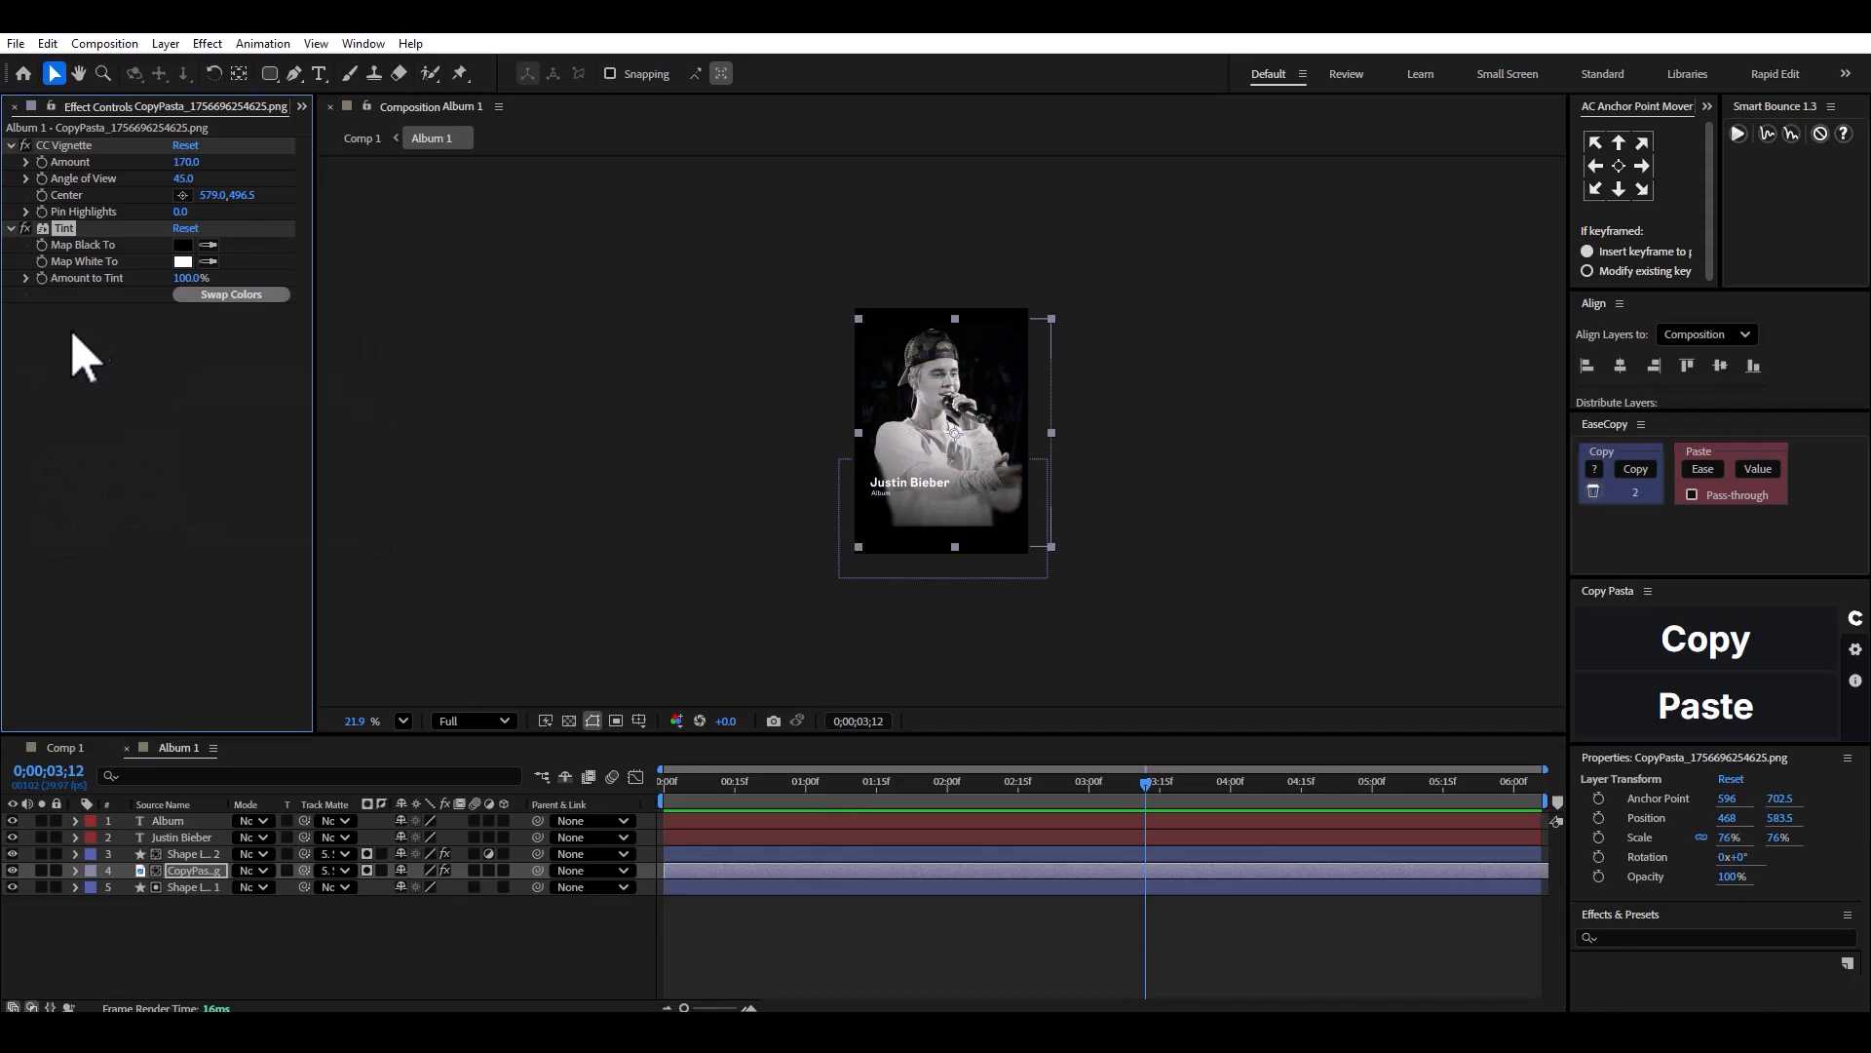
pyautogui.click(68, 753)
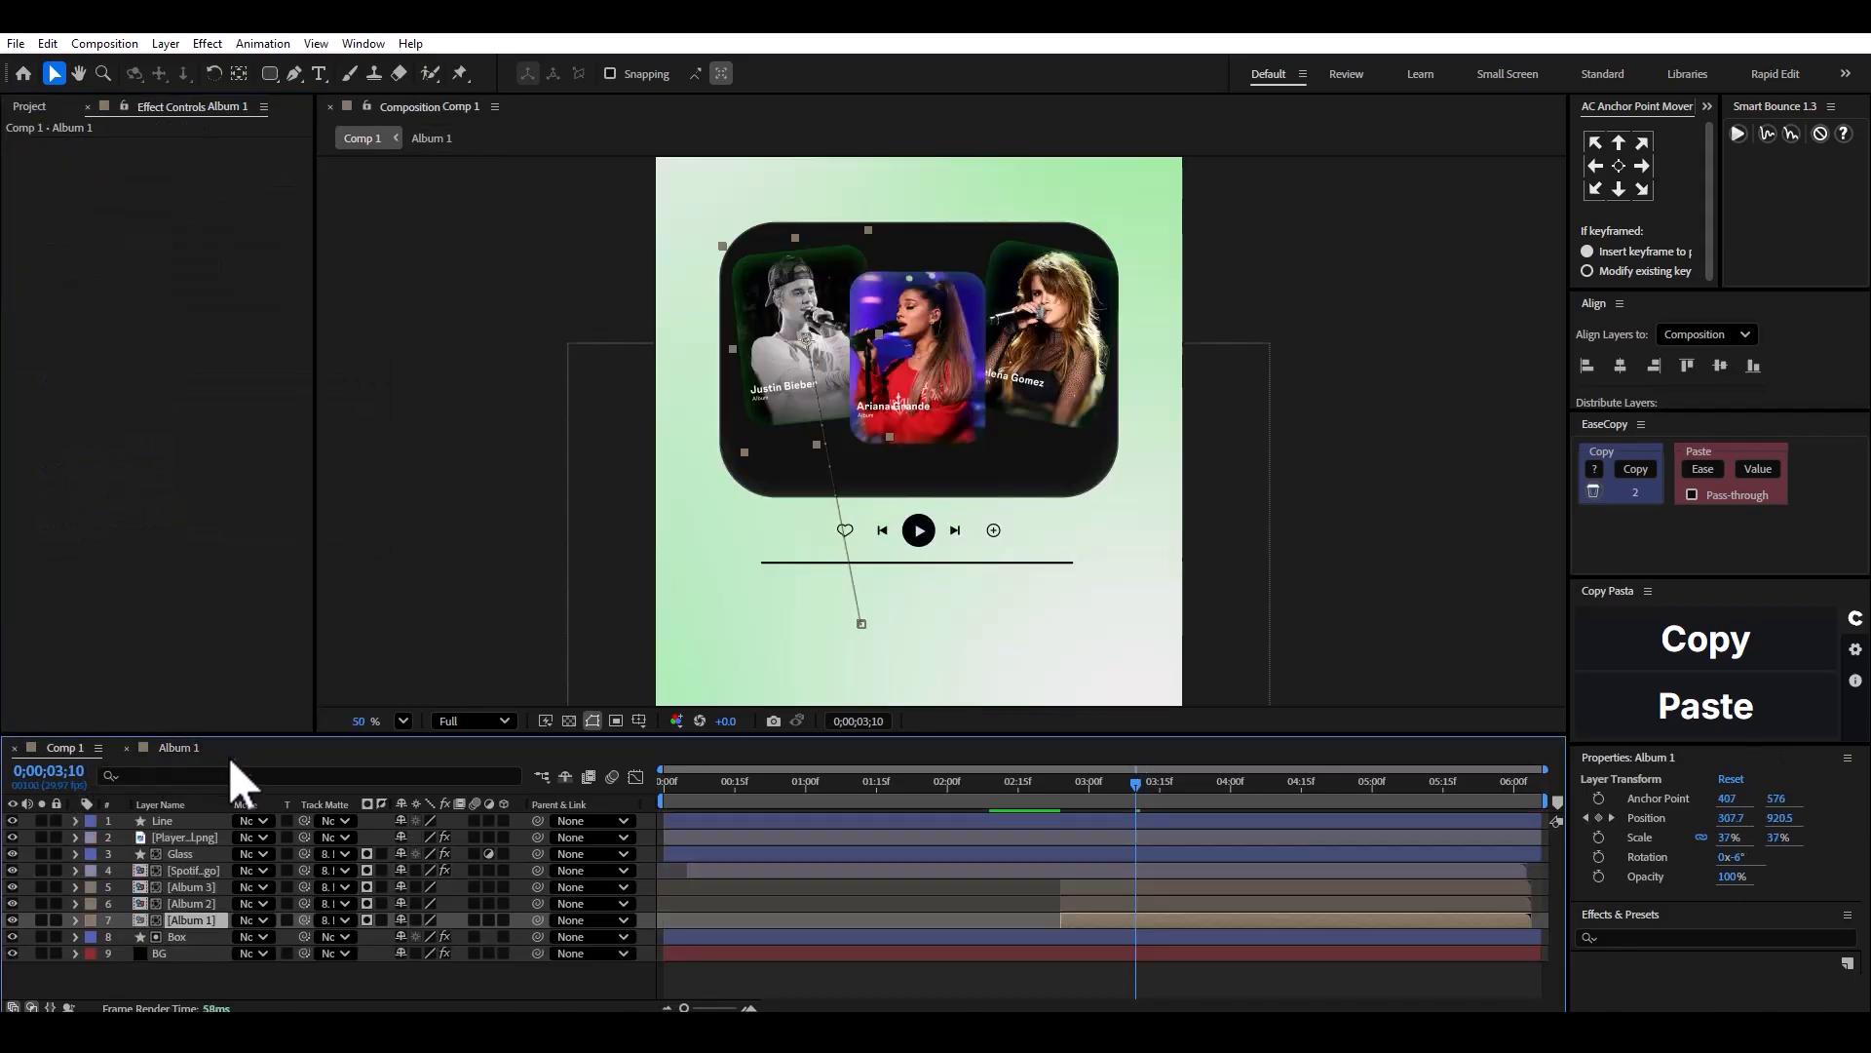
# Change Album 1's inner shadow to white (FFFFFF) with a distance of 5, size of 32 and opacity of 22%.
pyautogui.click(80, 921)
pyautogui.scroll(-4, 167, 975)
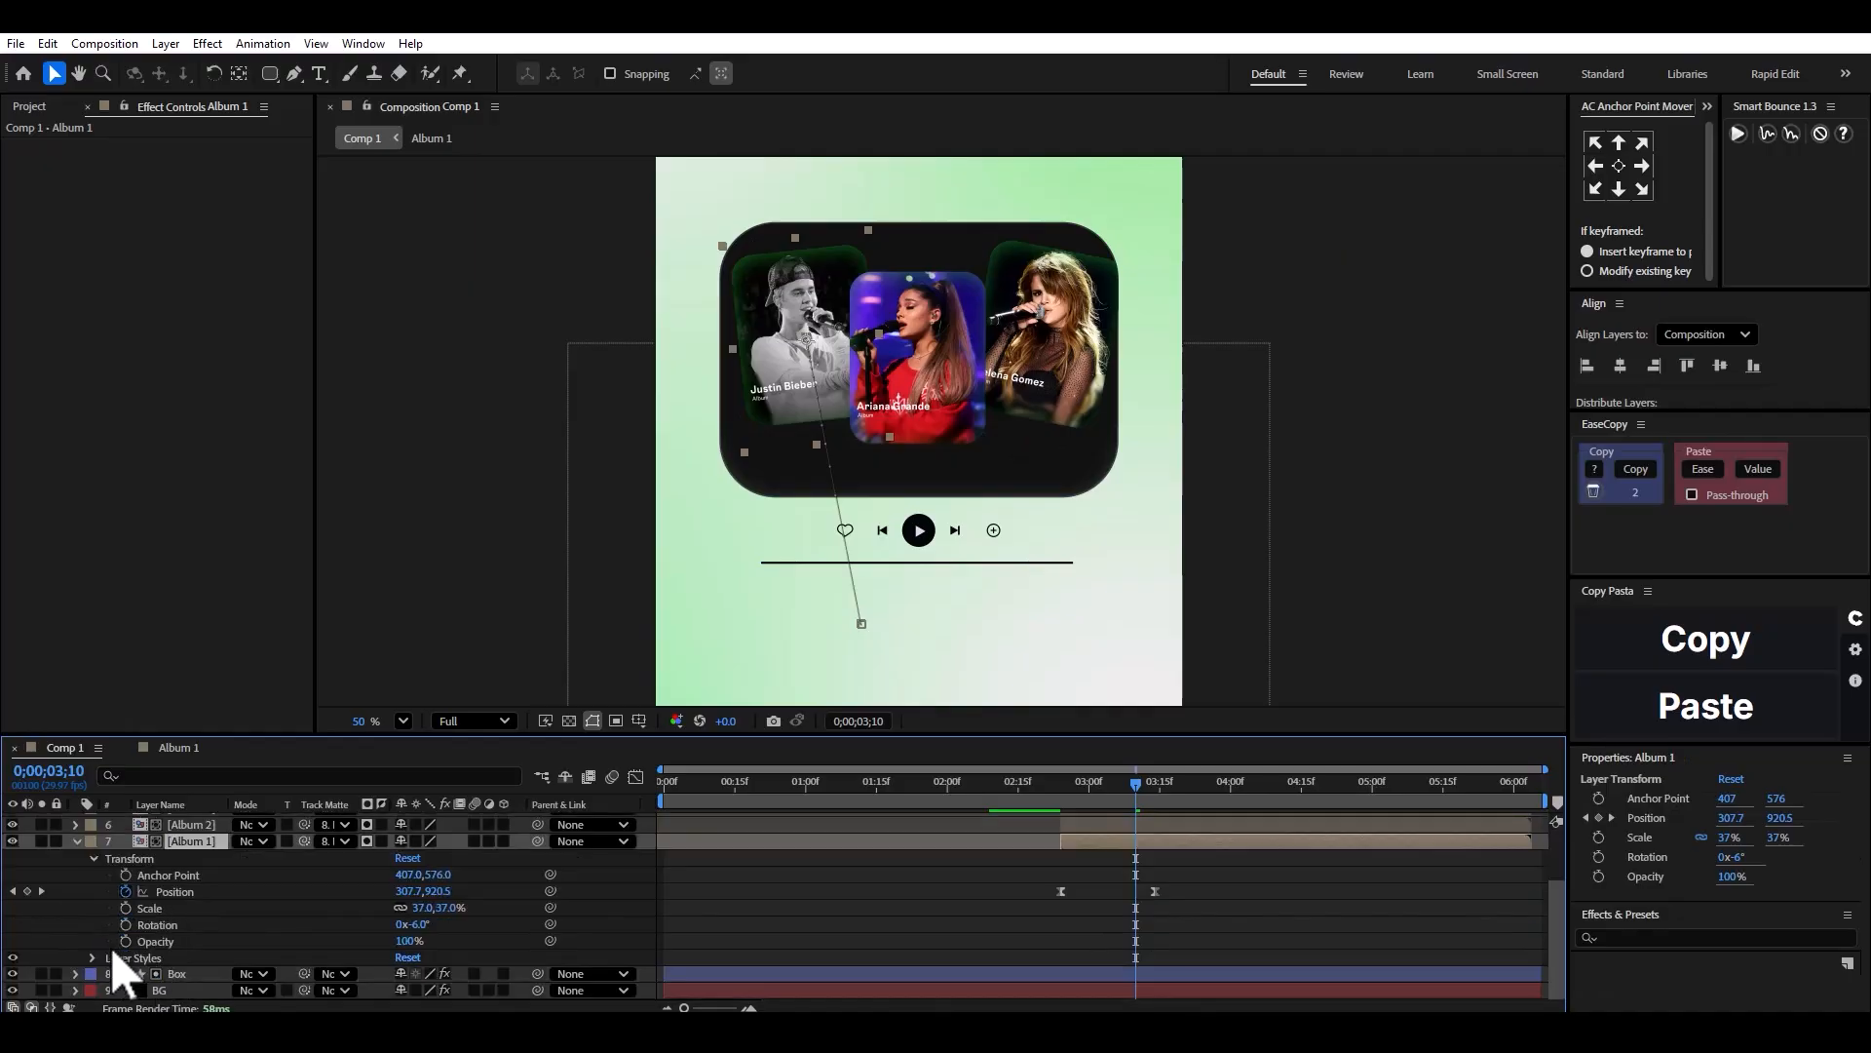
pyautogui.click(108, 957)
pyautogui.scroll(-2, 288, 964)
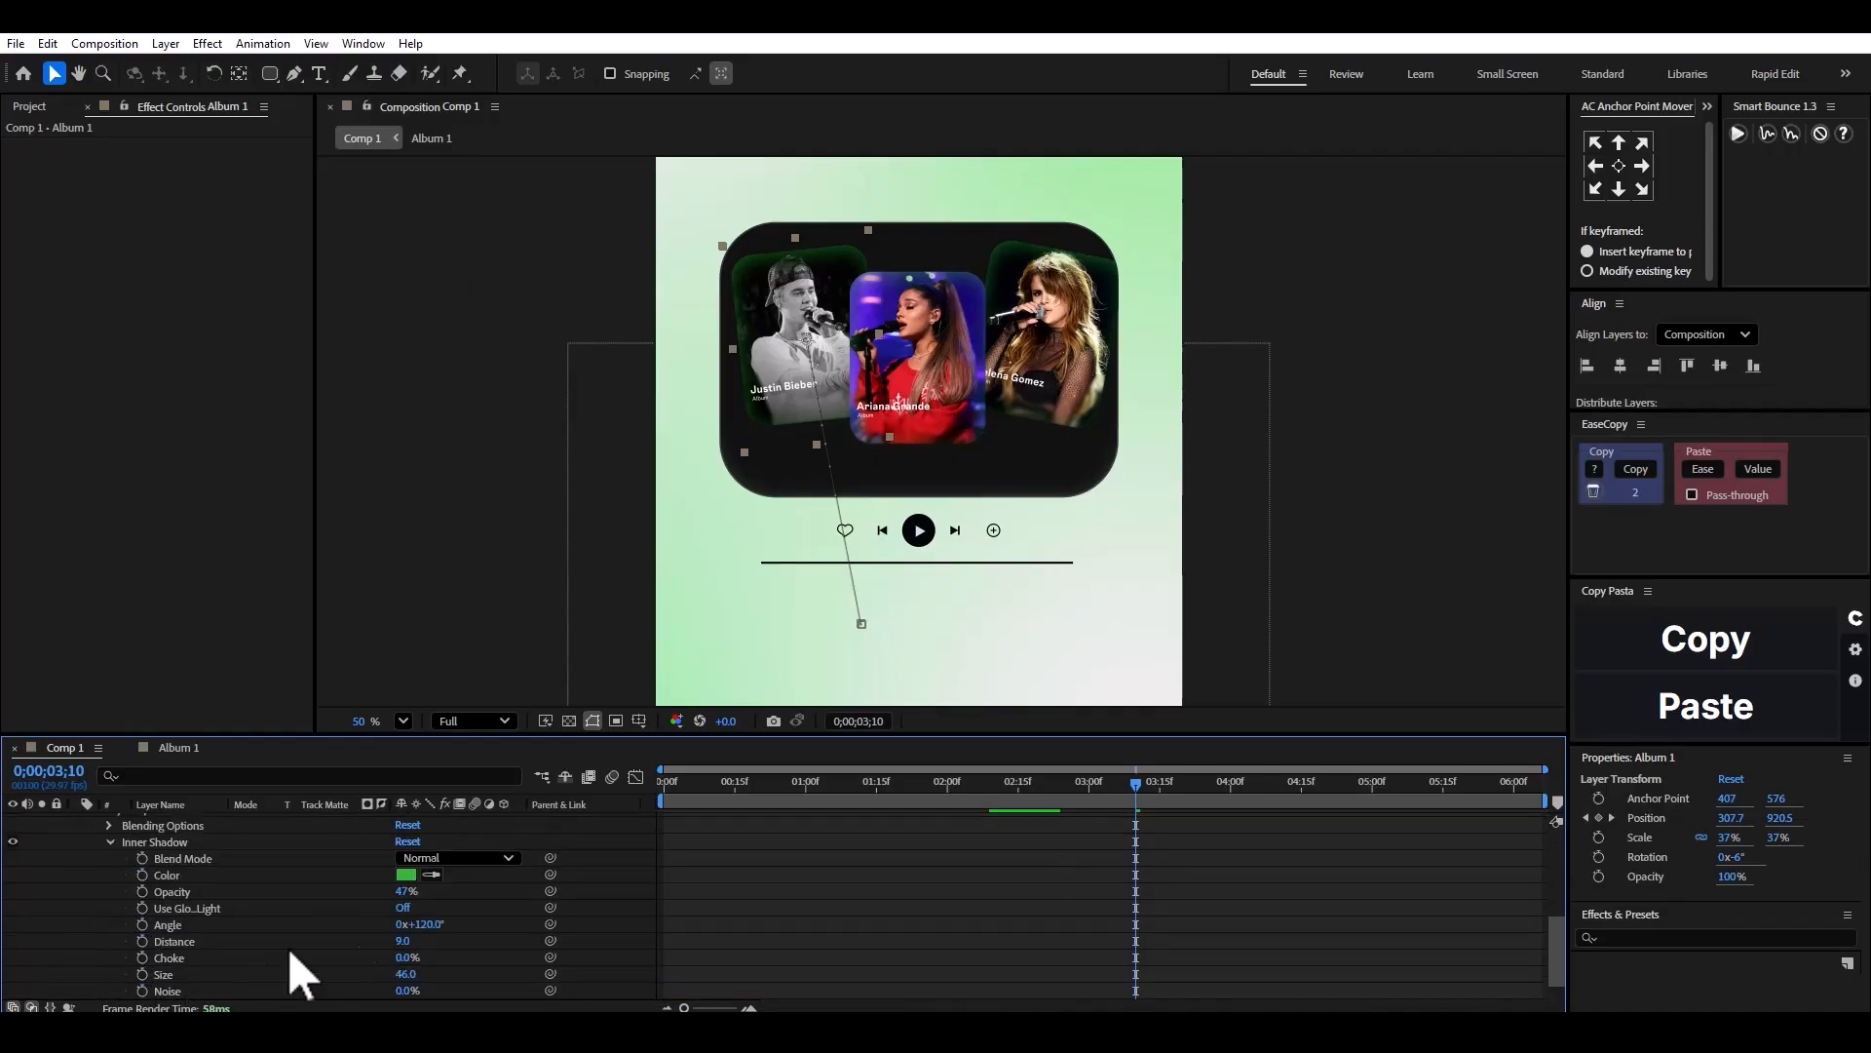
pyautogui.click(406, 875)
pyautogui.click(716, 403)
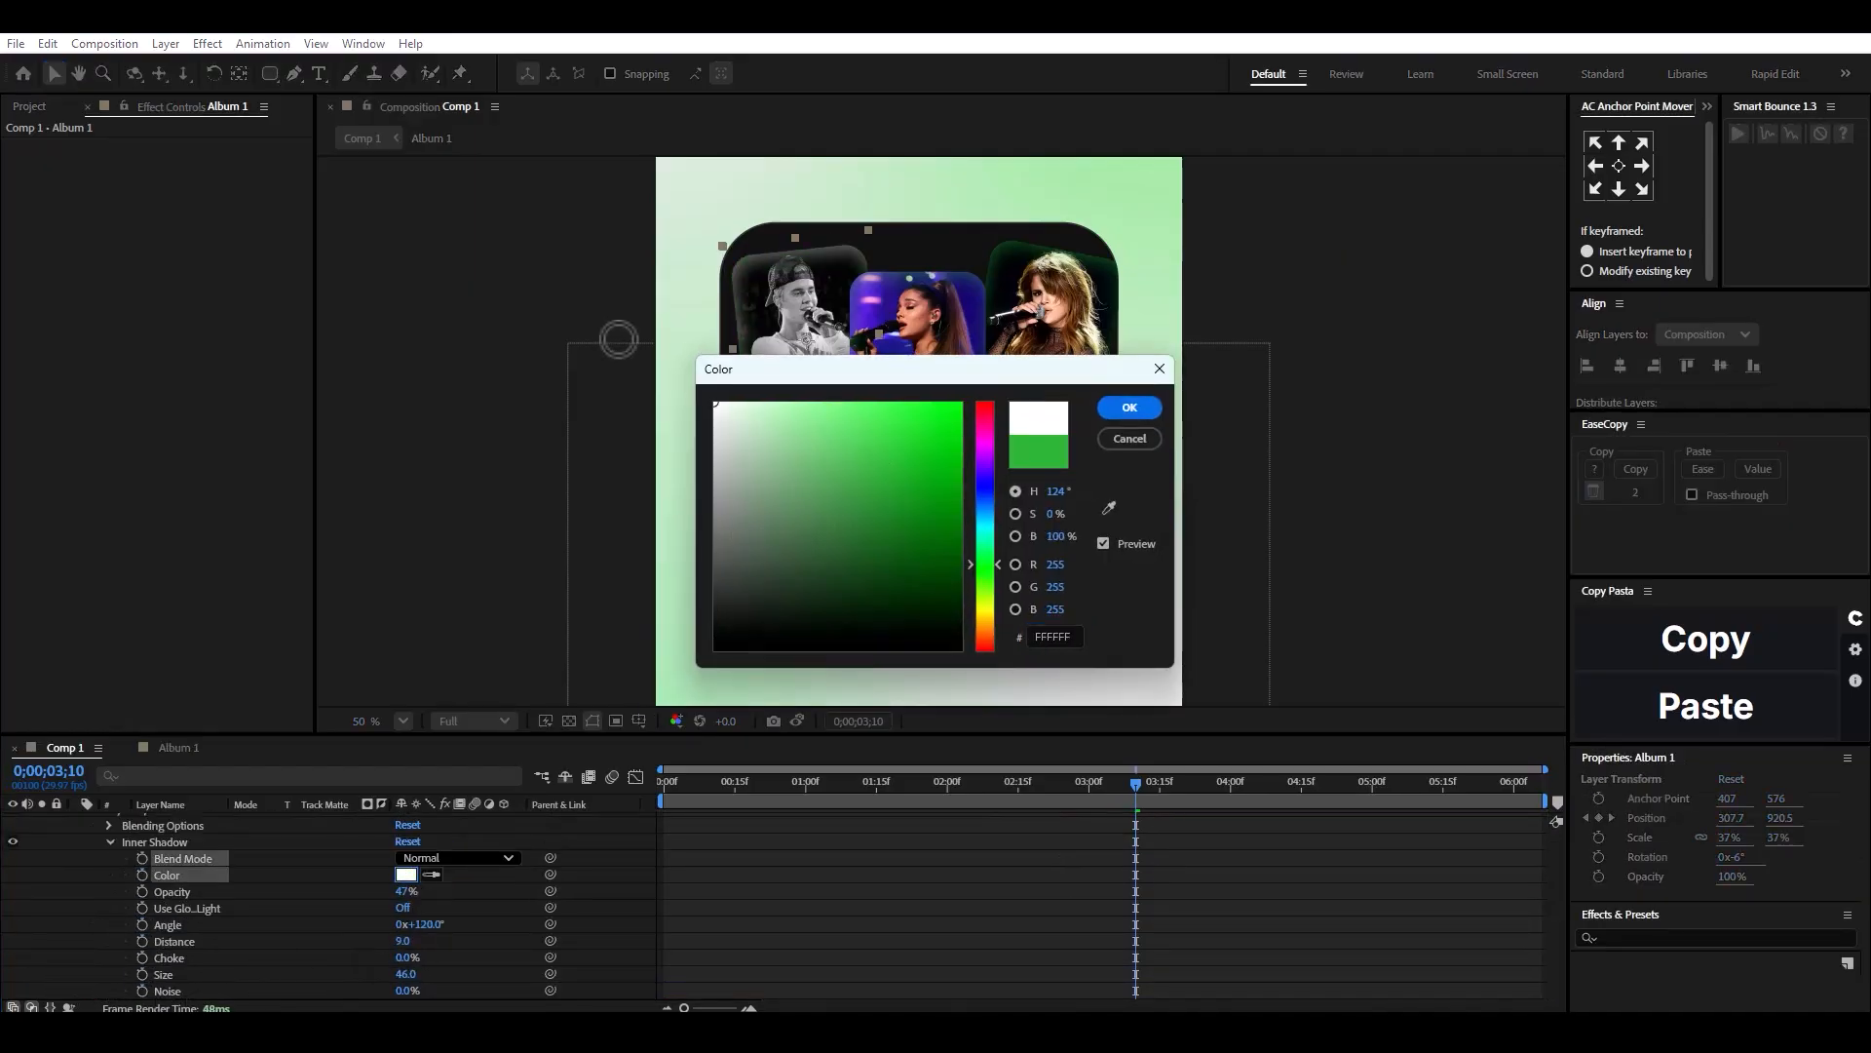
pyautogui.click(1130, 407)
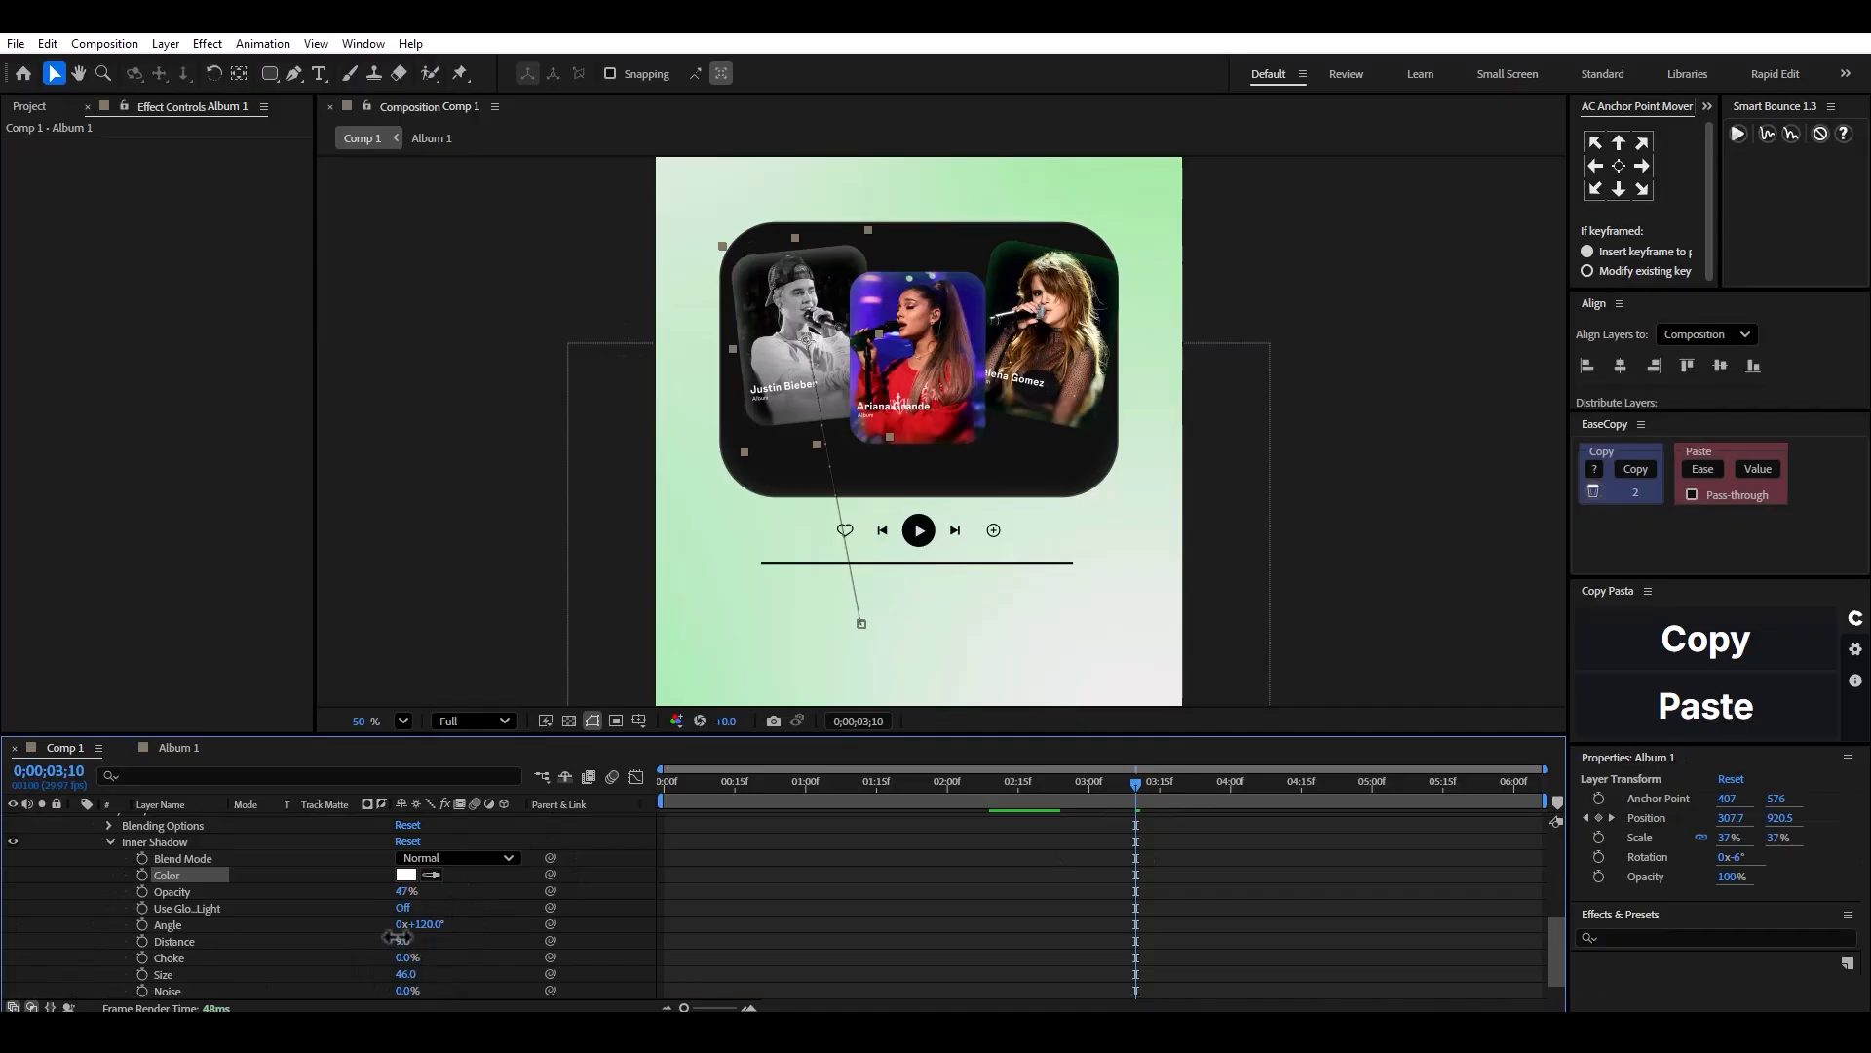
pyautogui.moveTo(402, 940); pyautogui.dragTo(377, 968)
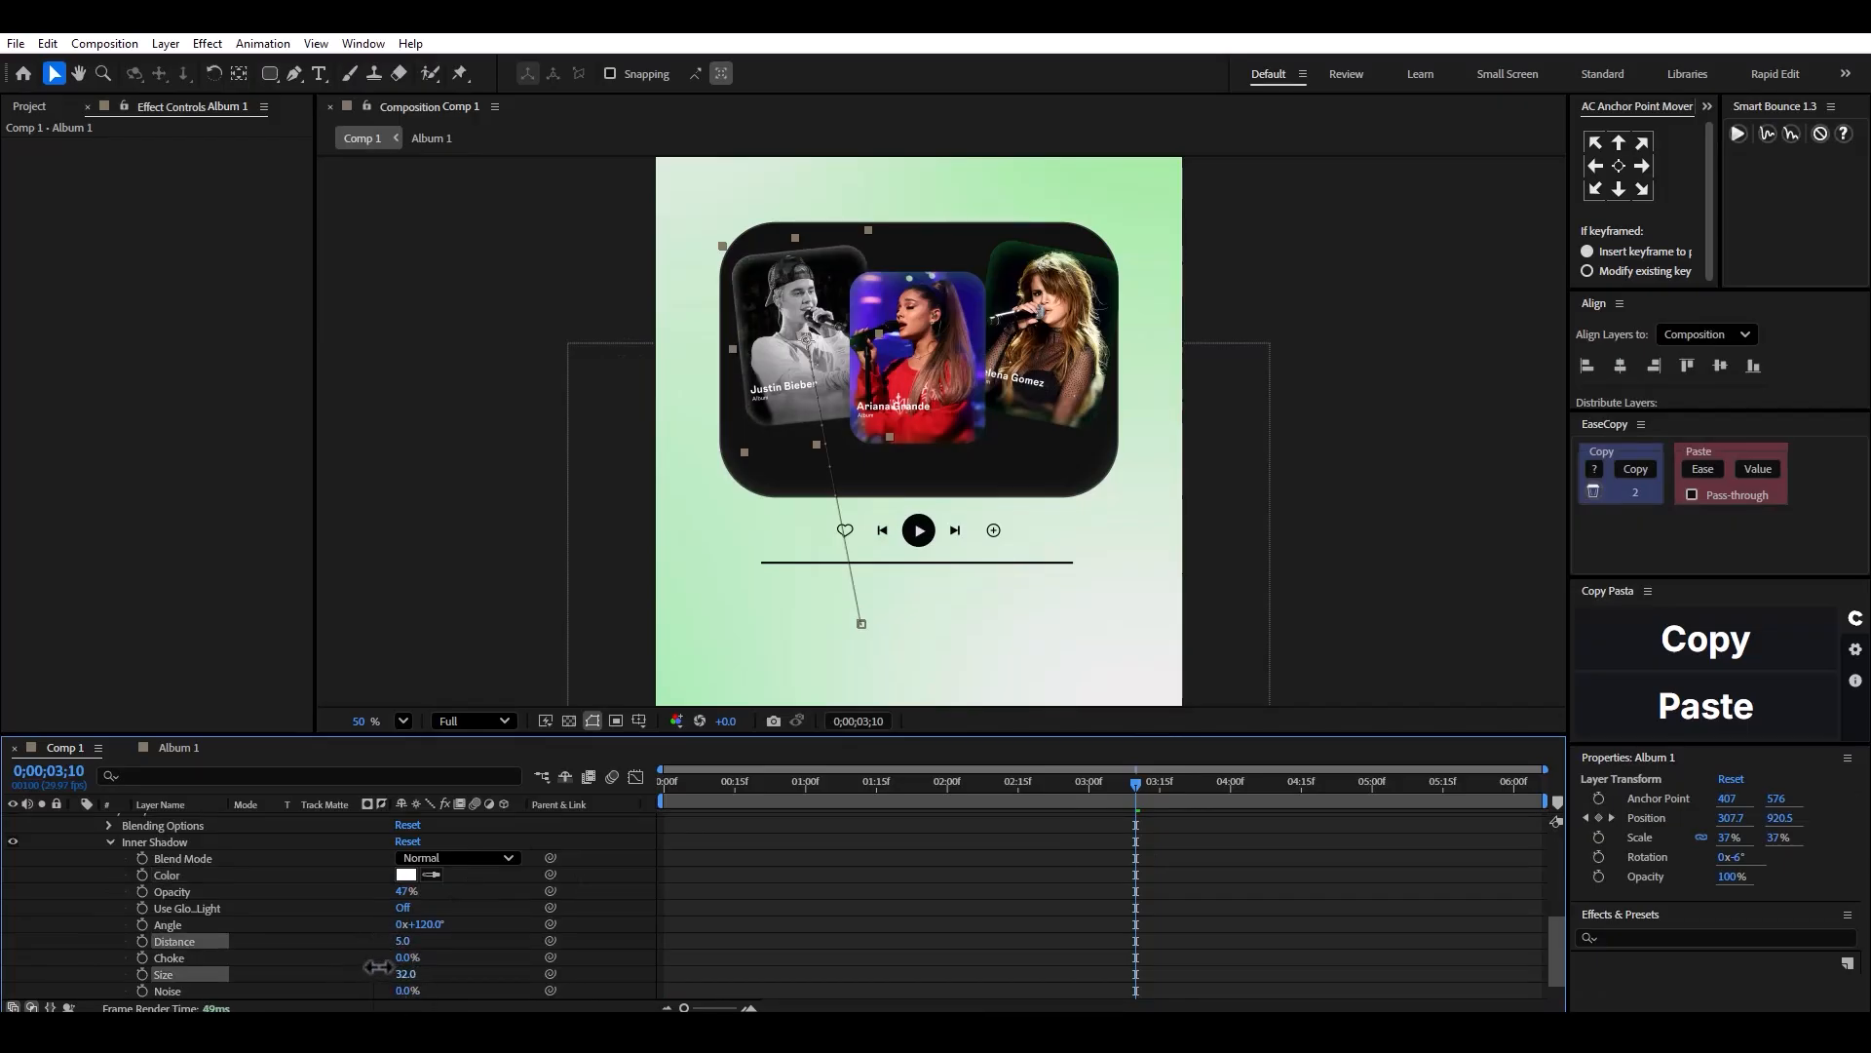
pyautogui.moveTo(403, 891); pyautogui.dragTo(369, 891)
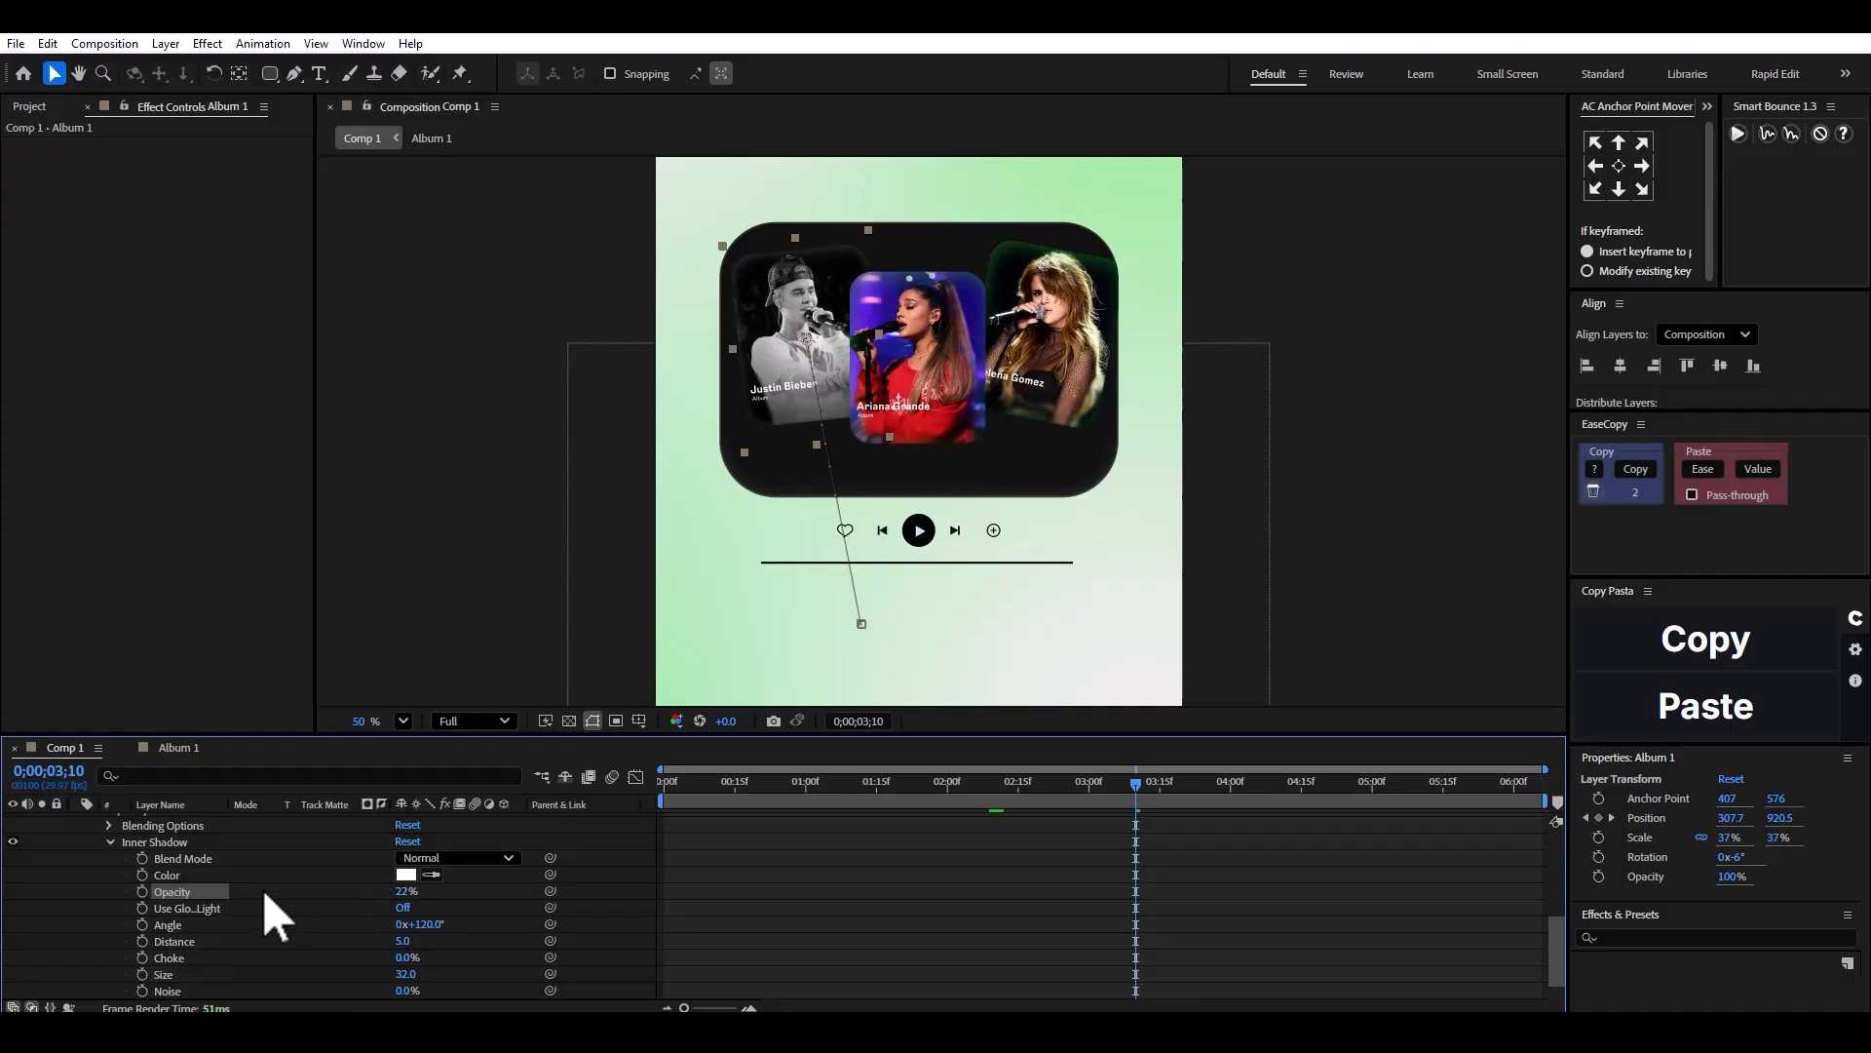
# Copy Album 1's layer styles and paste them onto the Album 2 layer.
pyautogui.scroll(5, 276, 894)
pyautogui.scroll(-2, 155, 924)
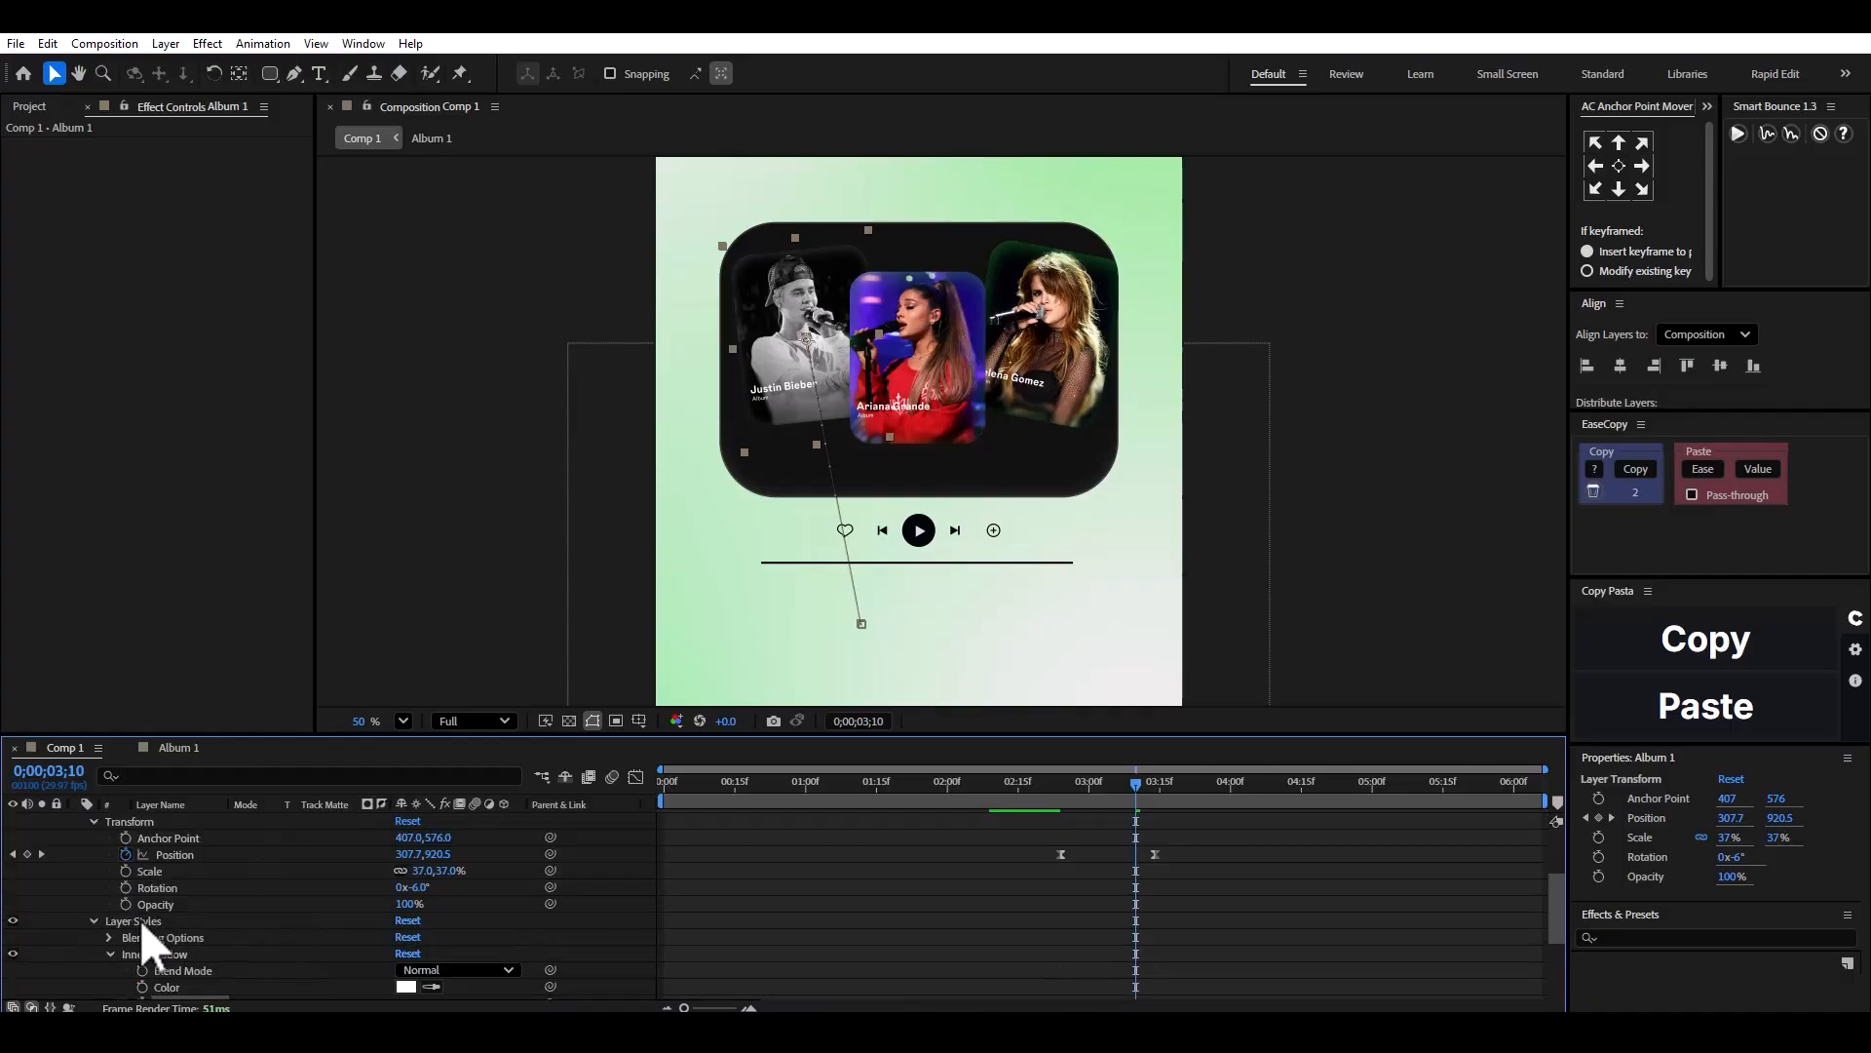
pyautogui.click(143, 924)
pyautogui.scroll(3, 117, 926)
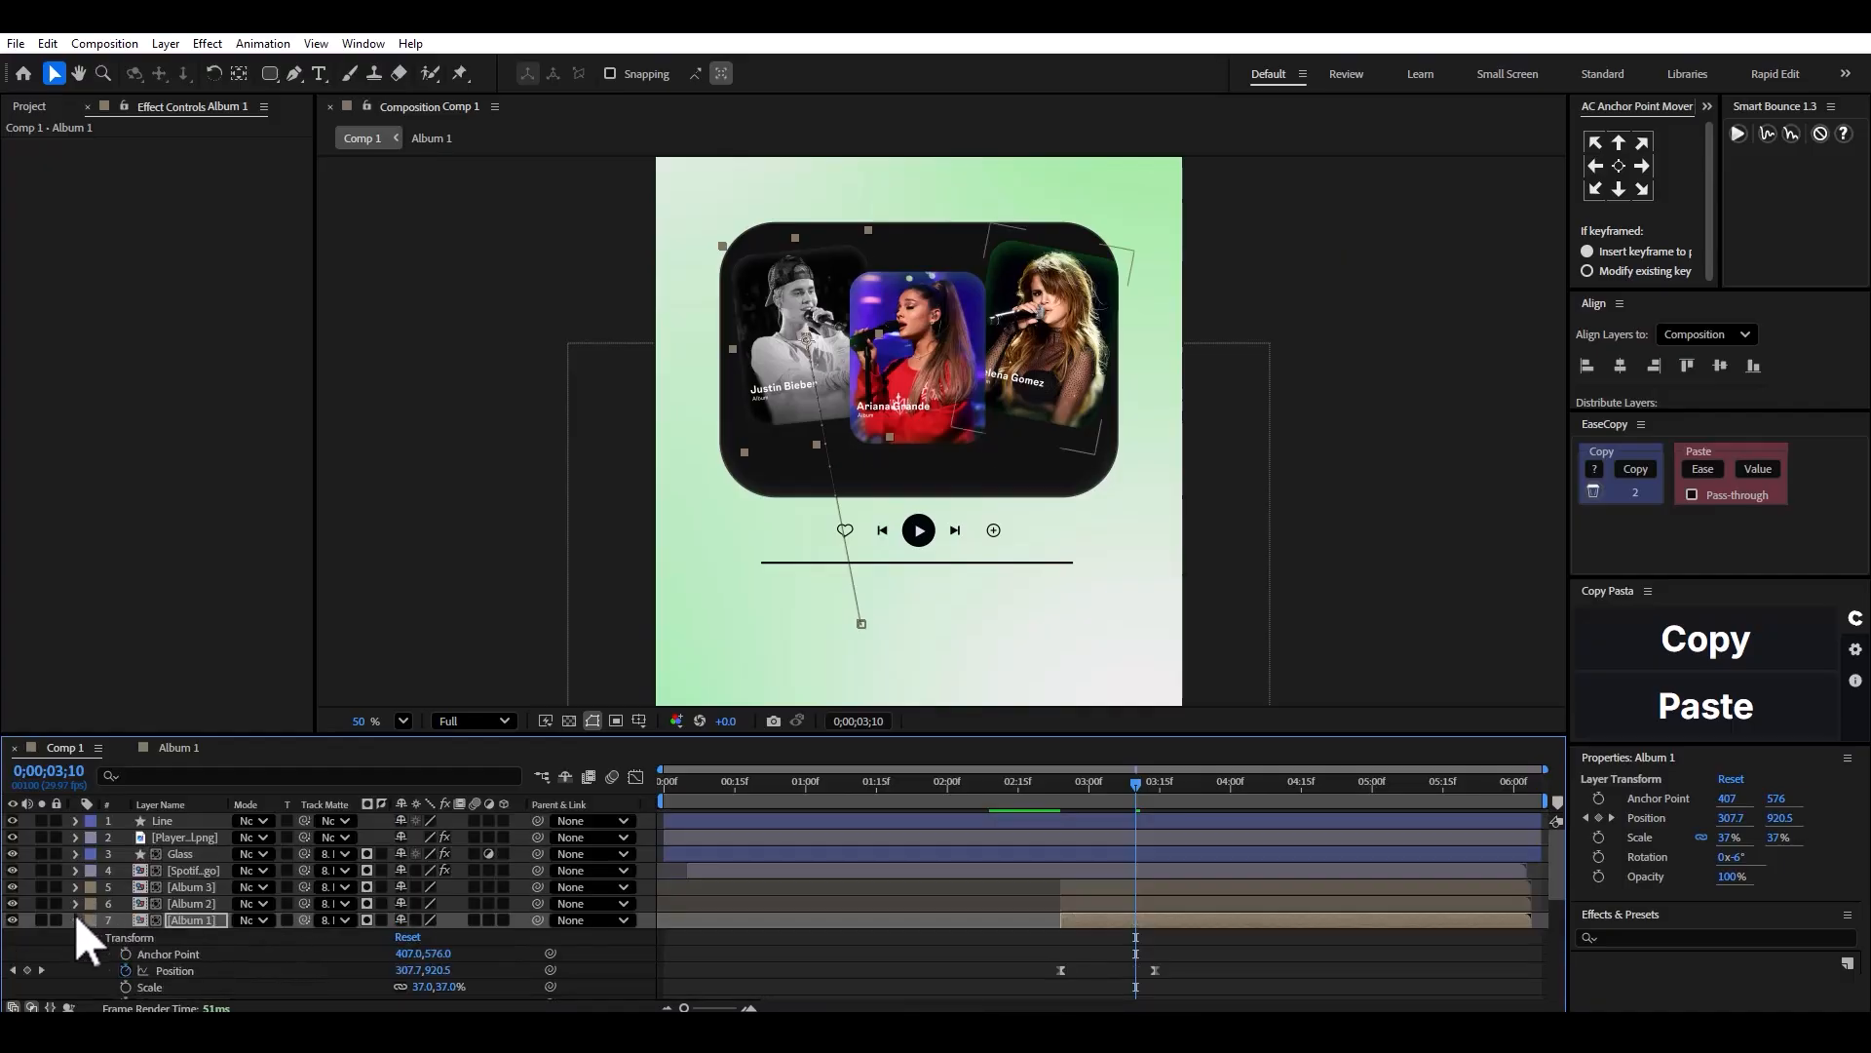
pyautogui.click(75, 919)
pyautogui.click(75, 902)
pyautogui.scroll(-2, 117, 931)
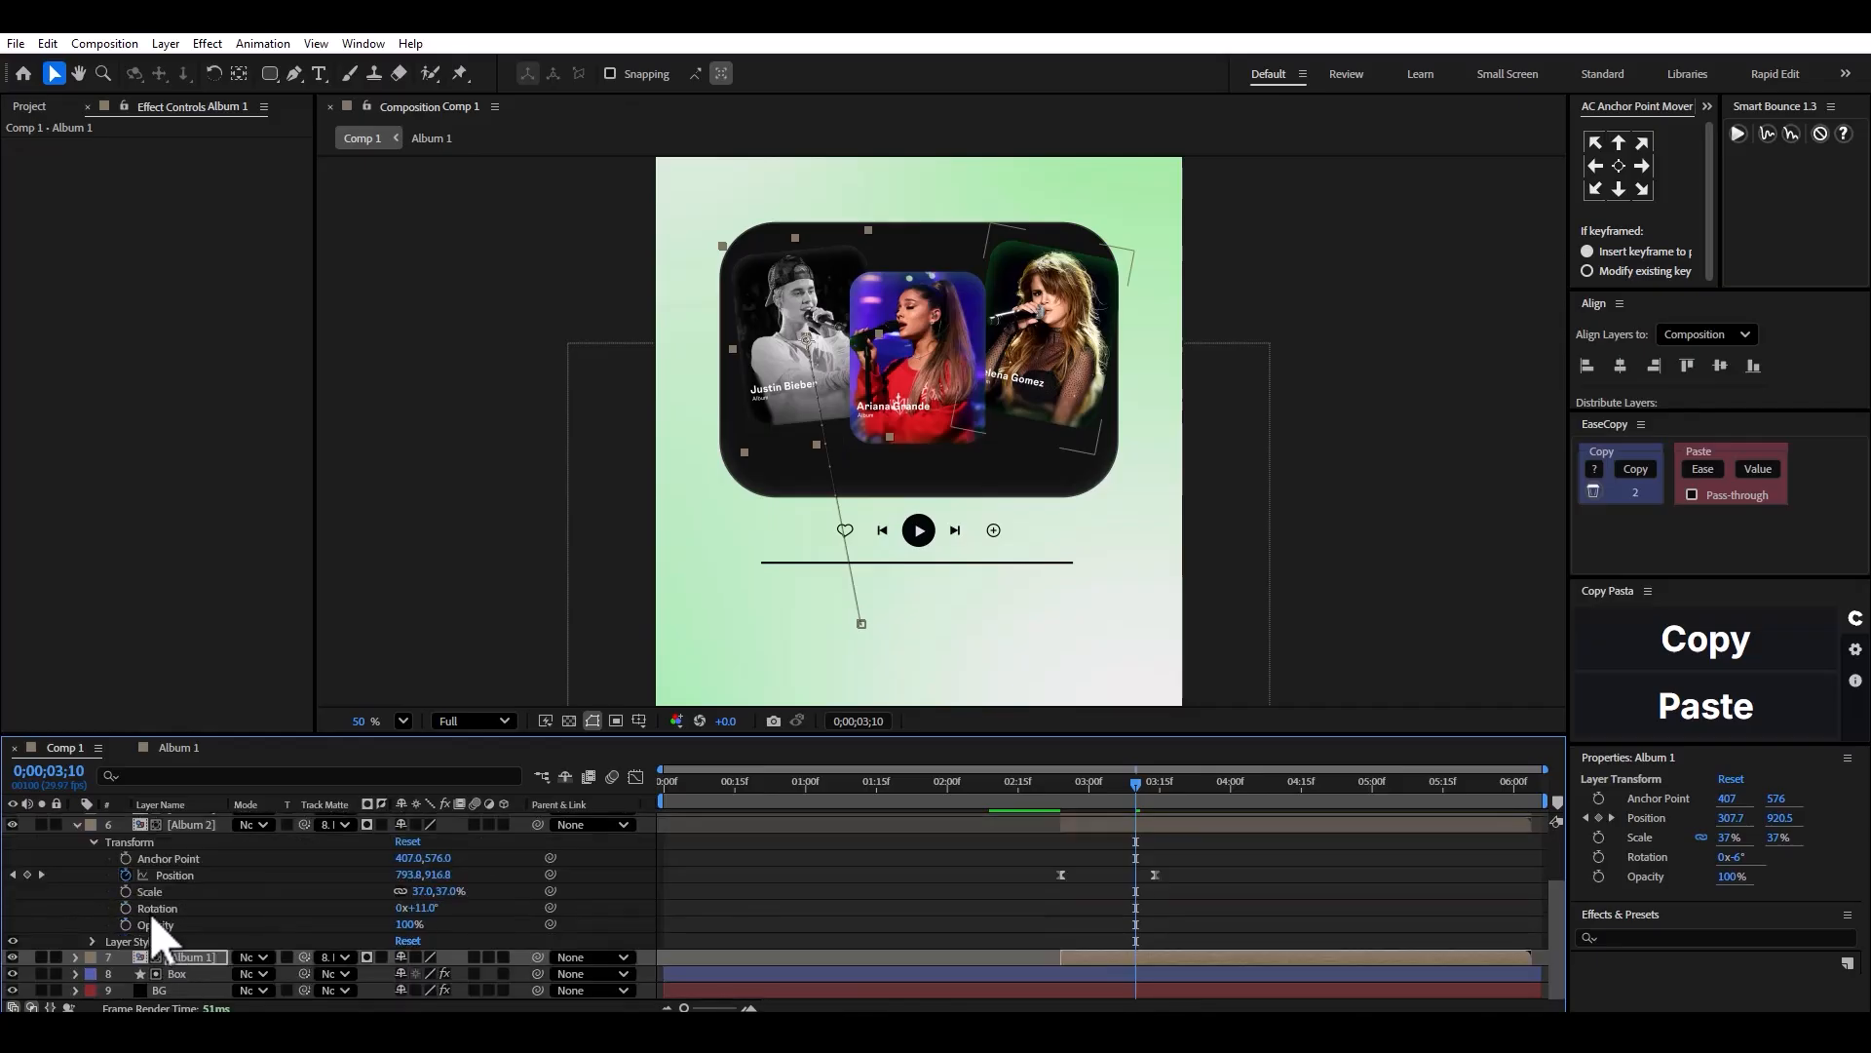
pyautogui.click(138, 941)
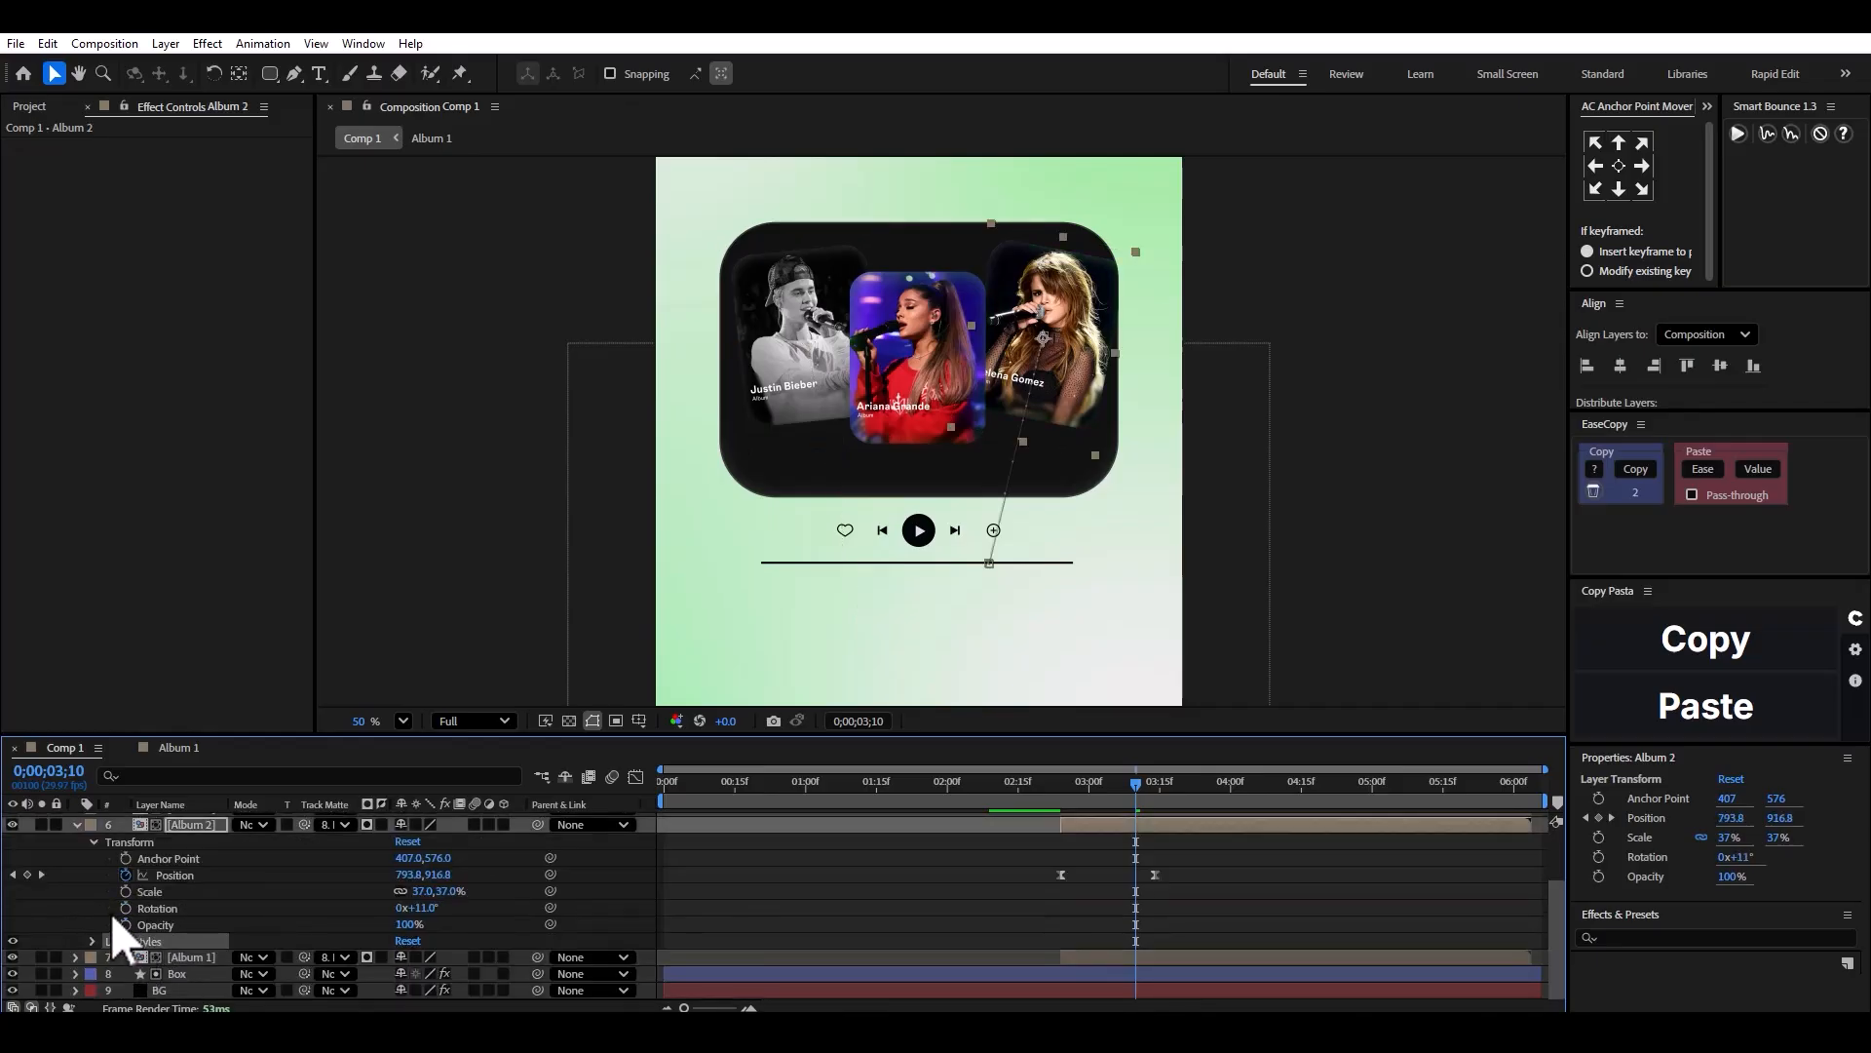
# Paste the same layer styles onto the Album 3 layer and collapse the expanded layer properties.
pyautogui.scroll(5, 109, 908)
pyautogui.scroll(-1, 103, 908)
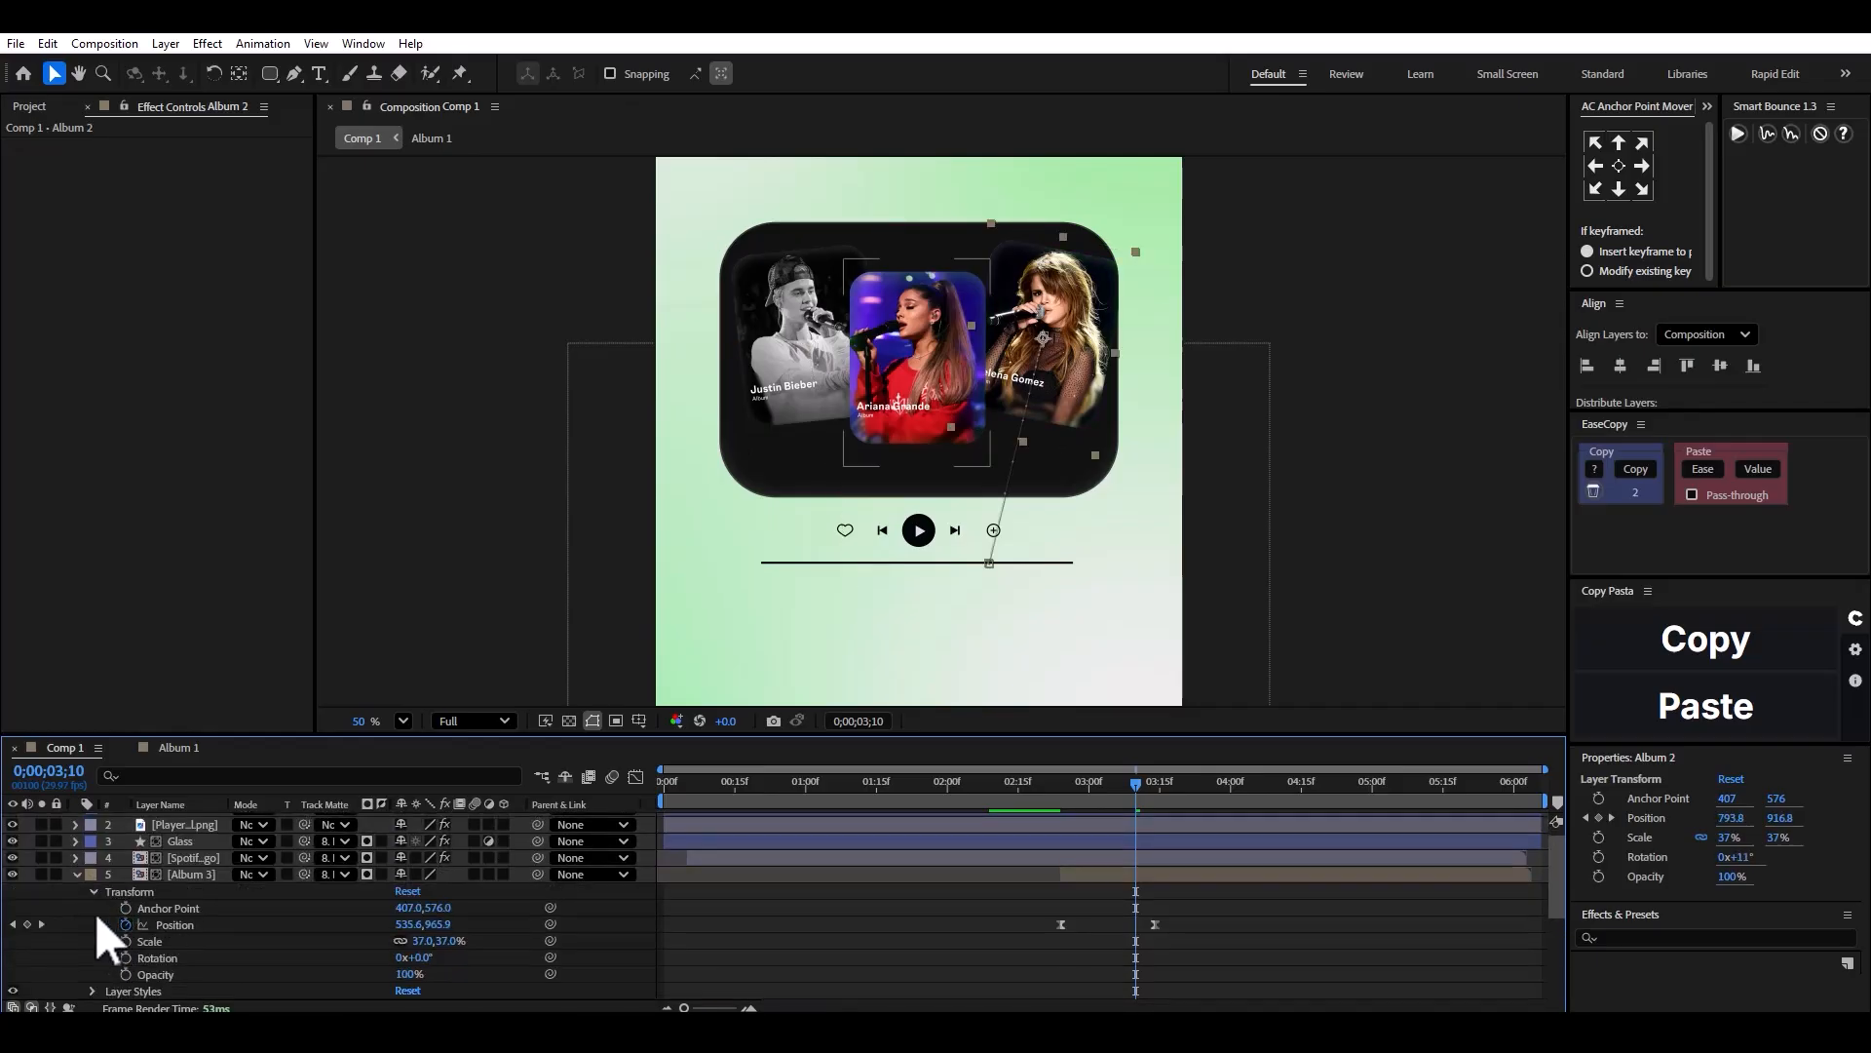
pyautogui.click(134, 990)
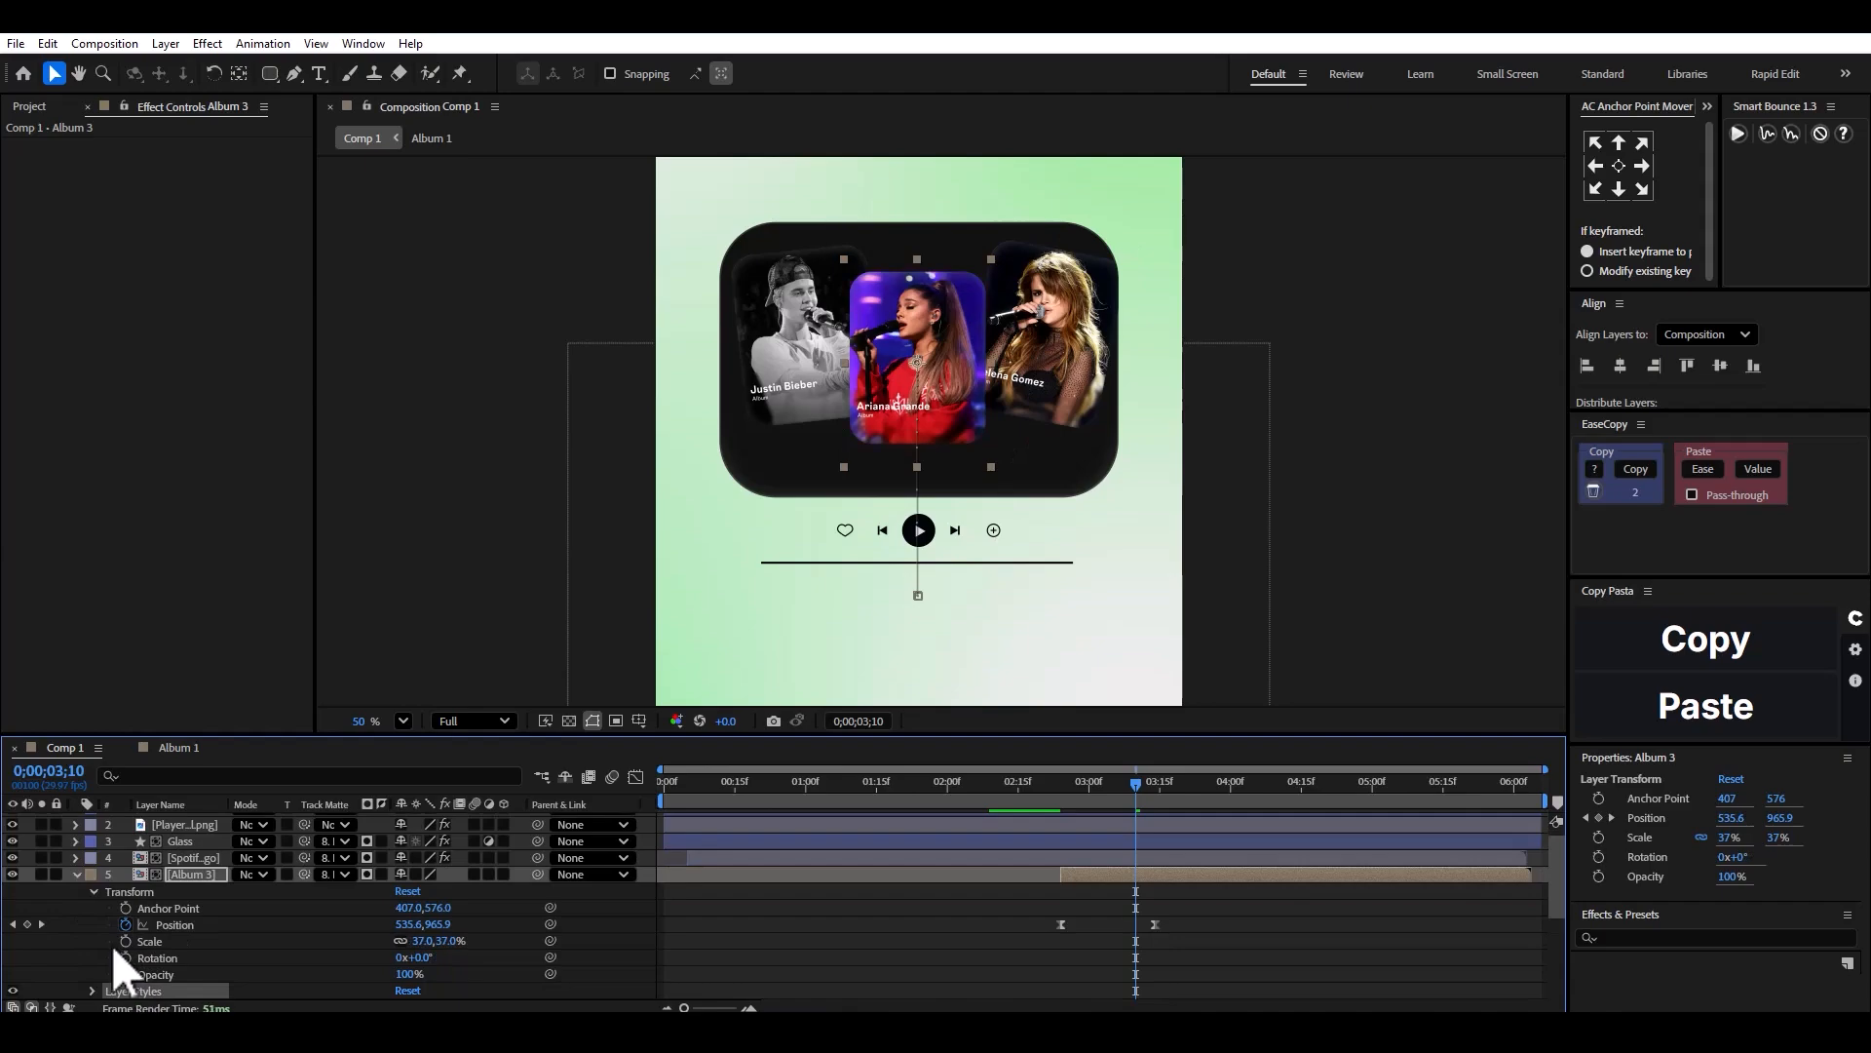
pyautogui.click(76, 875)
pyautogui.click(85, 975)
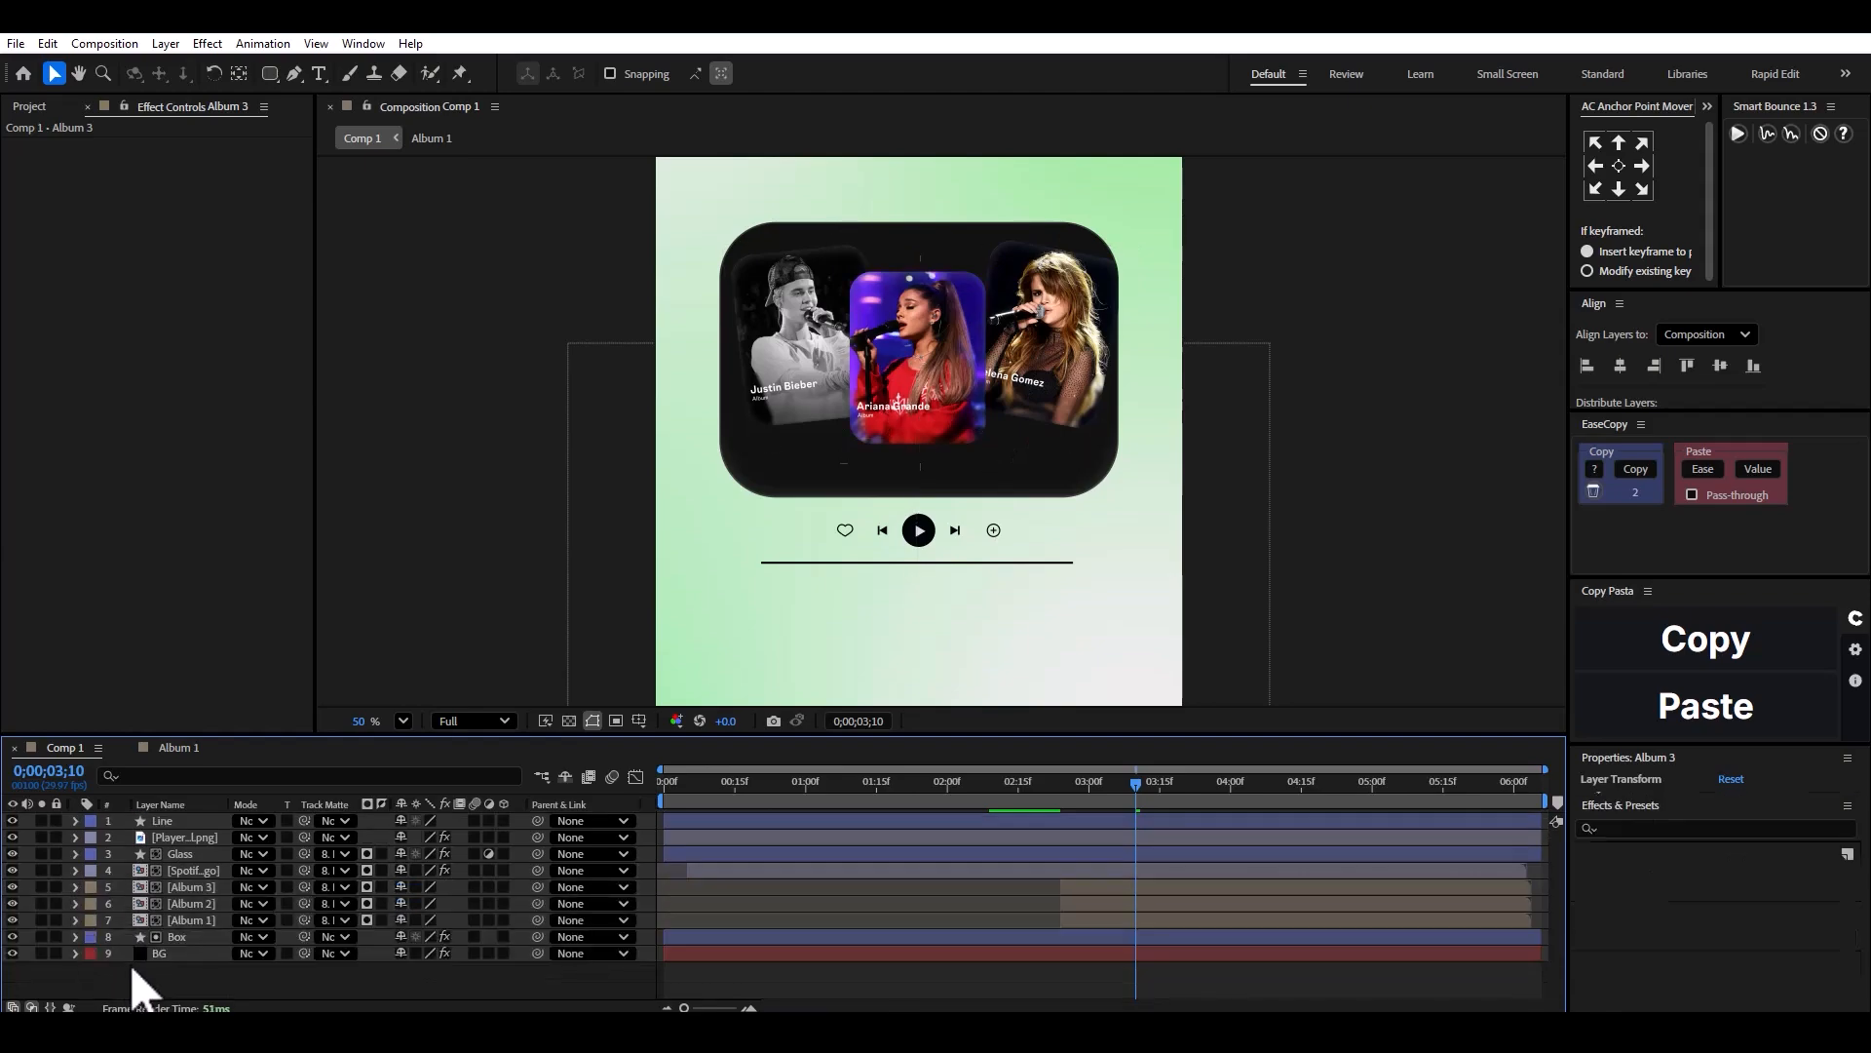
# Apply the Tint effect to the photo layer inside the Album 2 composition and close that composition.
pyautogui.click(195, 904)
pyautogui.doubleClick(191, 904)
pyautogui.click(178, 872)
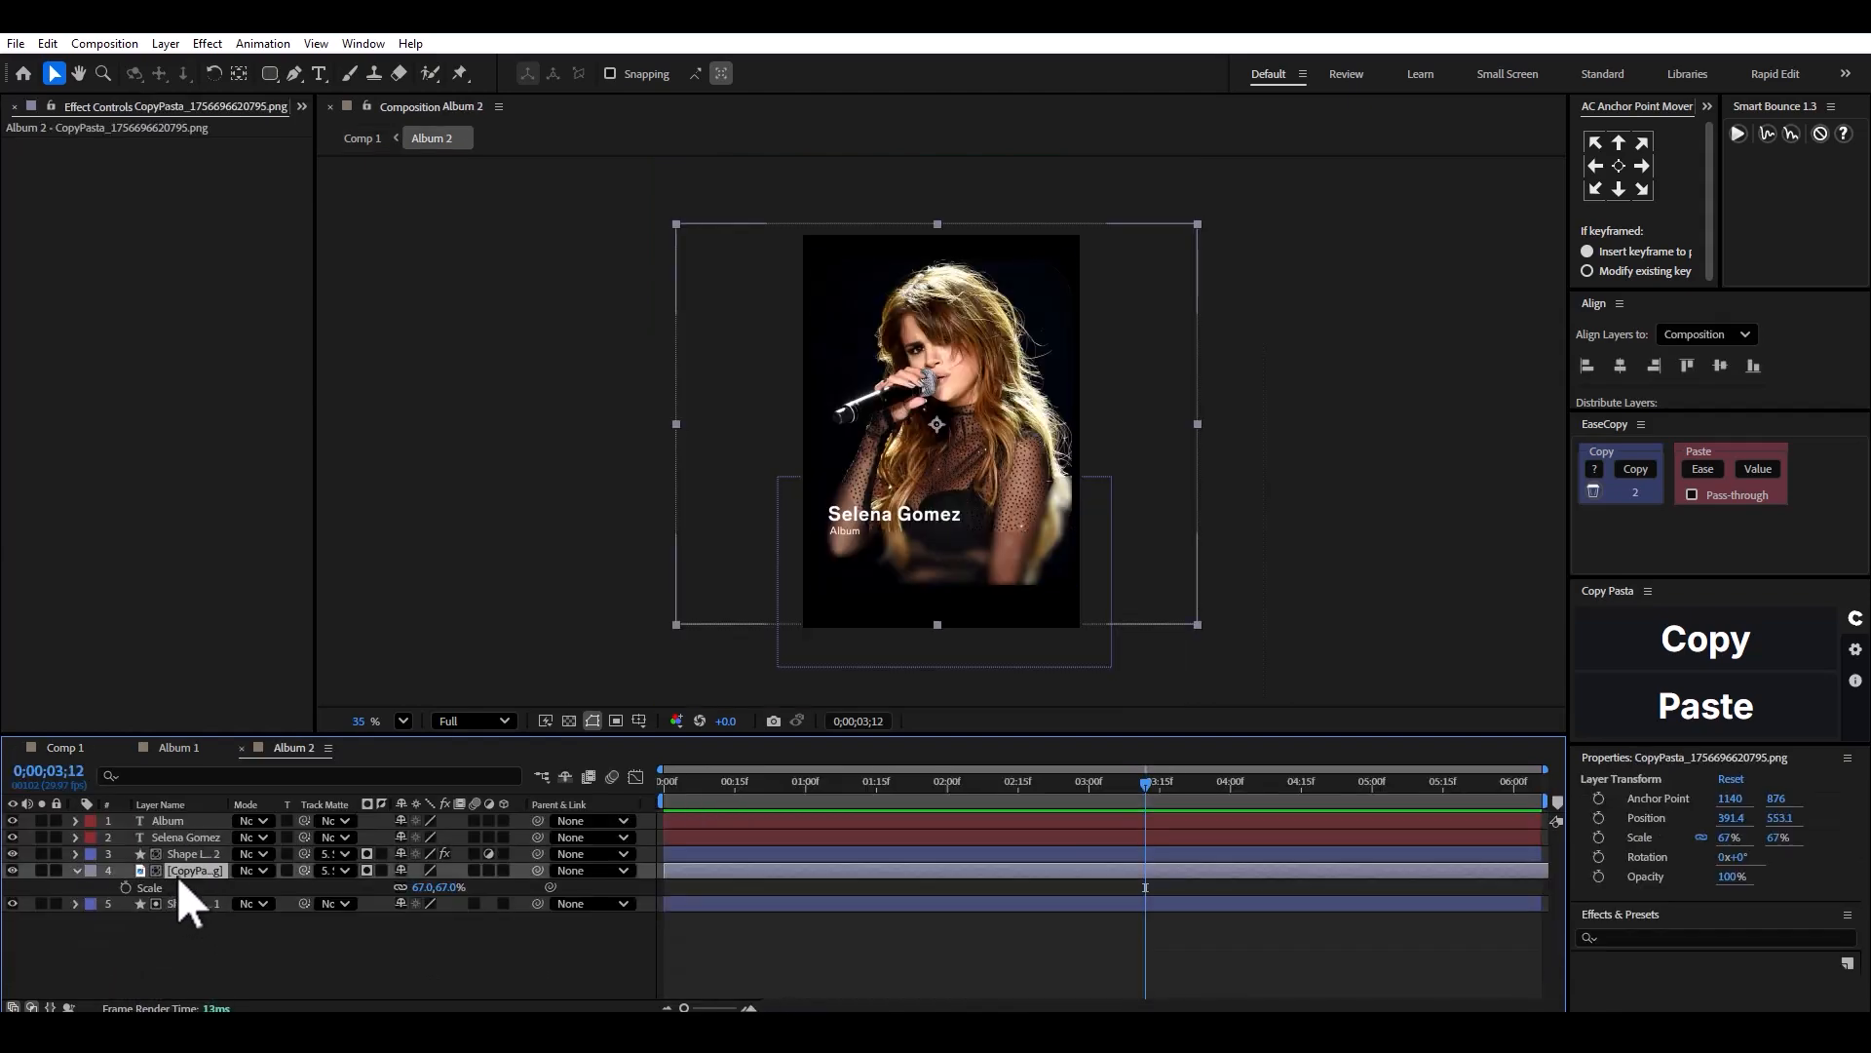
pyautogui.hotkey('ctrl', 'space')
pyautogui.write('tint')
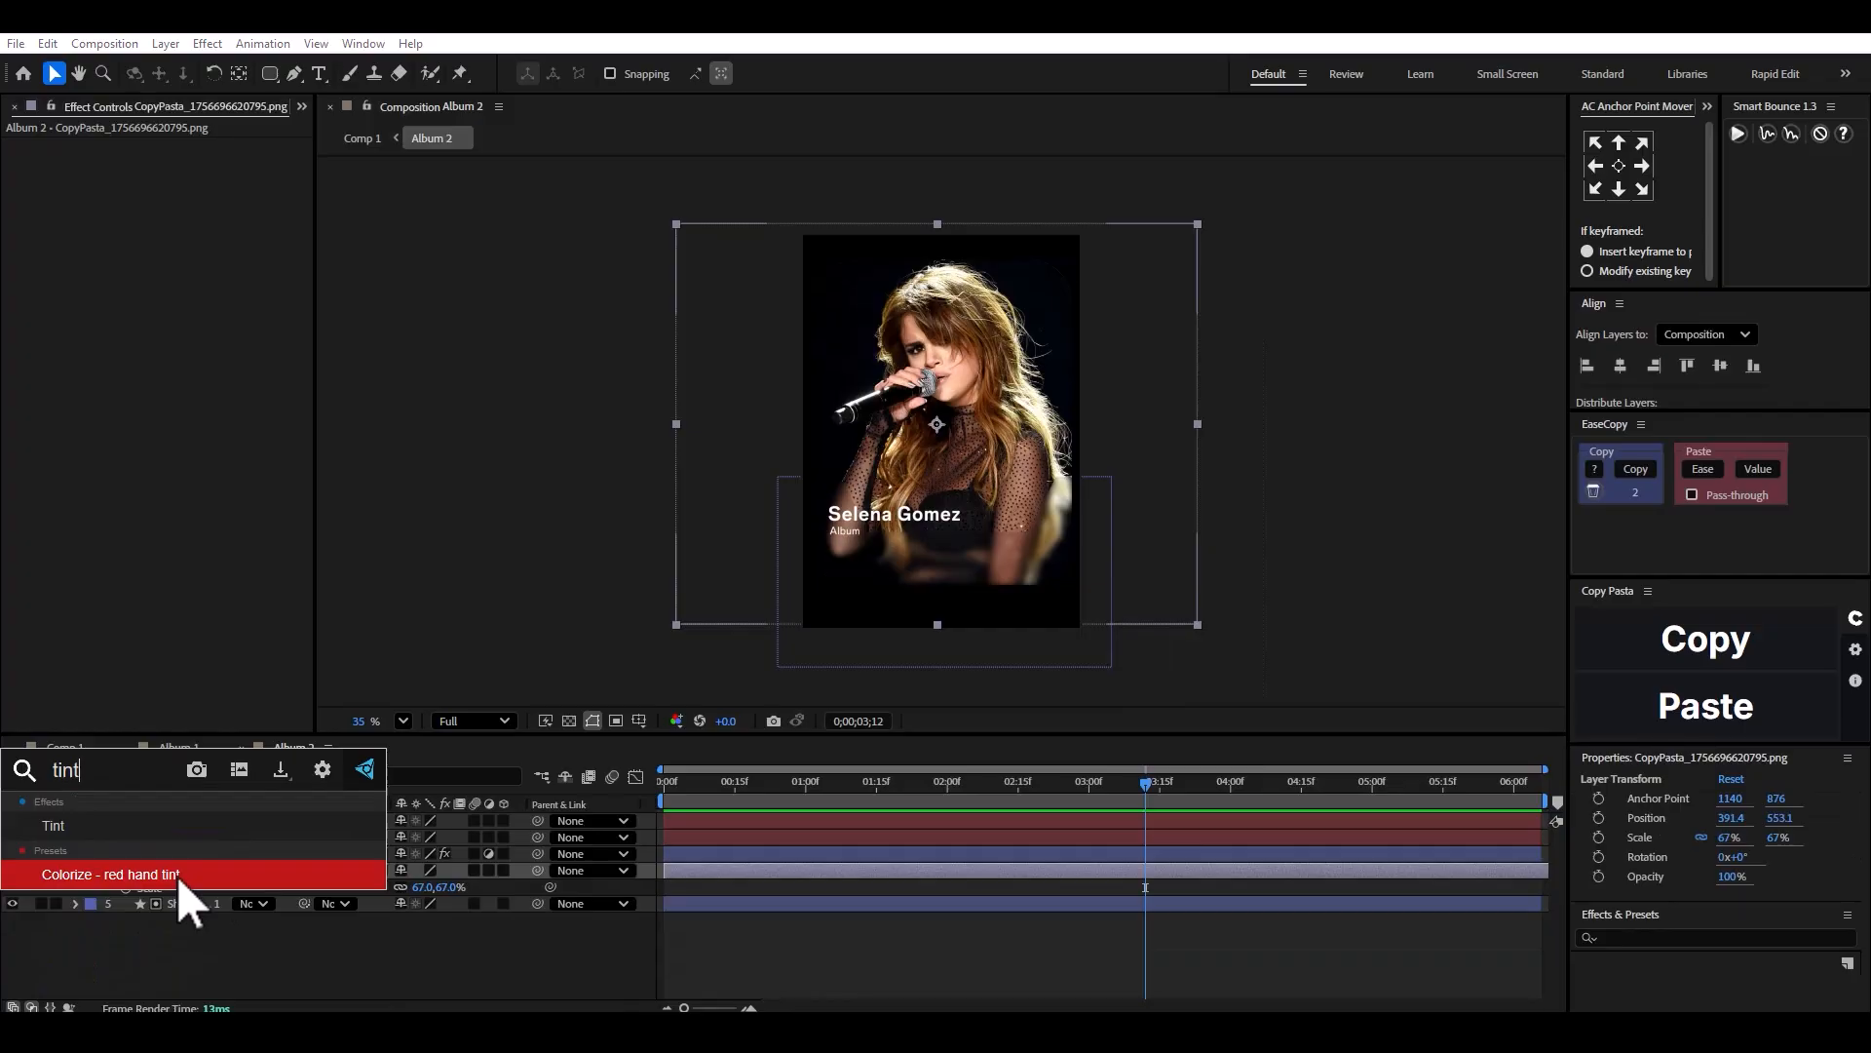
pyautogui.click(131, 824)
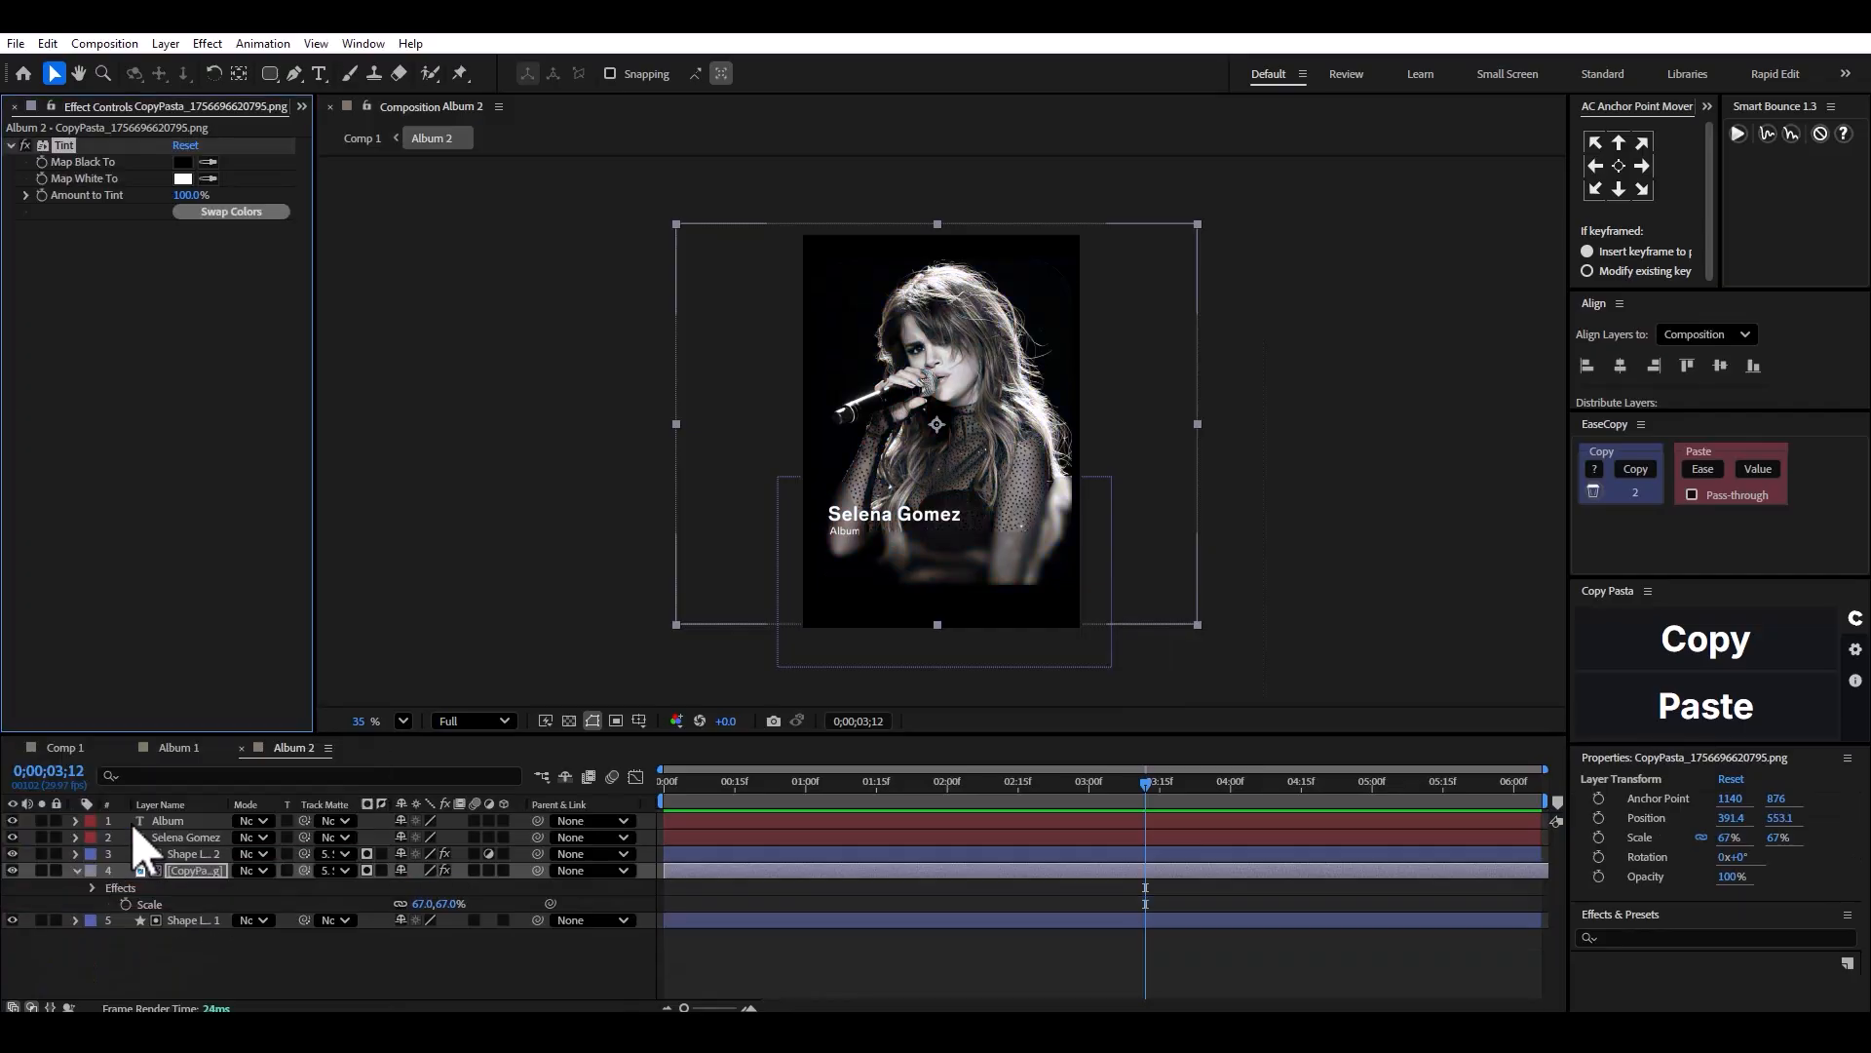
pyautogui.click(241, 748)
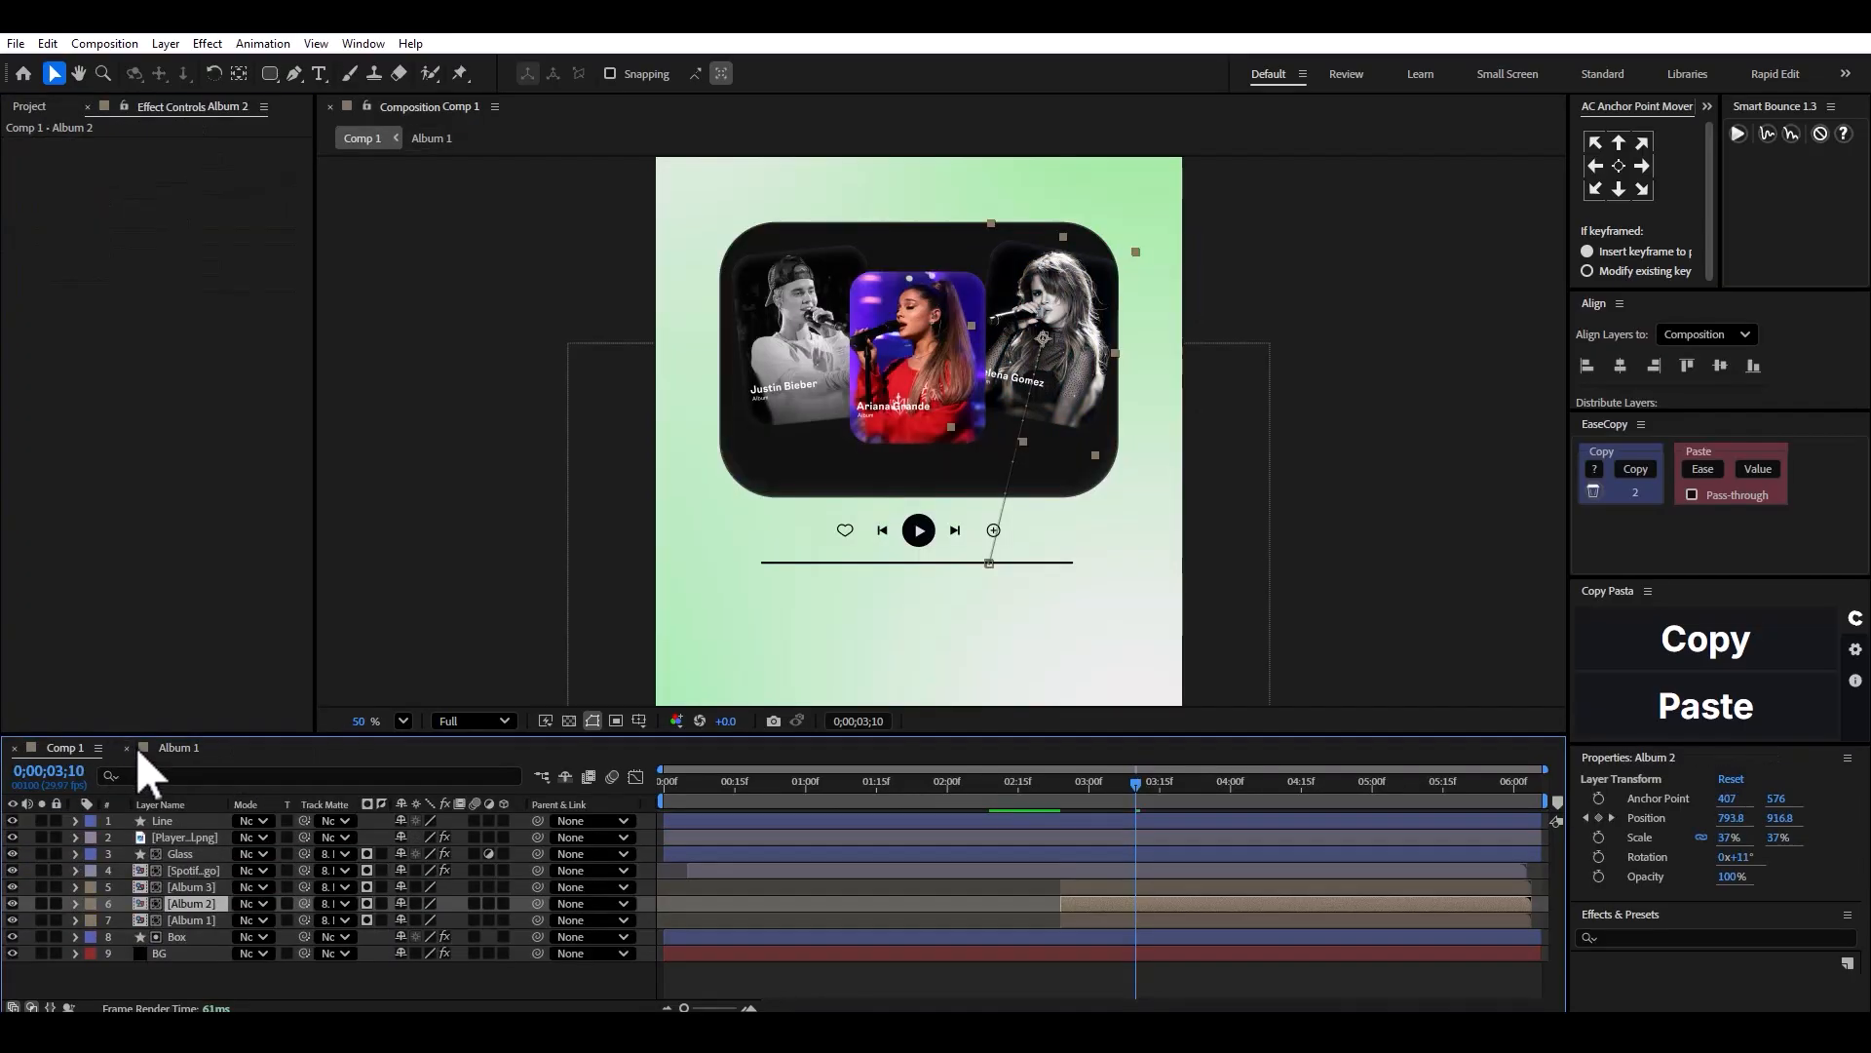
# Apply the Tint effect to the photo layer inside the Album 3 composition and return to Comp 1.
pyautogui.doubleClick(195, 886)
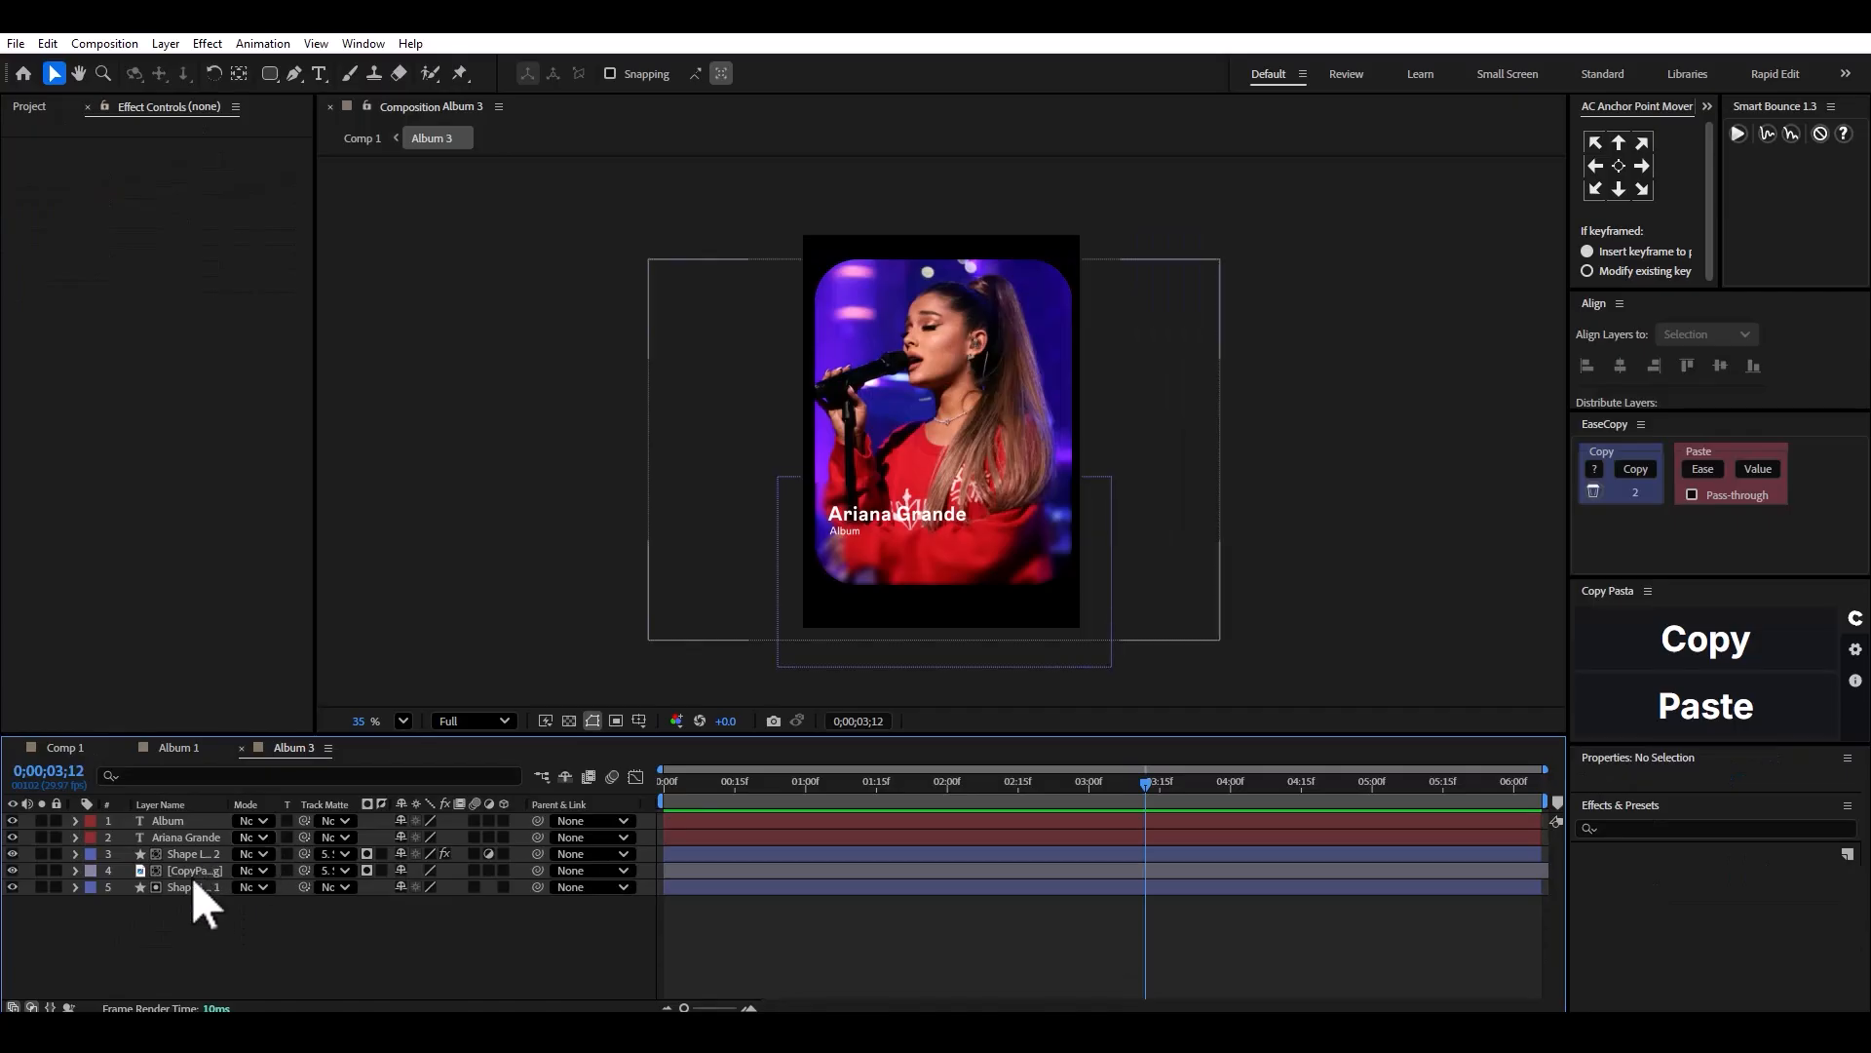
pyautogui.click(192, 872)
pyautogui.hotkey('ctrl', 'space')
pyautogui.write('ti')
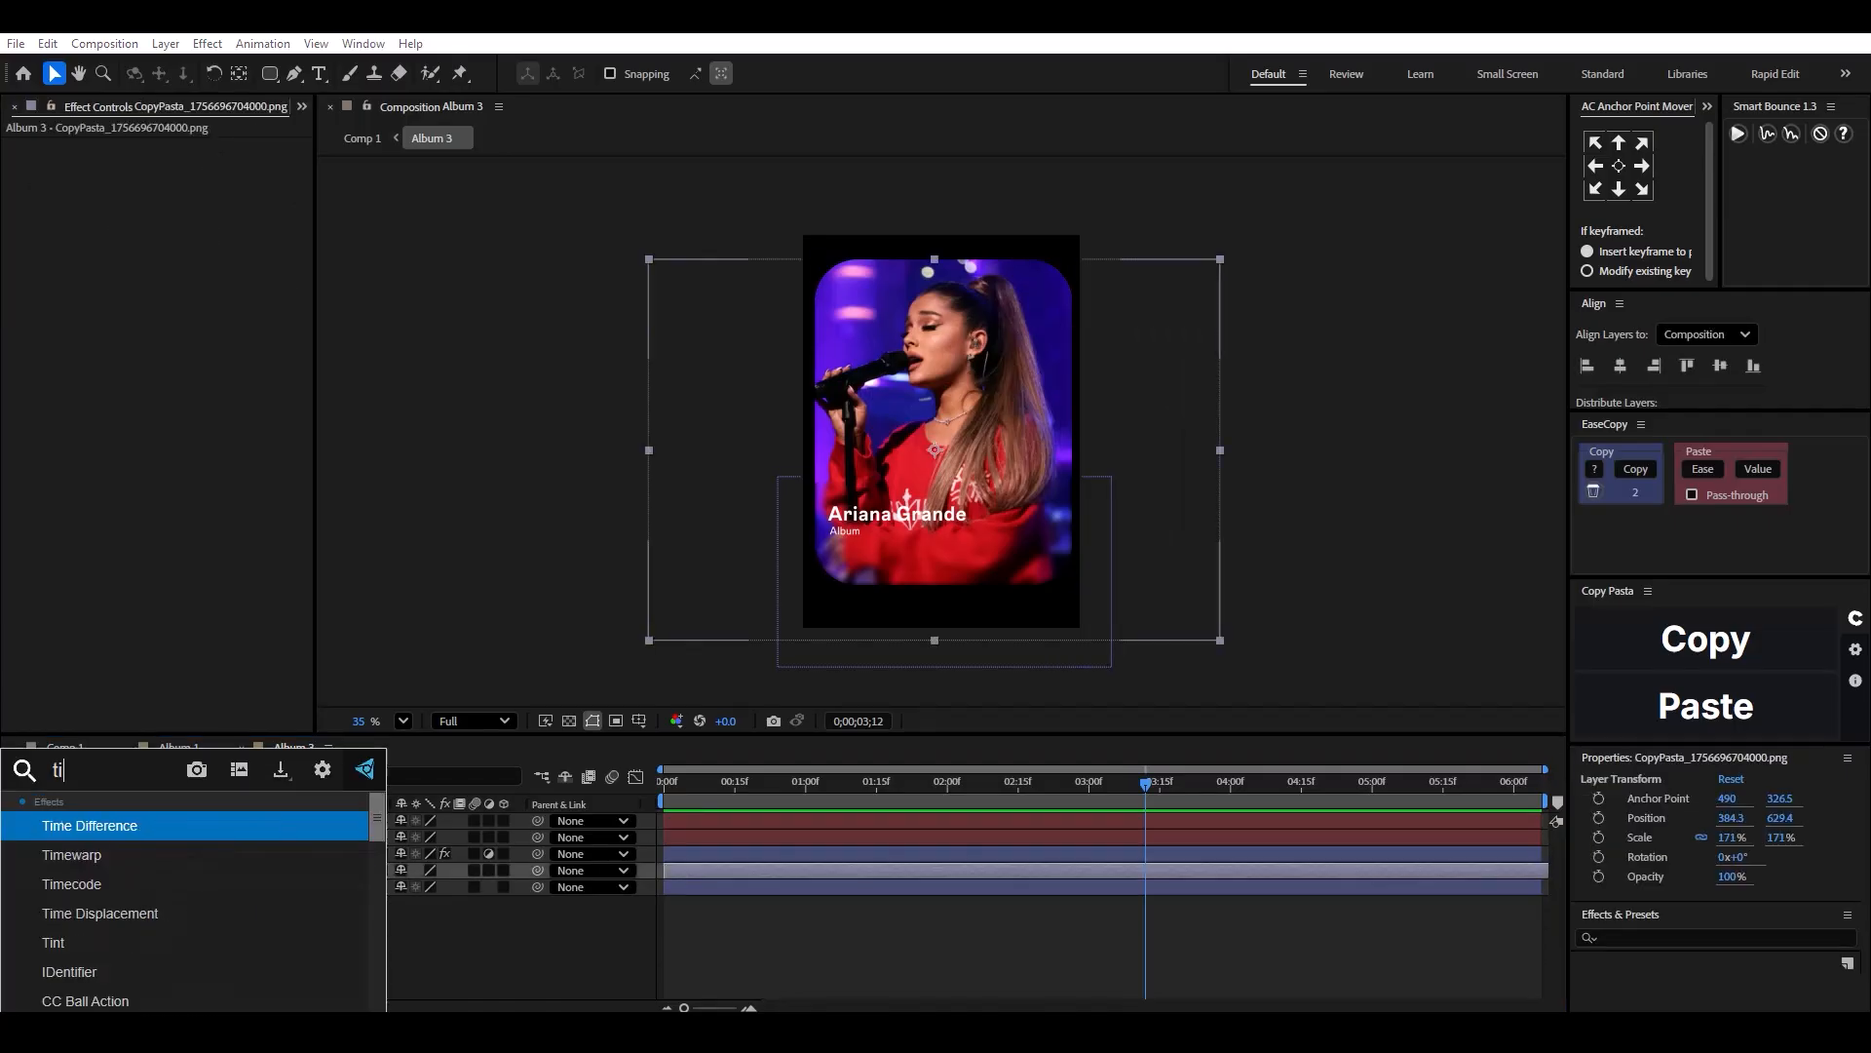
pyautogui.write('nt')
pyautogui.press('Return')
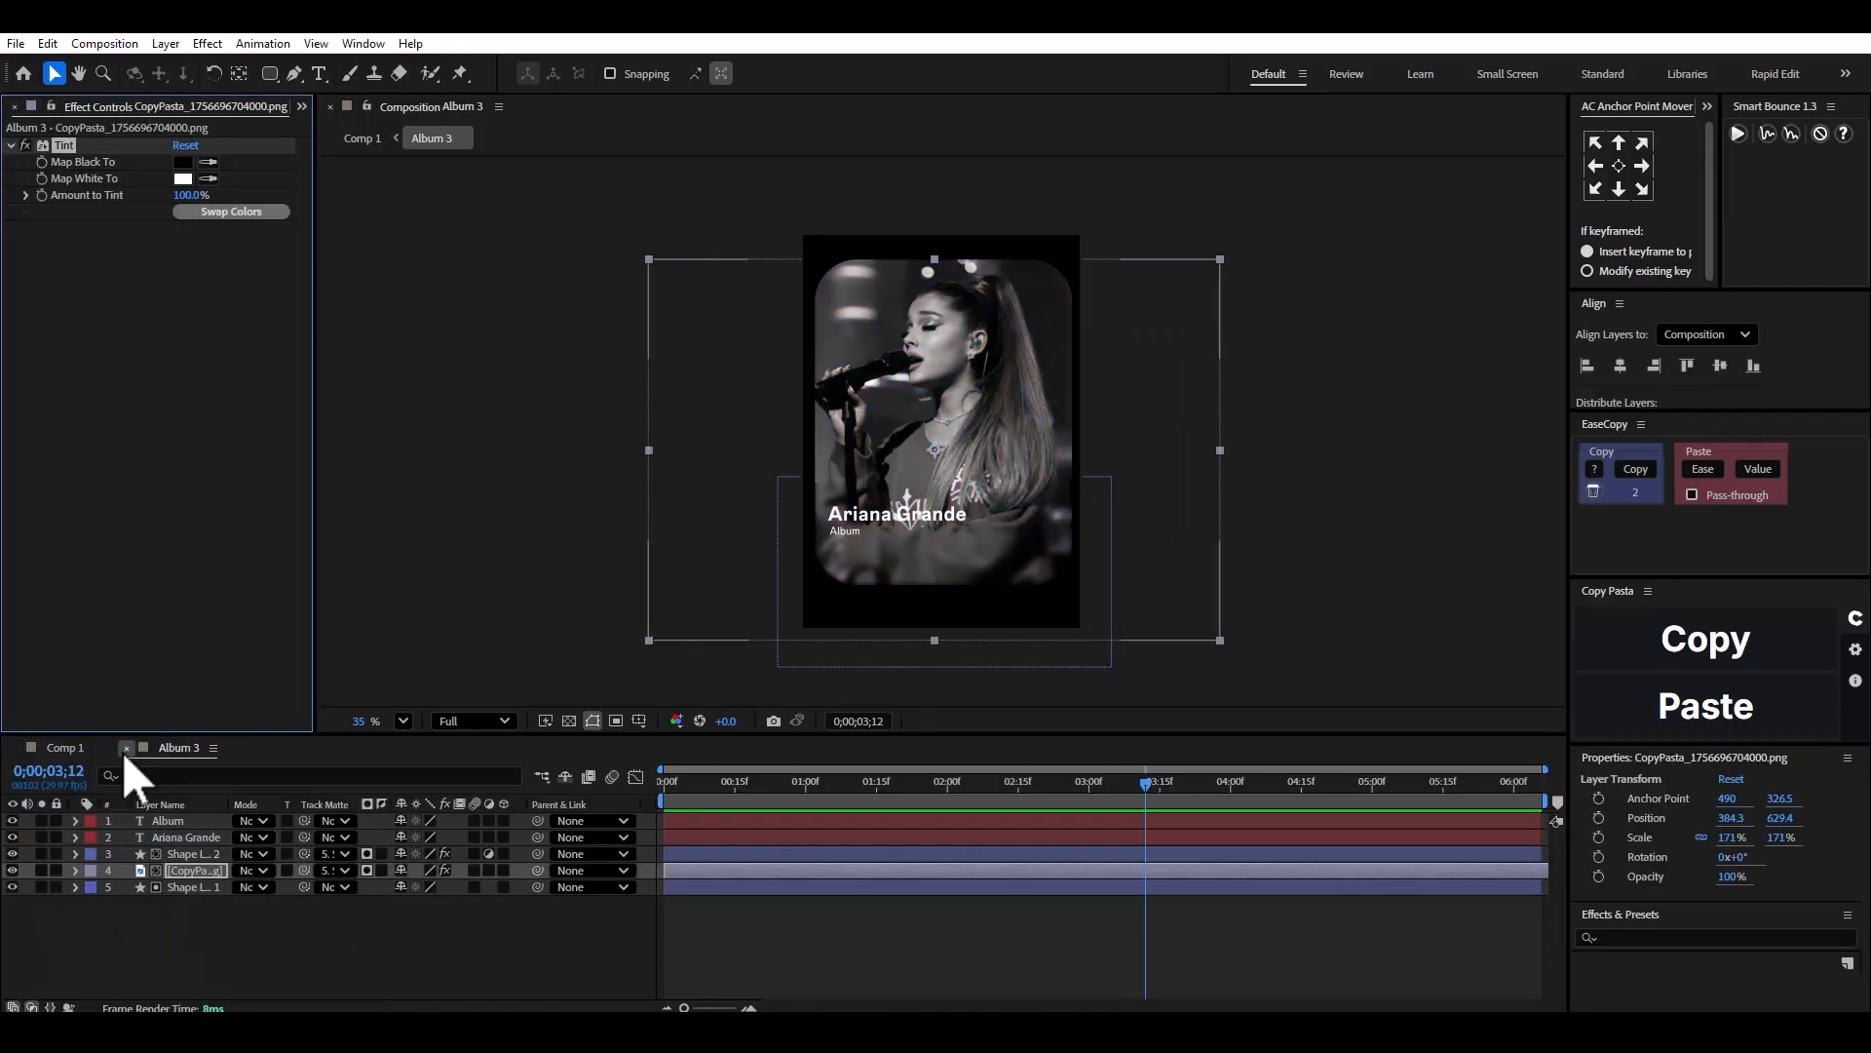
pyautogui.click(125, 748)
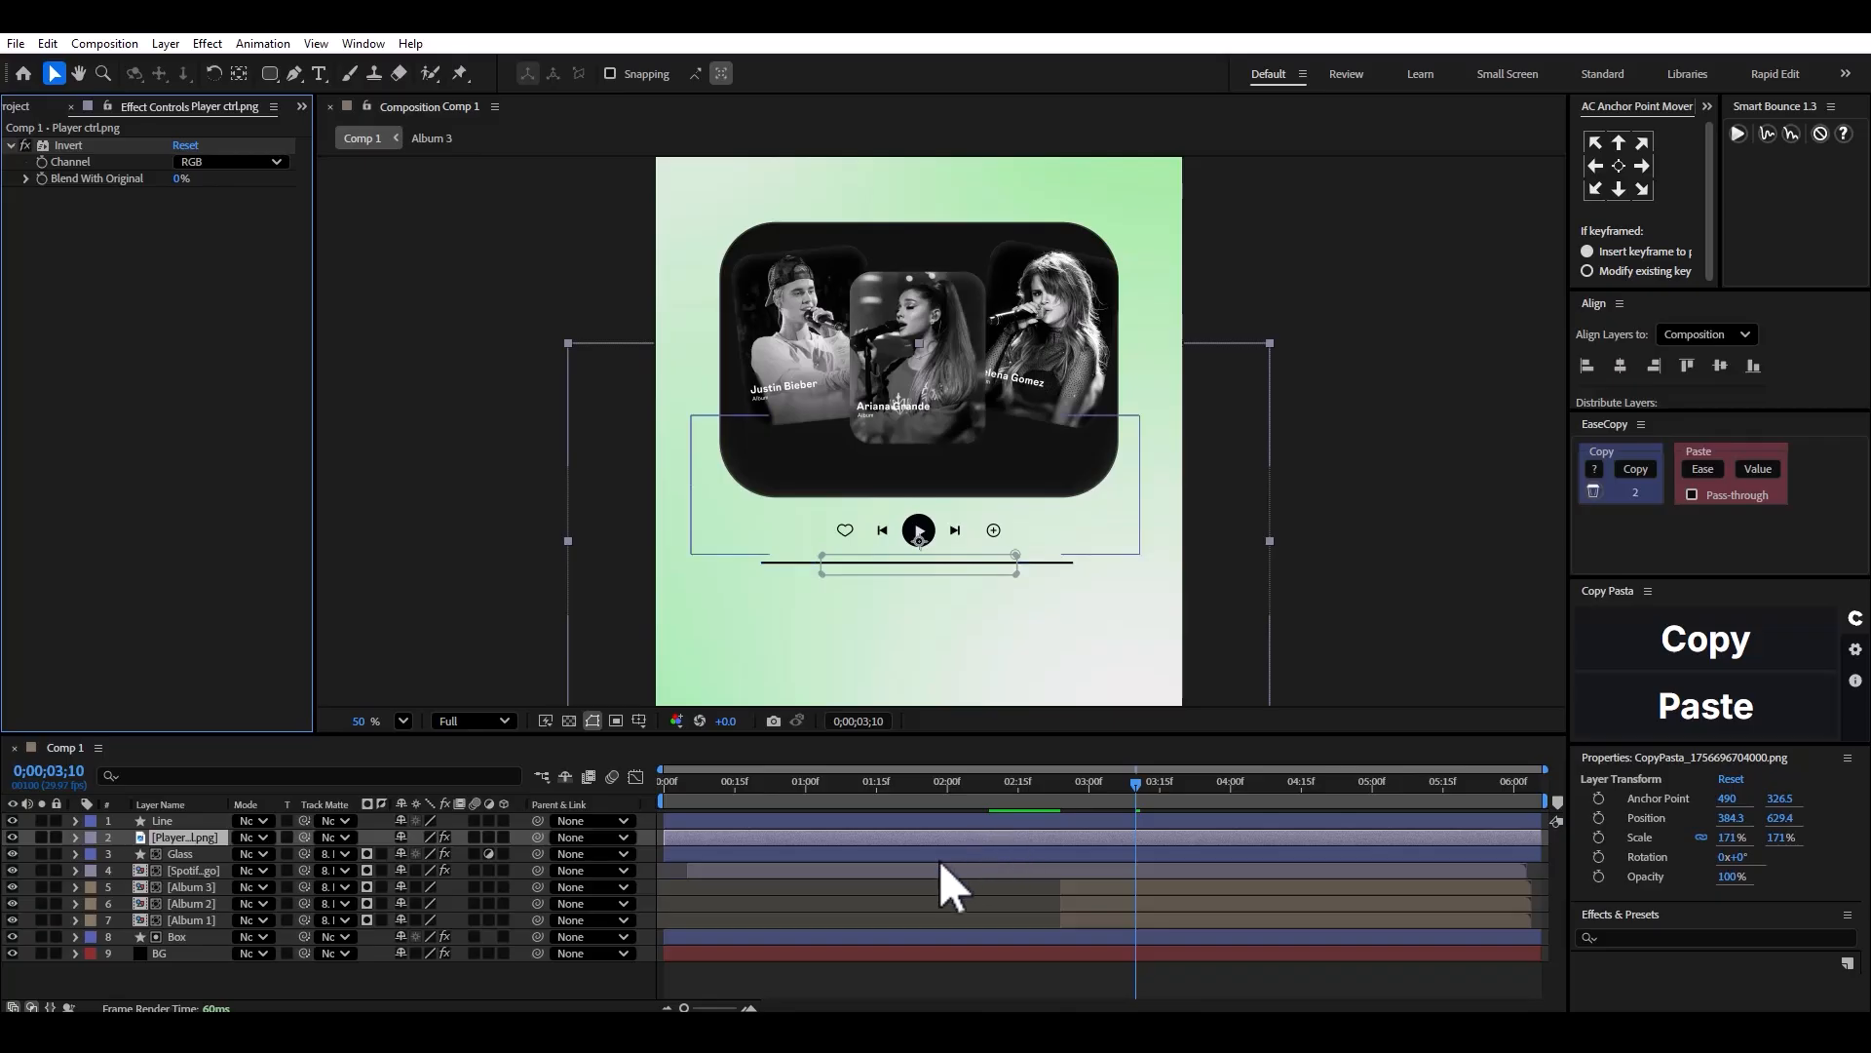
# Try brightening the Album 3 layer with the Curves effect and delete the effect.
pyautogui.click(939, 886)
pyautogui.hotkey('ctrl', 'space')
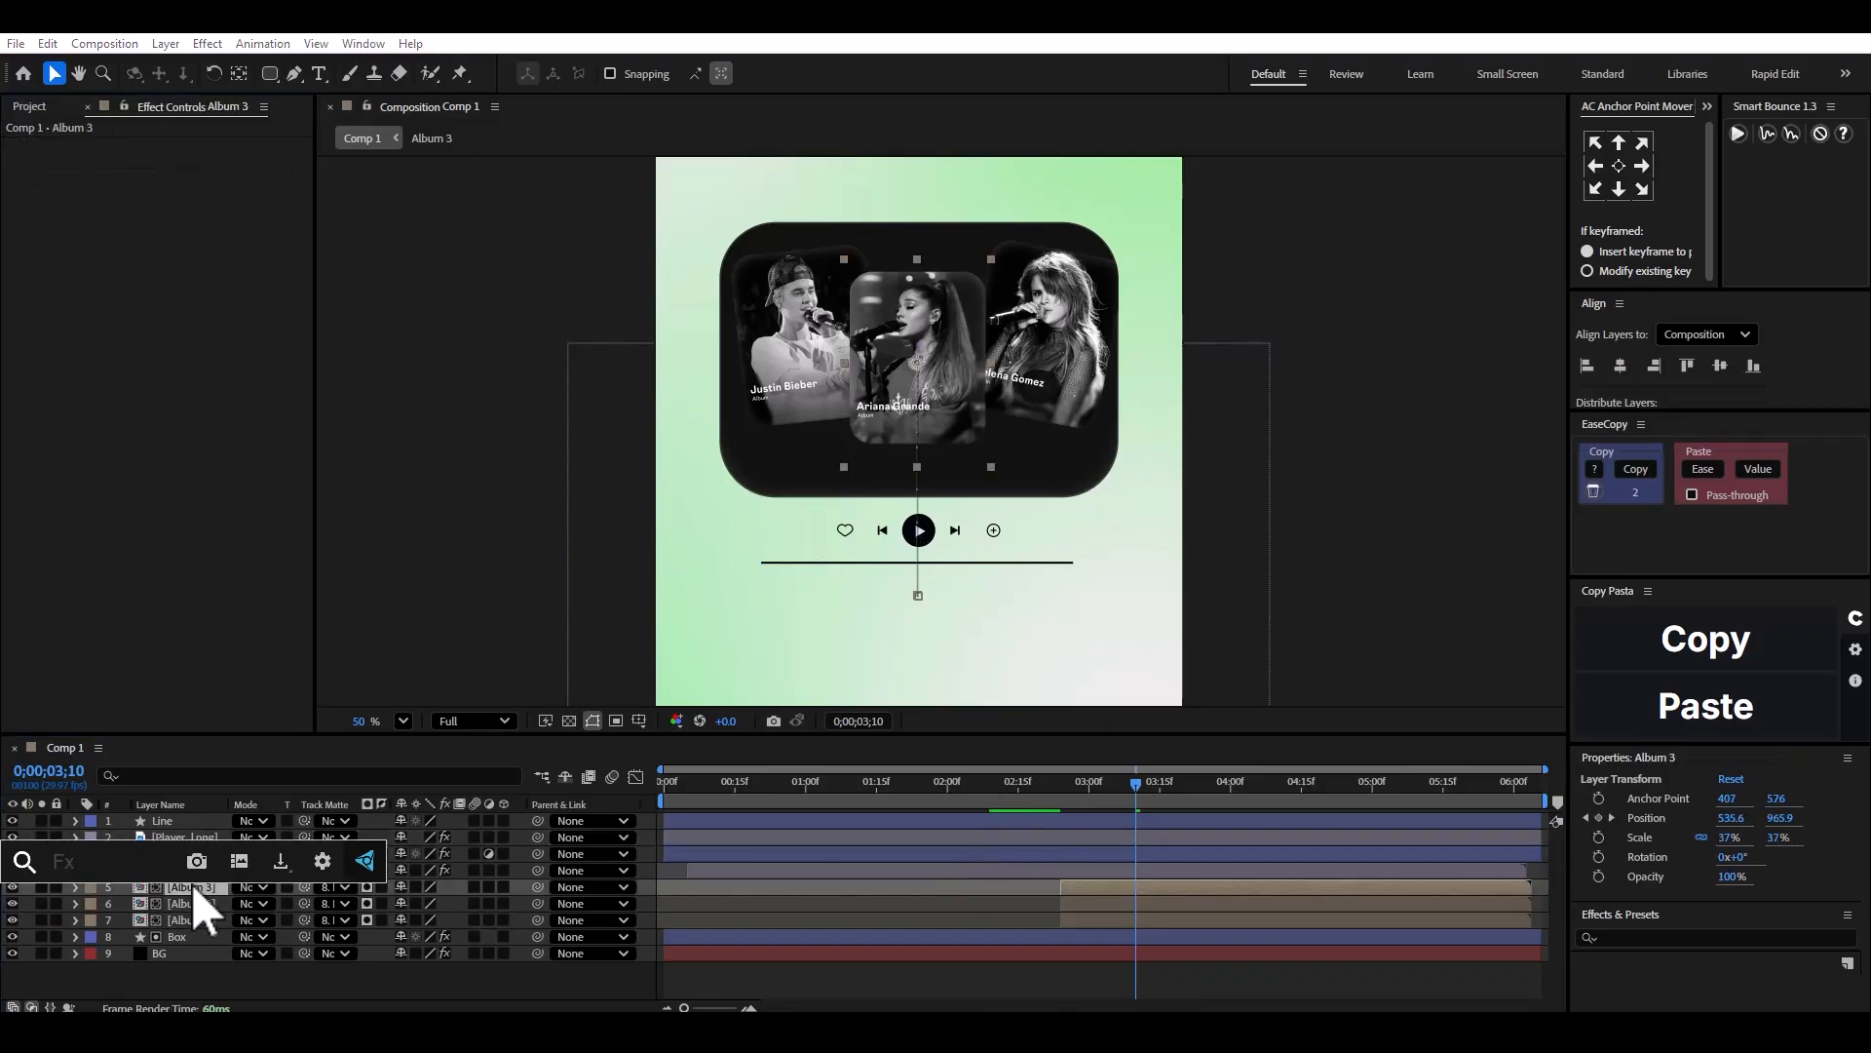
pyautogui.write('cur')
pyautogui.press('Return')
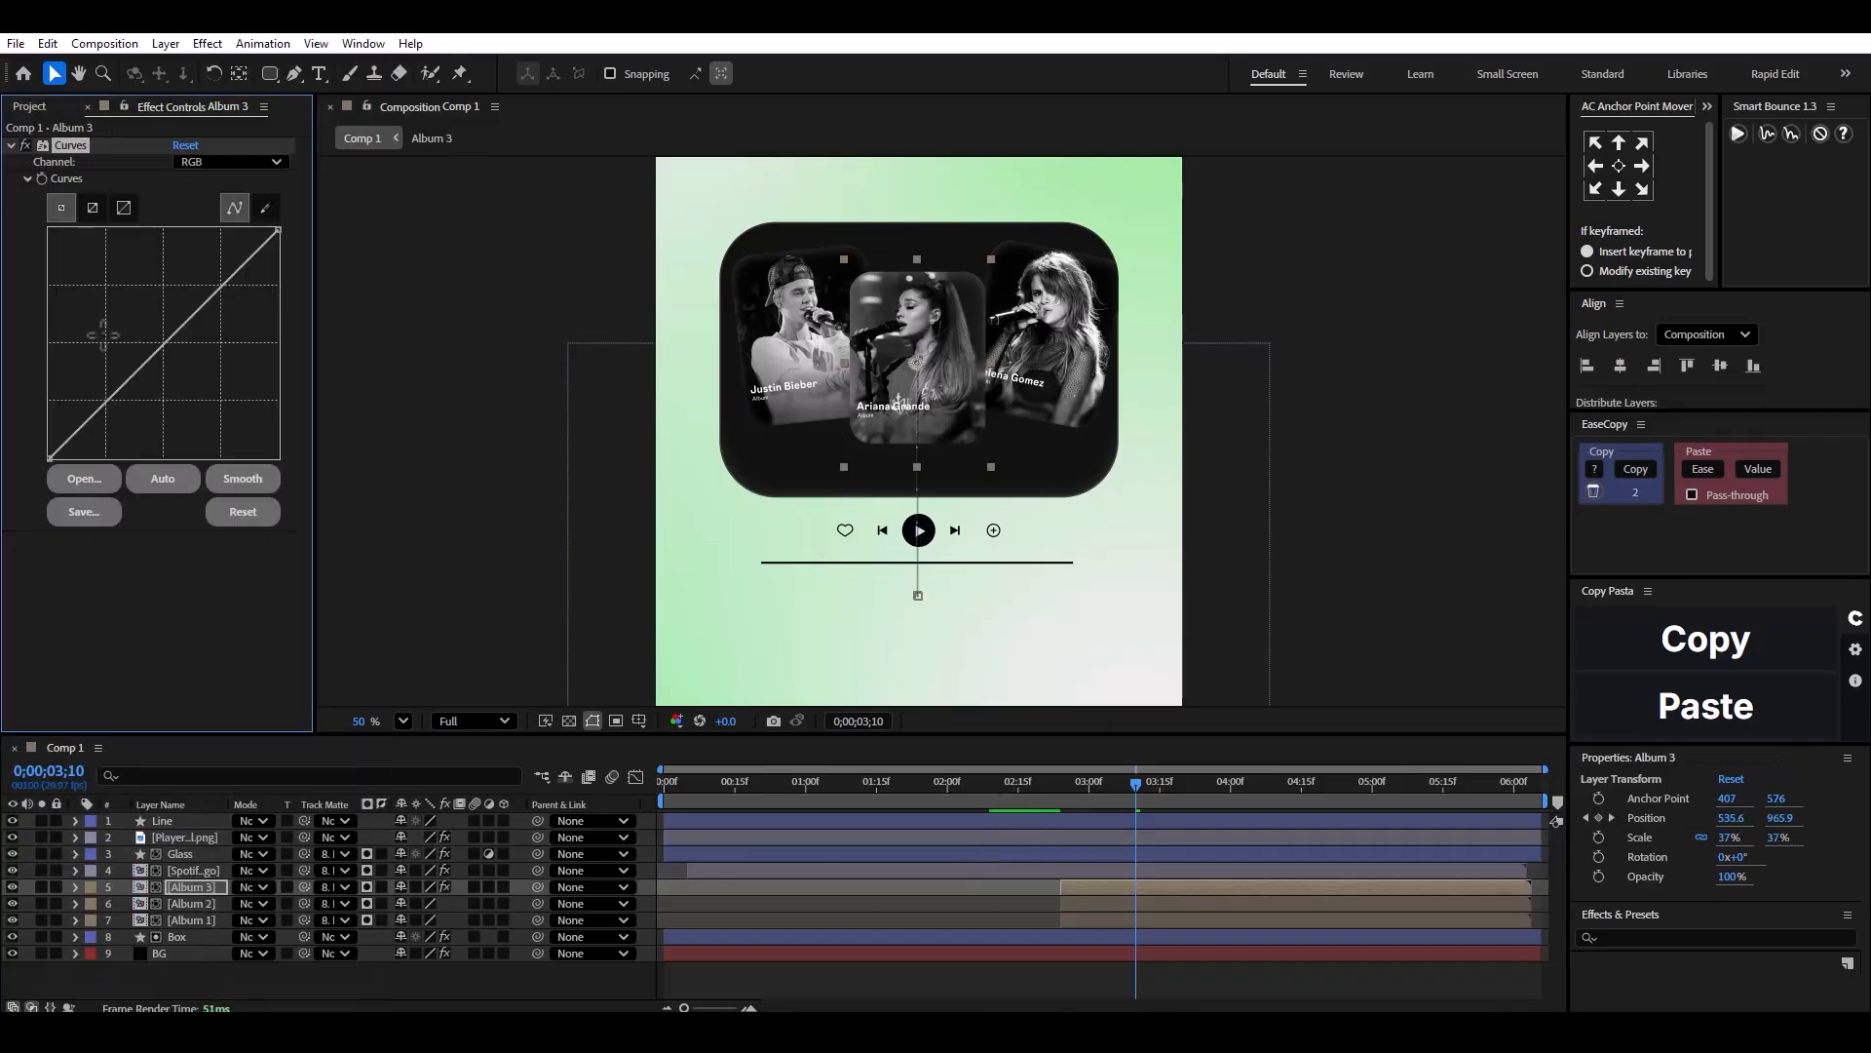
pyautogui.moveTo(176, 349)
pyautogui.mouseDown()
pyautogui.moveTo(197, 359)
pyautogui.moveTo(117, 353)
pyautogui.moveTo(149, 355)
pyautogui.mouseUp()
pyautogui.press('Delete')
# Preview the album cards' entrance in Comp 1 and reveal the Position keyframes of all three album layers.
pyautogui.moveTo(1045, 784); pyautogui.dragTo(861, 786)
pyautogui.press('space')
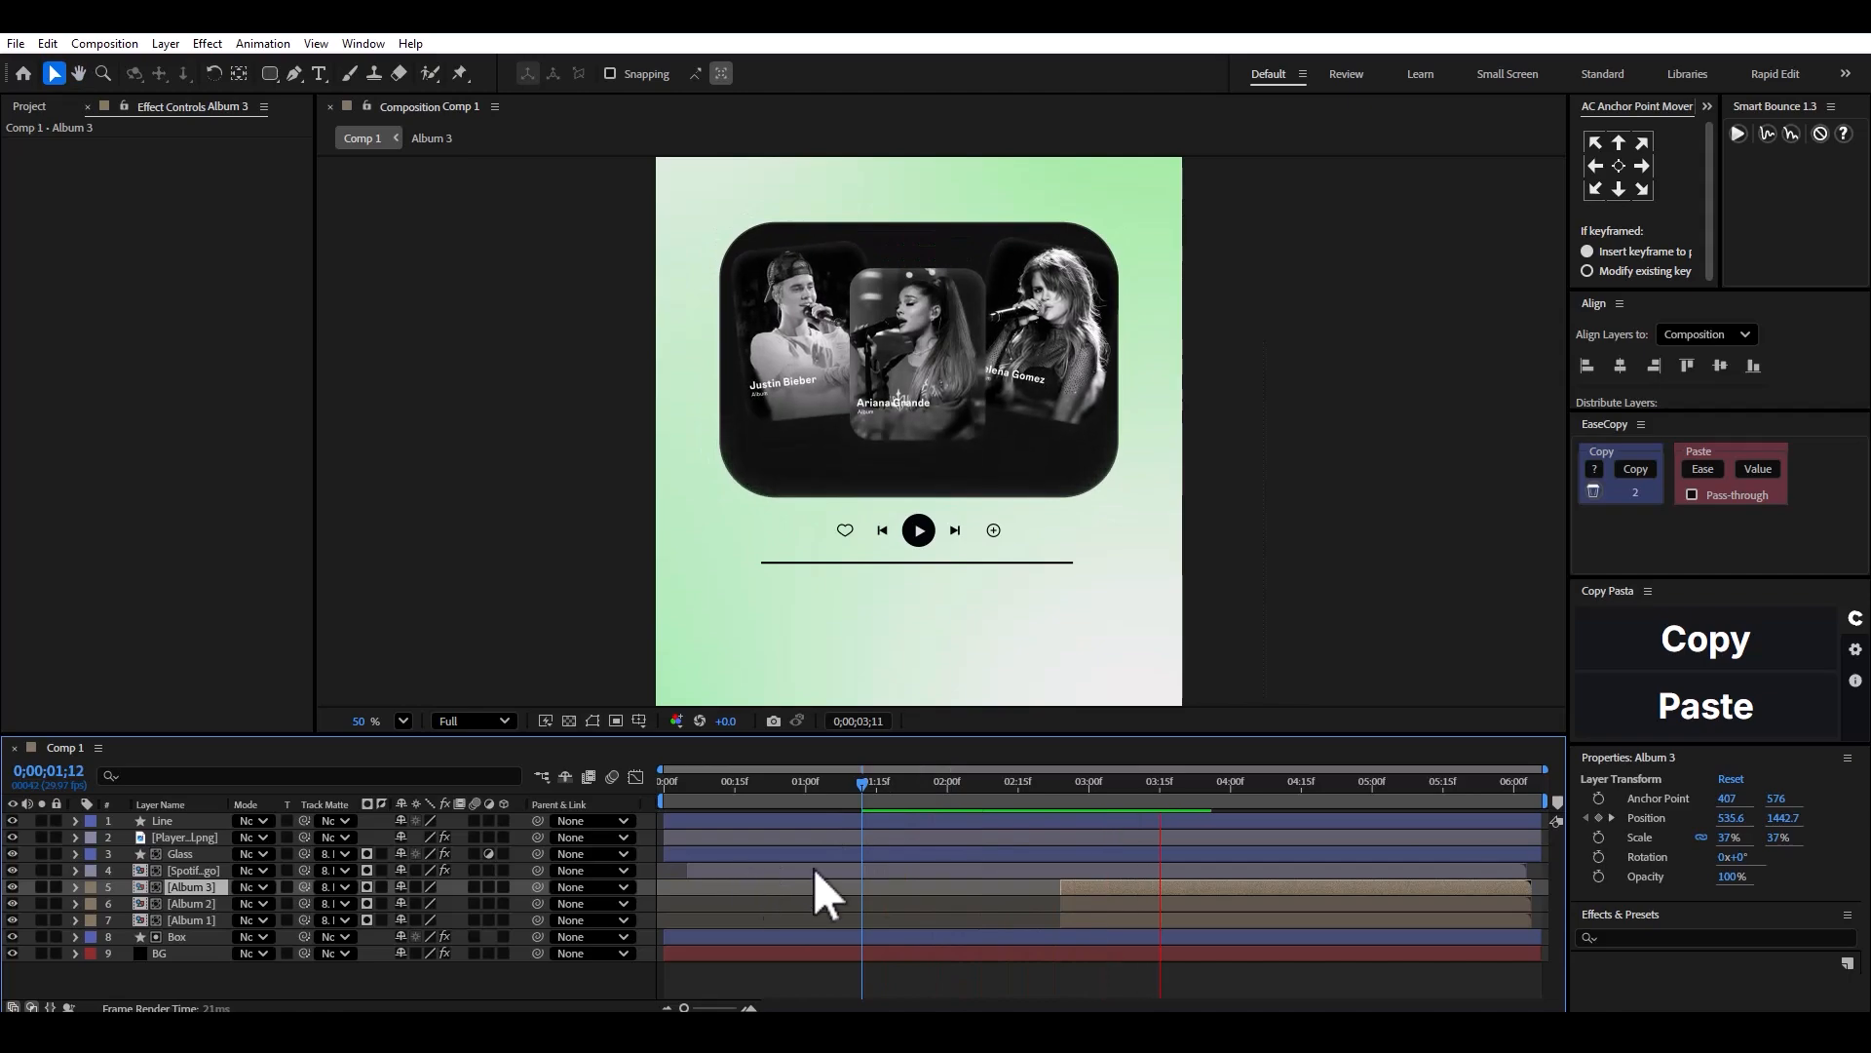
pyautogui.press('space')
pyautogui.press('=')
pyautogui.click(721, 783)
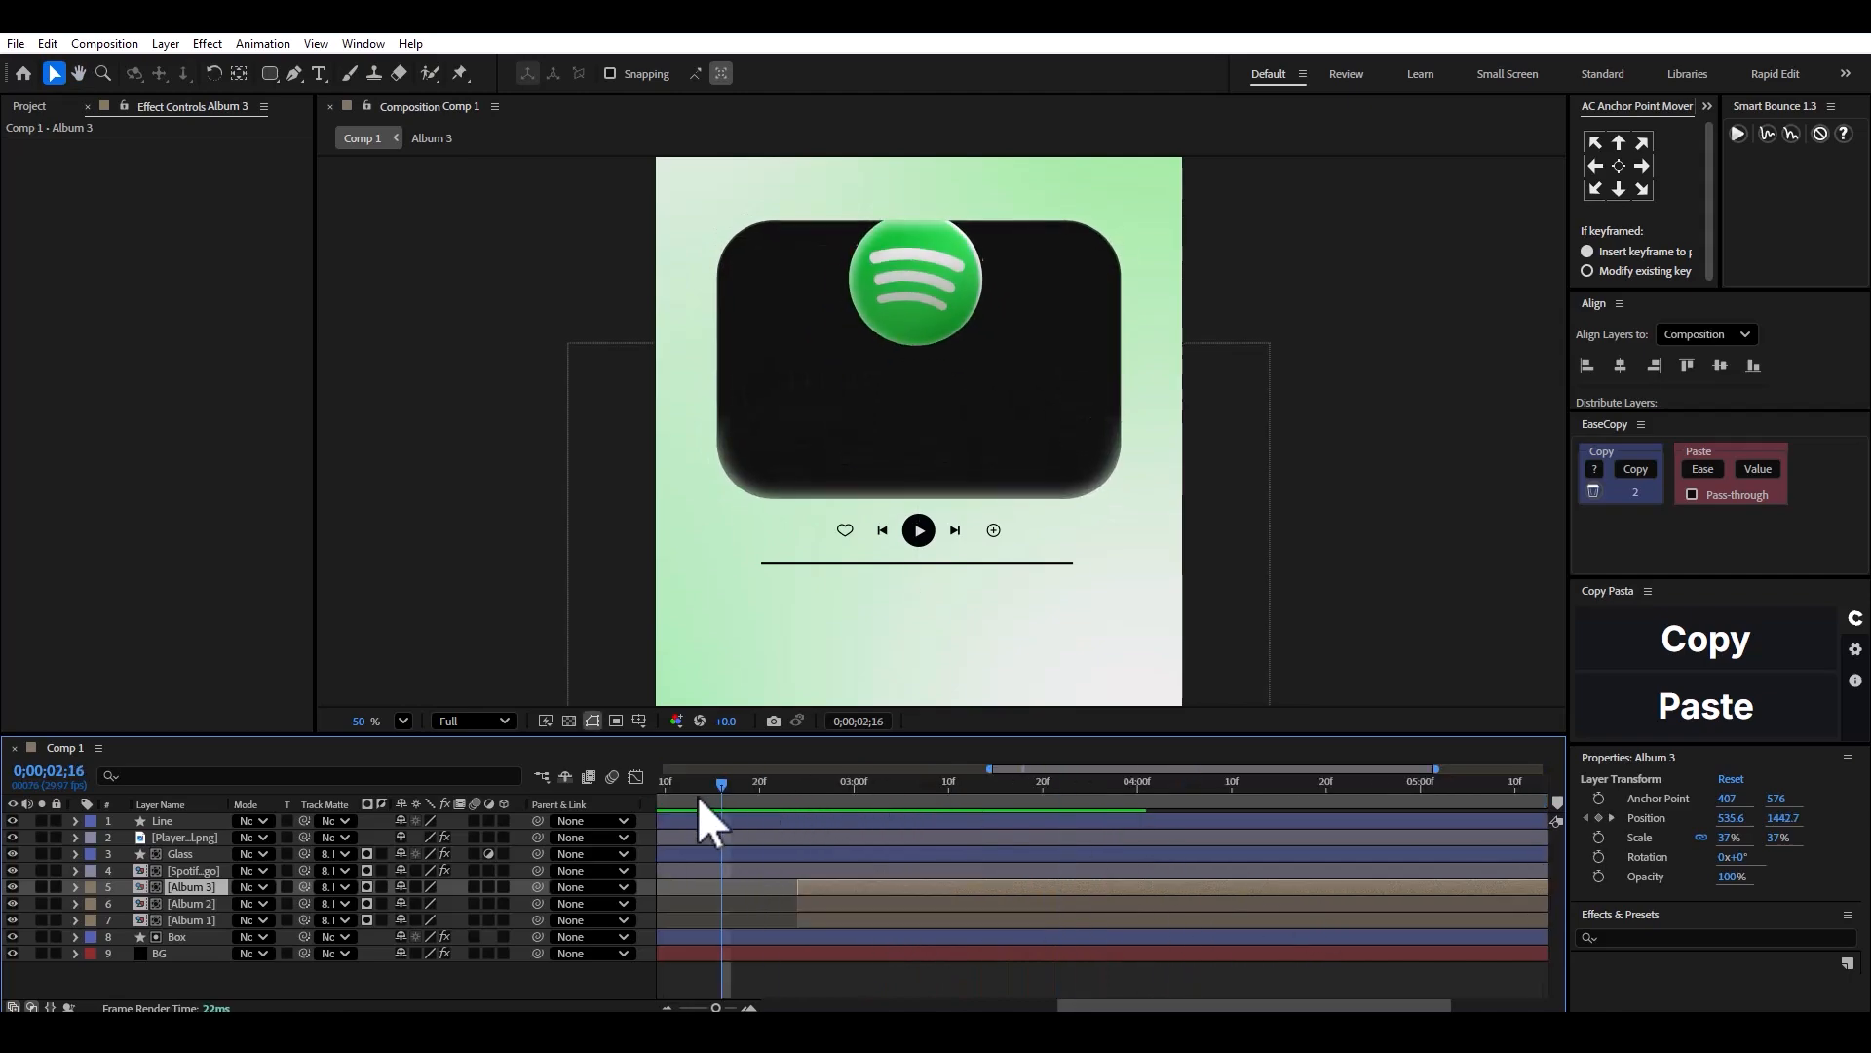
pyautogui.press('space')
pyautogui.press('space')
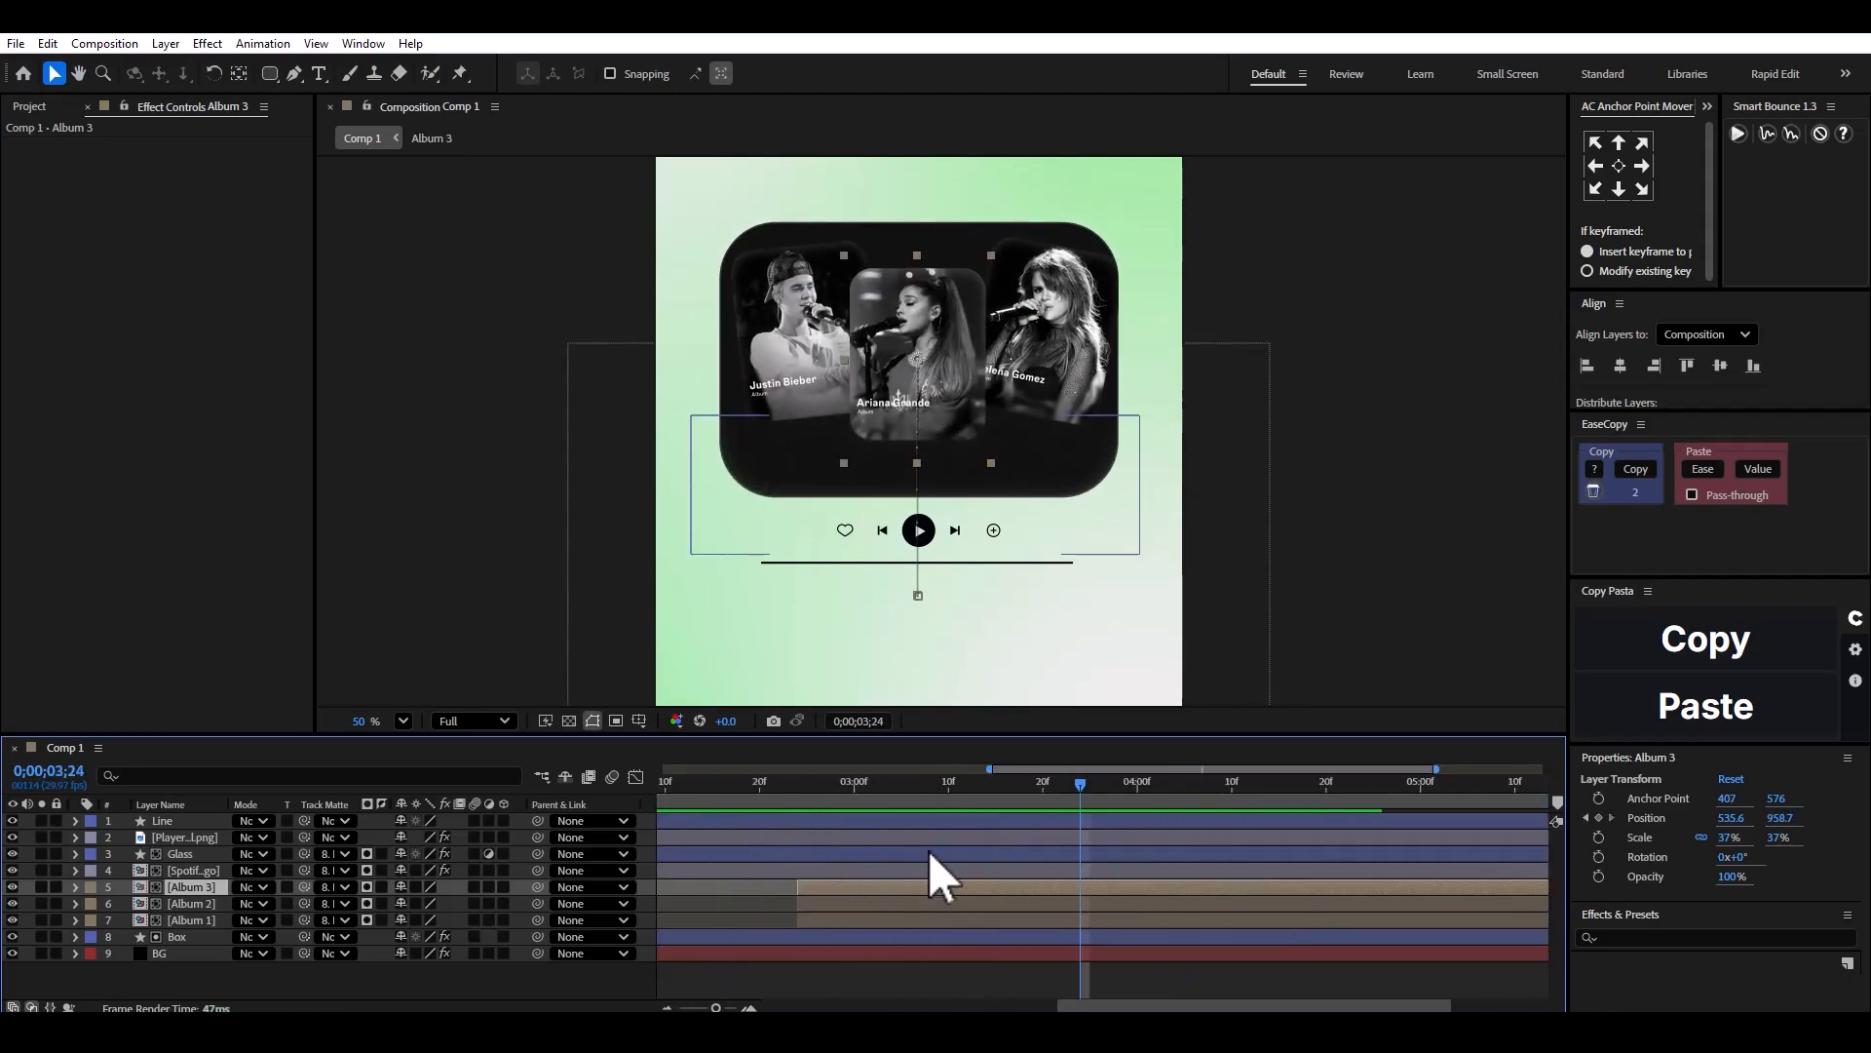
pyautogui.keyDown('shift'); pyautogui.click(1040, 915); pyautogui.keyUp('shift')
pyautogui.press('p')
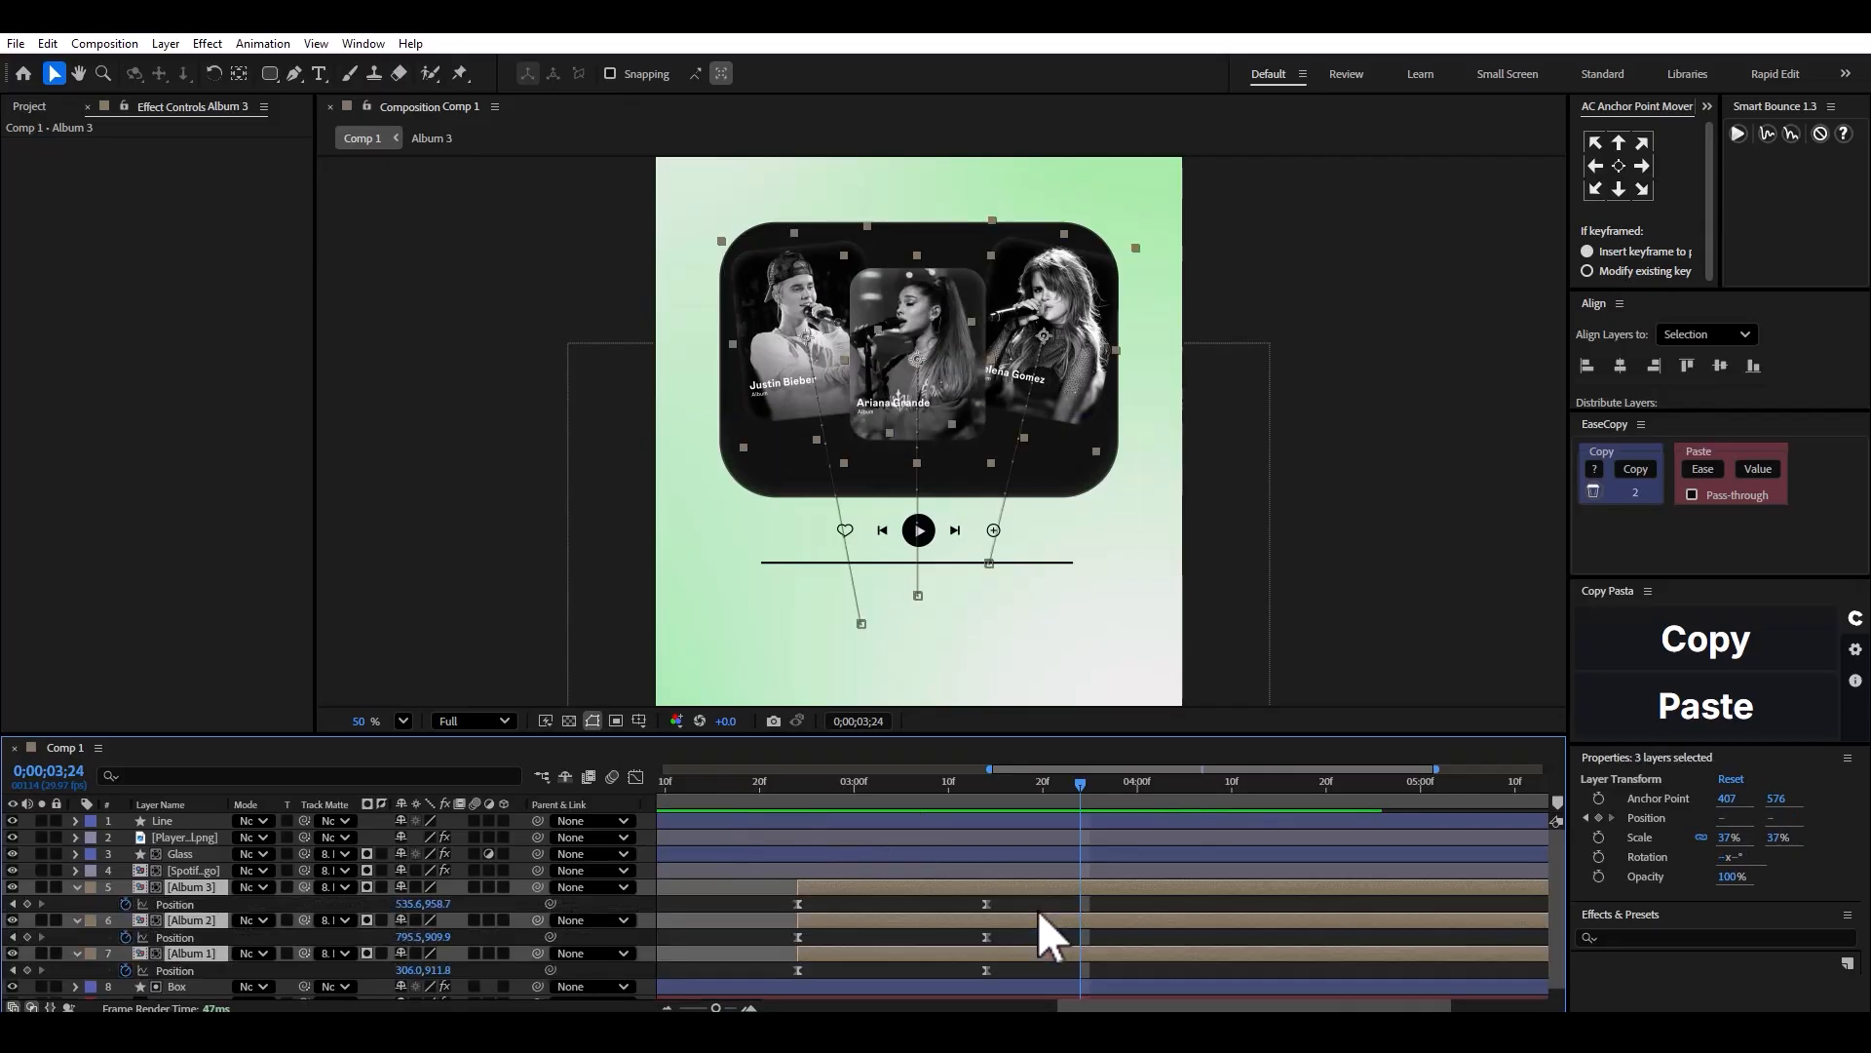
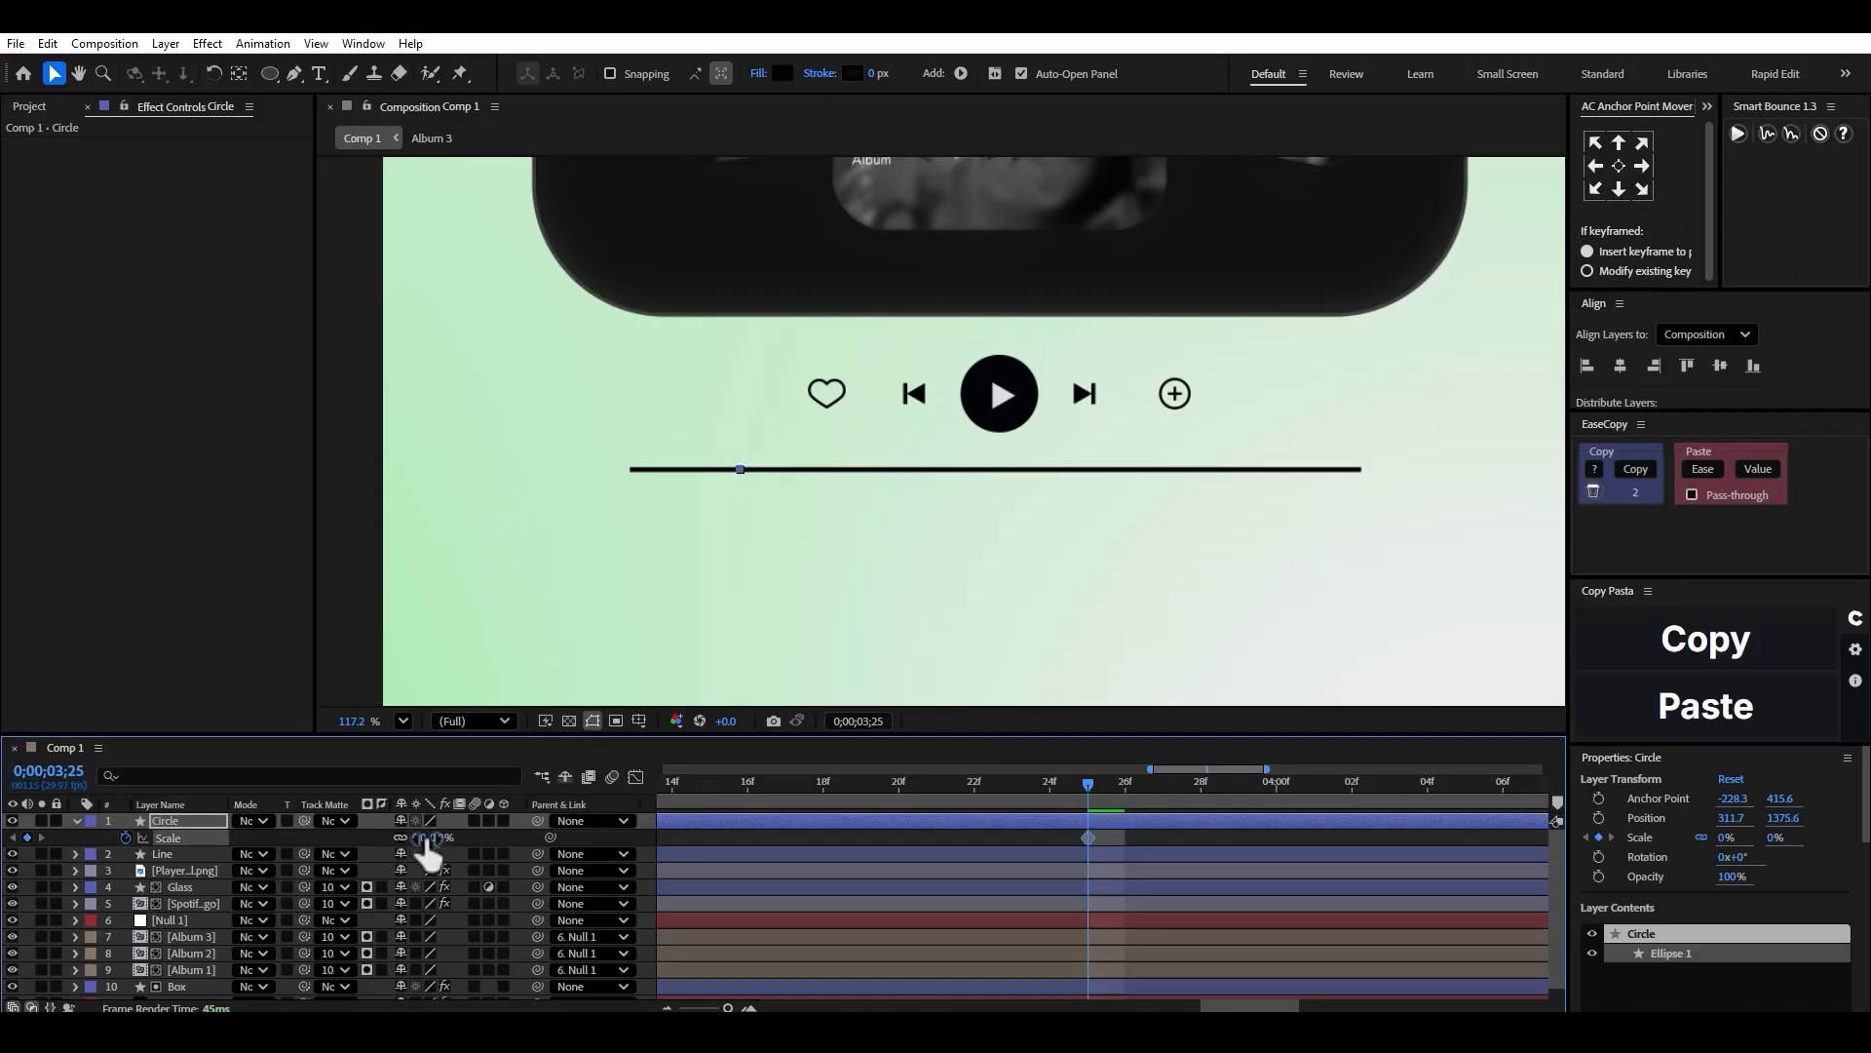
# Keyframe the Circle's scale at 100% at 0;00;03;27 and move its 0% keyframe to 0;00;03;24.
pyautogui.moveTo(1079, 791); pyautogui.dragTo(1165, 791)
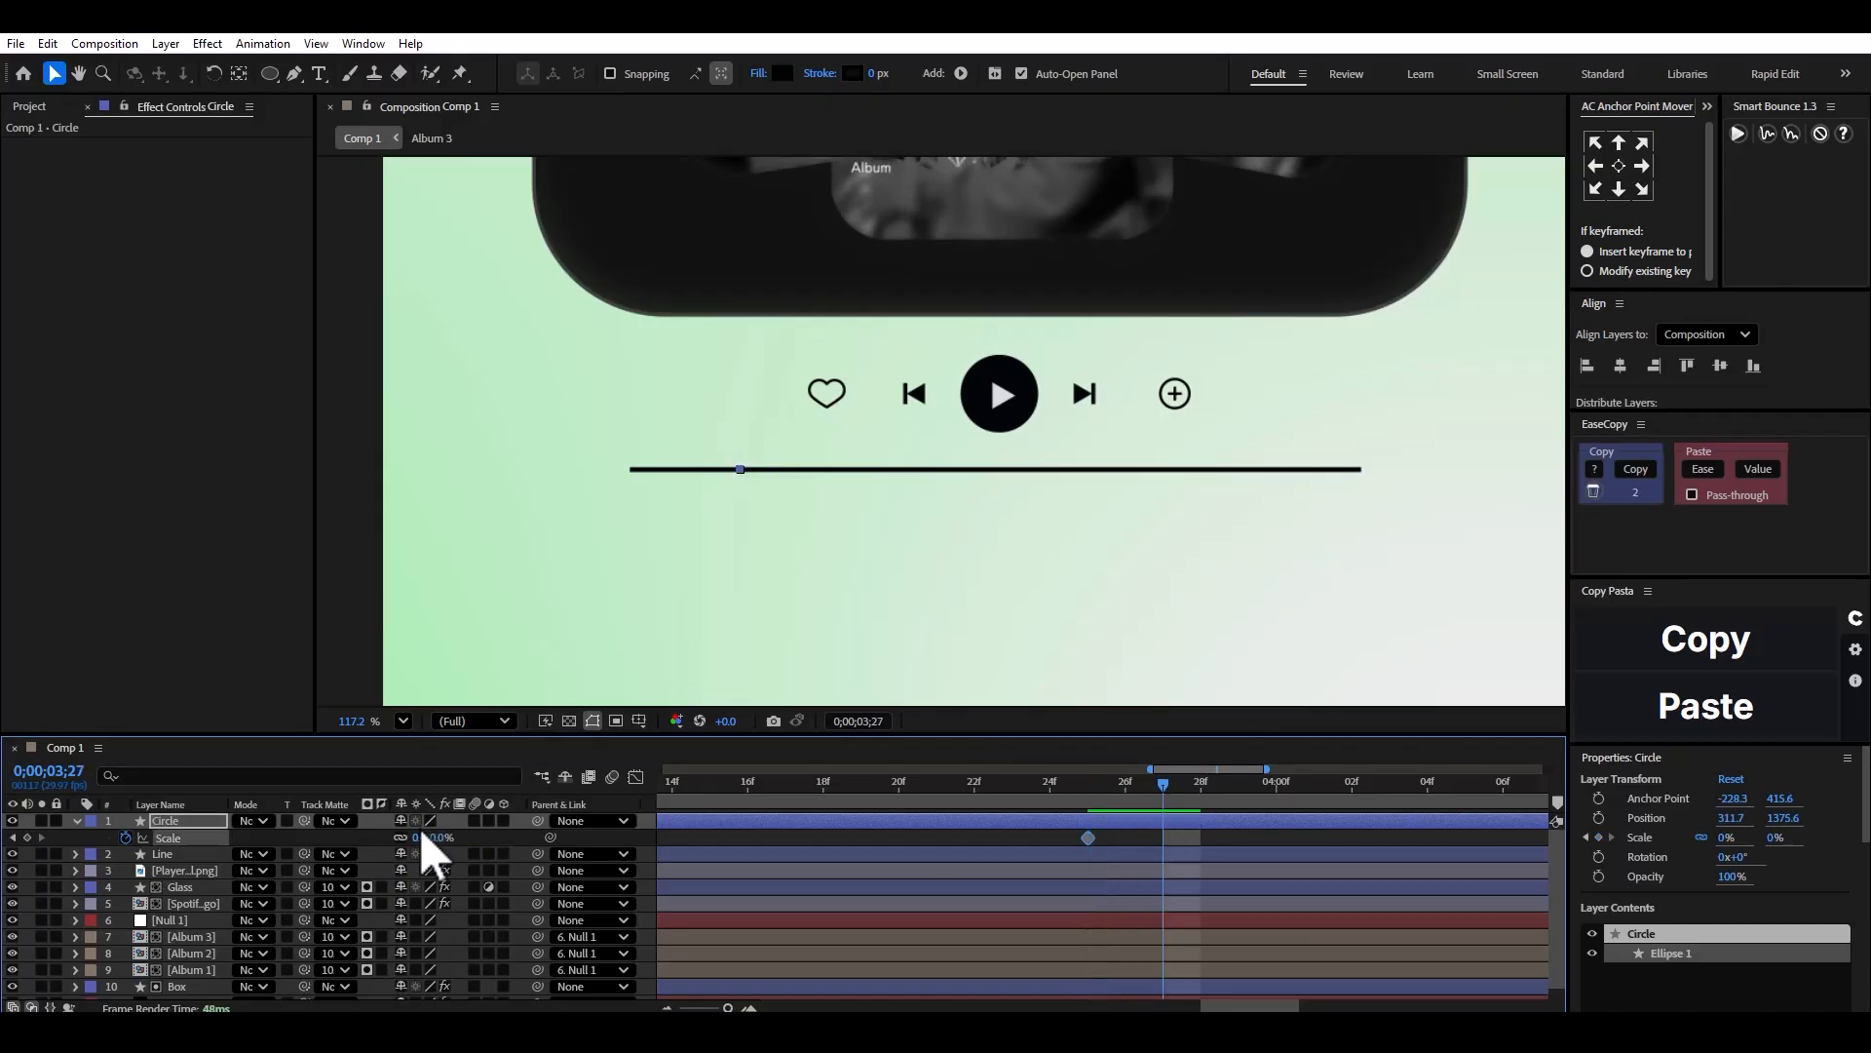
pyautogui.press('Return')
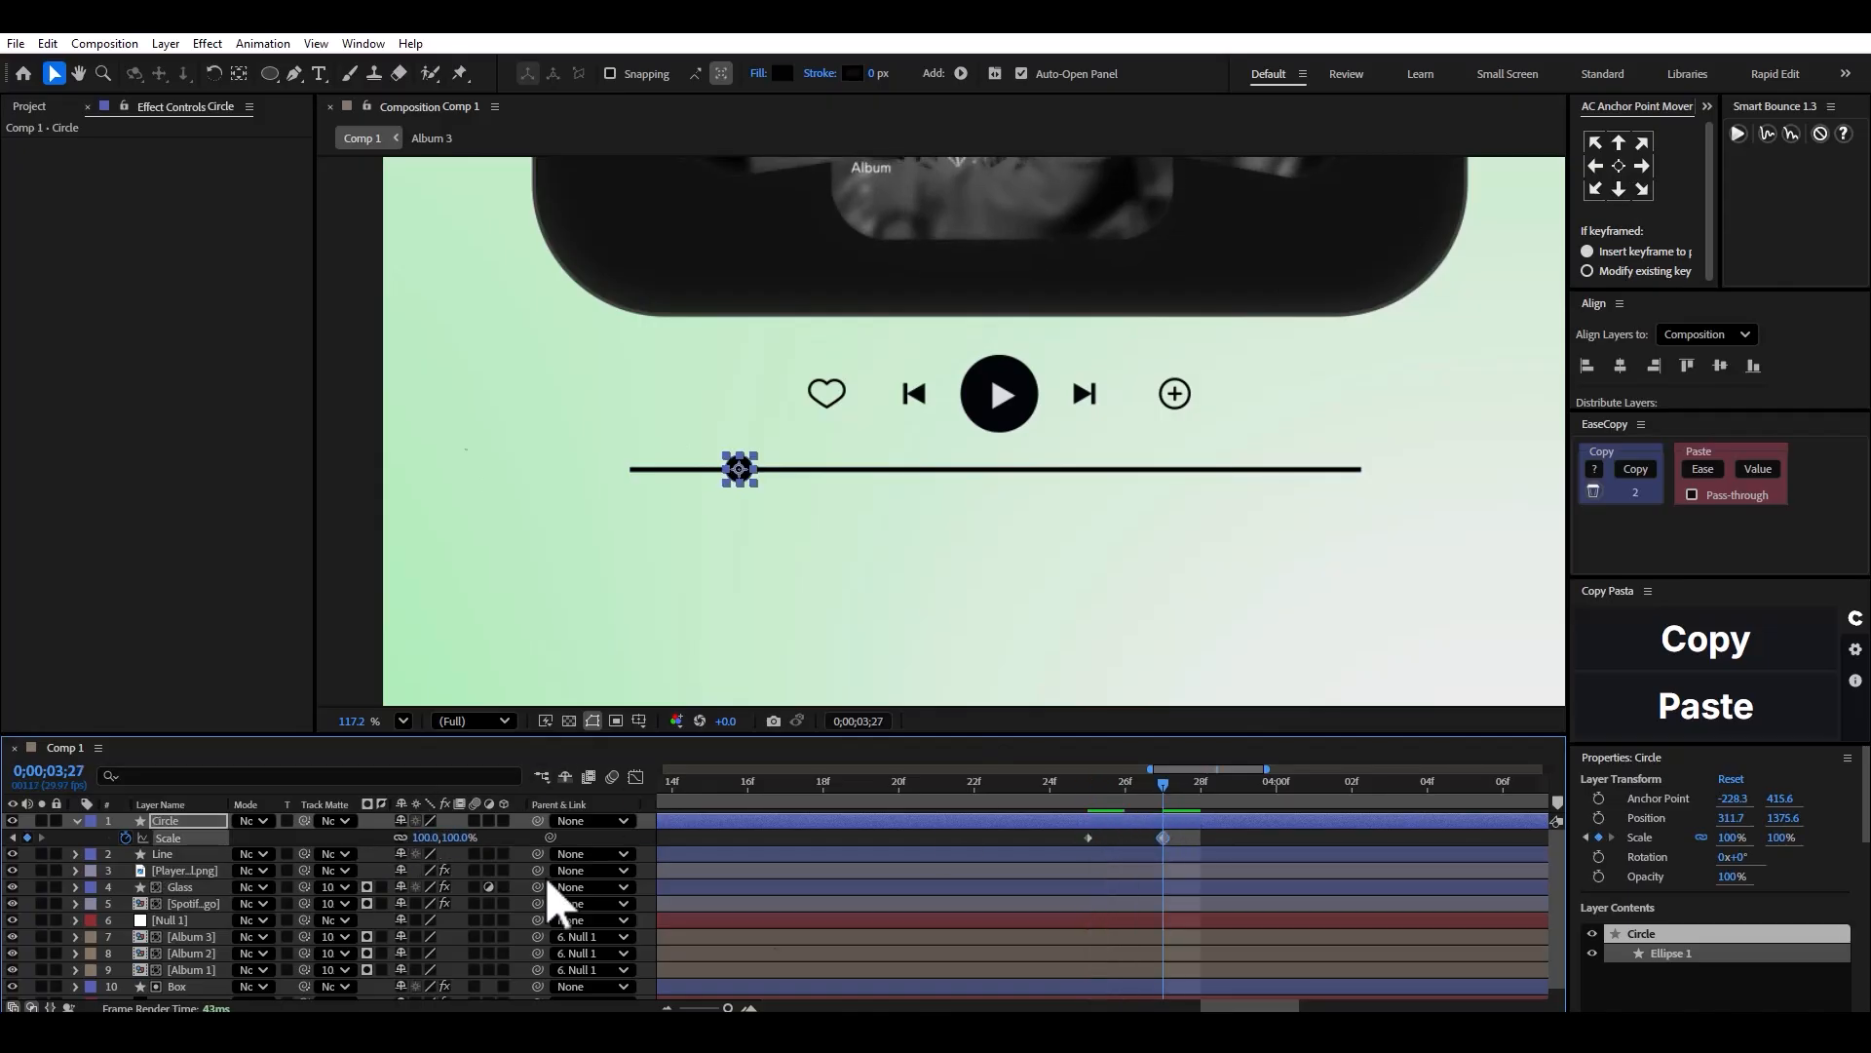
pyautogui.moveTo(1088, 838); pyautogui.dragTo(1050, 839)
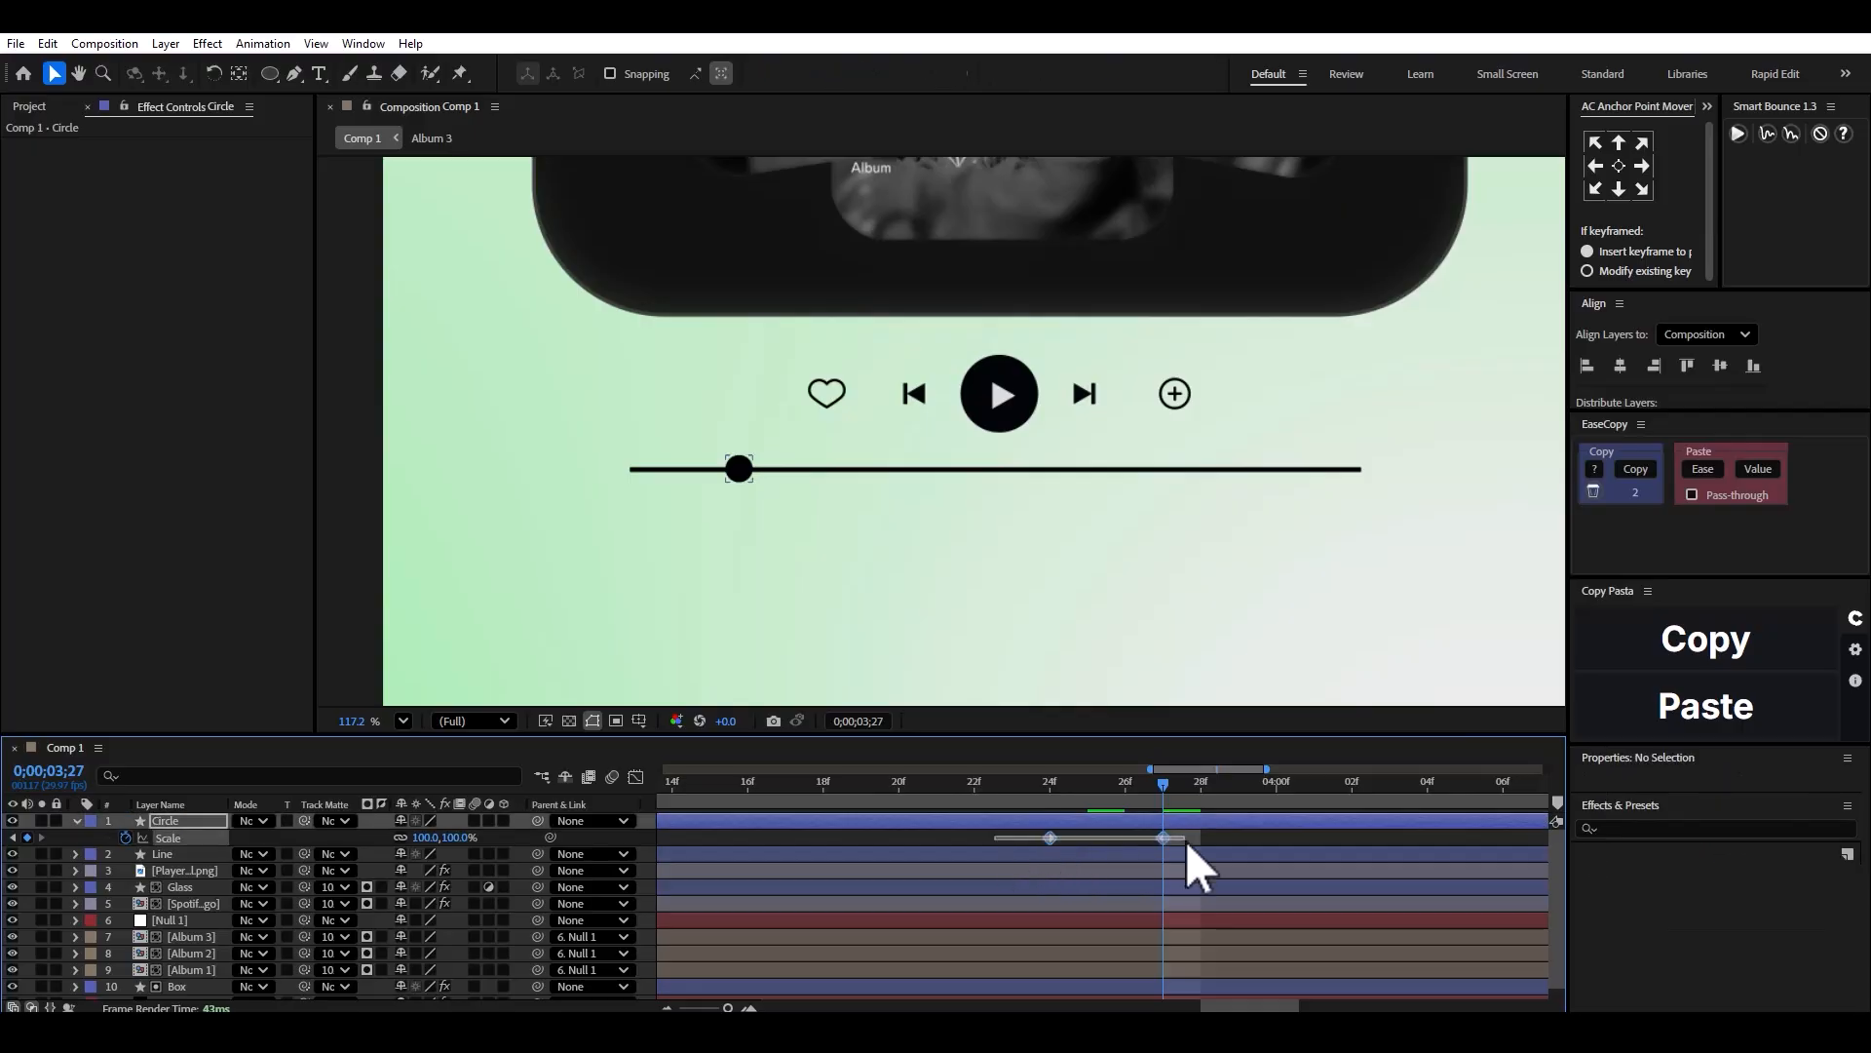
# Apply the Smart Bounce elastic animation to the Circle's scale keyframes and preview the bounce.
pyautogui.click(1767, 133)
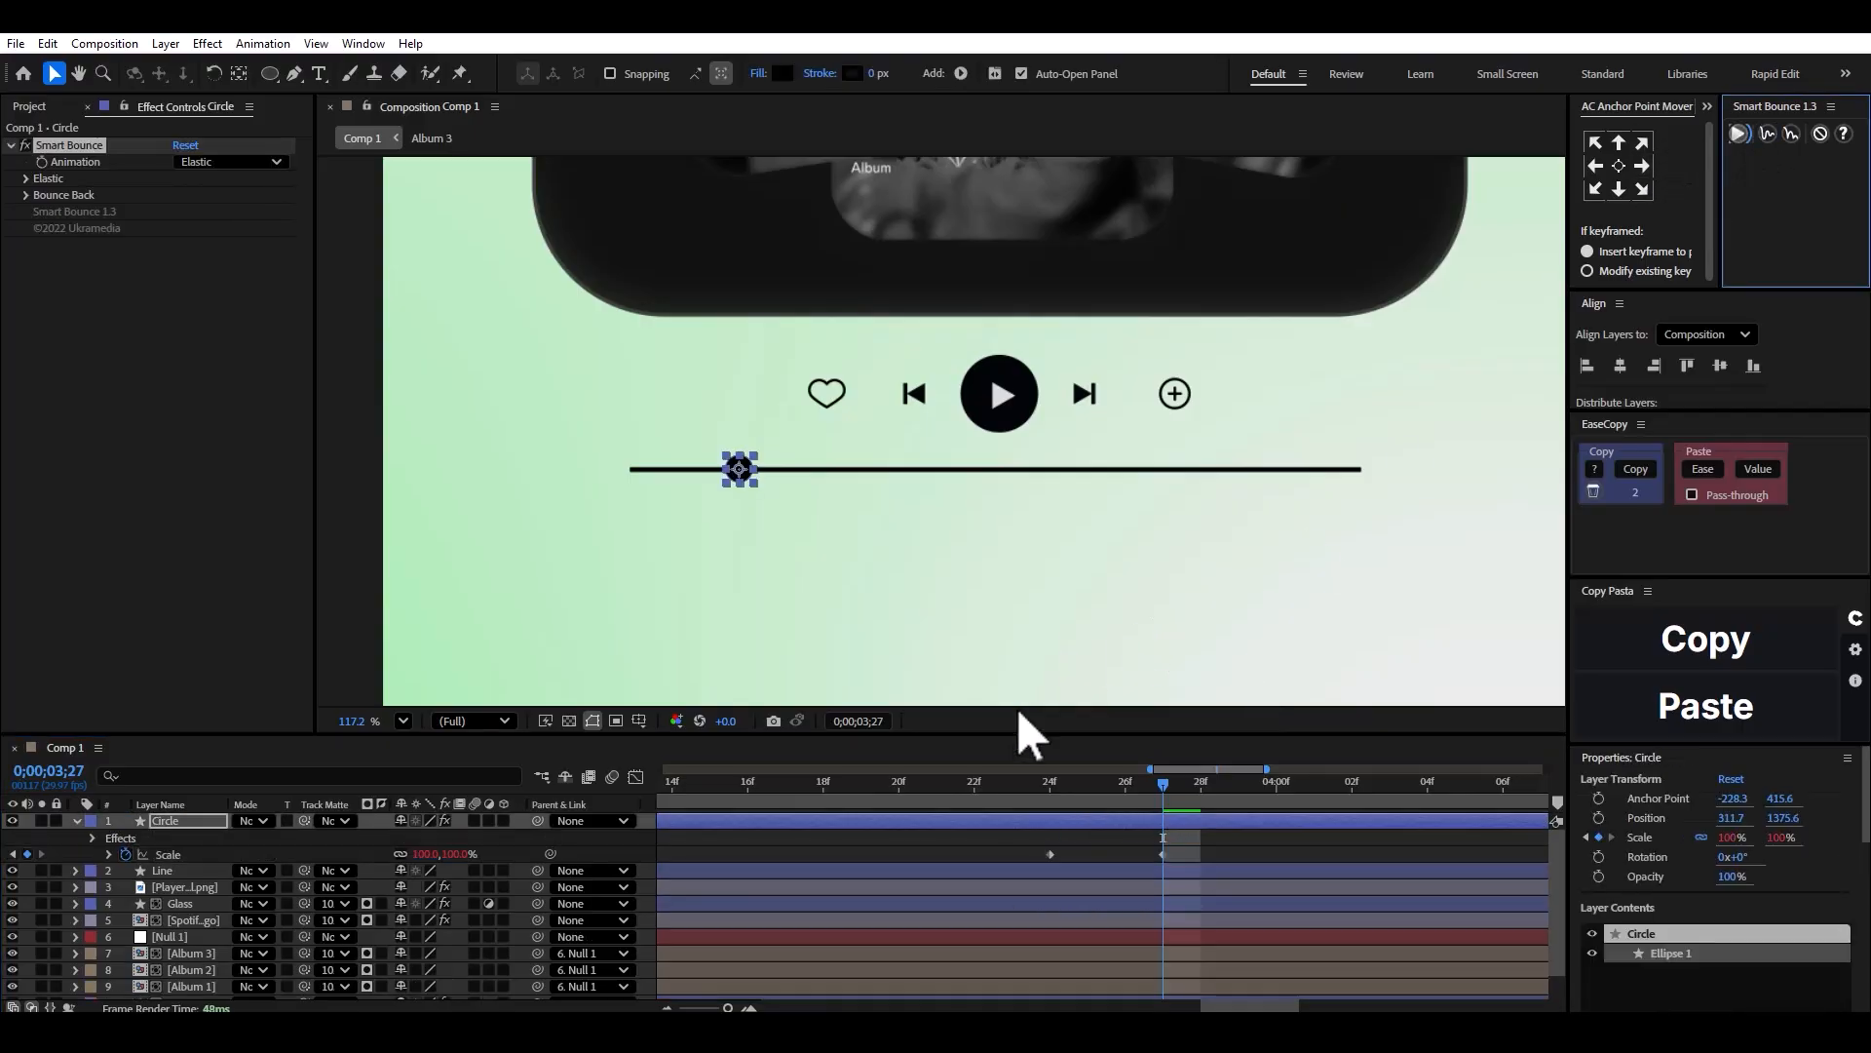
pyautogui.press('space')
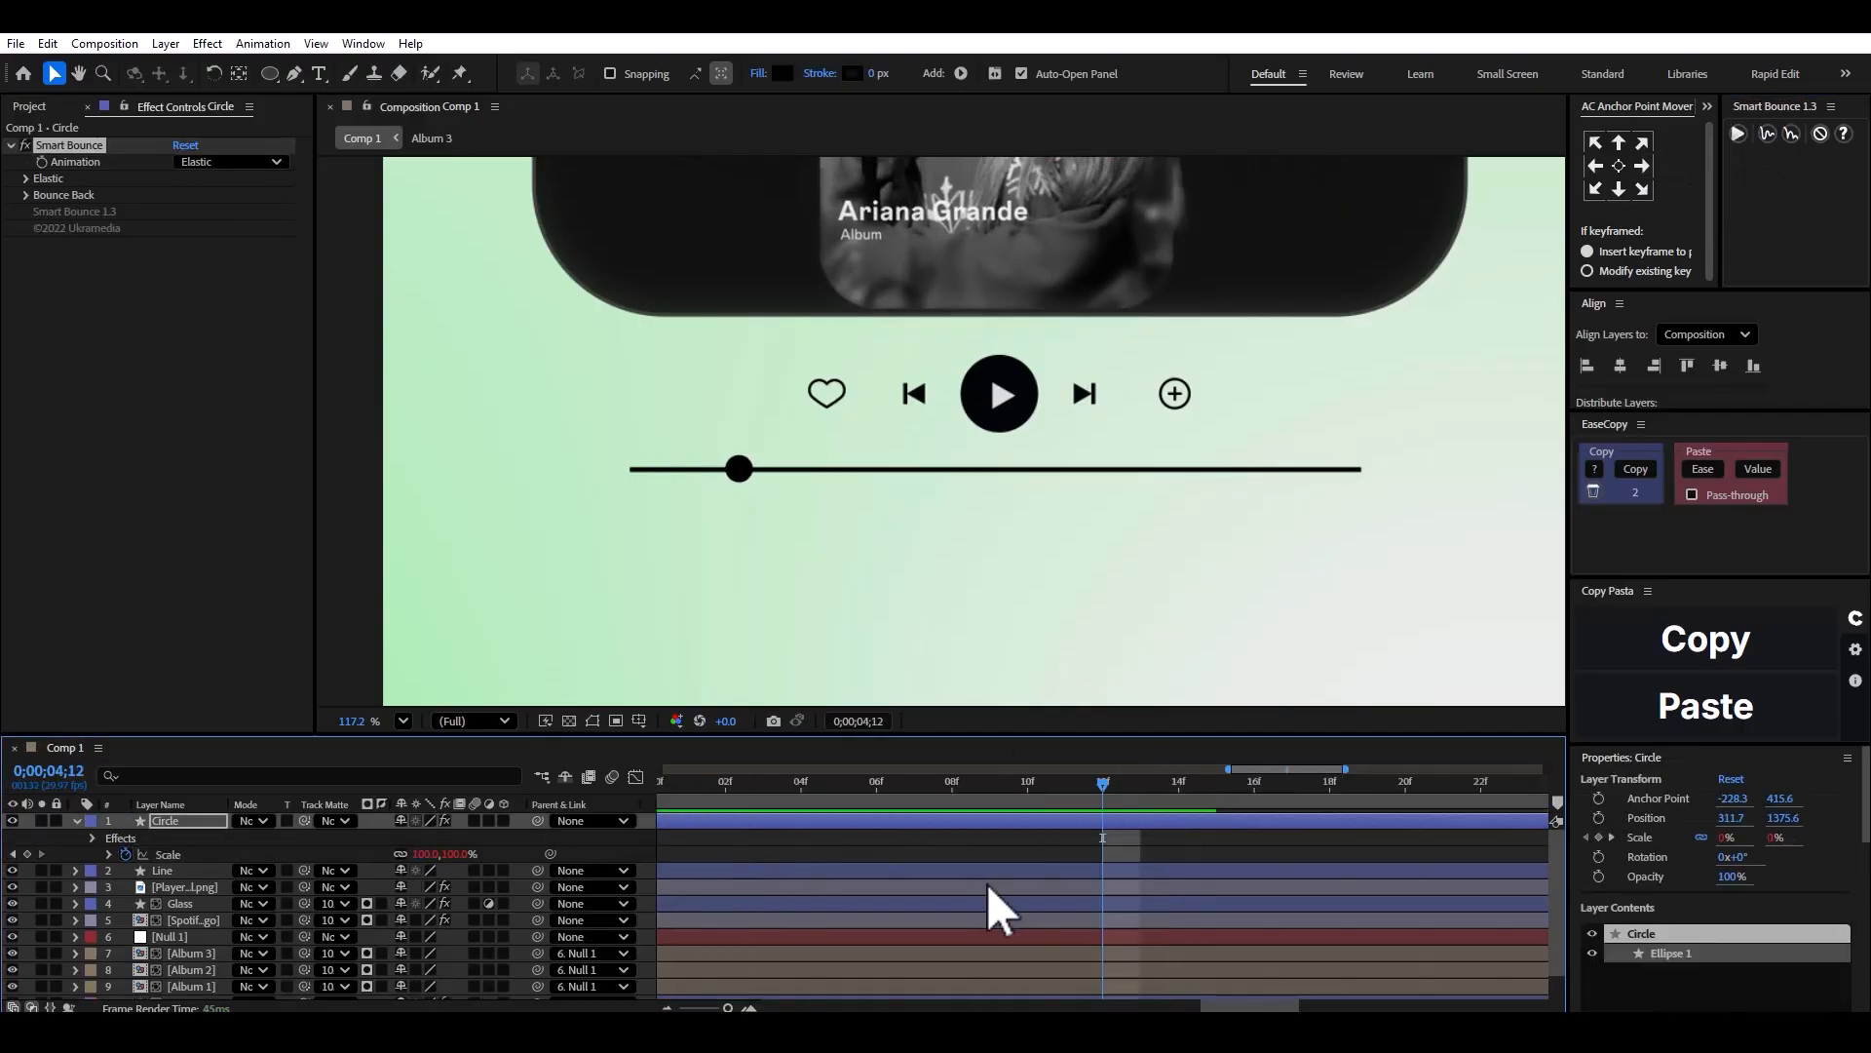
pyautogui.scroll(-2, 1010, 871)
pyautogui.press('space')
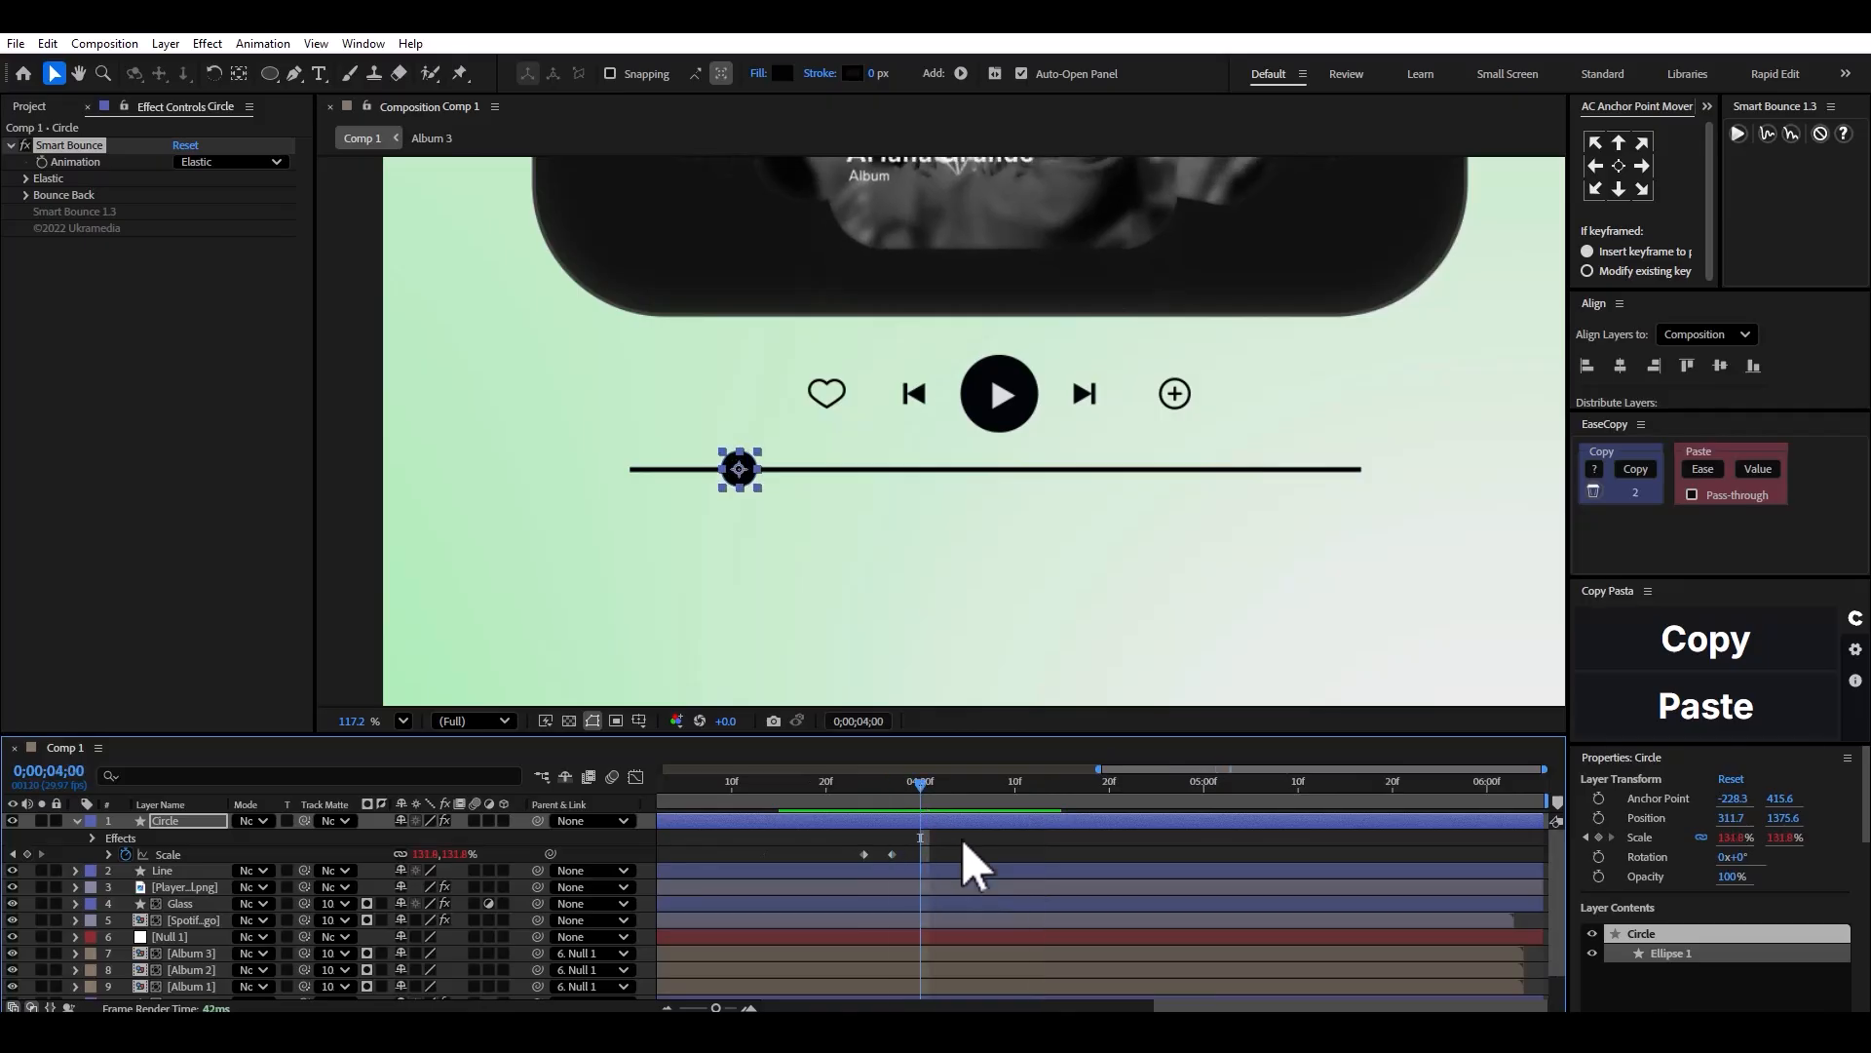
# Keyframe the Circle's Position at 0;00;04;00 and at X about 536 further along the progress line at 0;00;05;12, and preview the motion.
pyautogui.press('p')
pyautogui.press('space')
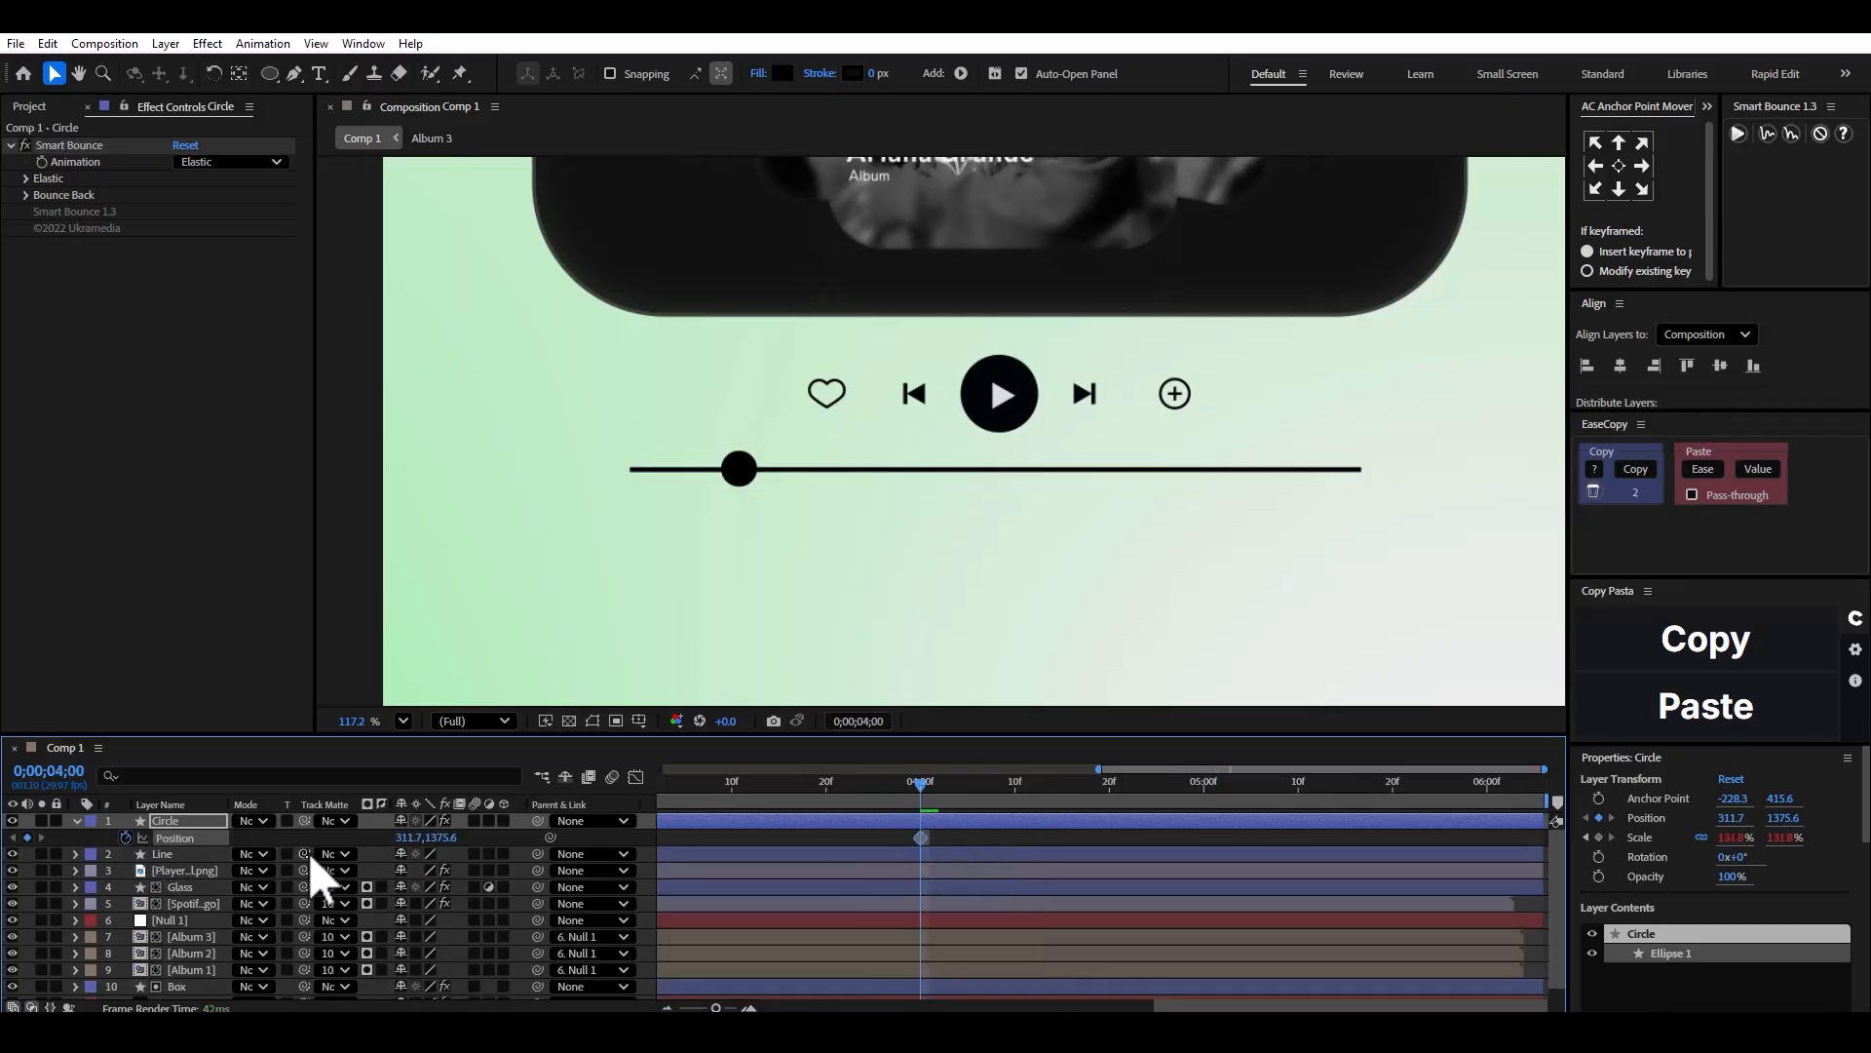
pyautogui.moveTo(429, 854); pyautogui.dragTo(640, 850)
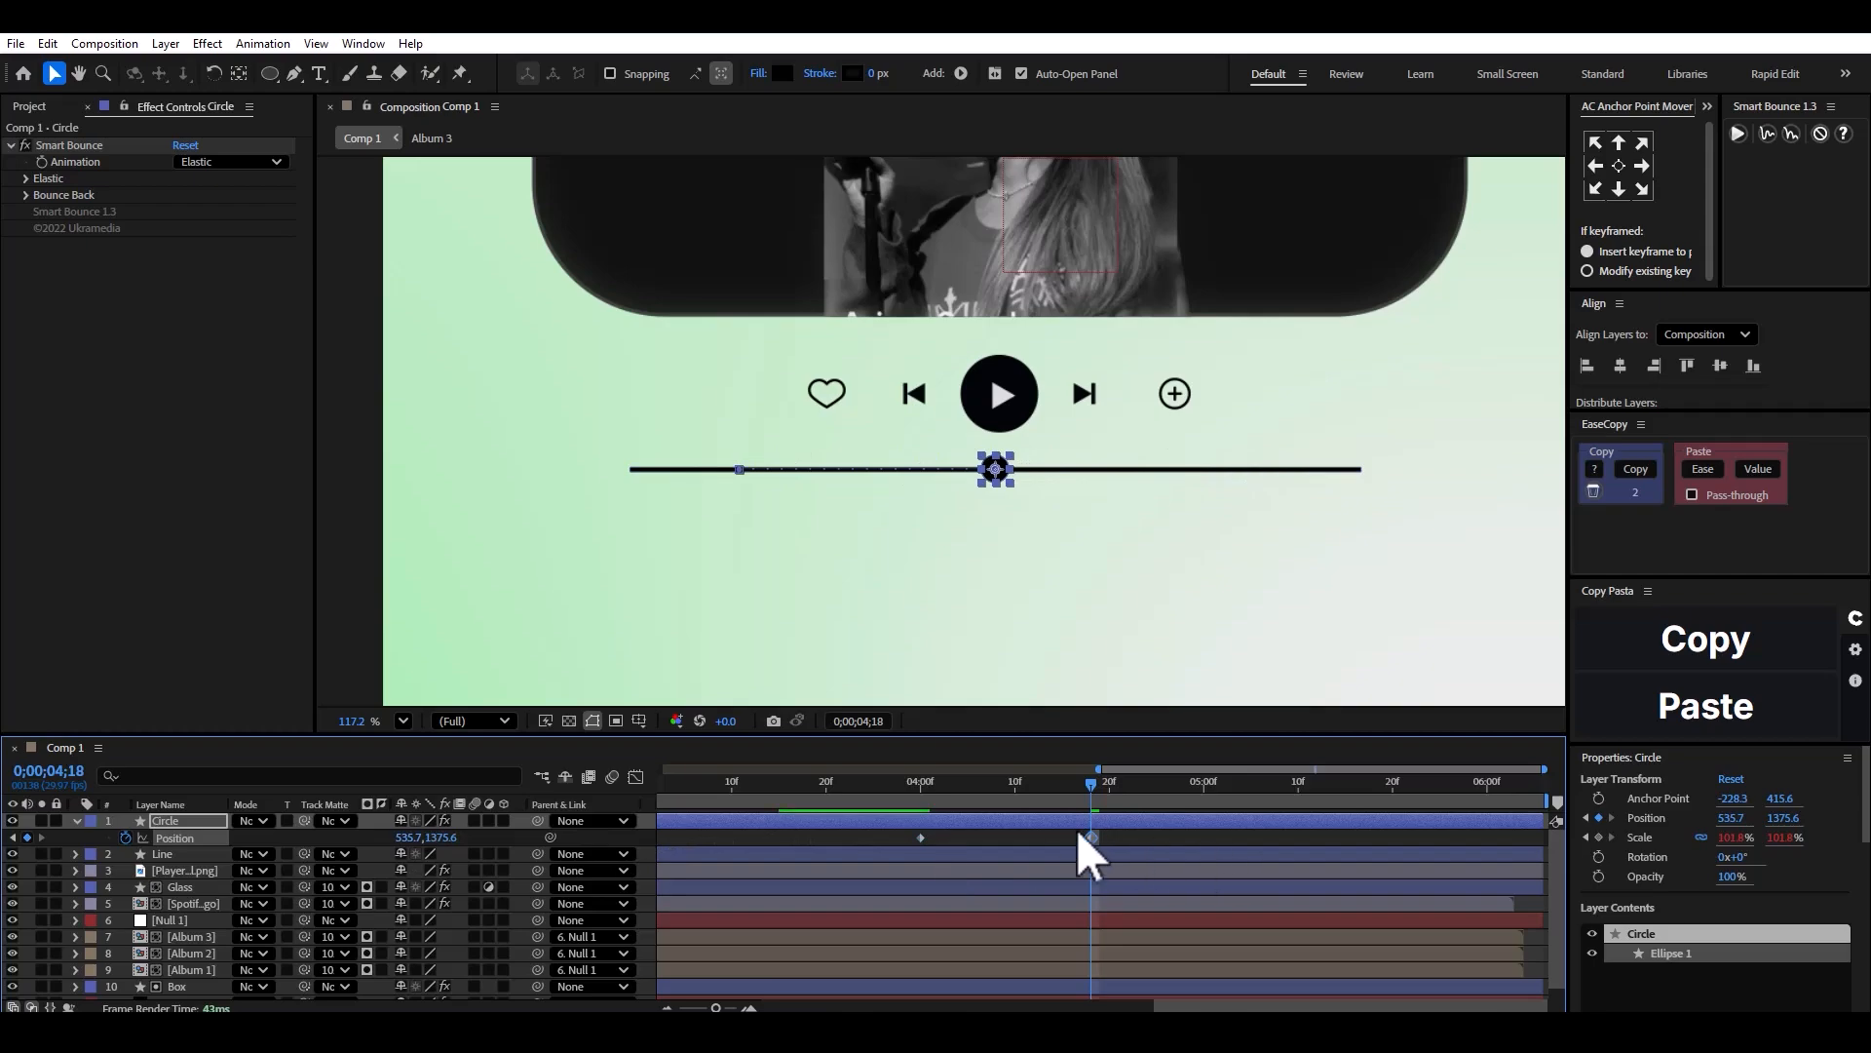
pyautogui.moveTo(1093, 838); pyautogui.dragTo(1317, 837)
pyautogui.press('space')
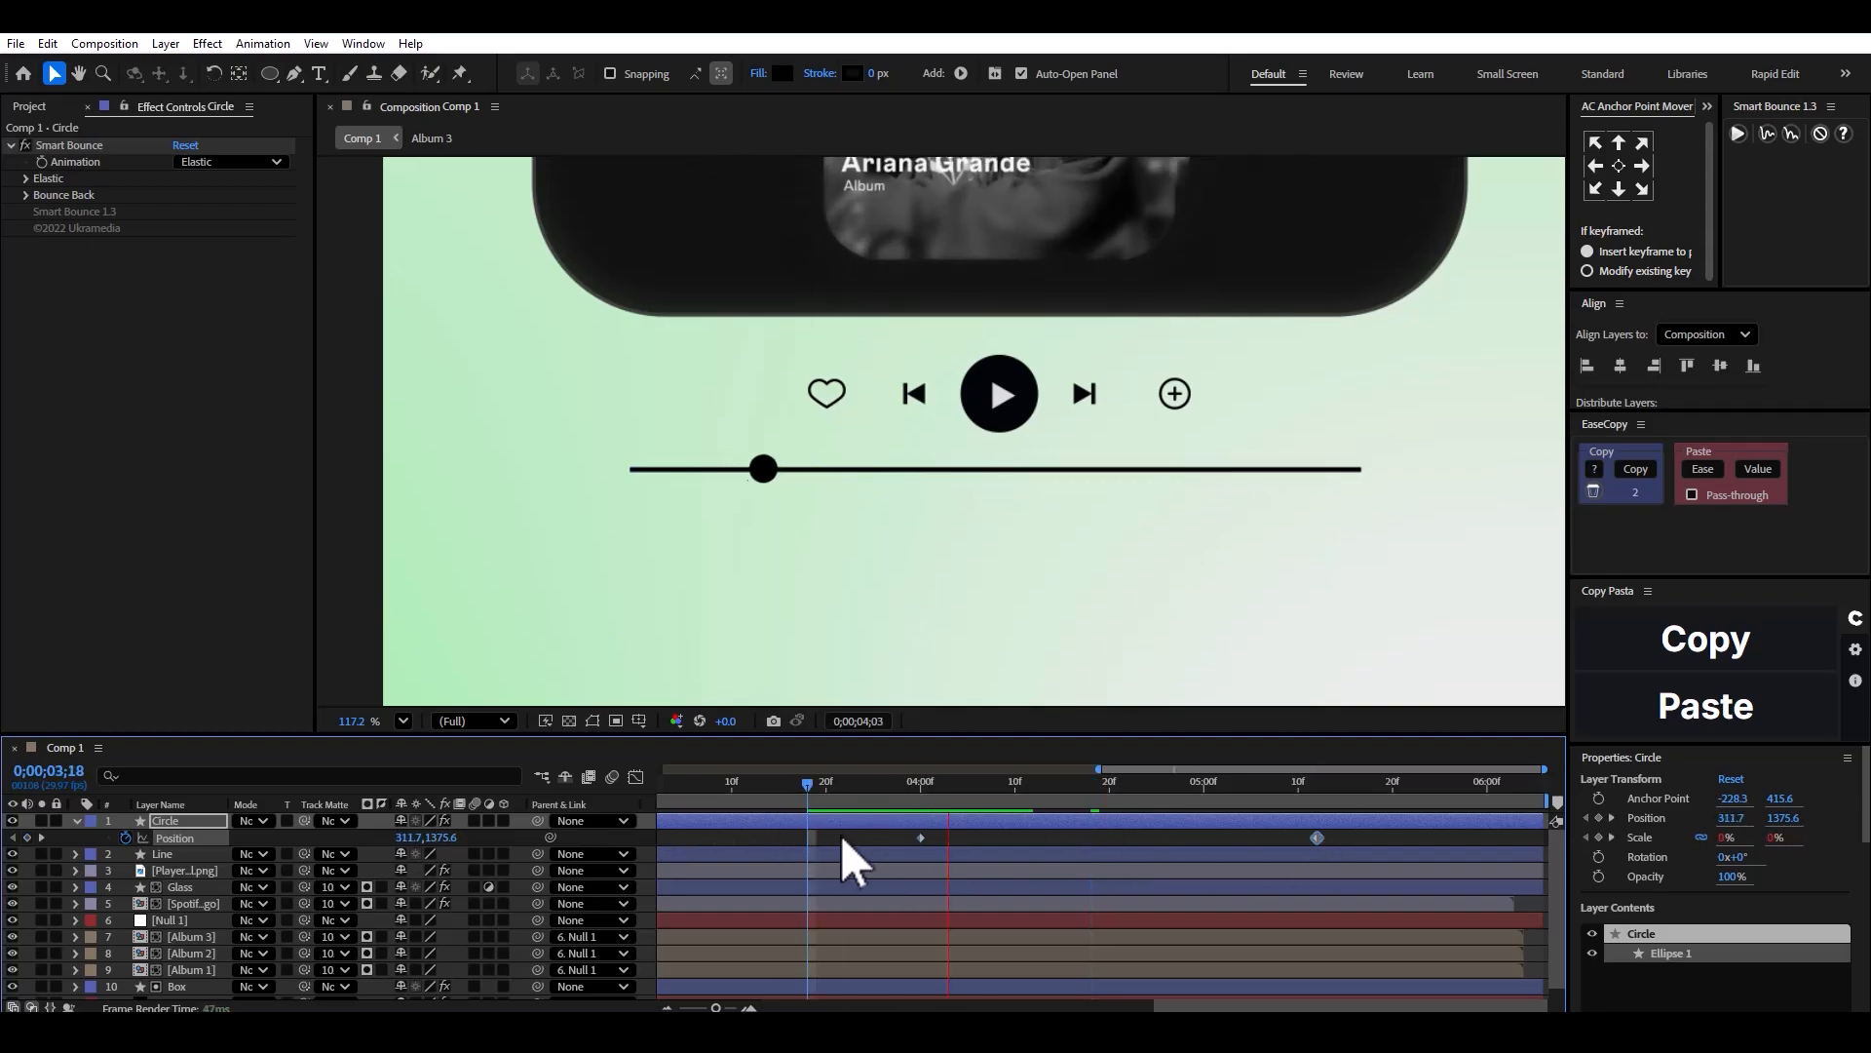
pyautogui.press('space')
pyautogui.press('-')
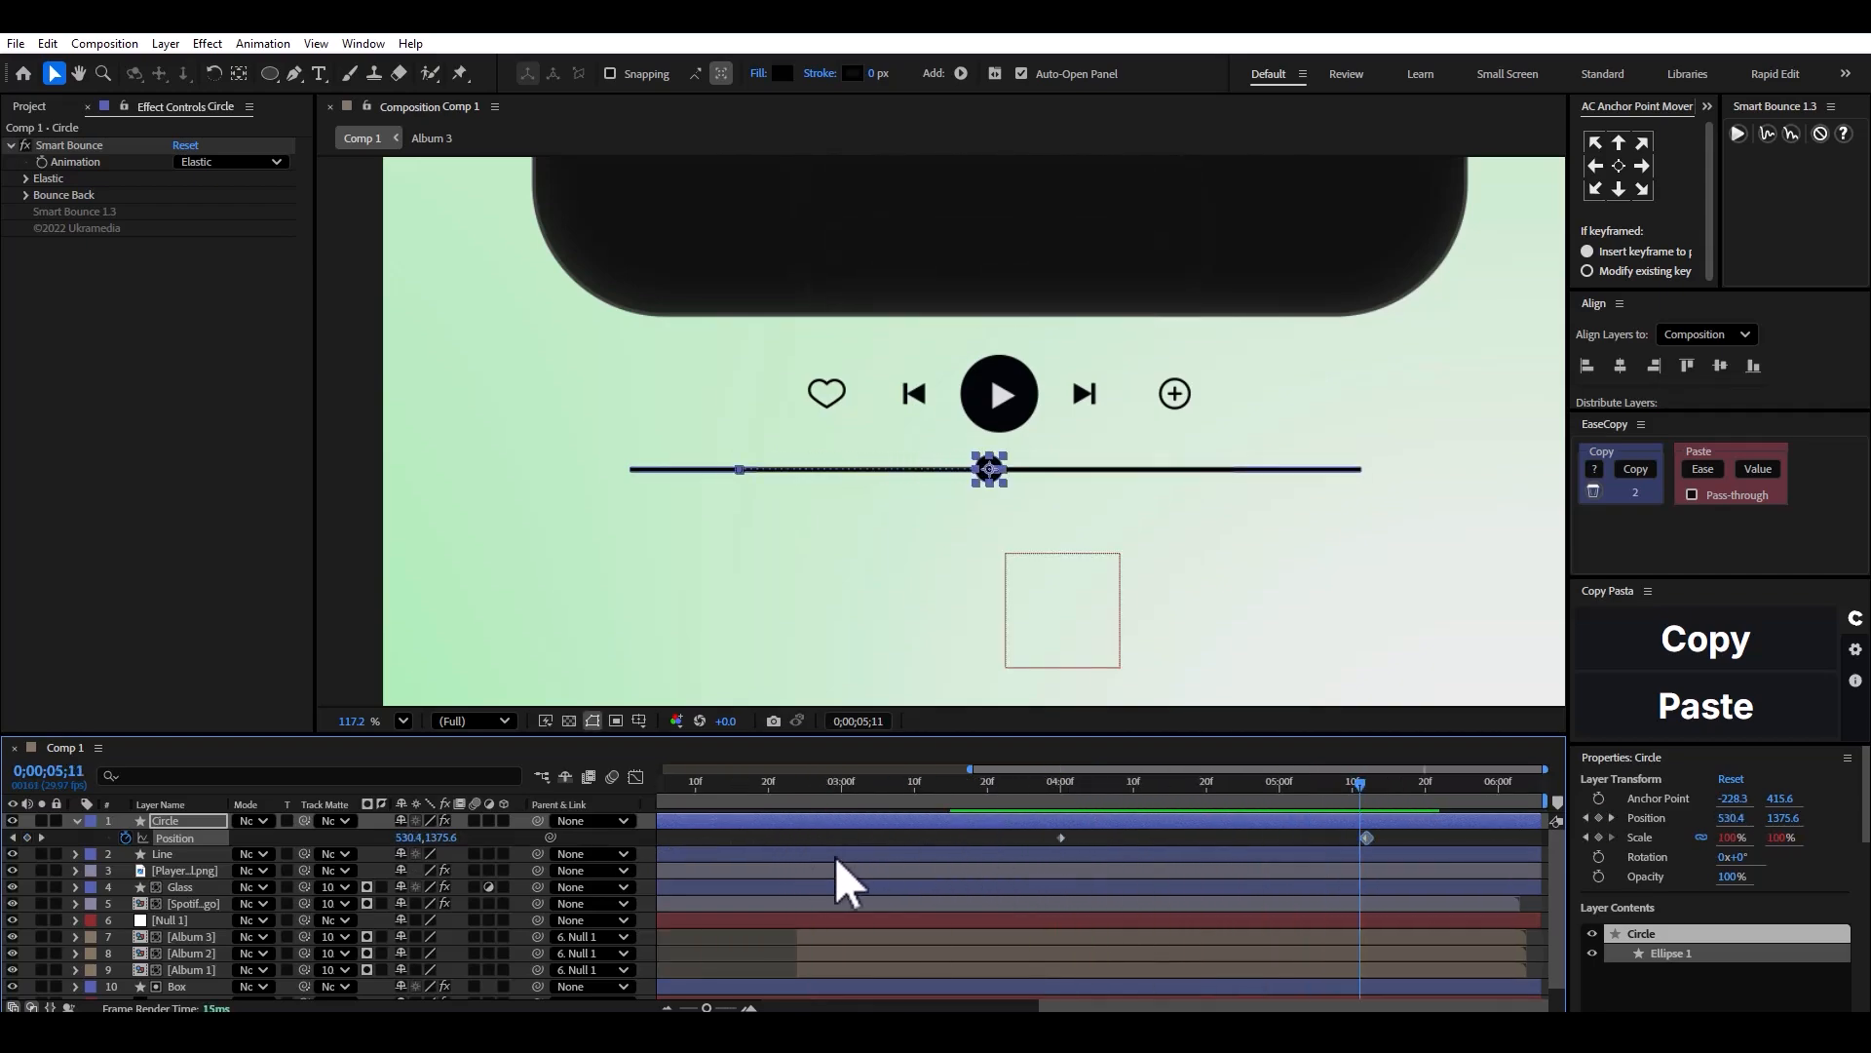
# Shorten the Circle's travel by setting its X position to about 400.7 on the second Position keyframe, and preview it.
pyautogui.hotkey('ctrl', 'shift', 'a')
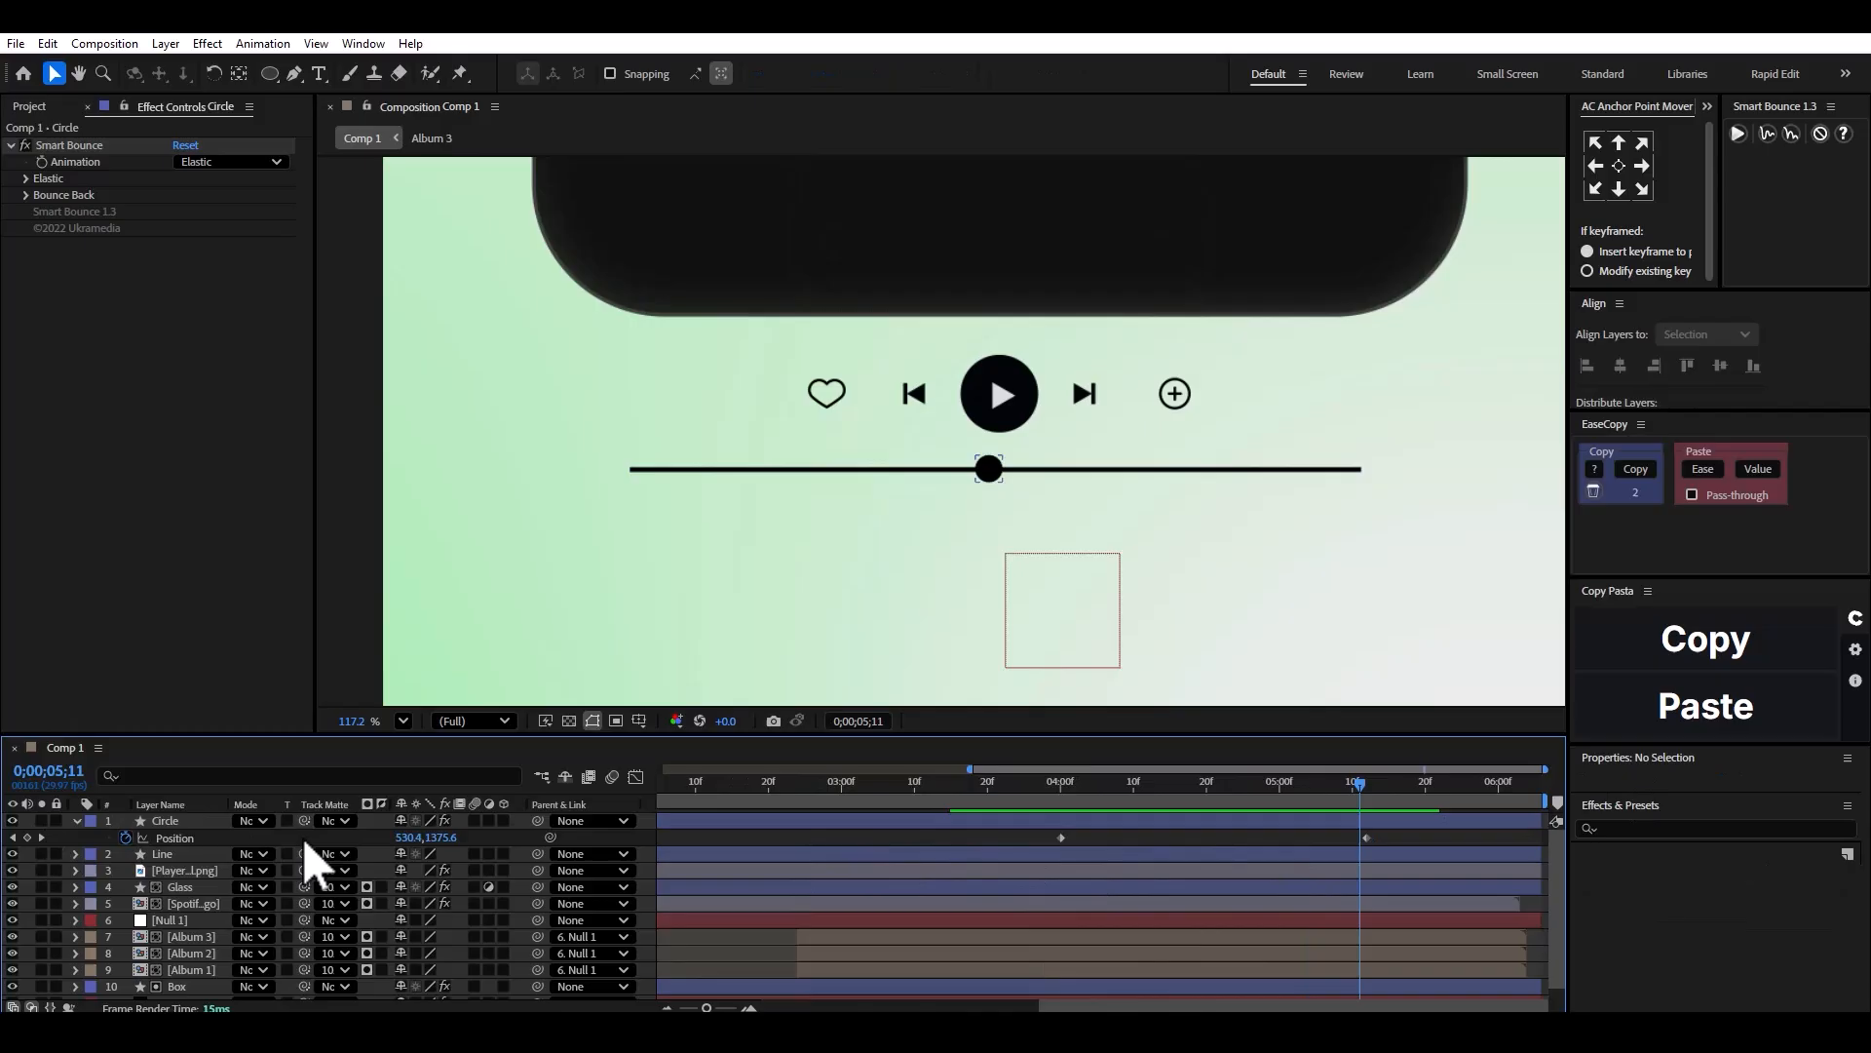
pyautogui.click(41, 837)
pyautogui.moveTo(988, 469); pyautogui.dragTo(841, 469)
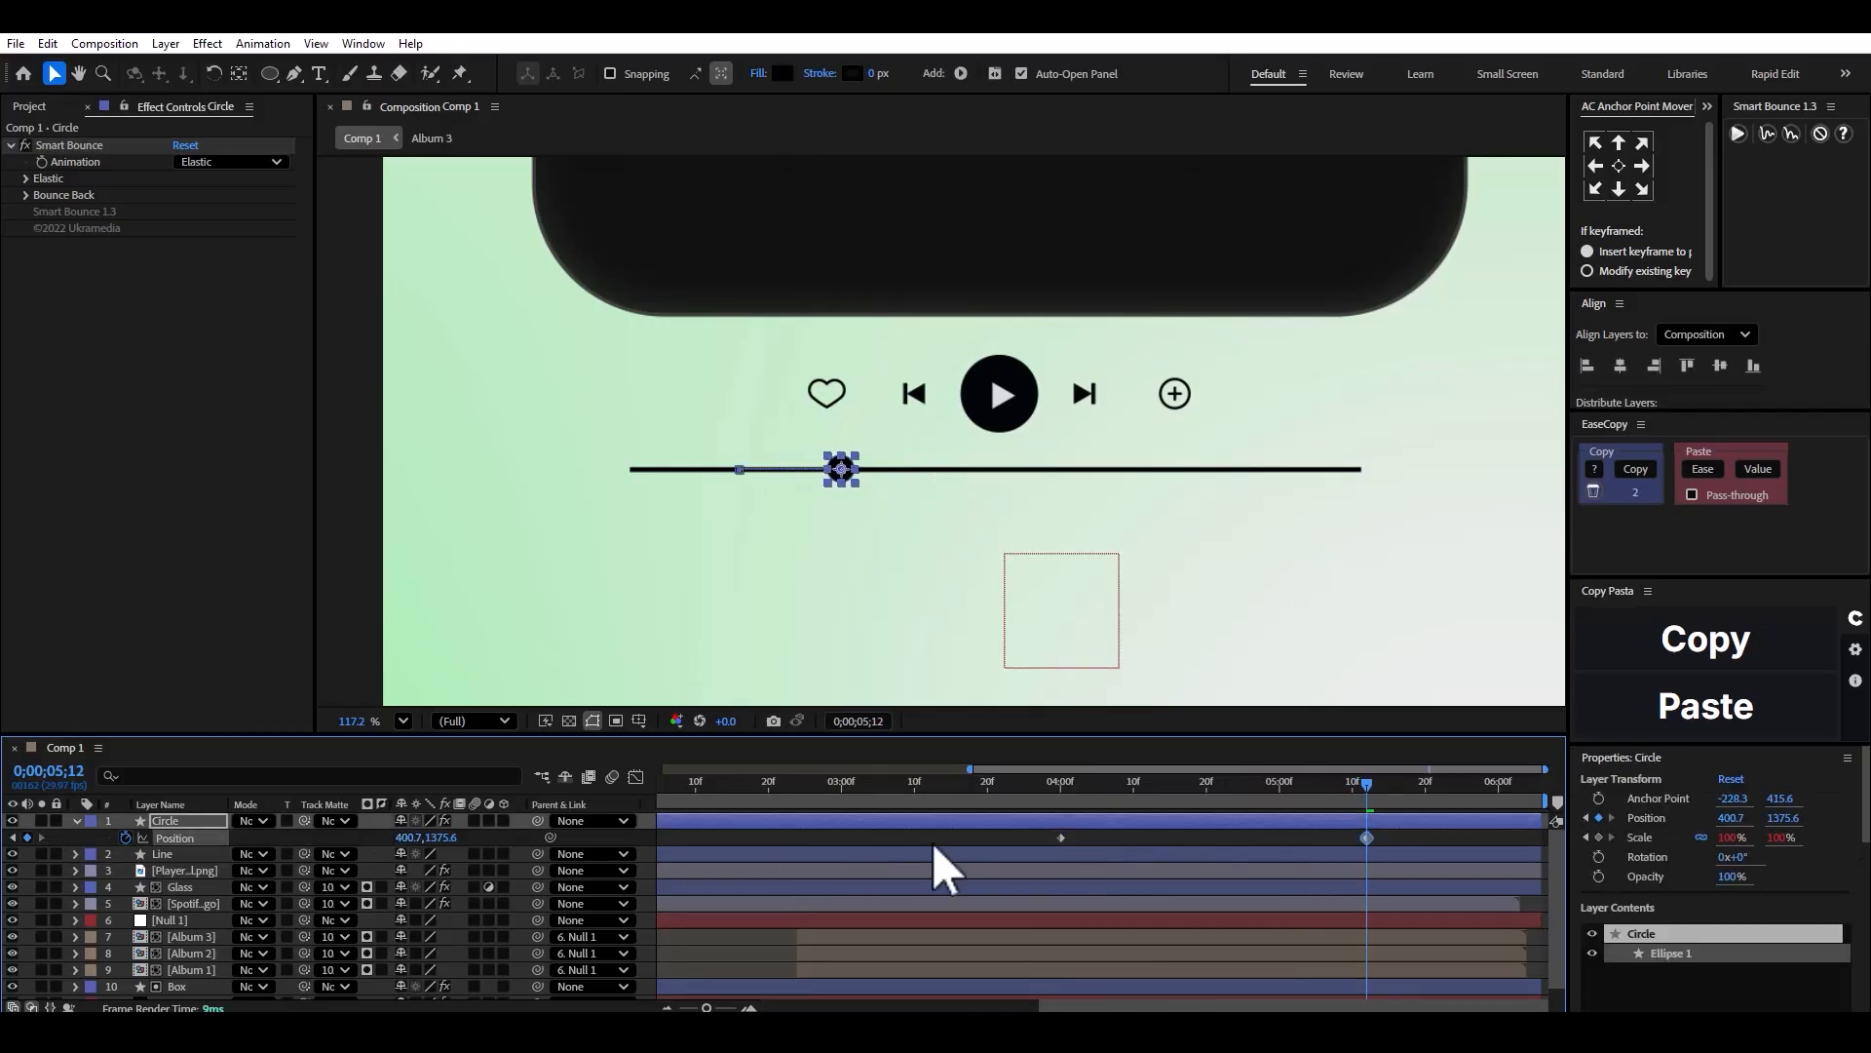
pyautogui.click(849, 783)
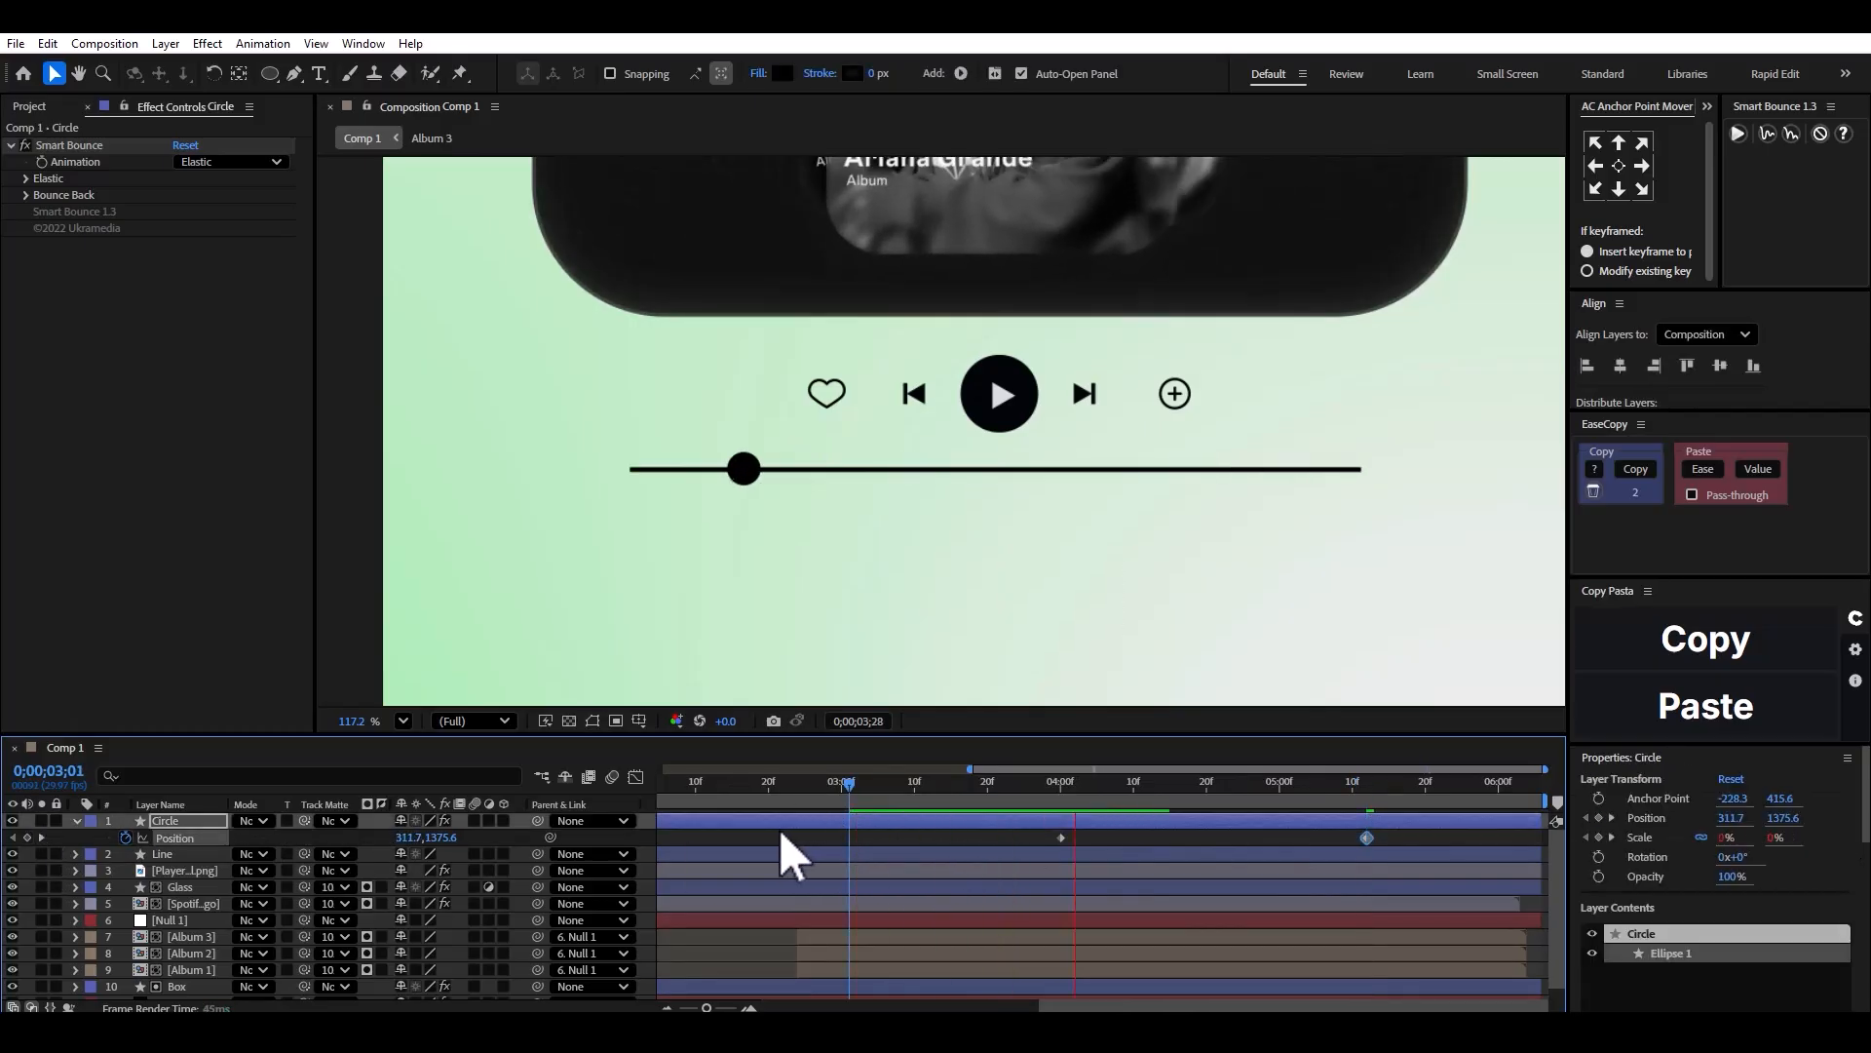
# Slow the Circle's motion by moving its last Position keyframe to just past 0;00;06;00, and preview the composition from 0;00;02;02.
pyautogui.moveTo(1366, 836); pyautogui.dragTo(1418, 837)
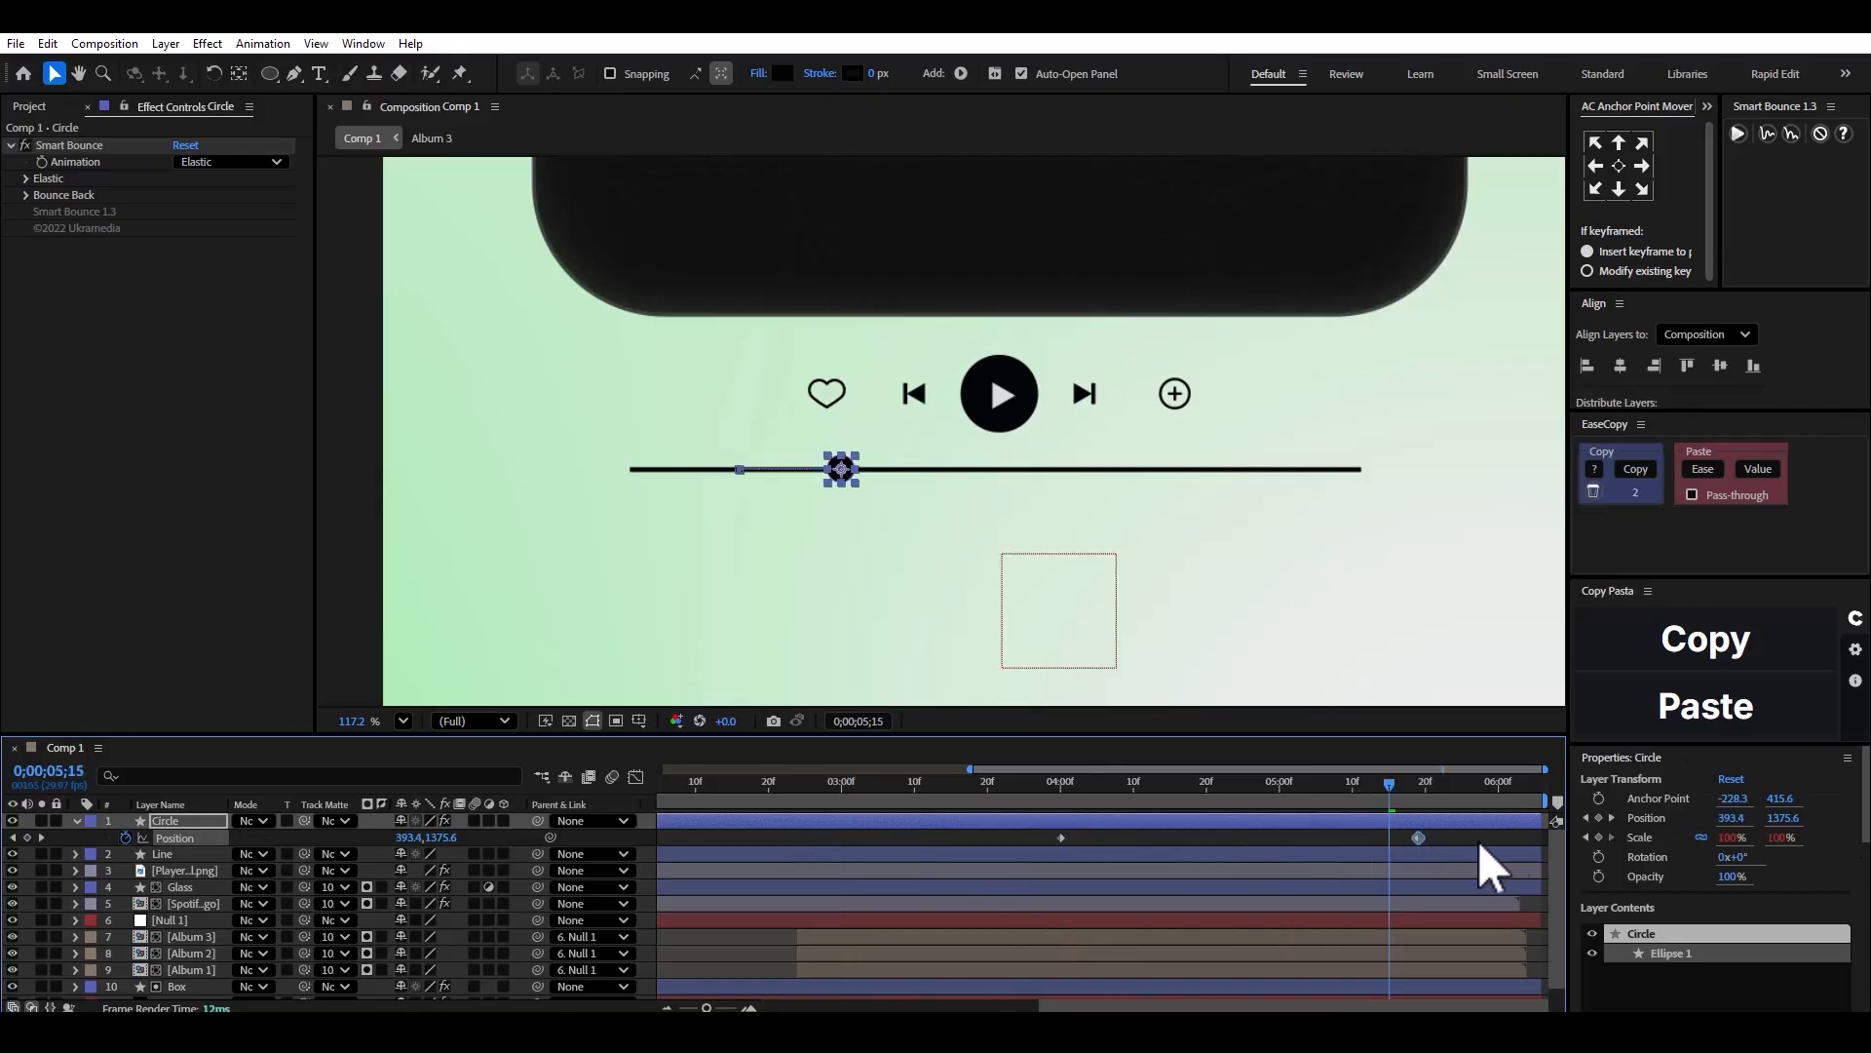
pyautogui.scroll(-3, 1167, 845)
pyautogui.scroll(-3, 983, 543)
pyautogui.click(955, 783)
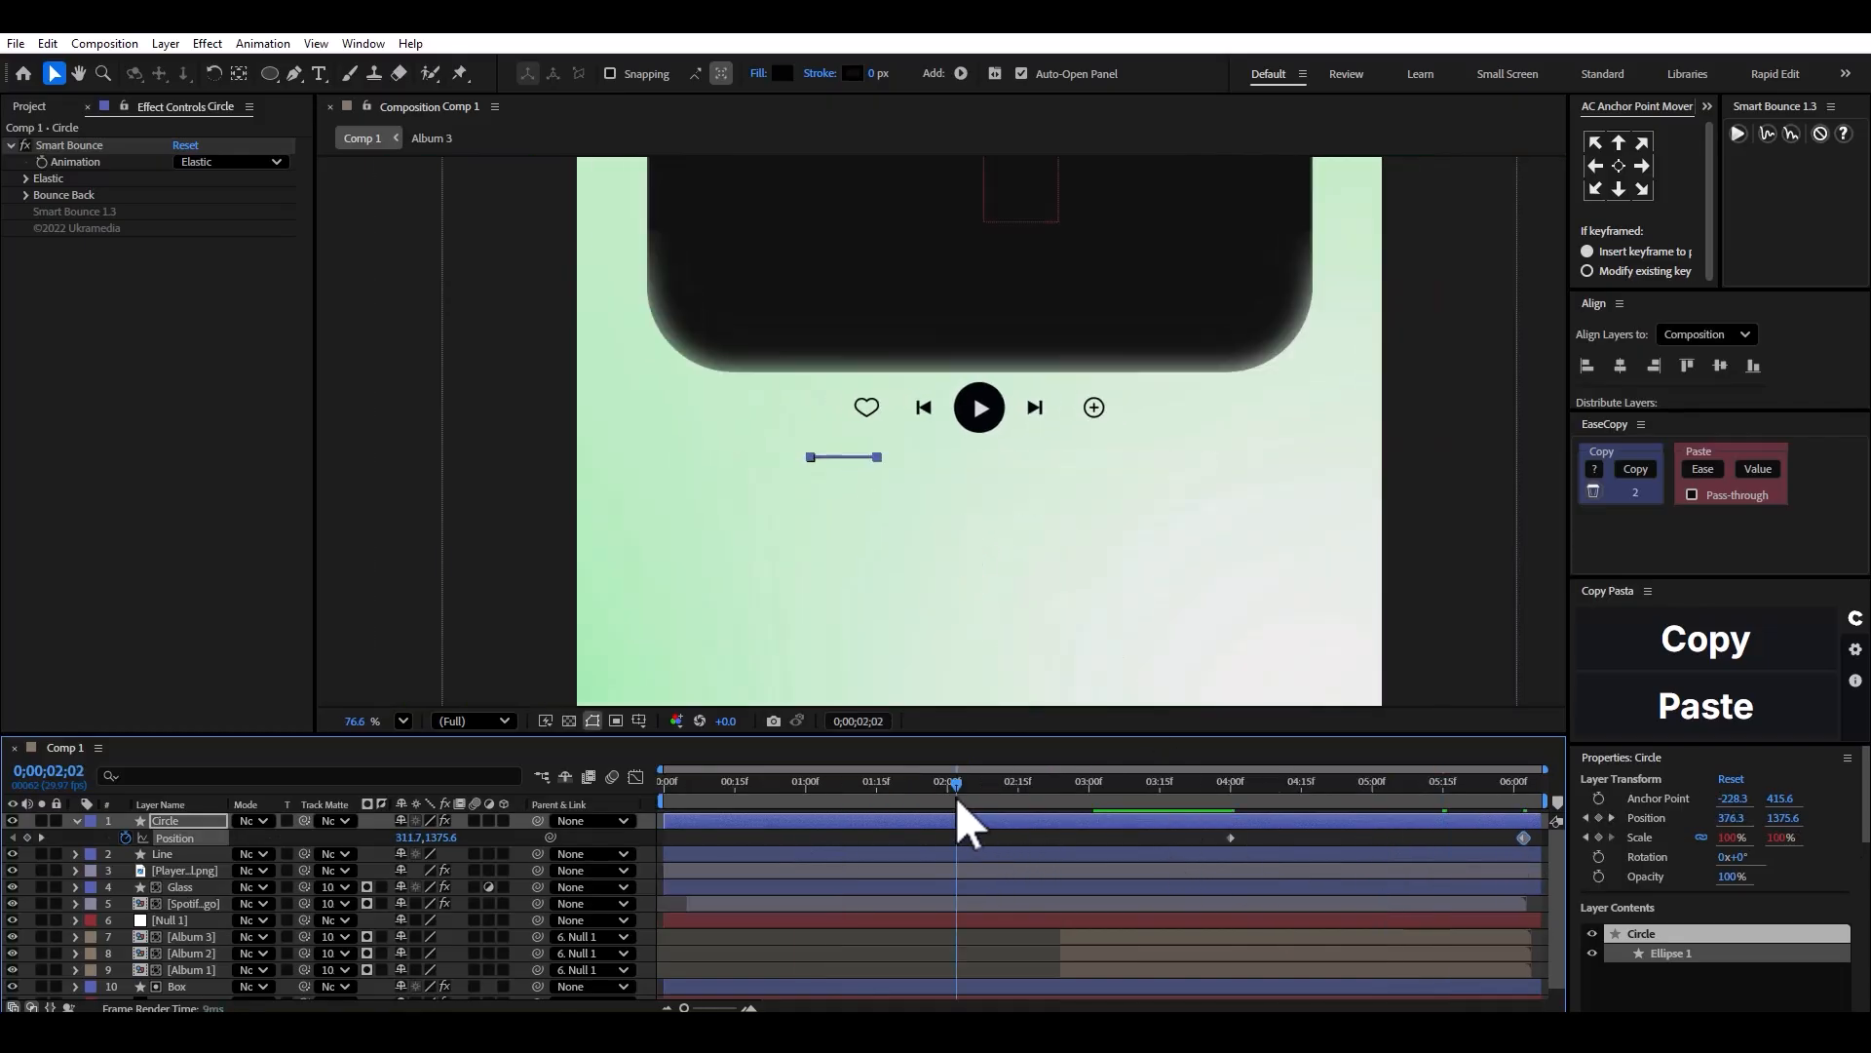
pyautogui.scroll(-2, 945, 548)
pyautogui.press('space')
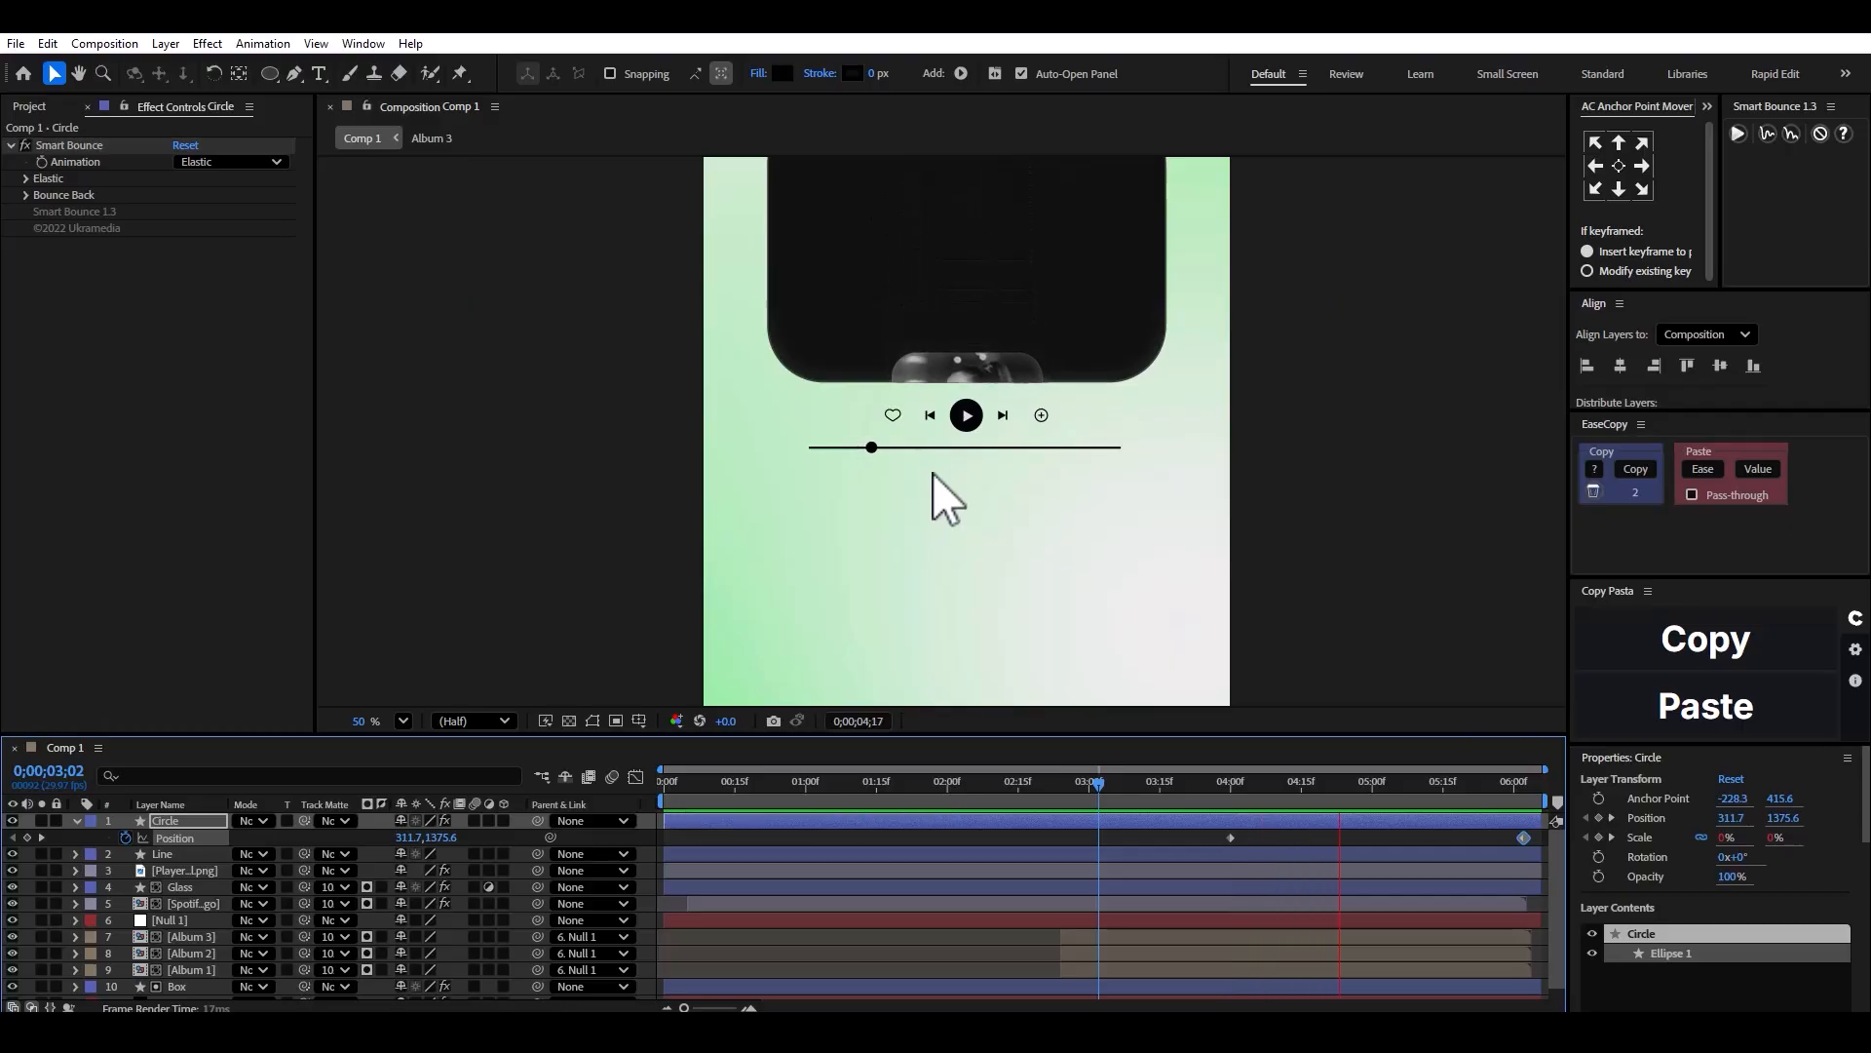
pyautogui.press('space')
# Collapse the Circle layer and add a 20% Opacity keyframe to the Glass layer at 0;00;04;18.
pyautogui.scroll(2, 966, 395)
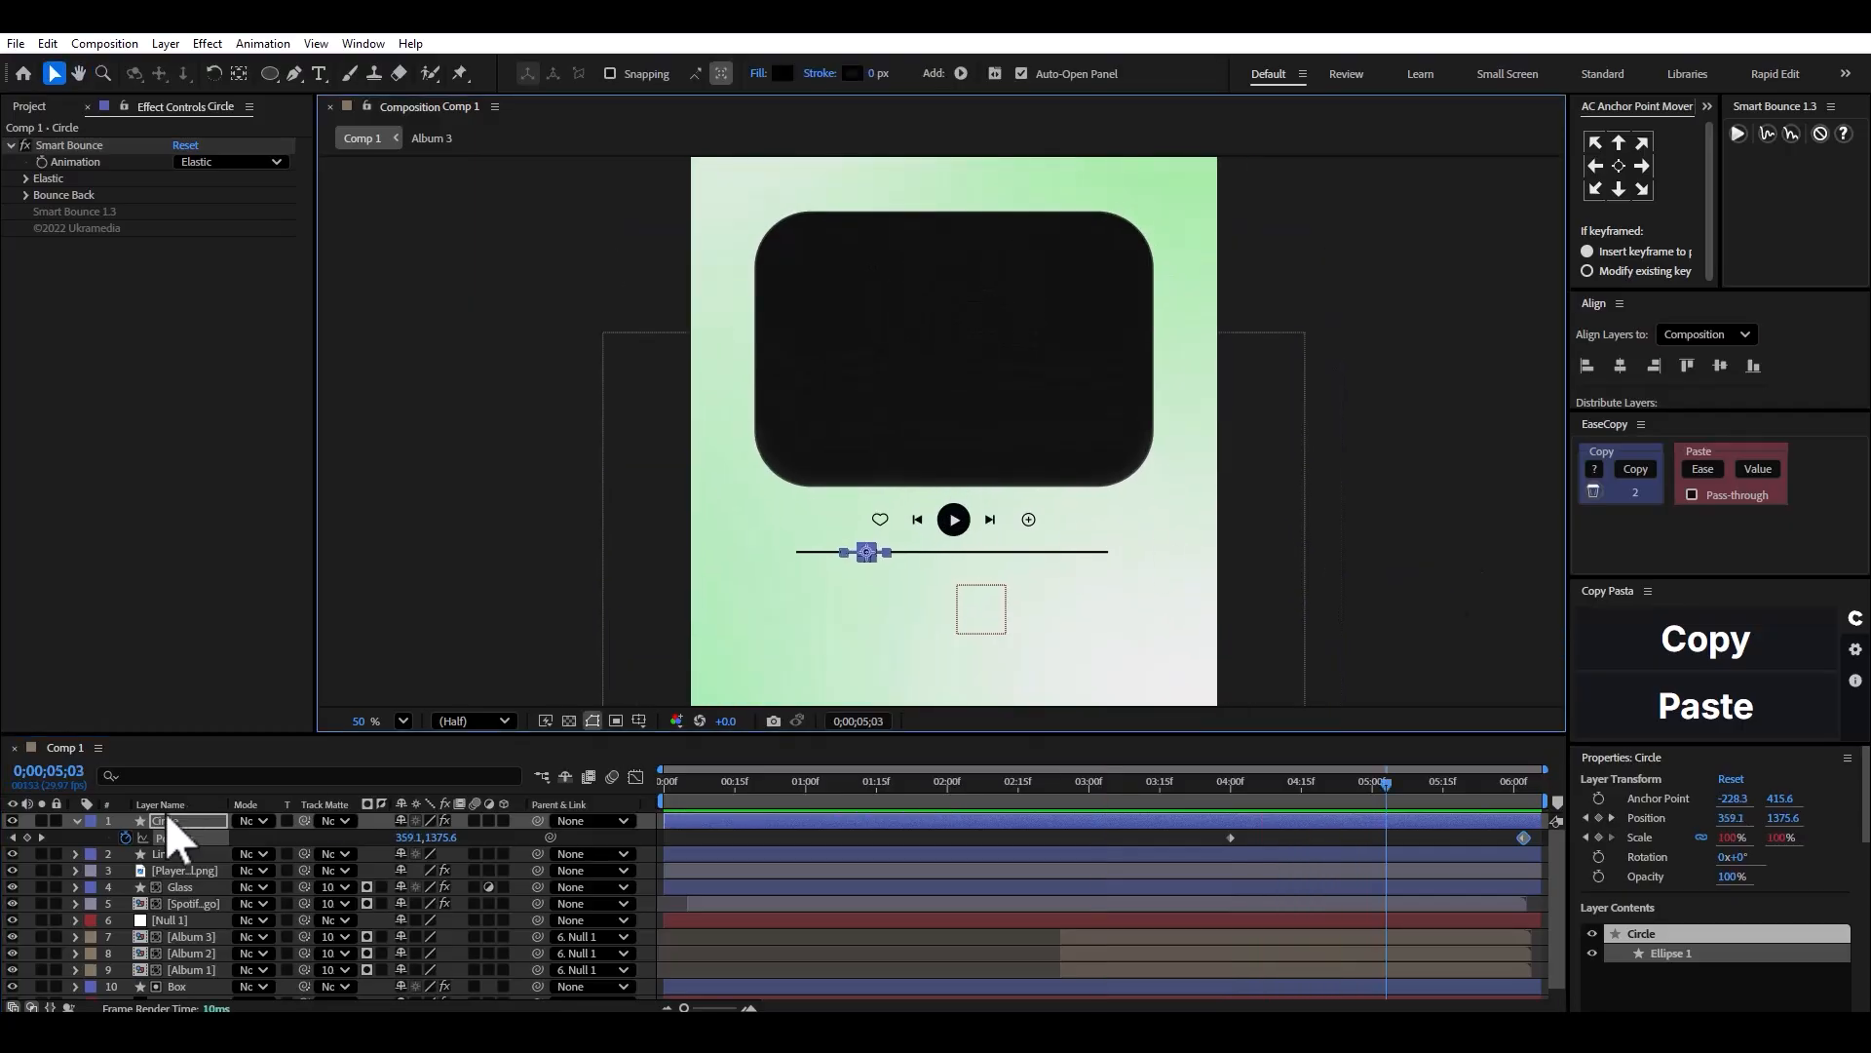
pyautogui.click(76, 820)
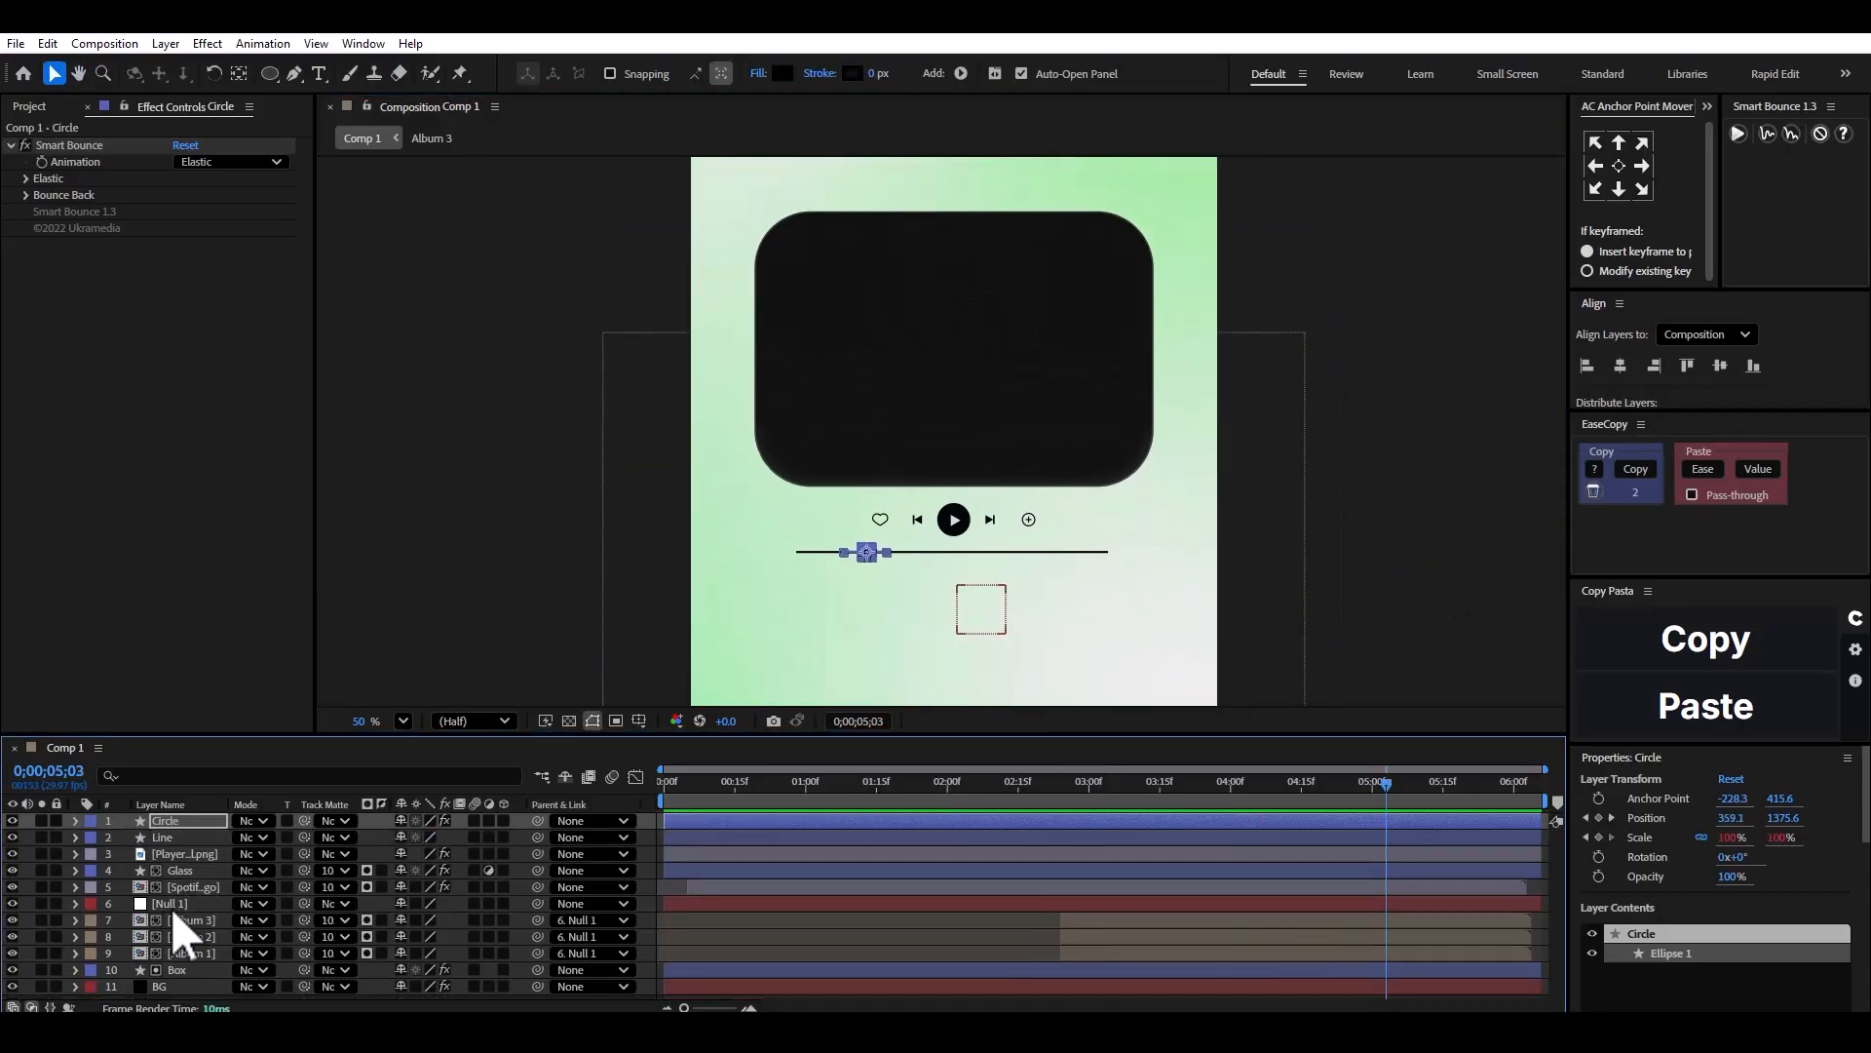
pyautogui.click(209, 872)
pyautogui.press('t')
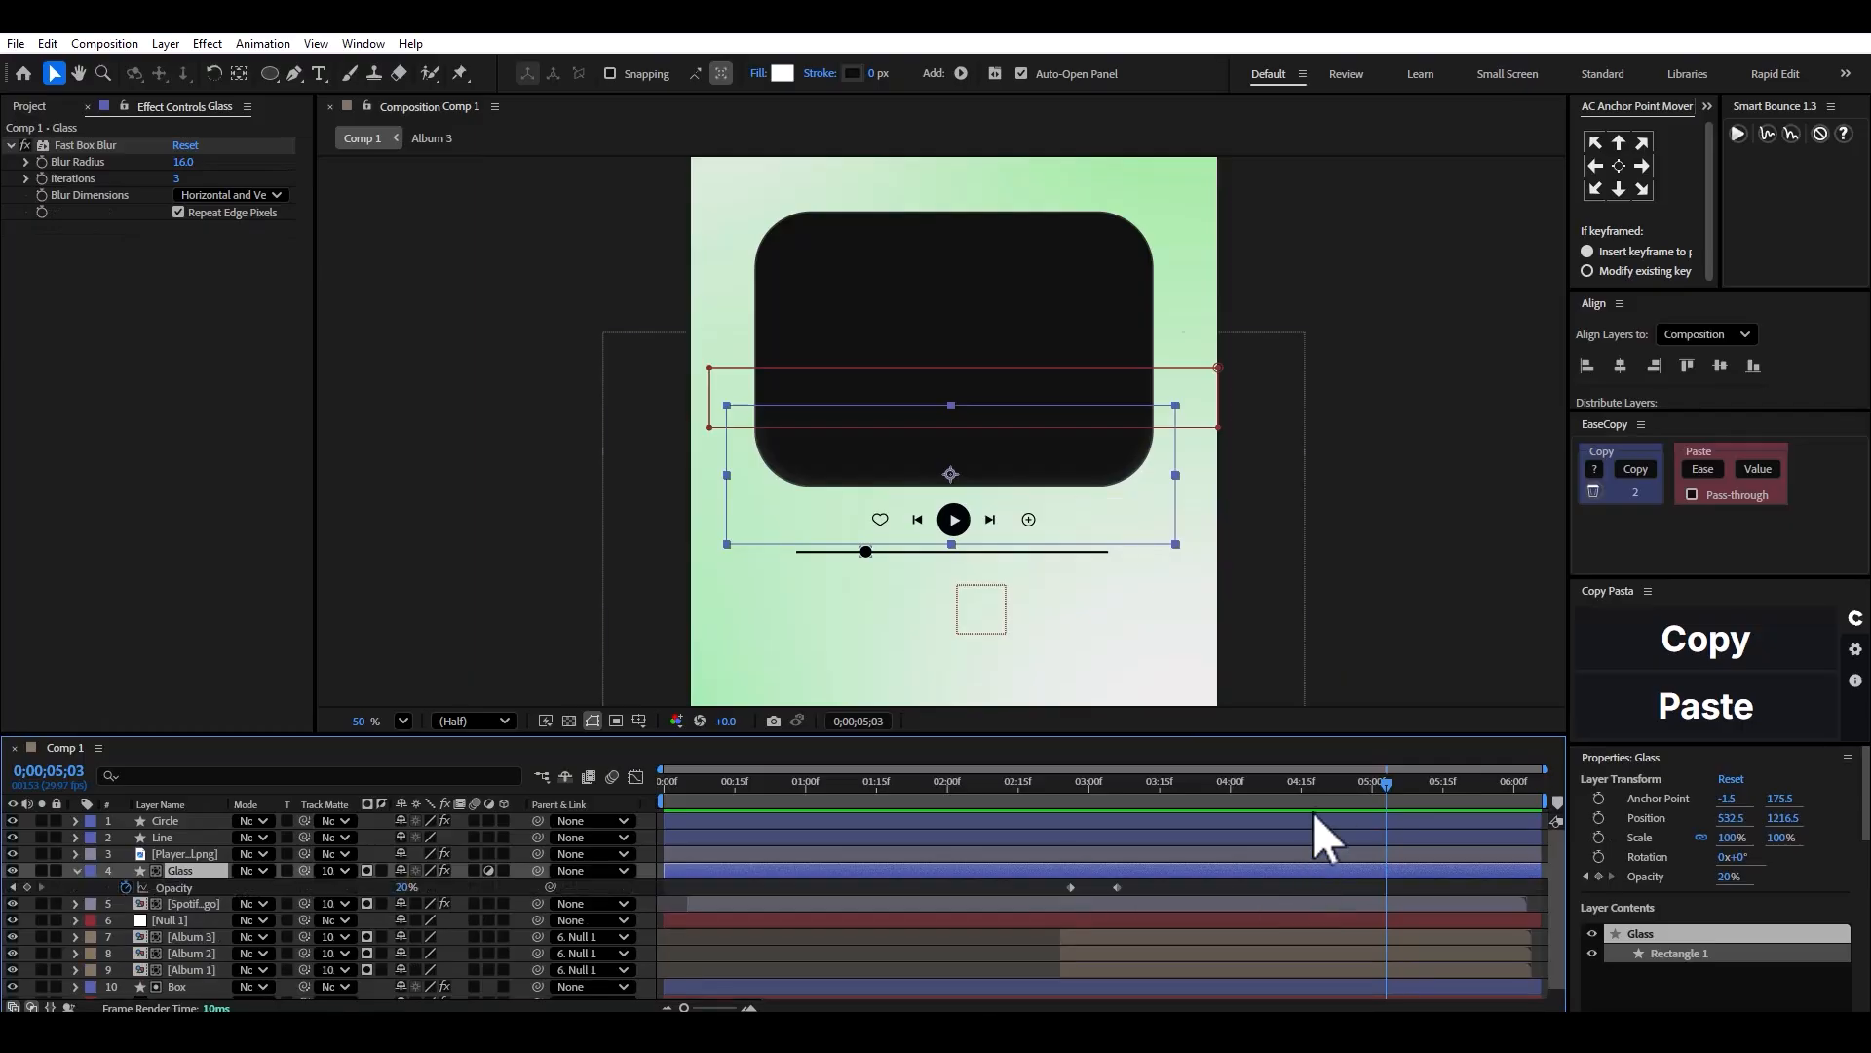
pyautogui.moveTo(1267, 792); pyautogui.dragTo(1315, 809)
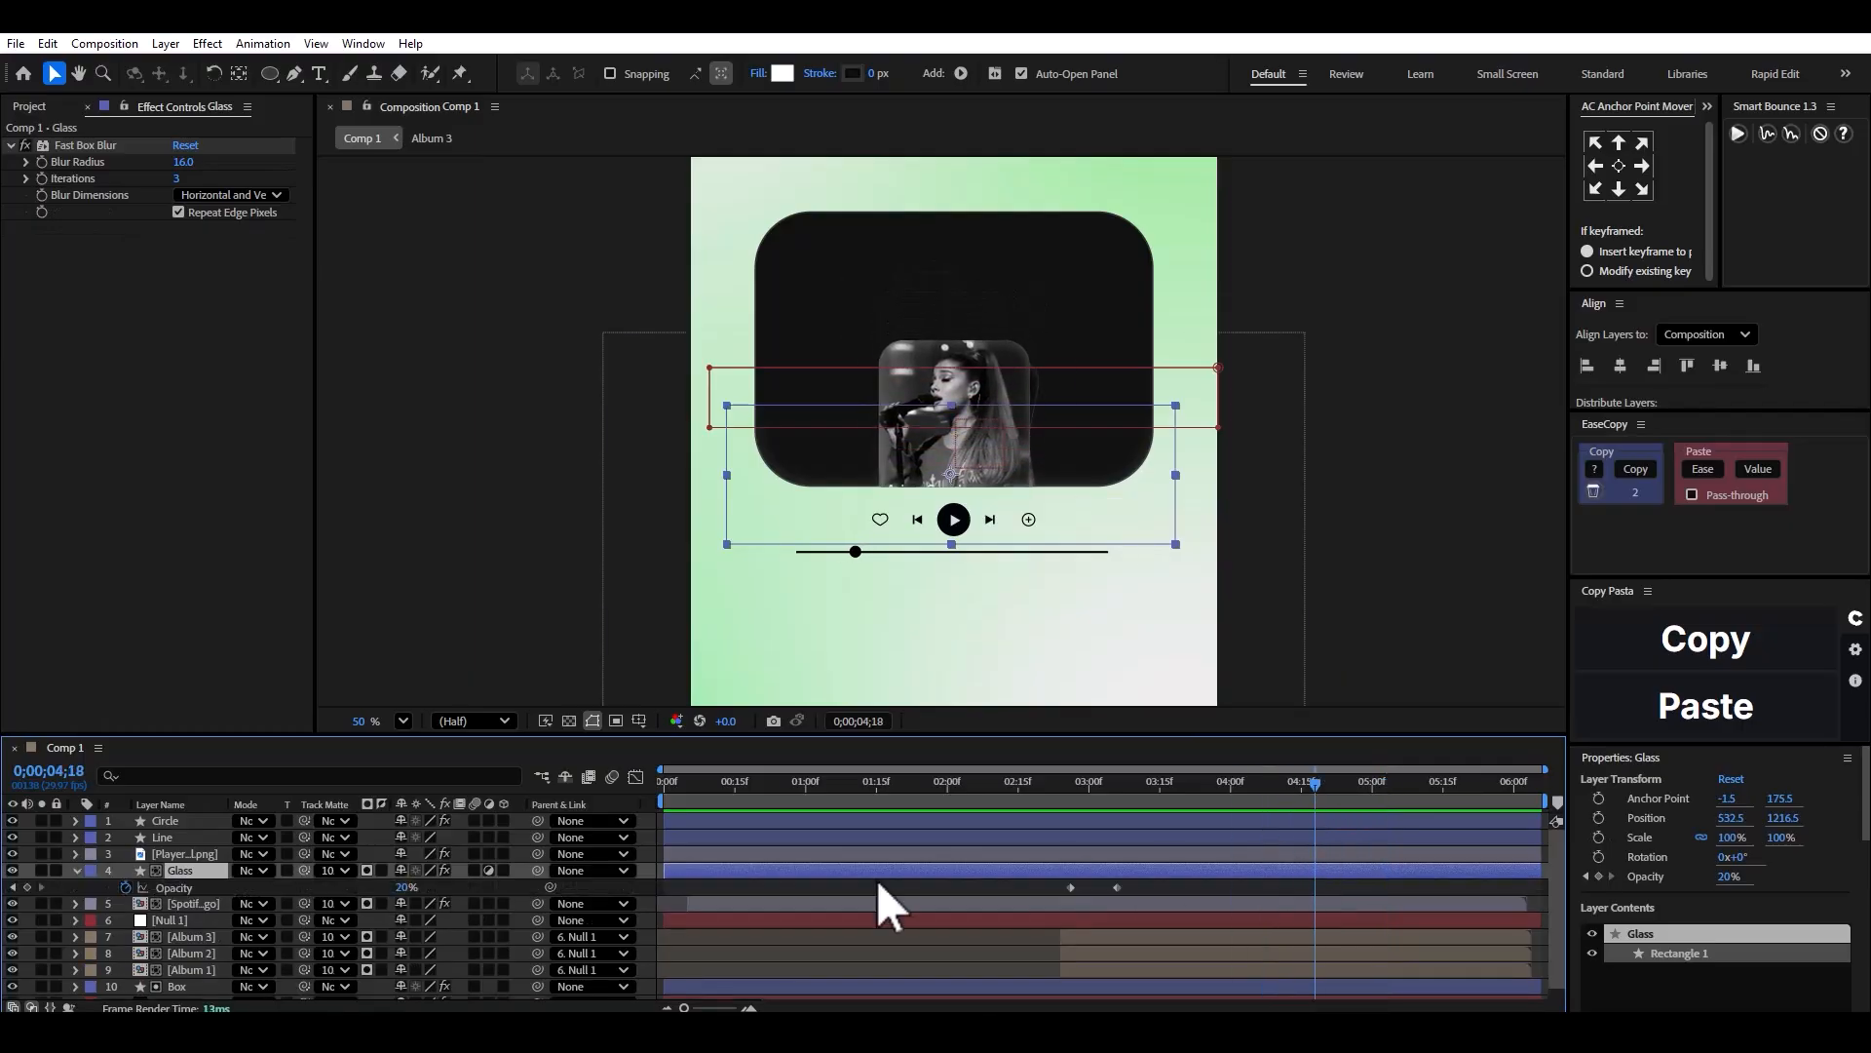
pyautogui.click(29, 888)
# Set the Glass layer's Opacity to 100% at 0;00;04;29 and preview the fade.
pyautogui.press('space')
pyautogui.press('space')
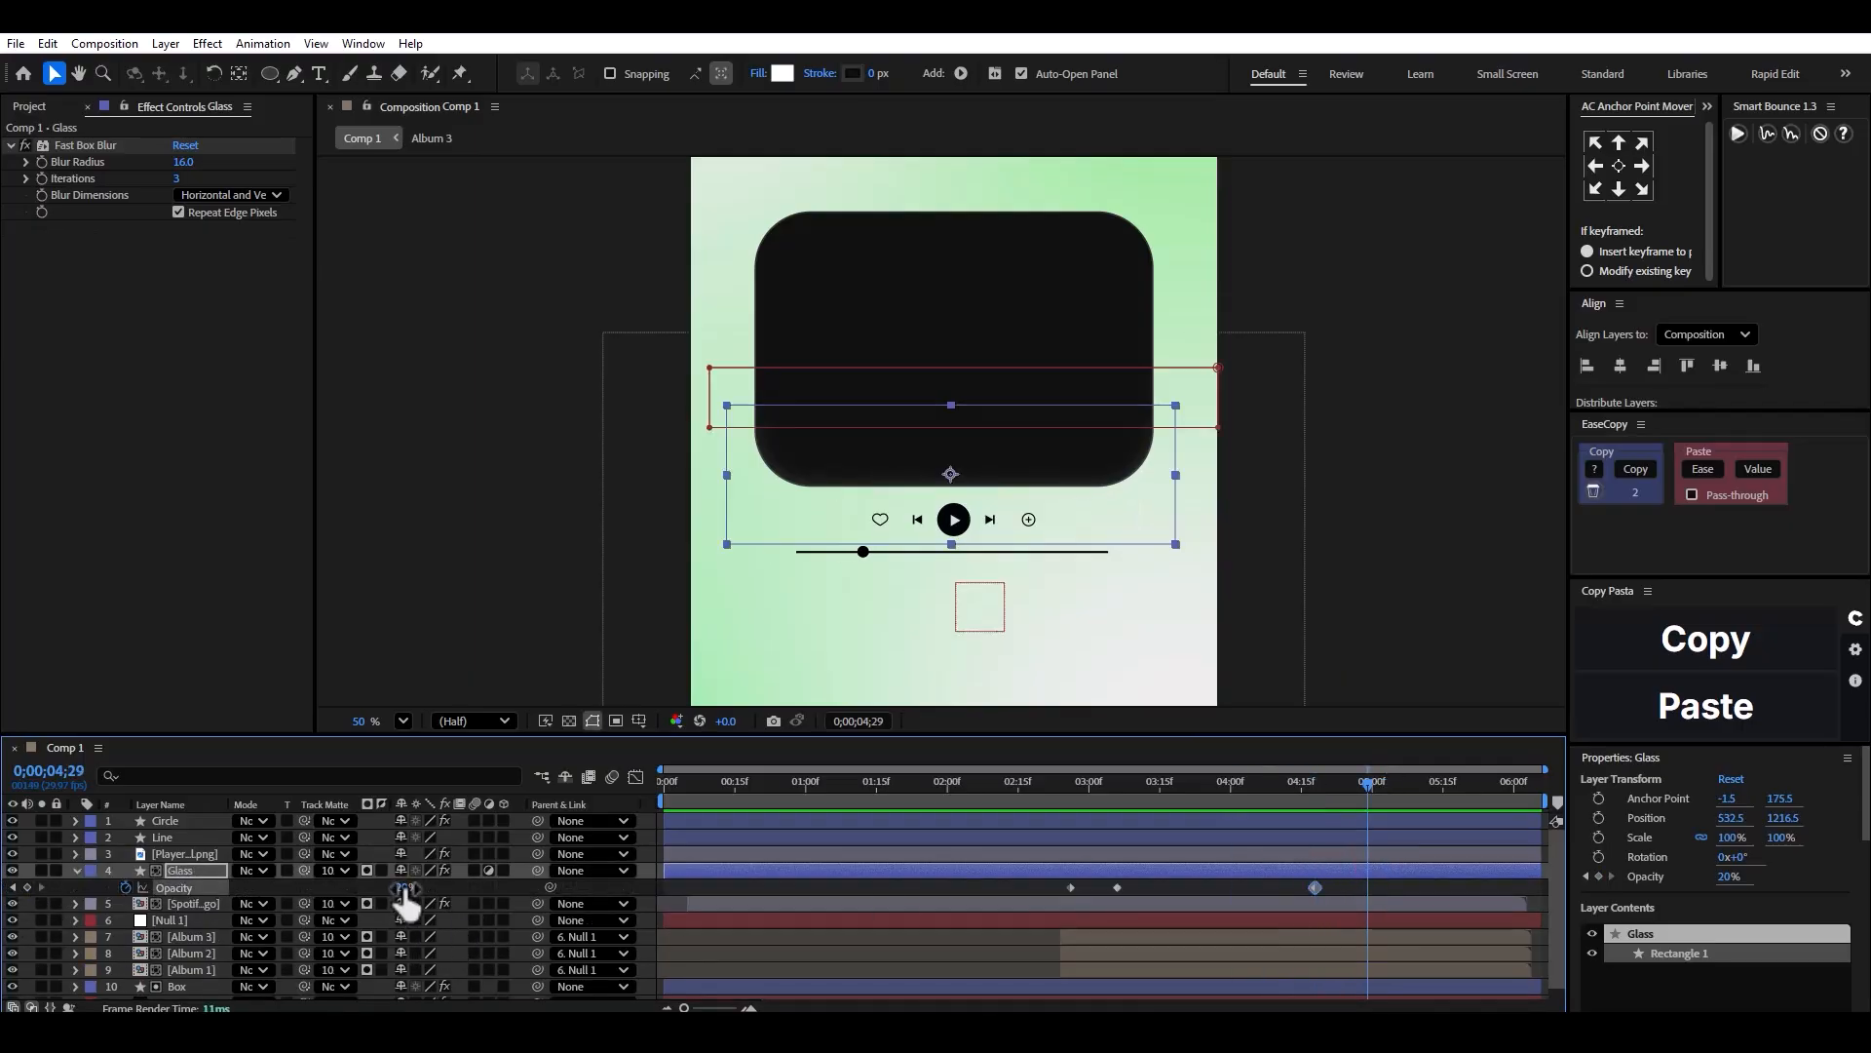
pyautogui.moveTo(402, 888); pyautogui.dragTo(510, 889)
pyautogui.click(1140, 788)
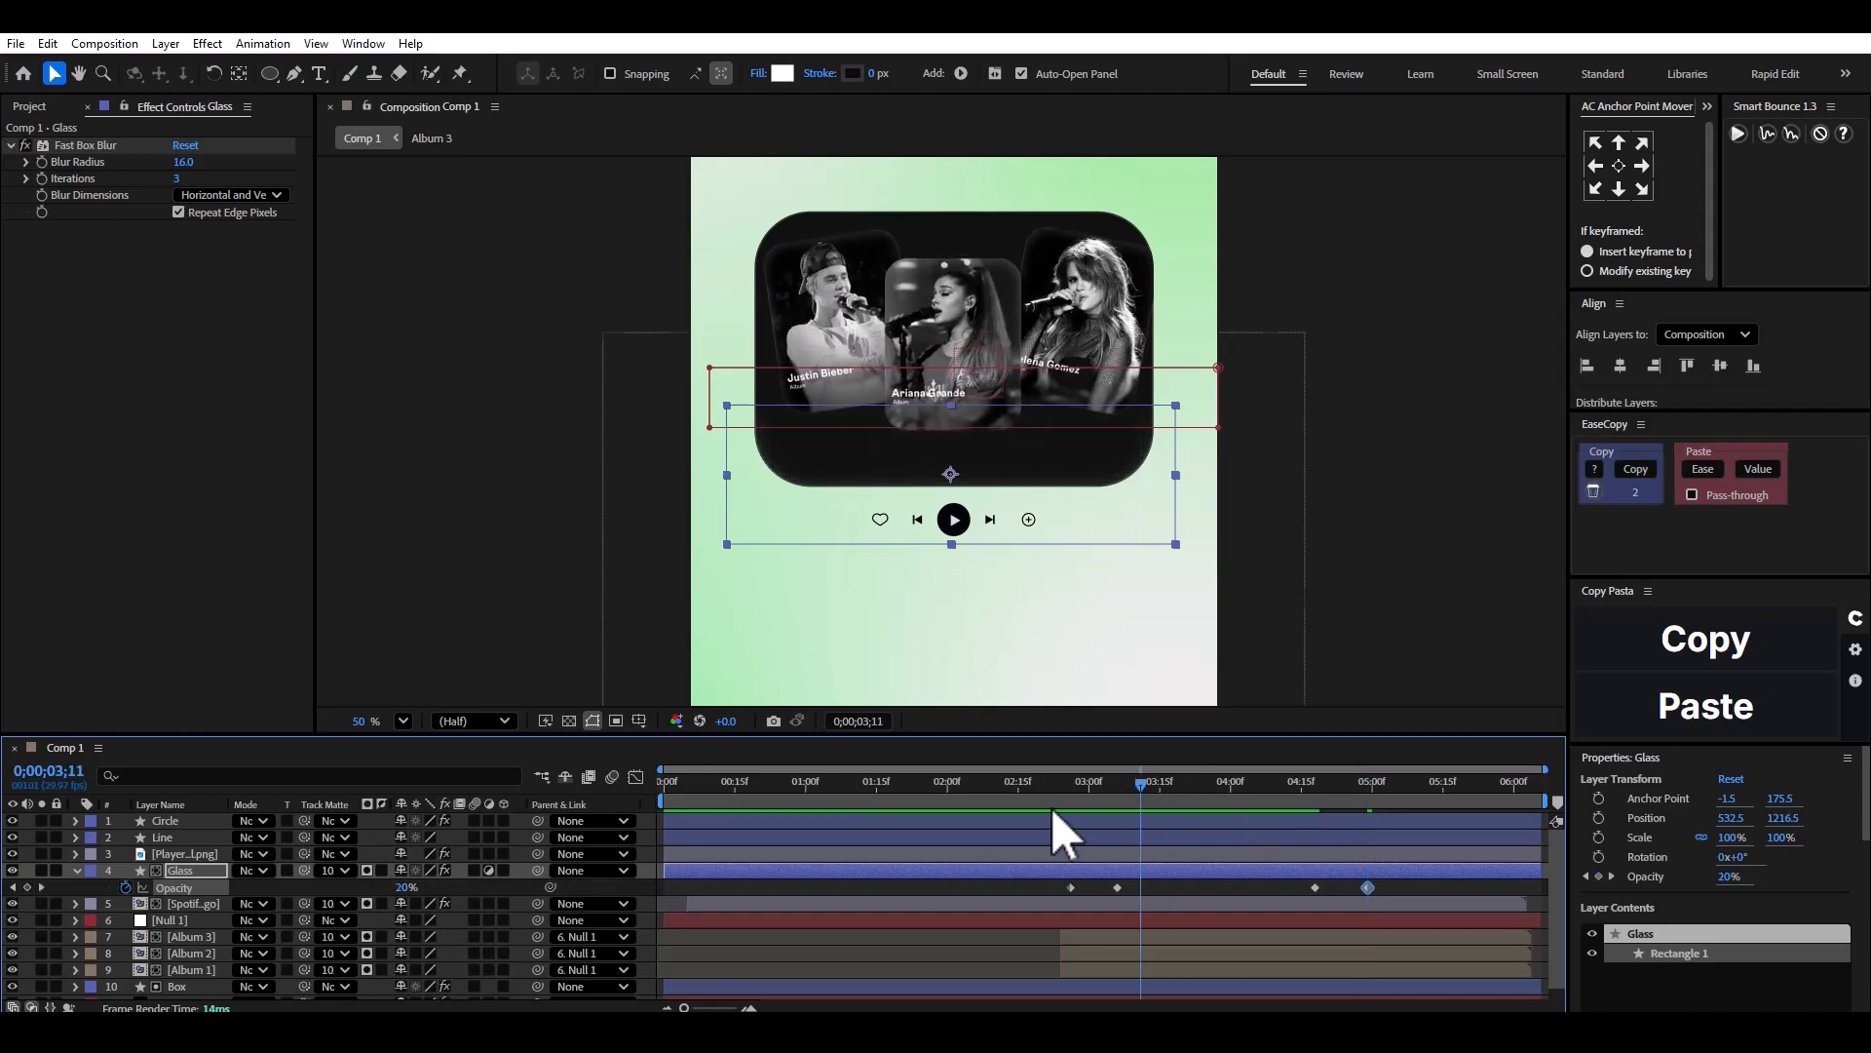
pyautogui.press('space')
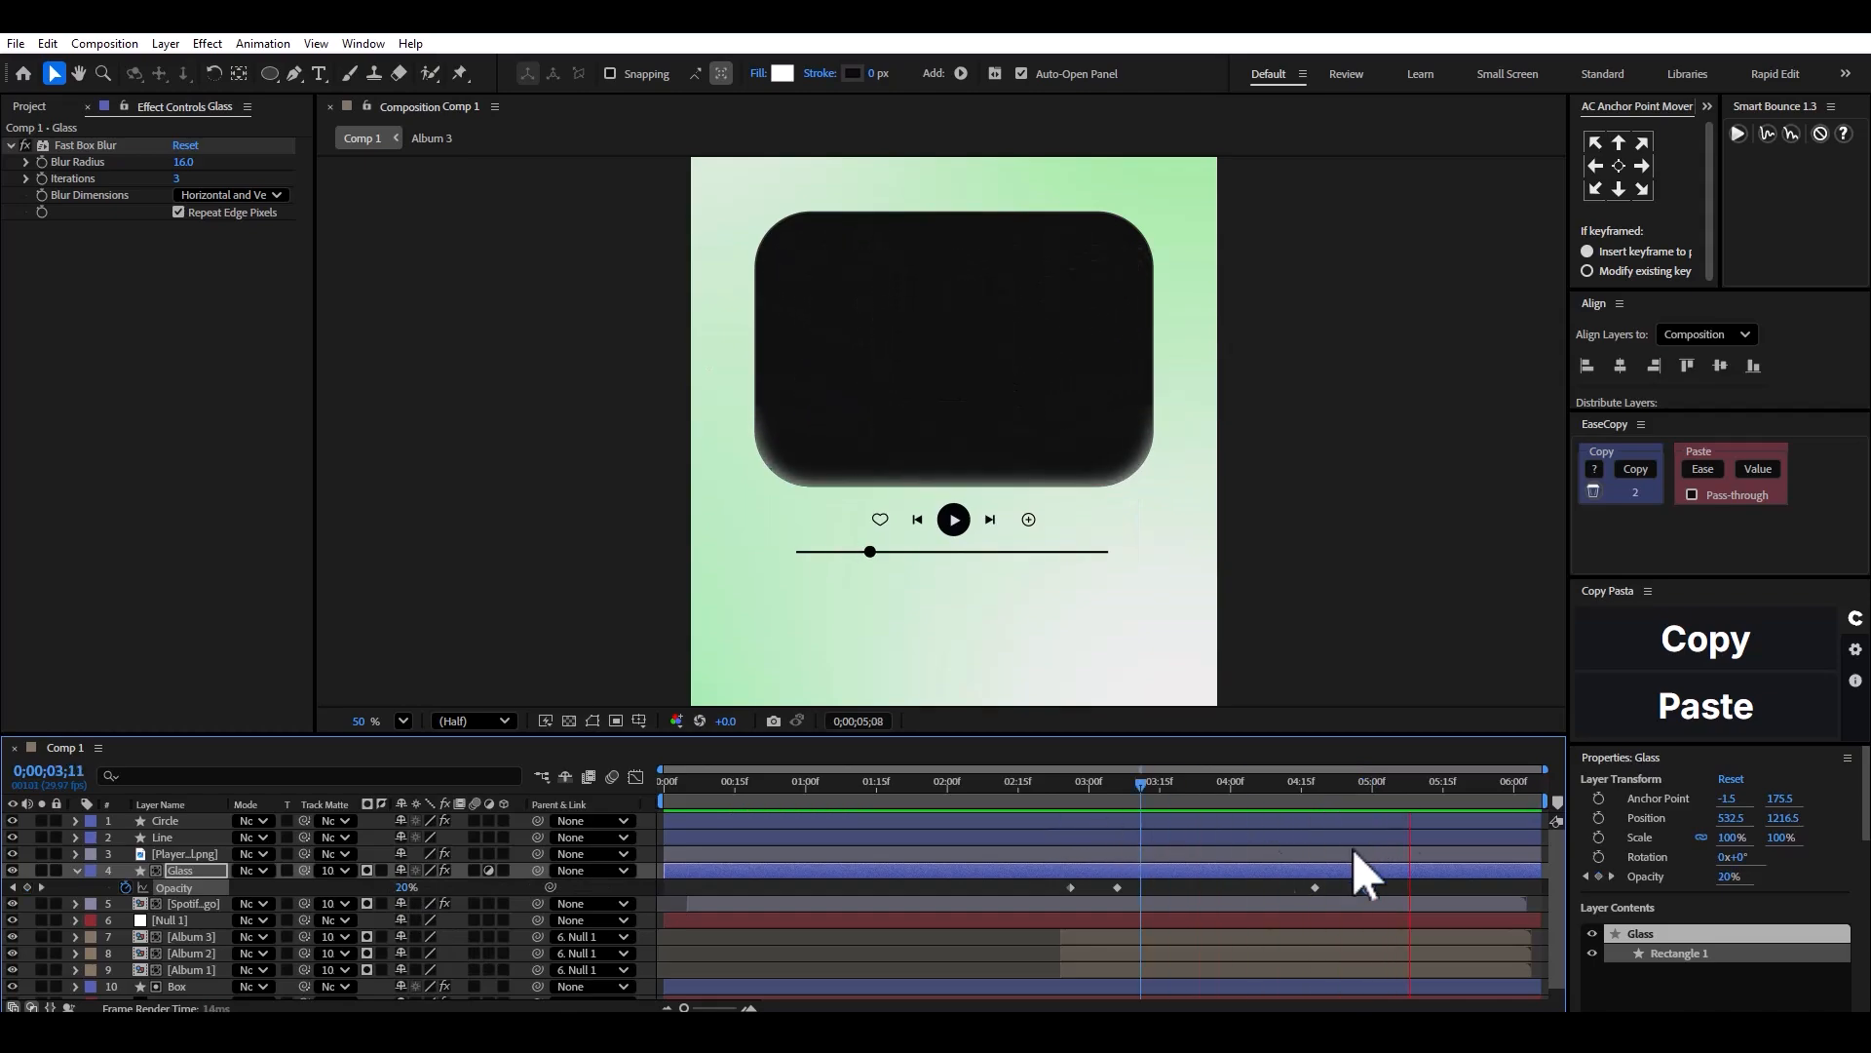
pyautogui.press('space')
# Add a Position keyframe holding the Spotify logo below the box and move it to about 0;00;04;24.
pyautogui.scroll(3, 1538, 890)
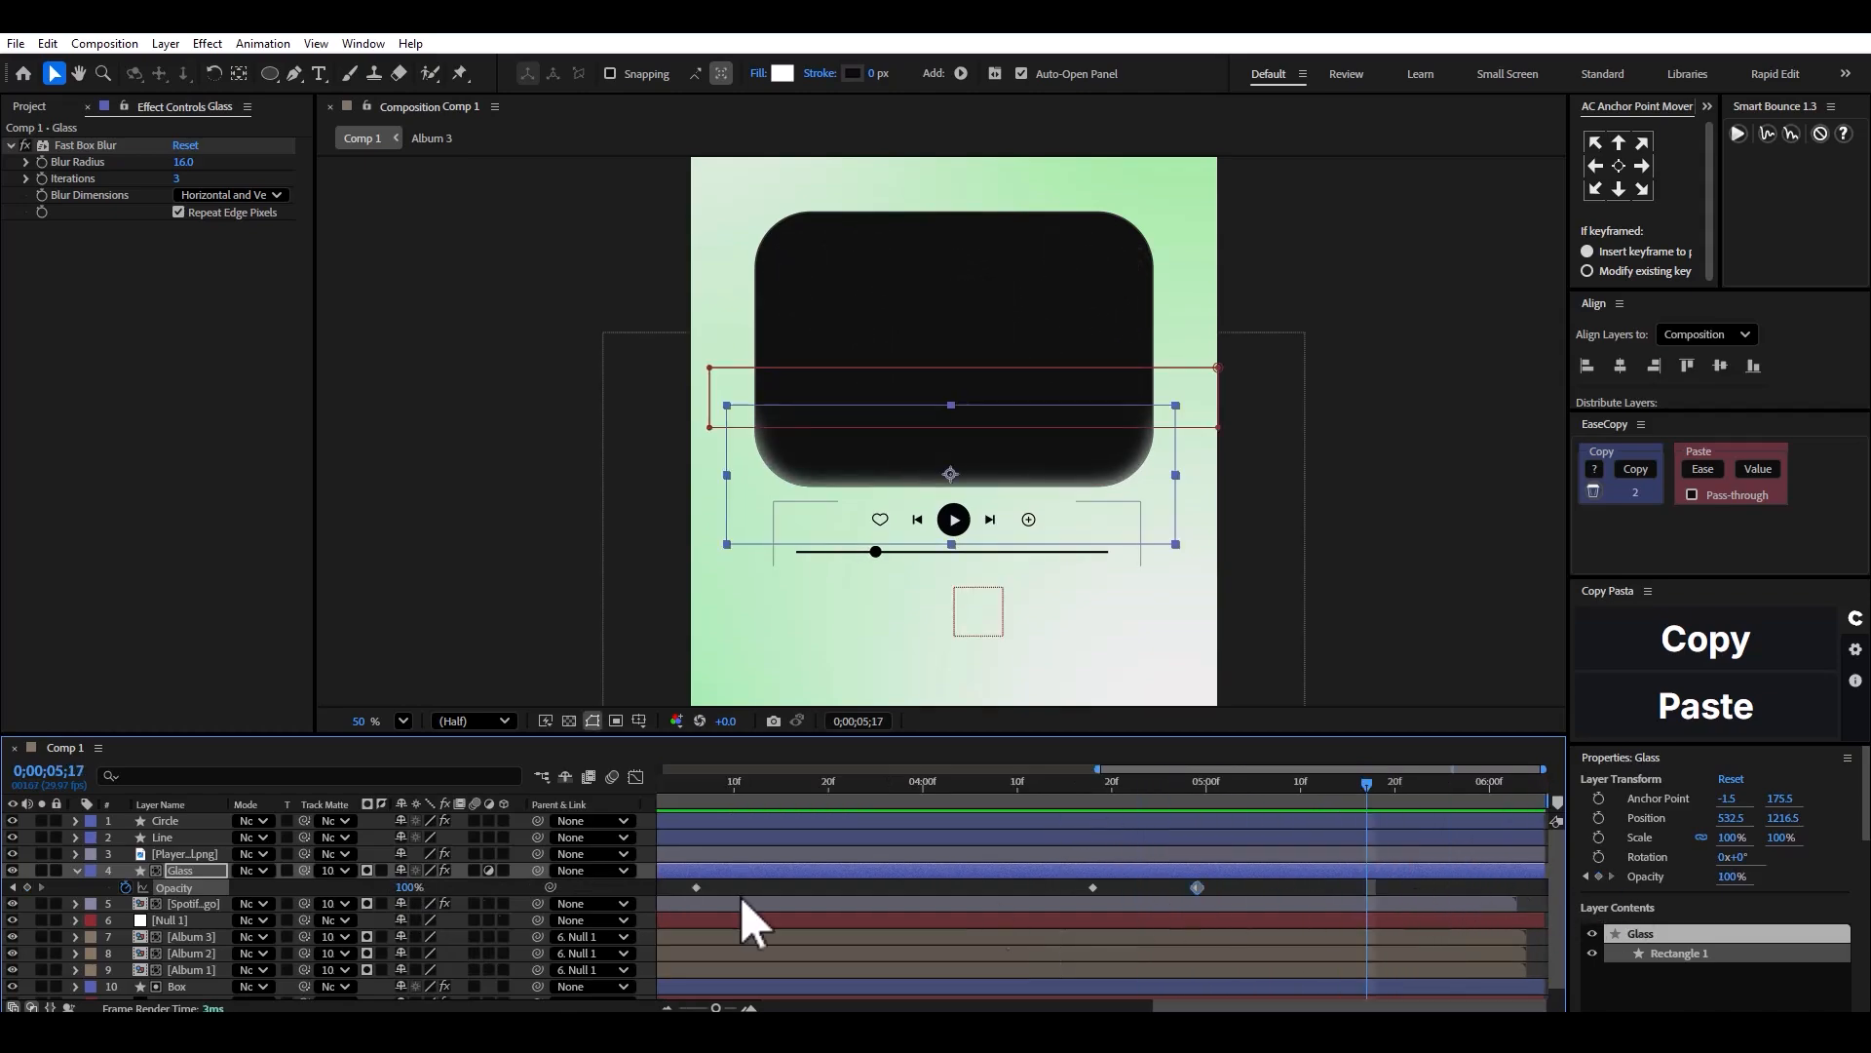
pyautogui.click(181, 904)
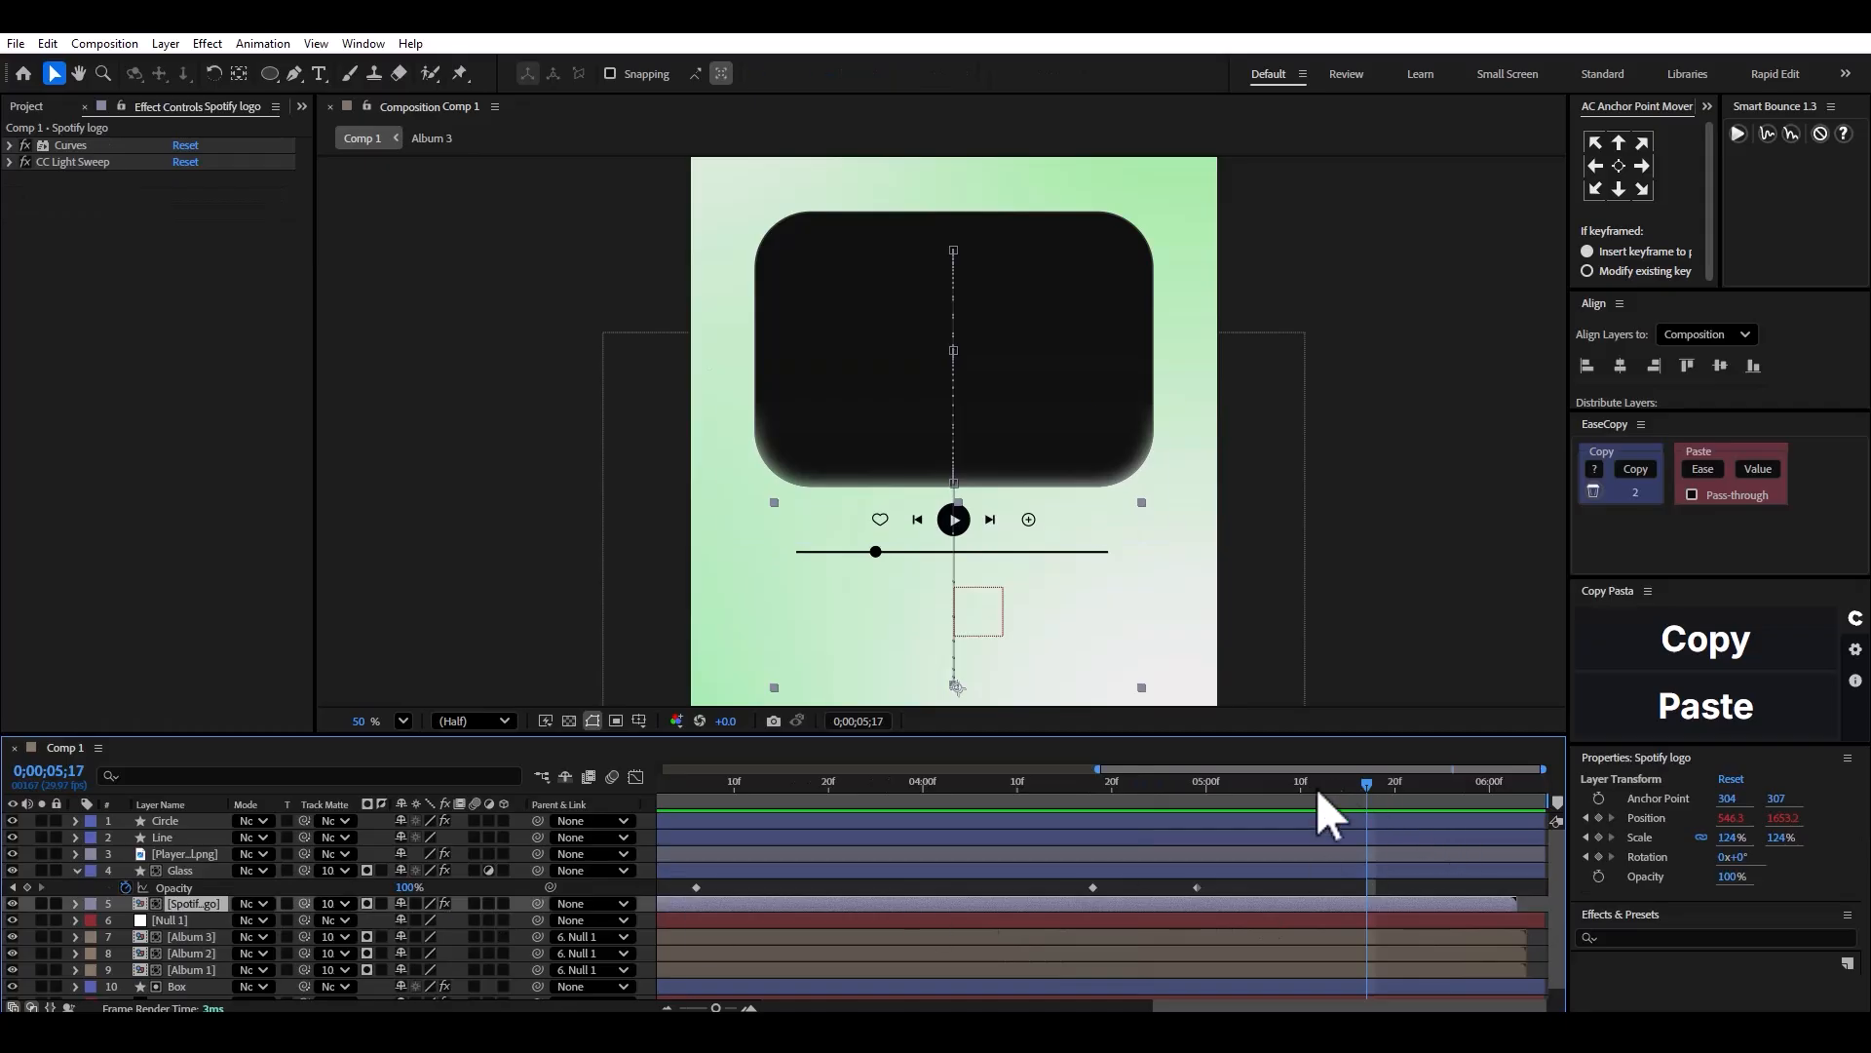
pyautogui.press('p')
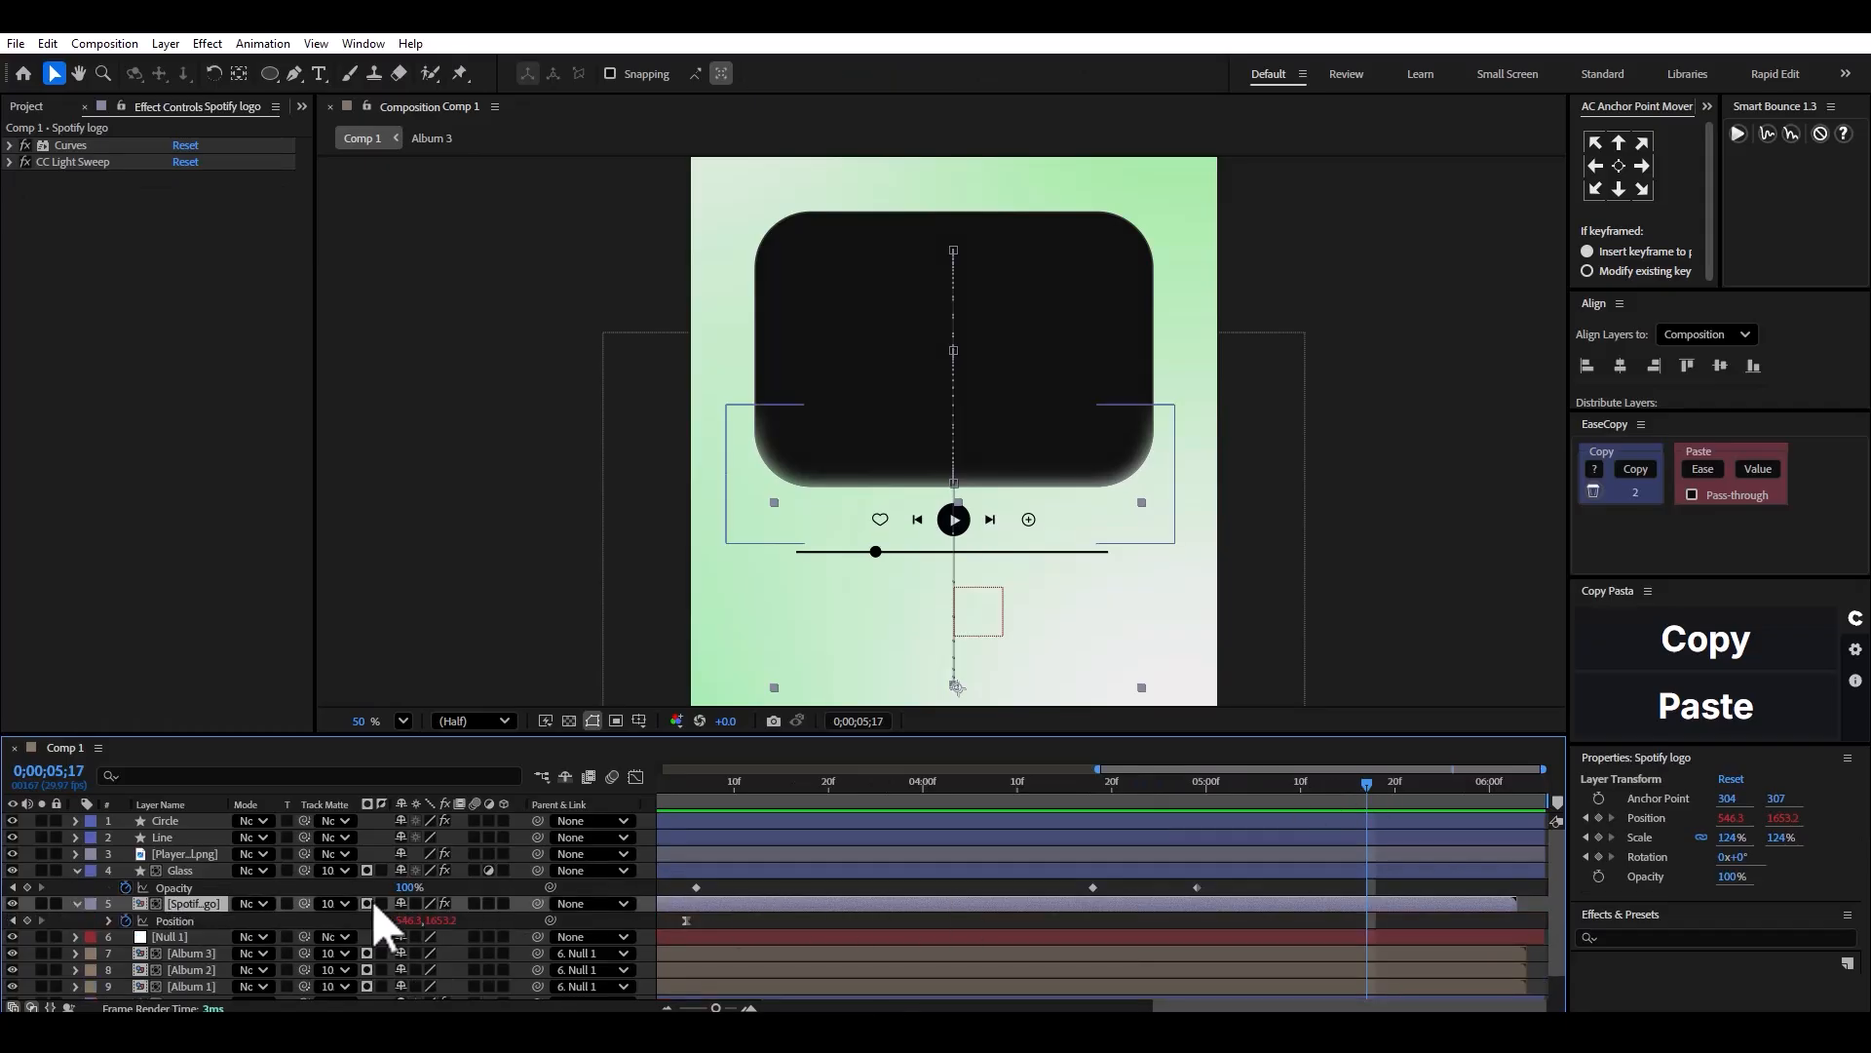
pyautogui.click(26, 921)
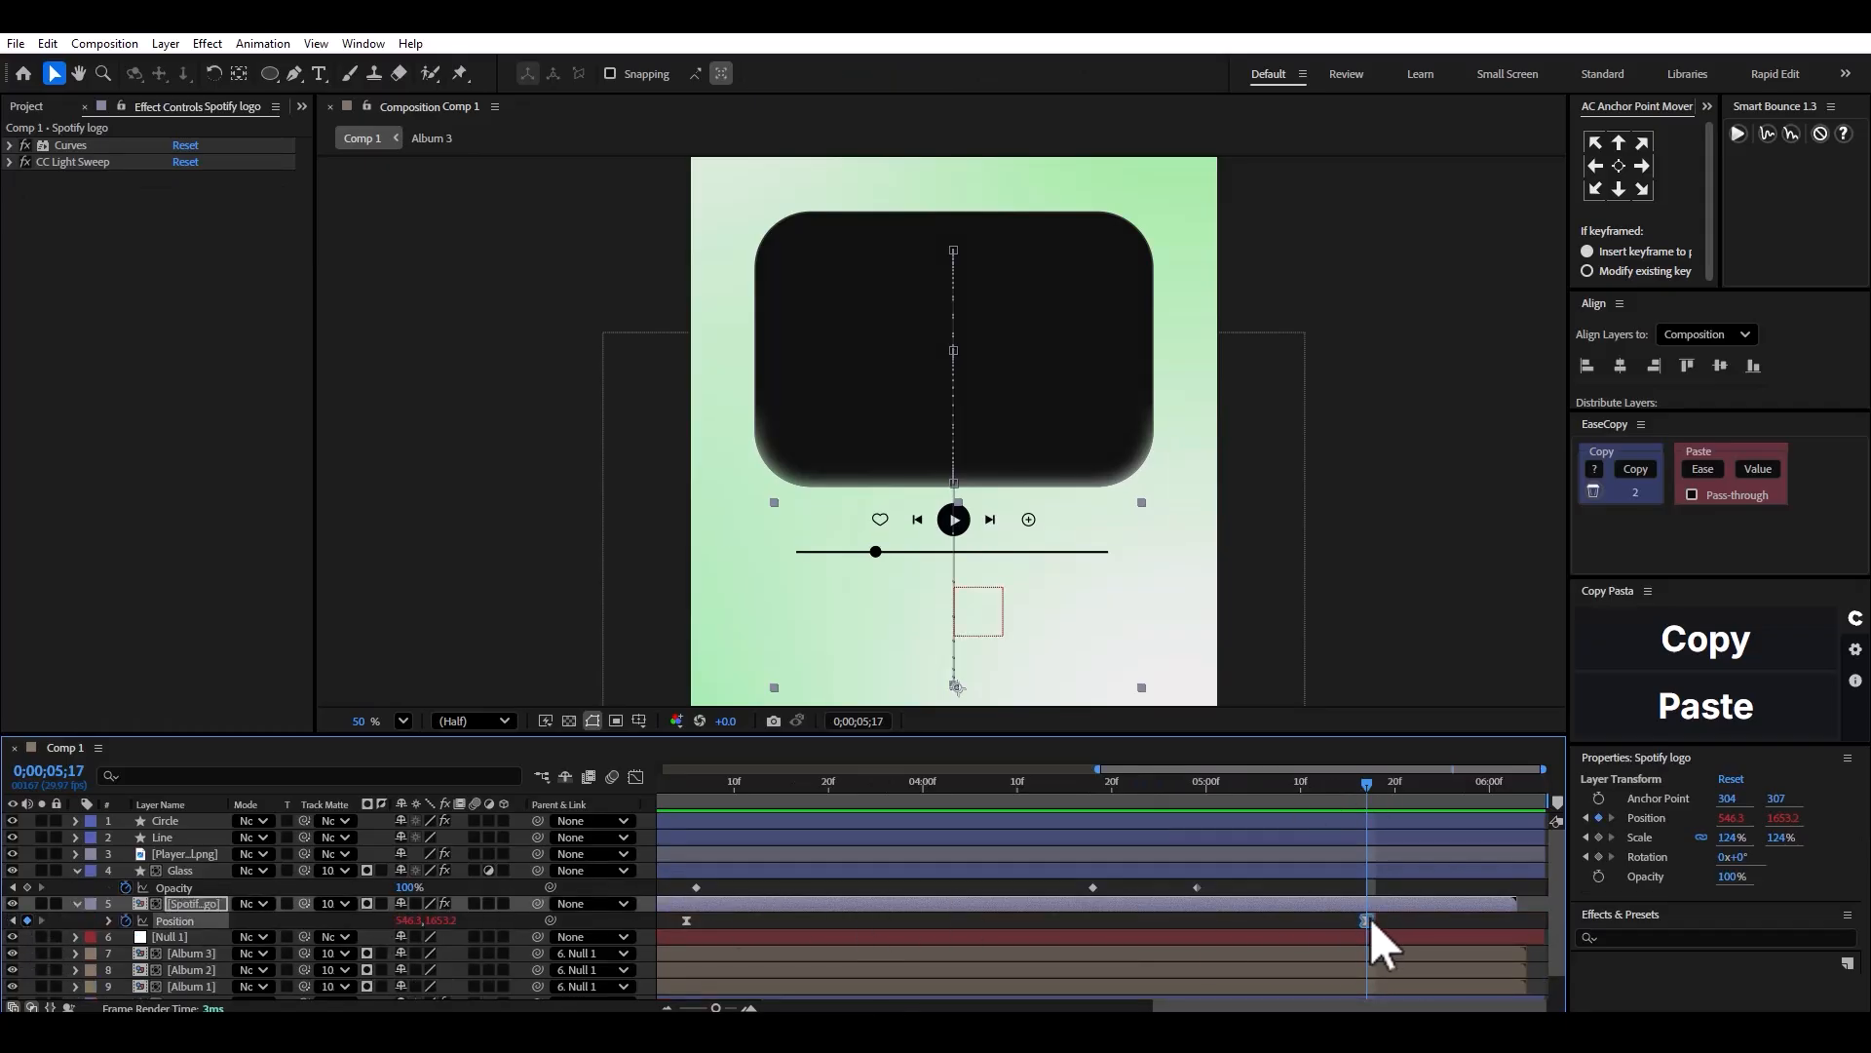
pyautogui.moveTo(1370, 922); pyautogui.dragTo(1151, 924)
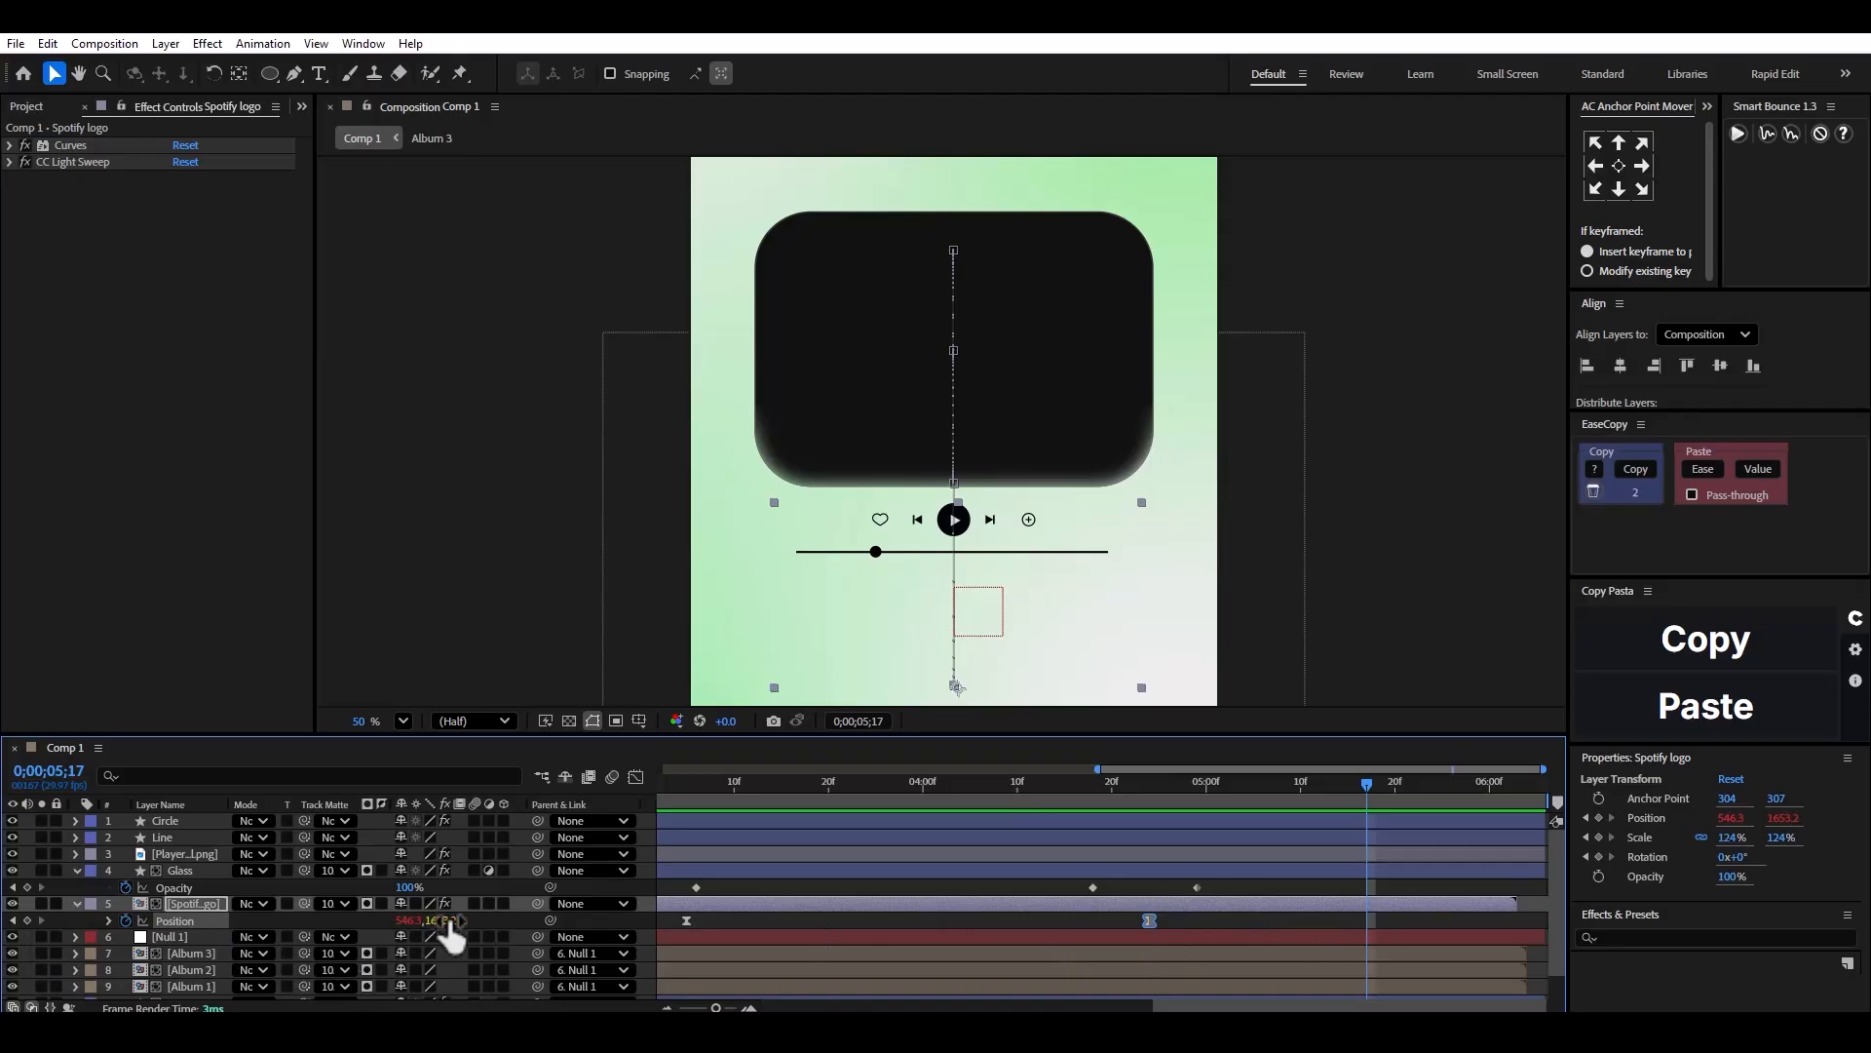
# Raise the Spotify logo into the black box at 0;00;05;17 with a Y position of about 1127, and preview its entrance.
pyautogui.moveTo(451, 936); pyautogui.dragTo(10, 932)
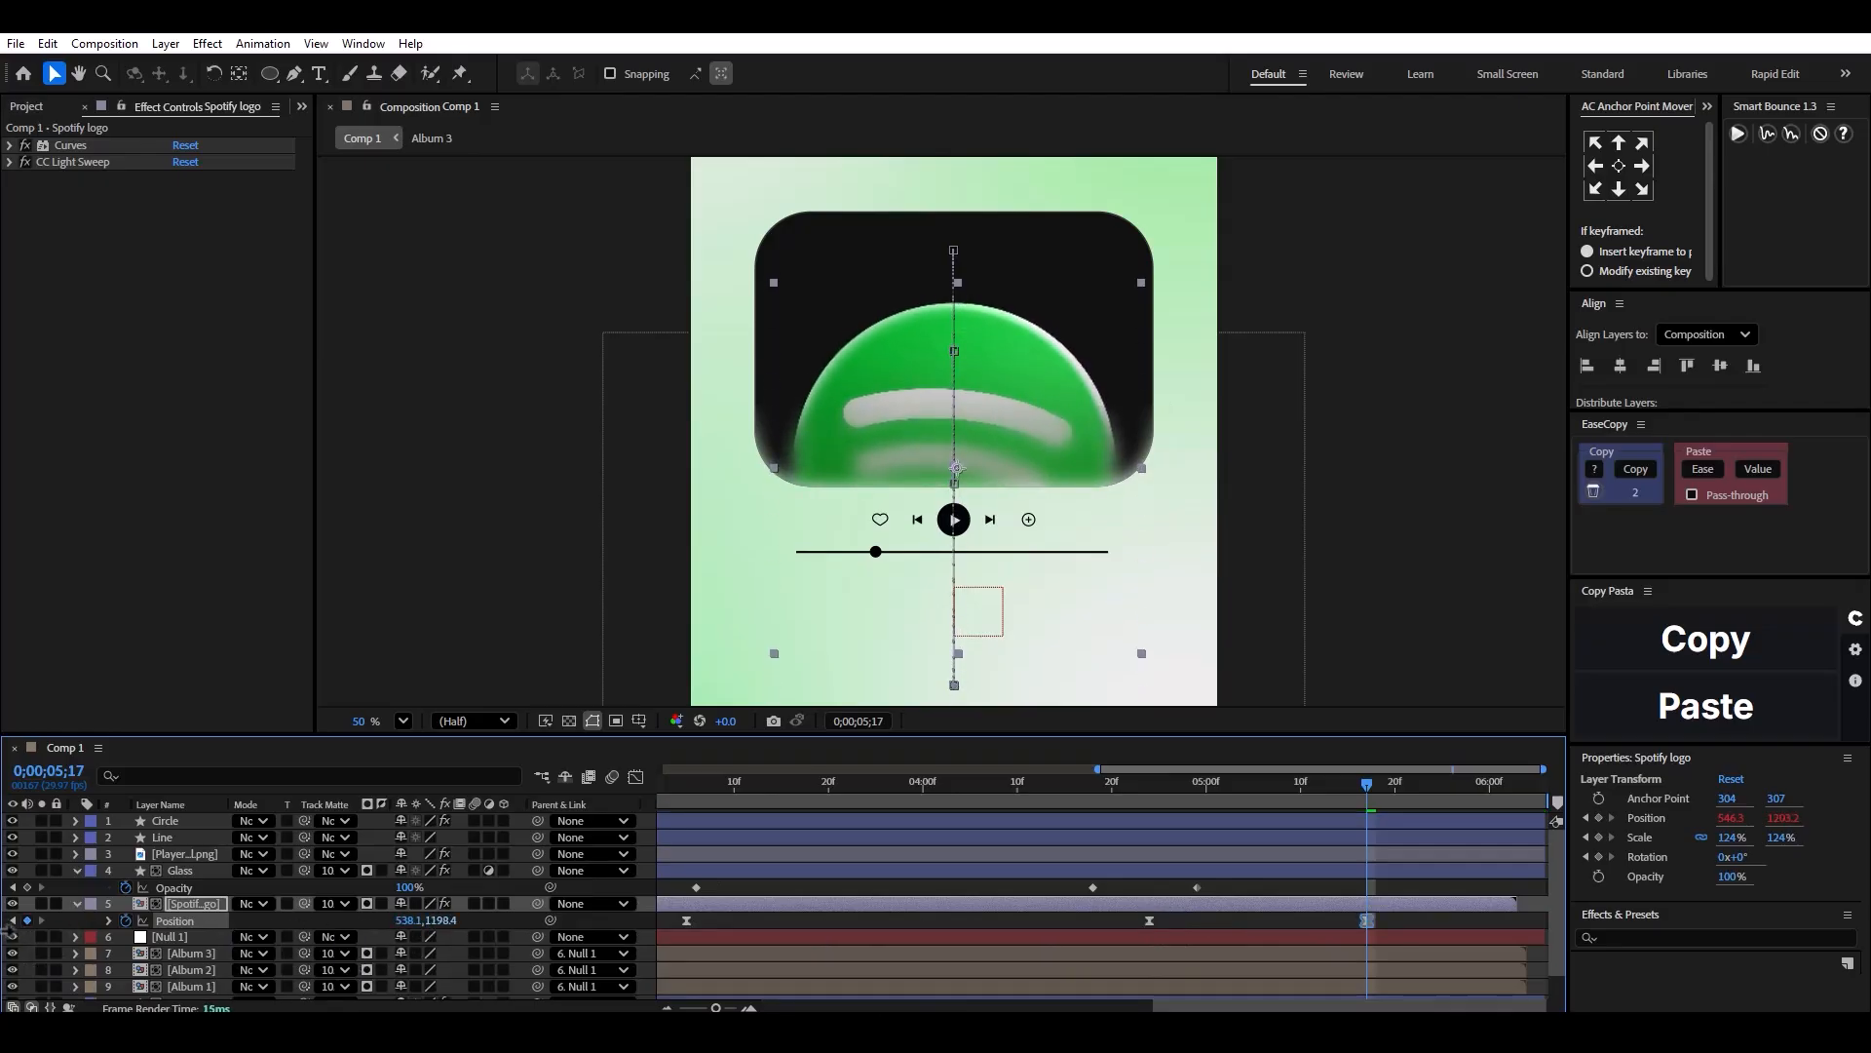
pyautogui.moveTo(444, 921); pyautogui.dragTo(376, 950)
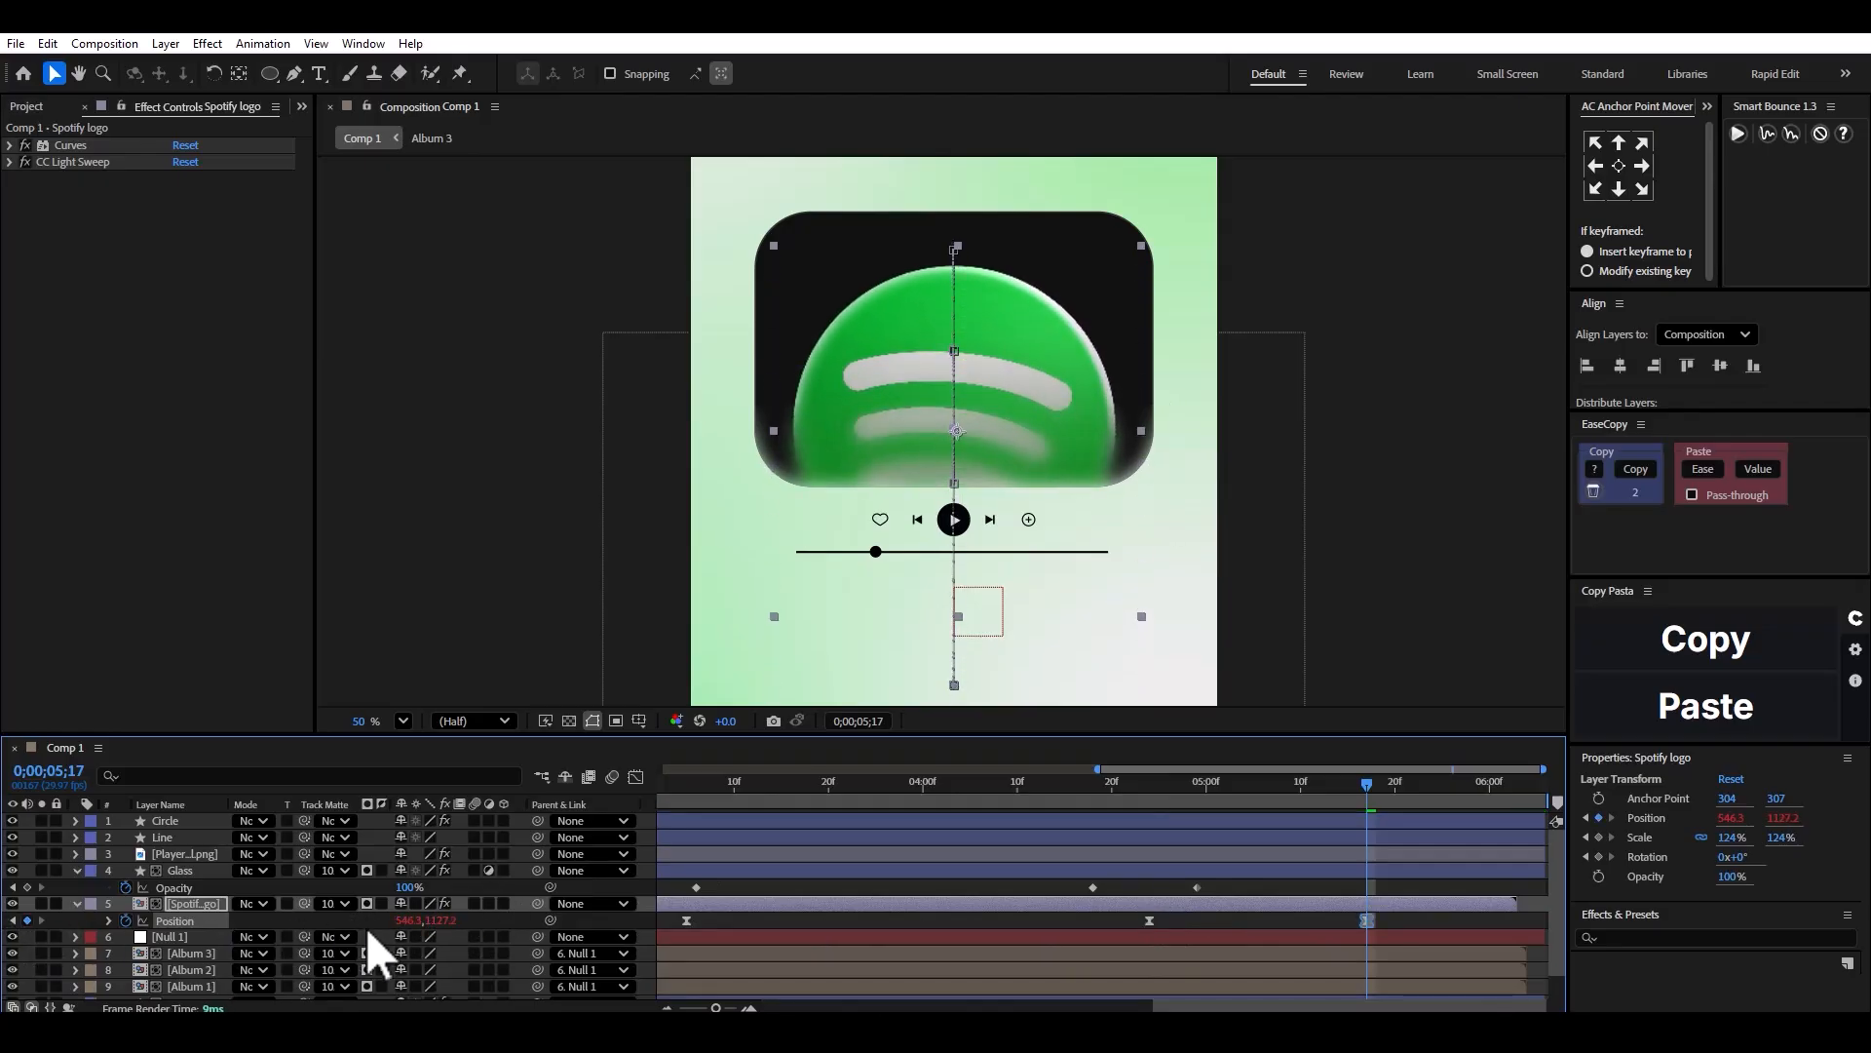
pyautogui.moveTo(1071, 798); pyautogui.dragTo(753, 850)
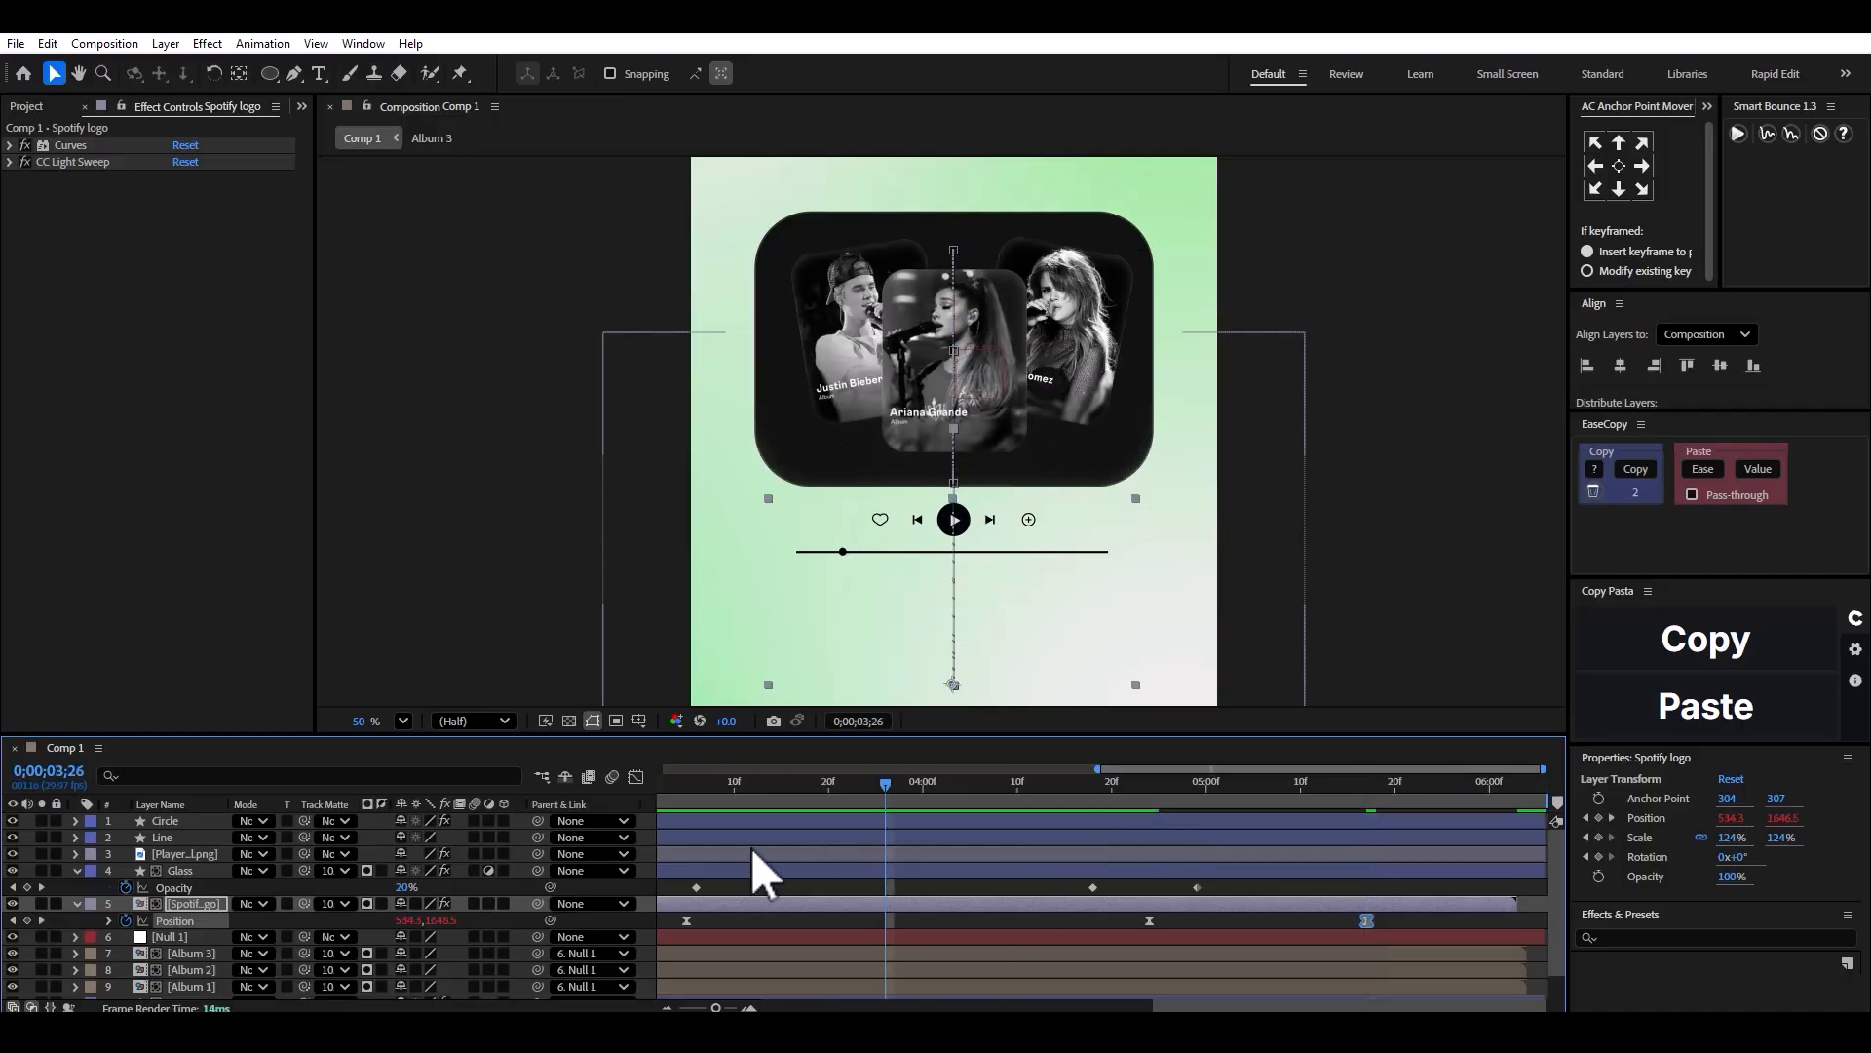
pyautogui.press('space')
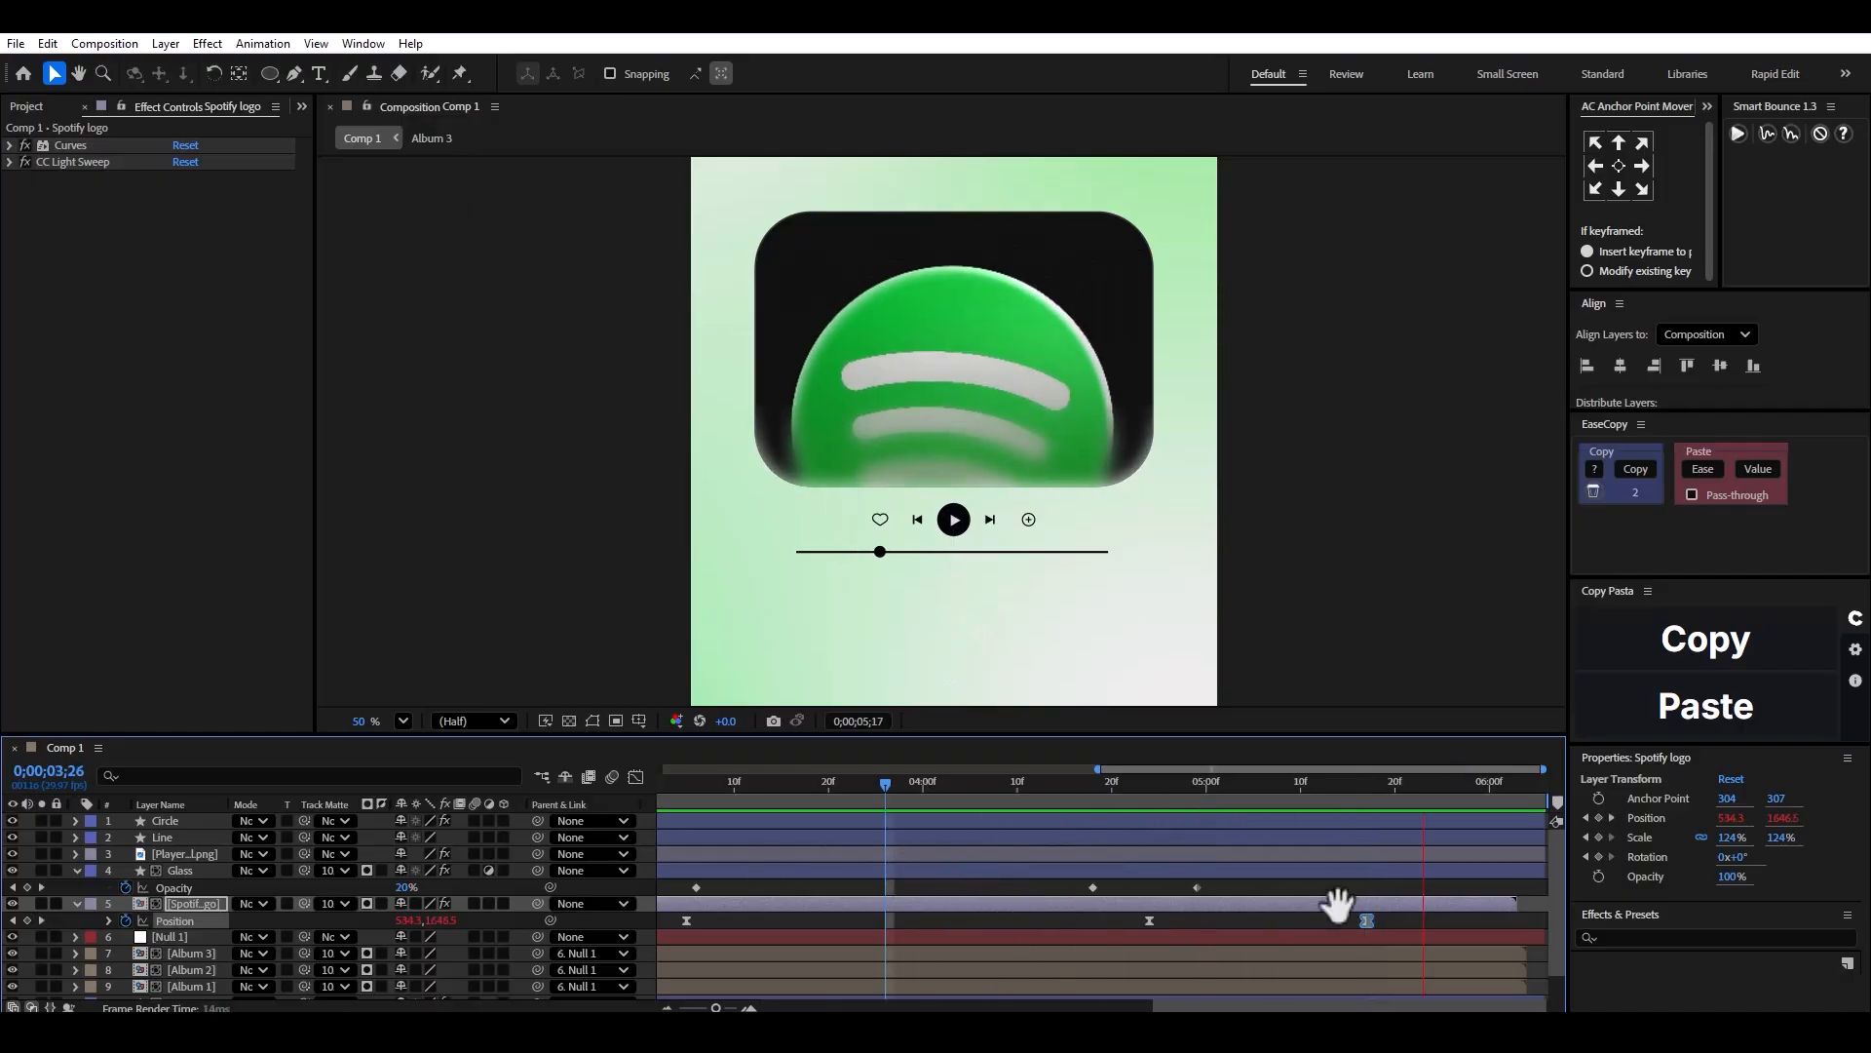
pyautogui.press('space')
# Shift the logo's last two Position keyframes together so the first sits at 0;00;04;18 with the Glass opacity keyframe, and preview the timing.
pyautogui.moveTo(1384, 913); pyautogui.dragTo(1058, 916)
pyautogui.moveTo(970, 793); pyautogui.dragTo(914, 800)
pyautogui.press('space')
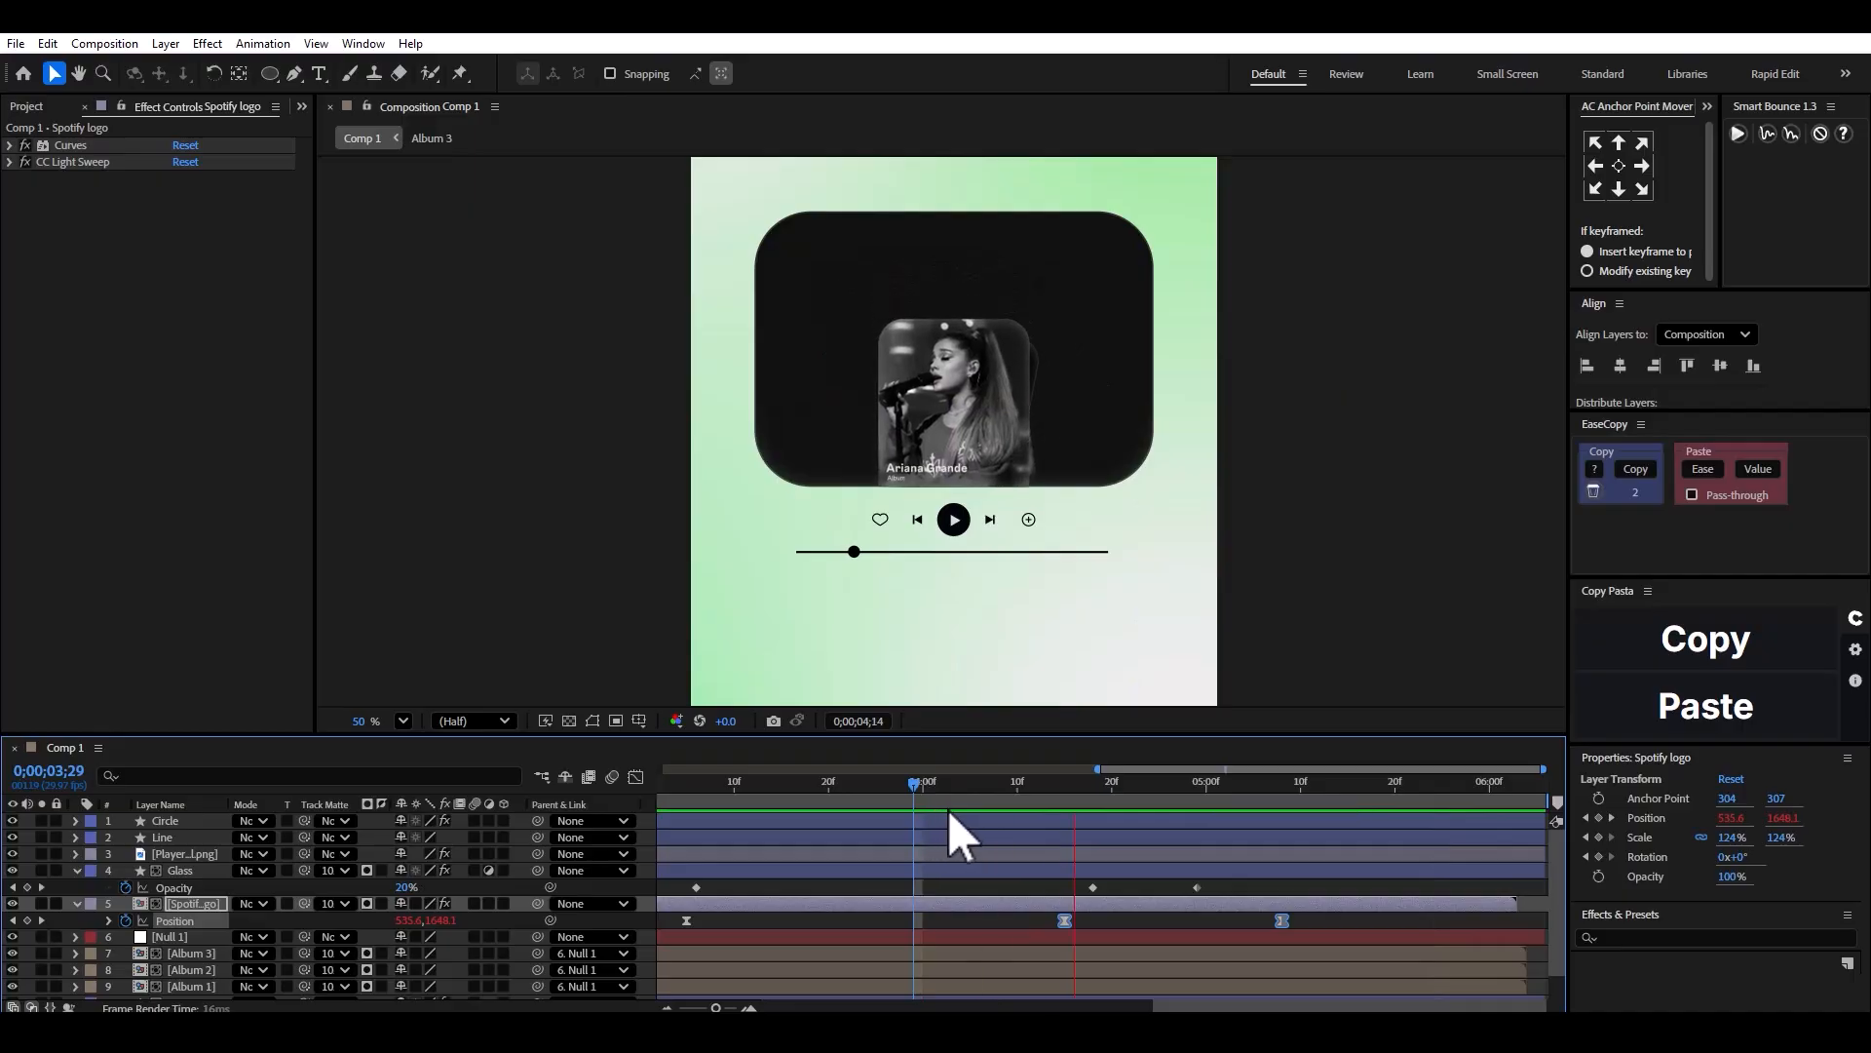
pyautogui.press('space')
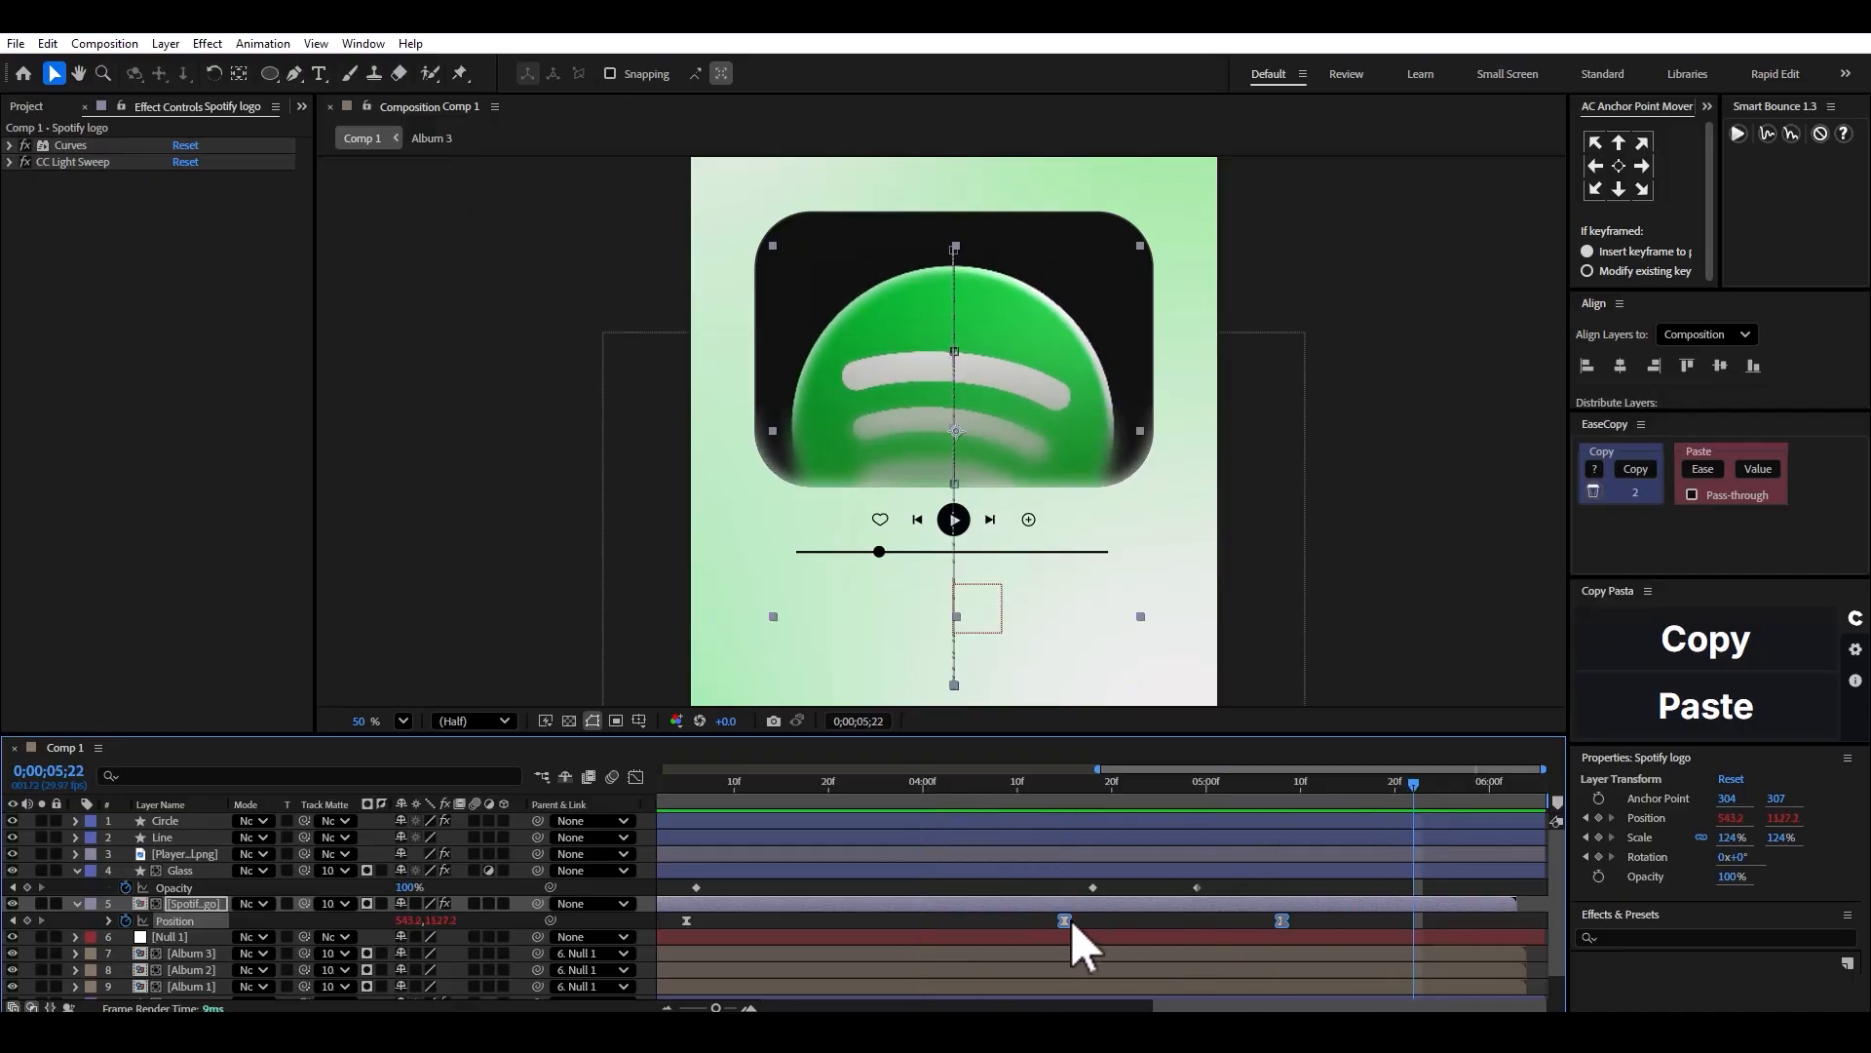
pyautogui.moveTo(1073, 922); pyautogui.dragTo(1100, 922)
pyautogui.click(1036, 785)
pyautogui.press('space')
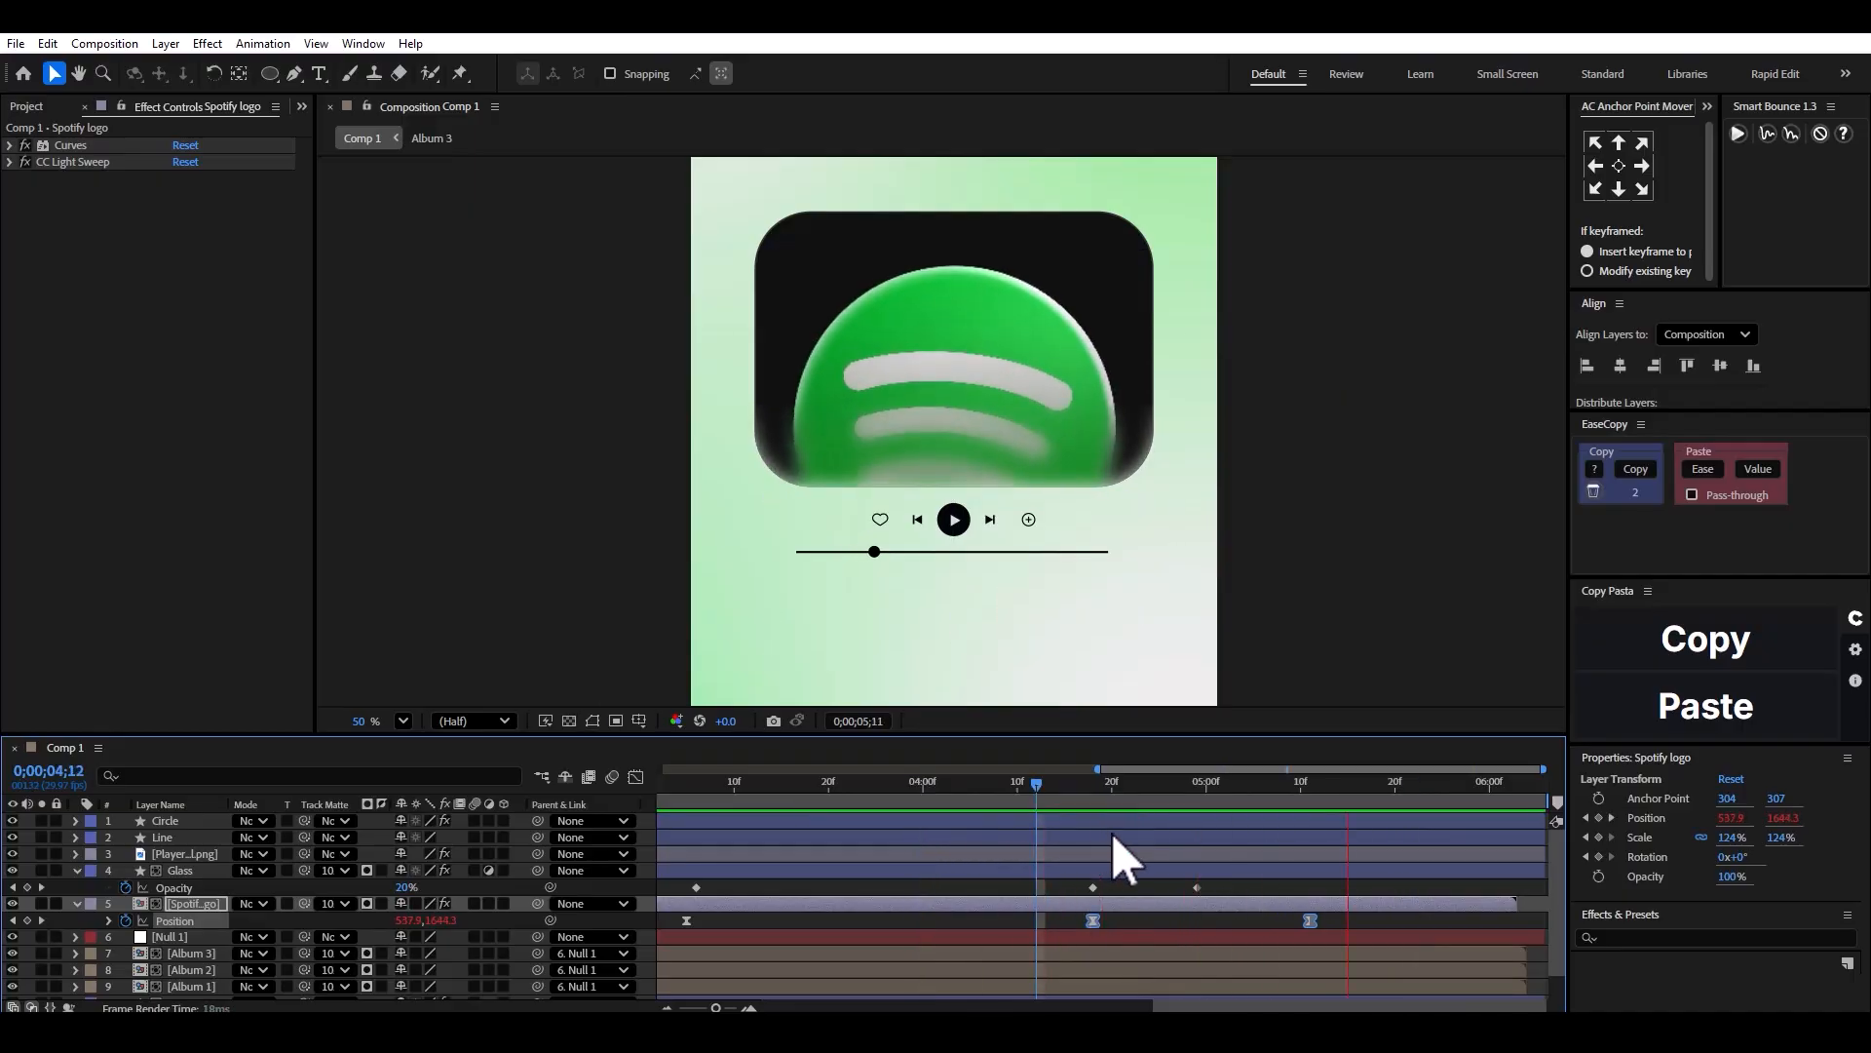
pyautogui.click(1374, 920)
# Fit the whole frame in view and preview the composition from 0;00;02;27 to check the album cards and logo transition.
pyautogui.scroll(-1, 803, 395)
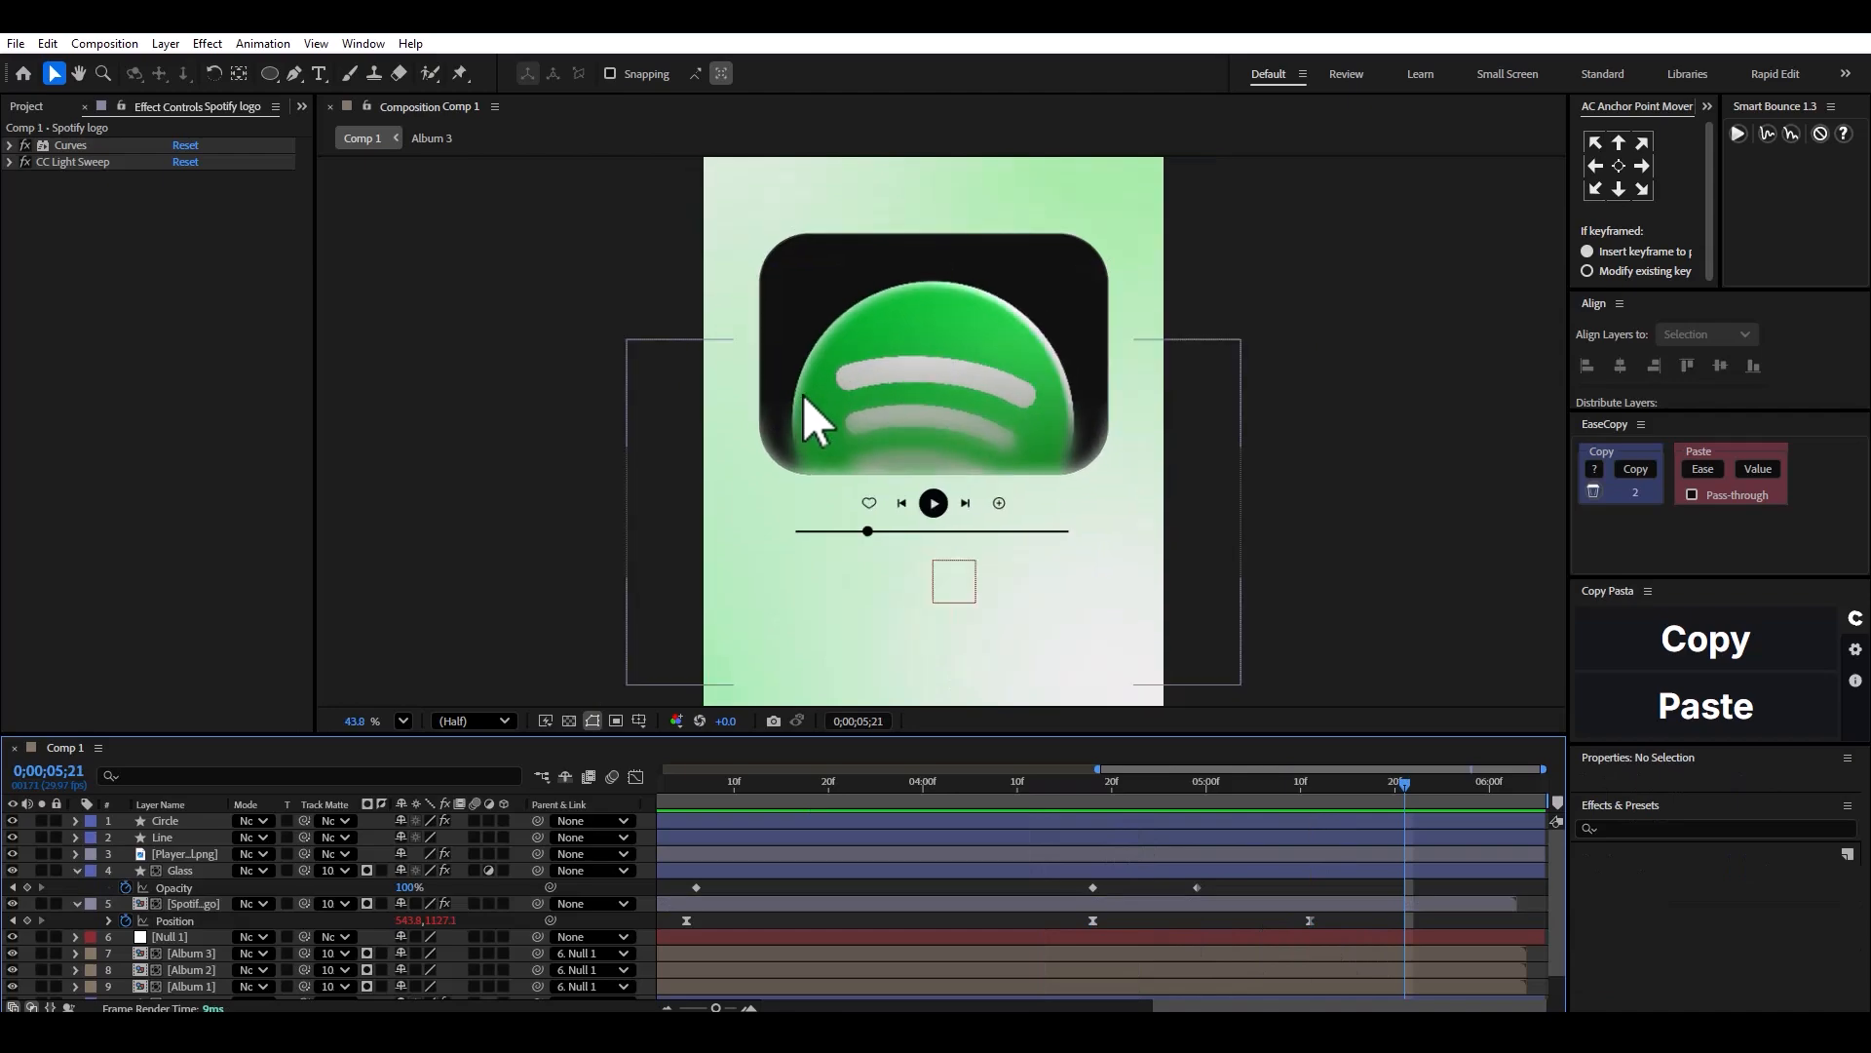
pyautogui.scroll(-1, 803, 395)
pyautogui.scroll(-2, 944, 541)
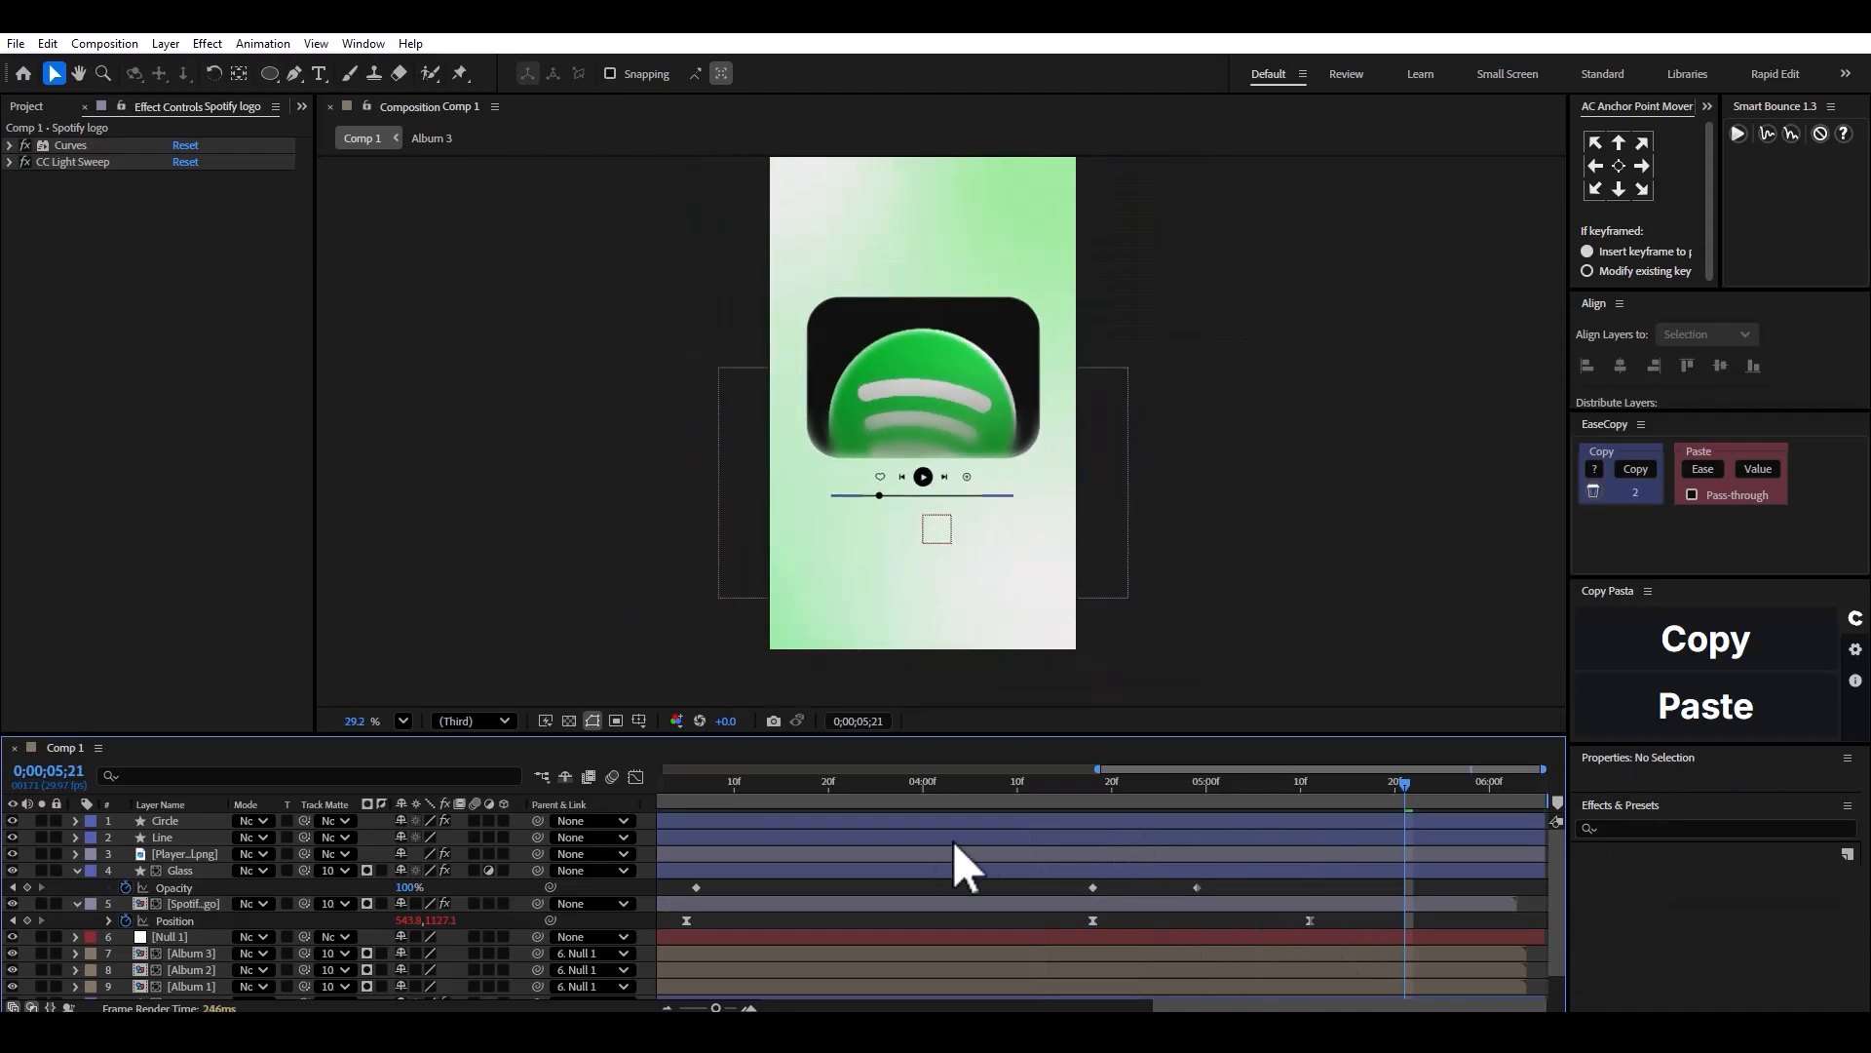
pyautogui.moveTo(688, 799); pyautogui.dragTo(653, 794)
pyautogui.press('space')
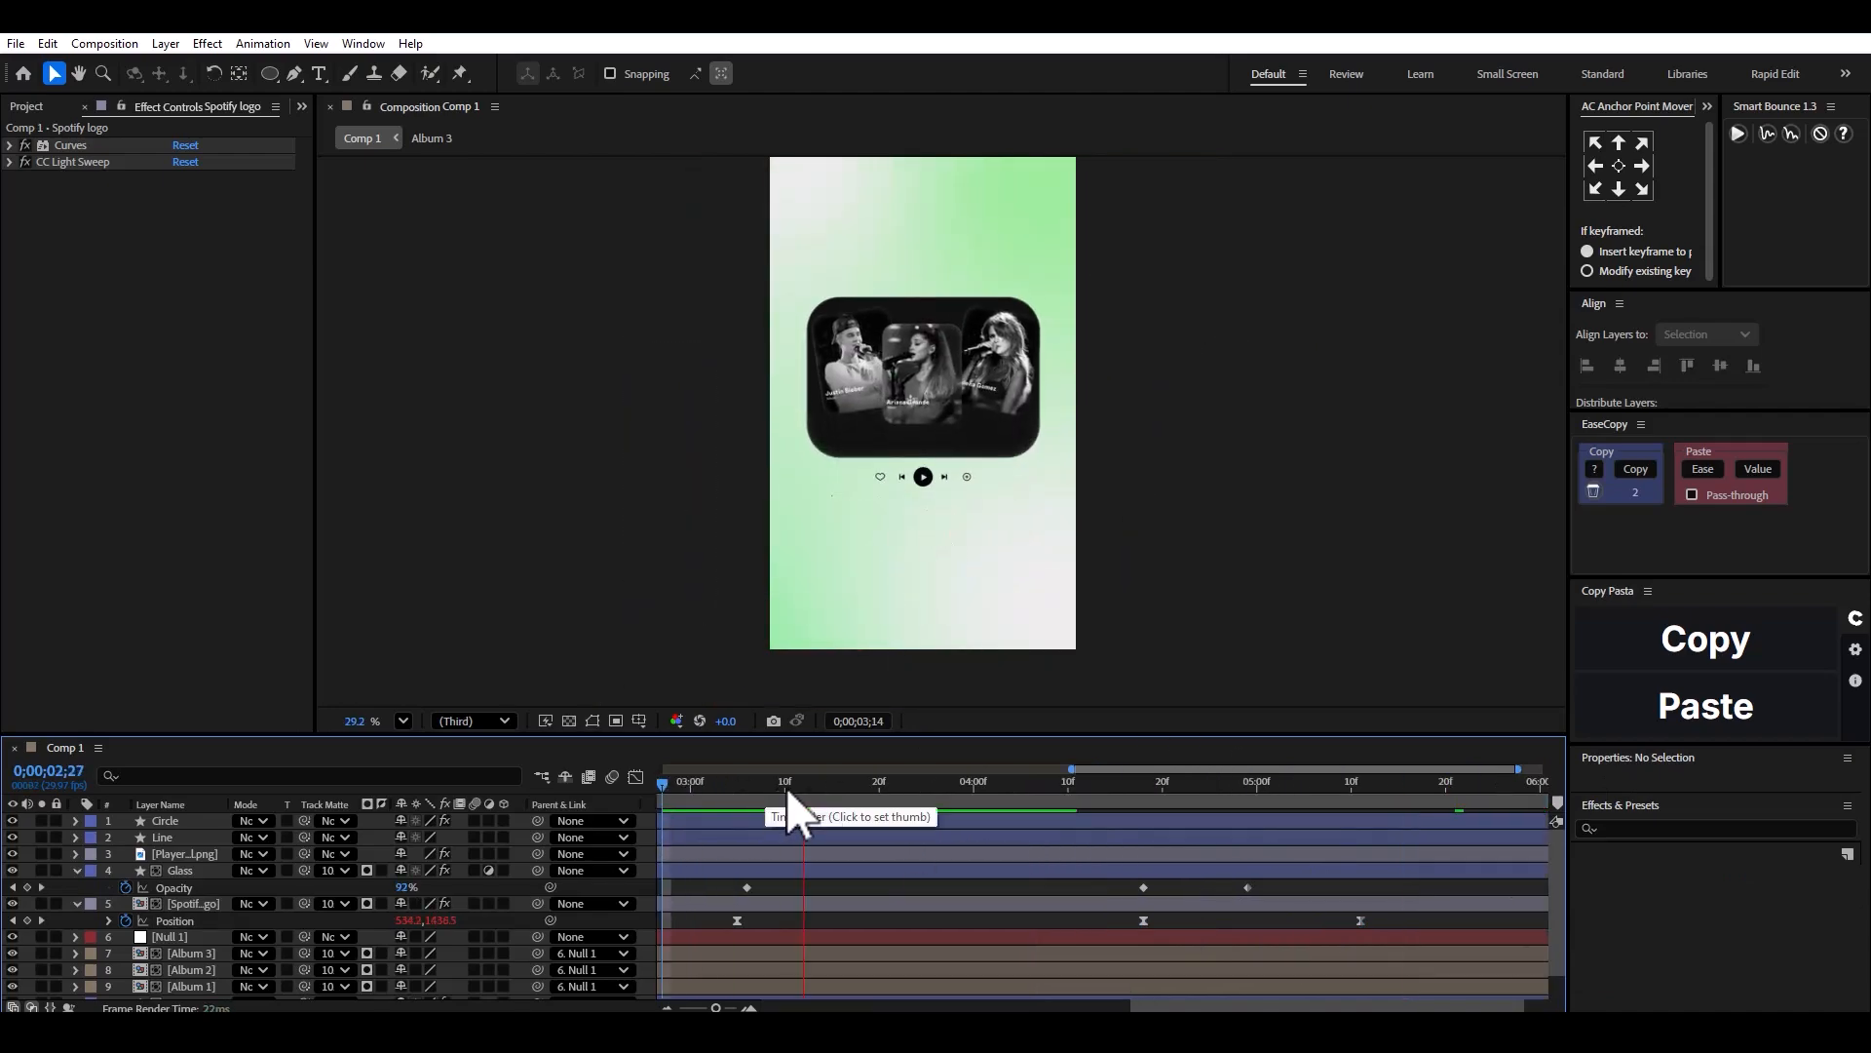
pyautogui.press('space')
pyautogui.scroll(-1, 1041, 828)
pyautogui.press('space')
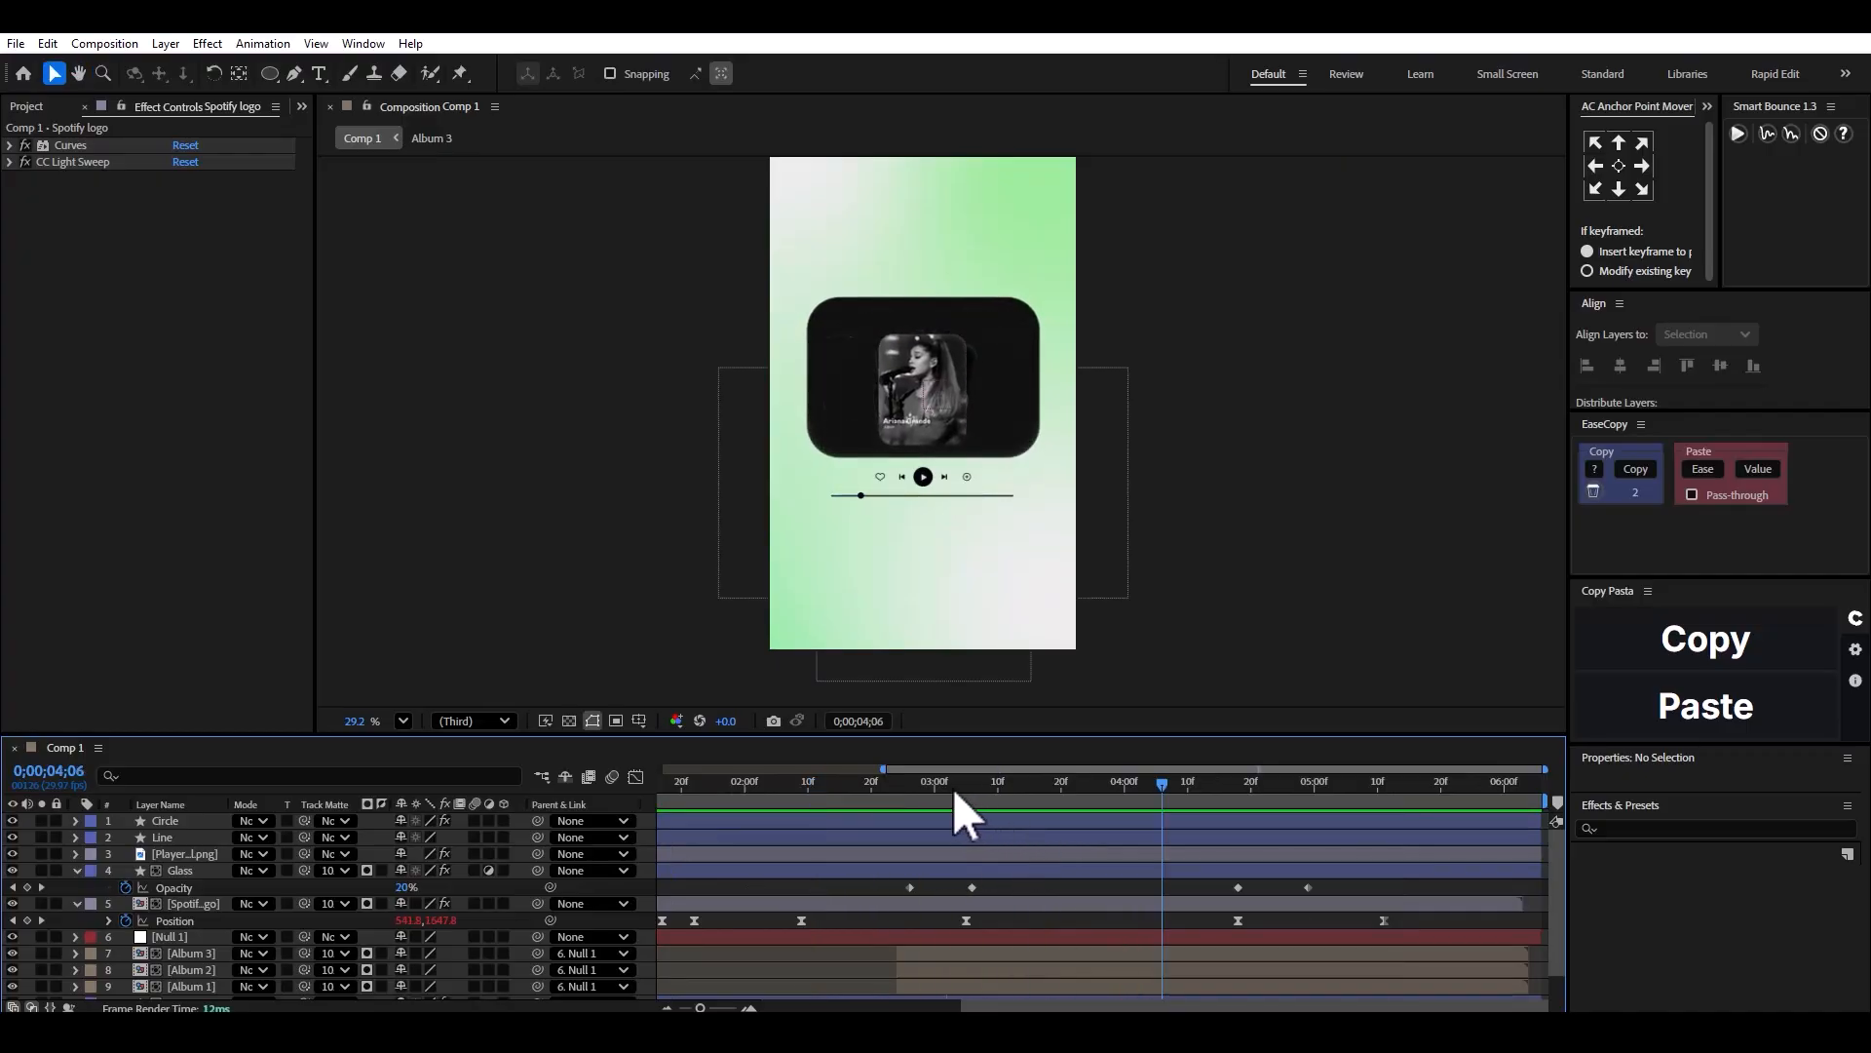
# Place a composition marker at 0;00;03;12.
pyautogui.moveTo(951, 787); pyautogui.dragTo(1015, 817)
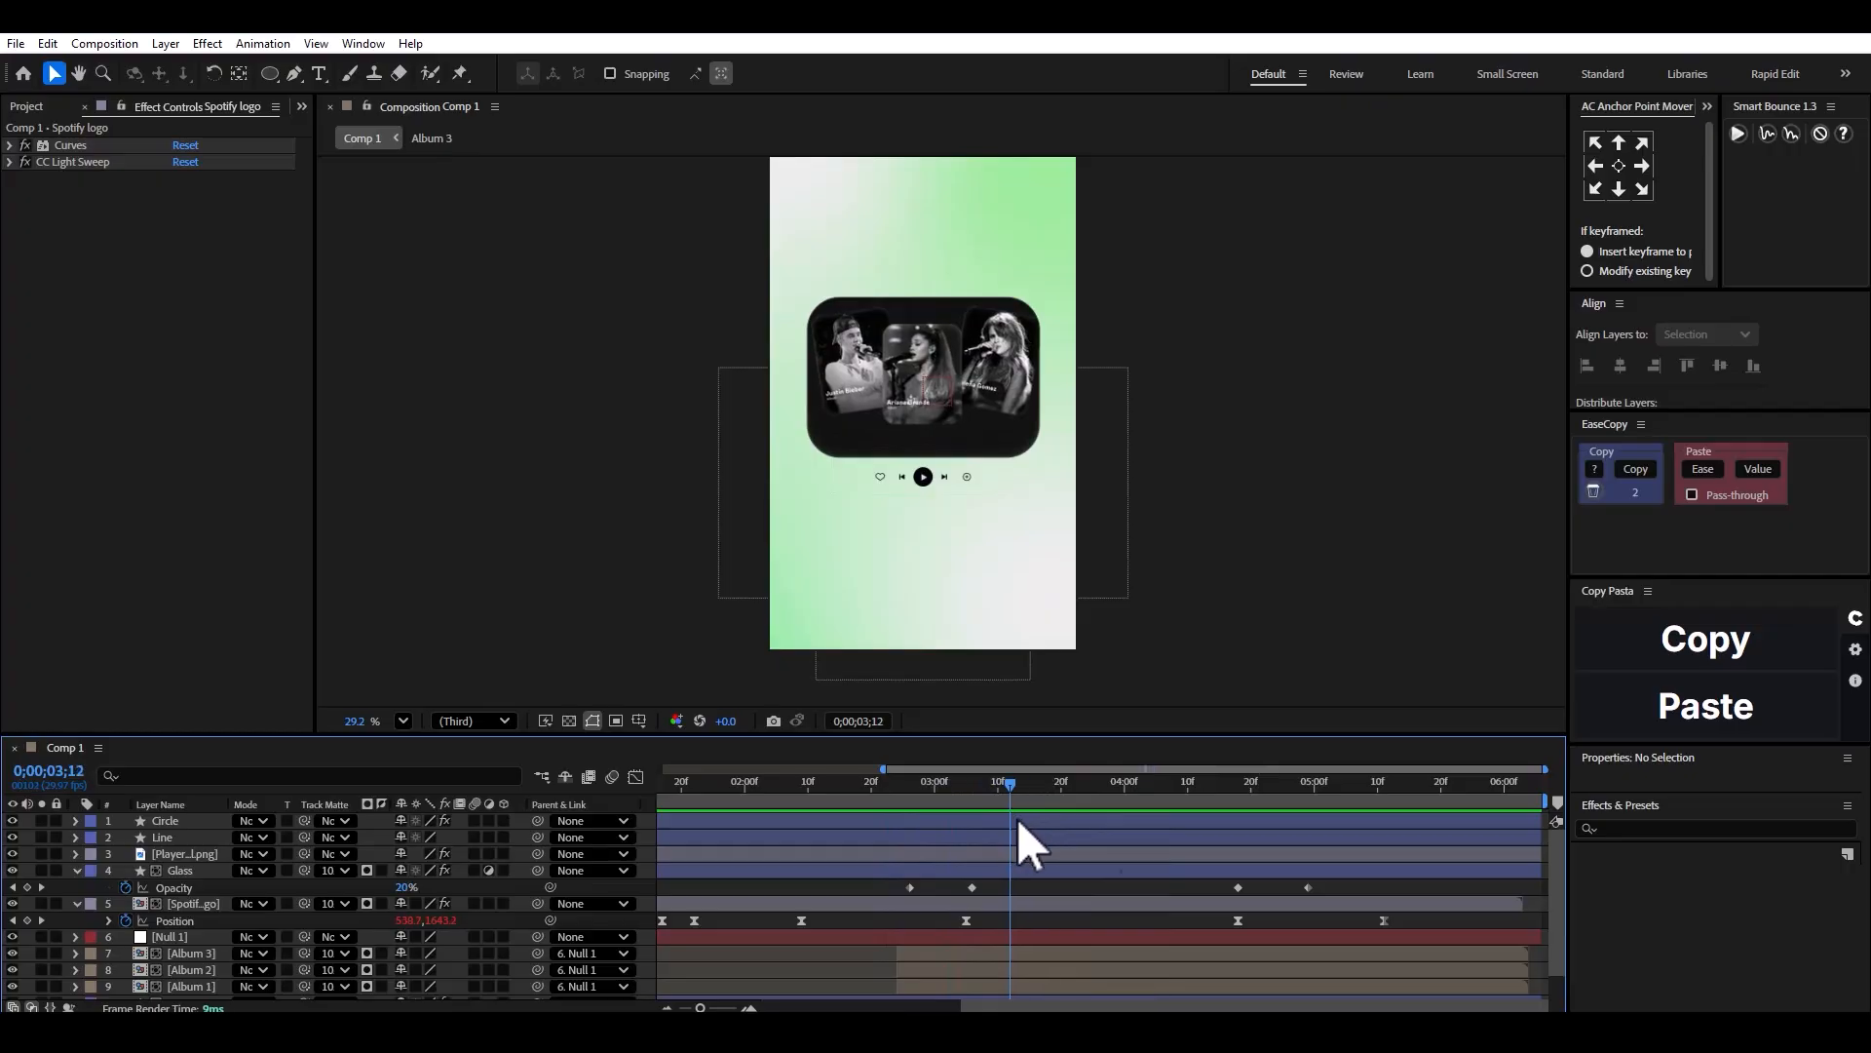
pyautogui.click(1556, 805)
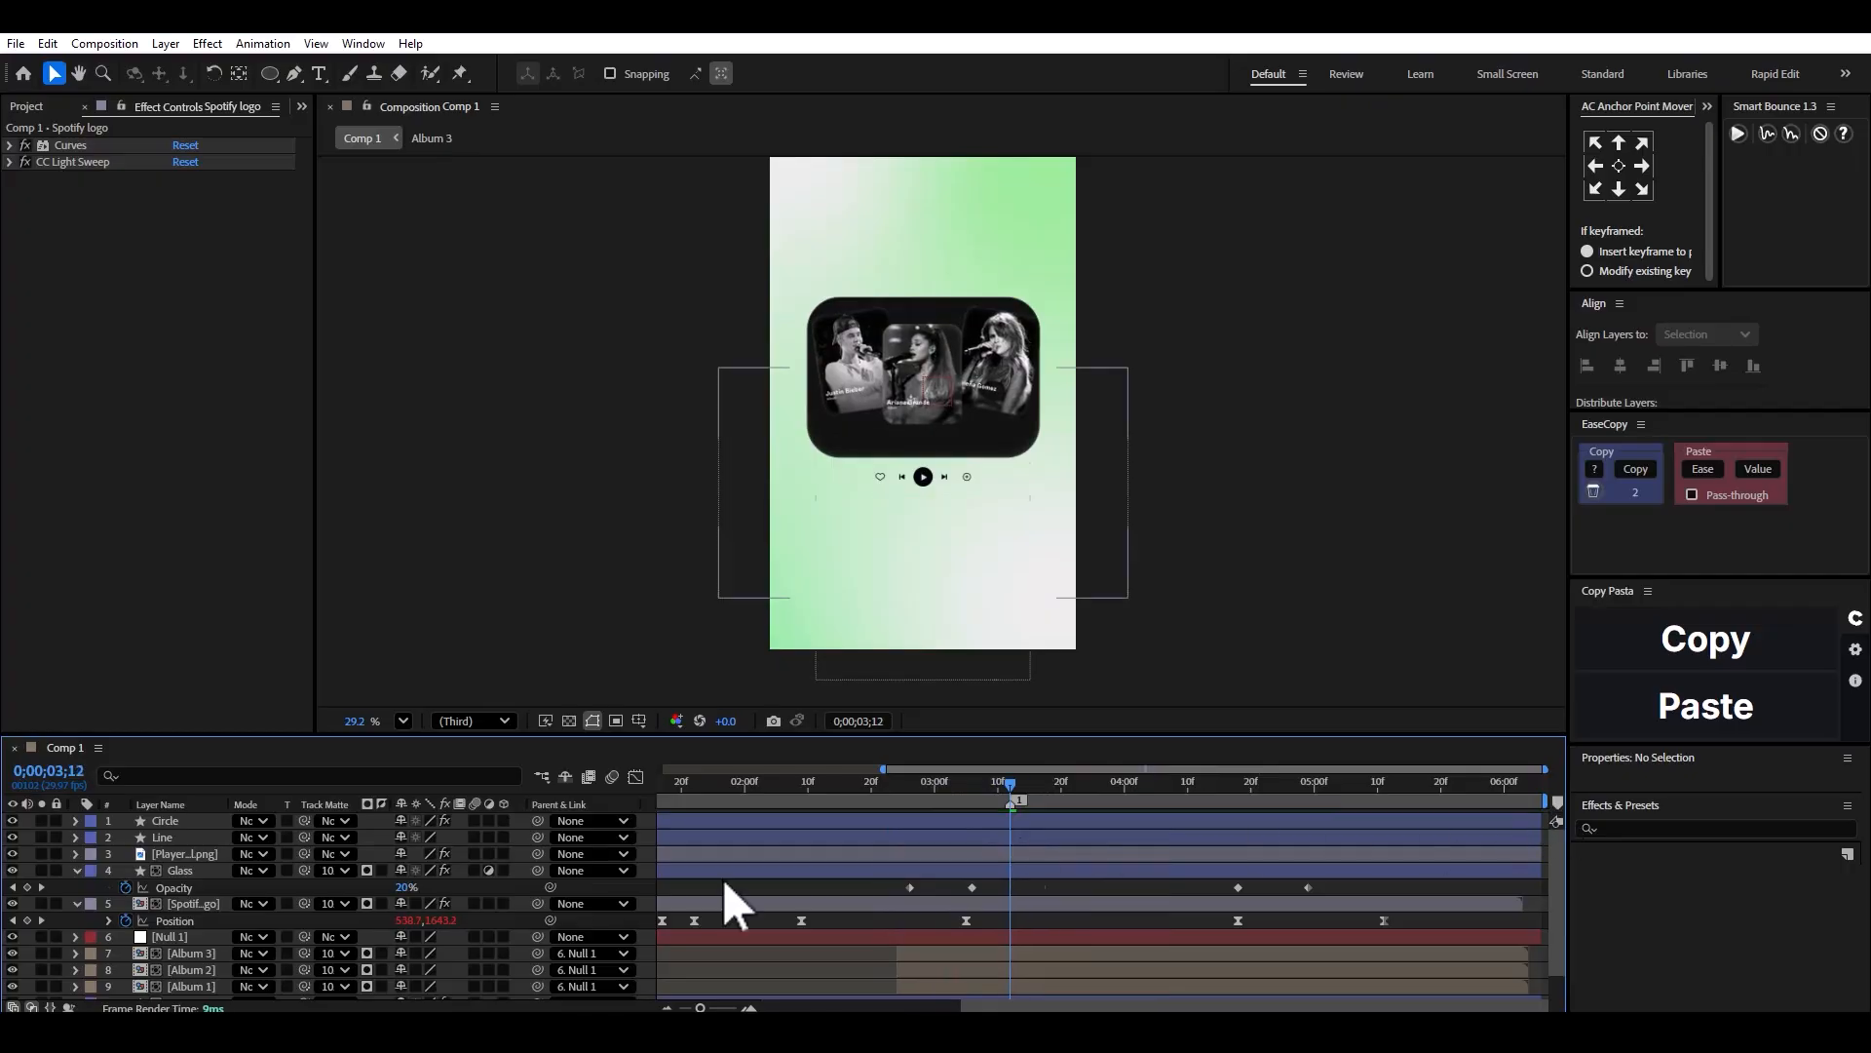
# Trim the player controls layer to start at 0;00;03;12 and move it to the top of the layer stack.
pyautogui.click(76, 873)
pyautogui.click(76, 886)
pyautogui.click(173, 853)
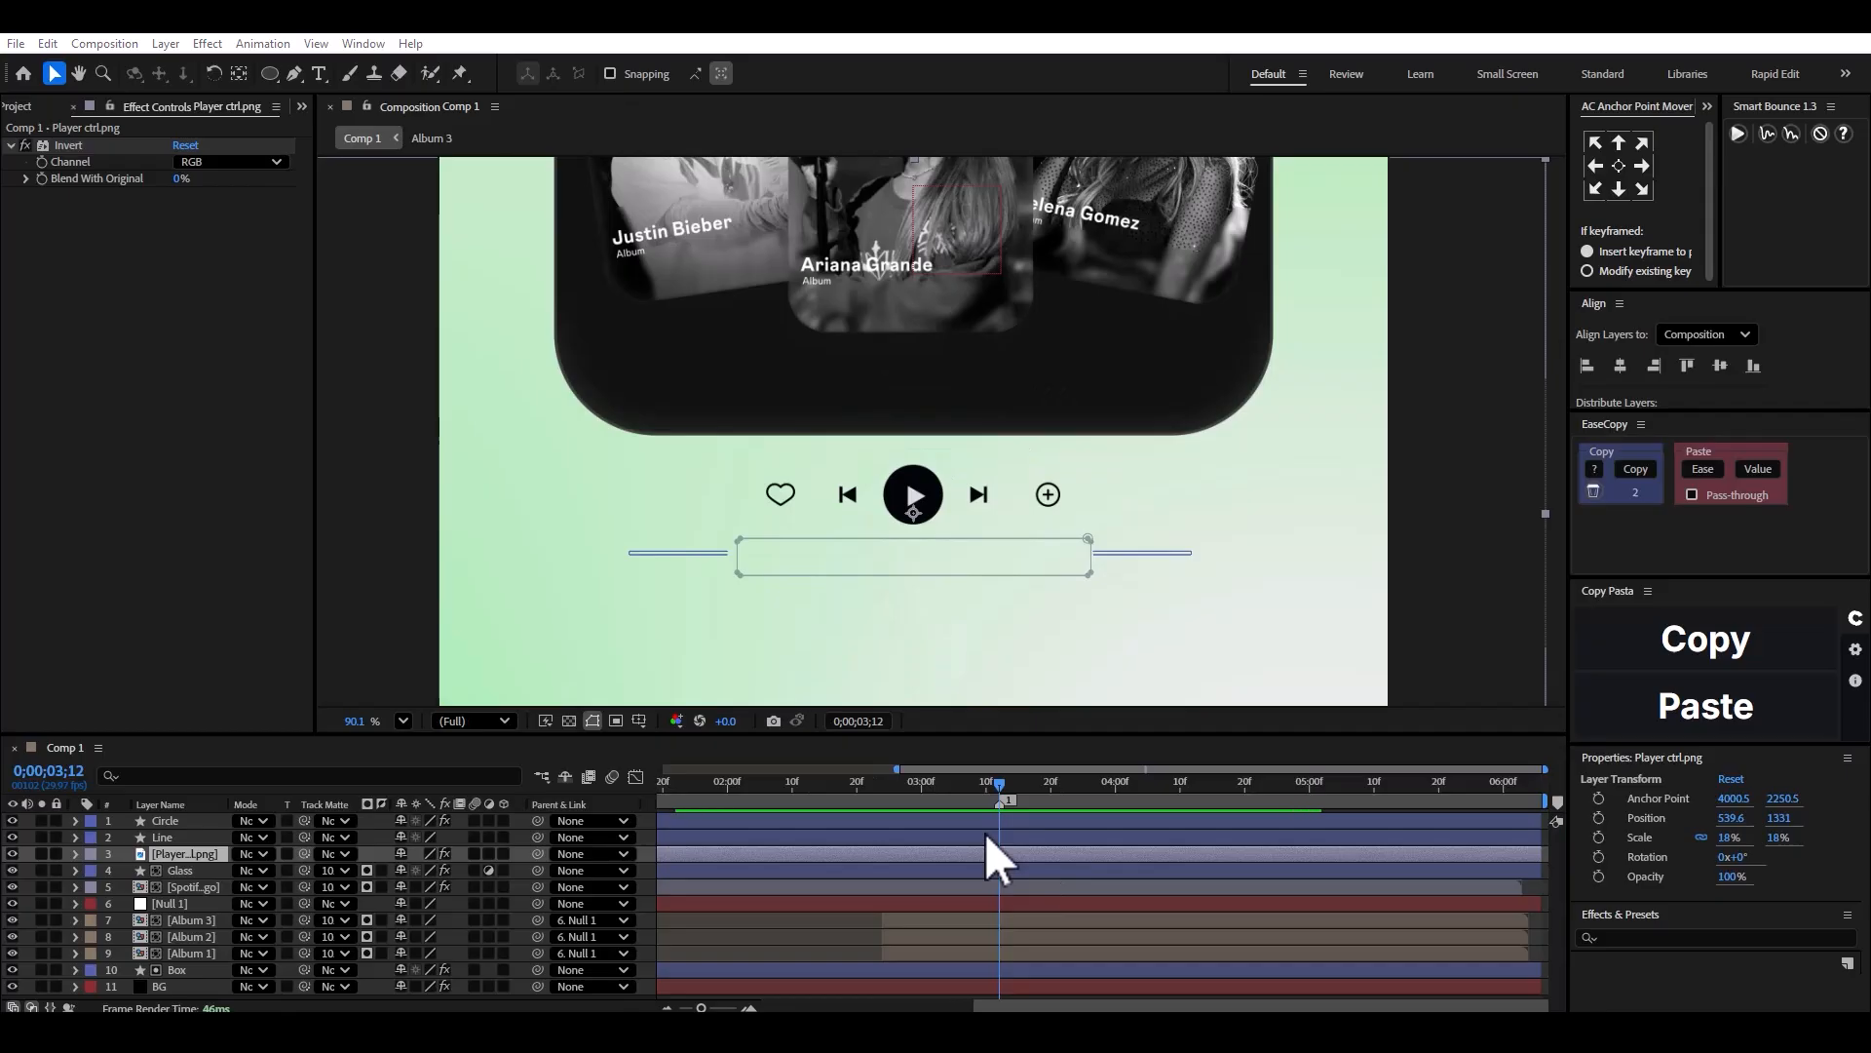
pyautogui.click(999, 854)
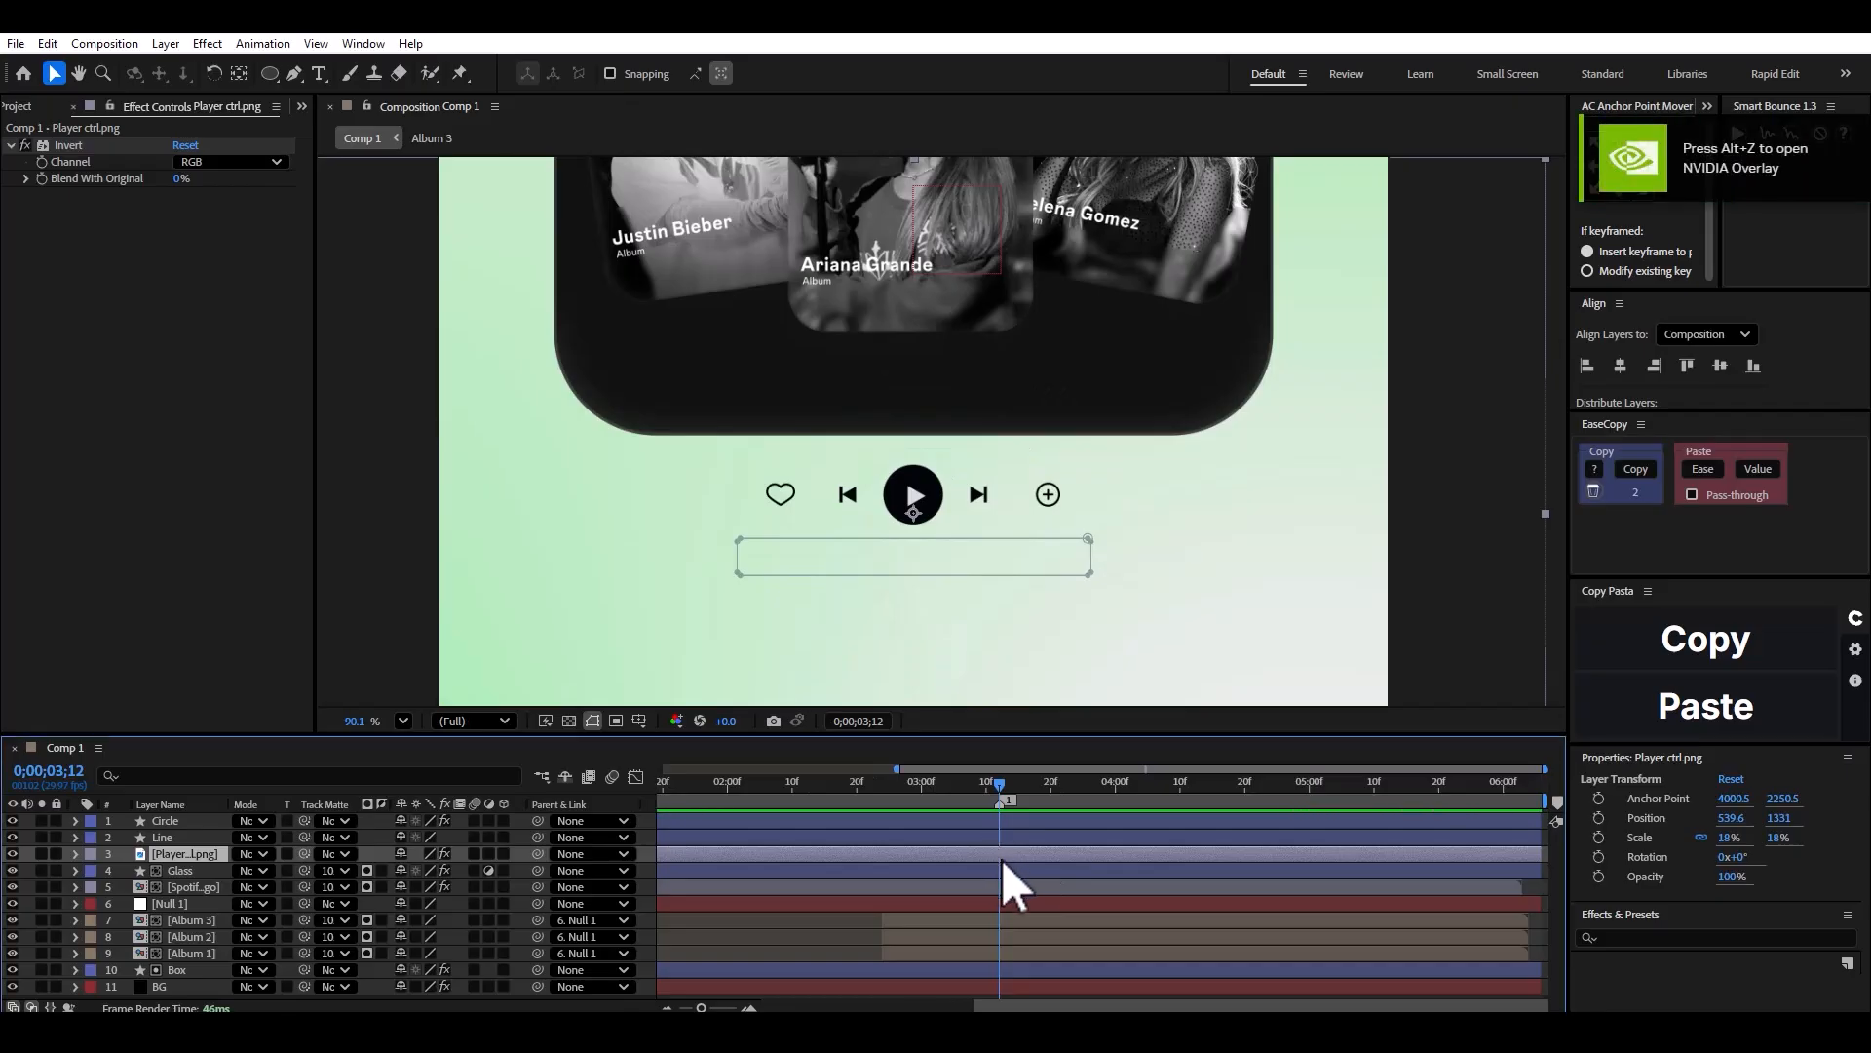
pyautogui.hotkey('alt', '[')
pyautogui.moveTo(161, 854); pyautogui.dragTo(167, 818)
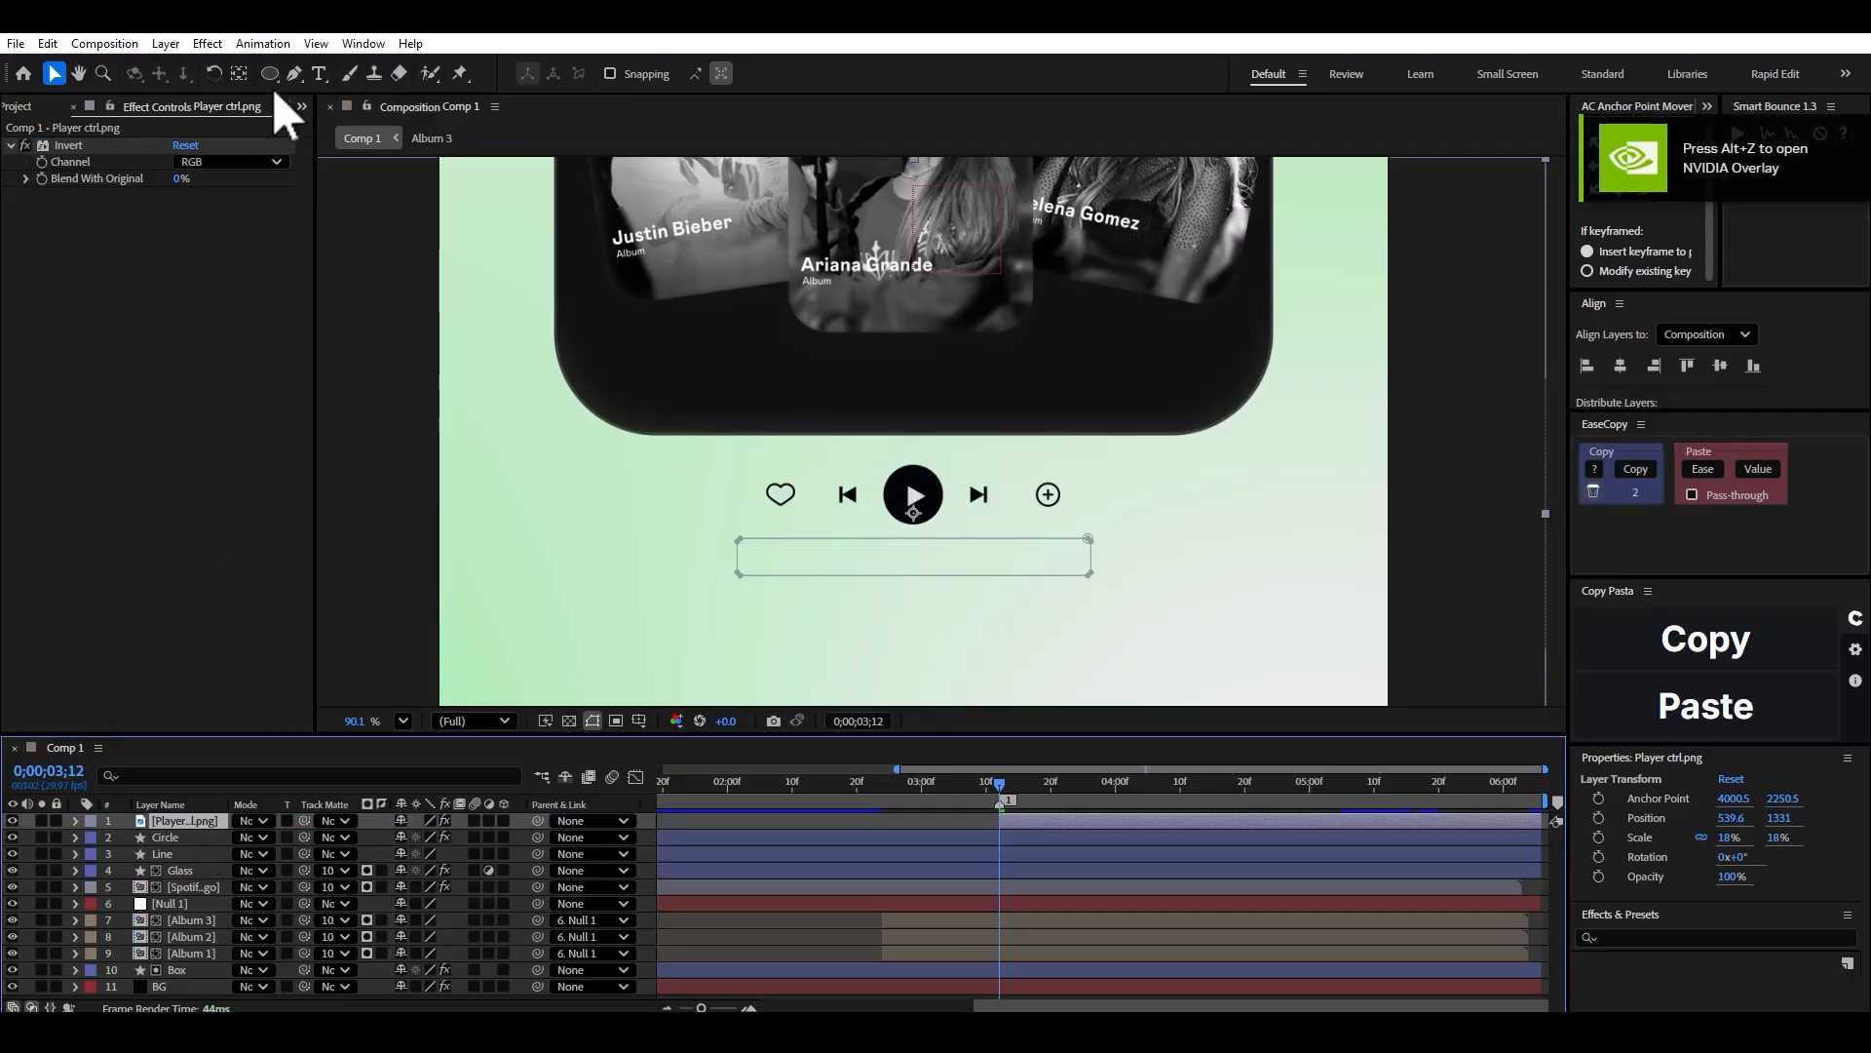
pyautogui.moveTo(270, 78); pyautogui.dragTo(336, 95)
pyautogui.press('.')
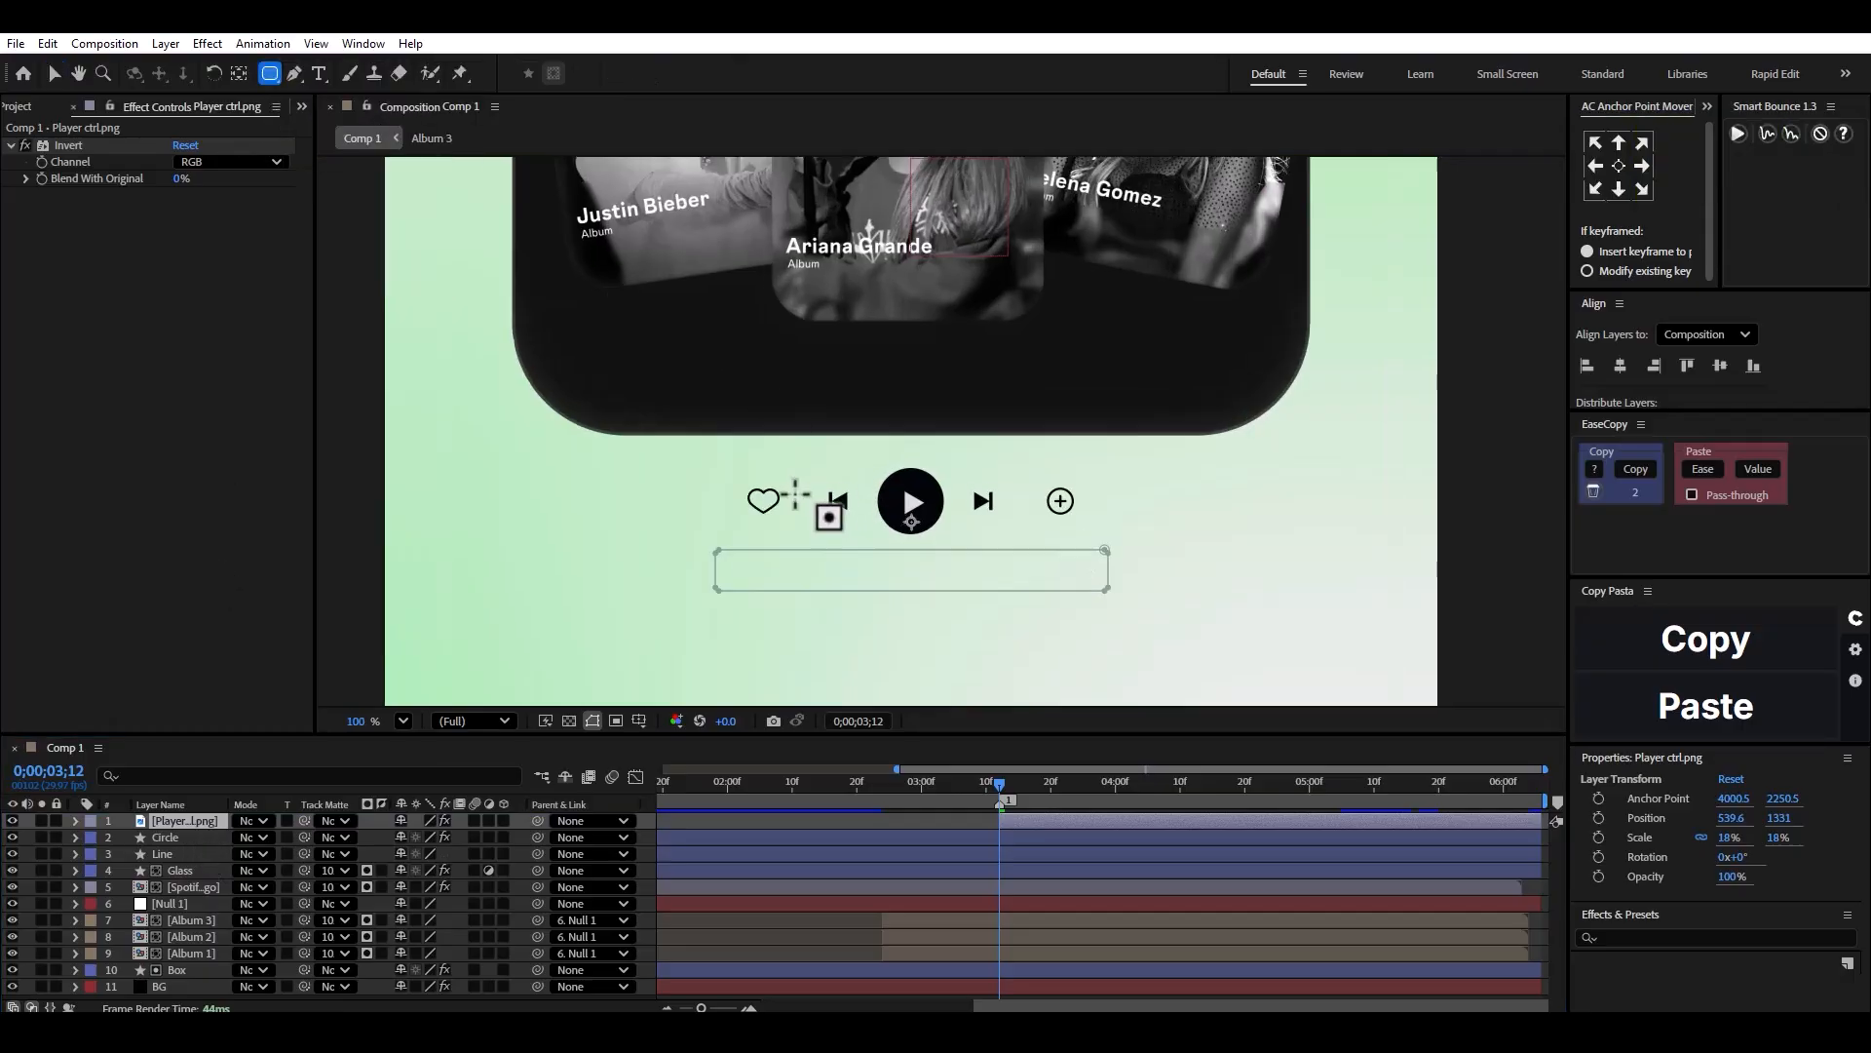
pyautogui.press('.')
pyautogui.moveTo(711, 471); pyautogui.dragTo(778, 536)
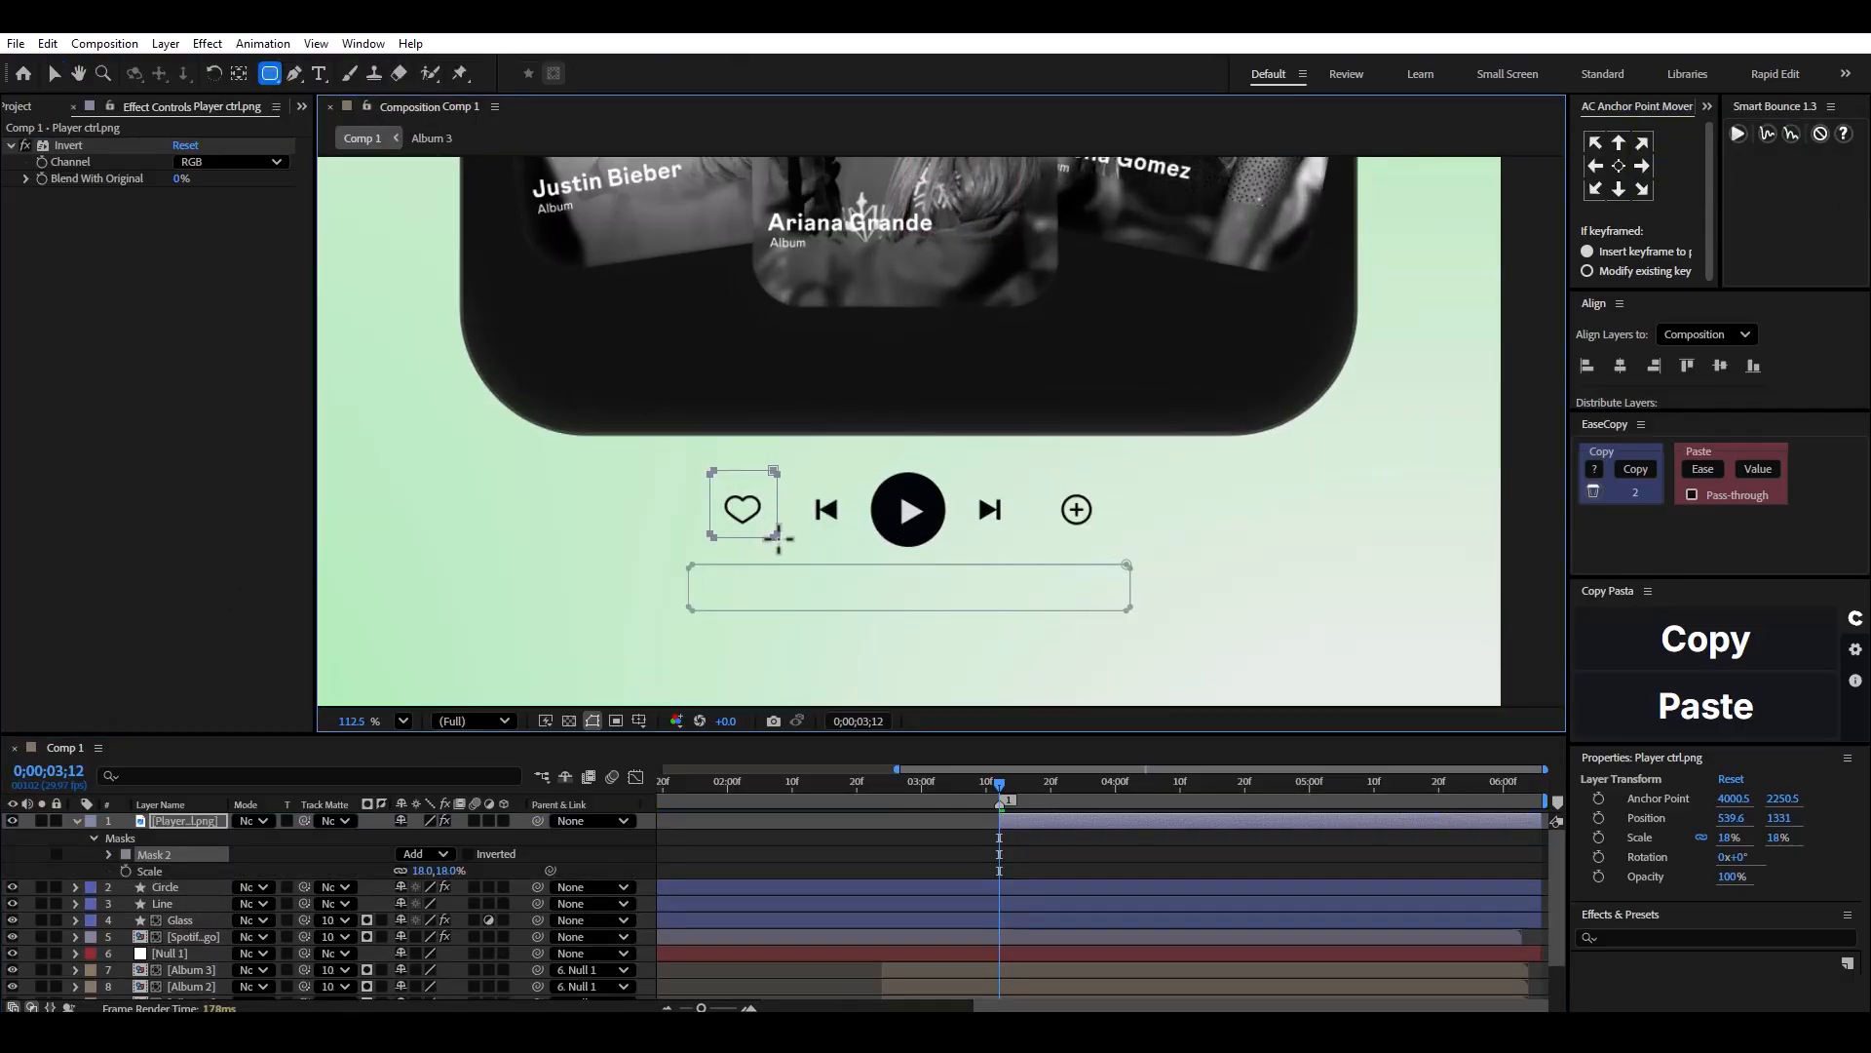
pyautogui.hotkey('ctrl', 'z')
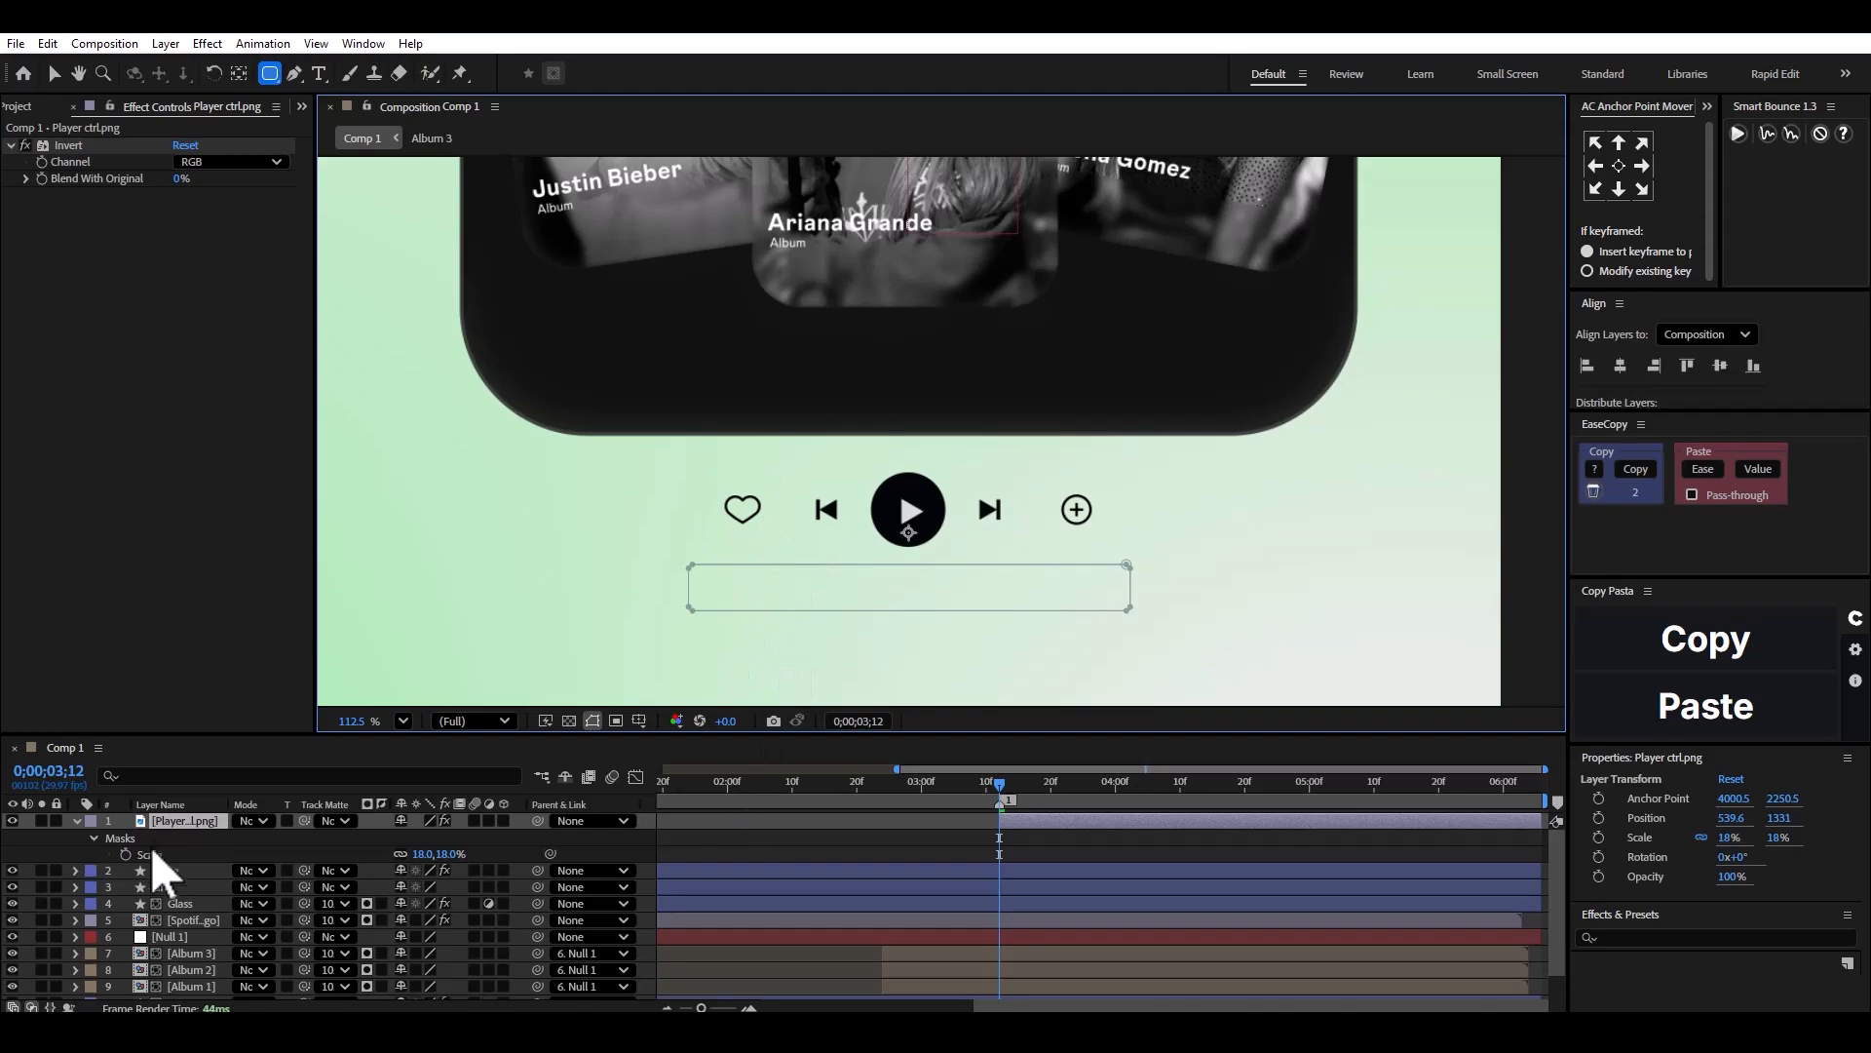
# Pre-compose the player controls layer as Player, moving all attributes into the new composition.
pyautogui.click(92, 838)
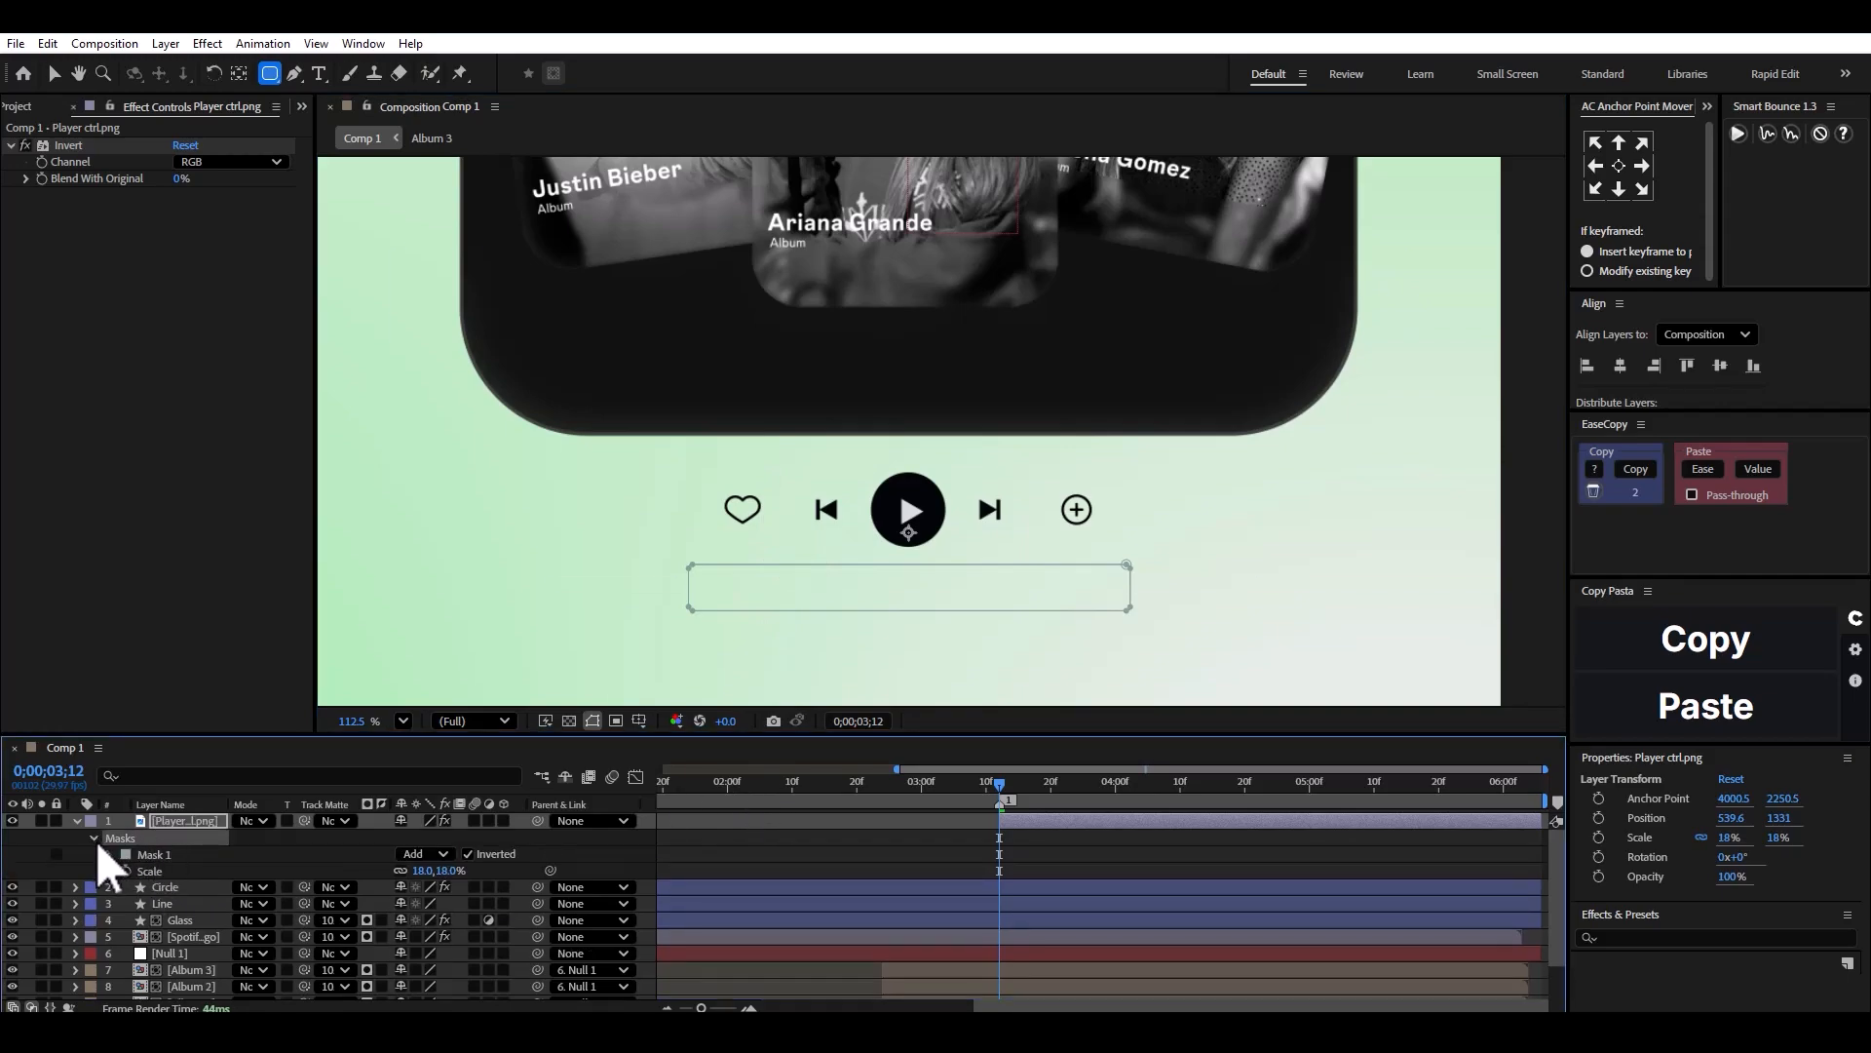
pyautogui.click(110, 854)
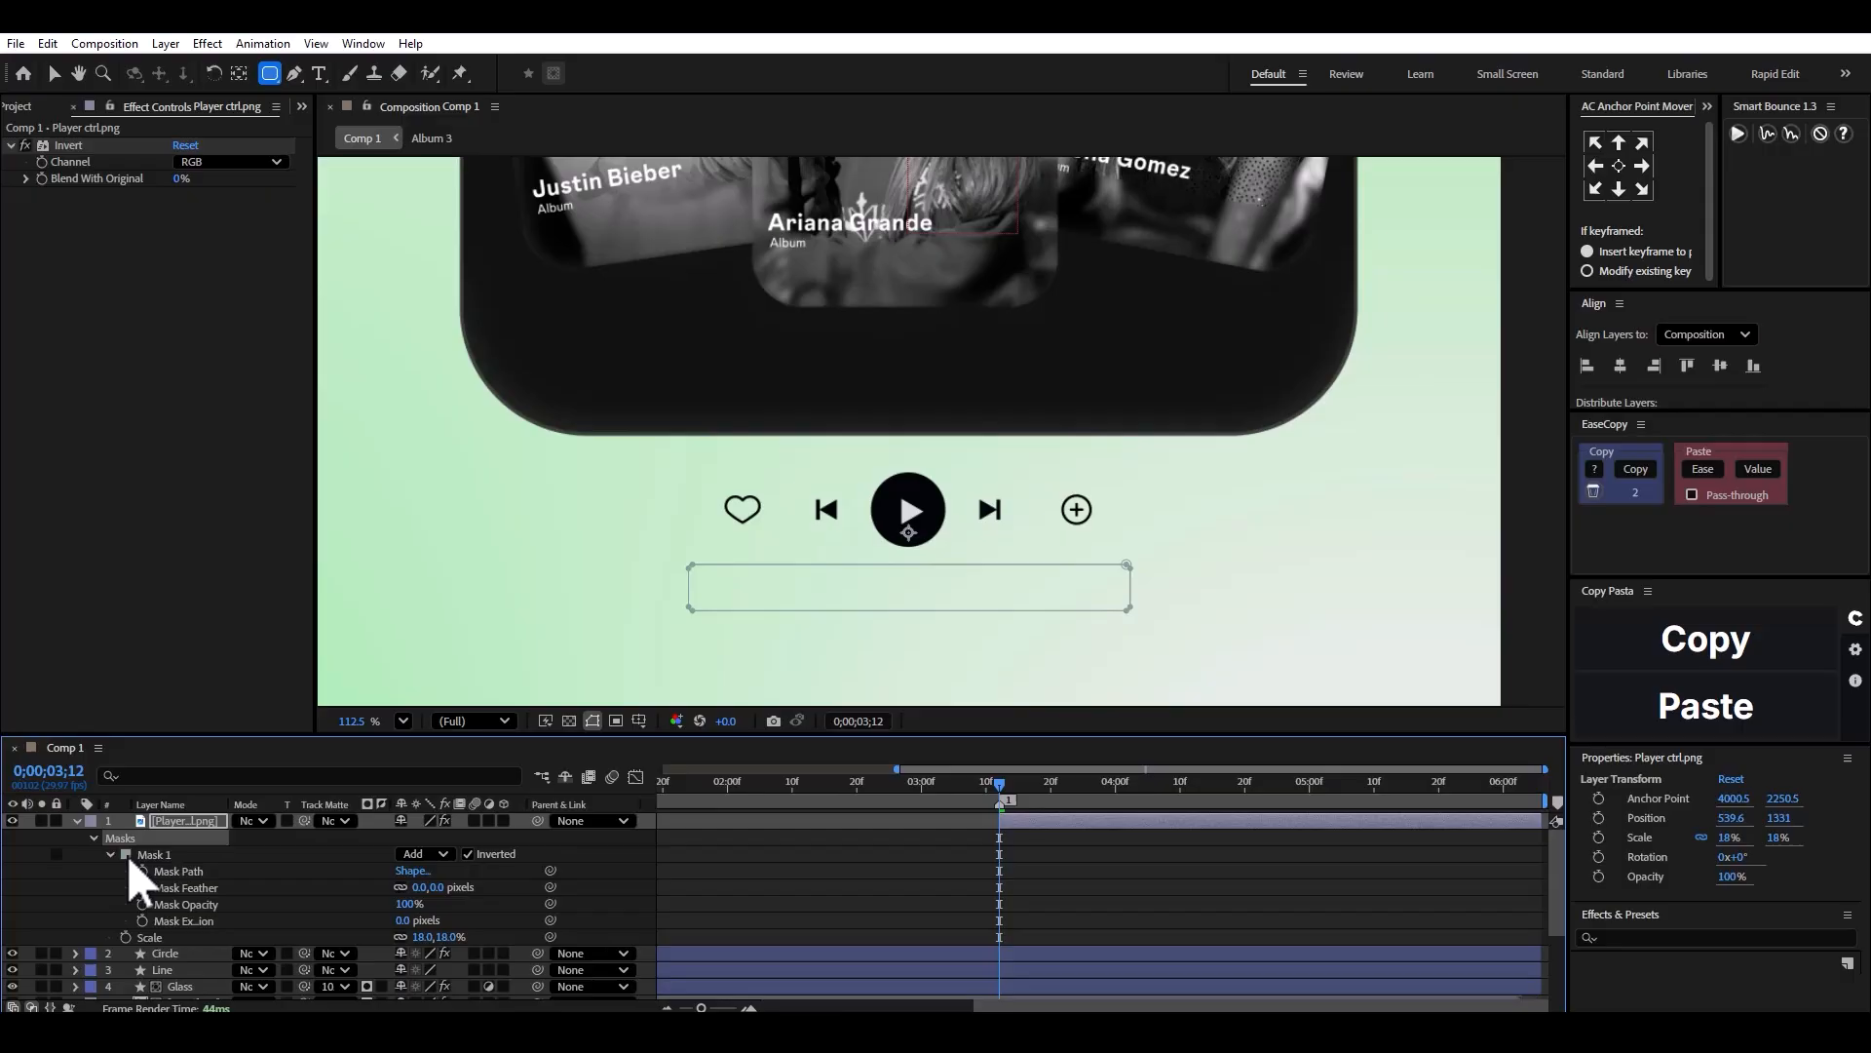
pyautogui.rightClick(177, 831)
pyautogui.click(250, 694)
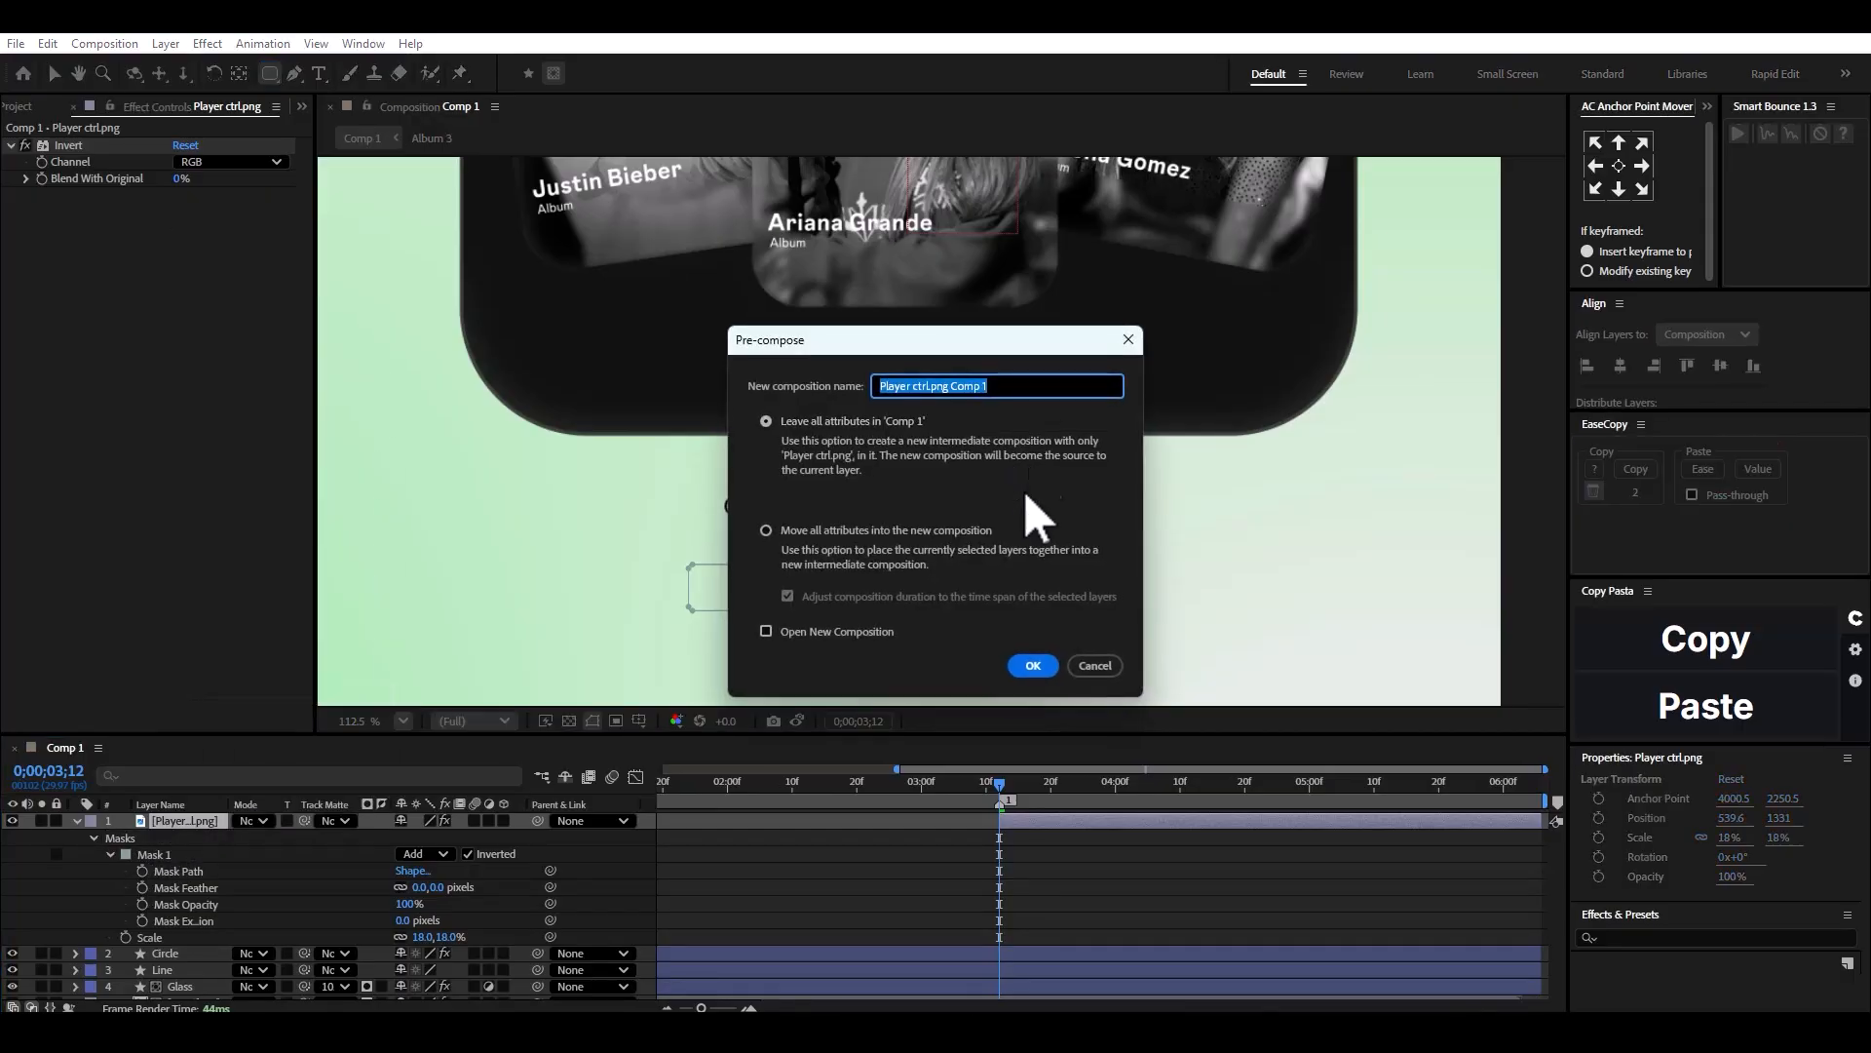
pyautogui.click(766, 530)
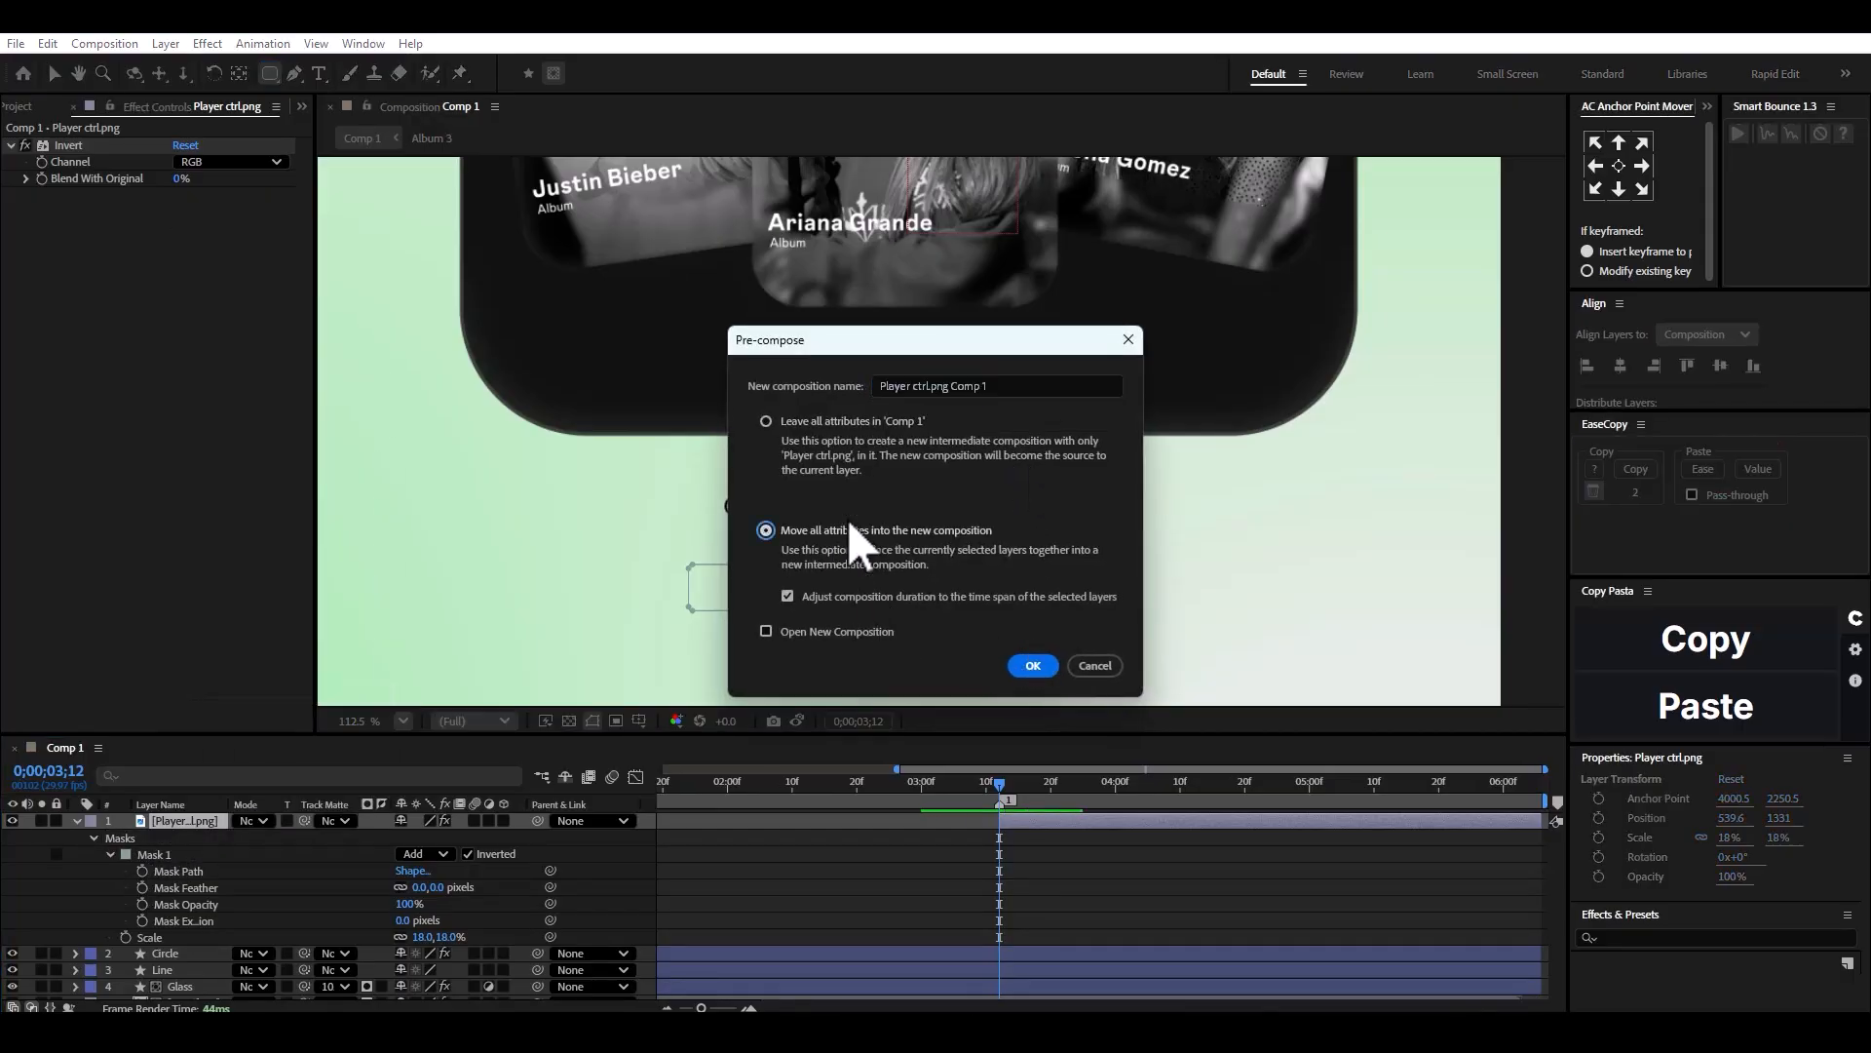
pyautogui.click(1011, 385)
pyautogui.write('Pla')
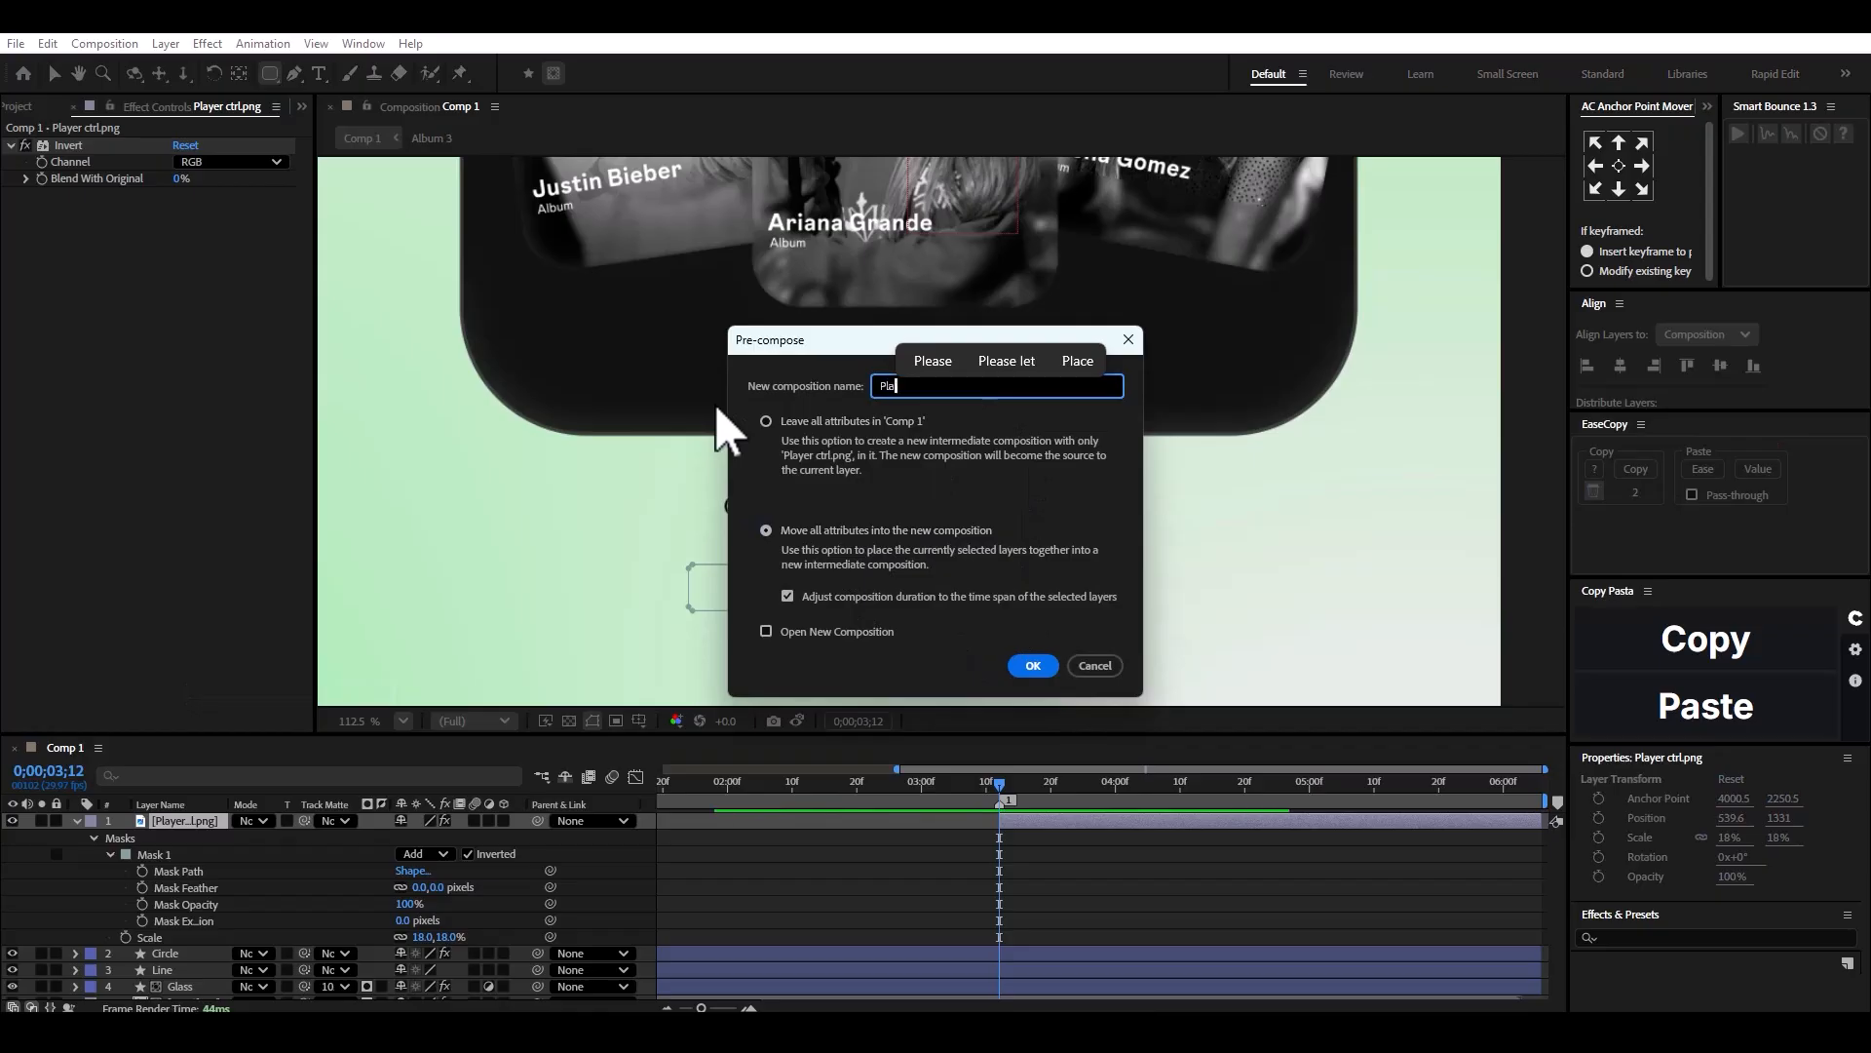
pyautogui.write('yer')
pyautogui.press('Return')
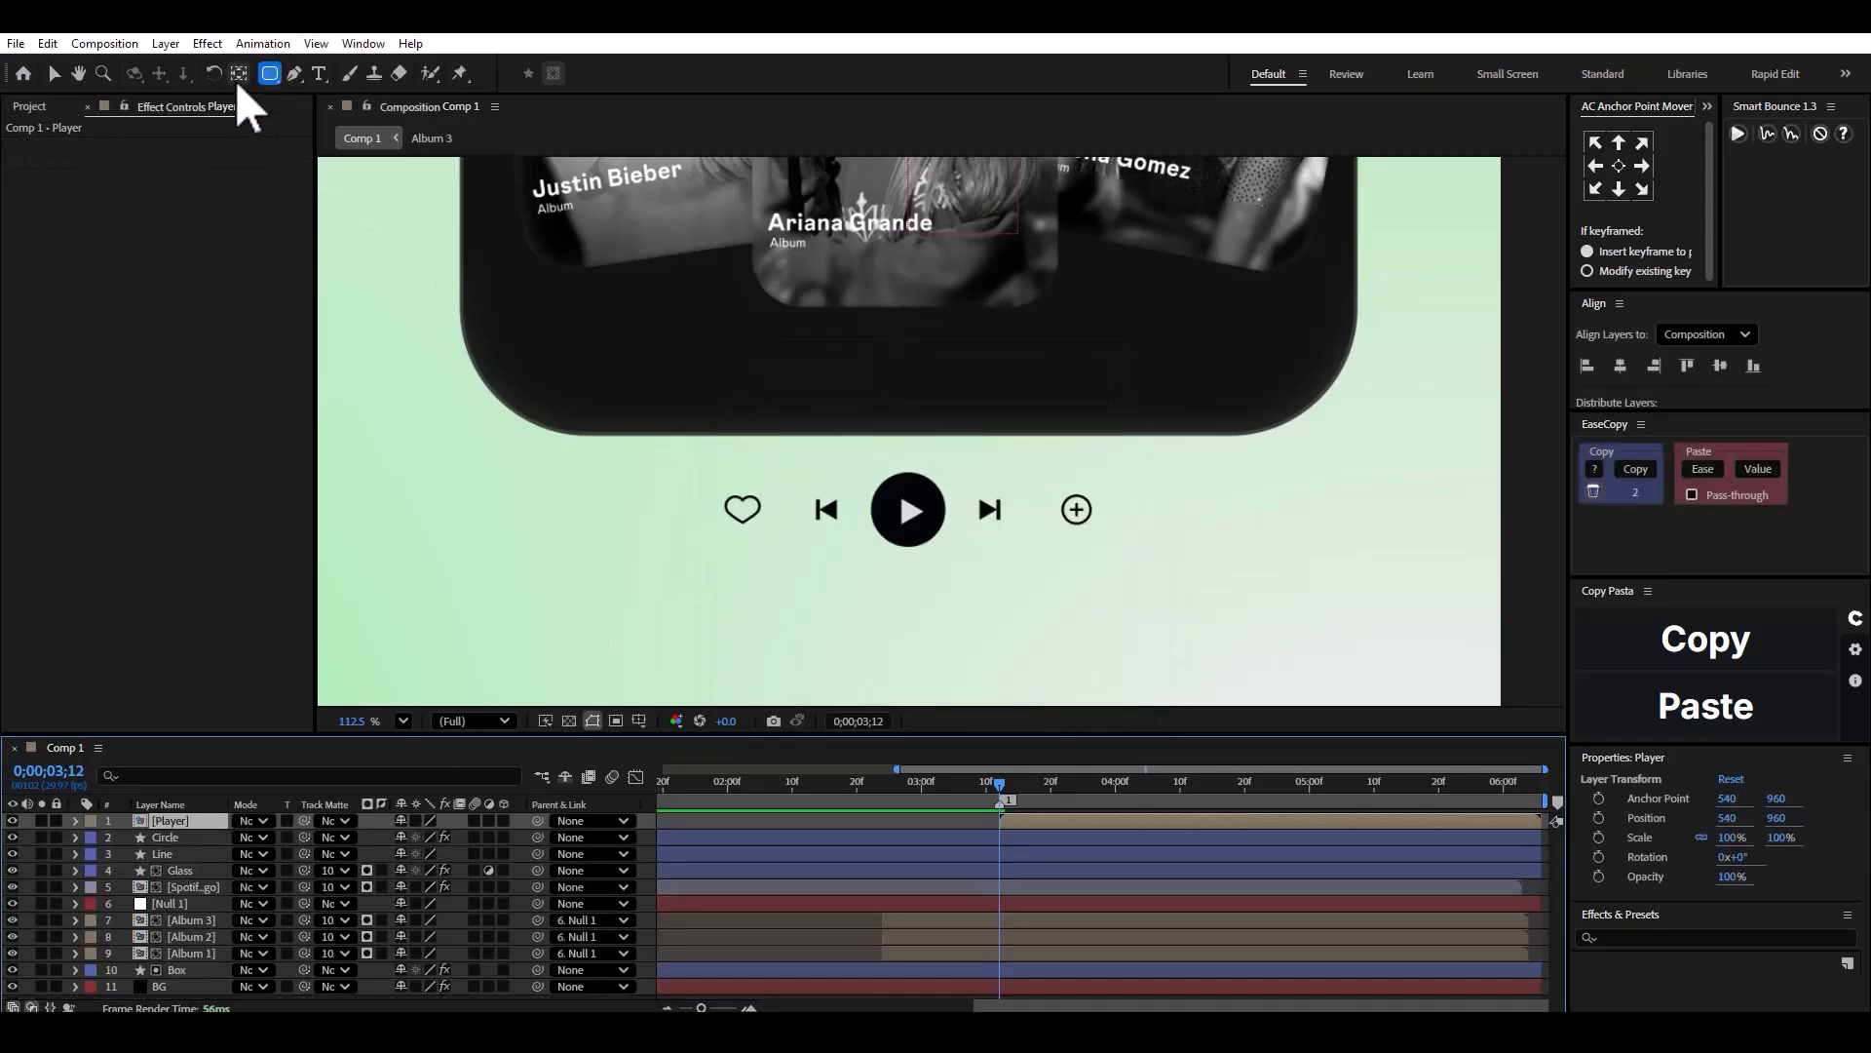
# Crop the Player composition to a region of interest around the controls and return to Comp 1.
pyautogui.doubleClick(174, 820)
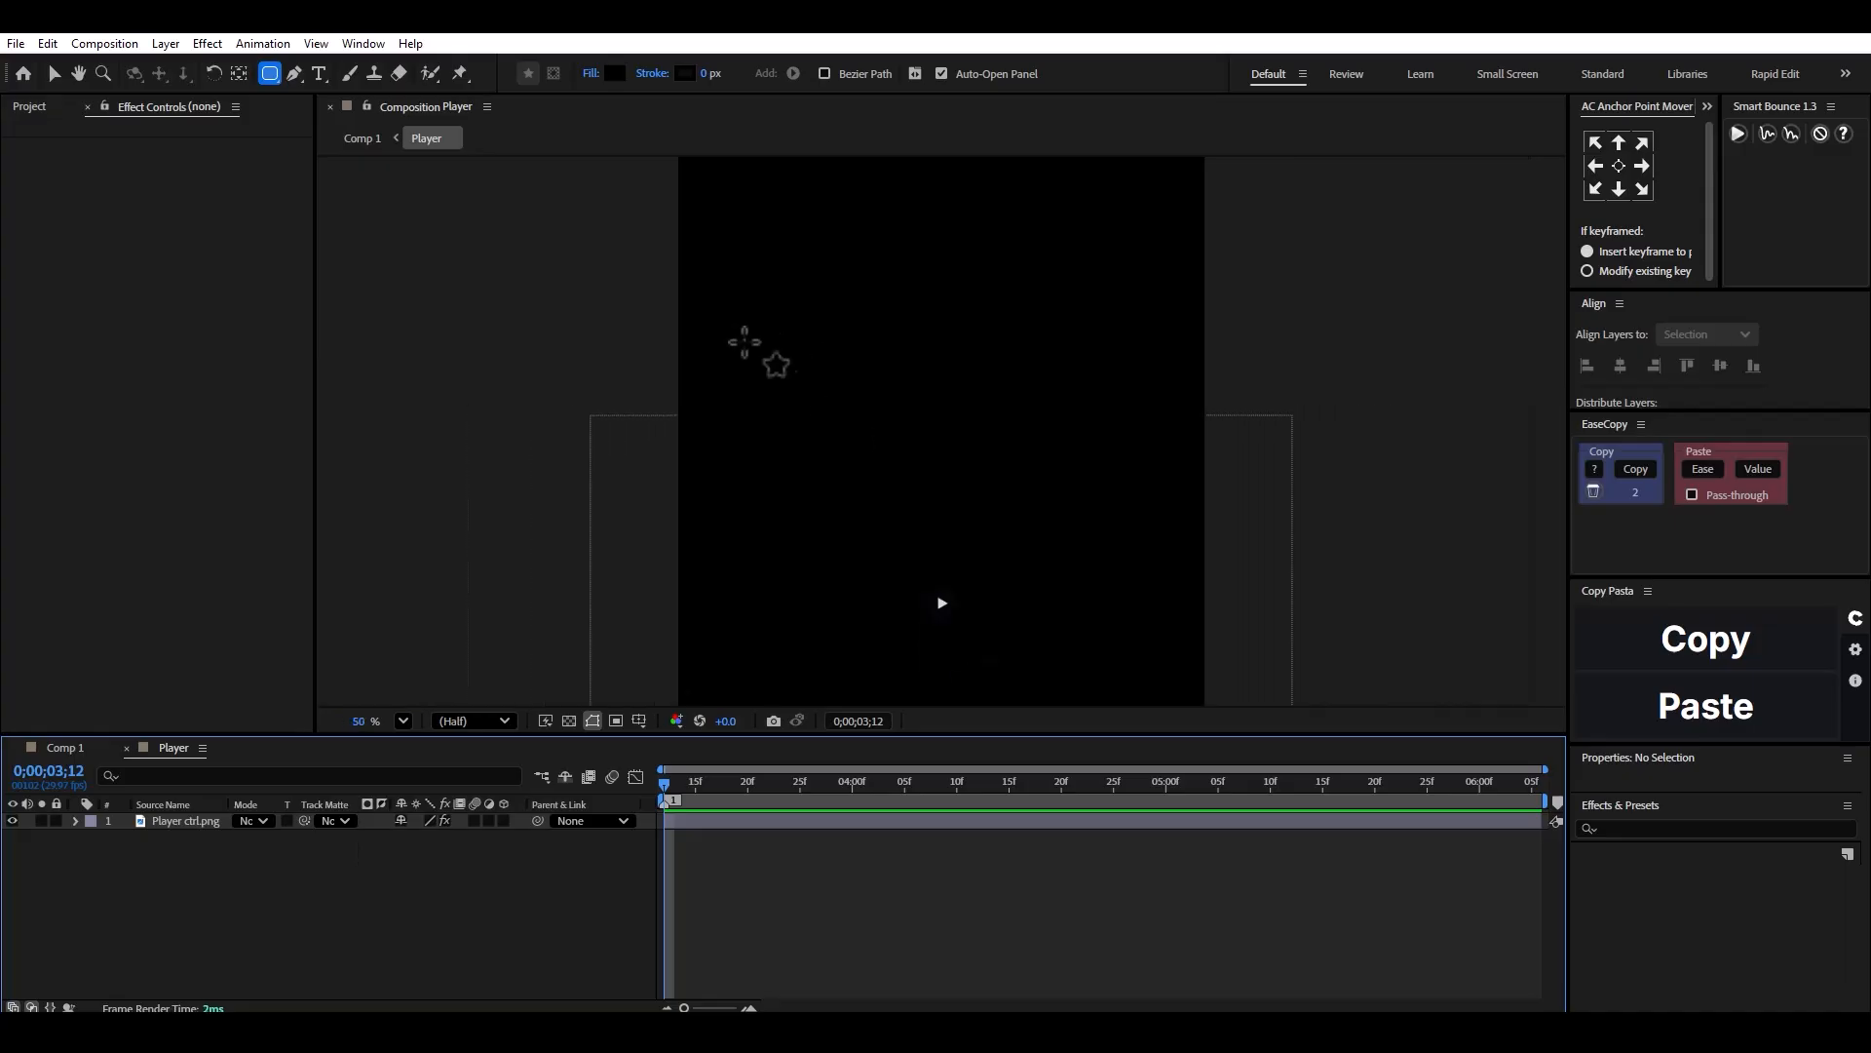
pyautogui.moveTo(906, 448); pyautogui.dragTo(852, 333)
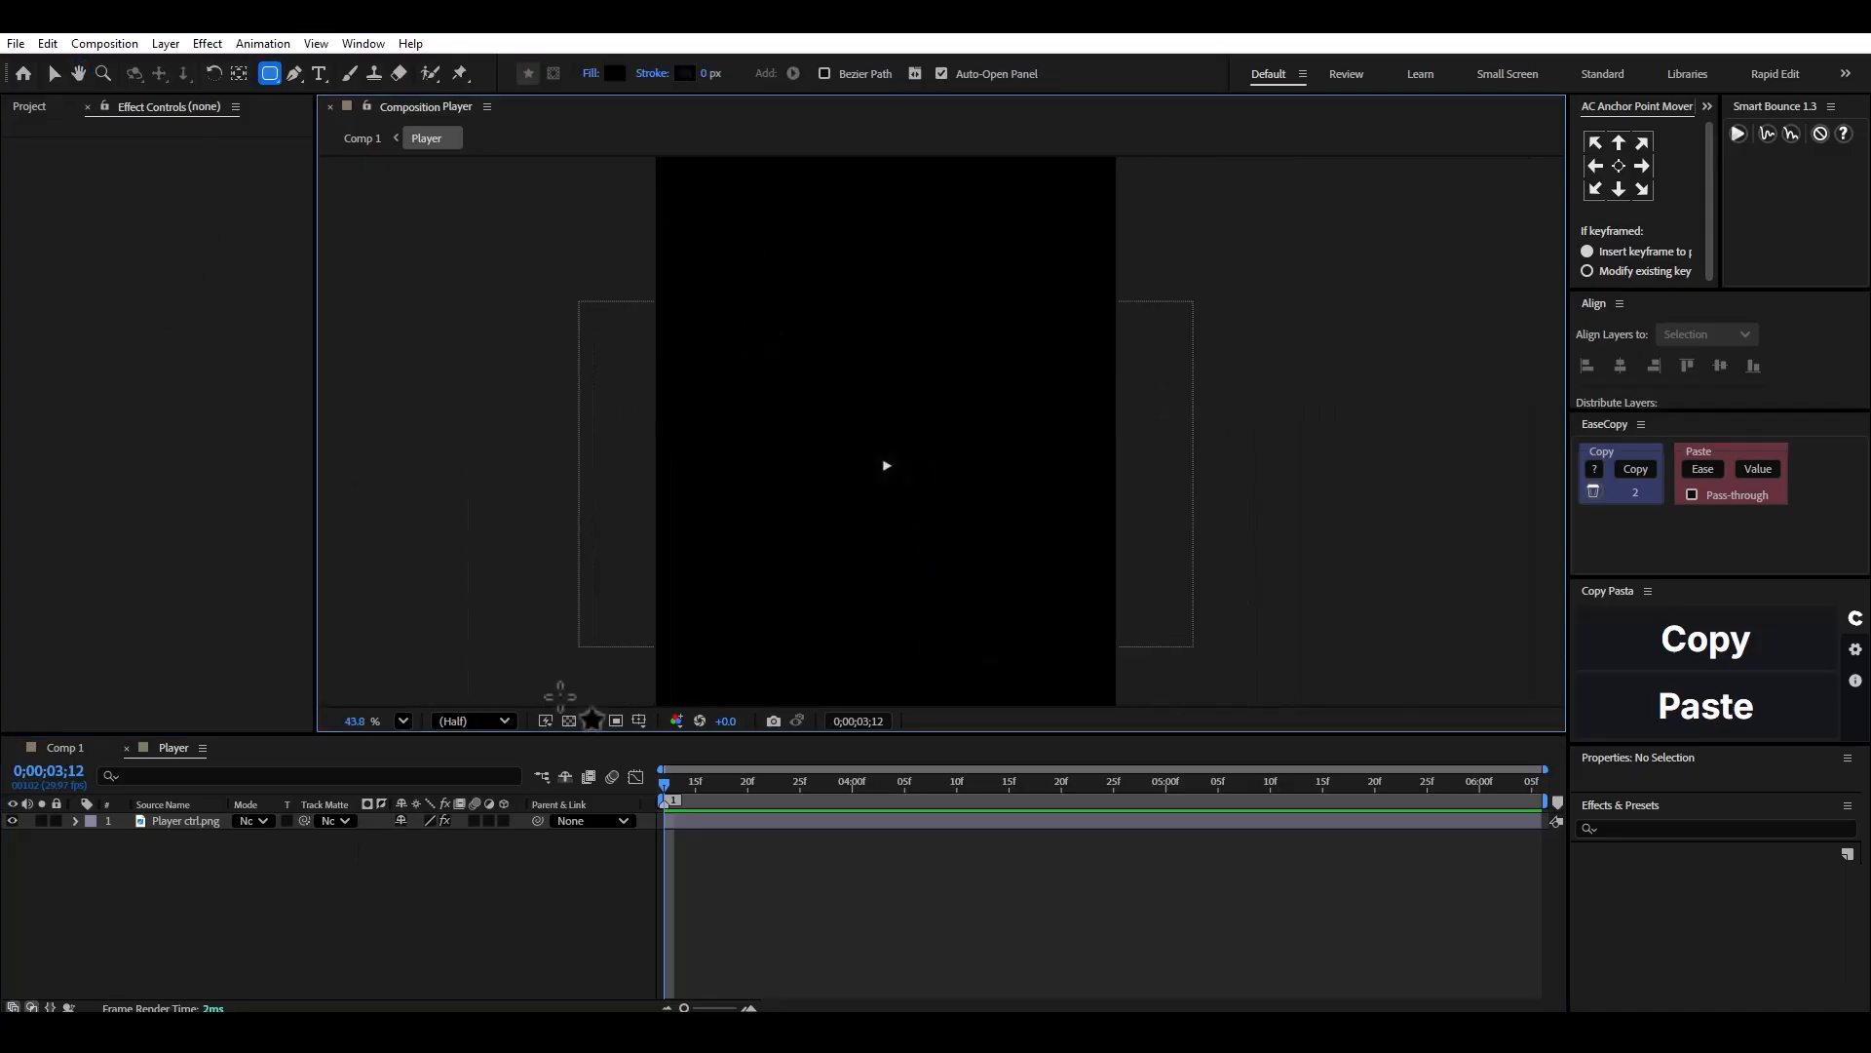
pyautogui.press('v')
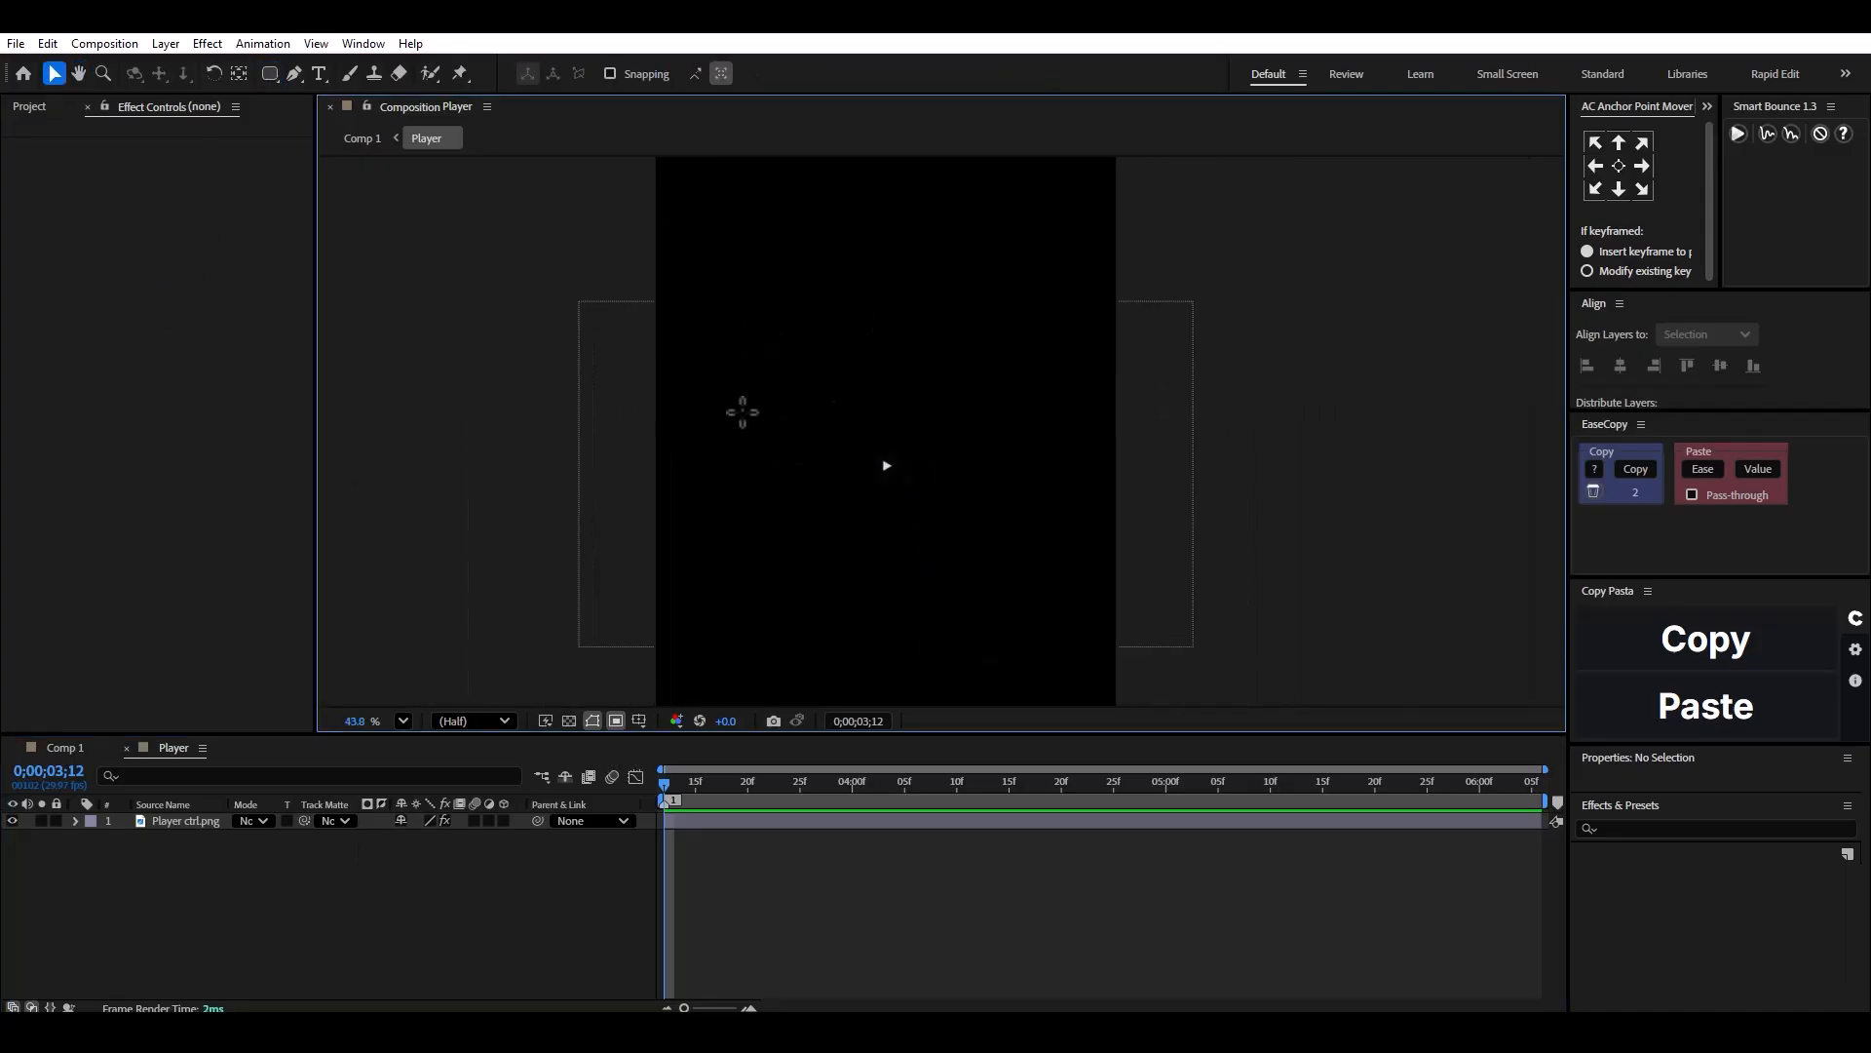
pyautogui.moveTo(740, 411); pyautogui.dragTo(1060, 540)
pyautogui.click(115, 43)
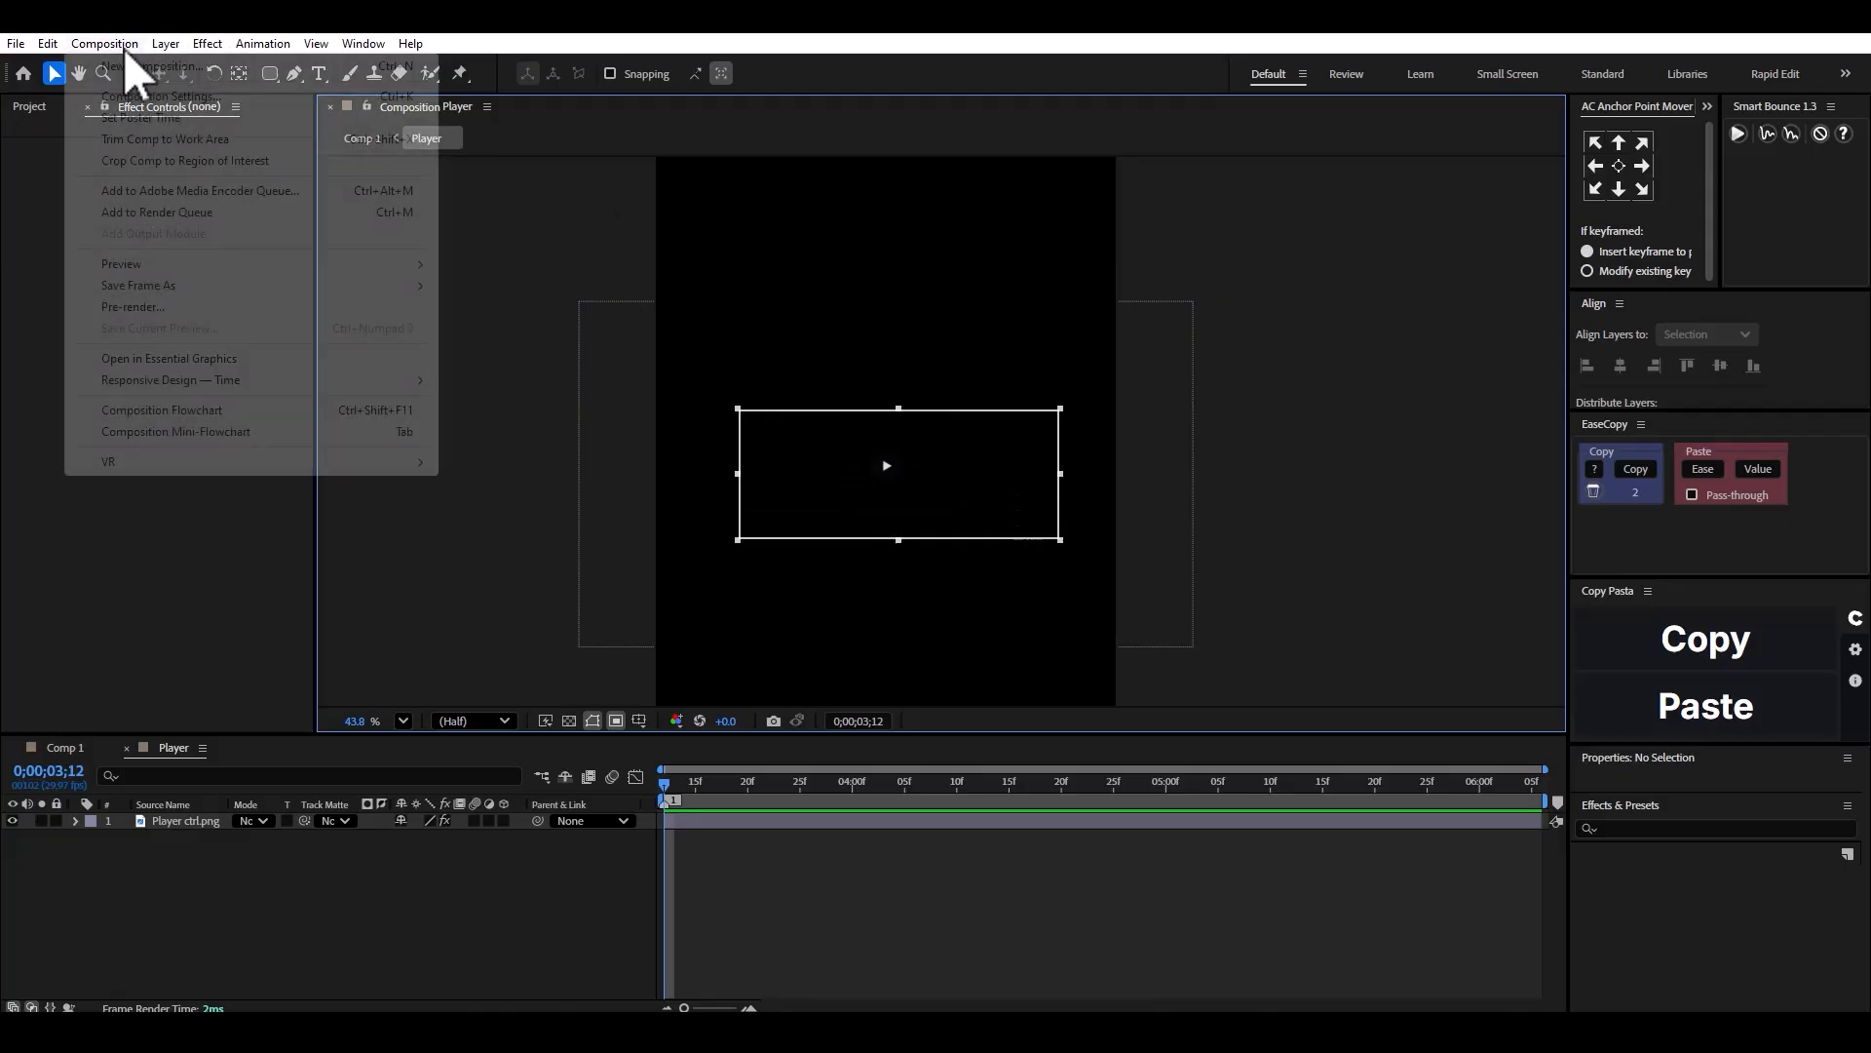
pyautogui.click(174, 161)
pyautogui.click(64, 748)
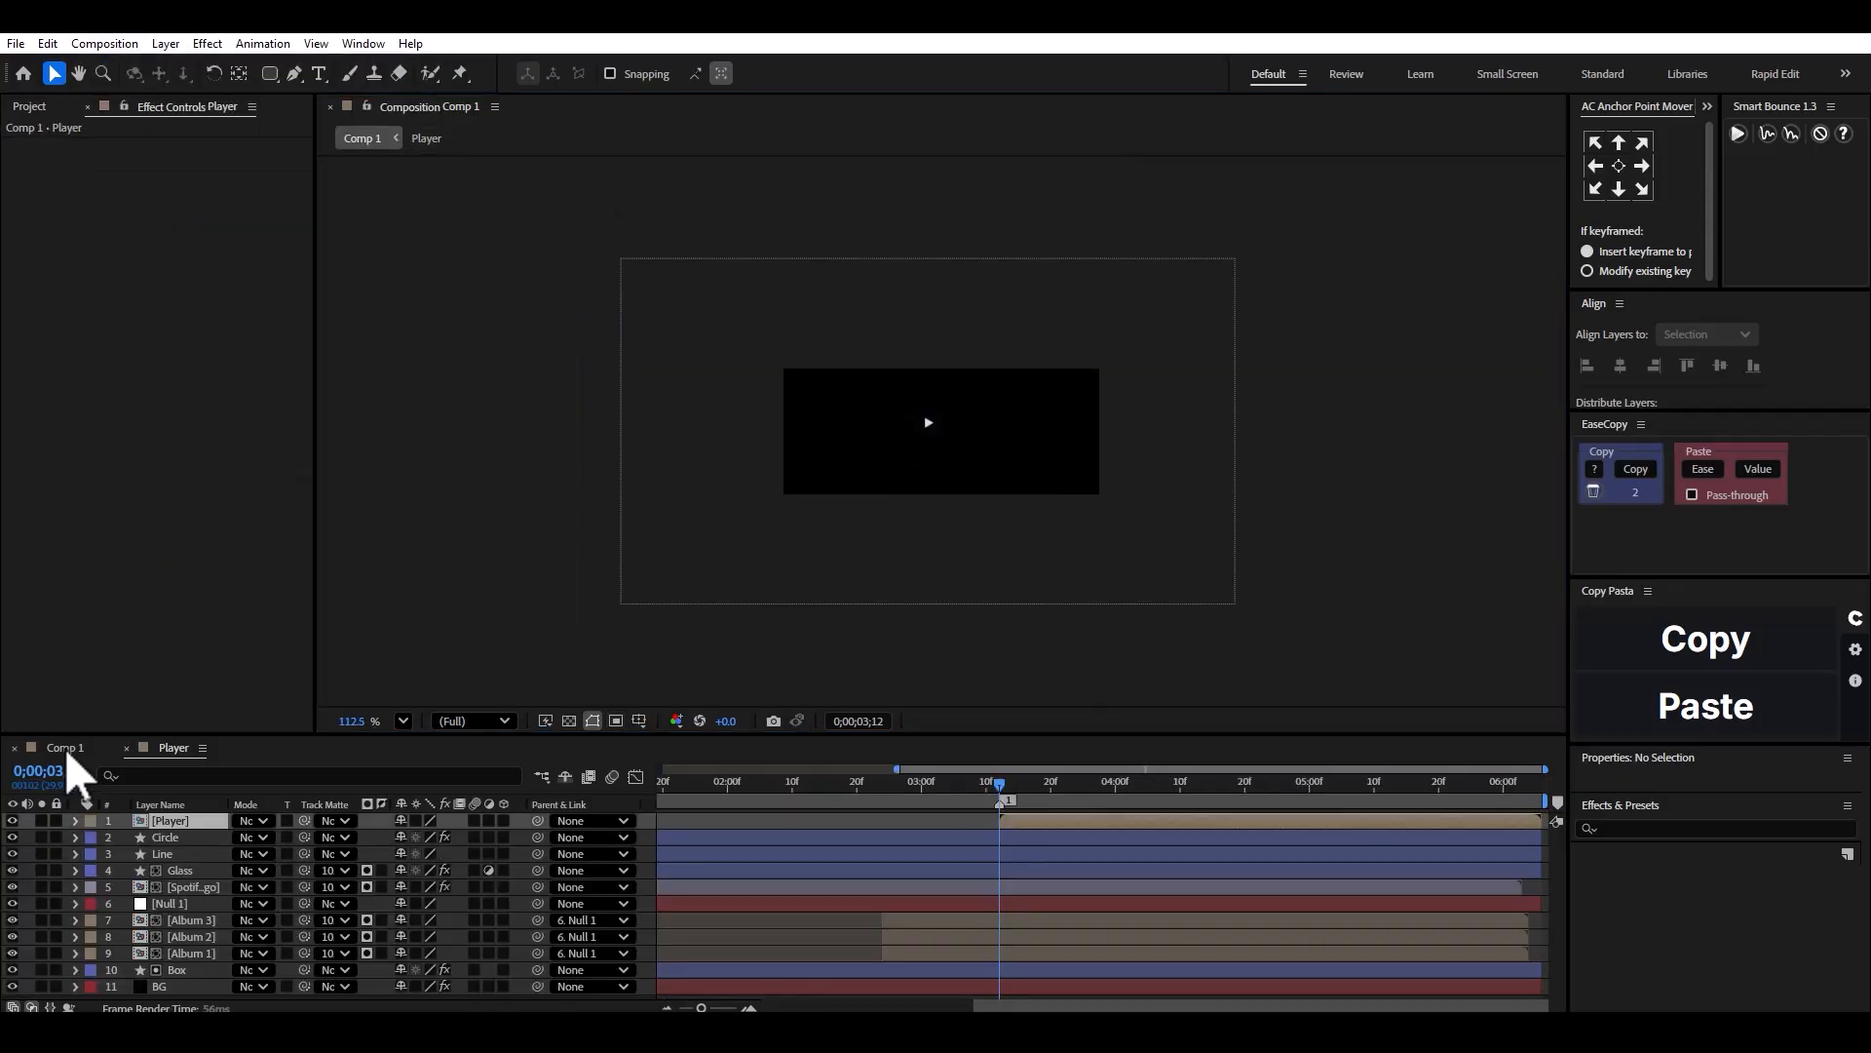
# Move the Player layer back below the black box, at a position of about 556, 1336, checking it against the progress line.
pyautogui.scroll(-3, 773, 478)
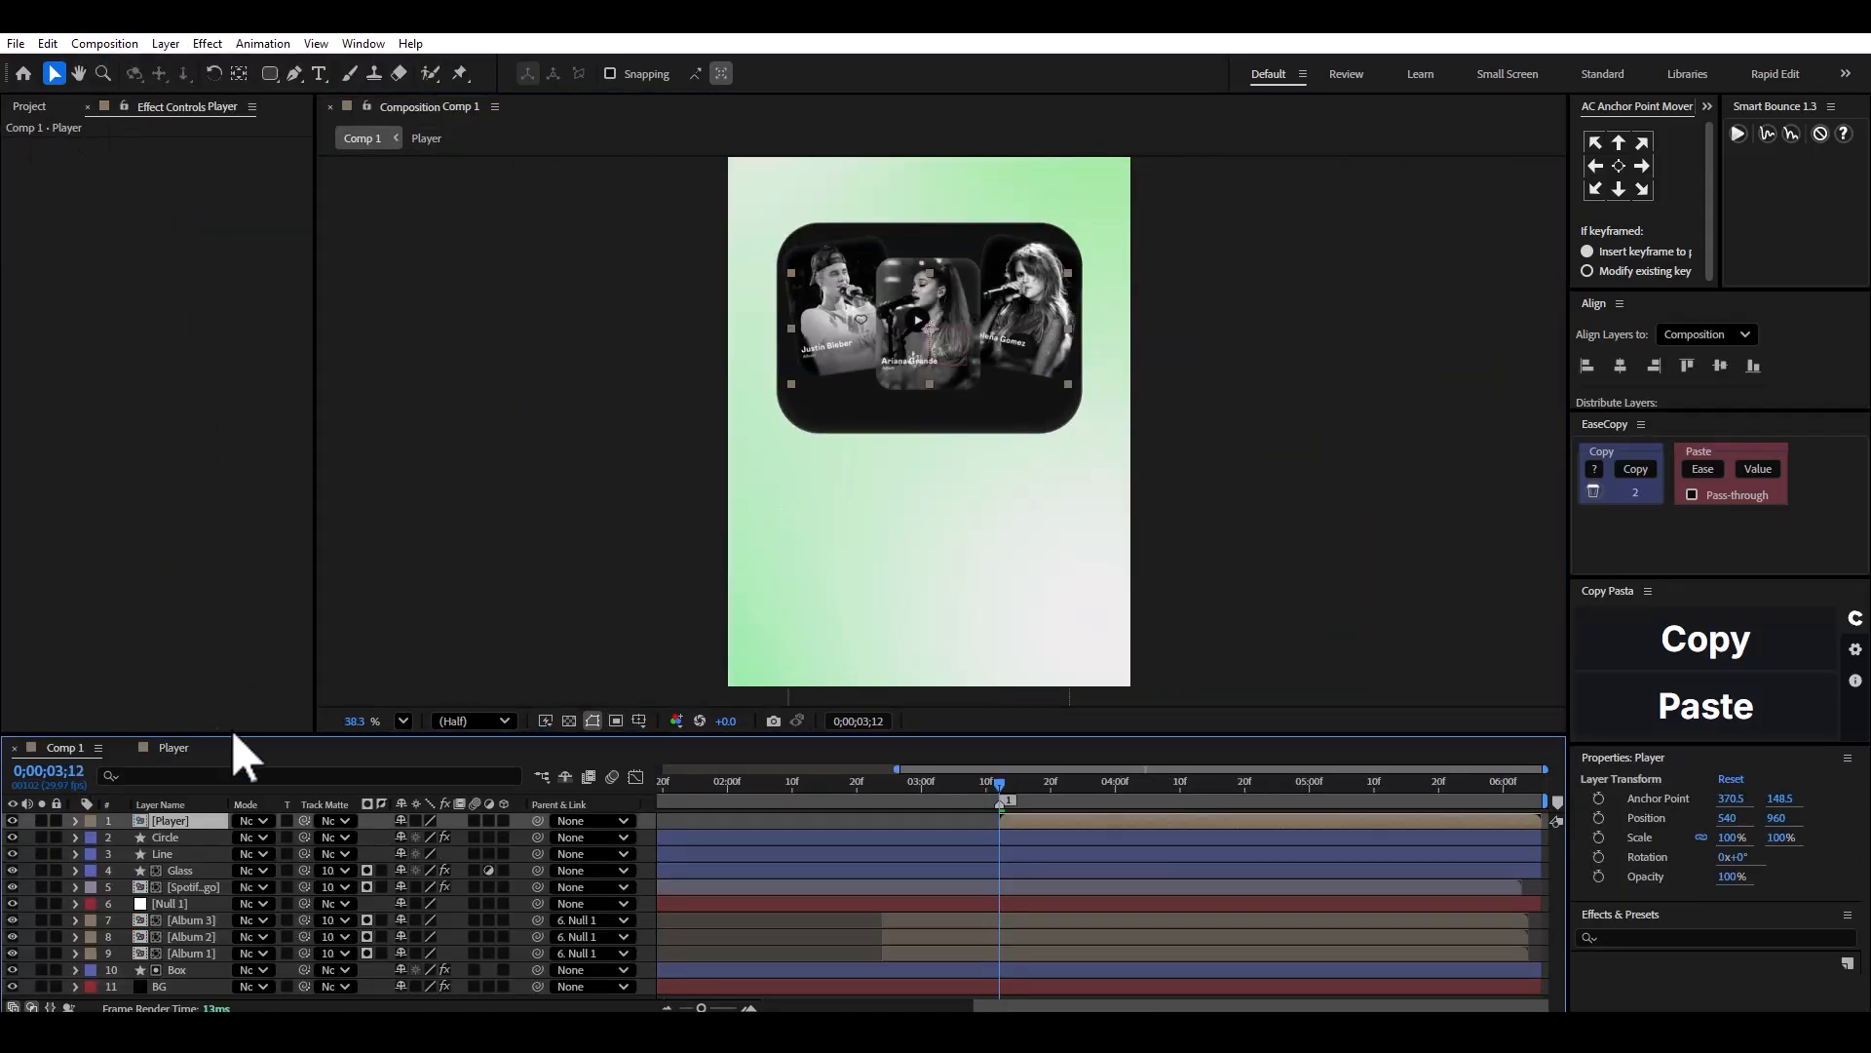
pyautogui.click(177, 747)
pyautogui.click(977, 543)
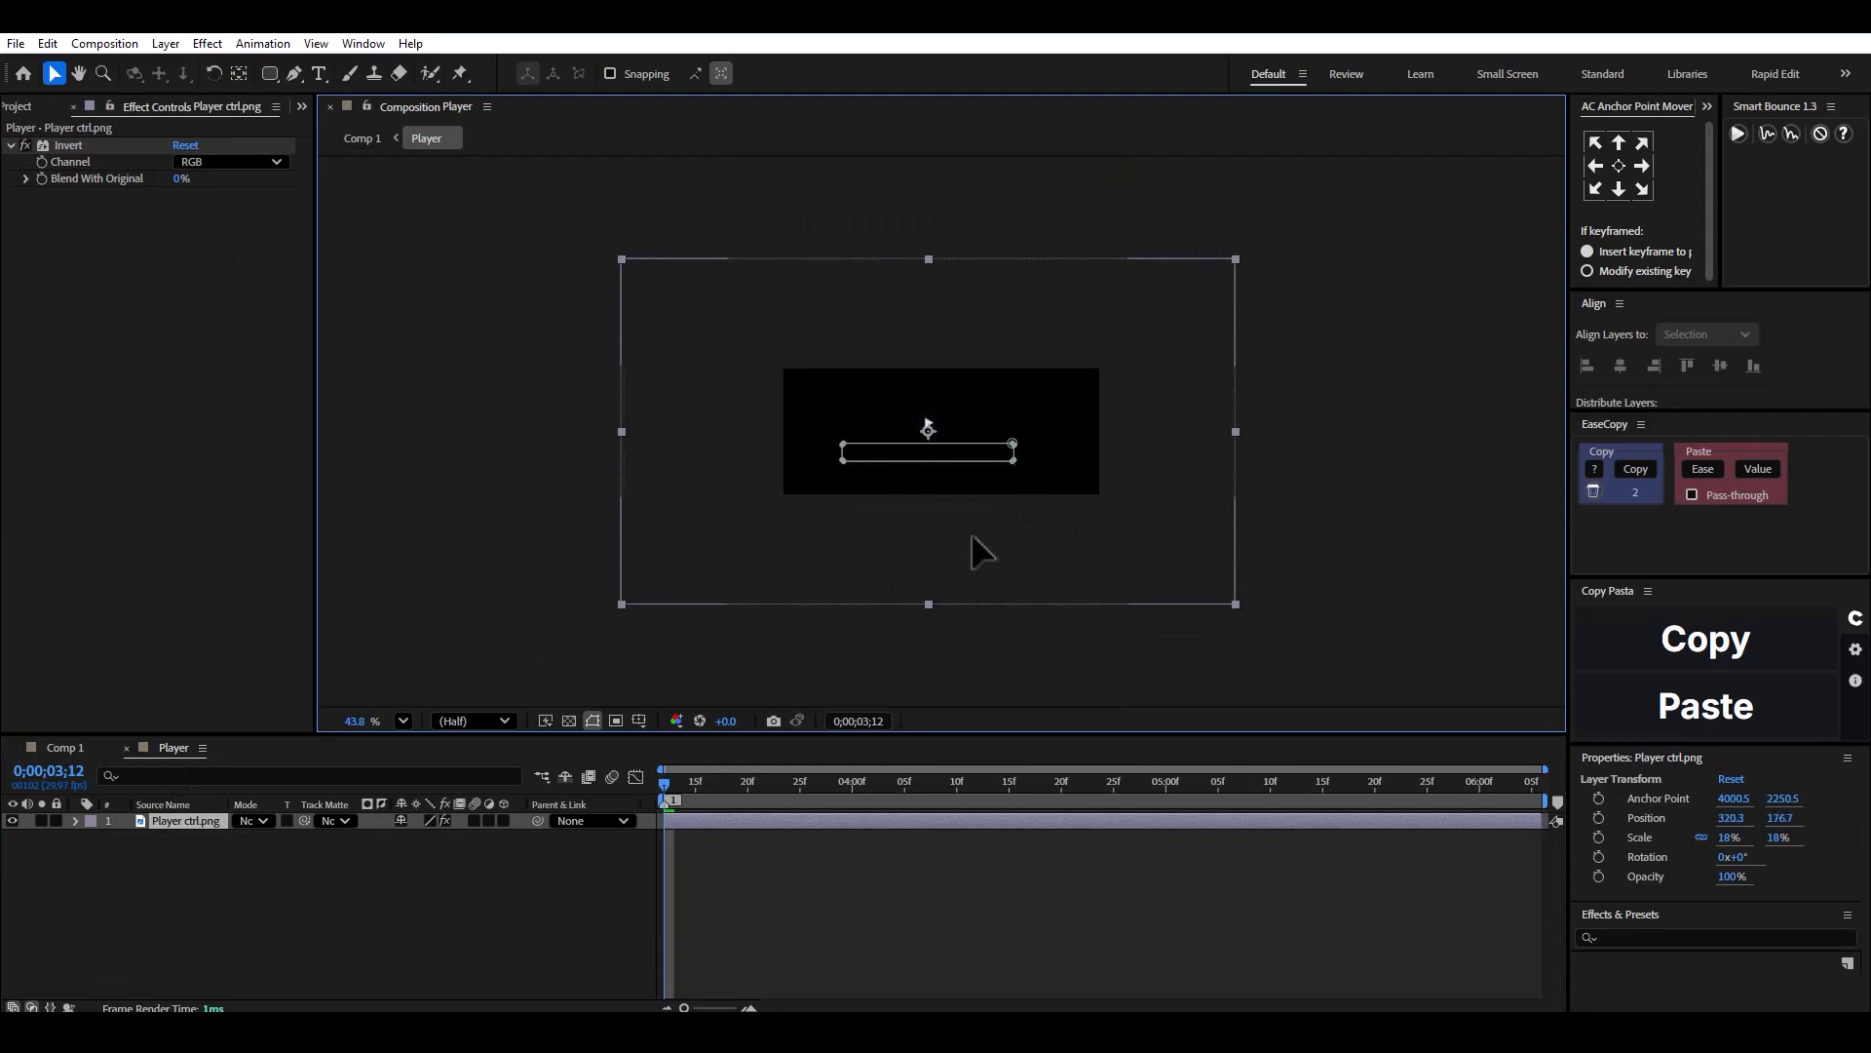
pyautogui.click(67, 747)
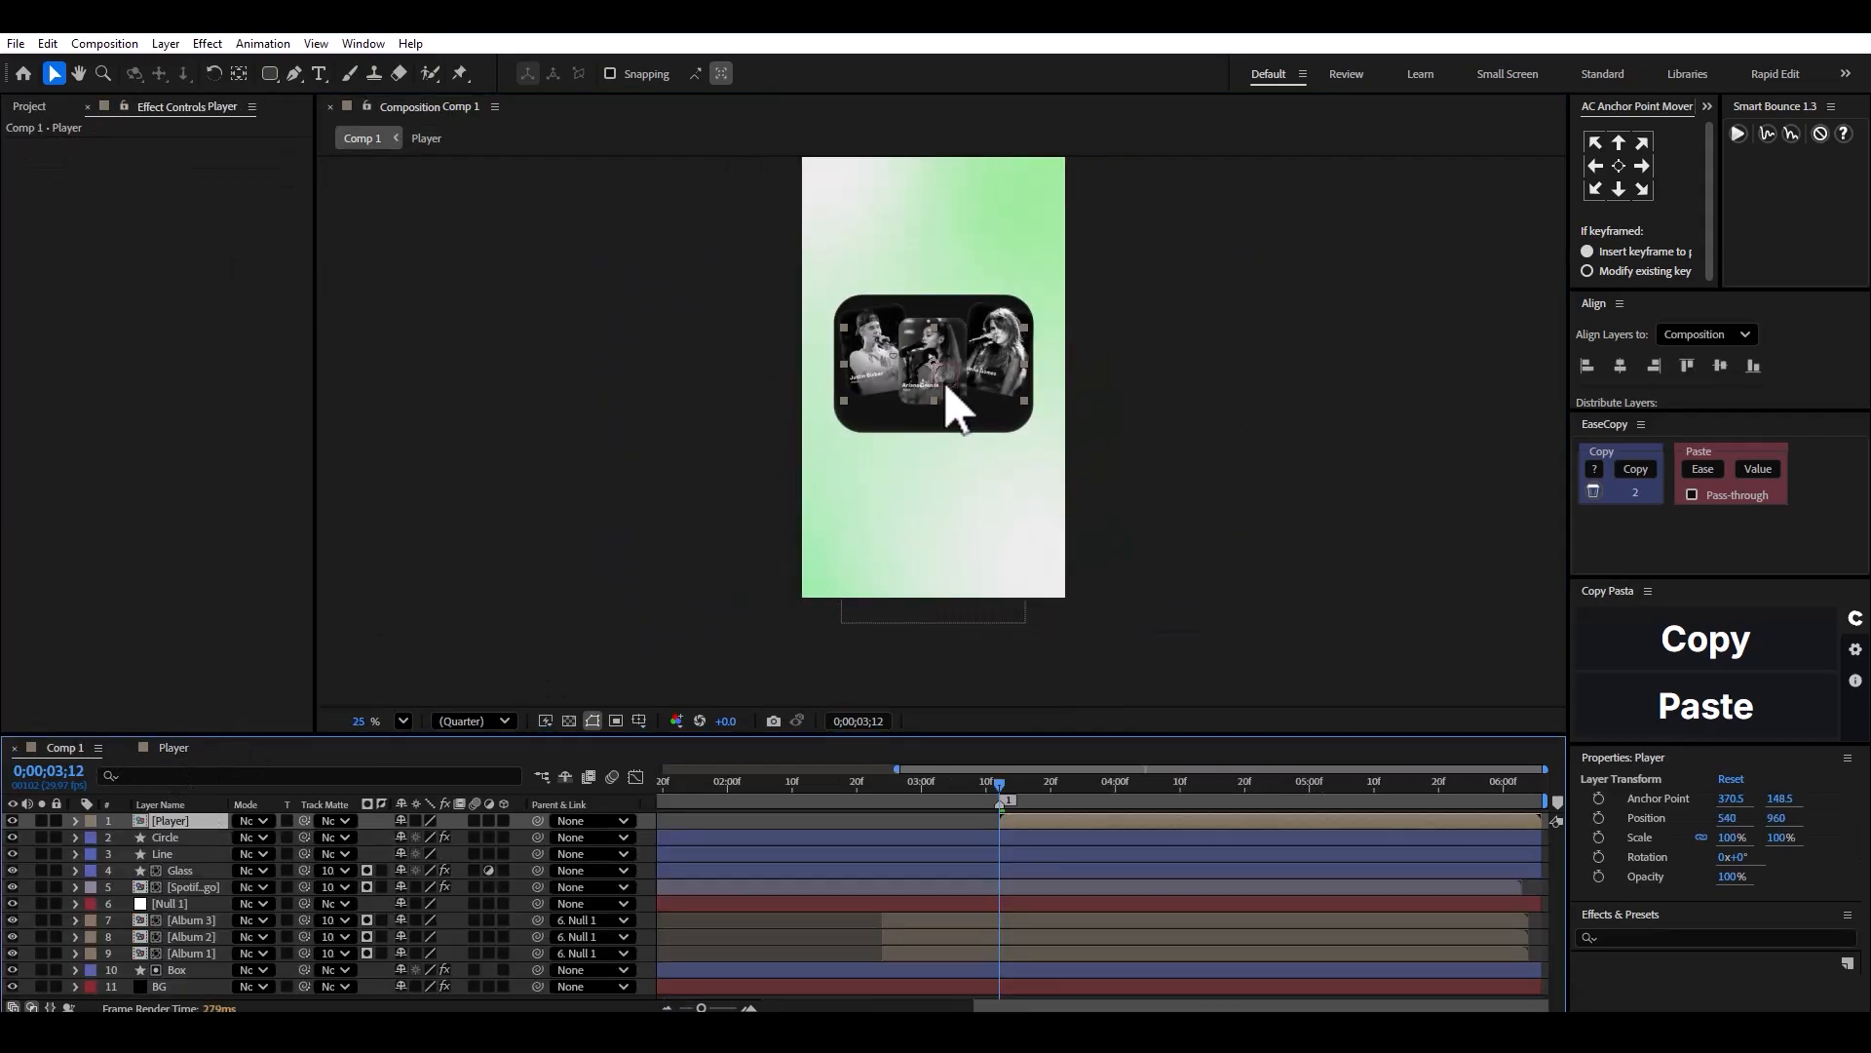
pyautogui.scroll(1, 945, 390)
pyautogui.moveTo(929, 319); pyautogui.dragTo(940, 467)
pyautogui.moveTo(998, 780); pyautogui.dragTo(1167, 781)
pyautogui.moveTo(933, 459); pyautogui.dragTo(938, 463)
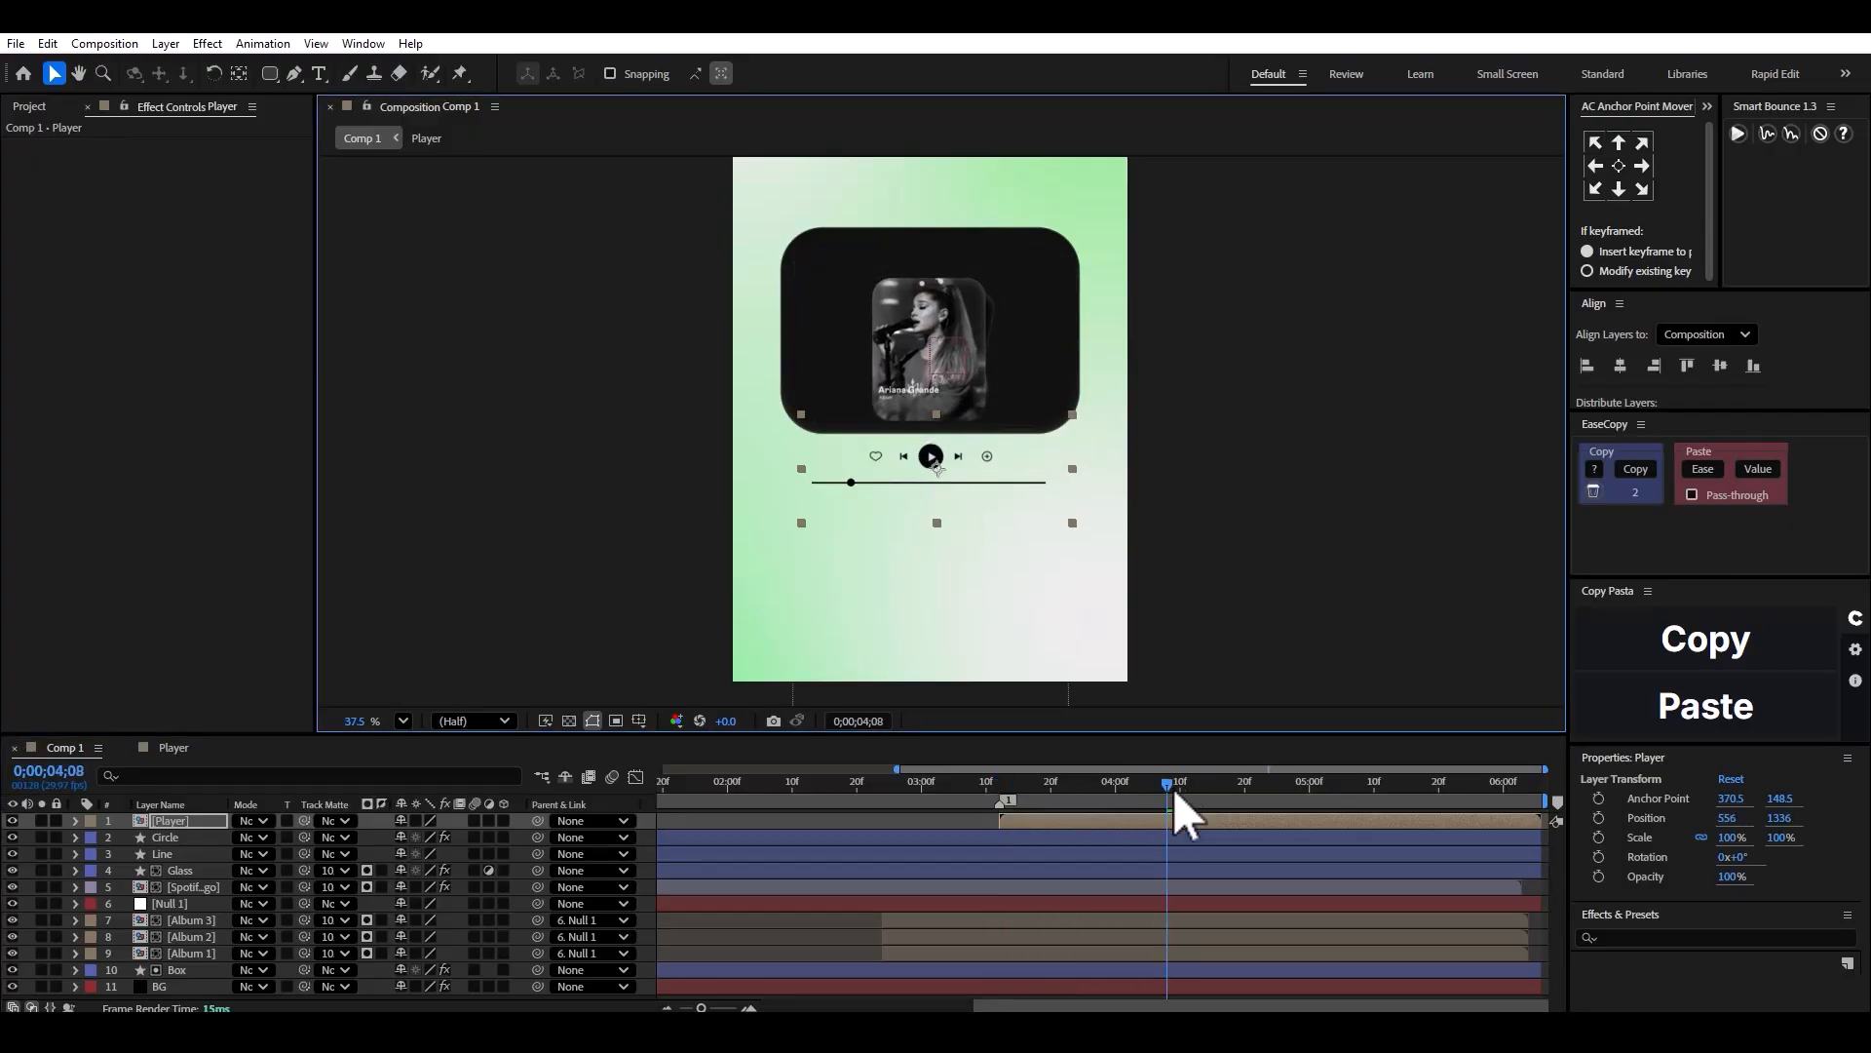
pyautogui.moveTo(1173, 788); pyautogui.dragTo(1000, 796)
# Draw a rounded rectangle mask around the heart icon on the Player layer.
pyautogui.scroll(3, 936, 481)
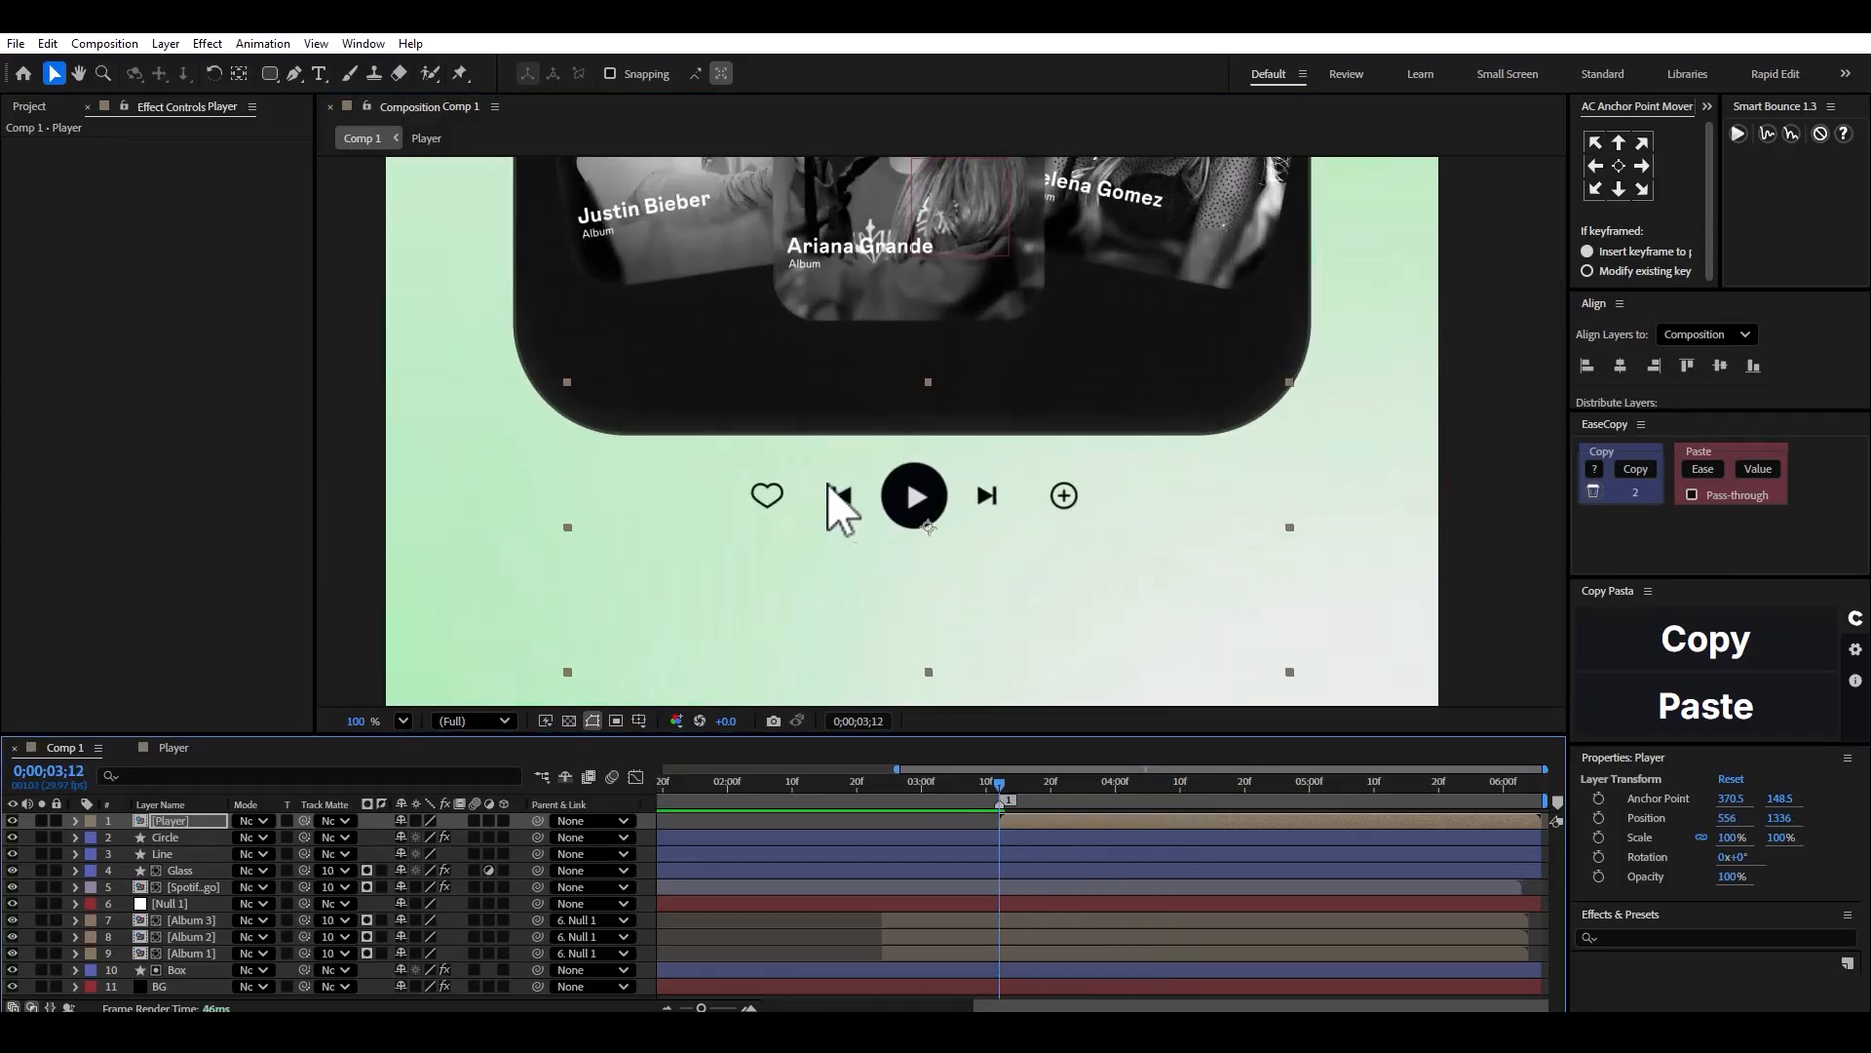
pyautogui.scroll(2, 777, 497)
pyautogui.moveTo(811, 468); pyautogui.dragTo(778, 414)
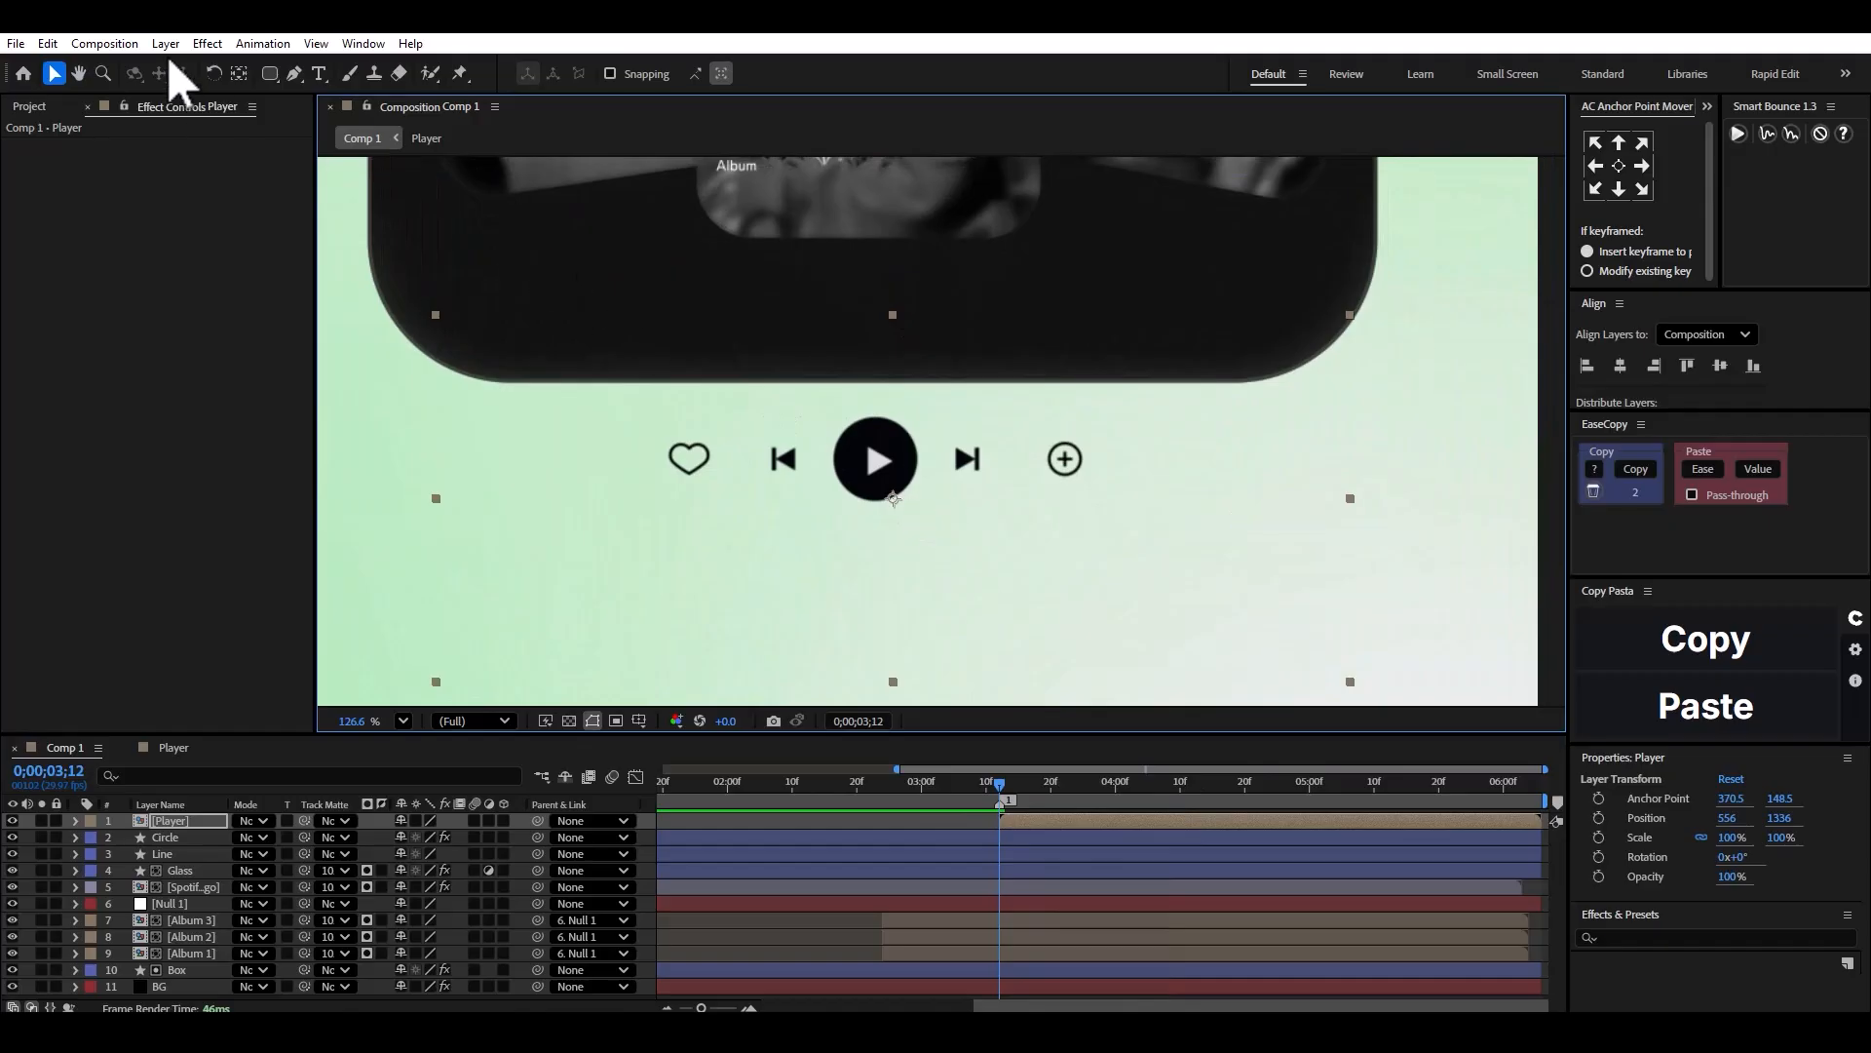
pyautogui.click(270, 73)
pyautogui.moveTo(636, 412); pyautogui.dragTo(742, 503)
pyautogui.click(54, 73)
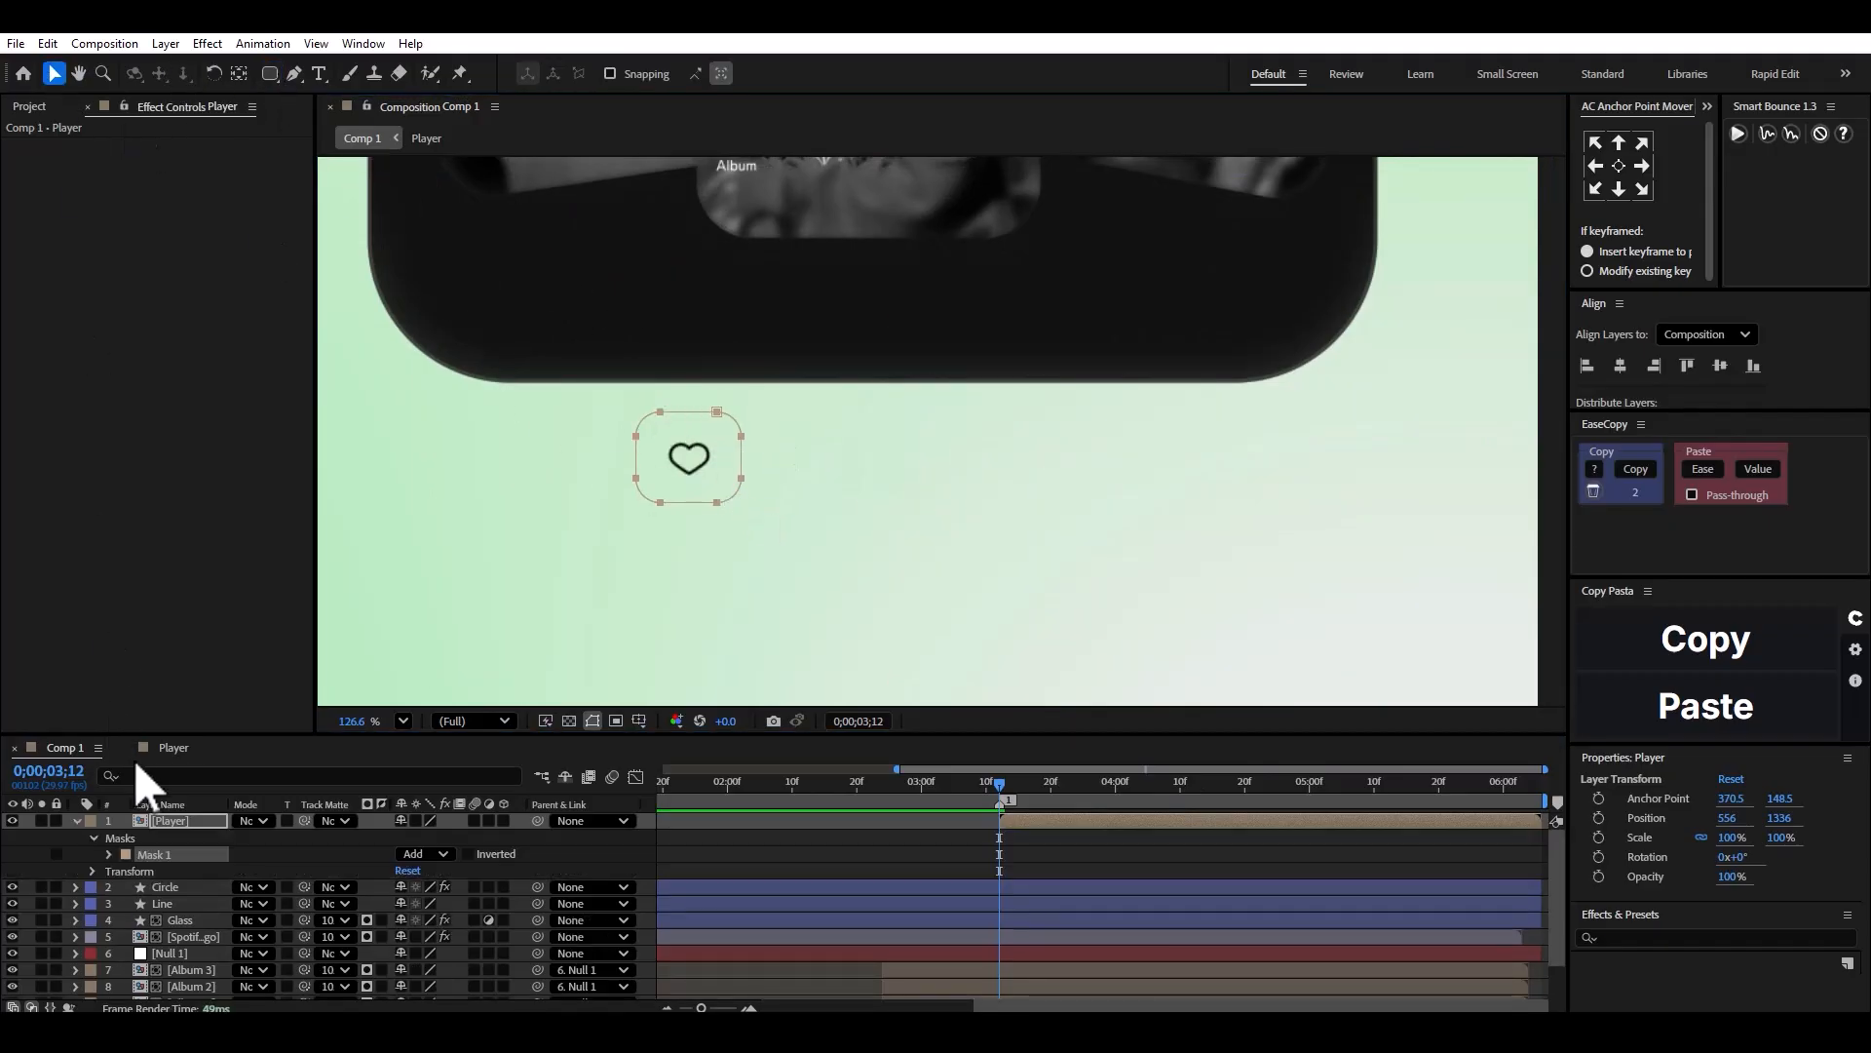
pyautogui.click(172, 821)
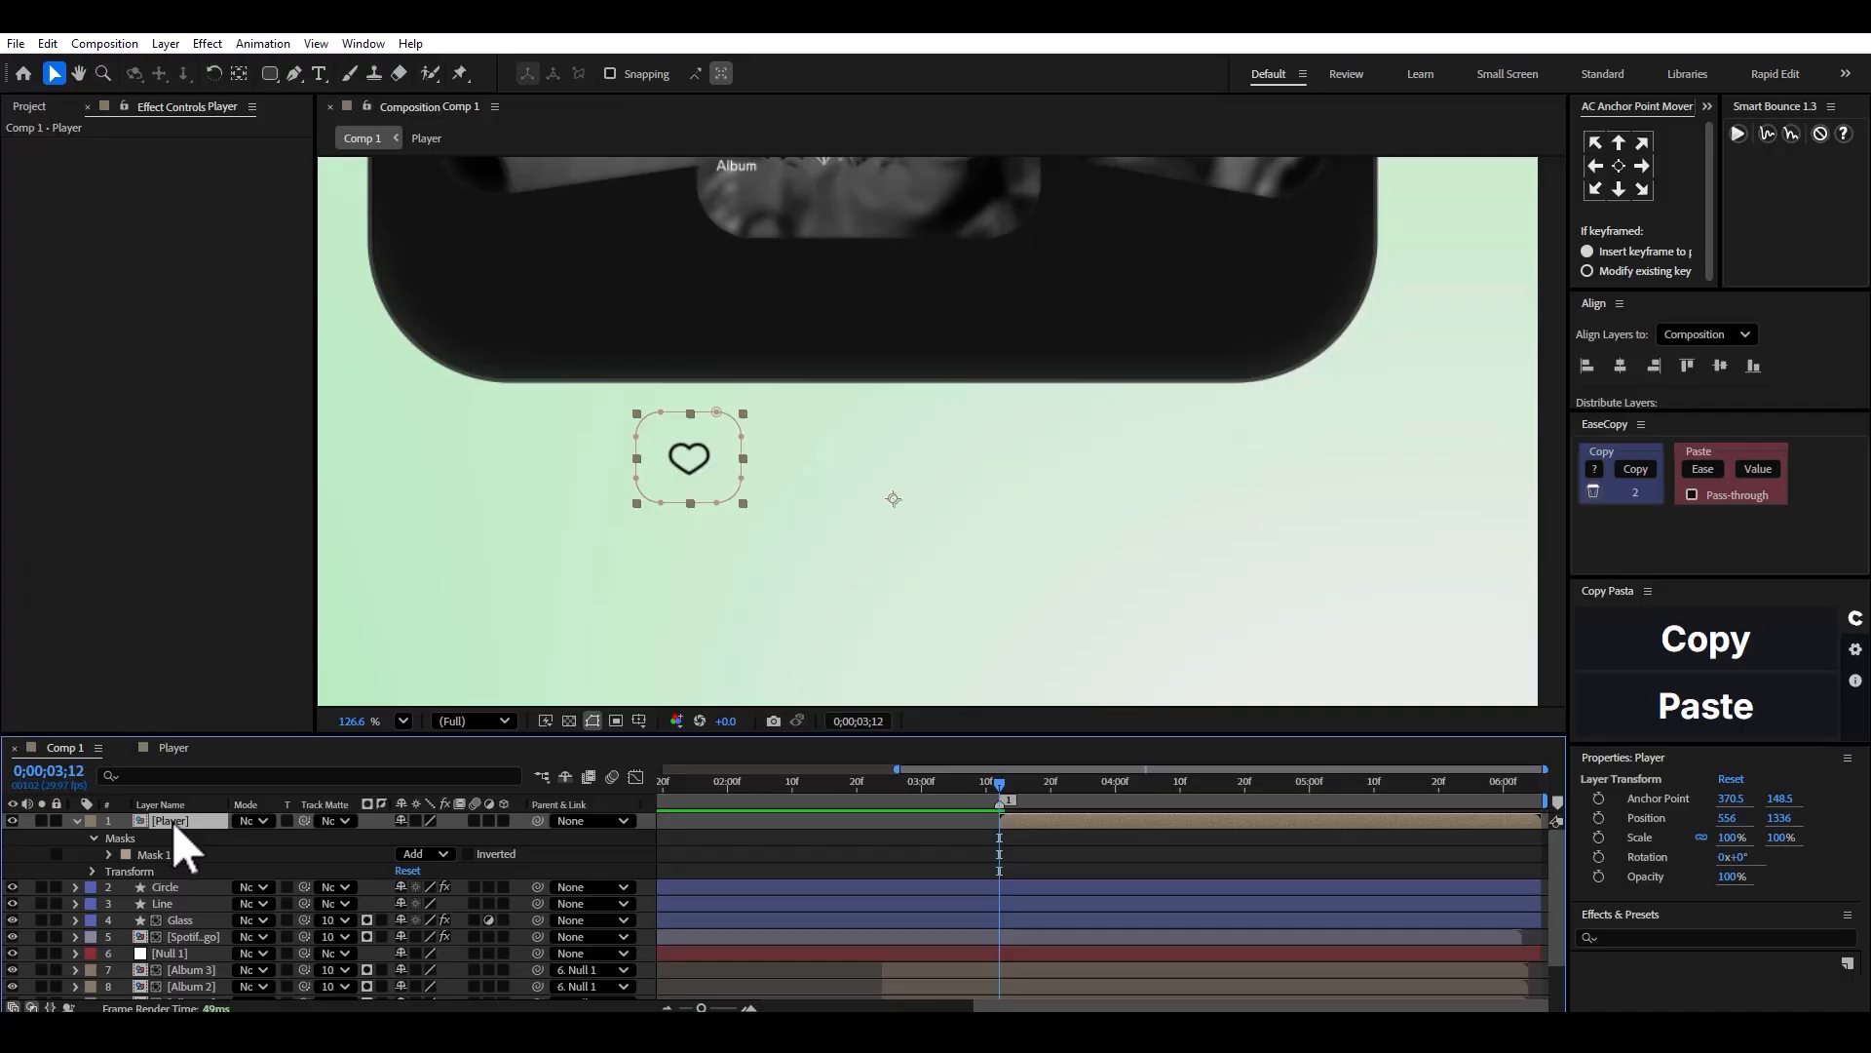
pyautogui.rightClick(187, 821)
pyautogui.click(230, 780)
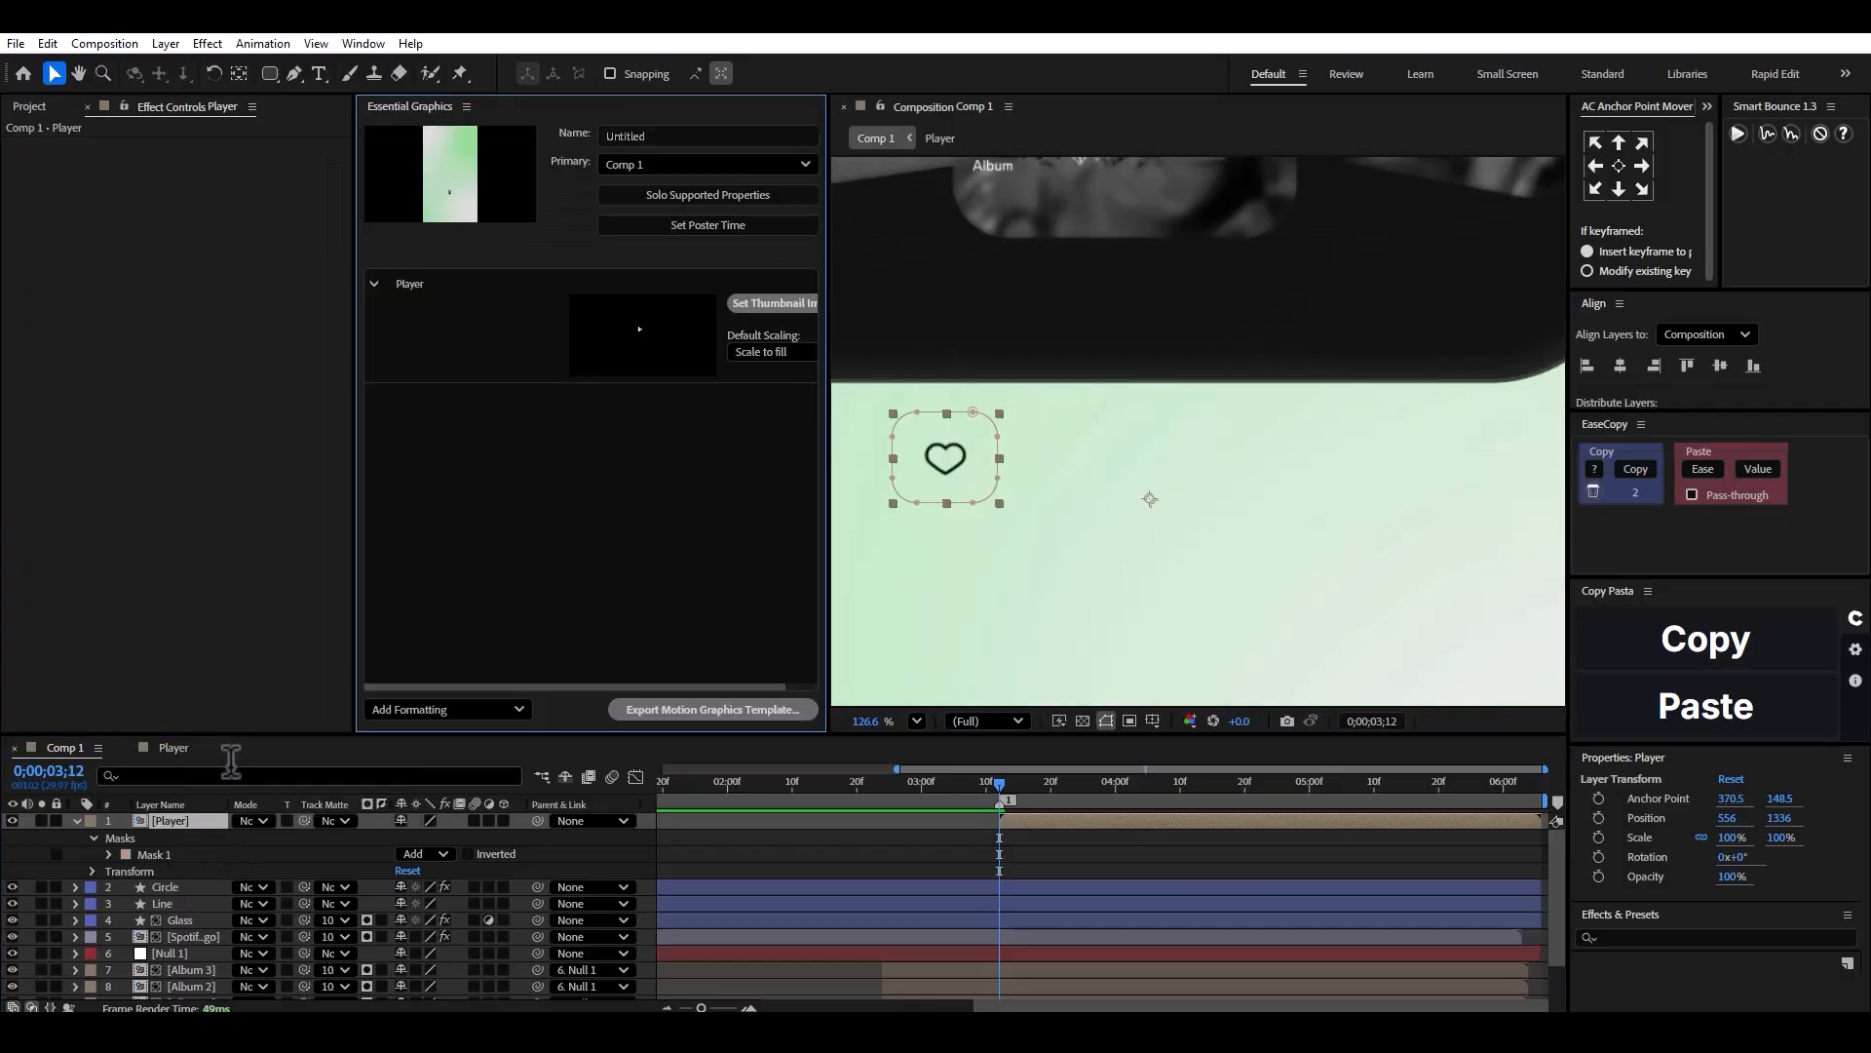
pyautogui.click(464, 105)
pyautogui.click(506, 121)
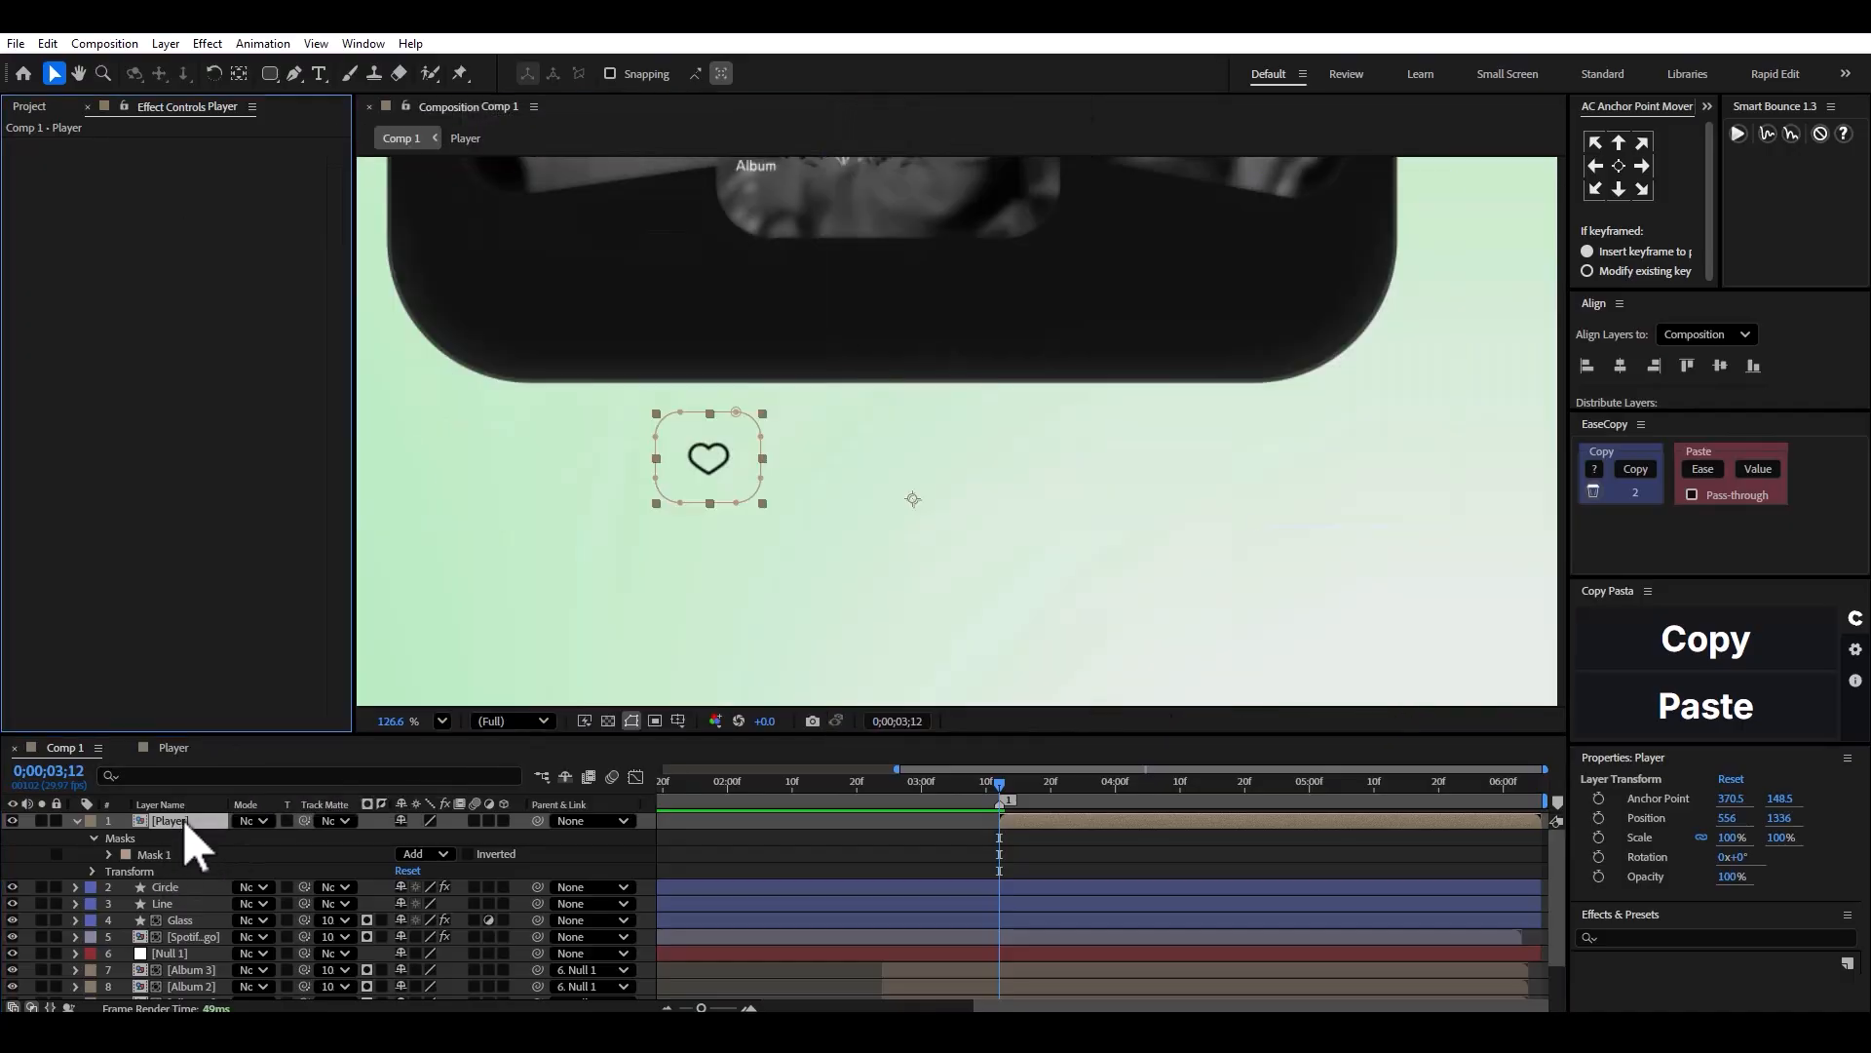
# Rename the masked Player layer to Heart.
pyautogui.rightClick(182, 821)
pyautogui.click(237, 763)
pyautogui.write('Hear')
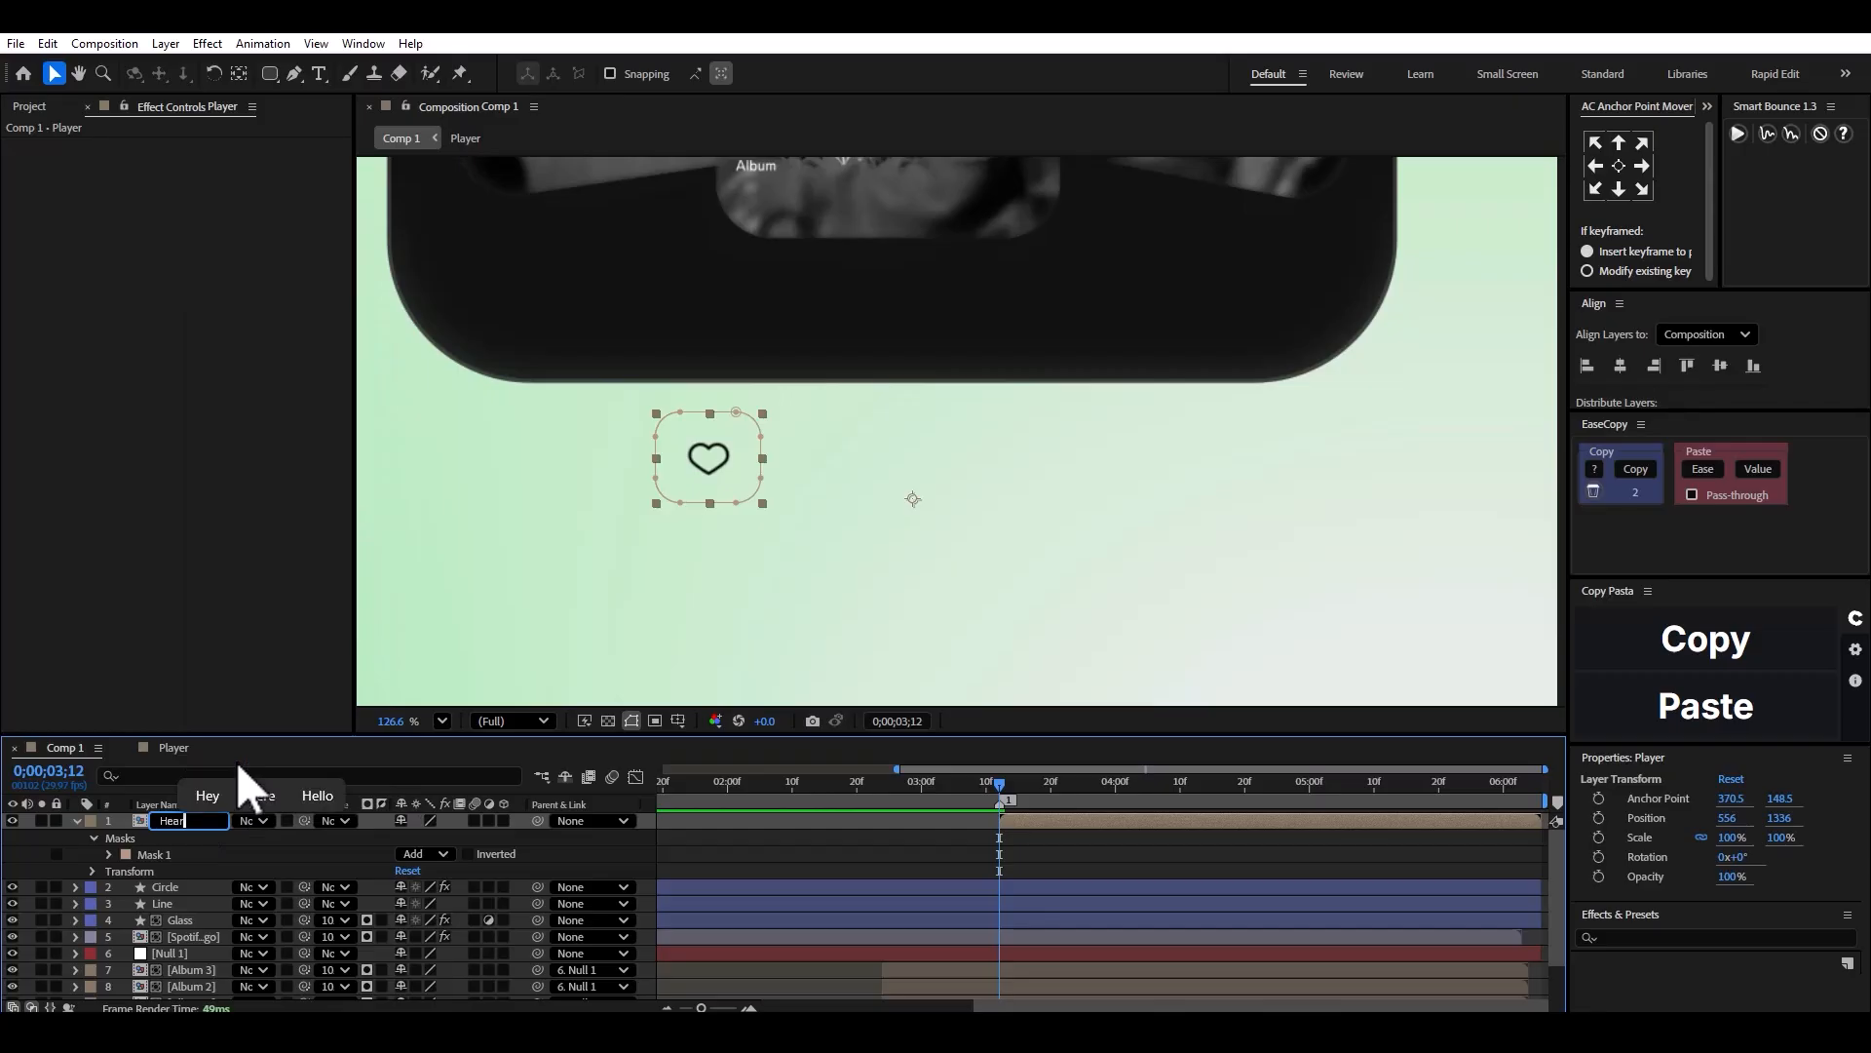
pyautogui.write('t')
pyautogui.press('Return')
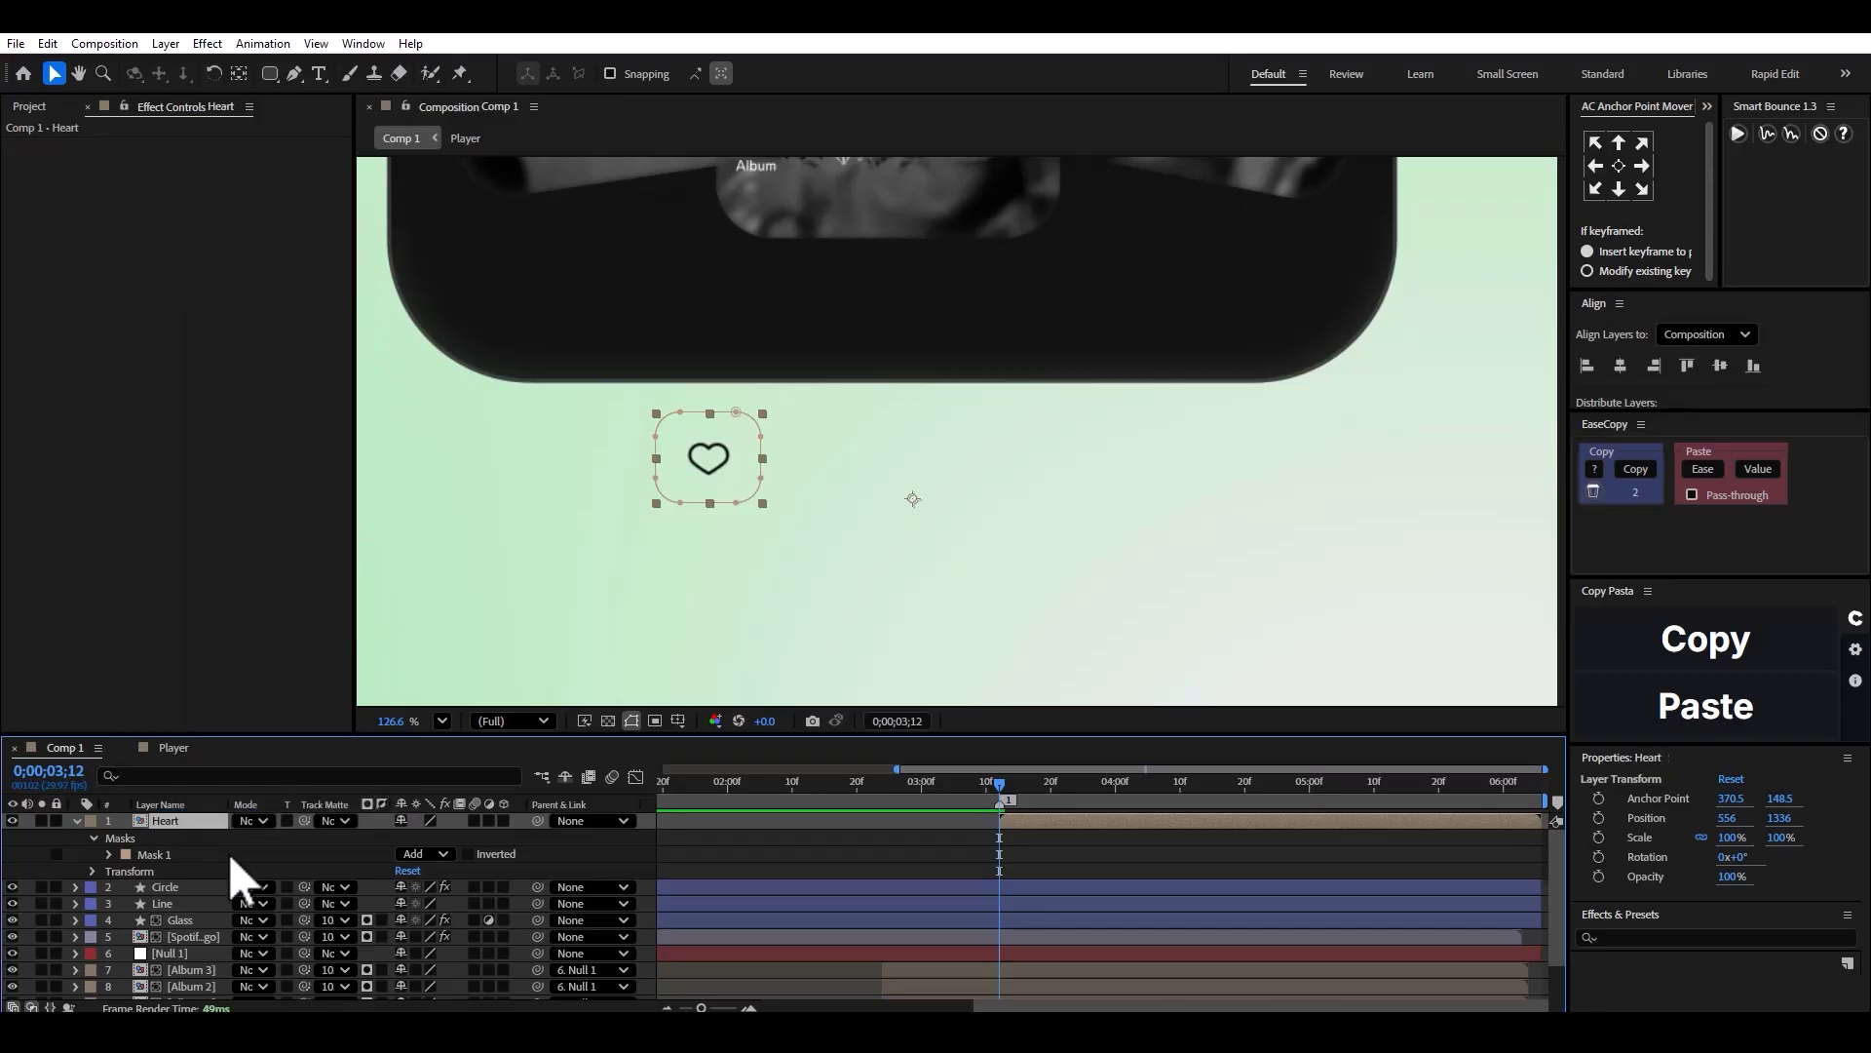
# Create a layer named Left ctrl from a duplicate of Heart, with its mask moved onto the previous-track icon.
pyautogui.hotkey('ctrl', 'd')
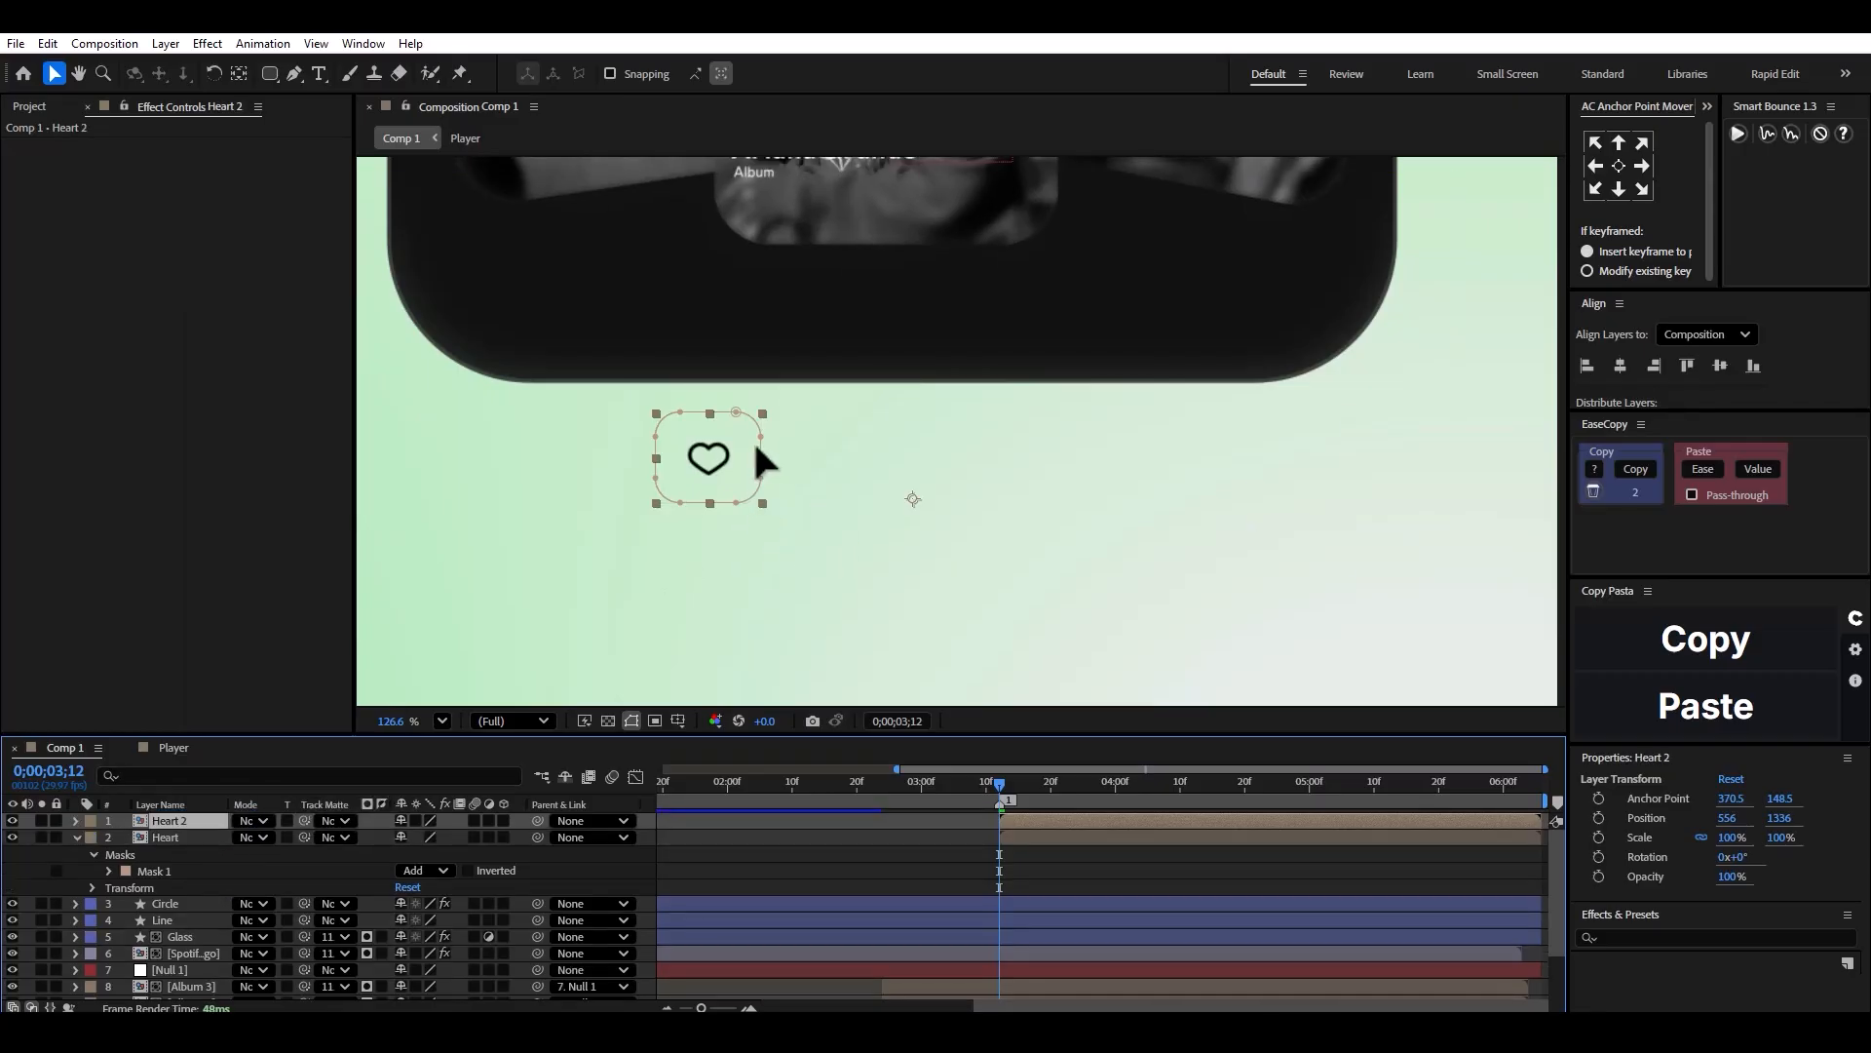
pyautogui.moveTo(739, 450); pyautogui.dragTo(827, 460)
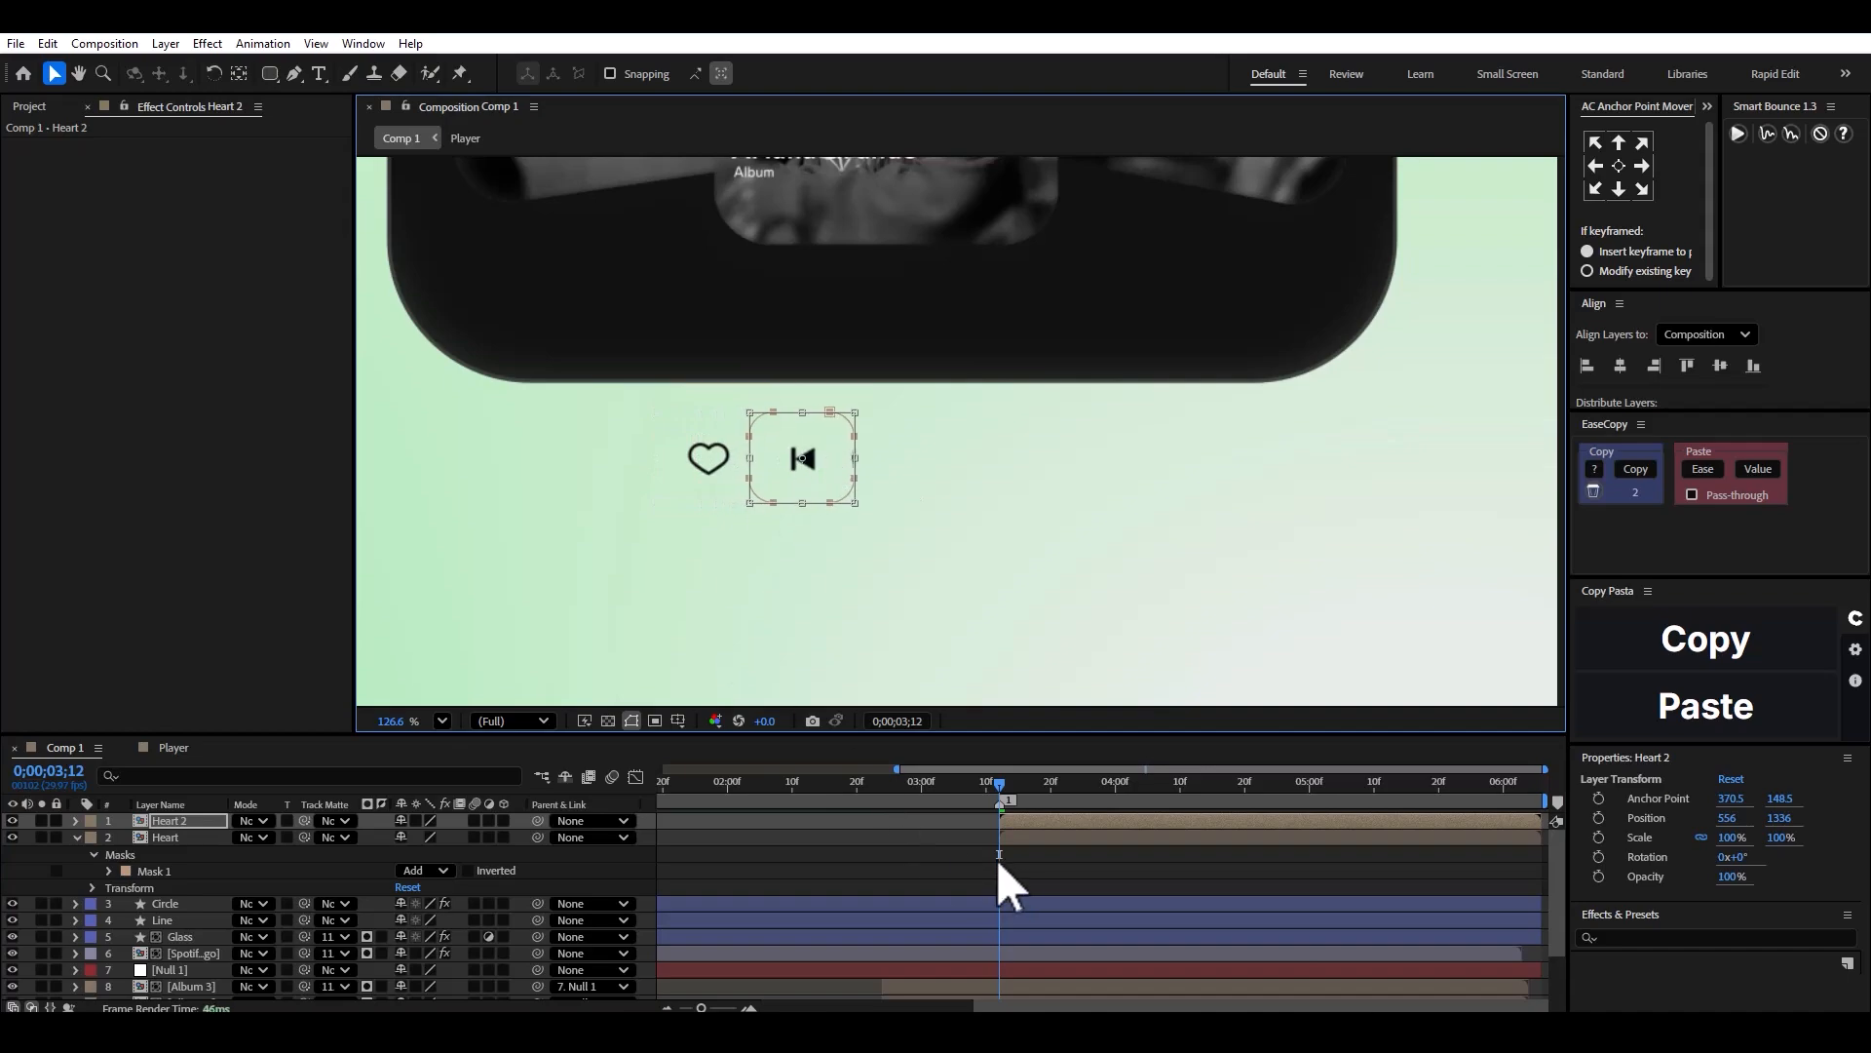
pyautogui.rightClick(1031, 820)
pyautogui.click(1099, 760)
pyautogui.write('L')
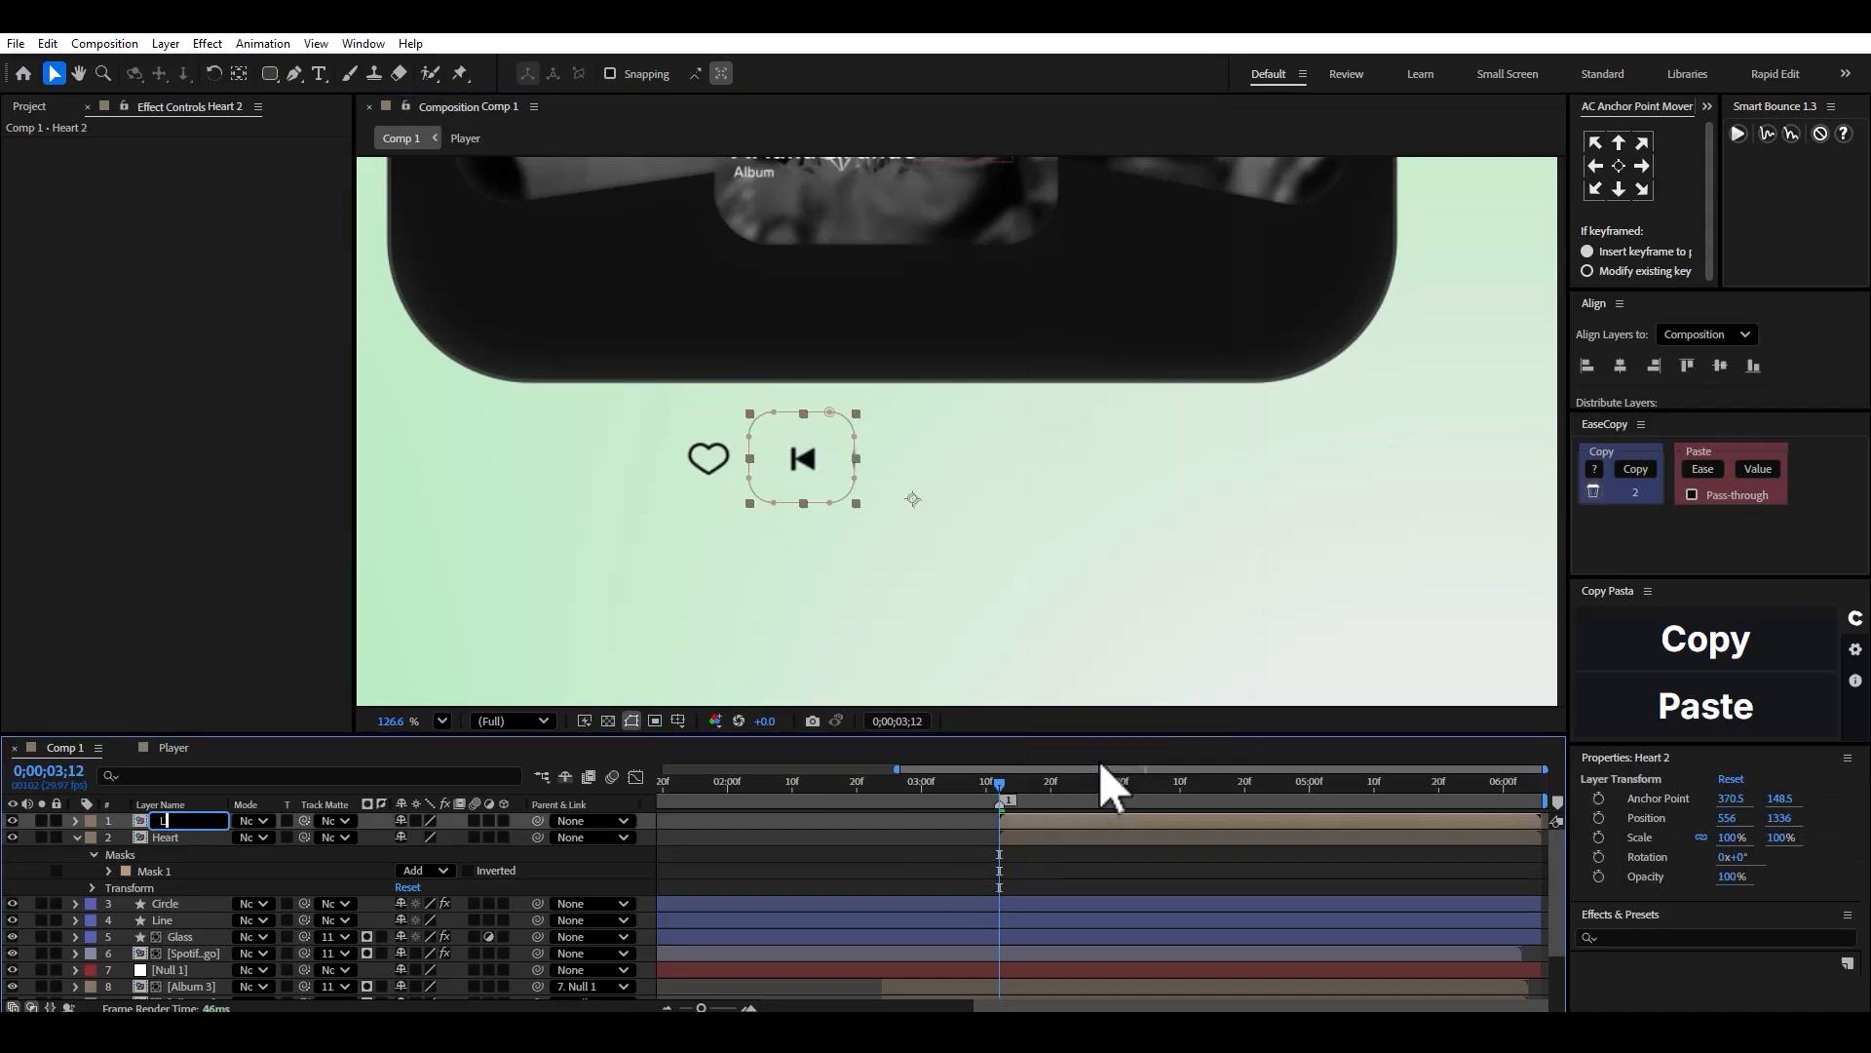
pyautogui.write('eft ctrl')
pyautogui.press('Return')
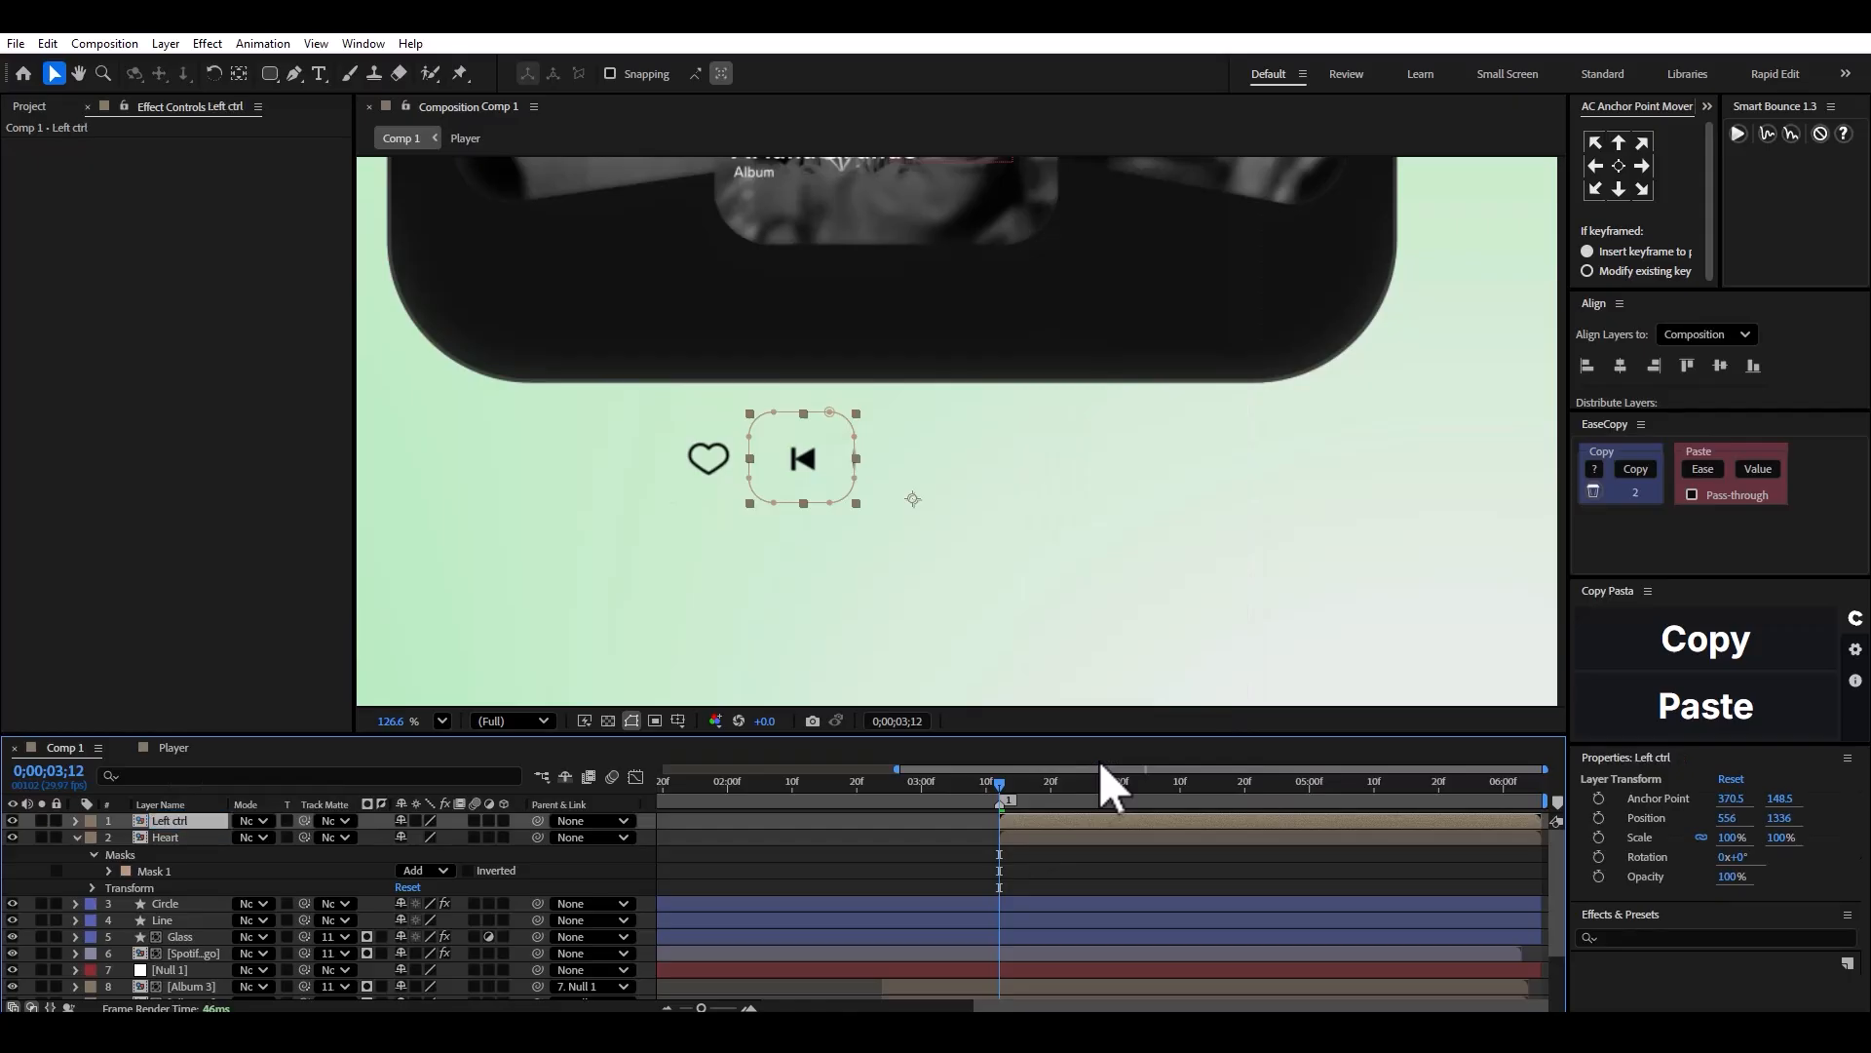
# Create a layer named Resume from a duplicate of Left ctrl, with its mask moved onto the play icon.
pyautogui.hotkey('ctrl', 'd')
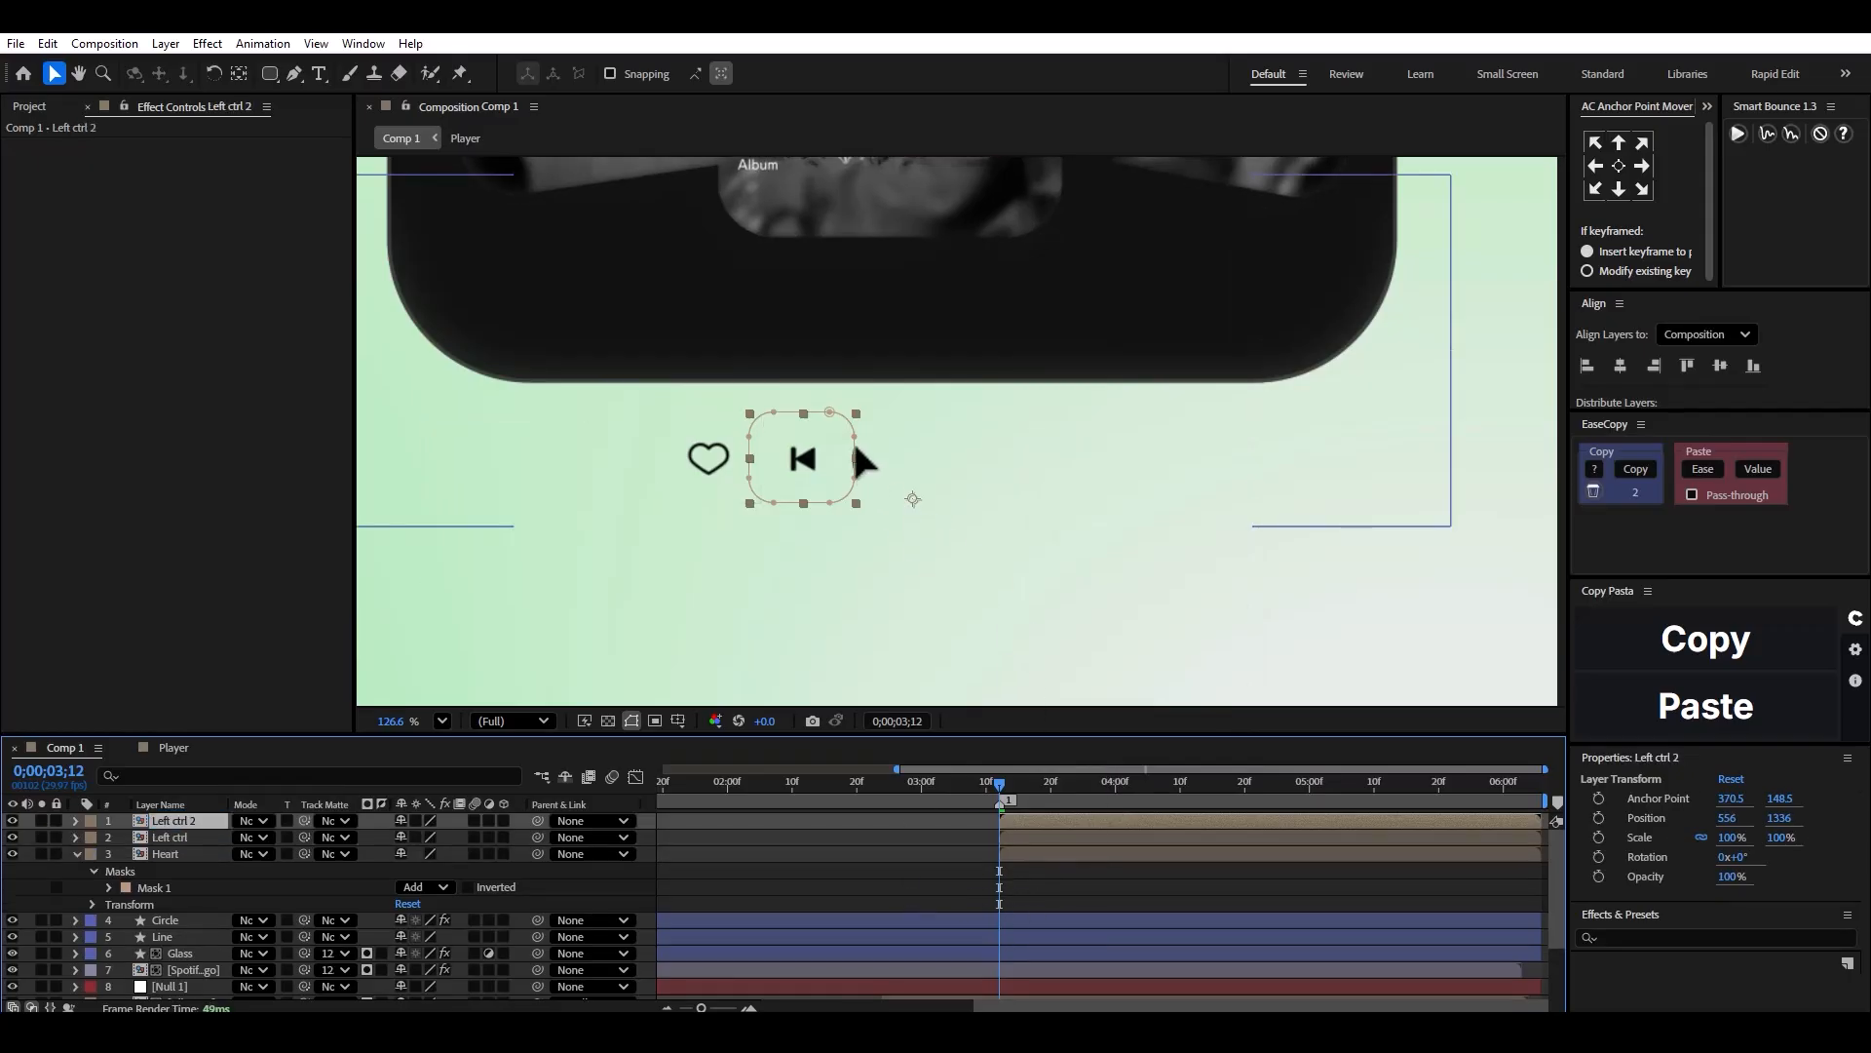
pyautogui.doubleClick(854, 454)
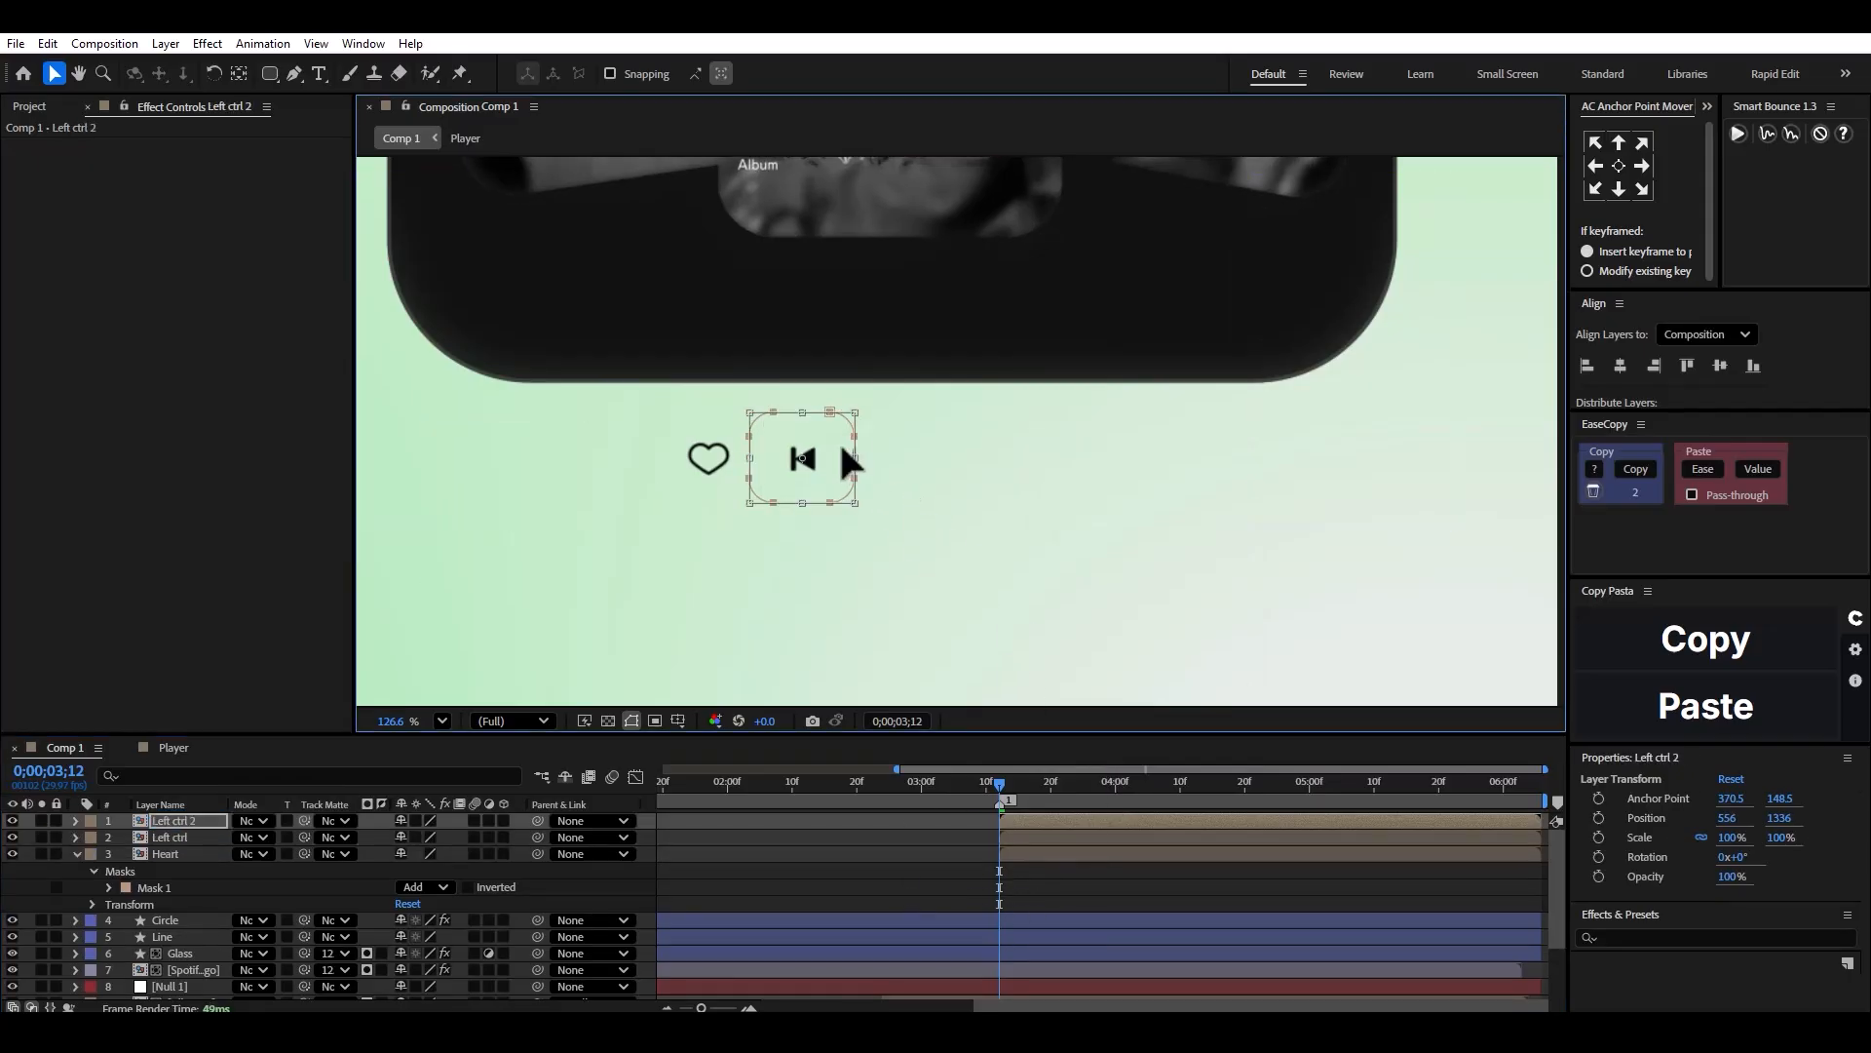
pyautogui.moveTo(850, 463); pyautogui.dragTo(913, 510)
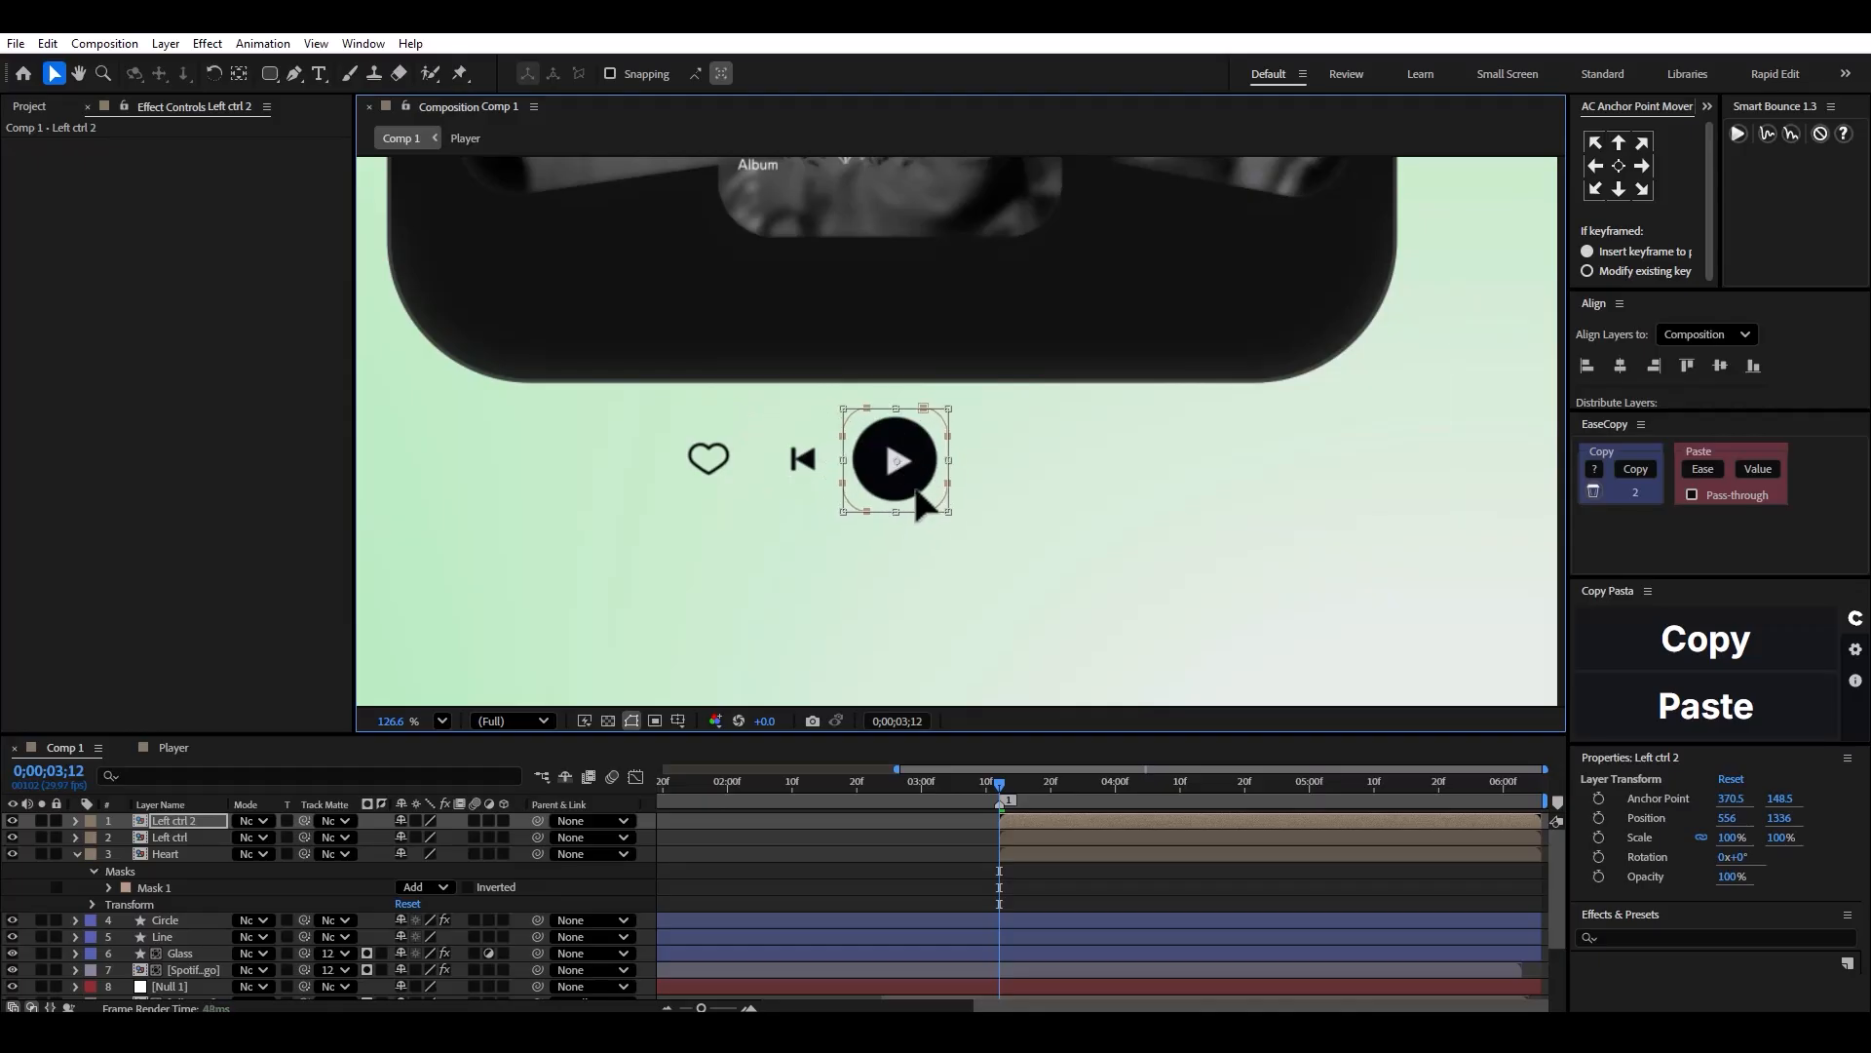
pyautogui.rightClick(182, 821)
pyautogui.click(259, 743)
pyautogui.rightClick(181, 820)
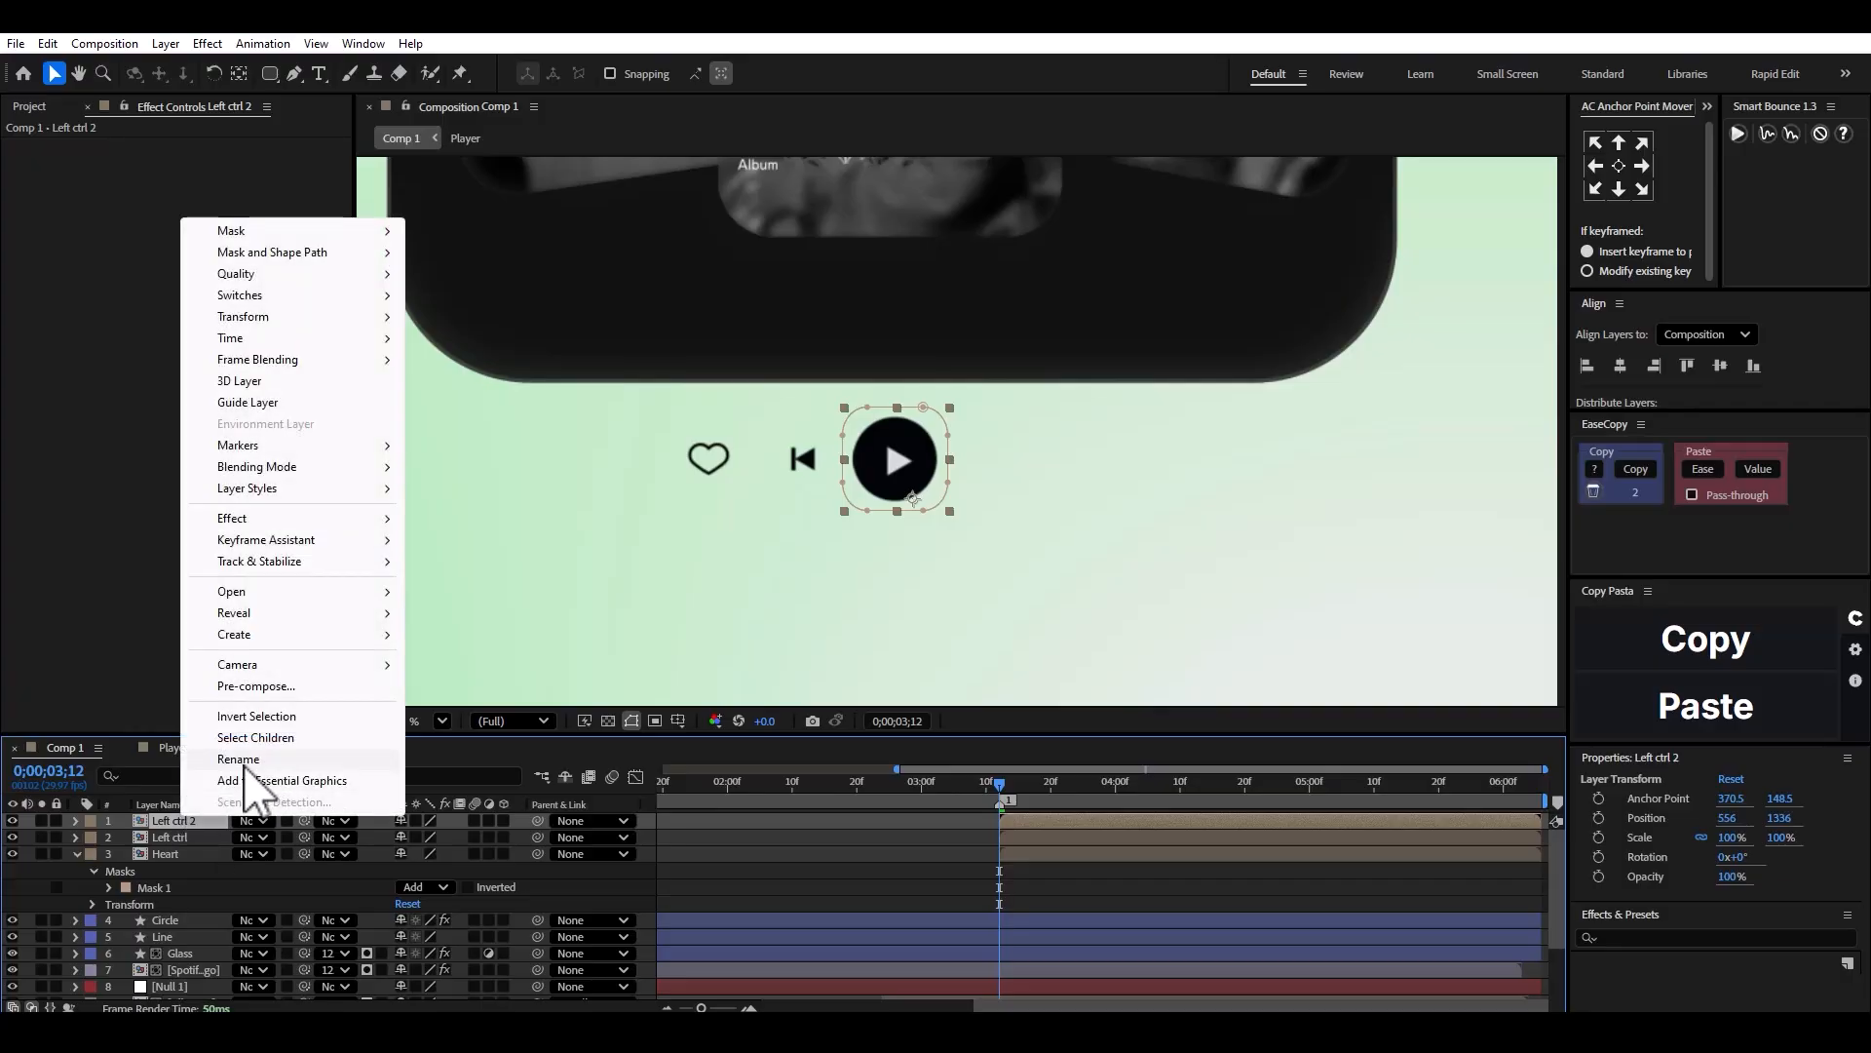
pyautogui.click(237, 759)
pyautogui.write('Resume')
pyautogui.press('Return')
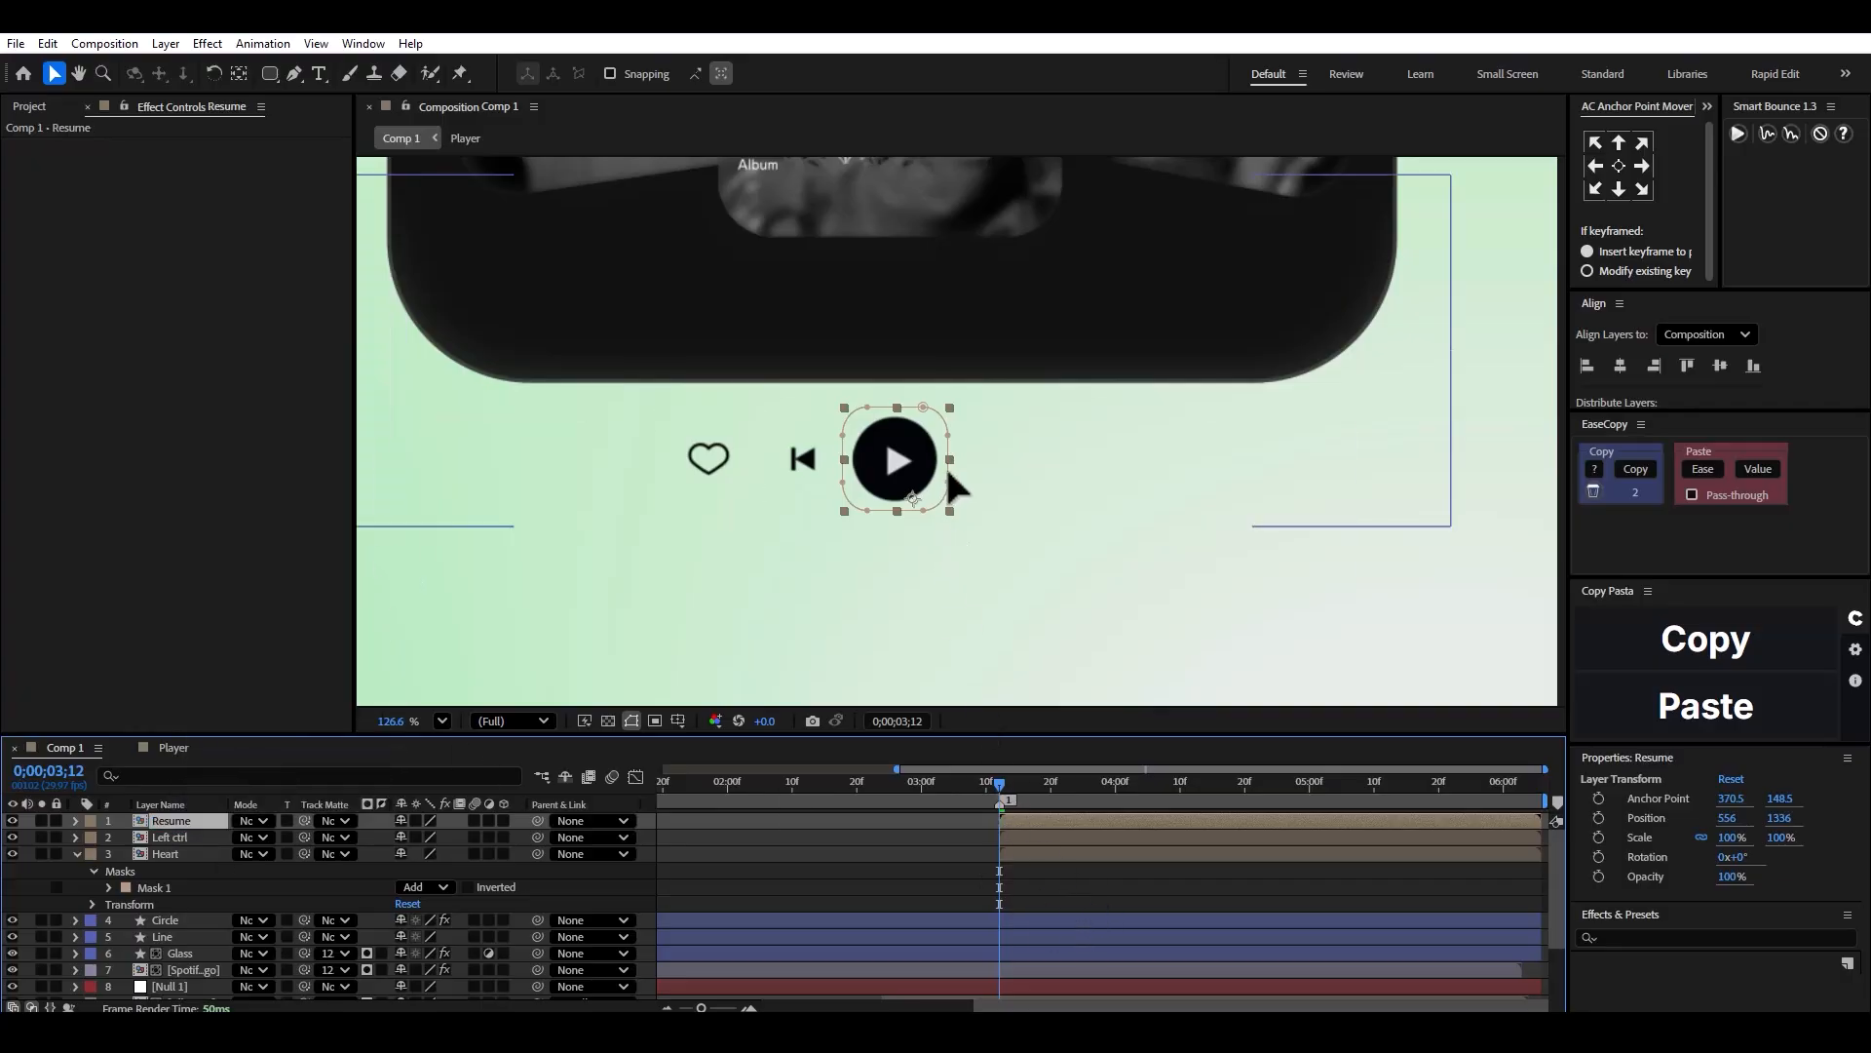
# Create a layer named Right from a duplicate of Resume, with its mask reduced and placed around the next-track icon.
pyautogui.hotkey('ctrl', 'd')
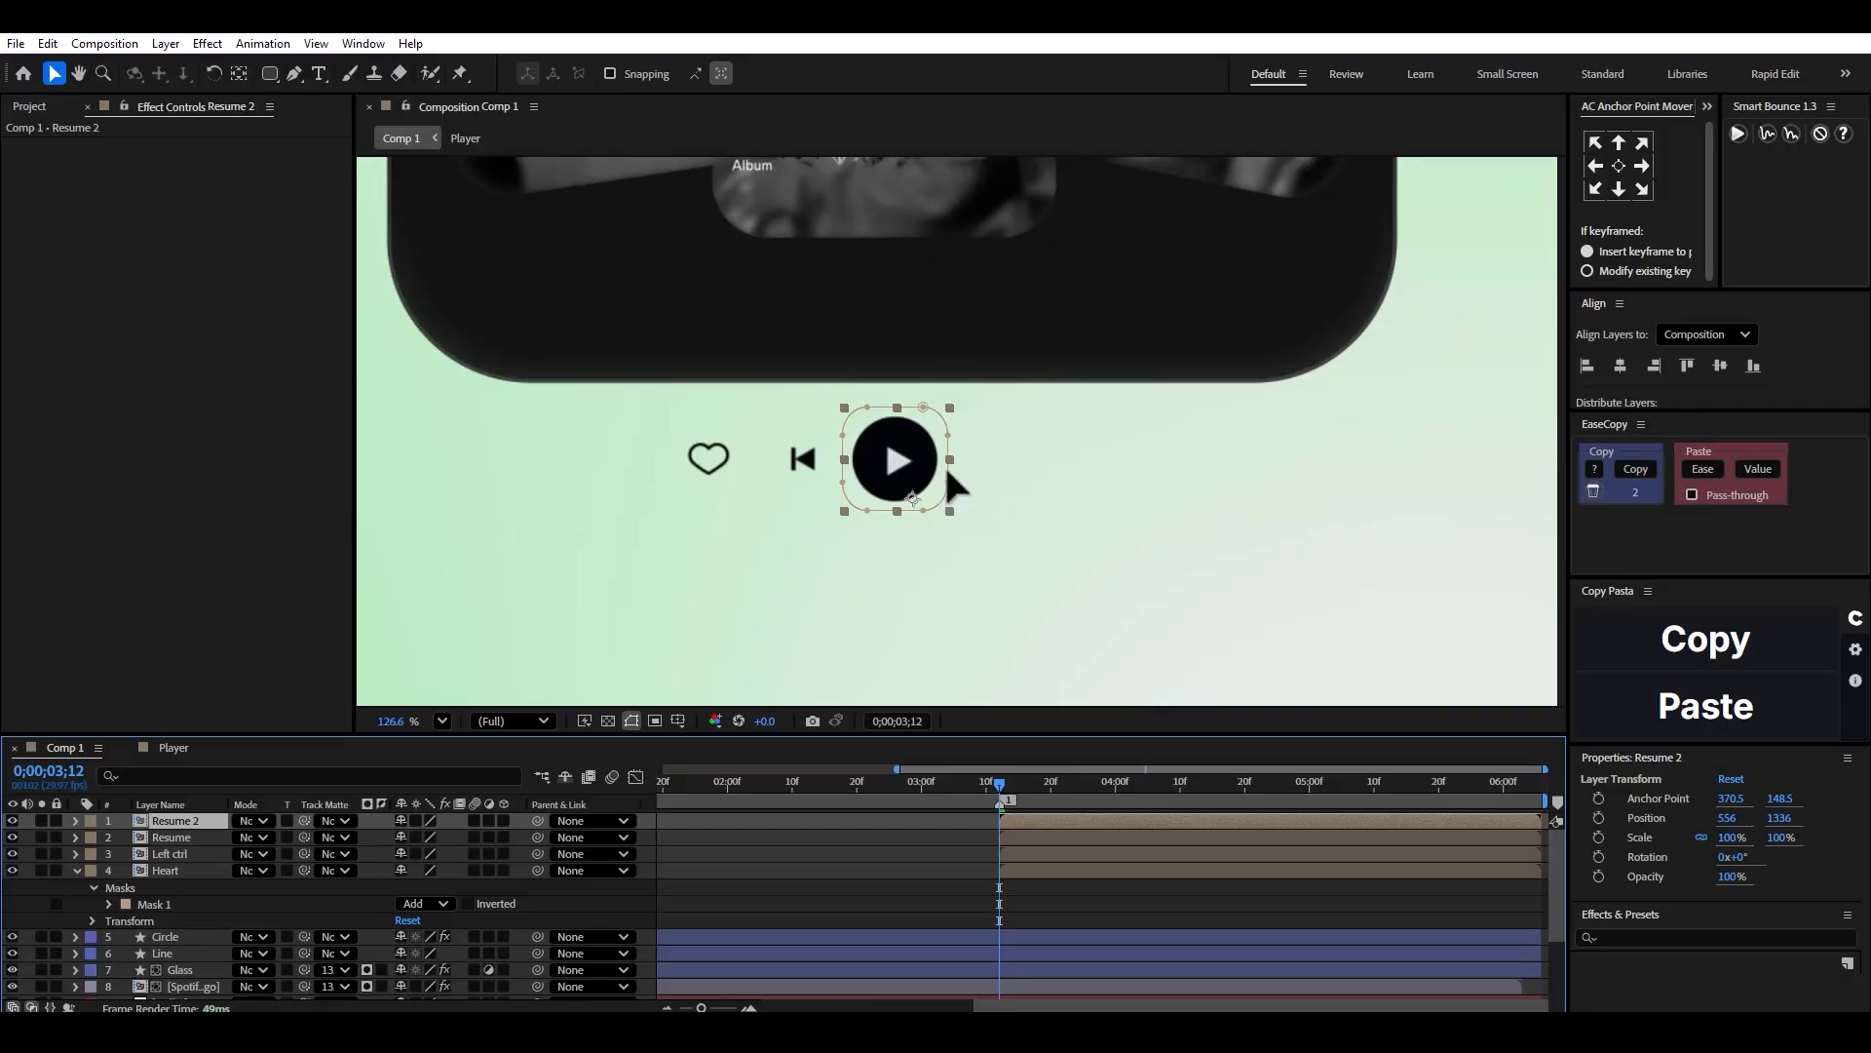
pyautogui.click(947, 472)
pyautogui.moveTo(1008, 468)
pyautogui.mouseDown()
pyautogui.moveTo(1036, 470)
pyautogui.moveTo(1025, 487)
pyautogui.mouseUp()
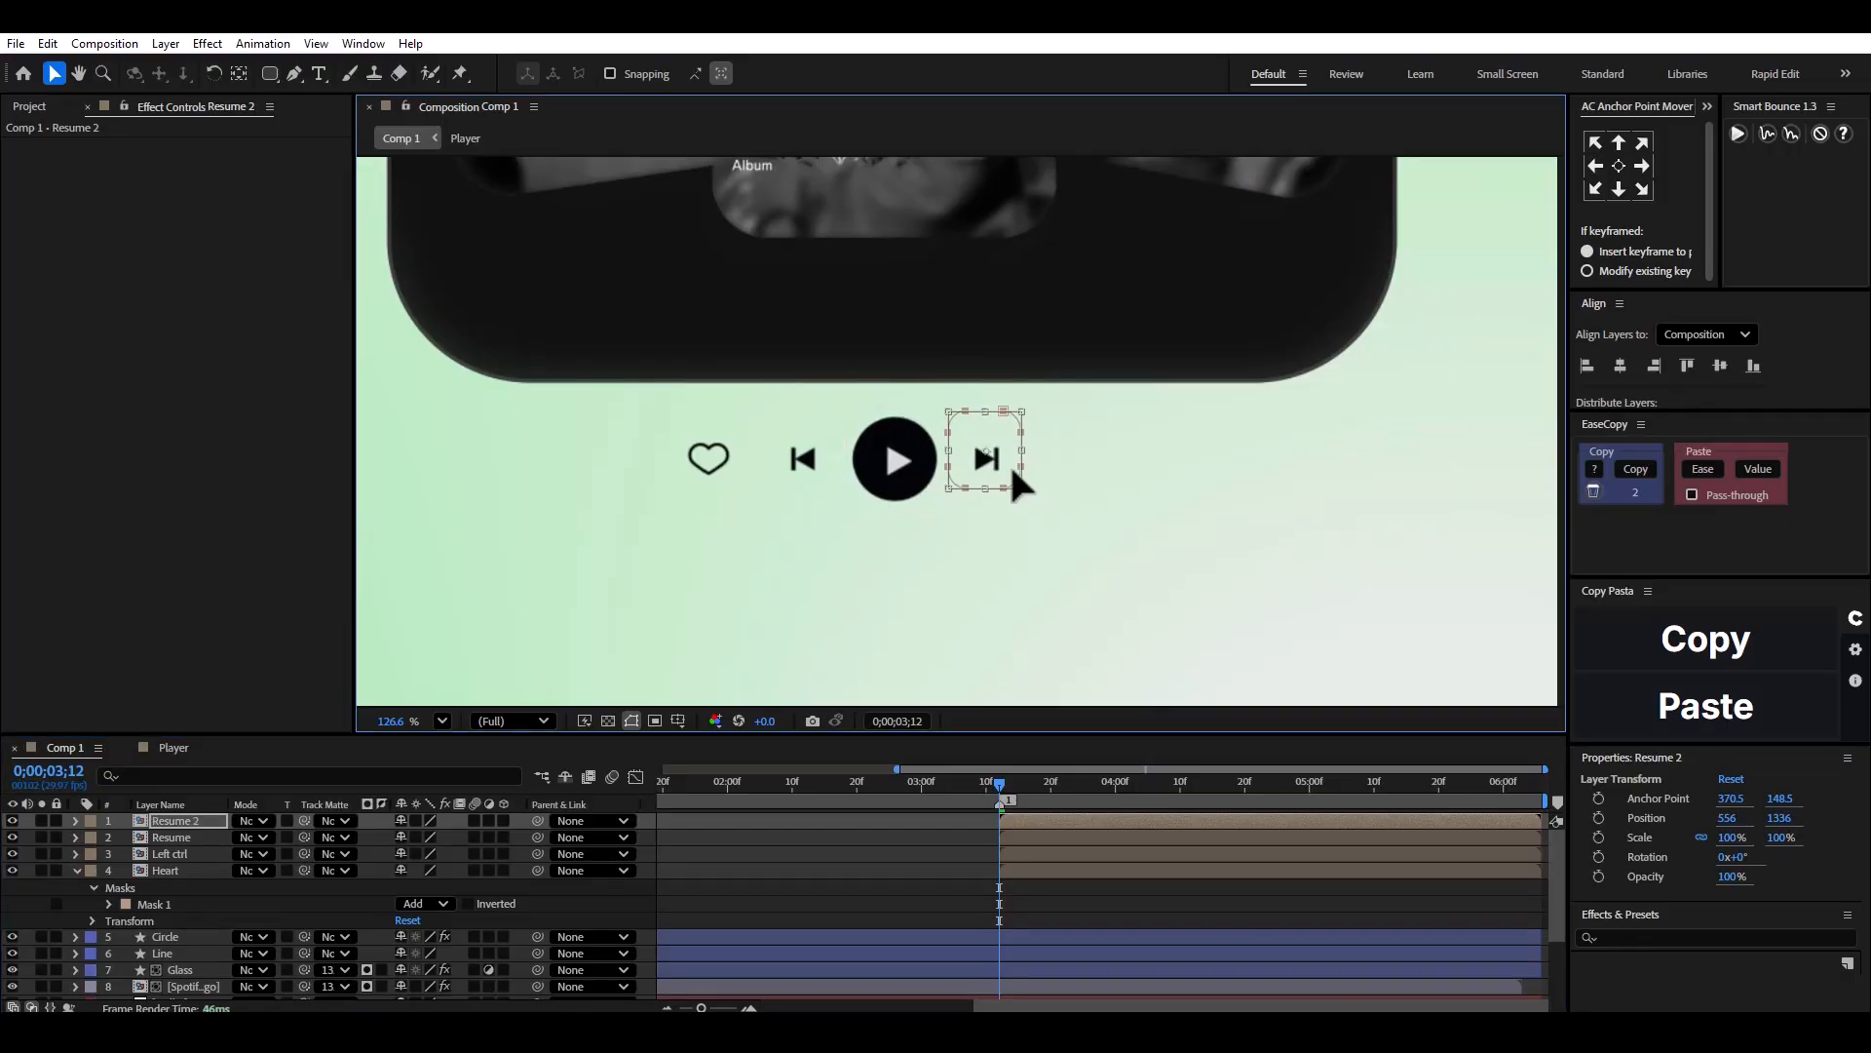
pyautogui.rightClick(172, 819)
pyautogui.click(239, 759)
pyautogui.write('ght')
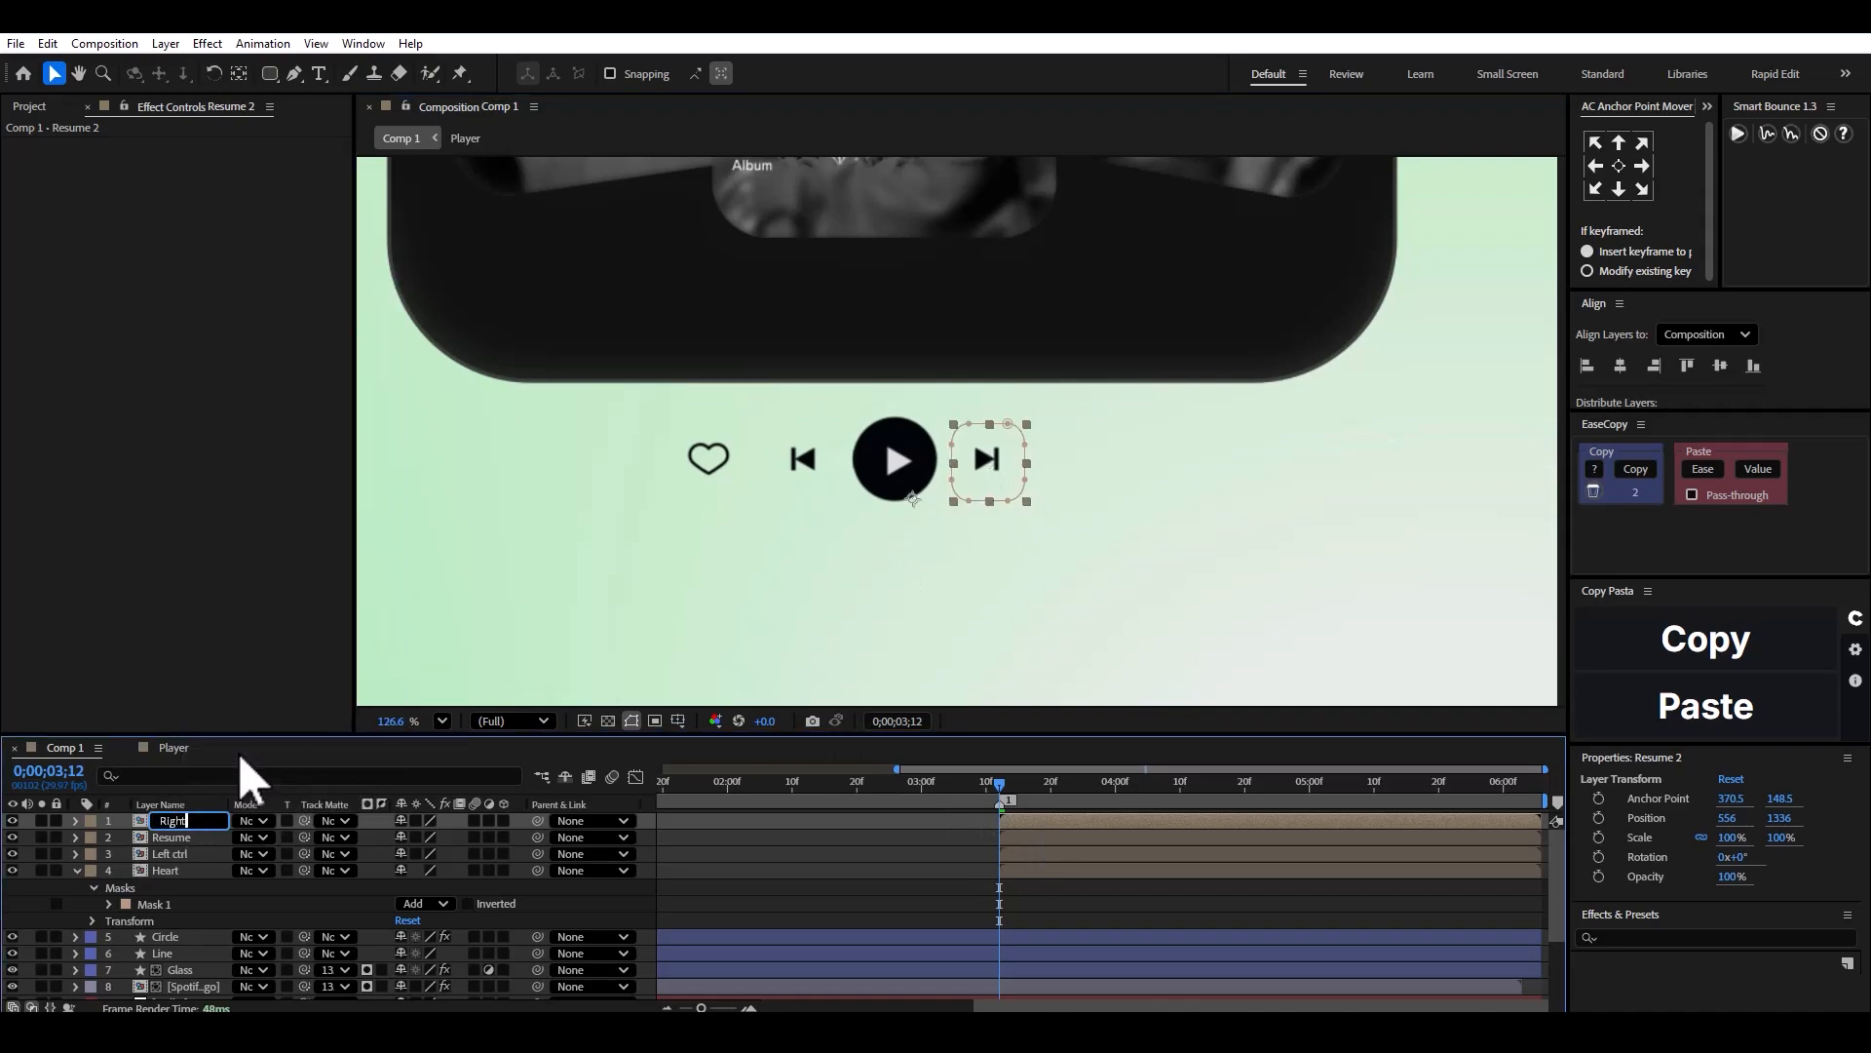
pyautogui.press('Return')
# Create a layer named Plus from a duplicate of Right, with its mask moved onto the plus icon.
pyautogui.hotkey('ctrl', 'd')
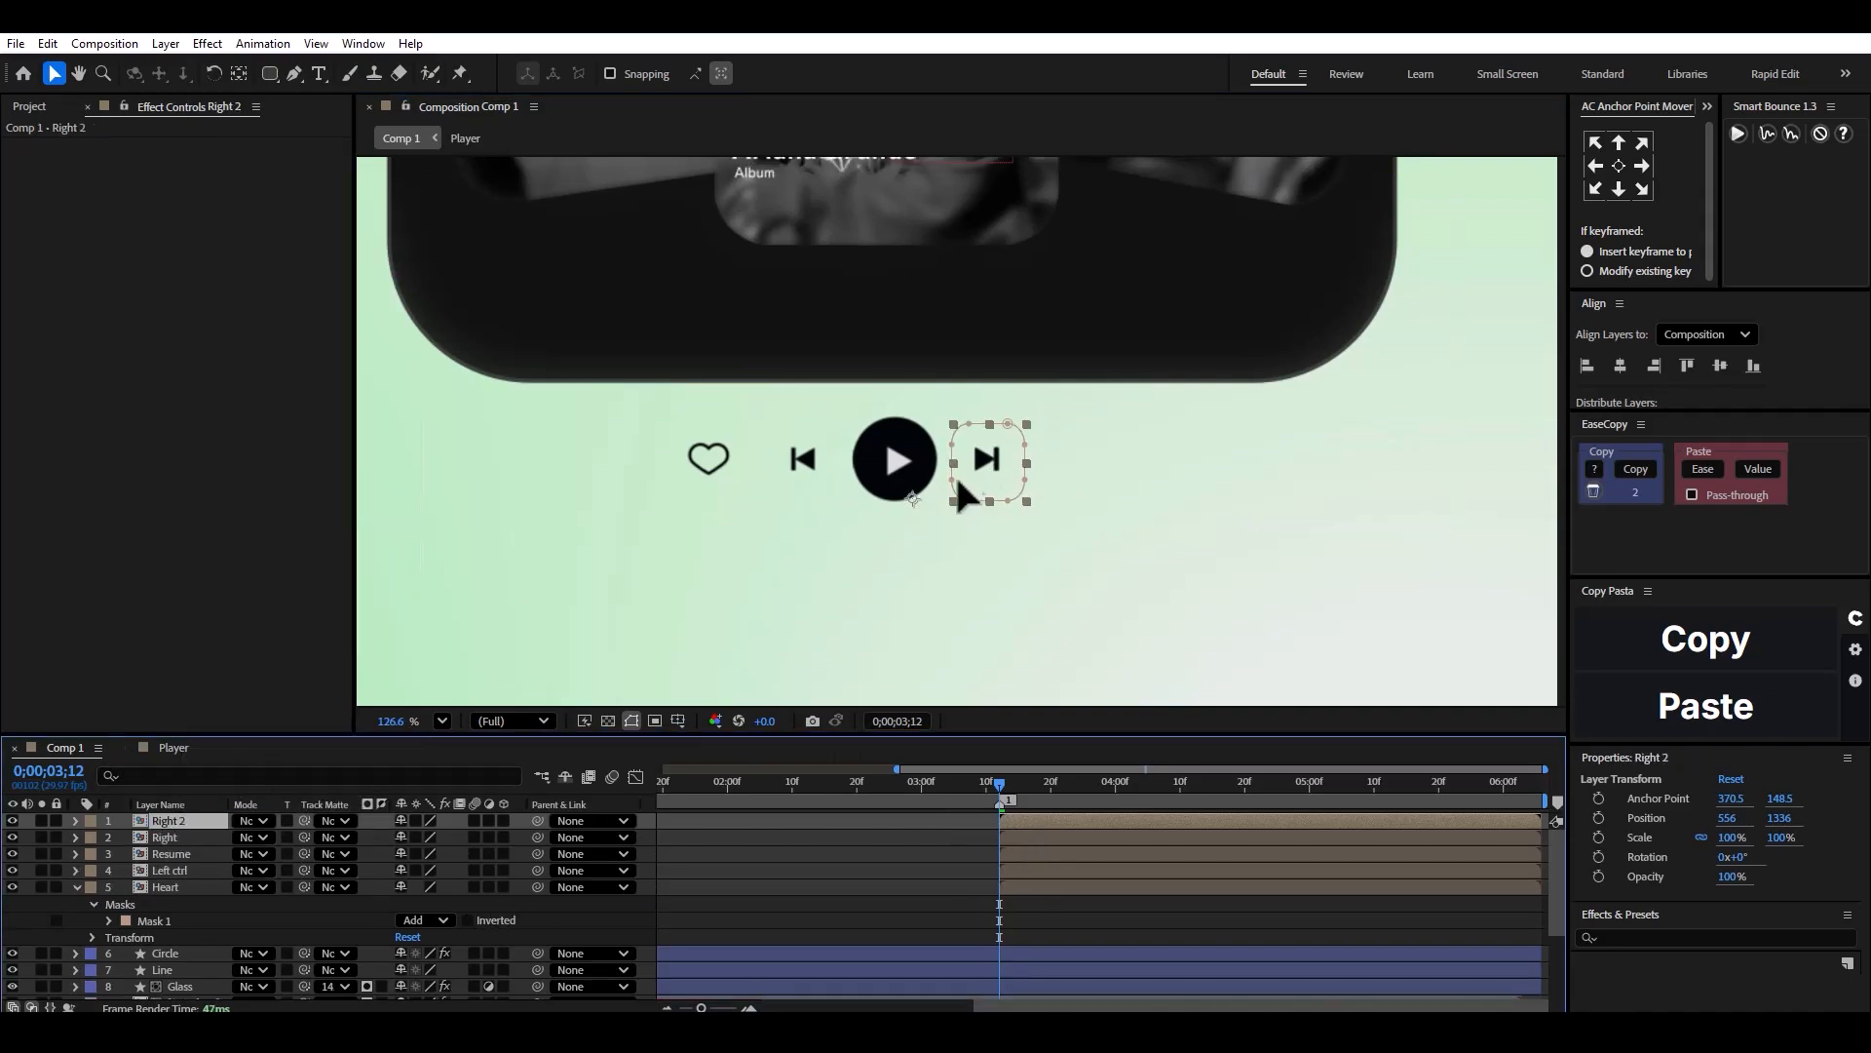
pyautogui.press('Return')
pyautogui.press('Return')
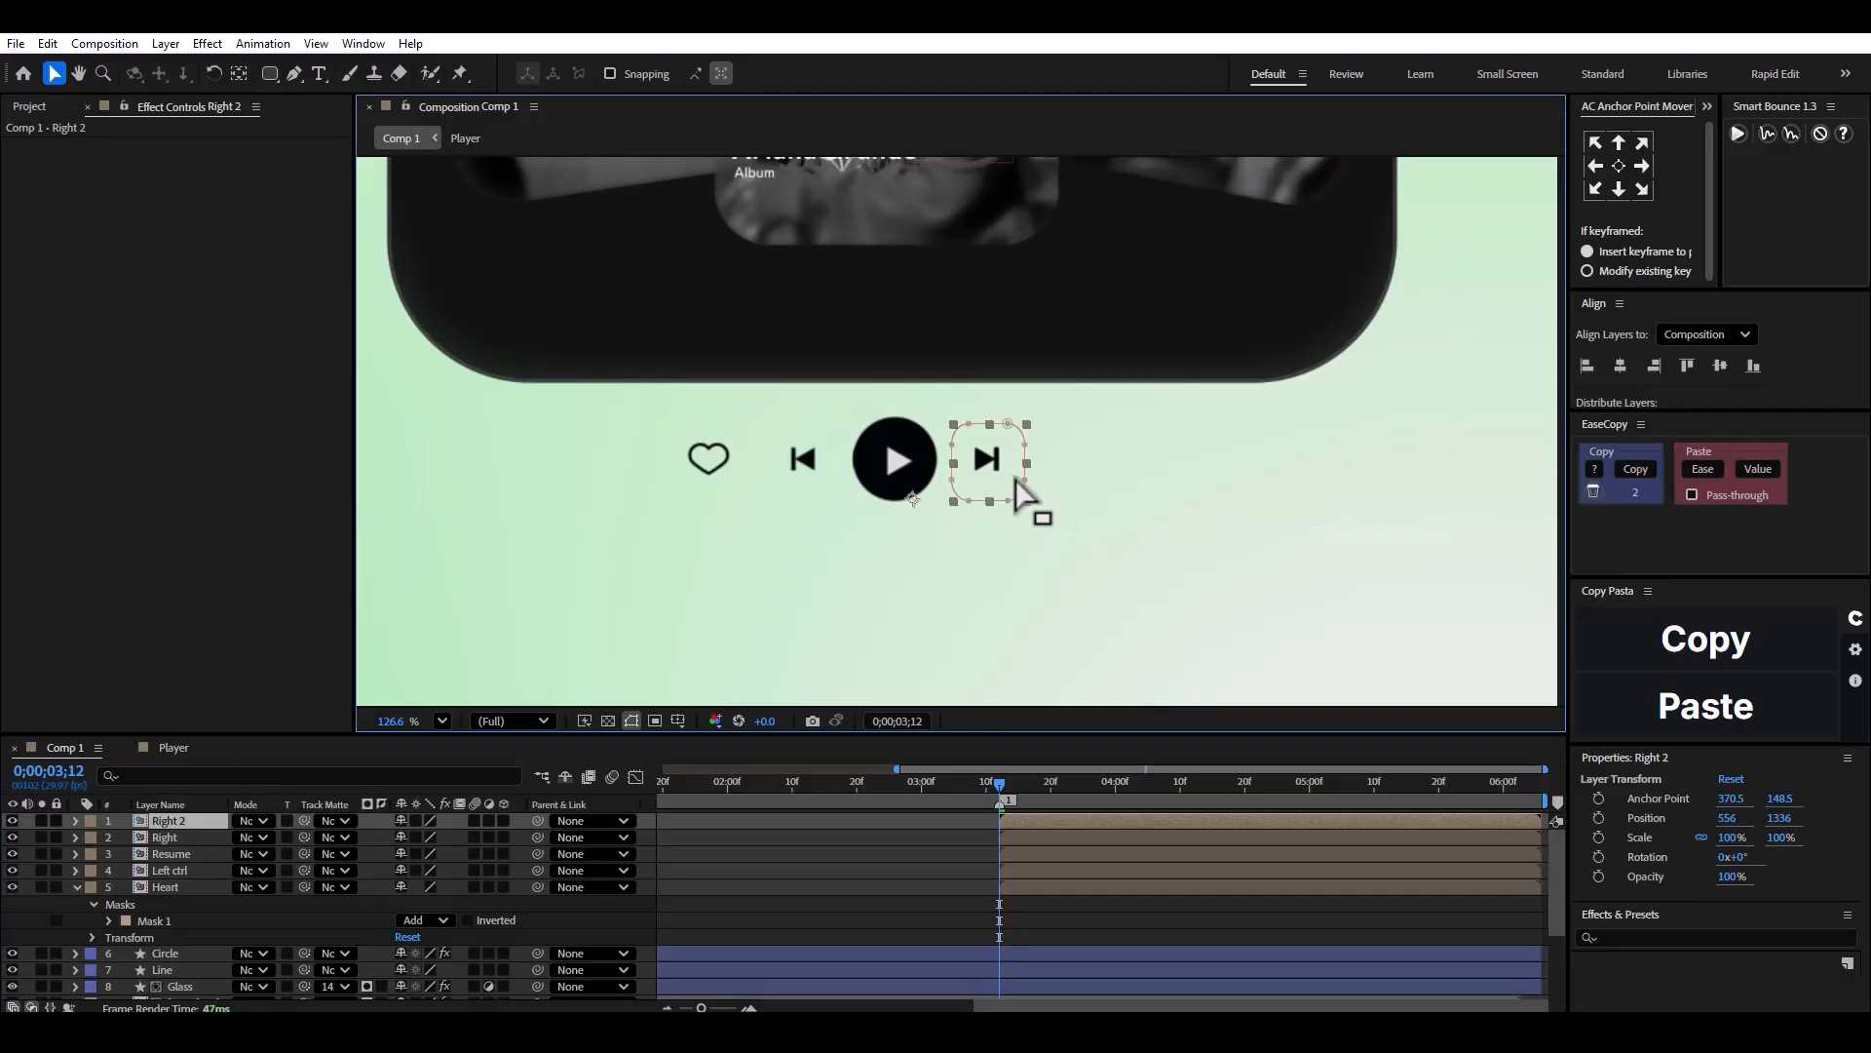
pyautogui.moveTo(996, 463); pyautogui.dragTo(1111, 472)
pyautogui.hotkey('ctrl', 'z')
pyautogui.press('Return')
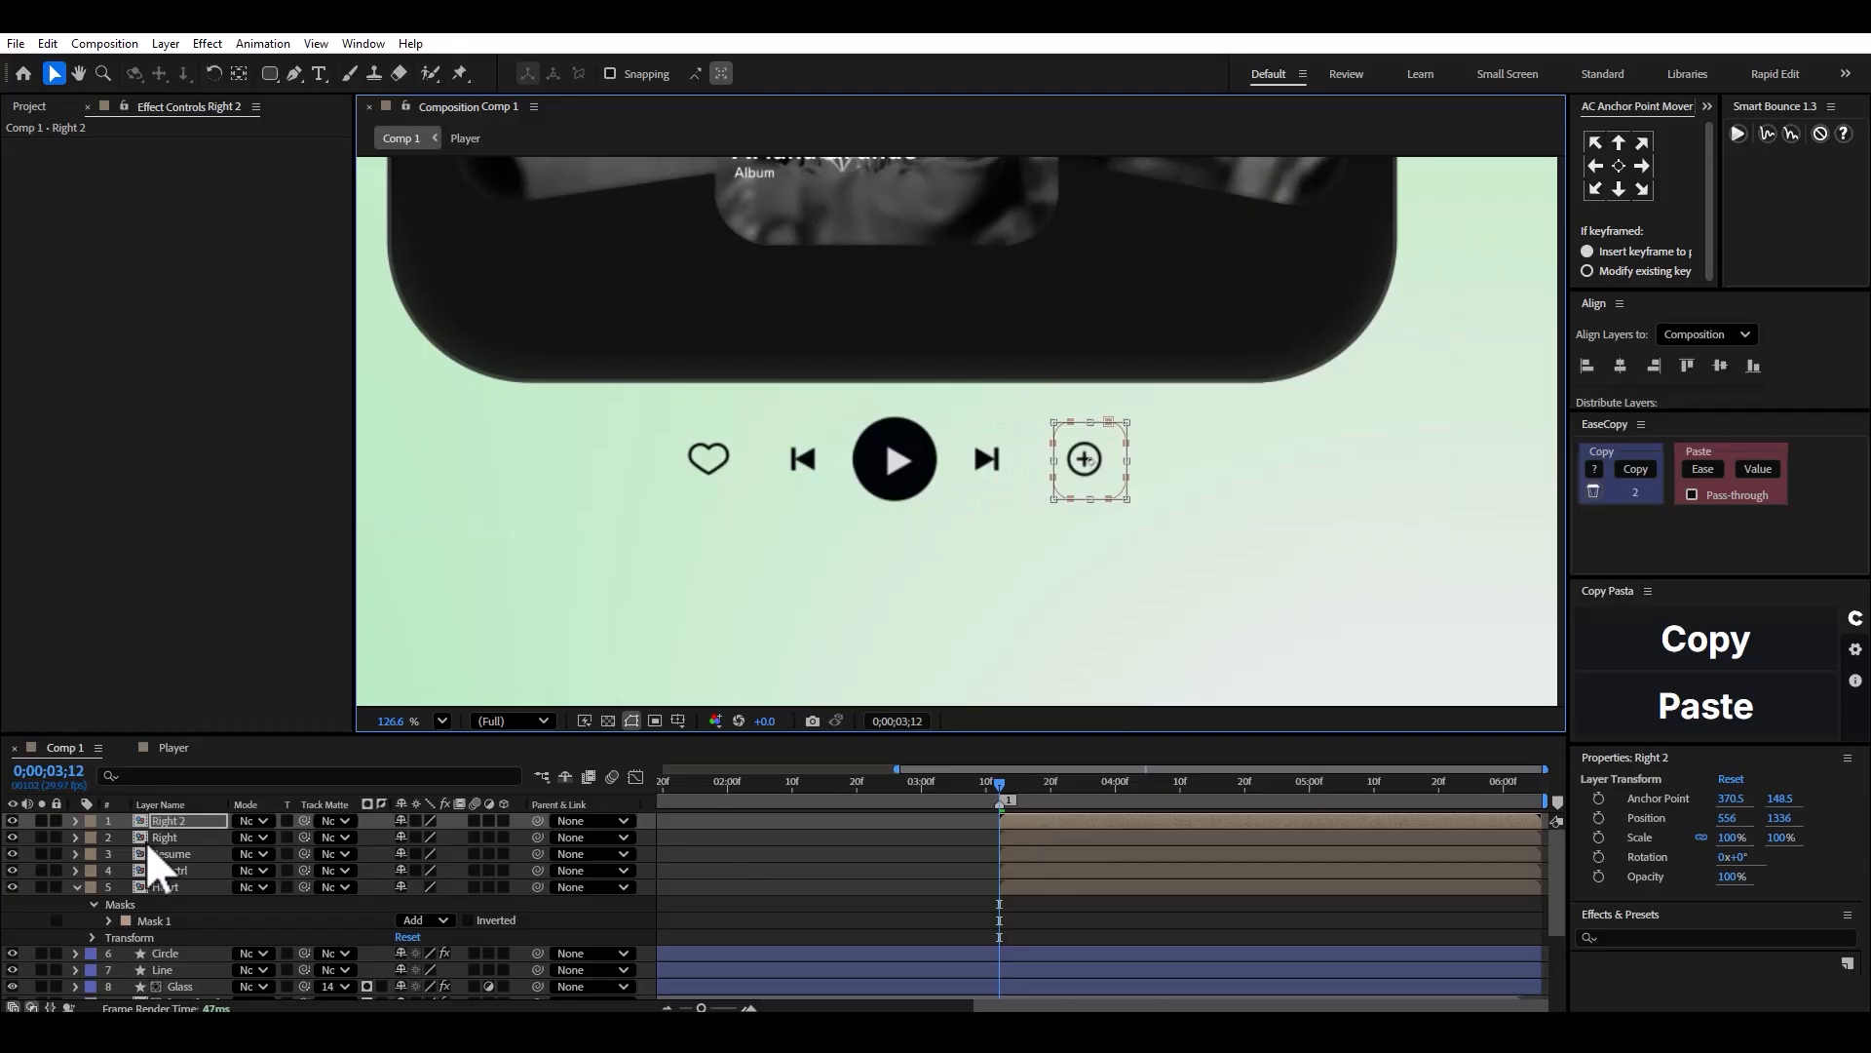
pyautogui.rightClick(181, 821)
pyautogui.click(234, 787)
pyautogui.write('Plus')
pyautogui.press('Return')
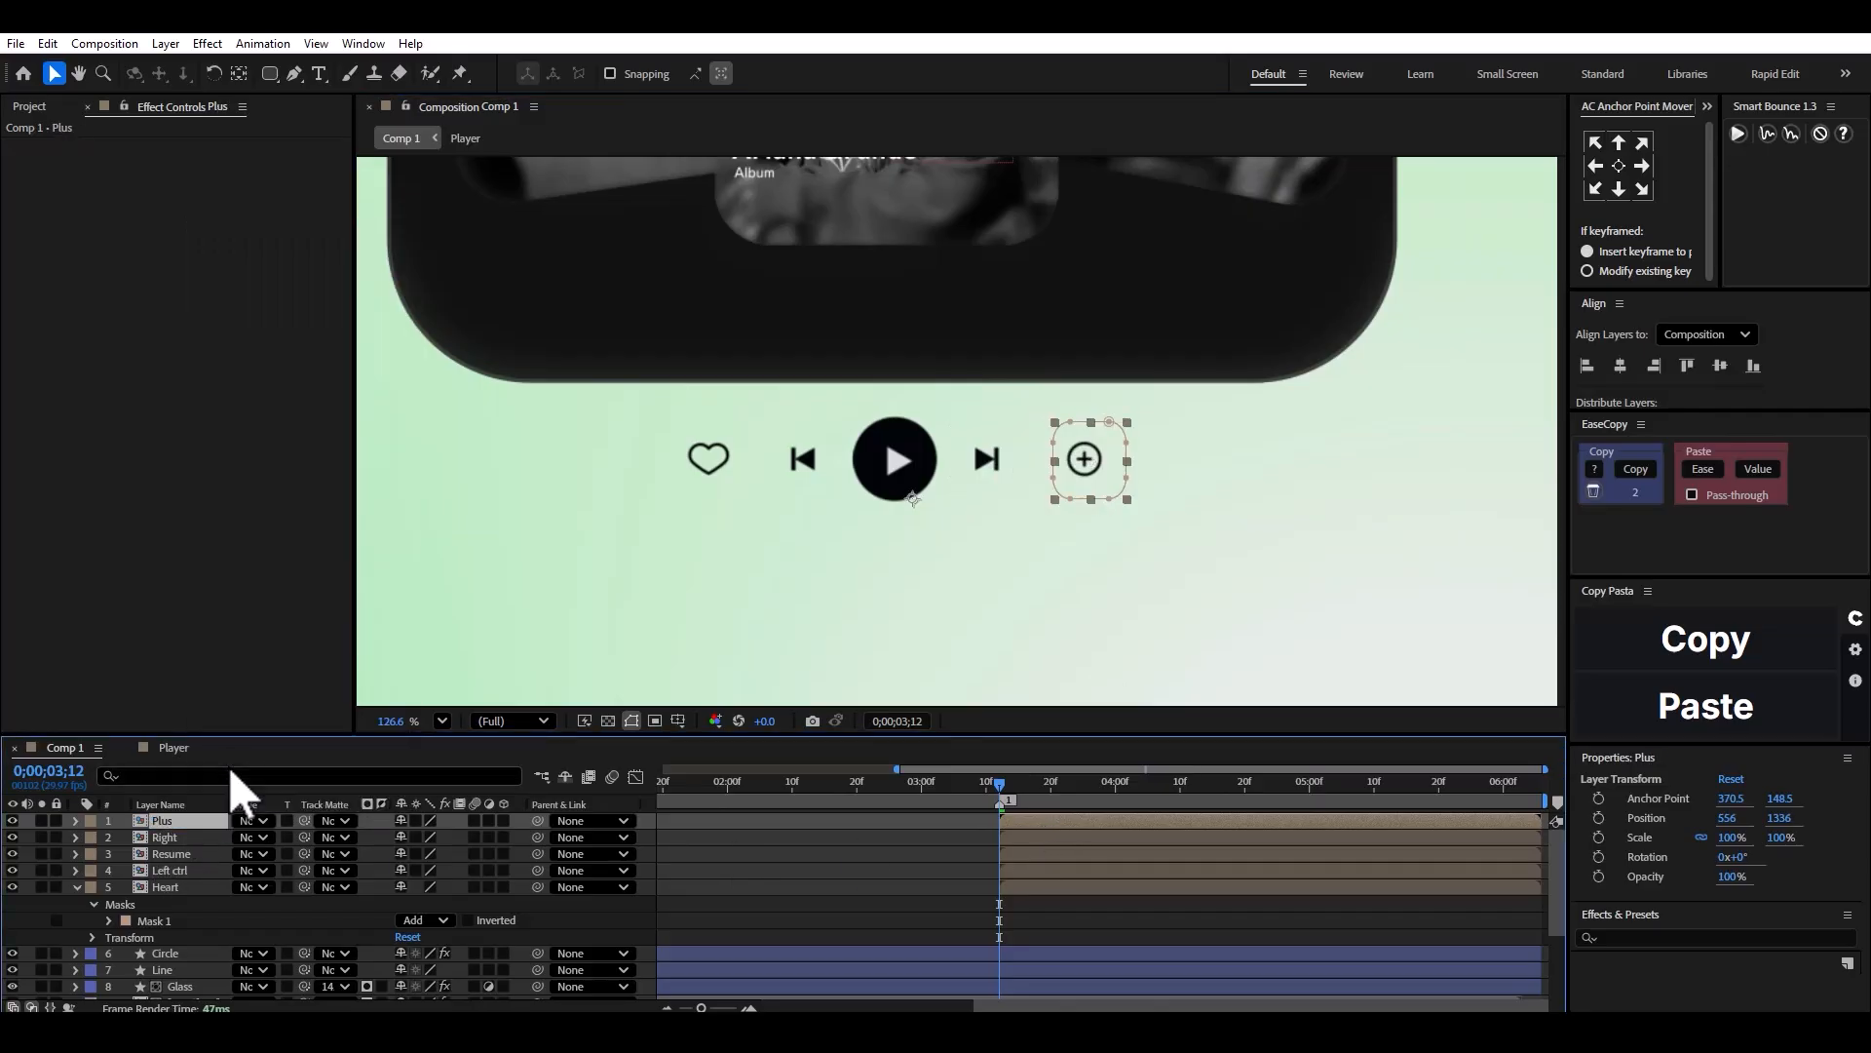
pyautogui.click(1134, 465)
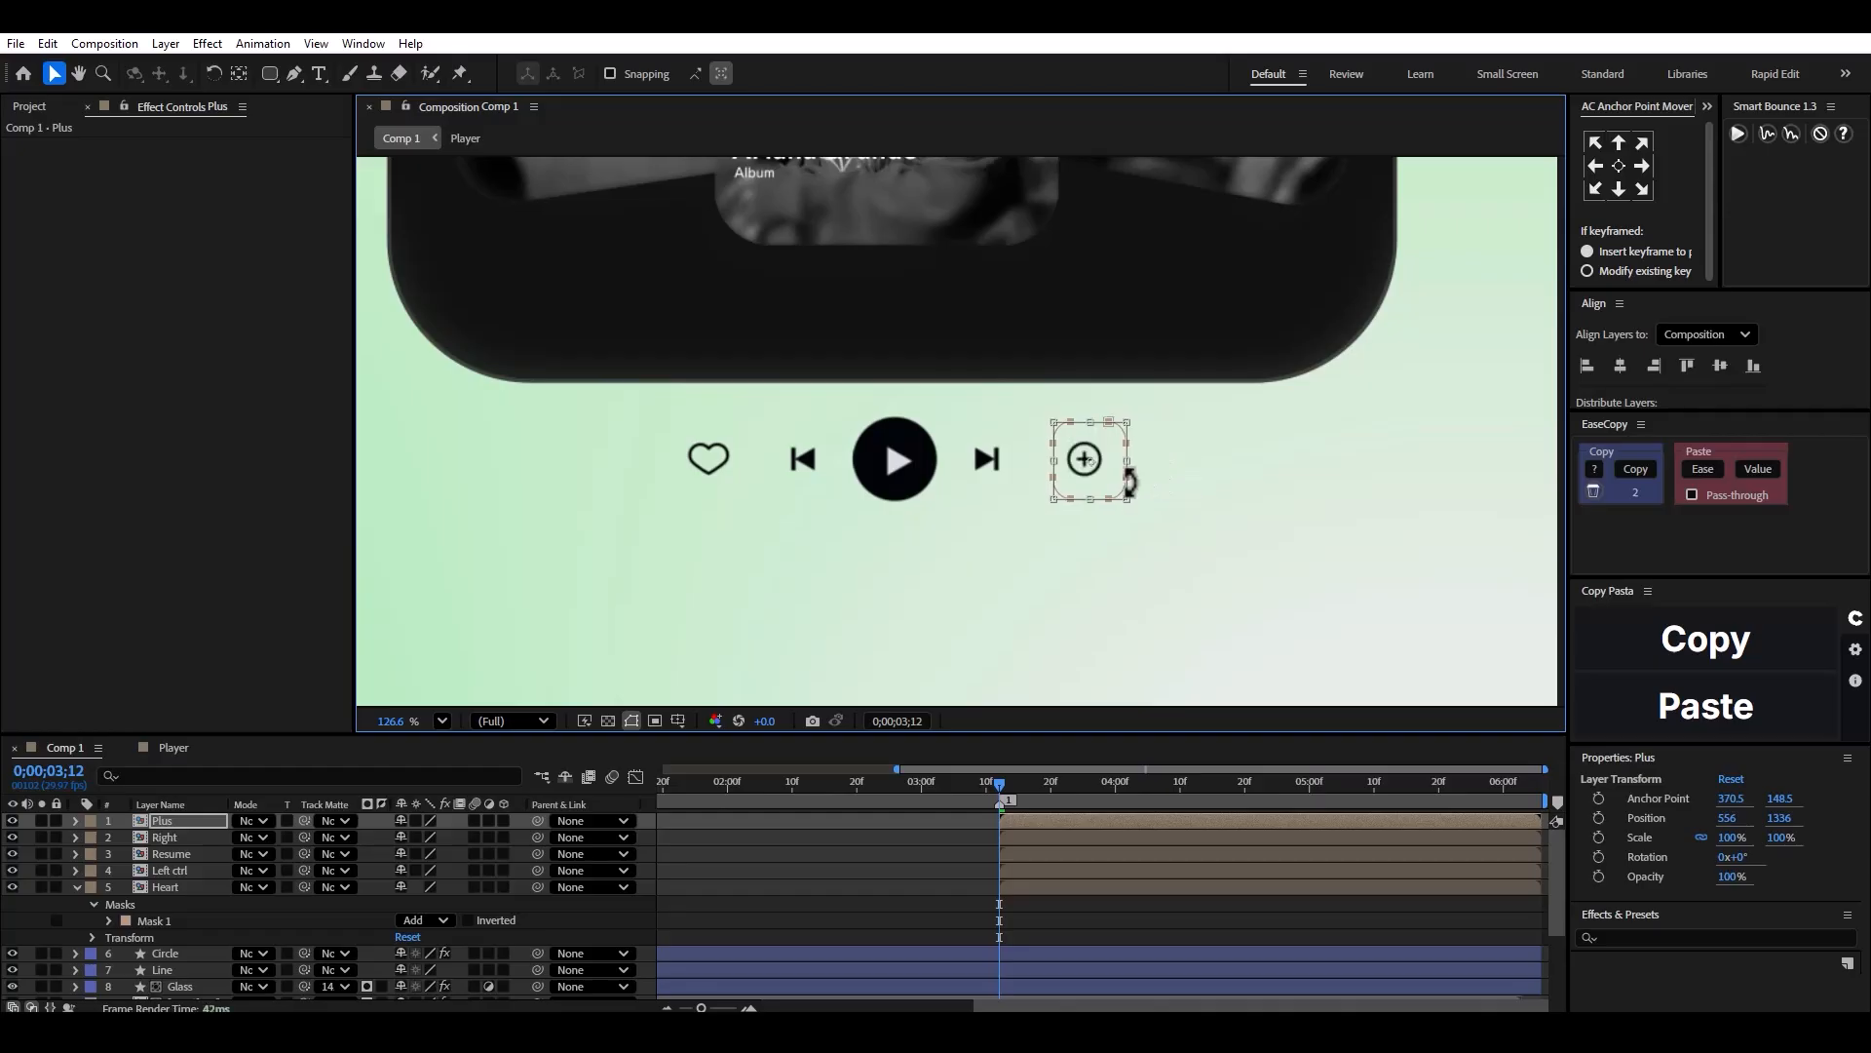
pyautogui.click(980, 839)
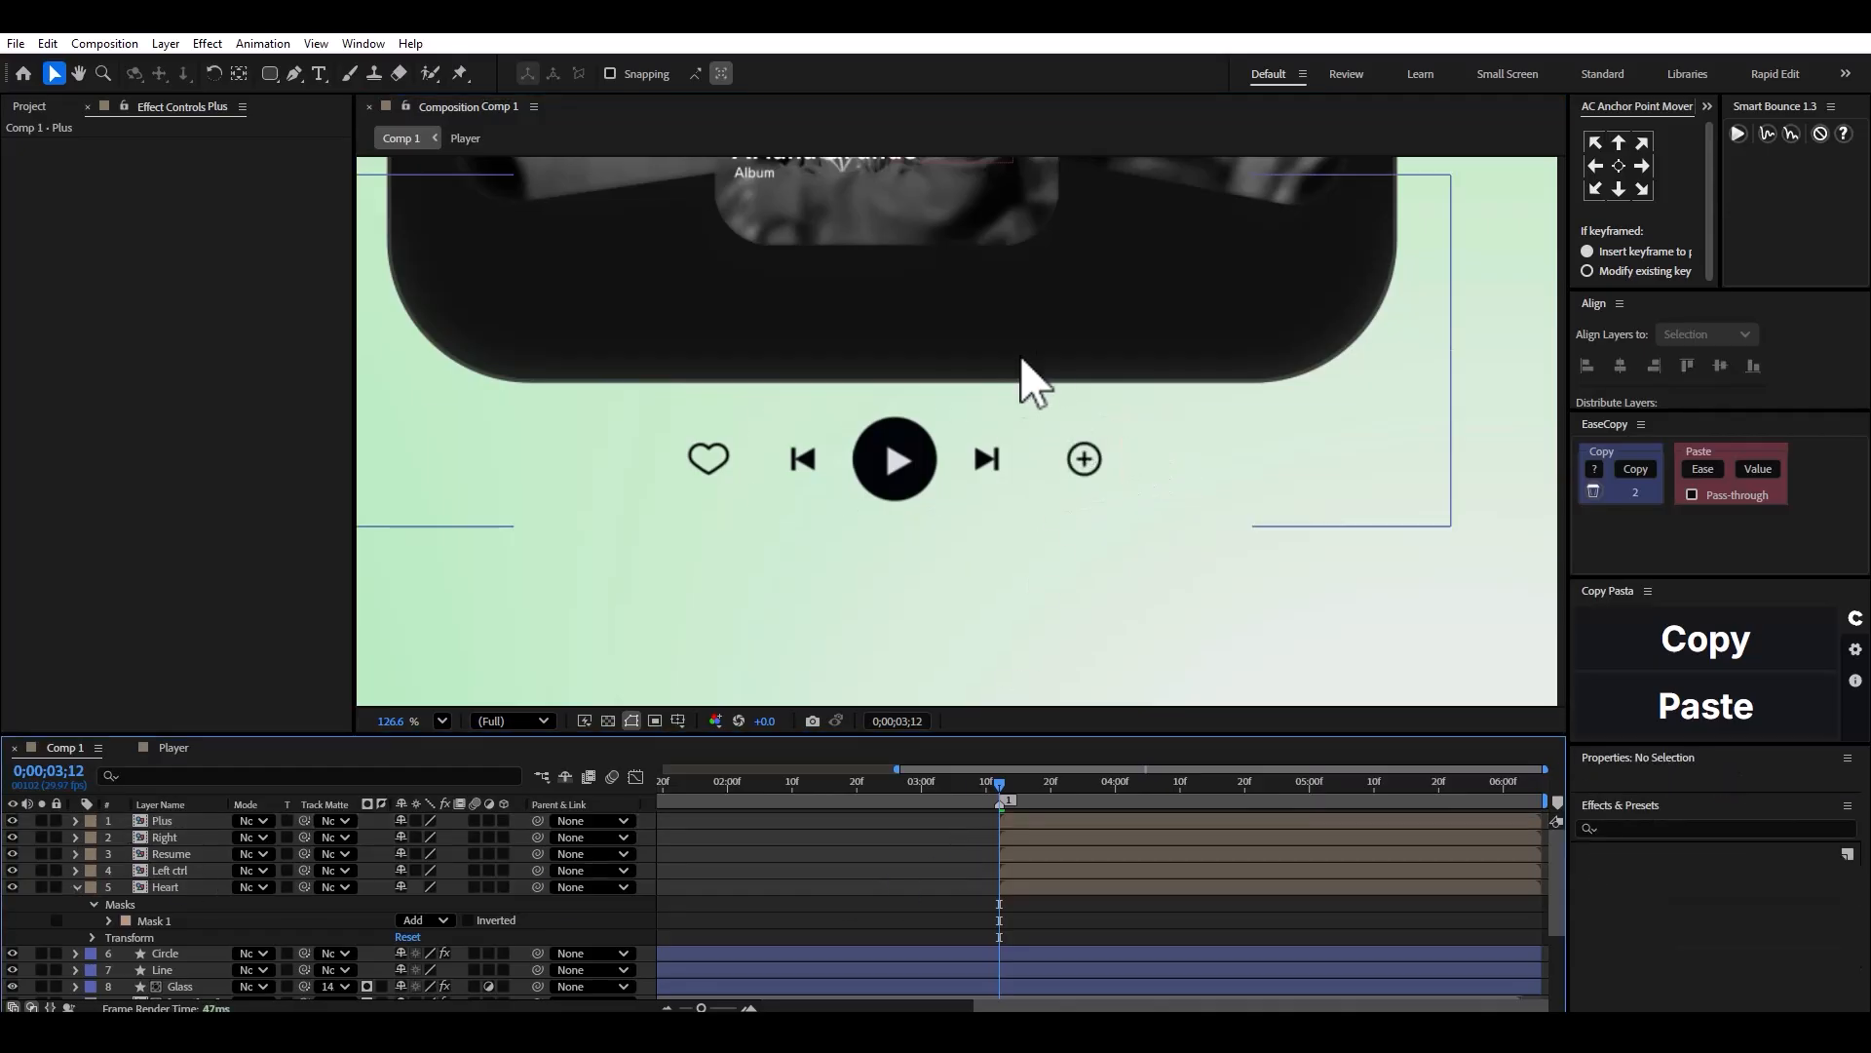
# Stagger the starts of Left ctrl, Resume, Right and Plus in sequence after the Heart layer and preview the result.
pyautogui.scroll(-3, 936, 439)
pyautogui.scroll(2, 1087, 882)
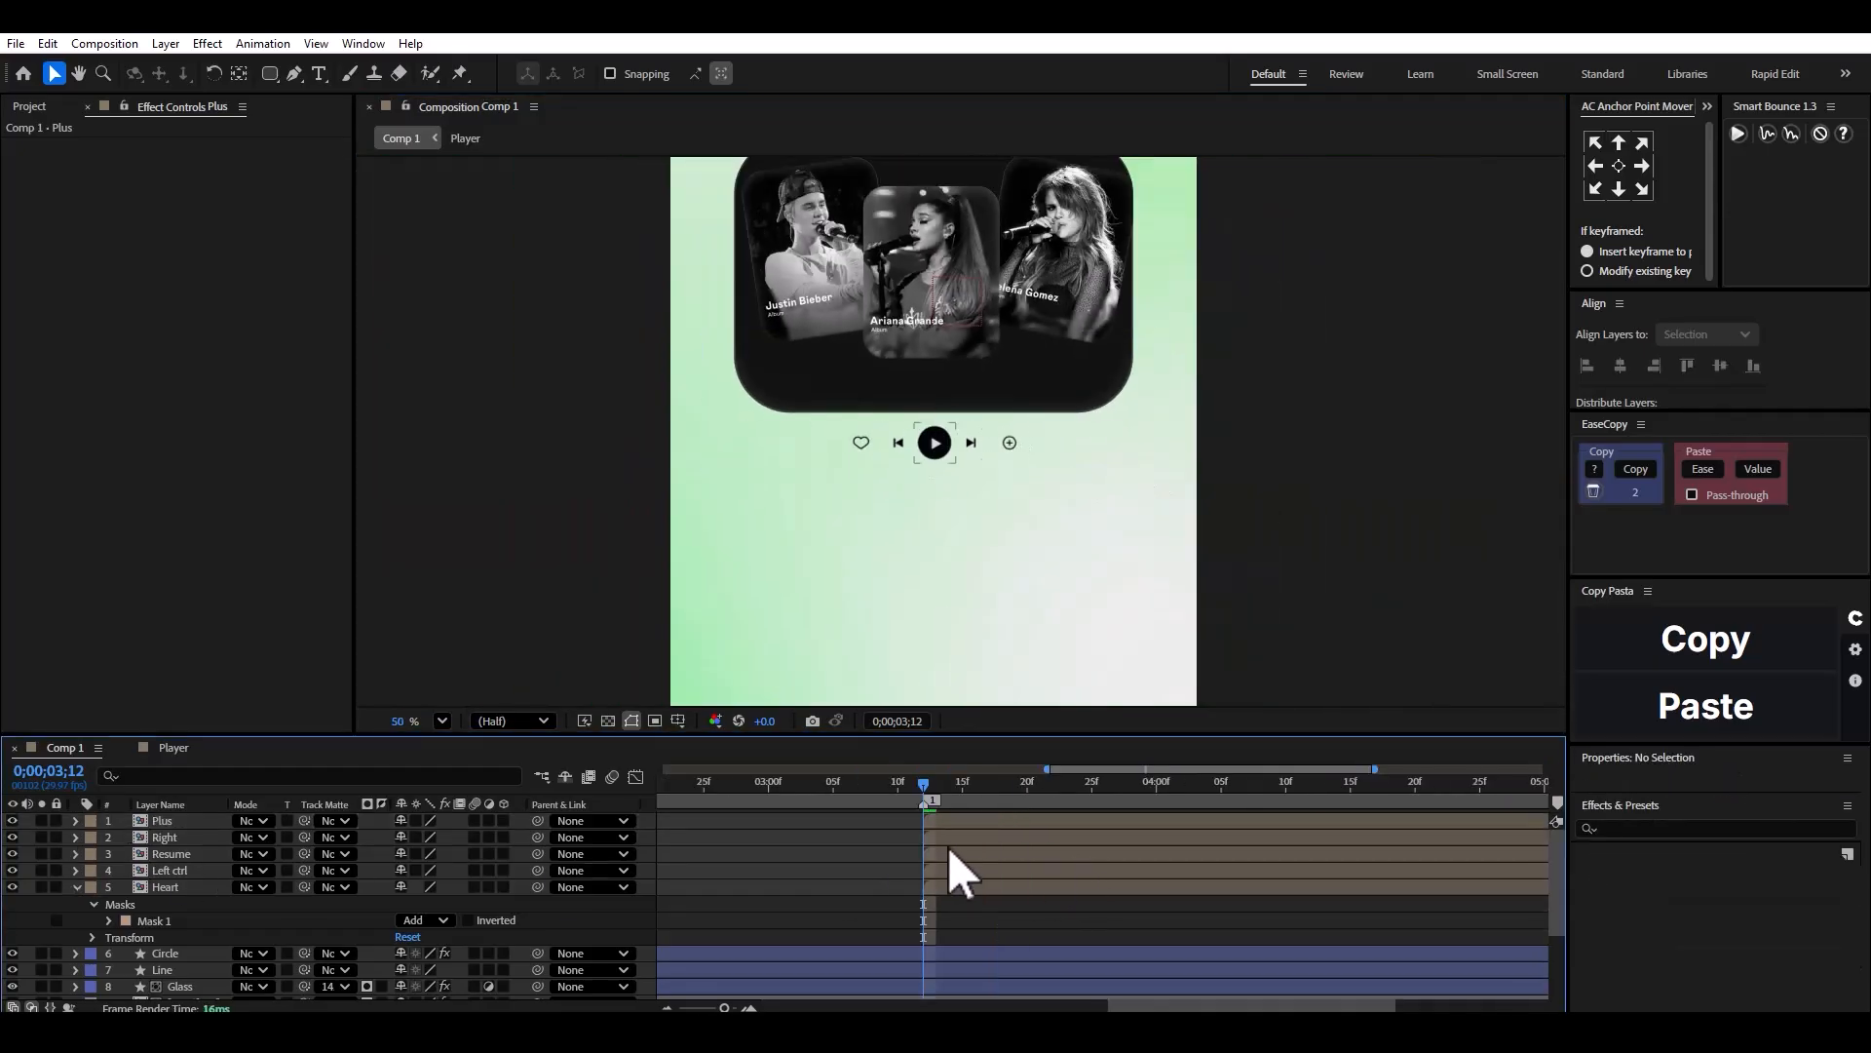
pyautogui.moveTo(944, 869); pyautogui.dragTo(1072, 842)
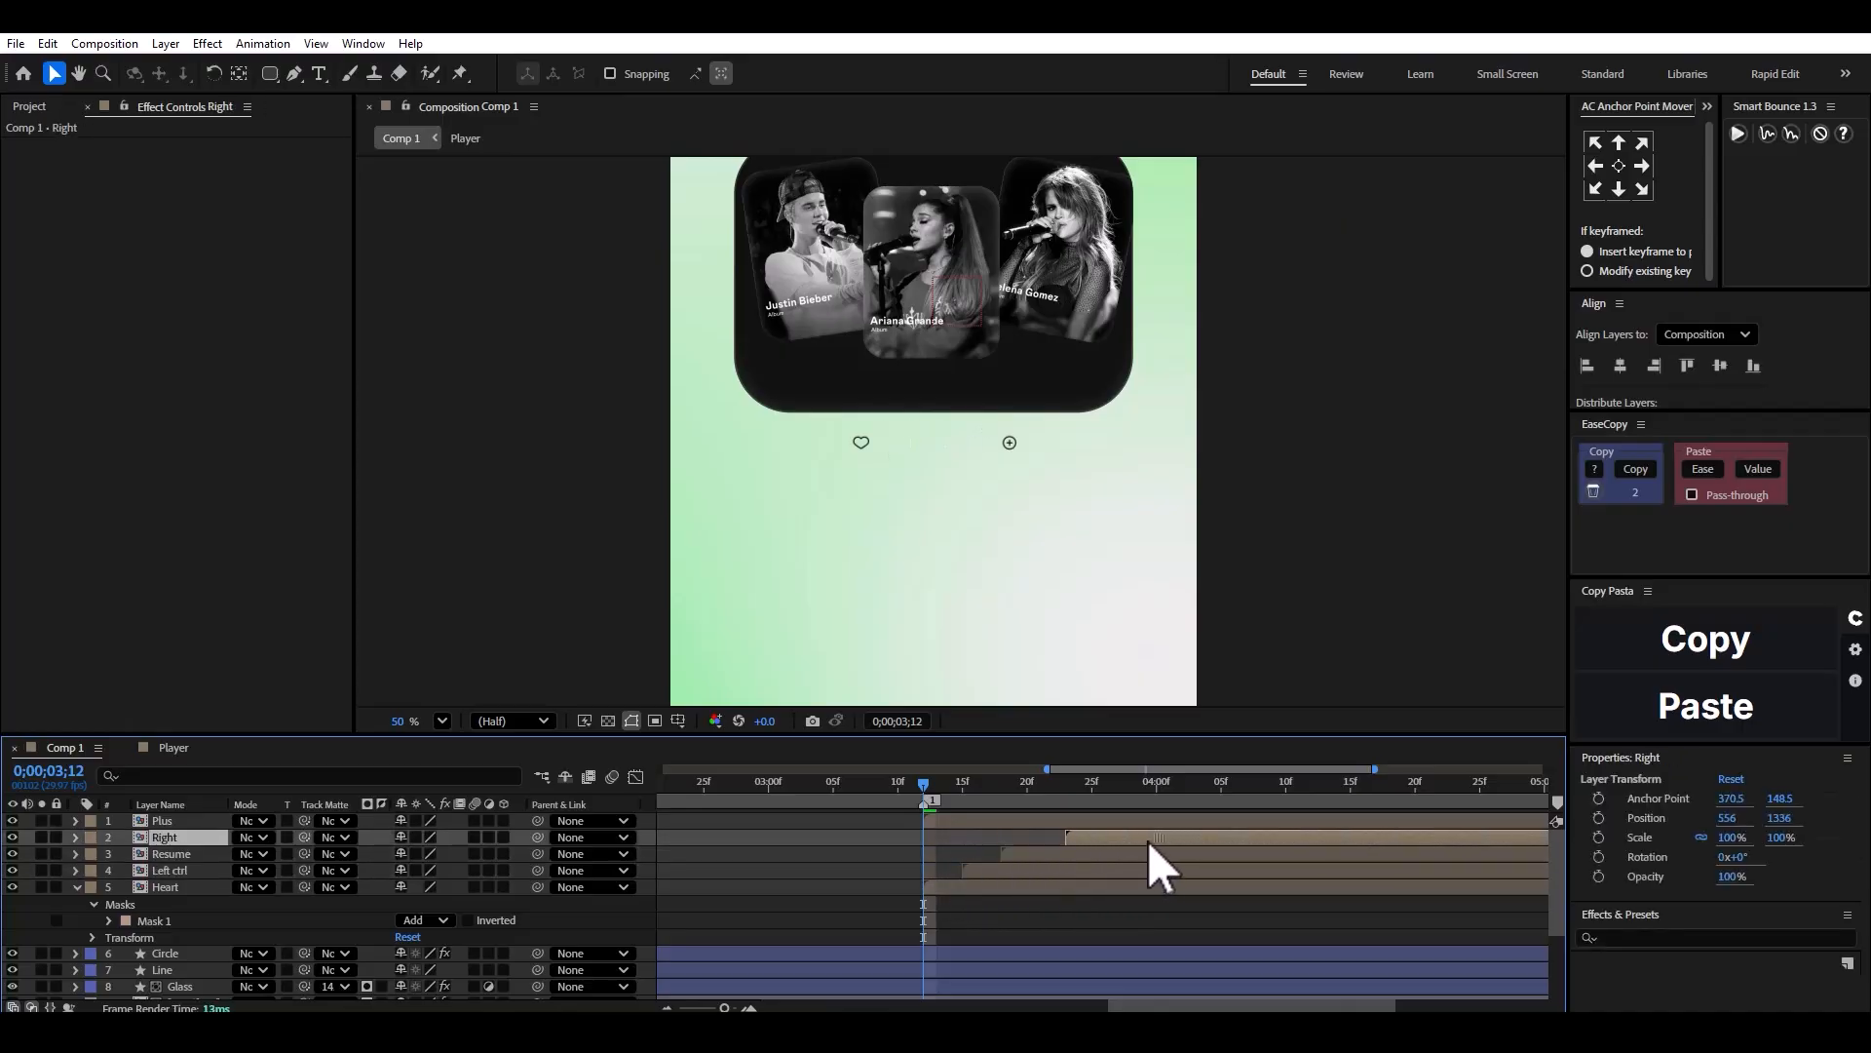
pyautogui.moveTo(924, 815); pyautogui.dragTo(1057, 852)
pyautogui.click(1079, 836)
pyautogui.press('space')
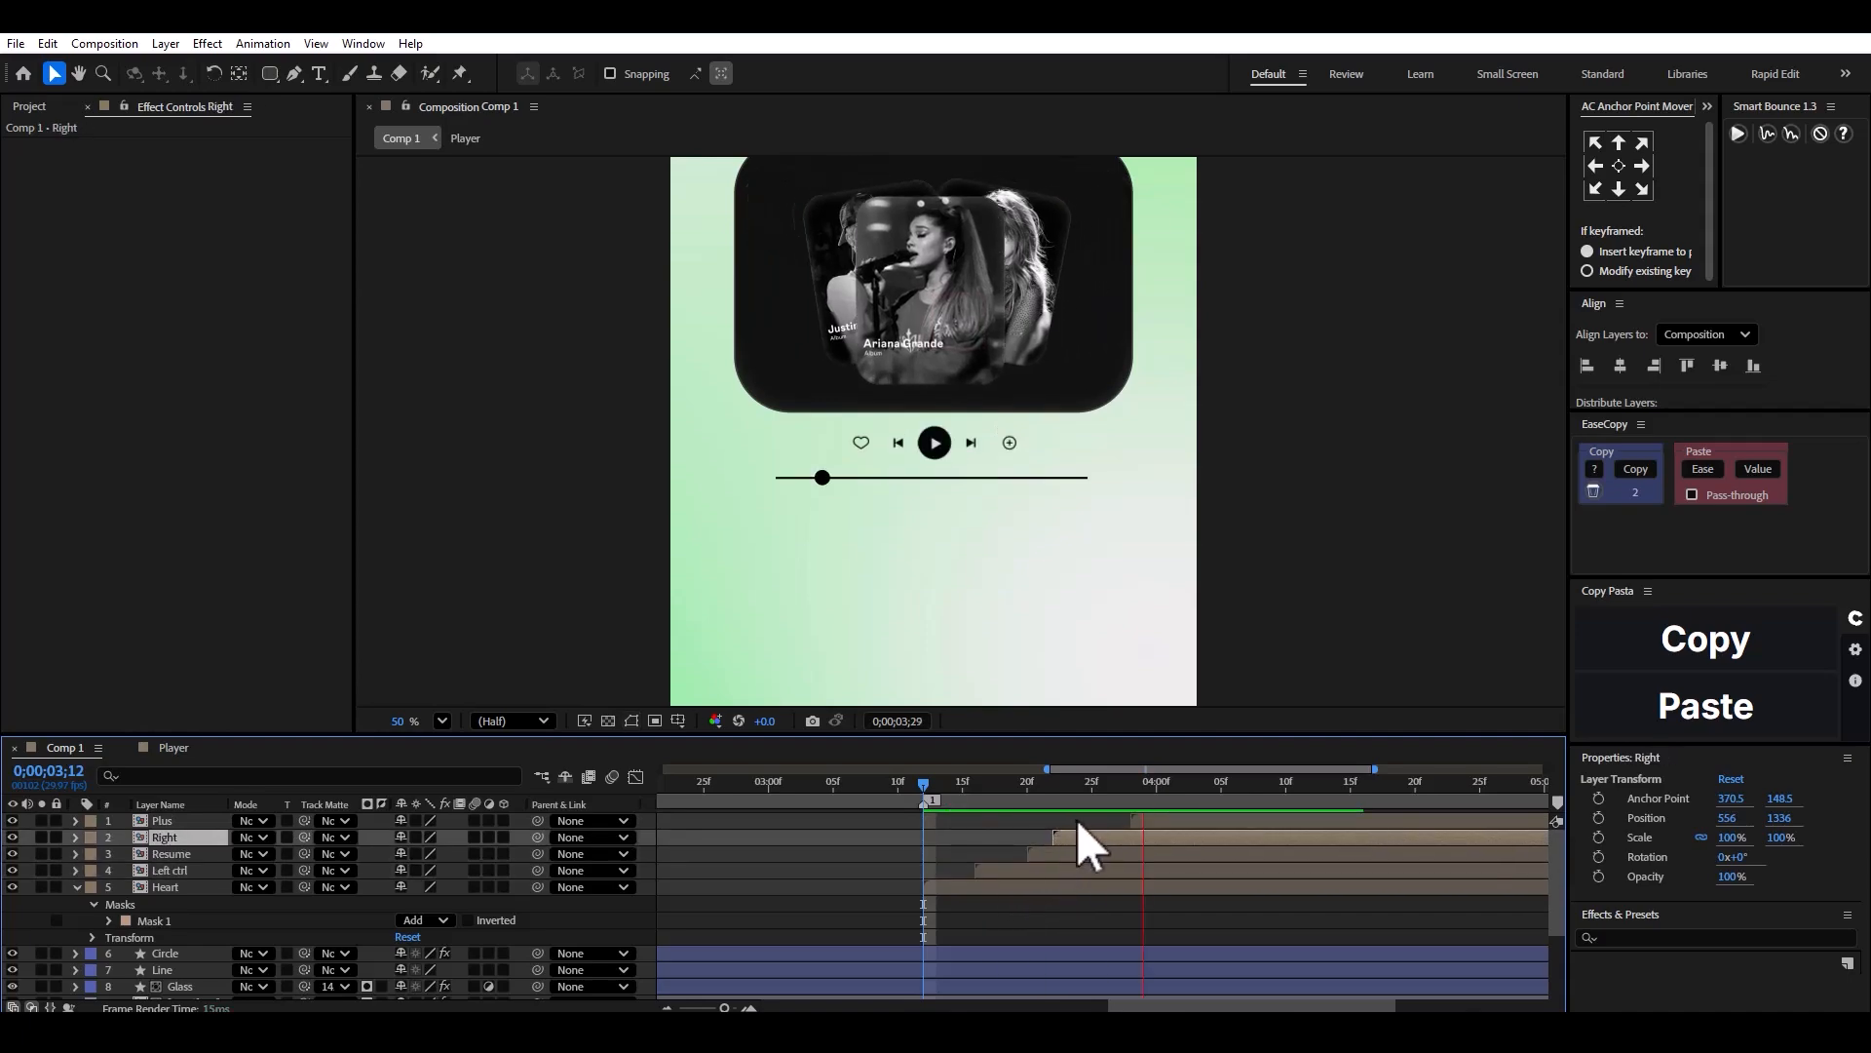
# Shift the five icon layers to start Heart at 0;00;03;08, then tighten the others to frames 10, 14, 17 and 20.
pyautogui.keyDown('shift'); pyautogui.click(1023, 886); pyautogui.keyUp('shift')
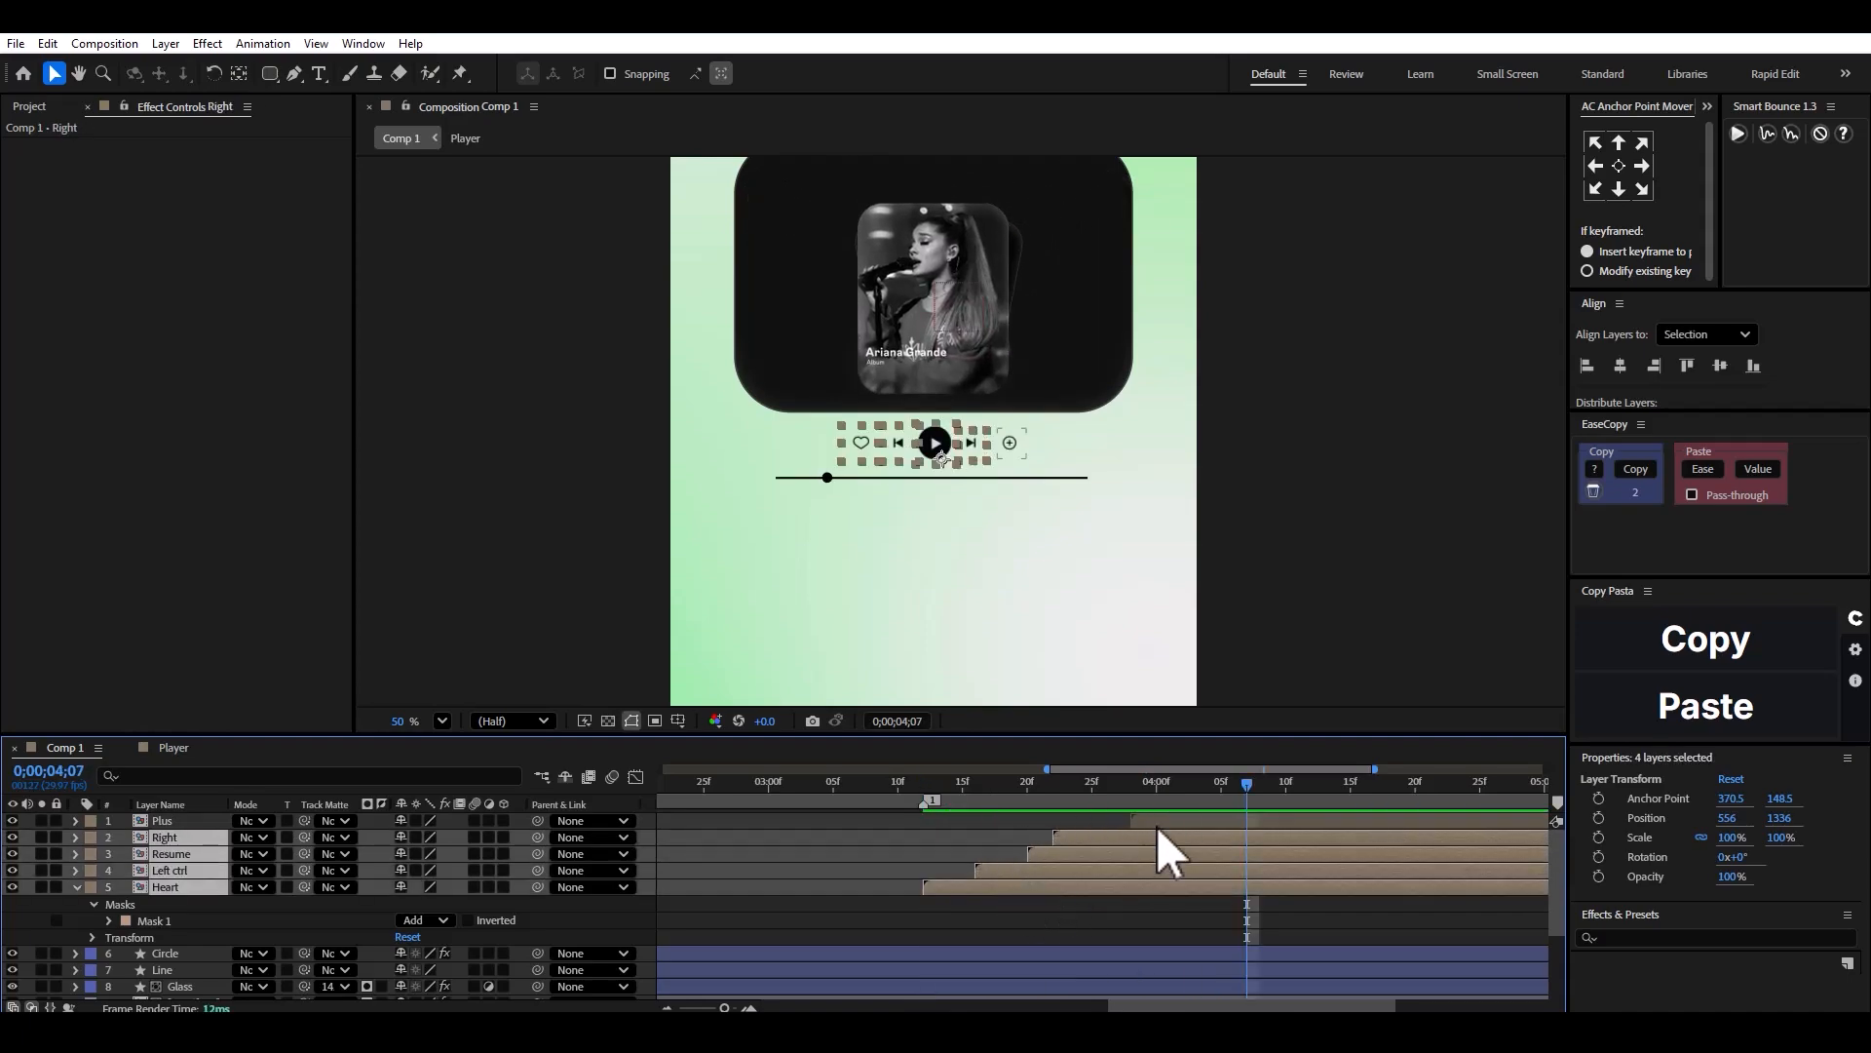
pyautogui.keyDown('shift'); pyautogui.click(1160, 823); pyautogui.keyUp('shift')
pyautogui.moveTo(1160, 823); pyautogui.dragTo(1072, 823)
pyautogui.click(1074, 821)
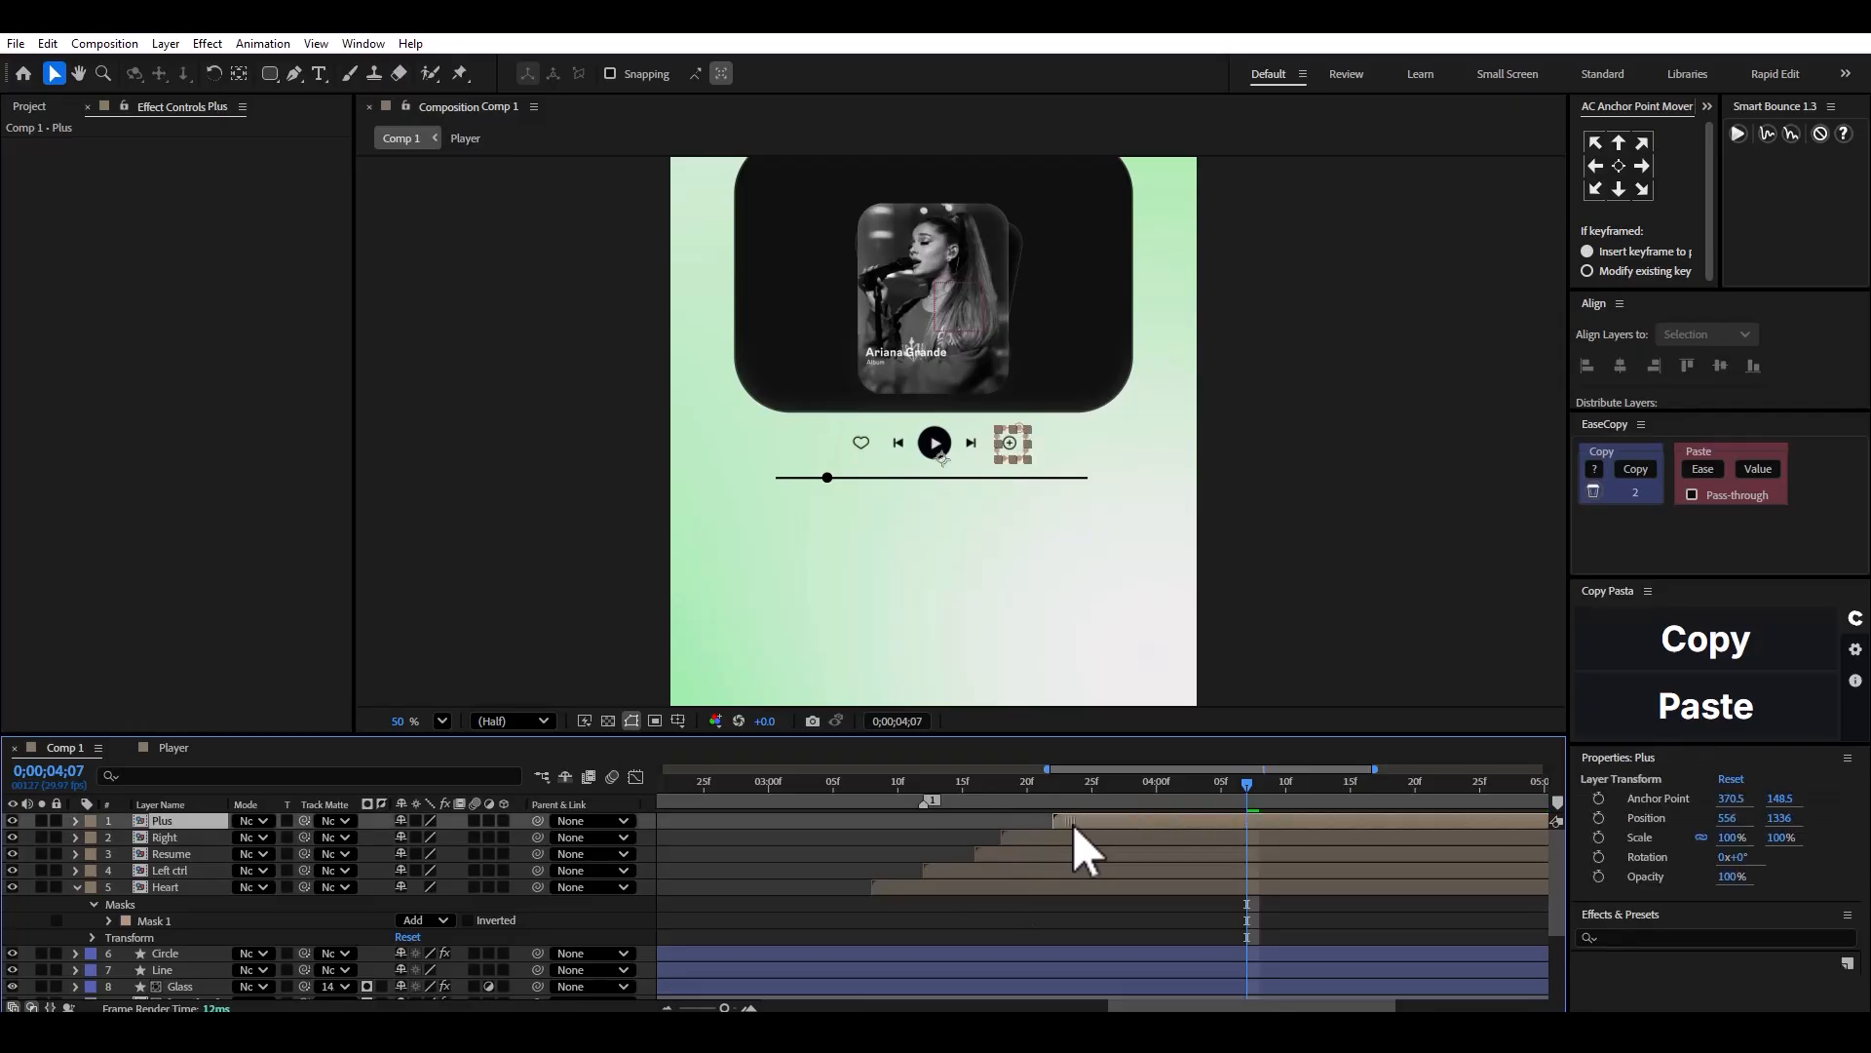
pyautogui.click(963, 868)
pyautogui.moveTo(962, 868); pyautogui.dragTo(1063, 815)
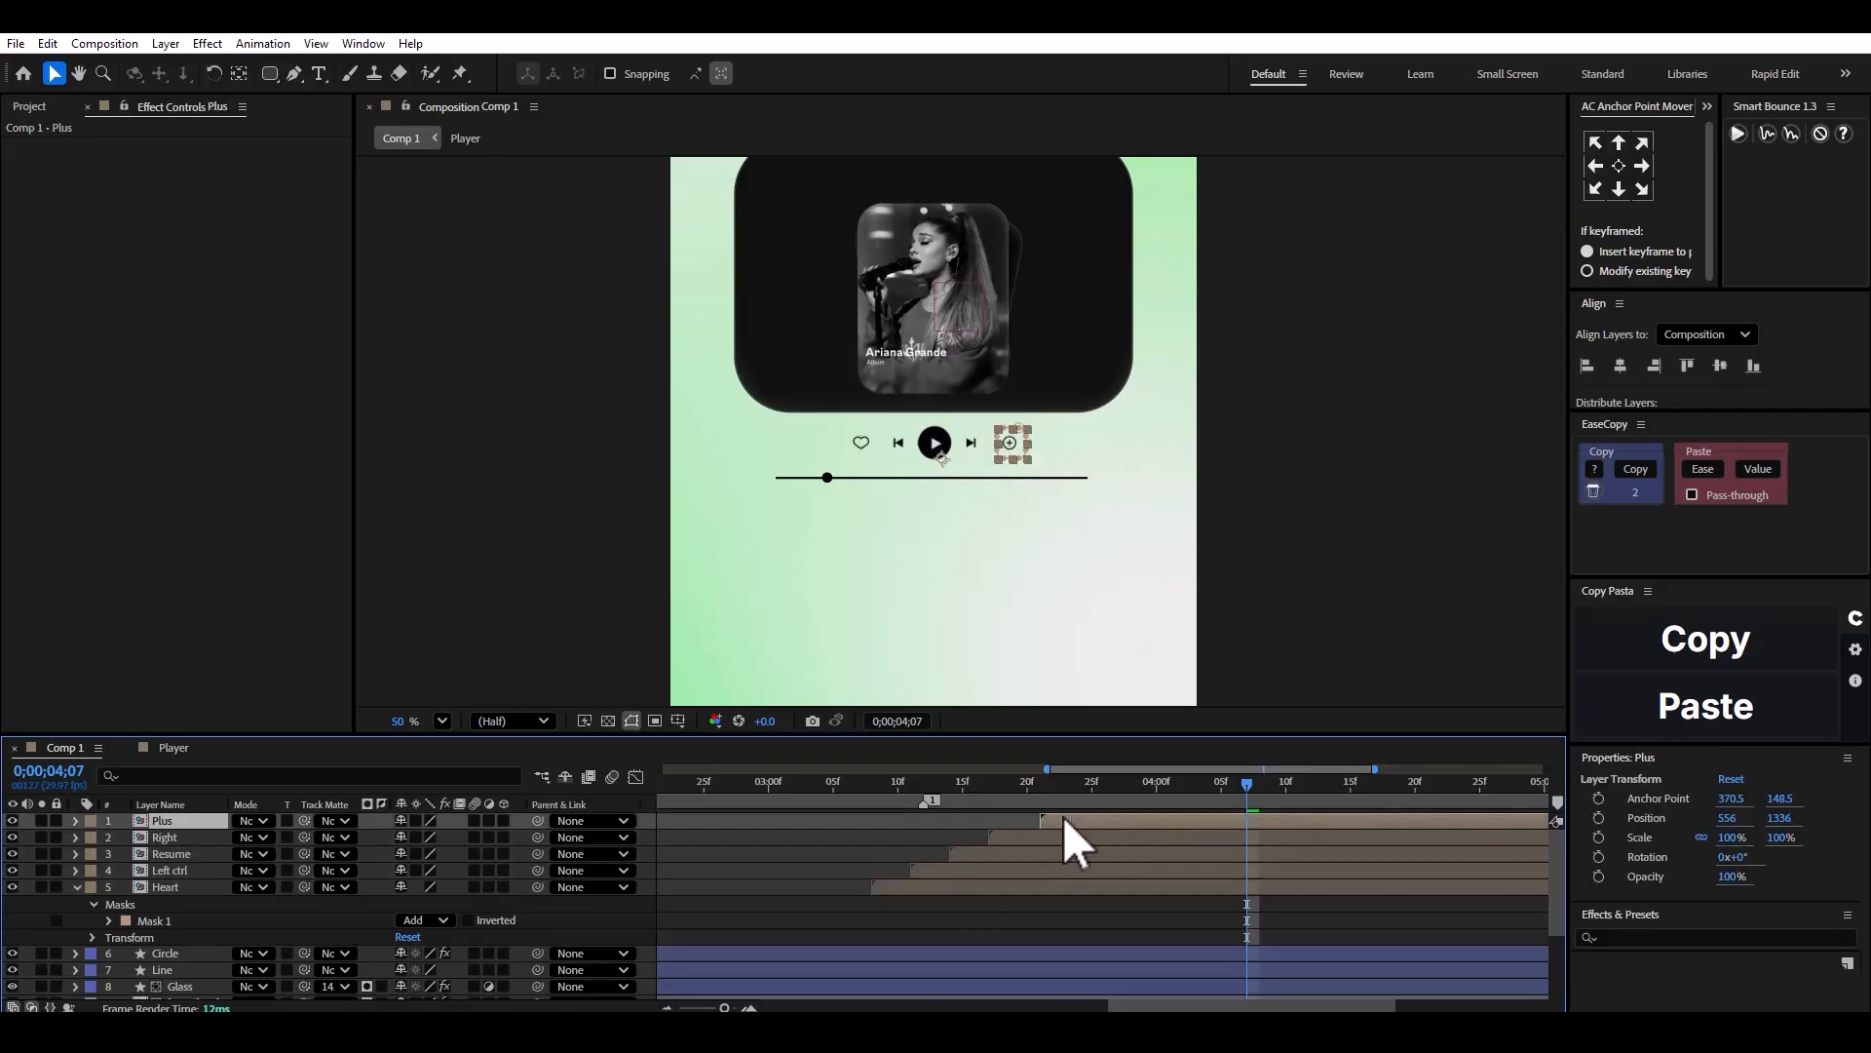
pyautogui.moveTo(967, 869); pyautogui.dragTo(954, 869)
# Preview the staggered icon entrance from 0;00;03;05 and check the frame where the Heart layer starts.
pyautogui.click(834, 794)
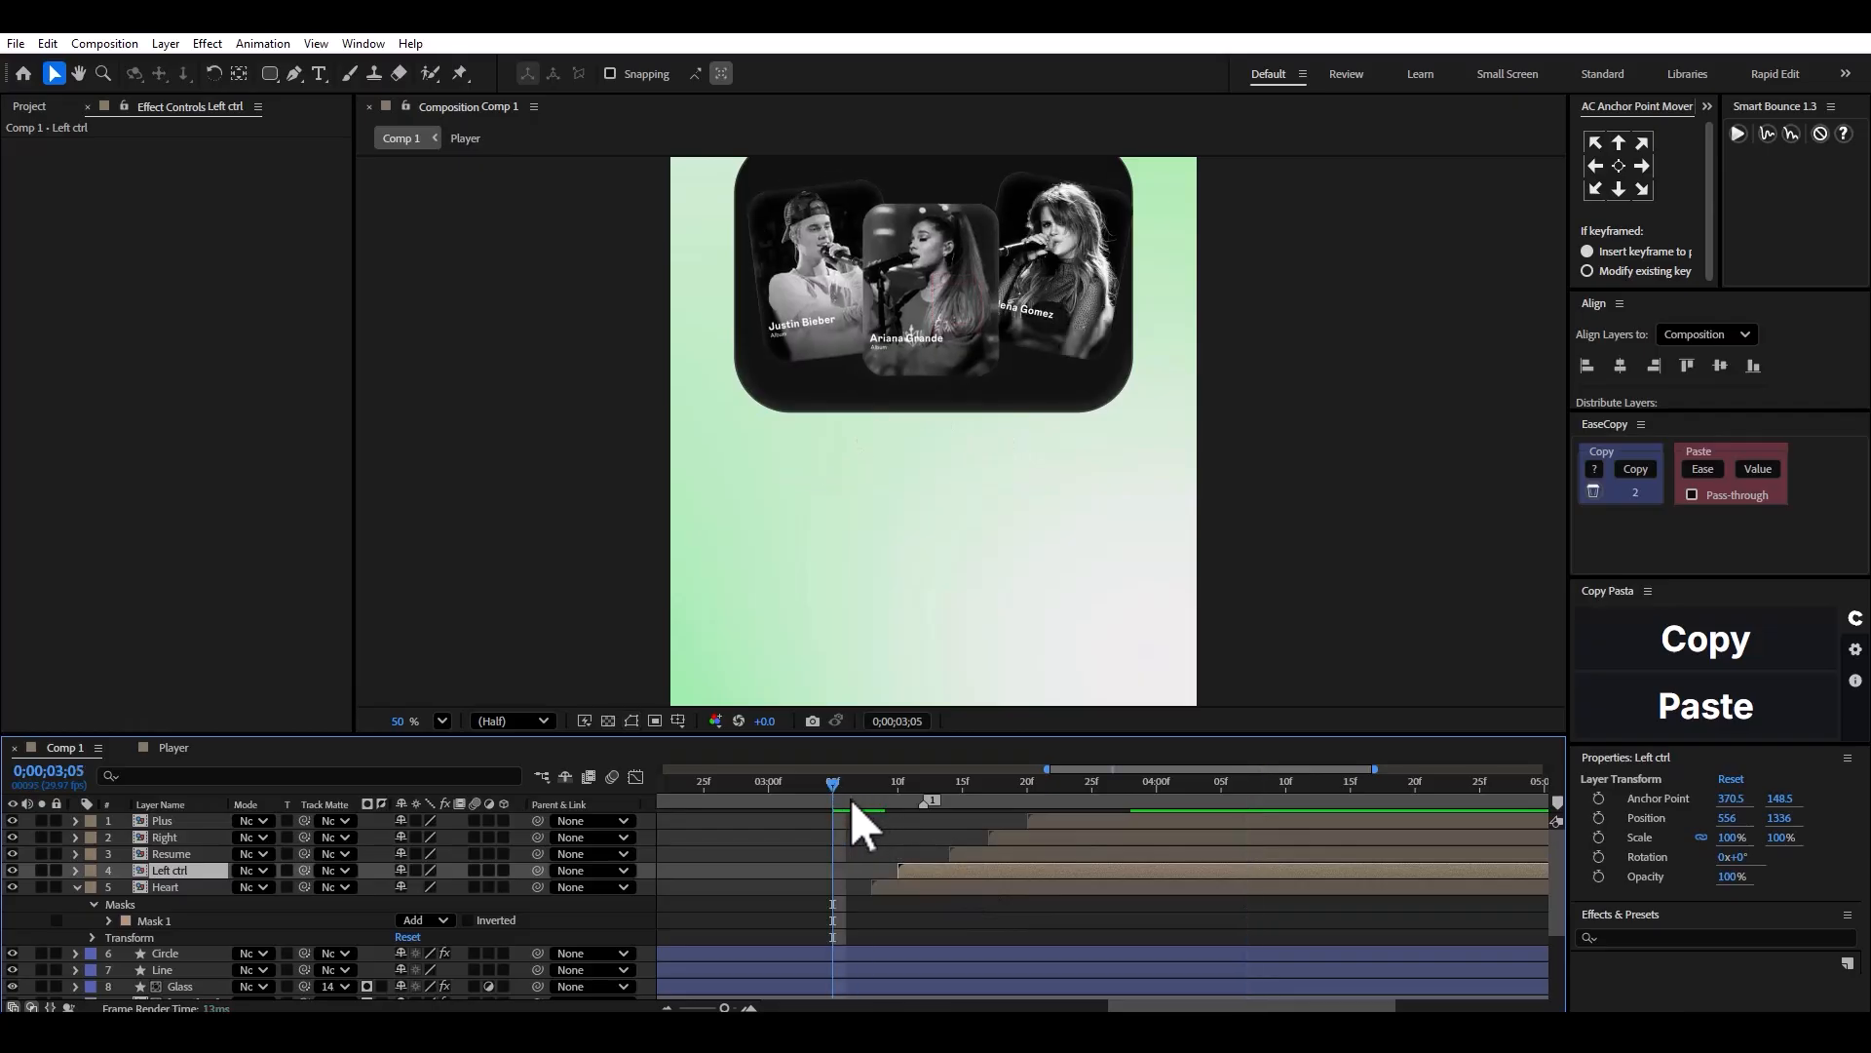
pyautogui.press('space')
pyautogui.scroll(1, 896, 835)
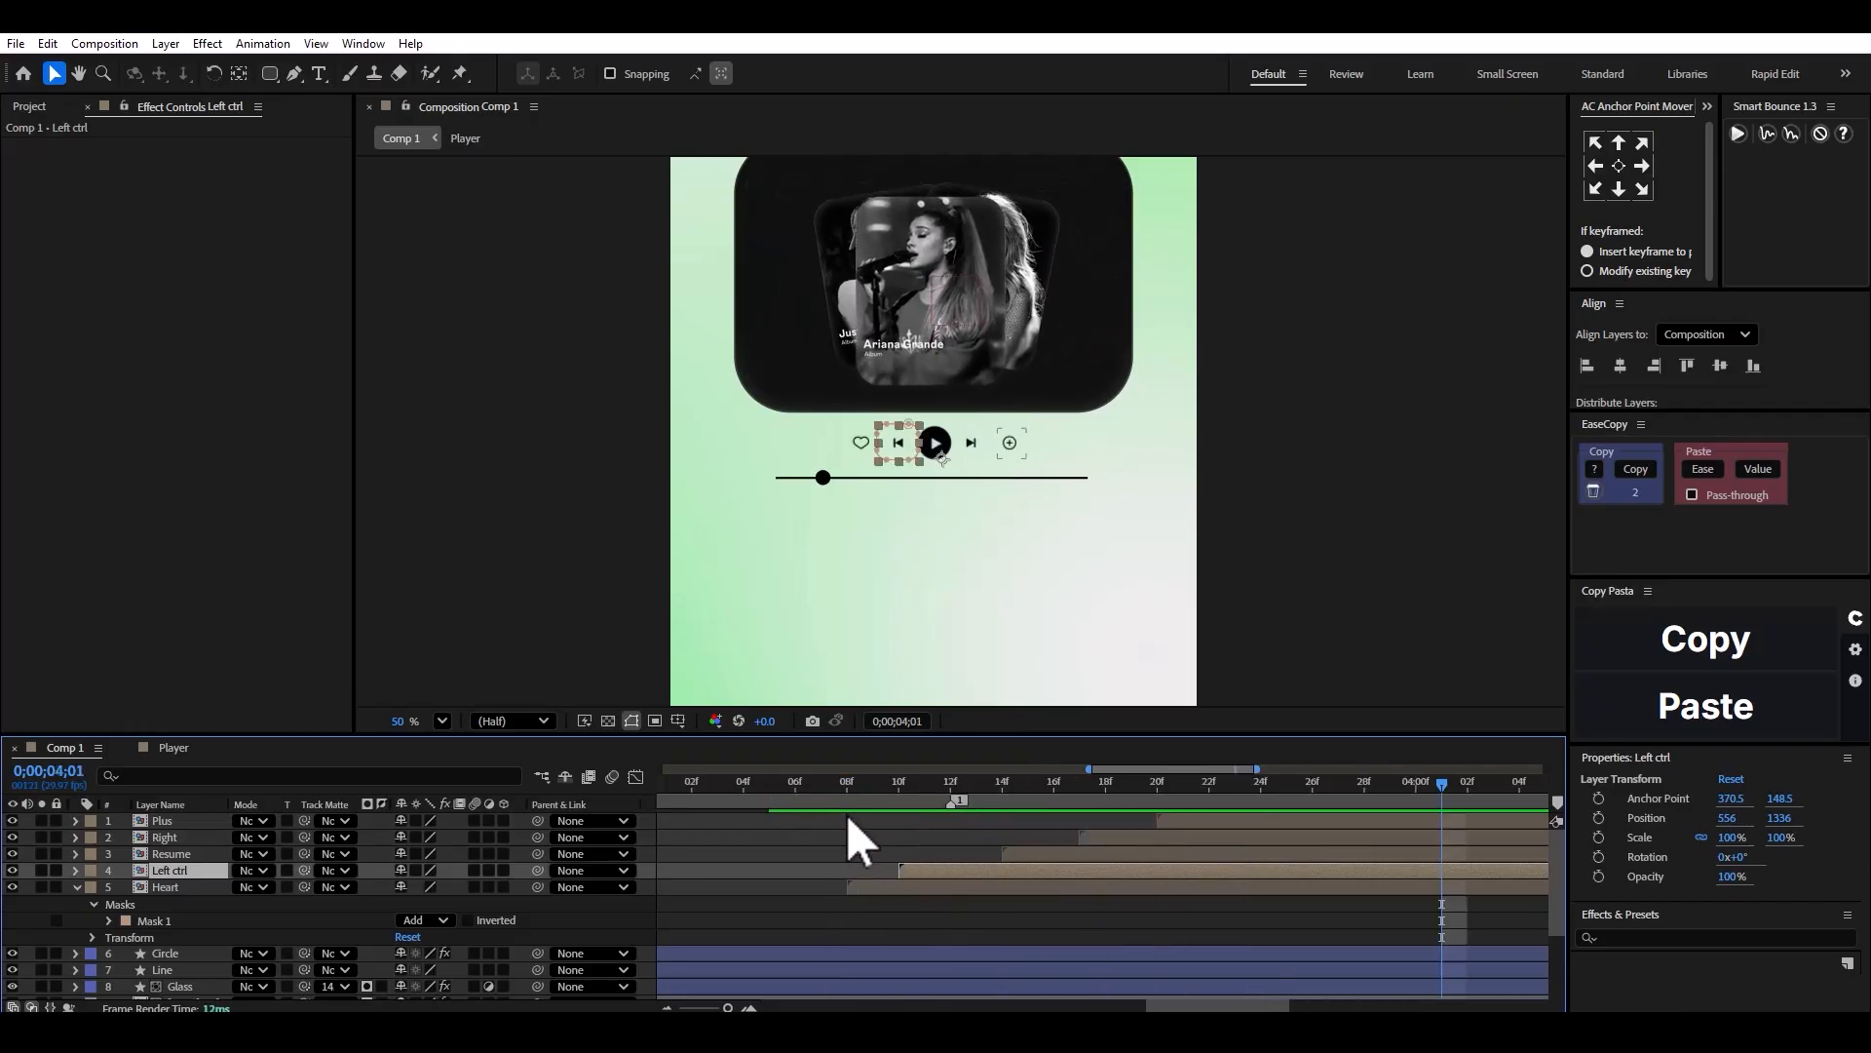
pyautogui.click(847, 785)
pyautogui.click(892, 887)
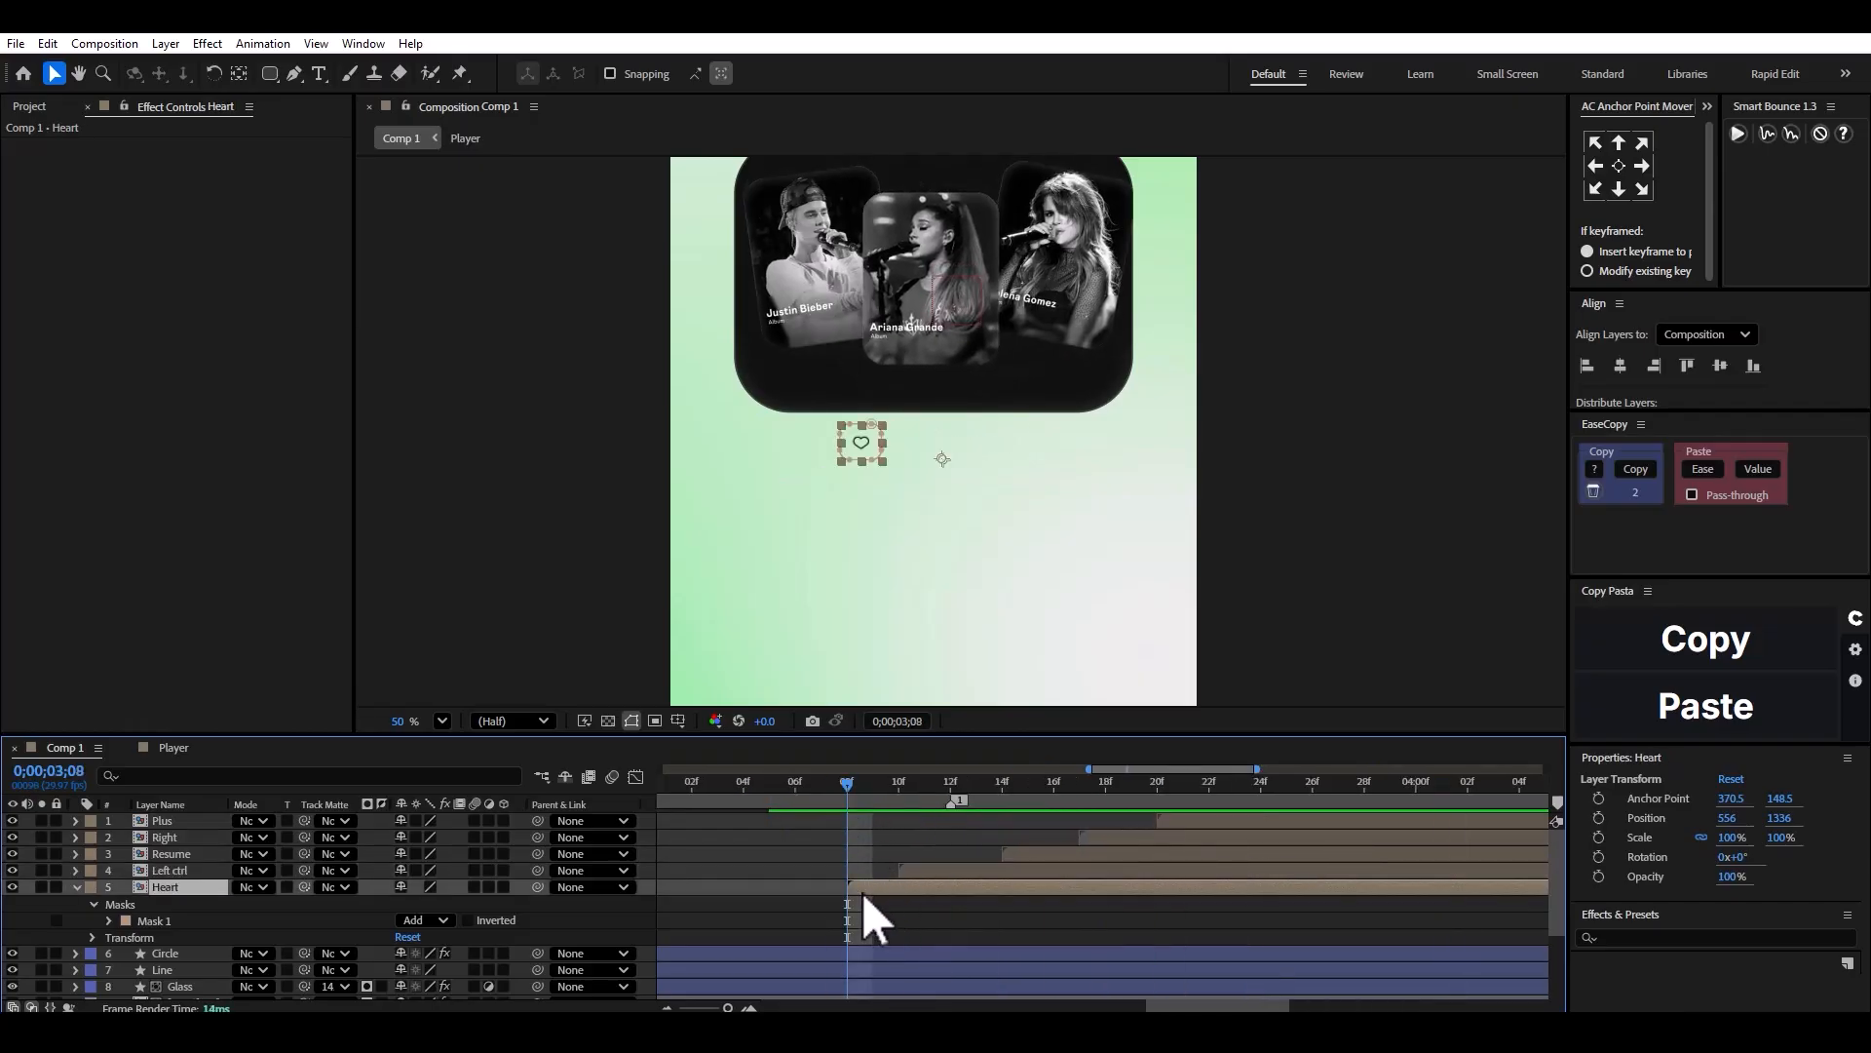
pyautogui.rightClick(37, 904)
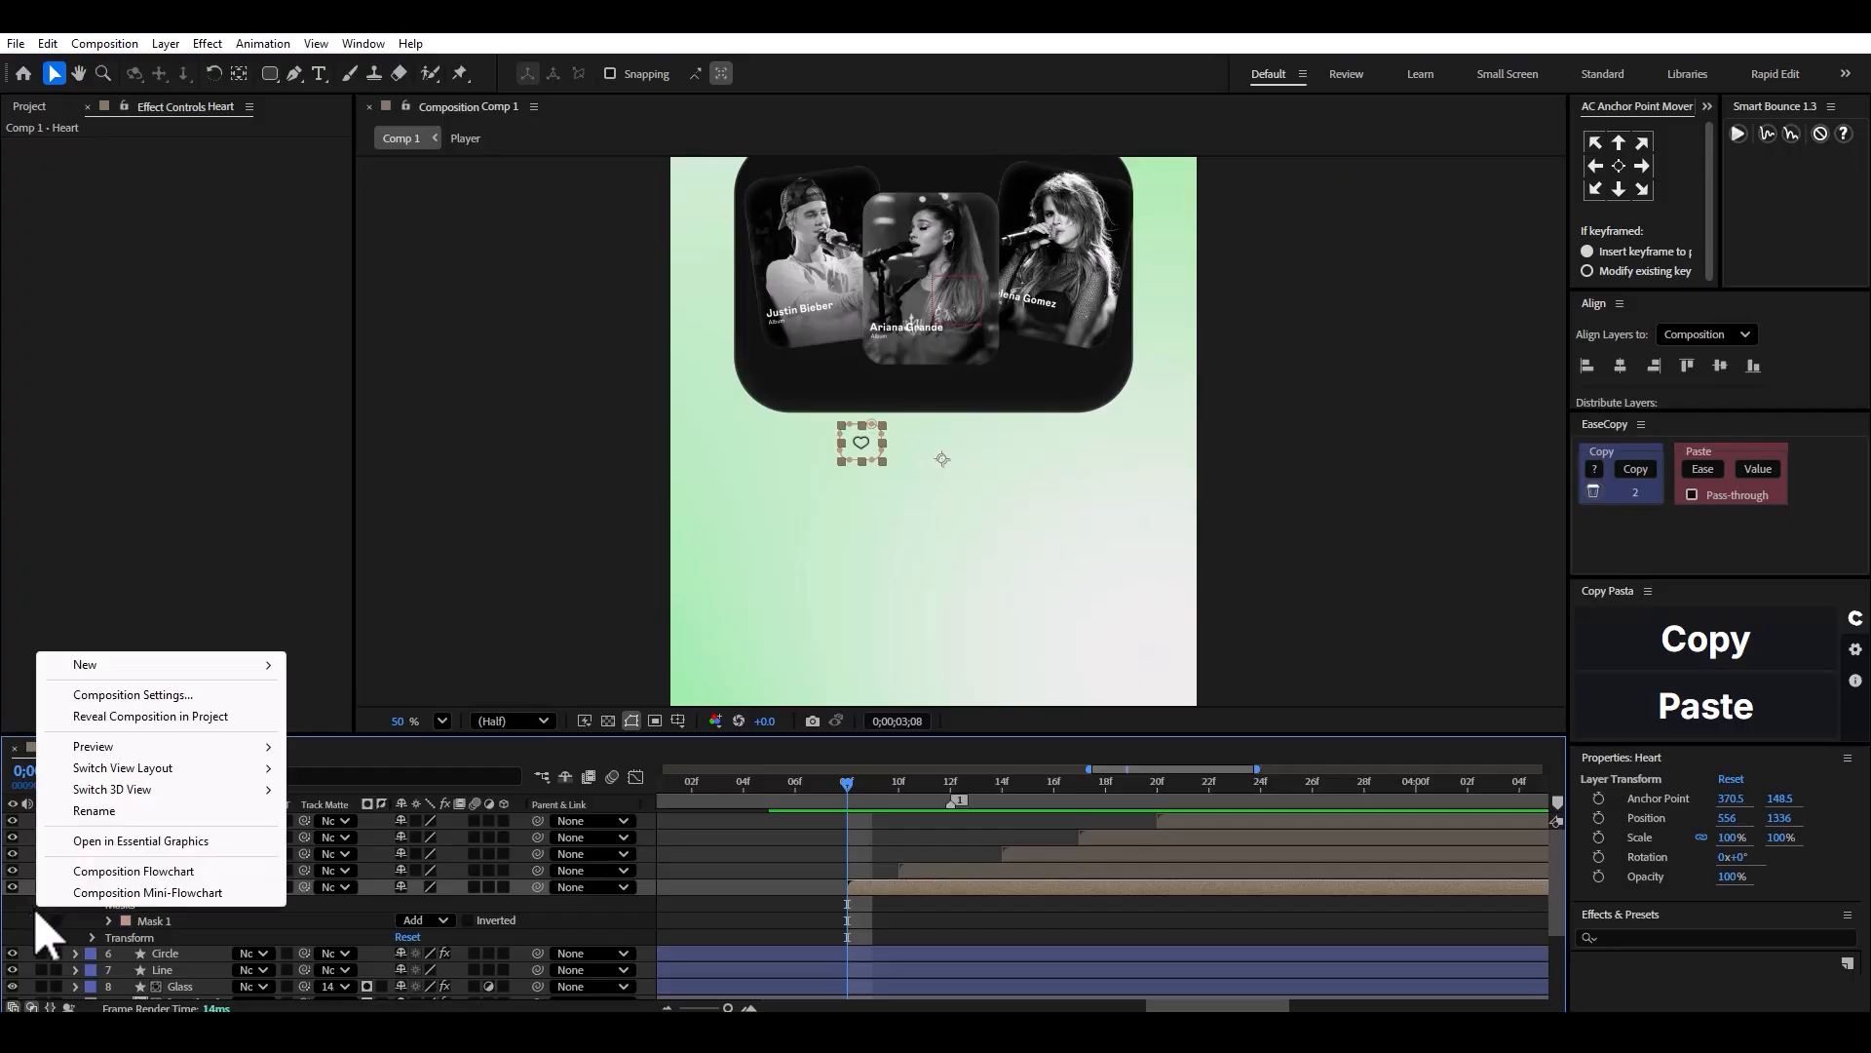
pyautogui.click(32, 907)
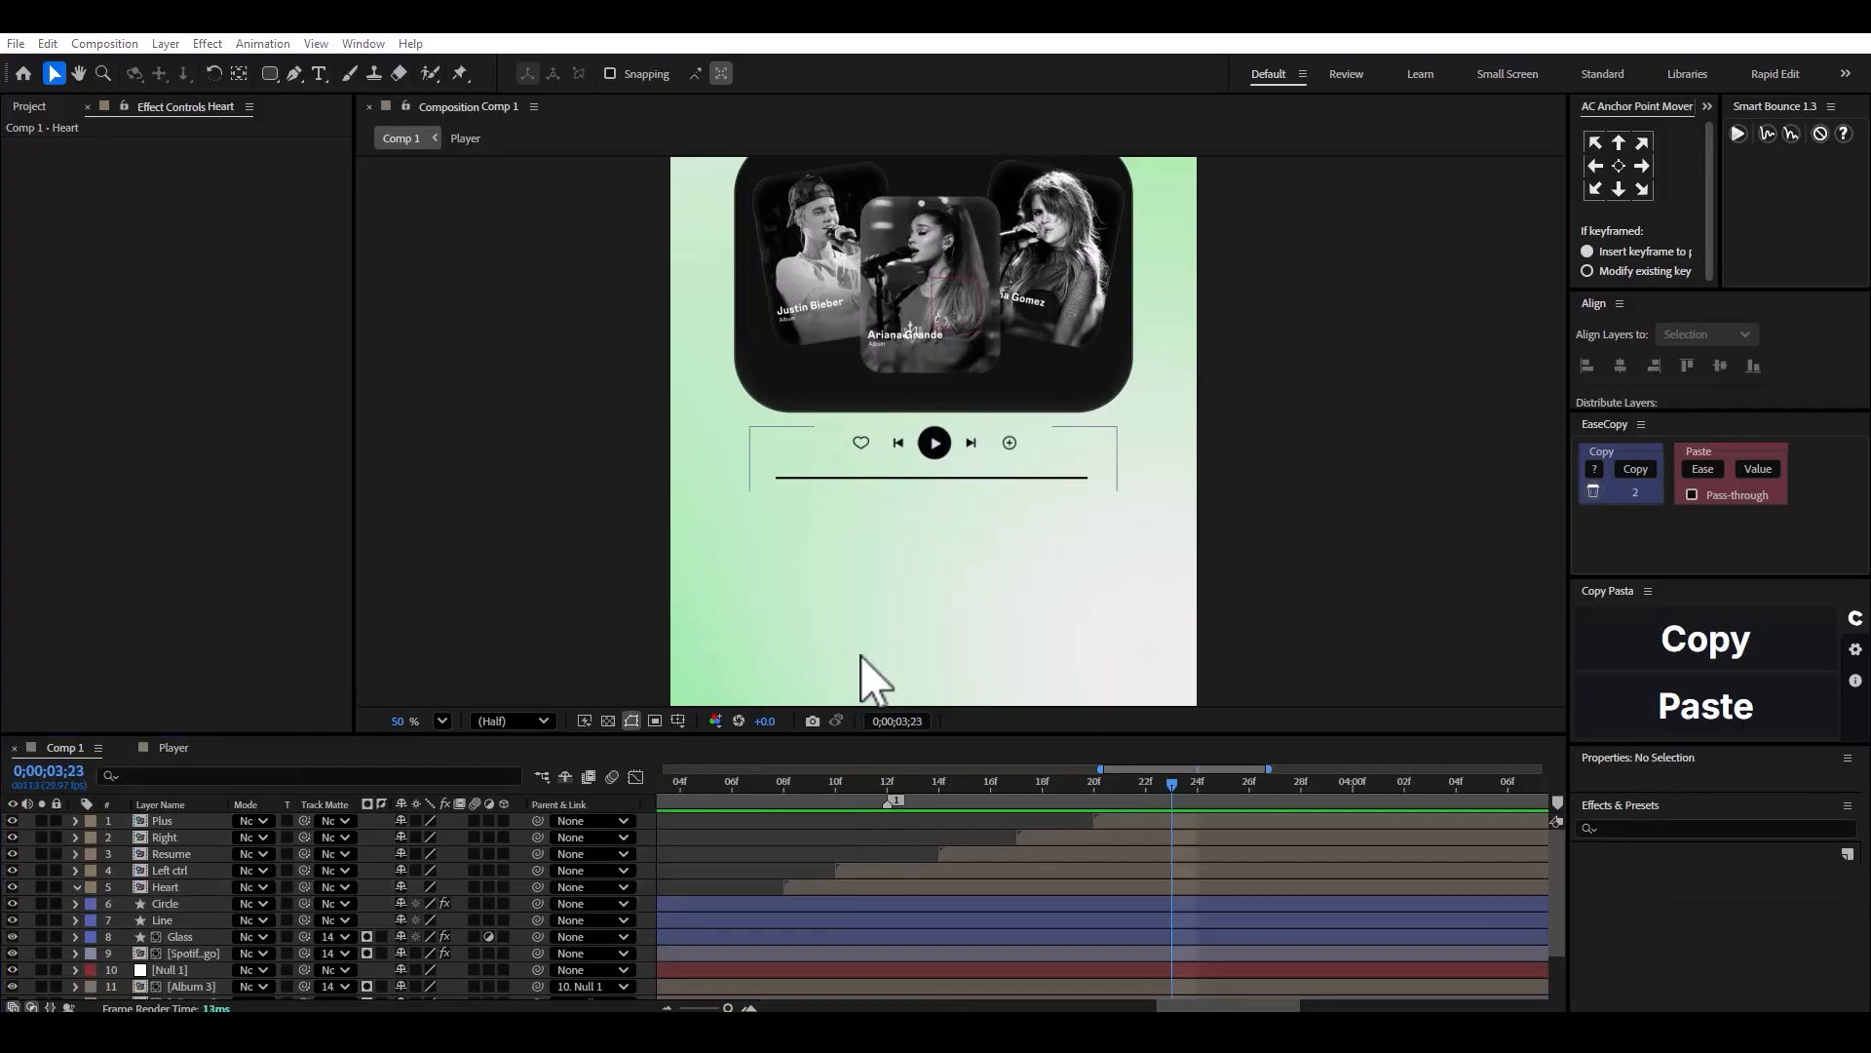
# Apply the Transform effect to the Heart layer with the playhead at 0;00;03;10.
pyautogui.moveTo(788, 784); pyautogui.dragTo(832, 793)
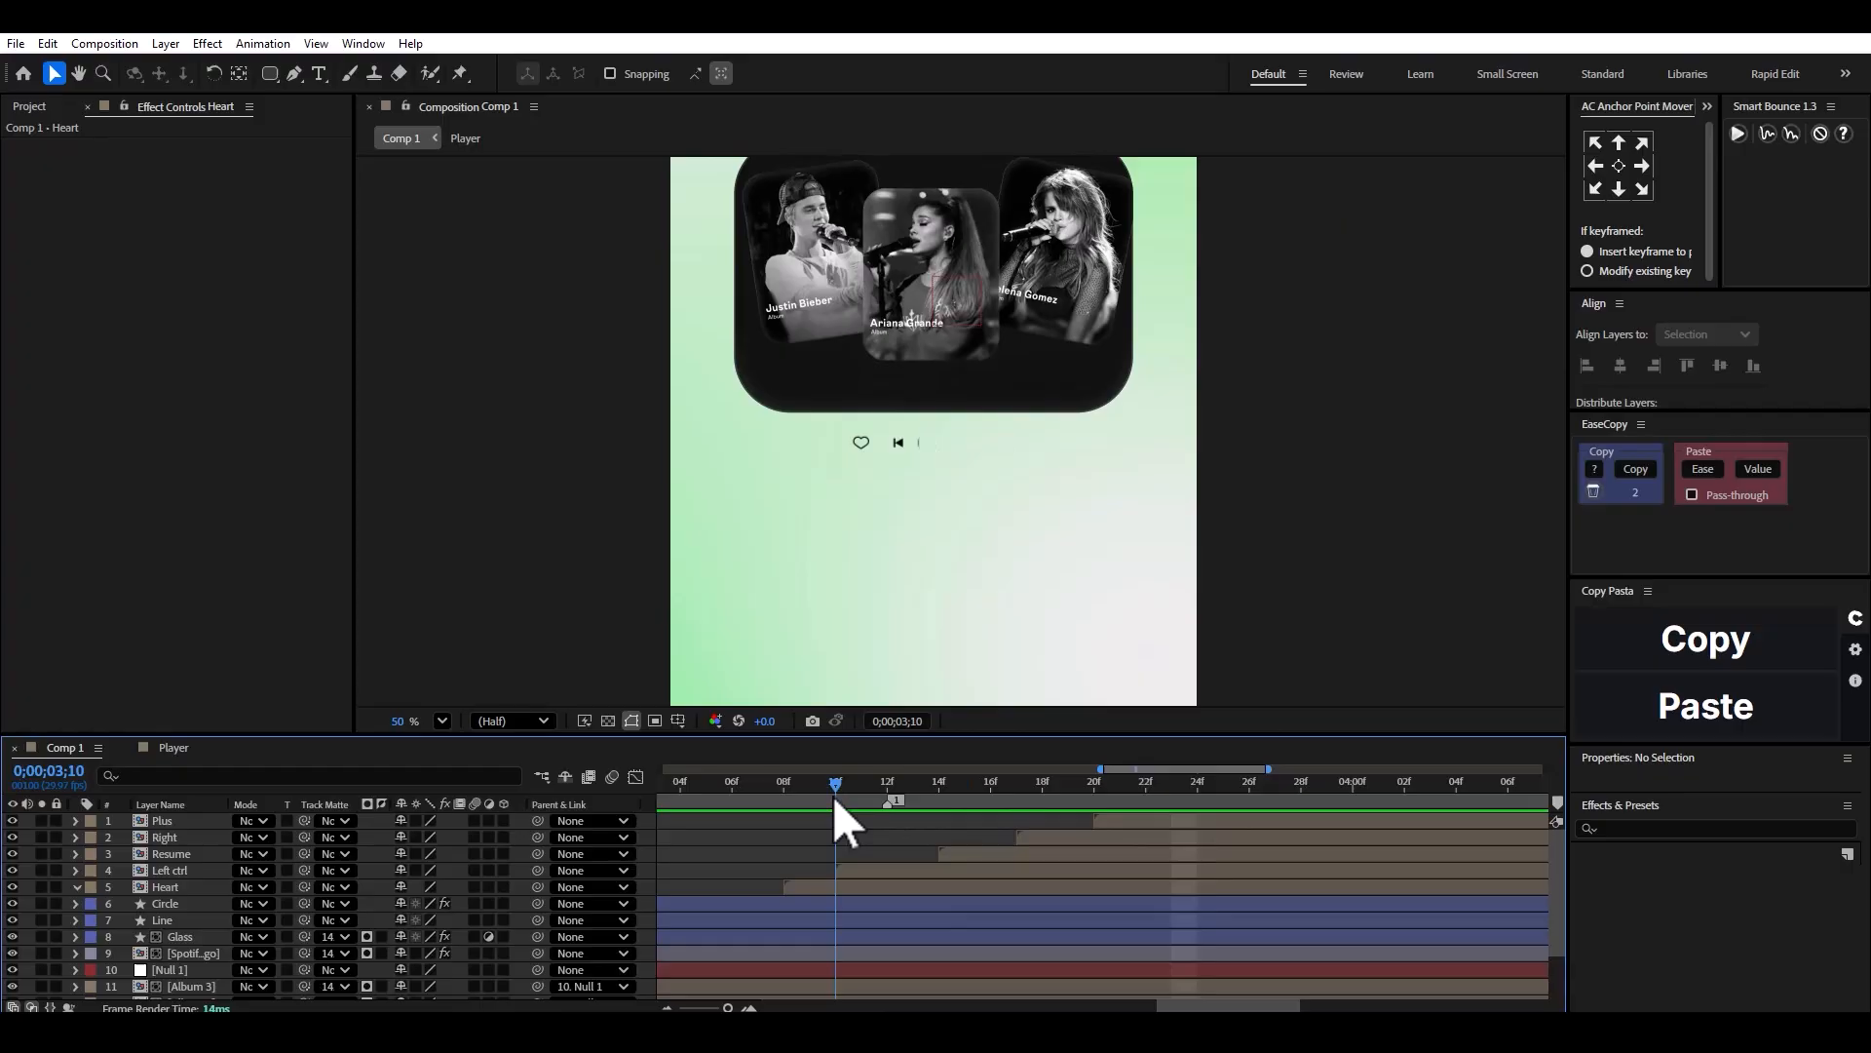
pyautogui.click(840, 869)
pyautogui.scroll(2, 908, 478)
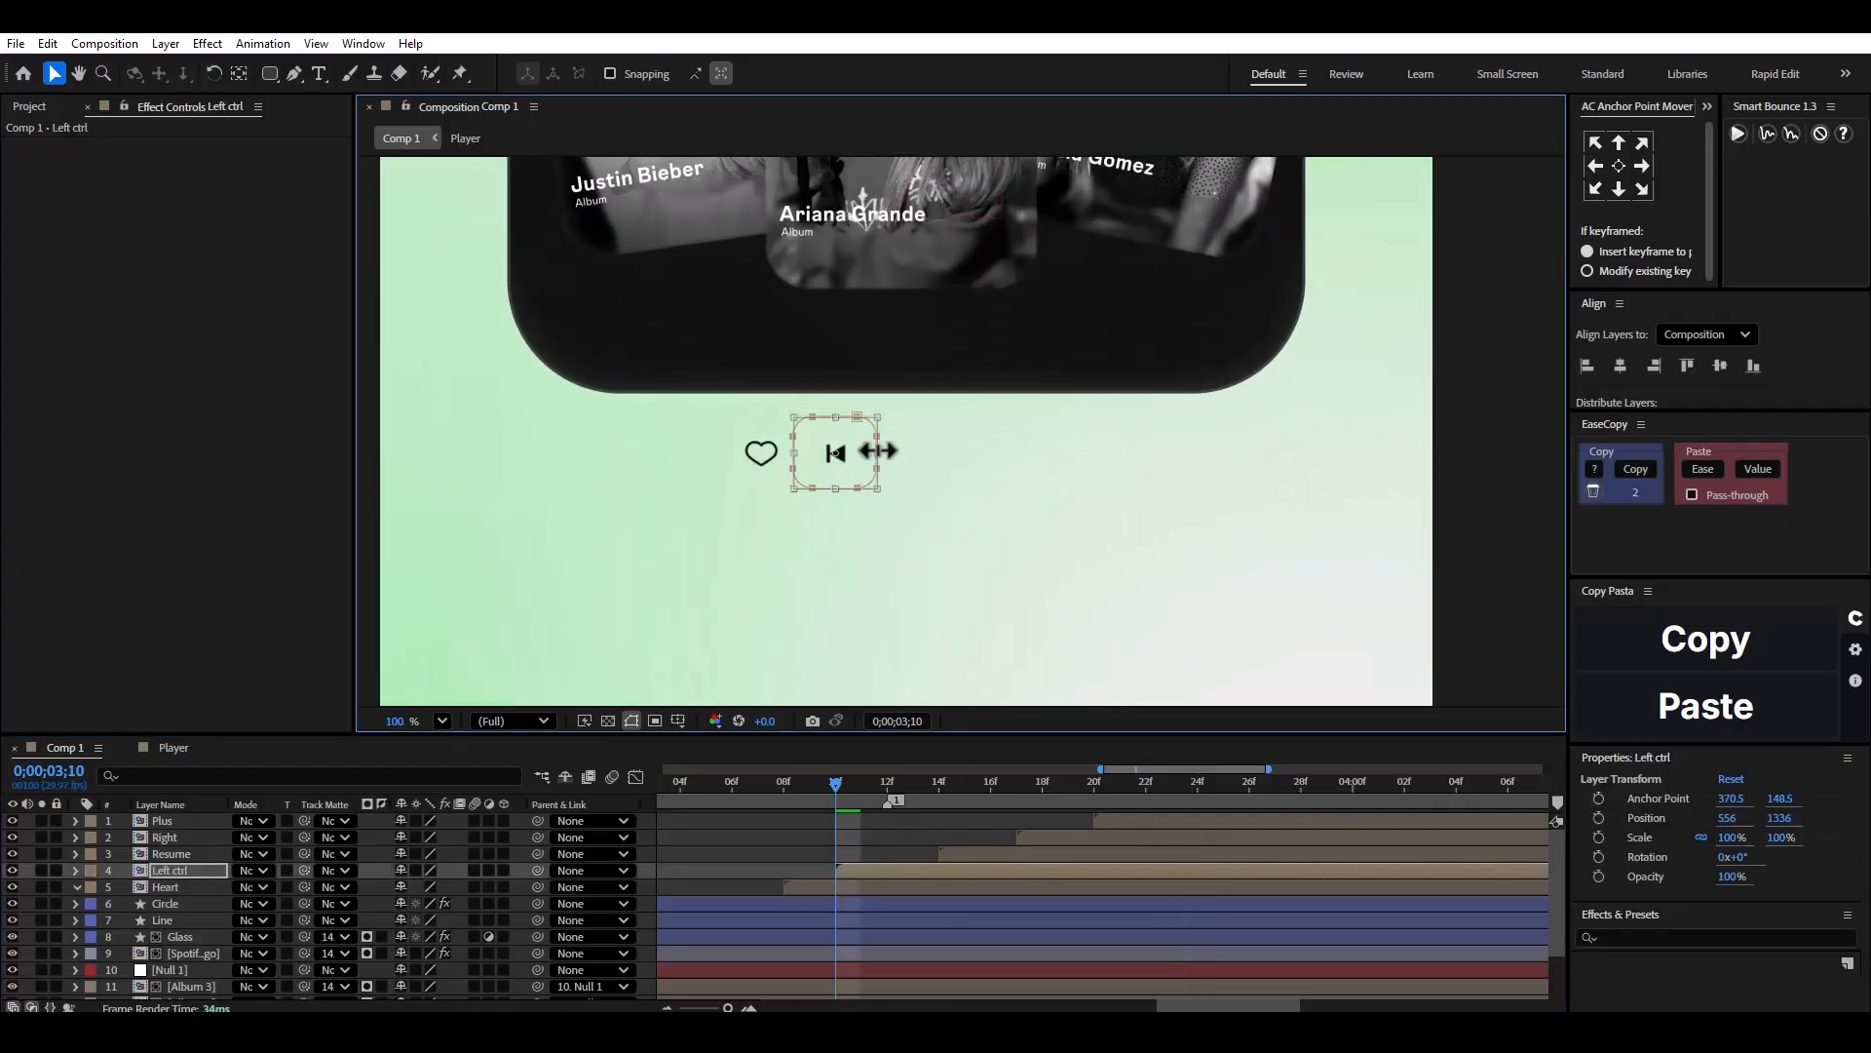
pyautogui.click(817, 885)
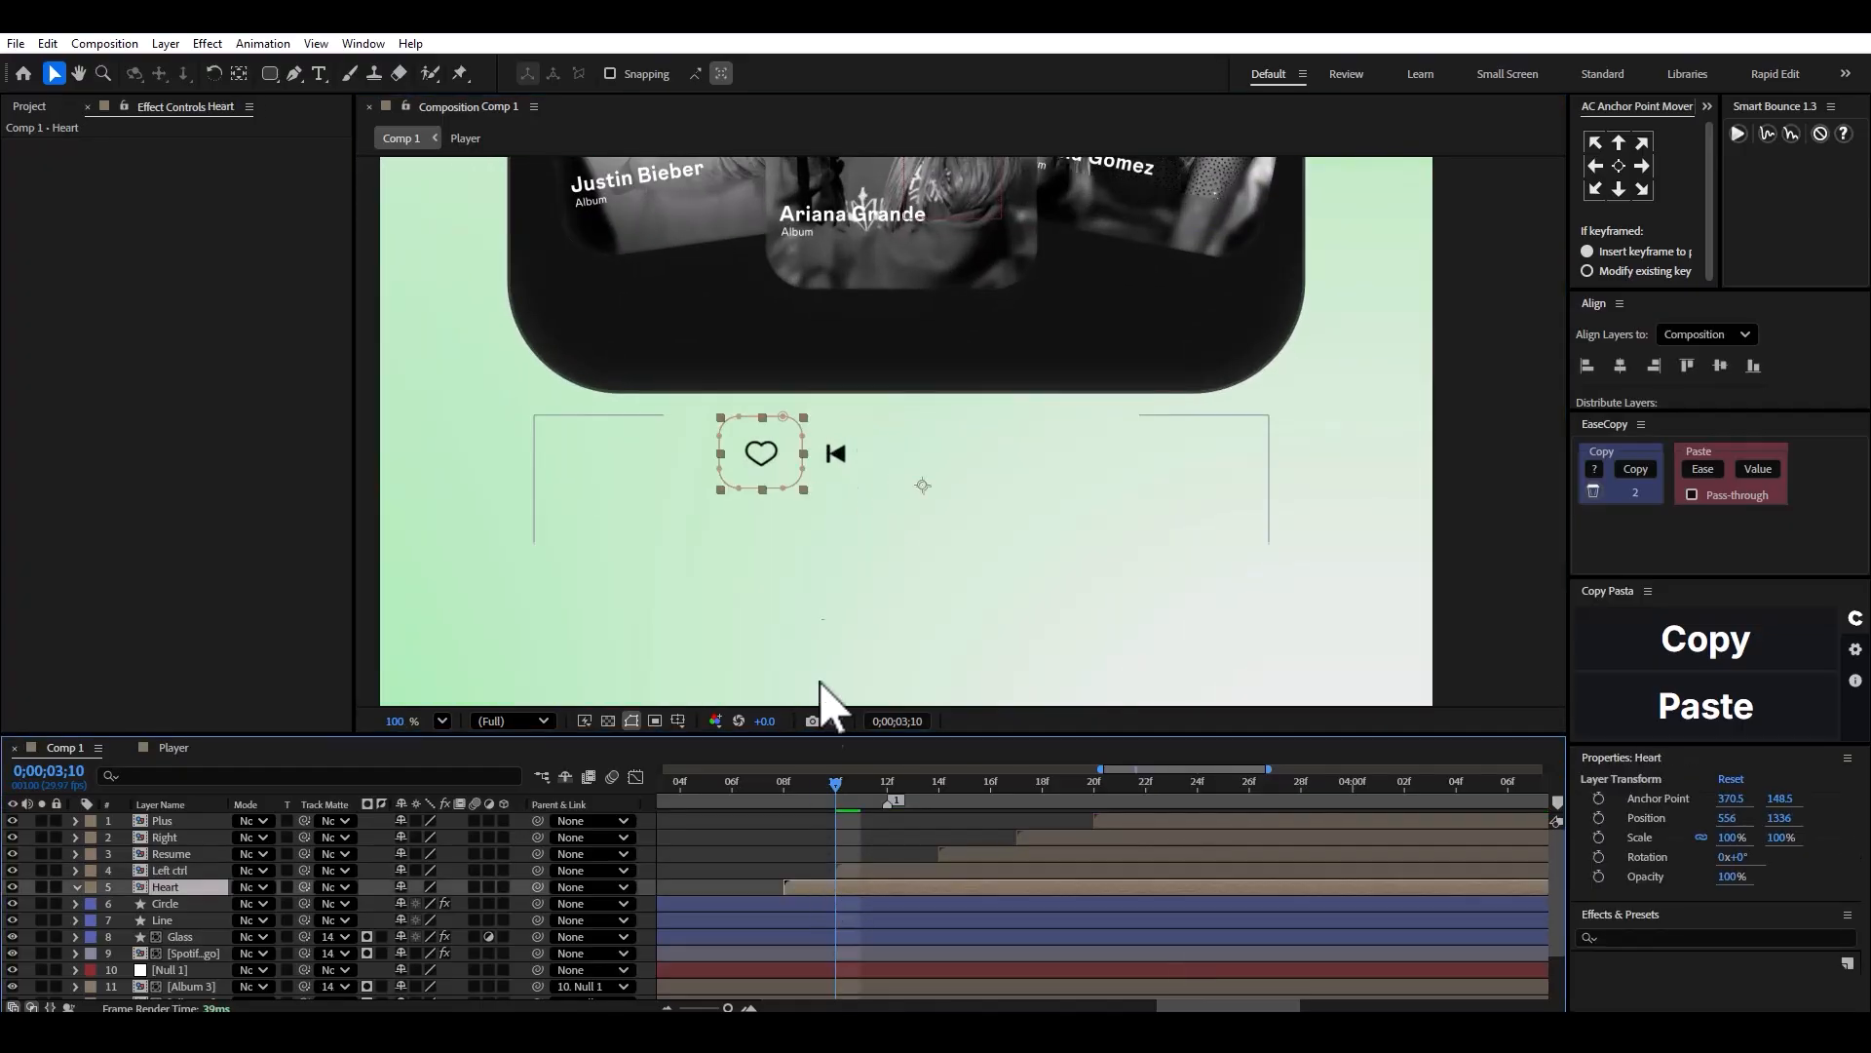
pyautogui.hotkey('ctrl', 'space')
pyautogui.write('tra')
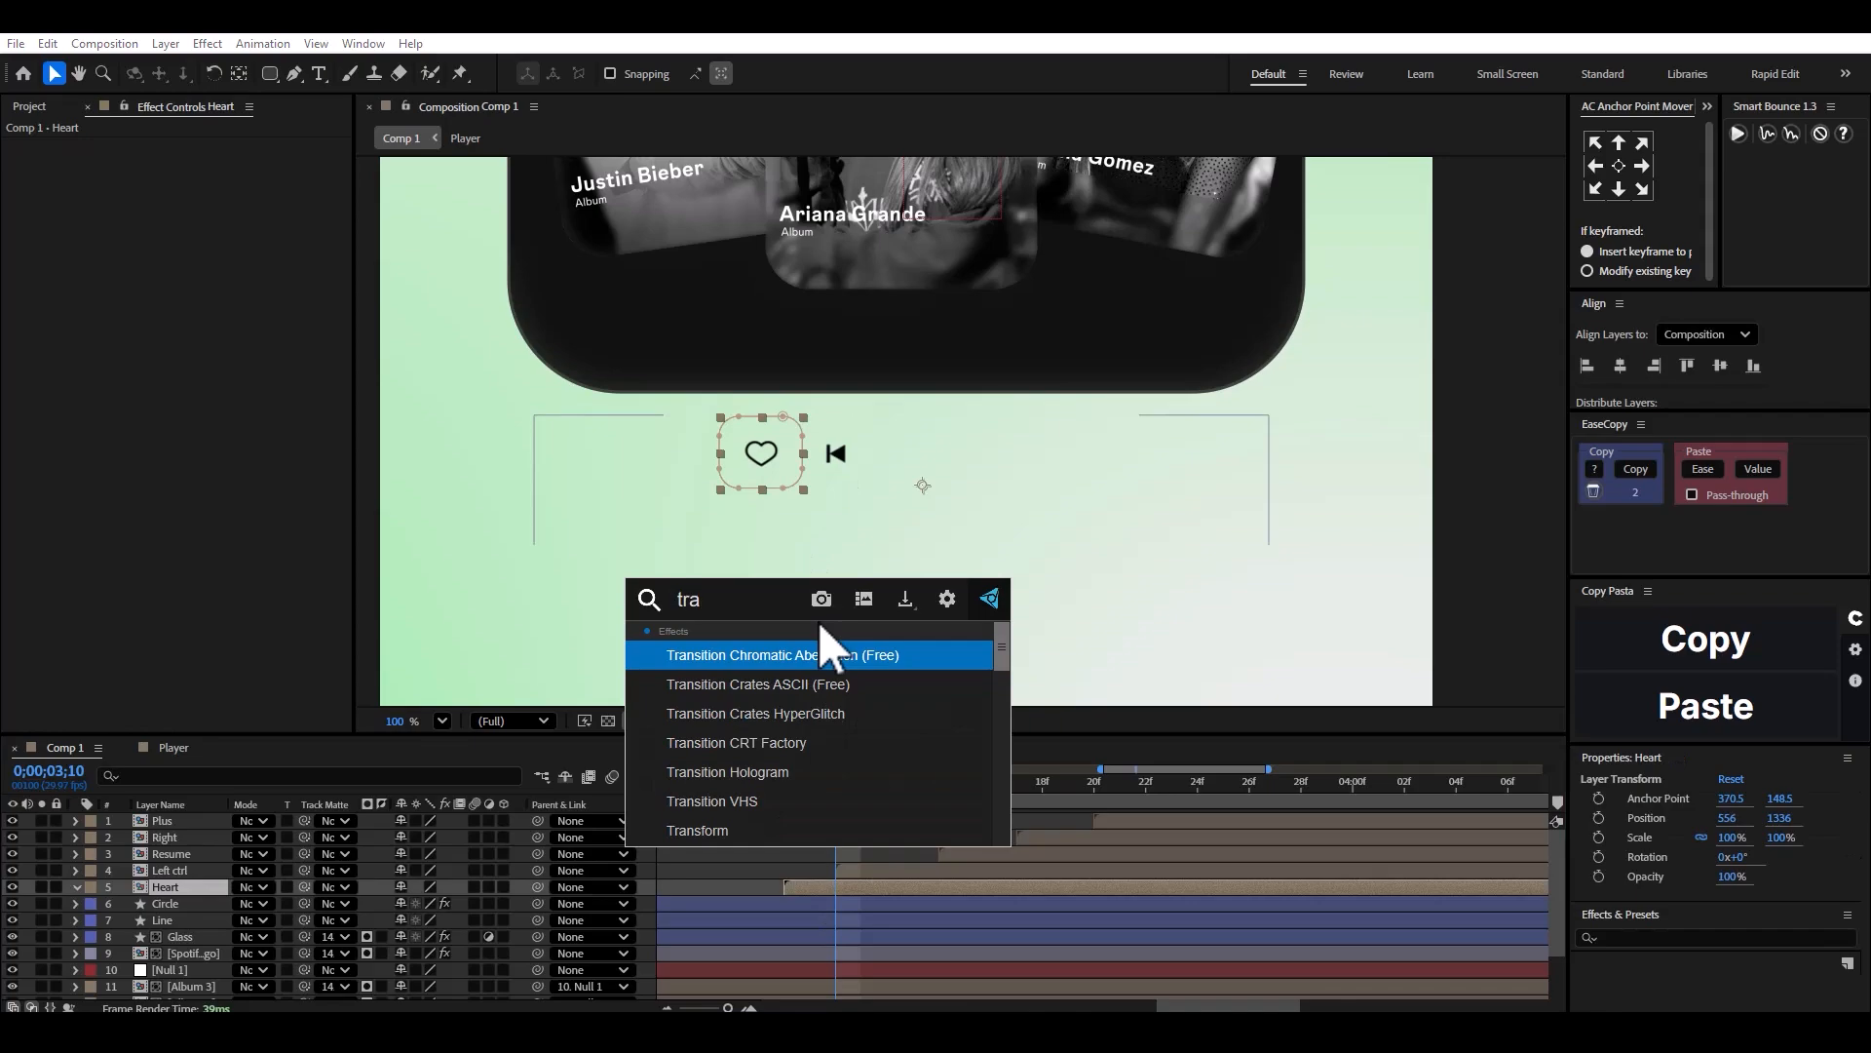
pyautogui.click(733, 830)
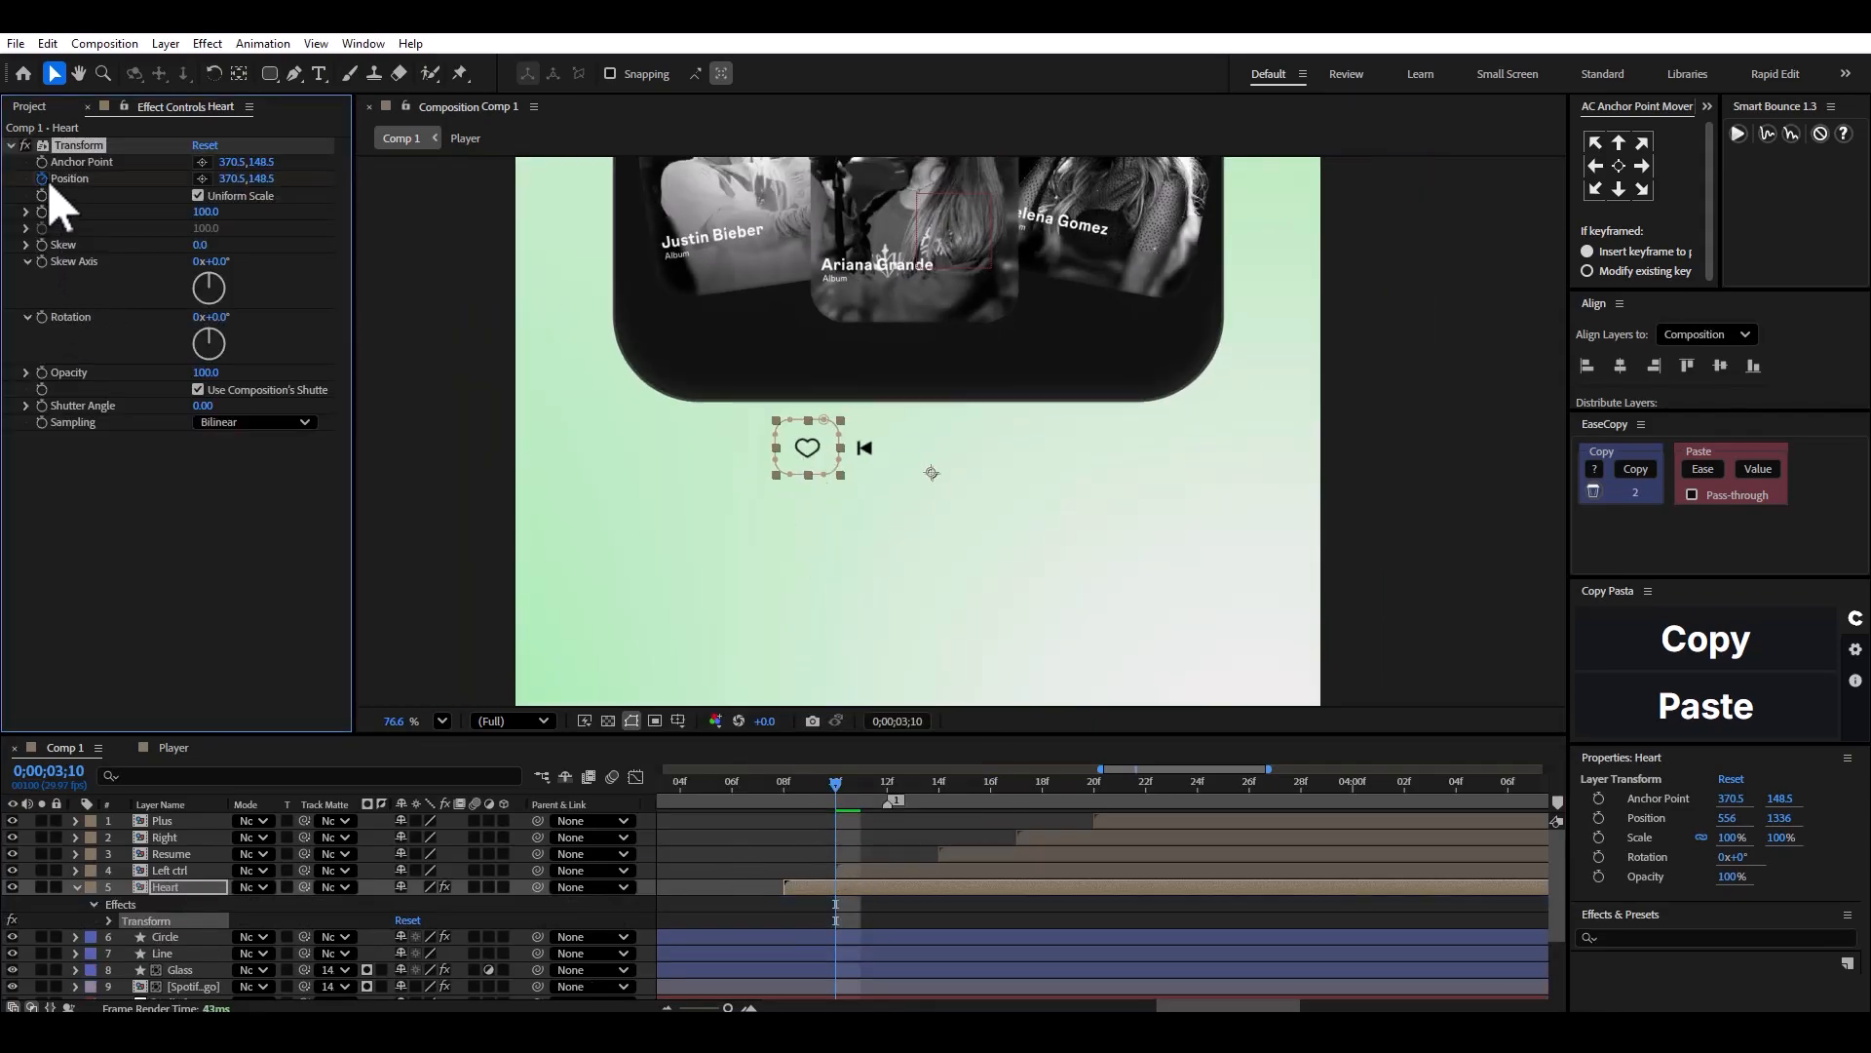
# Keyframe Heart's Transform effect Position at 0;00;03;10, with a starting value of 370.5, 46.5 at 0;00;03;08.
pyautogui.press('u')
pyautogui.scroll(2, 732, 859)
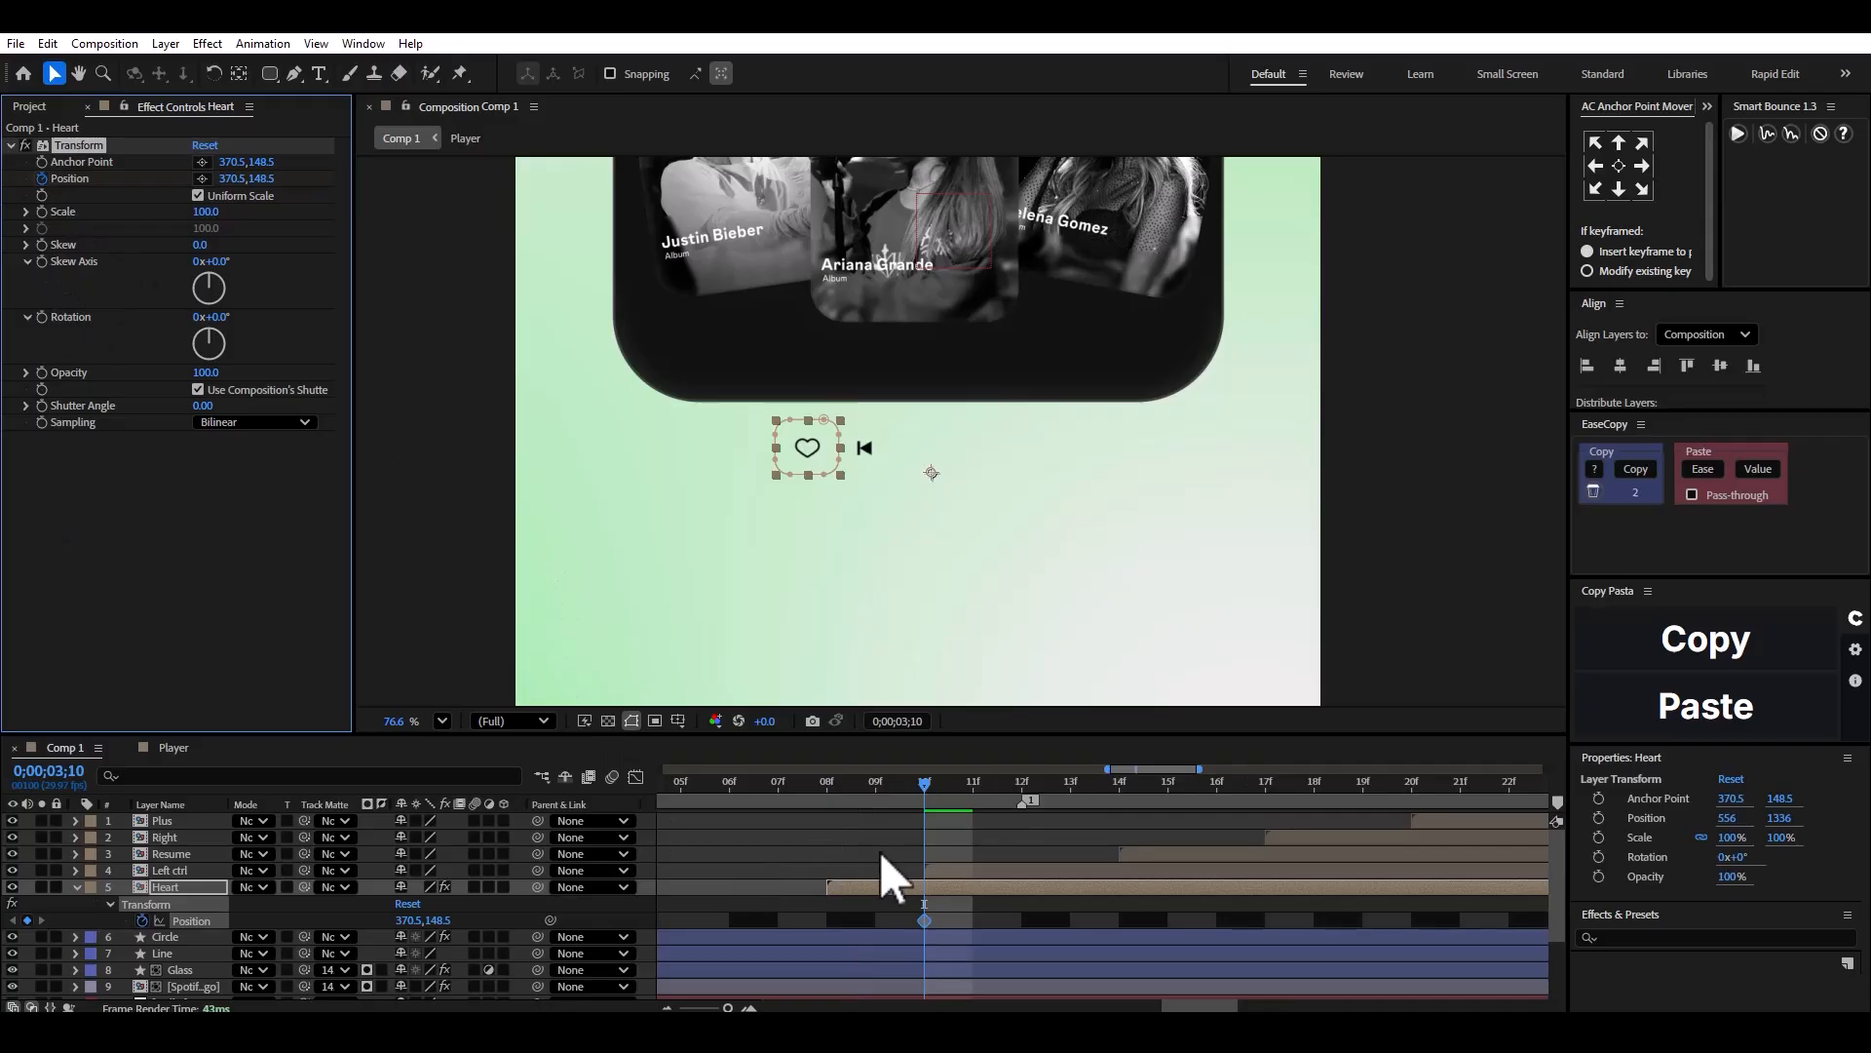
pyautogui.click(826, 794)
pyautogui.moveTo(434, 920); pyautogui.dragTo(387, 919)
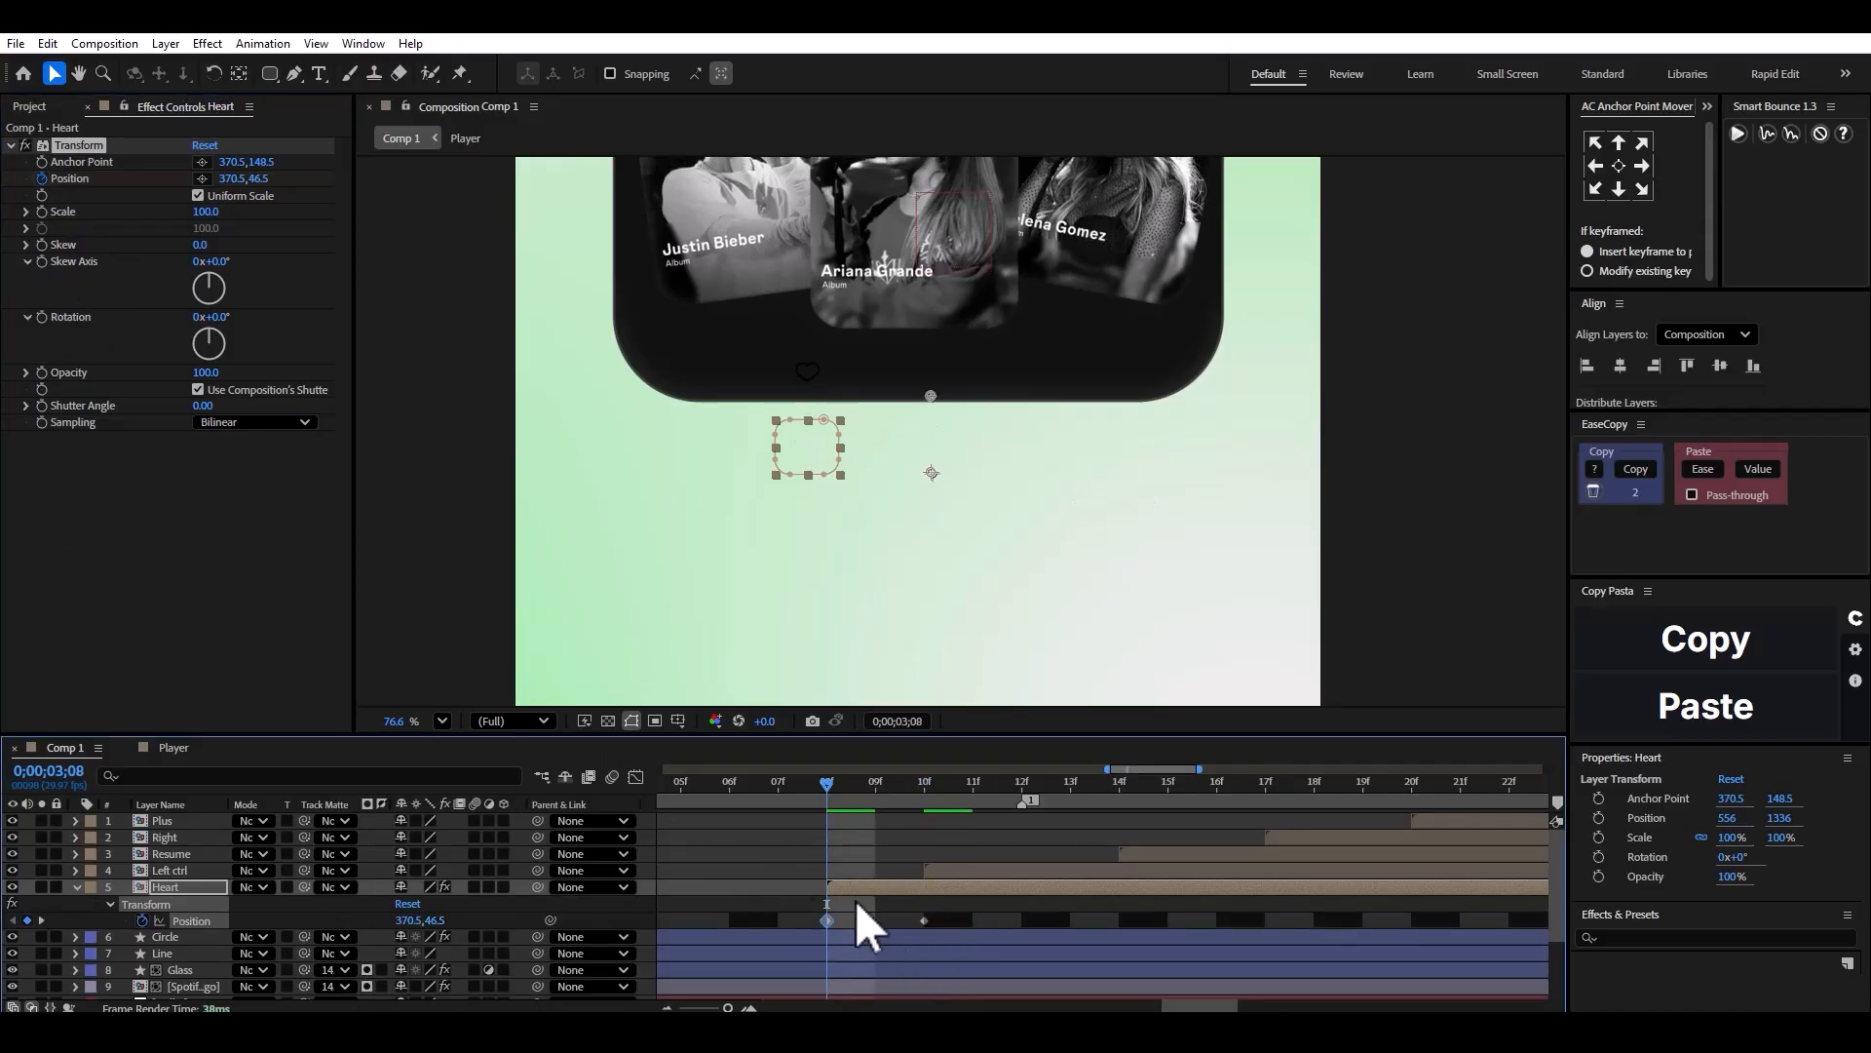
# Apply Smart Bounce with the Elastic animation to both of Heart's Position keyframes and preview the motion.
pyautogui.moveTo(978, 914); pyautogui.dragTo(813, 932)
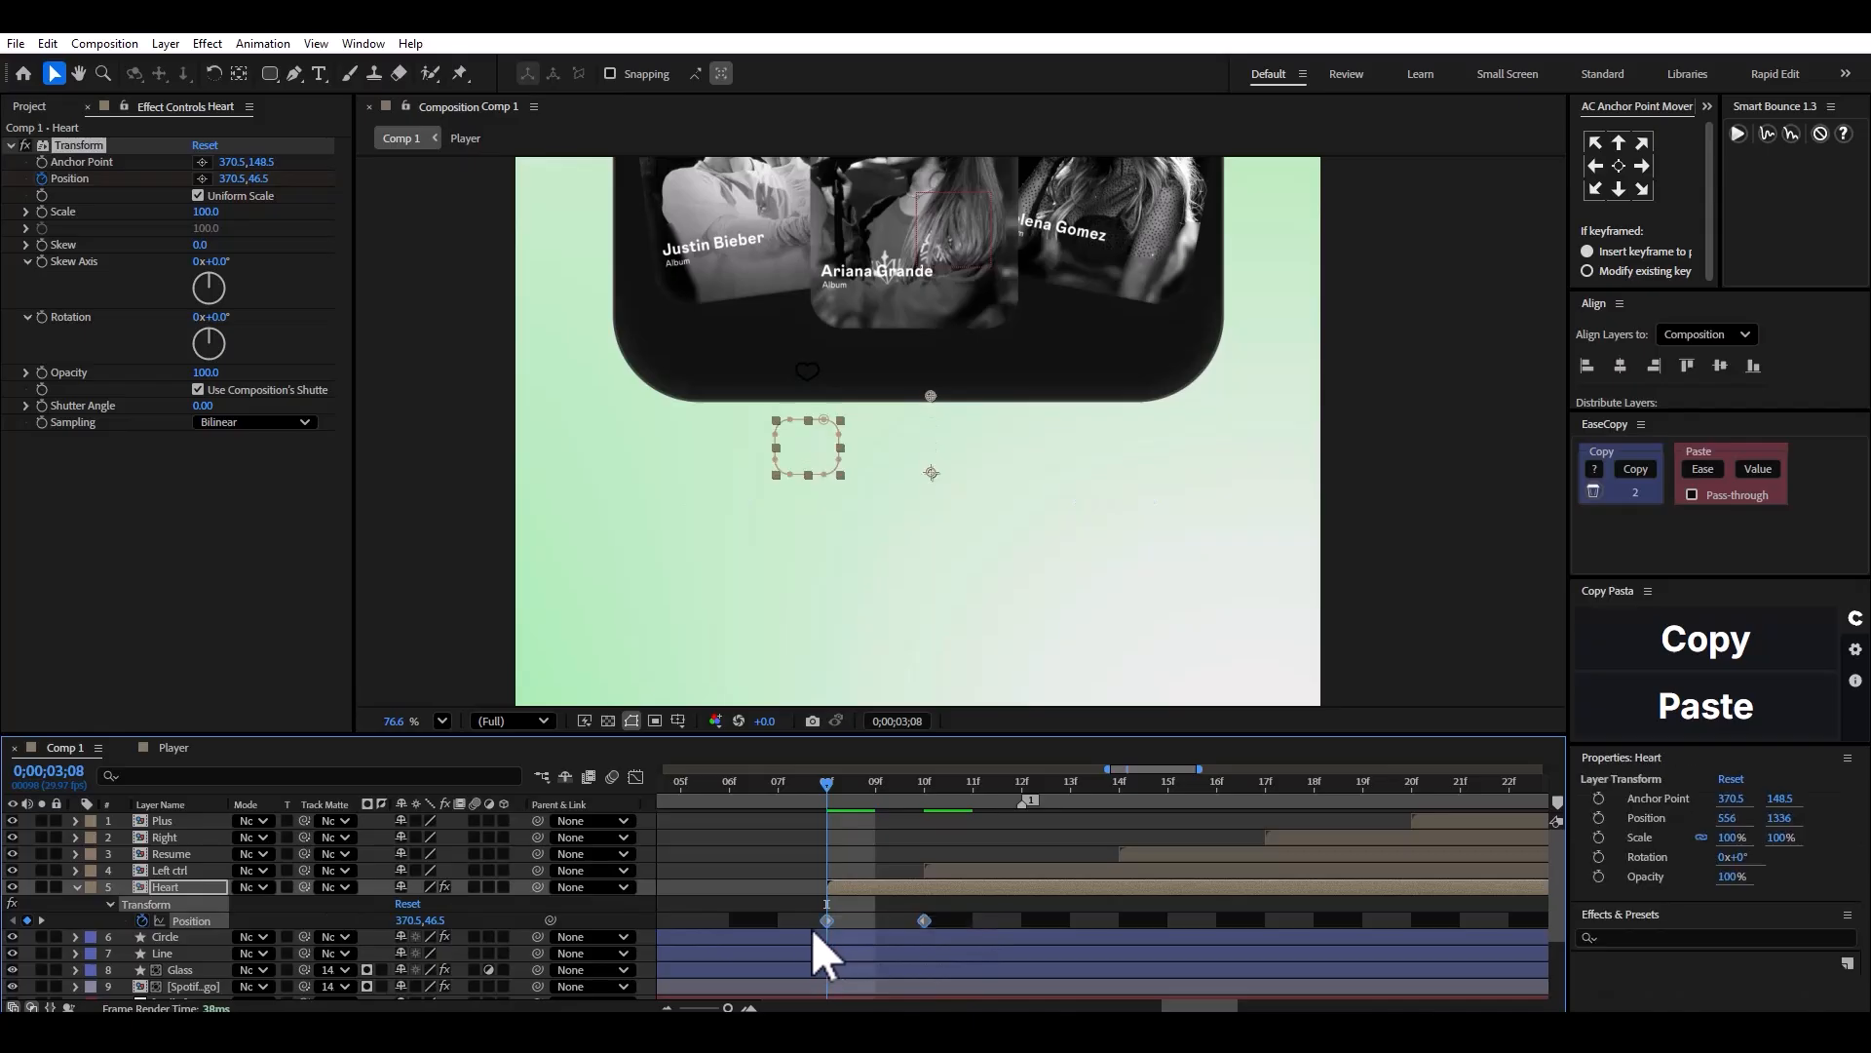
pyautogui.click(1767, 134)
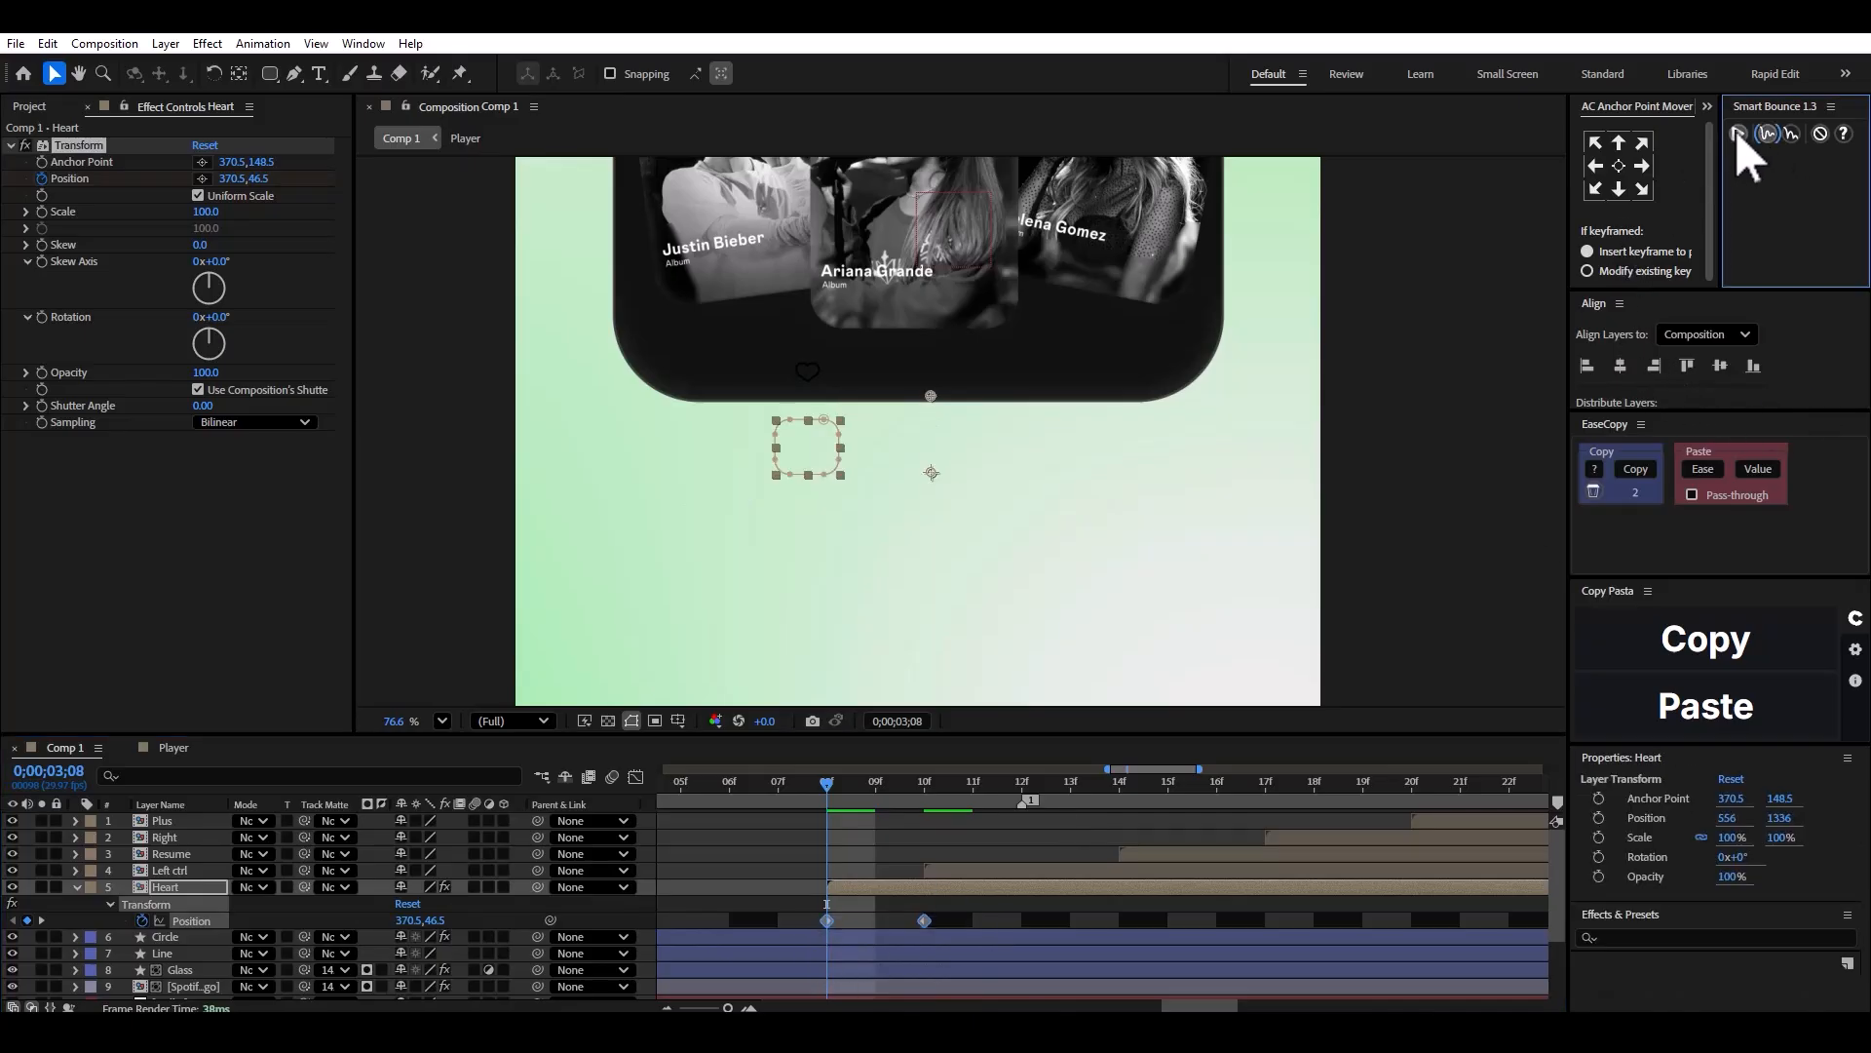
pyautogui.press('pageup')
pyautogui.press('pageup')
pyautogui.press('space')
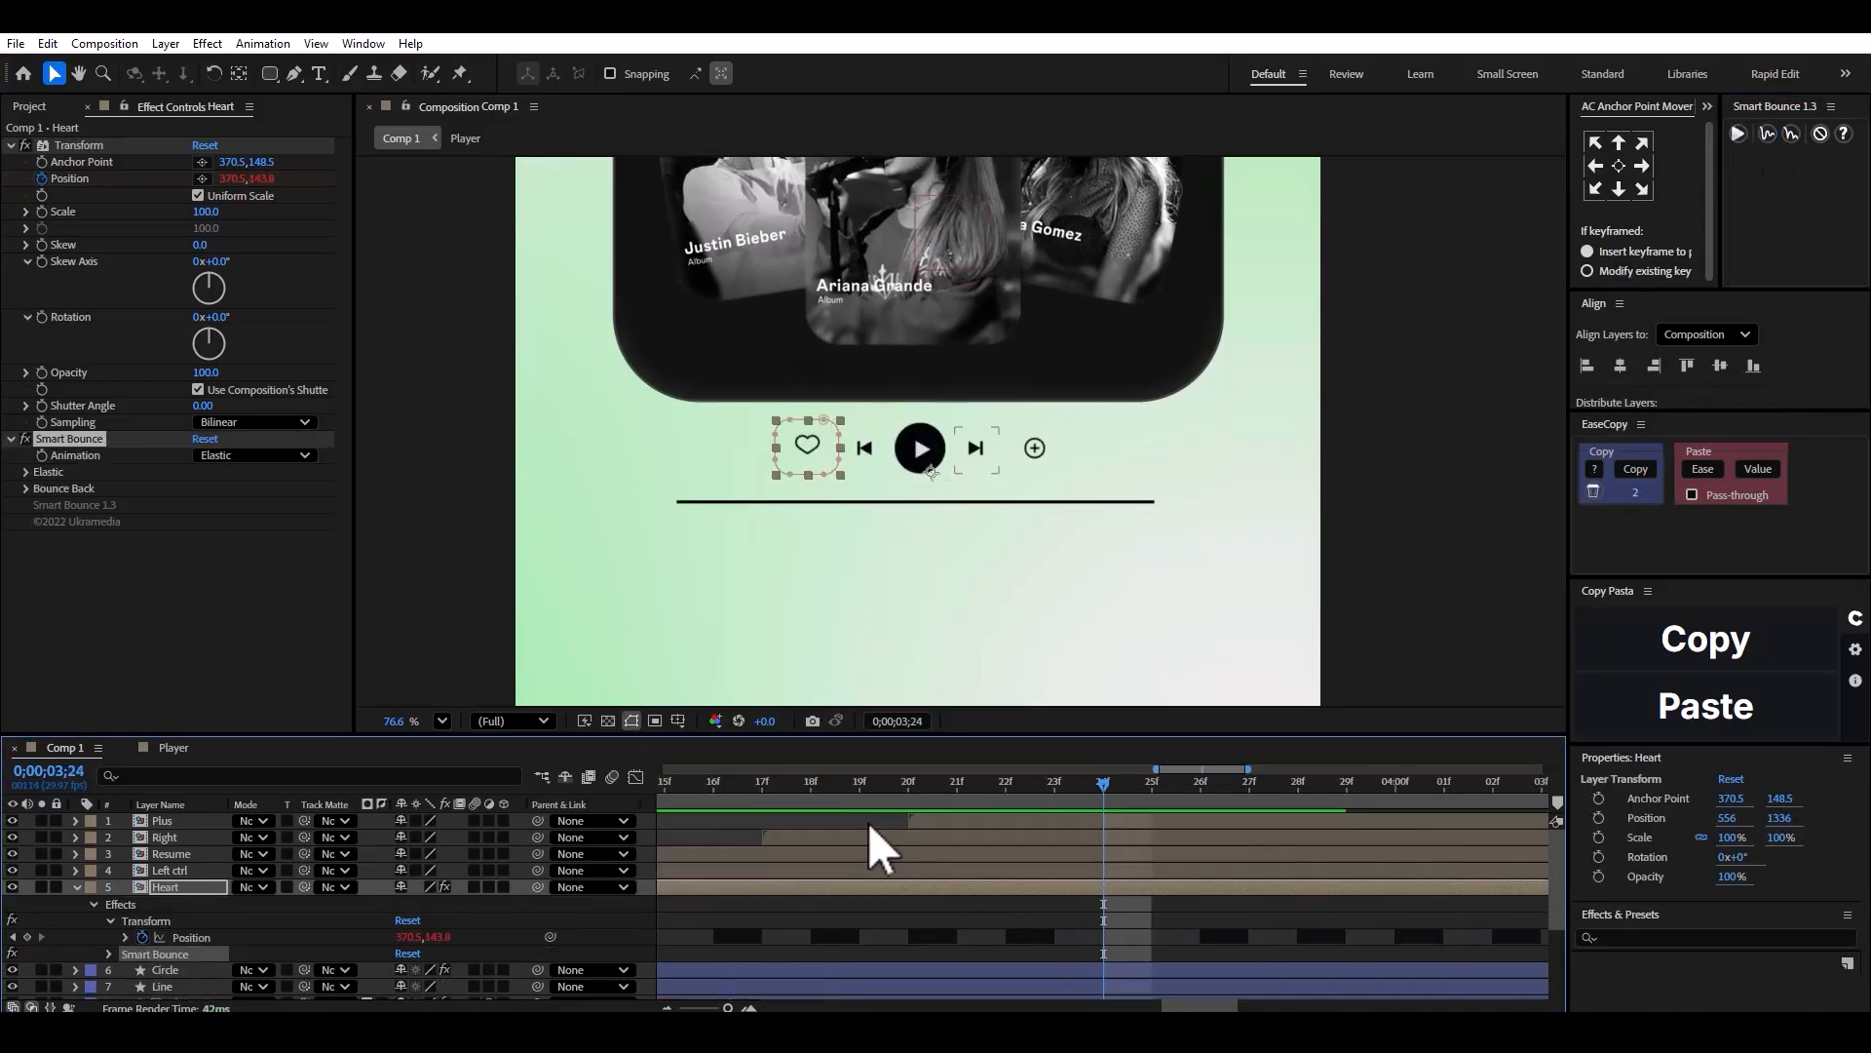
# Copy Heart's keyframed Transform and Smart Bounce effects onto the Left ctrl layer with the playhead at 0;00;03;10.
pyautogui.scroll(-2, 1146, 907)
pyautogui.scroll(5, 934, 834)
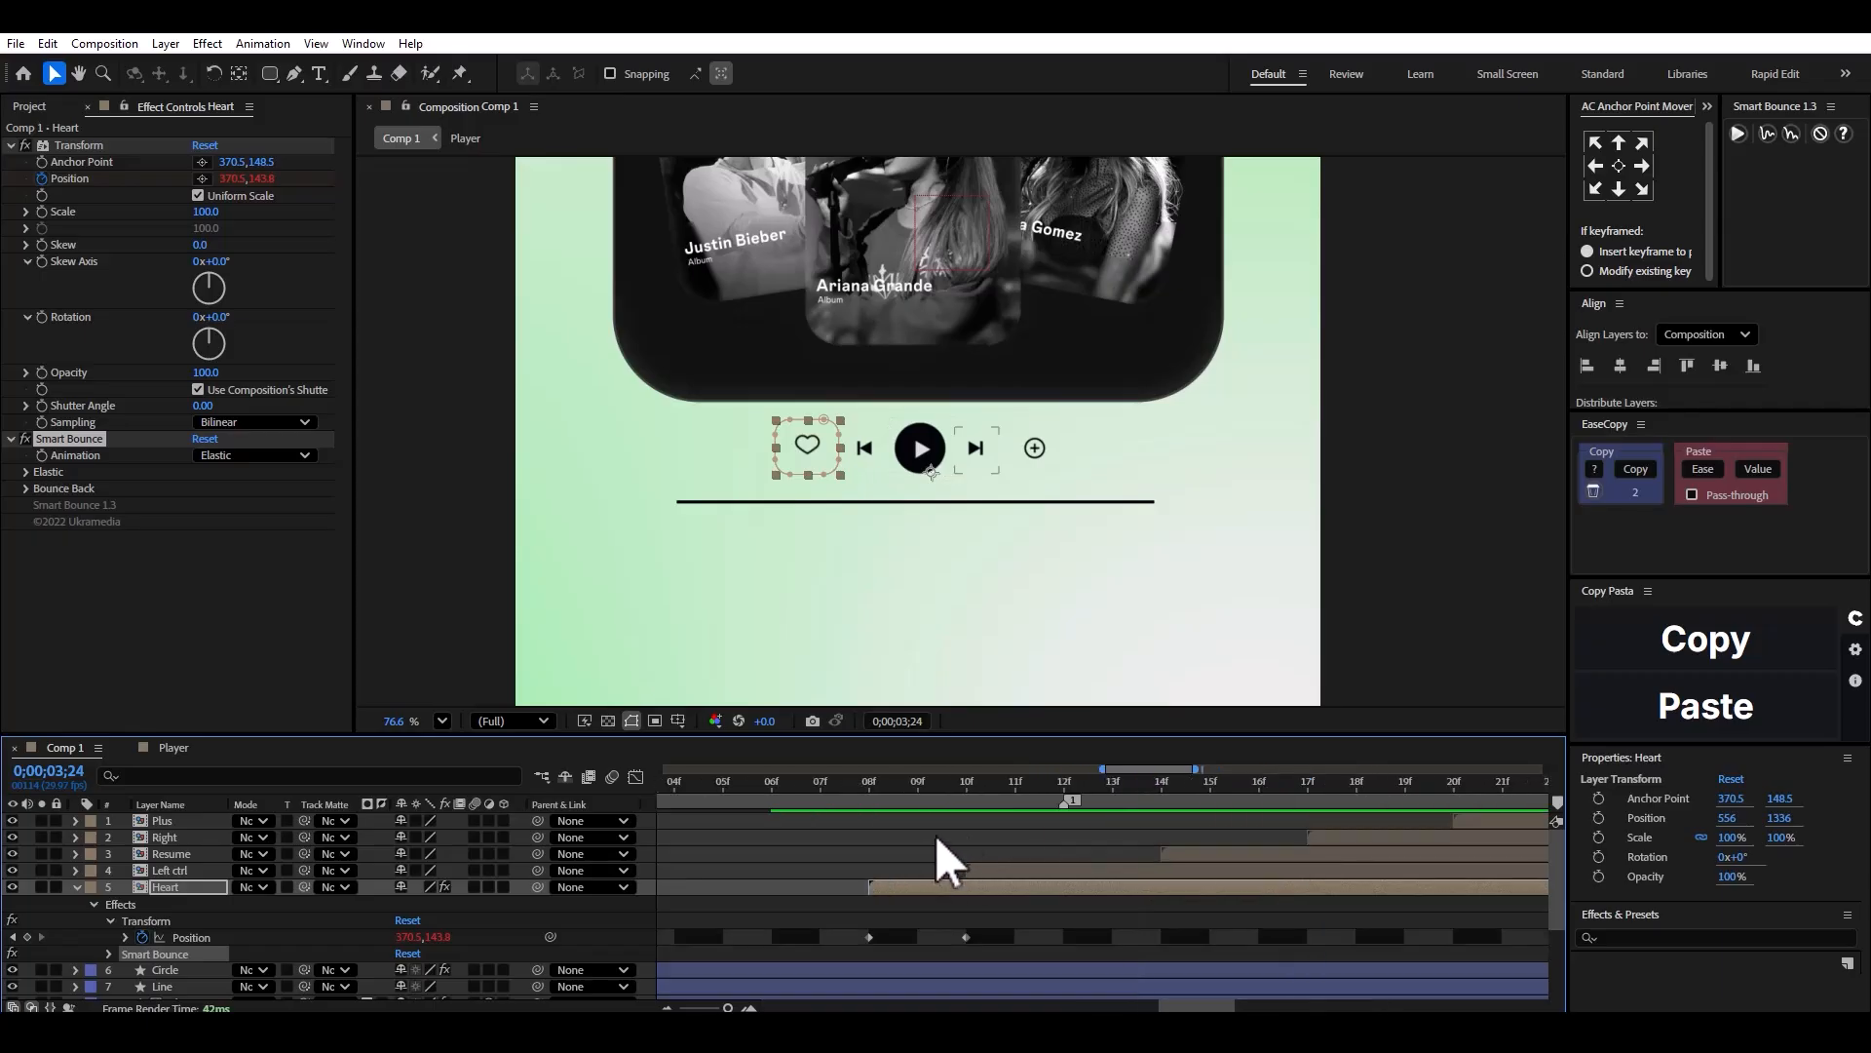
pyautogui.click(956, 792)
pyautogui.click(76, 144)
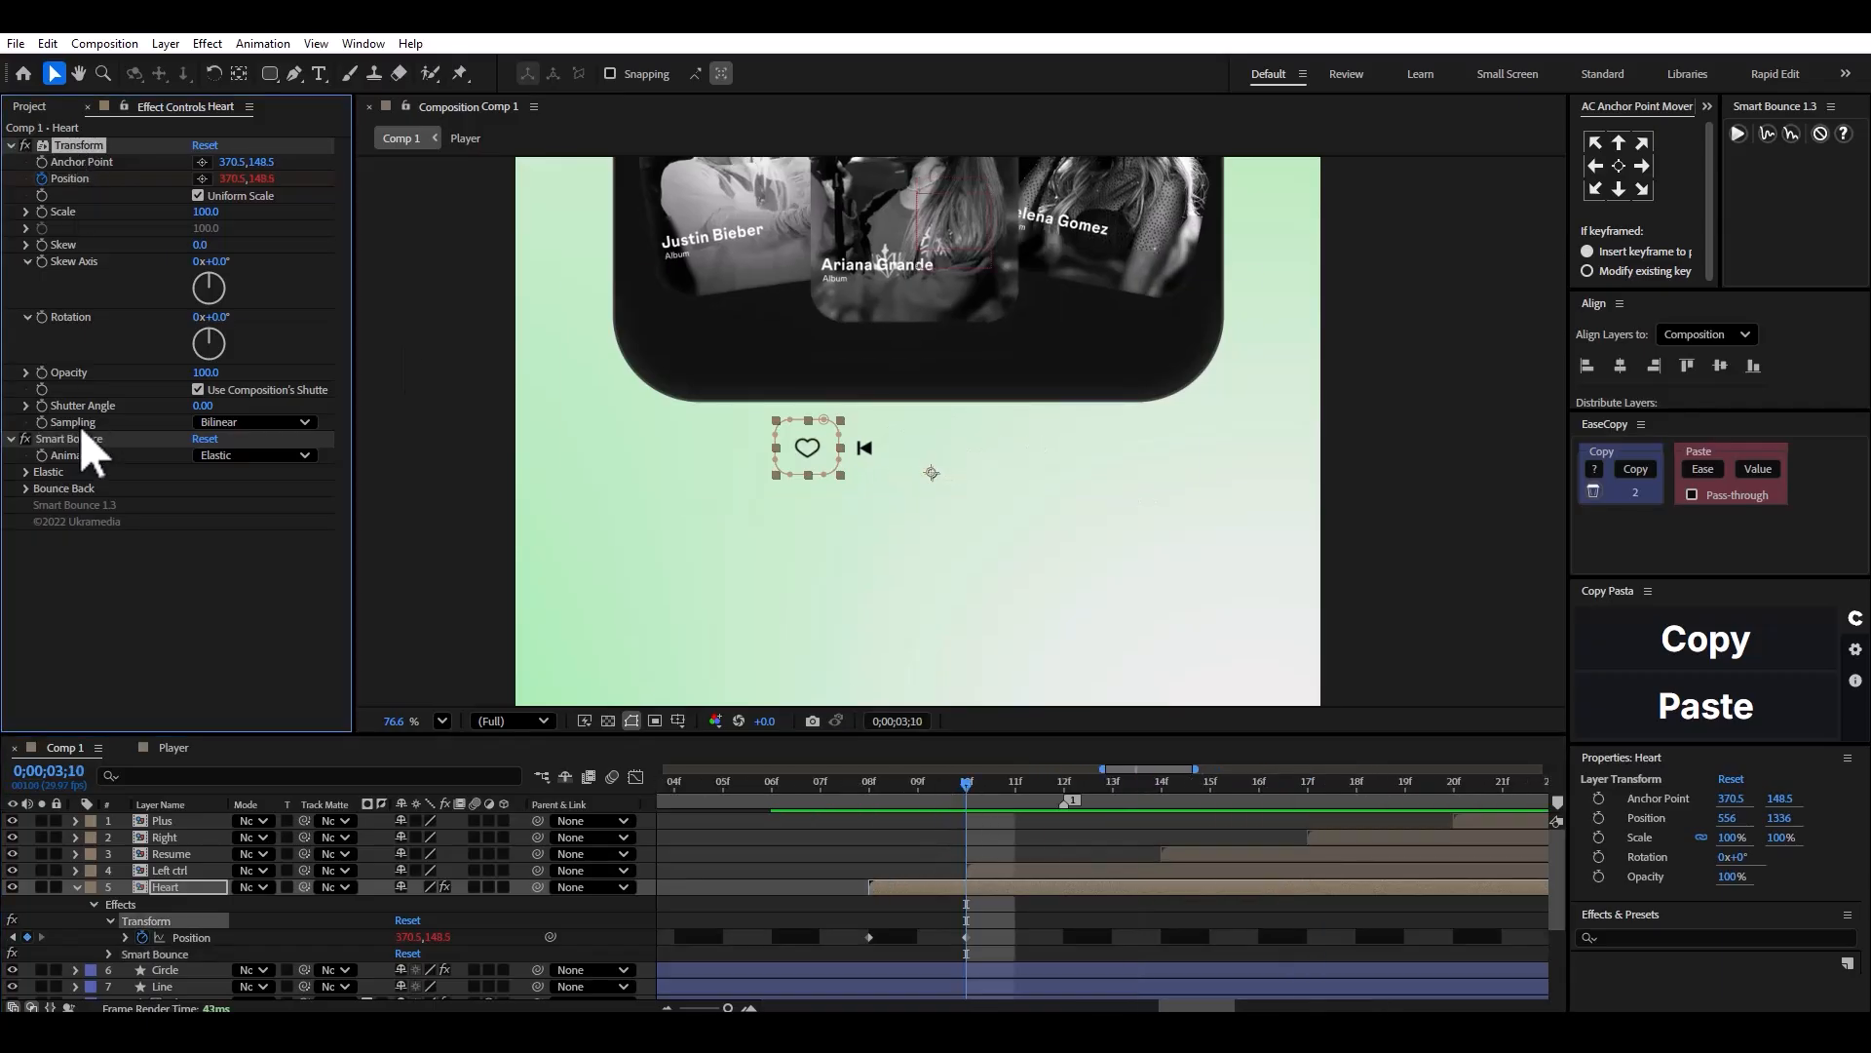
pyautogui.click(1038, 867)
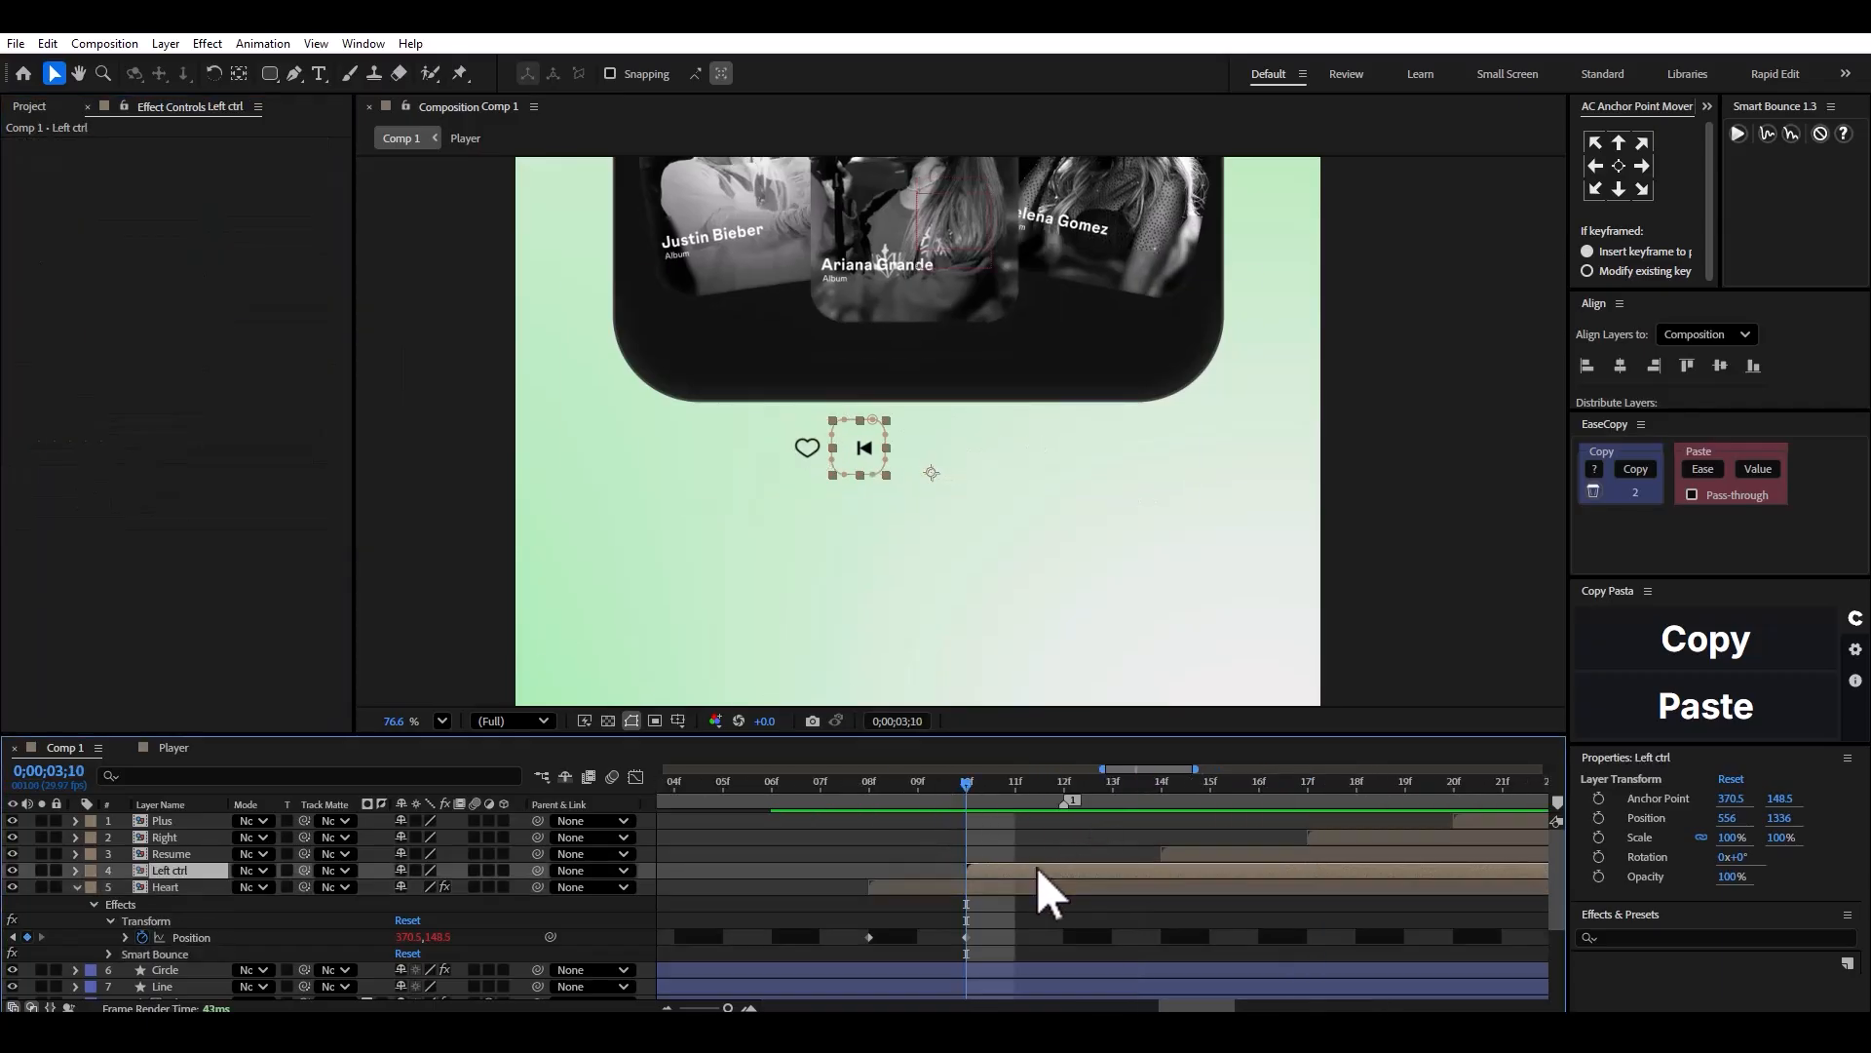
pyautogui.hotkey('ctrl', 'v')
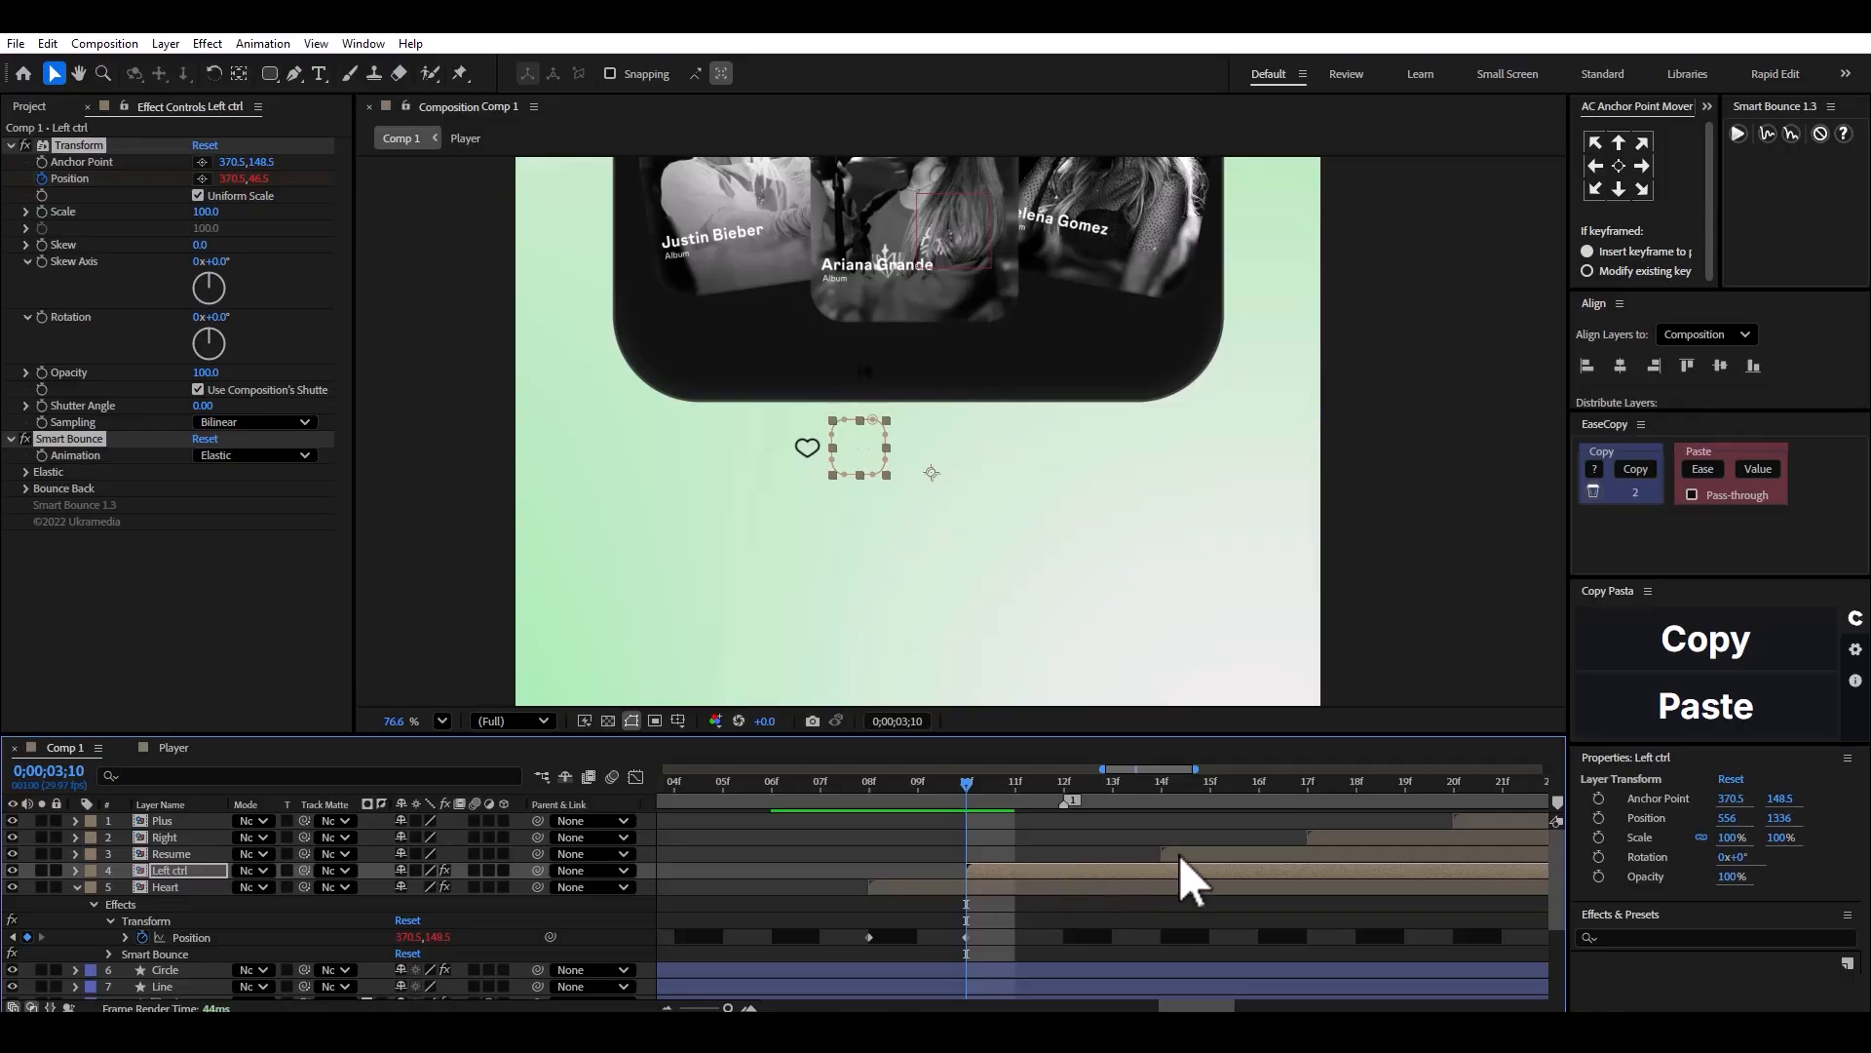
# Paste the copied Transform and Smart Bounce effects onto Resume at 0;00;03;14 and onto Right at 0;00;03;17.
pyautogui.click(1183, 854)
pyautogui.click(1160, 785)
pyautogui.hotkey('ctrl', 'v')
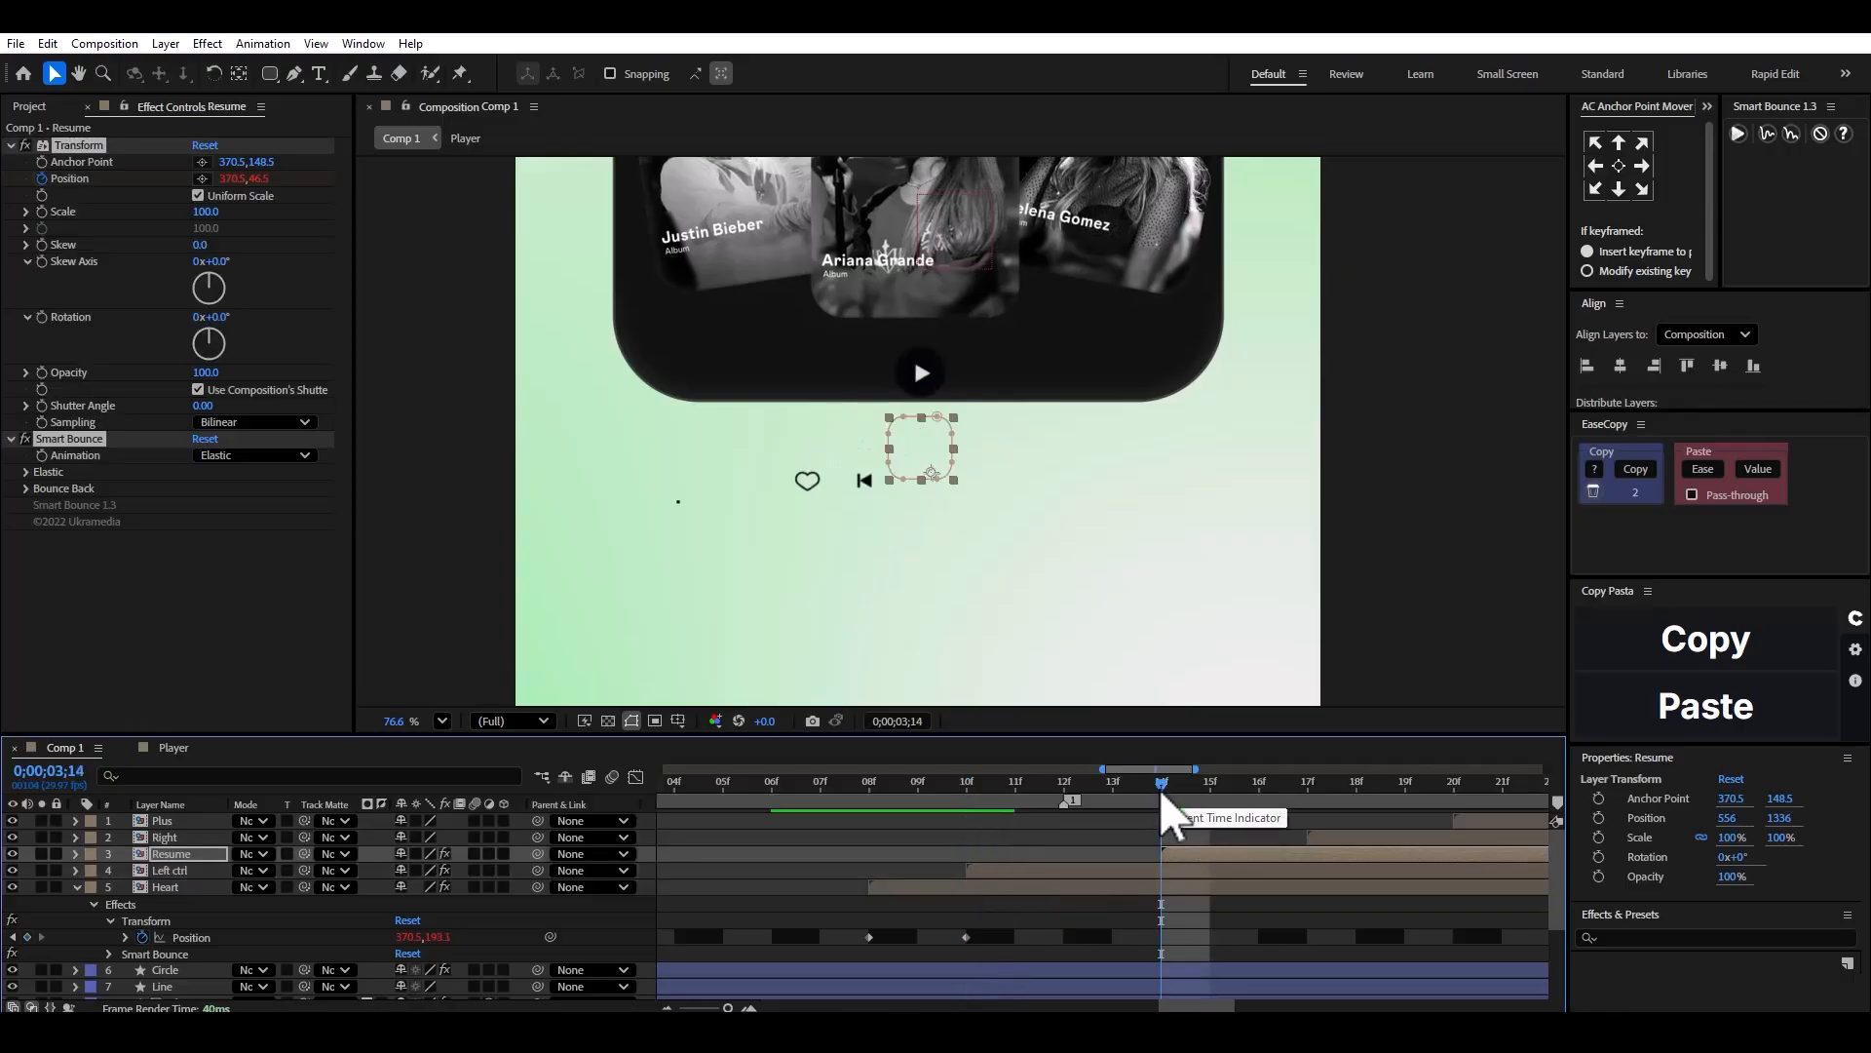
pyautogui.hscroll(4, 1142, 848)
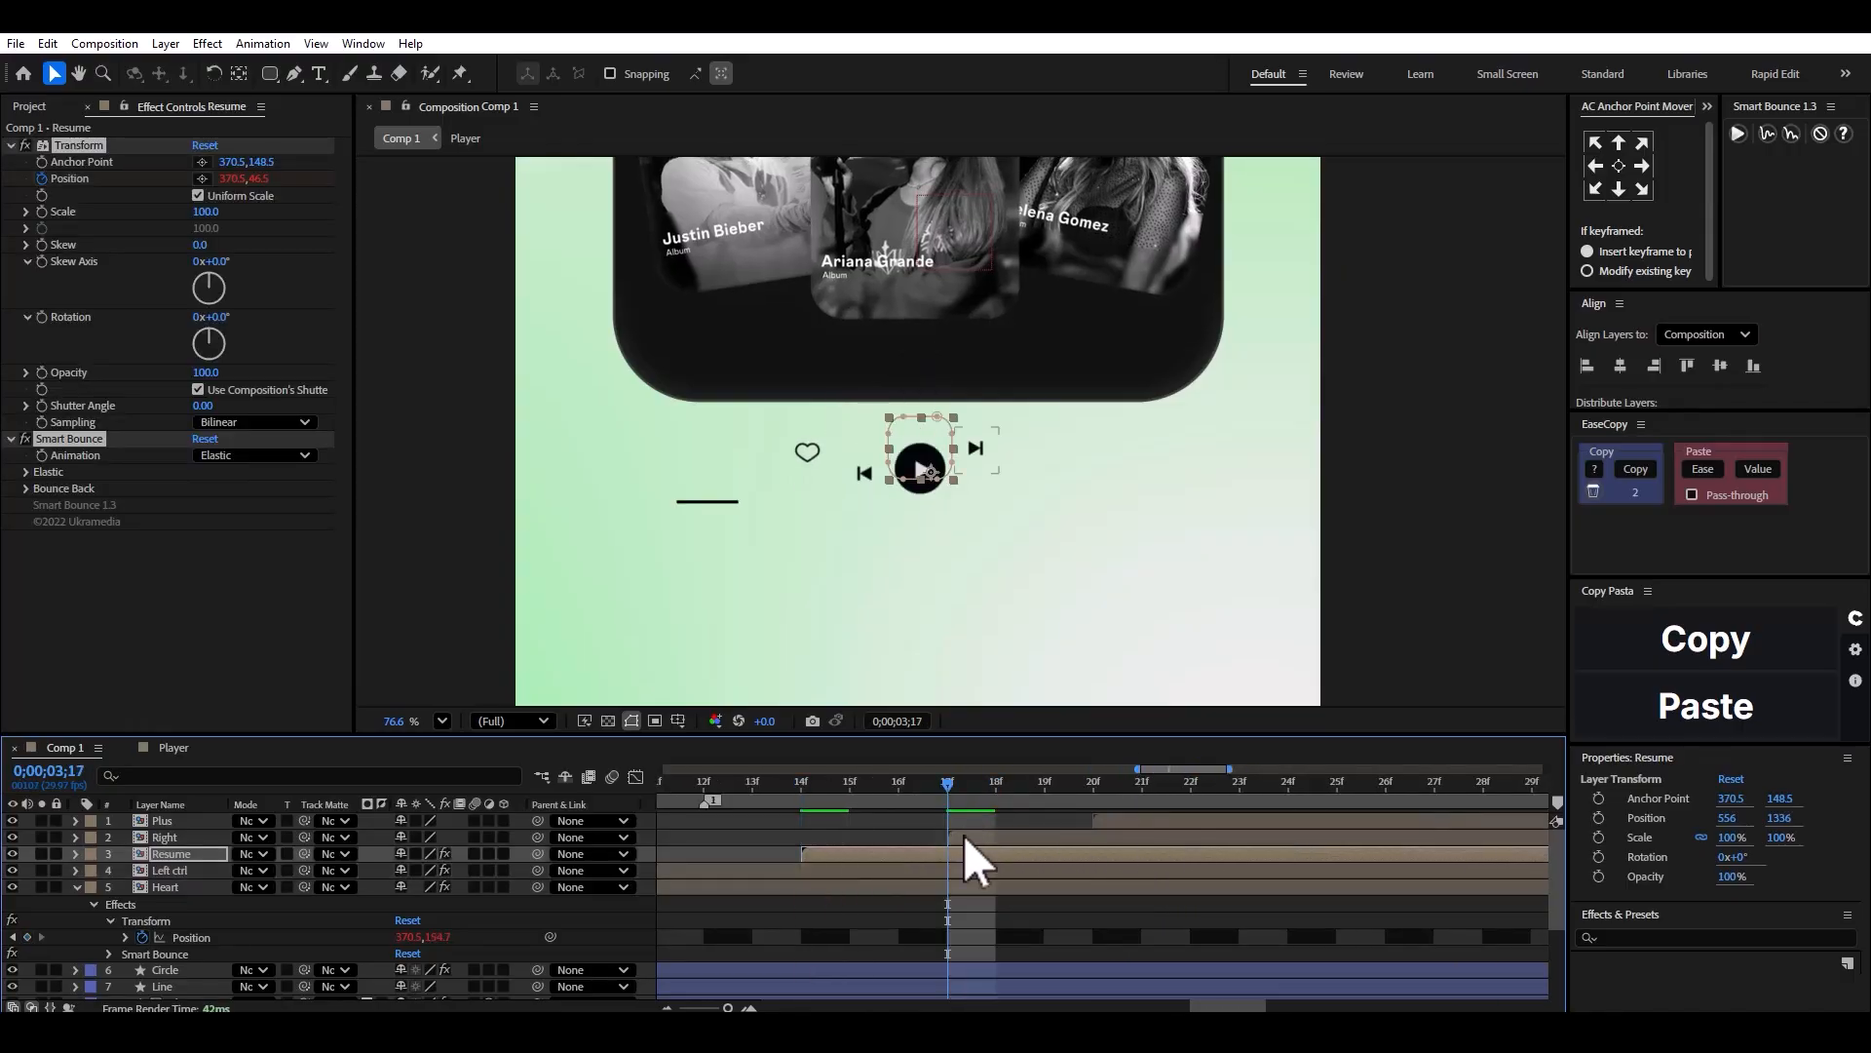
pyautogui.click(965, 838)
pyautogui.hotkey('ctrl', 'v')
# Paste the copied Transform and Smart Bounce effects onto the Plus layer at 0;00;03;20.
pyautogui.click(1096, 795)
pyautogui.press('-')
pyautogui.click(1120, 821)
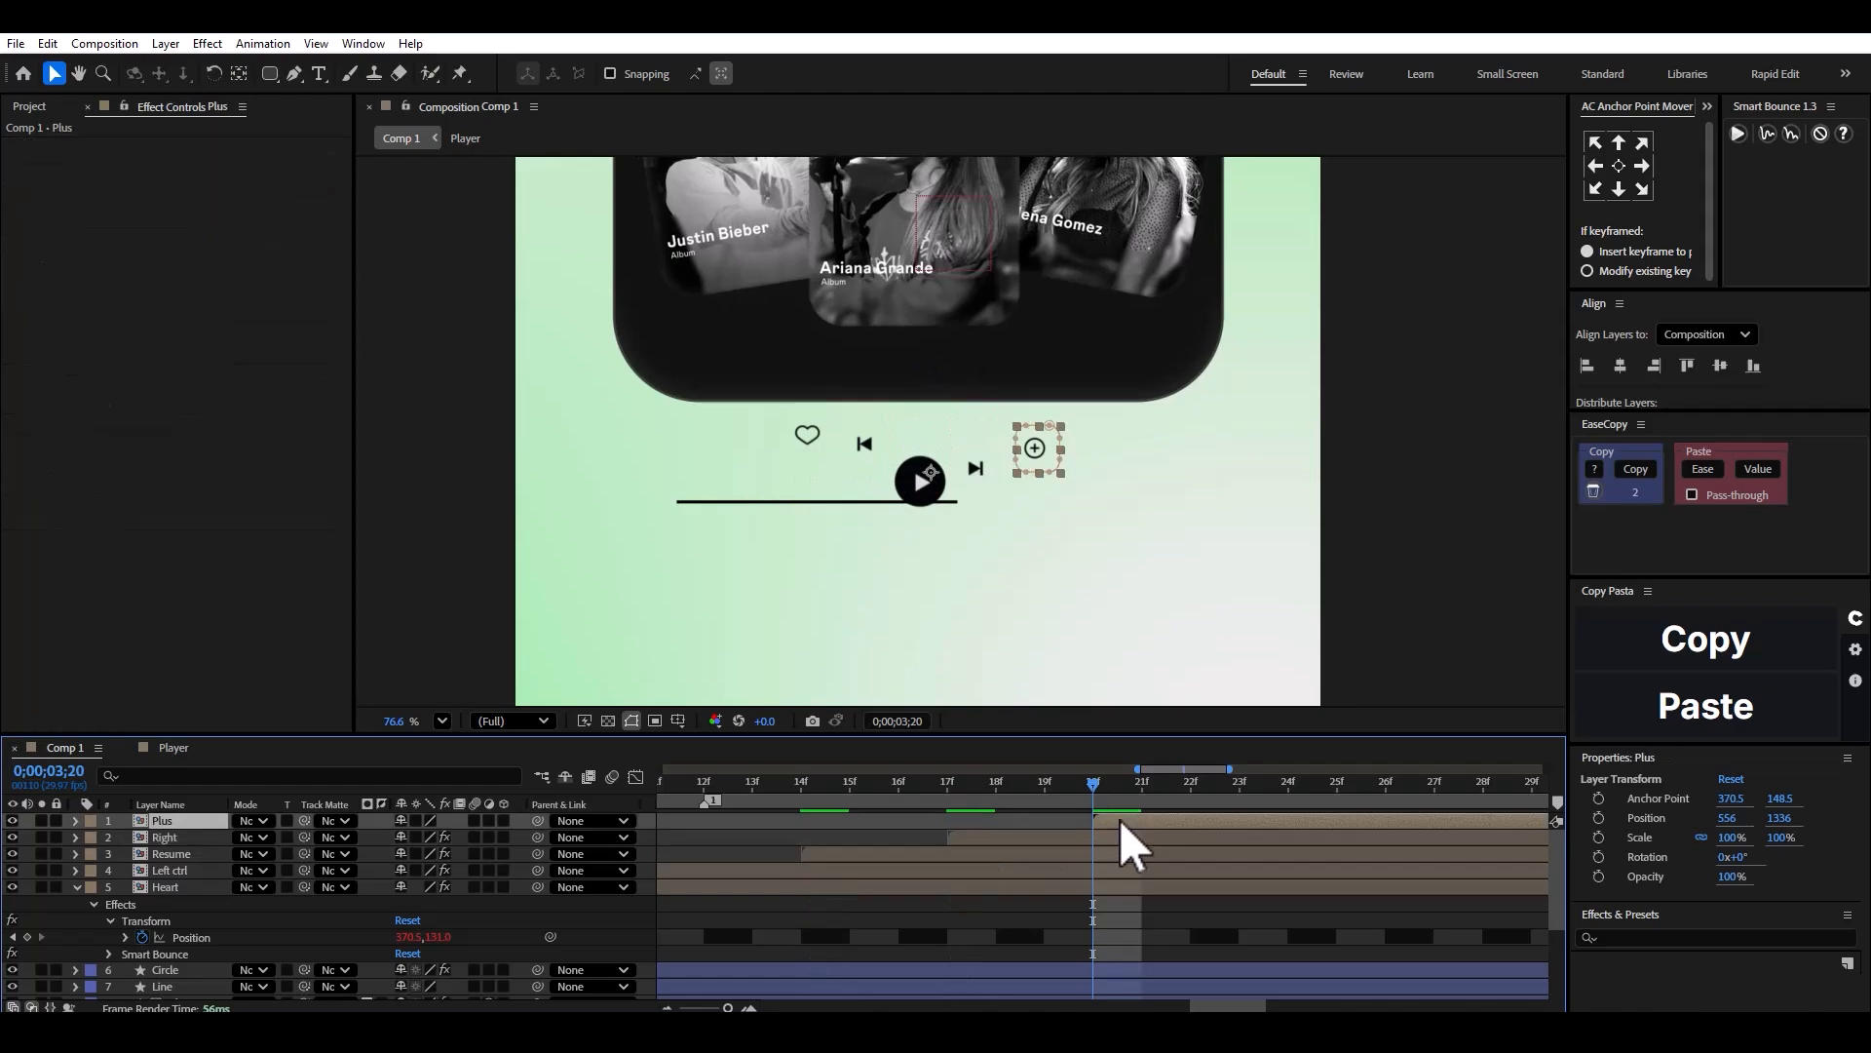
pyautogui.hotkey('ctrl', 'v')
# Preview the staggered elastic entrance of all five player icons, replaying it from about 0;00;03;03.
pyautogui.press('space')
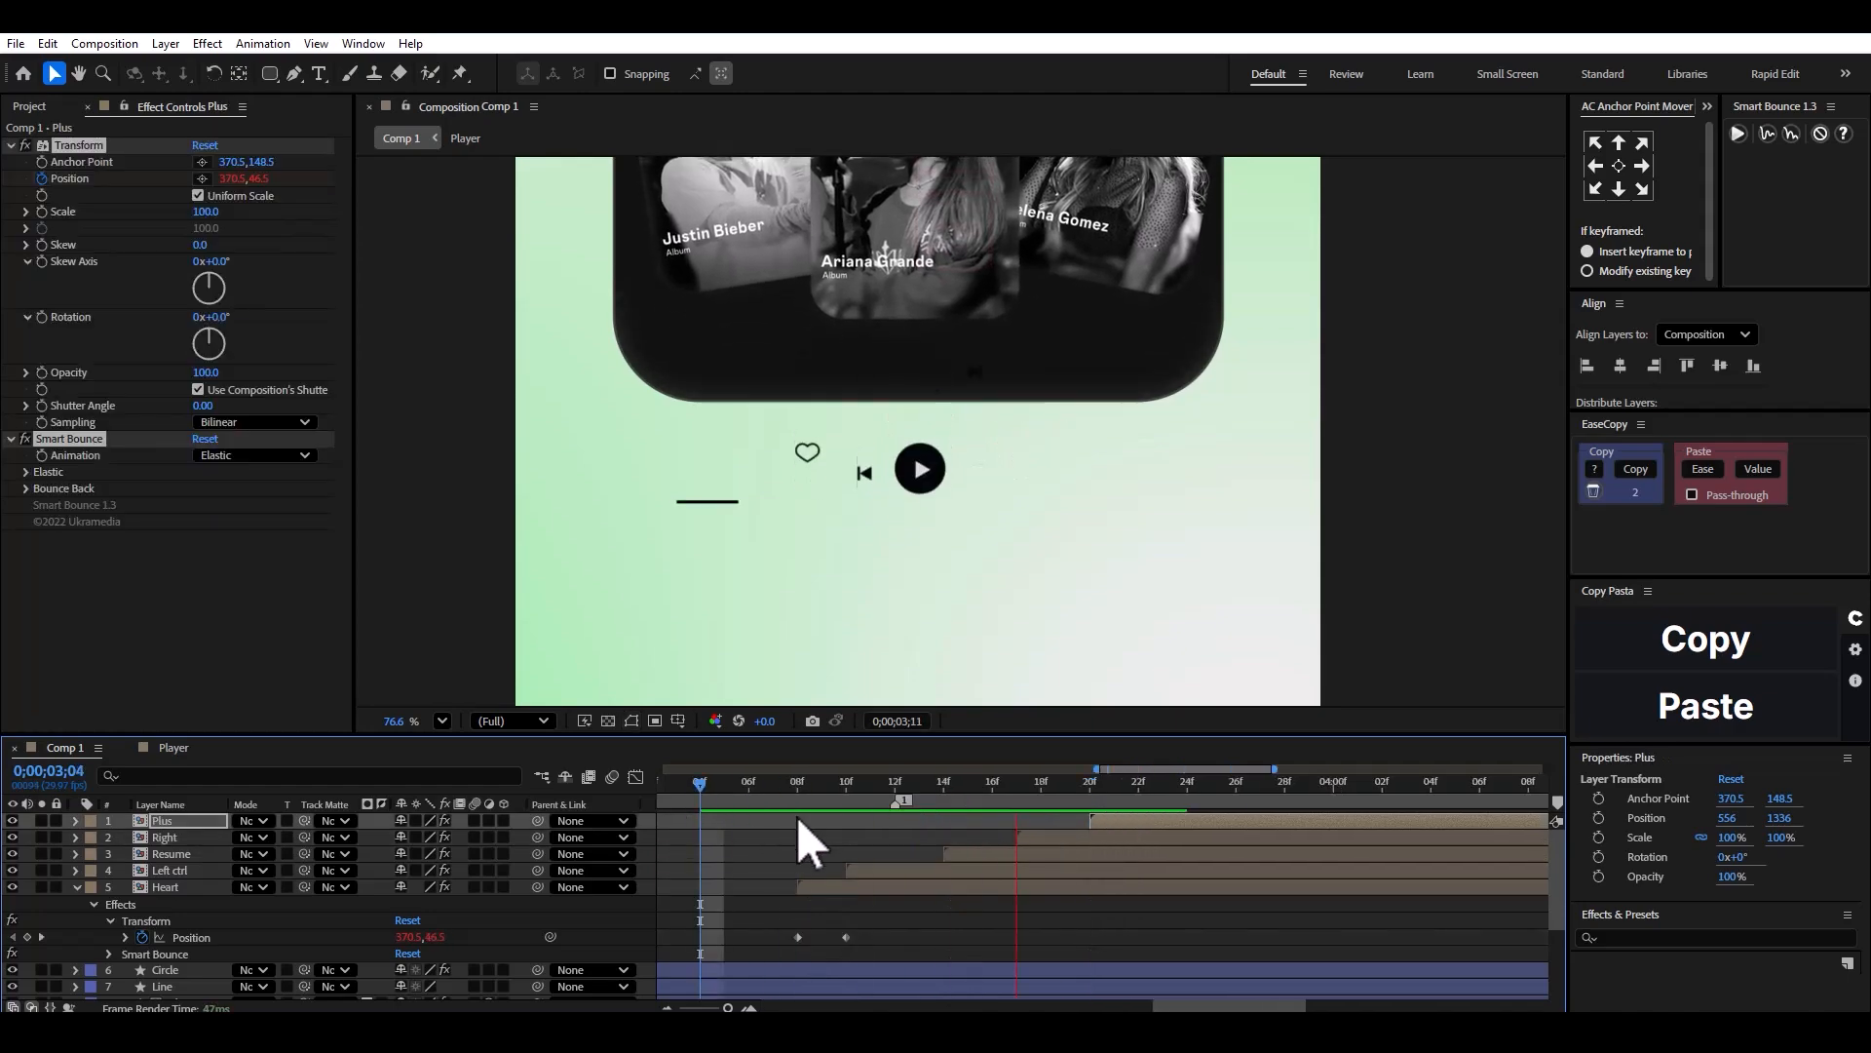
pyautogui.press('space')
pyautogui.scroll(-1, 1041, 478)
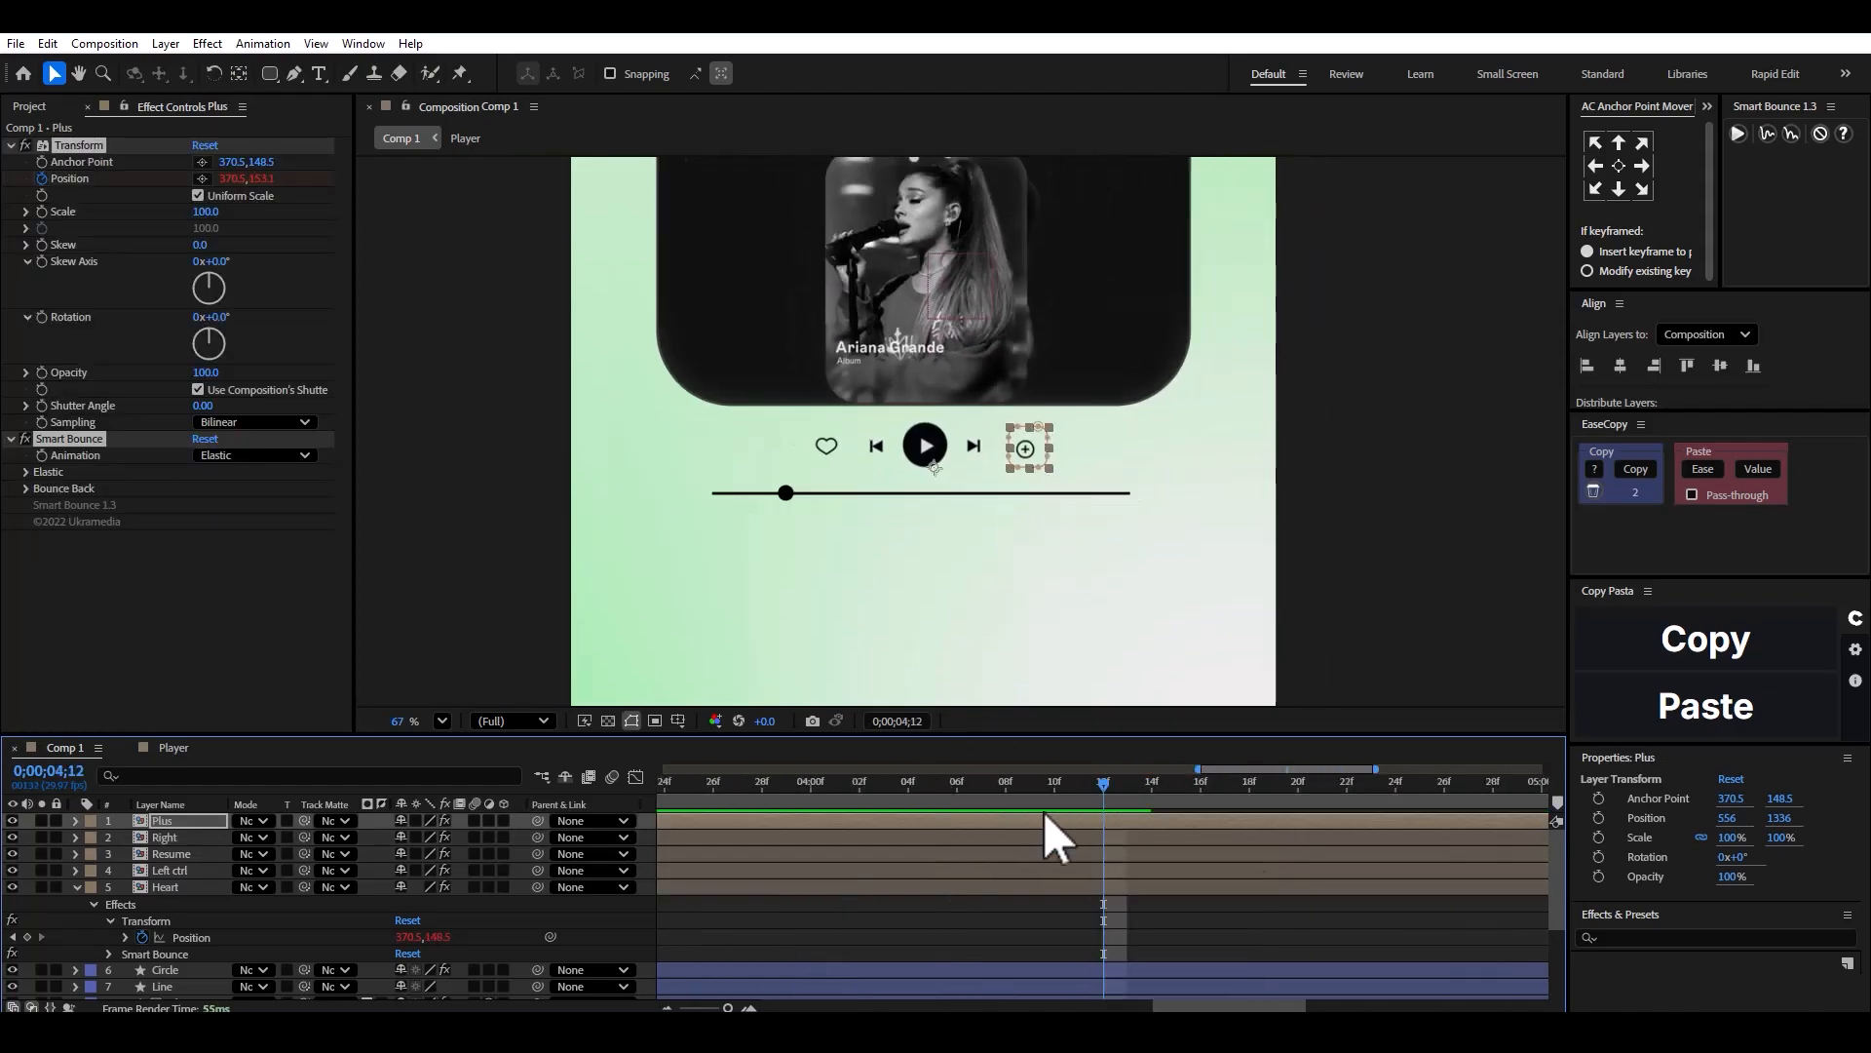
pyautogui.scroll(-1, 1337, 830)
pyautogui.moveTo(801, 800); pyautogui.dragTo(739, 804)
pyautogui.press('space')
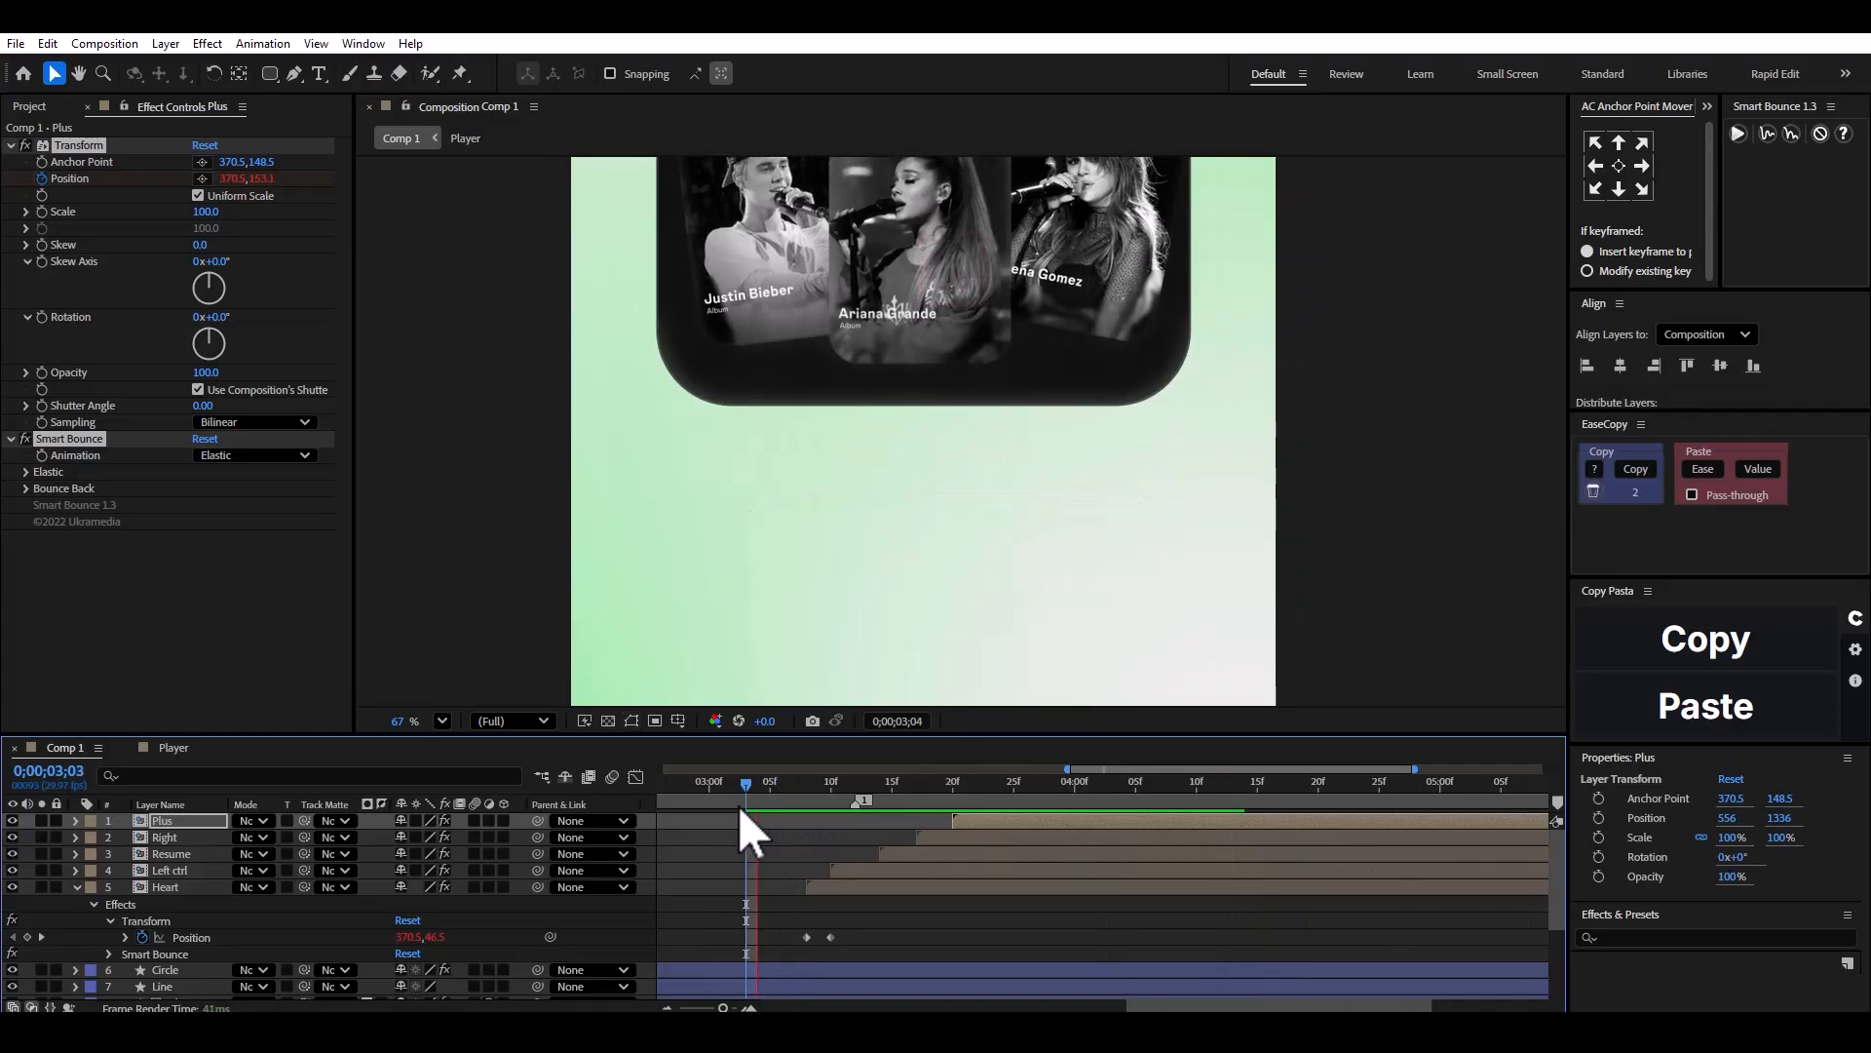
pyautogui.scroll(-2, 963, 523)
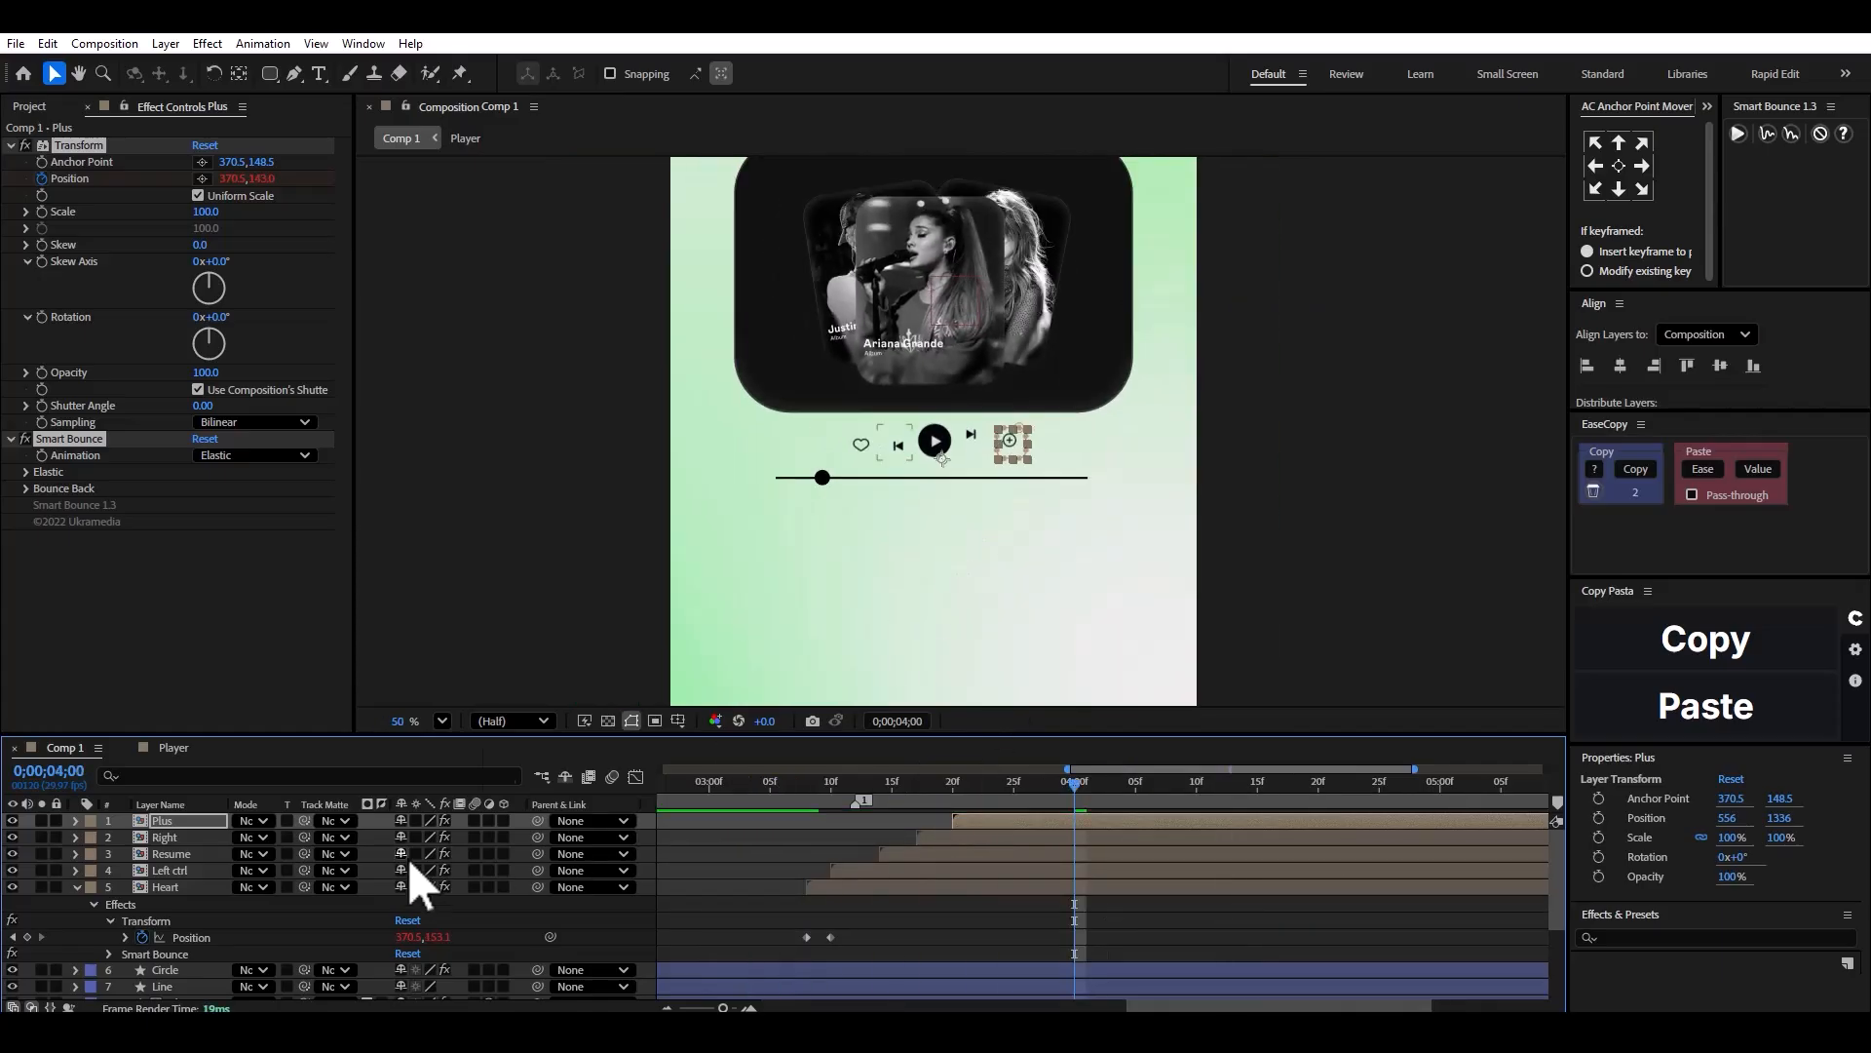
# Move the five icon layers, Plus through Heart, below the Box layer and directly above BG.
pyautogui.keyDown('shift'); pyautogui.click(160, 883); pyautogui.keyUp('shift')
pyautogui.click(78, 887)
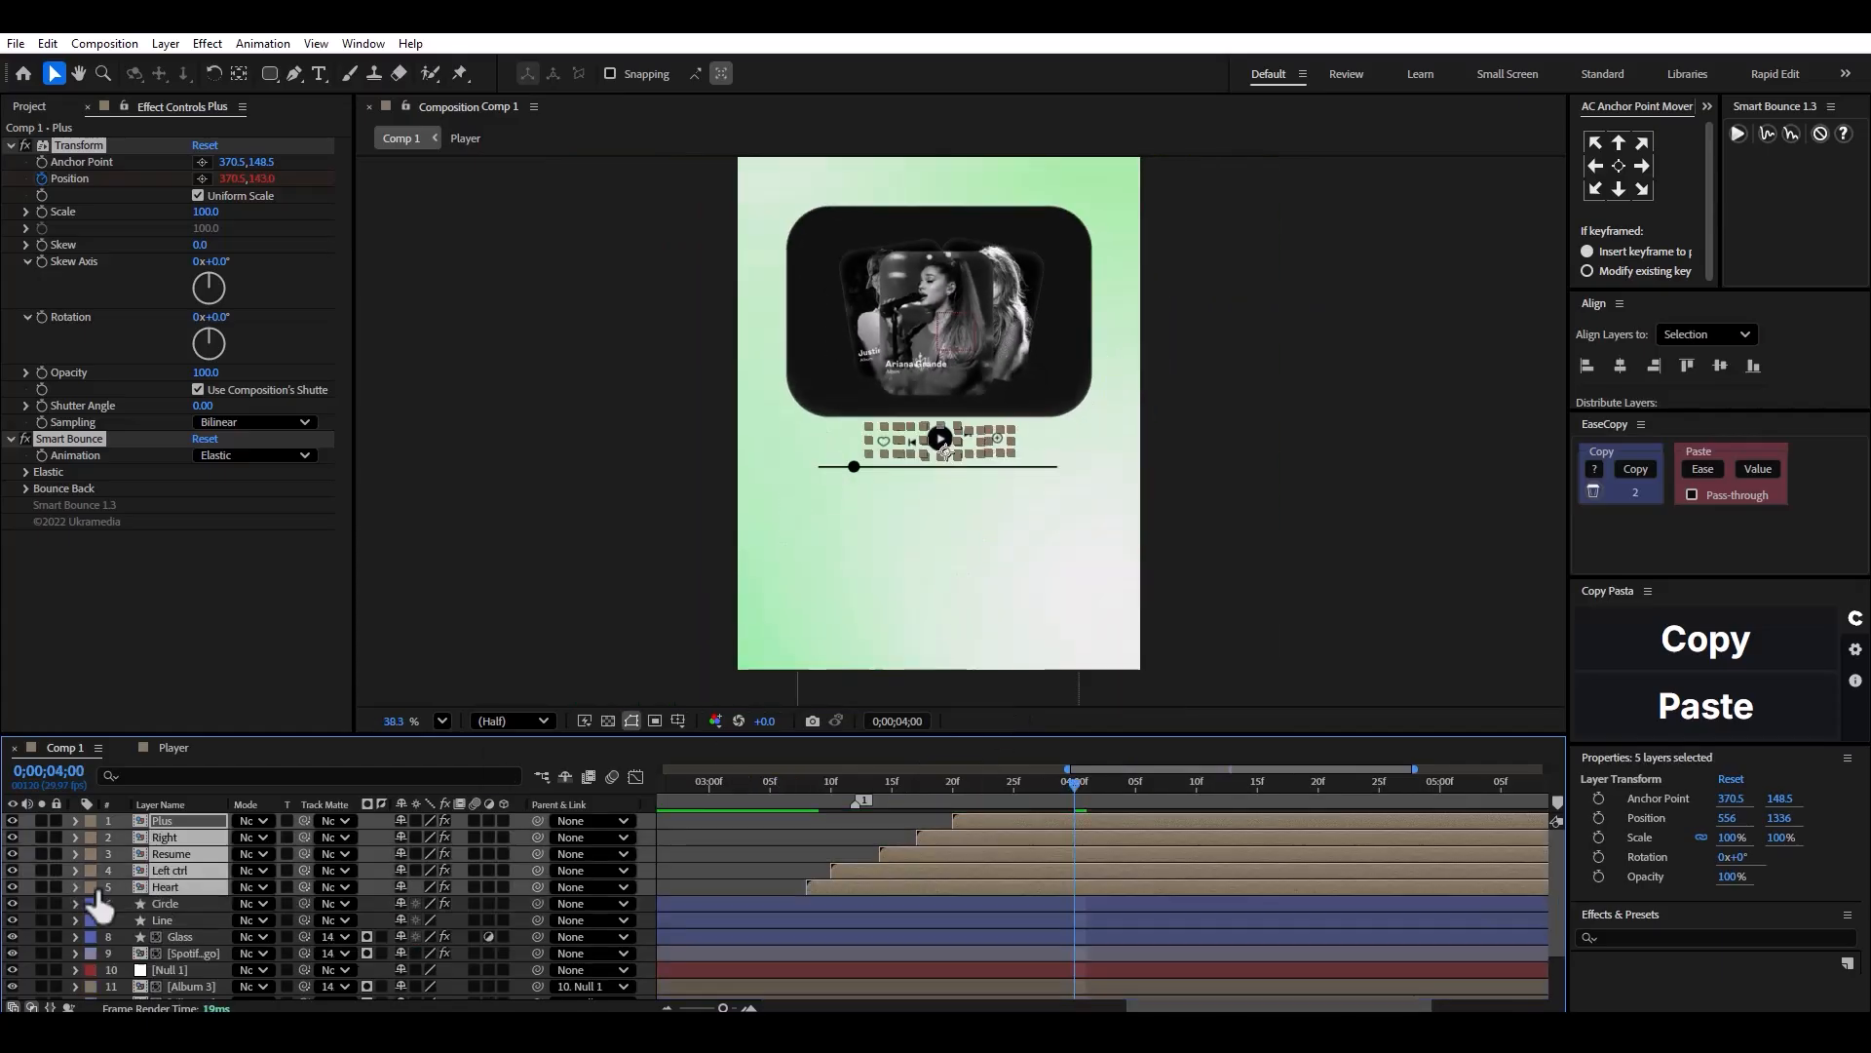
pyautogui.moveTo(172, 889); pyautogui.dragTo(181, 994)
# Preview the animation from 0;00;02;15 to check the icons emerging from behind the box.
pyautogui.moveTo(804, 791); pyautogui.dragTo(623, 799)
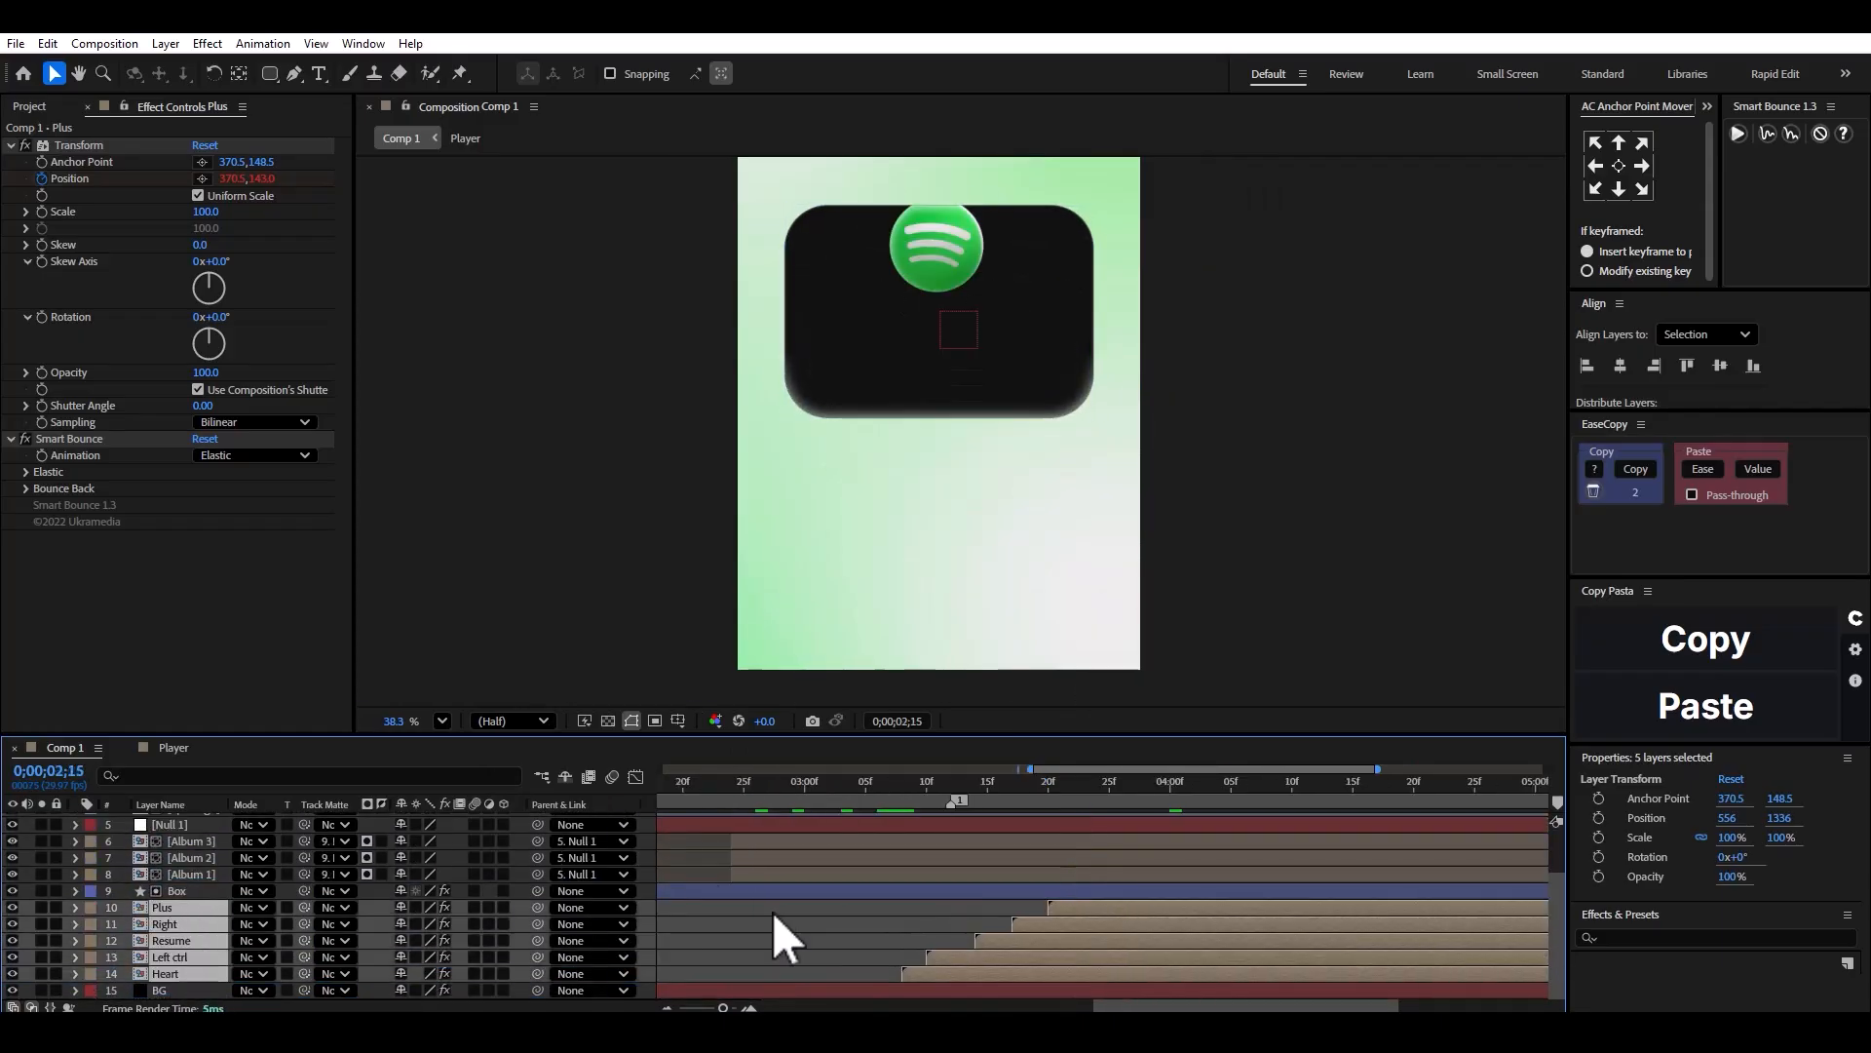
pyautogui.click(776, 915)
pyautogui.press('space')
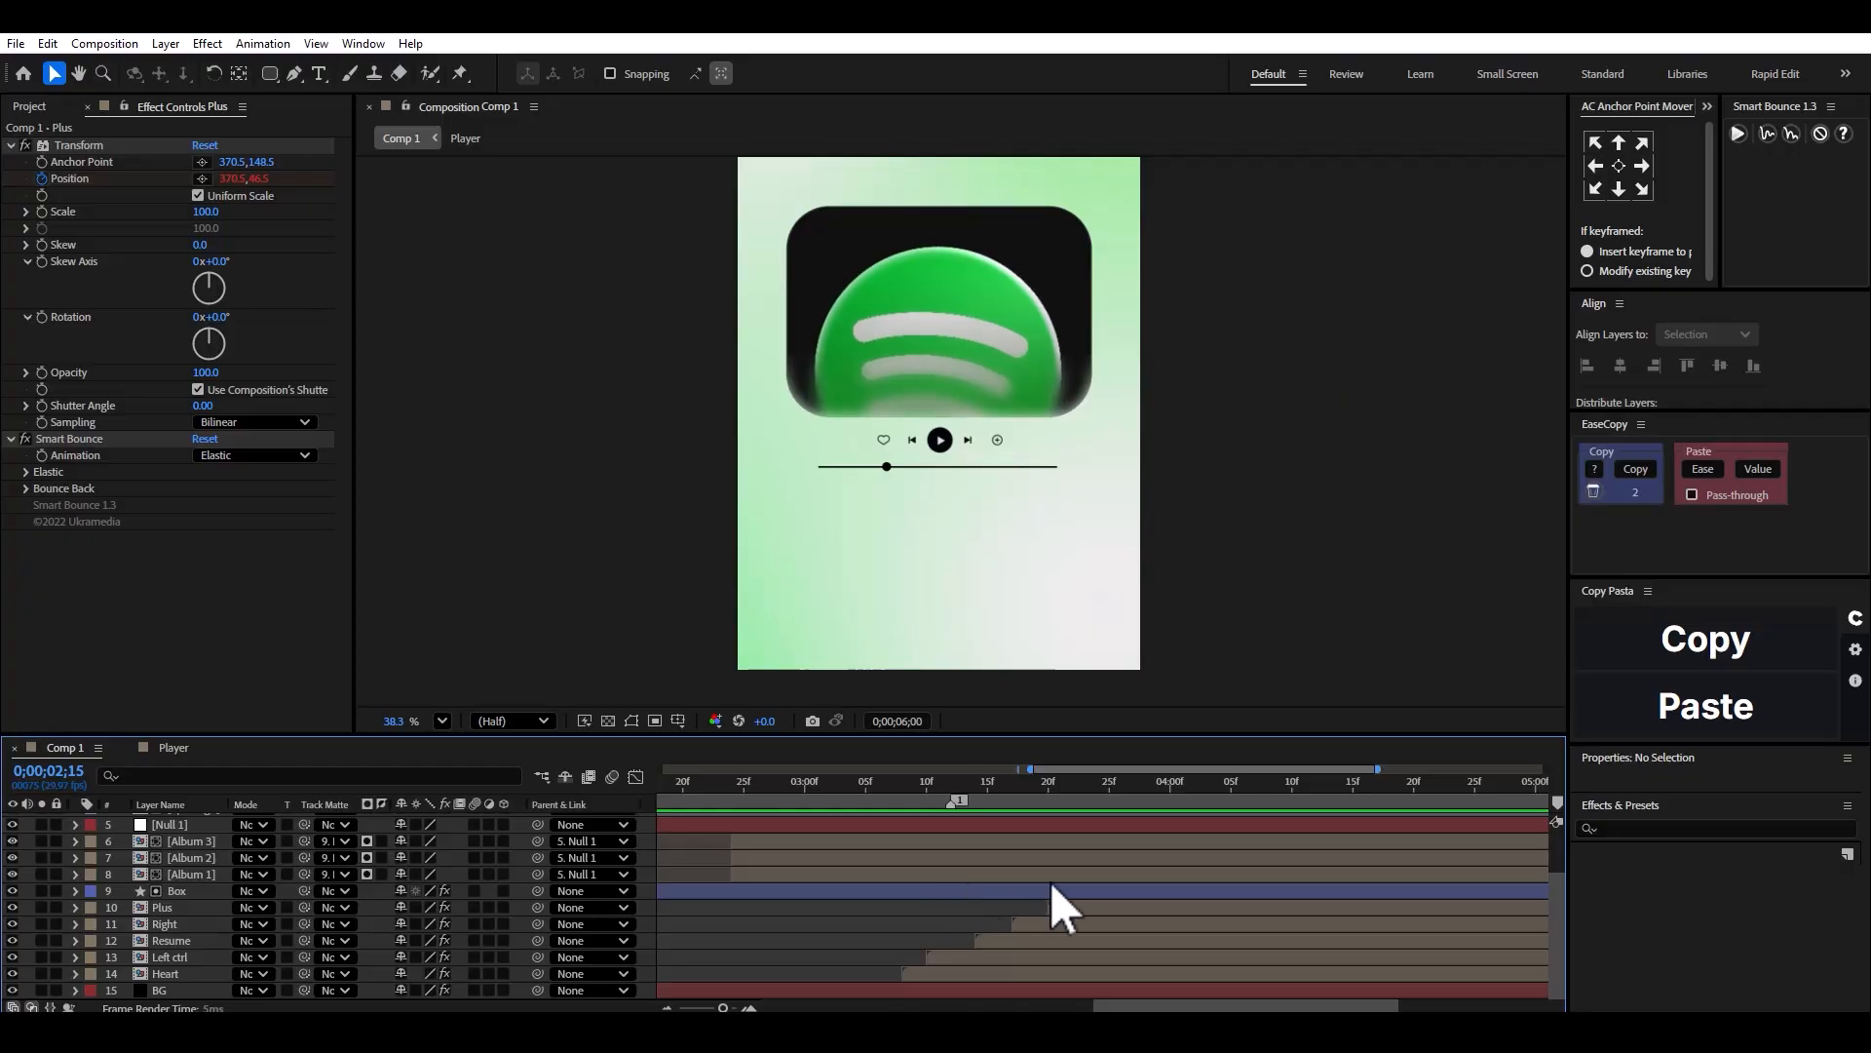
pyautogui.scroll(-3, 933, 850)
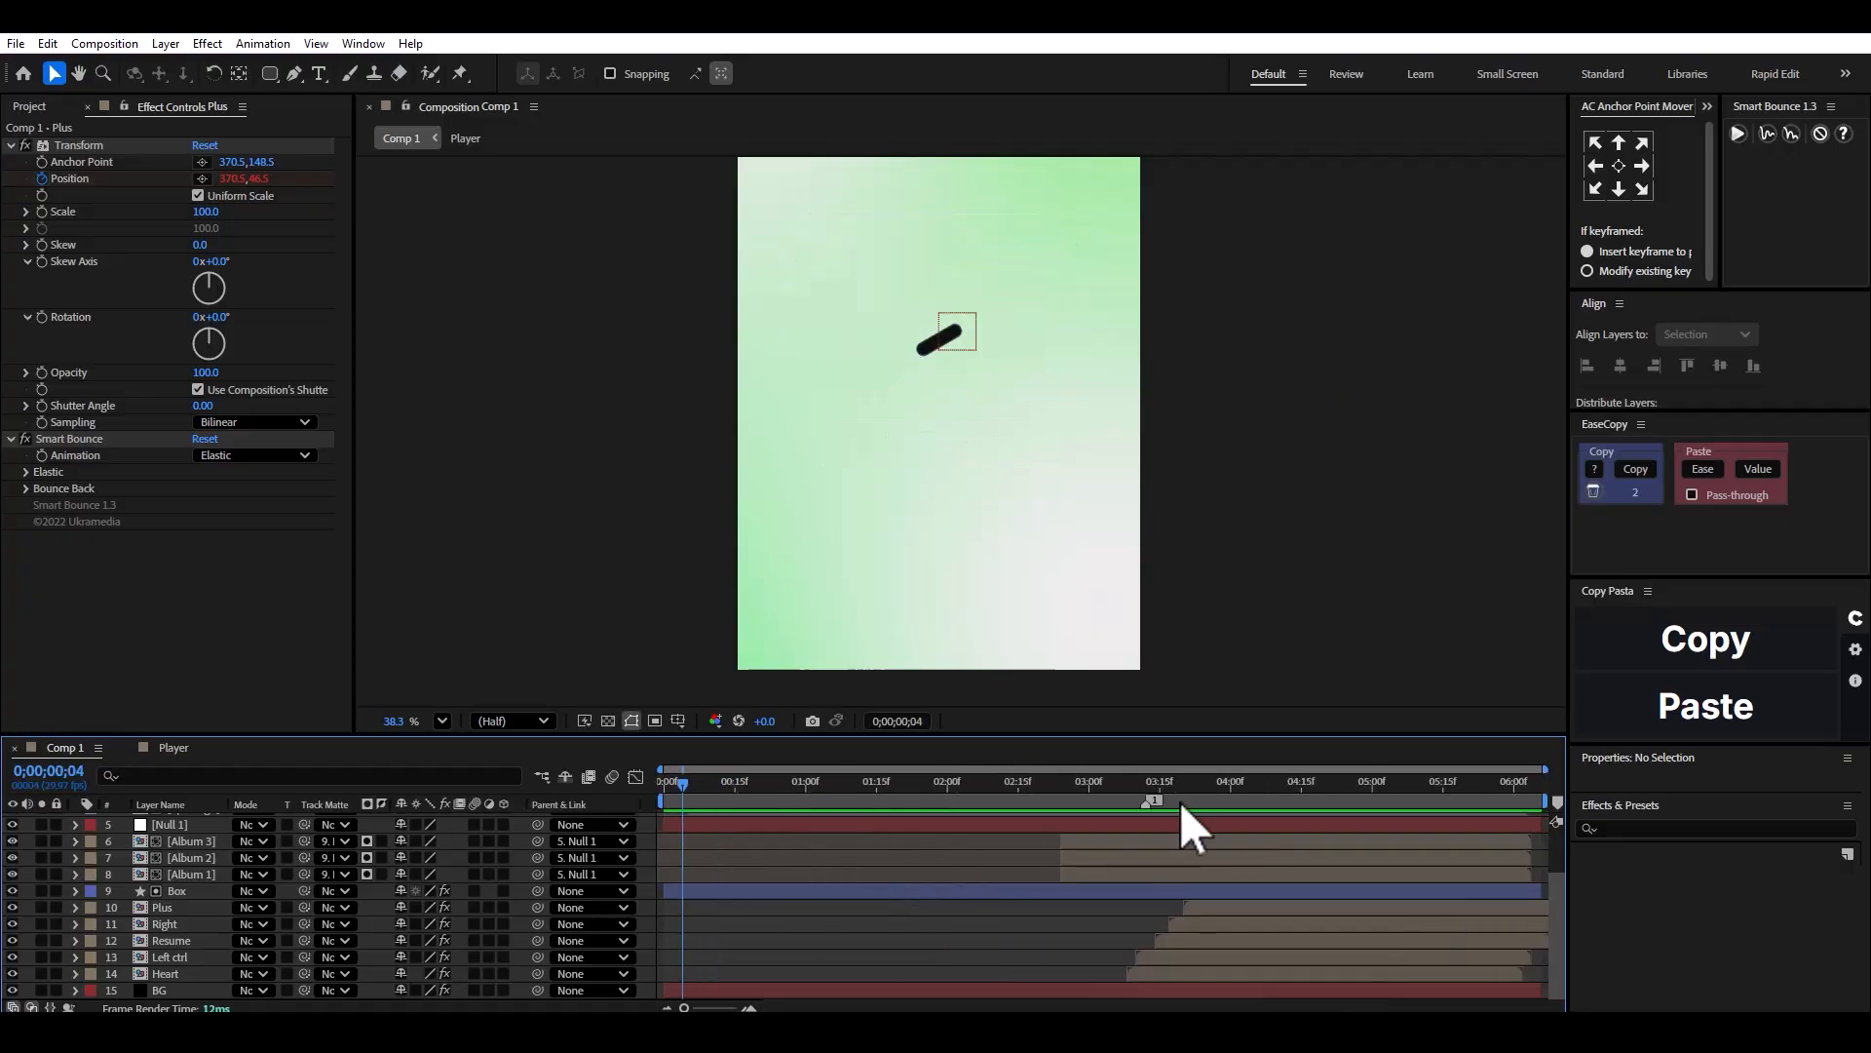
pyautogui.click(1264, 800)
pyautogui.press('space')
# Fit the whole composition in the viewer and play the animation from 0;00;00;00.
pyautogui.click(442, 721)
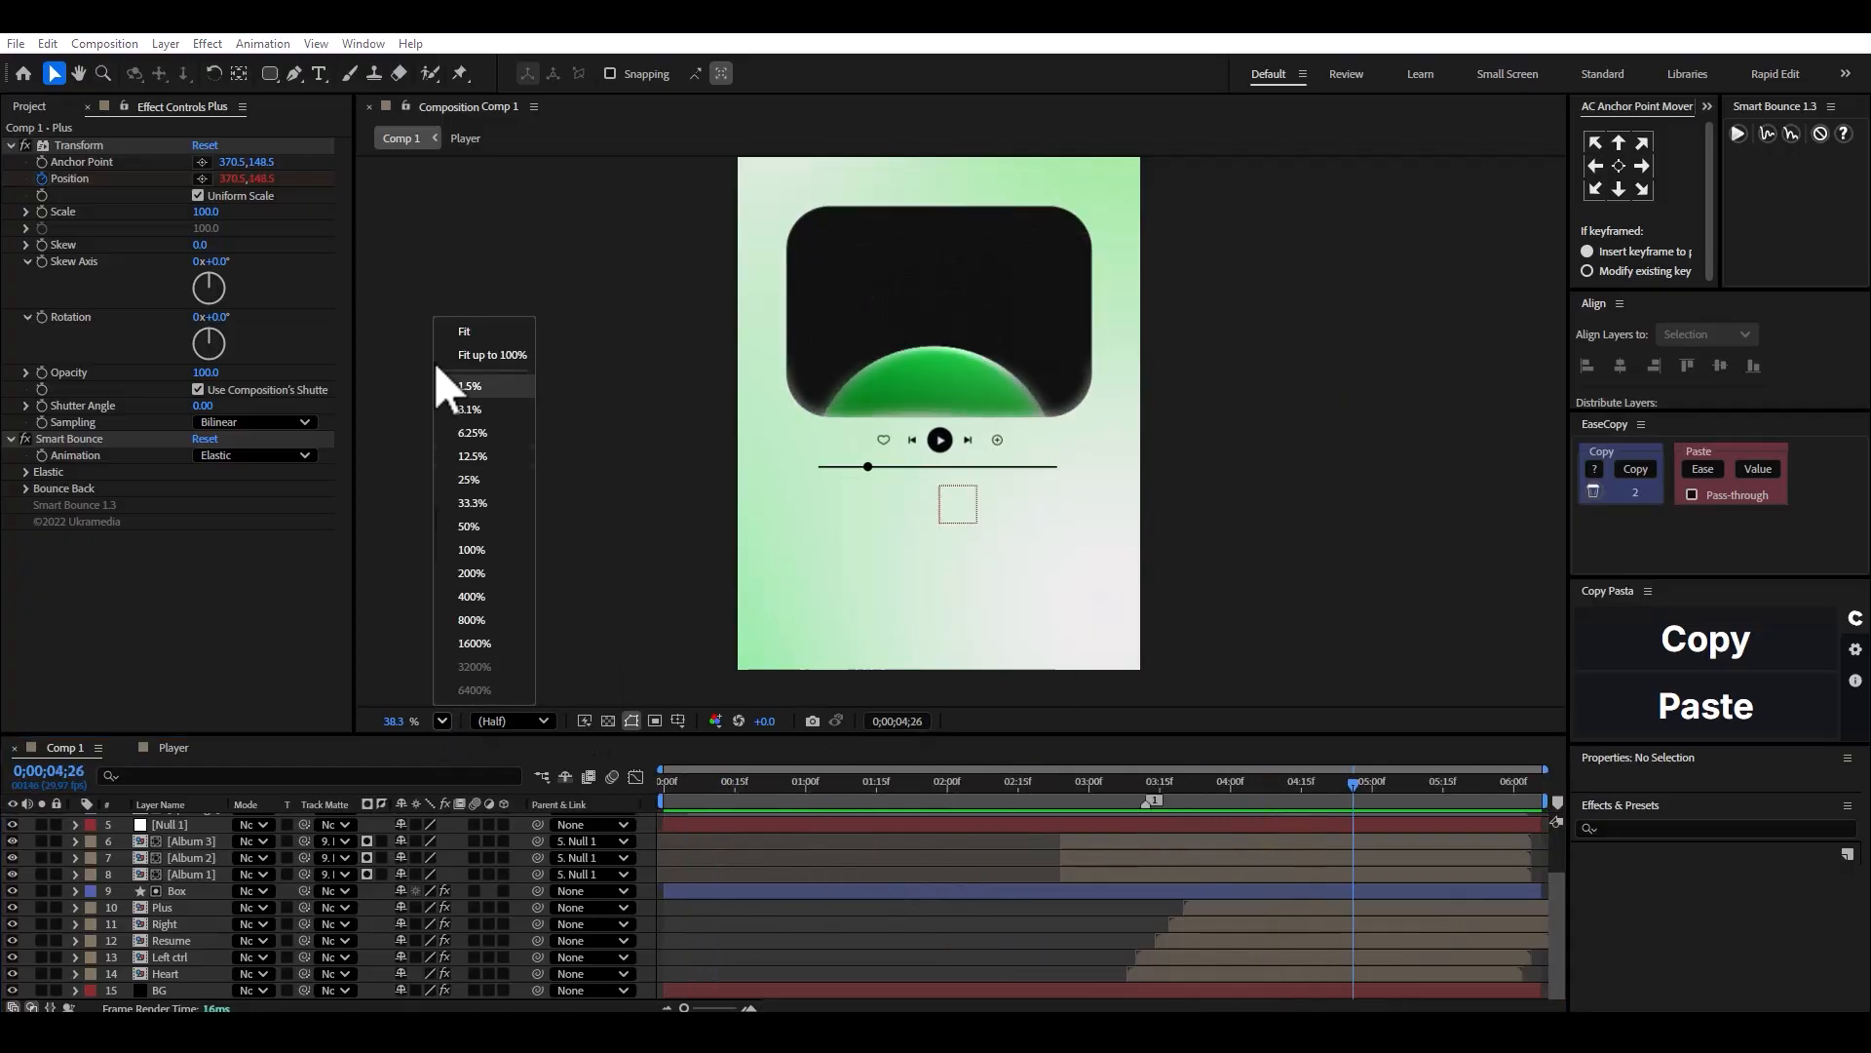
pyautogui.click(458, 331)
pyautogui.moveTo(858, 784); pyautogui.dragTo(353, 786)
pyautogui.press('space')
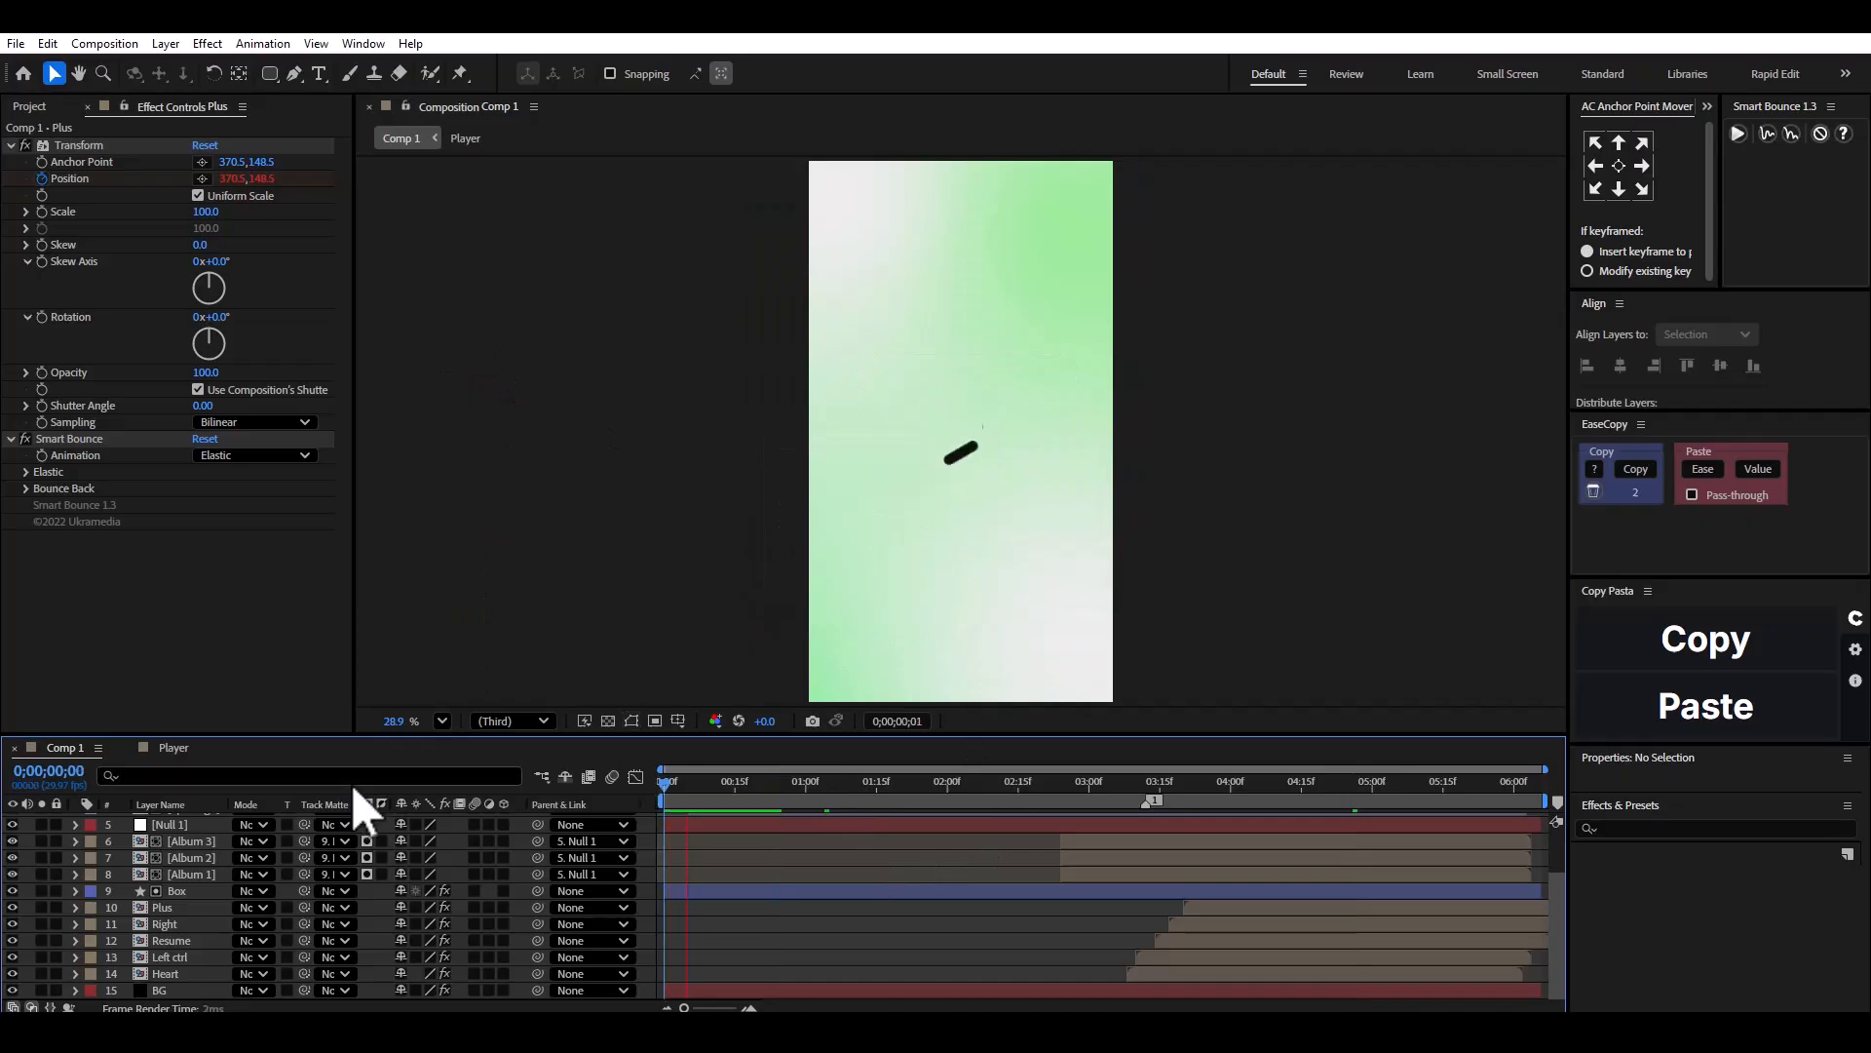